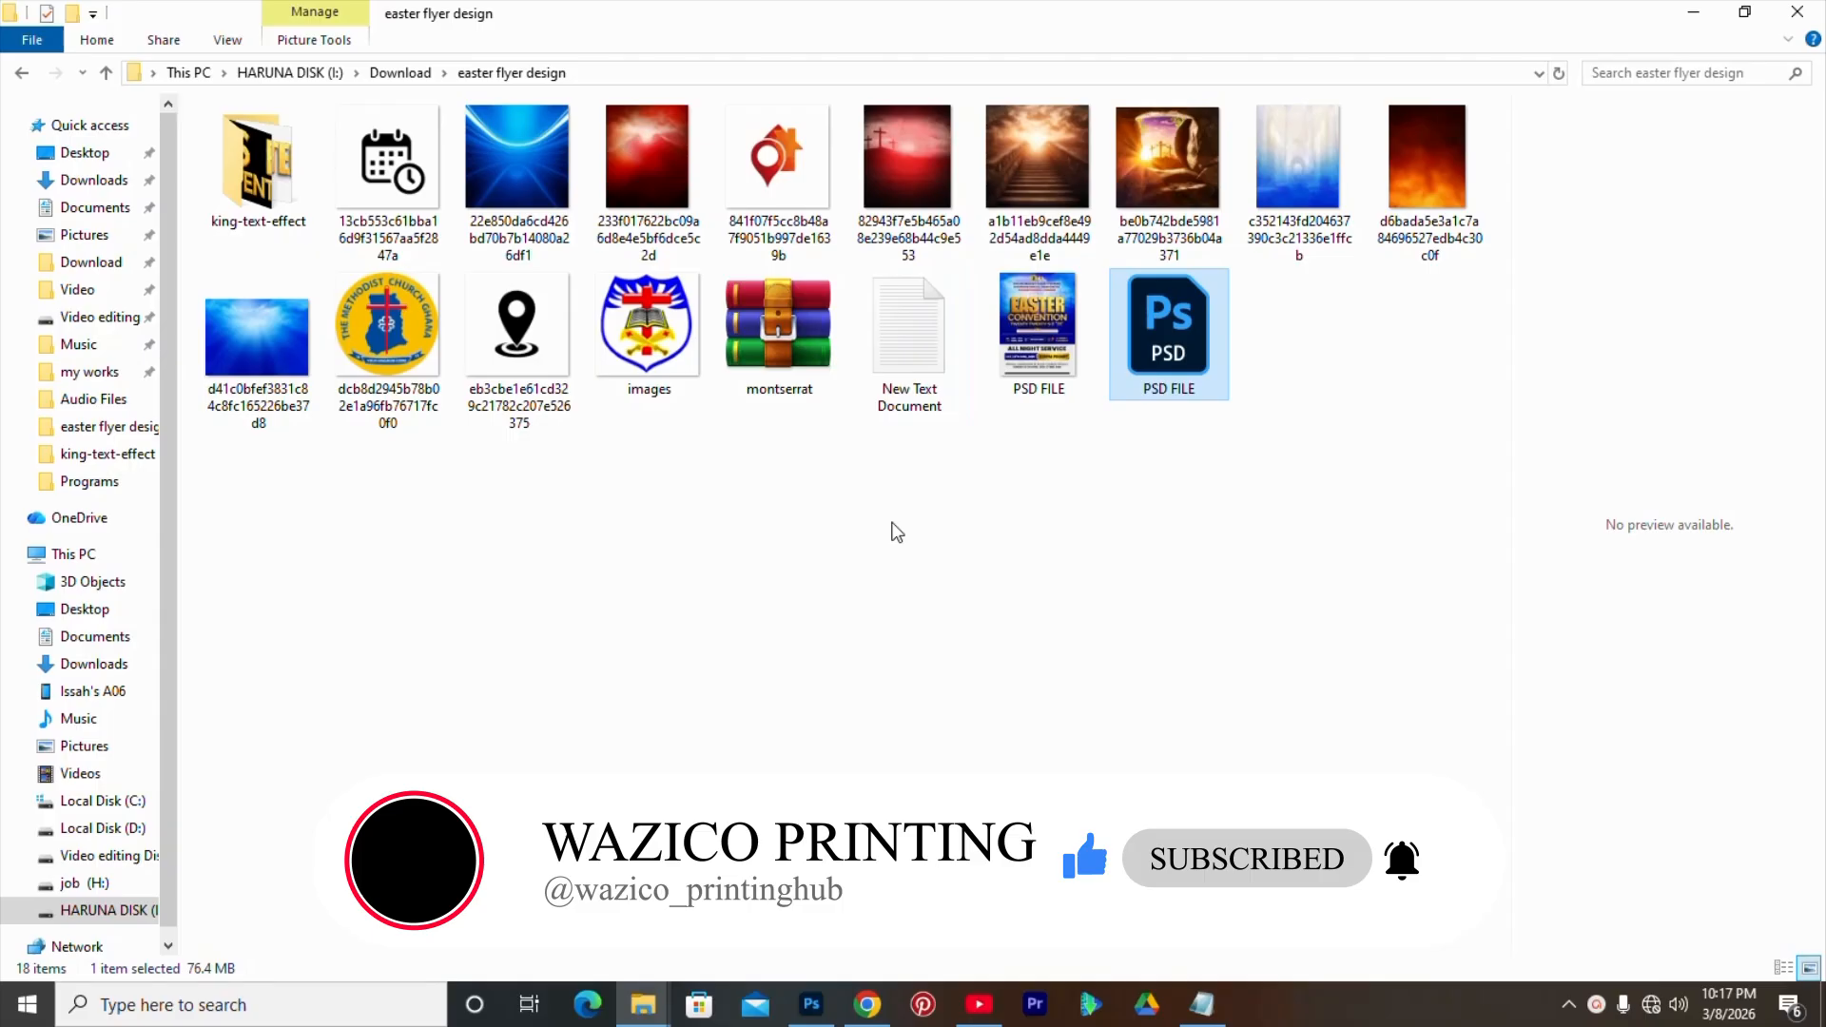
- Look through the gold text effect files in the king-text-effect folder and the montserrat archive in easter flyer design
{"action": "double_click", "coordinate": [257, 157]}
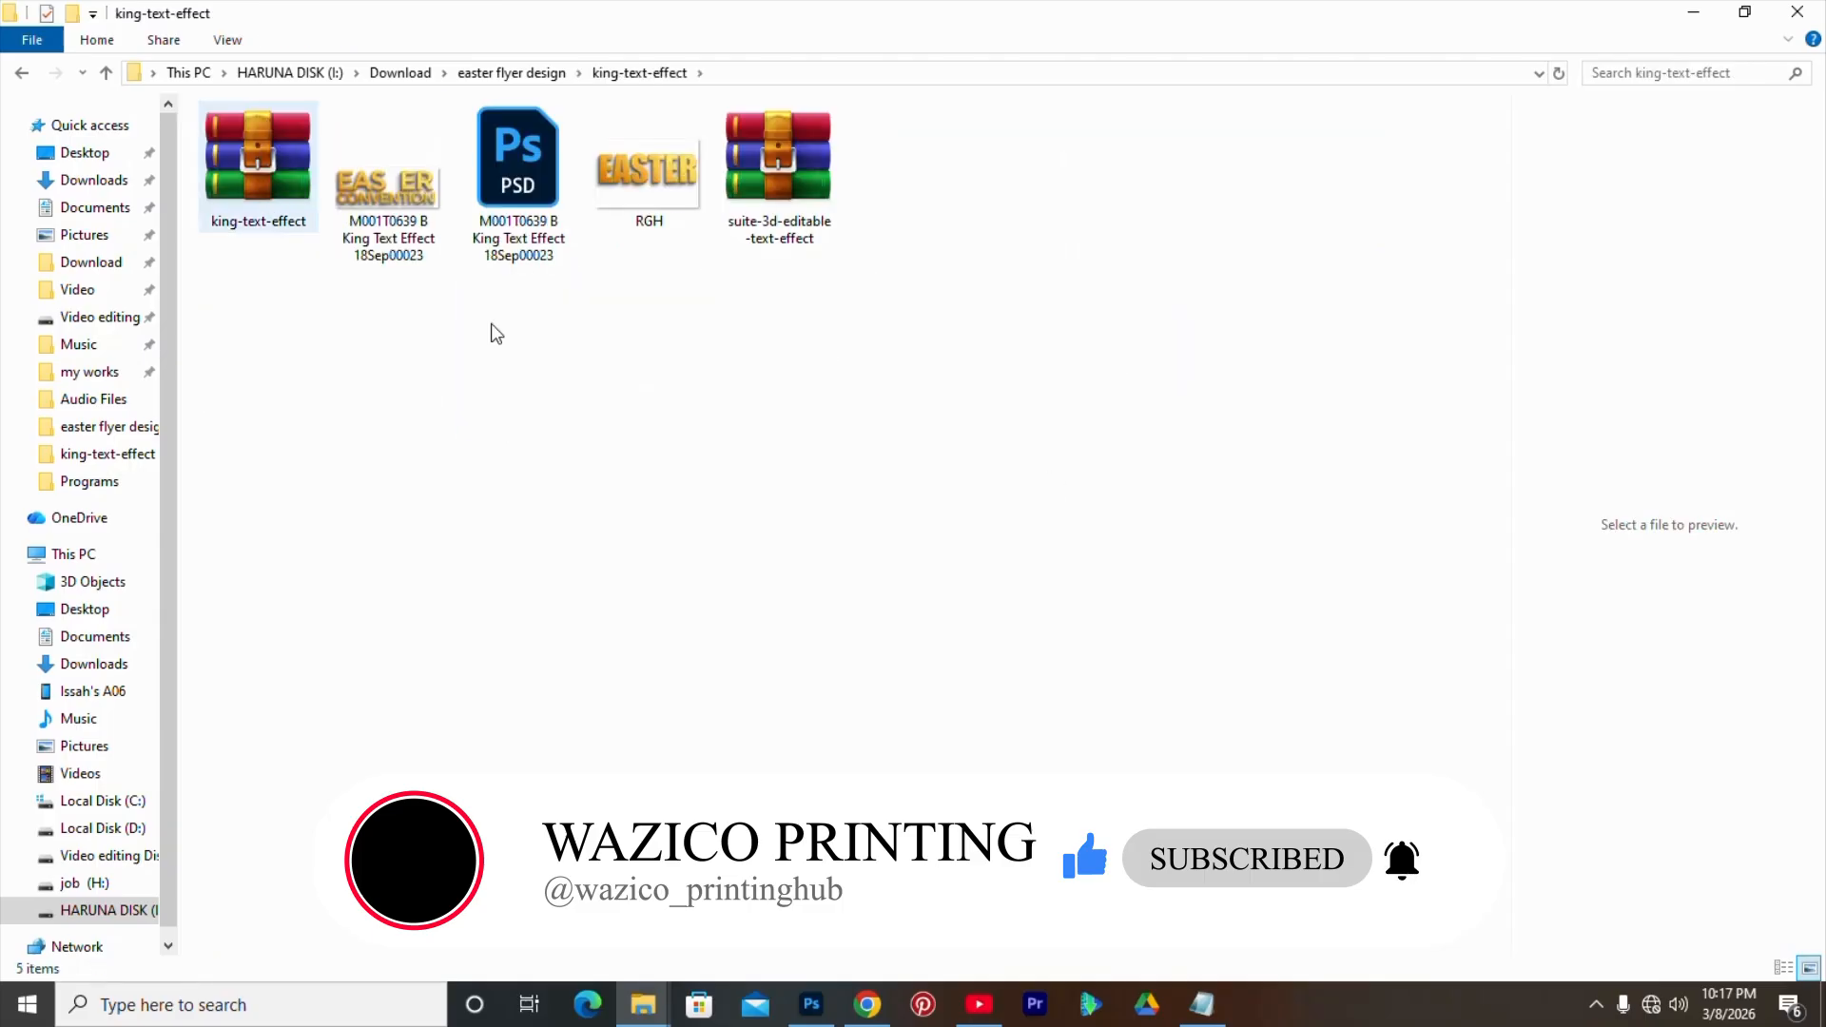
{"action": "left_click", "coordinate": [679, 193]}
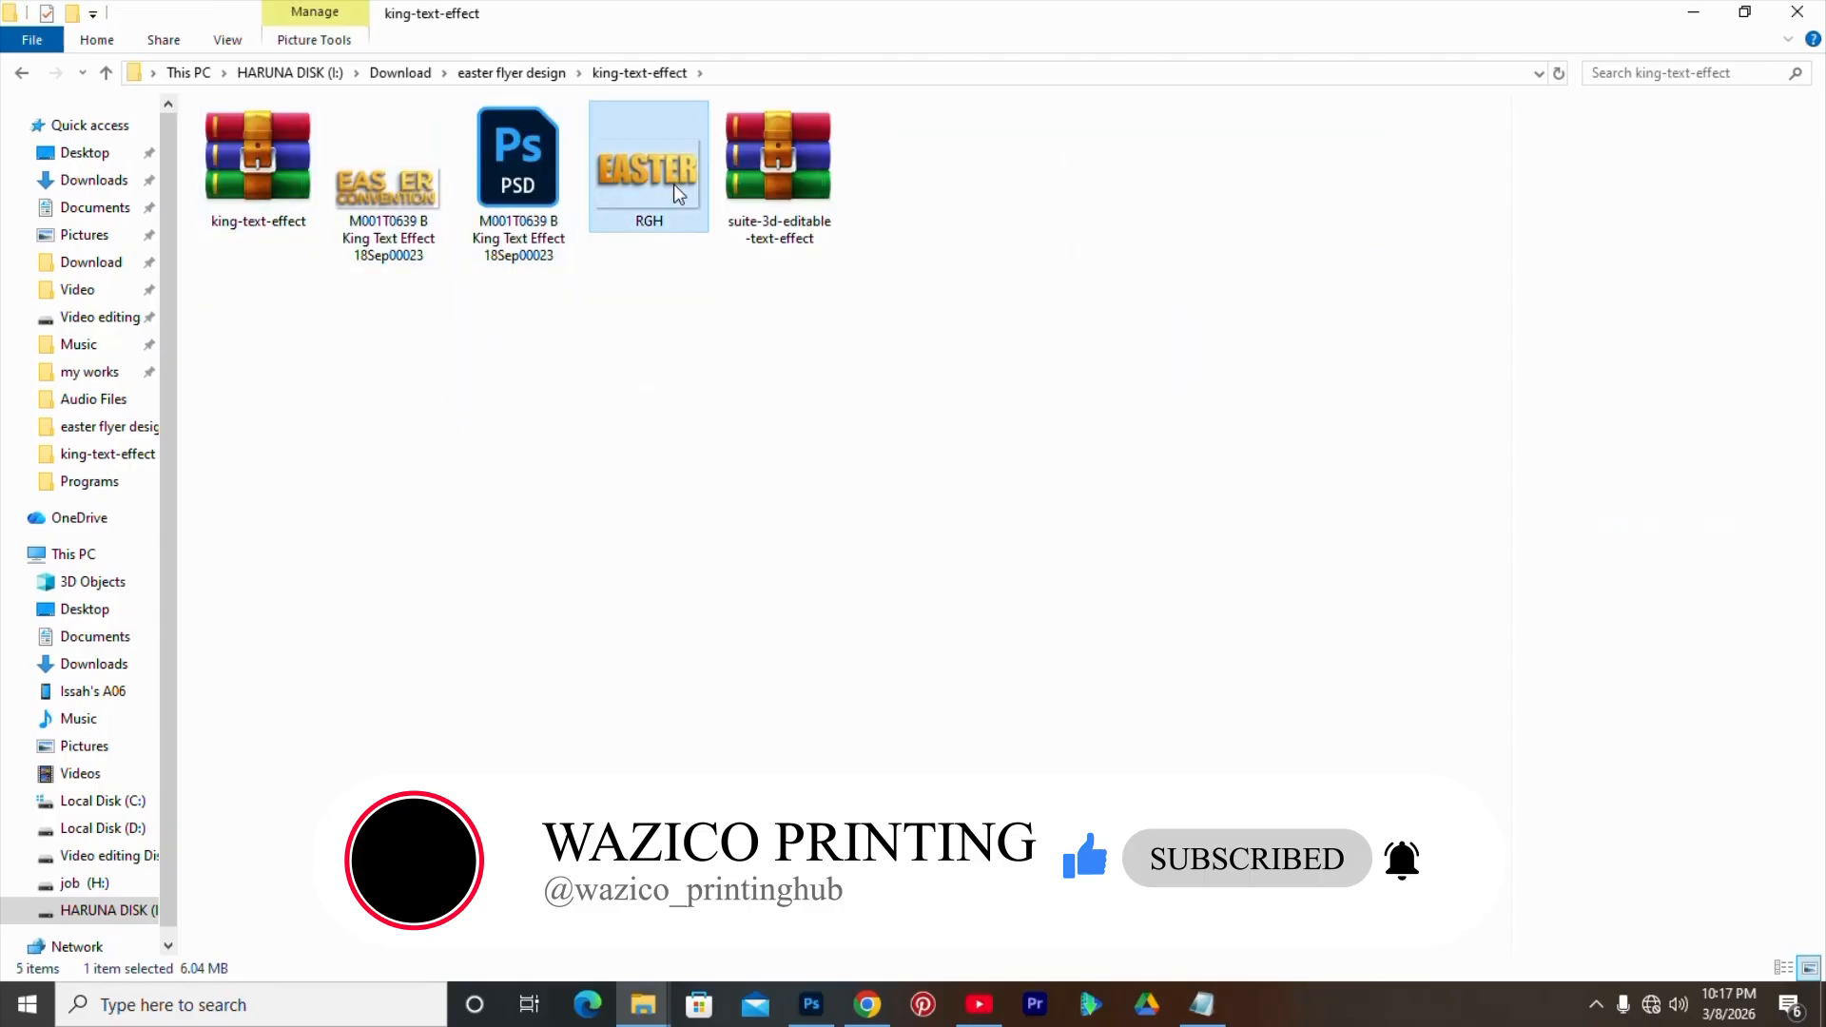
{"action": "left_click", "coordinate": [304, 168]}
{"action": "left_click", "coordinate": [519, 166]}
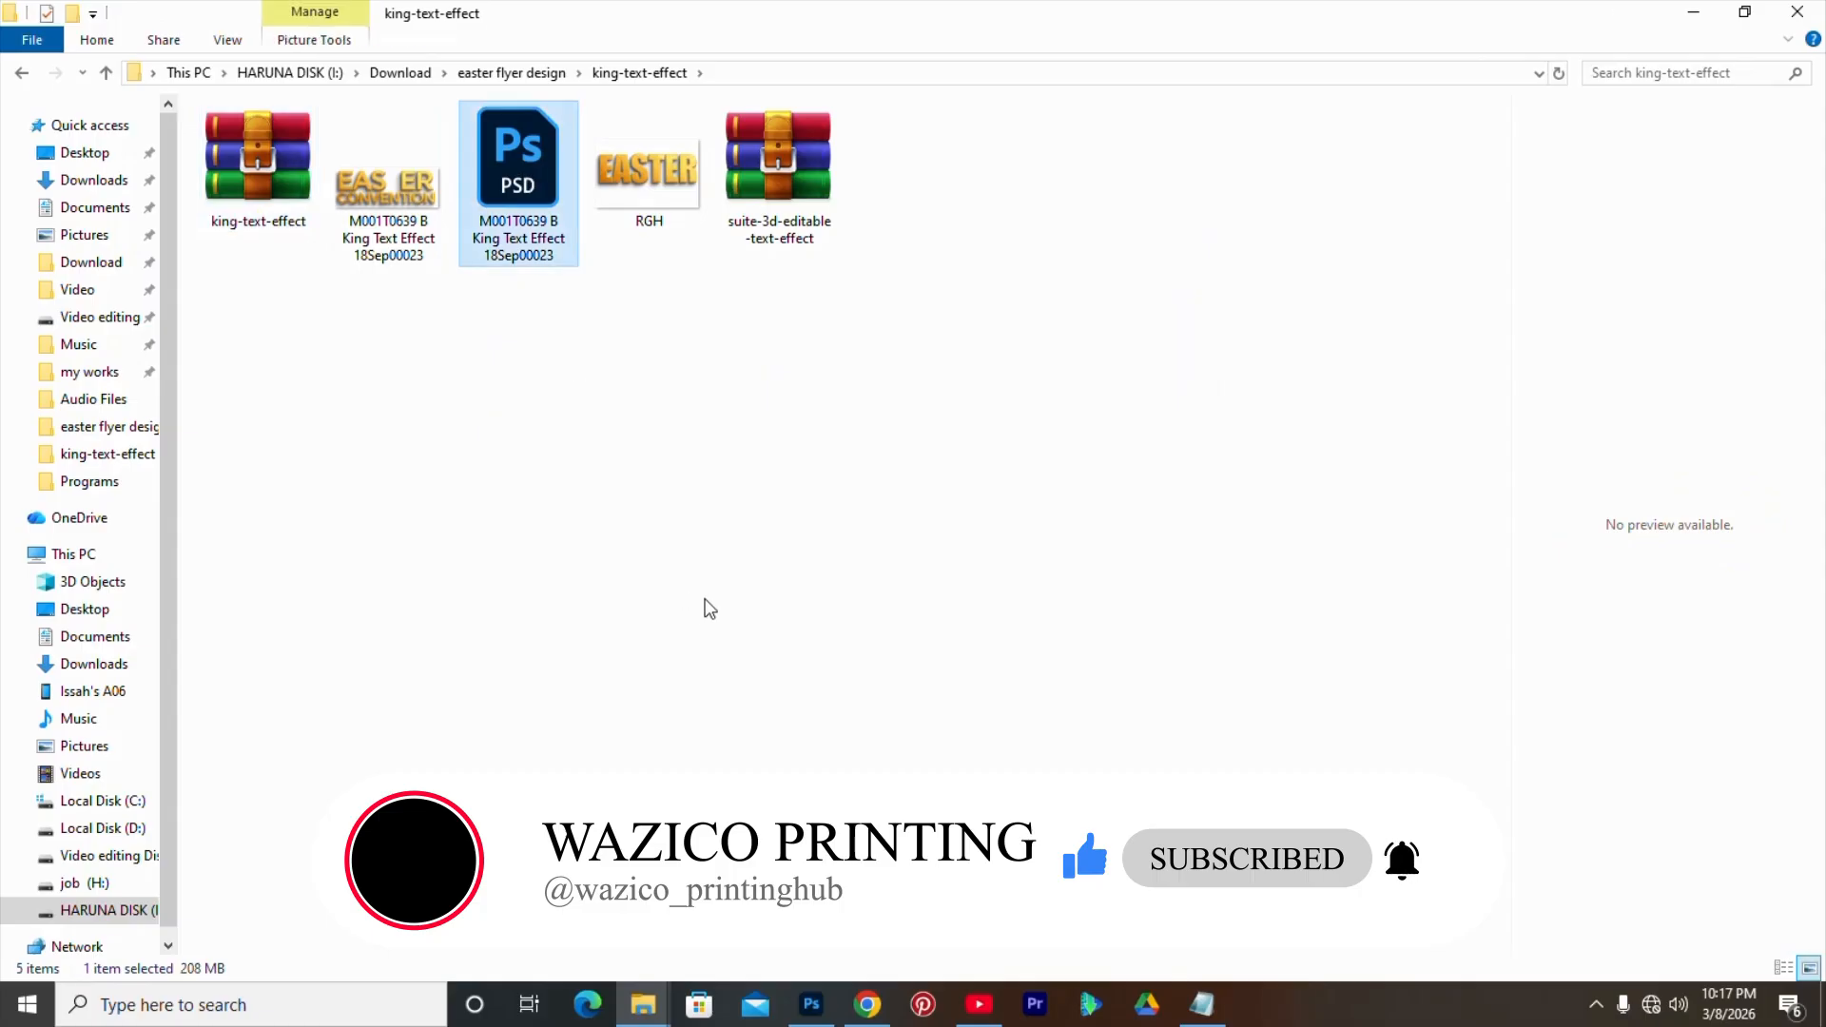
{"action": "left_click", "coordinate": [105, 73]}
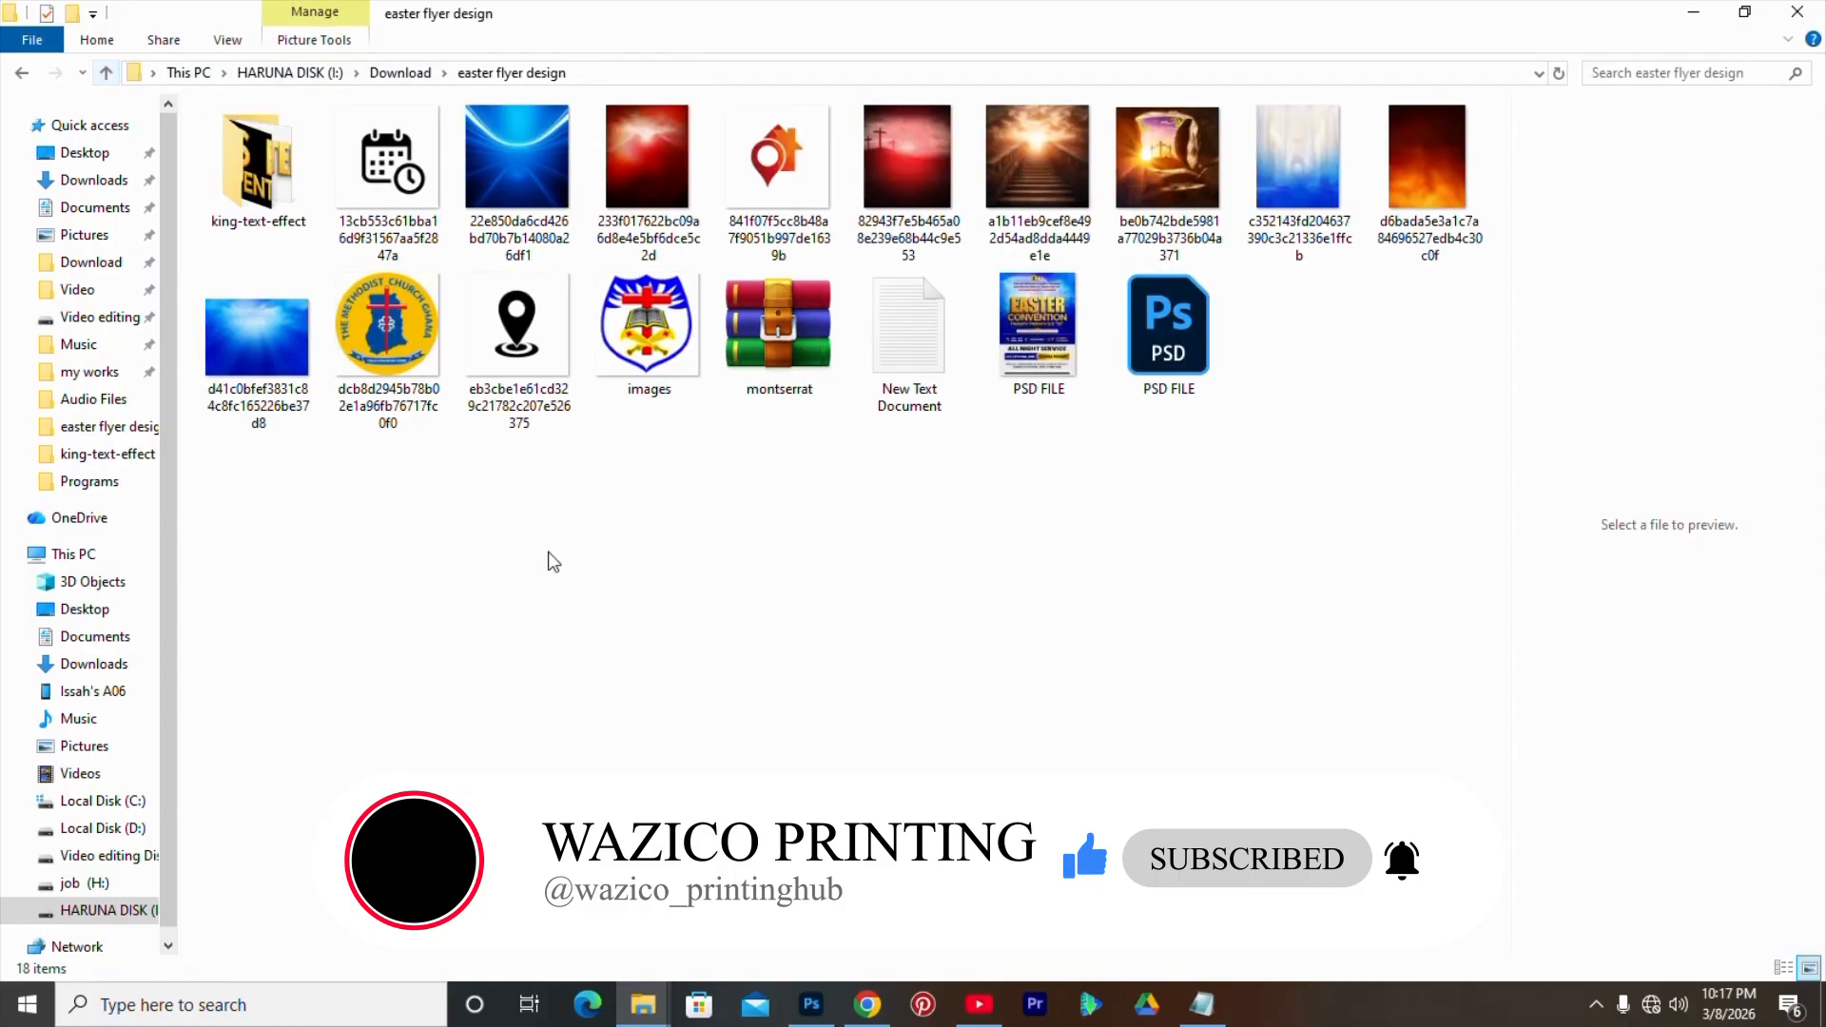
{"action": "left_click", "coordinate": [810, 327]}
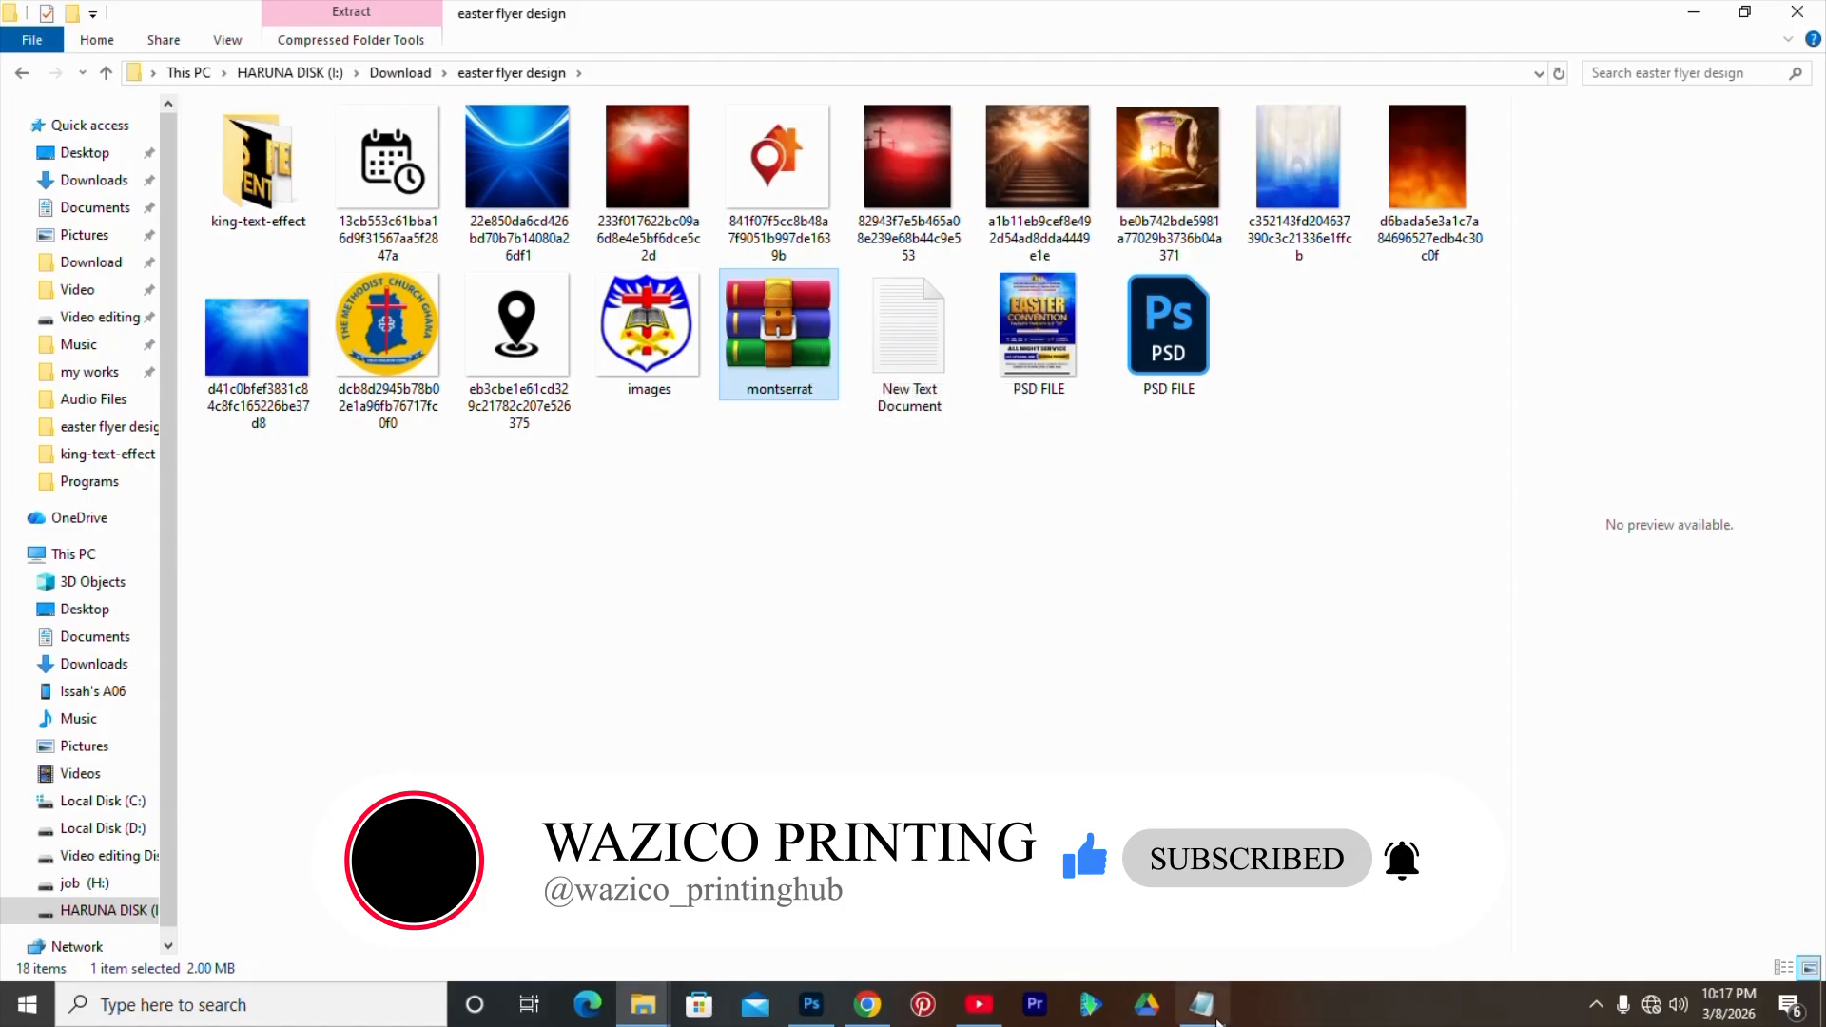
- Review the Easter convention wording in the New Text Document notes
{"action": "left_click", "coordinate": [1217, 1021]}
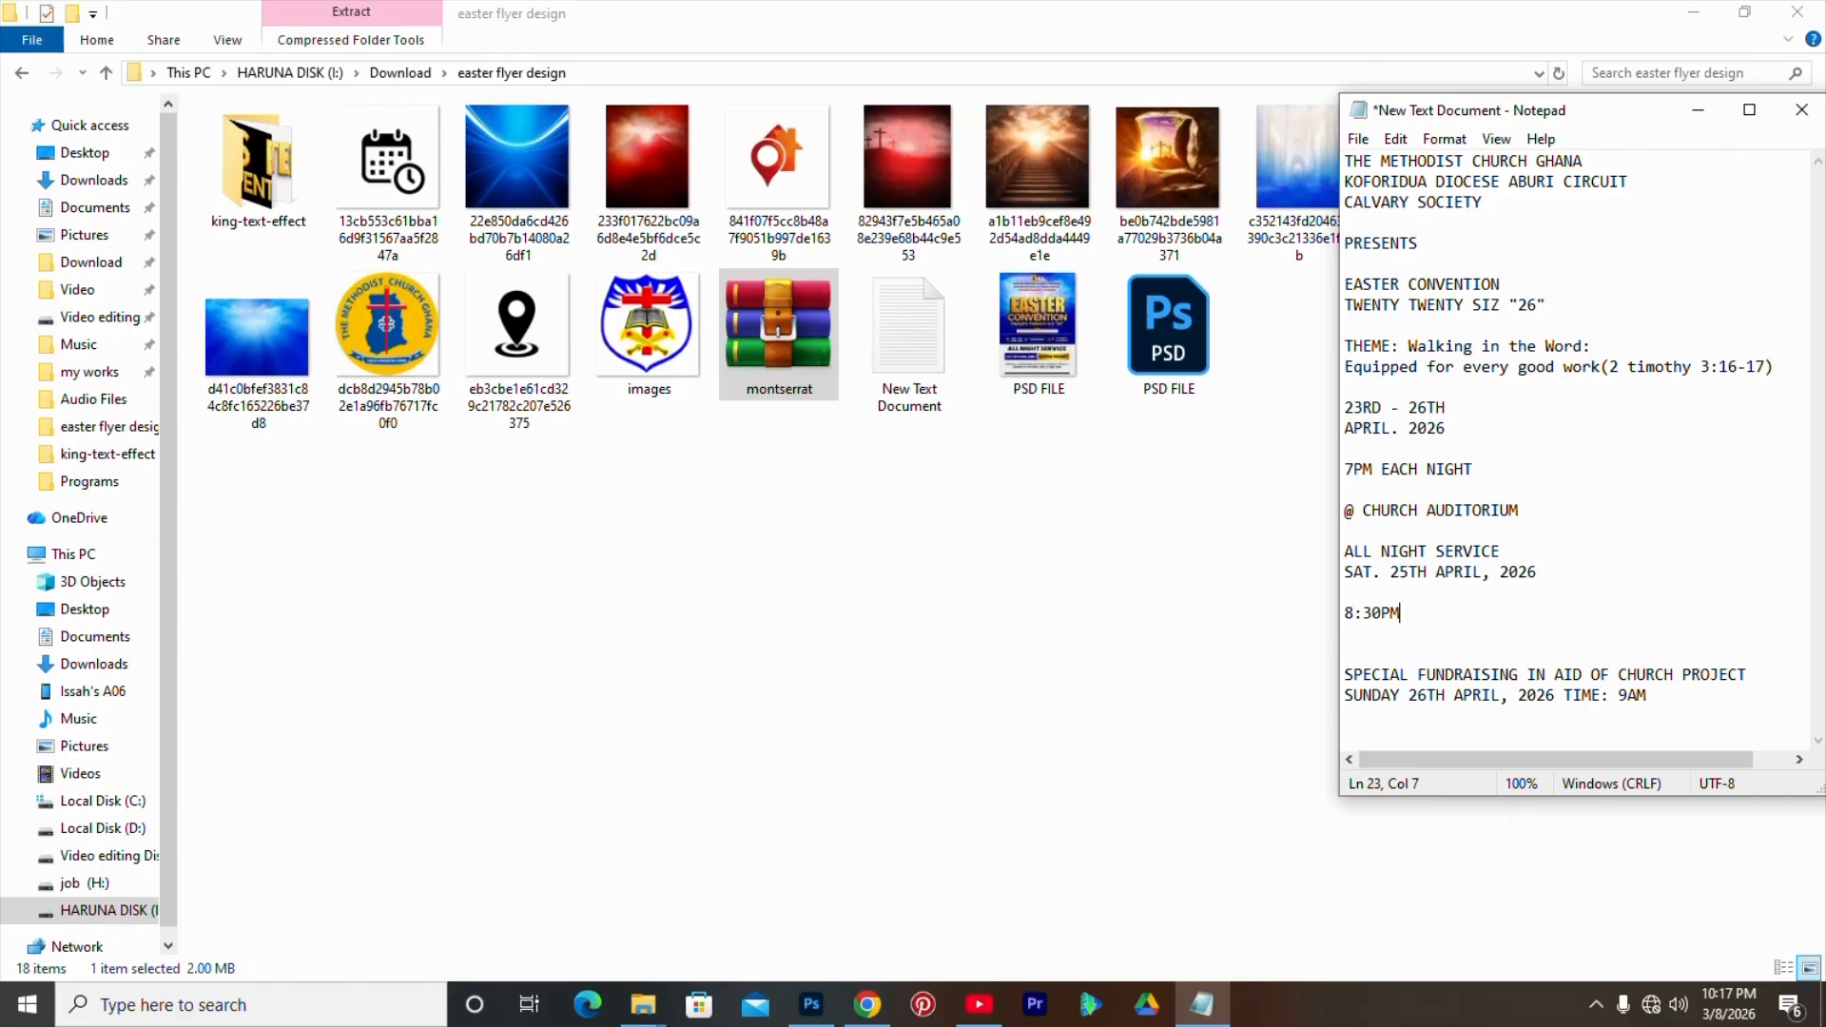
{"action": "left_click", "coordinate": [1483, 202]}
{"action": "left_click", "coordinate": [1158, 617]}
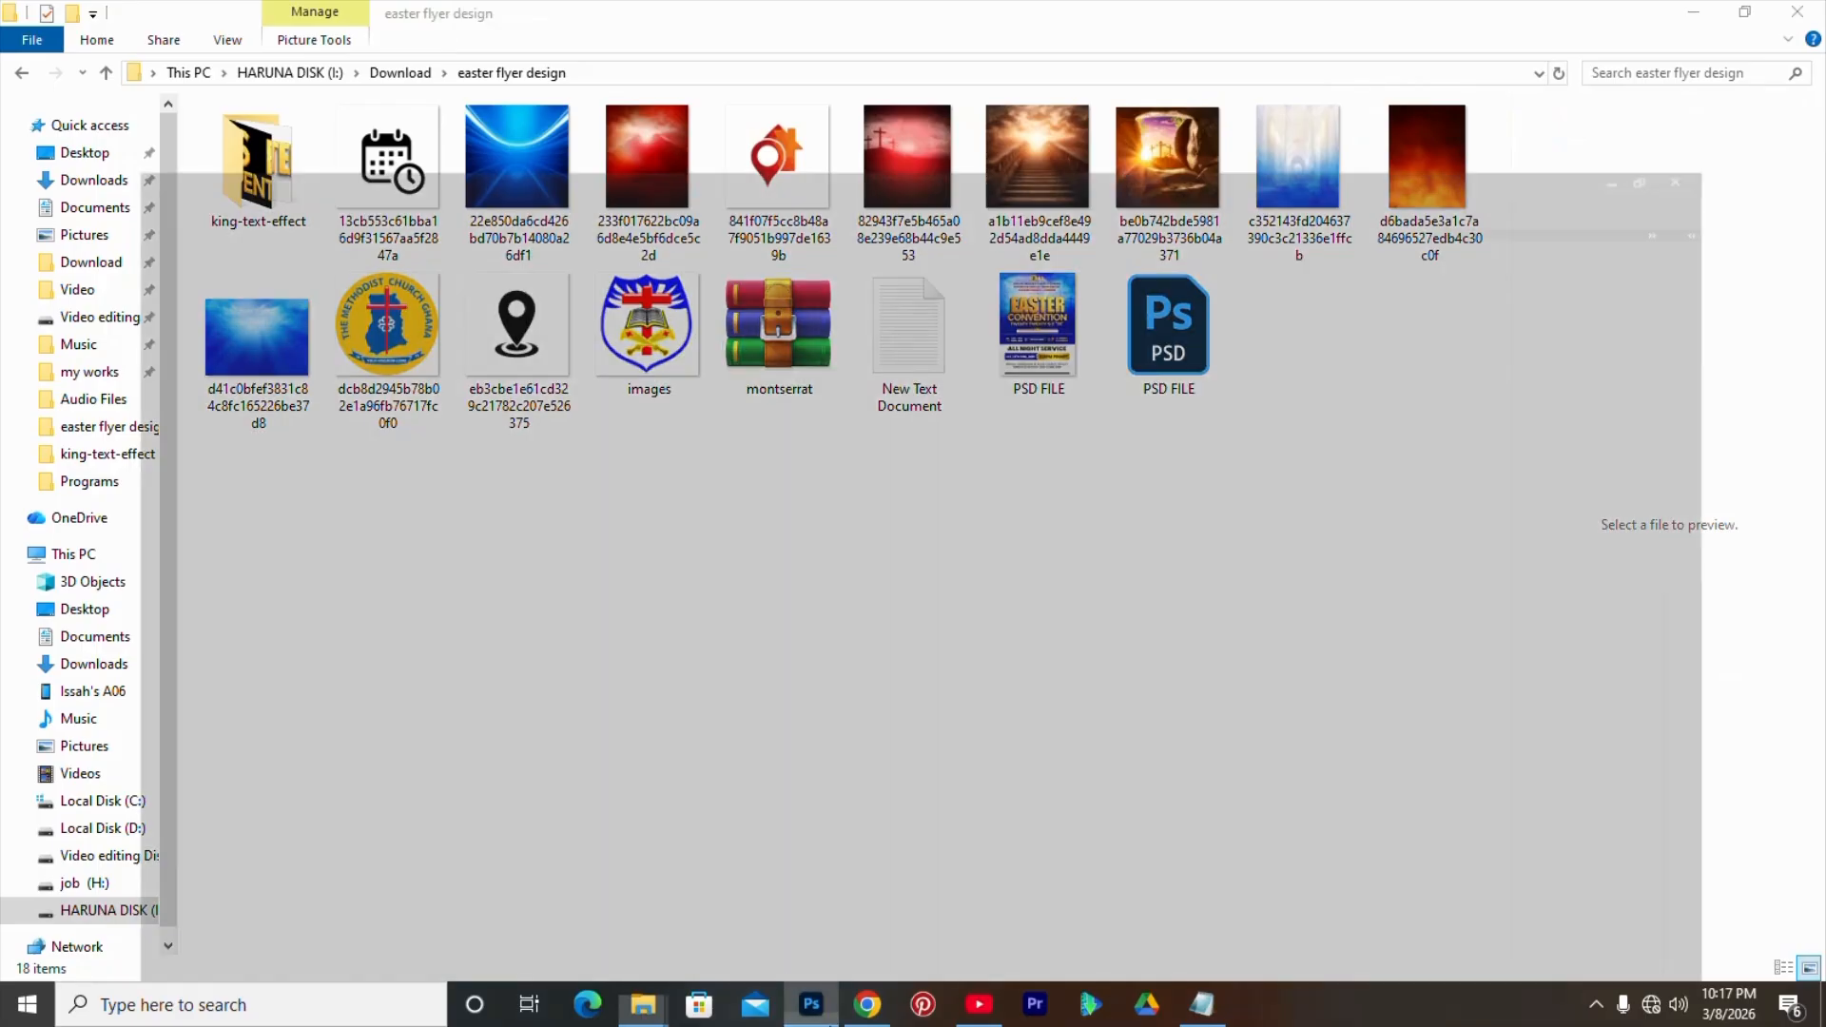
- Switch to Photoshop and create a new 8 x 11 inch RGB document at 300 ppi with a white background
{"action": "left_click", "coordinate": [811, 1004]}
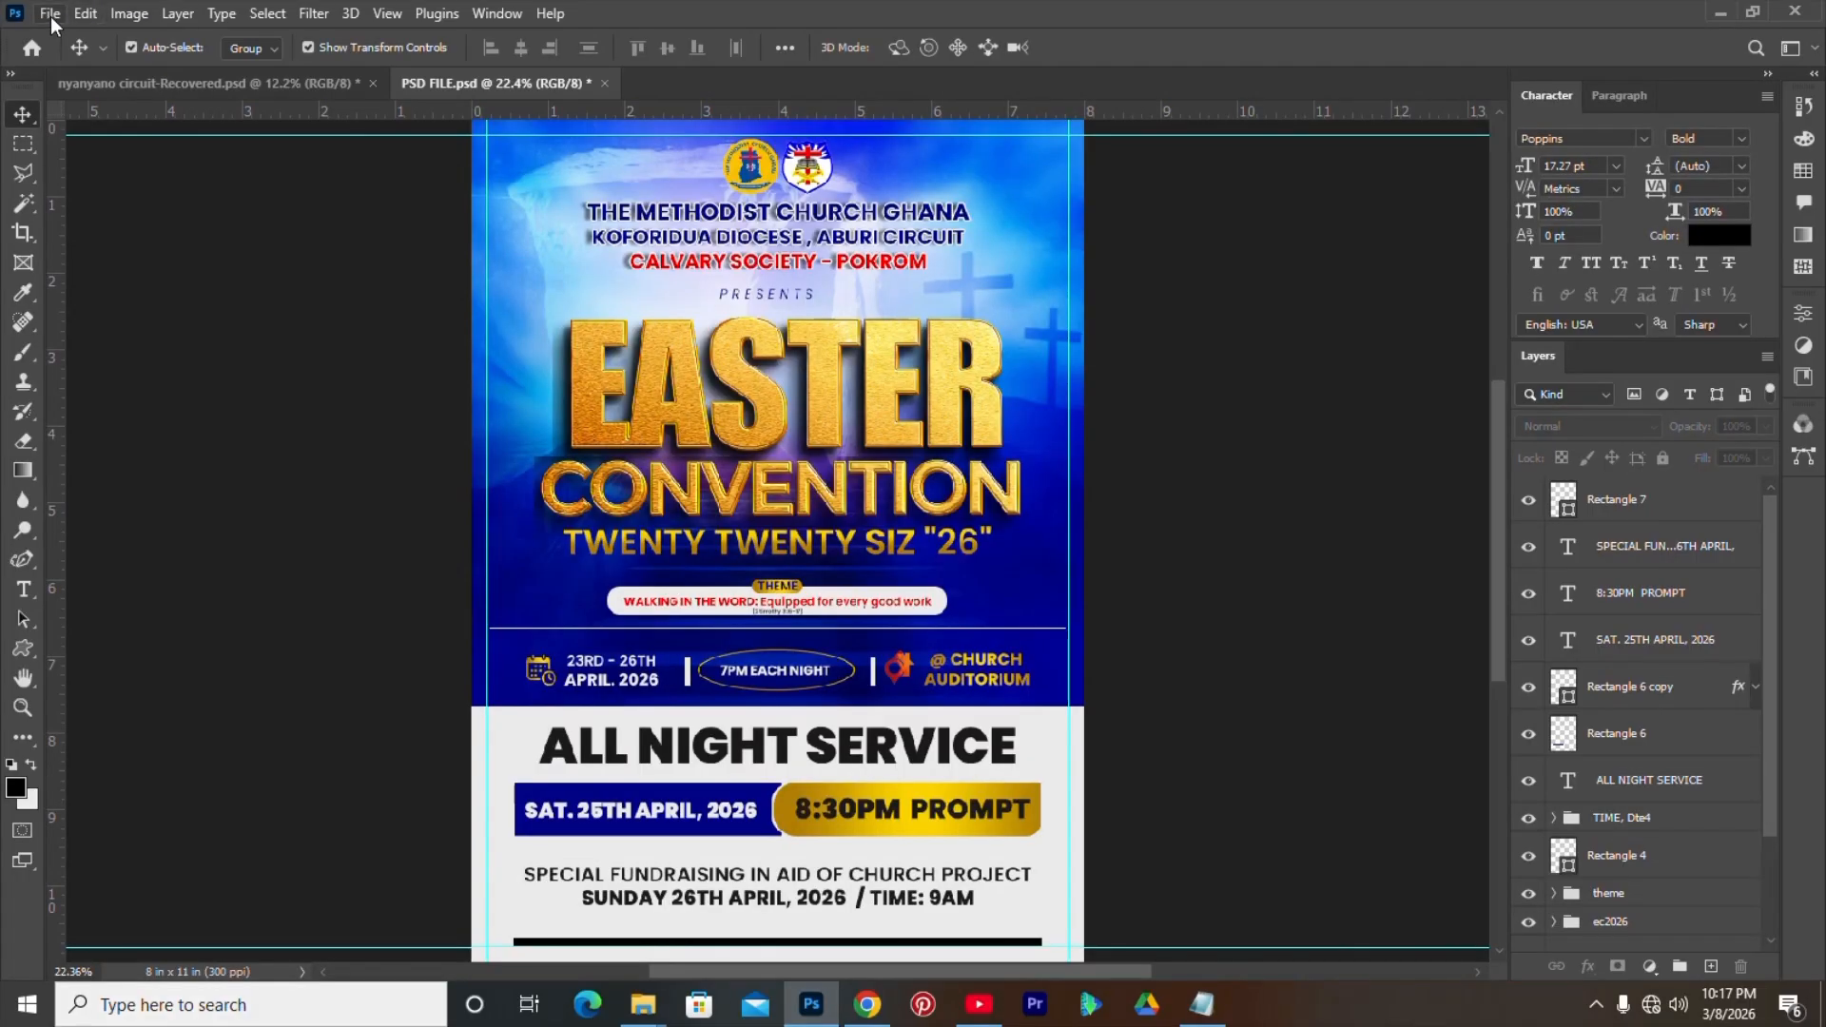
{"action": "left_click", "coordinate": [49, 14]}
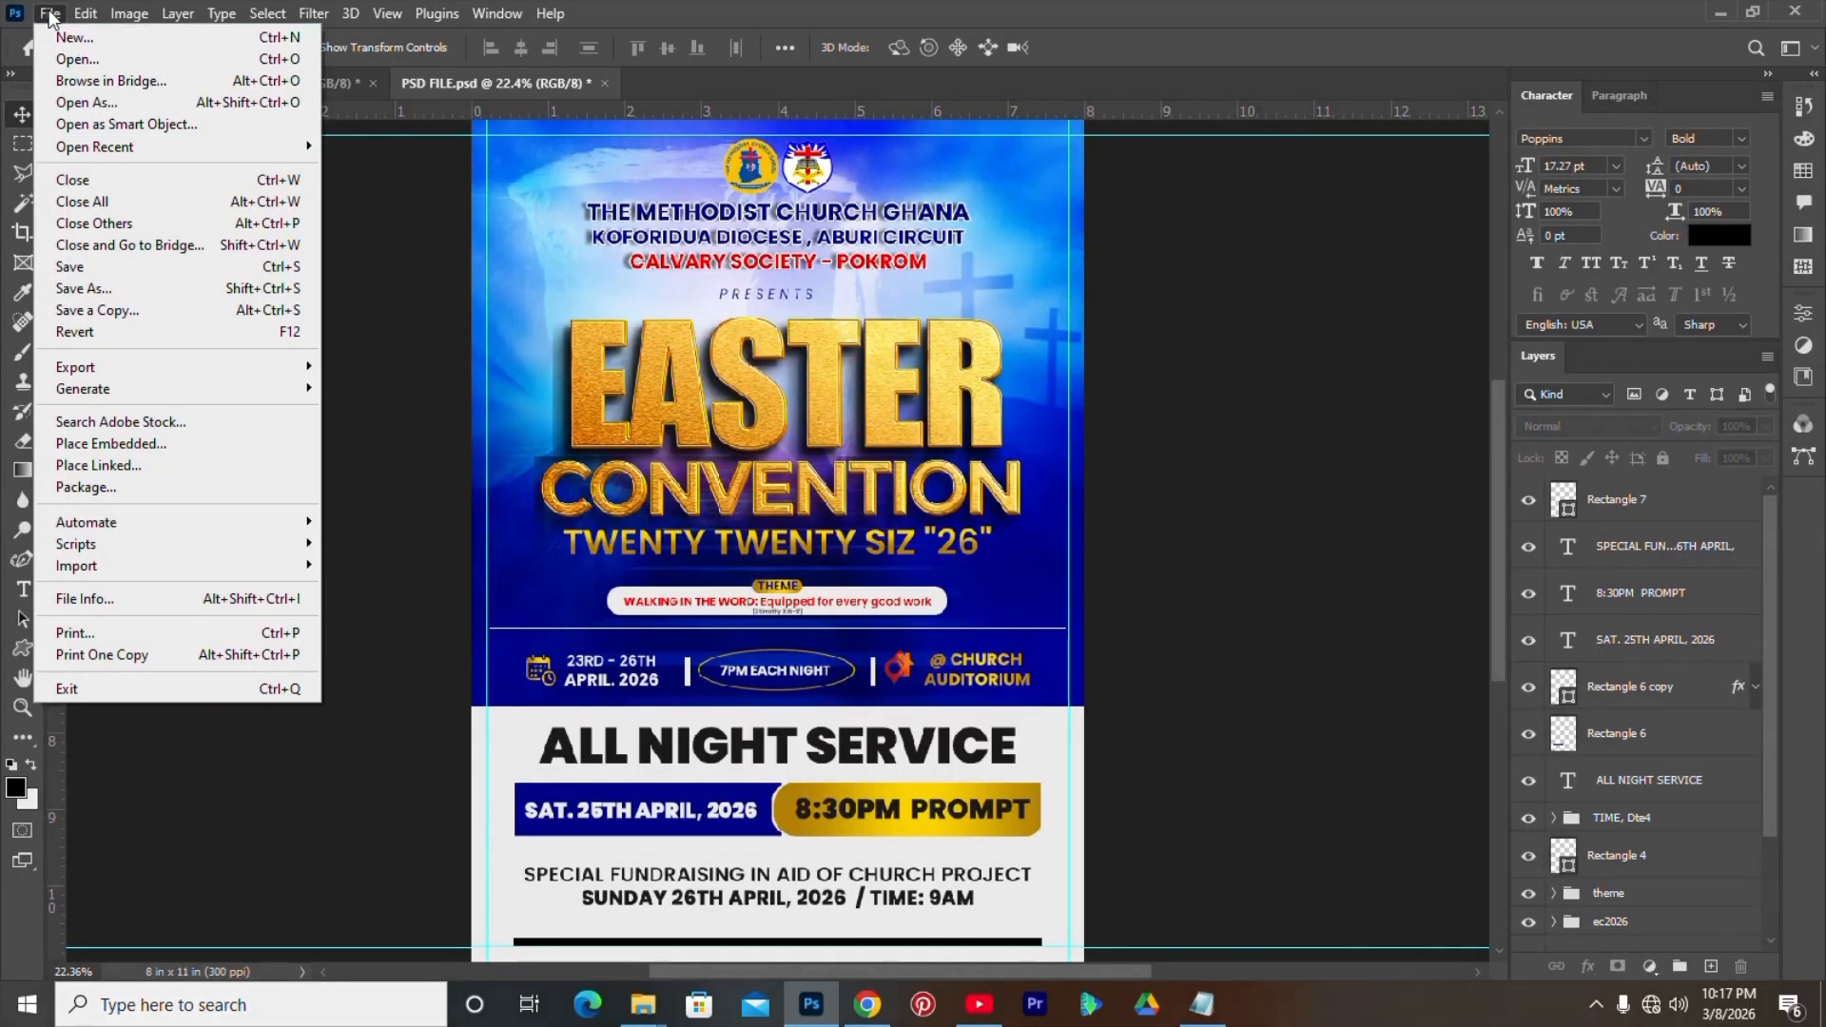
{"action": "left_click", "coordinate": [72, 40]}
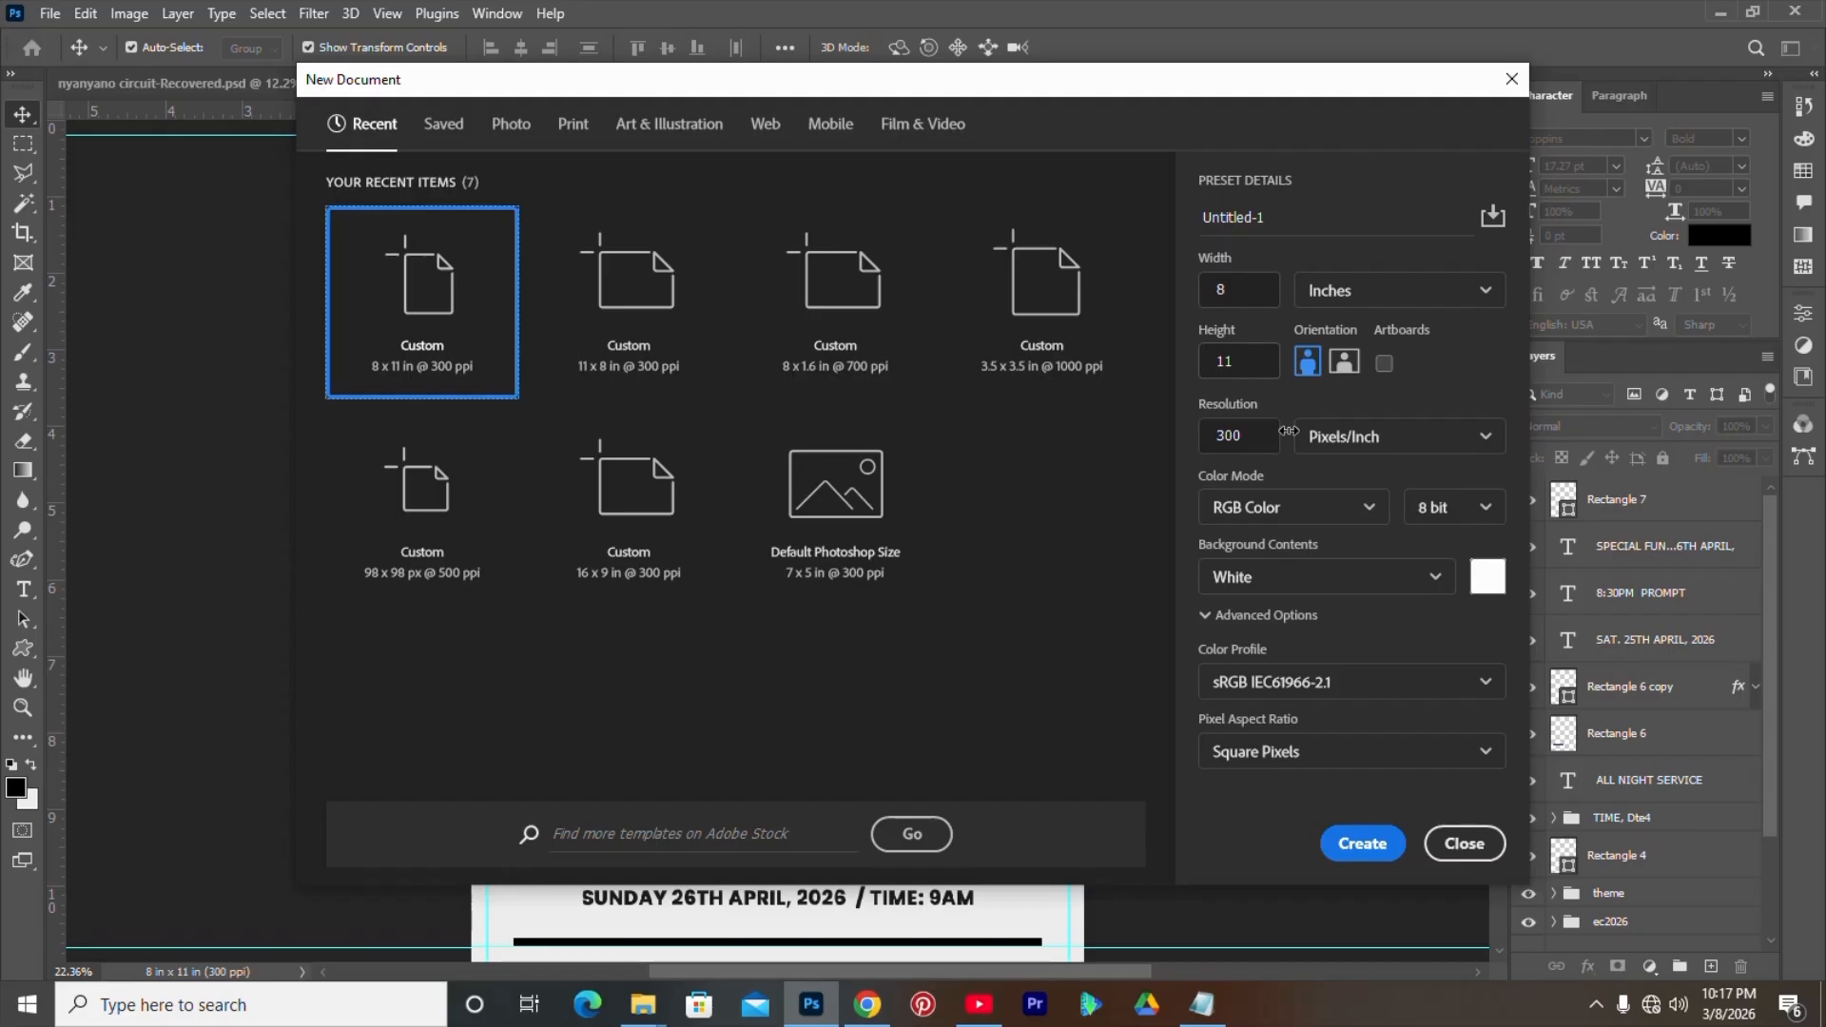
{"action": "left_click", "coordinate": [1374, 846]}
{"action": "key", "text": "ctrl"}
{"action": "key", "text": "ctrl+plus"}
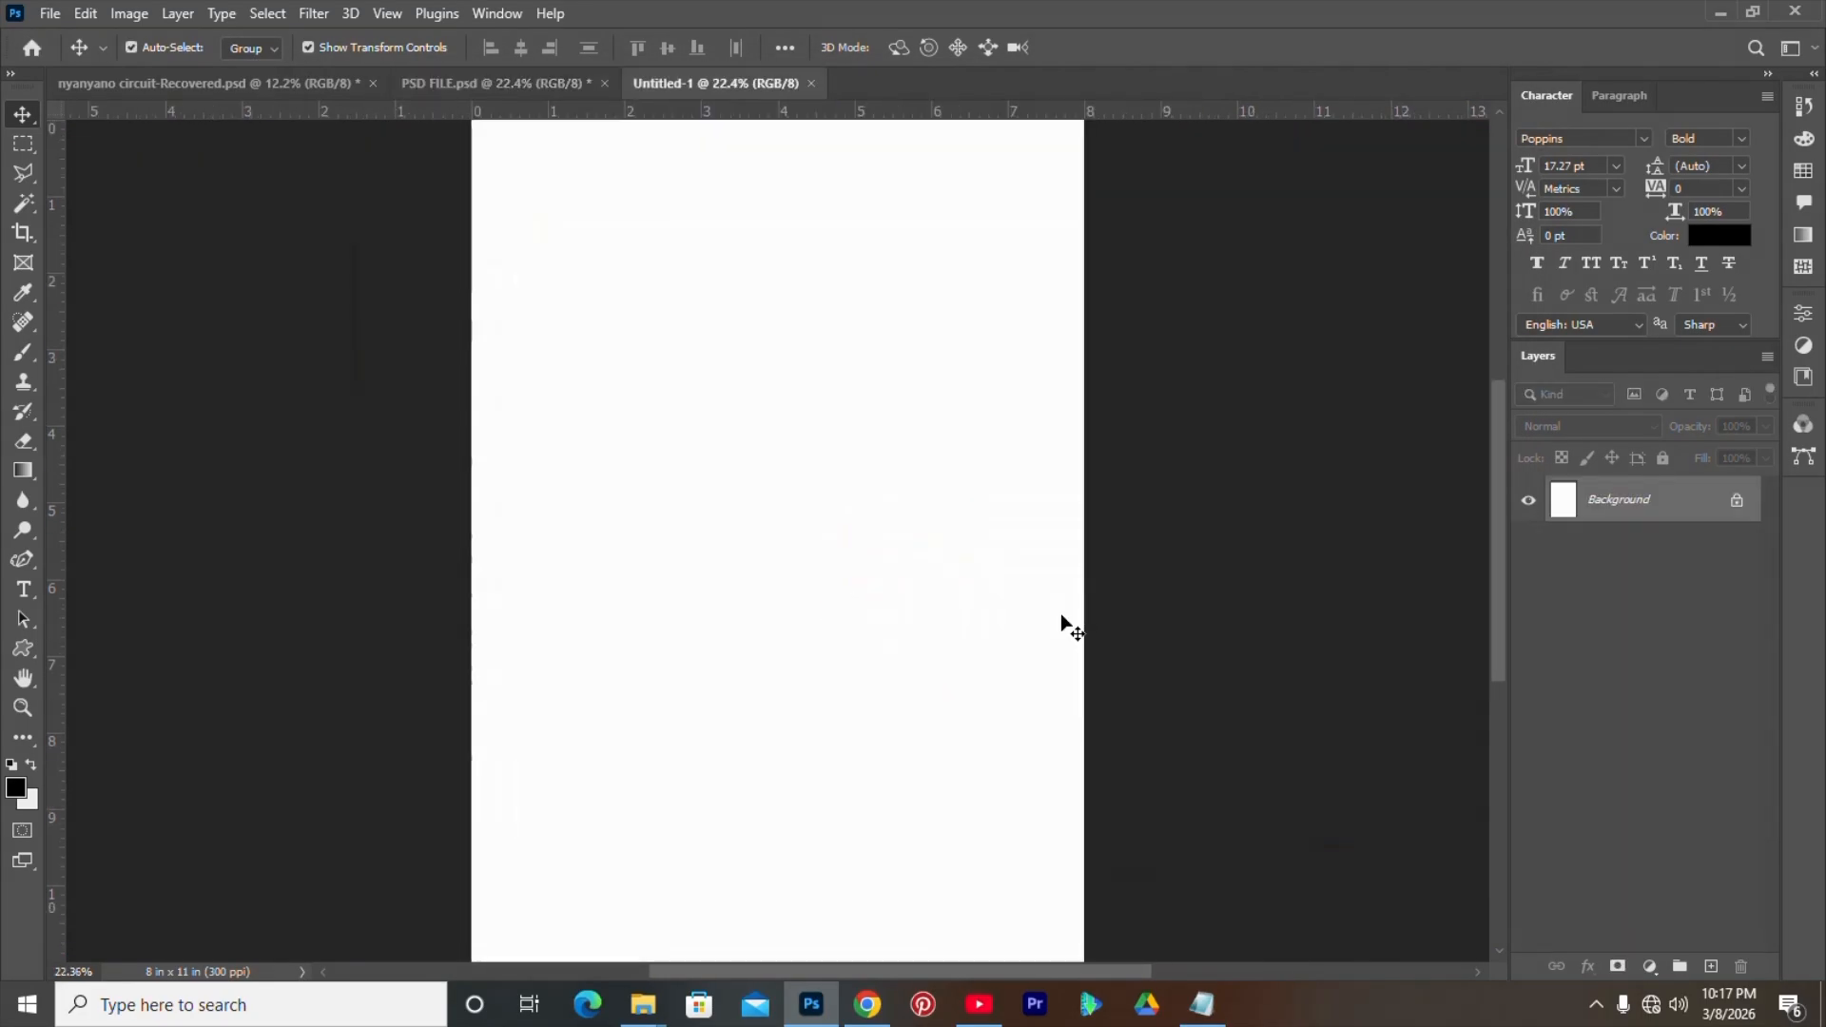
{"action": "scroll", "coordinate": [1062, 618], "scroll_direction": "down", "scroll_amount": 1}
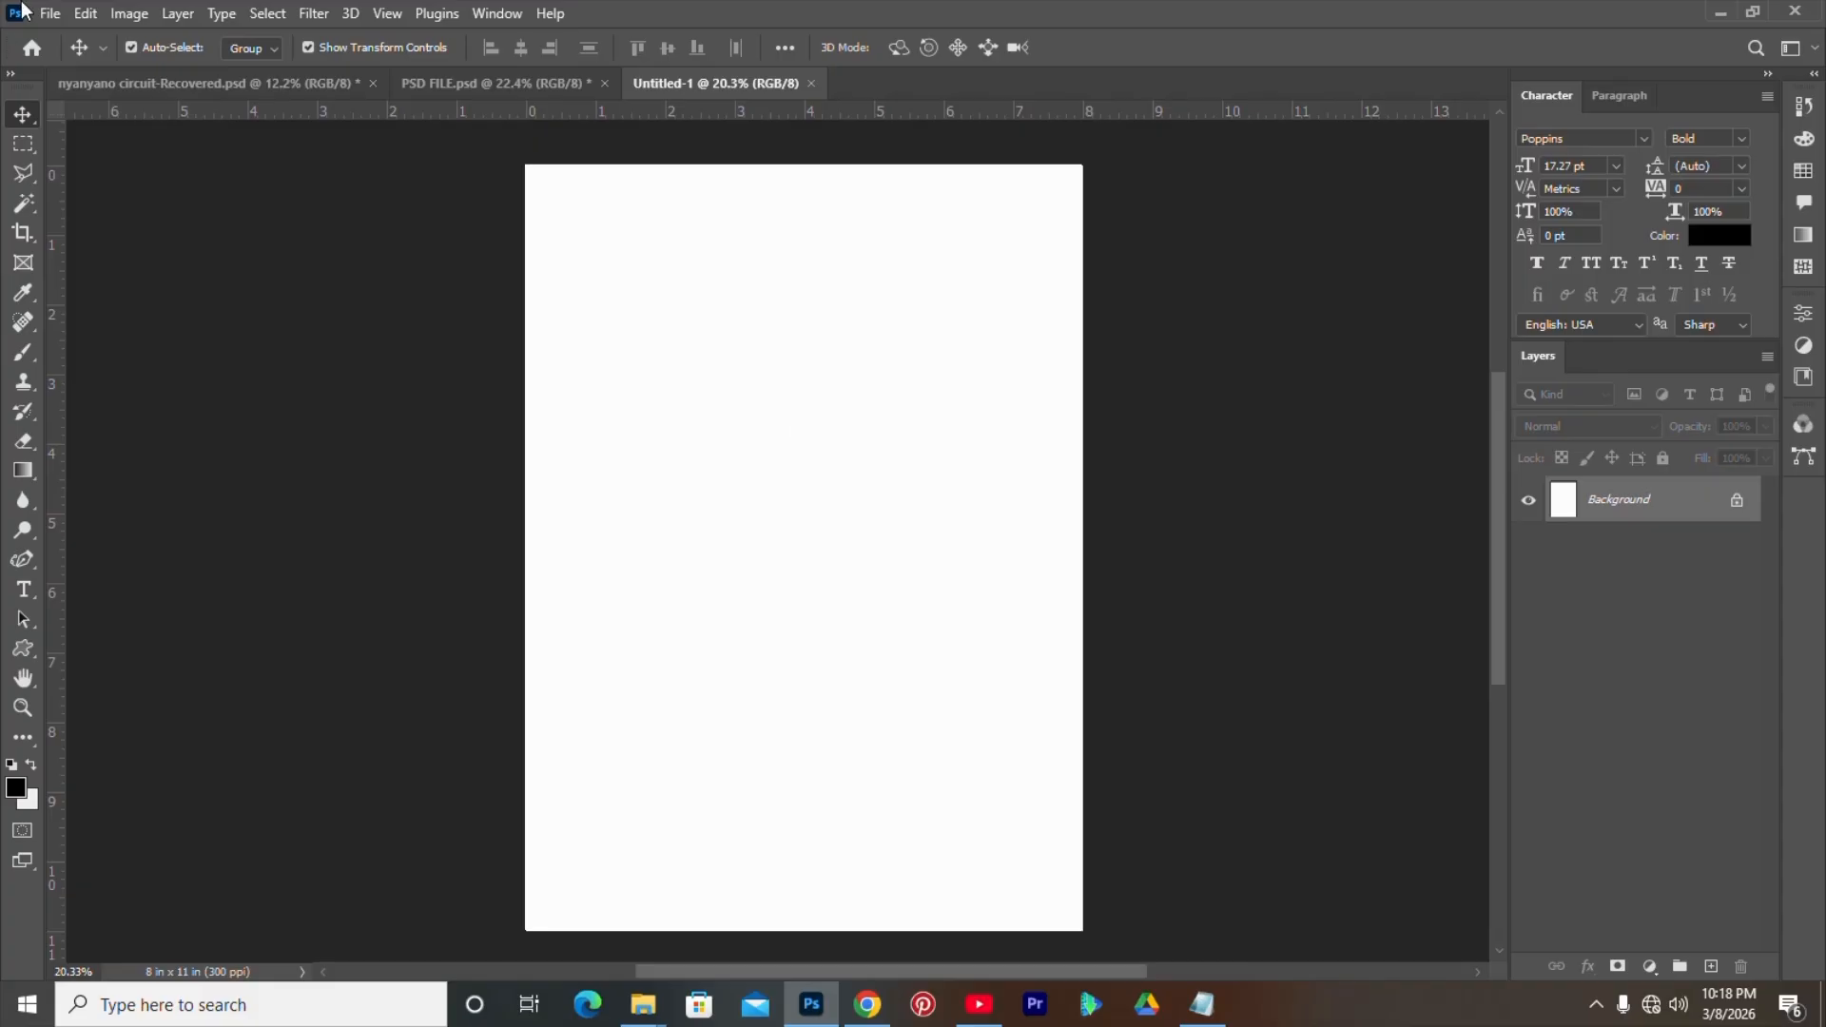
- Try embedding the blue sky image with light rays against the page's upper edge, and delete it
{"action": "left_click", "coordinate": [51, 14]}
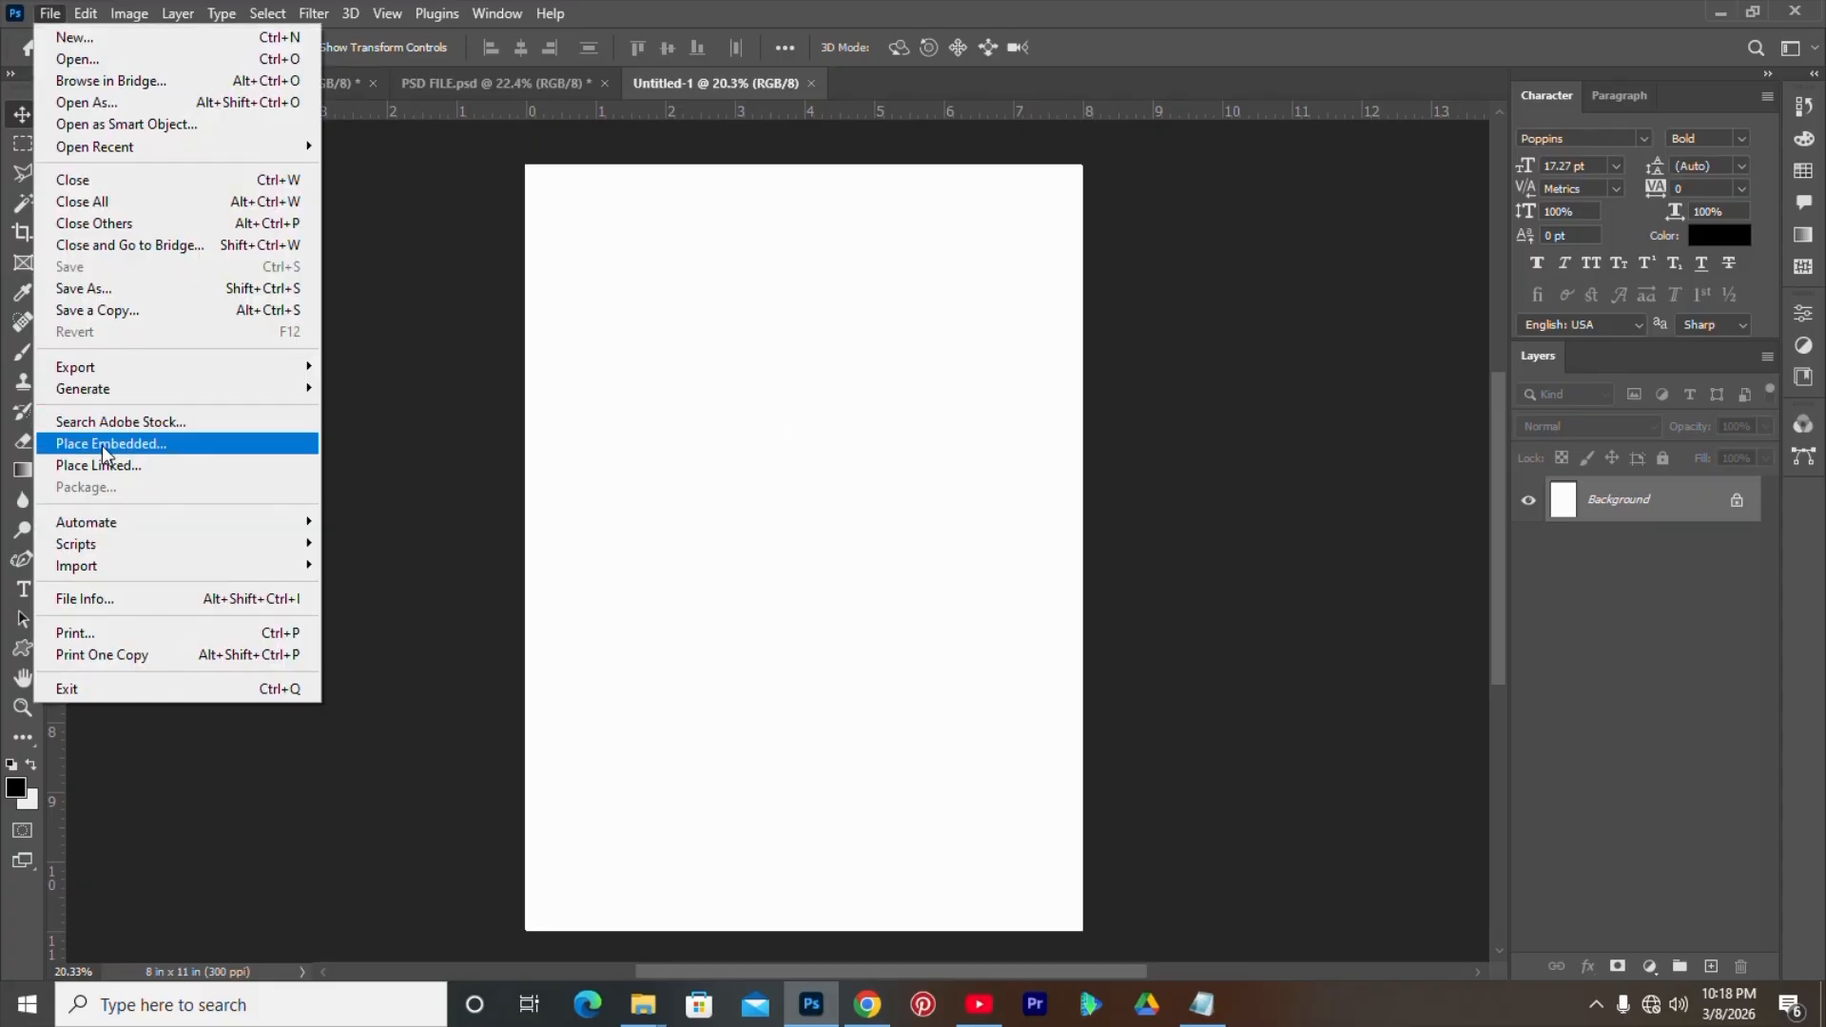
{"action": "left_click", "coordinate": [107, 446]}
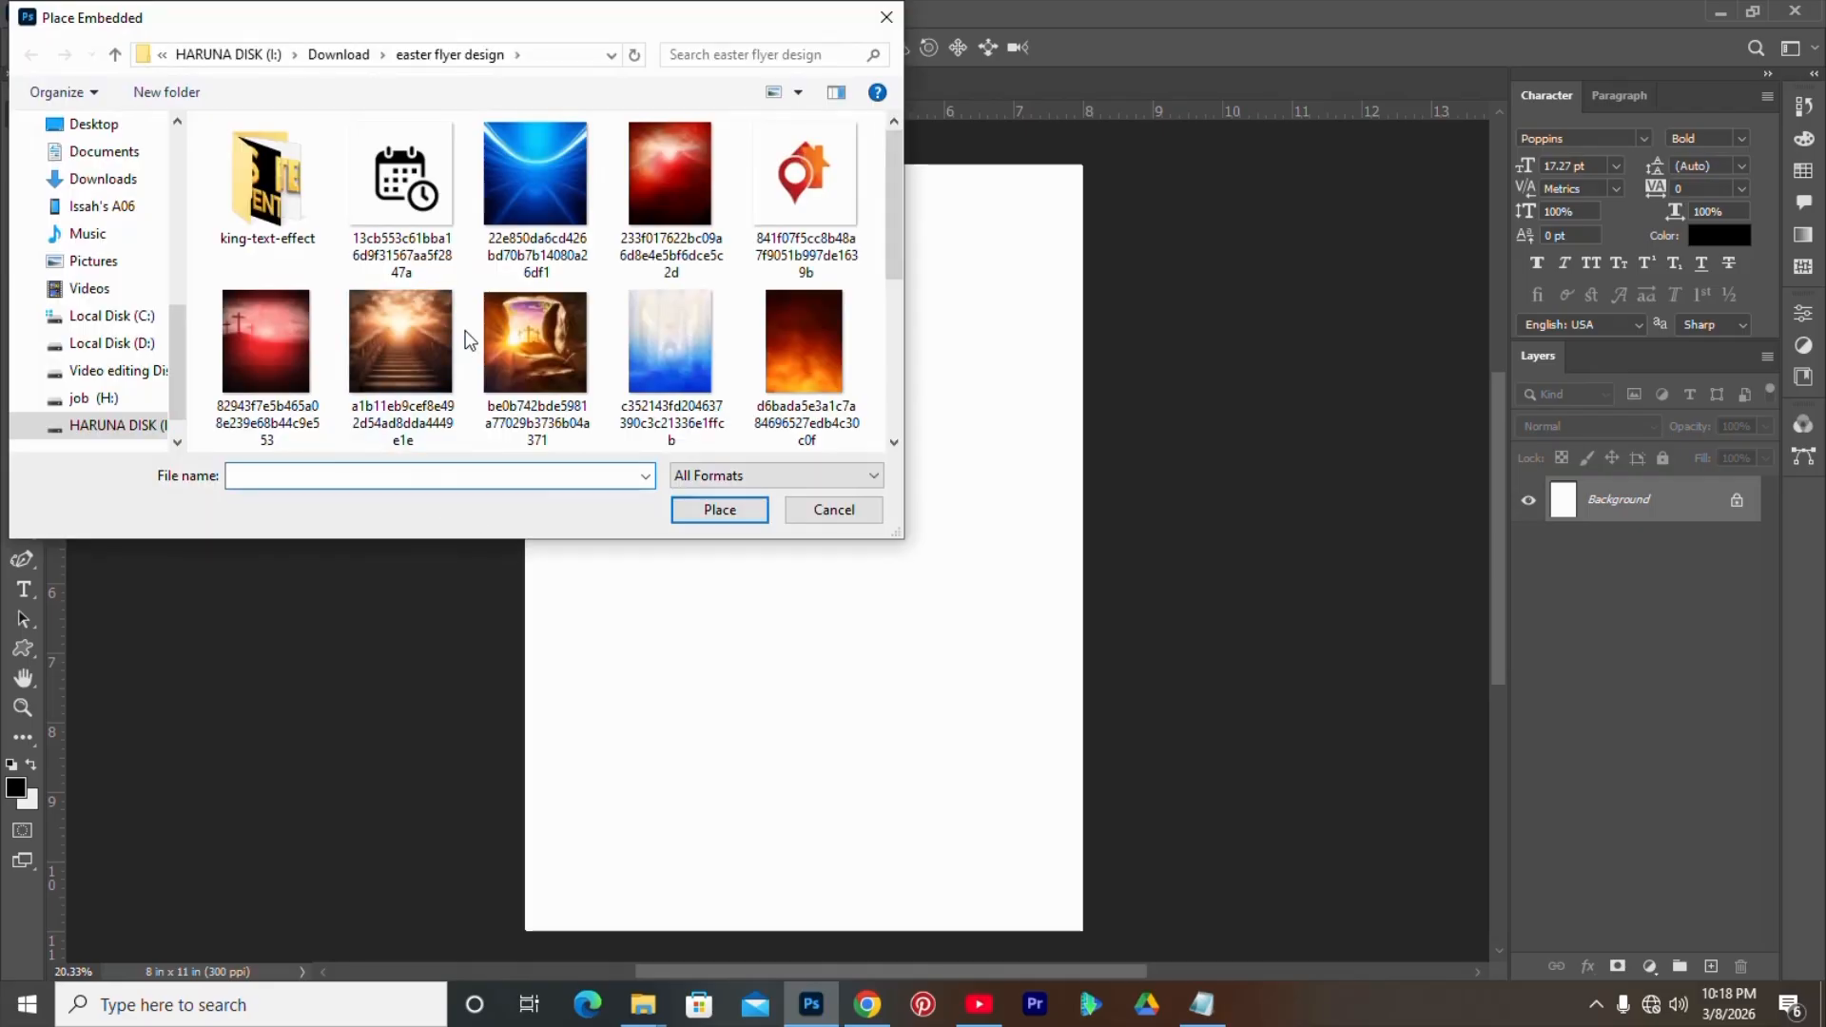
{"action": "left_click_drag", "start_coordinate": [889, 232], "coordinate": [894, 336]}
{"action": "left_click", "coordinate": [230, 323]}
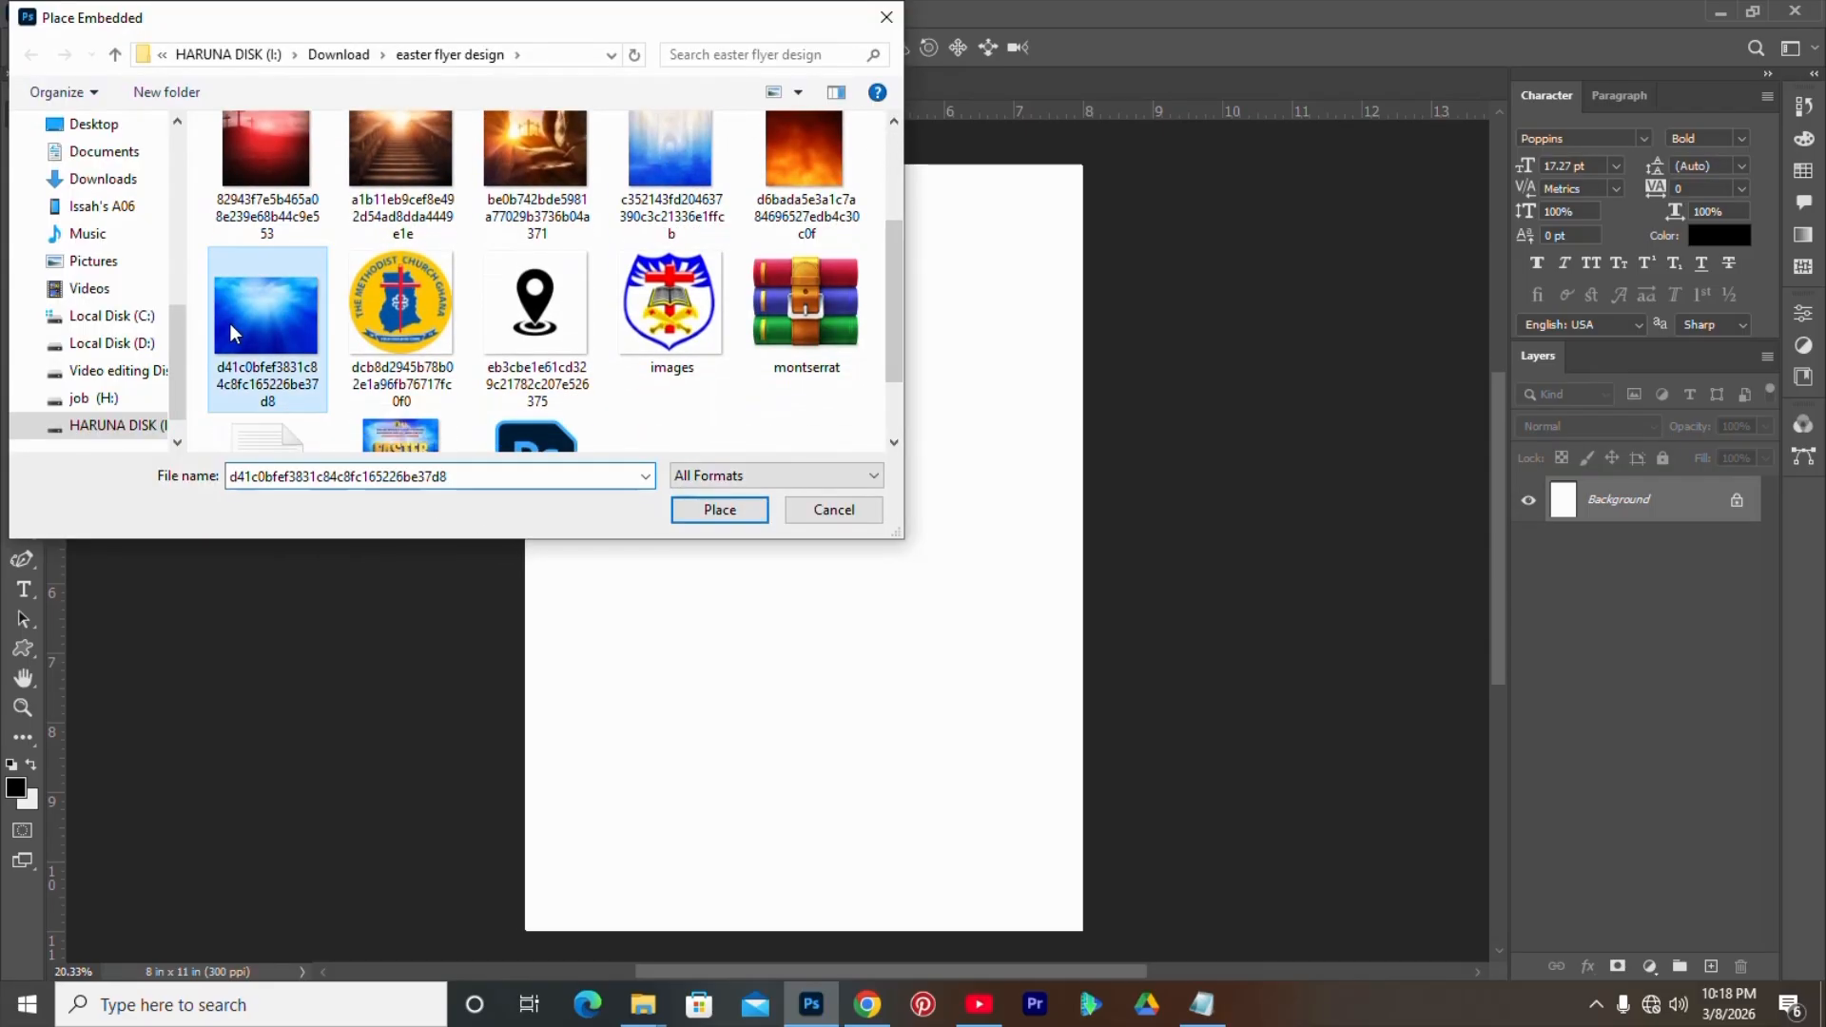
{"action": "left_click", "coordinate": [714, 515]}
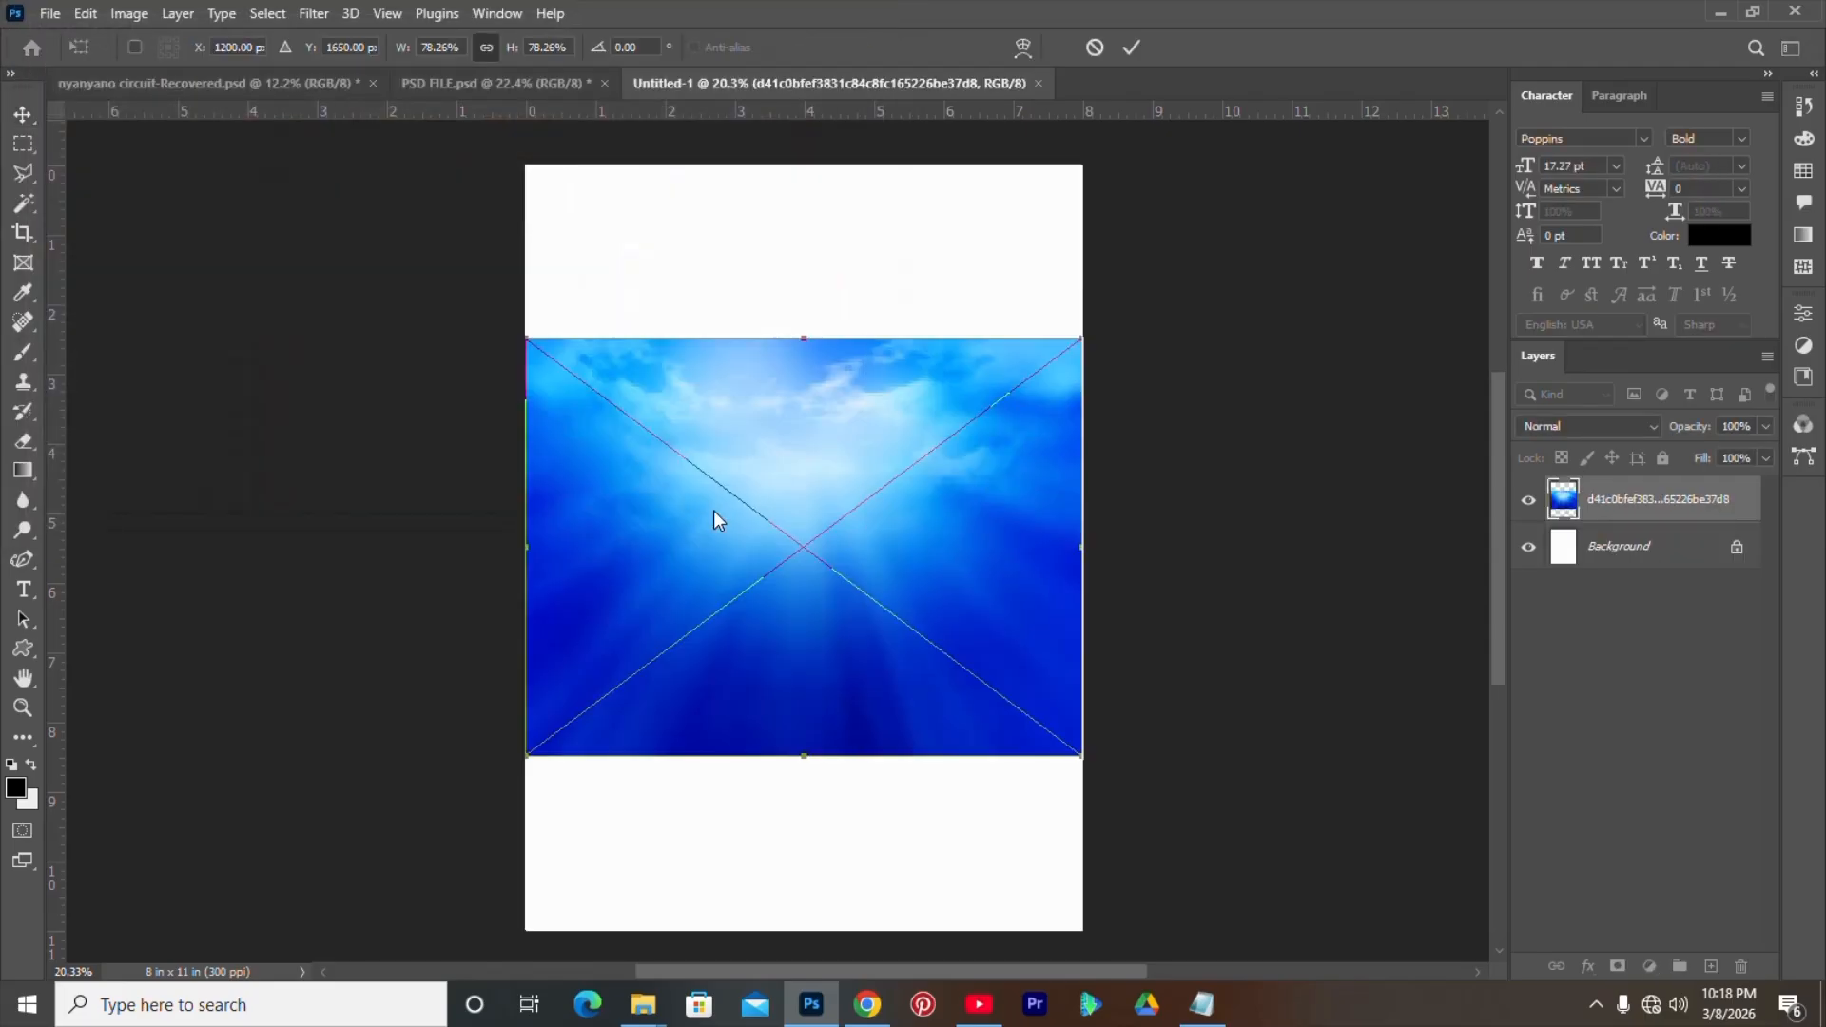
{"action": "left_click_drag", "start_coordinate": [815, 576], "coordinate": [809, 420]}
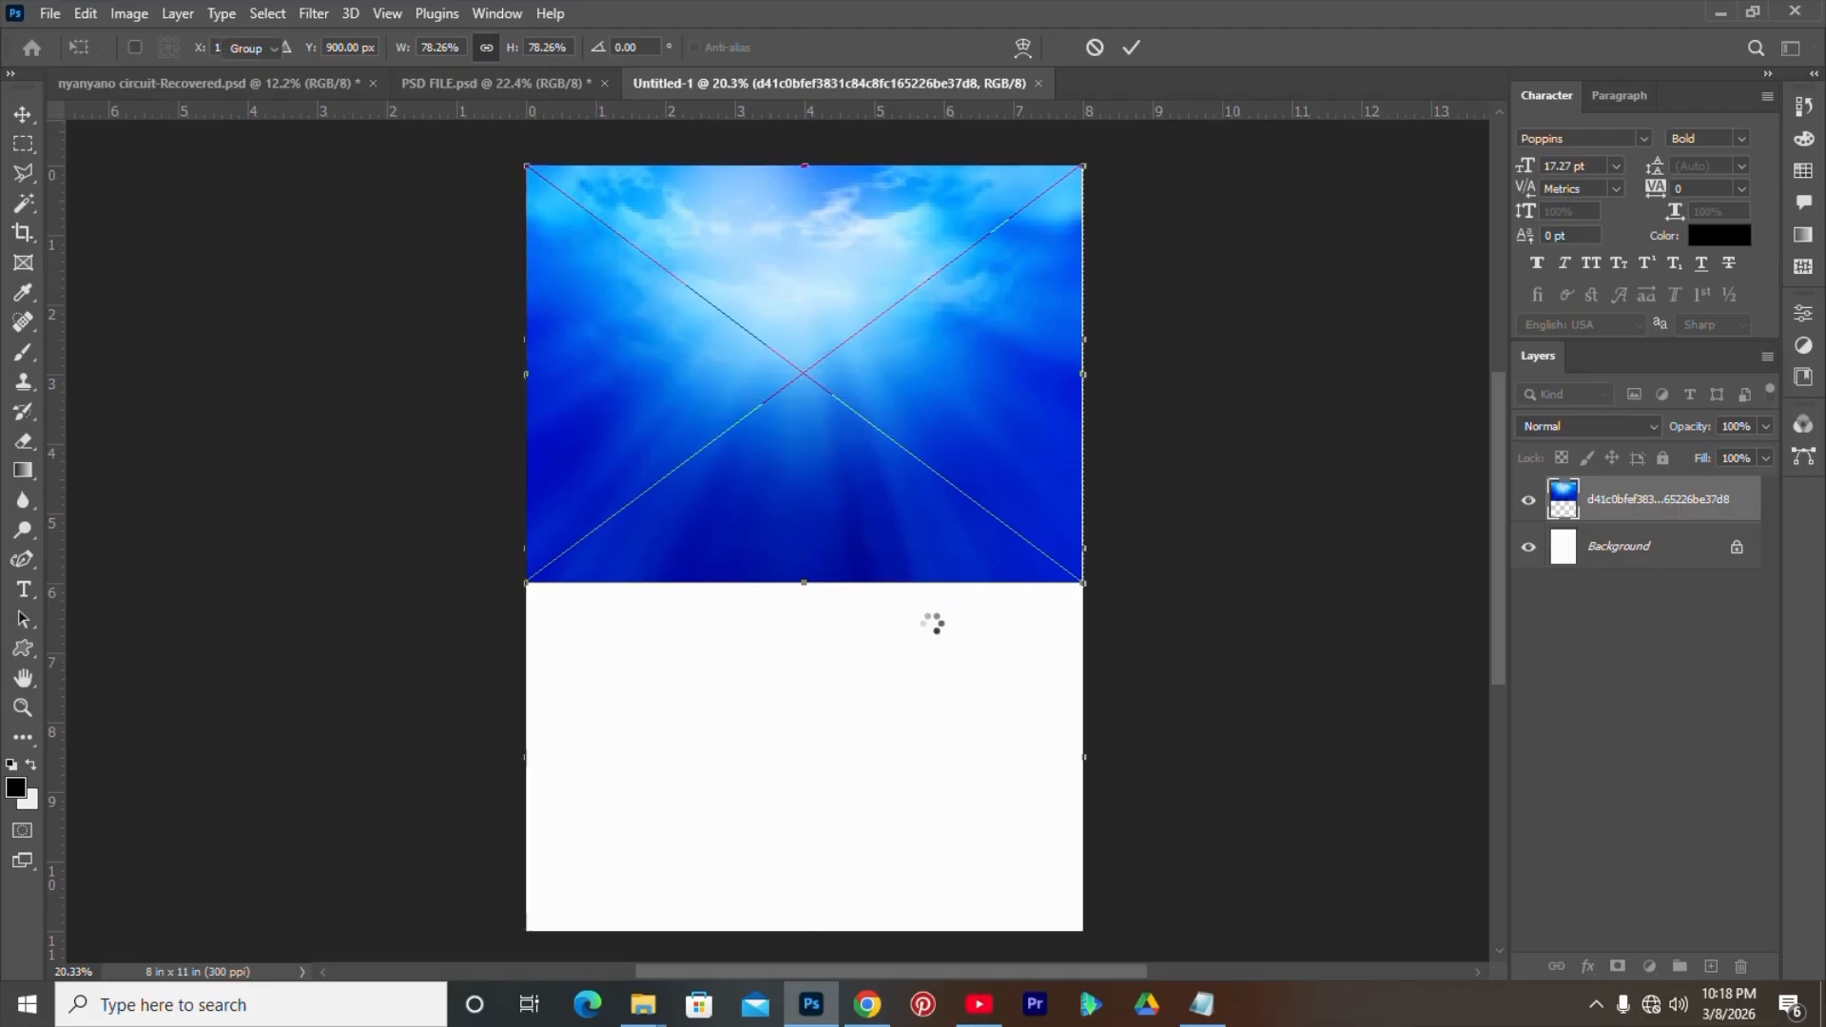
{"action": "key", "text": "Return"}
{"action": "key", "text": "Delete"}
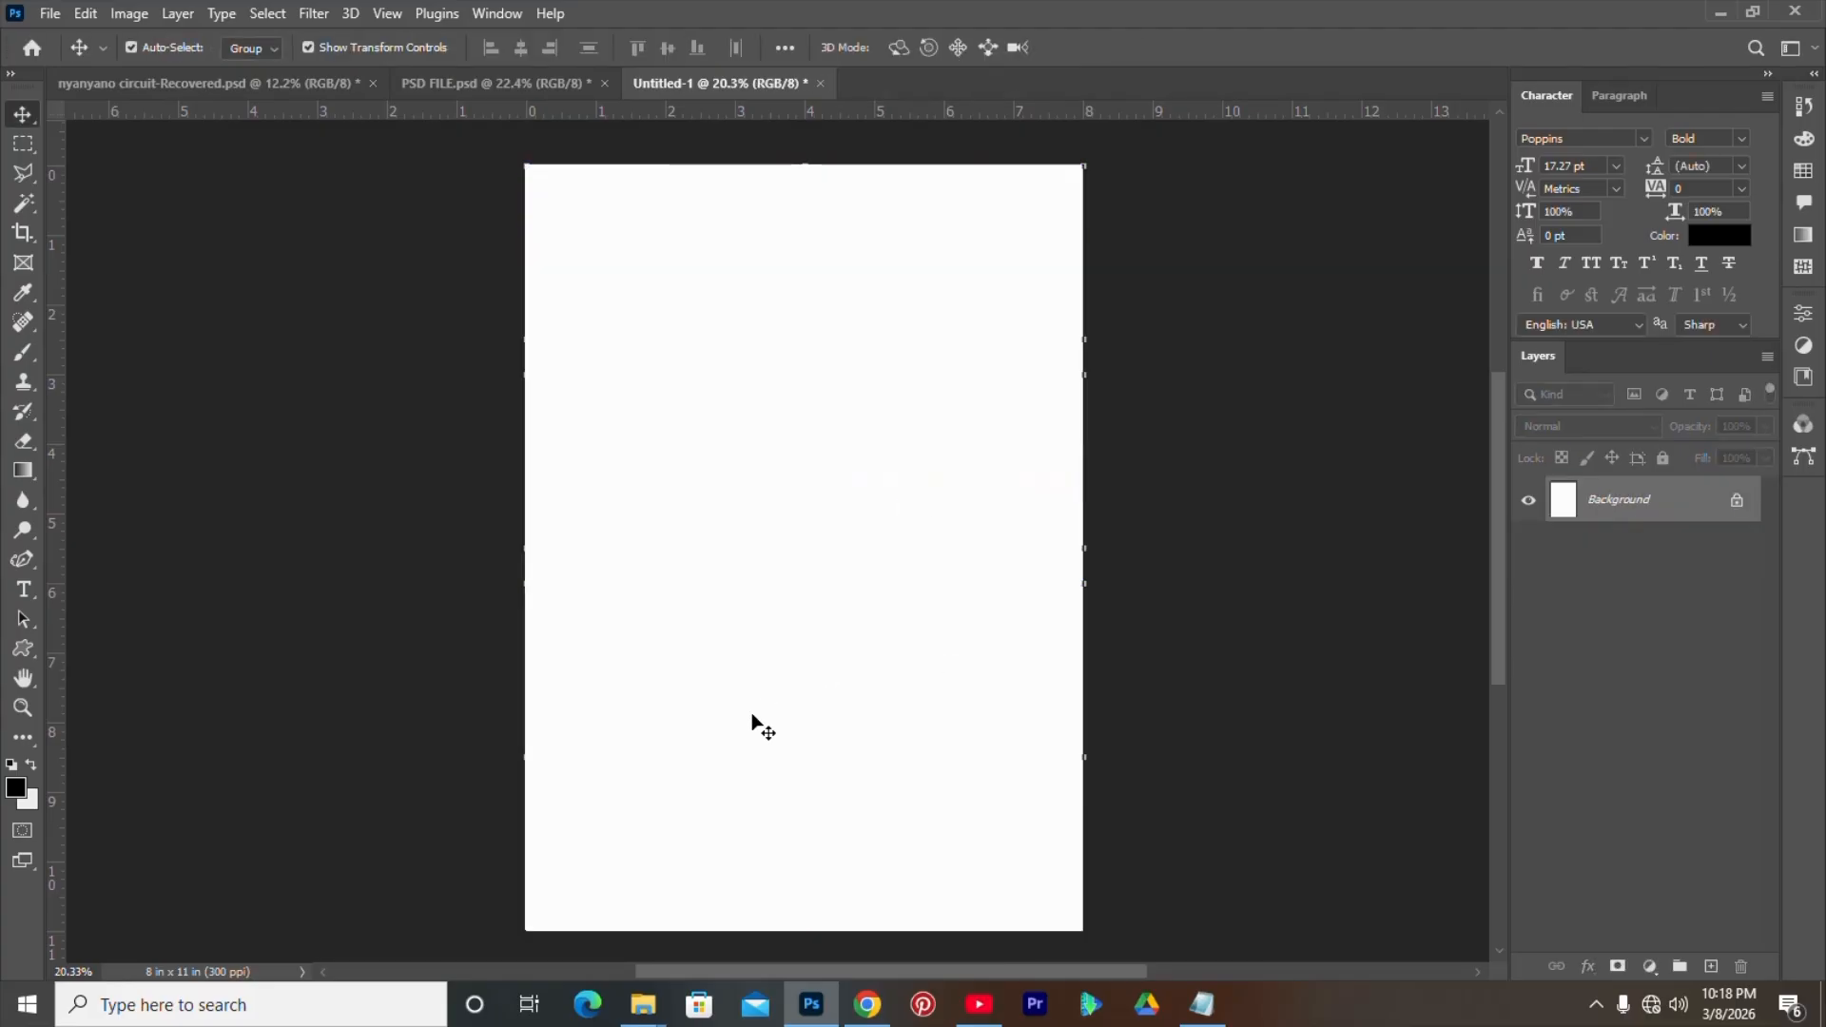
- Bring the blue sky image with light rays from the easter flyer design folder into the document, aligned to the page's upper edge
{"action": "mouse_move", "coordinate": [643, 1004]}
{"action": "left_click", "coordinate": [554, 847]}
{"action": "left_click", "coordinate": [241, 321]}
{"action": "left_click_drag", "start_coordinate": [237, 357], "coordinate": [822, 558]}
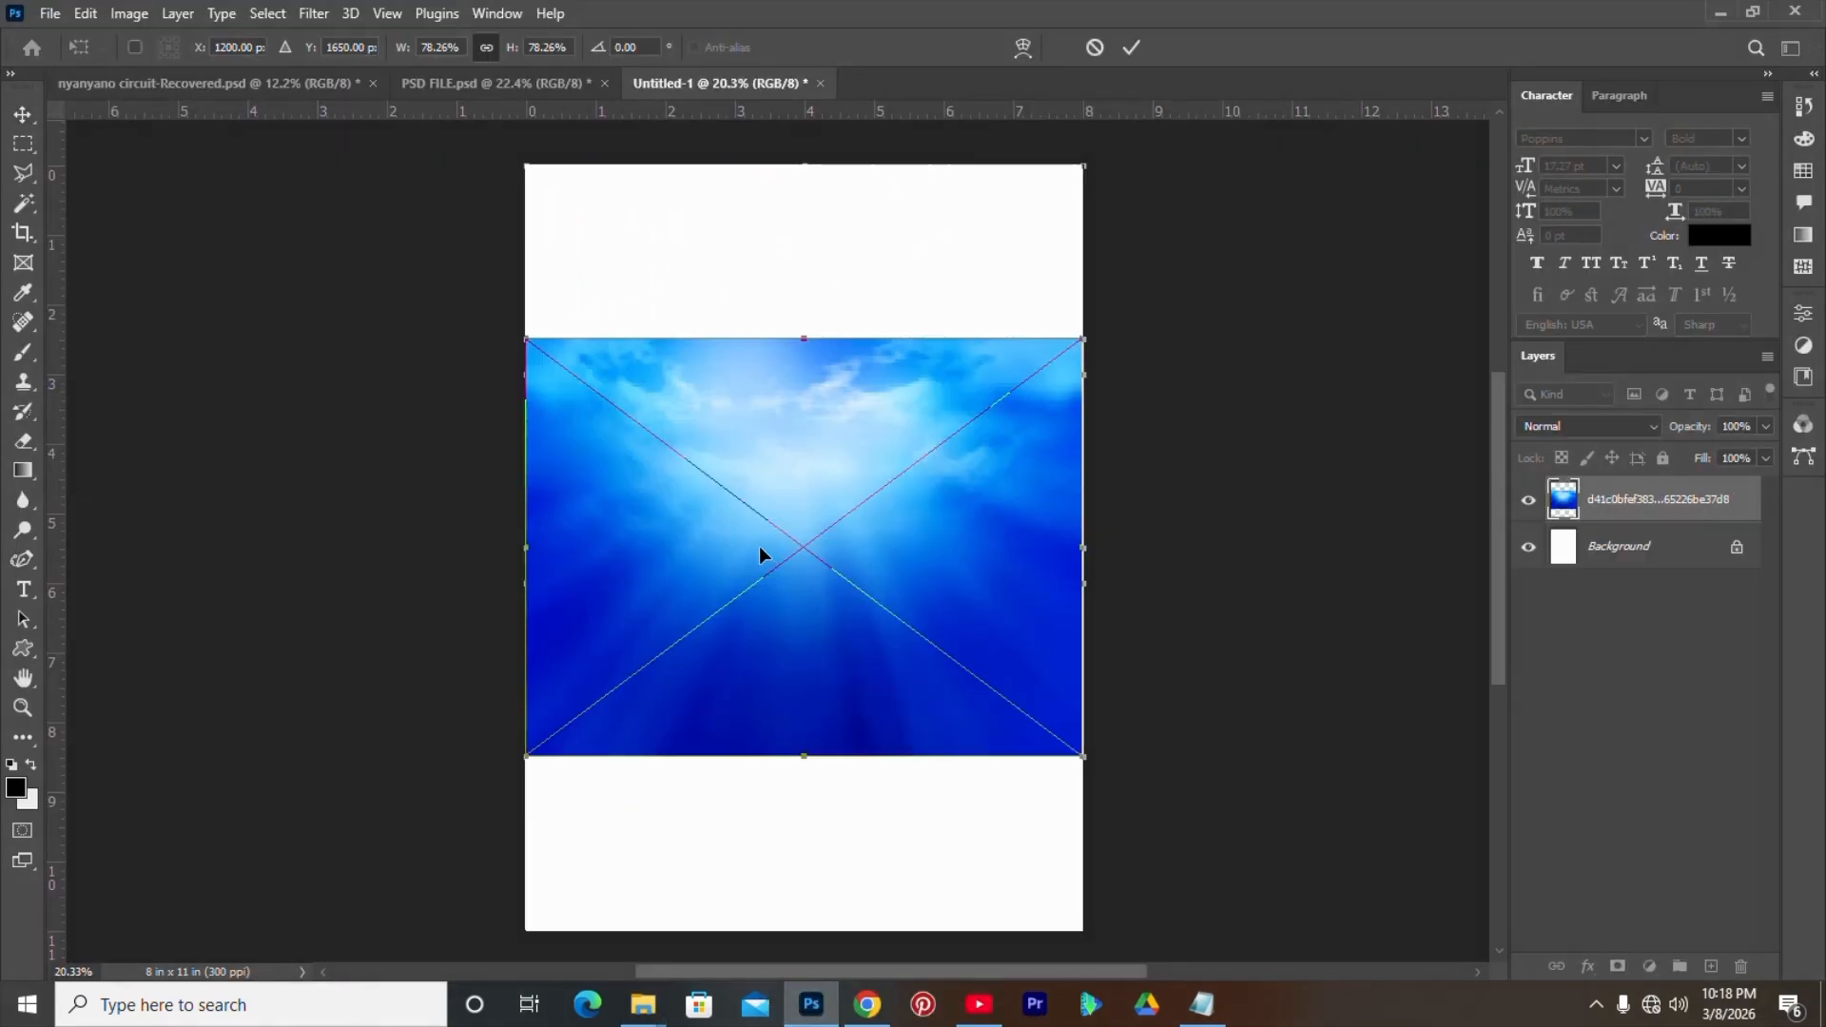
{"action": "left_click_drag", "start_coordinate": [829, 437], "coordinate": [828, 263]}
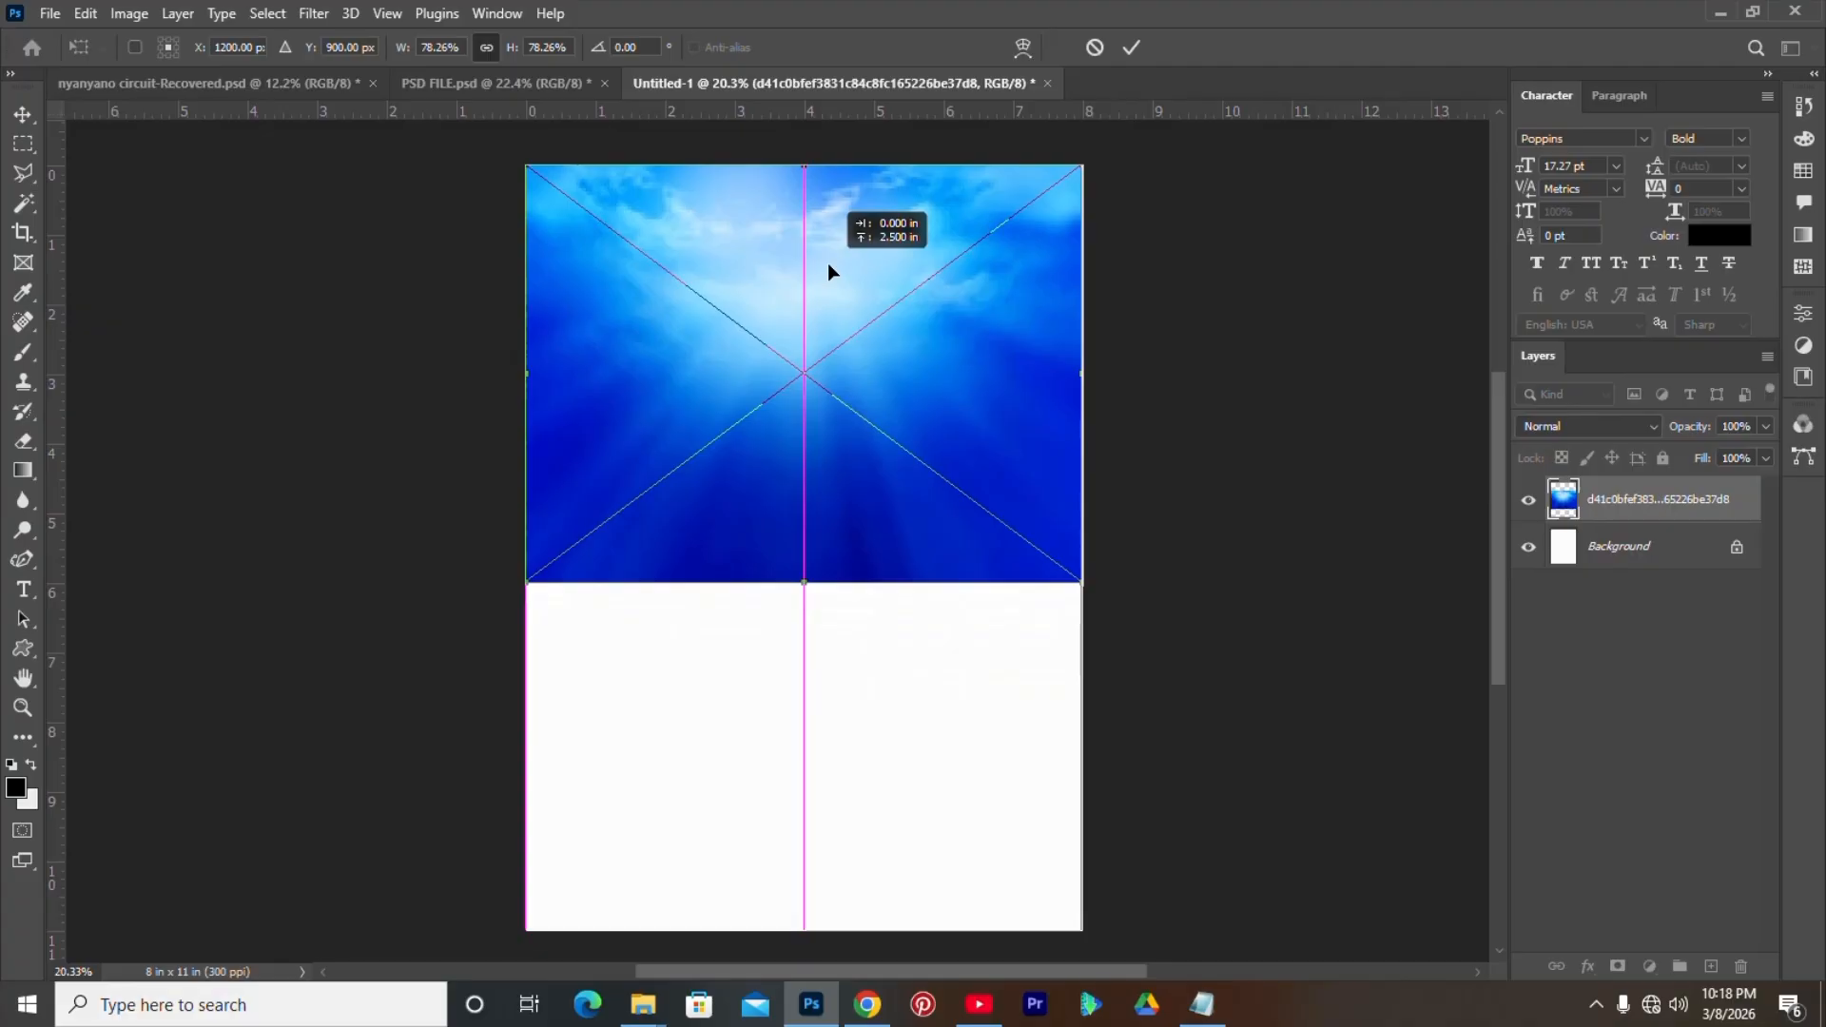
{"action": "key", "text": "Return"}
- Enlarge the blue sky image from its upper edge to cover about the upper two-thirds of the page
{"action": "left_click", "coordinate": [800, 586]}
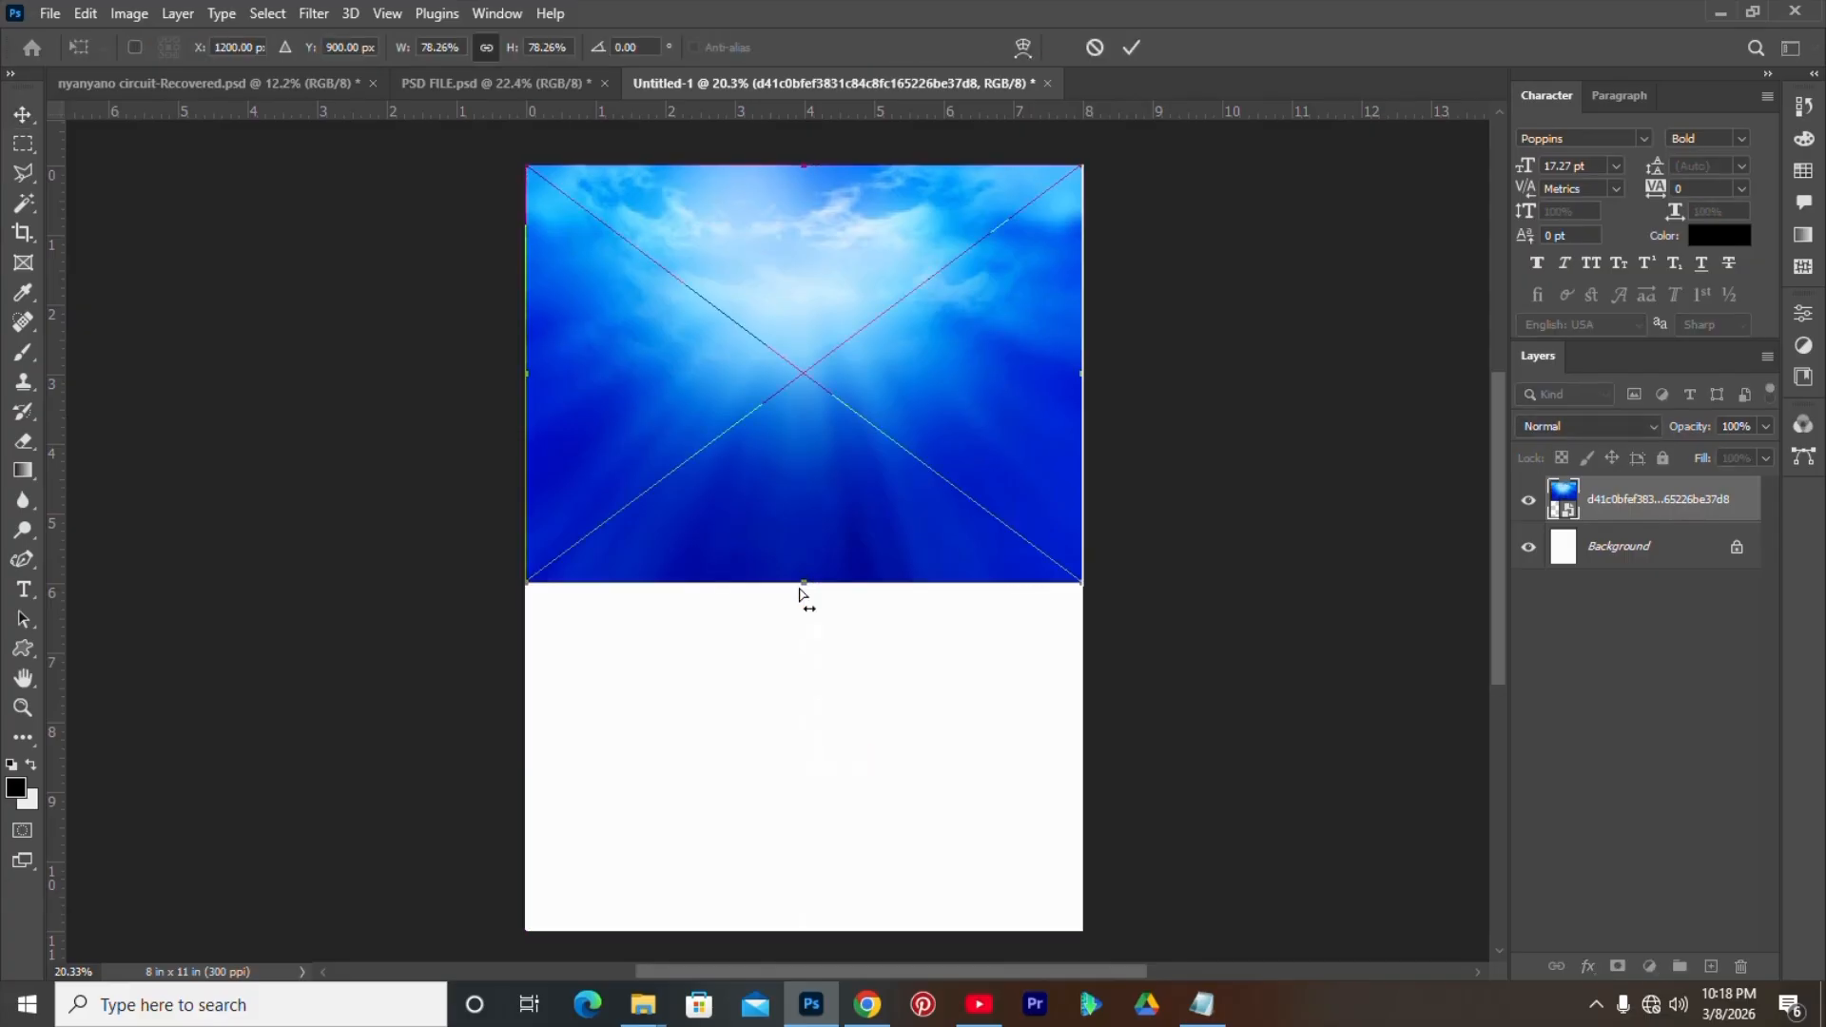
{"action": "left_click_drag", "start_coordinate": [800, 591], "coordinate": [766, 636]}
{"action": "key", "text": "Return"}
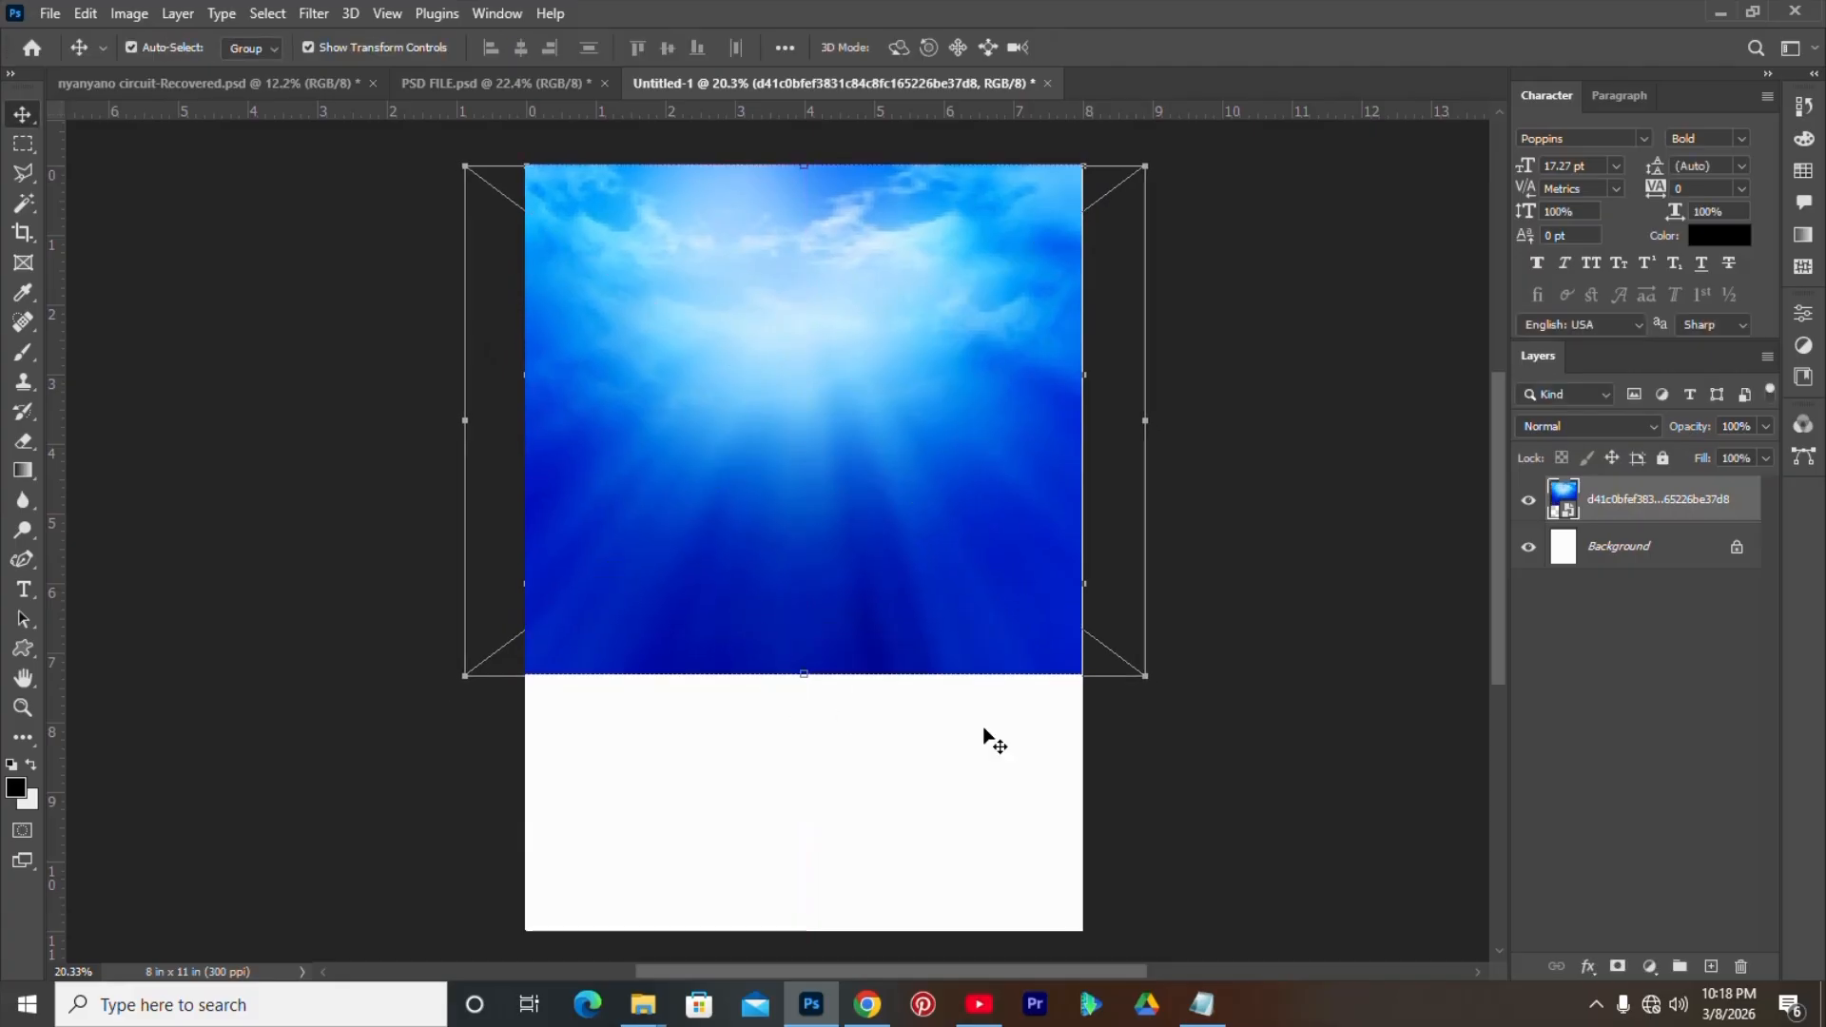
{"action": "left_click", "coordinate": [1659, 722]}
{"action": "left_click", "coordinate": [1655, 503]}
- Preview the red crosses, stairway and empty tomb images and the PSD FILE items in the easter flyer design folder
{"action": "mouse_move", "coordinate": [644, 1001]}
{"action": "left_click", "coordinate": [519, 899]}
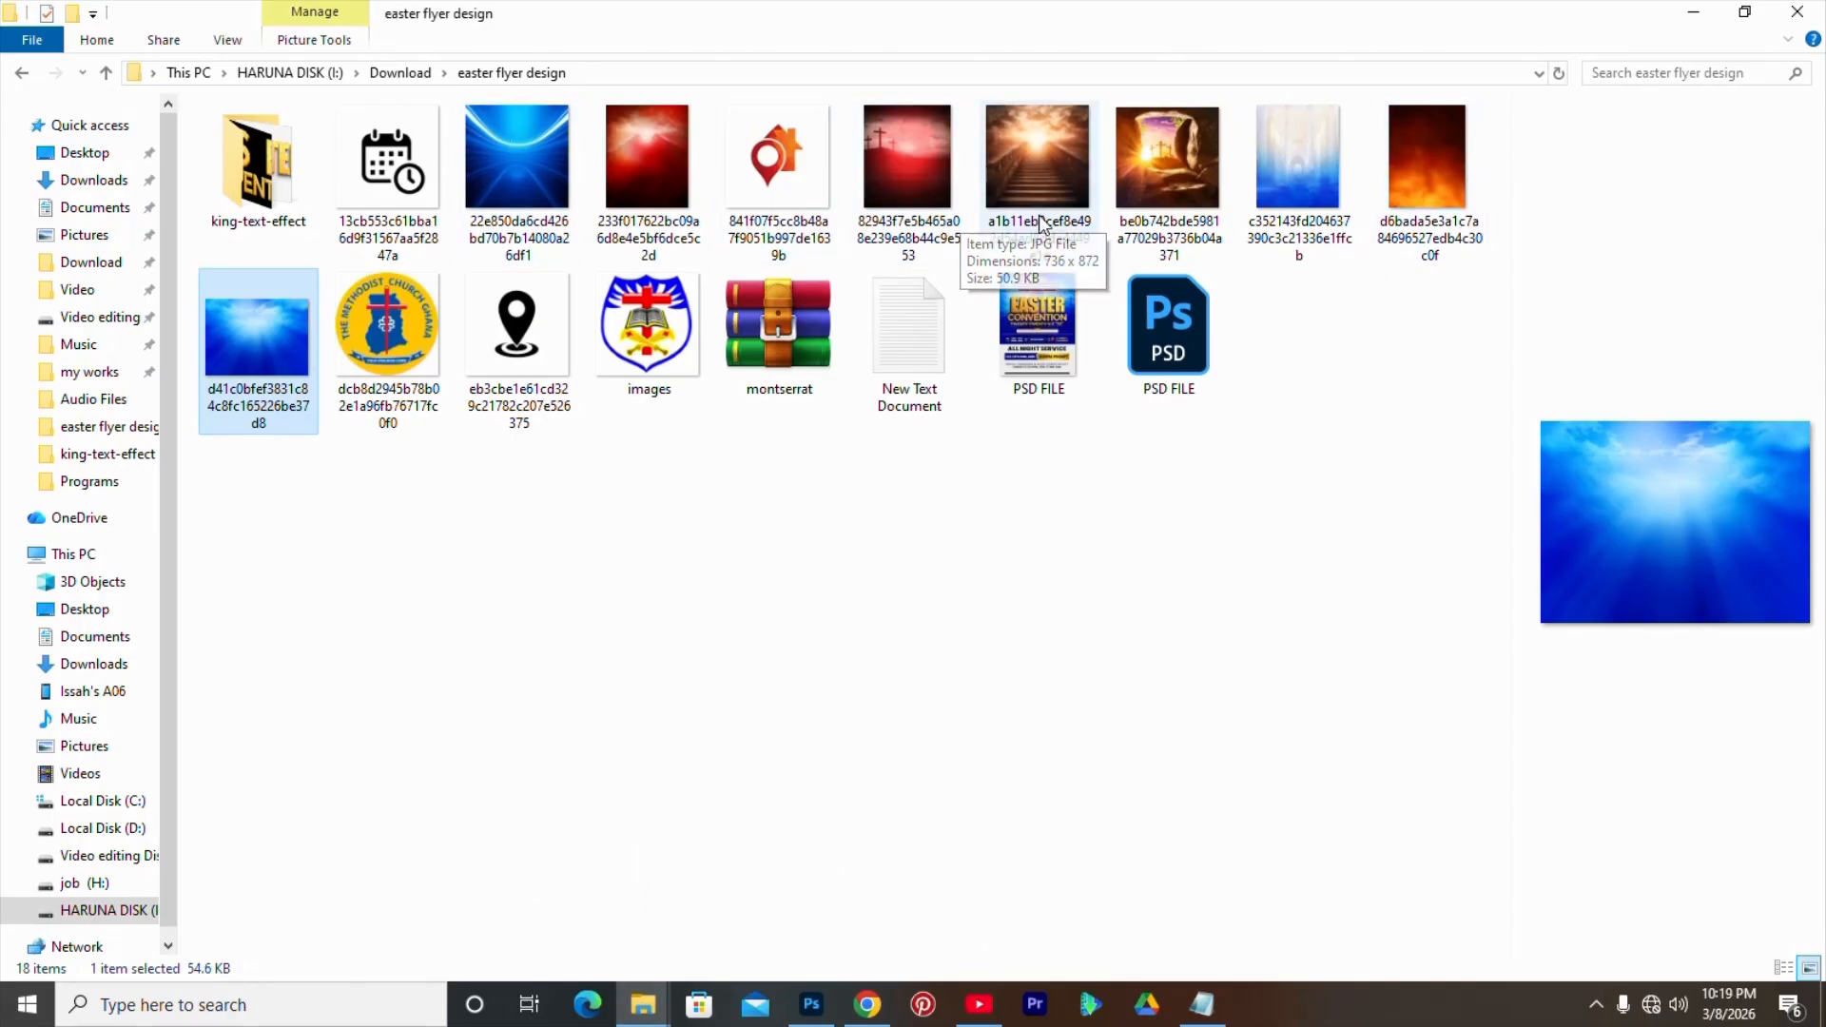
{"action": "left_click", "coordinate": [894, 181]}
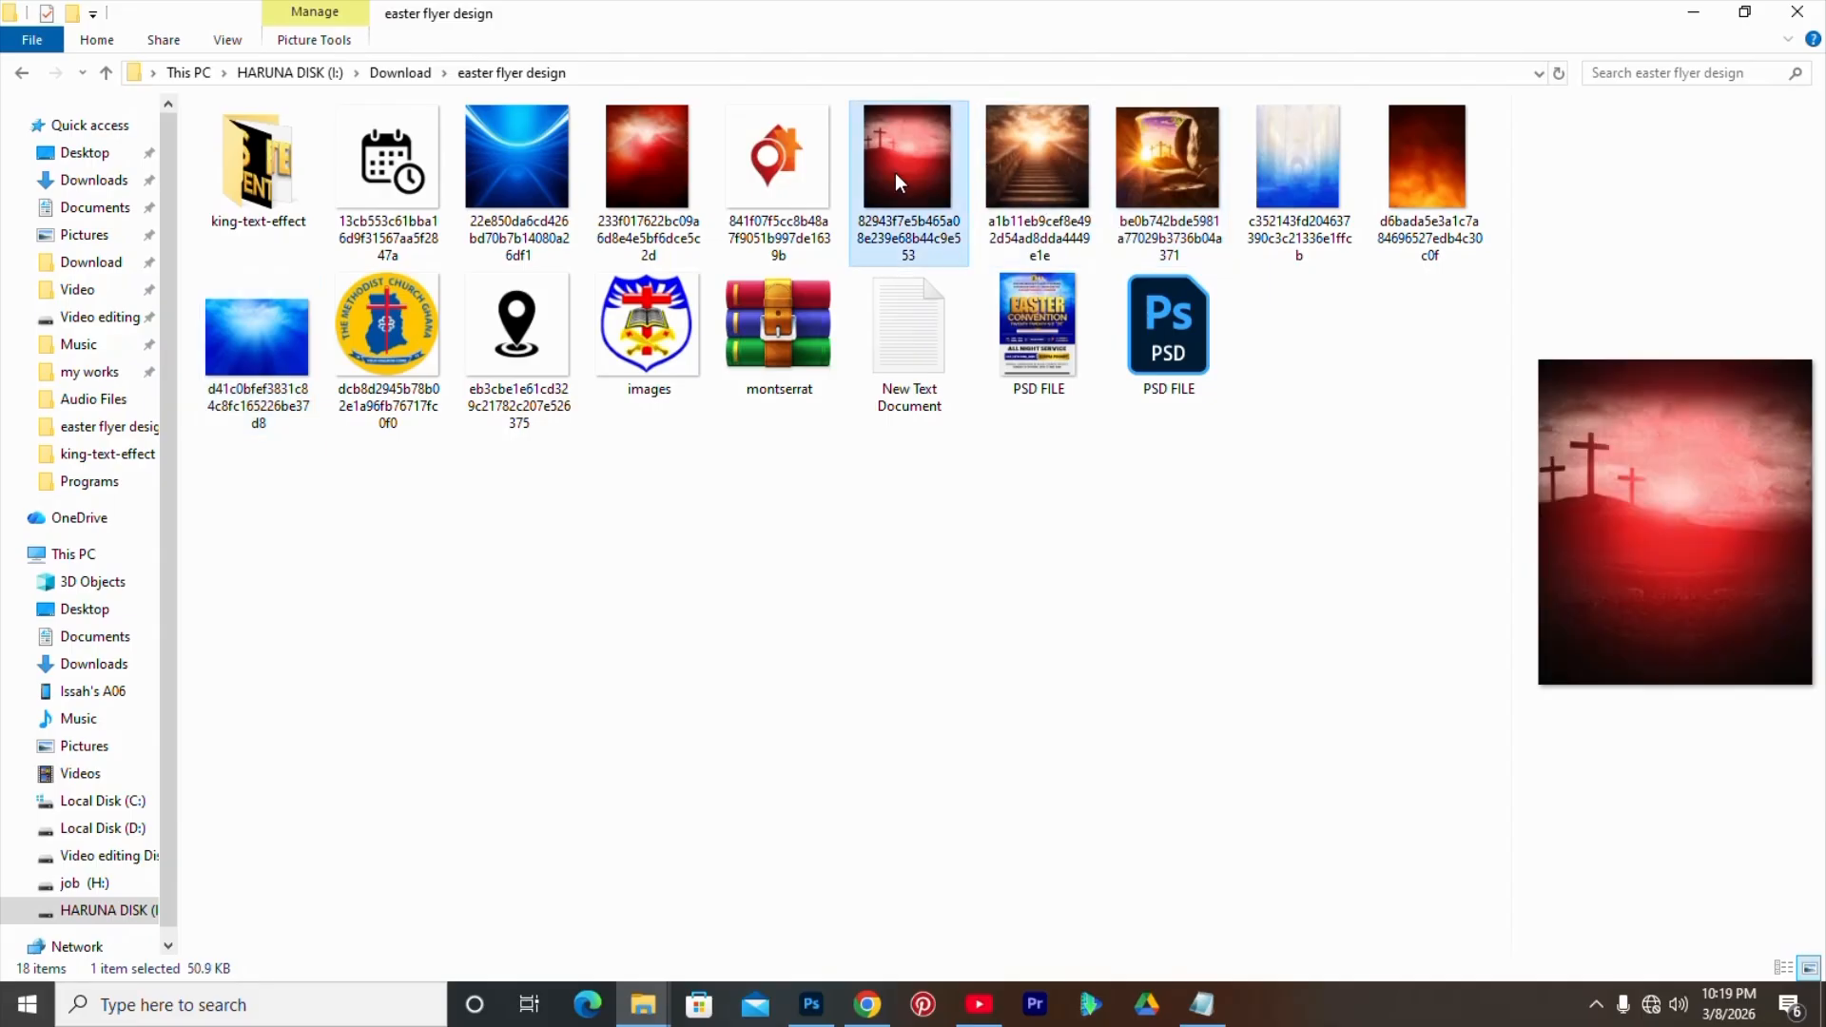
{"action": "left_click", "coordinate": [1016, 184]}
{"action": "left_click", "coordinate": [1142, 199]}
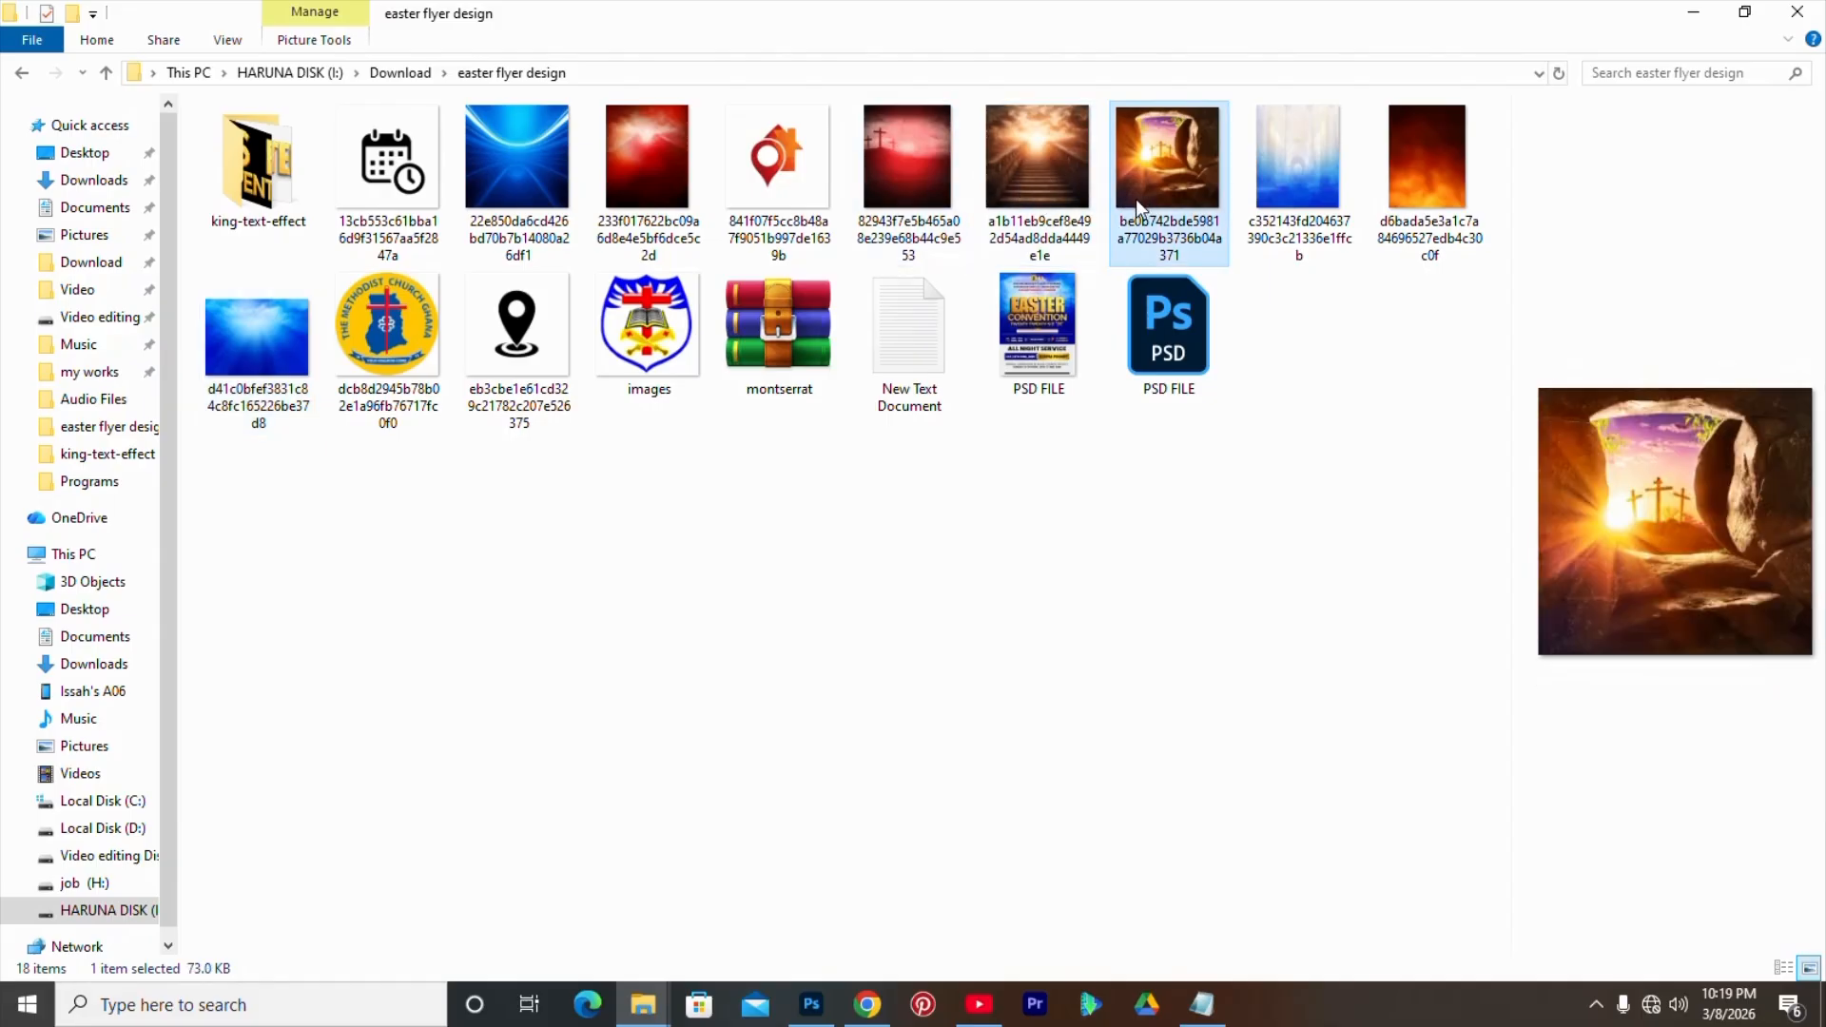
{"action": "left_click", "coordinate": [1189, 354]}
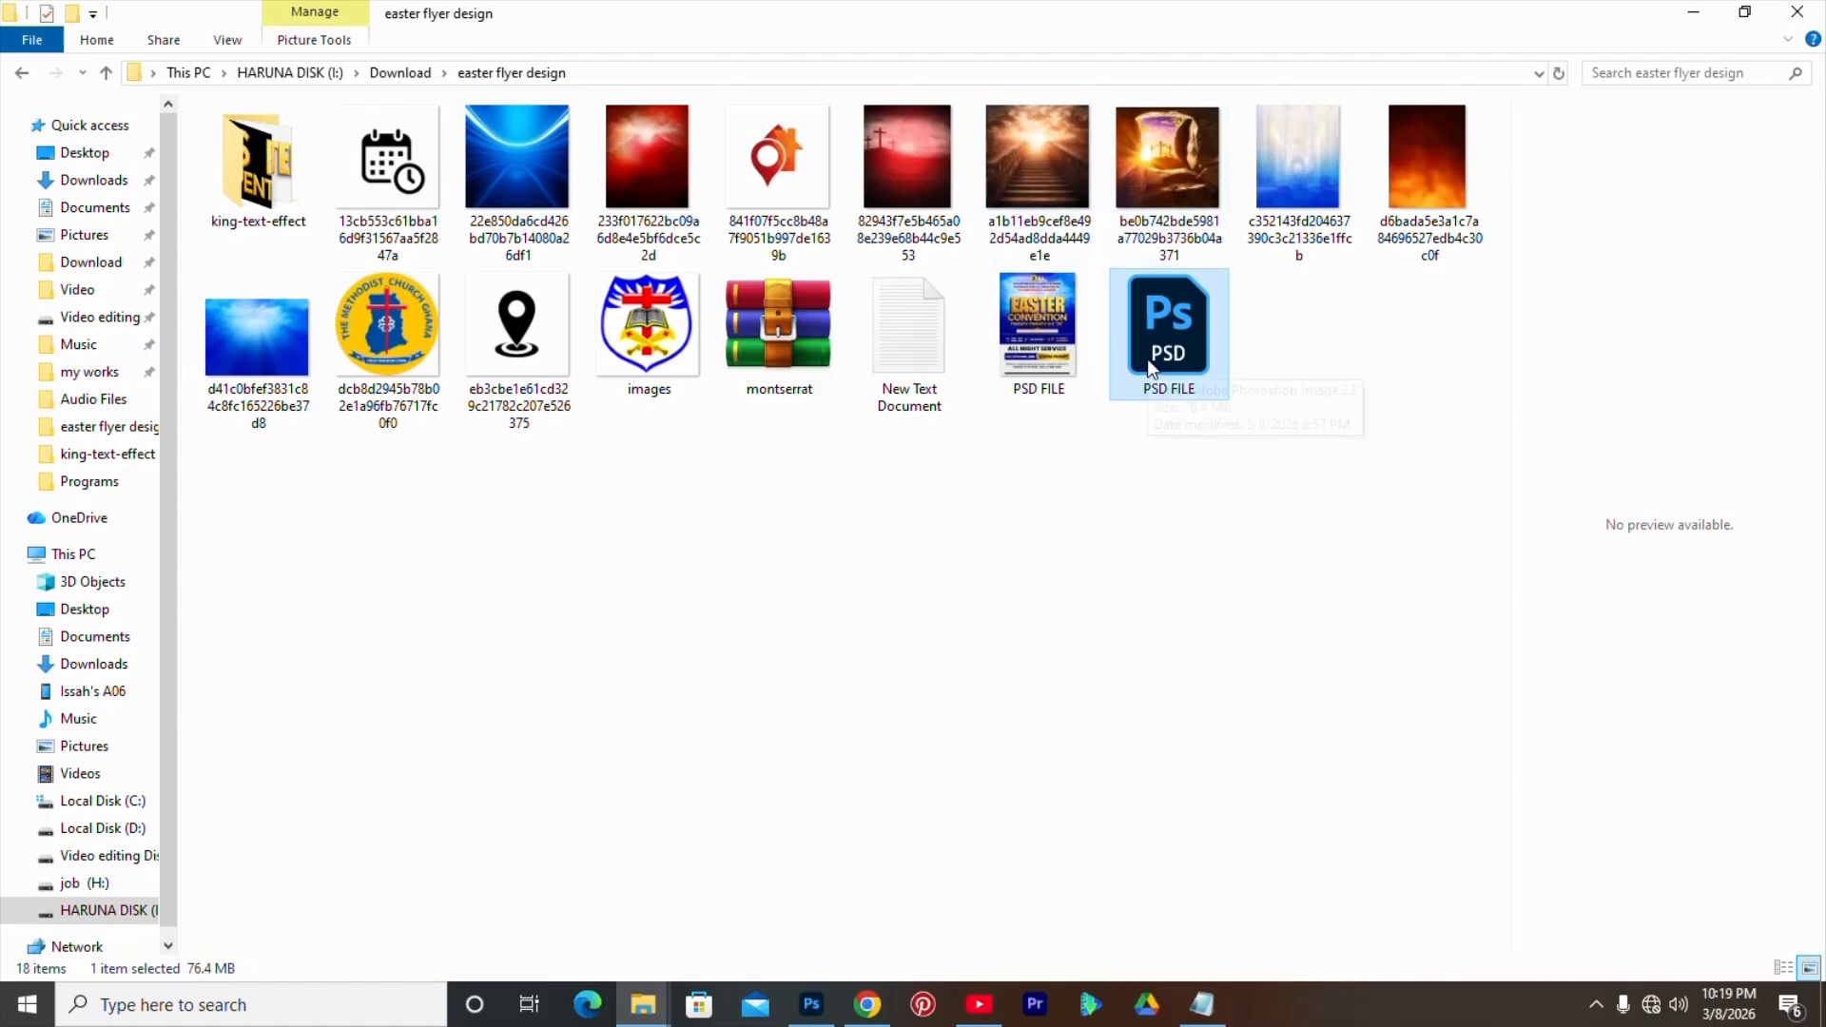
{"action": "left_click", "coordinate": [1084, 329]}
{"action": "left_click", "coordinate": [1197, 348]}
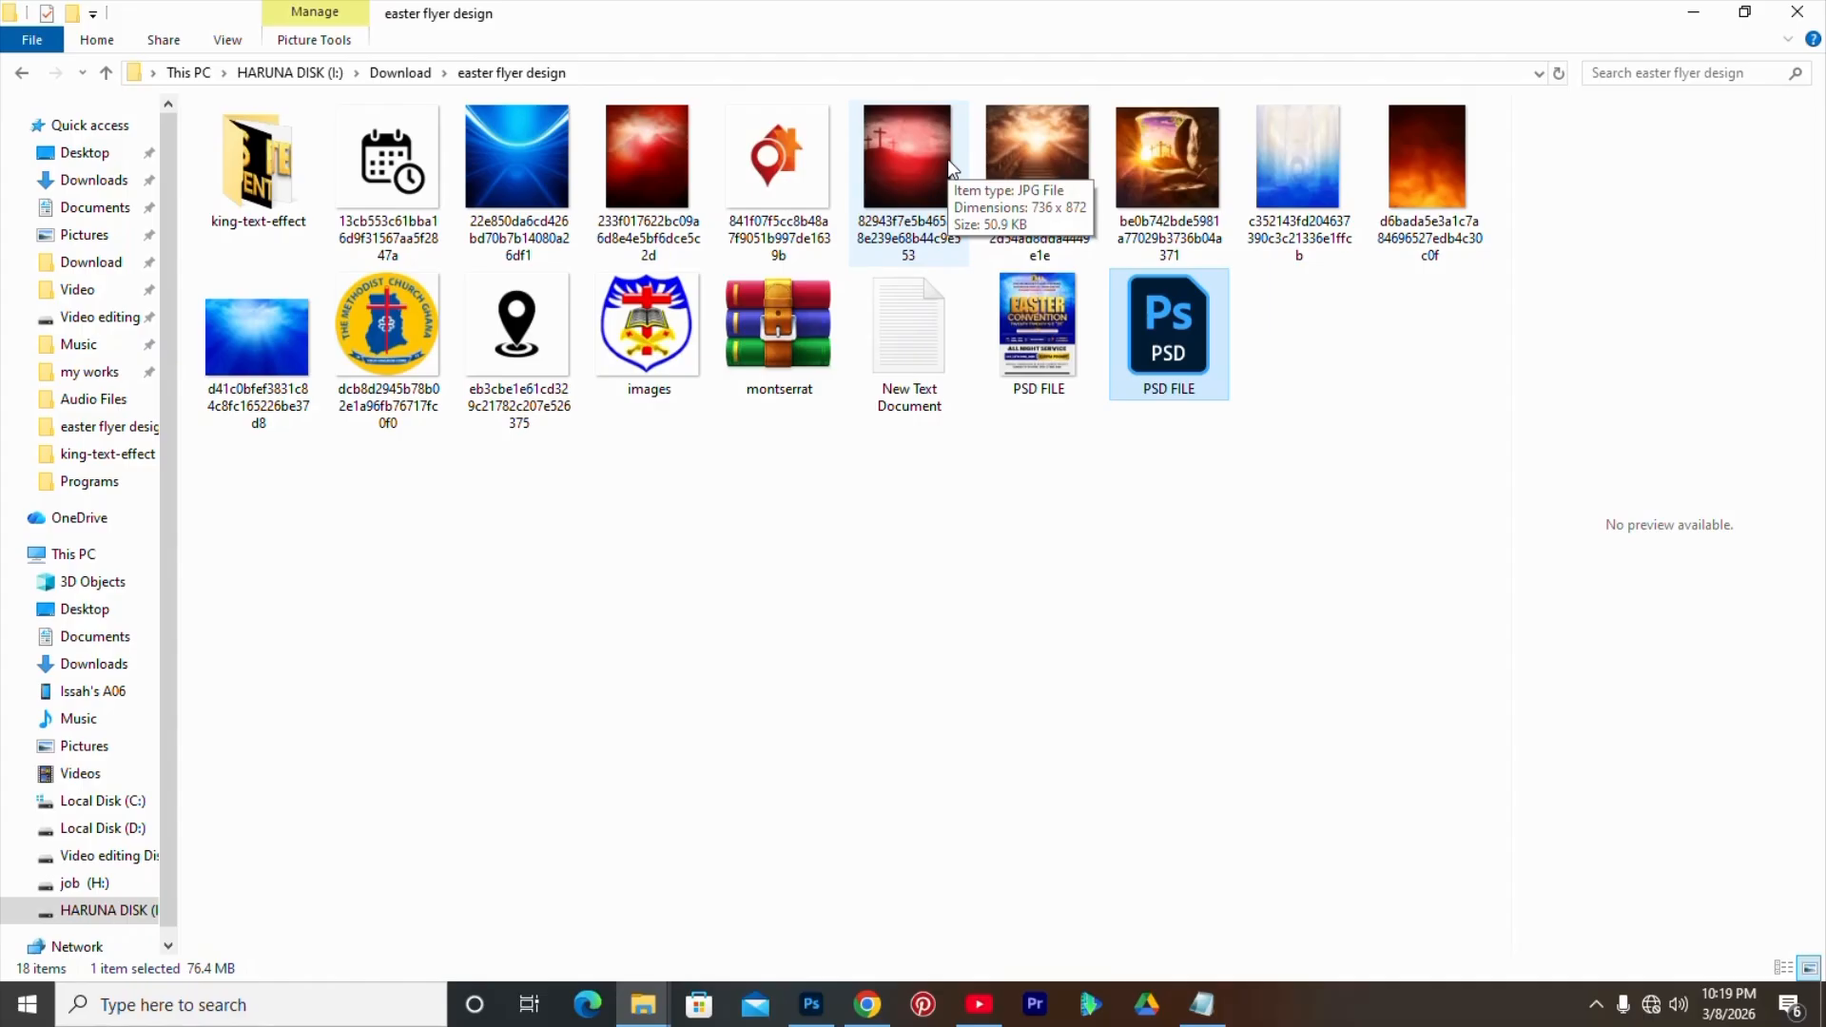
- Place the empty tomb image over the blue sky, scaled down to reach about 6.5 inches across the page, with Soft Light blending
{"action": "left_click", "coordinate": [1174, 169]}
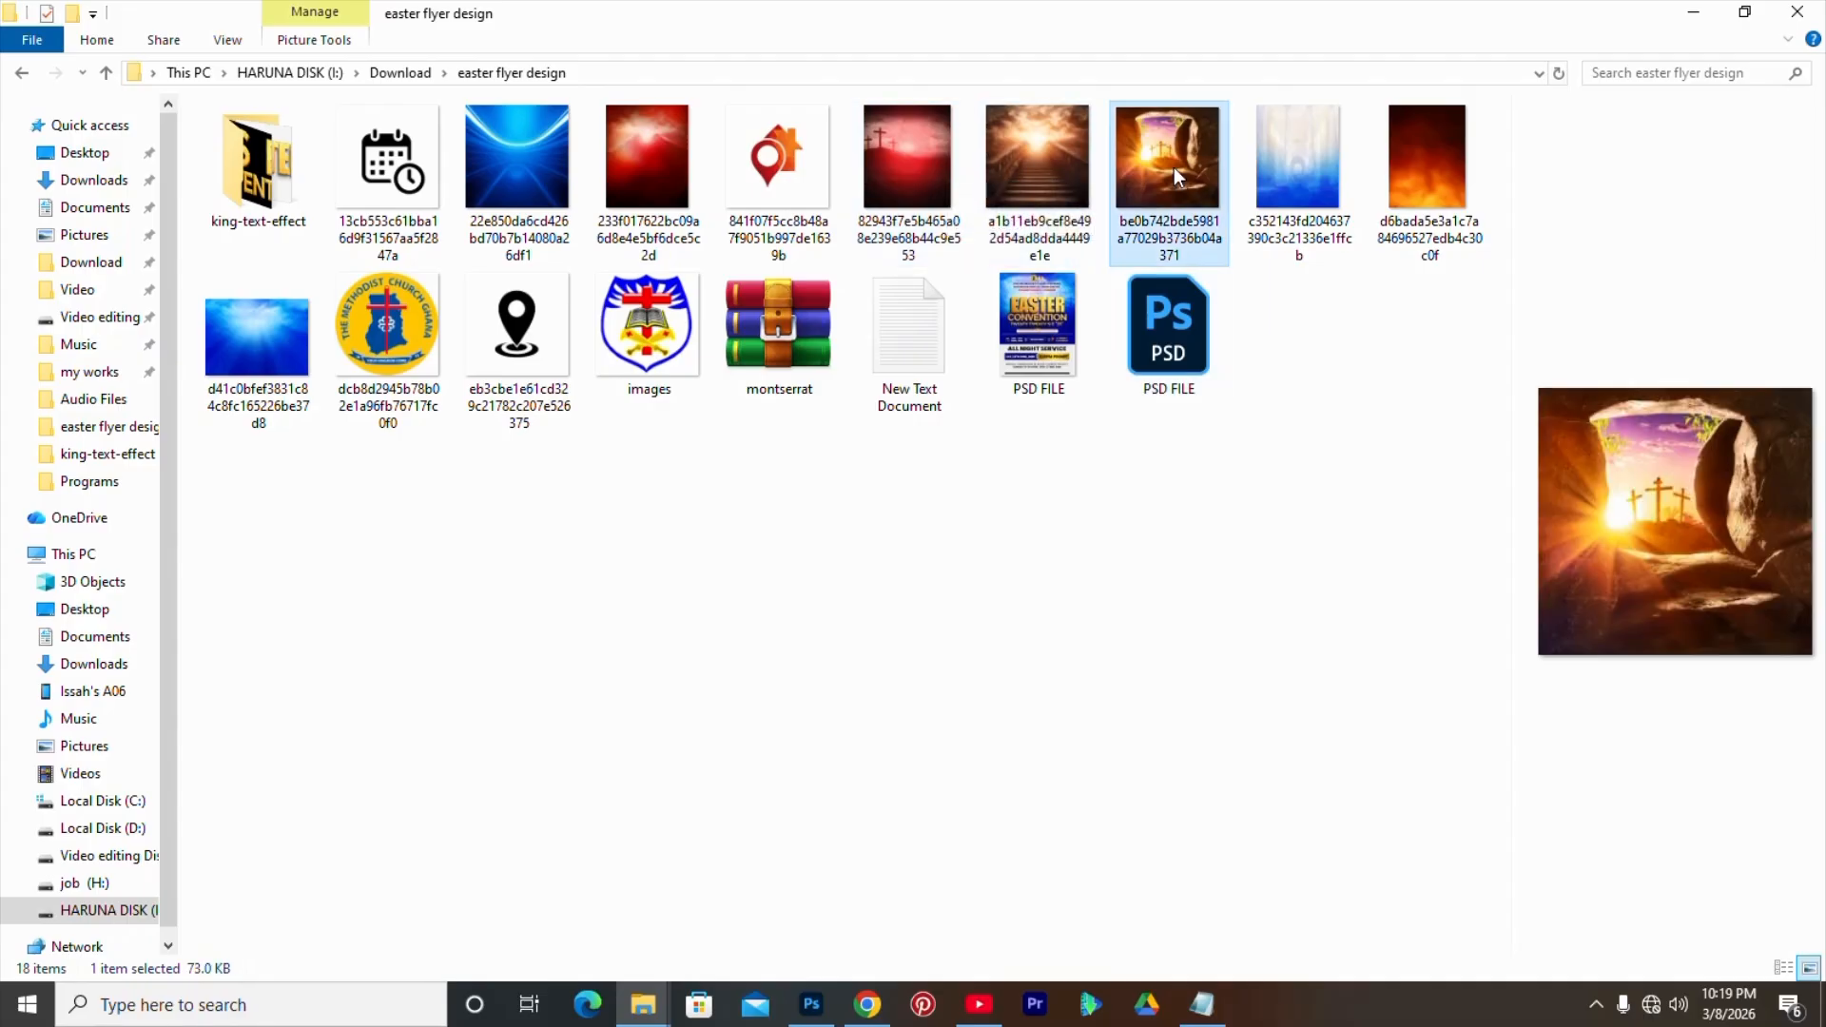
{"action": "left_click_drag", "start_coordinate": [1173, 167], "coordinate": [784, 571]}
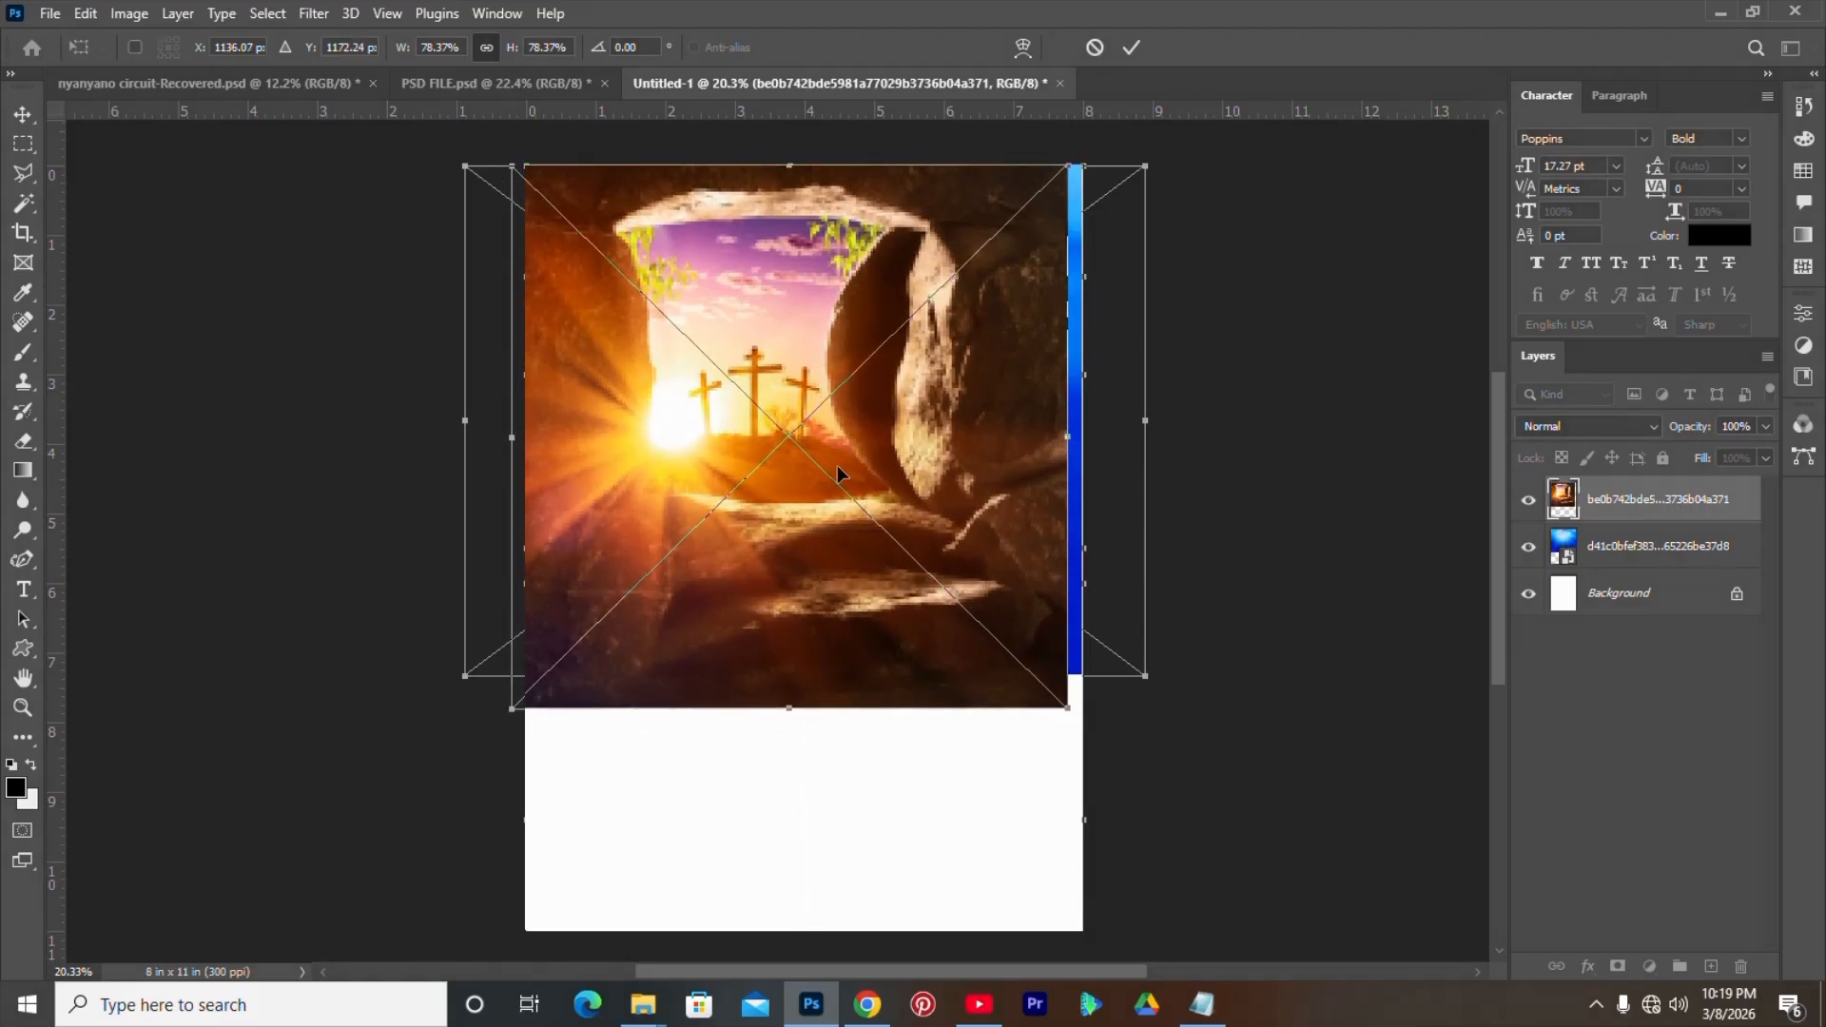
{"action": "left_click_drag", "start_coordinate": [1068, 709], "coordinate": [980, 628]}
{"action": "key", "text": "Return"}
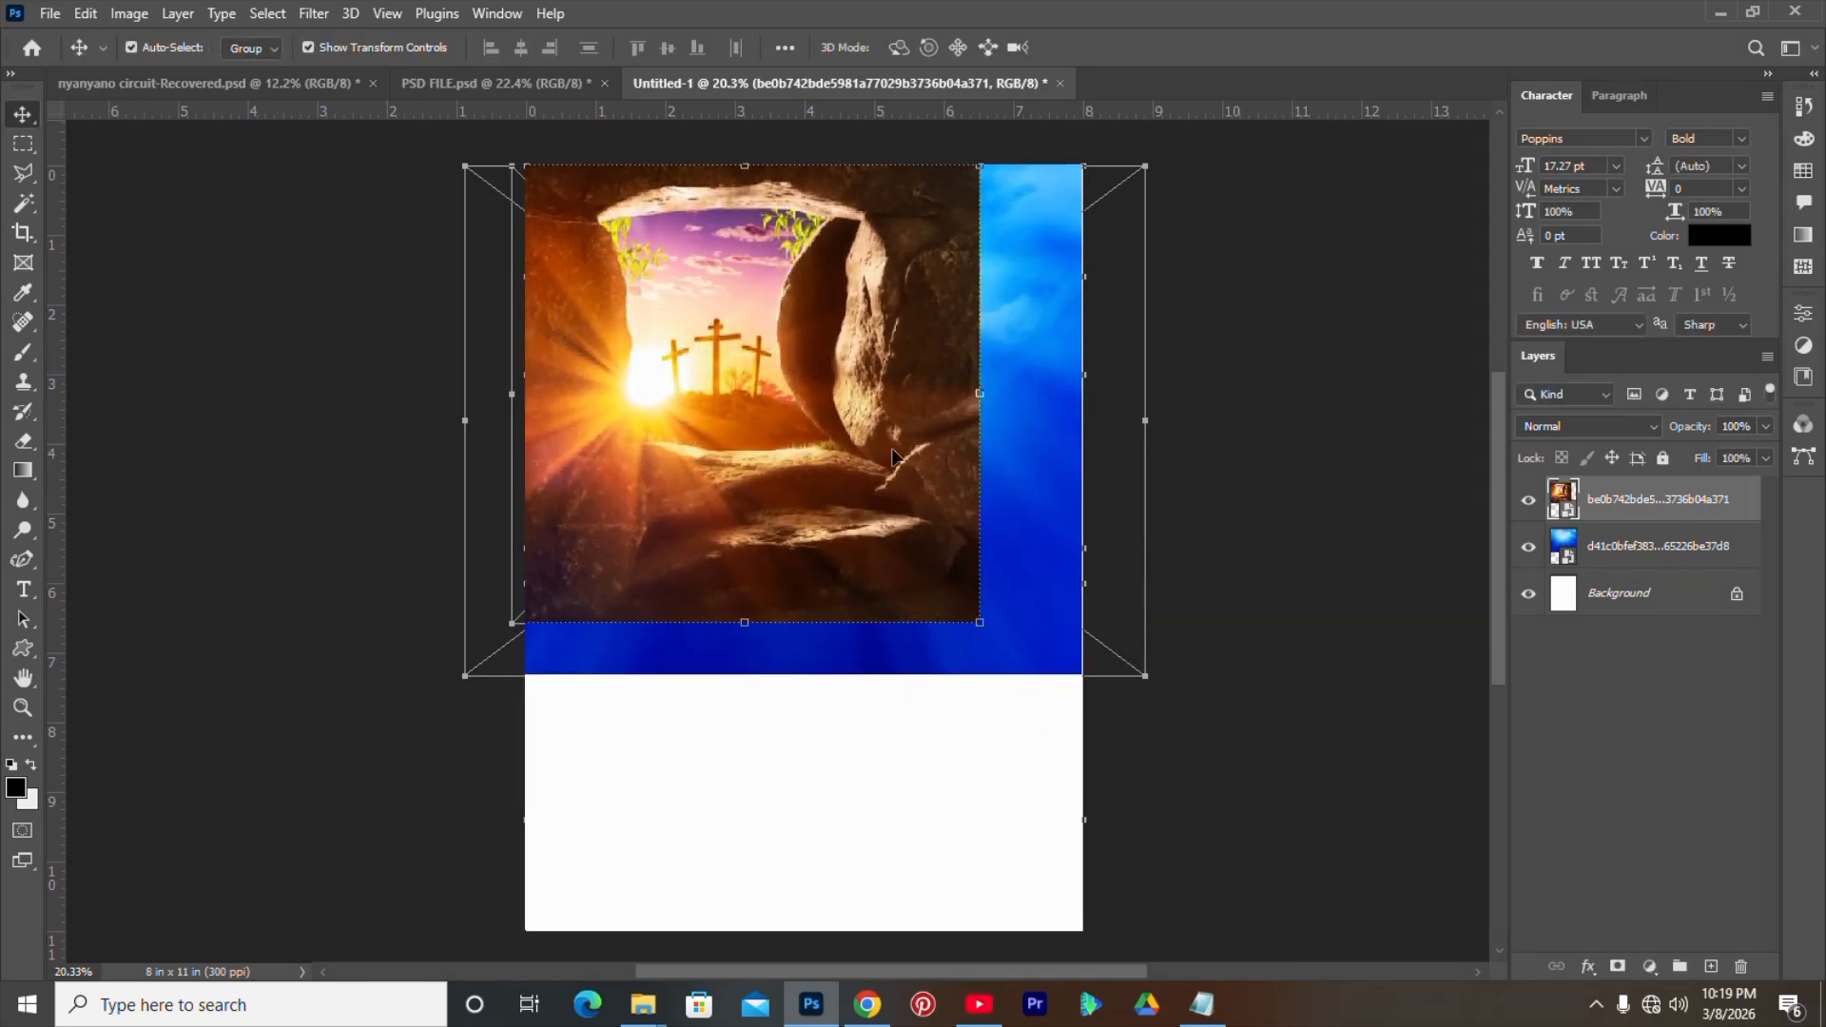
{"action": "left_click", "coordinate": [1569, 430]}
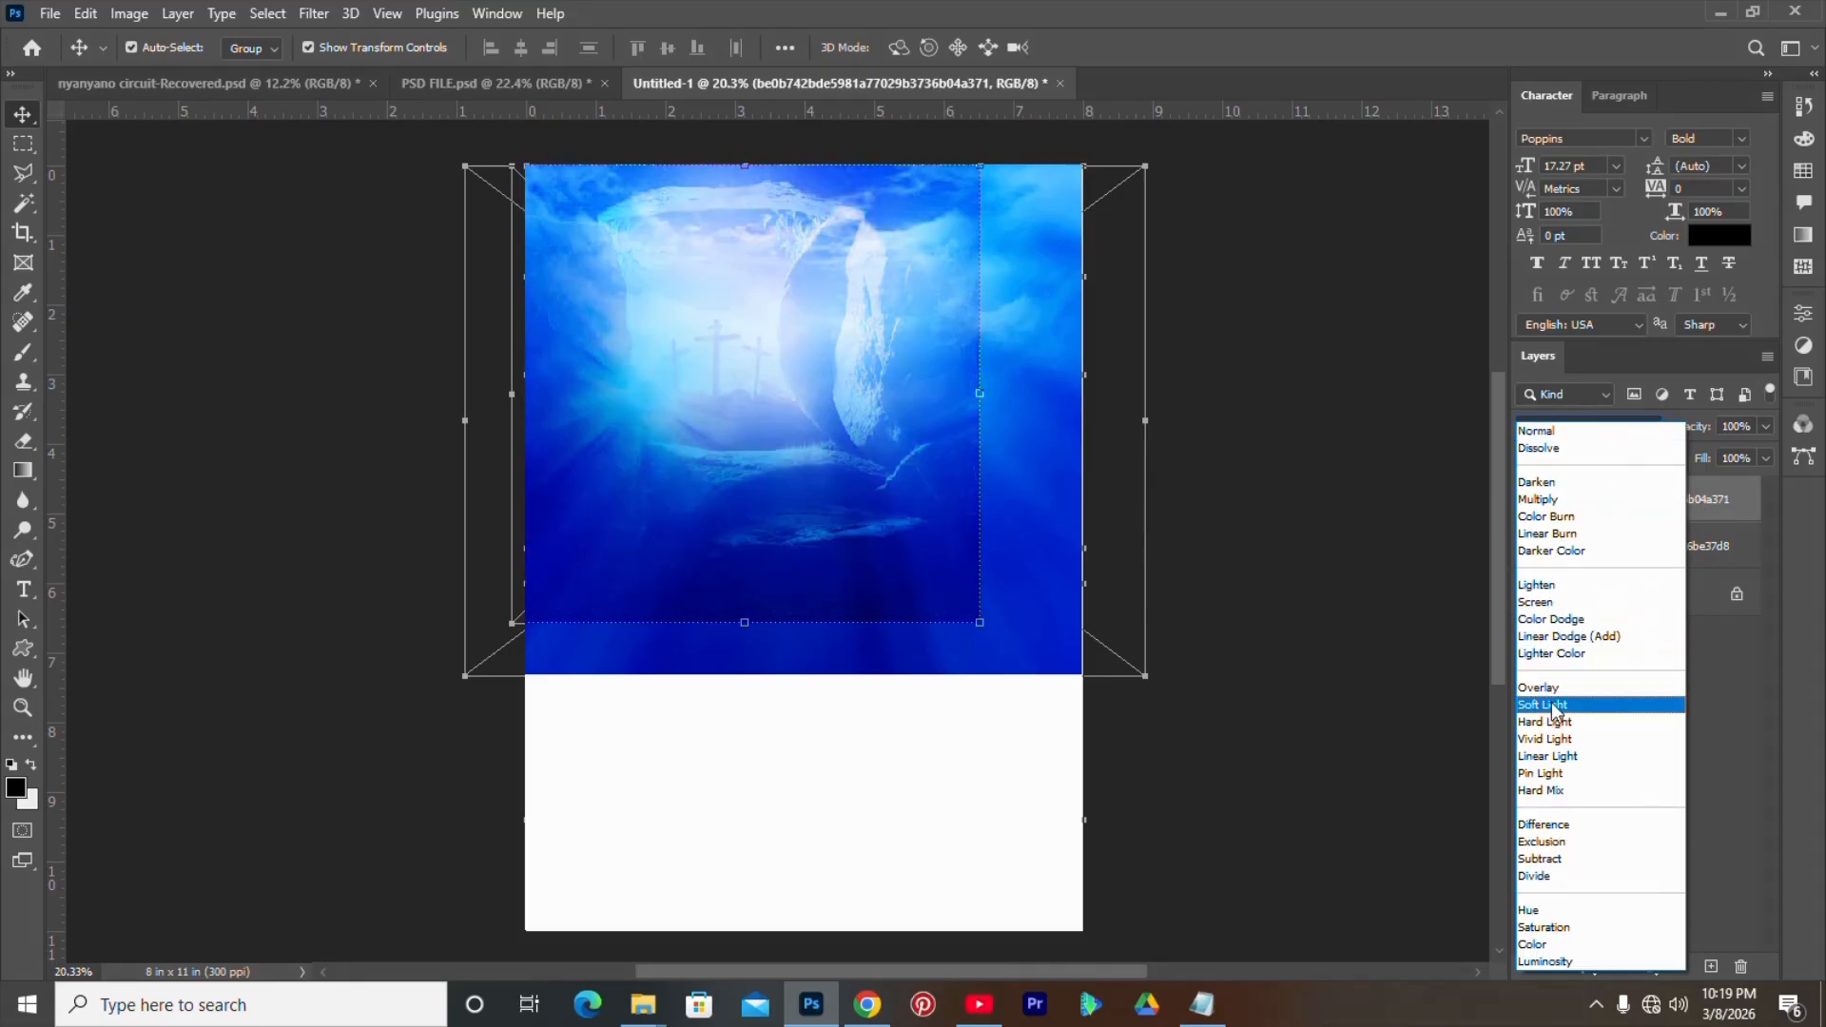
{"action": "left_click", "coordinate": [1551, 710]}
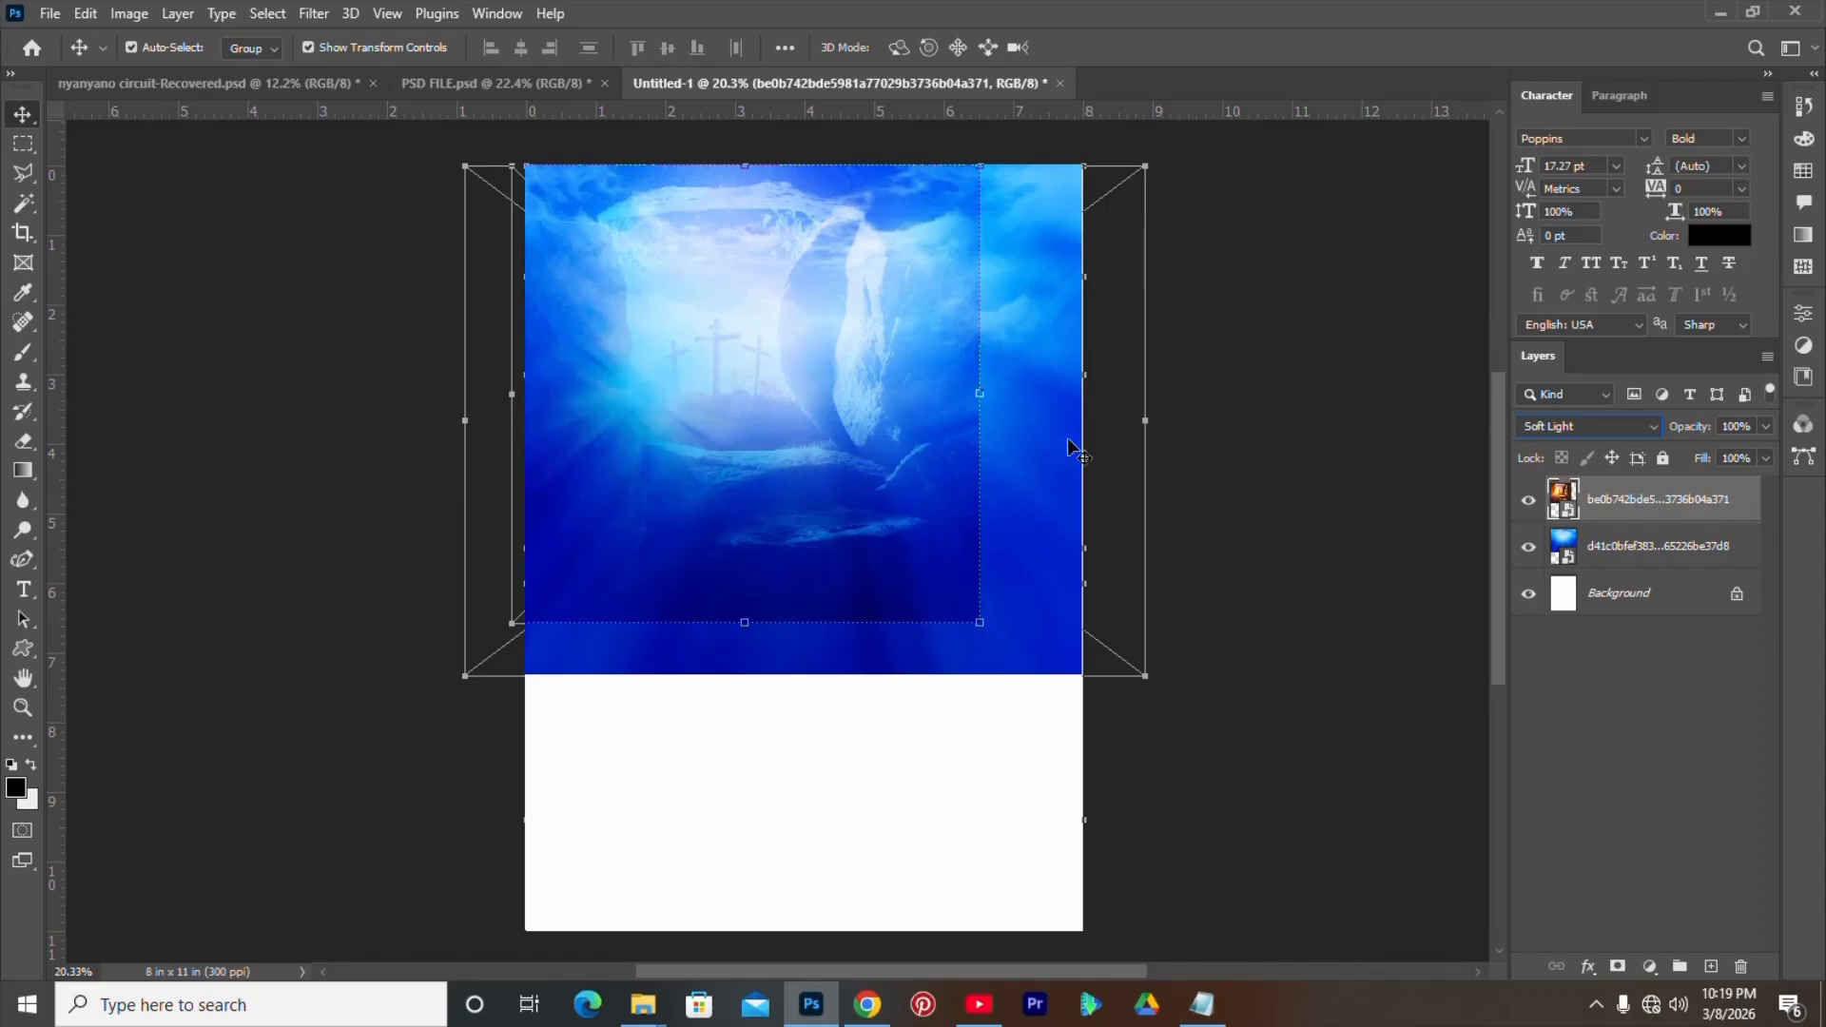
- Add a layer mask to the empty tomb image and activate the Brush tool
{"action": "left_click", "coordinate": [1618, 966]}
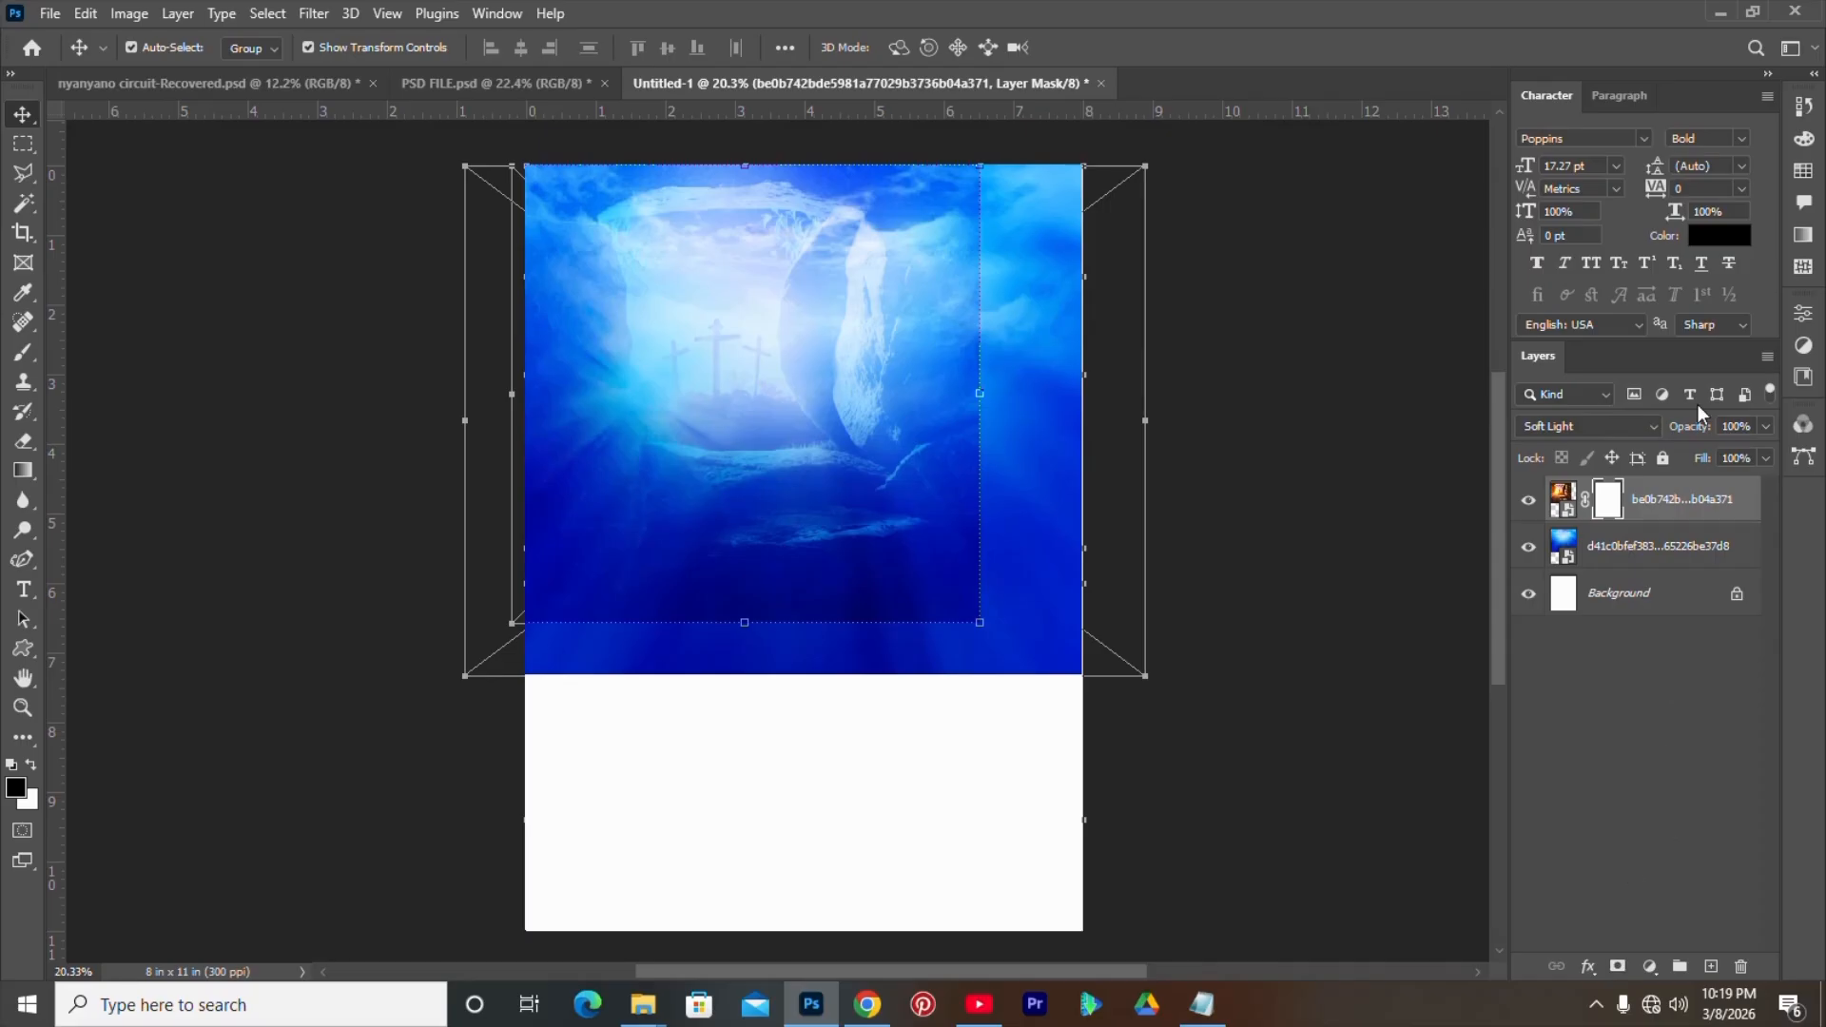
{"action": "key", "text": "b"}
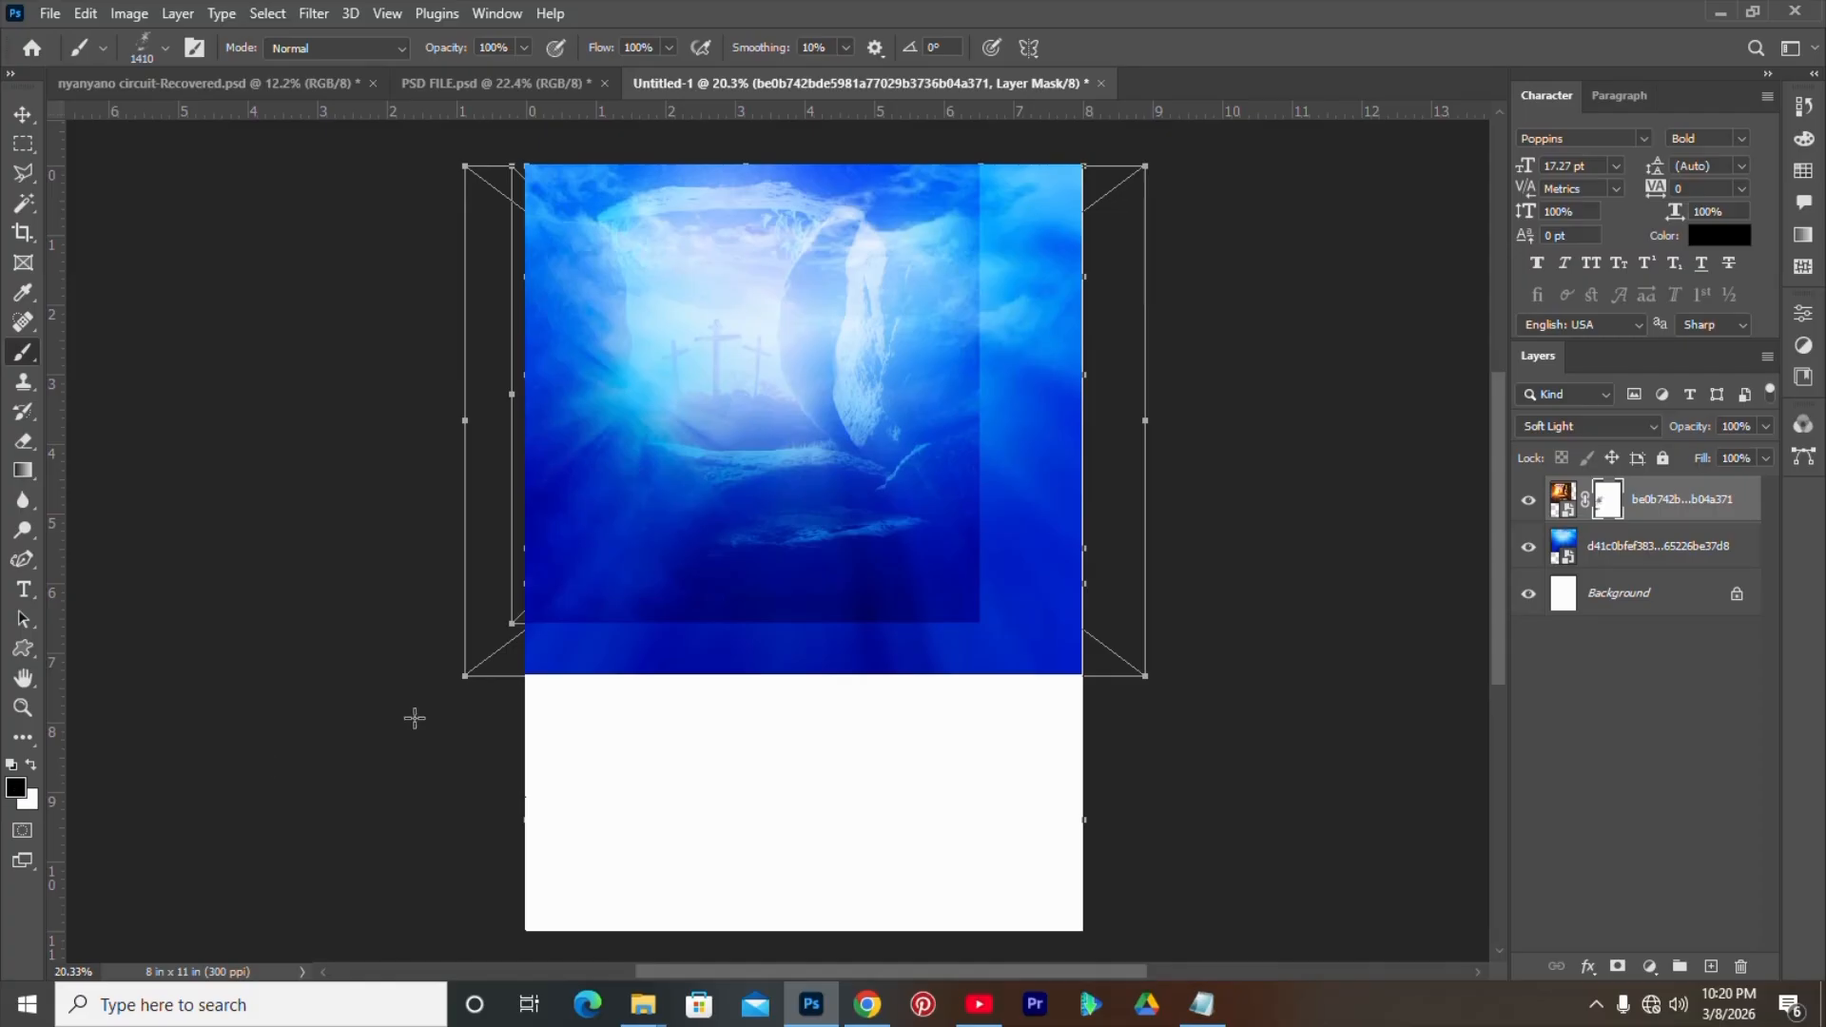
{"action": "left_click_drag", "start_coordinate": [590, 619], "coordinate": [999, 661]}
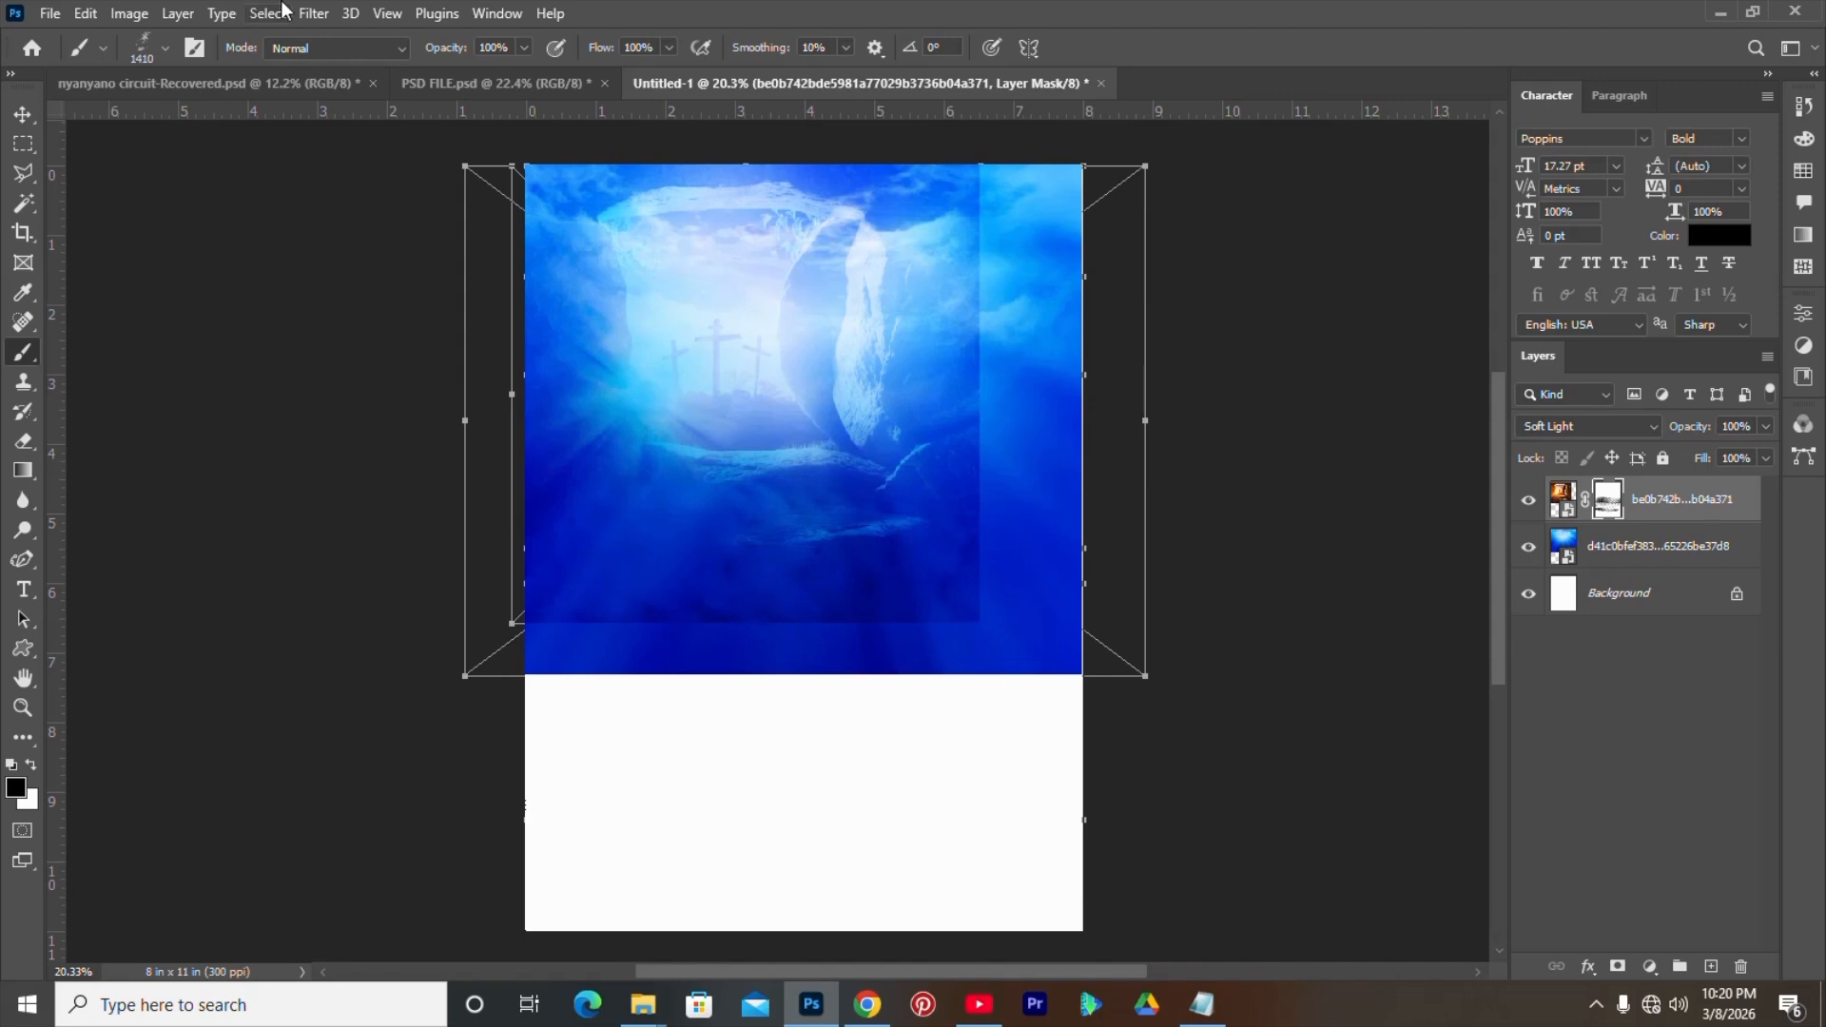
{"action": "left_click", "coordinate": [1676, 509]}
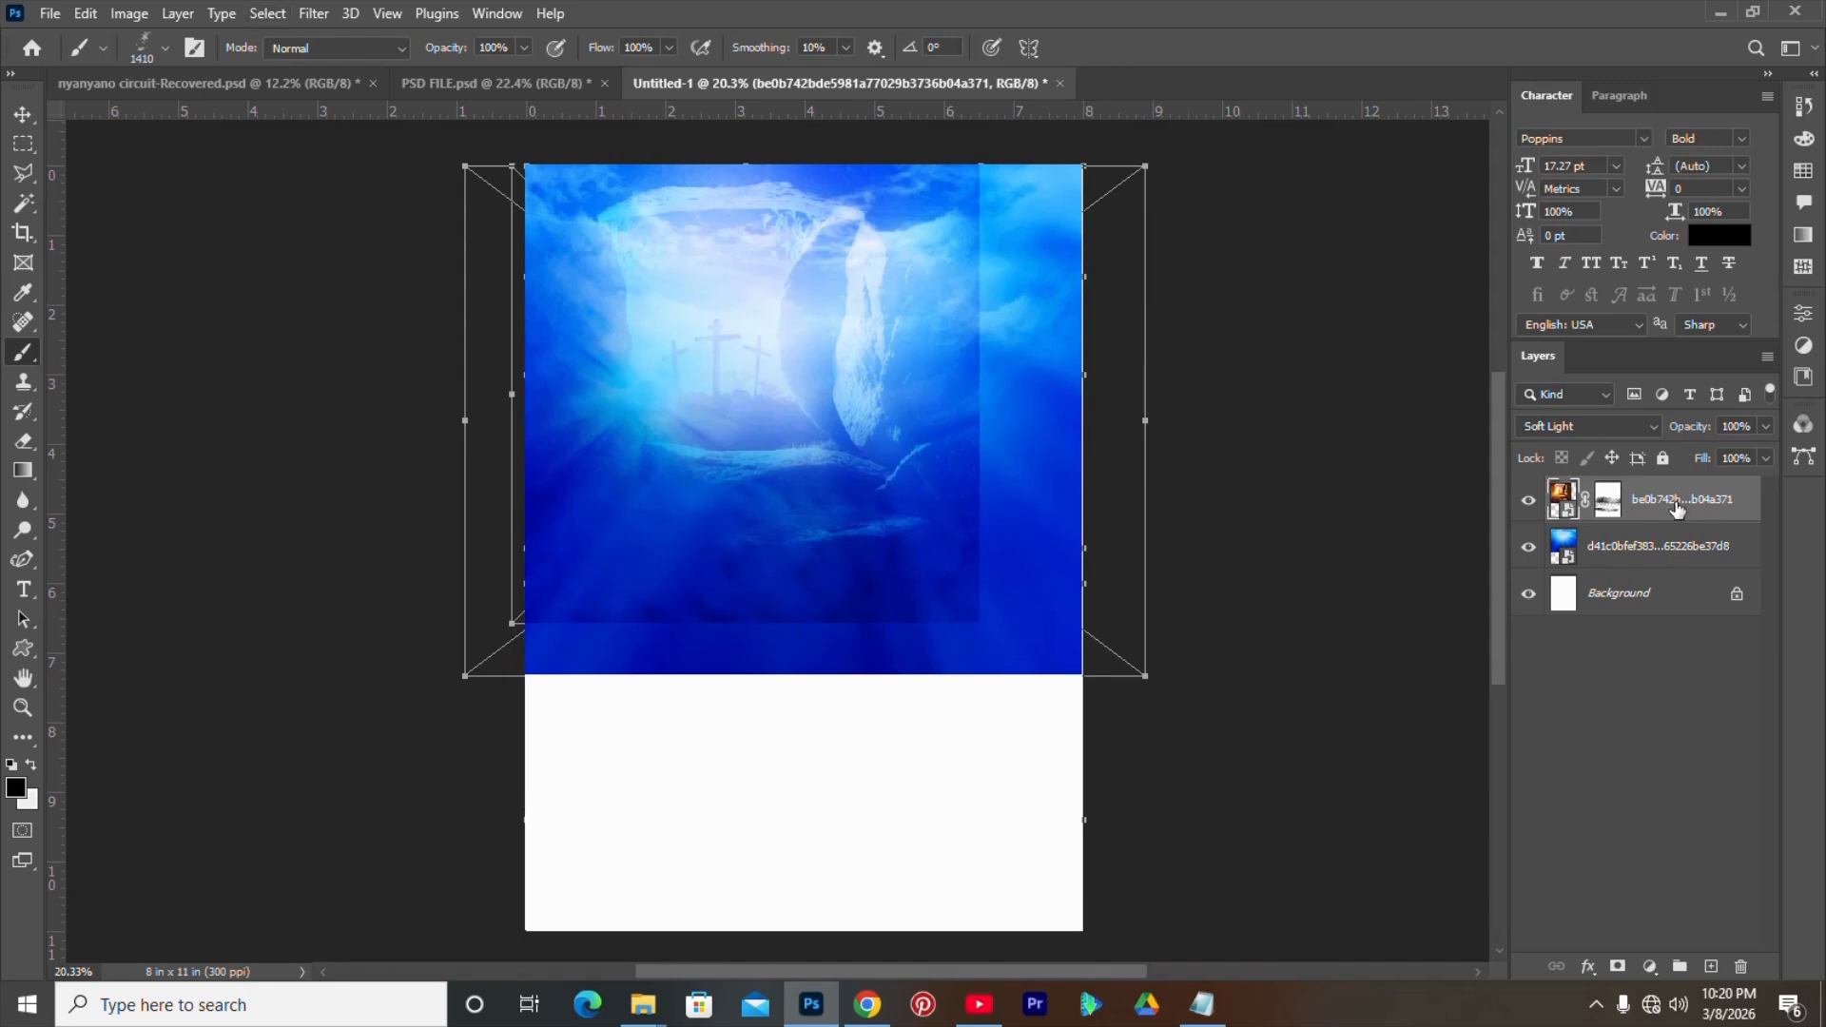
{"action": "key", "text": "ctrl+z"}
{"action": "key", "text": "ctrl+z"}
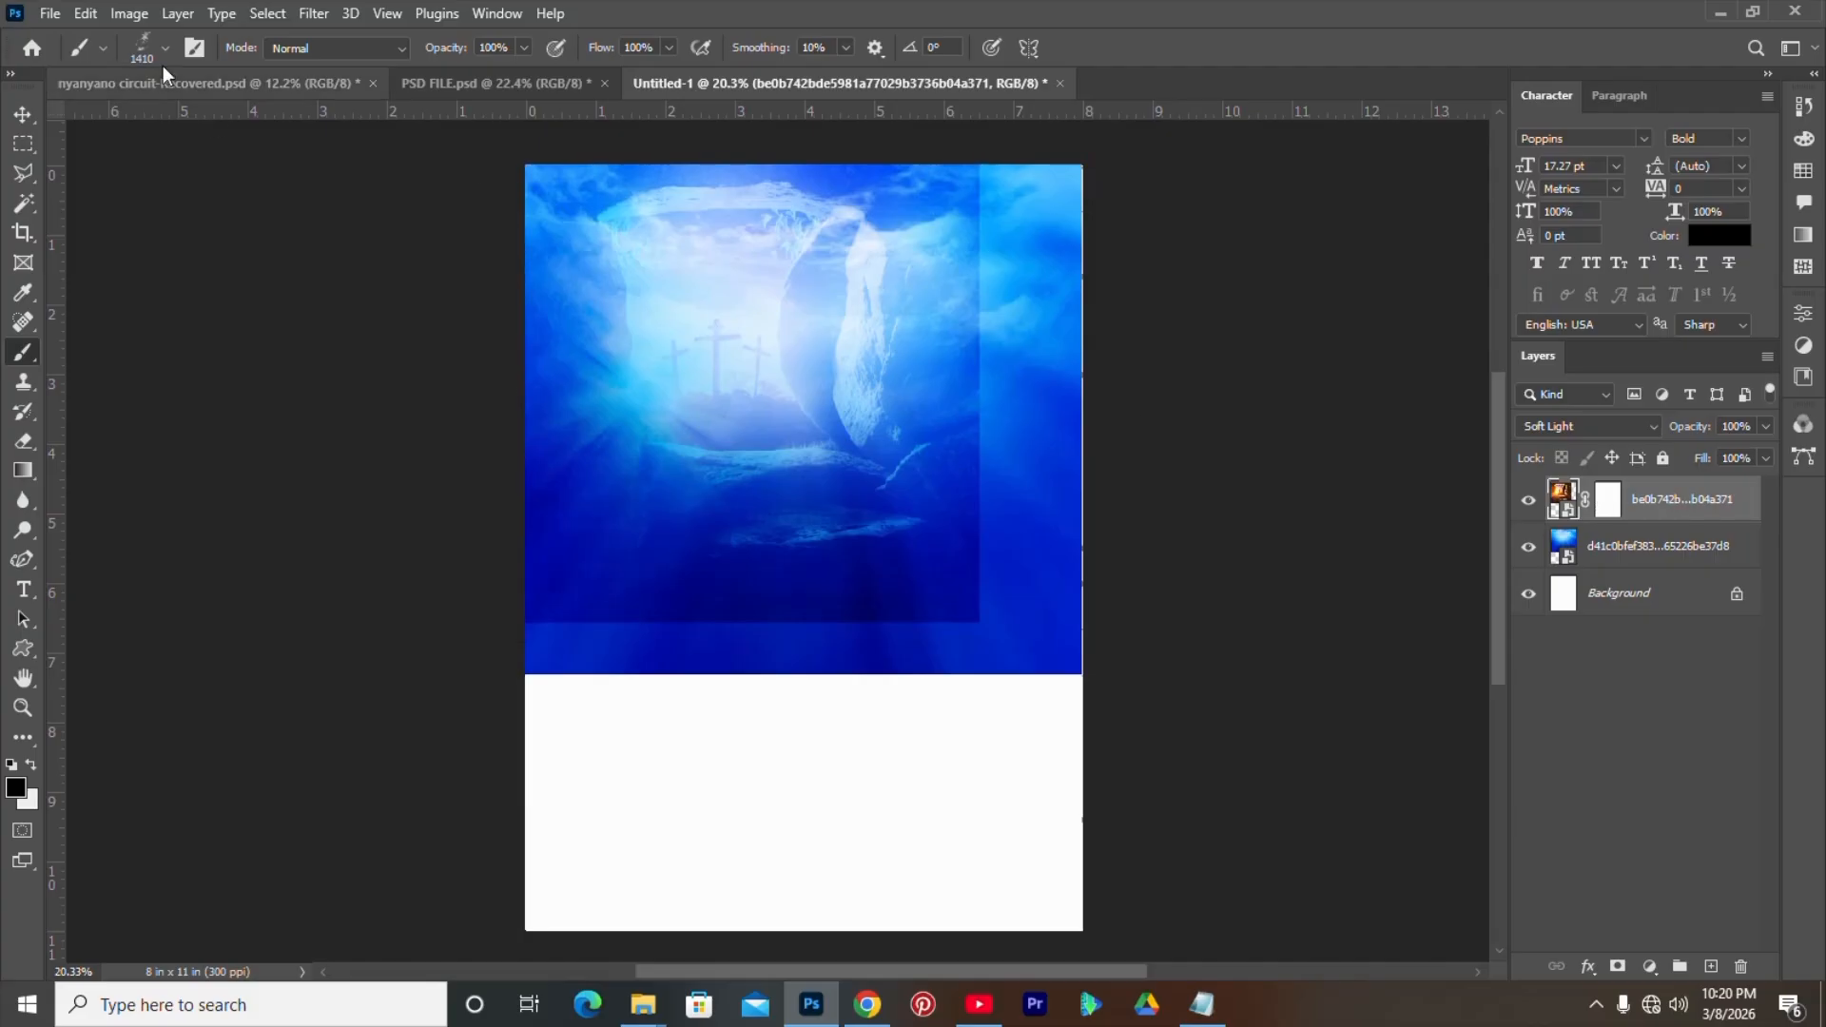
- Fade the empty tomb image's lower and right edges by painting its mask black with a soft round brush at 1410 px and 0% hardness
{"action": "left_click", "coordinate": [165, 48]}
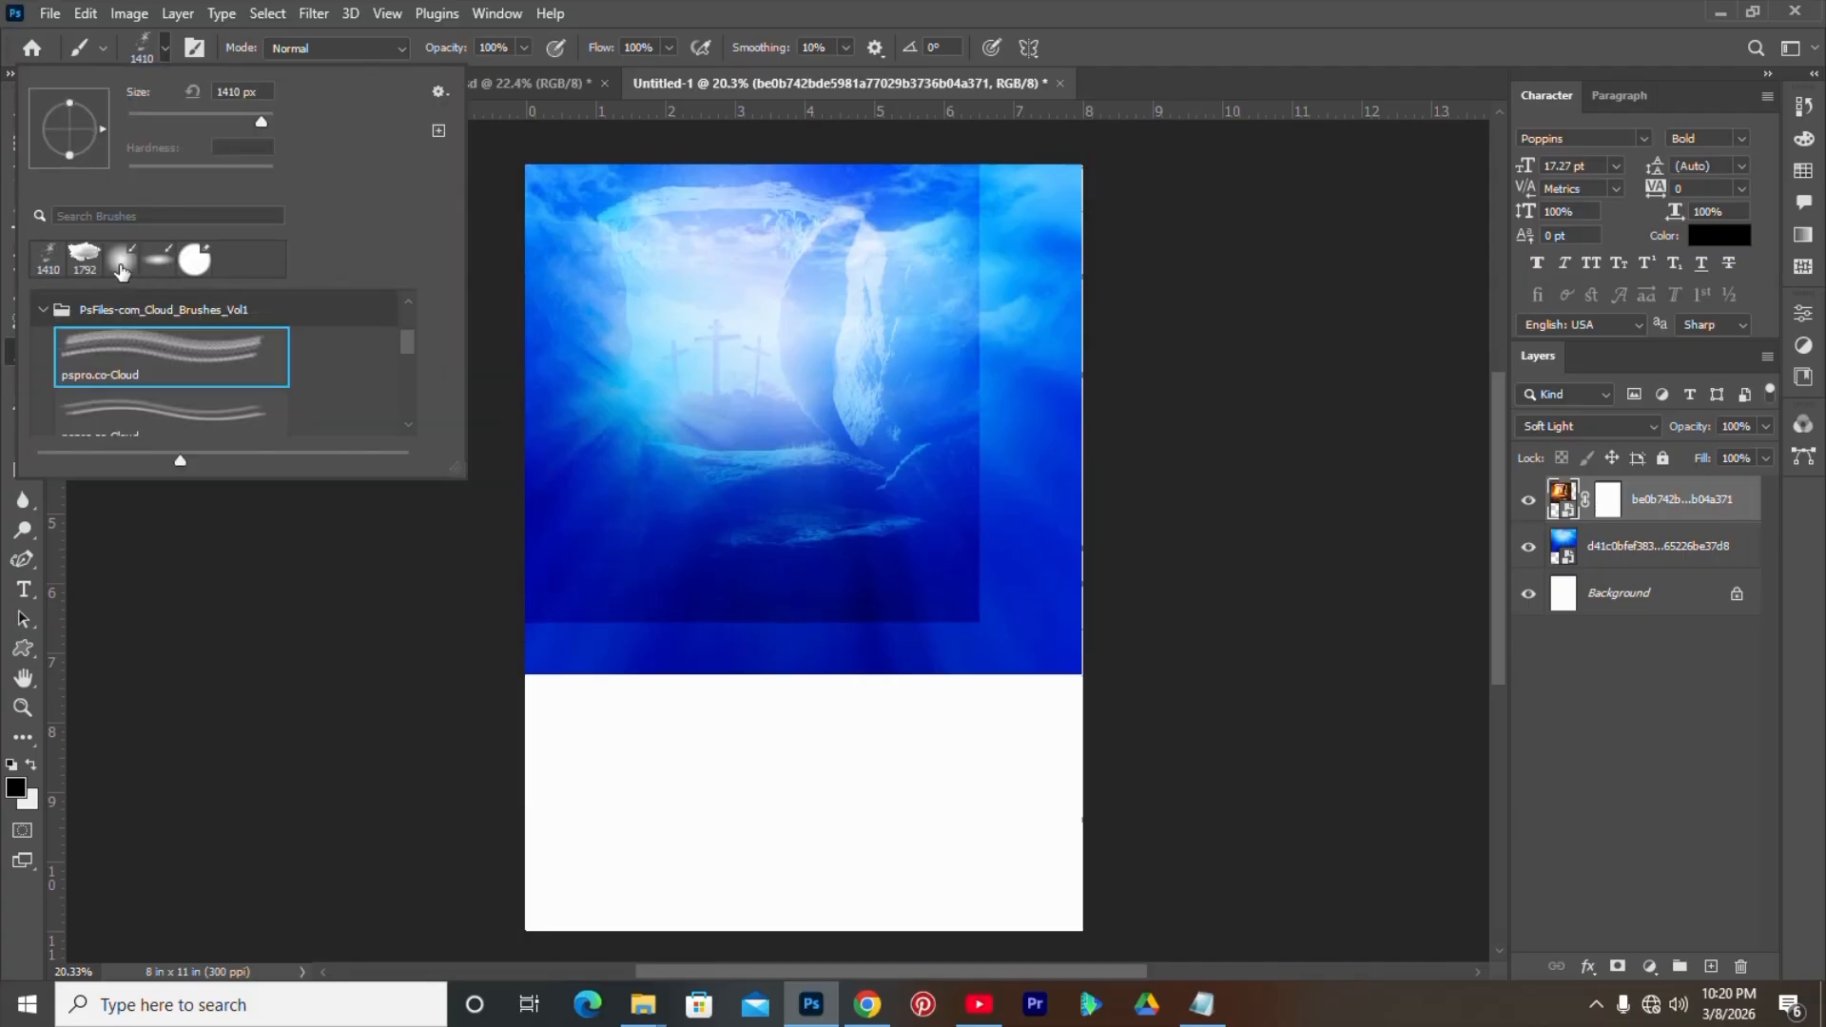
{"action": "left_click", "coordinate": [124, 268]}
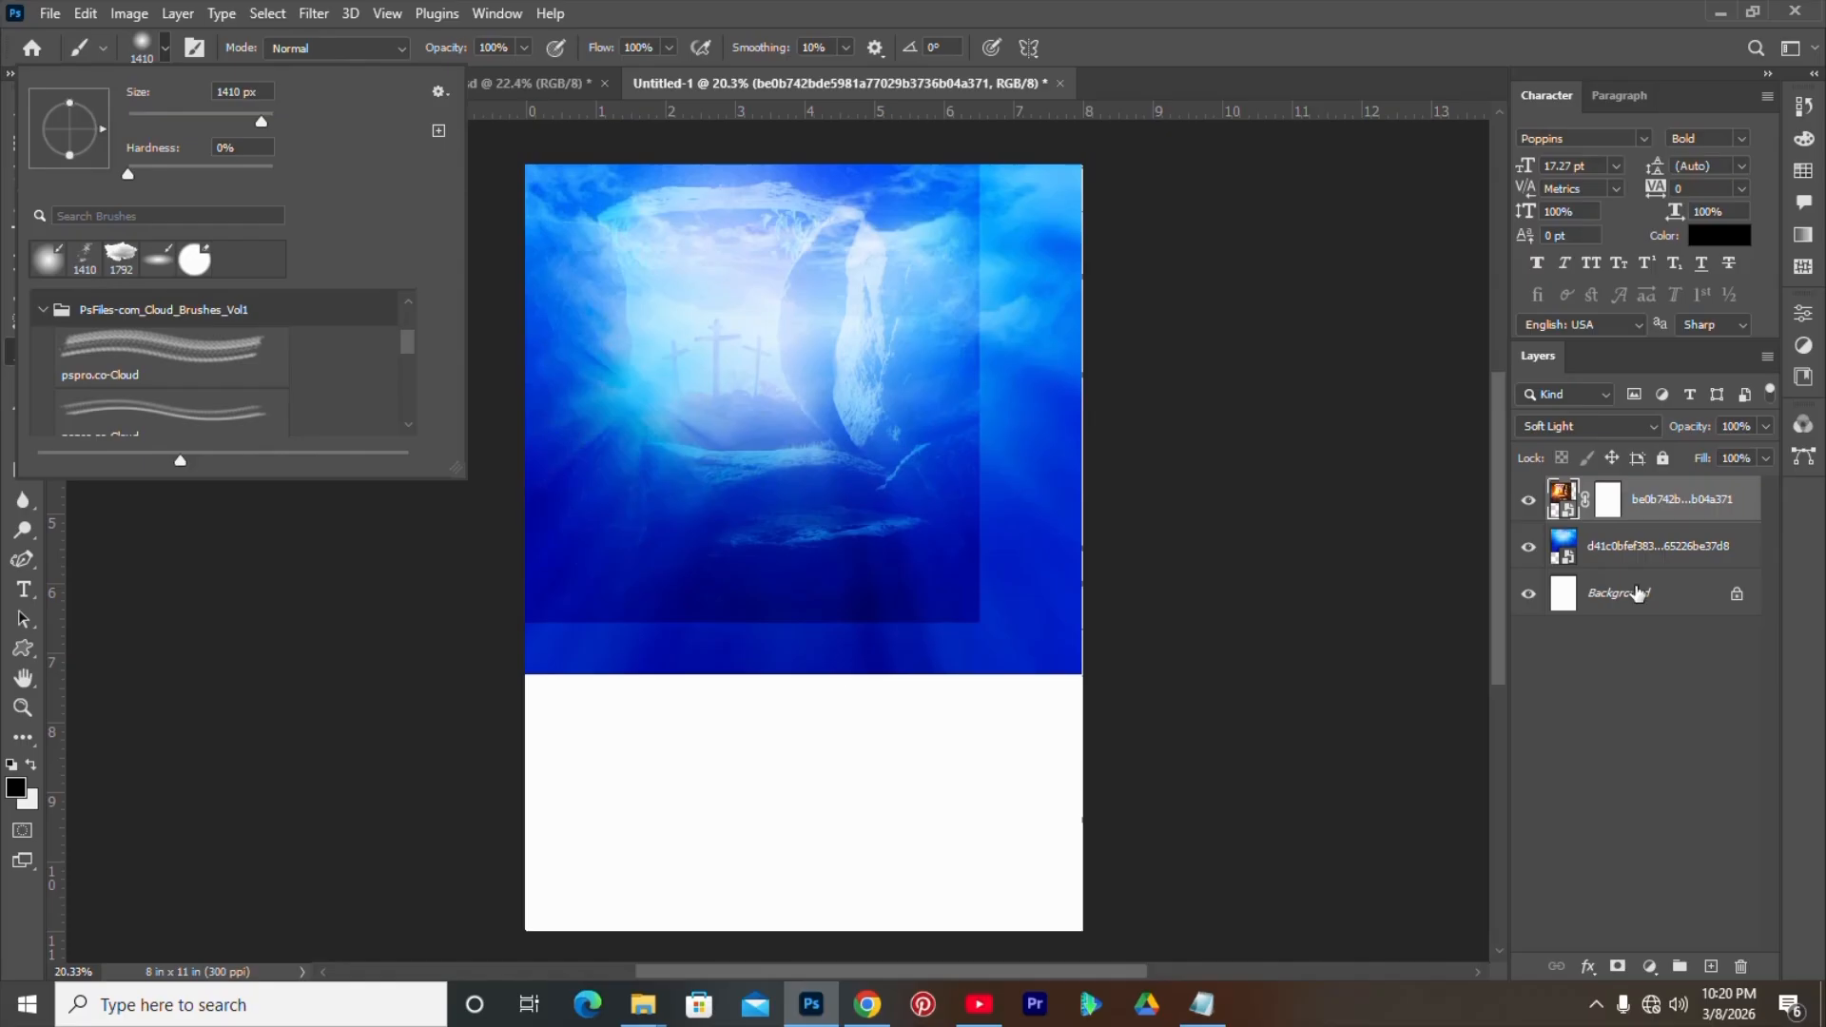
{"action": "left_click", "coordinate": [1619, 508]}
{"action": "left_click", "coordinate": [1608, 500]}
{"action": "mouse_move", "coordinate": [481, 622]}
{"action": "left_mouse_down"}
{"action": "mouse_move", "coordinate": [692, 643]}
{"action": "mouse_move", "coordinate": [682, 664]}
{"action": "mouse_move", "coordinate": [988, 671]}
{"action": "mouse_move", "coordinate": [962, 278]}
{"action": "mouse_move", "coordinate": [969, 254]}
{"action": "mouse_move", "coordinate": [976, 294]}
{"action": "mouse_move", "coordinate": [991, 203]}
{"action": "left_mouse_up"}
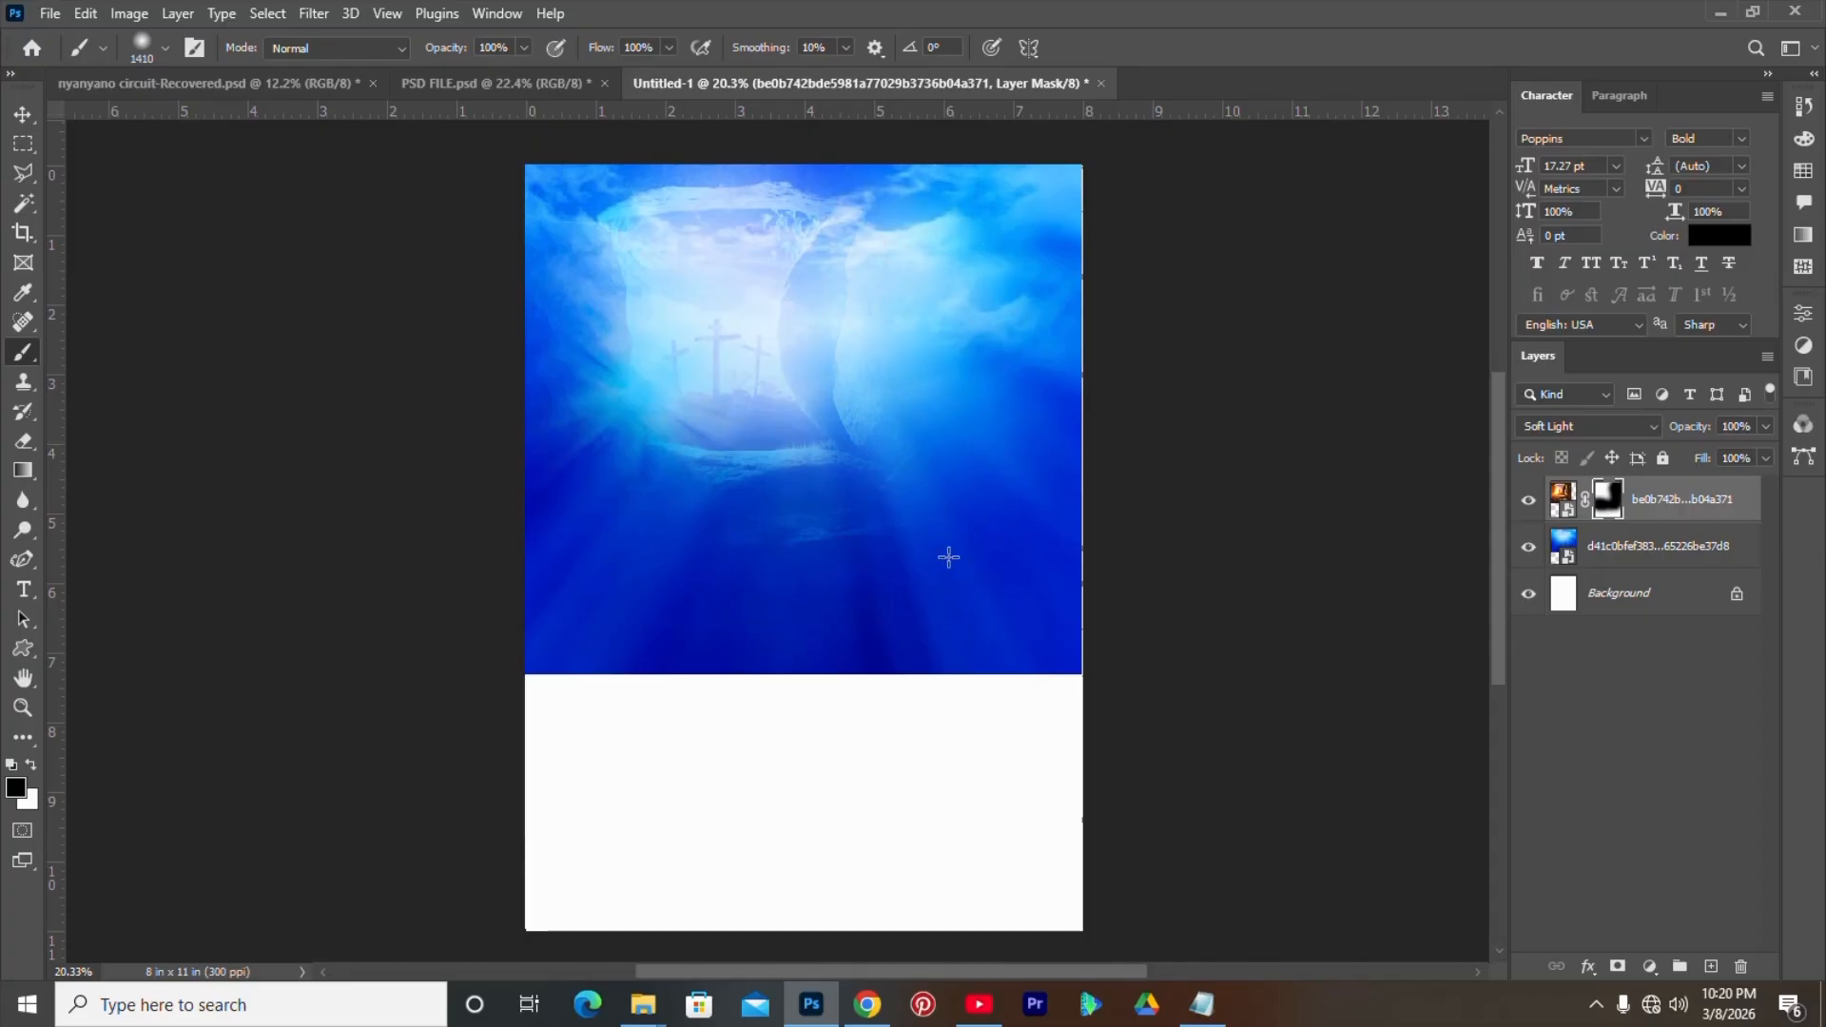
- Move the masked empty tomb image slightly up and toward the page's left edge, then deselect it
{"action": "key", "text": "v"}
{"action": "left_click_drag", "start_coordinate": [714, 425], "coordinate": [688, 414]}
{"action": "left_click", "coordinate": [1526, 619]}
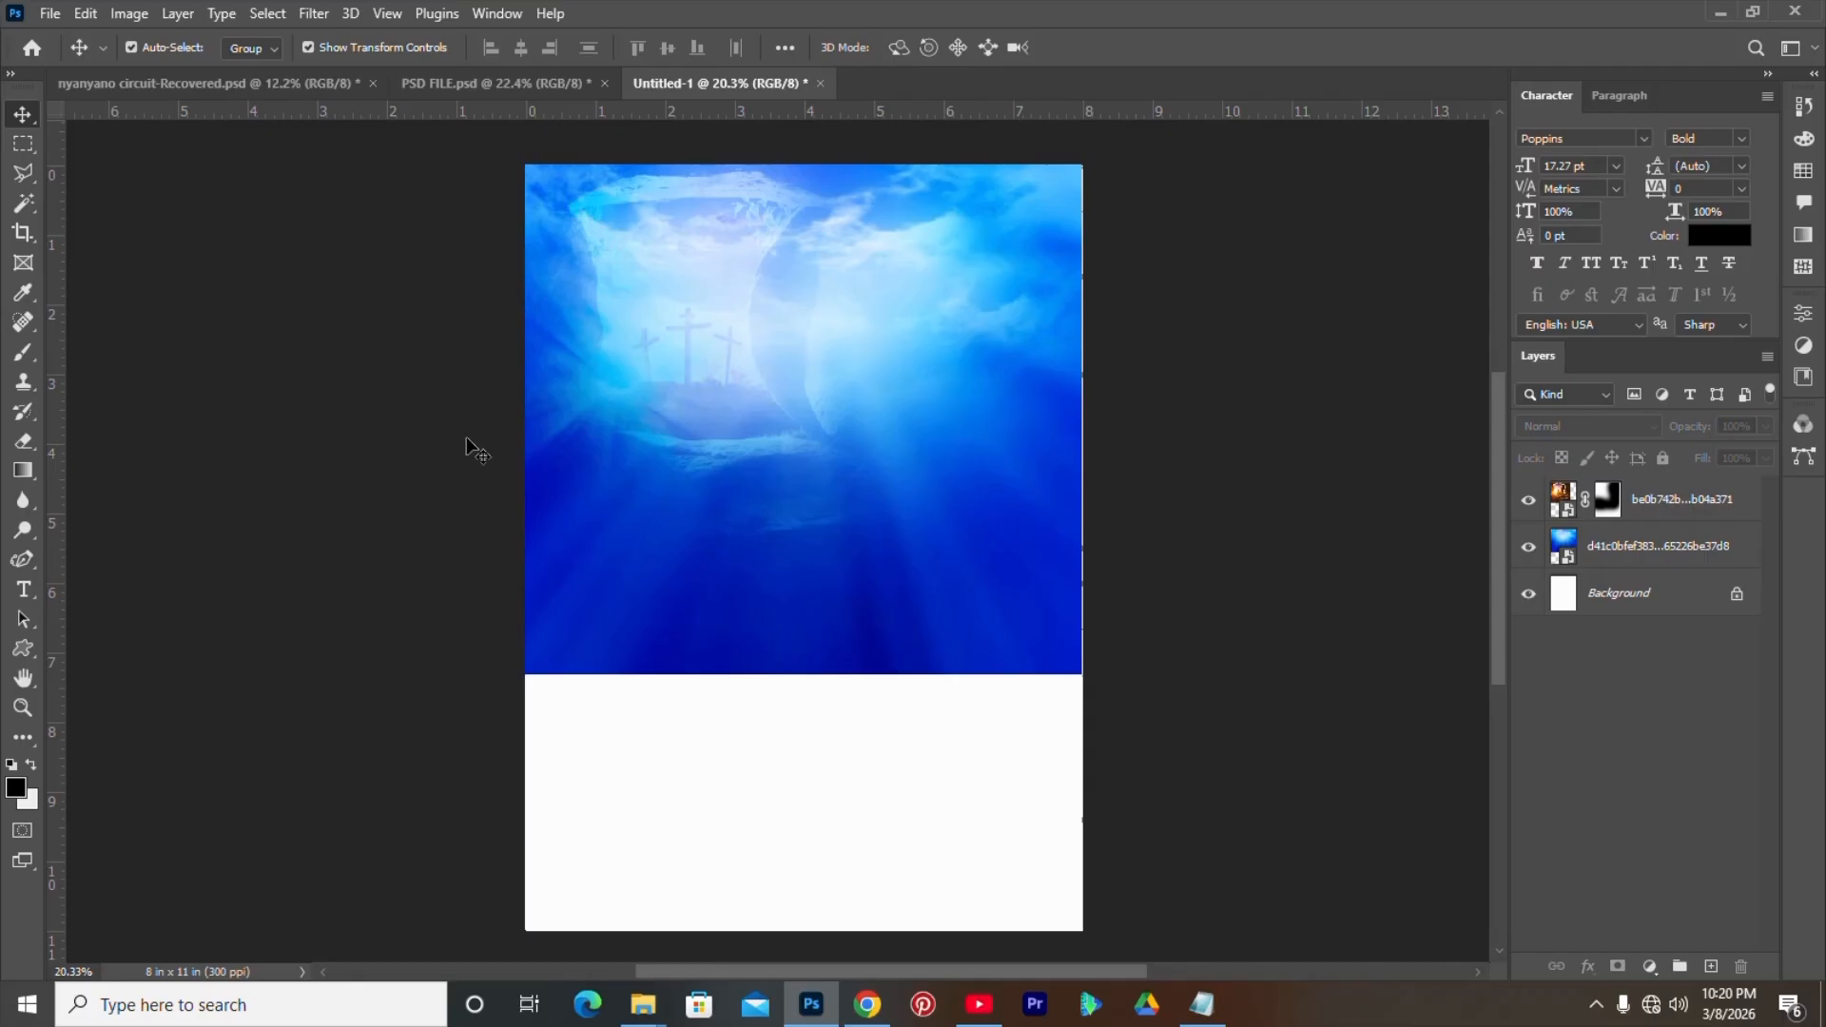
- Place the red crosses image from the easter flyer design folder across the page's width, flipped horizontally so the crosses stand on the right
{"action": "left_click_drag", "start_coordinate": [650, 994], "coordinate": [592, 843]}
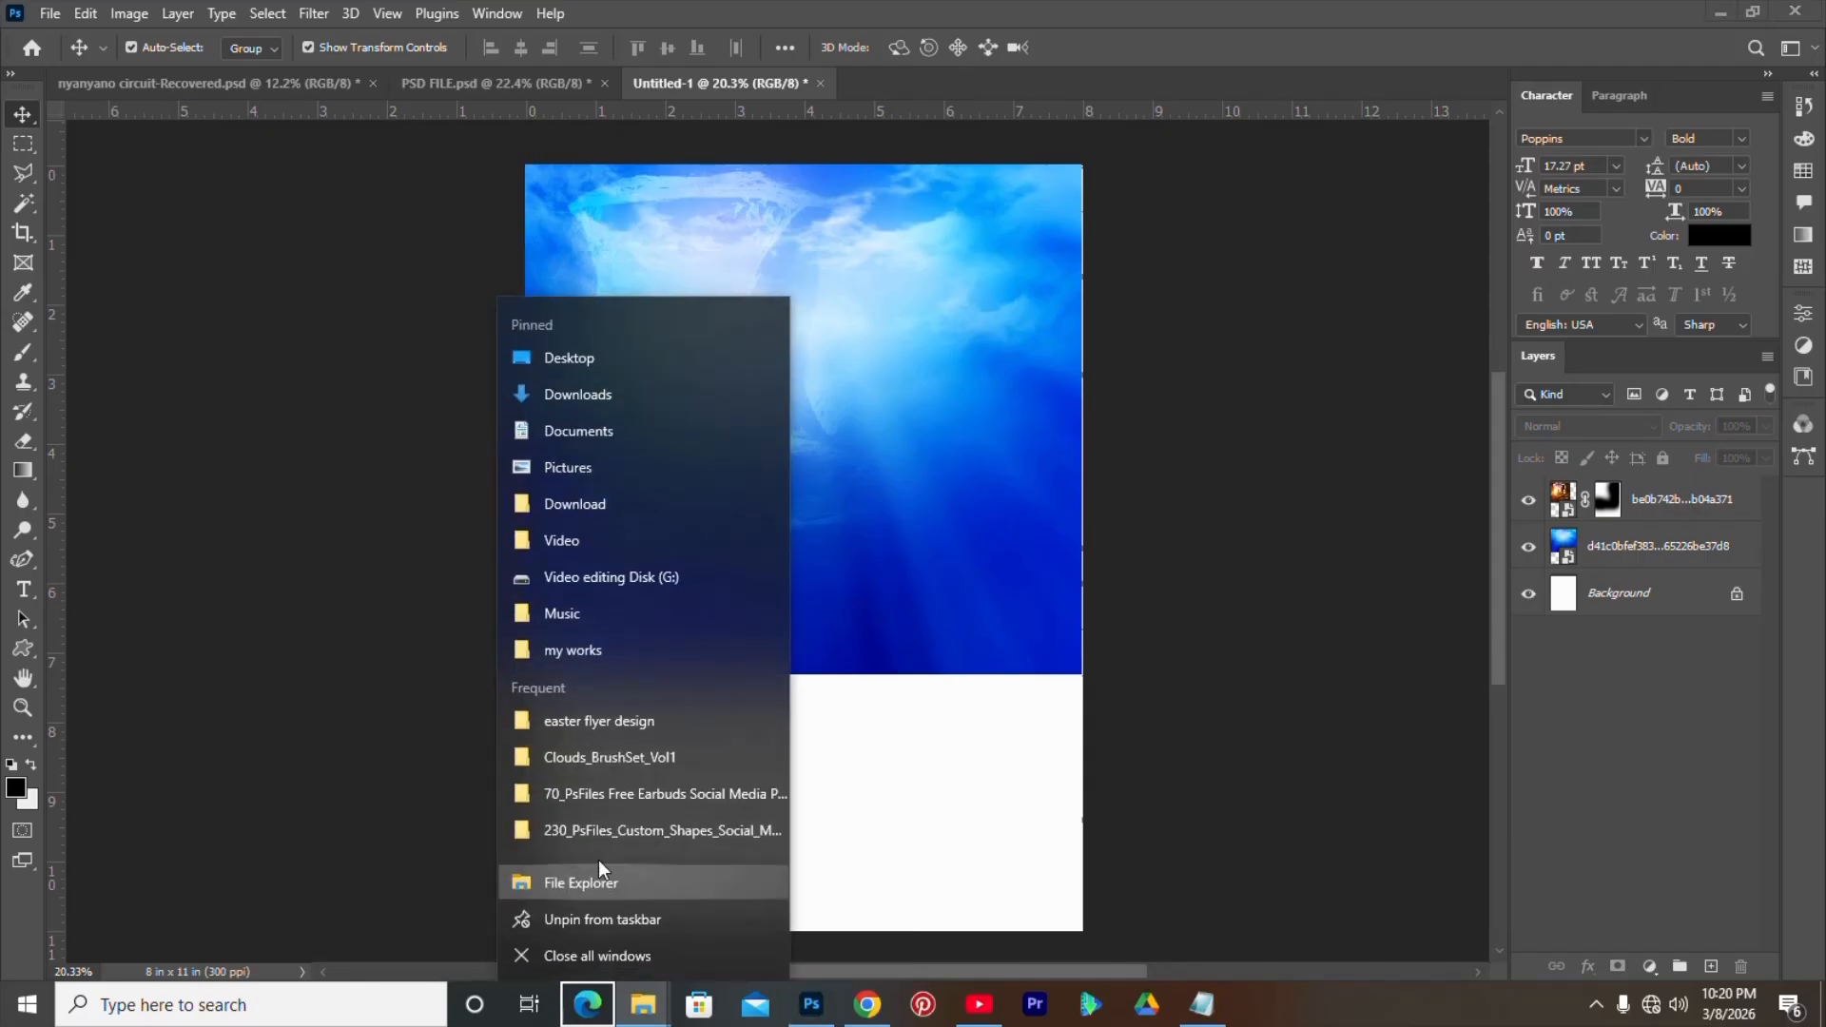
{"action": "left_click", "coordinate": [646, 1011]}
{"action": "left_click", "coordinate": [643, 1006]}
{"action": "left_click", "coordinate": [544, 937]}
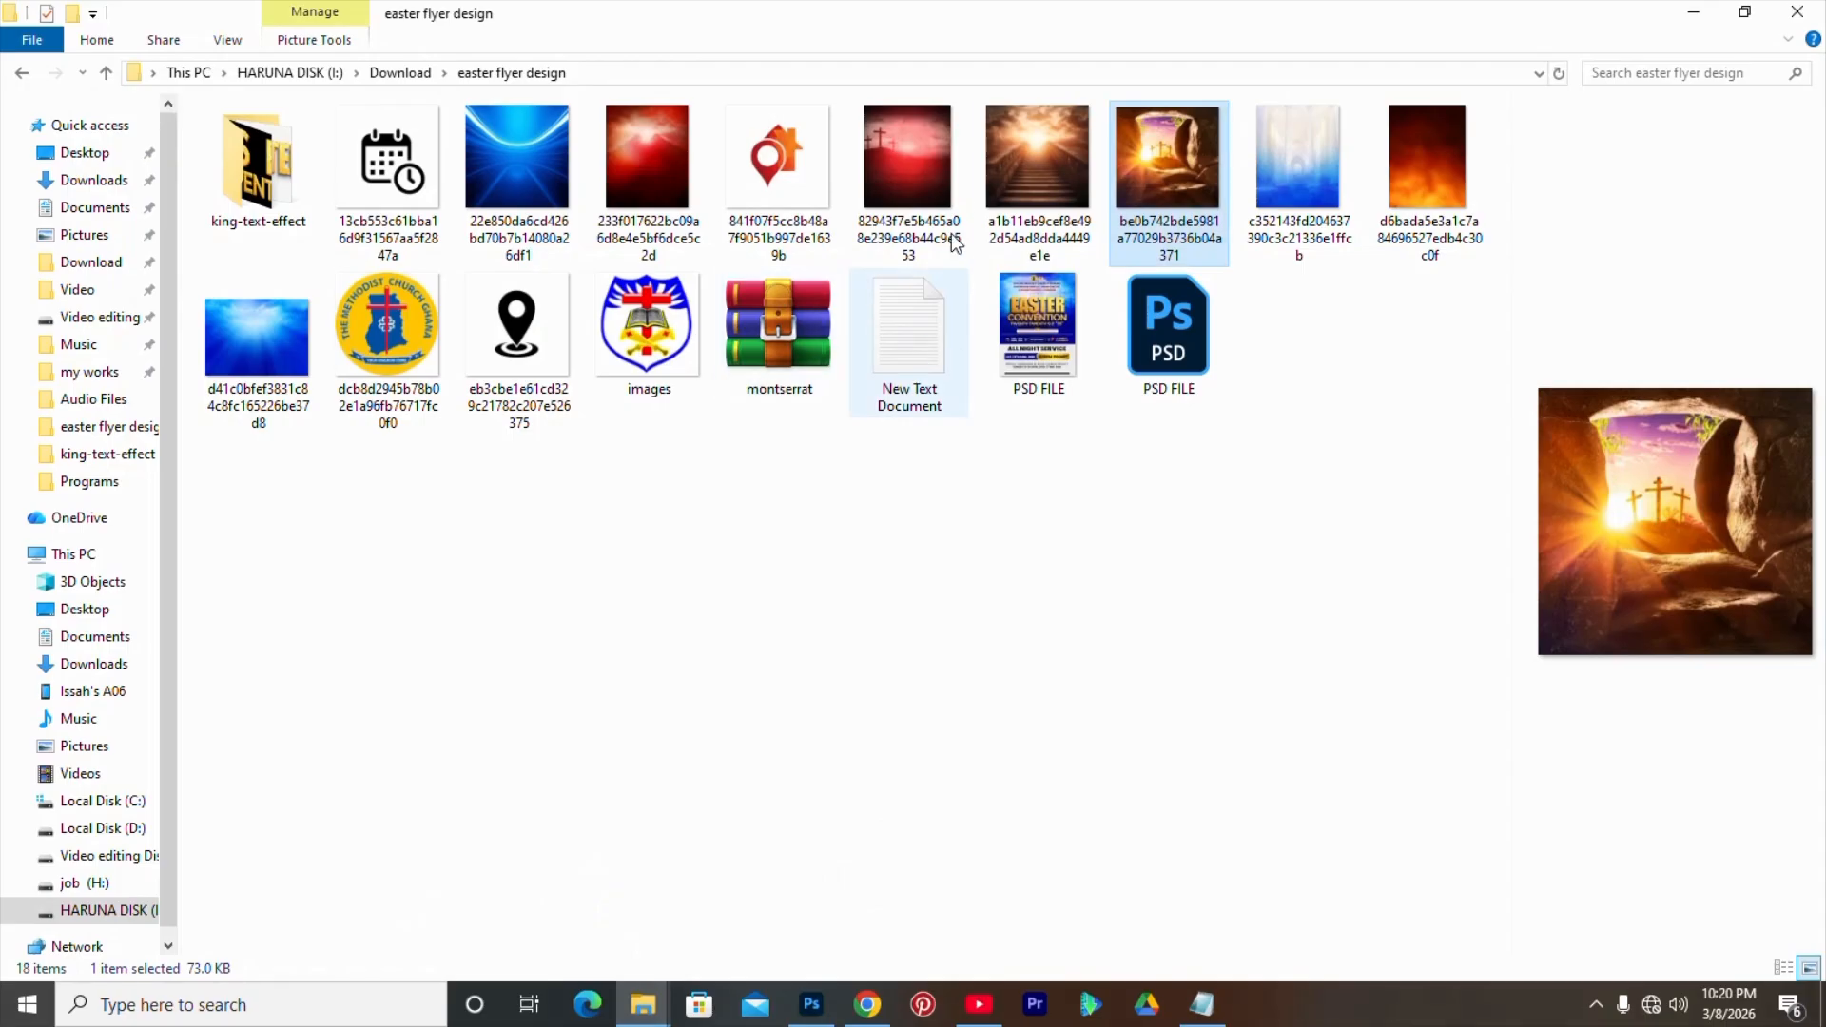
{"action": "left_click", "coordinate": [934, 174]}
{"action": "left_click_drag", "start_coordinate": [909, 145], "coordinate": [762, 541]}
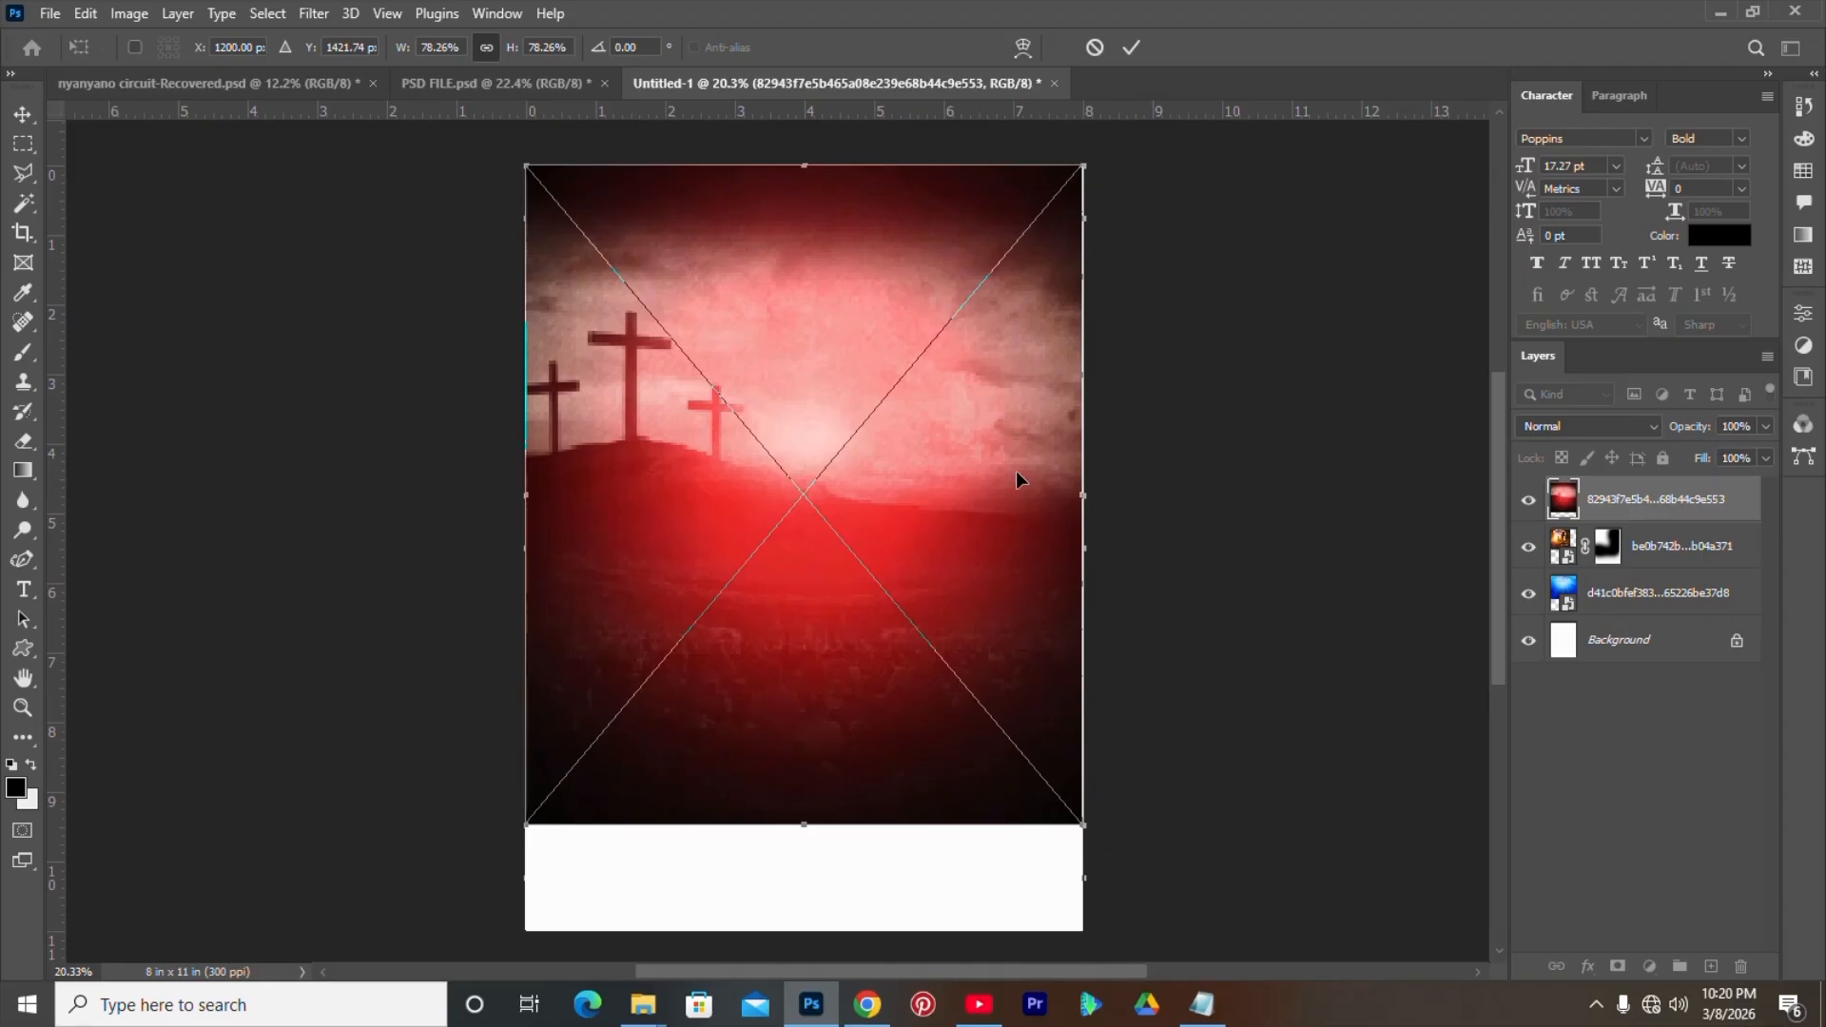
{"action": "right_click", "coordinate": [968, 471]}
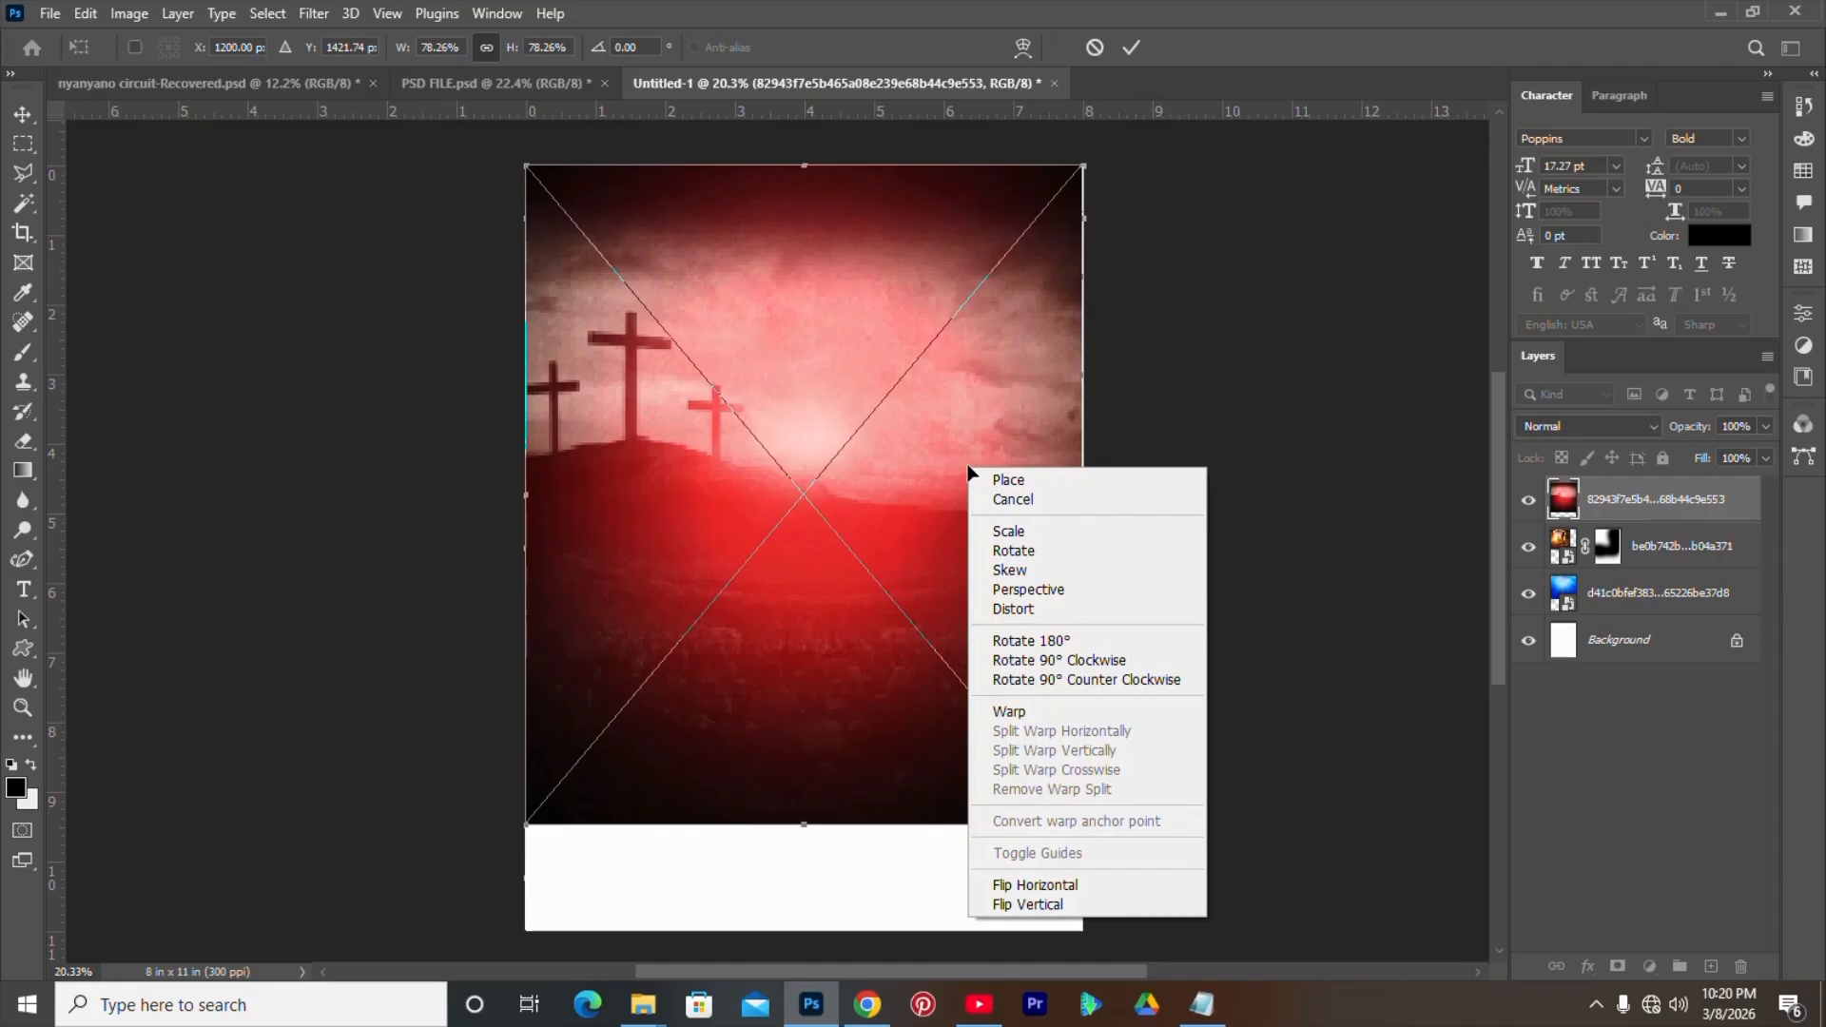
{"action": "left_click", "coordinate": [1043, 887]}
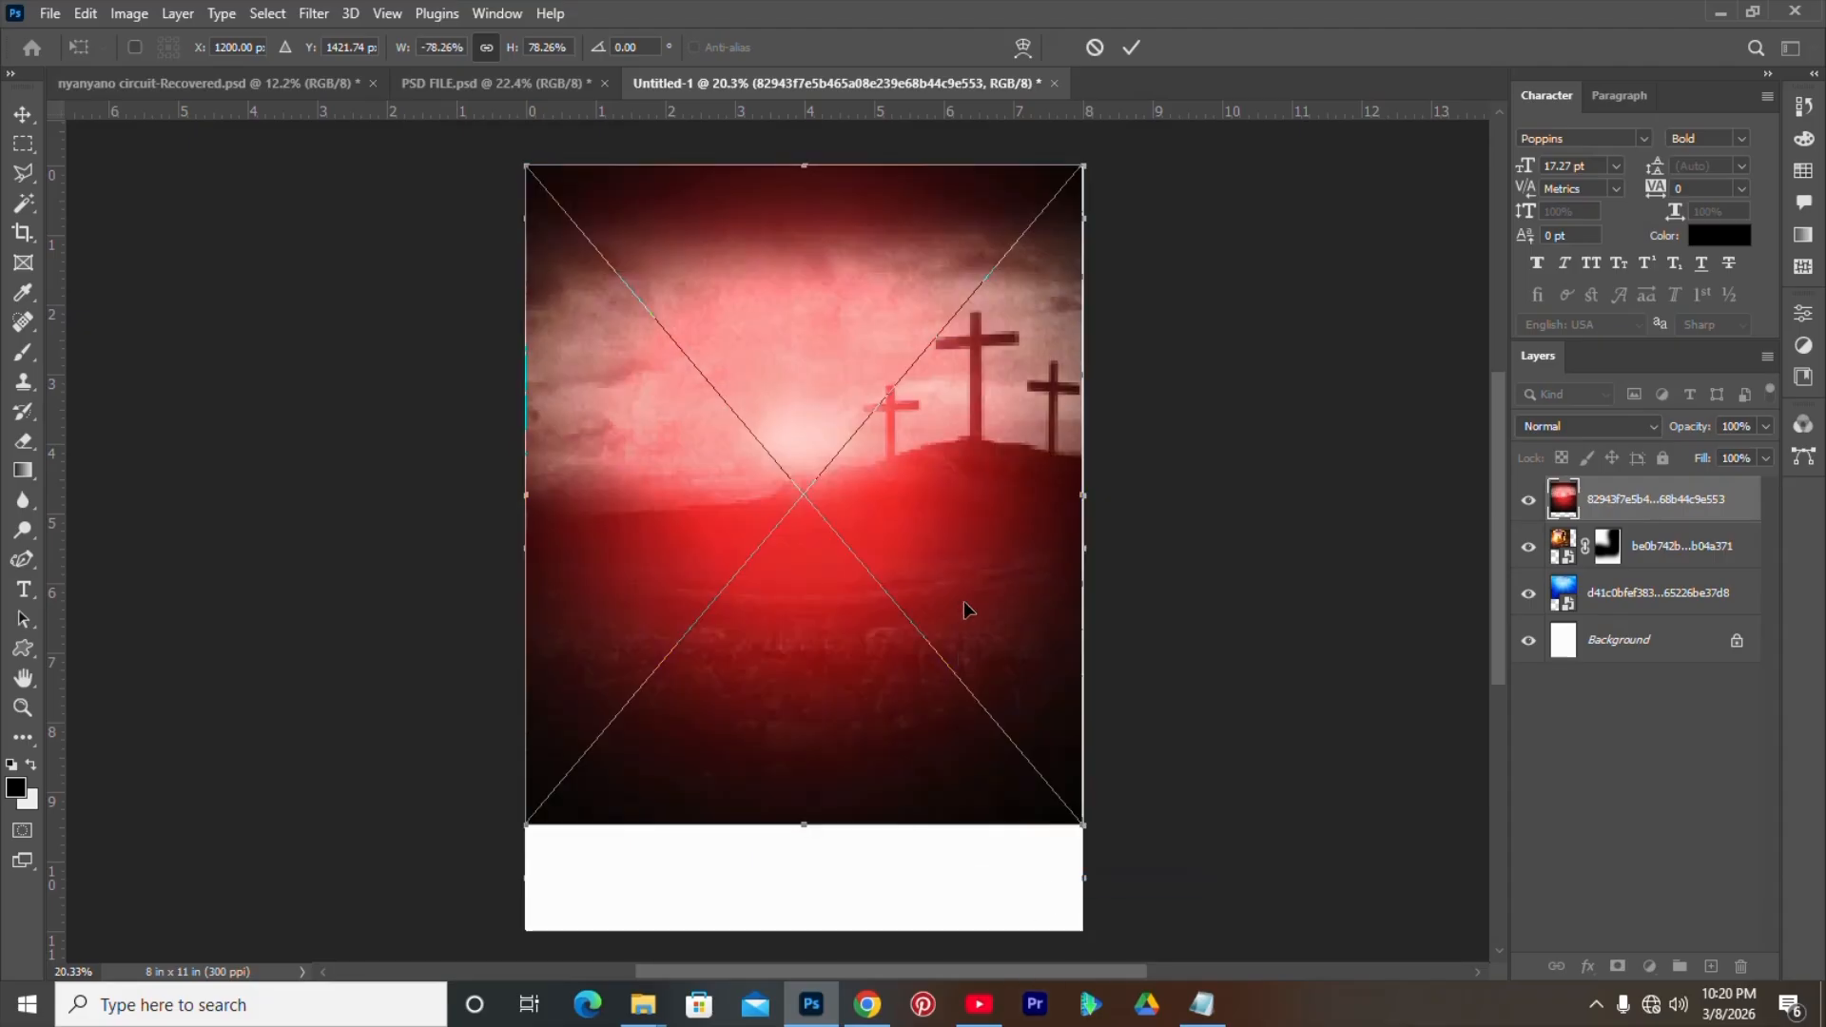
{"action": "key", "text": "Return"}
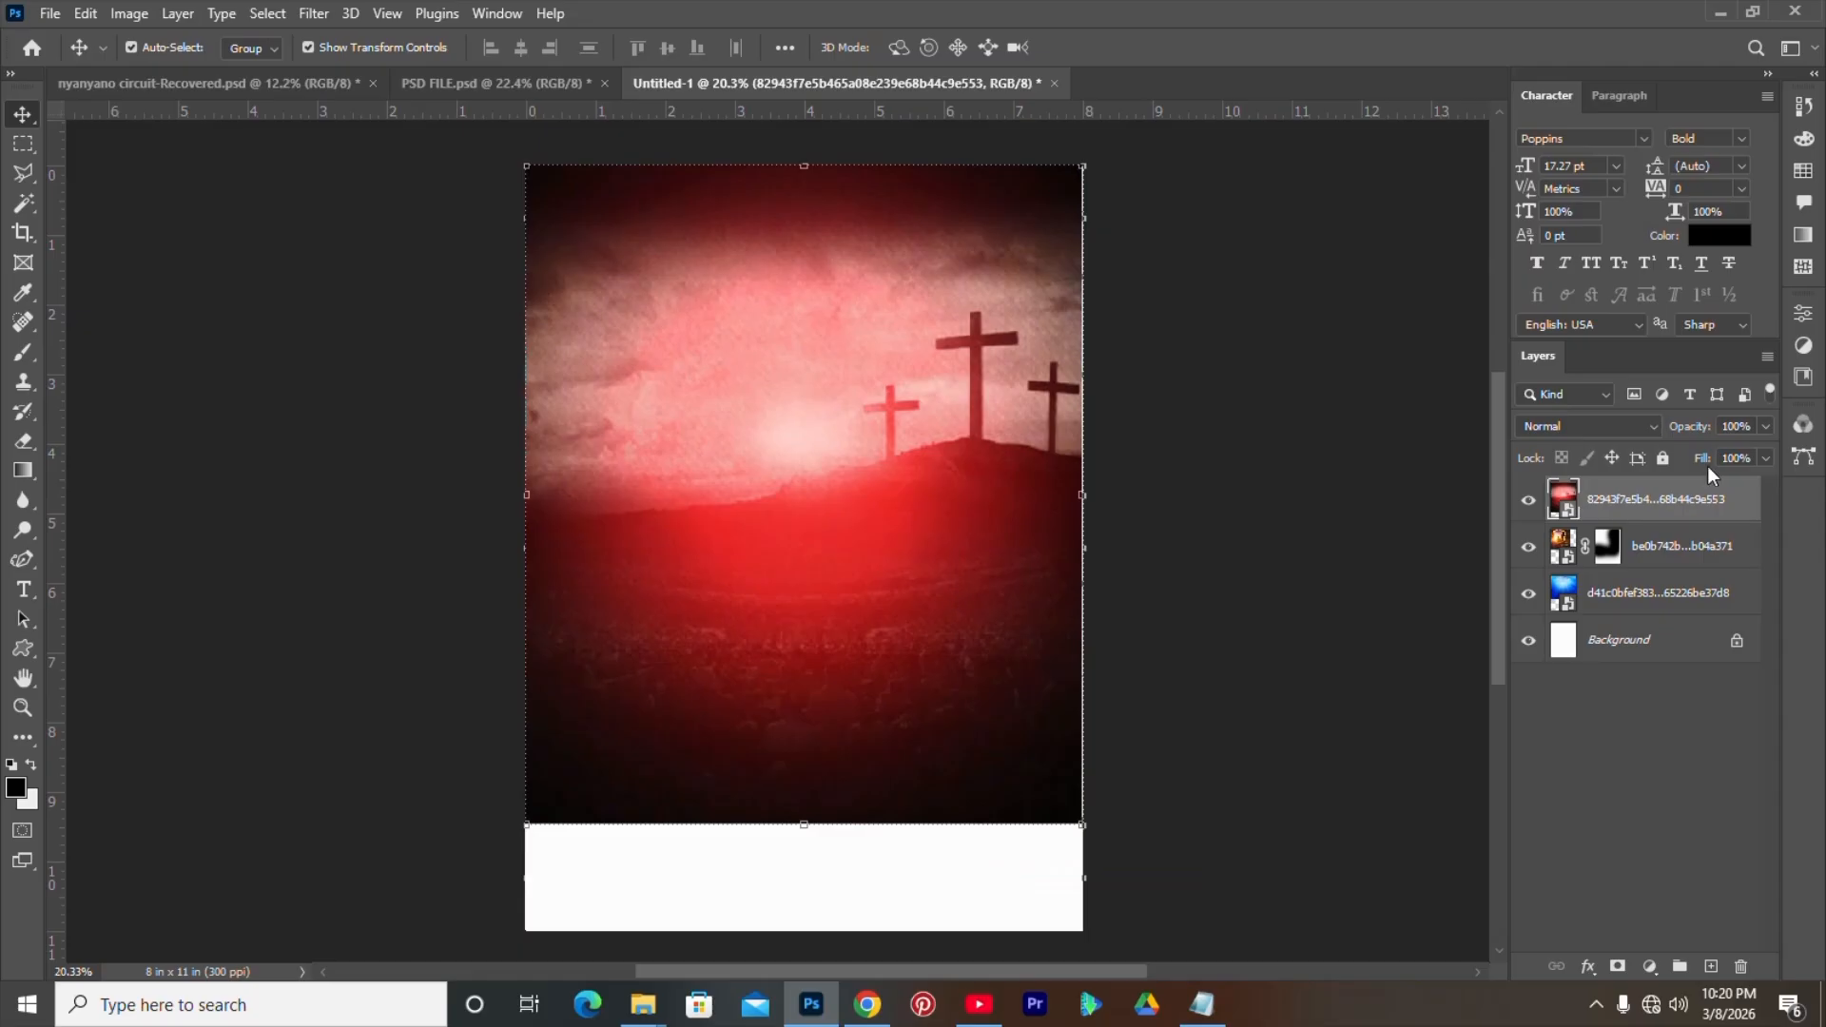
- Blend the red crosses image in Soft Light mode and move it up slightly more than half an inch
{"action": "left_click", "coordinate": [1587, 426]}
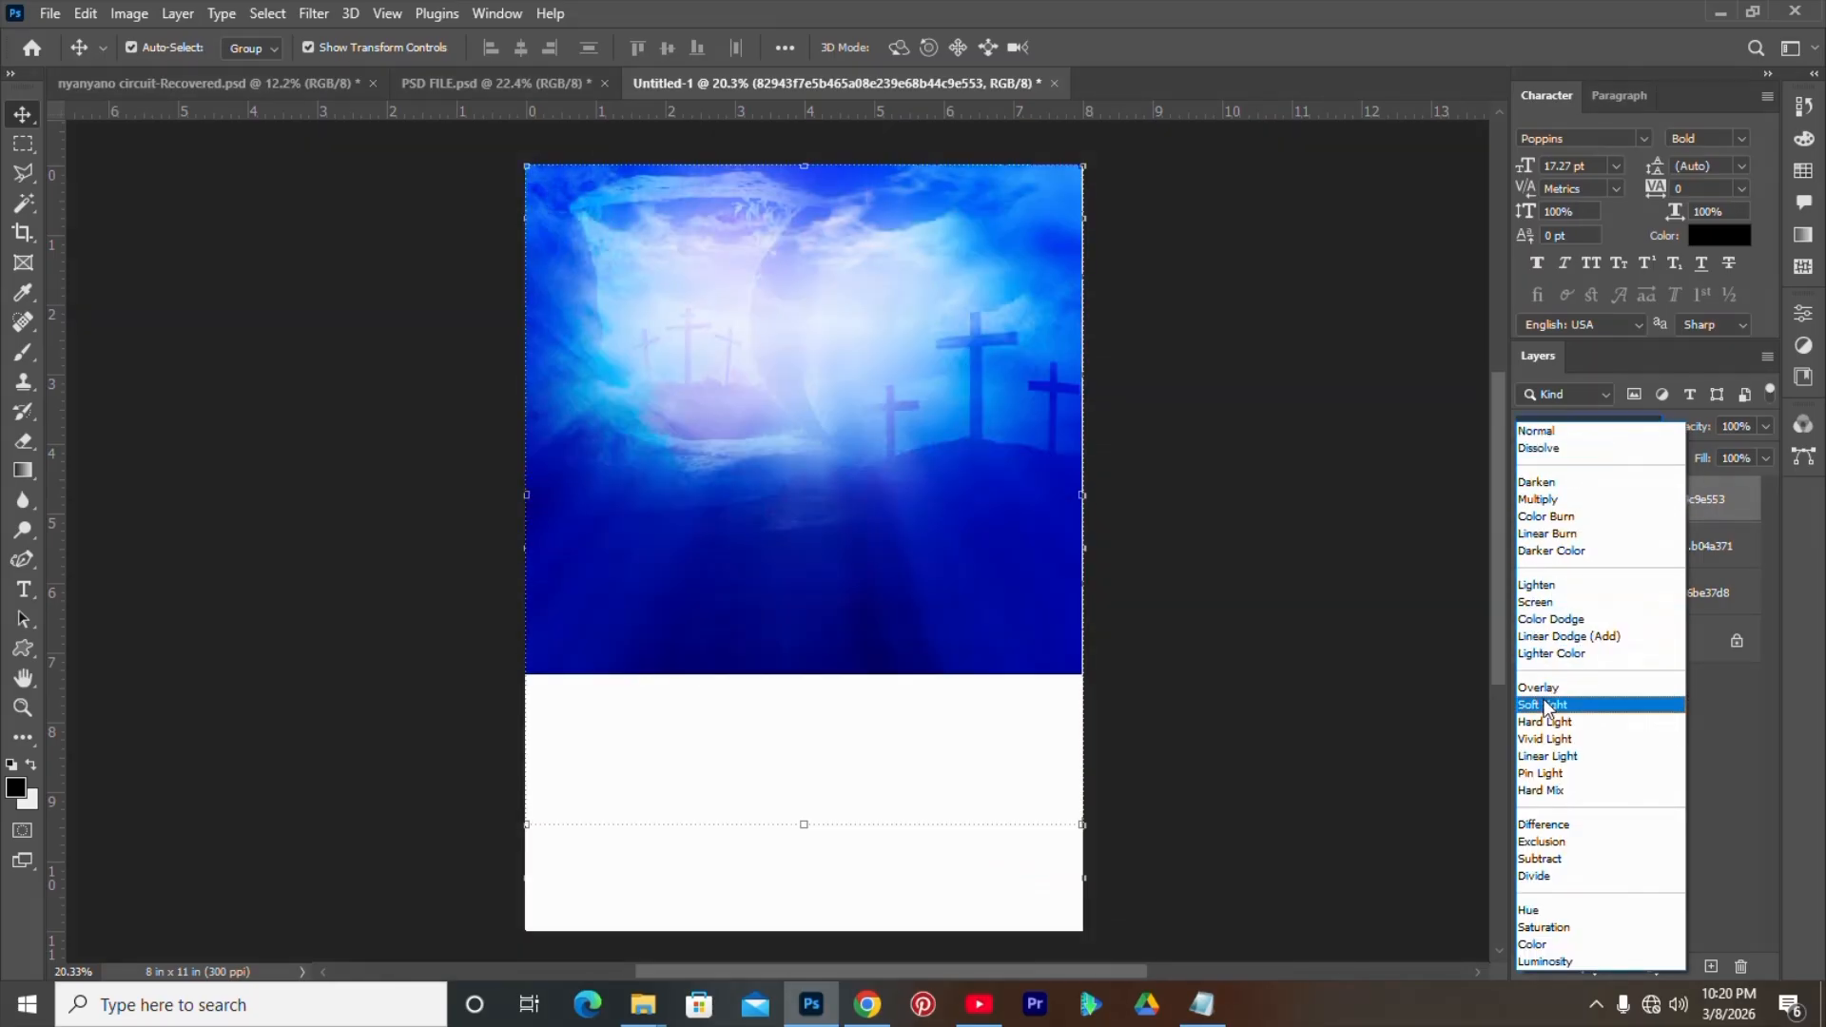
{"action": "left_click", "coordinate": [1547, 705]}
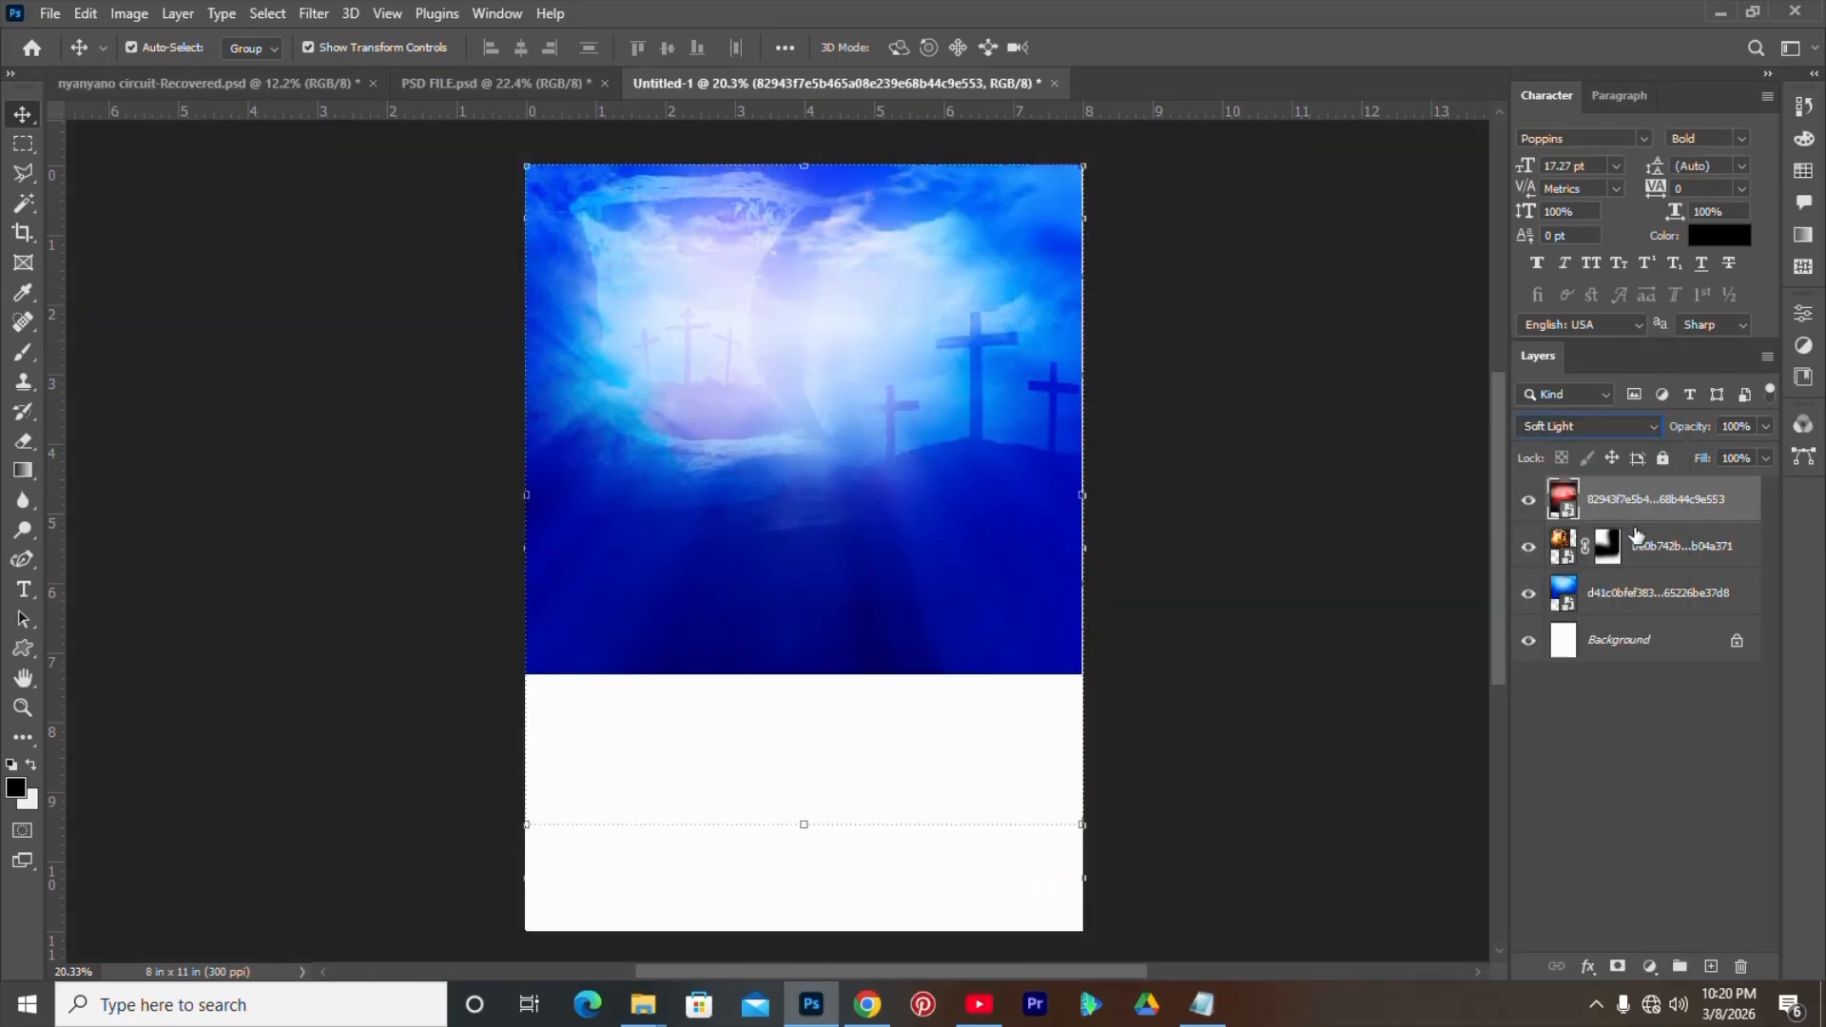
{"action": "left_click_drag", "start_coordinate": [939, 513], "coordinate": [965, 415]}
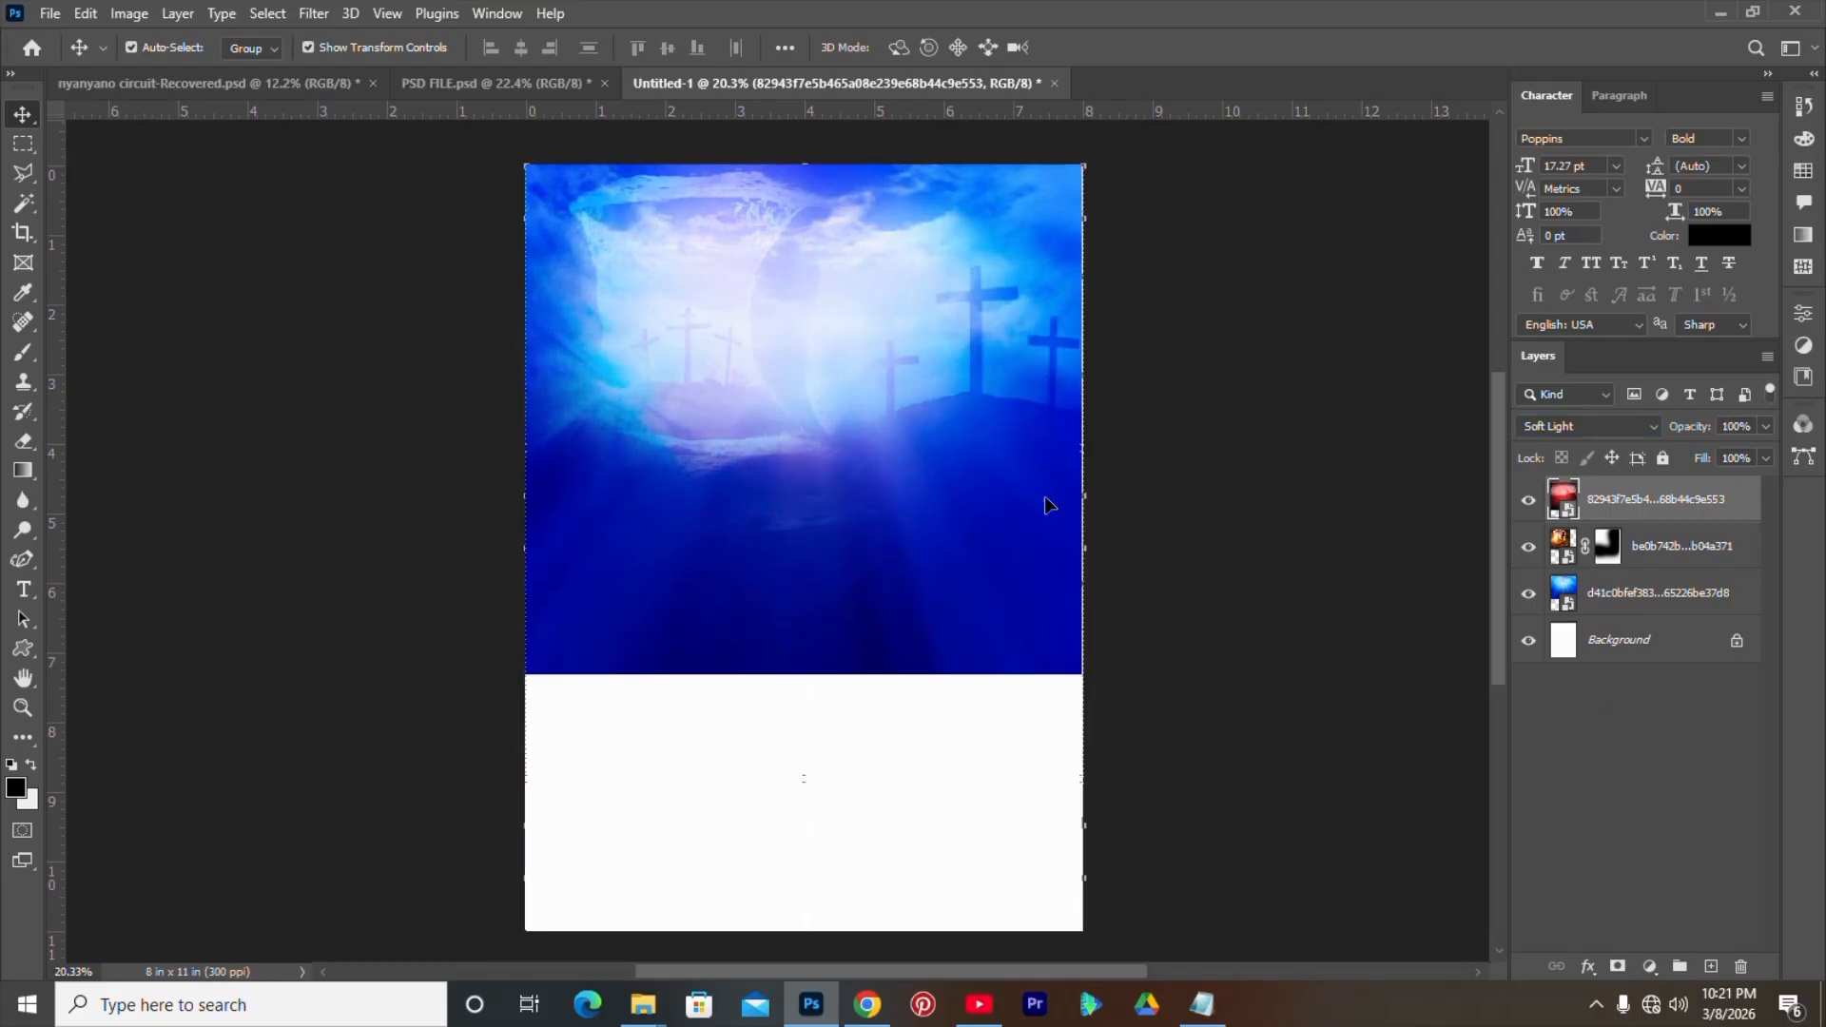
- Add a layer mask to the red crosses image and fade out its lower part with the soft black brush
{"action": "left_click", "coordinate": [1617, 966]}
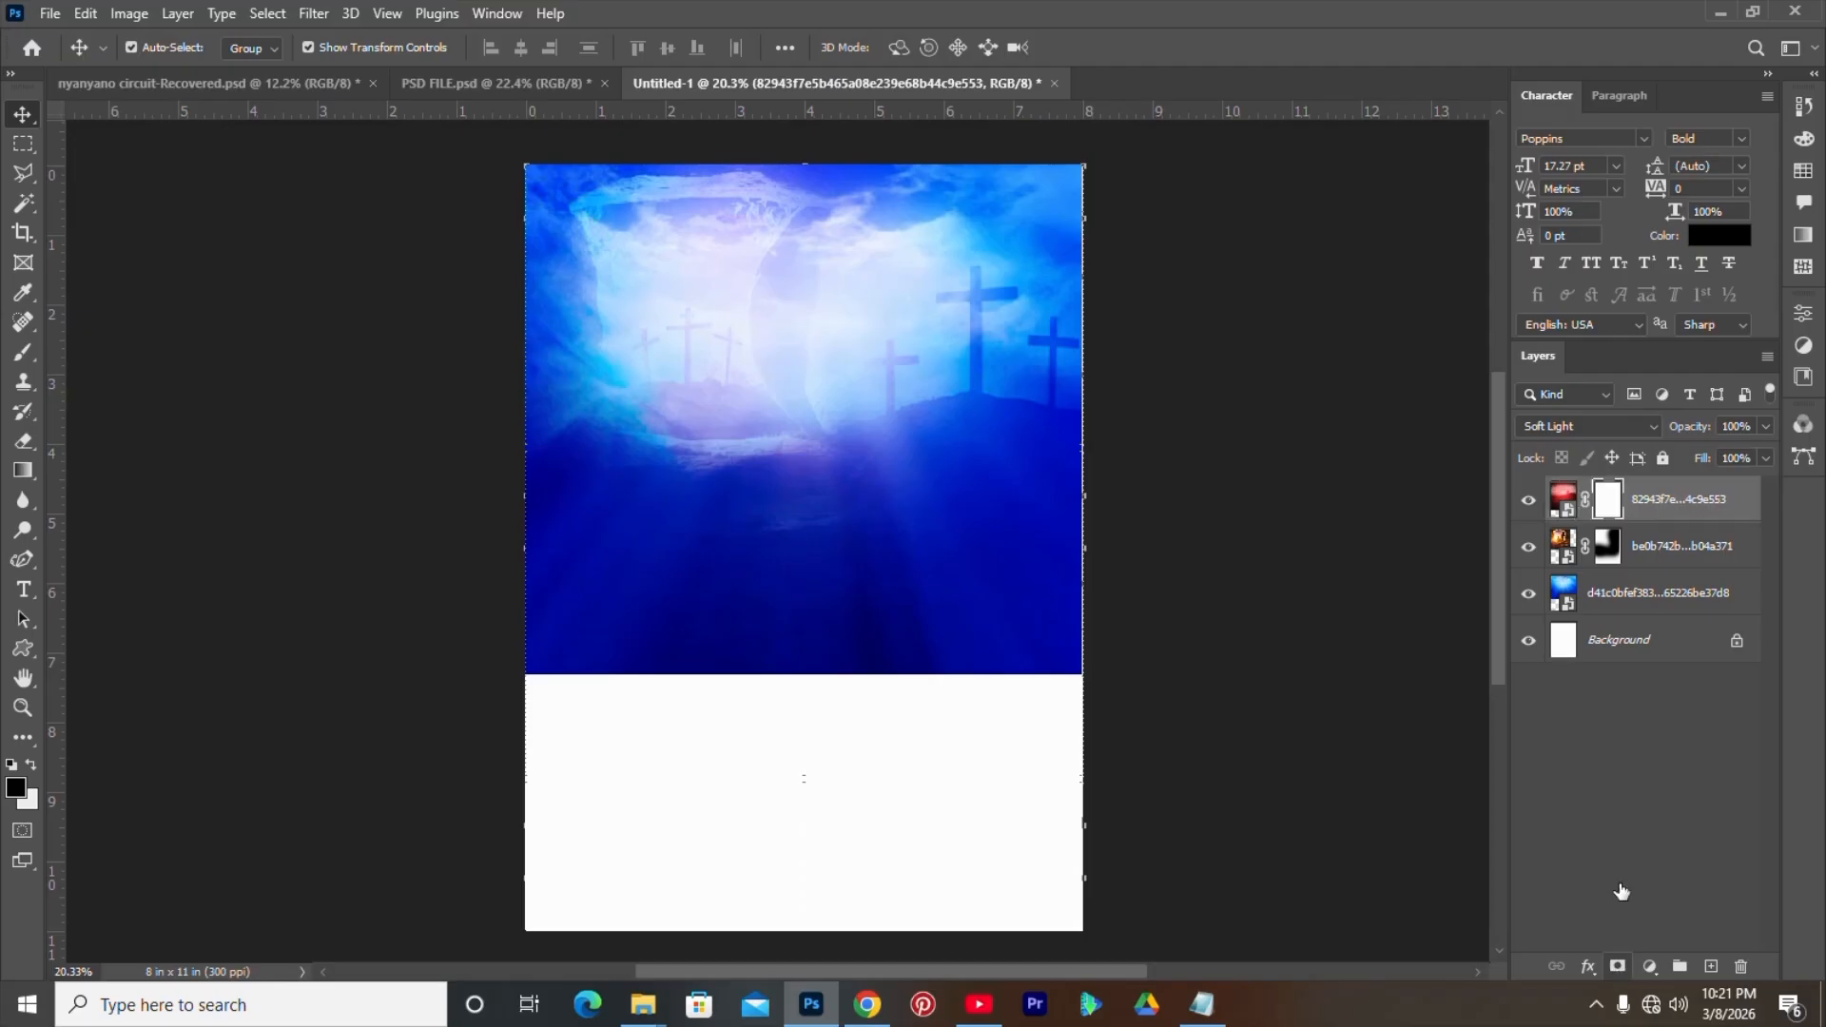
{"action": "key", "text": "b"}
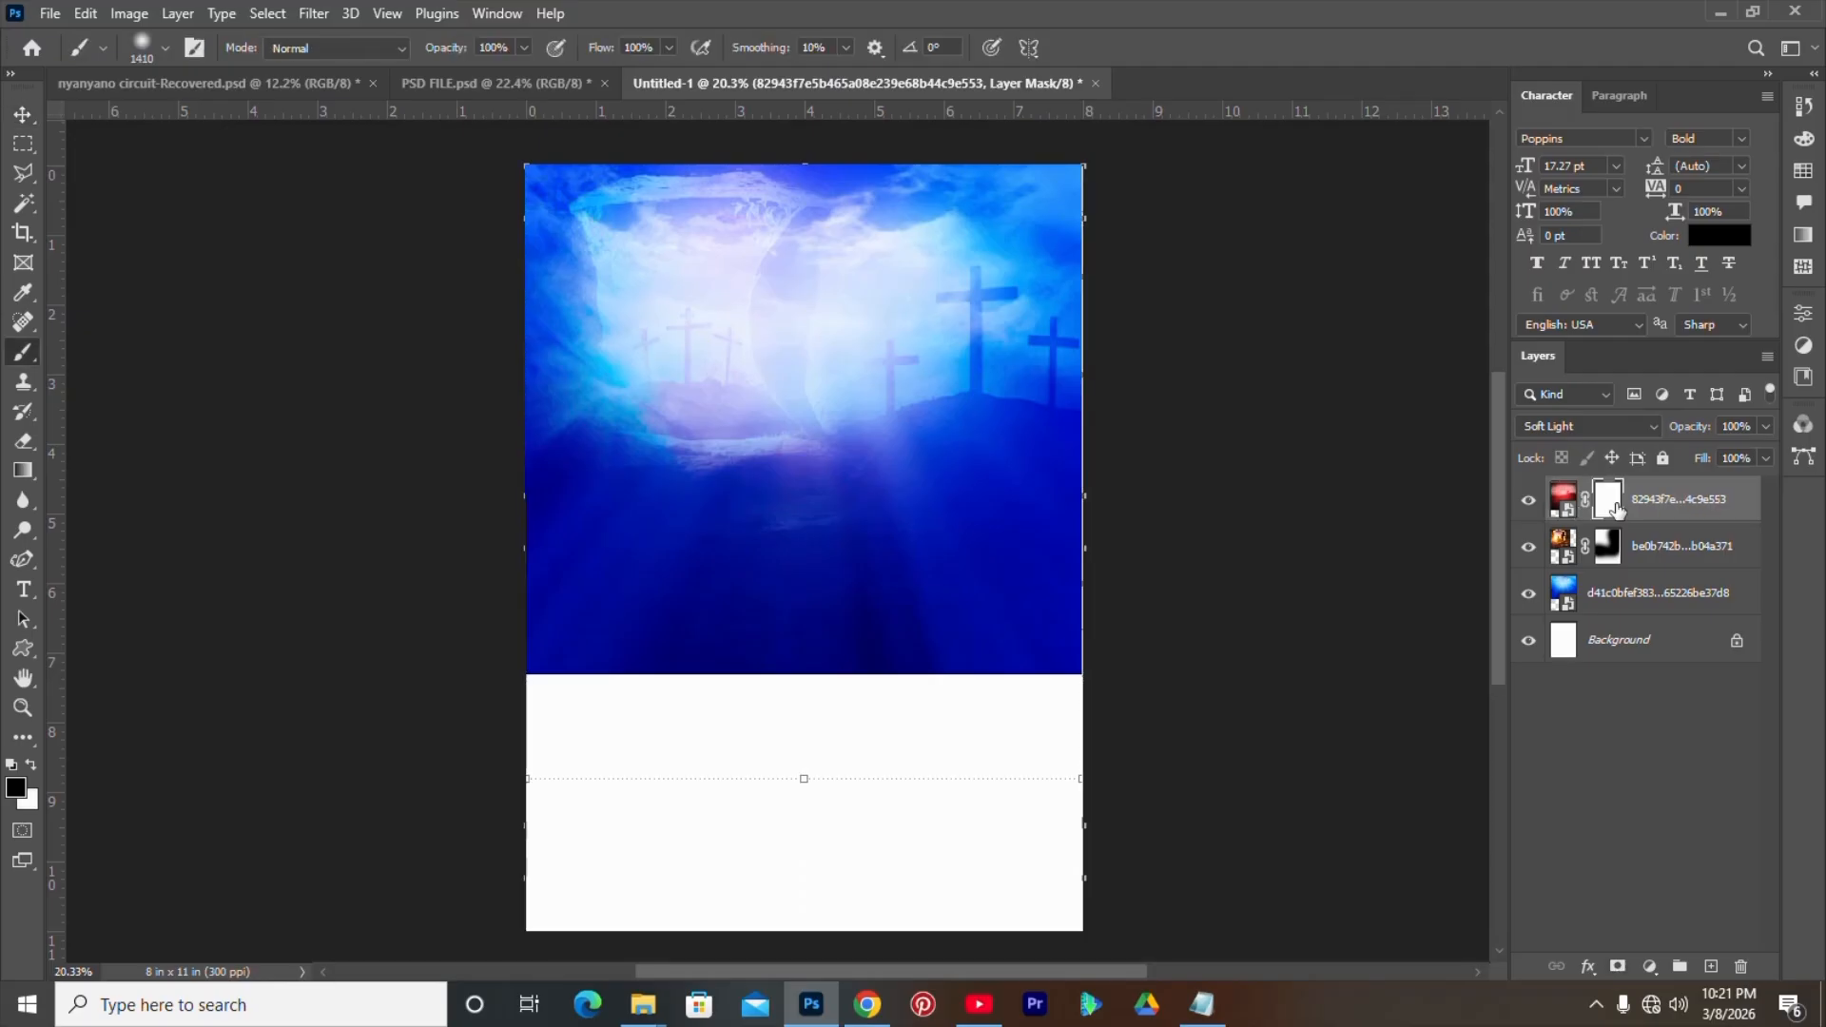
{"action": "mouse_move", "coordinate": [542, 710]}
{"action": "left_mouse_down"}
{"action": "mouse_move", "coordinate": [589, 653]}
{"action": "mouse_move", "coordinate": [562, 207]}
{"action": "mouse_move", "coordinate": [502, 587]}
{"action": "mouse_move", "coordinate": [898, 669]}
{"action": "mouse_move", "coordinate": [1101, 676]}
{"action": "left_mouse_up"}
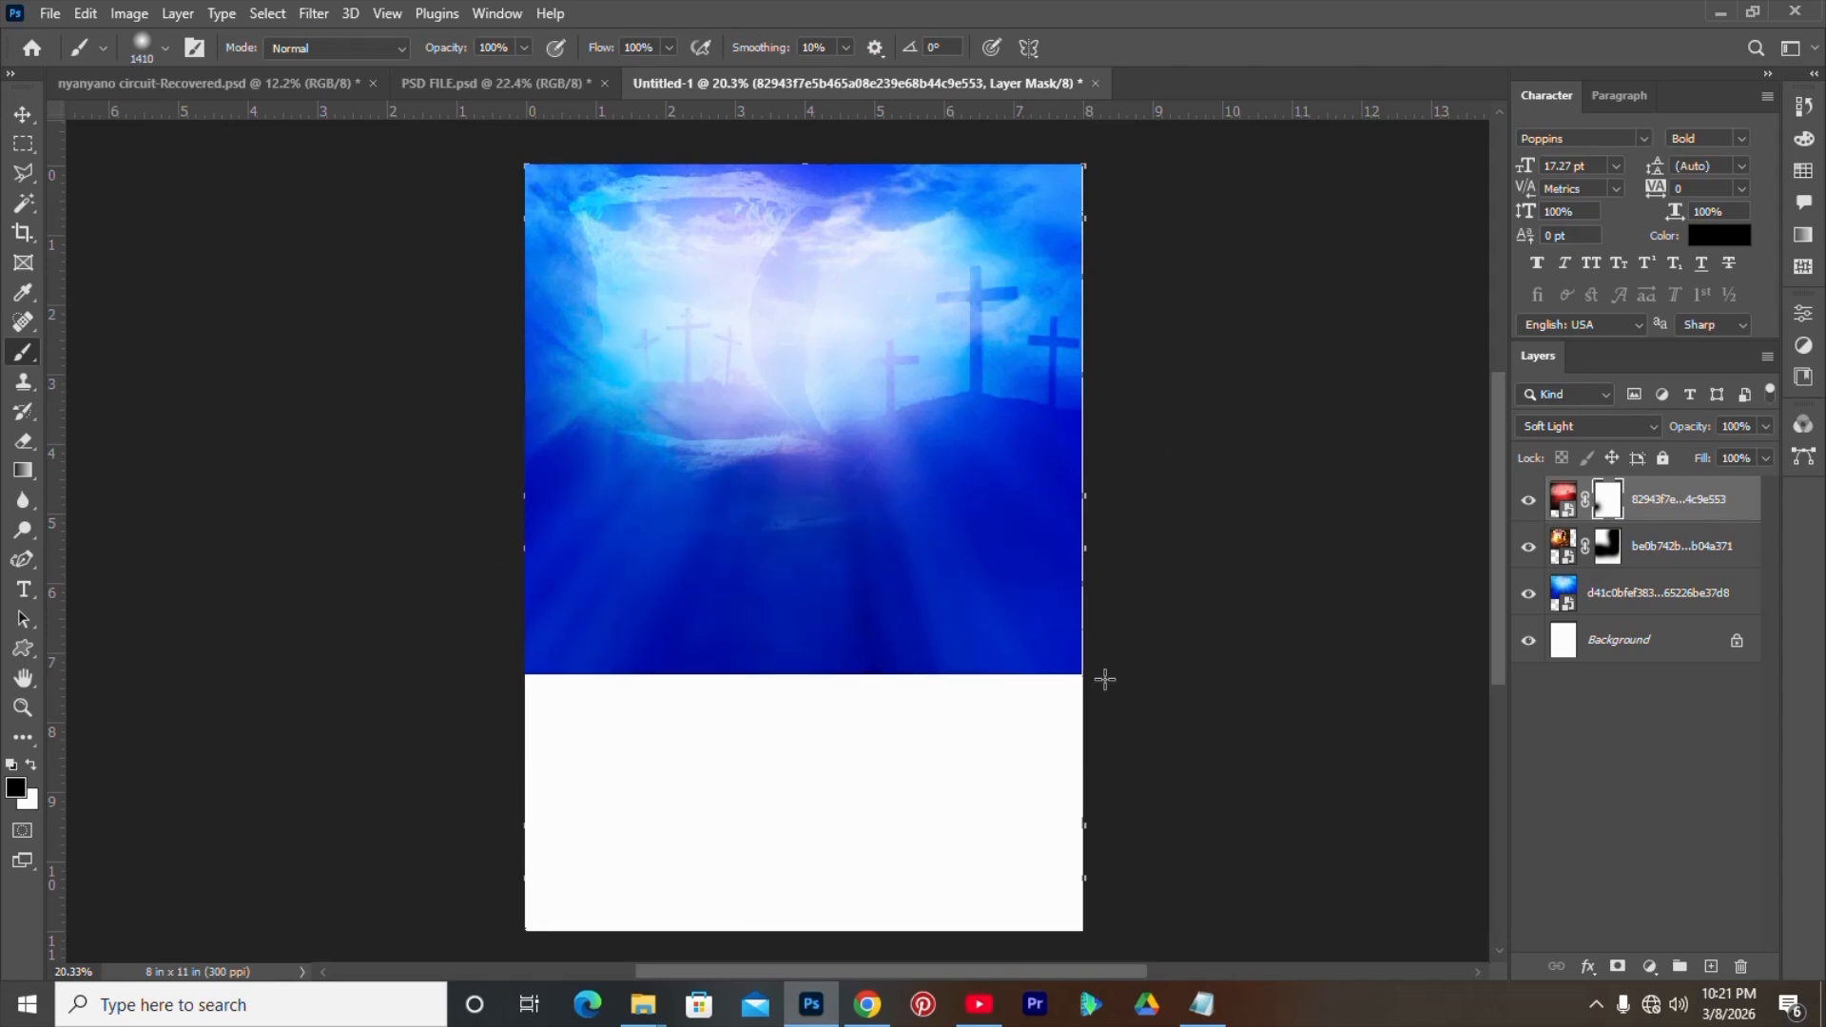
- Enlarge the blue sky image slightly so its lower edge reaches about 7.5 inches down the page
{"action": "left_click", "coordinate": [1649, 612]}
{"action": "left_click", "coordinate": [27, 113]}
{"action": "left_click", "coordinate": [818, 677]}
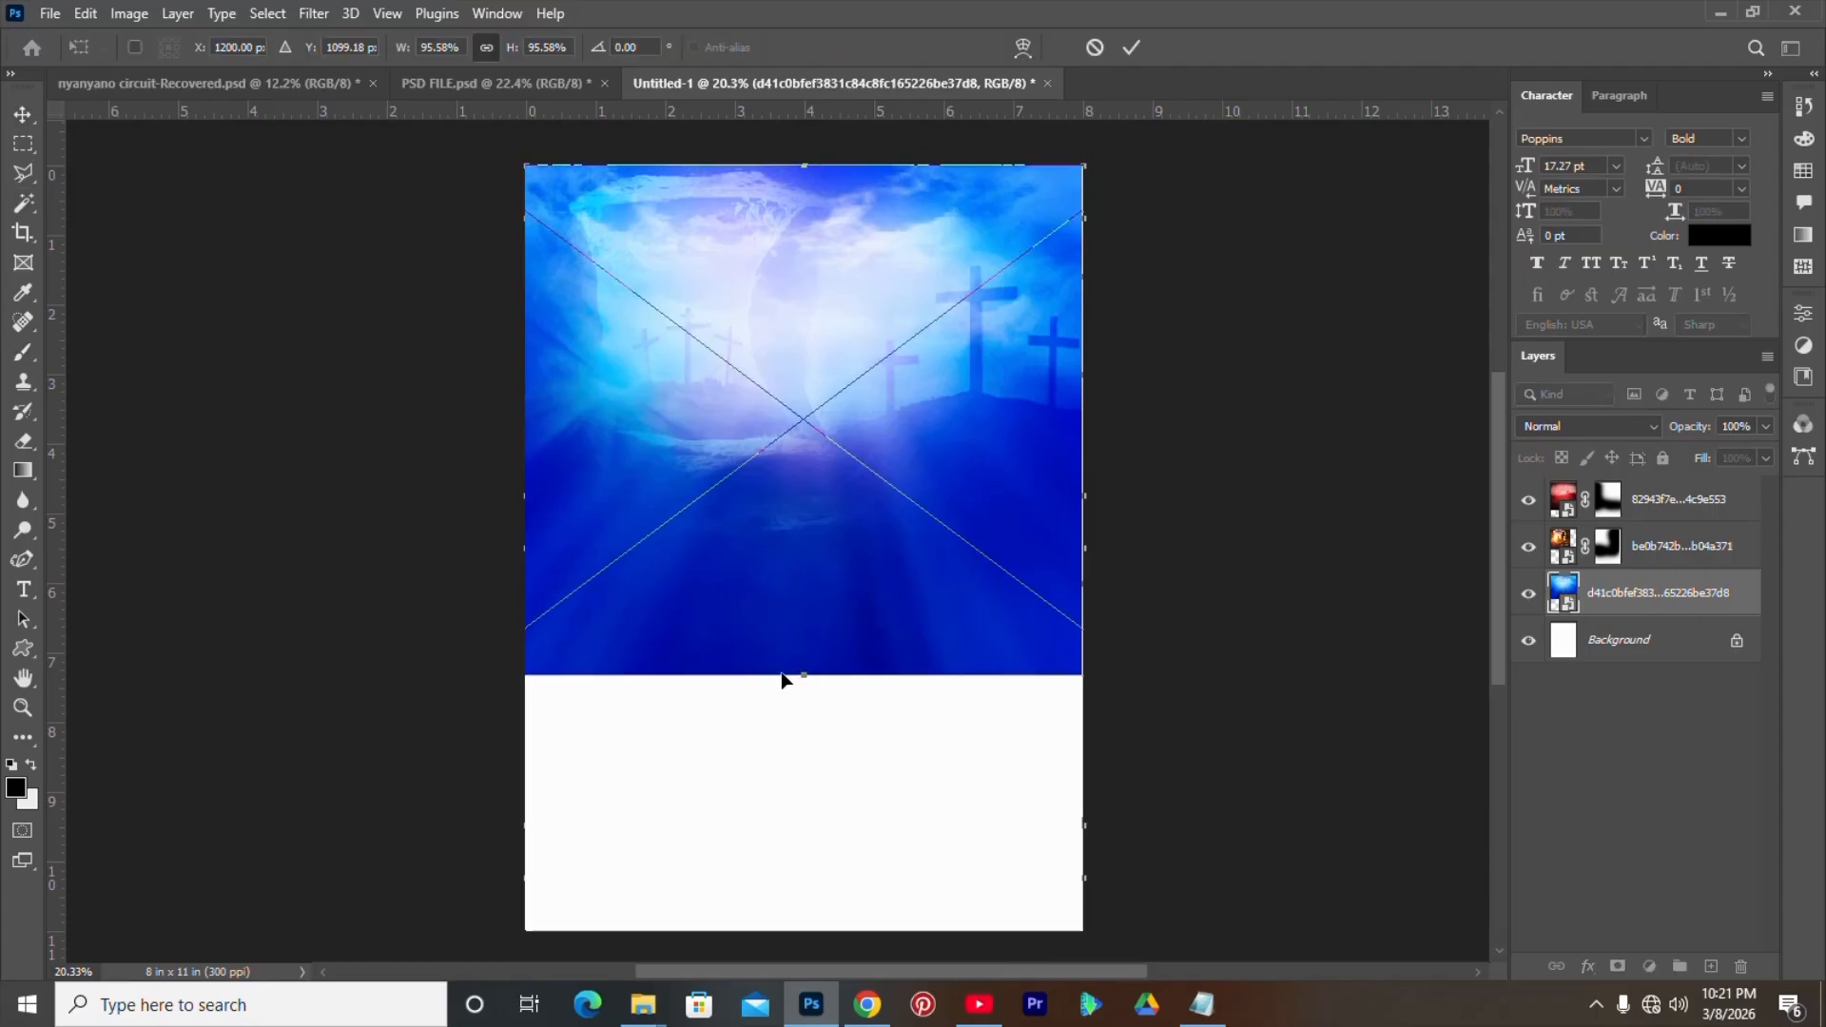
{"action": "left_click_drag", "start_coordinate": [814, 676], "coordinate": [815, 686]}
{"action": "key", "text": "Return"}
{"action": "left_click", "coordinate": [1575, 804]}
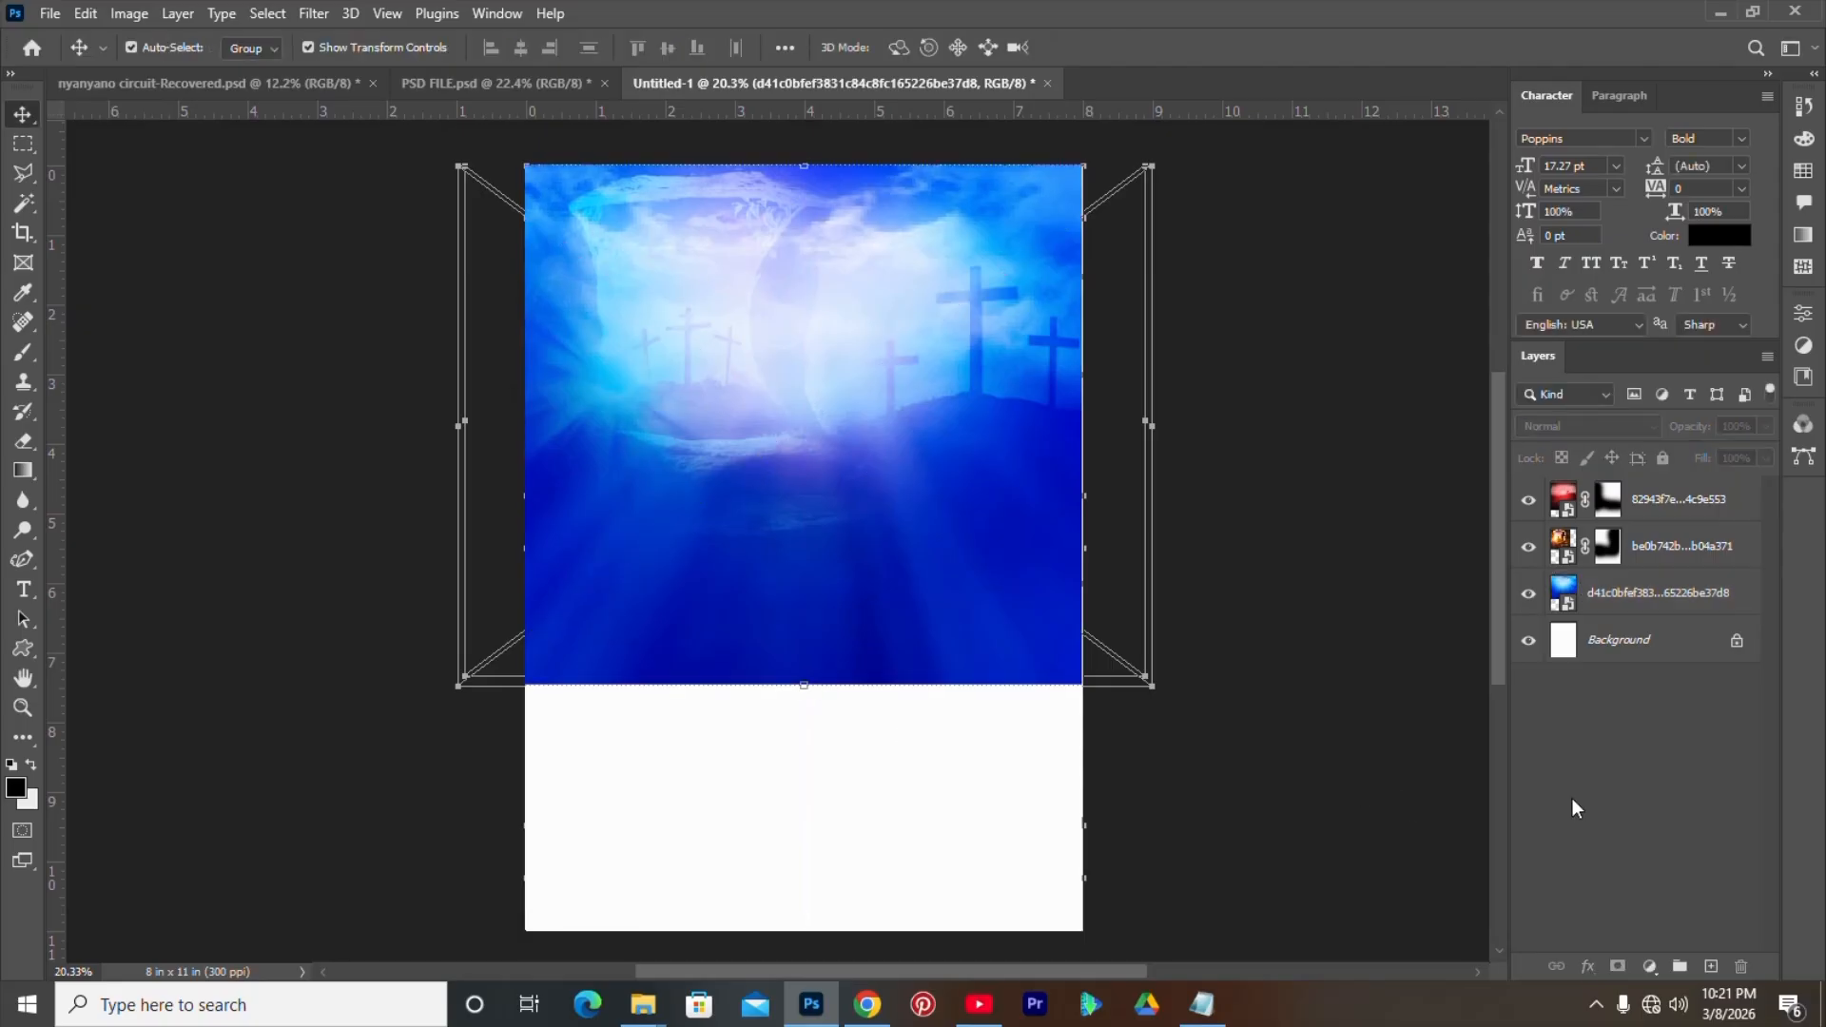
- Place the stairway image from the easter flyer design folder above the red crosses layer, filling the page's width, with Overlay blending
{"action": "left_click", "coordinate": [1658, 599]}
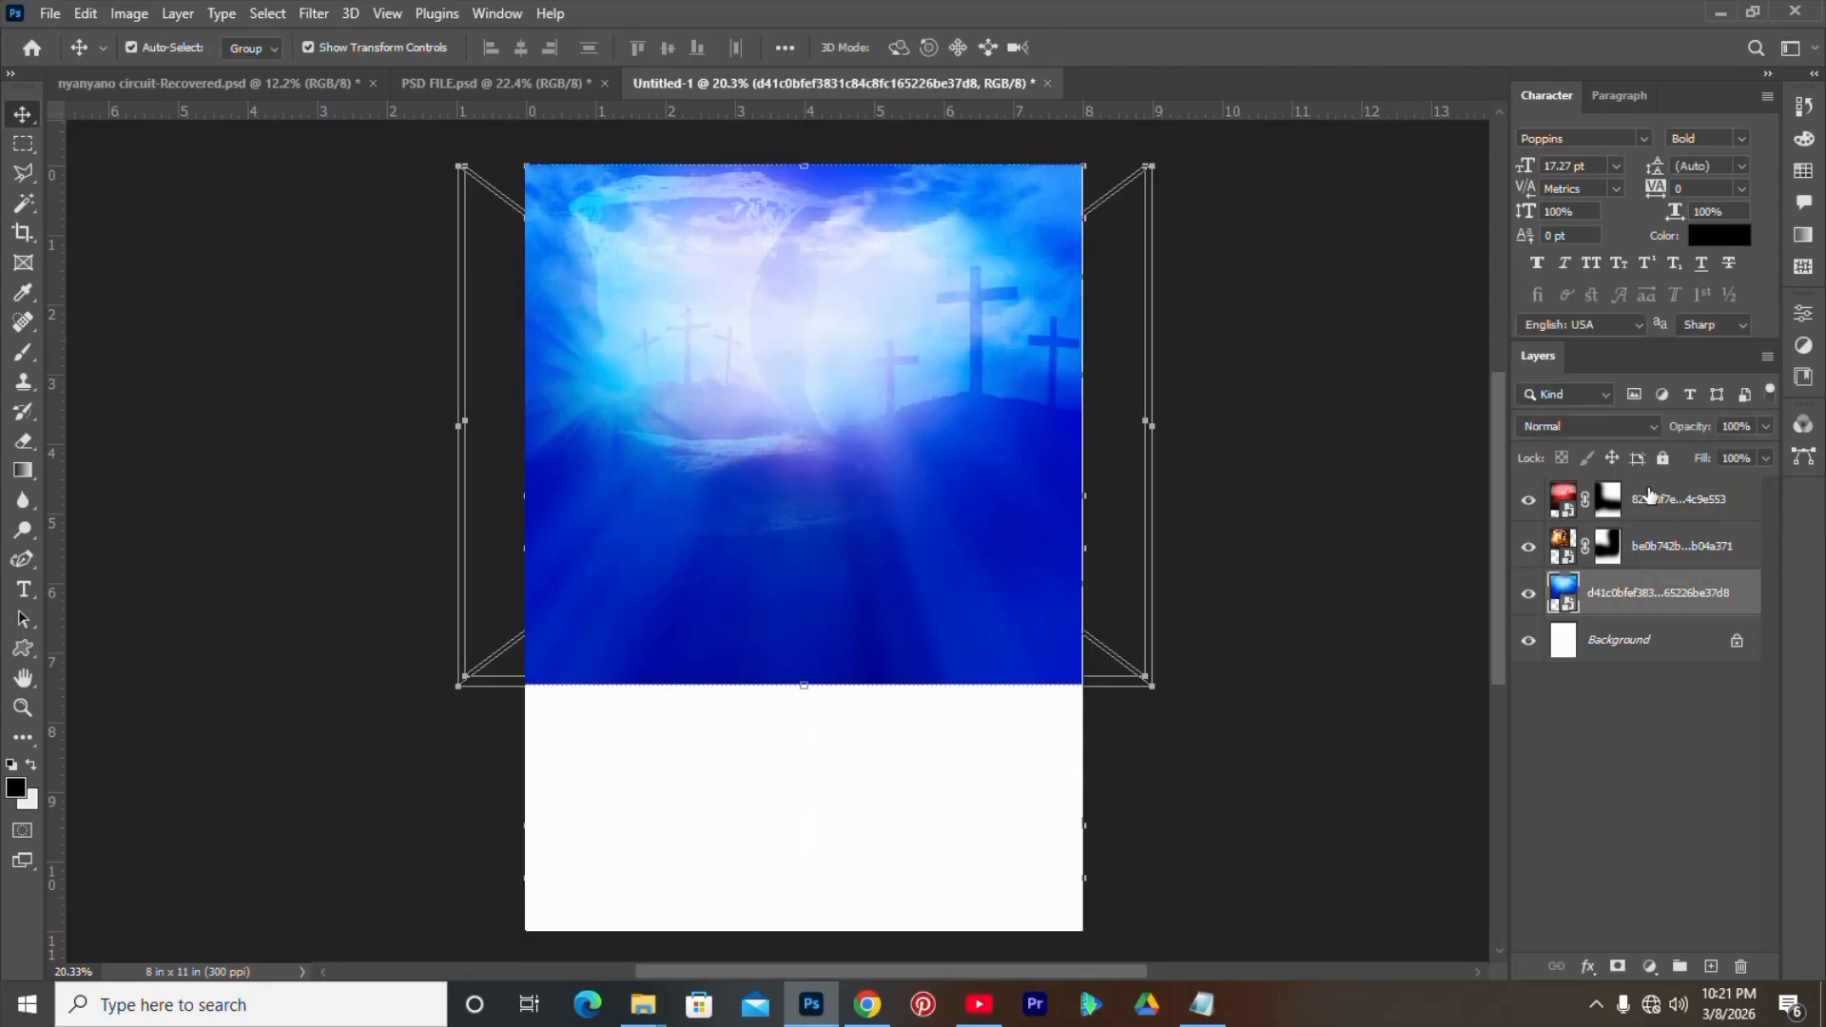
{"action": "left_click", "coordinate": [1650, 497]}
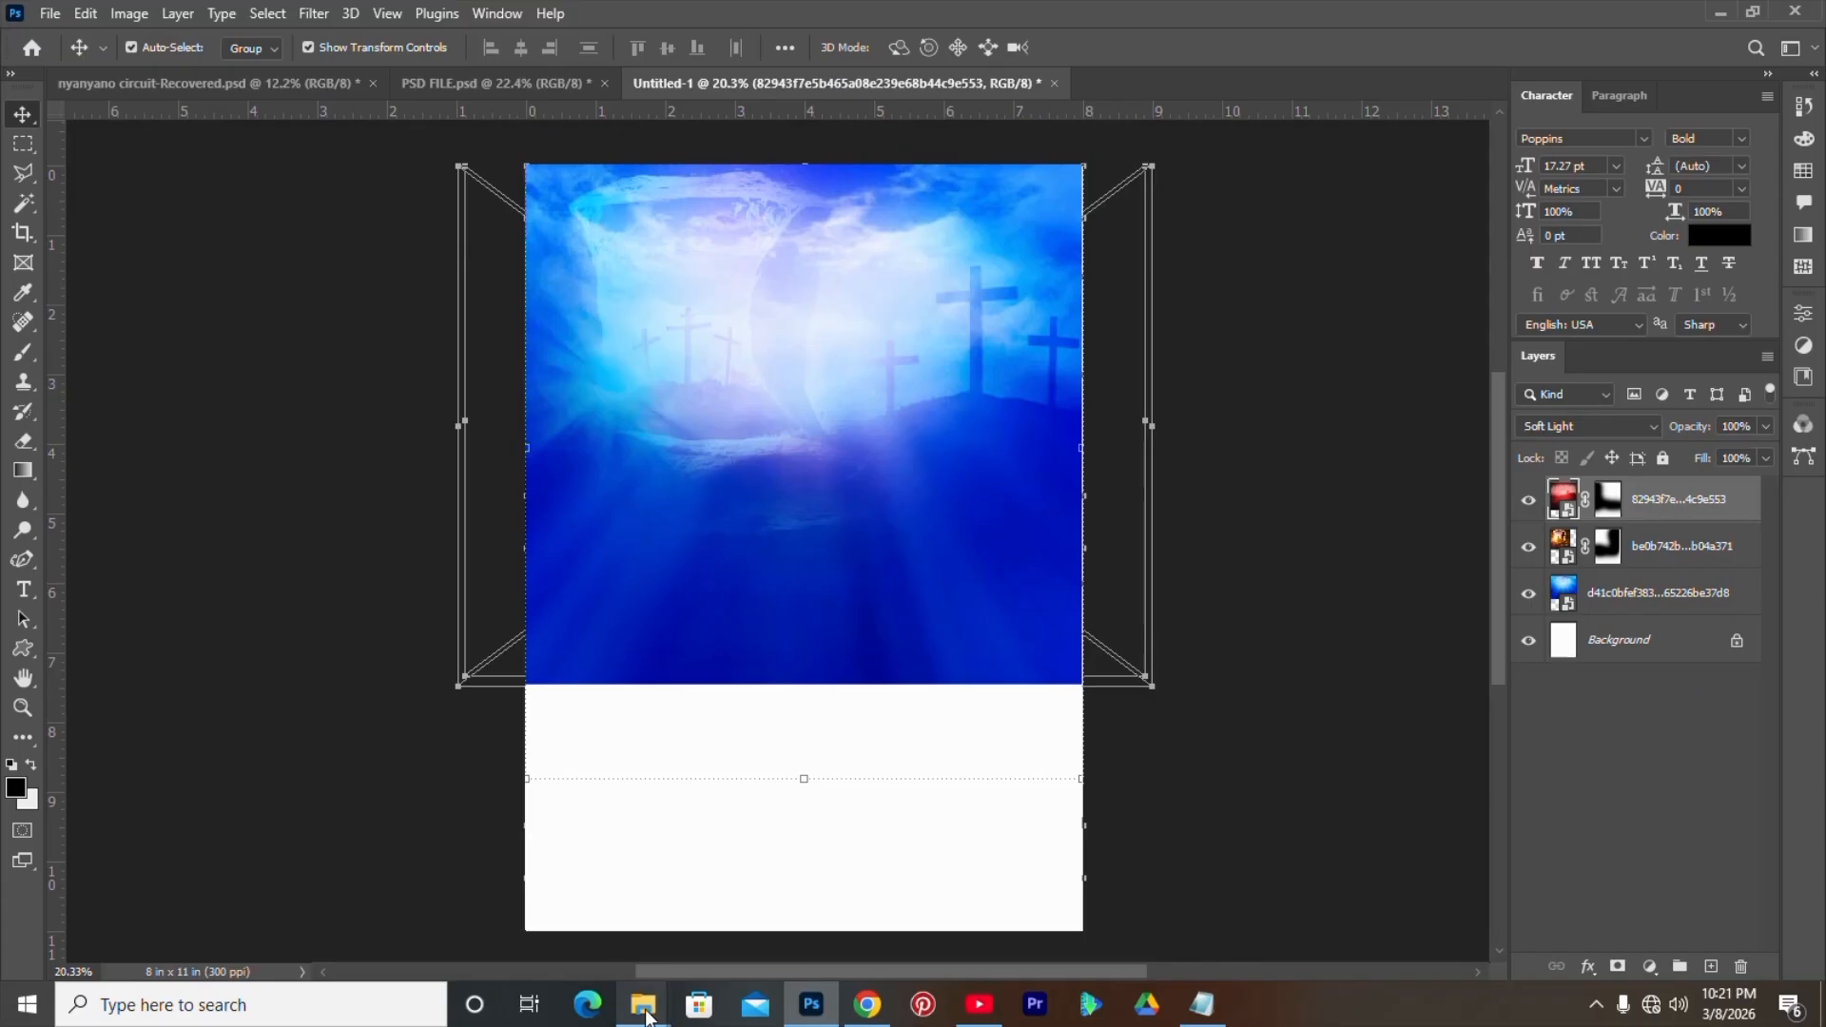
{"action": "mouse_move", "coordinate": [643, 1004]}
{"action": "left_click", "coordinate": [538, 889]}
{"action": "left_click", "coordinate": [987, 190]}
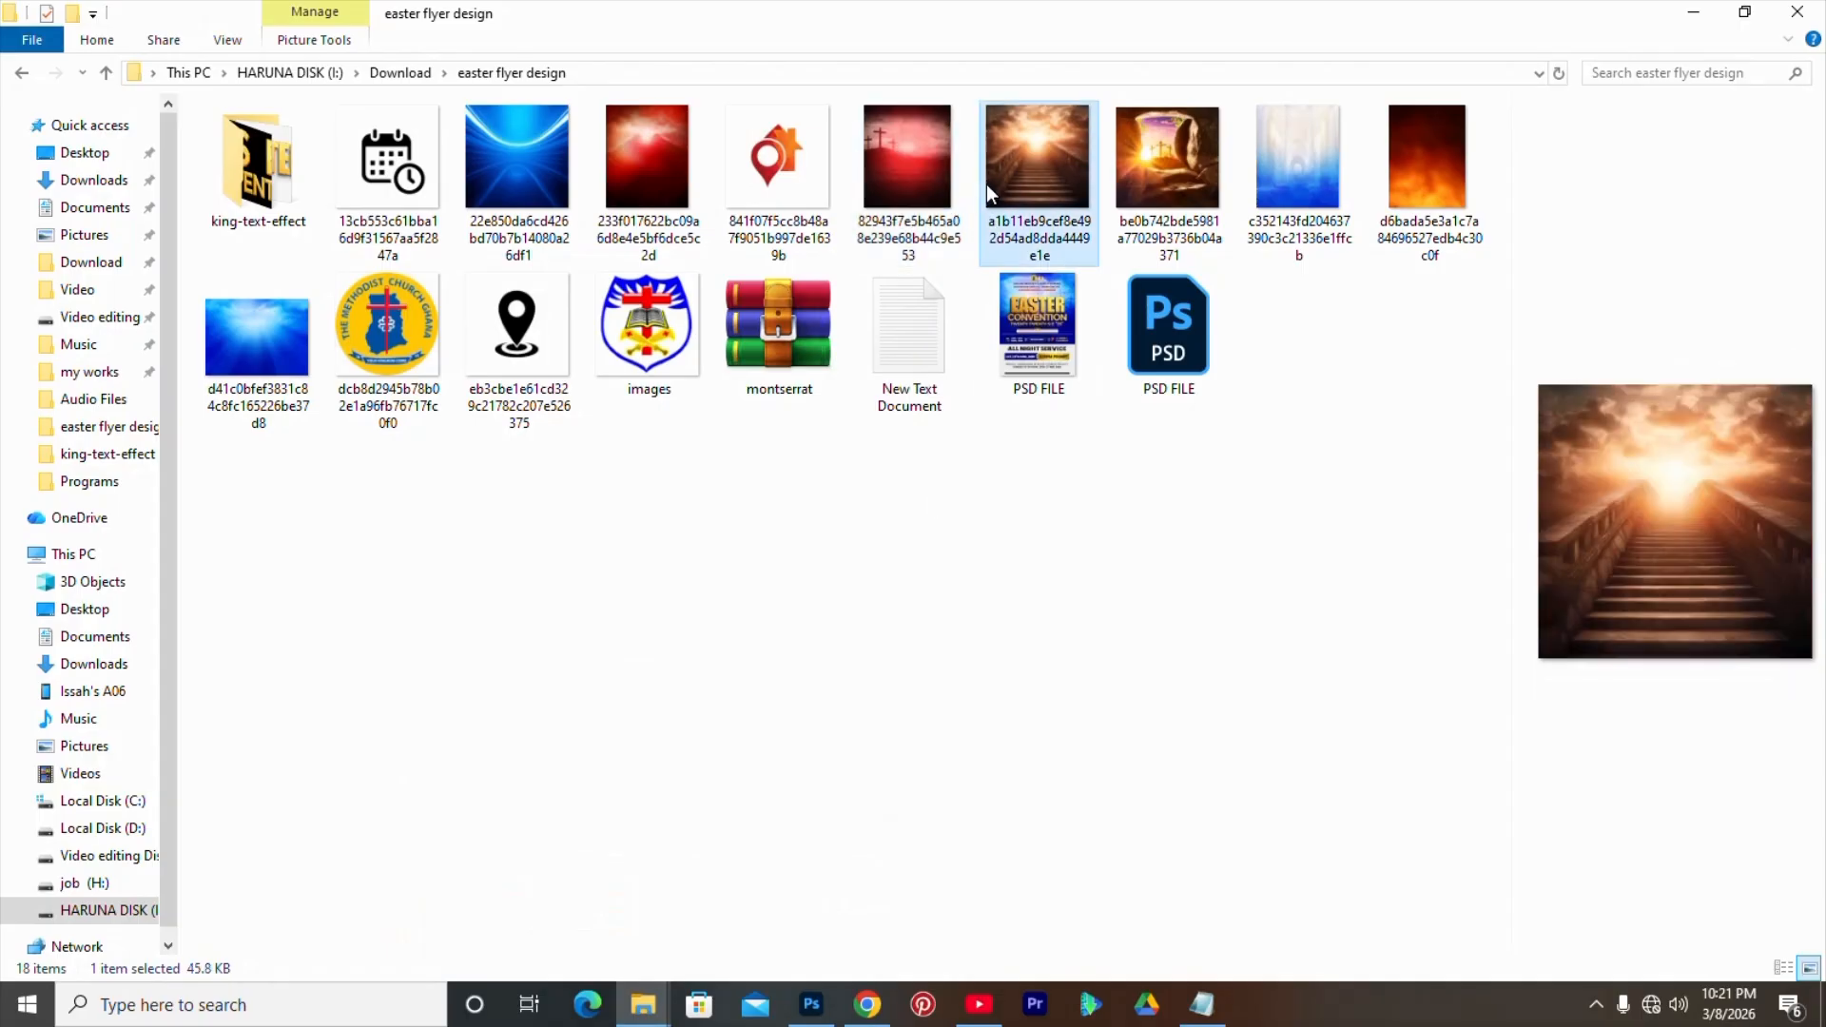
{"action": "left_click_drag", "start_coordinate": [1044, 169], "coordinate": [826, 539]}
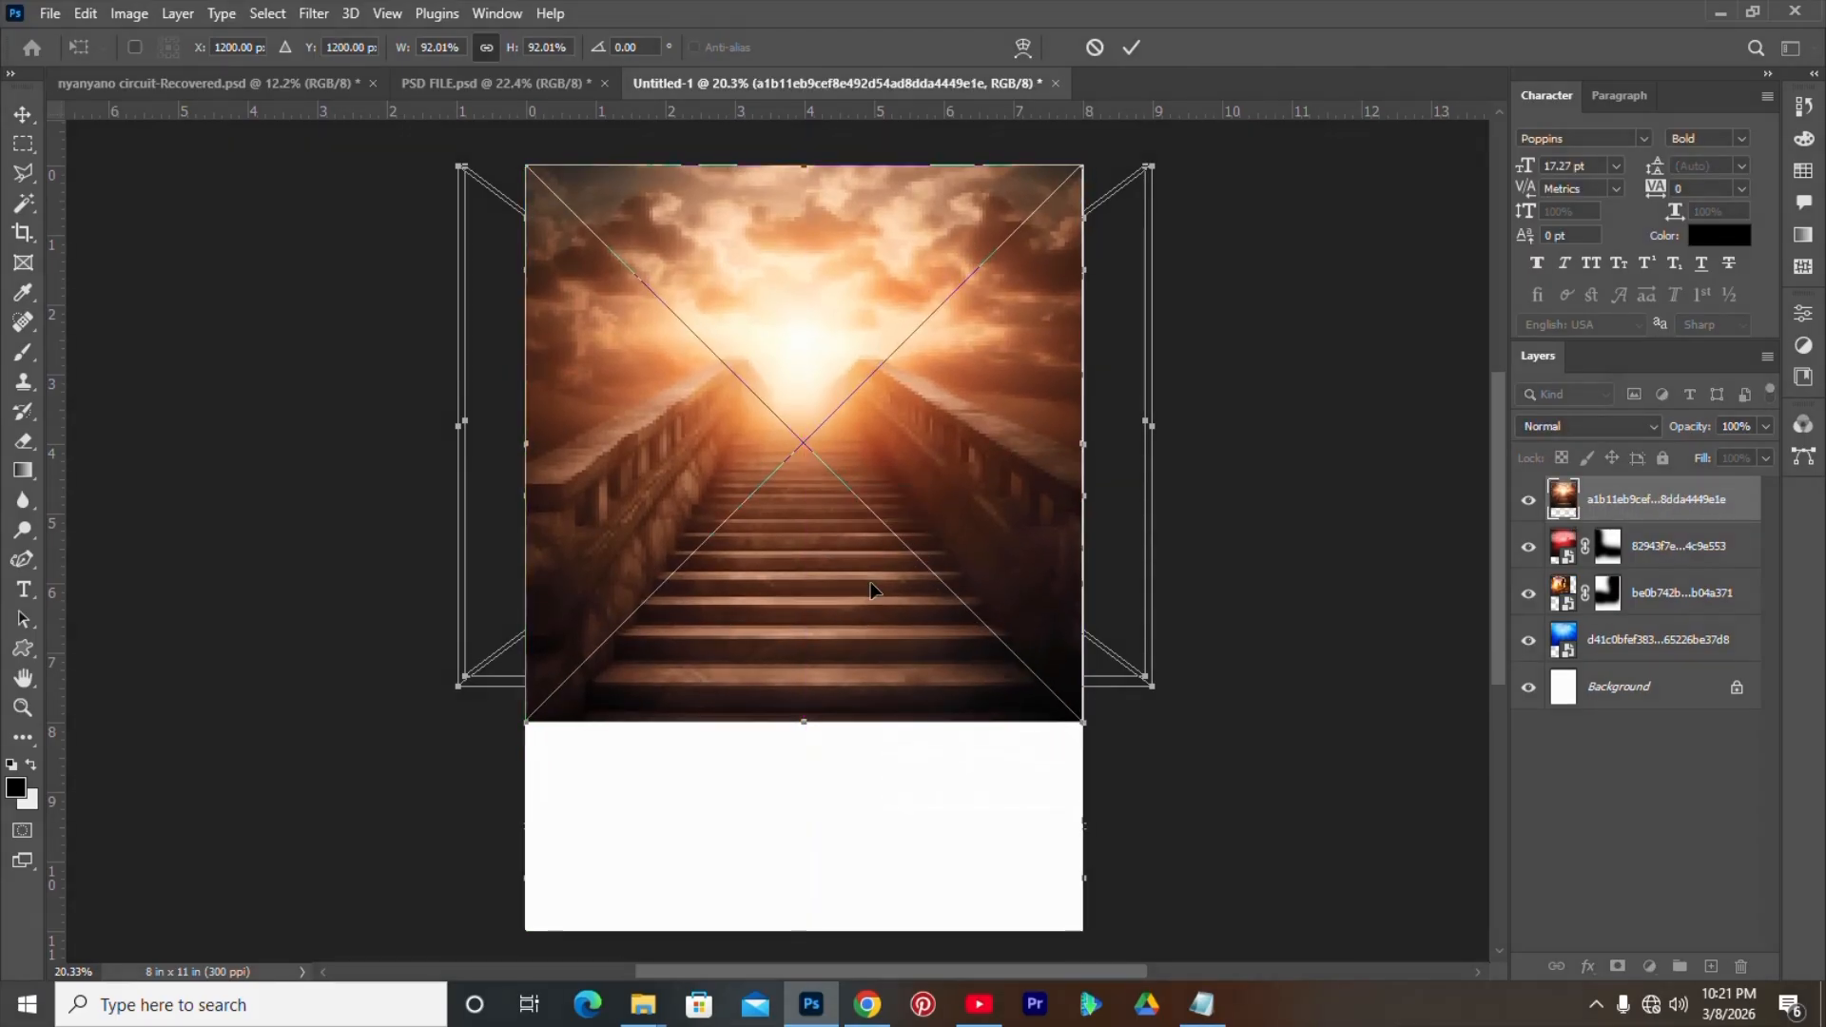
{"action": "key", "text": "Return"}
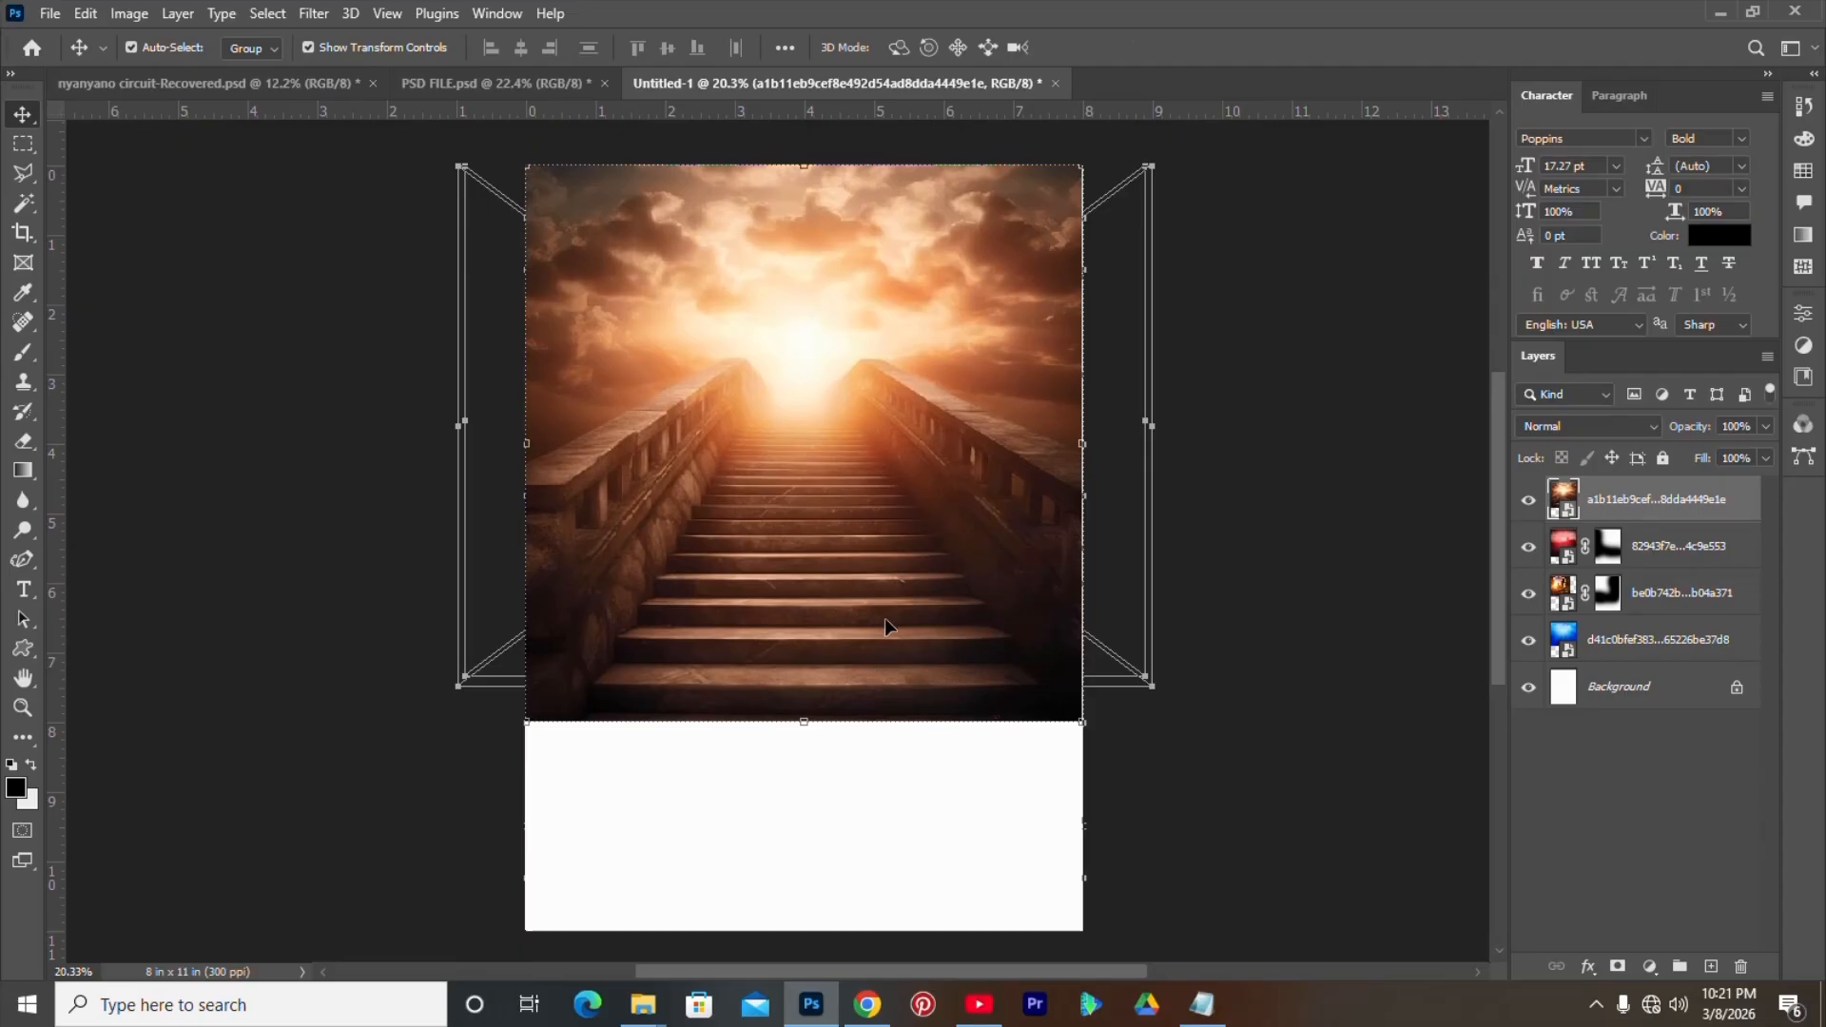
{"action": "left_click", "coordinate": [1562, 426]}
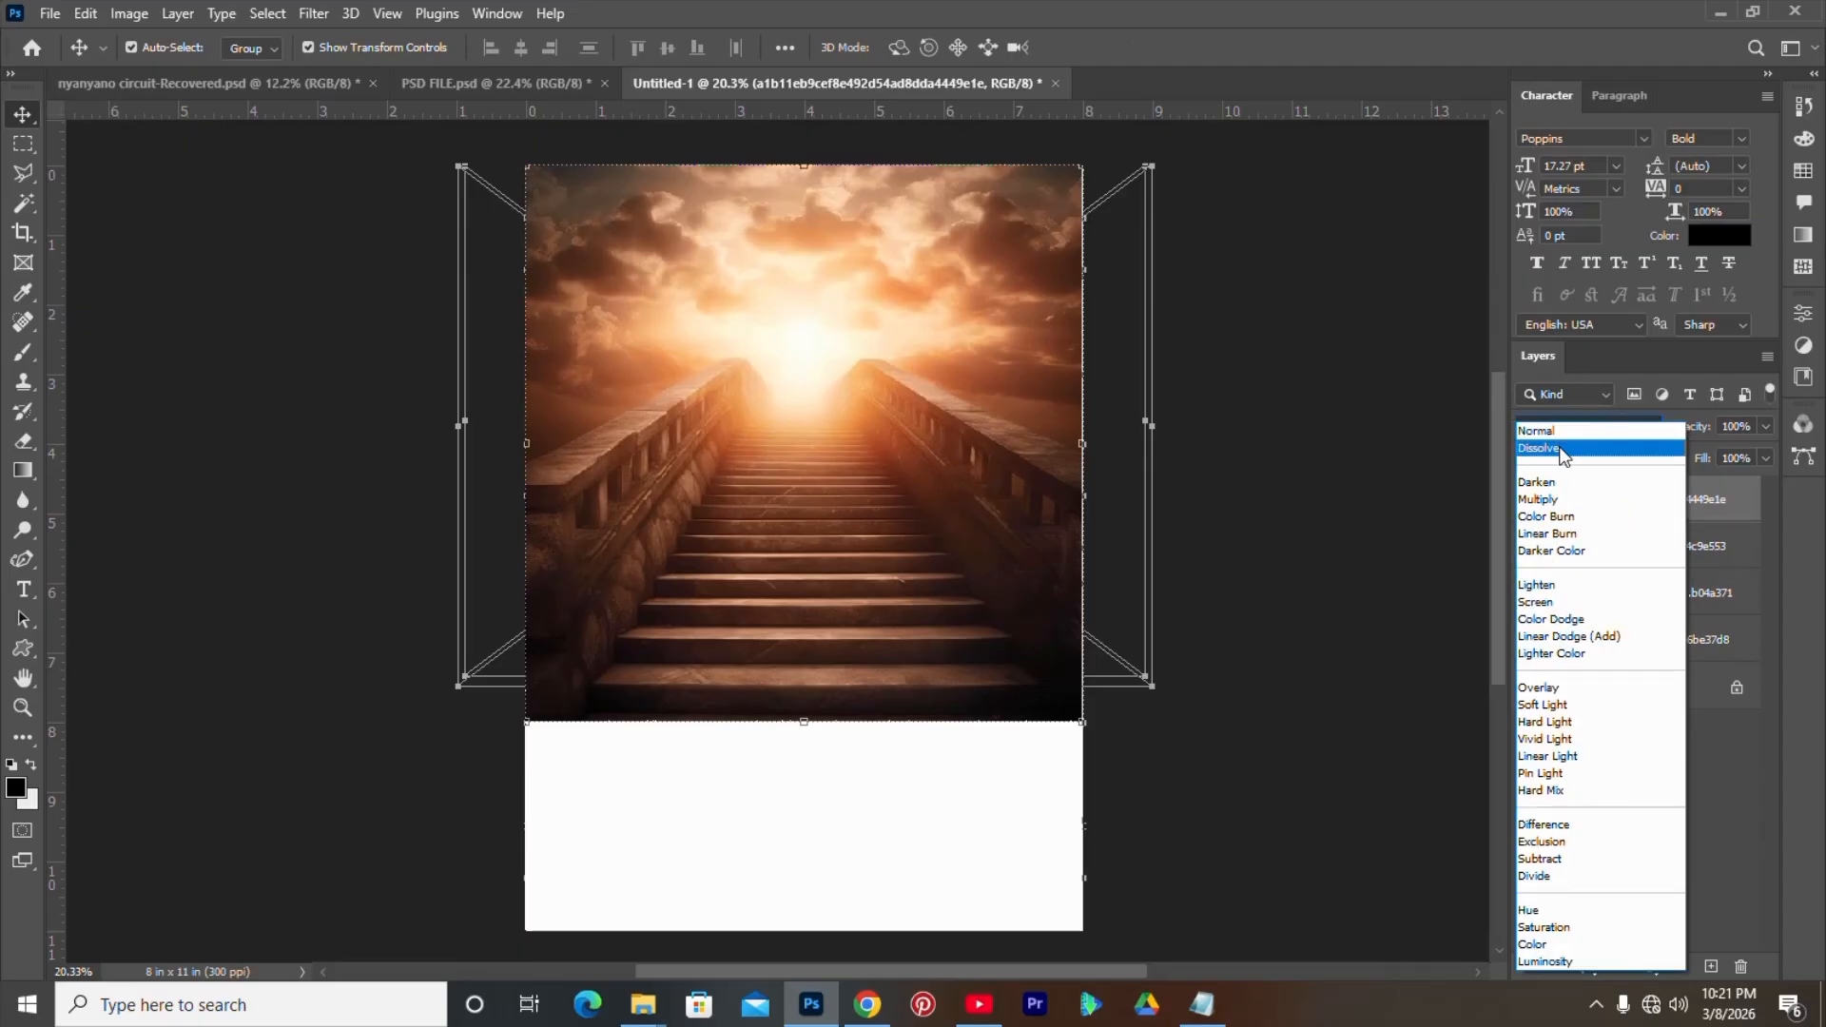
{"action": "left_click", "coordinate": [1536, 688]}
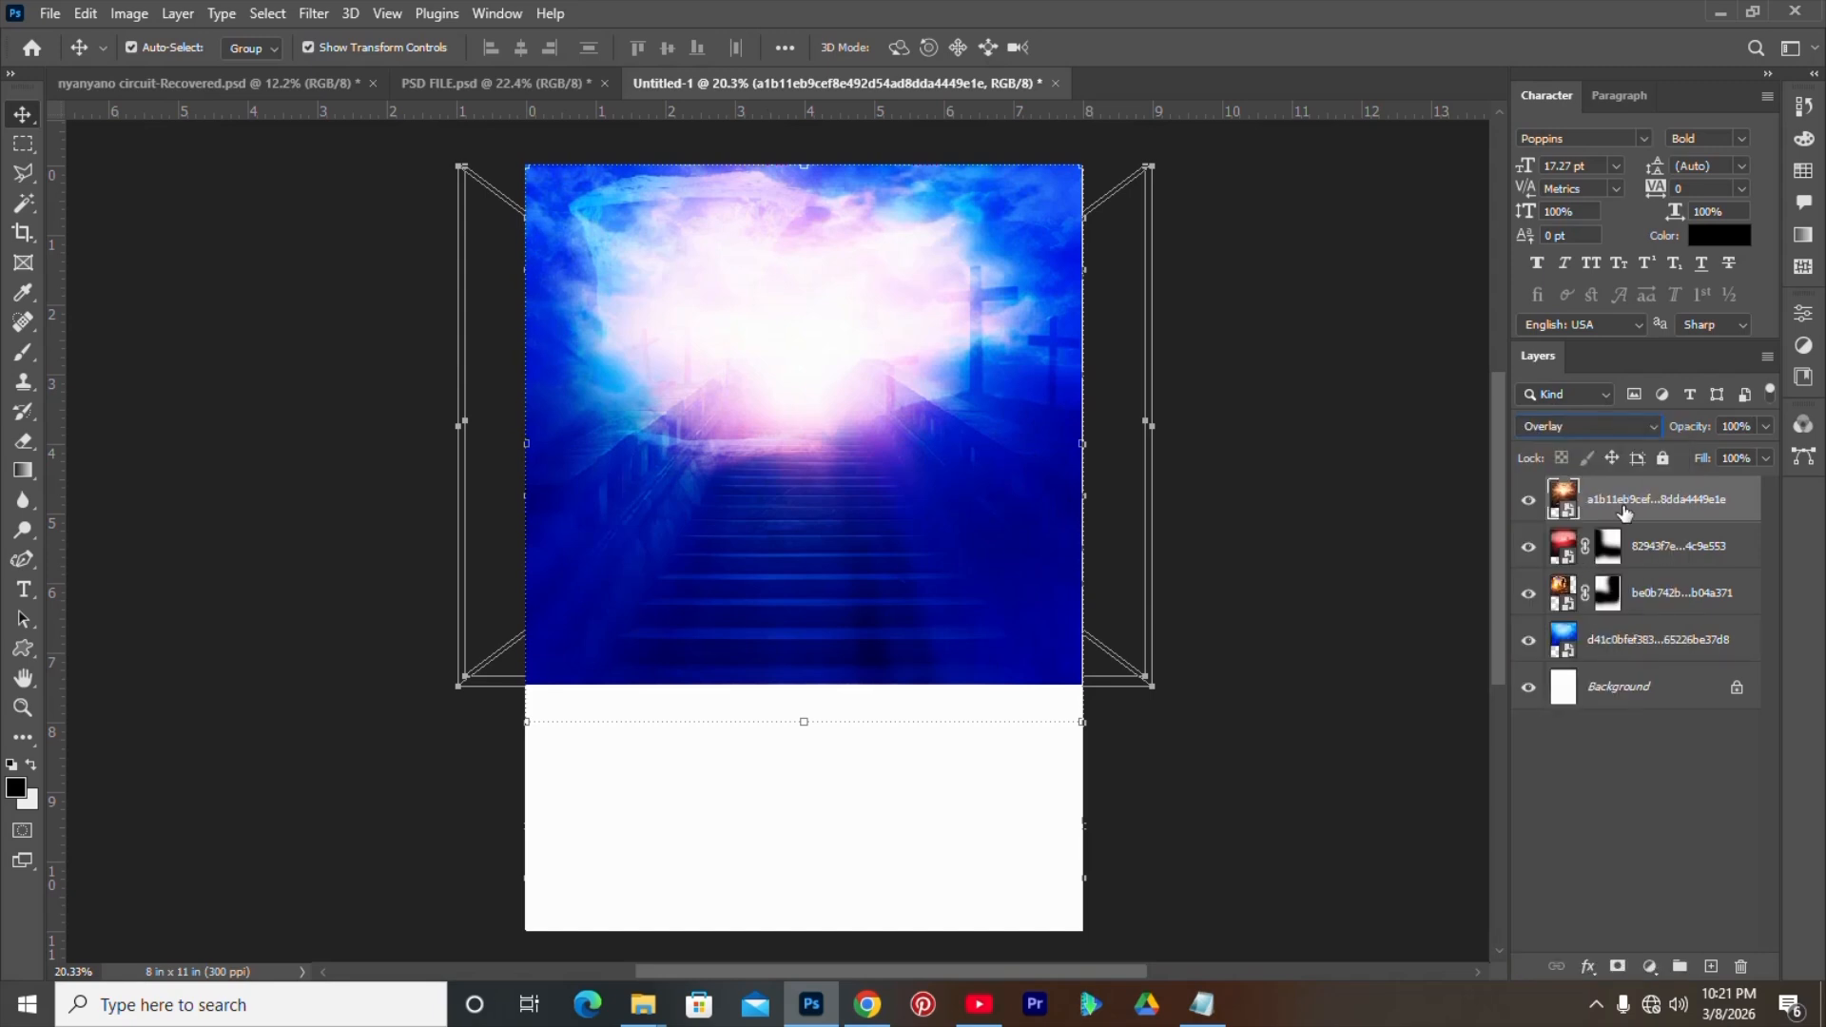
- Add a layer mask to the stairway image and fade out its lowest steps with the soft black brush
{"action": "left_click", "coordinate": [1590, 965]}
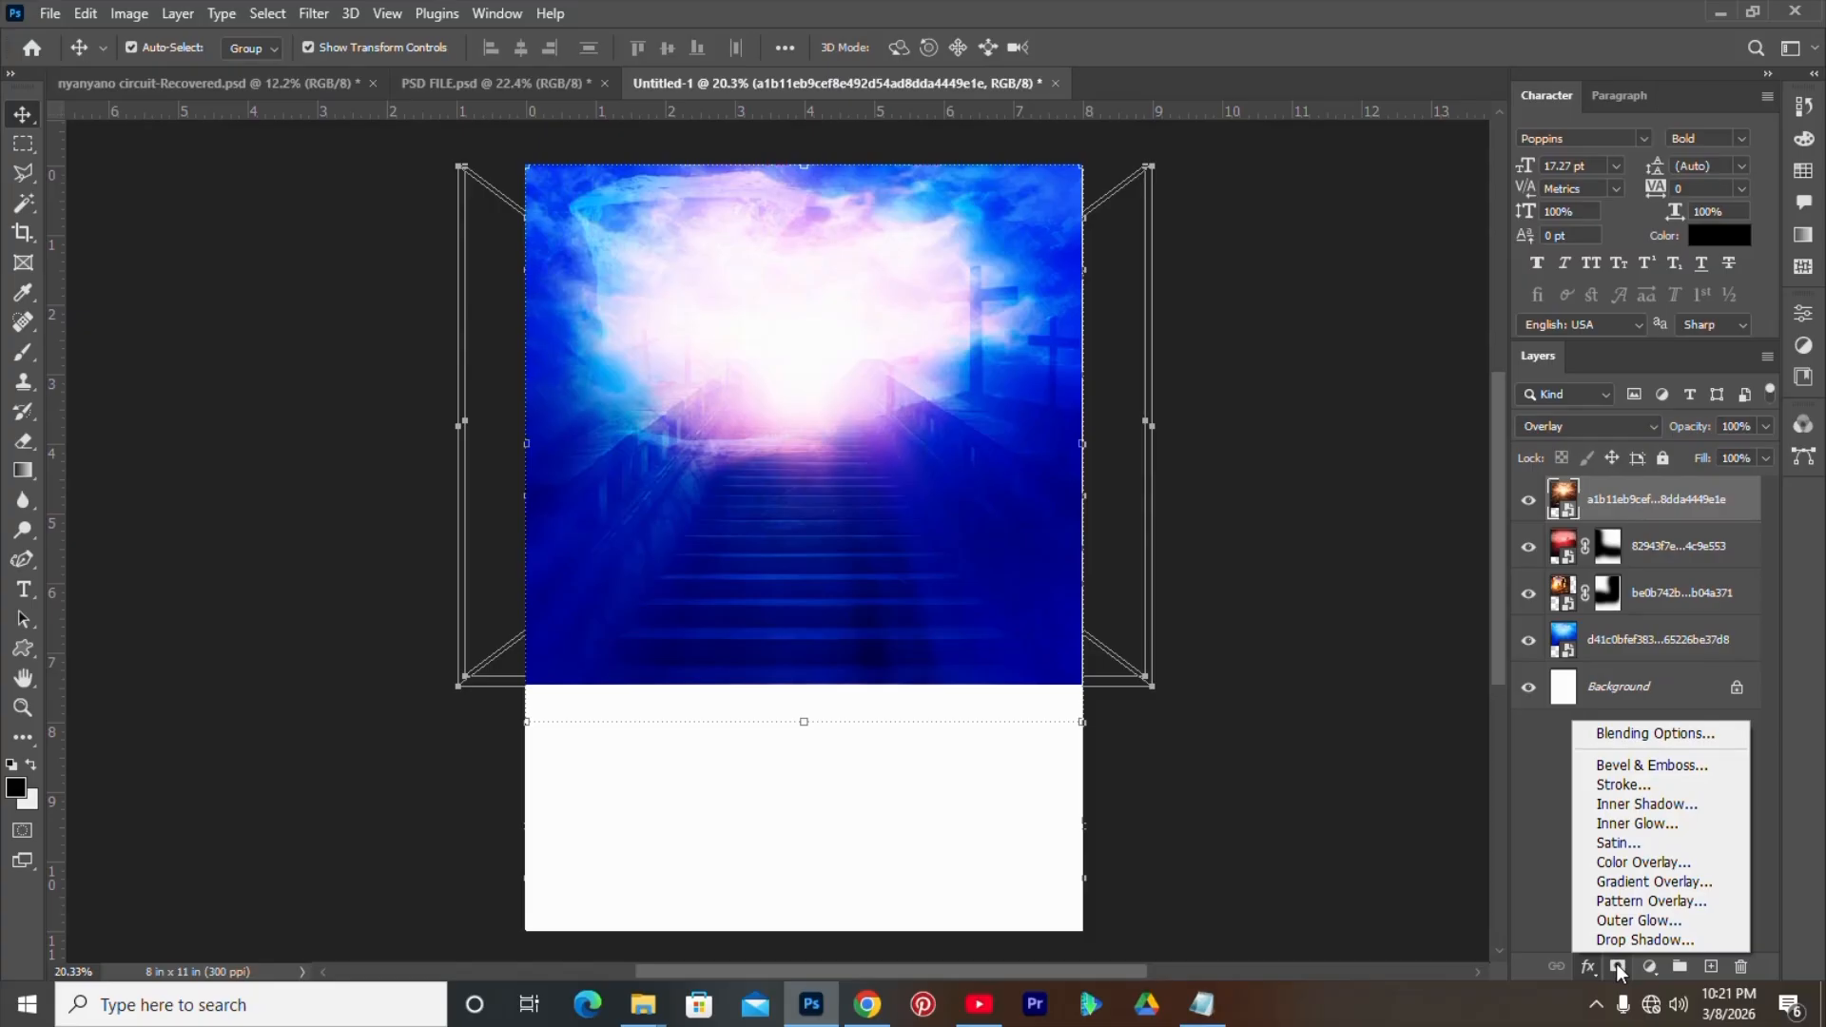
{"action": "left_click", "coordinate": [1619, 967]}
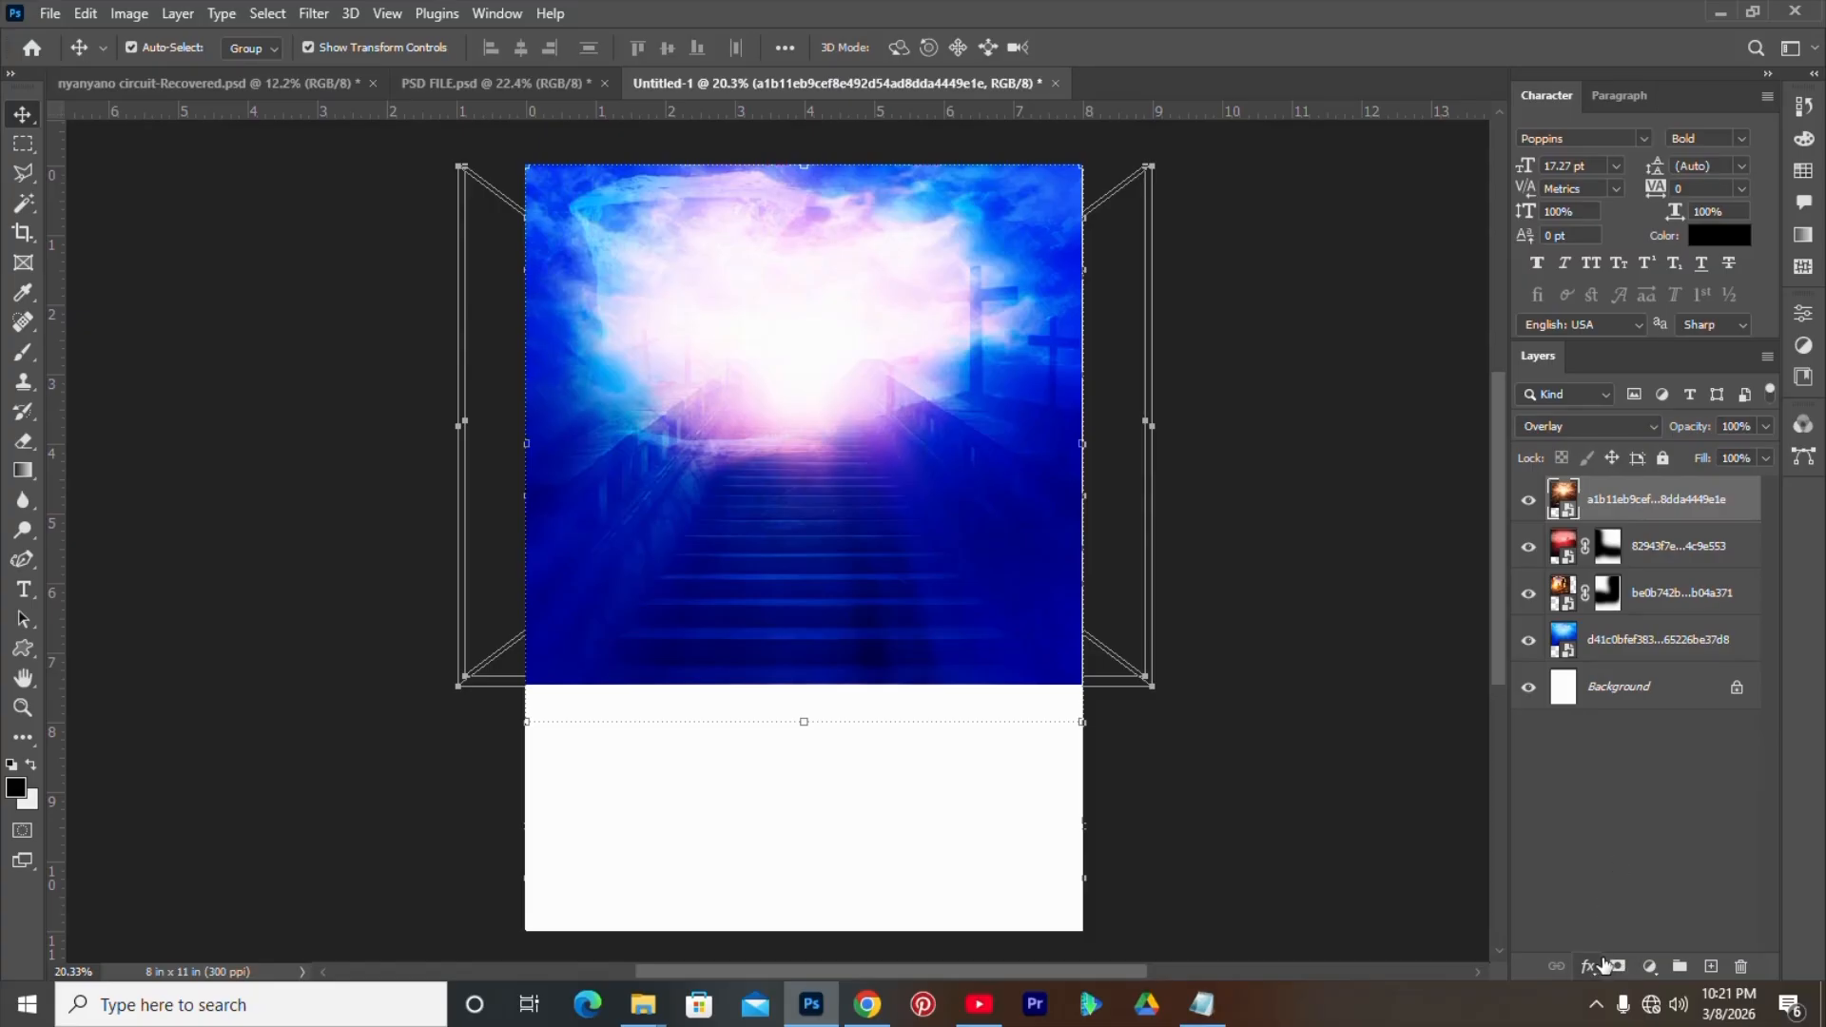
{"action": "left_click", "coordinate": [1616, 967]}
{"action": "key", "text": "b"}
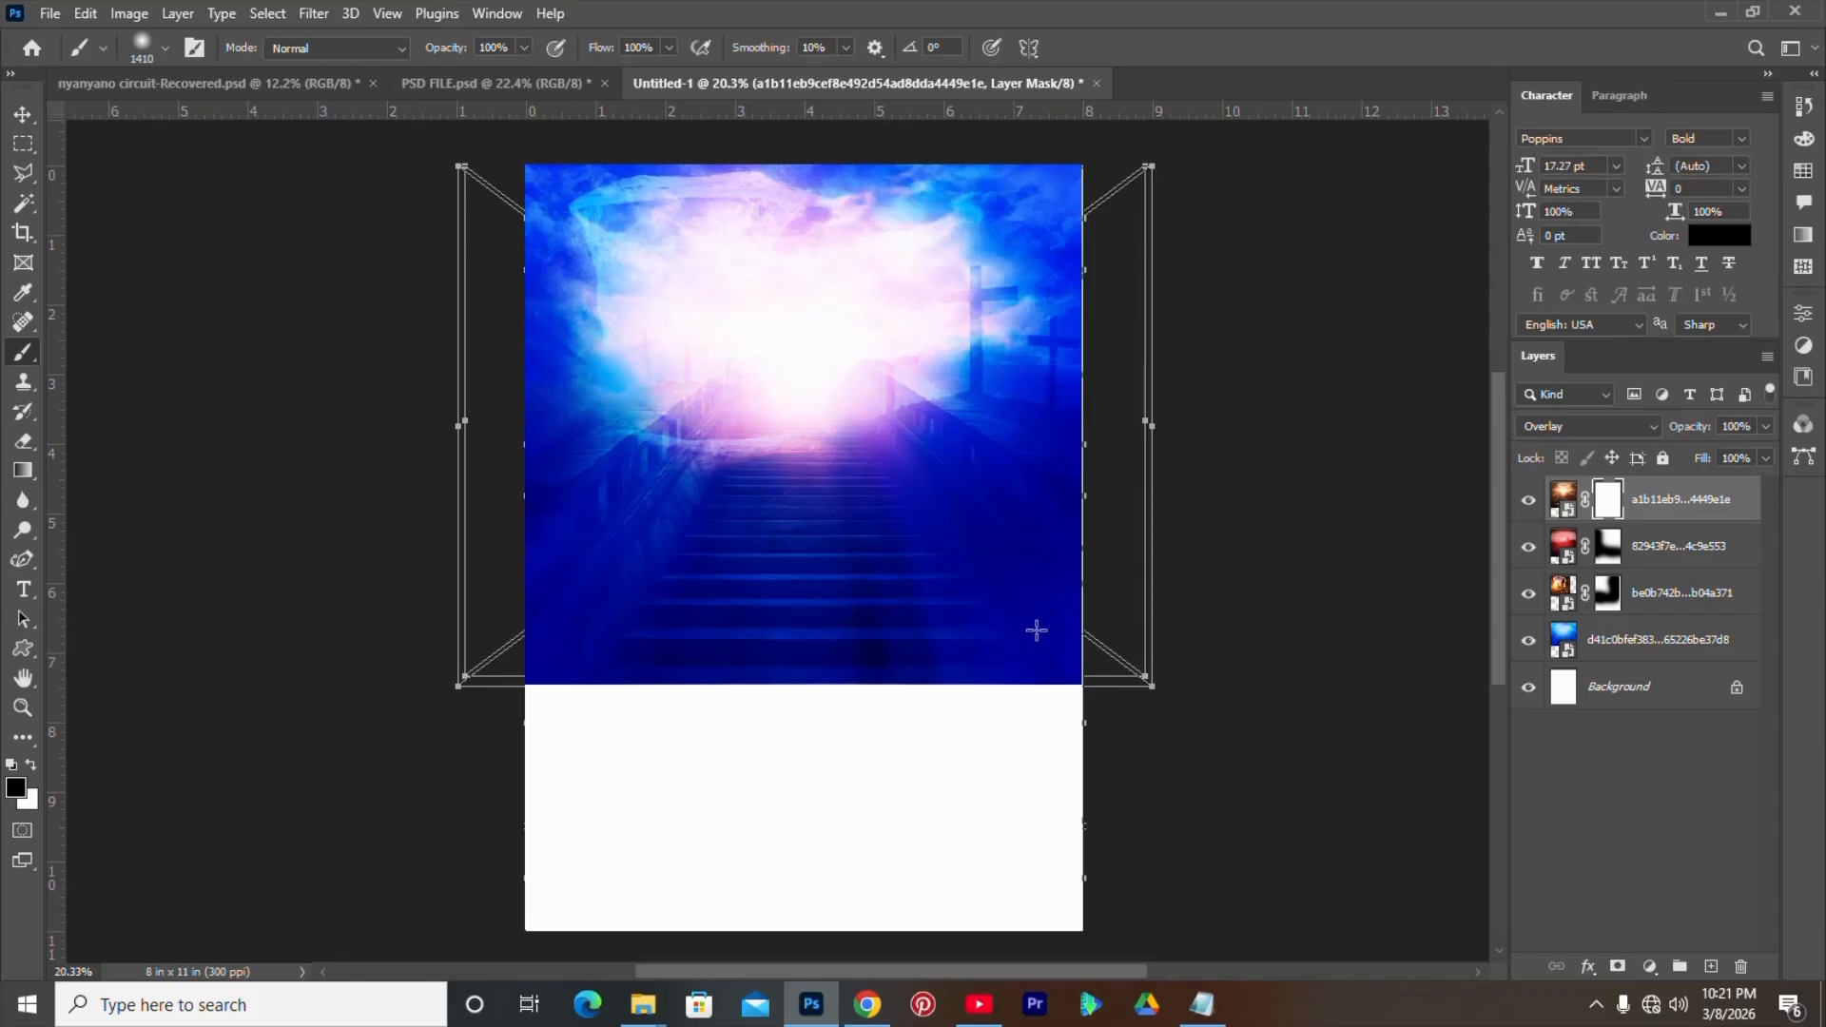
{"action": "right_click", "coordinate": [17, 357]}
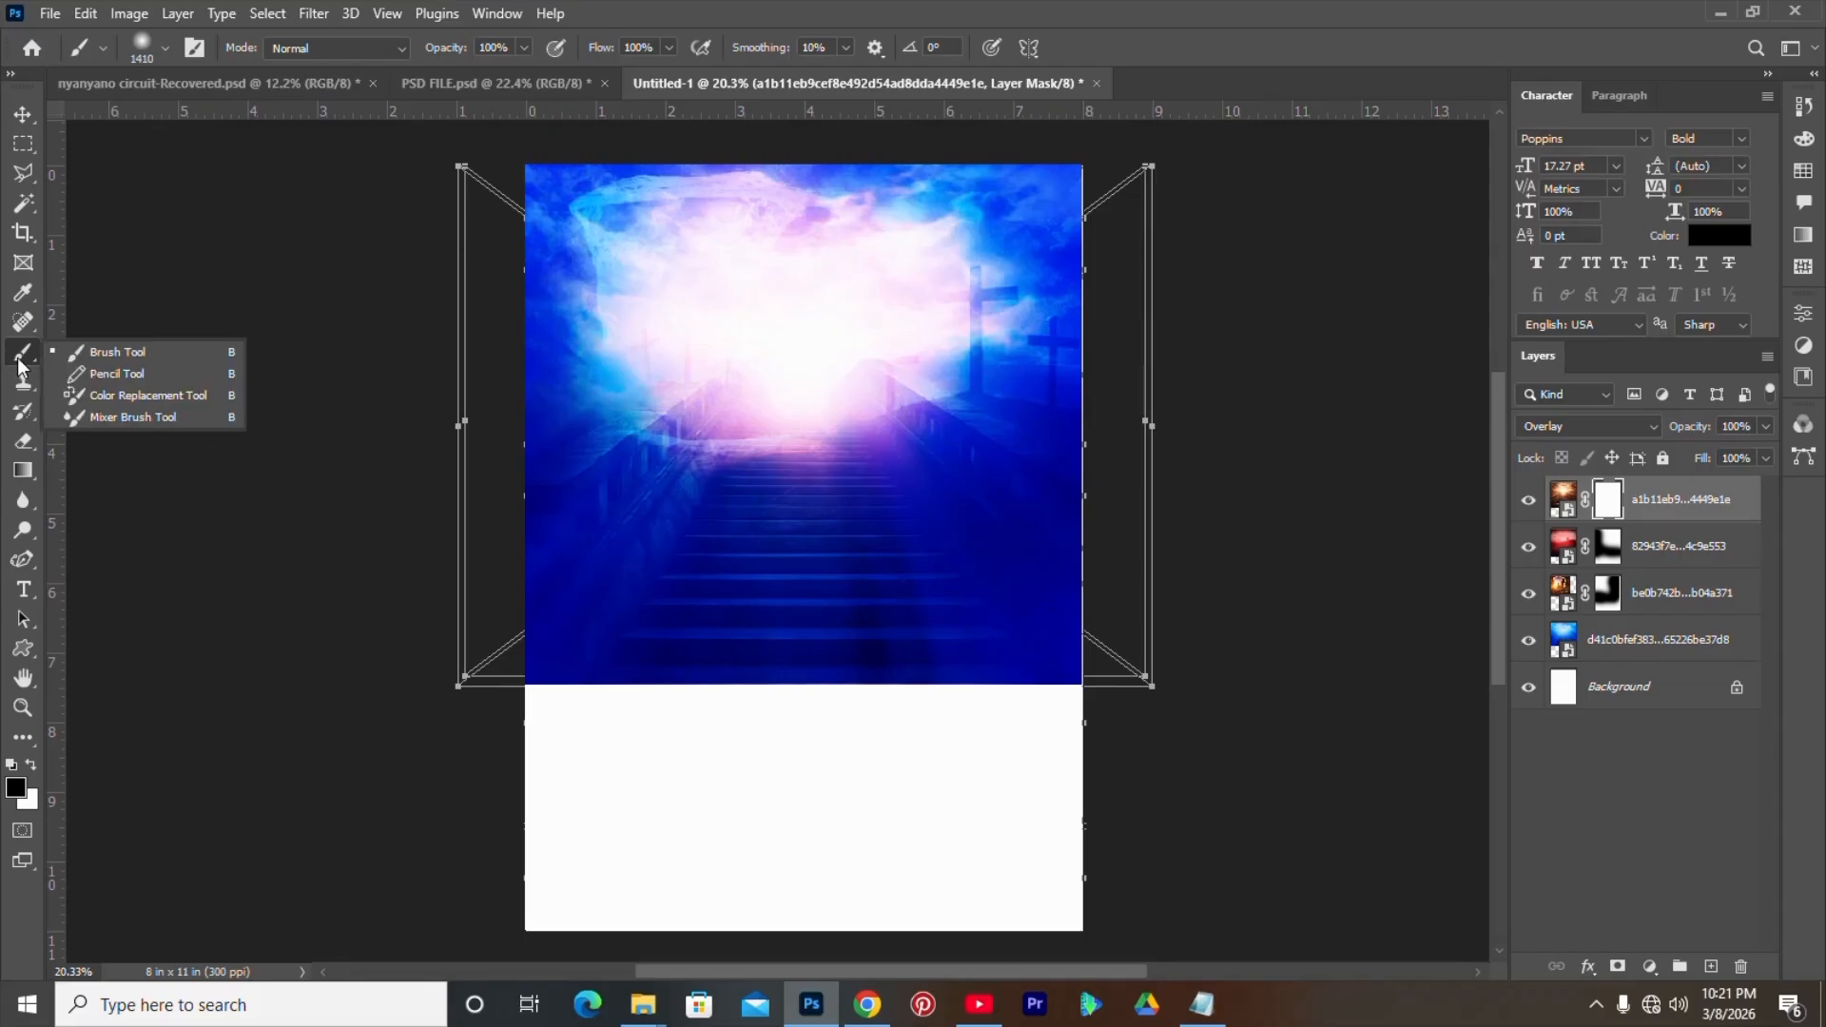
{"action": "left_click", "coordinate": [100, 354]}
{"action": "mouse_move", "coordinate": [1081, 689]}
{"action": "left_mouse_down"}
{"action": "mouse_move", "coordinate": [856, 656]}
{"action": "mouse_move", "coordinate": [542, 678]}
{"action": "left_mouse_up"}
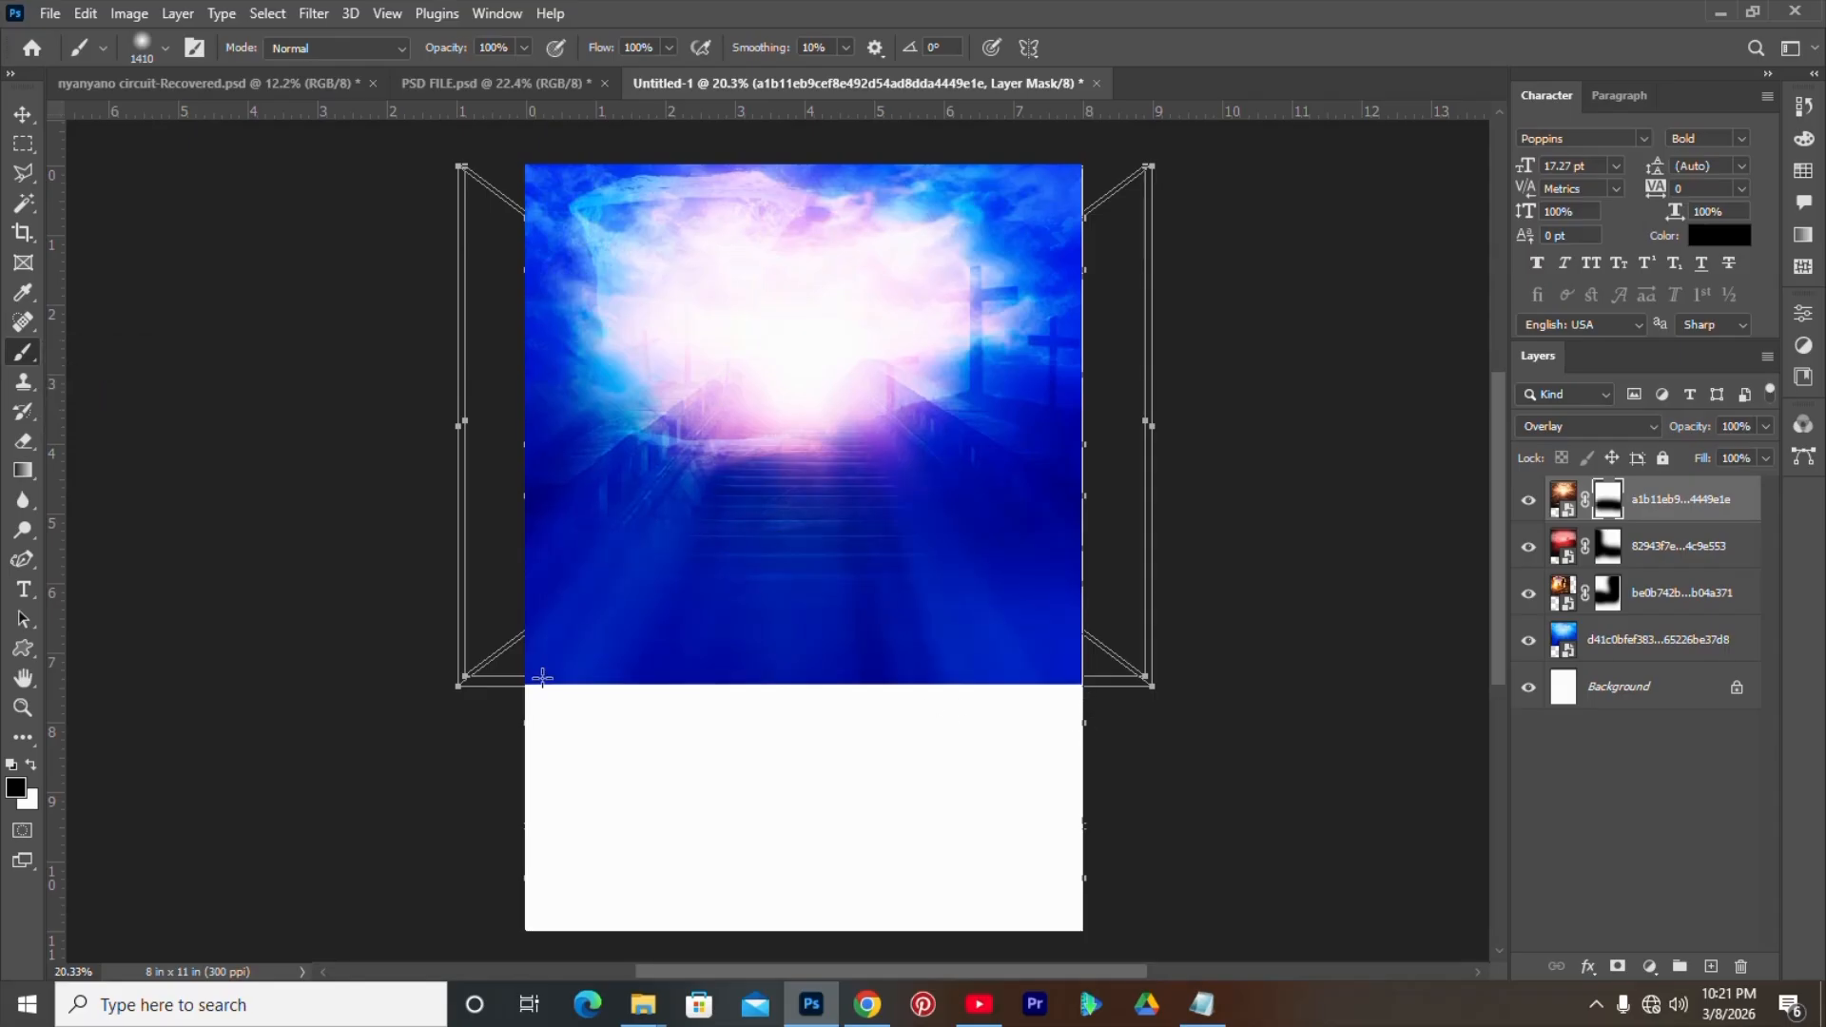
- Undo the last mask stroke and fade out the bright upper part of the stairway image on its mask instead
{"action": "key", "text": "ctrl+z"}
{"action": "mouse_move", "coordinate": [609, 186]}
{"action": "left_mouse_down"}
{"action": "mouse_move", "coordinate": [800, 205]}
{"action": "mouse_move", "coordinate": [1005, 279]}
{"action": "mouse_move", "coordinate": [977, 318]}
{"action": "mouse_move", "coordinate": [836, 345]}
{"action": "mouse_move", "coordinate": [634, 302]}
{"action": "mouse_move", "coordinate": [584, 265]}
{"action": "mouse_move", "coordinate": [503, 298]}
{"action": "left_mouse_up"}
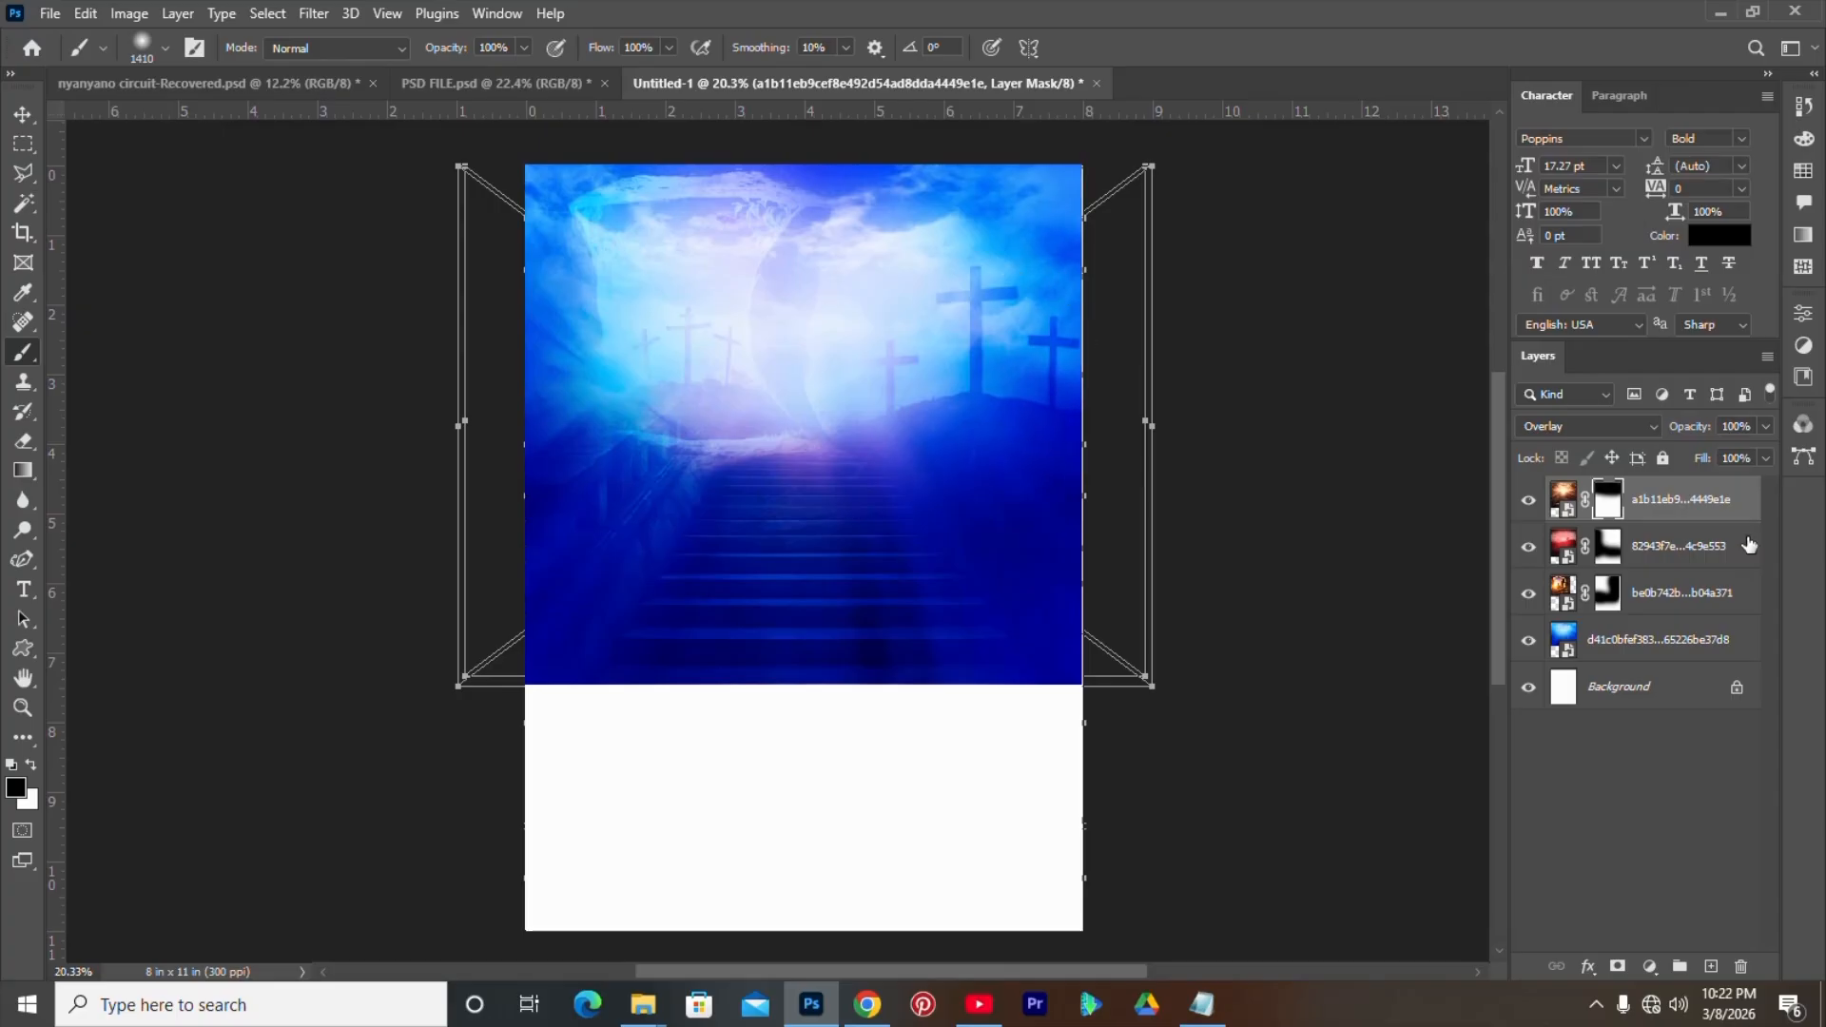
{"action": "left_click", "coordinate": [1620, 637]}
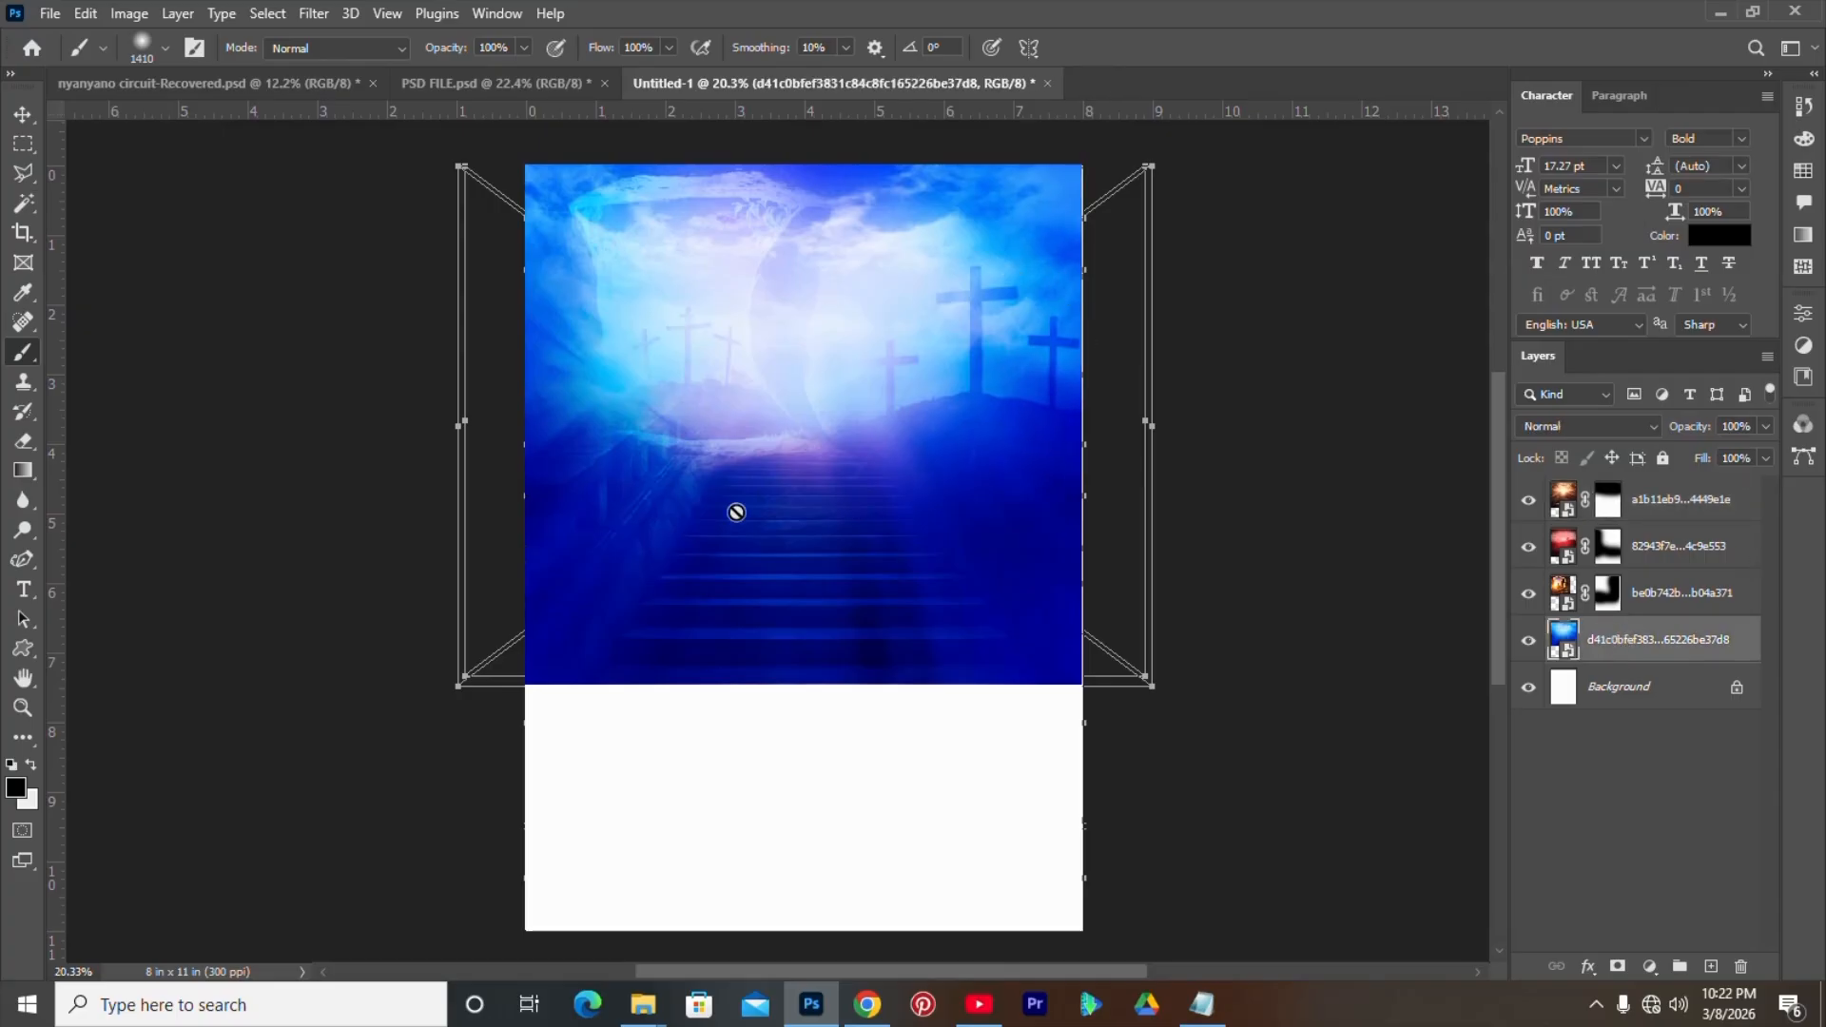
{"action": "key", "text": "v"}
- Draw a black rectangle about 8.09 by 3.96 inches above the stairway layer, covering the page's lower part, and adjust its left edge
{"action": "left_click", "coordinate": [1637, 514]}
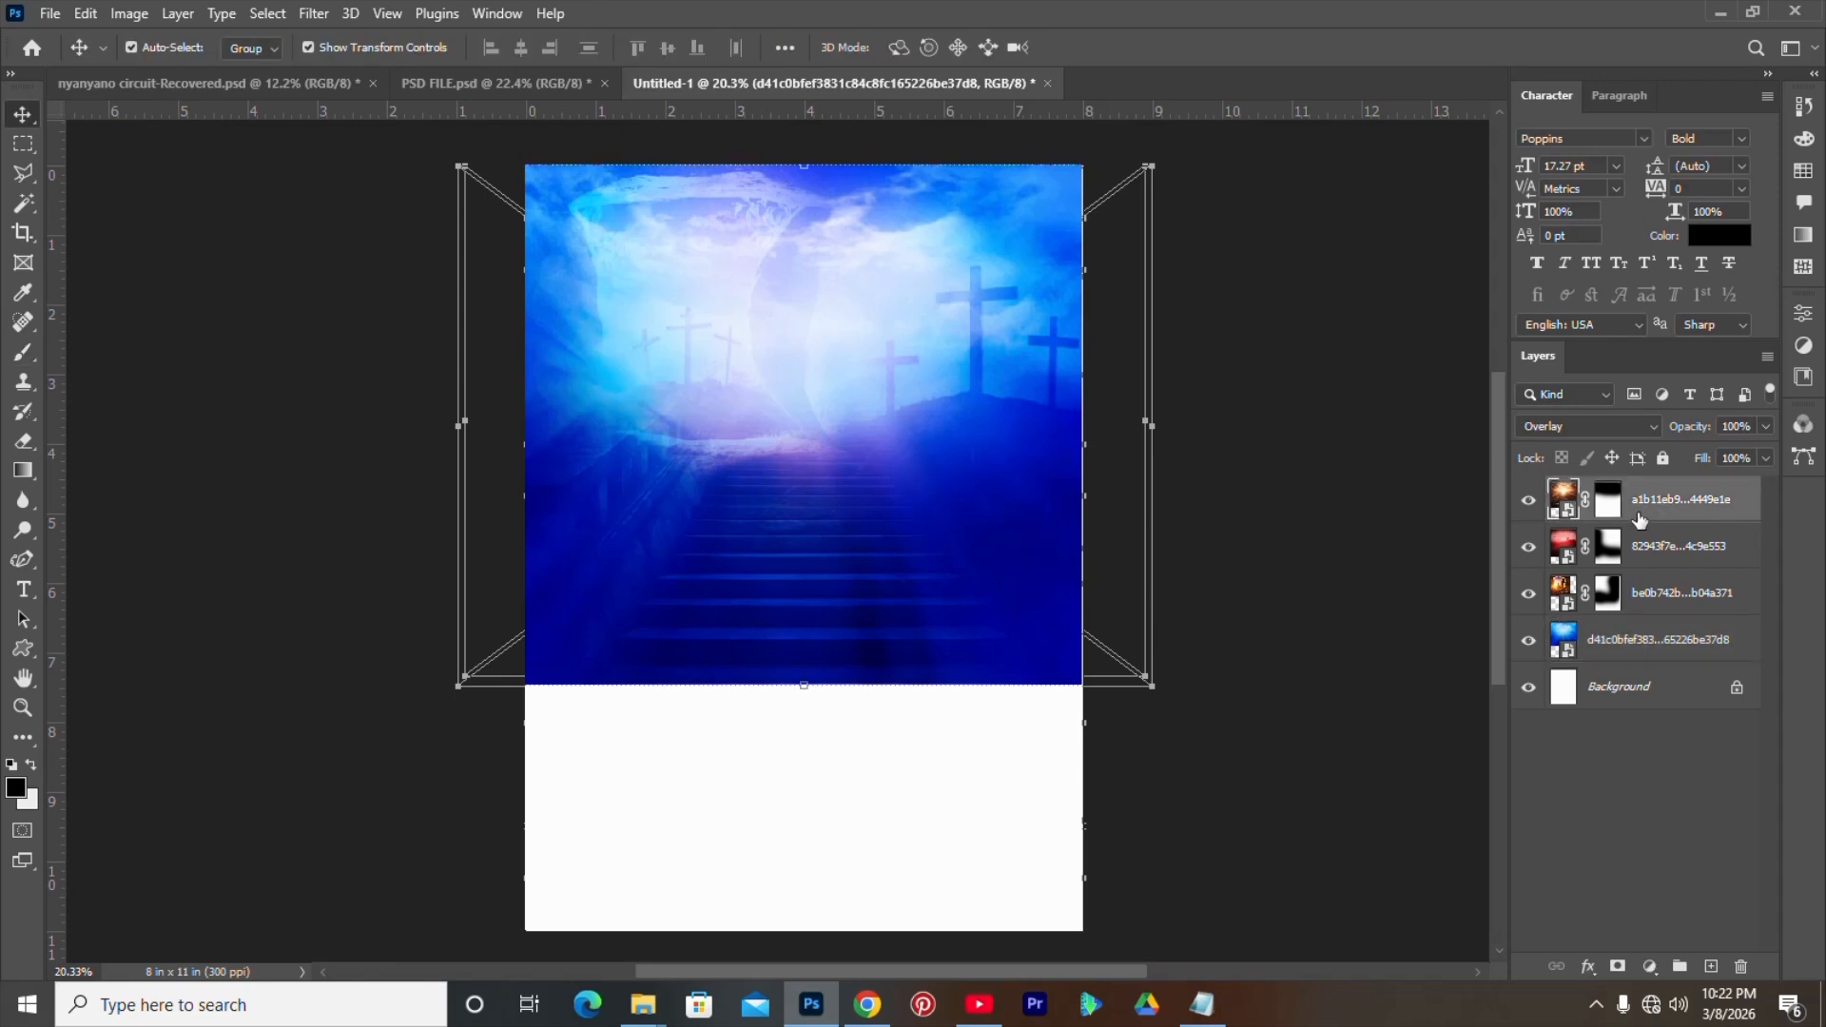
{"action": "left_click", "coordinate": [21, 656]}
{"action": "right_click", "coordinate": [15, 663]}
{"action": "left_click", "coordinate": [105, 647]}
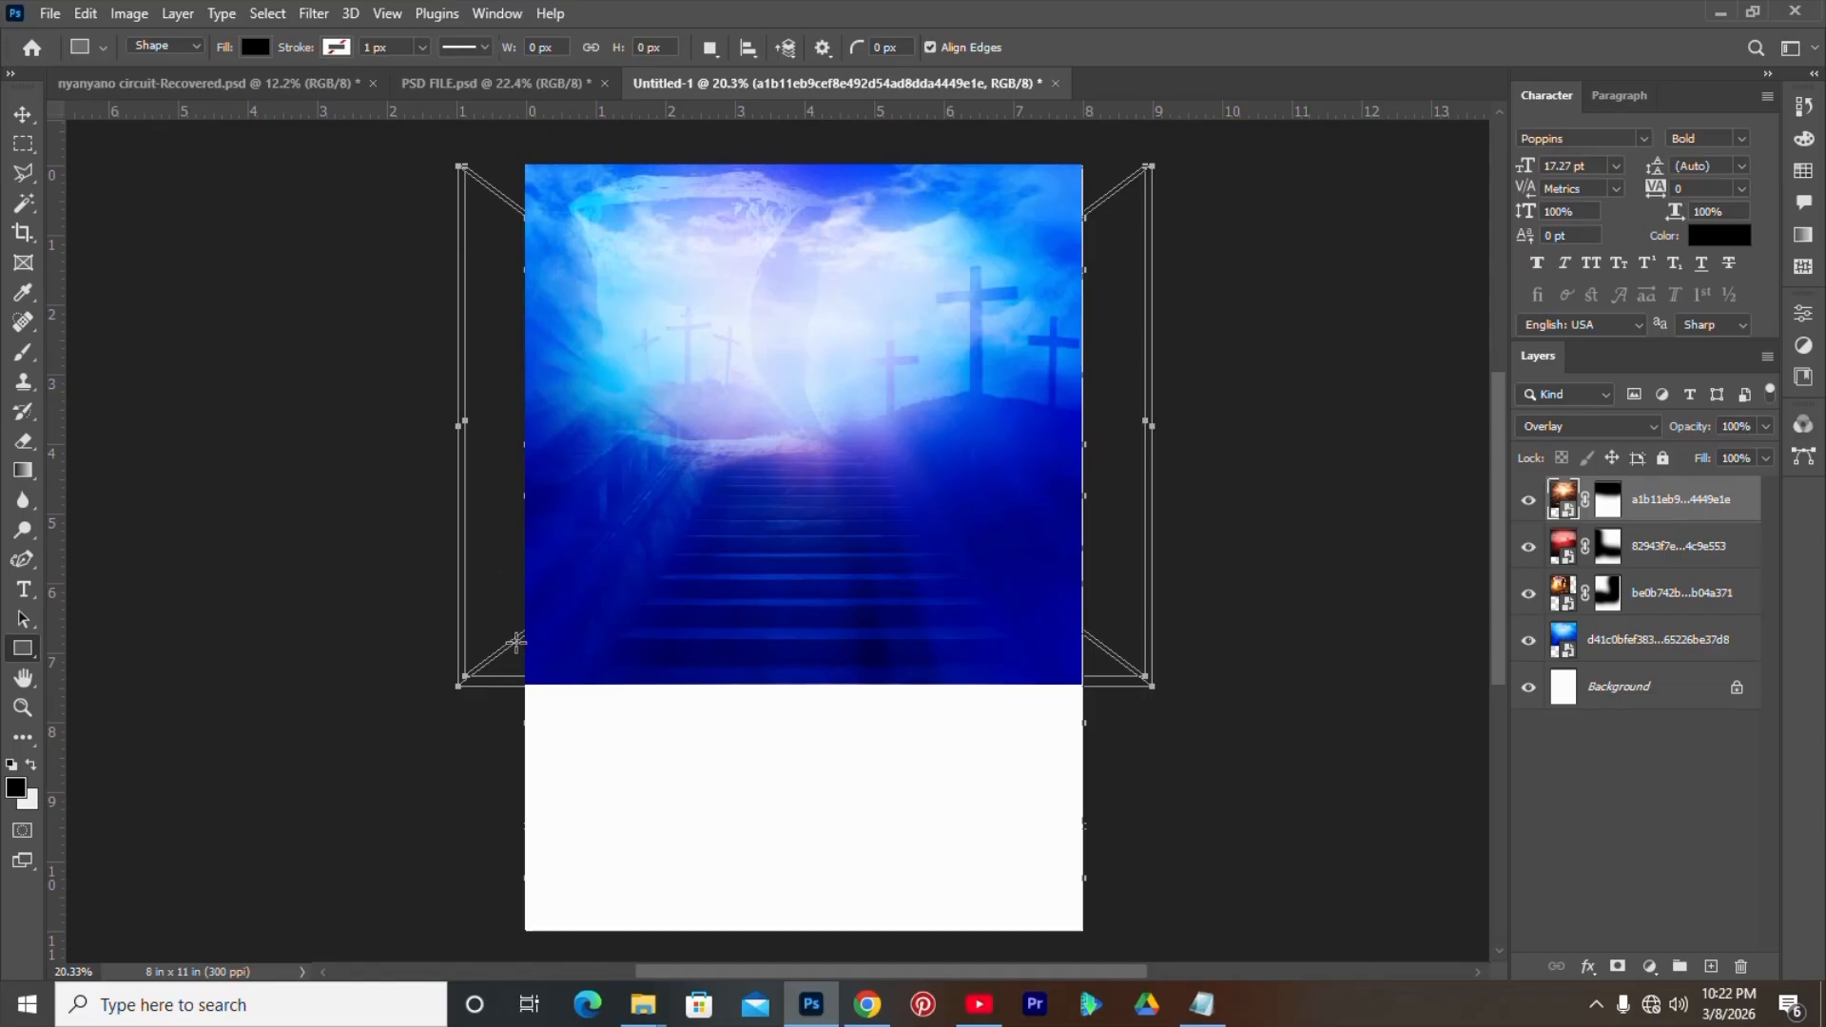
{"action": "left_click_drag", "start_coordinate": [519, 652], "coordinate": [1080, 930]}
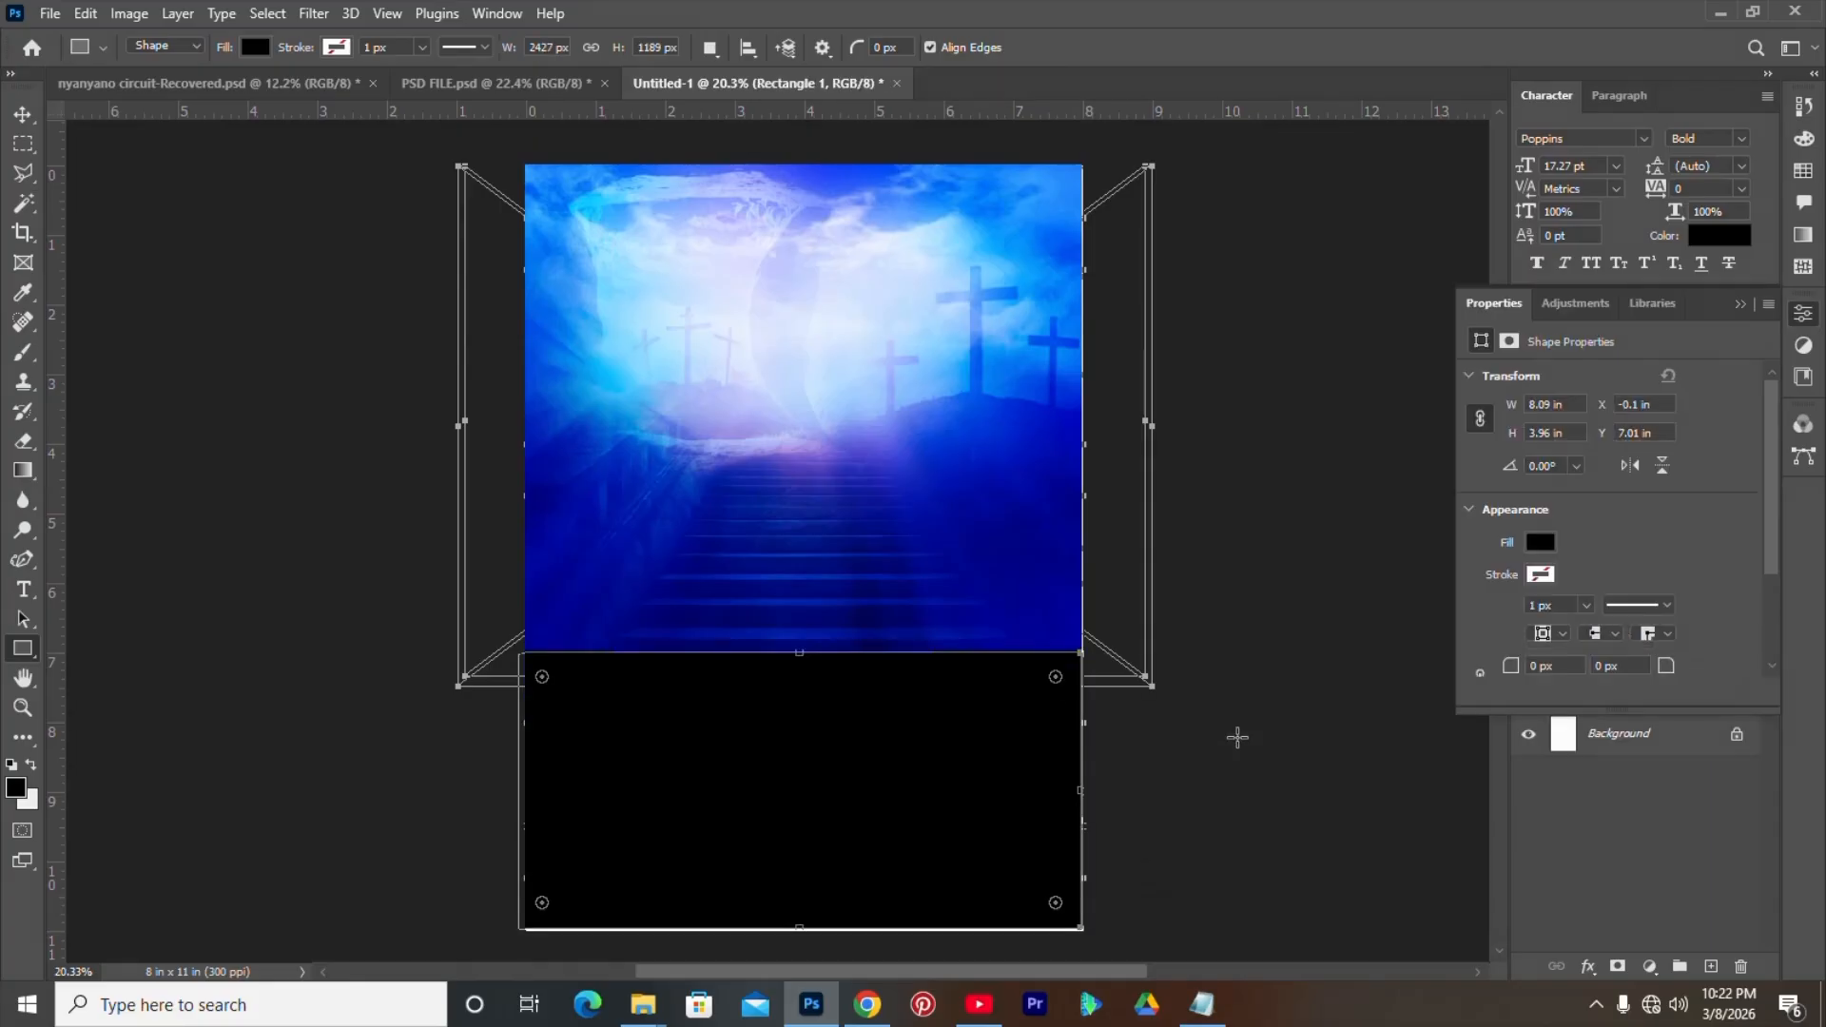
{"action": "left_click", "coordinate": [1810, 320]}
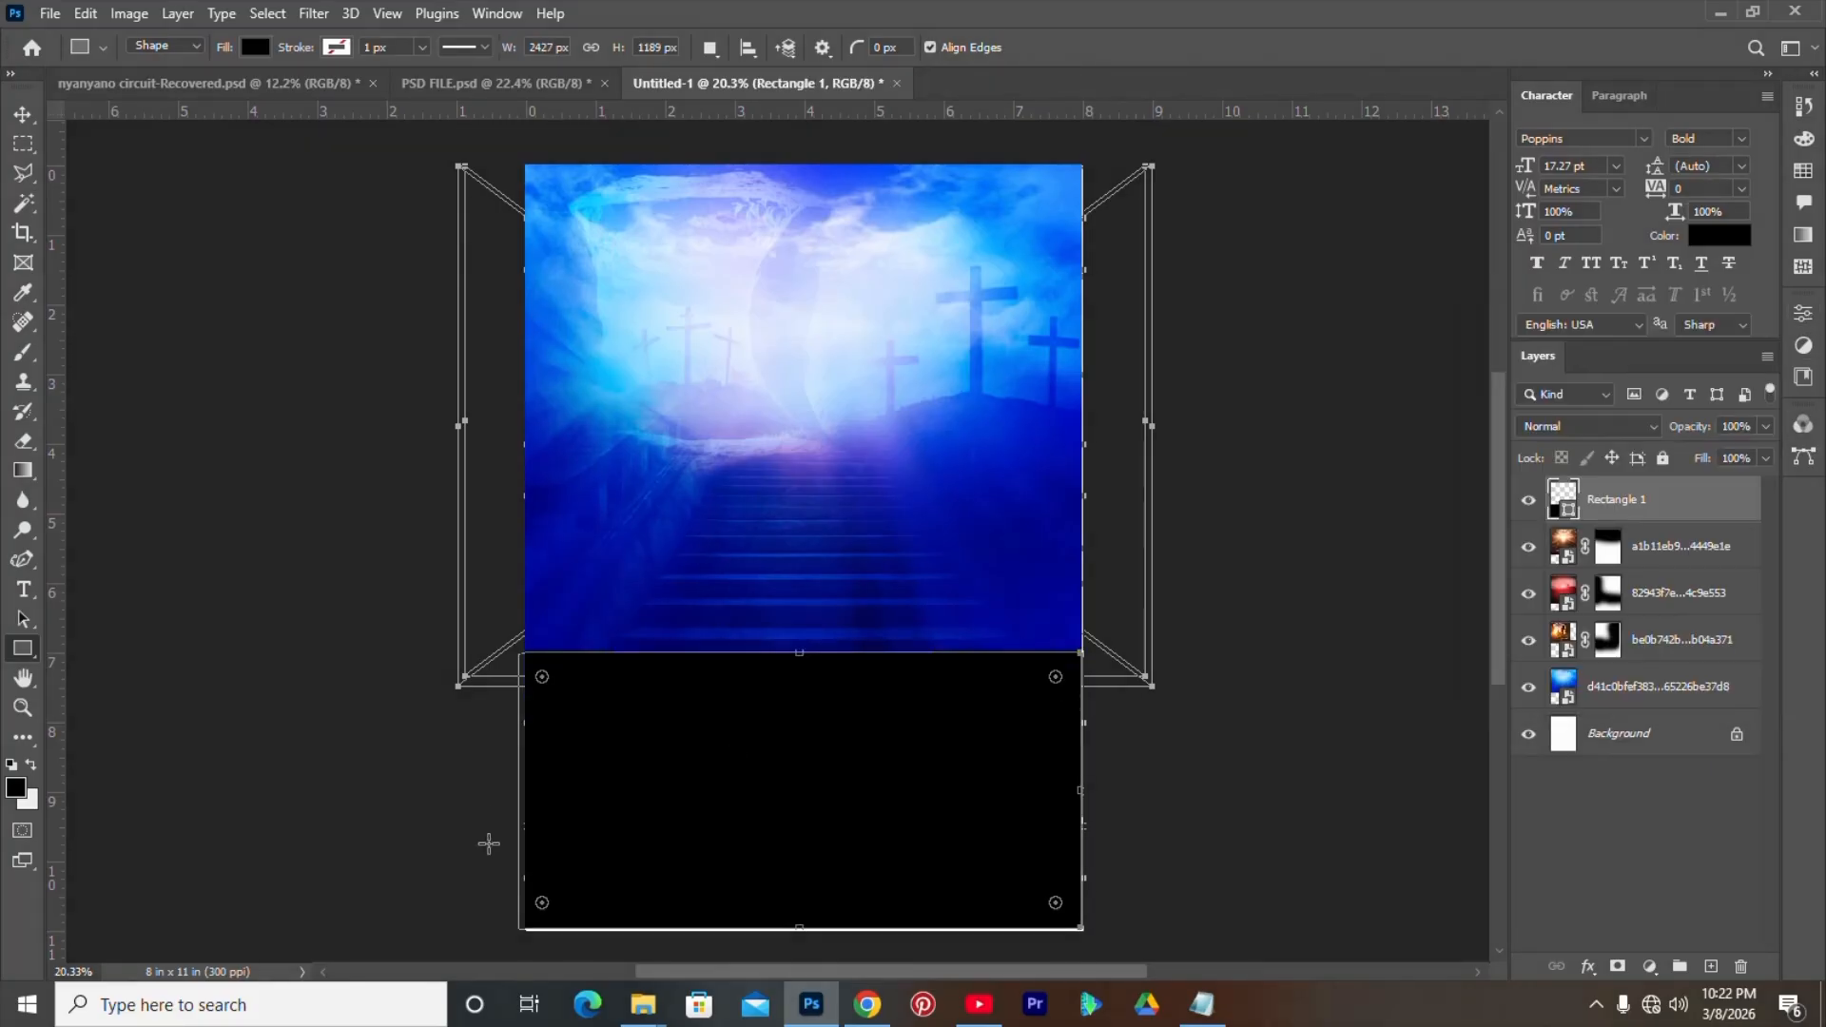
{"action": "left_click", "coordinate": [21, 120]}
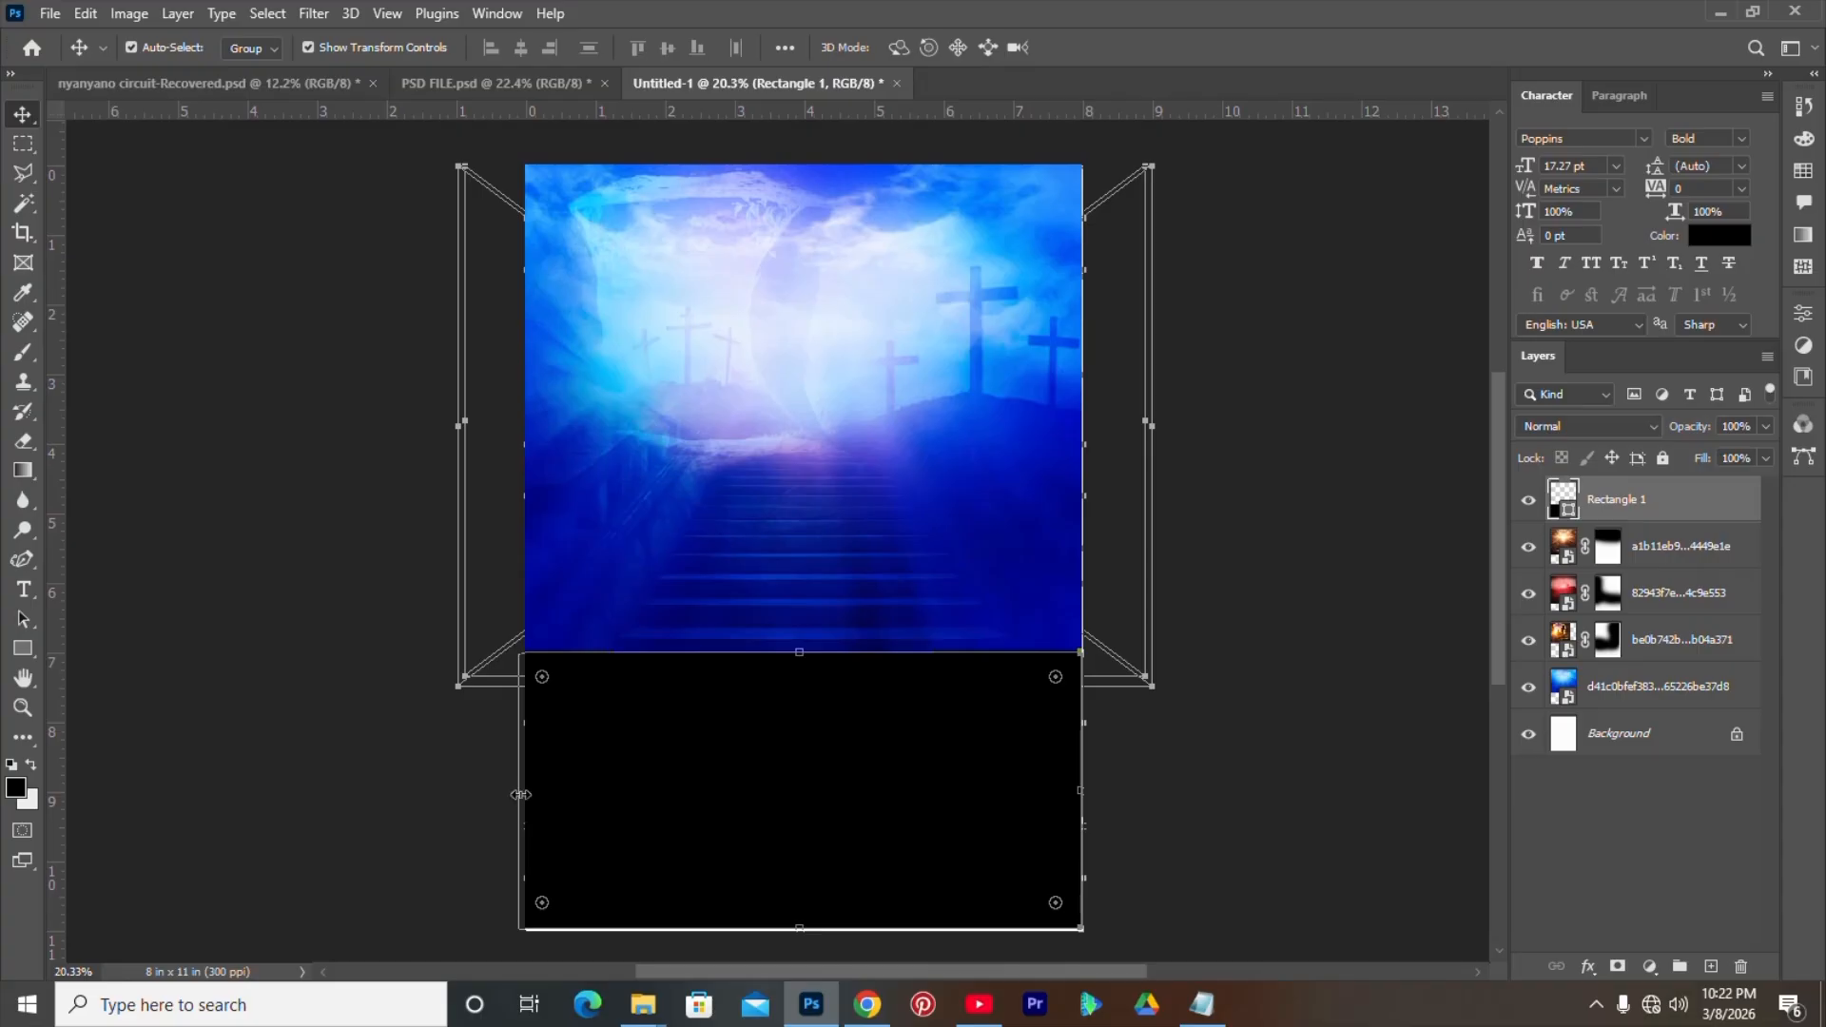
{"action": "left_click", "coordinate": [522, 794]}
{"action": "left_click_drag", "start_coordinate": [520, 794], "coordinate": [527, 795]}
- Set the rectangle's fill color to light grey #dcdbdb
{"action": "left_click", "coordinate": [1667, 509]}
{"action": "double_click", "coordinate": [1570, 512]}
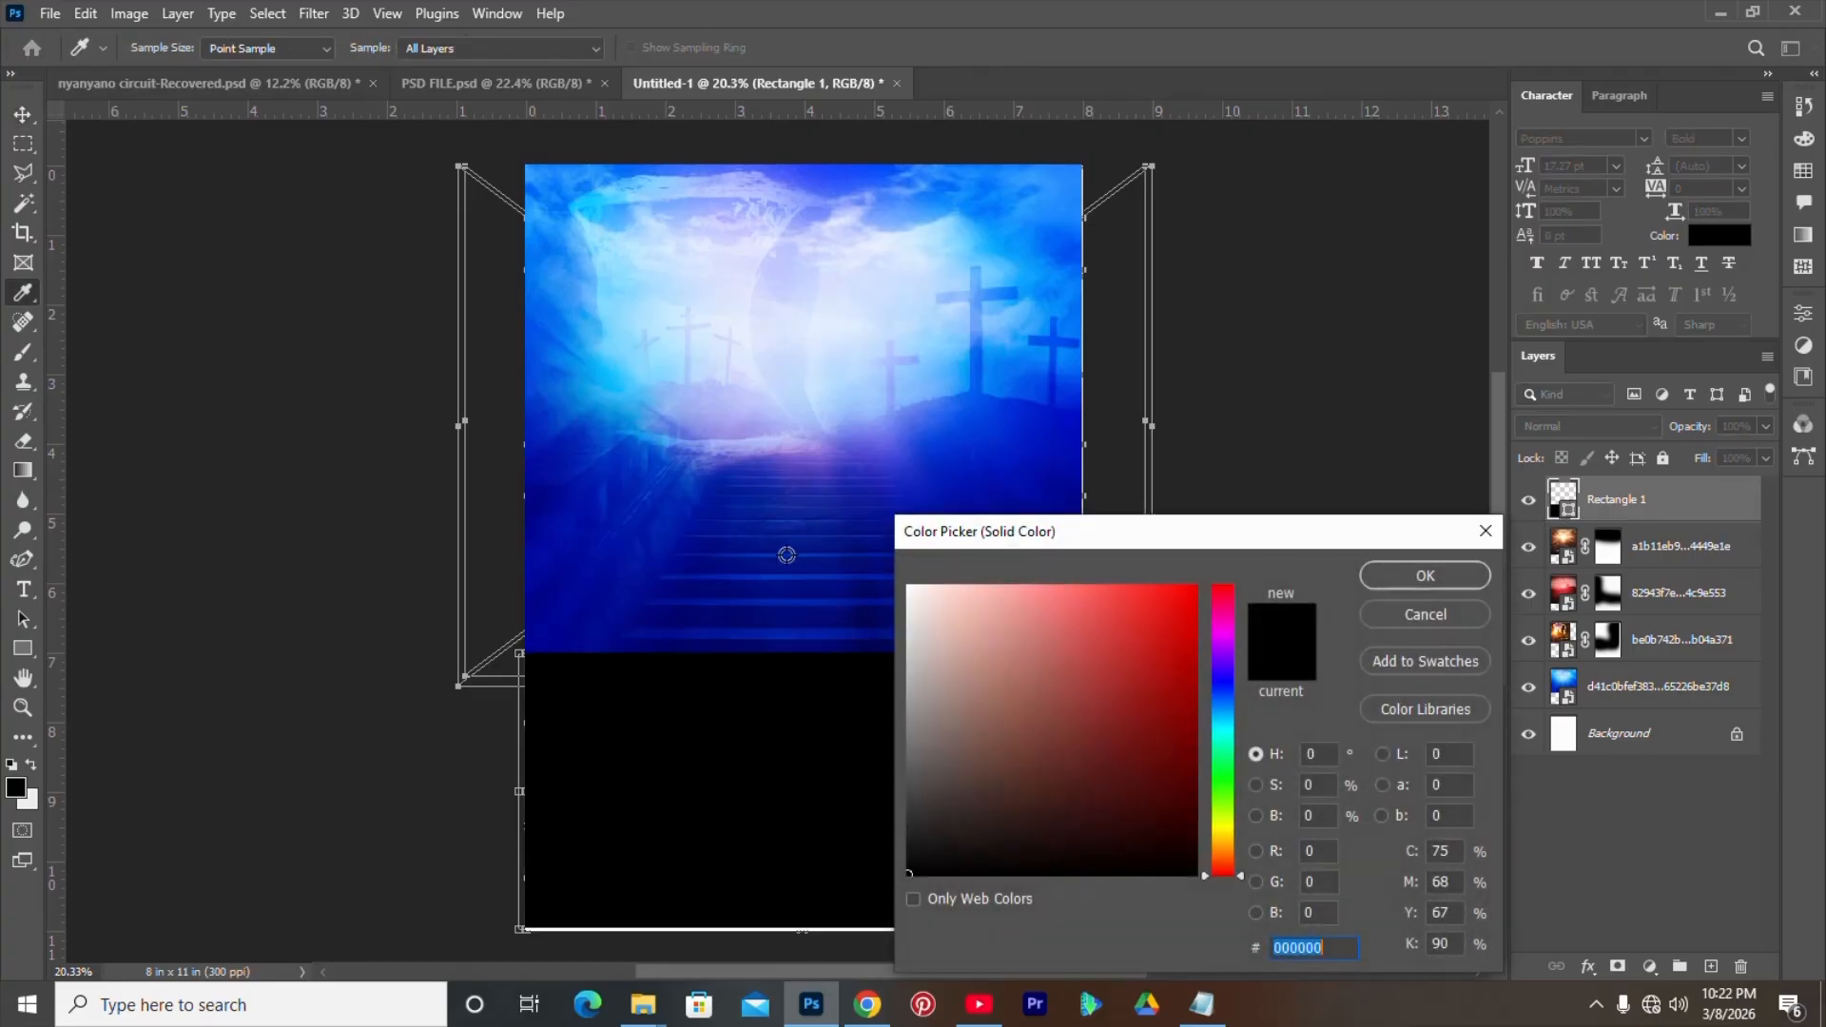
{"action": "left_click", "coordinate": [907, 620]}
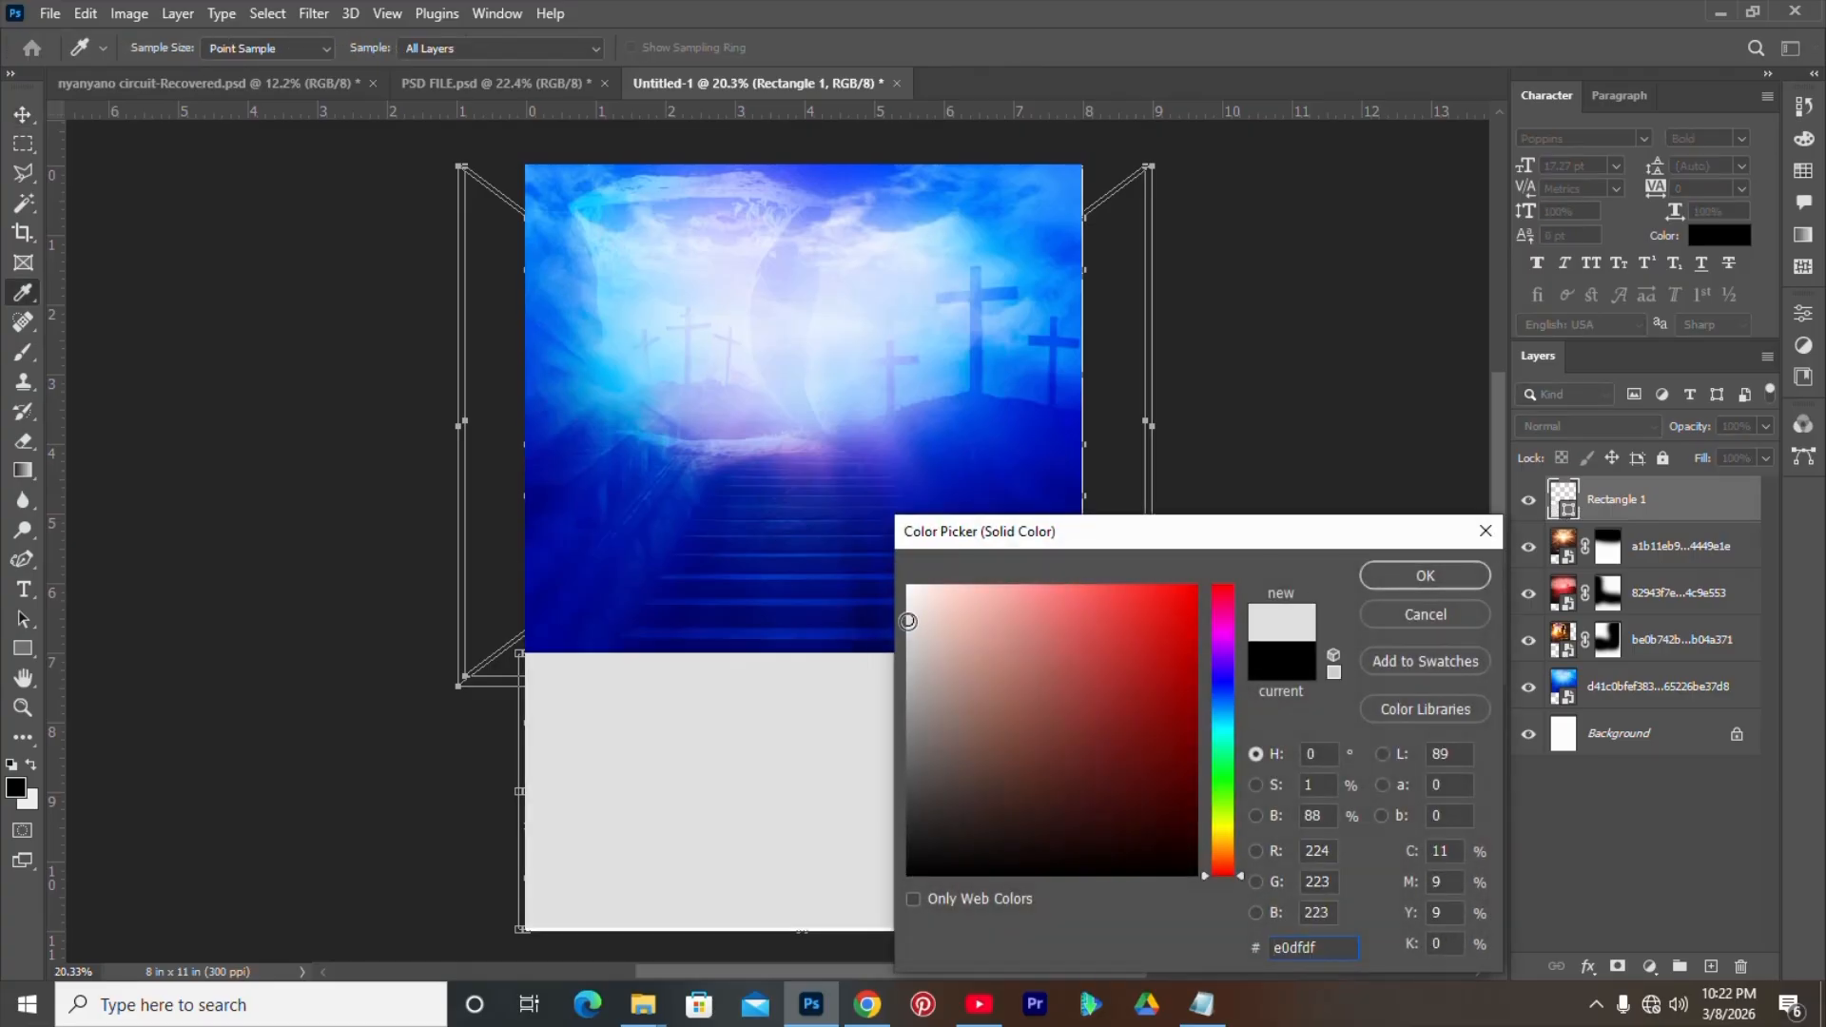
{"action": "left_click", "coordinate": [909, 636]}
{"action": "left_click", "coordinate": [909, 625]}
{"action": "left_click_drag", "start_coordinate": [1349, 954], "coordinate": [1230, 954]}
{"action": "left_click", "coordinate": [1402, 585]}
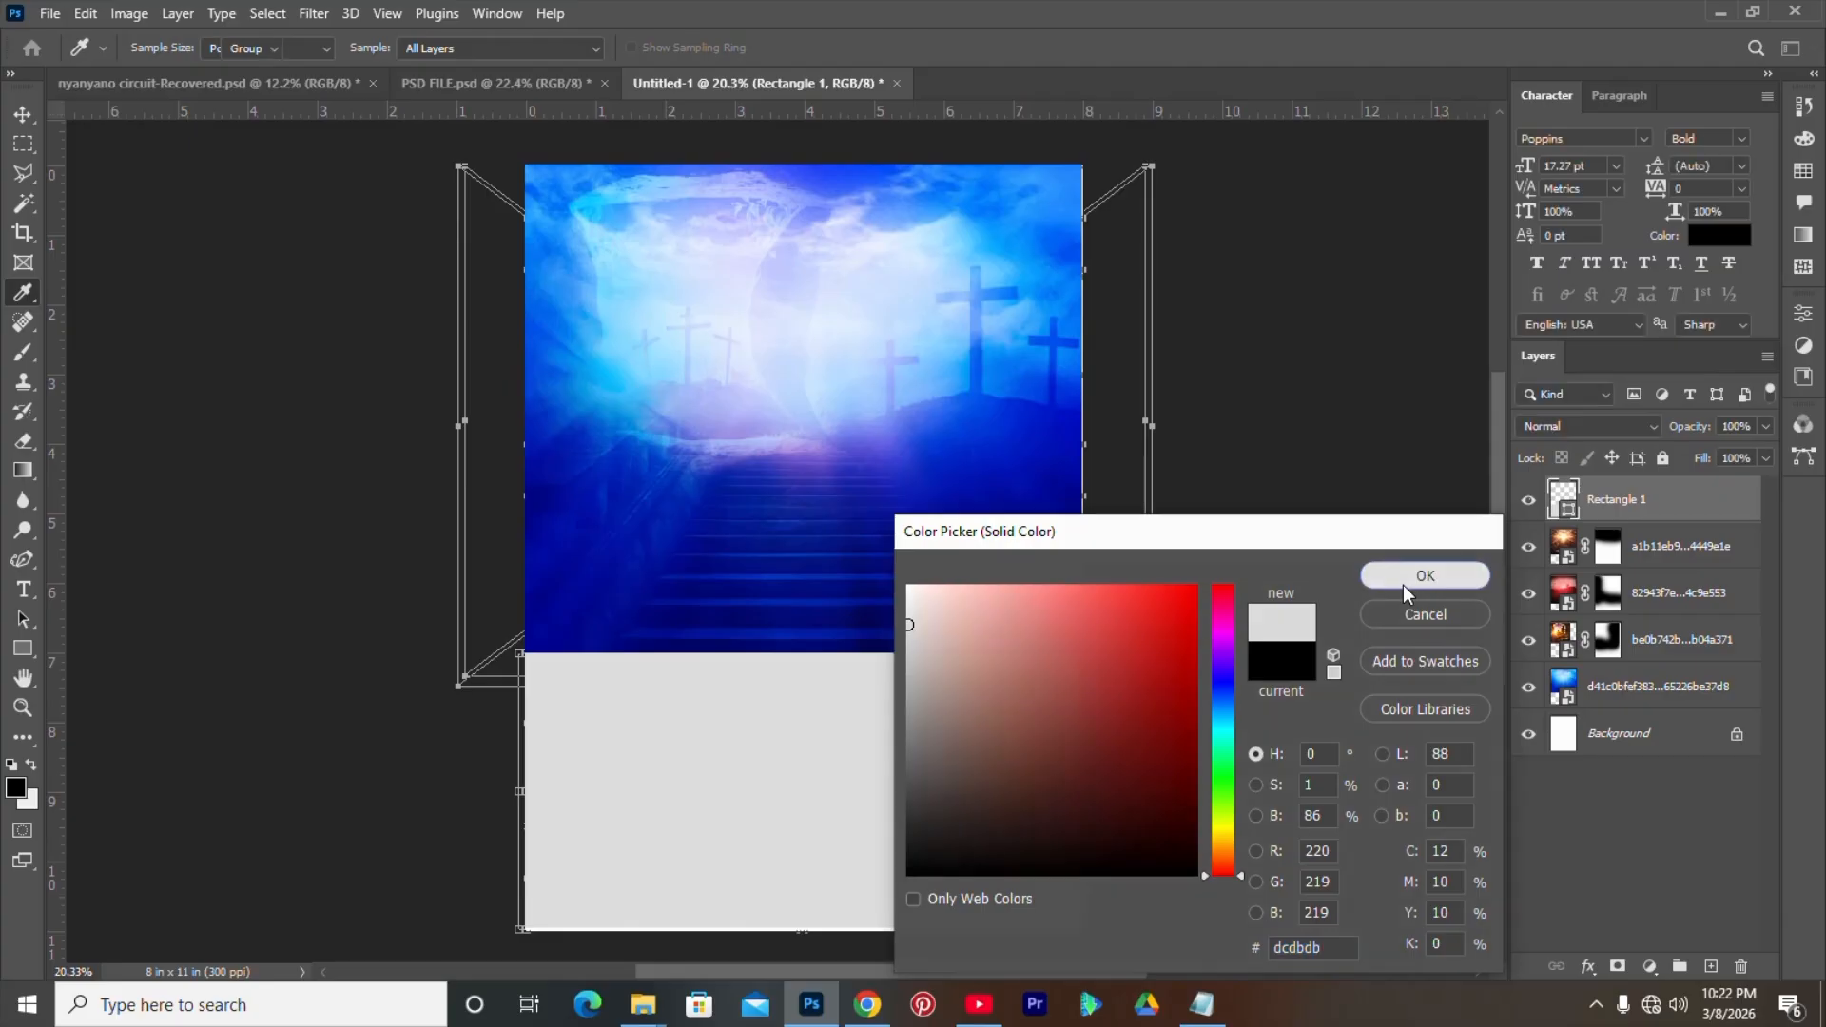
- Fine-tune the rectangle's left edge along the page's left side
{"action": "left_click", "coordinate": [1650, 507]}
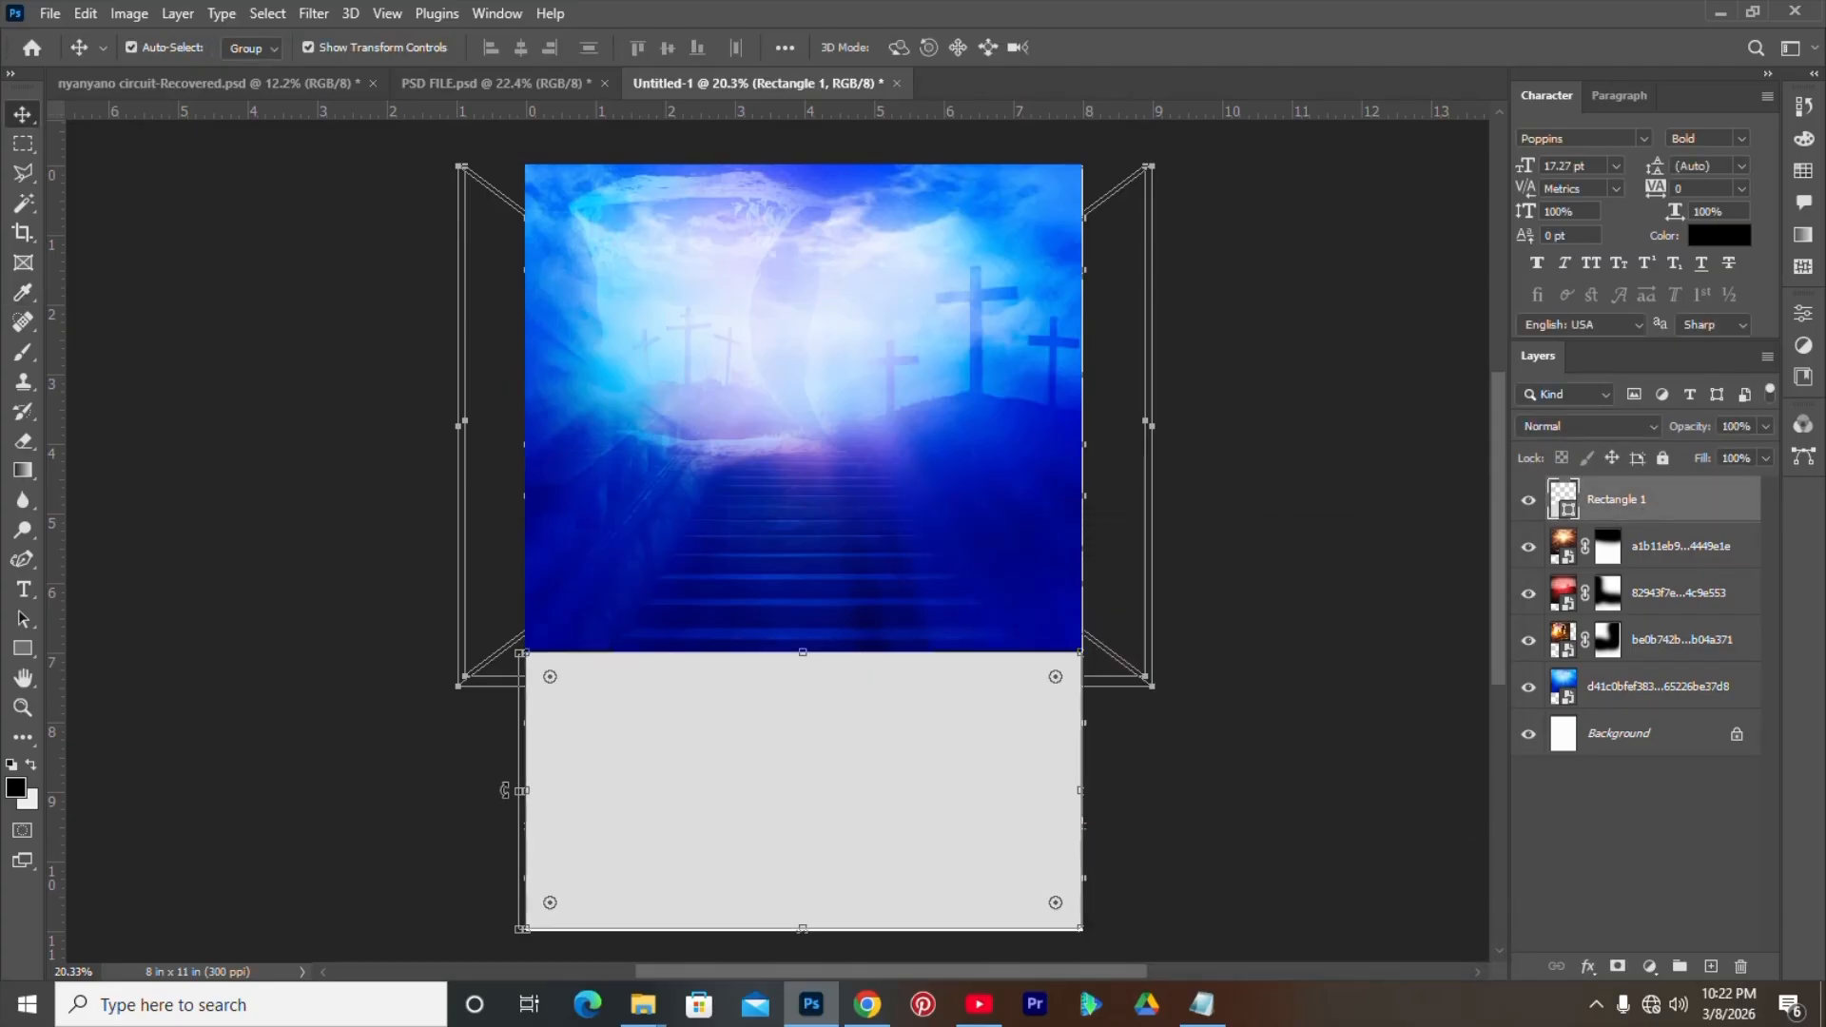
{"action": "left_click", "coordinate": [515, 790]}
{"action": "left_click_drag", "start_coordinate": [519, 792], "coordinate": [521, 792]}
{"action": "key", "text": "Return"}
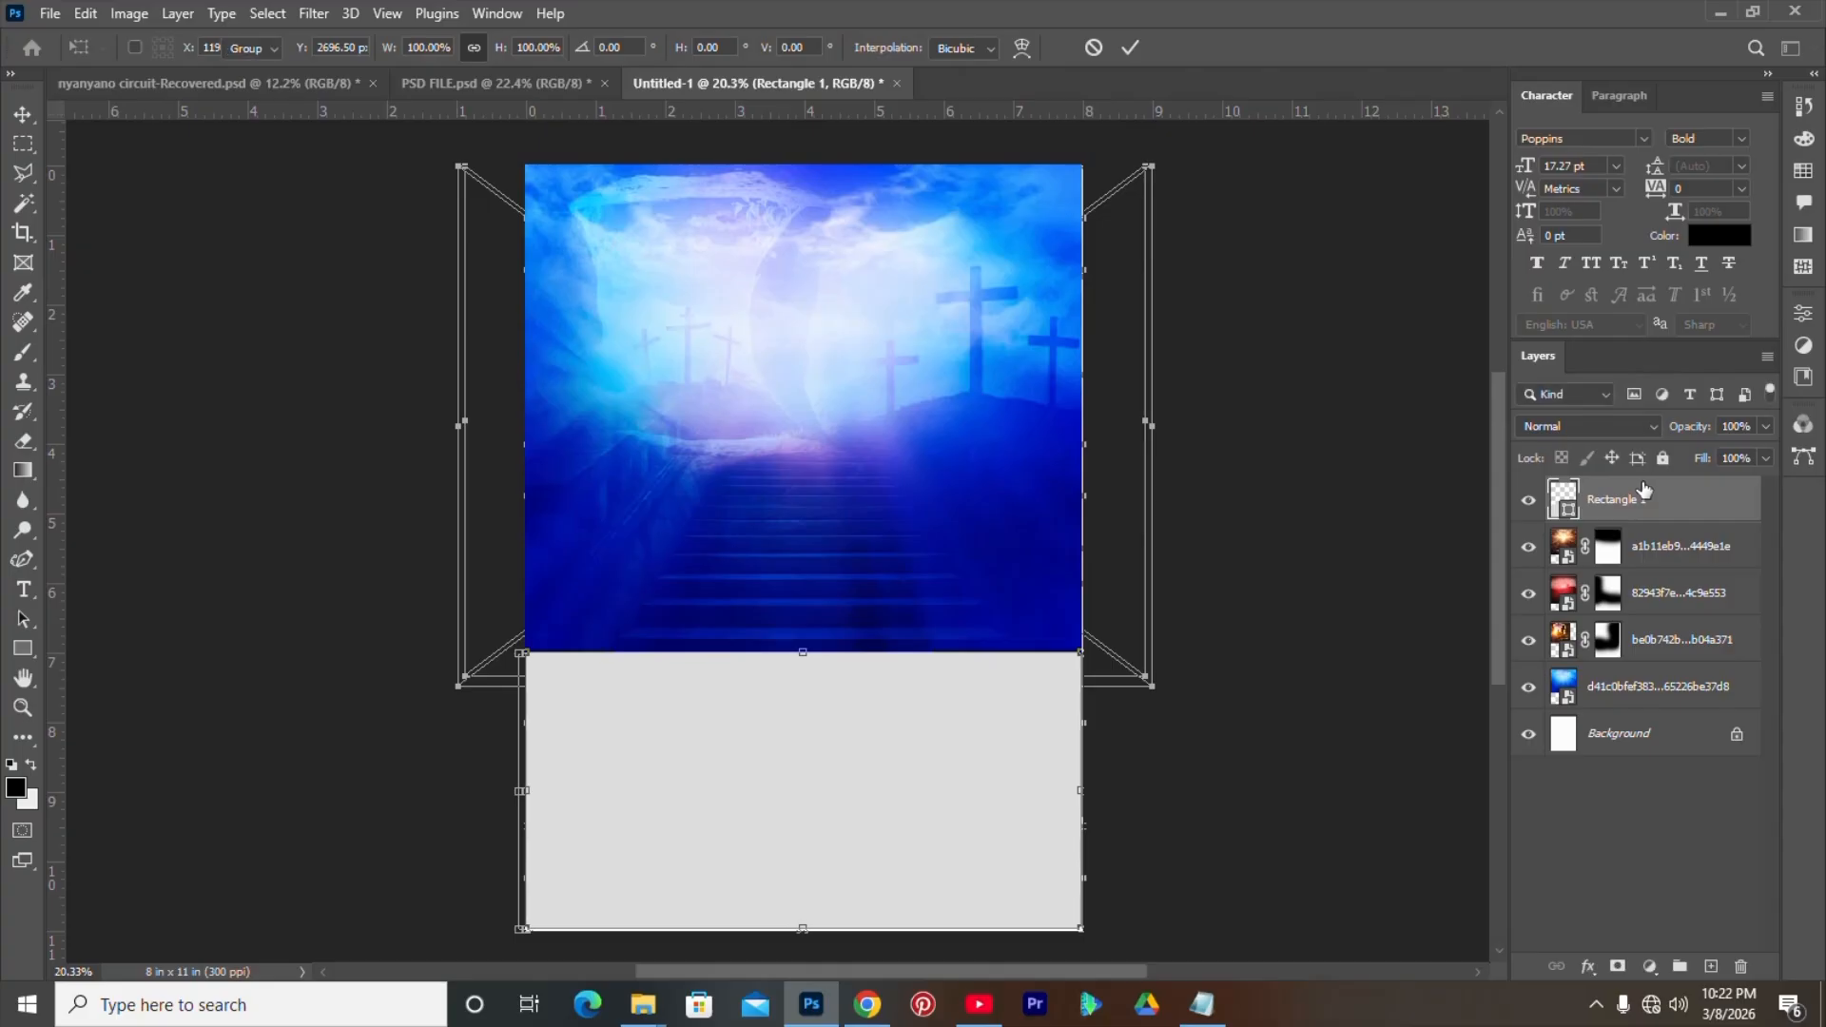
- Change the rectangle's fill color to off-white #f4efef
{"action": "double_click", "coordinate": [1570, 512]}
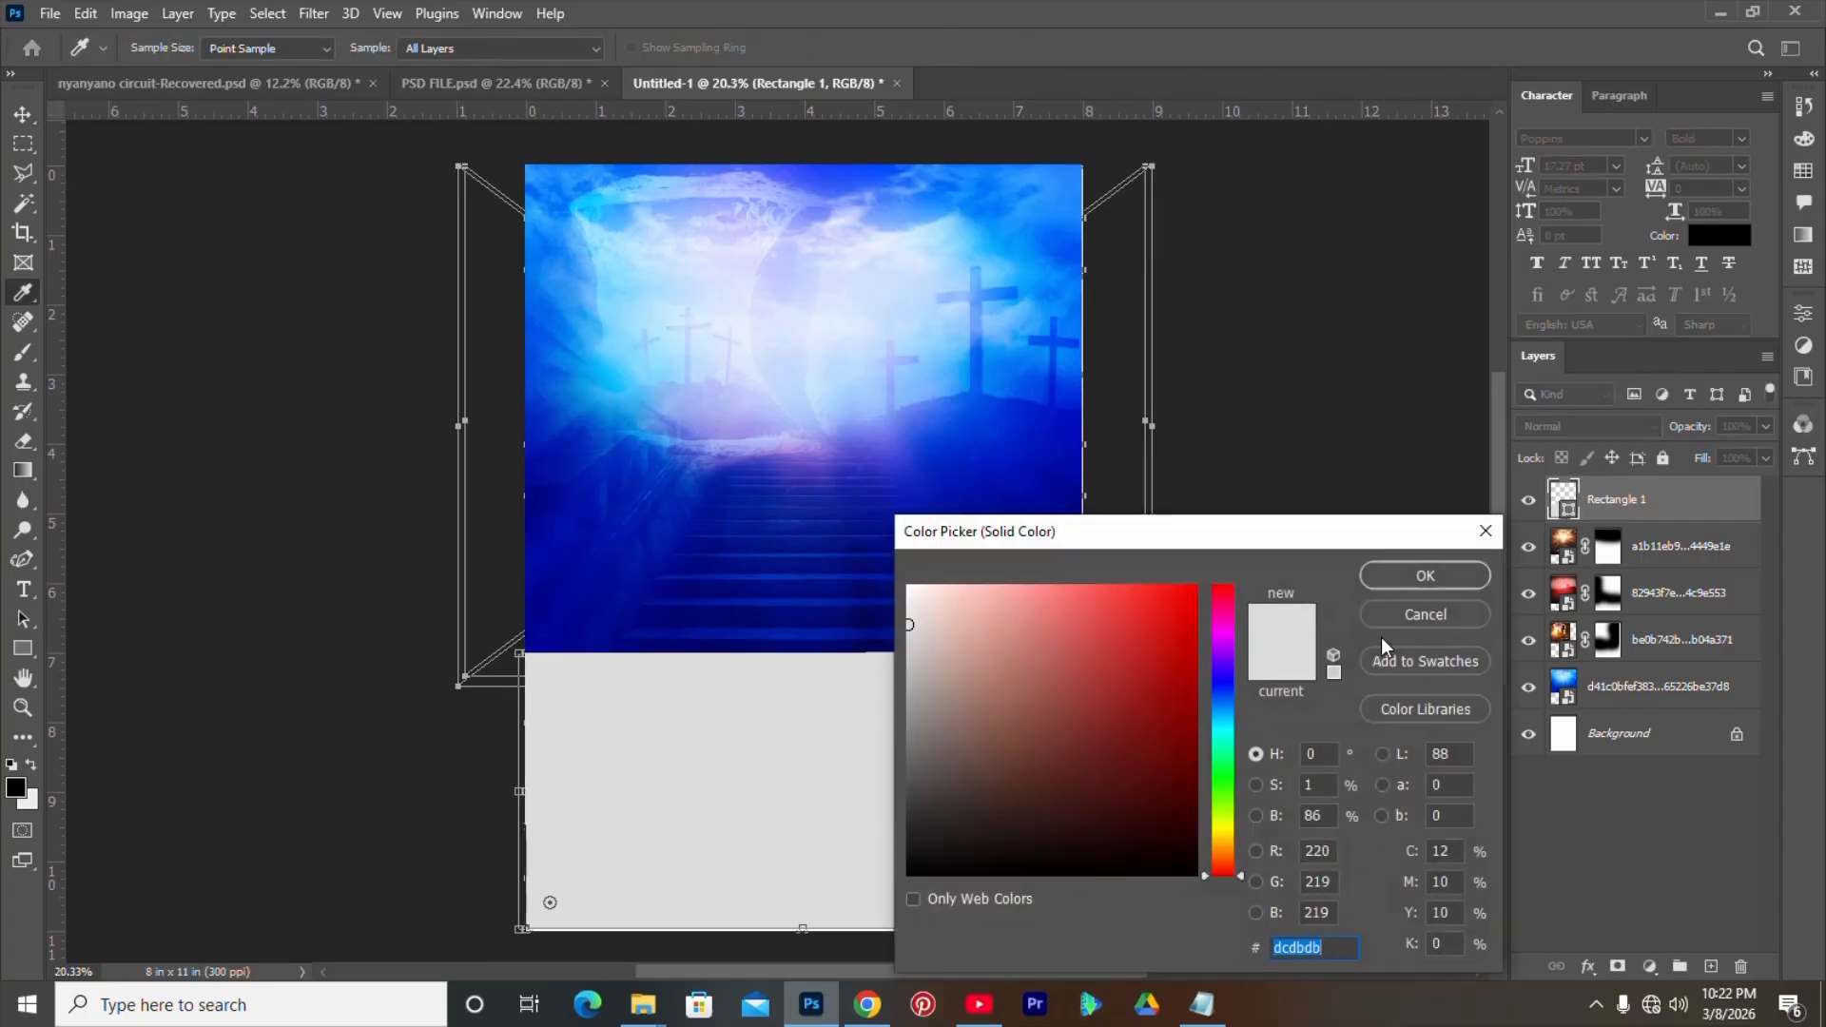
{"action": "left_click", "coordinate": [911, 606]}
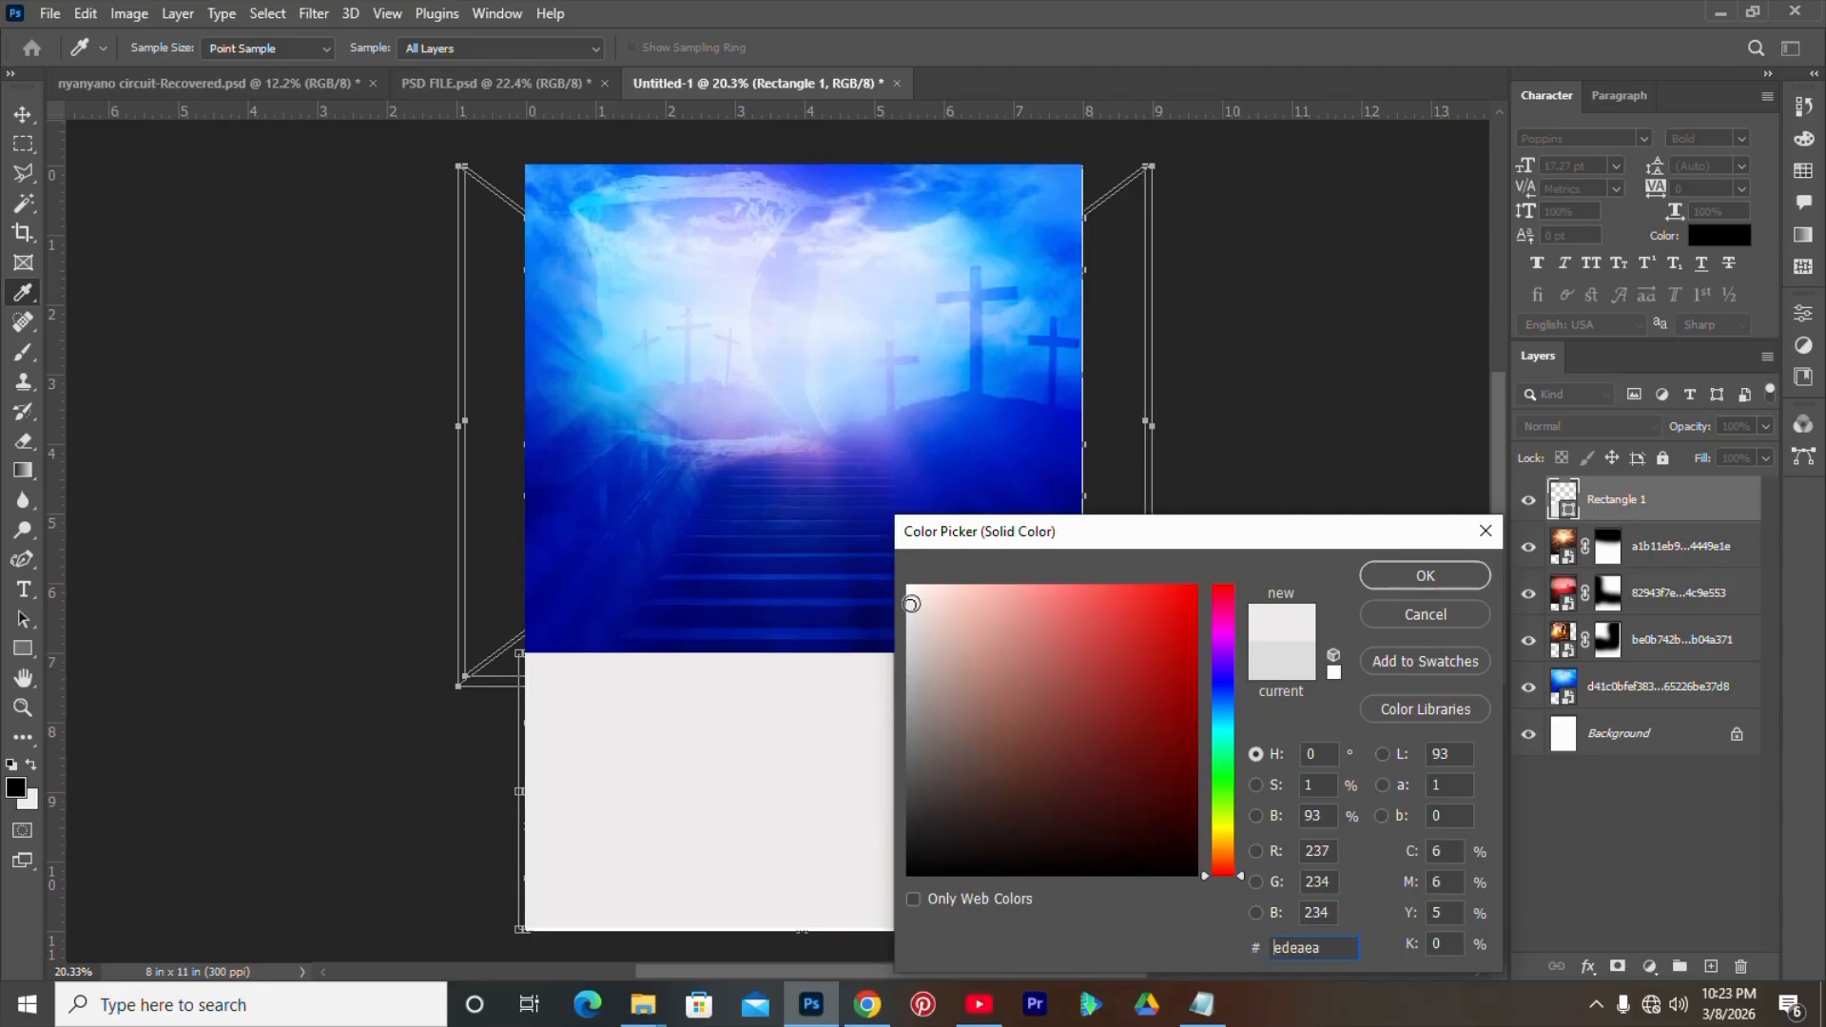
{"action": "left_click", "coordinate": [913, 597]}
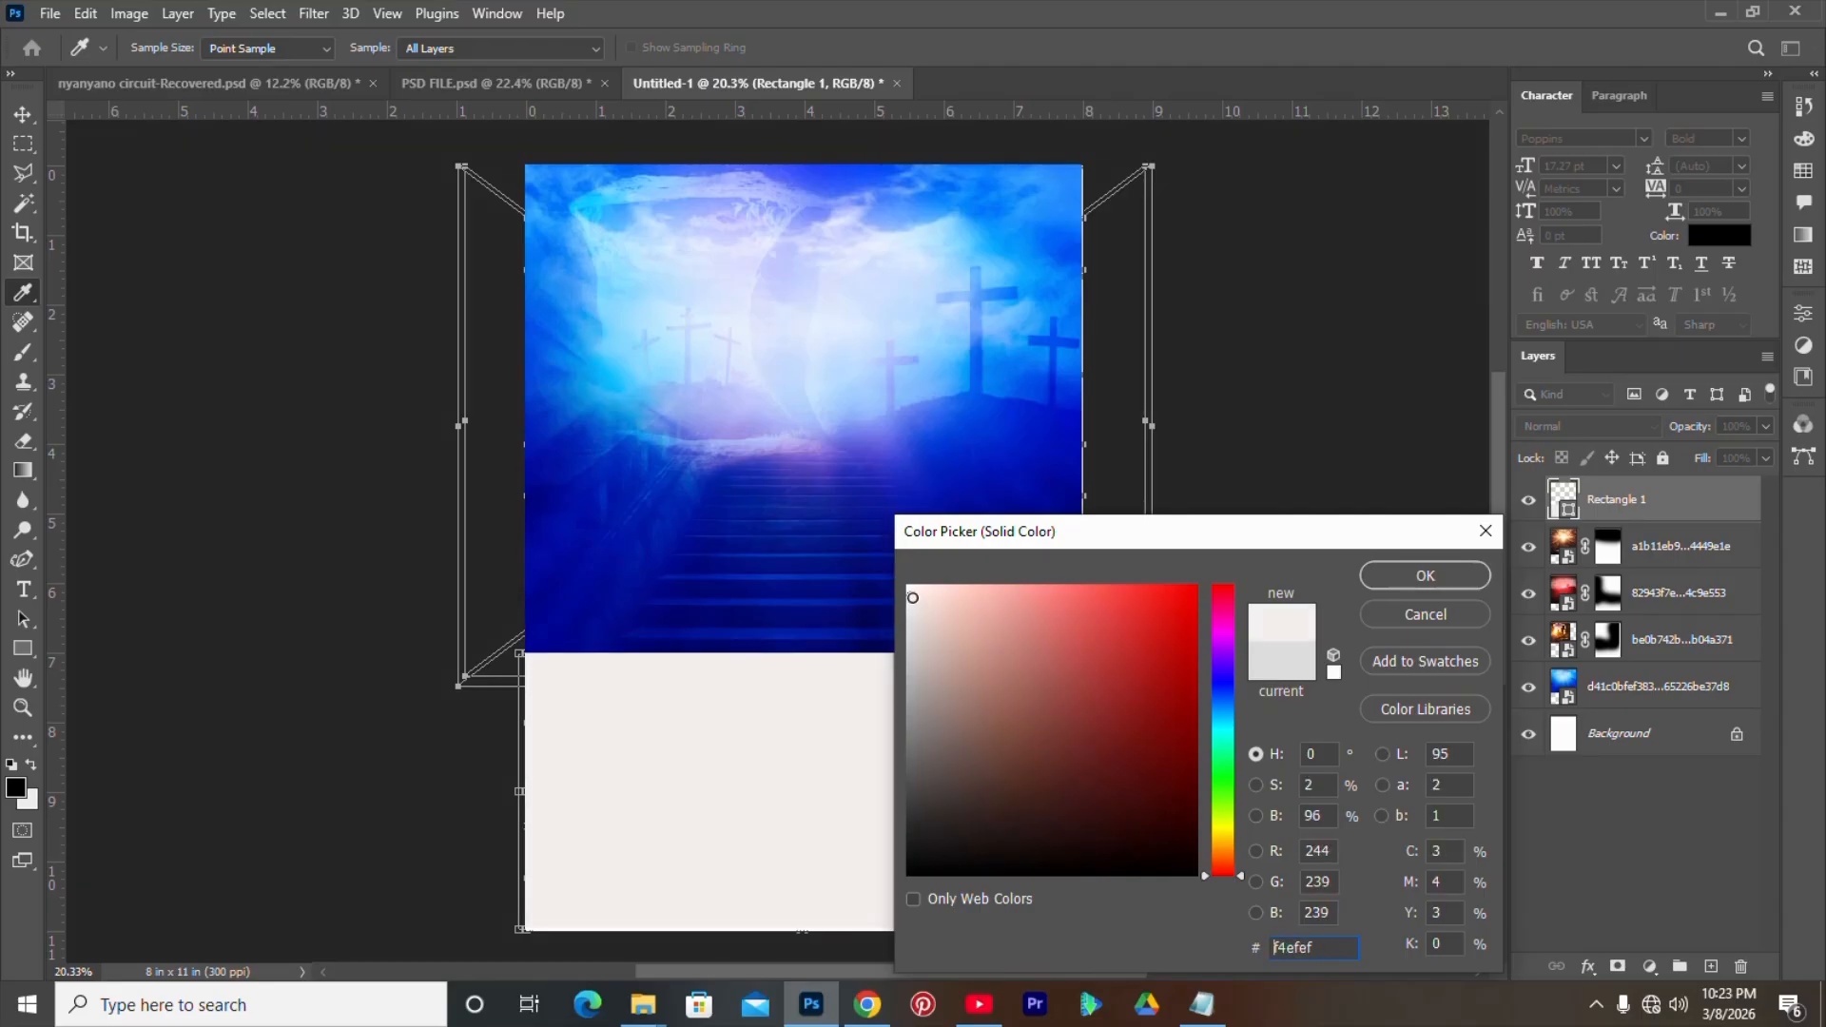
{"action": "left_click", "coordinate": [1446, 580]}
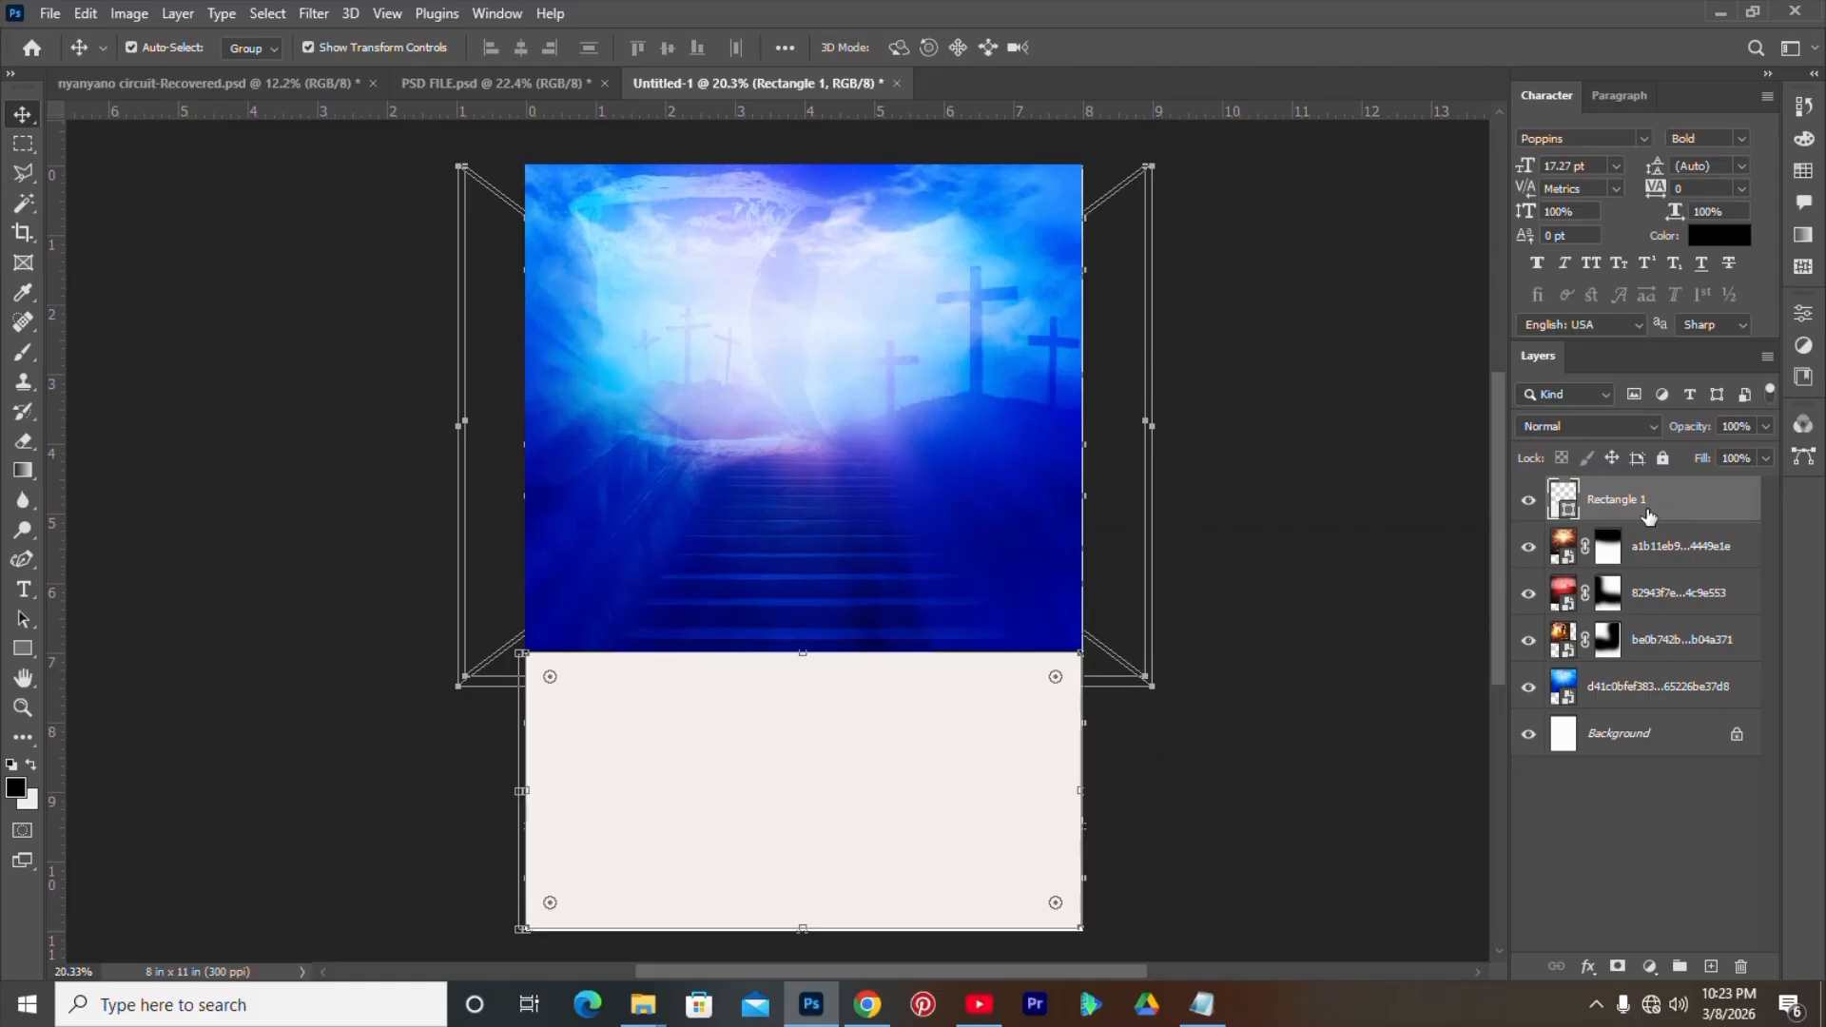
- Group the rectangle and the four image layers and name the group BACKGROUND
{"action": "left_click", "coordinate": [1632, 681], "text": "shift"}
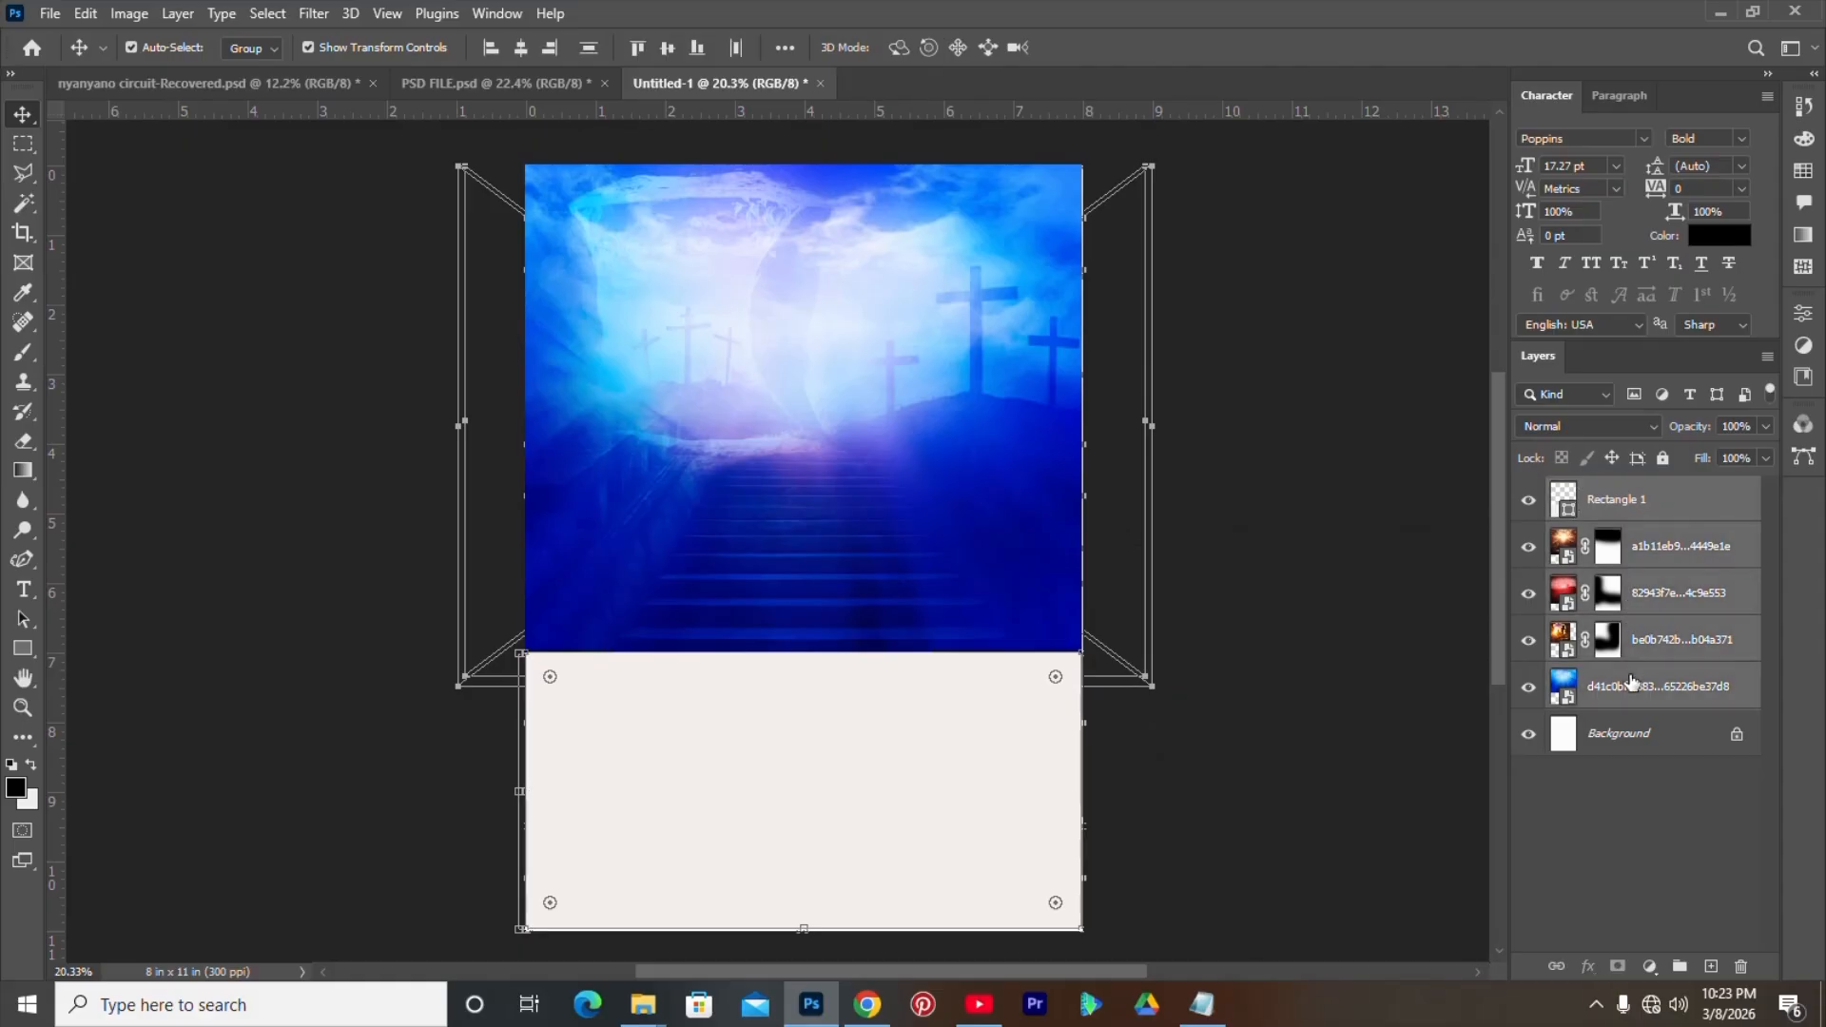
{"action": "key", "text": "ctrl+g"}
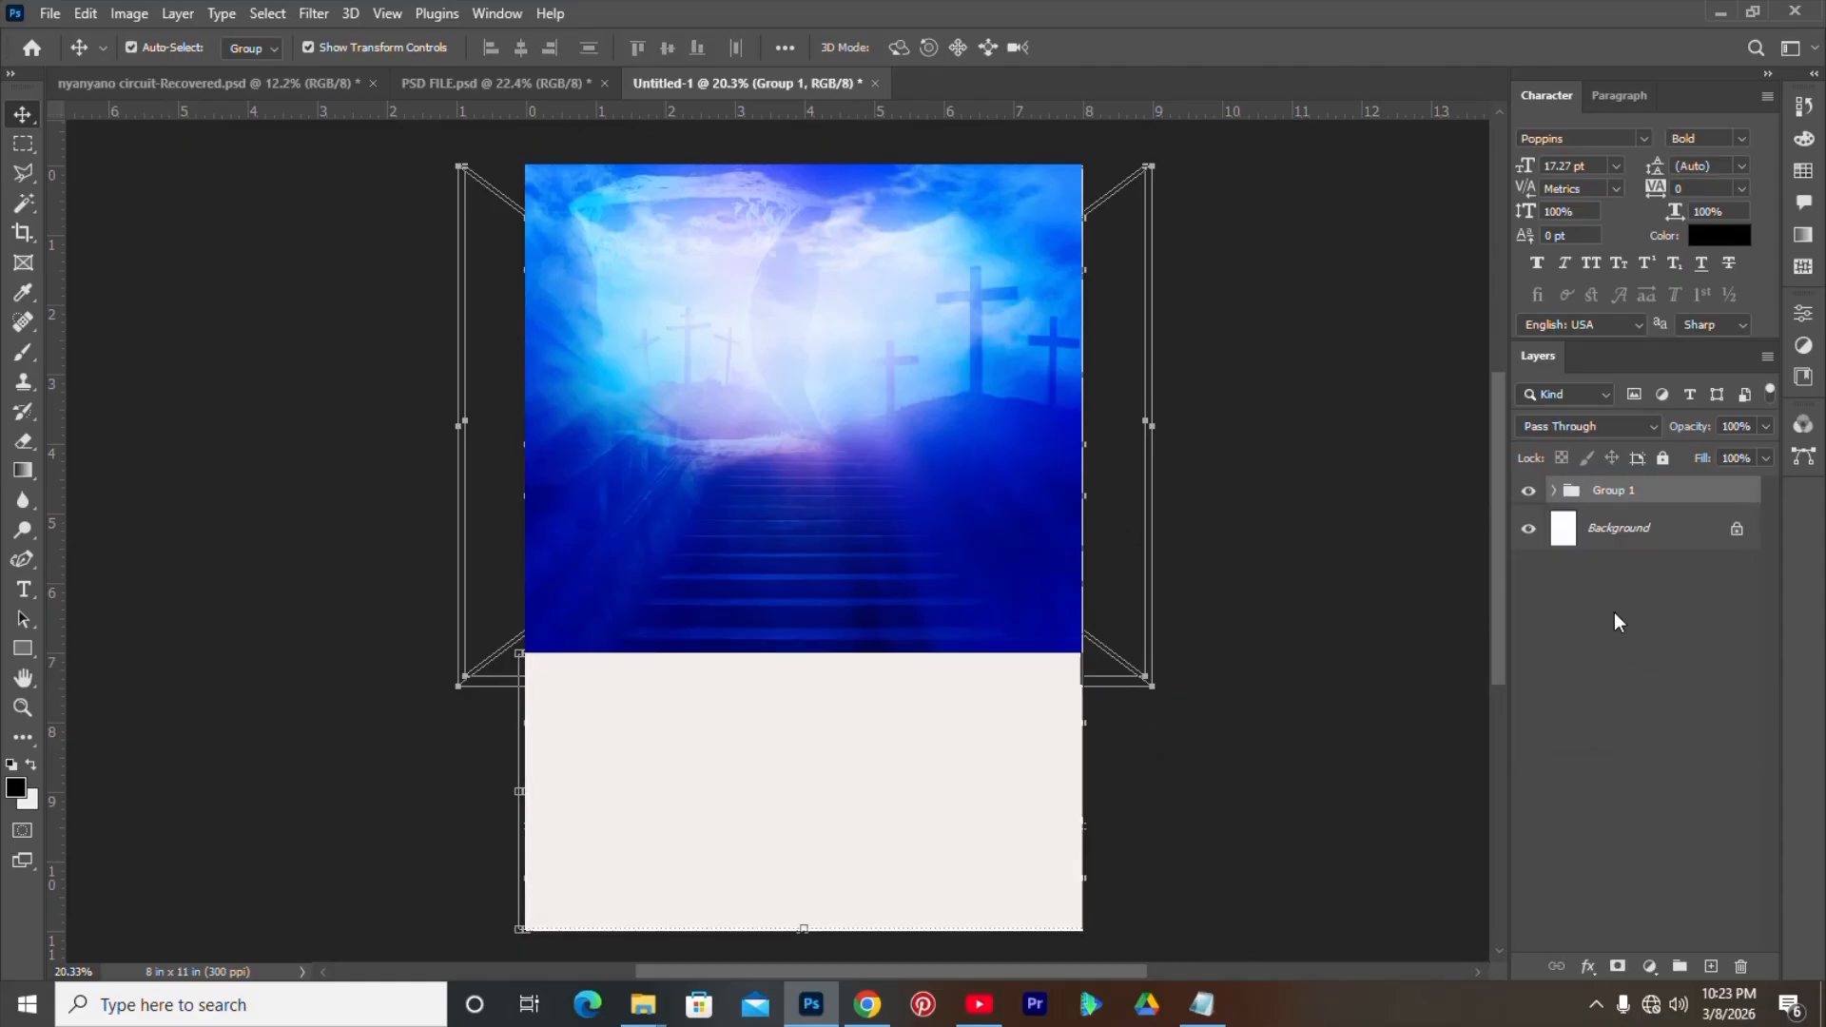
{"action": "double_click", "coordinate": [1629, 492]}
{"action": "type", "text": "BA"}
{"action": "key", "text": "Return"}
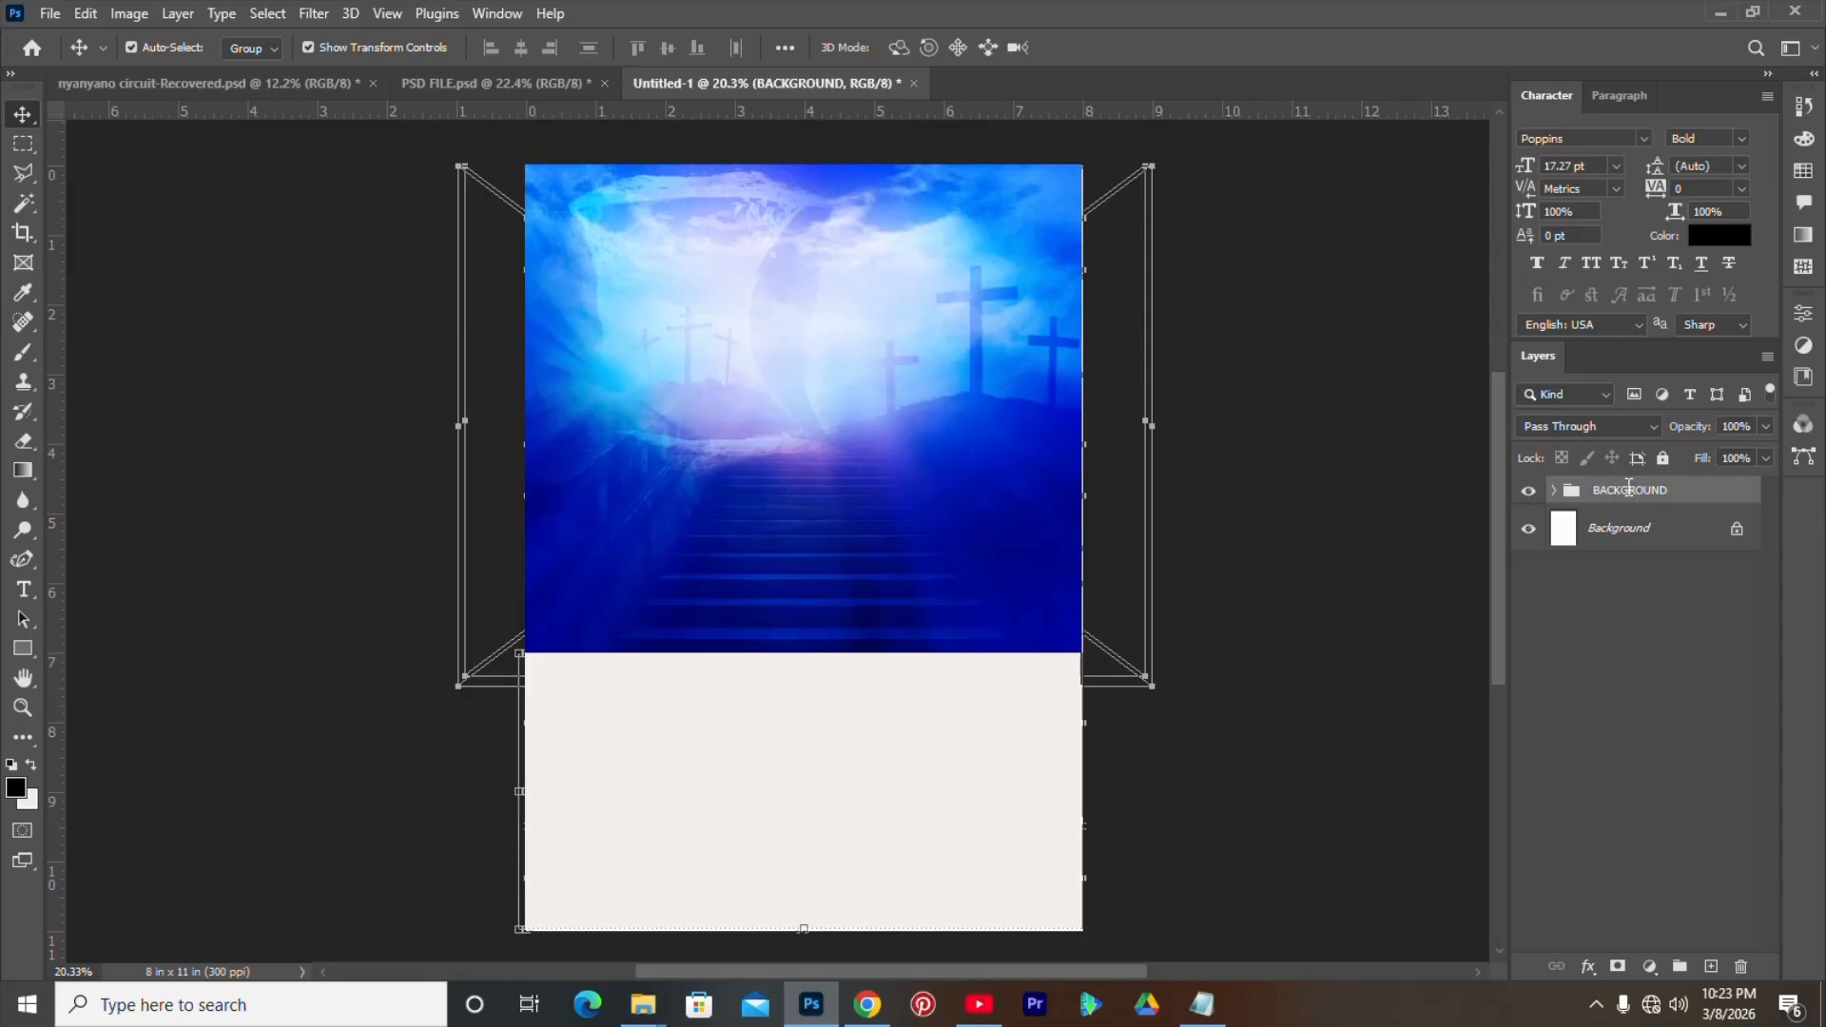
- Compare the page with the BACKGROUND group hidden and shown, and view the whole page
{"action": "left_click", "coordinate": [1612, 636]}
{"action": "left_click", "coordinate": [1607, 494]}
{"action": "left_click", "coordinate": [1529, 492]}
{"action": "left_click", "coordinate": [1530, 493]}
{"action": "left_click", "coordinate": [1530, 493]}
{"action": "left_click", "coordinate": [1530, 493]}
{"action": "left_click", "coordinate": [1529, 493]}
{"action": "left_click", "coordinate": [1529, 493]}
{"action": "left_click", "coordinate": [1530, 491]}
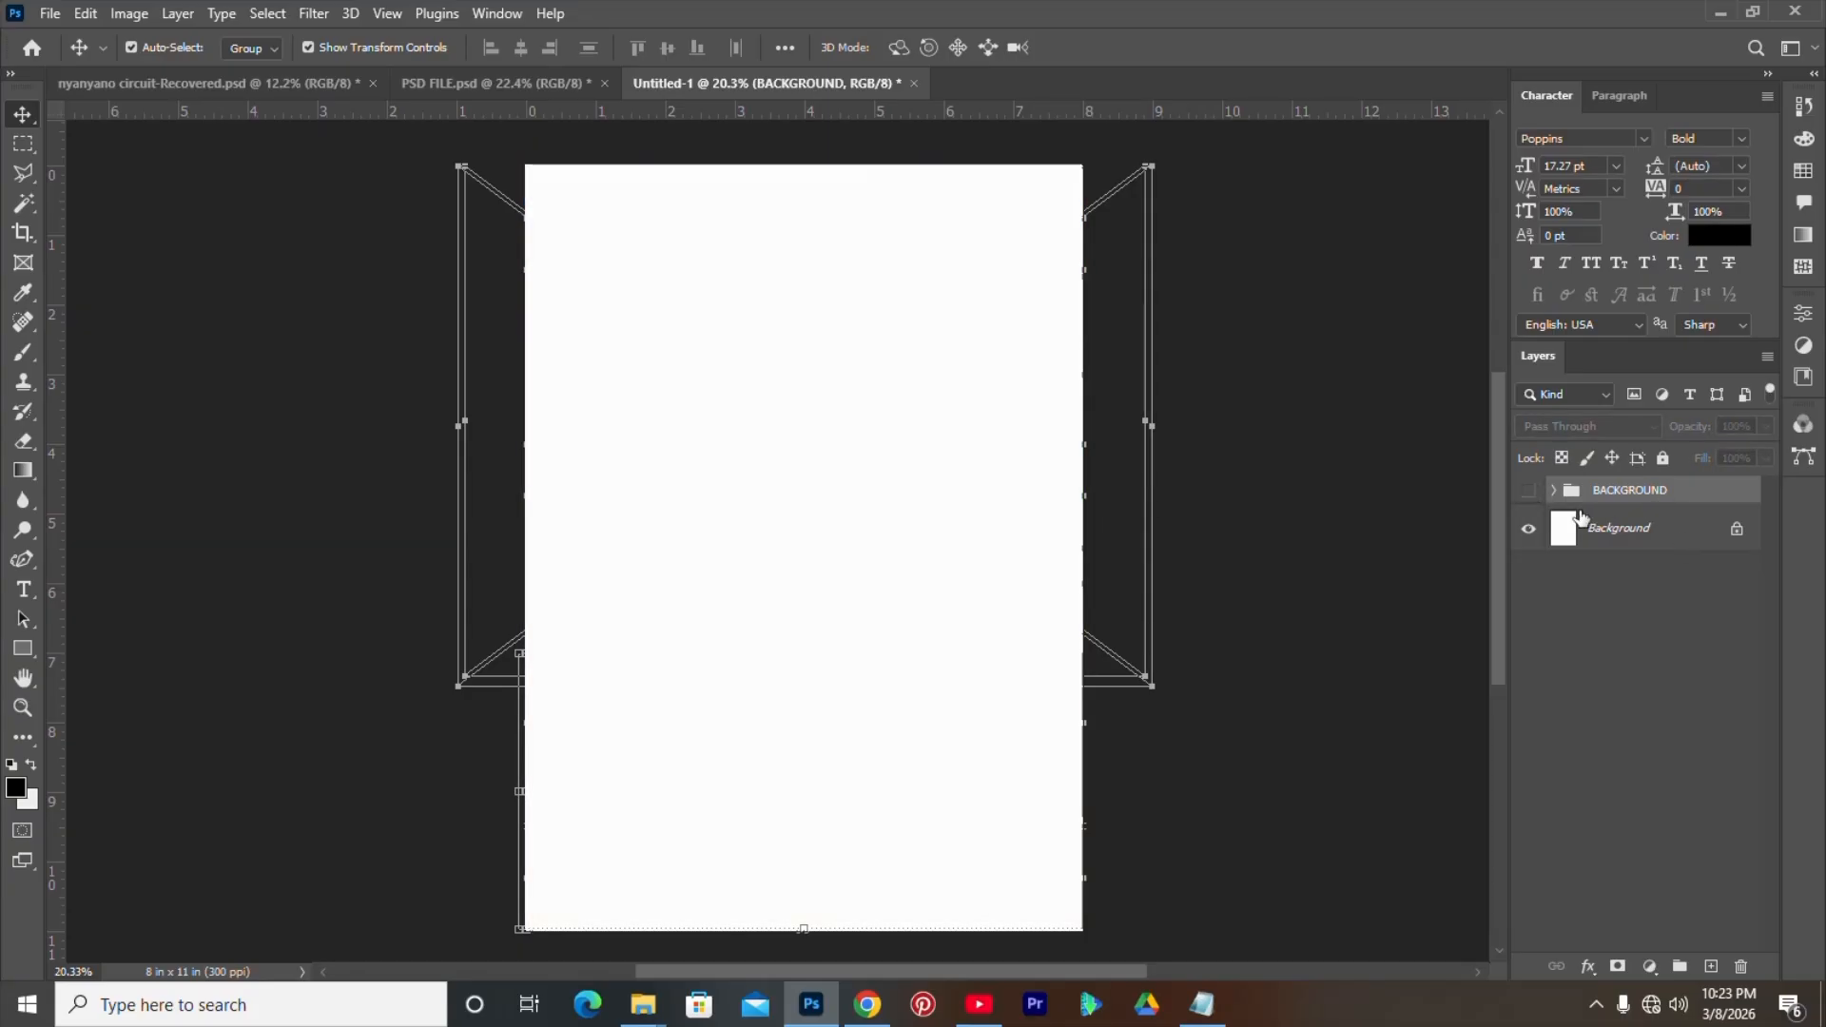
{"action": "left_click", "coordinate": [1530, 490]}
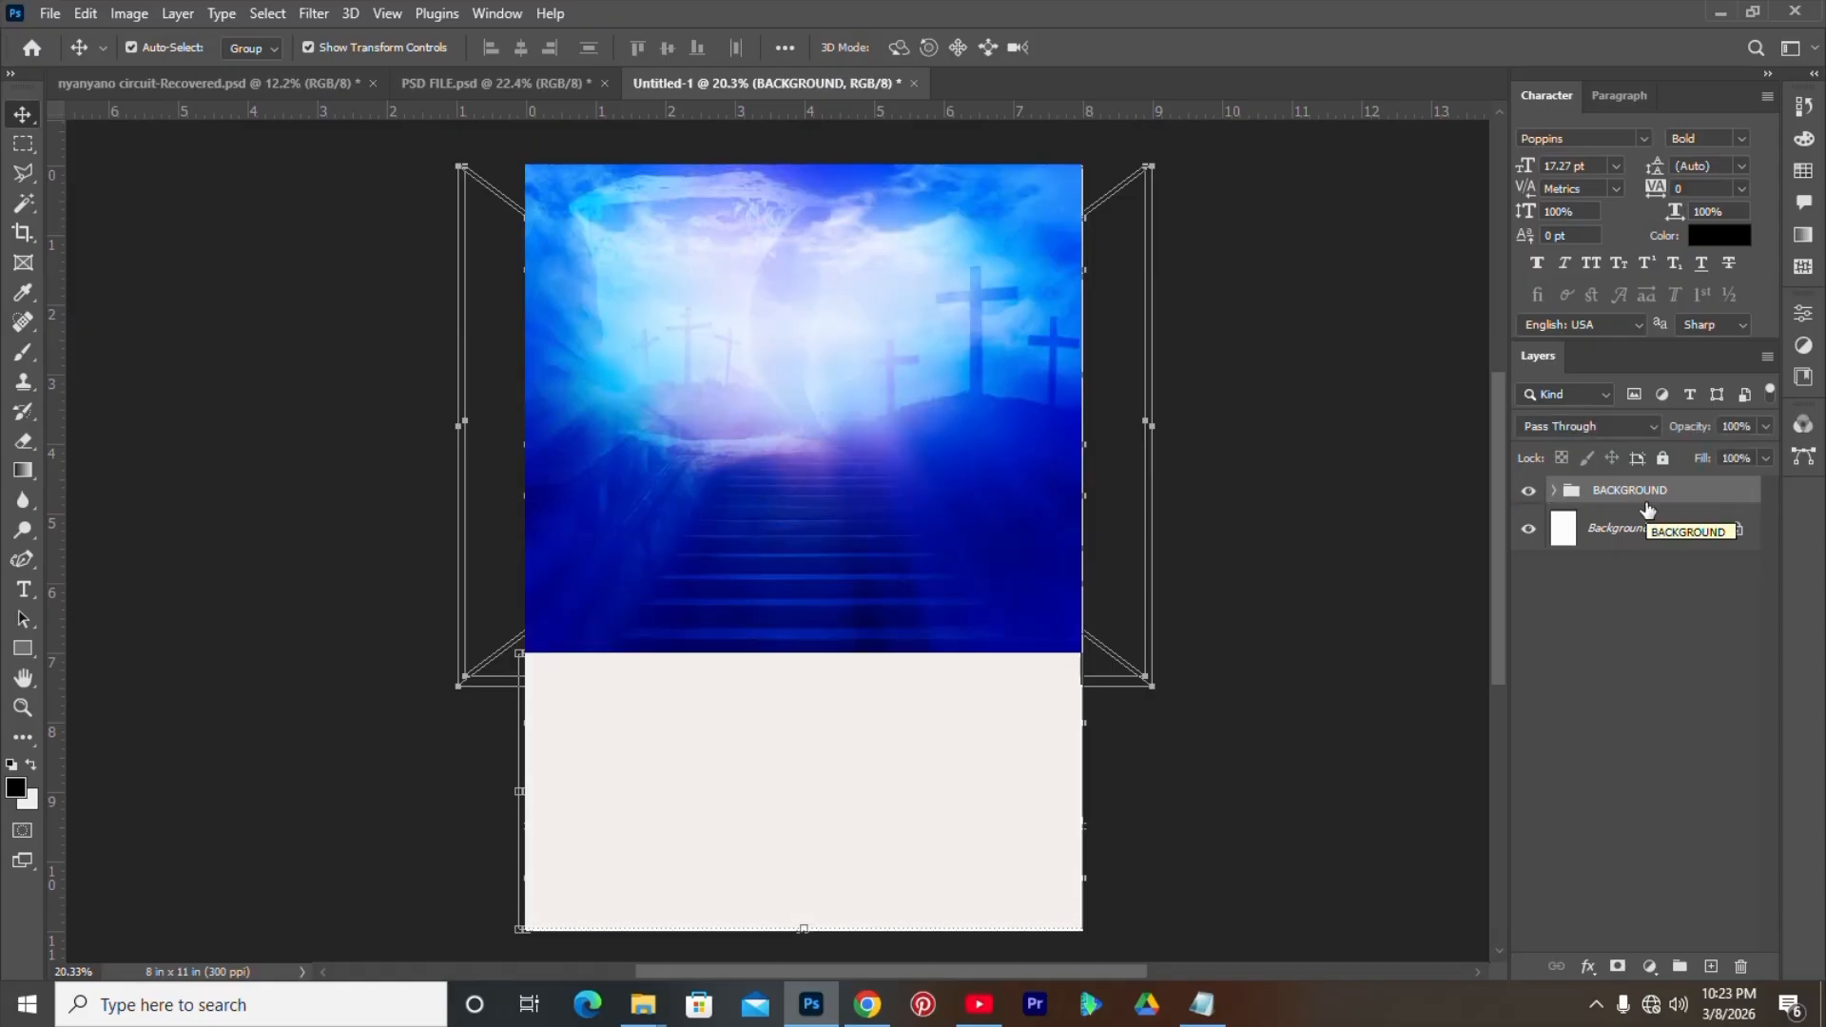
{"action": "left_click", "coordinate": [1619, 626]}
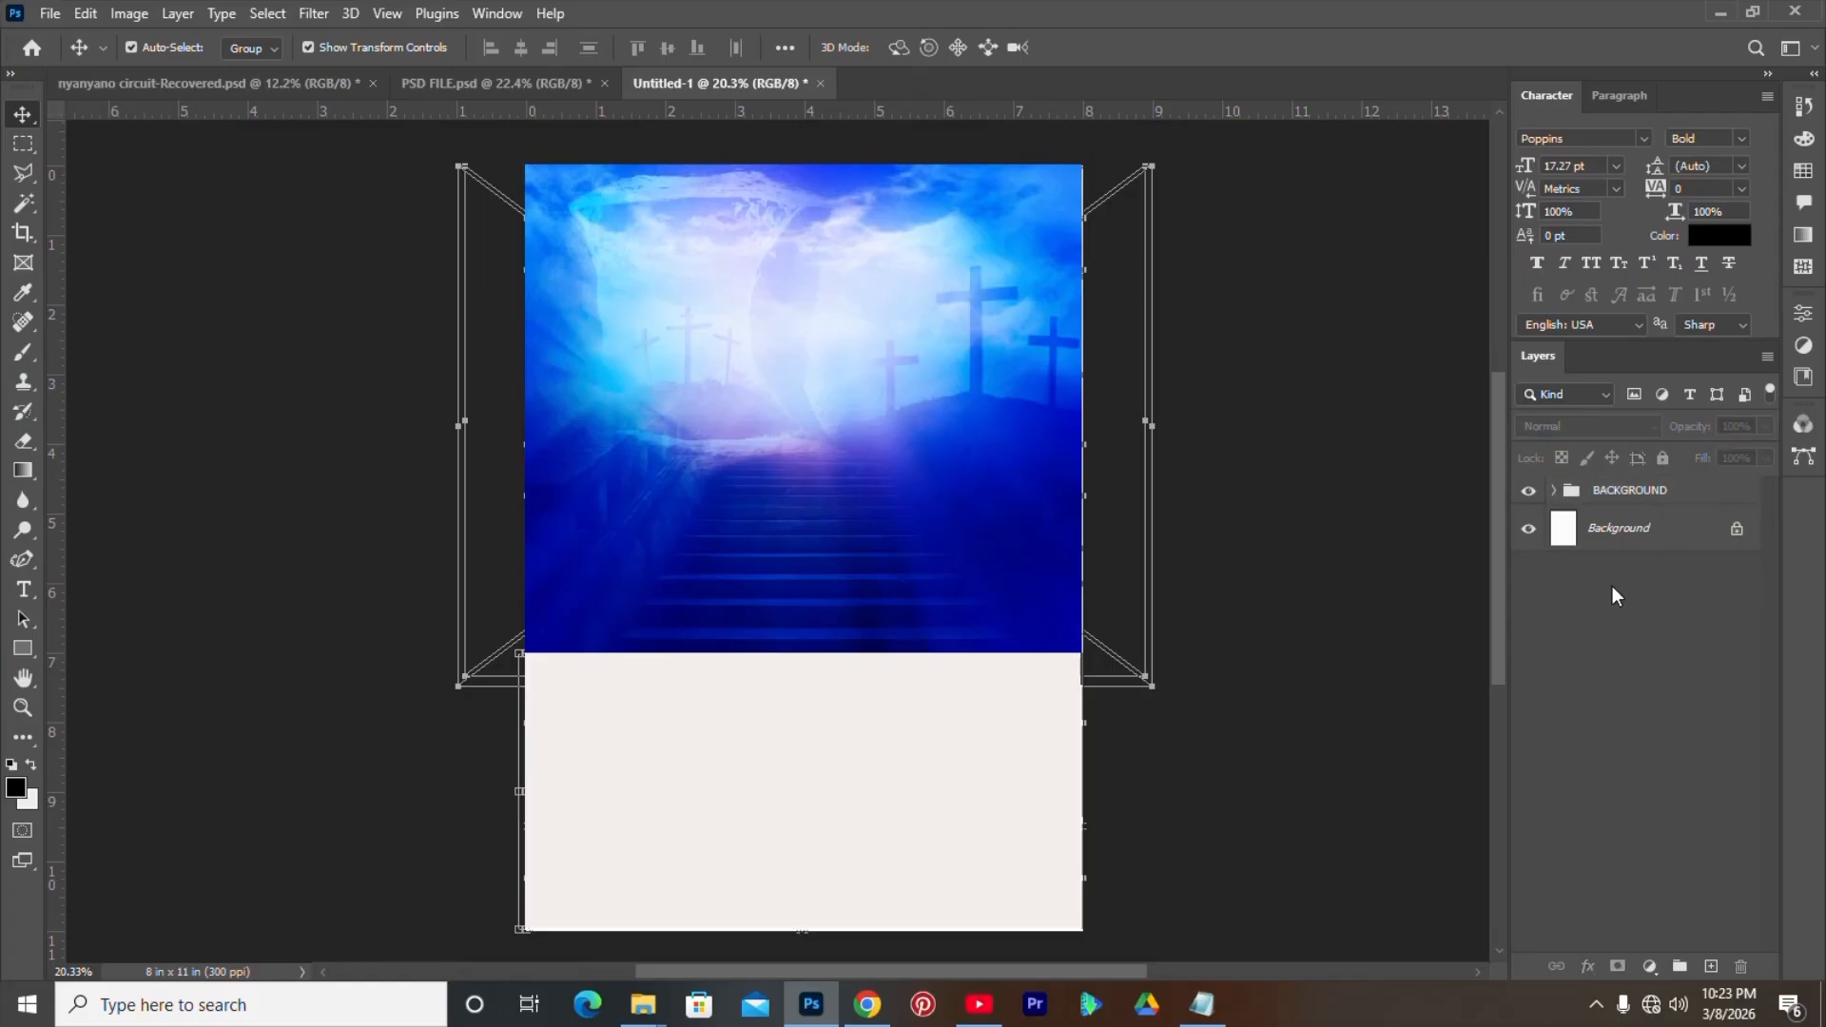
{"action": "left_click", "coordinate": [1628, 494]}
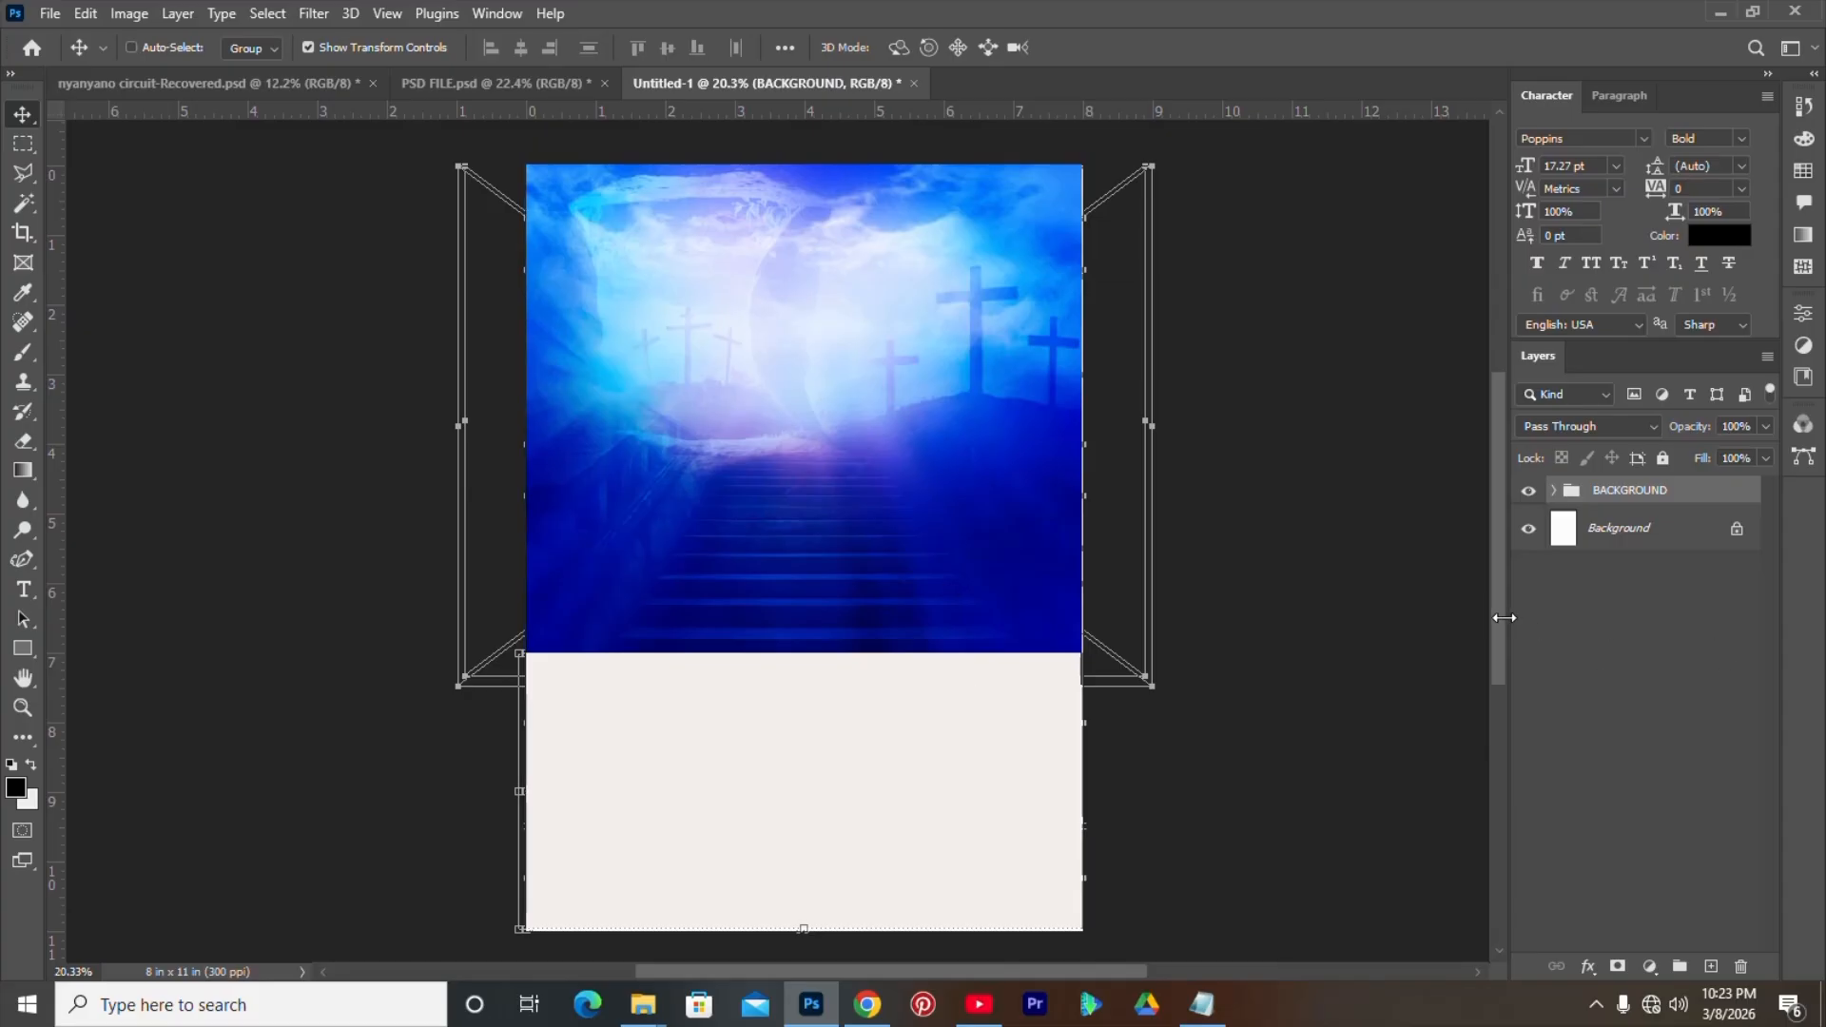
{"action": "key", "text": "ctrl+0"}
{"action": "left_click", "coordinate": [1642, 601]}
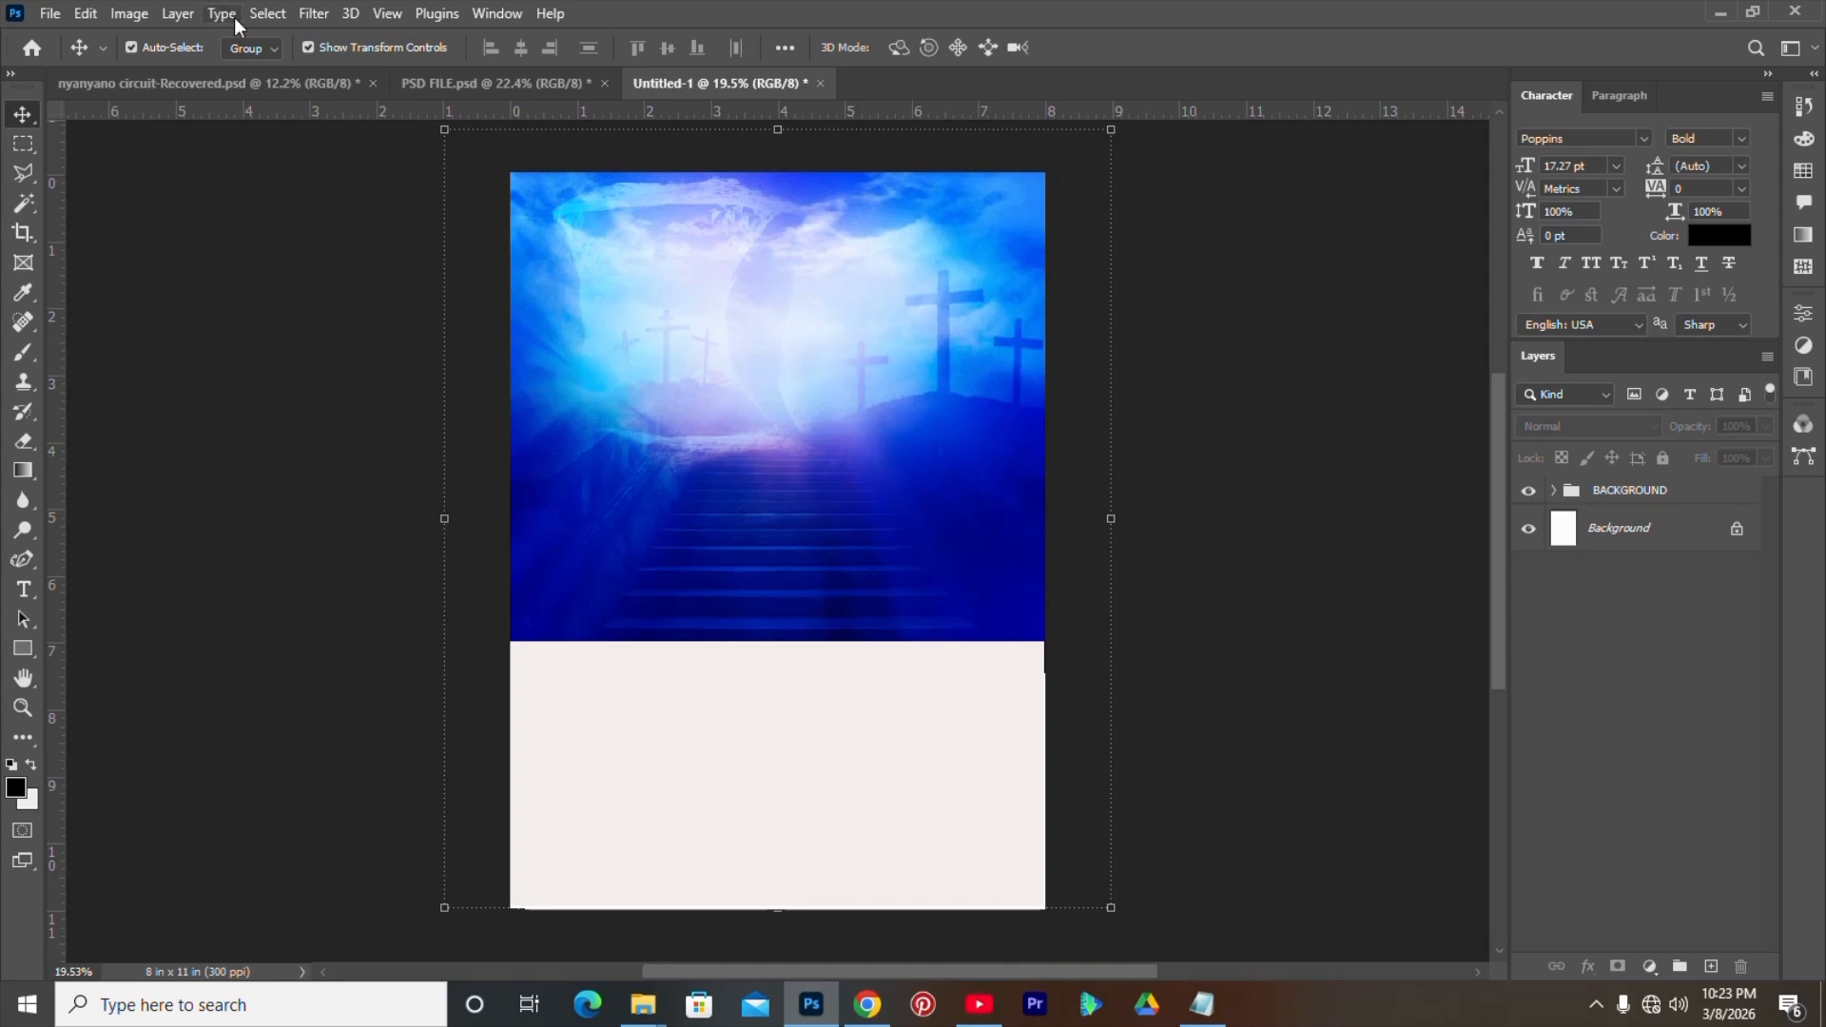
- Add a guide layout with 0.2 in margins on all four sides of the page
{"action": "left_click", "coordinate": [385, 14]}
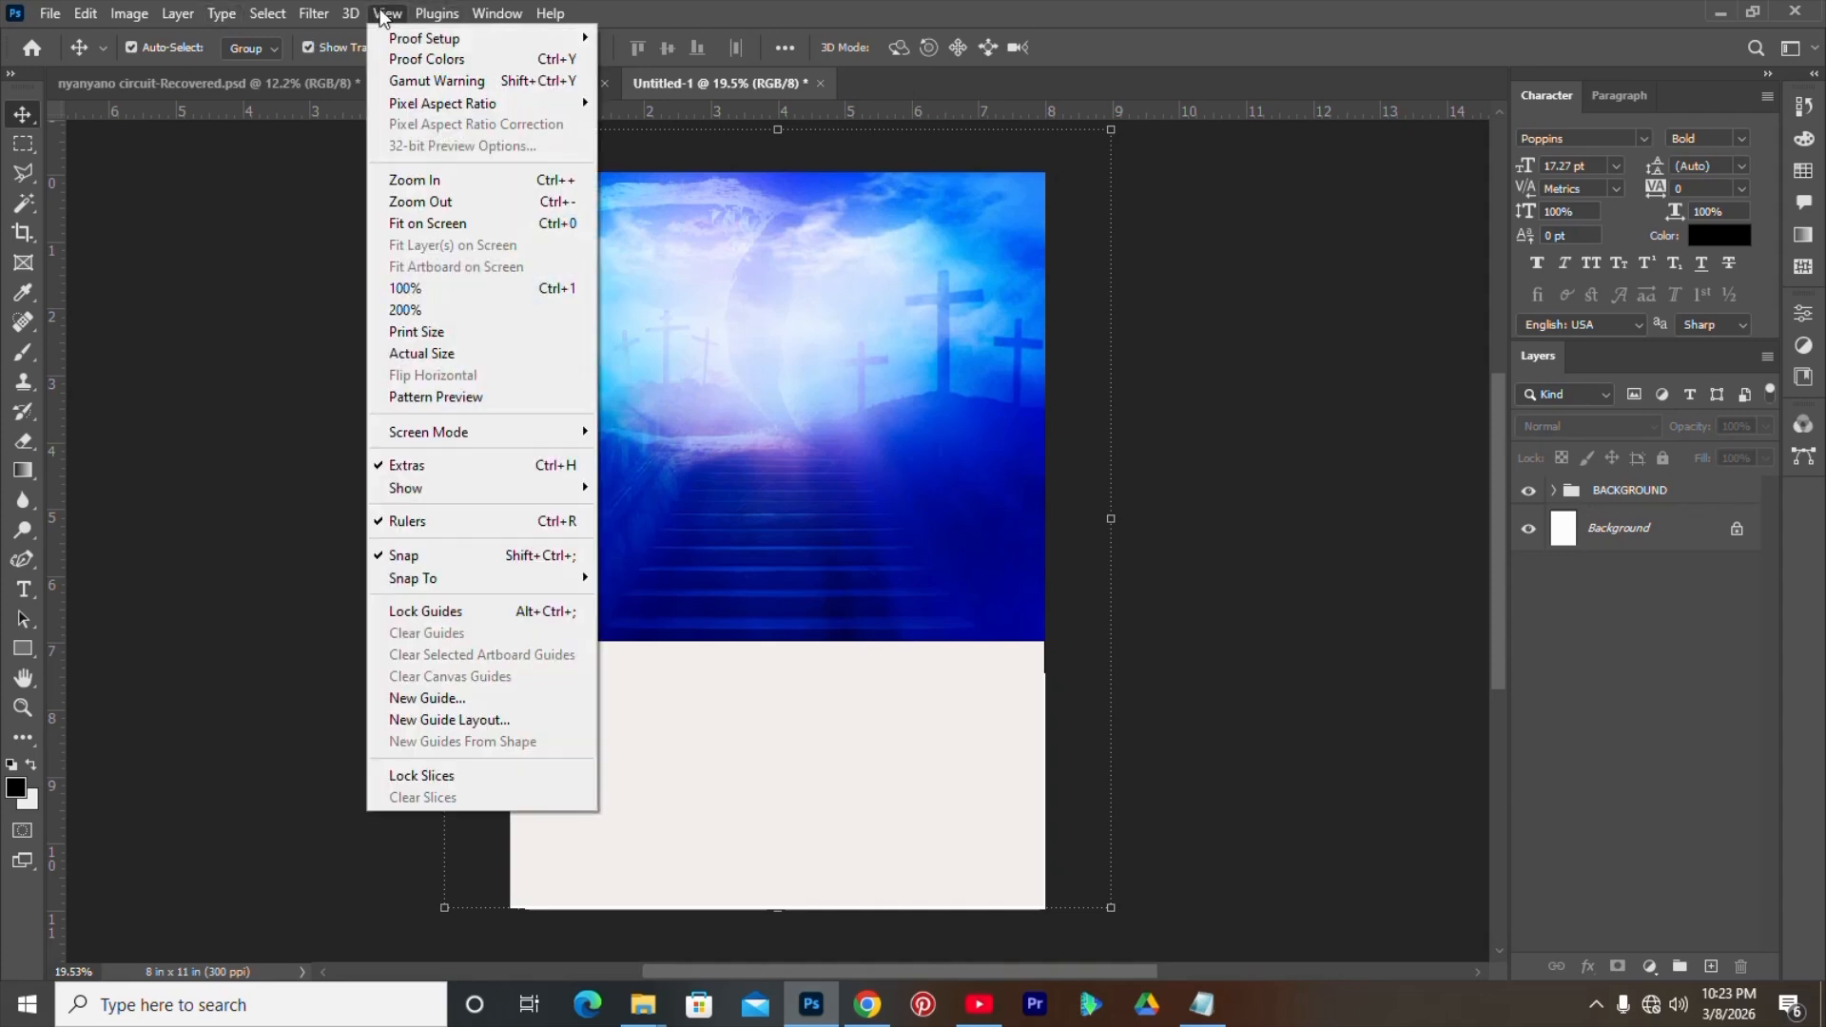
{"action": "left_click", "coordinate": [399, 11]}
{"action": "left_click", "coordinate": [399, 11]}
{"action": "left_click", "coordinate": [432, 700]}
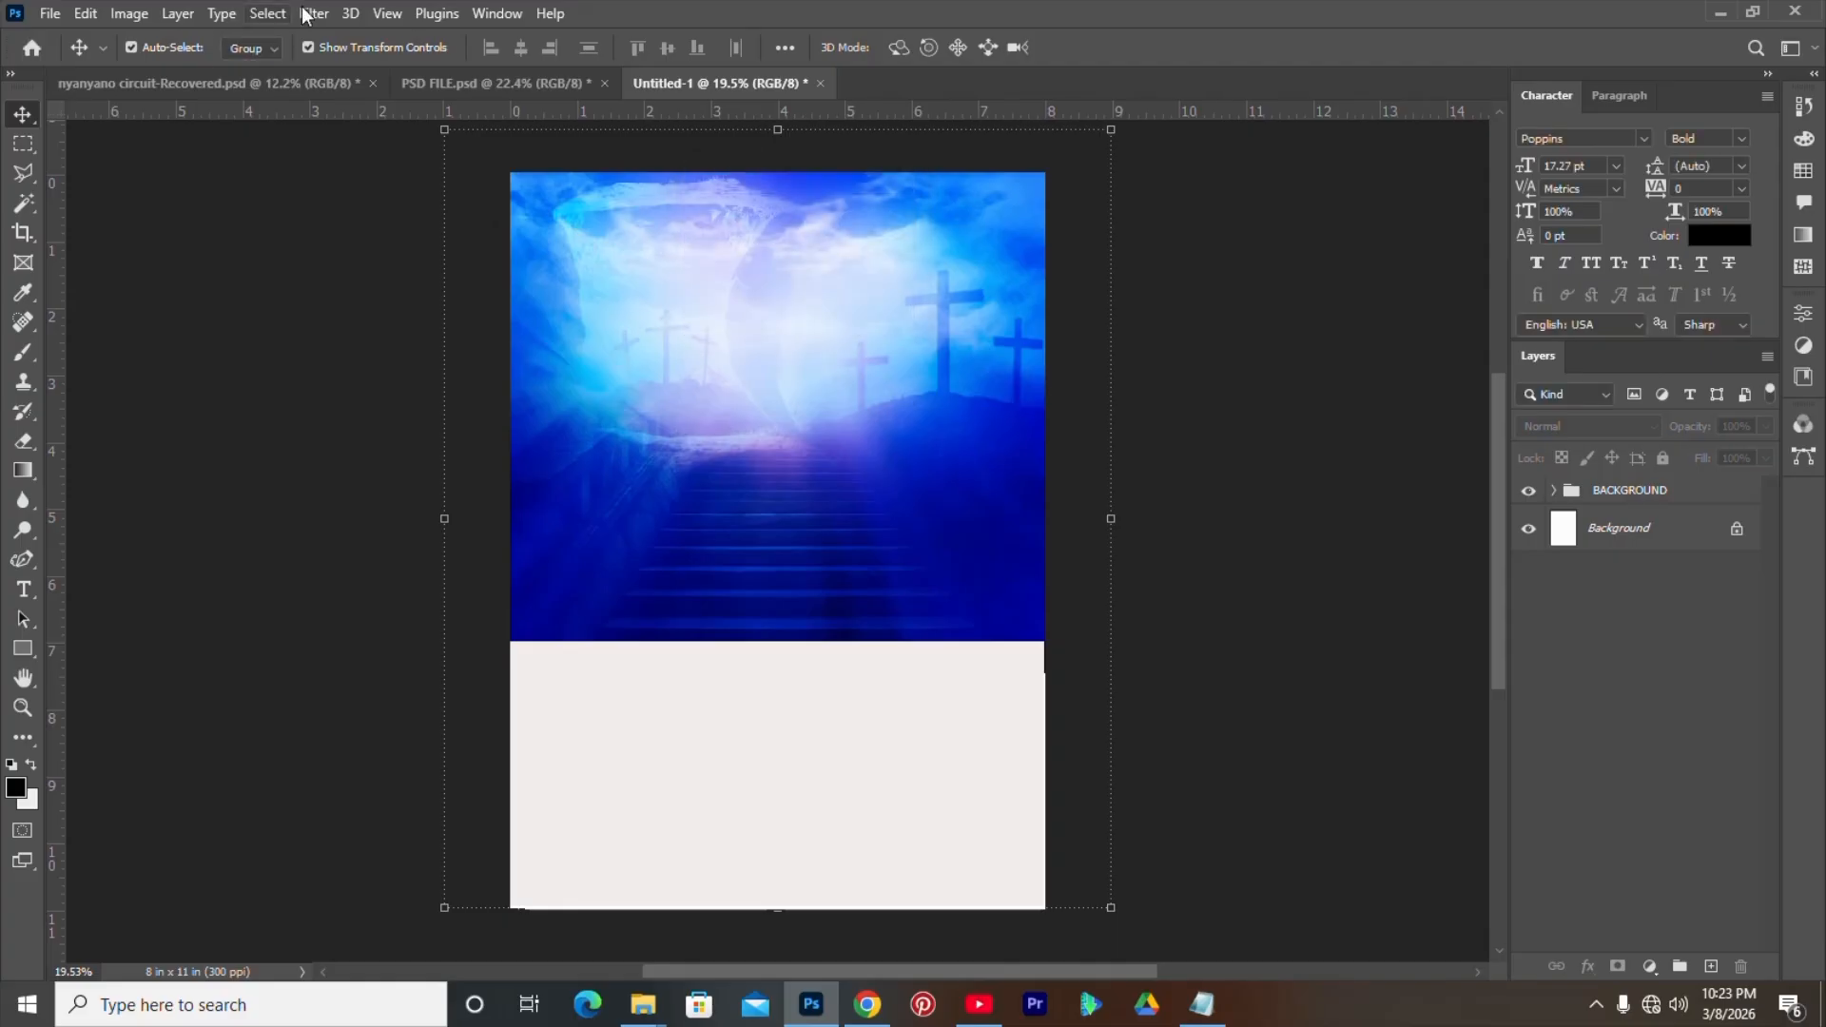
{"action": "left_click", "coordinate": [385, 14]}
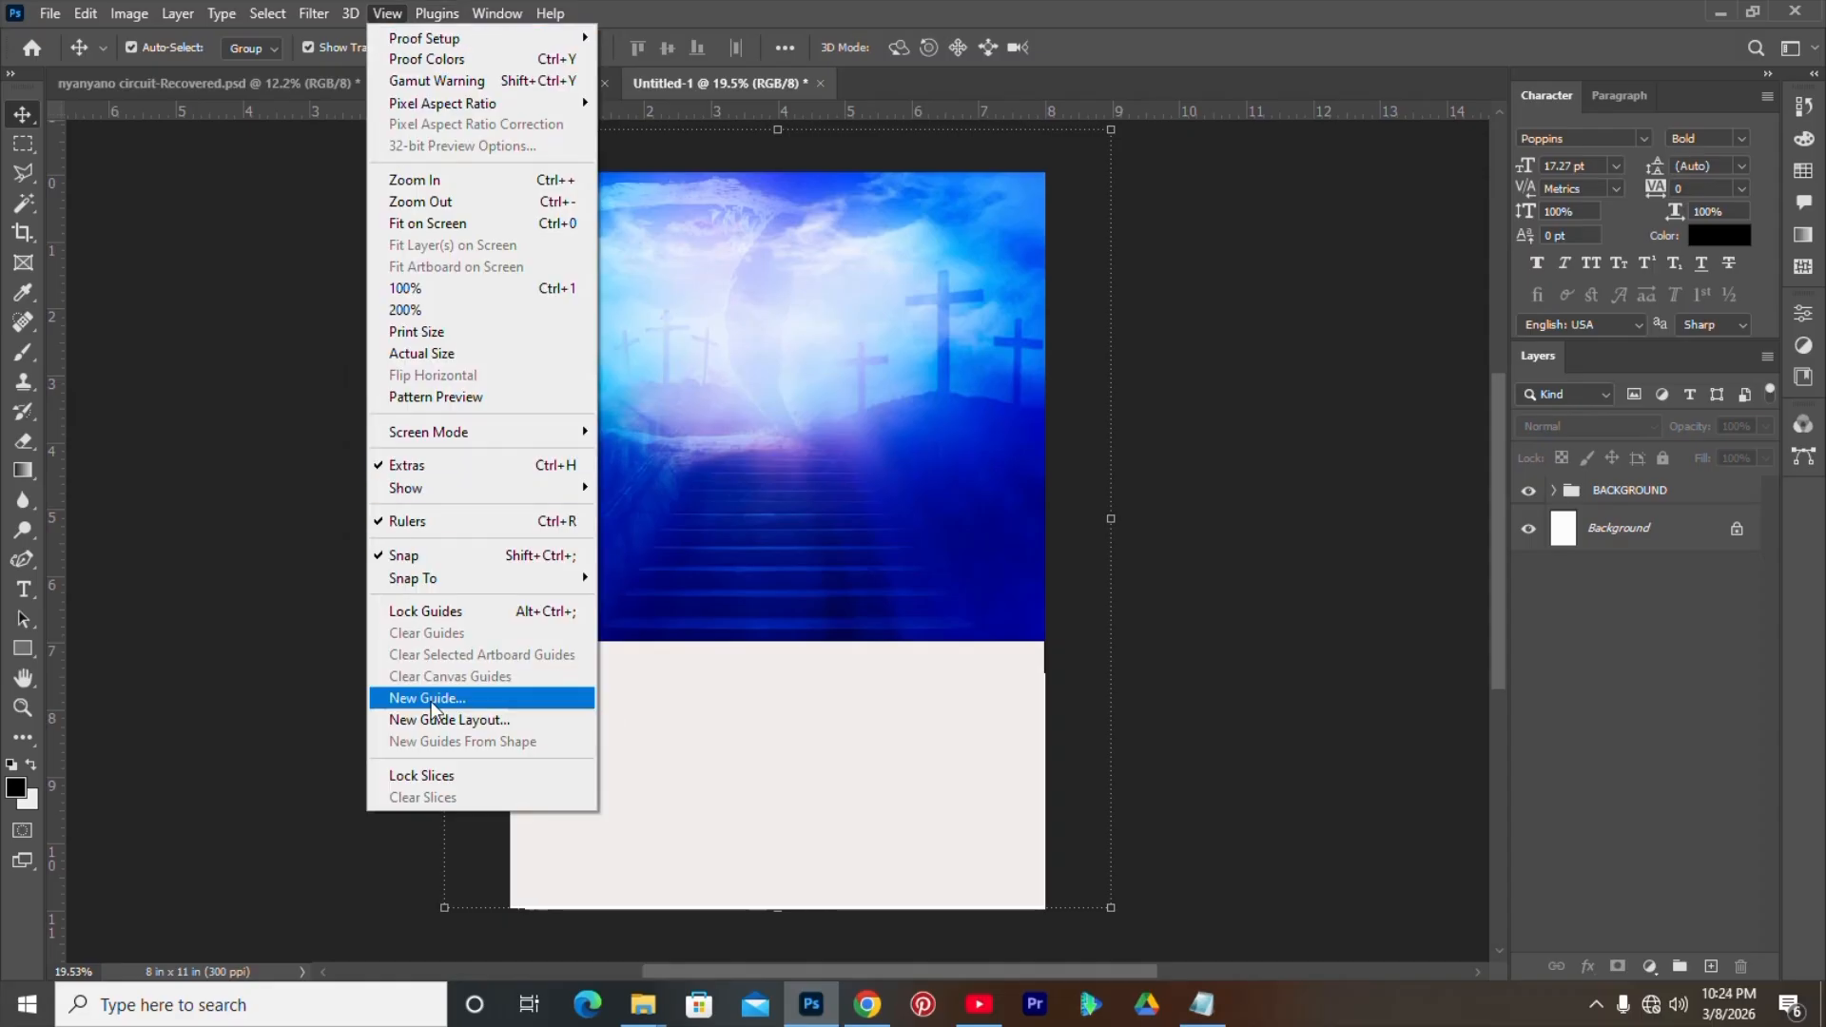
{"action": "left_click", "coordinate": [449, 720]}
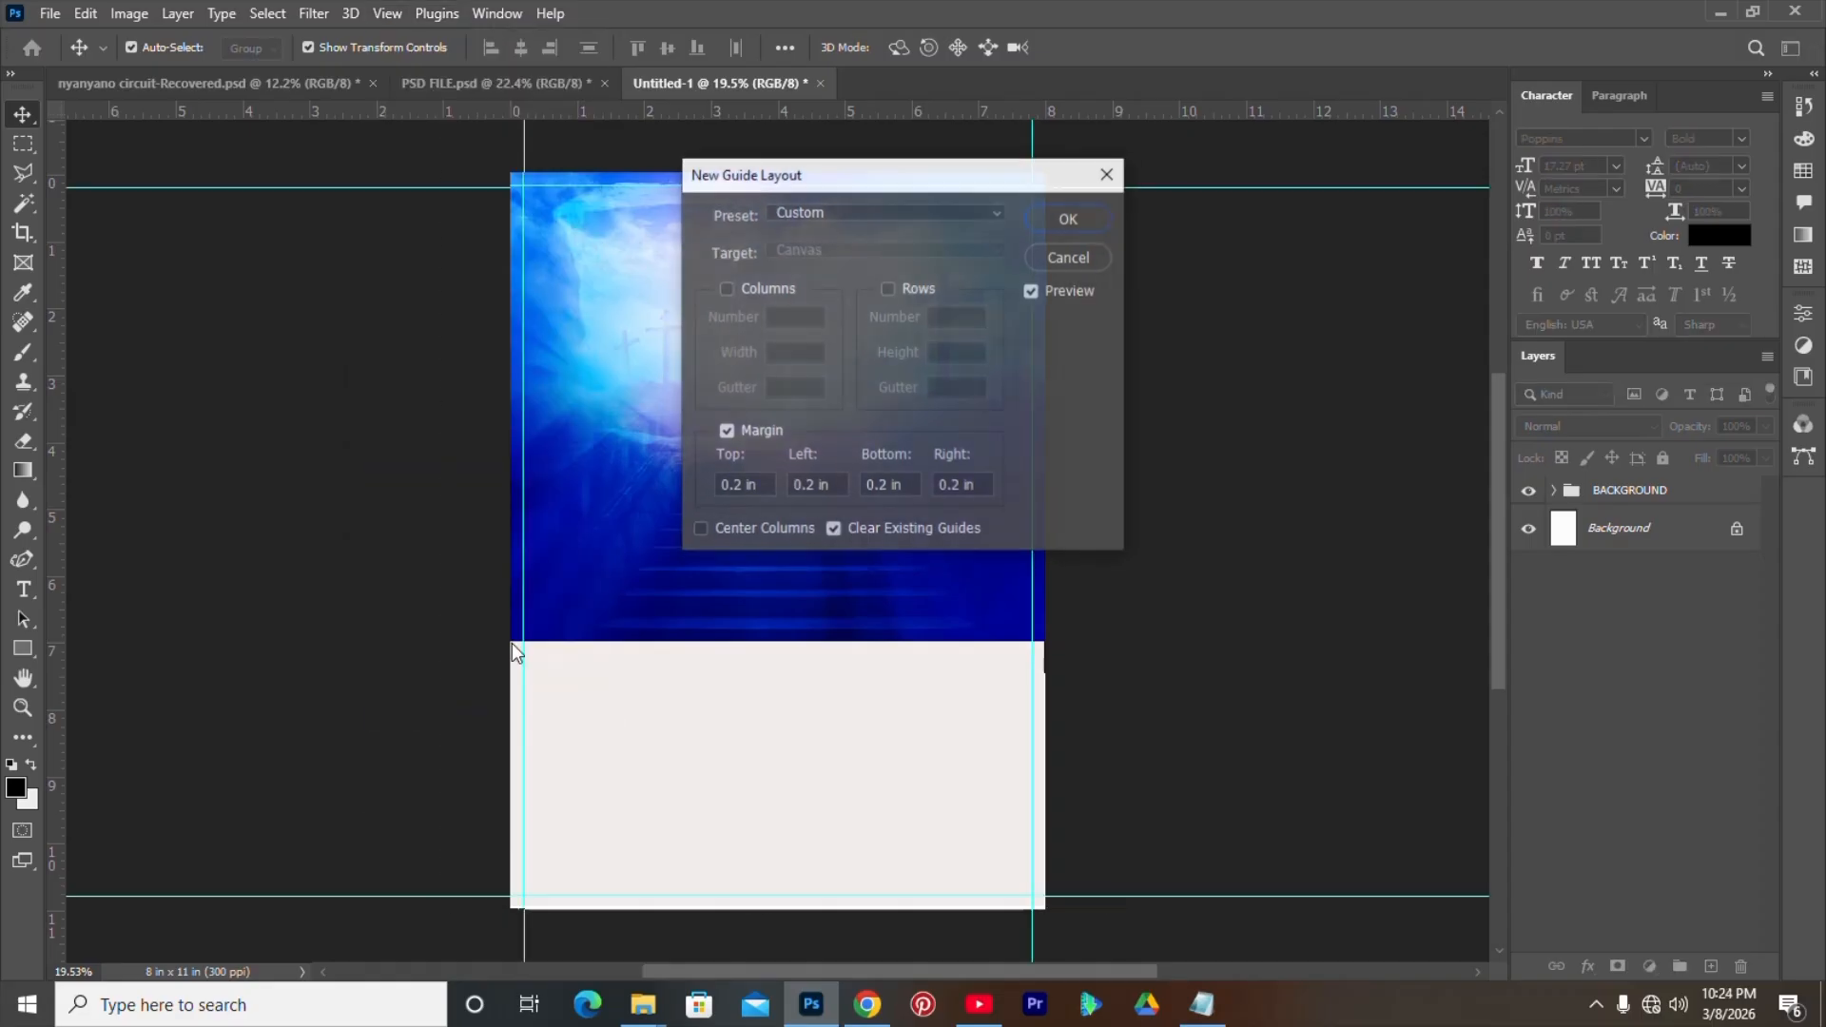
{"action": "left_click_drag", "start_coordinate": [877, 174], "coordinate": [1305, 178]}
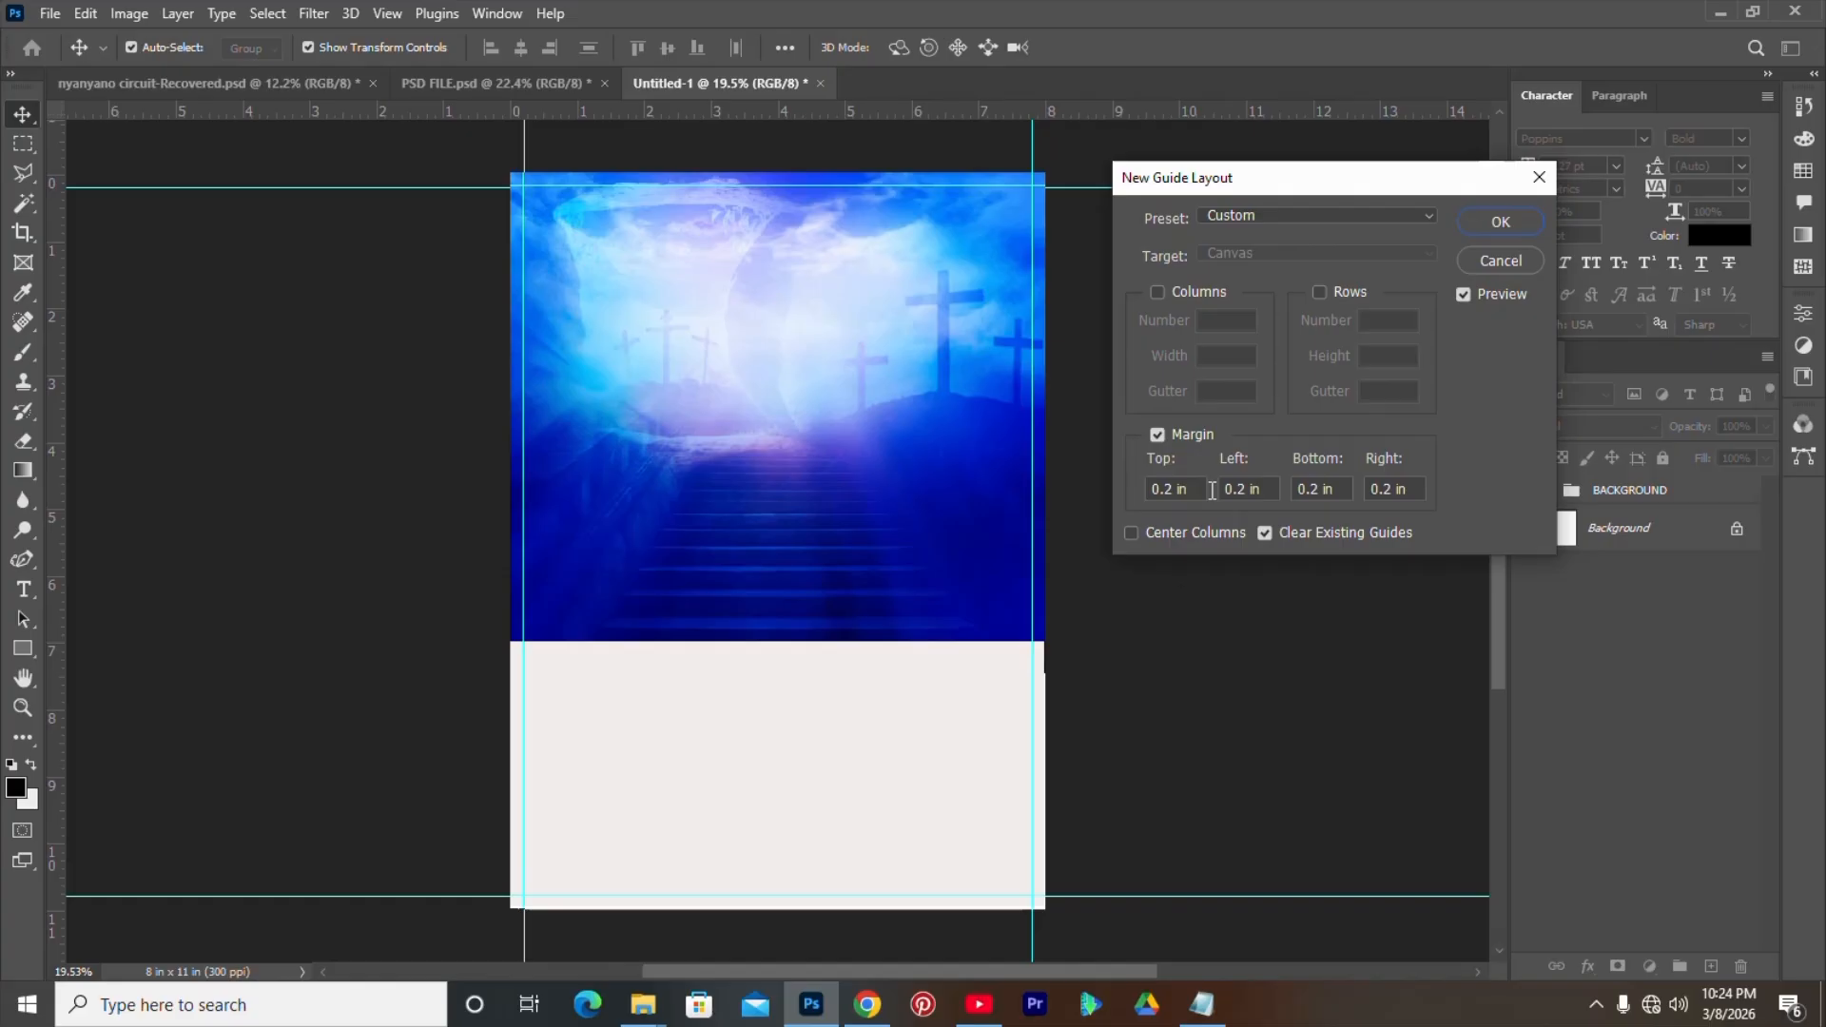
{"action": "left_click", "coordinate": [1477, 220]}
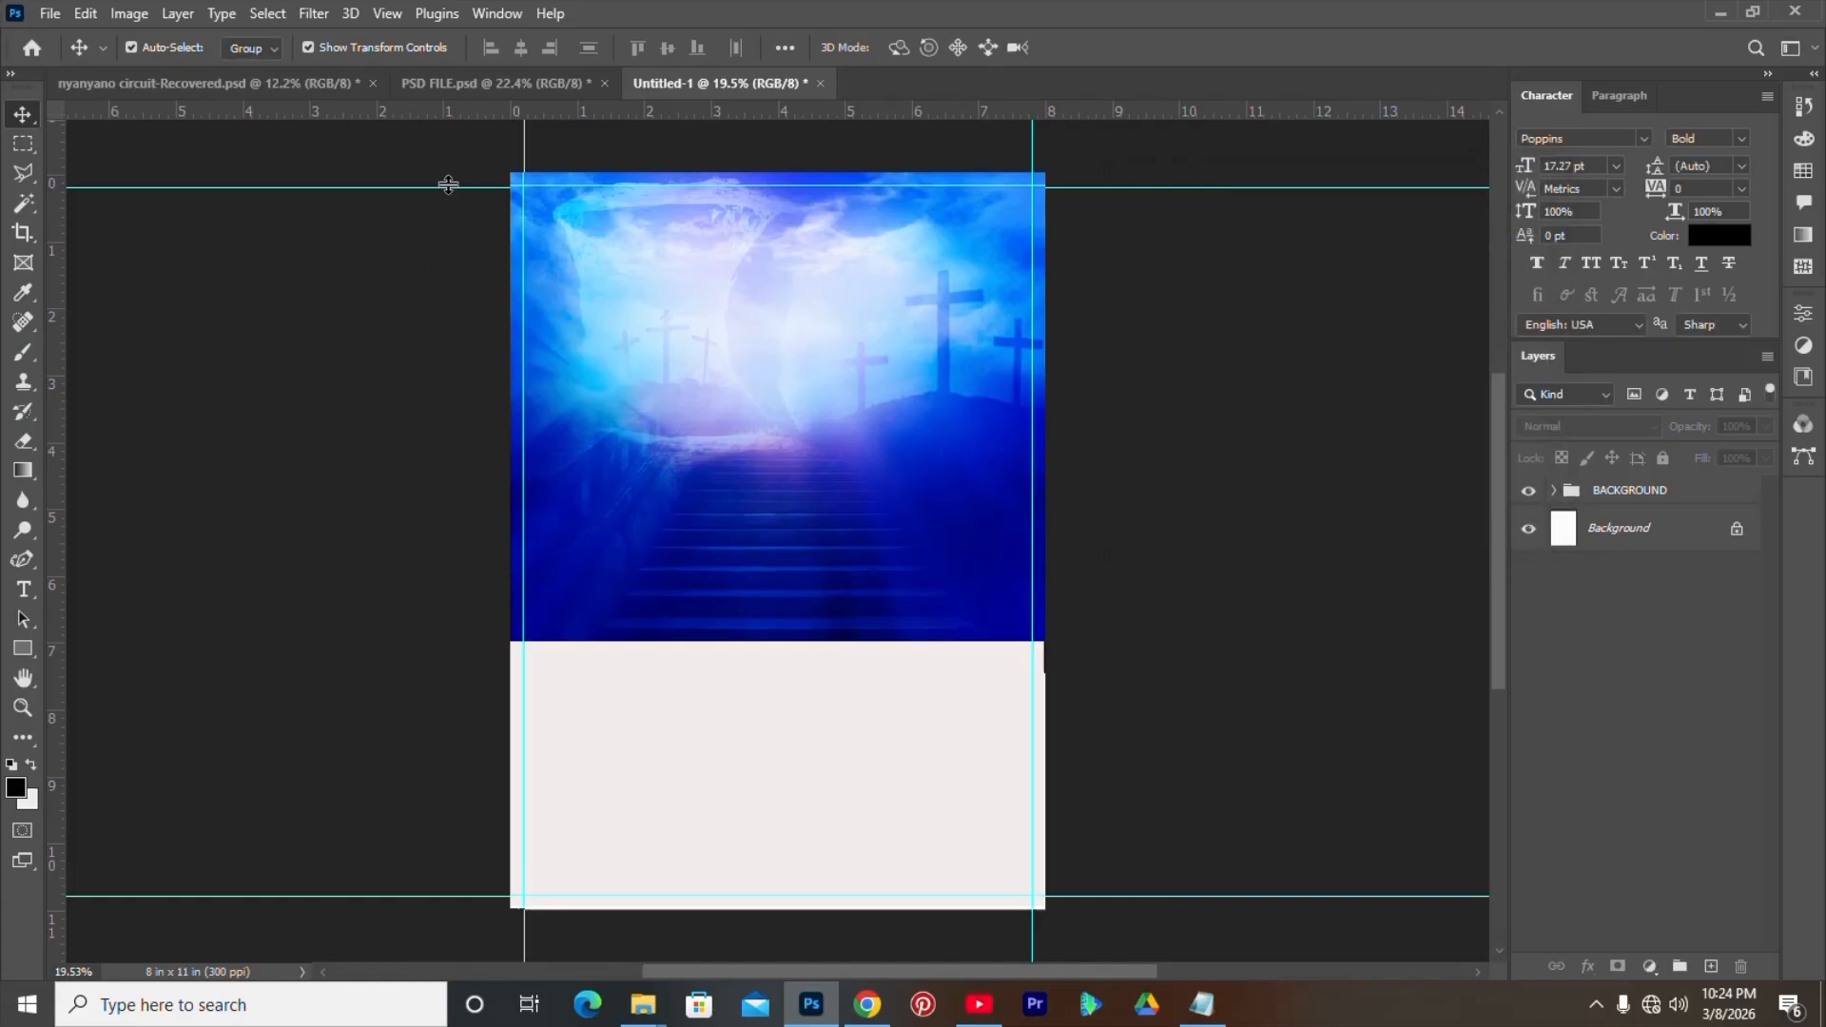
- Examine the finished flyer layout in PSD FILE.psd, including its logos and headings, and return to the new flyer
{"action": "left_click", "coordinate": [537, 94]}
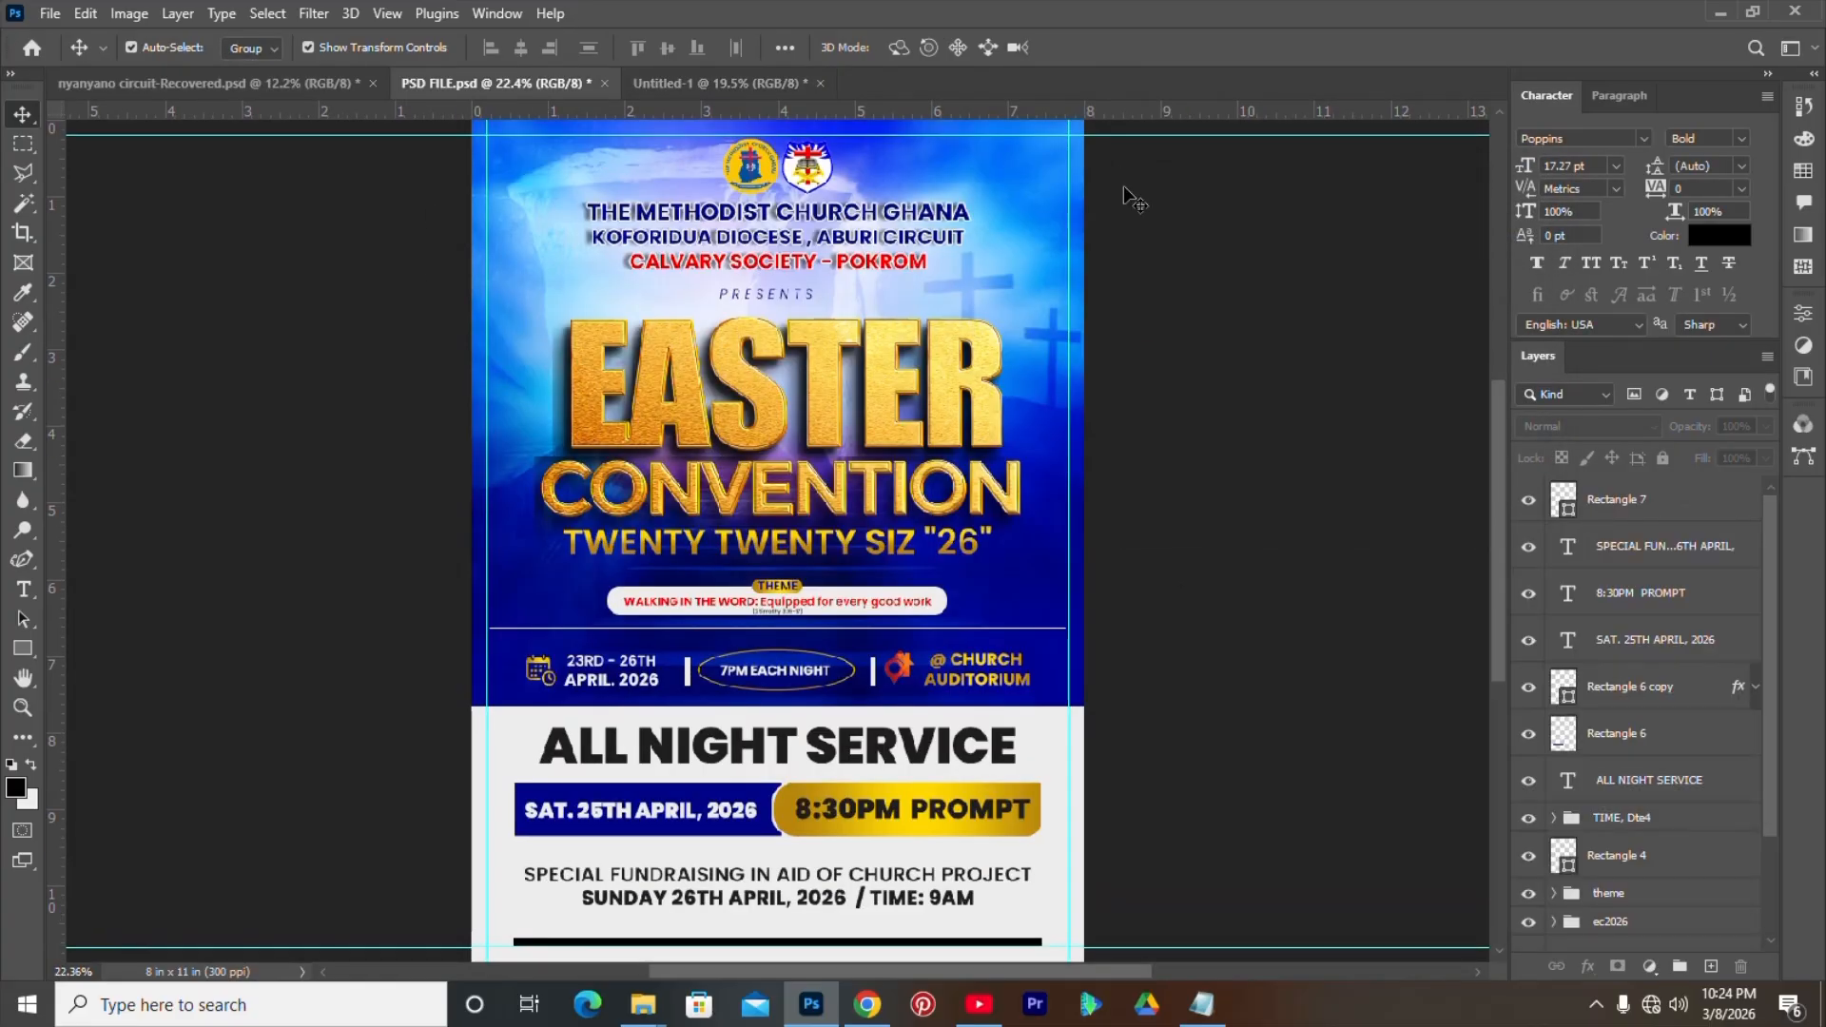
{"action": "scroll", "coordinate": [824, 647], "scroll_direction": "down", "scroll_amount": 2}
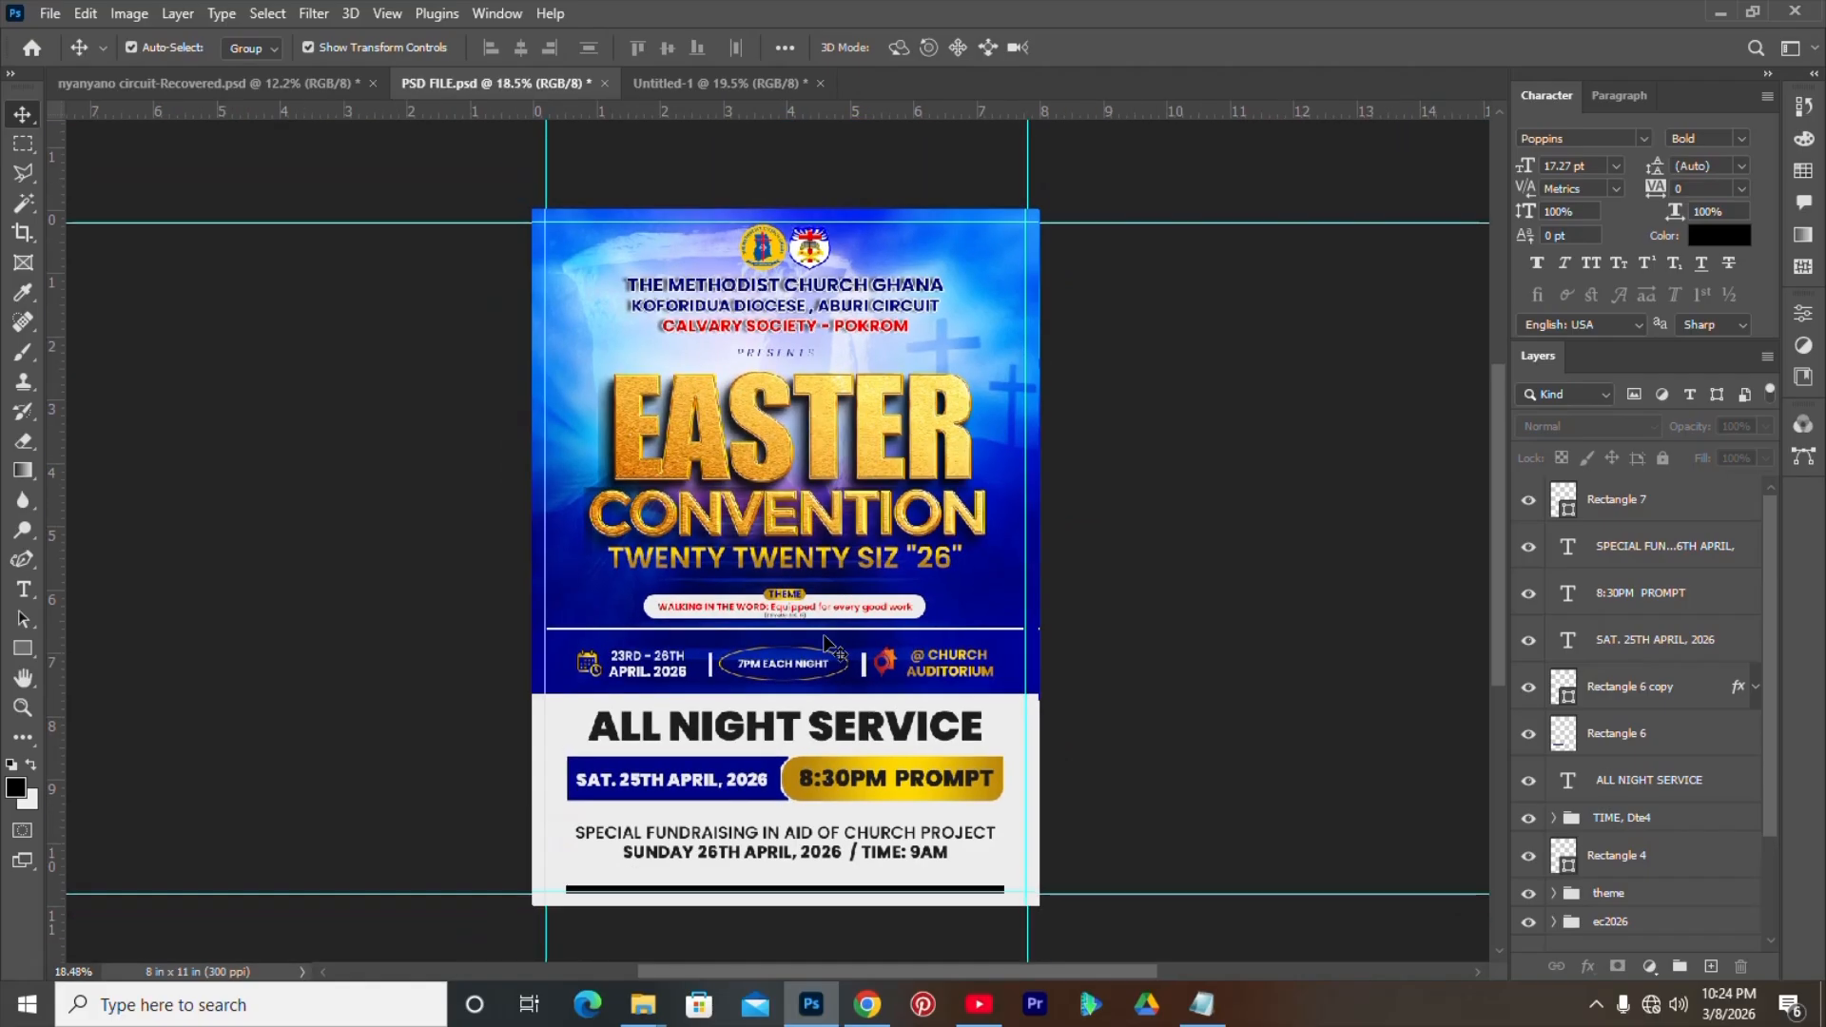
{"action": "left_click", "coordinate": [705, 85]}
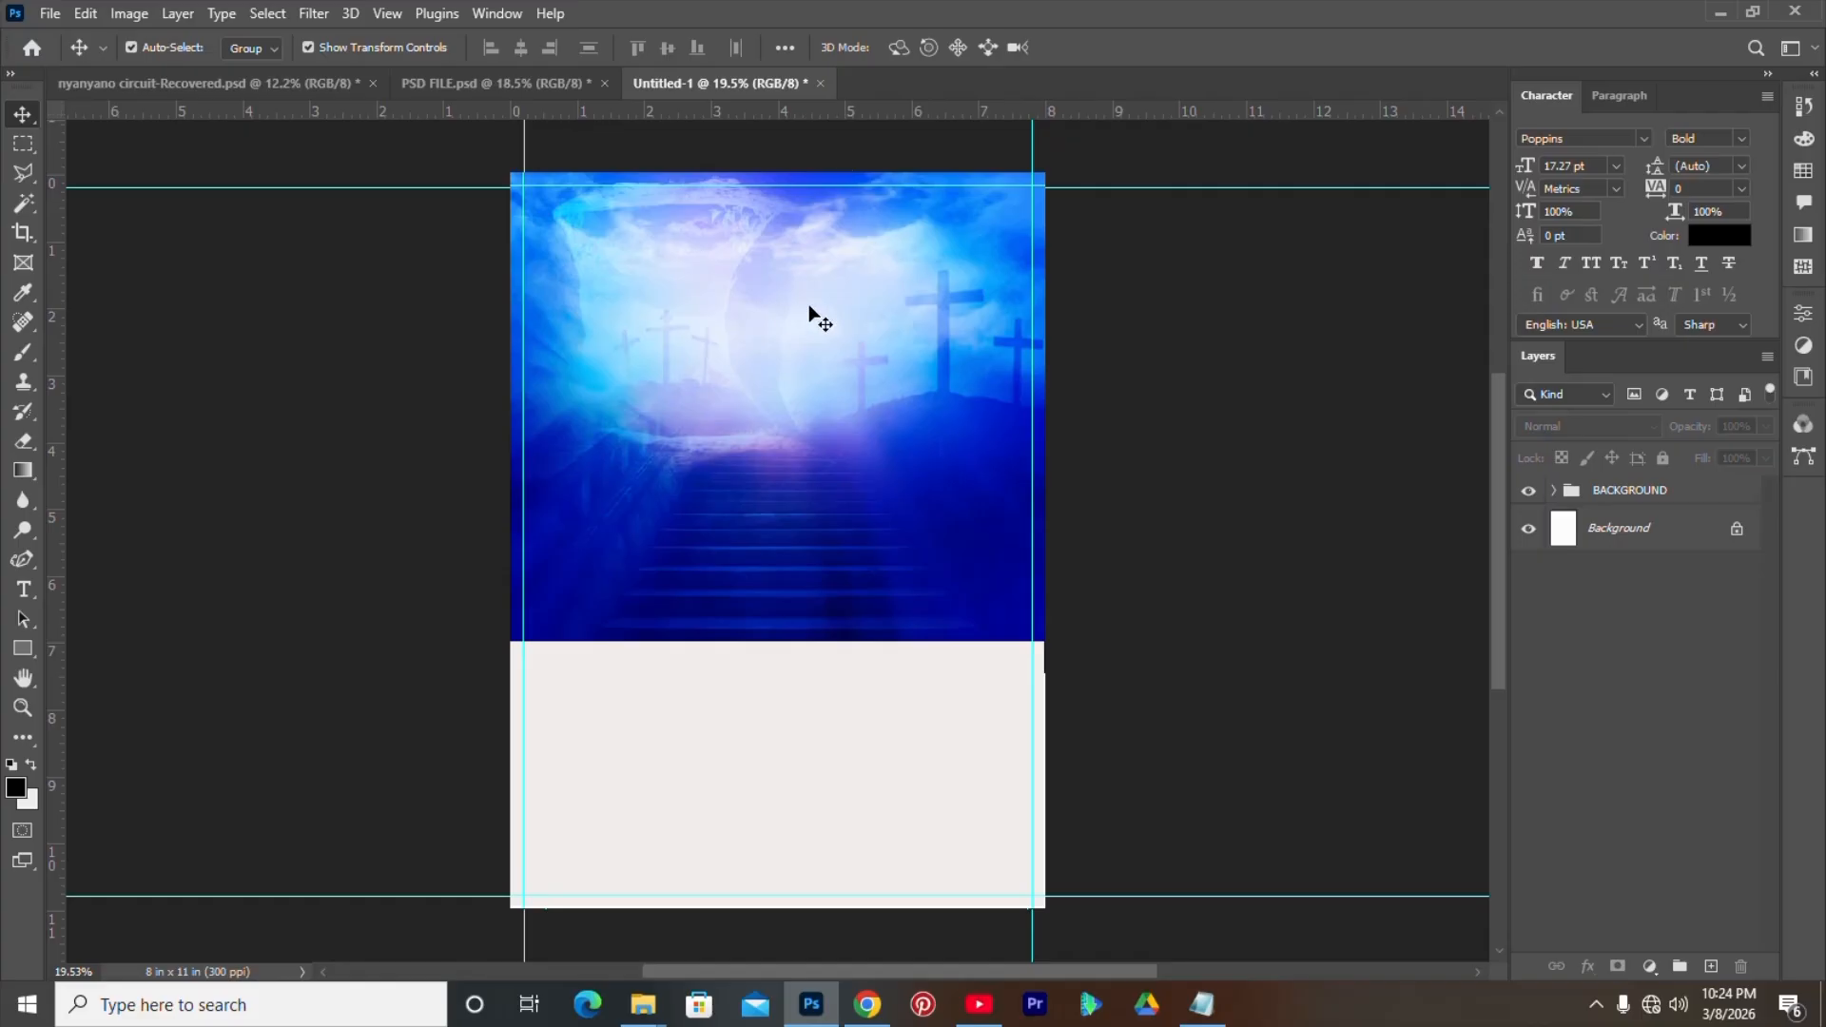
- Place the round Methodist Church Ghana logo and the shield logo from the easter flyer design folder onto the flyer
{"action": "mouse_move", "coordinate": [643, 1004]}
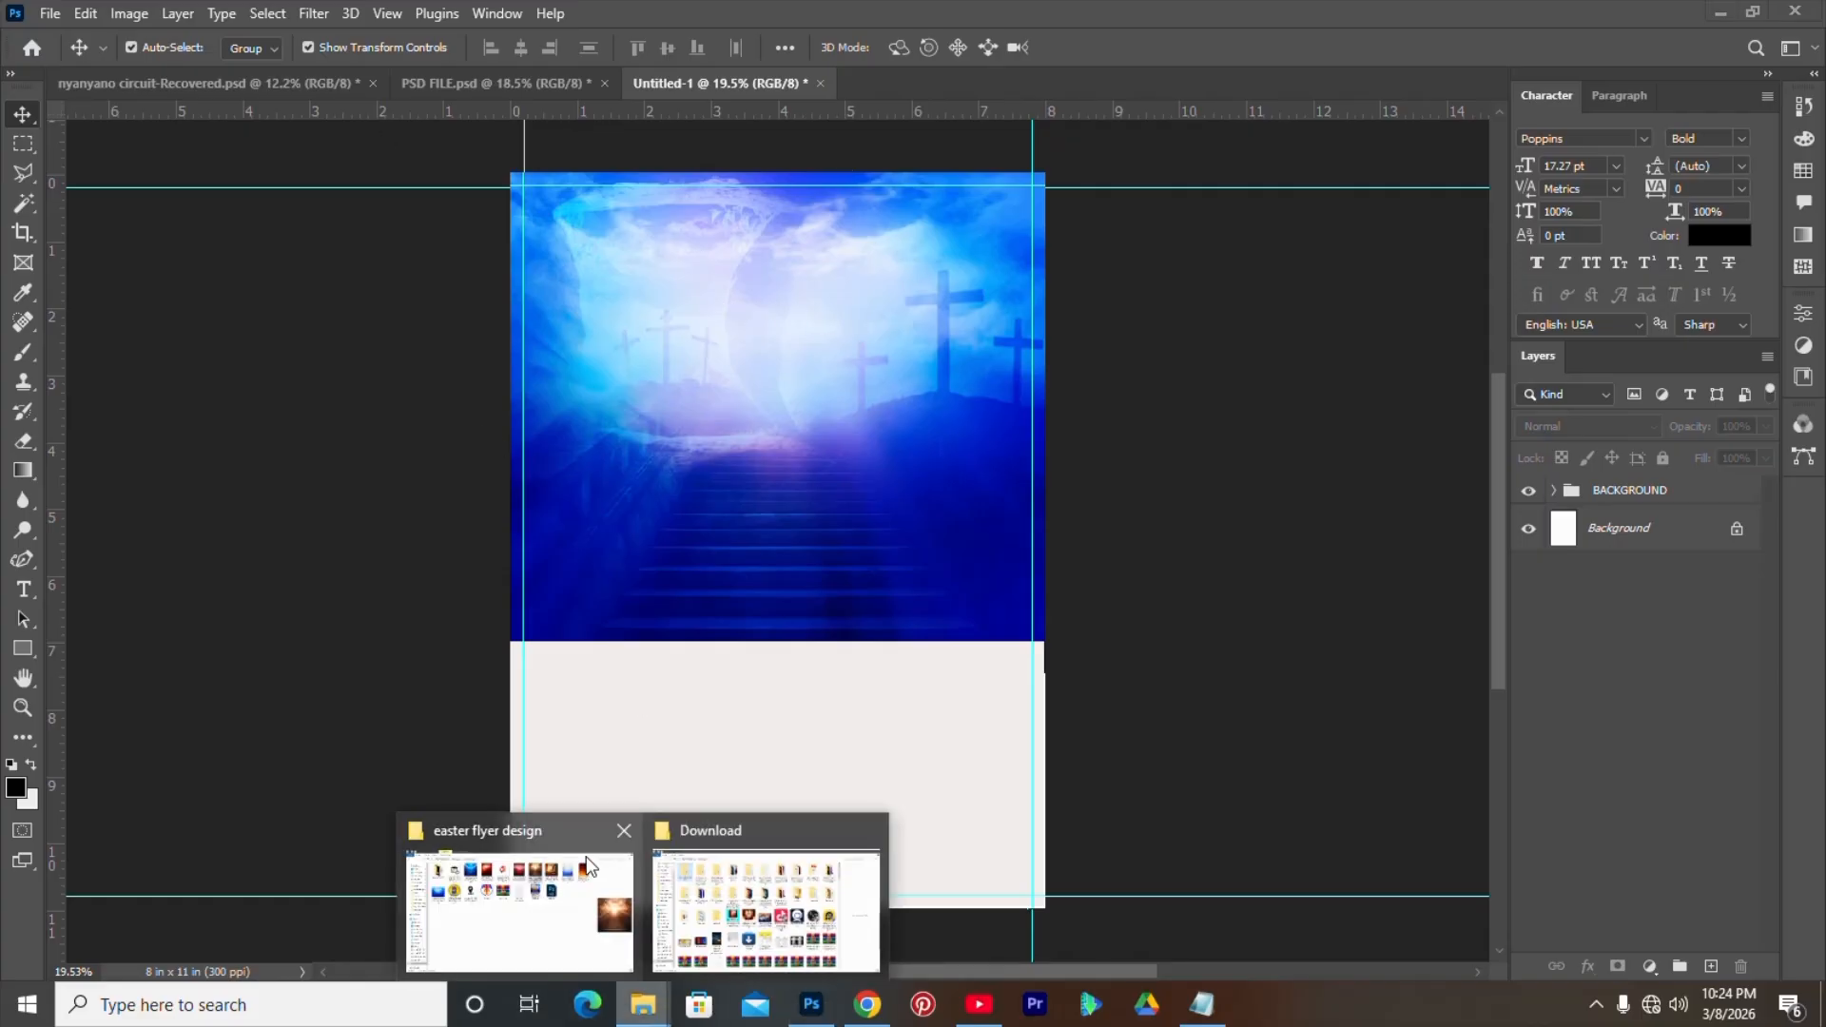
{"action": "left_click", "coordinate": [590, 866]}
{"action": "left_click", "coordinate": [411, 339]}
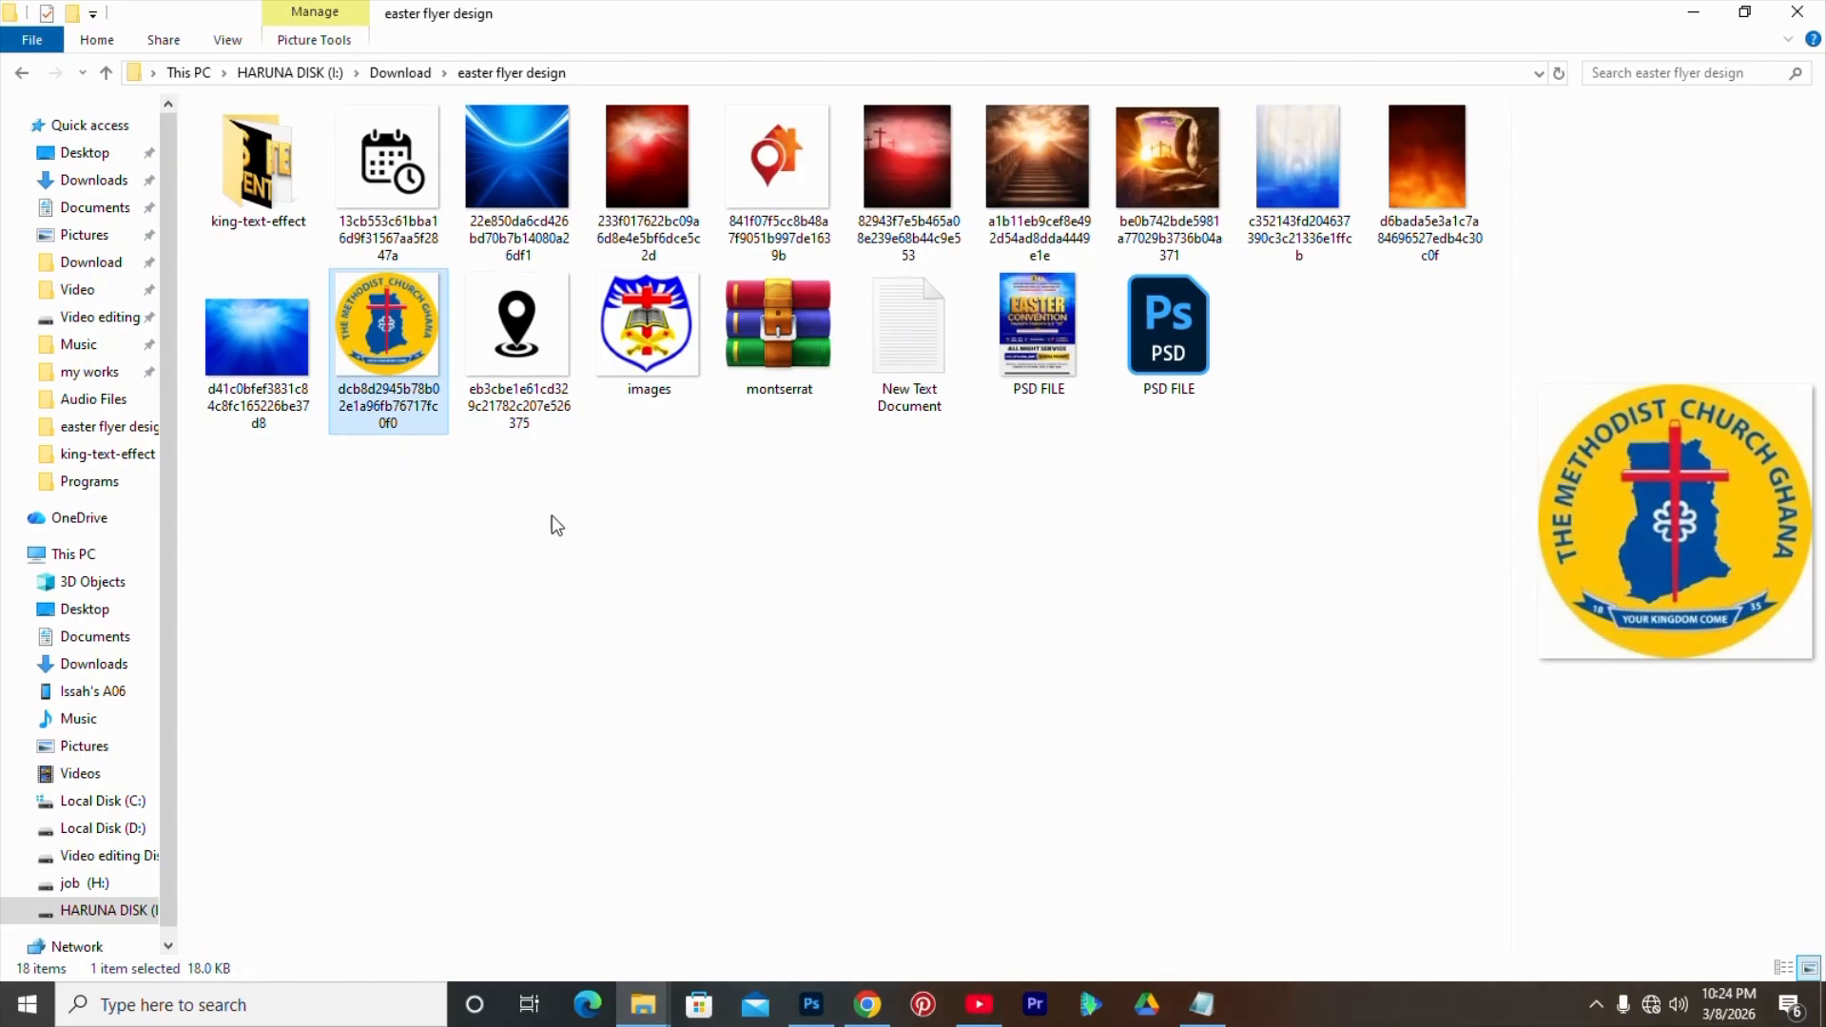
{"action": "left_click", "coordinate": [652, 358], "text": "ctrl"}
{"action": "left_click_drag", "start_coordinate": [655, 360], "coordinate": [859, 620]}
{"action": "key", "text": "Return"}
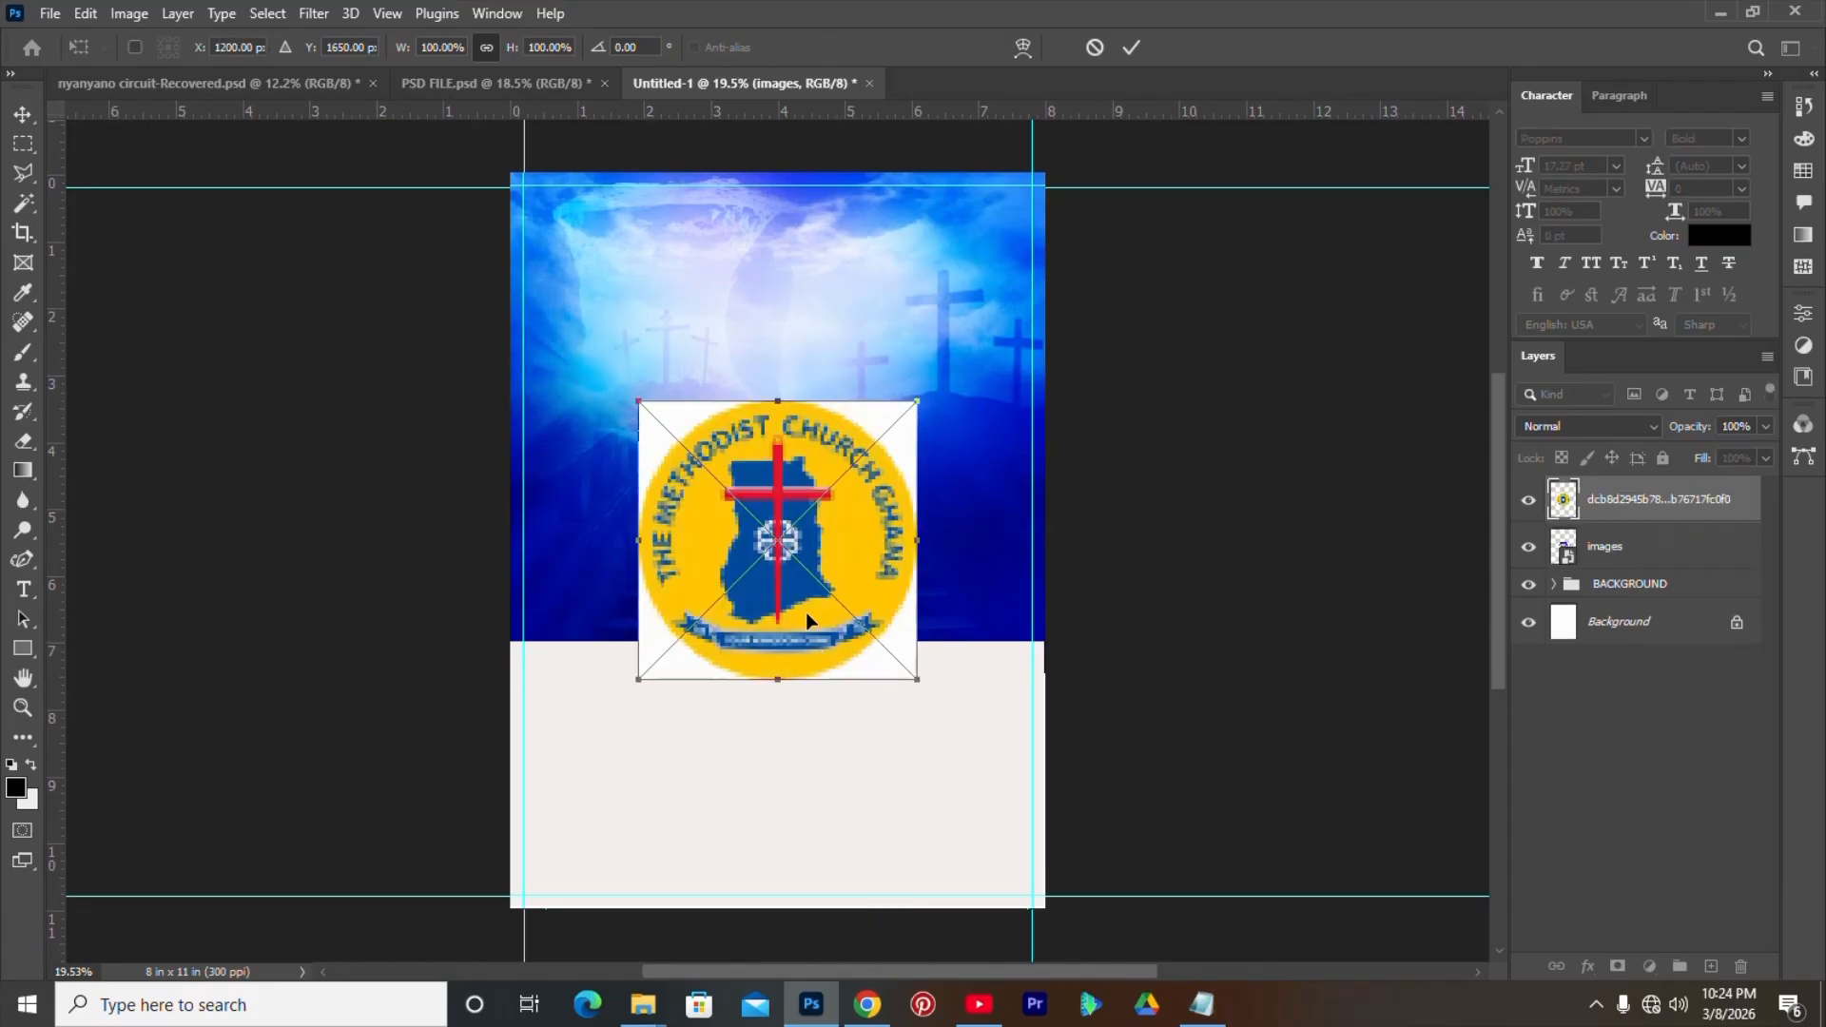
{"action": "key", "text": "Return"}
- Move the round Methodist logo up, rasterize its layer and delete the white corners around the circle
{"action": "left_click_drag", "start_coordinate": [811, 552], "coordinate": [813, 374]}
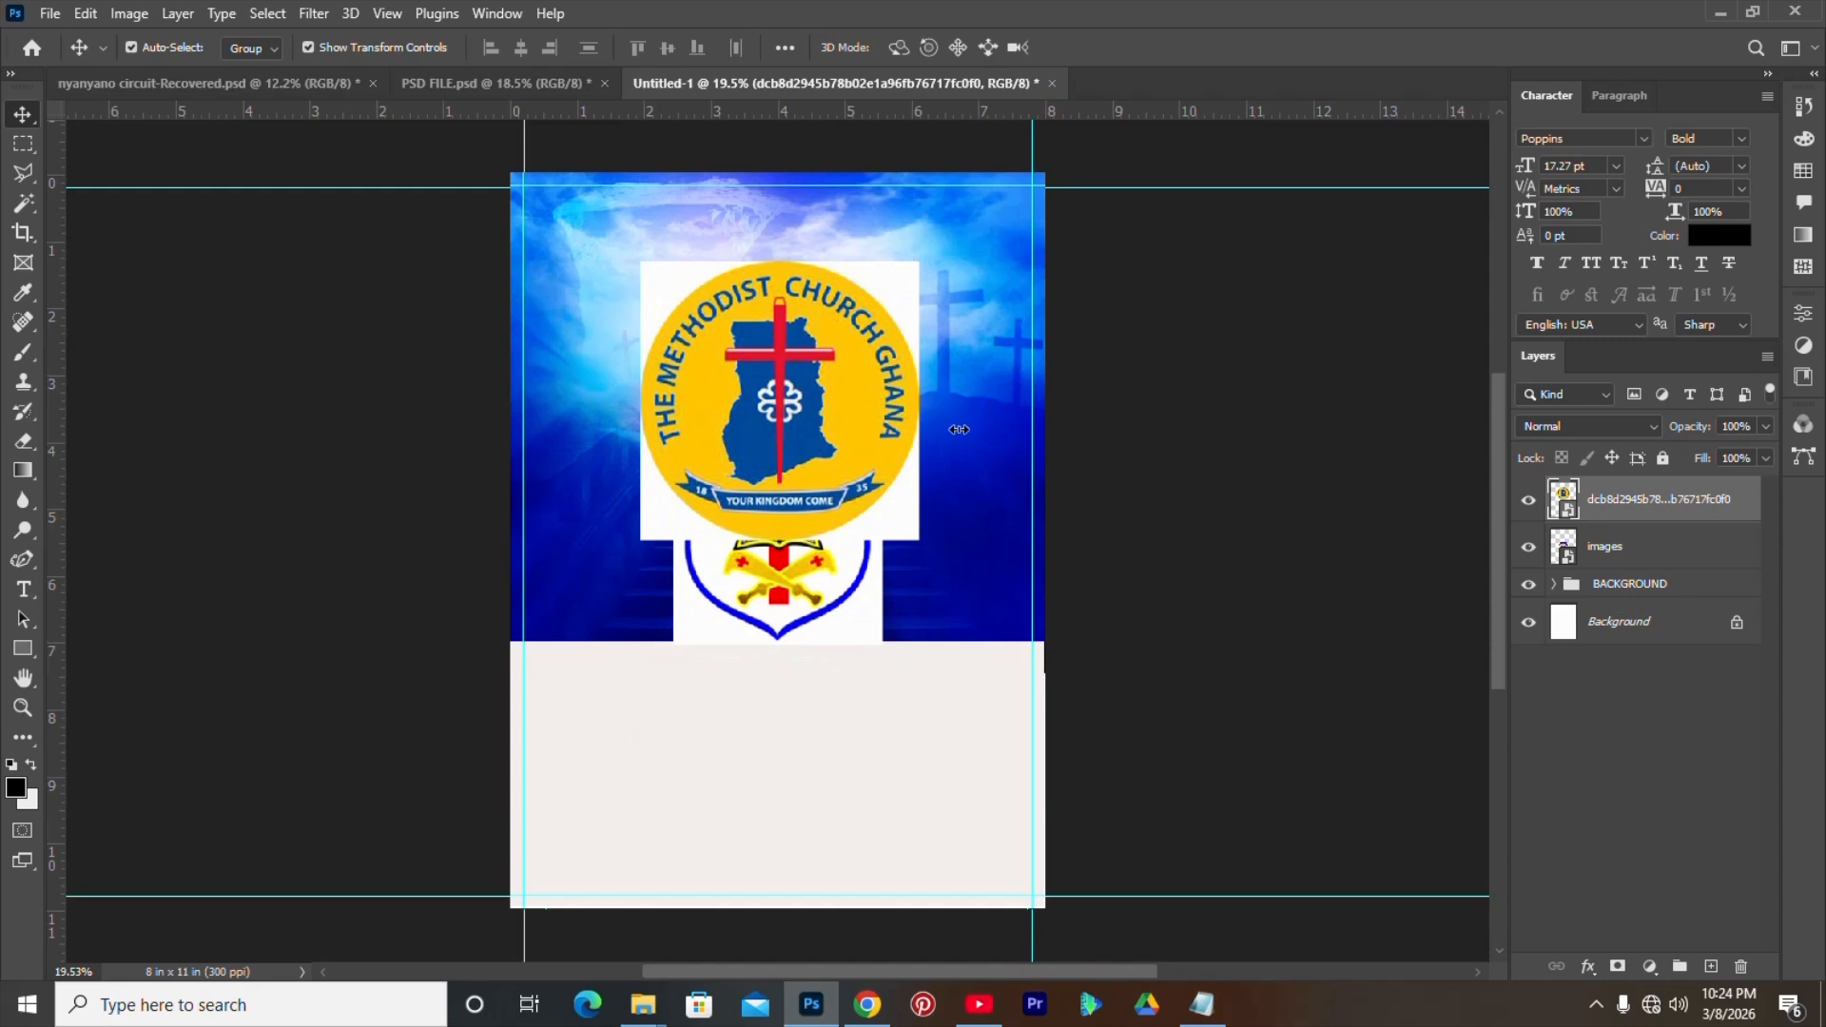
{"action": "right_click", "coordinate": [1703, 511]}
{"action": "left_click", "coordinate": [1453, 457]}
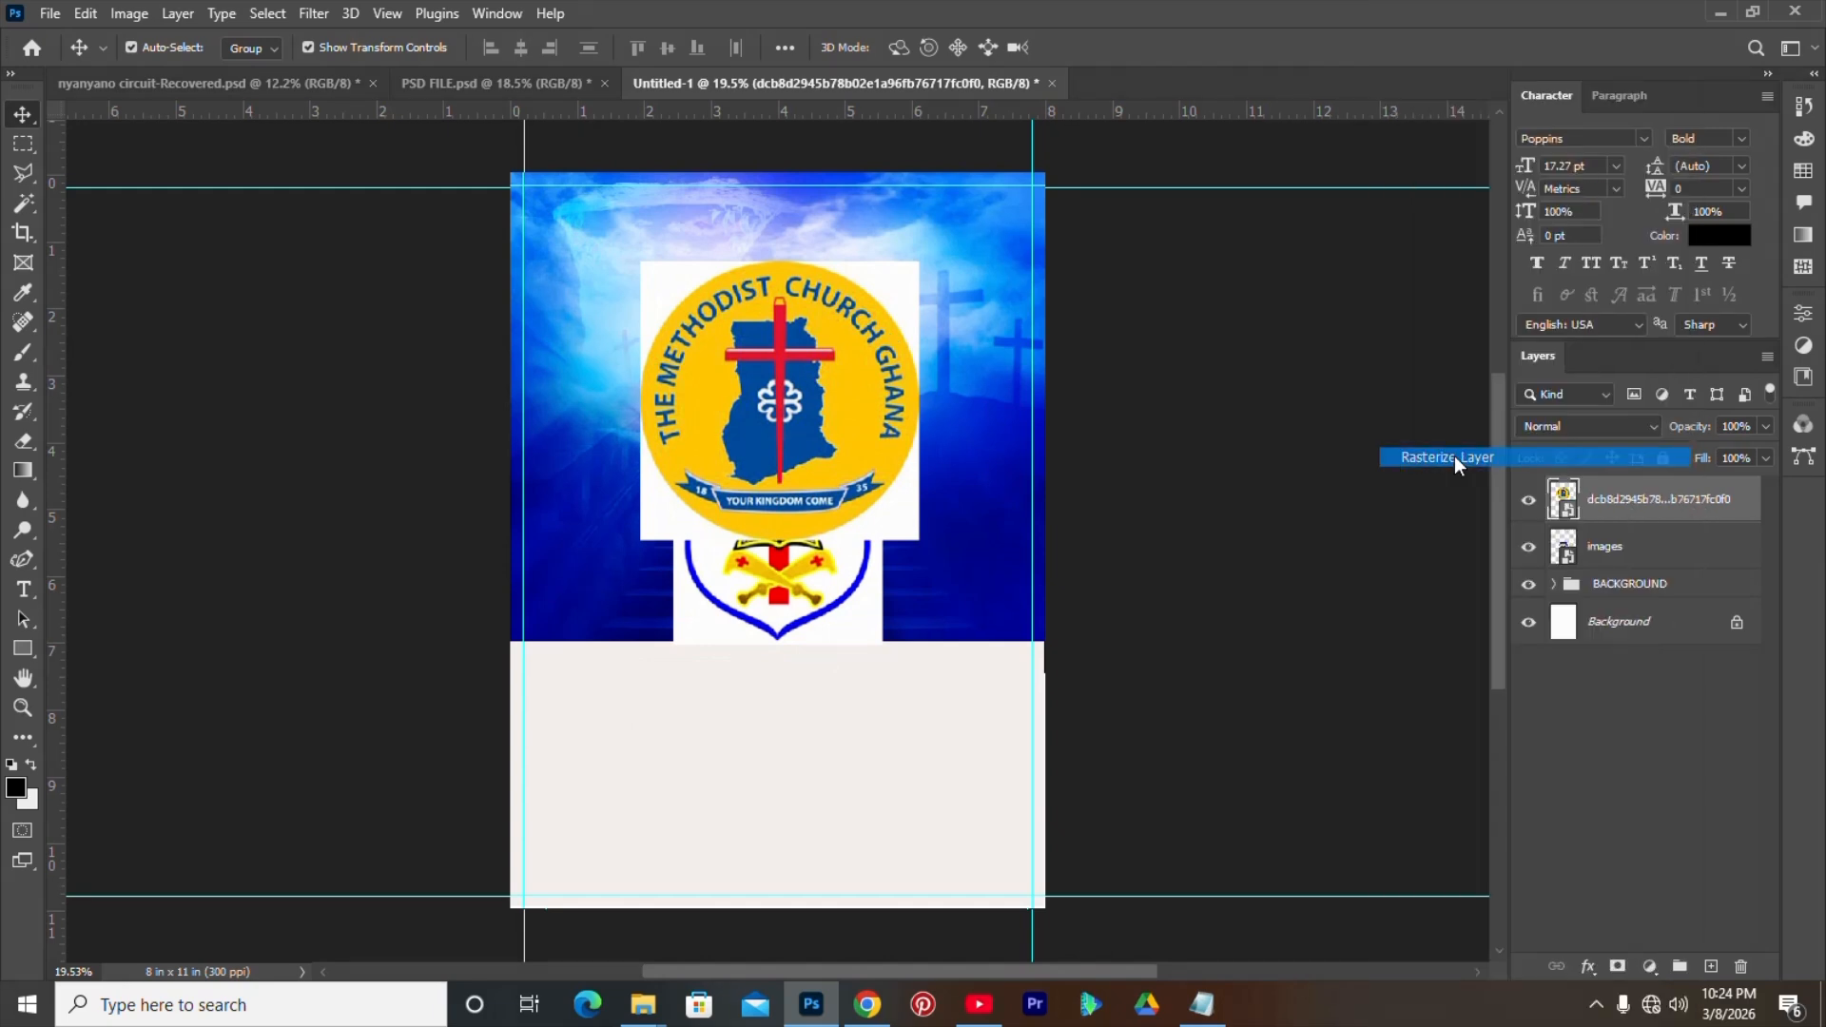
{"action": "left_click", "coordinate": [23, 202]}
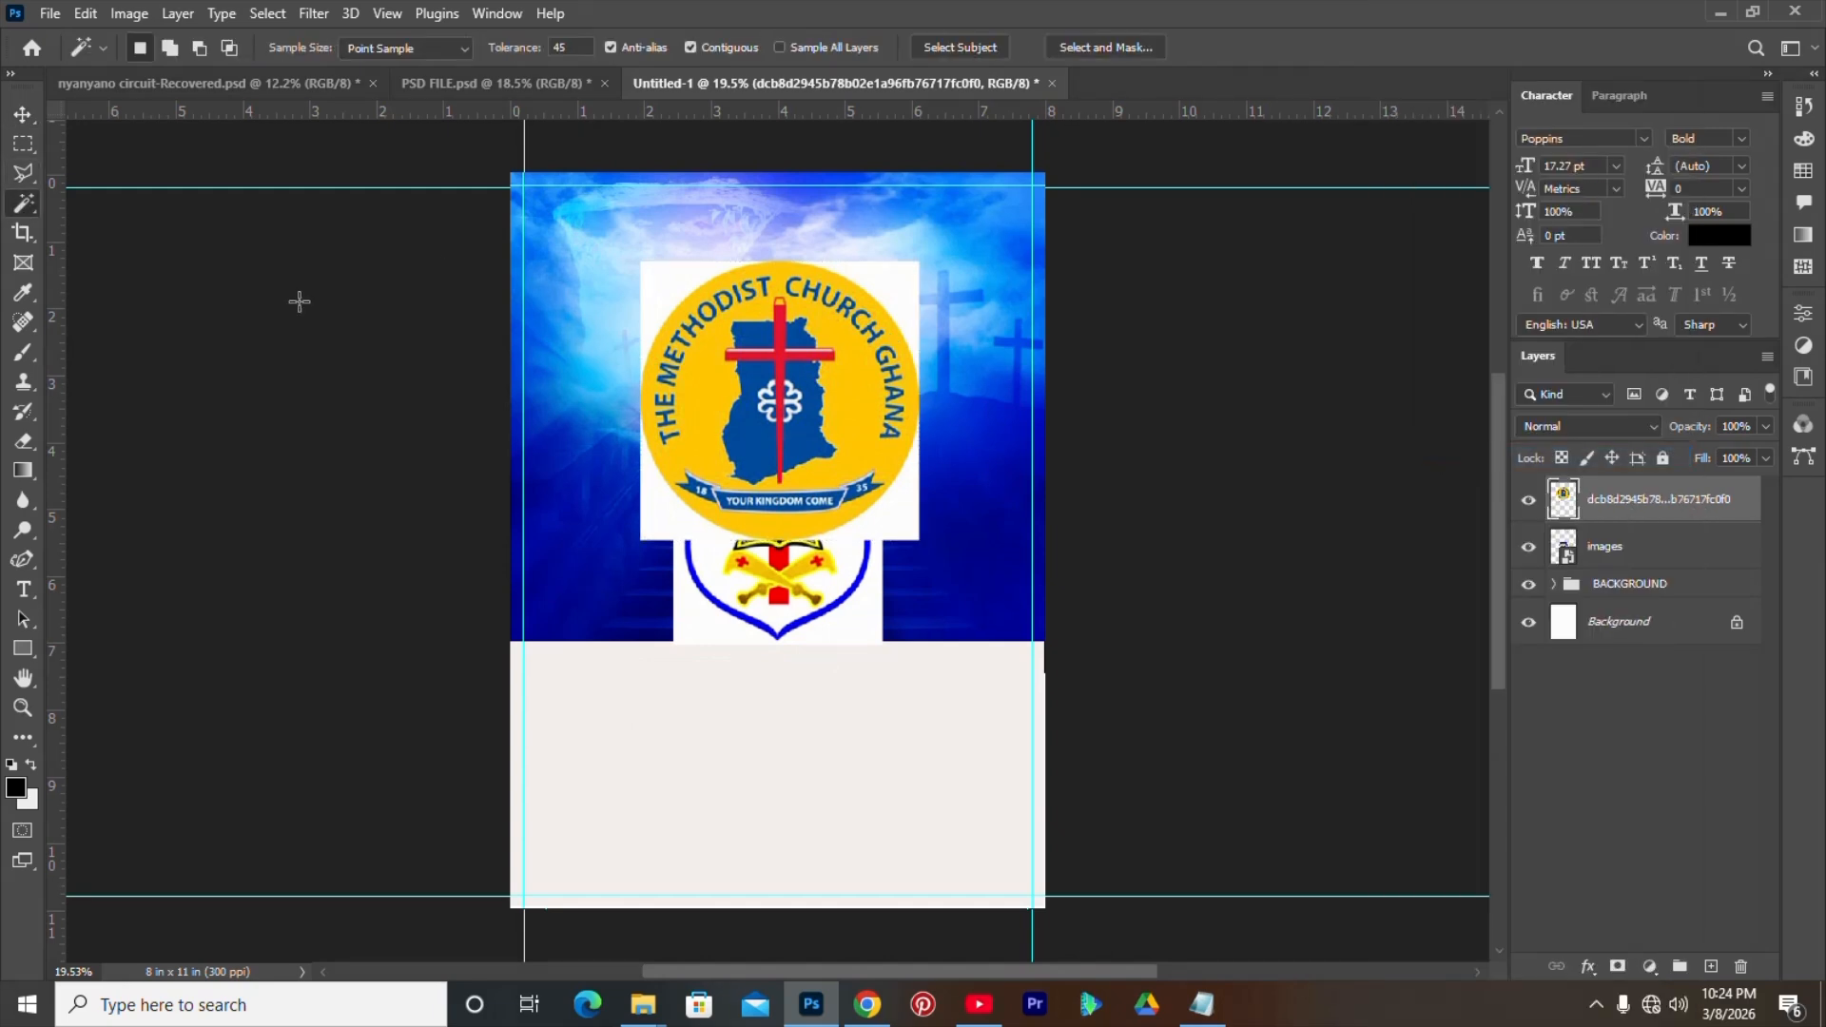
{"action": "left_click", "coordinate": [644, 277]}
{"action": "left_click", "coordinate": [656, 520]}
{"action": "left_click", "coordinate": [899, 526]}
{"action": "left_click", "coordinate": [899, 283]}
{"action": "key", "text": "Delete"}
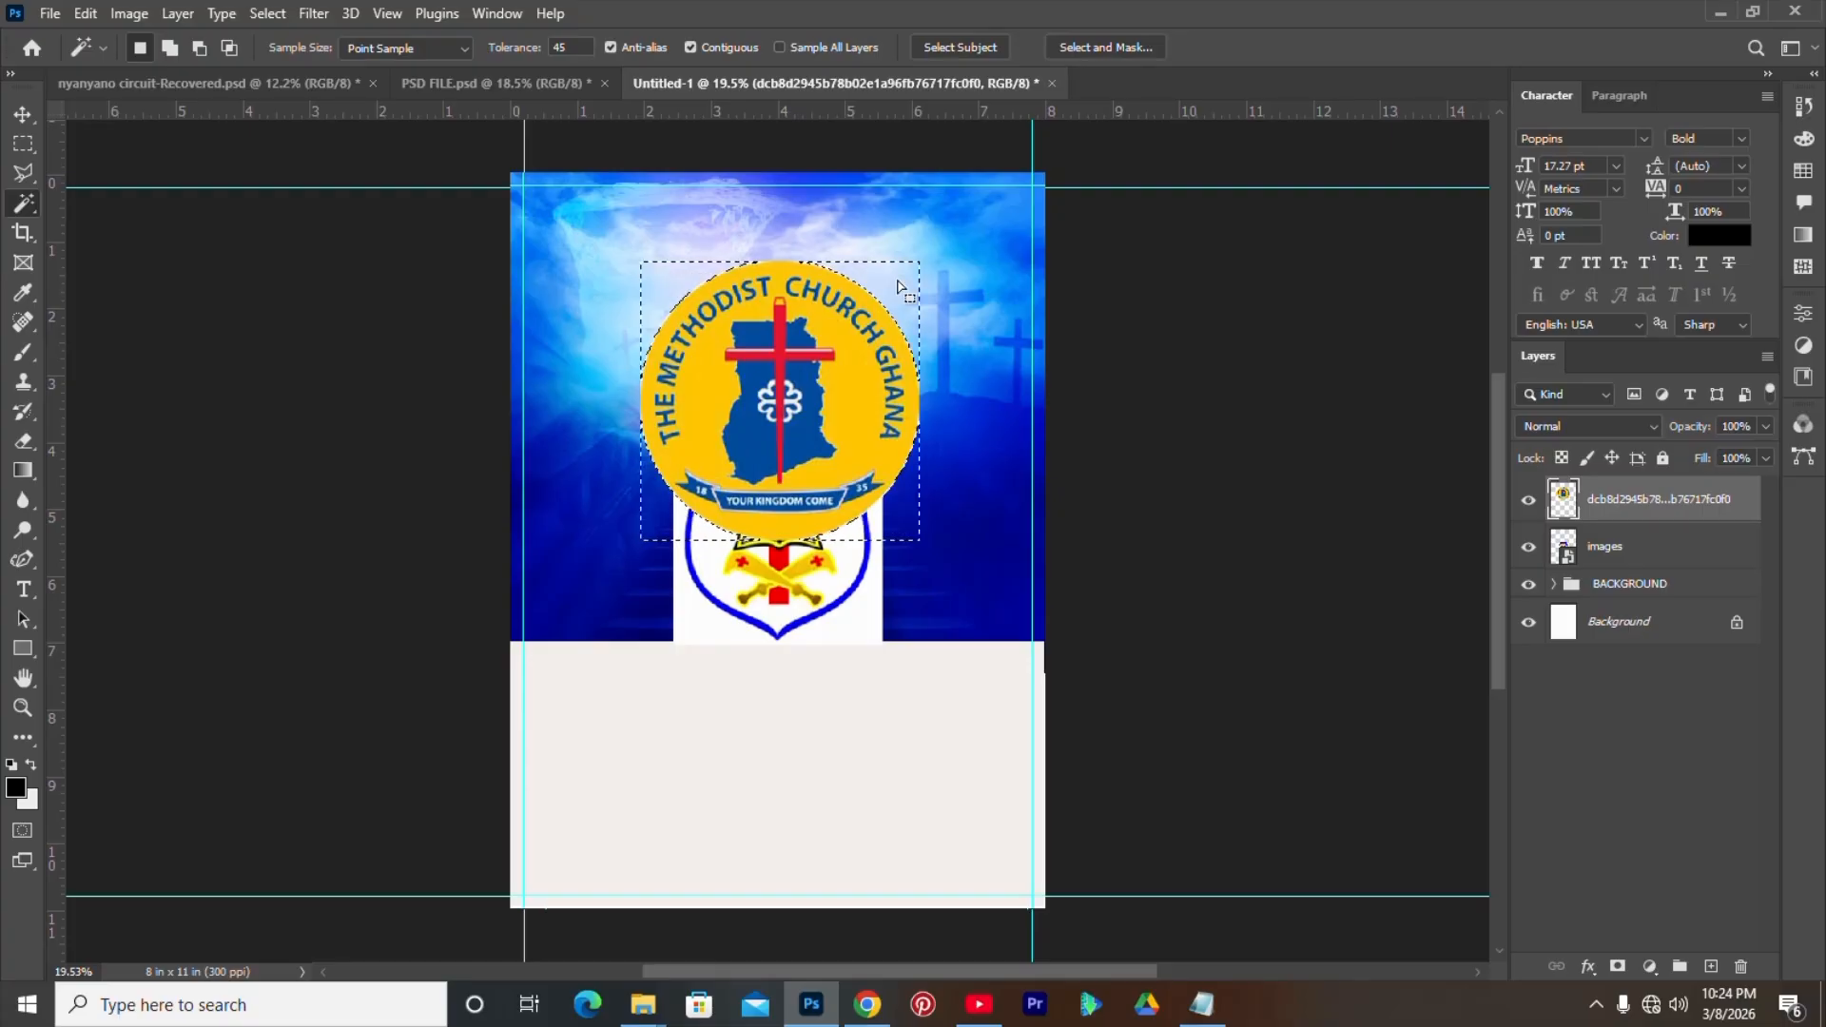
{"action": "key", "text": "ctrl+d"}
- Scale the round Methodist logo to about 23% and place it near the page's upper-left corner
{"action": "key", "text": "v"}
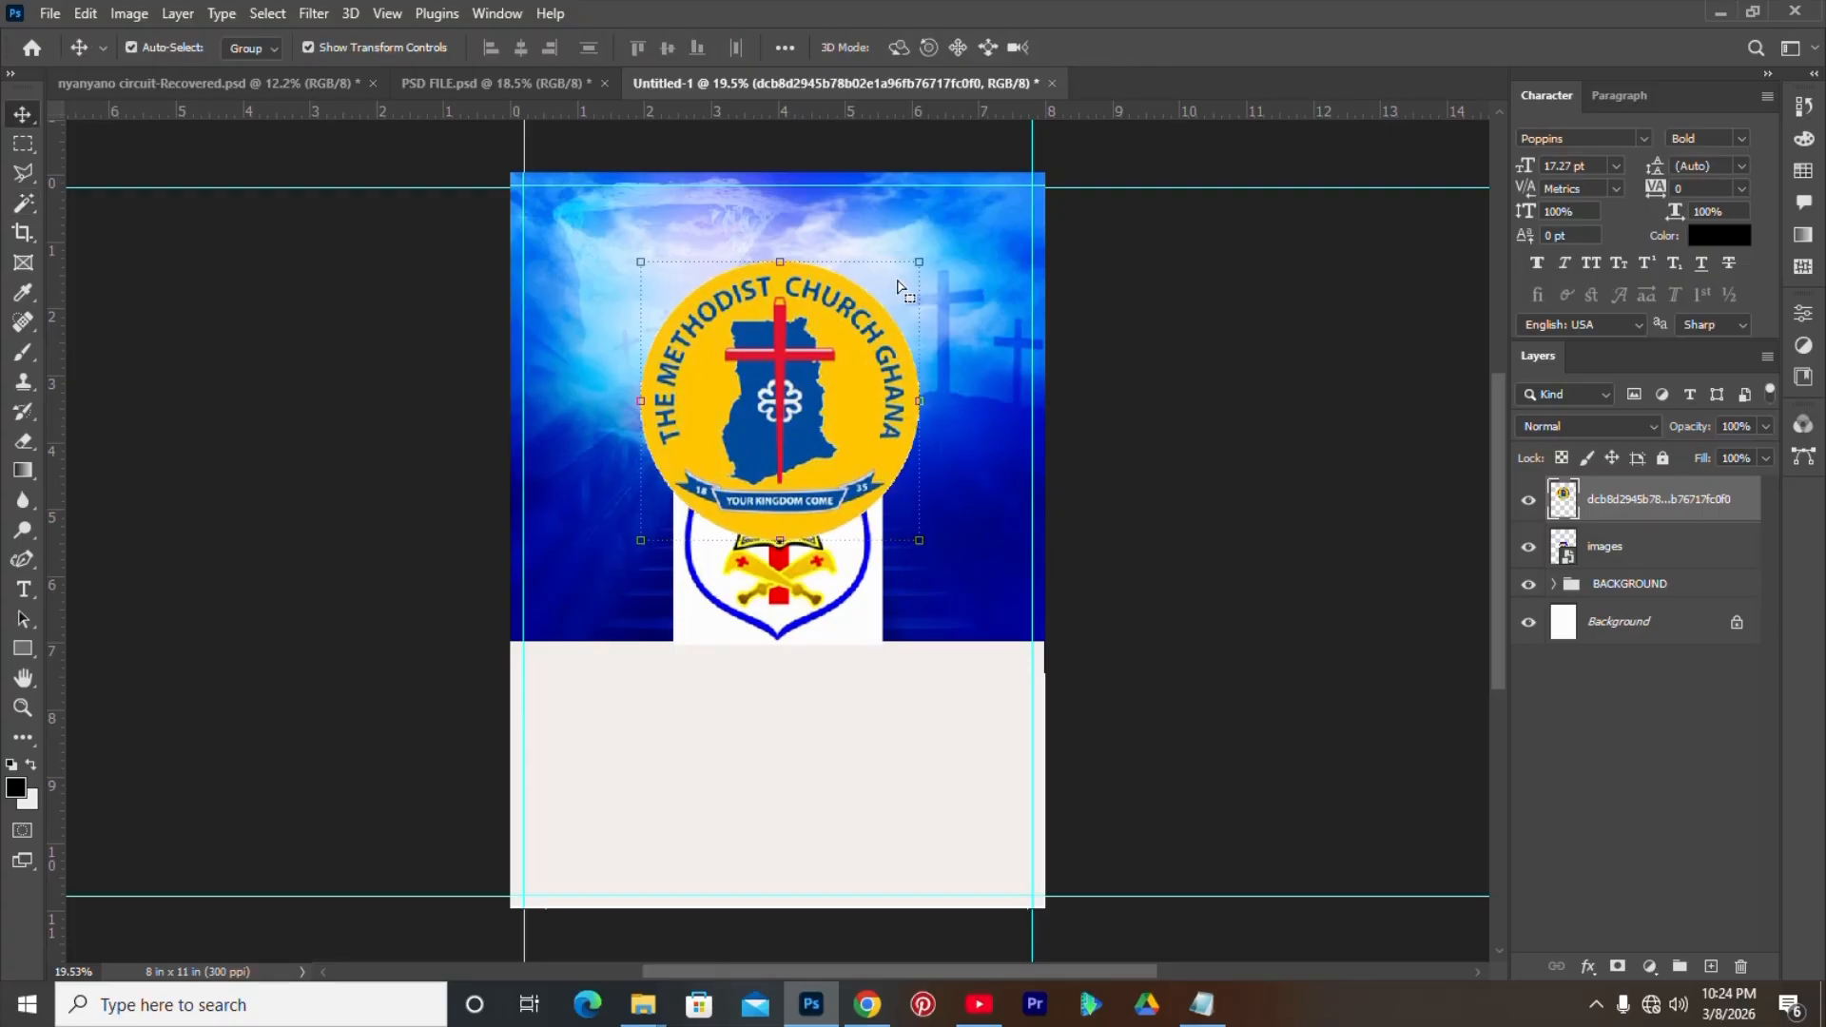
{"action": "key", "text": "ctrl+t"}
{"action": "left_click_drag", "start_coordinate": [783, 265], "coordinate": [648, 261]}
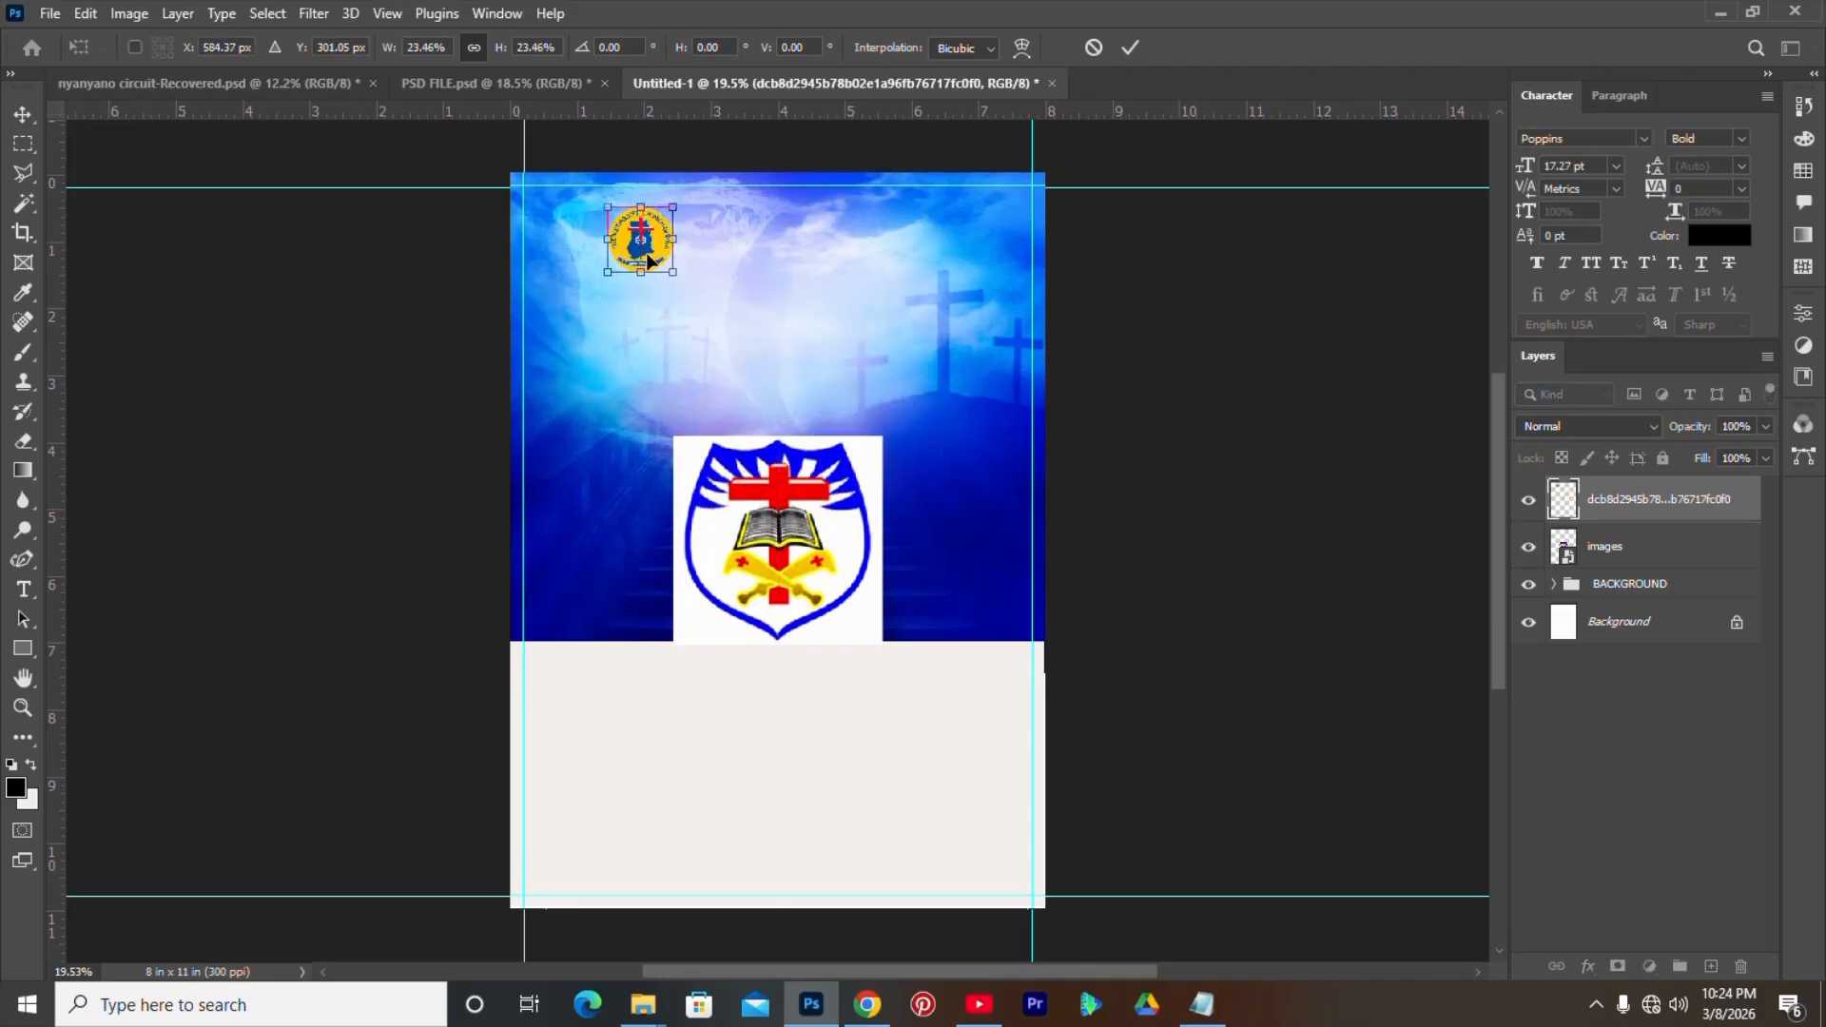
{"action": "key", "text": "Return"}
- Move the shield logo onto the upper part of the flyer, rasterize its layer and delete the white area outside the shield
{"action": "left_click_drag", "start_coordinate": [808, 590], "coordinate": [863, 433]}
{"action": "right_click", "coordinate": [1595, 551]}
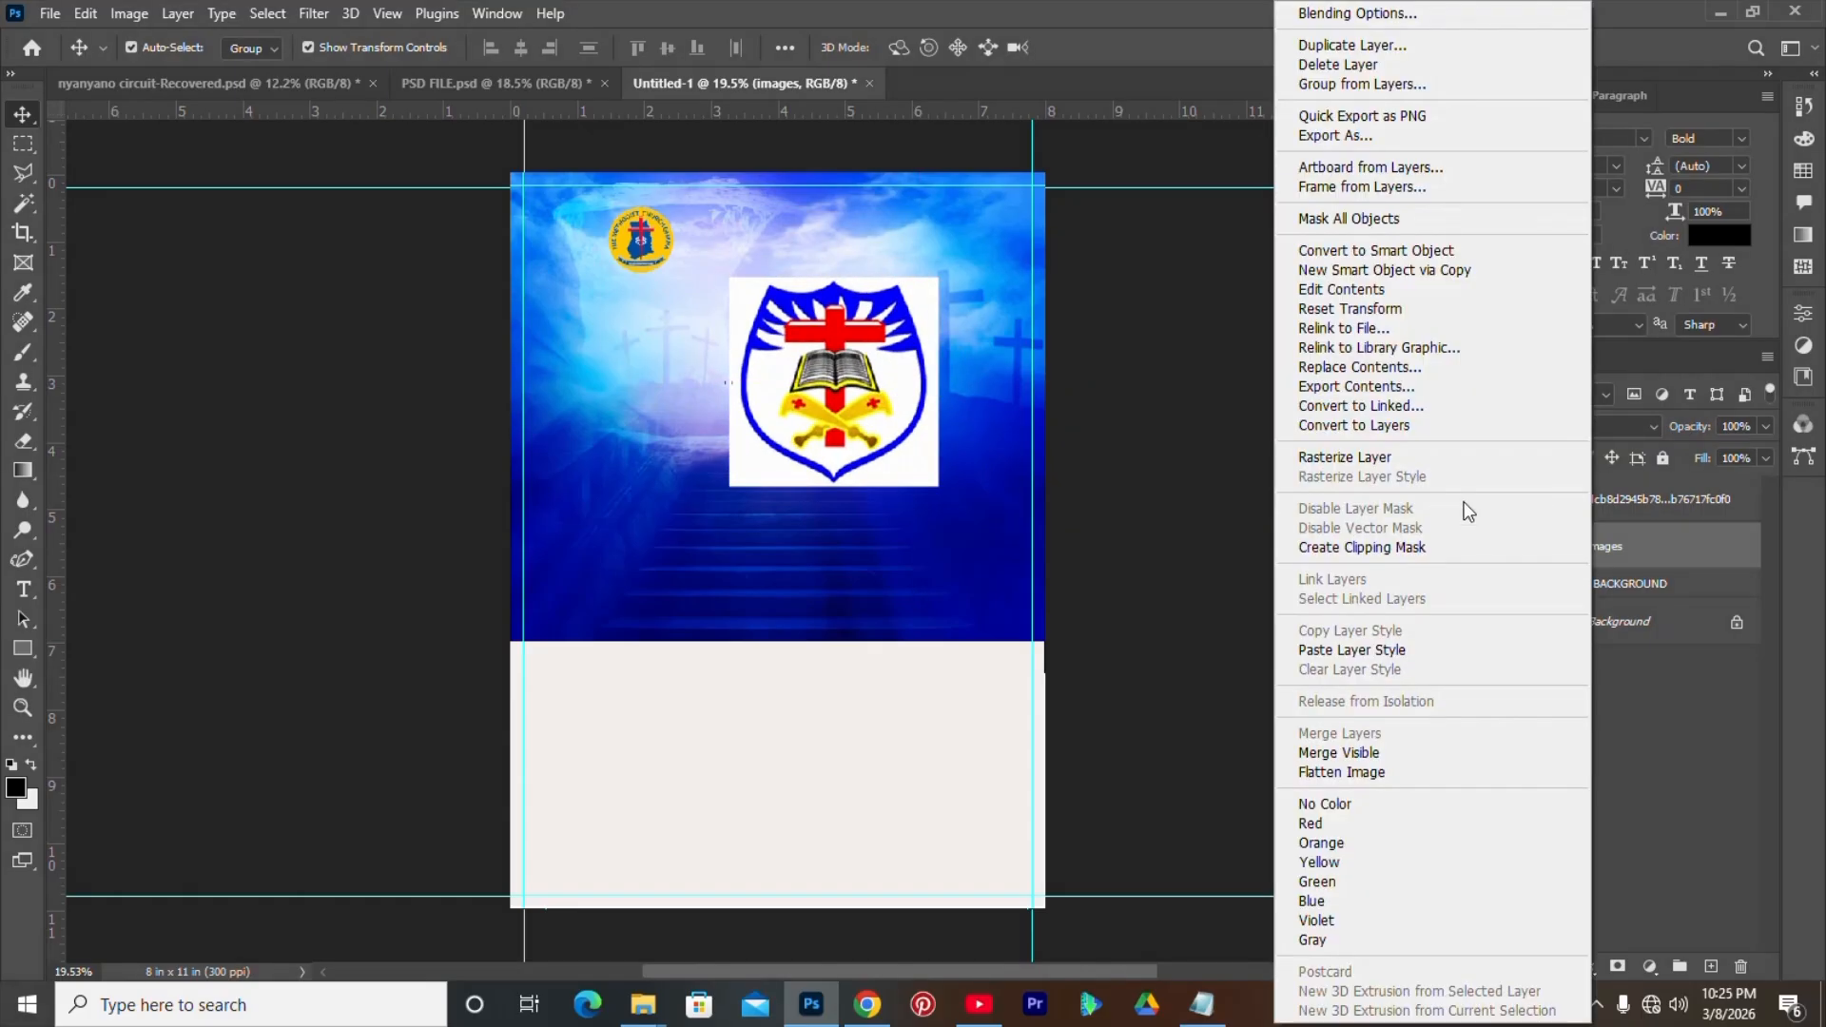
{"action": "left_click", "coordinate": [1350, 458]}
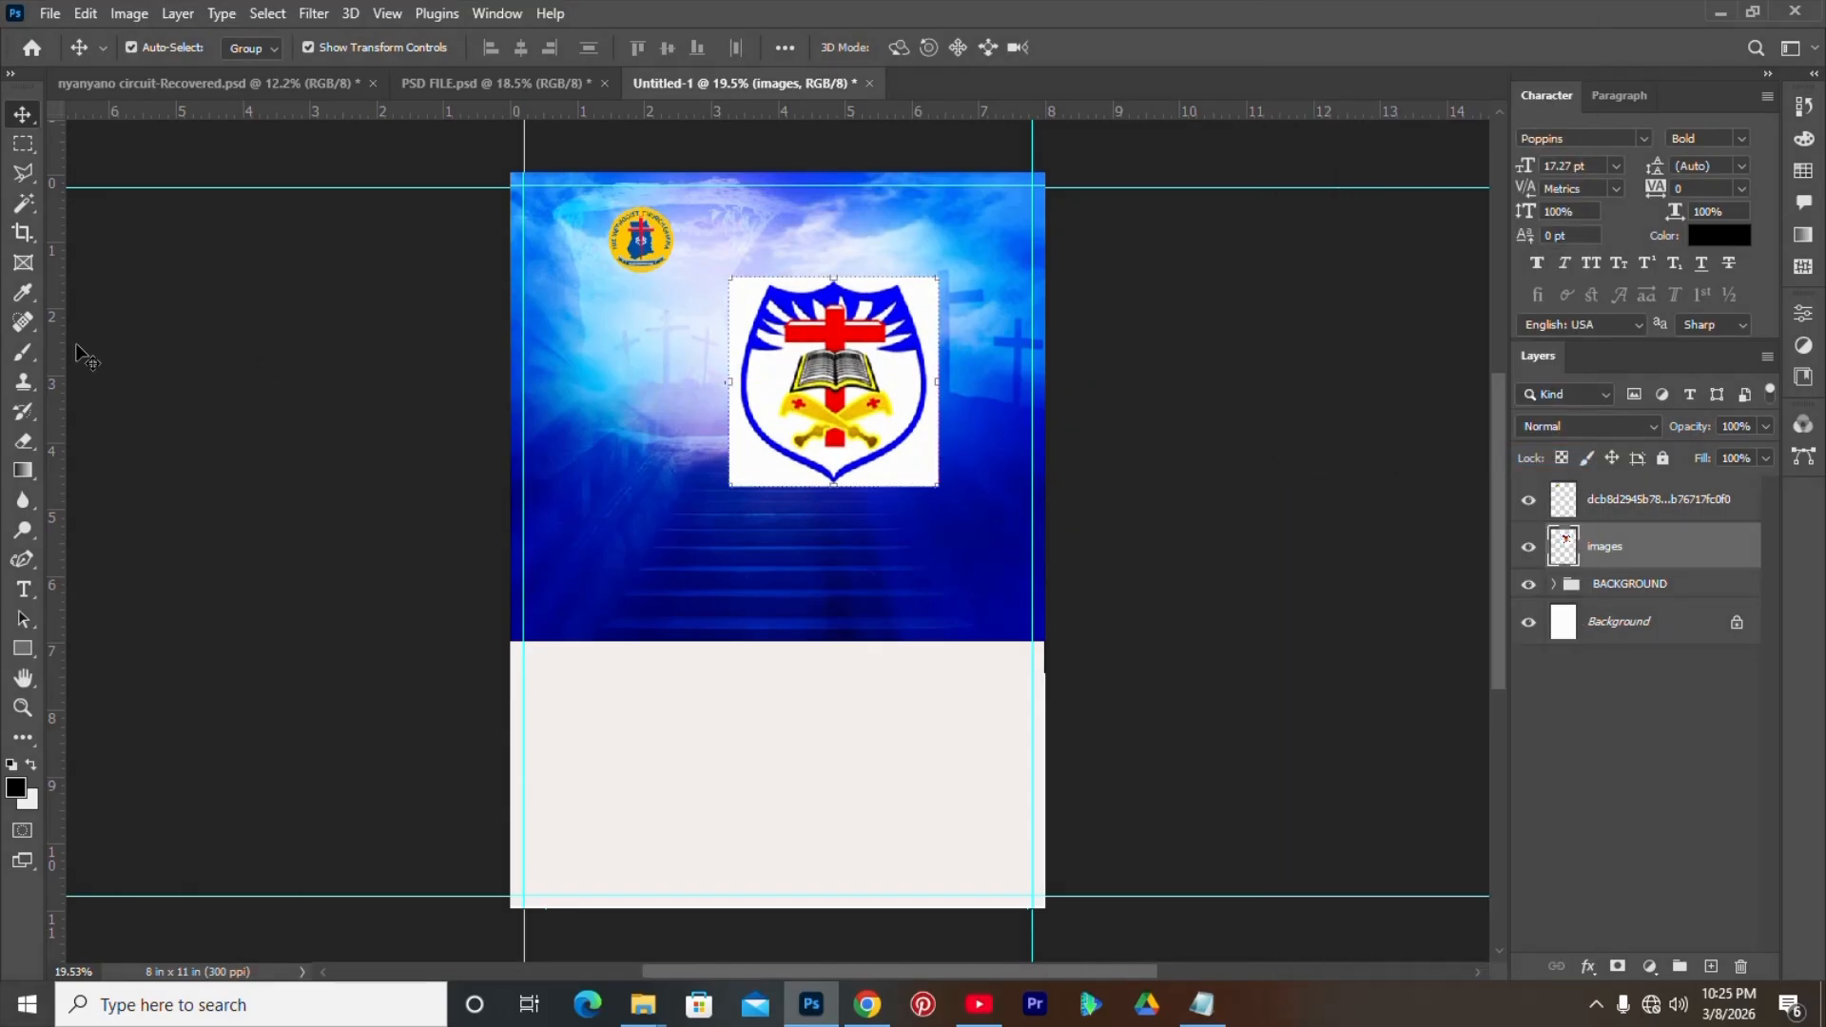
{"action": "left_click", "coordinate": [24, 211]}
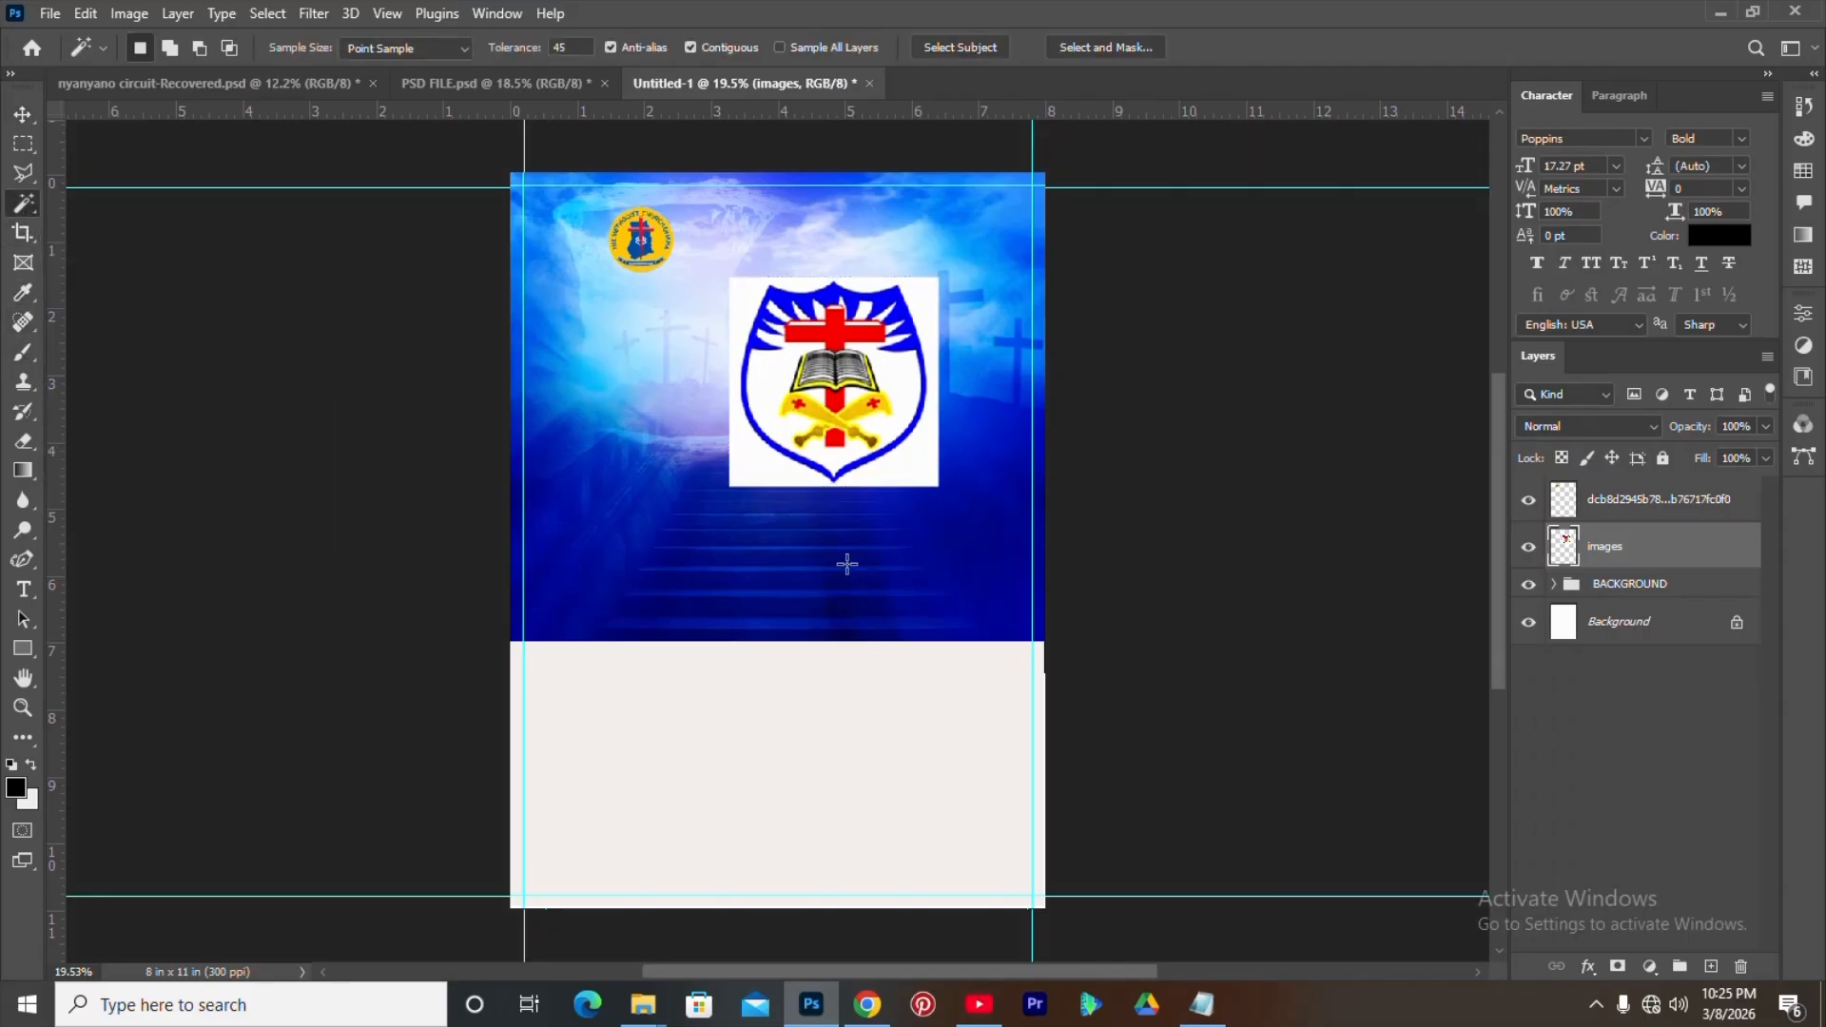
{"action": "left_click", "coordinate": [762, 469]}
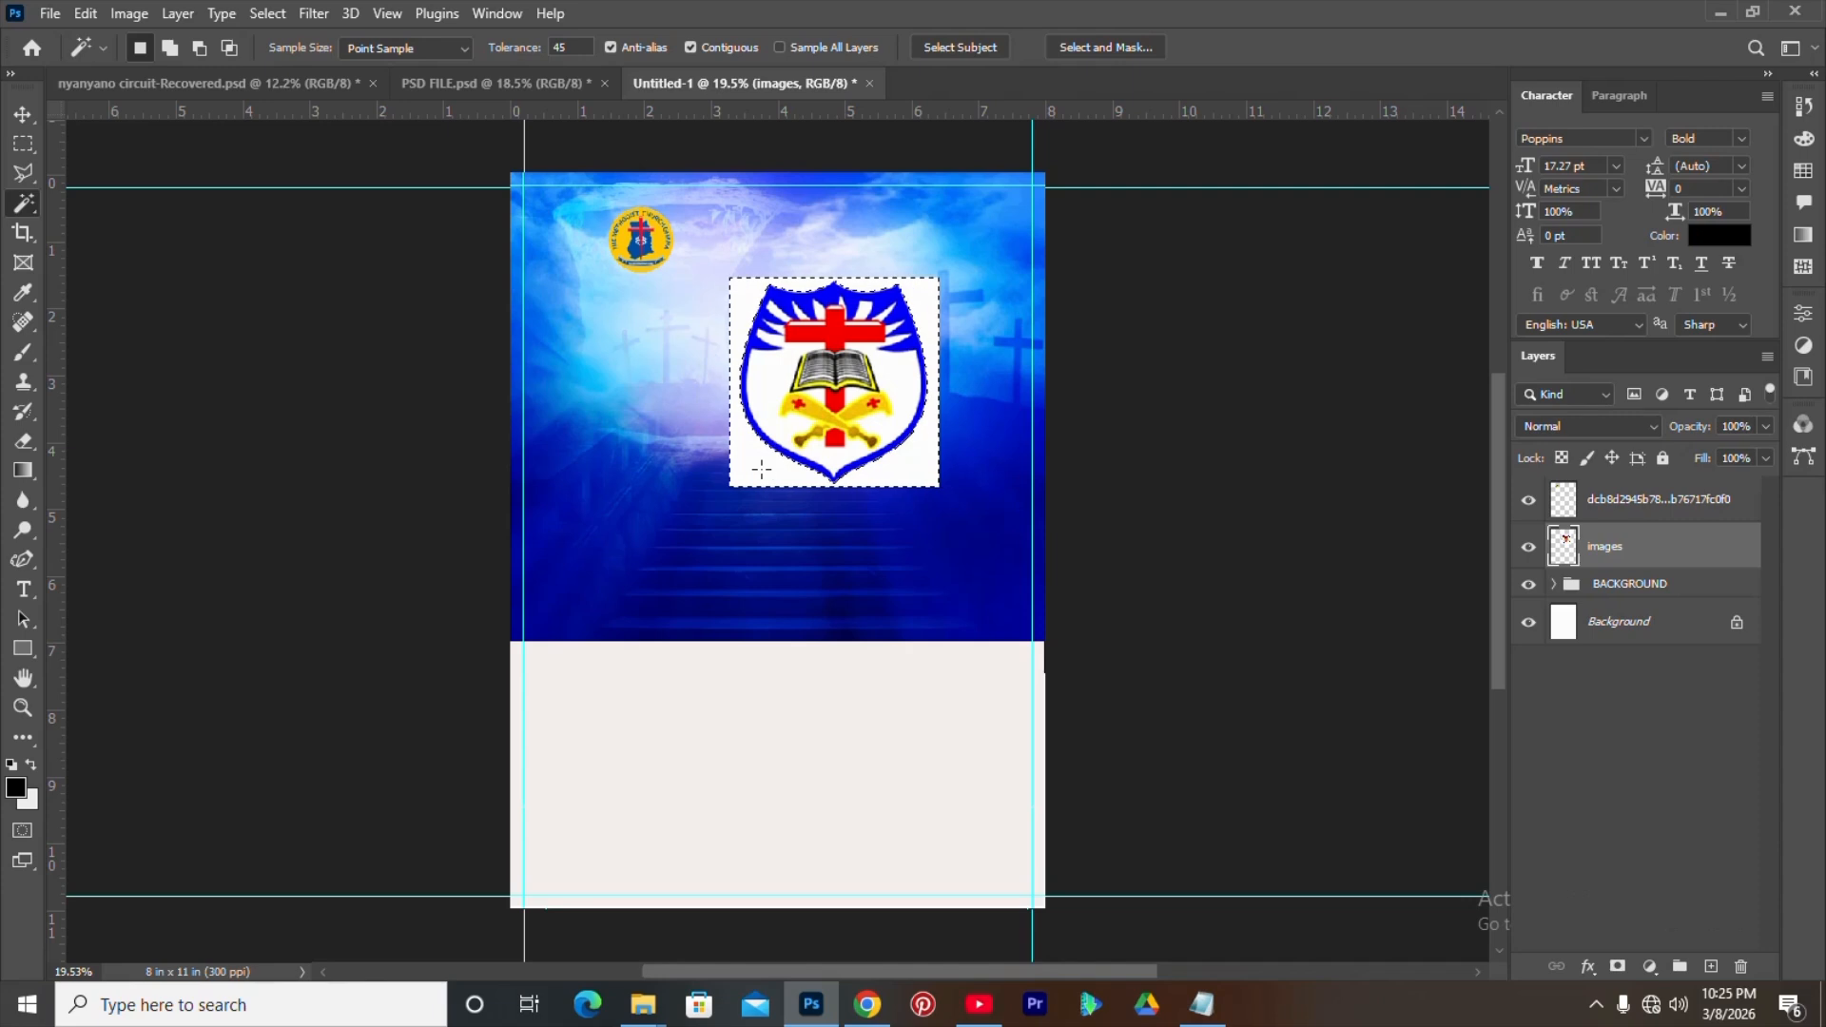
{"action": "key", "text": "Delete"}
{"action": "key", "text": "ctrl+d"}
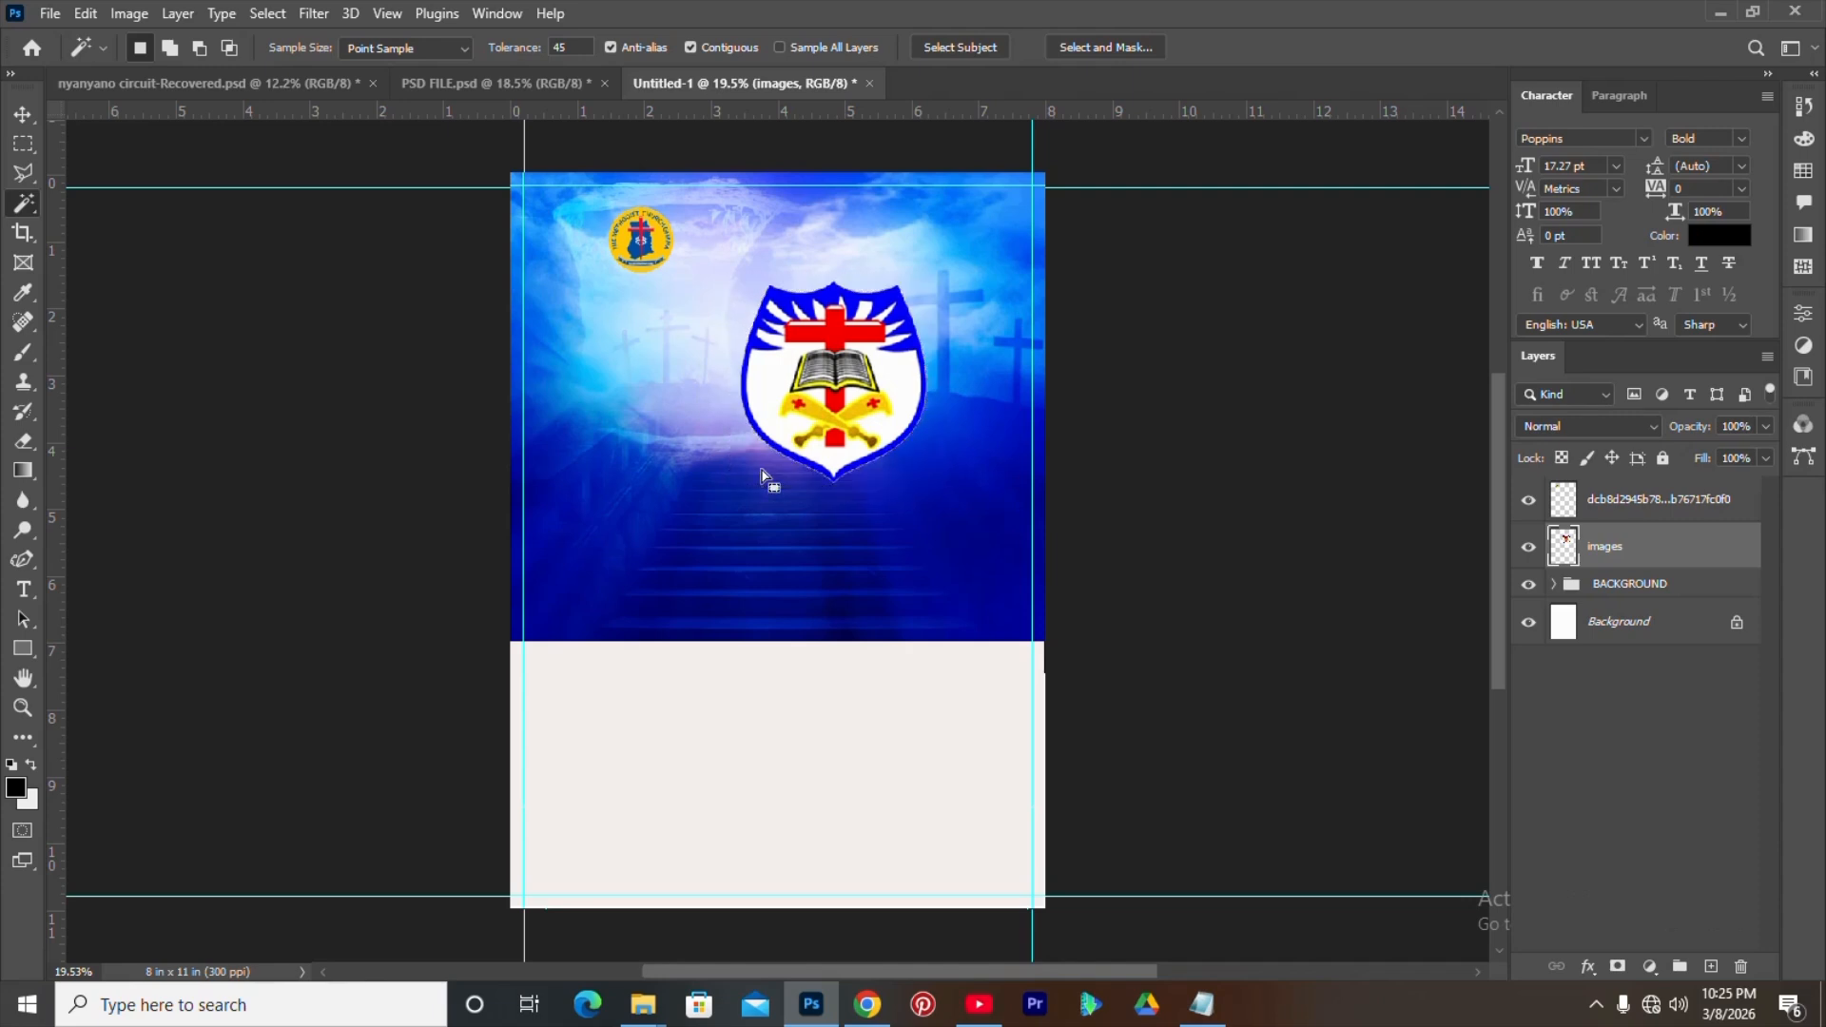
- Scale the shield logo to about 32% and place it beside the round logo, just under the top margin guide
{"action": "key", "text": "v"}
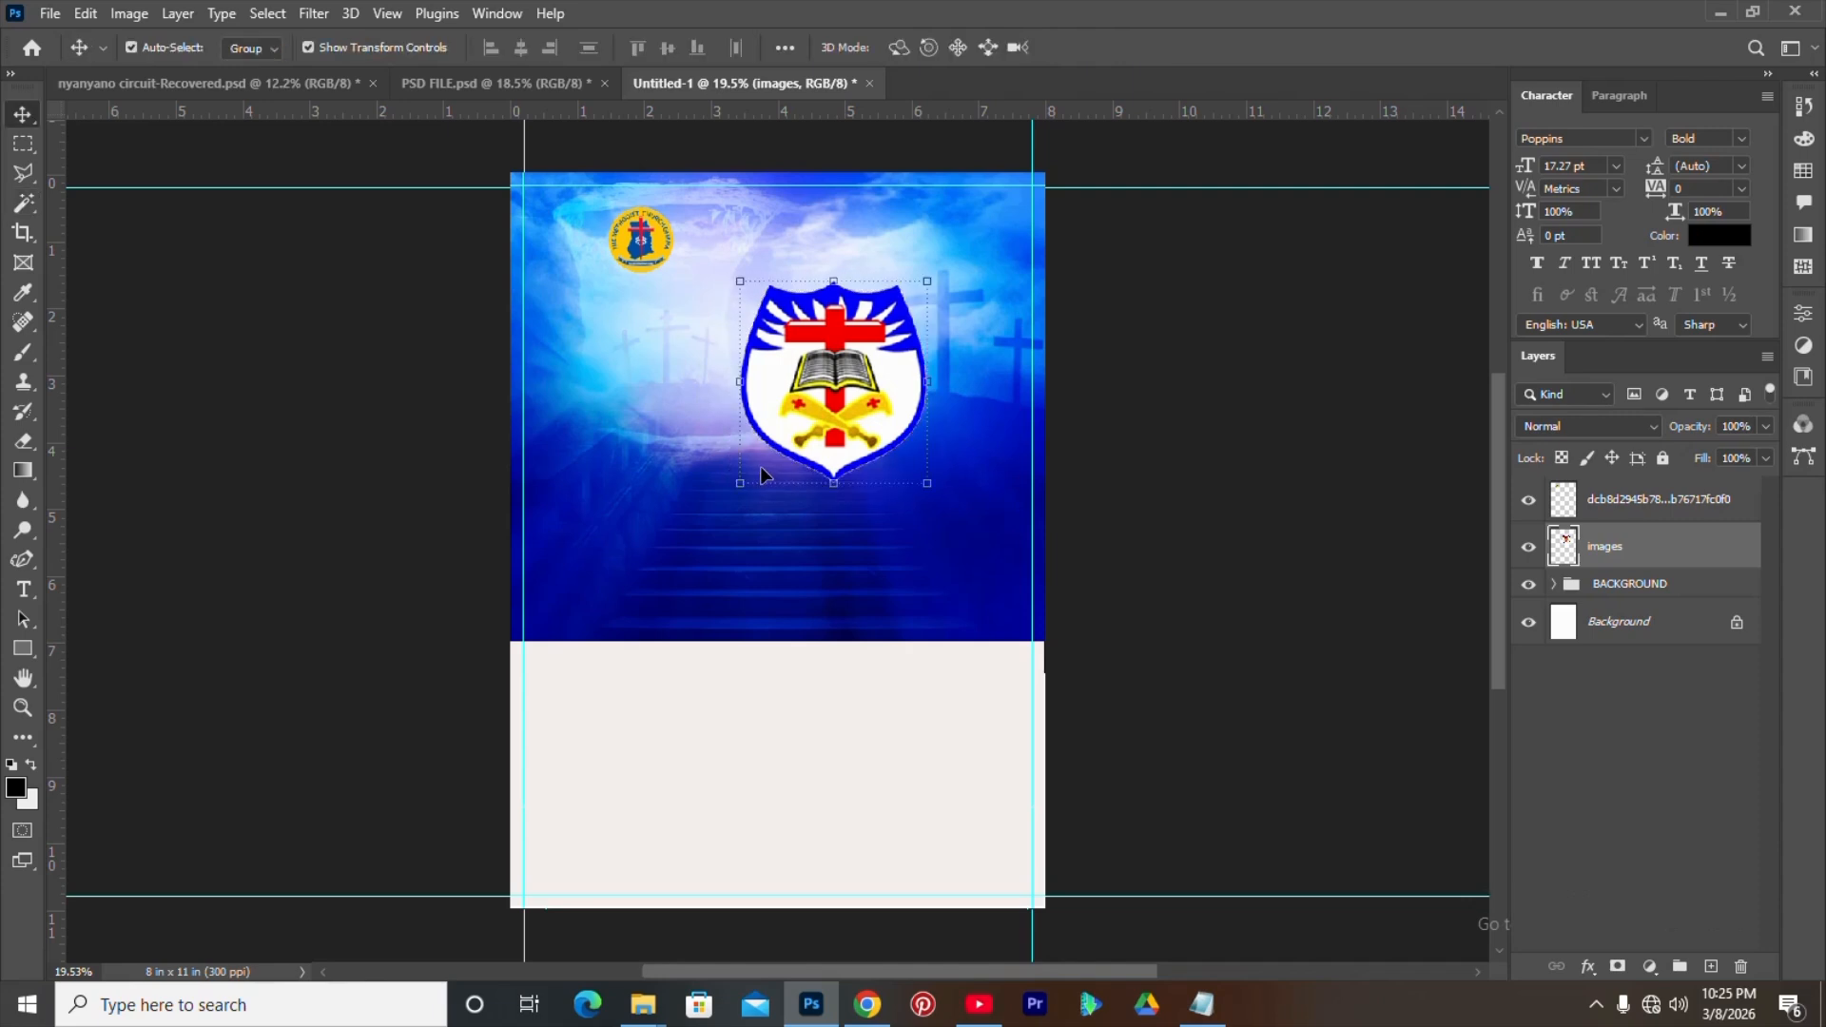
{"action": "left_click_drag", "start_coordinate": [924, 487], "coordinate": [689, 242]}
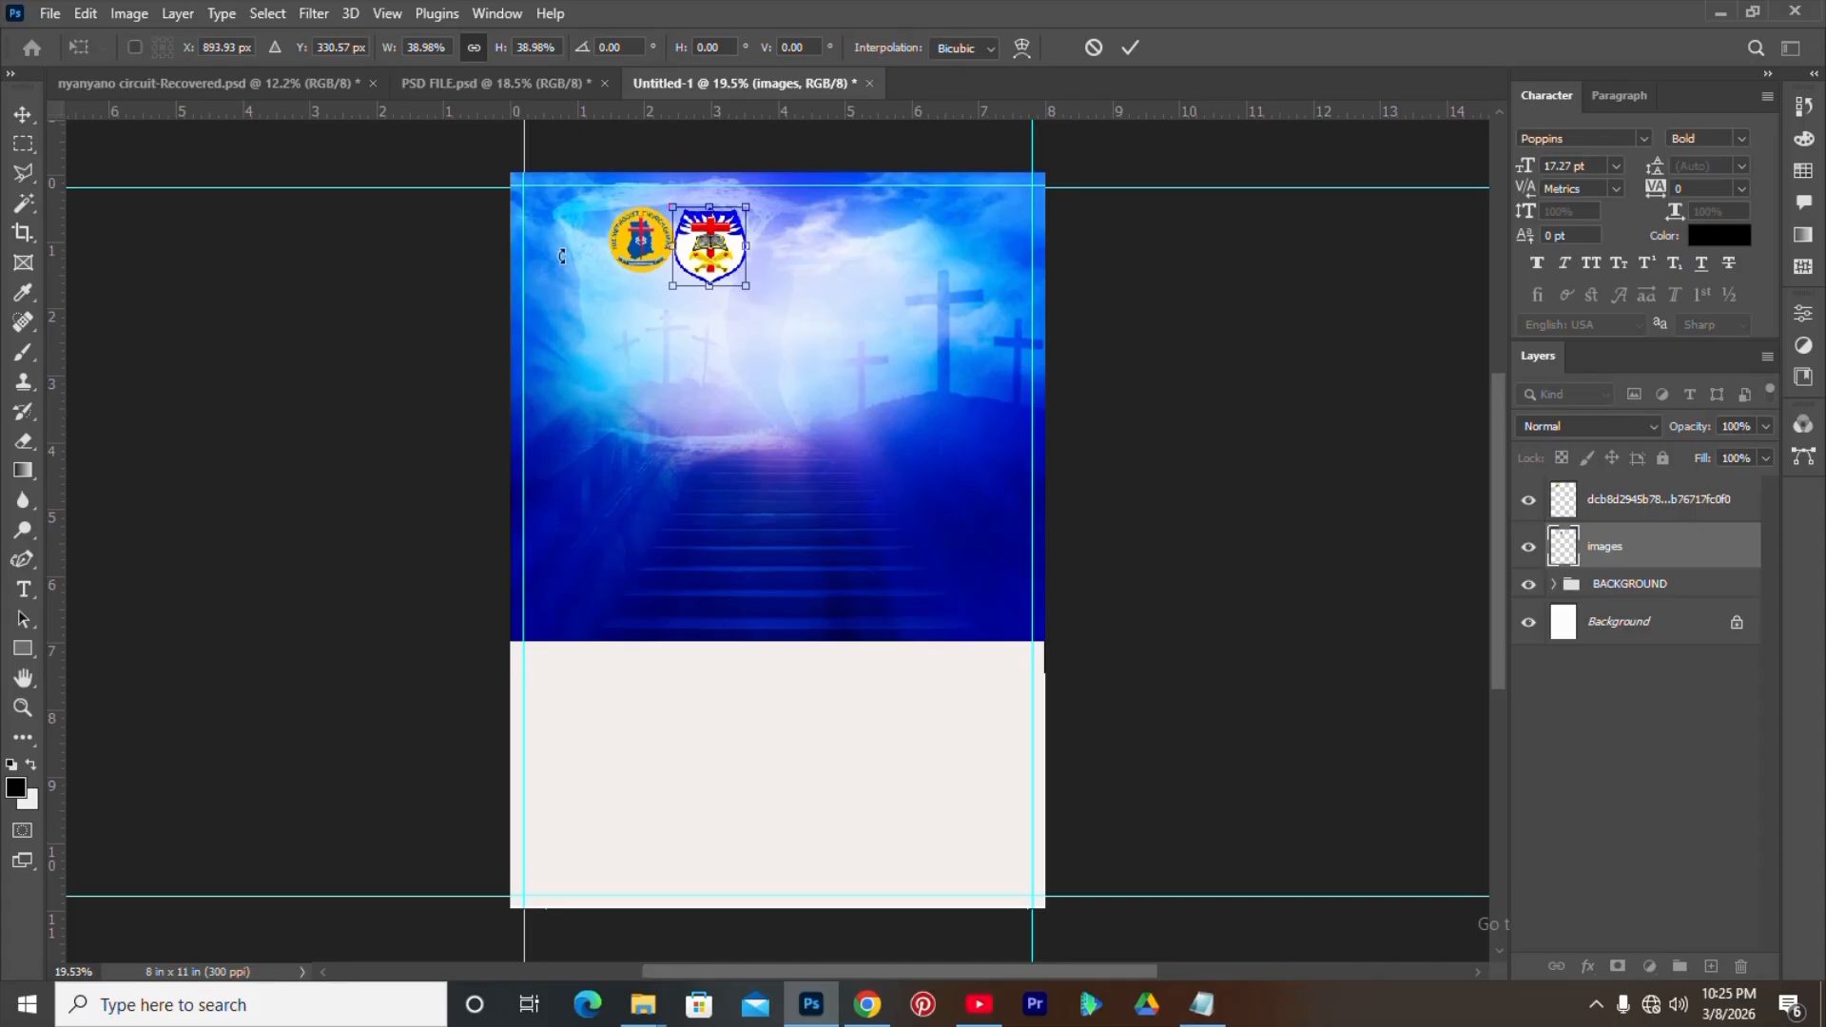
{"action": "scroll", "coordinate": [561, 256], "scroll_direction": "up", "scroll_amount": 6}
{"action": "scroll", "coordinate": [1500, 419], "scroll_direction": "up", "scroll_amount": 3}
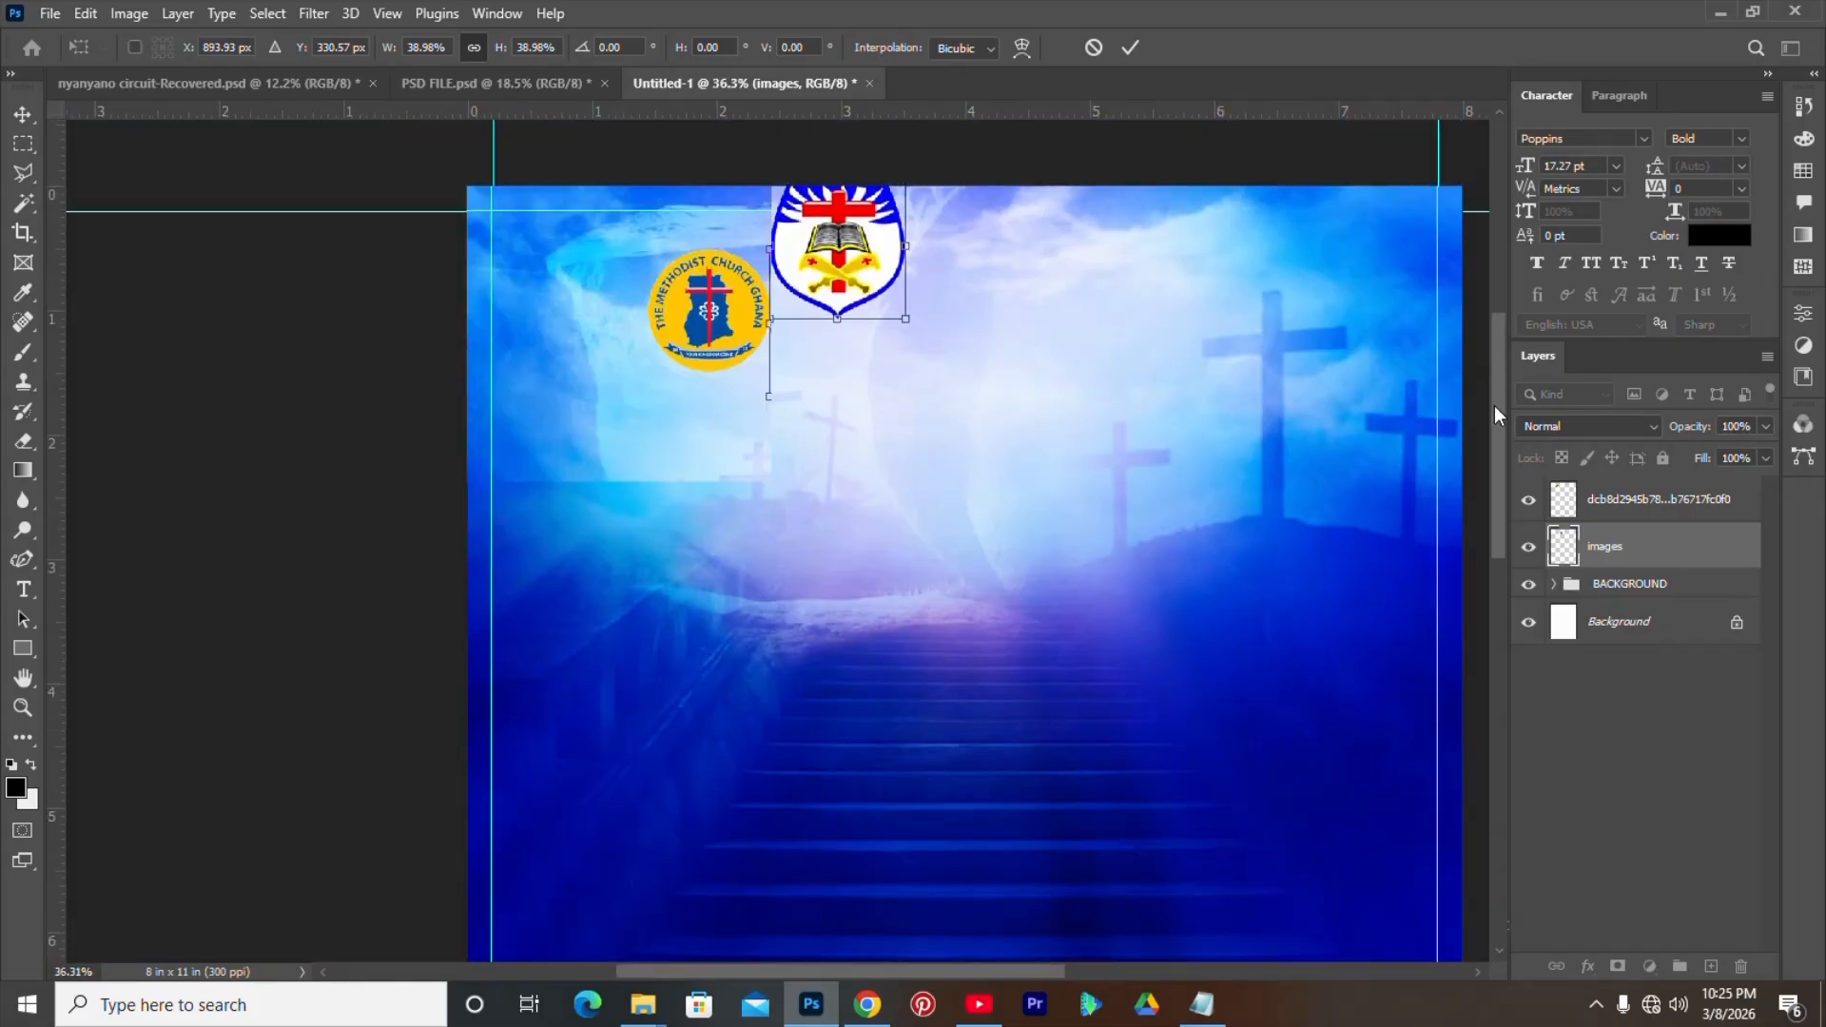
{"action": "left_click_drag", "start_coordinate": [840, 451], "coordinate": [839, 333]}
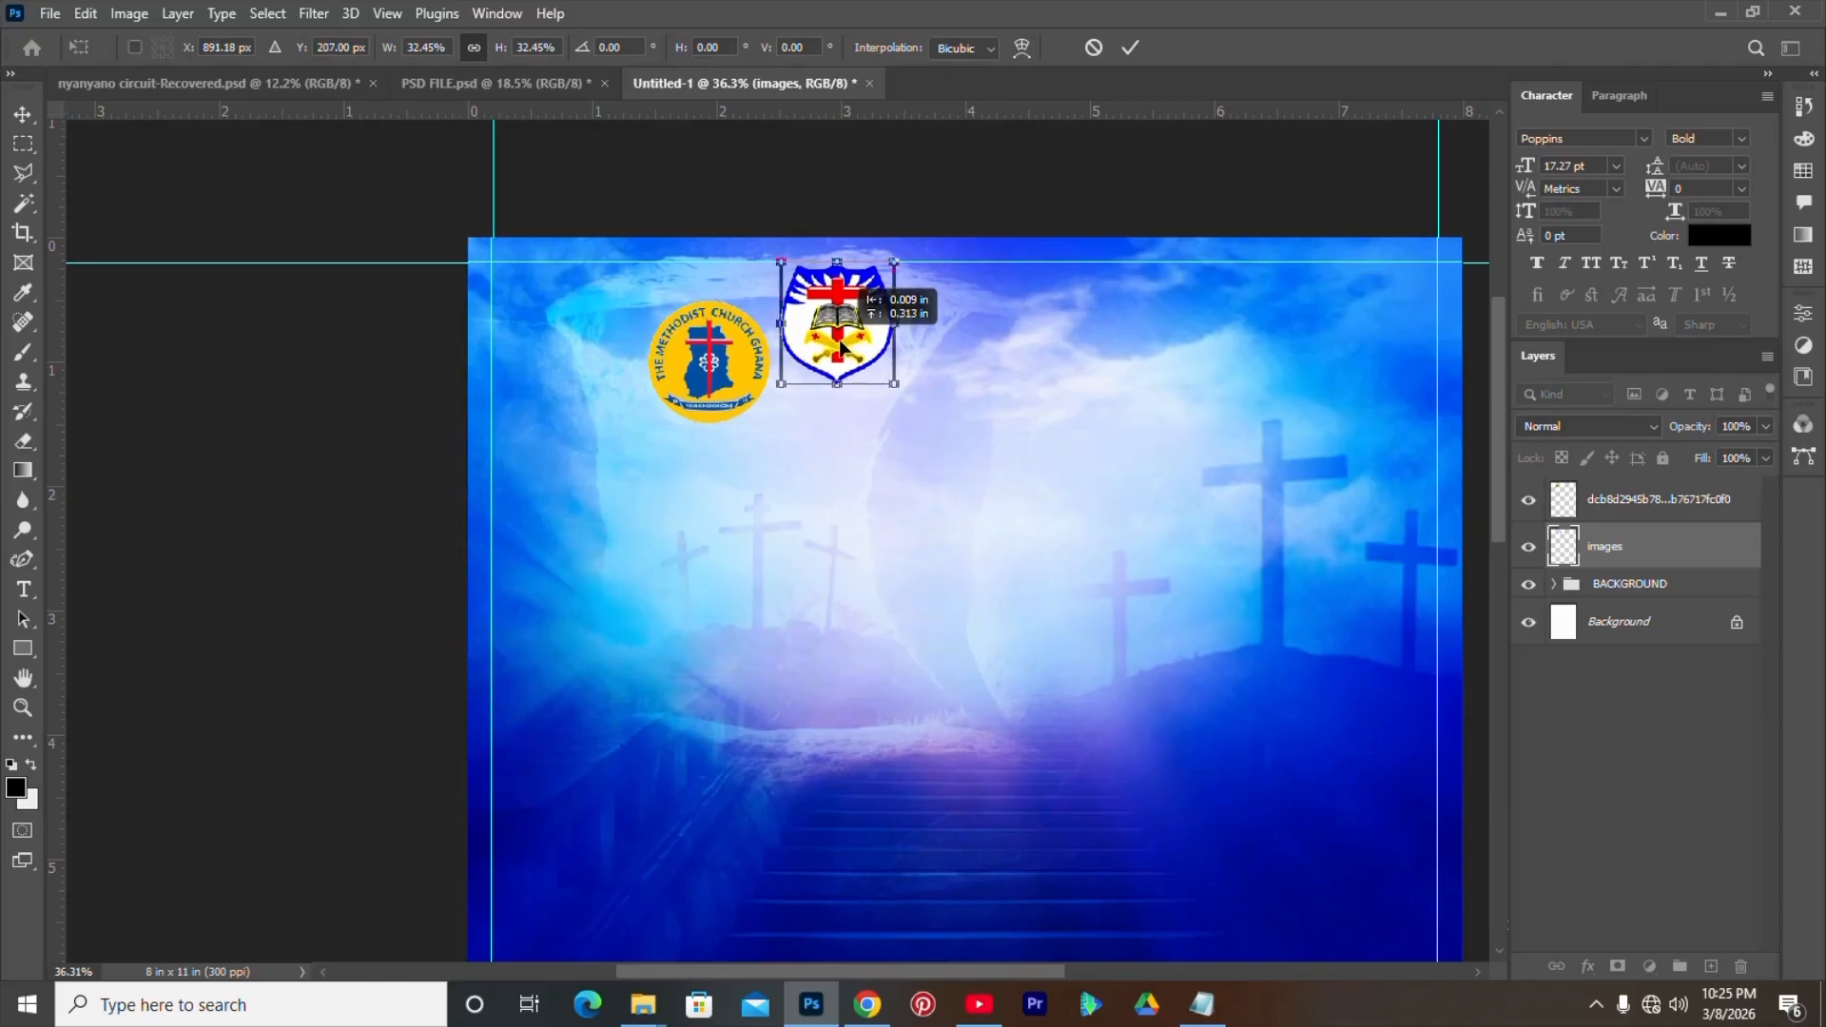
{"action": "left_click_drag", "start_coordinate": [720, 367], "coordinate": [720, 362]}
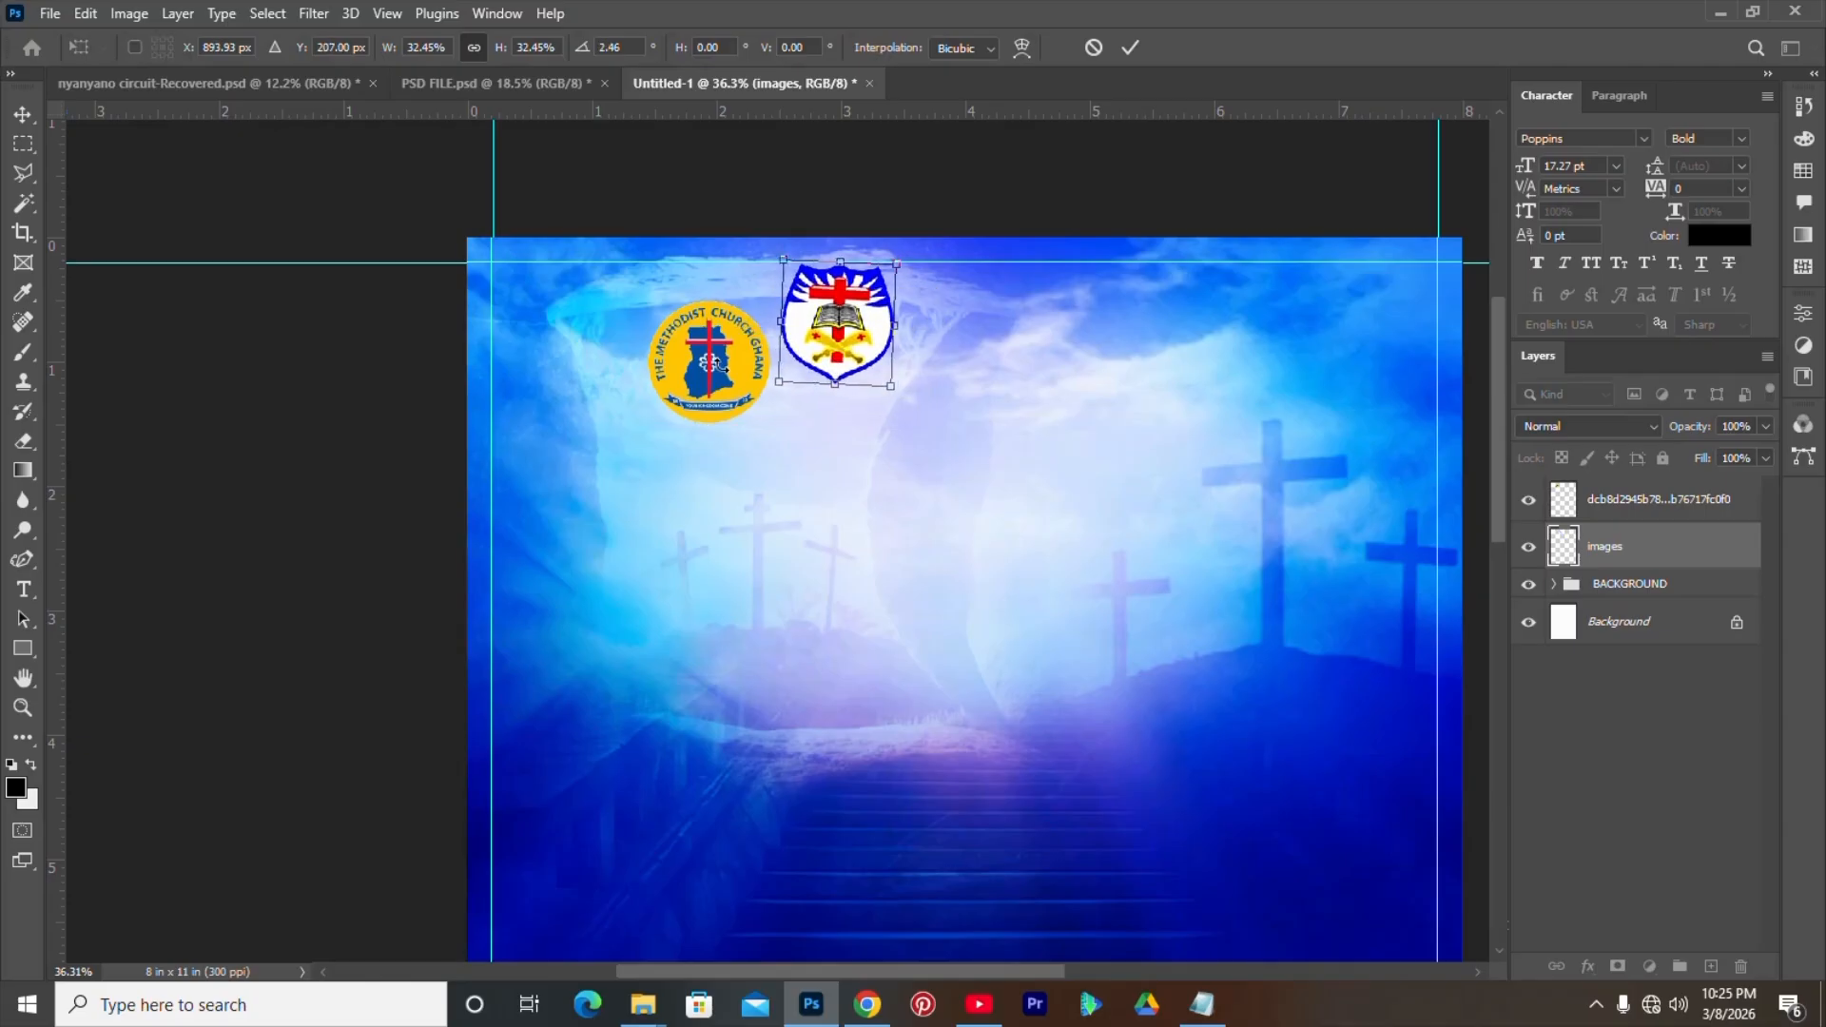
{"action": "key", "text": "ctrl+z"}
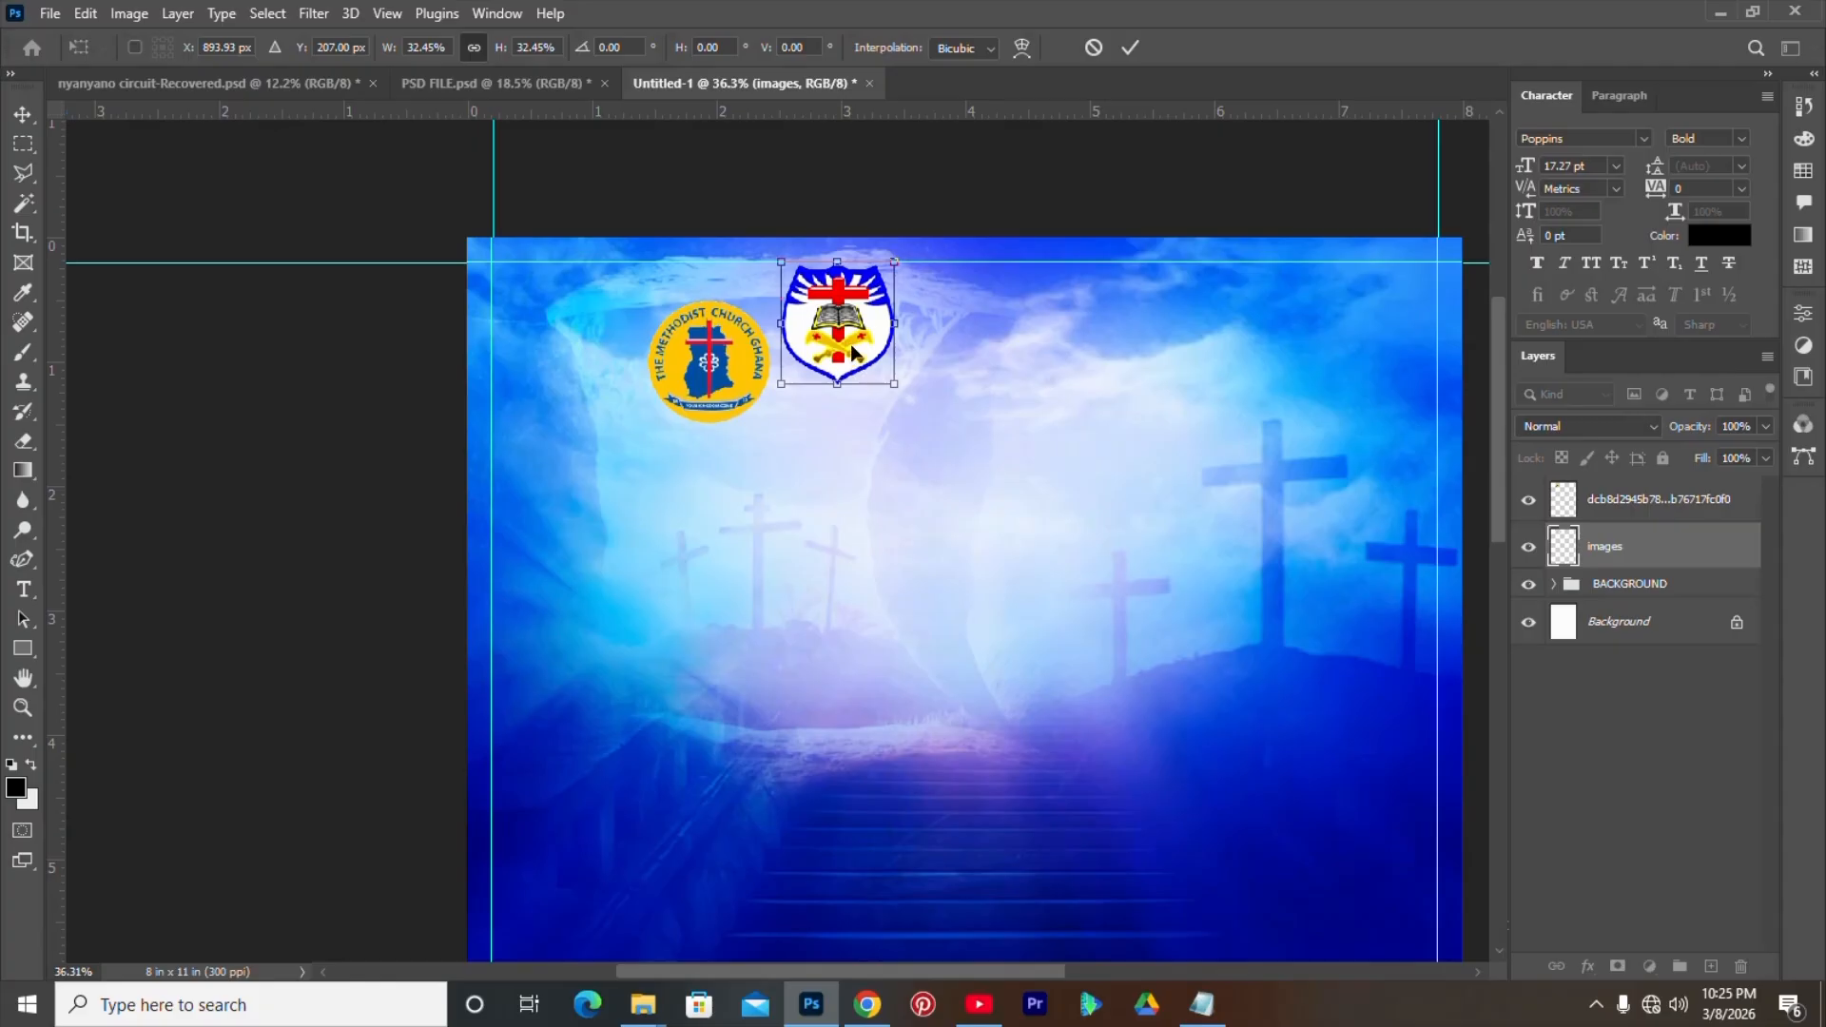
{"action": "key", "text": "Return"}
- Line up the round logo and the shield side by side under the top margin guide with a small gap between them
{"action": "left_click_drag", "start_coordinate": [727, 358], "coordinate": [647, 321]}
{"action": "left_click_drag", "start_coordinate": [820, 352], "coordinate": [728, 352]}
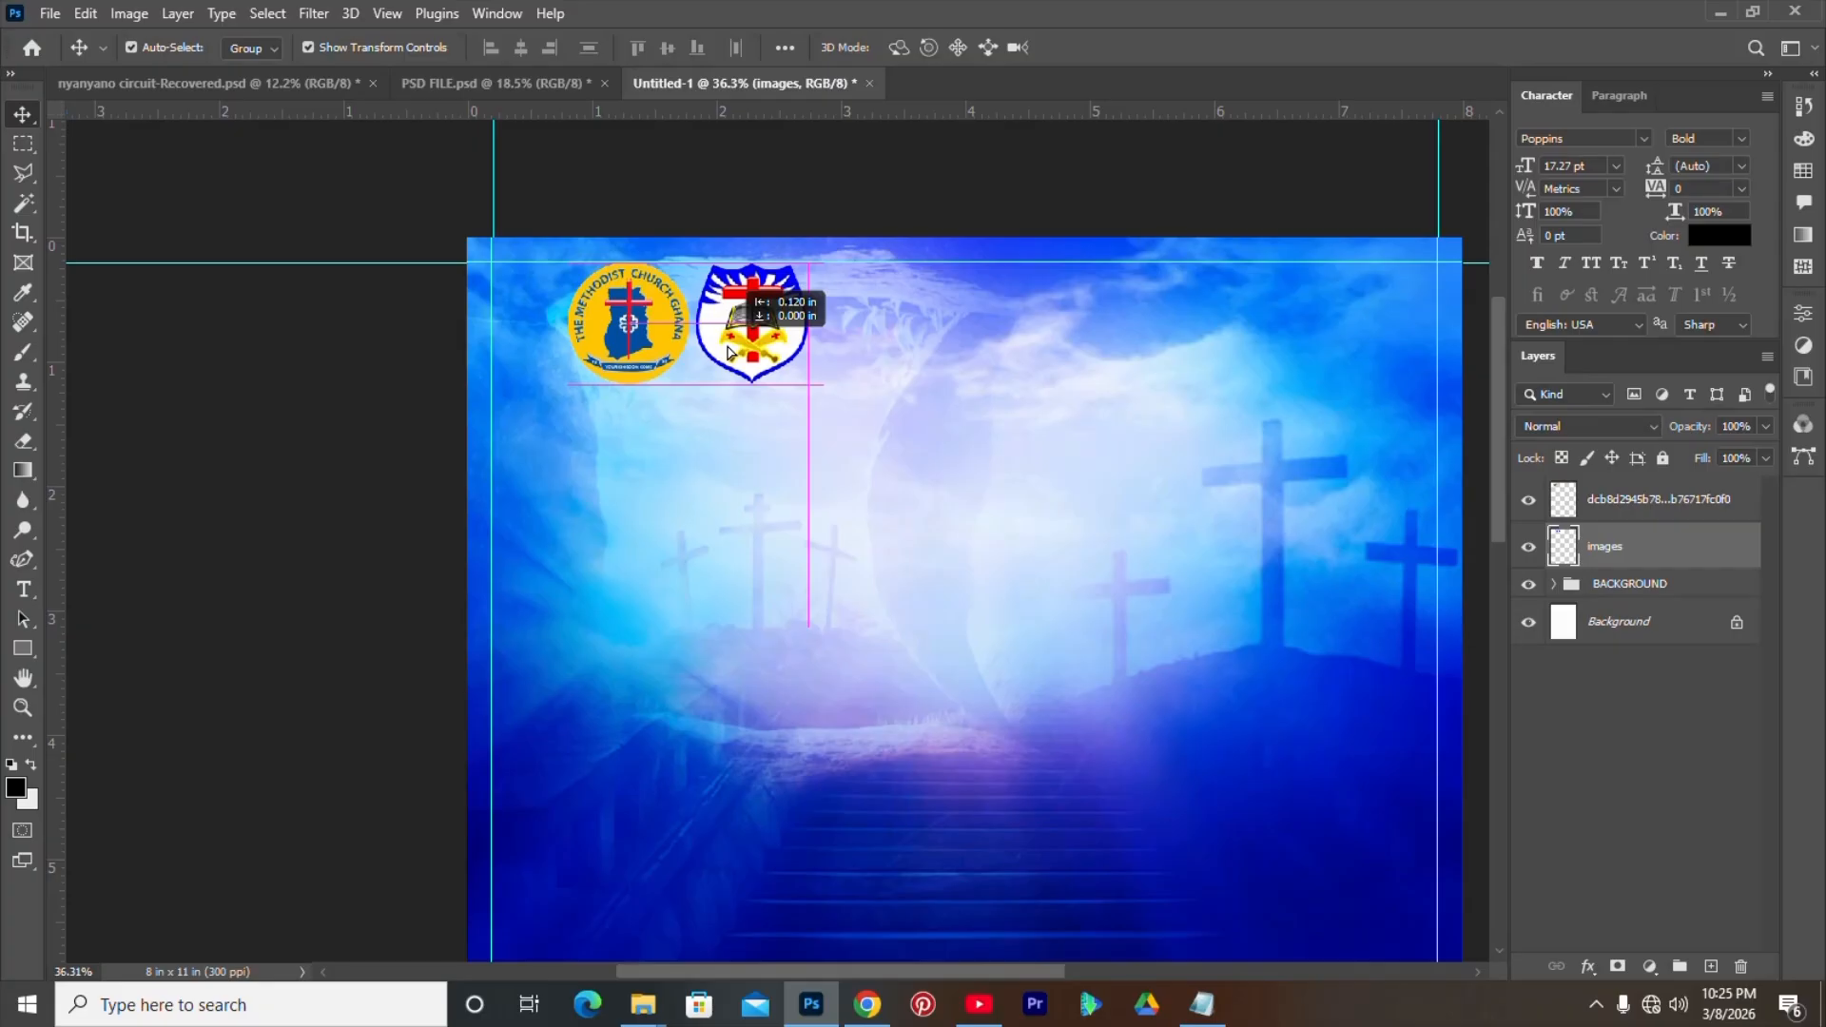
{"action": "left_click_drag", "start_coordinate": [727, 352], "coordinate": [729, 353]}
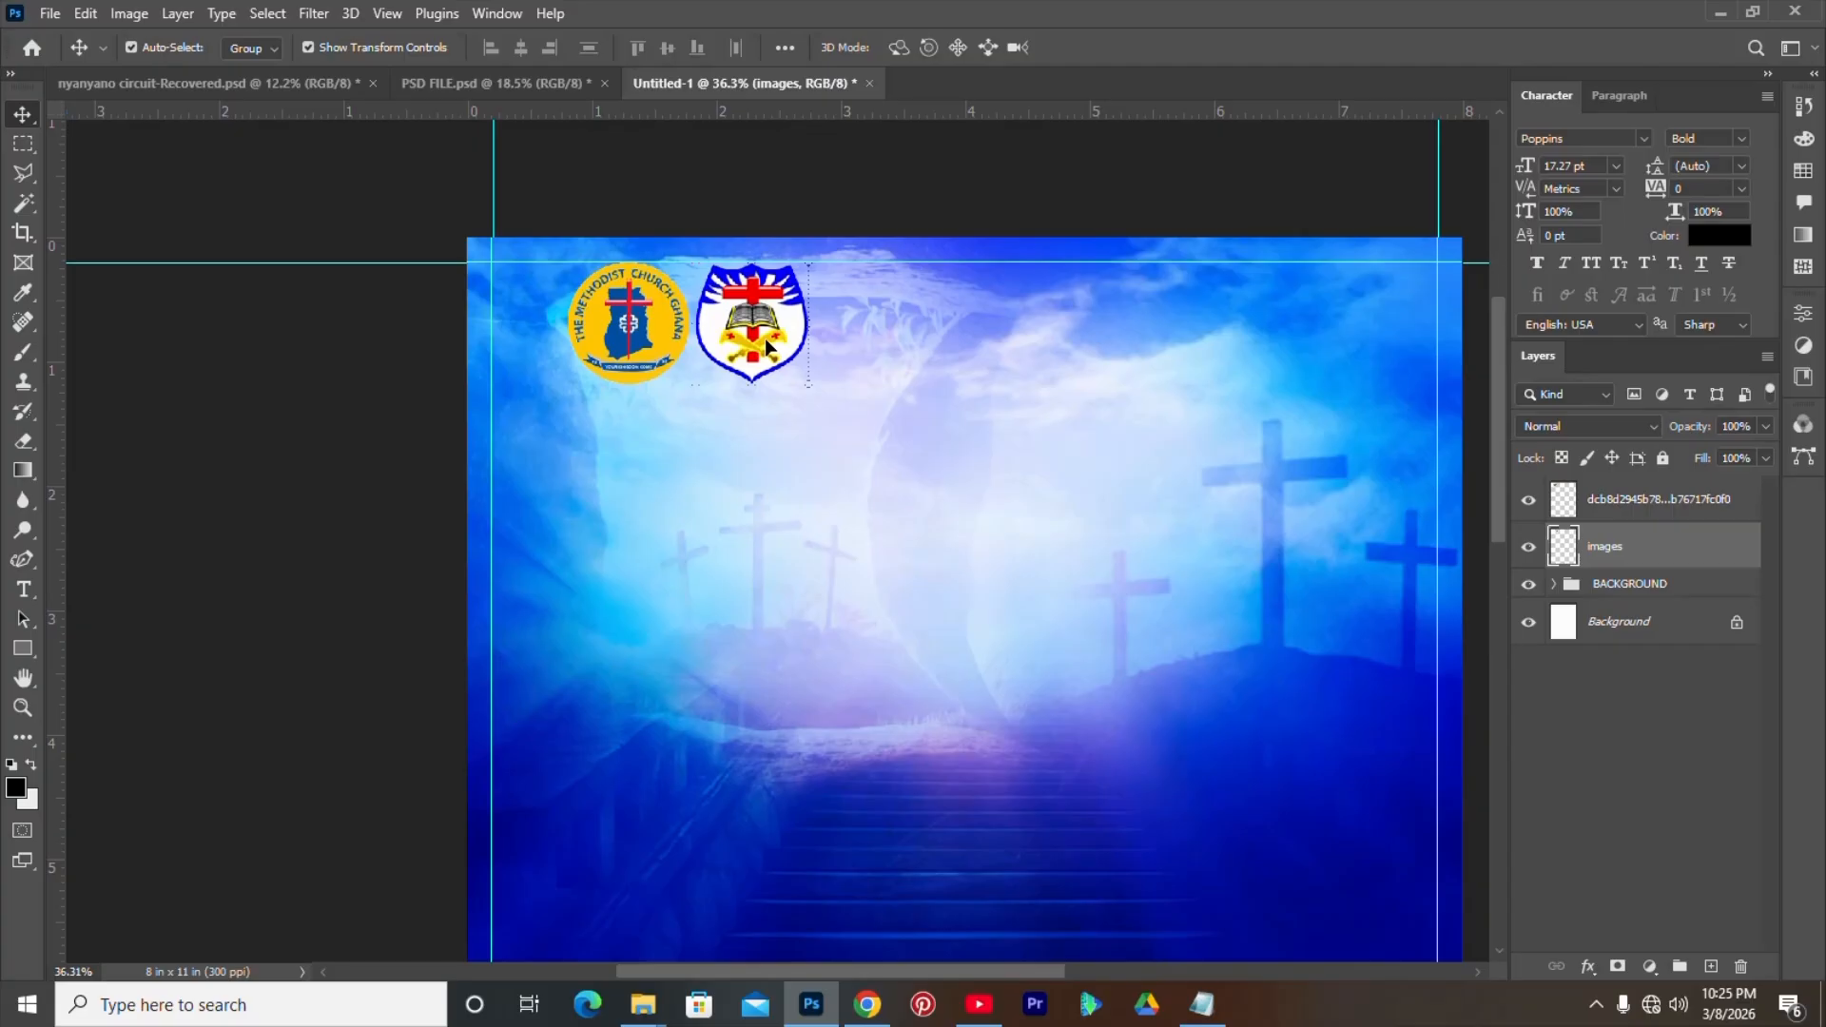
{"action": "mouse_move", "coordinate": [755, 328]}
{"action": "left_mouse_down"}
{"action": "mouse_move", "coordinate": [812, 338]}
{"action": "mouse_move", "coordinate": [775, 347]}
{"action": "left_mouse_up"}
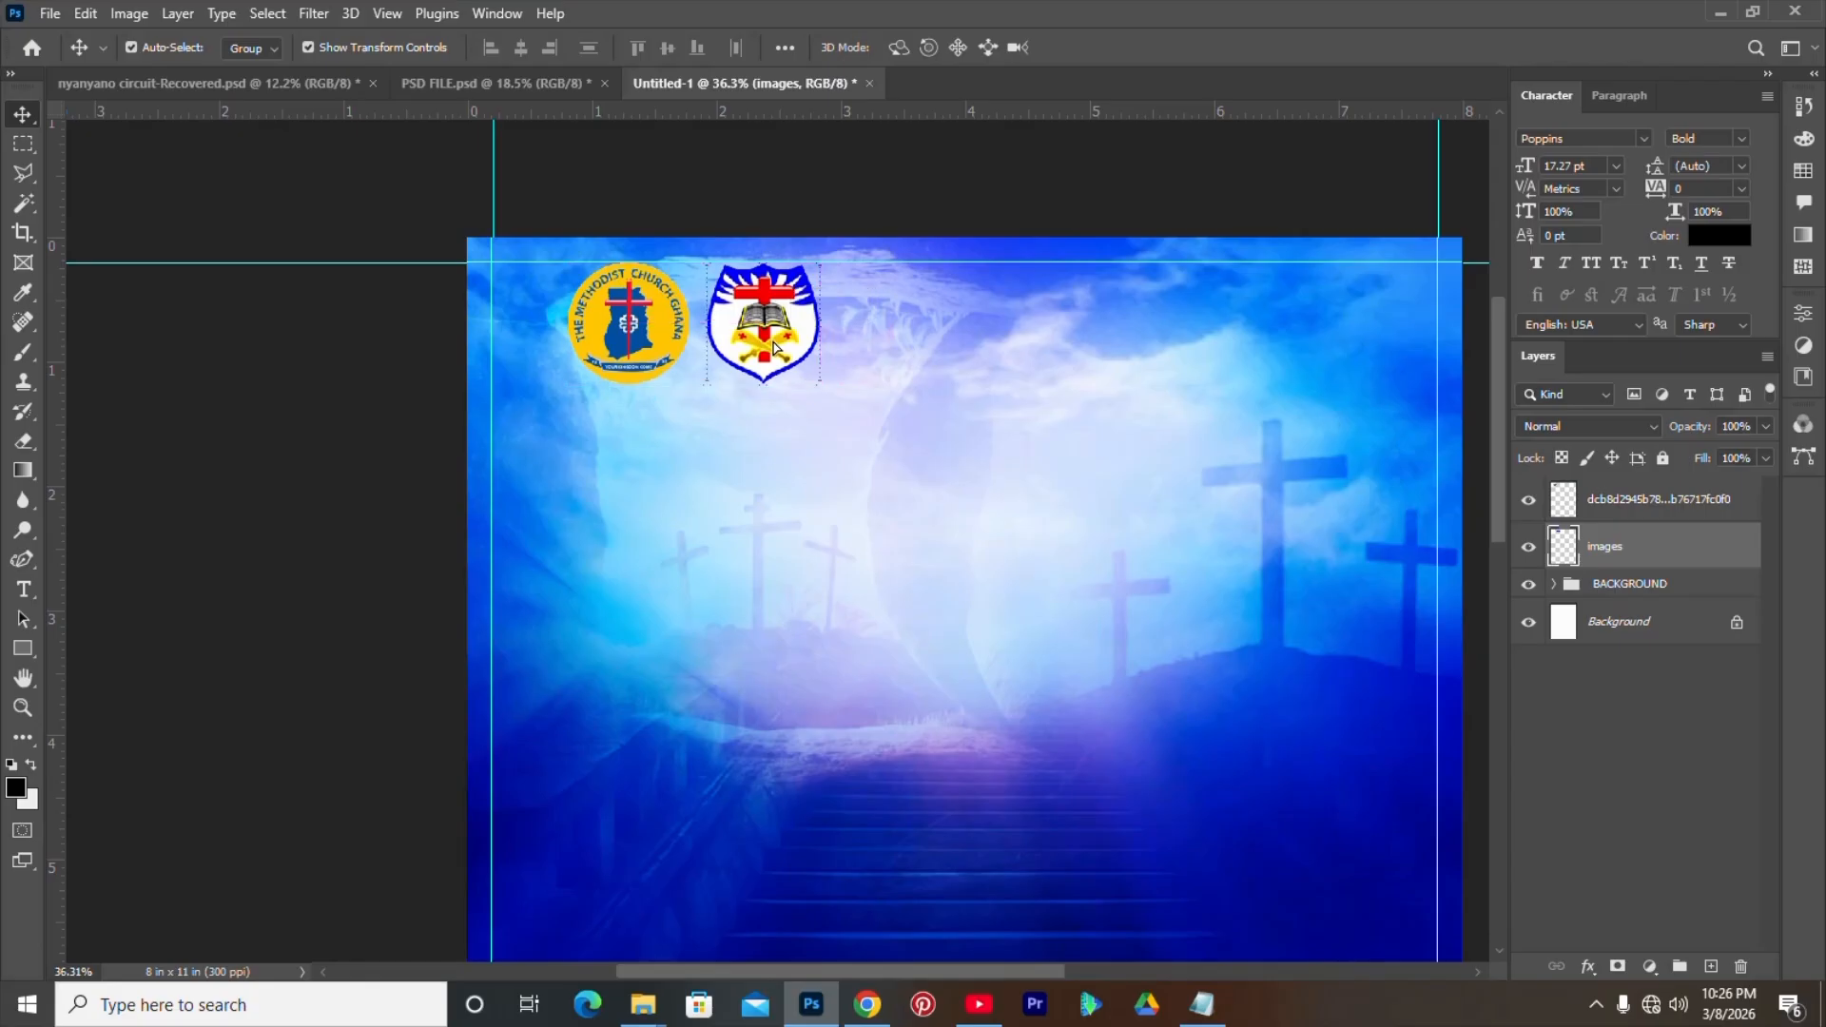
- Select both logos, scale them down slightly together and keep them against the top margin guide near the page's left edge
{"action": "left_click", "coordinate": [642, 353], "text": "shift"}
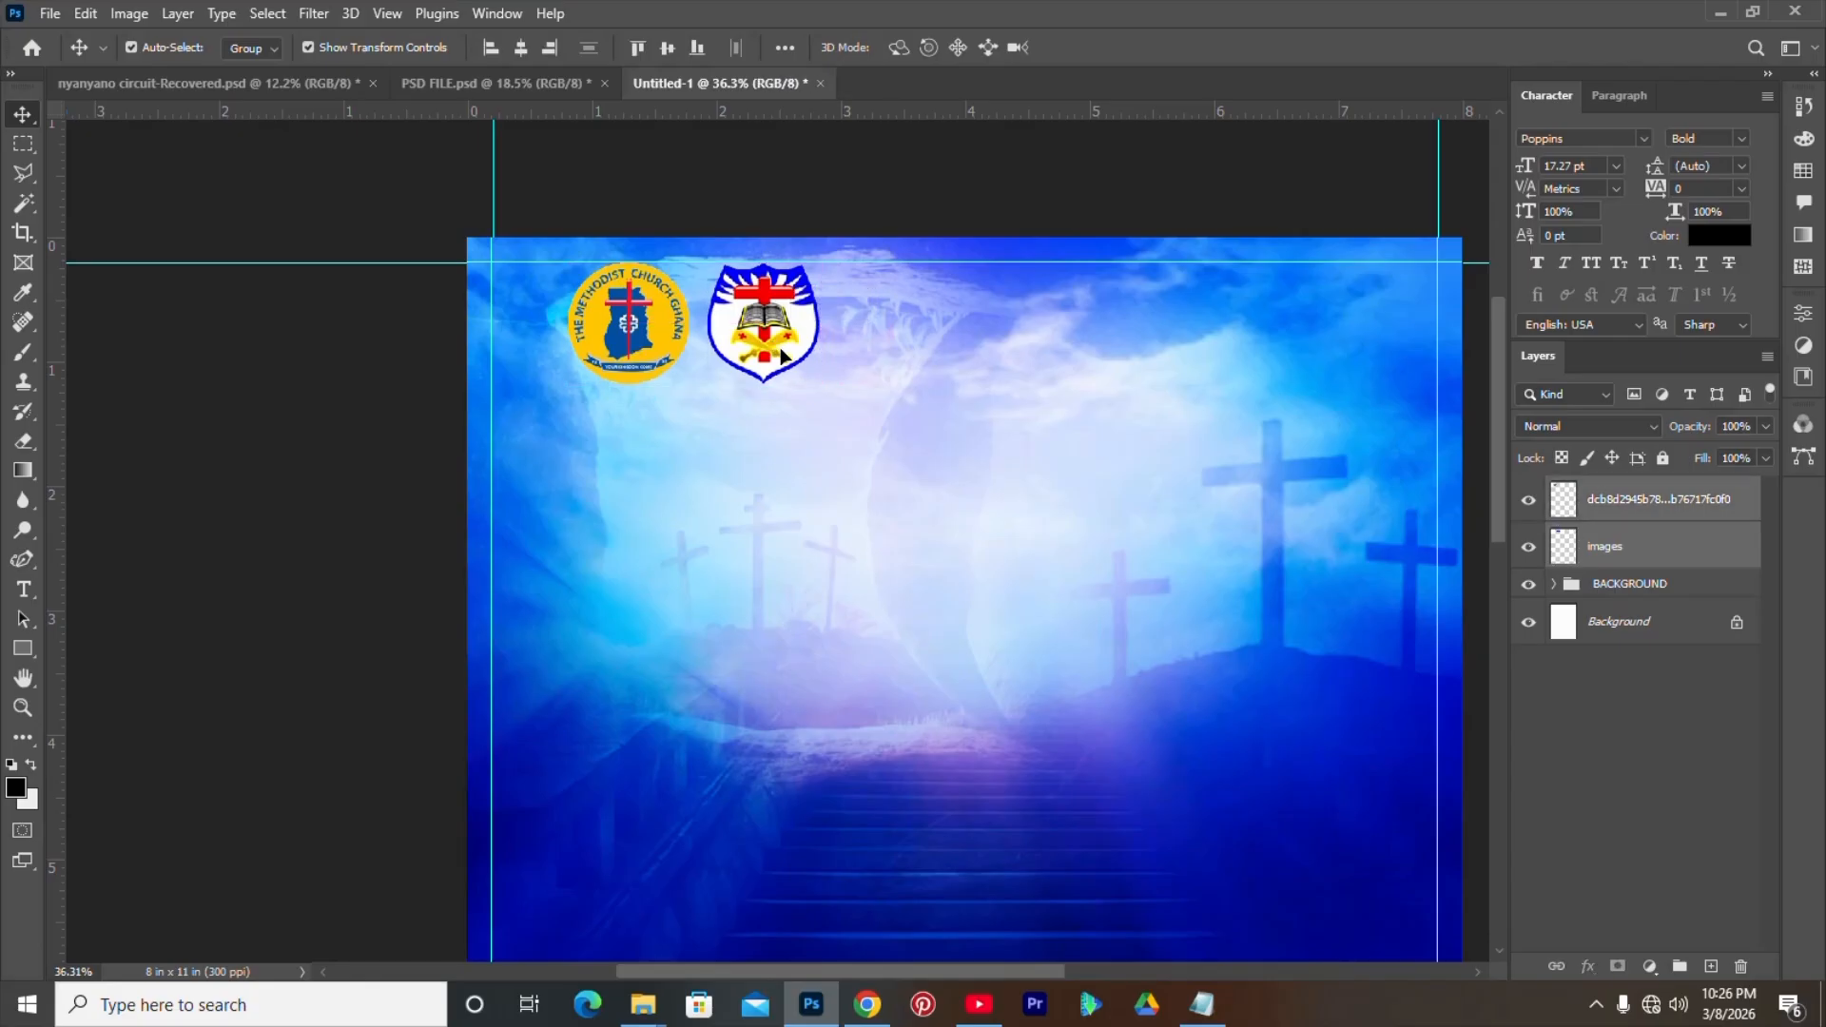
{"action": "mouse_move", "coordinate": [782, 355]}
{"action": "left_mouse_down"}
{"action": "mouse_move", "coordinate": [756, 355]}
{"action": "mouse_move", "coordinate": [783, 381]}
{"action": "mouse_move", "coordinate": [757, 378]}
{"action": "left_mouse_up"}
{"action": "key", "text": "ctrl+t"}
{"action": "key", "text": "Return"}
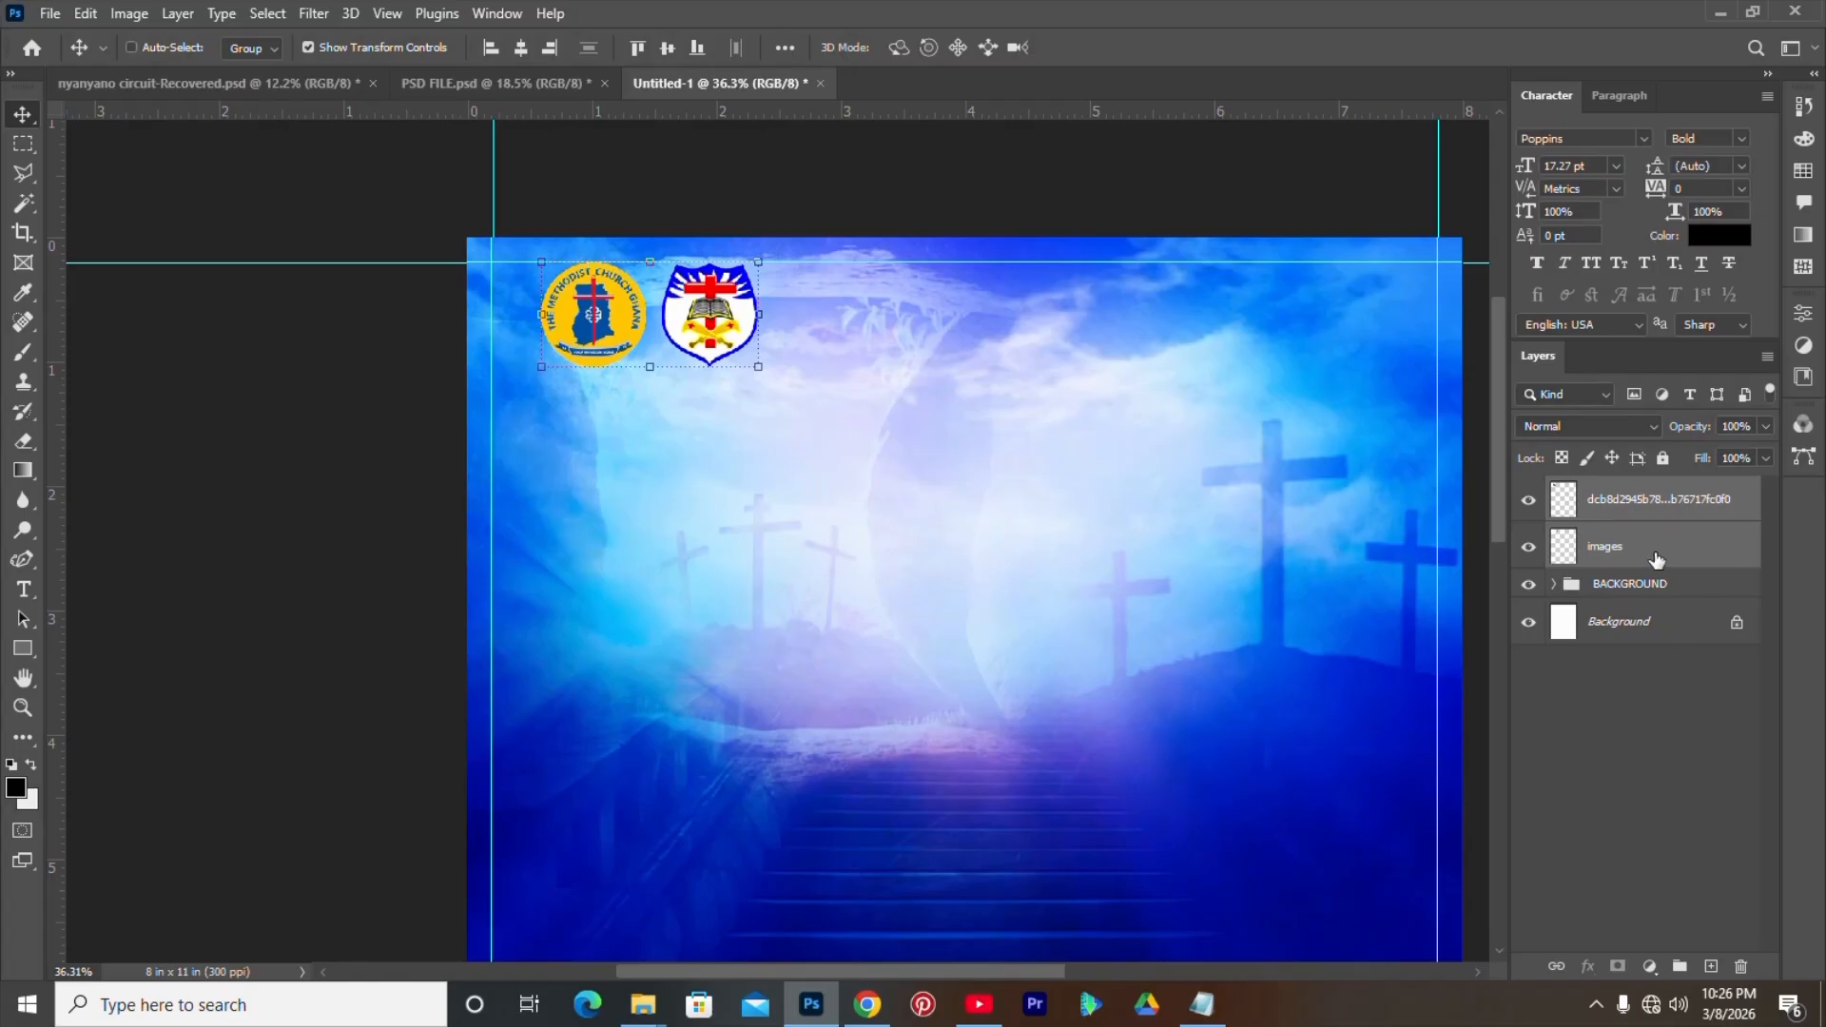
- Group the two logo layers and centre the group horizontally on the page
{"action": "key", "text": "ctrl+g"}
{"action": "key", "text": "ctrl+a"}
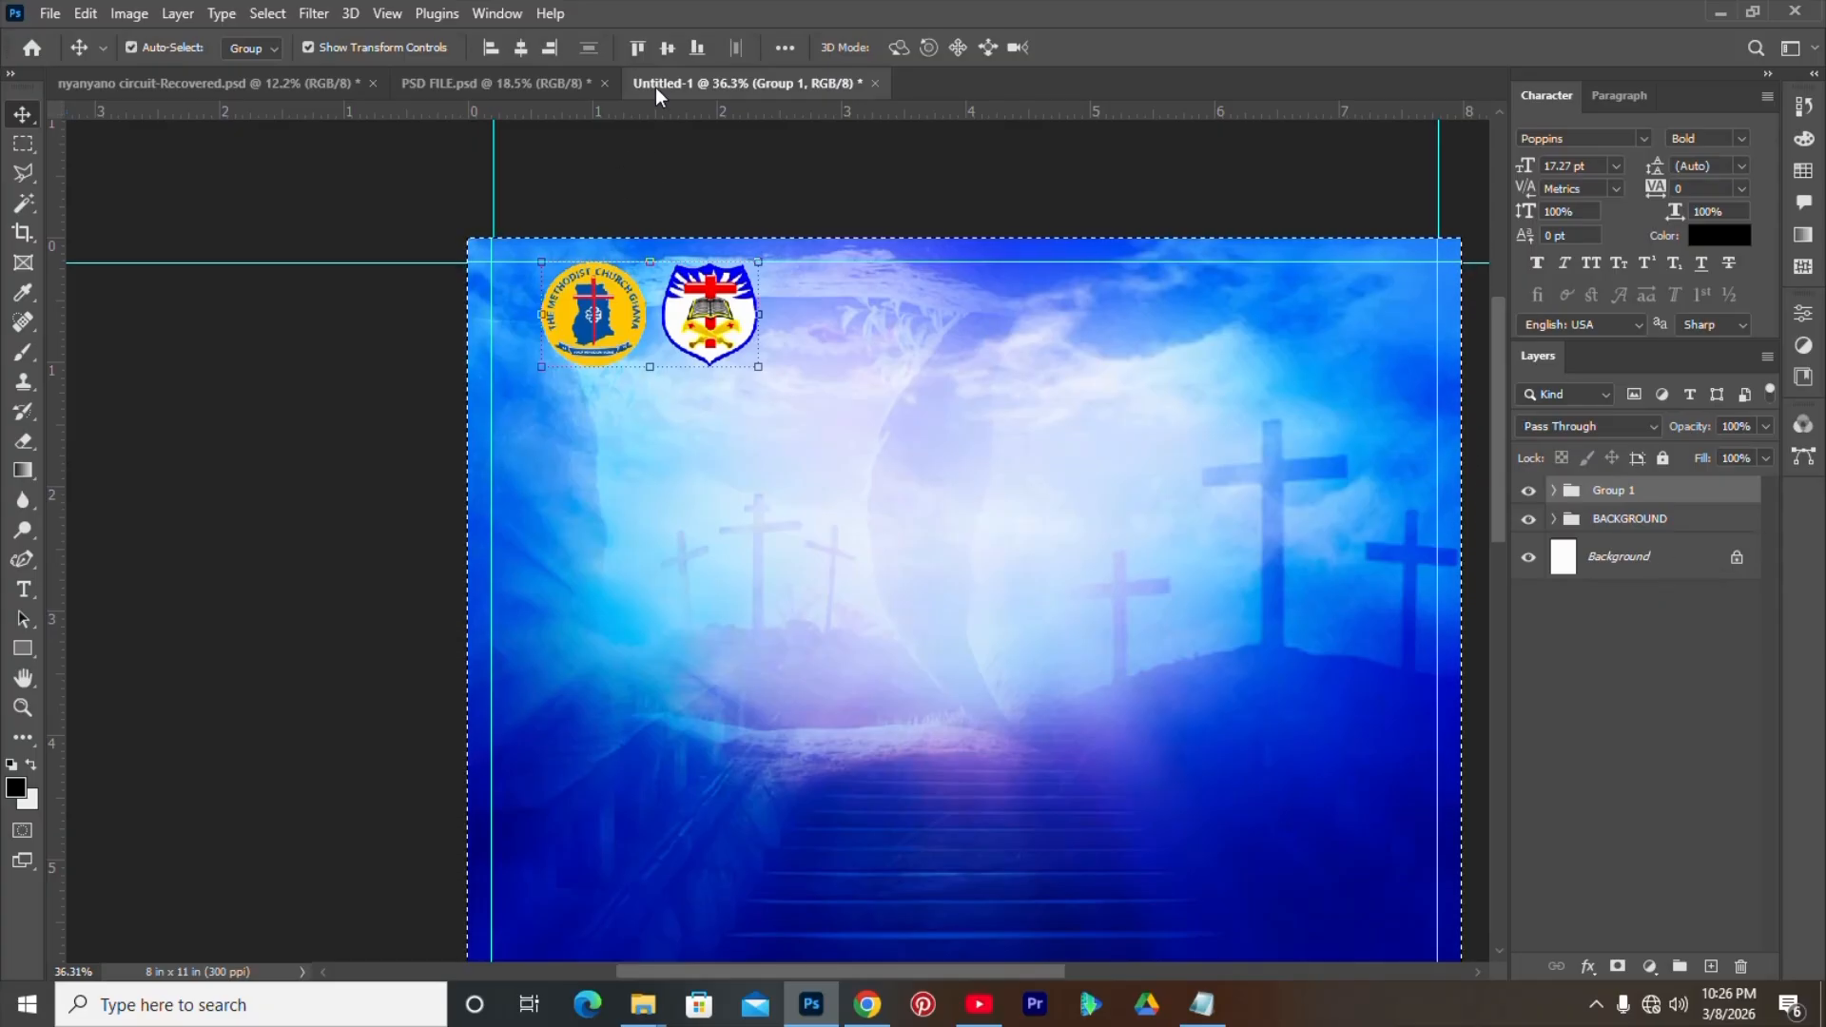
{"action": "left_click", "coordinate": [521, 45]}
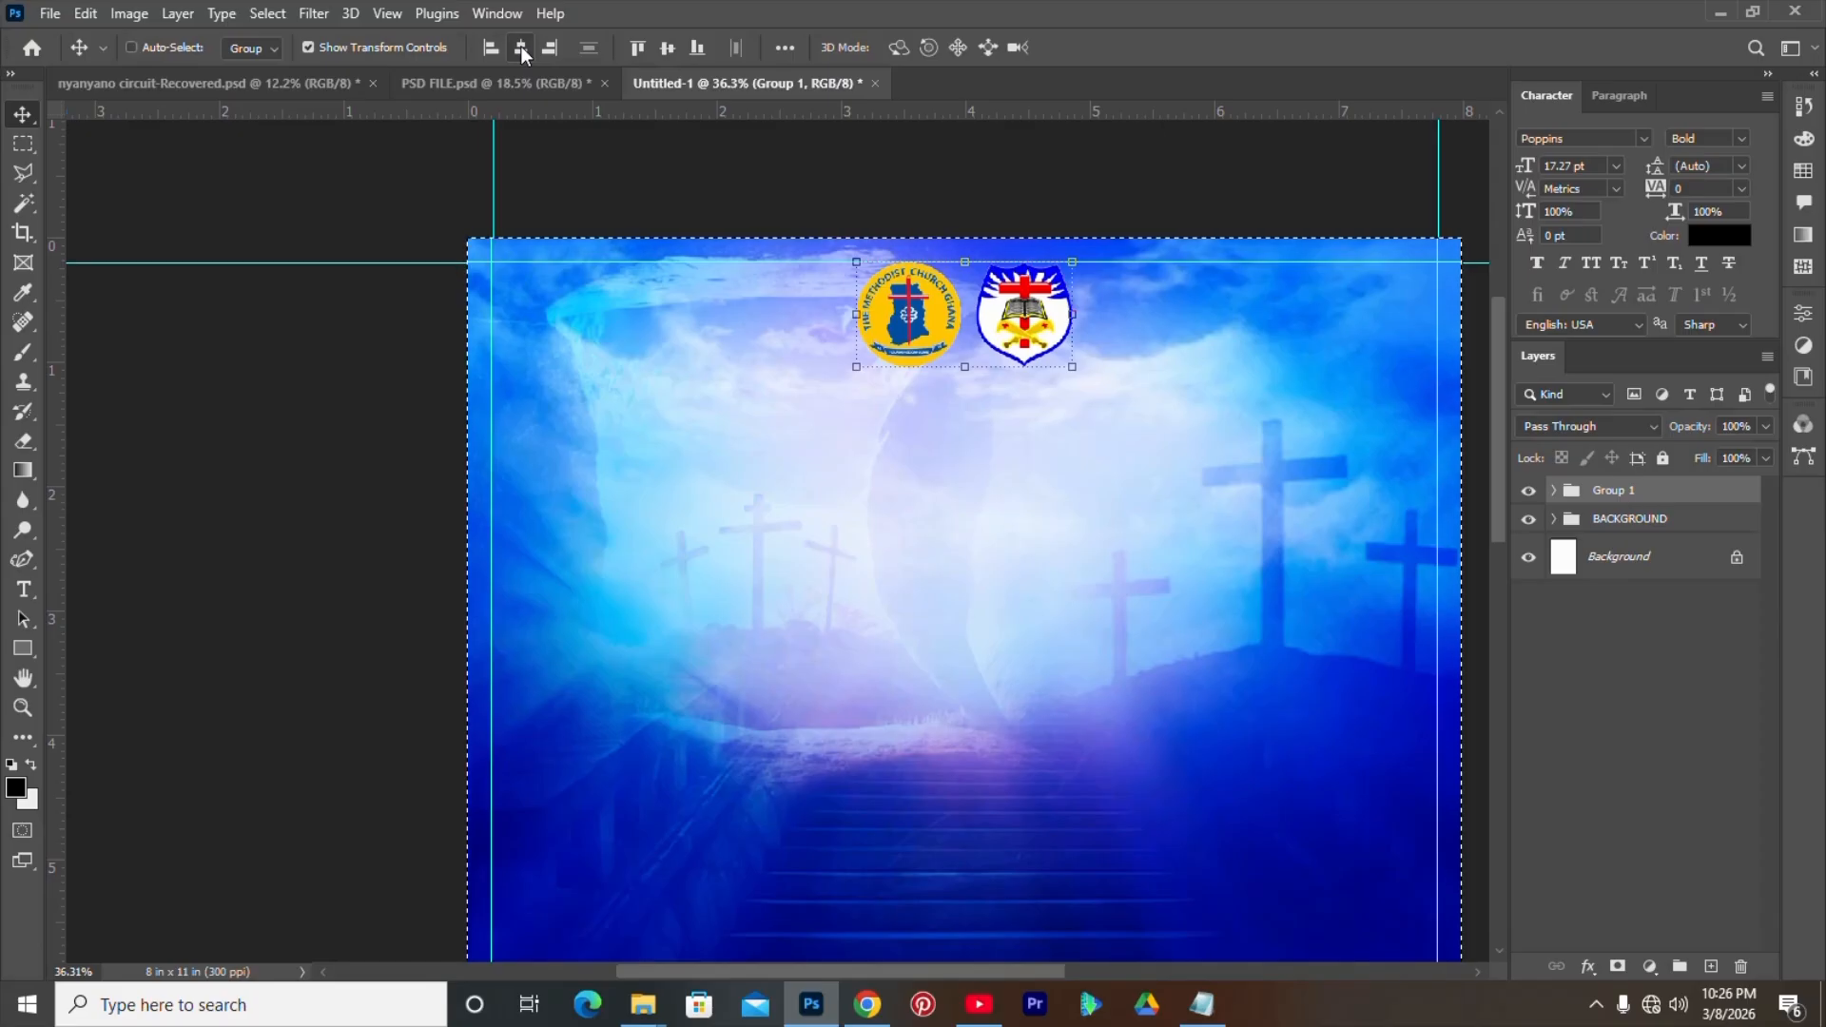
{"action": "key", "text": "ctrl+d"}
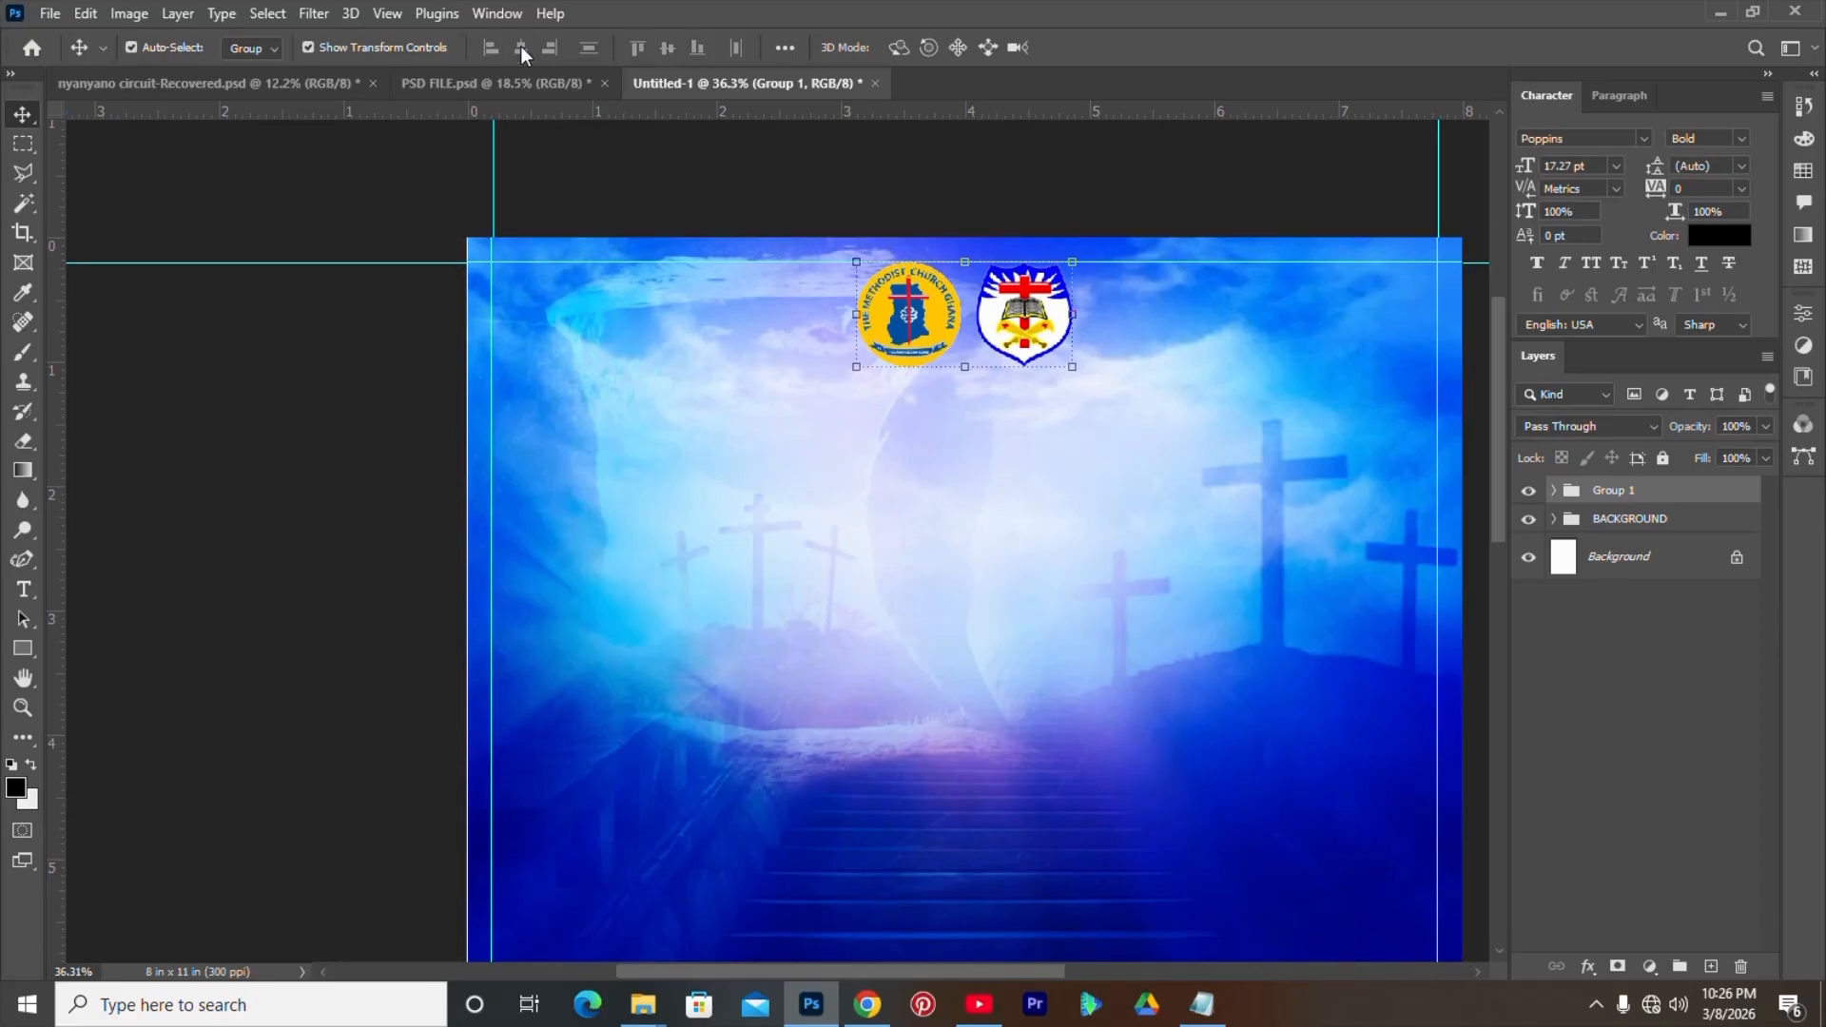
- Scale the logo group to about 88%, keeping it centred at the top margin guide
{"action": "left_click_drag", "start_coordinate": [964, 367], "coordinate": [963, 362]}
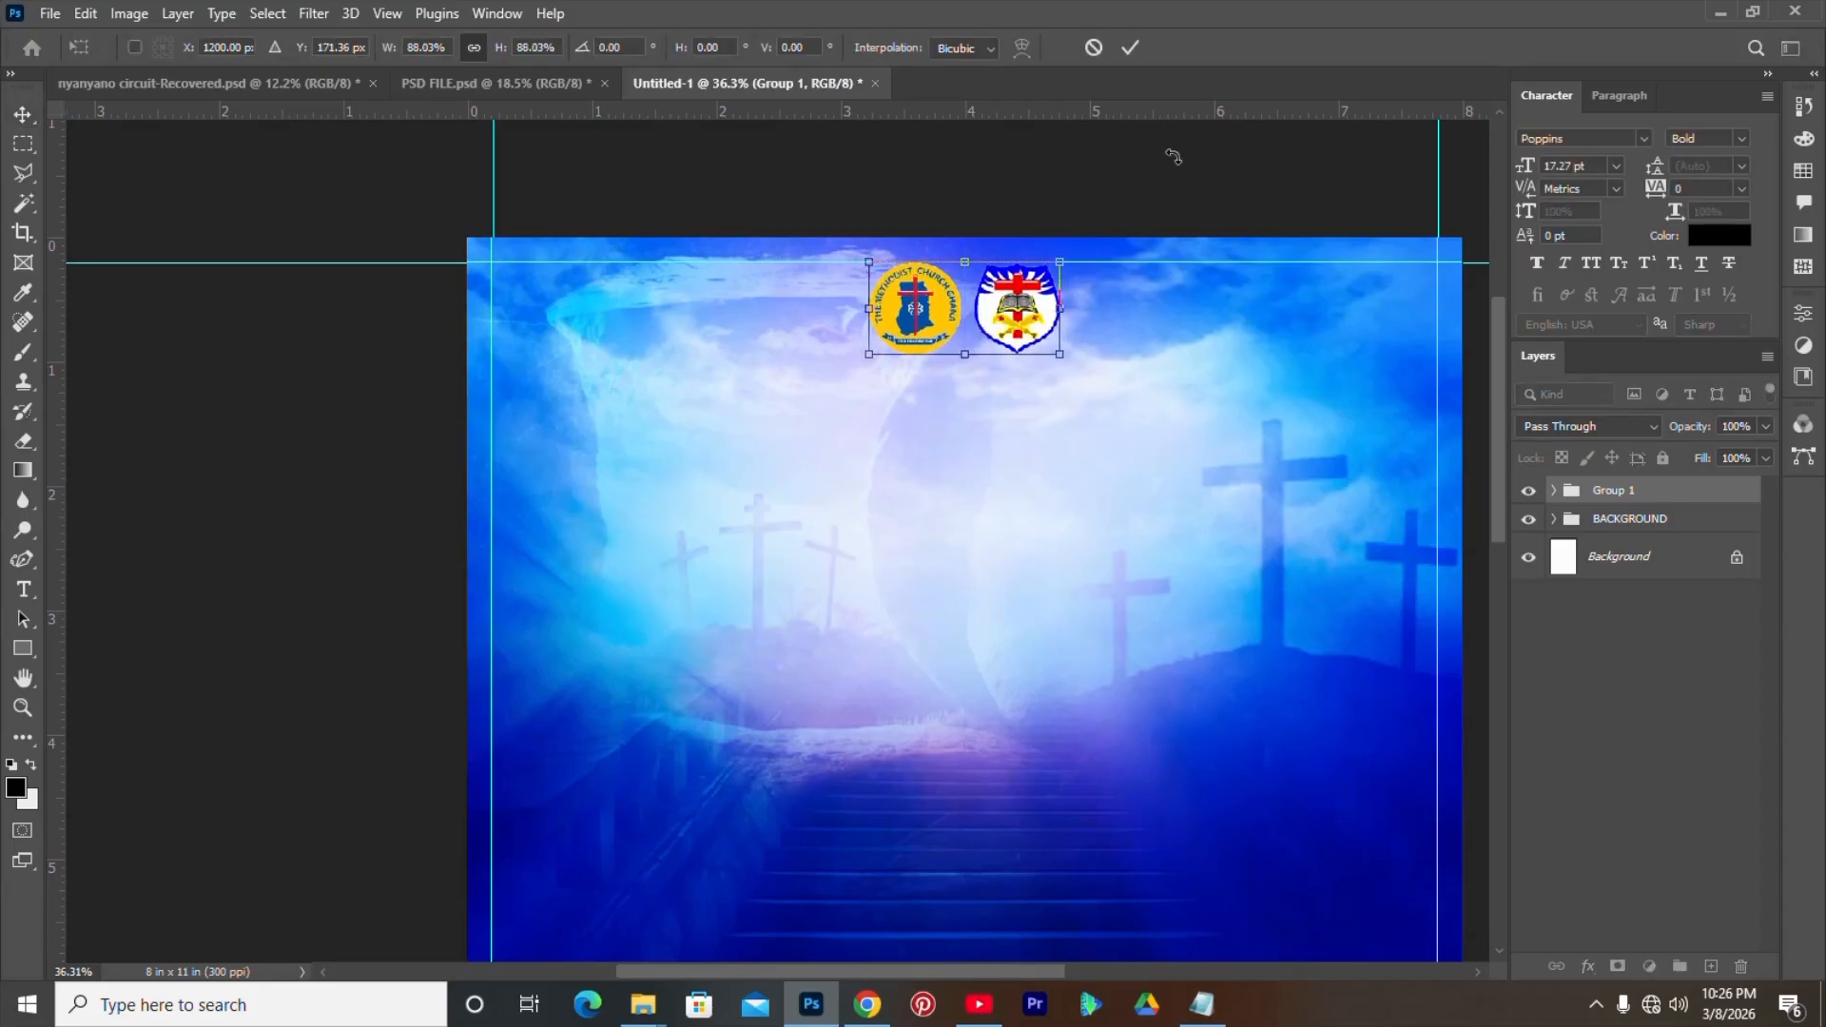
{"action": "key", "text": "Return"}
{"action": "left_click", "coordinate": [1610, 781]}
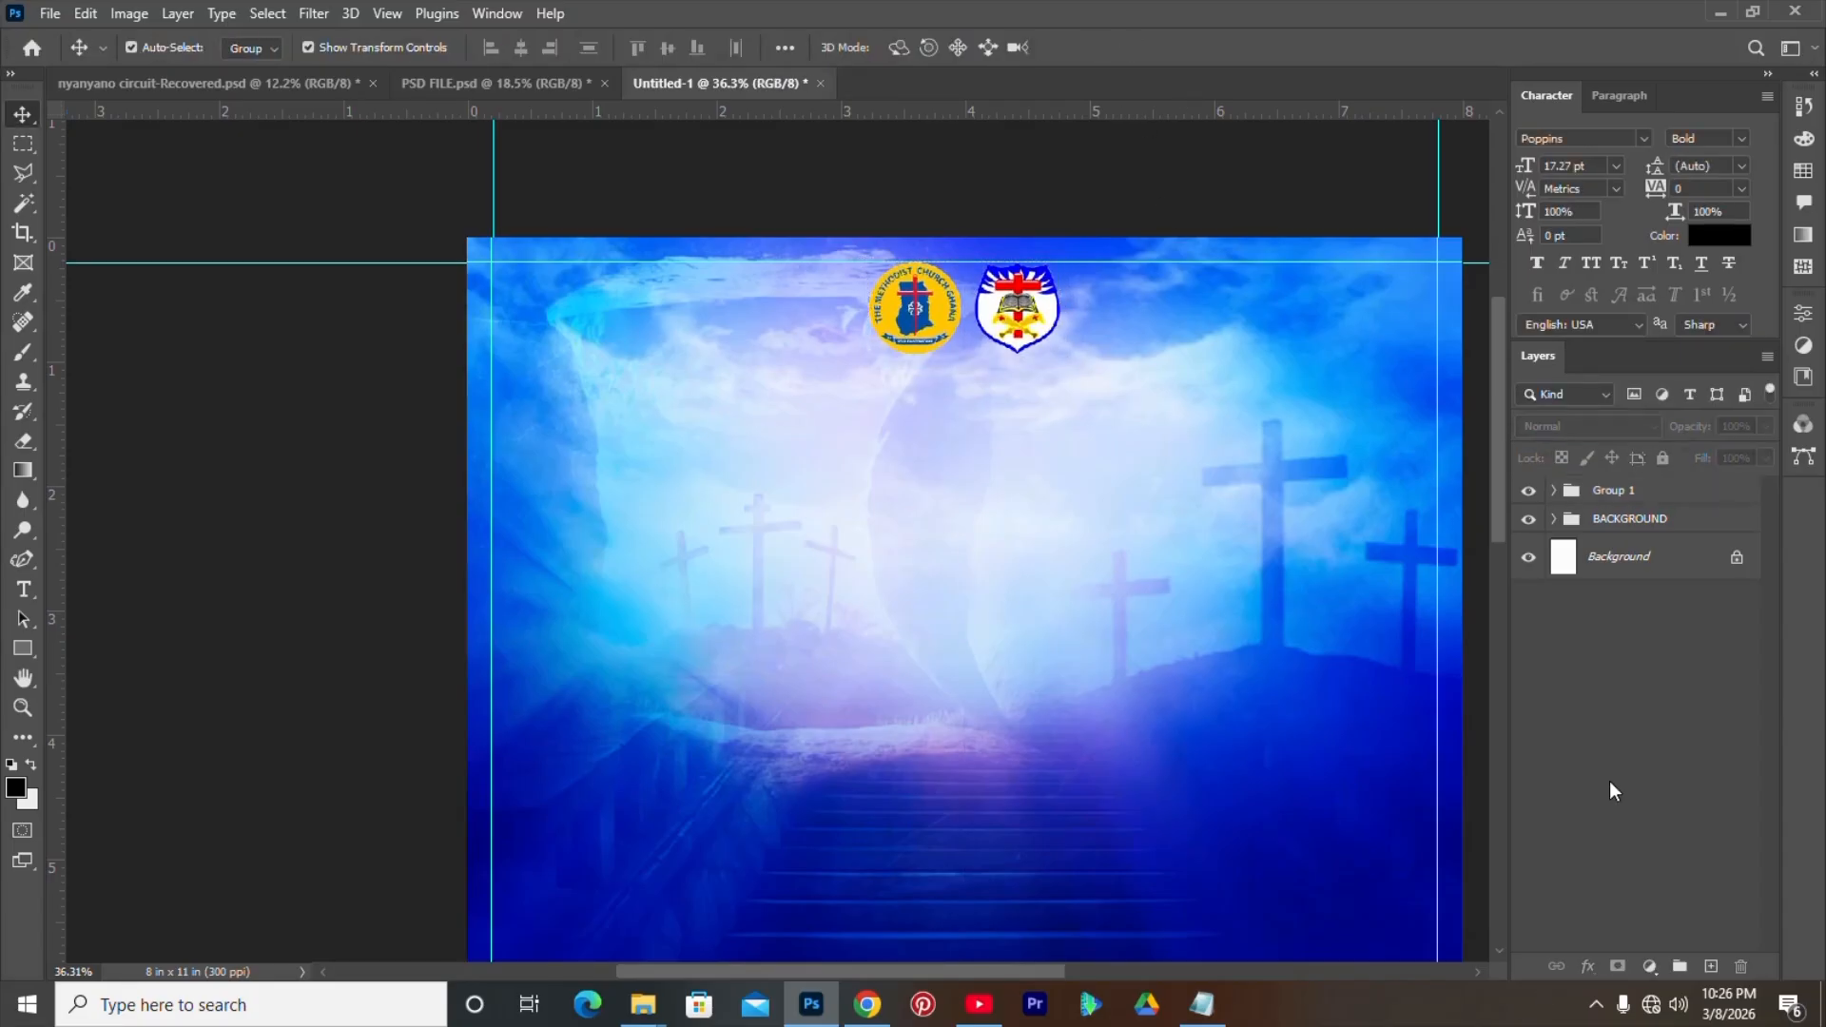
- In the Notepad text, complete the third line as "CALVARY SOCIETY - POKROM" and copy the first three lines
{"action": "left_click", "coordinate": [1204, 1005]}
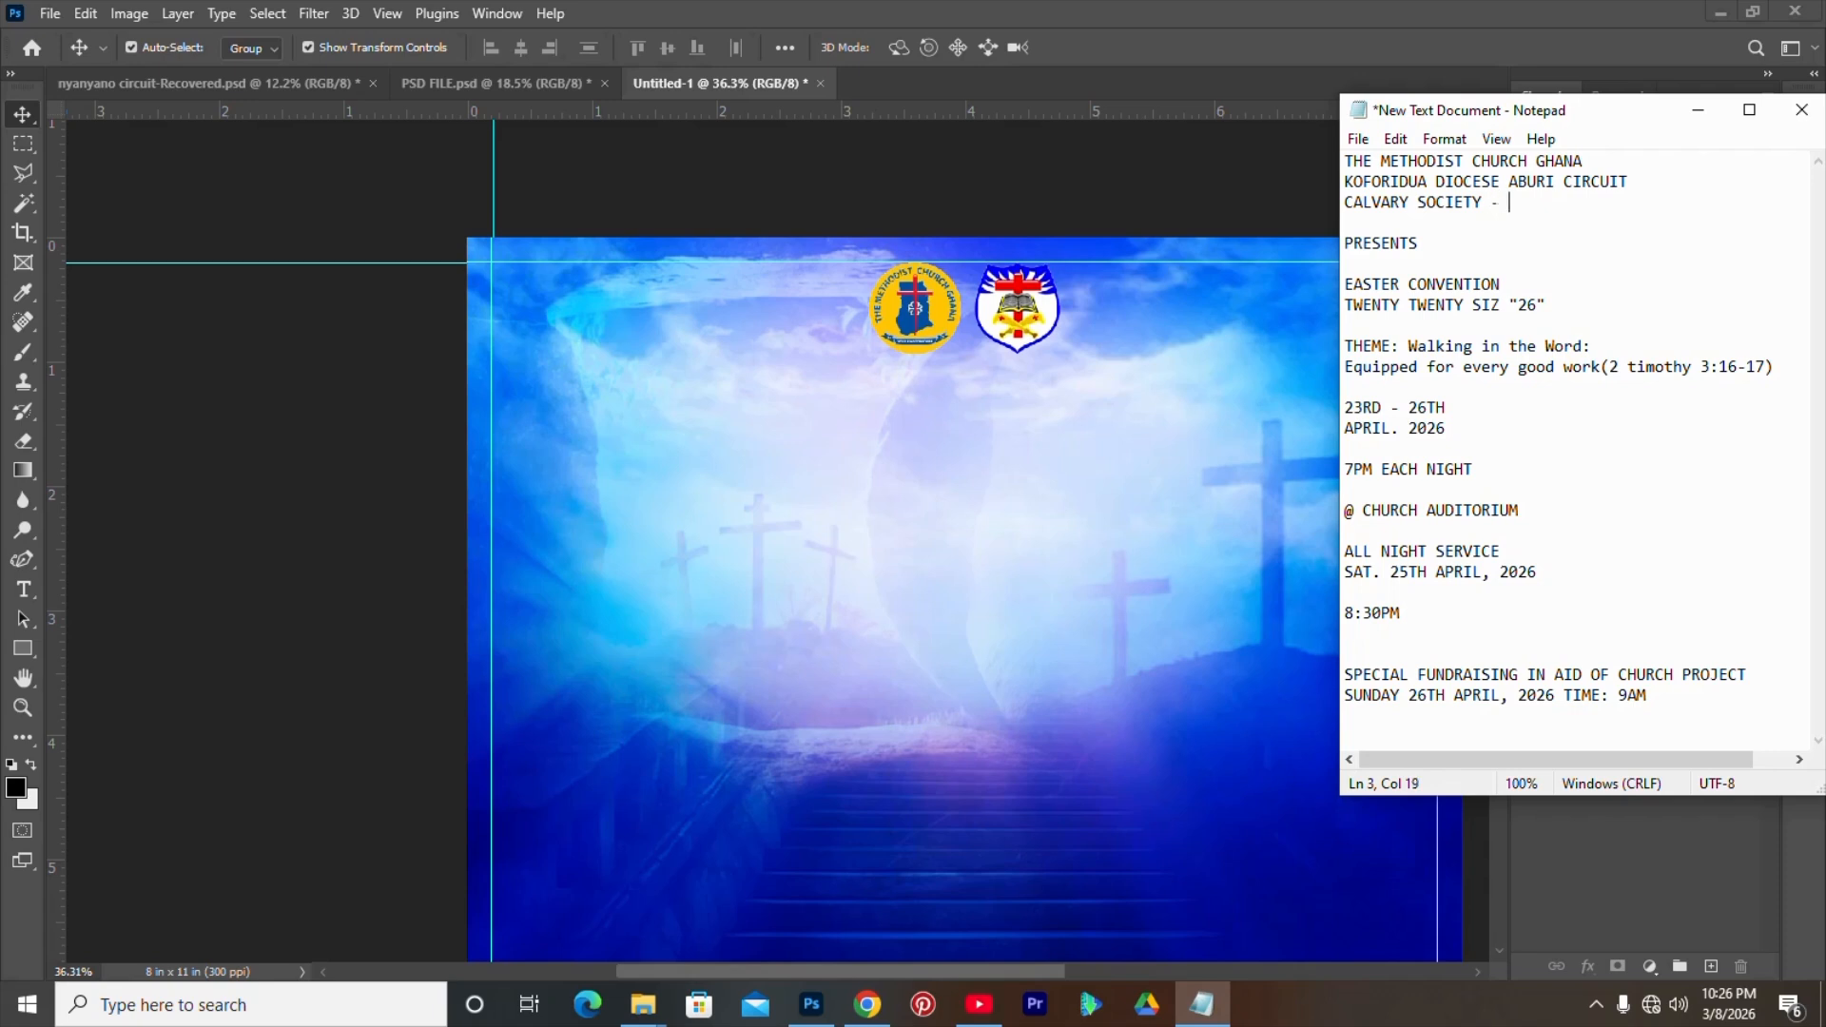
{"action": "type", "text": "POKROM"}
{"action": "left_click_drag", "start_coordinate": [1565, 202], "coordinate": [1331, 171]}
{"action": "key", "text": "ctrl+c"}
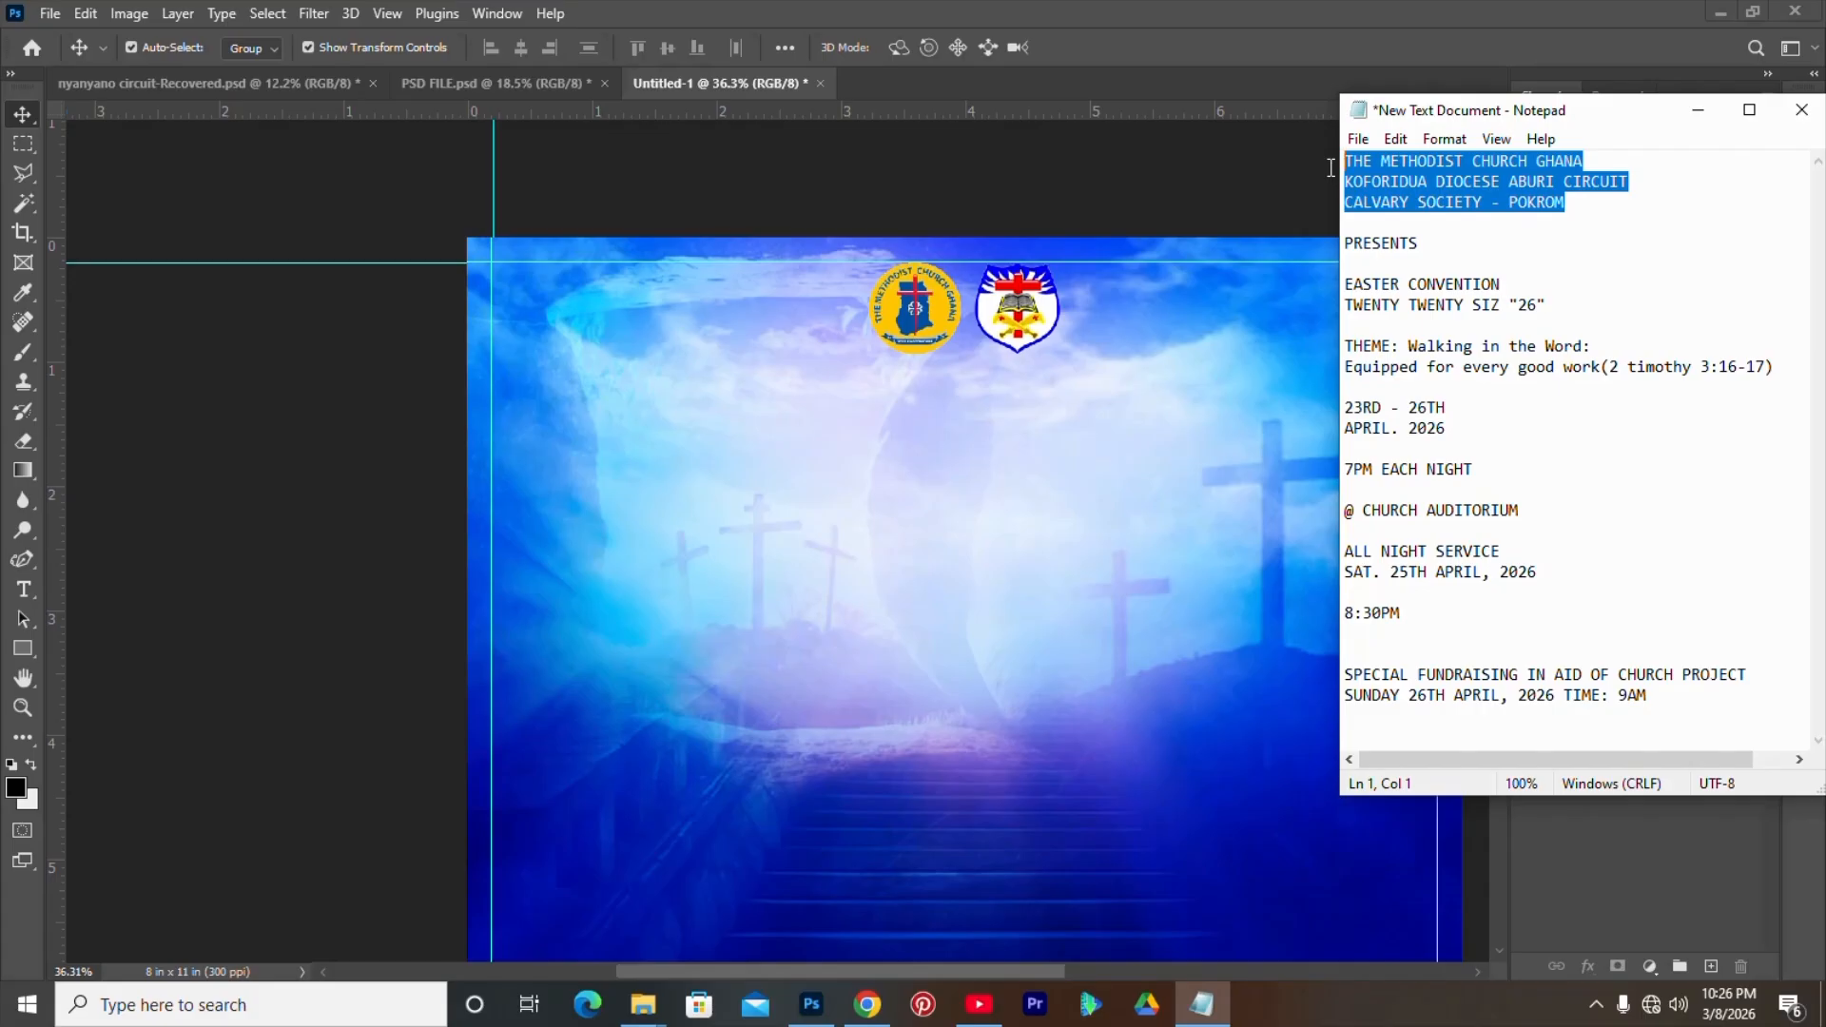
- Return to the flyer and add a centred text layer below the logos with the three copied church heading lines
{"action": "left_click", "coordinate": [1104, 559]}
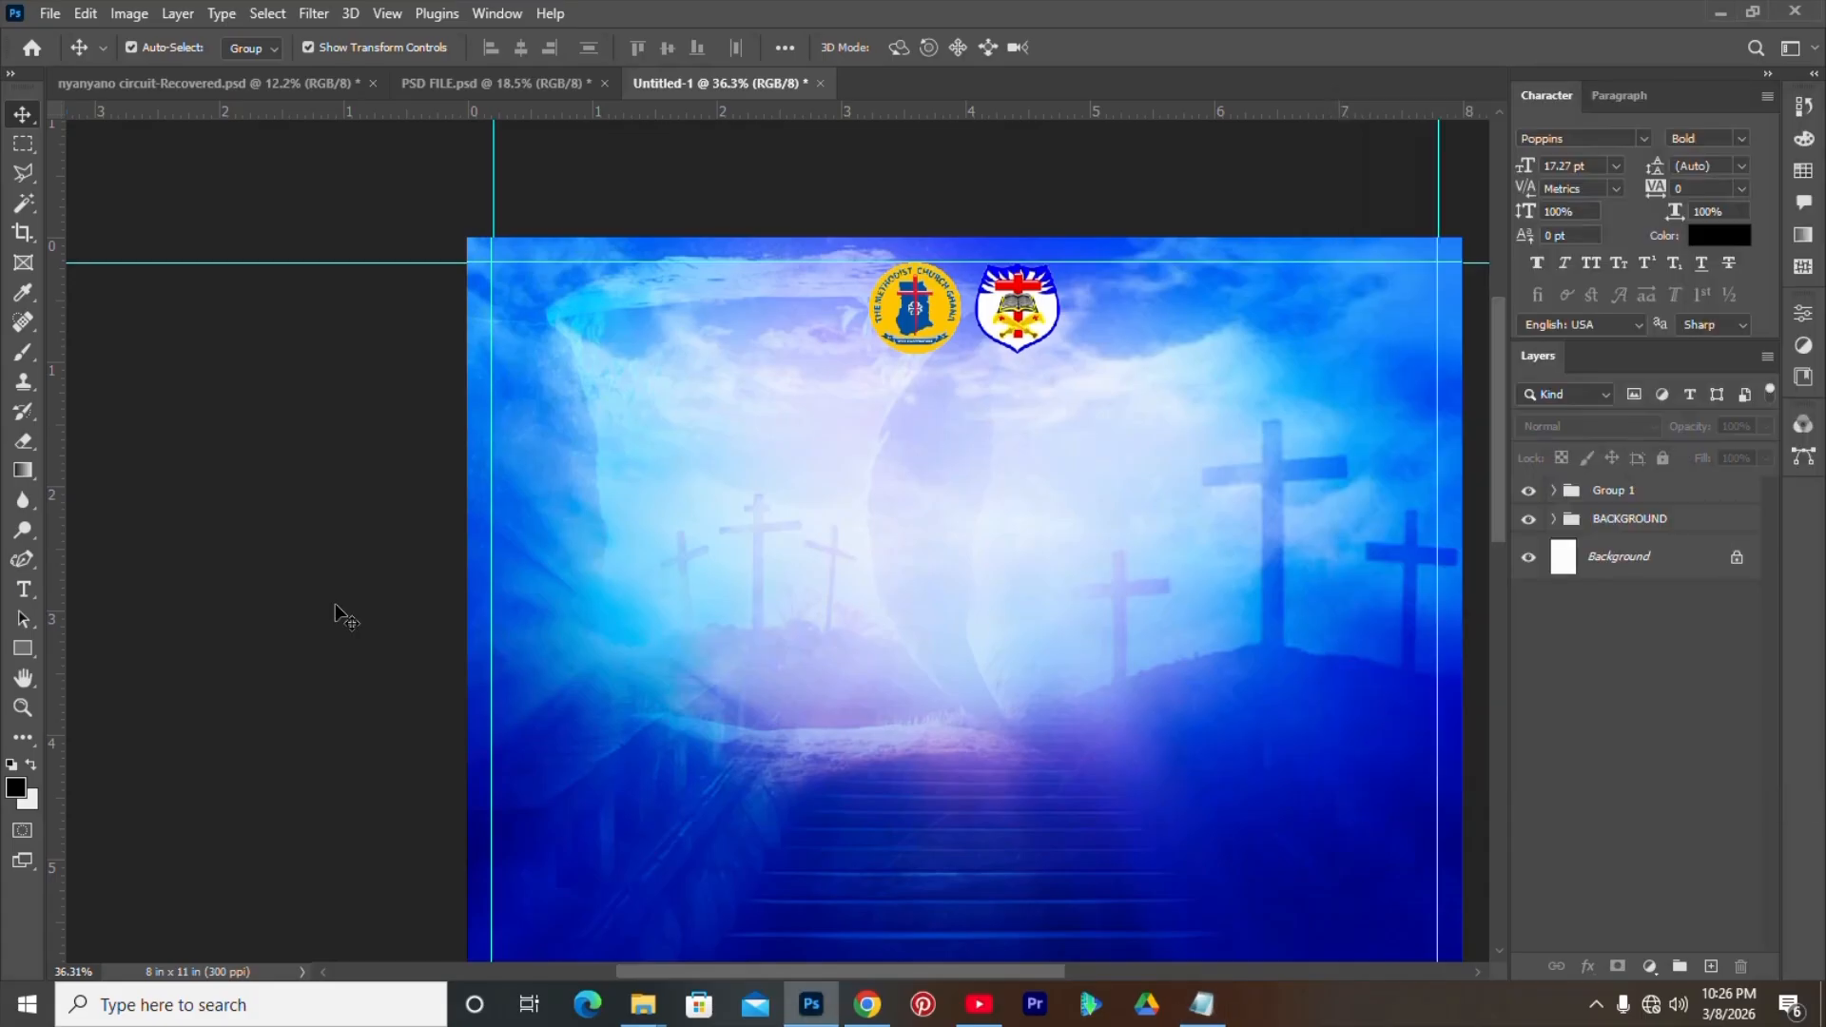
{"action": "left_click", "coordinate": [38, 591]}
{"action": "left_click", "coordinate": [946, 392]}
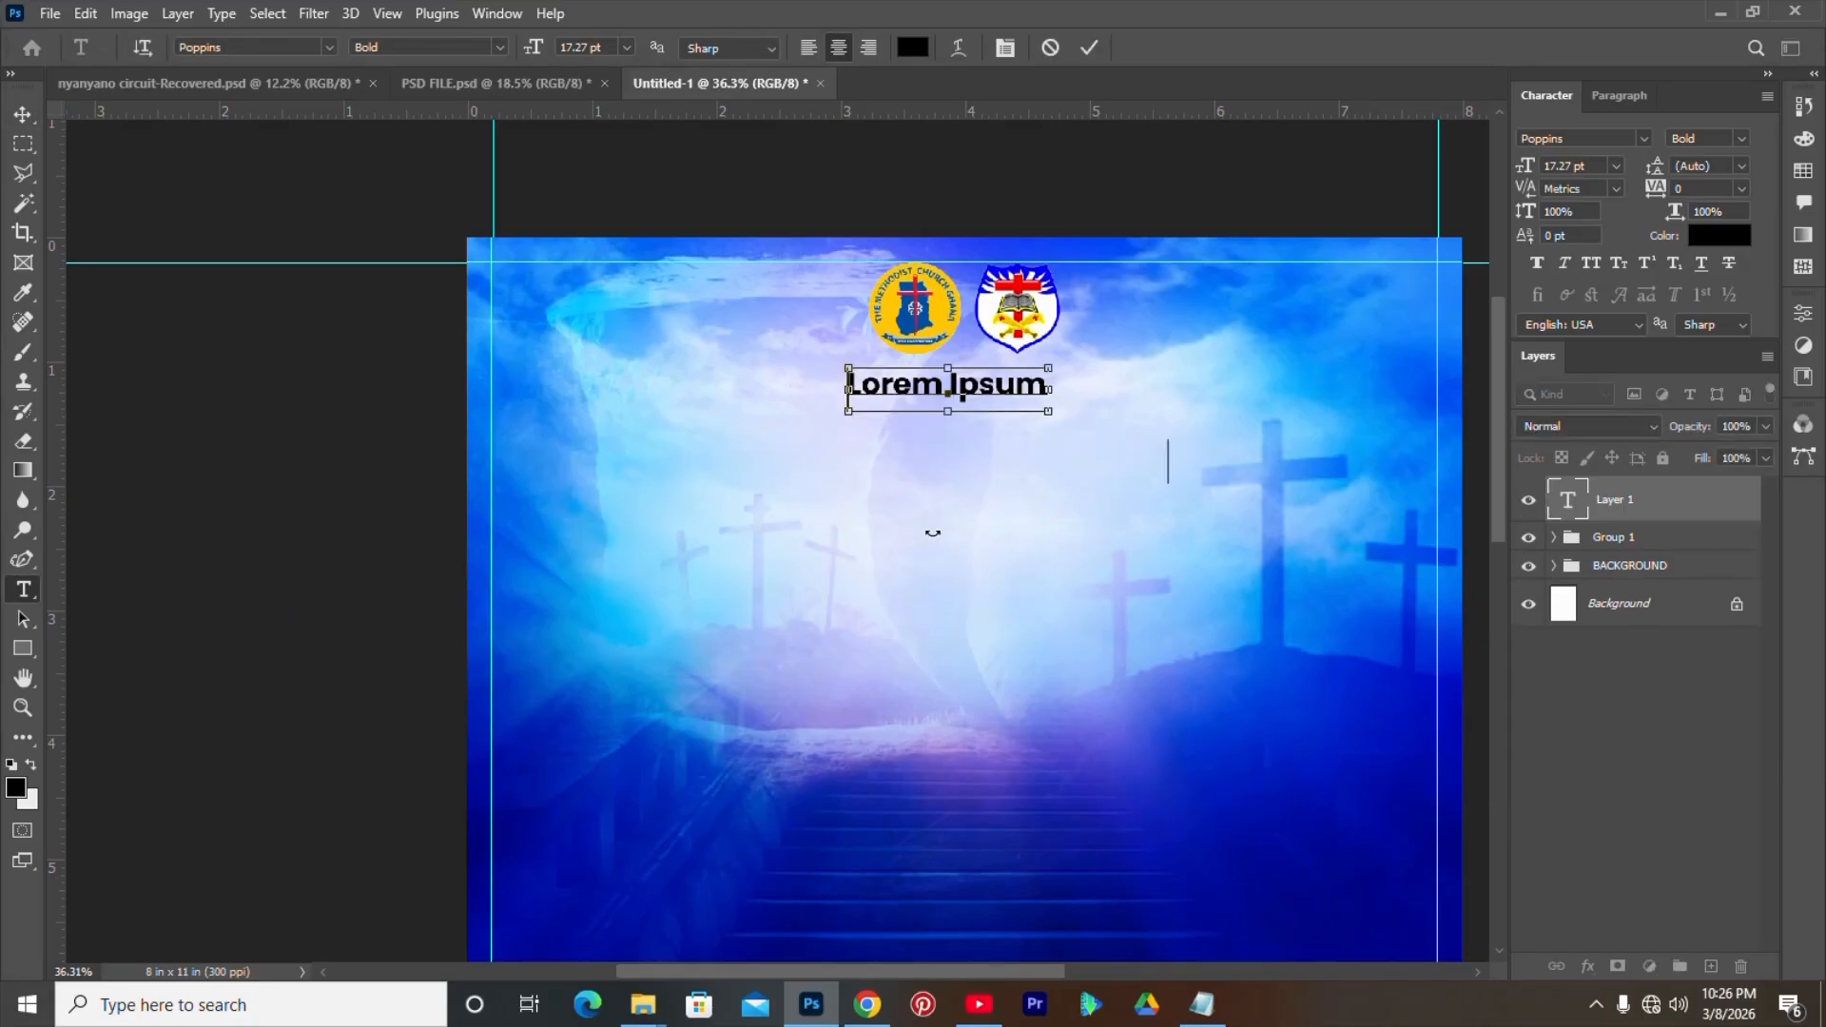
{"action": "key", "text": "ctrl+v"}
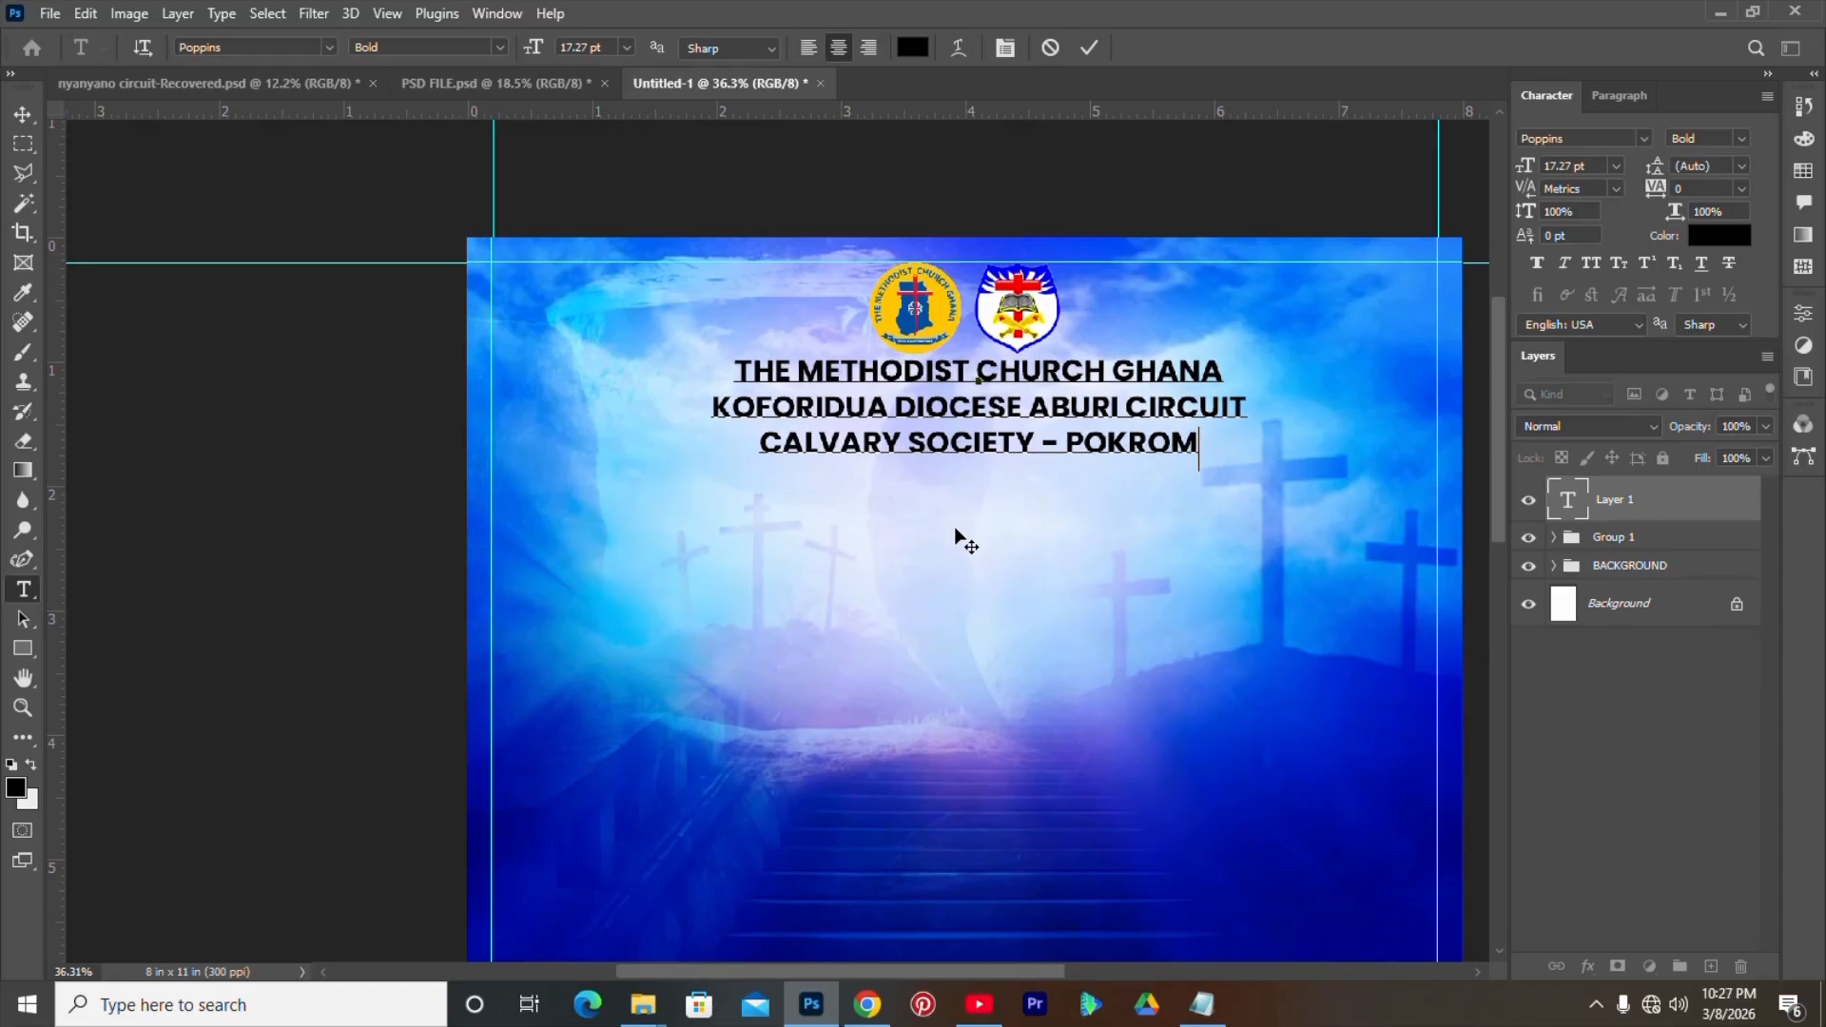
- Set the line "THE METHODIST CHURCH GHANA" to 19 pt and shift the heading text slightly down, clear of the logos
{"action": "left_click_drag", "start_coordinate": [1216, 373], "coordinate": [730, 371]}
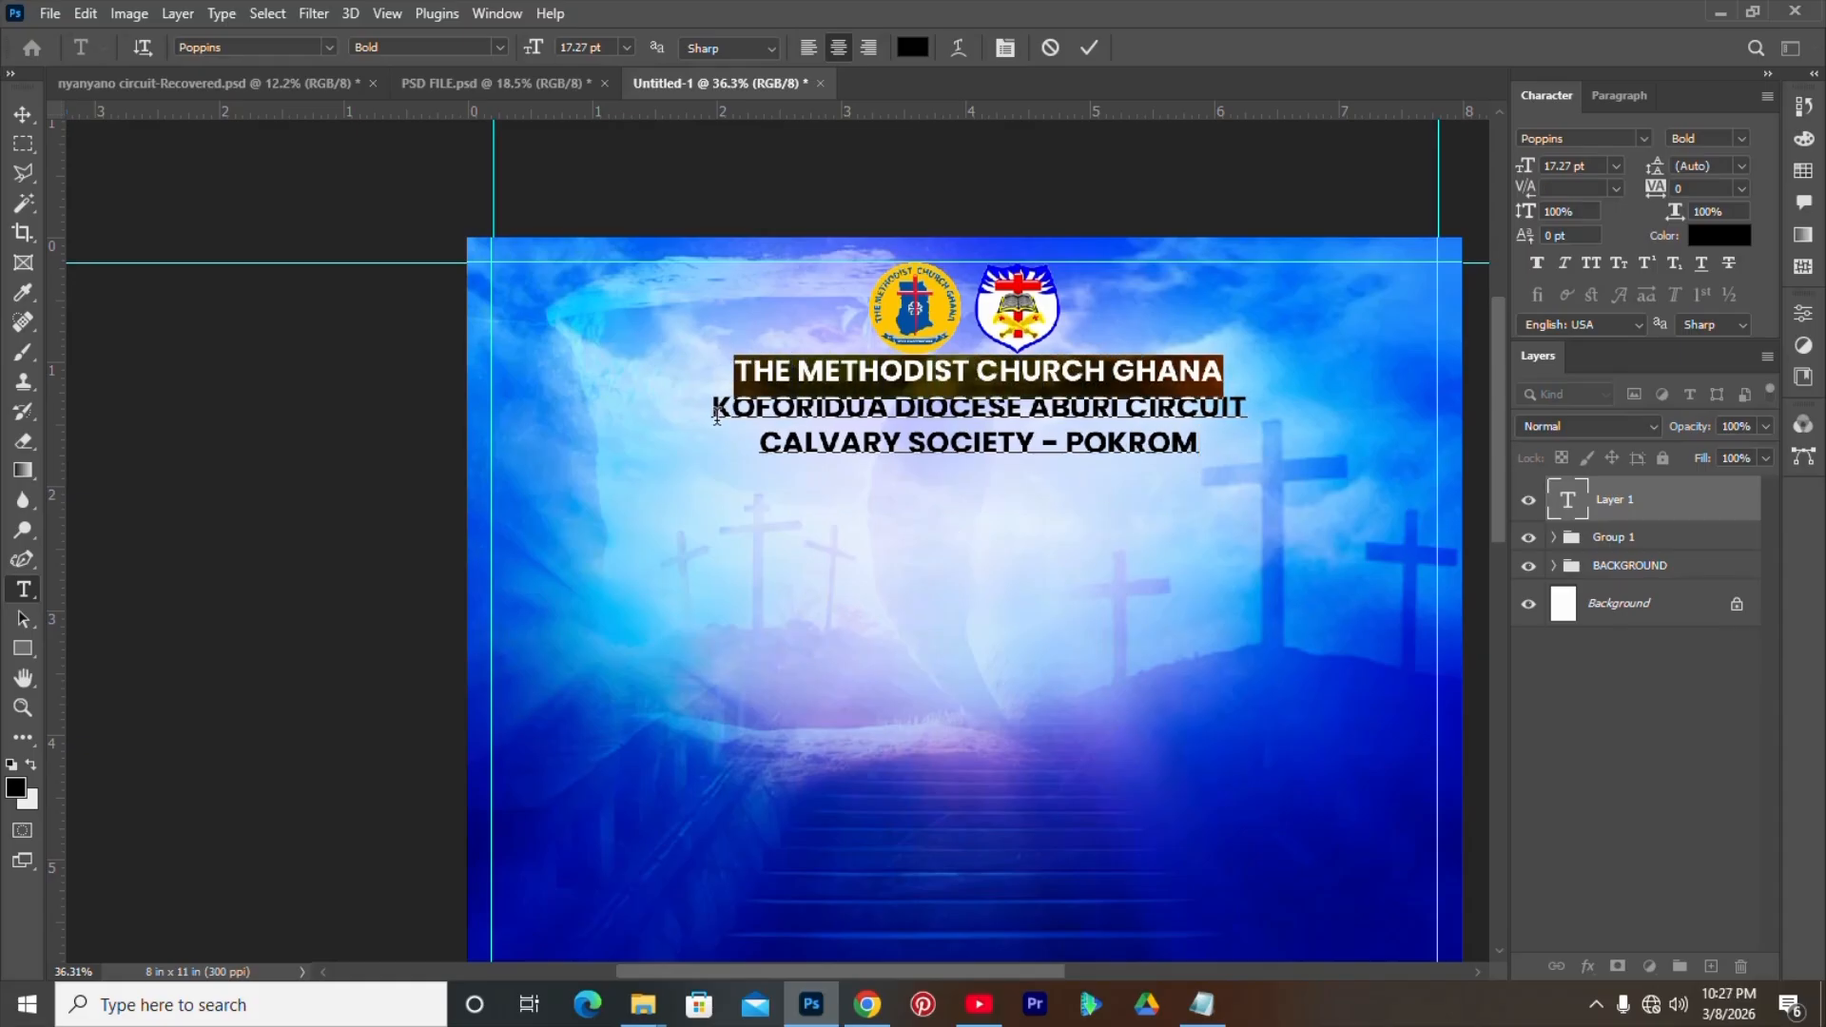
{"action": "left_click", "coordinate": [610, 46]}
{"action": "type", "text": "19"}
{"action": "key", "text": "Return"}
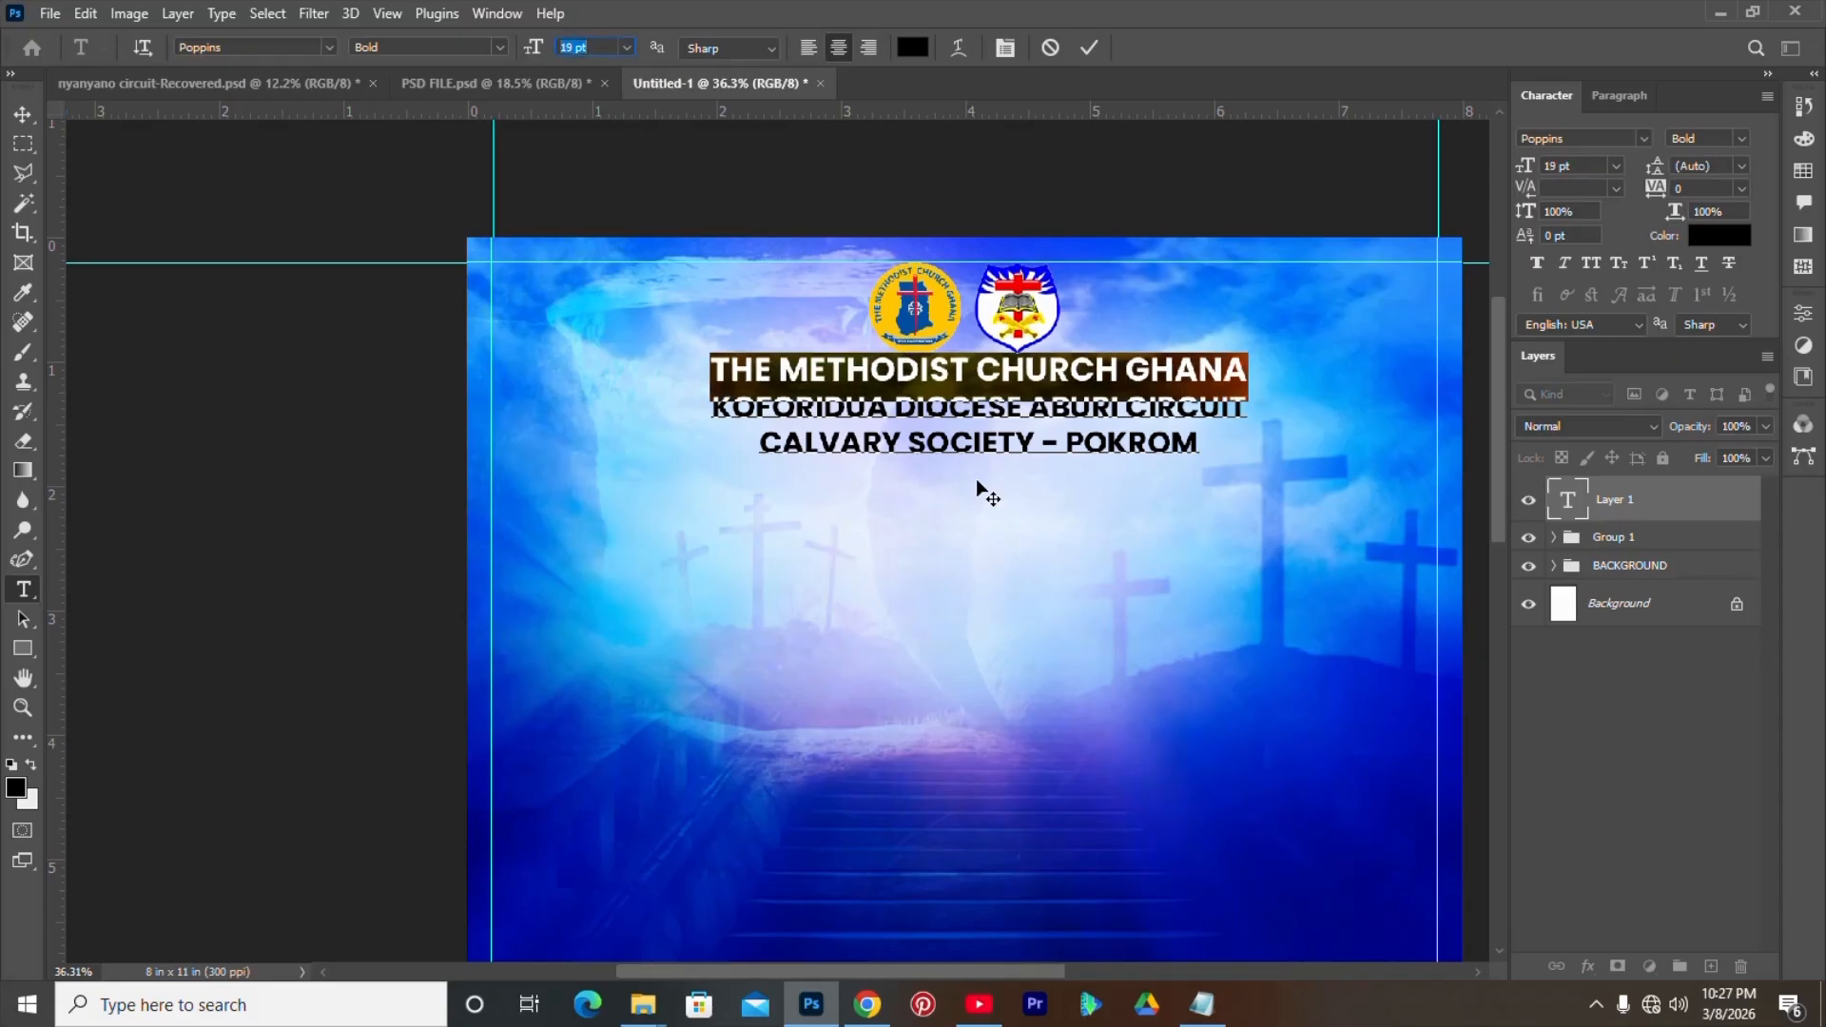
{"action": "left_click_drag", "start_coordinate": [982, 465], "coordinate": [988, 516]}
{"action": "left_click", "coordinate": [976, 392]}
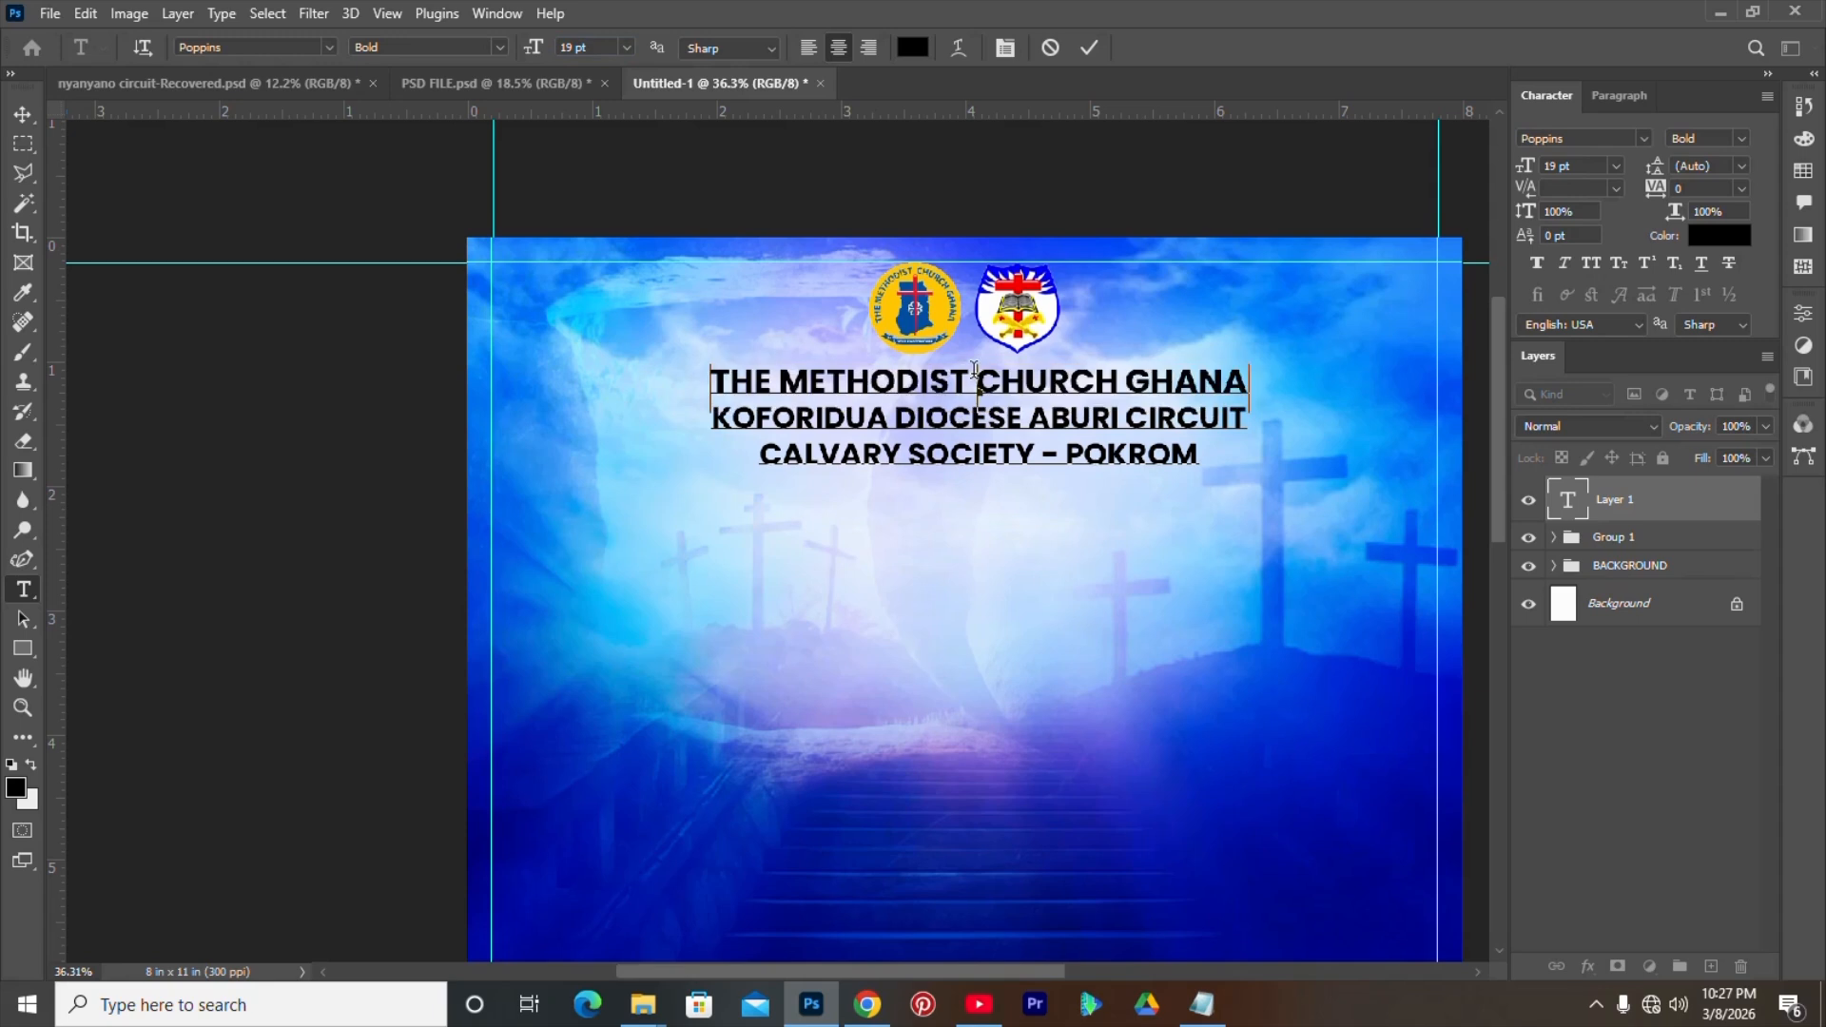
- Colour all three church heading lines blue with hex 0202f8
{"action": "key", "text": "ctrl+a"}
{"action": "left_click", "coordinate": [913, 47]}
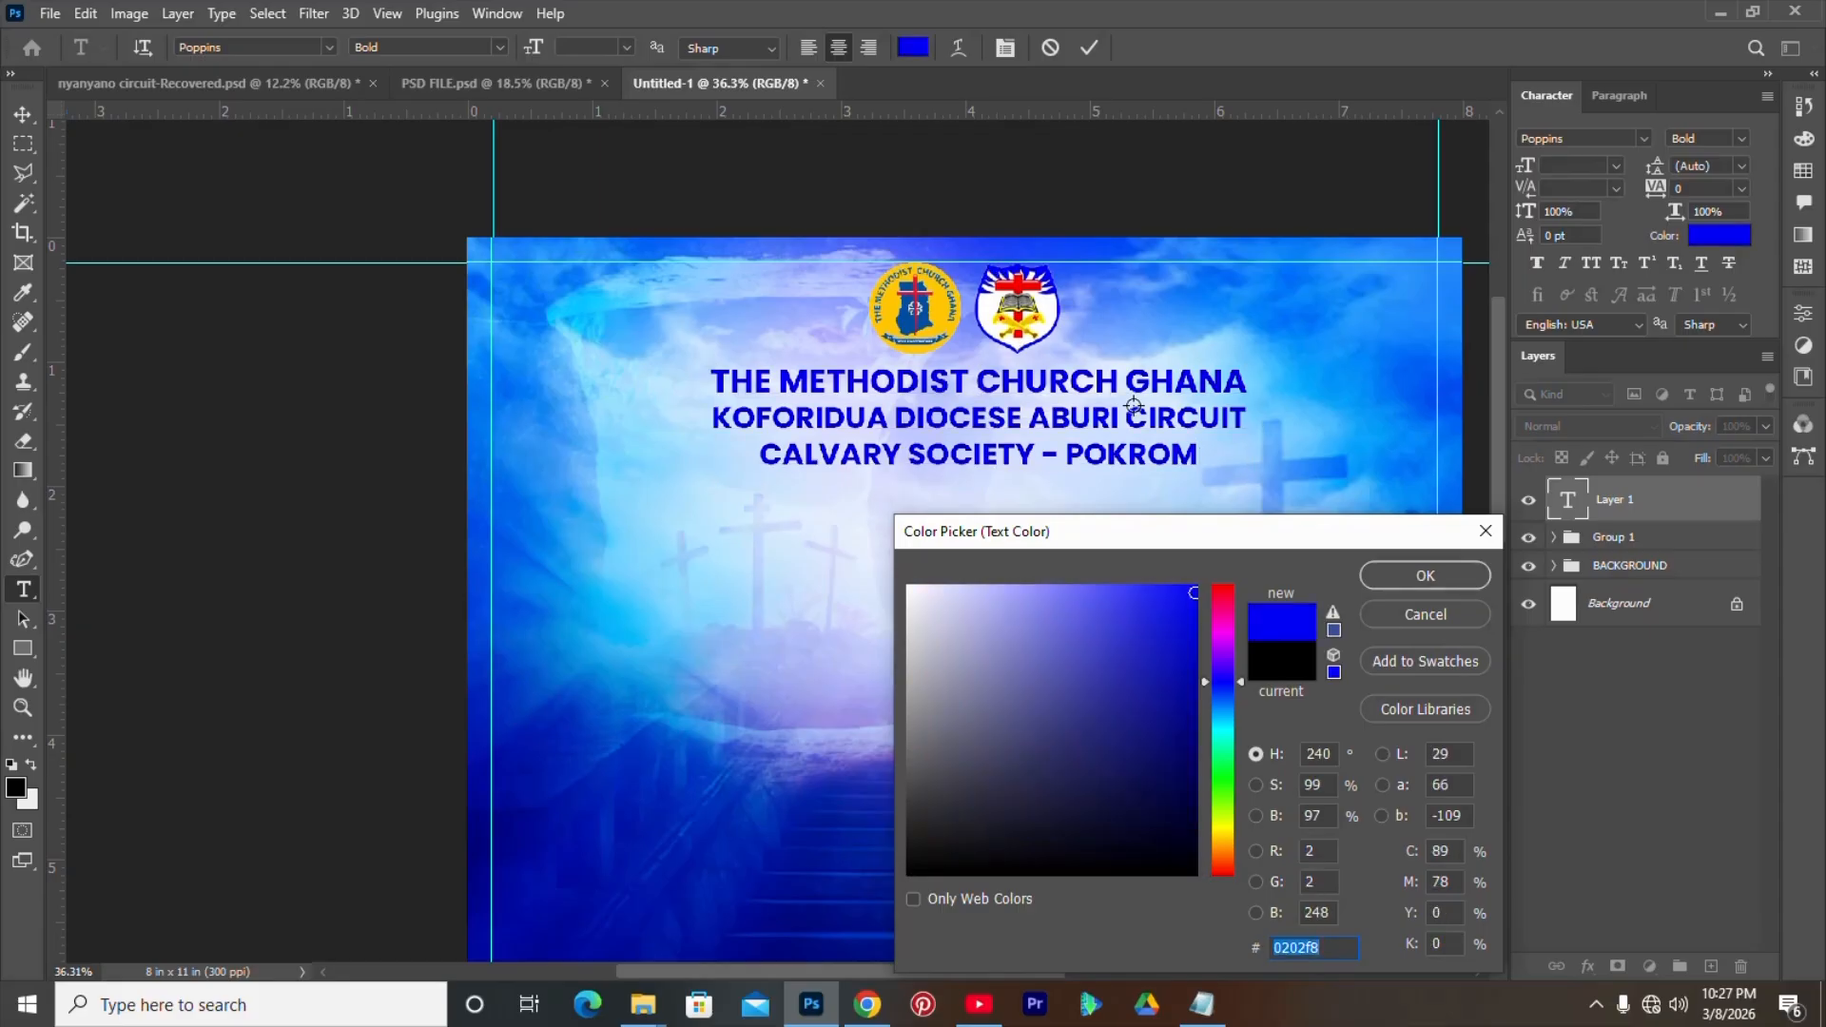
{"action": "left_click", "coordinate": [1424, 579]}
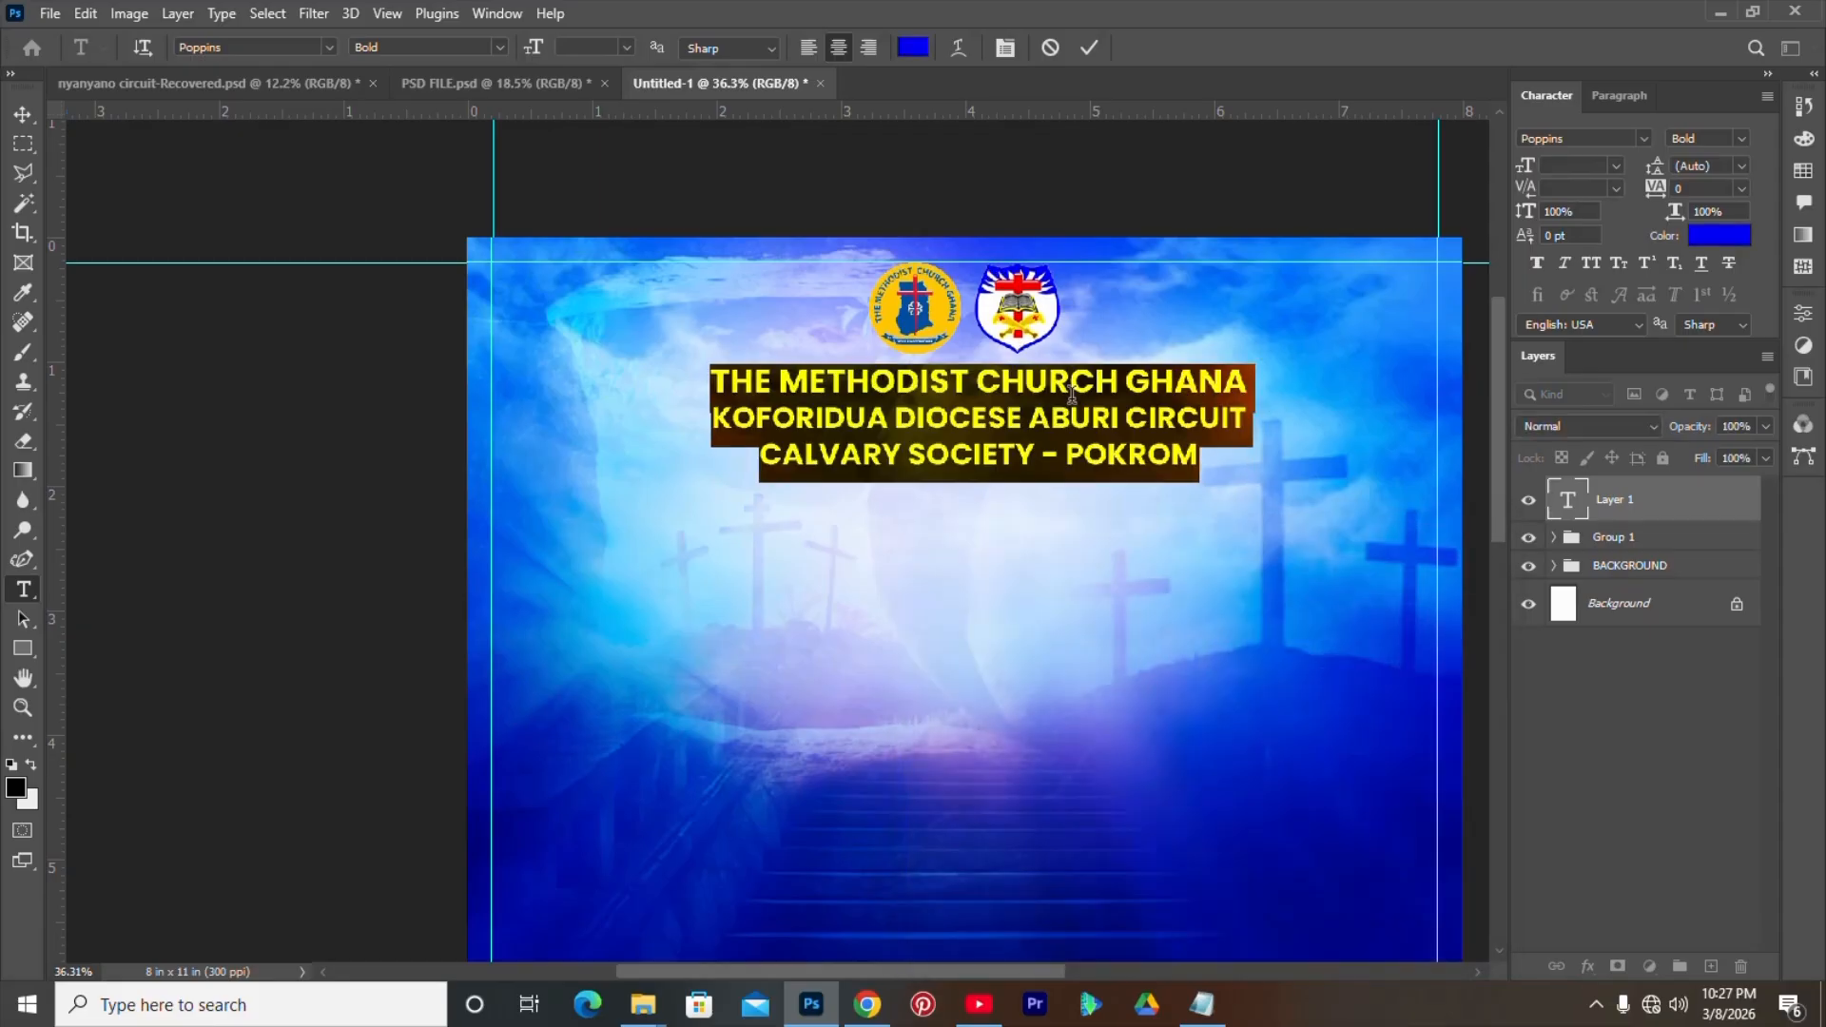
{"action": "left_click", "coordinate": [1687, 237]}
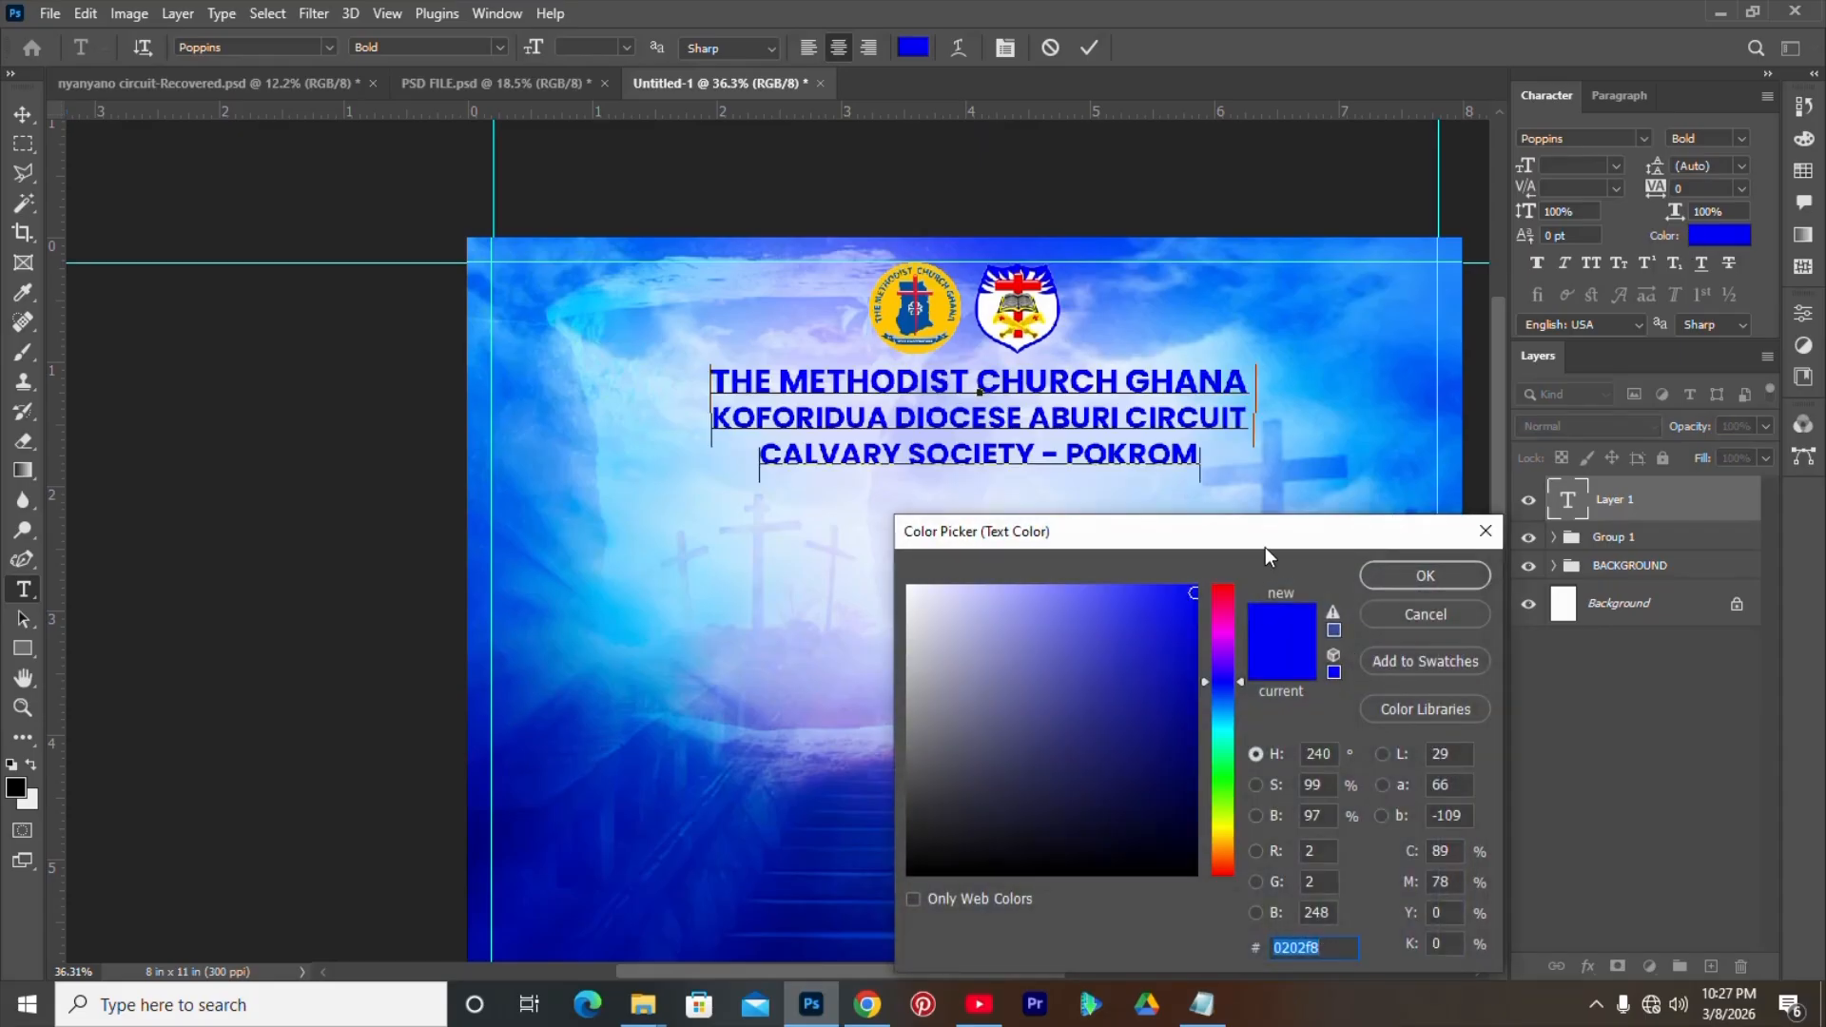
{"action": "left_click_drag", "start_coordinate": [1265, 546], "coordinate": [1455, 312]}
{"action": "left_click_drag", "start_coordinate": [1518, 713], "coordinate": [1445, 720]}
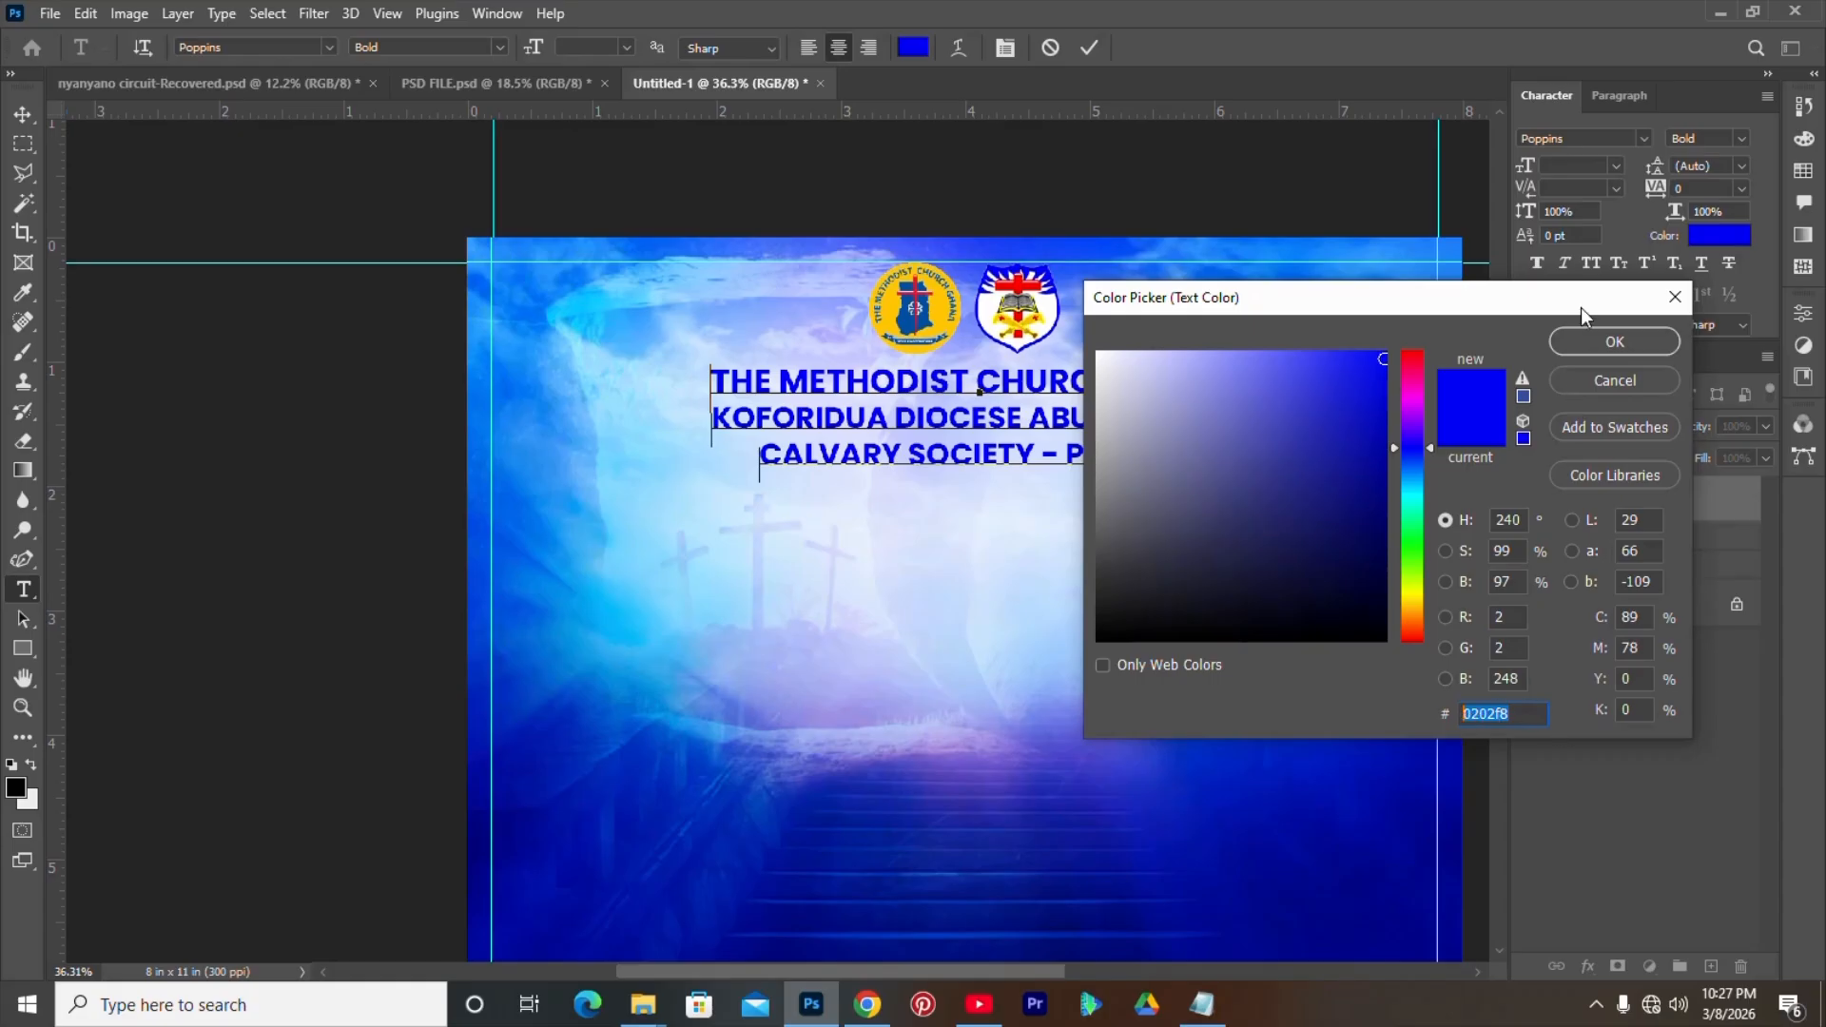
{"action": "left_click", "coordinate": [1579, 344]}
- Recolour the line "CALVARY SOCIETY - POKROM" red with hex ff0000 and commit the text edit
{"action": "left_click", "coordinate": [882, 453]}
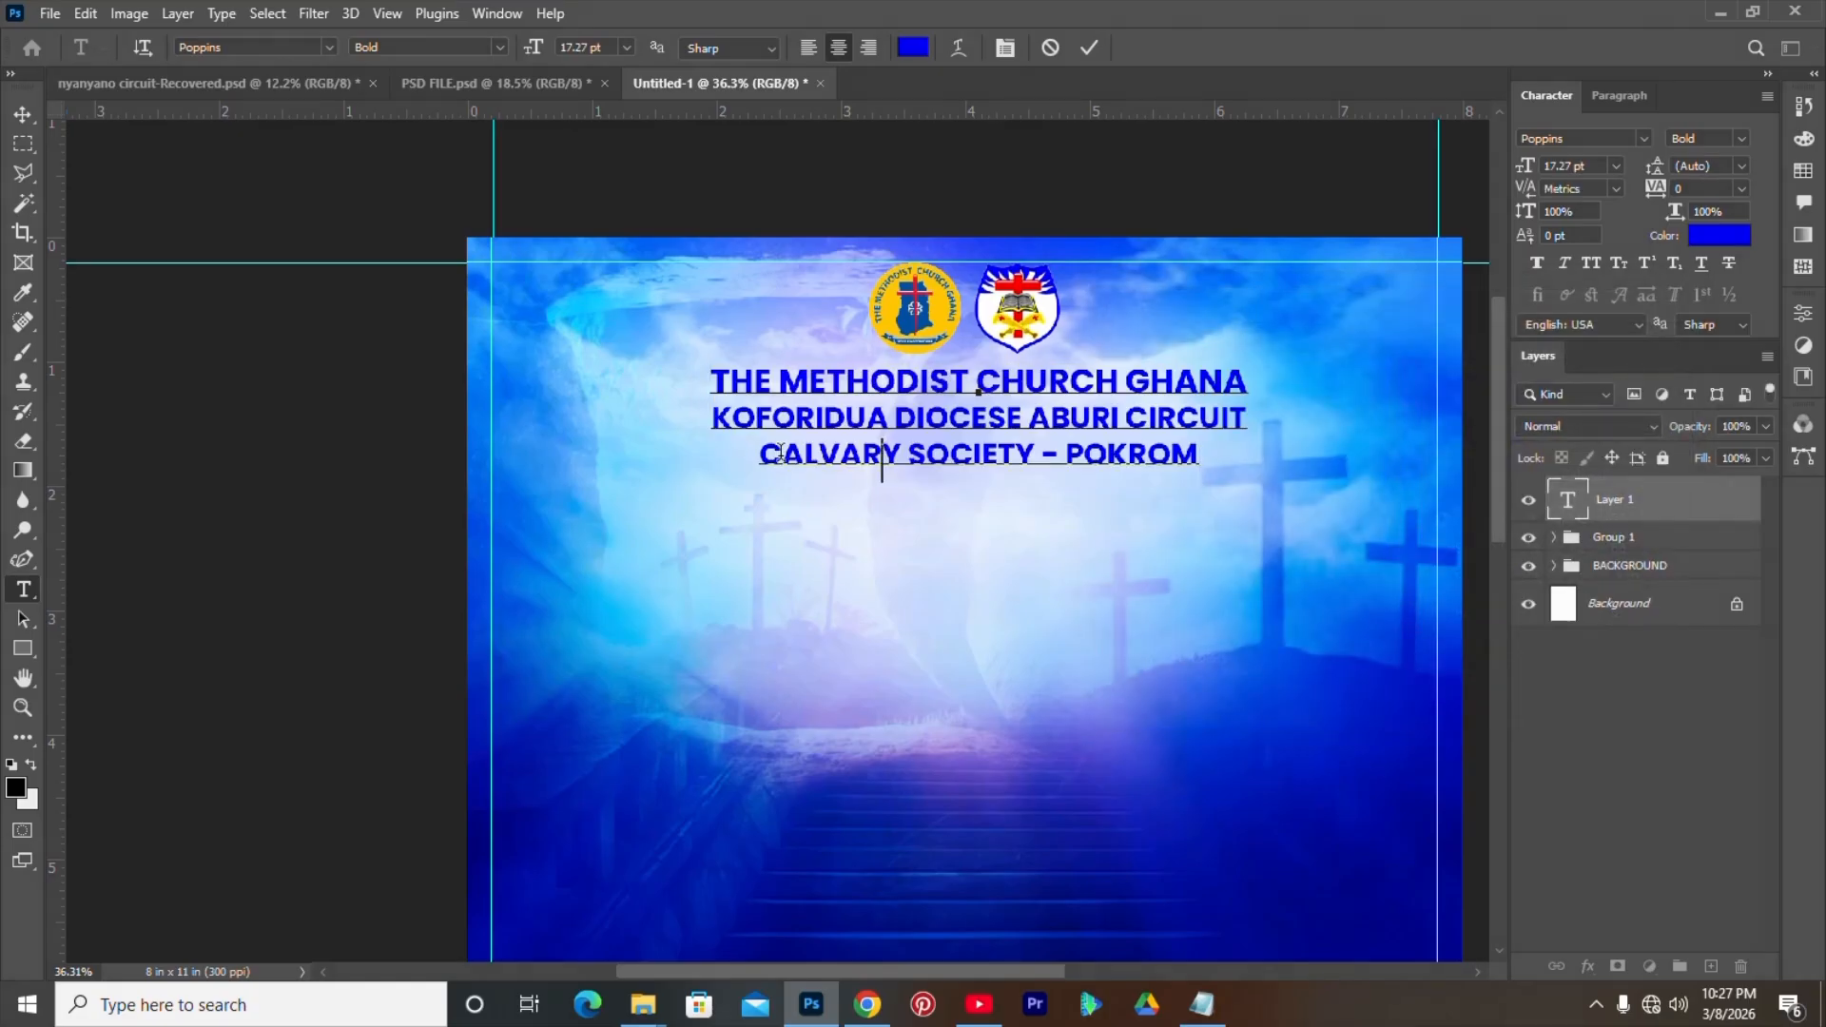
{"action": "left_click_drag", "start_coordinate": [756, 459], "coordinate": [1215, 471]}
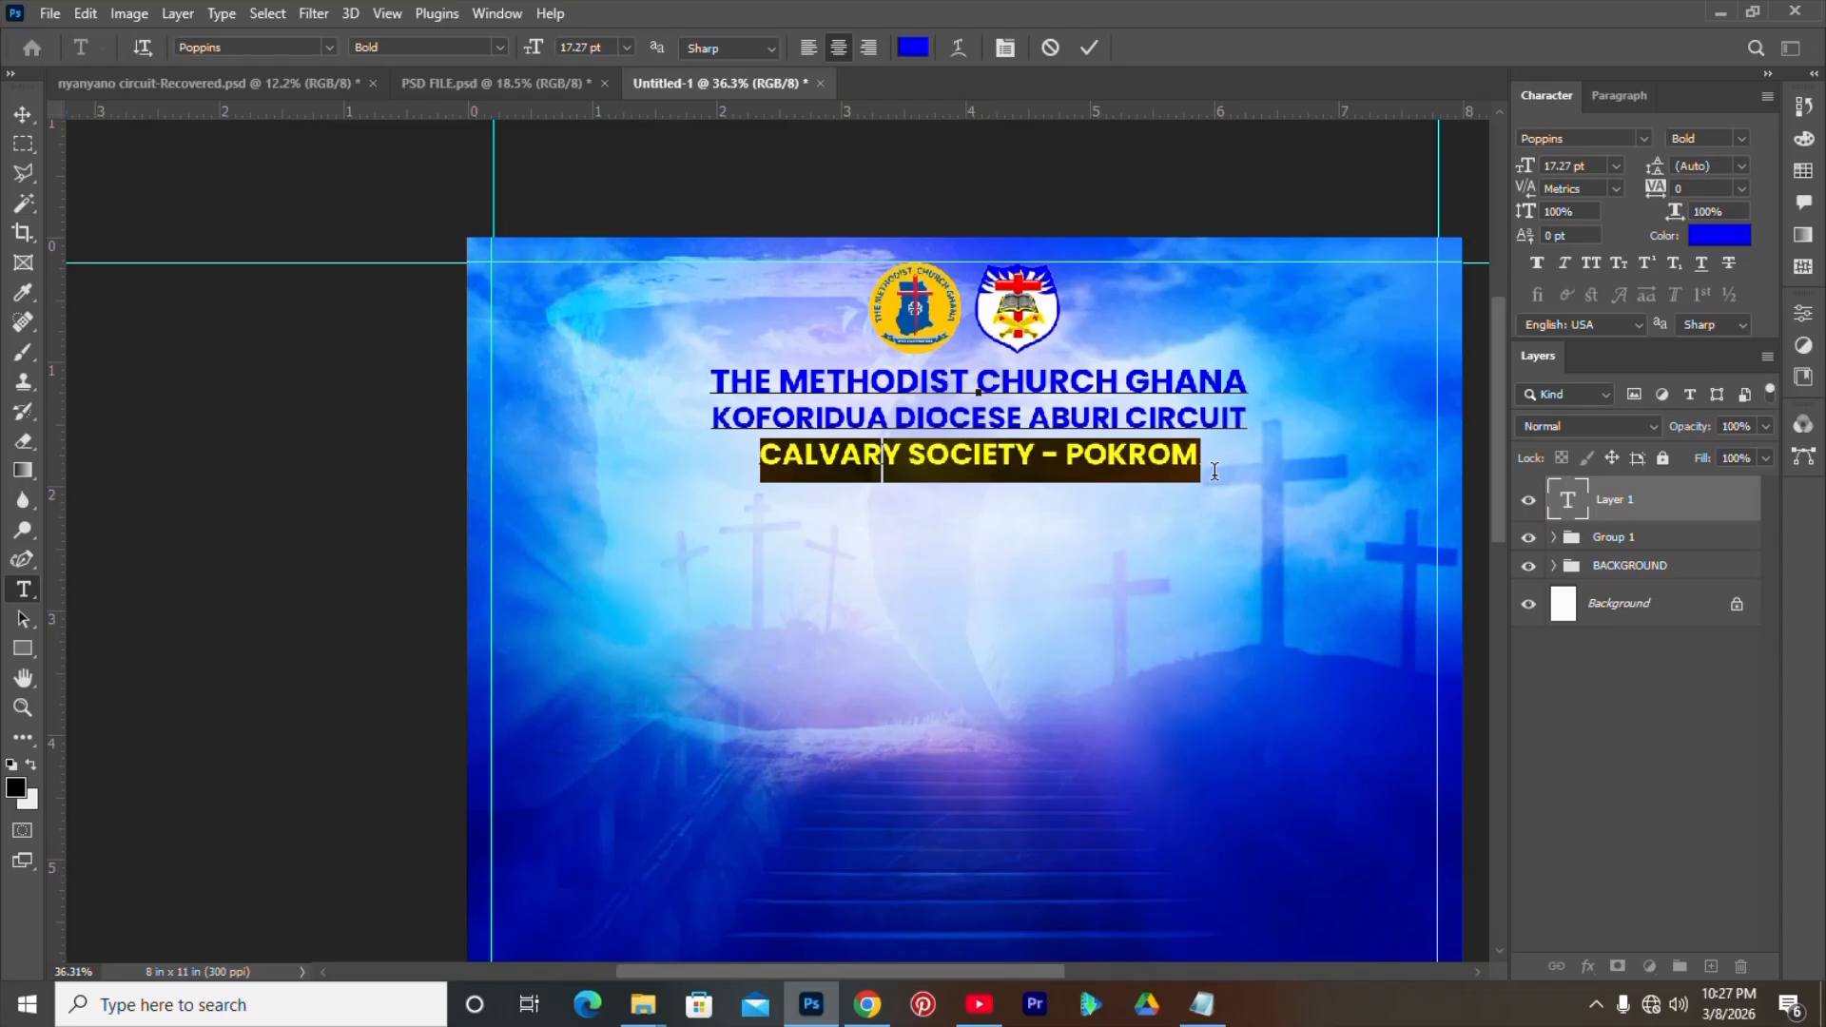
{"action": "left_click", "coordinate": [912, 50]}
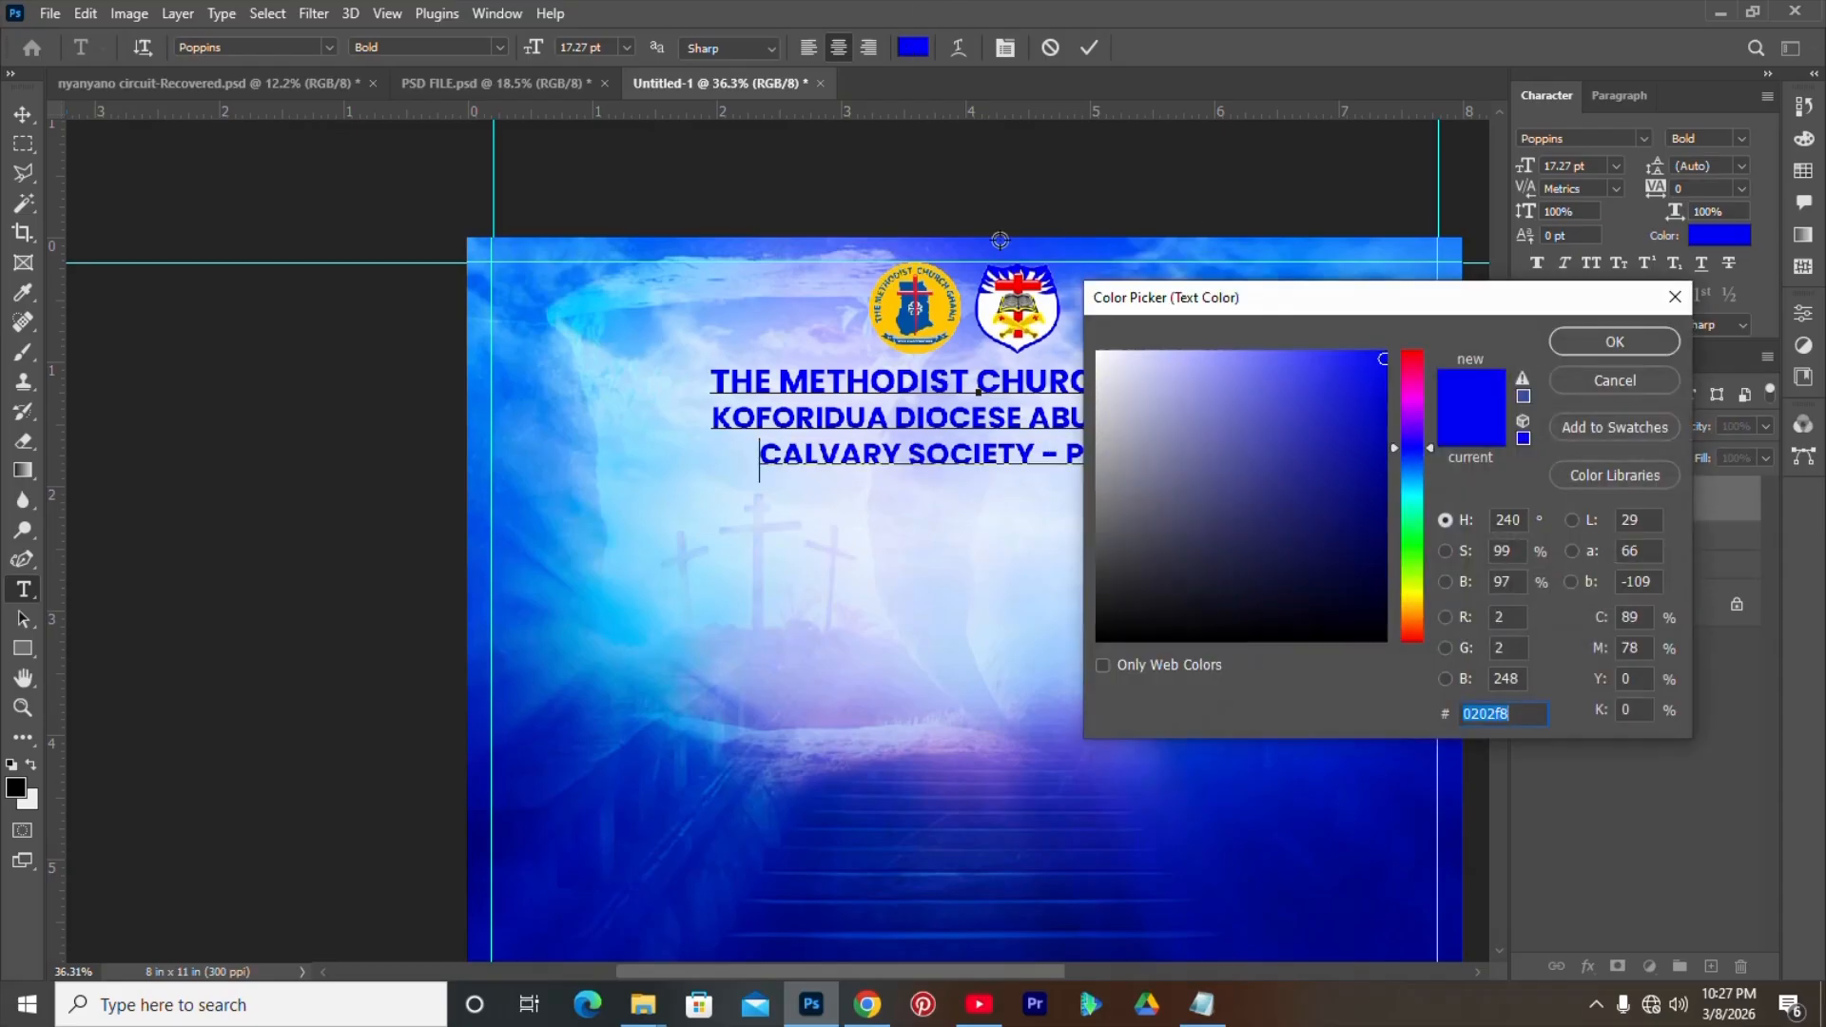
{"action": "type", "text": "f90203"}
{"action": "left_click", "coordinate": [1614, 341]}
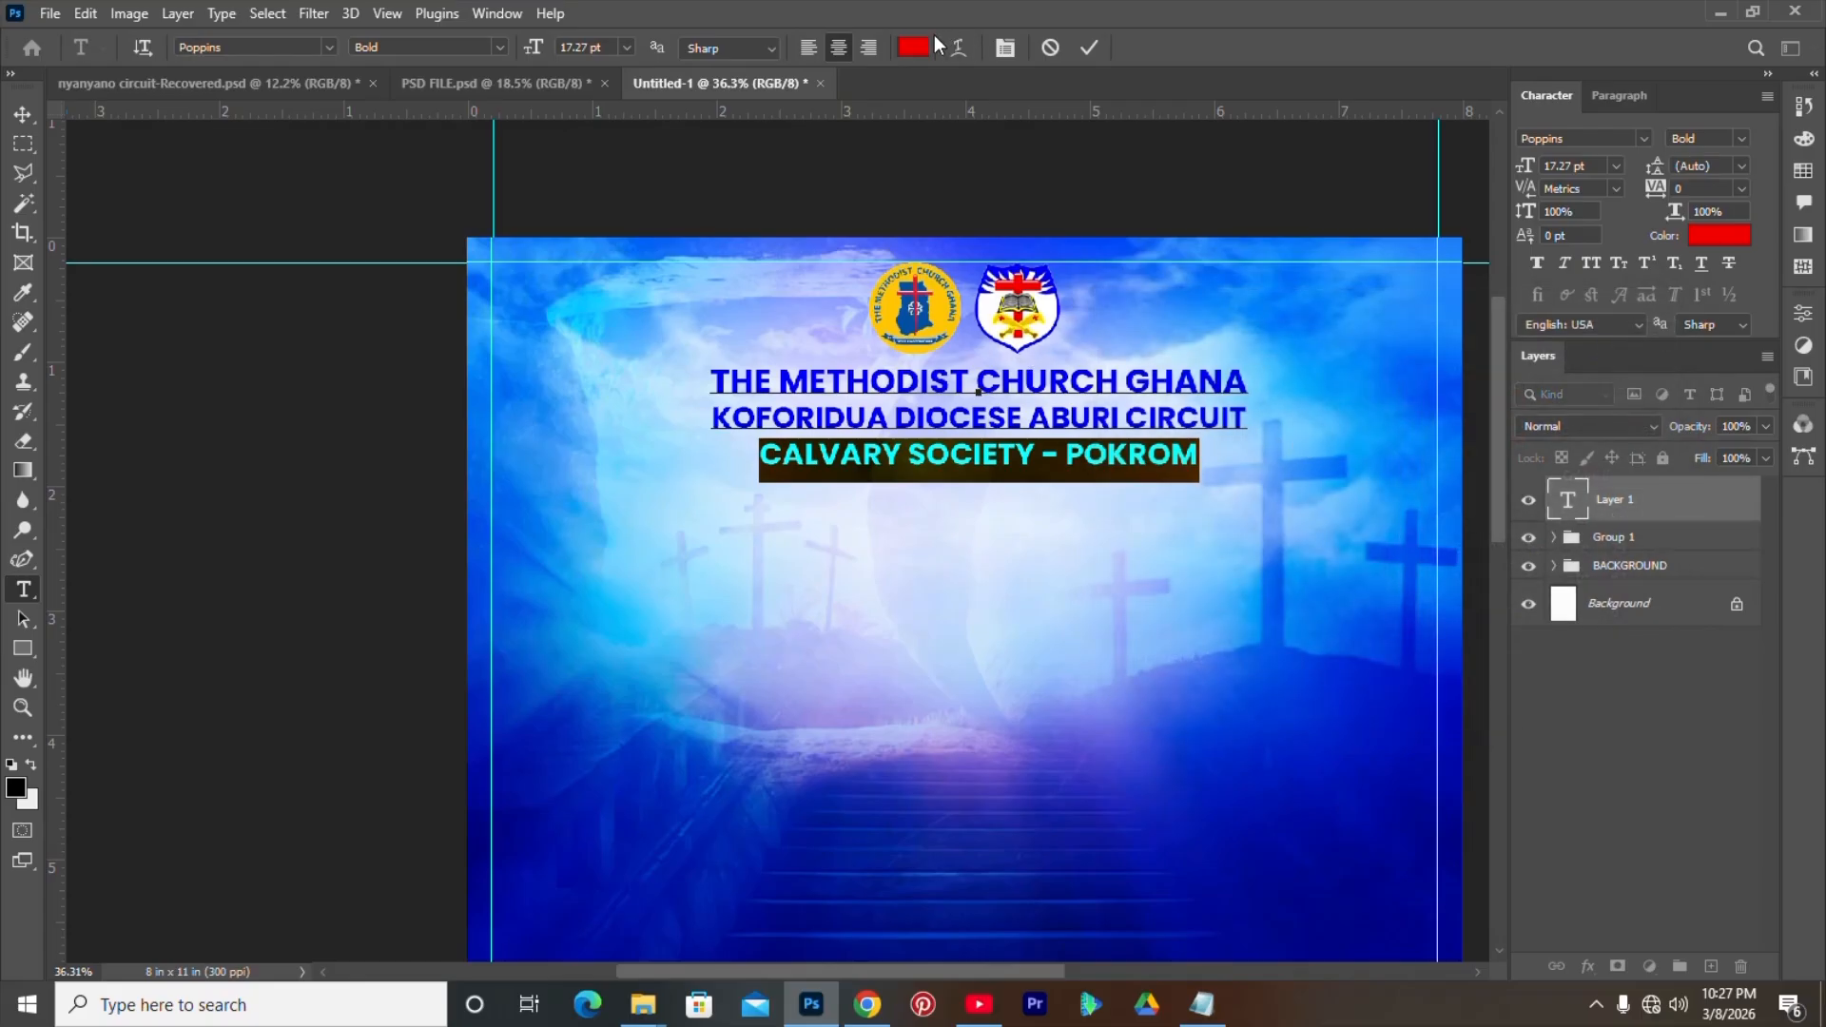
{"action": "left_click", "coordinate": [915, 48]}
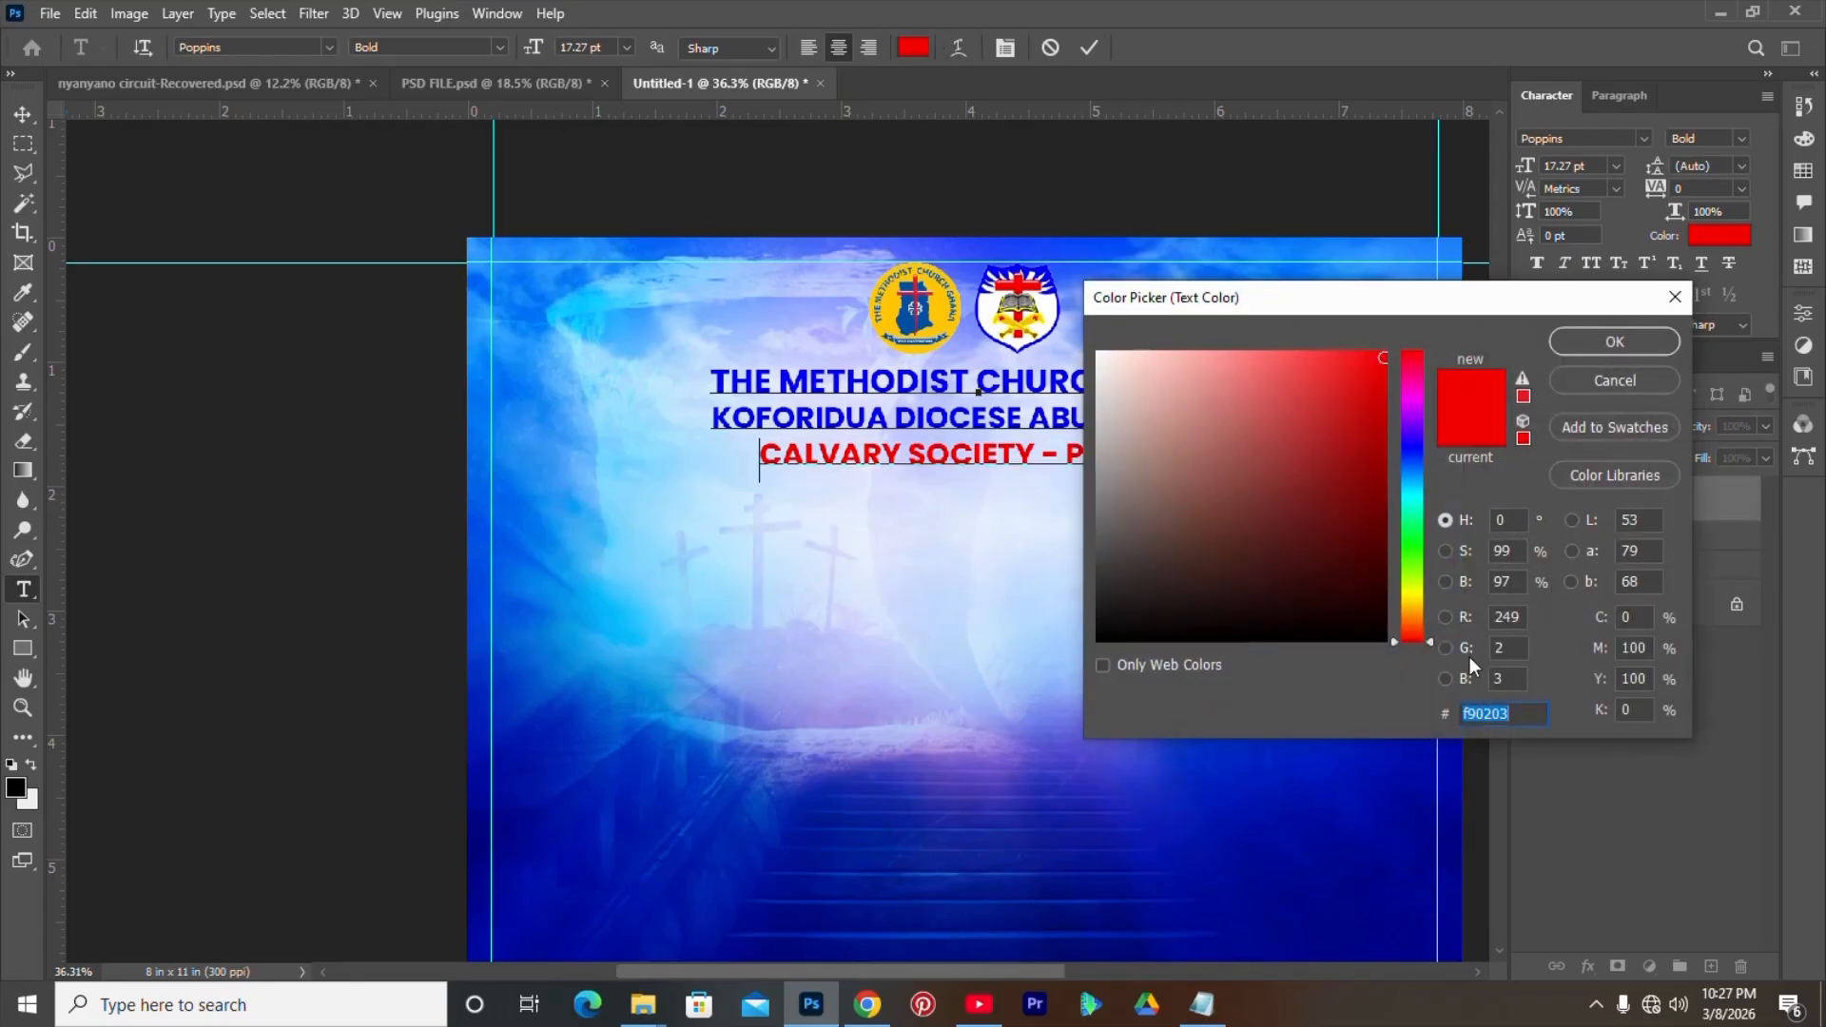
{"action": "type", "text": "ff0000"}
{"action": "double_click", "coordinate": [1516, 713]}
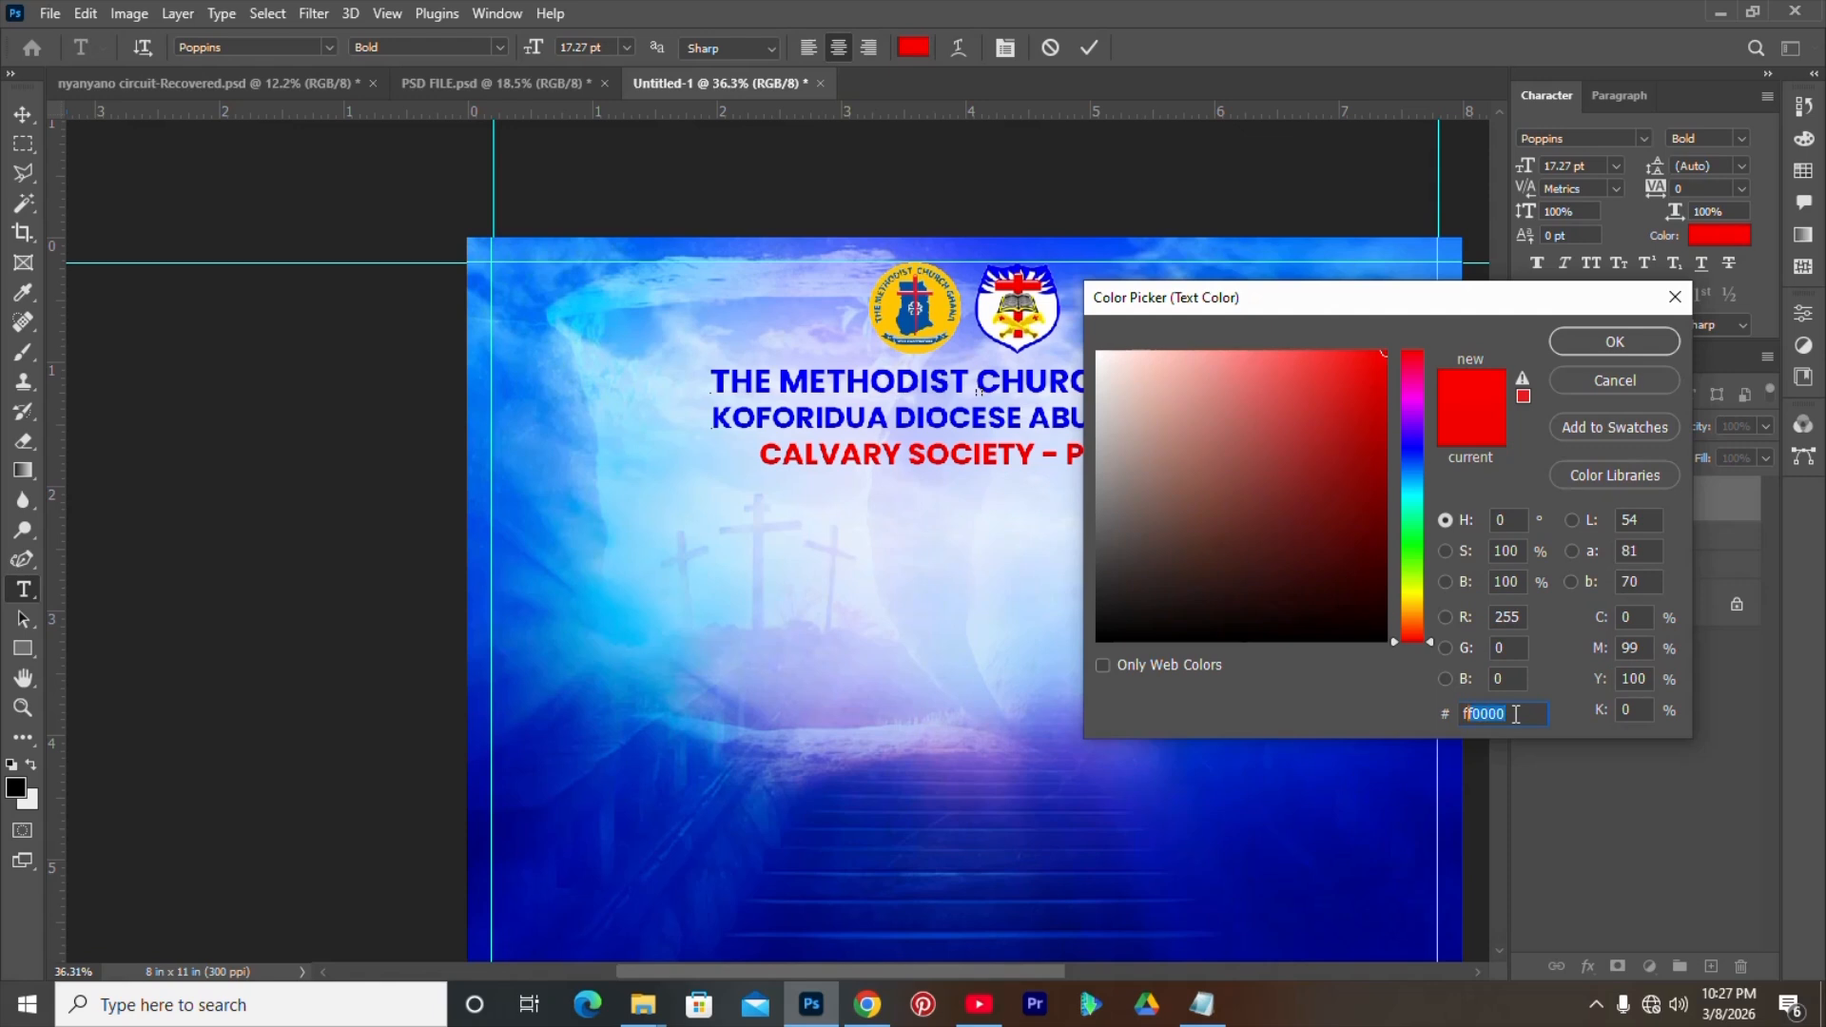
{"action": "left_click", "coordinate": [1589, 340]}
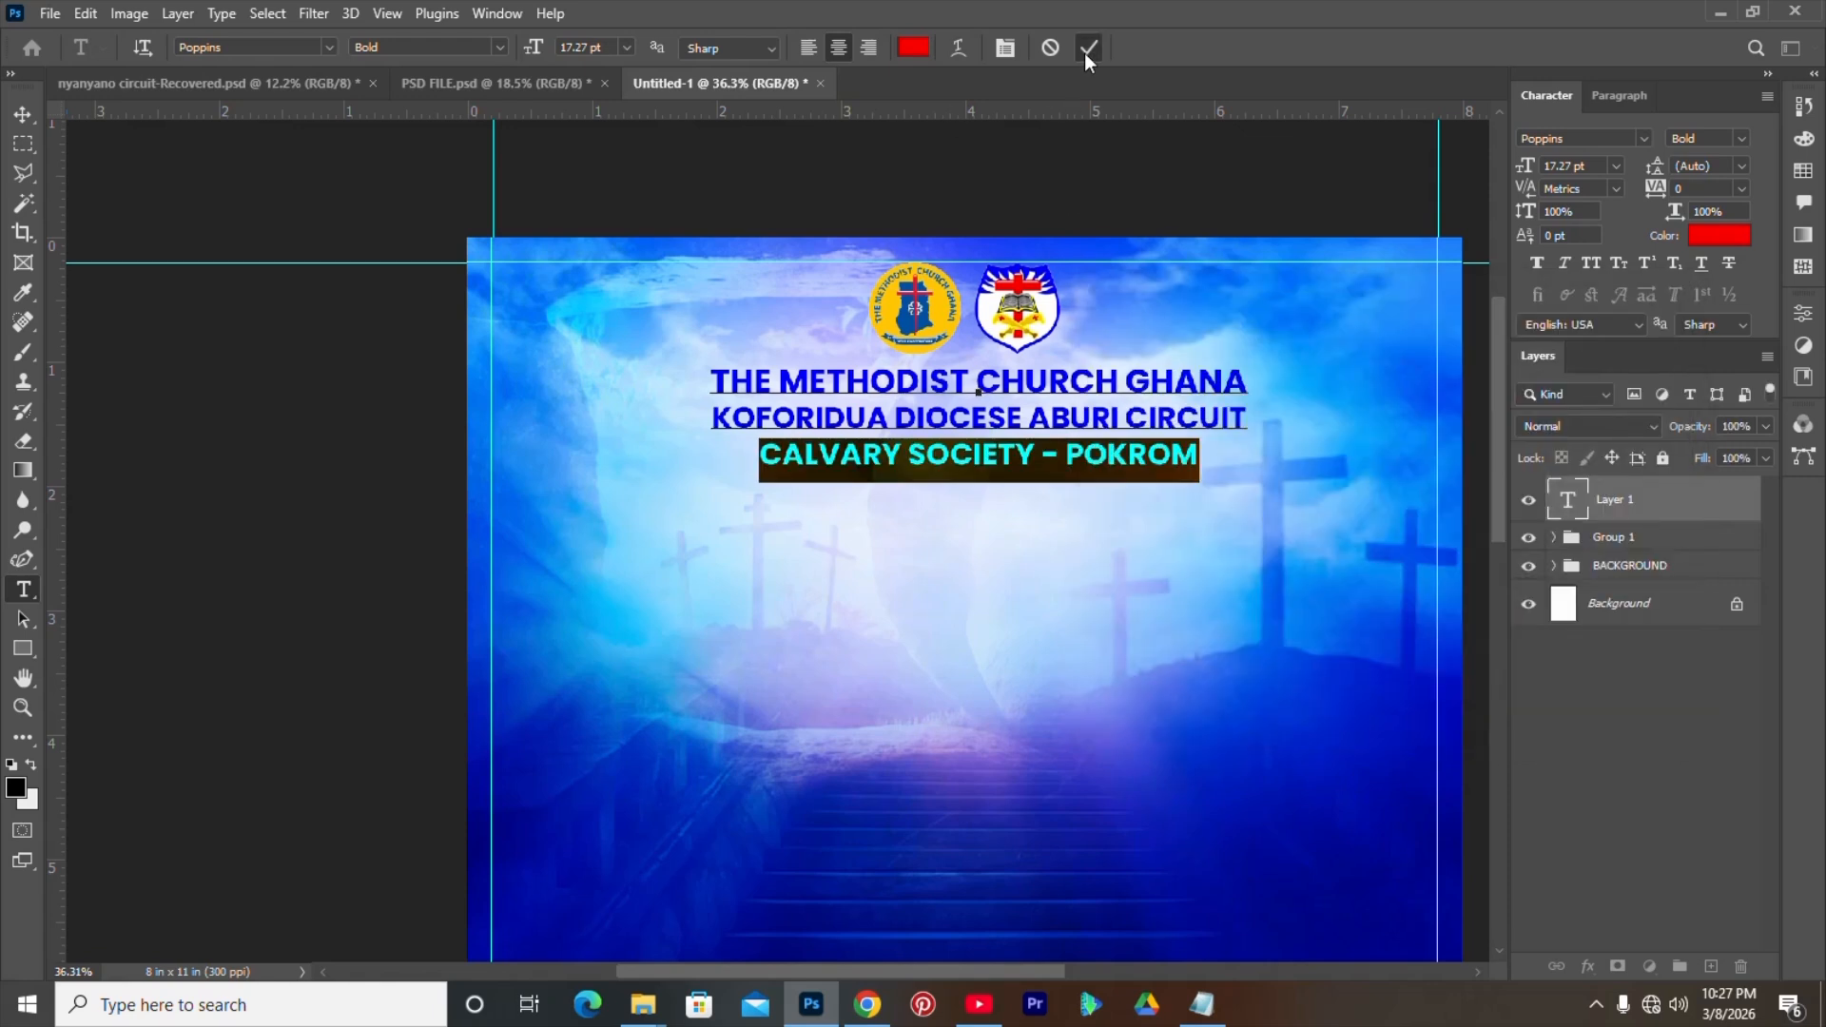
{"action": "left_click", "coordinate": [1088, 49]}
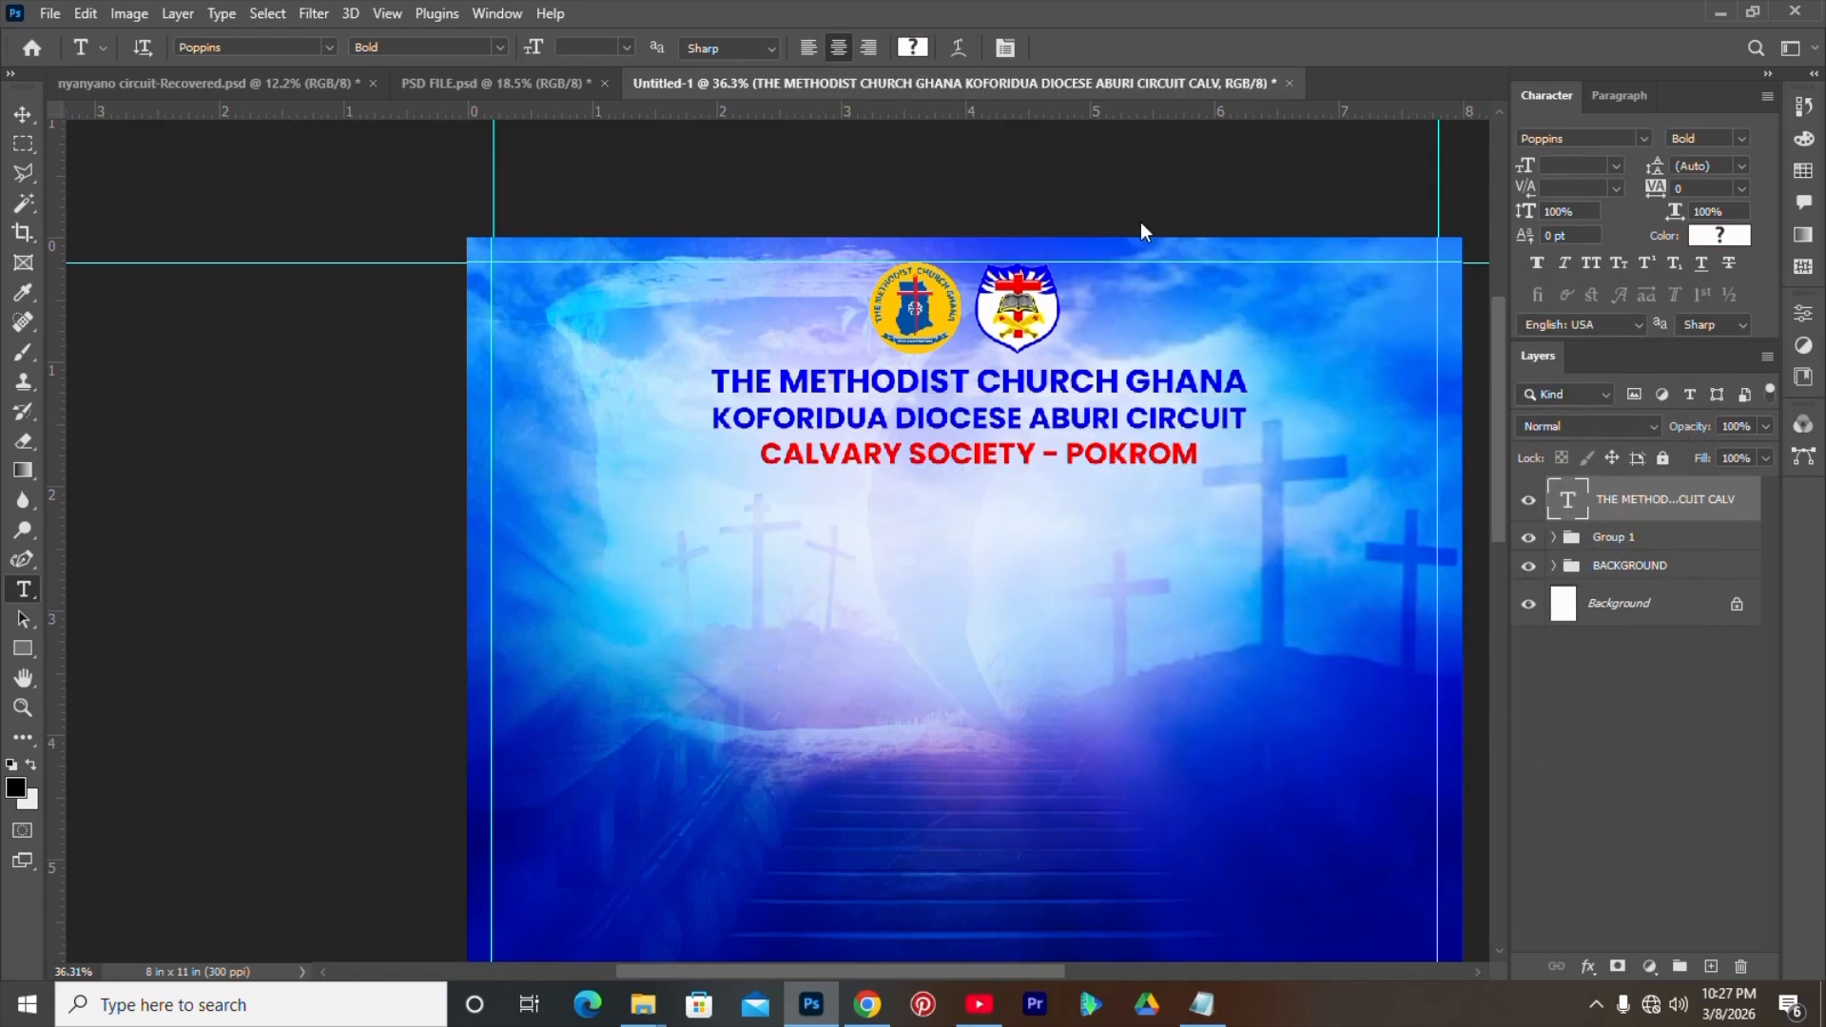
- Add a drop shadow to the heading text layer with a distance of 15 px and a size of 15 px
{"action": "right_click", "coordinate": [1627, 514]}
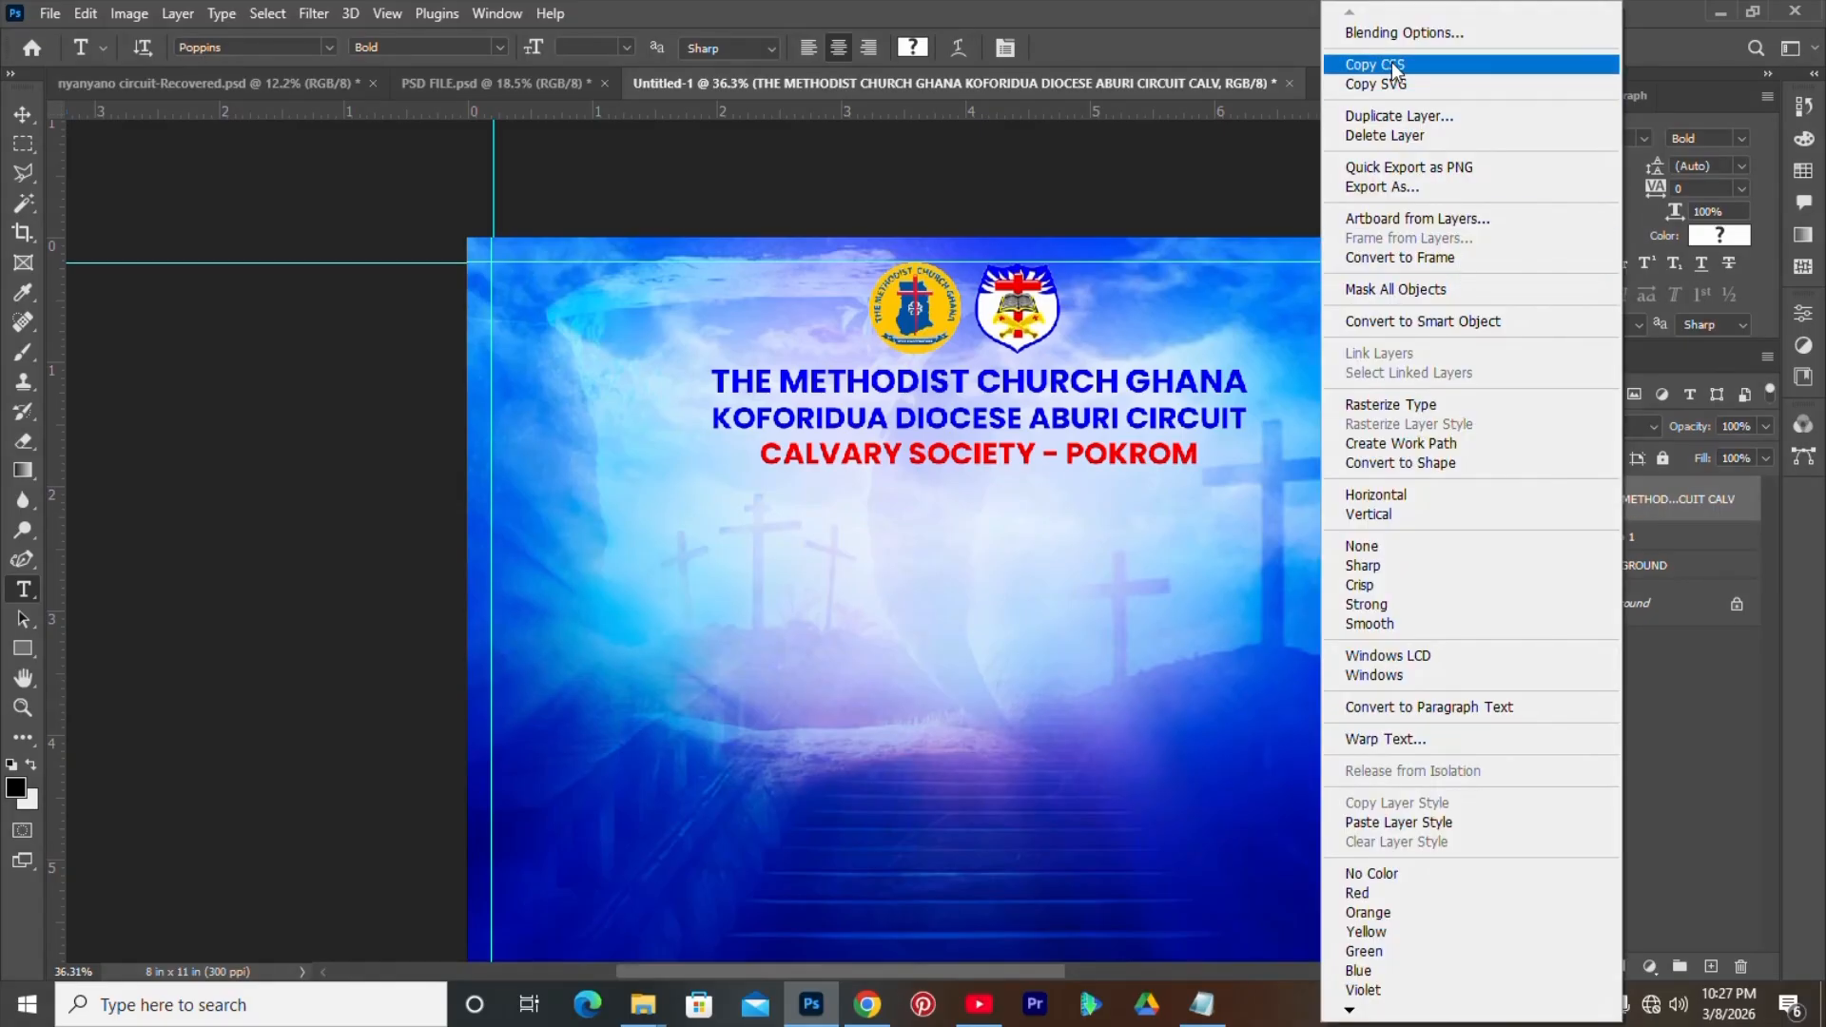
{"action": "left_click", "coordinate": [1371, 31]}
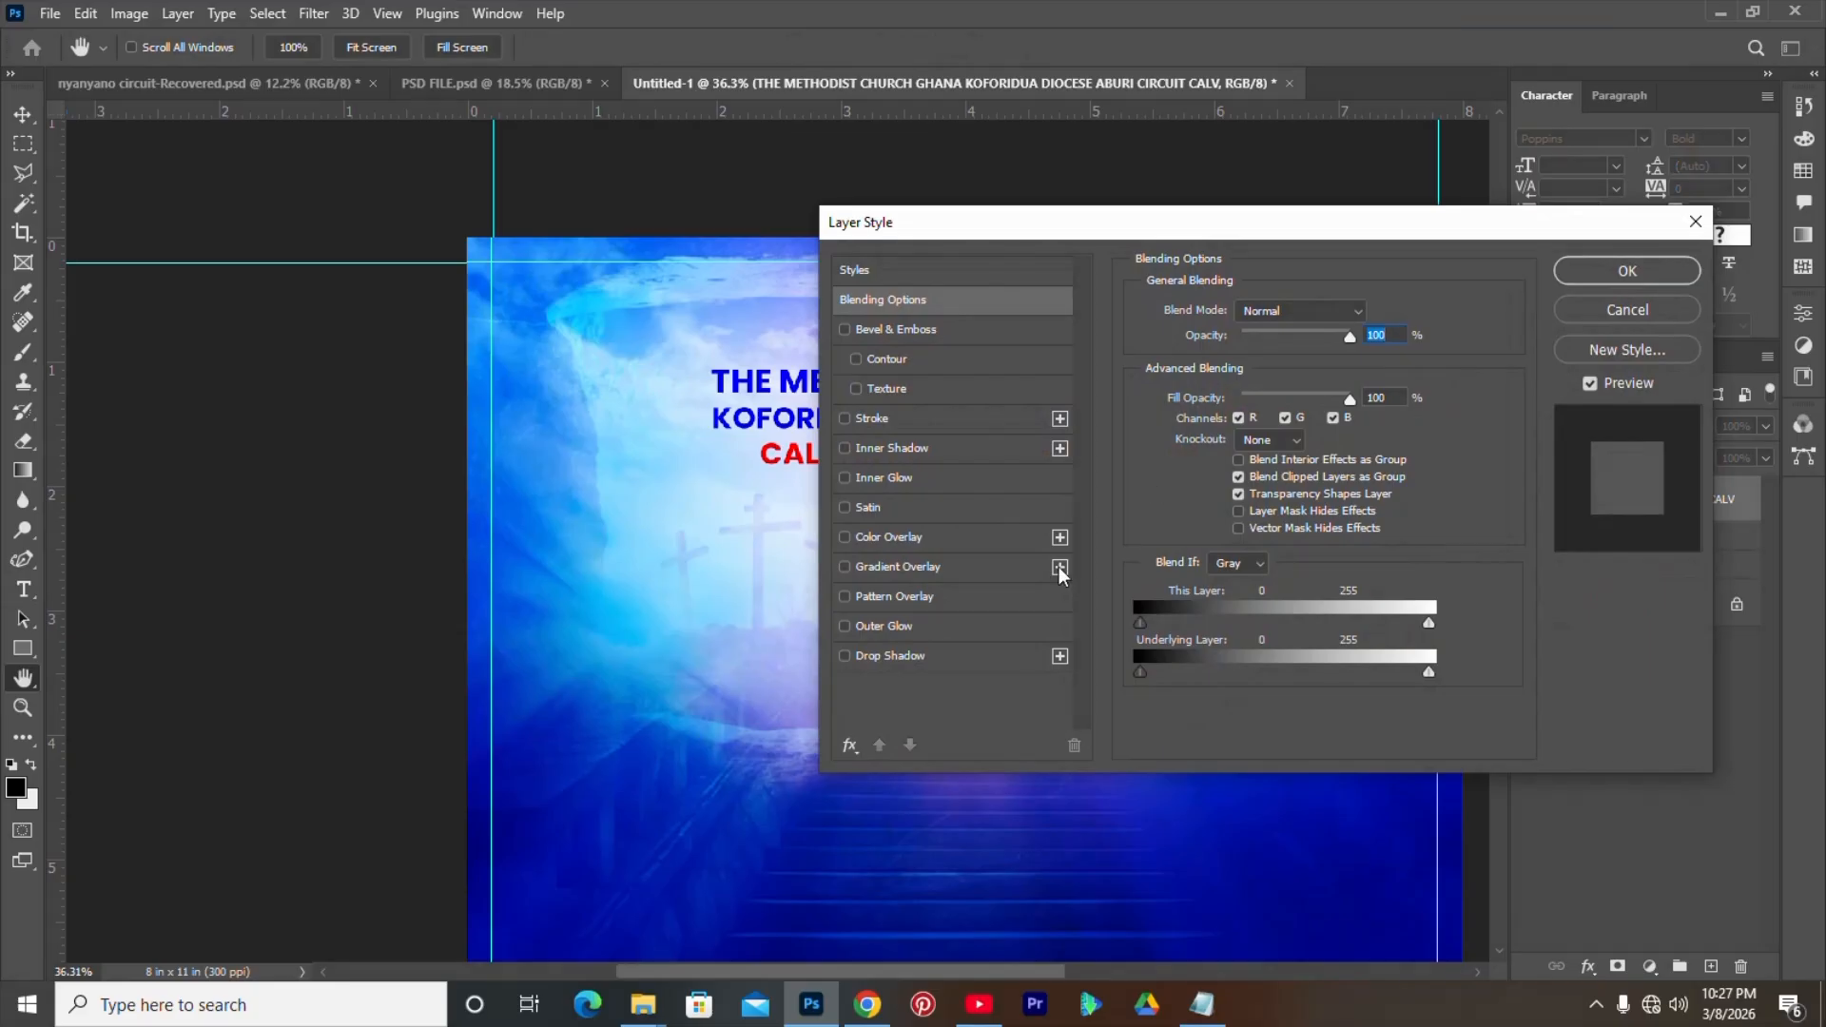
{"action": "left_click_drag", "start_coordinate": [981, 225], "coordinate": [1319, 190]}
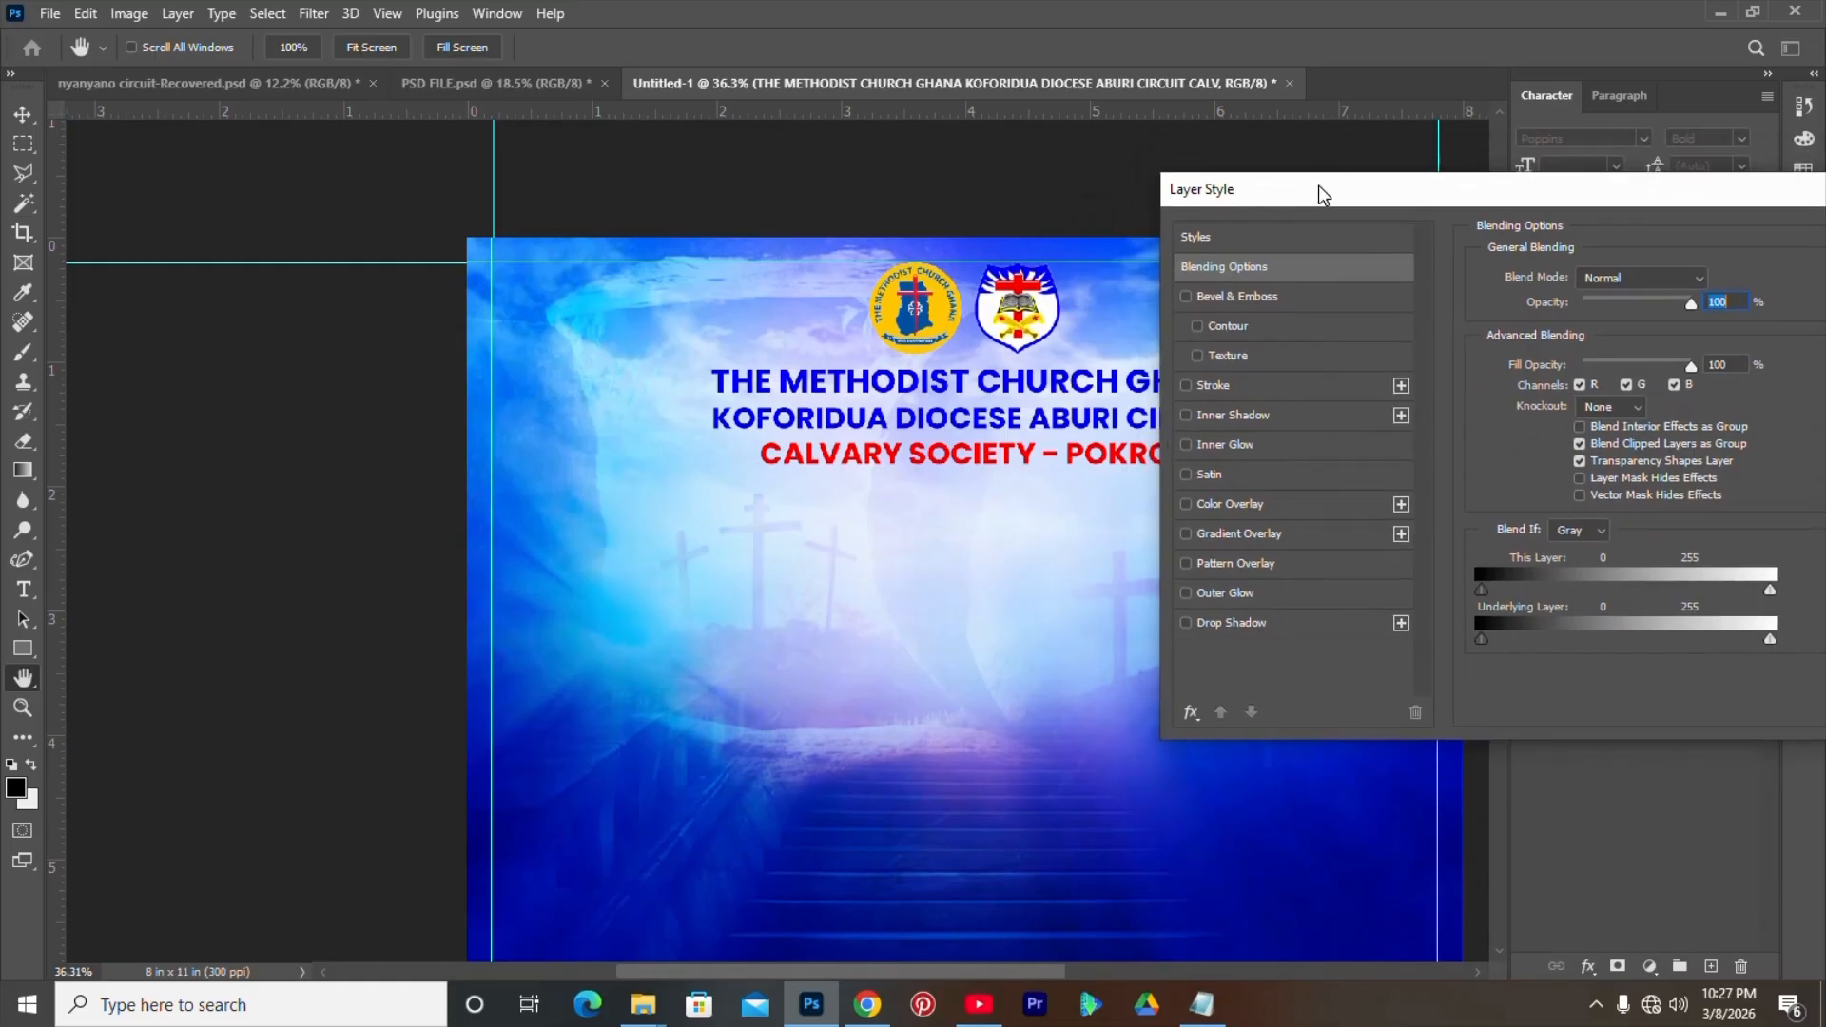
{"action": "left_click", "coordinate": [1227, 624]}
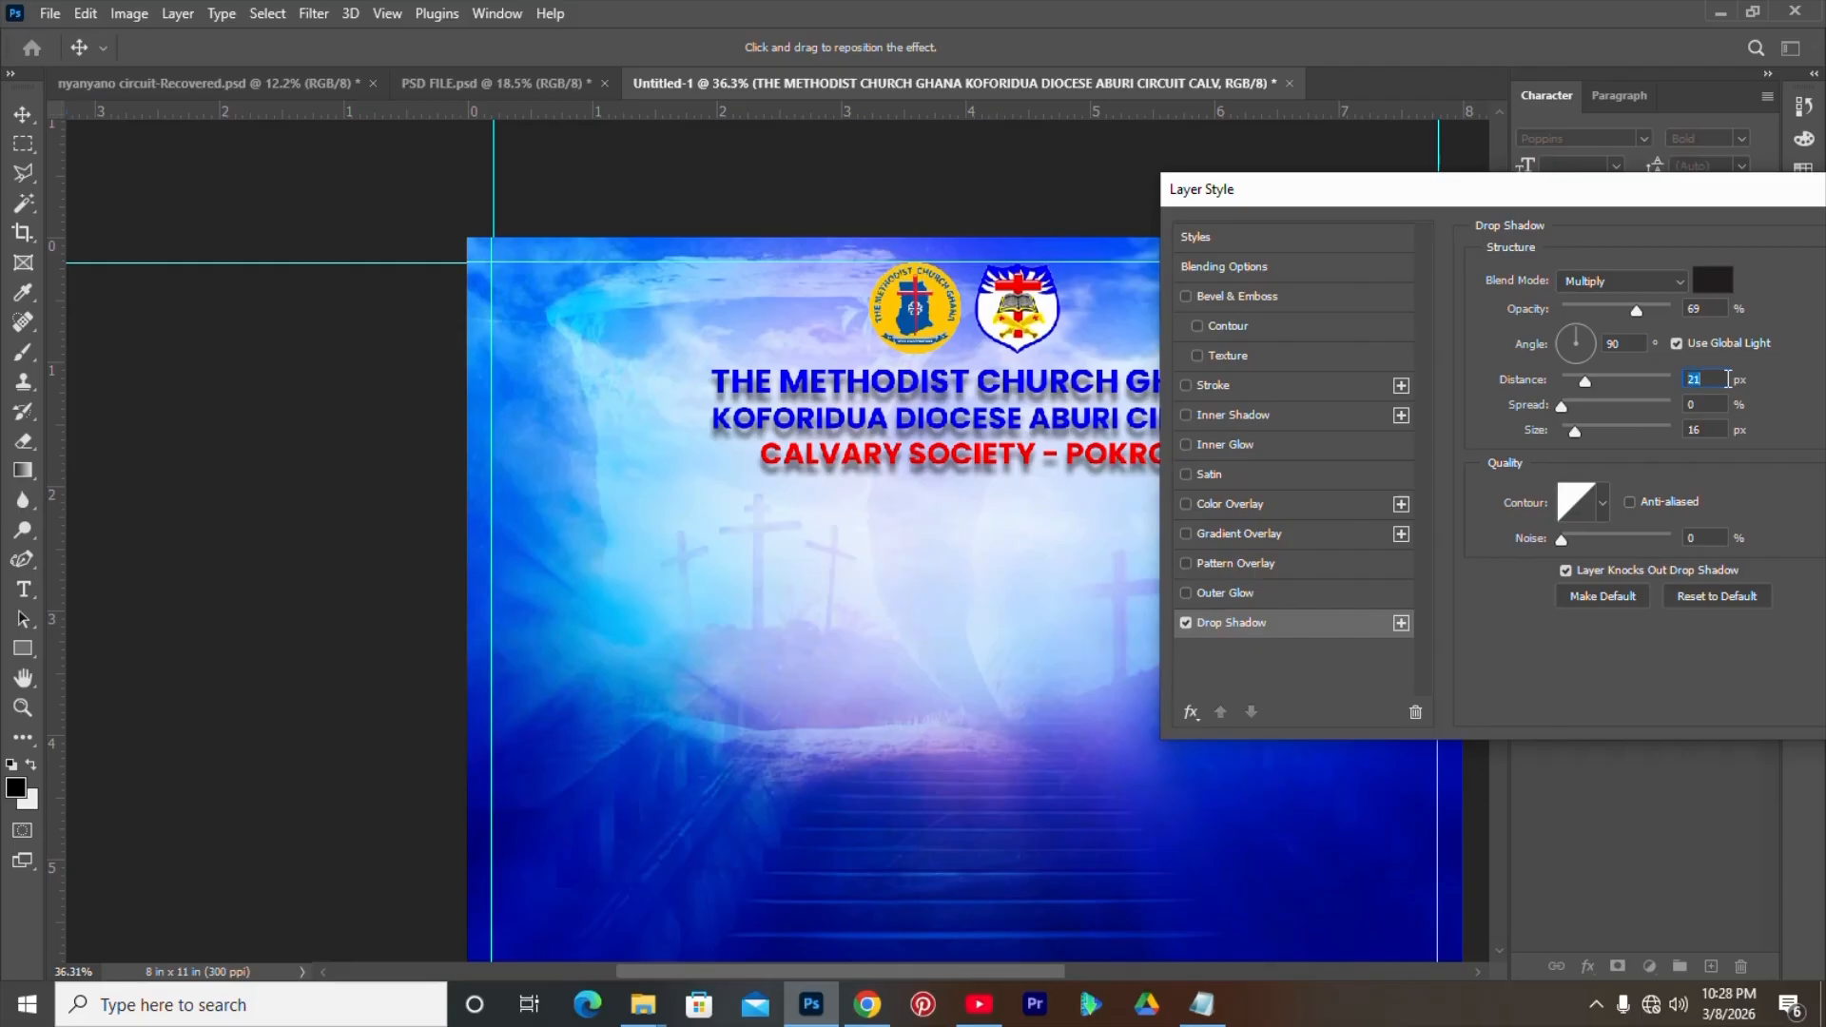
{"action": "key", "text": "Down"}
{"action": "key", "text": "Down"}
{"action": "key", "text": "Down"}
{"action": "key", "text": "Down"}
{"action": "key", "text": "Down"}
{"action": "key", "text": "Down"}
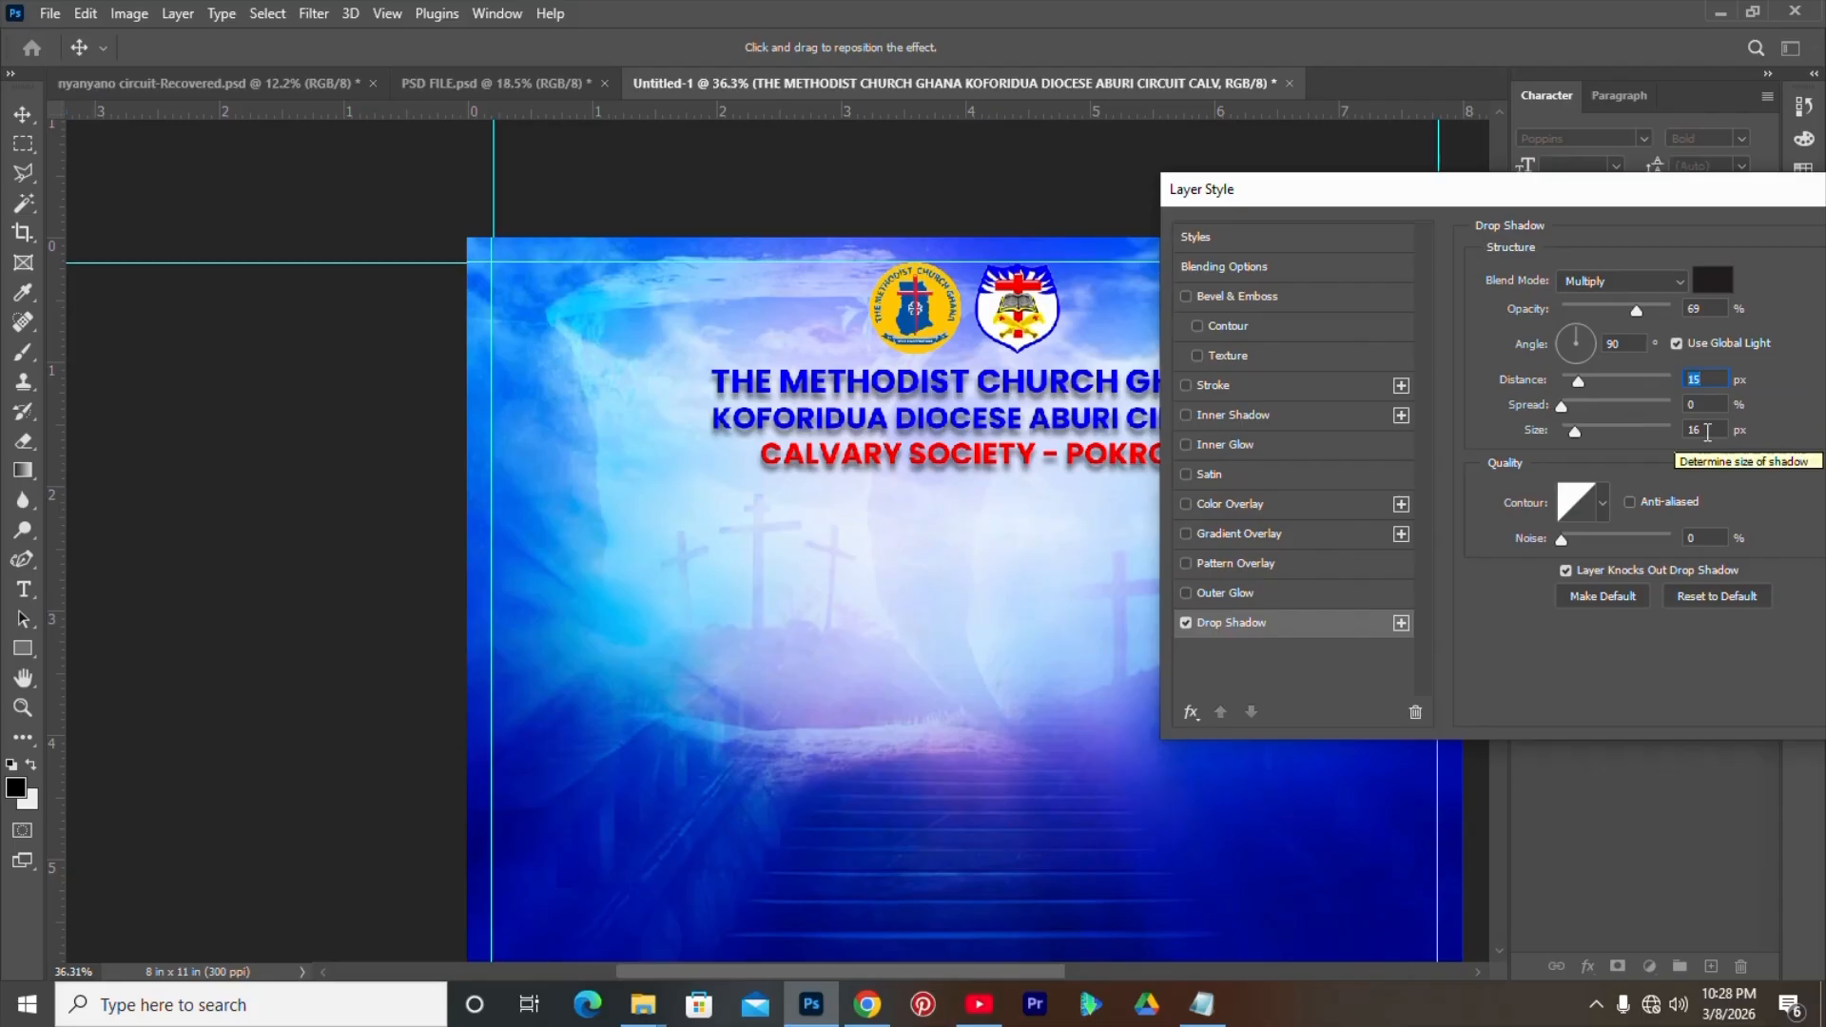
{"action": "left_click", "coordinate": [1725, 430]}
{"action": "key", "text": "Down"}
{"action": "key", "text": "Down"}
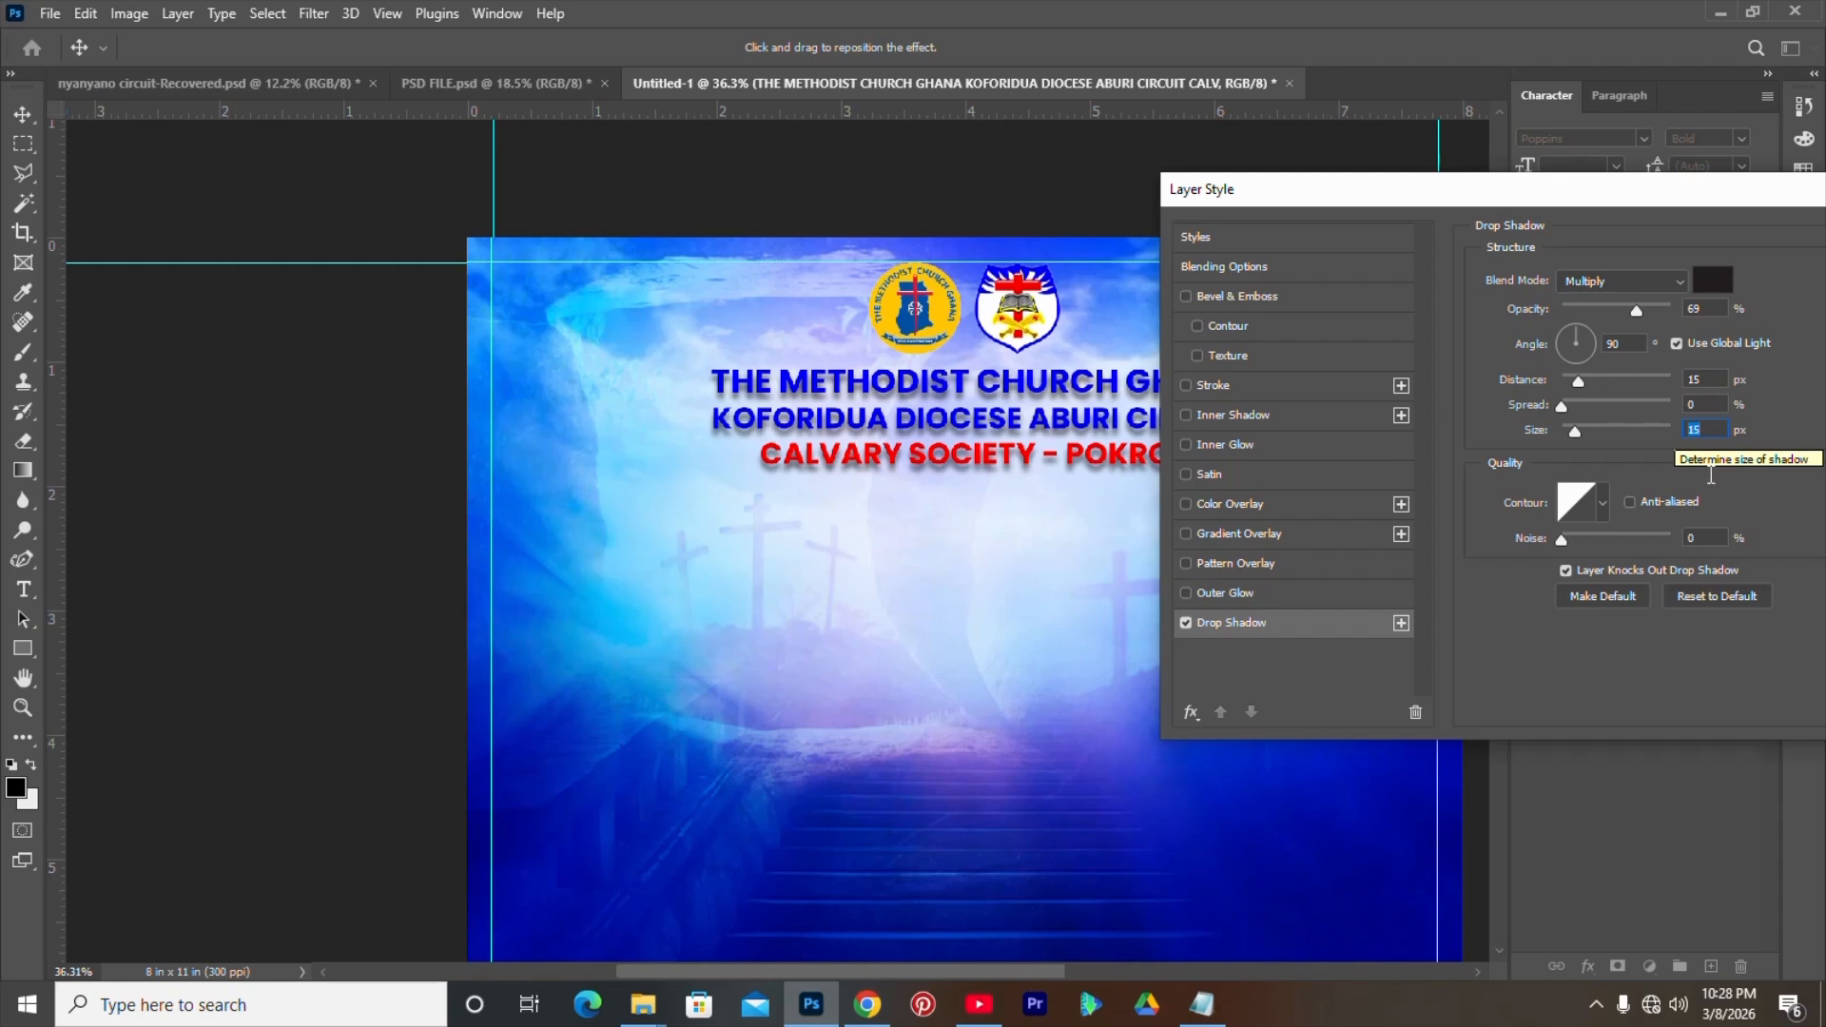
- Add a 5 px outside stroke to the heading text, with a solid white colour fill instead of the gradient
{"action": "left_click", "coordinate": [1255, 384]}
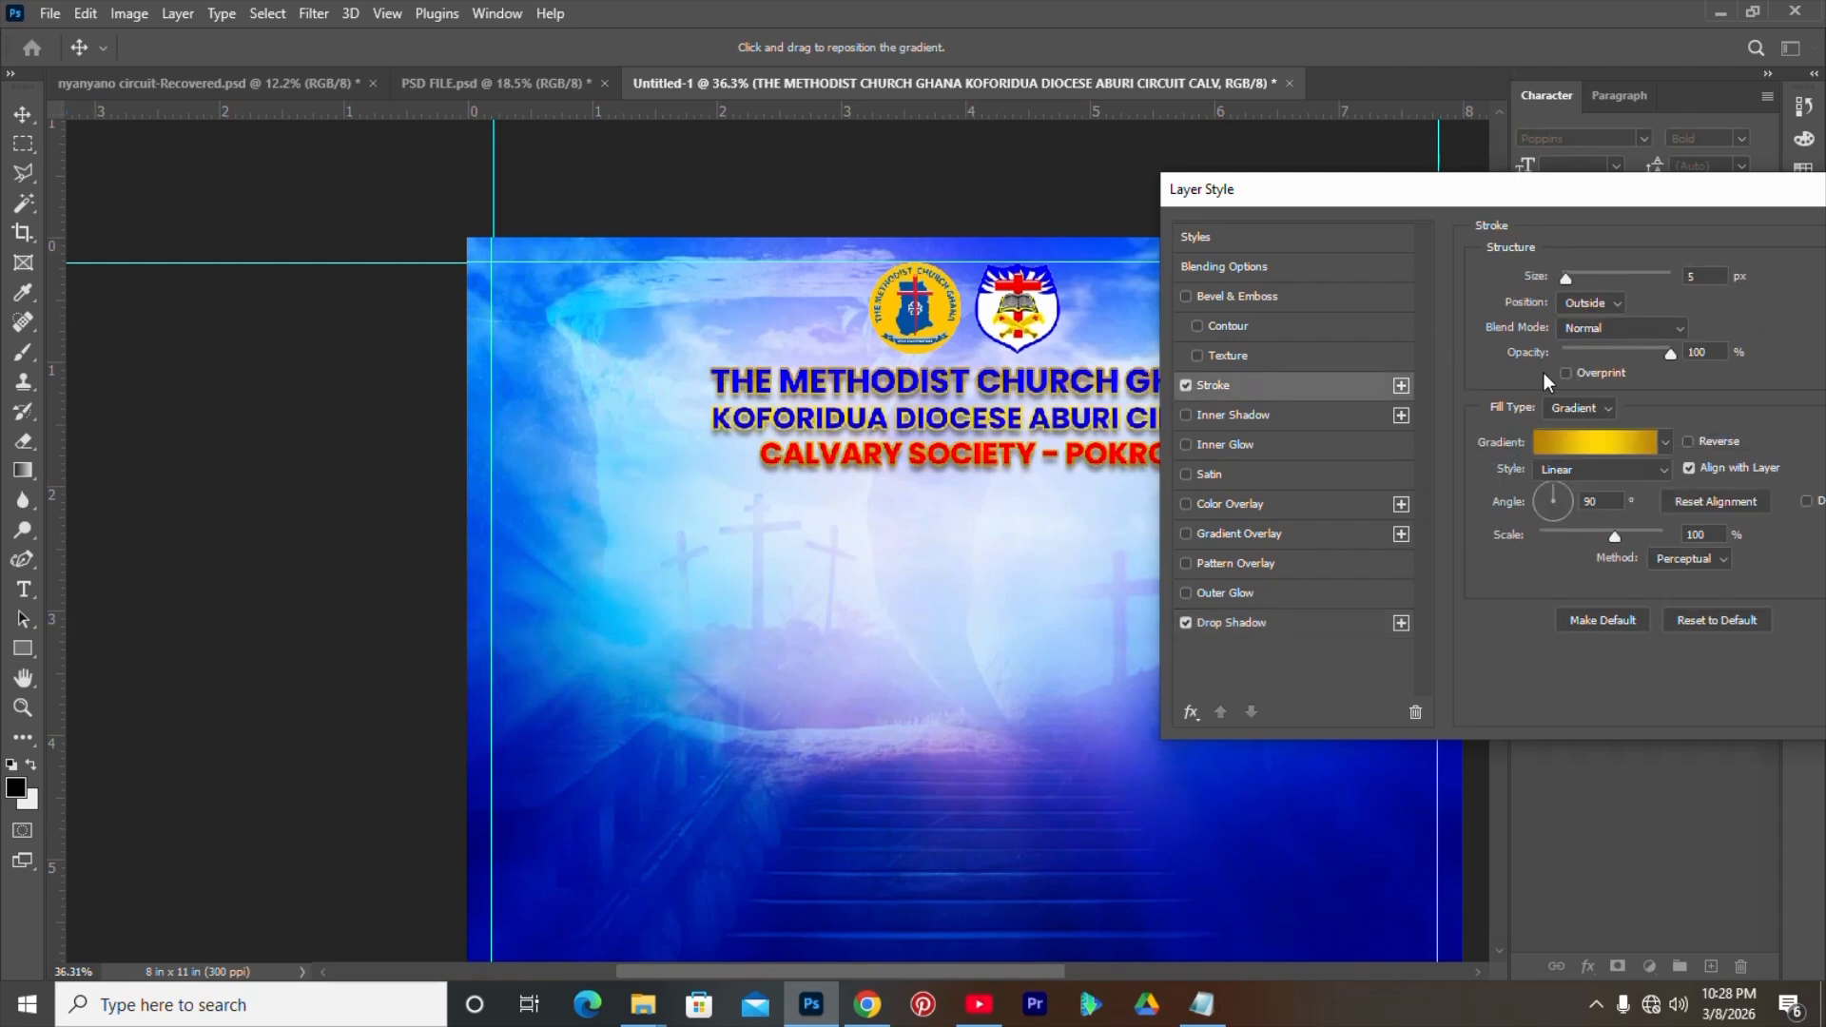
{"action": "left_click", "coordinate": [1579, 408]}
{"action": "left_click", "coordinate": [1563, 448]}
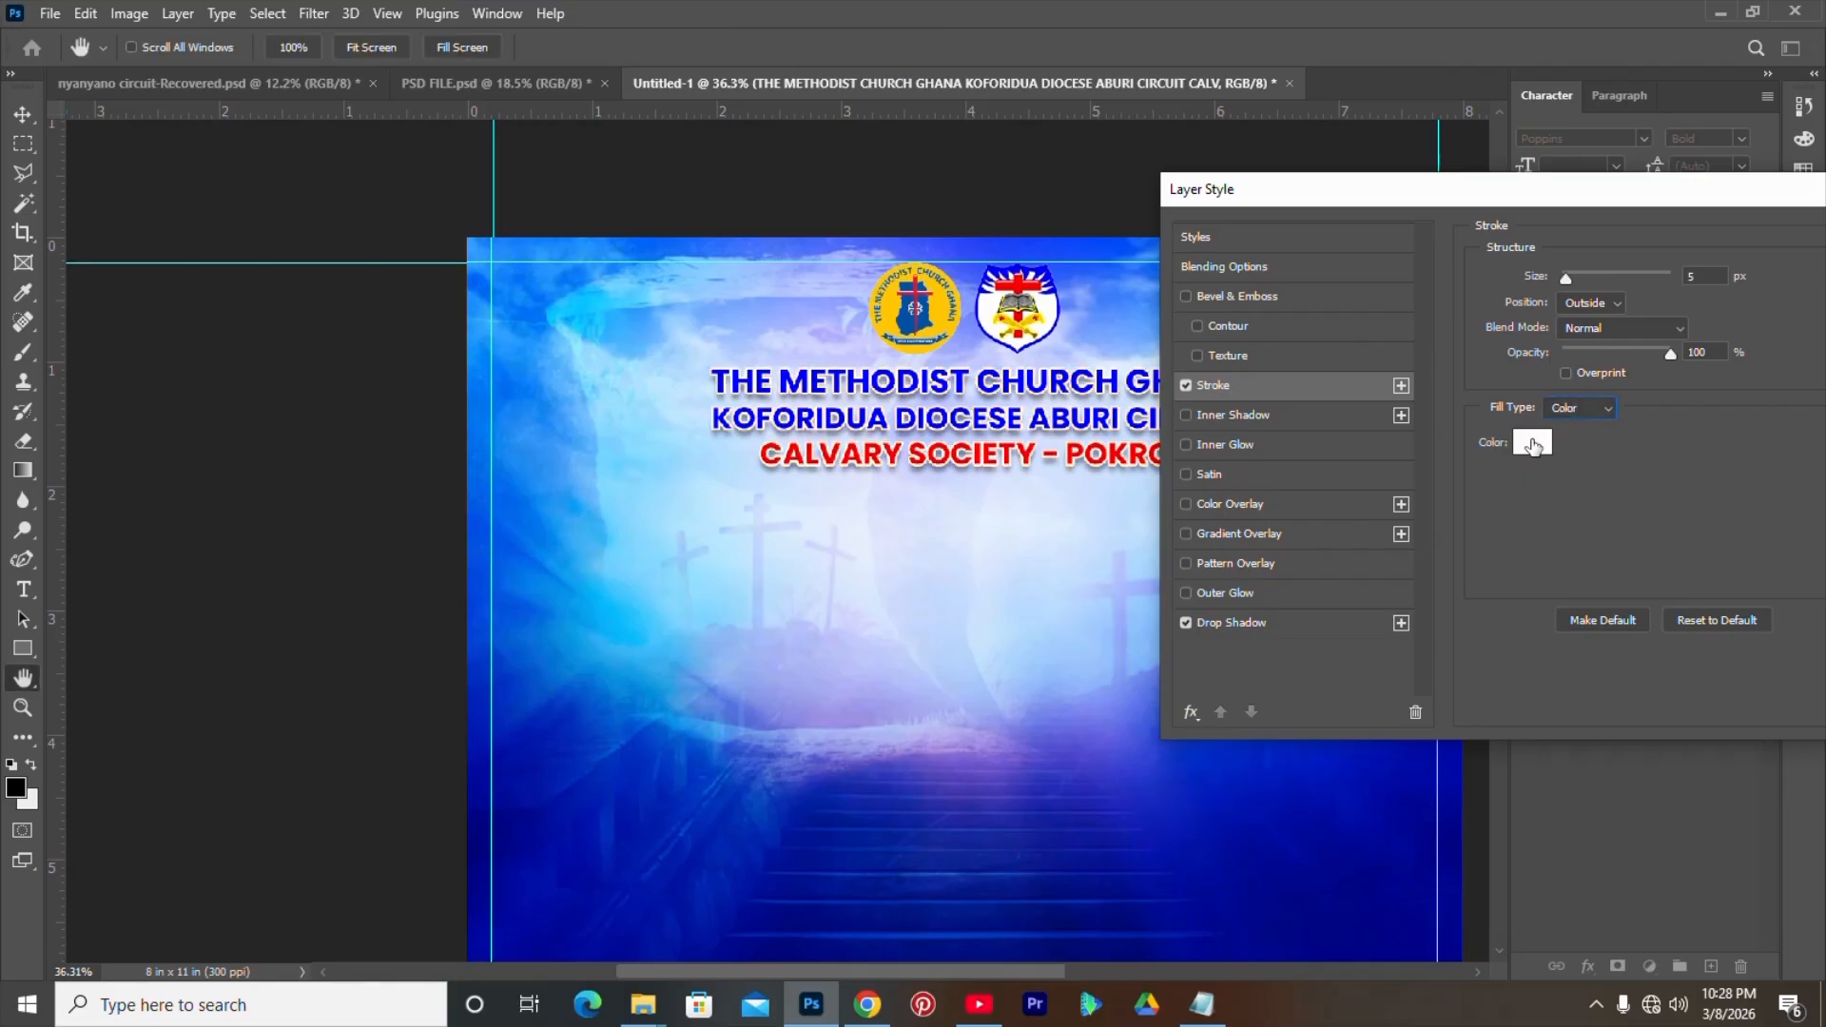
{"action": "left_click_drag", "start_coordinate": [1447, 202], "coordinate": [795, 480]}
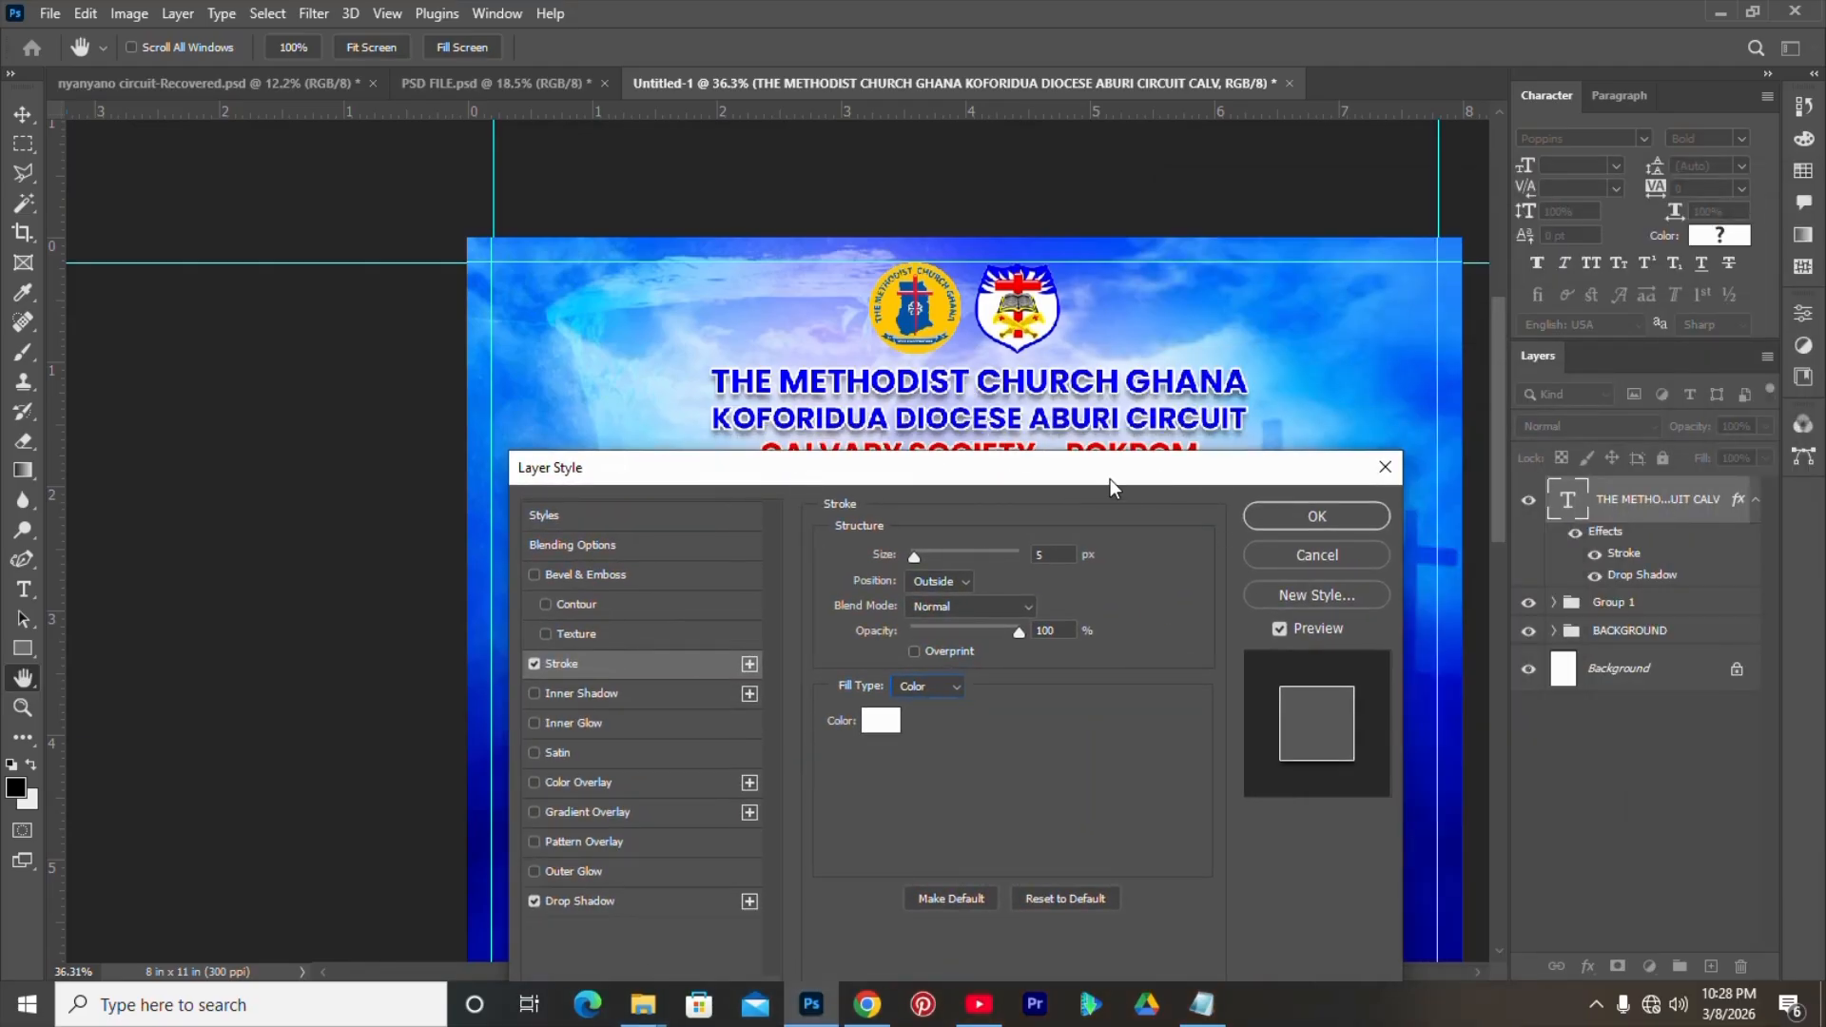
{"action": "left_click_drag", "start_coordinate": [744, 472], "coordinate": [1093, 288]}
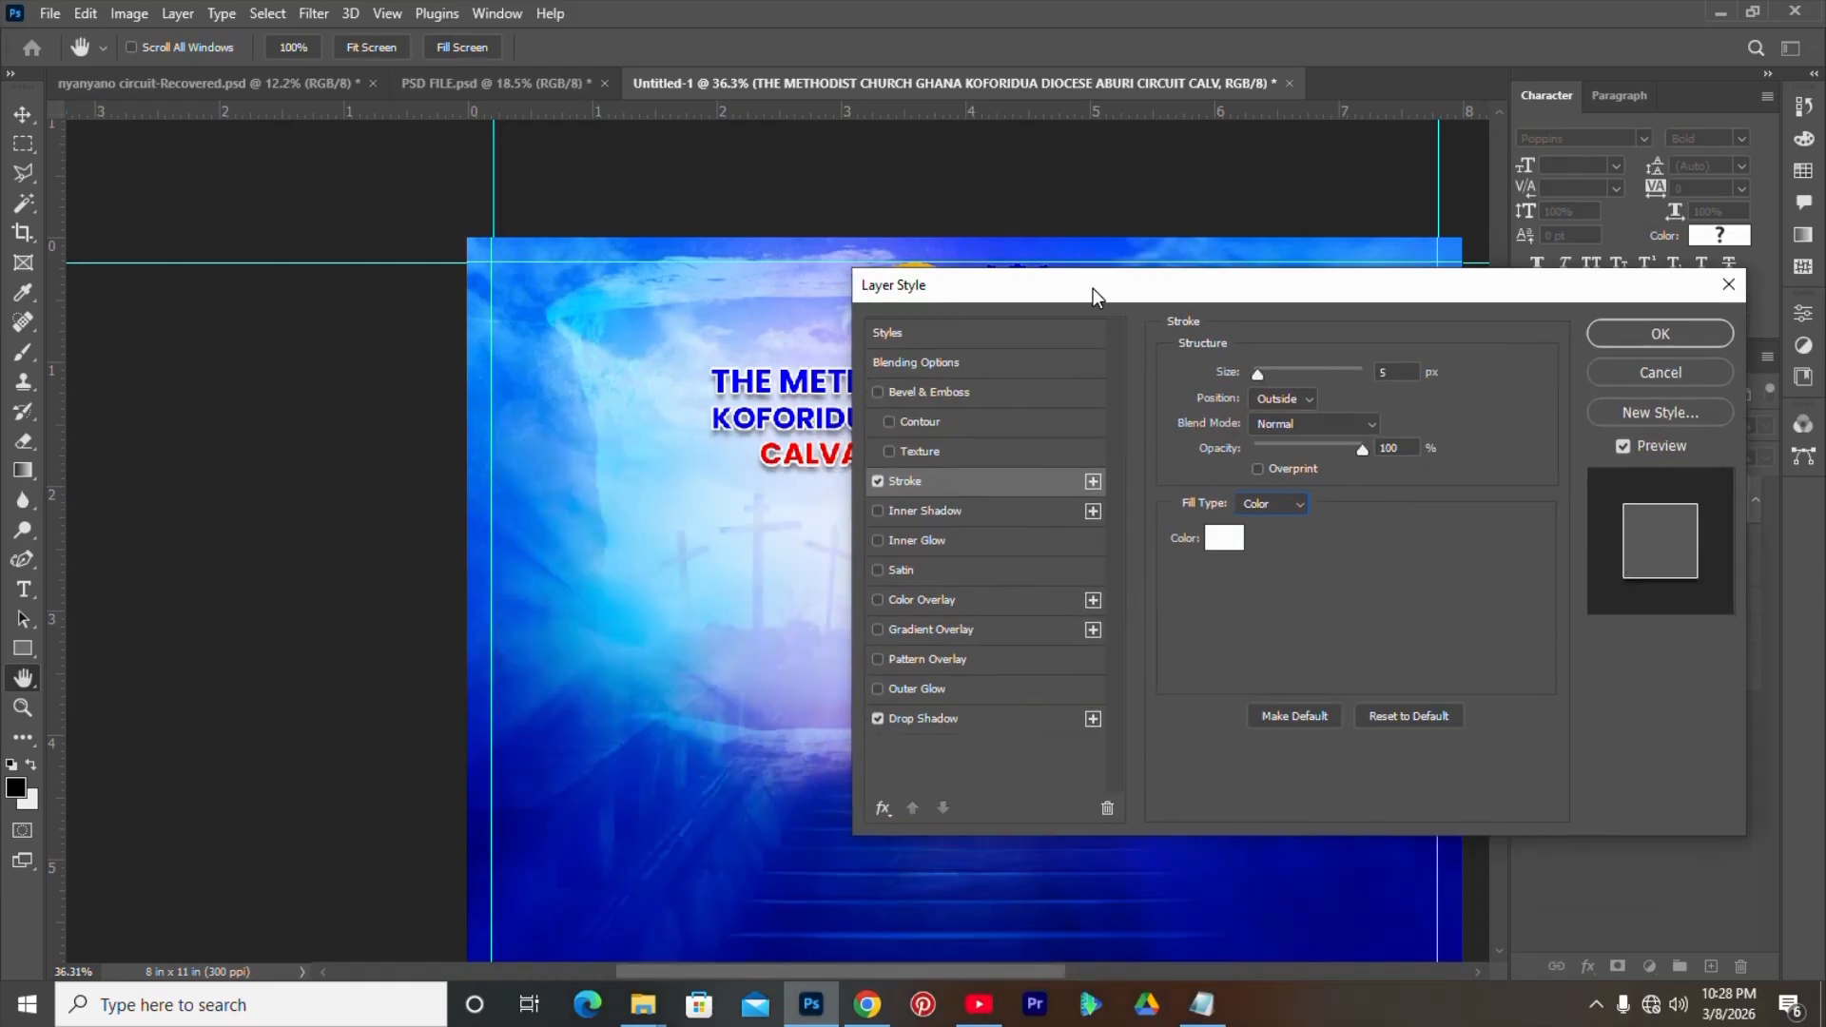
- Reduce the heading text's drop shadow distance to 12 px and apply the layer style
{"action": "left_click", "coordinate": [1022, 721]}
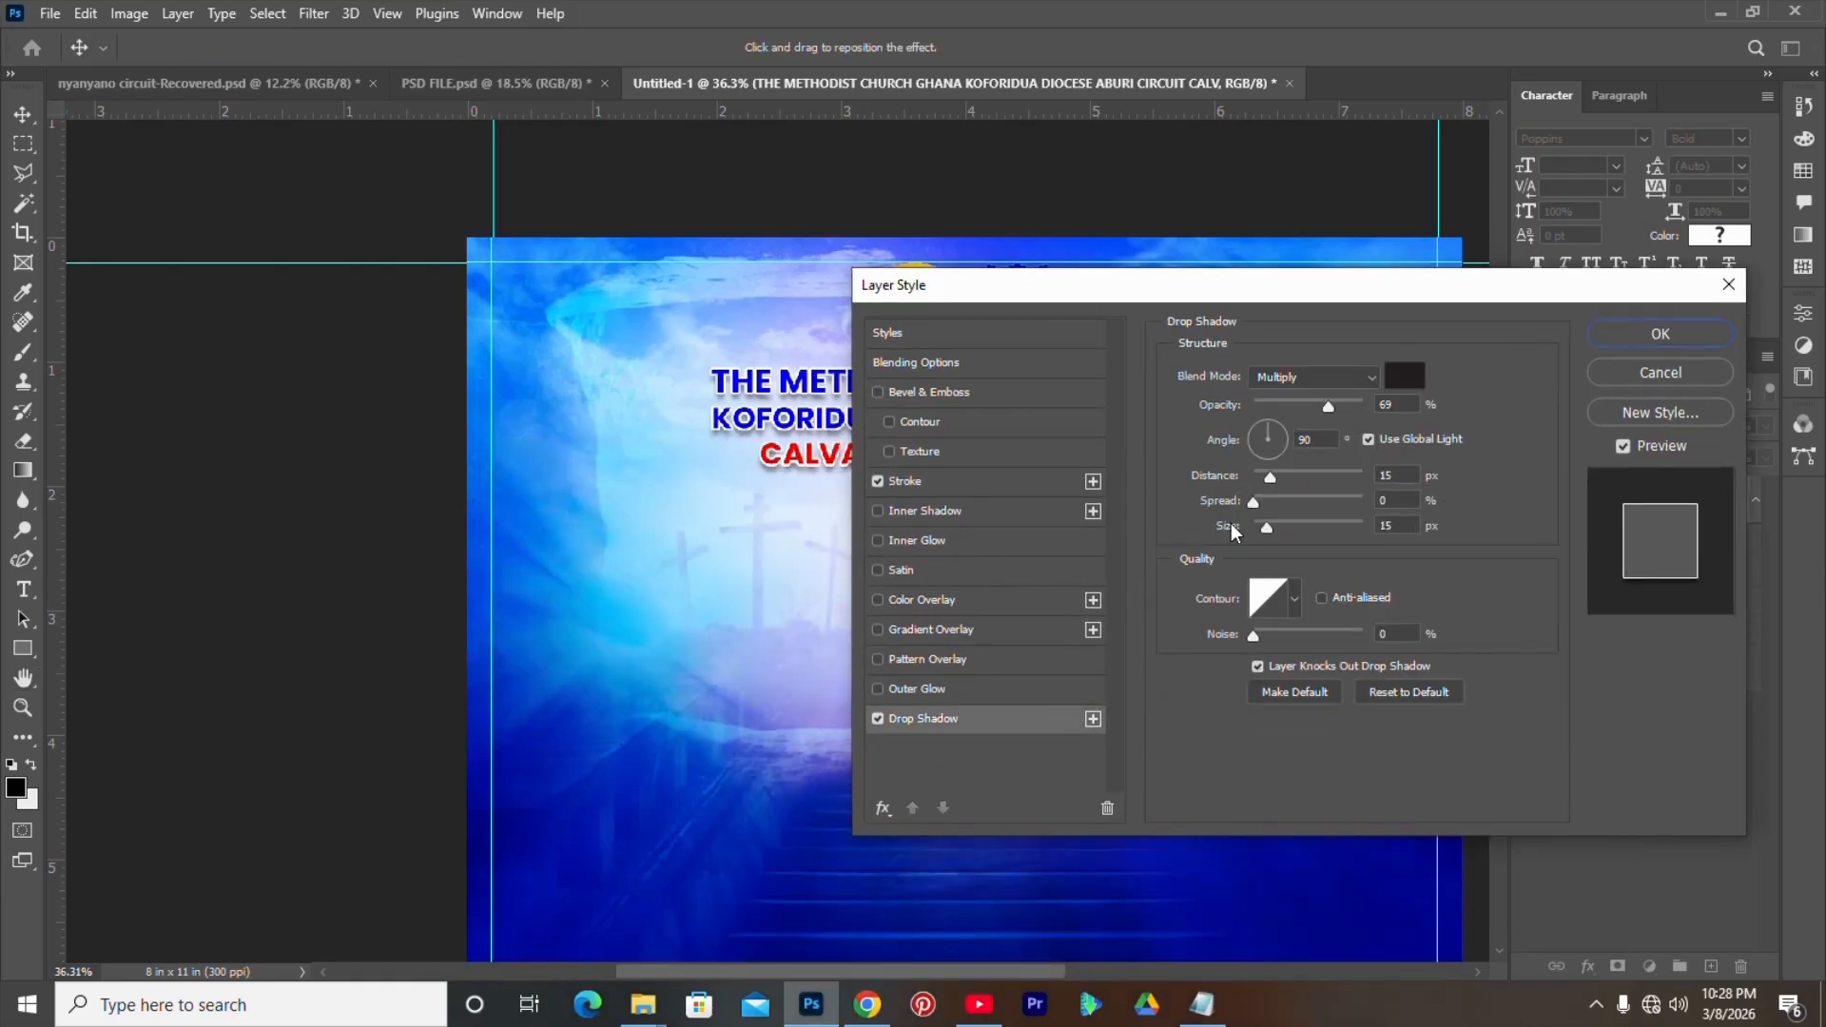
{"action": "left_click", "coordinate": [1405, 478]}
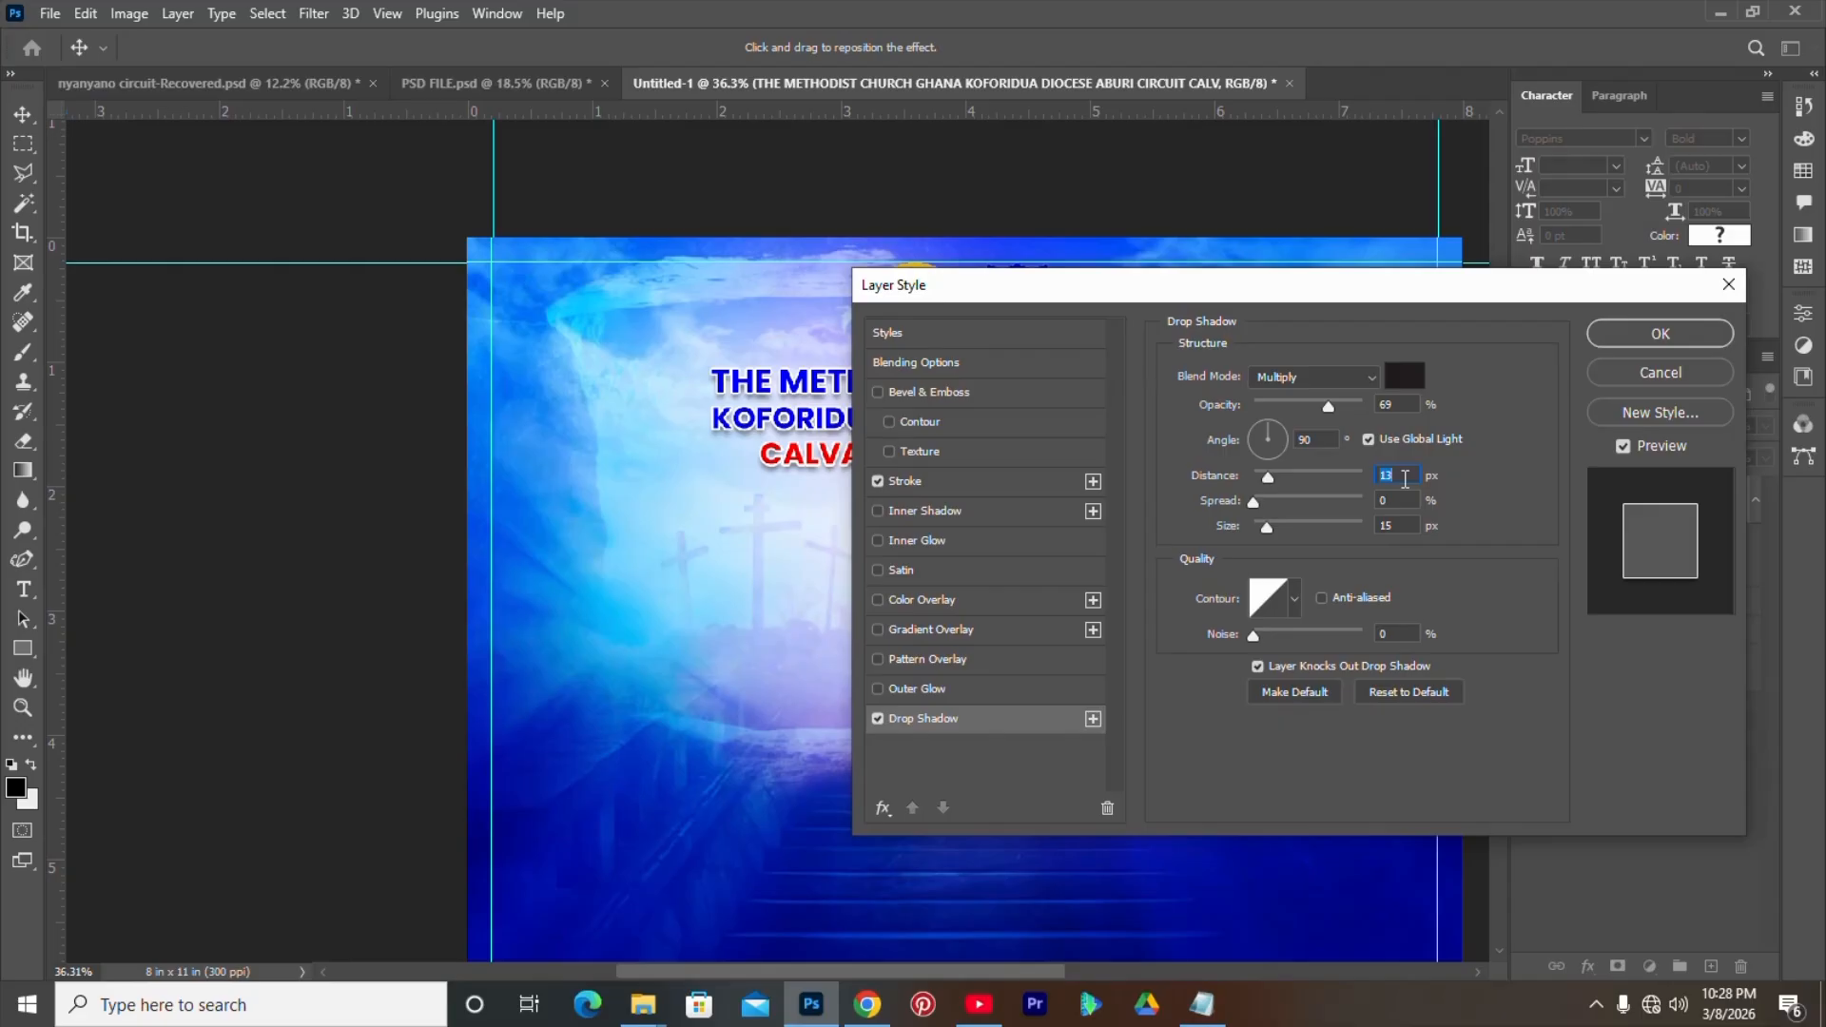
{"action": "key", "text": "Down"}
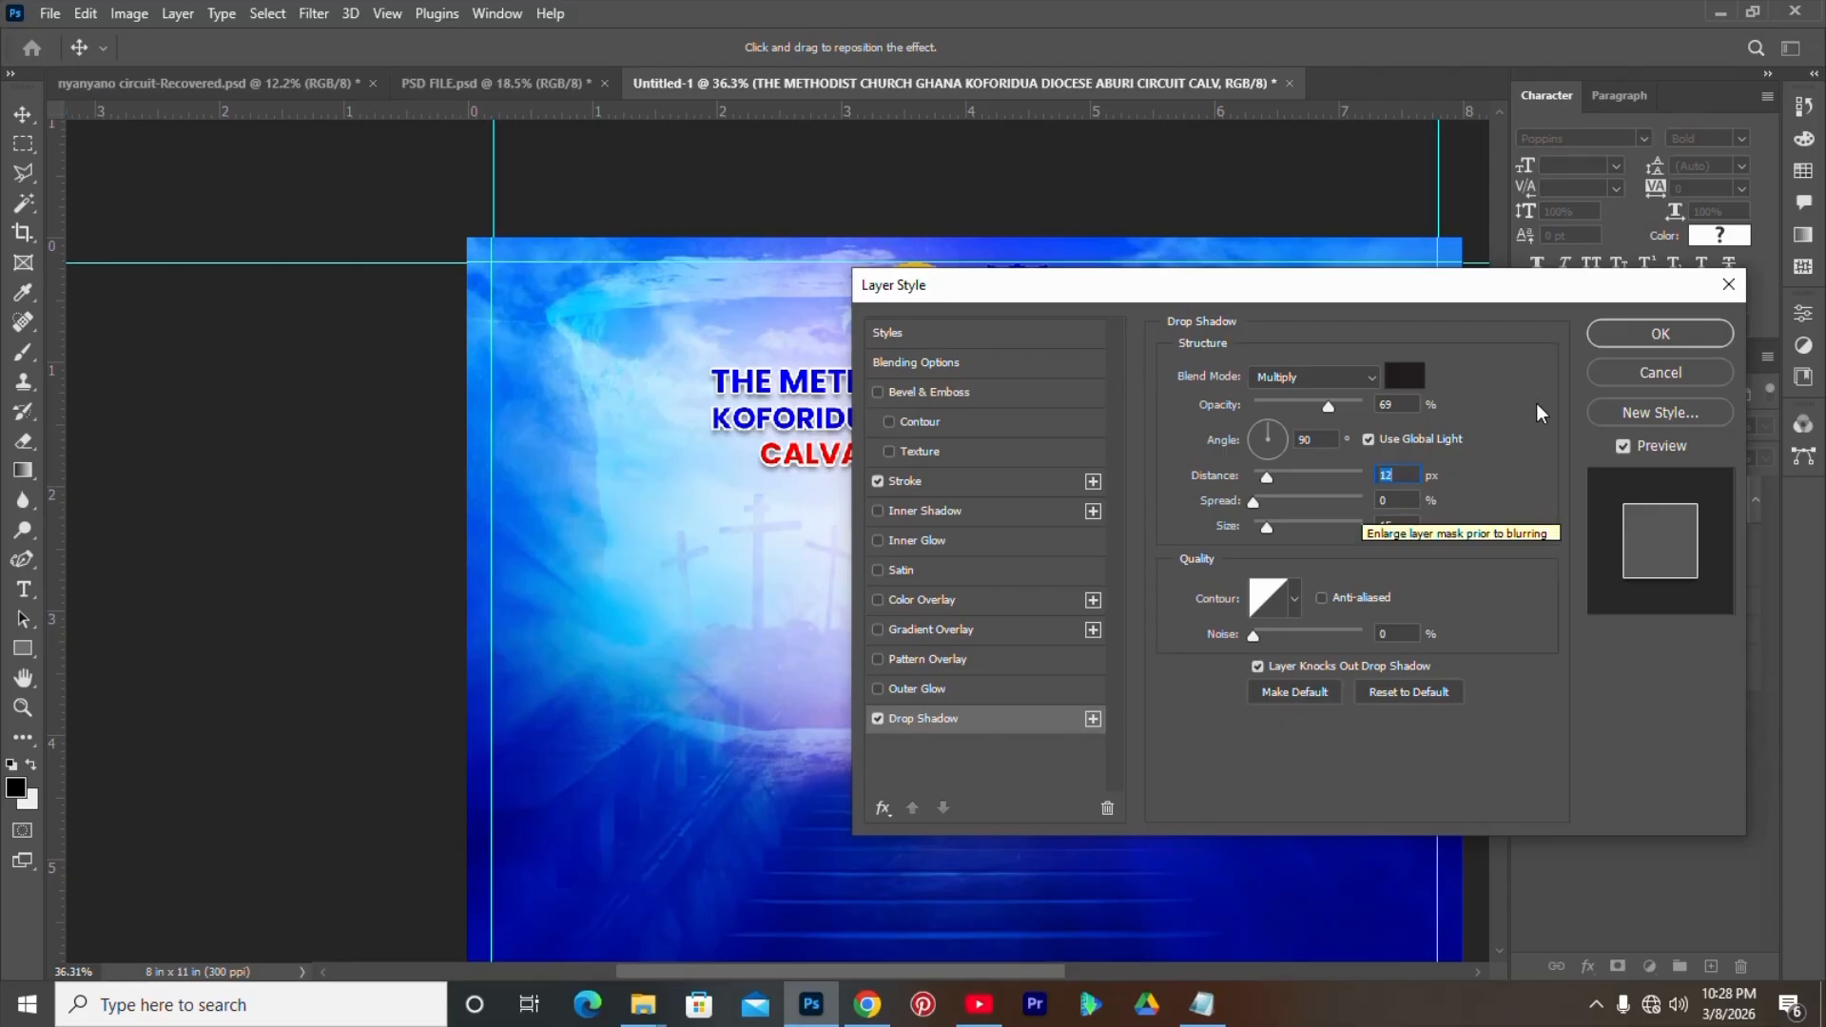
{"action": "left_click", "coordinate": [1642, 333]}
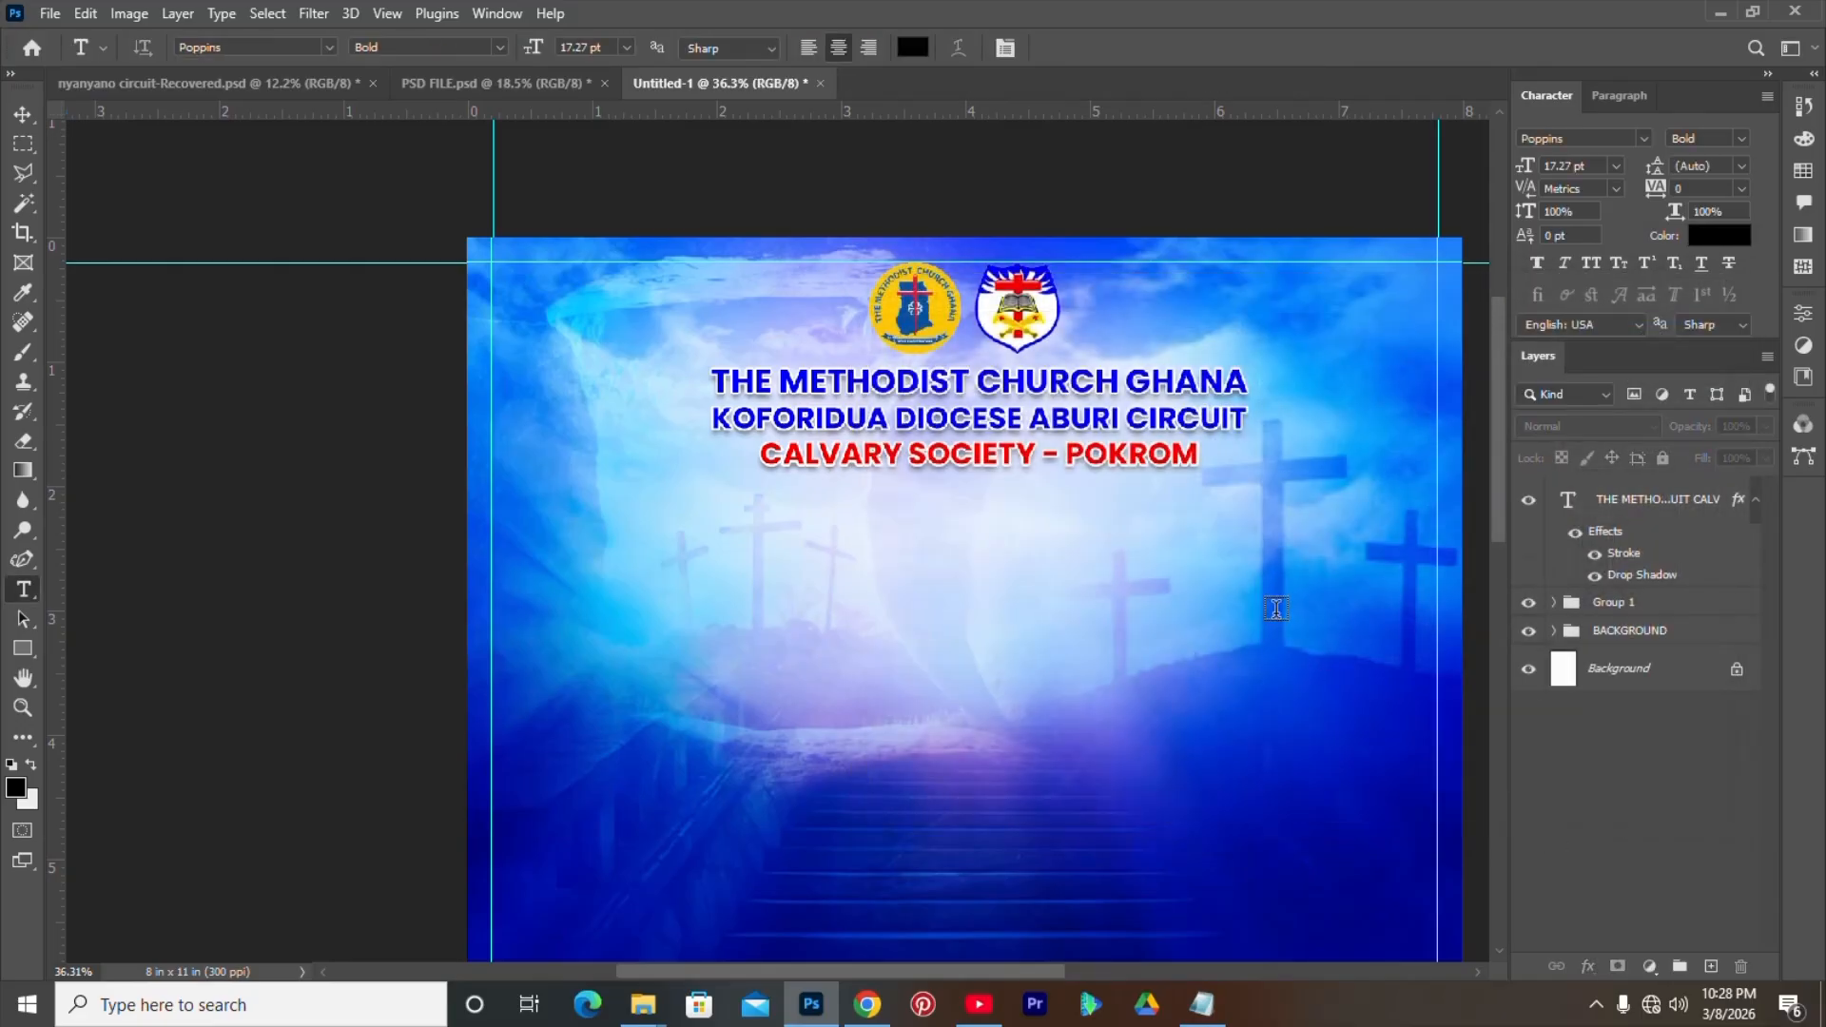
- Centre the heading text layer horizontally on the whole page and clear the selection
{"action": "key", "text": "ctrl+0"}
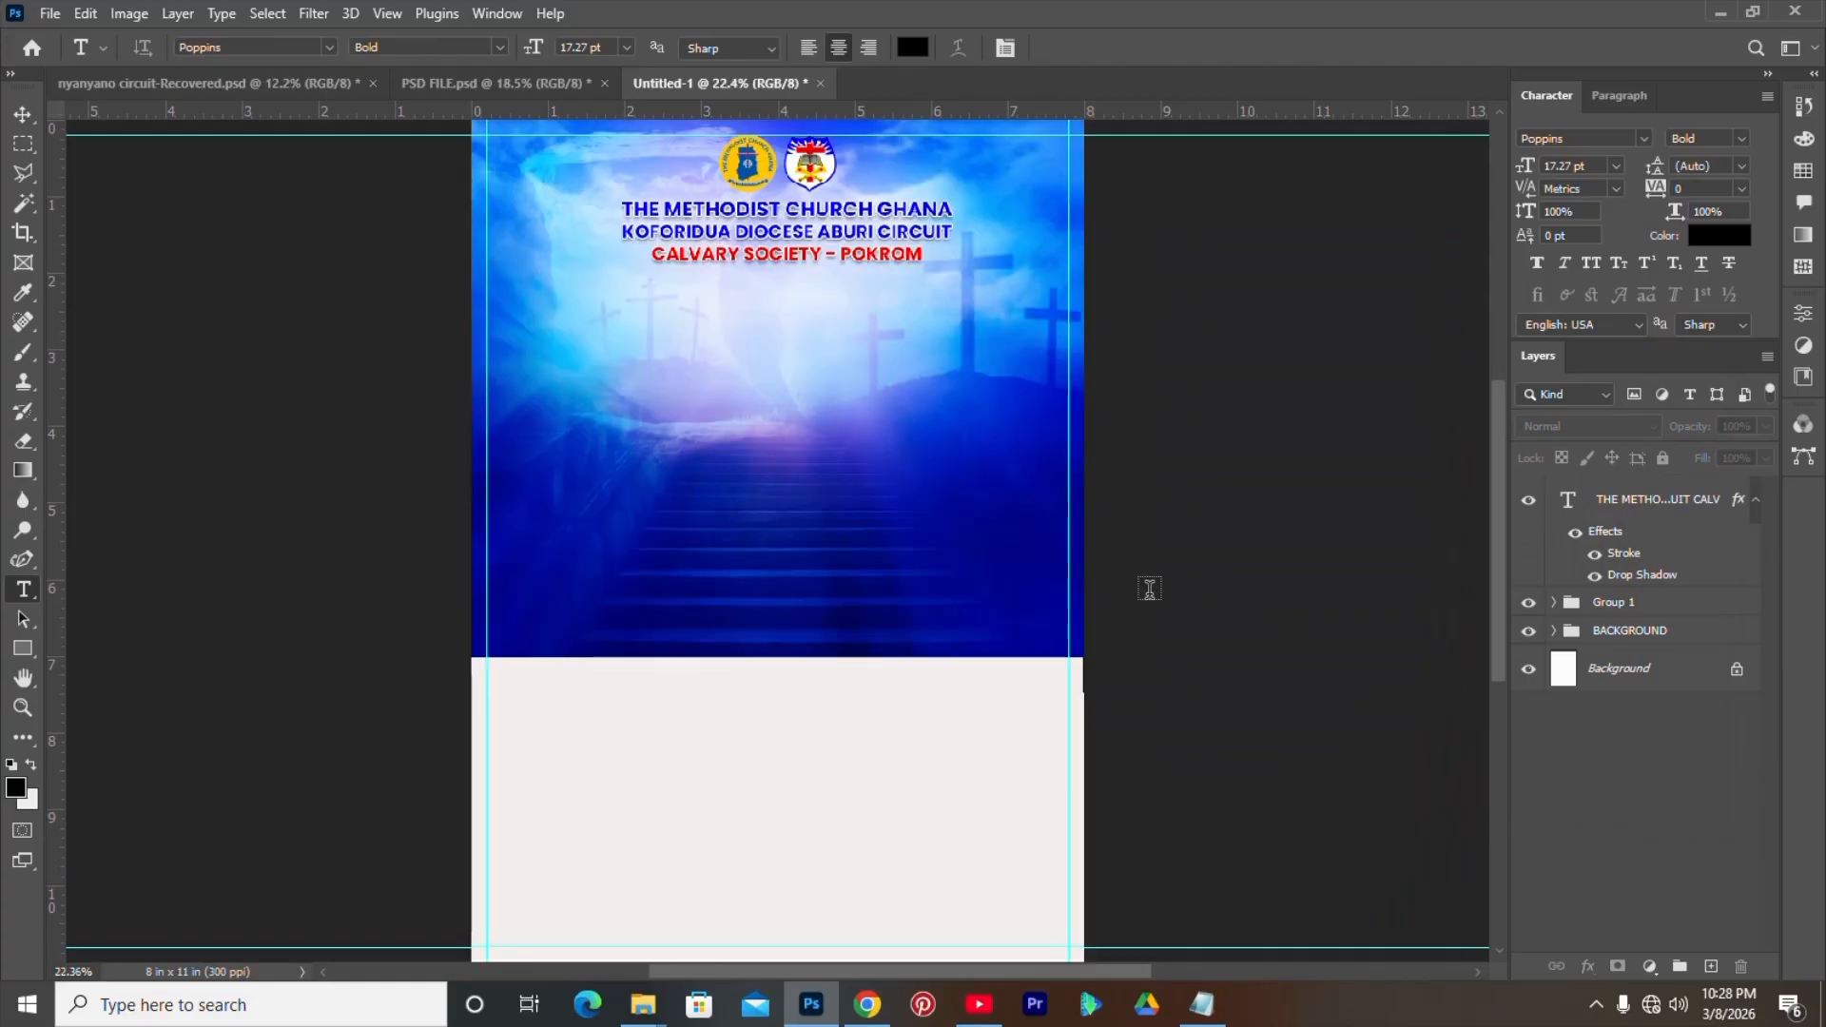
{"action": "key", "text": "v"}
{"action": "left_click", "coordinate": [783, 253]}
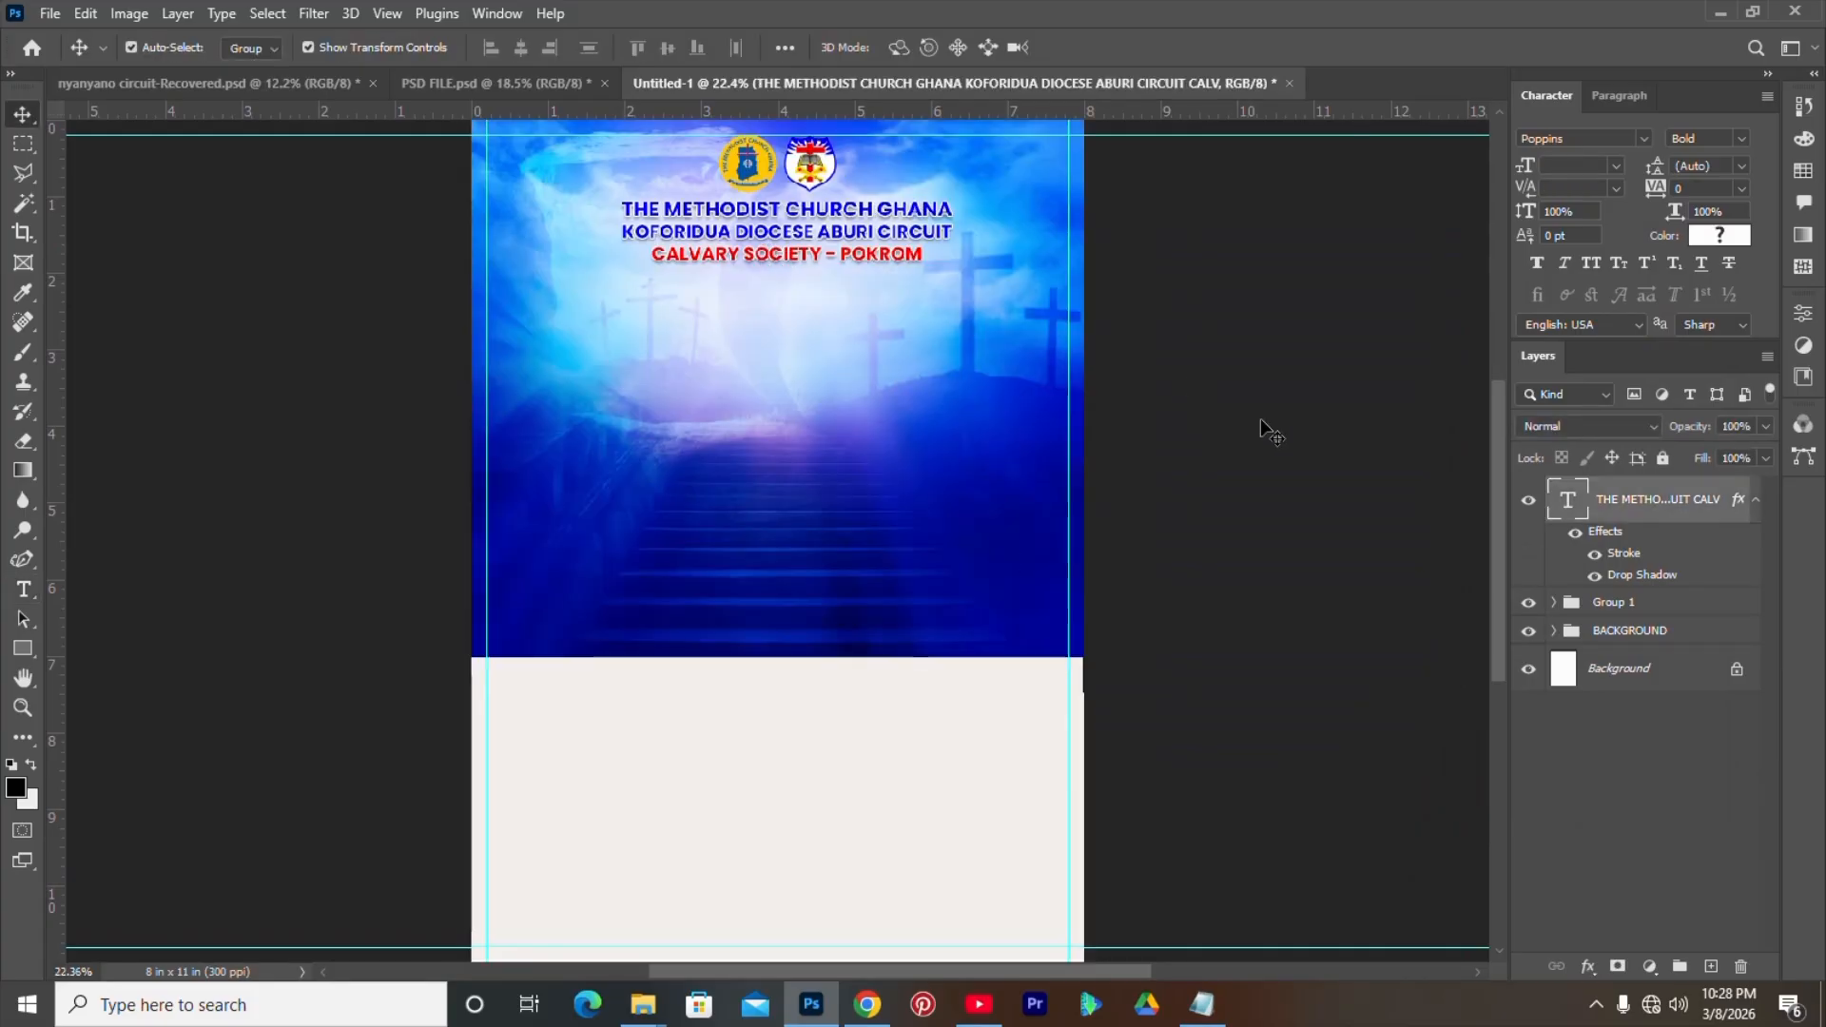
{"action": "key", "text": "ctrl+a"}
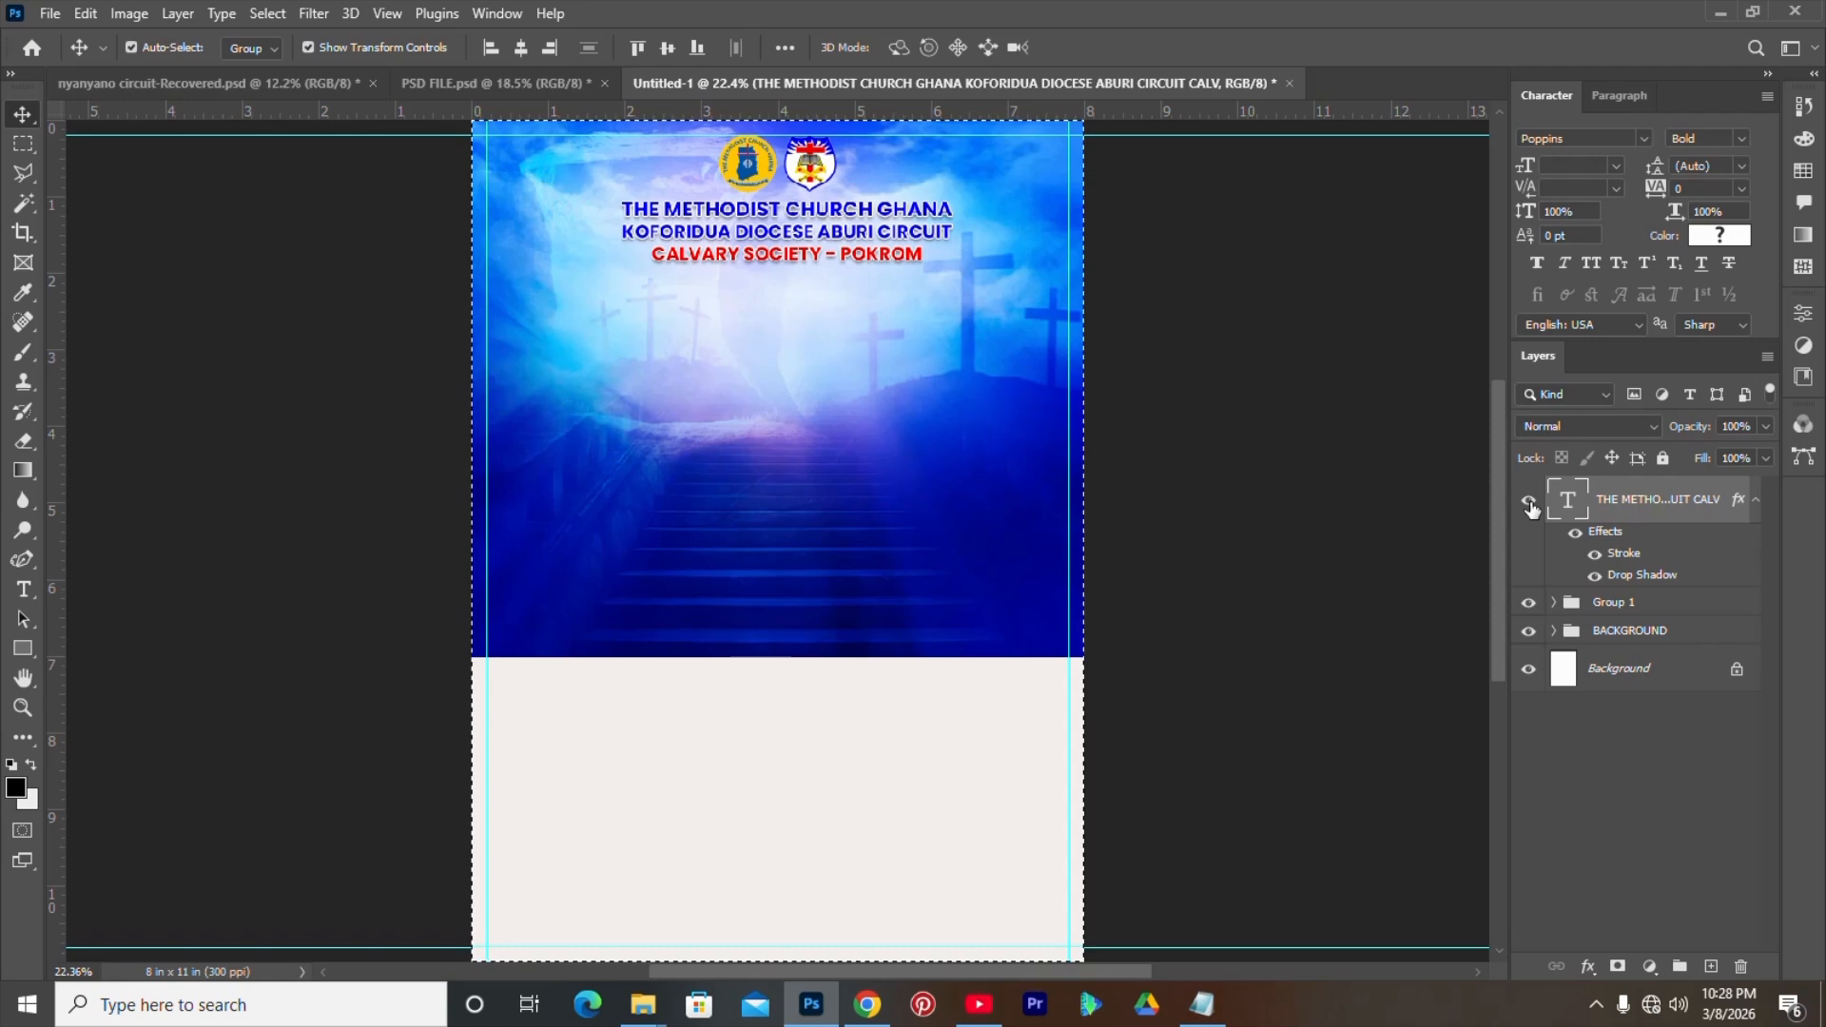
{"action": "left_click", "coordinate": [522, 49]}
{"action": "key", "text": "ctrl+d"}
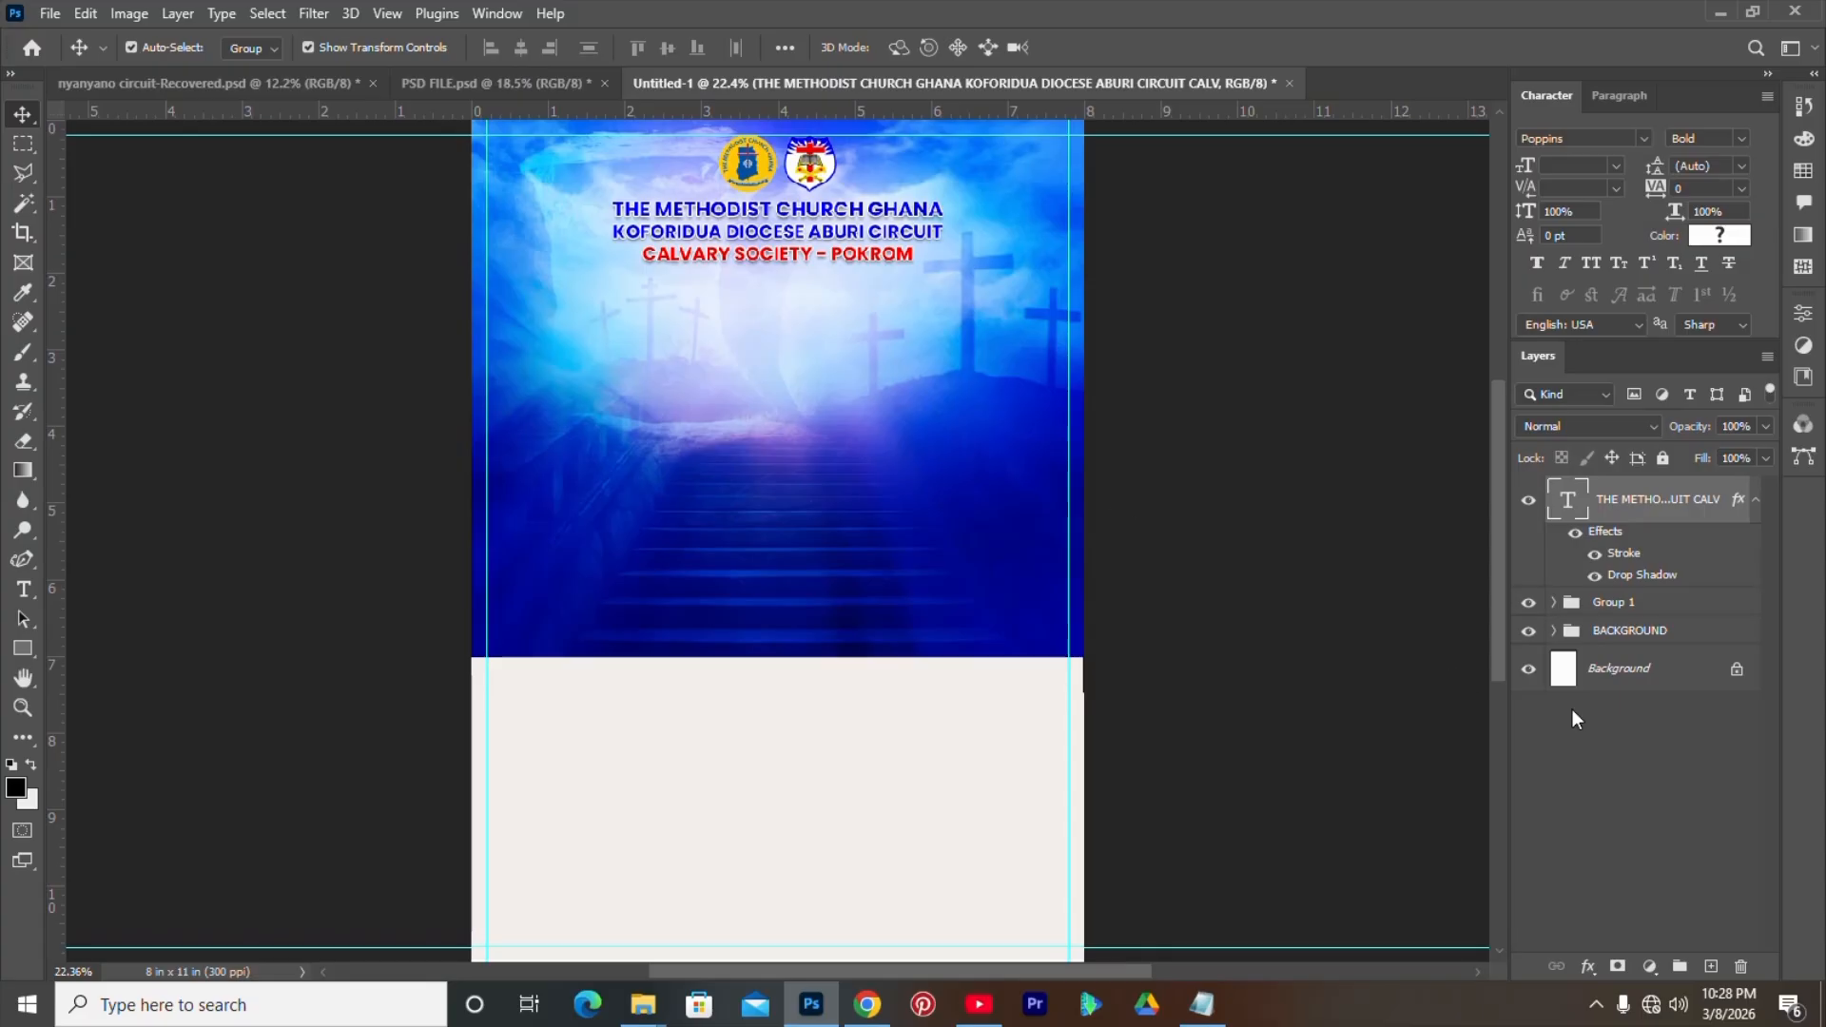
- Collapse the effects list beneath the heading text layer
{"action": "left_click", "coordinate": [259, 17]}
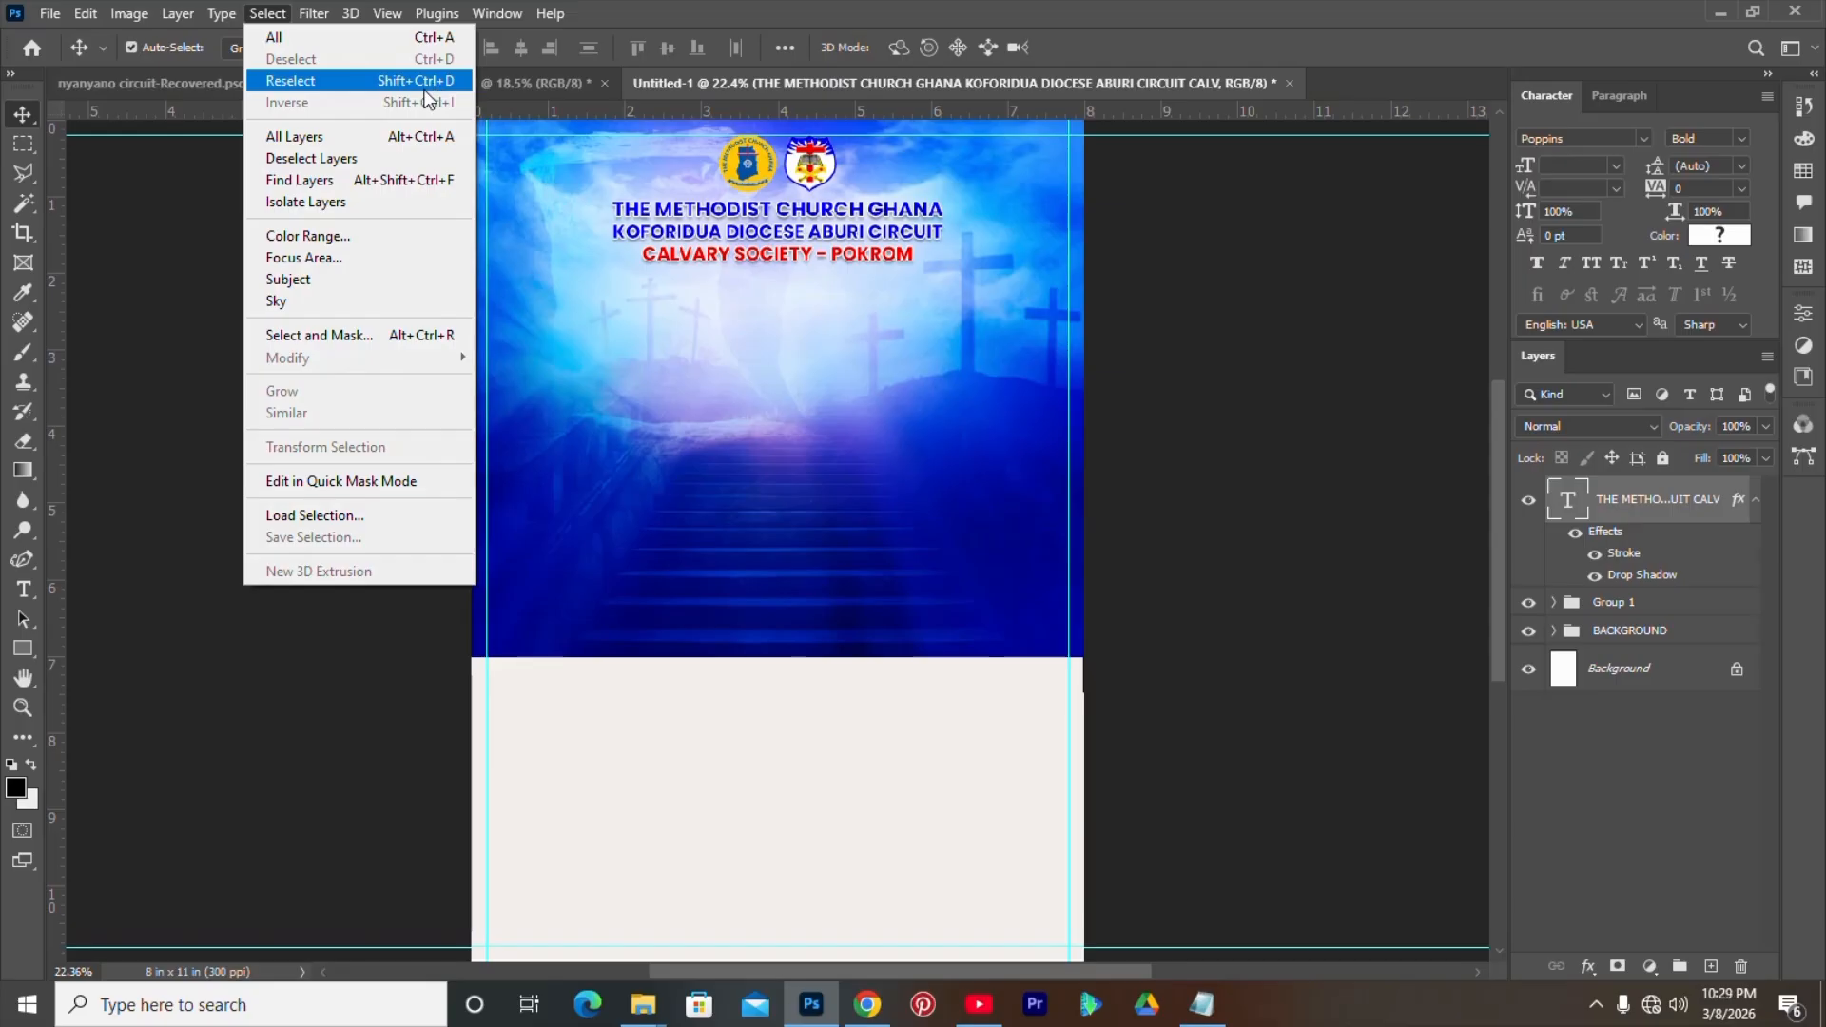
{"action": "left_click", "coordinate": [1721, 512]}
{"action": "left_click", "coordinate": [1756, 499]}
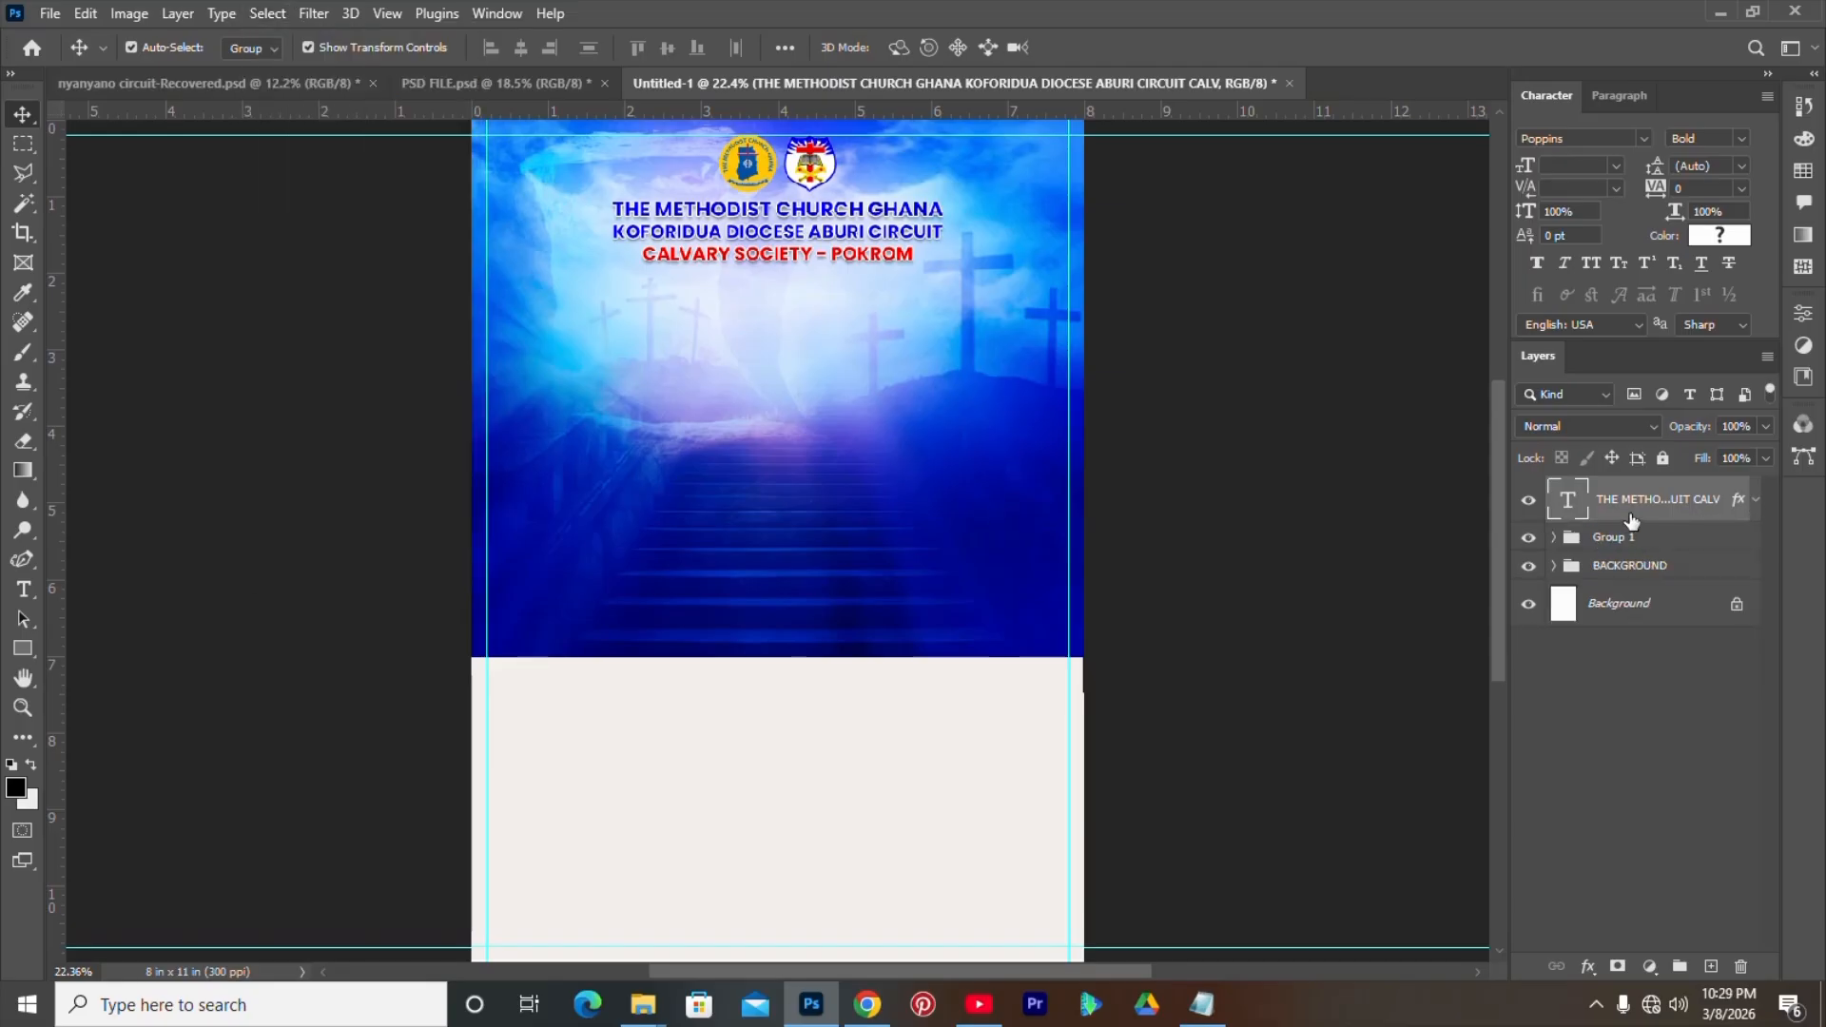
- Ungroup the layer group that holds the two church logos
{"action": "left_click", "coordinate": [1607, 540]}
{"action": "right_click", "coordinate": [1608, 541]}
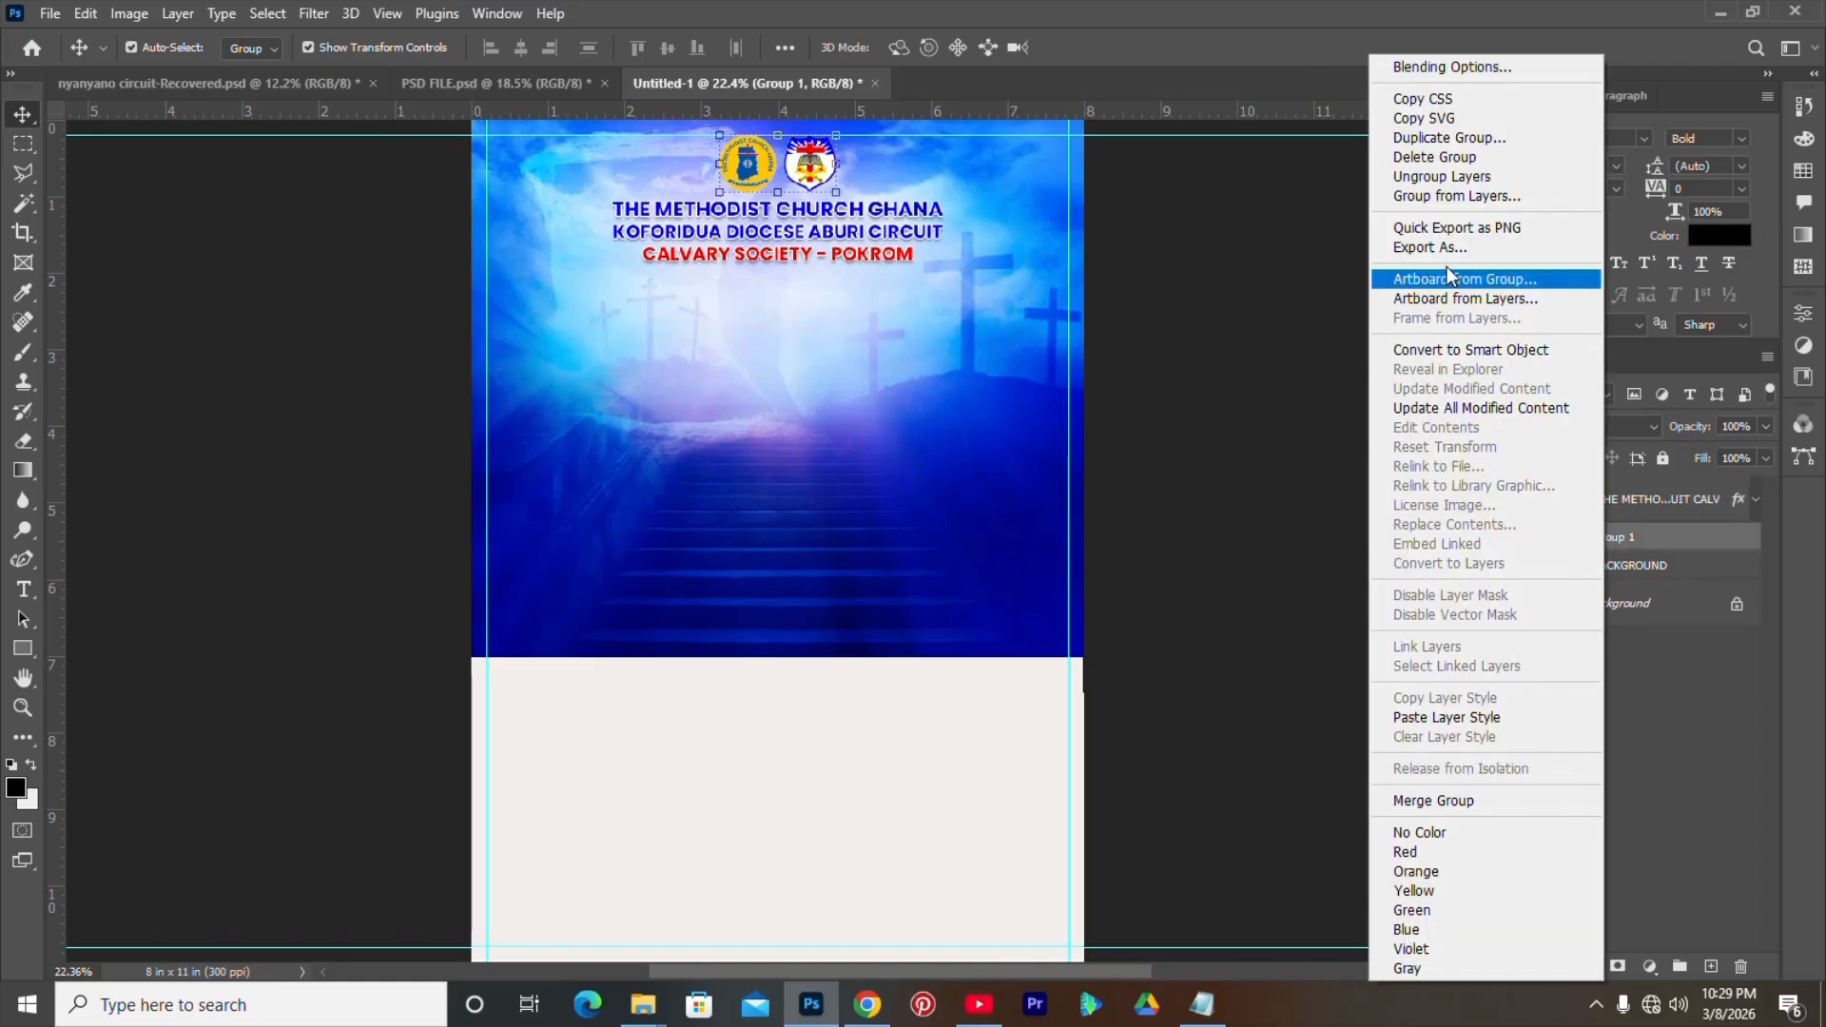
{"action": "left_click", "coordinate": [1442, 176]}
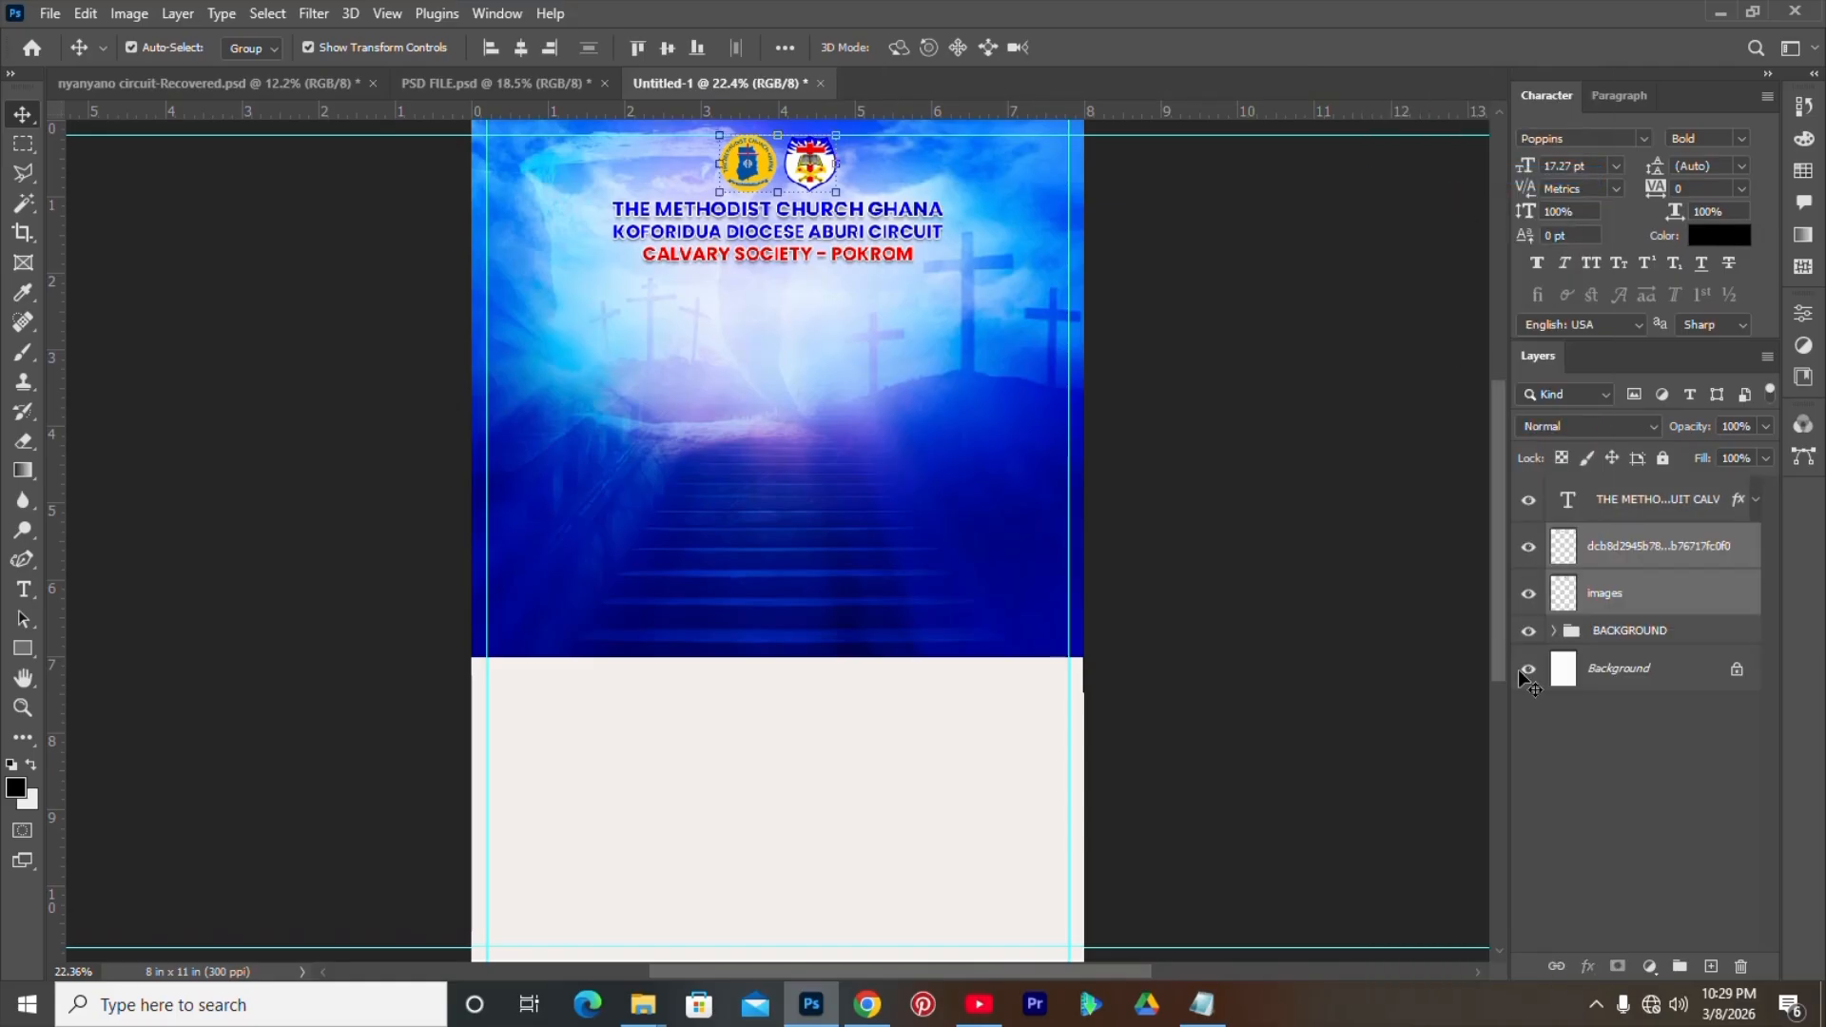
- Group both logo layers with the heading text layer and name the group CHURCH NAME
{"action": "left_click", "coordinate": [1643, 590]}
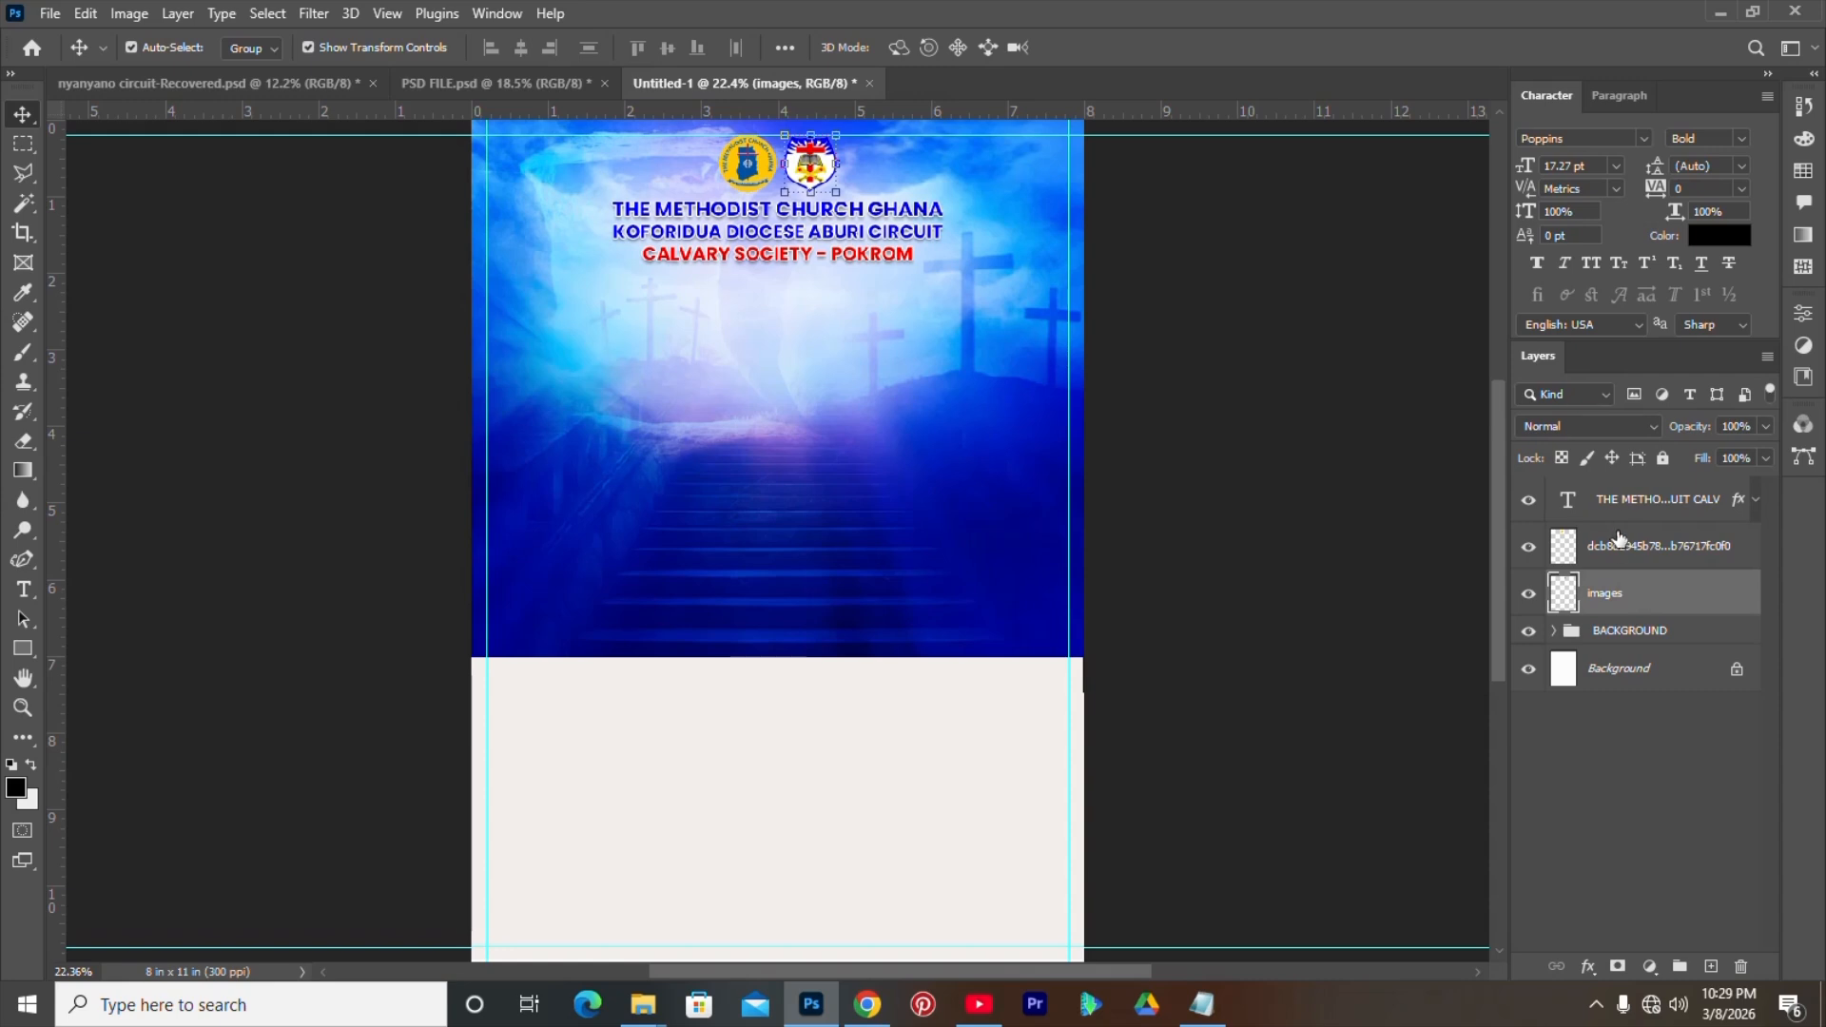
{"action": "left_click", "coordinate": [1623, 502], "text": "shift"}
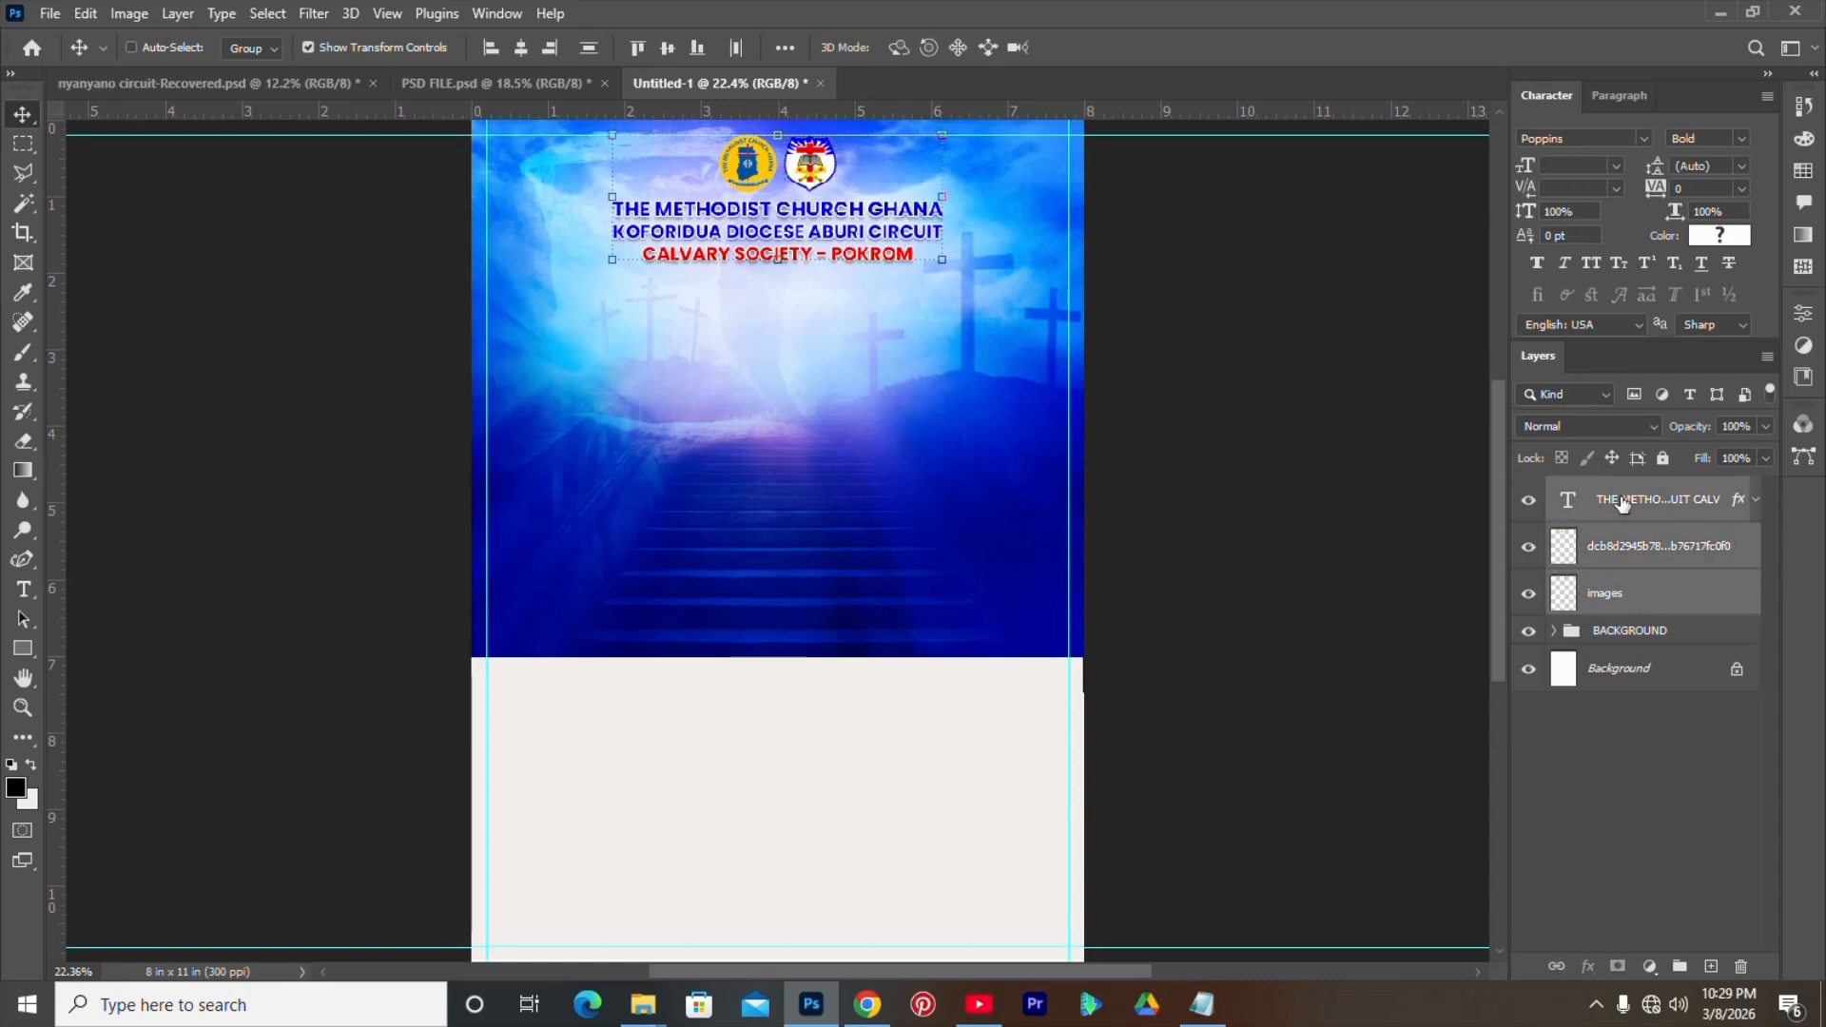
{"action": "key", "text": "ctrl+g"}
{"action": "double_click", "coordinate": [1623, 493]}
{"action": "type", "text": "CHURCH NAME"}
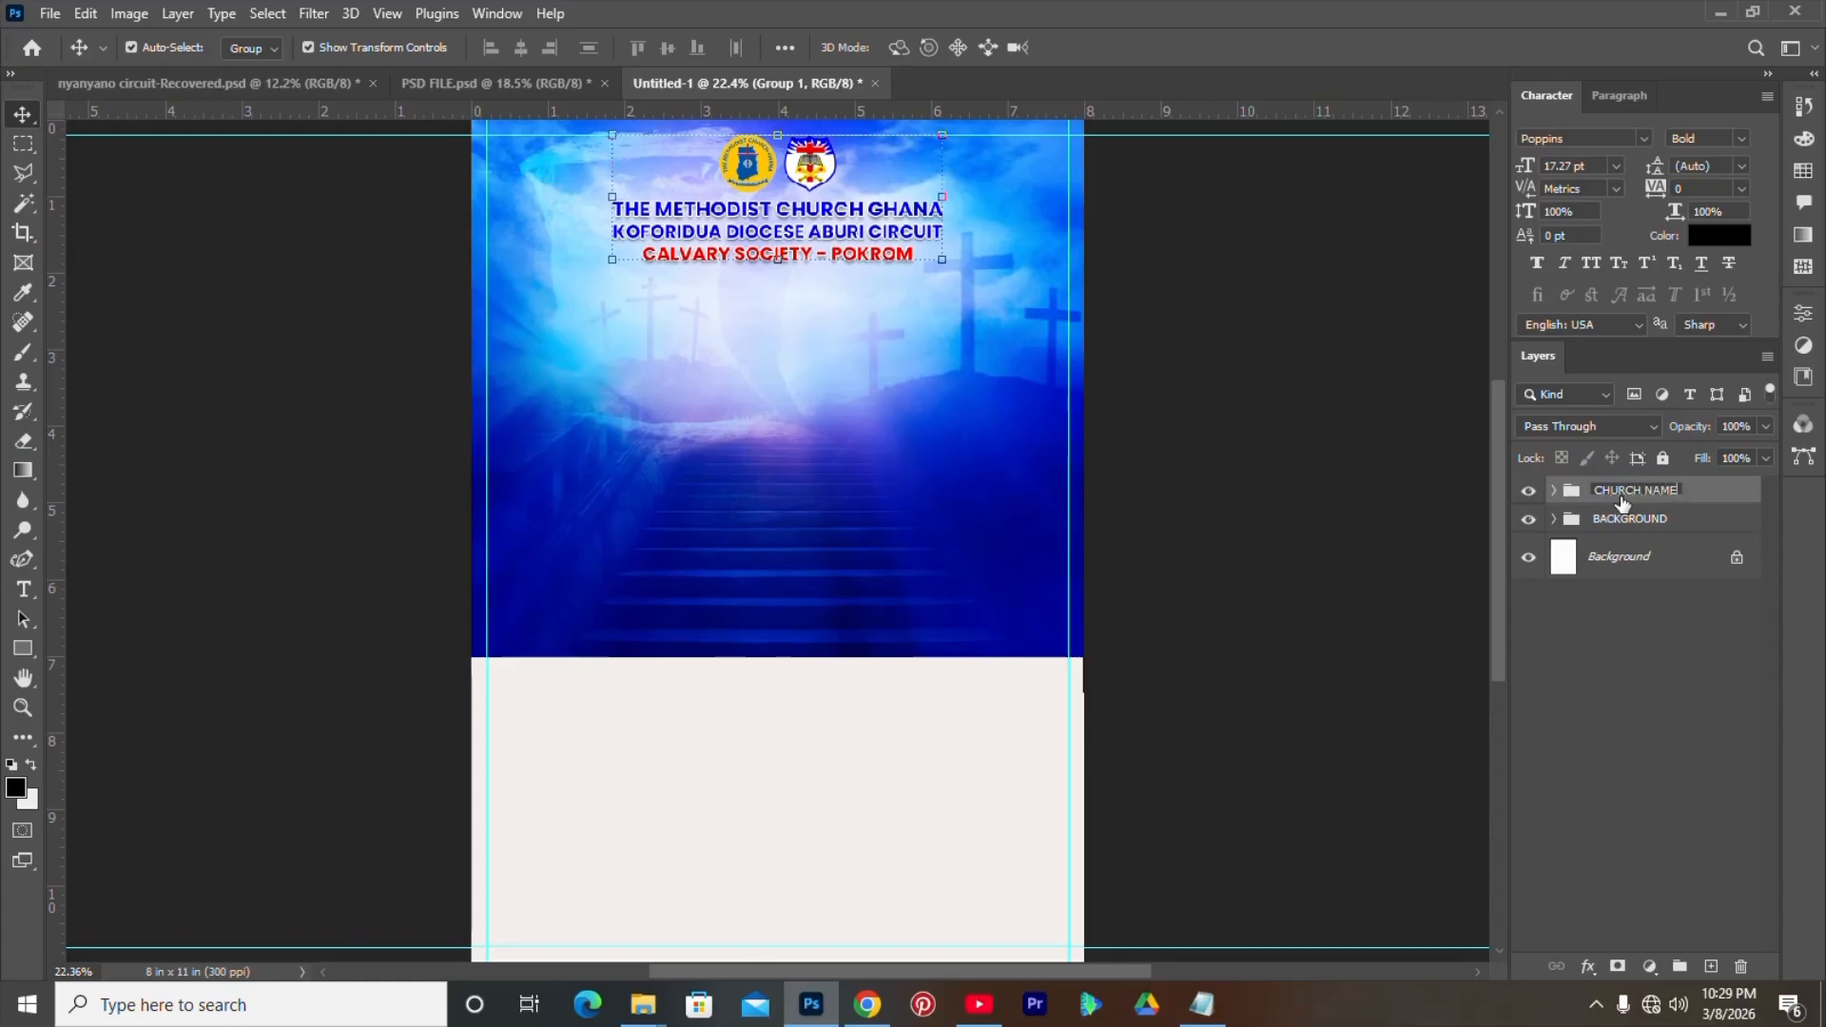
{"action": "left_click", "coordinate": [1661, 672]}
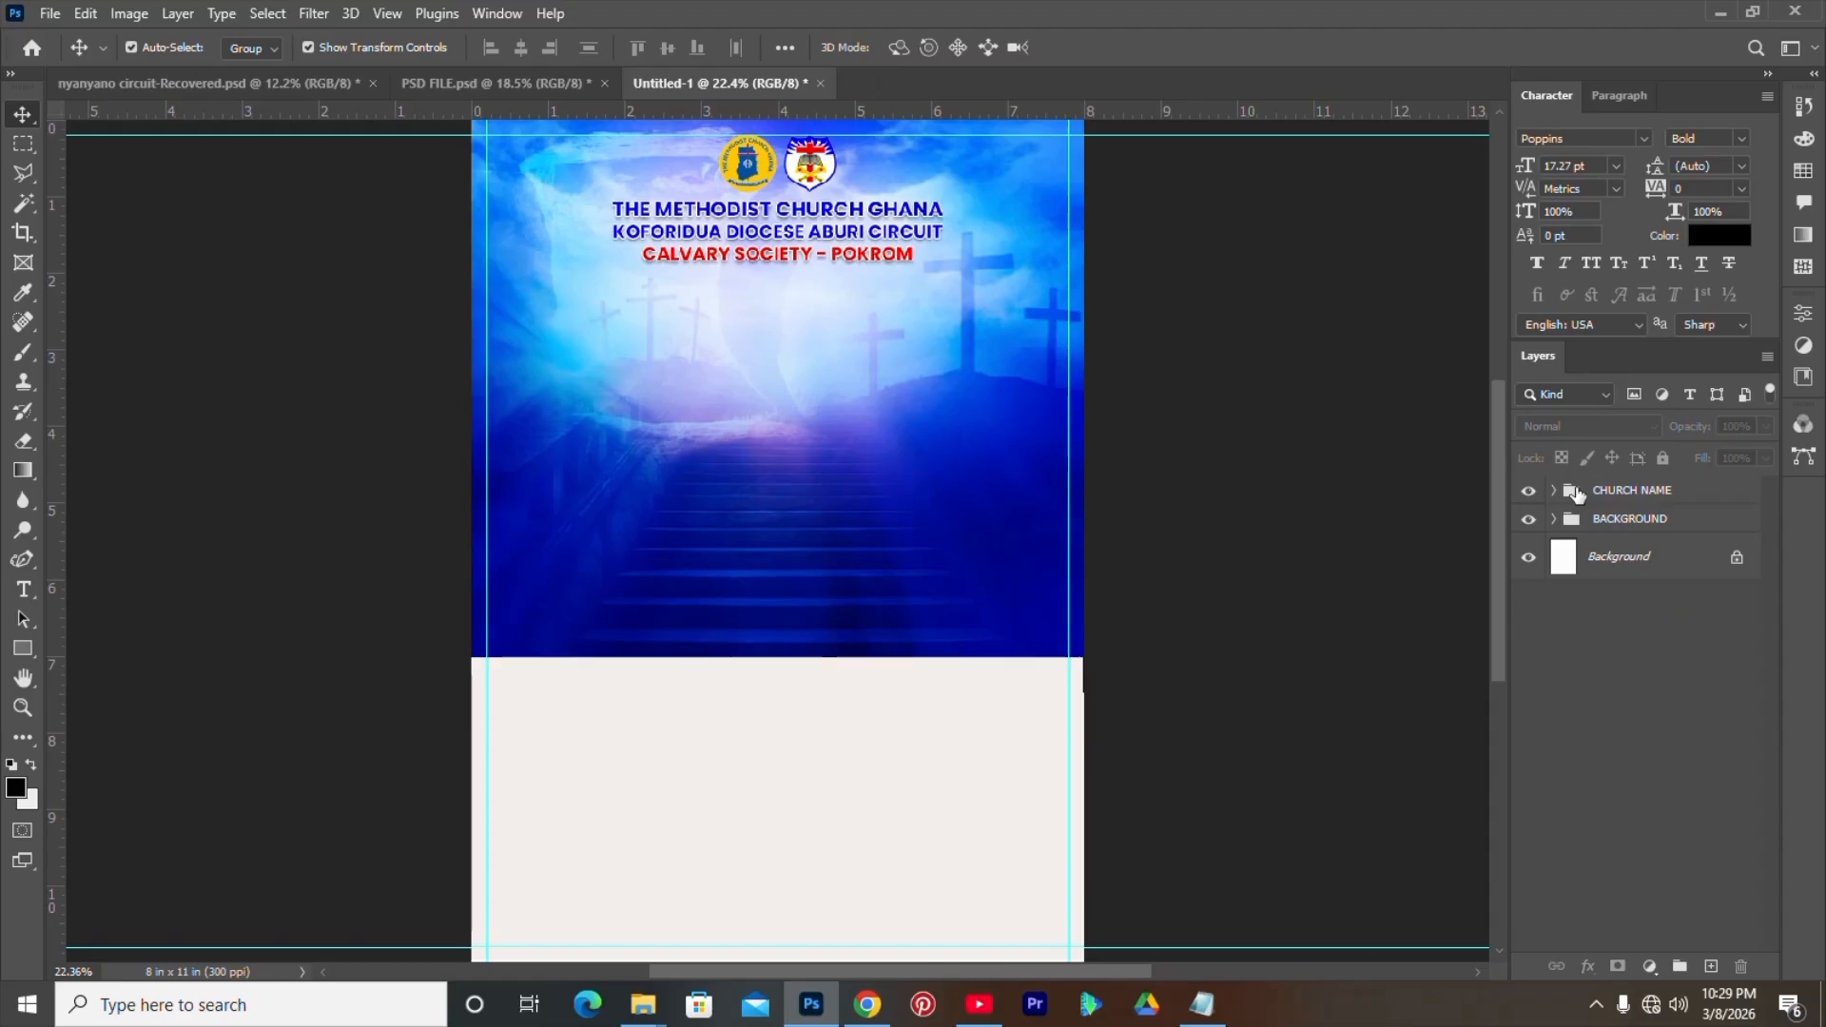
- Toggle the visibility of the CHURCH NAME and BACKGROUND groups to check what each one contains
{"action": "left_click", "coordinate": [1529, 491]}
{"action": "left_click", "coordinate": [1529, 491]}
{"action": "left_click", "coordinate": [1529, 519]}
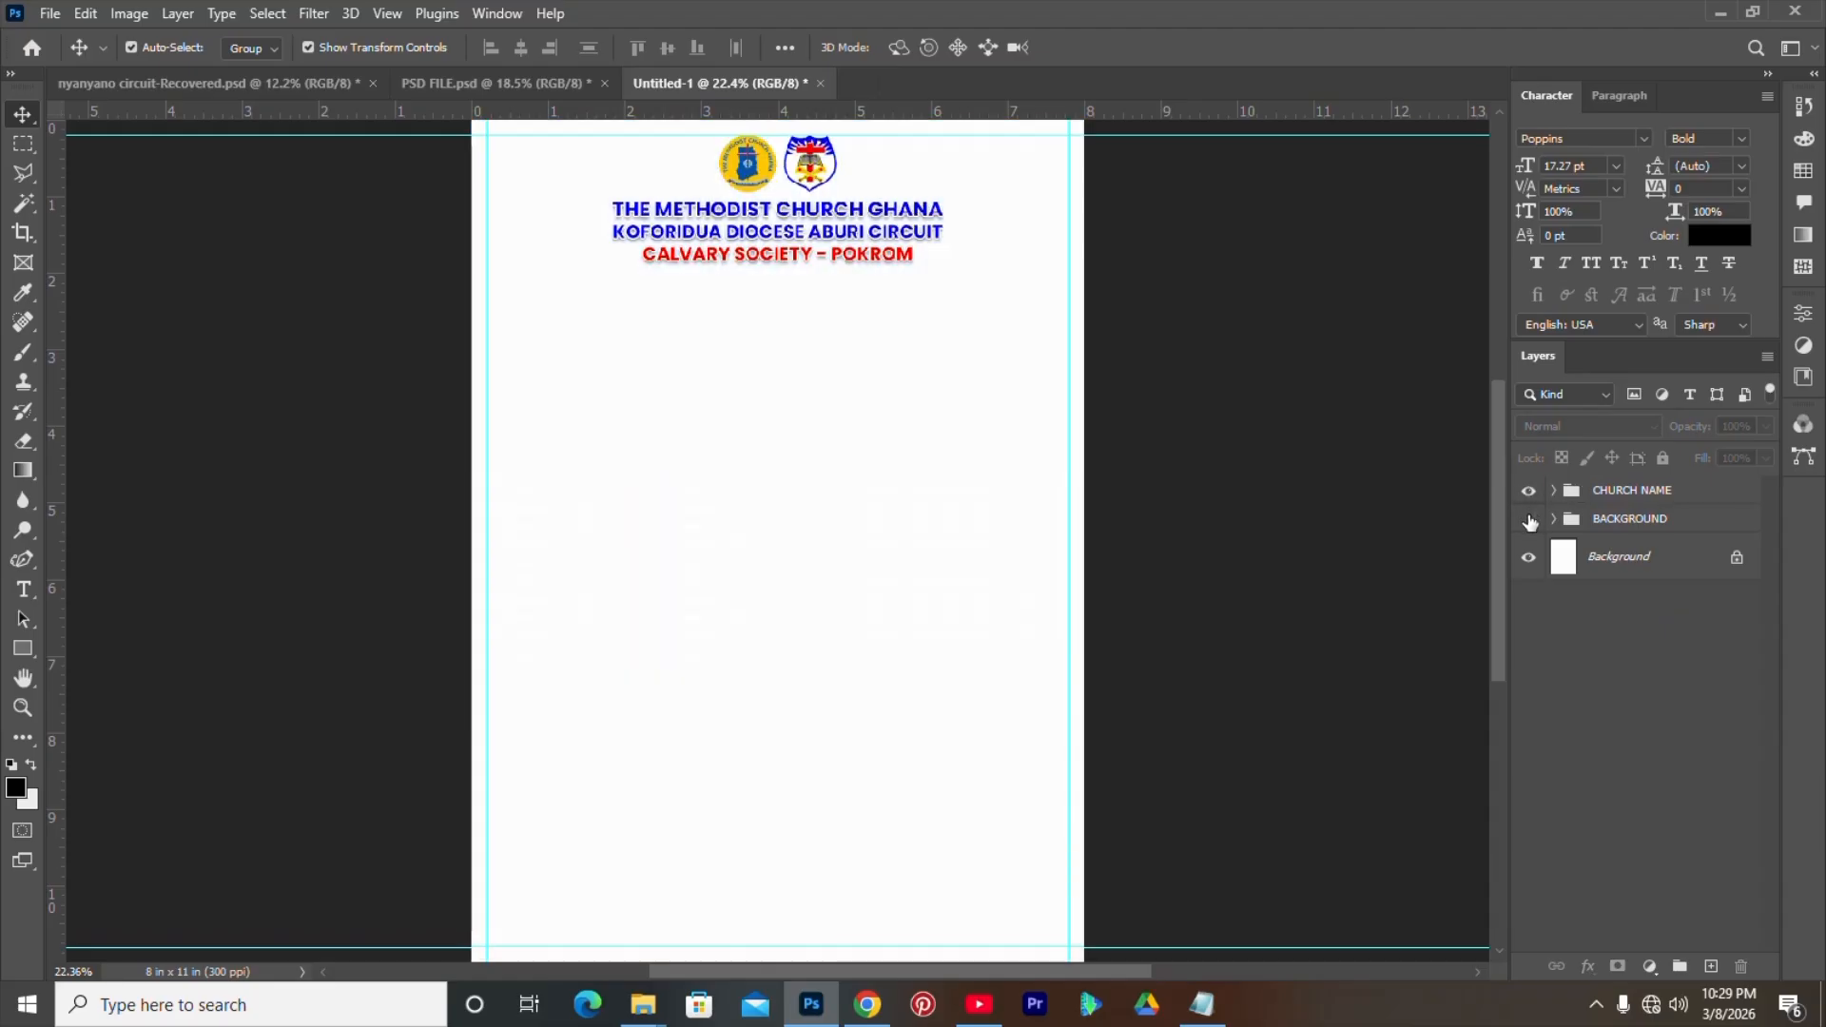
{"action": "left_click", "coordinate": [1529, 519]}
{"action": "left_click", "coordinate": [1528, 491]}
{"action": "left_click", "coordinate": [1528, 490]}
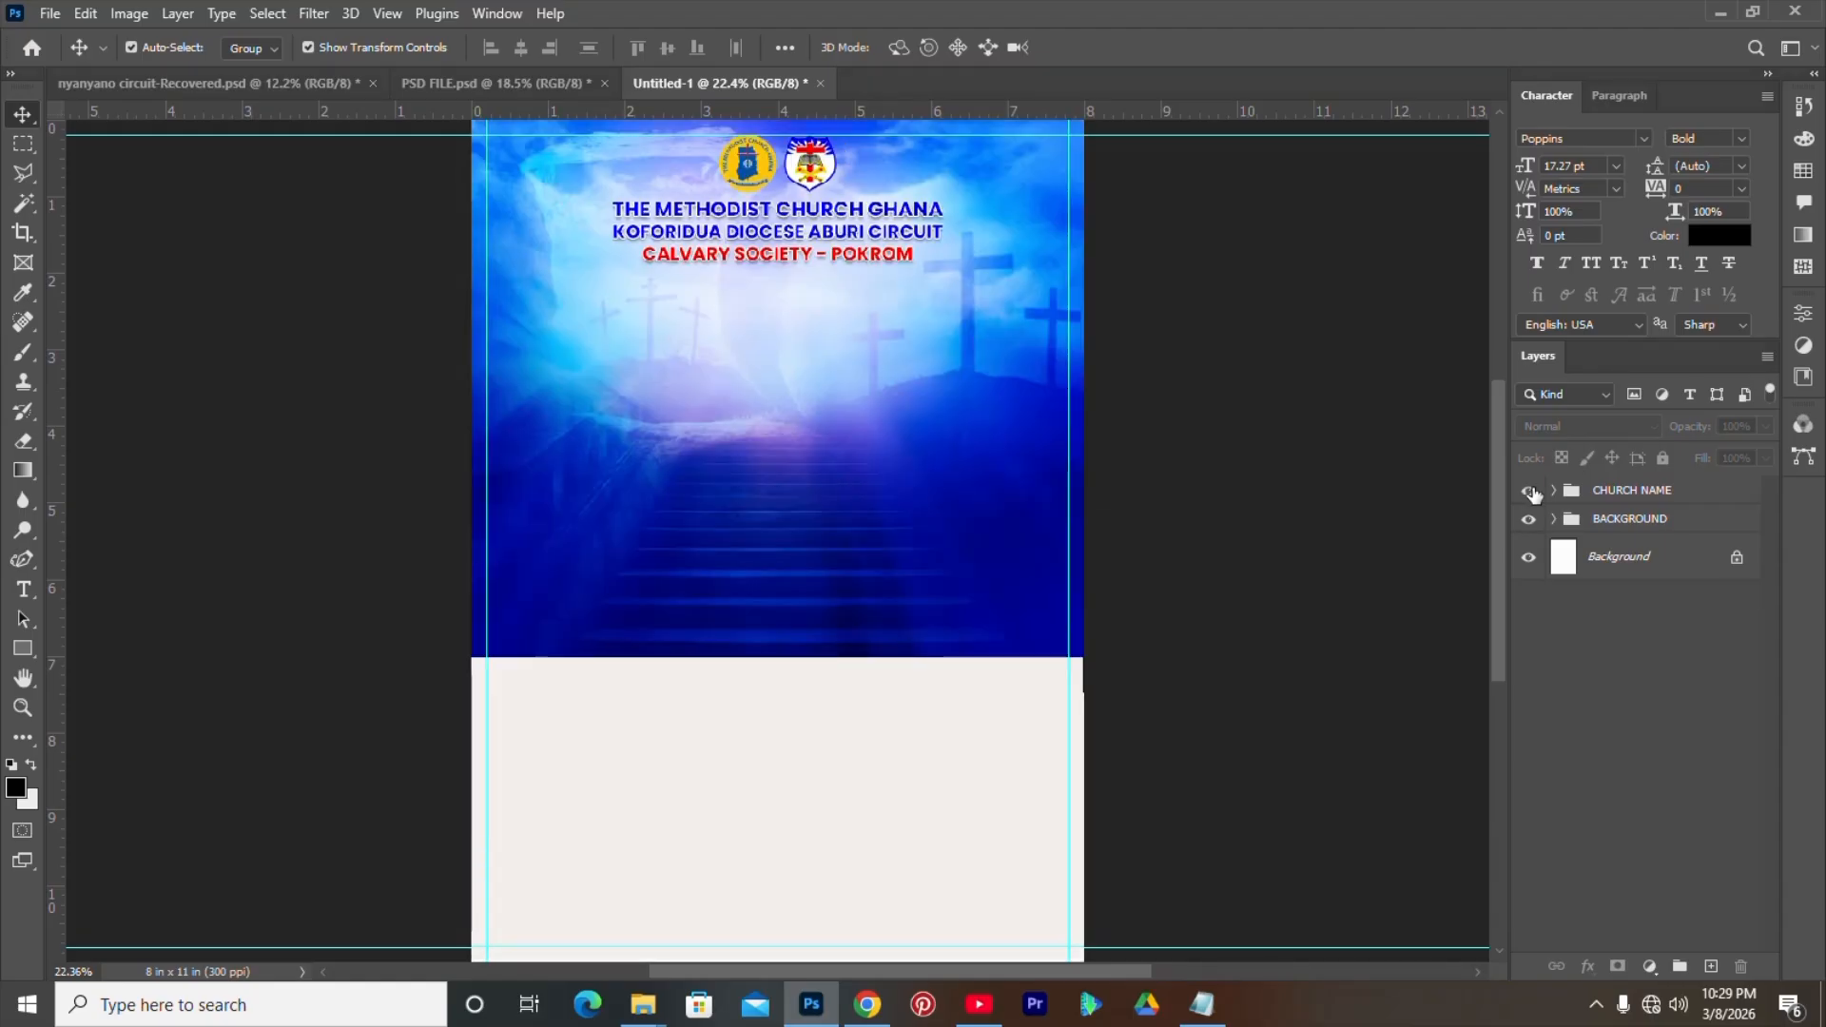
{"action": "left_click", "coordinate": [1529, 519]}
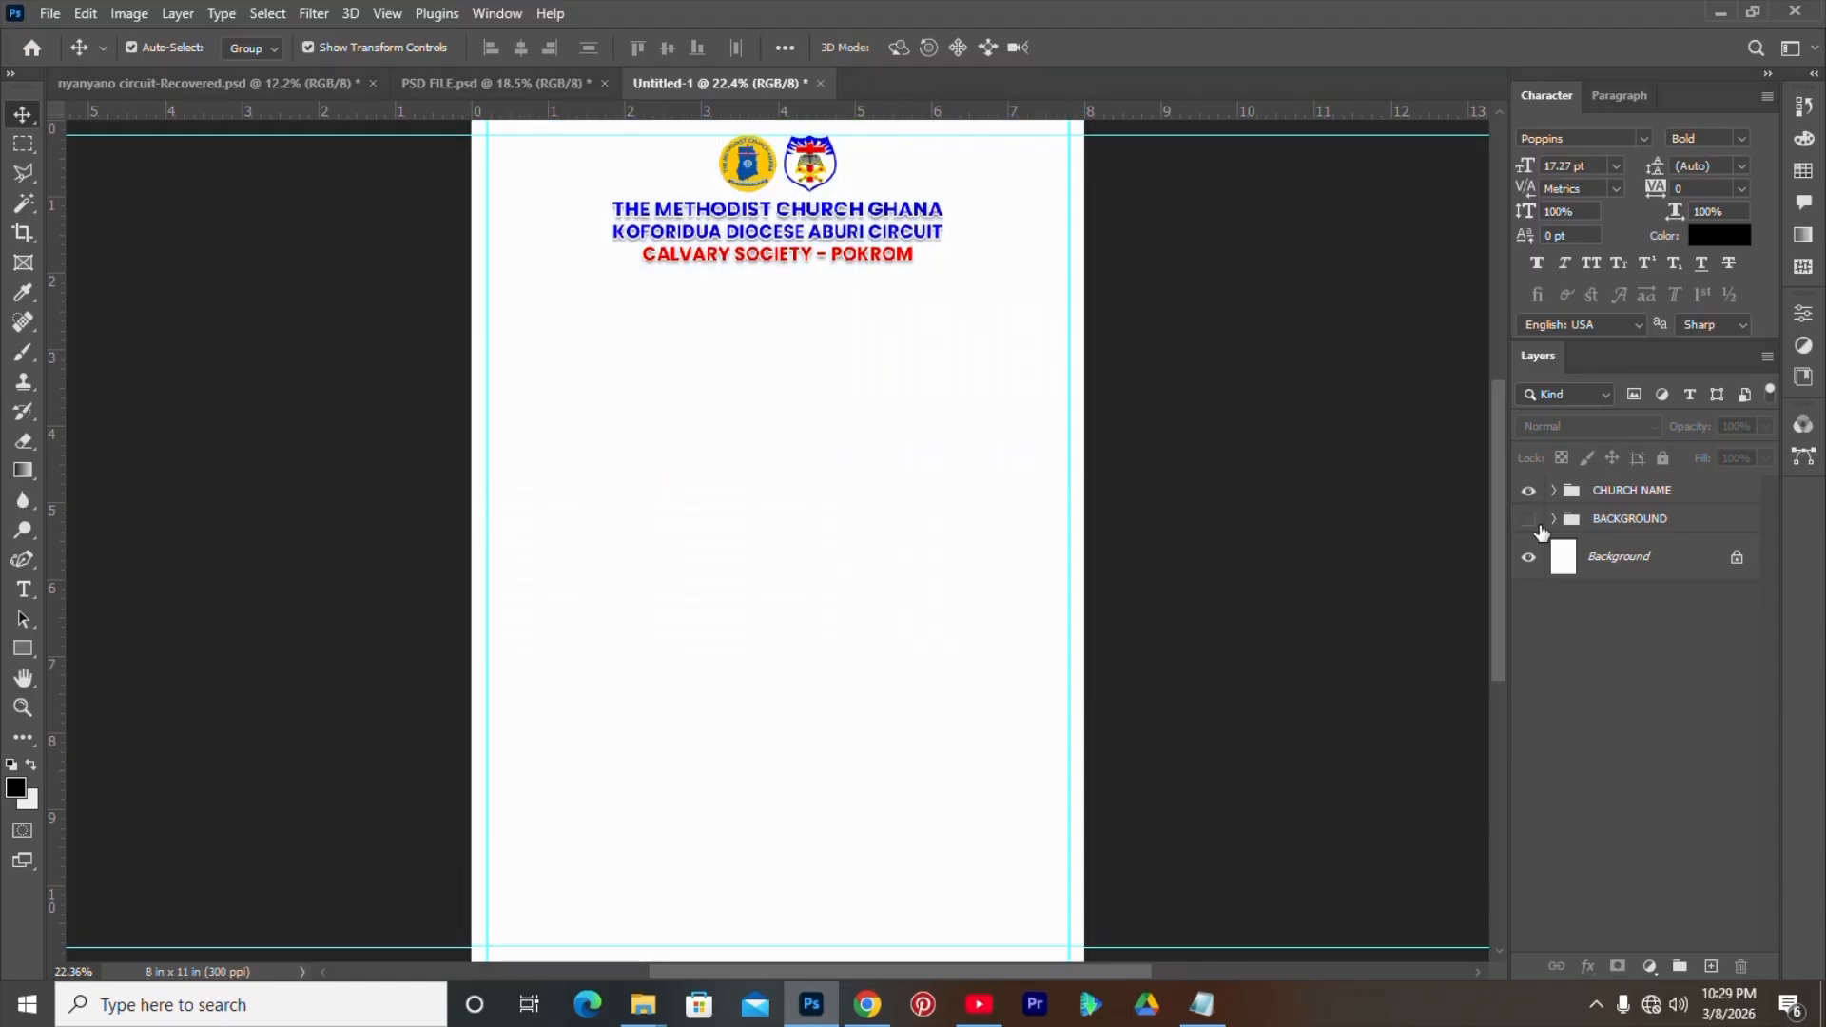
{"action": "left_click", "coordinate": [1529, 520]}
{"action": "left_click", "coordinate": [1531, 495]}
{"action": "left_click", "coordinate": [1530, 495]}
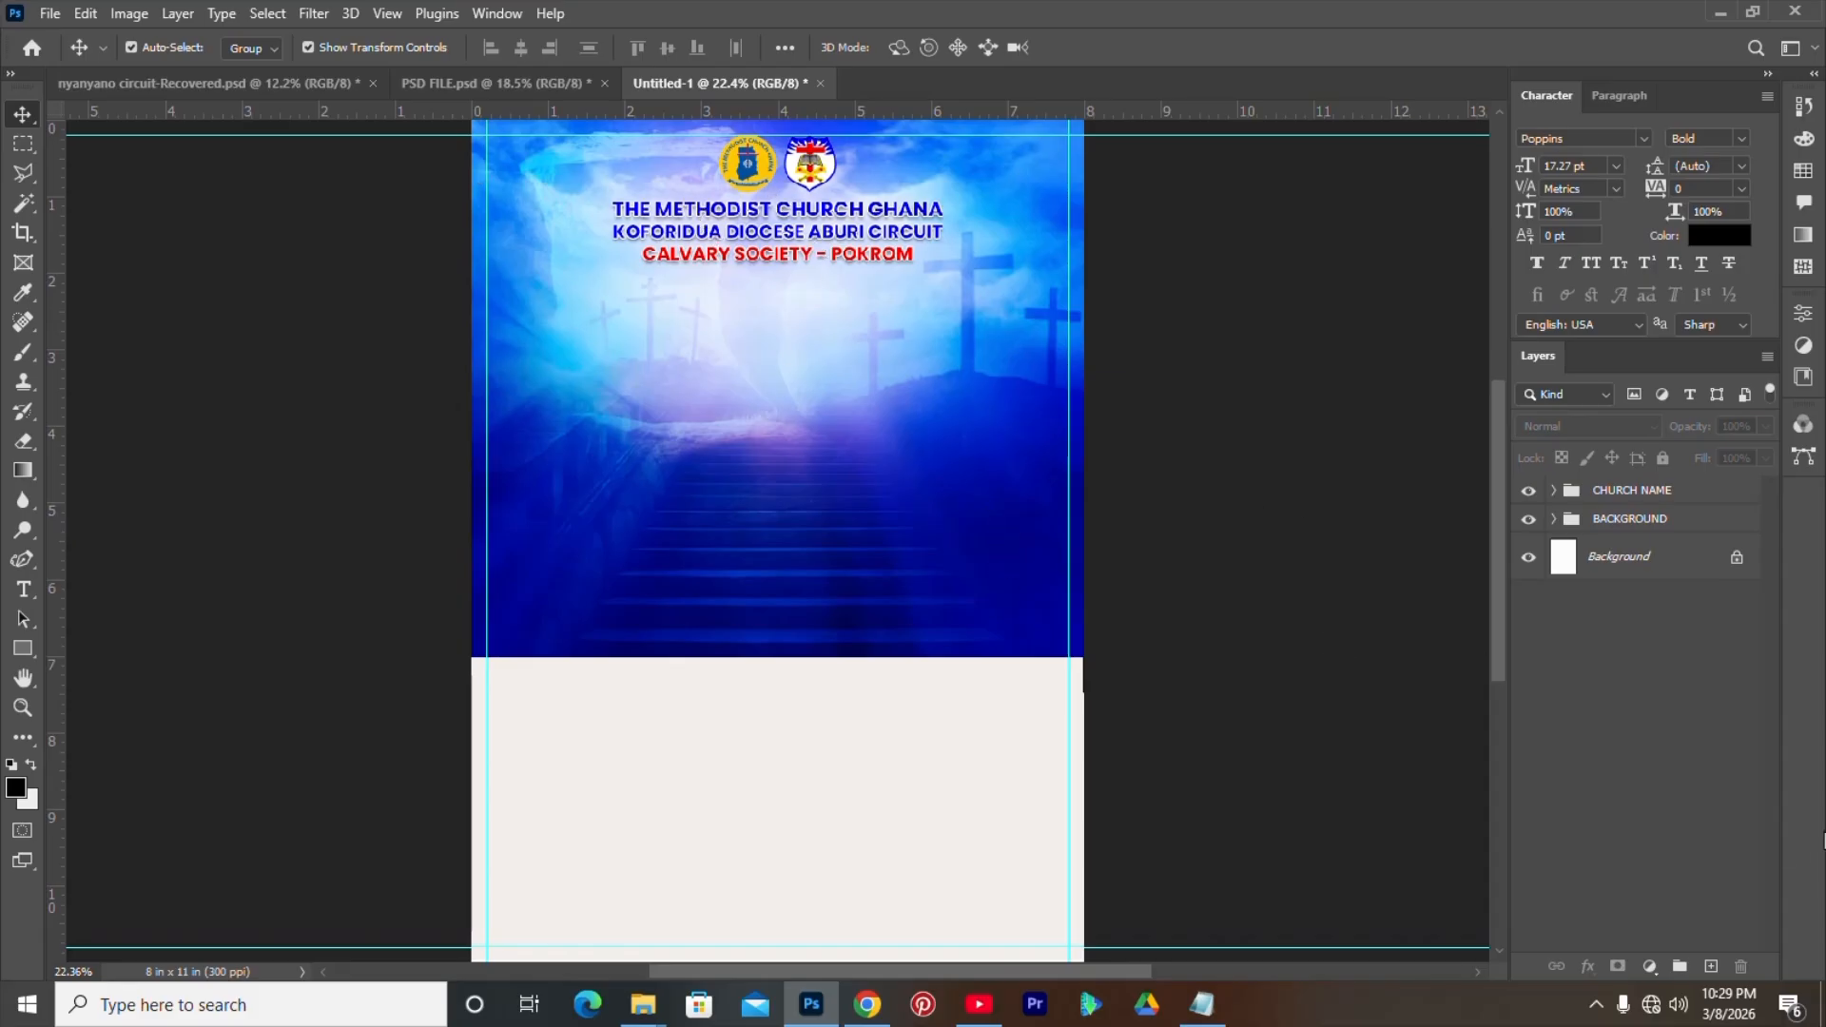
- Copy the word PRESENTS from the Notepad document and paste it as a new text layer below the flyer's heading in Photoshop
{"action": "left_click", "coordinate": [1204, 1007]}
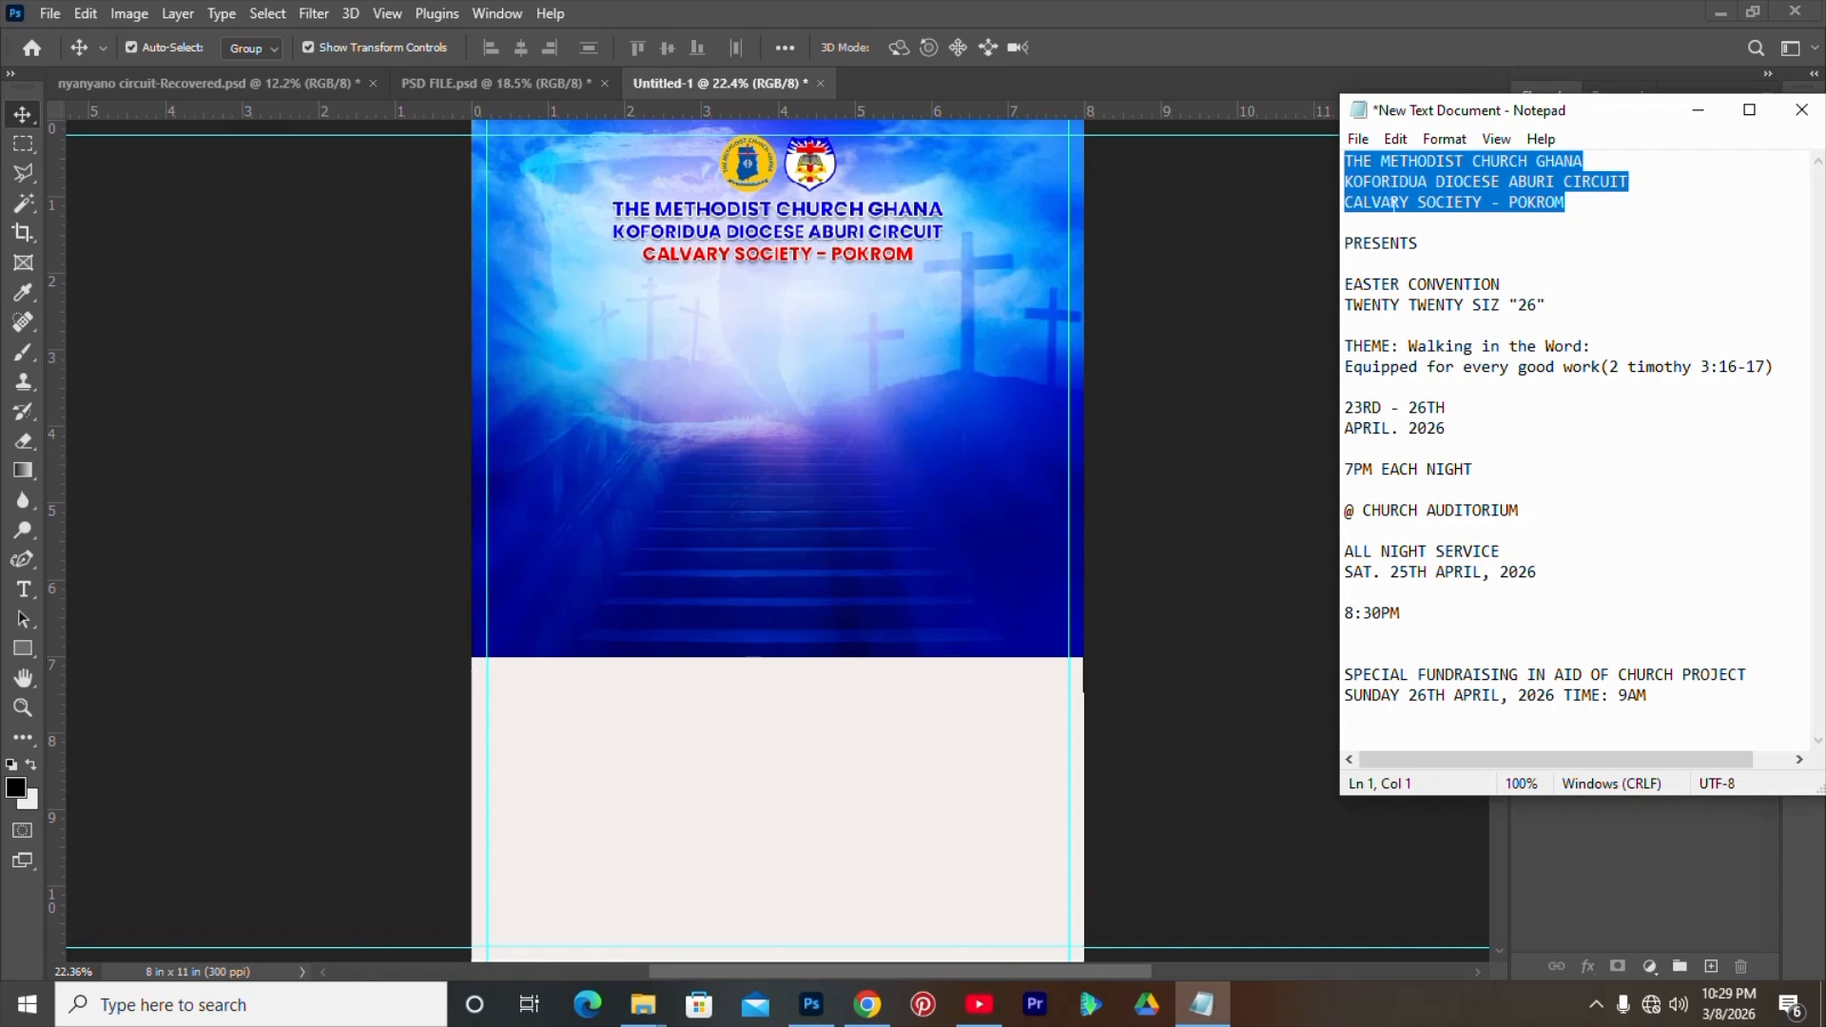
{"action": "left_click_drag", "start_coordinate": [1418, 244], "coordinate": [1332, 247]}
{"action": "key", "text": "ctrl+c"}
{"action": "left_click", "coordinate": [1418, 243]}
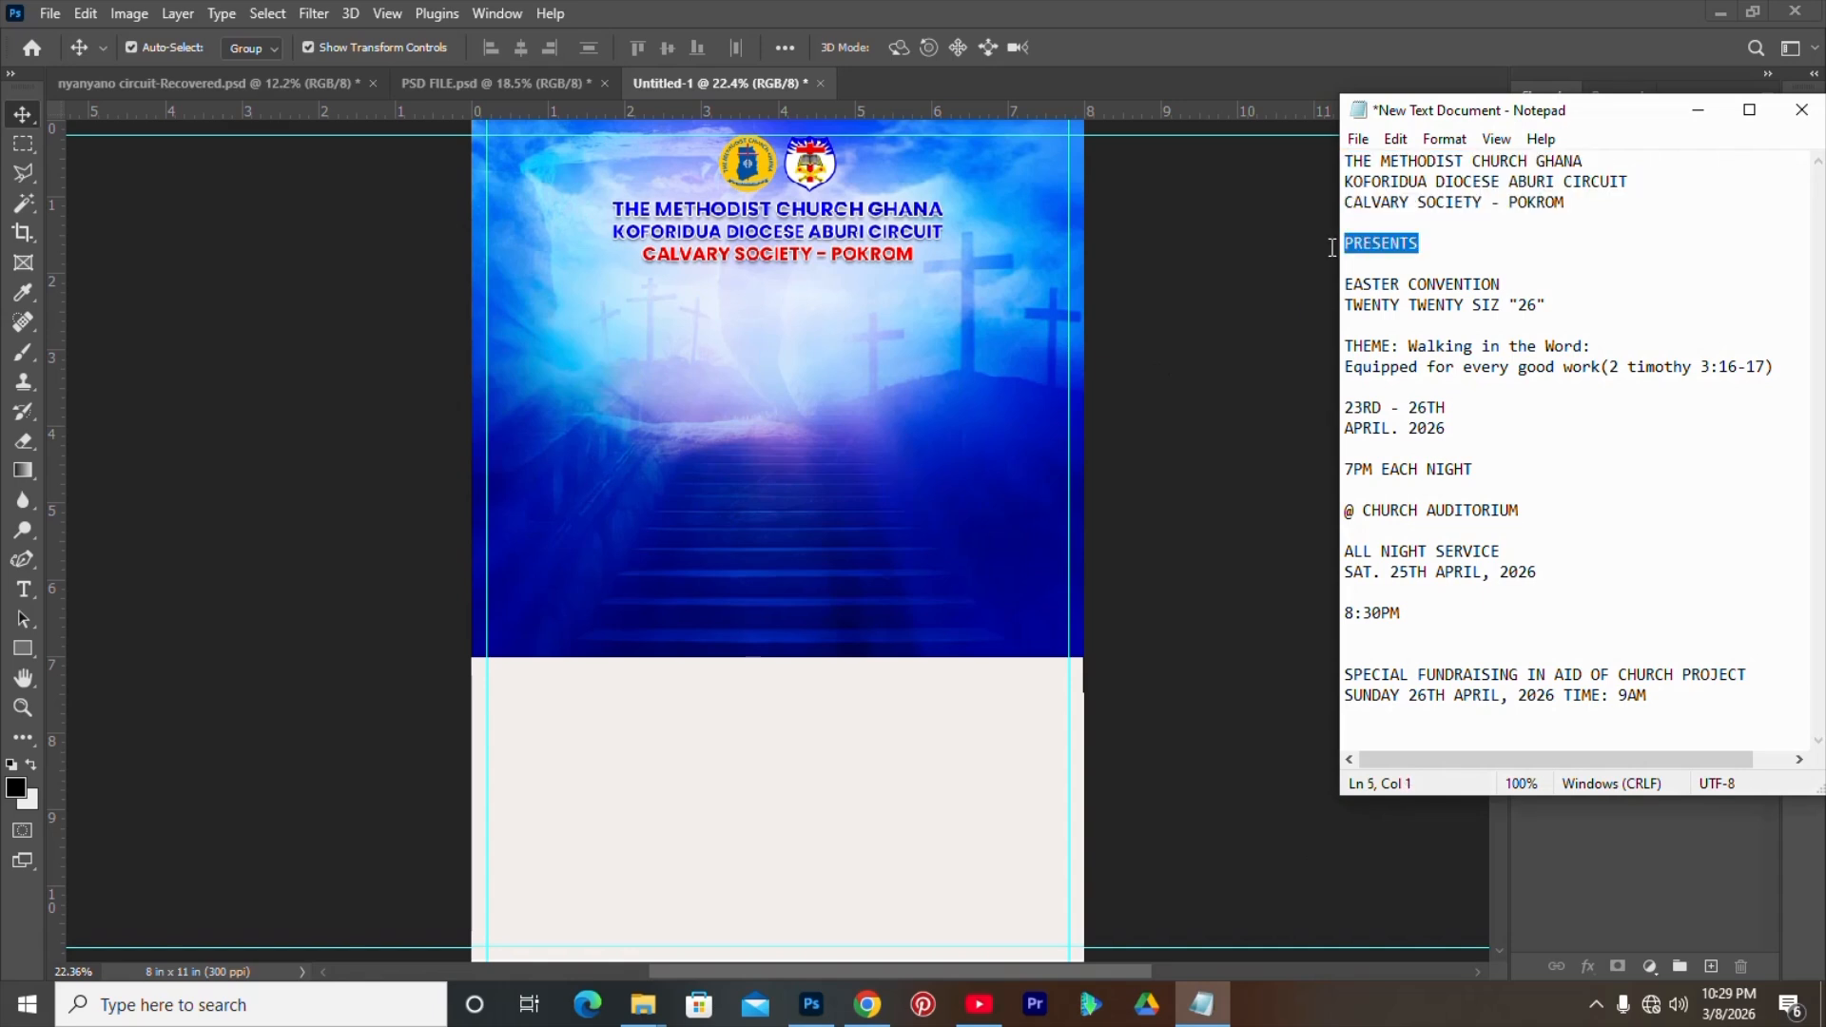
{"action": "left_click", "coordinate": [754, 359]}
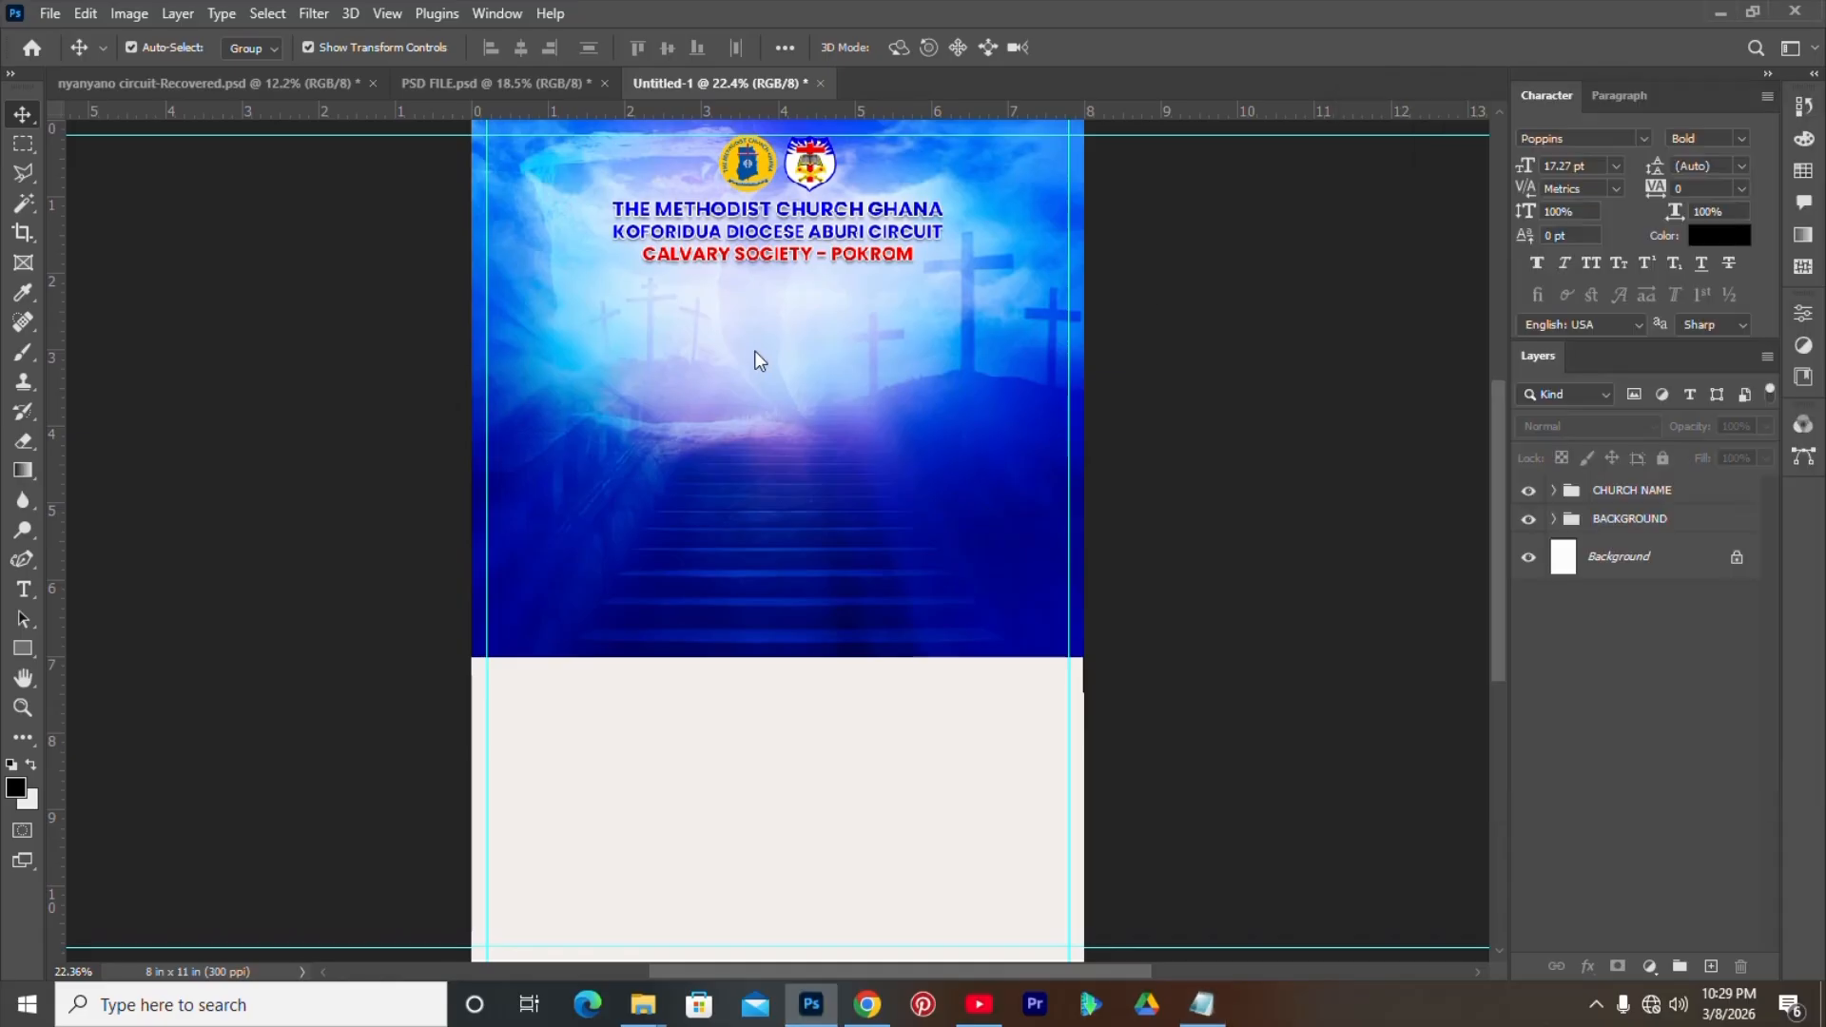
{"action": "key", "text": "t"}
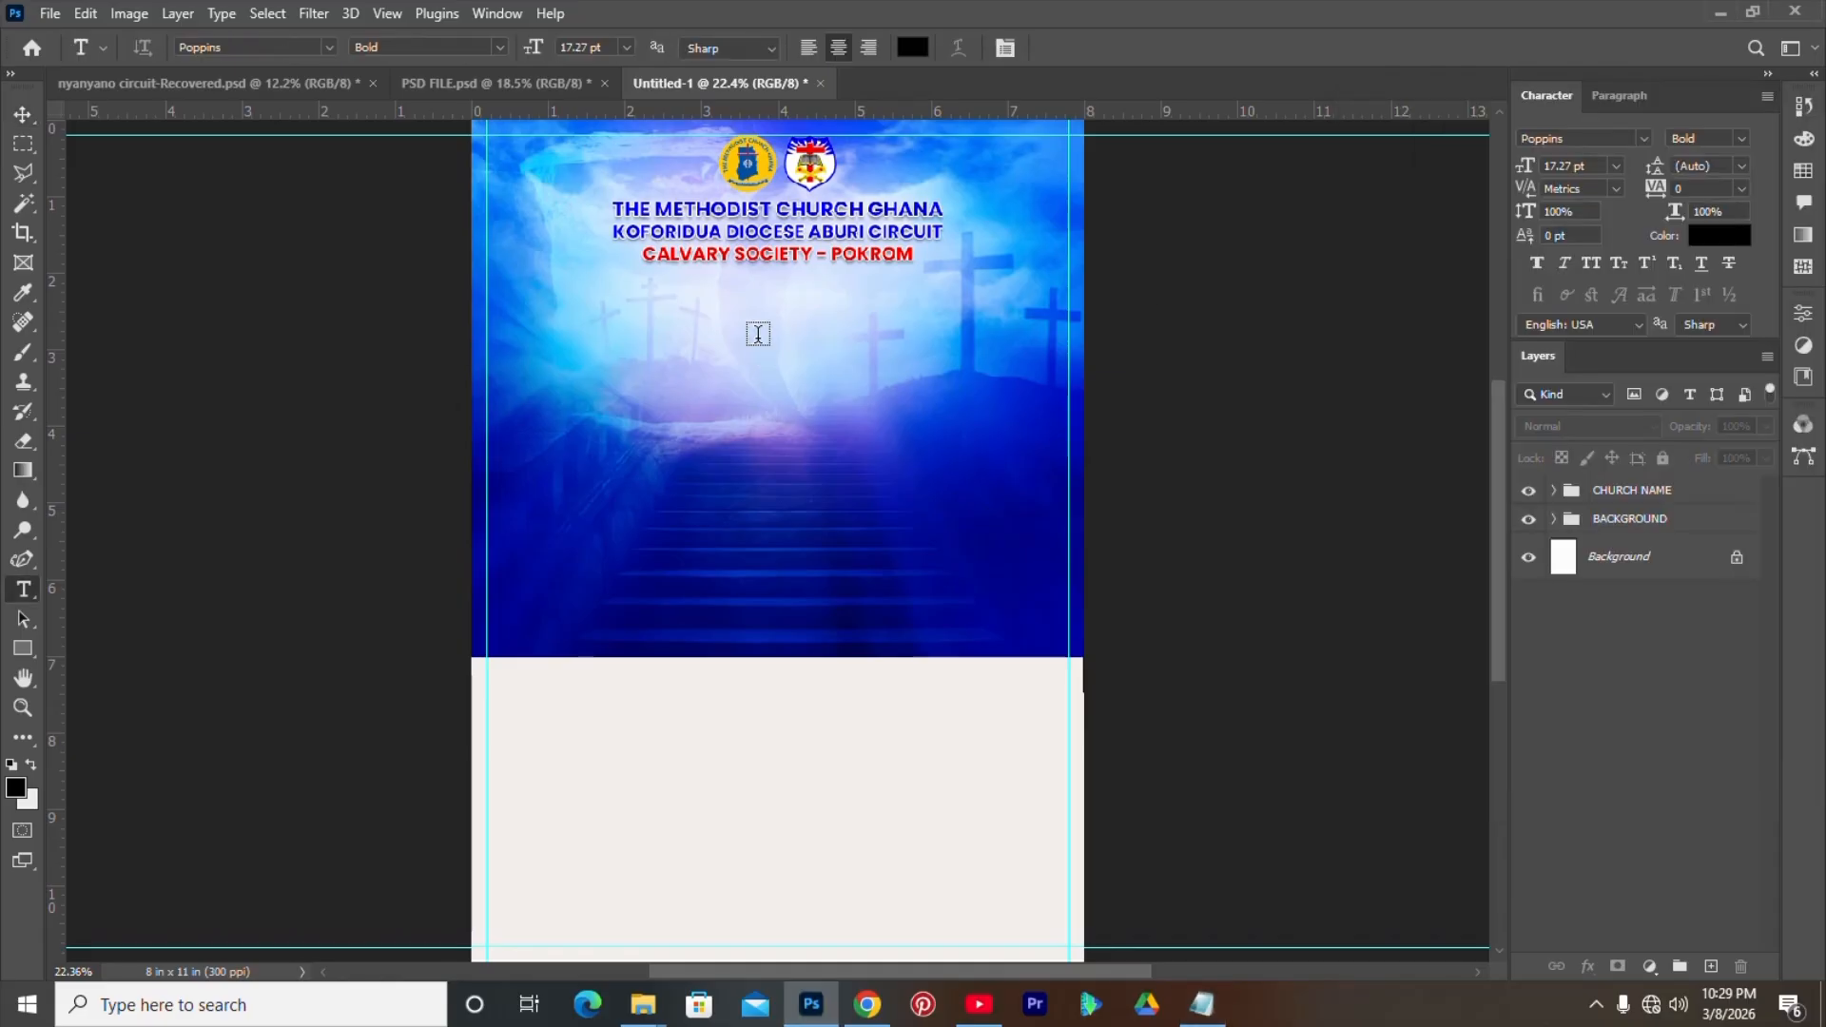
{"action": "left_click", "coordinate": [758, 334]}
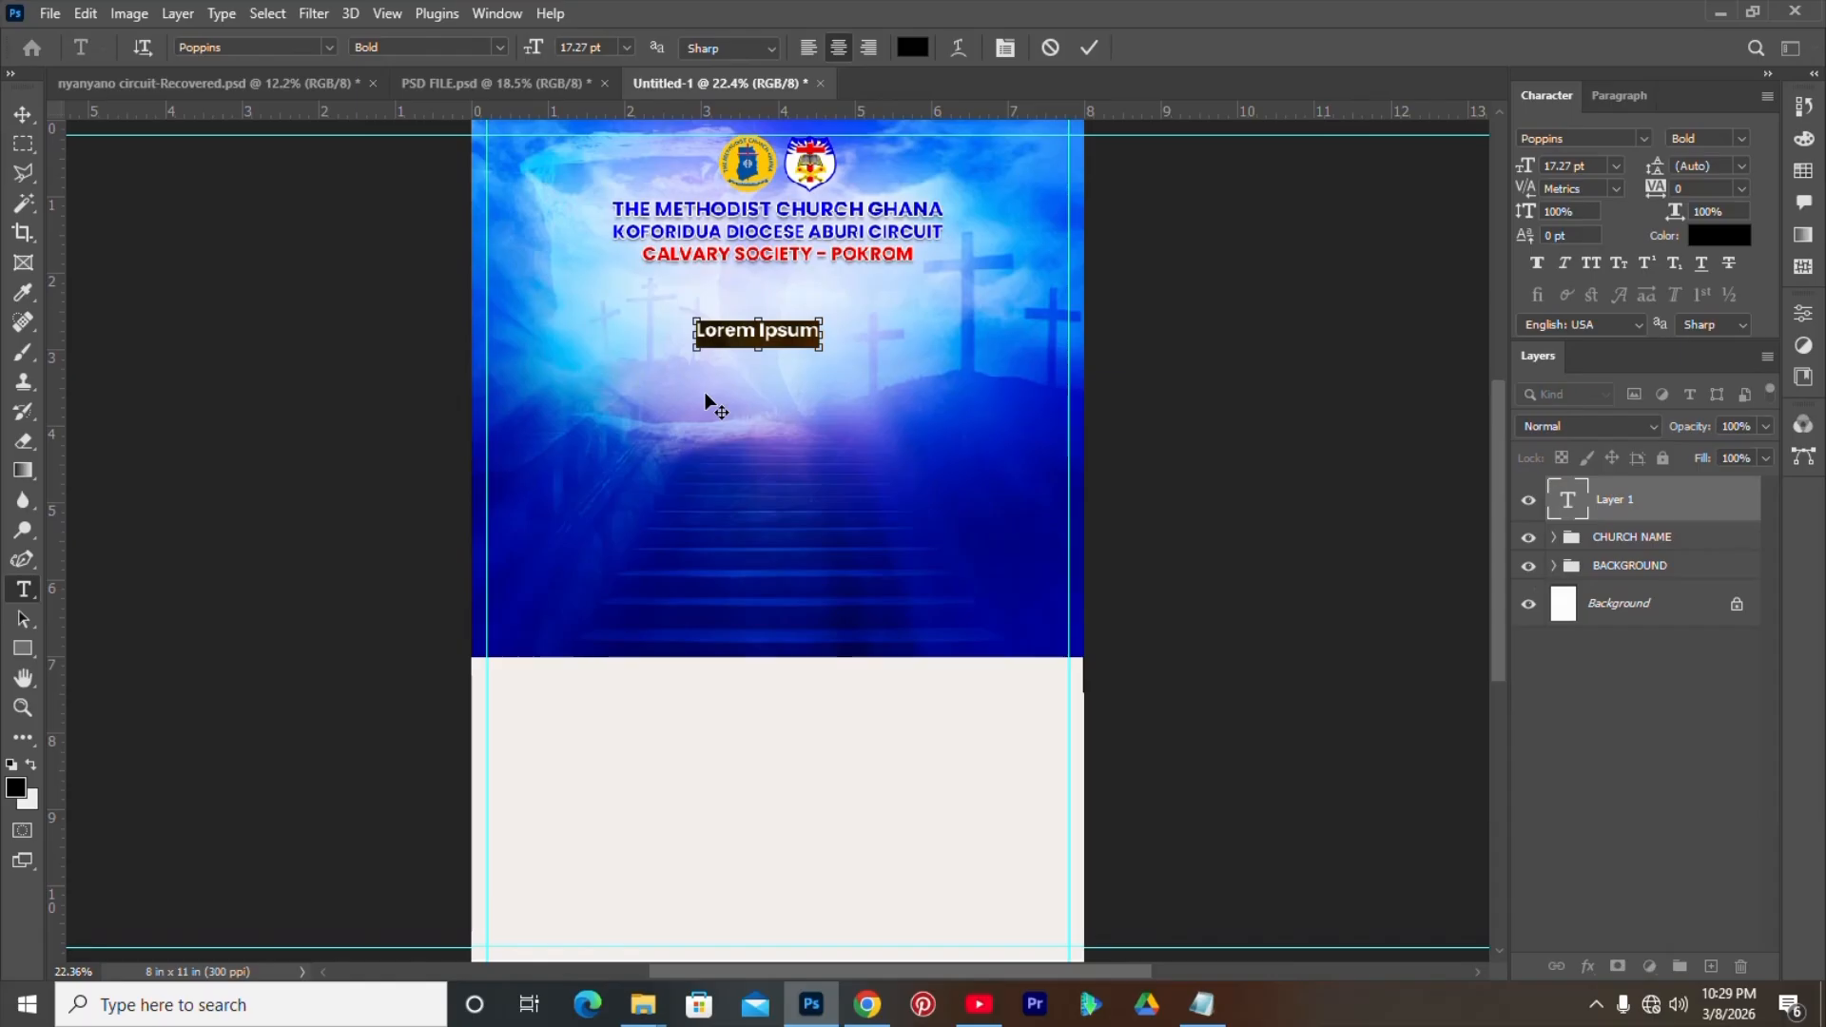
{"action": "key", "text": "ctrl+v"}
- Set the PRESENTS text to Poppins Italic at 15 pt and move it slightly up towards the heading
{"action": "key", "text": "ctrl+a"}
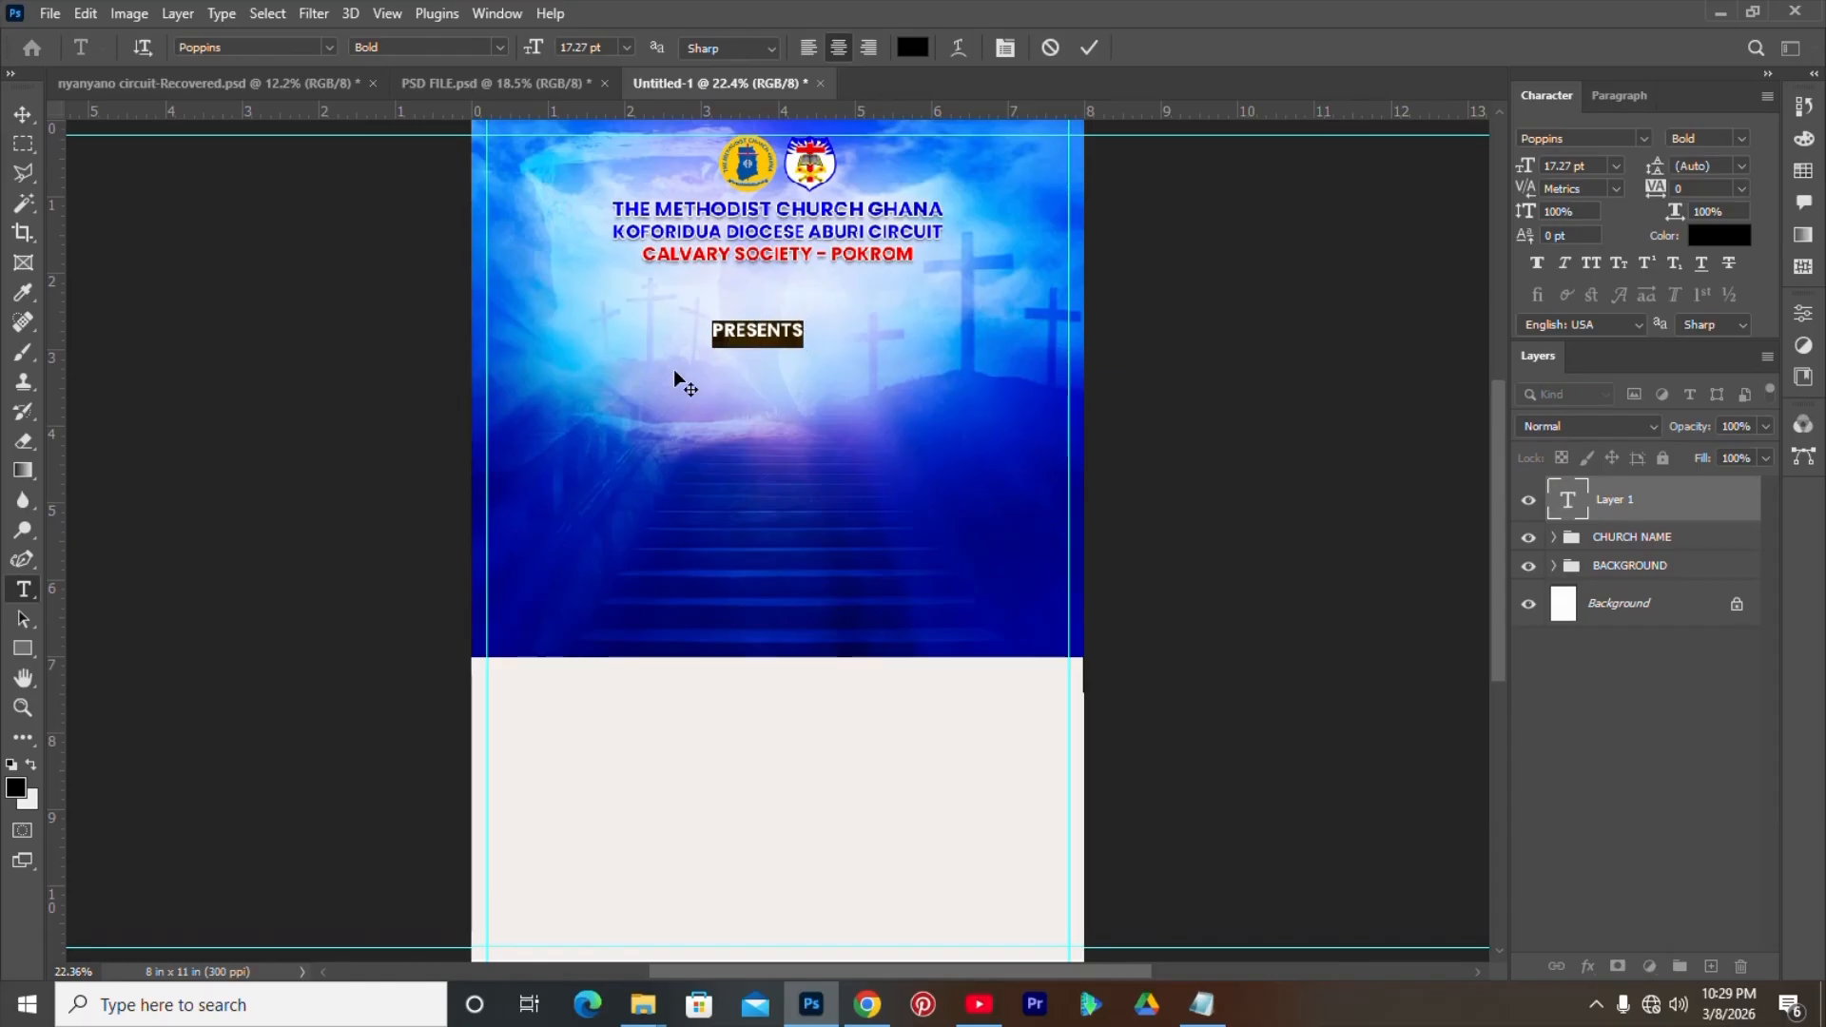
{"action": "left_click", "coordinate": [500, 42]}
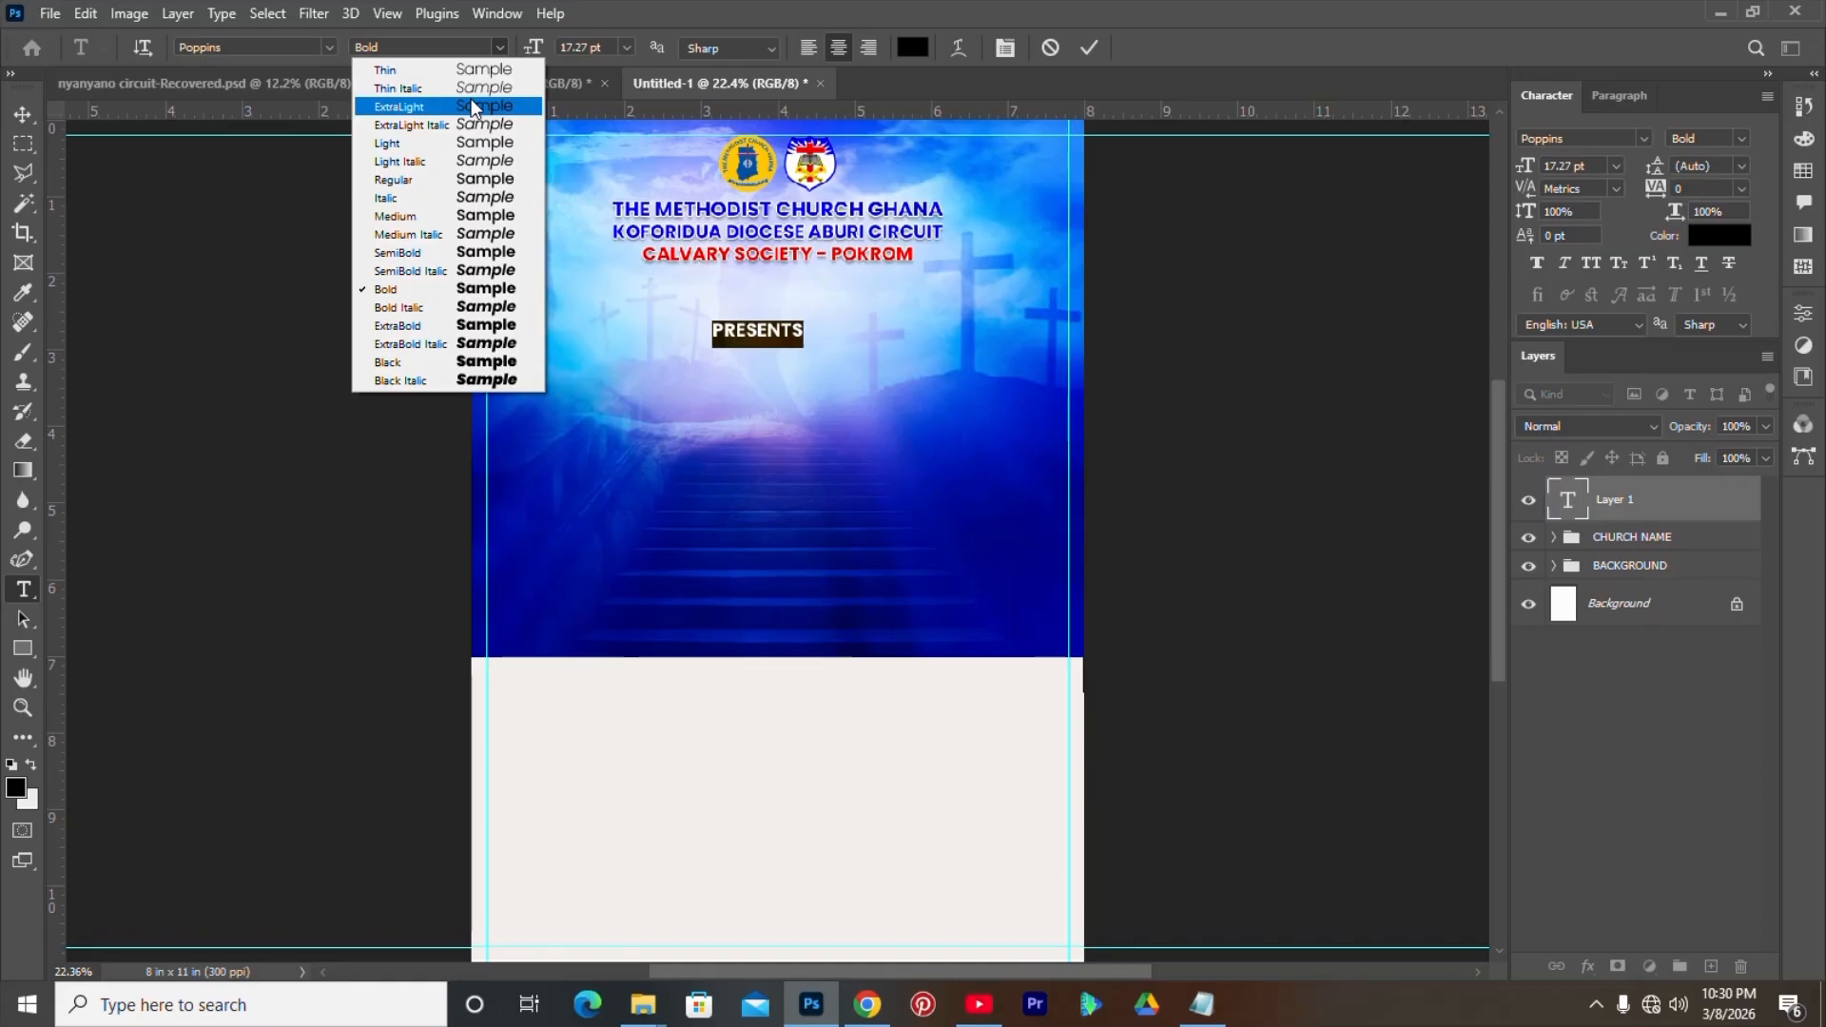
{"action": "left_click", "coordinate": [434, 202]}
{"action": "left_click_drag", "start_coordinate": [746, 412], "coordinate": [749, 381]}
{"action": "left_click", "coordinate": [582, 47]}
{"action": "type", "text": "15"}
{"action": "key", "text": "Return"}
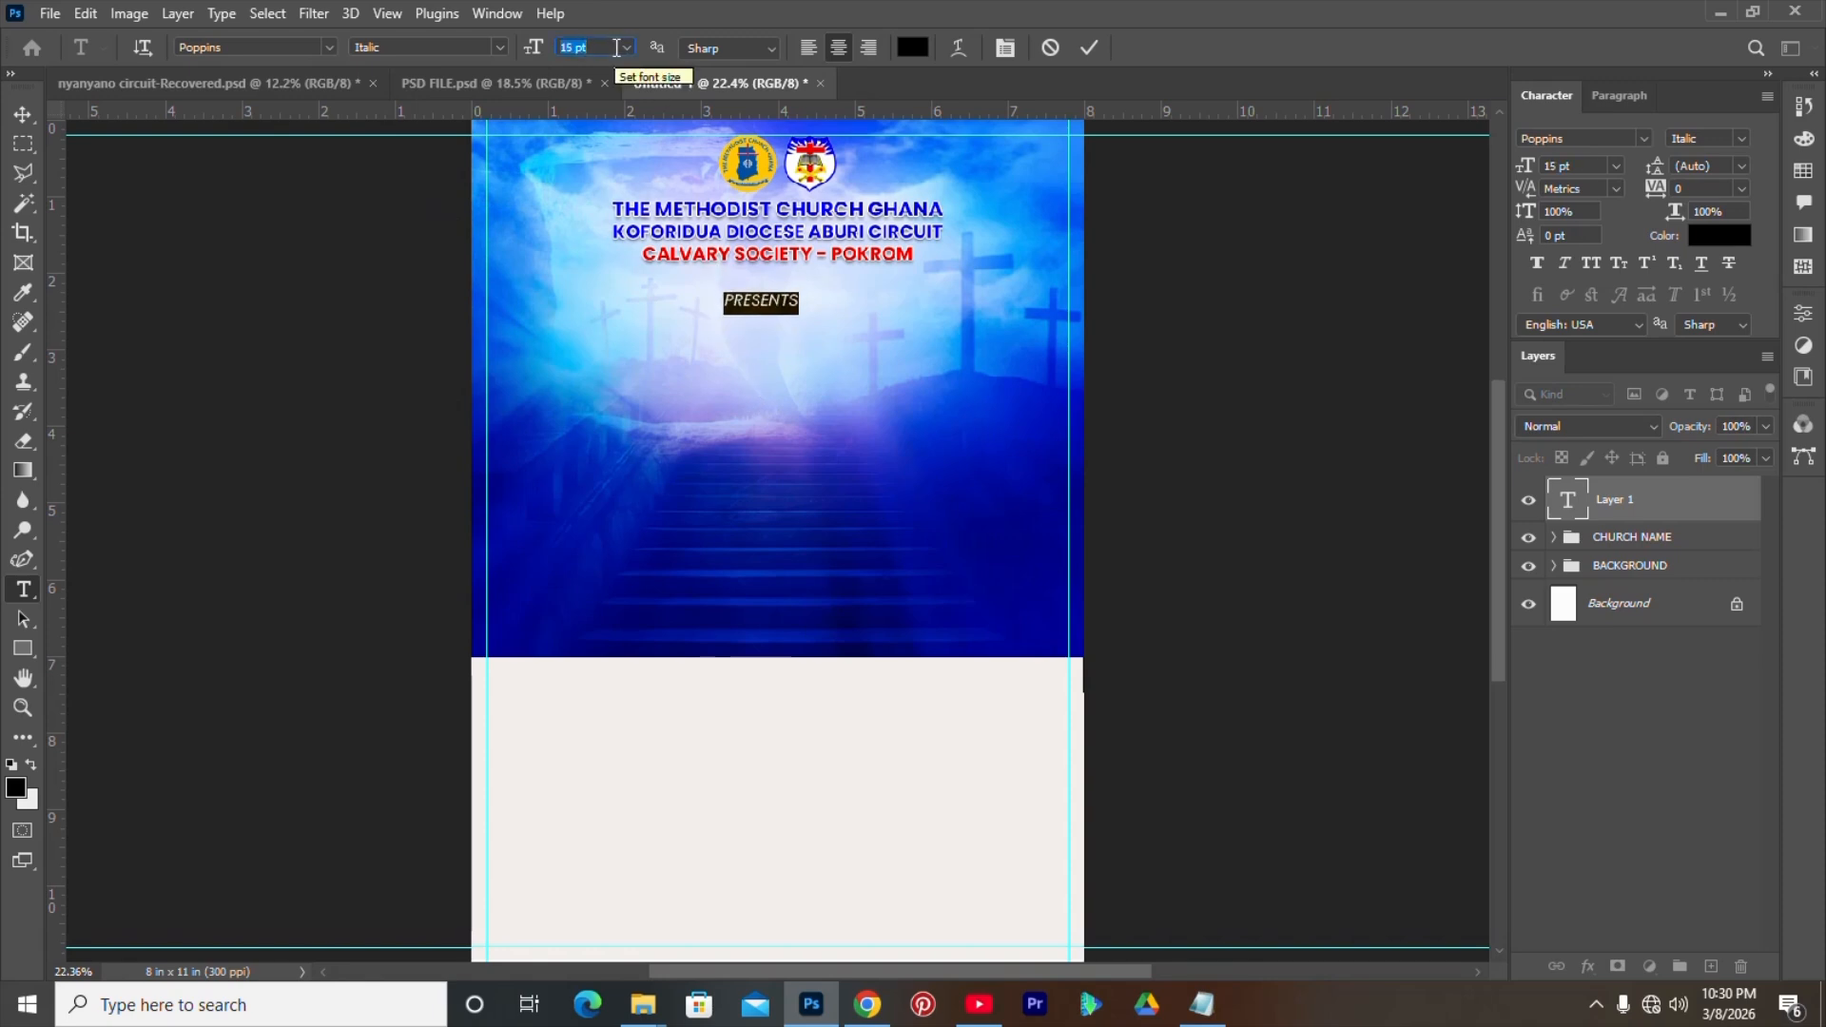
- Increase the tracking of the PRESENTS text to 580 and commit the text edit
{"action": "left_click", "coordinate": [1718, 189]}
{"action": "scroll", "coordinate": [1718, 189], "scroll_direction": "up", "scroll_amount": 16}
{"action": "scroll", "coordinate": [1718, 189], "scroll_direction": "up", "scroll_amount": 13}
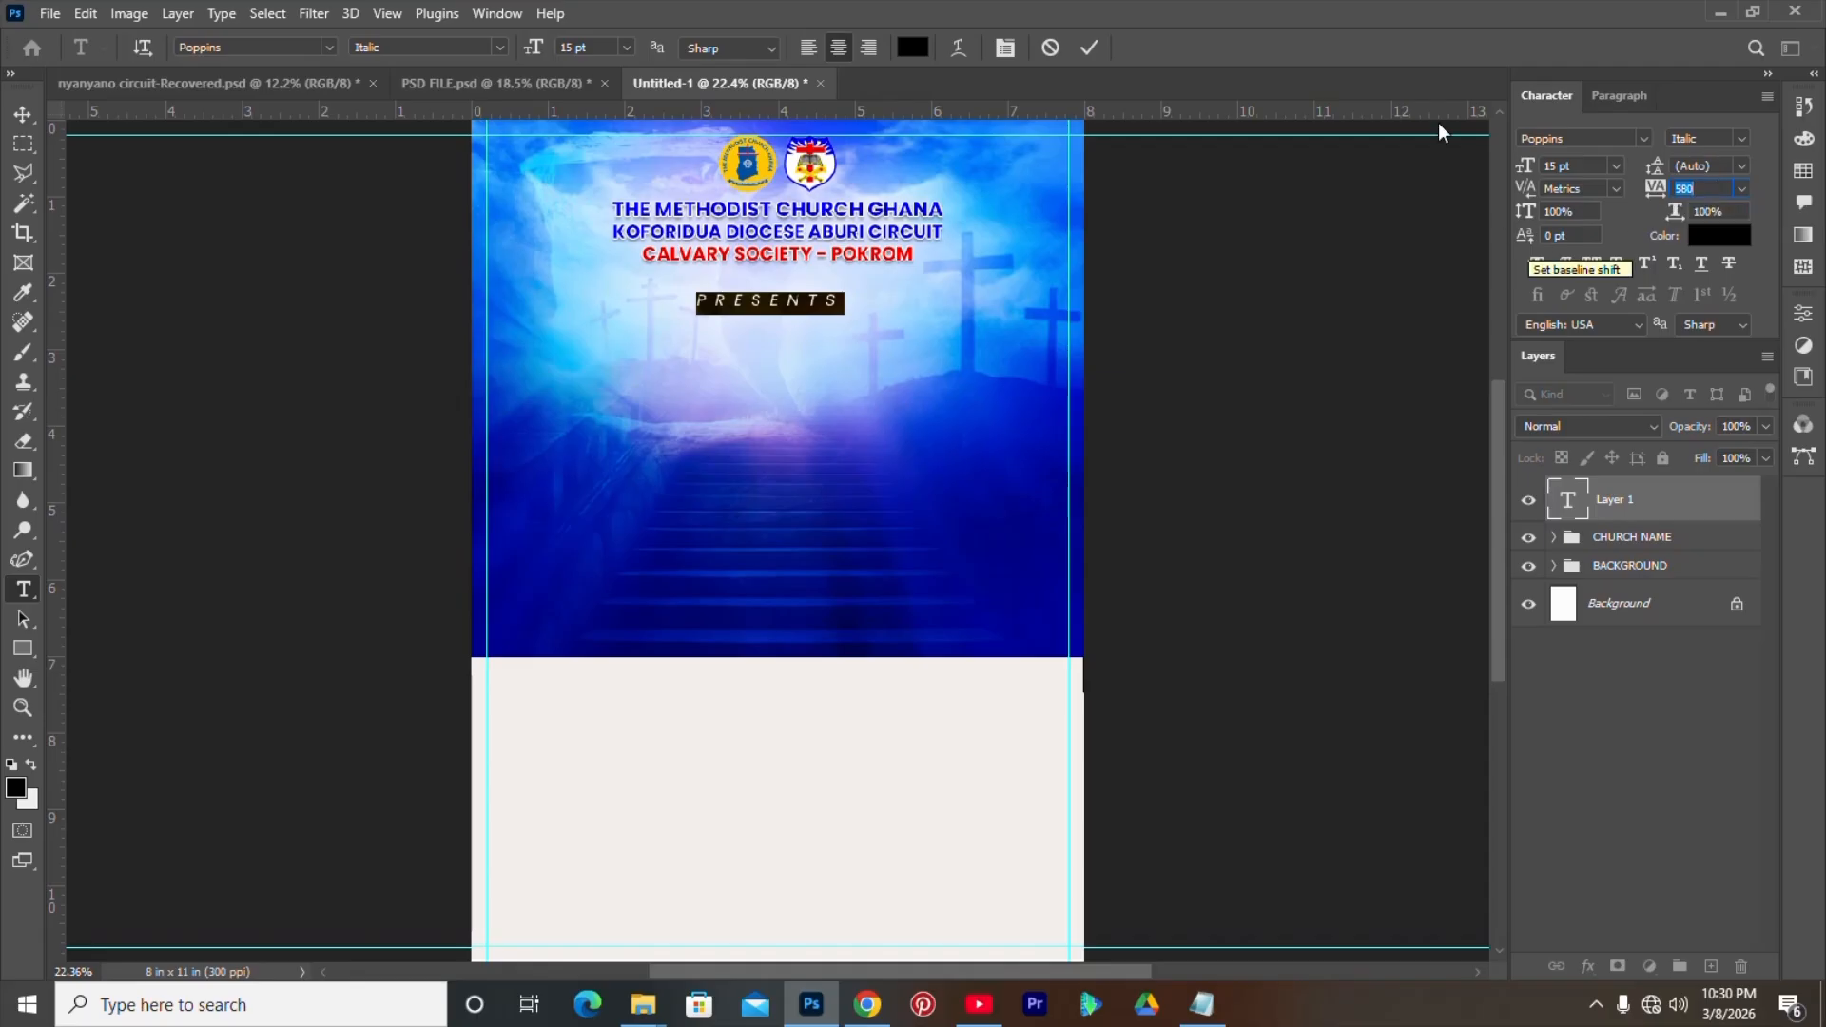
{"action": "left_click", "coordinate": [1087, 52]}
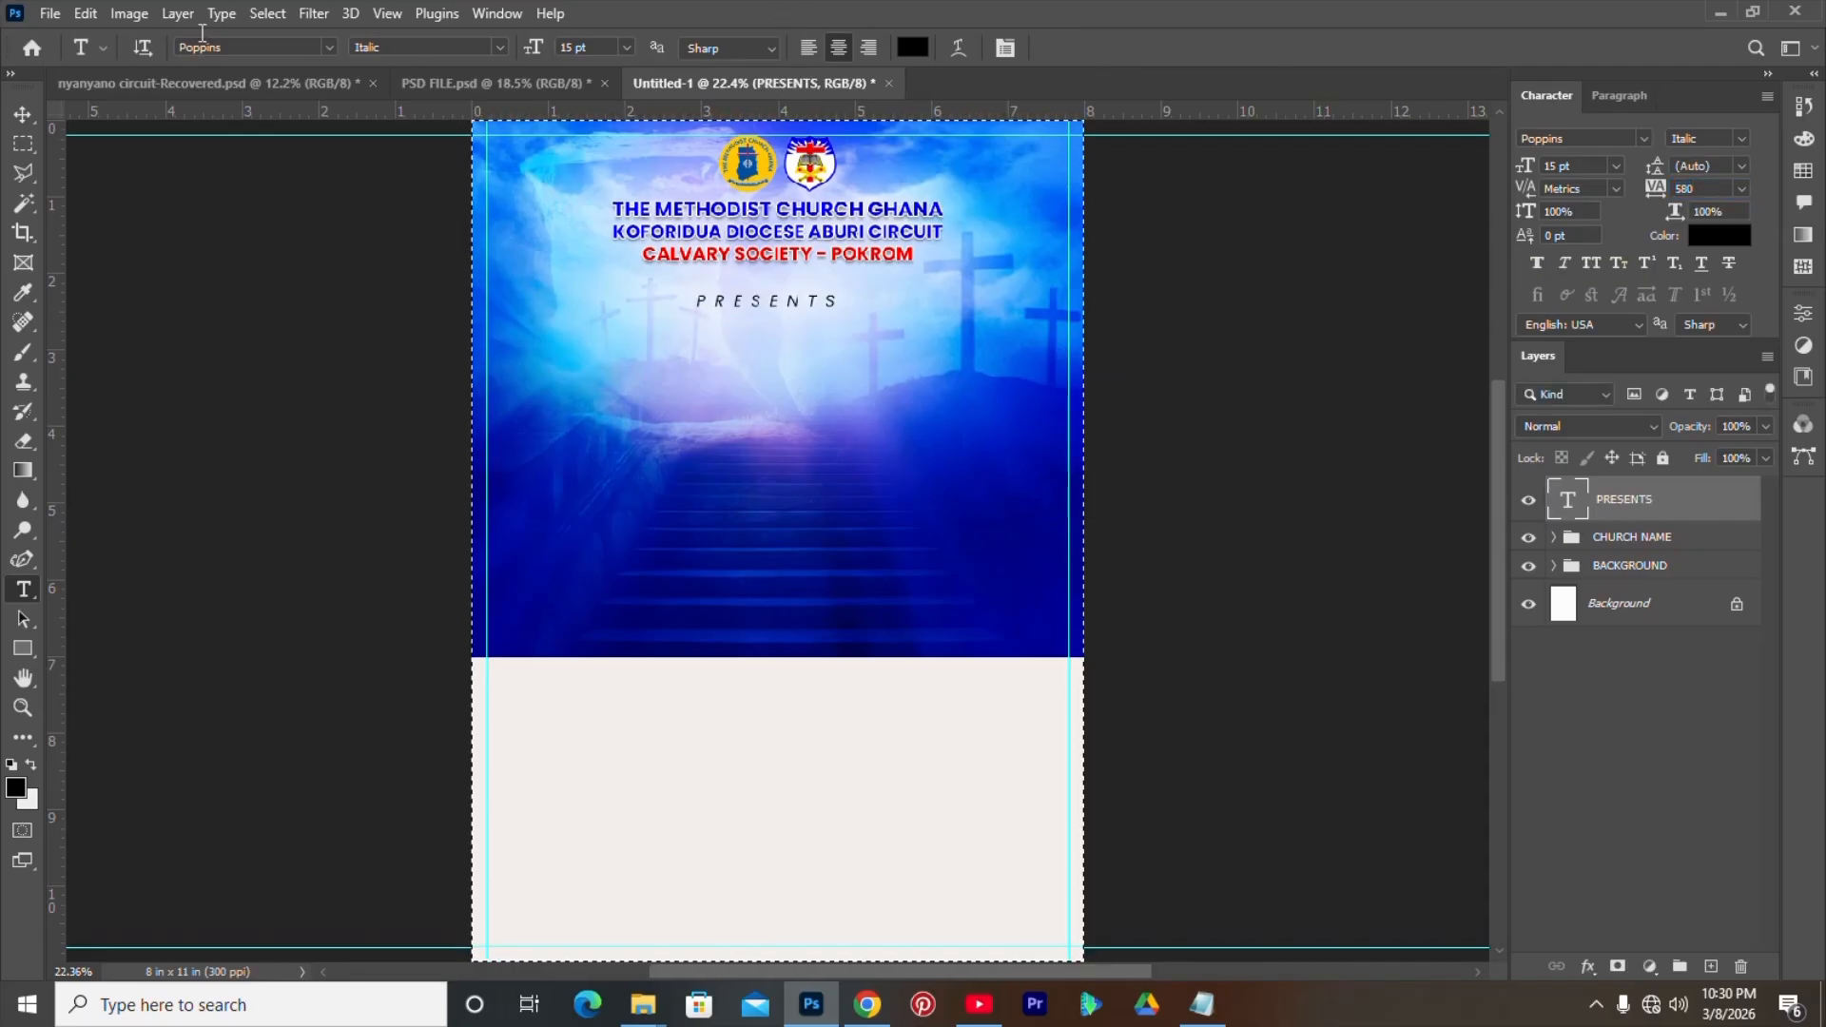
- Centre the PRESENTS layer horizontally on the whole page and clear the selection
{"action": "key", "text": "v"}
{"action": "left_click", "coordinate": [512, 49]}
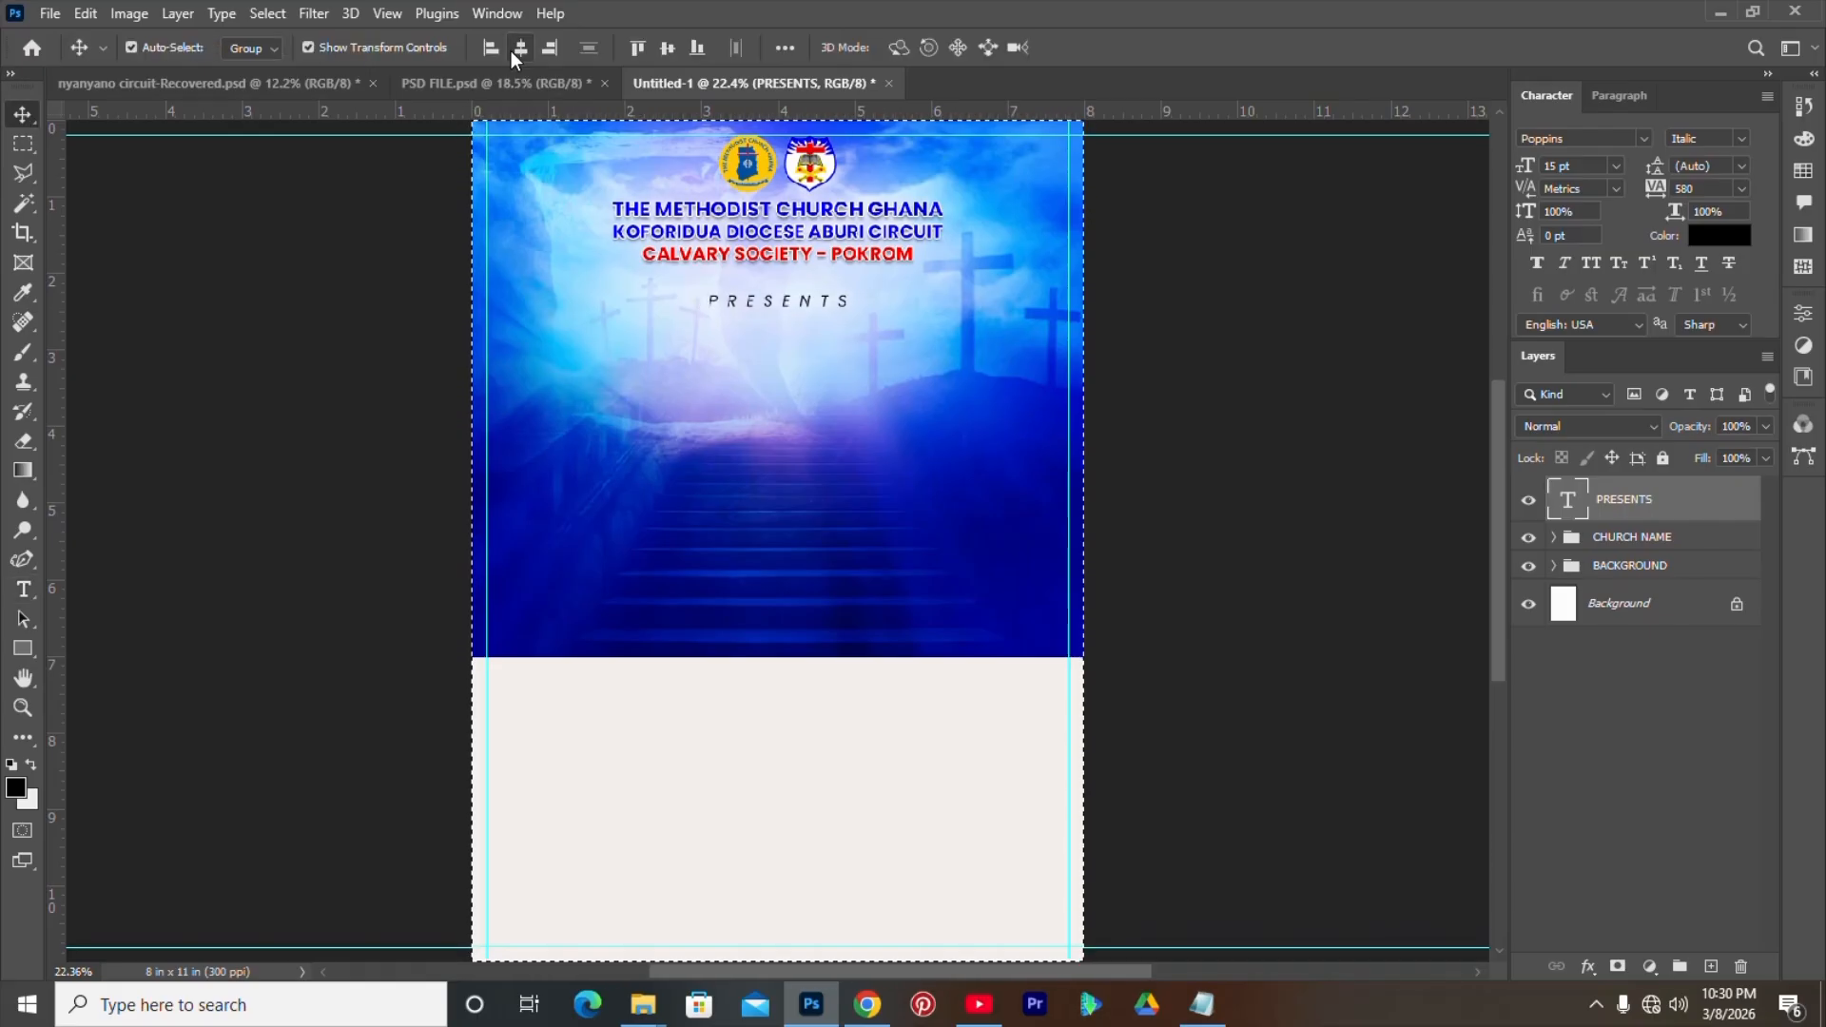
{"action": "key", "text": "ctrl+d"}
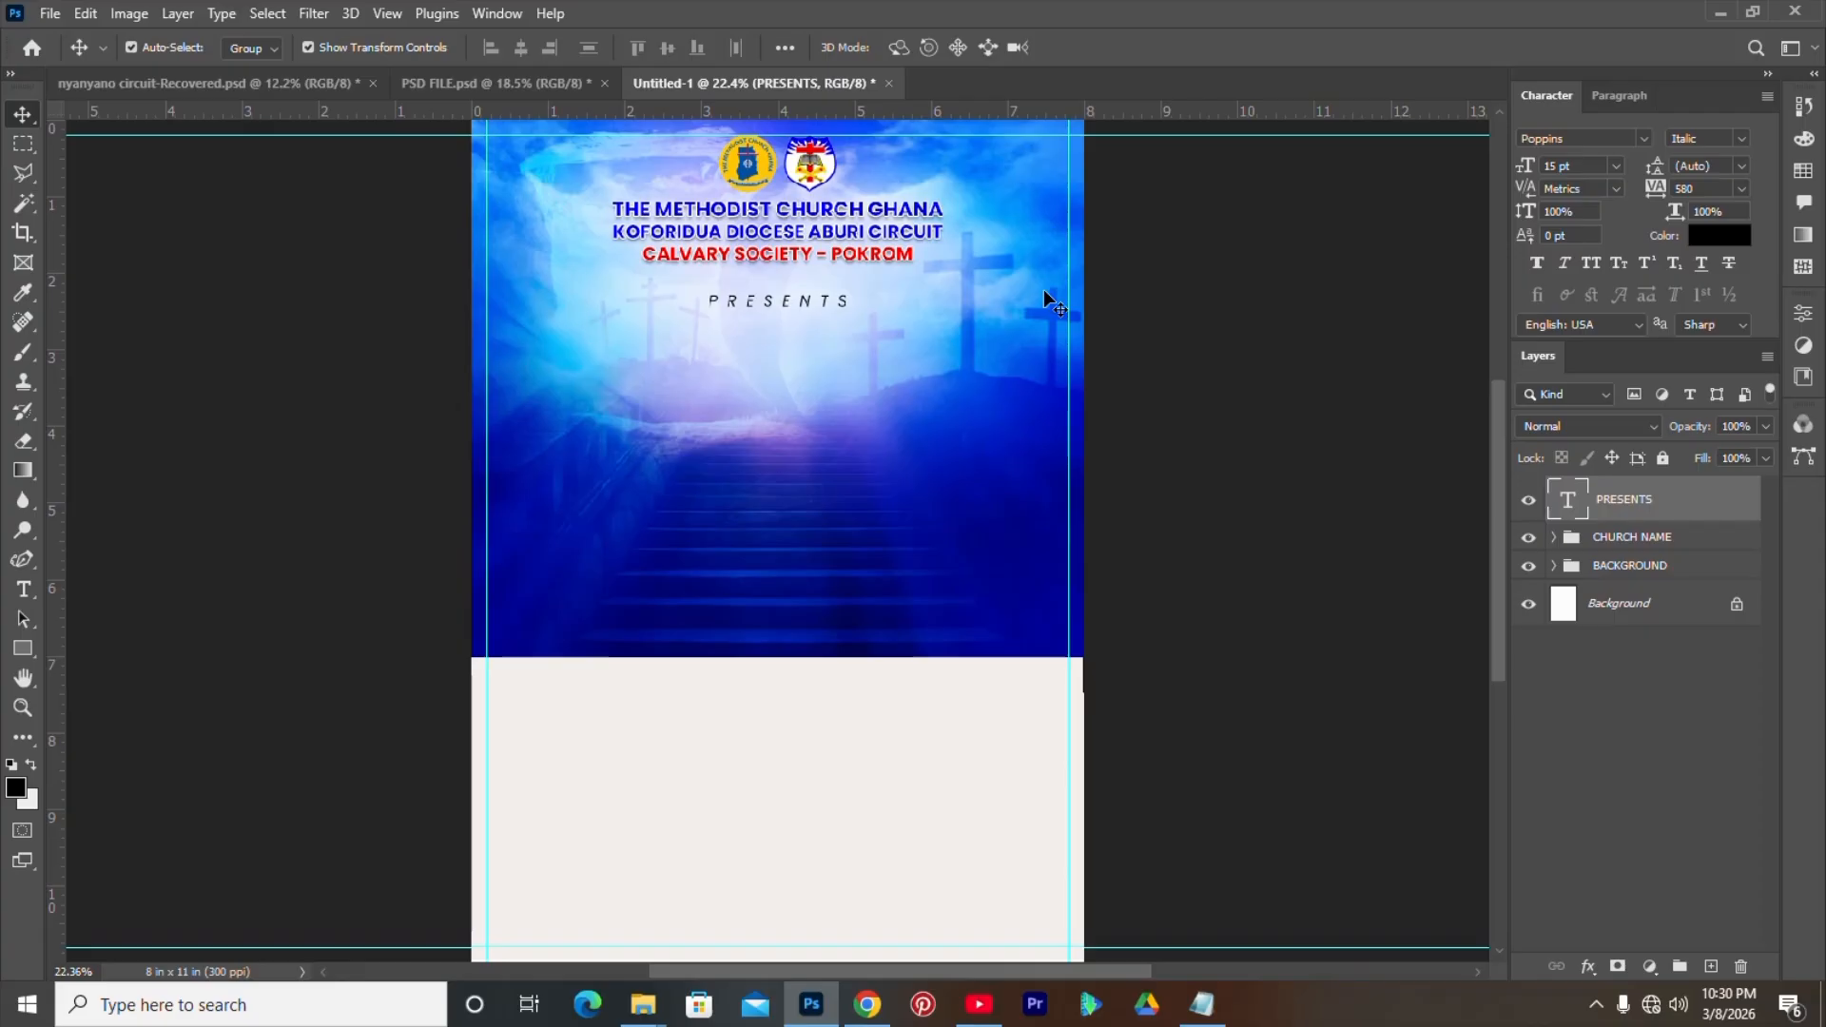
- Nudge the PRESENTS text up until it sits close beneath the red heading line, and deselect the layer
{"action": "scroll", "coordinate": [766, 278], "scroll_direction": "up", "scroll_amount": 1}
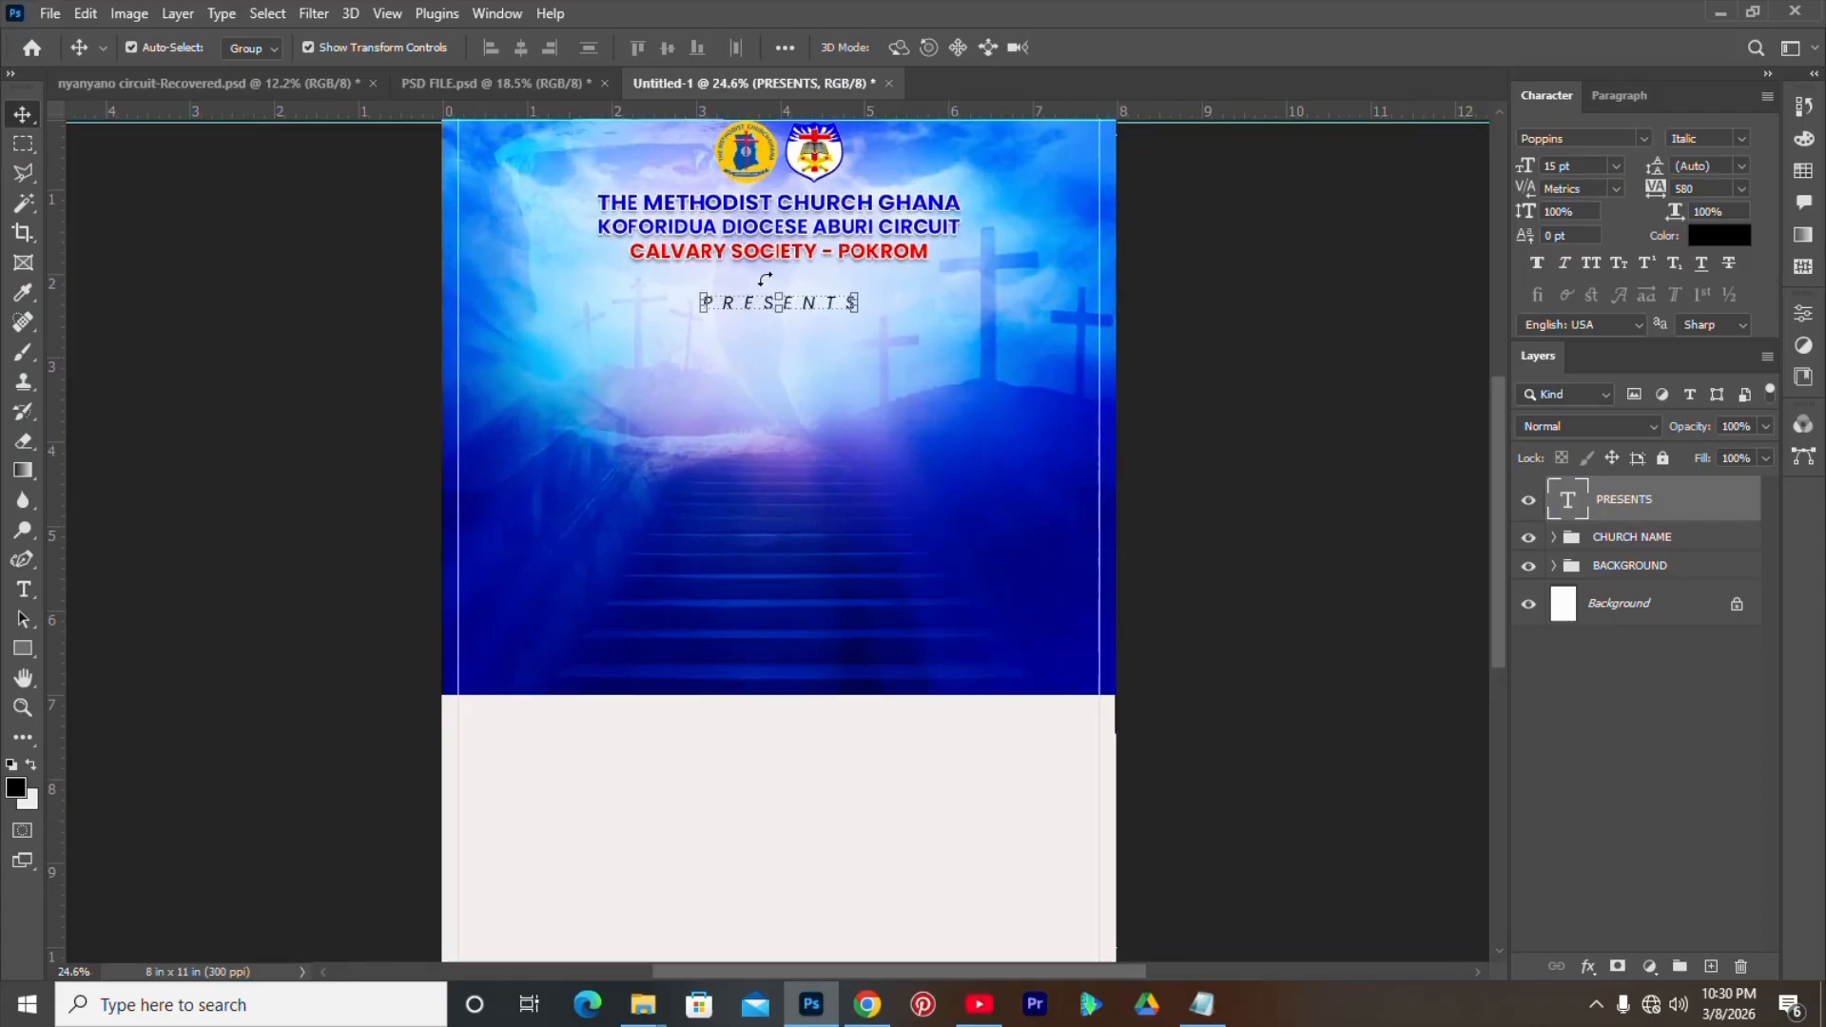
{"action": "scroll", "coordinate": [766, 278], "scroll_direction": "up", "scroll_amount": 3}
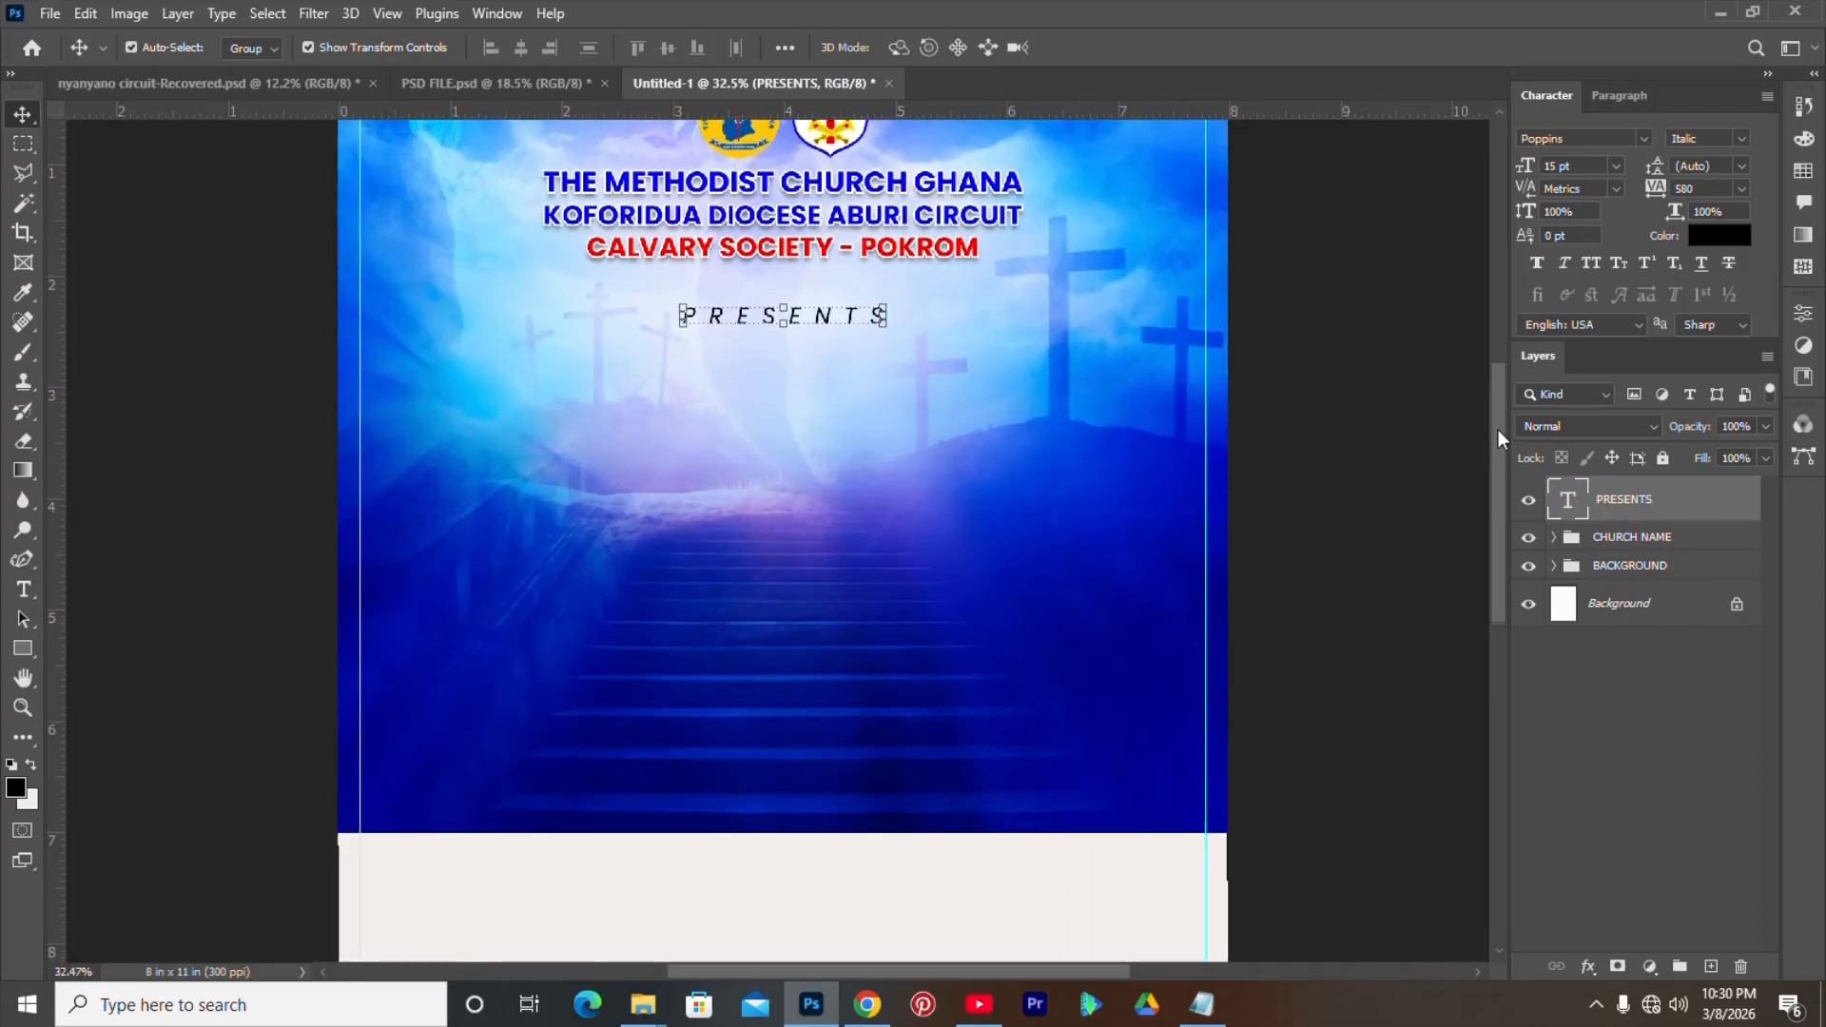
{"action": "scroll", "coordinate": [1499, 430], "scroll_direction": "up", "scroll_amount": 3}
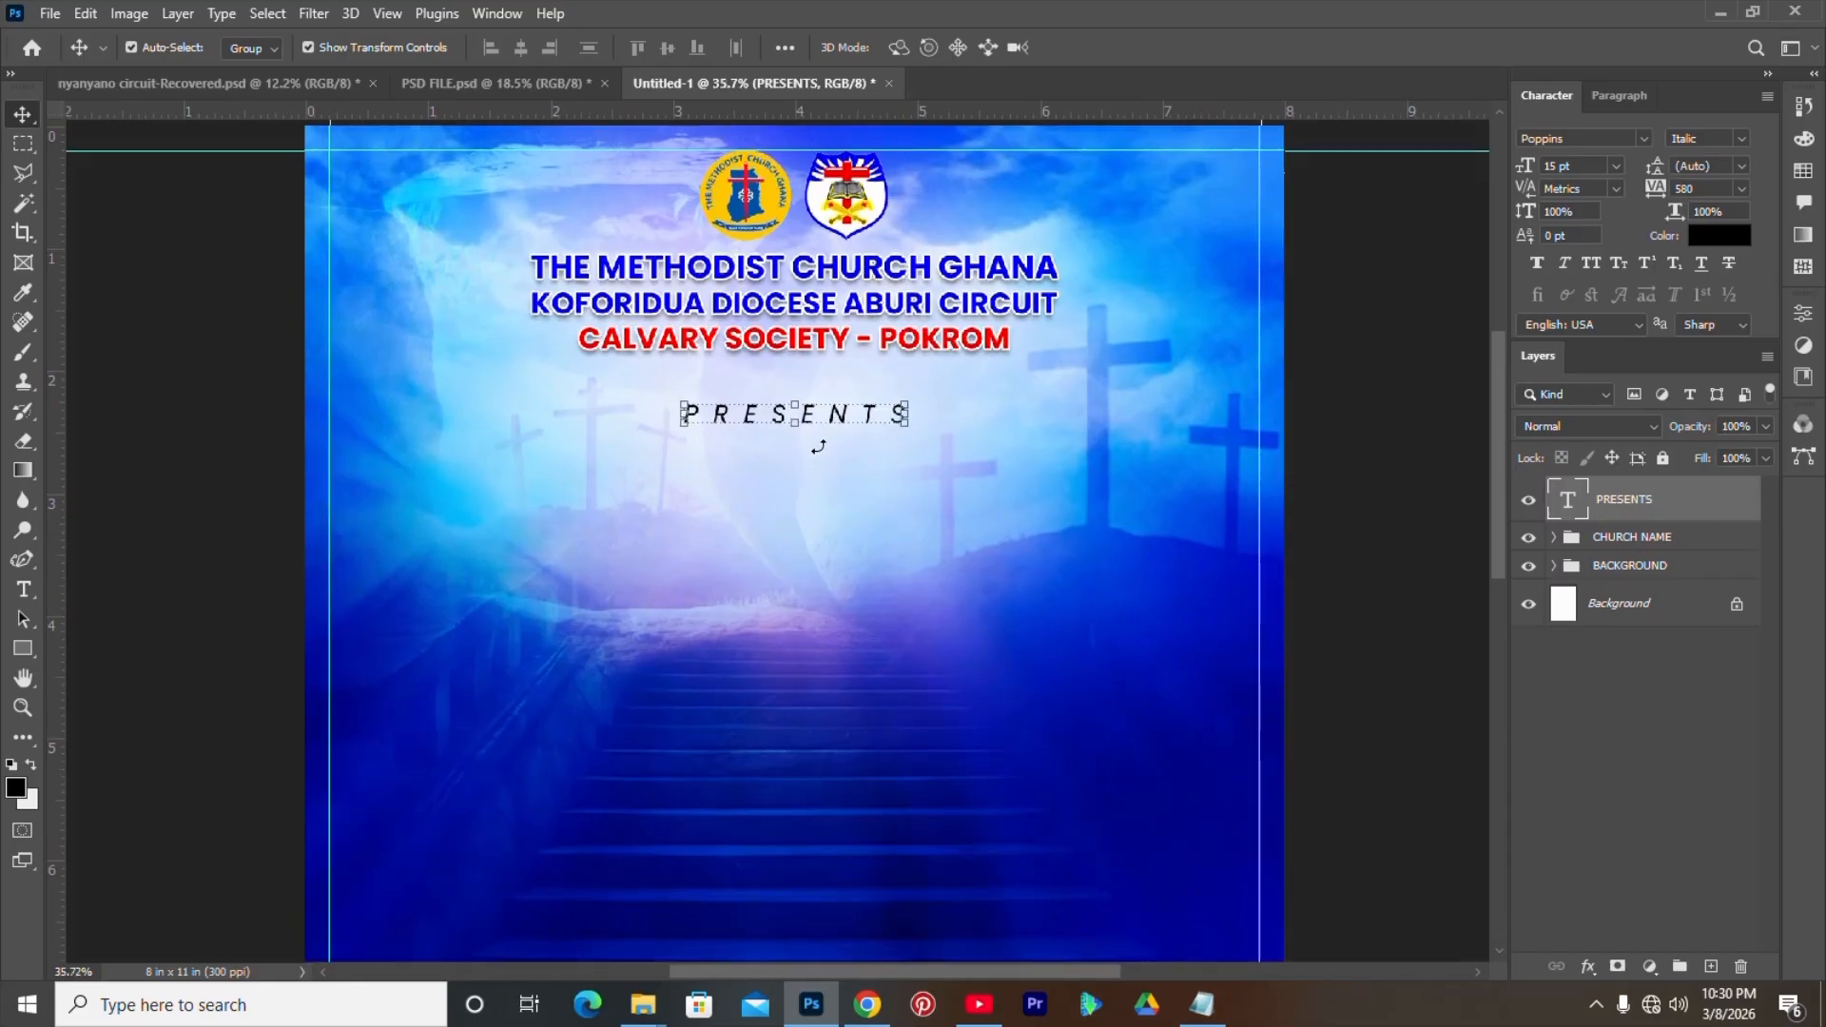
{"action": "scroll", "coordinate": [818, 446], "scroll_direction": "down", "scroll_amount": 1}
{"action": "key", "text": "shift+Up"}
{"action": "key", "text": "shift+Up"}
{"action": "key", "text": "shift+Up"}
{"action": "key", "text": "shift+Up"}
{"action": "key", "text": "shift+Up"}
{"action": "key", "text": "shift+Up"}
{"action": "key", "text": "shift+Up"}
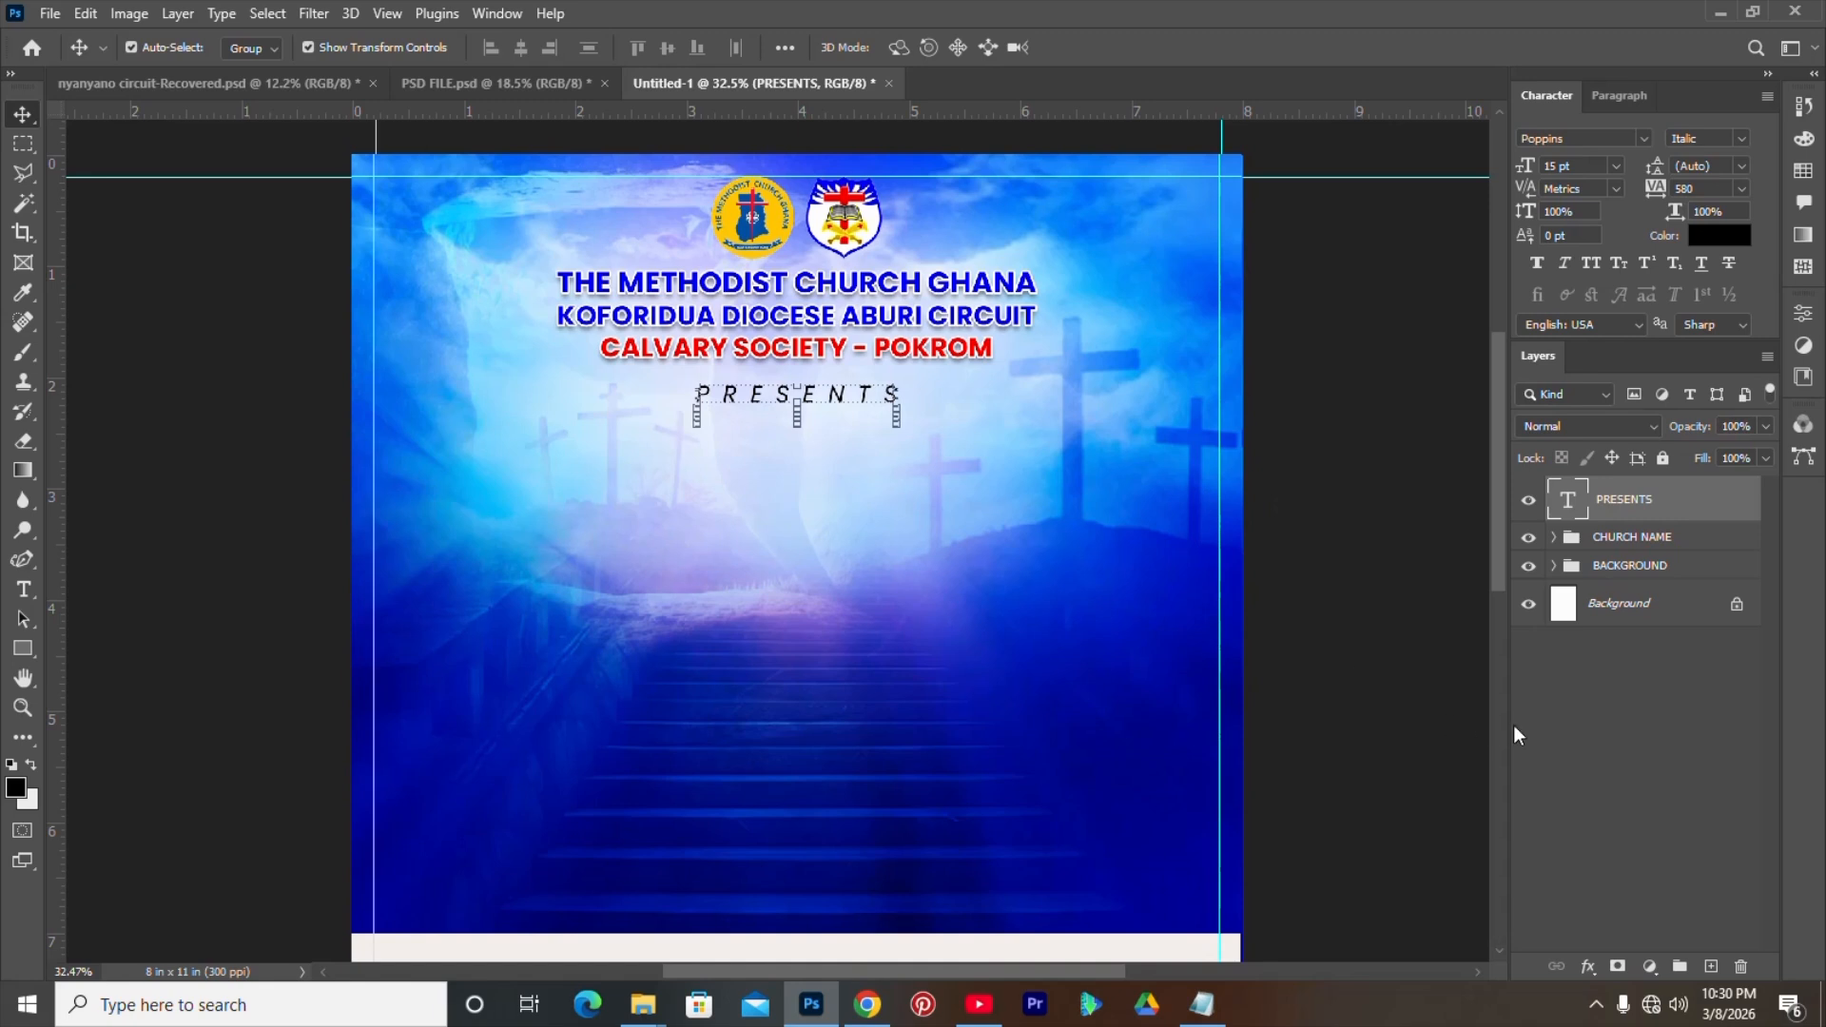
{"action": "left_click", "coordinate": [1582, 731]}
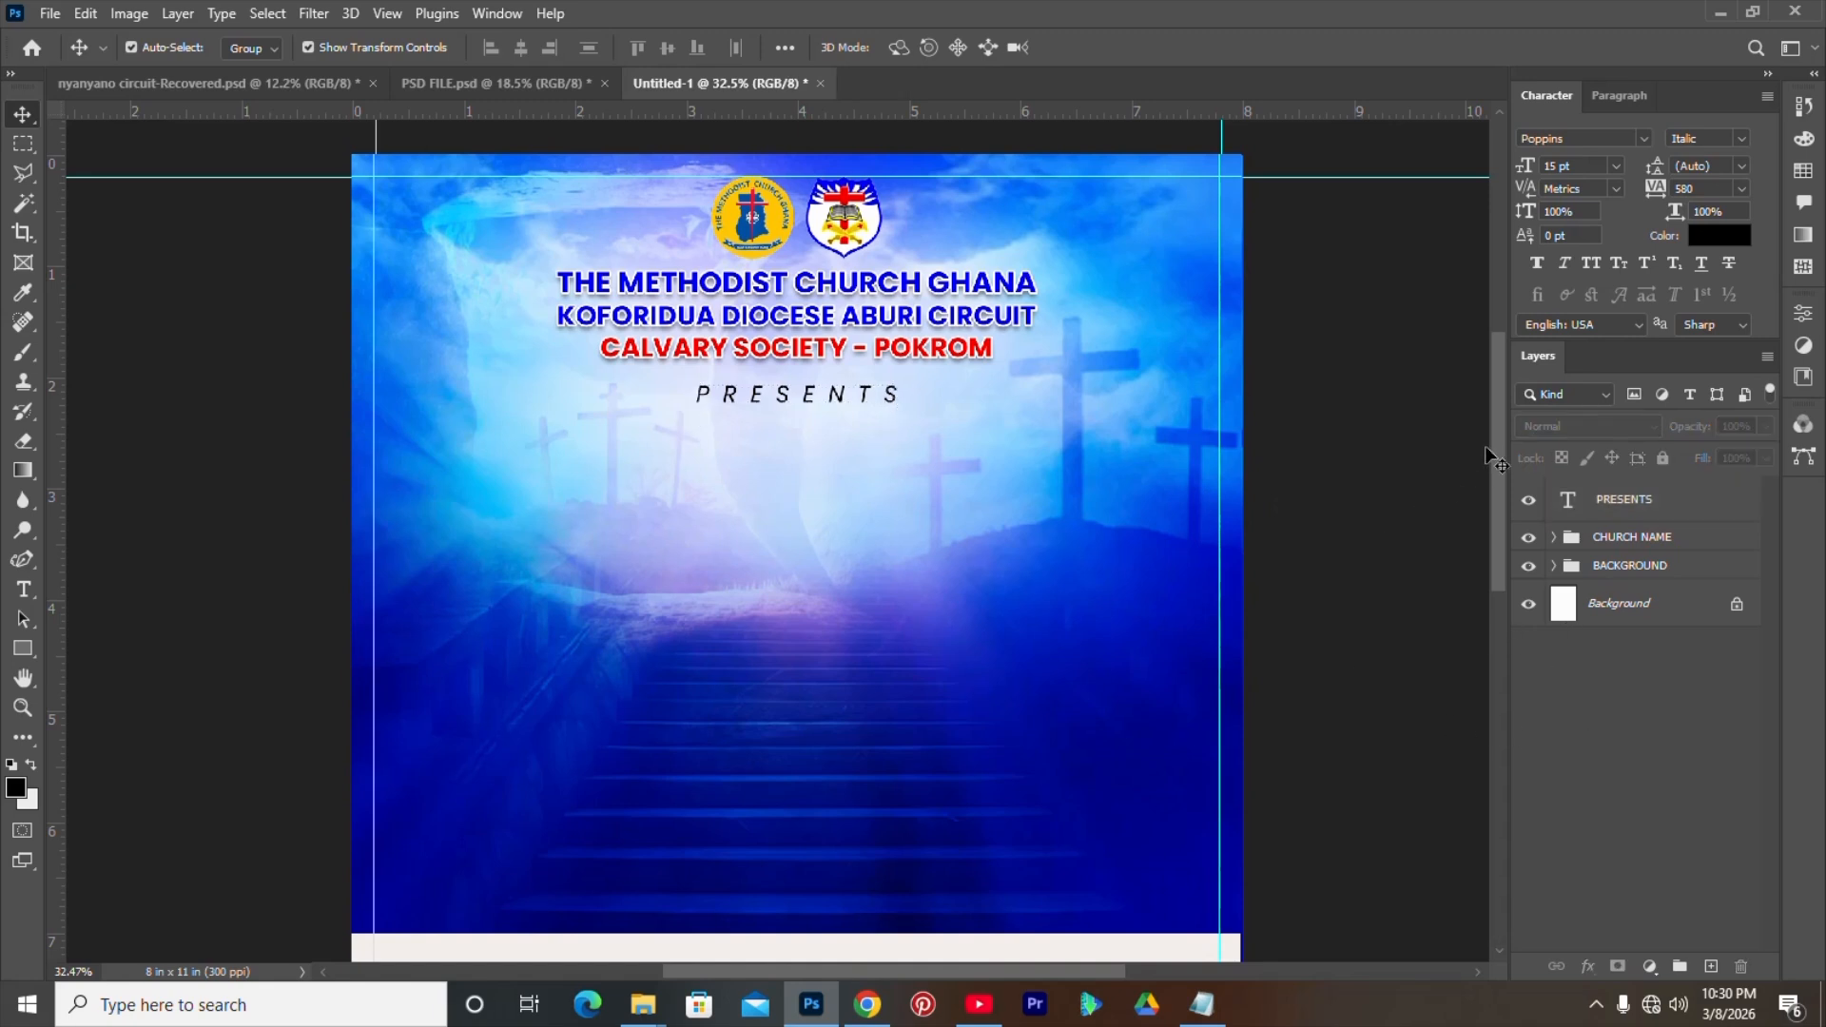
- Switch to File Explorer and open the king-text-effect folder inside the easter flyer design folder
{"action": "left_click_drag", "start_coordinate": [1499, 428], "coordinate": [1498, 454]}
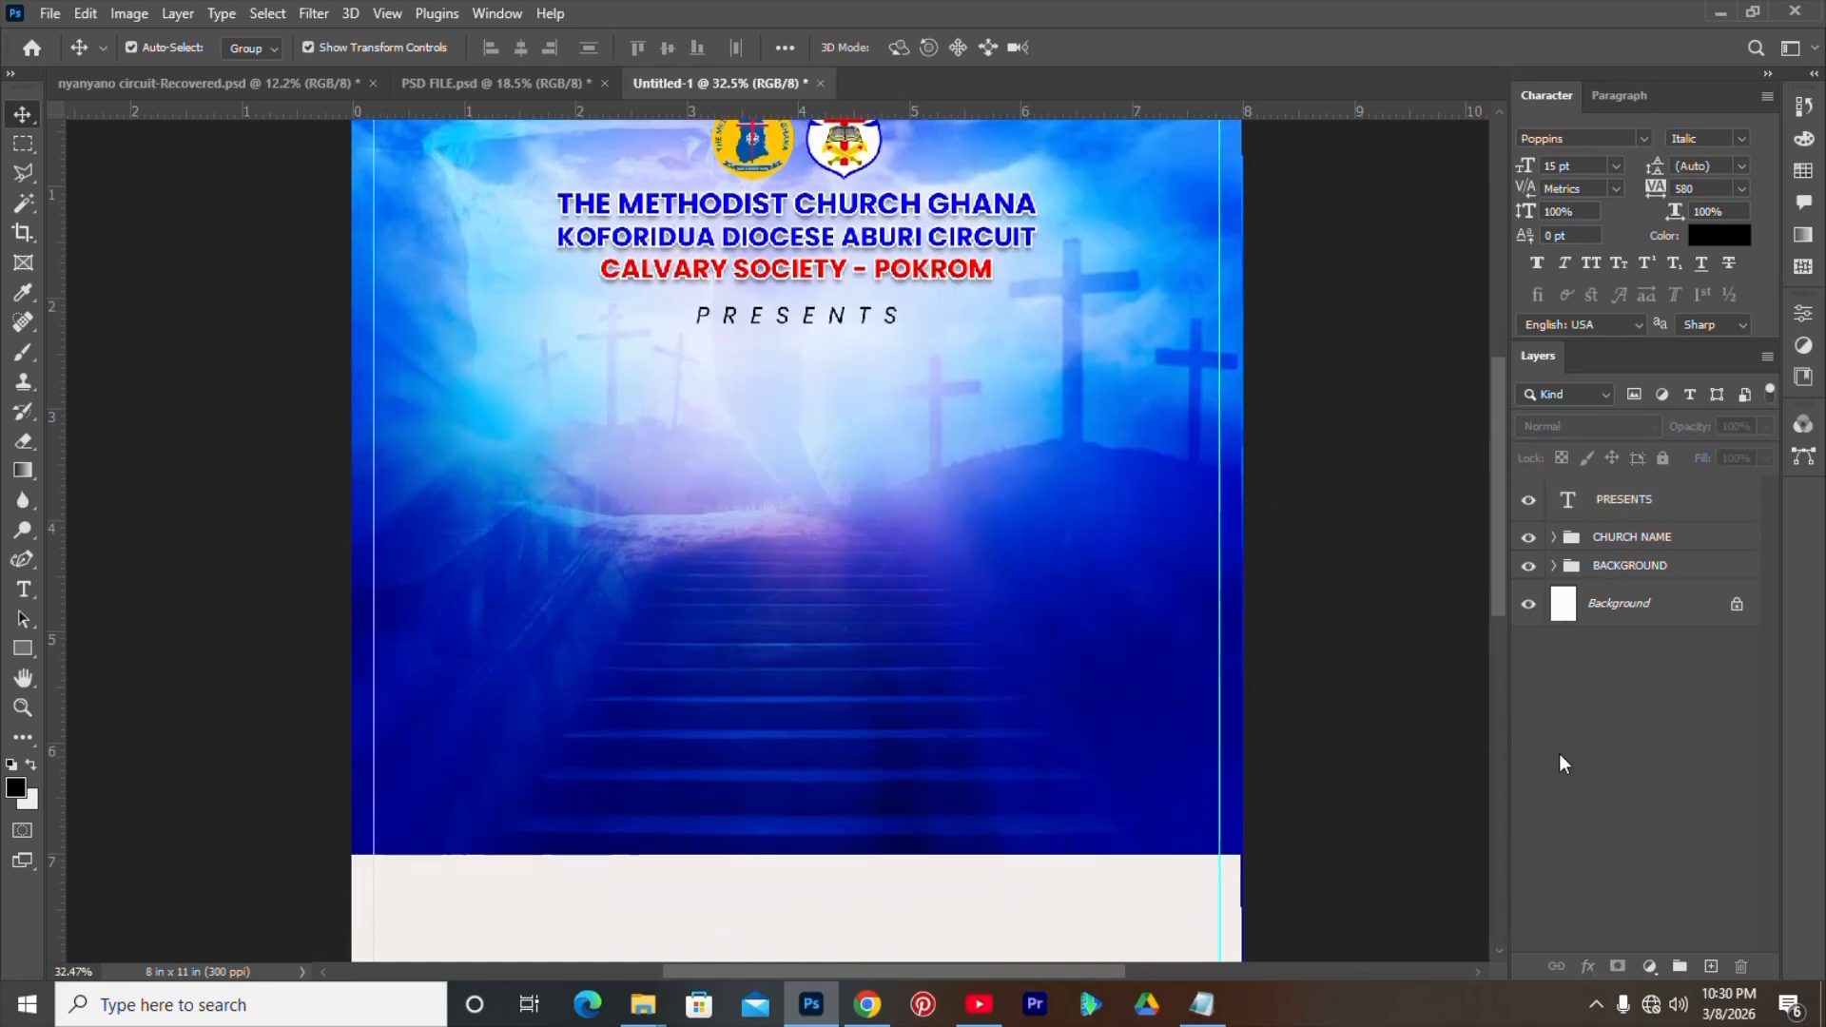
{"action": "left_click", "coordinate": [1614, 504]}
{"action": "left_click", "coordinate": [1630, 795]}
{"action": "mouse_move", "coordinate": [644, 1010]}
{"action": "left_click", "coordinate": [551, 933]}
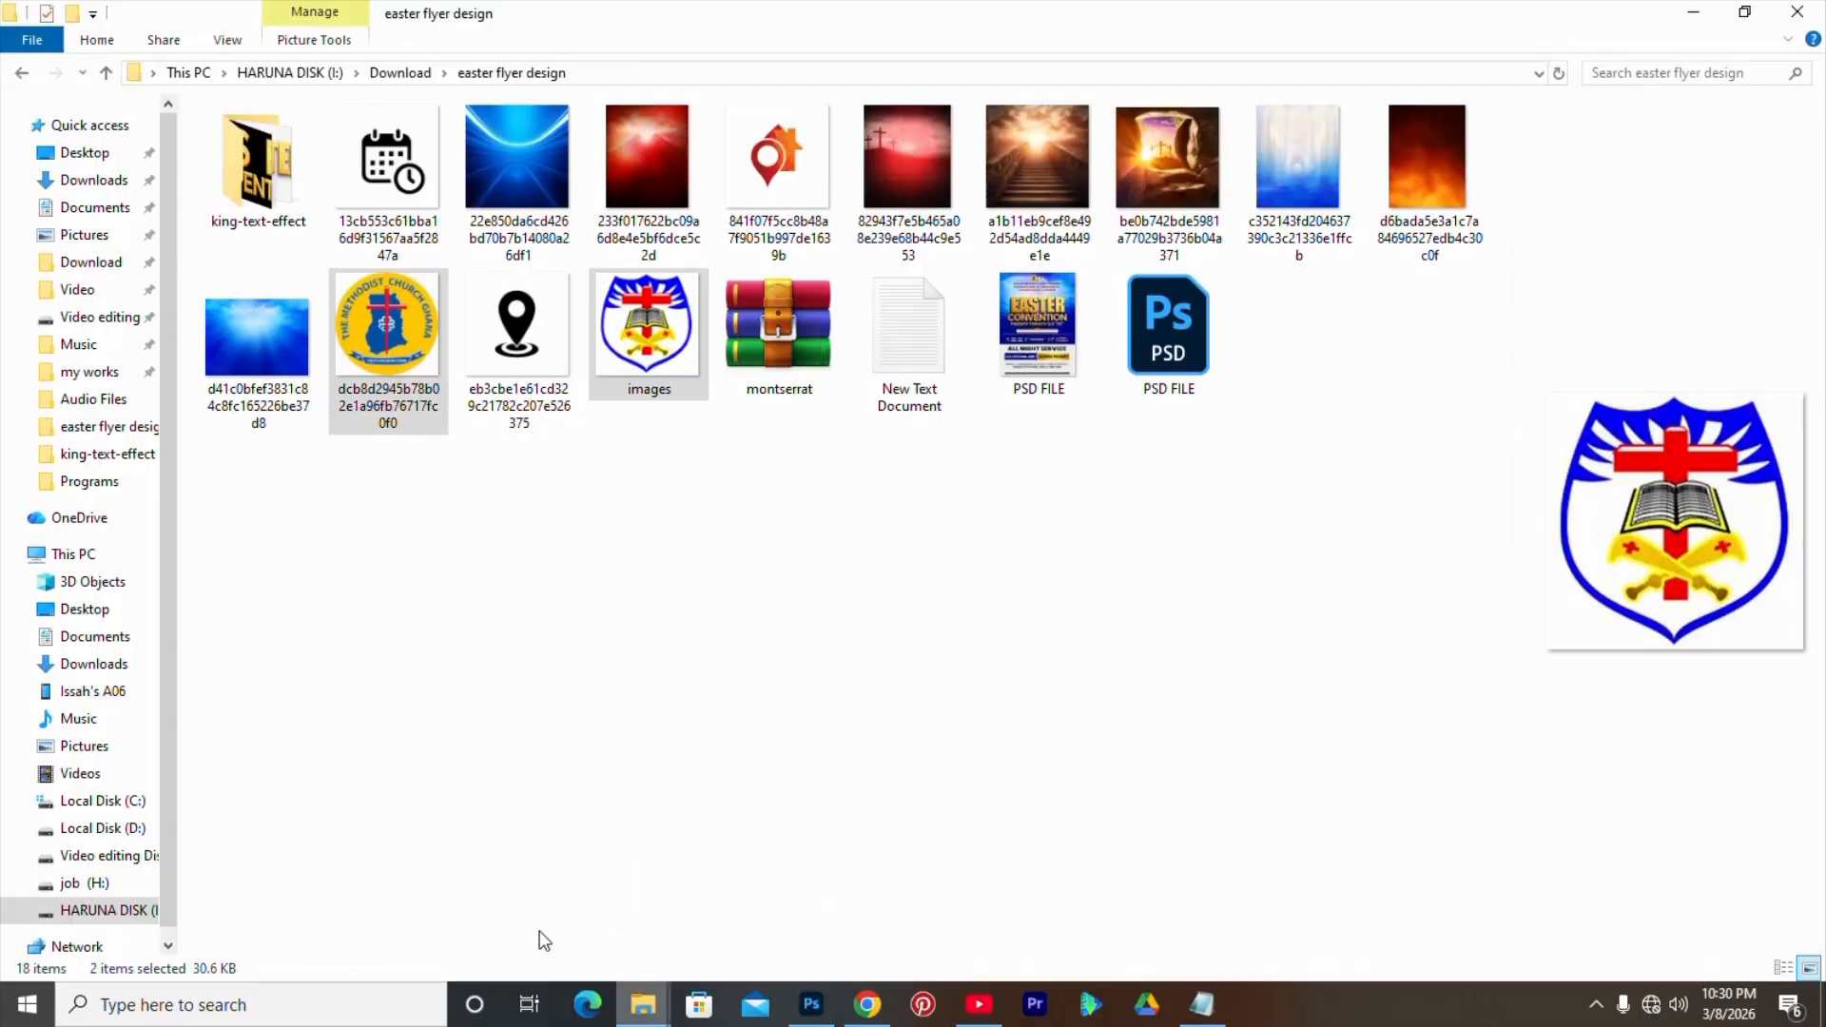
{"action": "double_click", "coordinate": [255, 157]}
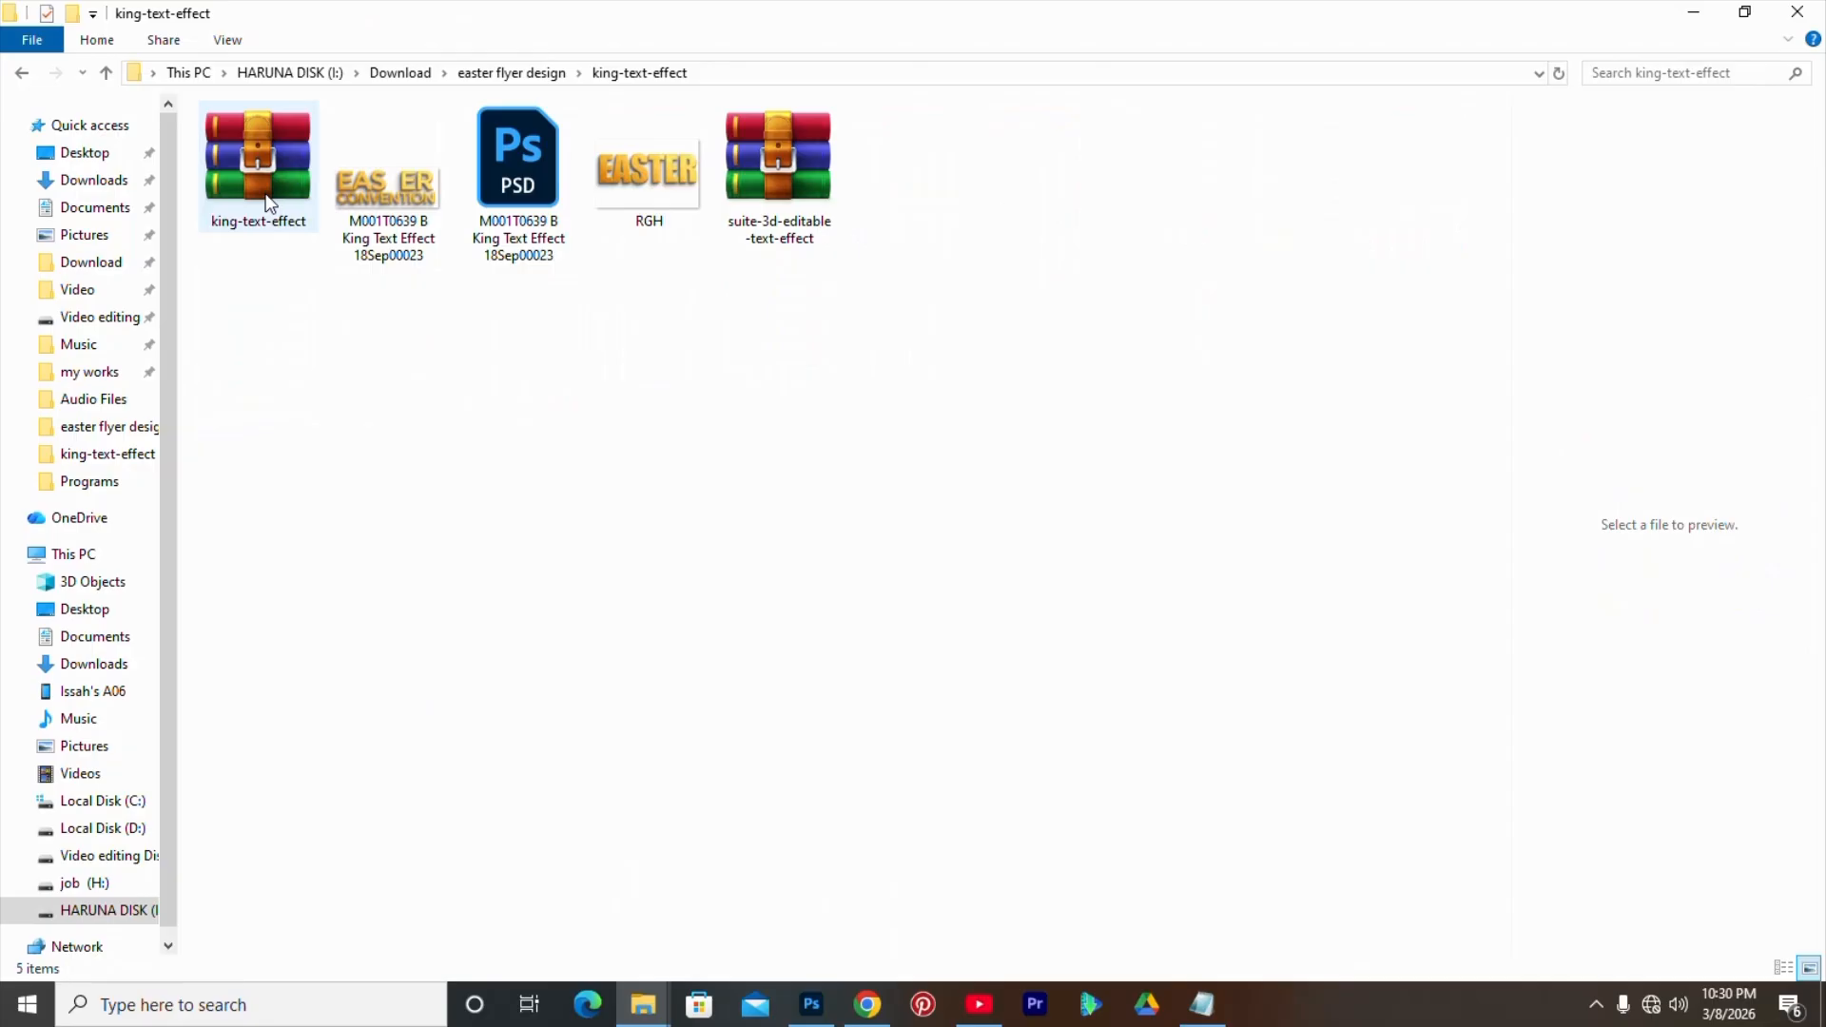
- Preview the files in the king-text-effect folder to compare the gold EASTER title images
{"action": "left_click", "coordinate": [359, 181]}
{"action": "left_click", "coordinate": [635, 198]}
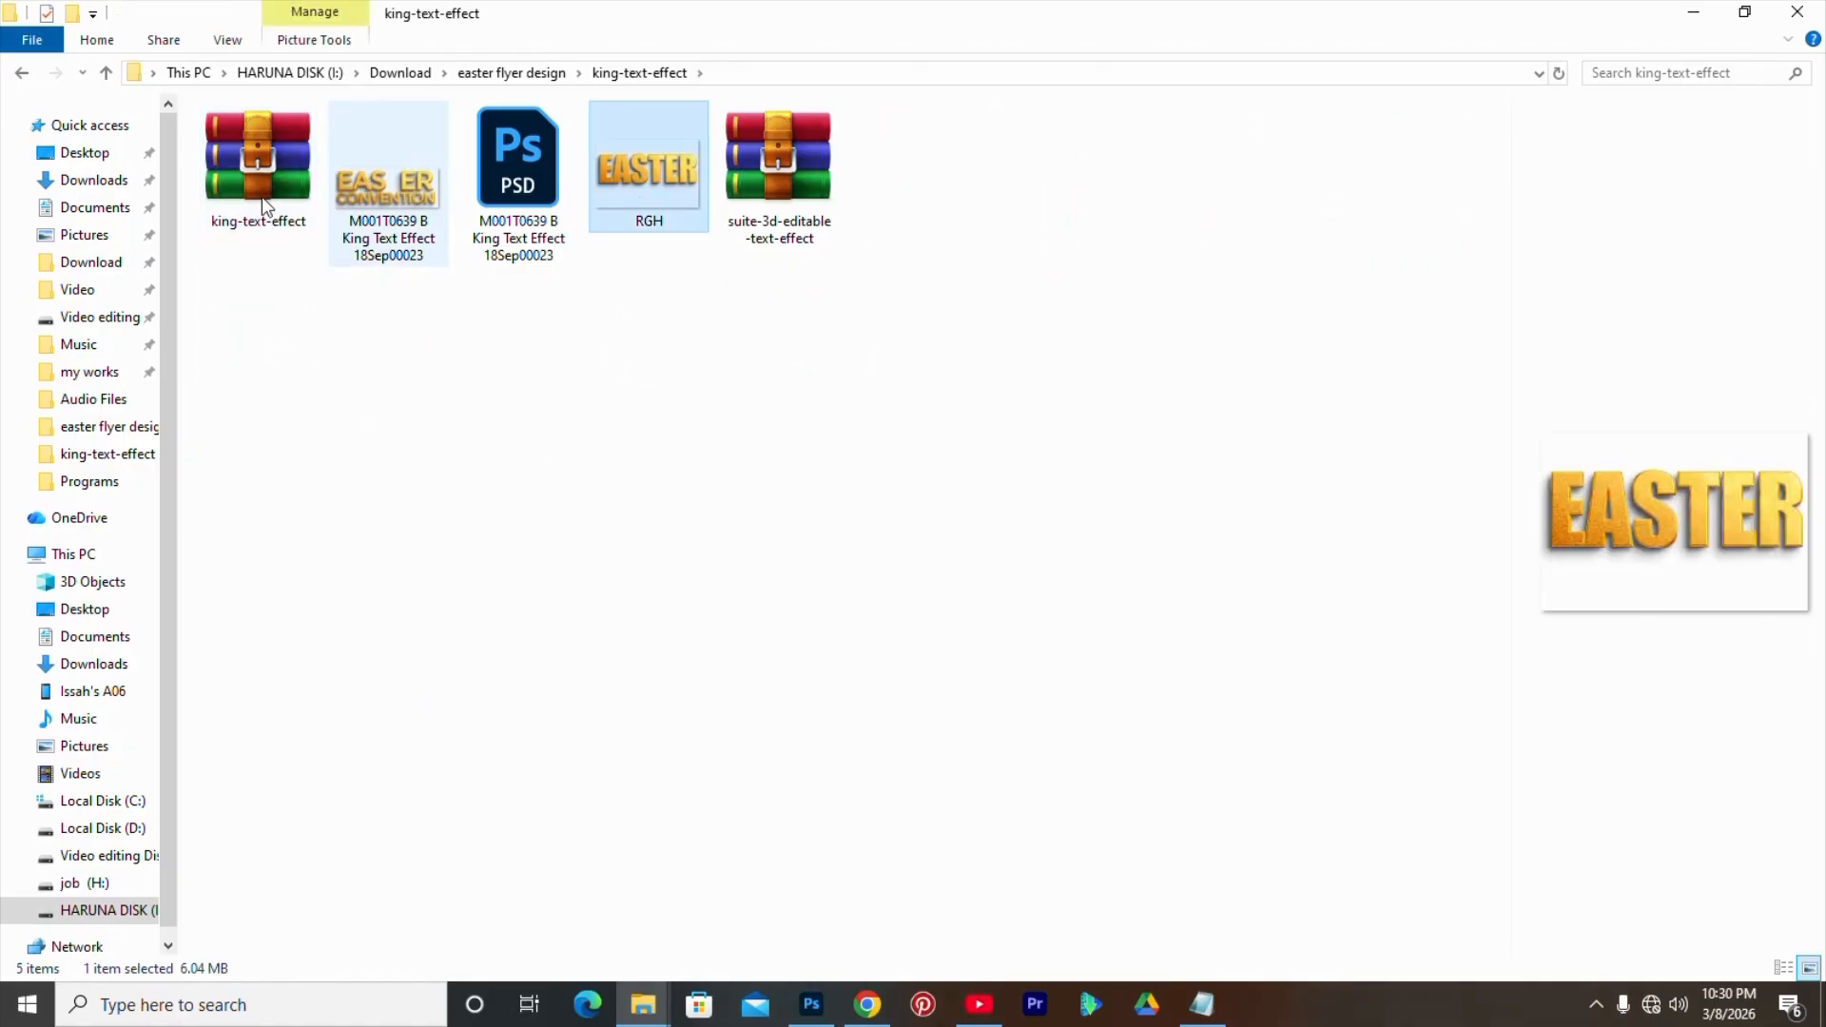
{"action": "left_click", "coordinate": [774, 212]}
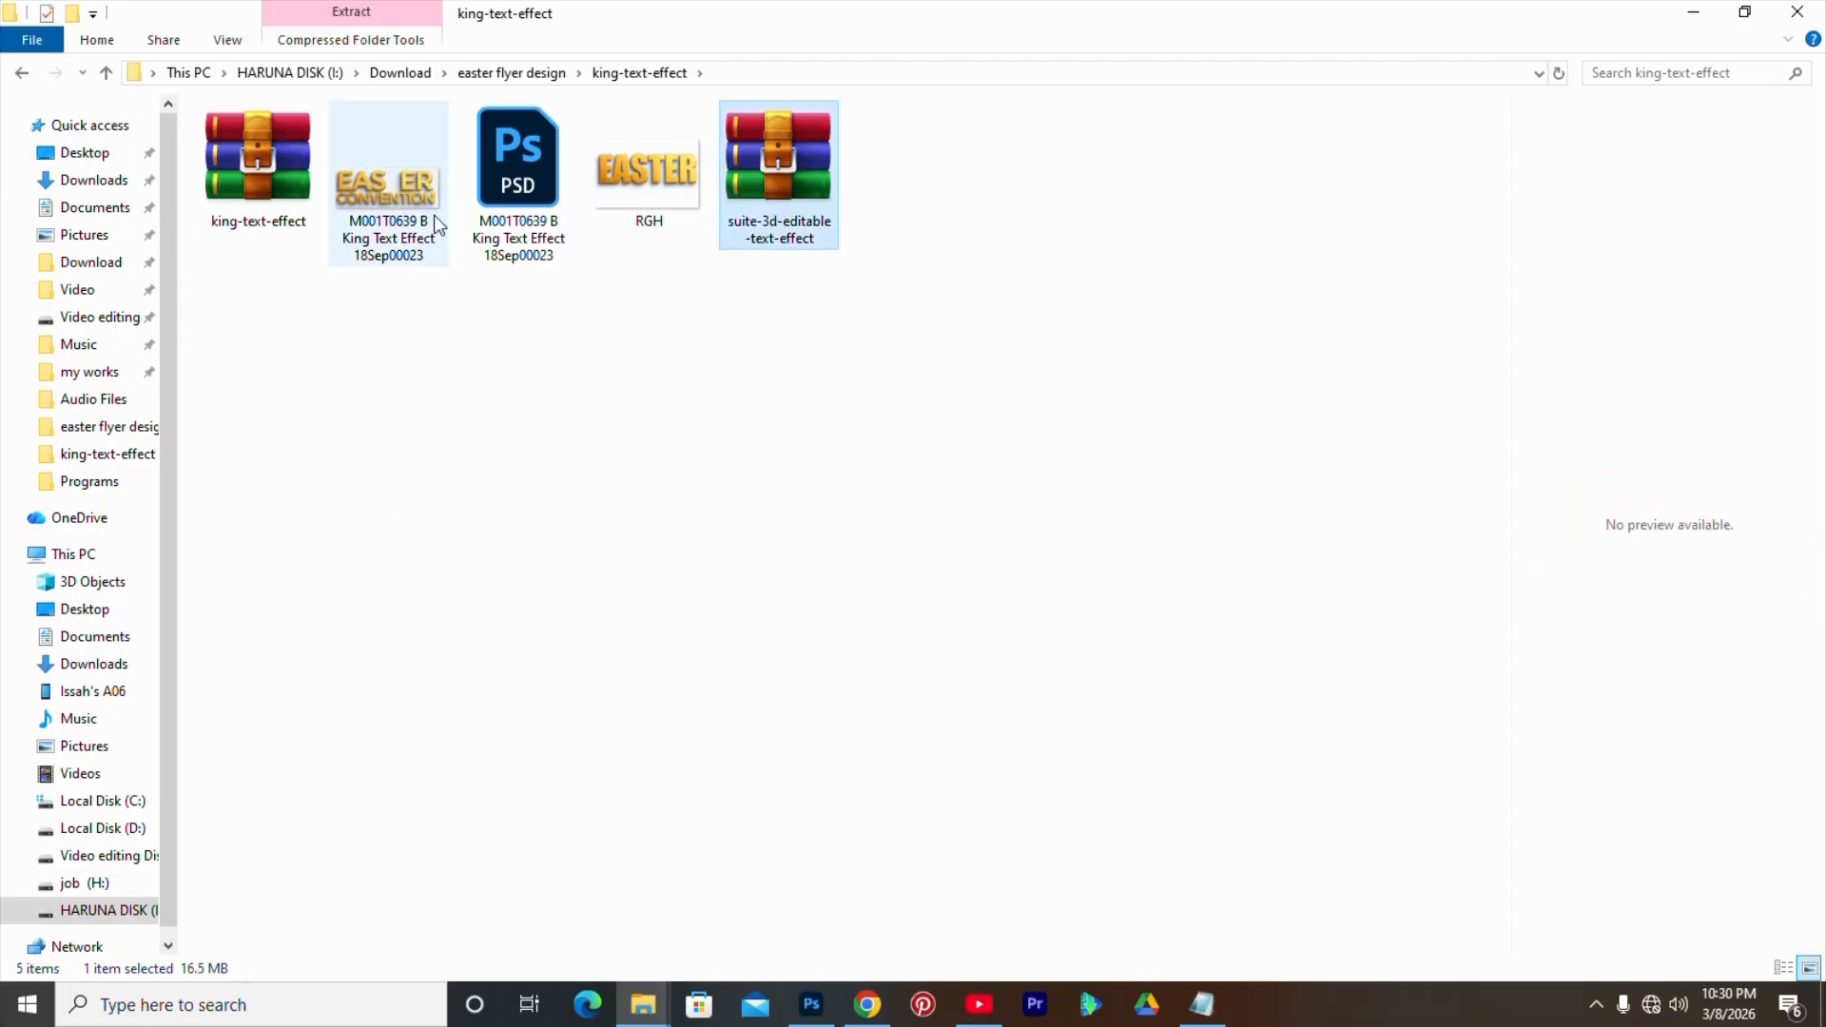
{"action": "left_click", "coordinate": [534, 150]}
{"action": "key", "text": "Left"}
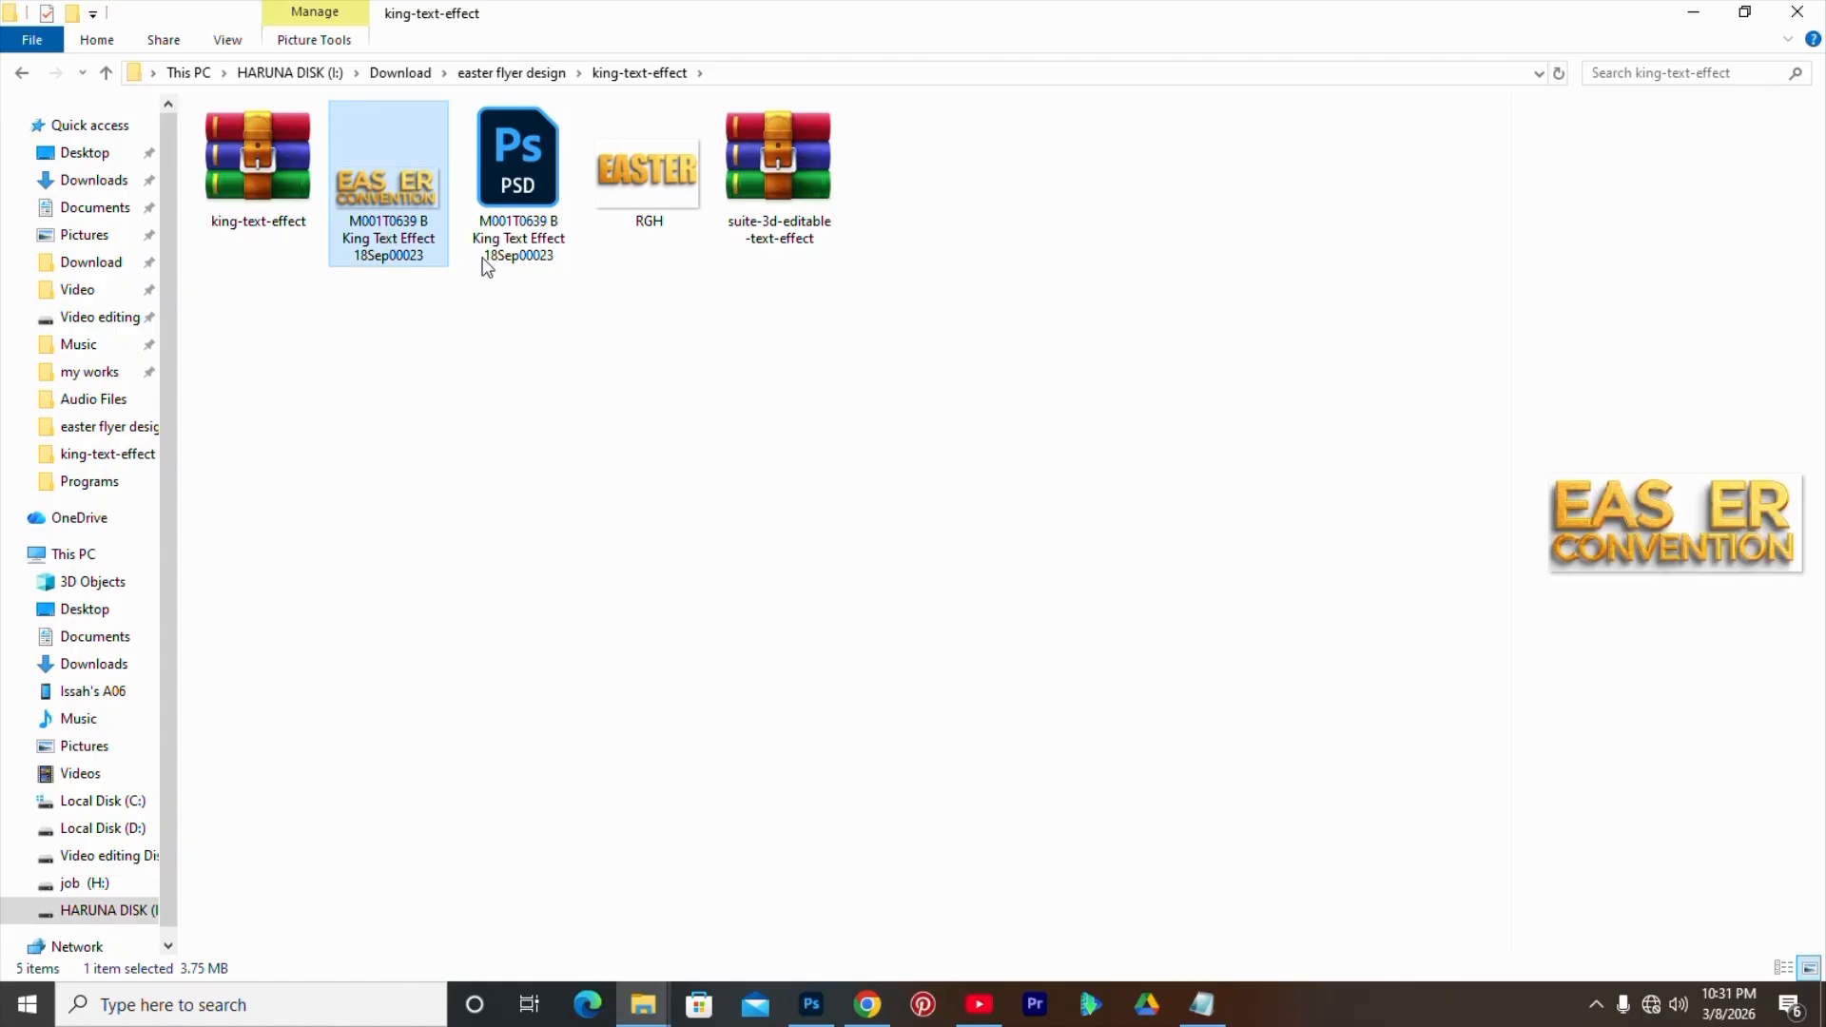
{"action": "left_click", "coordinate": [586, 190]}
{"action": "left_click", "coordinate": [373, 192]}
{"action": "left_click", "coordinate": [772, 186]}
- Place the gold EASTER image RGH in the flyer, scaled to about 43%, centred beneath PRESENTS, and deselect it
{"action": "left_click_drag", "start_coordinate": [623, 175], "coordinate": [759, 647]}
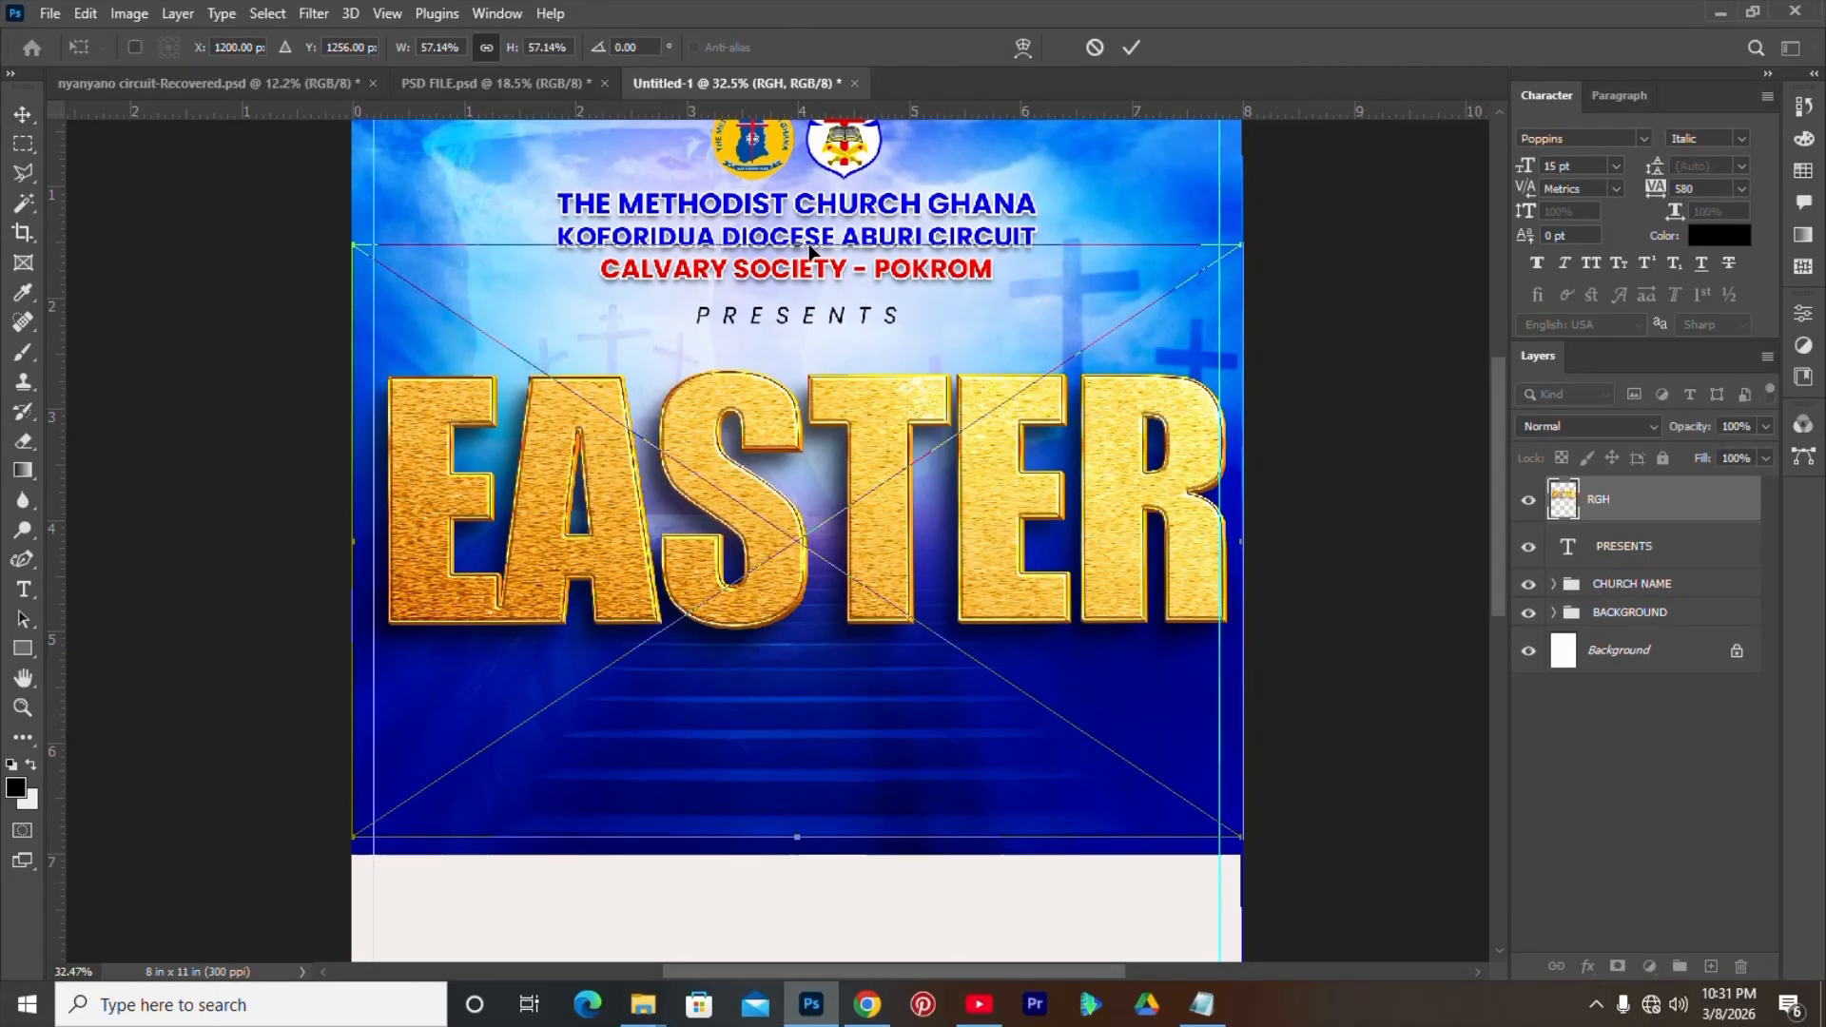
{"action": "left_click_drag", "start_coordinate": [809, 252], "coordinate": [799, 392]}
{"action": "left_click_drag", "start_coordinate": [765, 543], "coordinate": [761, 466]}
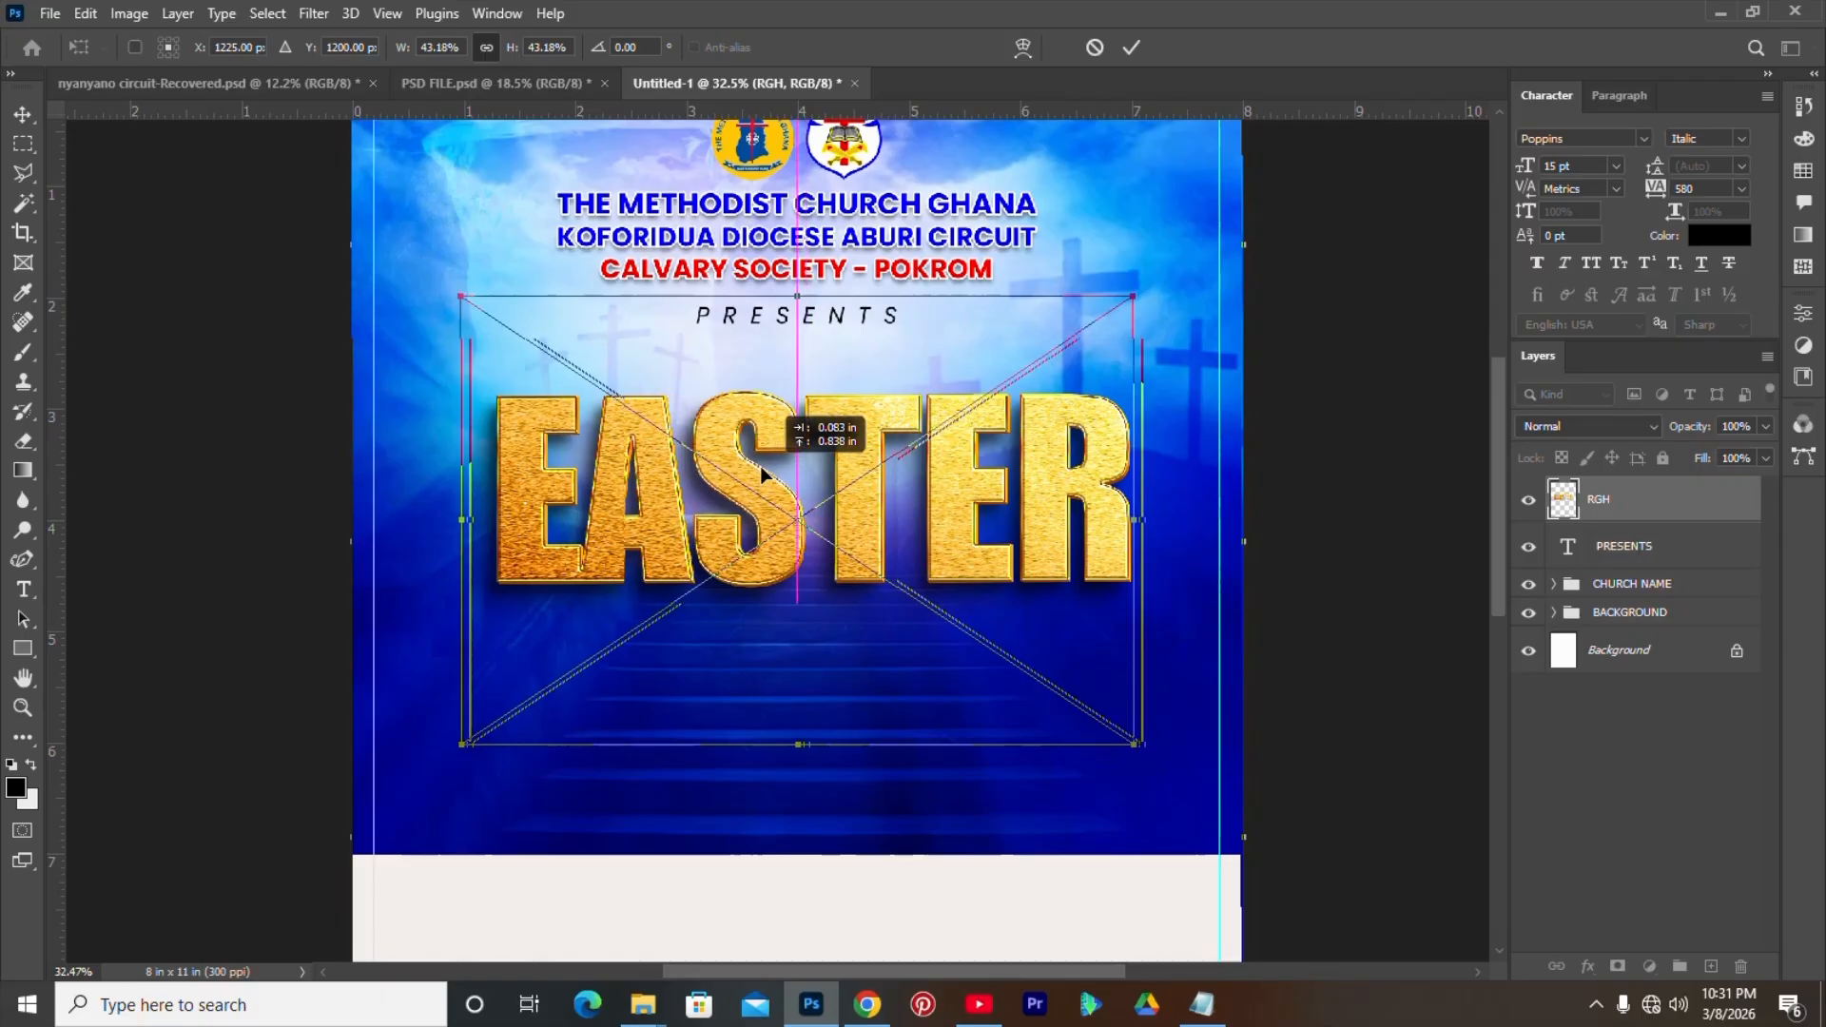
{"action": "key", "text": "Return"}
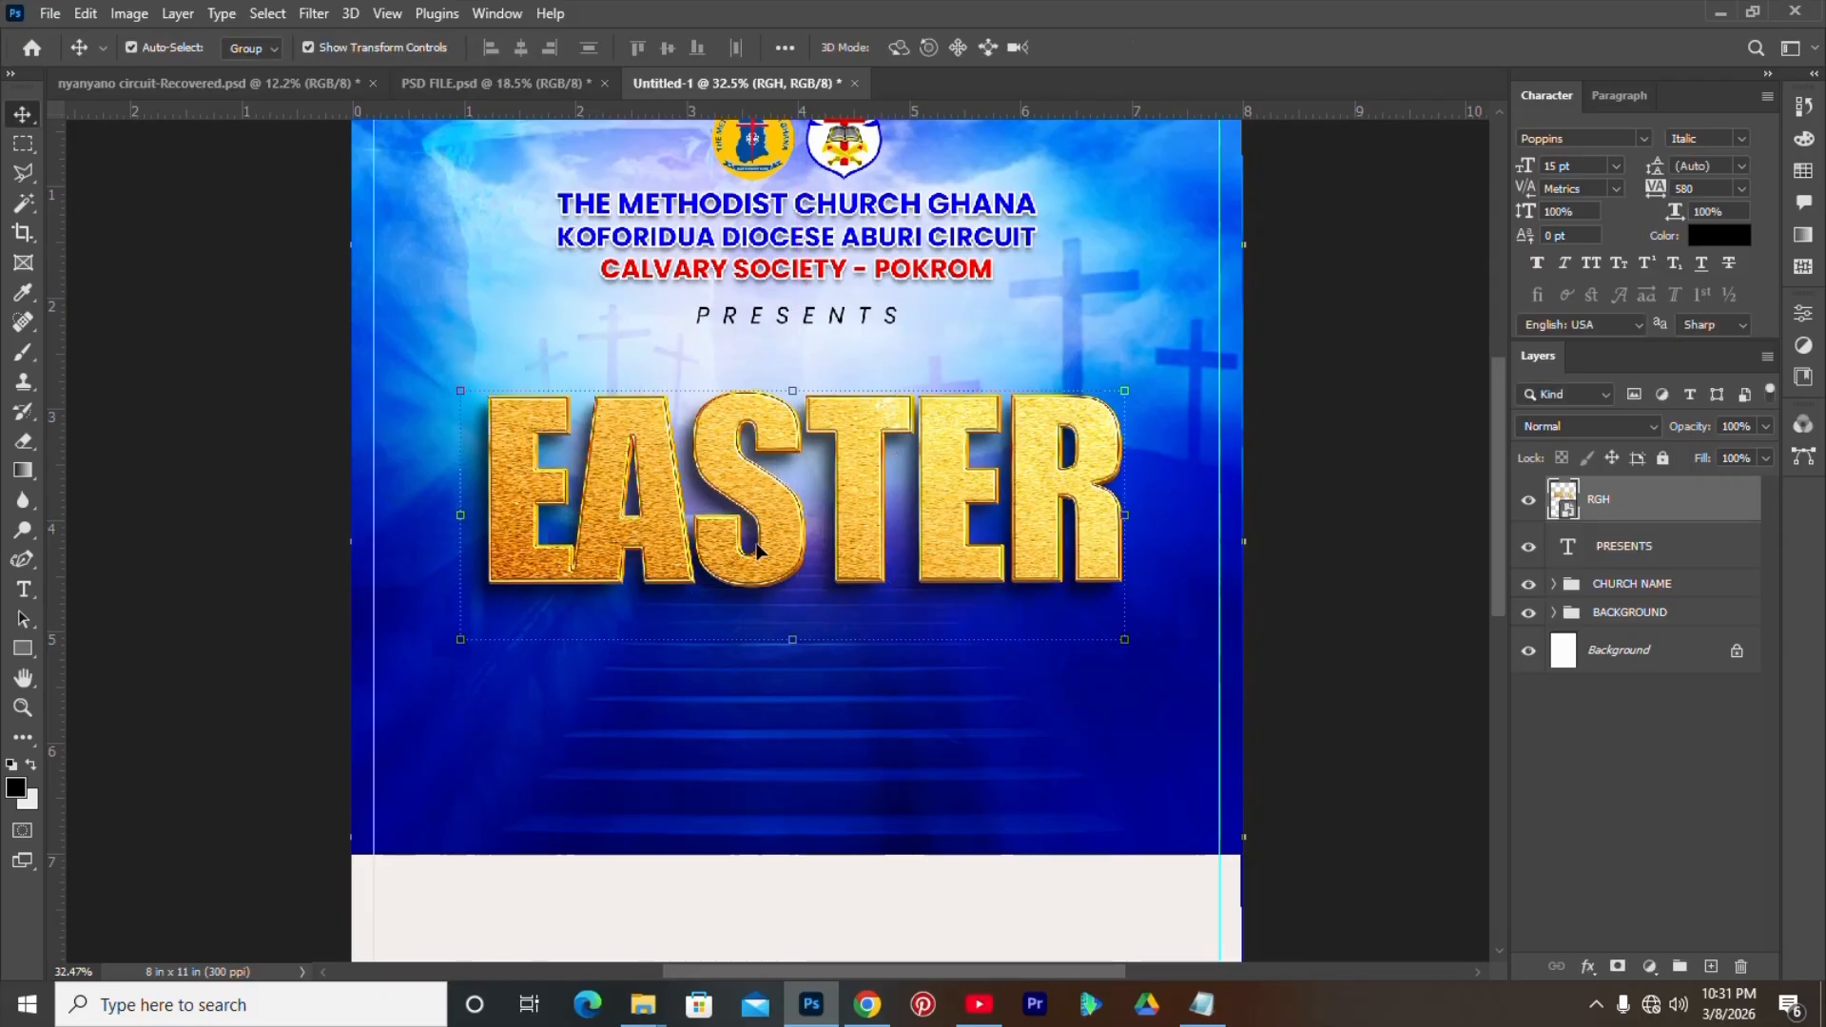
{"action": "left_click", "coordinate": [1560, 833]}
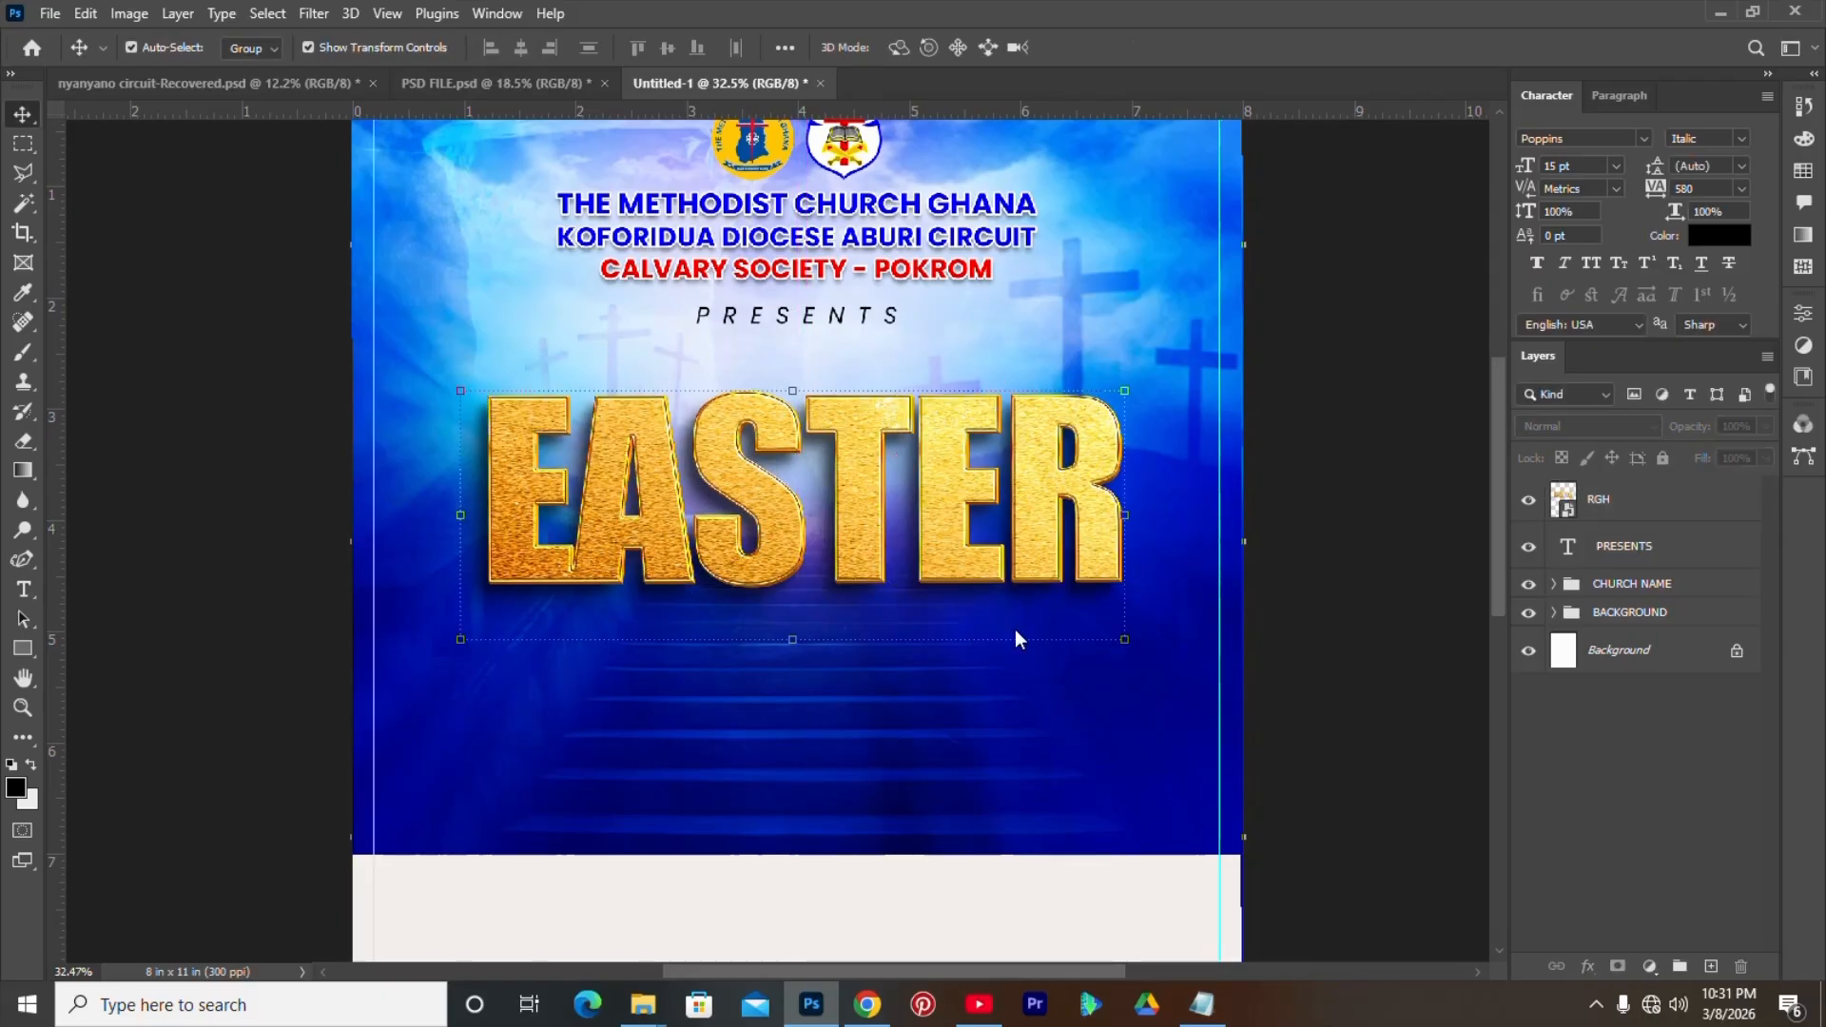
- Move the EASTER title slightly up towards PRESENTS, keep it horizontally centred, and deselect it
{"action": "left_click", "coordinate": [643, 1010]}
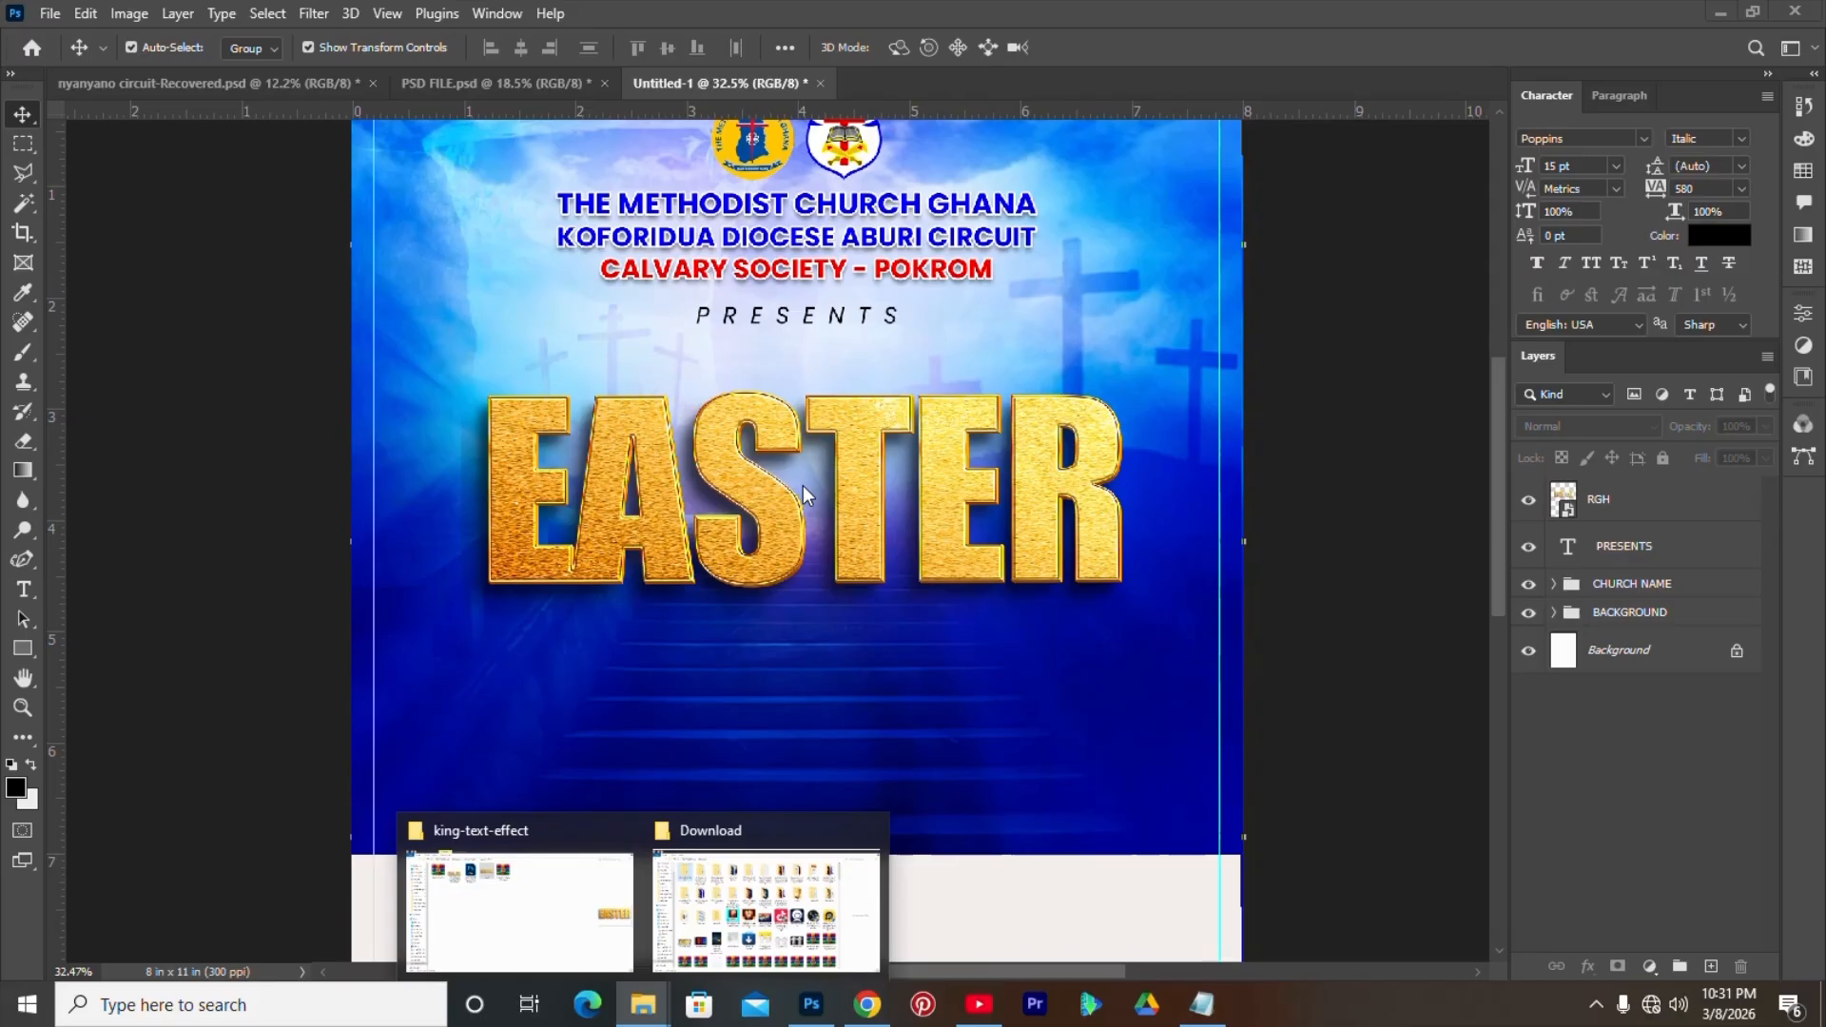
{"action": "left_click", "coordinate": [1627, 808]}
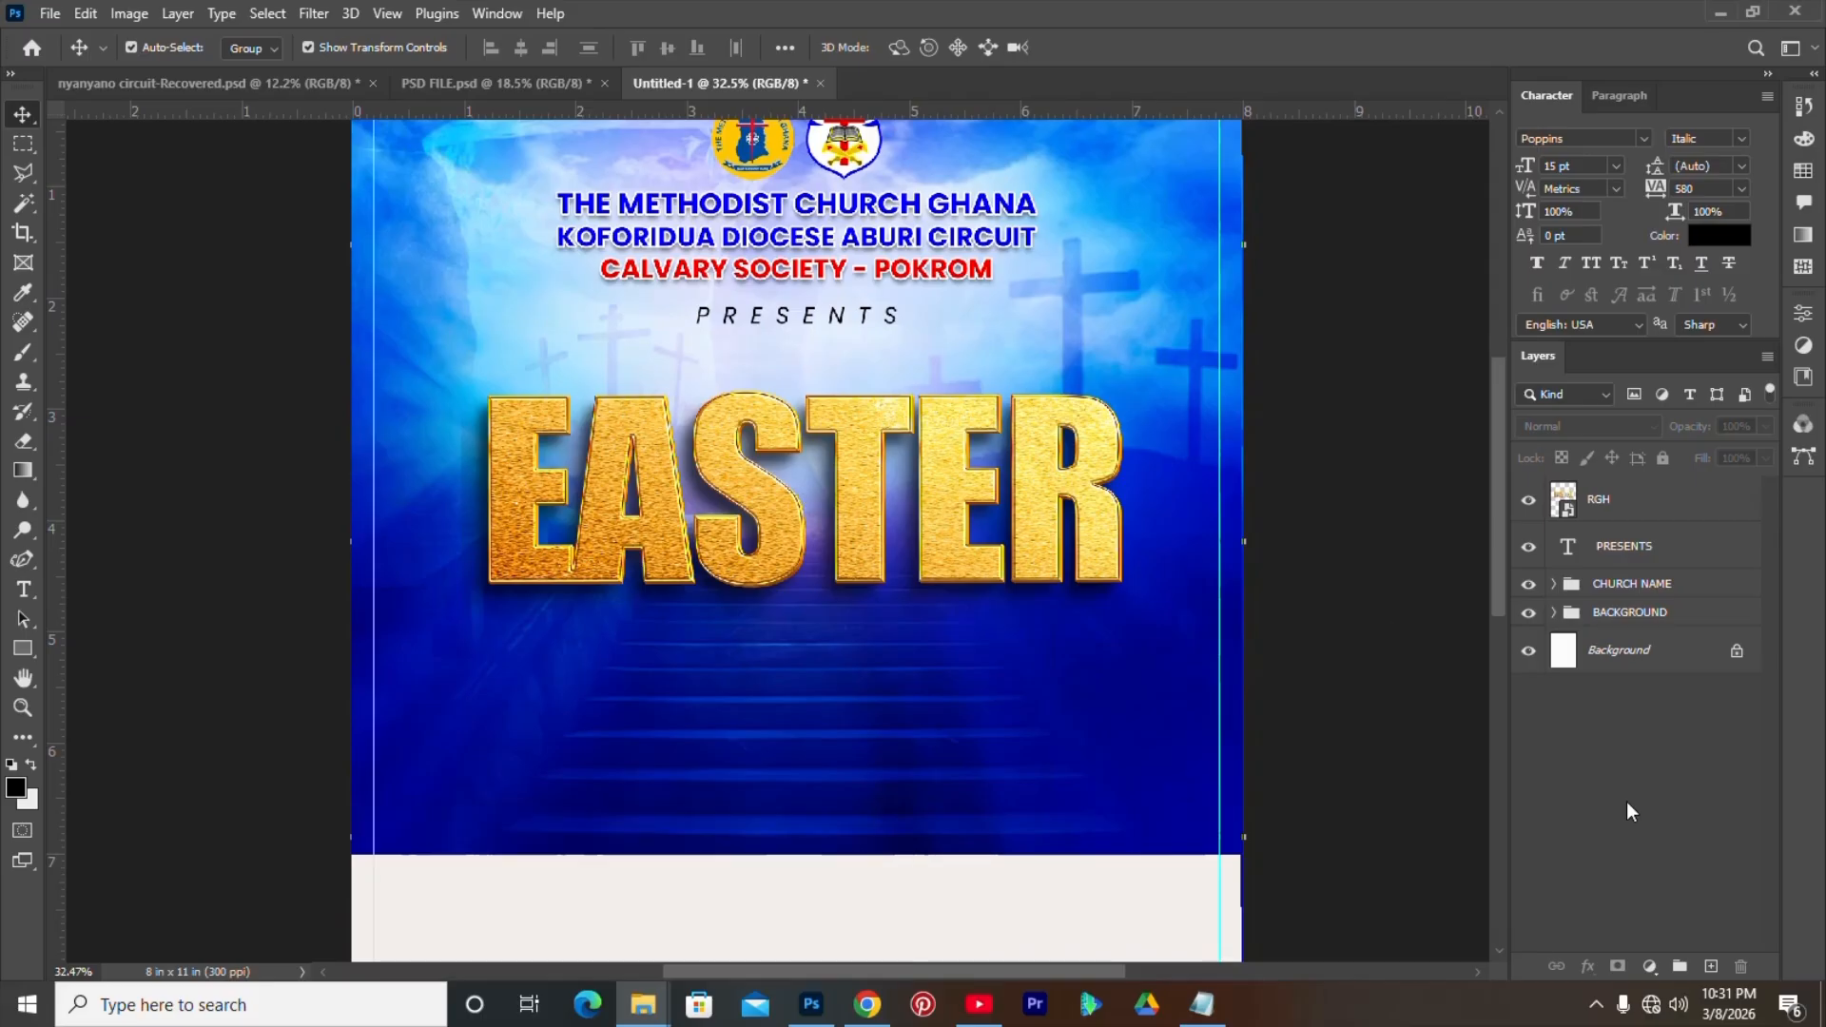
{"action": "left_click_drag", "start_coordinate": [746, 567], "coordinate": [735, 557]}
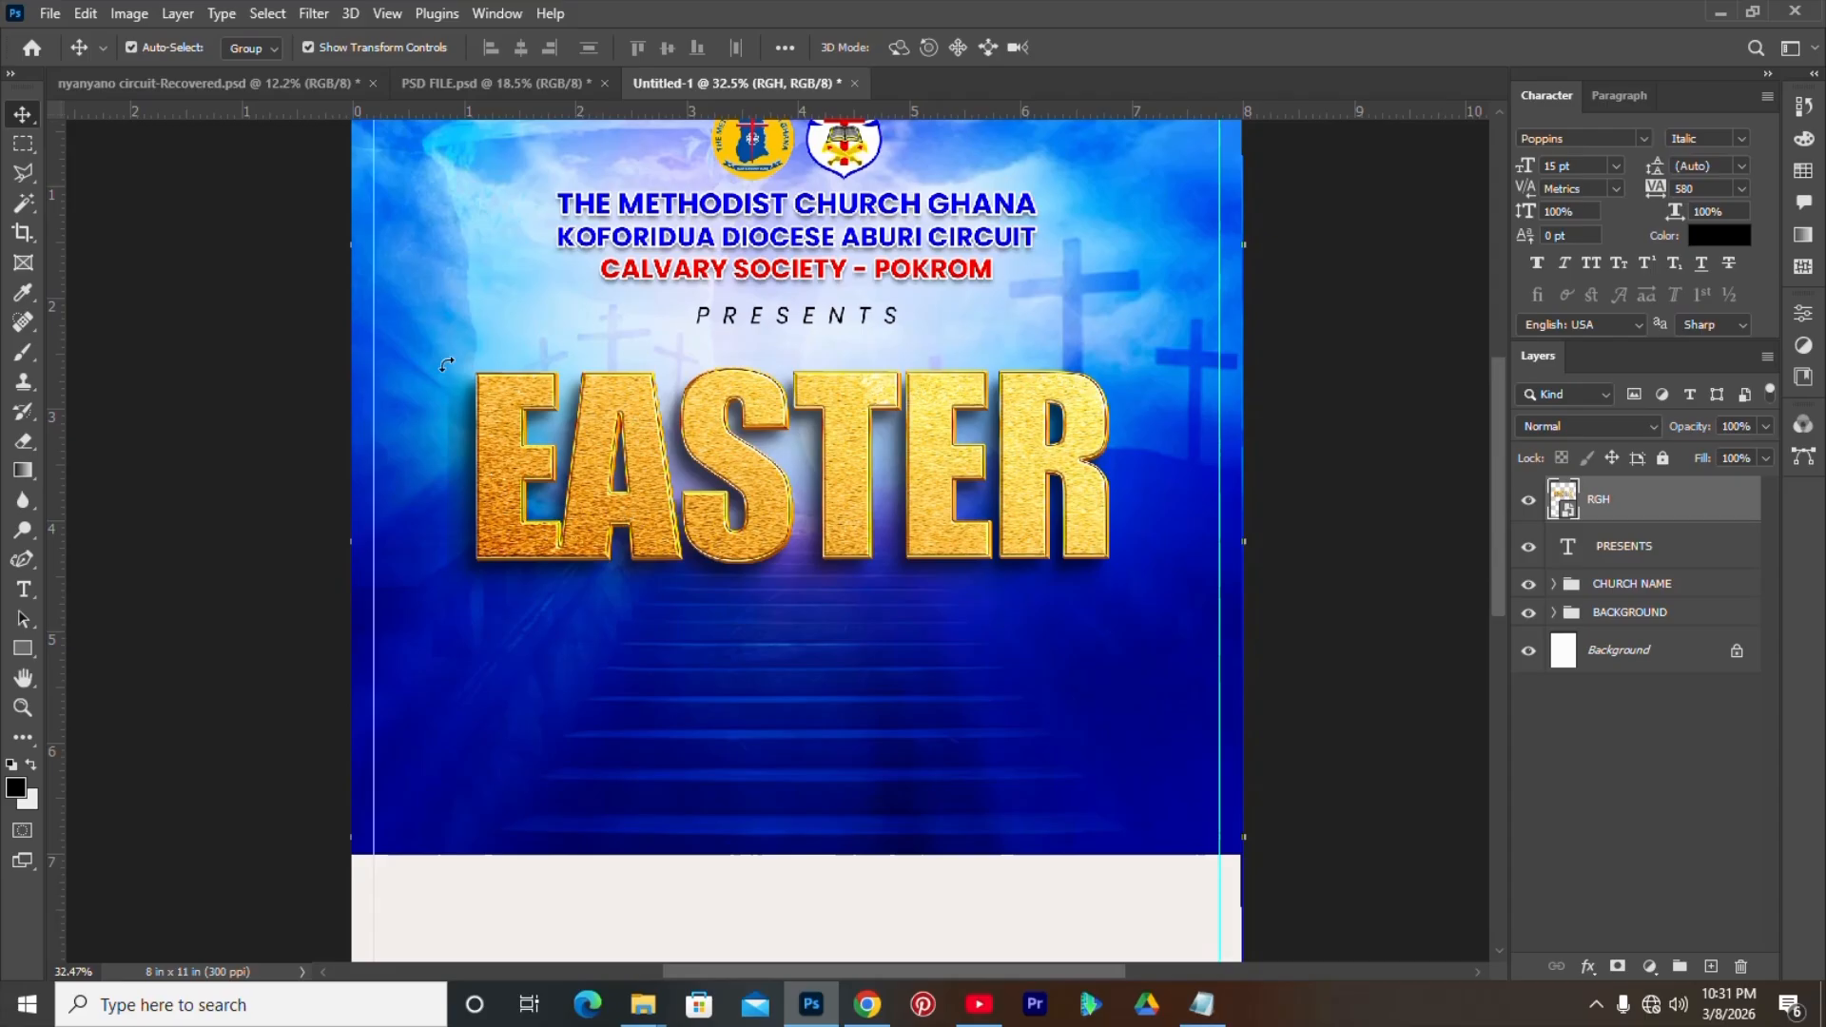
{"action": "left_click_drag", "start_coordinate": [634, 506], "coordinate": [648, 506]}
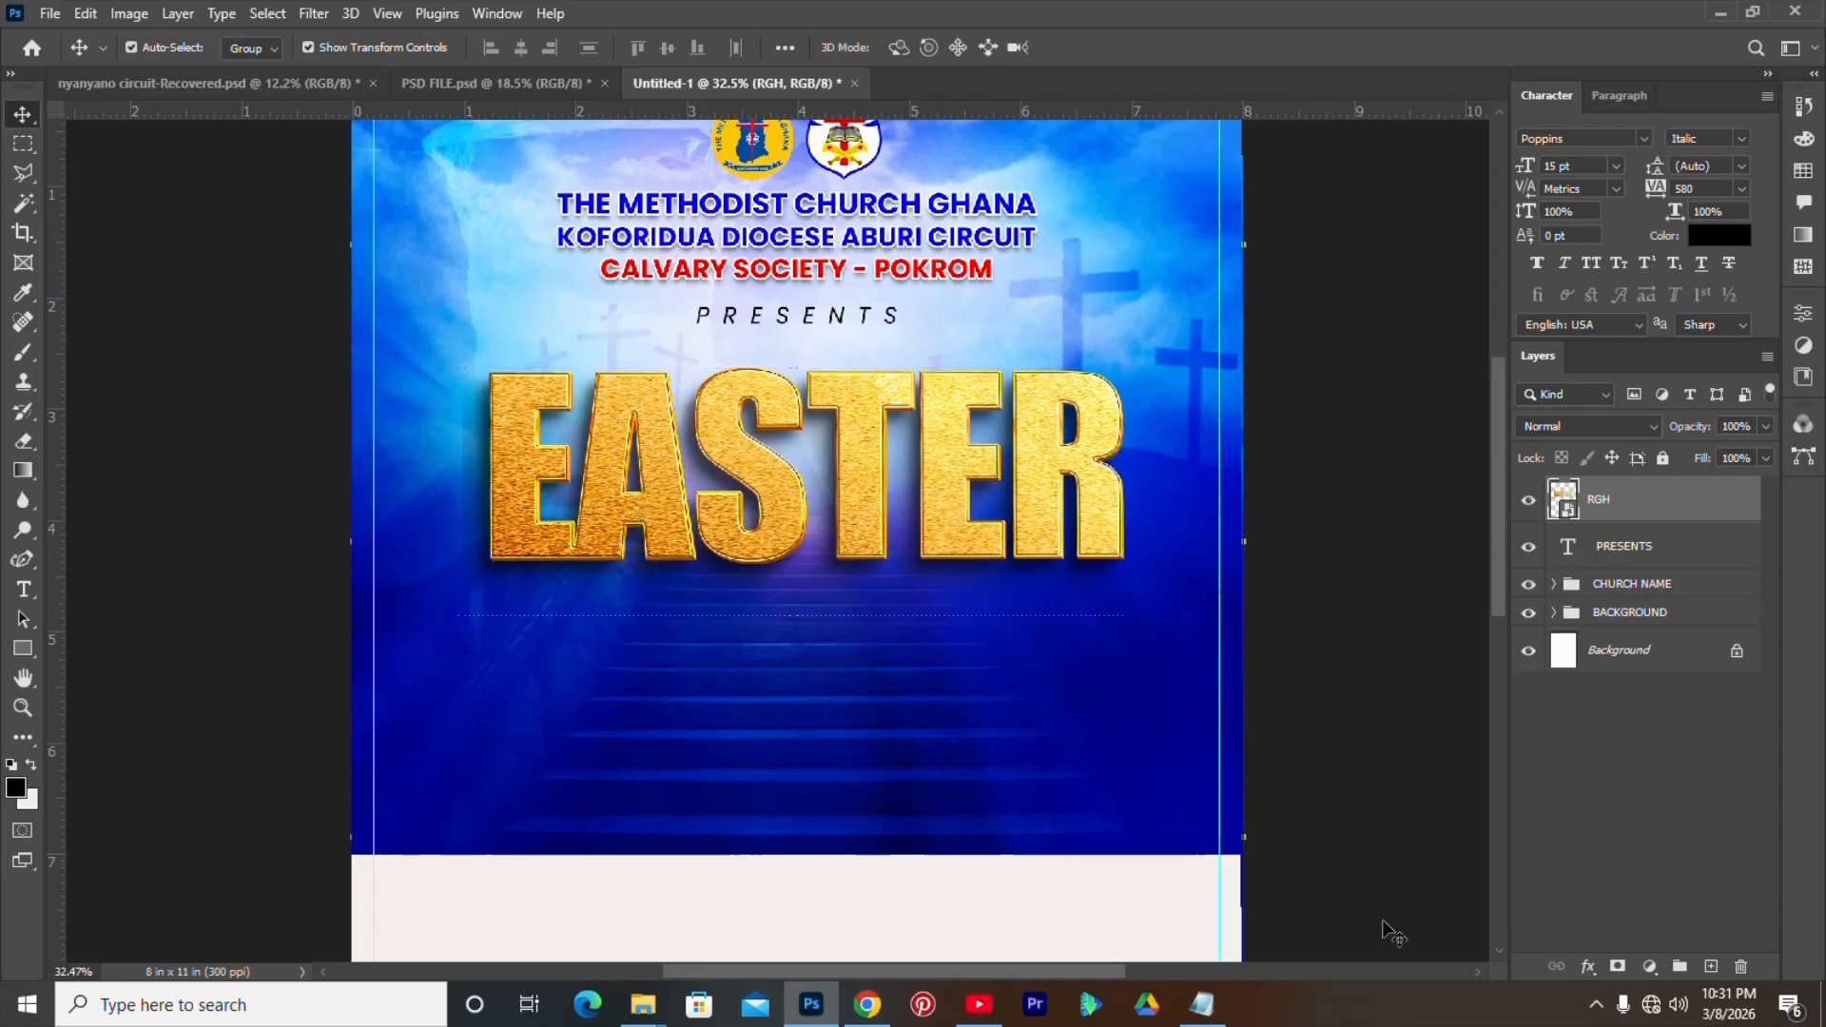
{"action": "left_click", "coordinate": [1543, 803]}
- Place the gold EAS ER CONVENTION image from the king-text-effect folder in the flyer and hide the RGH layer
{"action": "mouse_move", "coordinate": [643, 1005]}
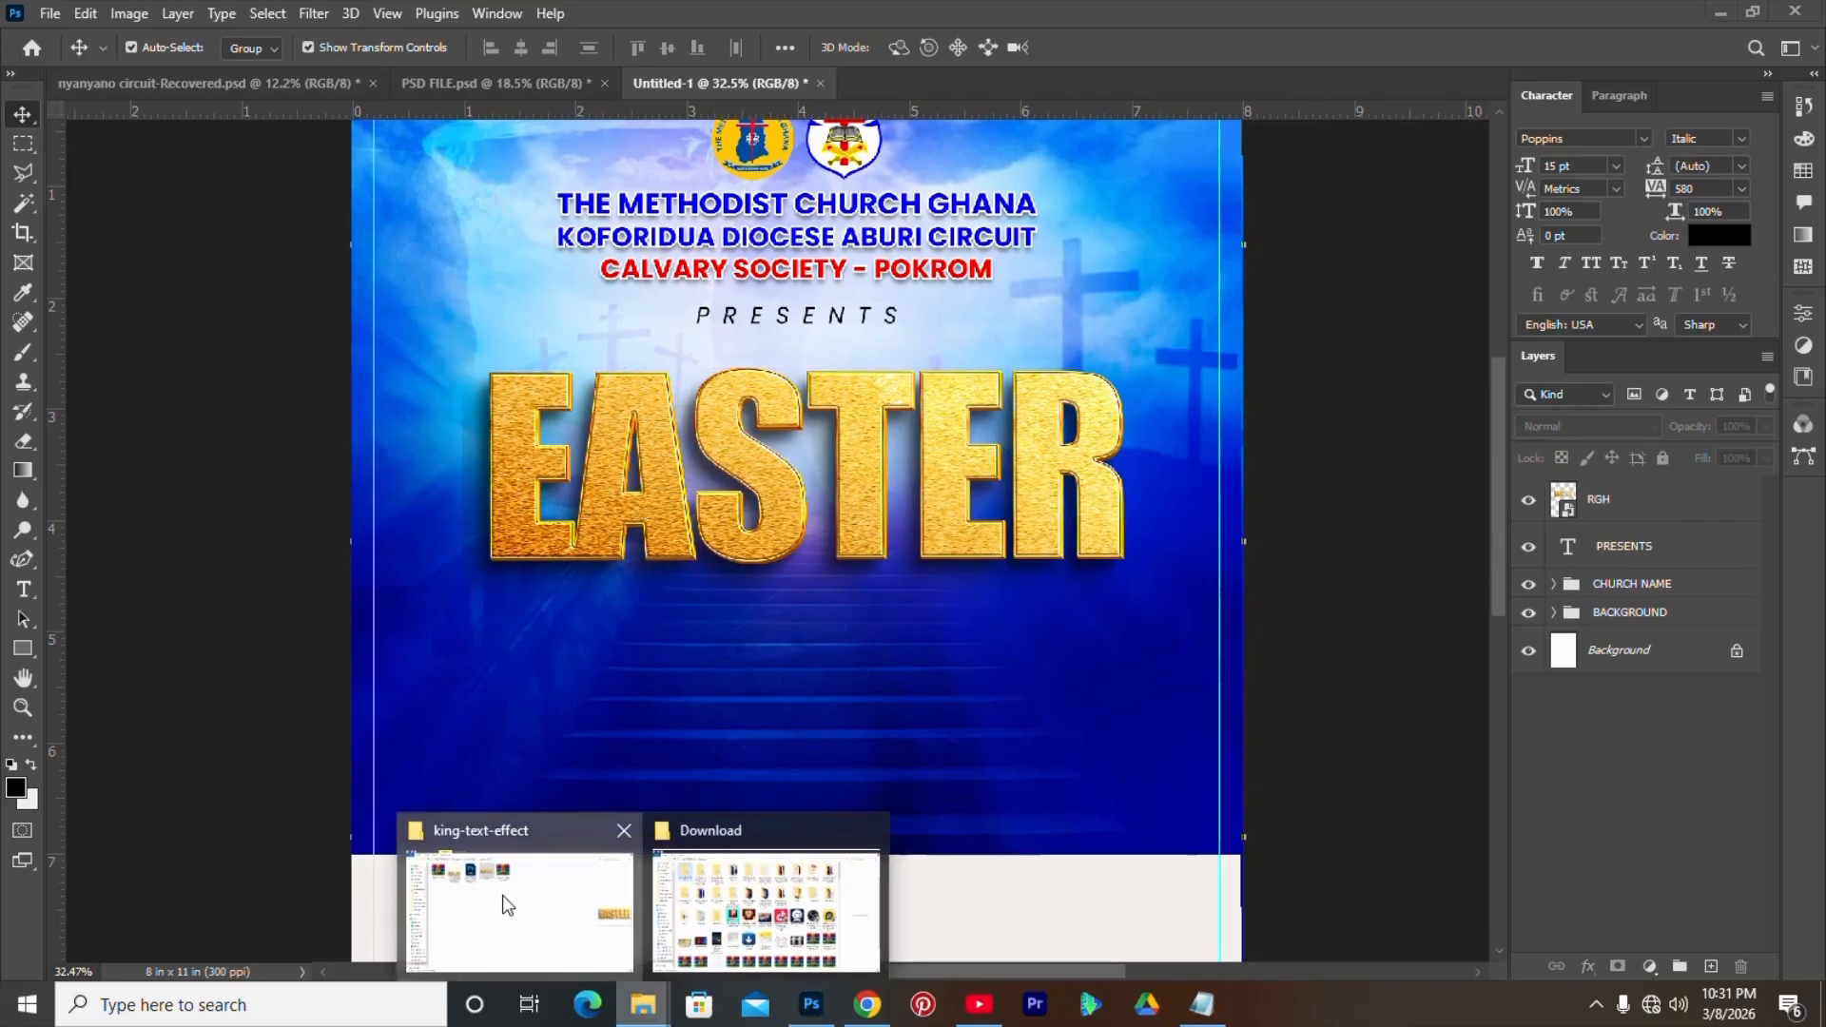
{"action": "left_click", "coordinate": [502, 894]}
{"action": "left_click", "coordinate": [505, 186]}
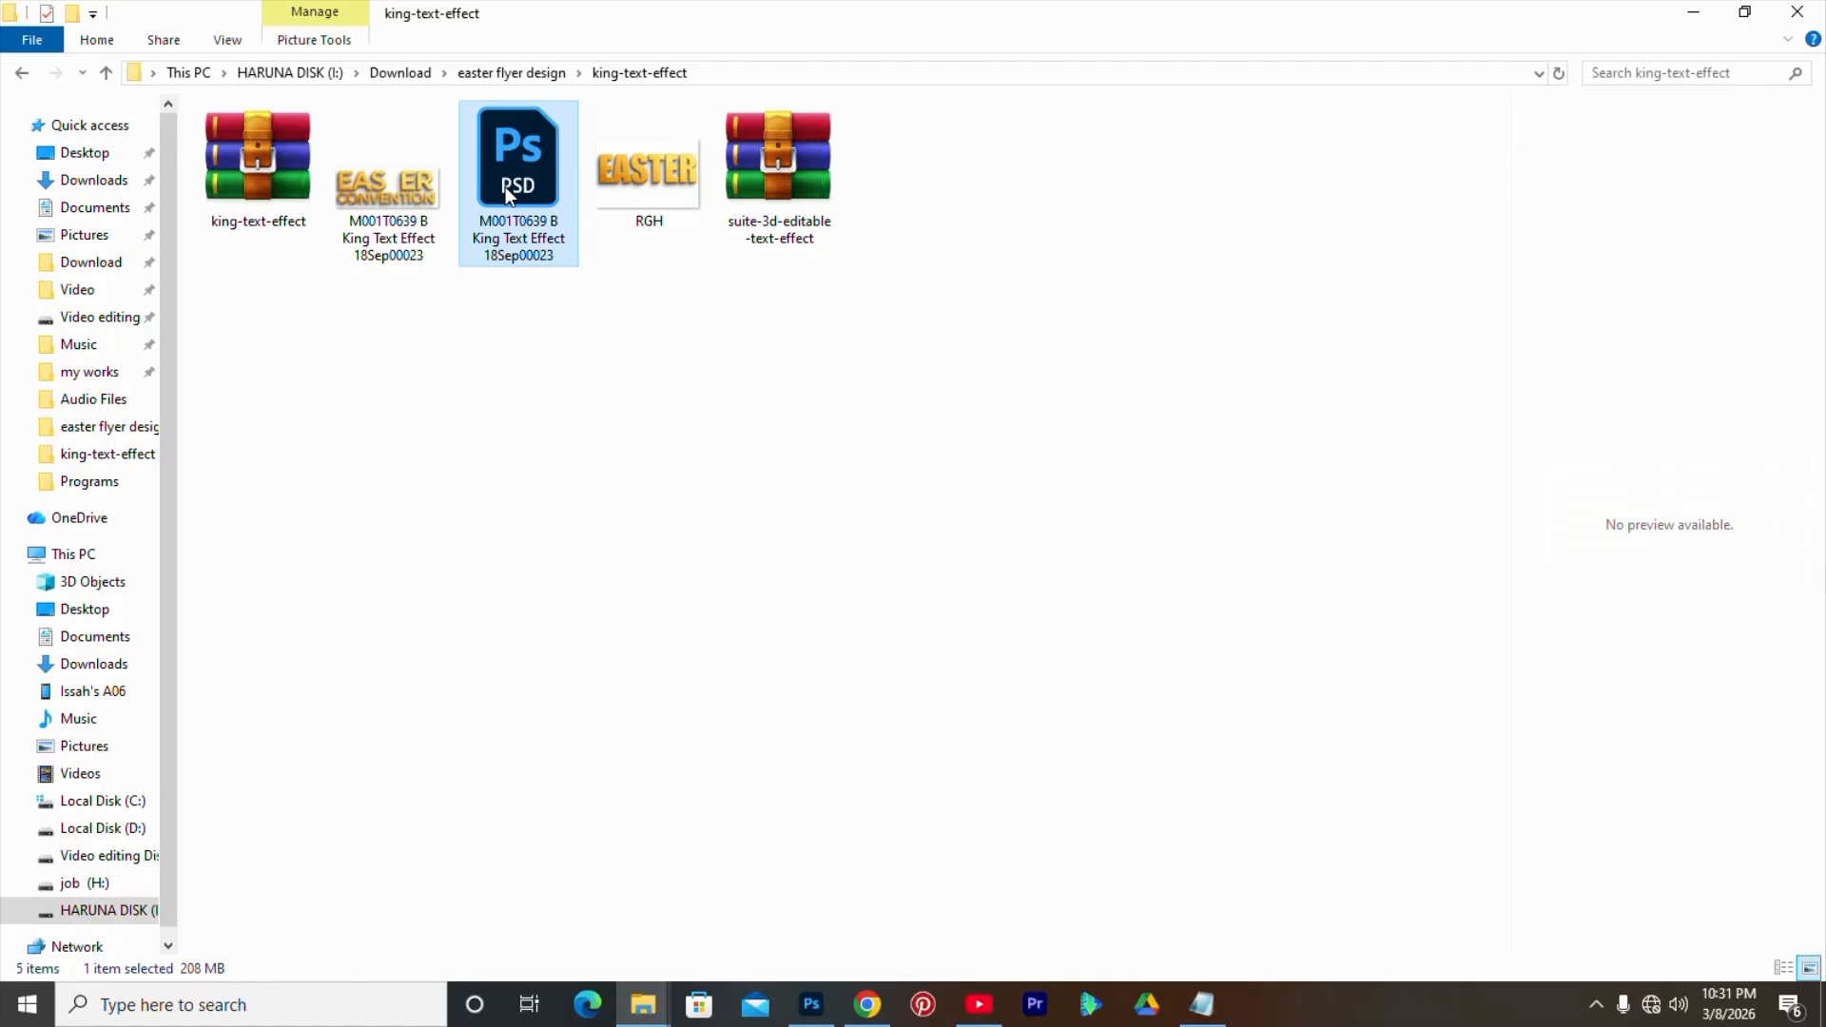
{"action": "left_click", "coordinate": [357, 186]}
{"action": "left_click_drag", "start_coordinate": [373, 182], "coordinate": [868, 658]}
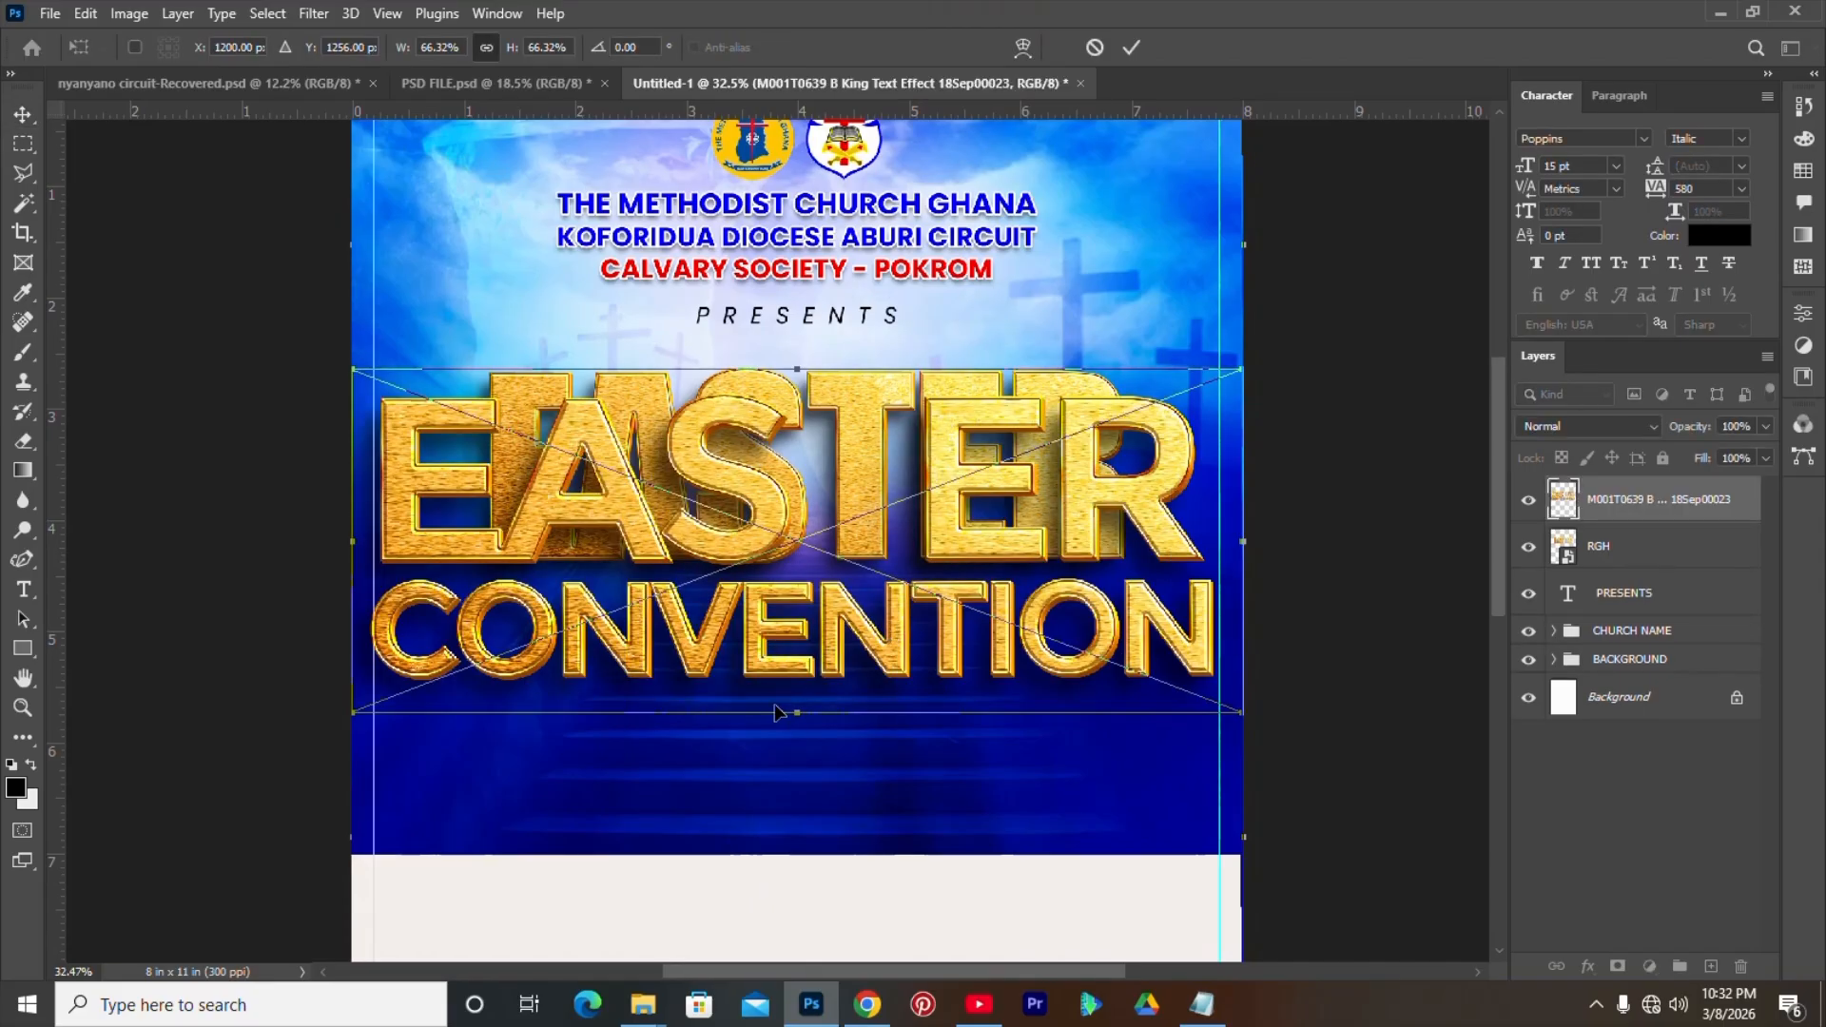
{"action": "left_click", "coordinate": [1528, 546]}
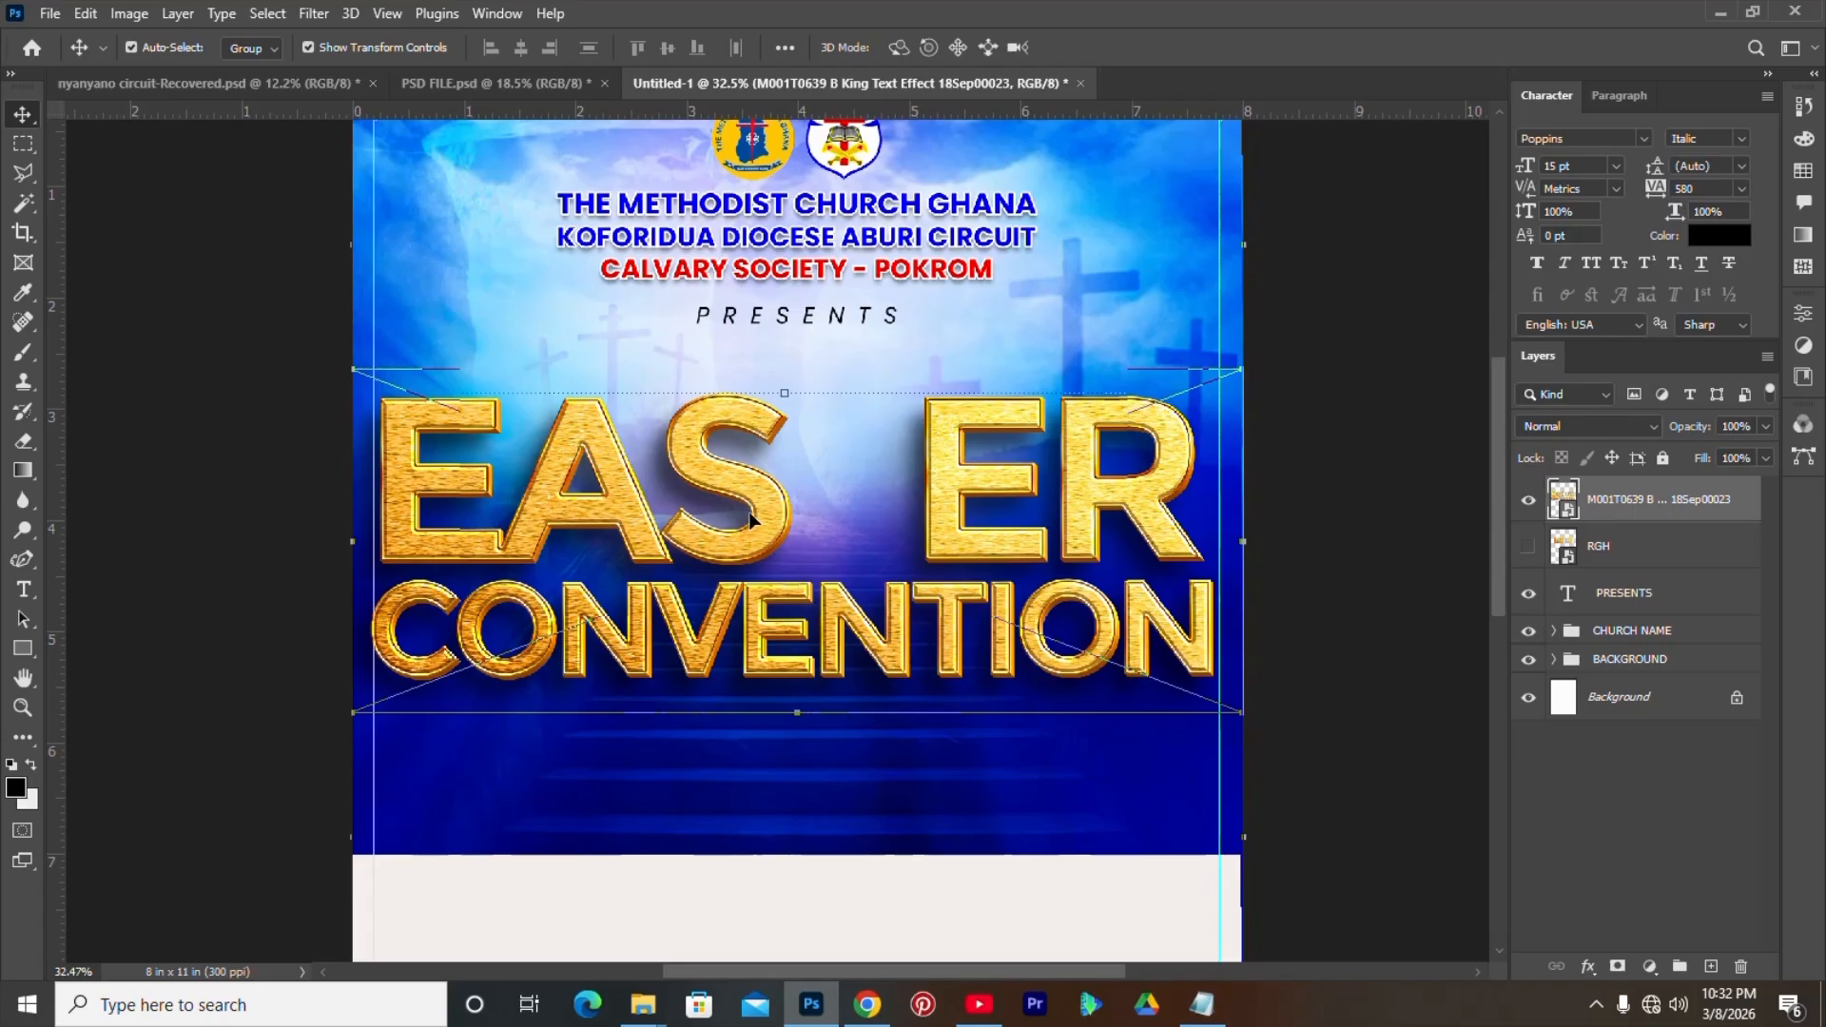
{"action": "left_click_drag", "start_coordinate": [765, 525], "coordinate": [760, 525]}
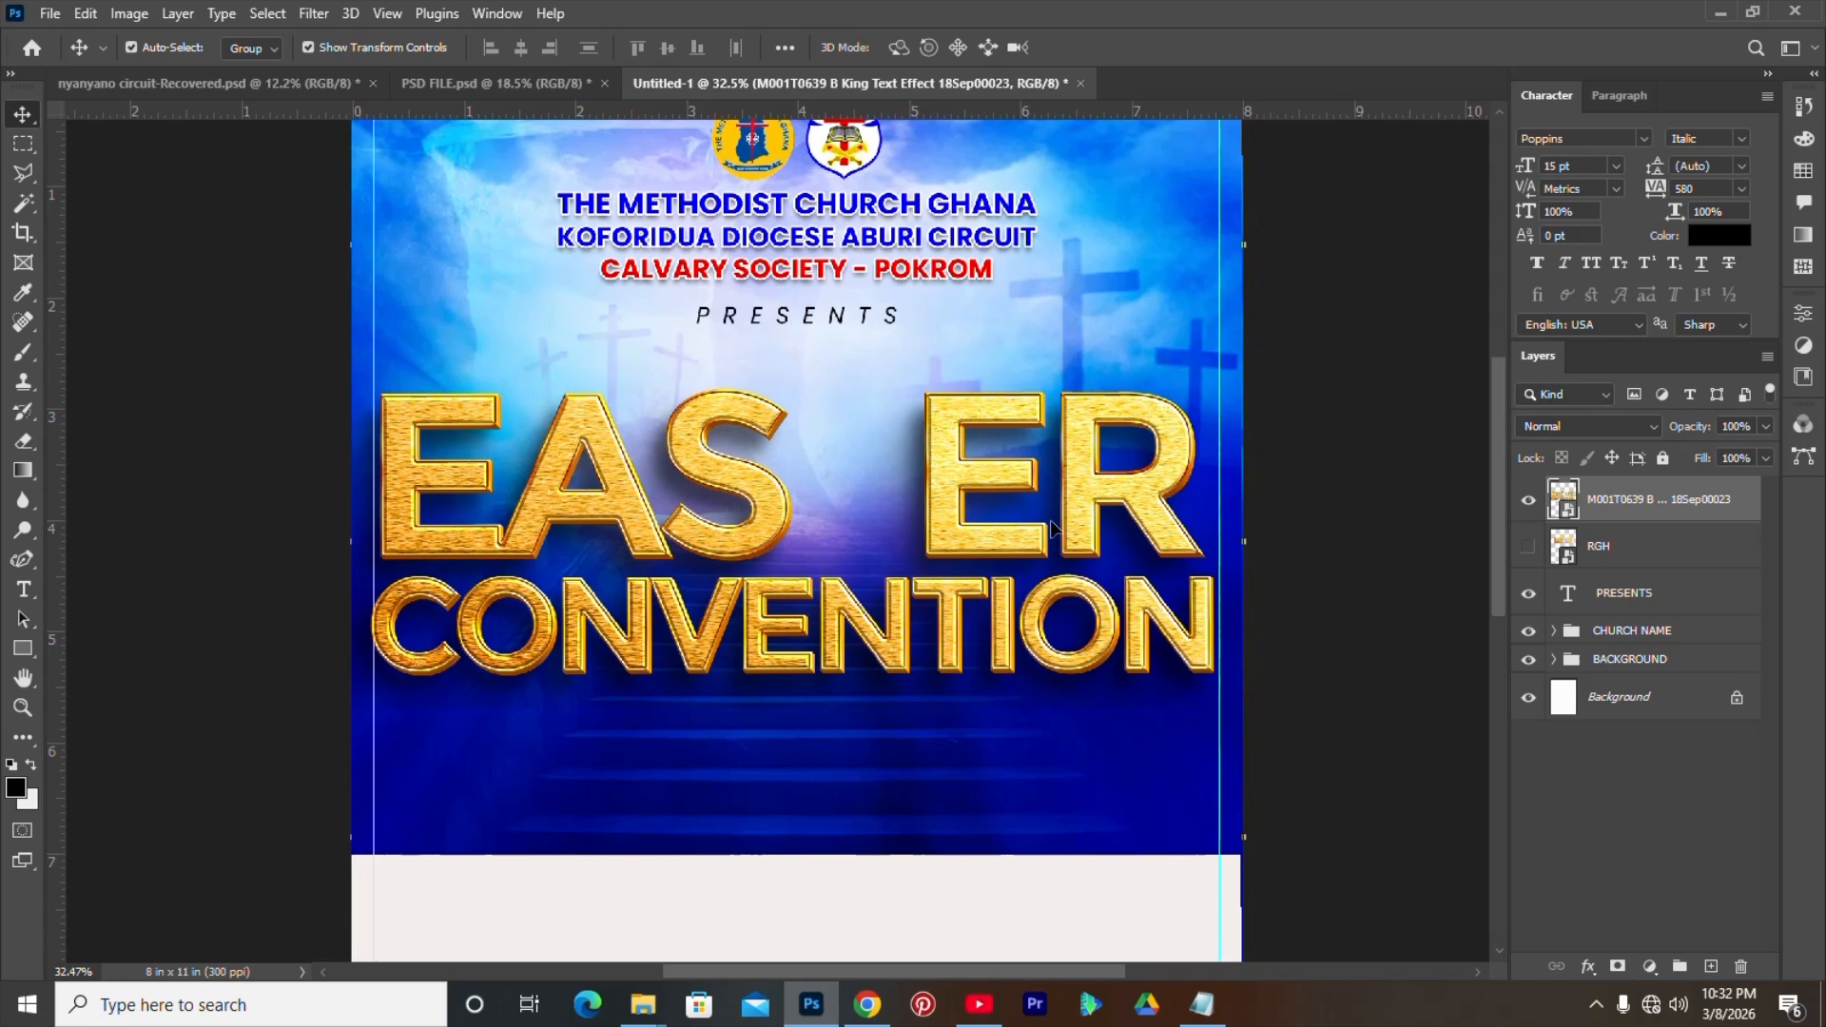
- Try a cross of two black rectangles, 218 × 506 px and 424 × 103 px, in the gap of EAS ER, and delete both
{"action": "left_click", "coordinate": [17, 649]}
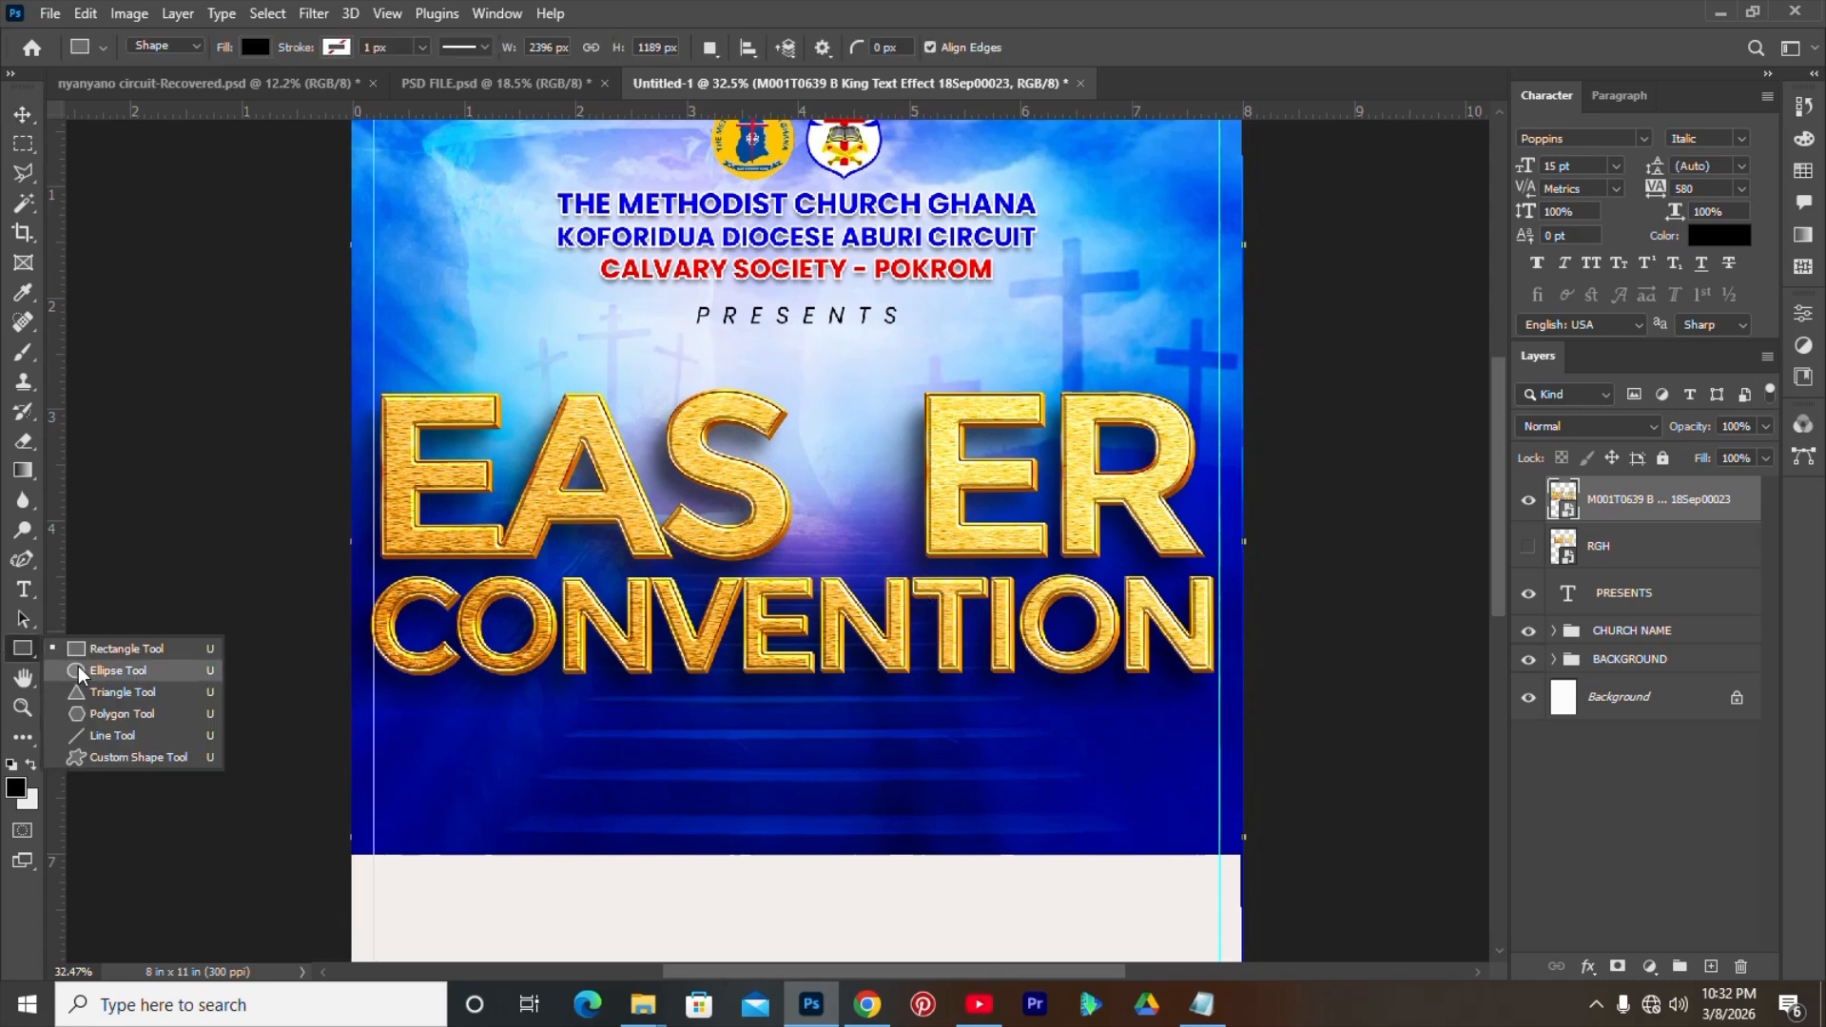
{"action": "left_click", "coordinate": [107, 649]}
{"action": "left_click_drag", "start_coordinate": [808, 371], "coordinate": [888, 558]}
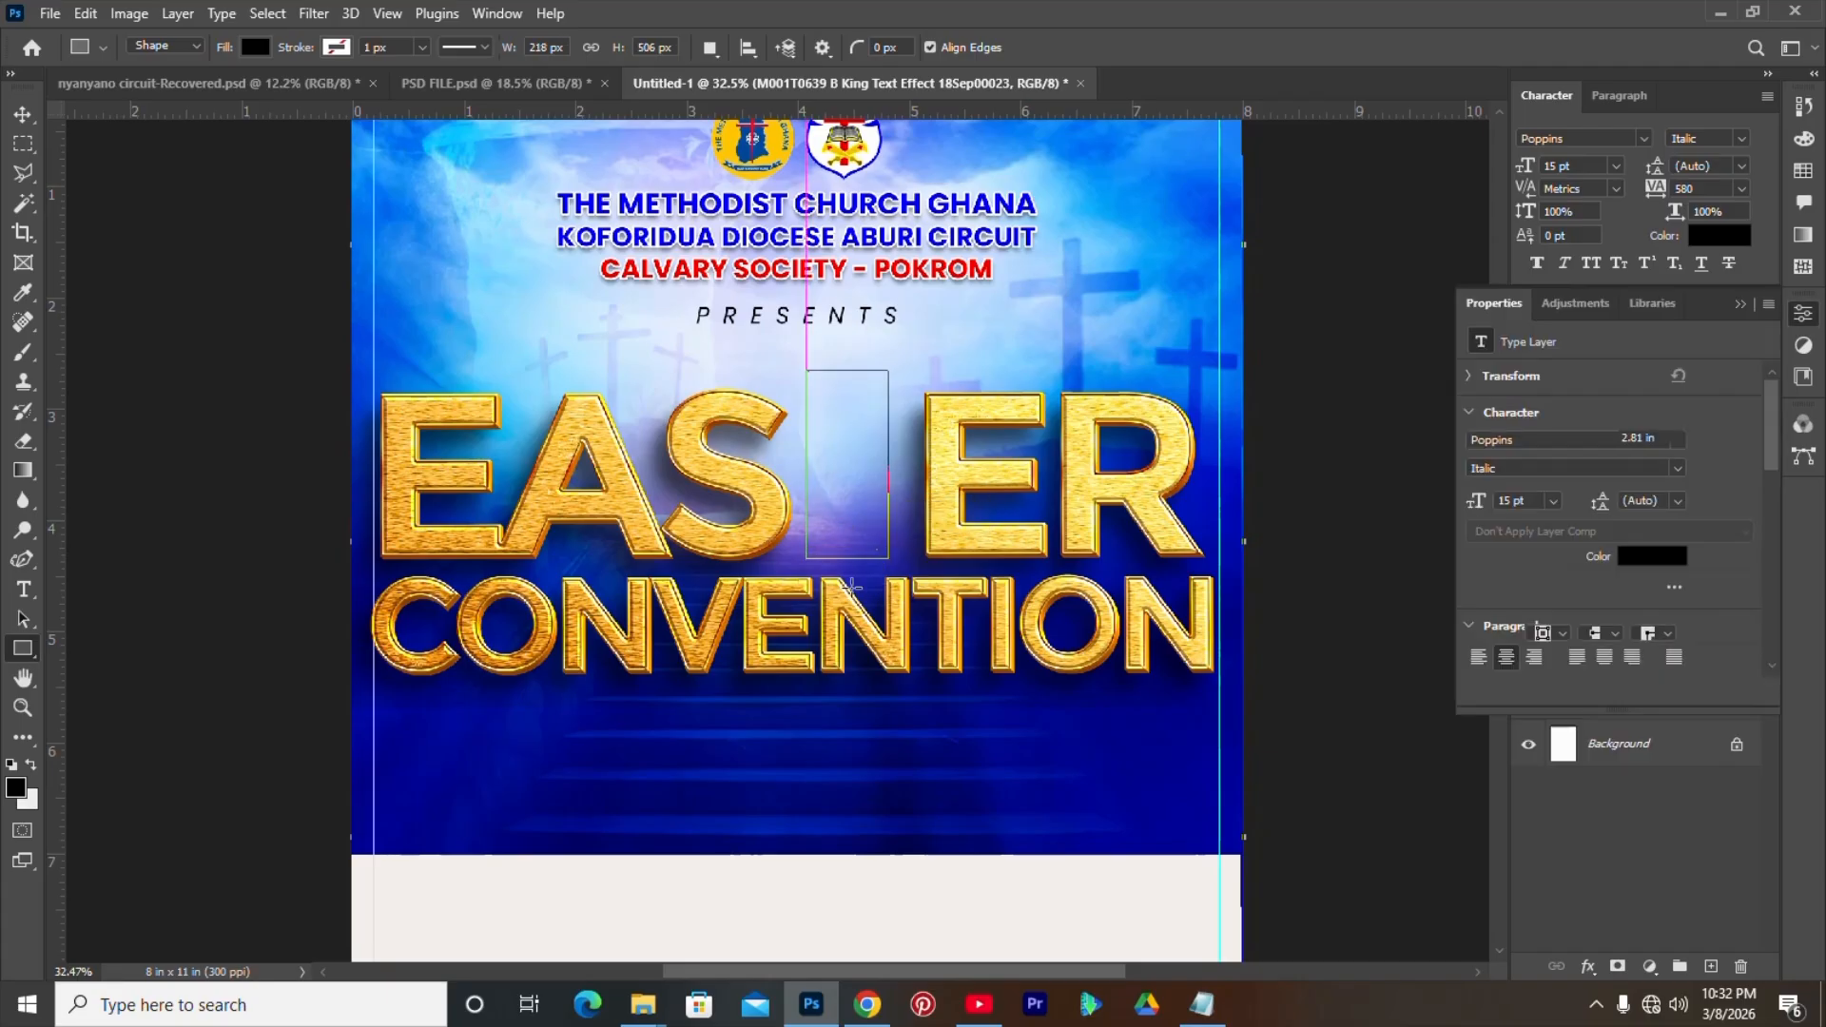
{"action": "left_click", "coordinate": [1802, 343]}
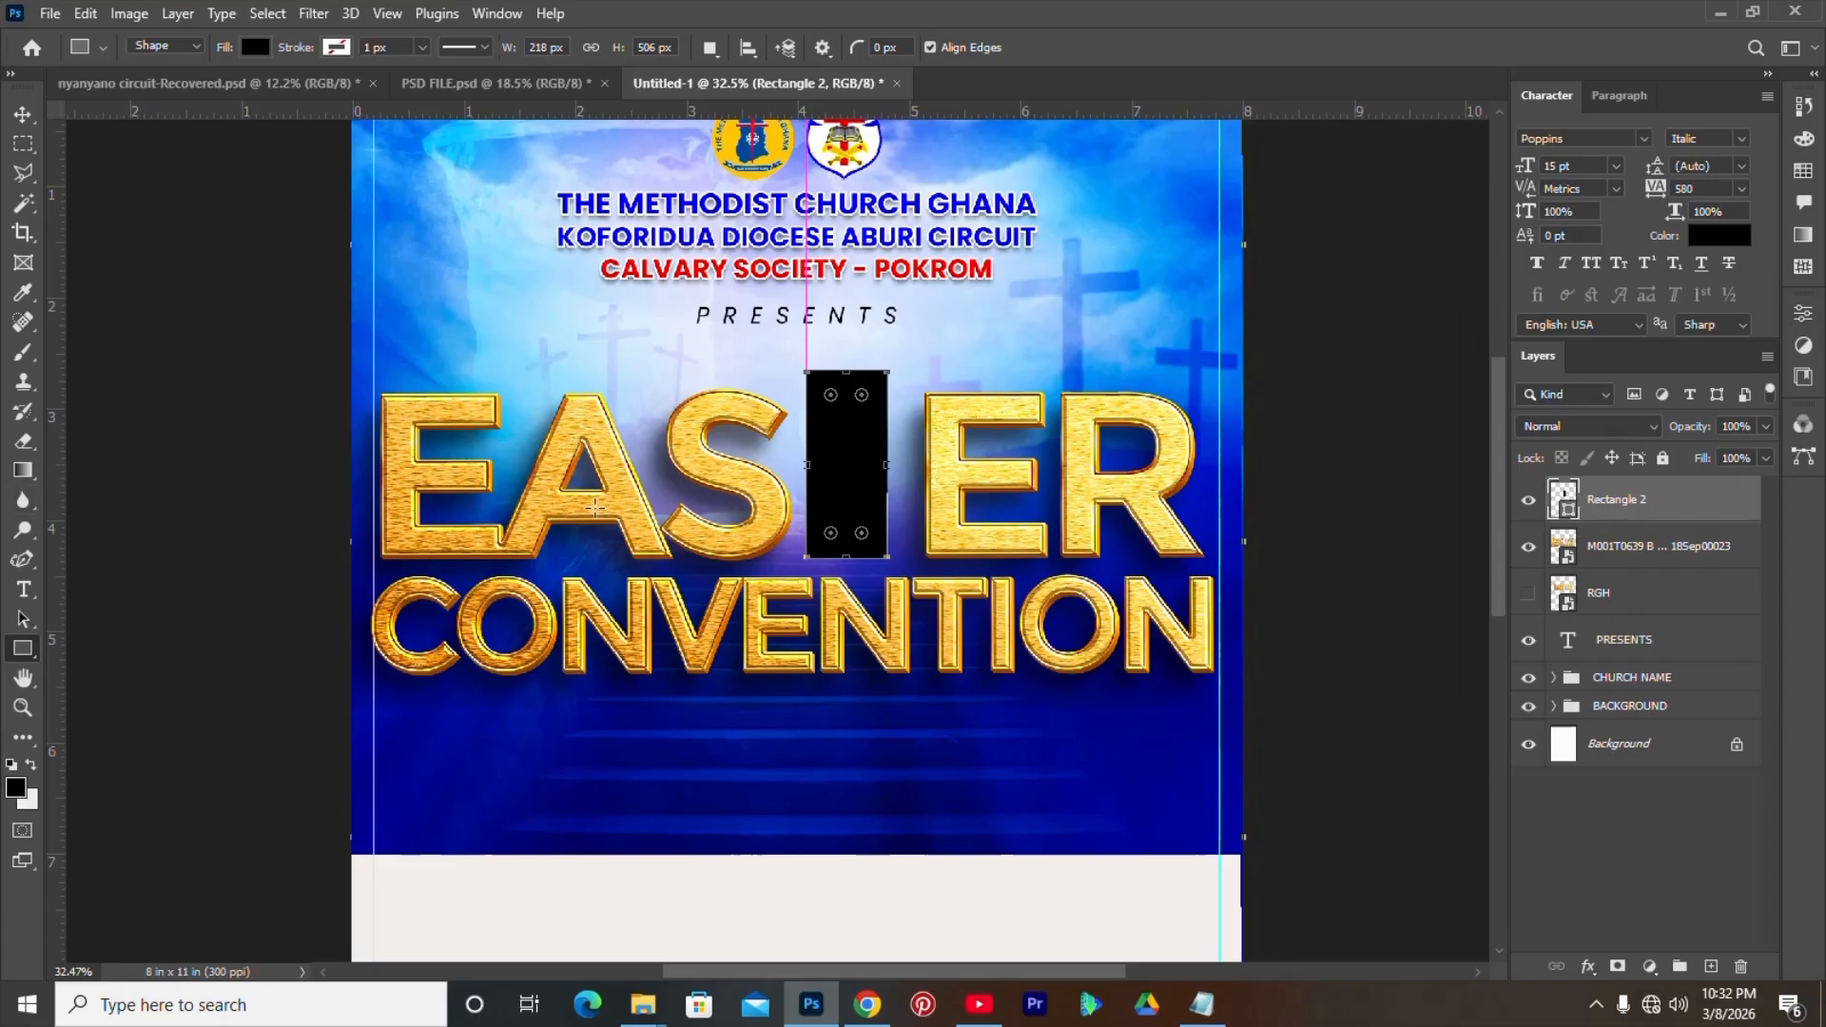
{"action": "left_click_drag", "start_coordinate": [928, 409], "coordinate": [771, 446]}
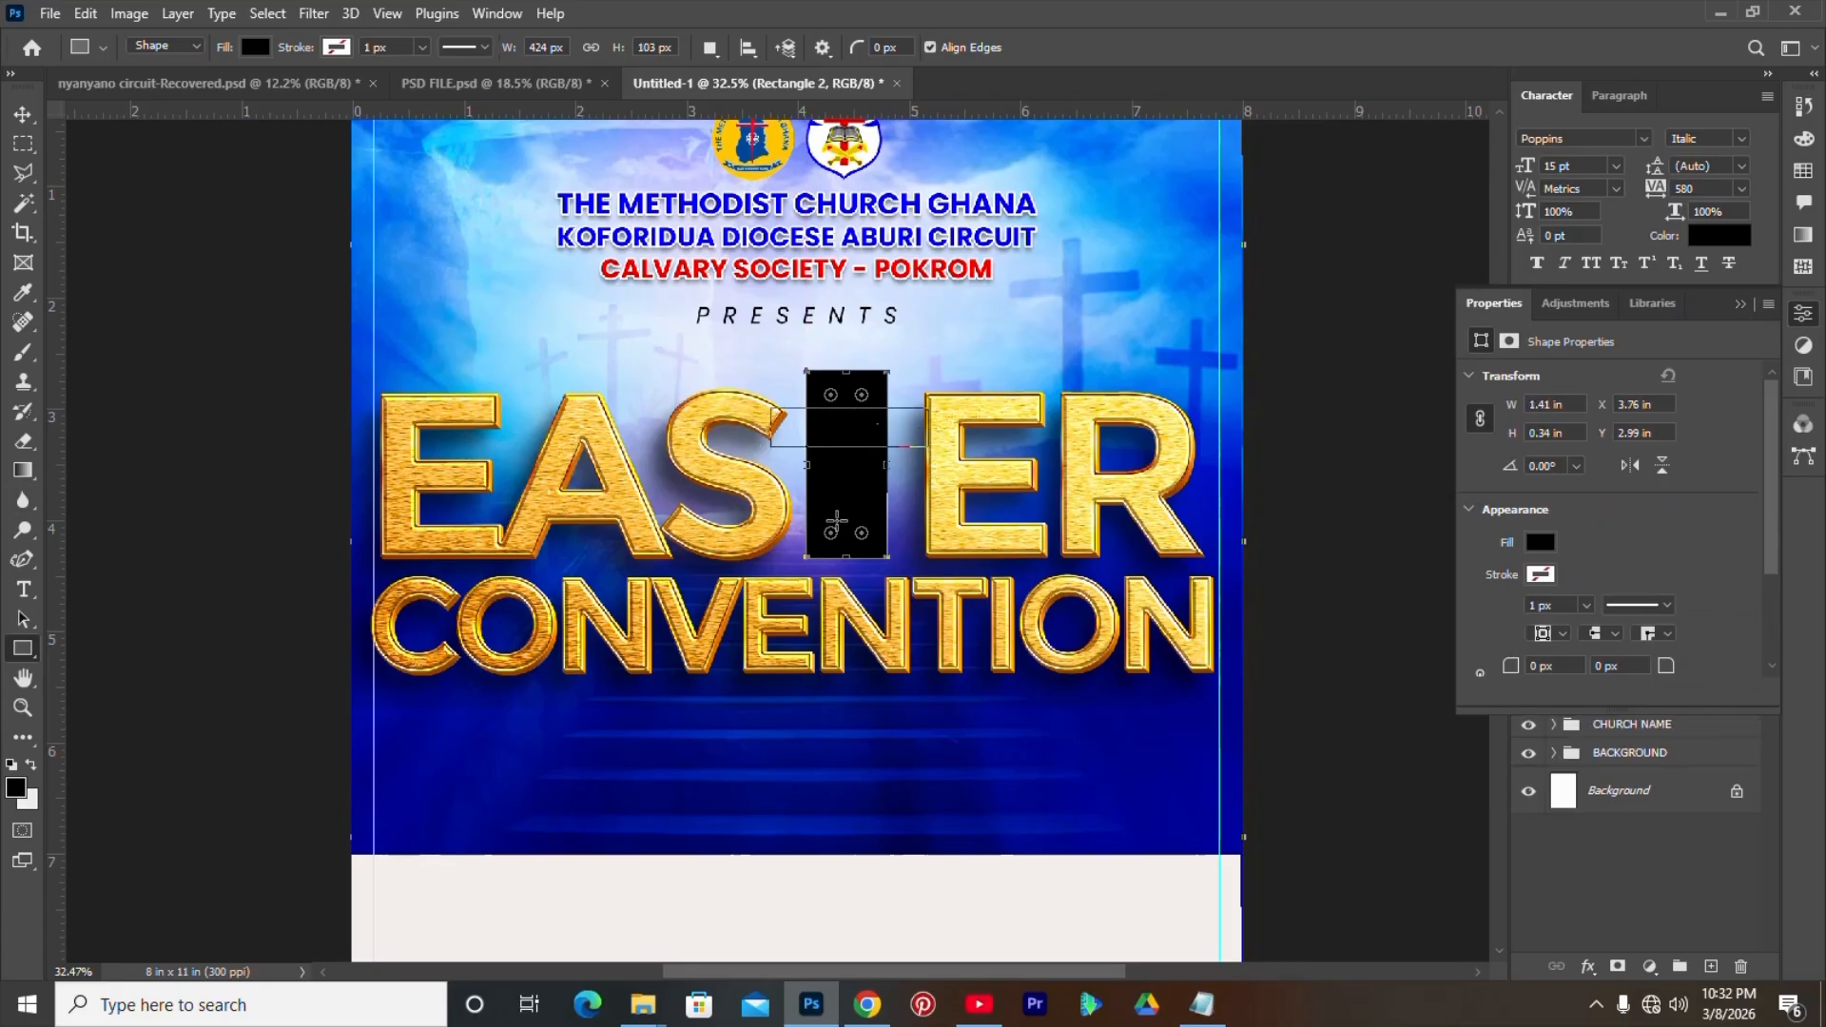
{"action": "left_click", "coordinate": [1805, 317]}
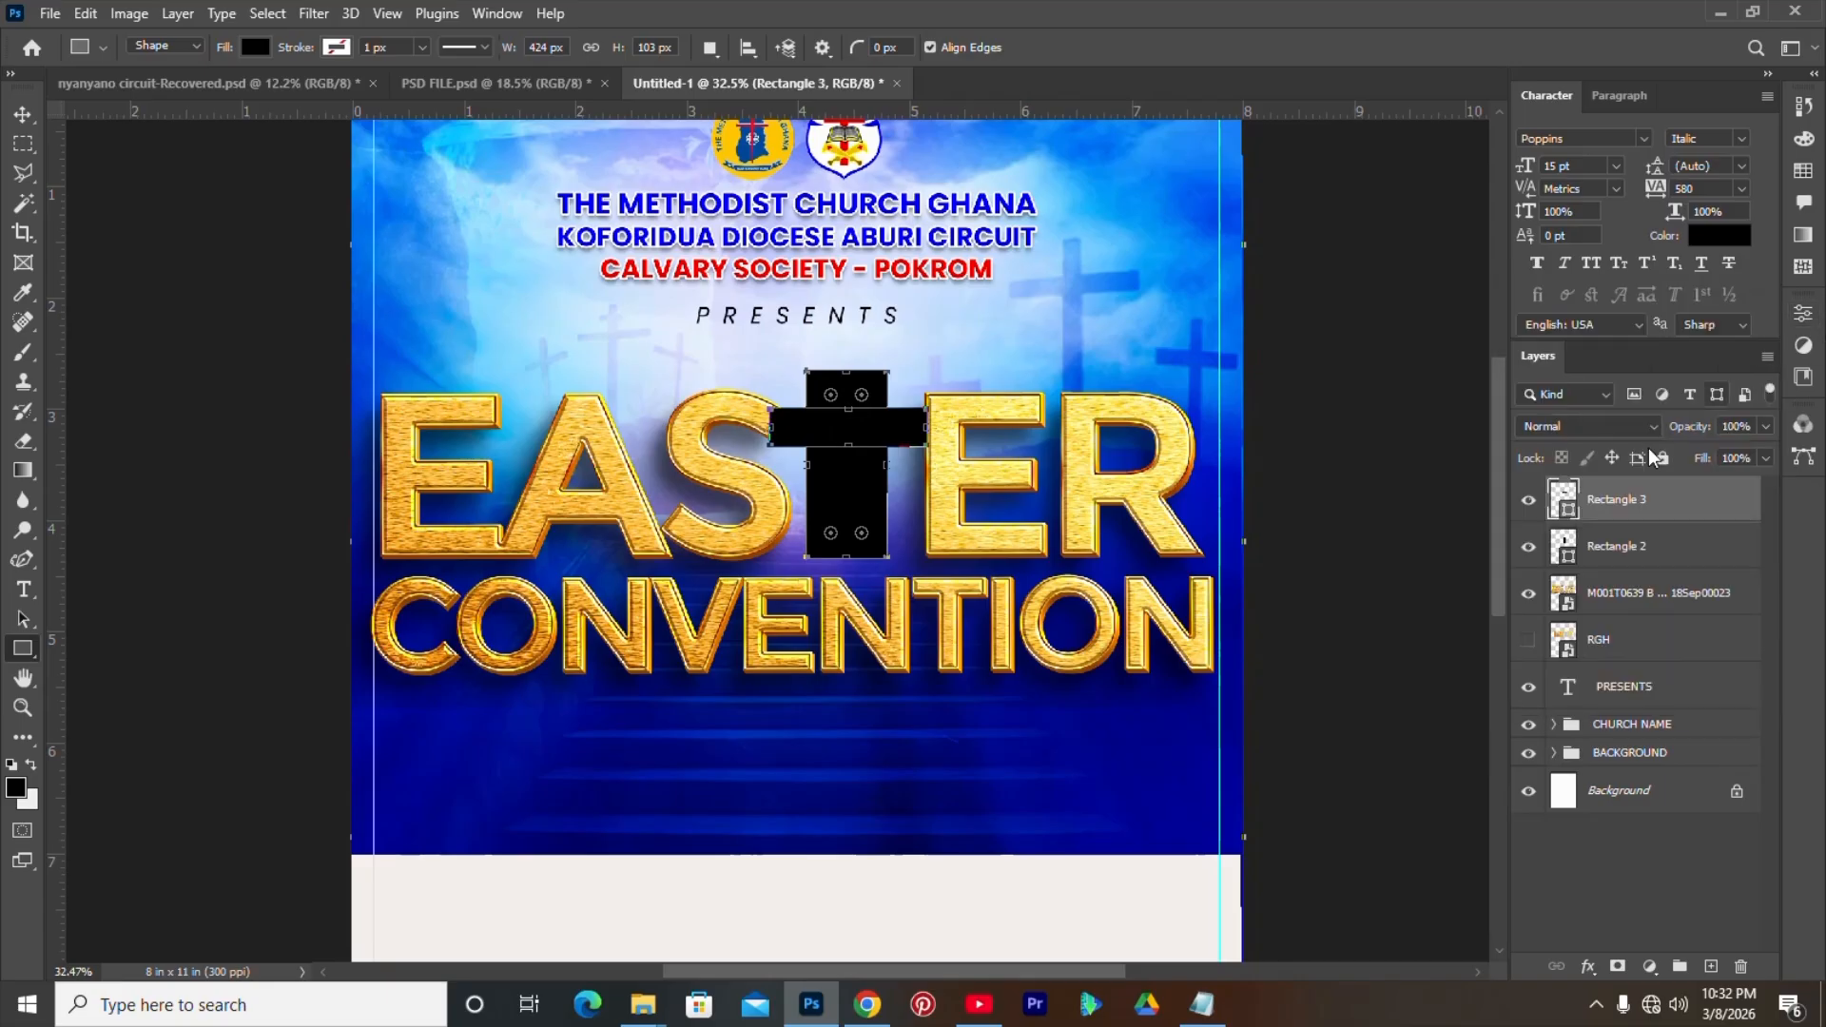
{"action": "key", "text": "Delete"}
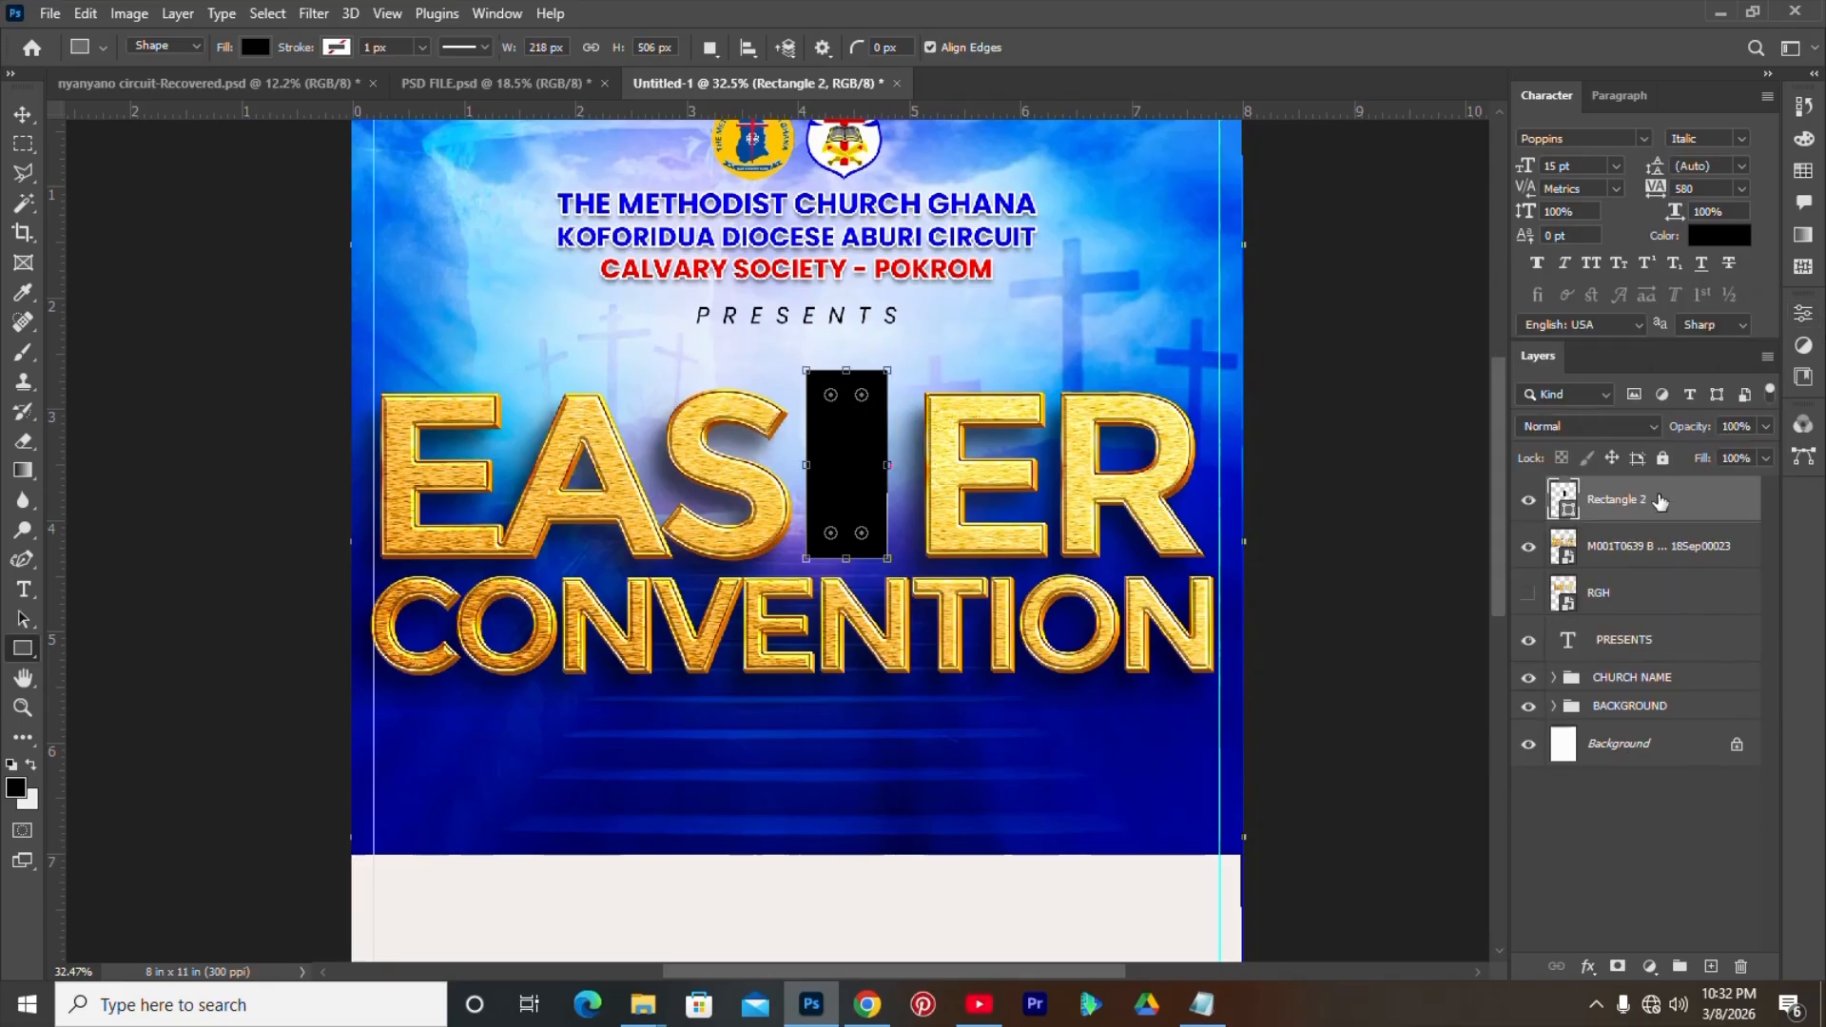
{"action": "key", "text": "Delete"}
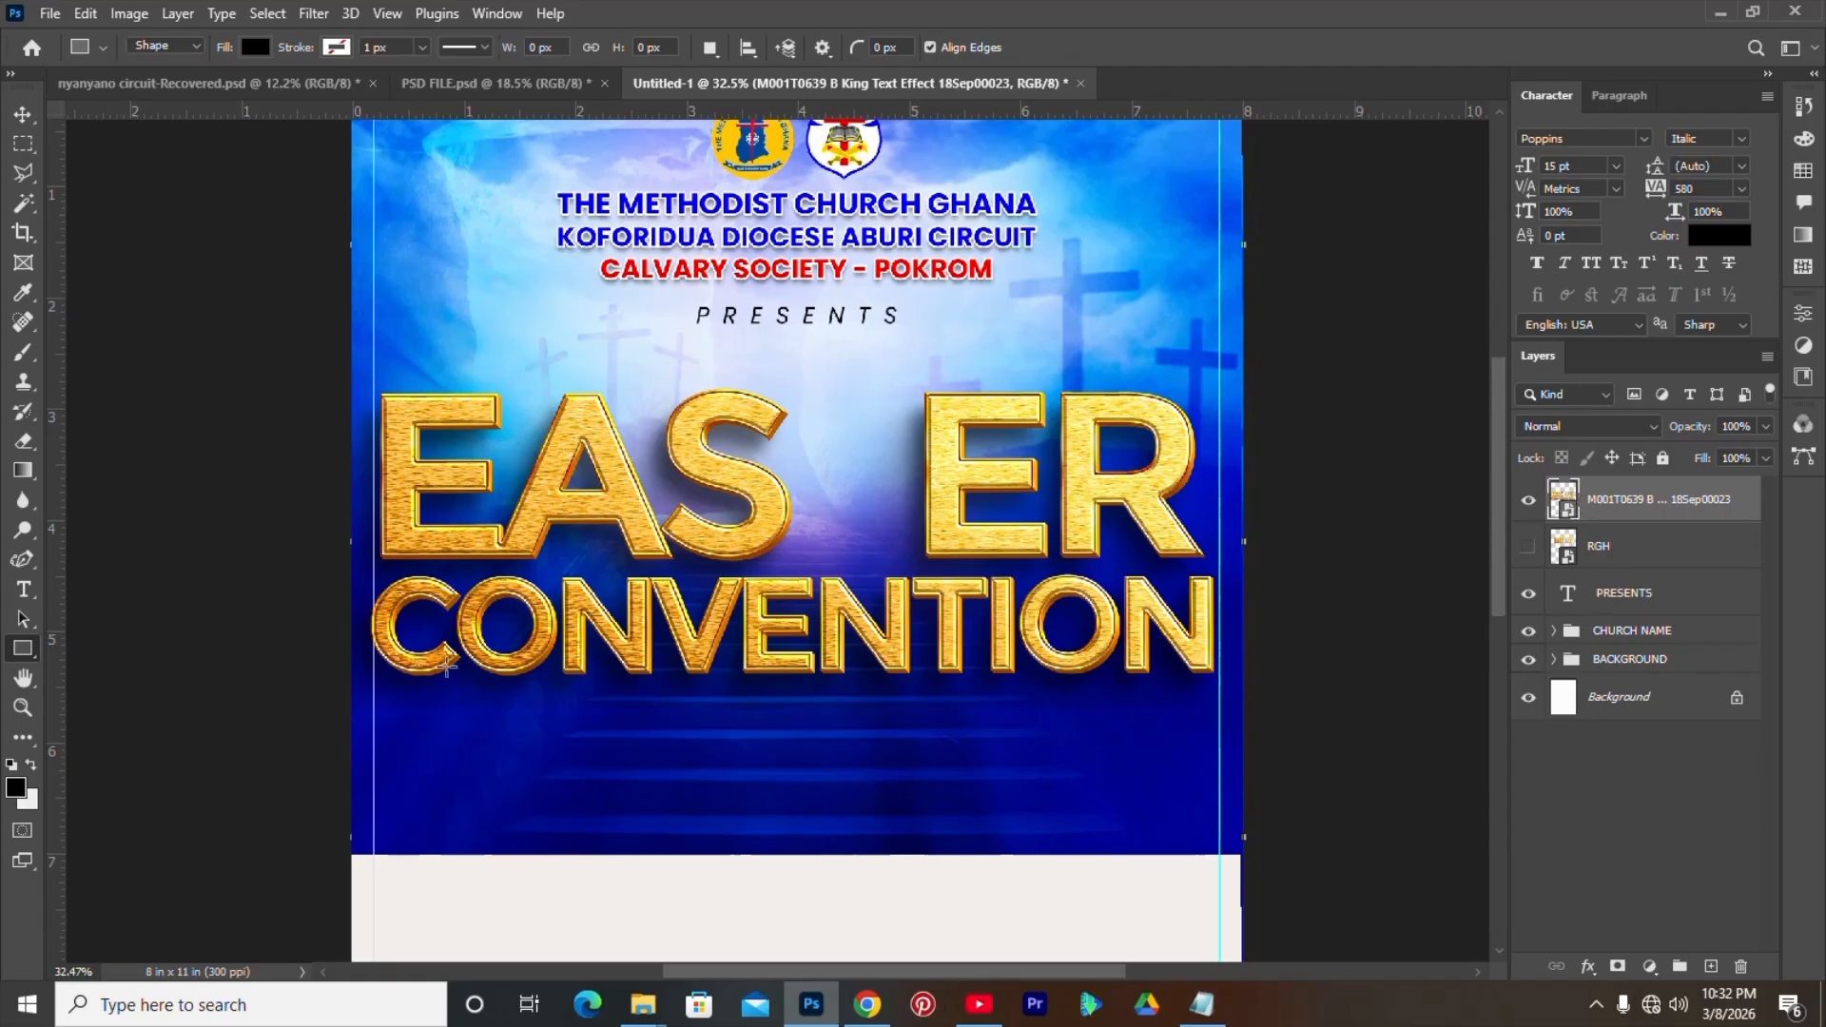
- Rasterize the EAS ER CONVENTION layer and cut the word CONVENTION out onto its own layer
{"action": "right_click", "coordinate": [1659, 516]}
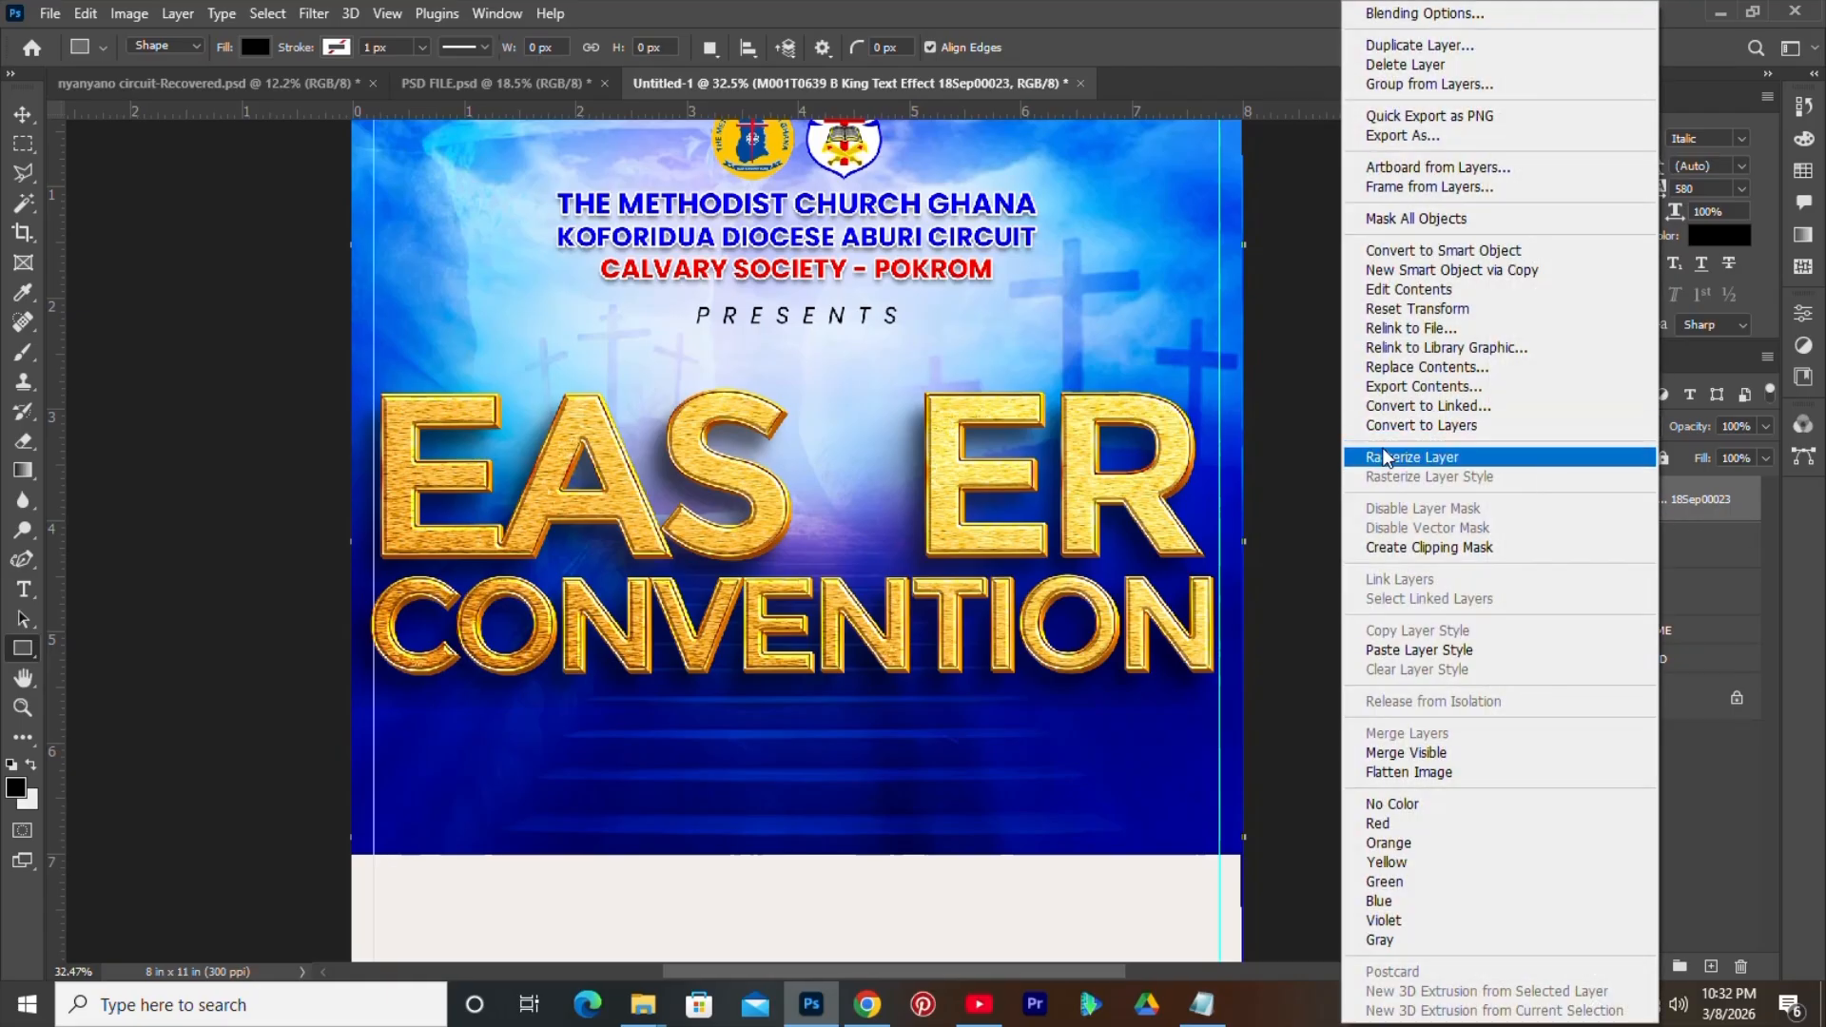
{"action": "left_click", "coordinate": [1383, 456]}
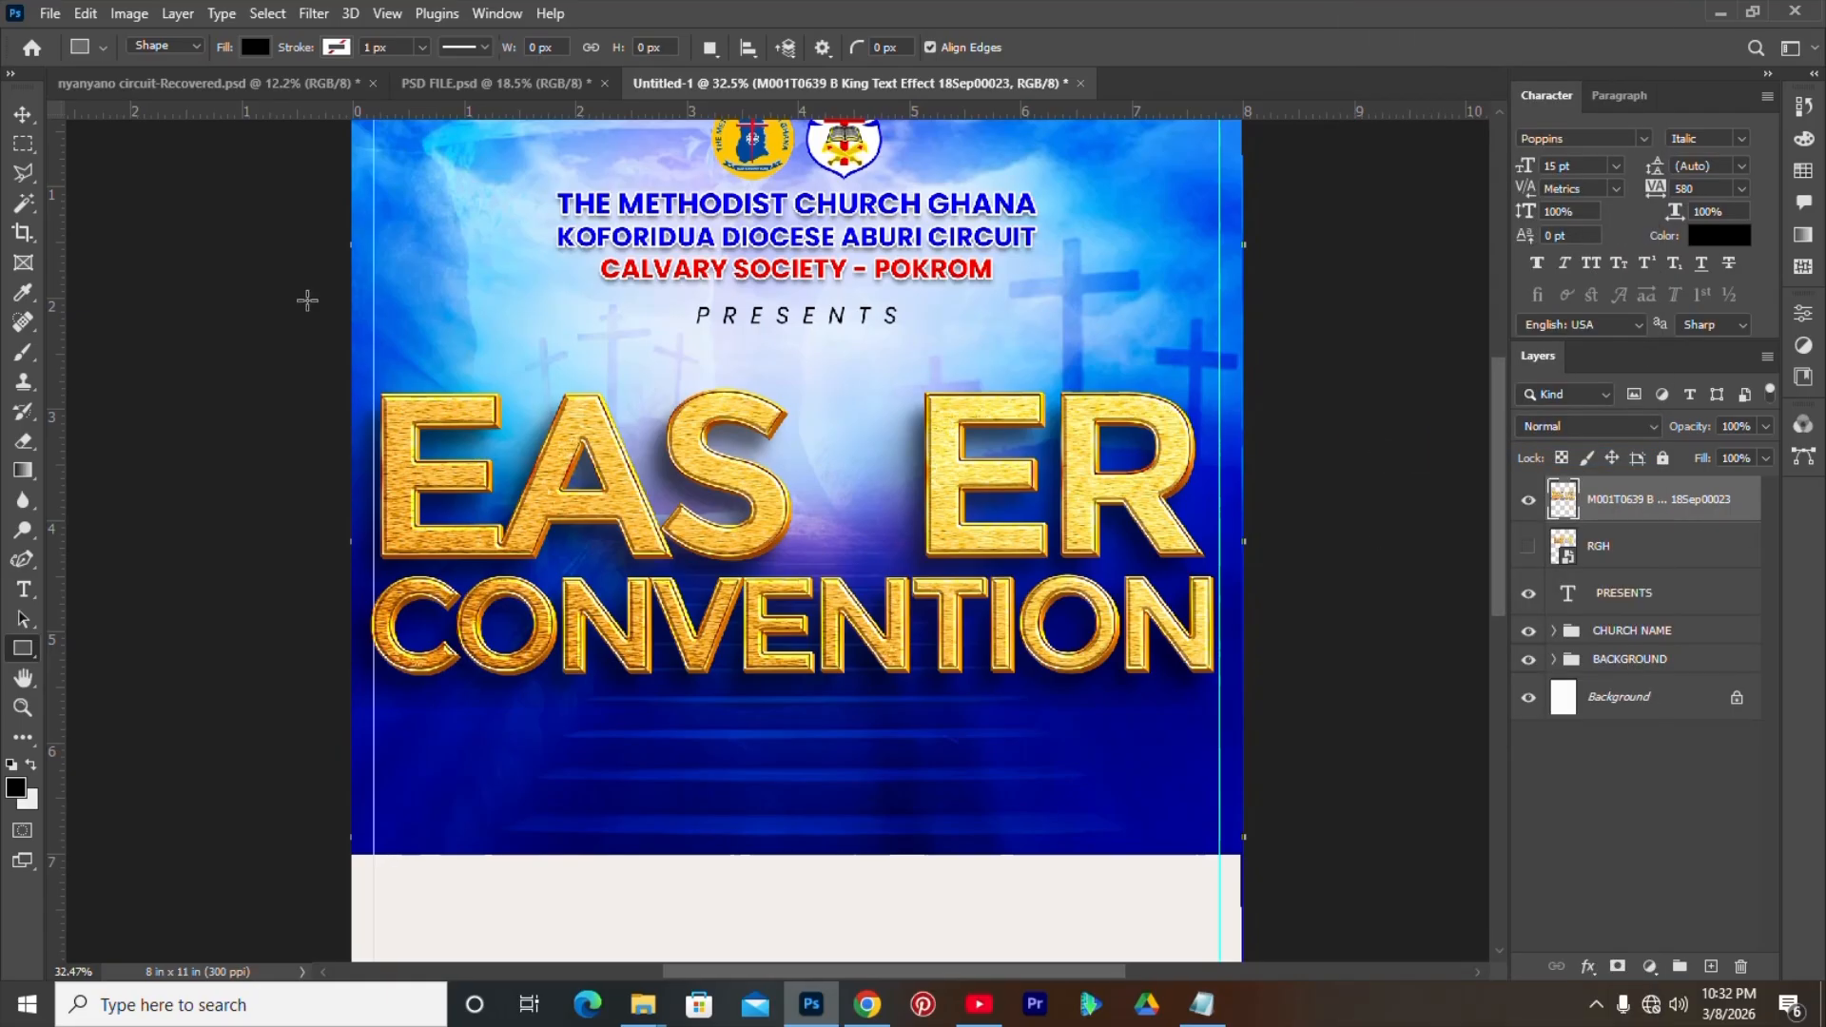
{"action": "left_click", "coordinate": [23, 144]}
{"action": "left_click_drag", "start_coordinate": [353, 576], "coordinate": [1215, 702]}
{"action": "key", "text": "Up"}
{"action": "key", "text": "Up"}
{"action": "key", "text": "Up"}
{"action": "key", "text": "Up"}
{"action": "key", "text": "Up"}
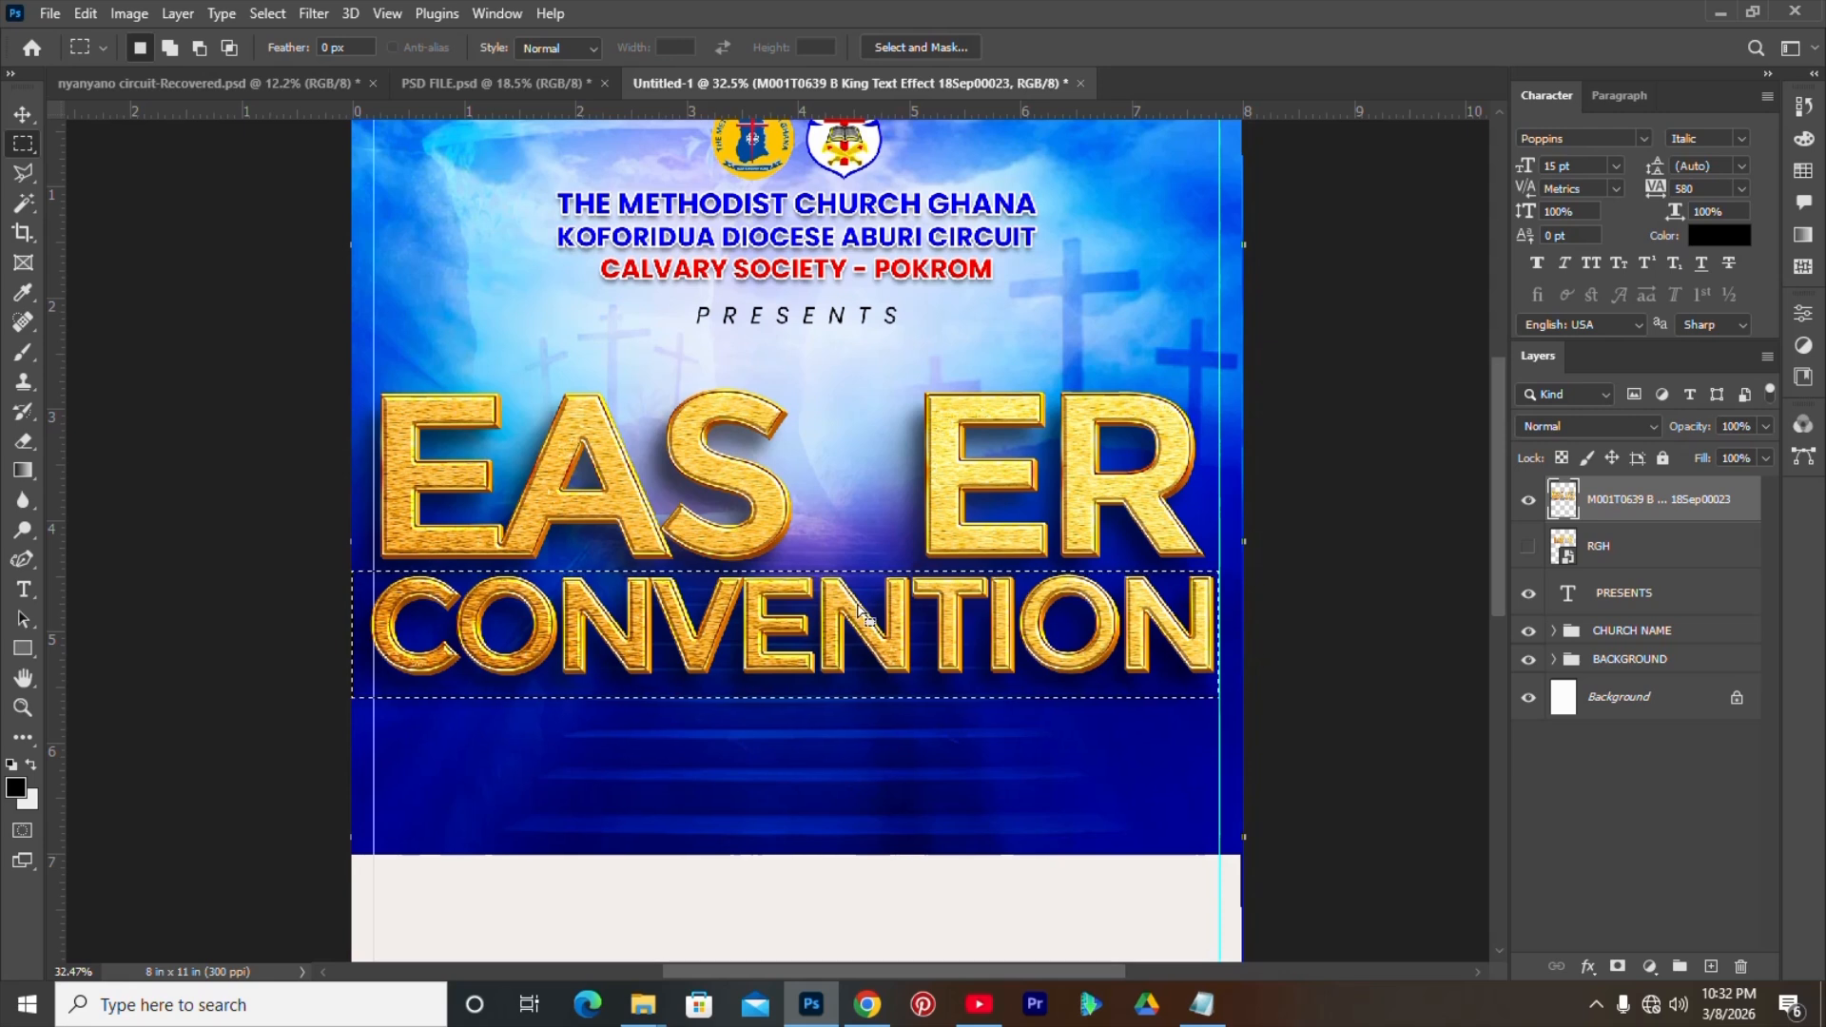
{"action": "right_click", "coordinate": [899, 617]}
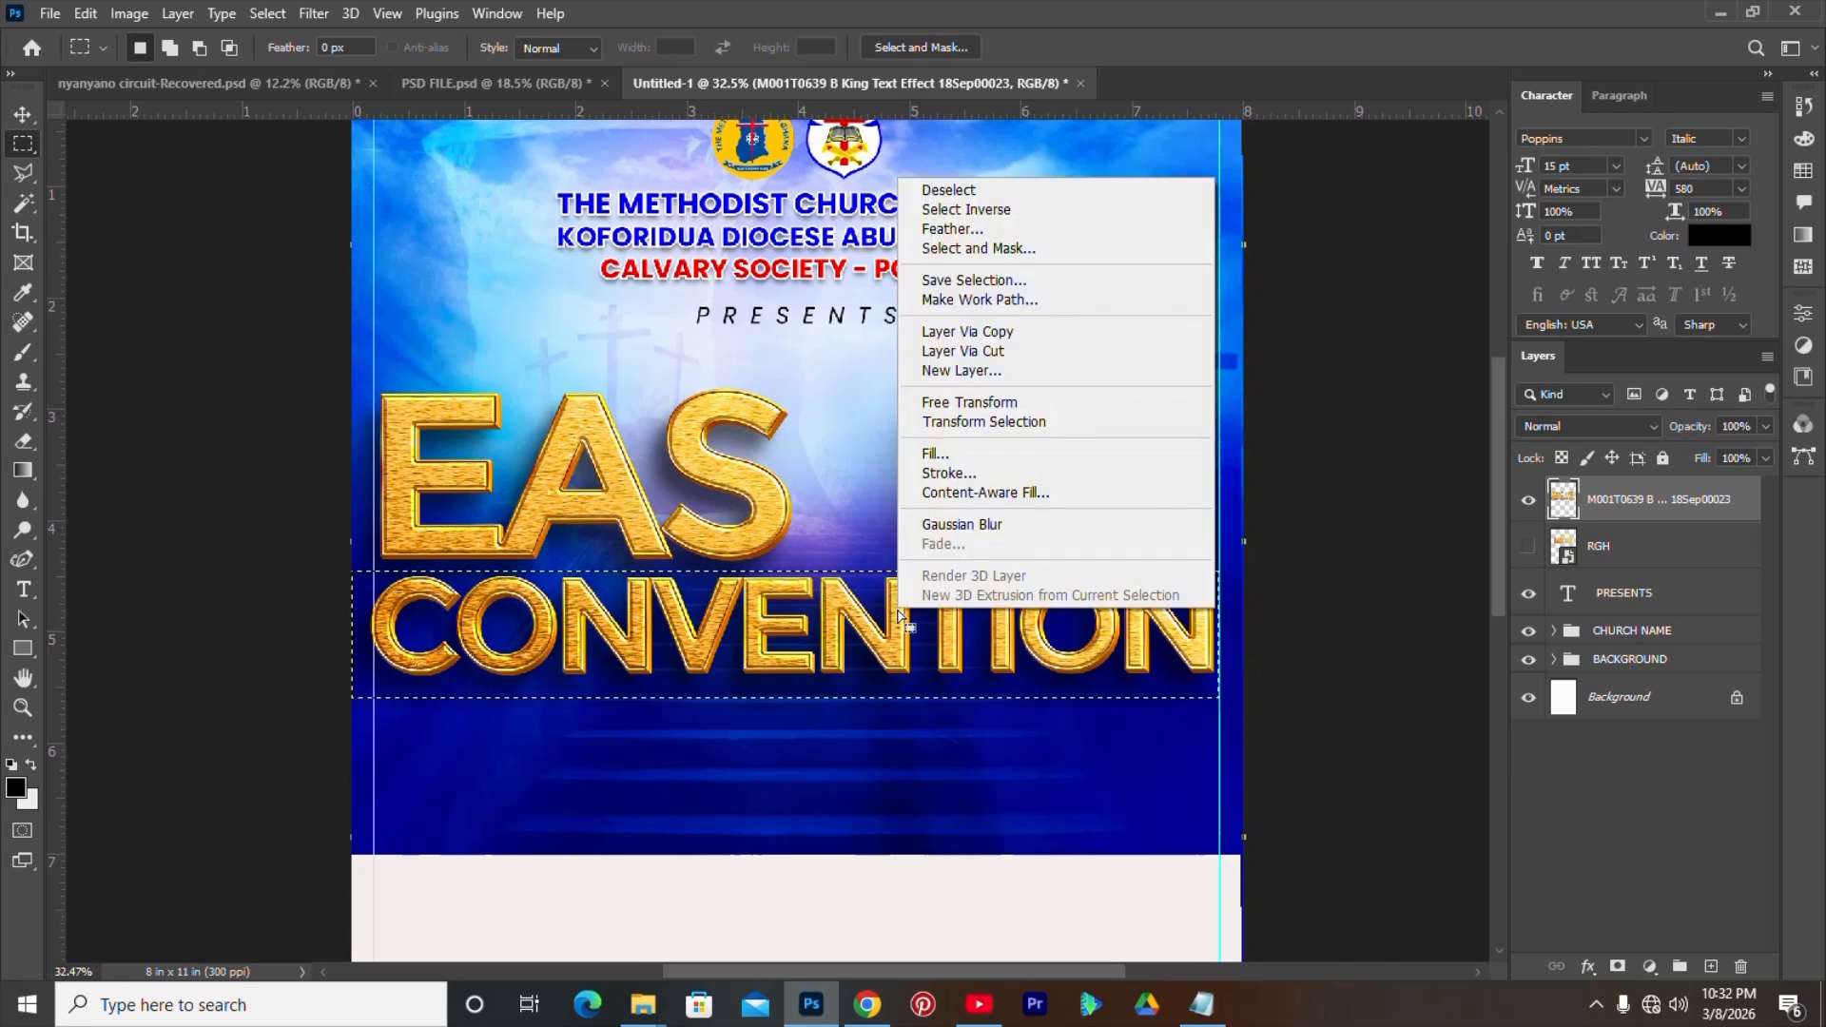
{"action": "left_click", "coordinate": [950, 352]}
- Delete the layer holding the remaining EAS ER letters and make the RGH layer visible again
{"action": "left_click", "coordinate": [1667, 560]}
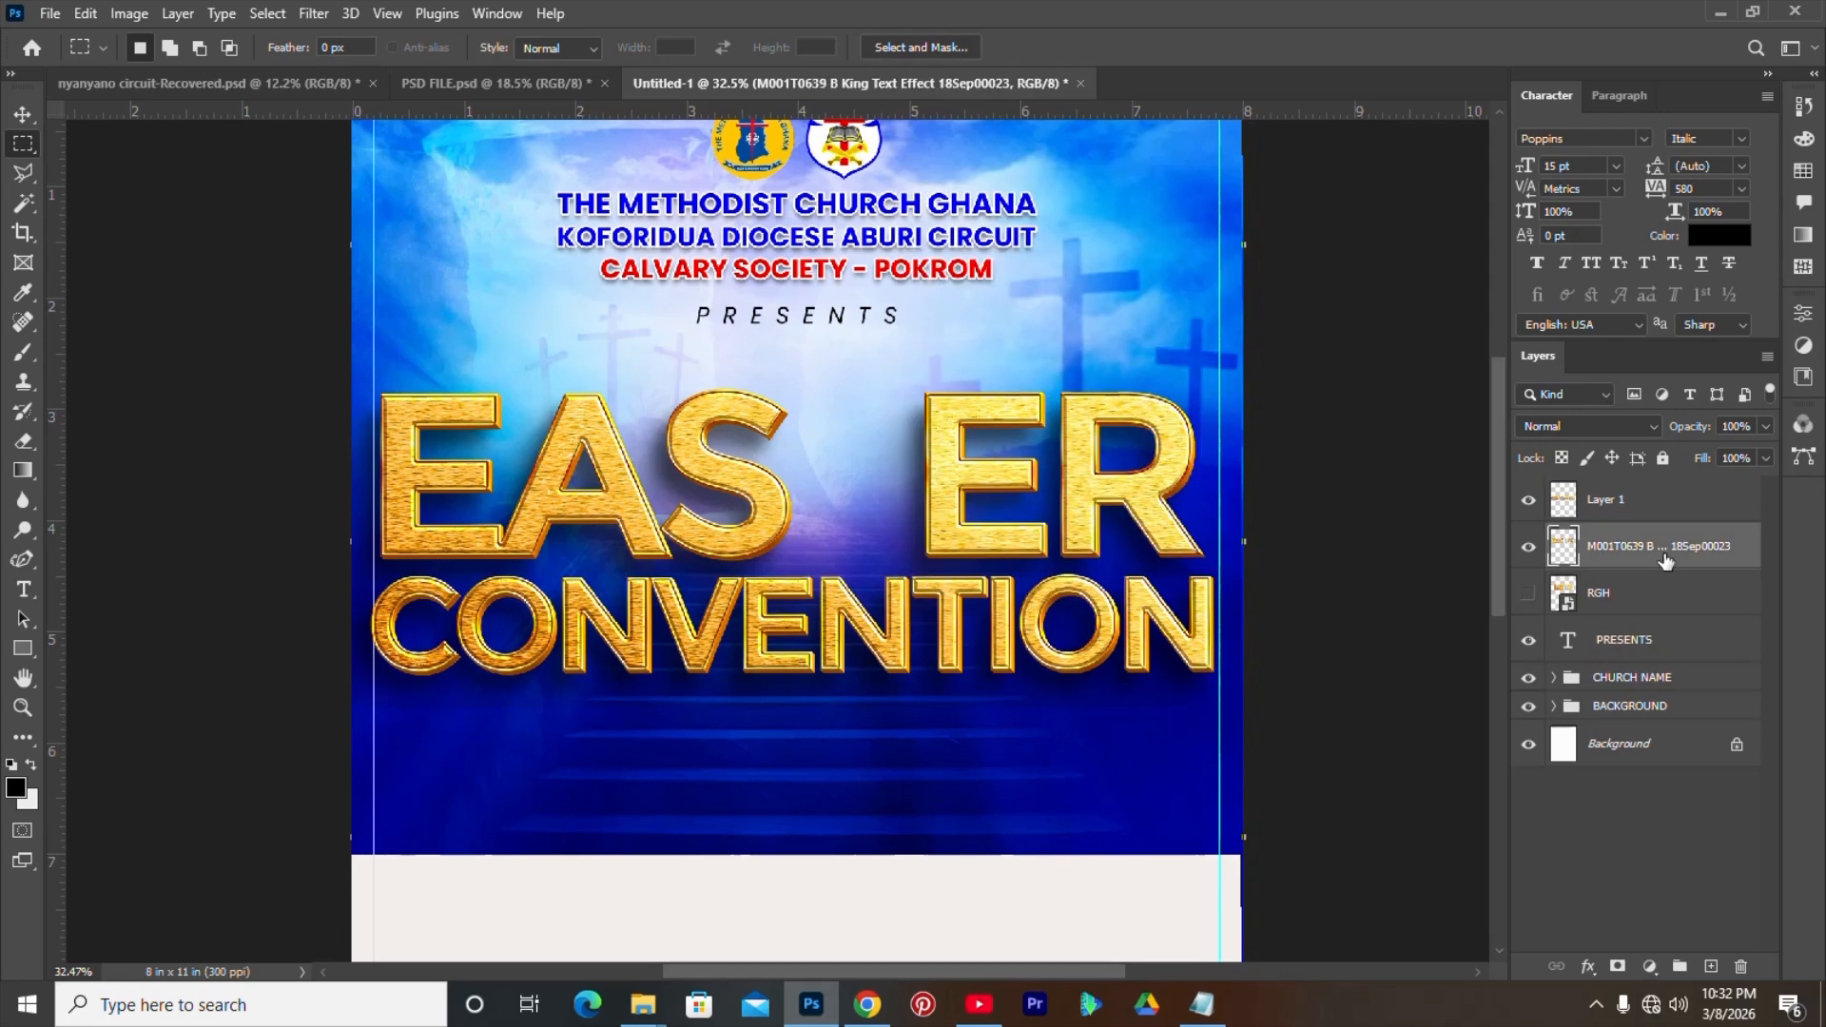
{"action": "key", "text": "Delete"}
{"action": "left_click", "coordinate": [1528, 546]}
{"action": "key", "text": "v"}
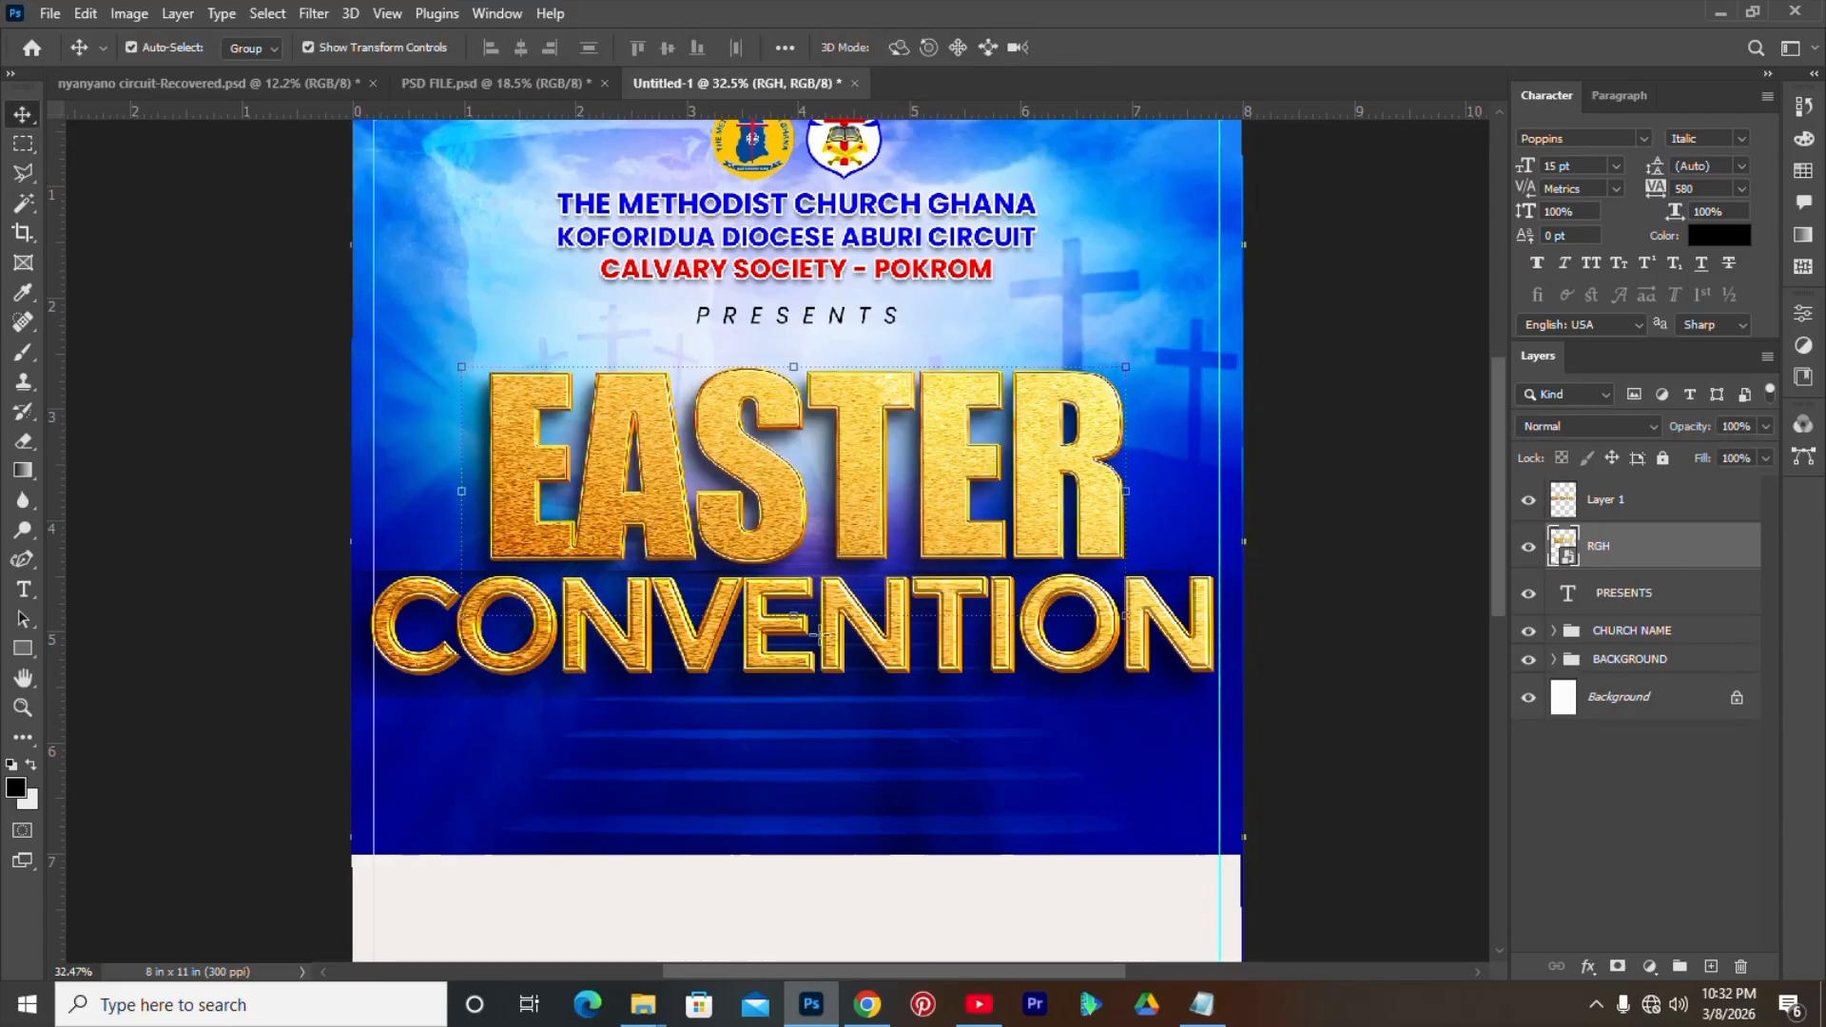
- Rasterize the RGH layer, convert it back to a smart object, and clear the layer selection
{"action": "left_click", "coordinate": [772, 668]}
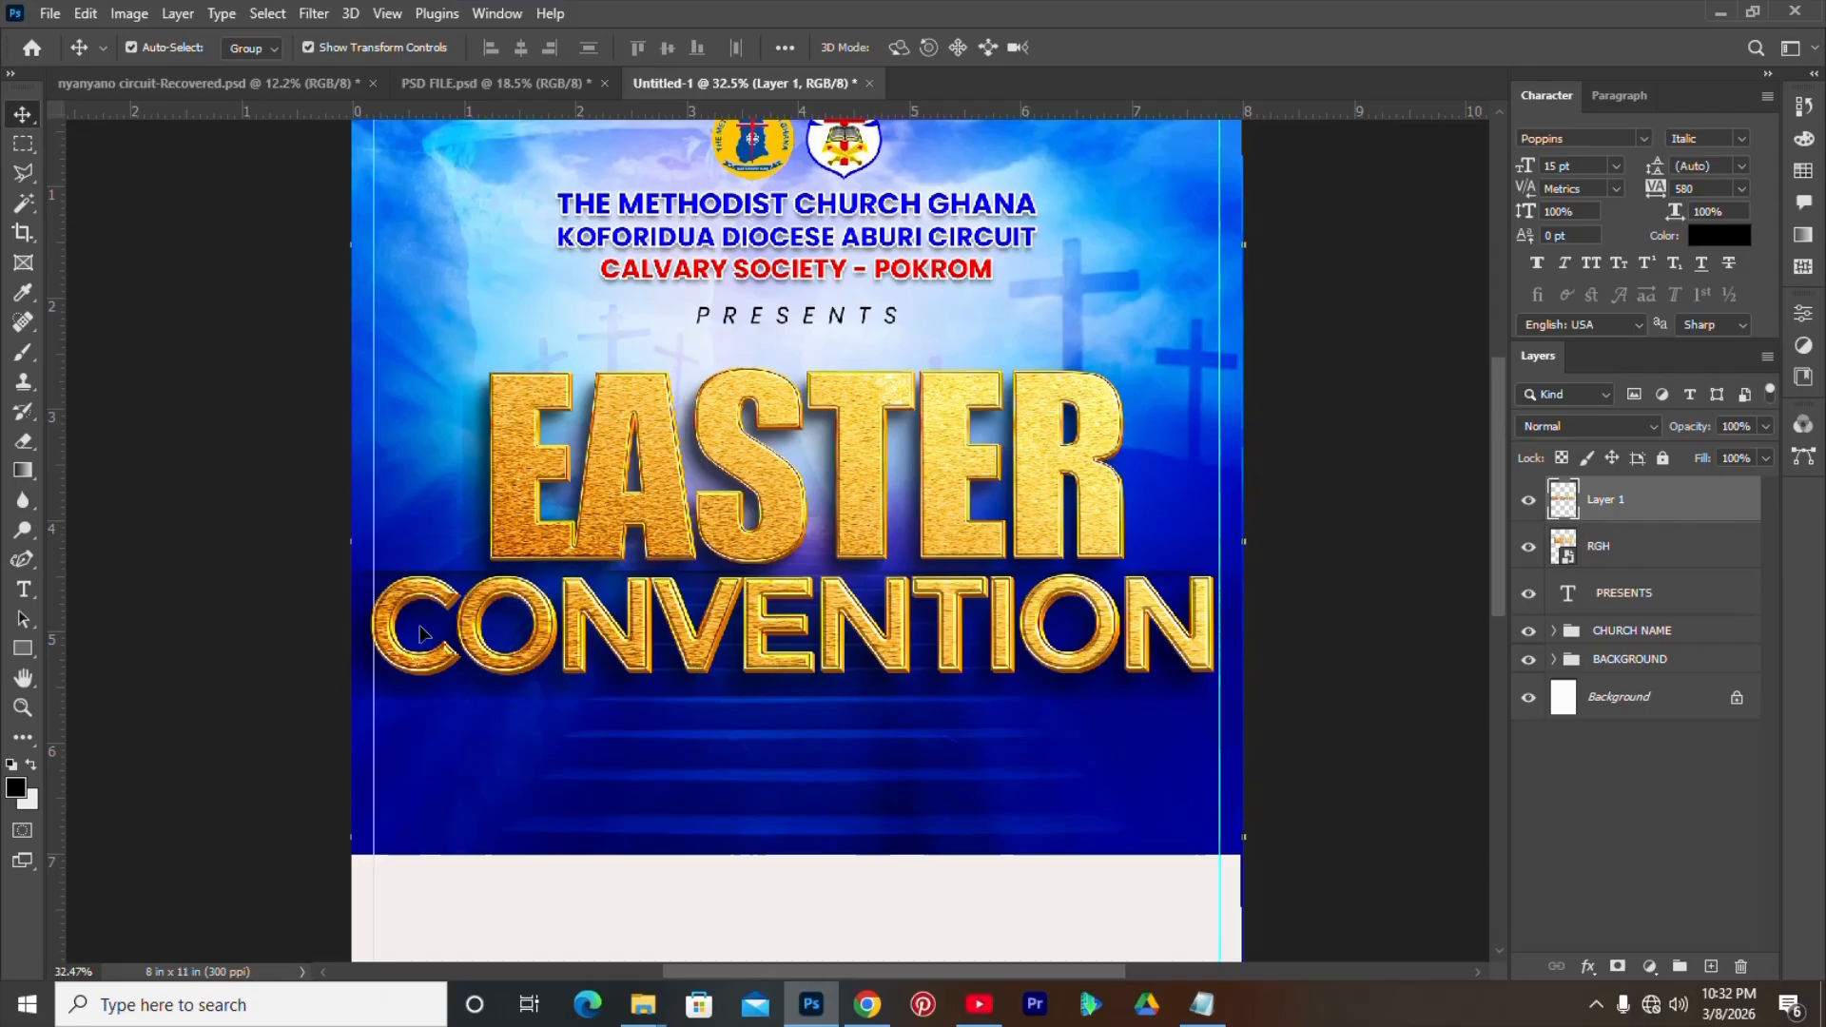
{"action": "right_click", "coordinate": [1607, 560]}
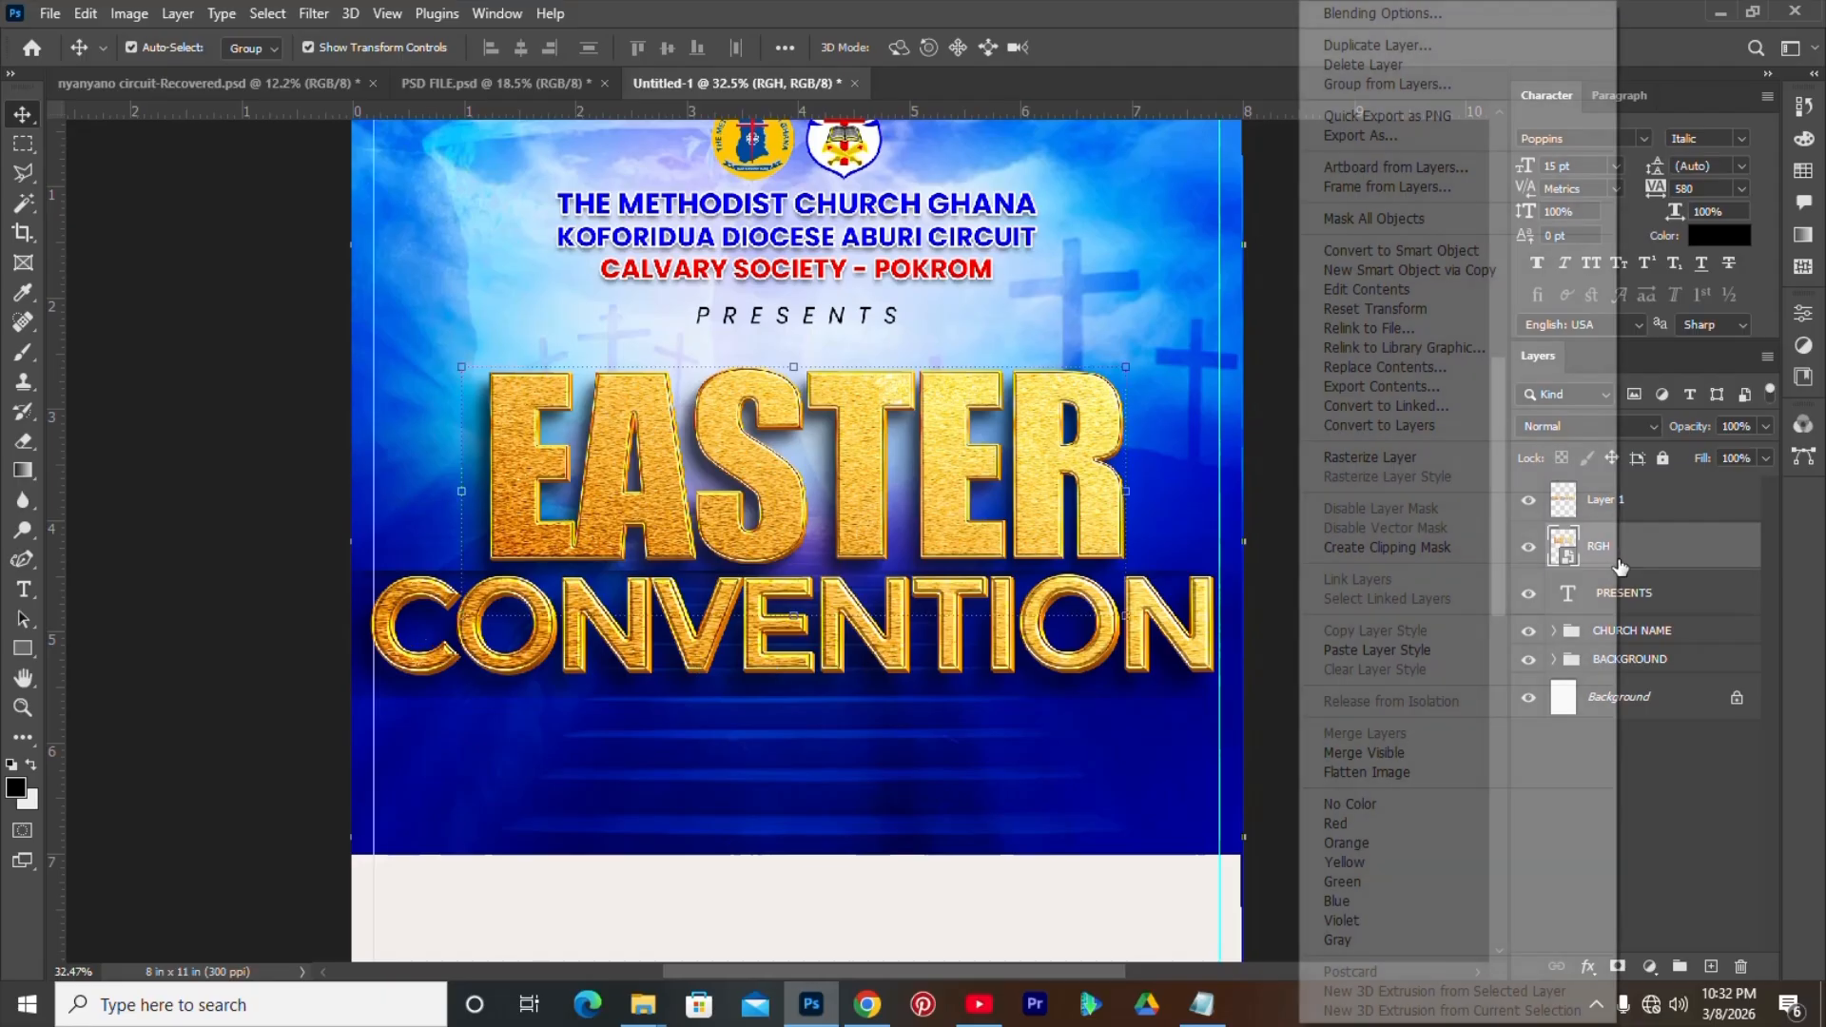
{"action": "left_click", "coordinate": [1349, 458]}
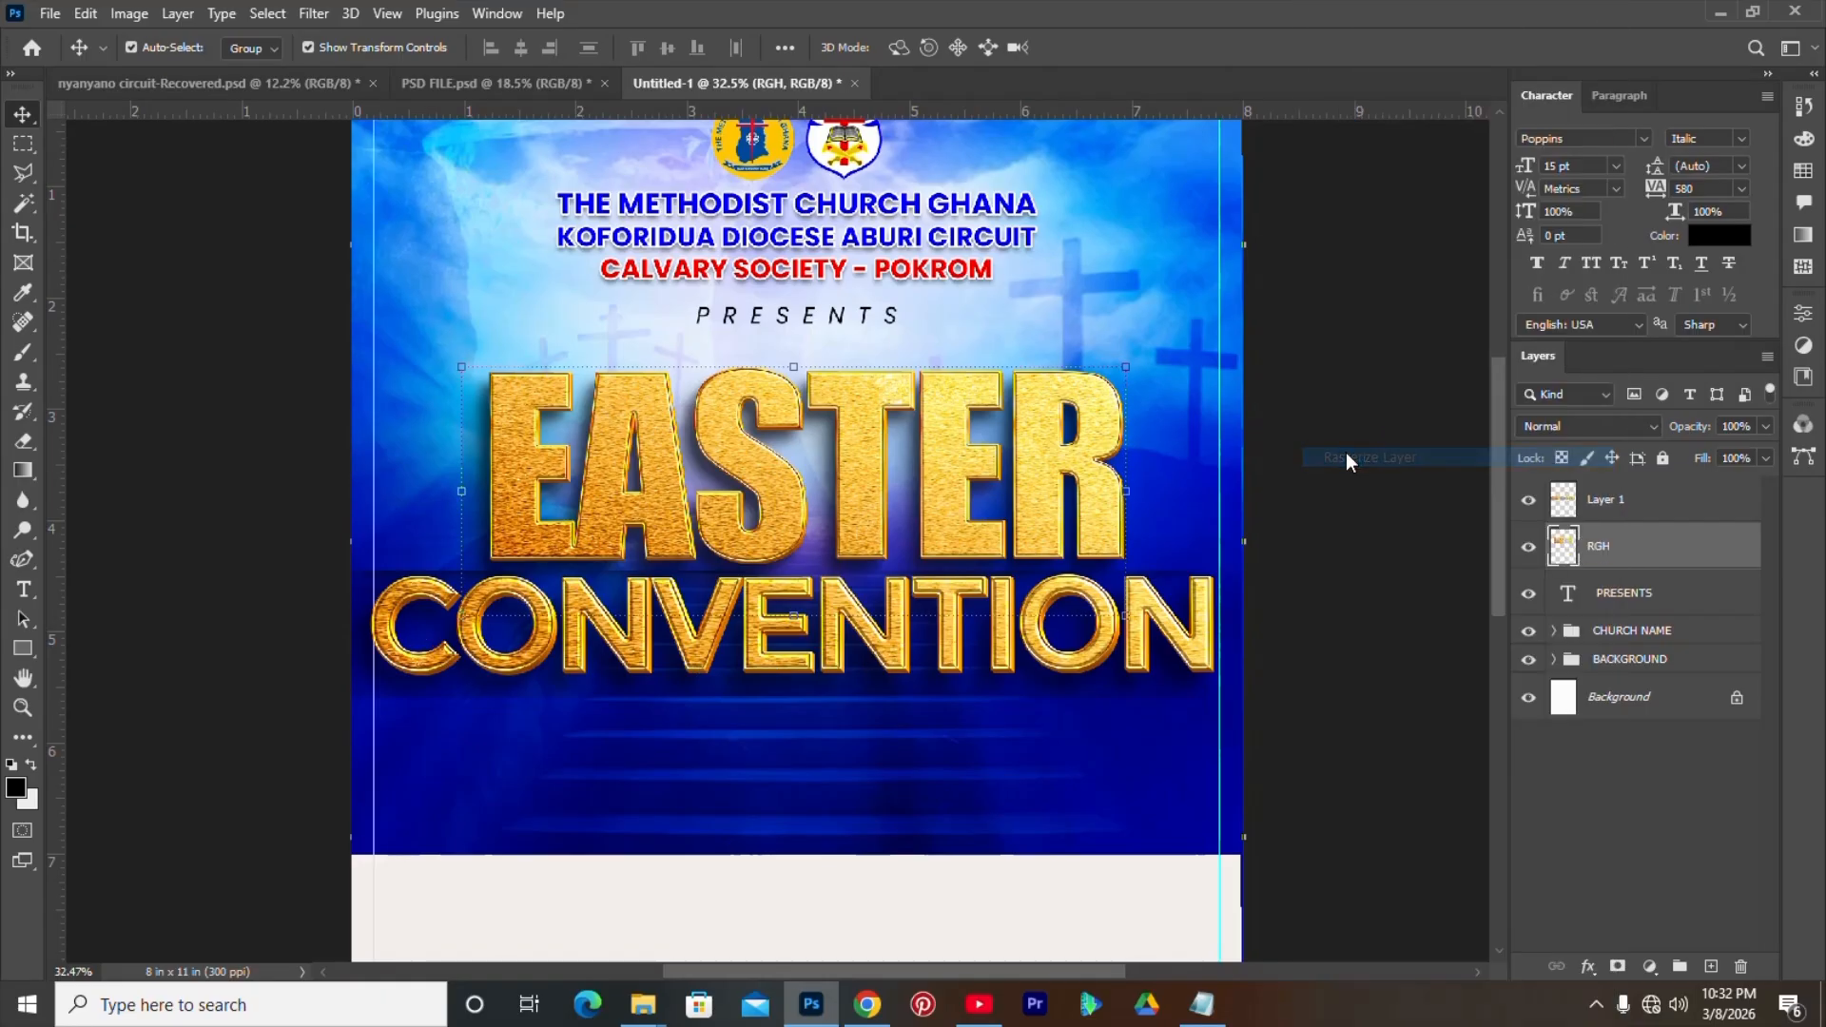
{"action": "right_click", "coordinate": [1574, 549]}
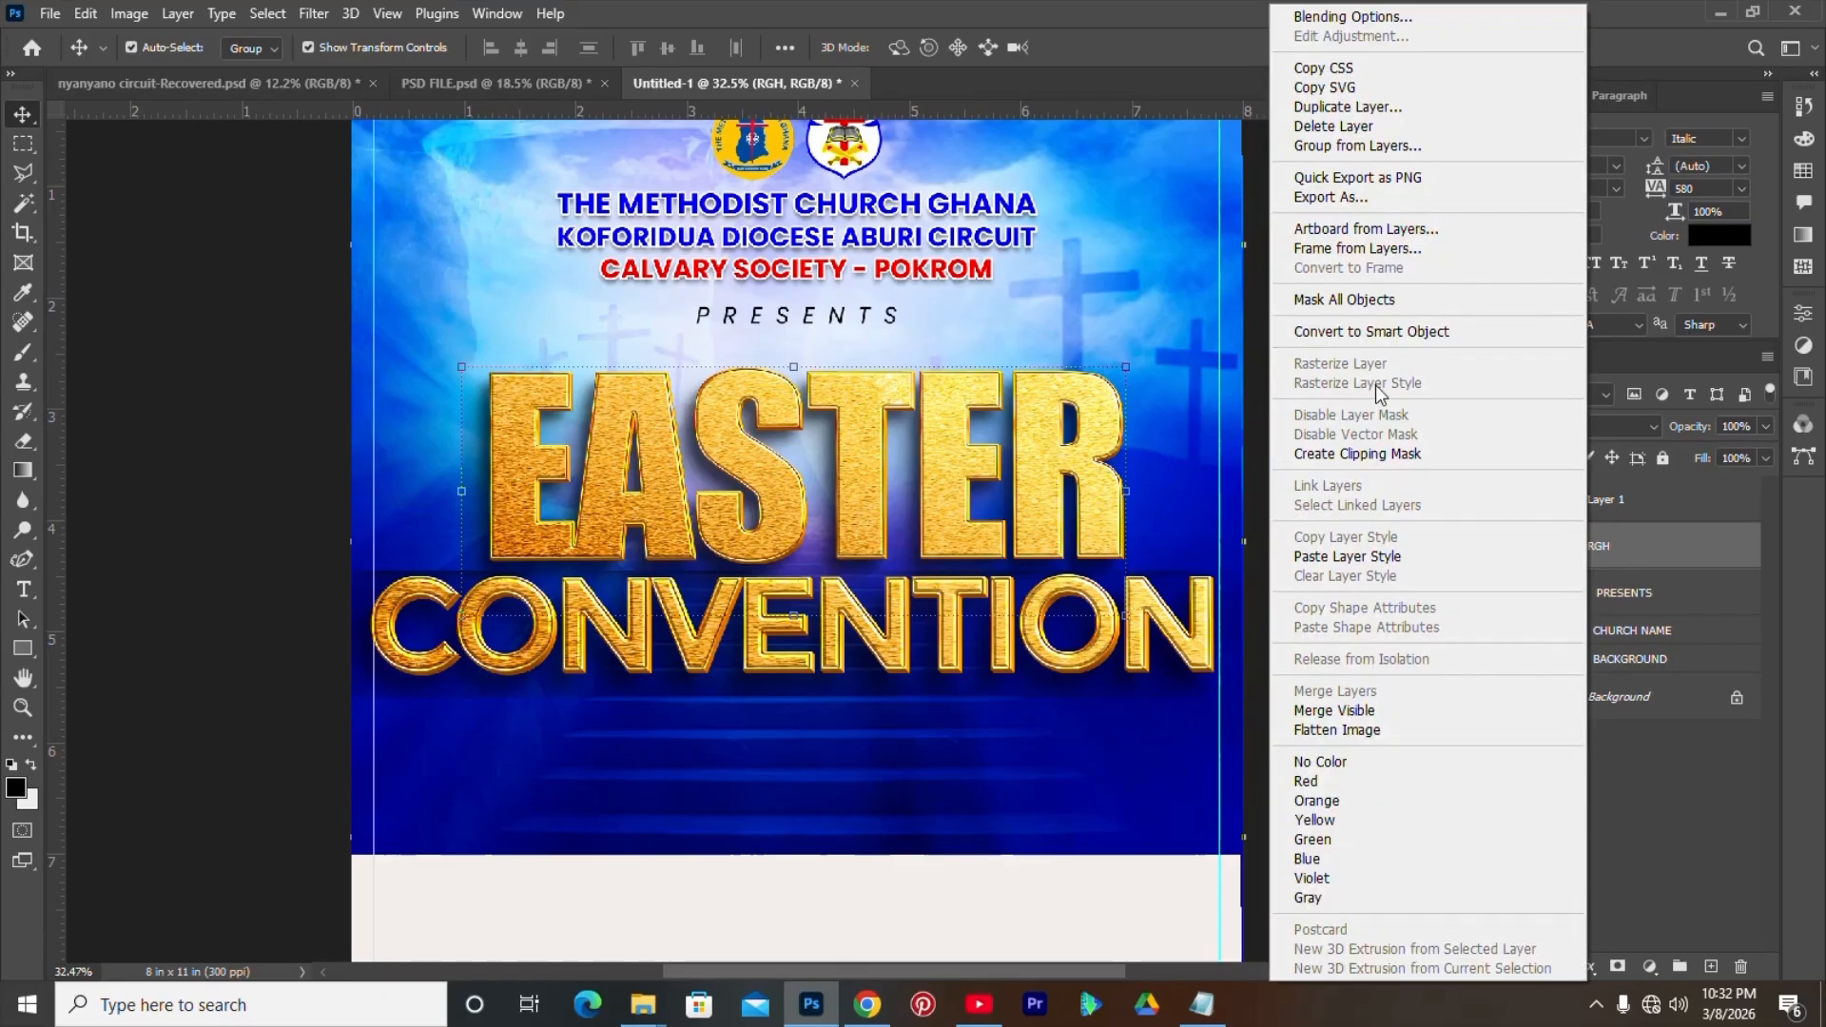
{"action": "left_click", "coordinate": [1370, 336]}
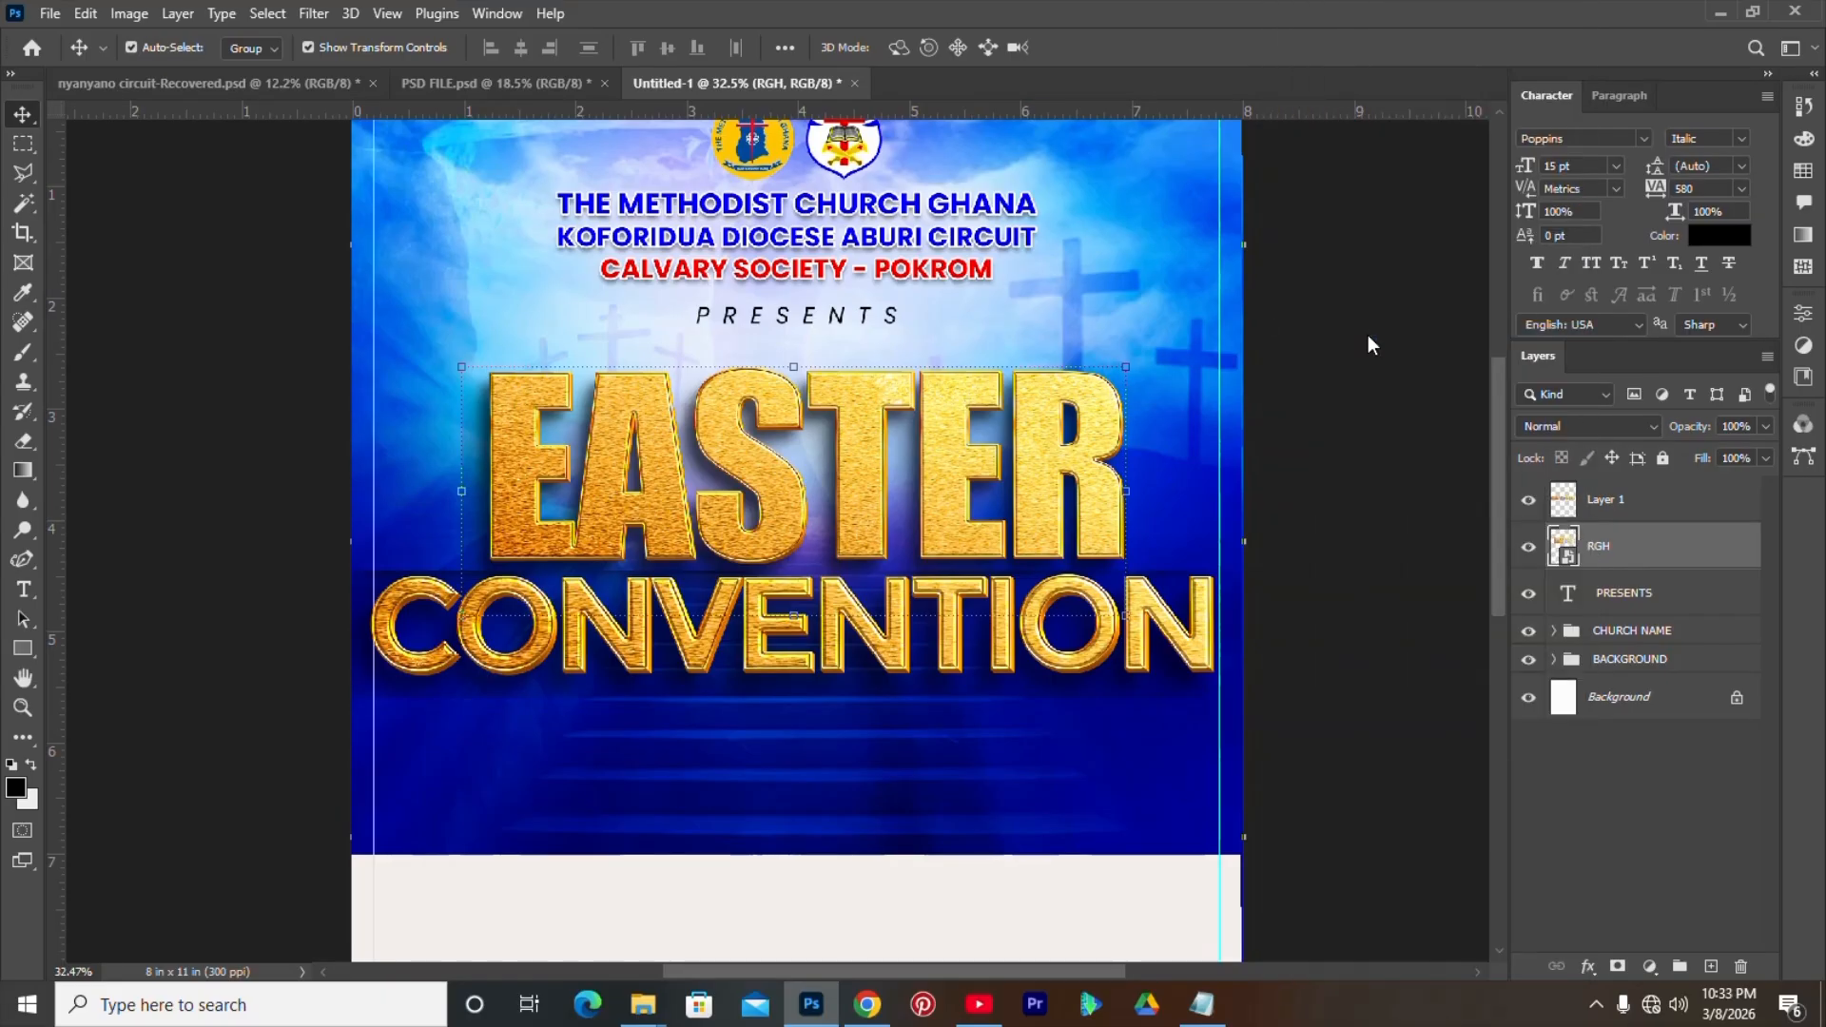
{"action": "left_click", "coordinate": [1541, 807]}
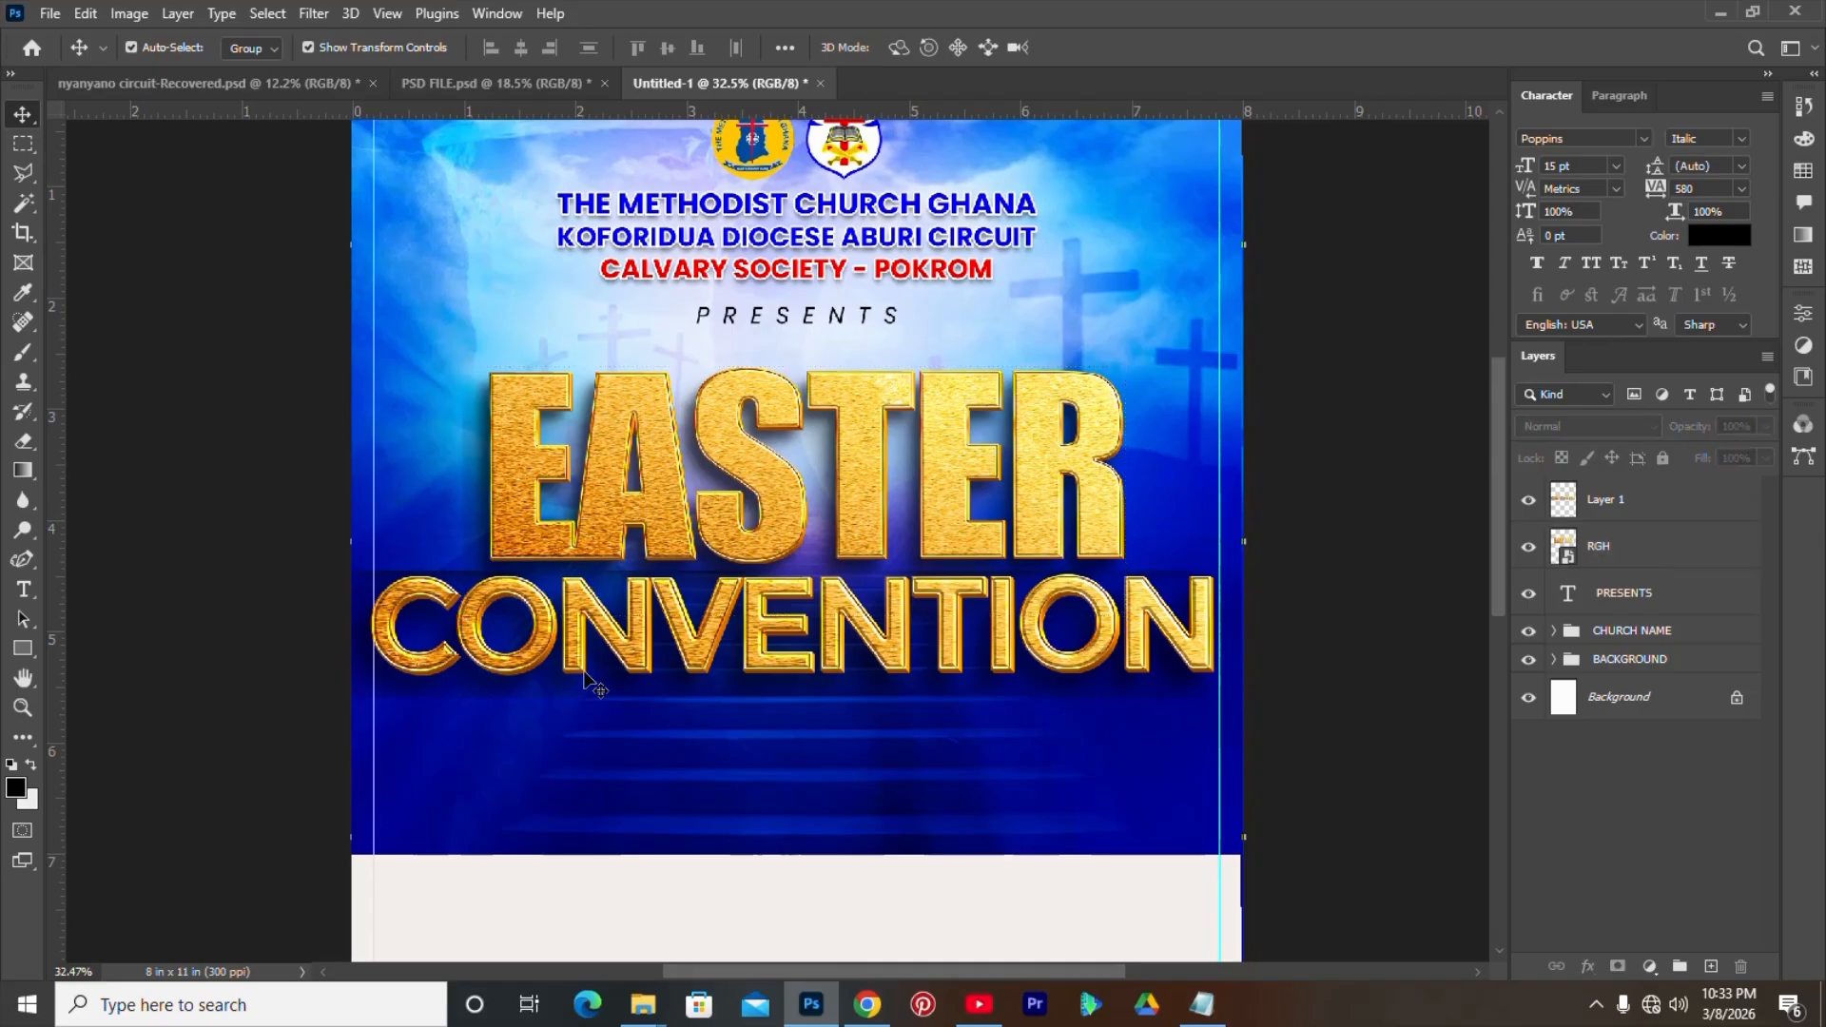
- Scale the CONVENTION layer down to about the width of EASTER and nudge it up close beneath that word
{"action": "left_click", "coordinate": [740, 663]}
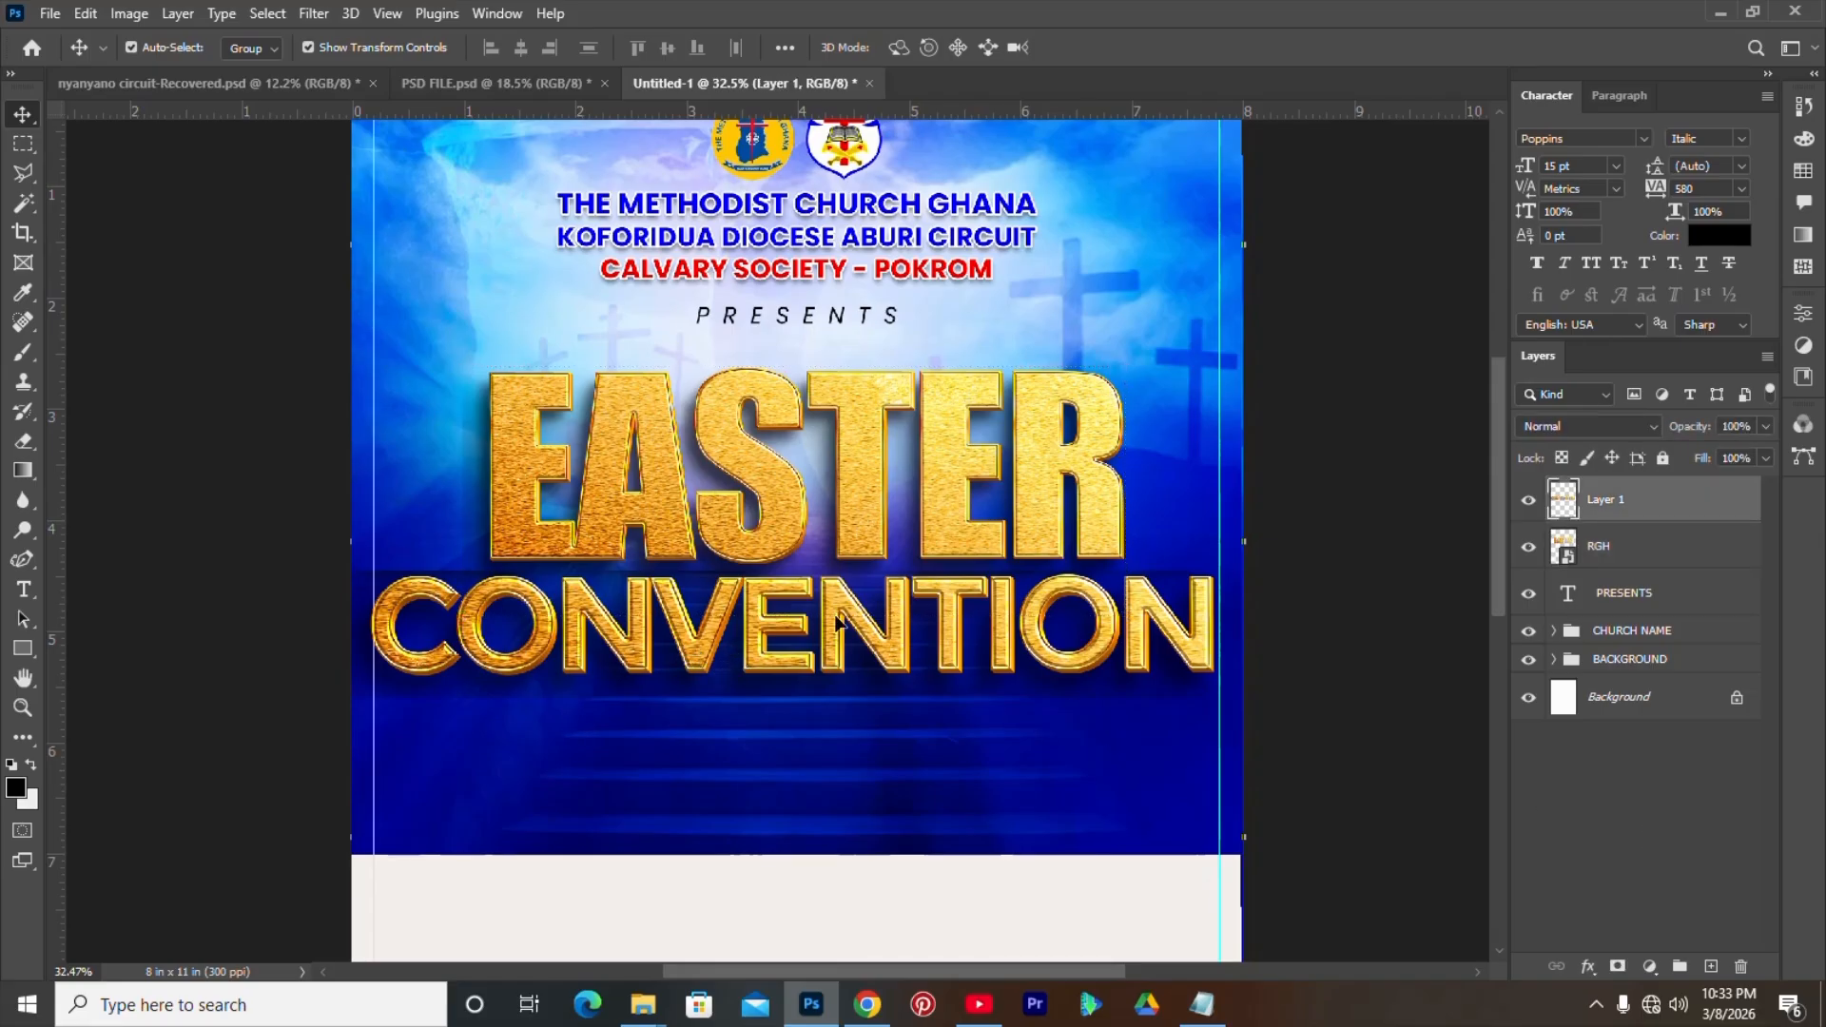
{"action": "key", "text": "ctrl+t"}
{"action": "left_click_drag", "start_coordinate": [771, 565], "coordinate": [807, 646]}
{"action": "key", "text": "Return"}
{"action": "key", "text": "Up"}
{"action": "key", "text": "Up"}
{"action": "key", "text": "Up"}
{"action": "key", "text": "Up"}
{"action": "key", "text": "Up"}
{"action": "key", "text": "Up"}
{"action": "key", "text": "Up"}
{"action": "key", "text": "Up"}
{"action": "key", "text": "Up"}
{"action": "key", "text": "Up"}
{"action": "key", "text": "Up"}
{"action": "key", "text": "Up"}
{"action": "key", "text": "Up"}
{"action": "key", "text": "Up"}
{"action": "key", "text": "Up"}
{"action": "key", "text": "Up"}
{"action": "key", "text": "Up"}
{"action": "key", "text": "Up"}
{"action": "key", "text": "Up"}
{"action": "key", "text": "Up"}
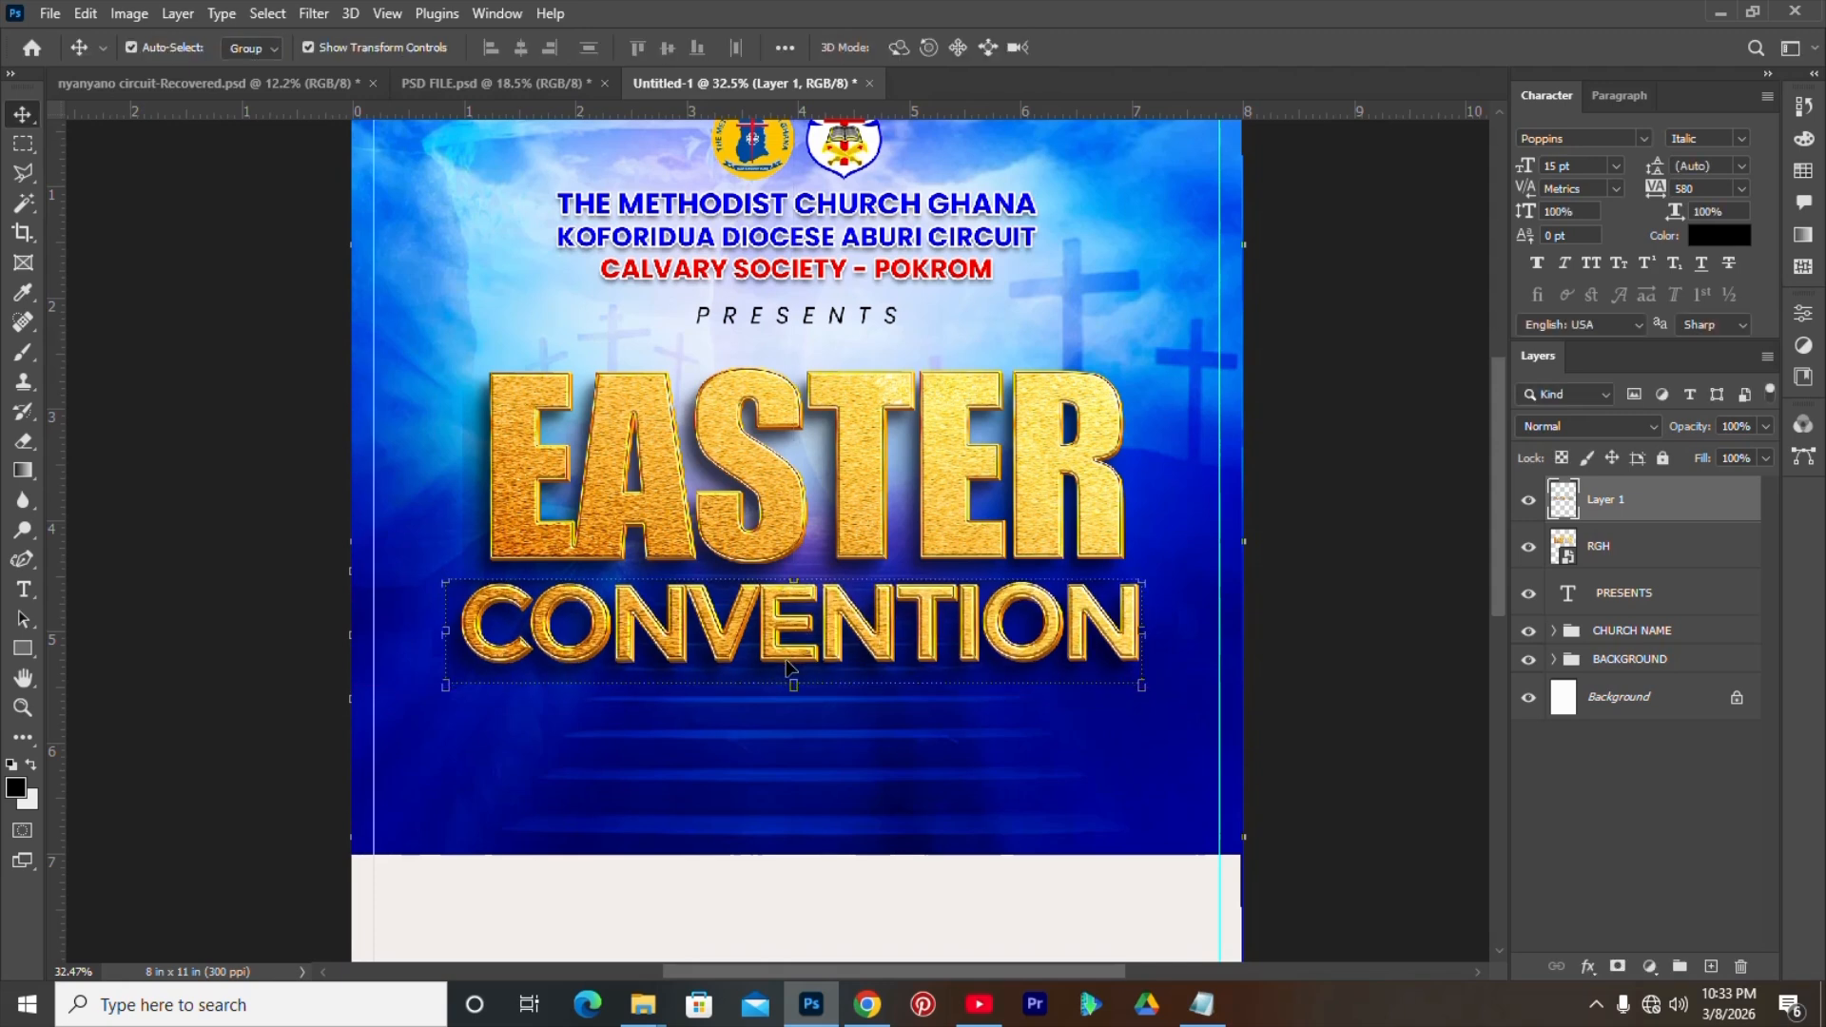
{"action": "left_click", "coordinate": [1619, 803]}
- Centre the EASTER and CONVENTION layers together horizontally on the page and clear the selection
{"action": "left_click", "coordinate": [1603, 548]}
{"action": "left_click", "coordinate": [1605, 495], "text": "shift"}
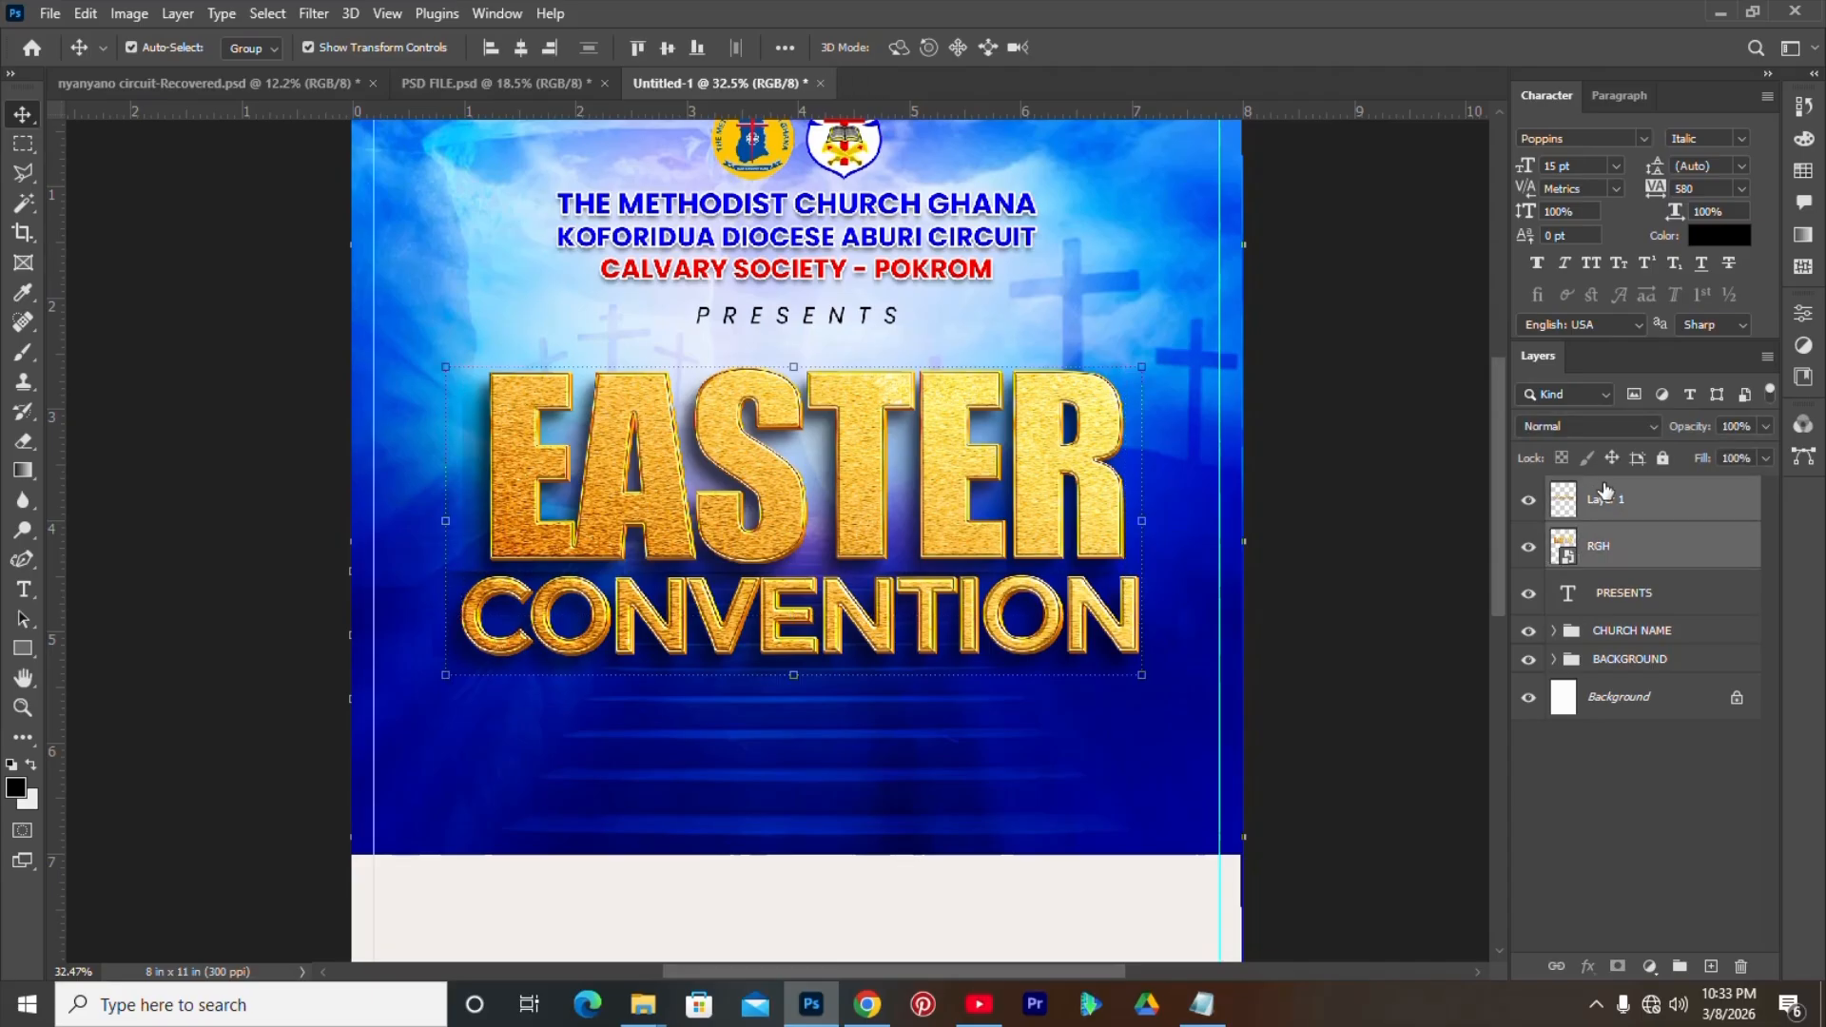
{"action": "key", "text": "ctrl+a"}
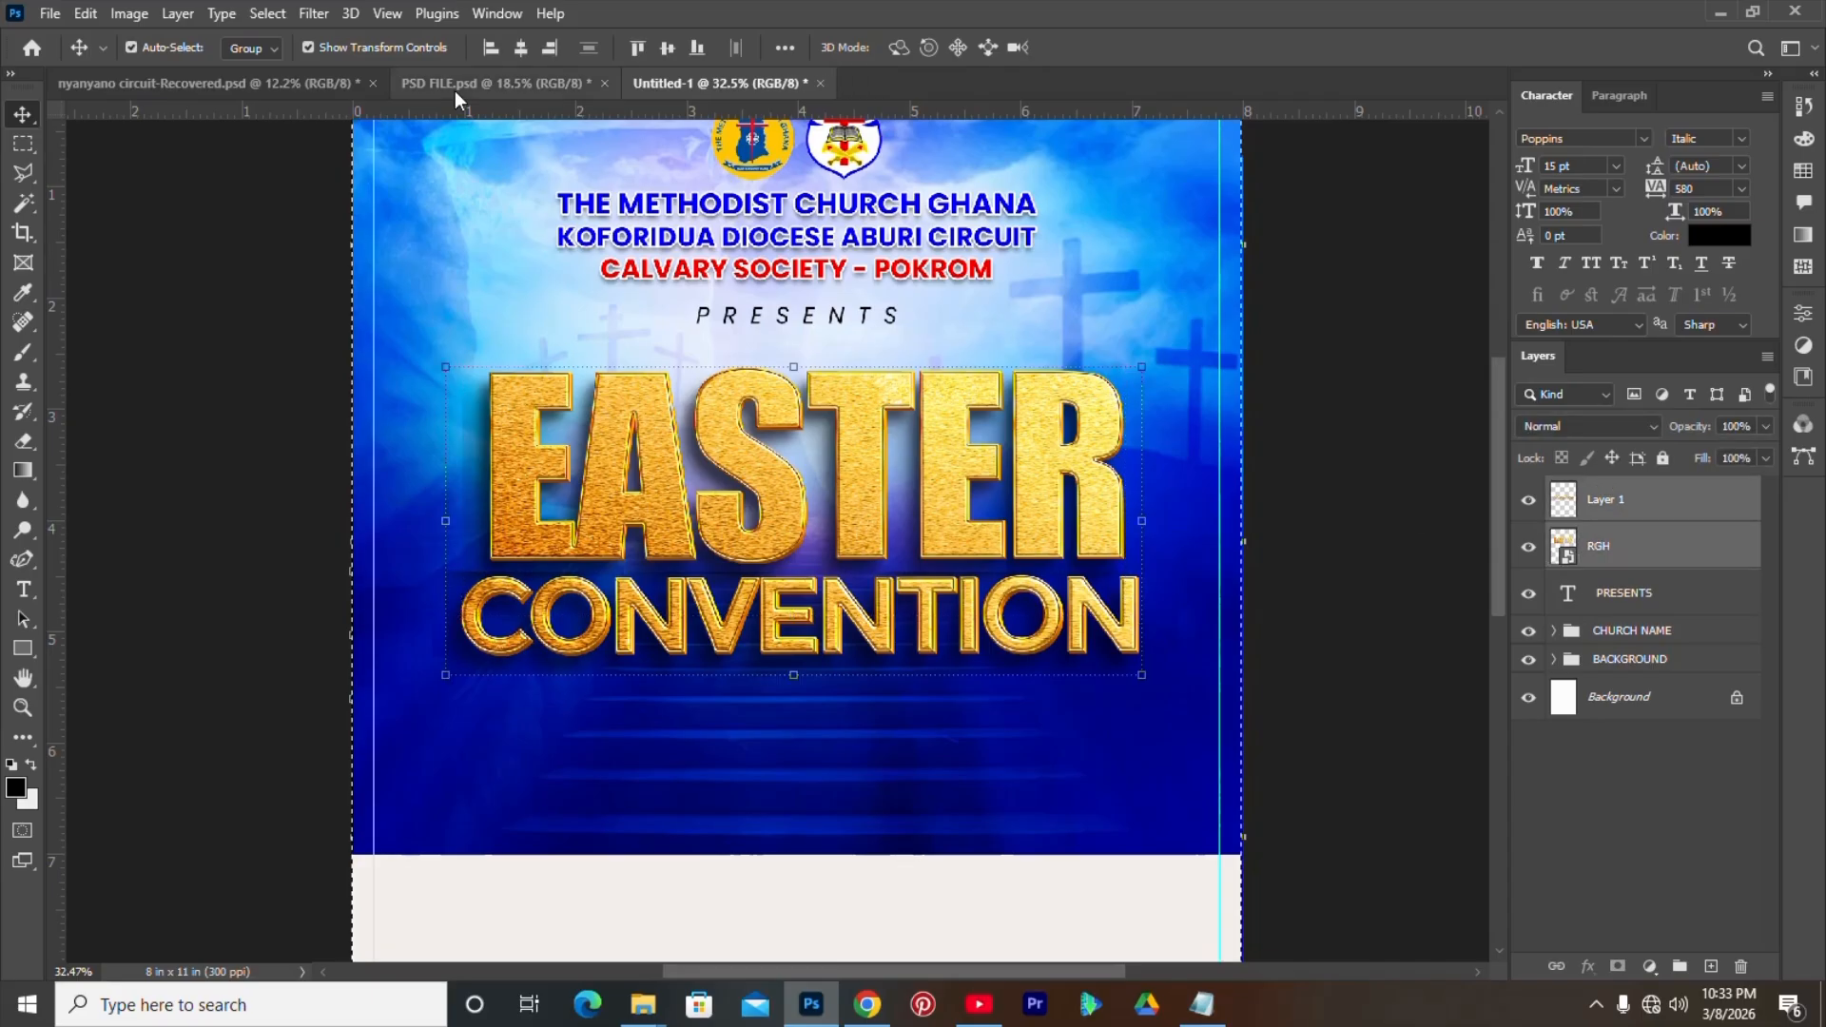
{"action": "left_click", "coordinate": [517, 53]}
{"action": "key", "text": "ctrl+d"}
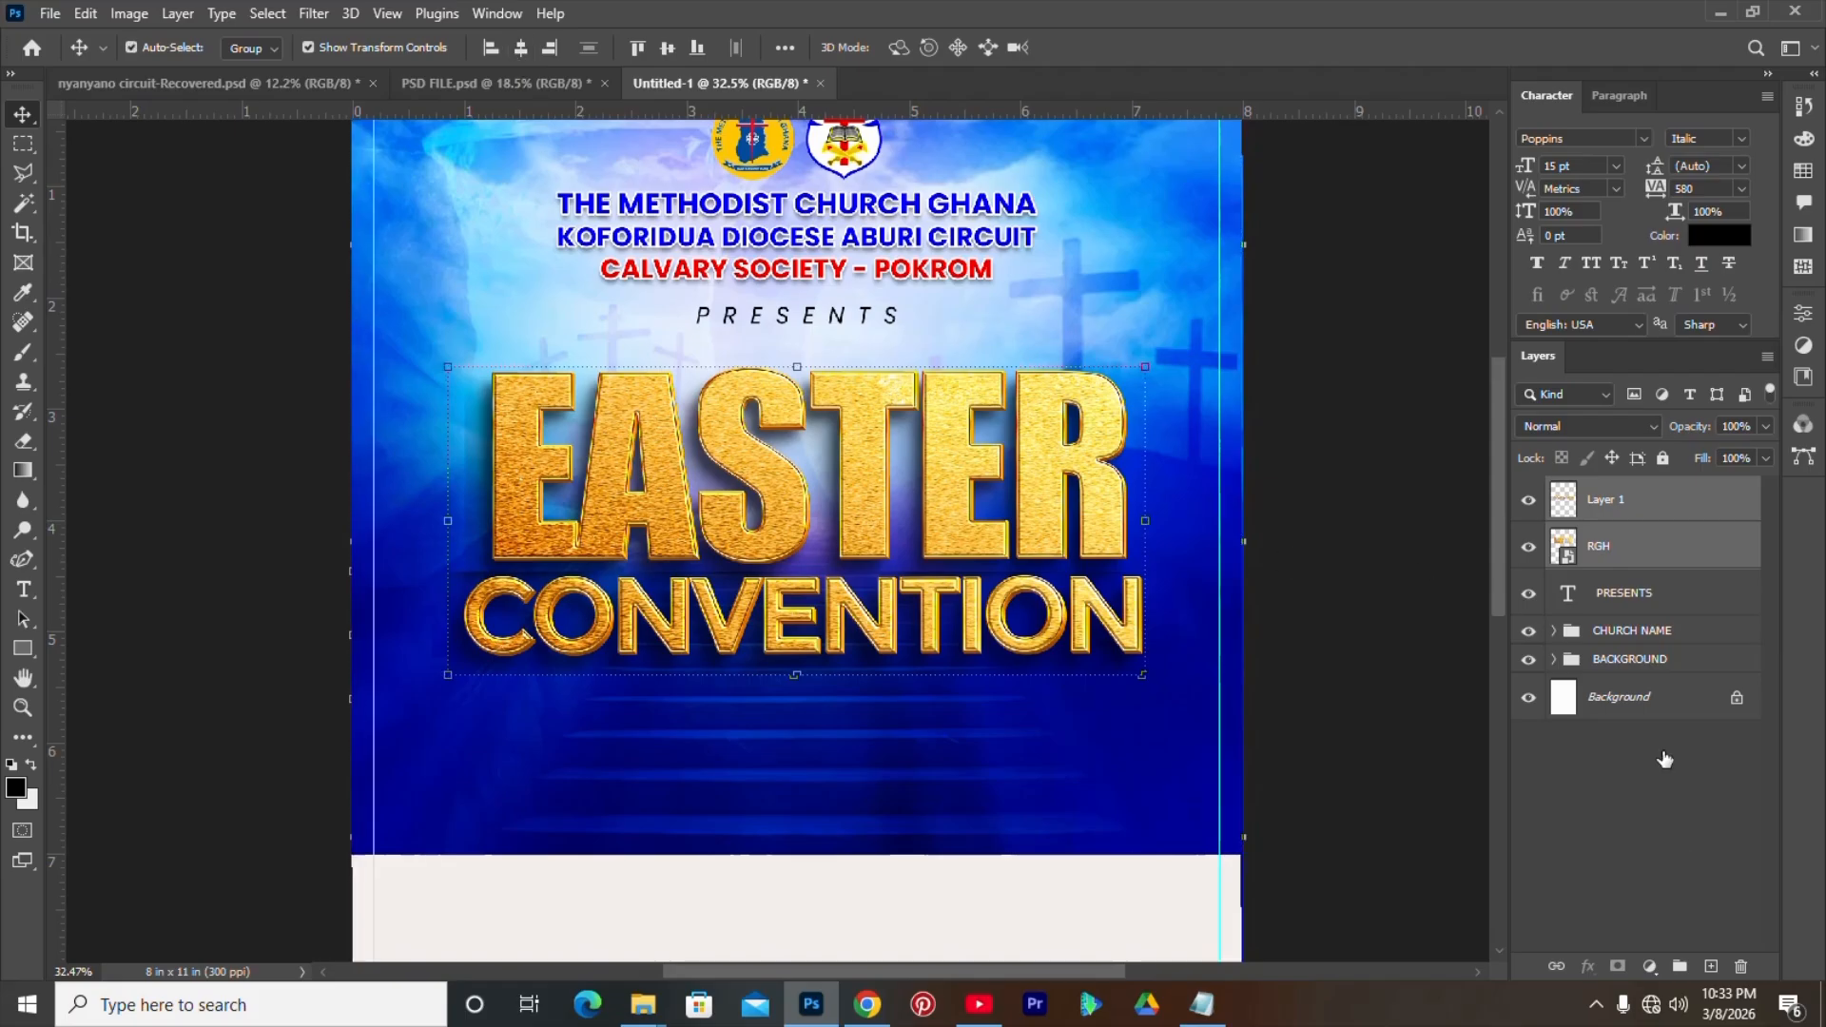
{"action": "left_click", "coordinate": [1678, 854]}
- In the Notepad text, correct SIZ to SIX and copy the line TWENTY TWENTY SIX "26"
{"action": "left_click", "coordinate": [1201, 1005]}
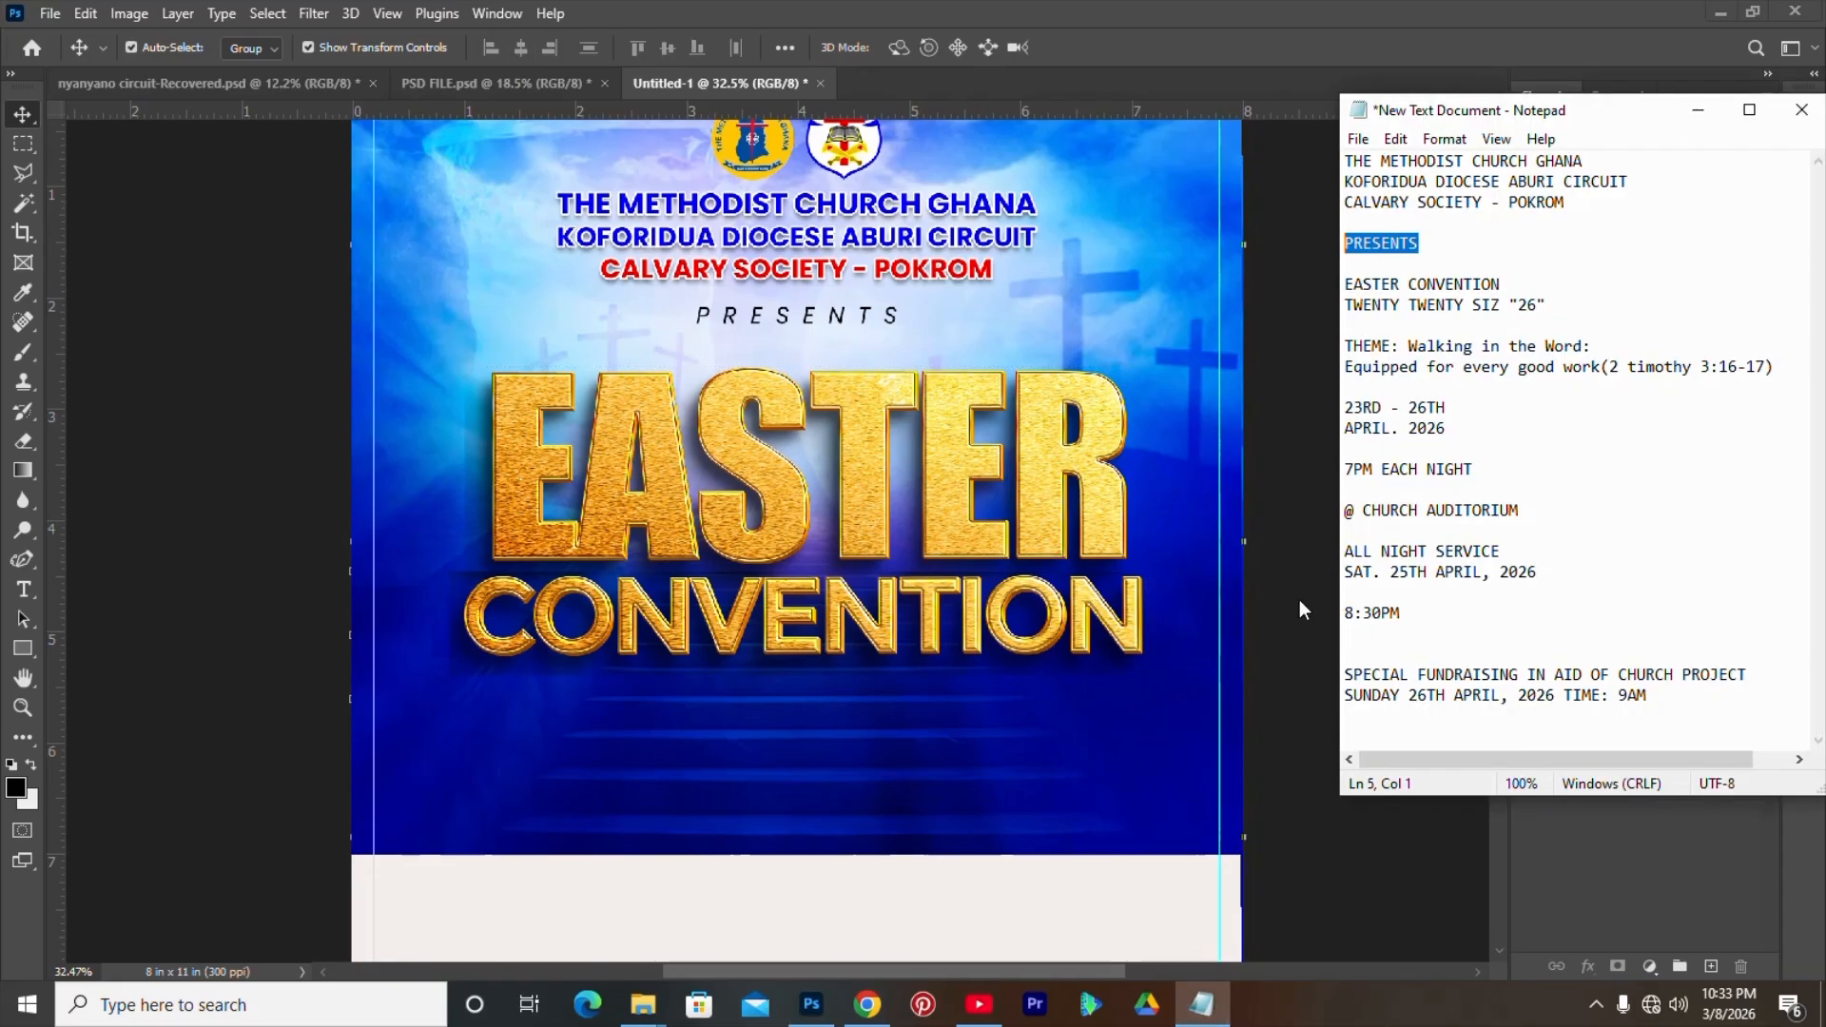
{"action": "left_click_drag", "start_coordinate": [1548, 305], "coordinate": [1357, 305]}
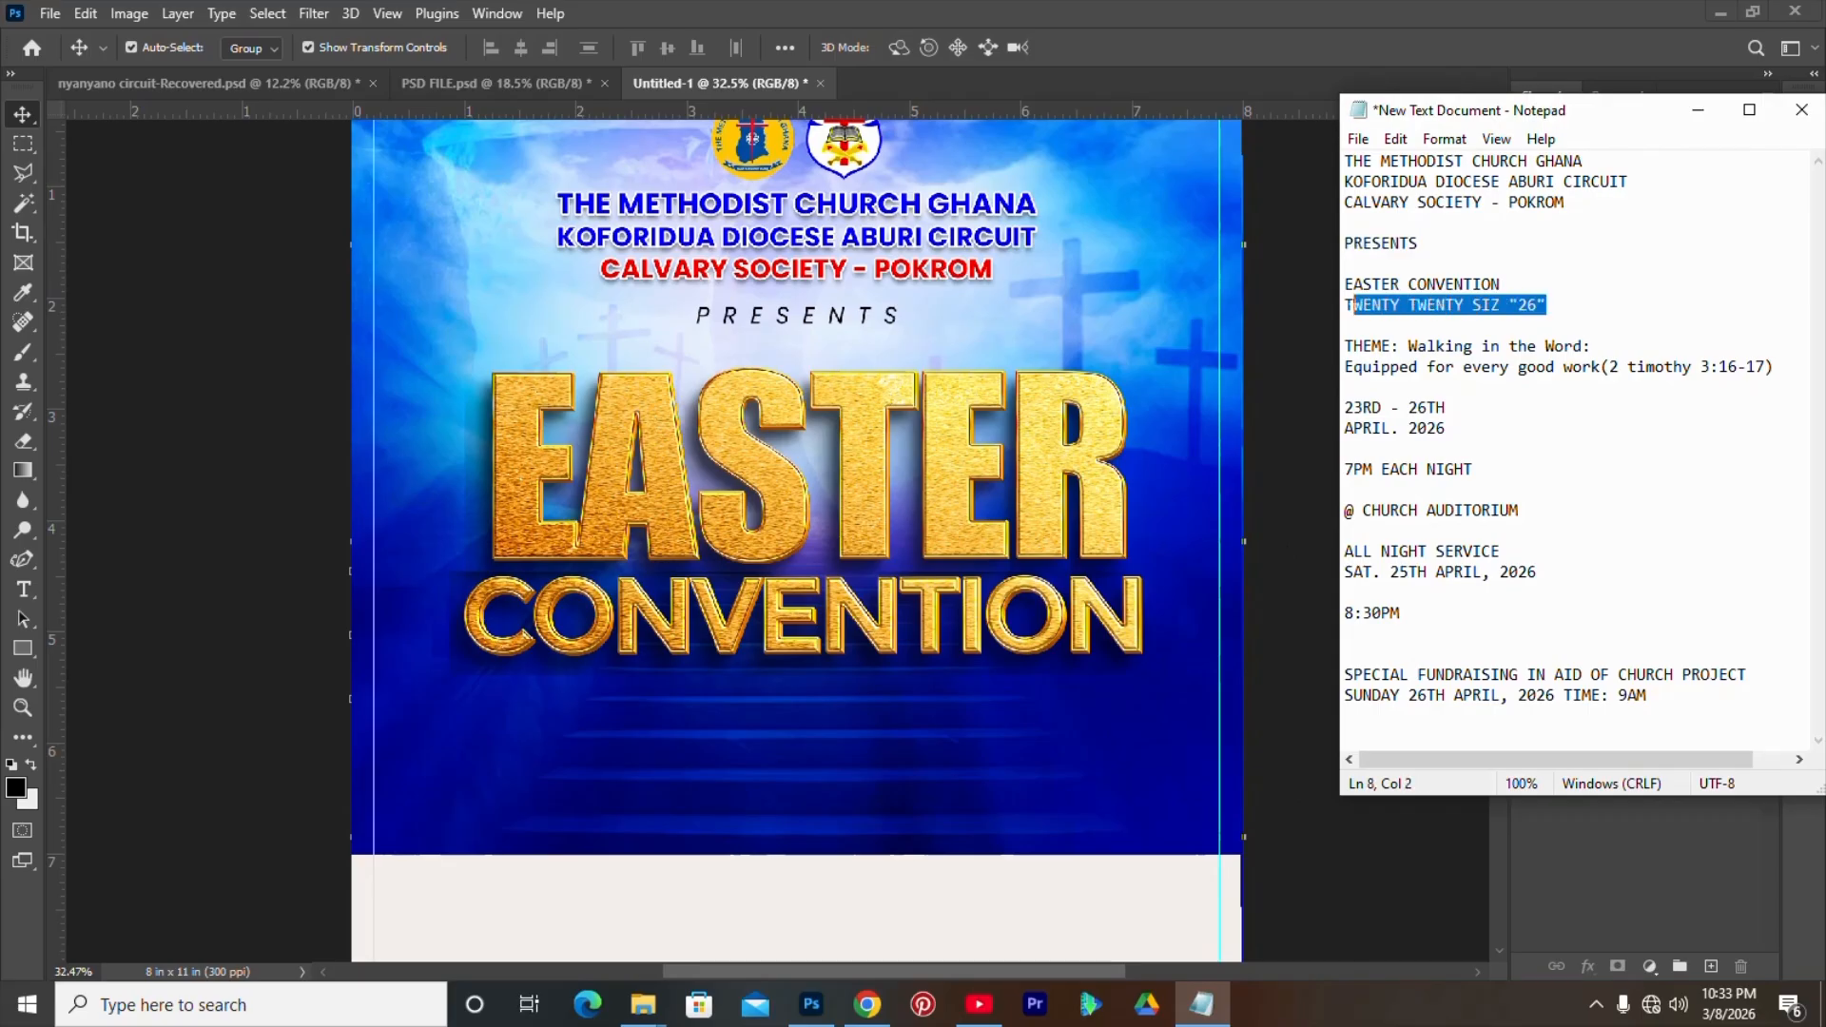
{"action": "left_click", "coordinate": [1500, 306]}
{"action": "key", "text": "BackSpace"}
{"action": "type", "text": "X"}
{"action": "left_click_drag", "start_coordinate": [1547, 306], "coordinate": [1303, 314]}
{"action": "key", "text": "ctrl+c"}
- Back in Photoshop, paste the copied line as a new text layer below the word CONVENTION
{"action": "left_click", "coordinate": [826, 691]}
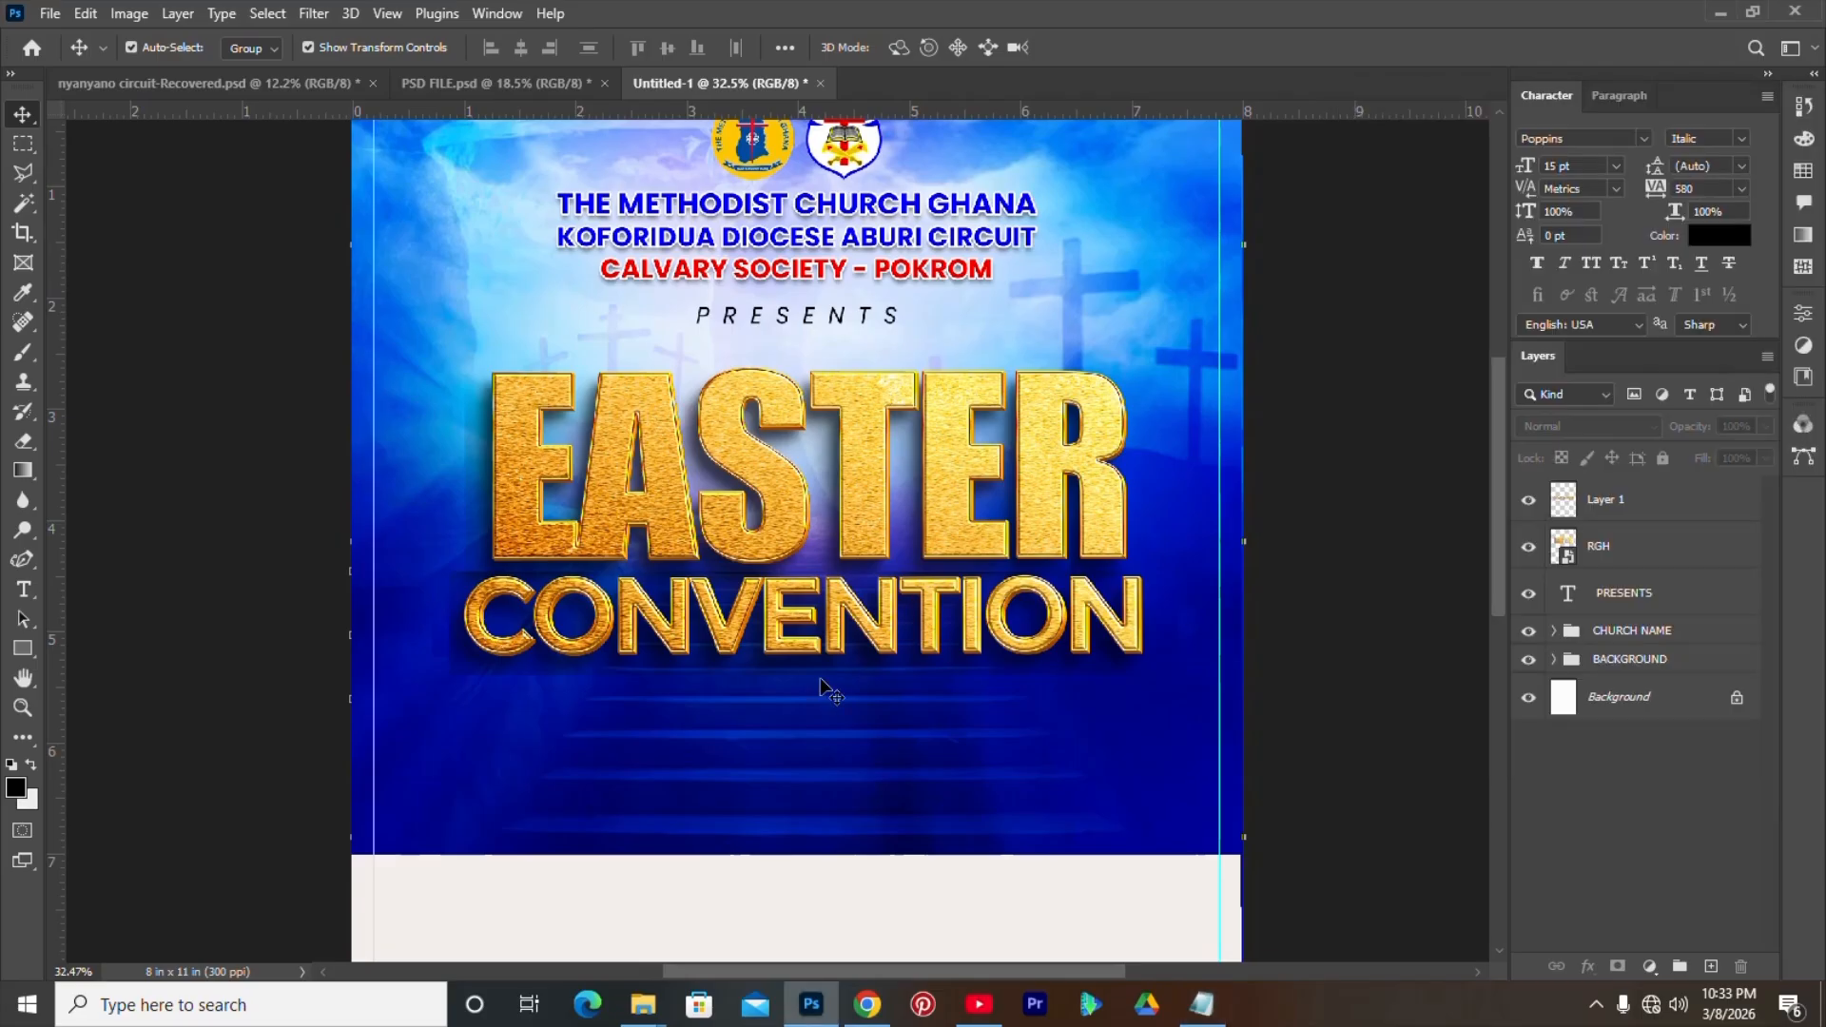
{"action": "key", "text": "t"}
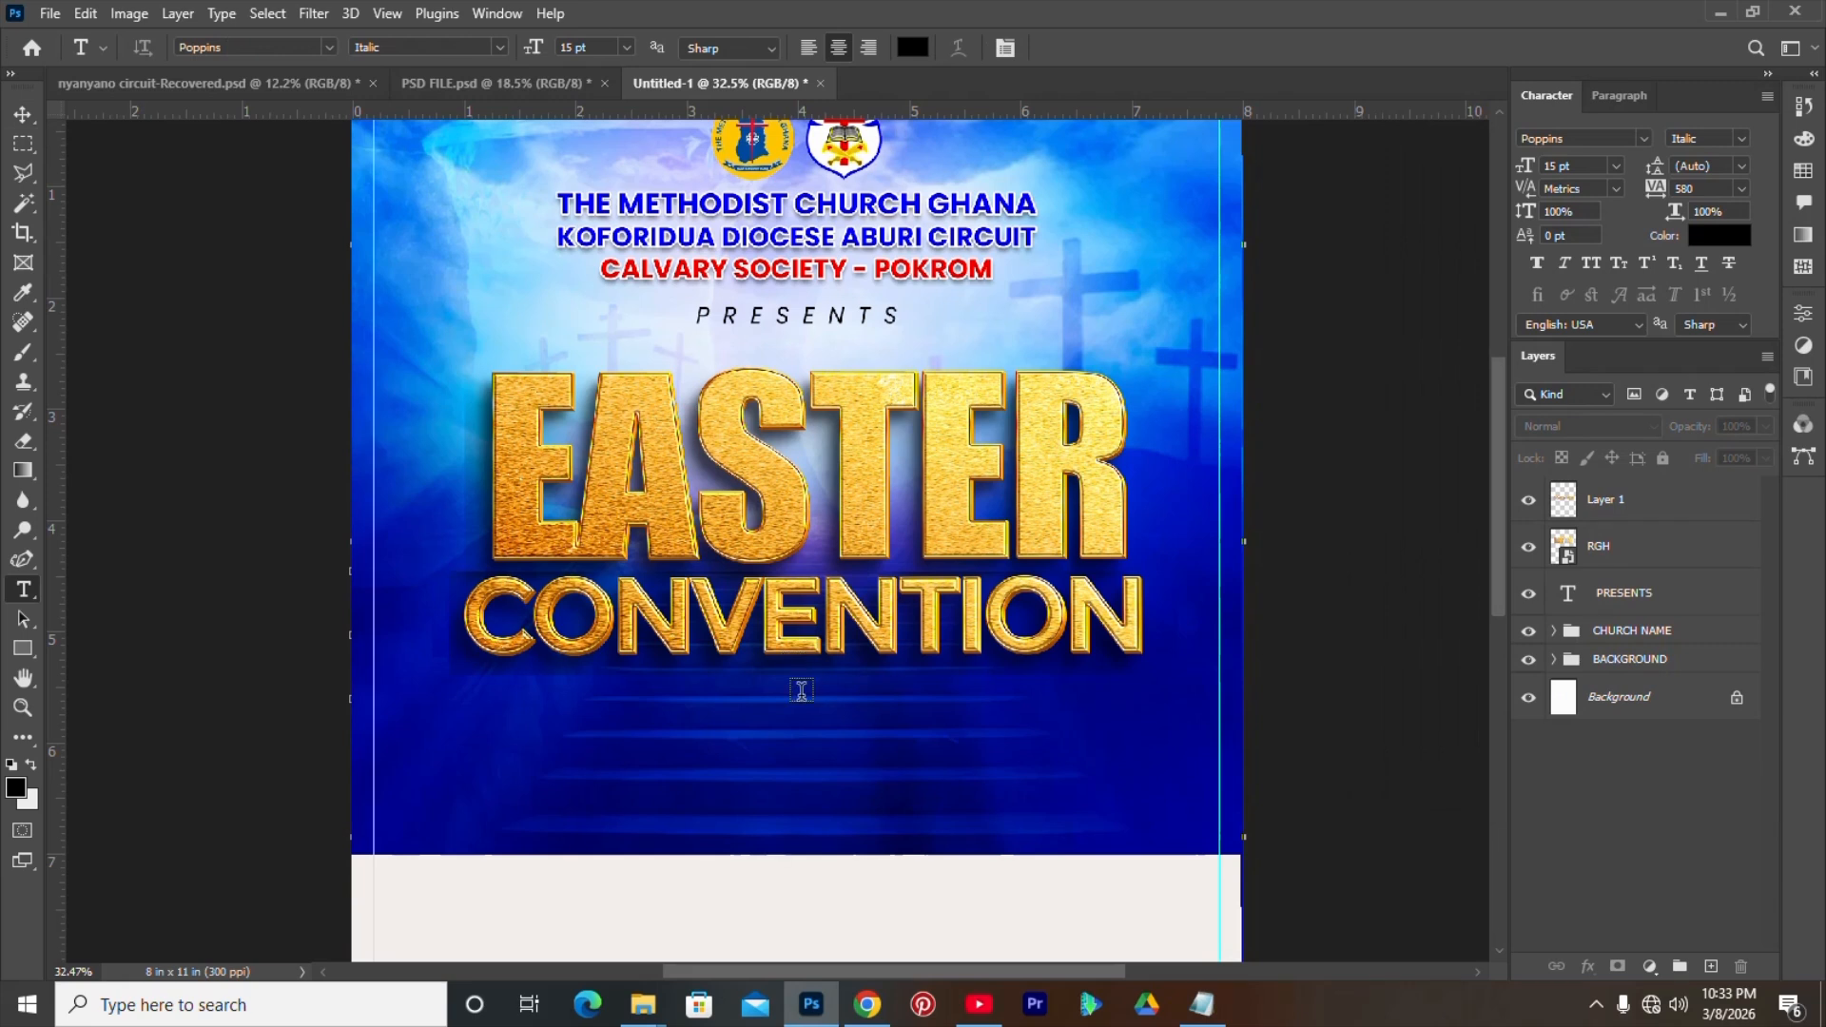
{"action": "left_click", "coordinate": [797, 701]}
{"action": "key", "text": "ctrl+v"}
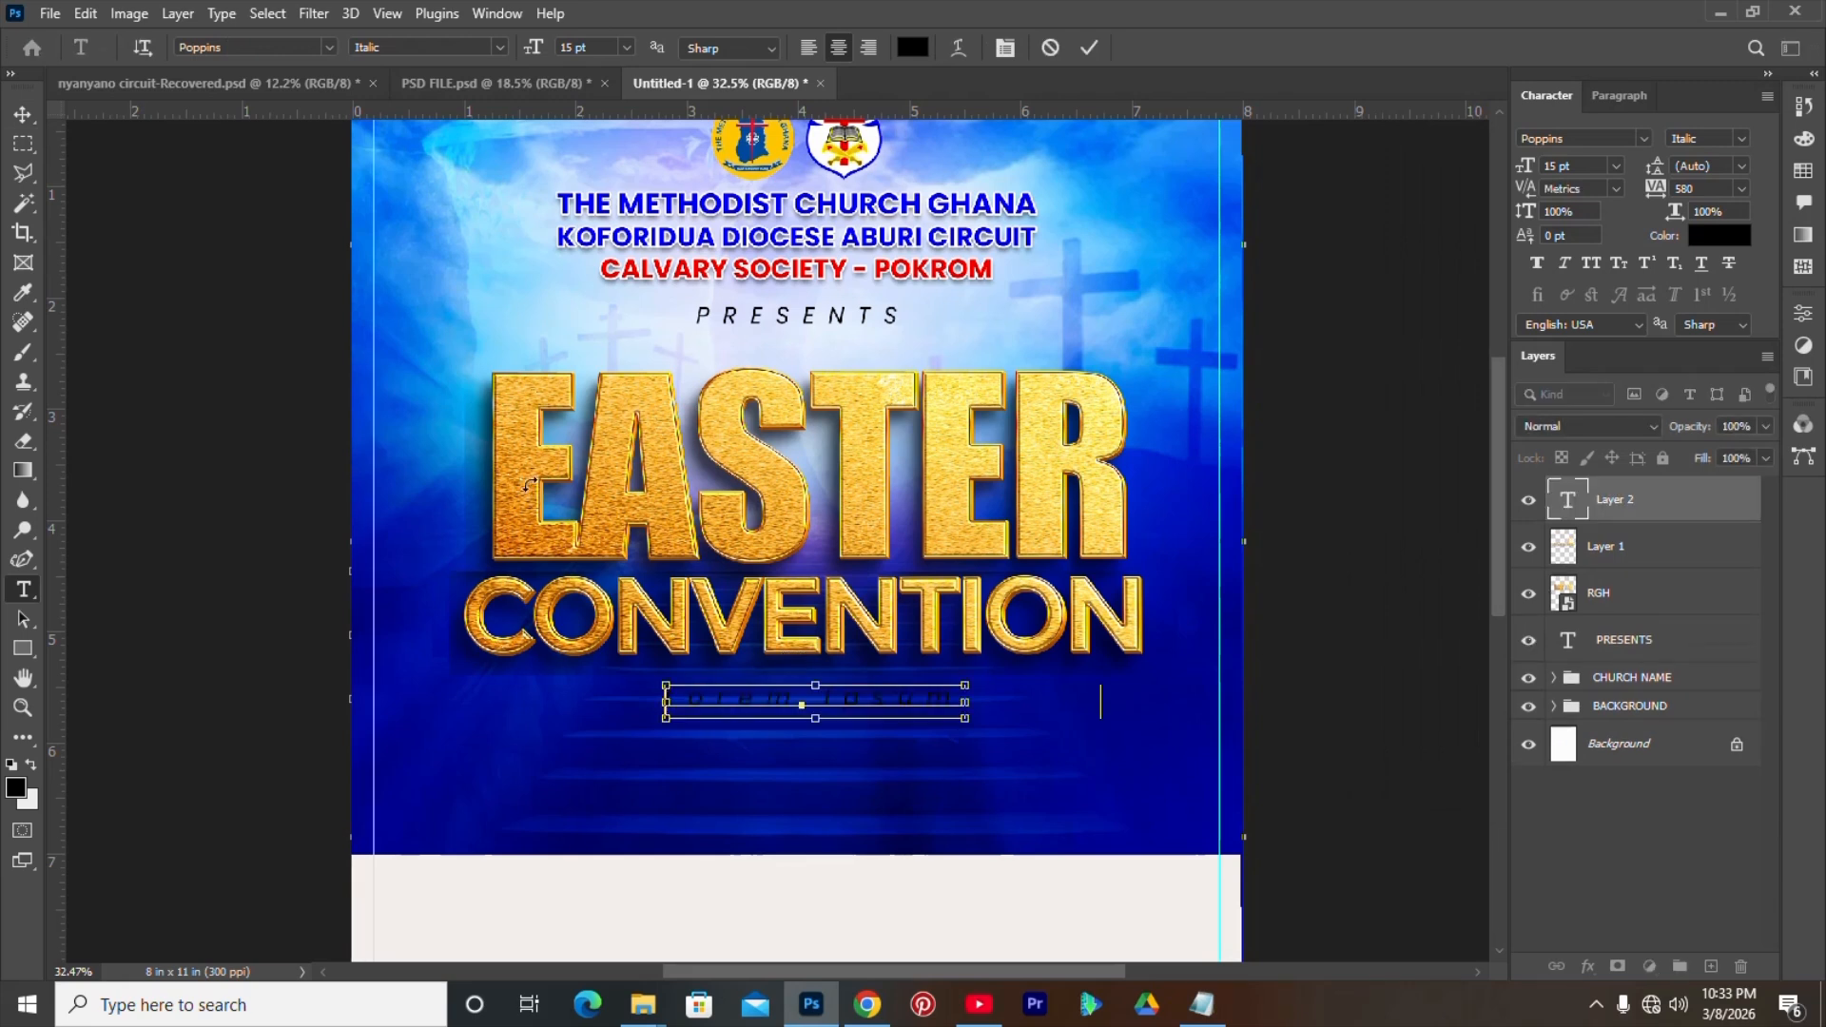
- Set the whole pasted line to Poppins SemiBold with tracking 0
{"action": "key", "text": "ctrl+a"}
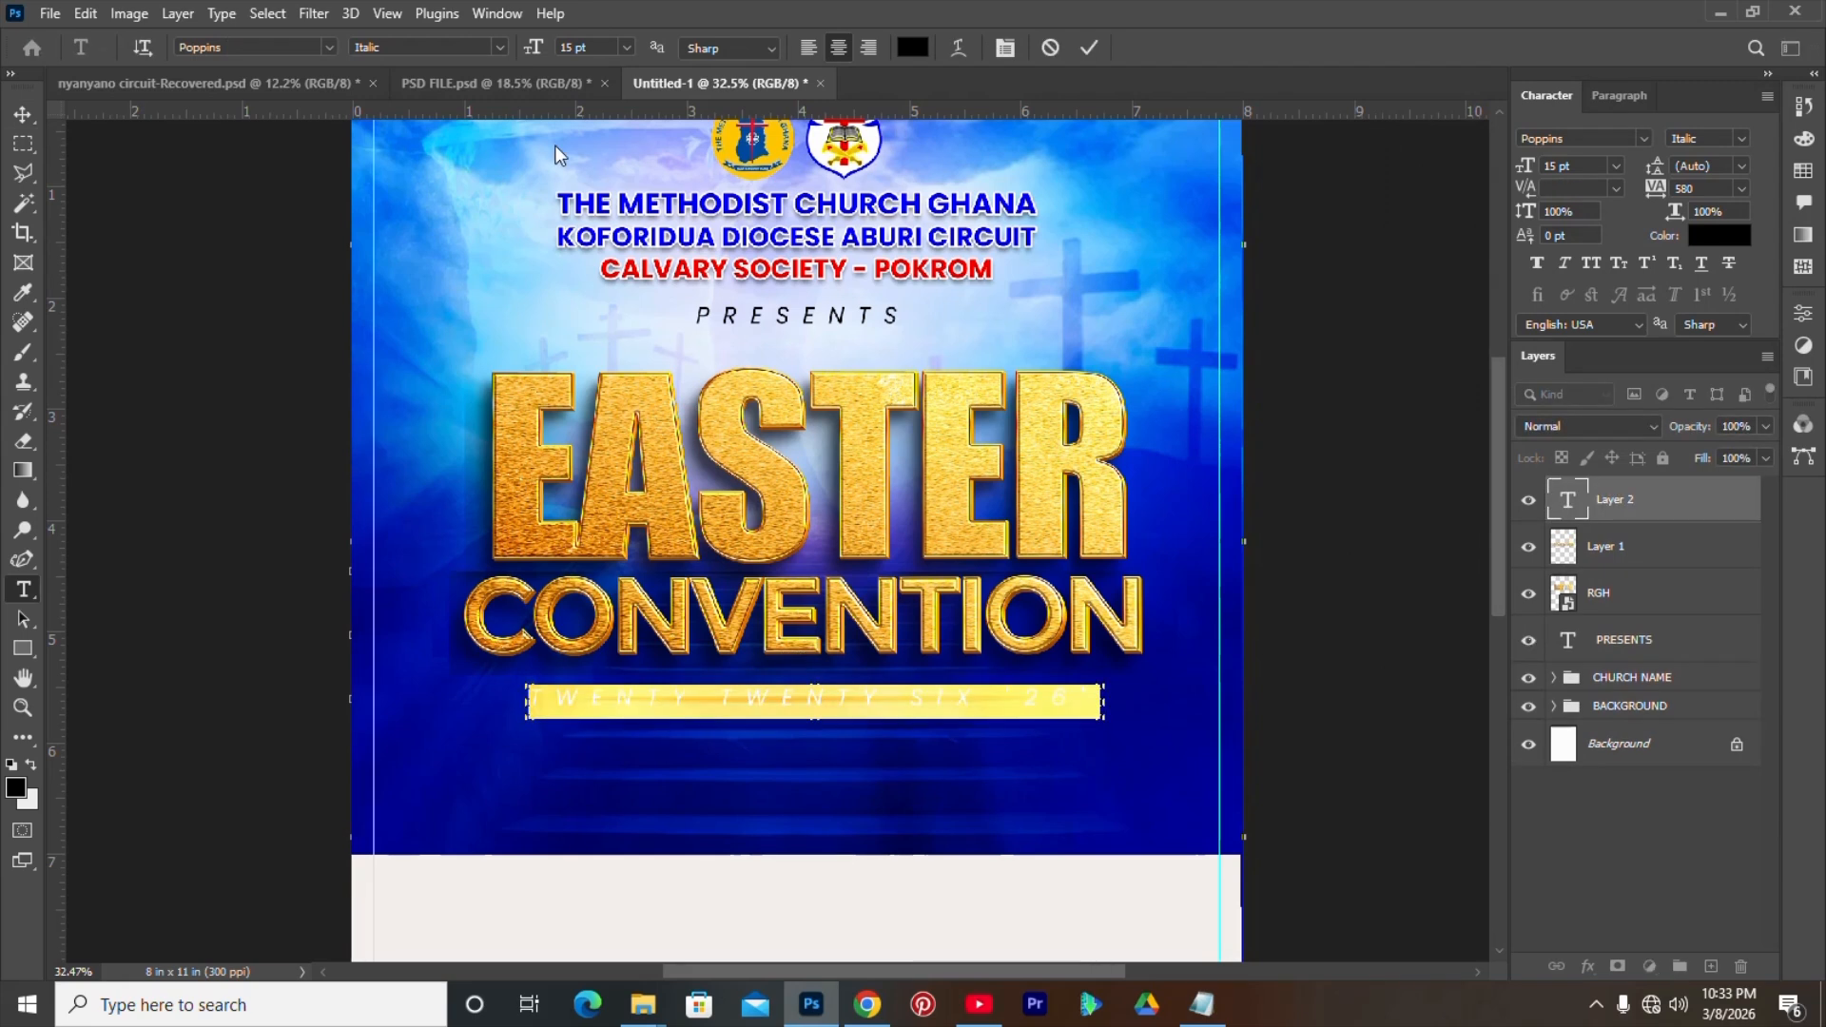
{"action": "left_click", "coordinate": [495, 44]}
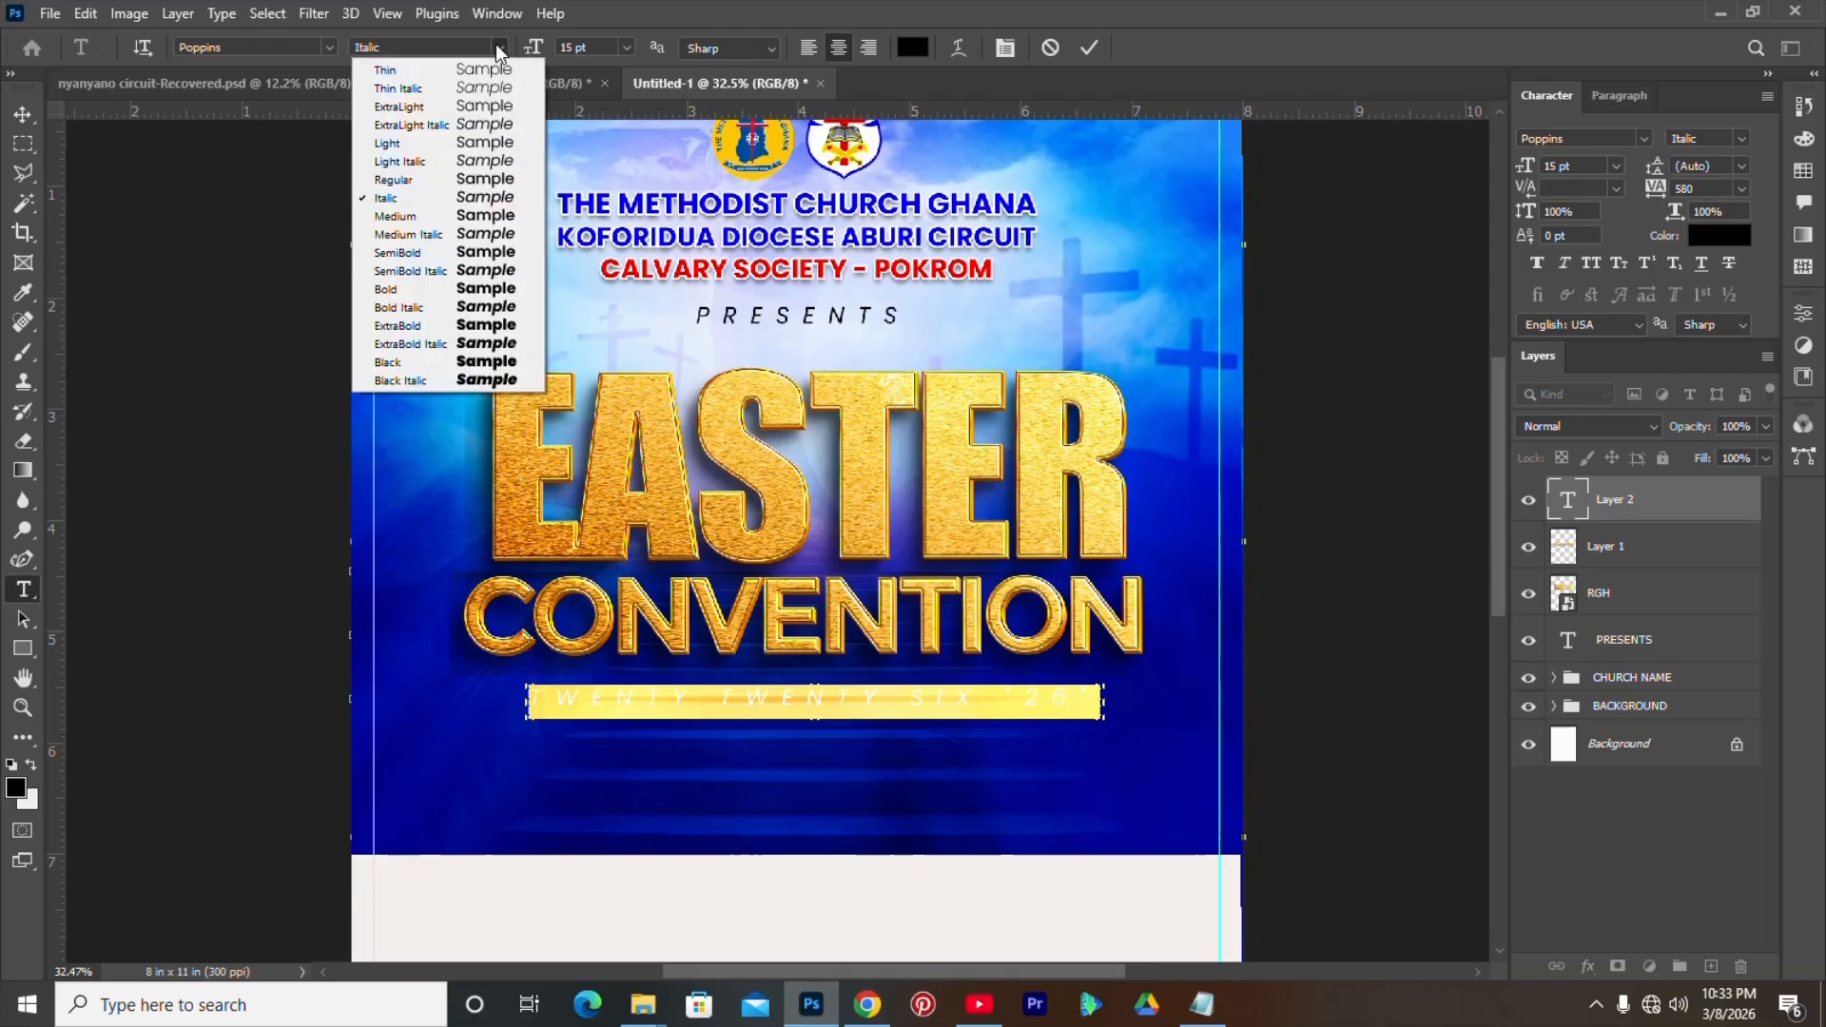
{"action": "left_click", "coordinate": [463, 251]}
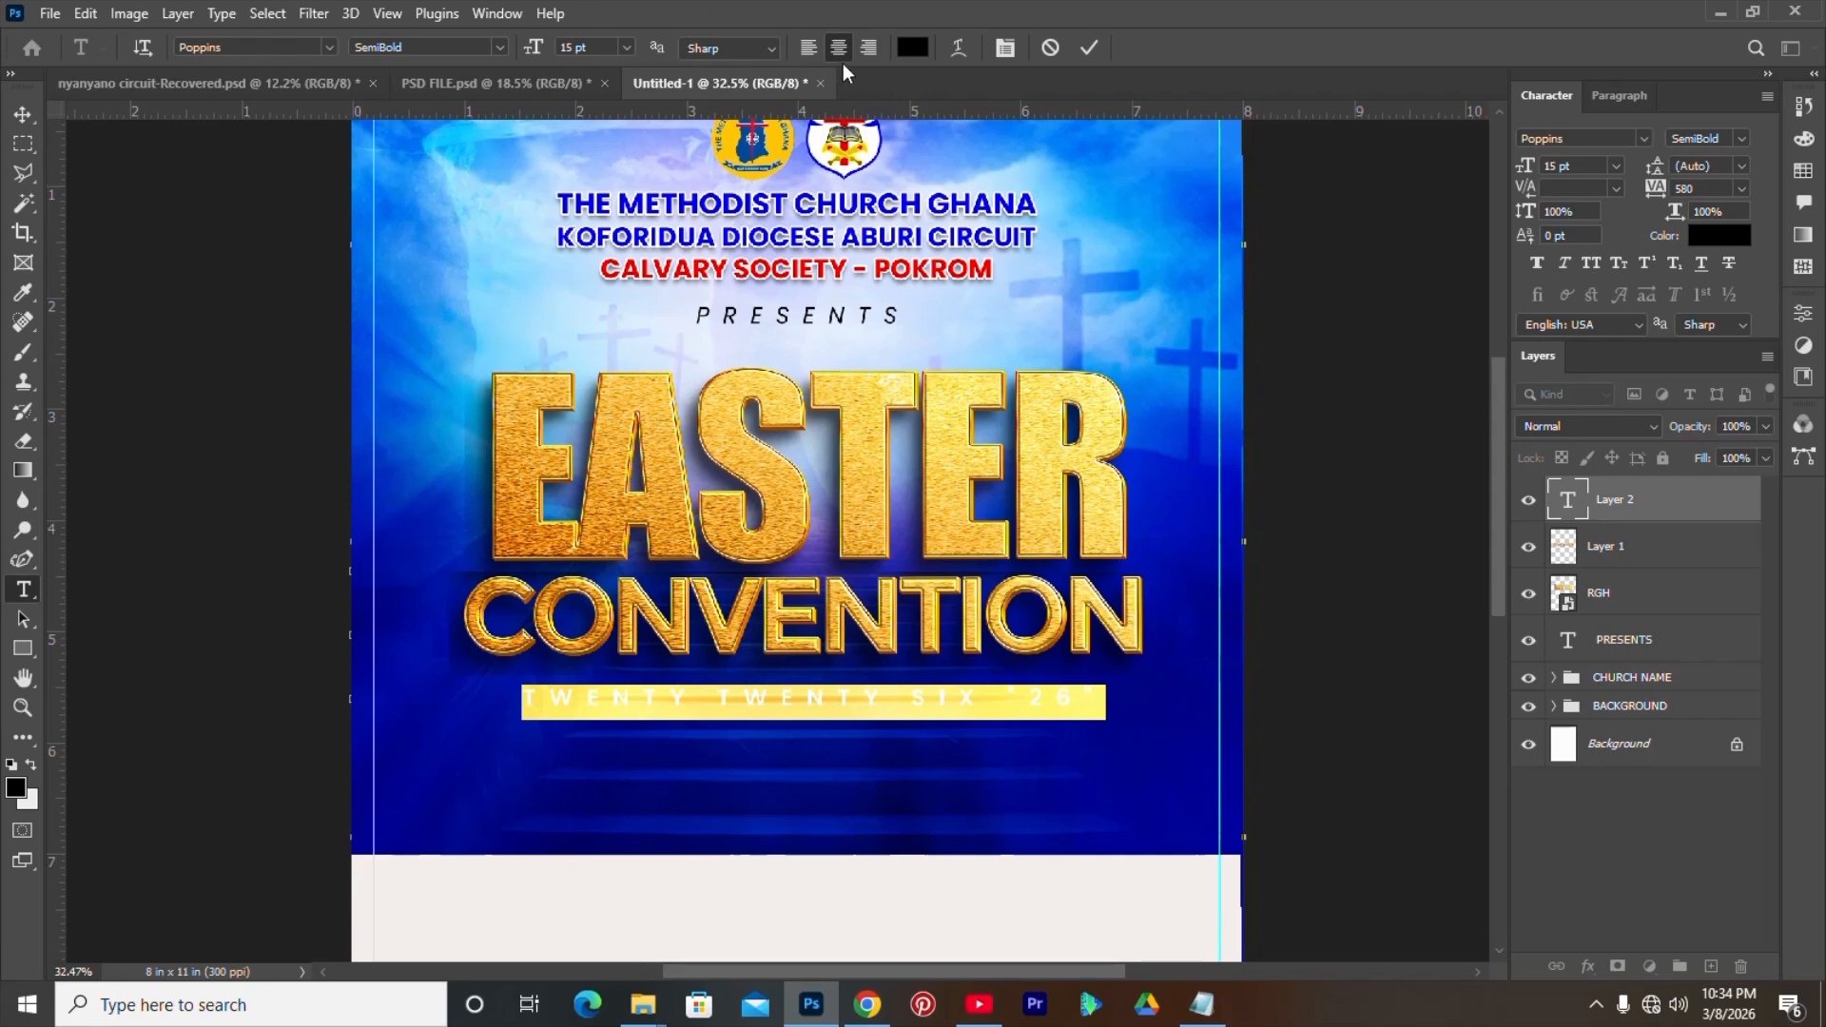
{"action": "left_click", "coordinate": [1743, 190]}
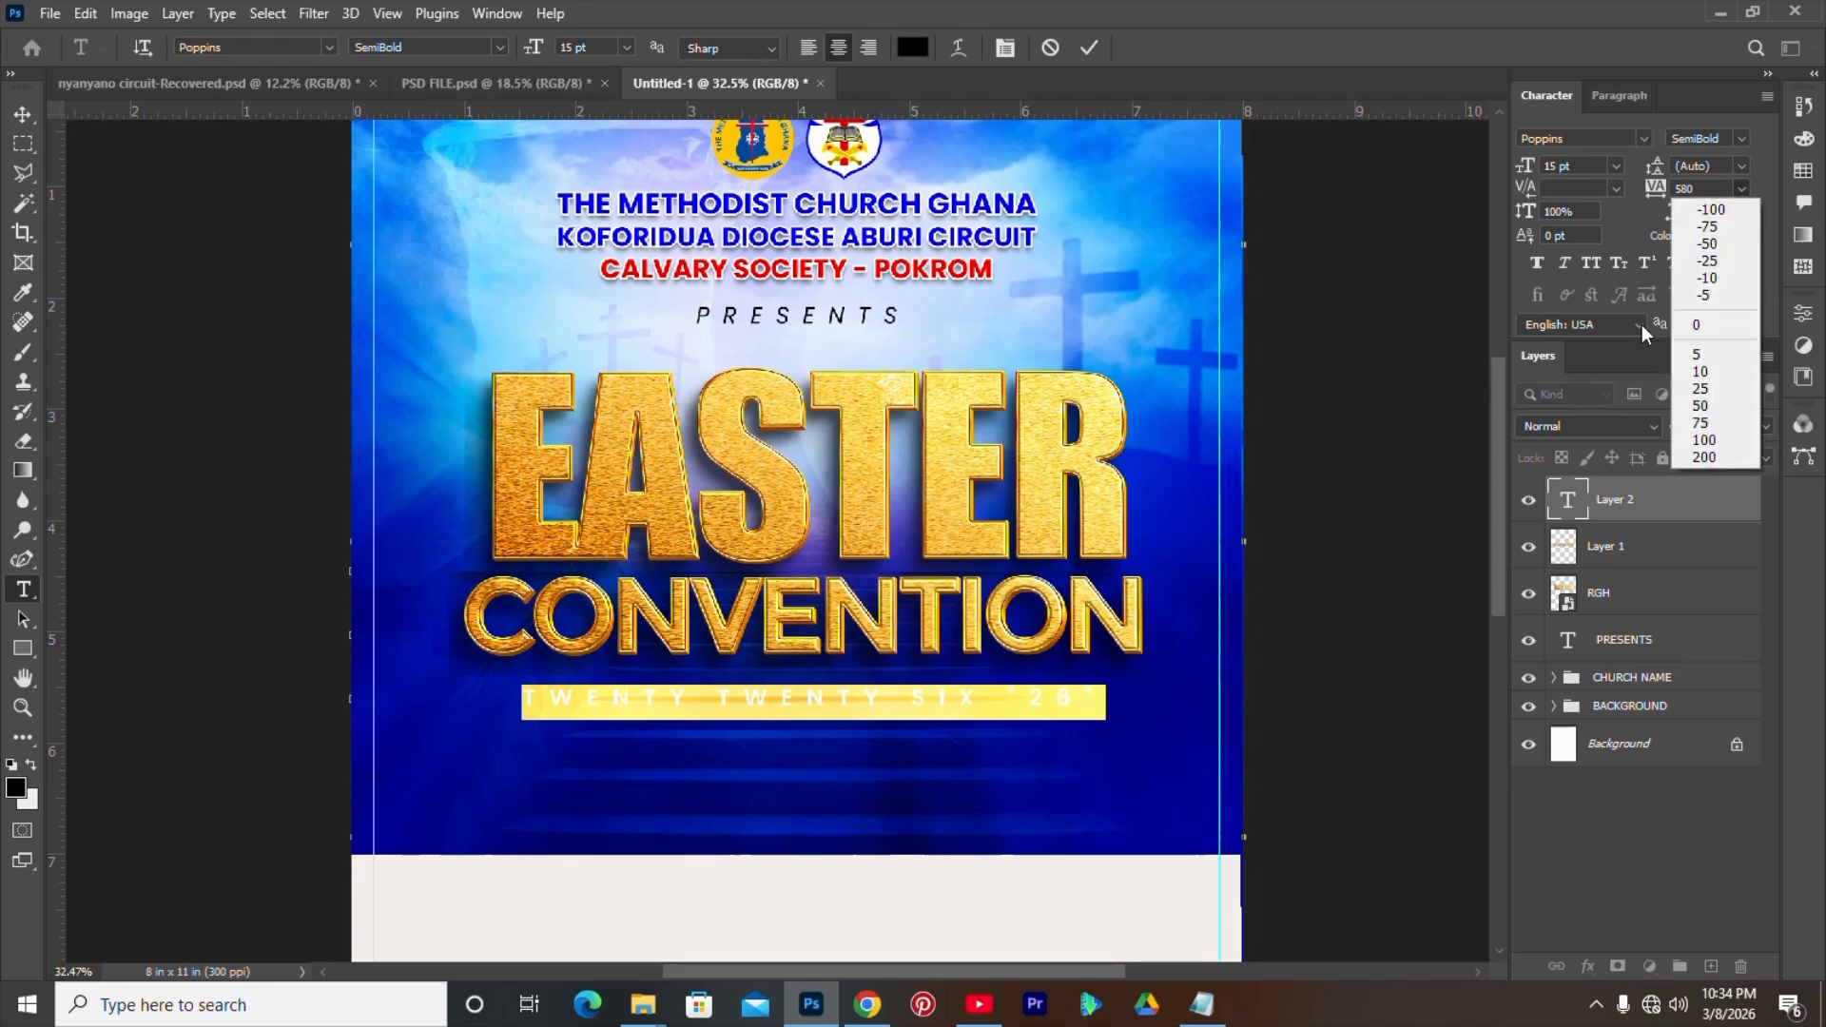
{"action": "left_click", "coordinate": [1696, 324]}
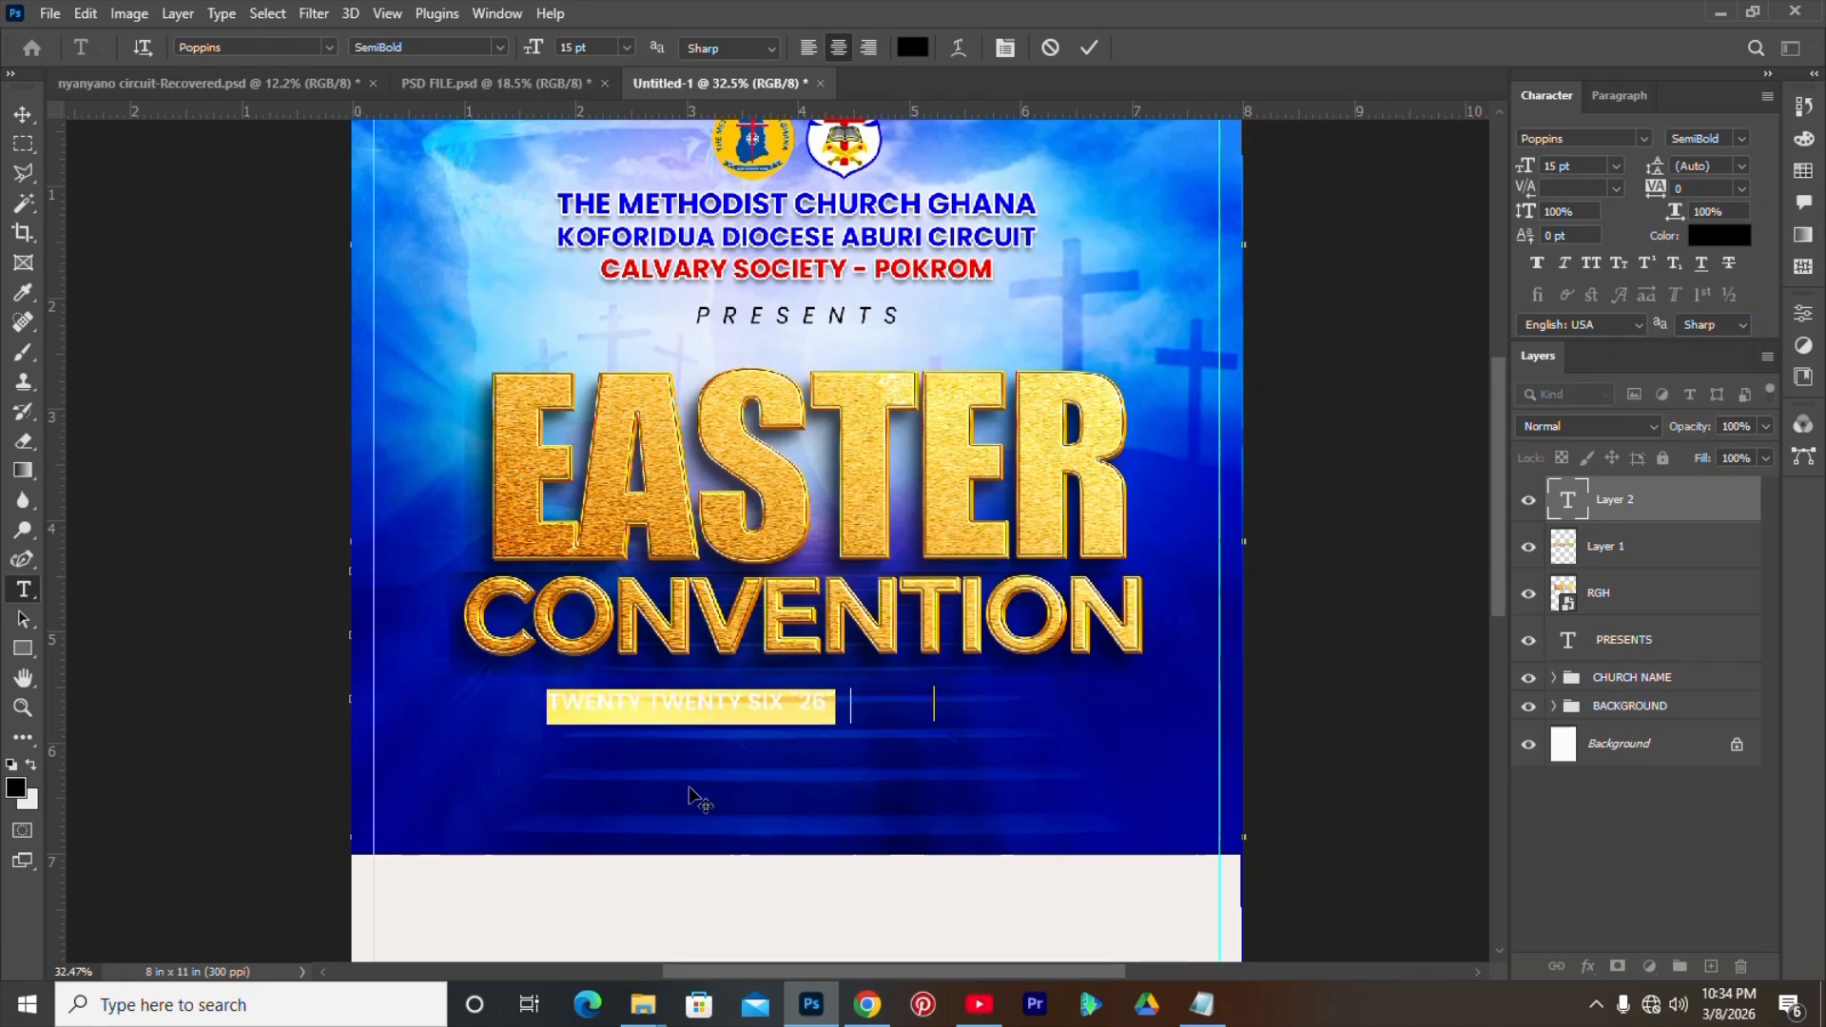
- Move the new line up close beneath CONVENTION and colour its text off-white, fdf7f7
{"action": "left_click_drag", "start_coordinate": [689, 789], "coordinate": [632, 767]}
{"action": "left_click", "coordinate": [917, 54]}
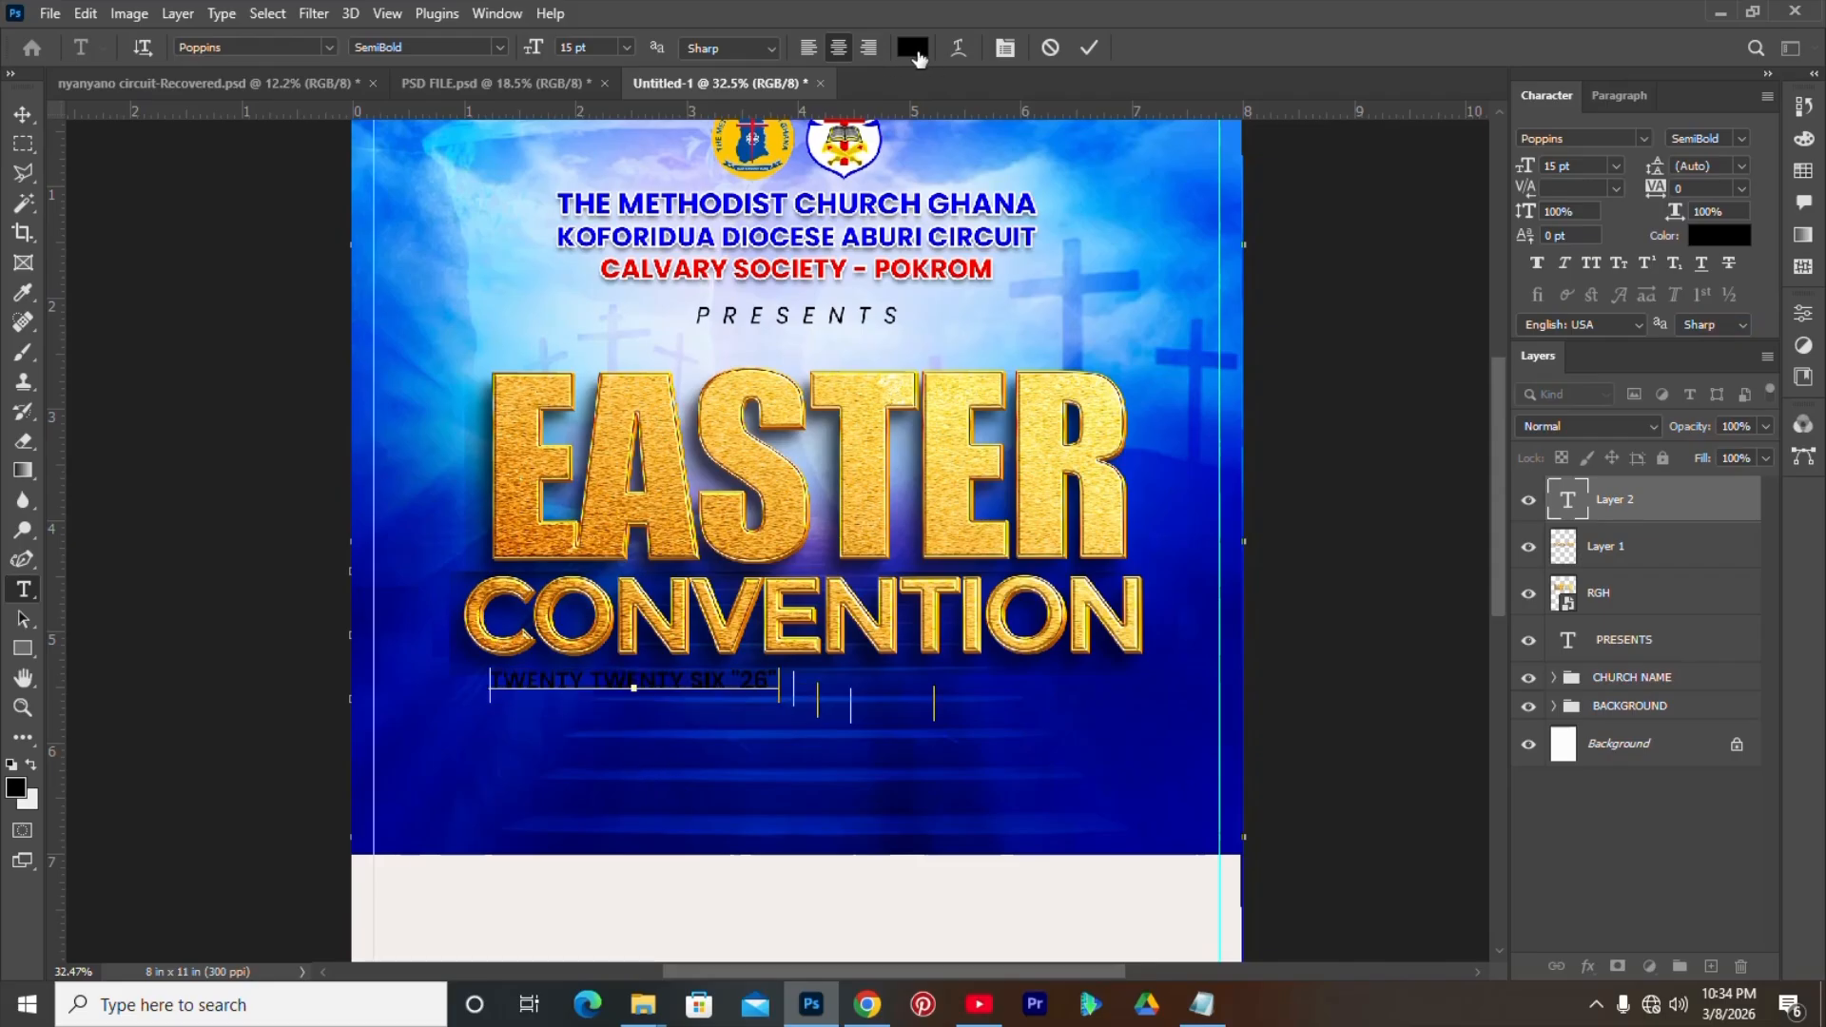
{"action": "left_click", "coordinate": [1102, 354]}
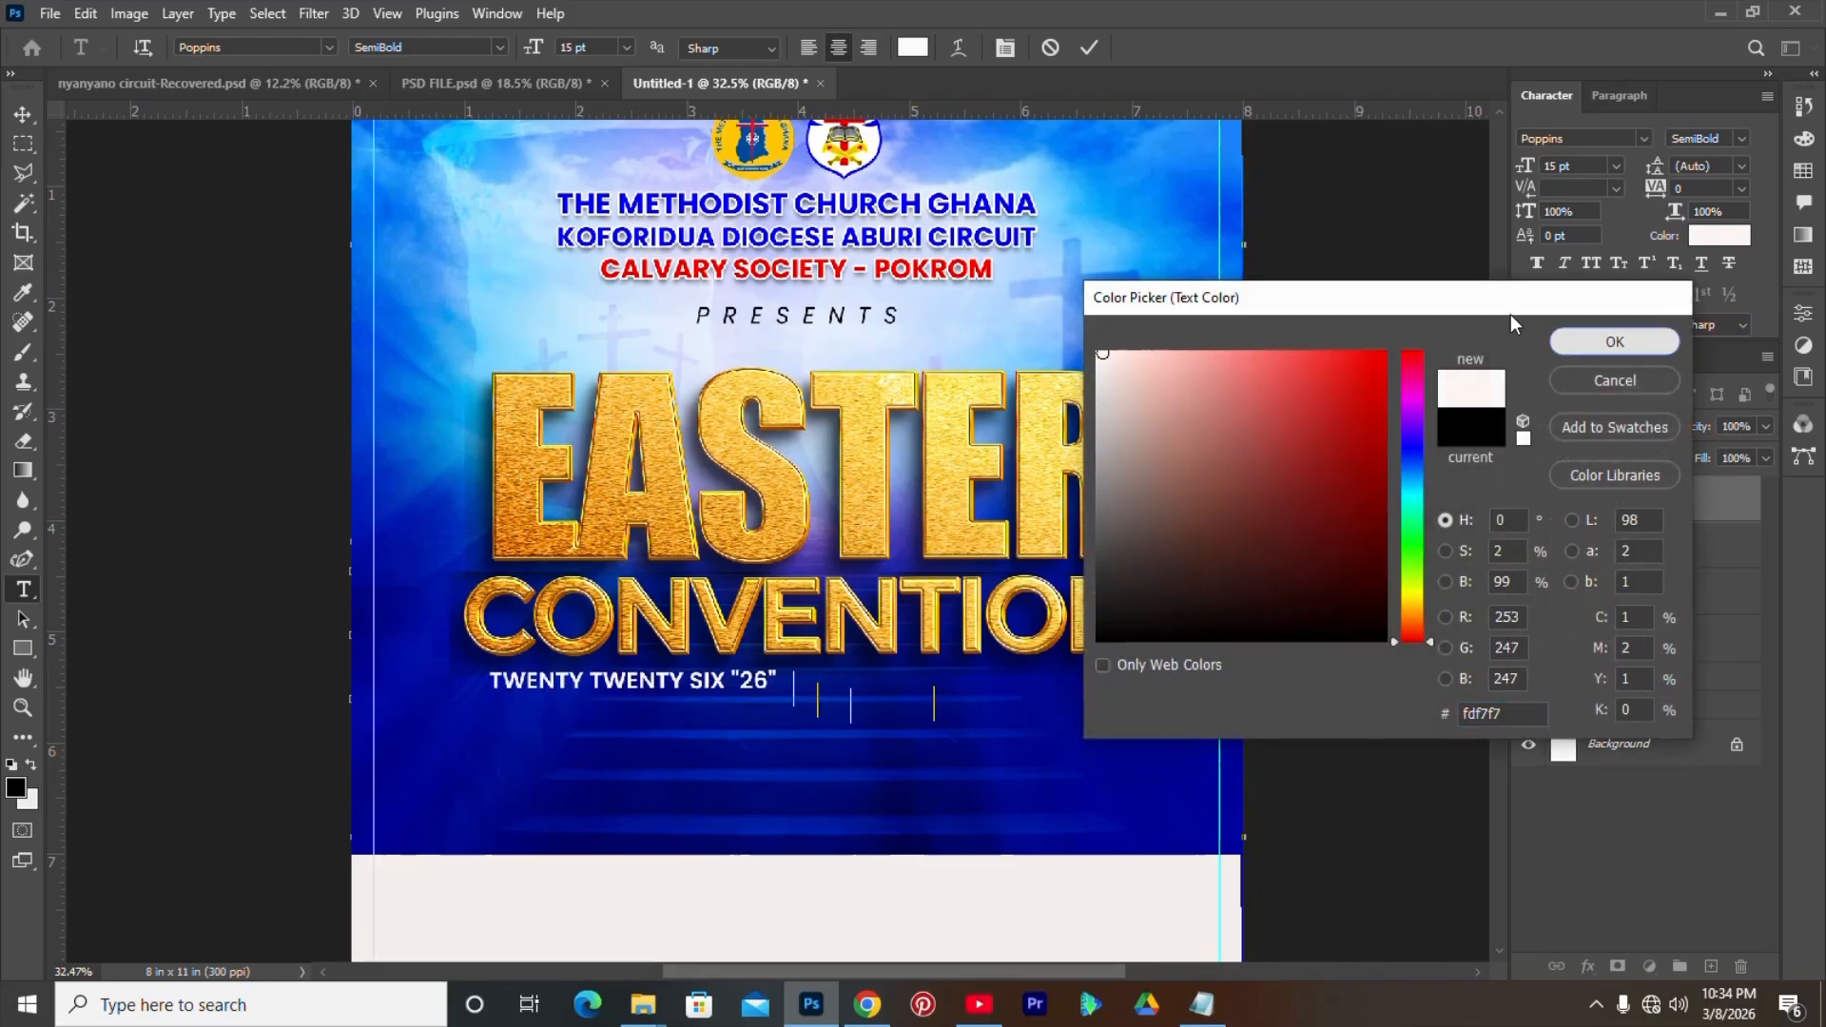
{"action": "left_click", "coordinate": [1579, 341]}
{"action": "left_click", "coordinate": [1090, 50]}
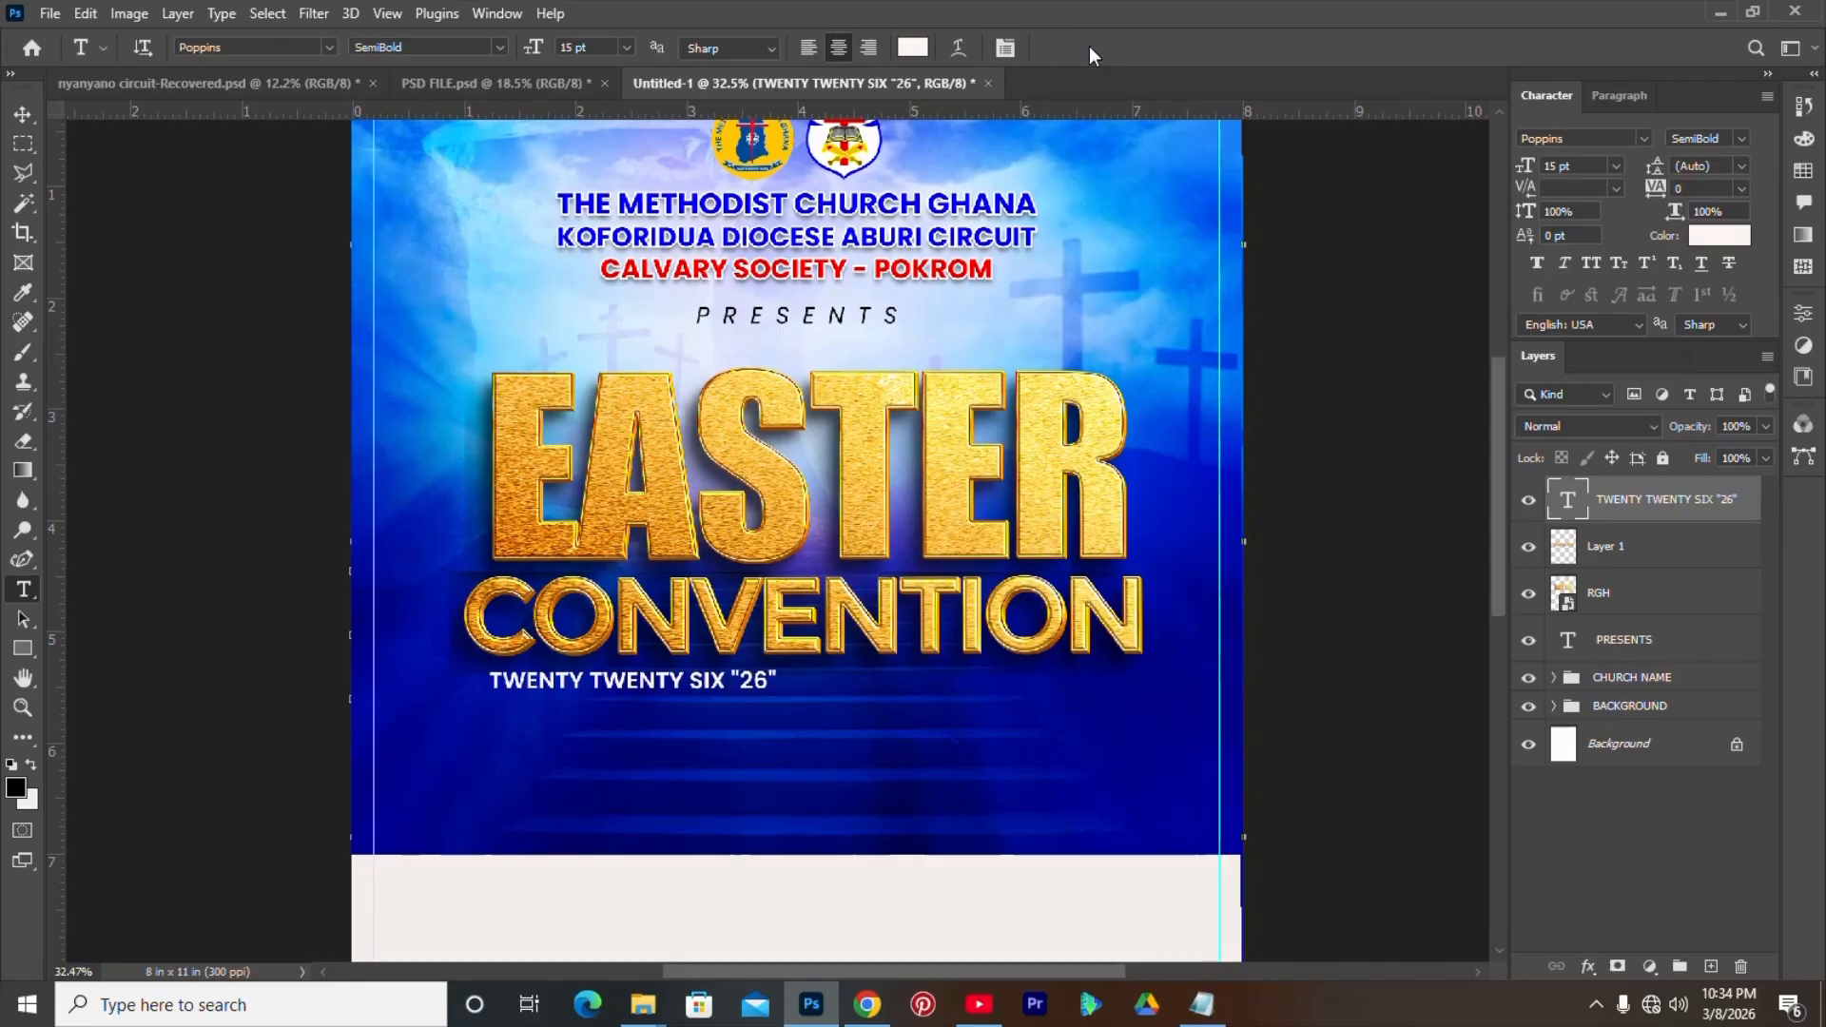
- Enlarge the TWENTY TWENTY SIX "26" text to about the width of the word EASTER
{"action": "key", "text": "v"}
{"action": "key", "text": "ctrl+t"}
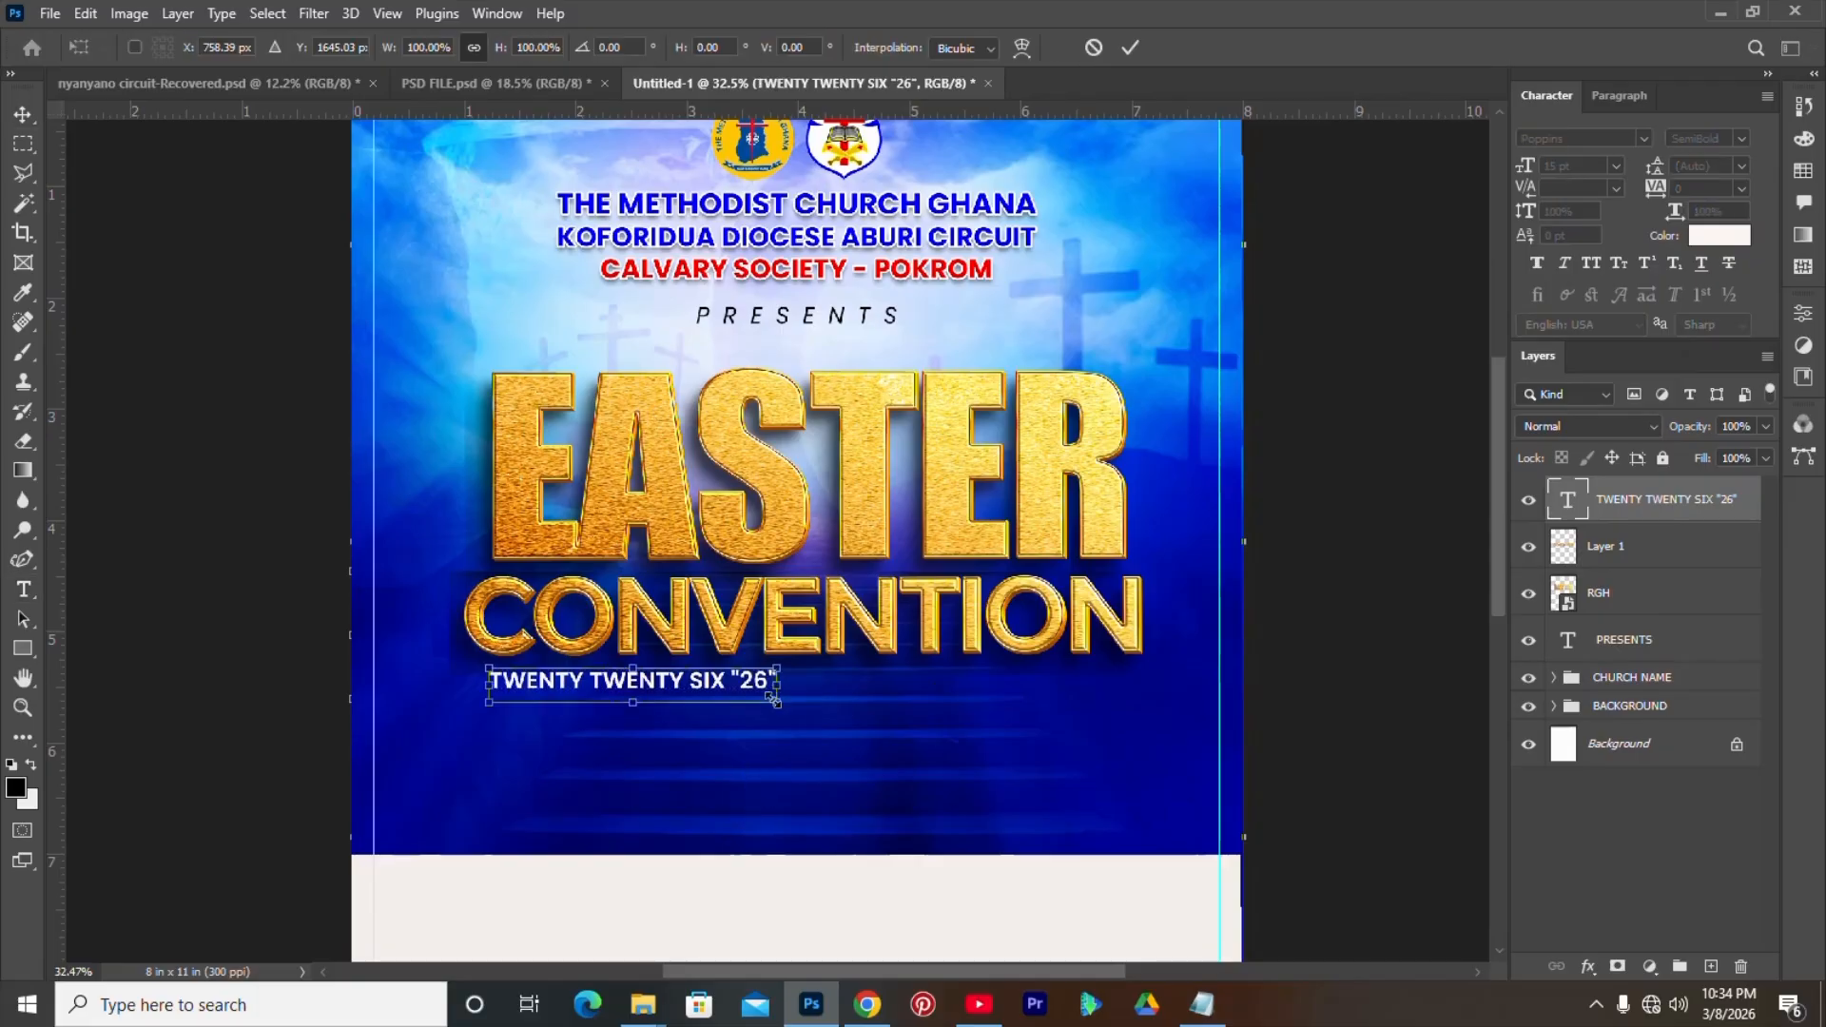
{"action": "left_click_drag", "start_coordinate": [772, 699], "coordinate": [1135, 746]}
{"action": "key", "text": "Return"}
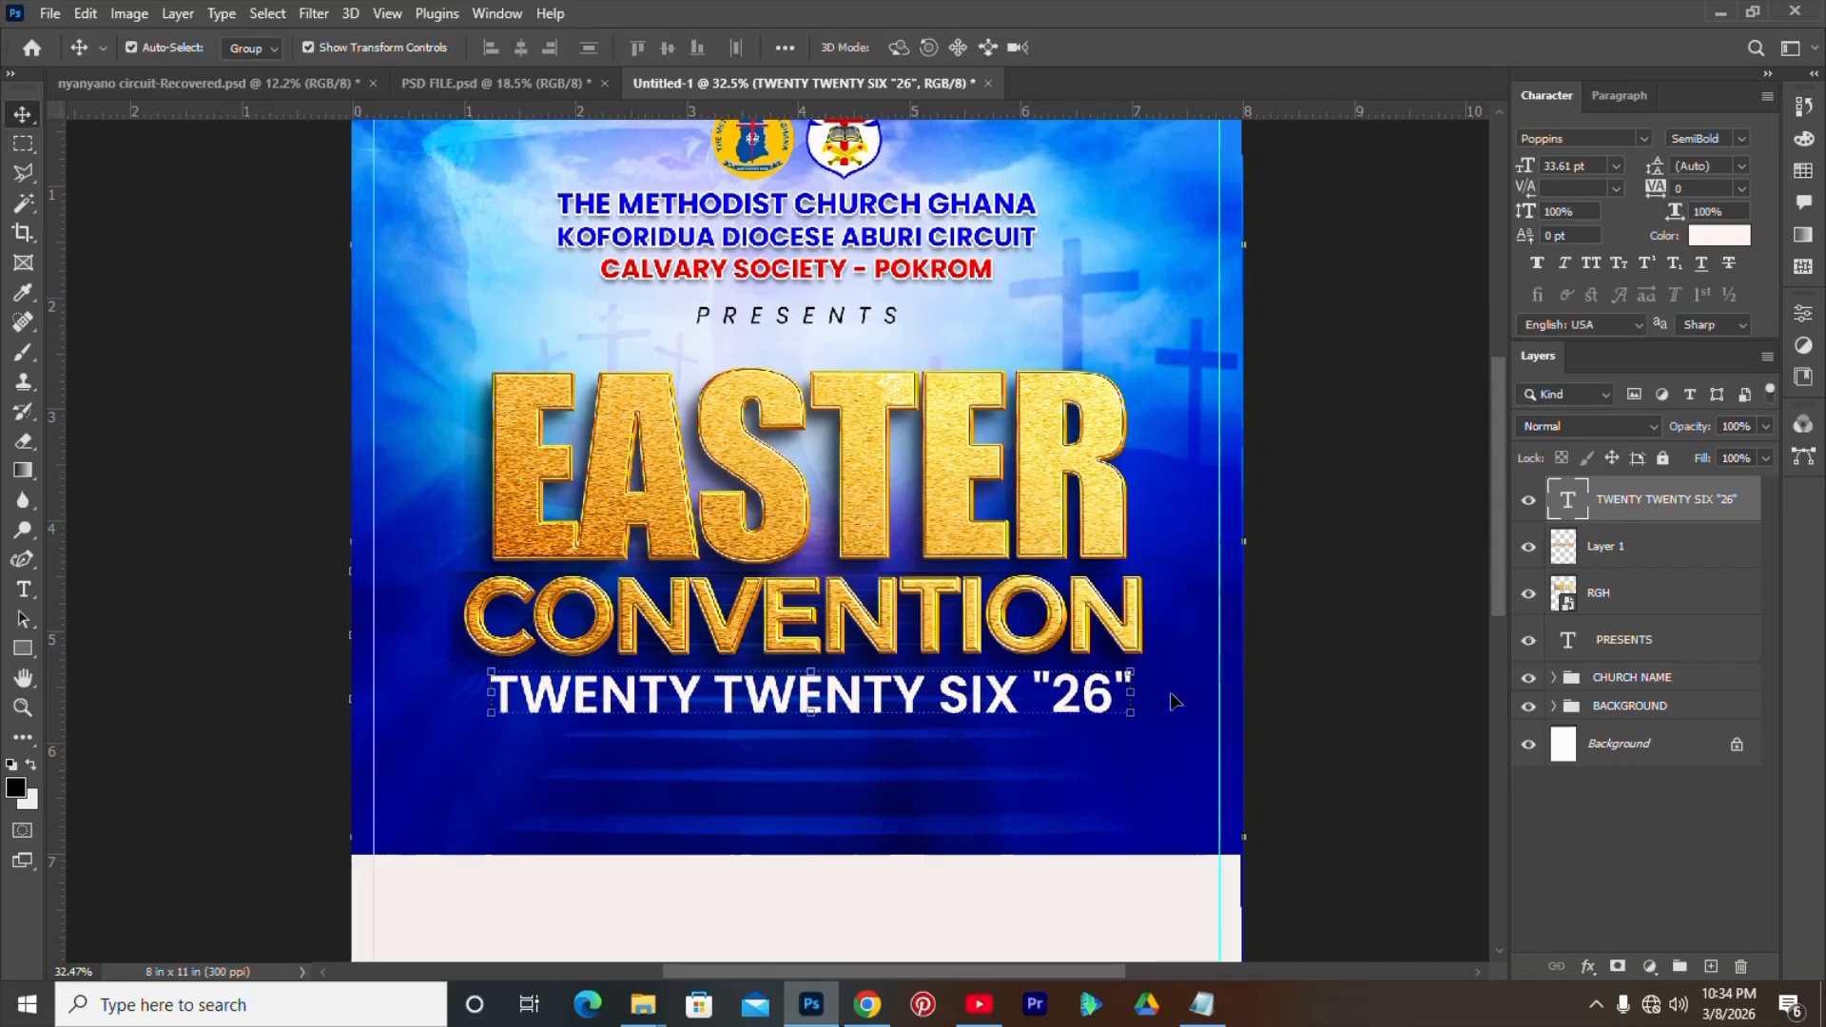
- Give the TWENTY TWENTY SIX "26" layer a gold linear Gradient Overlay, with the first colour stop b8860b at 0%
{"action": "right_click", "coordinate": [1660, 501]}
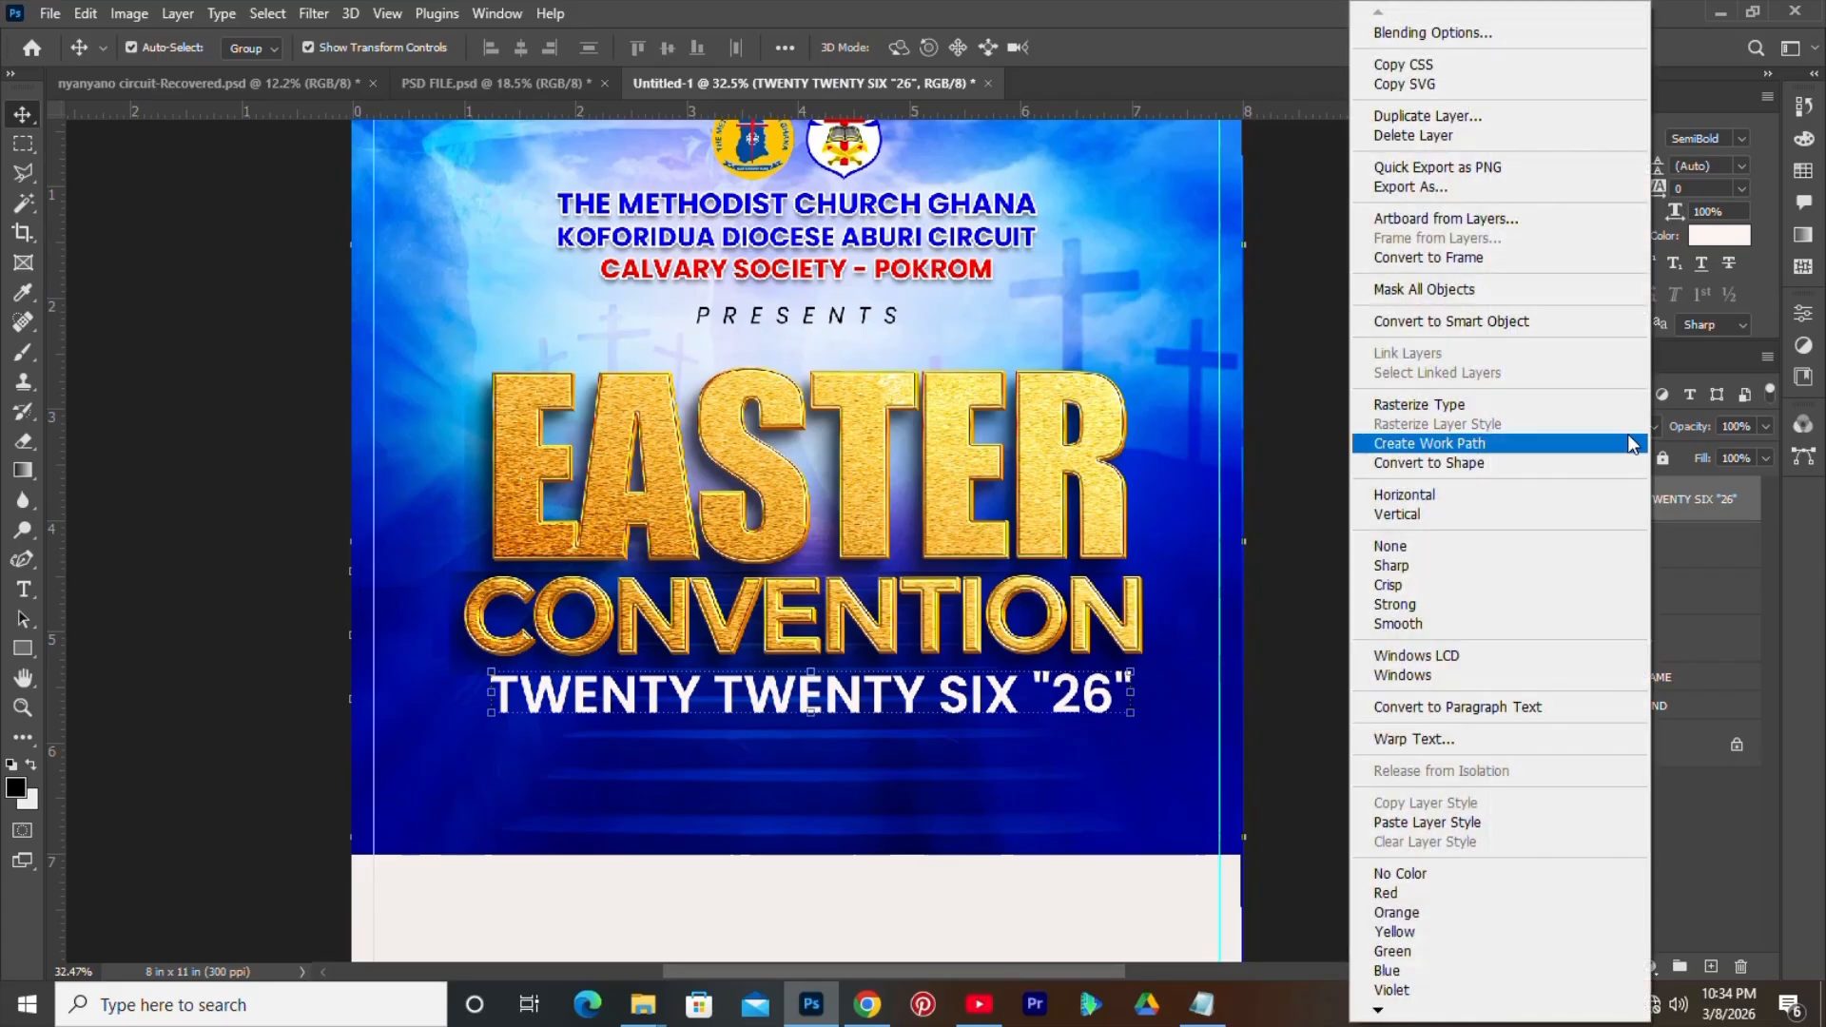
{"action": "left_click", "coordinate": [1453, 25]}
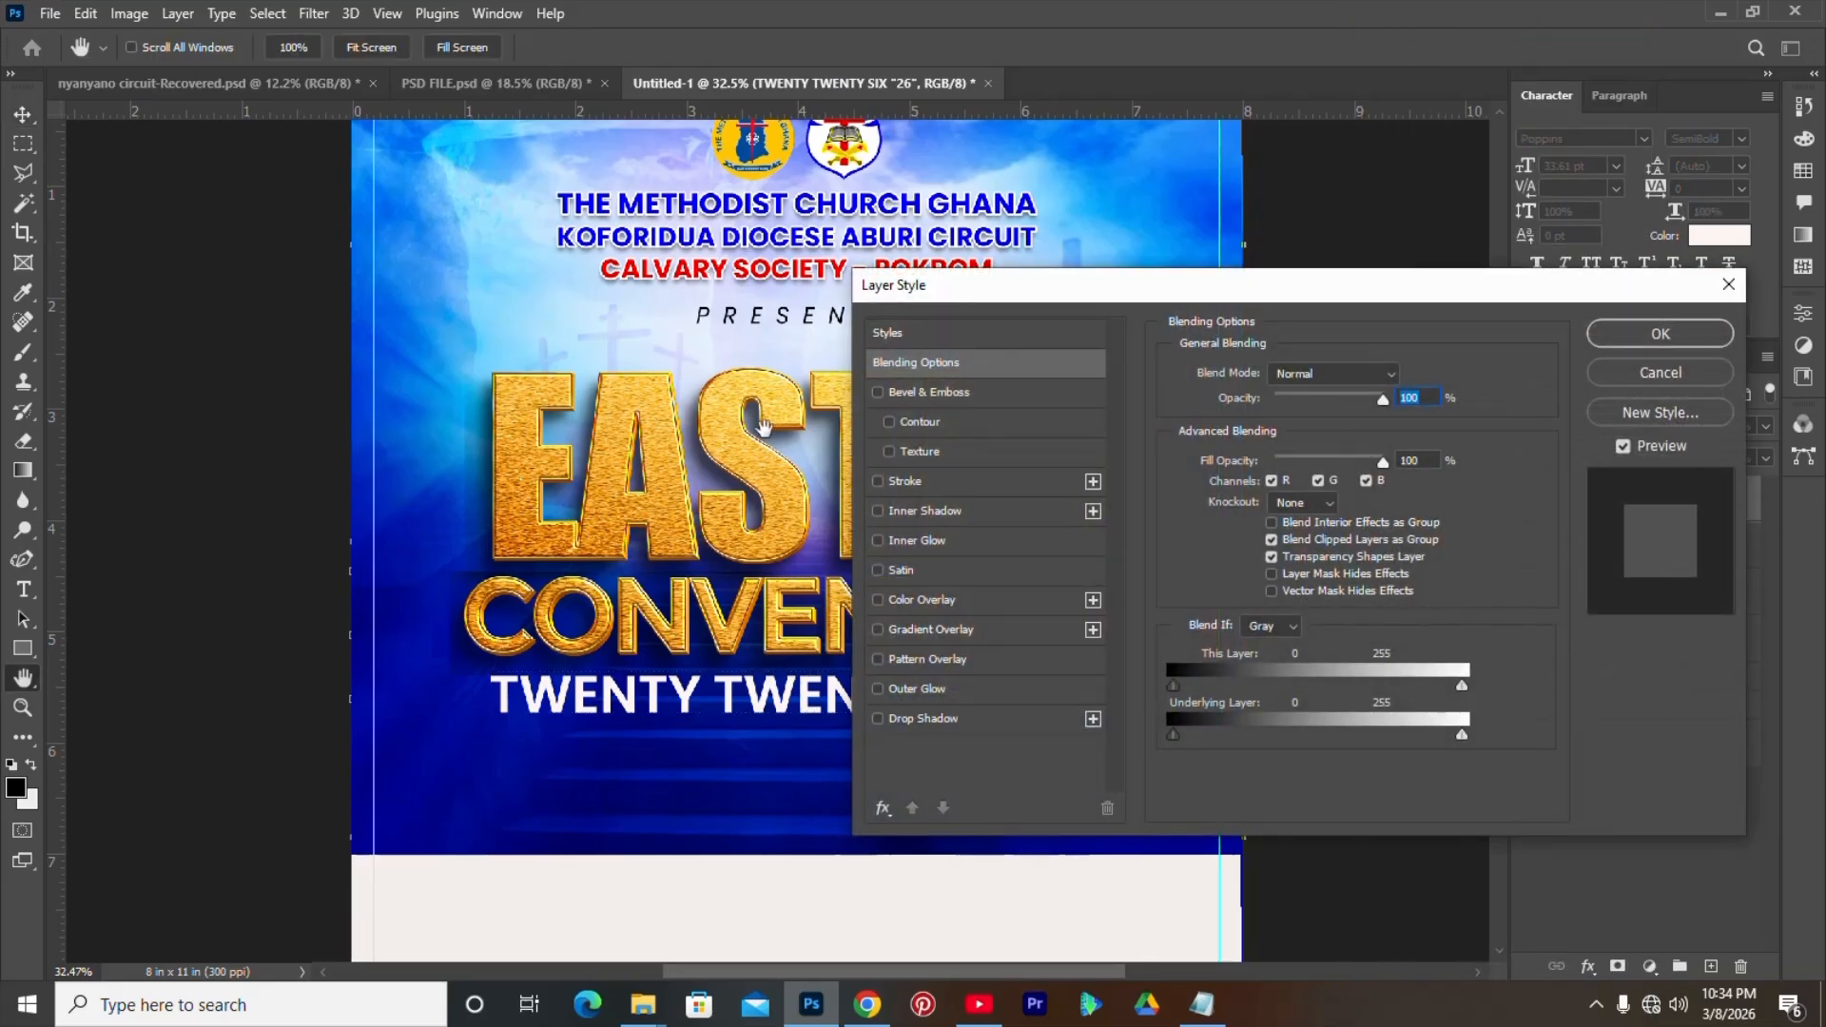
{"action": "left_click_drag", "start_coordinate": [1137, 284], "coordinate": [1176, 79]}
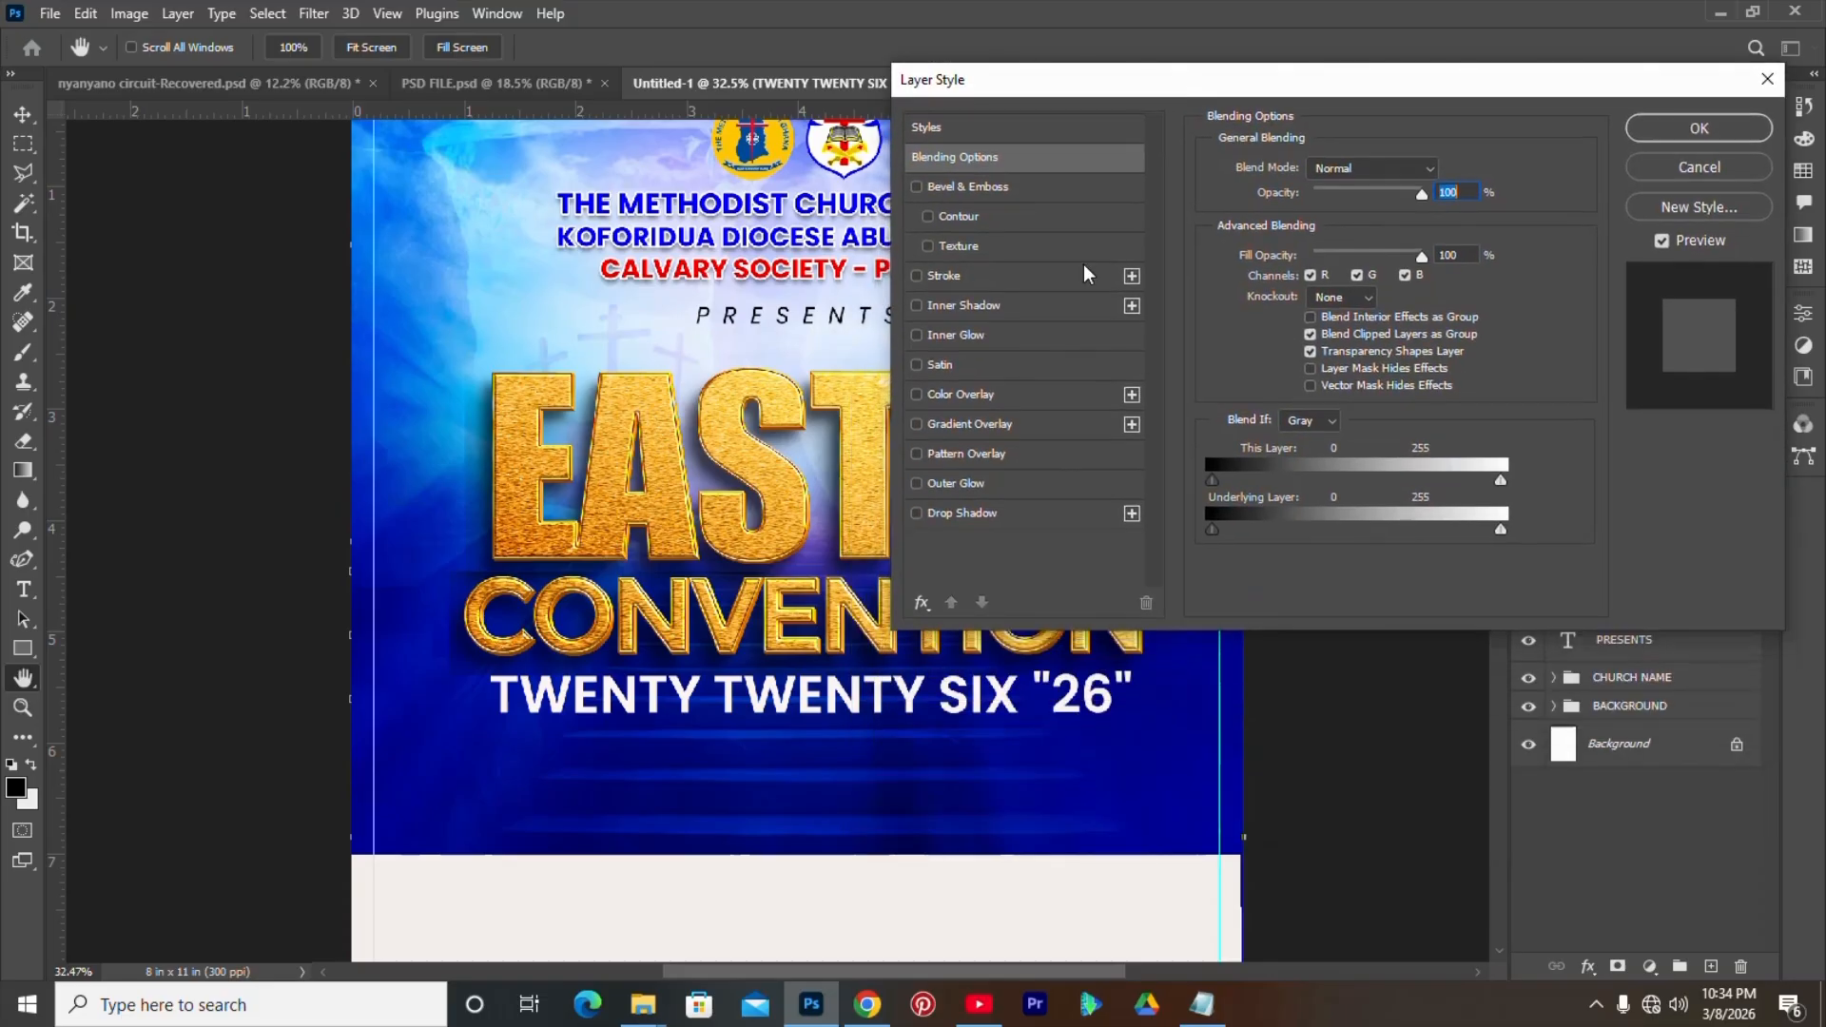
{"action": "left_click", "coordinate": [1014, 425]}
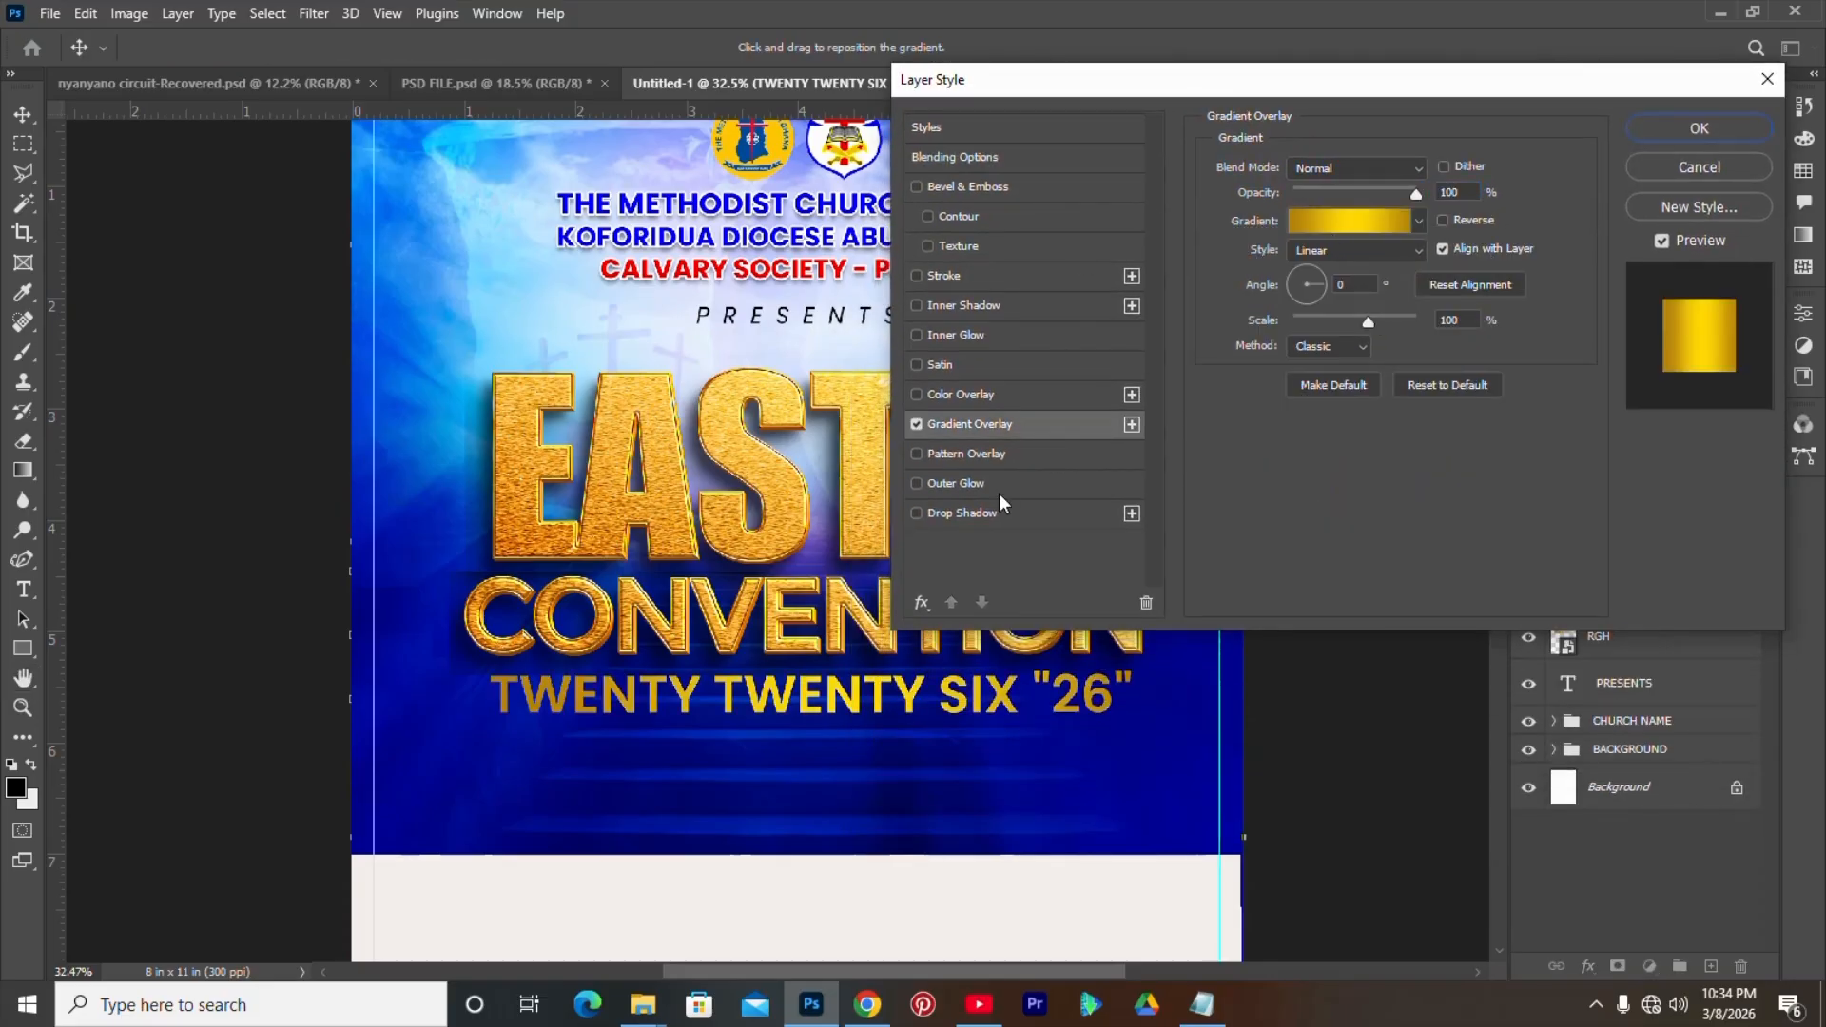
{"action": "left_click", "coordinate": [1368, 227]}
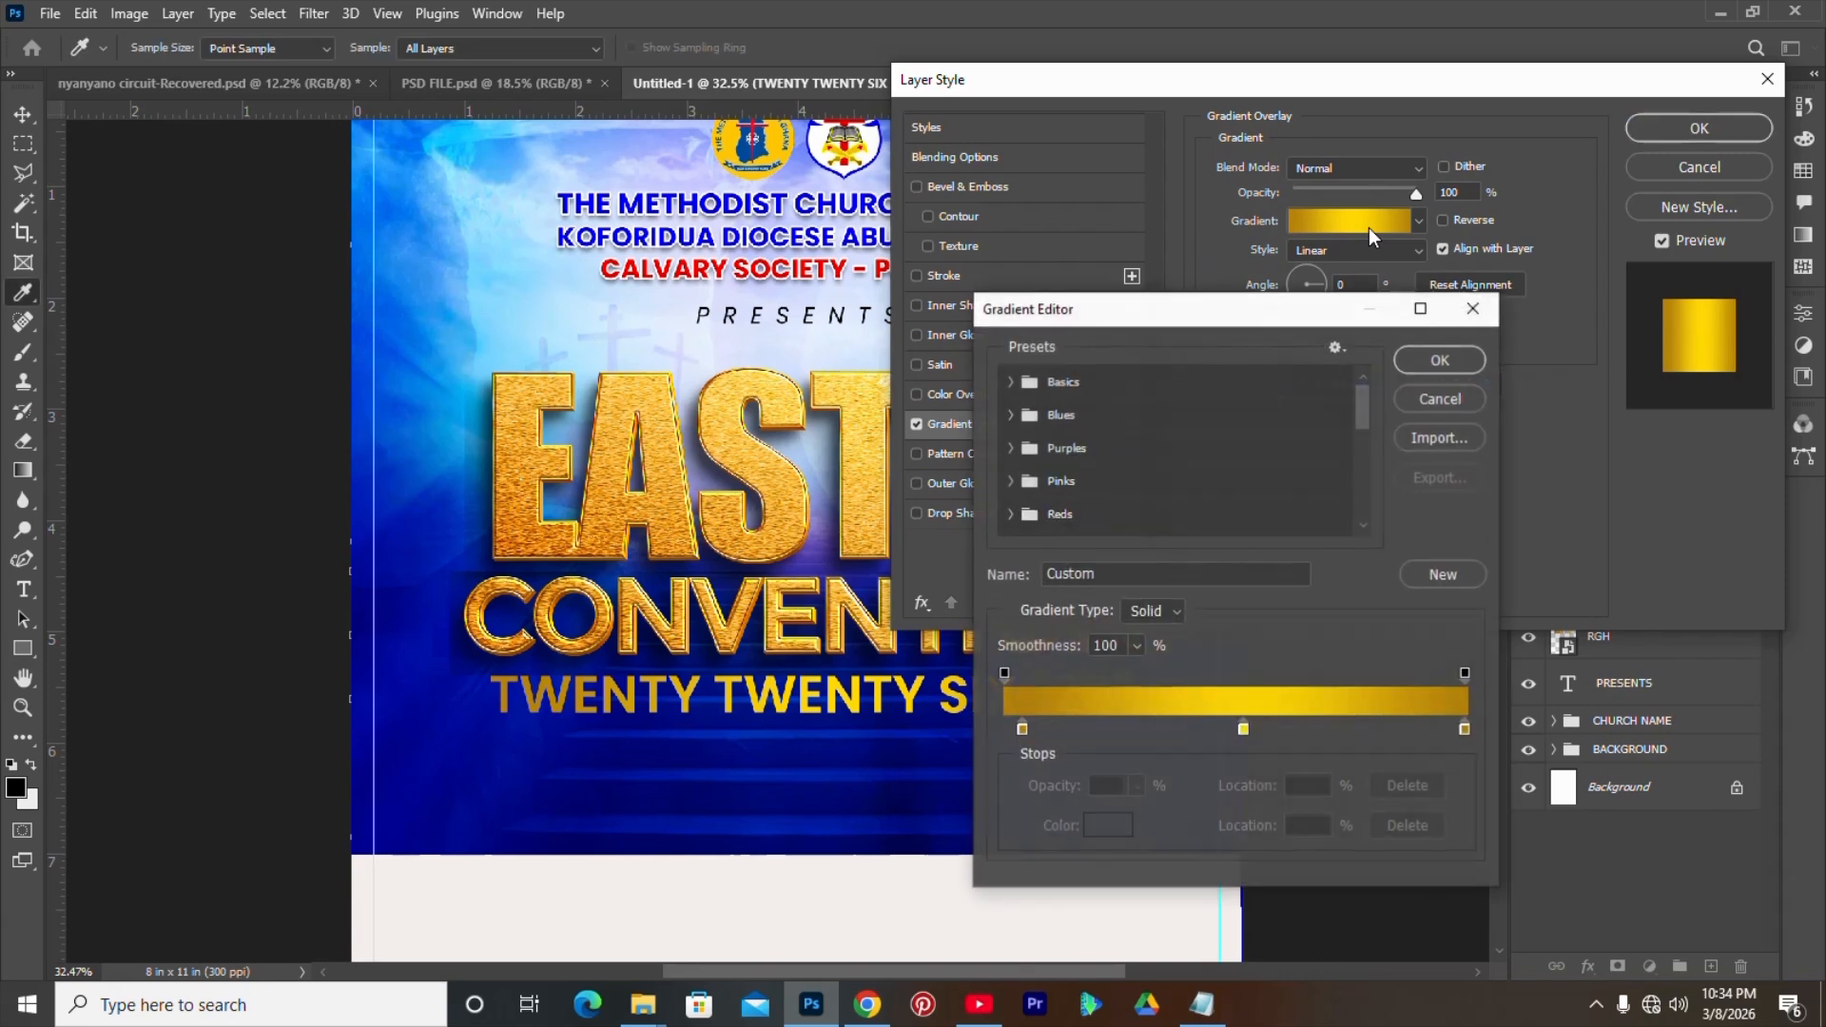
{"action": "left_click_drag", "start_coordinate": [1023, 733], "coordinate": [997, 738]}
{"action": "left_click", "coordinate": [1096, 829]}
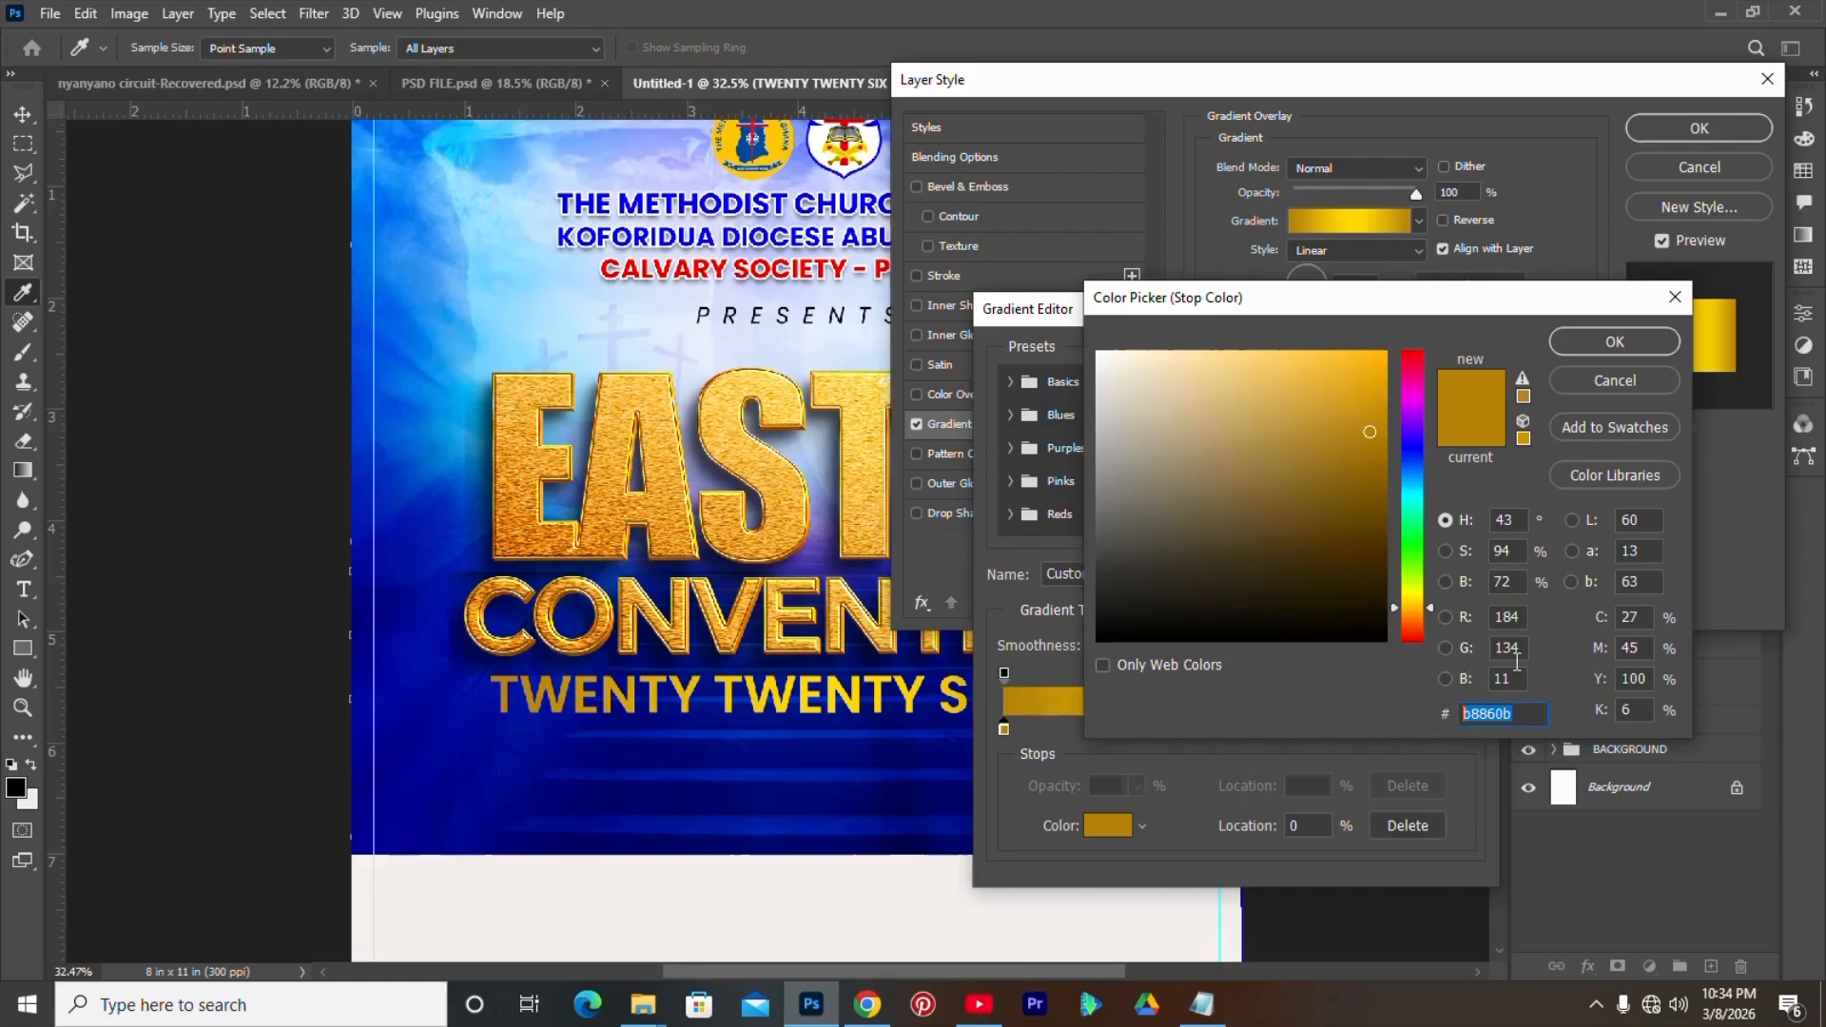
{"action": "left_click", "coordinate": [1607, 342]}
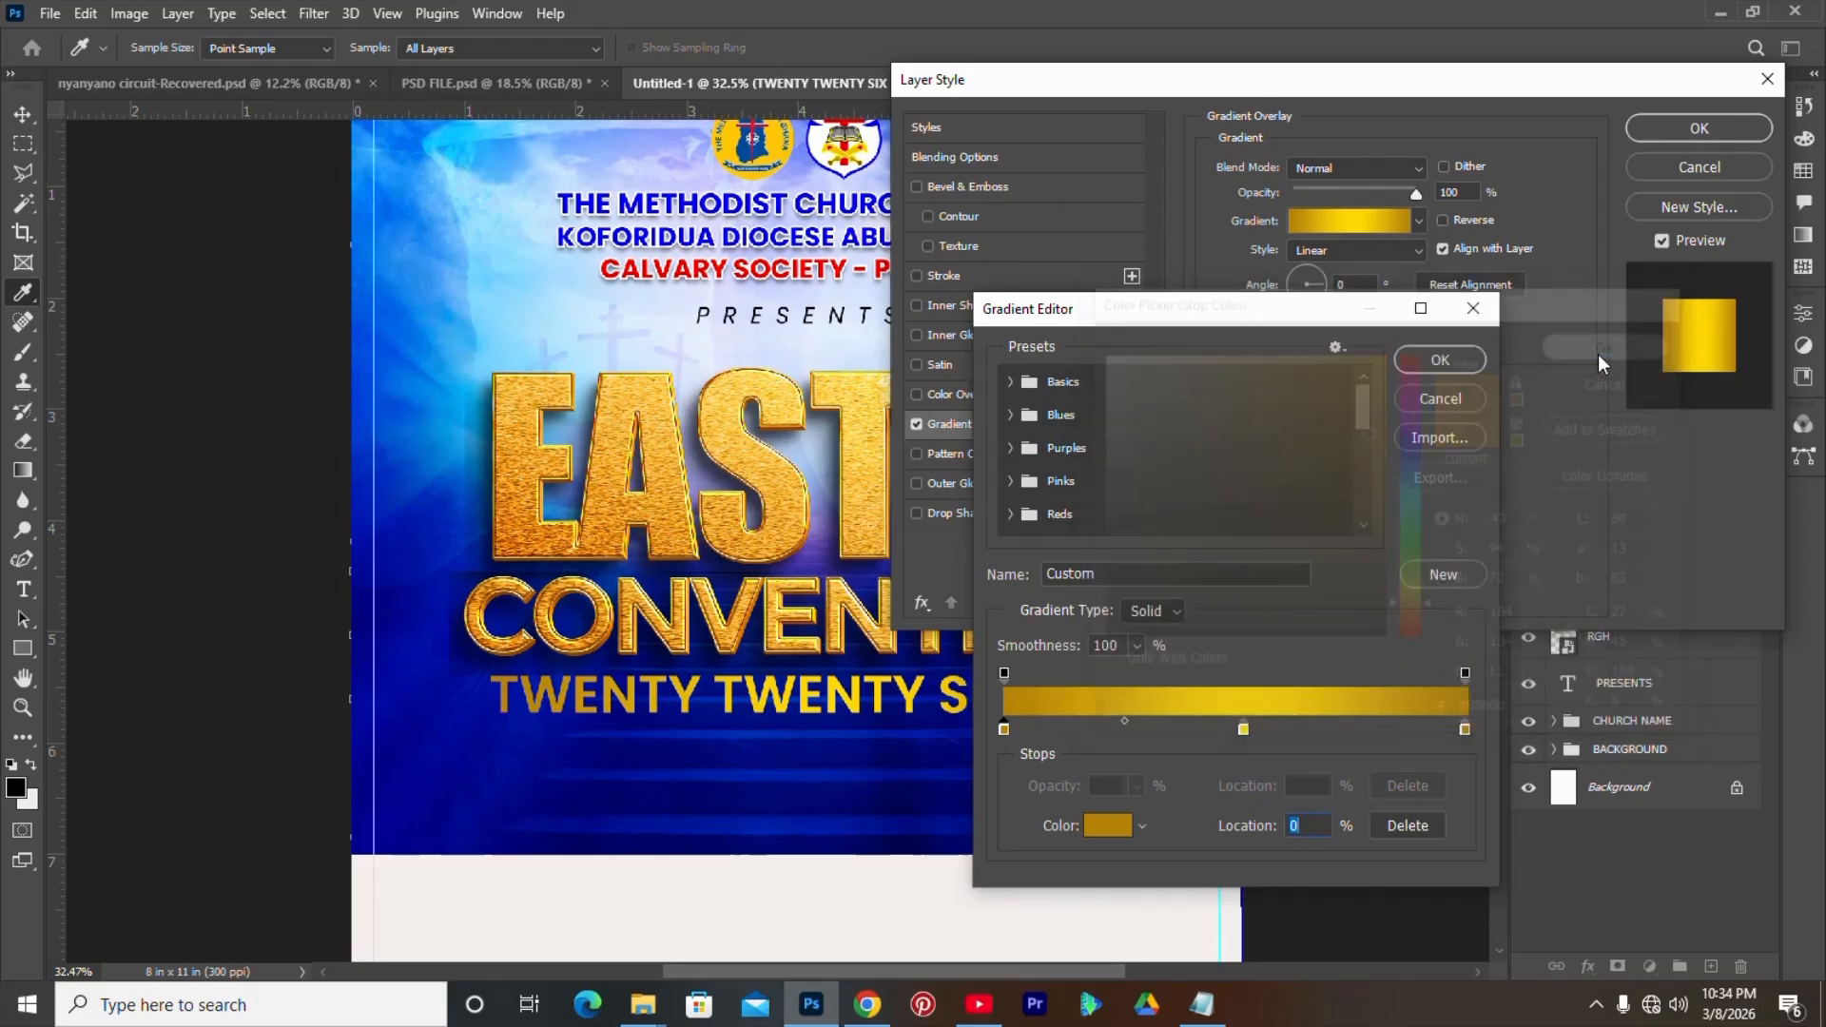
- Use ffd700 for the gradient's middle stop at 51% and b8860b for the end stop at 100%, and apply the overlay
{"action": "left_click", "coordinate": [1242, 732]}
{"action": "left_click", "coordinate": [1115, 829]}
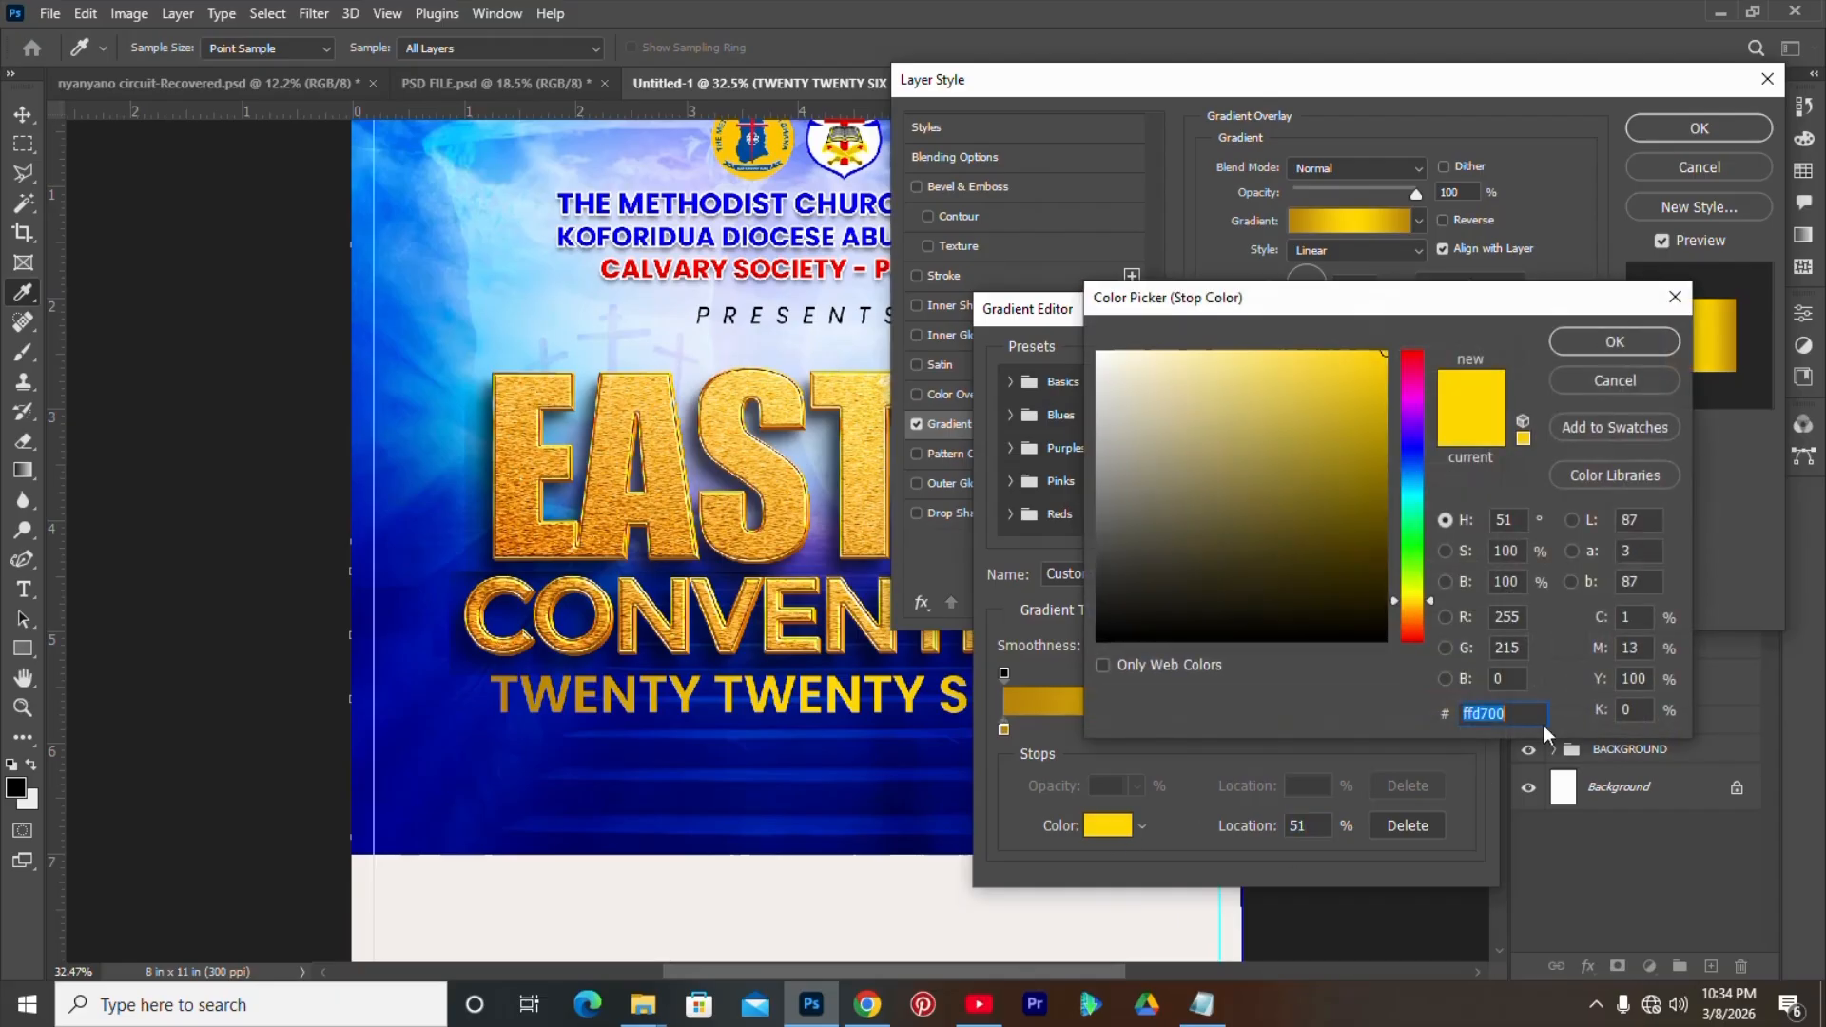
{"action": "left_click", "coordinate": [1634, 344]}
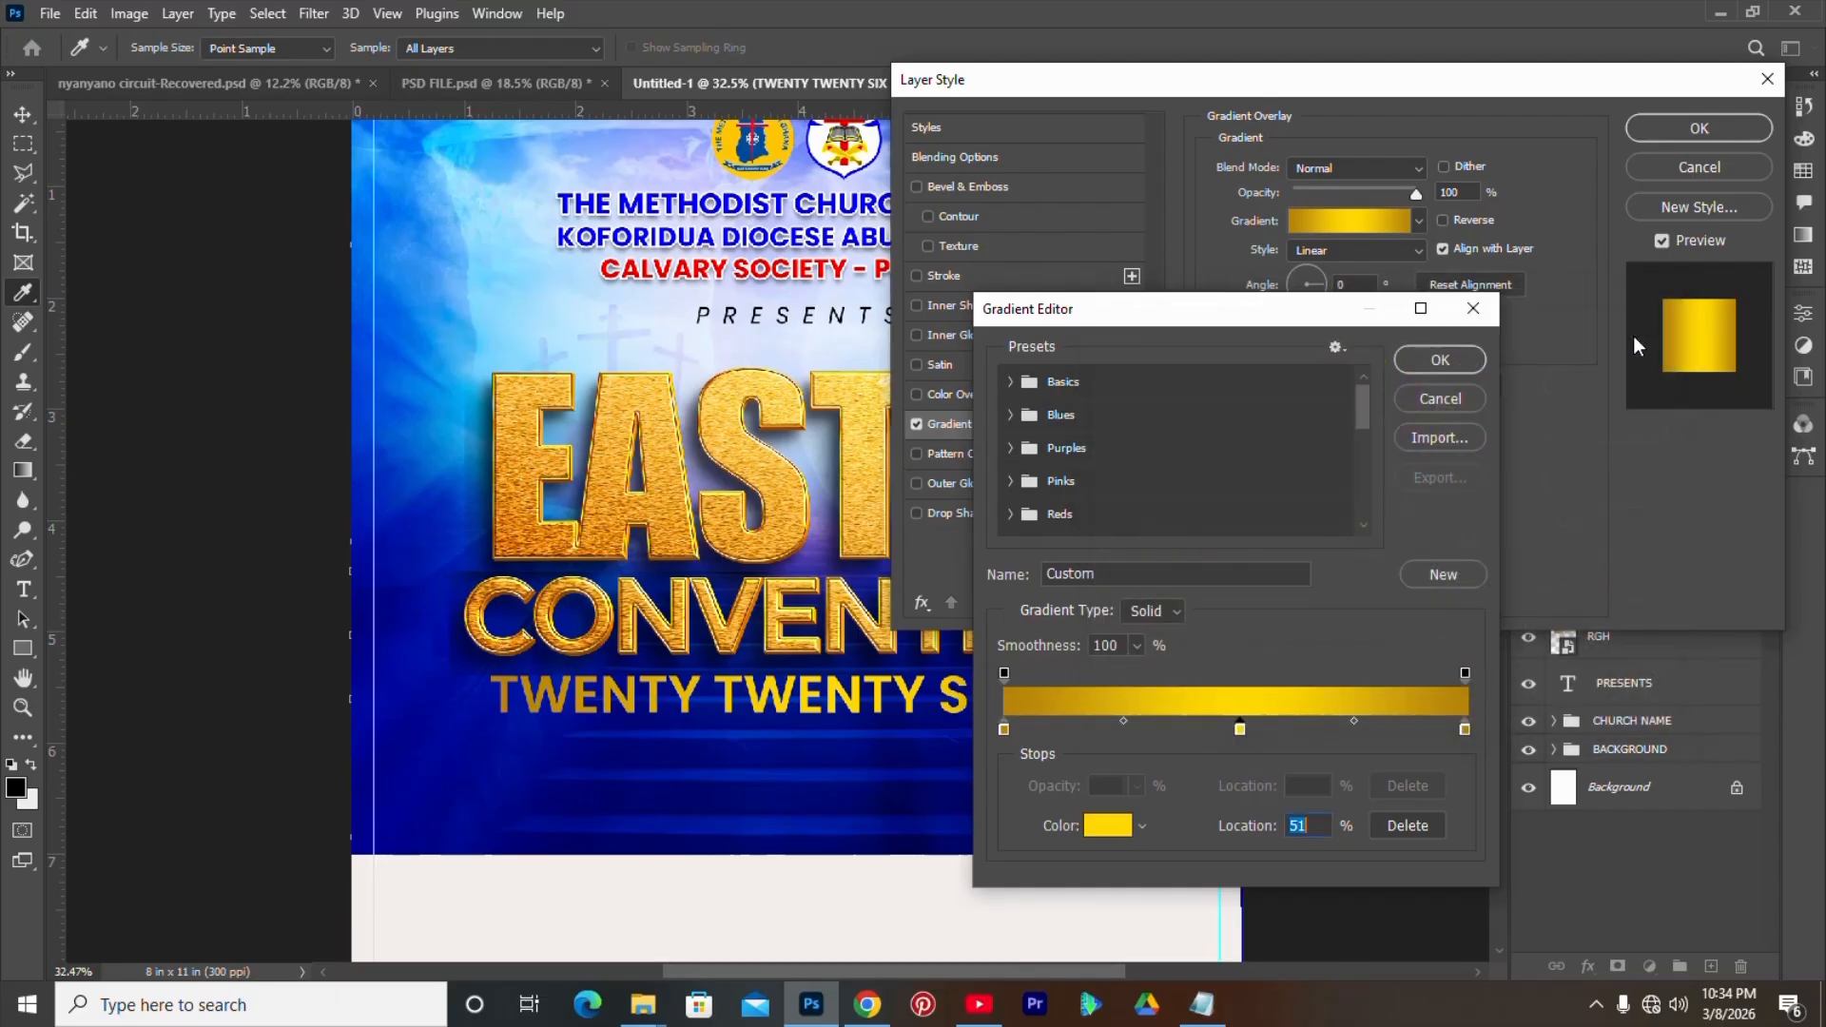
{"action": "left_click", "coordinate": [1464, 728]}
{"action": "left_click", "coordinate": [1108, 826]}
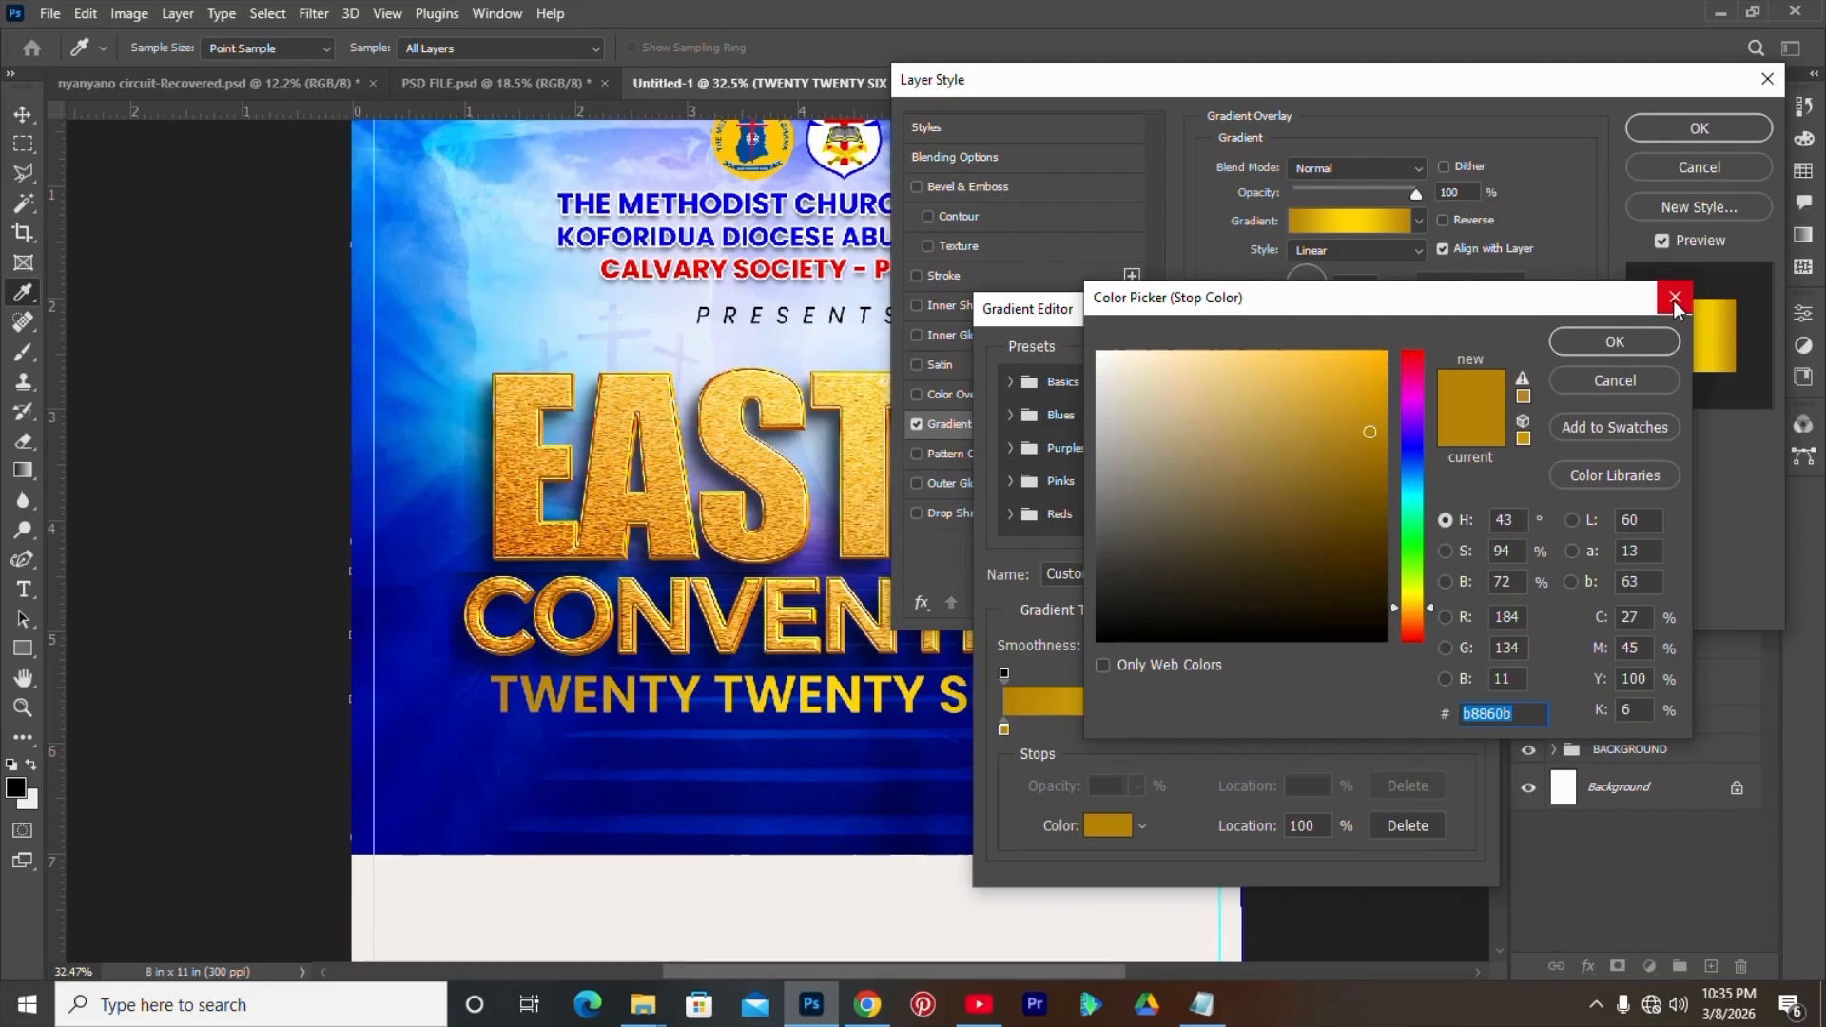
{"action": "left_click", "coordinate": [1649, 345]}
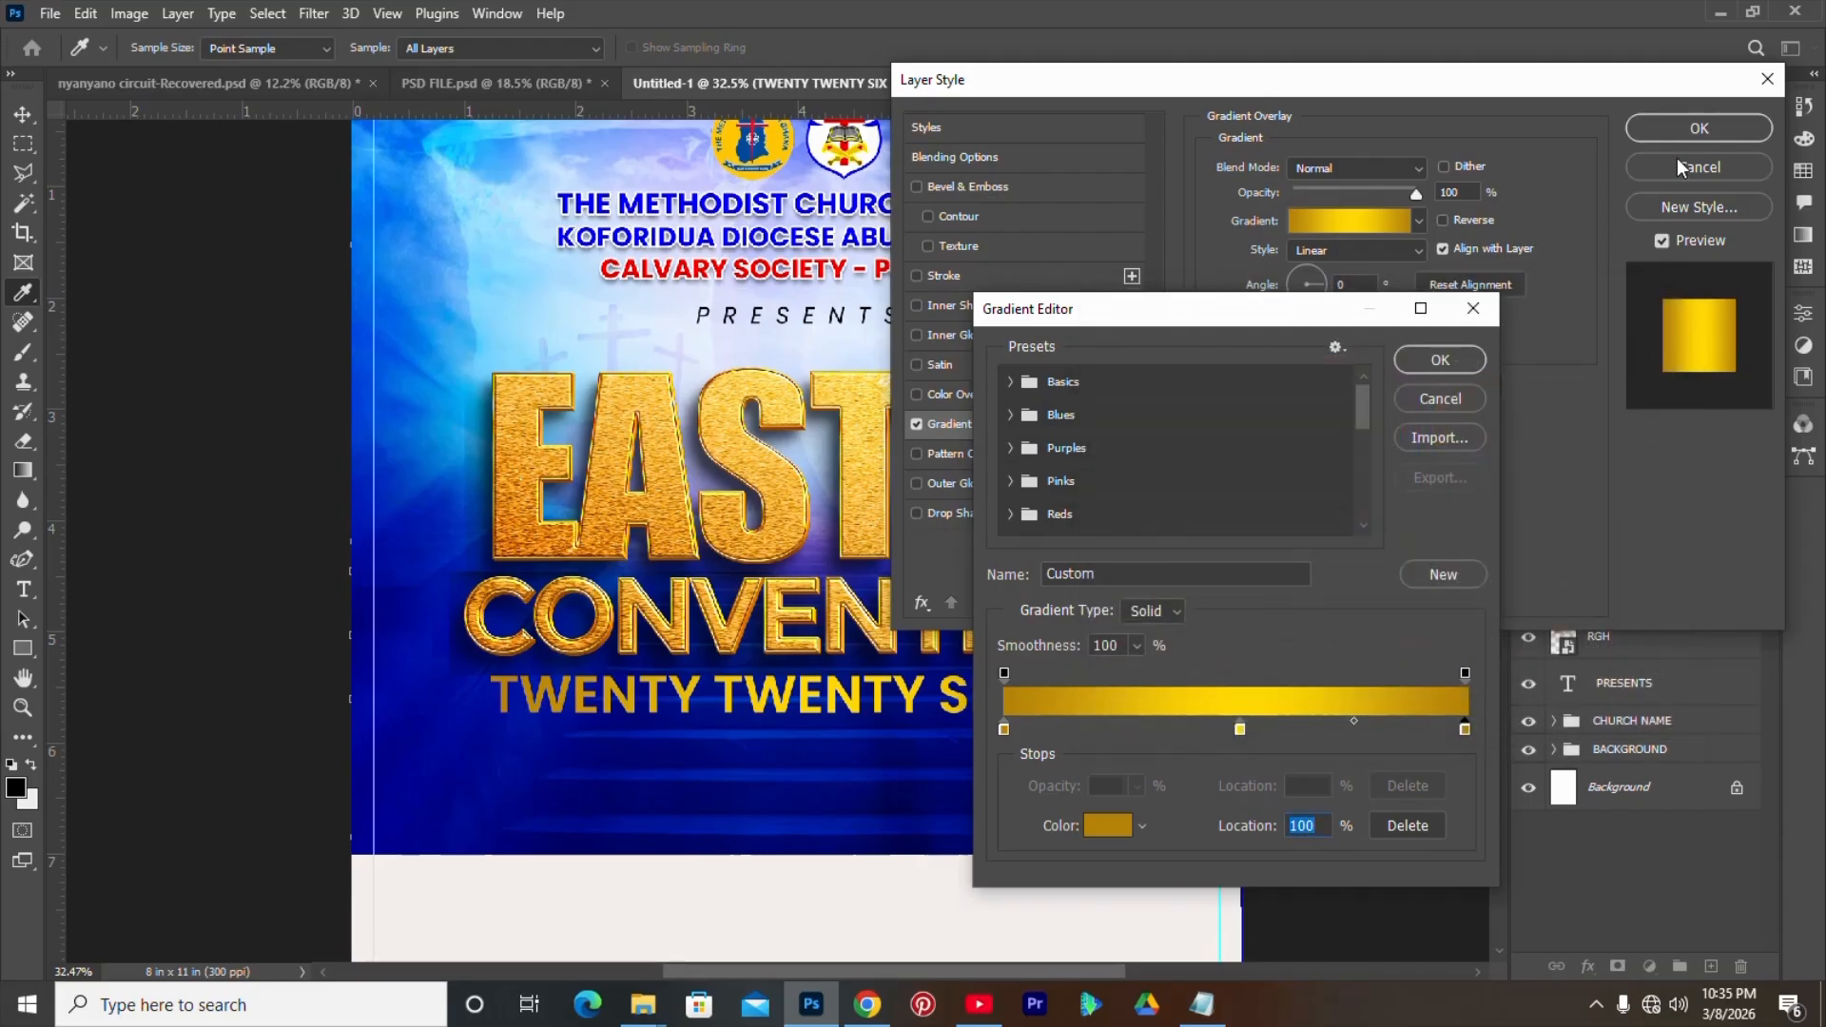
{"action": "left_click", "coordinate": [1465, 360]}
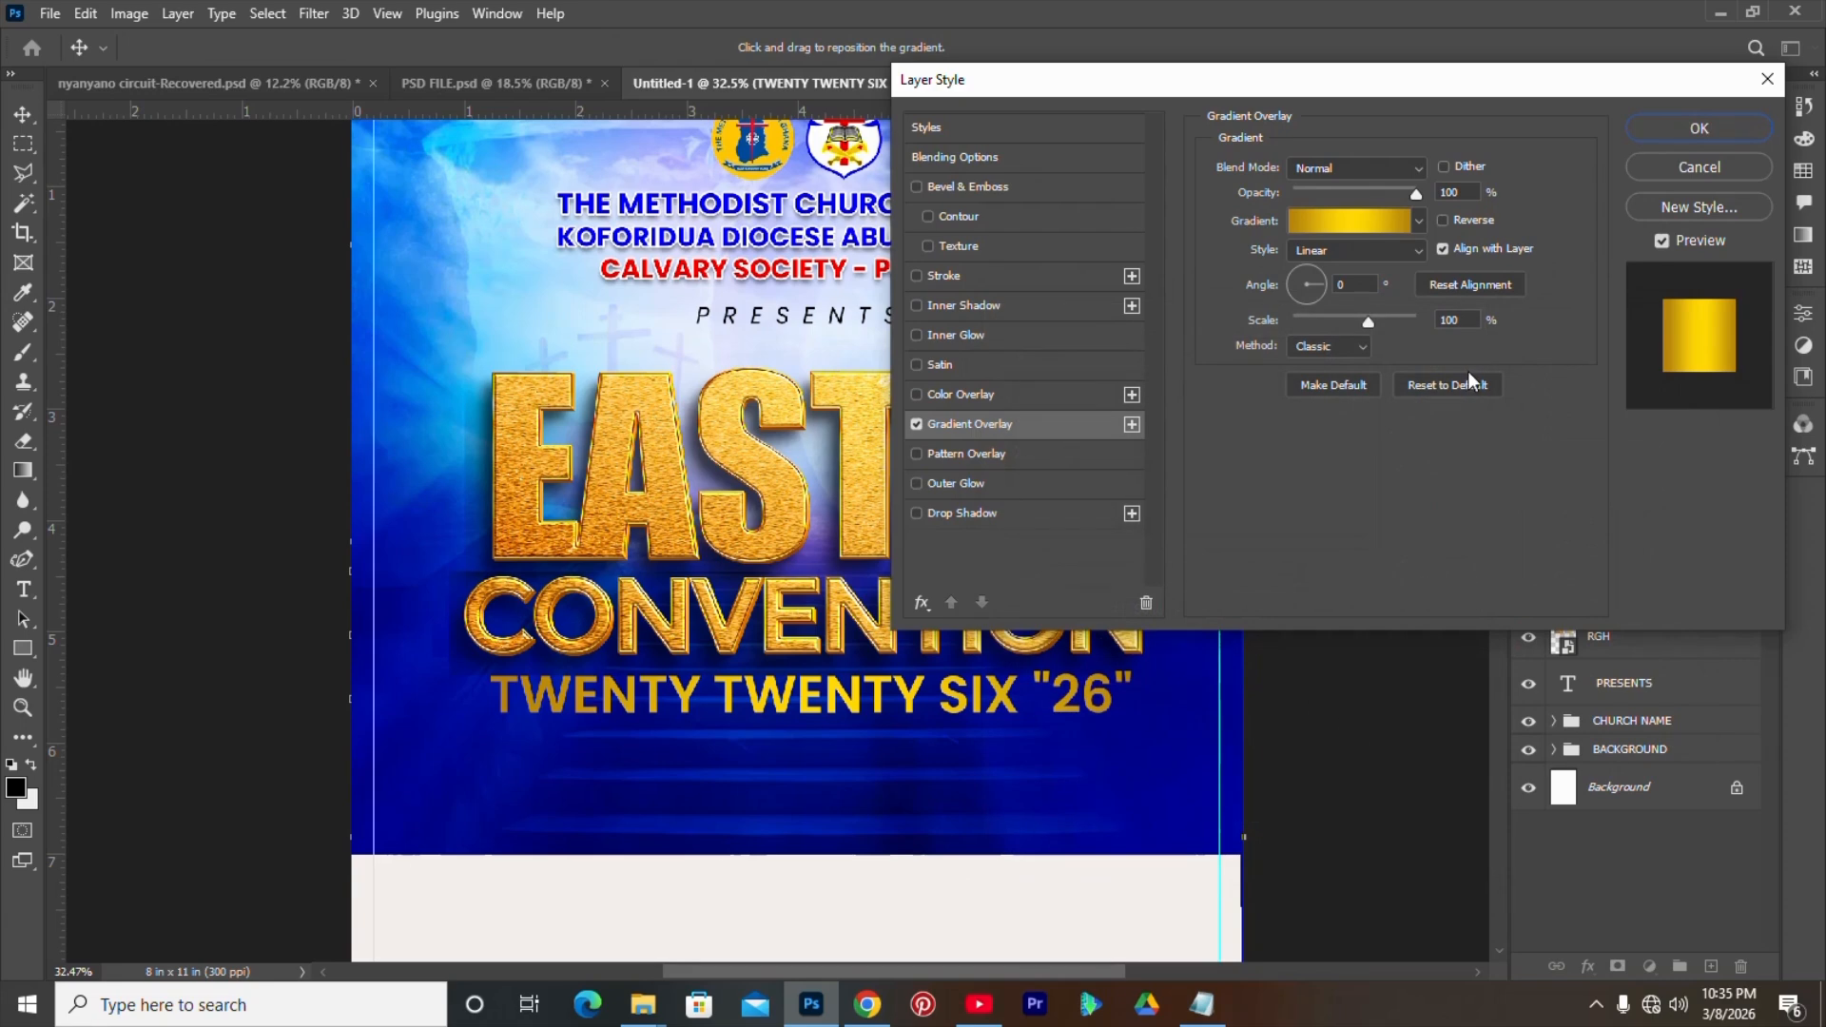
{"action": "left_click", "coordinate": [1673, 136]}
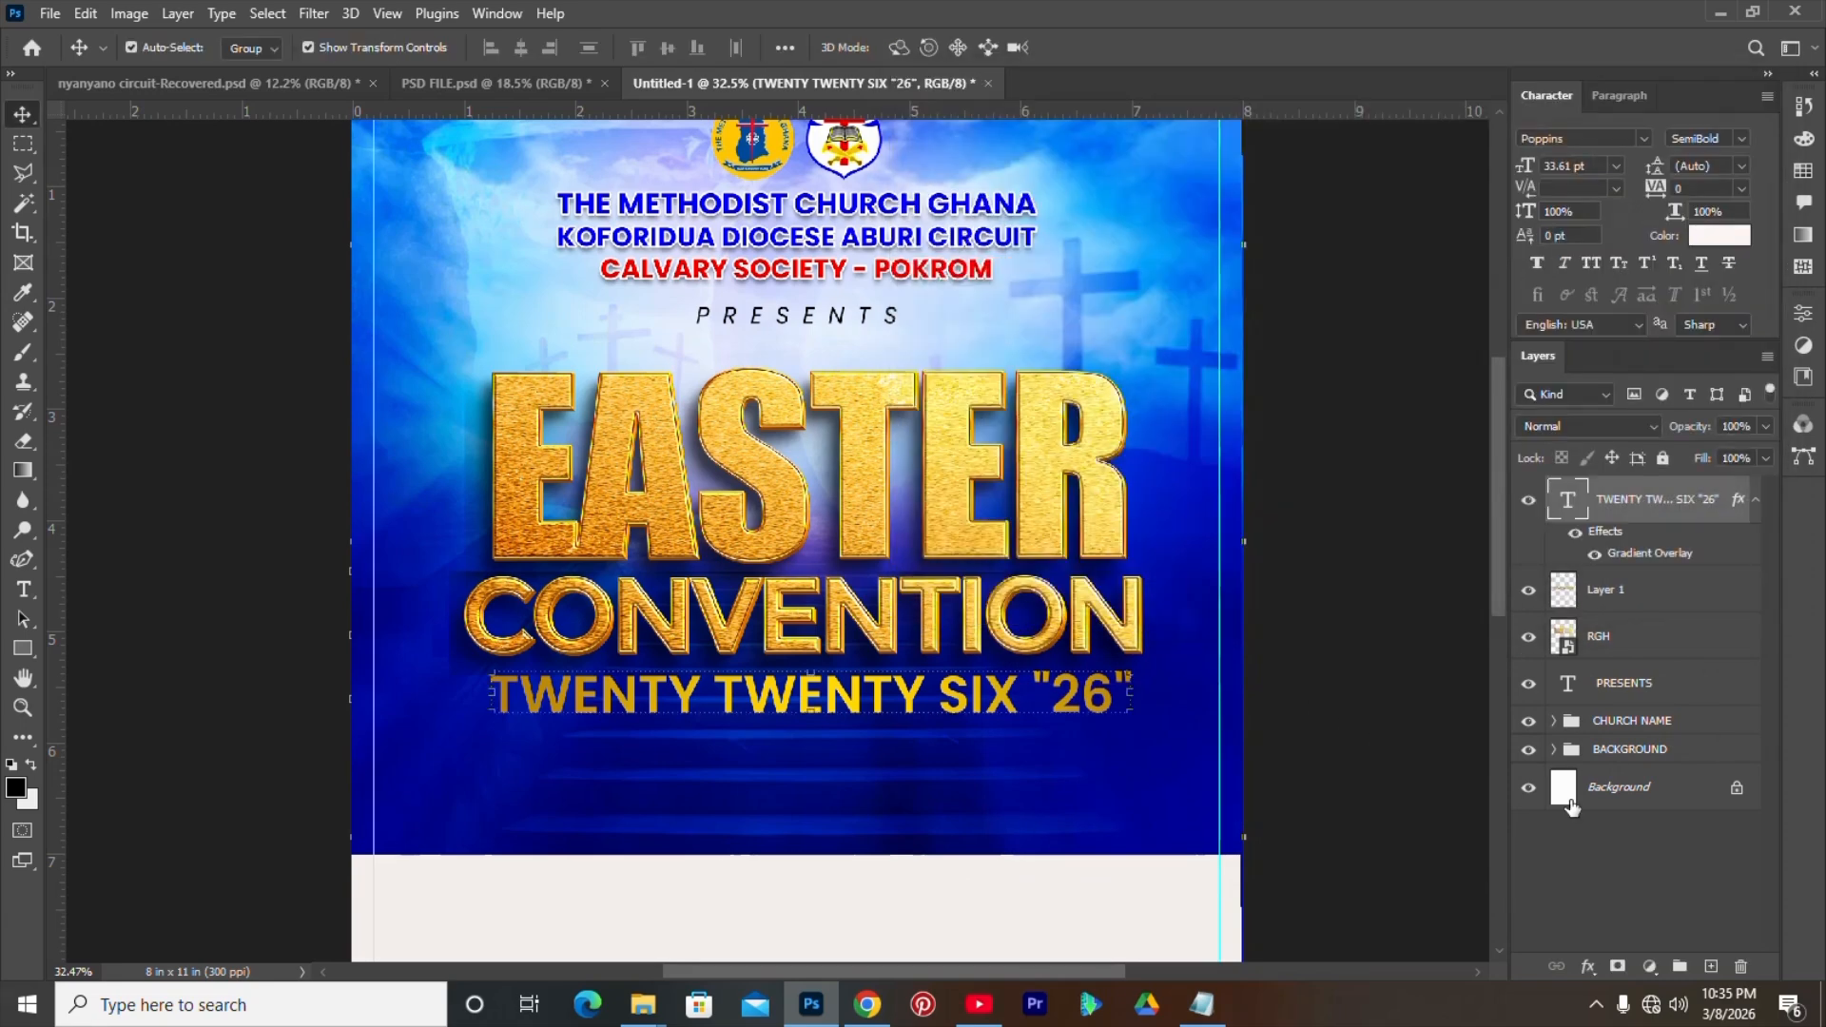
- Centre the EASTER, CONVENTION and TWENTY TWENTY SIX "26" layers horizontally on the page
{"action": "scroll", "coordinate": [841, 562], "scroll_direction": "down", "scroll_amount": 1}
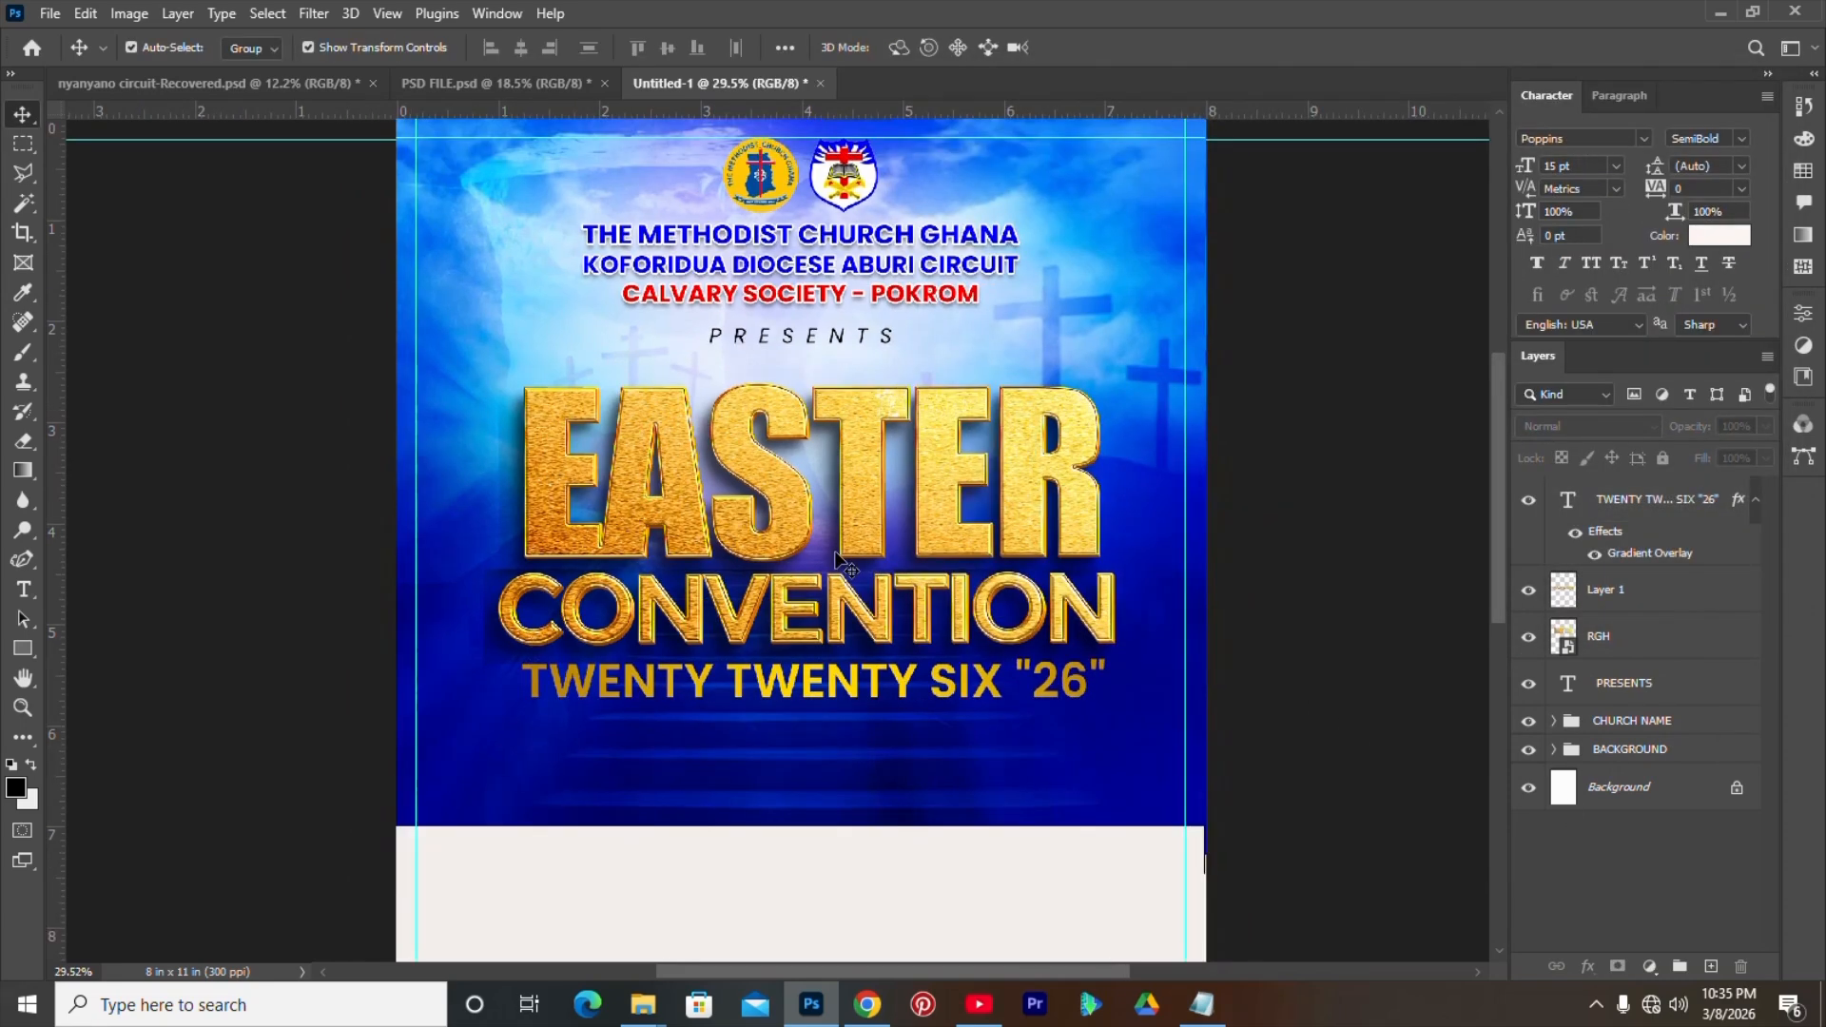
{"action": "left_click", "coordinate": [847, 692]}
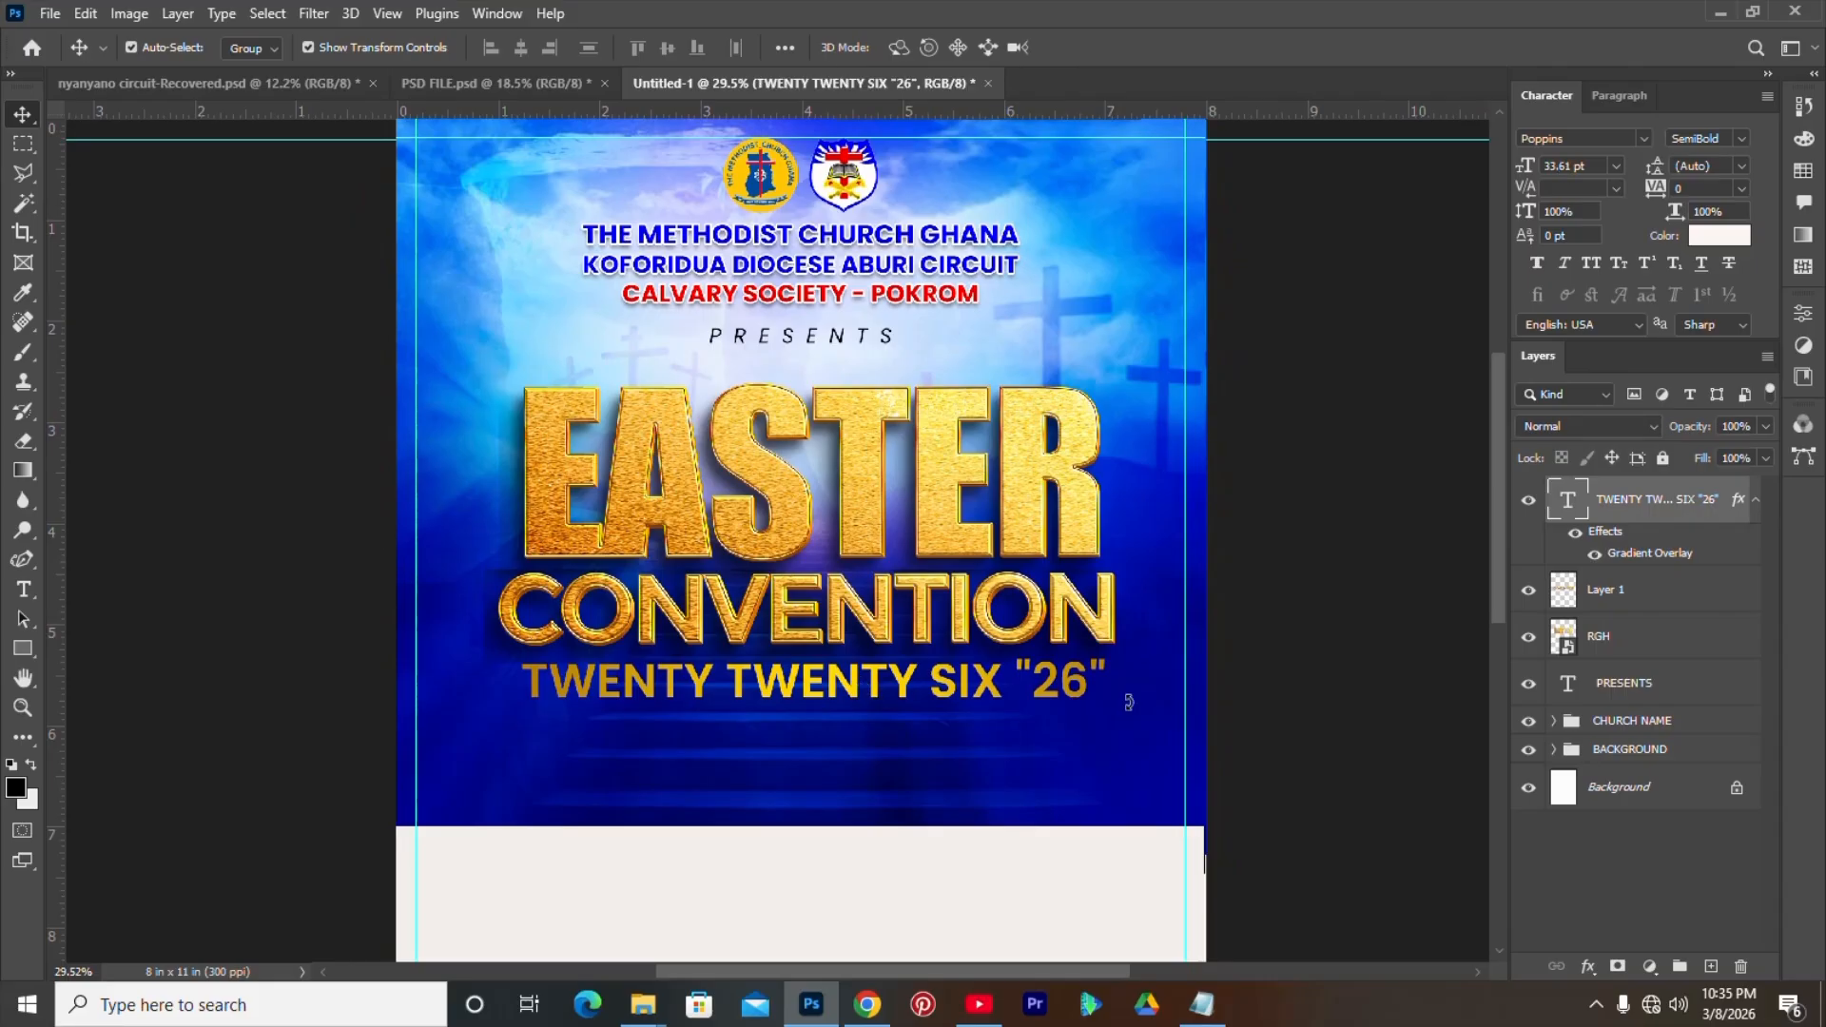
{"action": "left_click", "coordinate": [1613, 650], "text": "shift"}
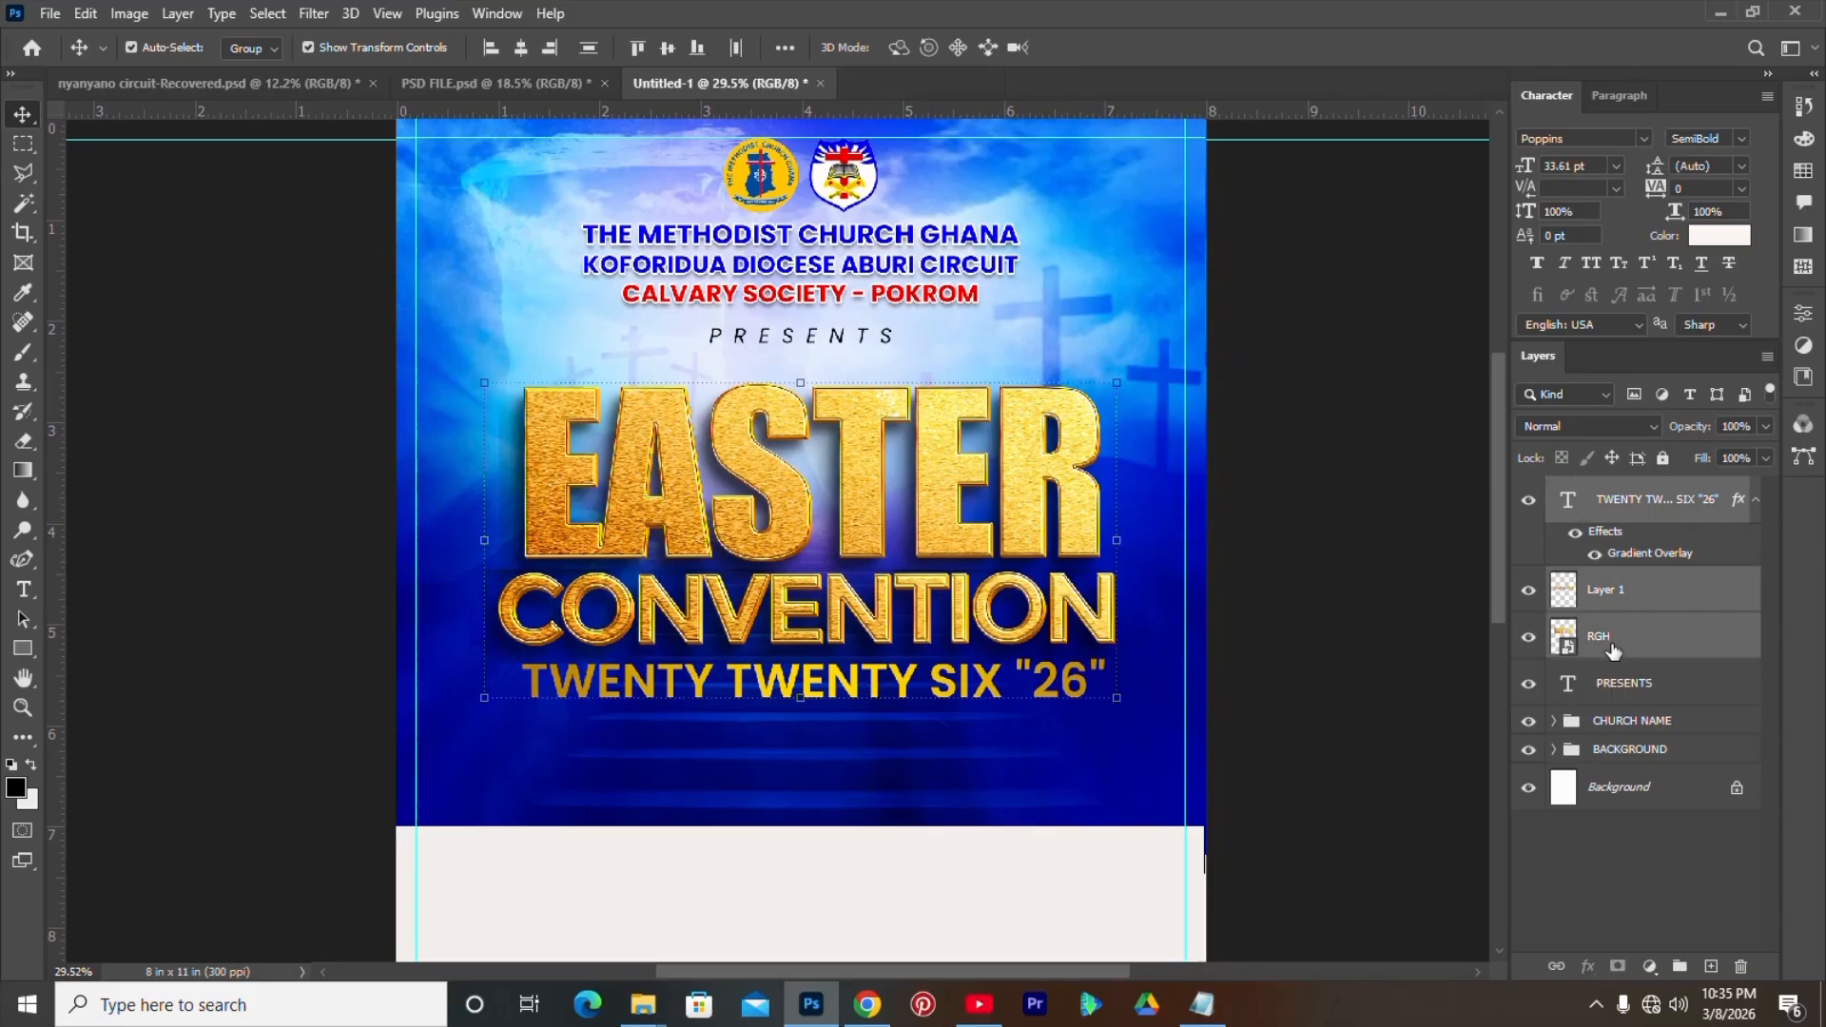
{"action": "key", "text": "ctrl+a"}
{"action": "left_click", "coordinate": [521, 47]}
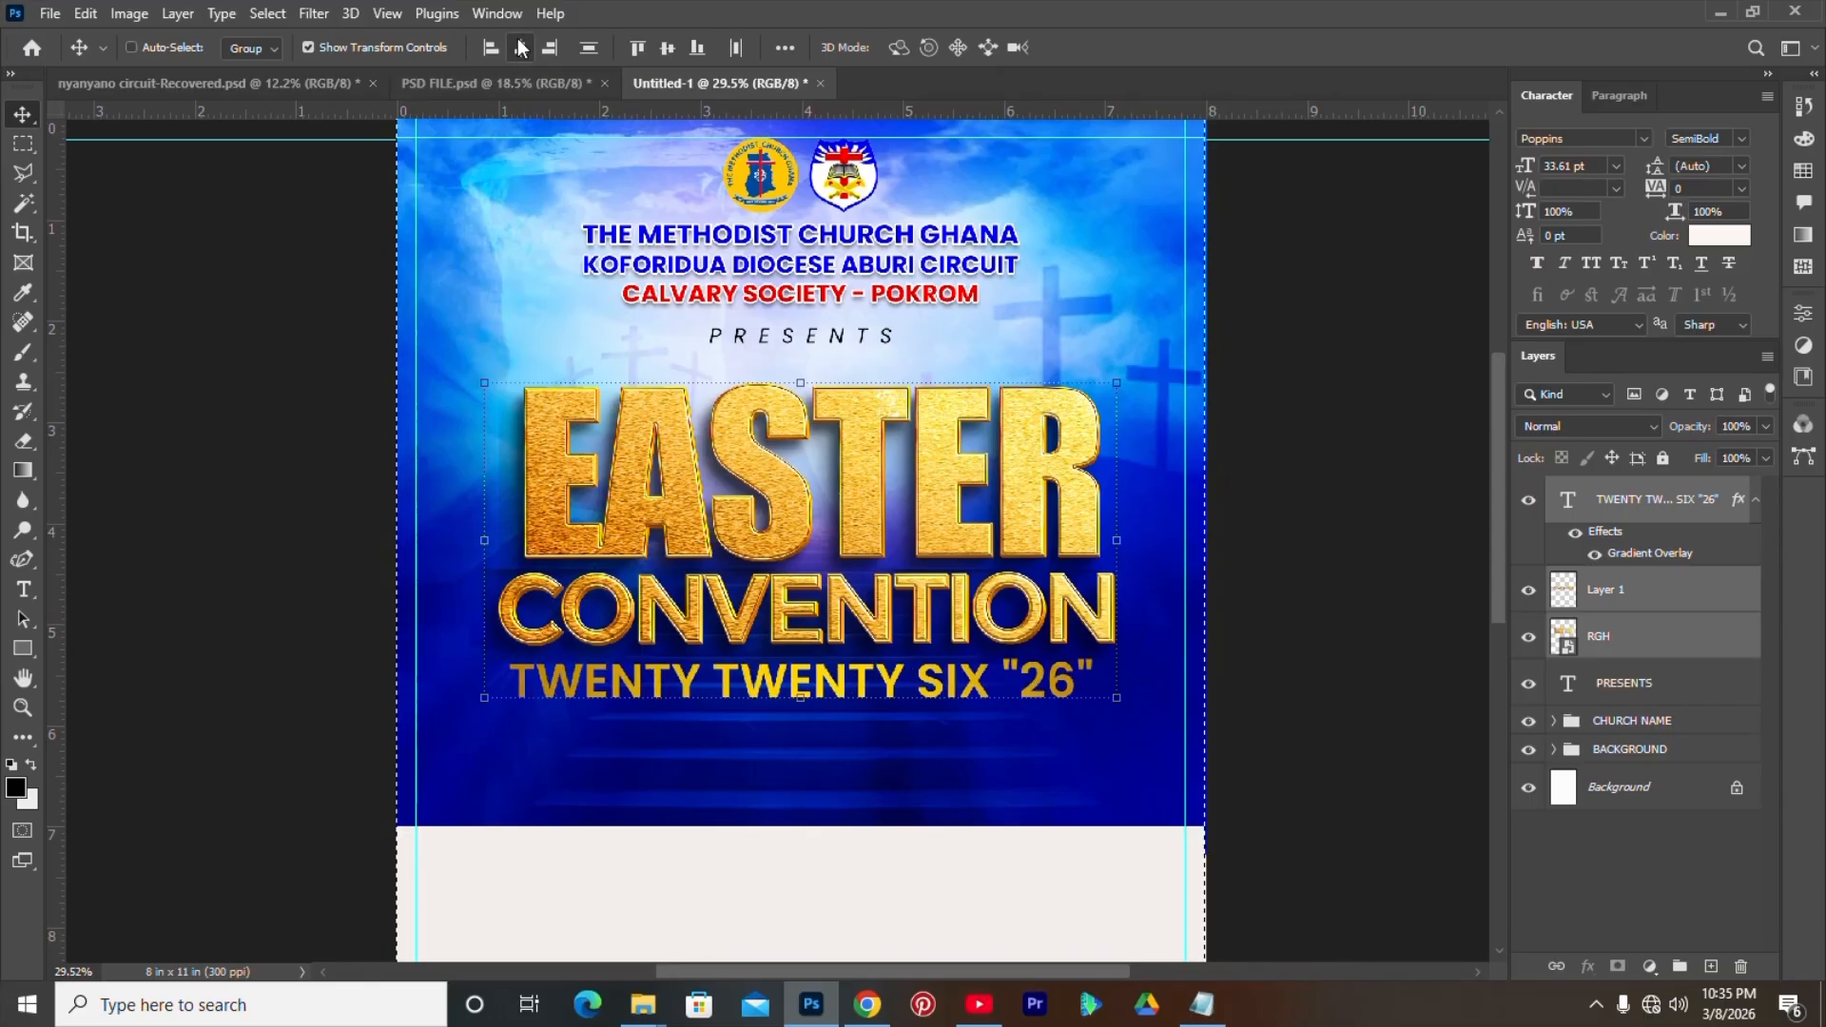
- Draw a white rectangle about 6.52 in wide and 0.51 in high beneath the TWENTY TWENTY SIX "26" line
{"action": "left_click", "coordinate": [1533, 903]}
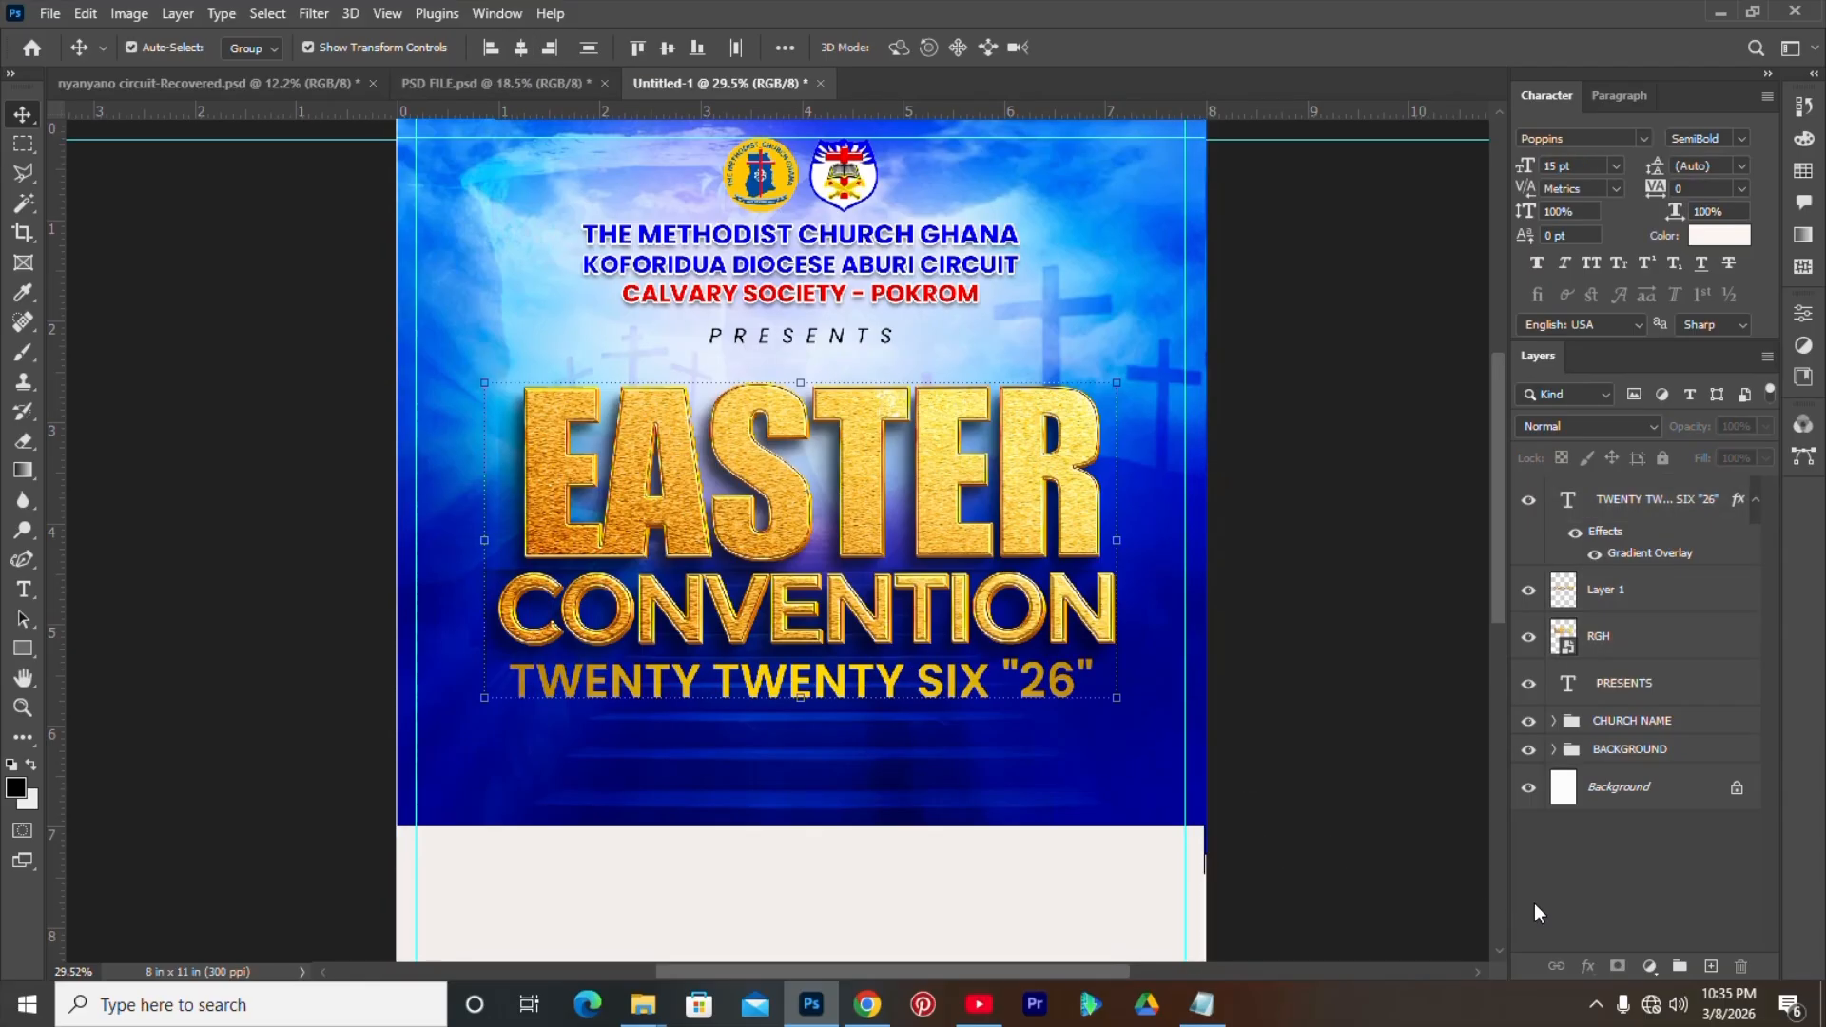
{"action": "left_click", "coordinate": [848, 614]}
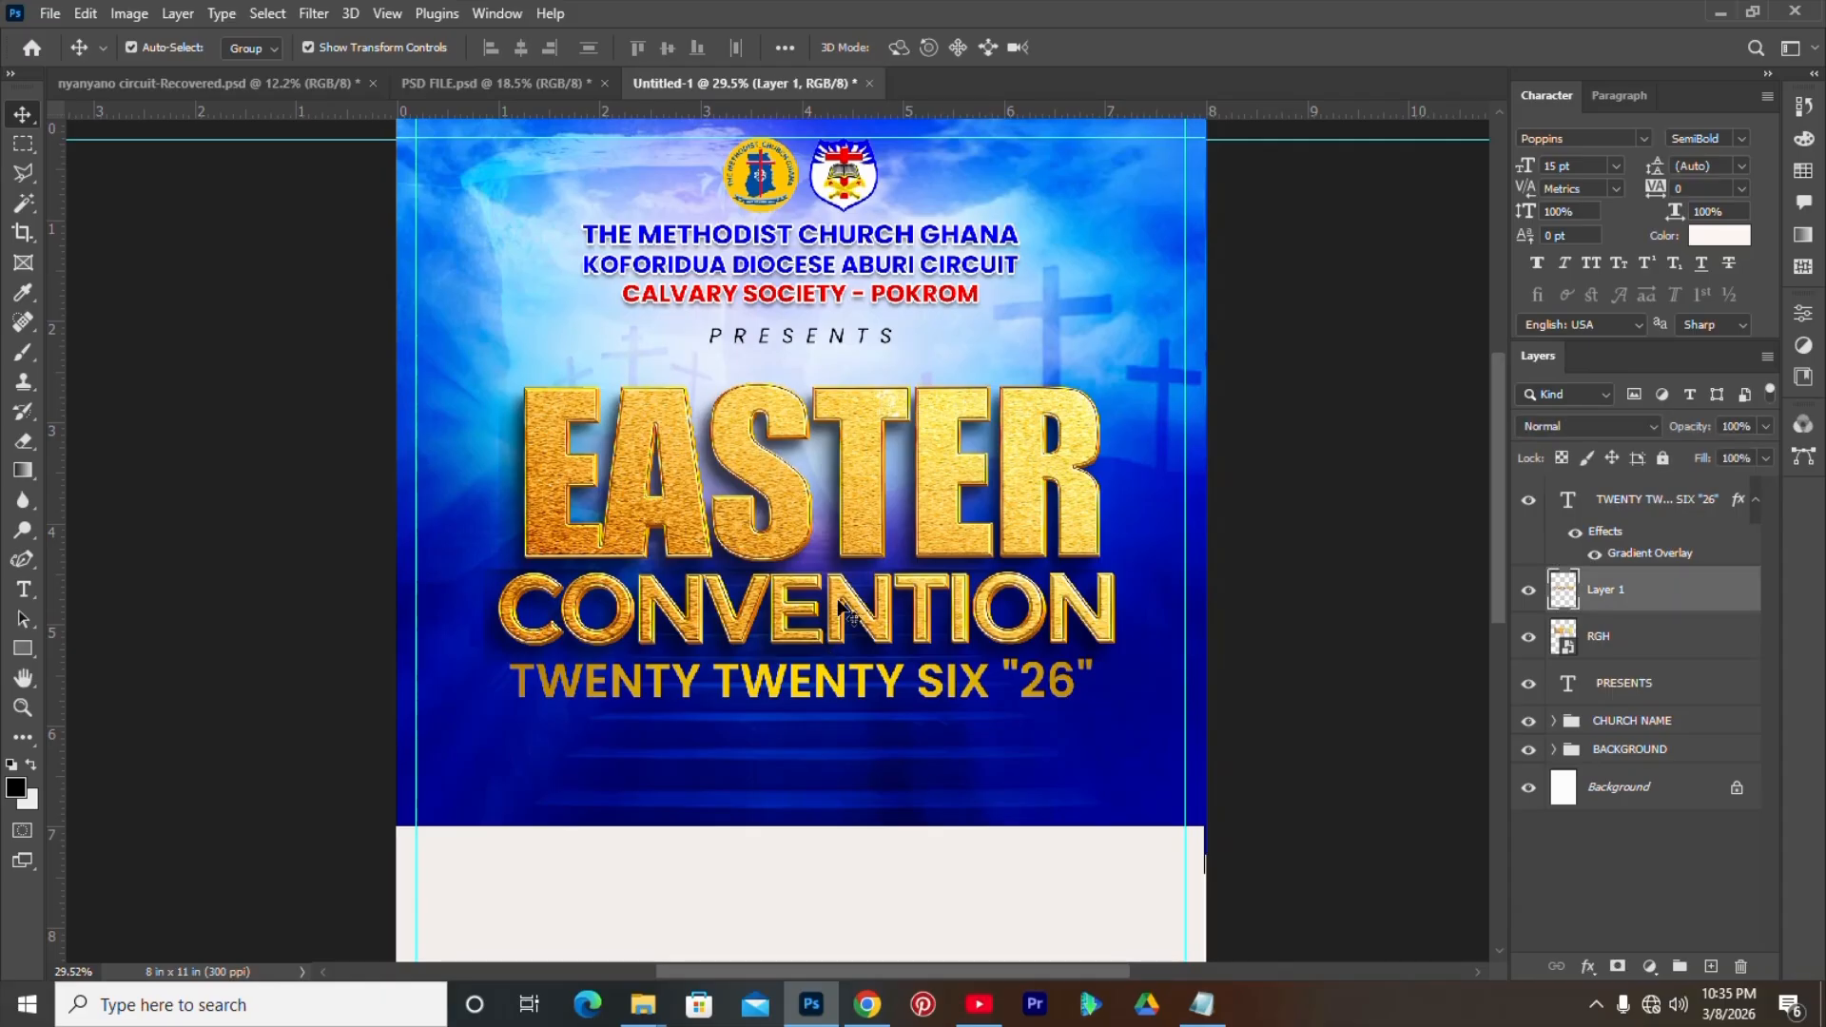
{"action": "left_click_drag", "start_coordinate": [1493, 569], "coordinate": [1499, 616]}
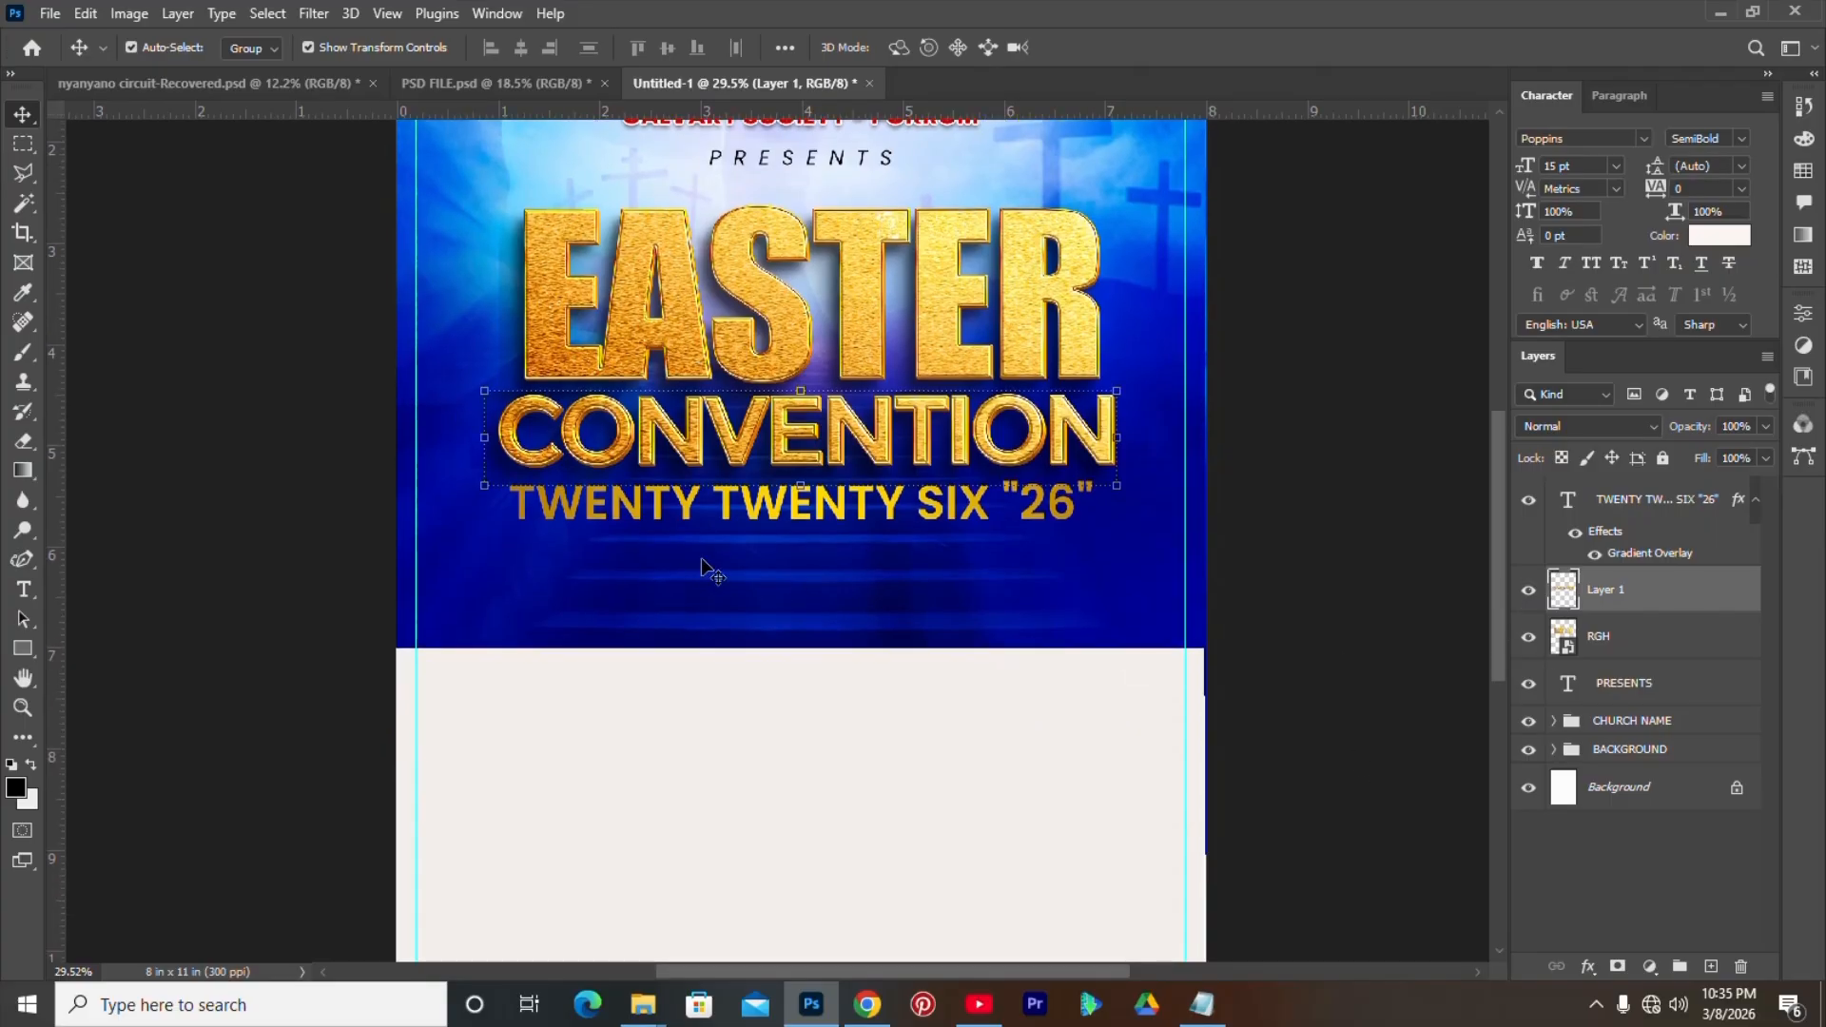
{"action": "left_click", "coordinate": [14, 653]}
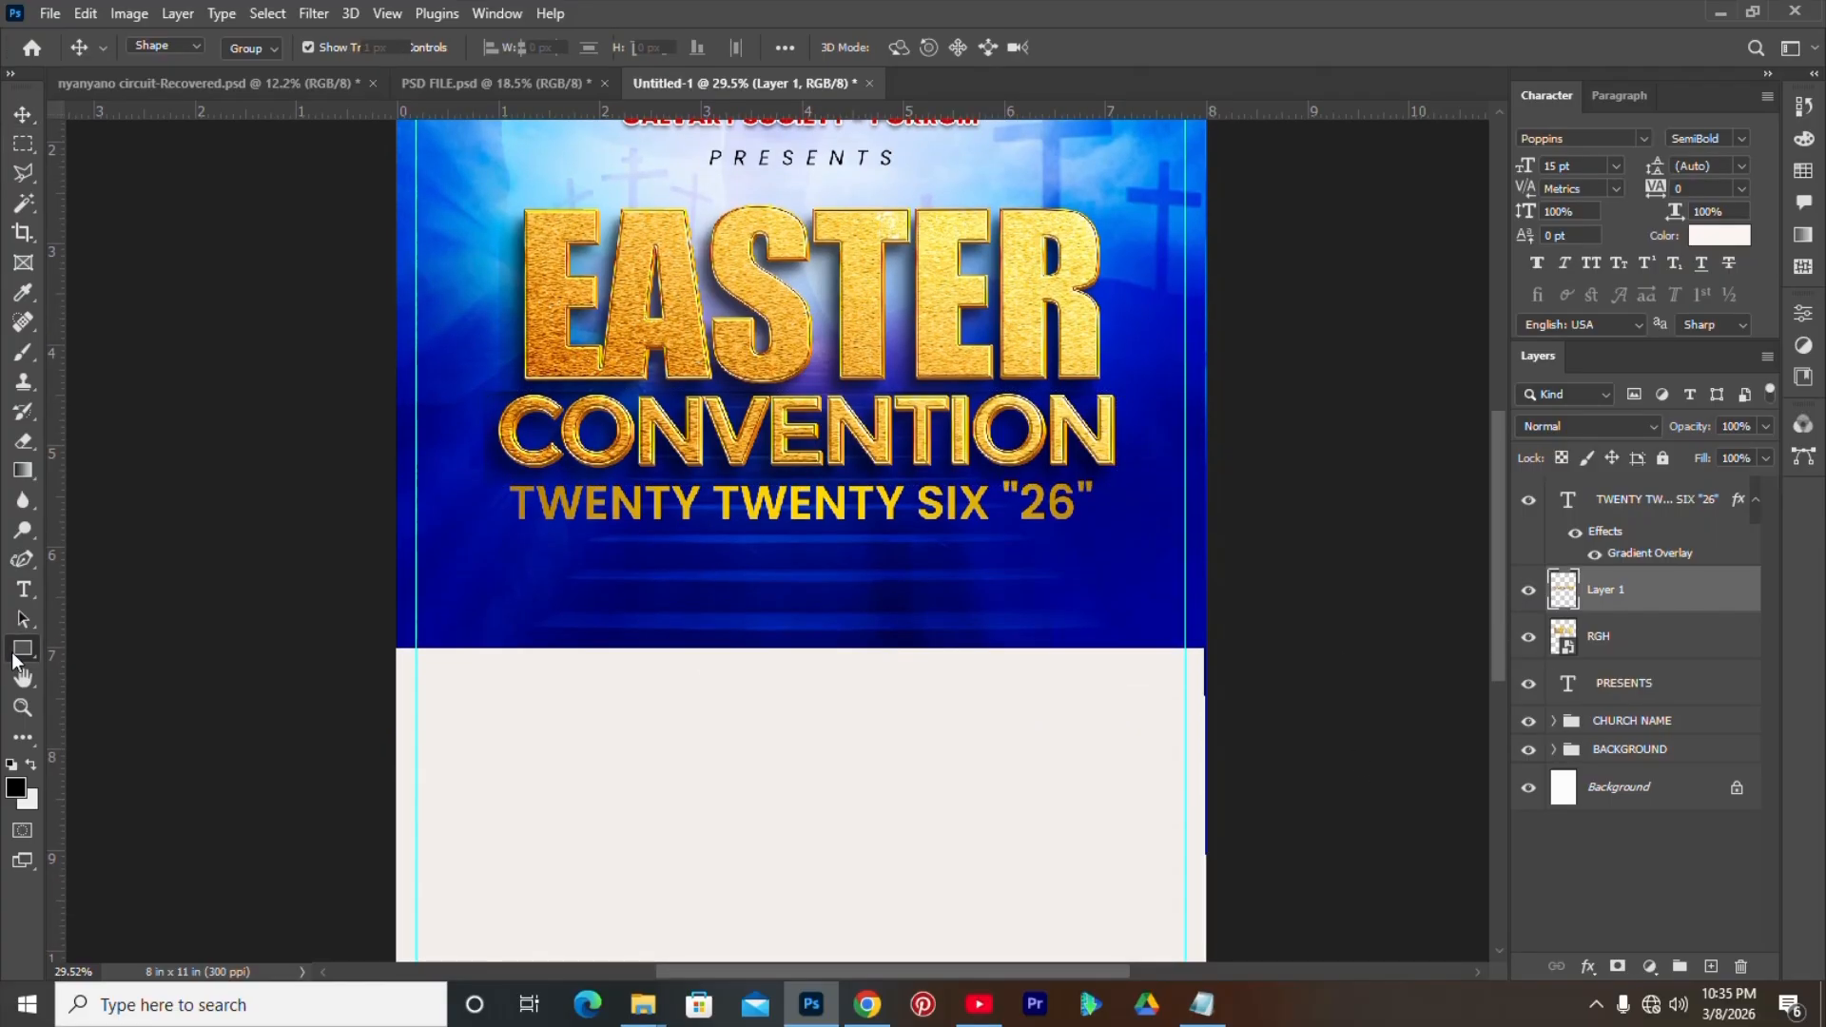
{"action": "left_click", "coordinate": [246, 48]}
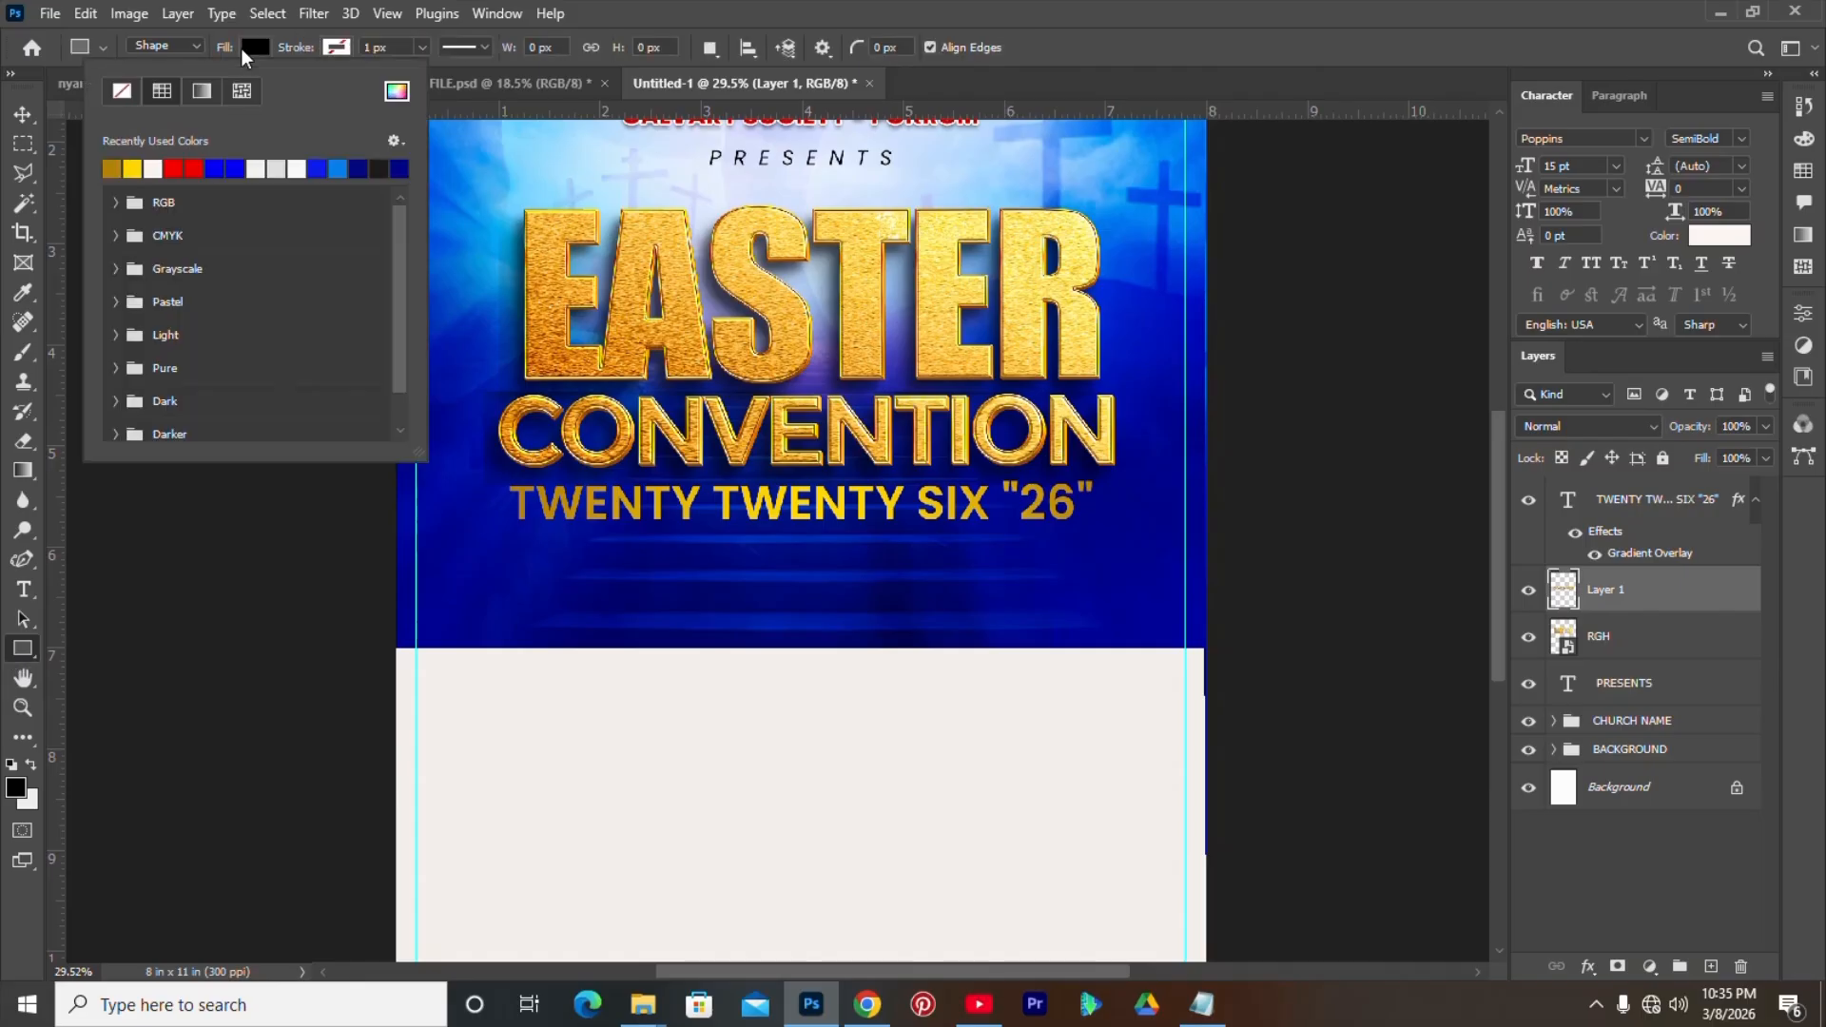
{"action": "left_click", "coordinate": [153, 168]}
{"action": "left_click", "coordinate": [245, 50]}
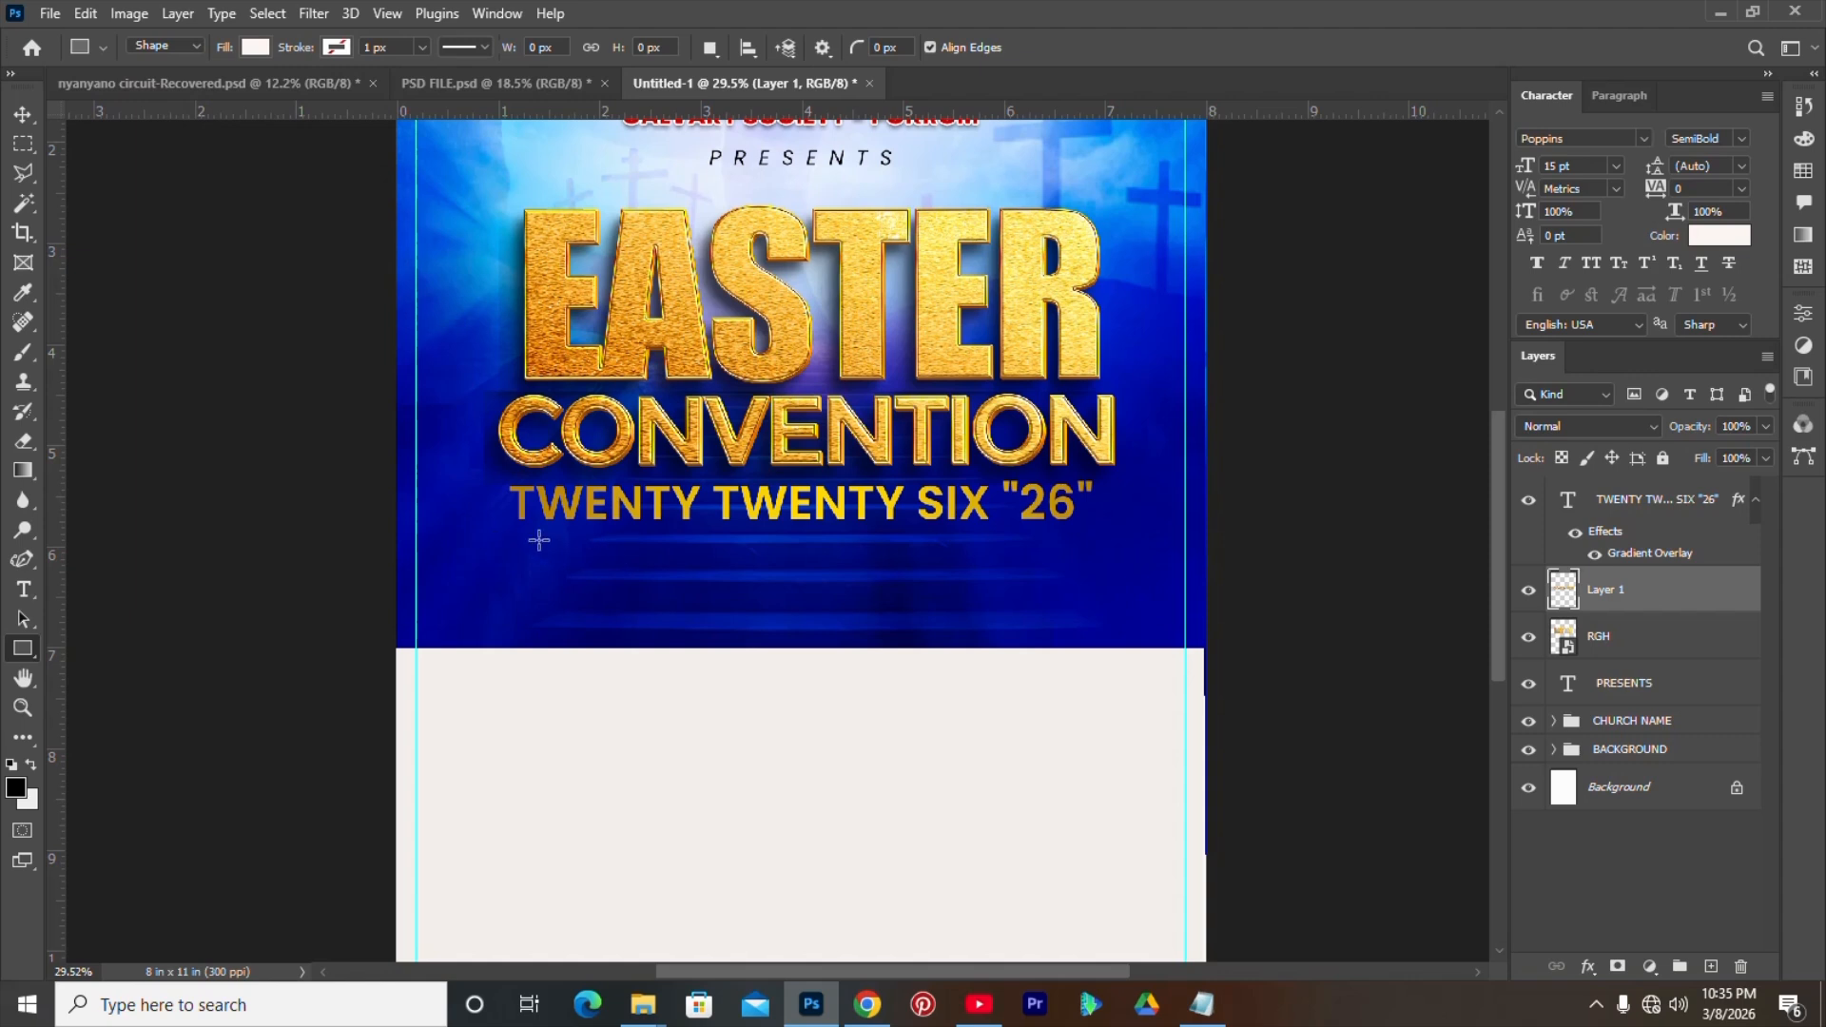
{"action": "left_click_drag", "start_coordinate": [471, 545], "coordinate": [1129, 596]}
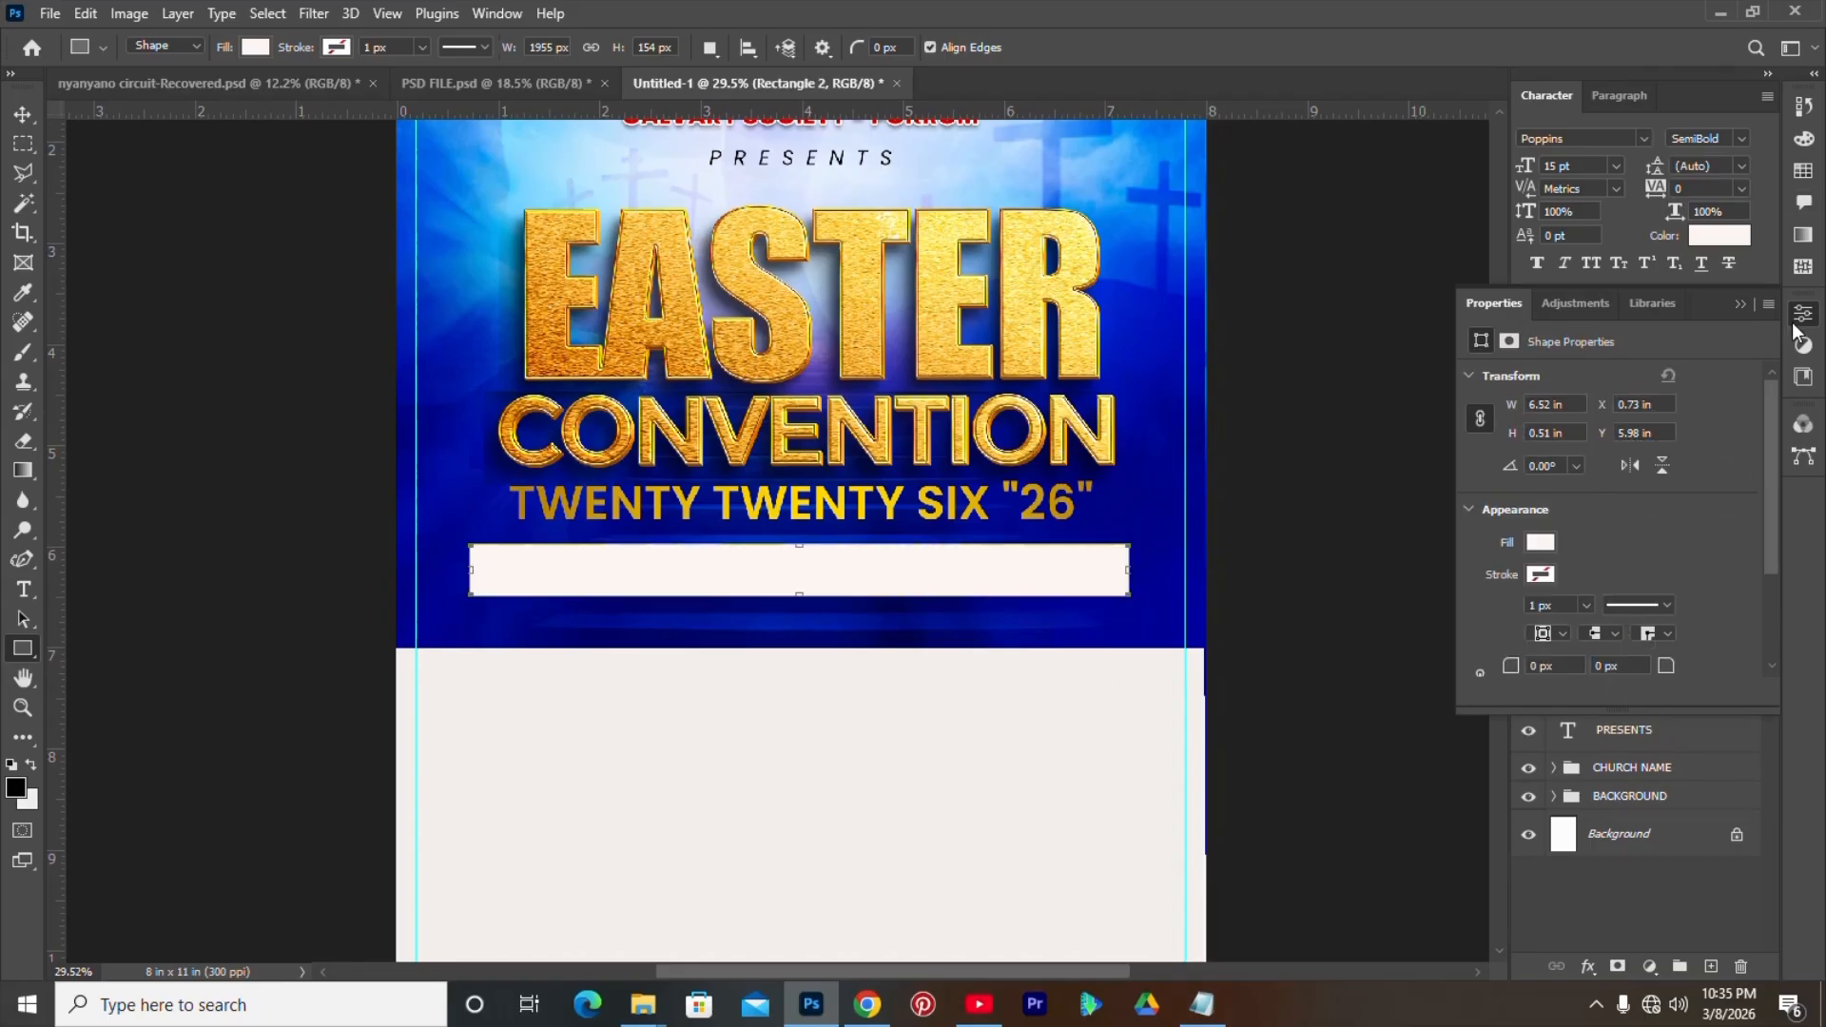
- Try to round the white rectangle by giving its top-left corner a 90 px radius
{"action": "scroll", "coordinate": [1767, 586], "scroll_direction": "down", "scroll_amount": 1}
{"action": "left_click_drag", "start_coordinate": [1767, 586], "coordinate": [1765, 633]}
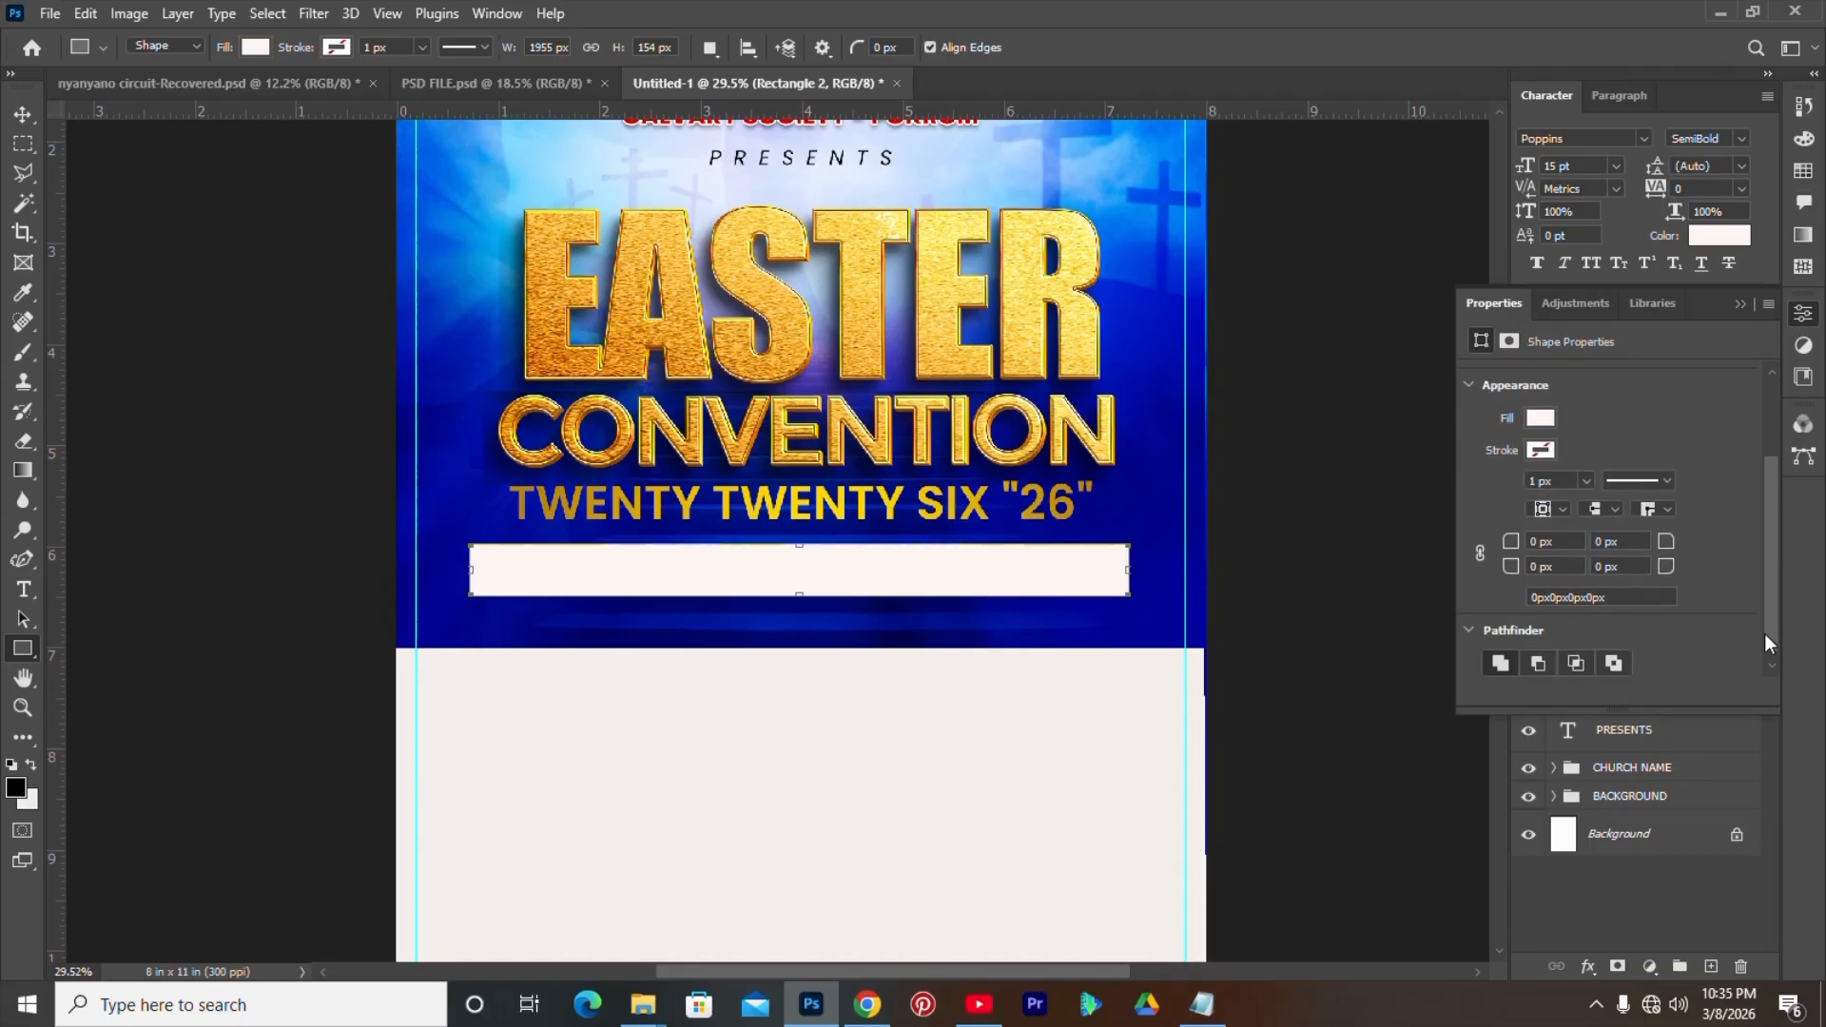
{"action": "left_click", "coordinate": [1556, 543]}
{"action": "left_click_drag", "start_coordinate": [1766, 523], "coordinate": [1766, 548]}
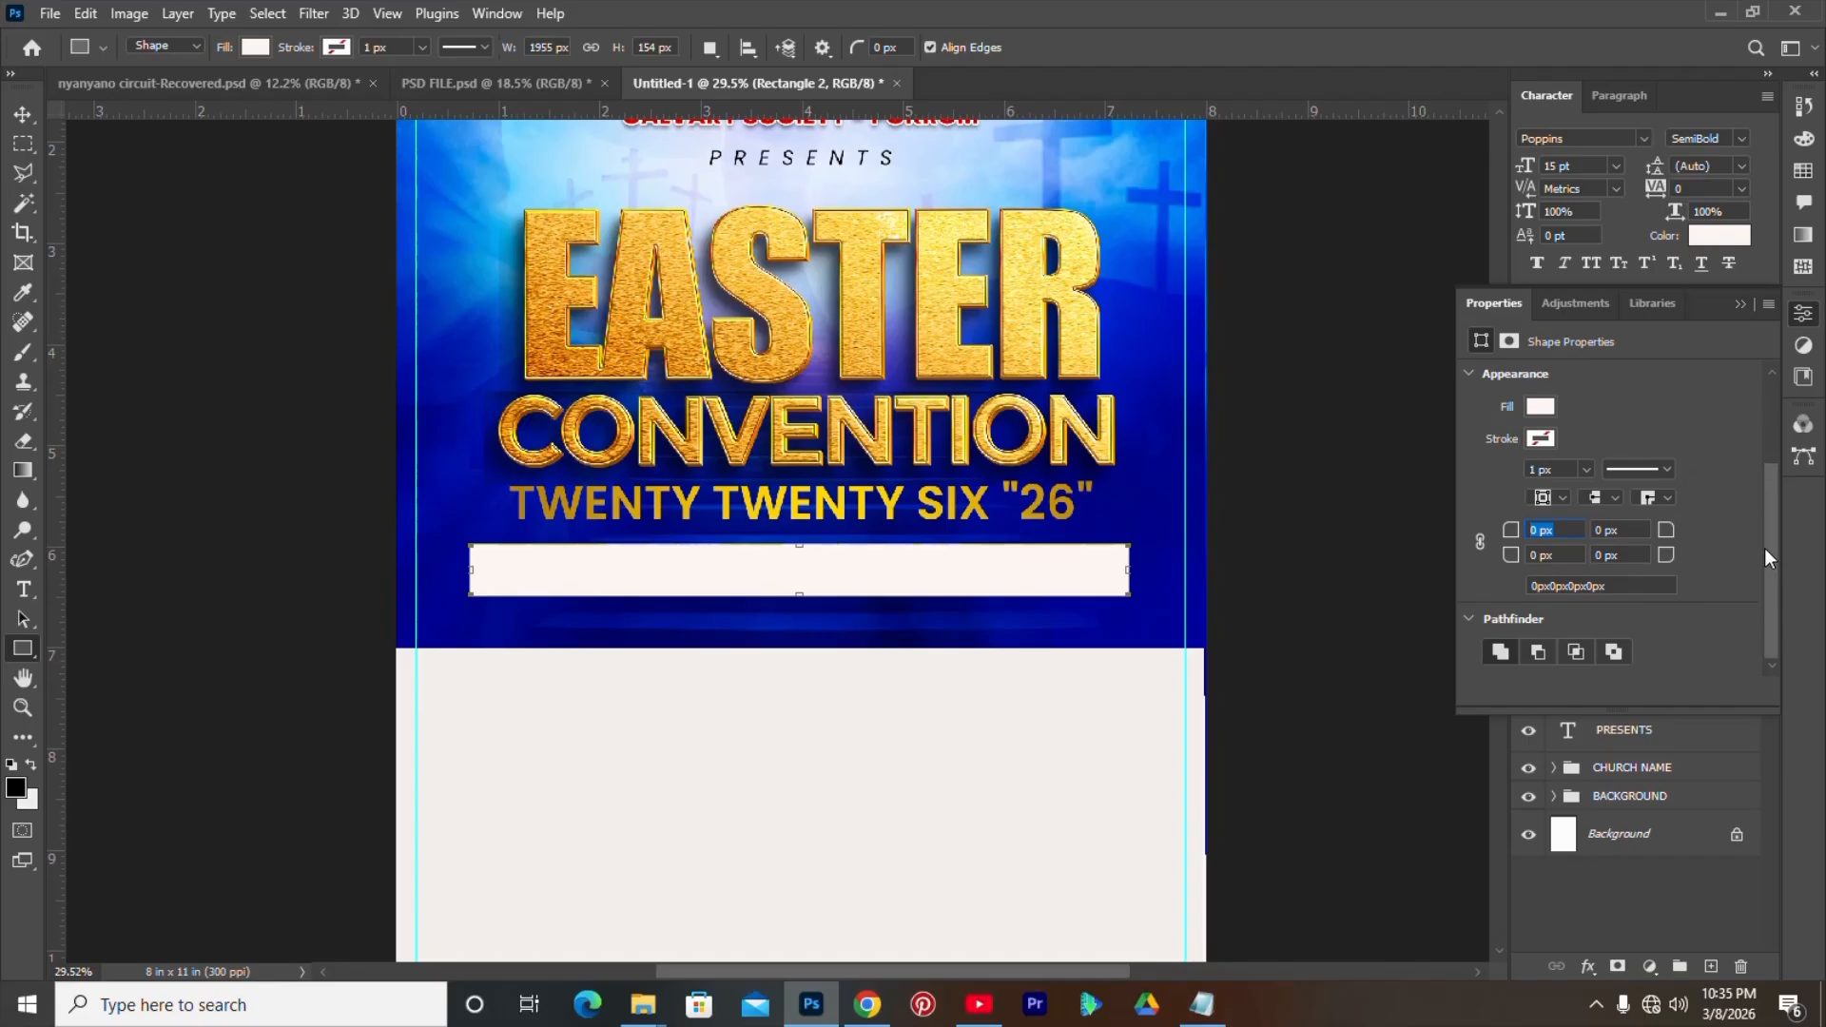
{"action": "left_click", "coordinate": [1569, 534]}
{"action": "left_click_drag", "start_coordinate": [1569, 535], "coordinate": [1480, 541]}
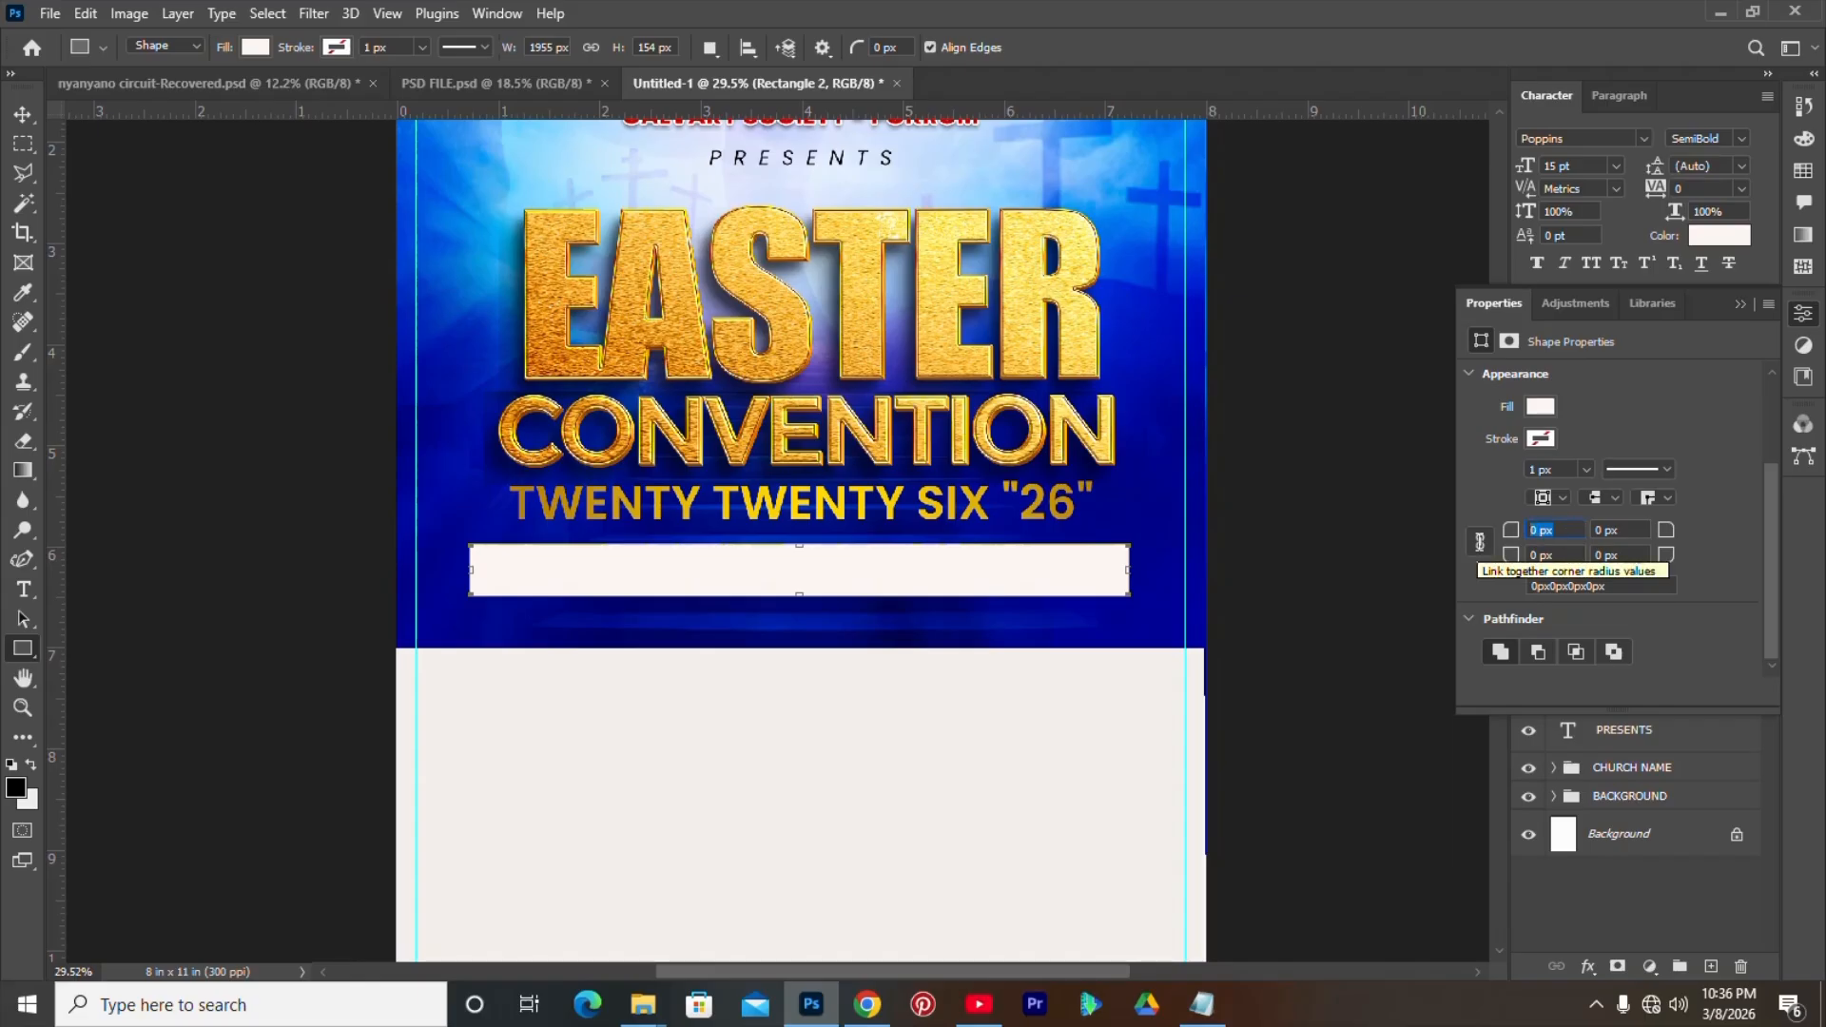
{"action": "type", "text": "90"}
{"action": "key", "text": "Return"}
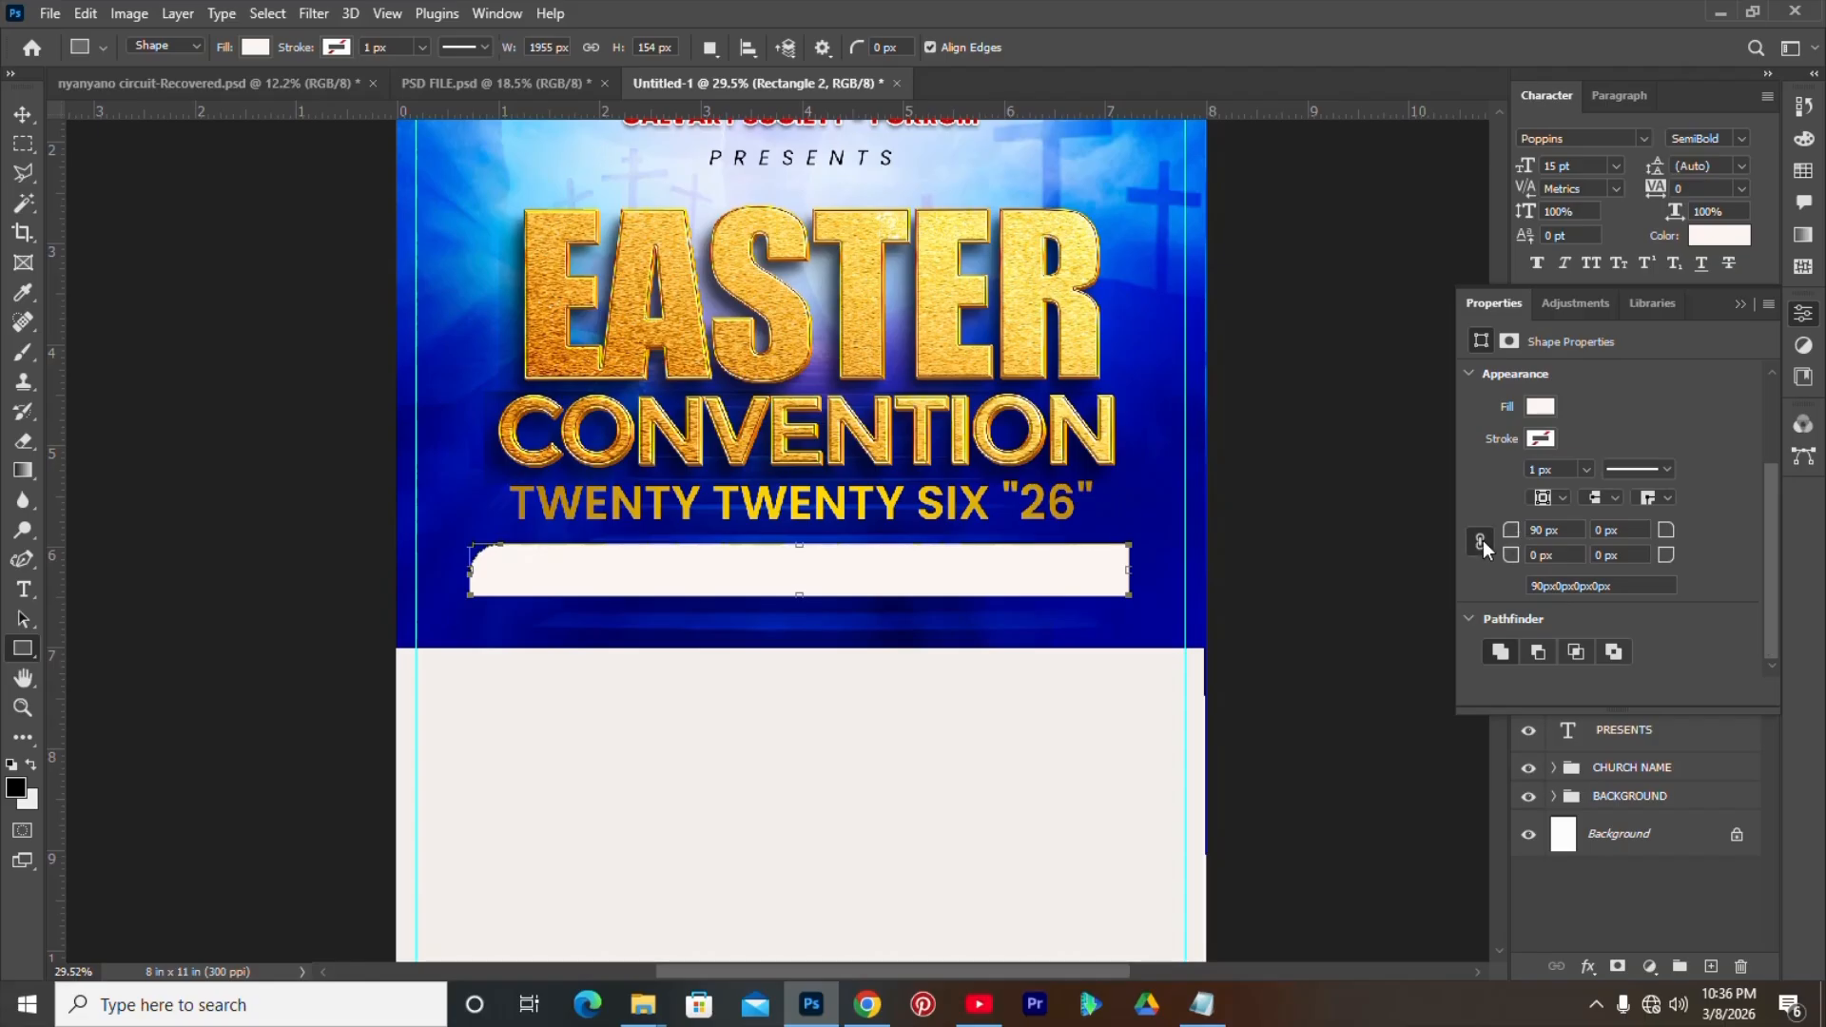
- Reset the top-left corner radius to 0 and apply a linked 90 px radius to all four corners of the white rectangle
{"action": "left_click", "coordinate": [1558, 530]}
{"action": "type", "text": "0"}
{"action": "key", "text": "Return"}
{"action": "left_click", "coordinate": [1543, 530]}
{"action": "type", "text": "90"}
{"action": "key", "text": "Return"}
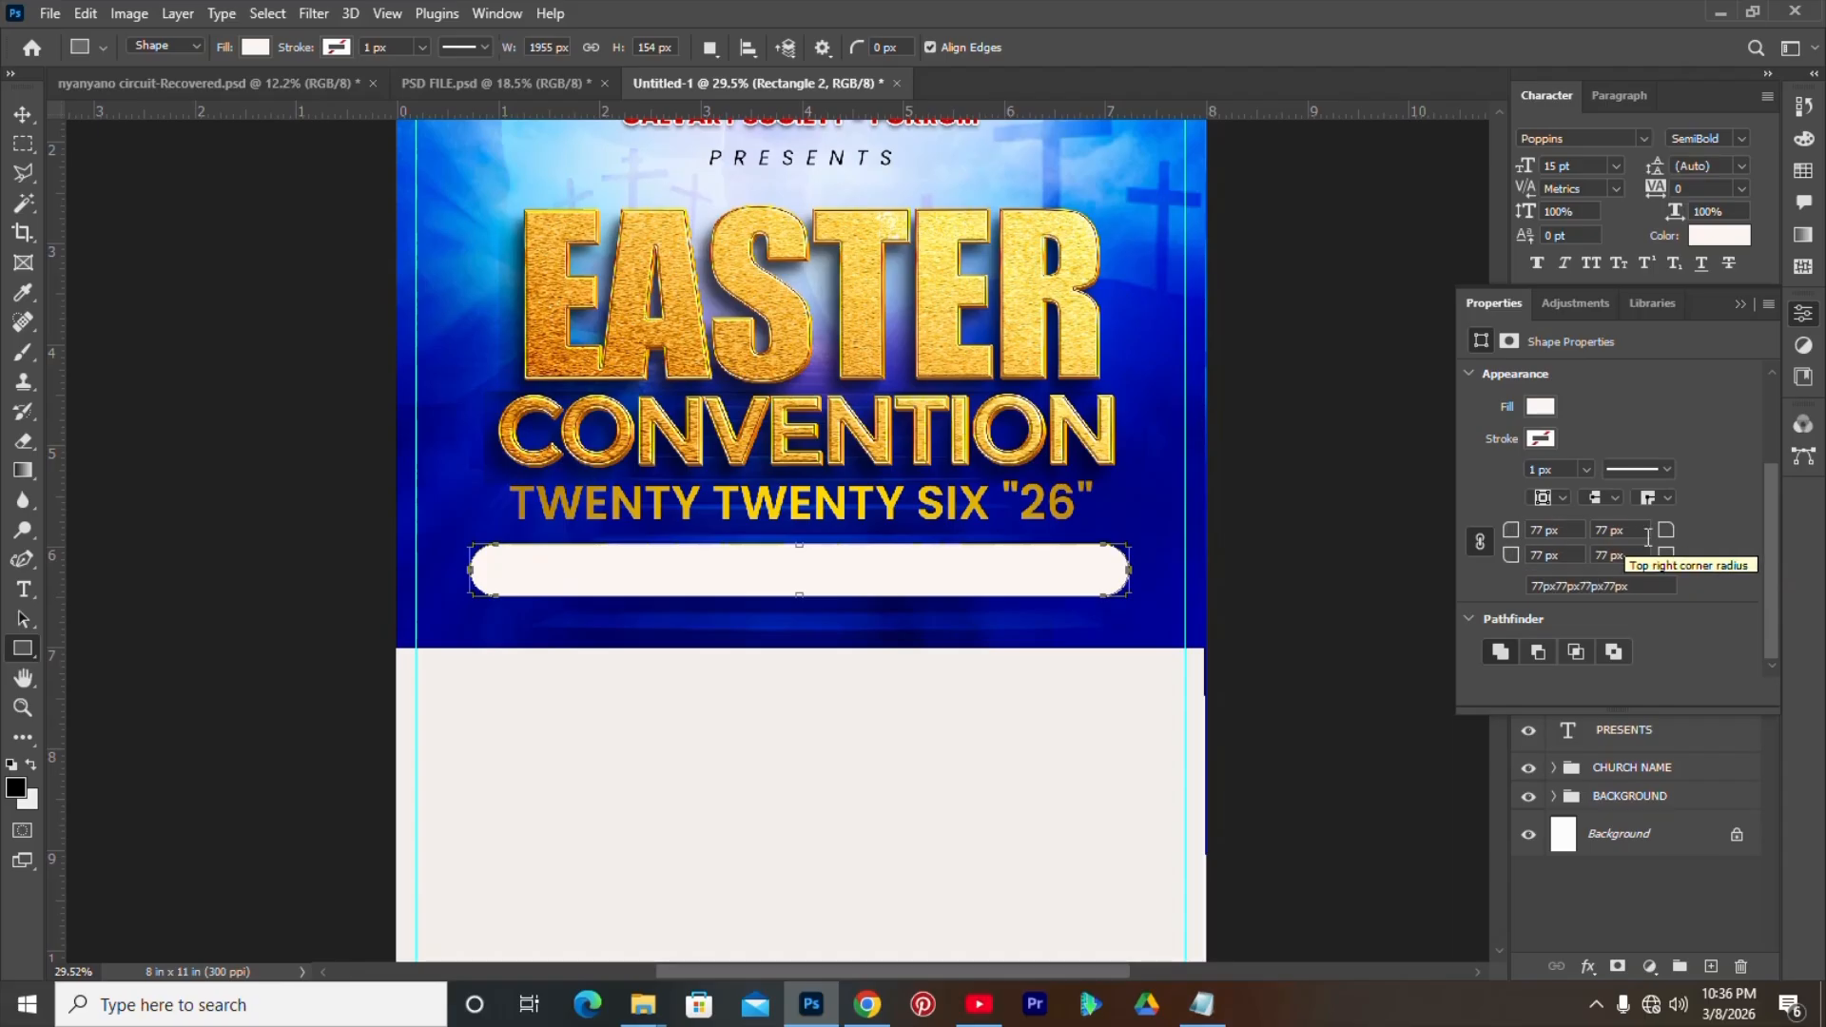
{"action": "left_click", "coordinate": [1804, 319]}
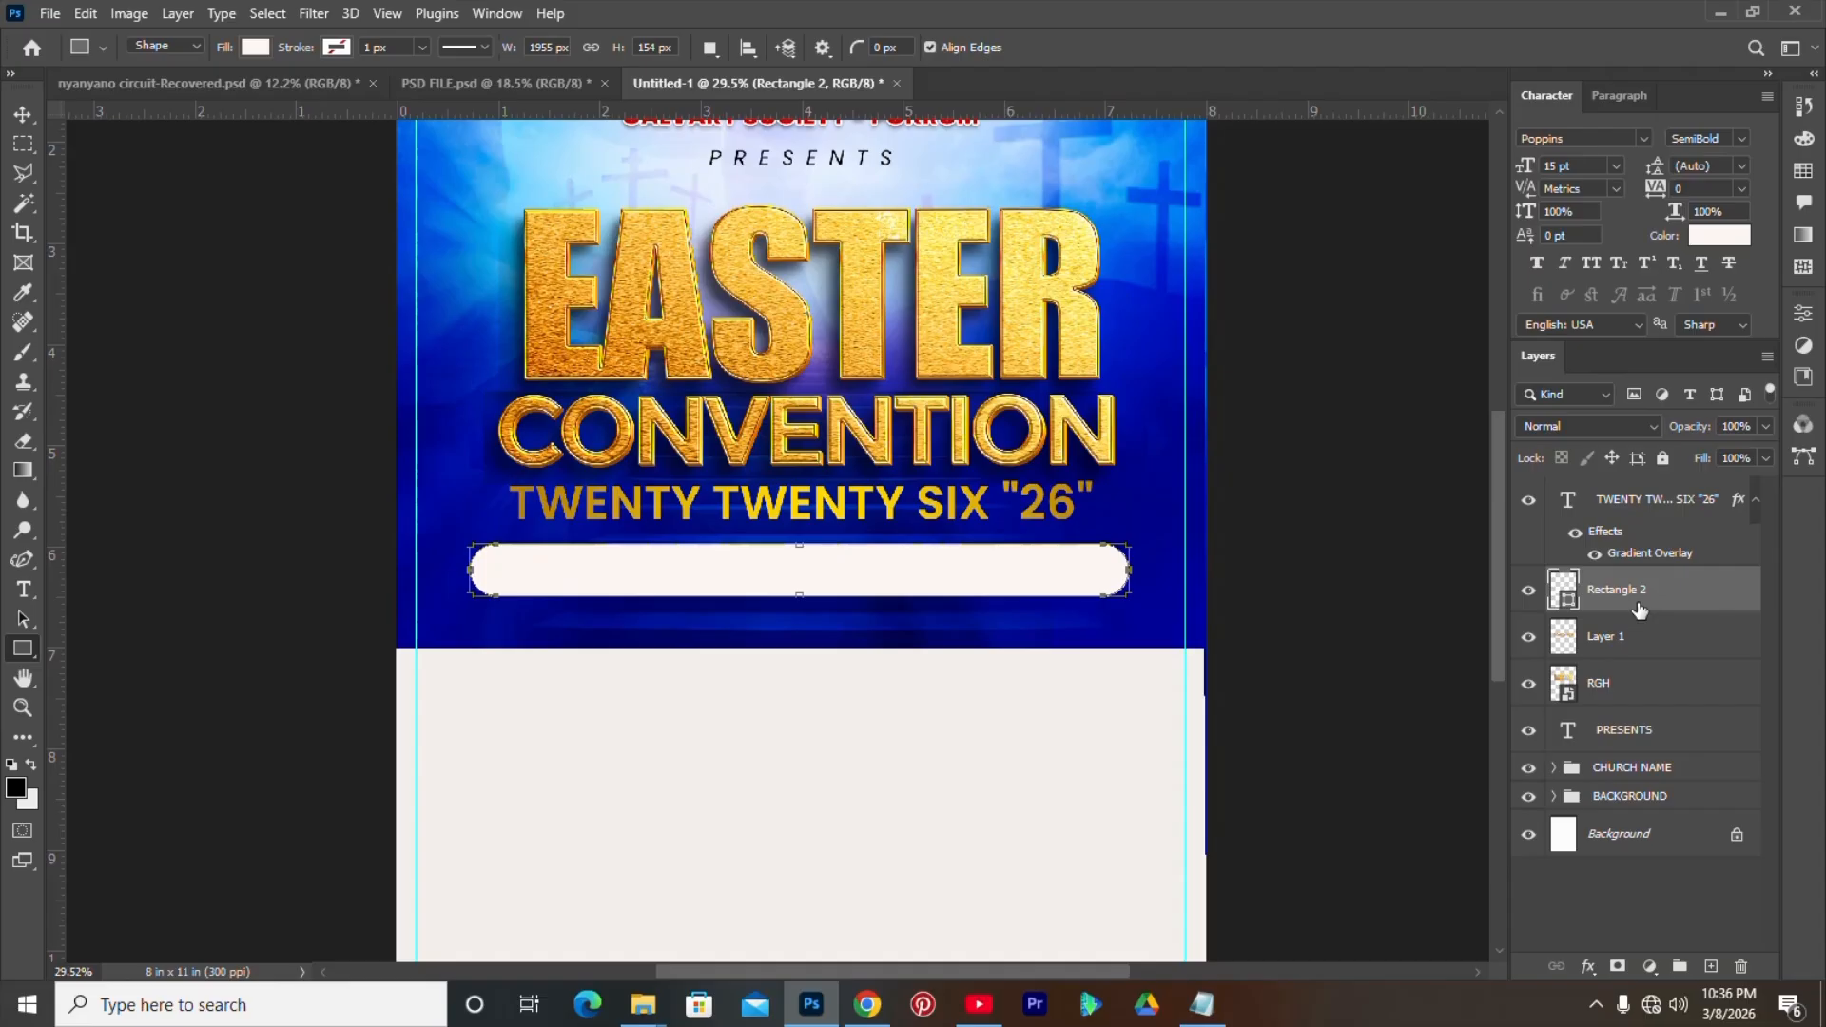
- Duplicate the rounded white bar and shrink the copy to a small pill, about 25% of the width and 89% of the height
{"action": "key", "text": "alt"}
{"action": "key", "text": "ctrl+j"}
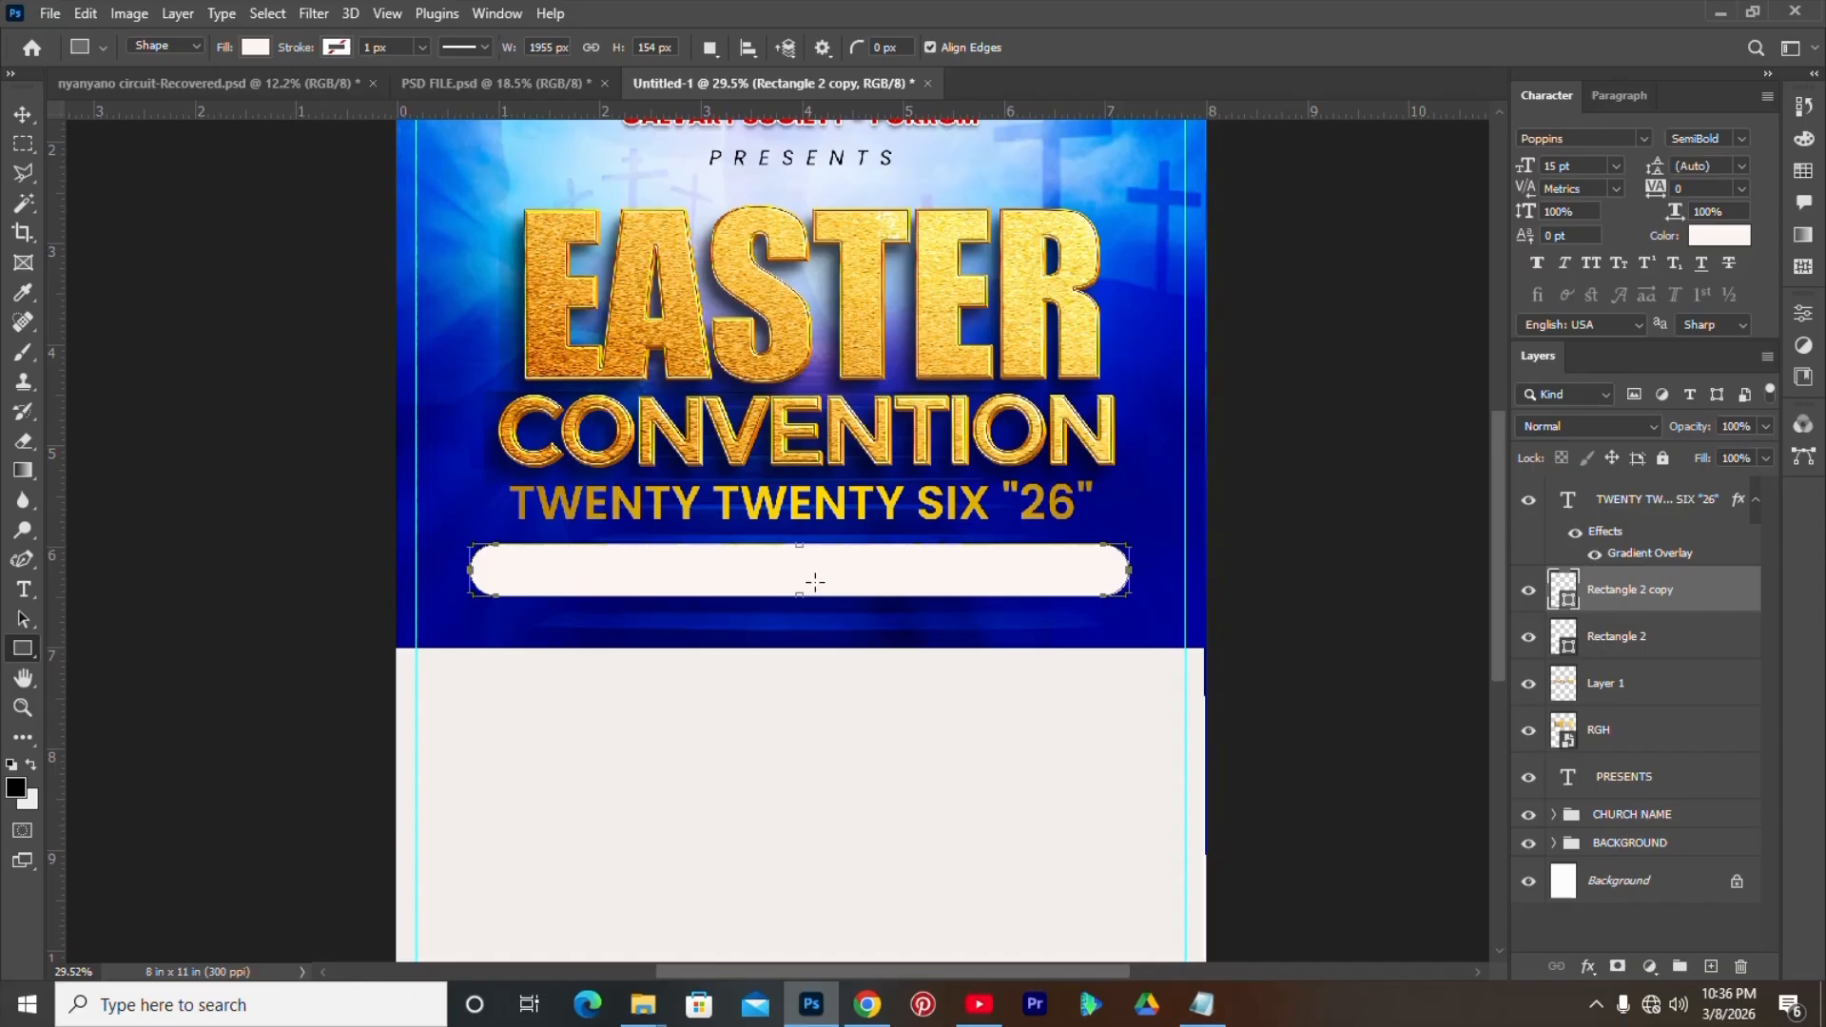
{"action": "key", "text": "v"}
{"action": "left_click_drag", "start_coordinate": [872, 583], "coordinate": [803, 592]}
{"action": "key", "text": "ctrl+t"}
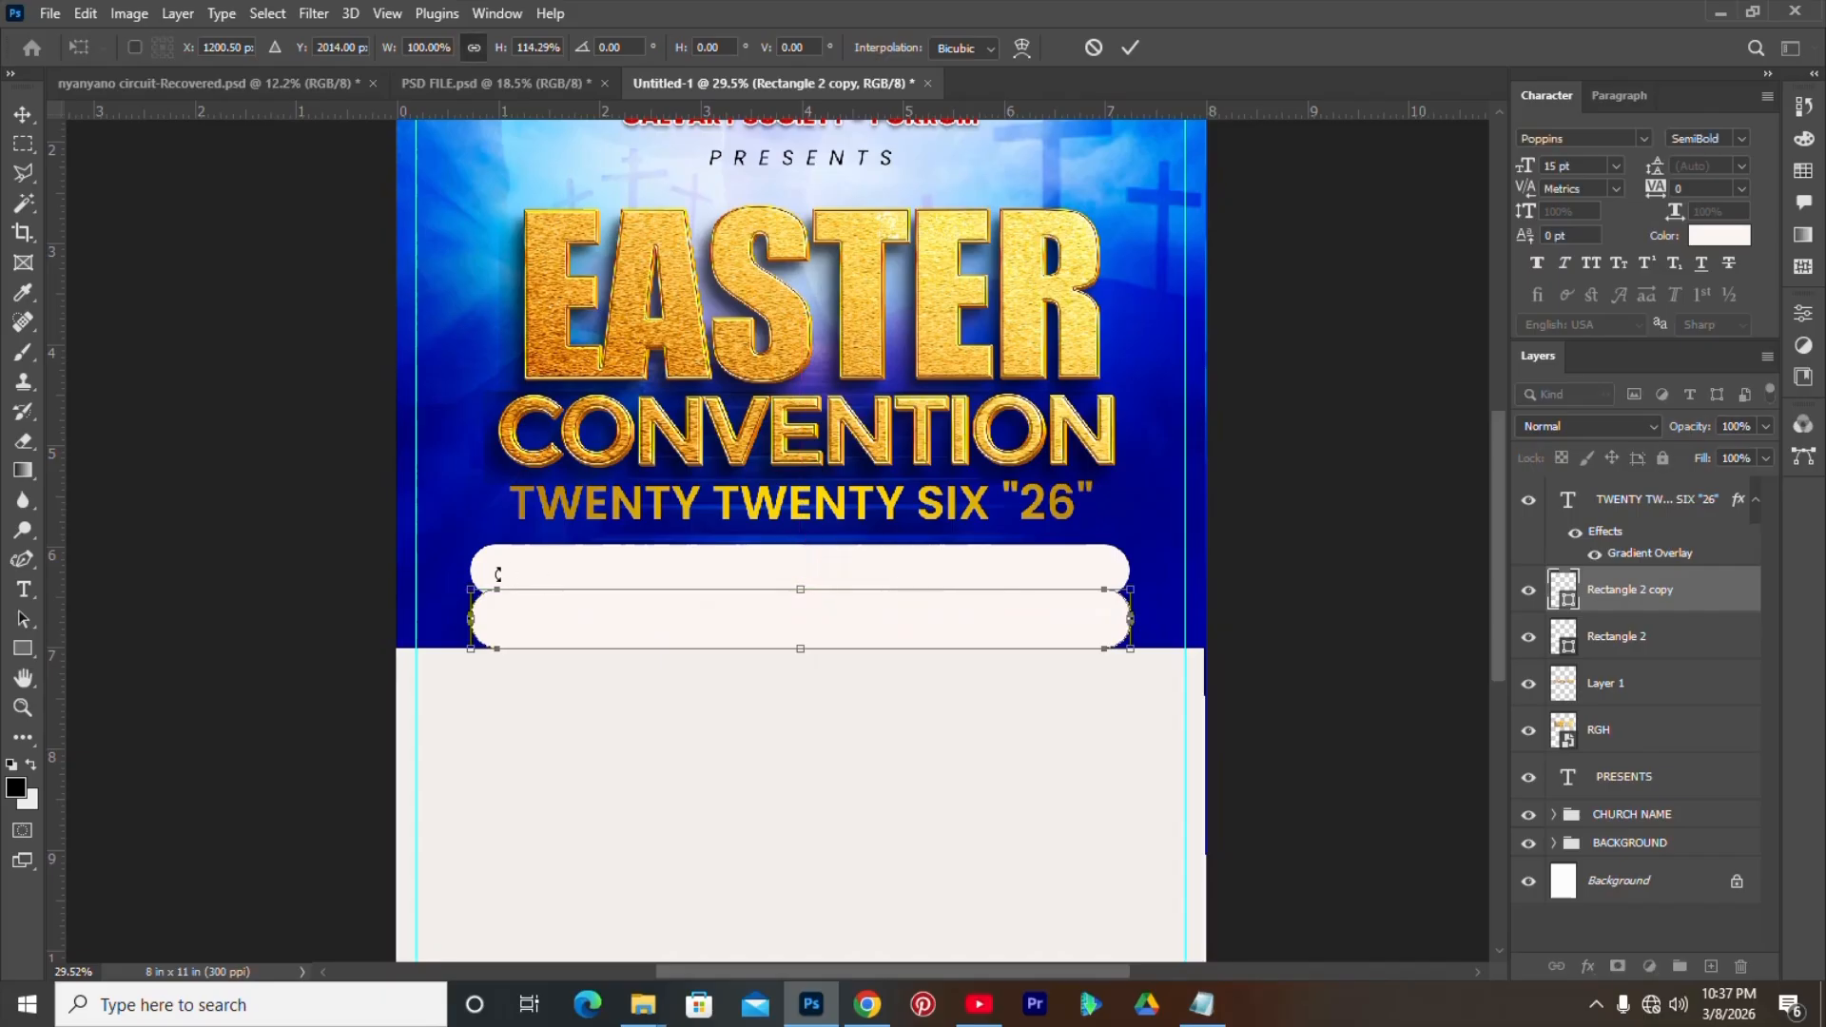
{"action": "left_click_drag", "start_coordinate": [471, 596], "coordinate": [1042, 603]}
{"action": "left_click_drag", "start_coordinate": [1130, 649], "coordinate": [787, 552]}
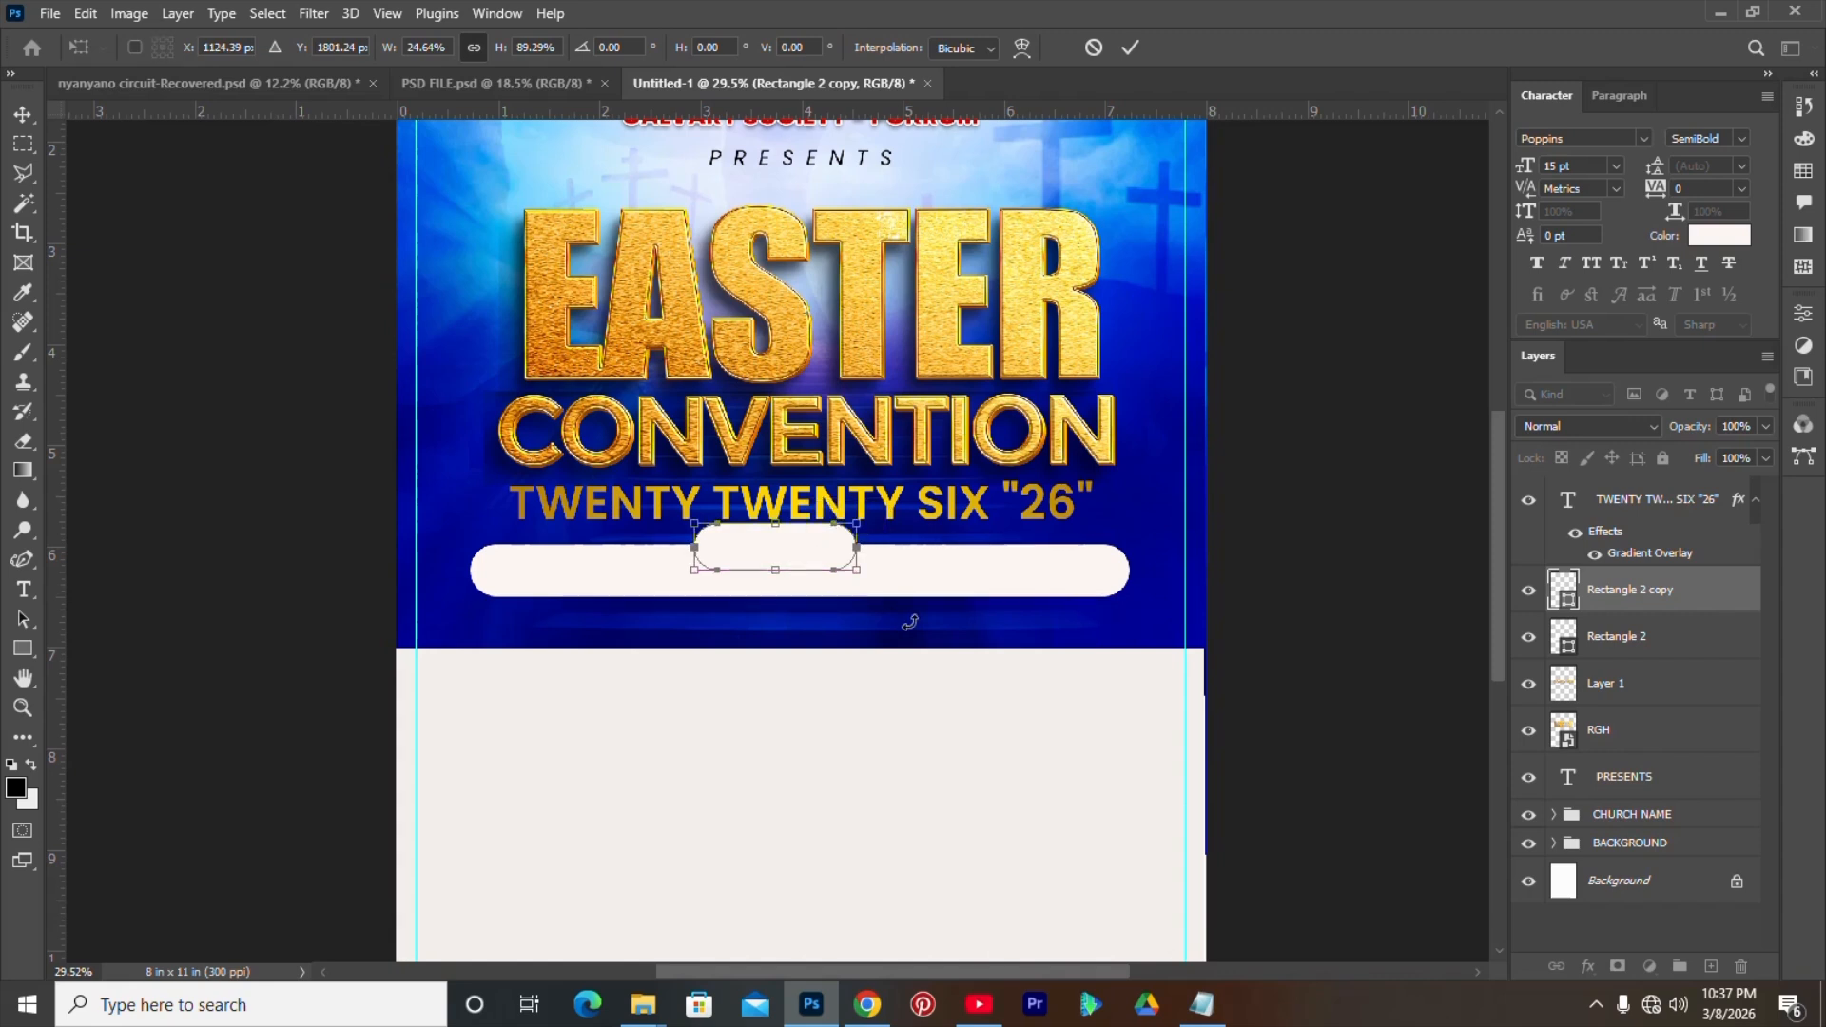
{"action": "left_click", "coordinate": [1130, 49]}
- Lower the long white bar slightly and place the small pill over the middle of its upper edge
{"action": "left_click", "coordinate": [894, 585]}
{"action": "left_click_drag", "start_coordinate": [890, 596], "coordinate": [889, 618]}
{"action": "left_click_drag", "start_coordinate": [802, 561], "coordinate": [824, 595]}
- Move the TWENTY TWENTY SIX "26" layer beneath both rectangle layers in the stacking order
{"action": "right_click", "coordinate": [1587, 595]}
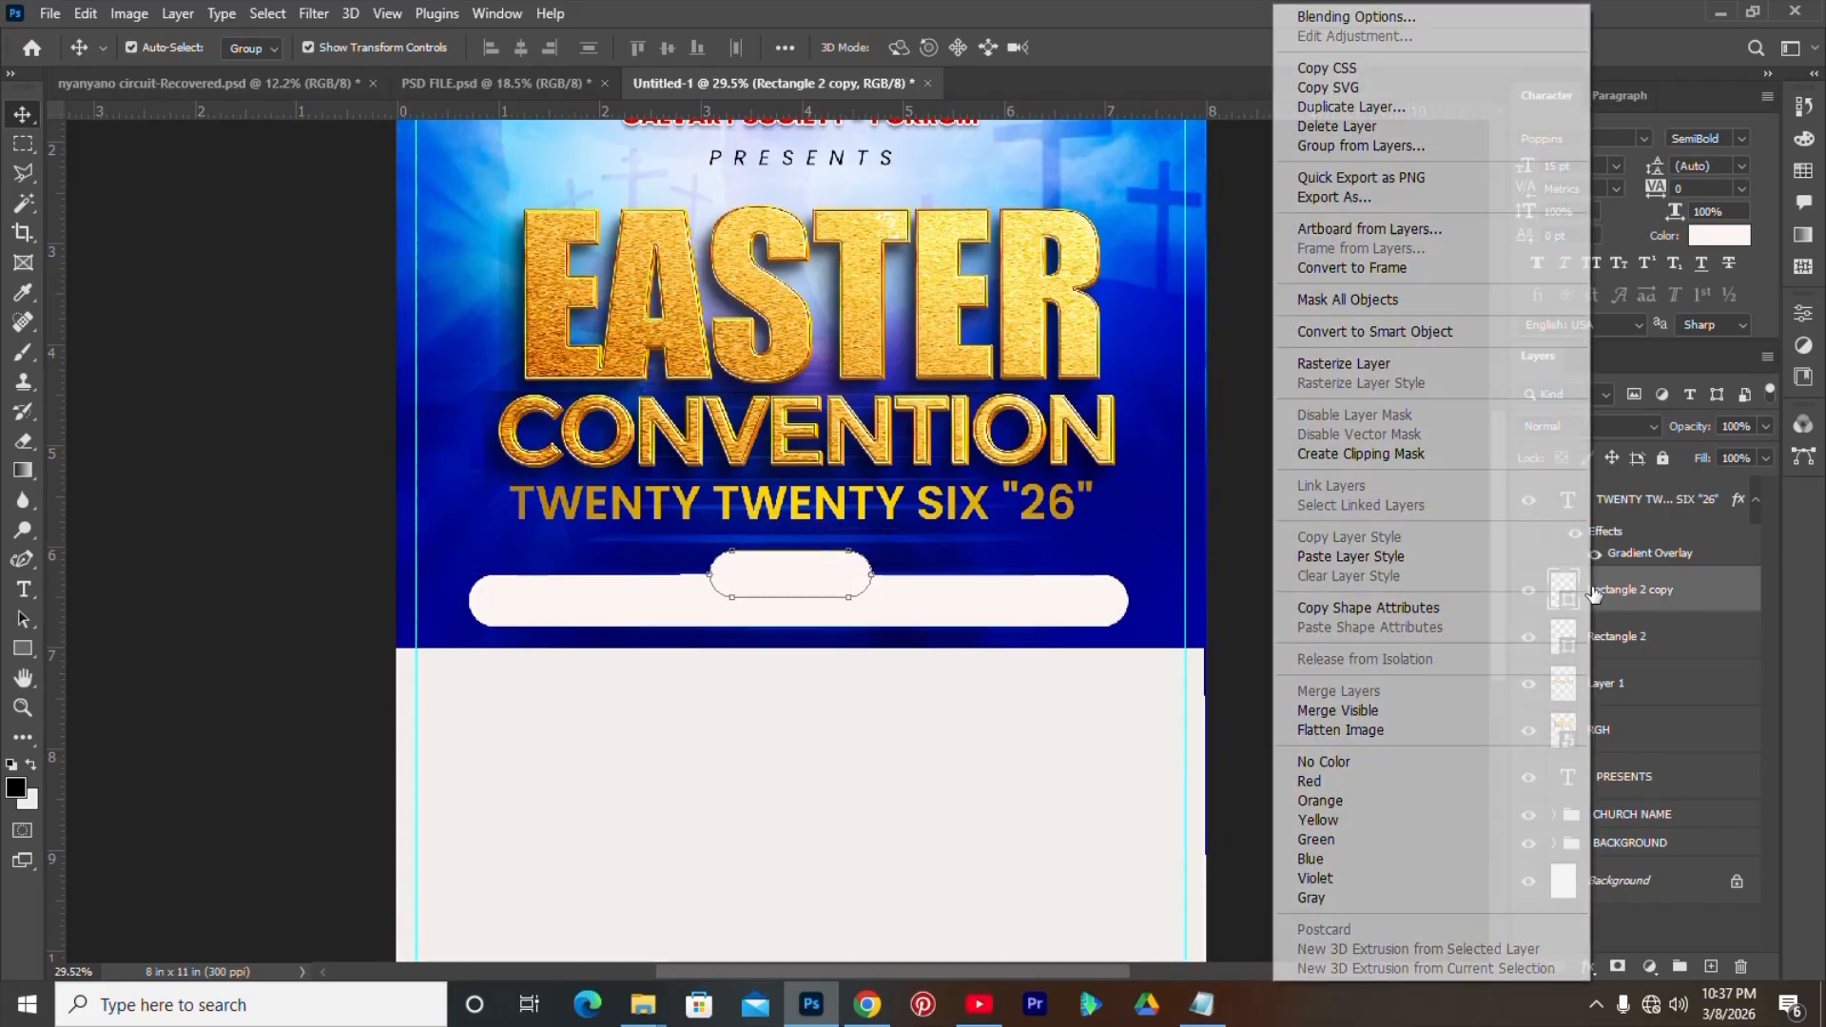
{"action": "left_click", "coordinate": [1647, 597]}
{"action": "left_click", "coordinate": [1044, 514]}
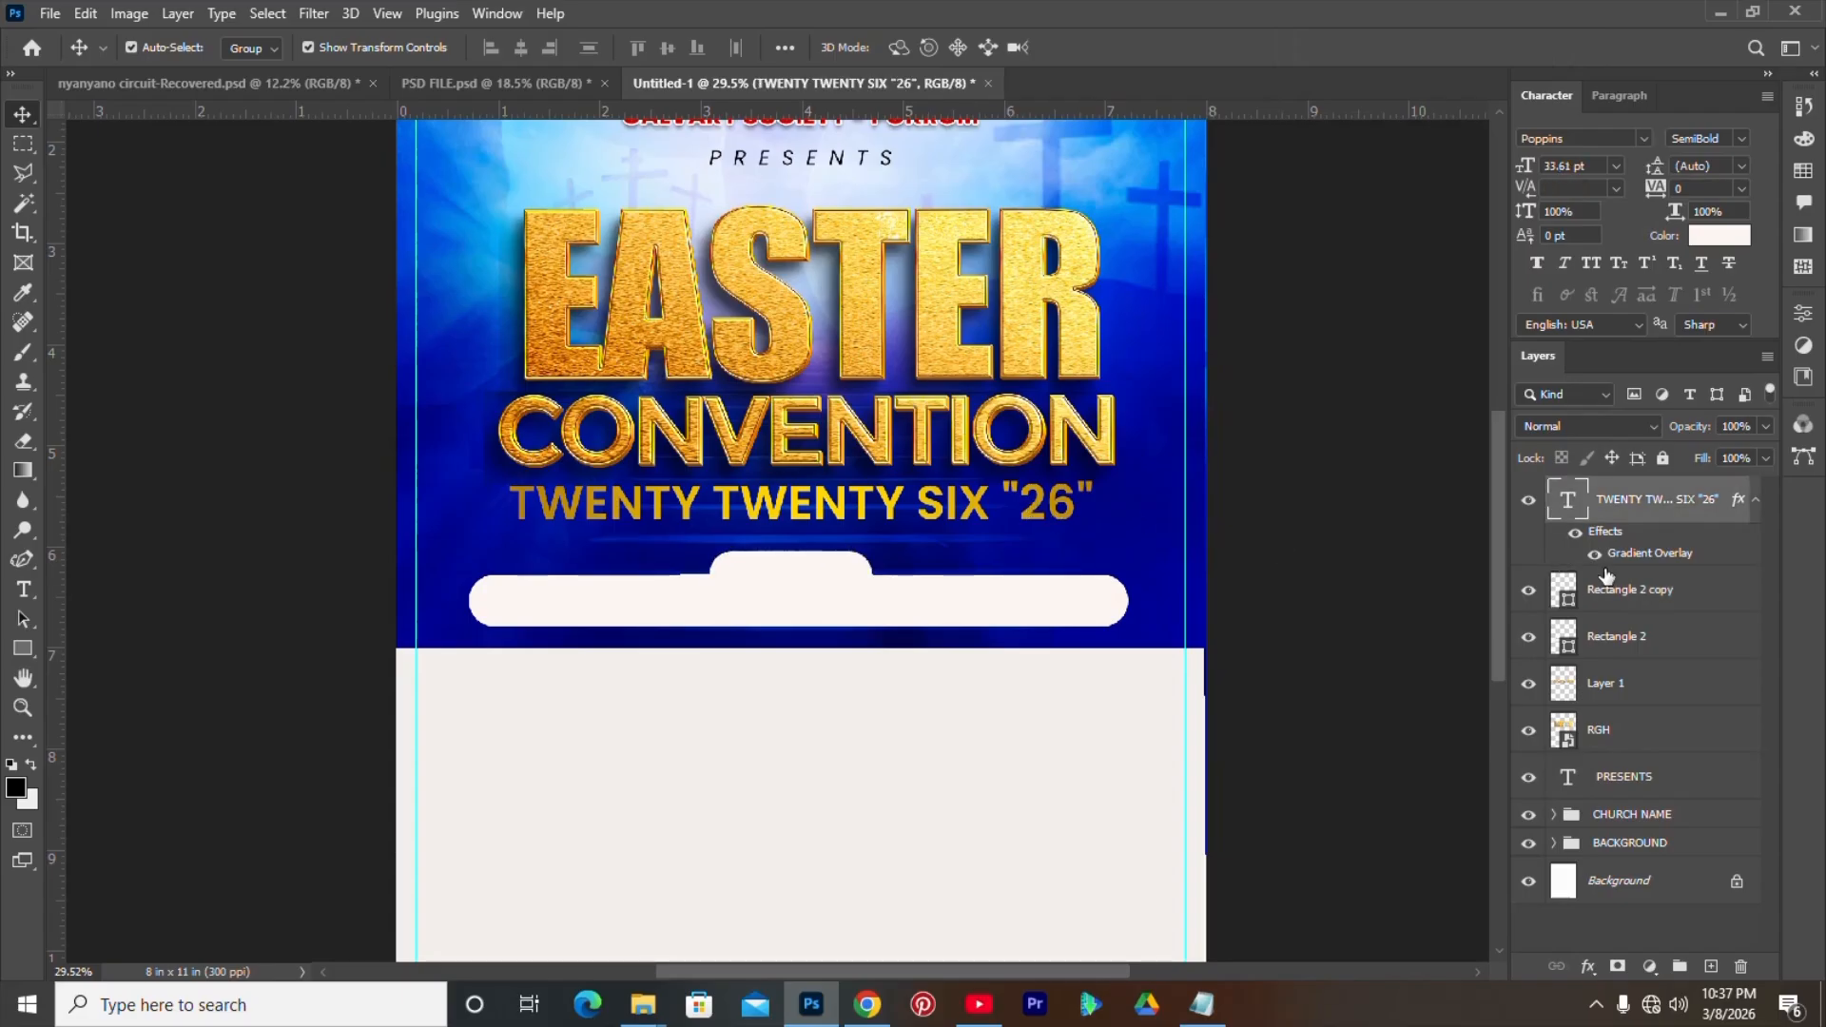
{"action": "left_click_drag", "start_coordinate": [1646, 508], "coordinate": [1621, 654]}
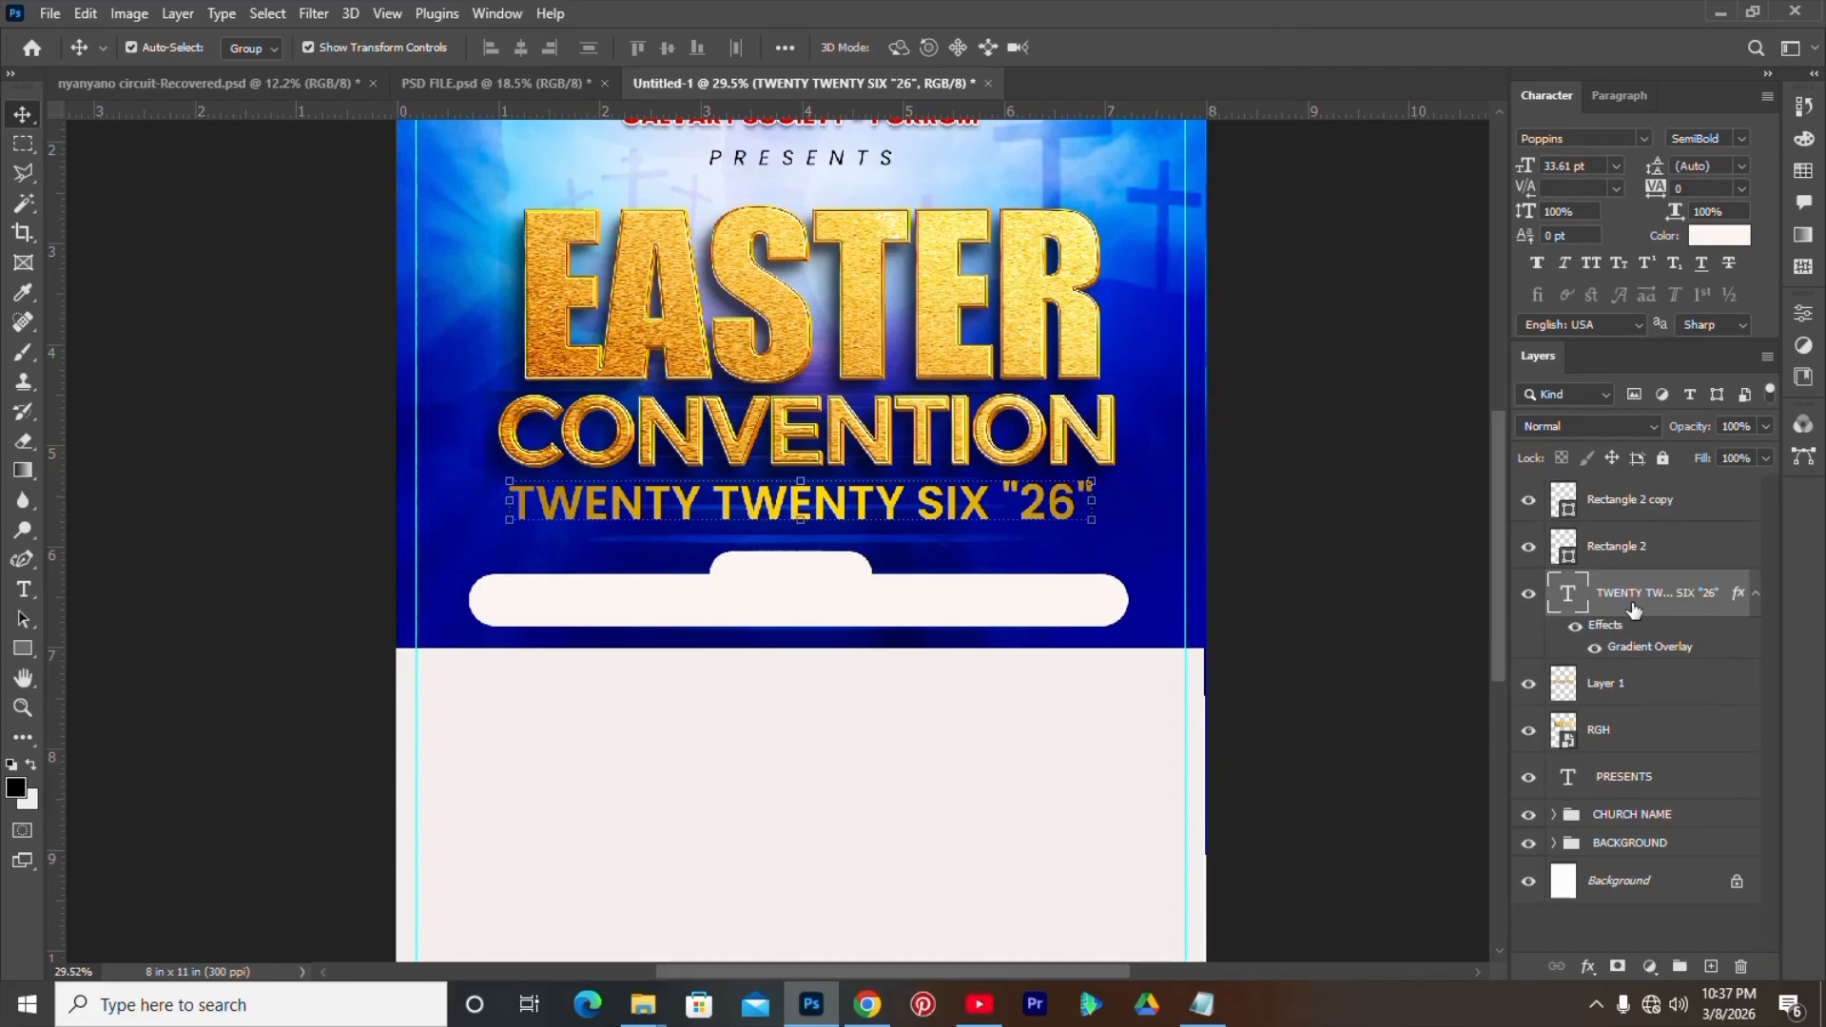
- Copy the gold layer style of the TWENTY TWENTY SIX "26" text onto the small pill shape
{"action": "right_click", "coordinate": [1634, 610]}
{"action": "left_click", "coordinate": [1692, 591]}
{"action": "right_click", "coordinate": [1633, 603]}
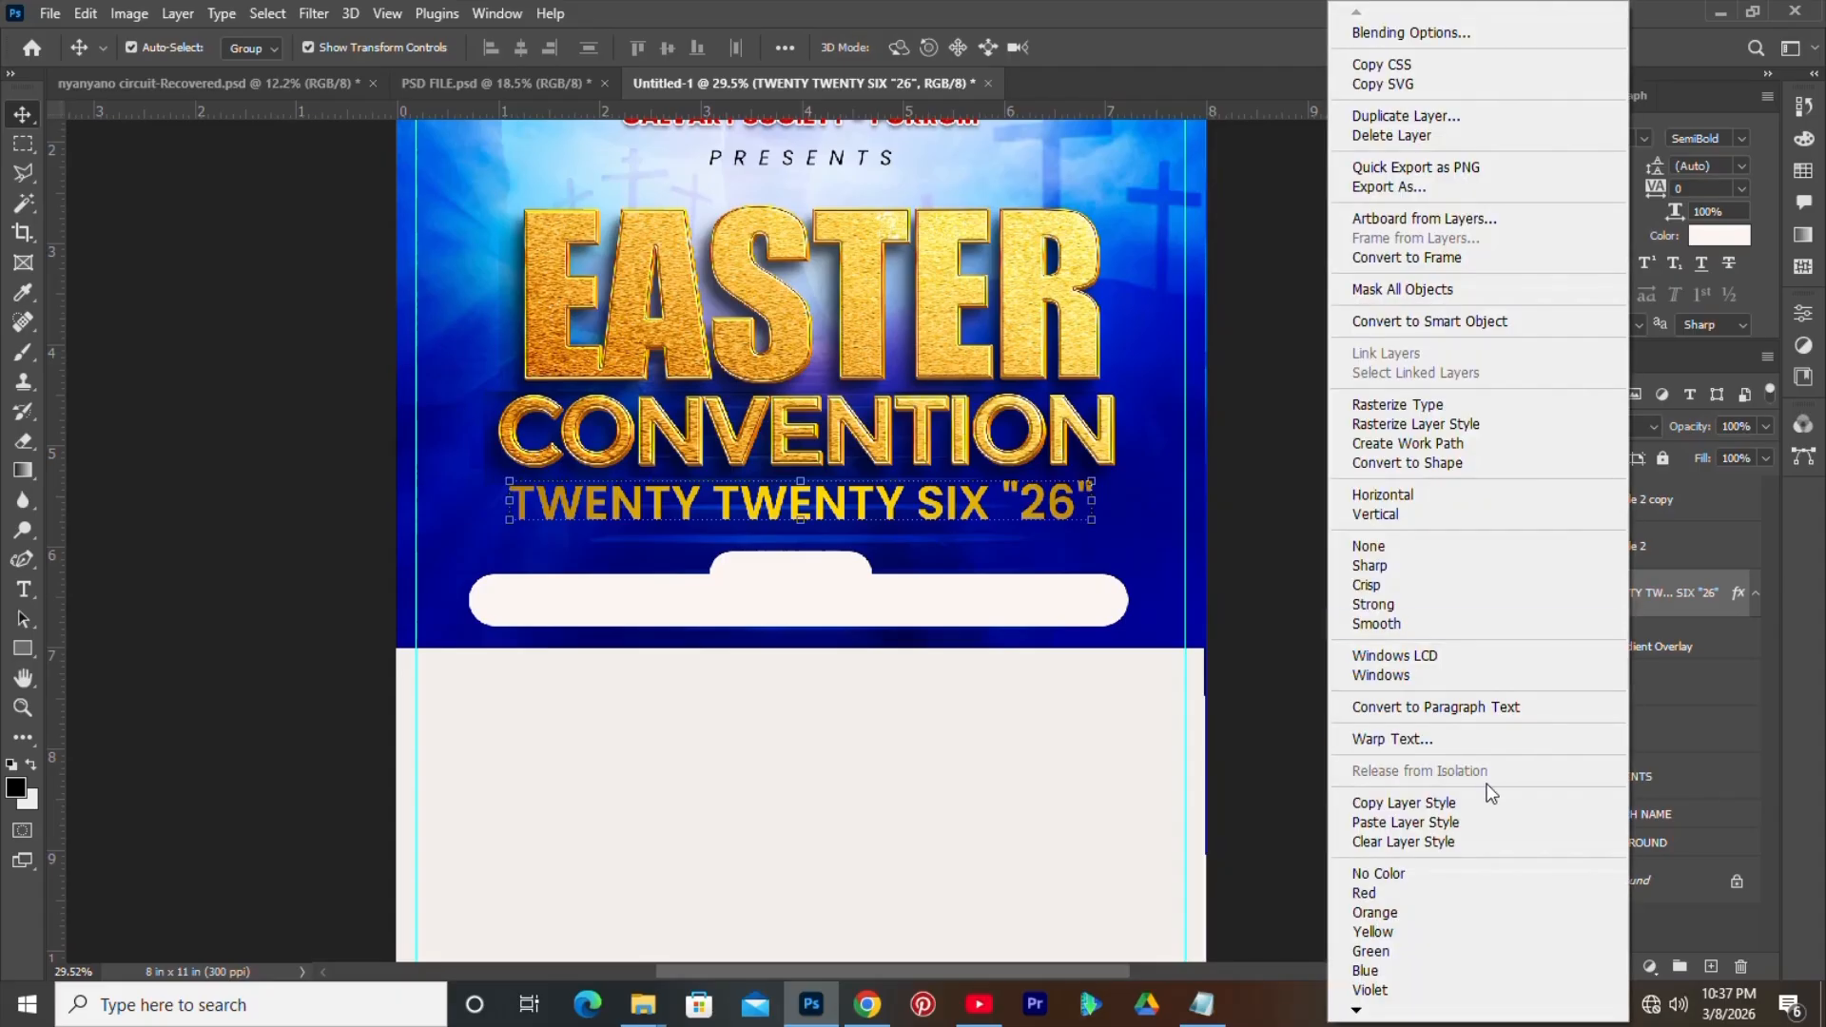
{"action": "left_click", "coordinate": [1432, 801]}
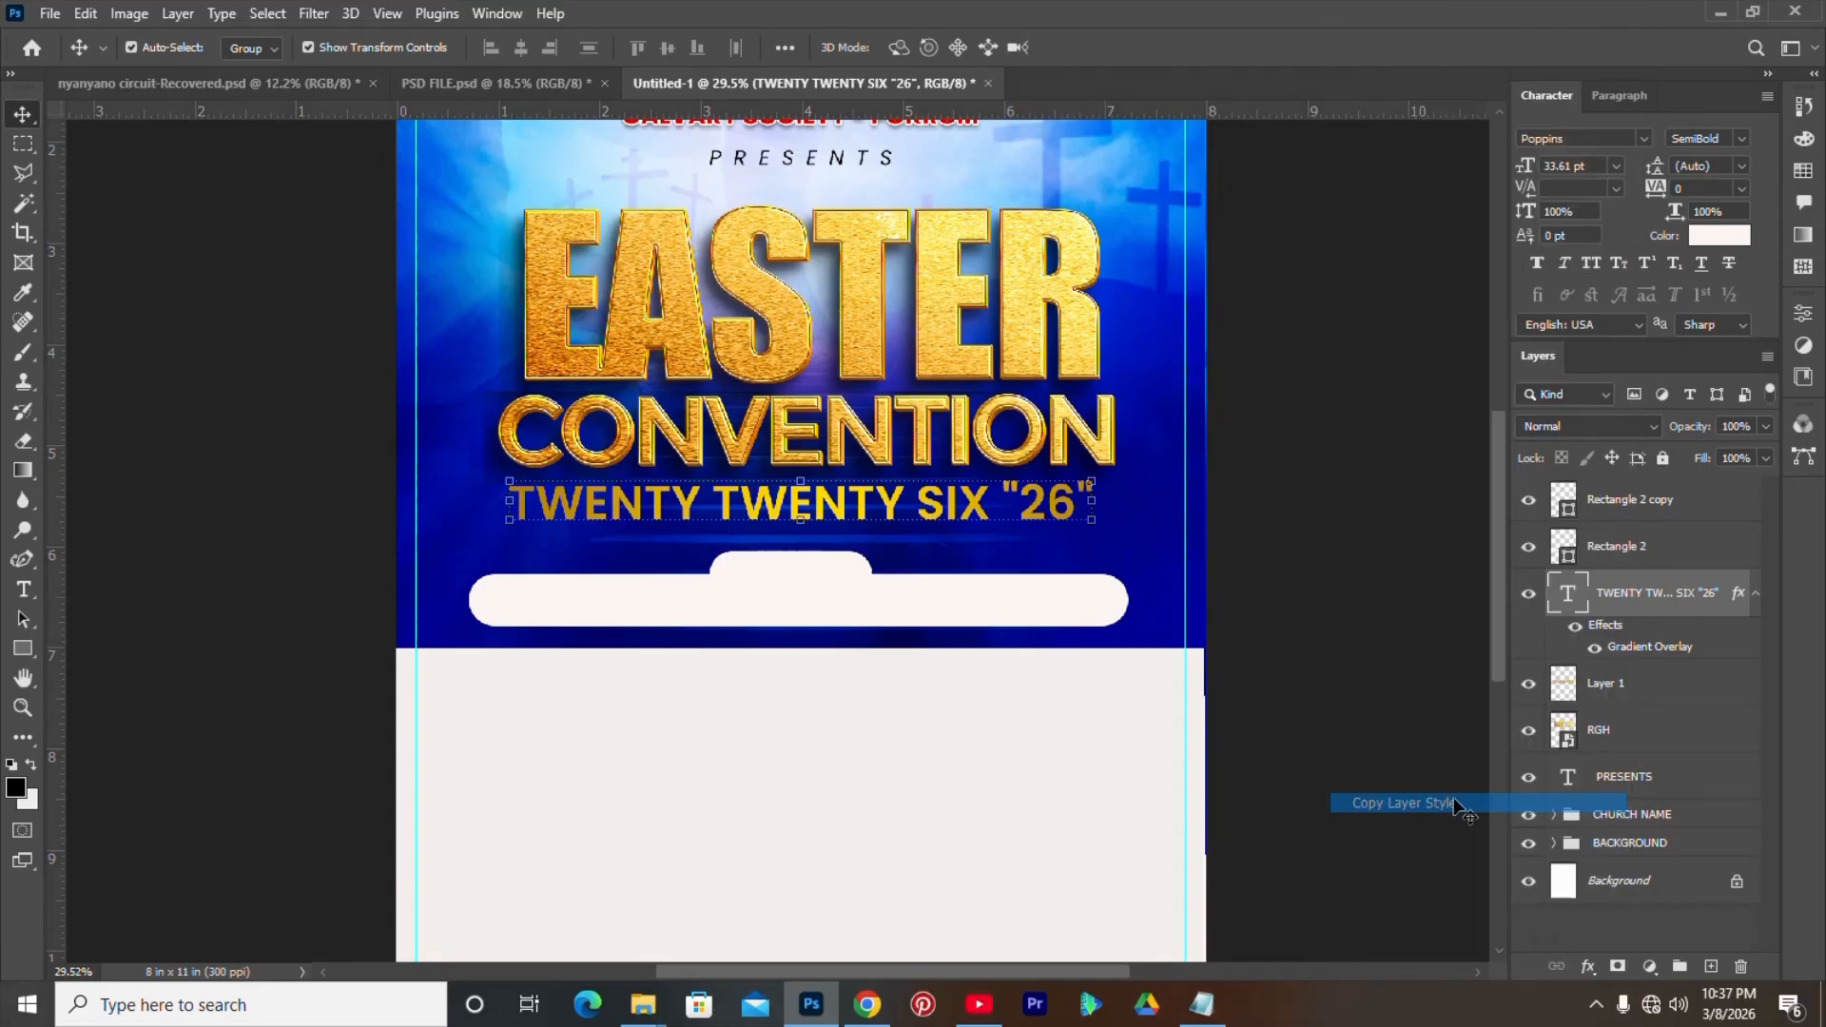
{"action": "left_click", "coordinate": [1621, 512]}
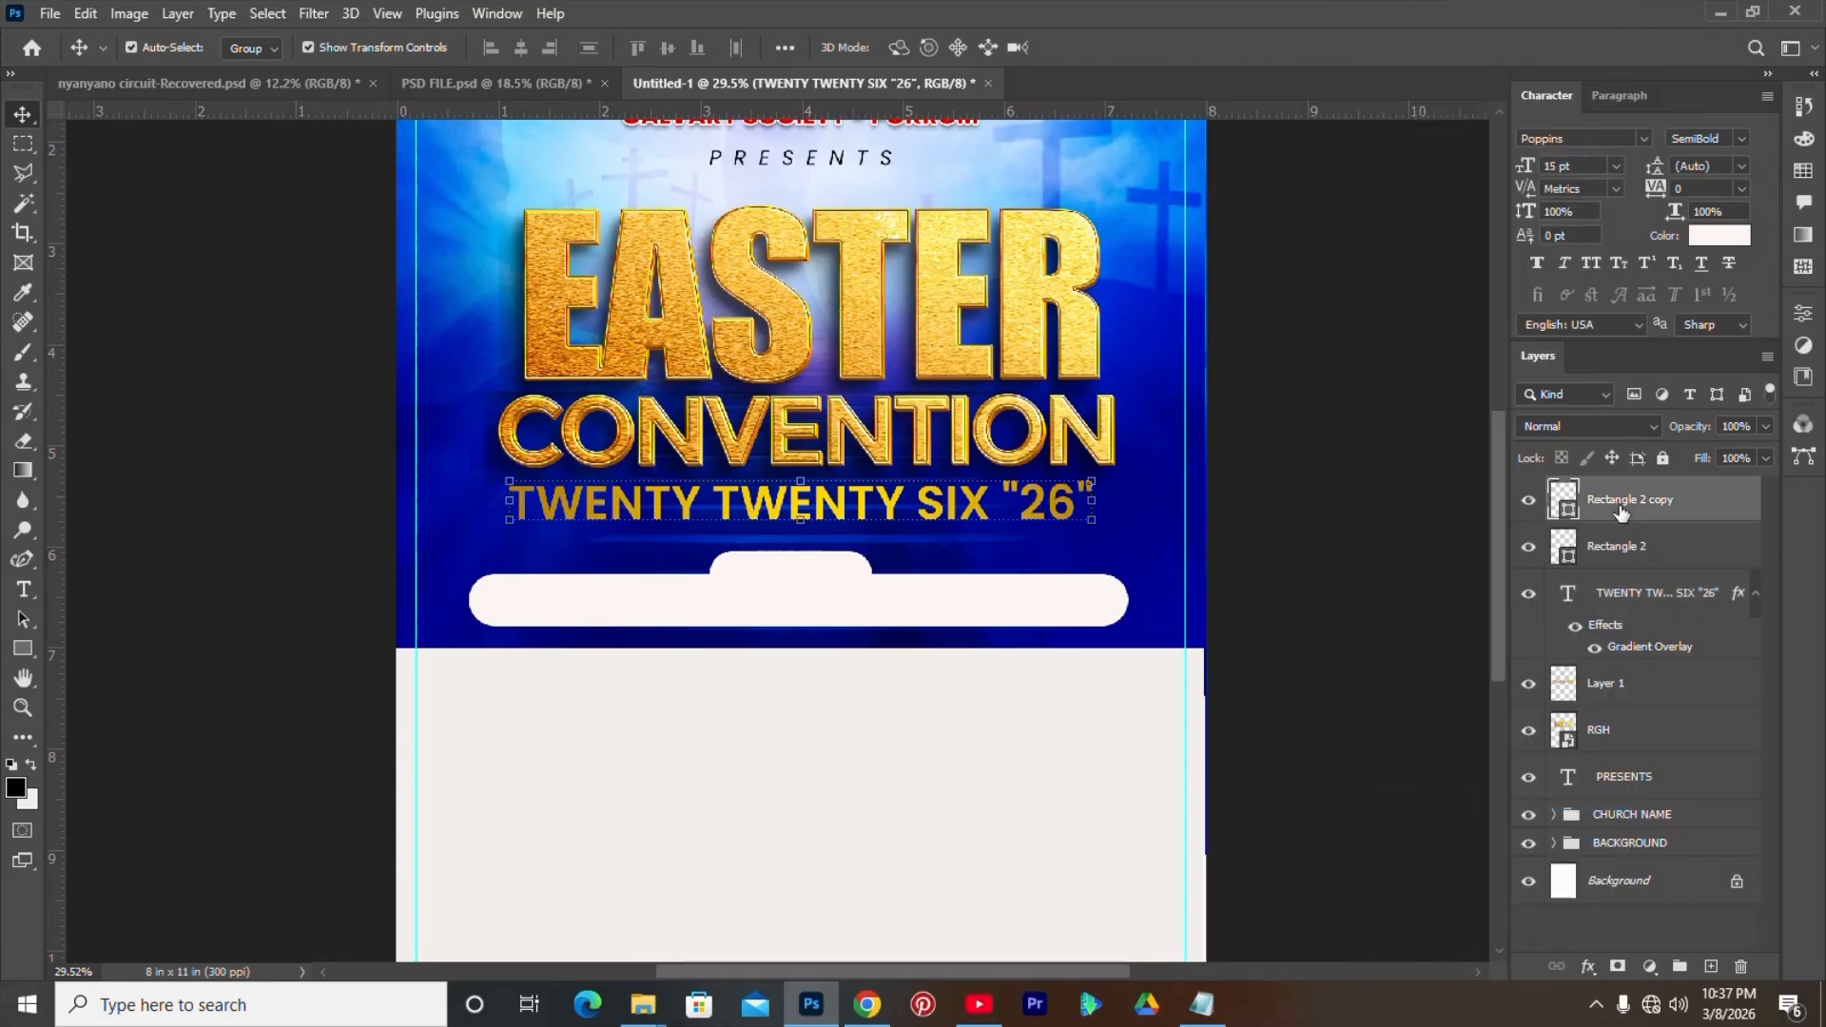
{"action": "right_click", "coordinate": [1621, 512]}
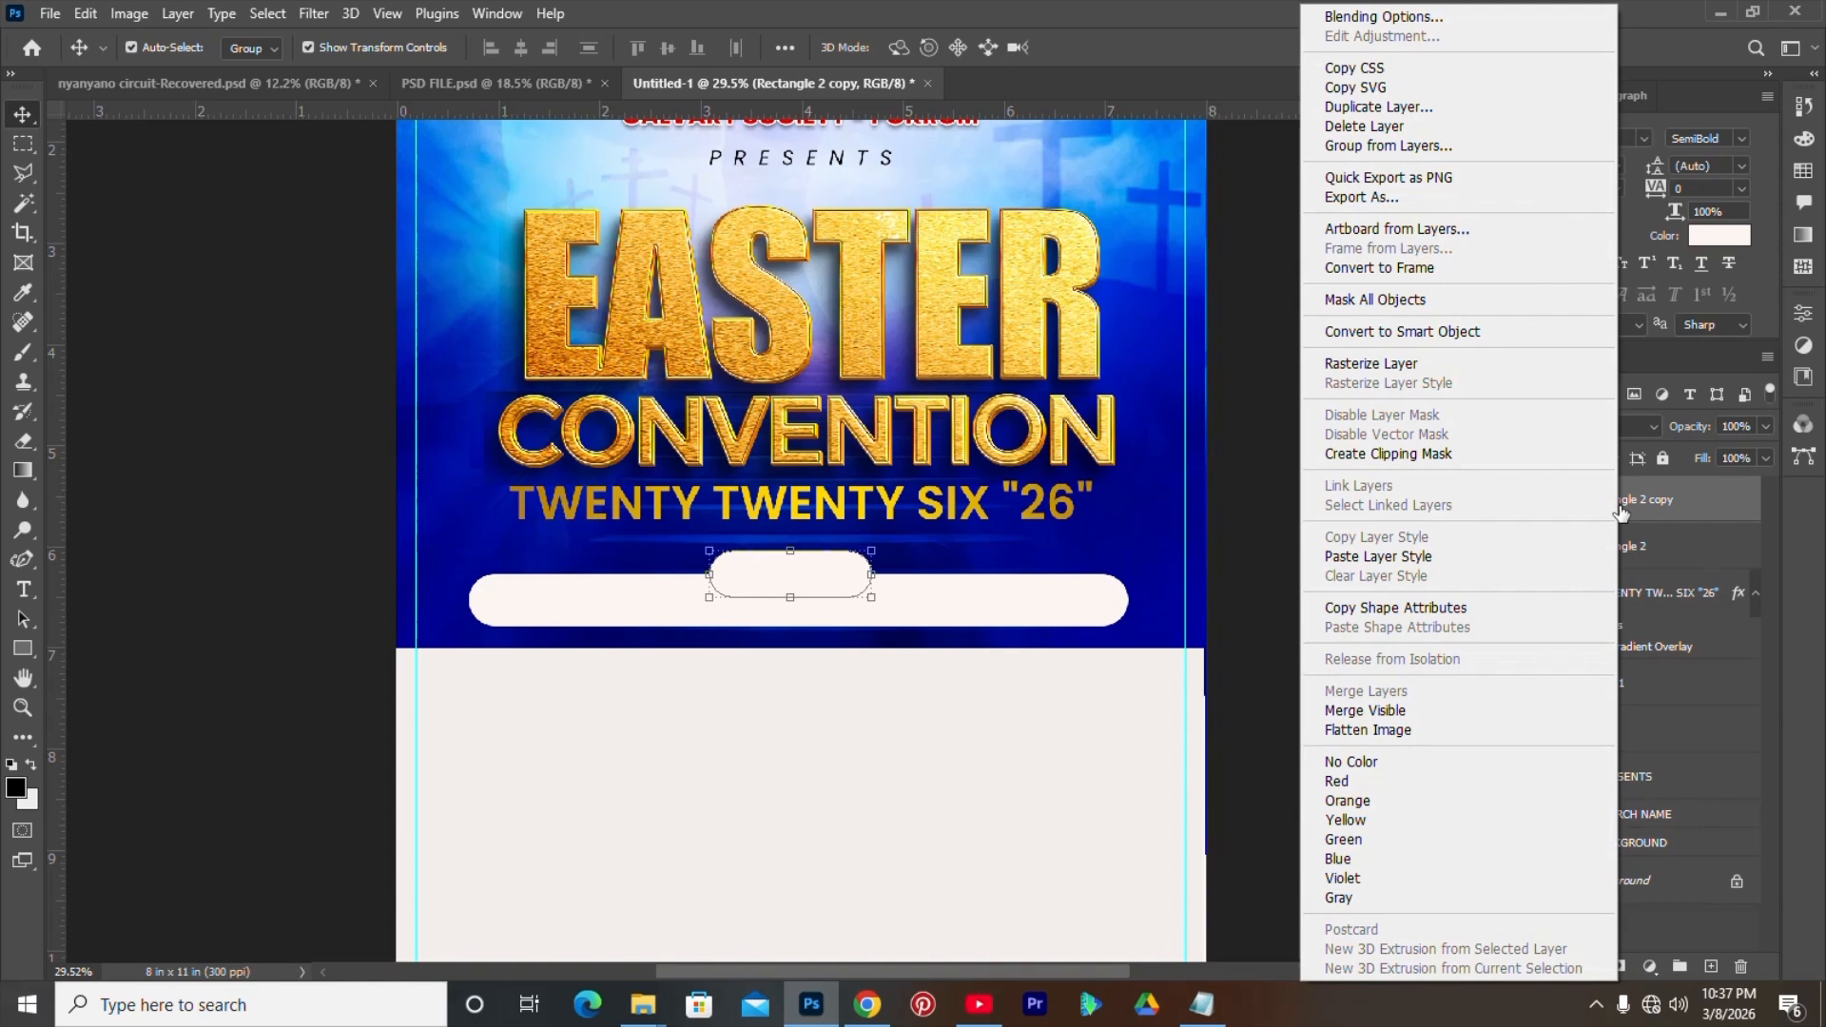
{"action": "left_click", "coordinate": [1362, 560]}
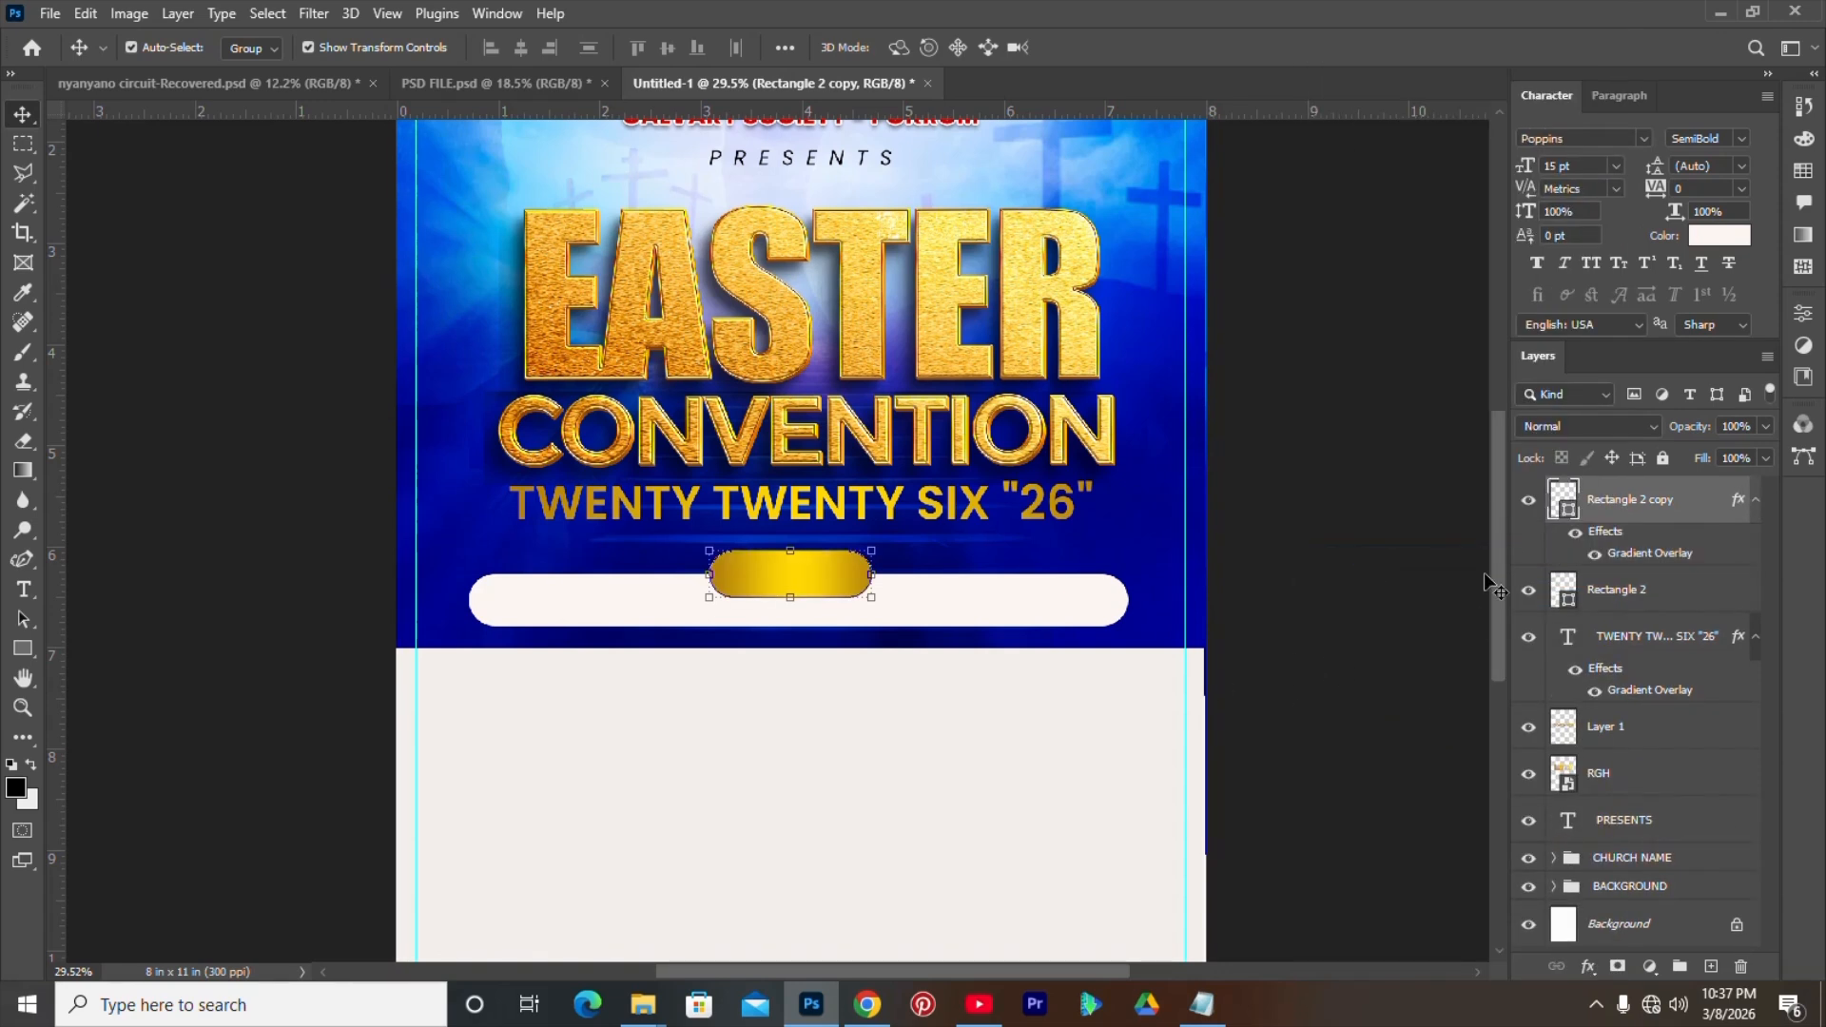
- Shift the gold pill slightly up and to the left over the white bar
{"action": "right_click", "coordinate": [1656, 509]}
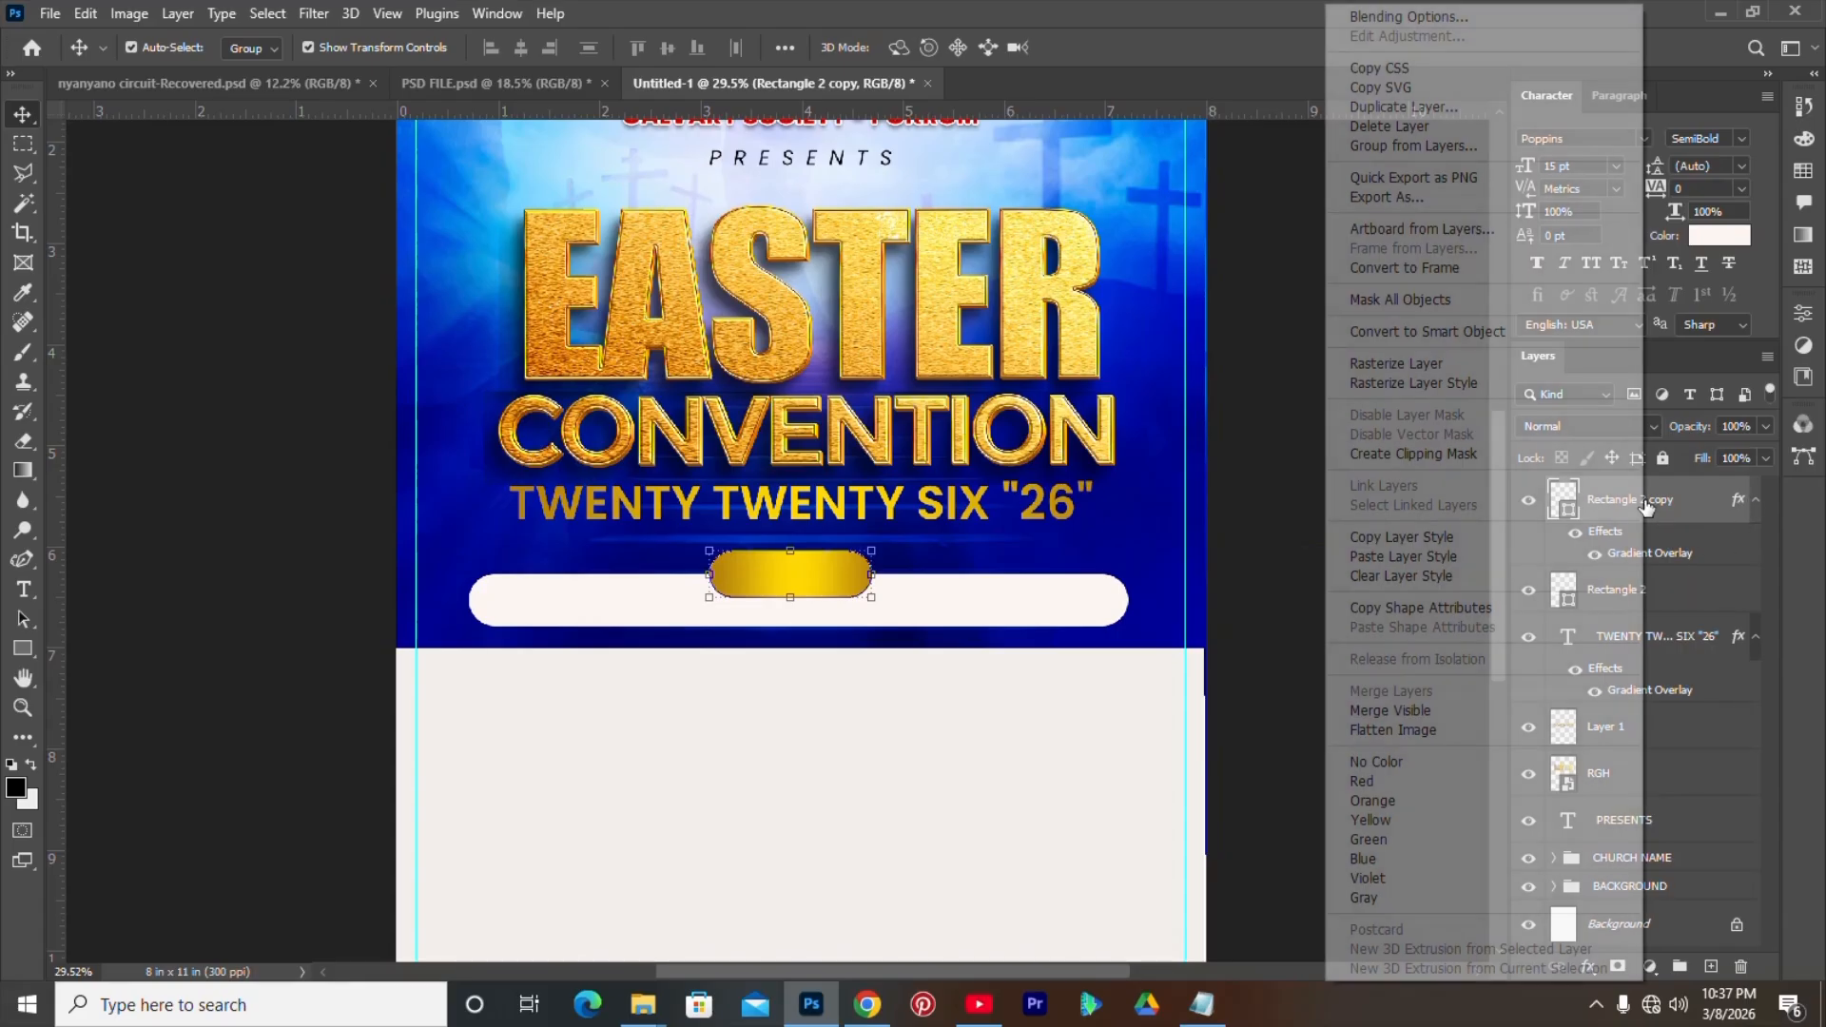
{"action": "left_click", "coordinate": [1680, 500]}
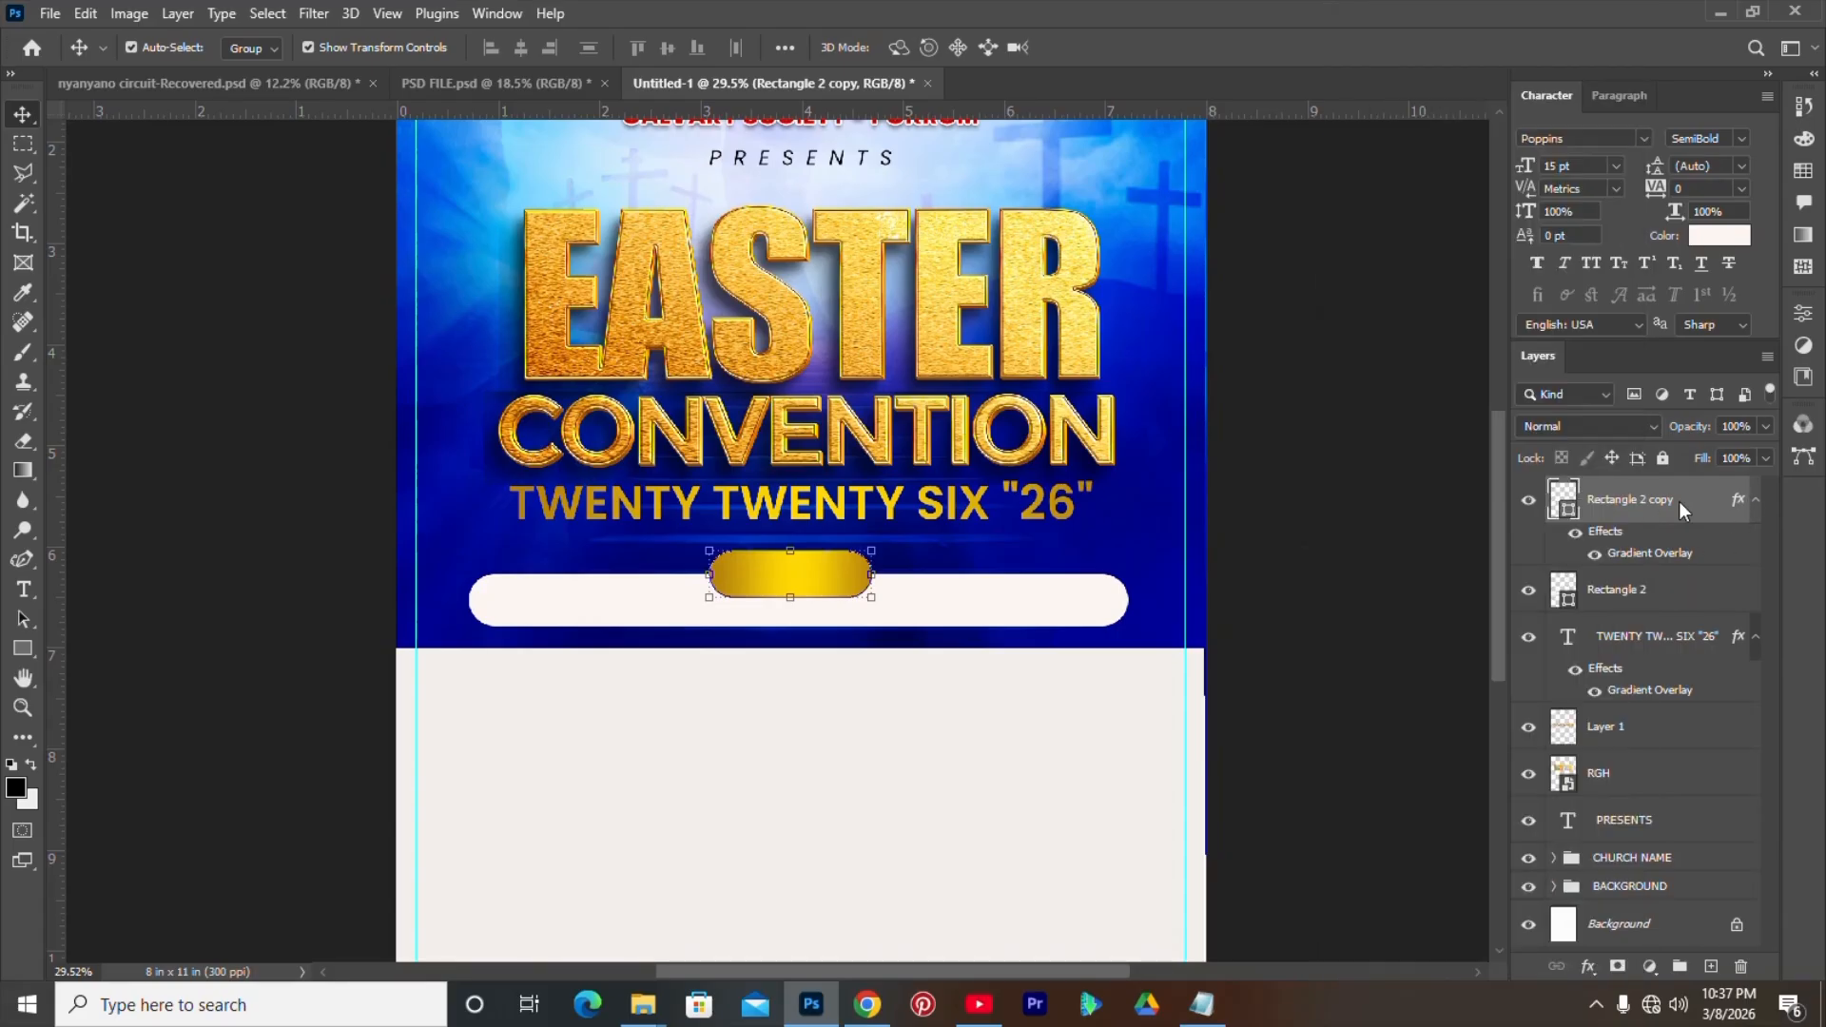
{"action": "left_click", "coordinate": [1296, 620]}
{"action": "left_click", "coordinate": [795, 584]}
{"action": "left_click_drag", "start_coordinate": [779, 581], "coordinate": [768, 576]}
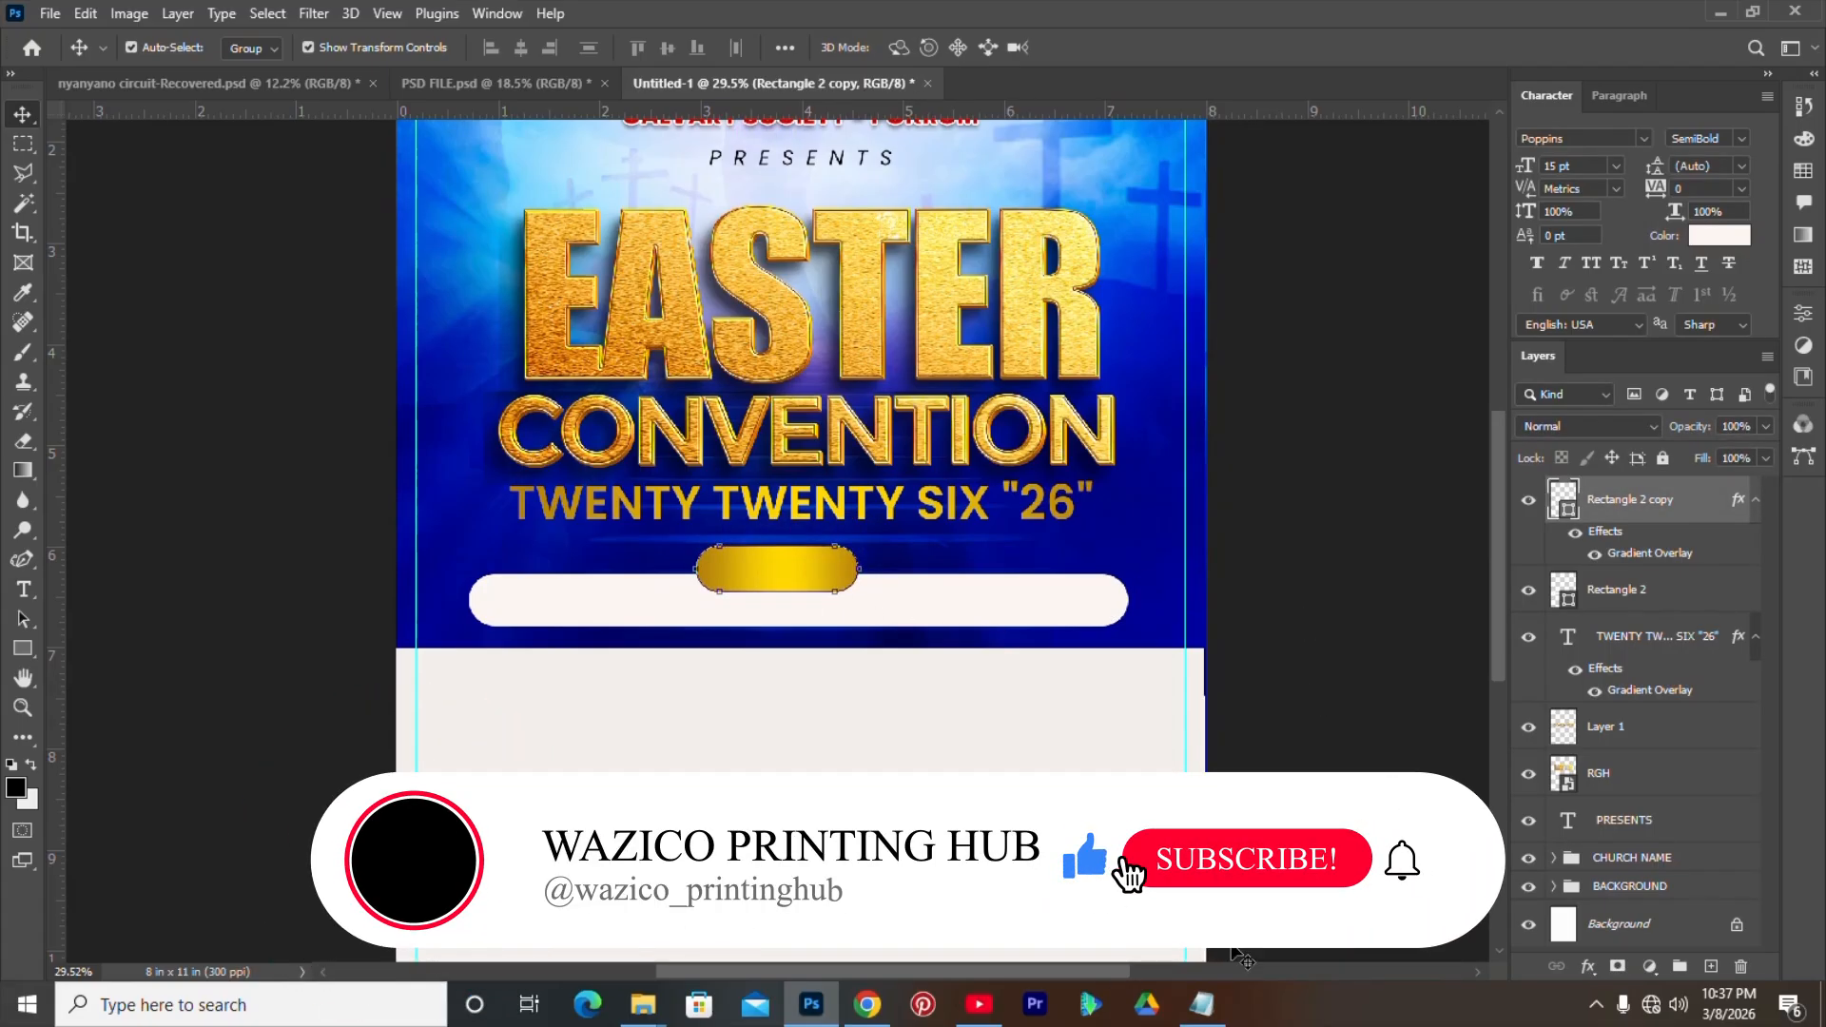
- Copy "THEME:" from the Notepad event text, add it as a new text layer in Photoshop and place it on the gold pill
{"action": "left_click", "coordinate": [1202, 1004]}
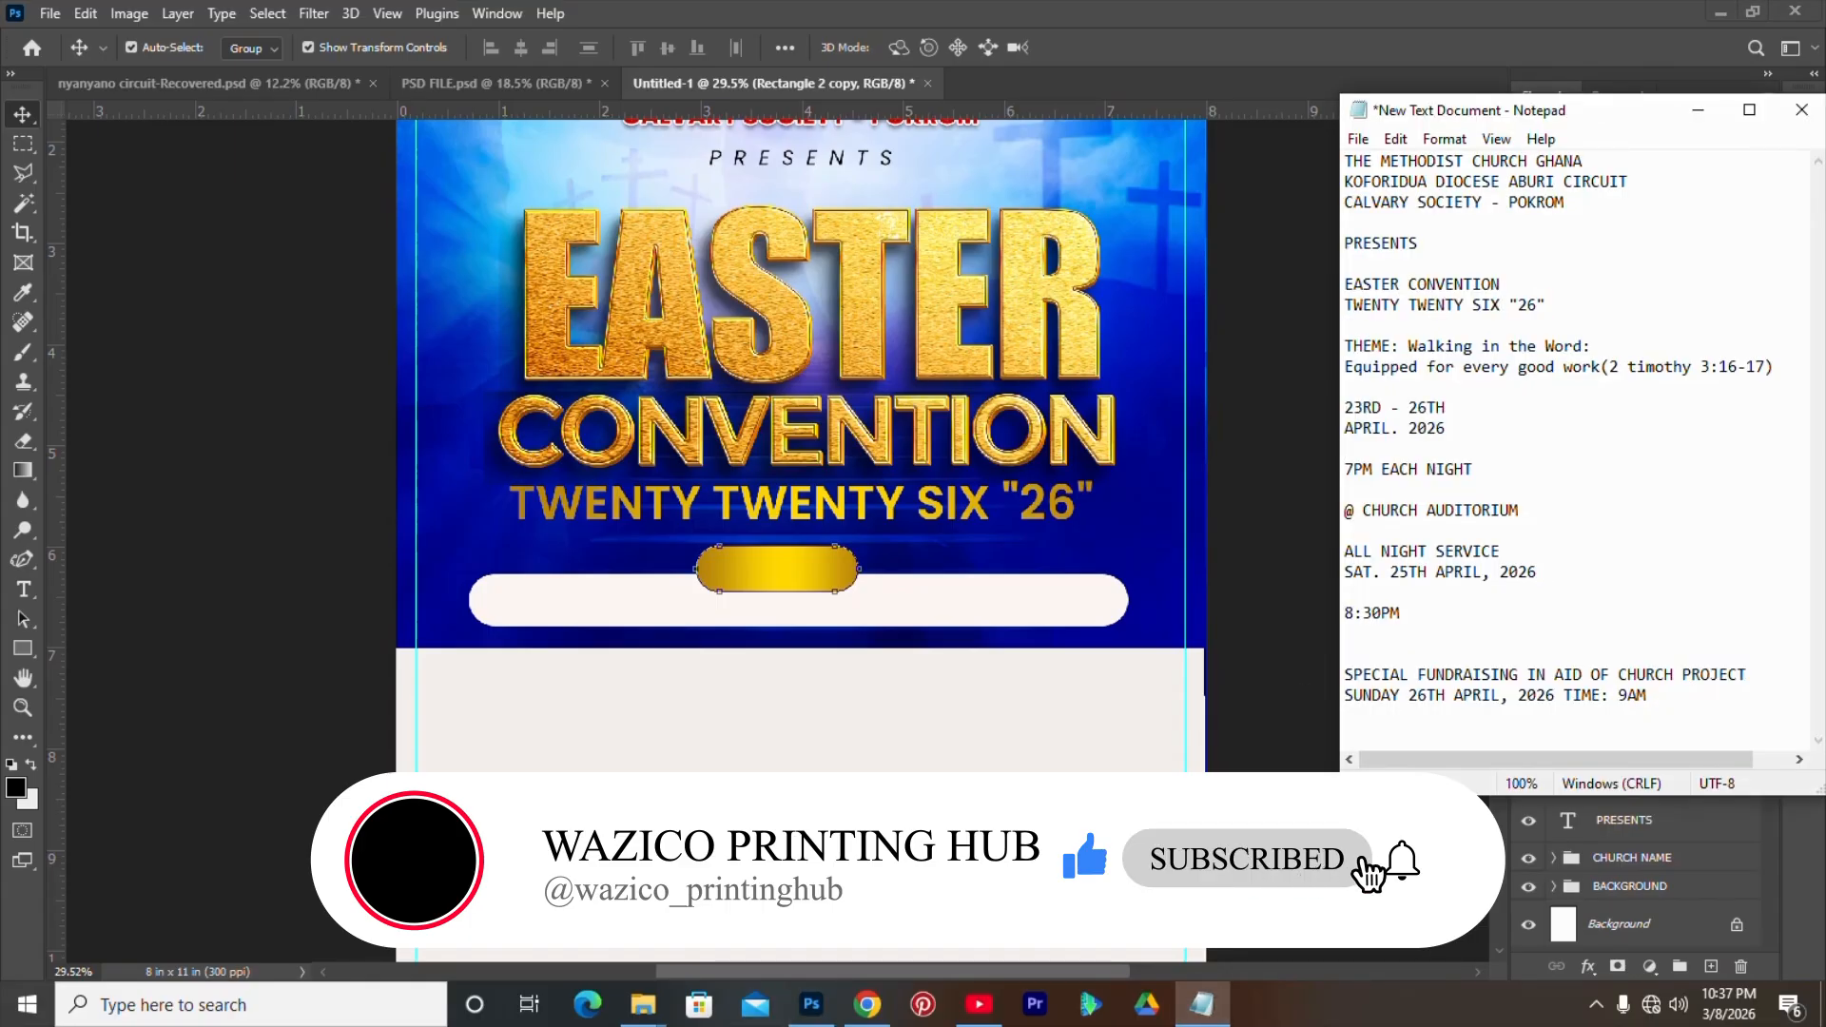
{"action": "left_click_drag", "start_coordinate": [1401, 345], "coordinate": [1324, 340]}
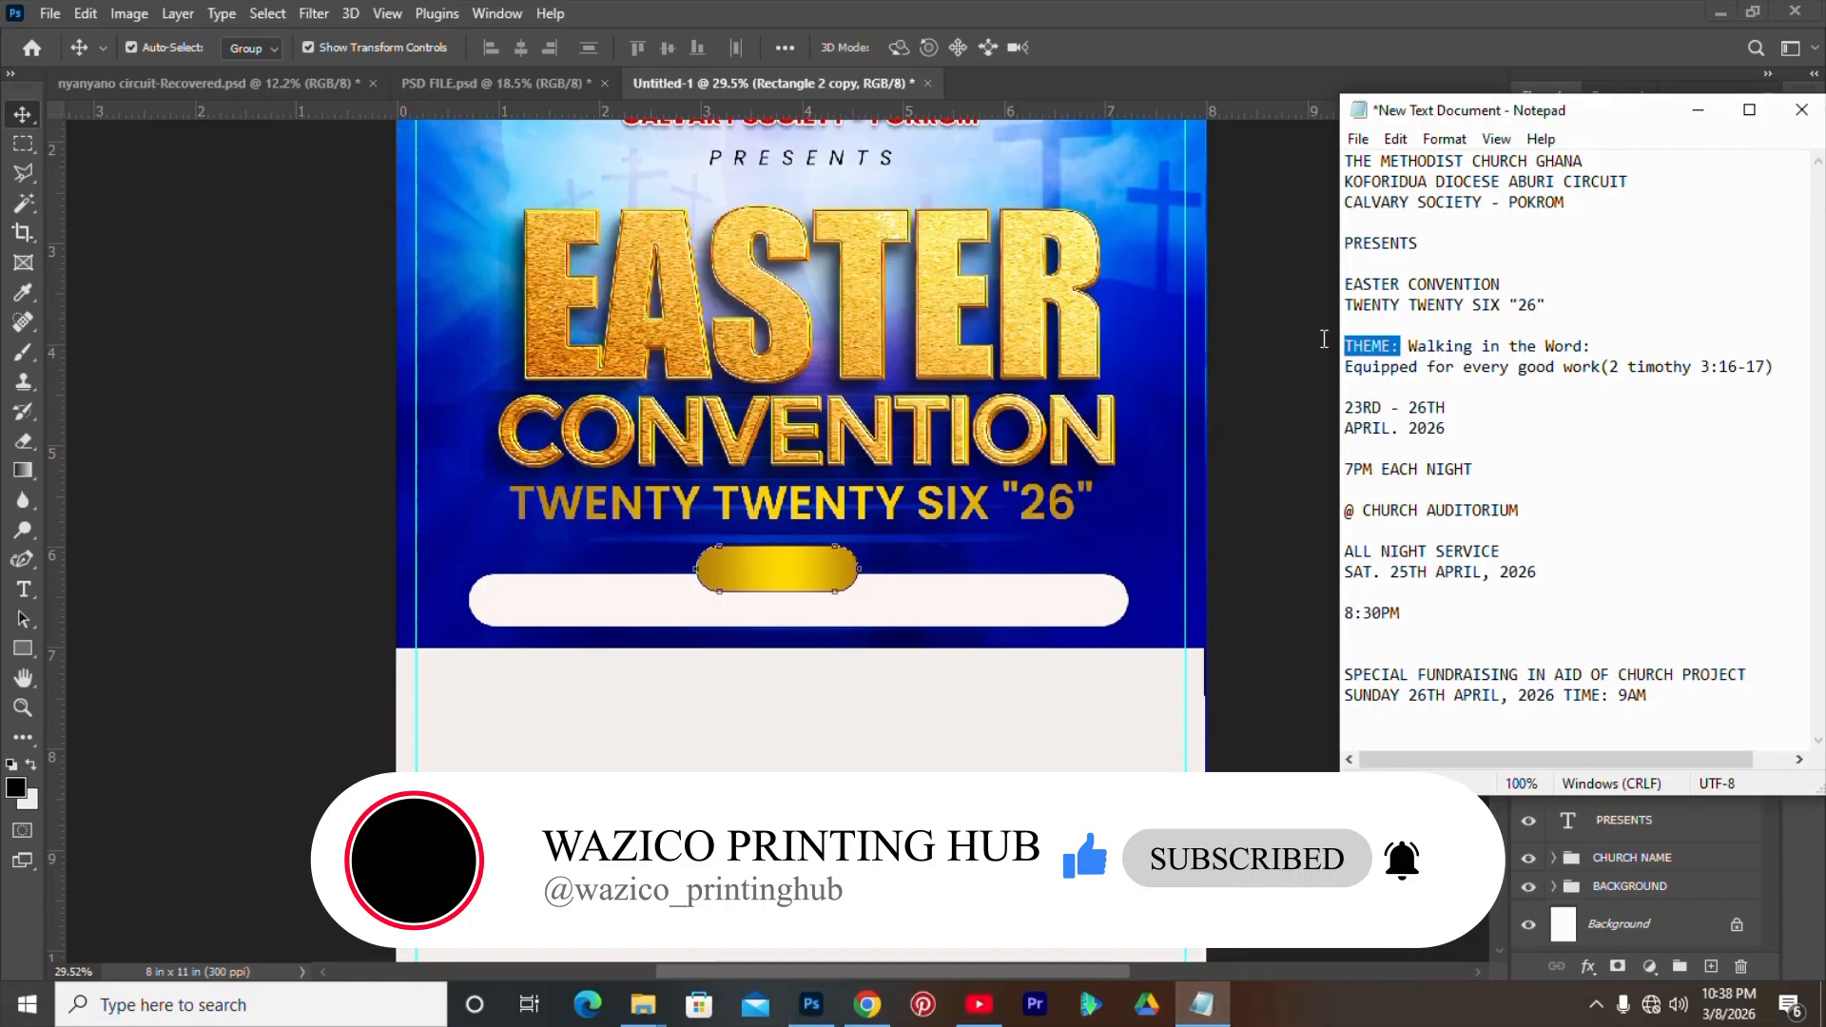
{"action": "left_click", "coordinate": [830, 666]}
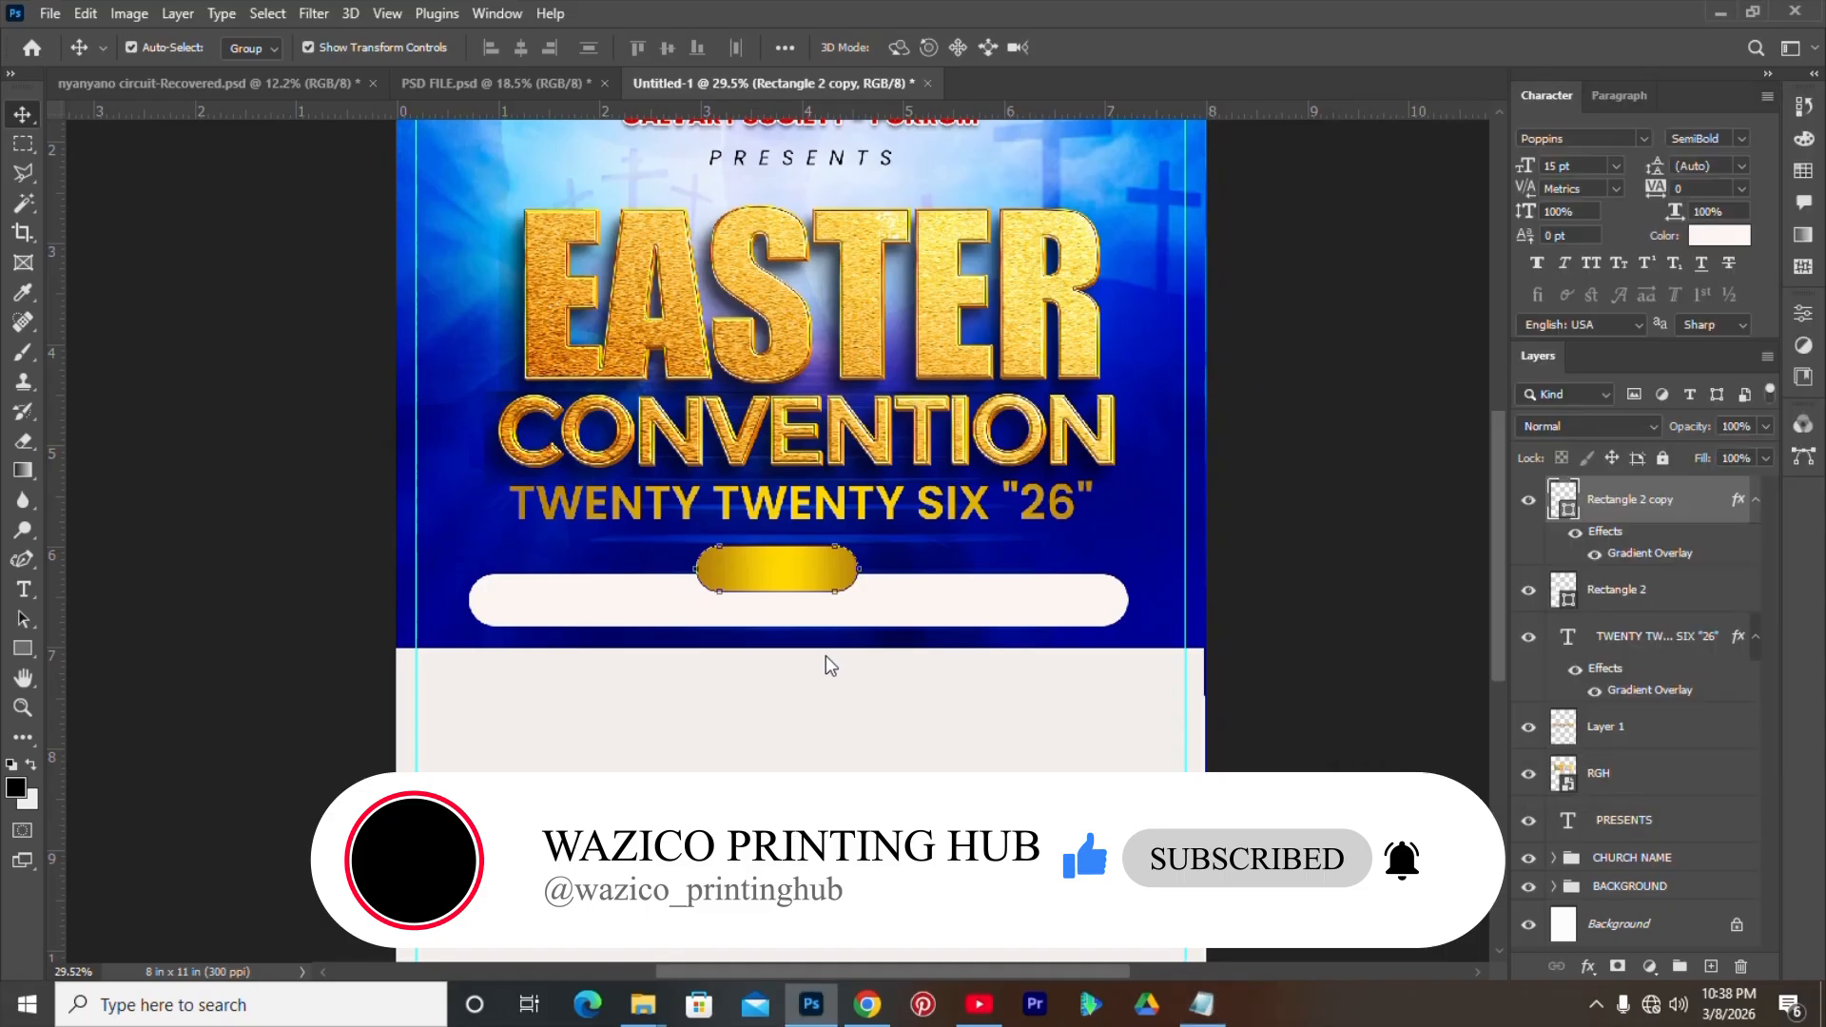
{"action": "key", "text": "t"}
{"action": "left_click", "coordinate": [1029, 557]}
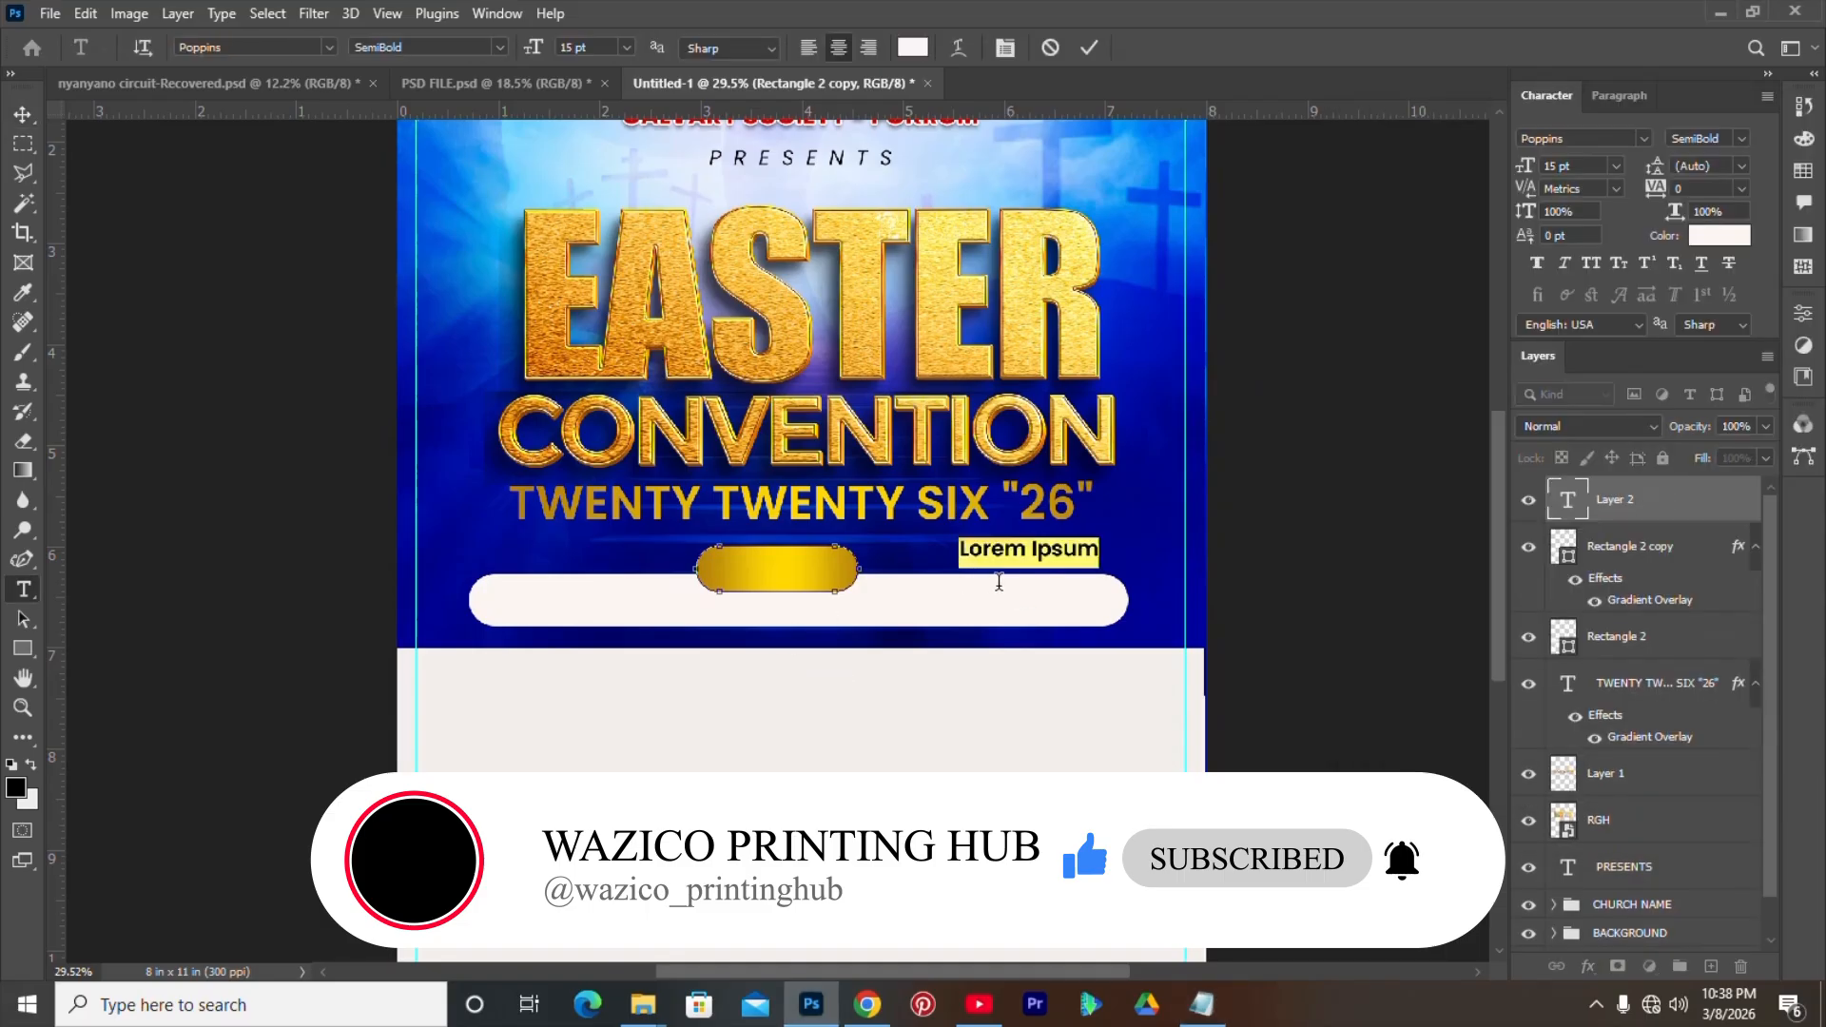
{"action": "type", "text": "THEME"}
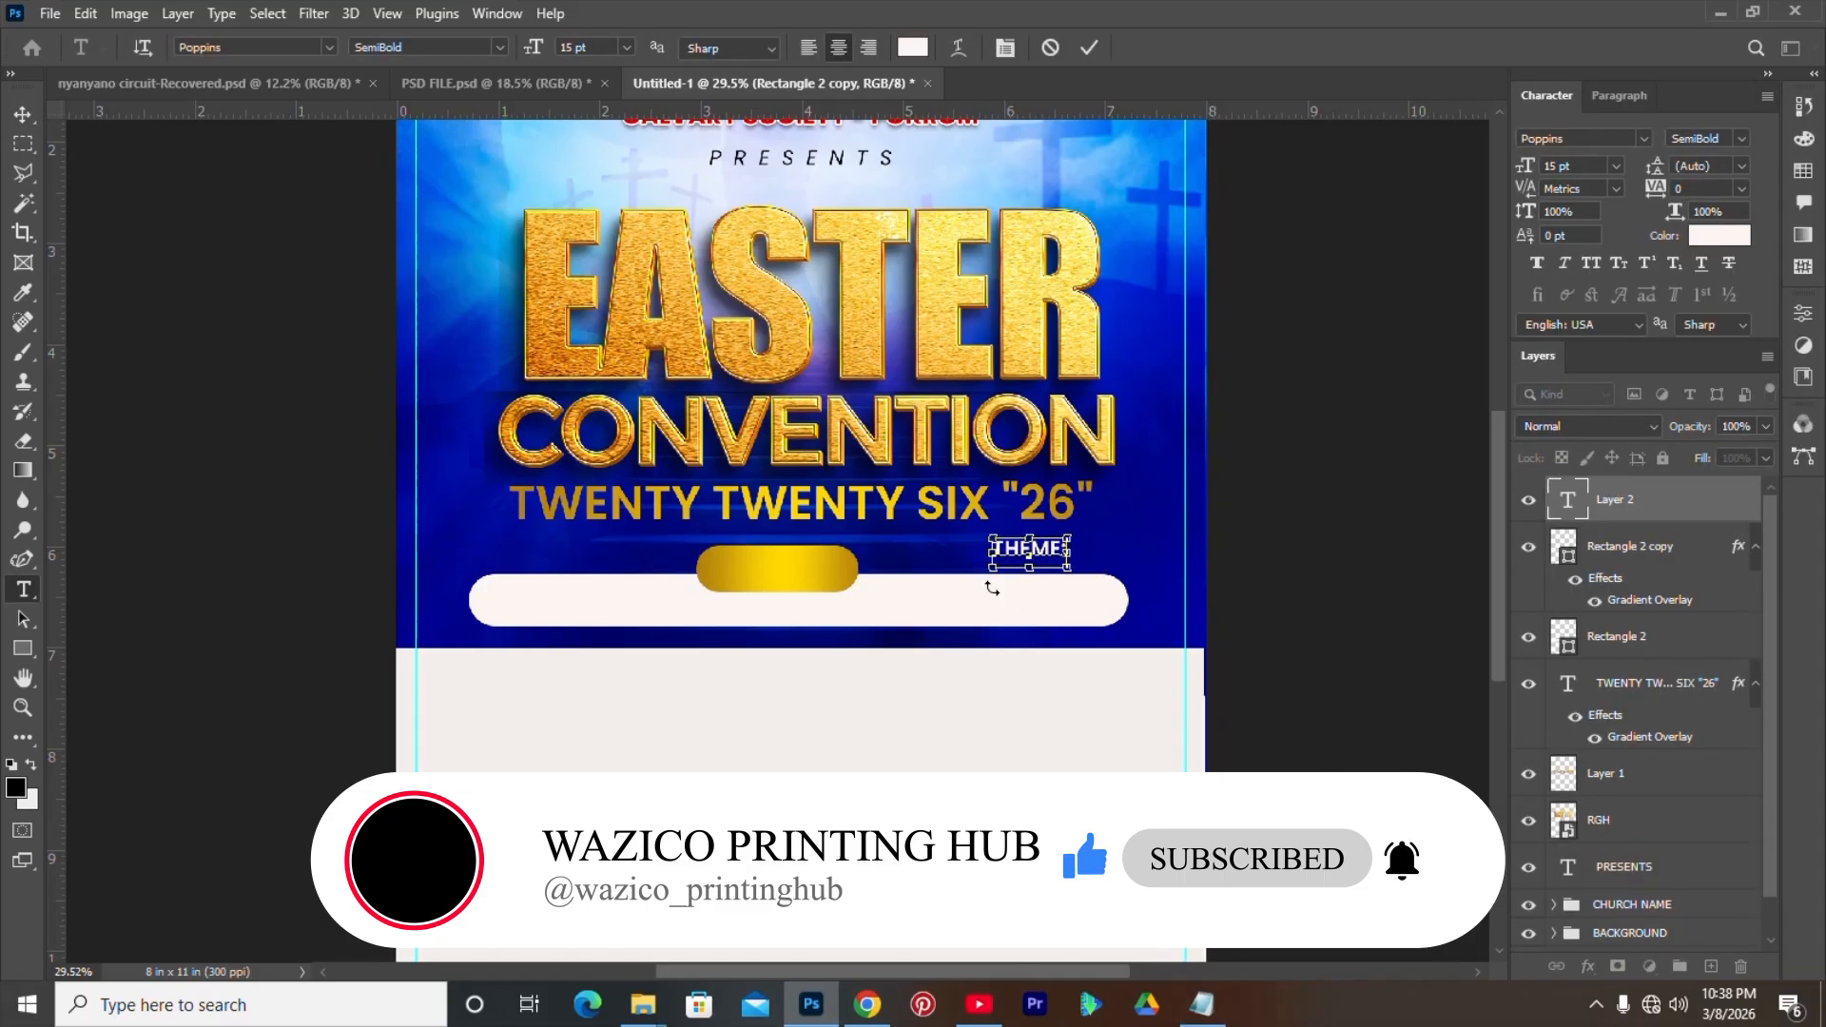
{"action": "key", "text": "ctrl+a"}
{"action": "left_click_drag", "start_coordinate": [992, 591], "coordinate": [732, 607]}
- Colour the THEME: text dark blue, 000588, and commit the text
{"action": "left_click", "coordinate": [911, 47]}
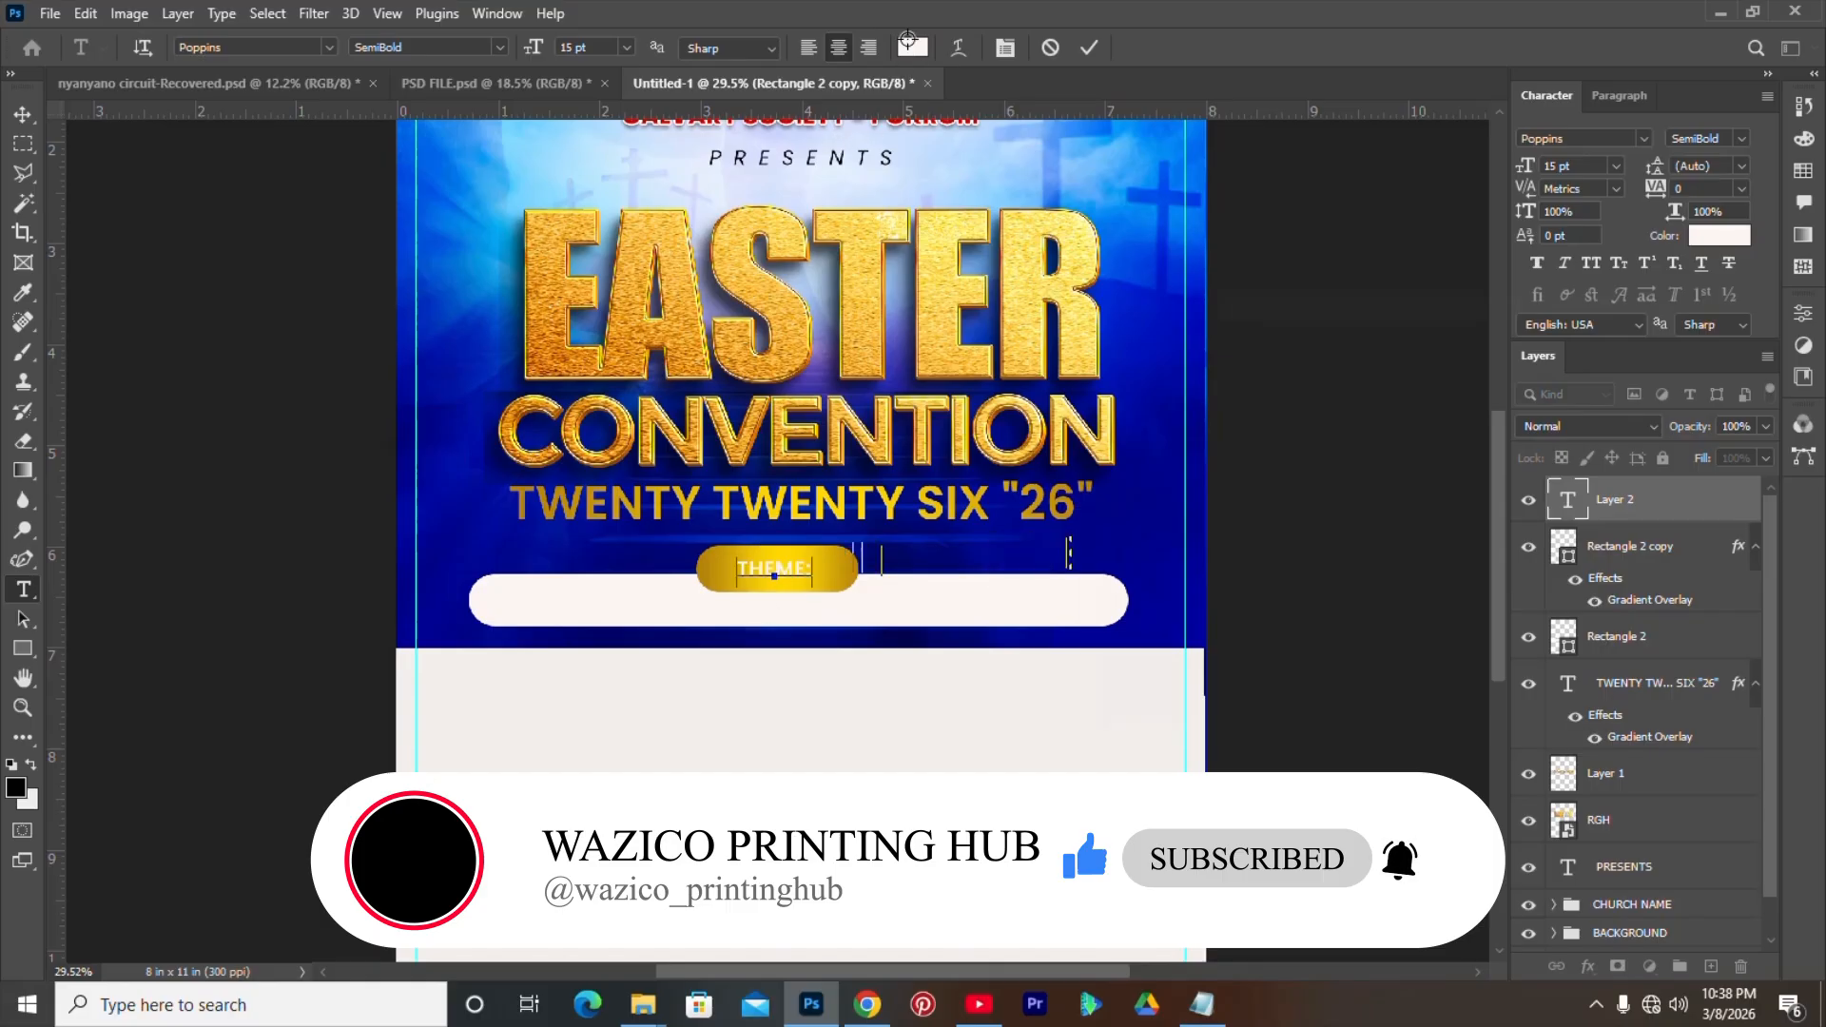
{"action": "left_click_drag", "start_coordinate": [1310, 307], "coordinate": [1307, 582]}
{"action": "left_click", "coordinate": [1160, 496]}
{"action": "left_click_drag", "start_coordinate": [1482, 578], "coordinate": [1513, 338]}
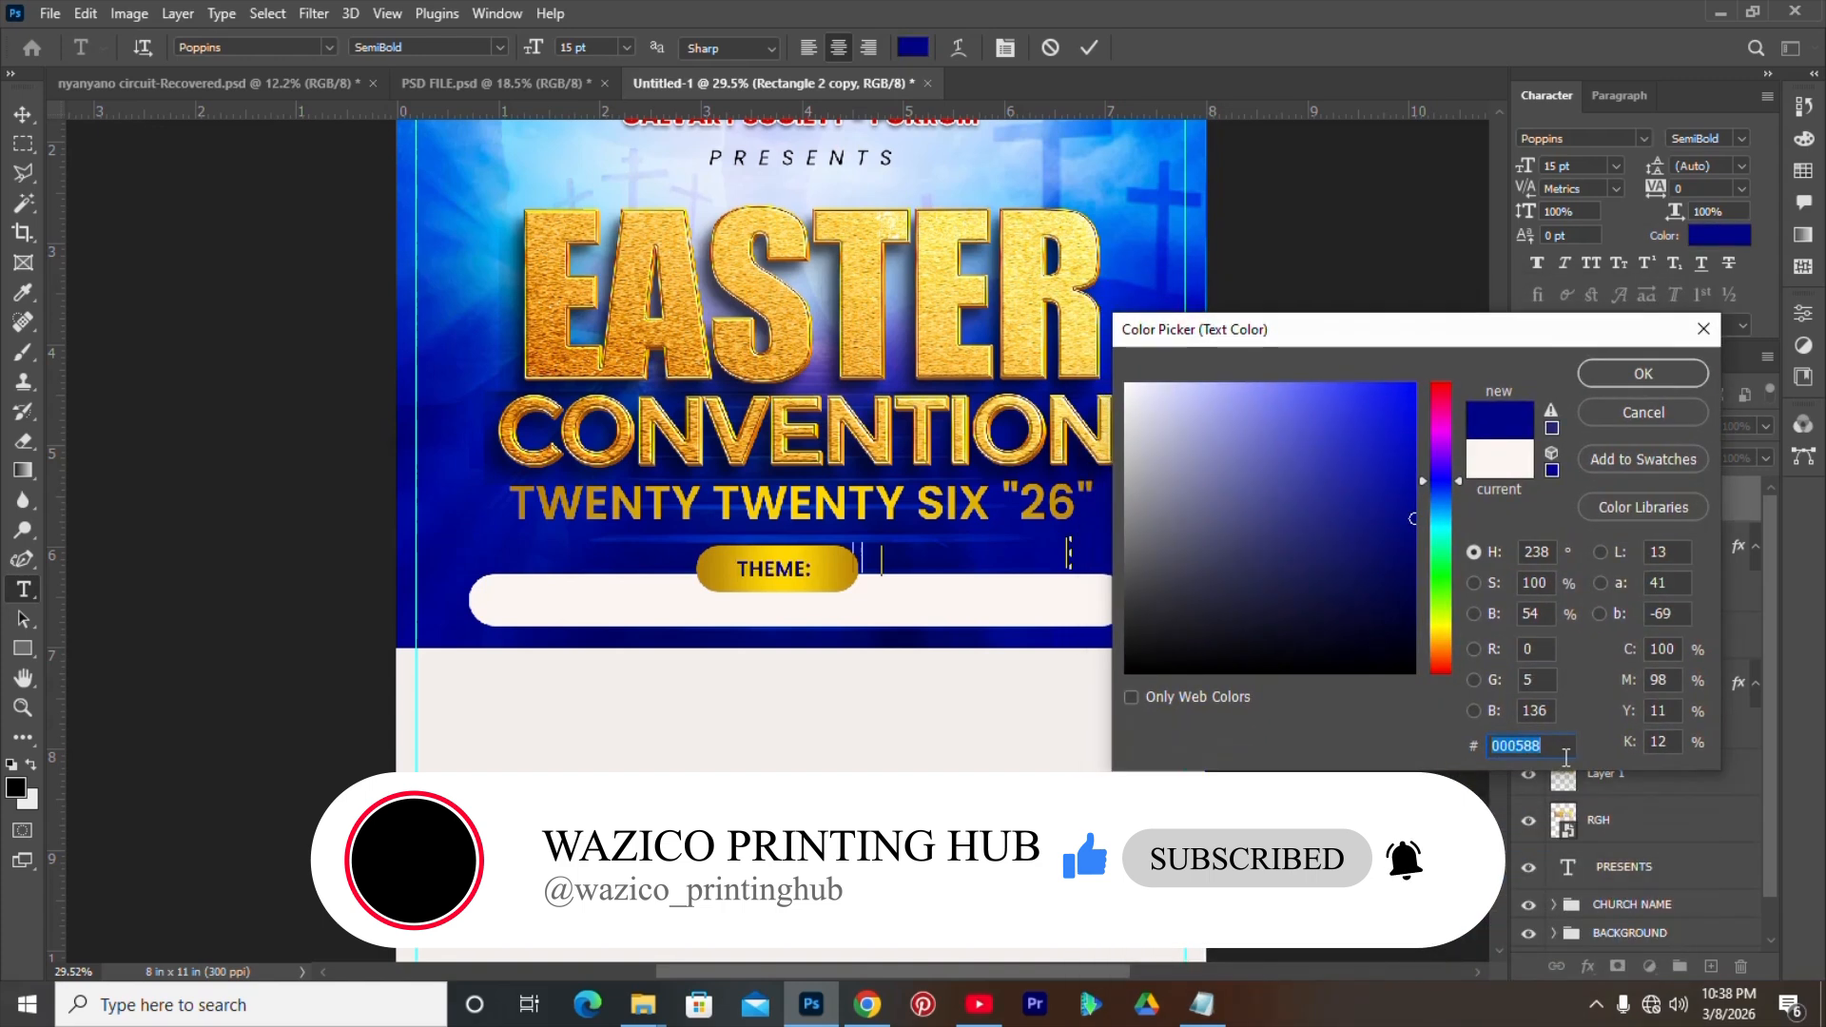
{"action": "left_click_drag", "start_coordinate": [1549, 747], "coordinate": [1478, 755]}
{"action": "left_click", "coordinate": [1610, 380]}
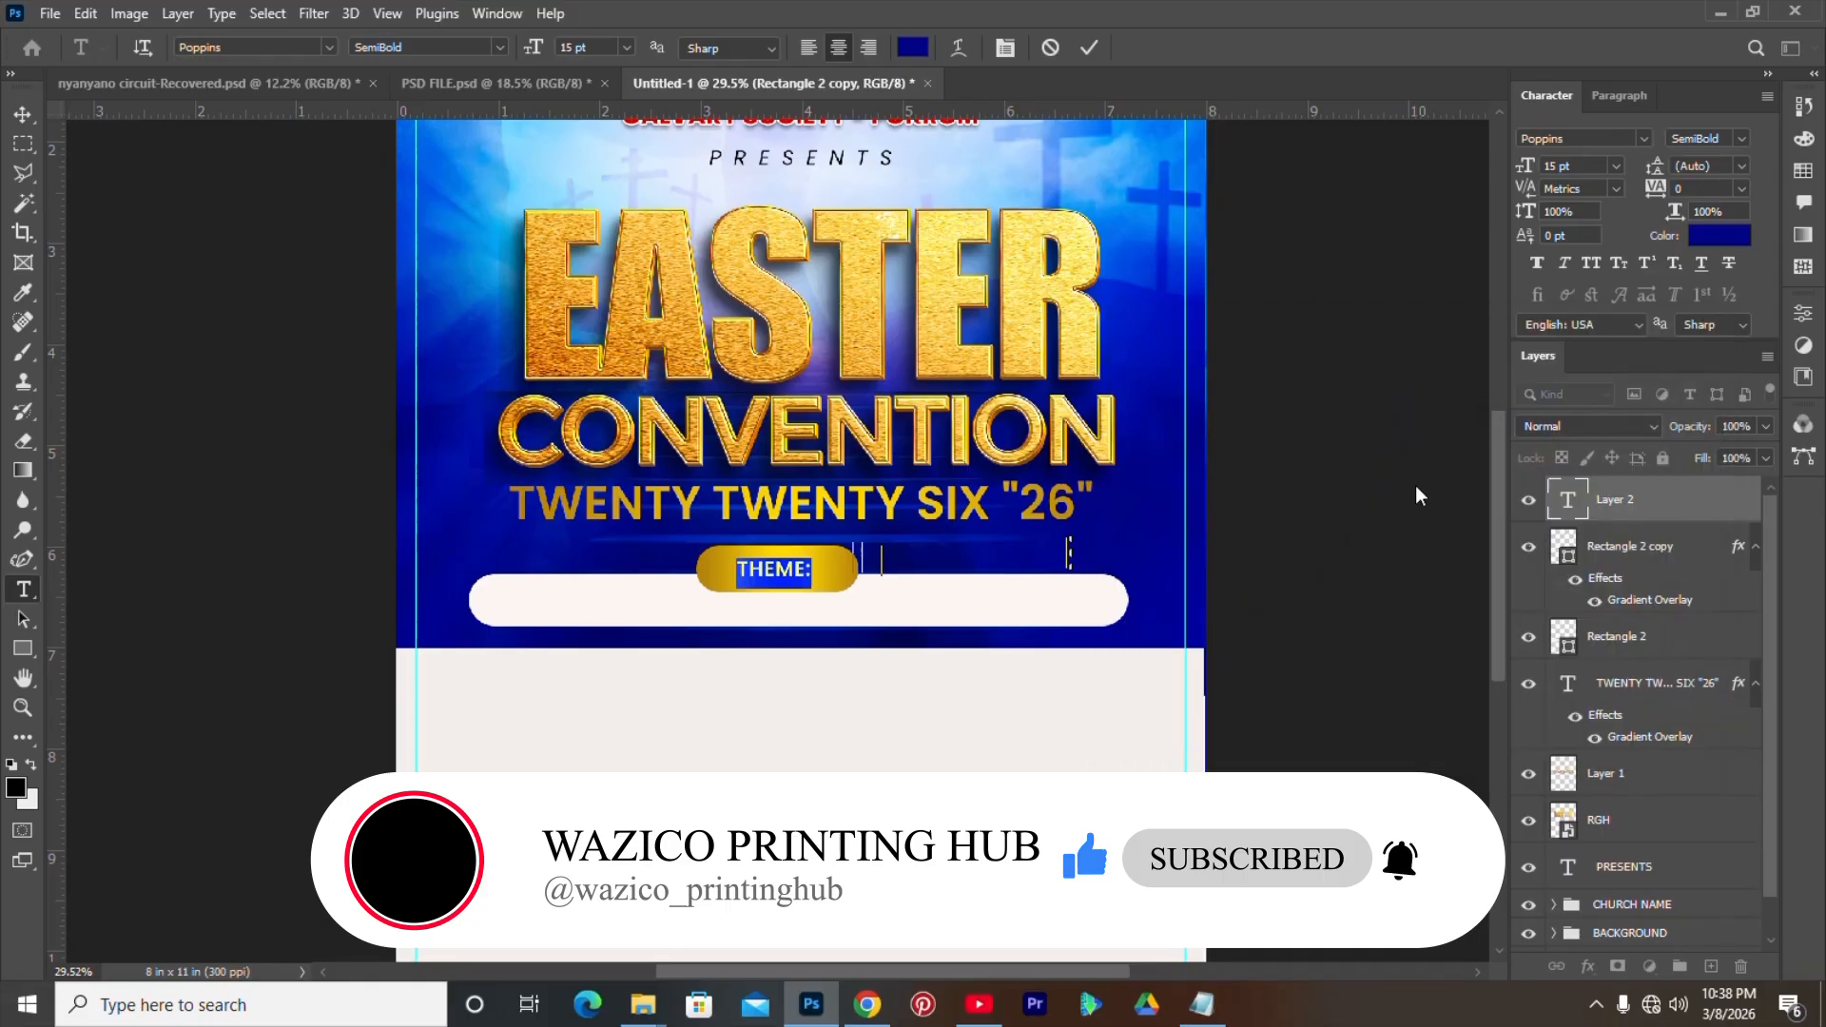
{"action": "left_click", "coordinate": [1088, 48]}
- Enlarge the THEME: text to about 24.4 pt so that it fills most of the gold pill
{"action": "key", "text": "v"}
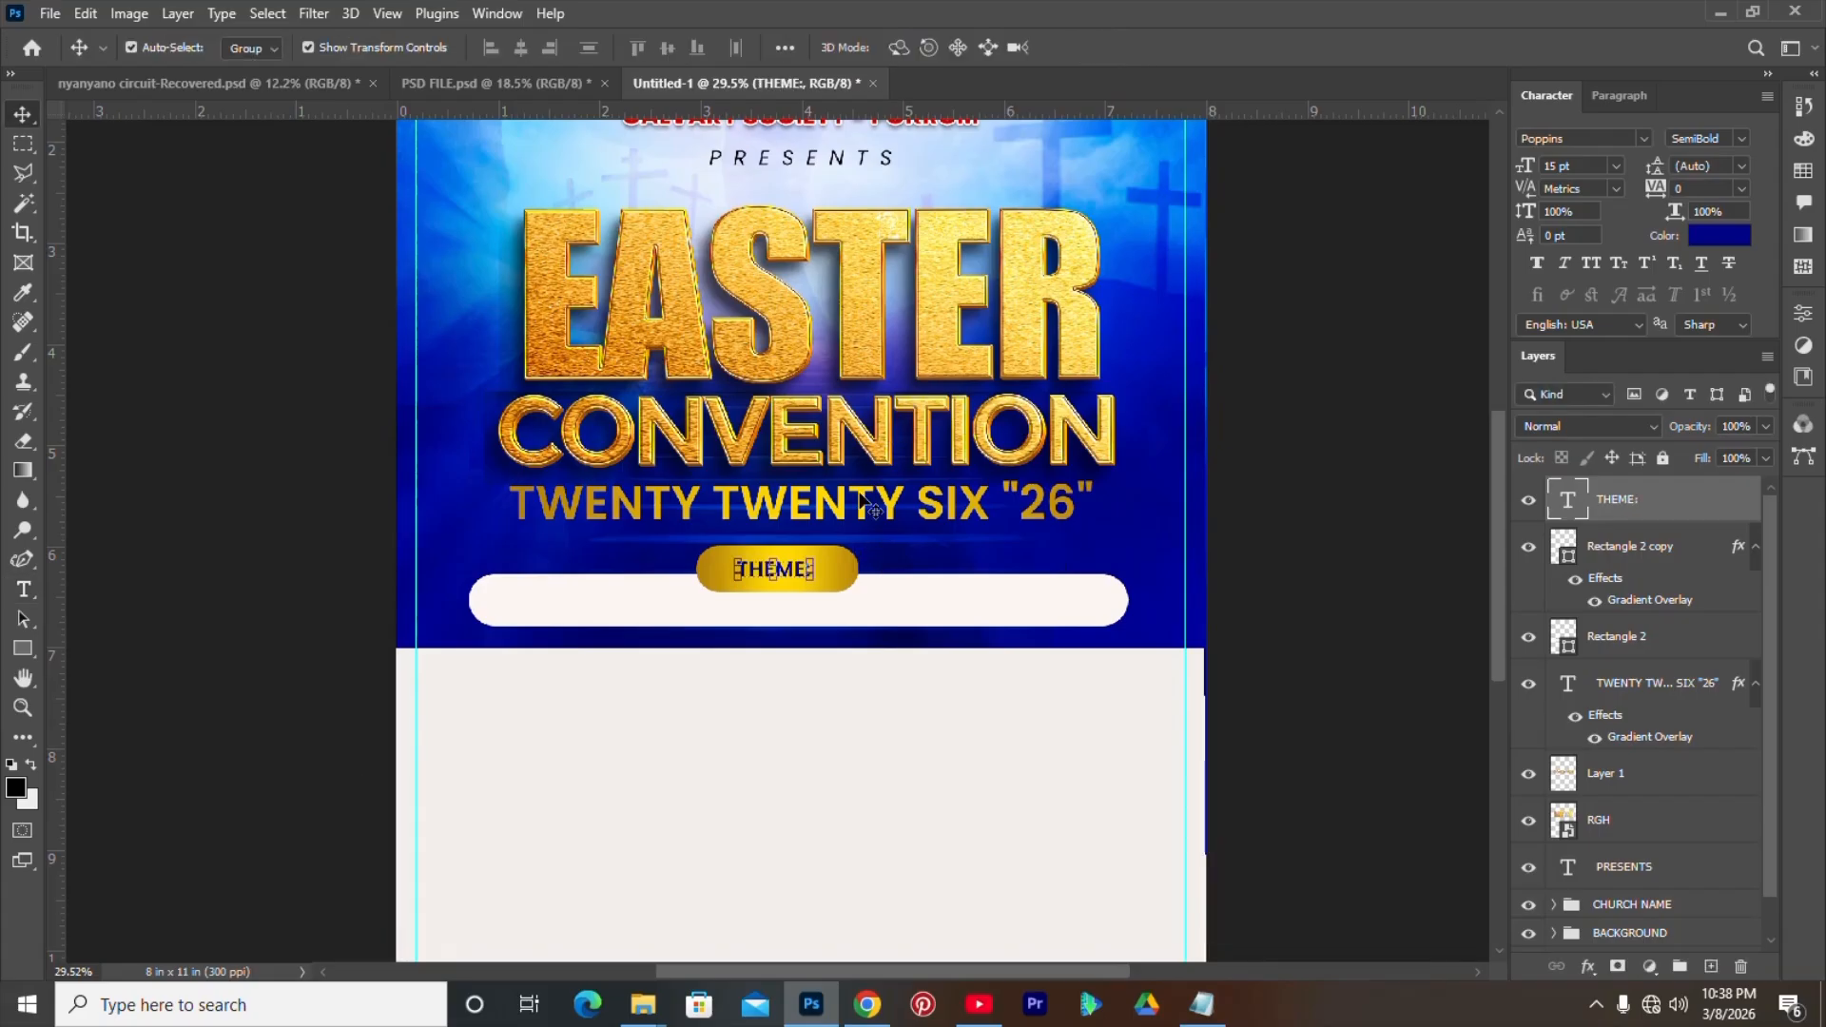
{"action": "scroll", "coordinate": [740, 559], "scroll_direction": "up", "scroll_amount": 1}
{"action": "scroll", "coordinate": [746, 568], "scroll_direction": "up", "scroll_amount": 1}
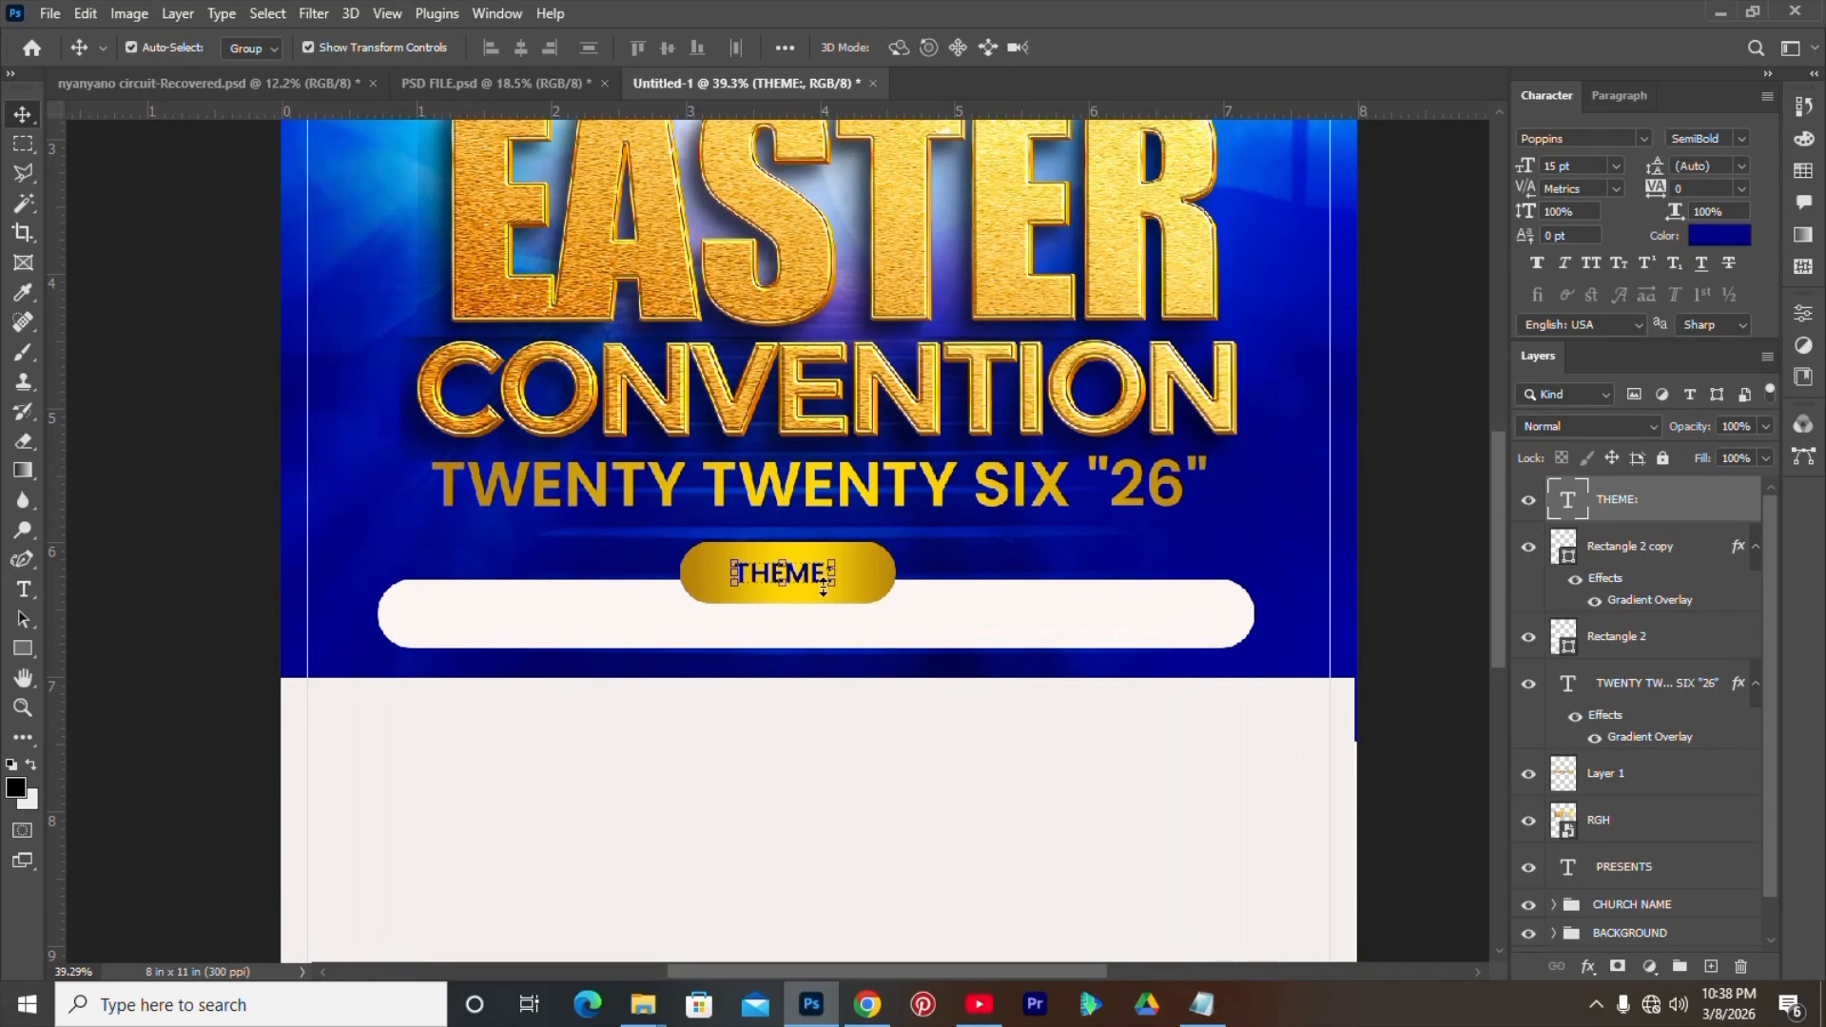
{"action": "left_click_drag", "start_coordinate": [840, 584], "coordinate": [877, 612]}
{"action": "left_click_drag", "start_coordinate": [734, 597], "coordinate": [769, 585]}
{"action": "key", "text": "Return"}
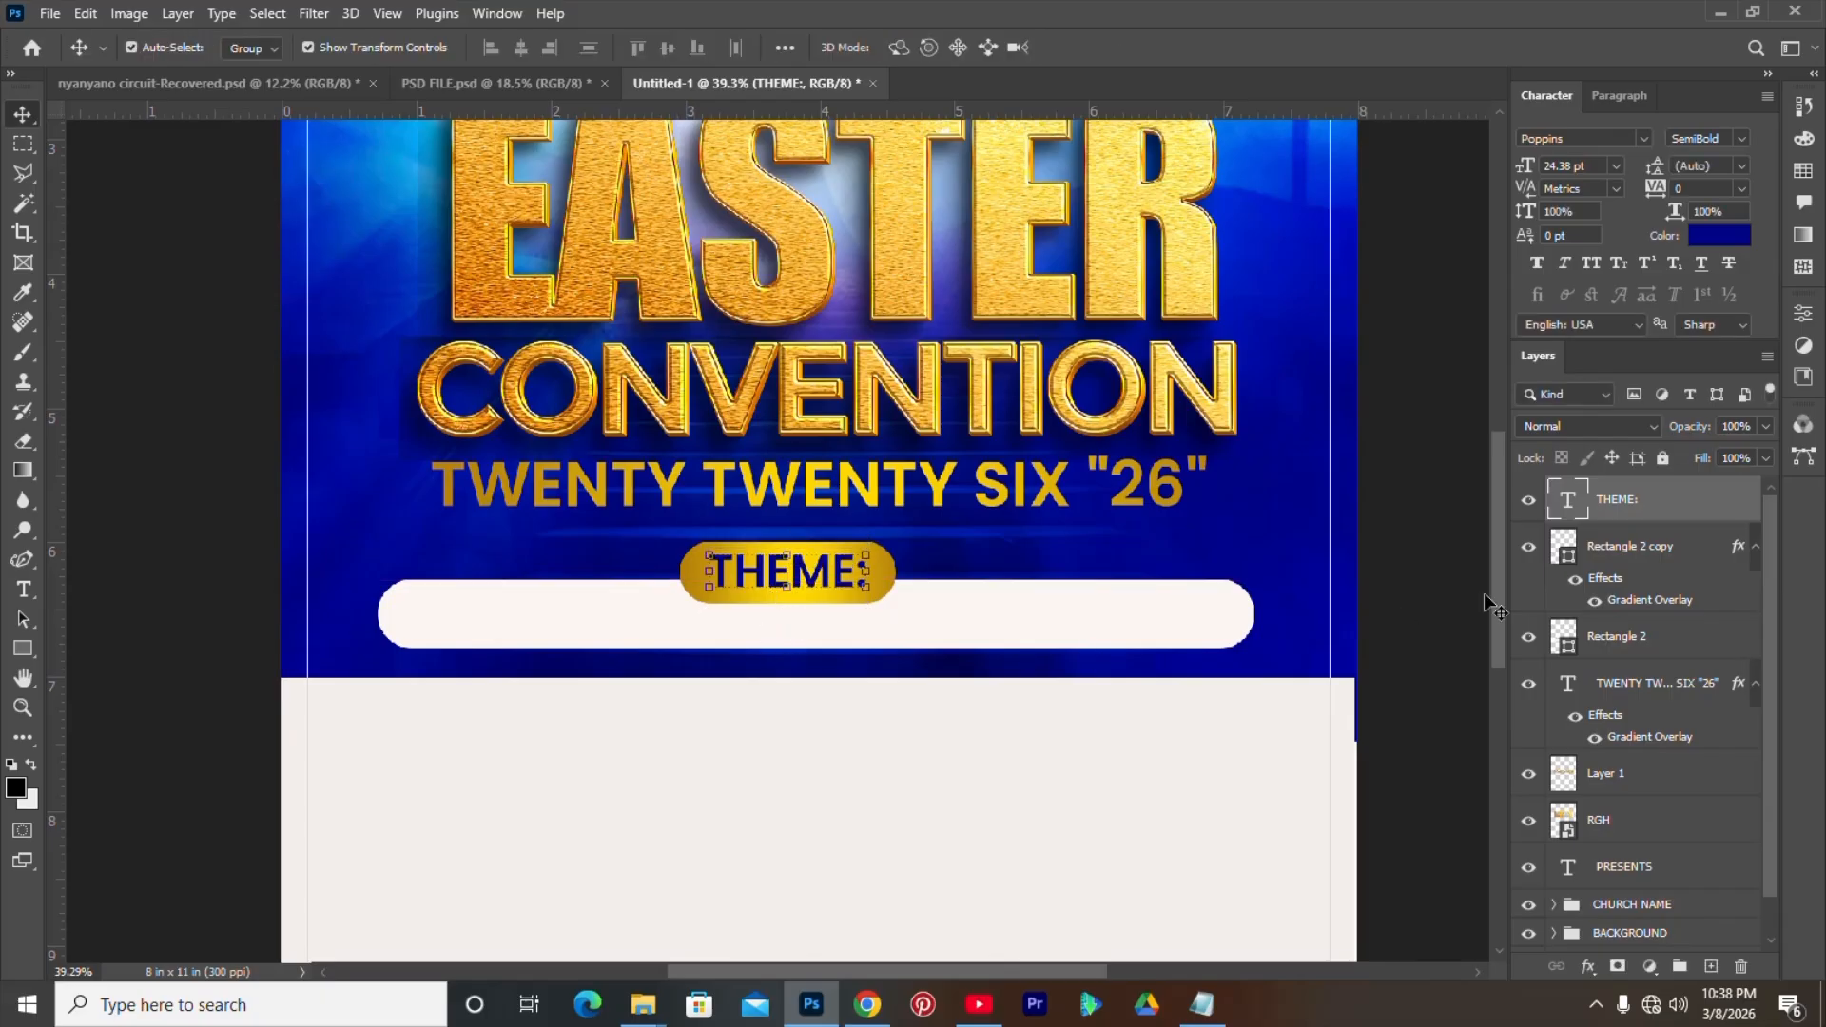
- Nudge the wide white rounded rectangle slightly down beneath the THEME: label
{"action": "left_click", "coordinate": [1161, 624]}
{"action": "key", "text": "Down"}
{"action": "key", "text": "Down"}
{"action": "key", "text": "Down"}
{"action": "key", "text": "Down"}
{"action": "key", "text": "Down"}
{"action": "key", "text": "Down"}
{"action": "key", "text": "Down"}
{"action": "key", "text": "Down"}
{"action": "key", "text": "Down"}
{"action": "key", "text": "Down"}
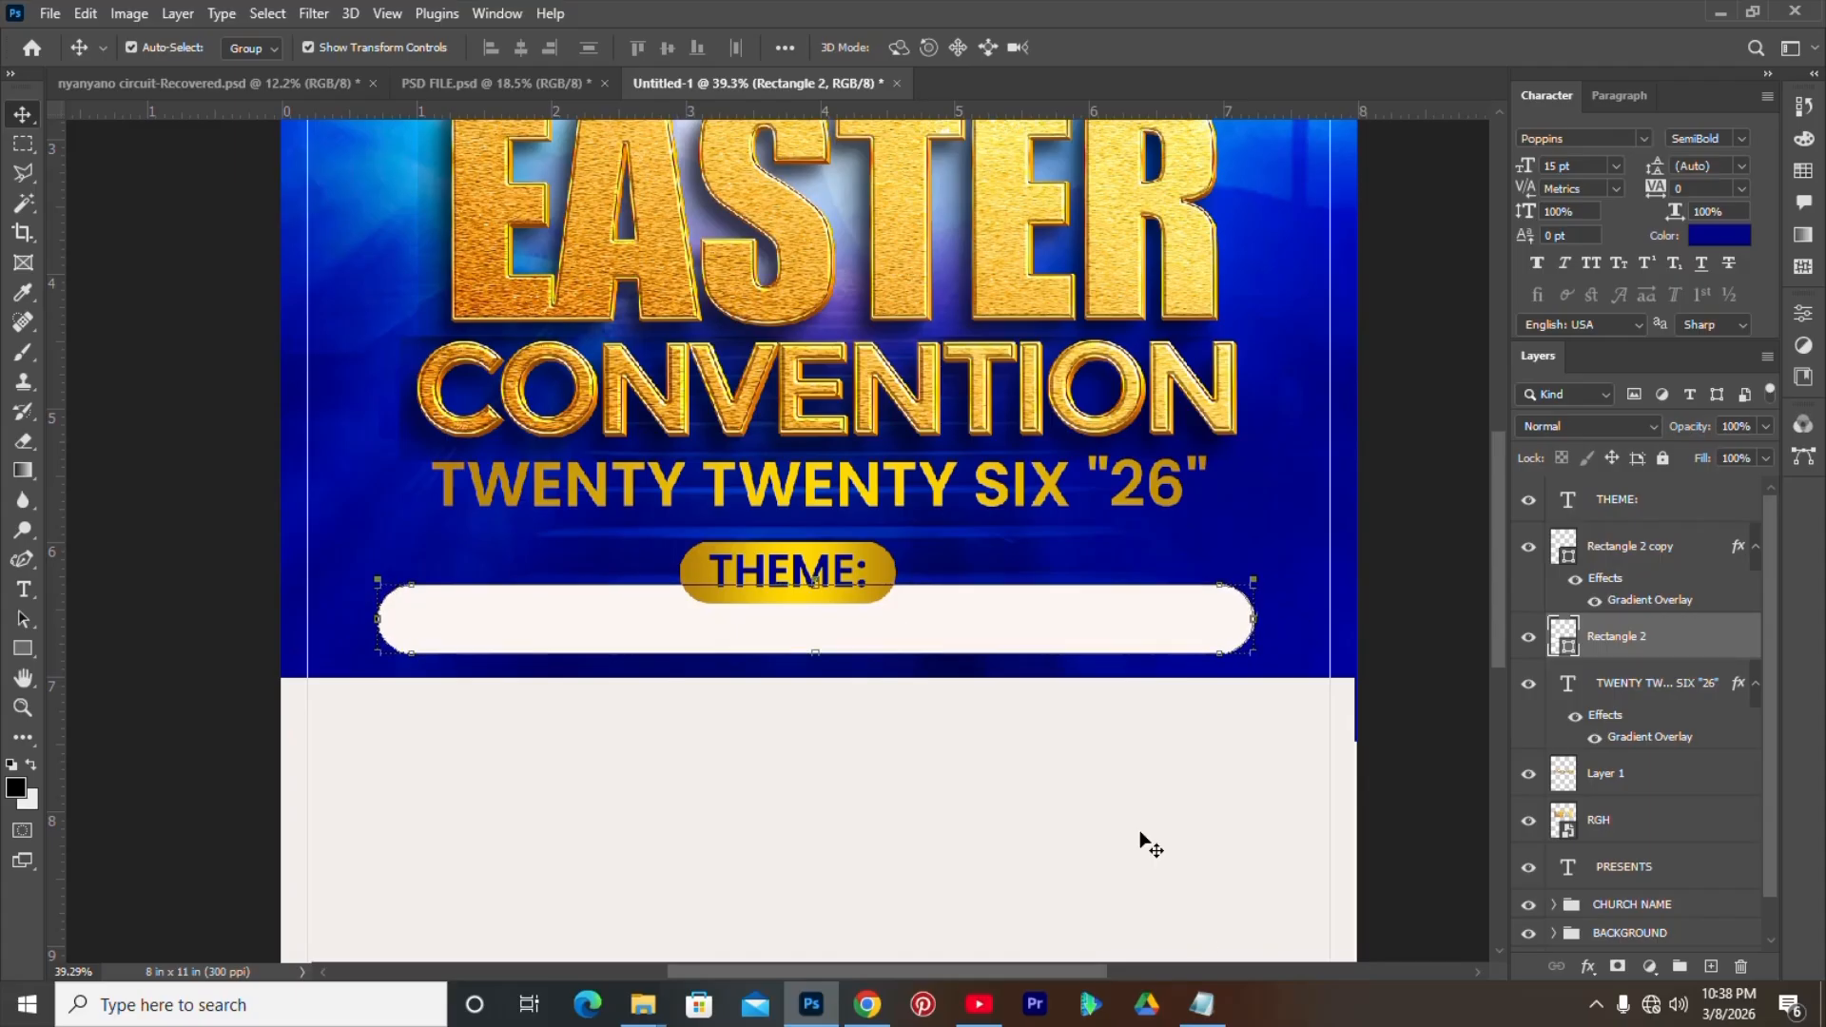
- Copy "Walking in the Word: Equipped for every good work" from the Notepad document and return to Photoshop
{"action": "left_click", "coordinate": [1201, 1005]}
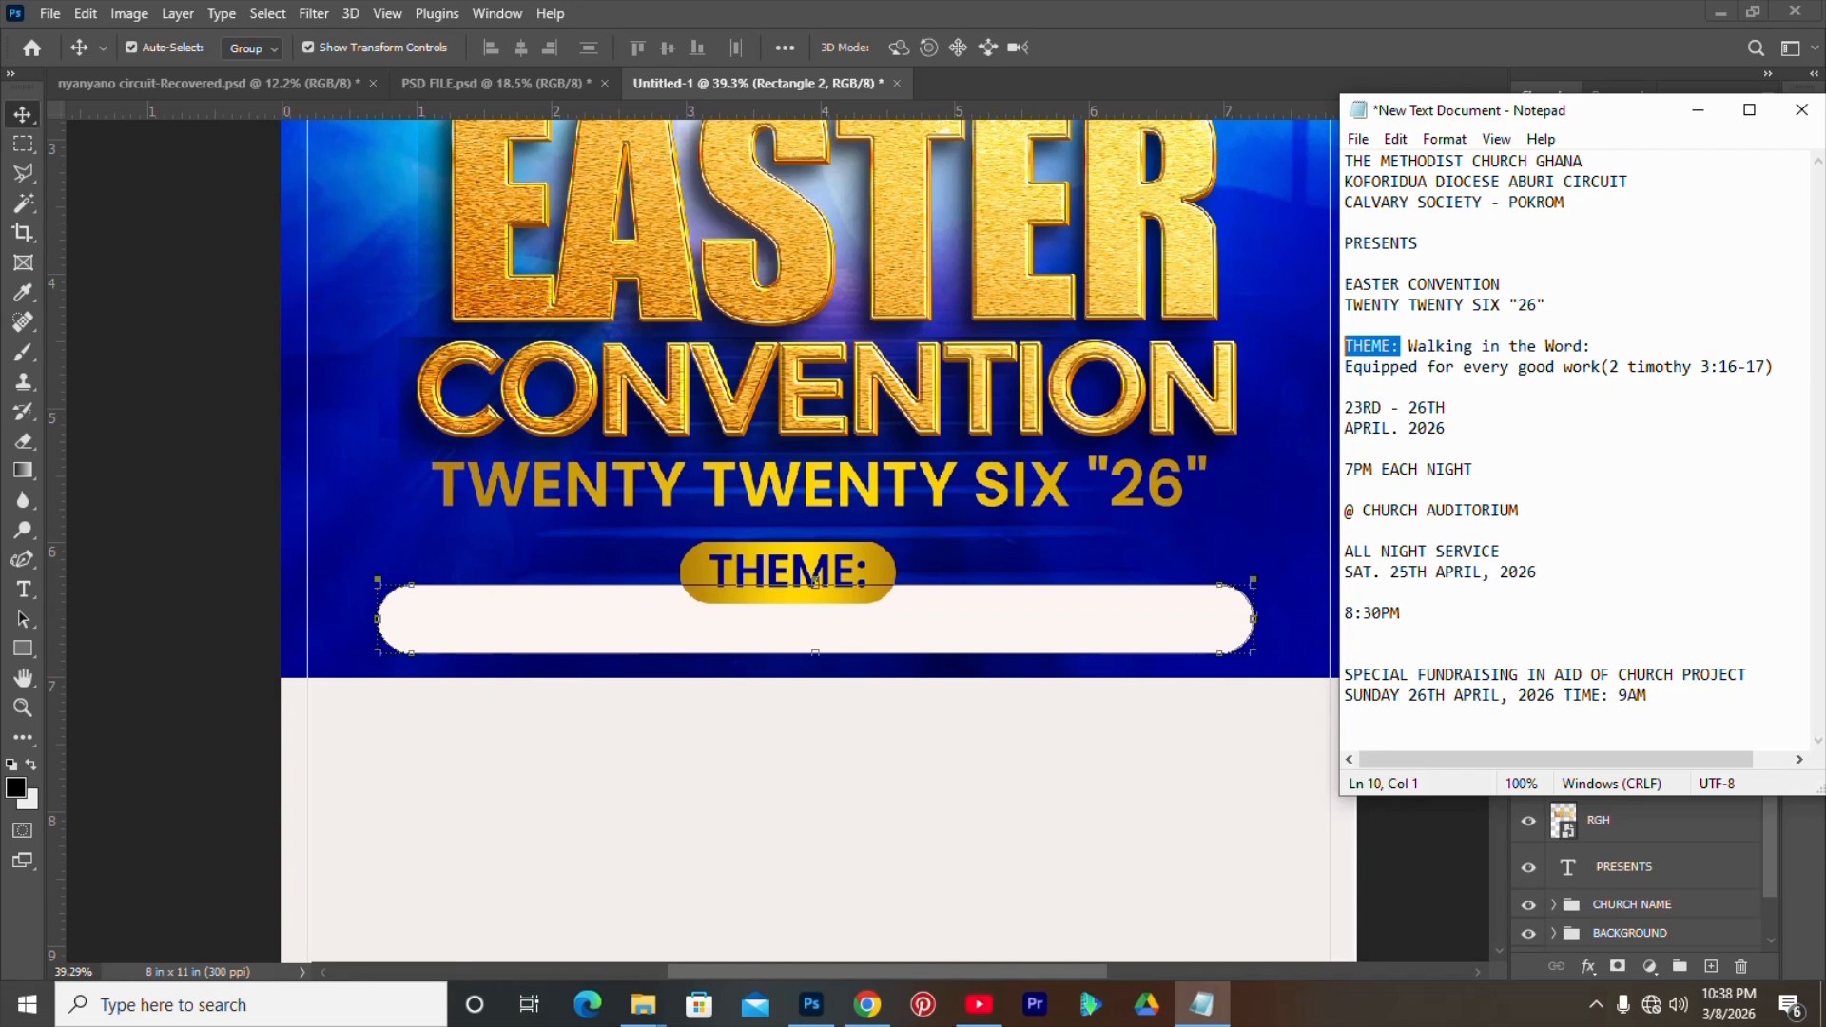
{"action": "left_click_drag", "start_coordinate": [1408, 346], "coordinate": [1627, 367]}
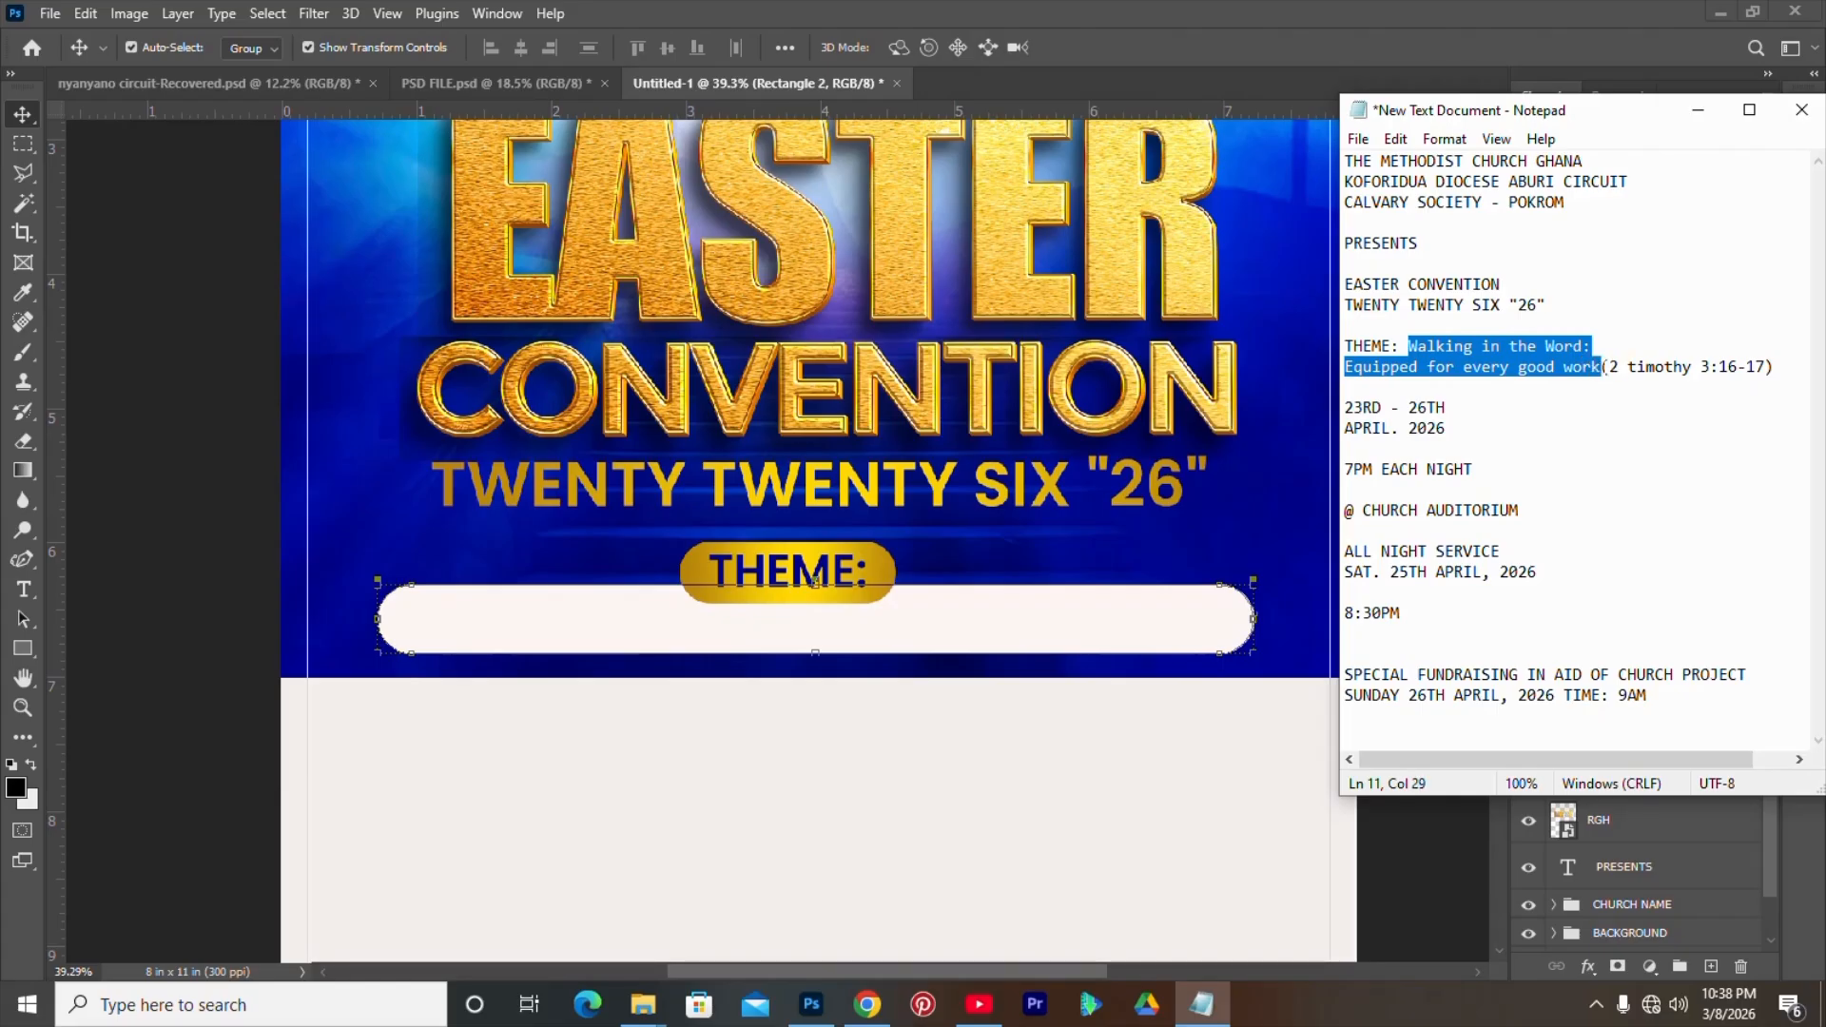
{"action": "type", "text": "THEME: T(2 timothy 3:16-17"}
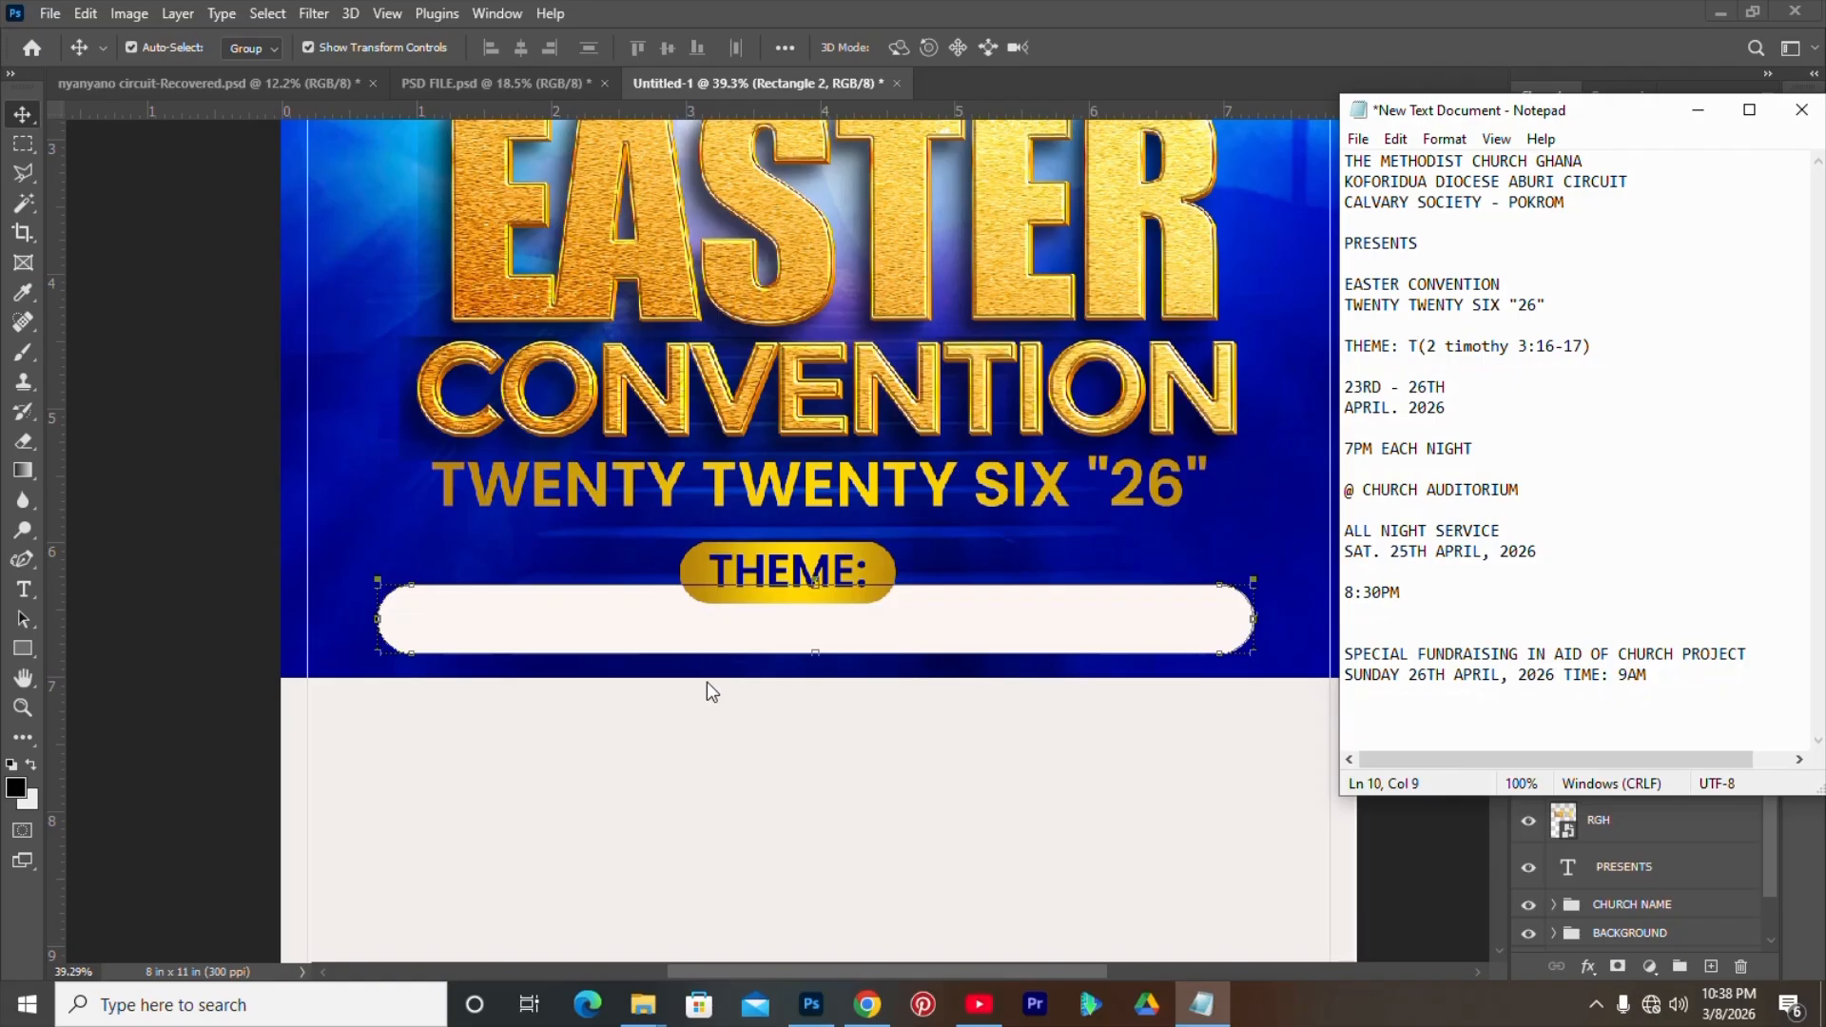
{"action": "key", "text": "BackSpace"}
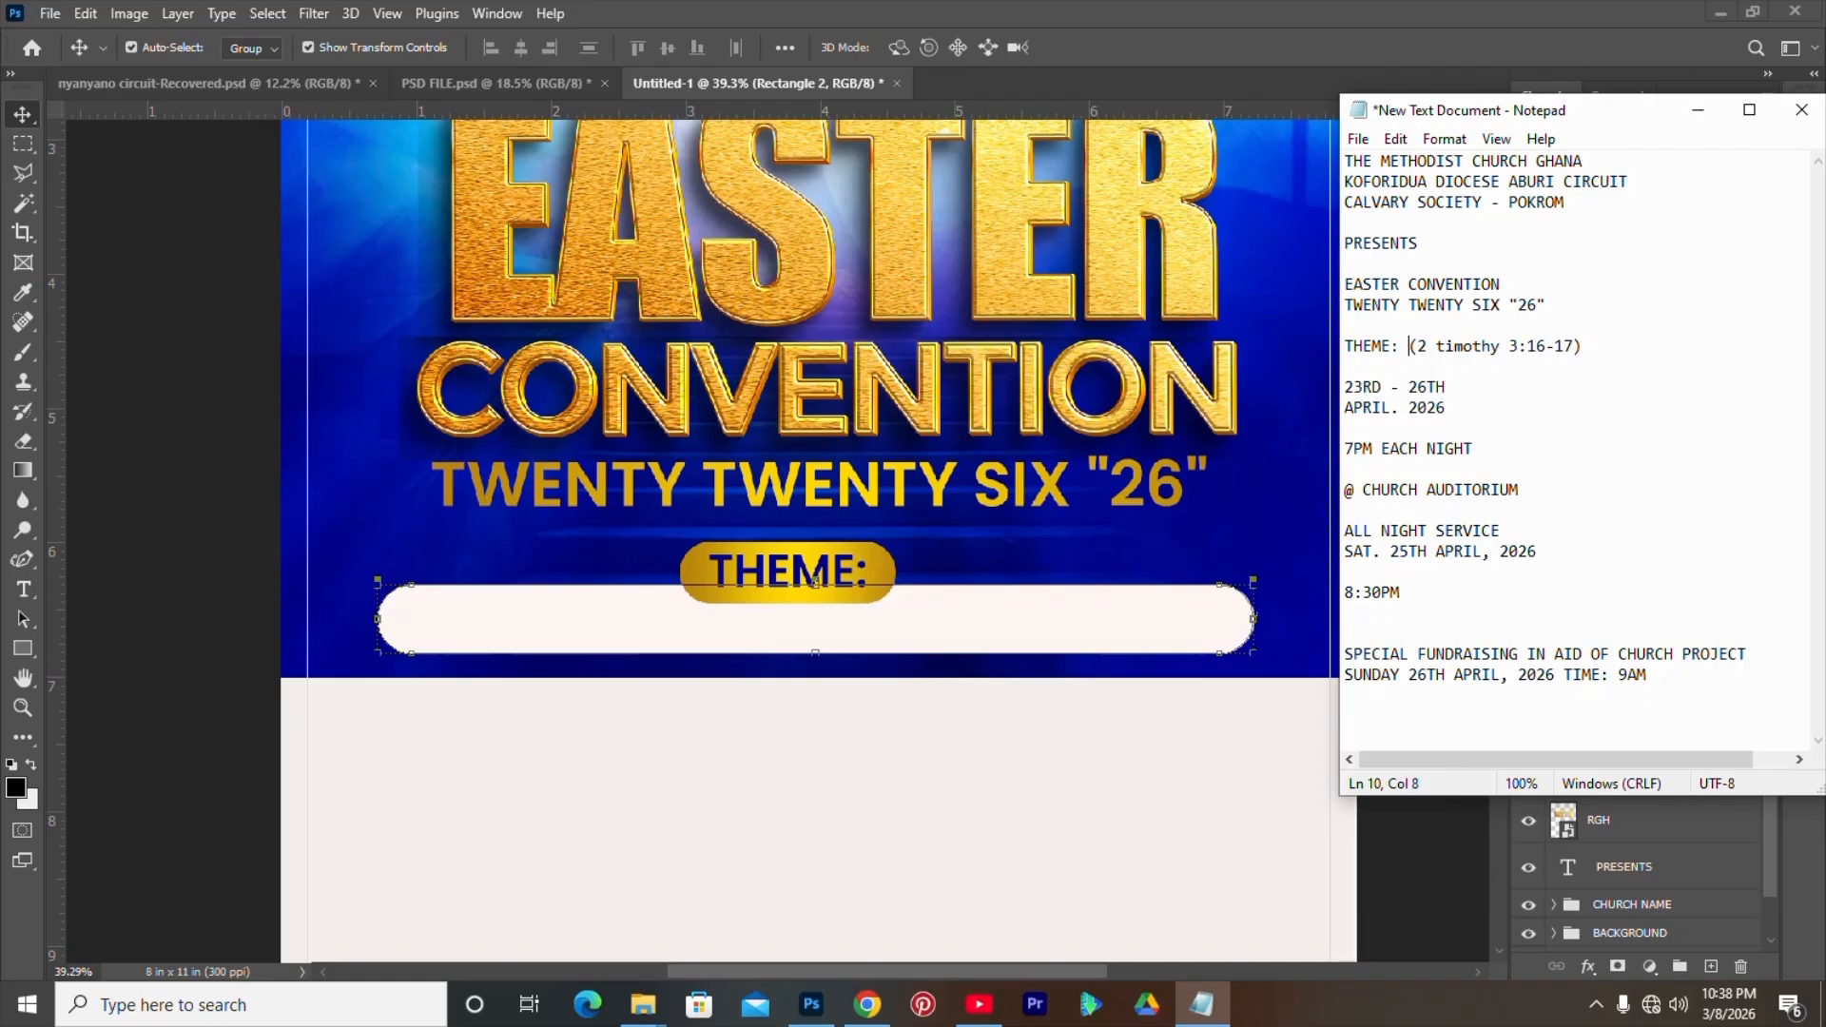
{"action": "key", "text": "ctrl+z"}
{"action": "key", "text": "ctrl+c"}
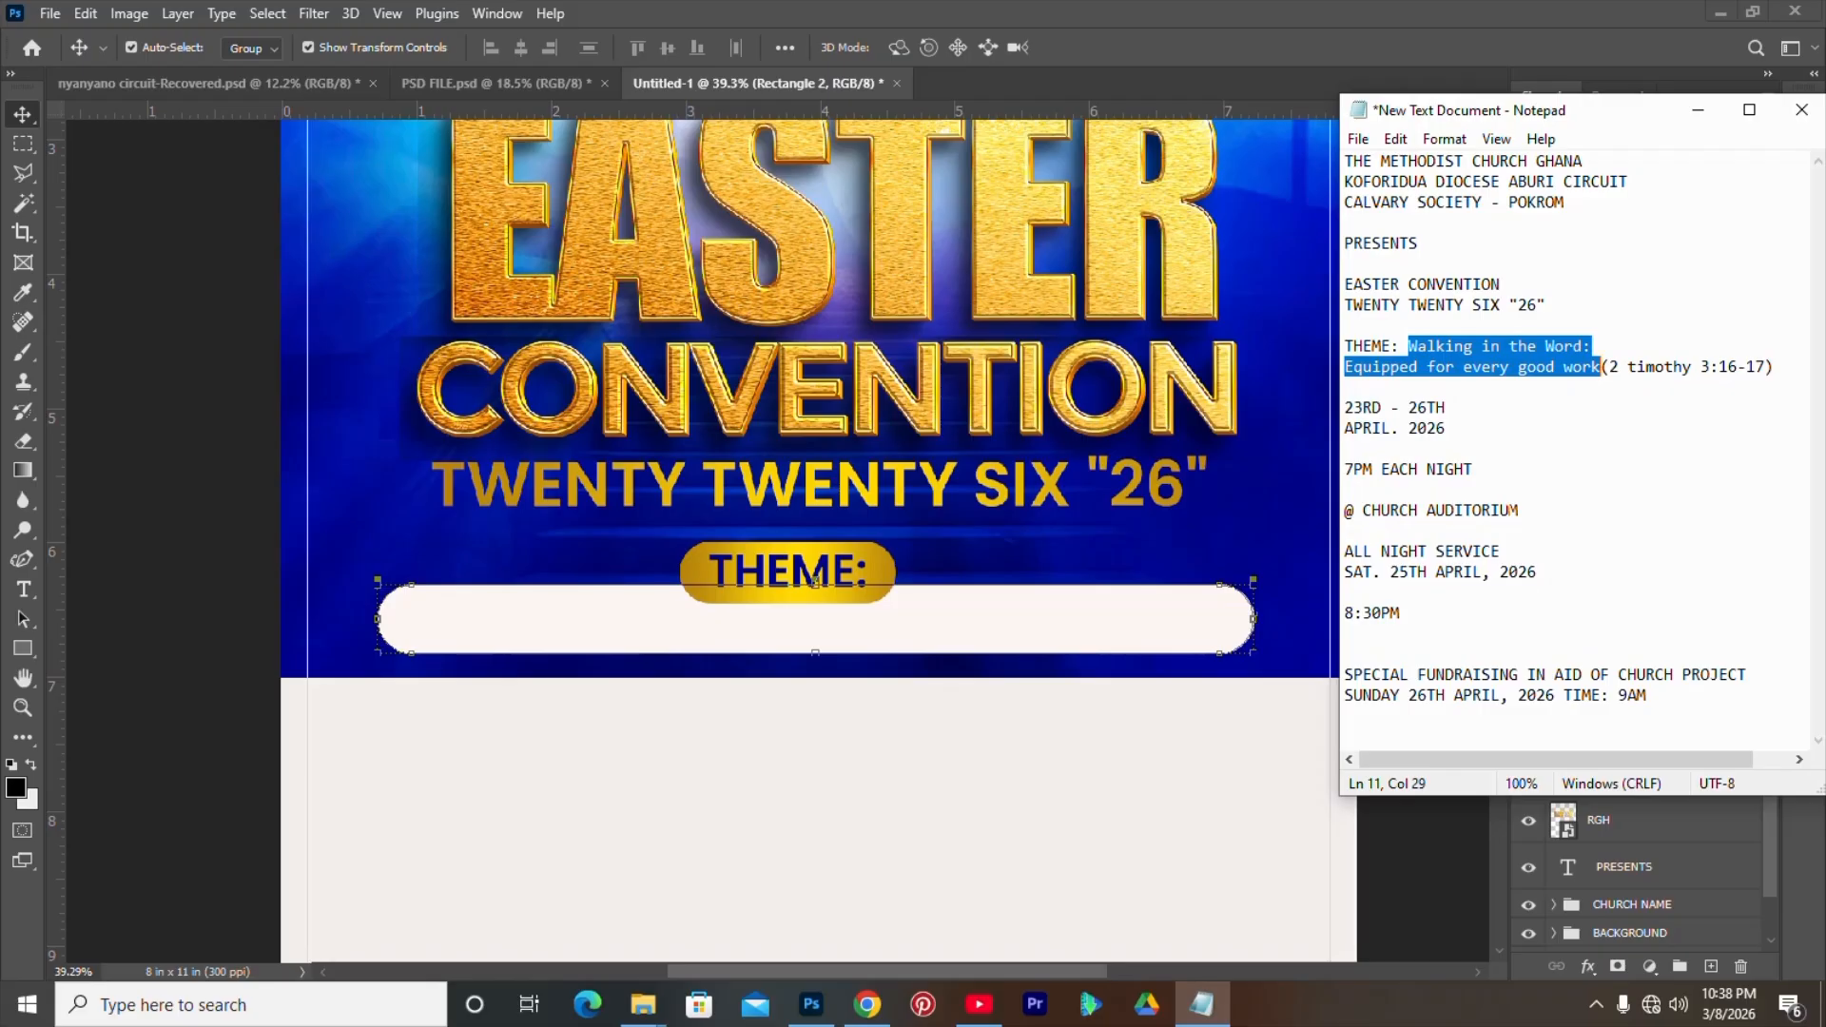
{"action": "left_click", "coordinate": [1517, 510]}
{"action": "left_click", "coordinate": [1062, 661]}
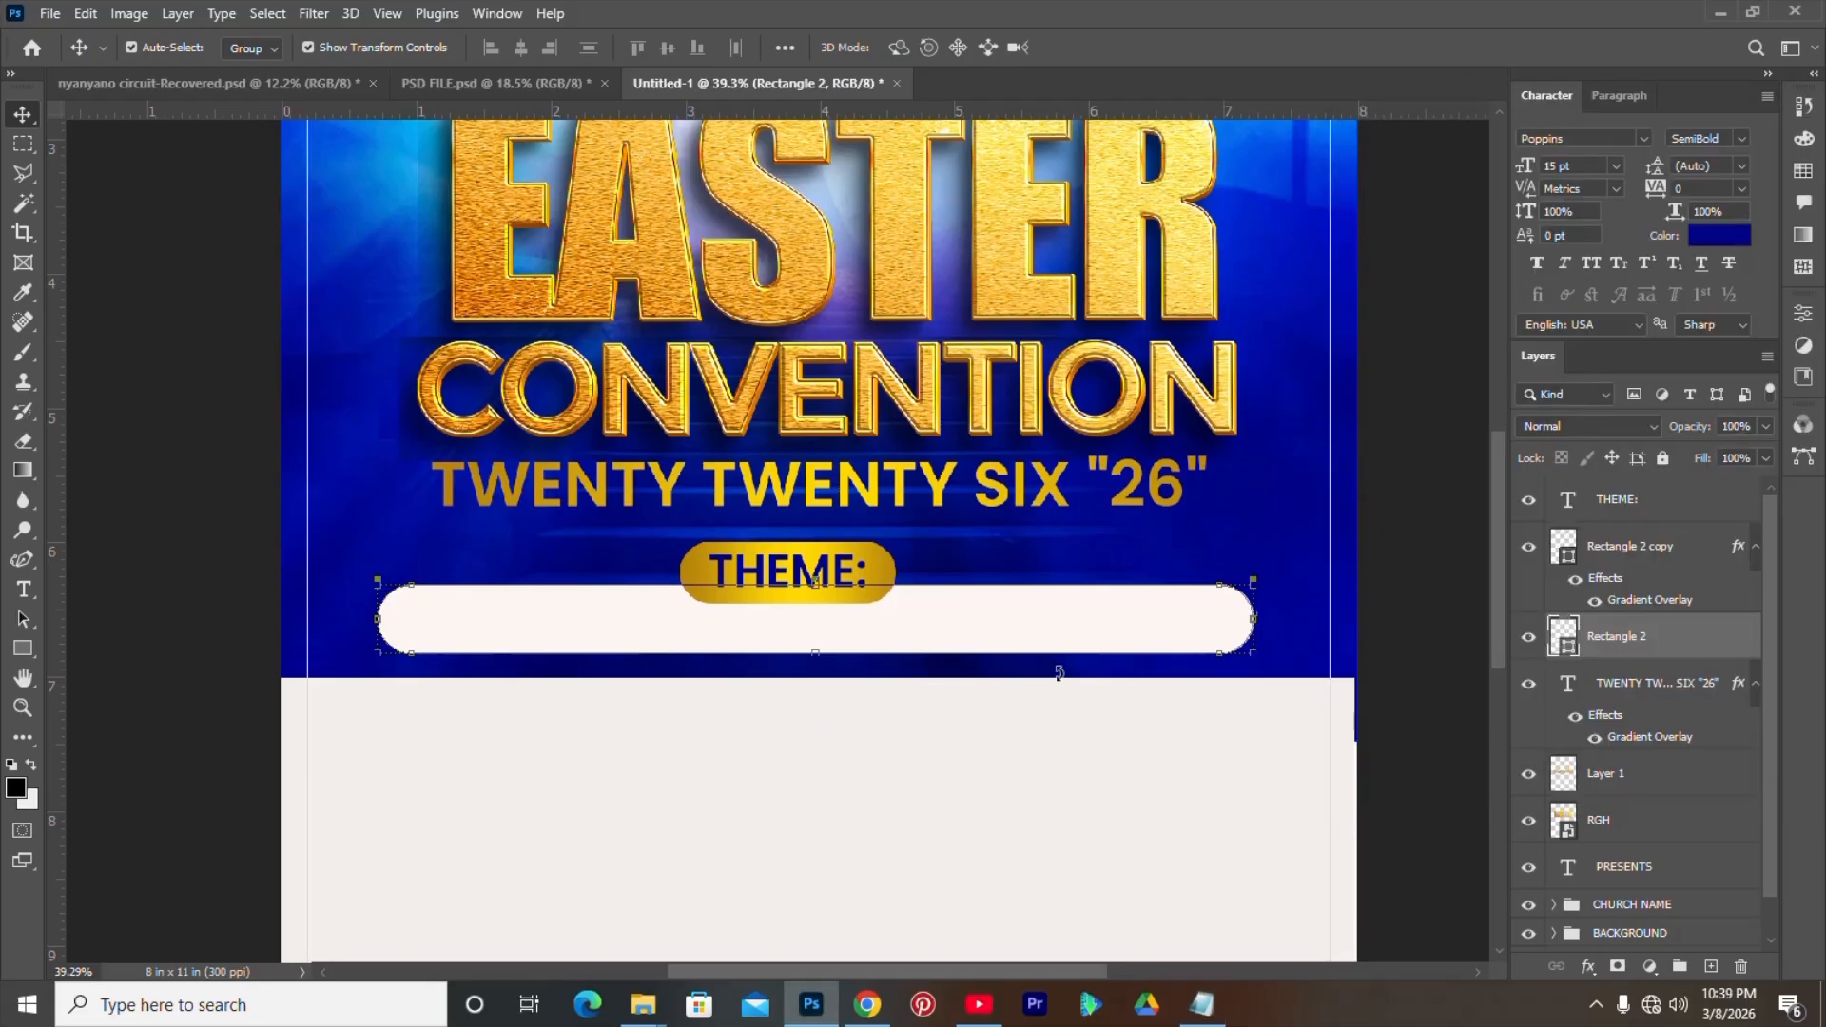
- Add the copied theme as a new text layer, join it into one line, and place it on the white rounded bar
{"action": "key", "text": "t"}
{"action": "left_click", "coordinate": [799, 760]}
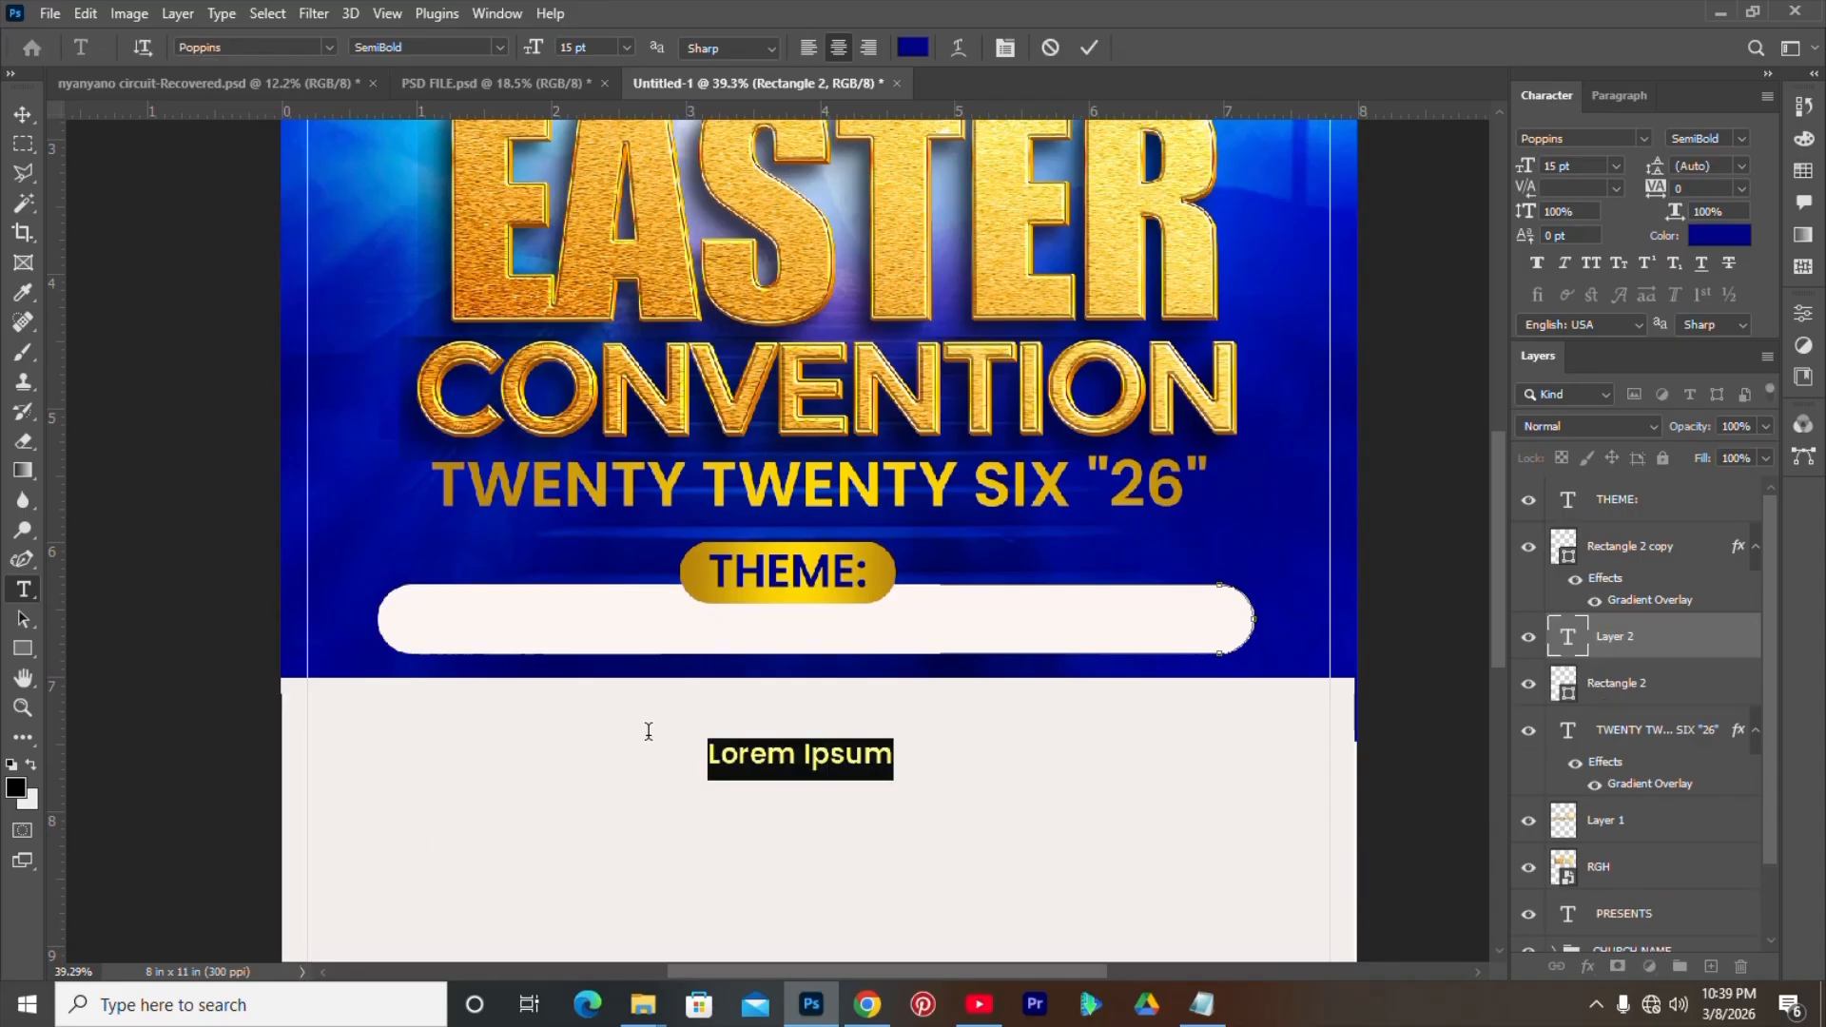
{"action": "key", "text": "ctrl+v"}
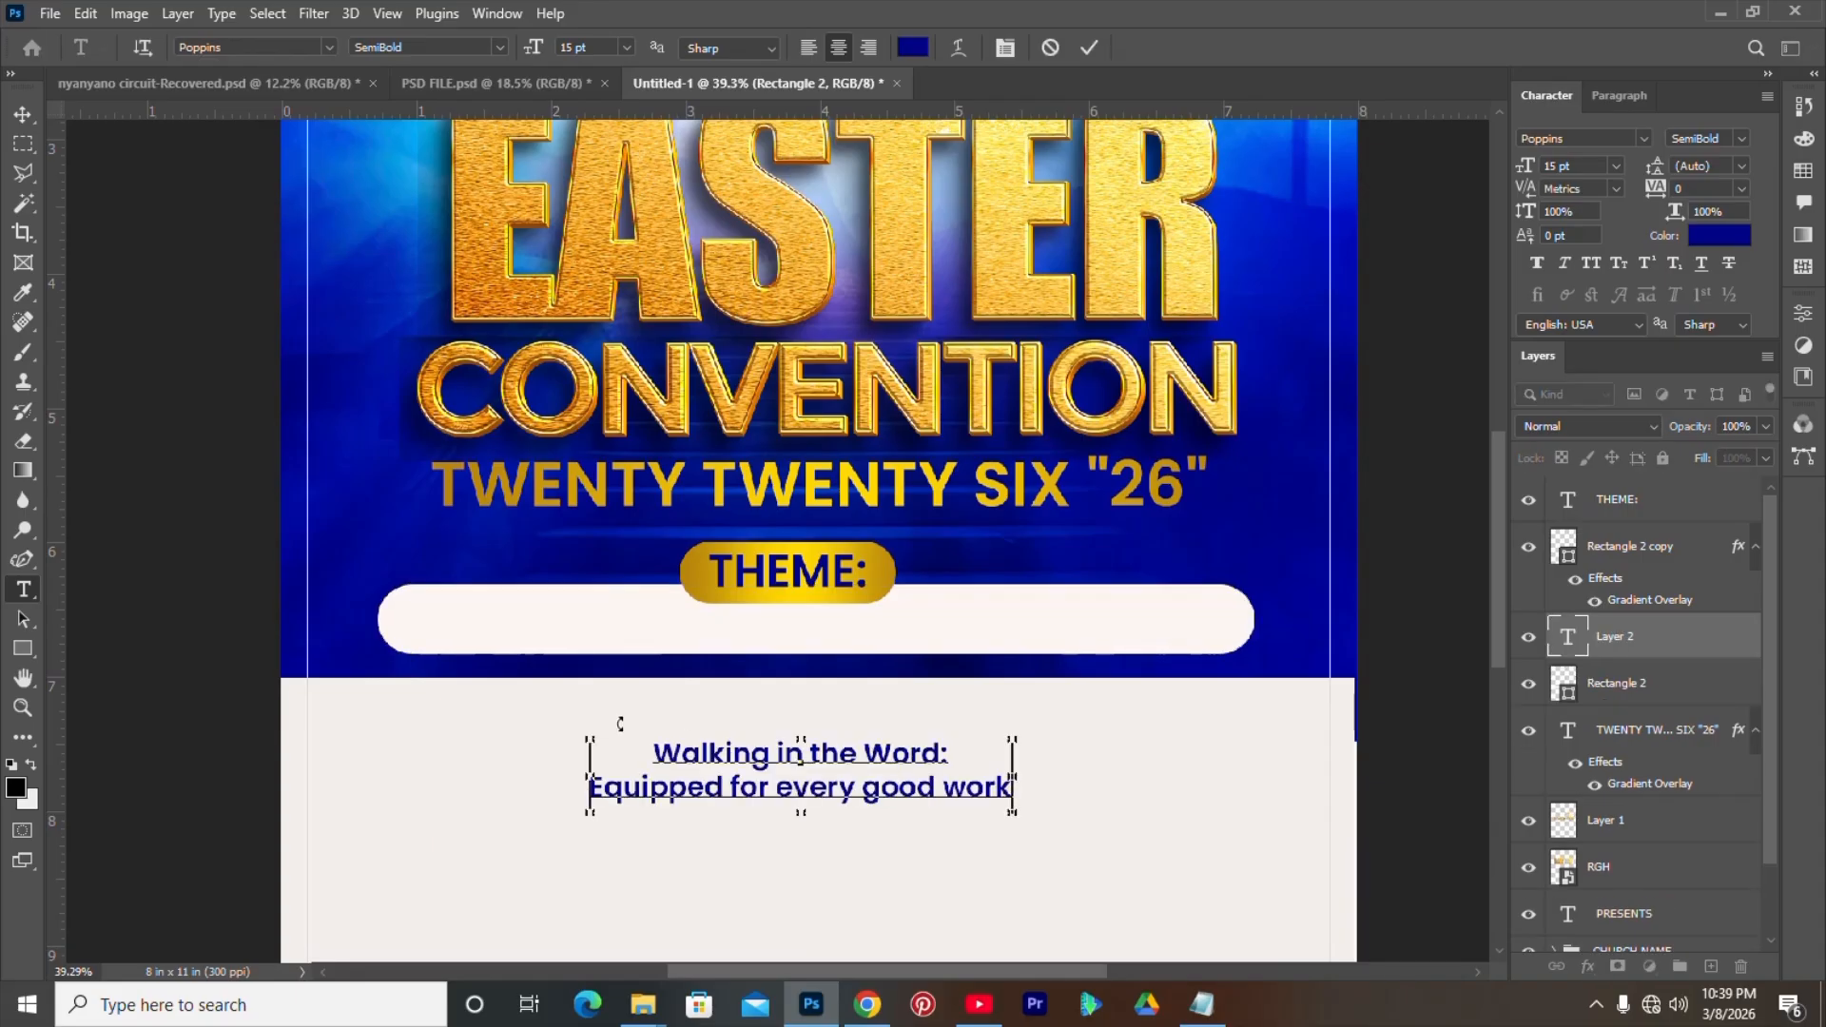
{"action": "left_click", "coordinate": [590, 789]}
{"action": "key", "text": "BackSpace"}
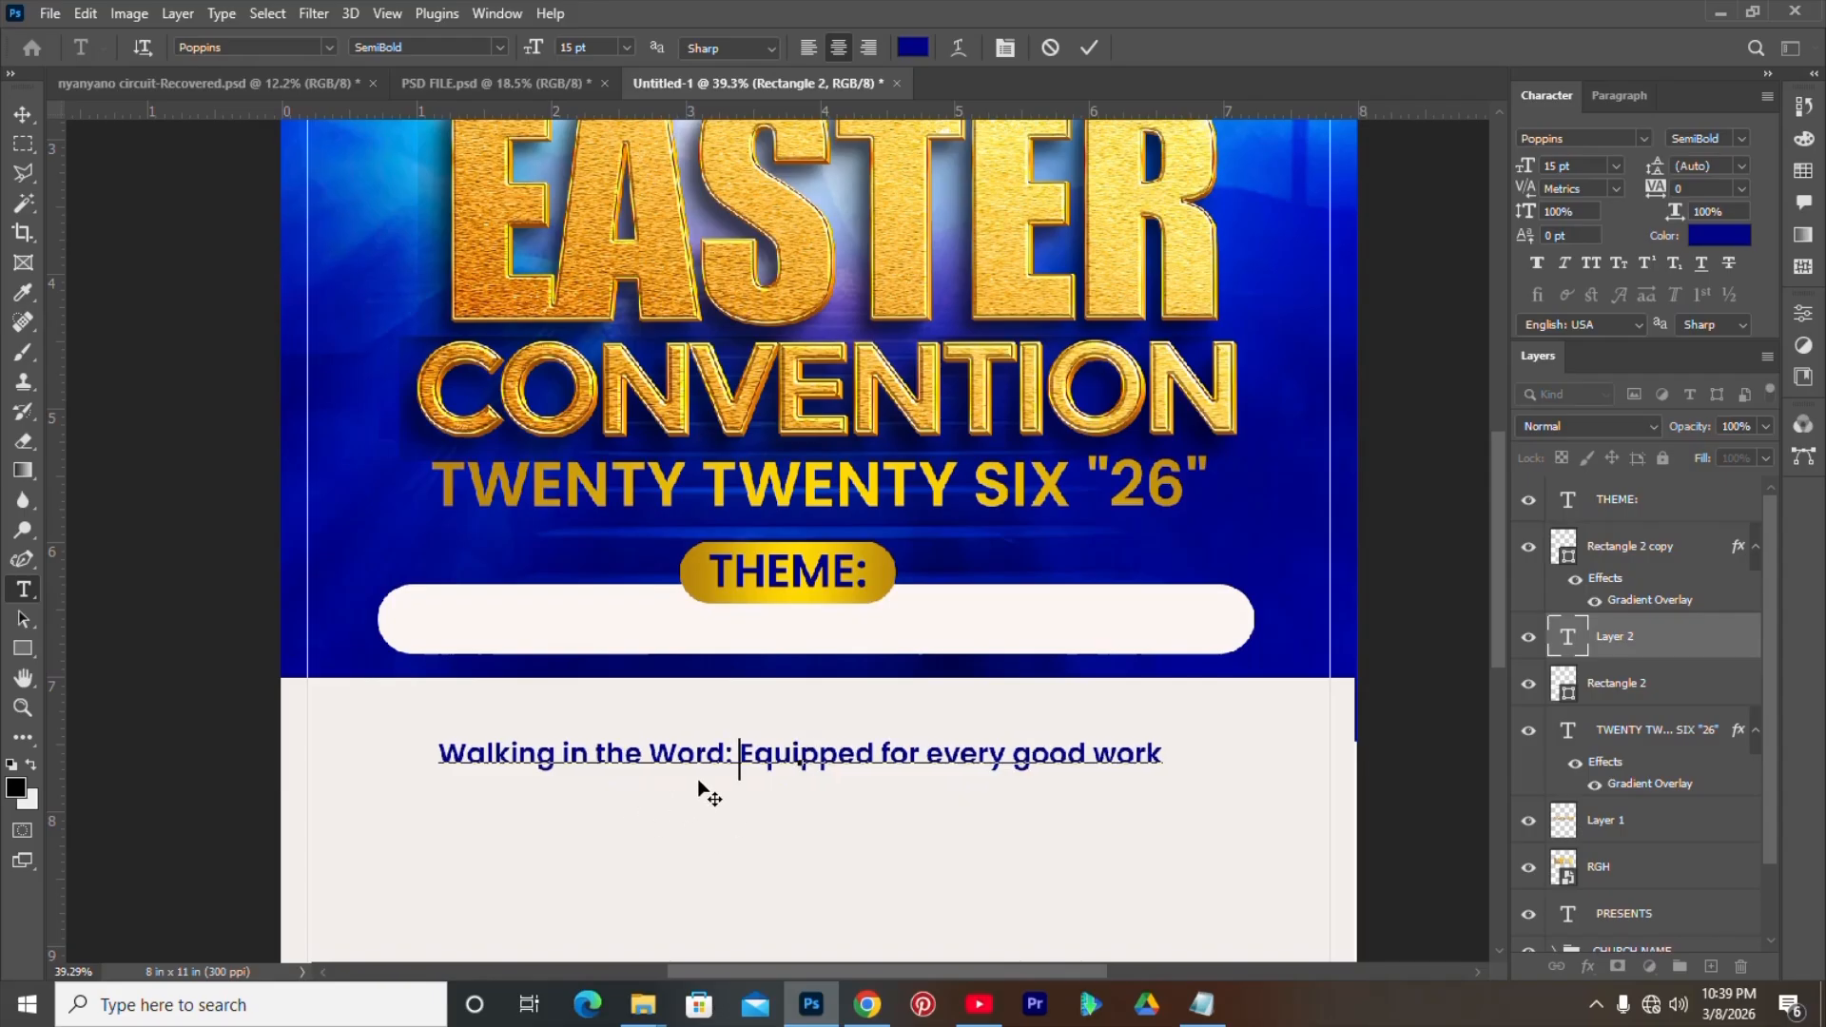
{"action": "left_click_drag", "start_coordinate": [764, 840], "coordinate": [765, 716]}
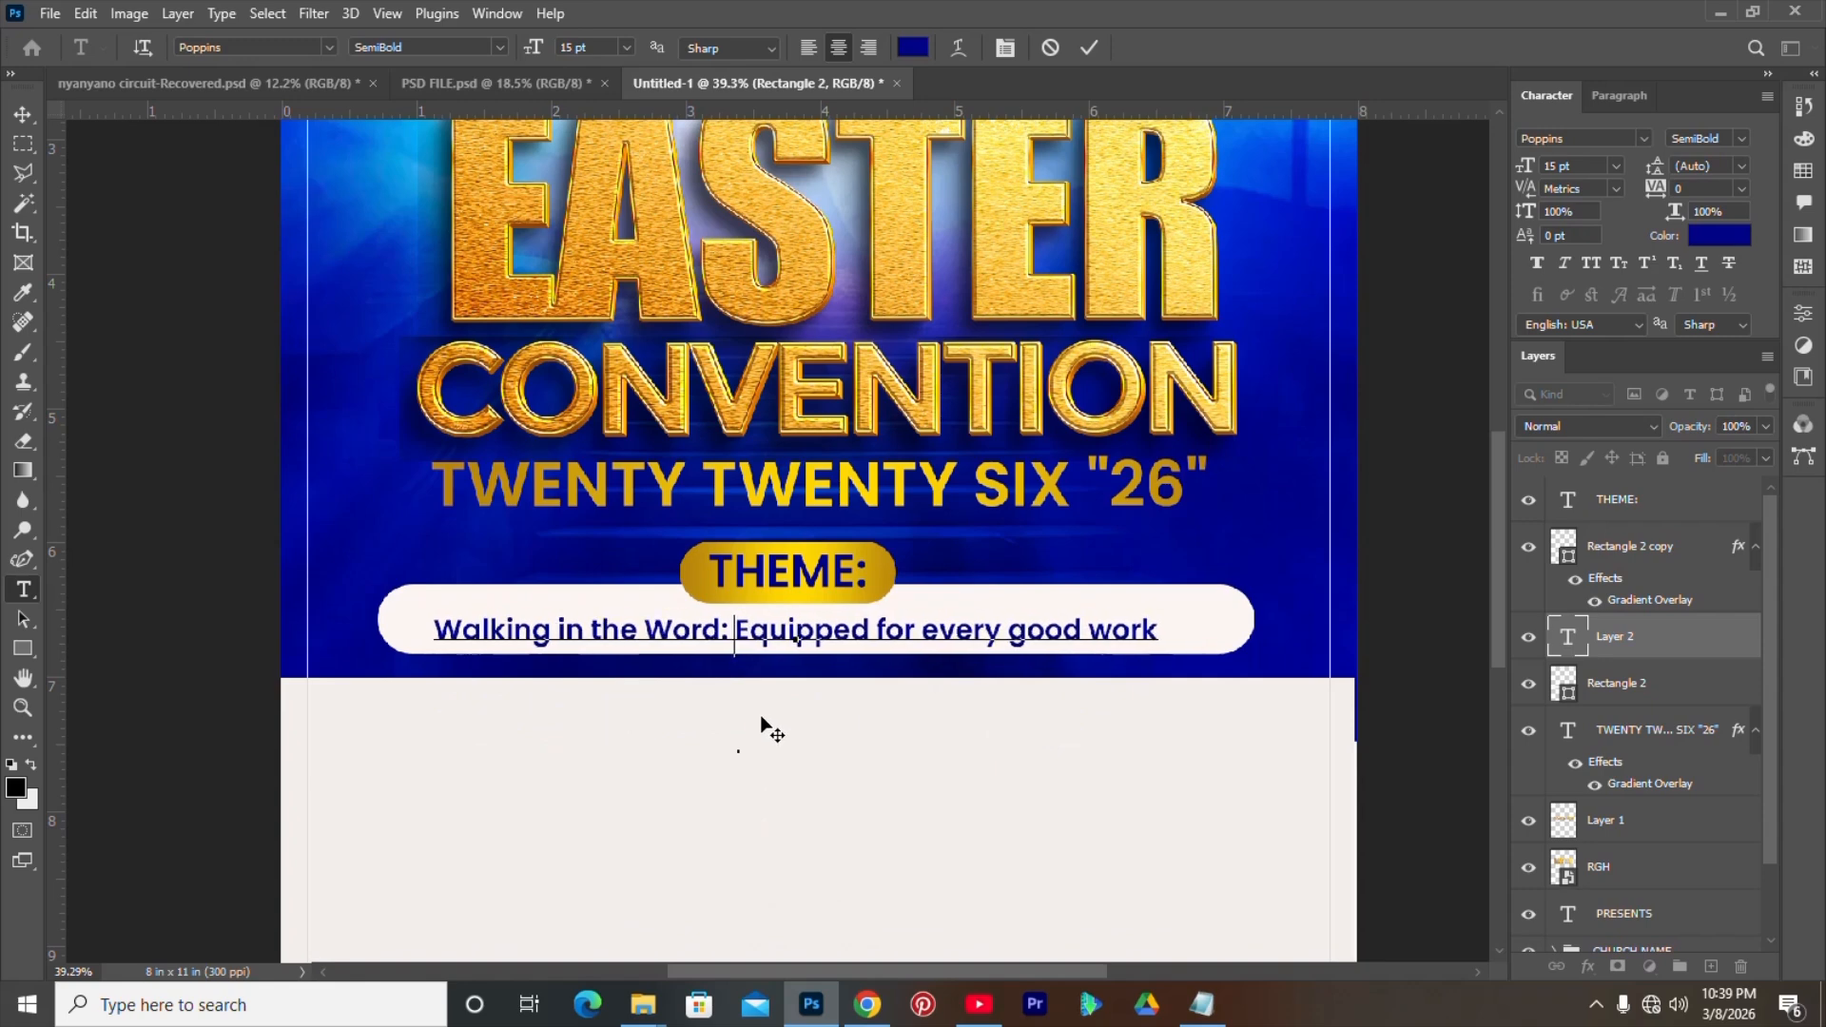
- Change the whole theme line's text color to a web-safe bright red
{"action": "key", "text": "ctrl+a"}
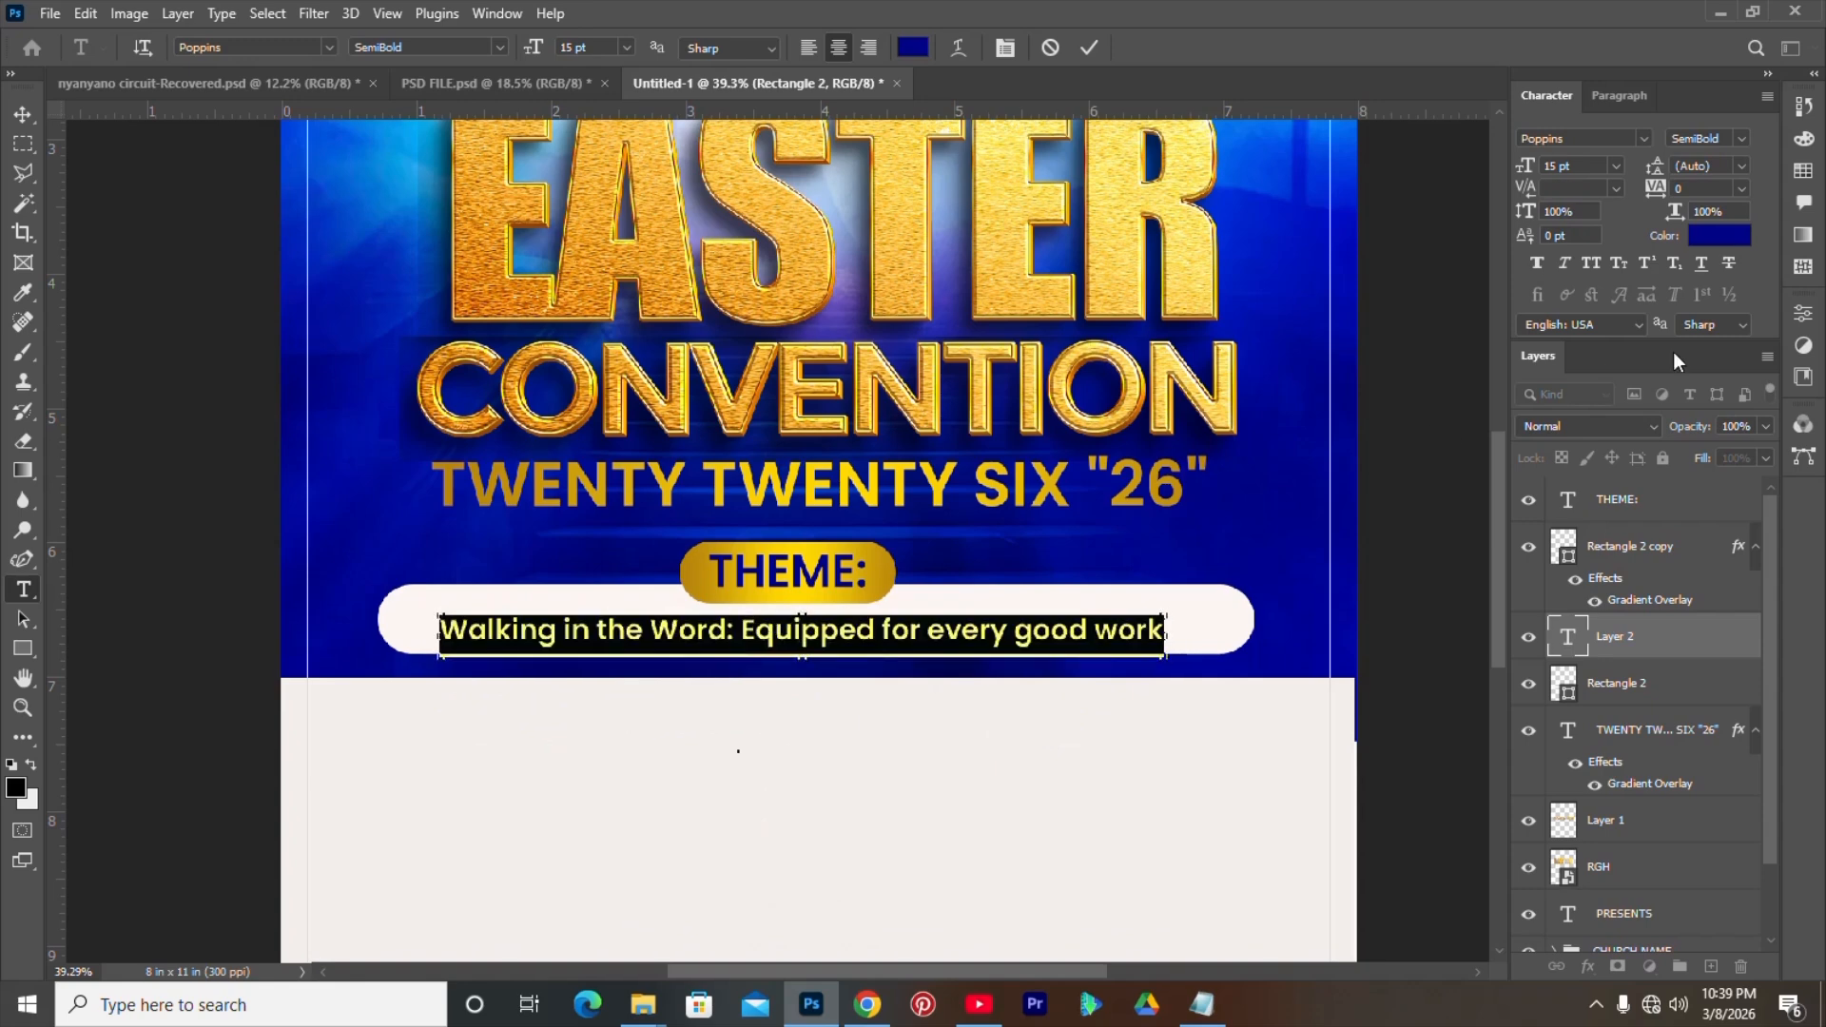
{"action": "left_click", "coordinate": [1699, 247]}
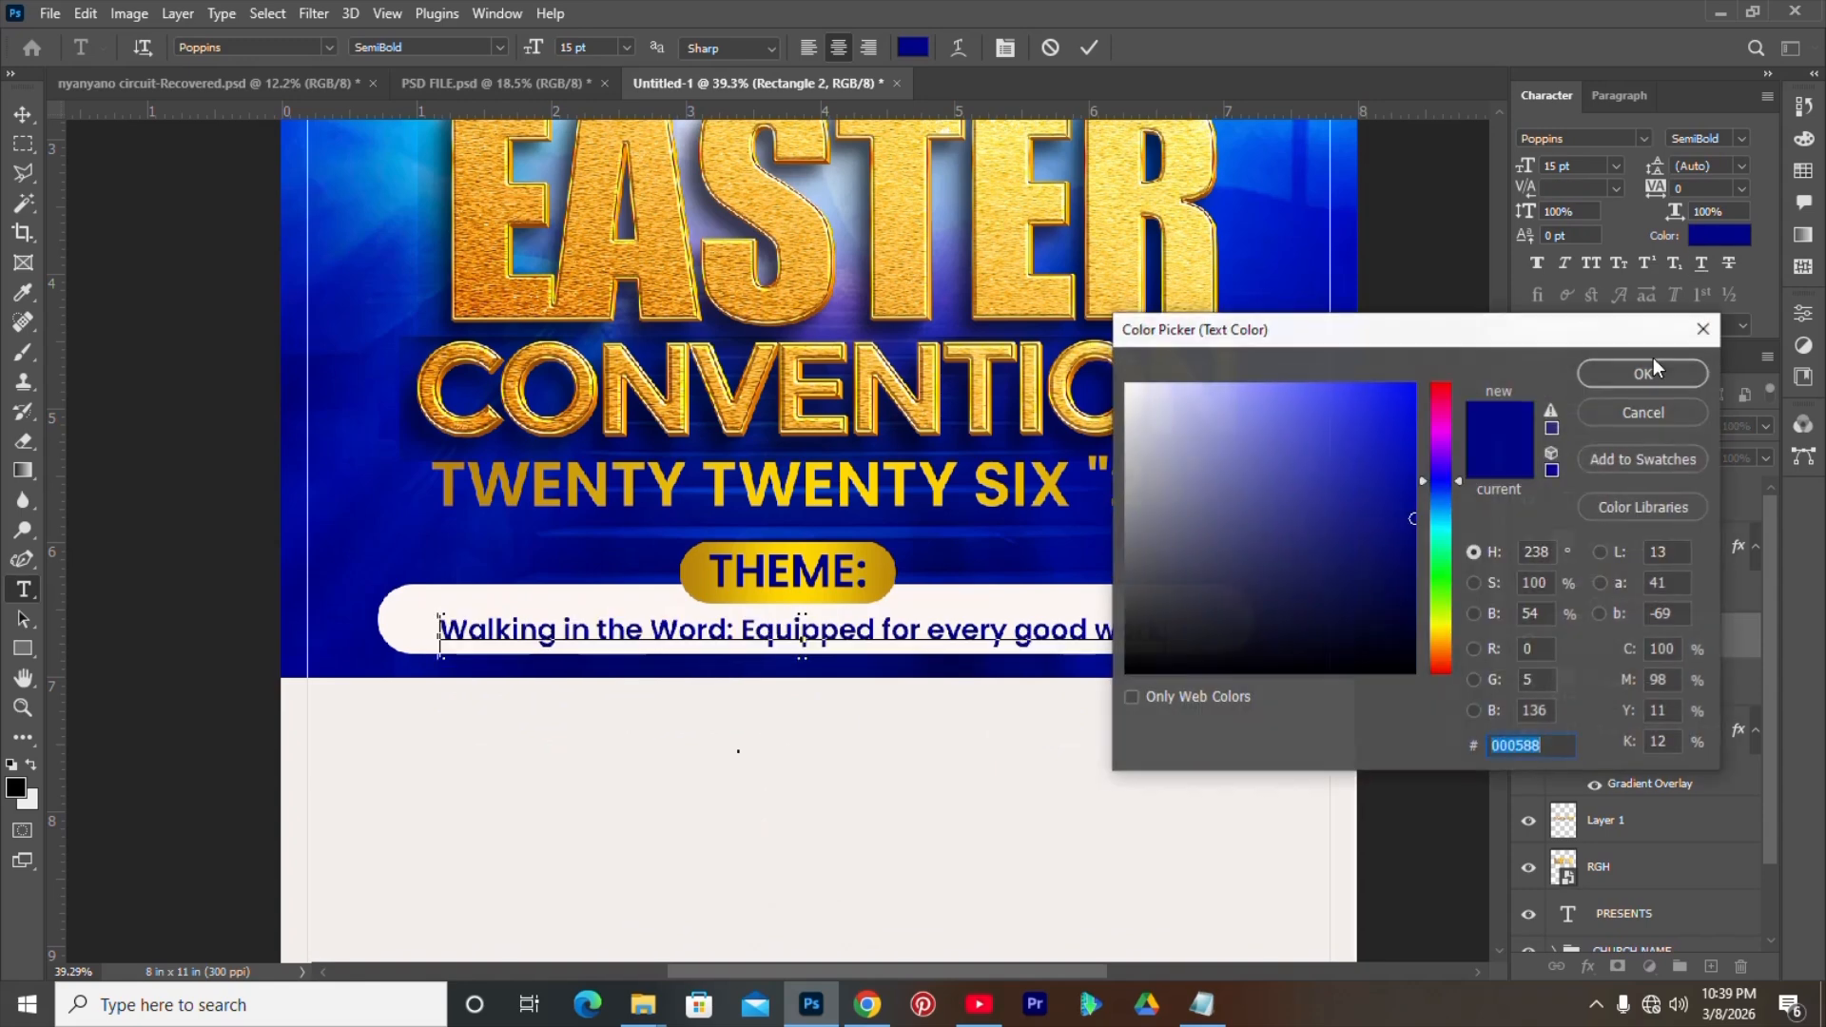
{"action": "left_click", "coordinate": [1437, 392]}
{"action": "left_click", "coordinate": [1412, 390]}
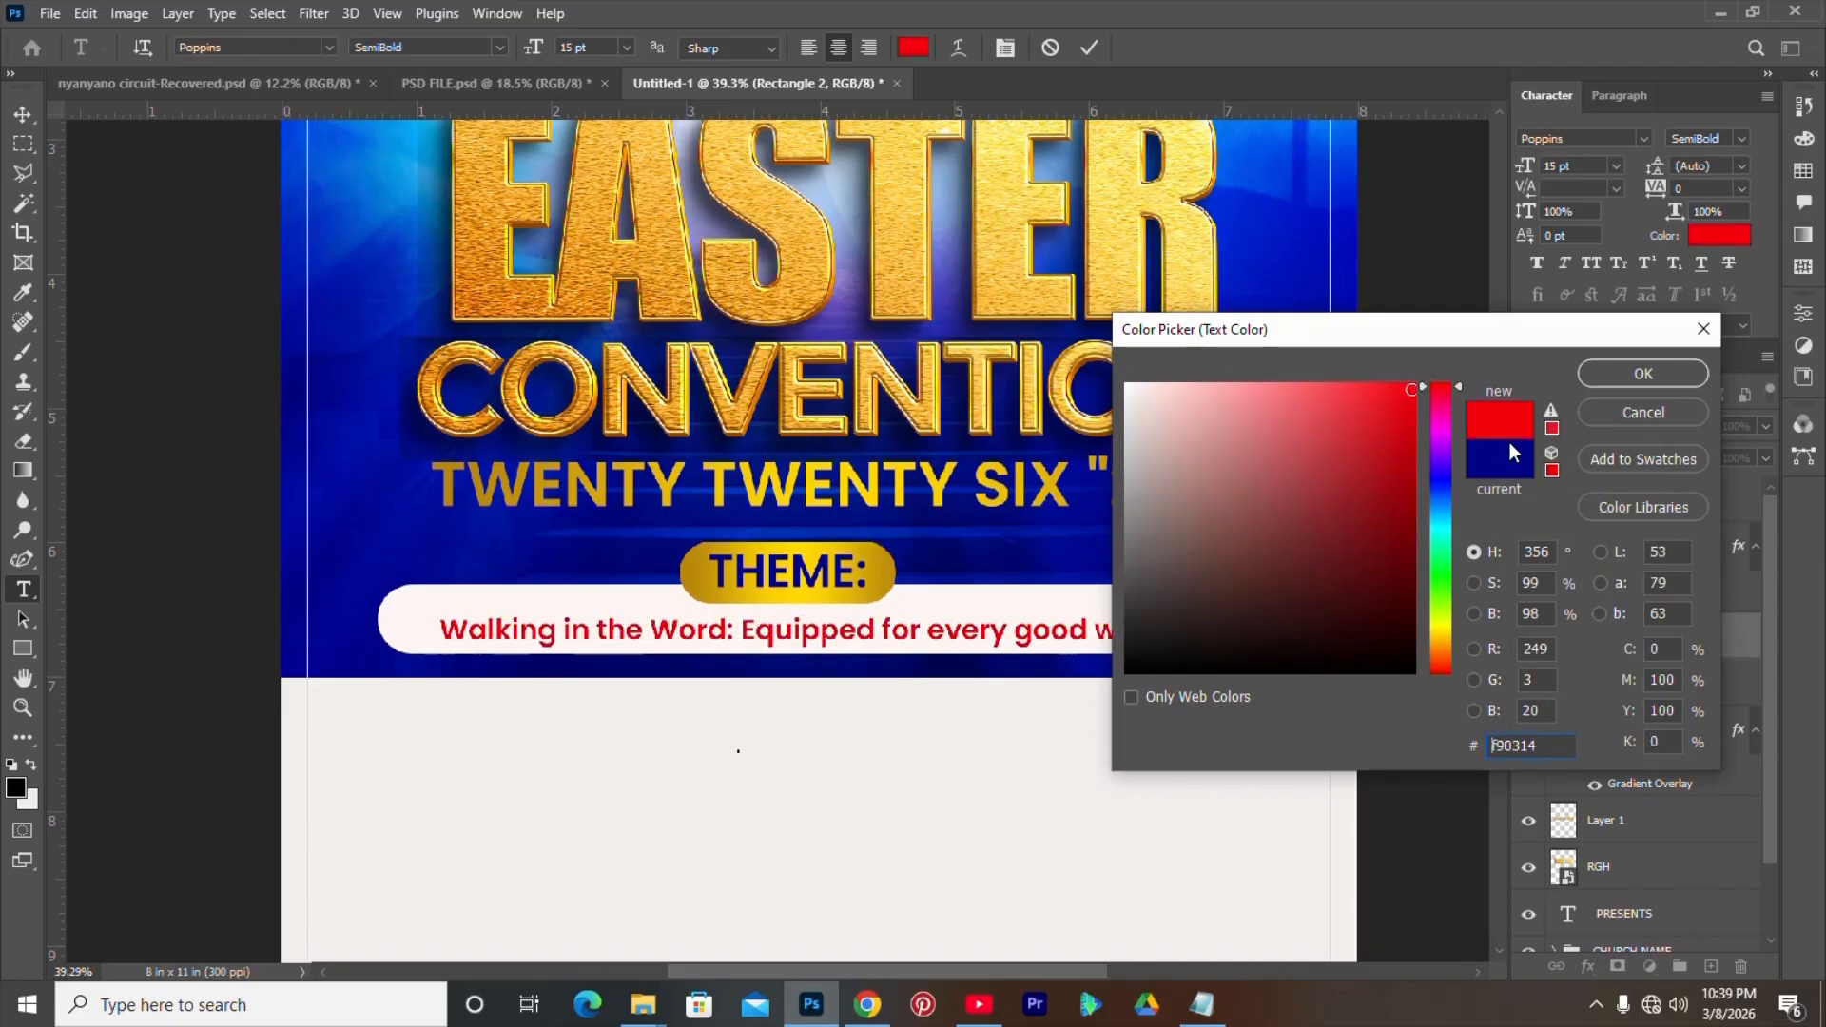
{"action": "left_click", "coordinate": [1552, 470]}
{"action": "left_click", "coordinate": [1640, 376]}
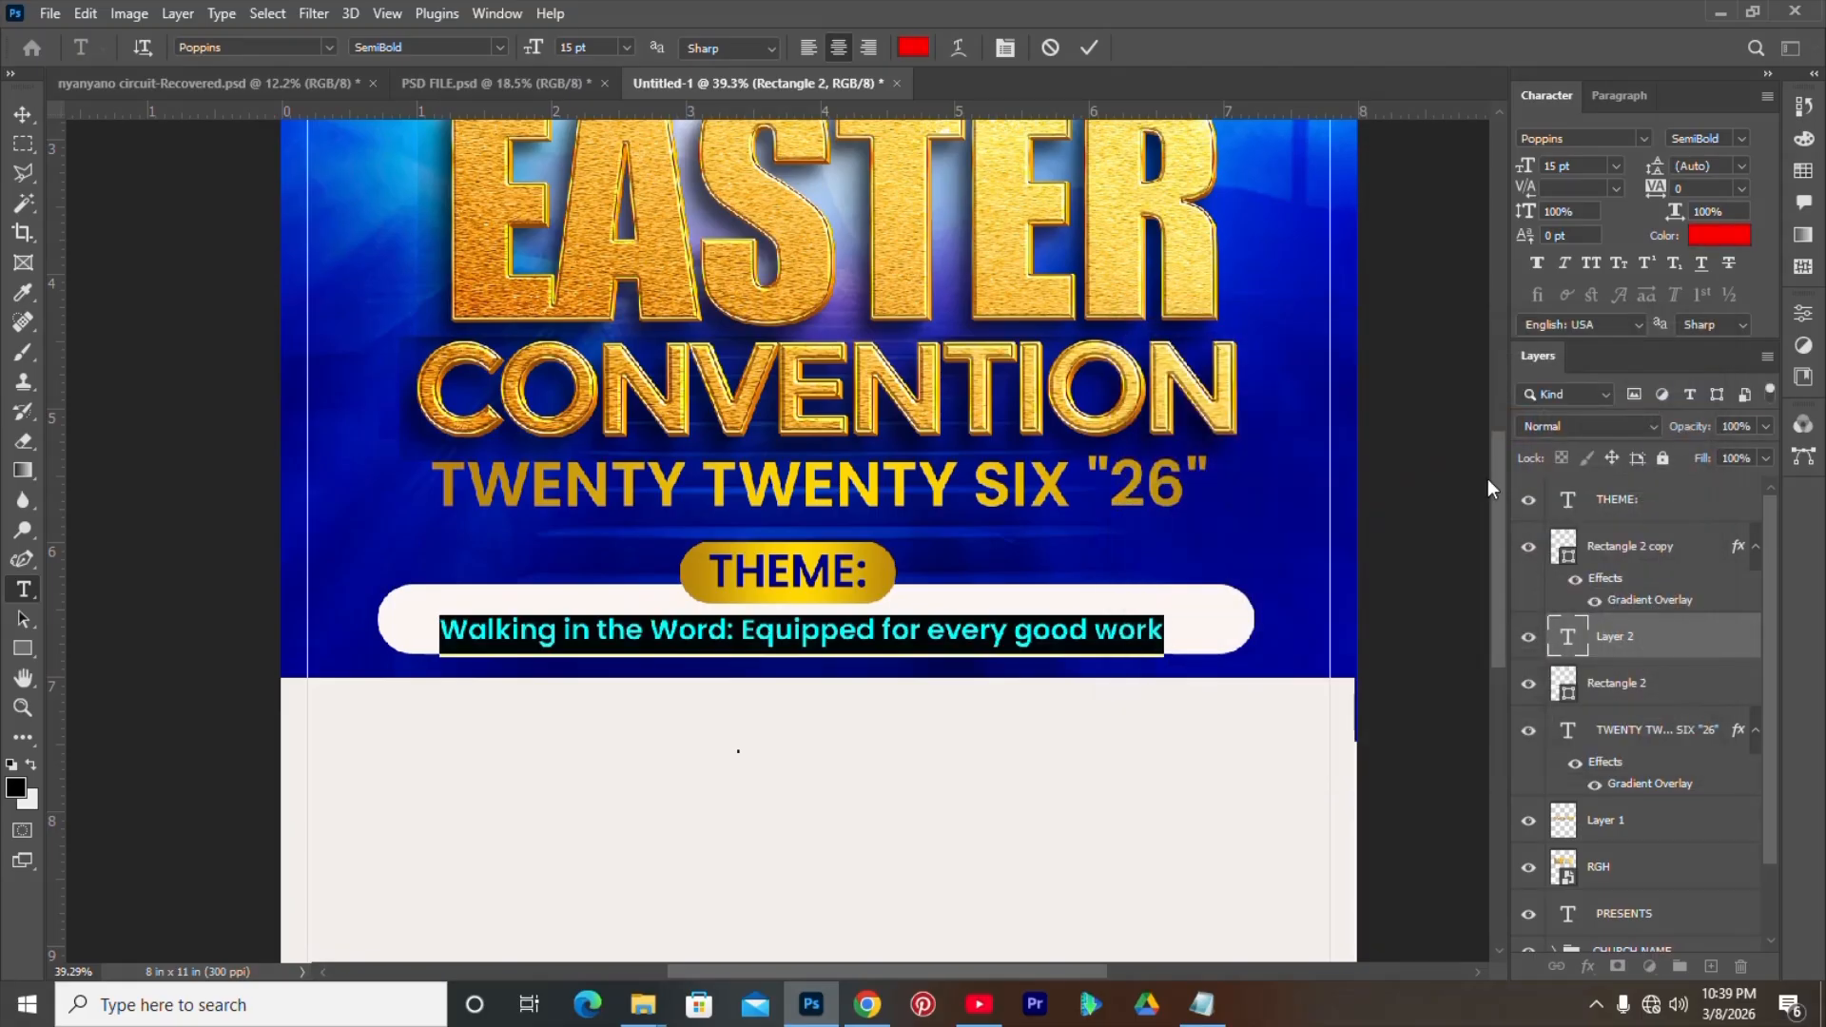
- Set "Walking in the Word:" to Poppins Bold and "Equipped for every good work" to SemiBold, and commit the text
{"action": "left_click", "coordinate": [498, 51]}
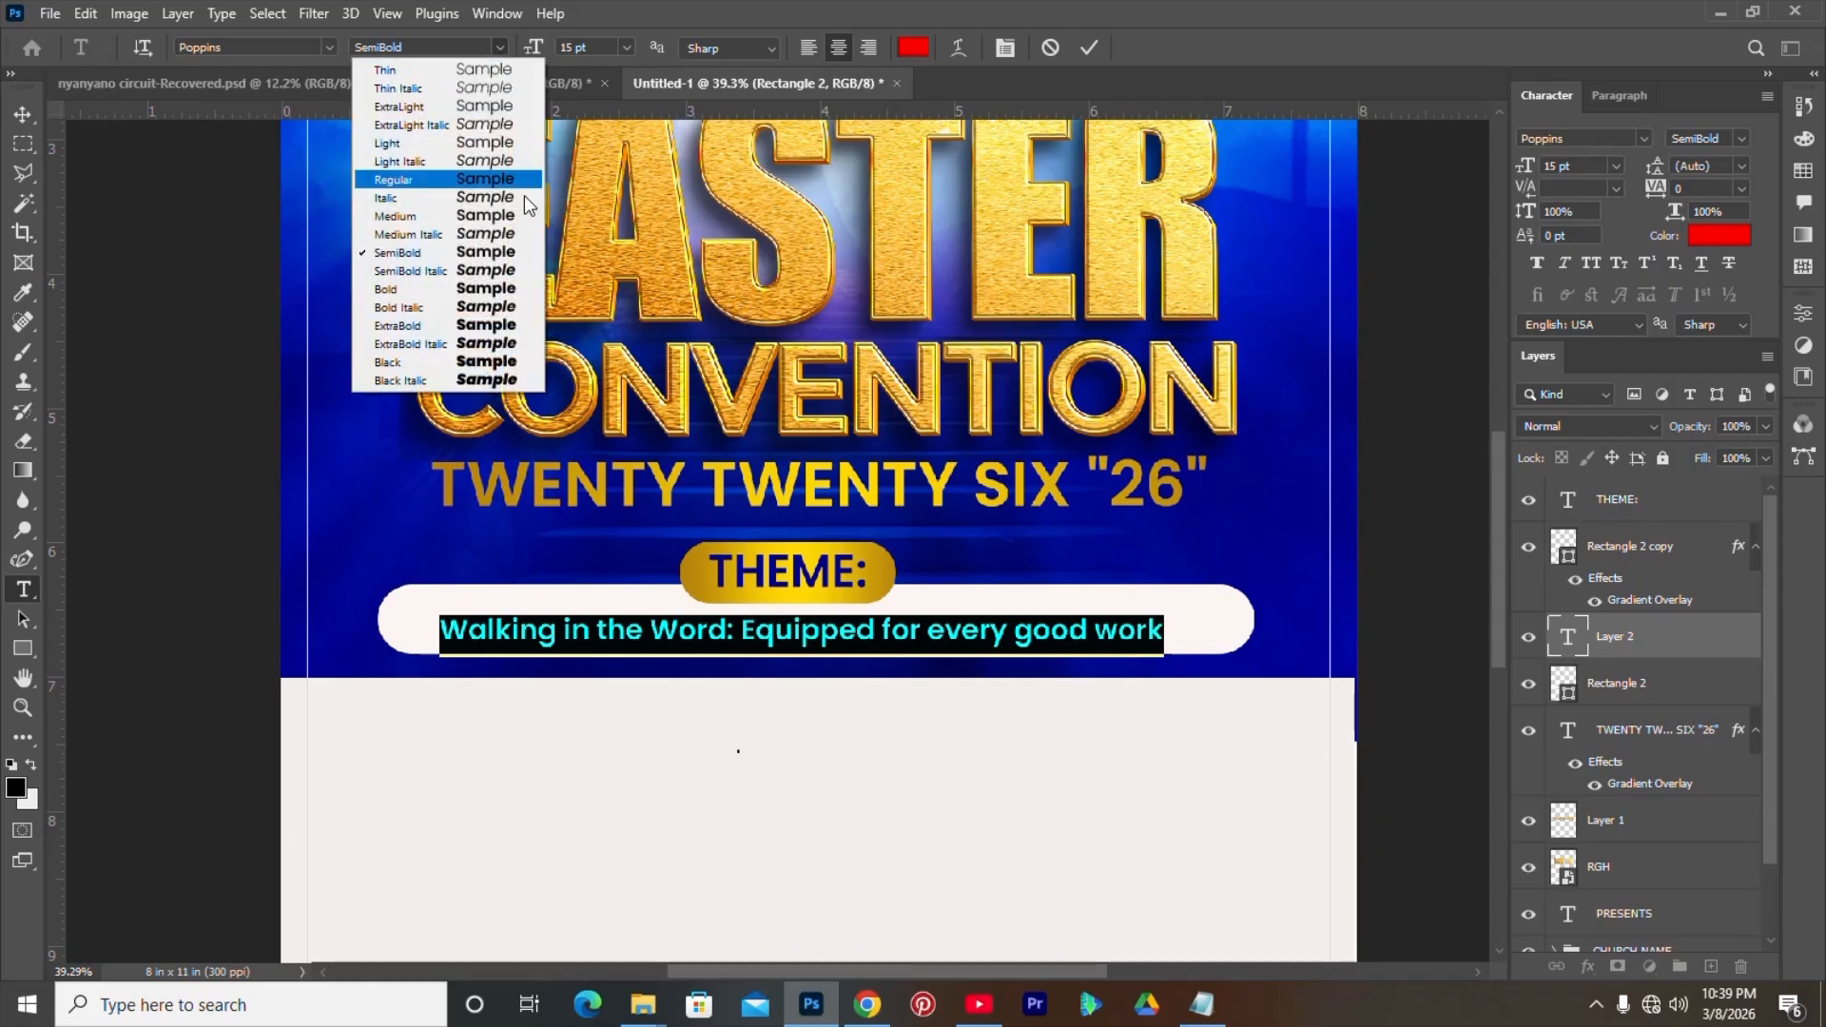
{"action": "left_click", "coordinate": [485, 289]}
{"action": "left_click_drag", "start_coordinate": [745, 630], "coordinate": [1187, 665]}
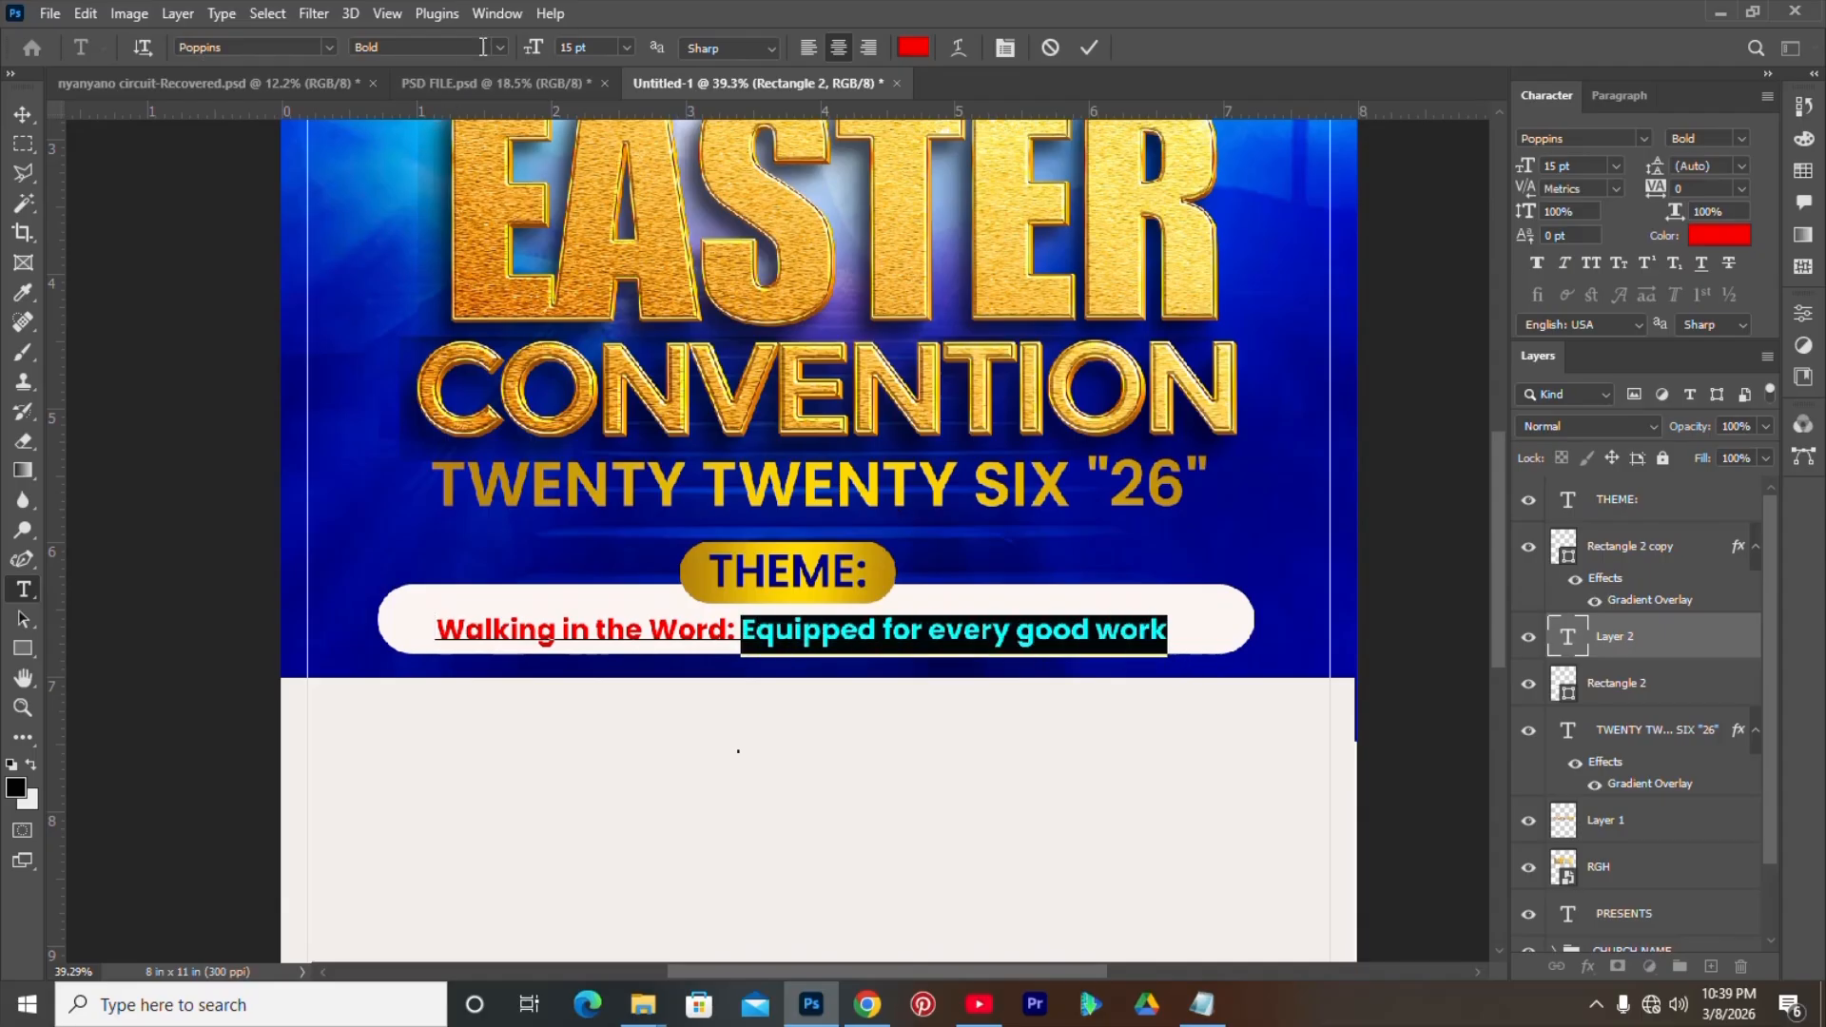
{"action": "left_click", "coordinate": [487, 46]}
{"action": "left_click", "coordinate": [475, 257]}
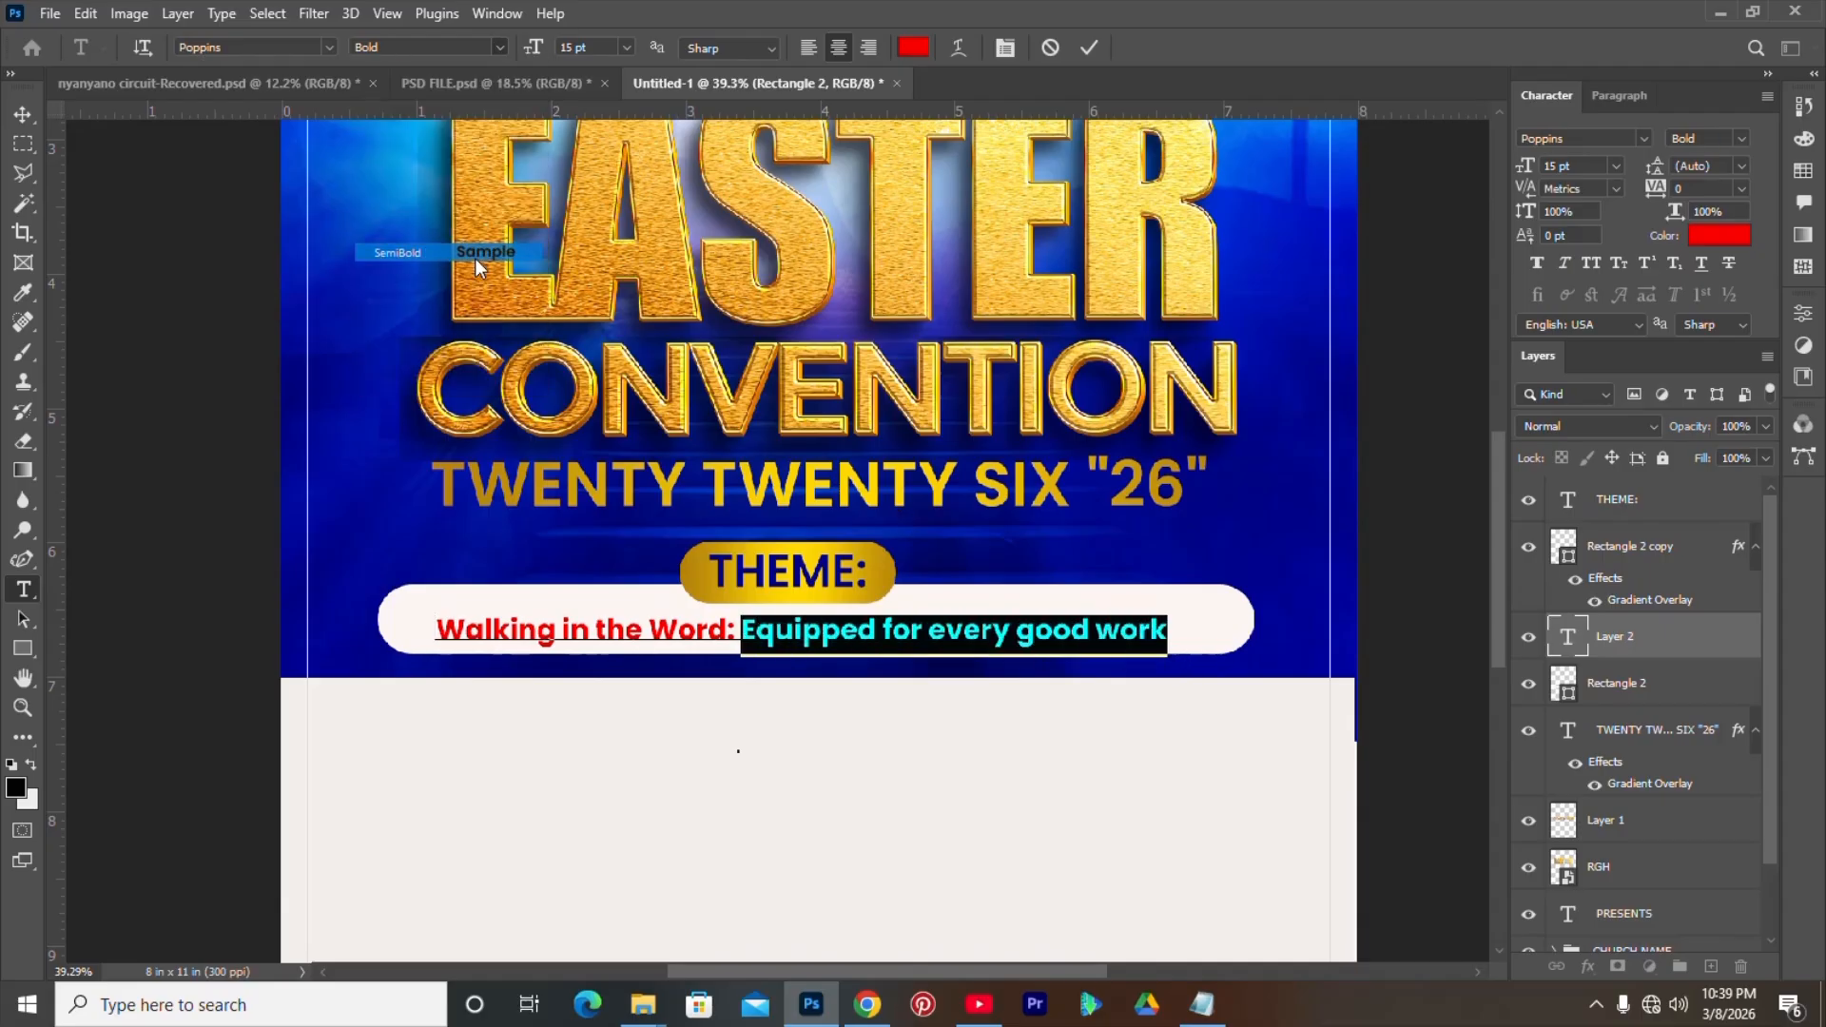
{"action": "left_click", "coordinate": [1088, 48]}
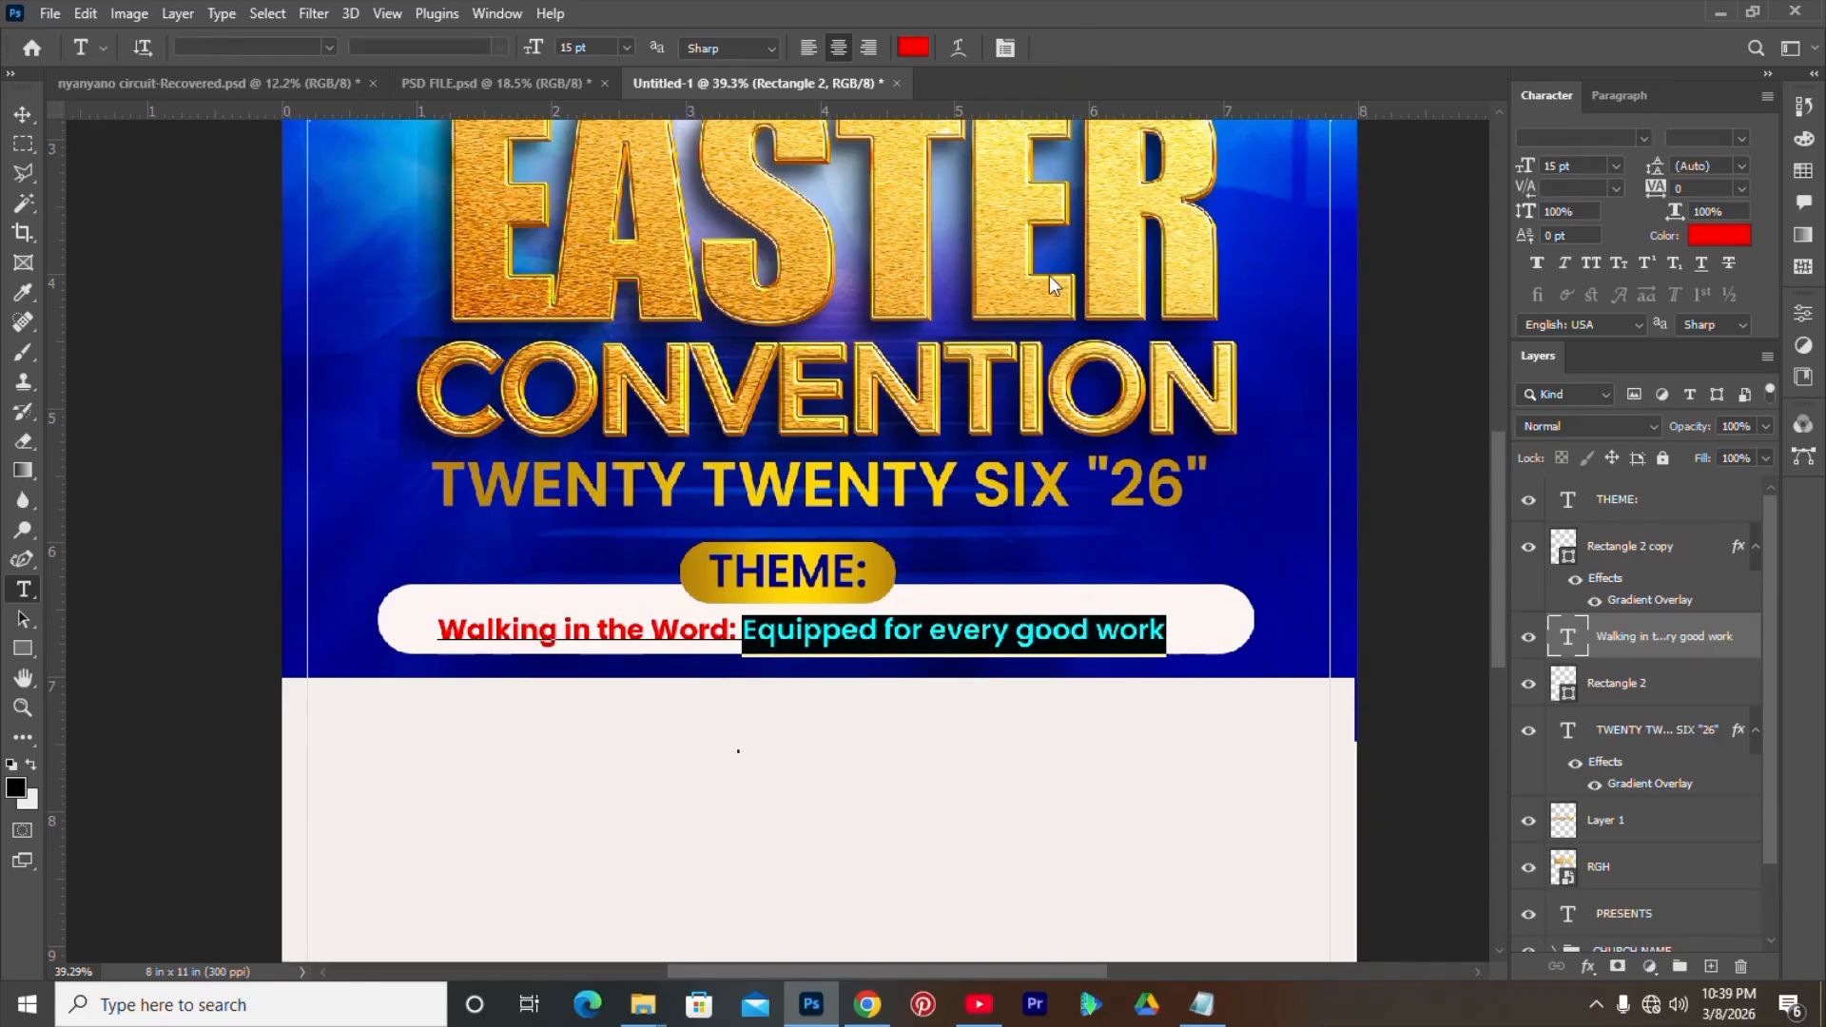
- Scale the theme line up to about 16.49 pt so it nearly fills the white bar's width
{"action": "key", "text": "v"}
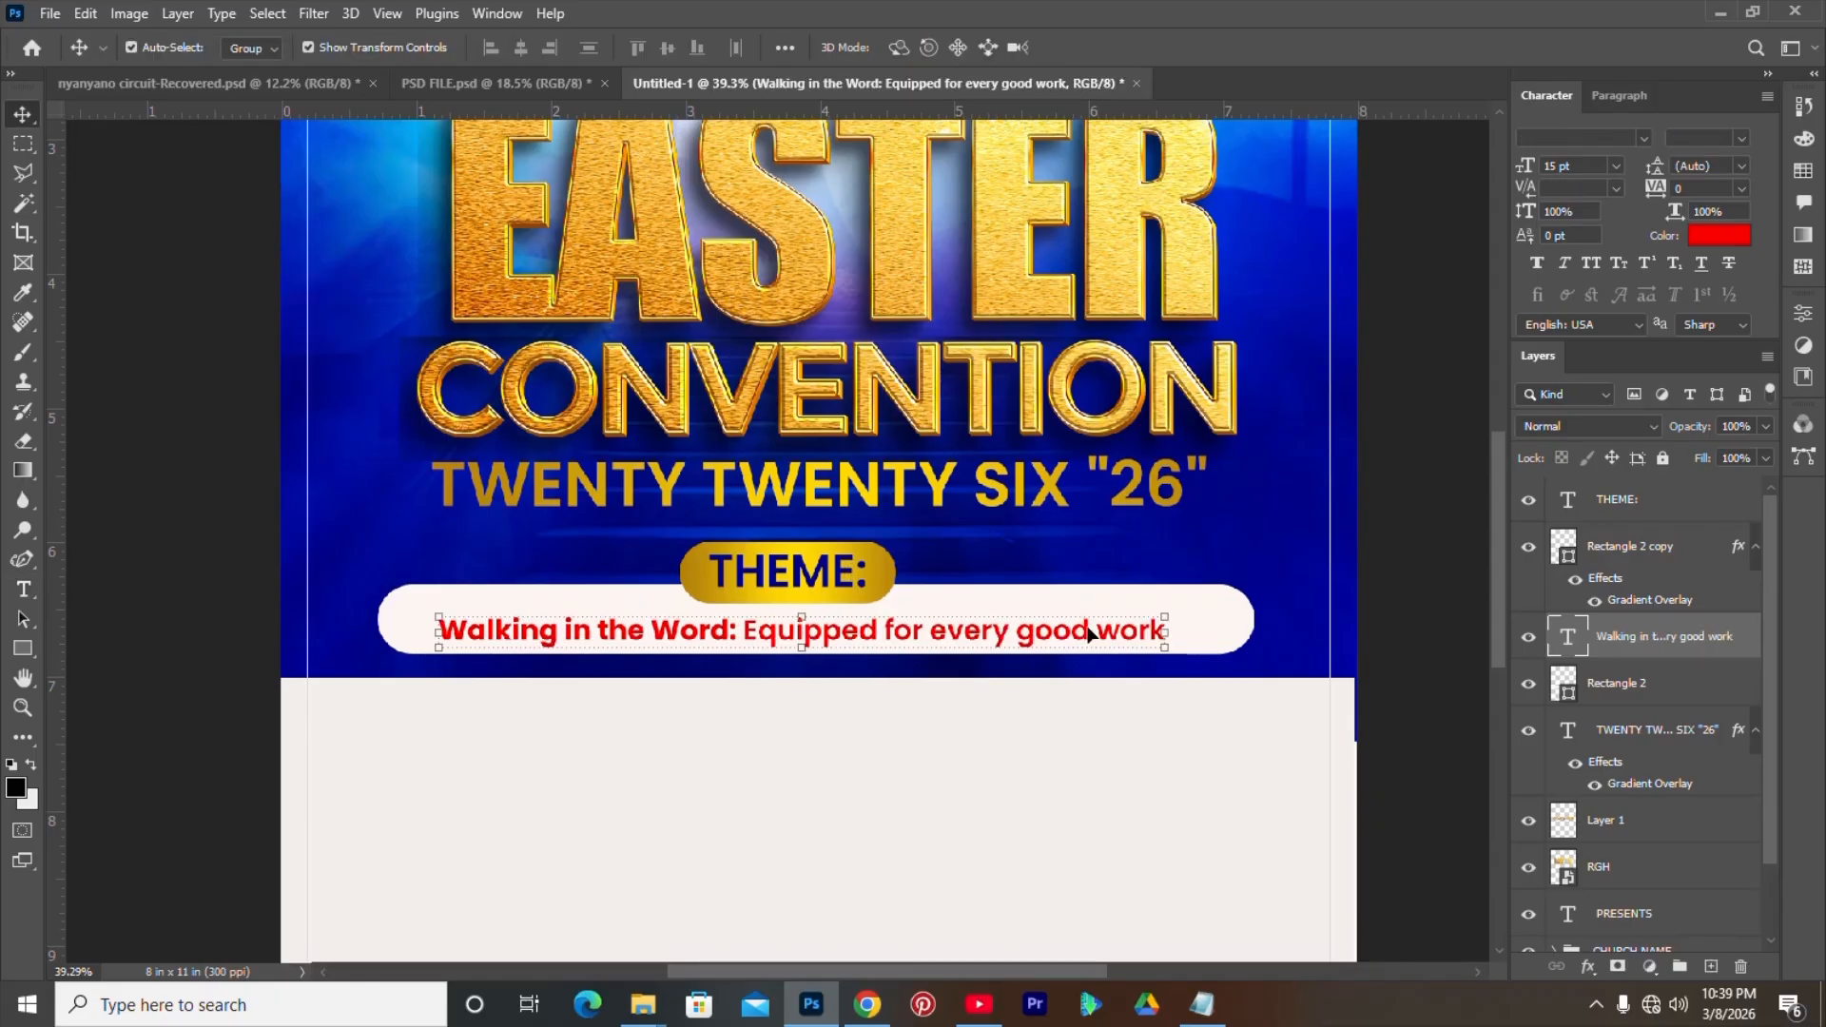
{"action": "left_click_drag", "start_coordinate": [1161, 612], "coordinate": [1200, 600]}
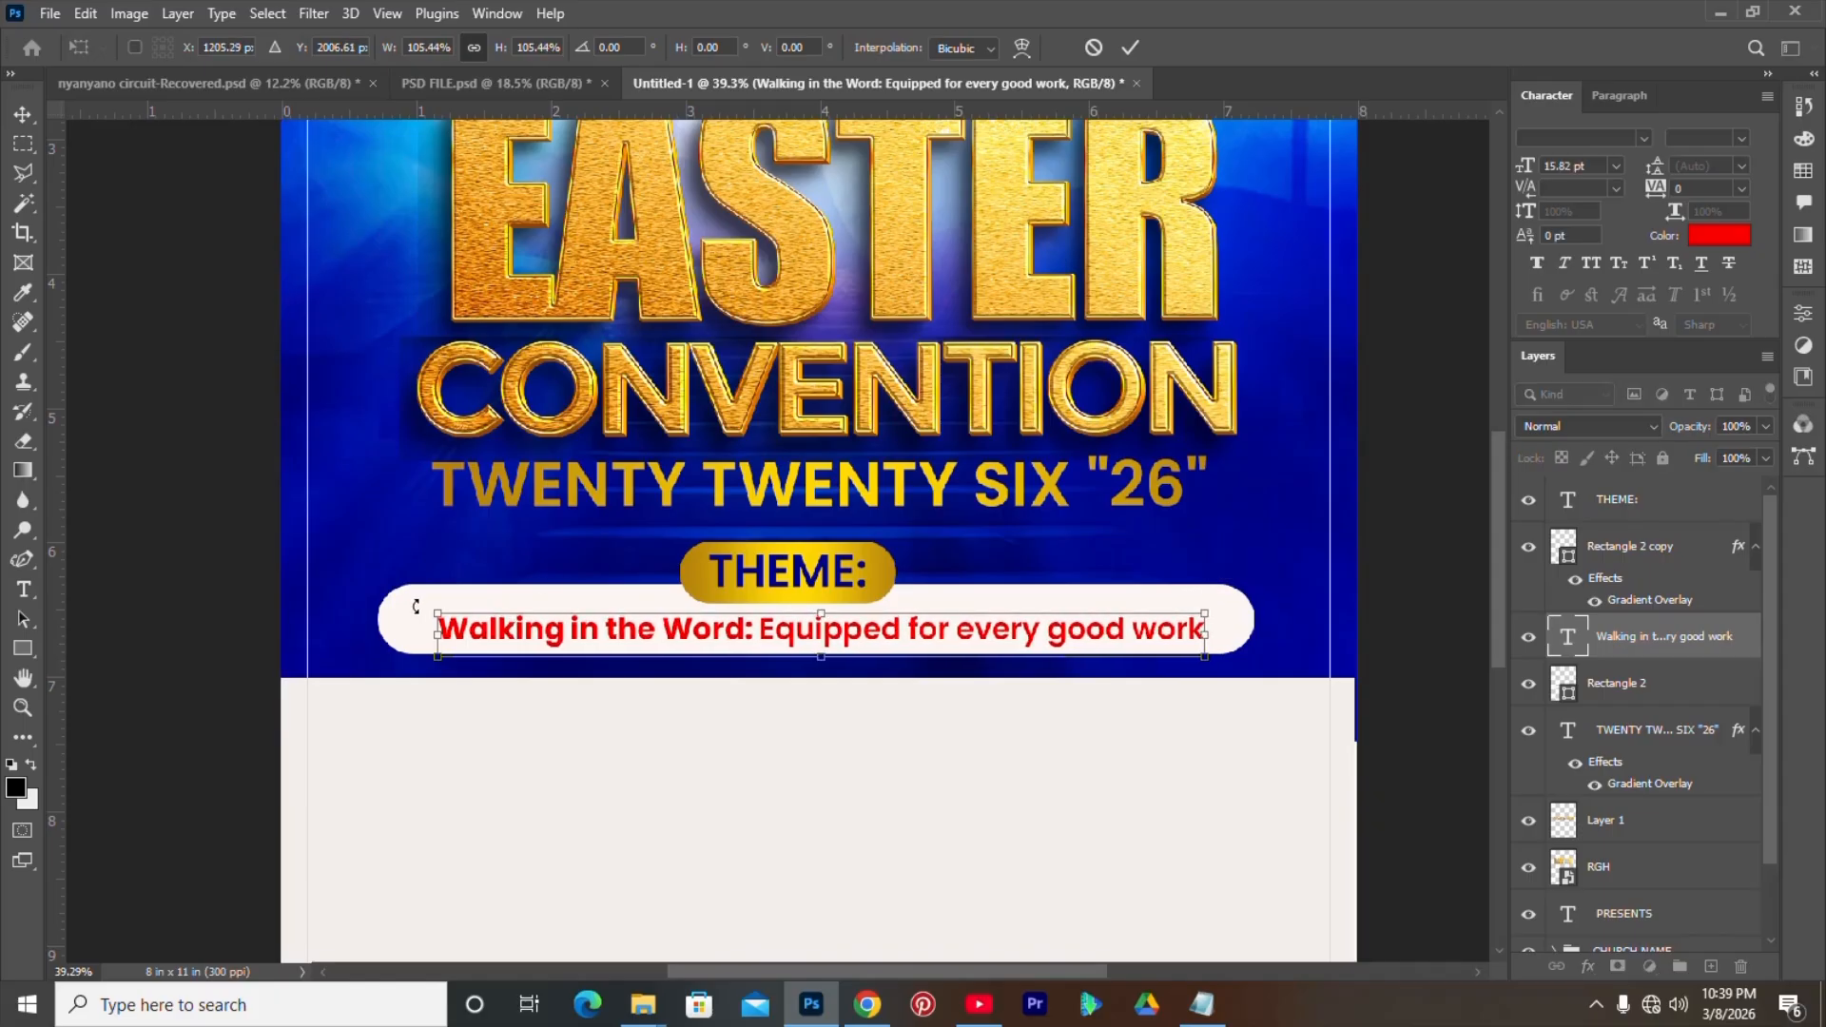
{"action": "left_click_drag", "start_coordinate": [433, 609], "coordinate": [407, 609]}
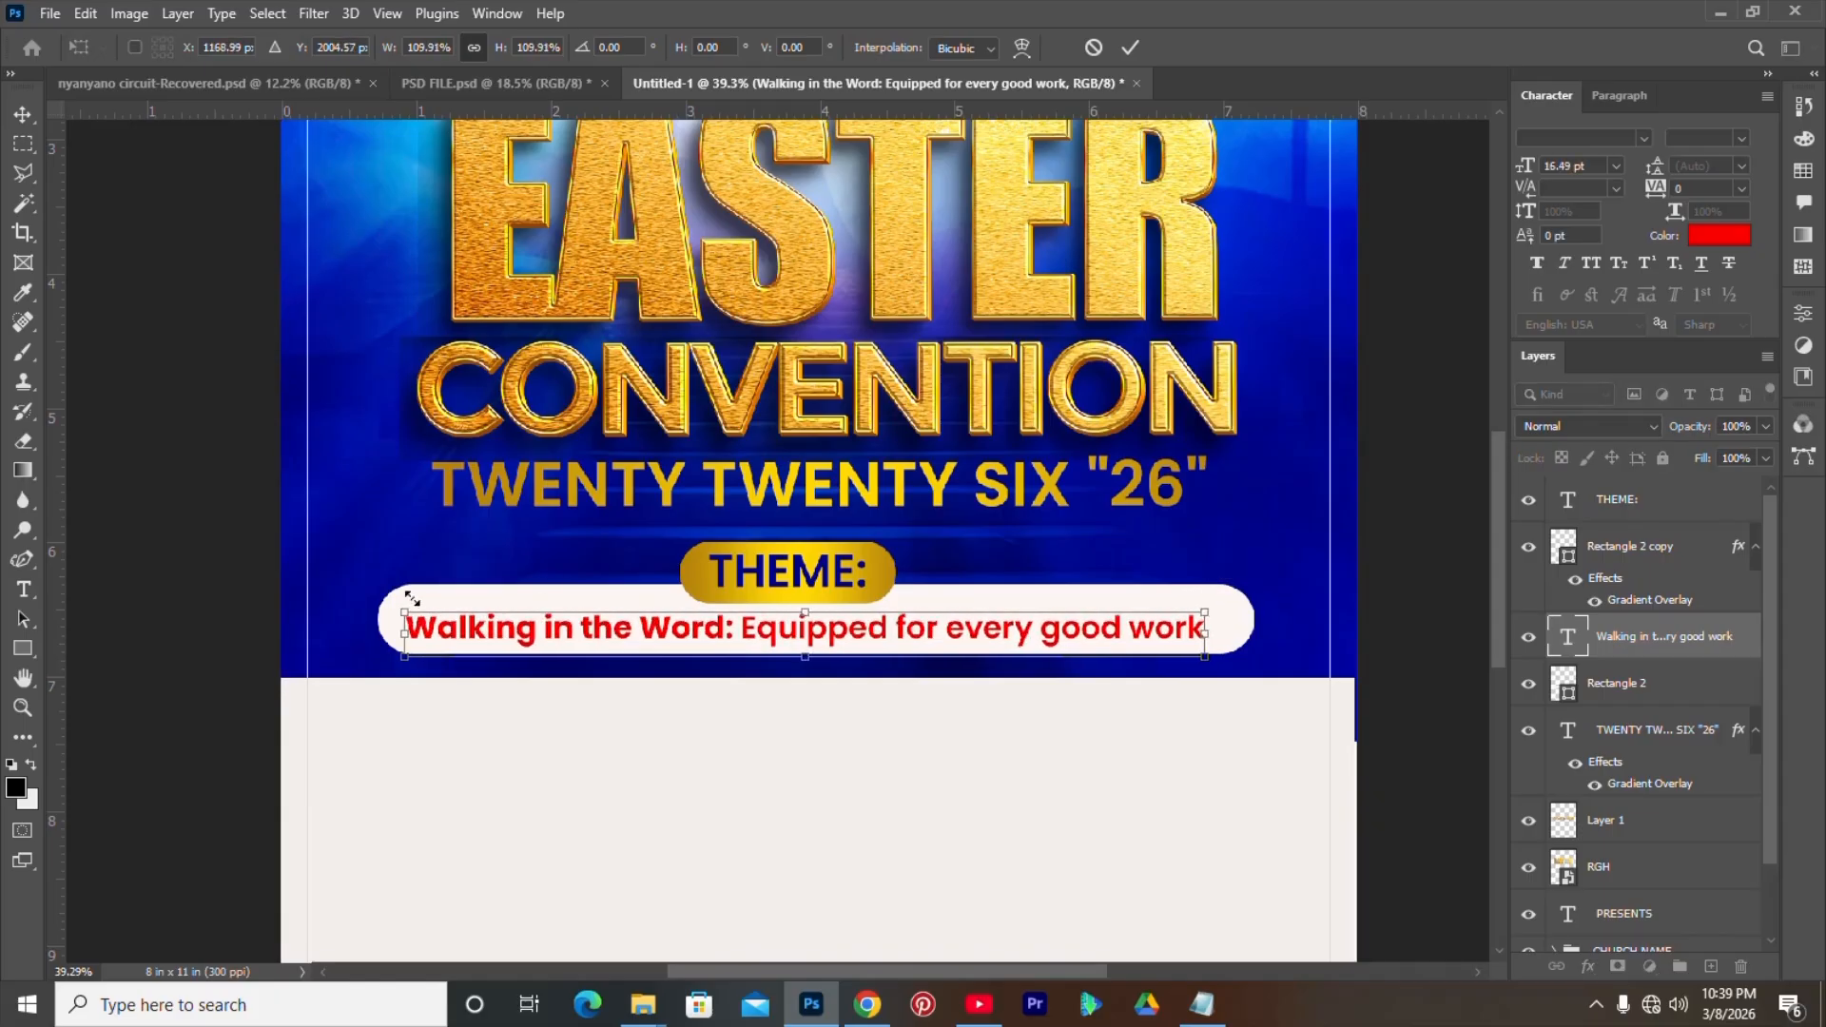
{"action": "key", "text": "Return"}
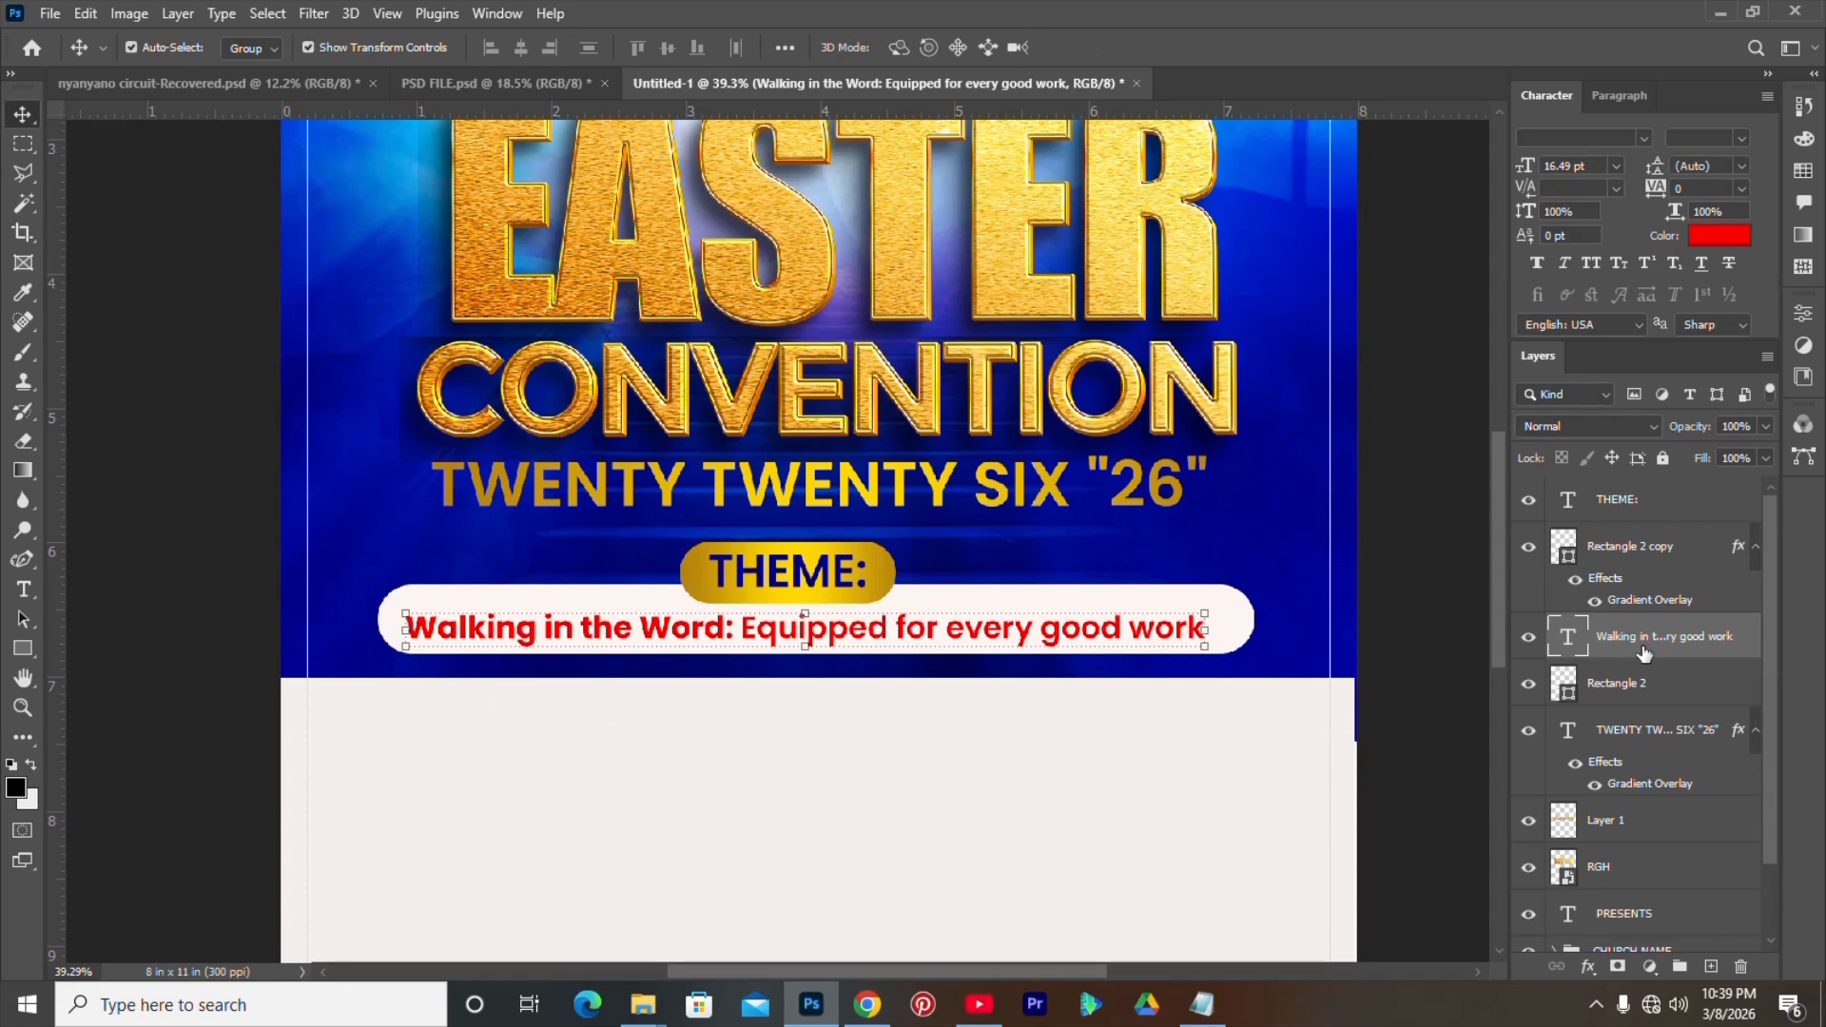
- Nudge the theme line slightly up inside the white bar
{"action": "key", "text": "Up"}
{"action": "key", "text": "Up"}
{"action": "key", "text": "Up"}
{"action": "key", "text": "Up"}
{"action": "key", "text": "Up"}
{"action": "key", "text": "Up"}
{"action": "key", "text": "Up"}
{"action": "key", "text": "Up"}
{"action": "key", "text": "Up"}
{"action": "key", "text": "Up"}
{"action": "key", "text": "Up"}
{"action": "key", "text": "Up"}
{"action": "key", "text": "Up"}
{"action": "key", "text": "Up"}
{"action": "key", "text": "Up"}
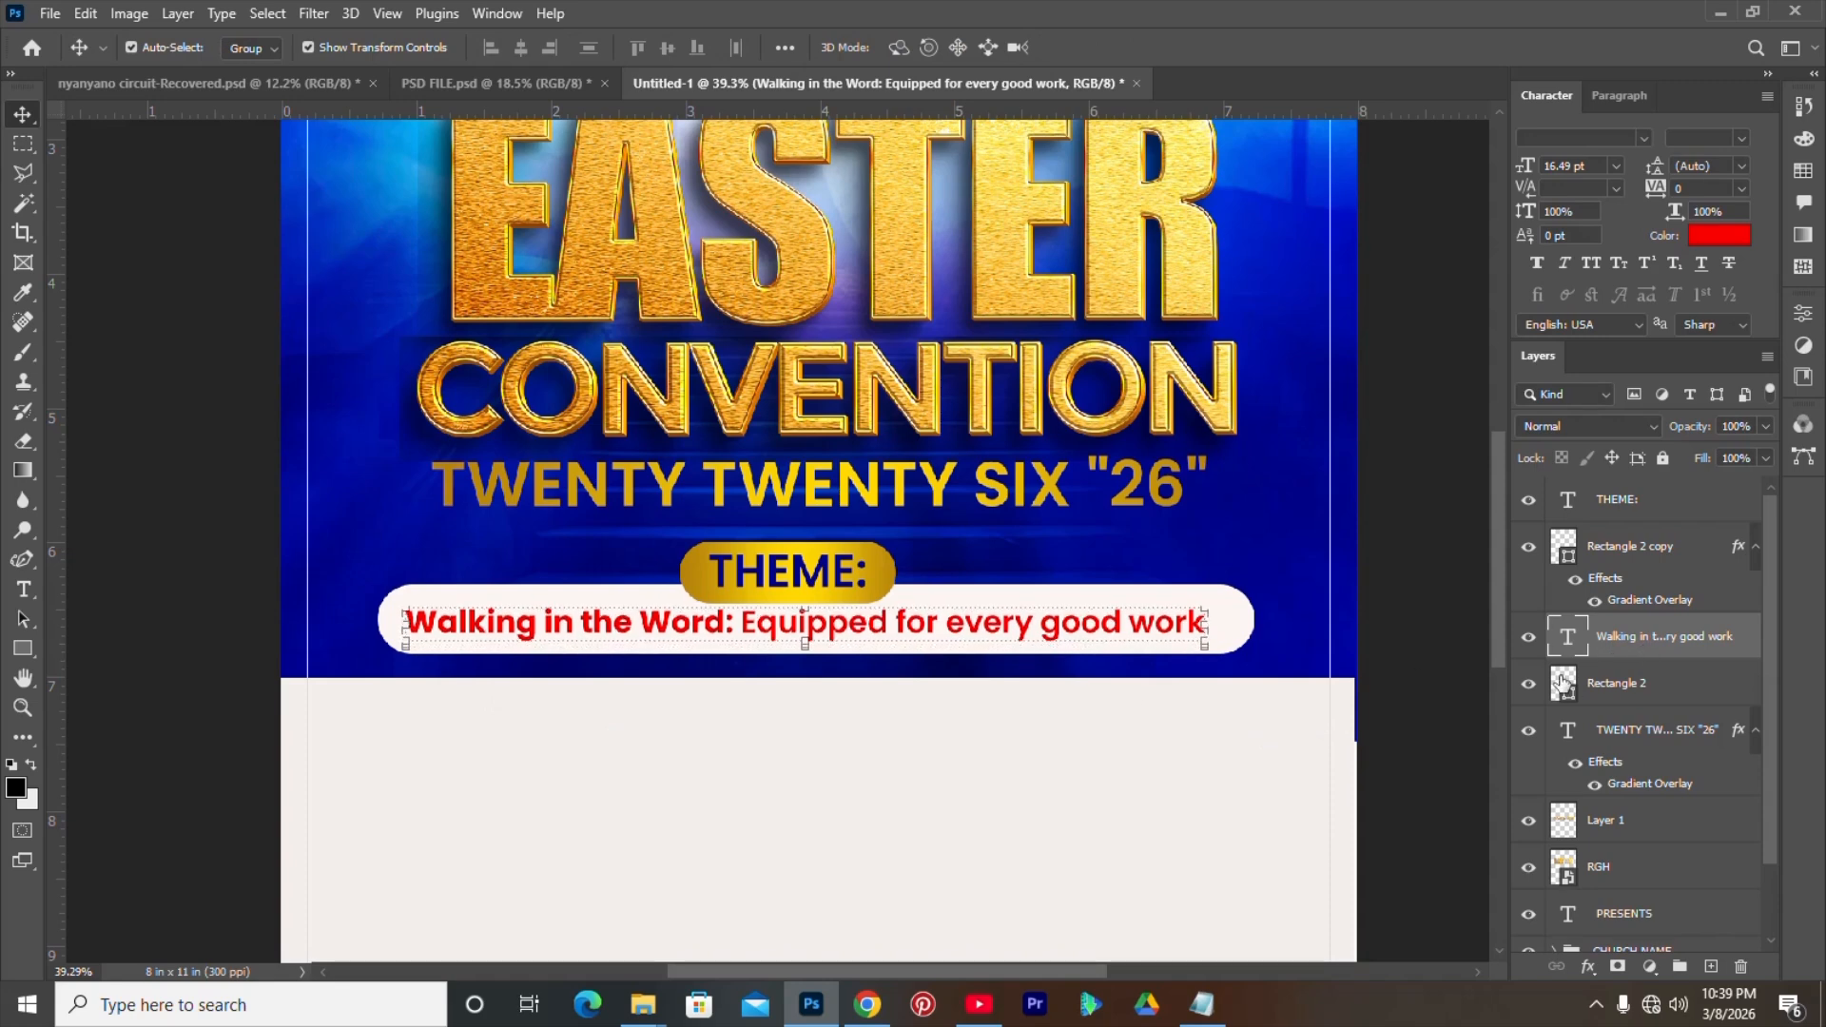
- Copy "(2 timothy 3:16-17)" from the Notepad document and paste it as a new text layer below the white bar in Photoshop
{"action": "scroll", "coordinate": [847, 685], "scroll_direction": "up", "scroll_amount": 2}
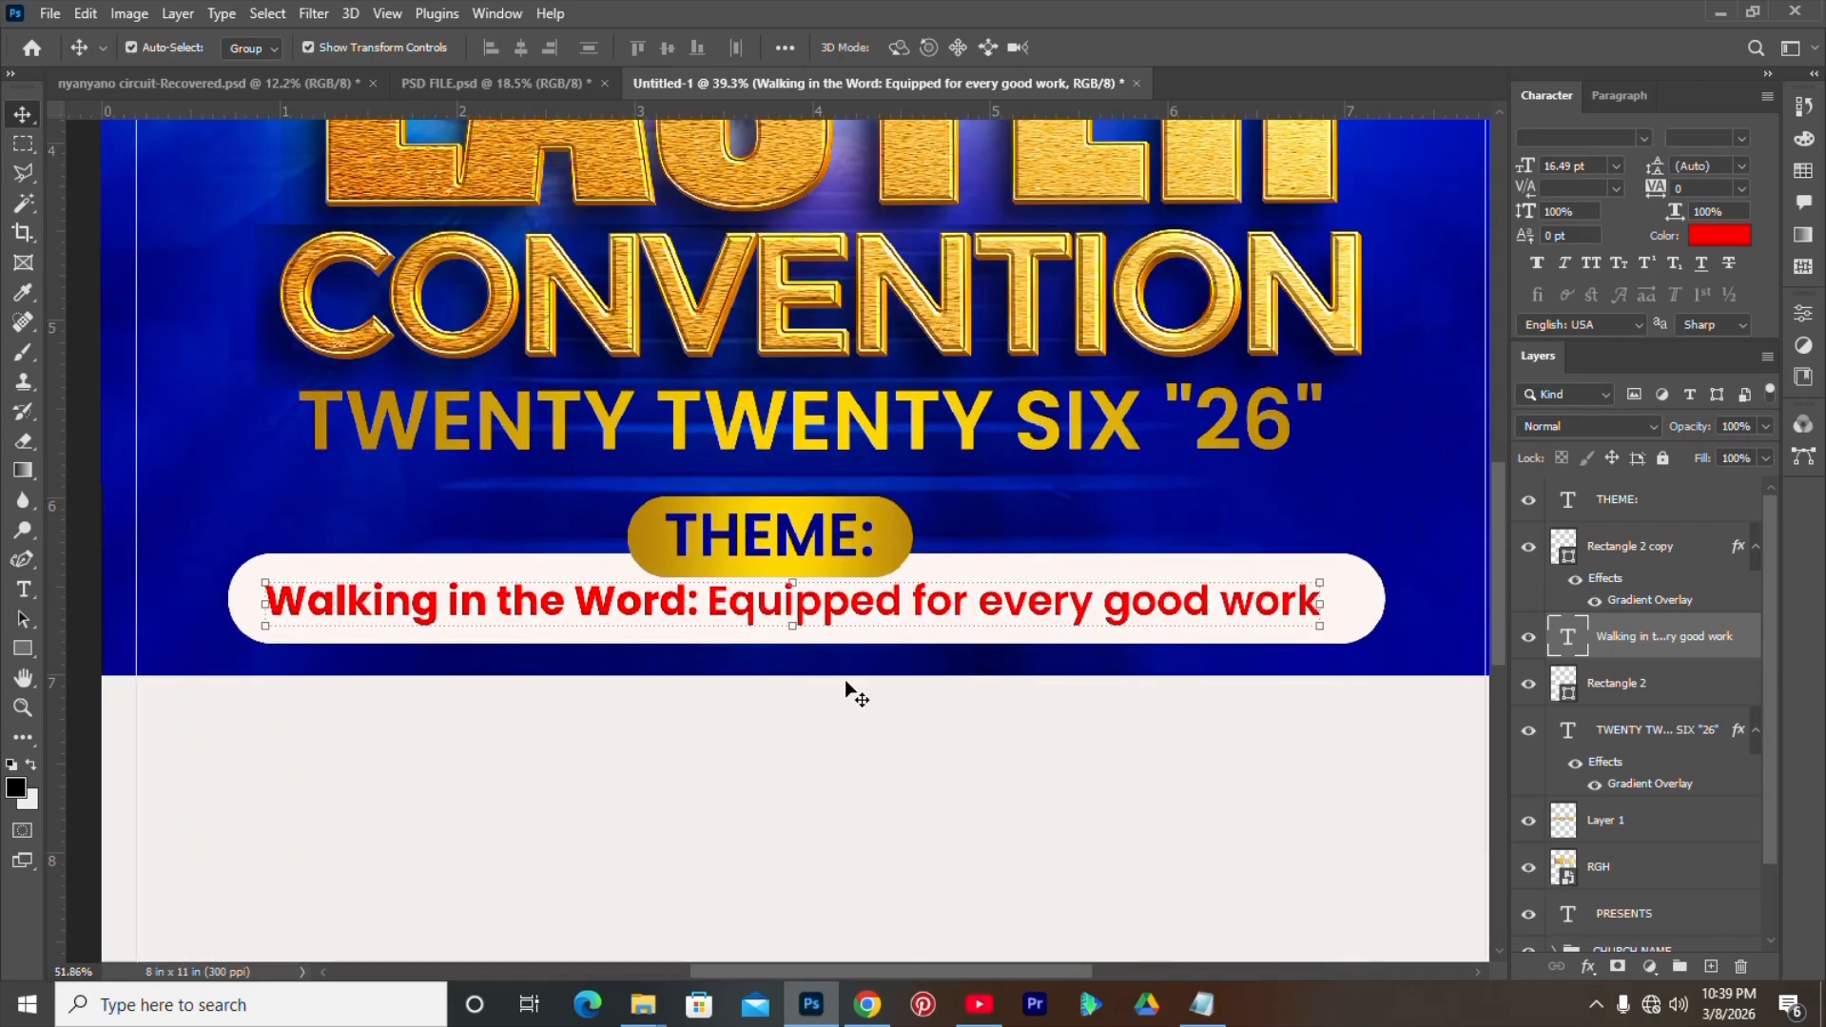
{"action": "scroll", "coordinate": [845, 681], "scroll_direction": "up", "scroll_amount": 1}
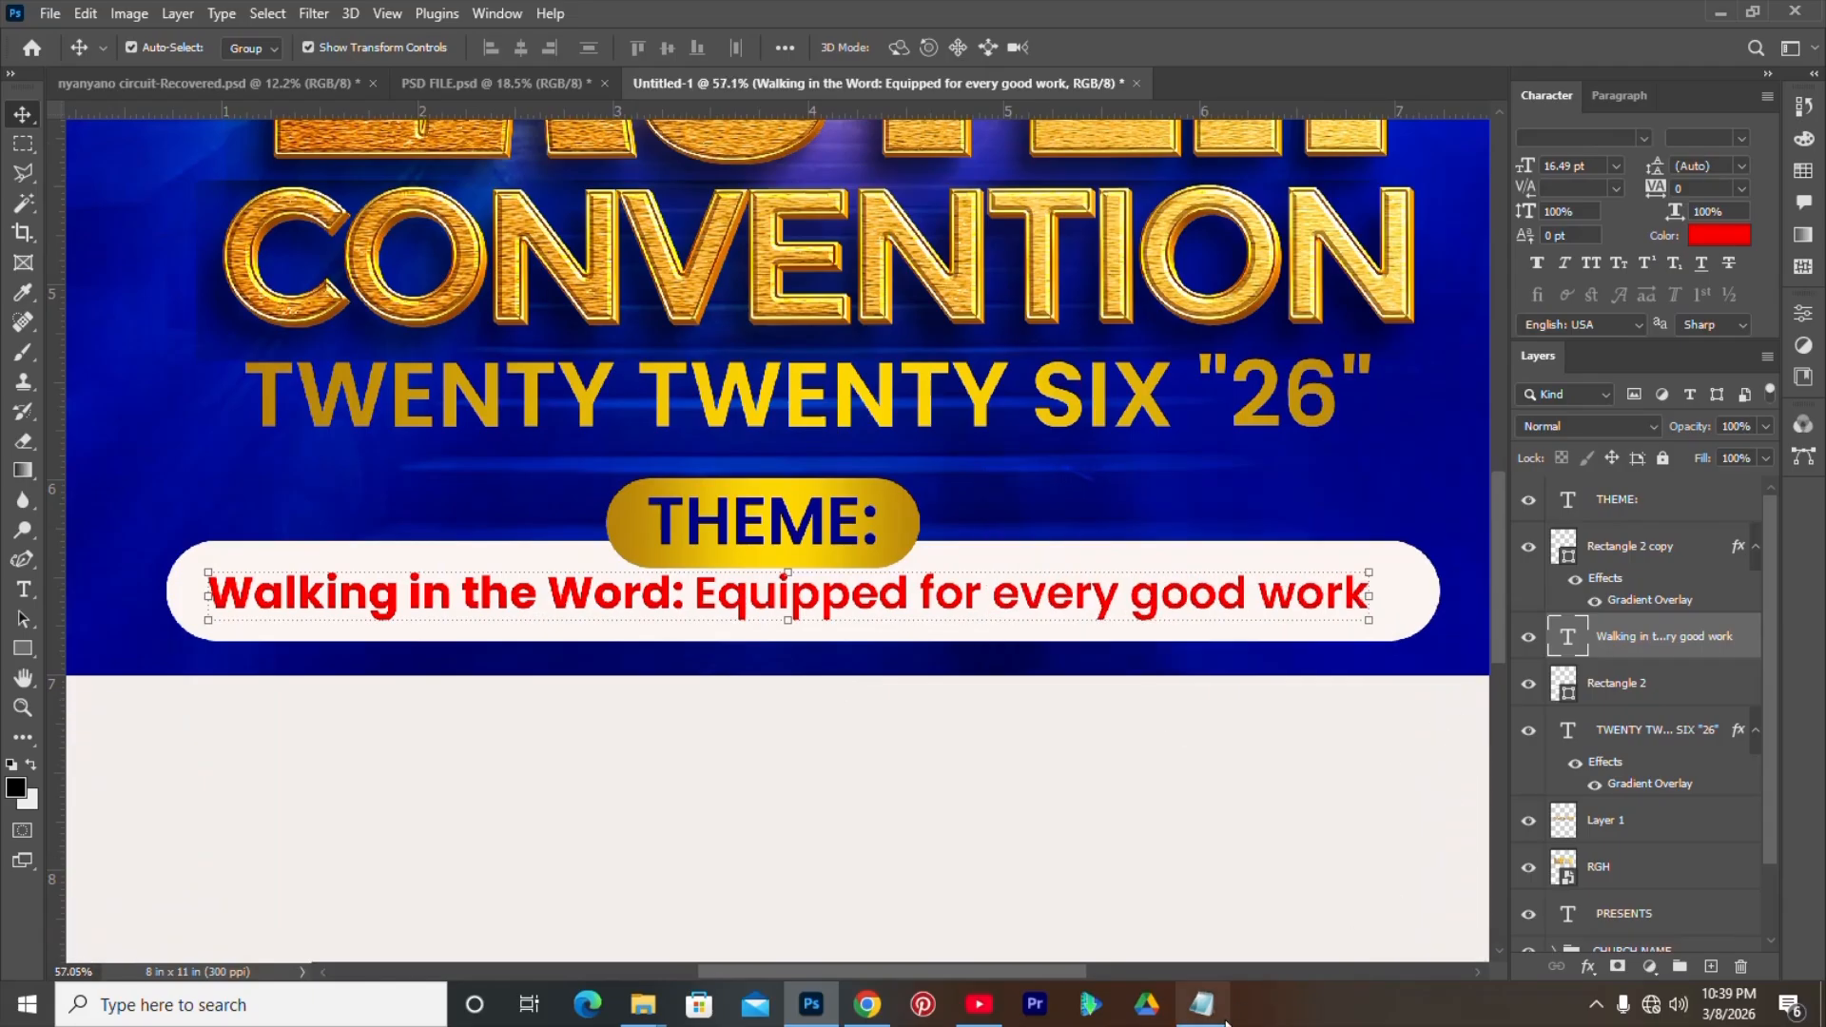
{"action": "left_click", "coordinate": [1202, 1005]}
{"action": "left_click_drag", "start_coordinate": [1605, 366], "coordinate": [1774, 367]}
{"action": "key", "text": "ctrl+c"}
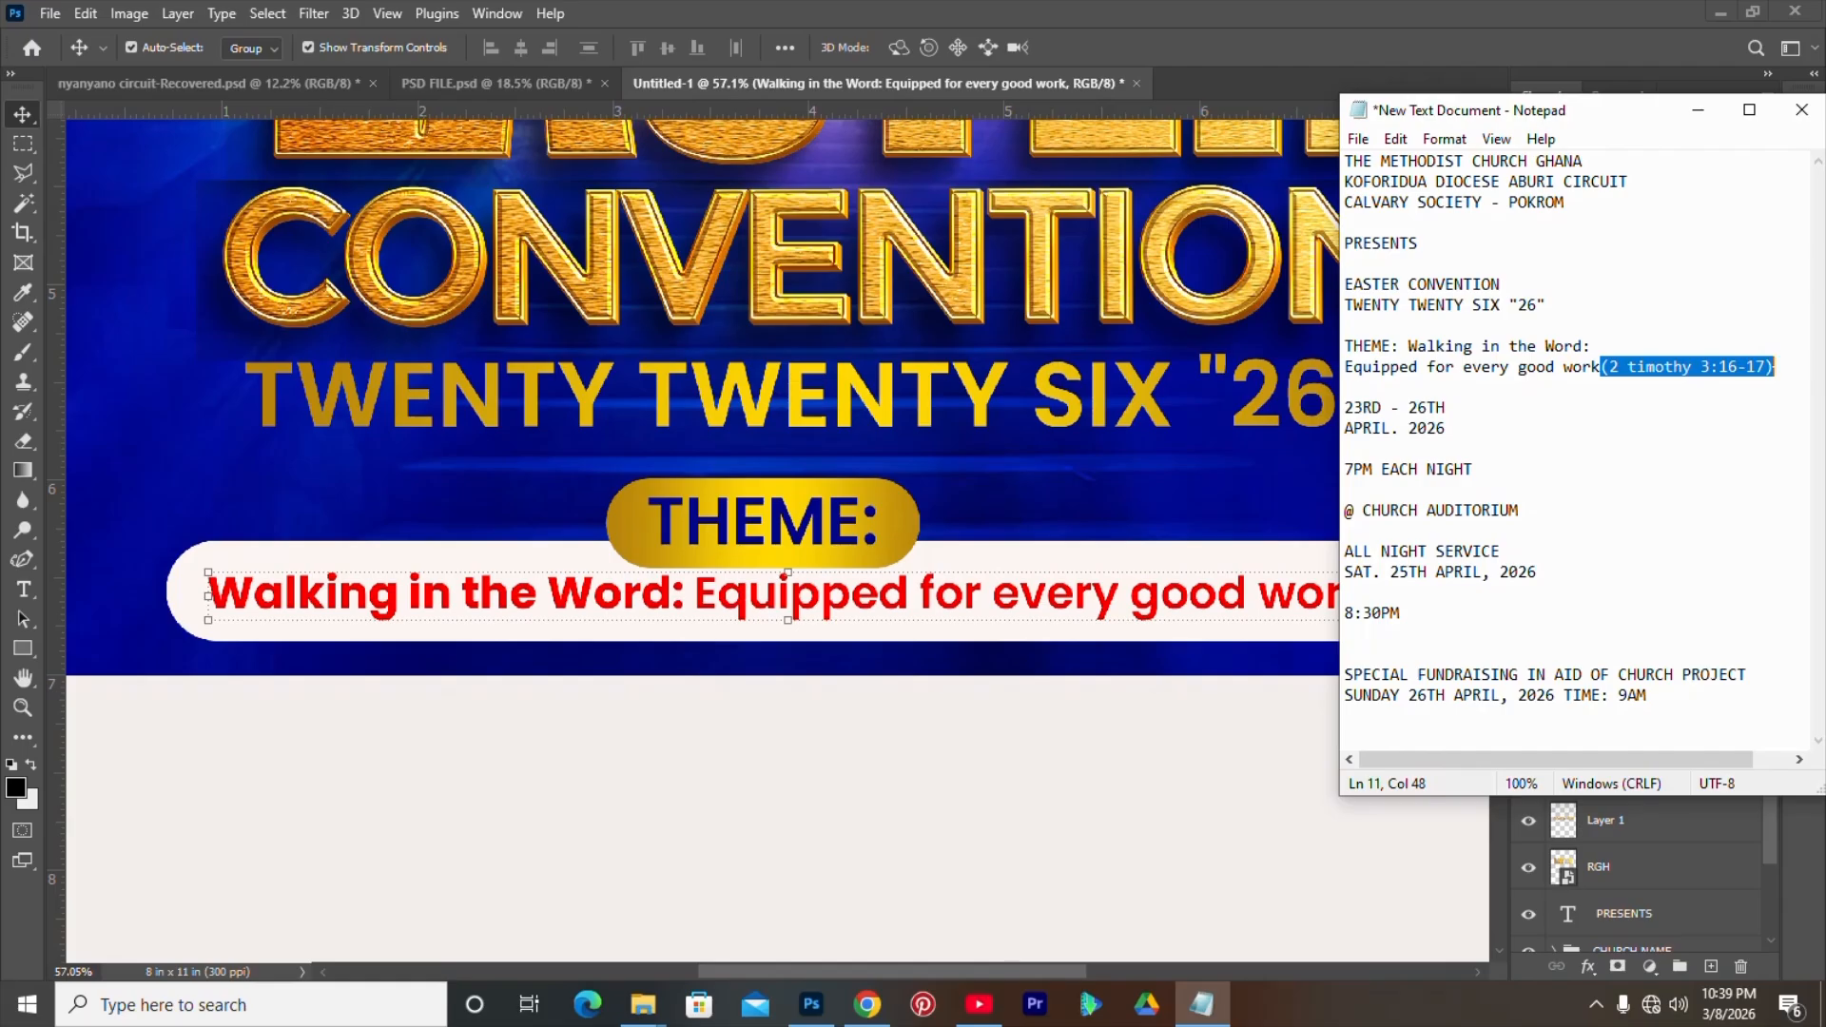
{"action": "key", "text": "alt+Tab"}
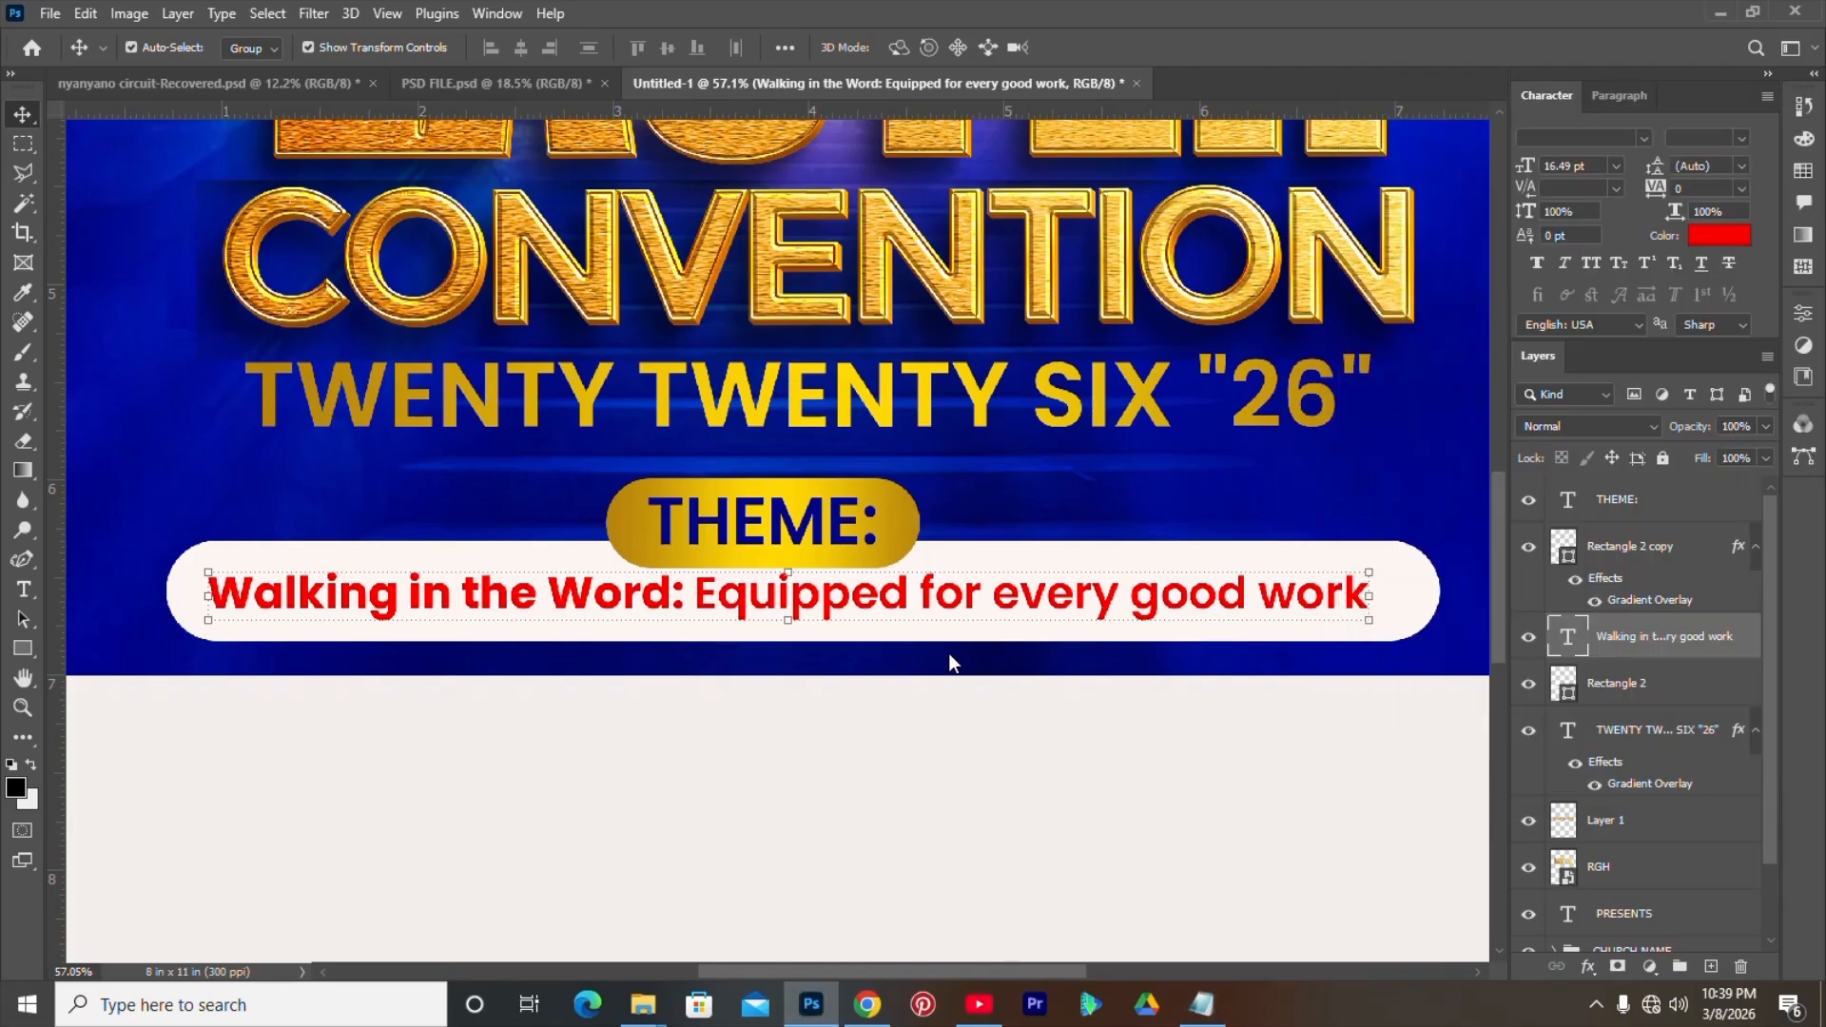
{"action": "key", "text": "t"}
{"action": "left_click", "coordinate": [946, 696]}
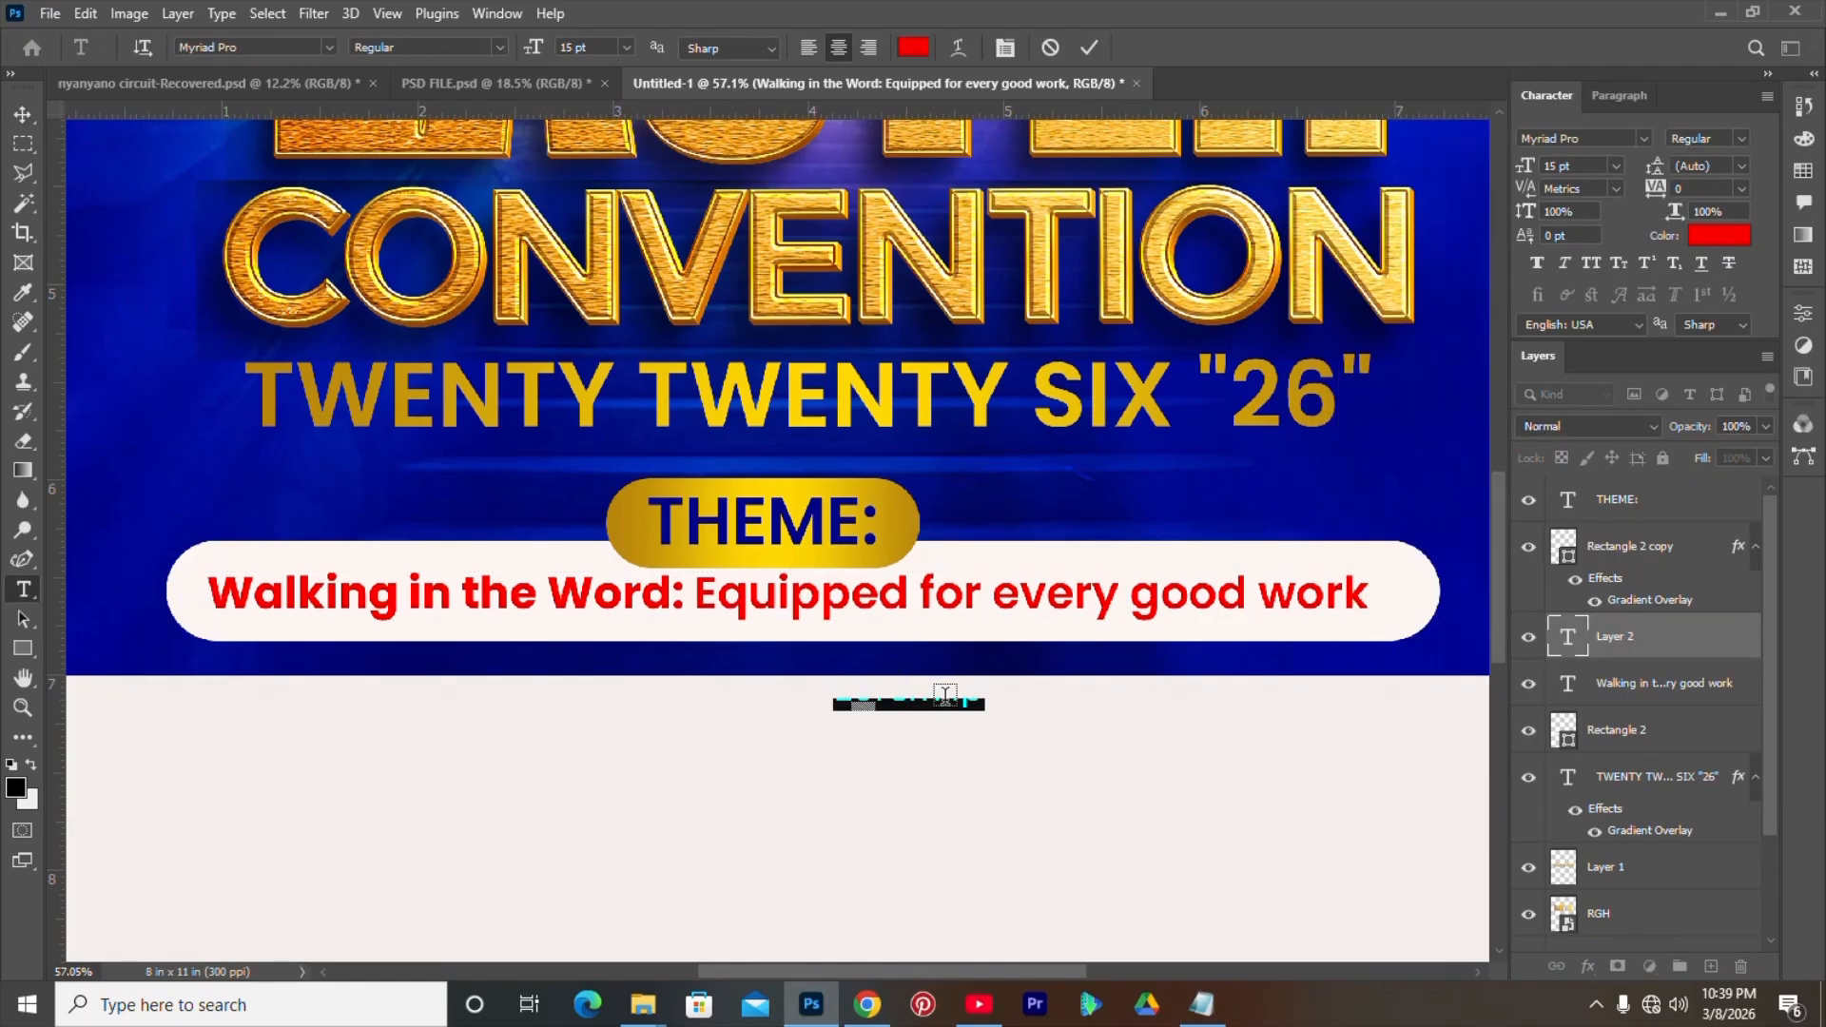
{"action": "key", "text": "ctrl+v"}
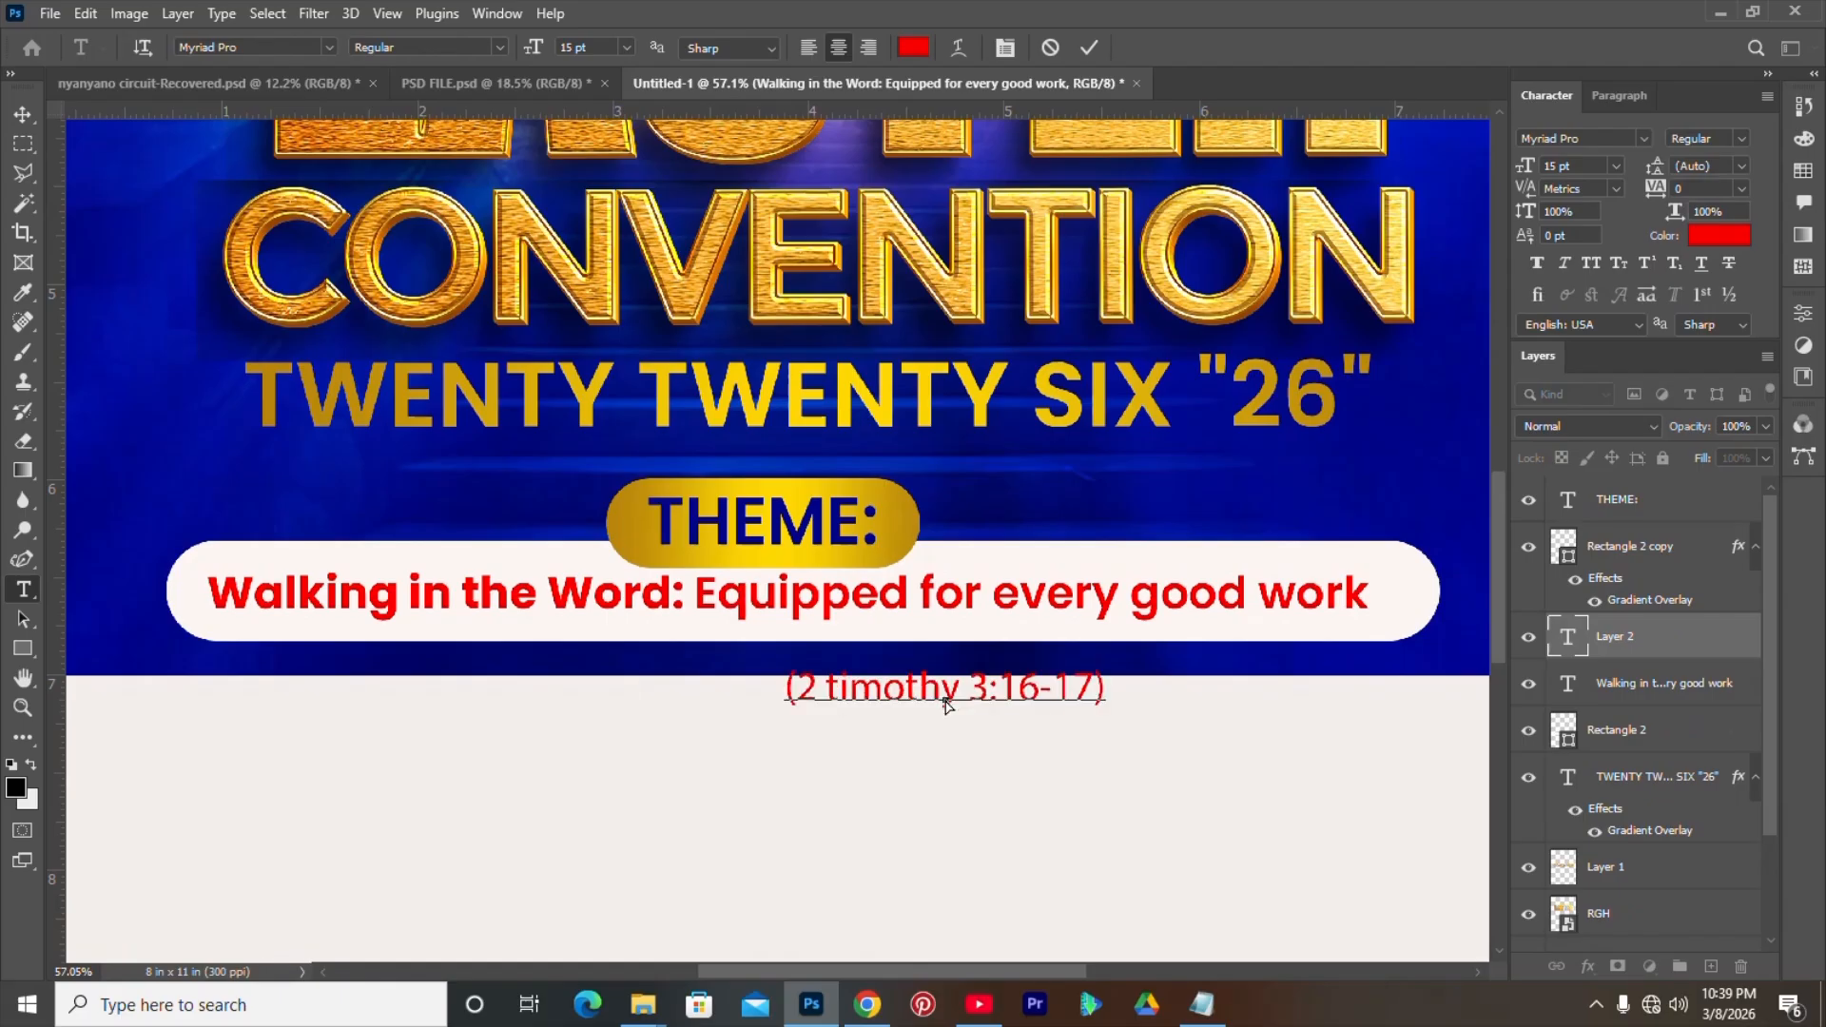
- Set the scripture reference's font size to 10 pt and move it onto the white bar, centered under the theme line
{"action": "key", "text": "ctrl+a"}
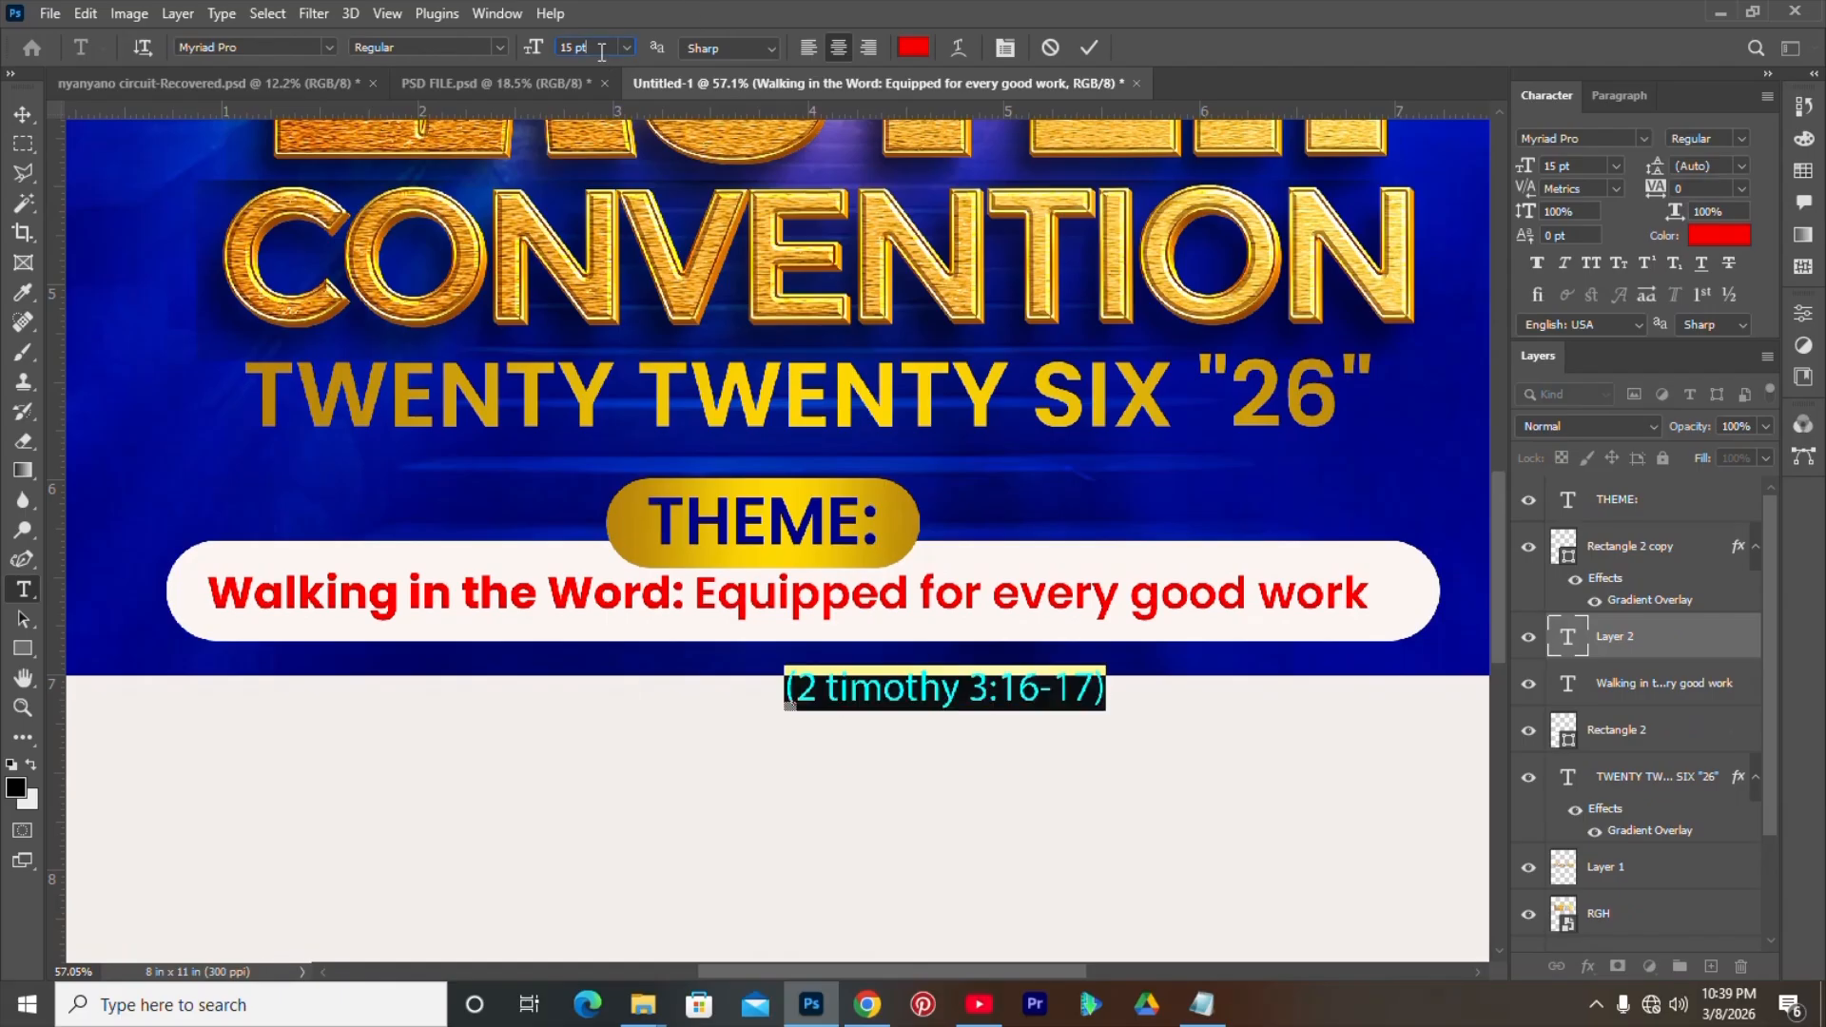
{"action": "scroll", "coordinate": [601, 52], "scroll_direction": "down", "scroll_amount": 5}
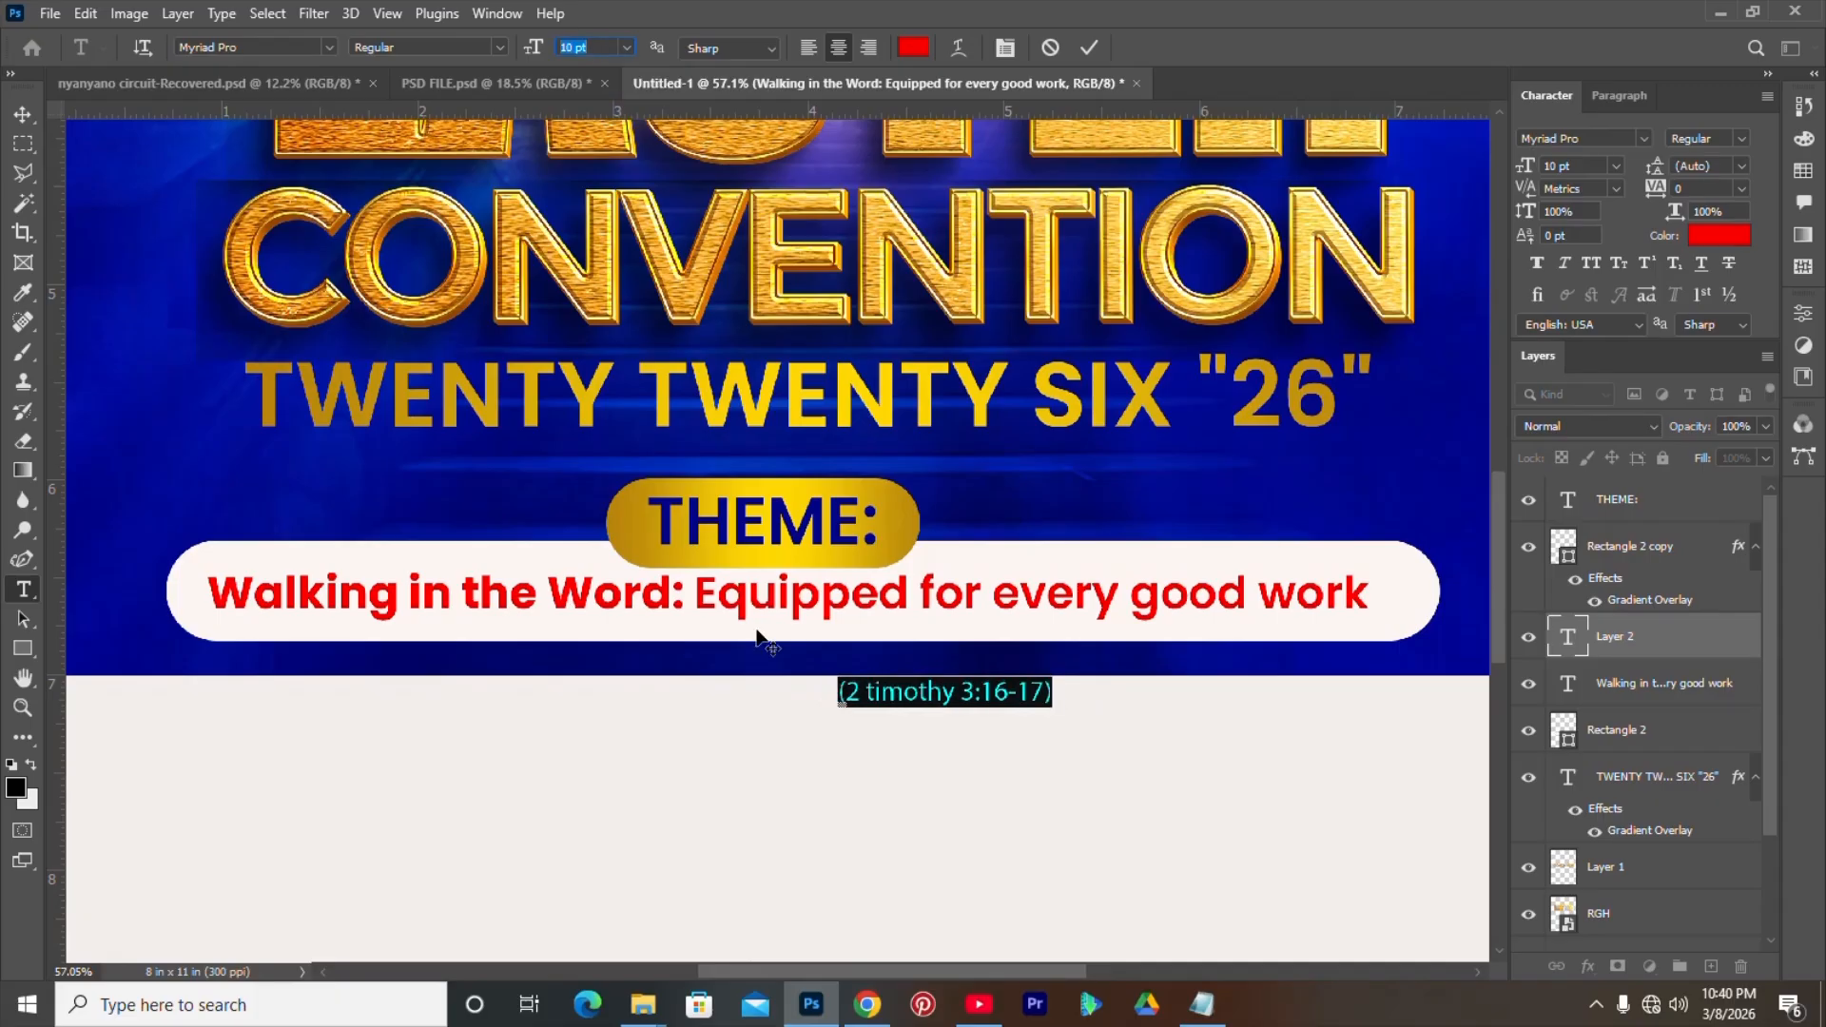
{"action": "left_click_drag", "start_coordinate": [971, 781], "coordinate": [741, 712]}
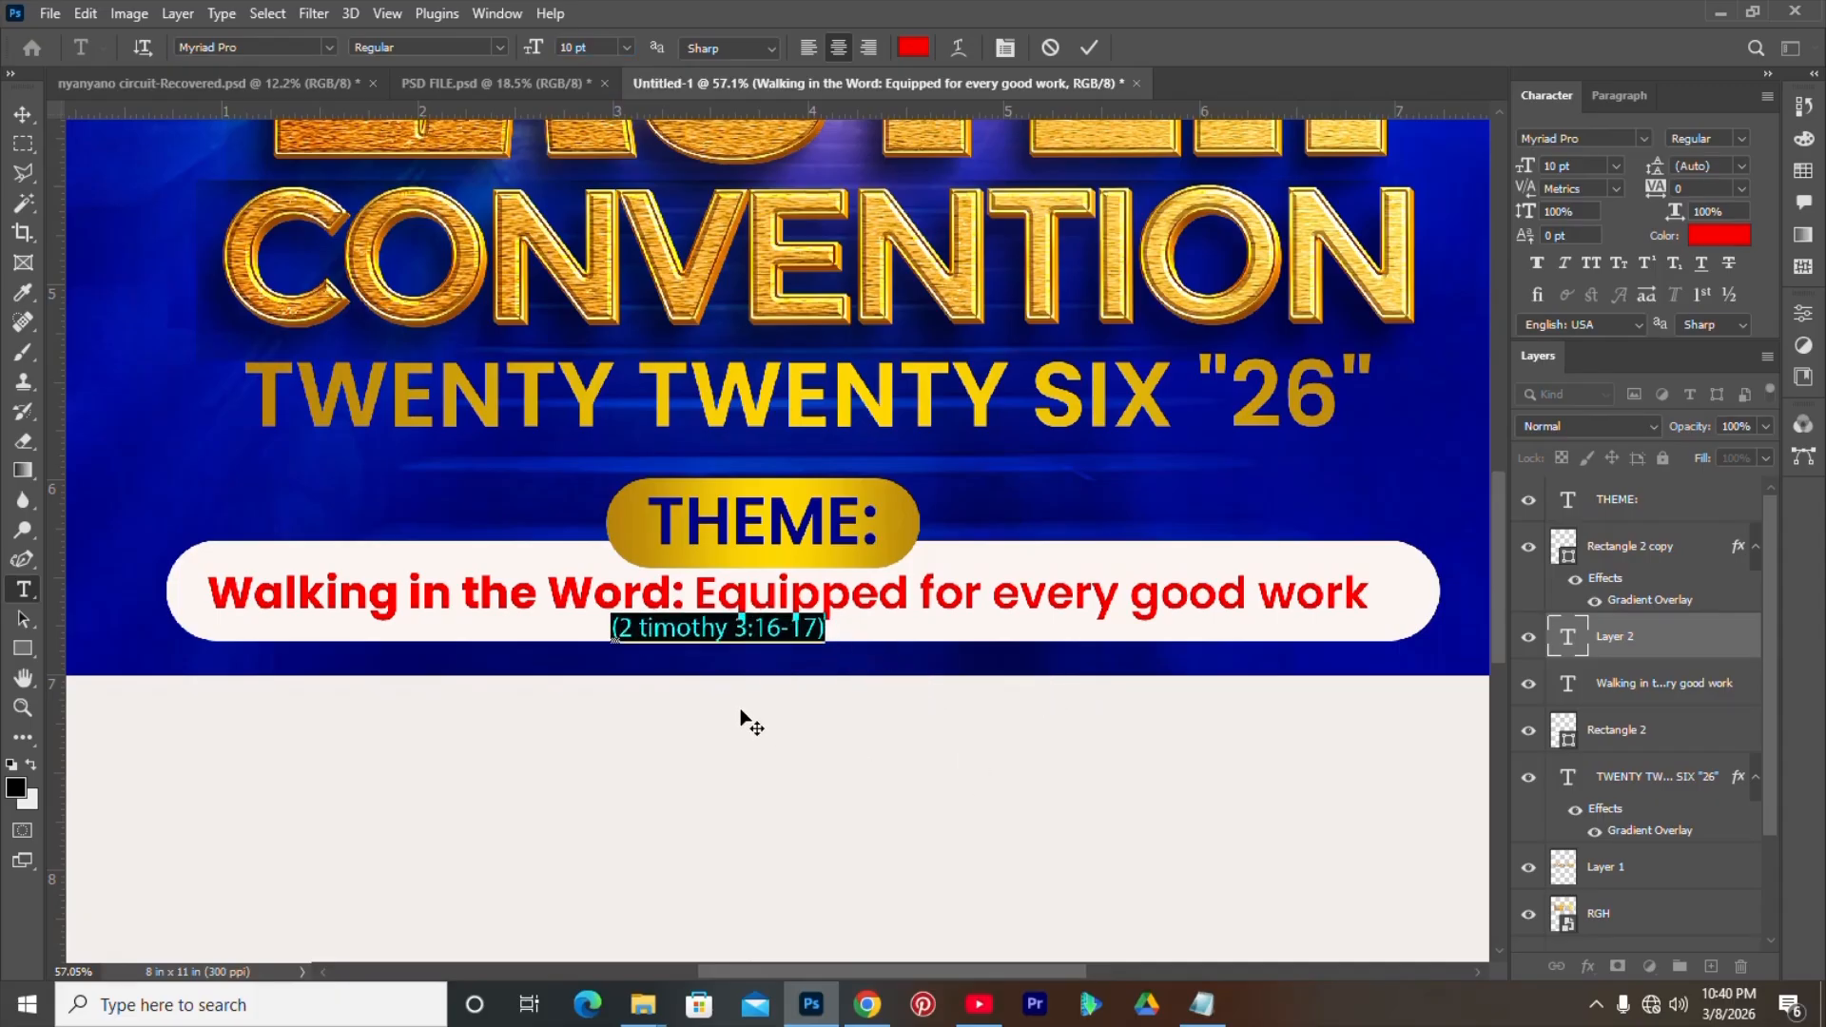
- Change the scripture reference's text color to black (000000)
{"action": "left_click", "coordinate": [1741, 241]}
{"action": "left_click", "coordinate": [1135, 672]}
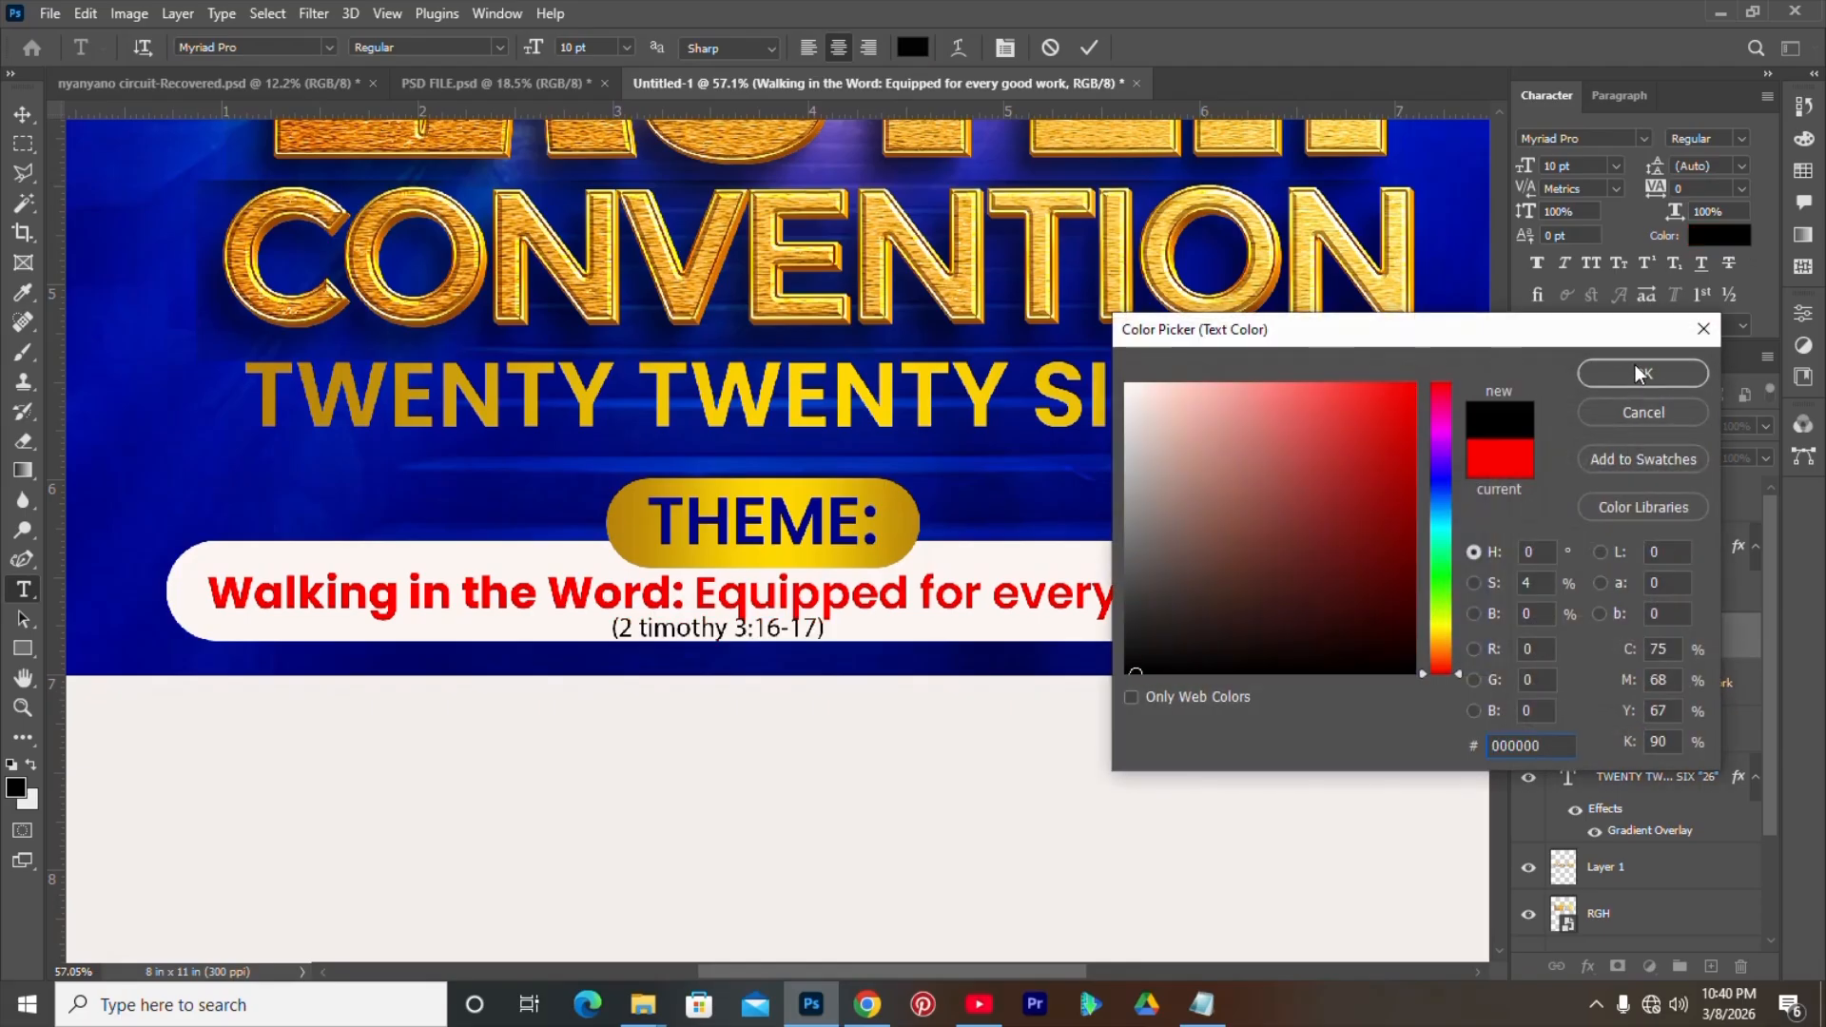
{"action": "left_click", "coordinate": [1638, 372]}
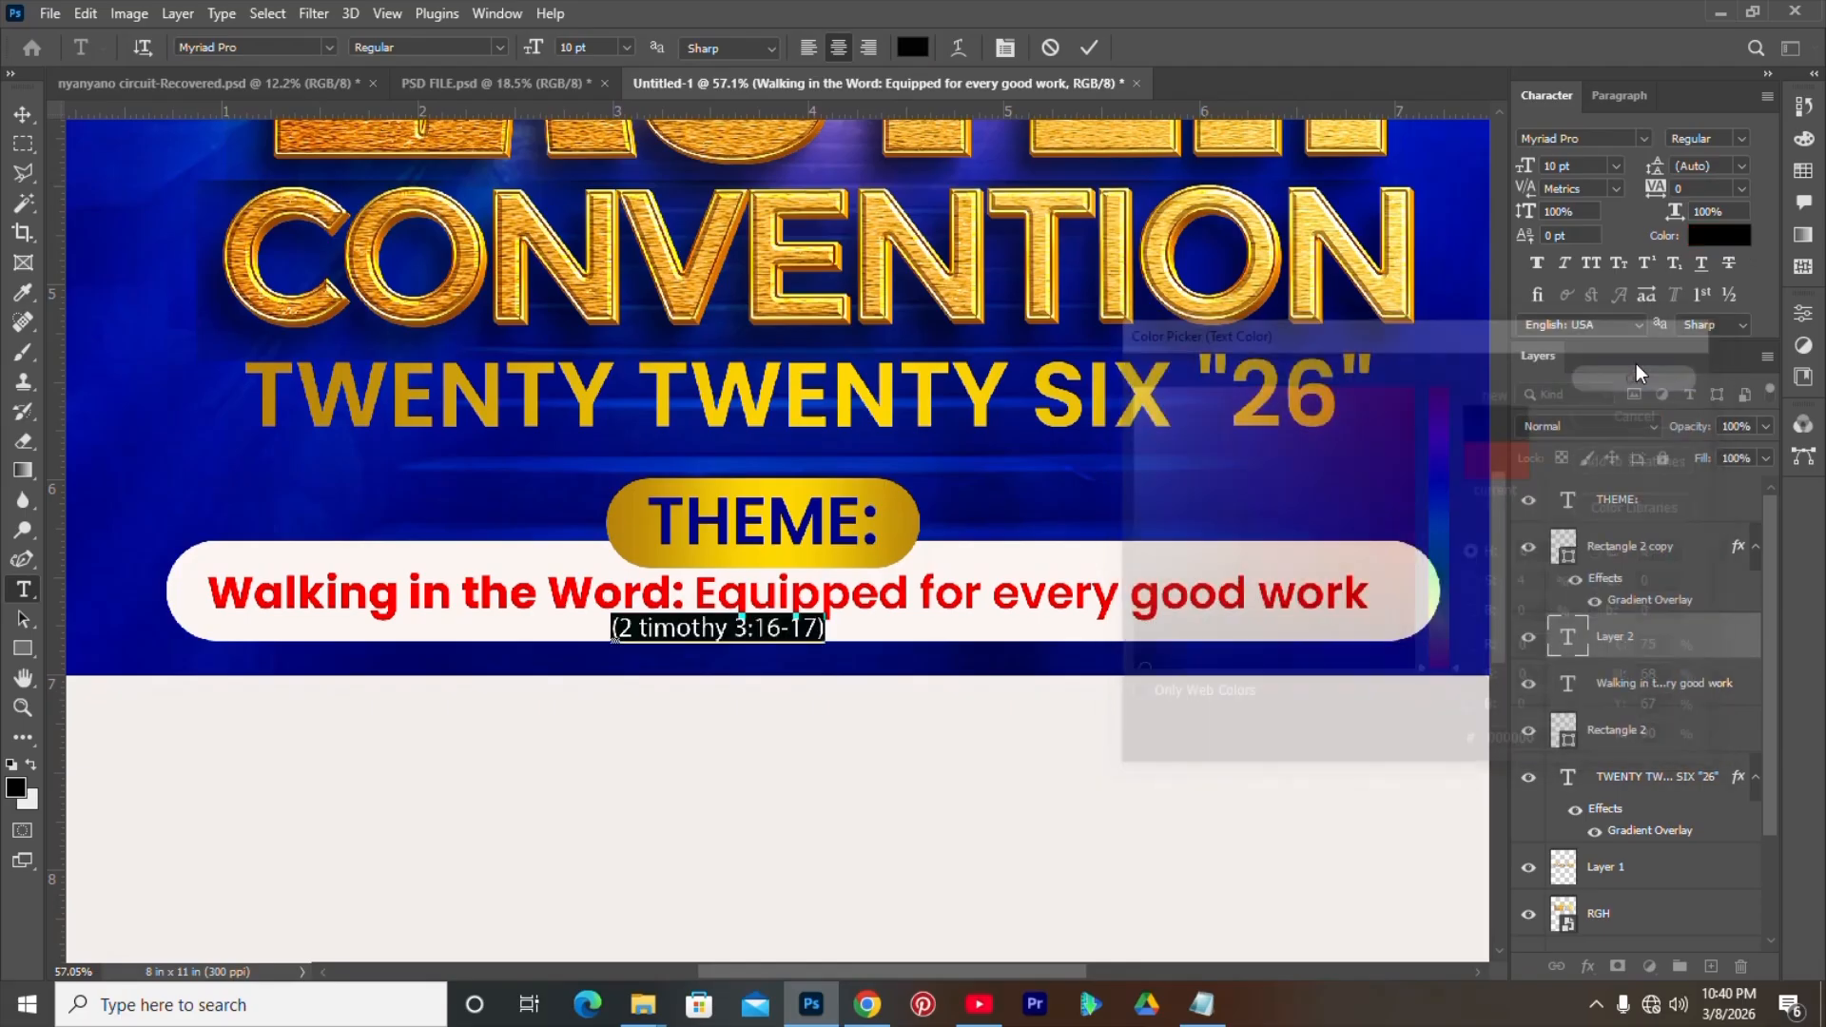
- Commit the scripture reference's color change and nudge the theme line slightly up inside the white bar
{"action": "left_click", "coordinate": [1090, 48]}
{"action": "key", "text": "v"}
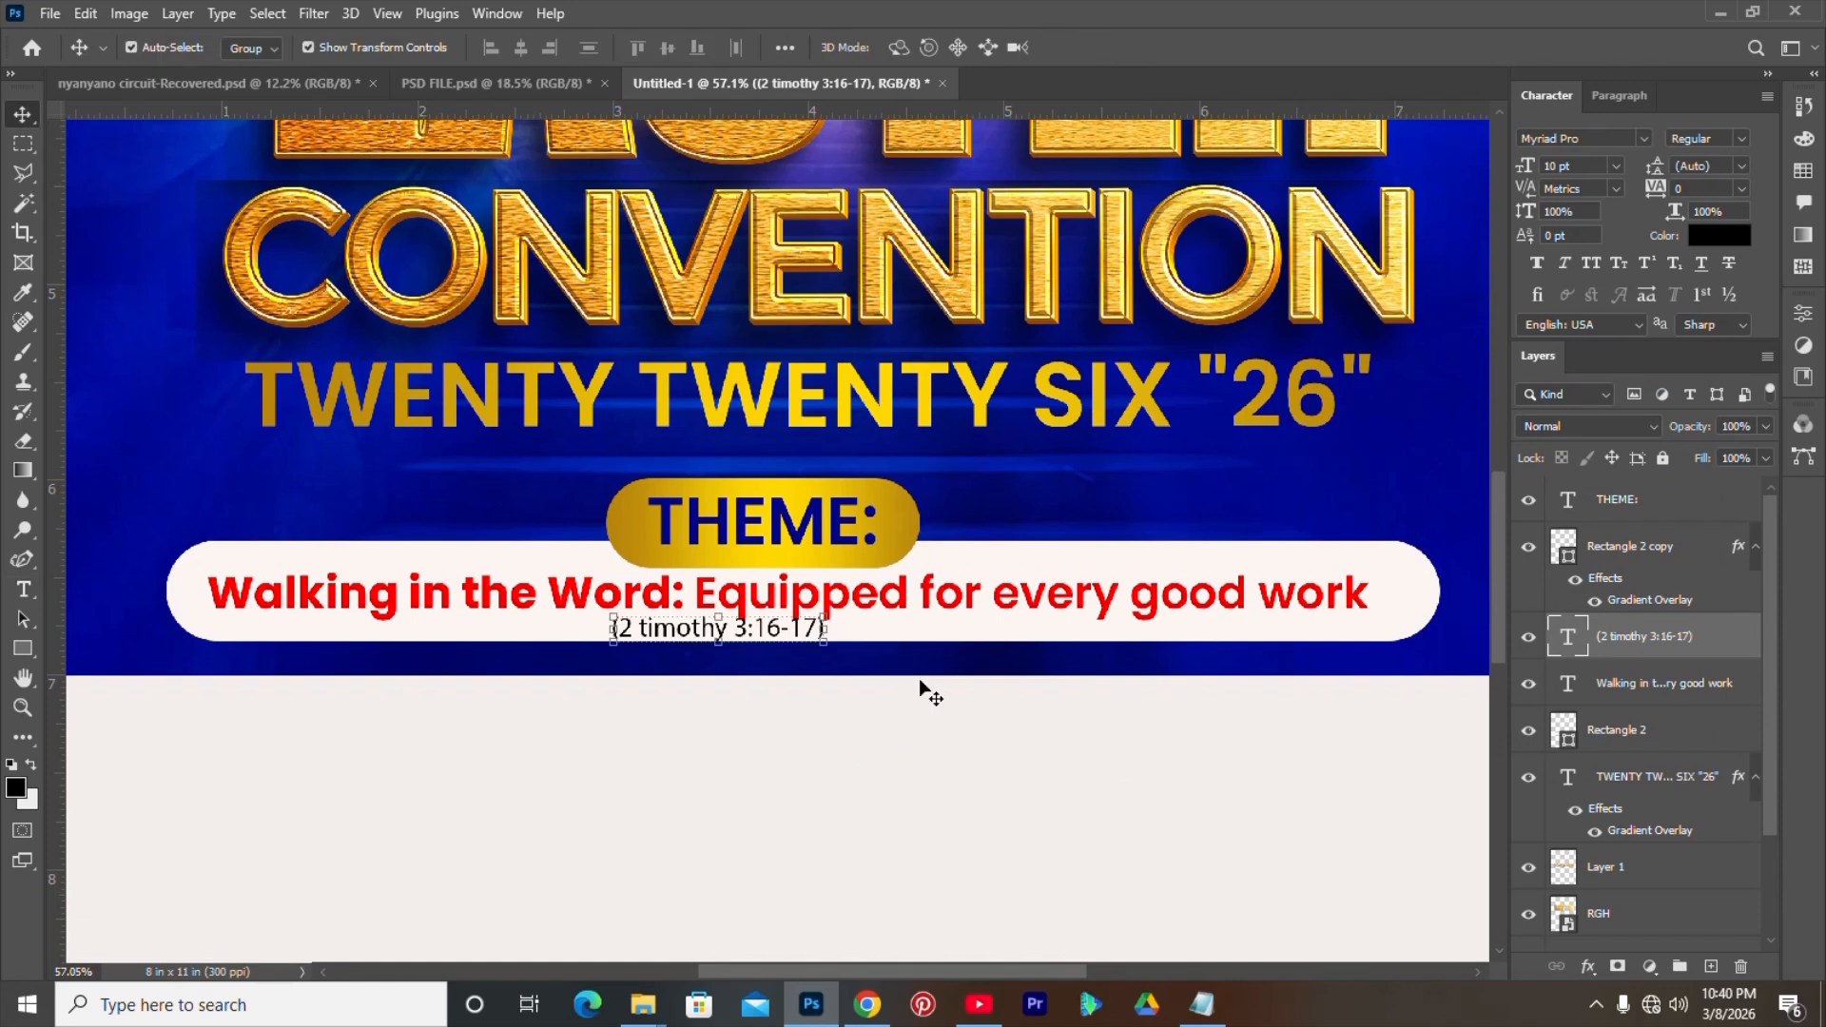
{"action": "left_click", "coordinate": [1067, 606]}
{"action": "key", "text": "Up"}
{"action": "key", "text": "Up"}
{"action": "key", "text": "Up"}
{"action": "key", "text": "Up"}
{"action": "key", "text": "Up"}
{"action": "key", "text": "Up"}
{"action": "key", "text": "Up"}
{"action": "key", "text": "Up"}
{"action": "key", "text": "Up"}
{"action": "key", "text": "Up"}
{"action": "key", "text": "Up"}
{"action": "key", "text": "Up"}
{"action": "key", "text": "Up"}
{"action": "key", "text": "Up"}
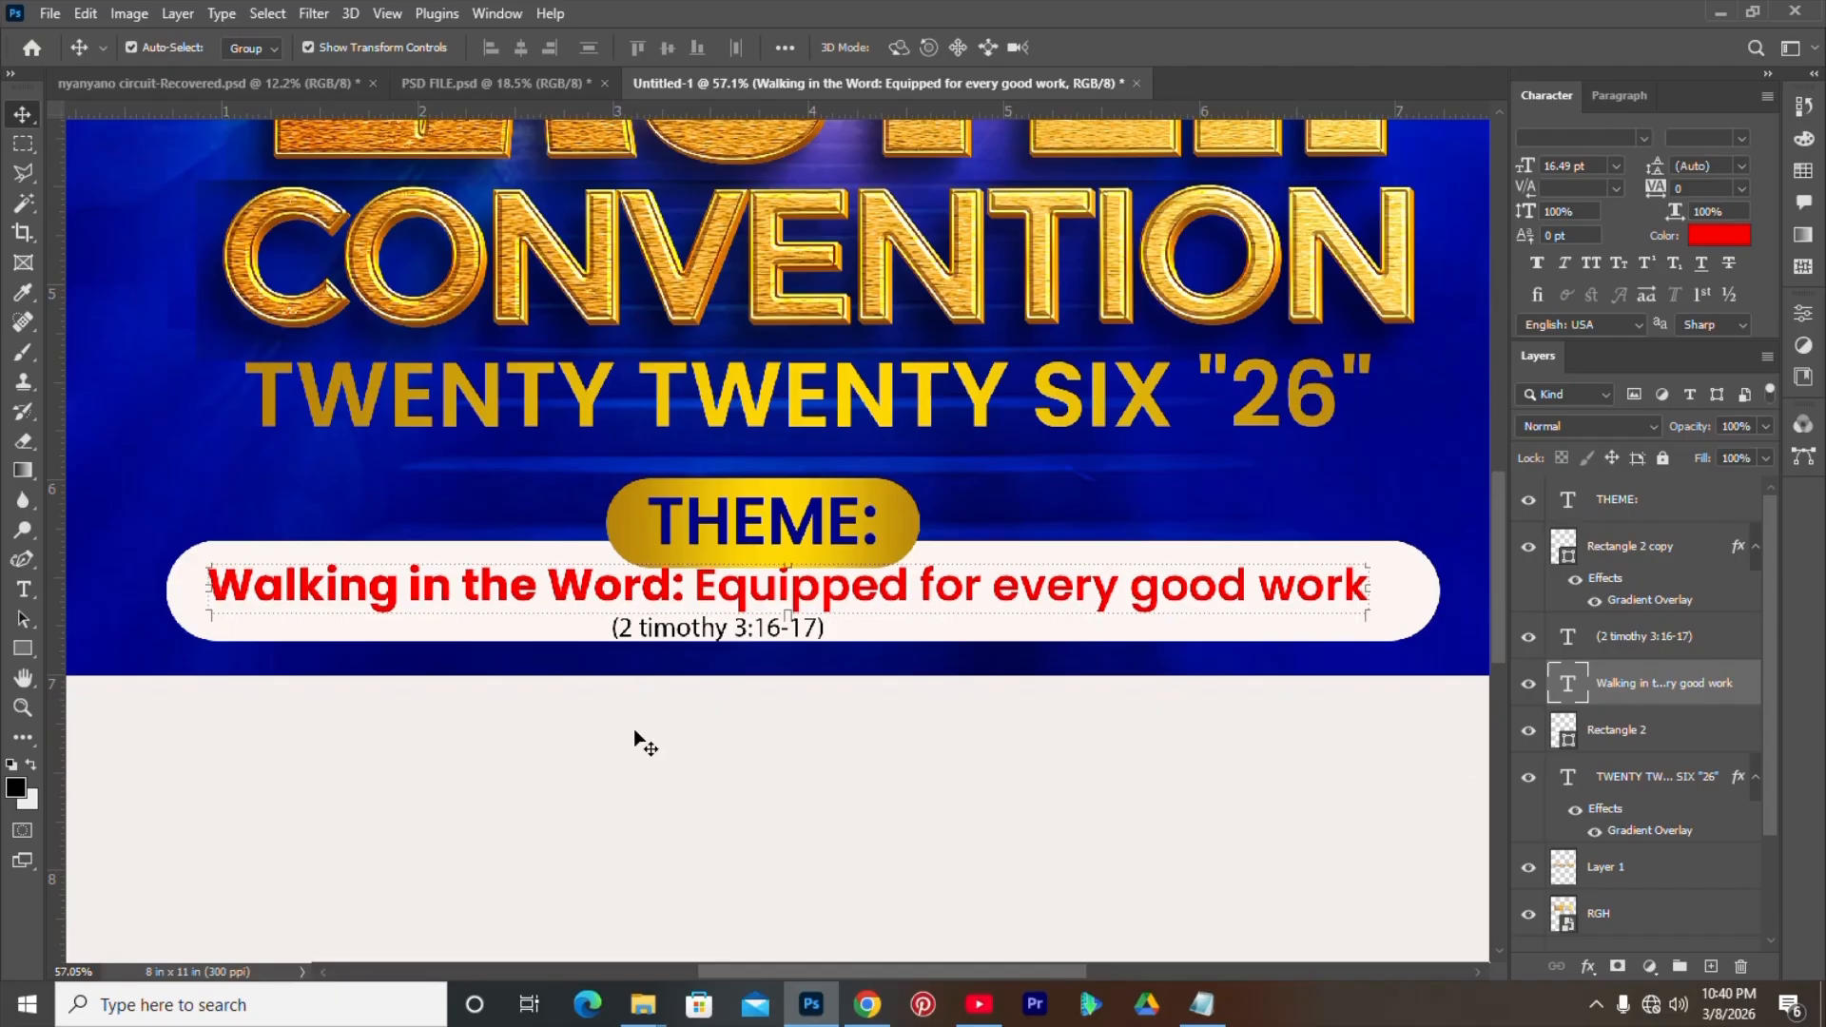
- Nudge the scripture reference slightly up toward the theme line on the white bar
{"action": "scroll", "coordinate": [634, 728], "scroll_direction": "down", "scroll_amount": 1}
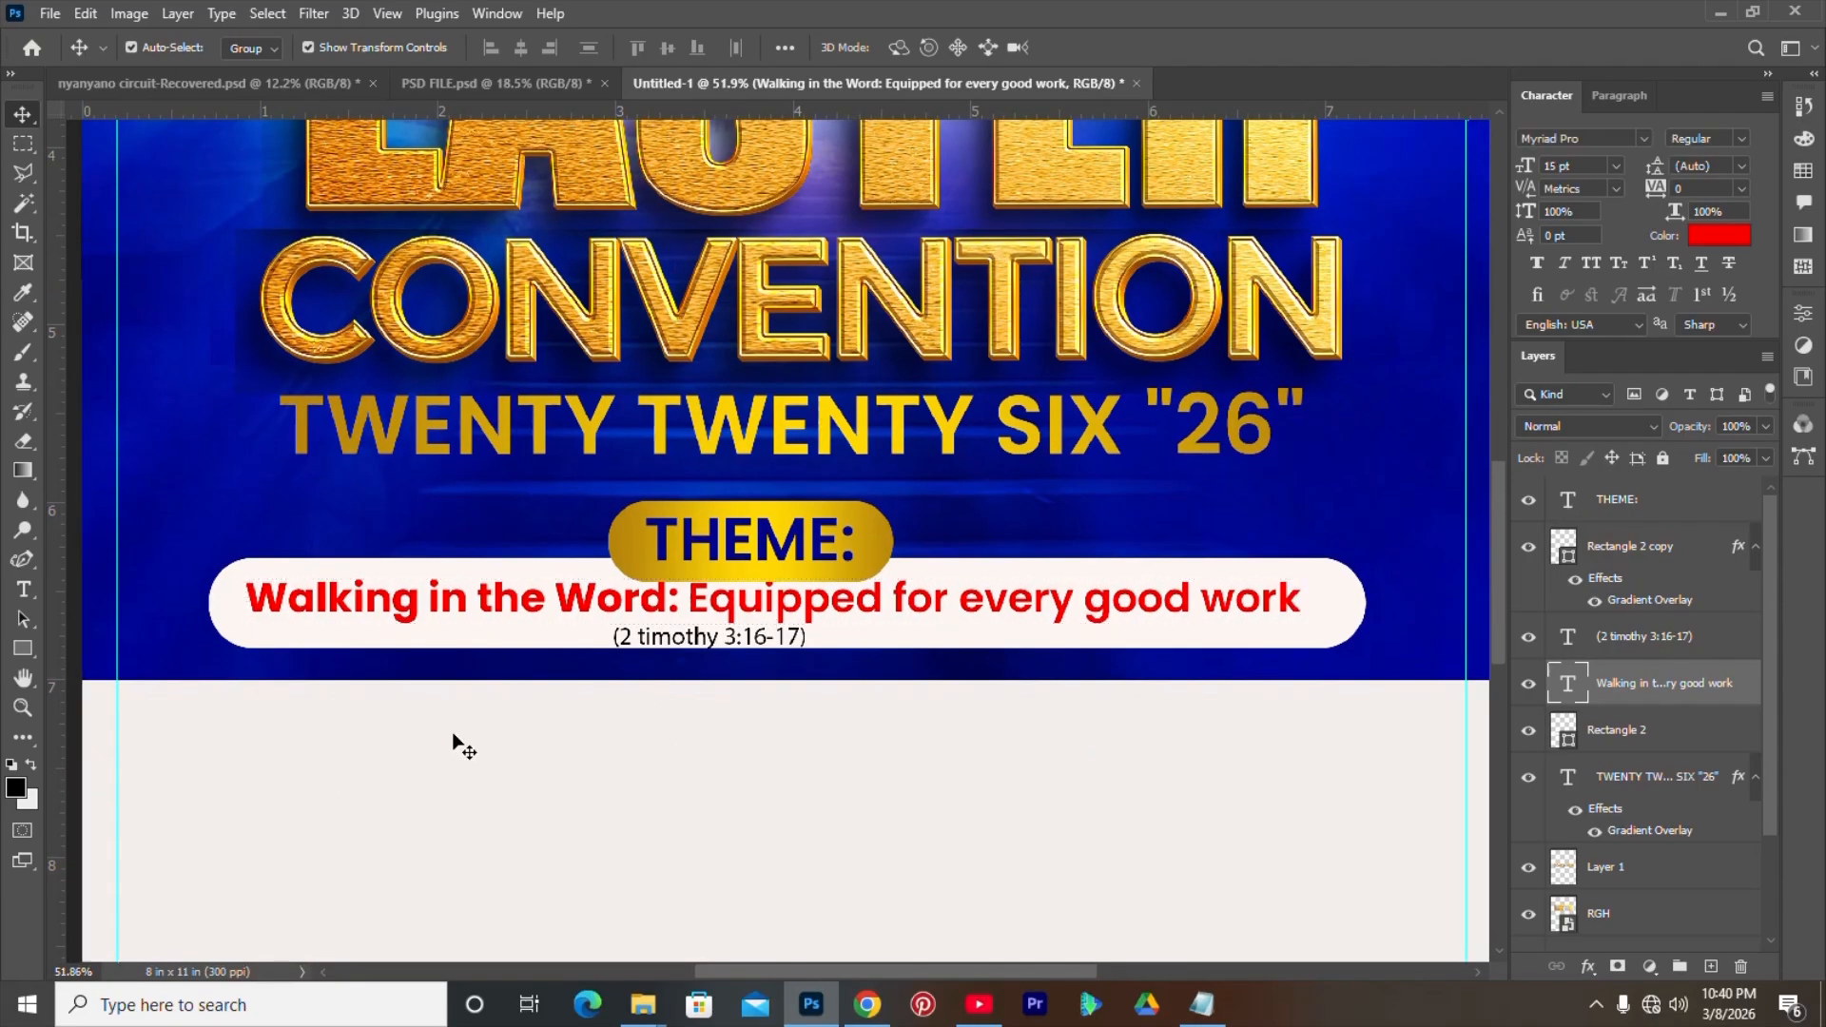
{"action": "left_click", "coordinate": [643, 642]}
{"action": "key", "text": "Up"}
{"action": "key", "text": "Up"}
{"action": "key", "text": "Up"}
{"action": "key", "text": "Up"}
{"action": "key", "text": "Up"}
{"action": "key", "text": "Up"}
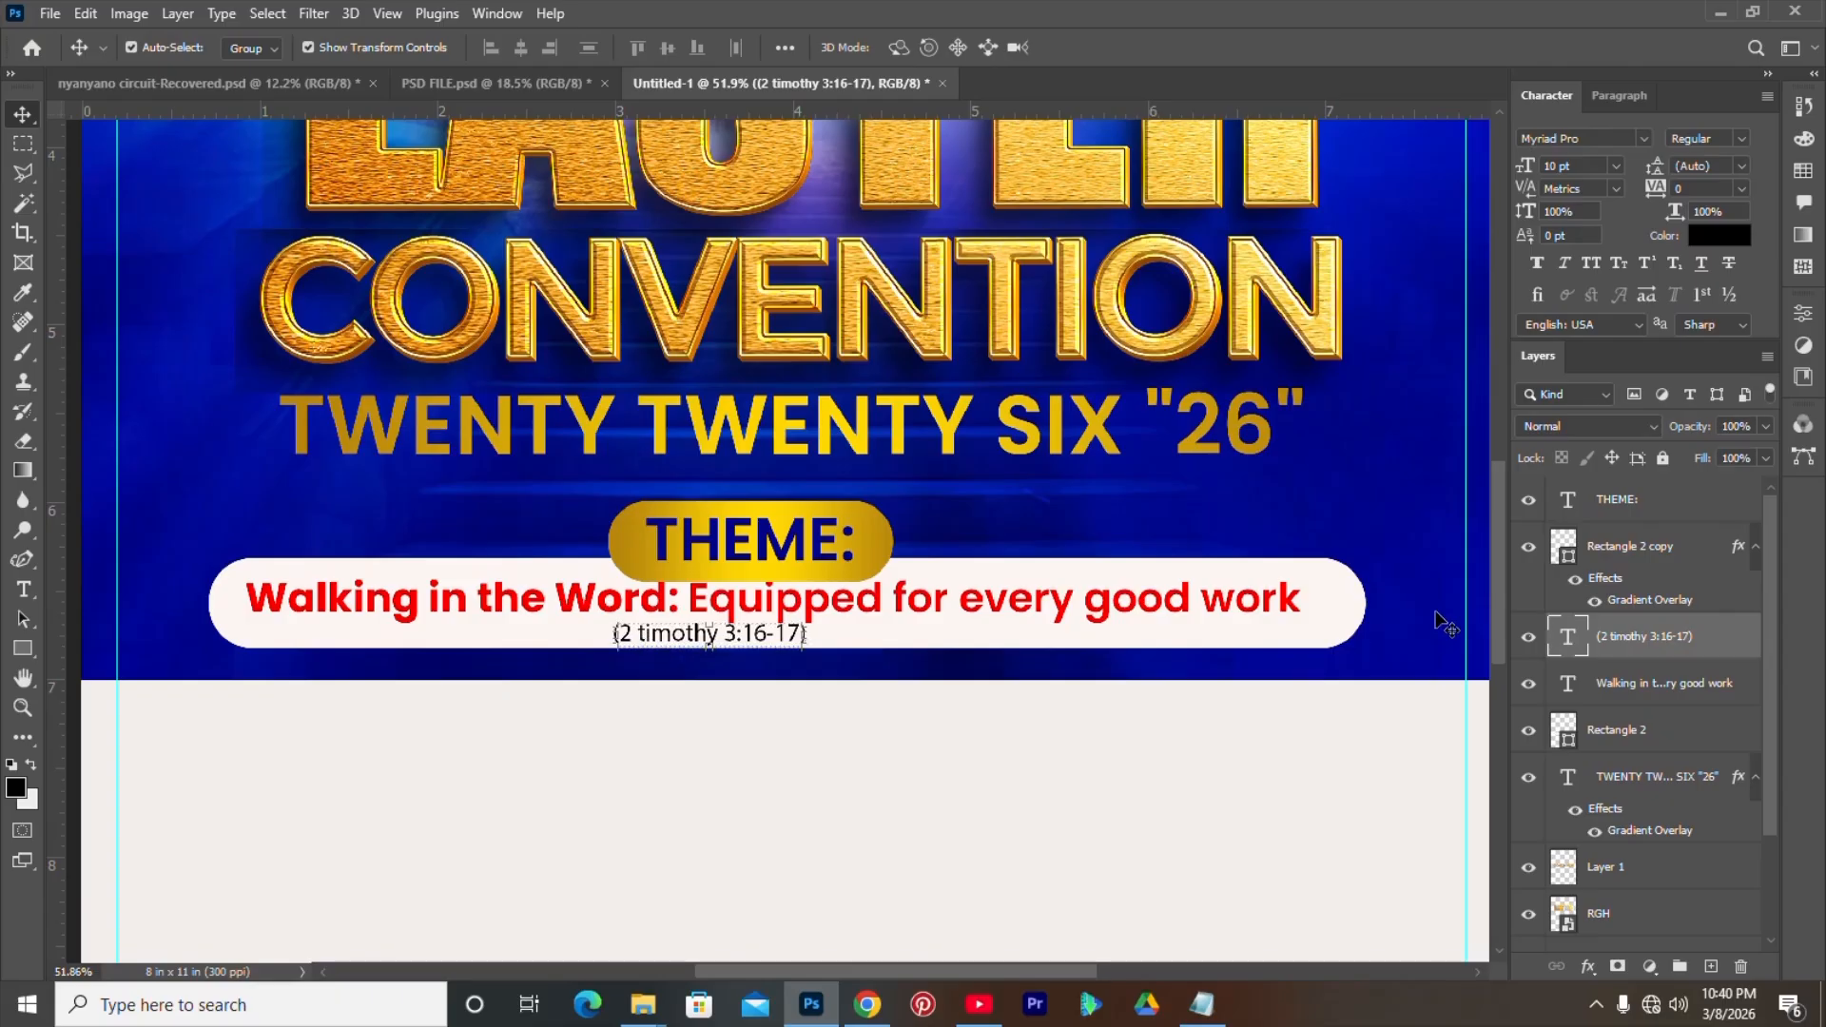
- Group the RGH, Layer 1 and TWENTY TWENTY SIX "26" layers, name the group EC 26, and check its contents by toggling its visibility
{"action": "left_click_drag", "start_coordinate": [1501, 557], "coordinate": [1503, 612]}
{"action": "scroll", "coordinate": [1501, 605], "scroll_direction": "up", "scroll_amount": 3}
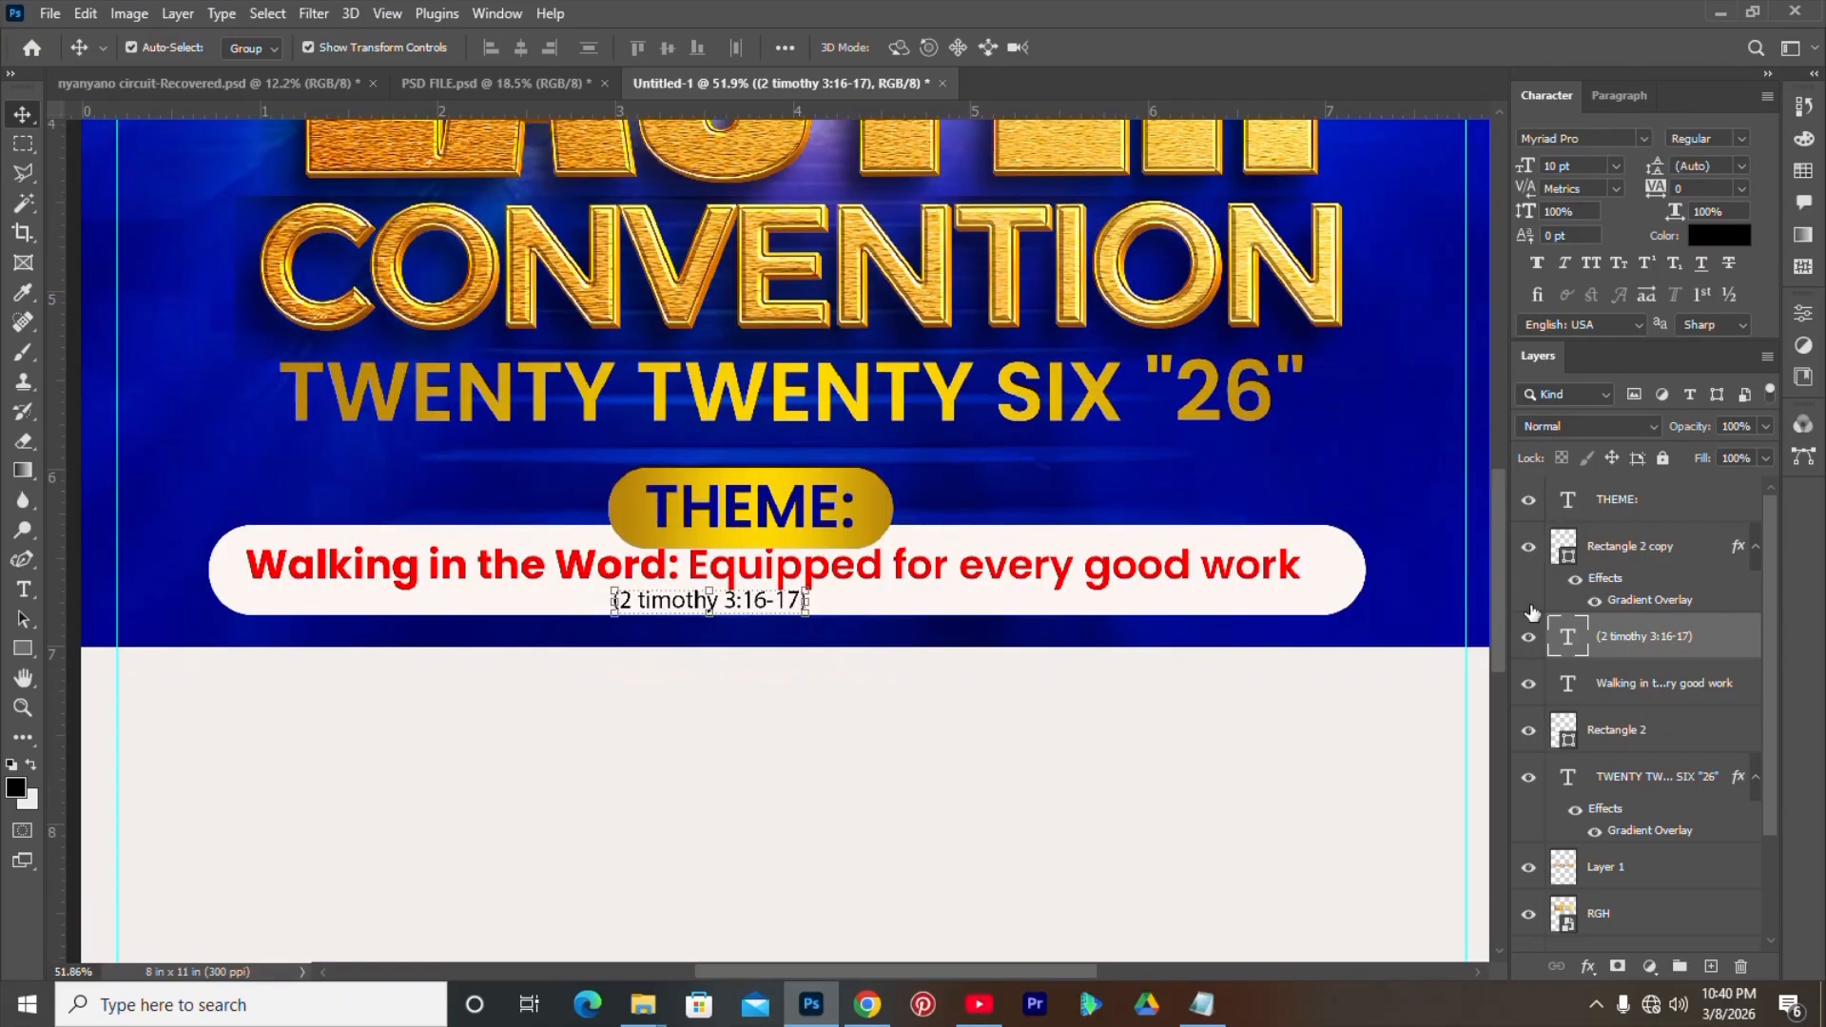
{"action": "scroll", "coordinate": [1762, 677], "scroll_direction": "down", "scroll_amount": 3}
{"action": "left_click", "coordinate": [1695, 786]}
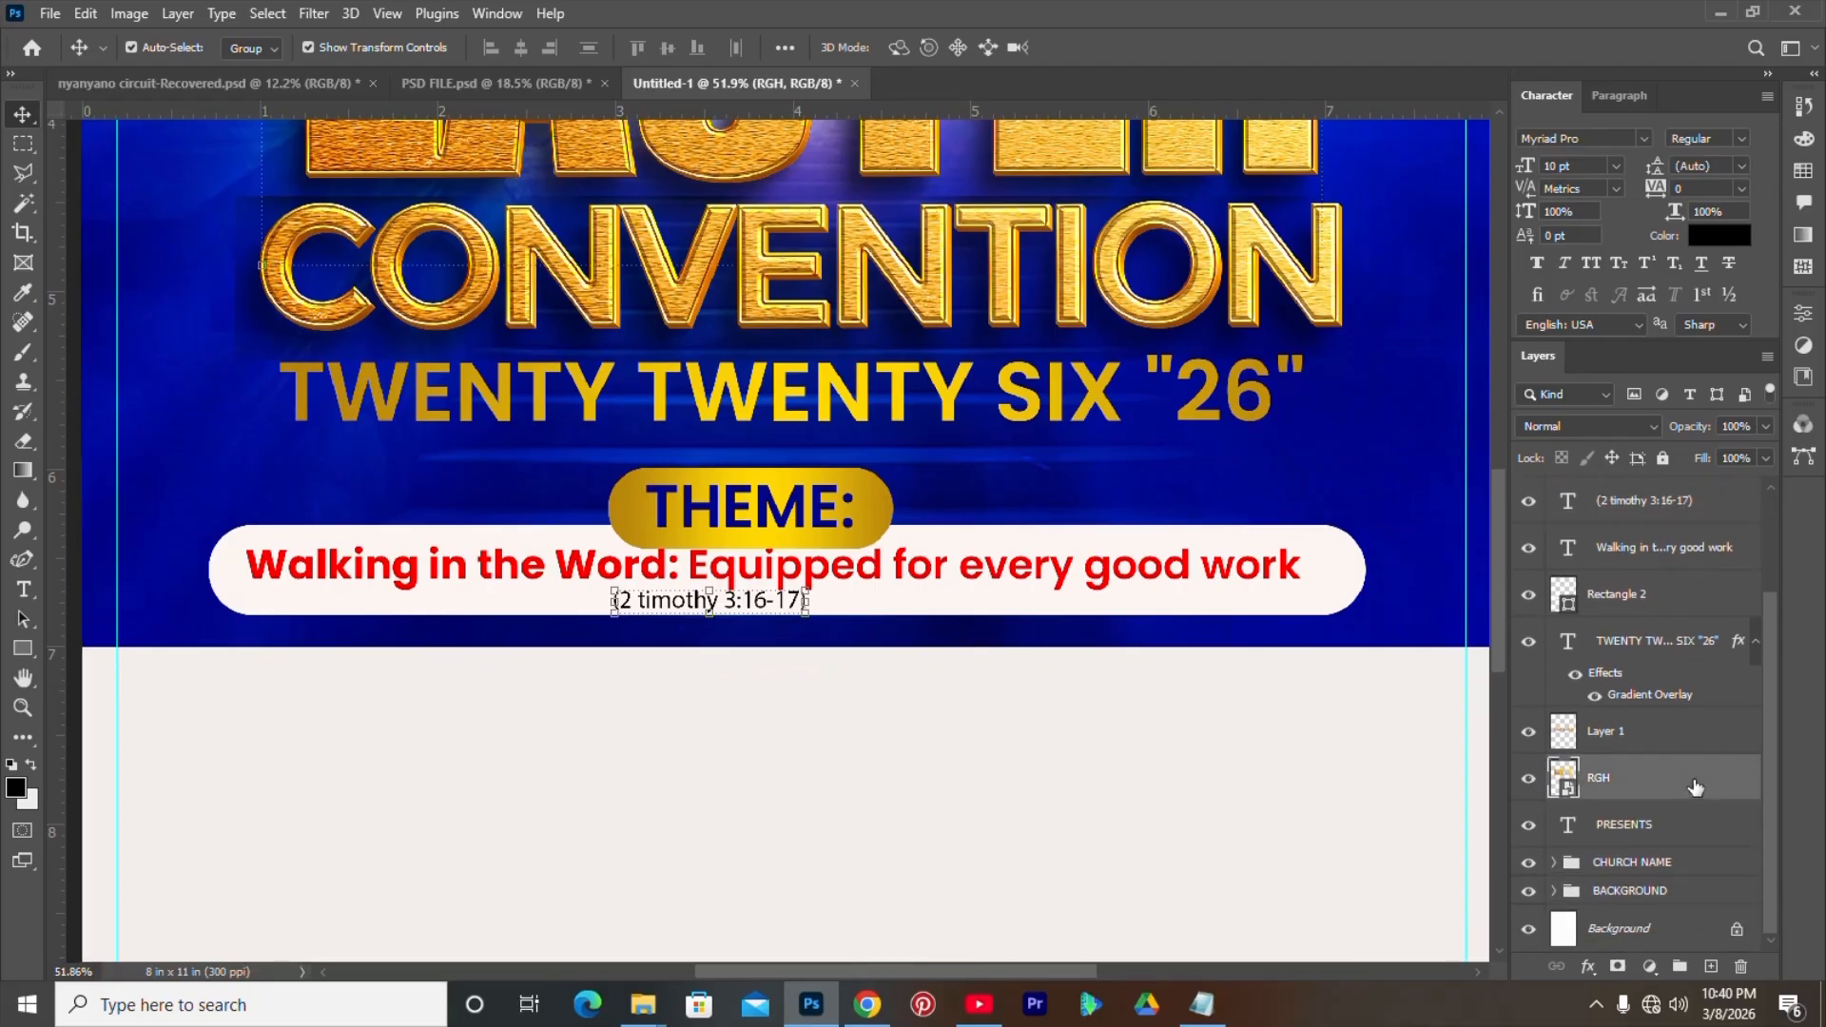
{"action": "left_click", "coordinate": [1658, 647], "text": "shift"}
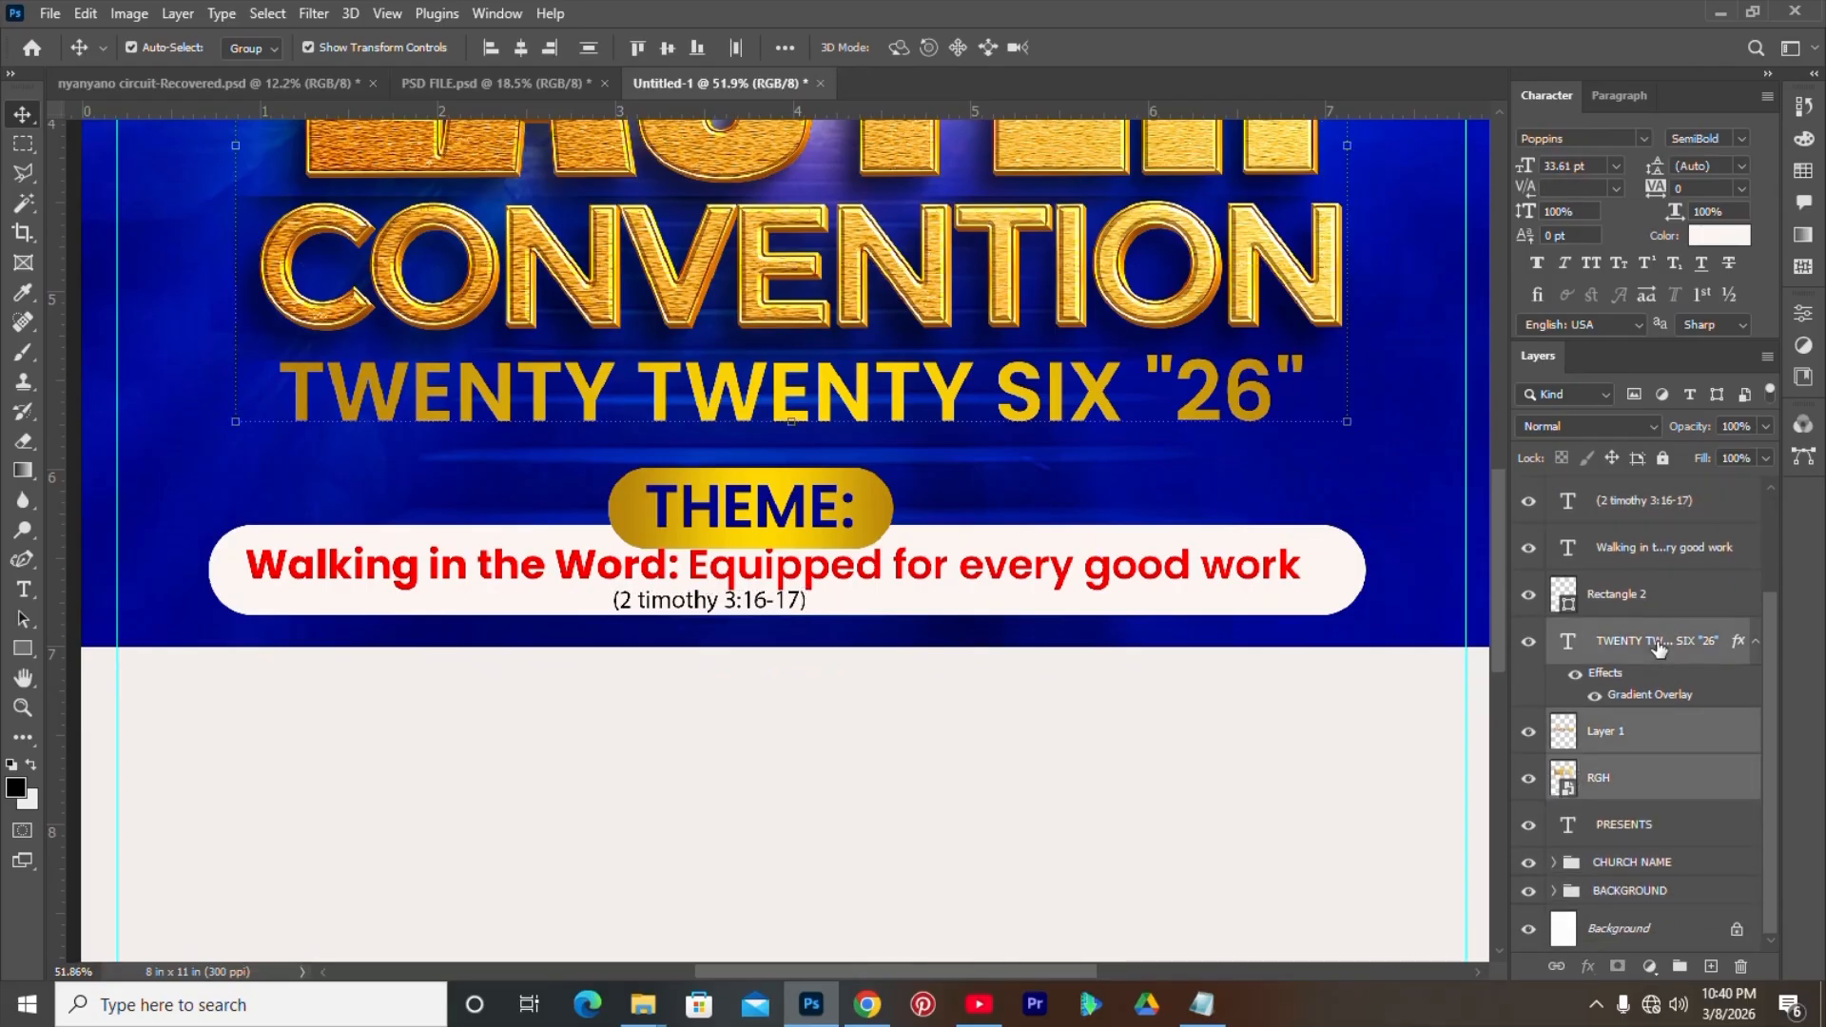
{"action": "left_click", "coordinate": [1756, 641]}
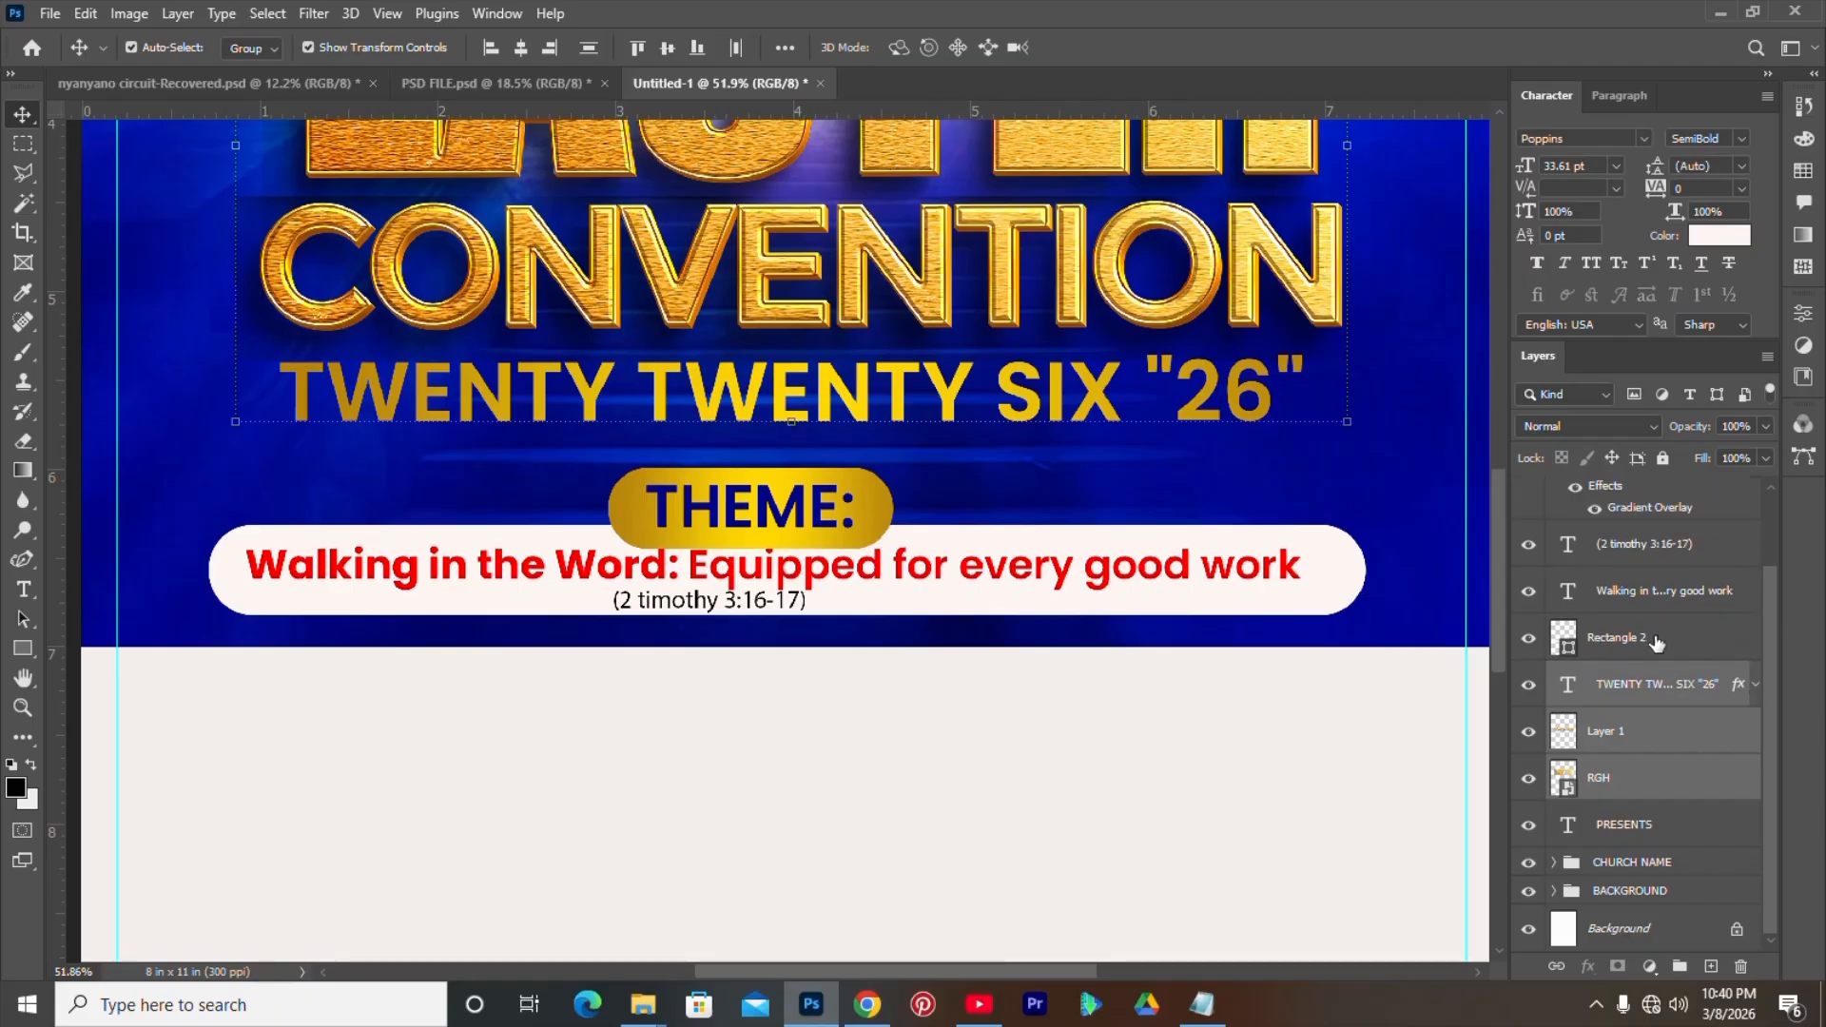
{"action": "key", "text": "ctrl+g"}
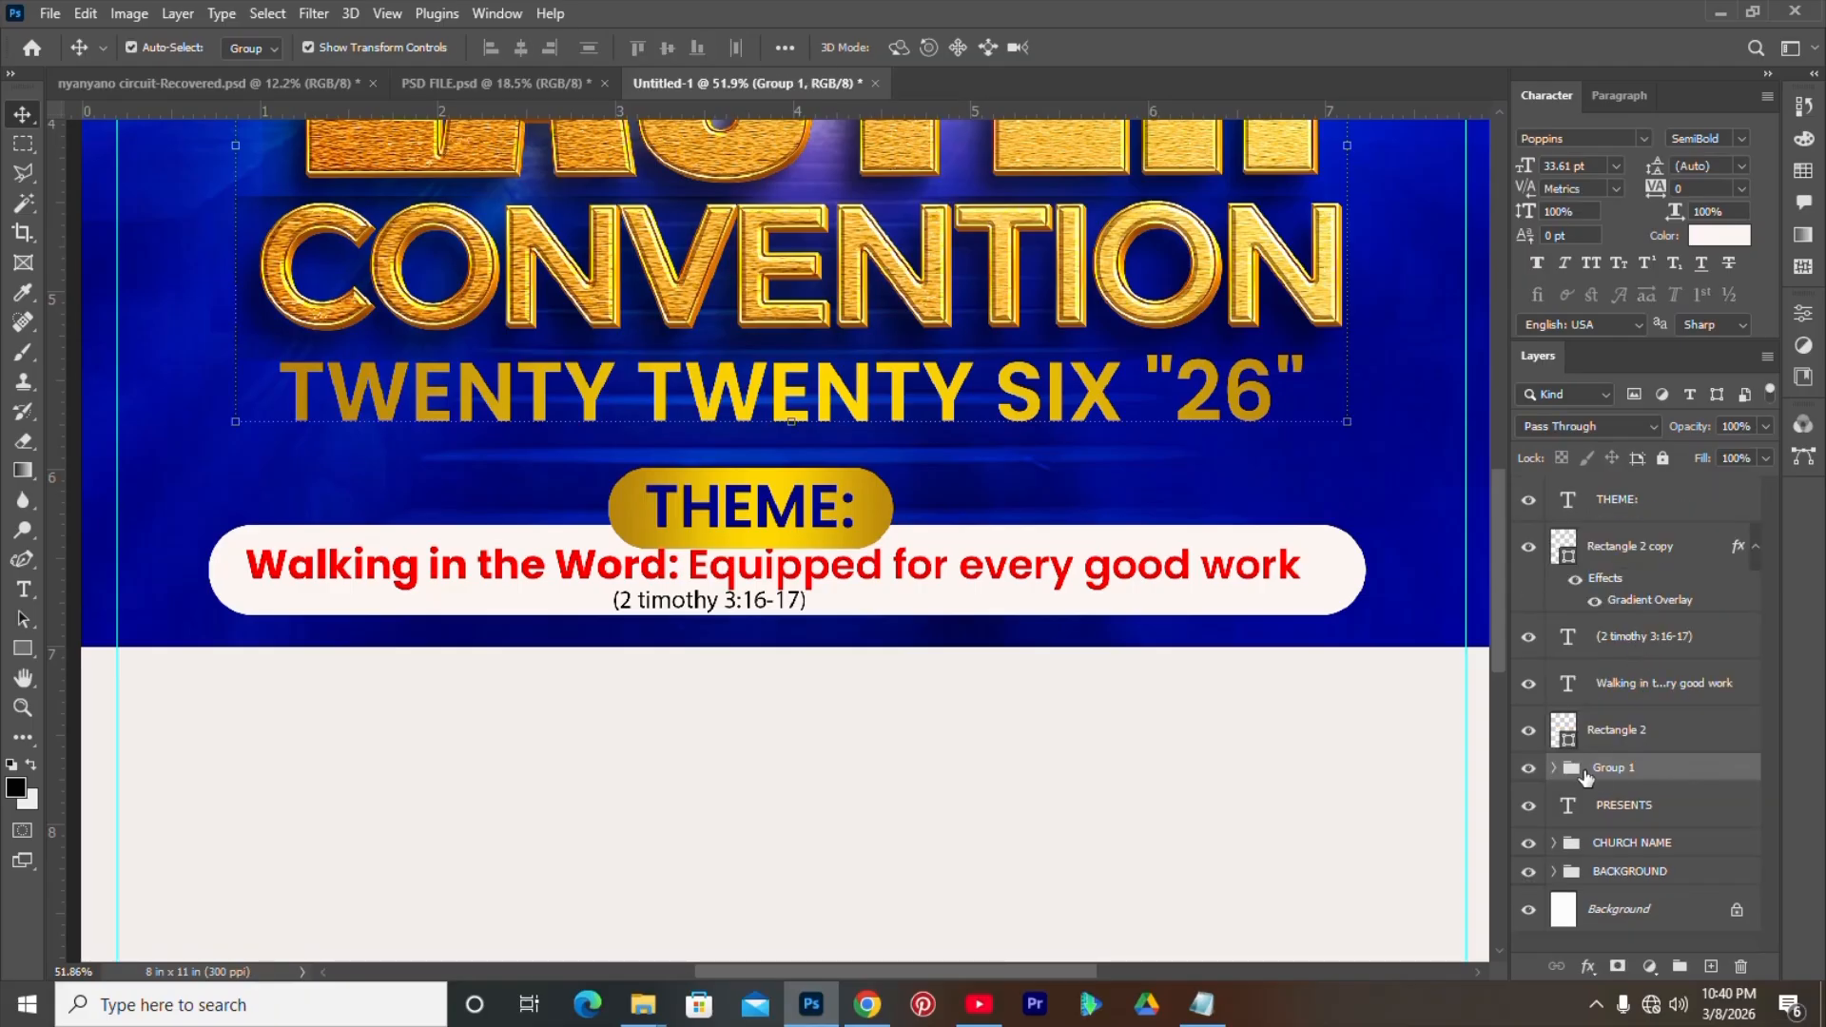
{"action": "double_click", "coordinate": [1608, 769]}
{"action": "key", "text": "Return"}
{"action": "left_click", "coordinate": [1530, 769]}
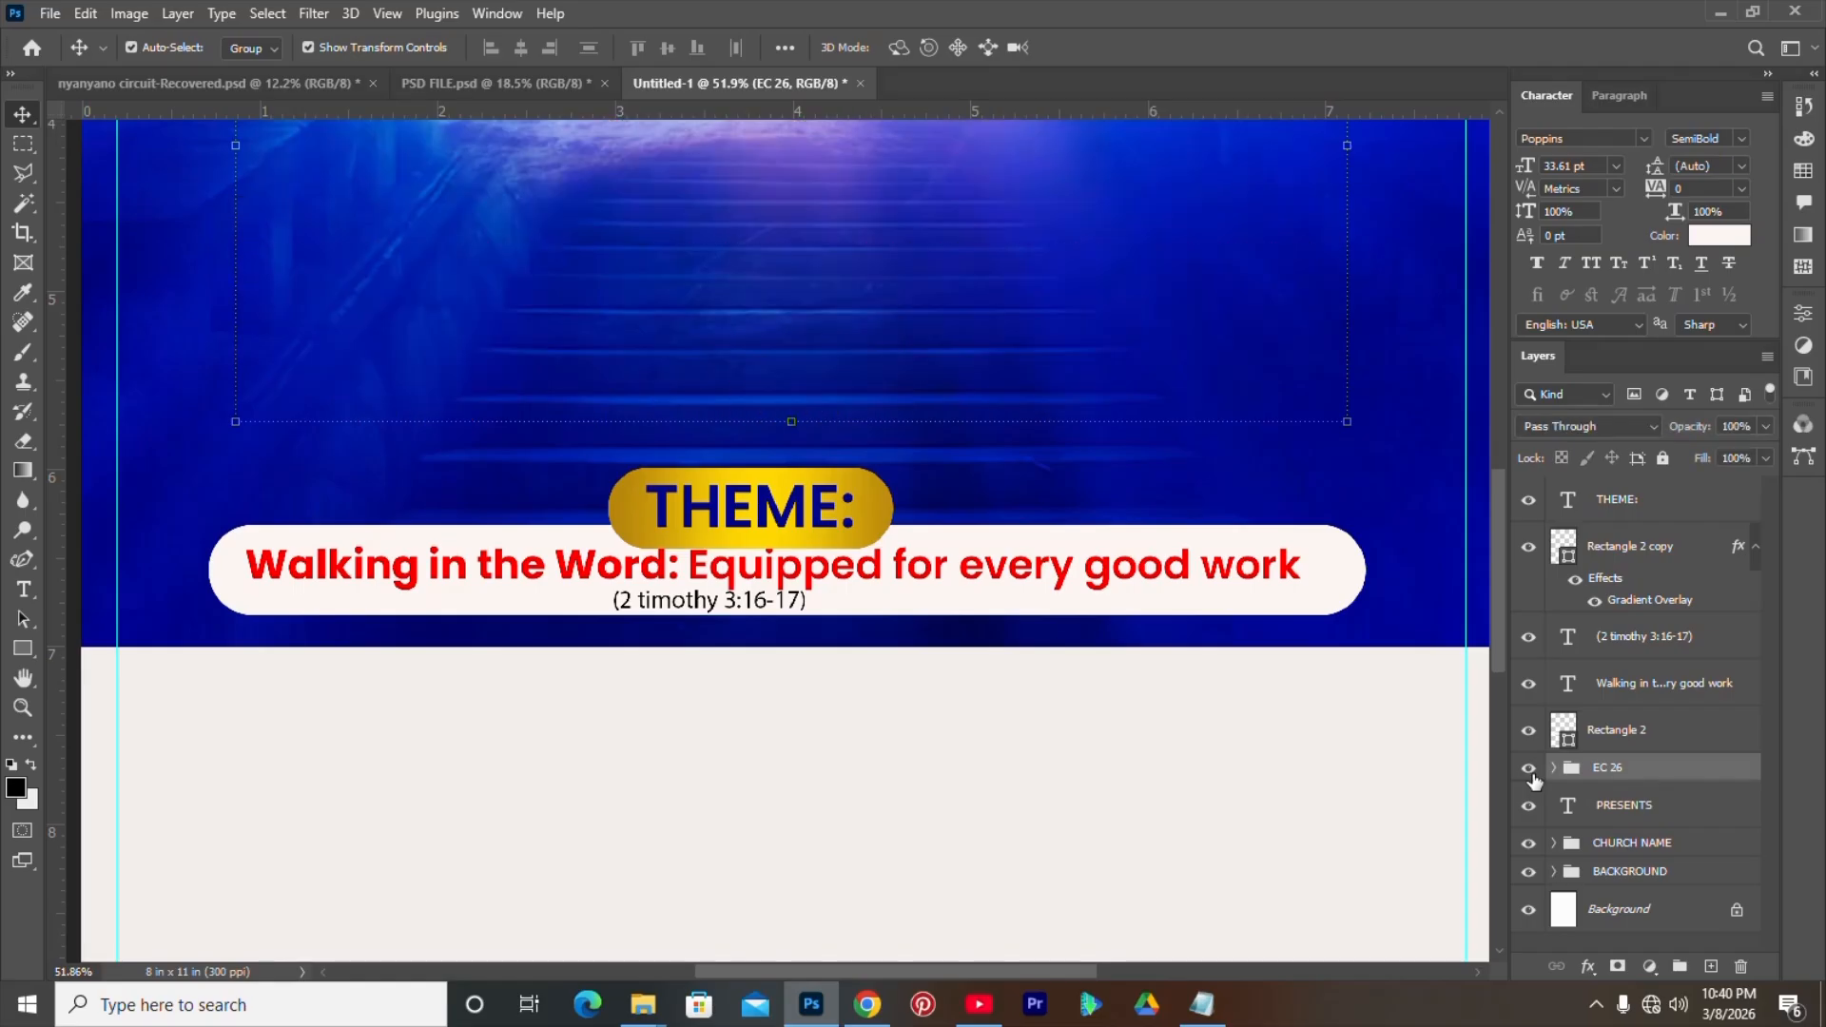
{"action": "left_click", "coordinate": [1529, 769]}
{"action": "left_click", "coordinate": [1679, 742]}
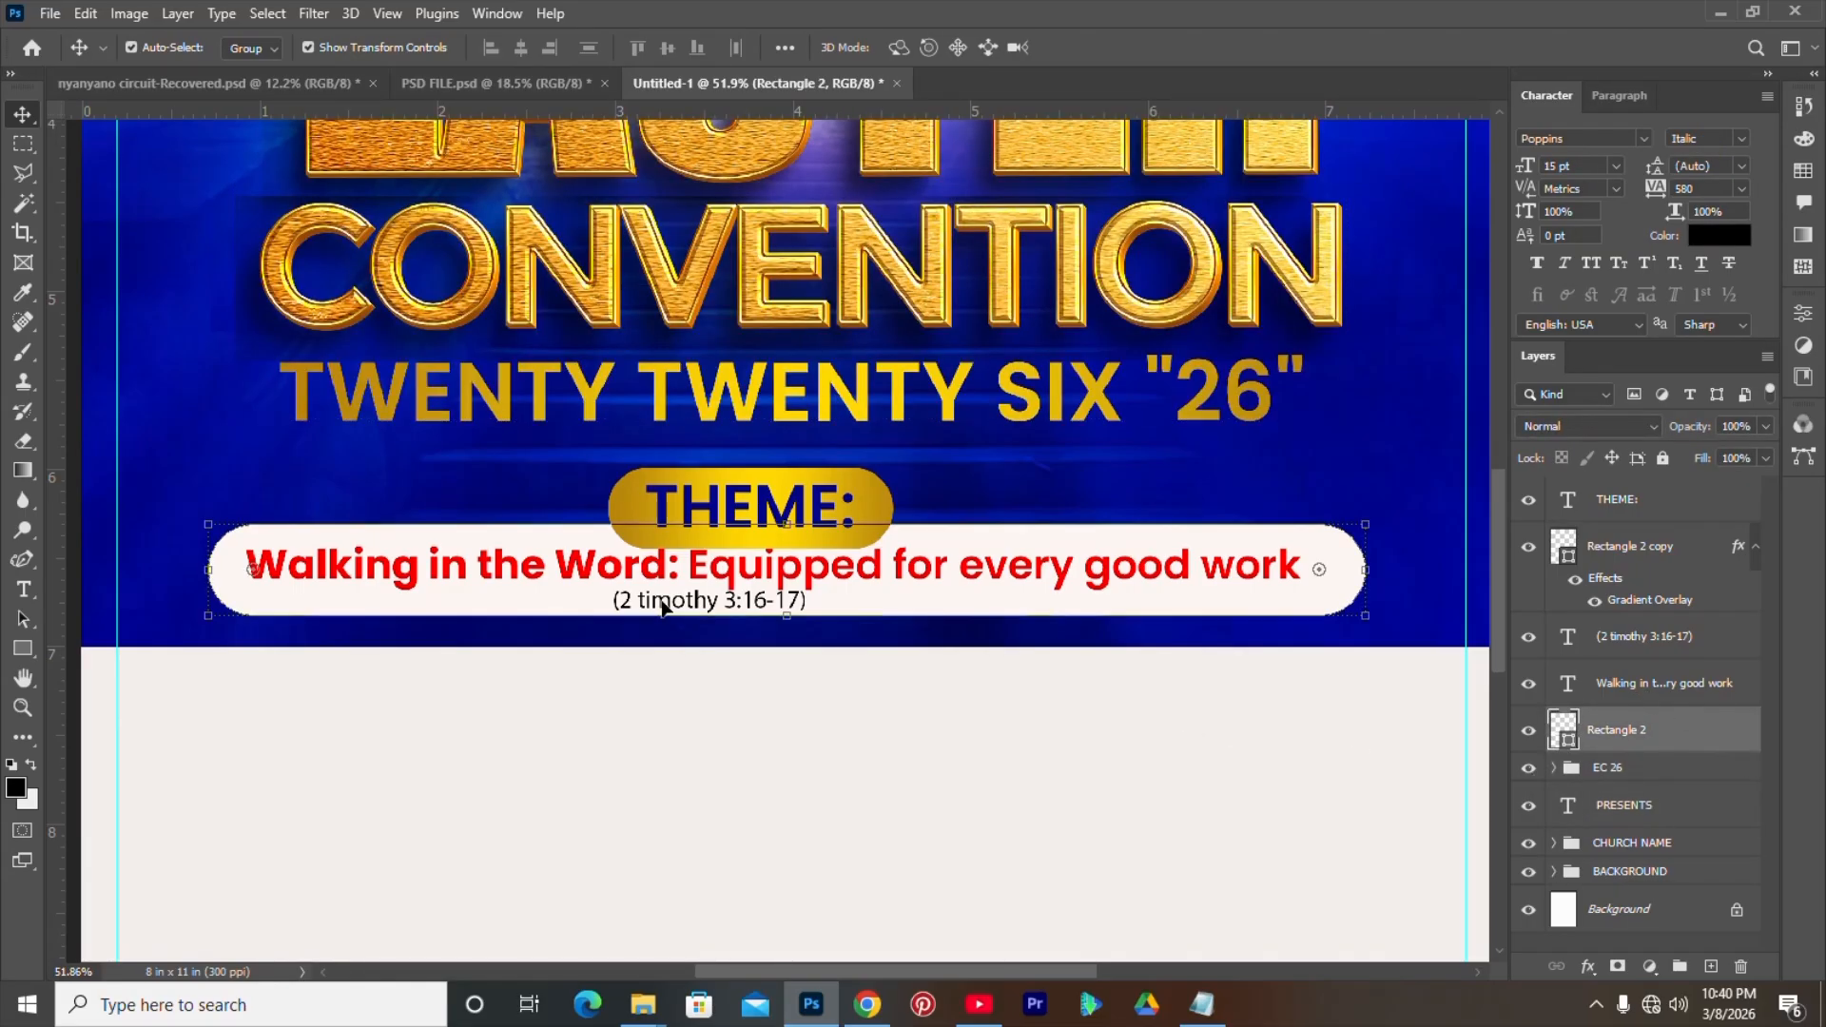
{"action": "key", "text": "ctrl+t"}
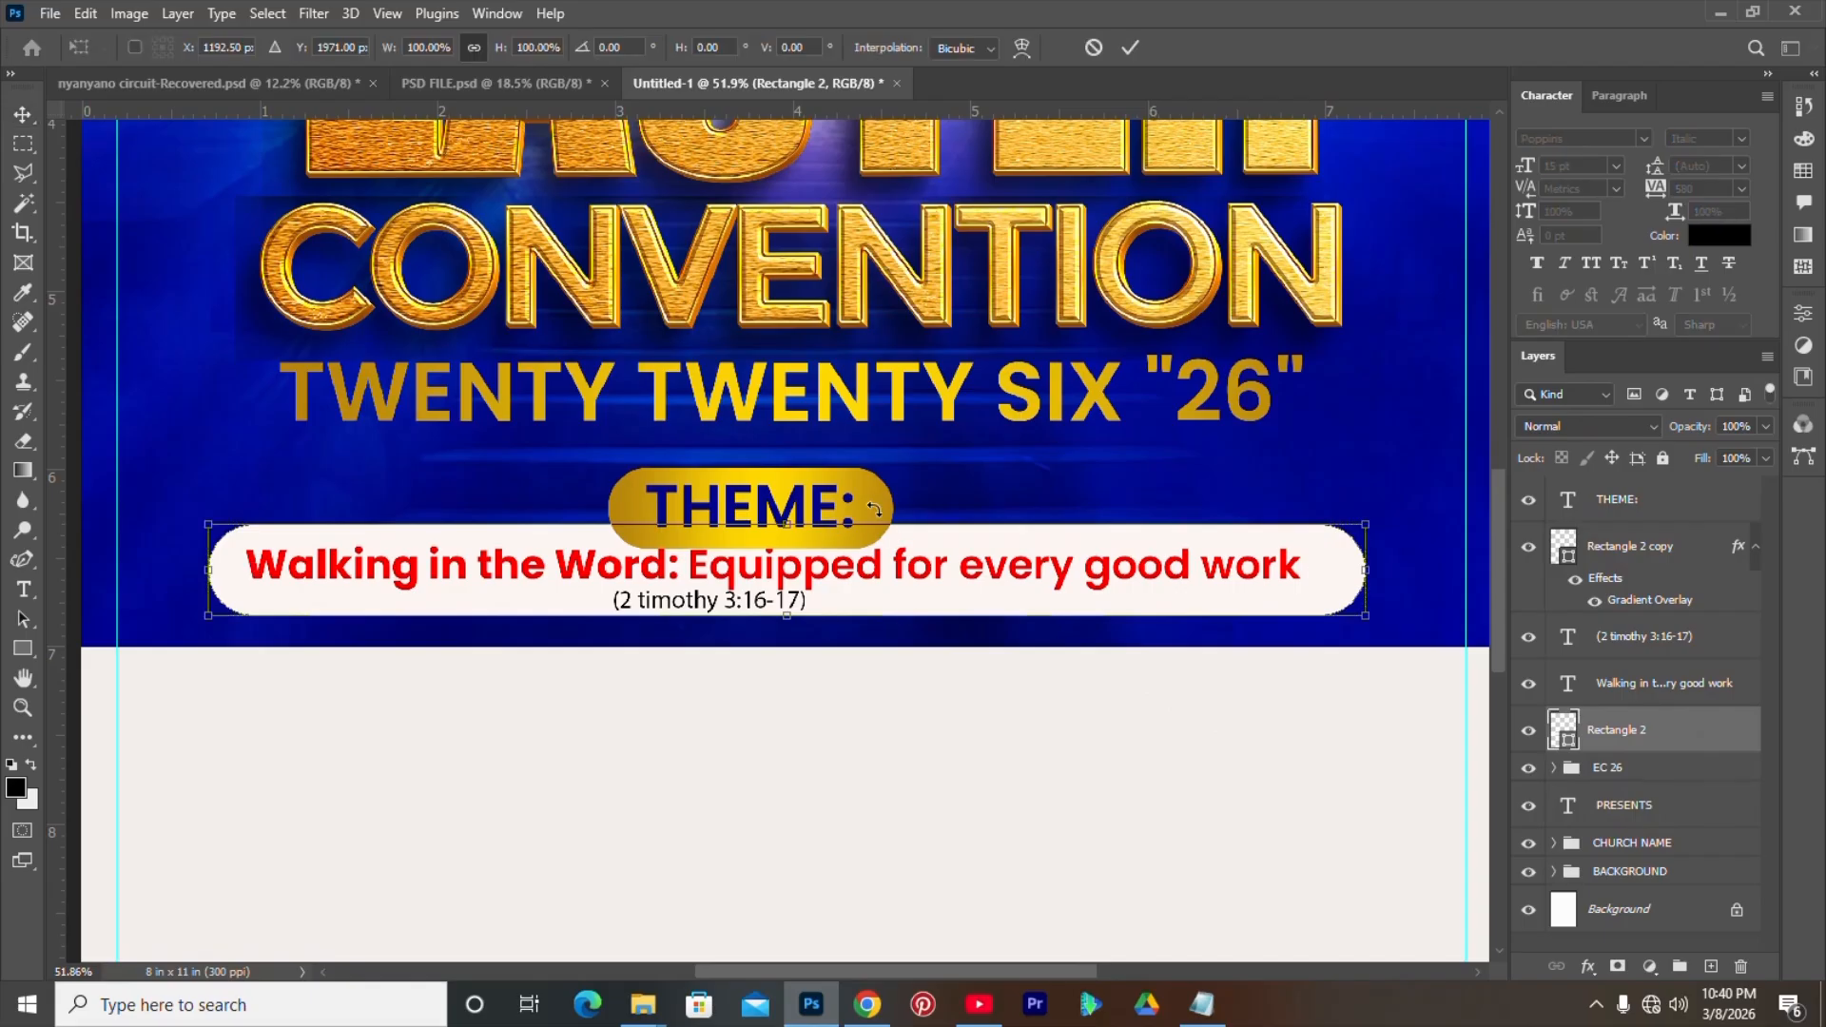
{"action": "key", "text": "Escape"}
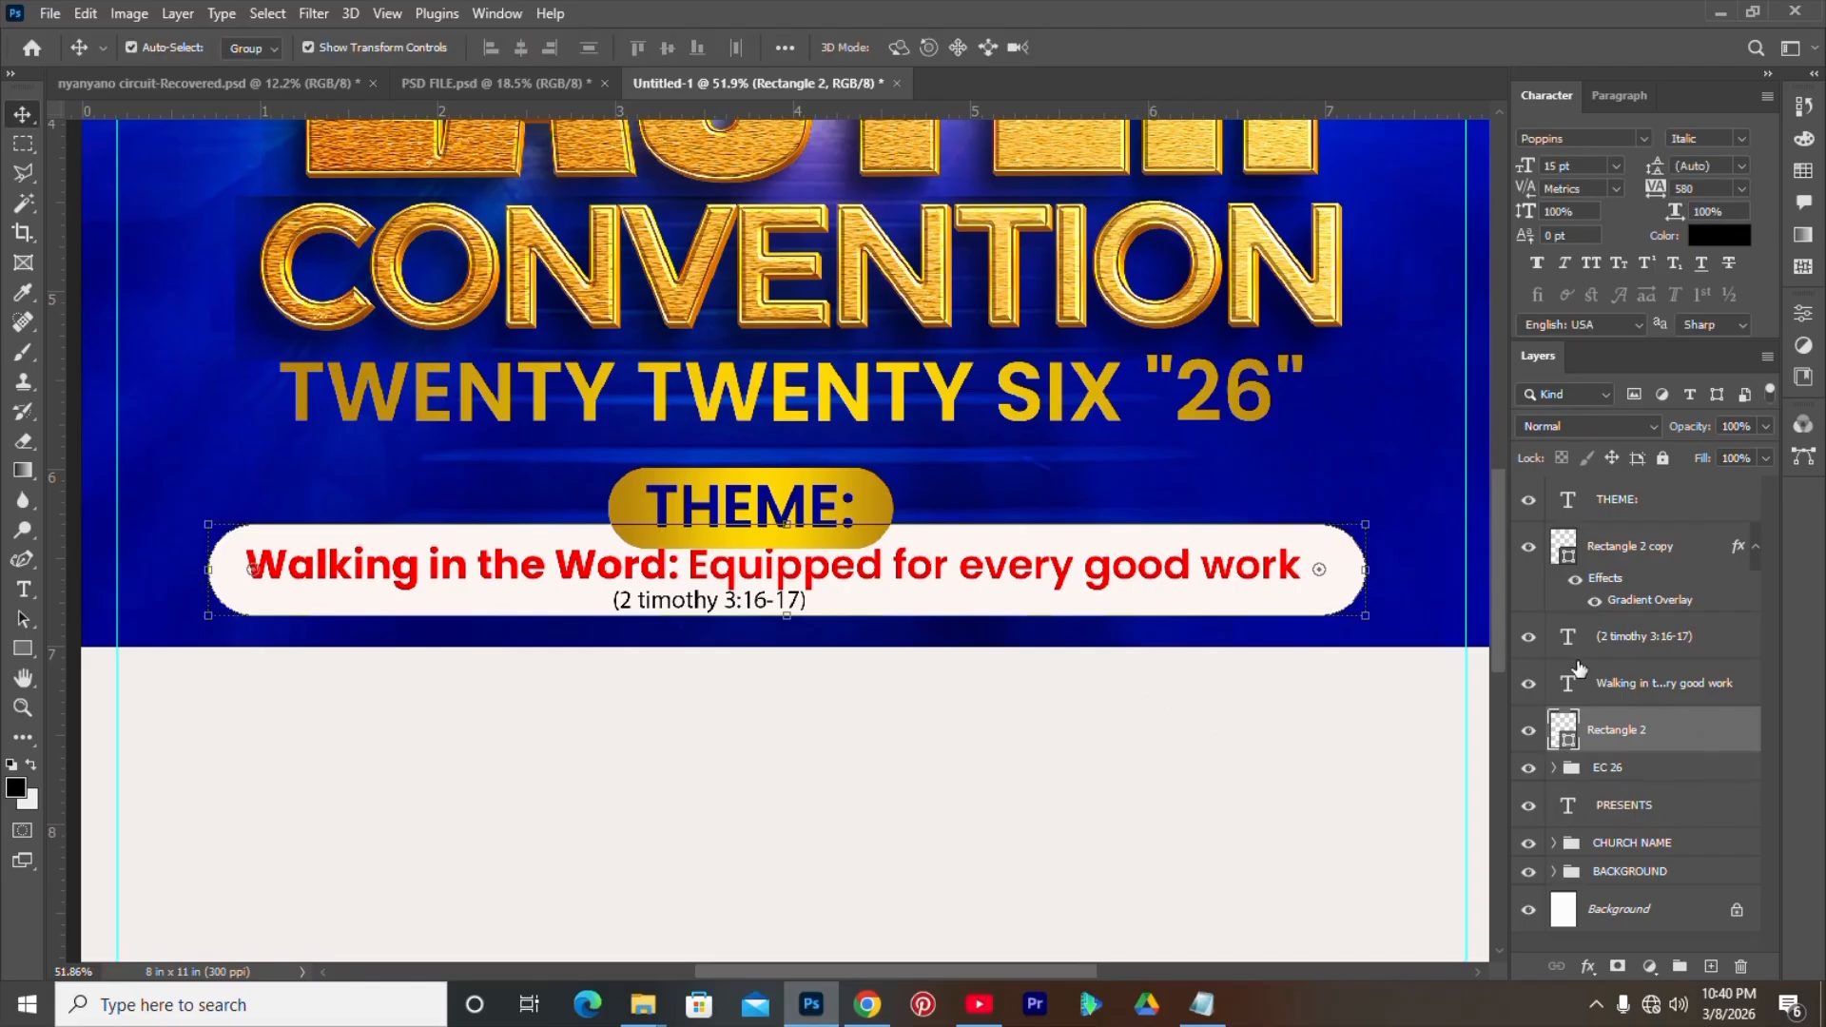
{"action": "left_click", "coordinate": [1617, 635]}
{"action": "left_click", "coordinate": [1203, 767]}
- Nudge the gold pill and its THEME: label slightly up, and shift the white bar slightly down
{"action": "left_click", "coordinate": [864, 516]}
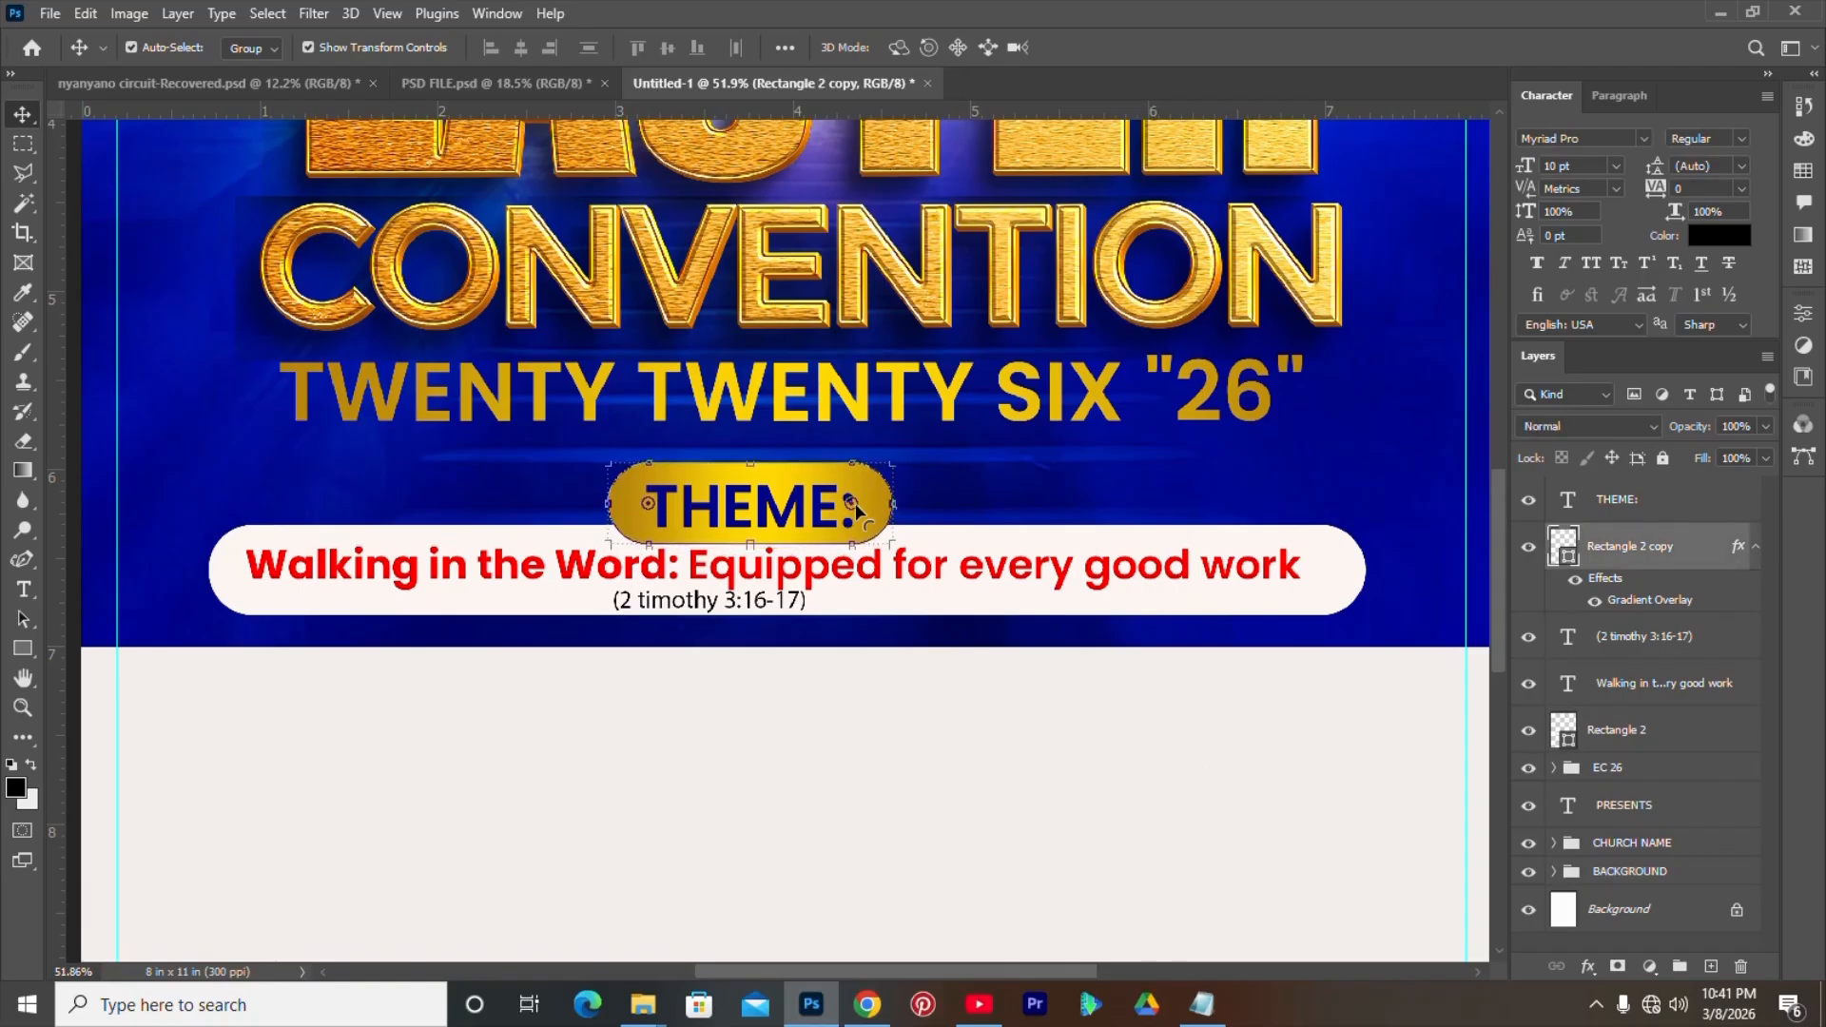
{"action": "left_click", "coordinate": [797, 509]}
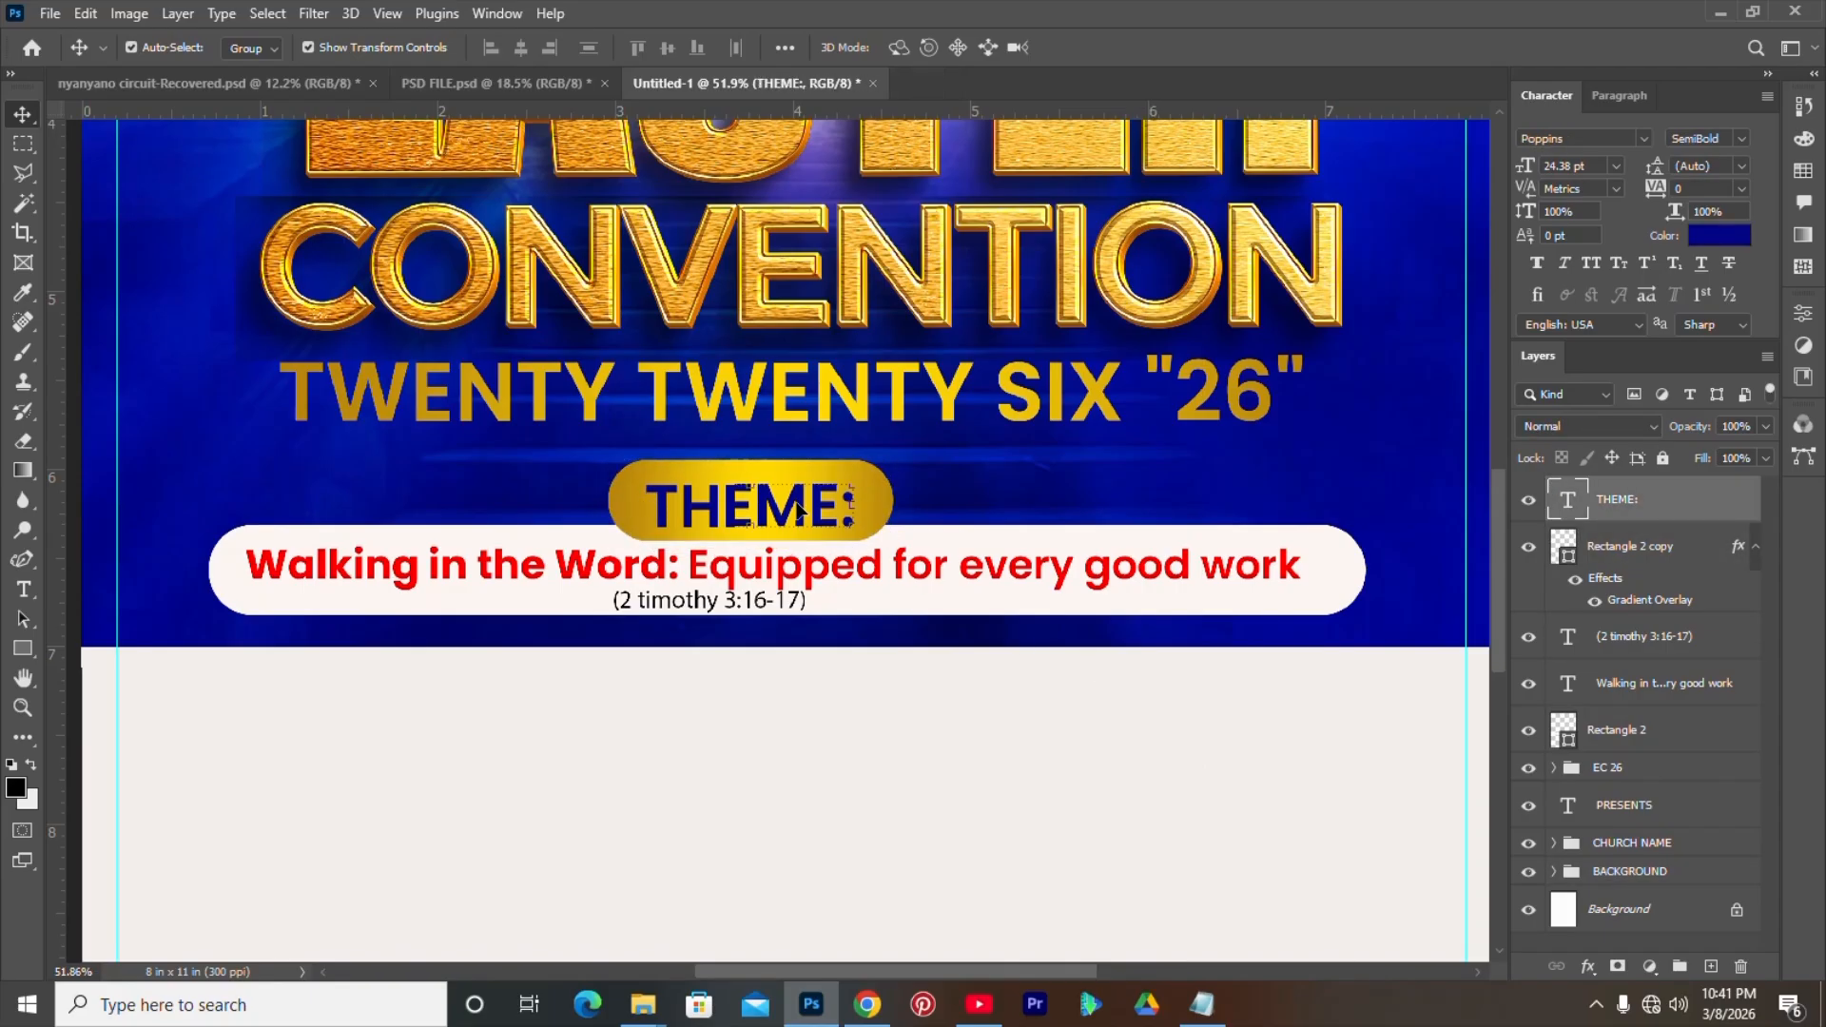
{"action": "left_click", "coordinate": [1031, 556]}
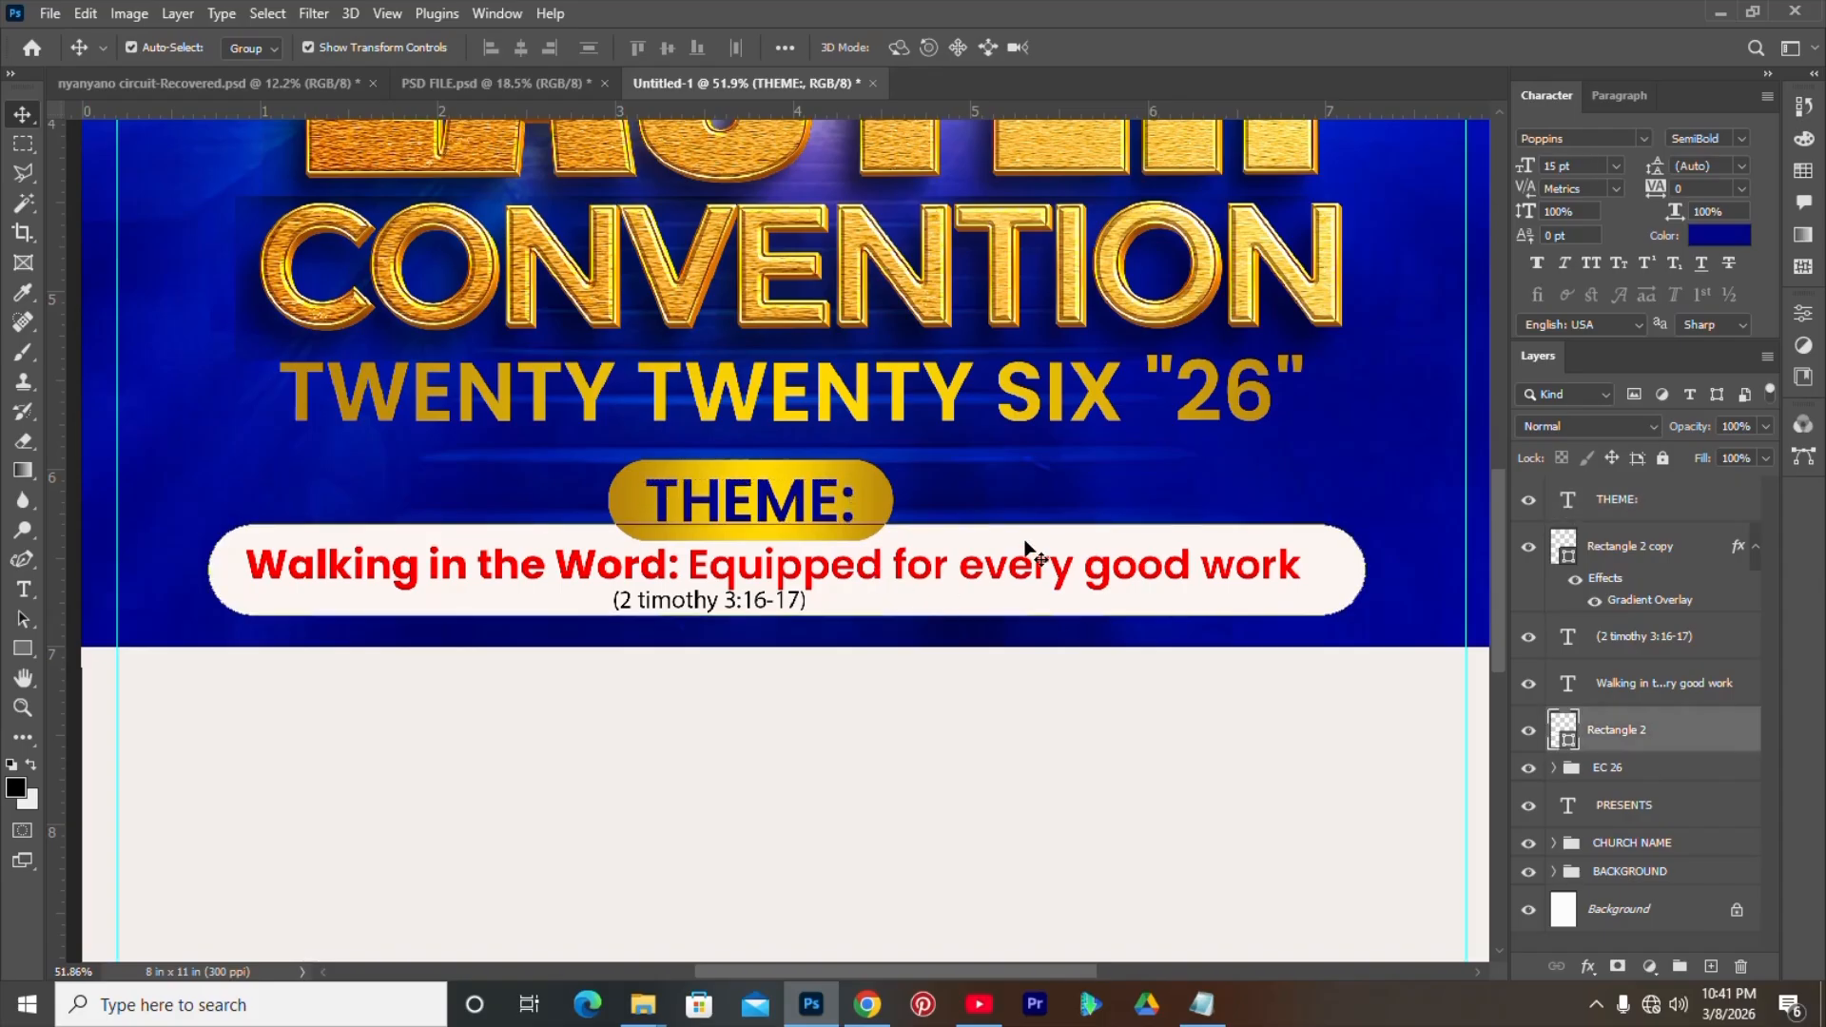
{"action": "key", "text": "Down"}
{"action": "key", "text": "Down"}
{"action": "key", "text": "Down"}
{"action": "key", "text": "Down"}
{"action": "key", "text": "Down"}
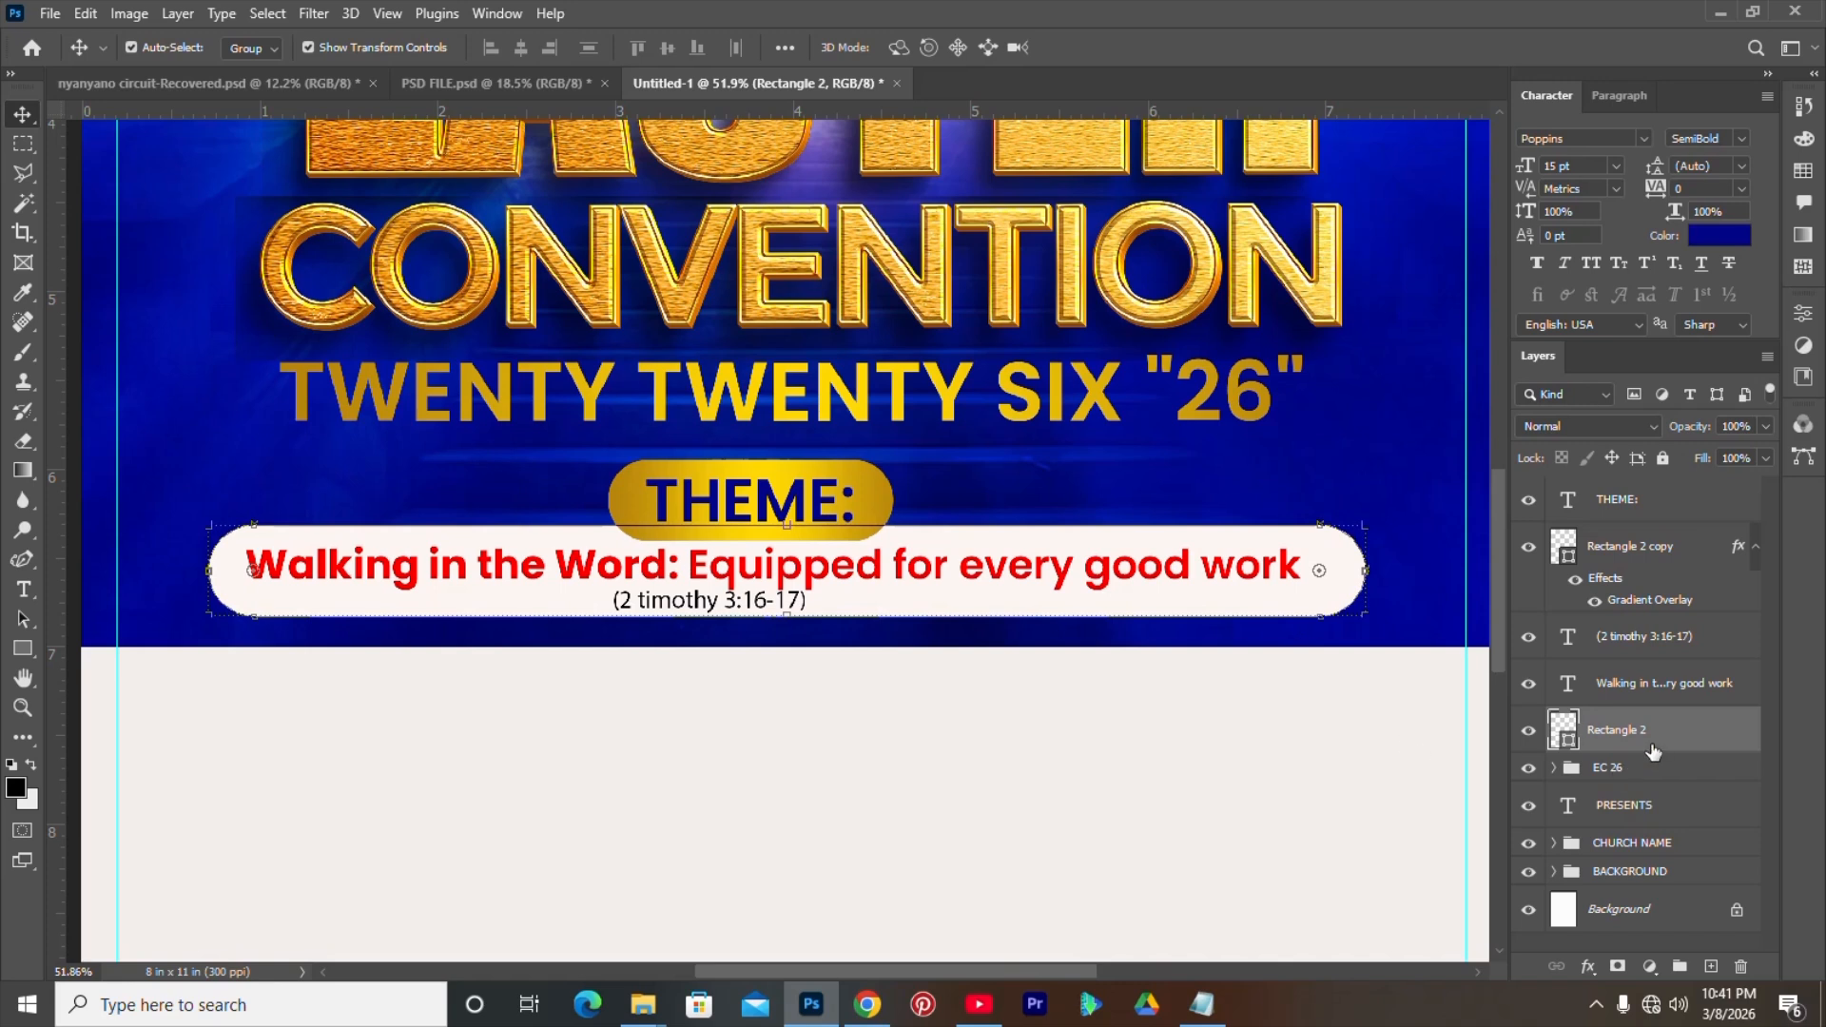
- Group all layers from the white bar up to the THEME: label and name the group THEME
{"action": "left_click", "coordinate": [1650, 519], "text": "shift"}
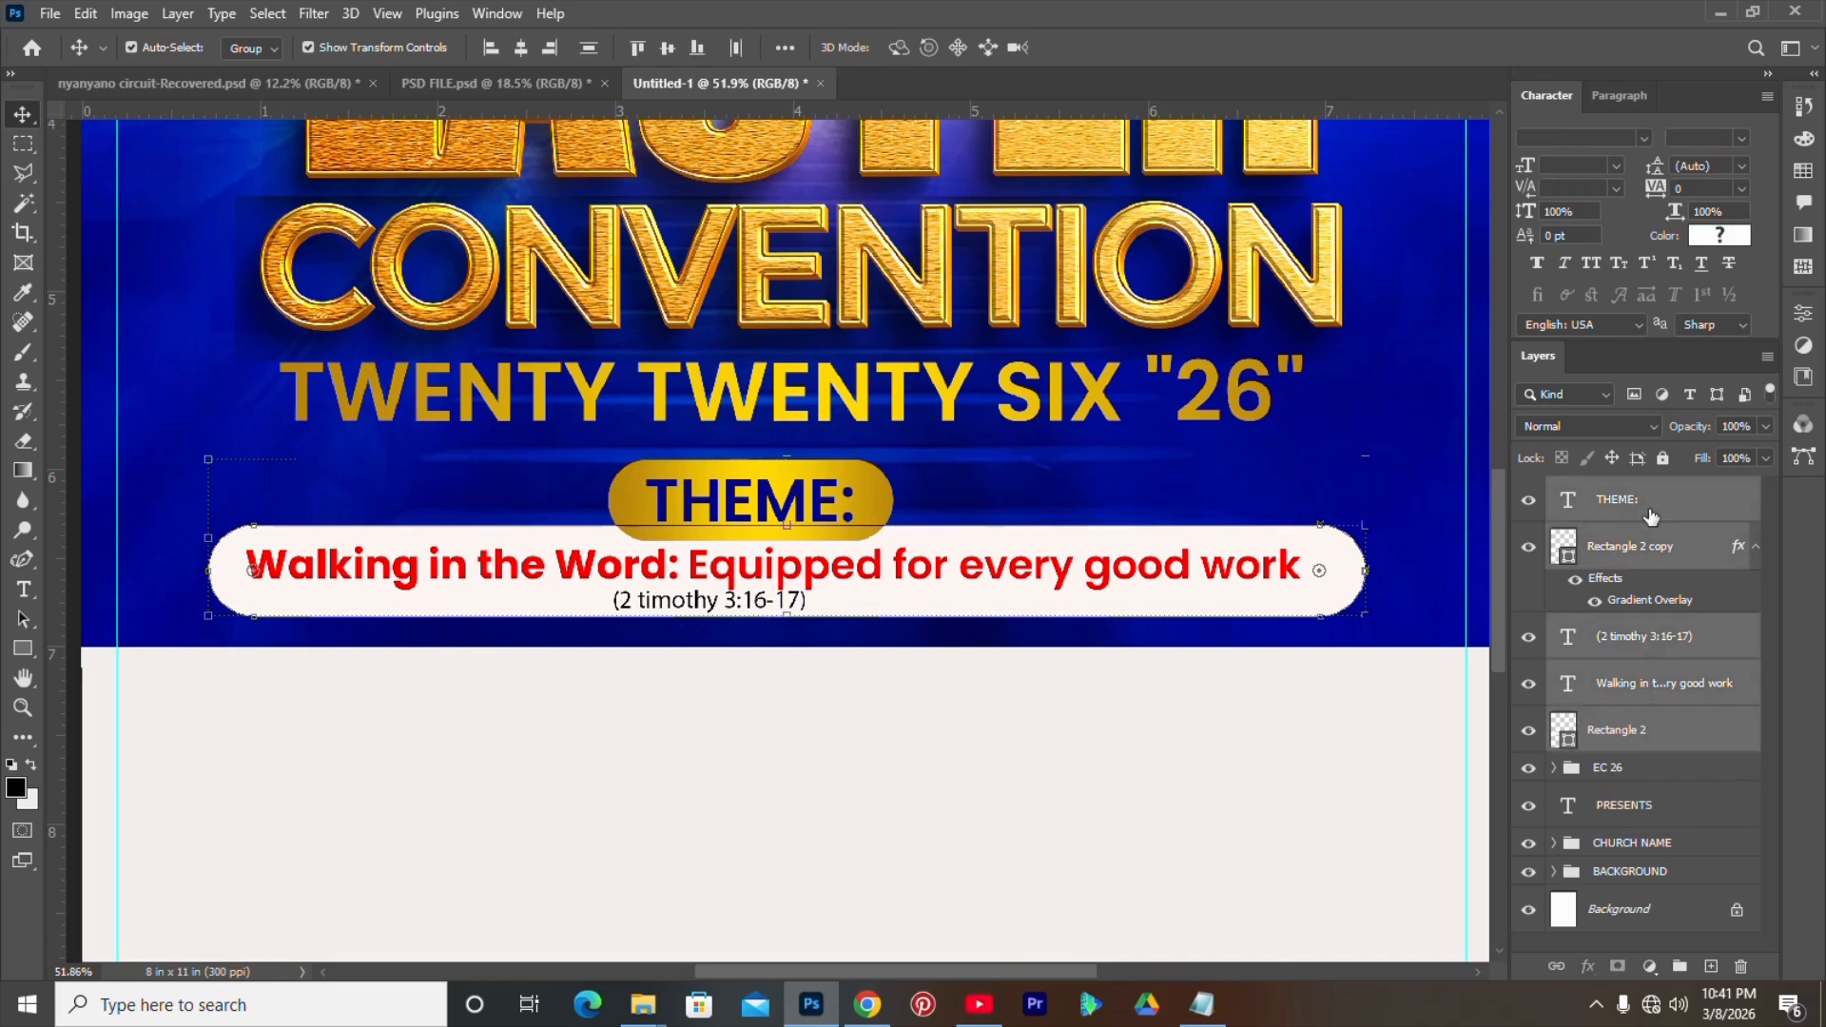
{"action": "key", "text": "ctrl+g"}
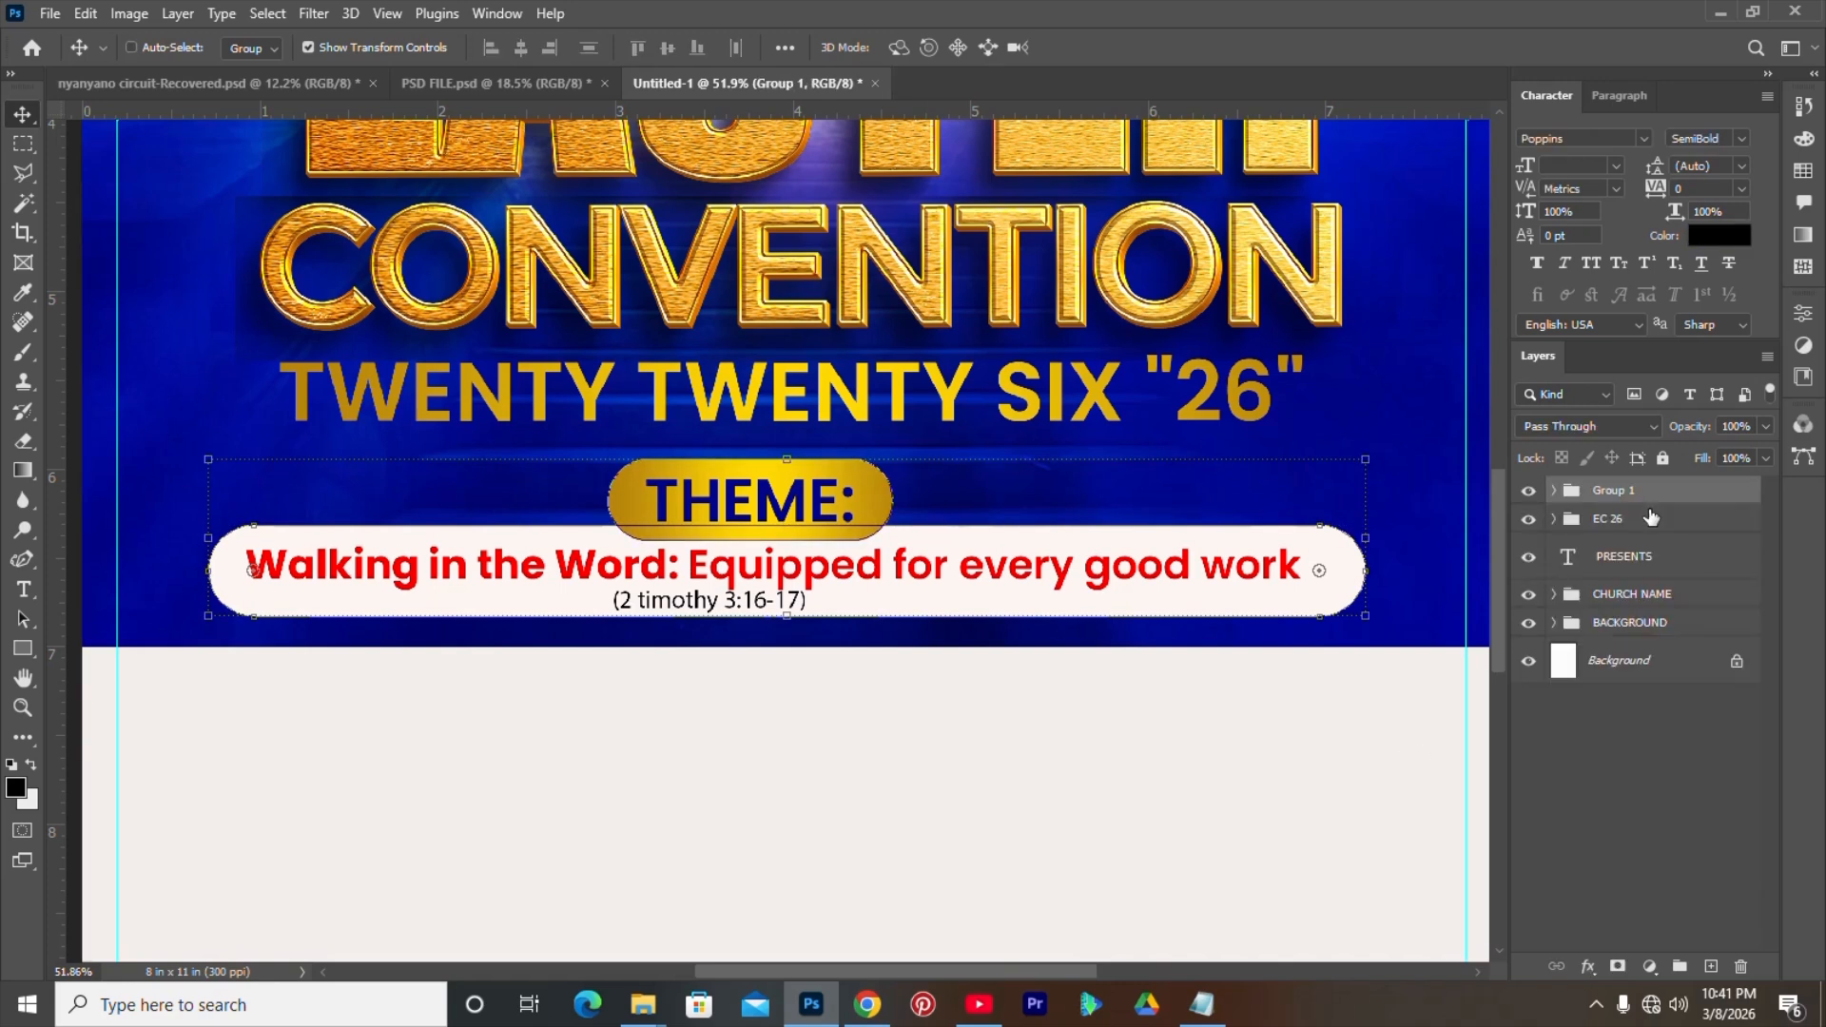
{"action": "double_click", "coordinate": [1604, 492]}
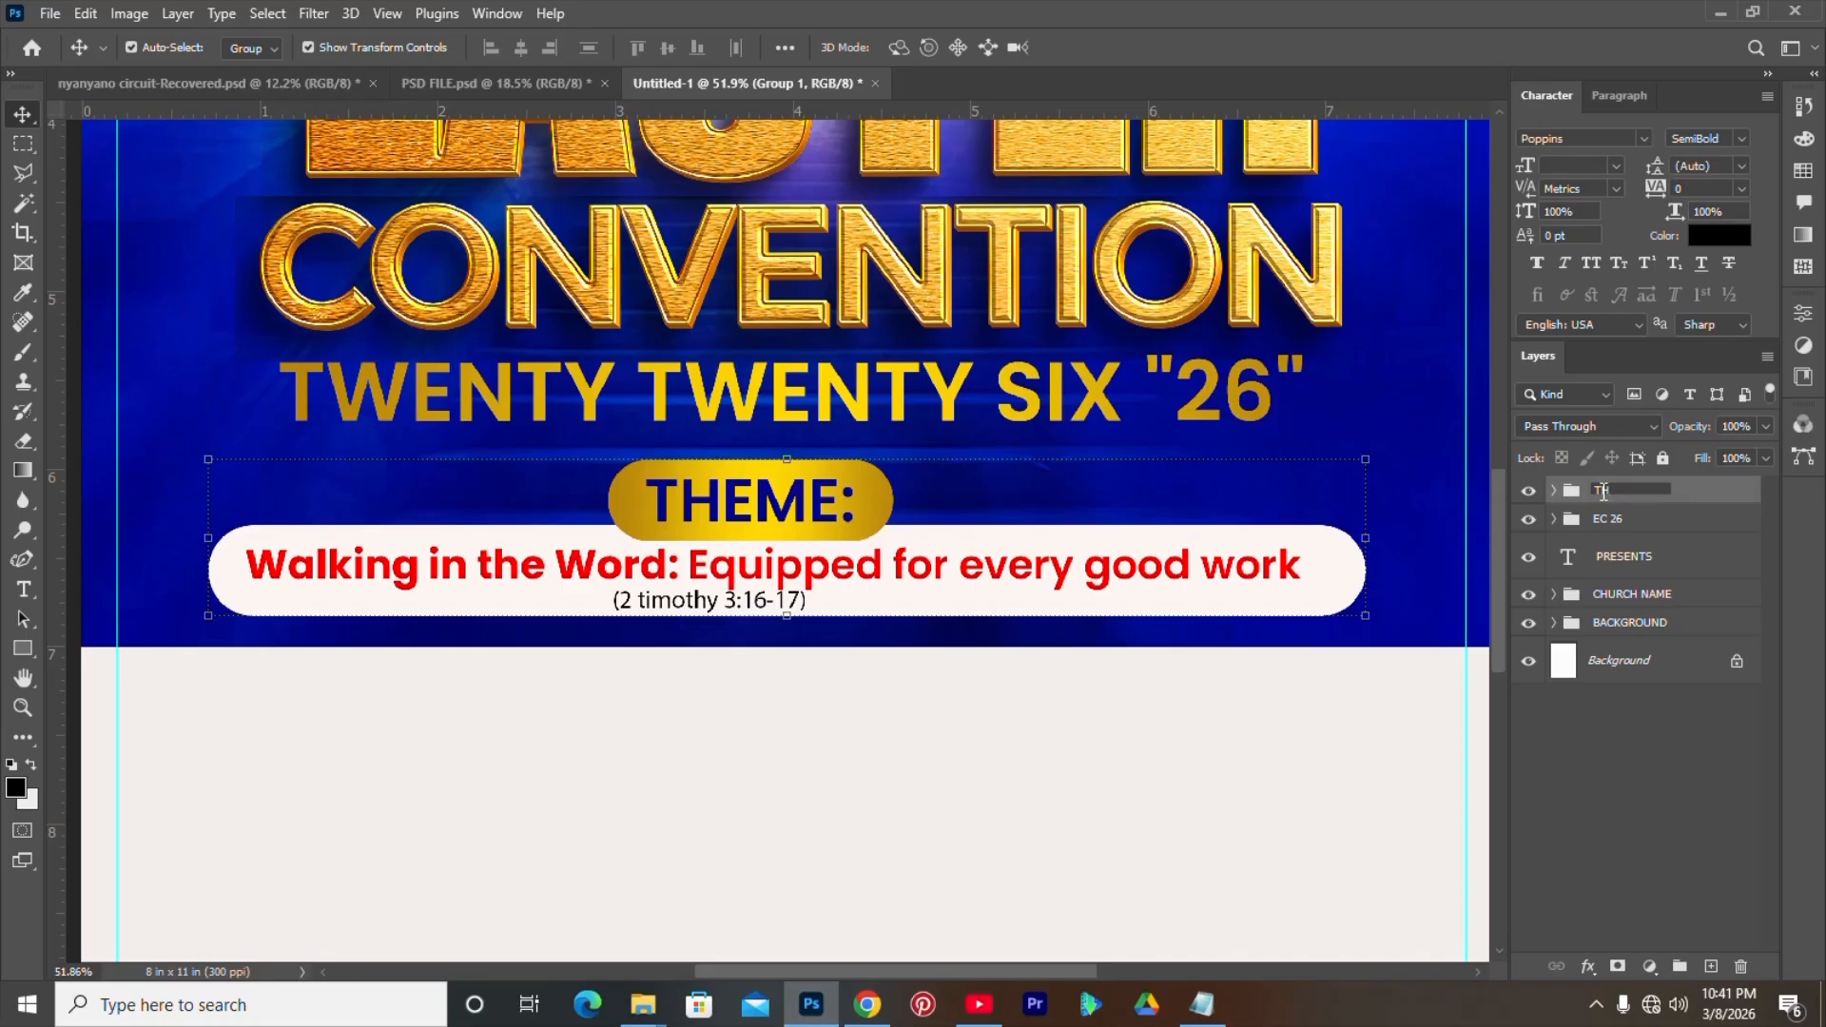
{"action": "type", "text": "THEME"}
{"action": "key", "text": "Return"}
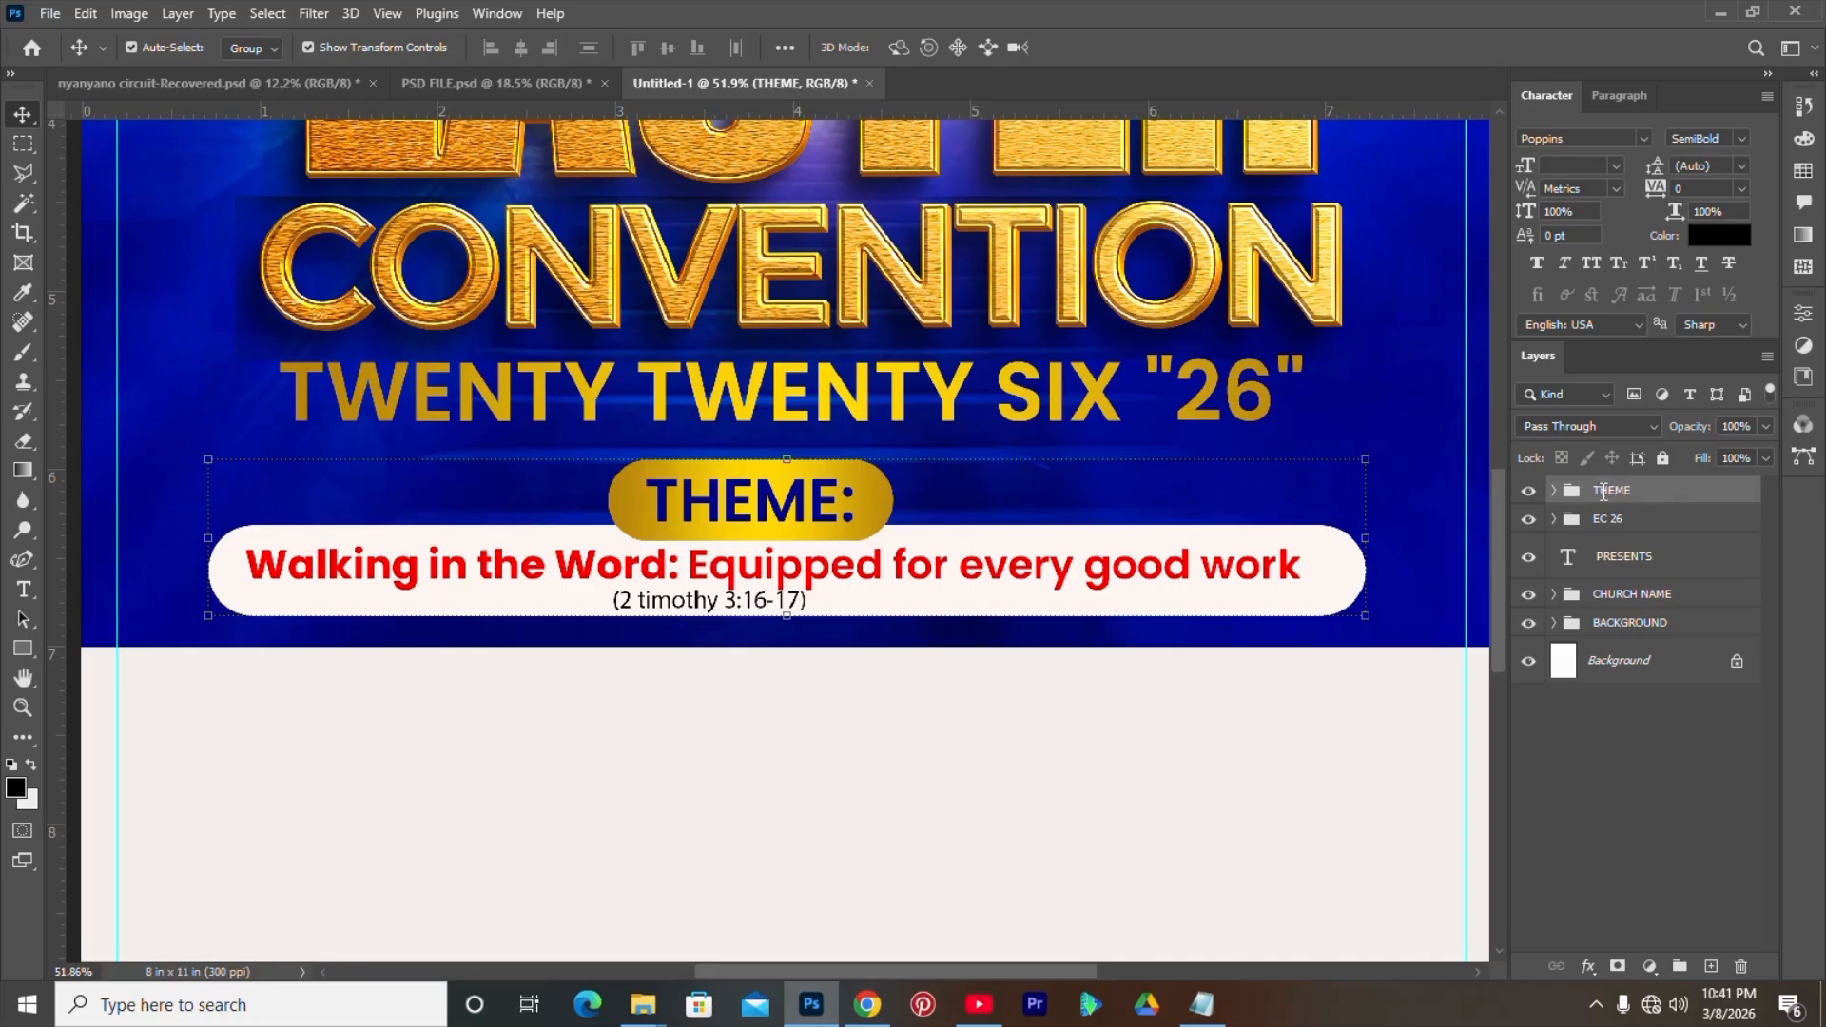
- Scale the THEME group down proportionally, keeping it centered below the TWENTY TWENTY SIX "26" line, and deselect it
{"action": "left_click", "coordinate": [785, 616]}
{"action": "left_click_drag", "start_coordinate": [785, 615], "coordinate": [789, 583]}
{"action": "key", "text": "Return"}
{"action": "left_click", "coordinate": [1624, 816]}
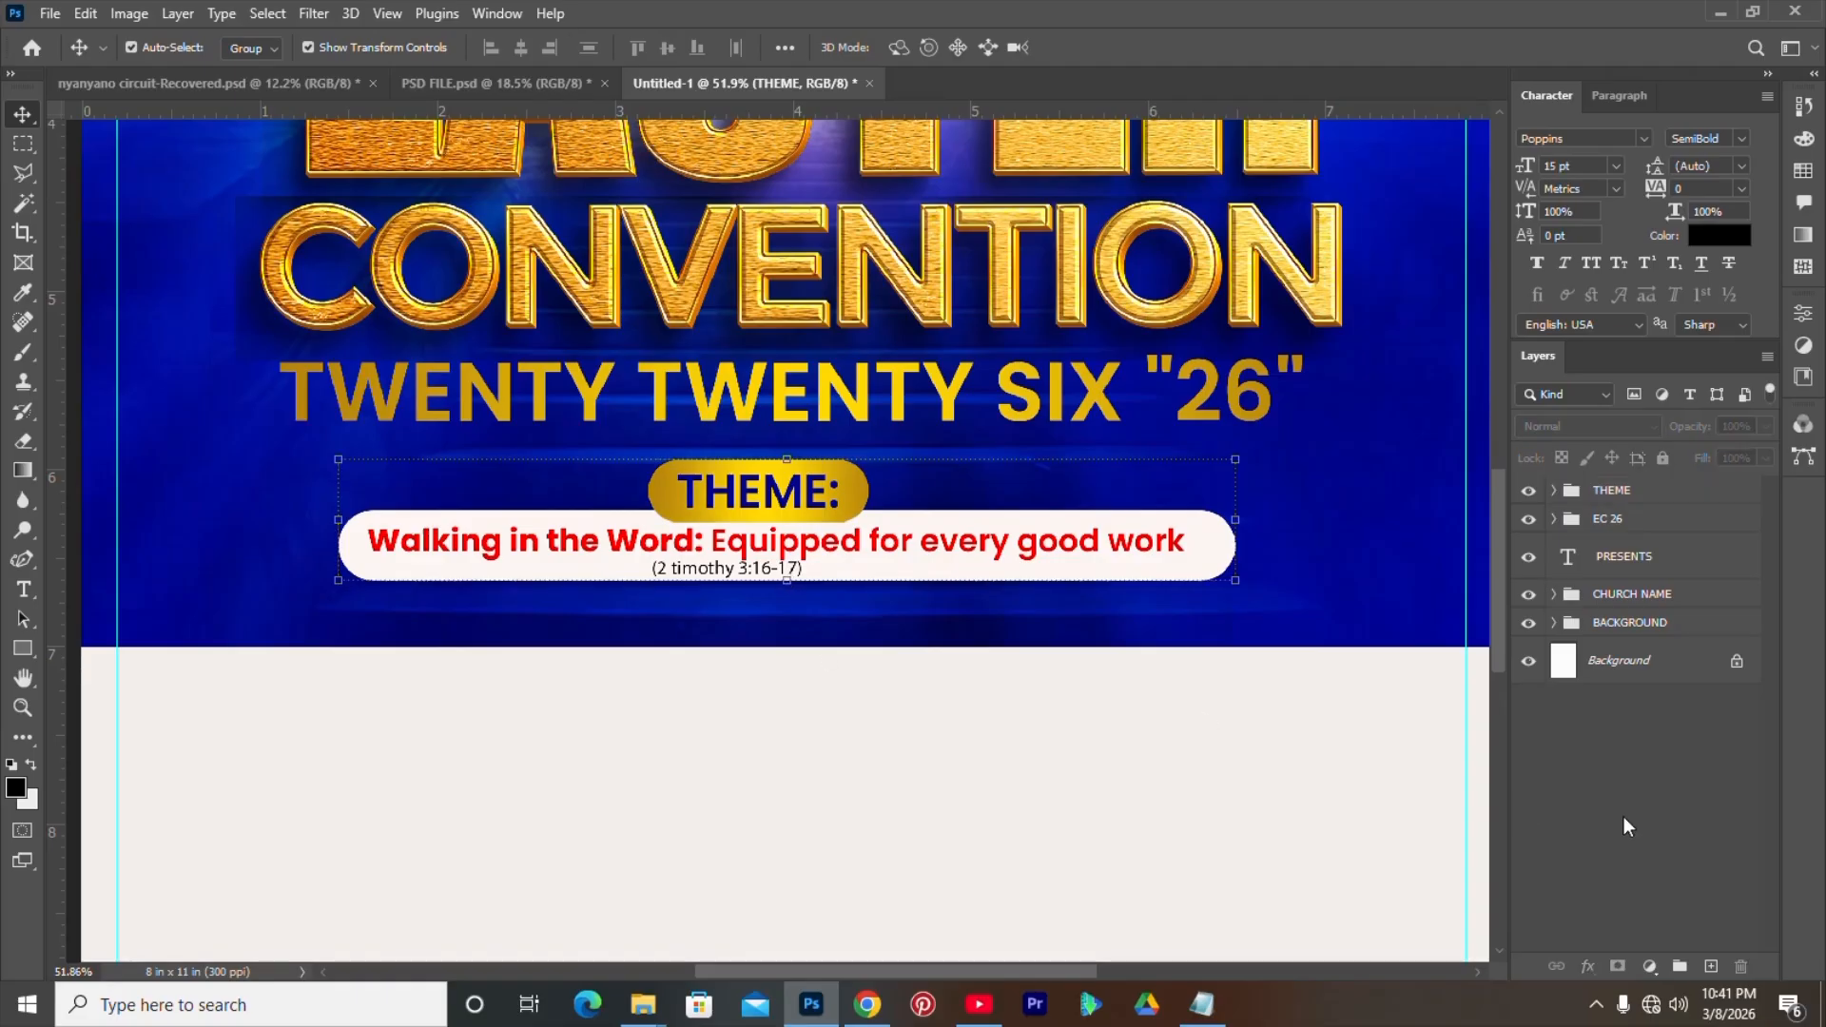
- Move the EC 26 title group straight up, closer to the PRESENTS text
{"action": "scroll", "coordinate": [704, 627], "scroll_direction": "down", "scroll_amount": 1}
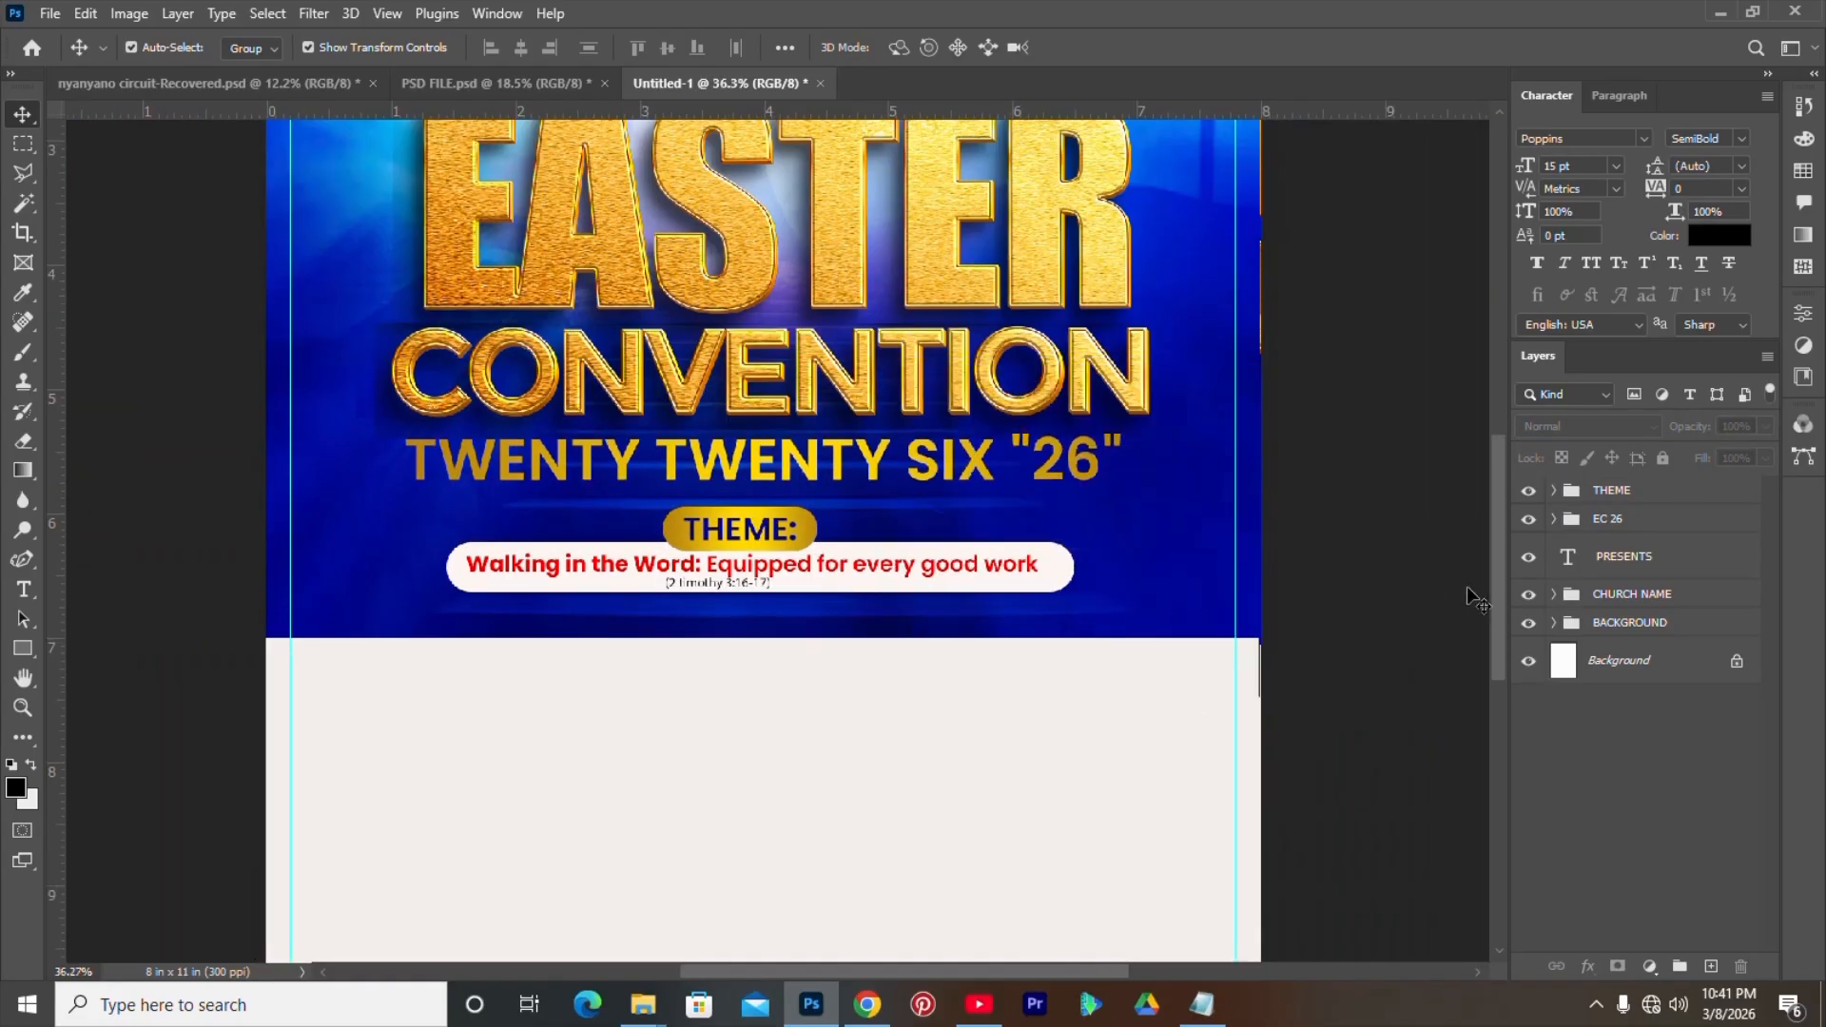
{"action": "scroll", "coordinate": [1494, 555], "scroll_direction": "down", "scroll_amount": 2}
{"action": "scroll", "coordinate": [1487, 627], "scroll_direction": "down", "scroll_amount": 1}
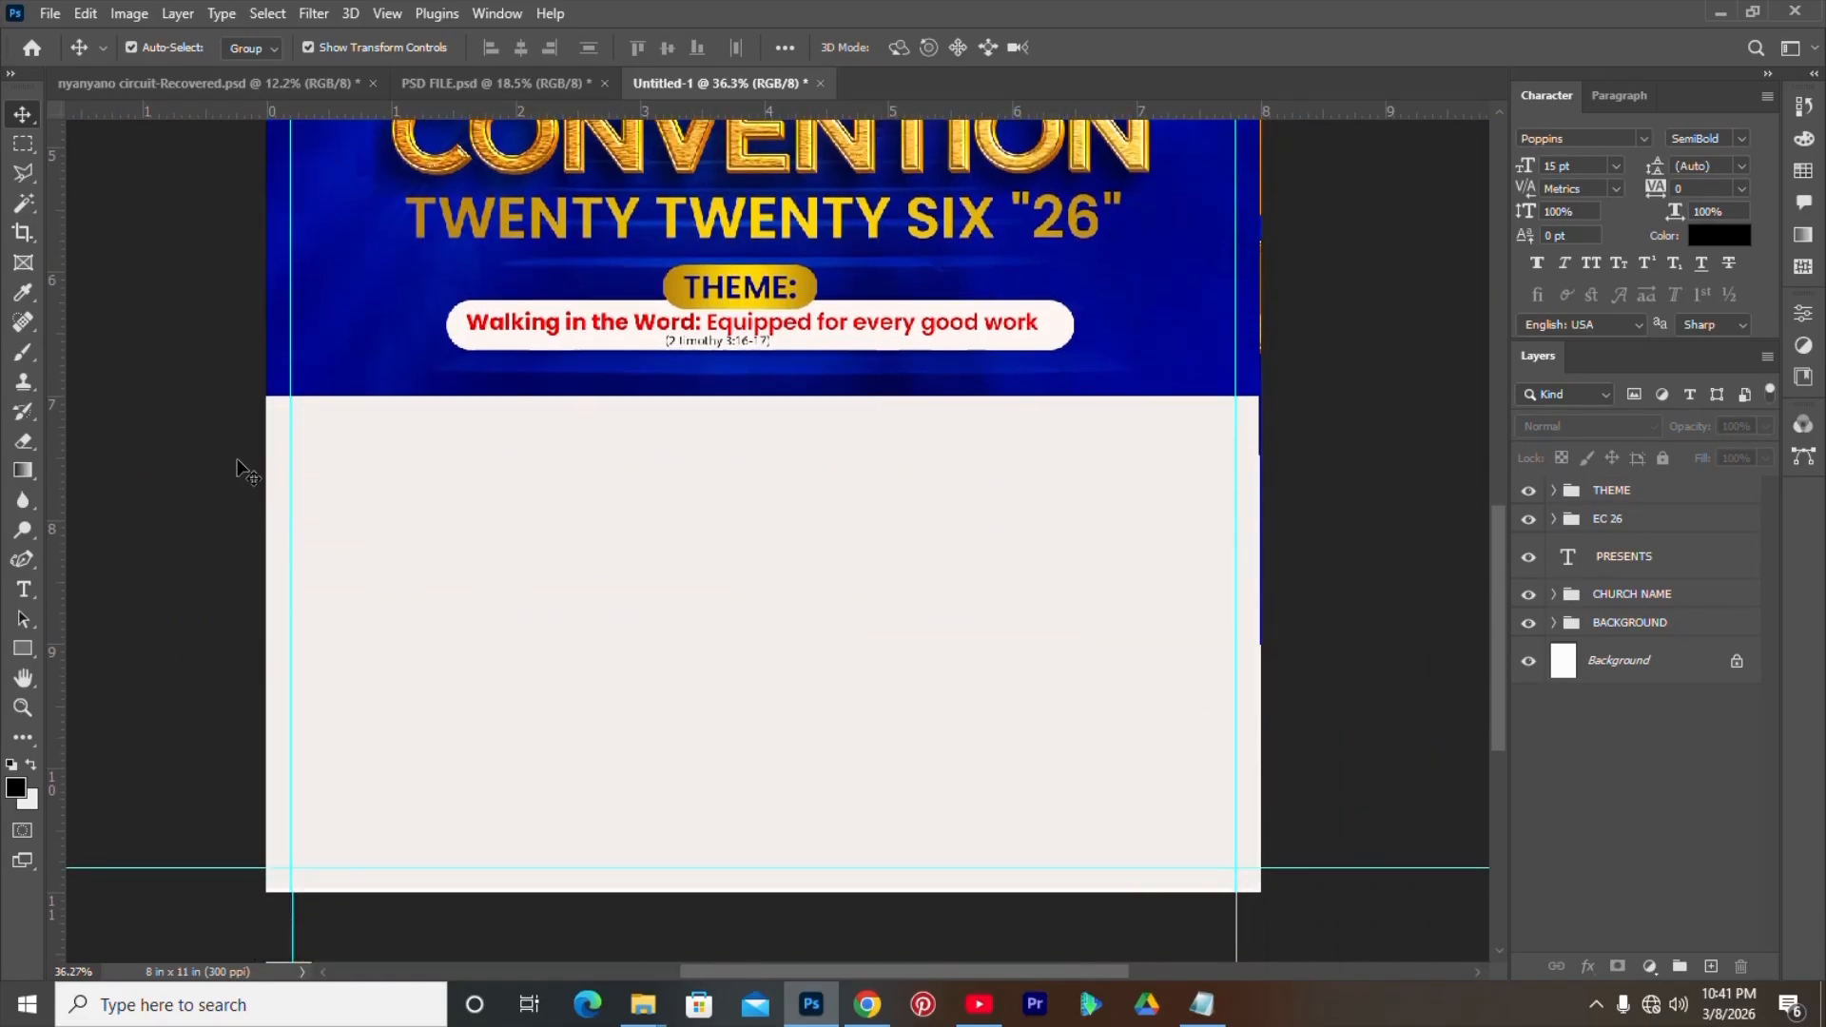
{"action": "scroll", "coordinate": [502, 433], "scroll_direction": "up", "scroll_amount": 1}
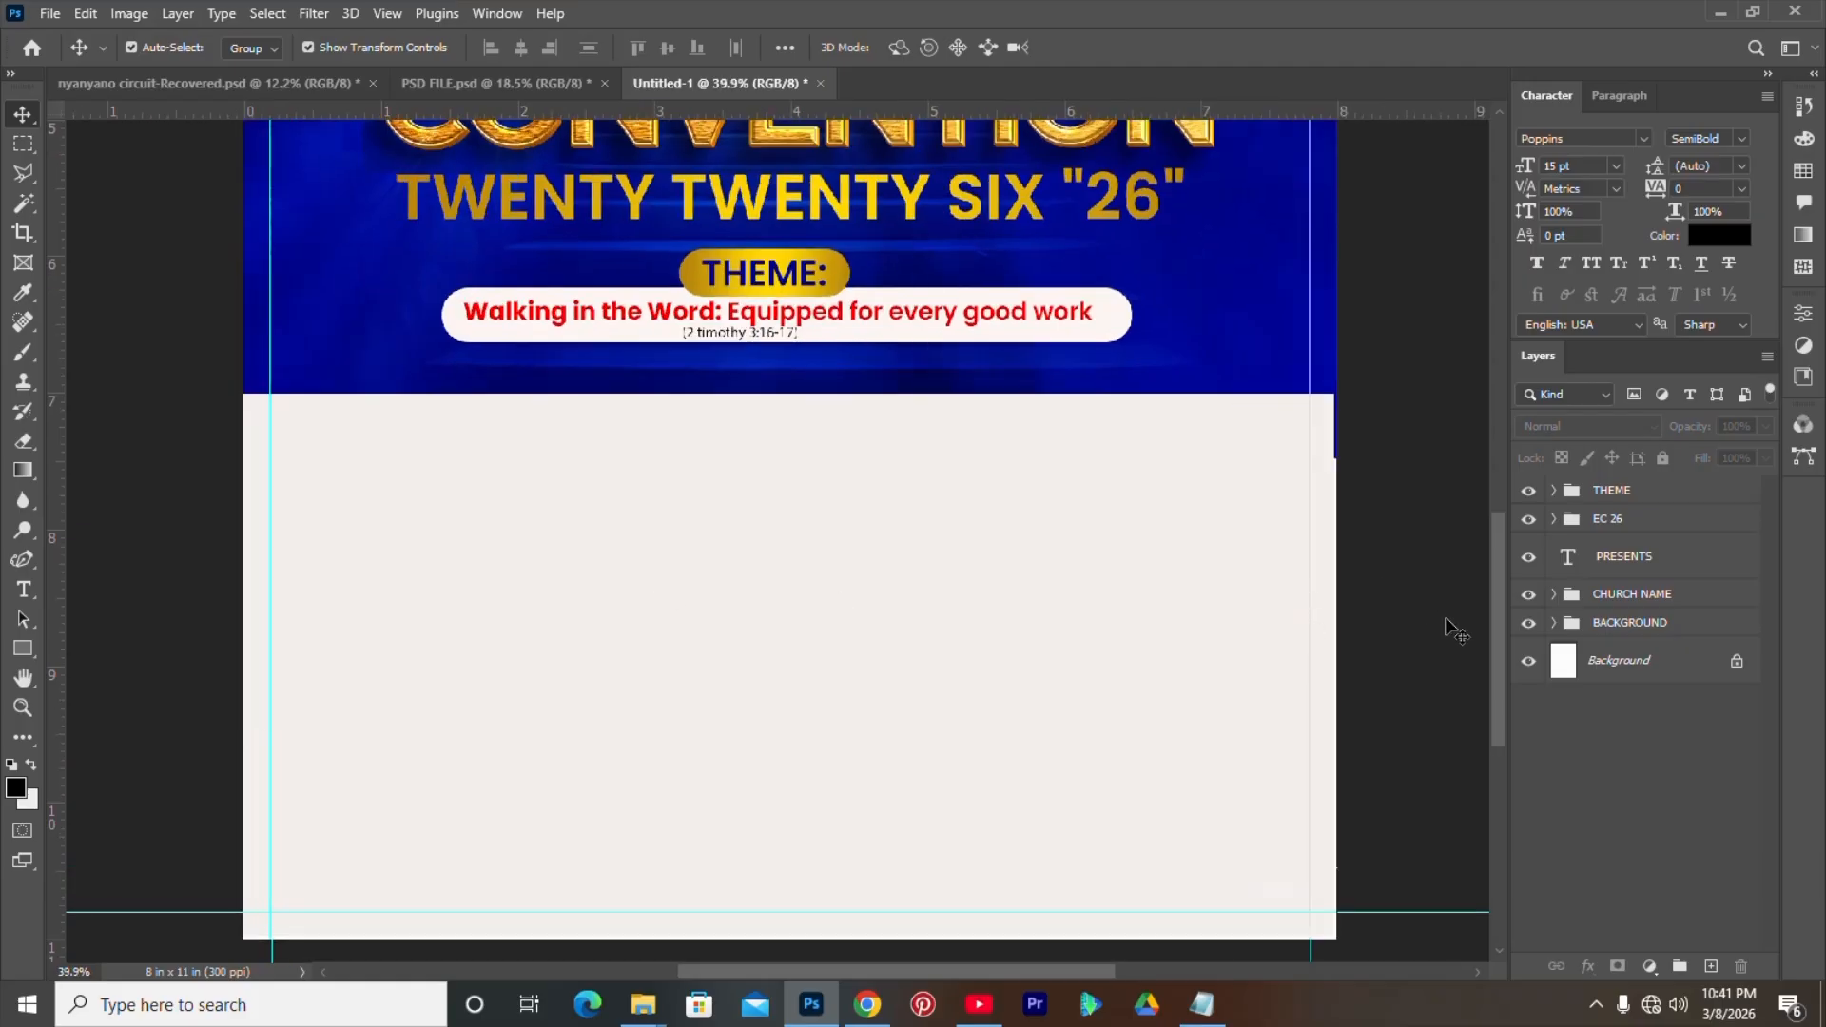
{"action": "left_click_drag", "start_coordinate": [1505, 581], "coordinate": [1496, 438]}
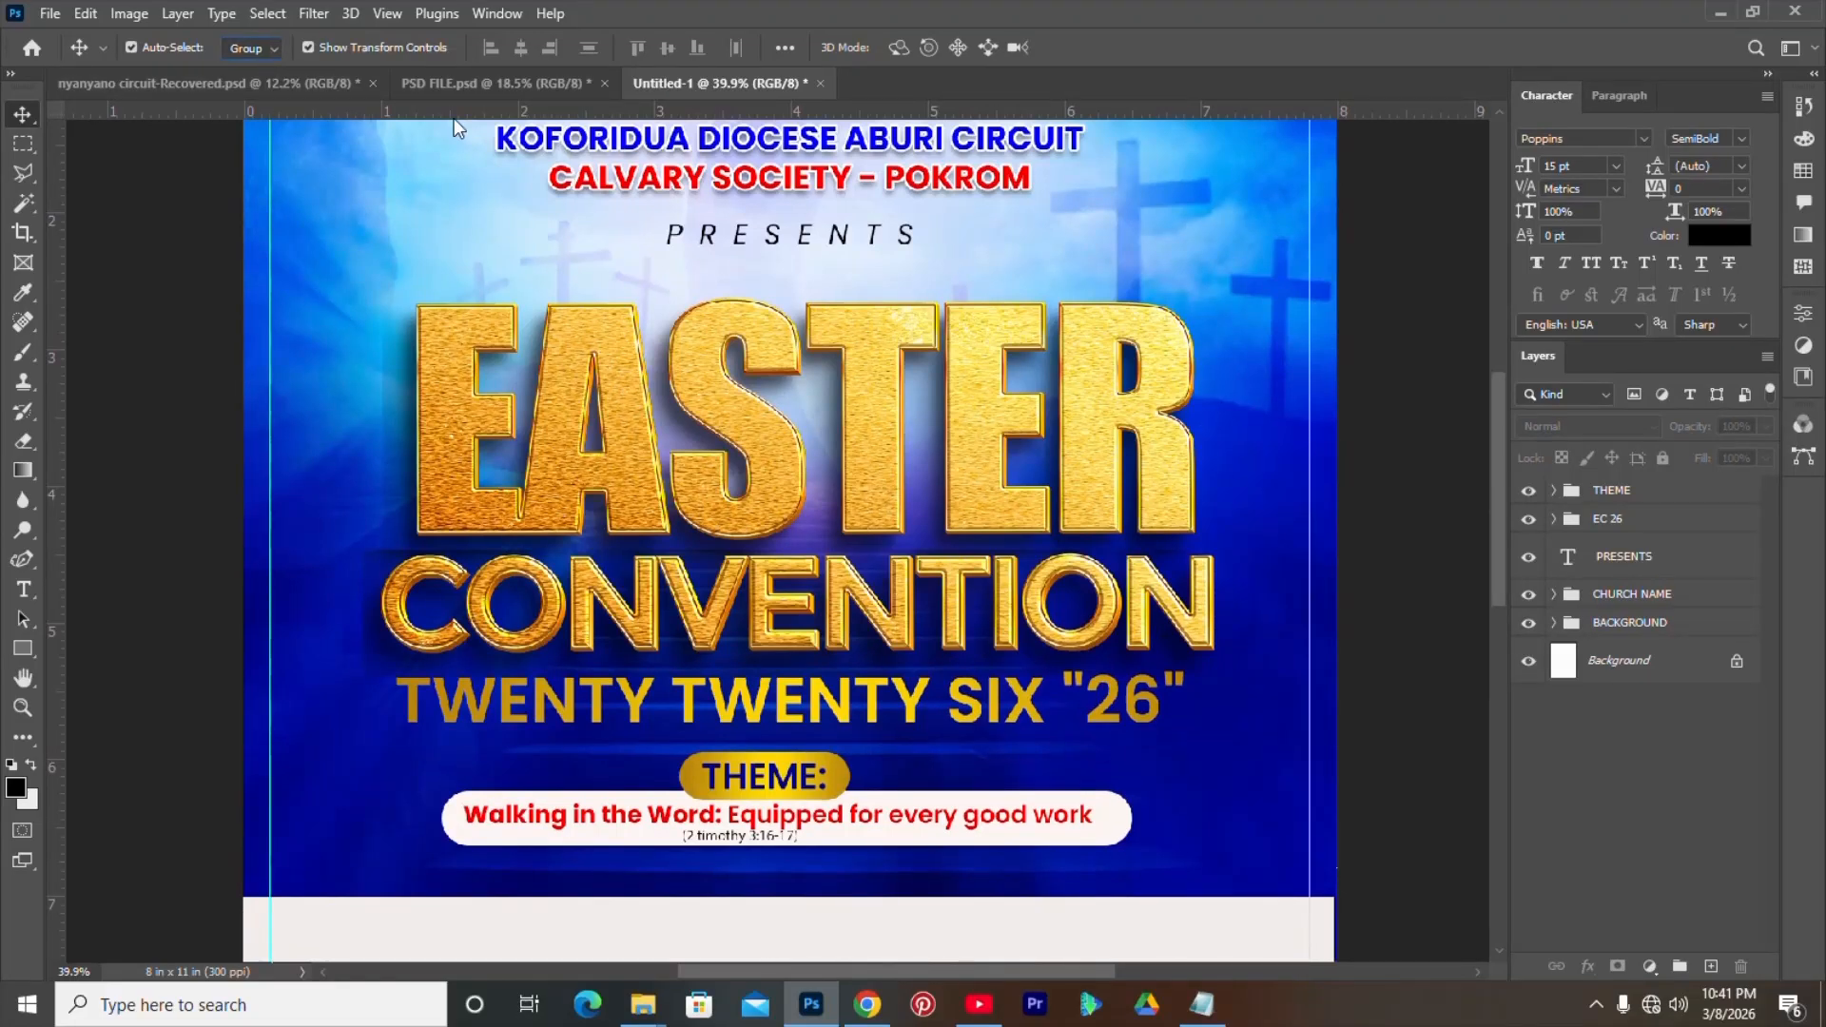
{"action": "left_click", "coordinate": [968, 463]}
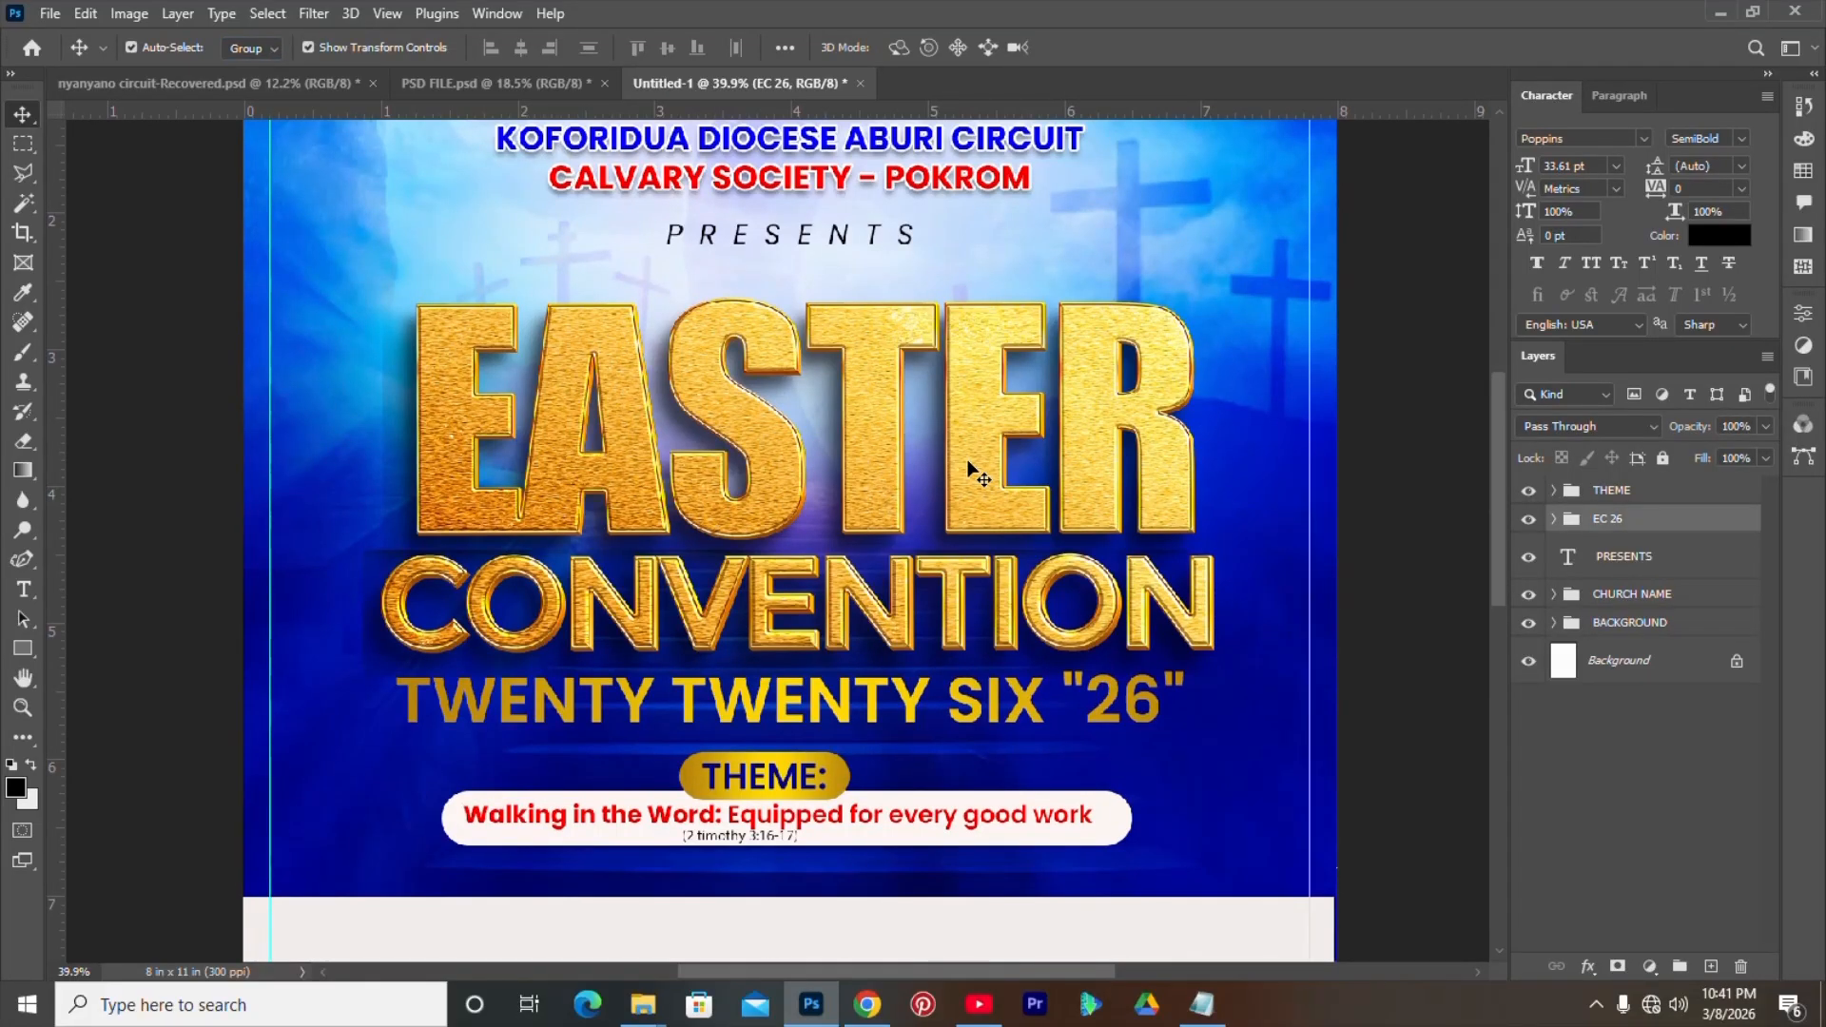
{"action": "key", "text": "Up"}
{"action": "key", "text": "Up"}
{"action": "key", "text": "Up"}
{"action": "key", "text": "Up"}
{"action": "key", "text": "Up"}
{"action": "key", "text": "Up"}
{"action": "key", "text": "Up"}
{"action": "key", "text": "Up"}
{"action": "key", "text": "Up"}
{"action": "key", "text": "Up"}
{"action": "key", "text": "Up"}
{"action": "key", "text": "Up"}
{"action": "key", "text": "Up"}
{"action": "key", "text": "Up"}
{"action": "key", "text": "Up"}
{"action": "key", "text": "Up"}
{"action": "key", "text": "Up"}
{"action": "key", "text": "Up"}
{"action": "key", "text": "Up"}
{"action": "key", "text": "Up"}
{"action": "key", "text": "Up"}
{"action": "key", "text": "Up"}
{"action": "key", "text": "Up"}
{"action": "key", "text": "Up"}
{"action": "key", "text": "Up"}
{"action": "key", "text": "Up"}
{"action": "key", "text": "Up"}
{"action": "key", "text": "Up"}
{"action": "key", "text": "Up"}
{"action": "key", "text": "Up"}
{"action": "key", "text": "Up"}
{"action": "key", "text": "Up"}
{"action": "key", "text": "Up"}
{"action": "key", "text": "Up"}
{"action": "key", "text": "Up"}
{"action": "key", "text": "Up"}
{"action": "key", "text": "Up"}
{"action": "key", "text": "Up"}
{"action": "key", "text": "Up"}
{"action": "key", "text": "Up"}
{"action": "key", "text": "Up"}
{"action": "key", "text": "Up"}
{"action": "key", "text": "Up"}
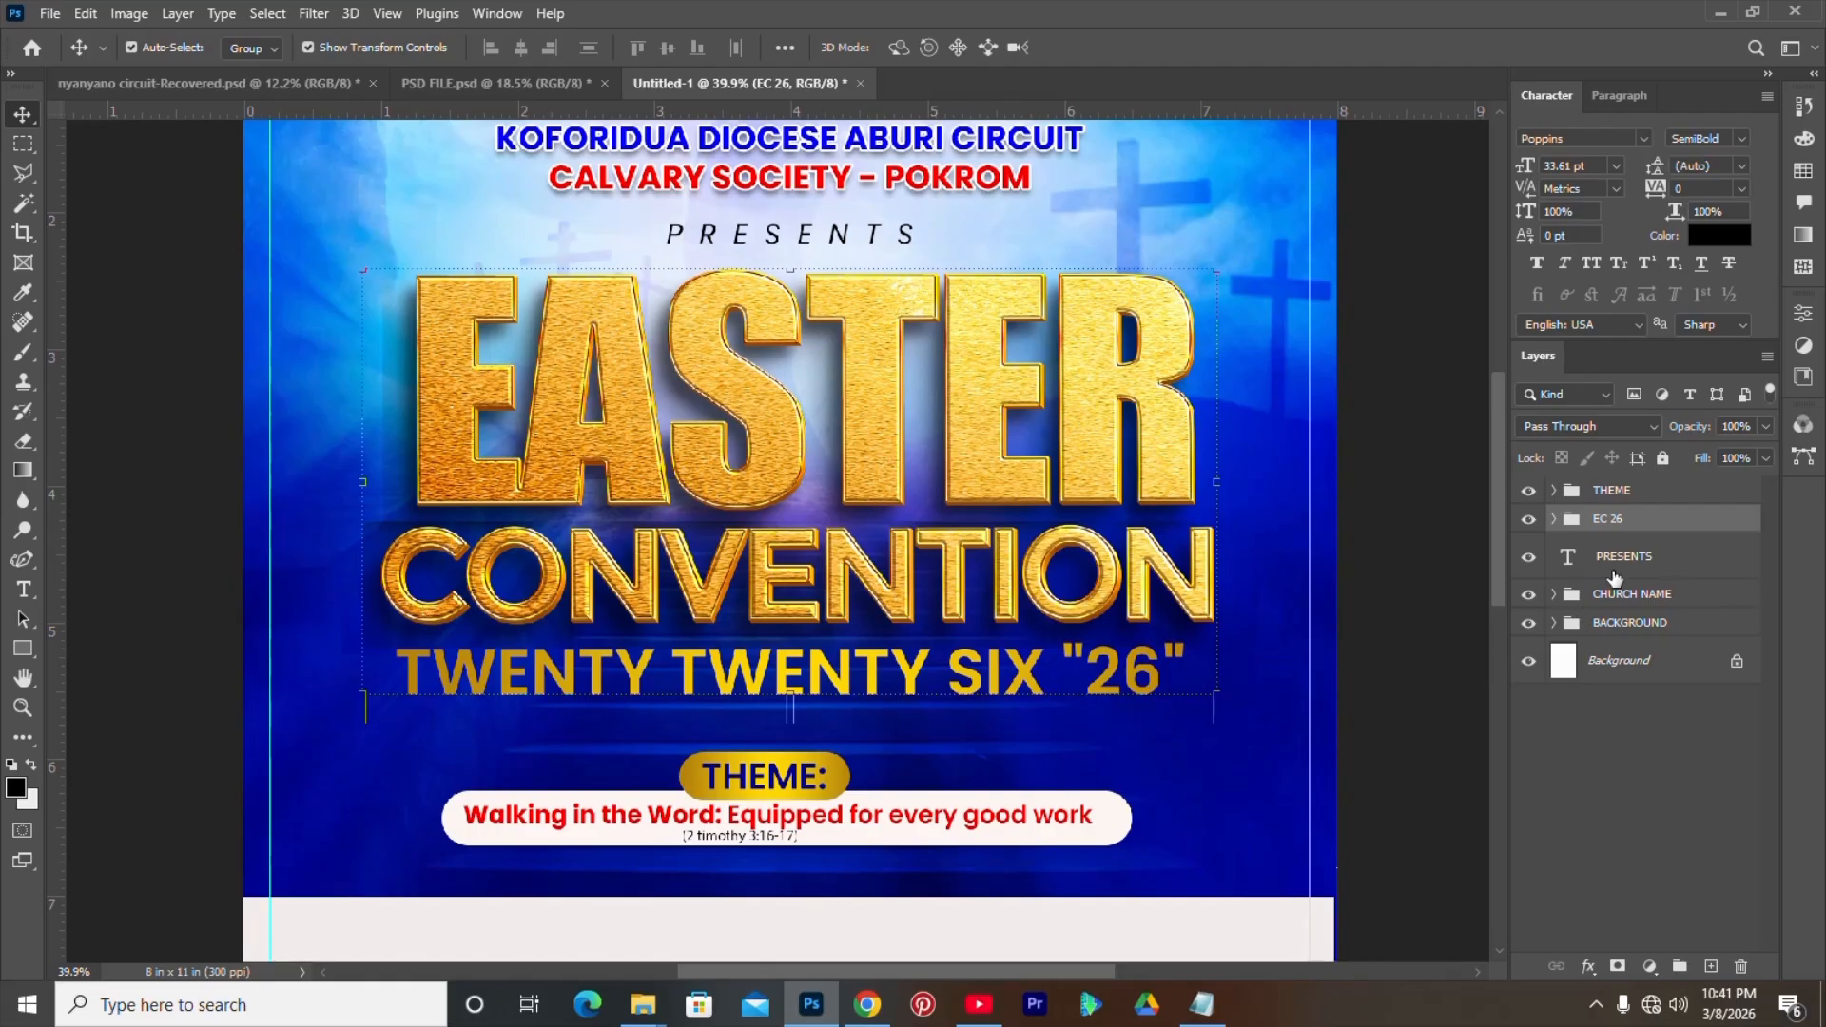
- Move the THEME group straight up until it sits just below the TWENTY TWENTY SIX "26" line
{"action": "left_click", "coordinate": [1621, 491]}
{"action": "key", "text": "Up"}
{"action": "key", "text": "Up"}
{"action": "key", "text": "Up"}
{"action": "key", "text": "Up"}
{"action": "key", "text": "Up"}
{"action": "key", "text": "Up"}
{"action": "key", "text": "Up"}
{"action": "key", "text": "Up"}
{"action": "key", "text": "Up"}
{"action": "key", "text": "Up"}
{"action": "key", "text": "Up"}
{"action": "key", "text": "Up"}
{"action": "key", "text": "Up"}
{"action": "key", "text": "Up"}
{"action": "key", "text": "Up"}
{"action": "key", "text": "Up"}
{"action": "key", "text": "Up"}
{"action": "key", "text": "Up"}
{"action": "key", "text": "Up"}
{"action": "key", "text": "Up"}
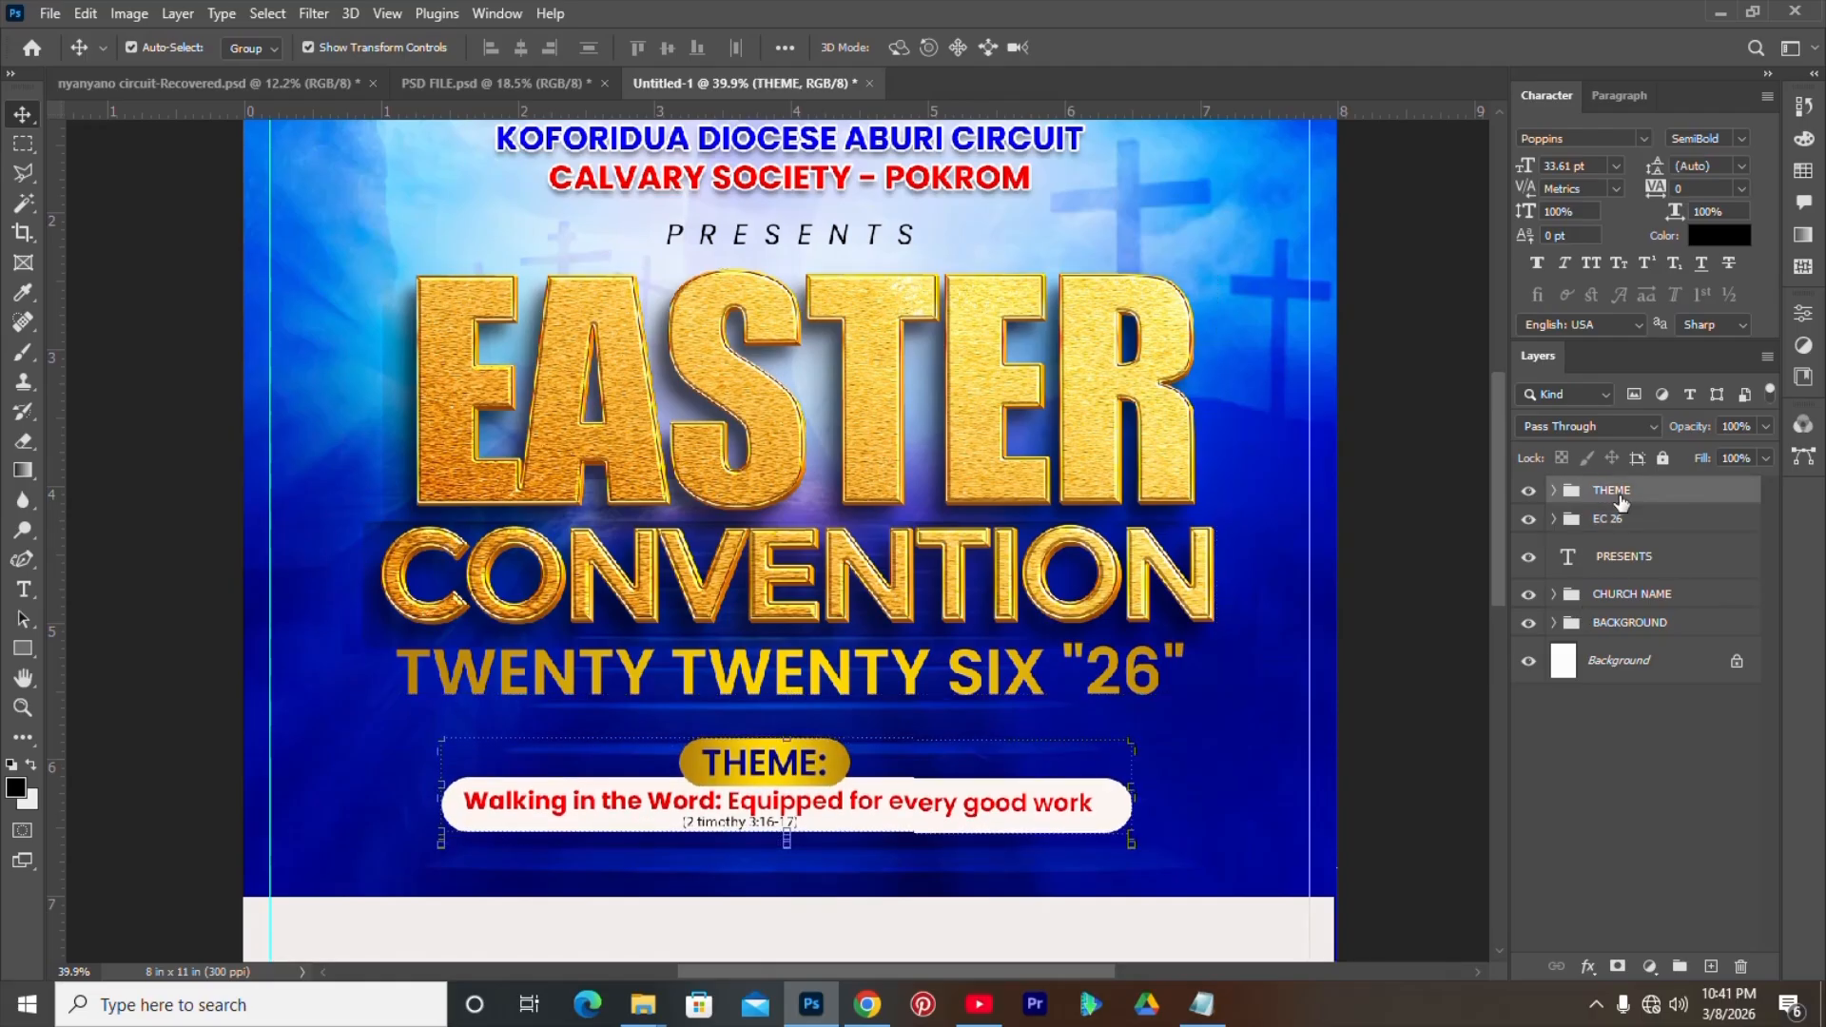
{"action": "key", "text": "Up"}
{"action": "key", "text": "Up"}
{"action": "key", "text": "Up"}
{"action": "key", "text": "Up"}
{"action": "key", "text": "Up"}
{"action": "key", "text": "Up"}
{"action": "key", "text": "Up"}
{"action": "key", "text": "Up"}
{"action": "key", "text": "Up"}
{"action": "key", "text": "Up"}
{"action": "key", "text": "Up"}
{"action": "key", "text": "Up"}
{"action": "key", "text": "Up"}
{"action": "key", "text": "Up"}
{"action": "key", "text": "Up"}
{"action": "key", "text": "Up"}
{"action": "key", "text": "Up"}
{"action": "key", "text": "Up"}
{"action": "key", "text": "Up"}
{"action": "key", "text": "Up"}
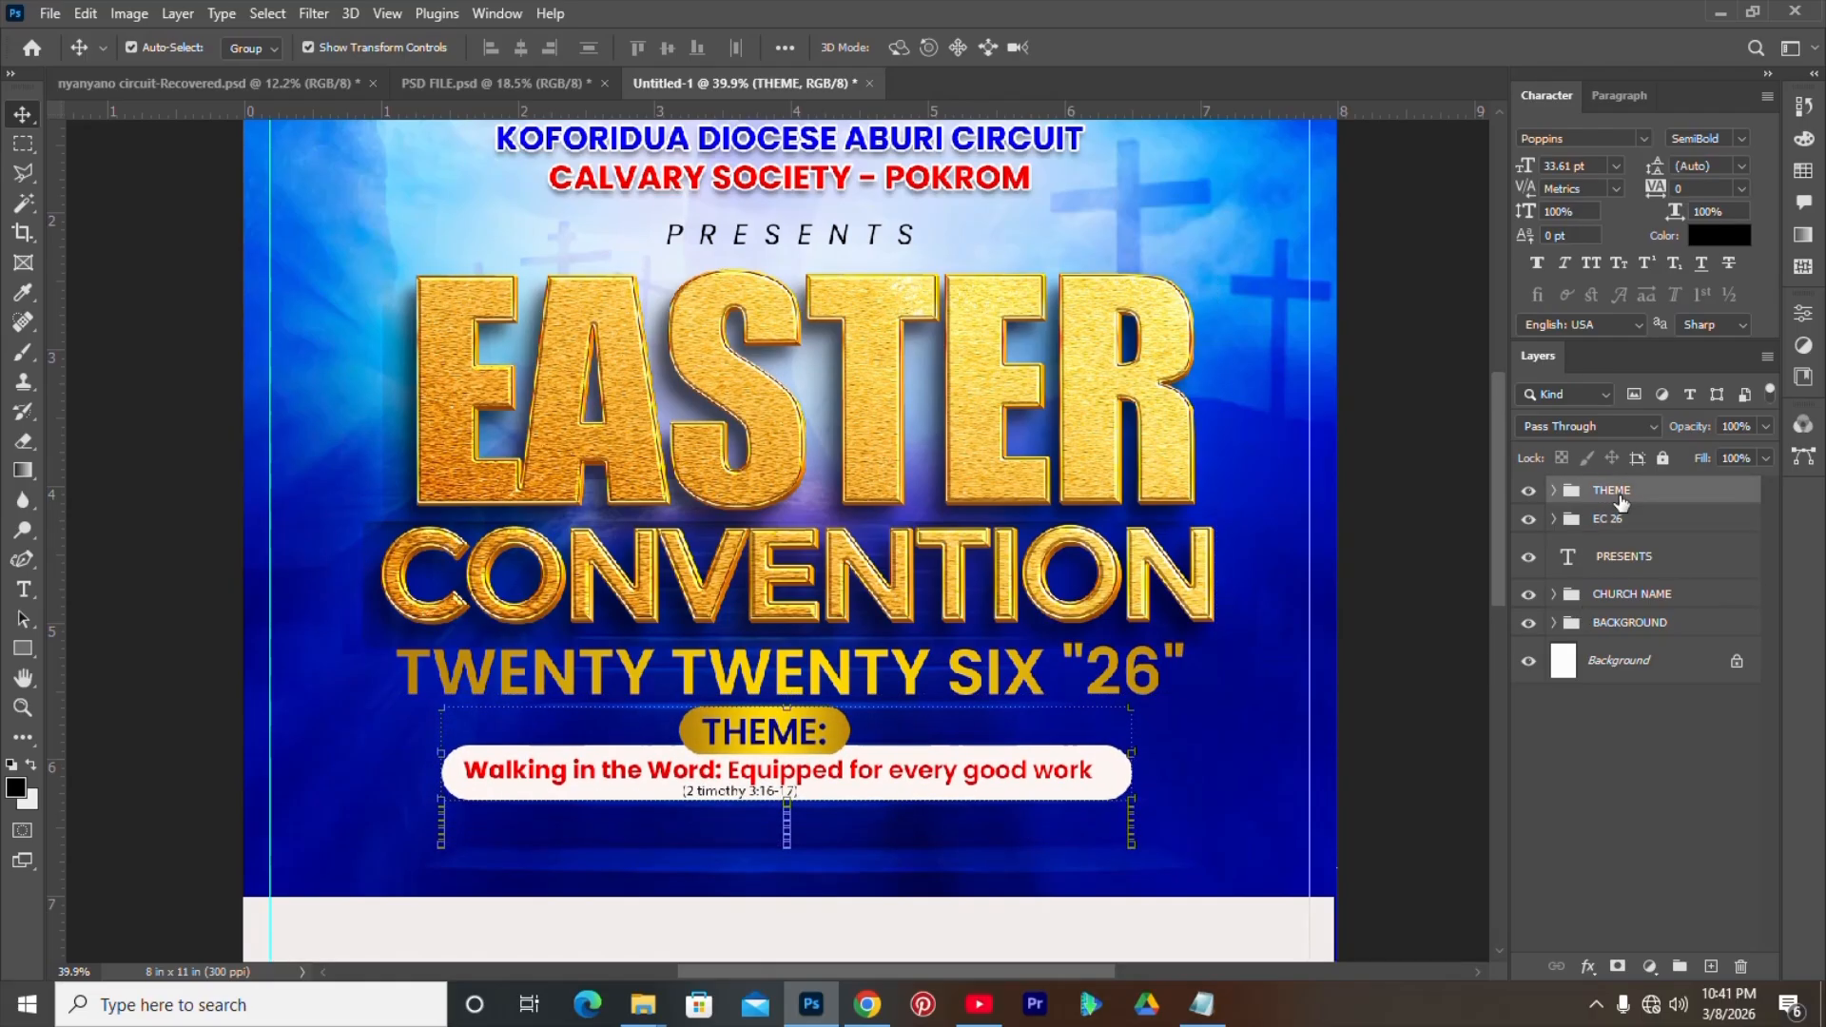
{"action": "right_click", "coordinate": [954, 587]}
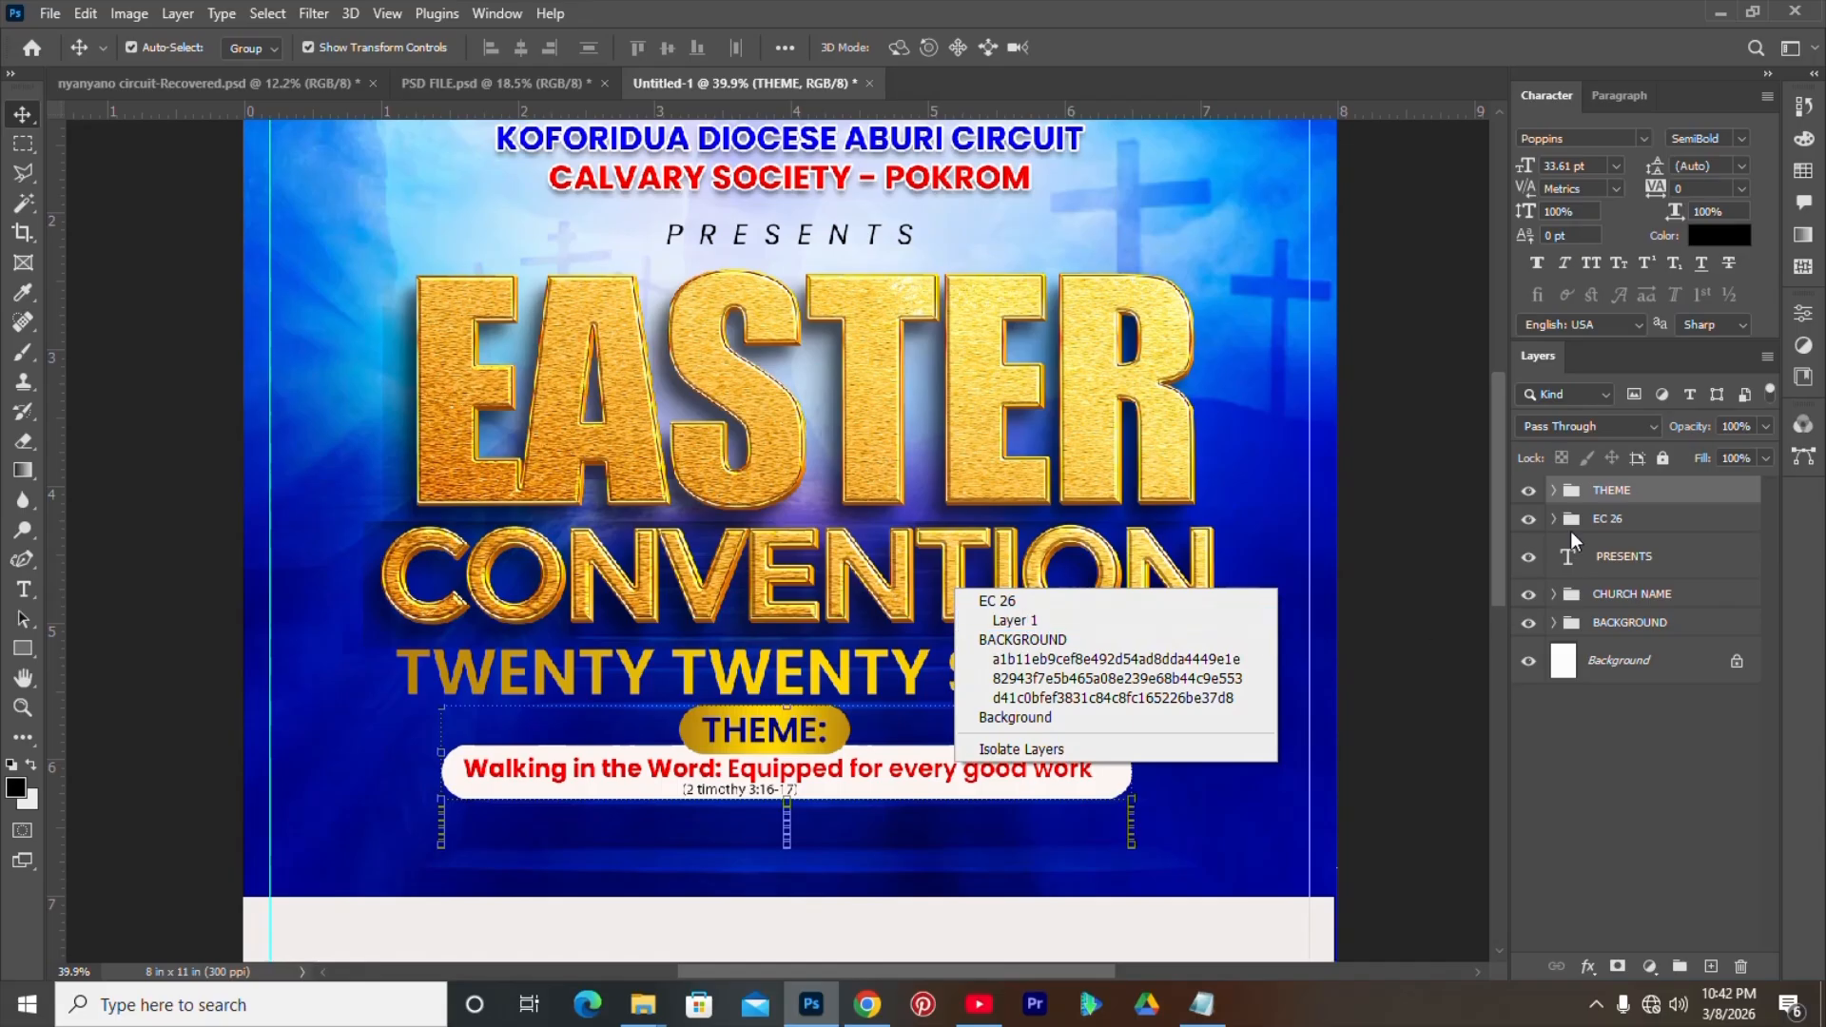
{"action": "left_click", "coordinate": [1604, 523]}
{"action": "right_click", "coordinate": [1604, 523]}
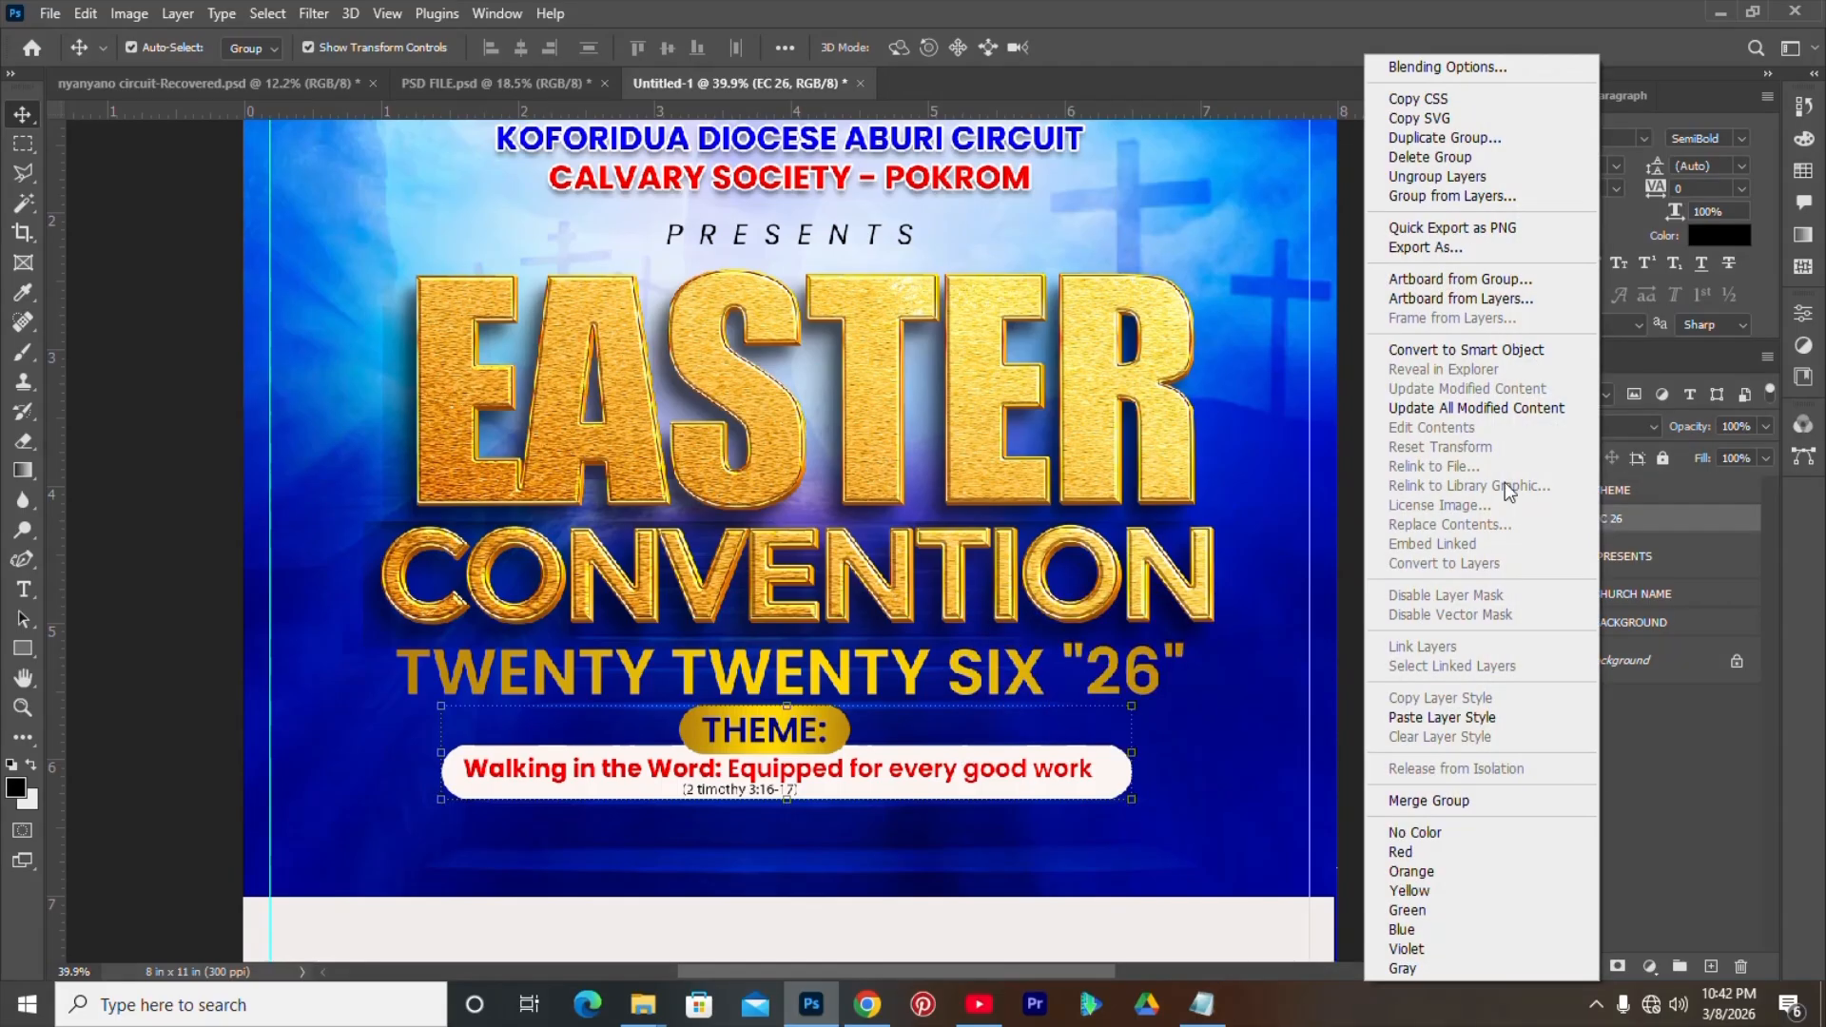
{"action": "left_click", "coordinate": [1623, 518]}
- Expand the EC 26 group and nudge the CONVENTION layer (Layer 1) slightly up toward EASTER
{"action": "left_click", "coordinate": [1554, 519]}
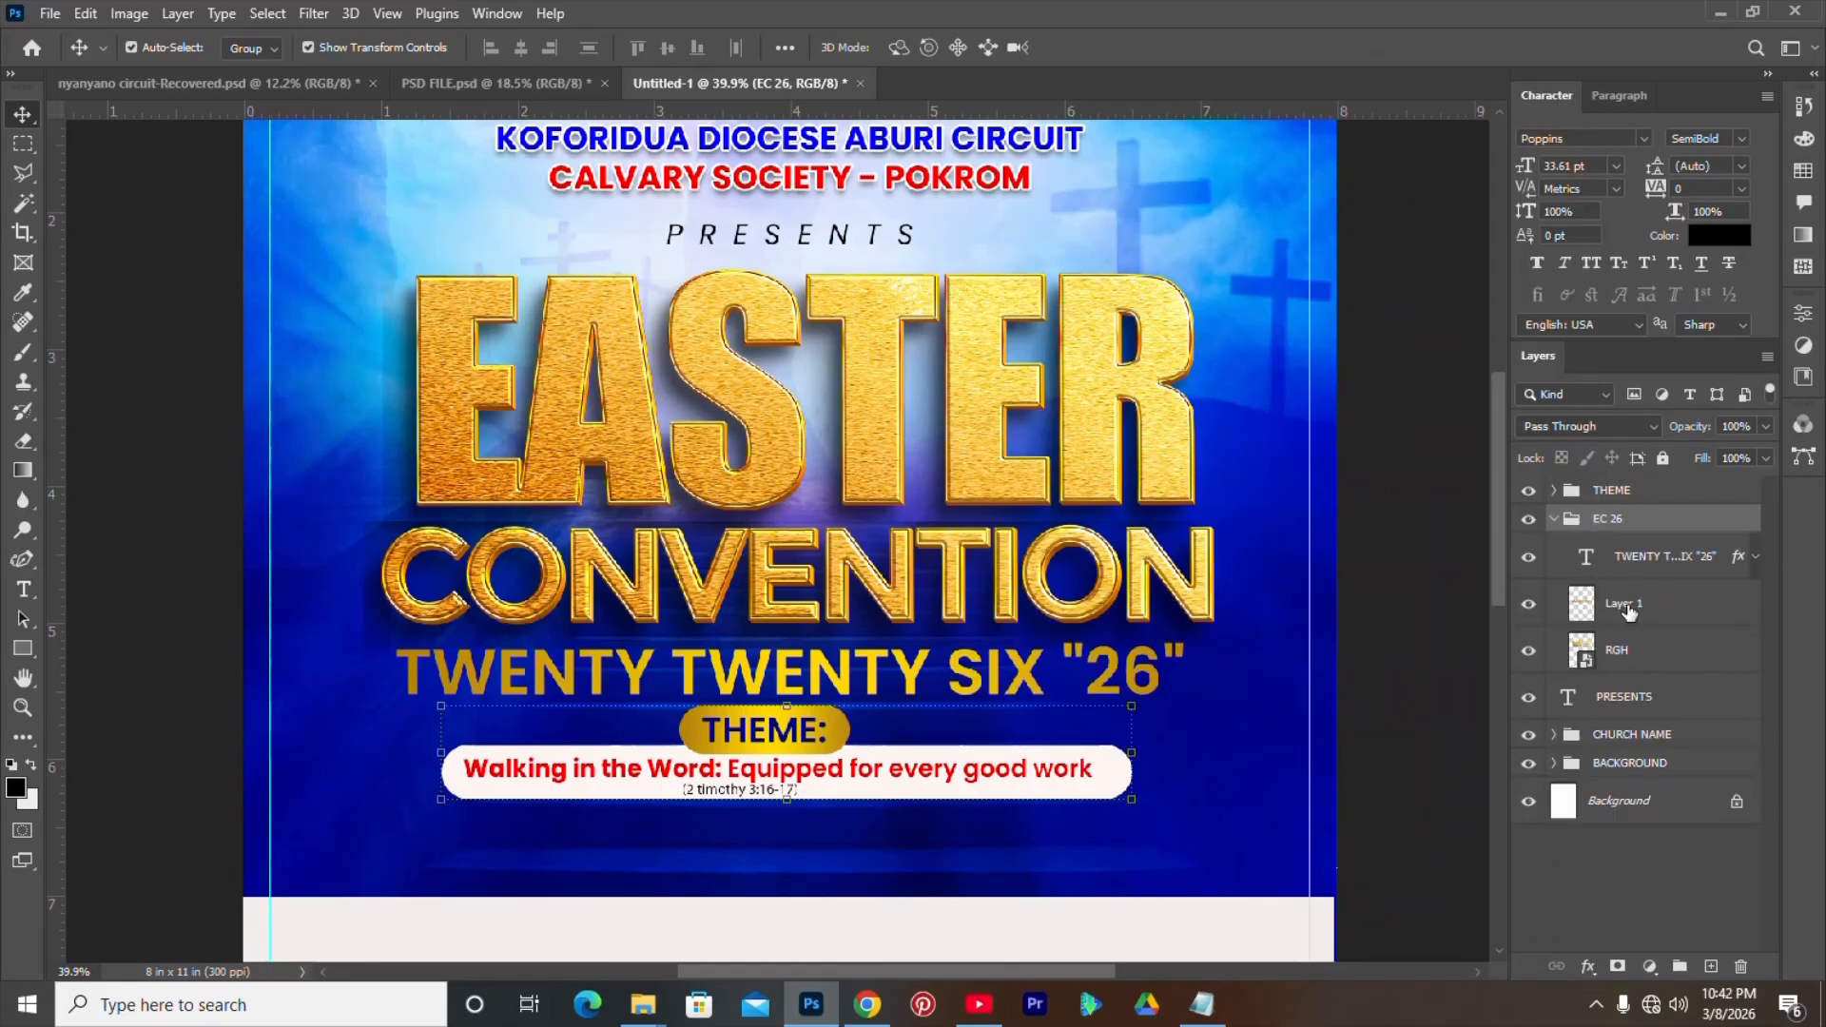
{"action": "left_click", "coordinate": [1639, 665]}
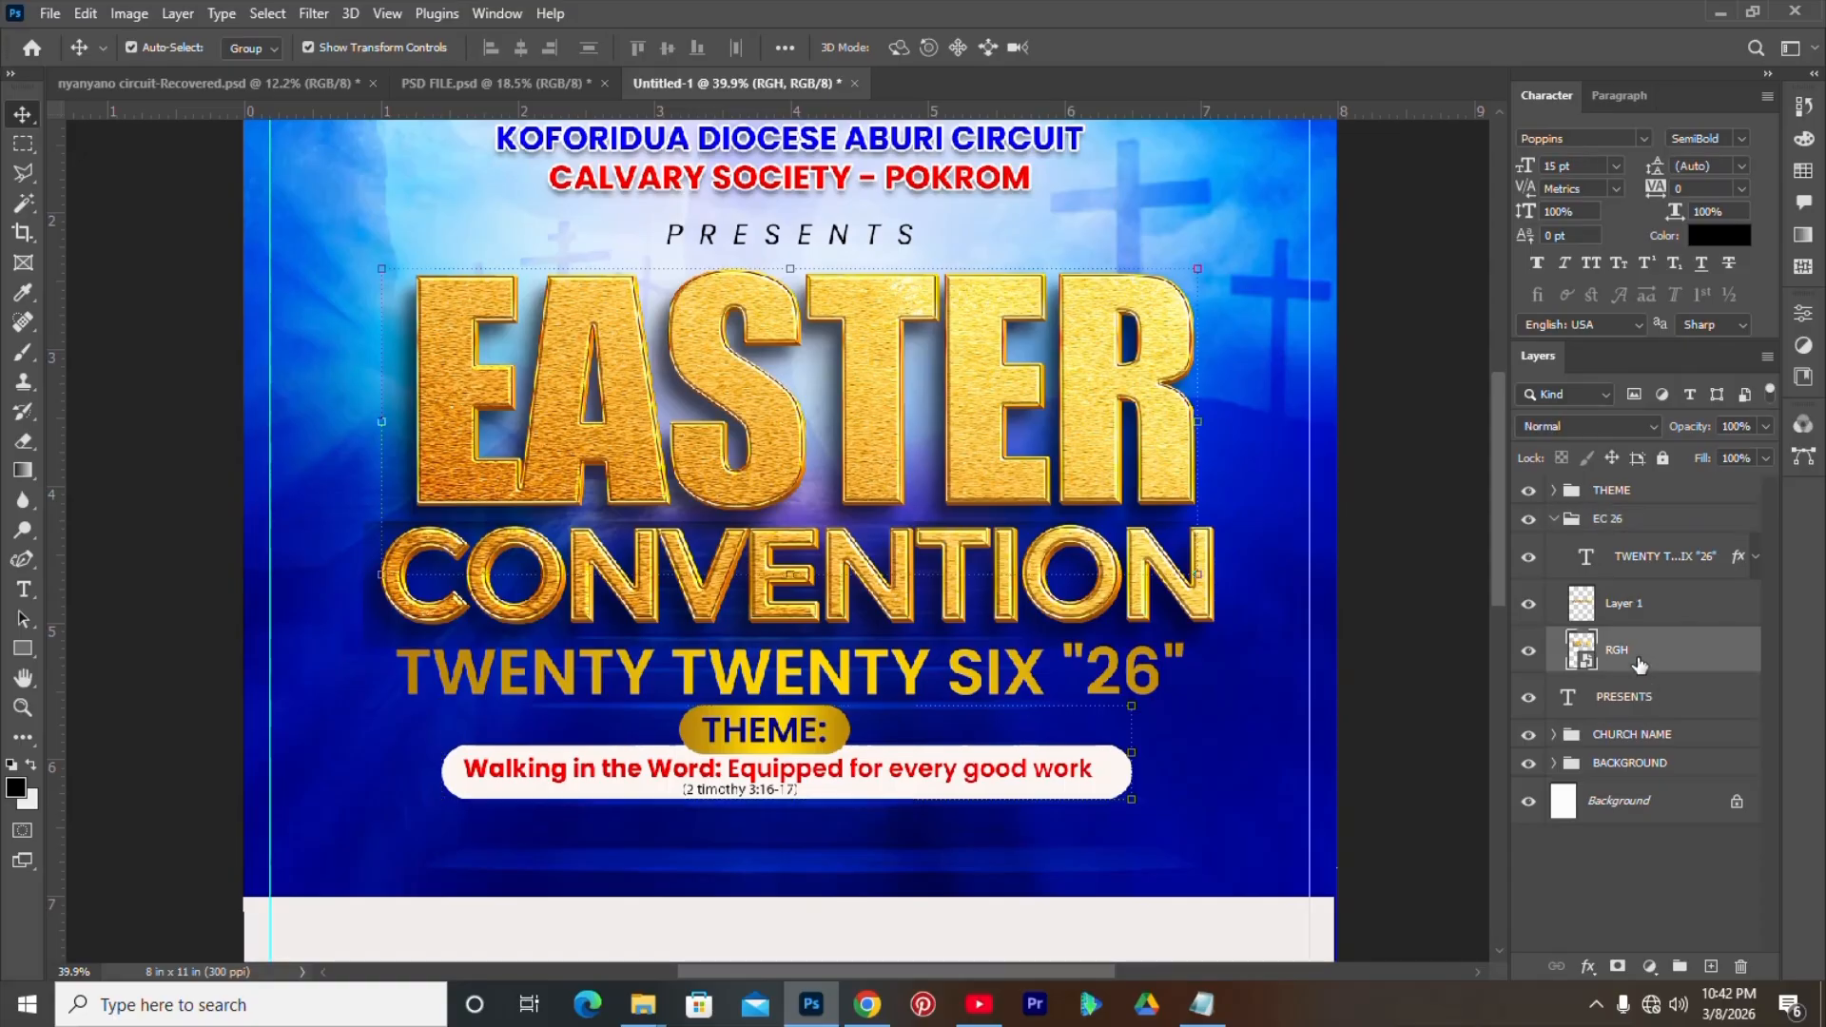
{"action": "left_click", "coordinate": [1629, 699]}
{"action": "left_click", "coordinate": [1650, 604]}
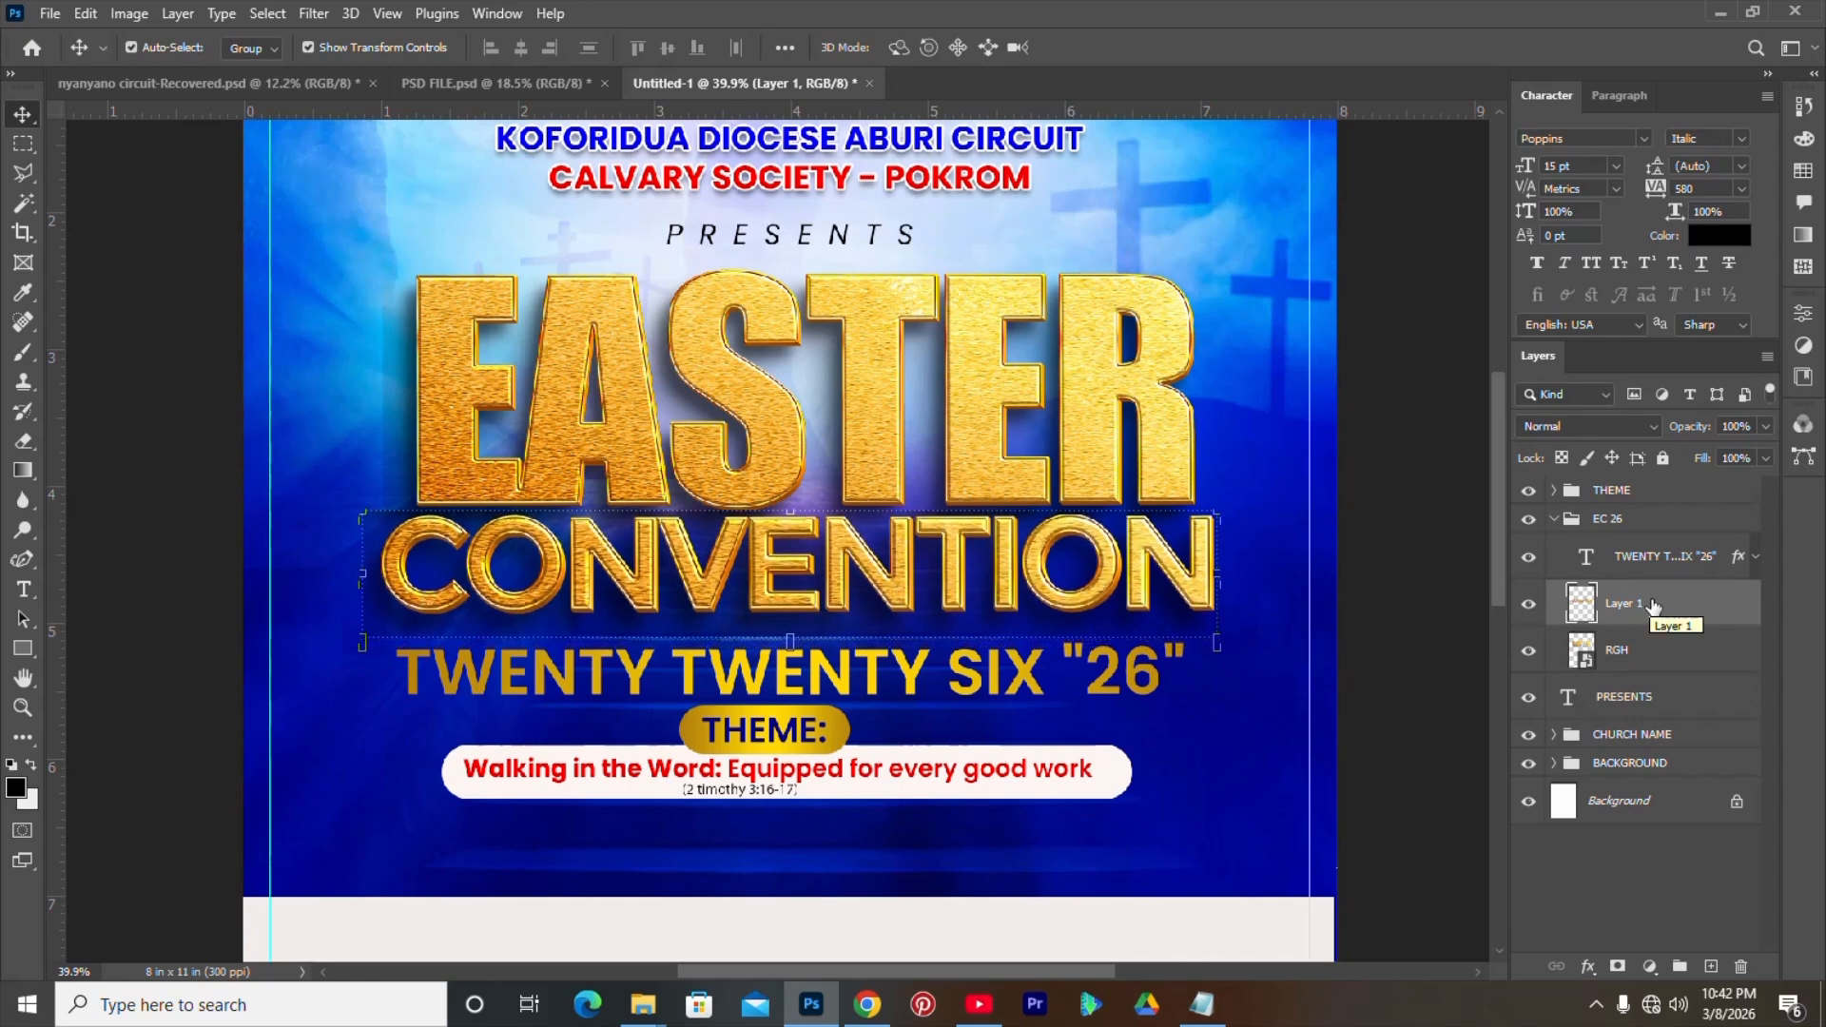
- Nudge the TWENTY TWENTY SIX "26" text layer straight up until it sits just below CONVENTION, and collapse the EC 26 group
{"action": "left_click", "coordinate": [1654, 576]}
{"action": "key", "text": "shift+Up"}
{"action": "key", "text": "shift+Up"}
{"action": "key", "text": "shift+Up"}
{"action": "key", "text": "shift+Up"}
{"action": "key", "text": "shift+Up"}
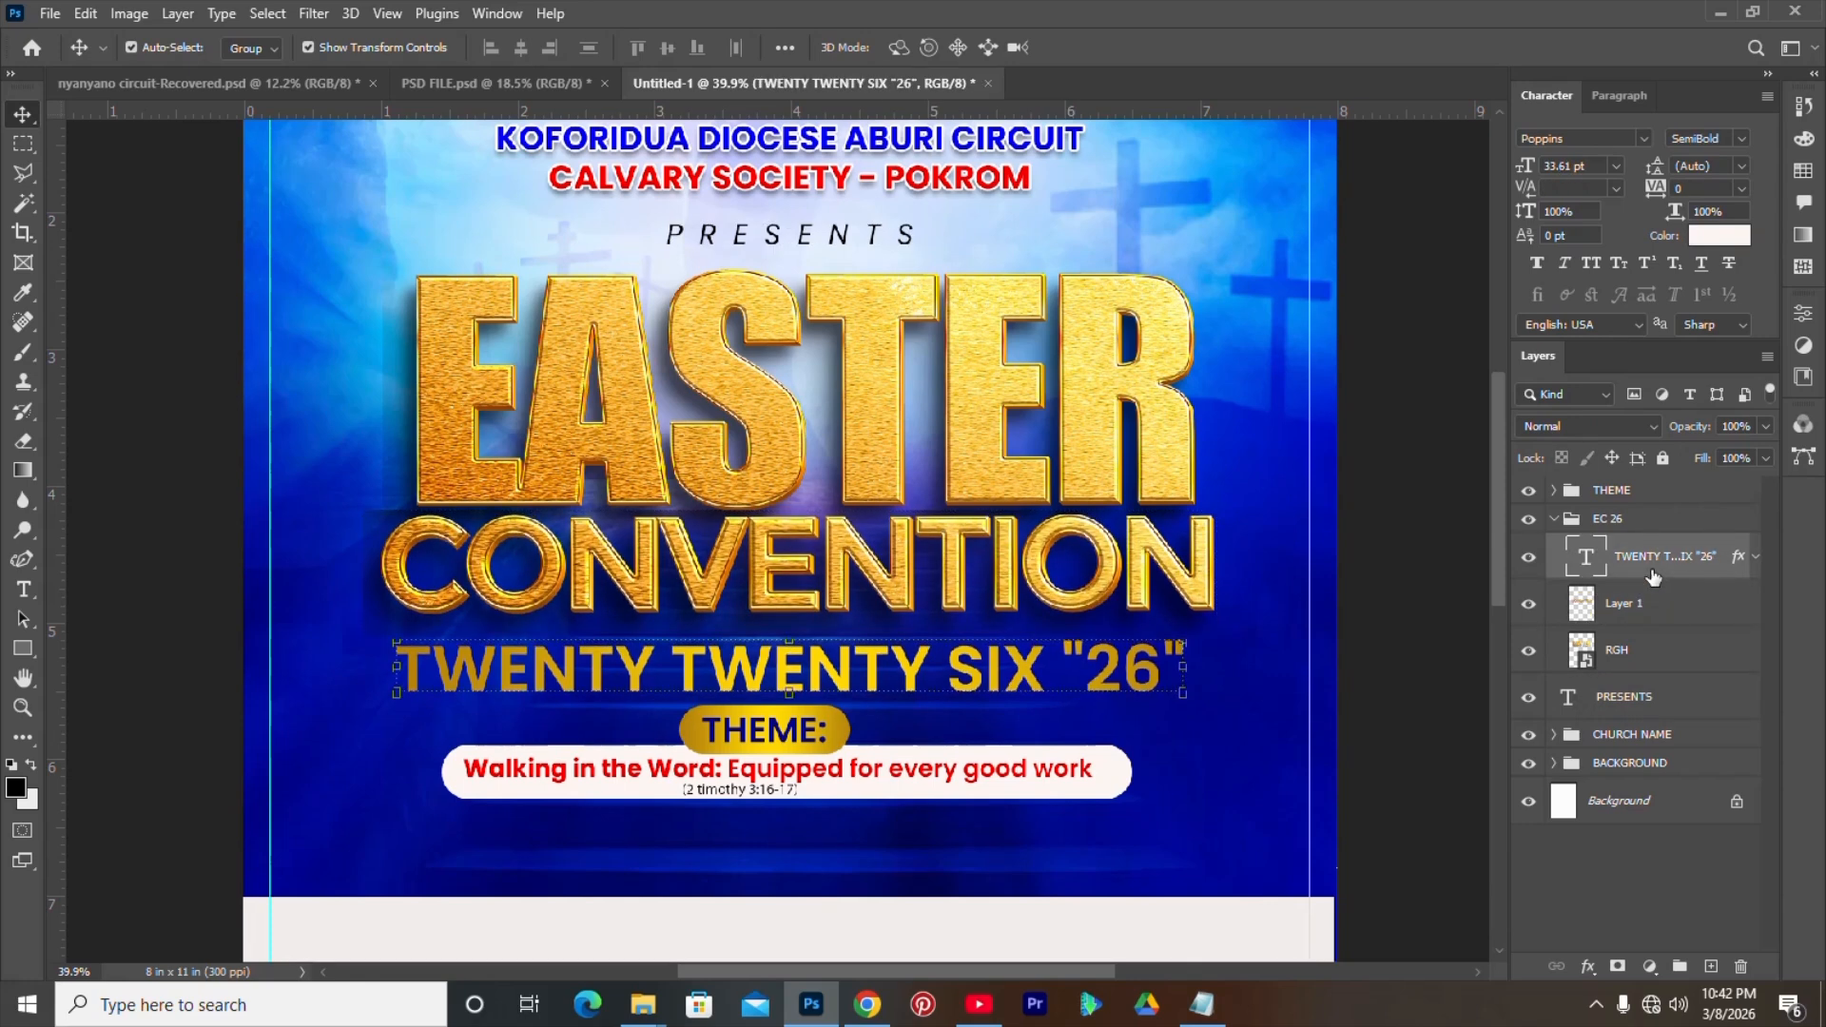
{"action": "key", "text": "shift+Up"}
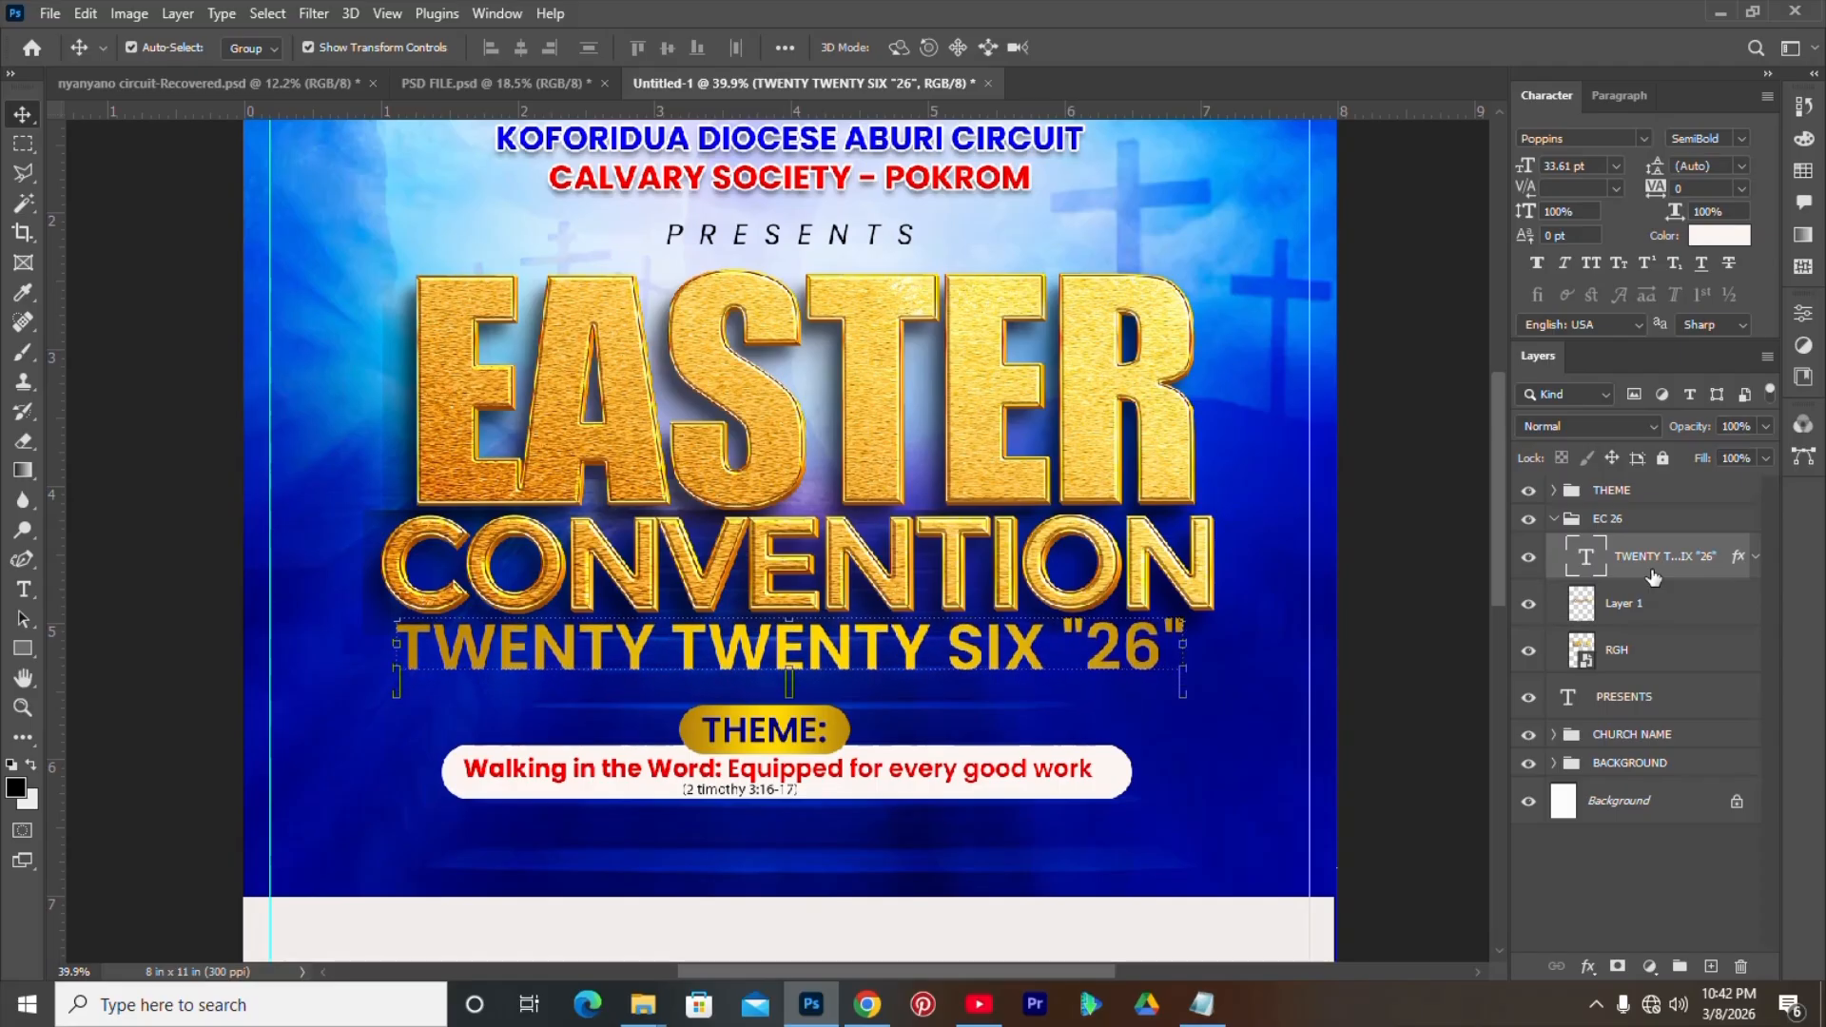
{"action": "left_click", "coordinate": [1554, 520]}
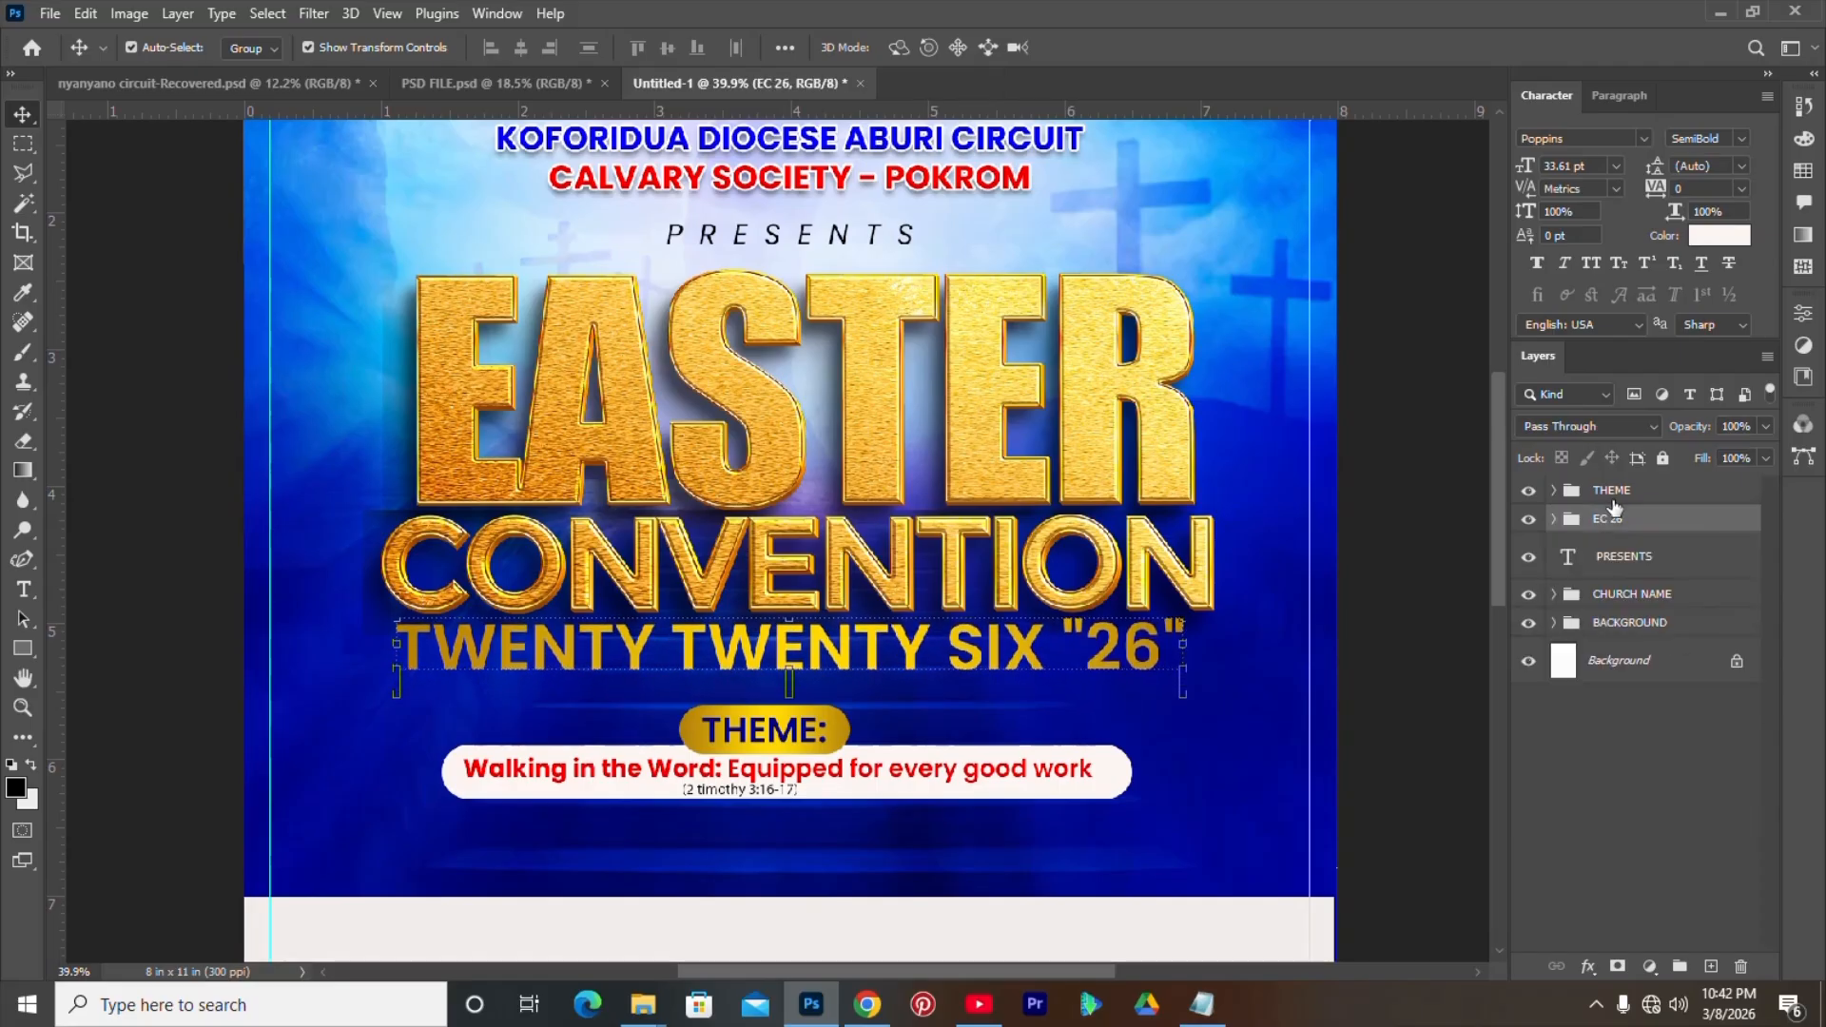
- Nudge the THEME group straight up, slightly closer to the TWENTY TWENTY SIX "26" line
{"action": "left_click", "coordinate": [1613, 495]}
{"action": "key", "text": "shift+Up"}
{"action": "key", "text": "shift+Up"}
{"action": "key", "text": "shift+Up"}
{"action": "key", "text": "shift+Up"}
{"action": "key", "text": "shift+Up"}
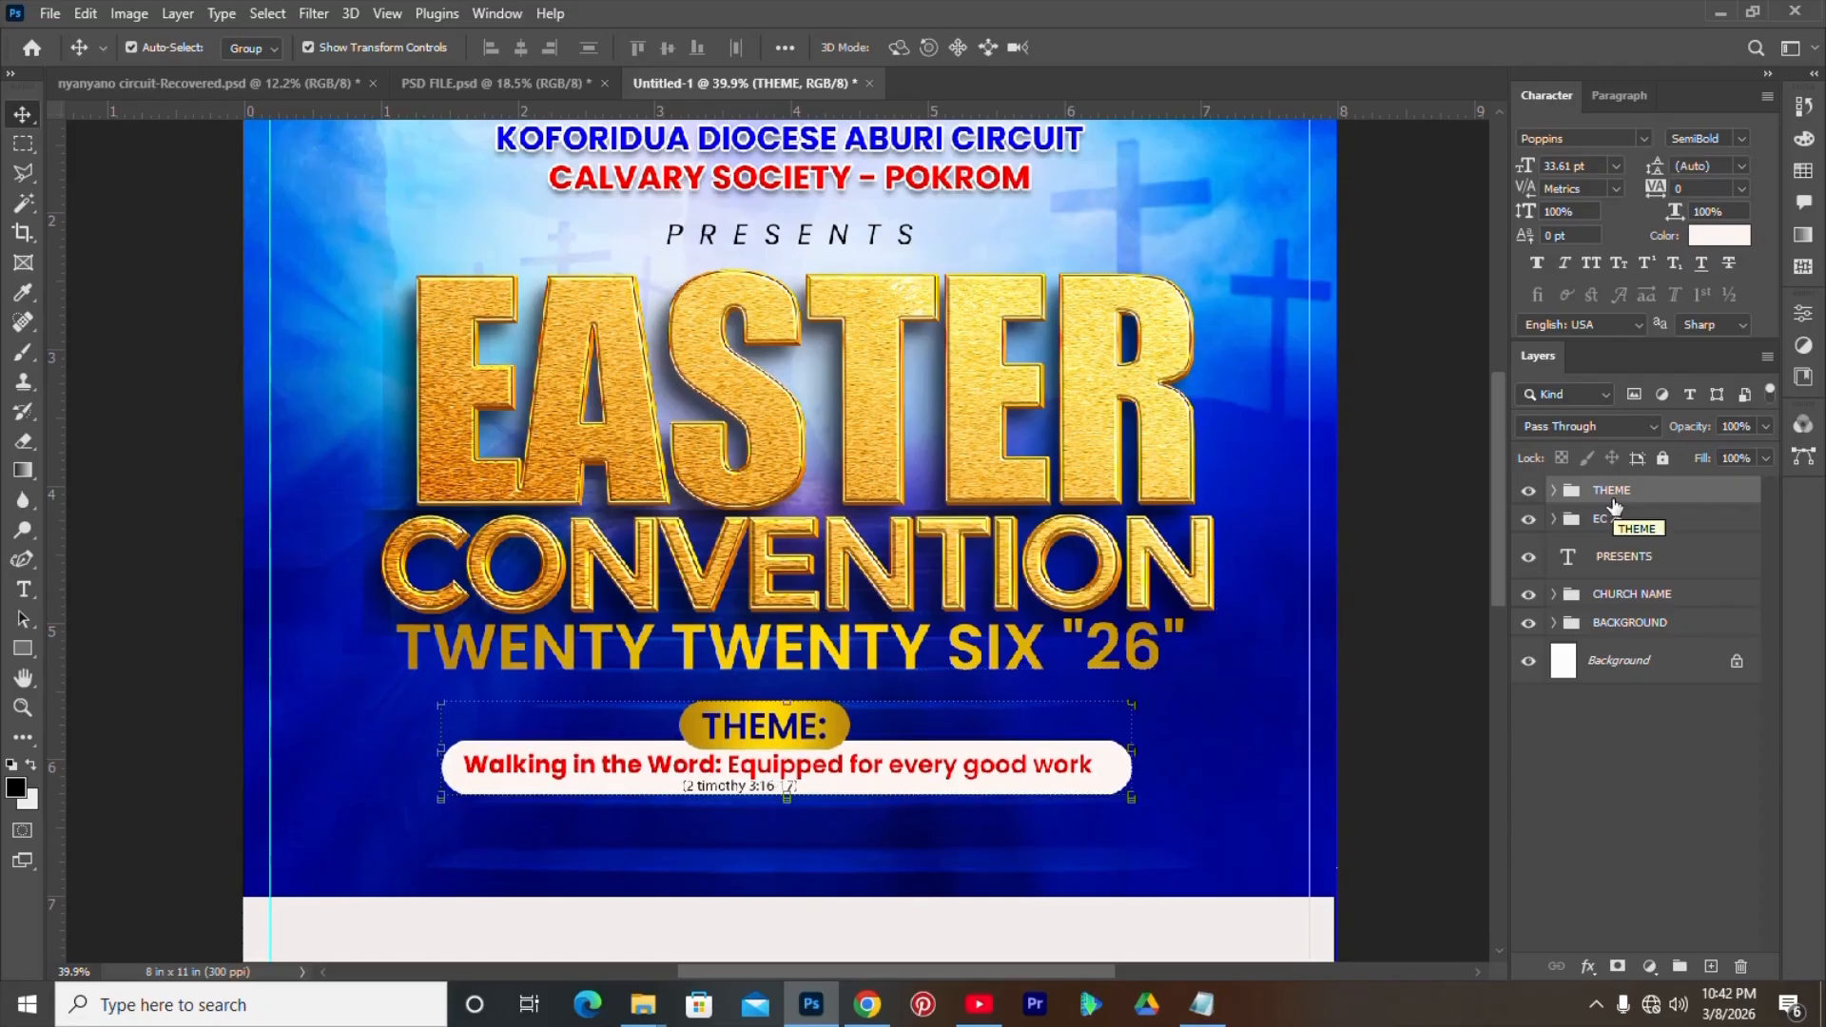
{"action": "key", "text": "Down"}
{"action": "key", "text": "Down"}
- Lower the upper edge of the off-white rectangle (Rectangle 1) slightly to expose more blue background, and collapse the BACKGROUND group
{"action": "left_click_drag", "start_coordinate": [1508, 573], "coordinate": [1494, 695]}
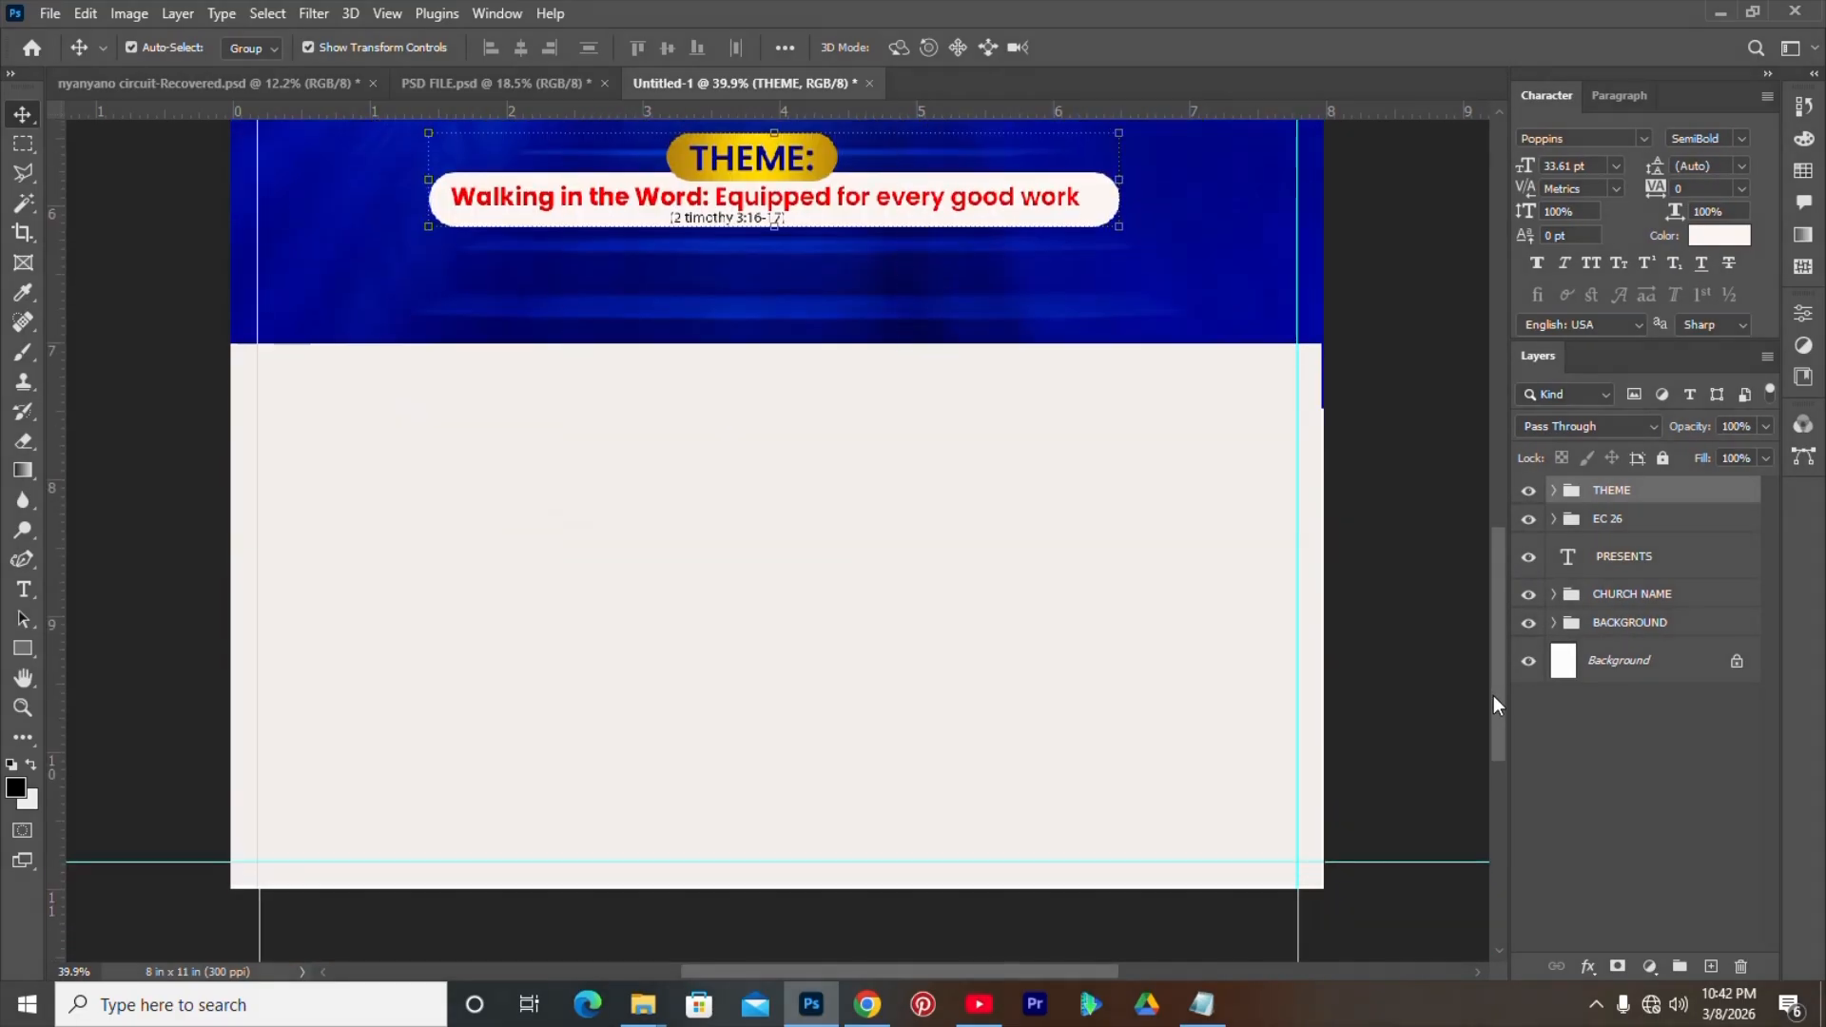
{"action": "left_click", "coordinate": [591, 578]}
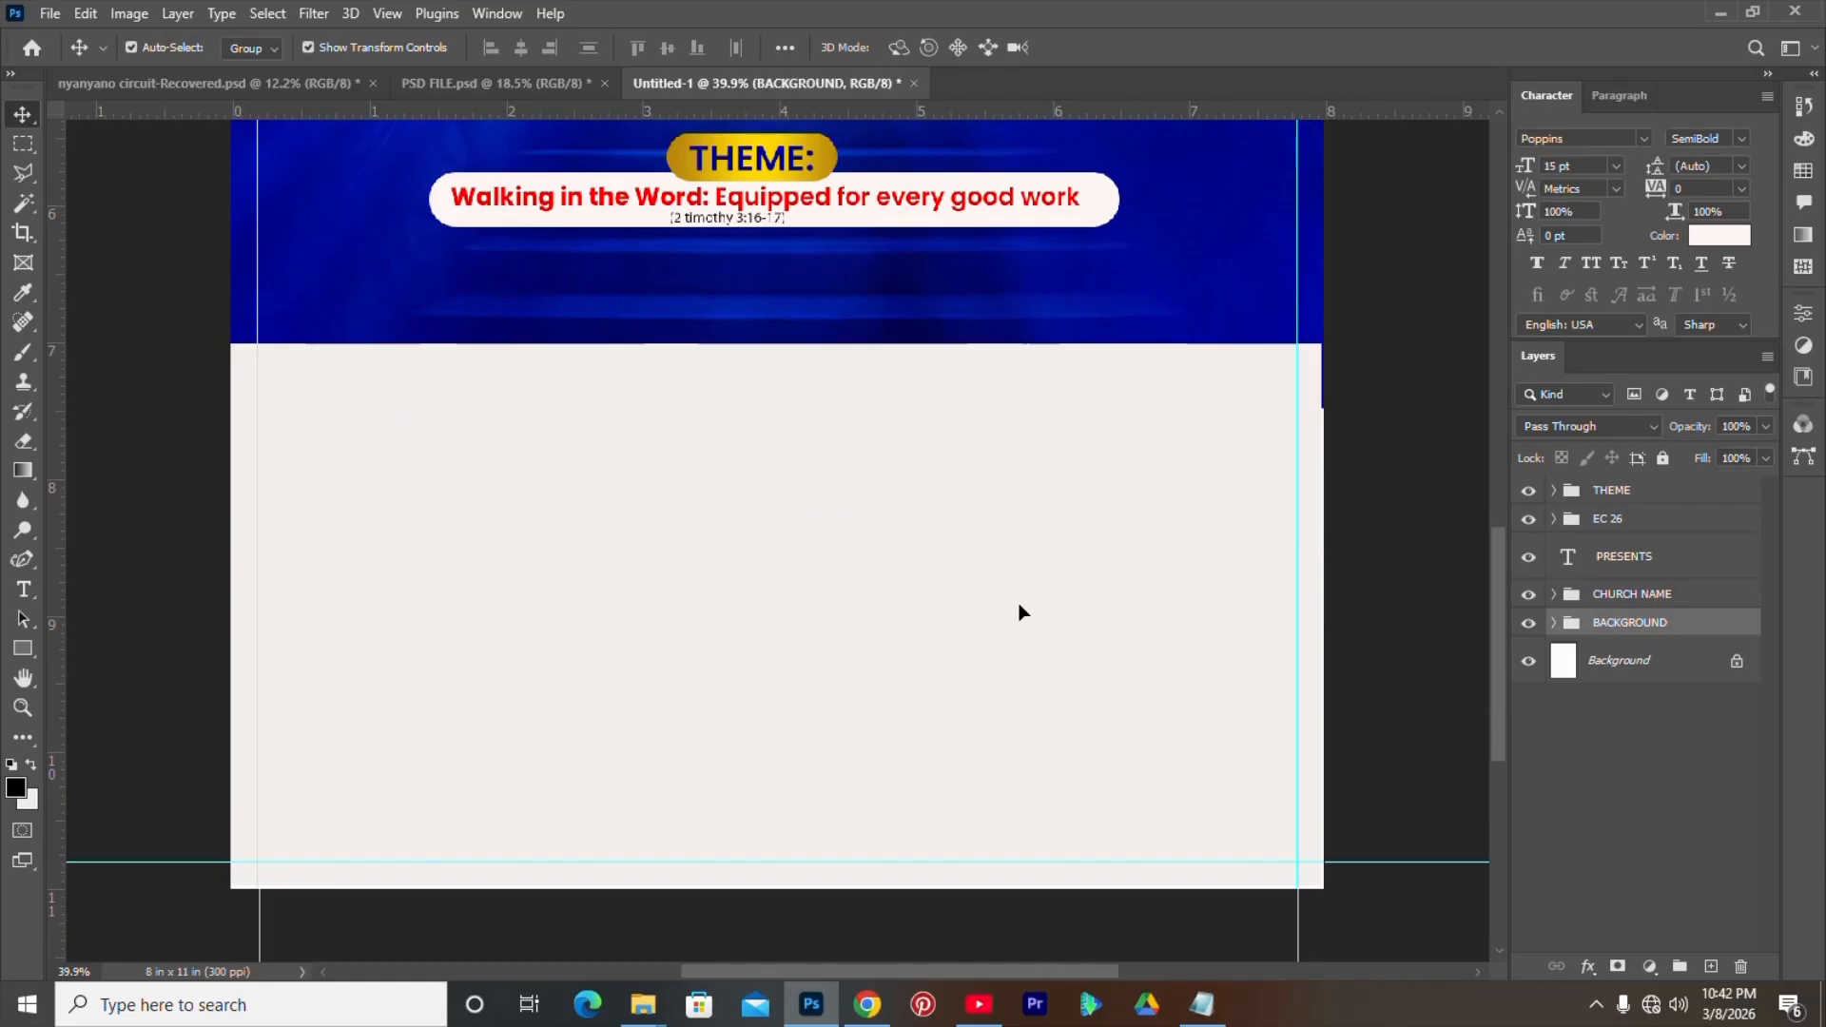
{"action": "right_click", "coordinate": [832, 497]}
{"action": "left_click", "coordinate": [865, 528]}
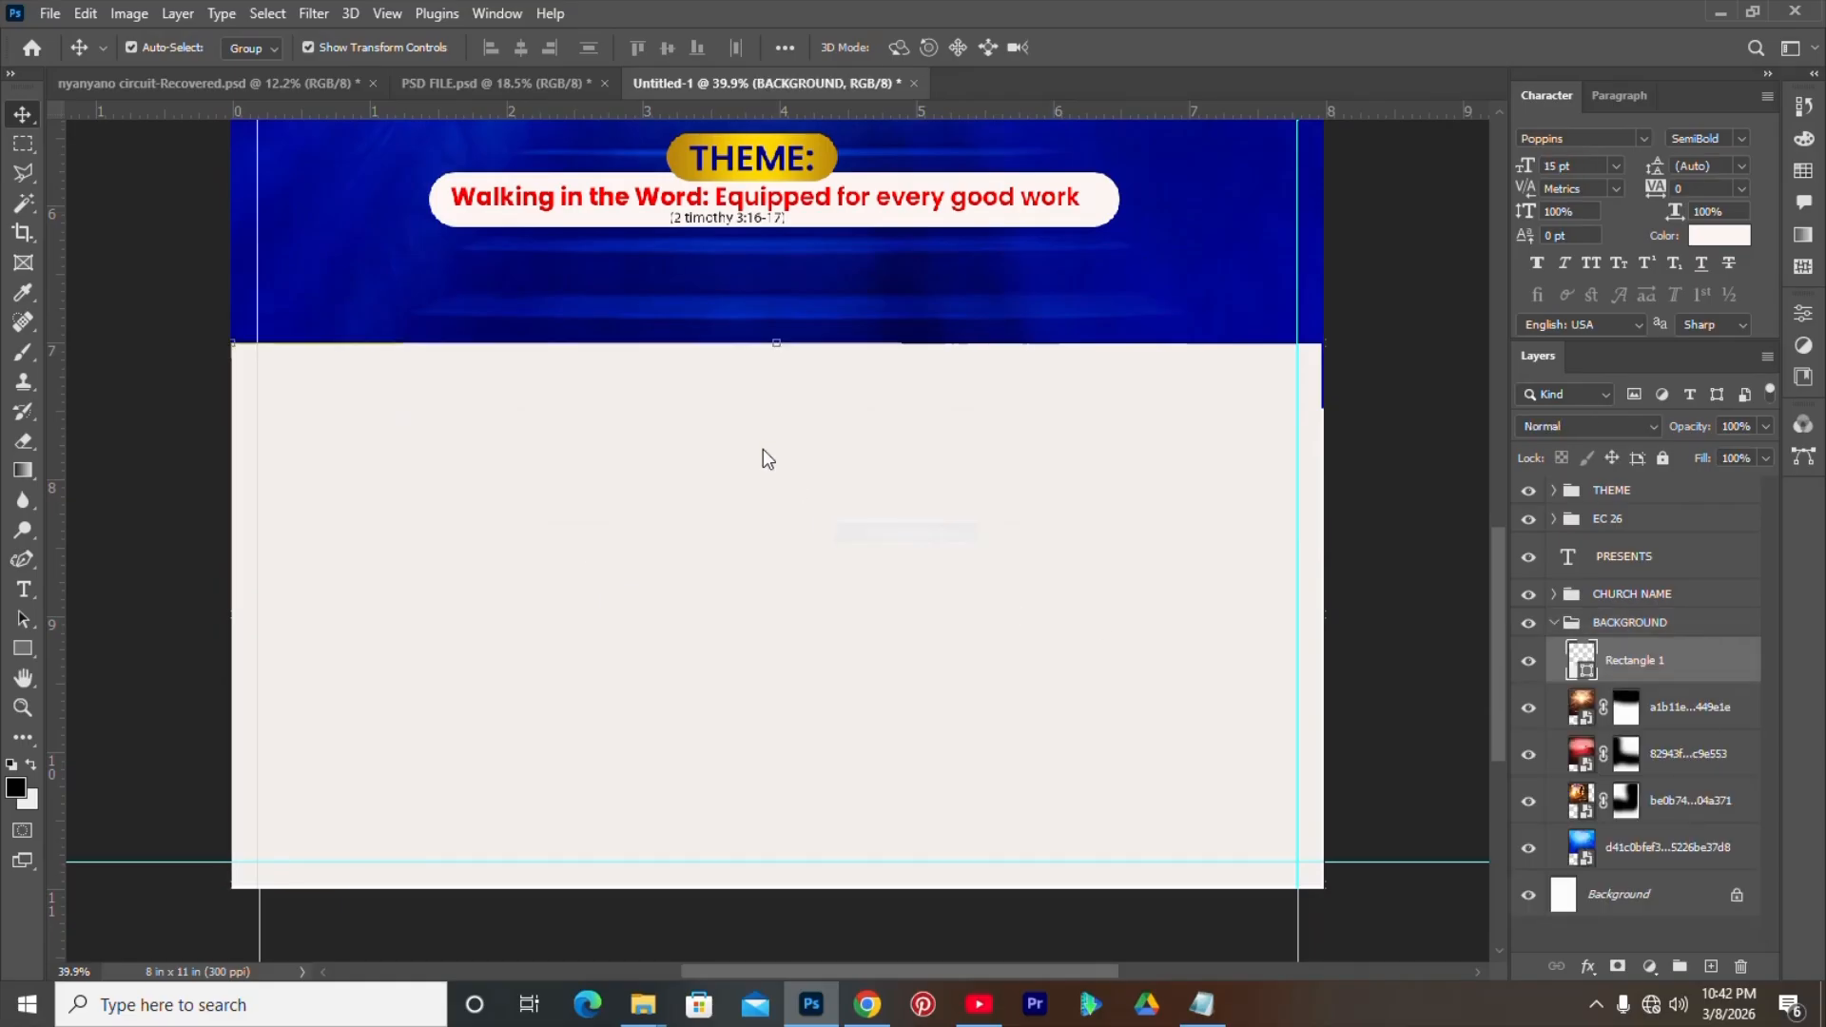
{"action": "left_click", "coordinate": [777, 342]}
{"action": "left_click_drag", "start_coordinate": [777, 343], "coordinate": [773, 381]}
{"action": "key", "text": "Return"}
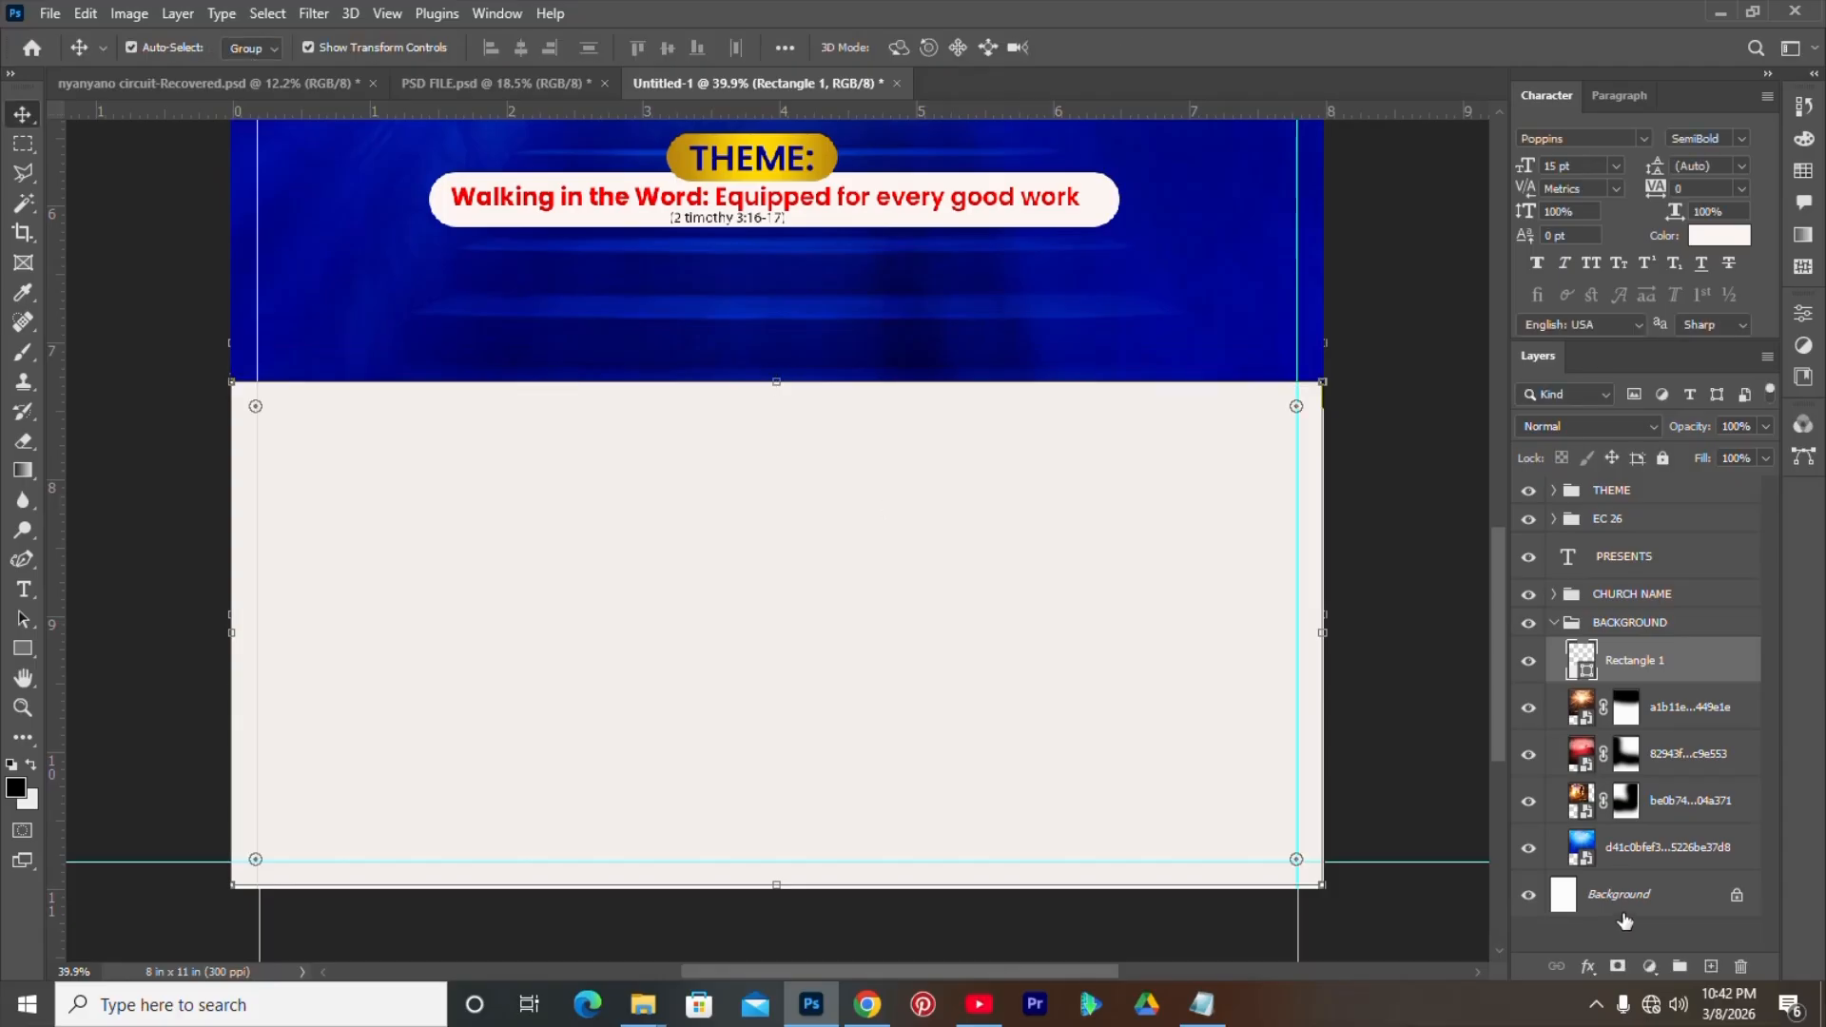
{"action": "left_click", "coordinate": [1617, 894]}
{"action": "left_click", "coordinate": [1554, 624]}
{"action": "left_click", "coordinate": [1627, 627]}
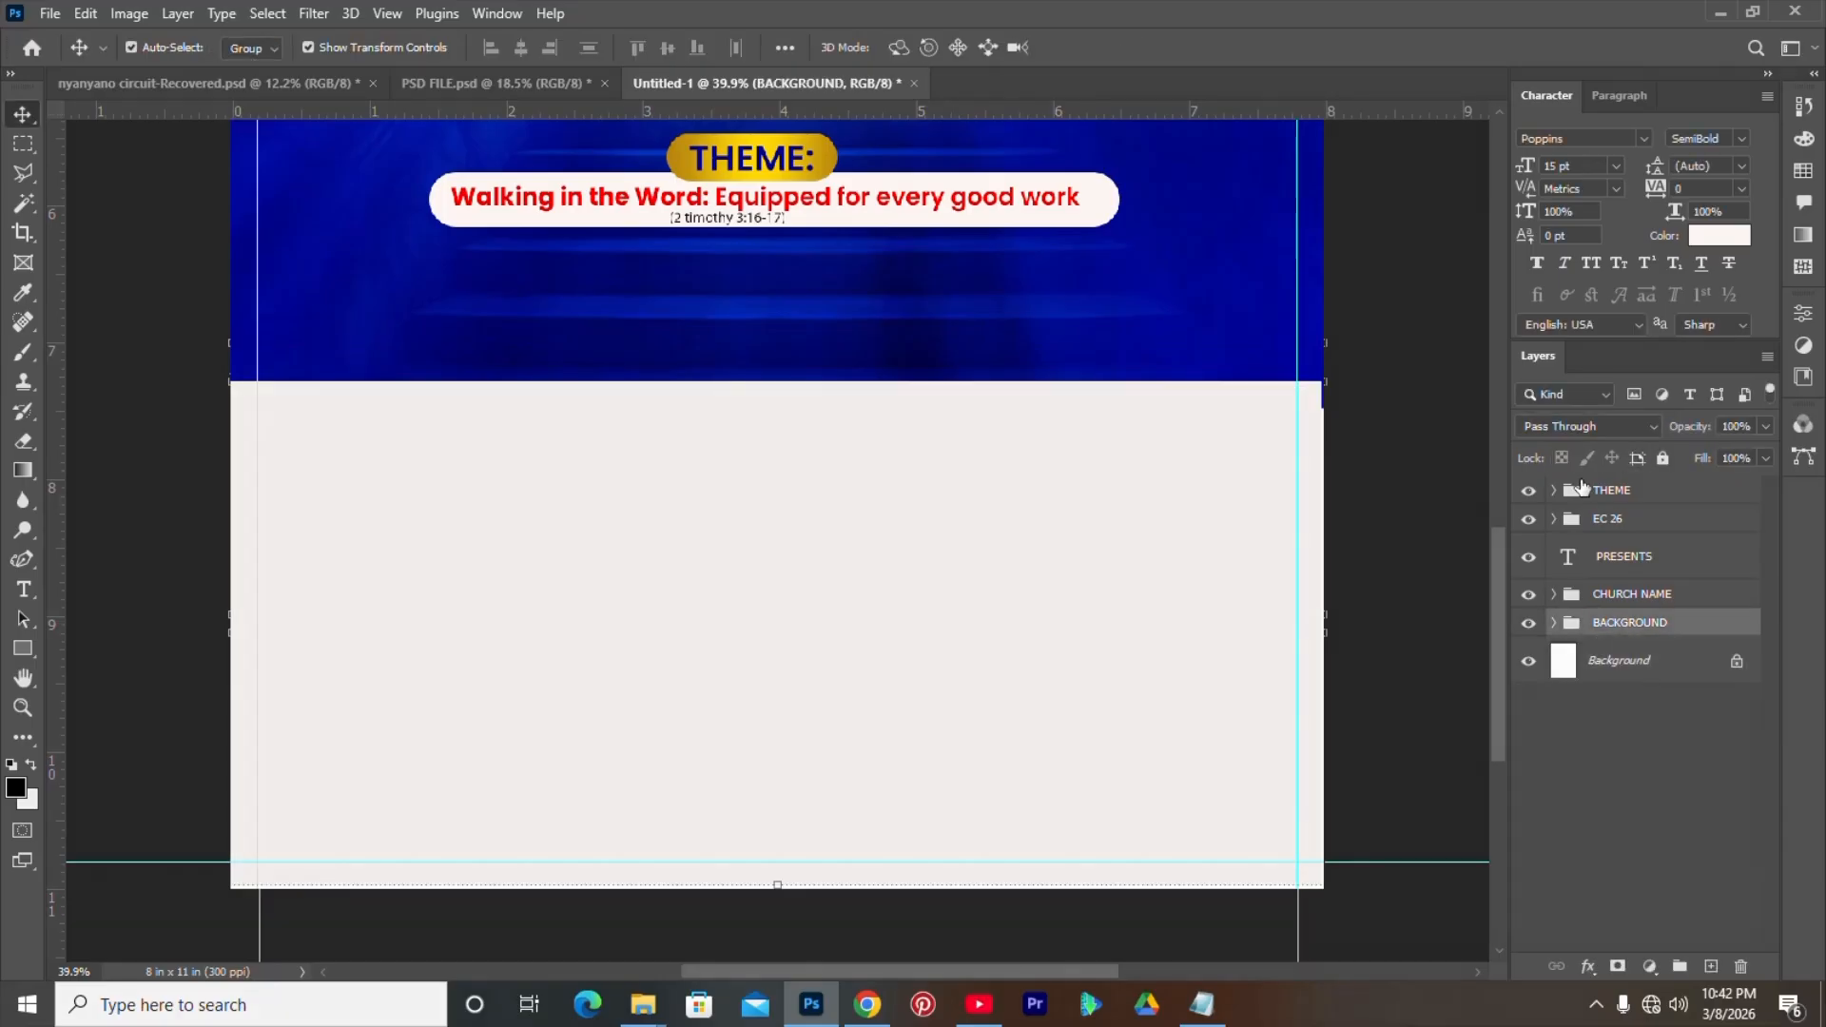
- Draw a thin white rectangle about 7.15 in wide and 0.04 in high above the THEME group in layer order, just below the theme text
{"action": "left_click", "coordinate": [1605, 494]}
{"action": "left_click", "coordinate": [22, 648]}
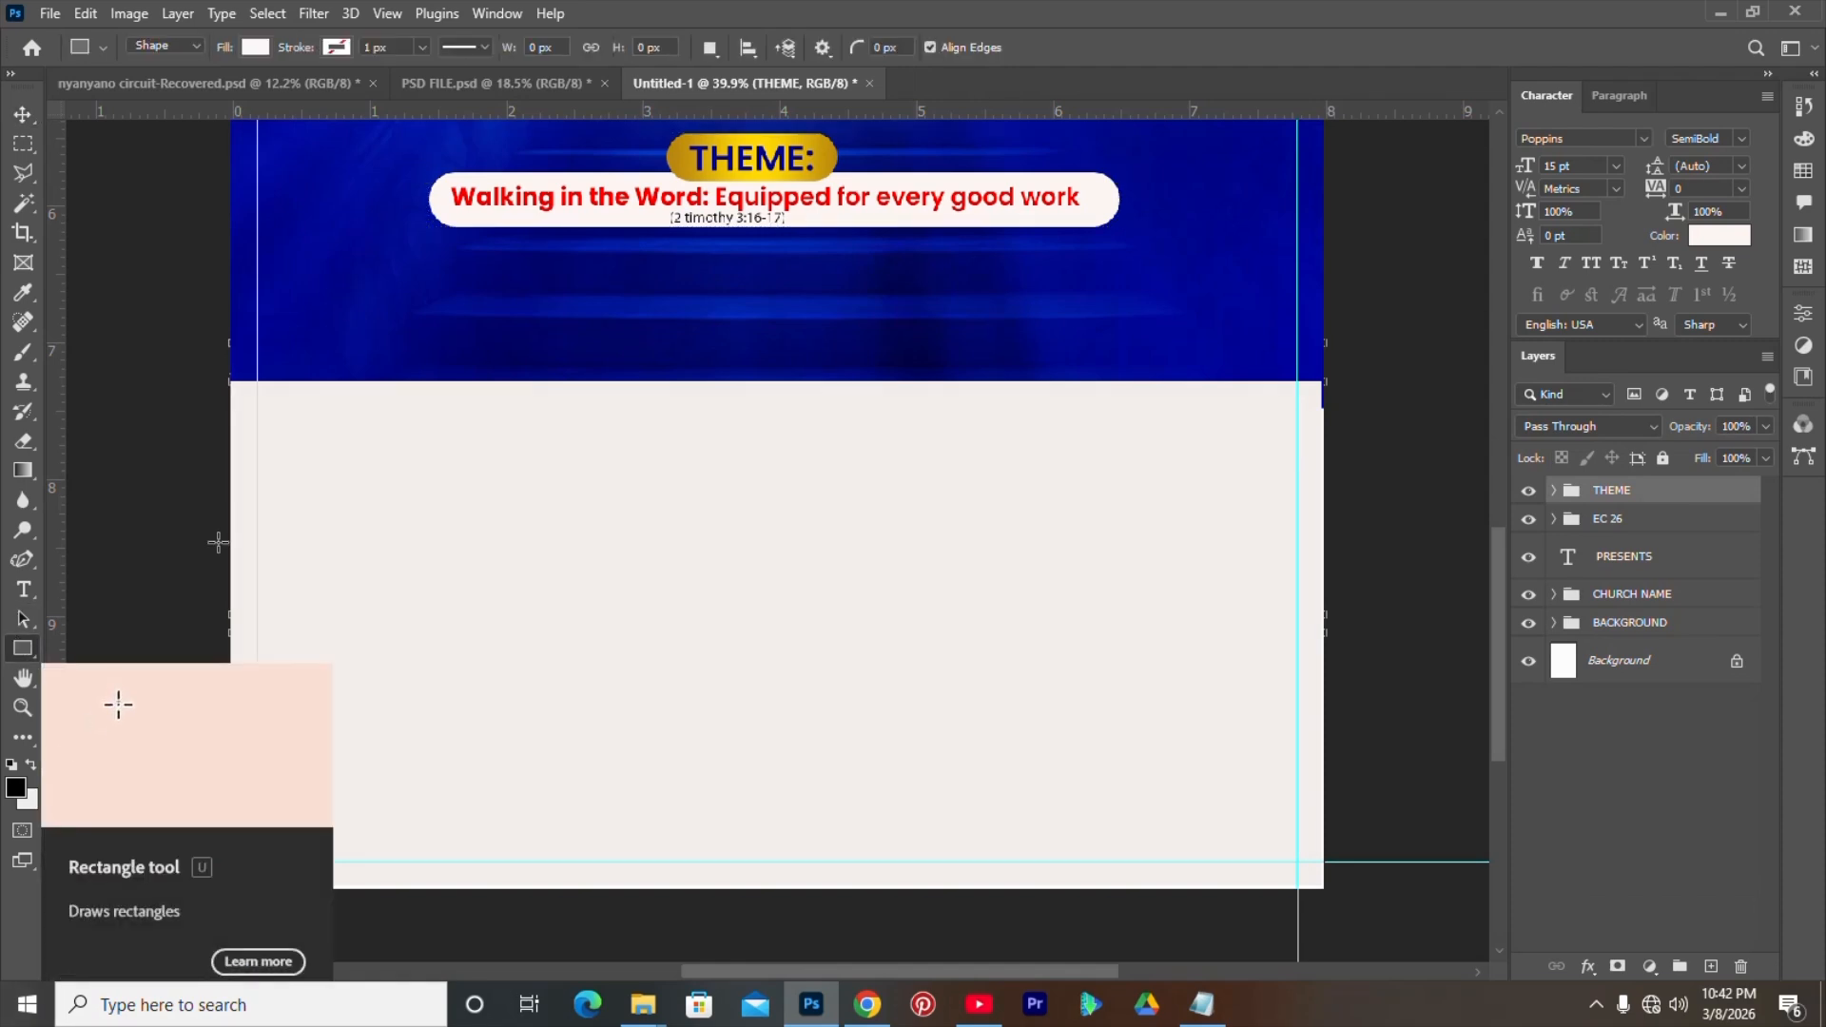
{"action": "left_click_drag", "start_coordinate": [1256, 245], "coordinate": [280, 247]}
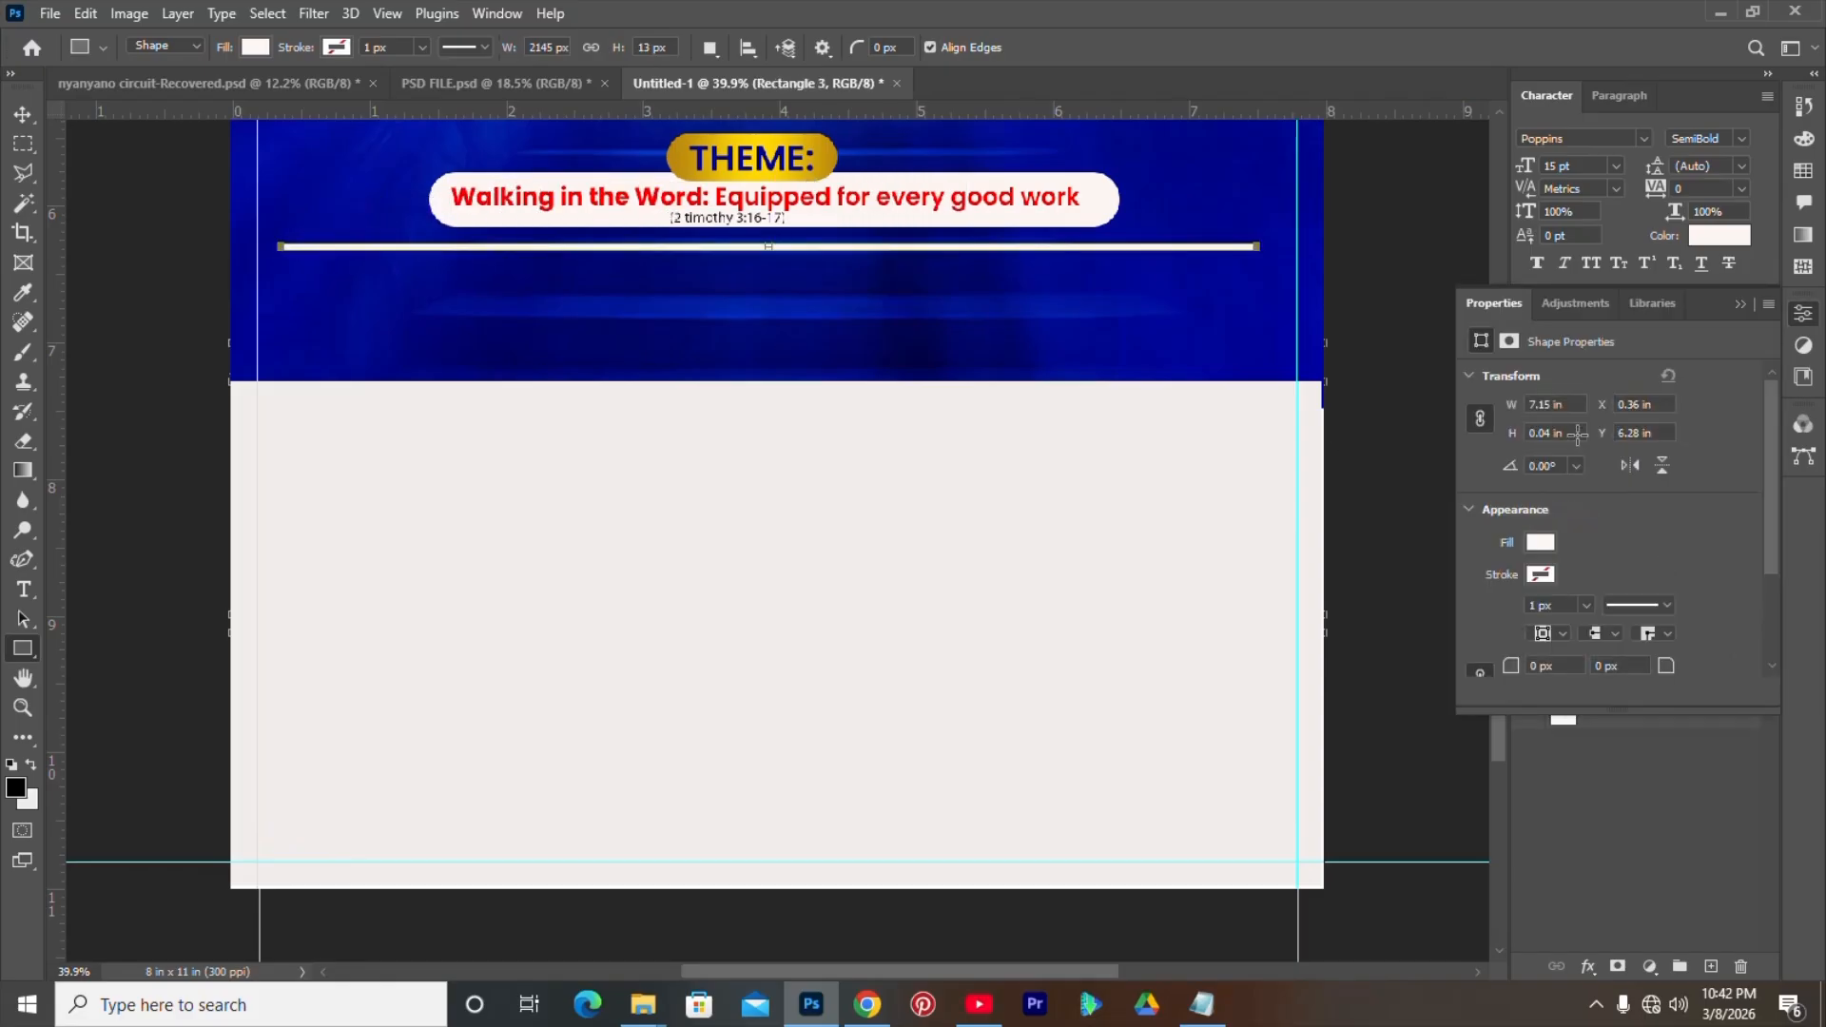
{"action": "left_click", "coordinate": [1812, 314]}
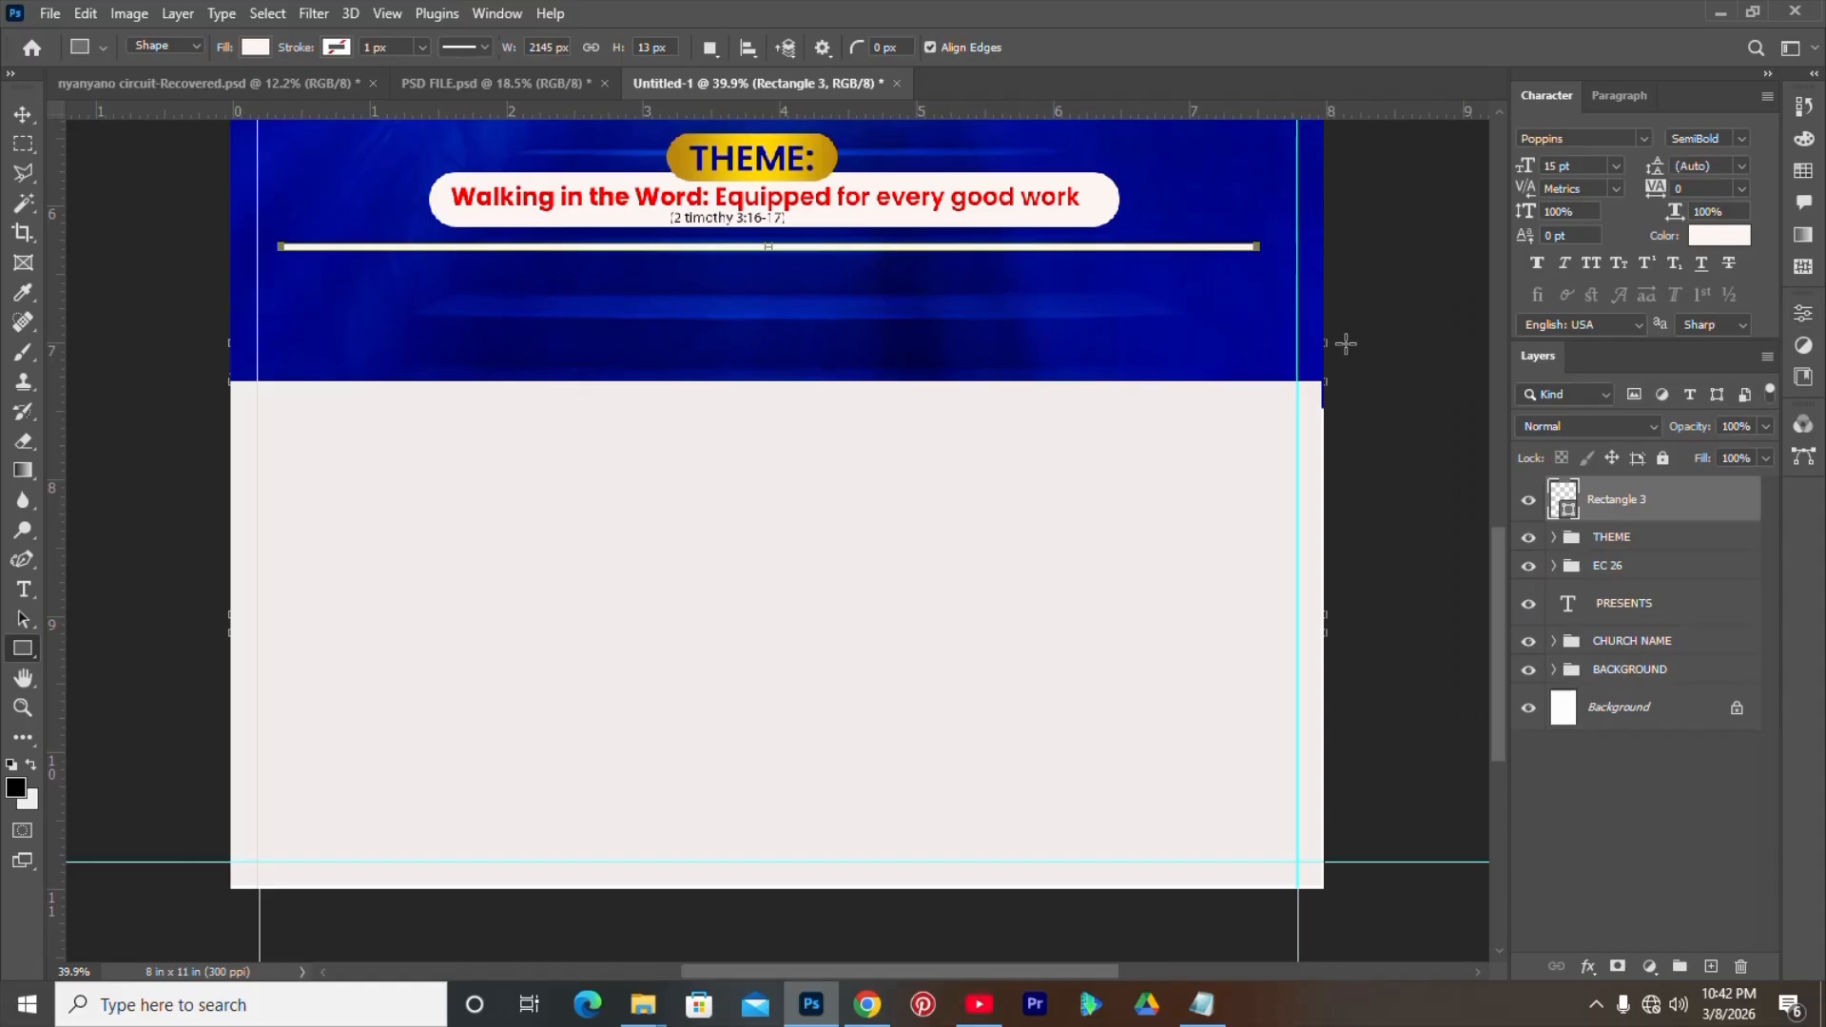
- Center the thin white line horizontally on the canvas and deselect it
{"action": "key", "text": "ctrl+a"}
{"action": "key", "text": "v"}
{"action": "left_click", "coordinate": [521, 48]}
{"action": "key", "text": "ctrl+d"}
{"action": "left_click", "coordinate": [1651, 841]}
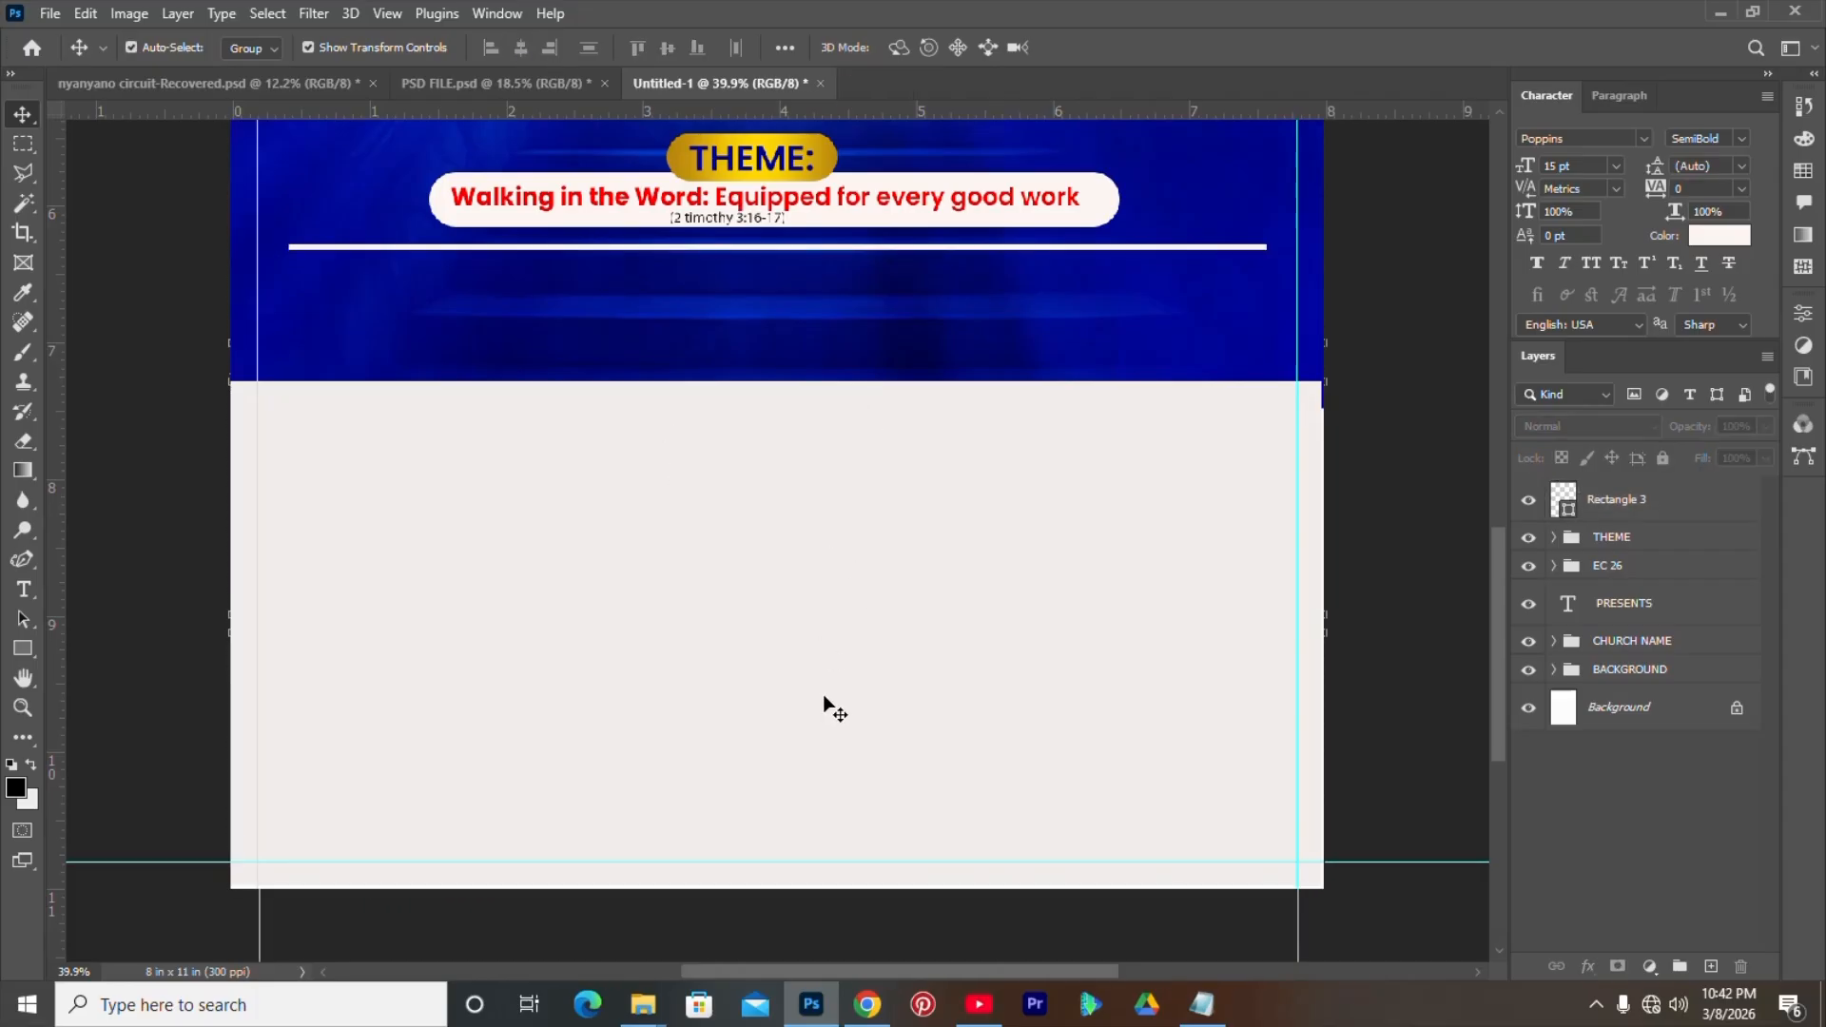
- Switch to File Explorer and open the calendar-and-clock icon image from the easter flyer design folder in Photoshop as its own document
{"action": "mouse_move", "coordinate": [639, 1006]}
{"action": "left_click", "coordinate": [619, 898]}
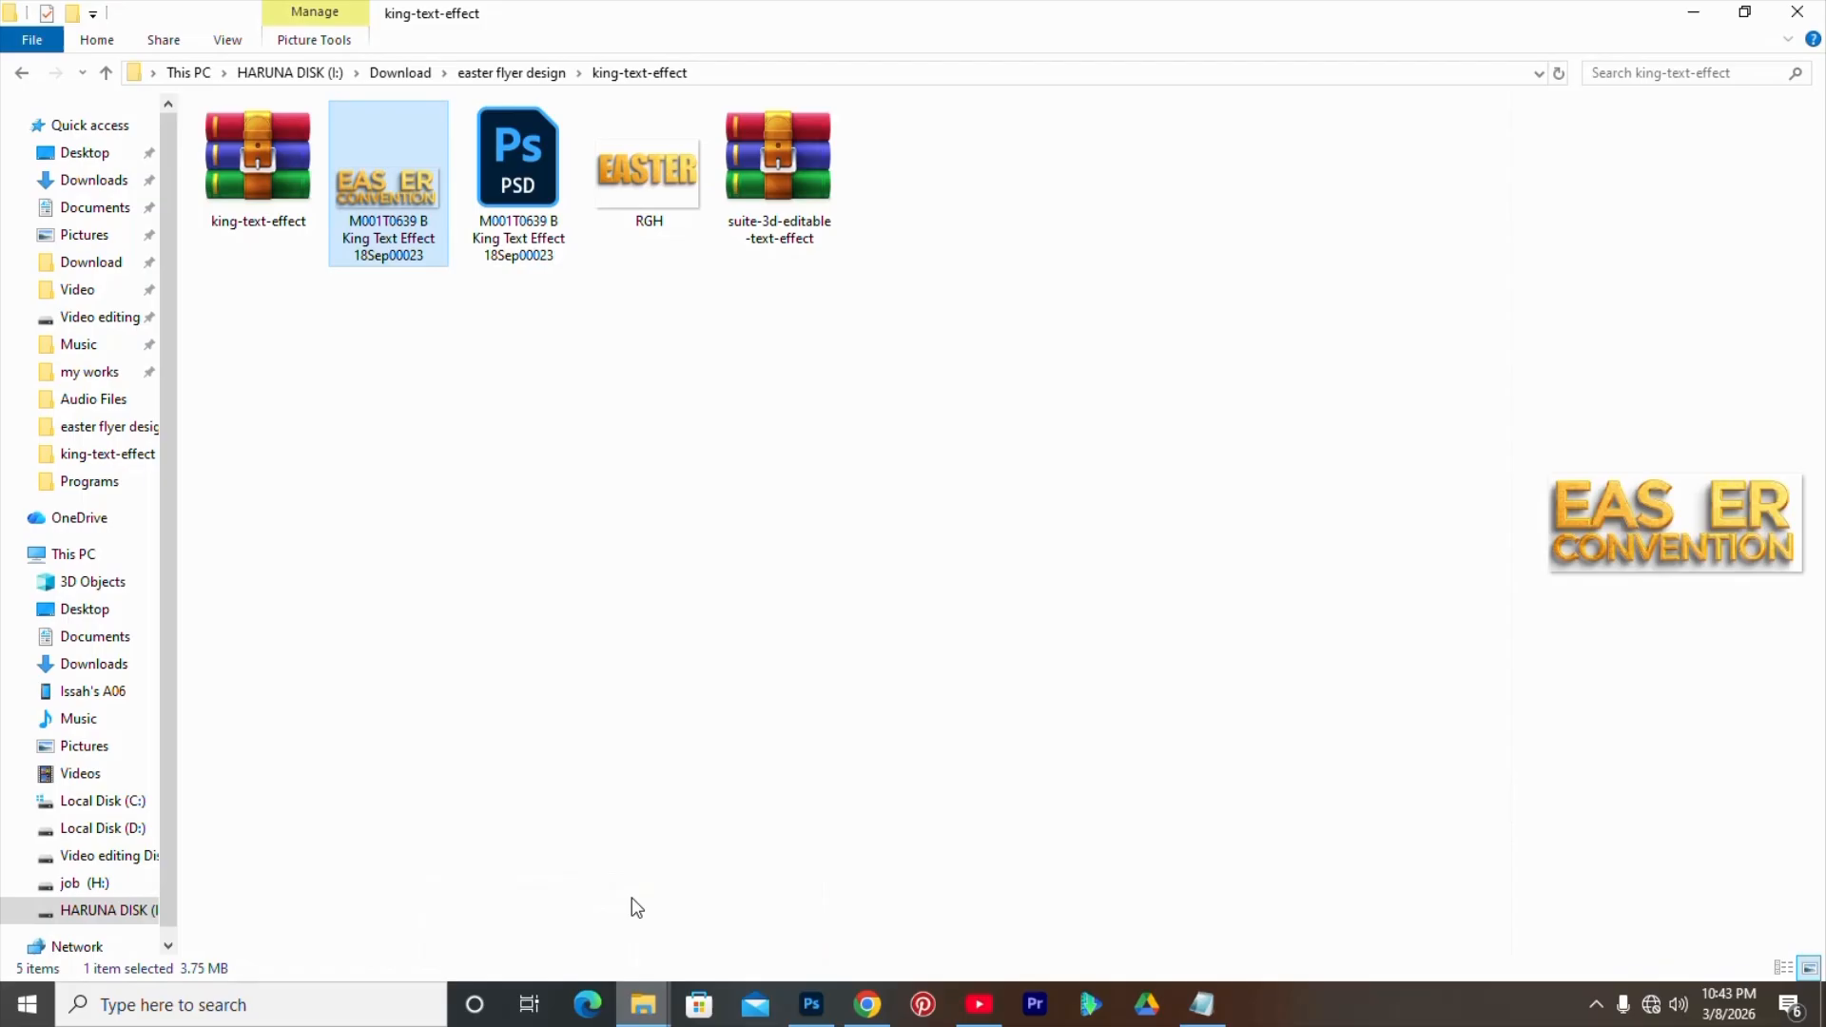
{"action": "left_click", "coordinate": [106, 73]}
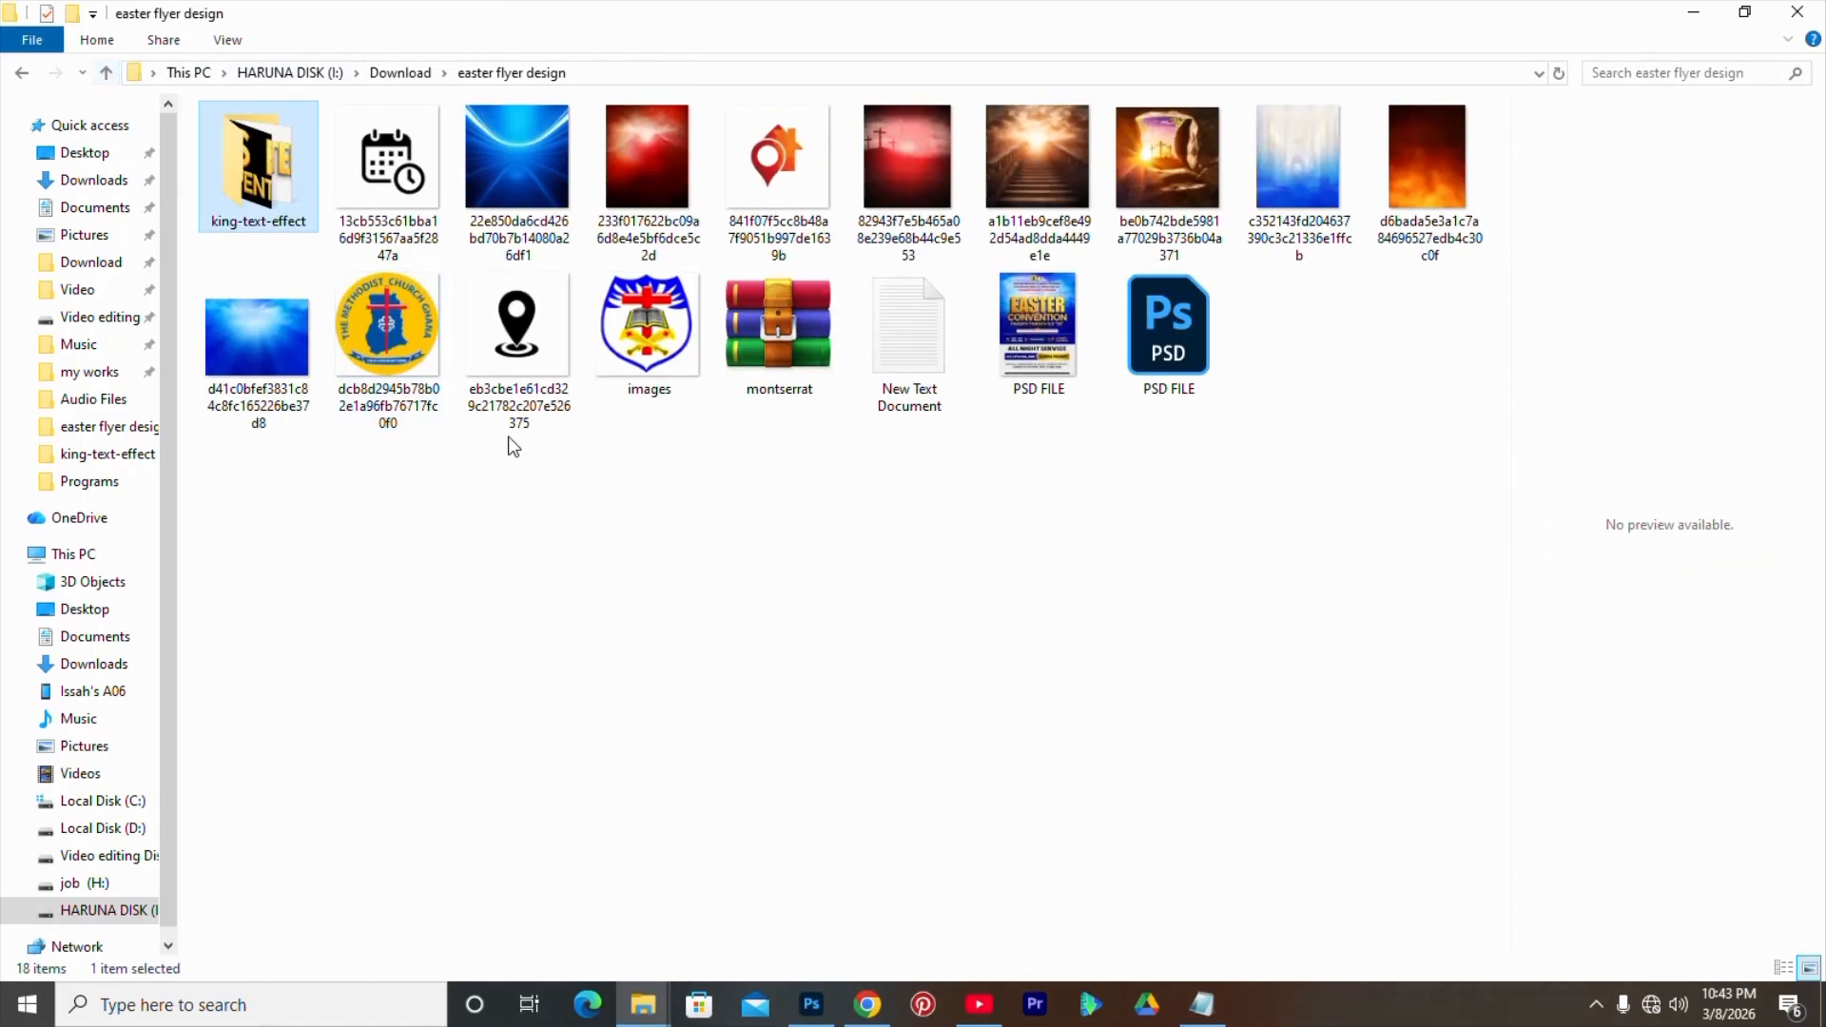
{"action": "left_click", "coordinate": [367, 187]}
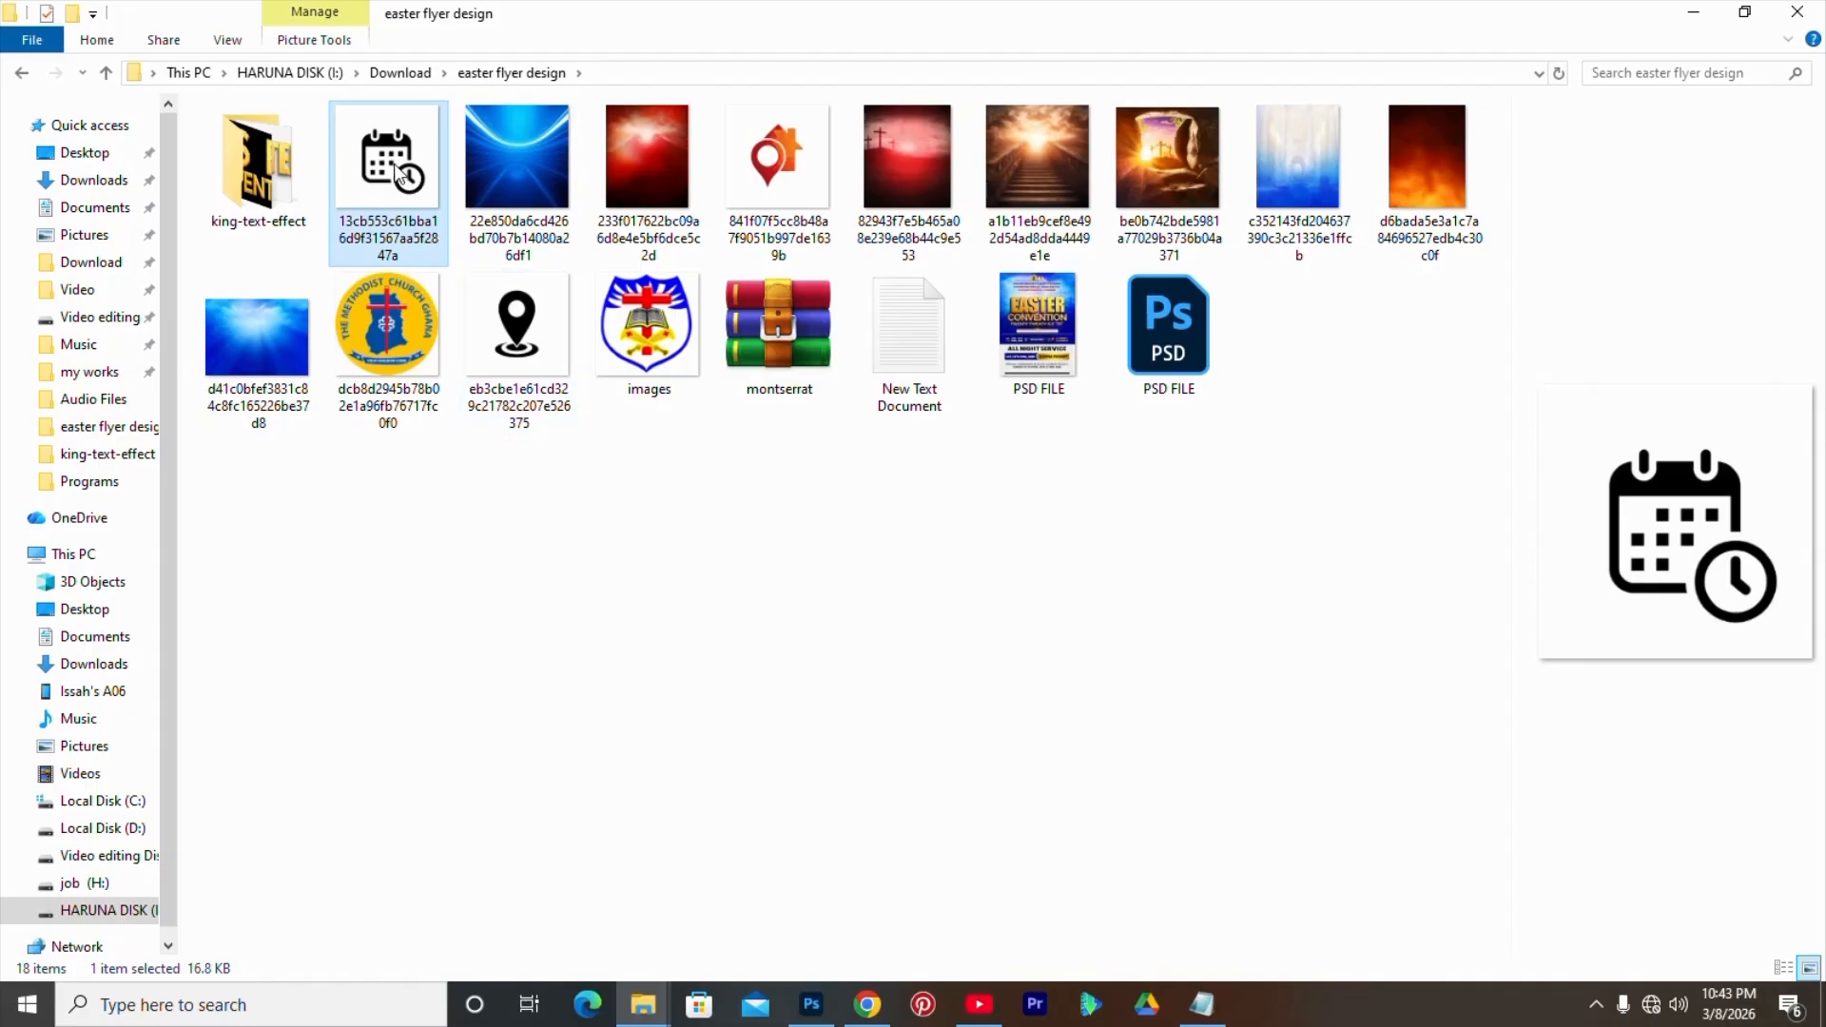
{"action": "left_click", "coordinate": [751, 191]}
{"action": "left_click", "coordinate": [399, 178]}
{"action": "left_click_drag", "start_coordinate": [425, 209], "coordinate": [801, 396]}
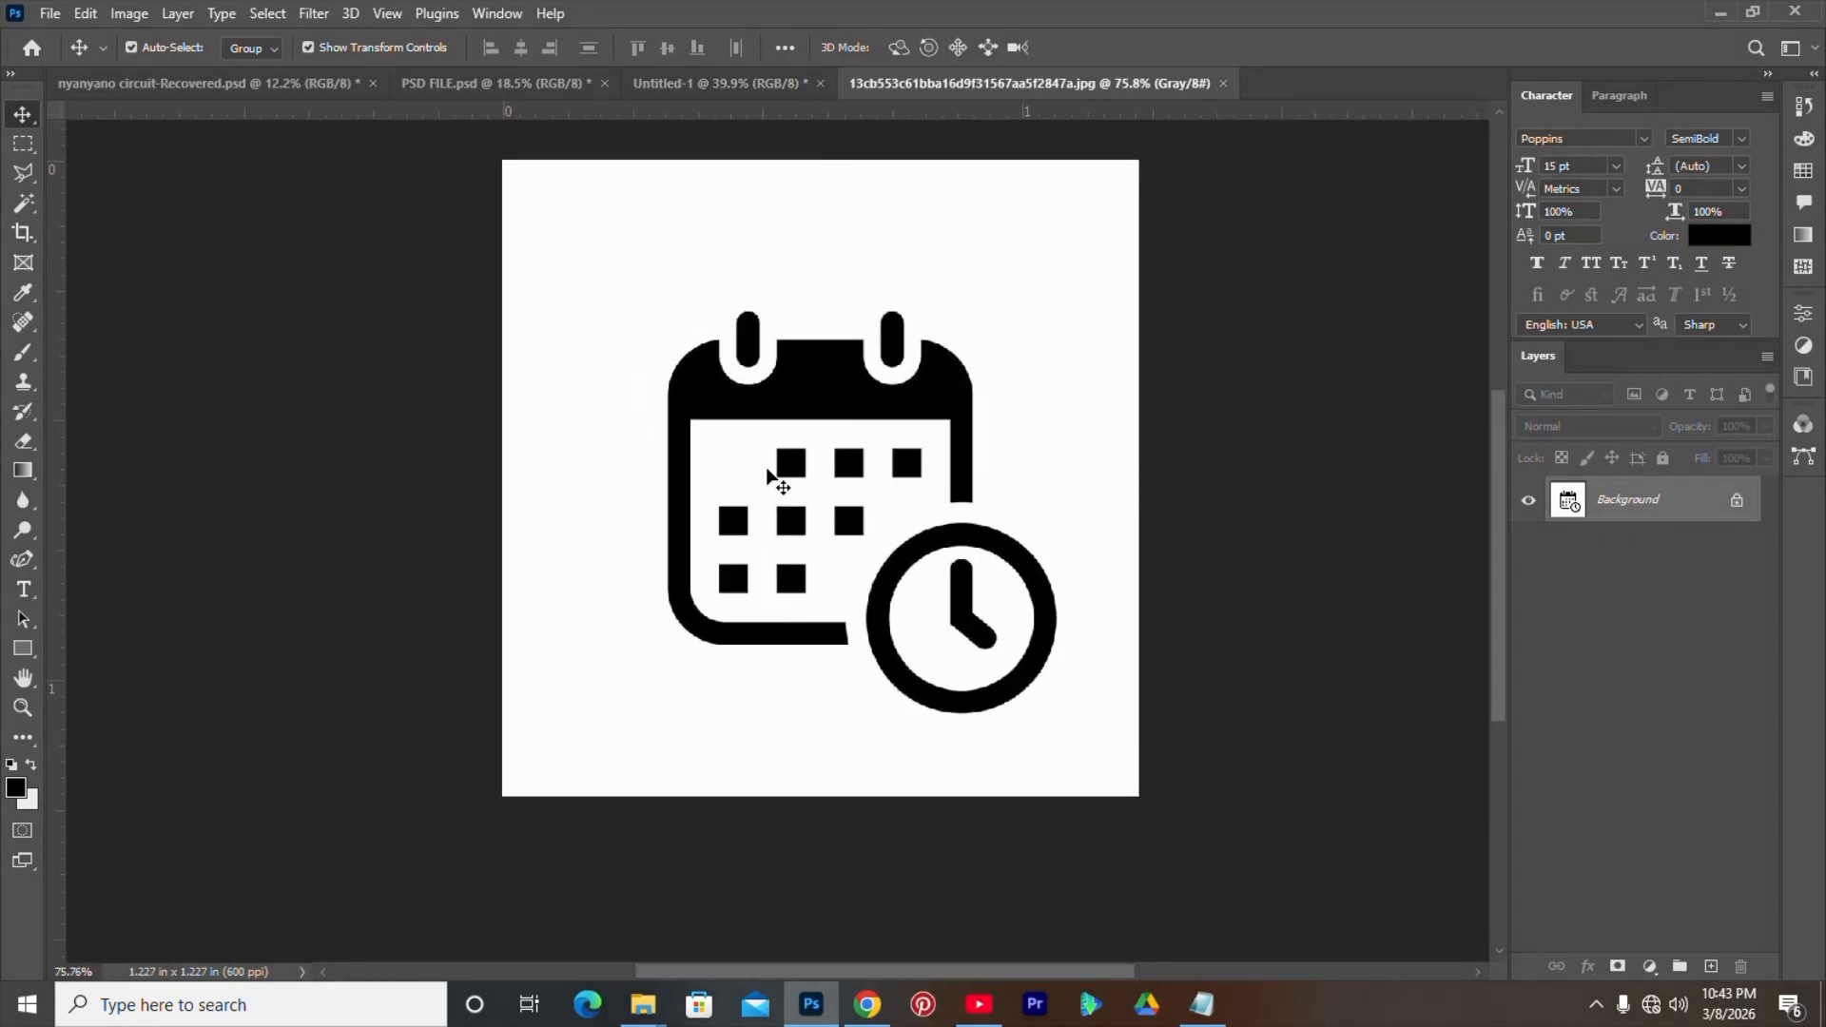
- Unlock the icon image's background layer and delete the white area around the calendar and clock with the Magic Wand tool
{"action": "left_click", "coordinate": [27, 203]}
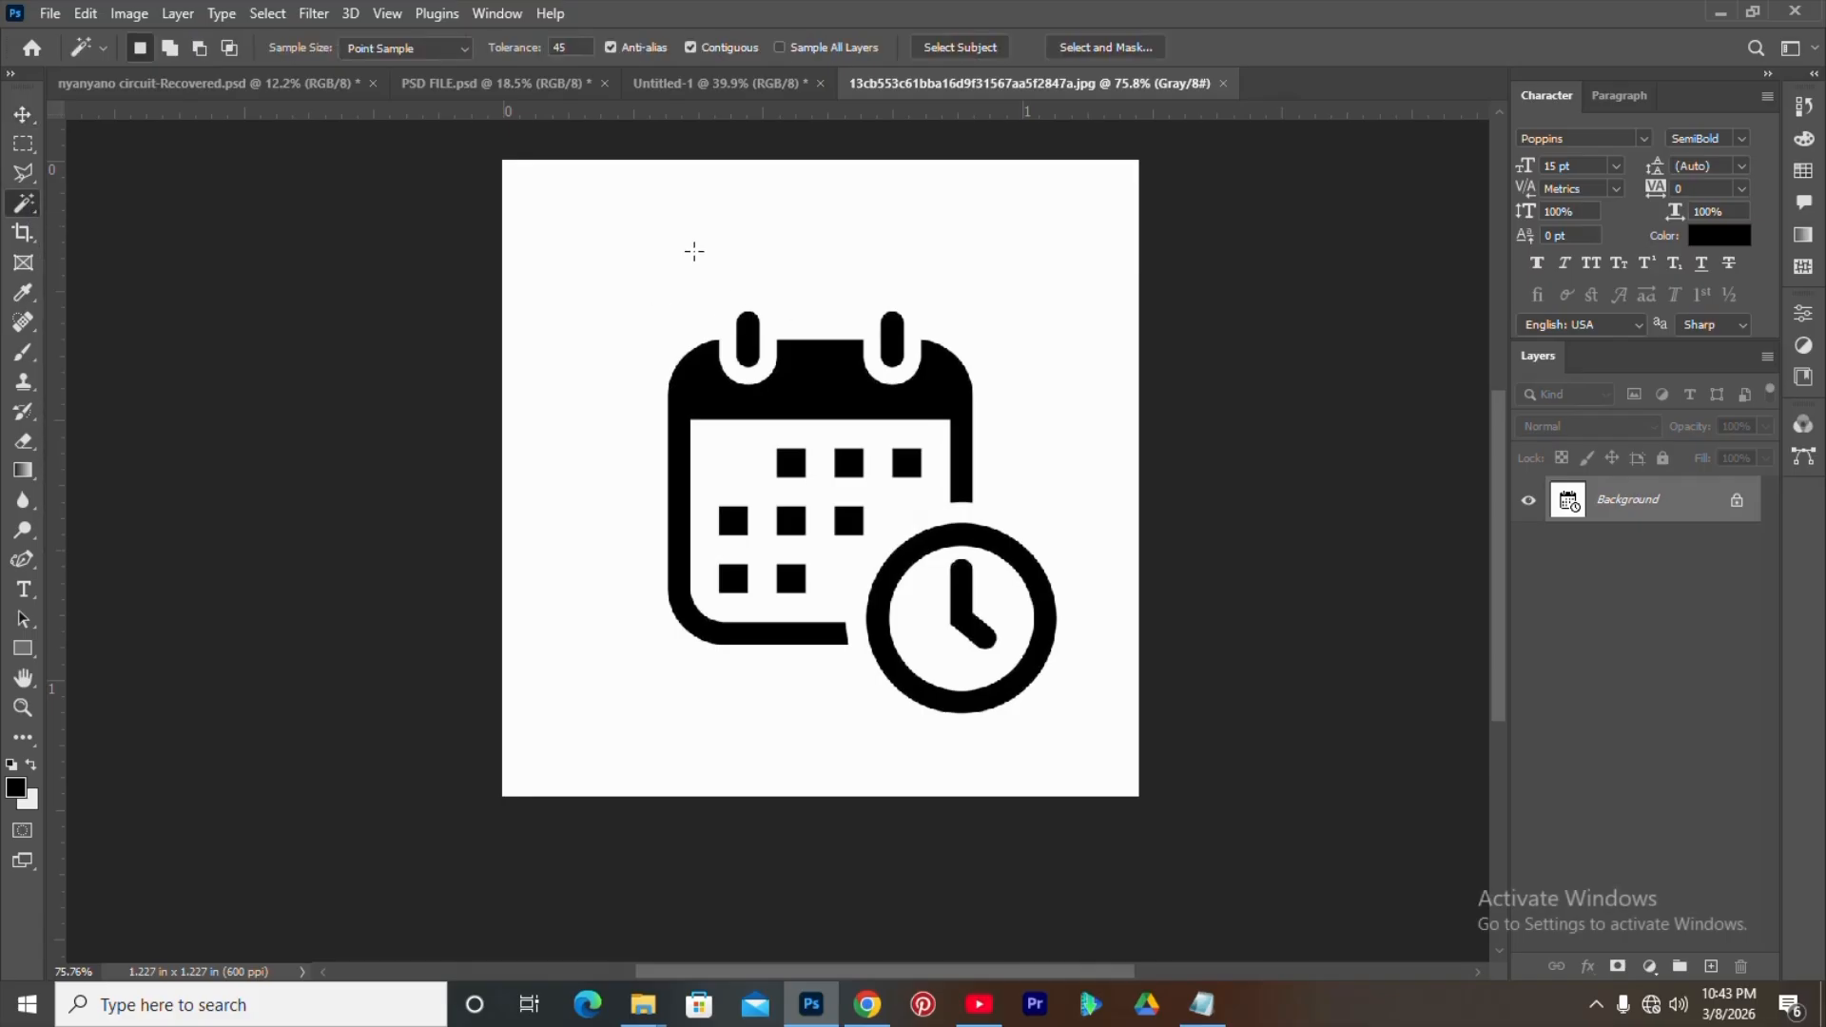
{"action": "left_click", "coordinate": [674, 220]}
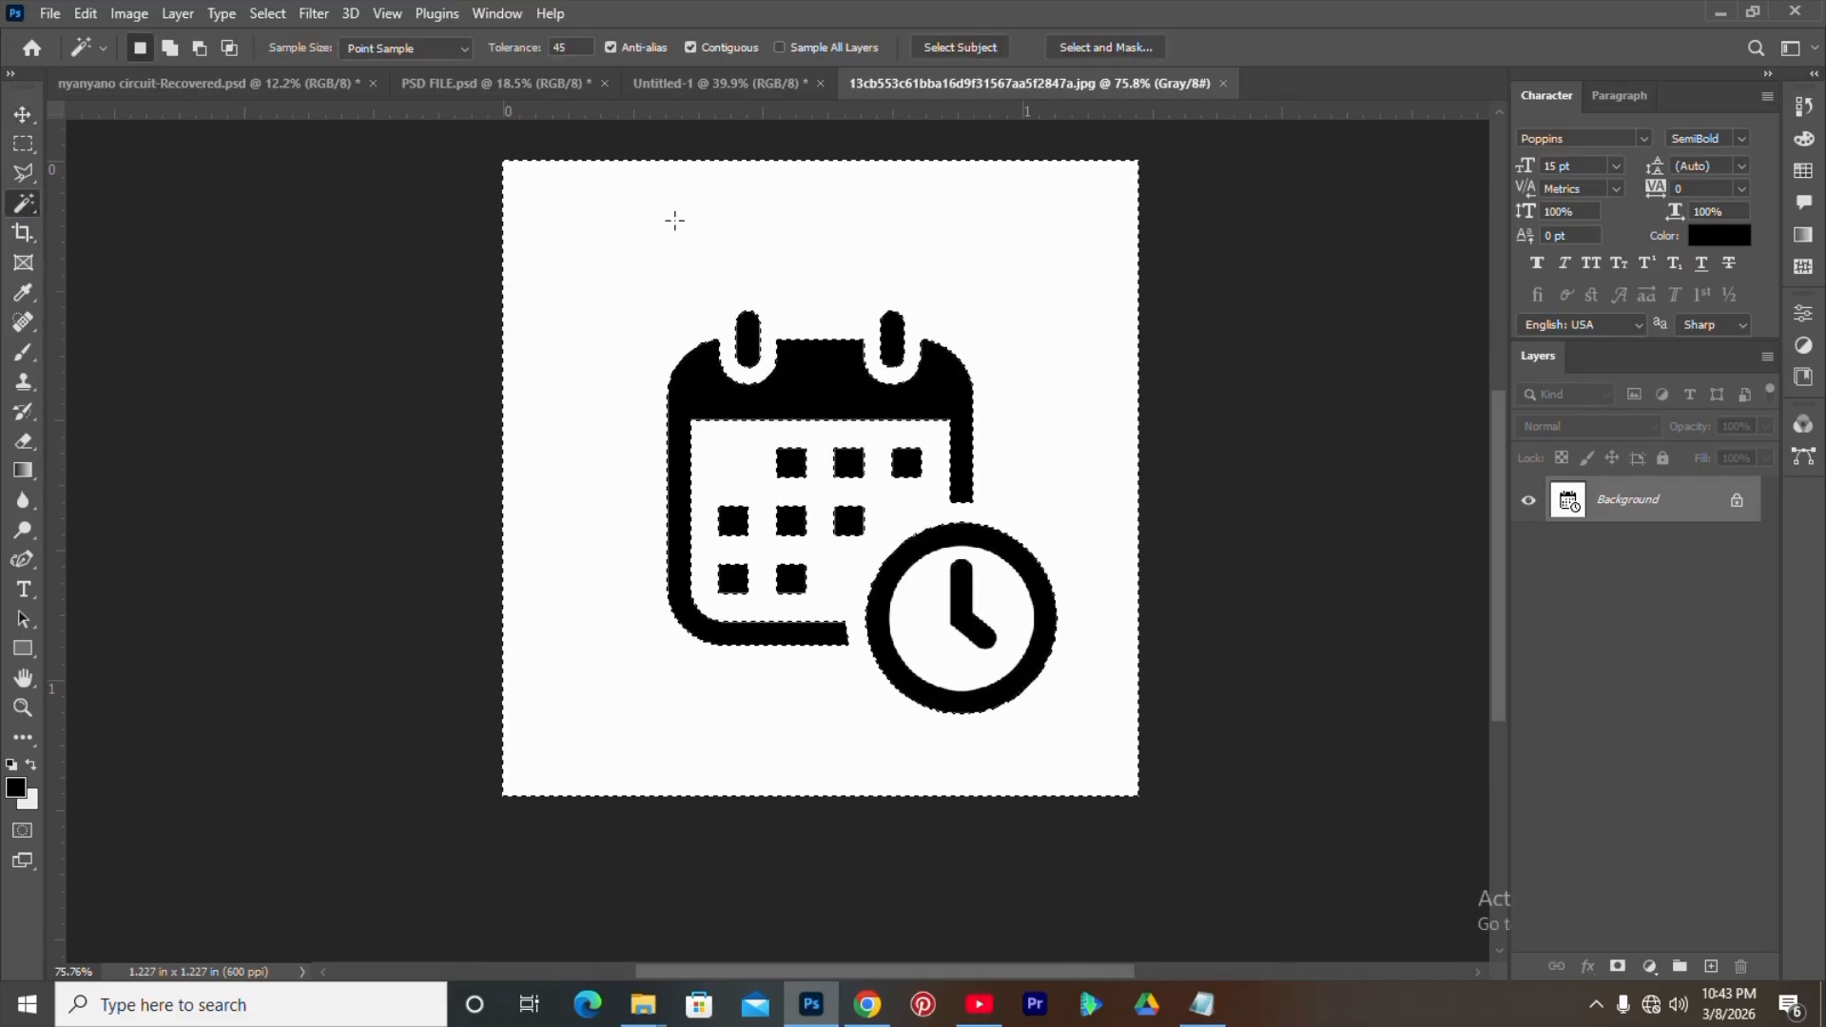
{"action": "key", "text": "Delete"}
{"action": "left_click", "coordinate": [608, 235]}
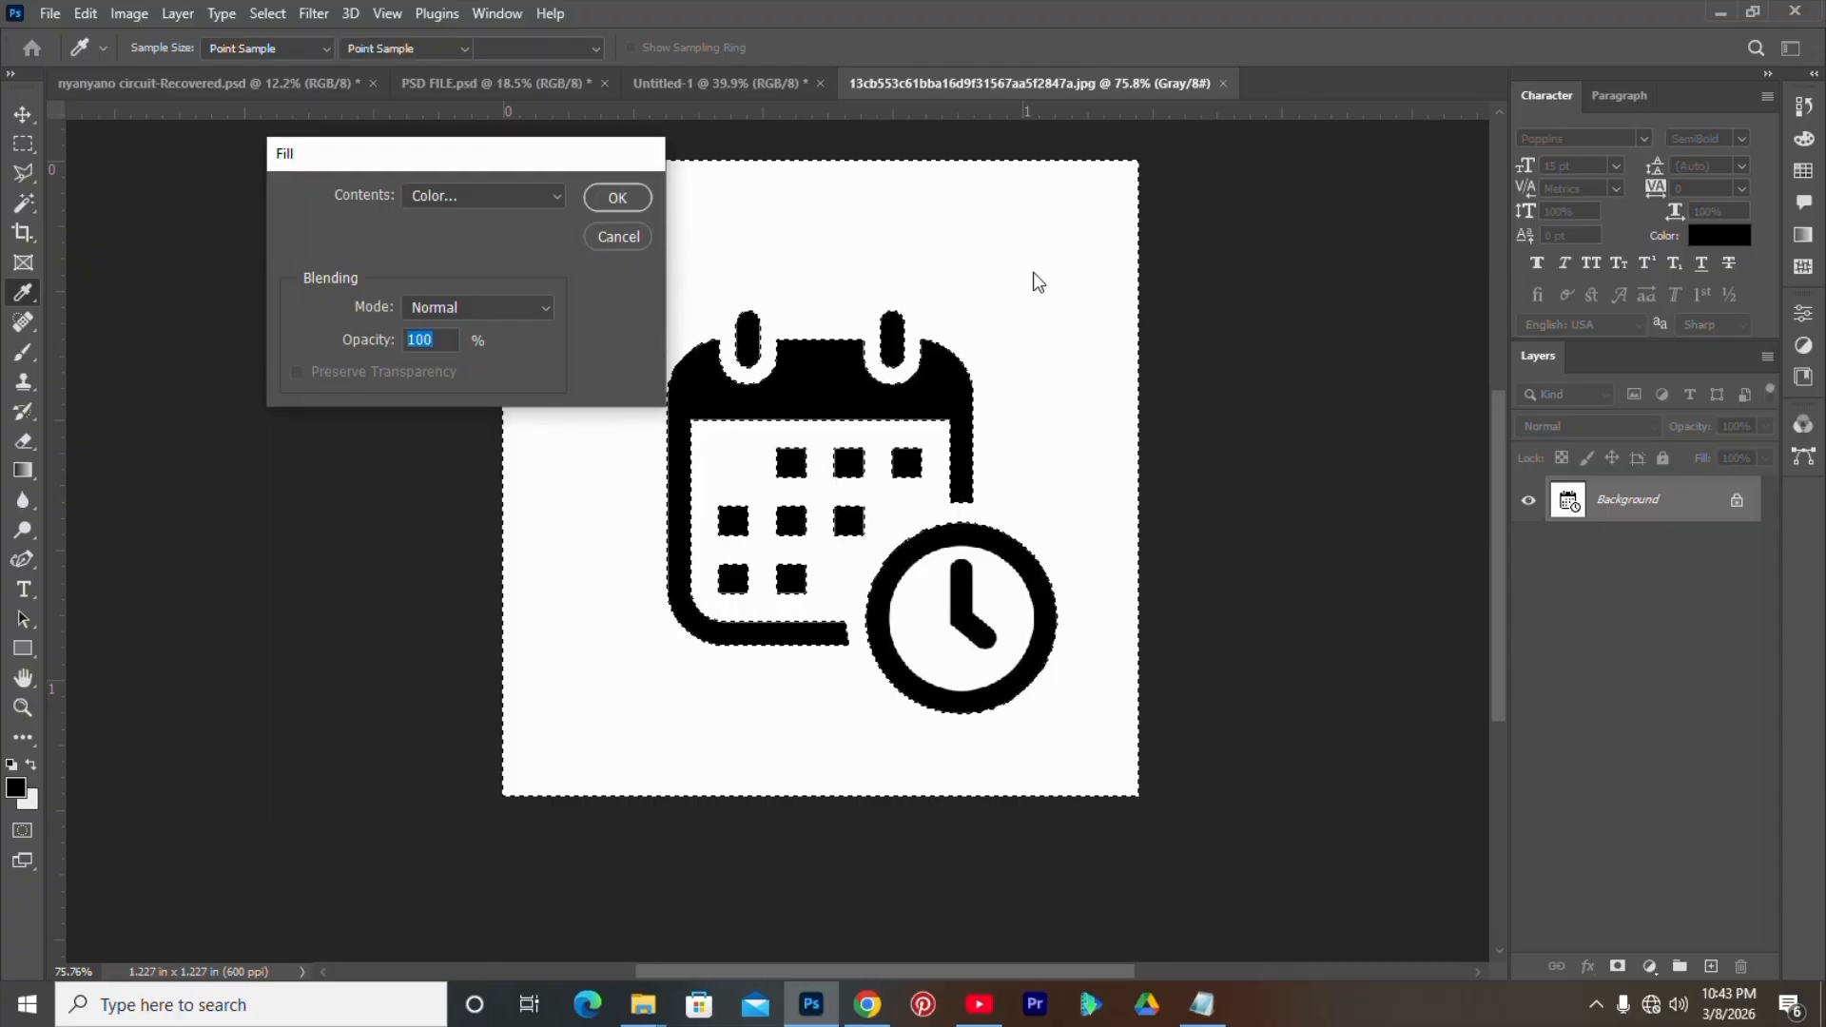
{"action": "left_click", "coordinate": [1737, 502]}
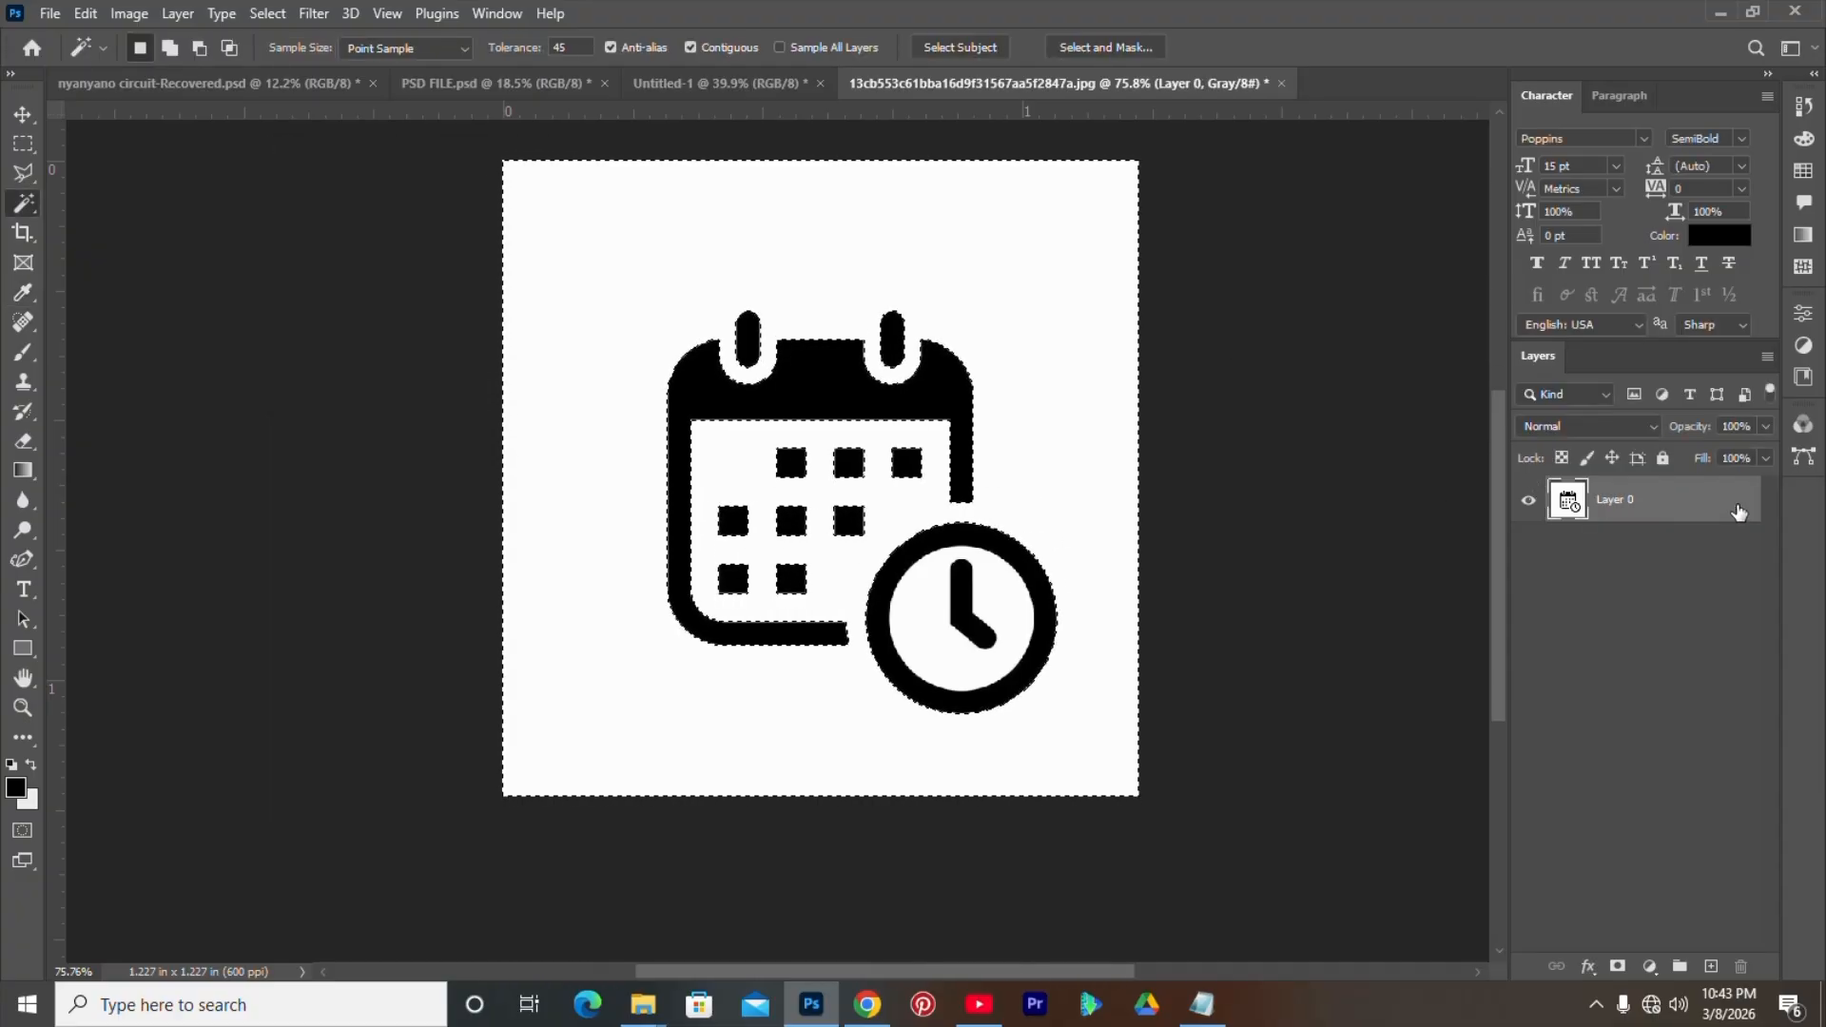
{"action": "key", "text": "Delete"}
{"action": "key", "text": "ctrl+d"}
- Delete the remaining white area inside the clock face and clear the selection
{"action": "left_click", "coordinate": [911, 642]}
{"action": "key", "text": "Delete"}
{"action": "key", "text": "ctrl+d"}
{"action": "key", "text": "v"}
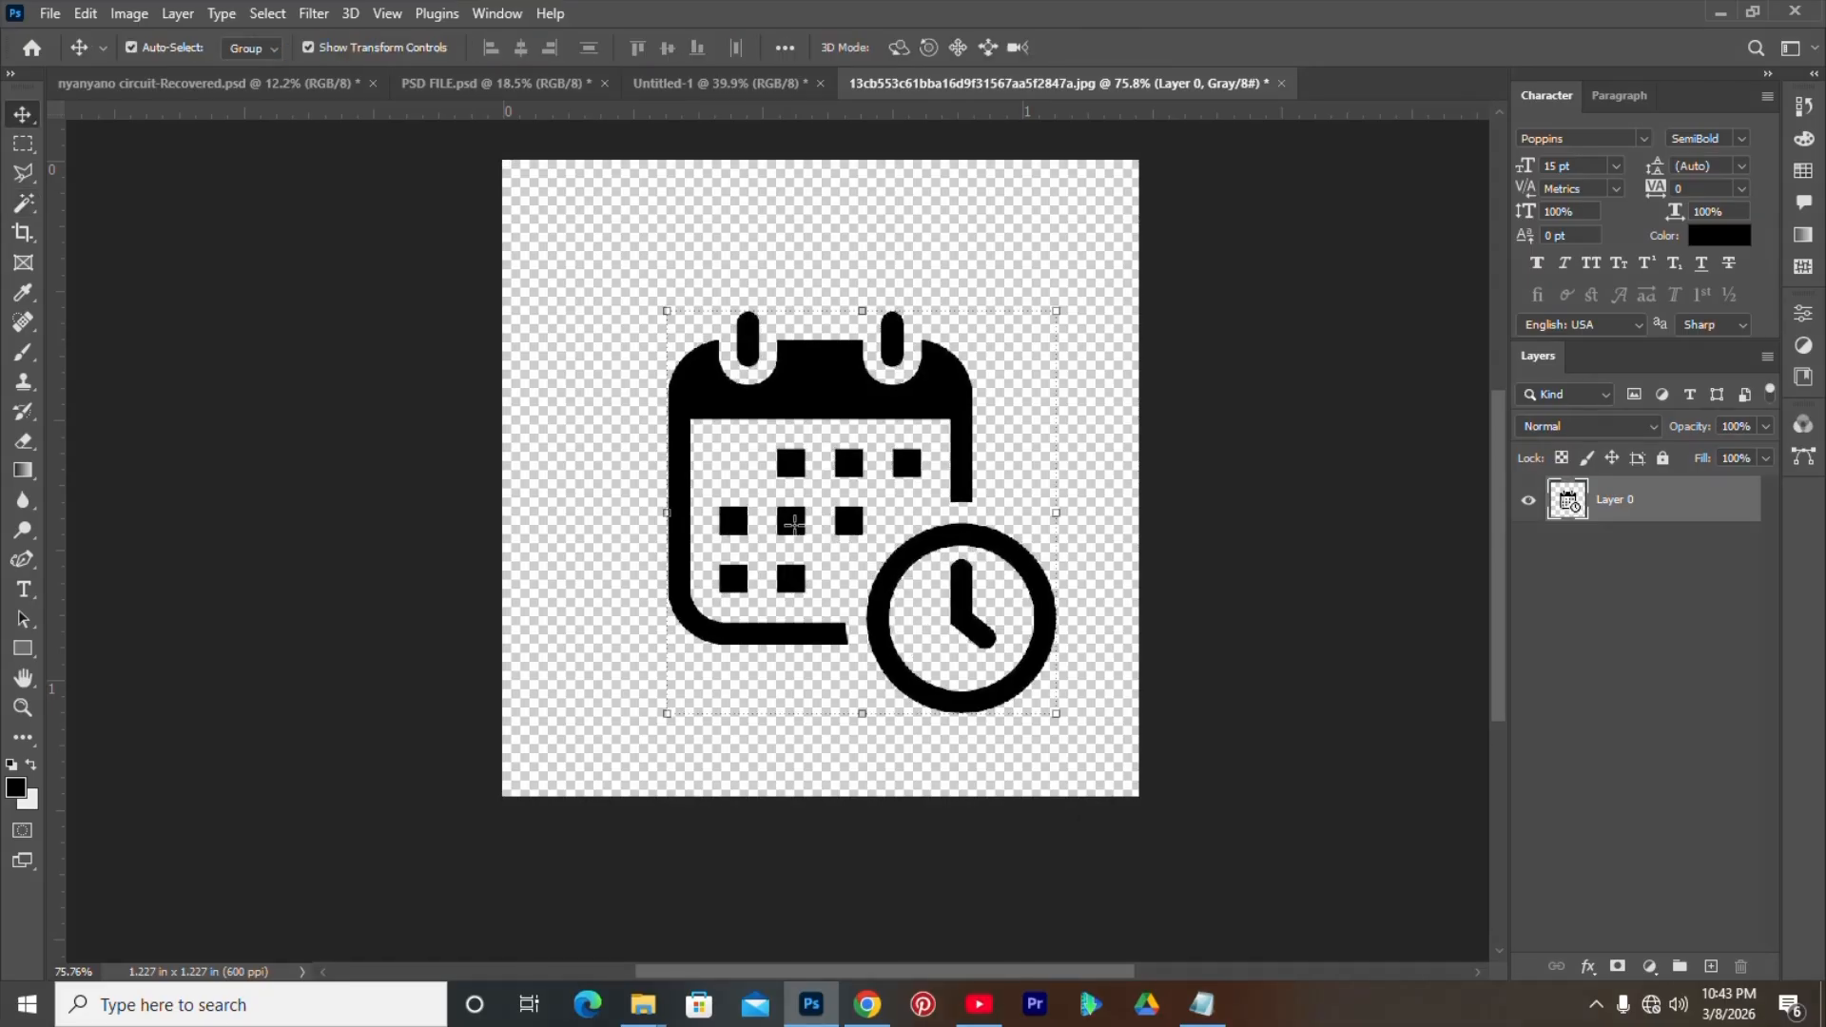
- Copy the calendar icon into the Untitled-1 flyer, scaling it down and placing it beneath the left end of the white line
{"action": "left_click_drag", "start_coordinate": [783, 422], "coordinate": [716, 82]}
{"action": "left_click_drag", "start_coordinate": [742, 487], "coordinate": [742, 487]}
{"action": "left_click_drag", "start_coordinate": [849, 595], "coordinate": [750, 497]}
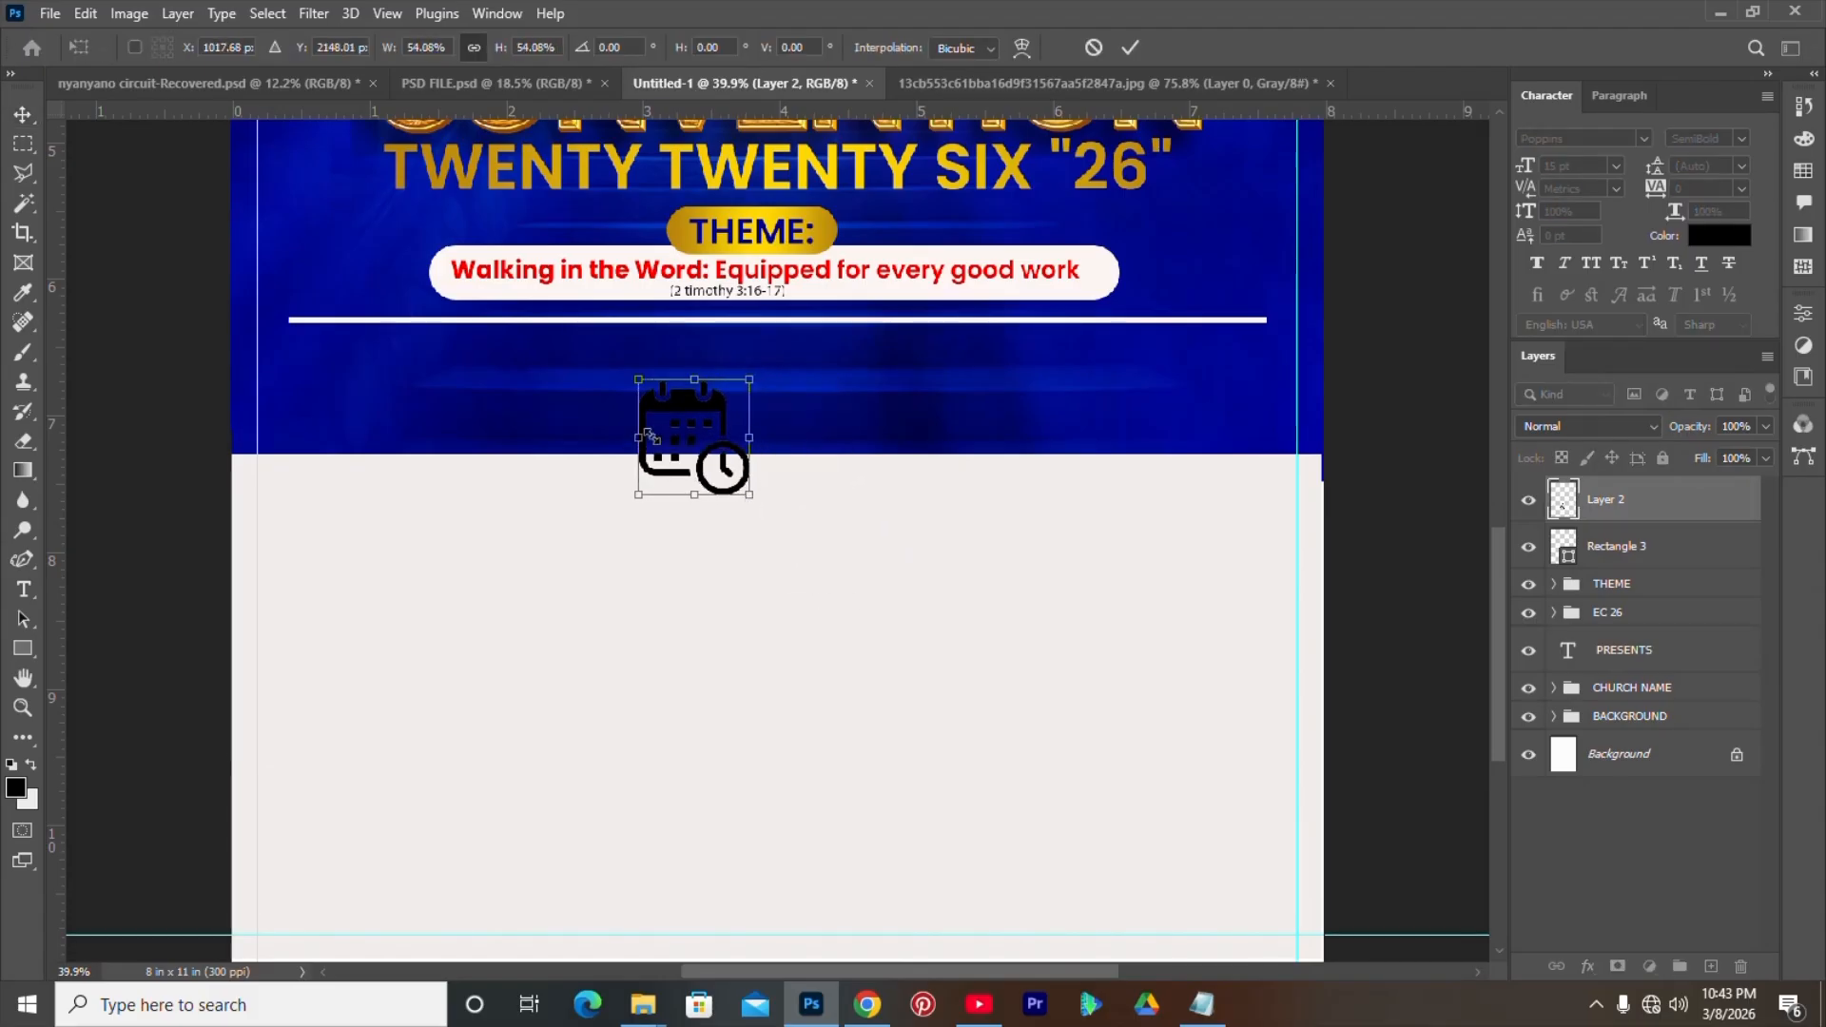
{"action": "left_click_drag", "start_coordinate": [660, 409], "coordinate": [293, 366]}
{"action": "left_click_drag", "start_coordinate": [388, 459], "coordinate": [368, 435]}
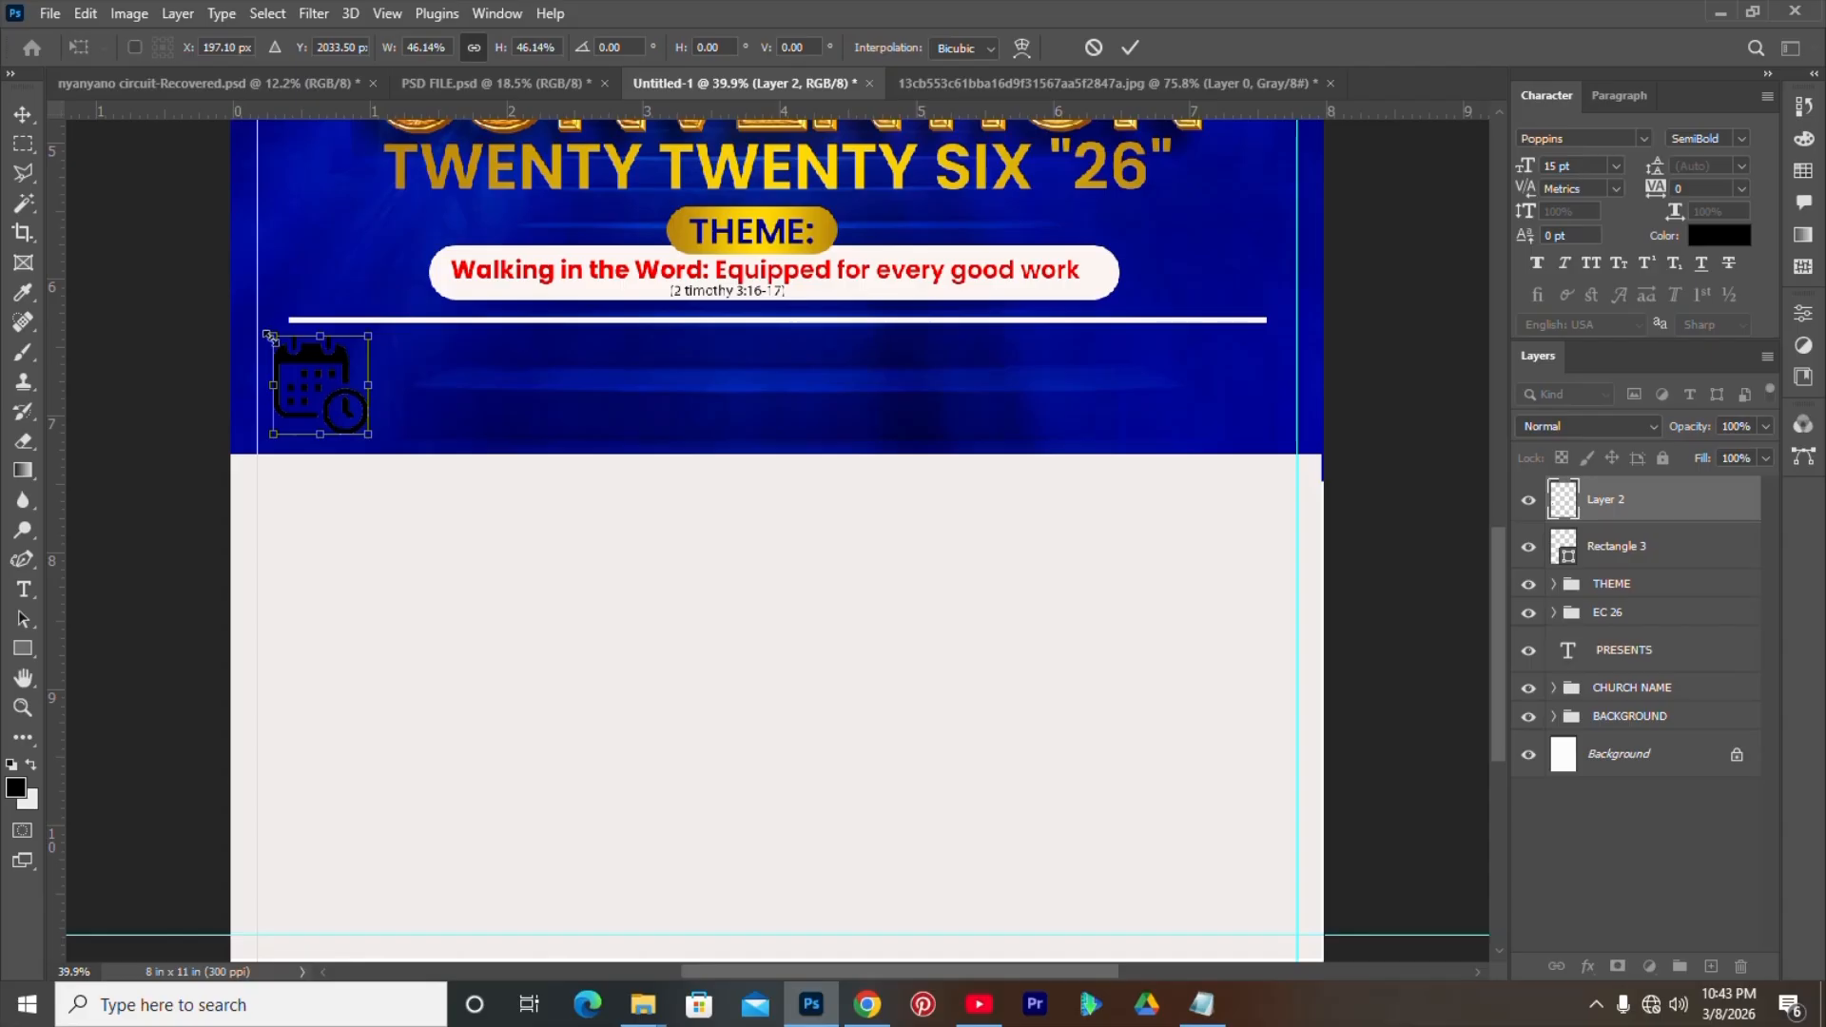
{"action": "left_click_drag", "start_coordinate": [273, 336], "coordinate": [284, 353]}
{"action": "key", "text": "Return"}
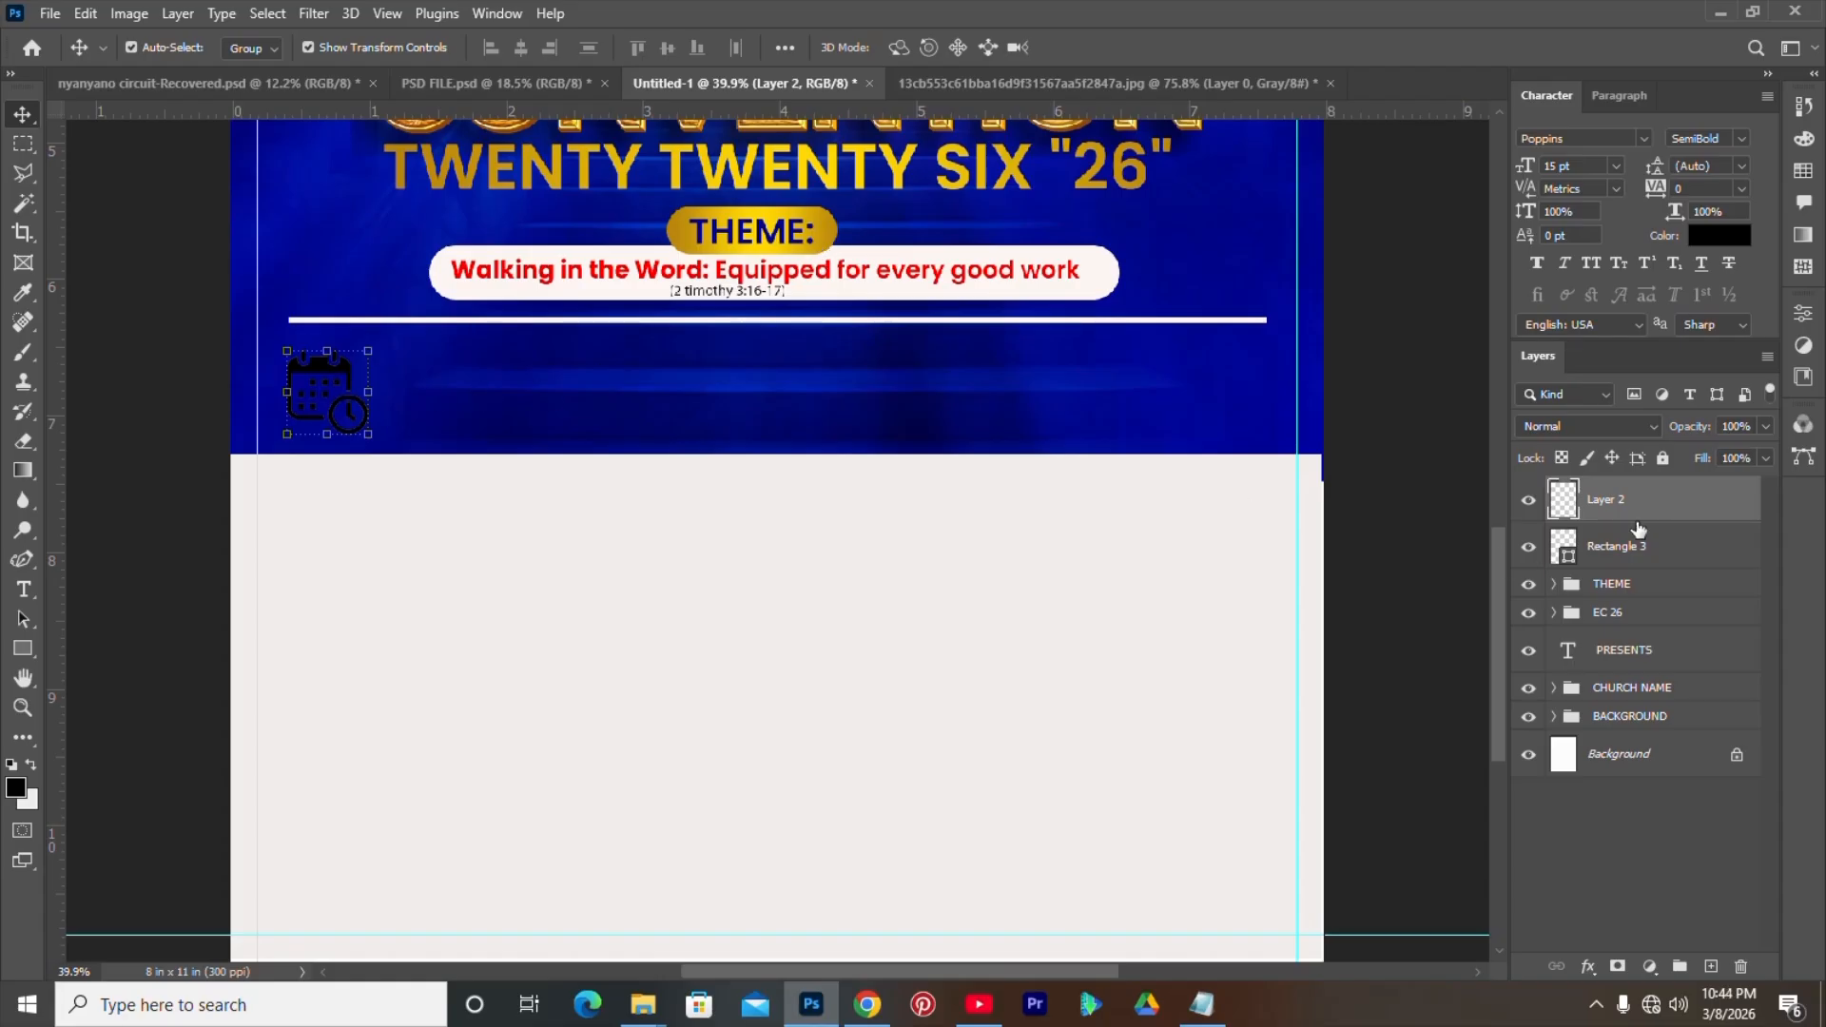
- Paste the copied gold Gradient Overlay layer style onto the calendar icon (Layer 2) and shift the icon very slightly
{"action": "right_click", "coordinate": [830, 239]}
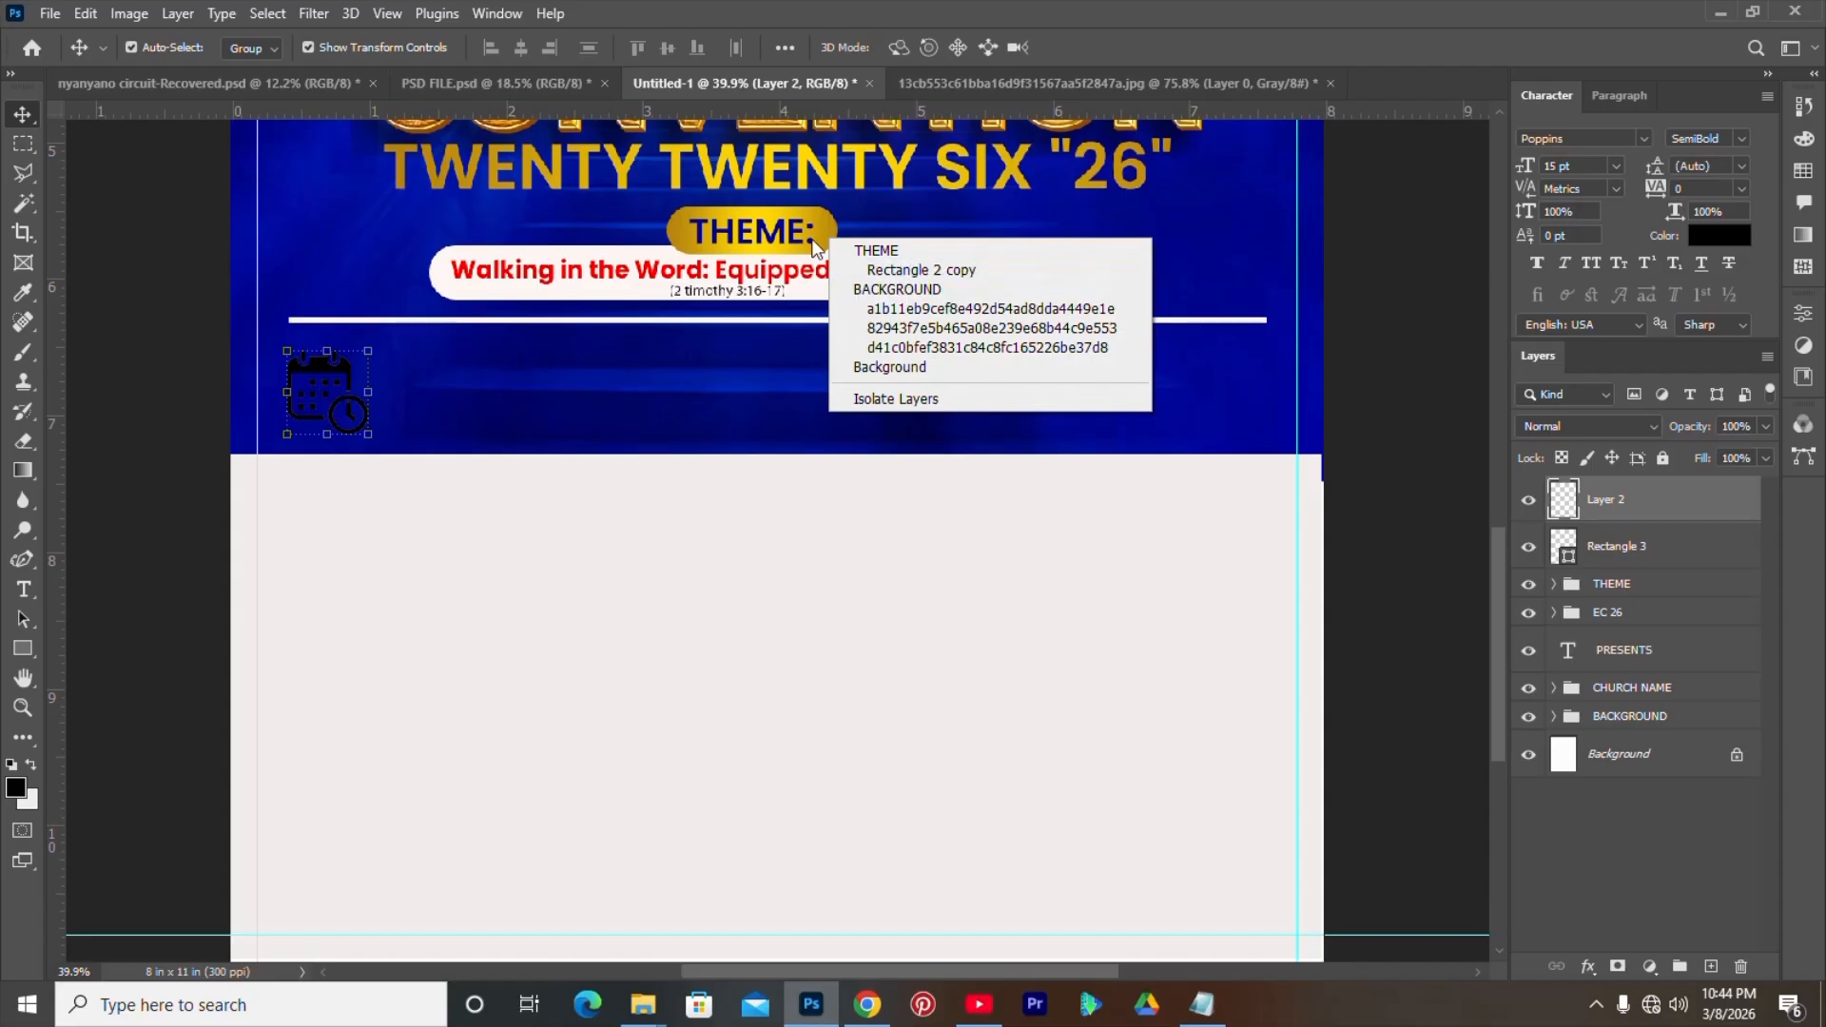
{"action": "left_click", "coordinate": [1733, 544]}
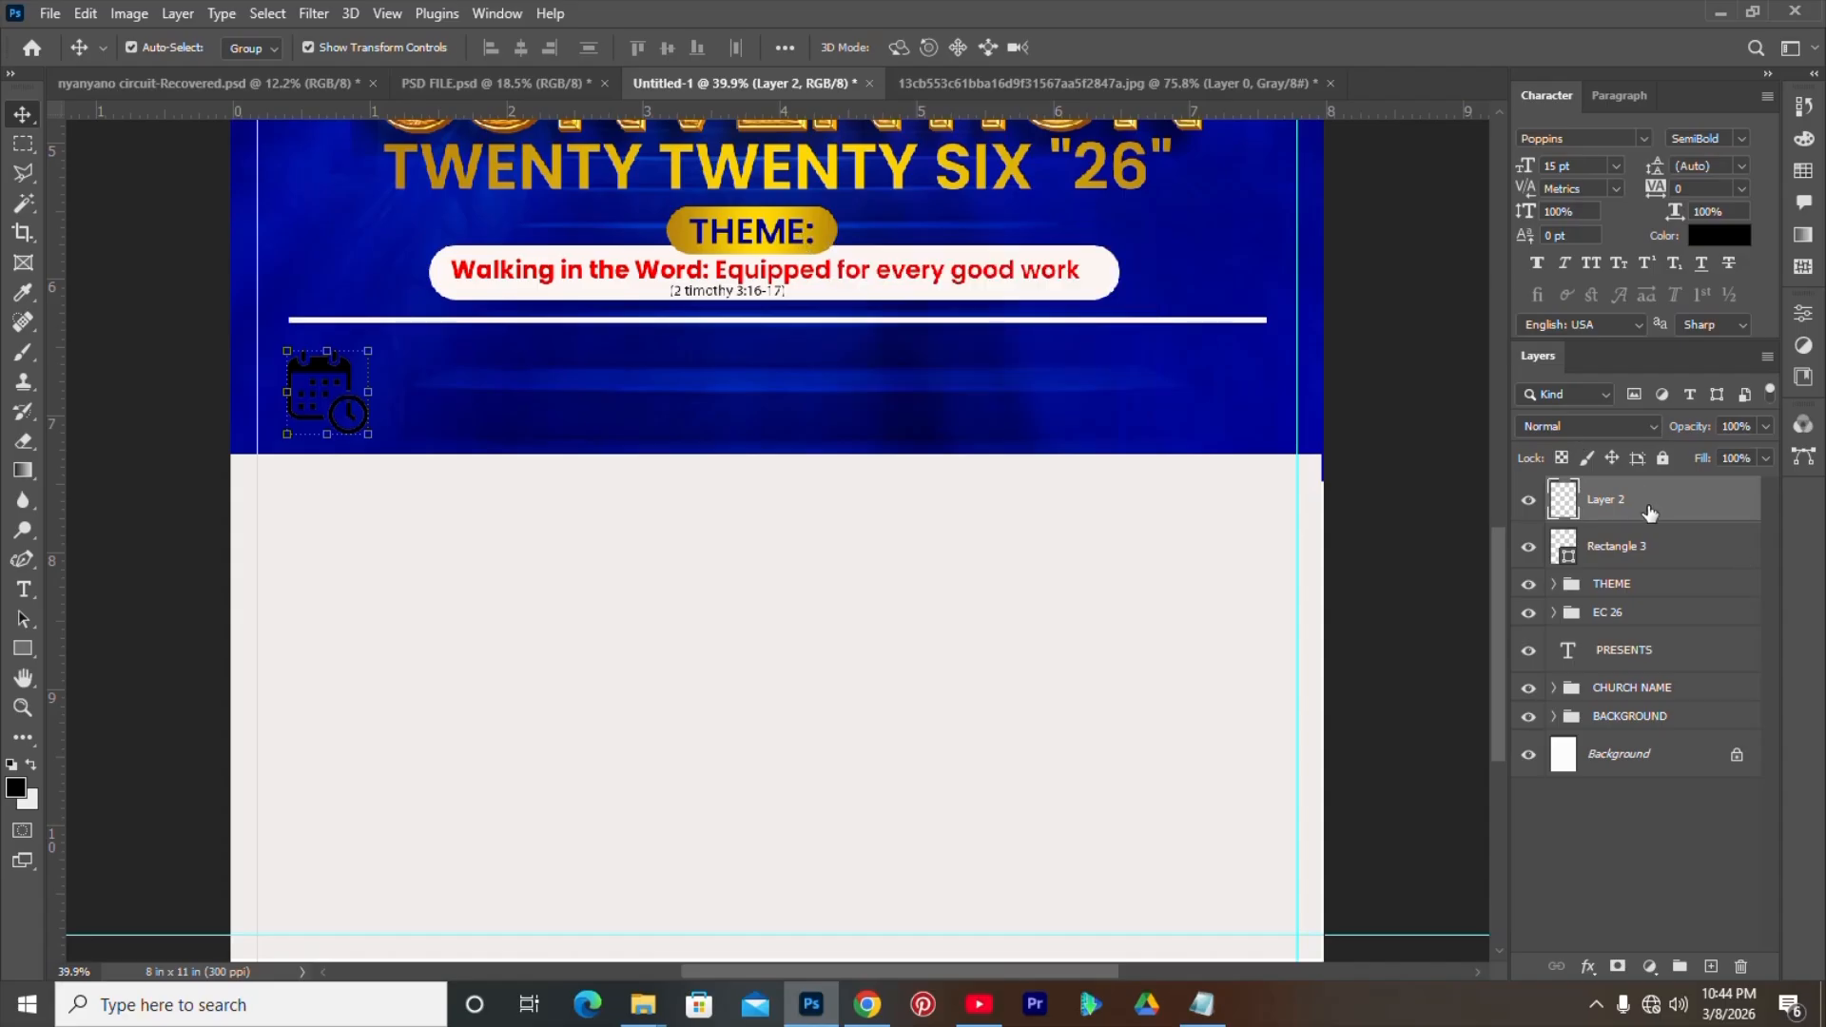
{"action": "right_click", "coordinate": [1645, 504]}
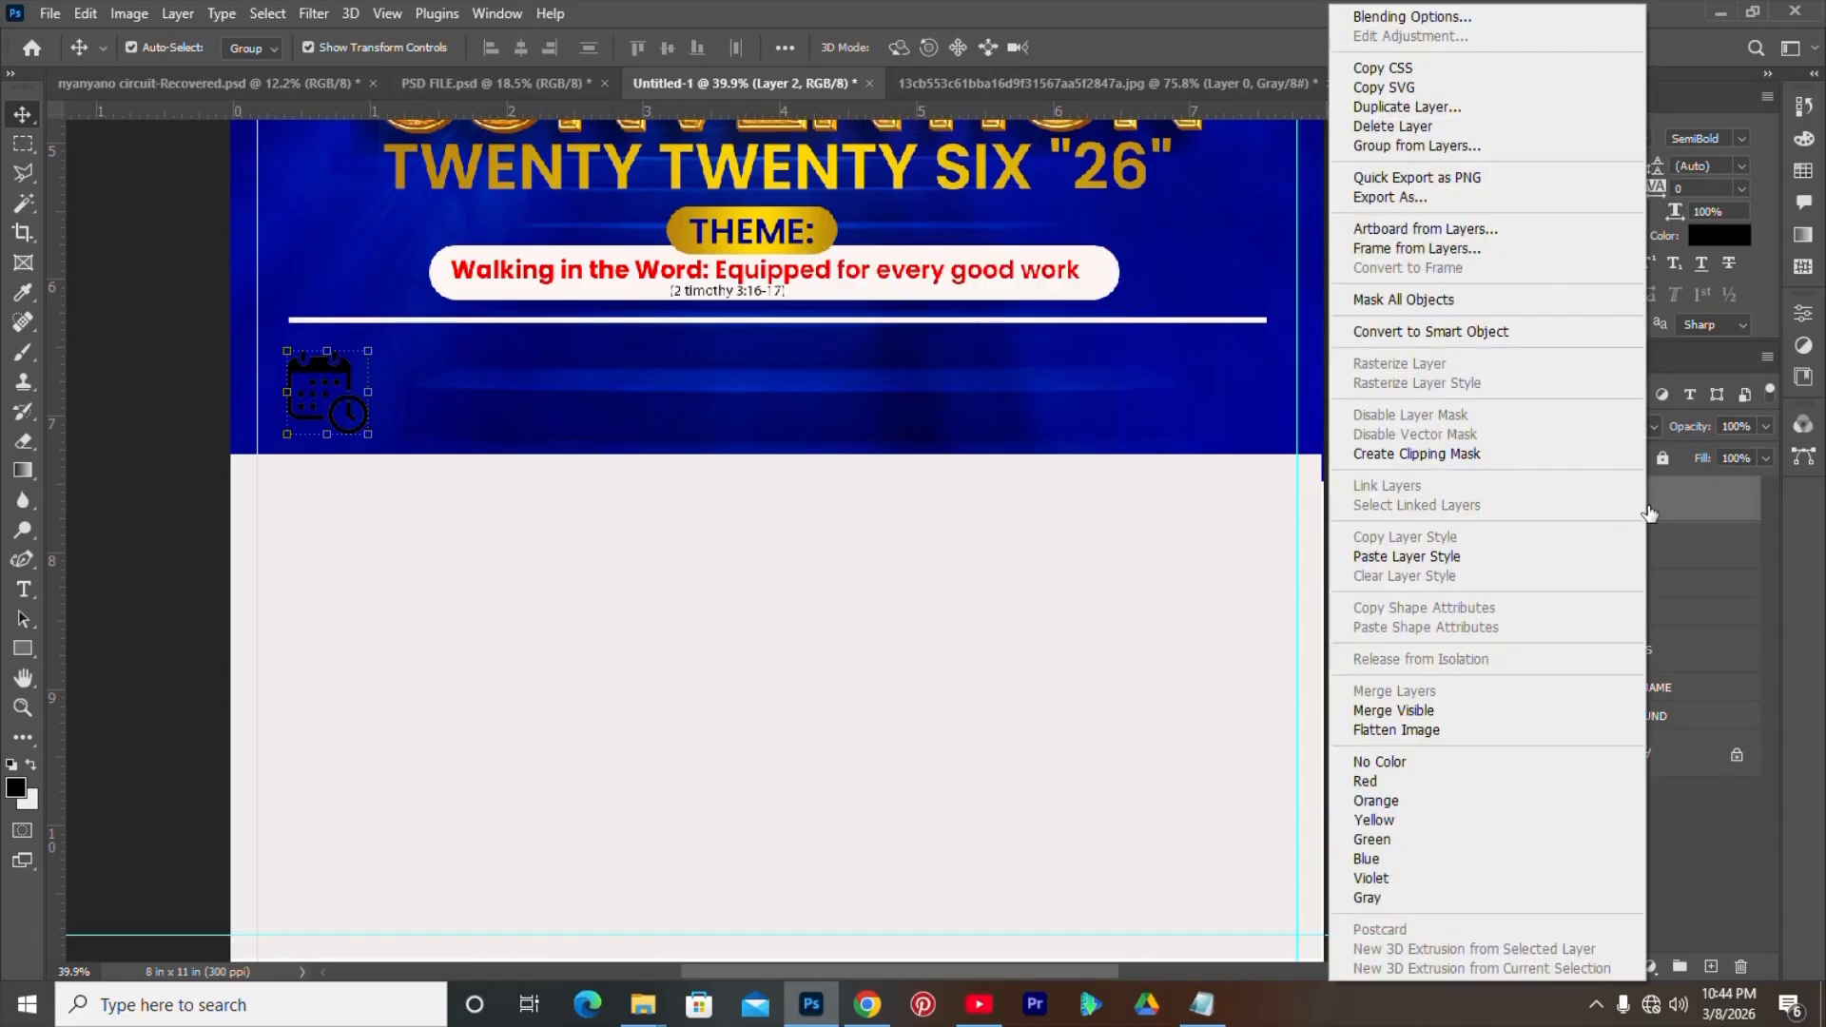
{"action": "left_click", "coordinate": [1429, 557]}
{"action": "left_click", "coordinate": [1717, 896]}
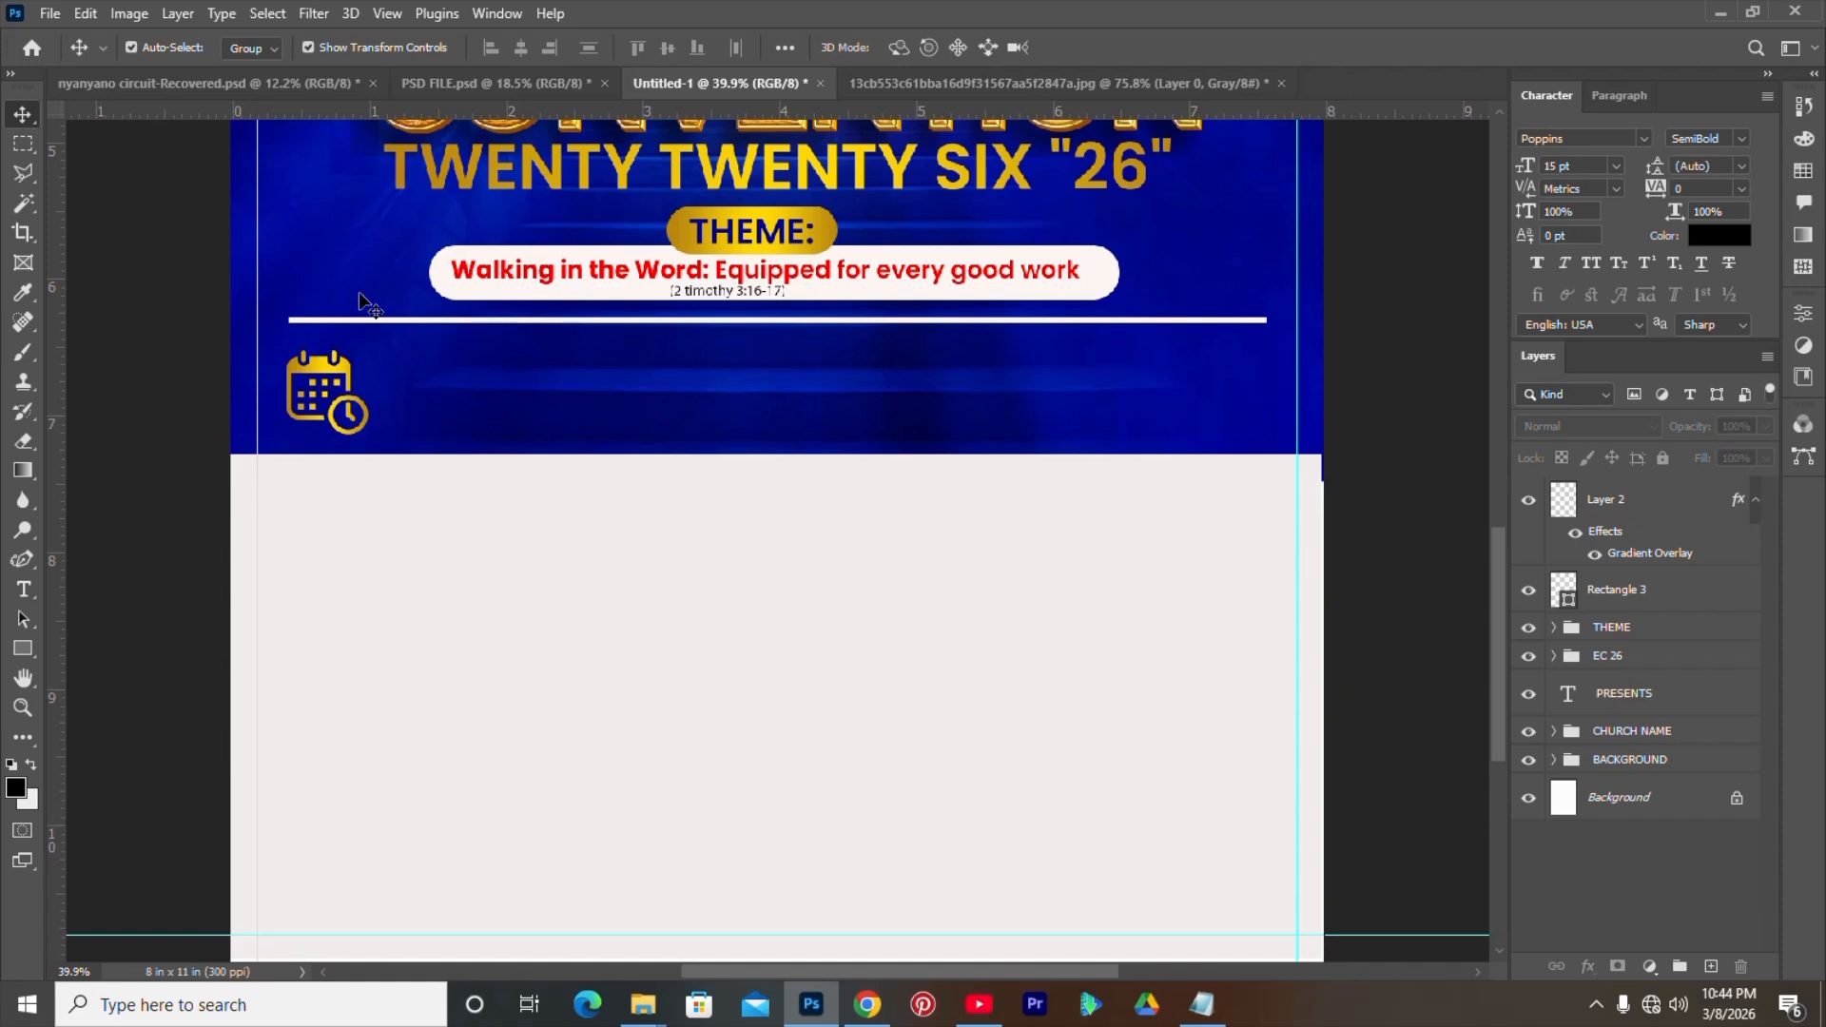
{"action": "left_click", "coordinate": [325, 379]}
{"action": "left_click_drag", "start_coordinate": [325, 378], "coordinate": [322, 376]}
- Copy the lines "23RD - 26TH" and "APRIL. 2026" from the Notepad document and add them as a text layer beside the calendar icon
{"action": "left_click", "coordinate": [1201, 1004]}
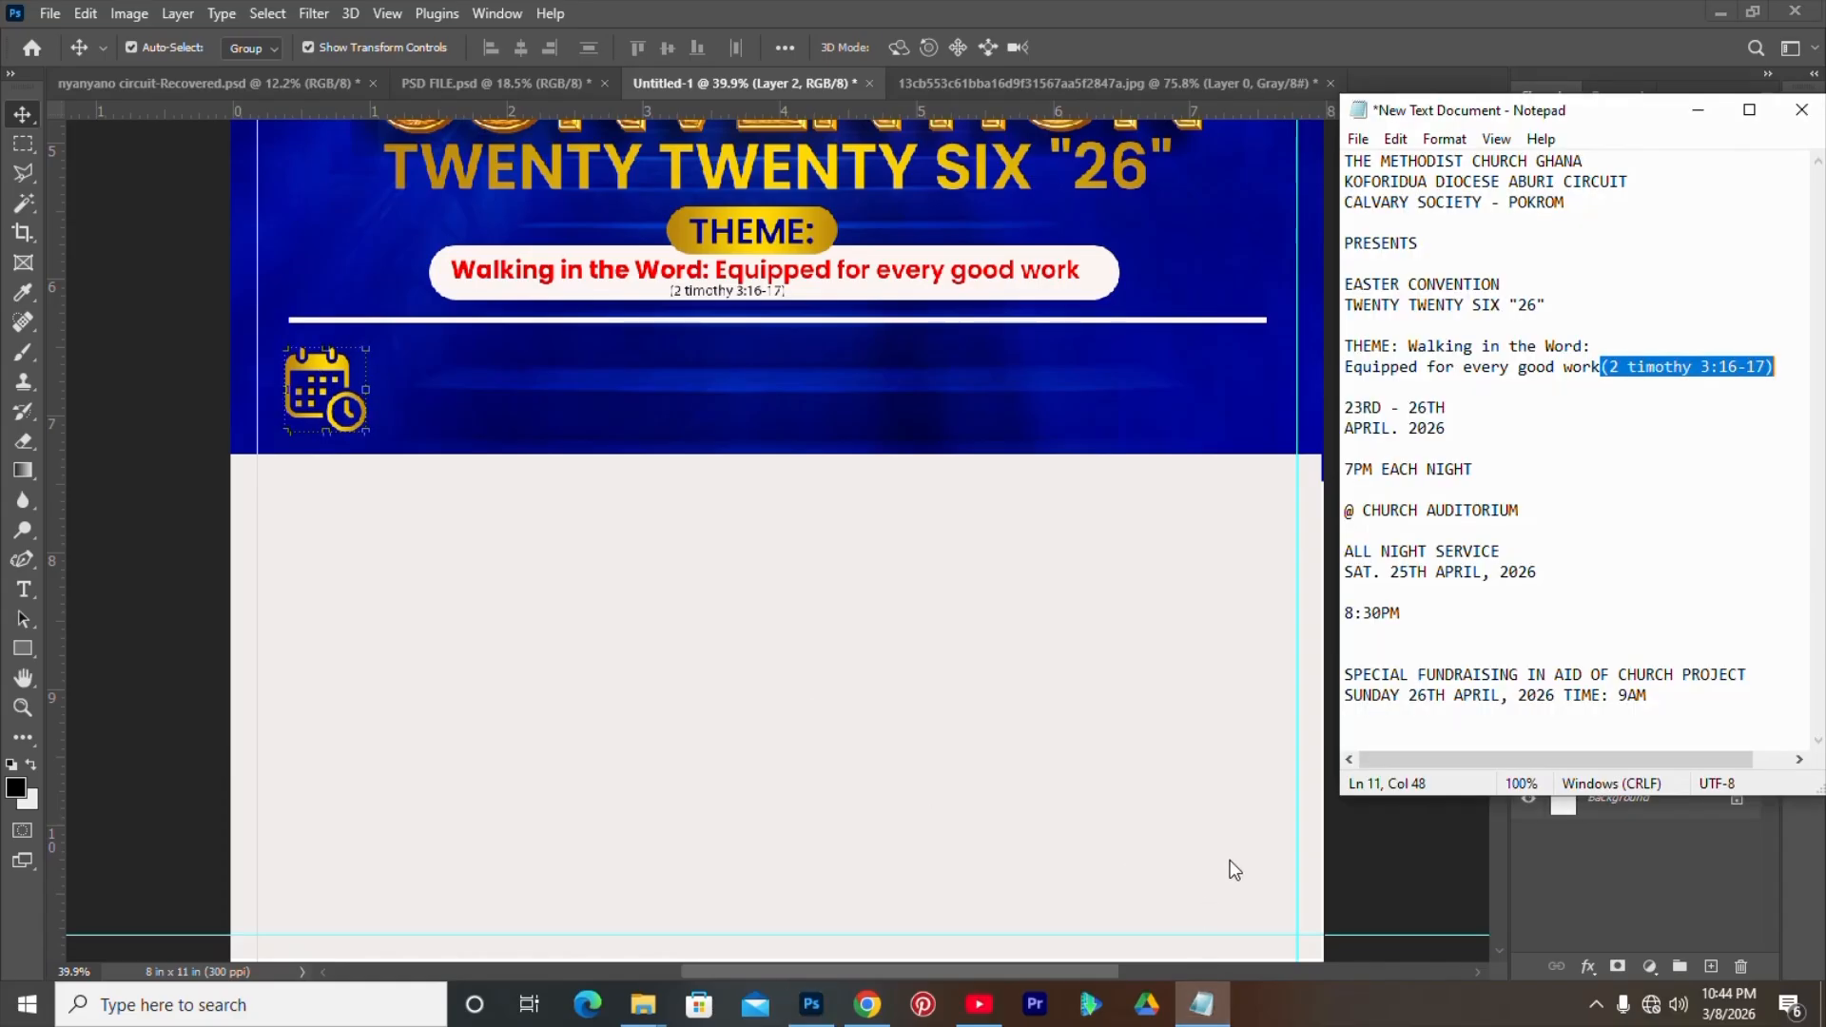
{"action": "left_click", "coordinate": [1347, 447]}
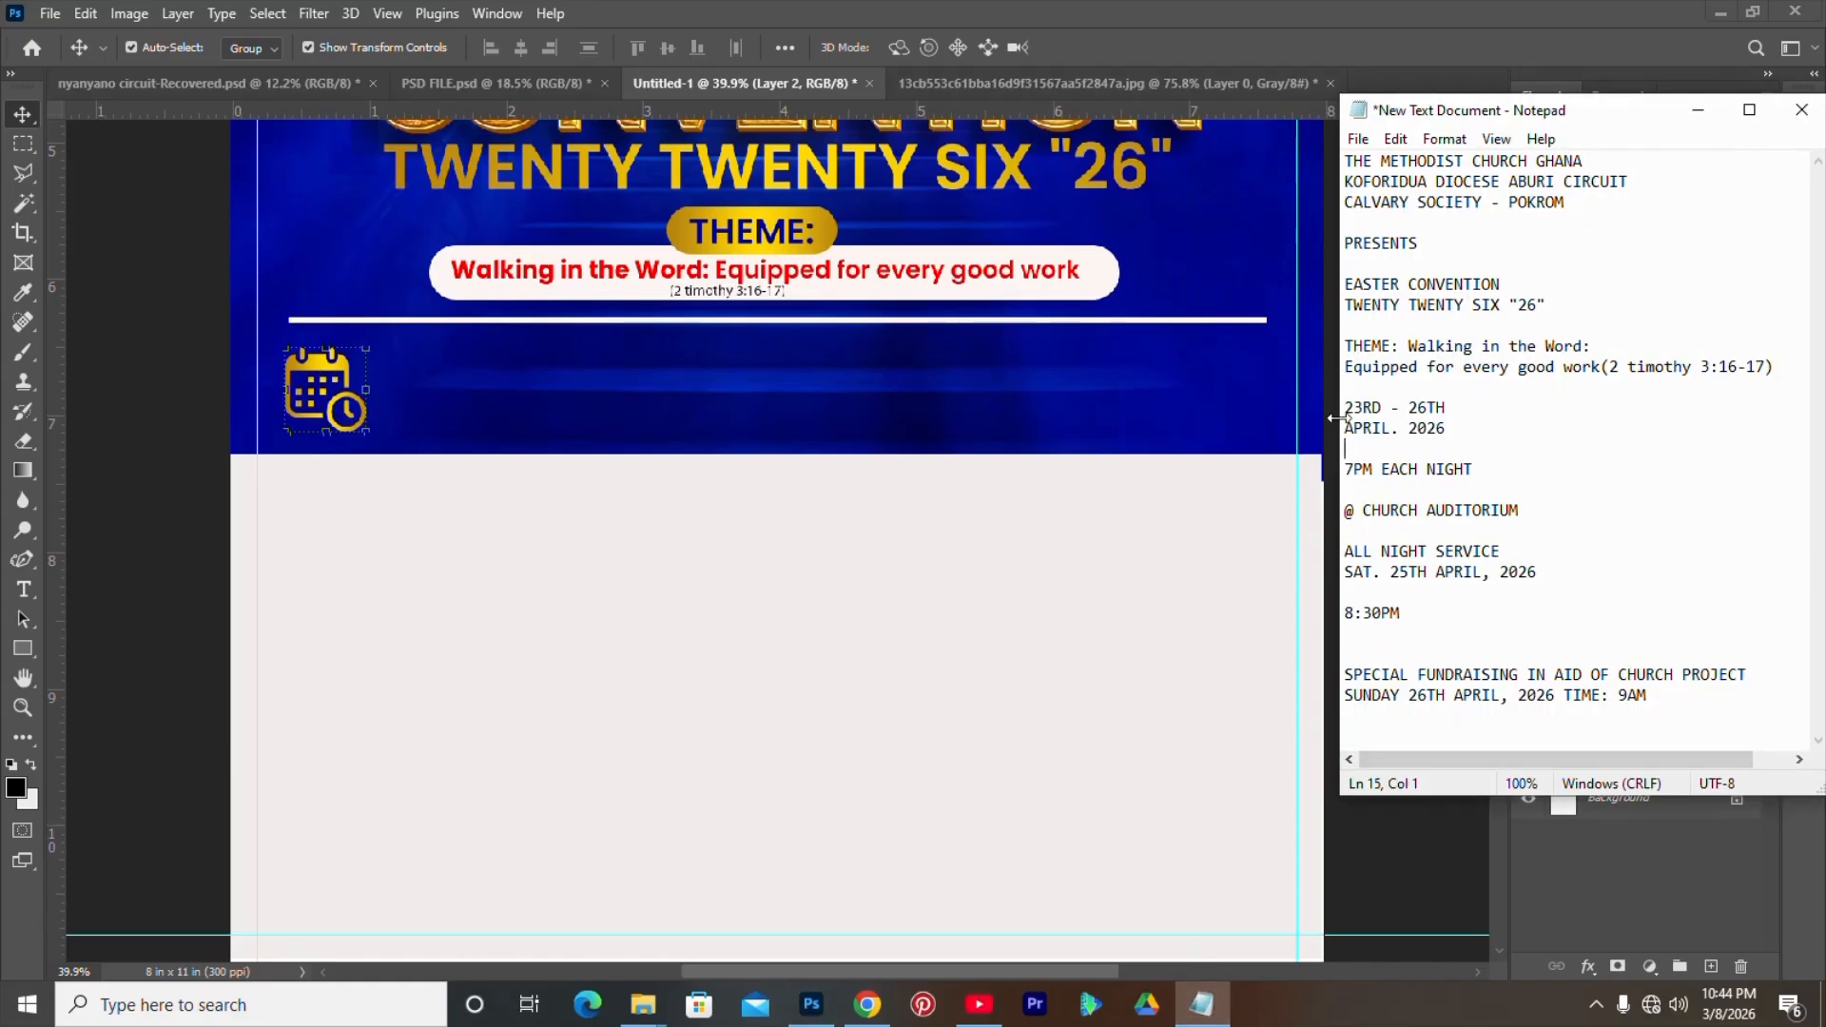
{"action": "left_click_drag", "start_coordinate": [1345, 407], "coordinate": [1440, 428]}
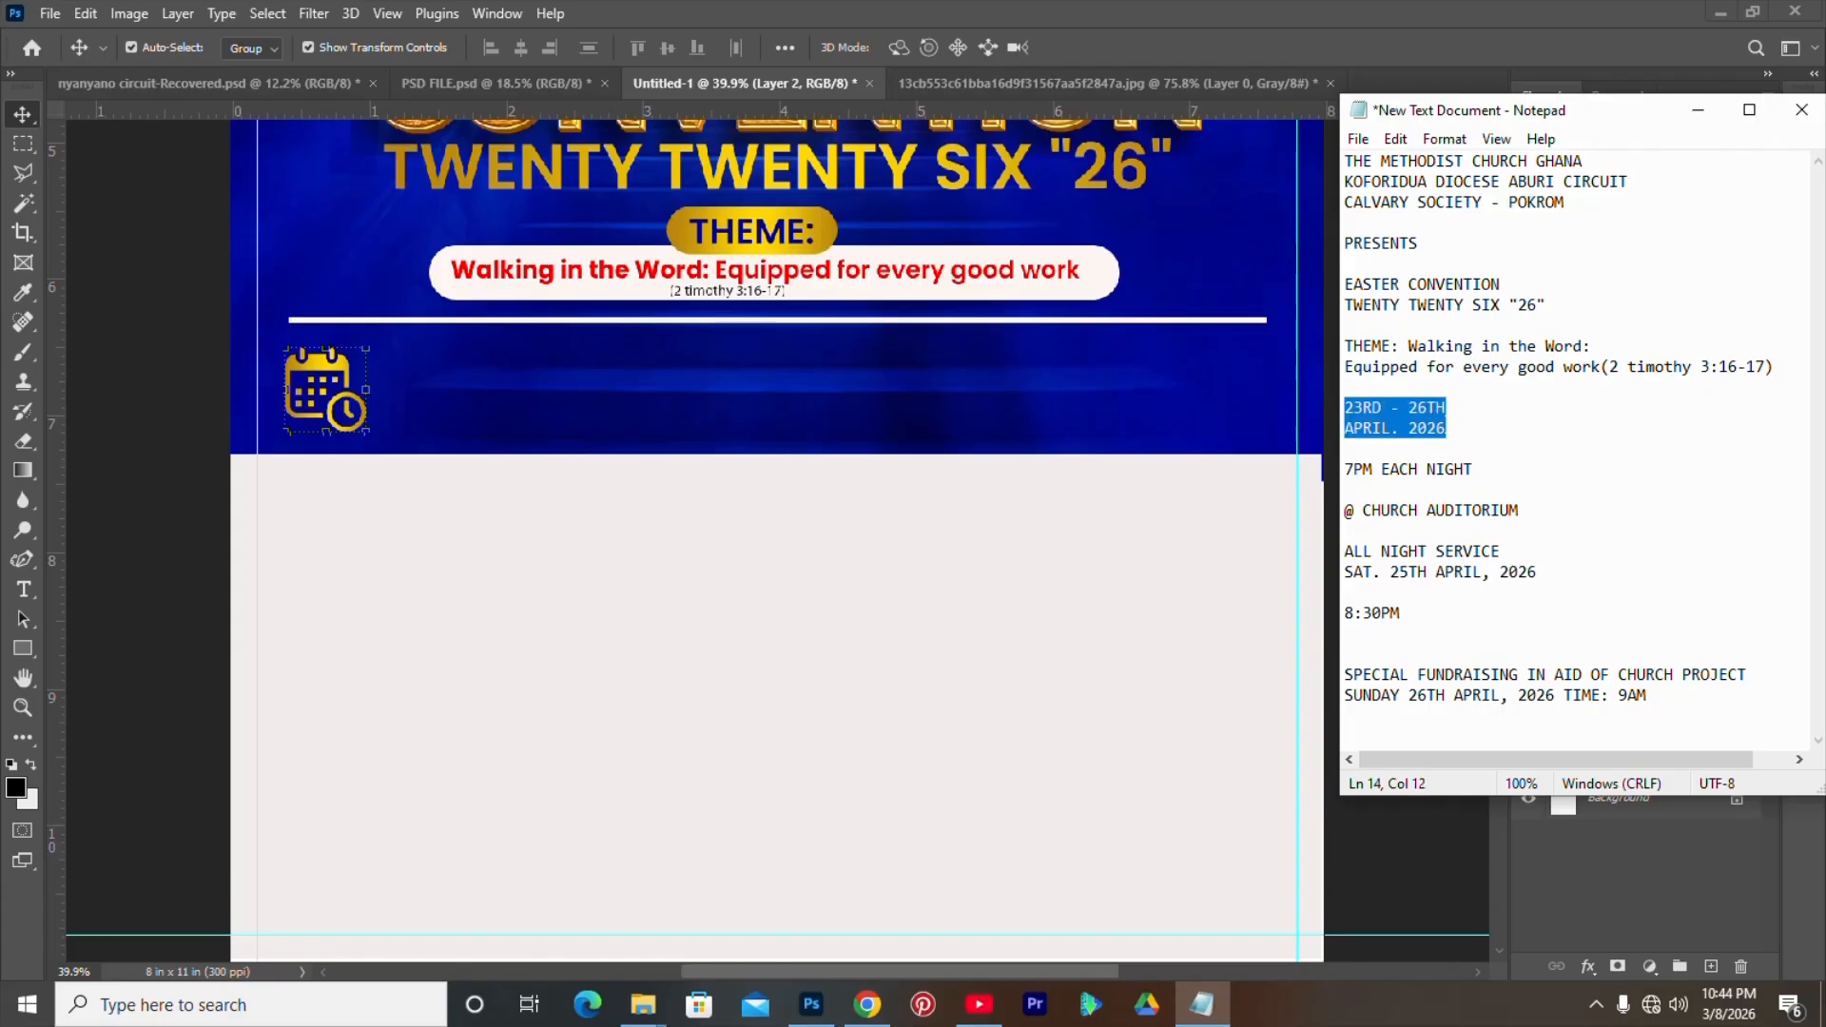
{"action": "left_click", "coordinate": [580, 351]}
{"action": "key", "text": "t"}
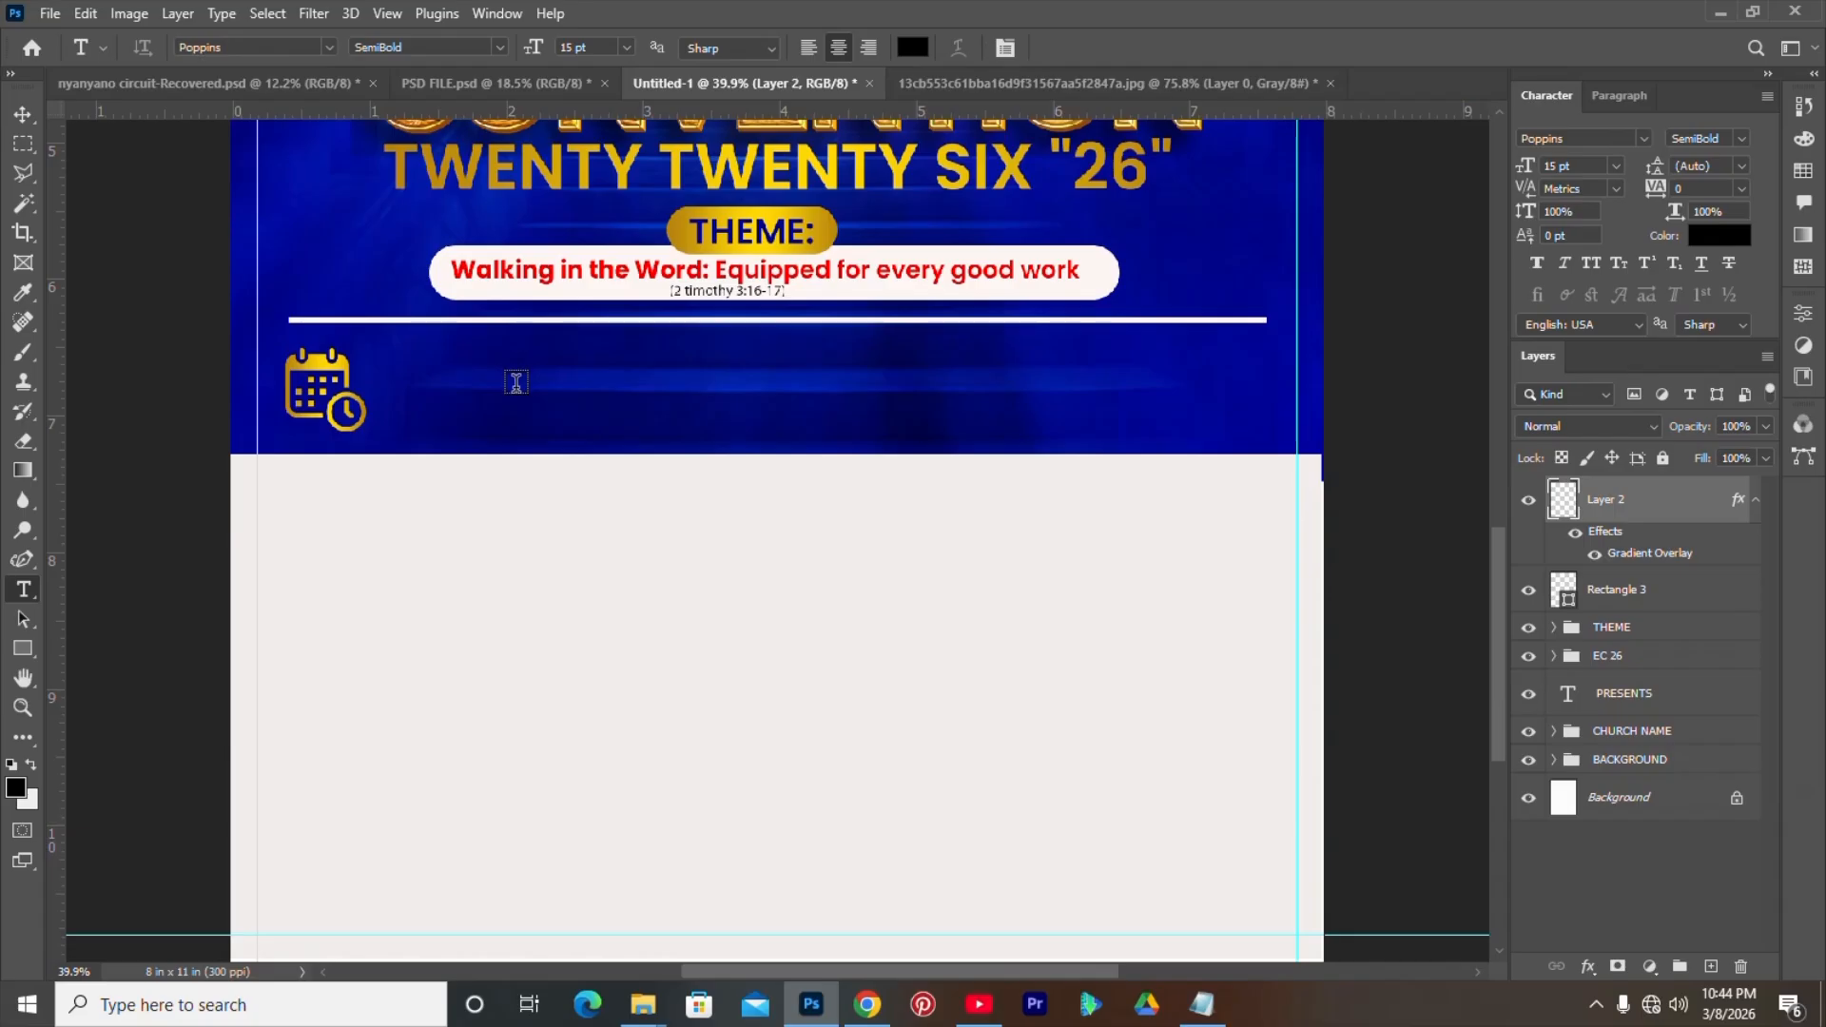
{"action": "left_click", "coordinate": [516, 381]}
{"action": "type", "text": "23RD - 26TH APRIL. 2026"}
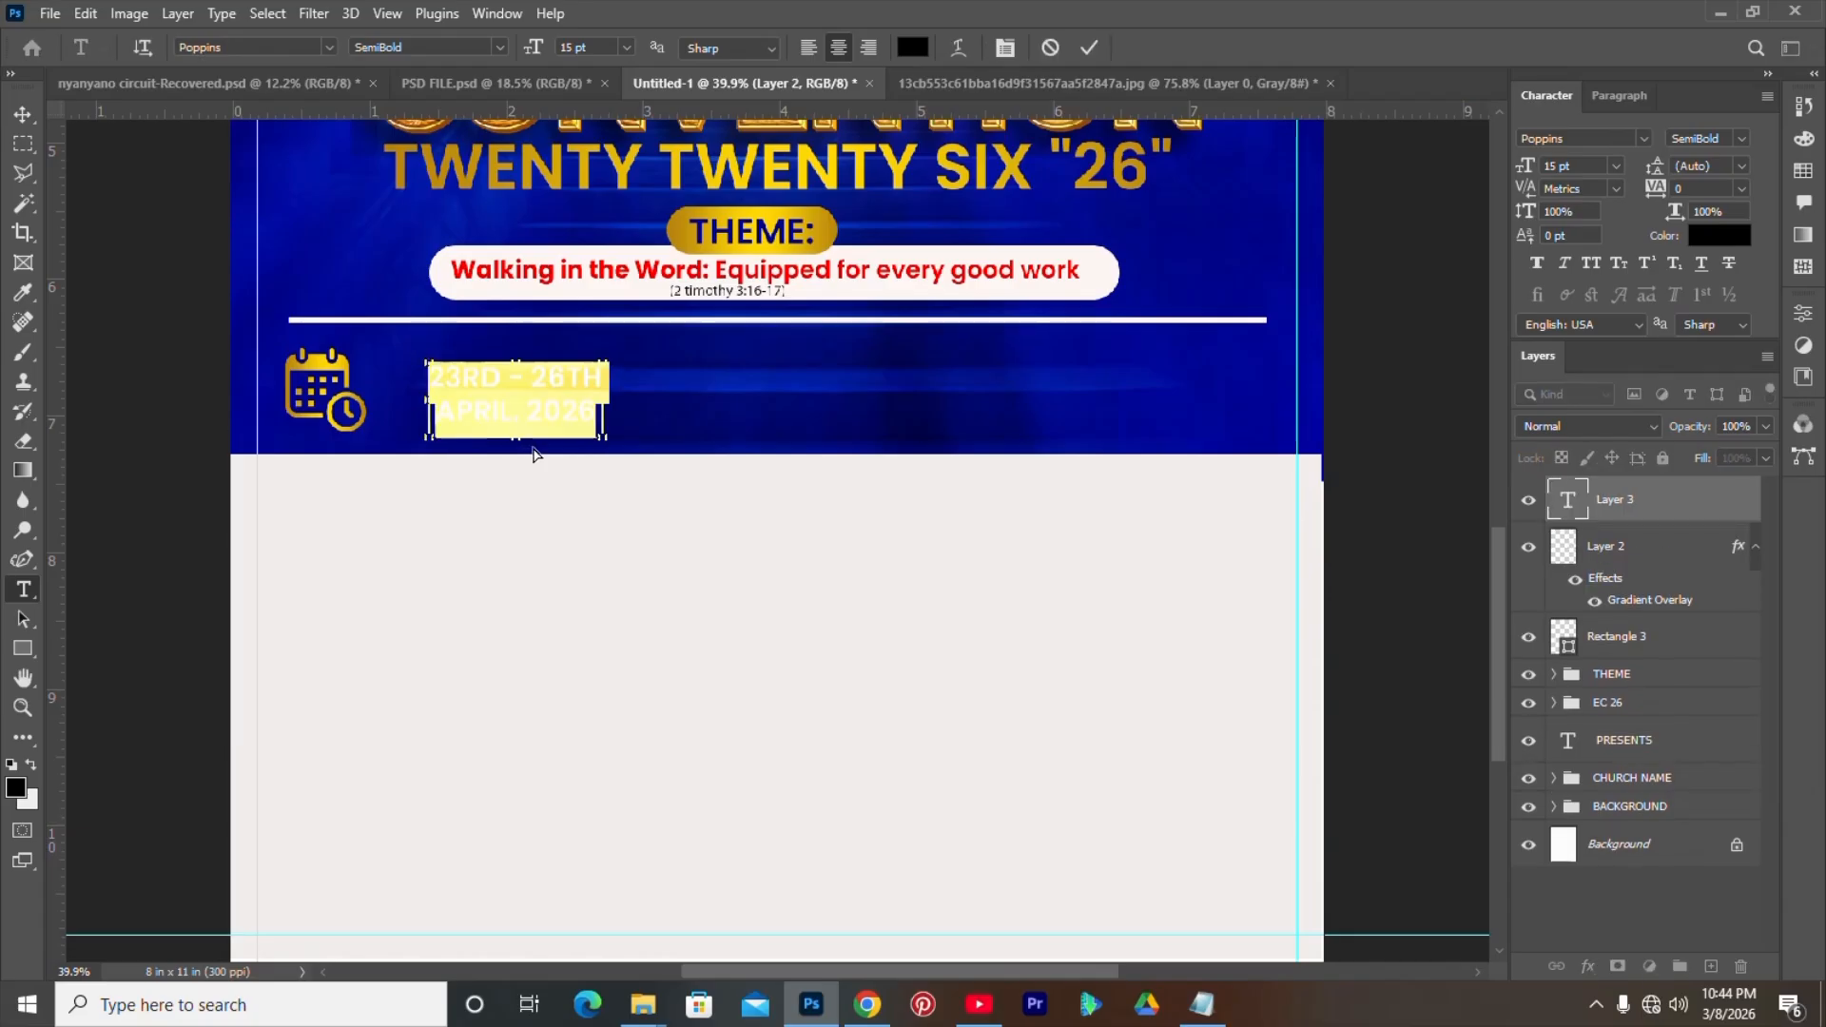
- Recolour the date text to near-white #fbf7f7 and move it closer to the calendar icon
{"action": "left_click", "coordinate": [912, 47]}
{"action": "left_click", "coordinate": [1129, 387]}
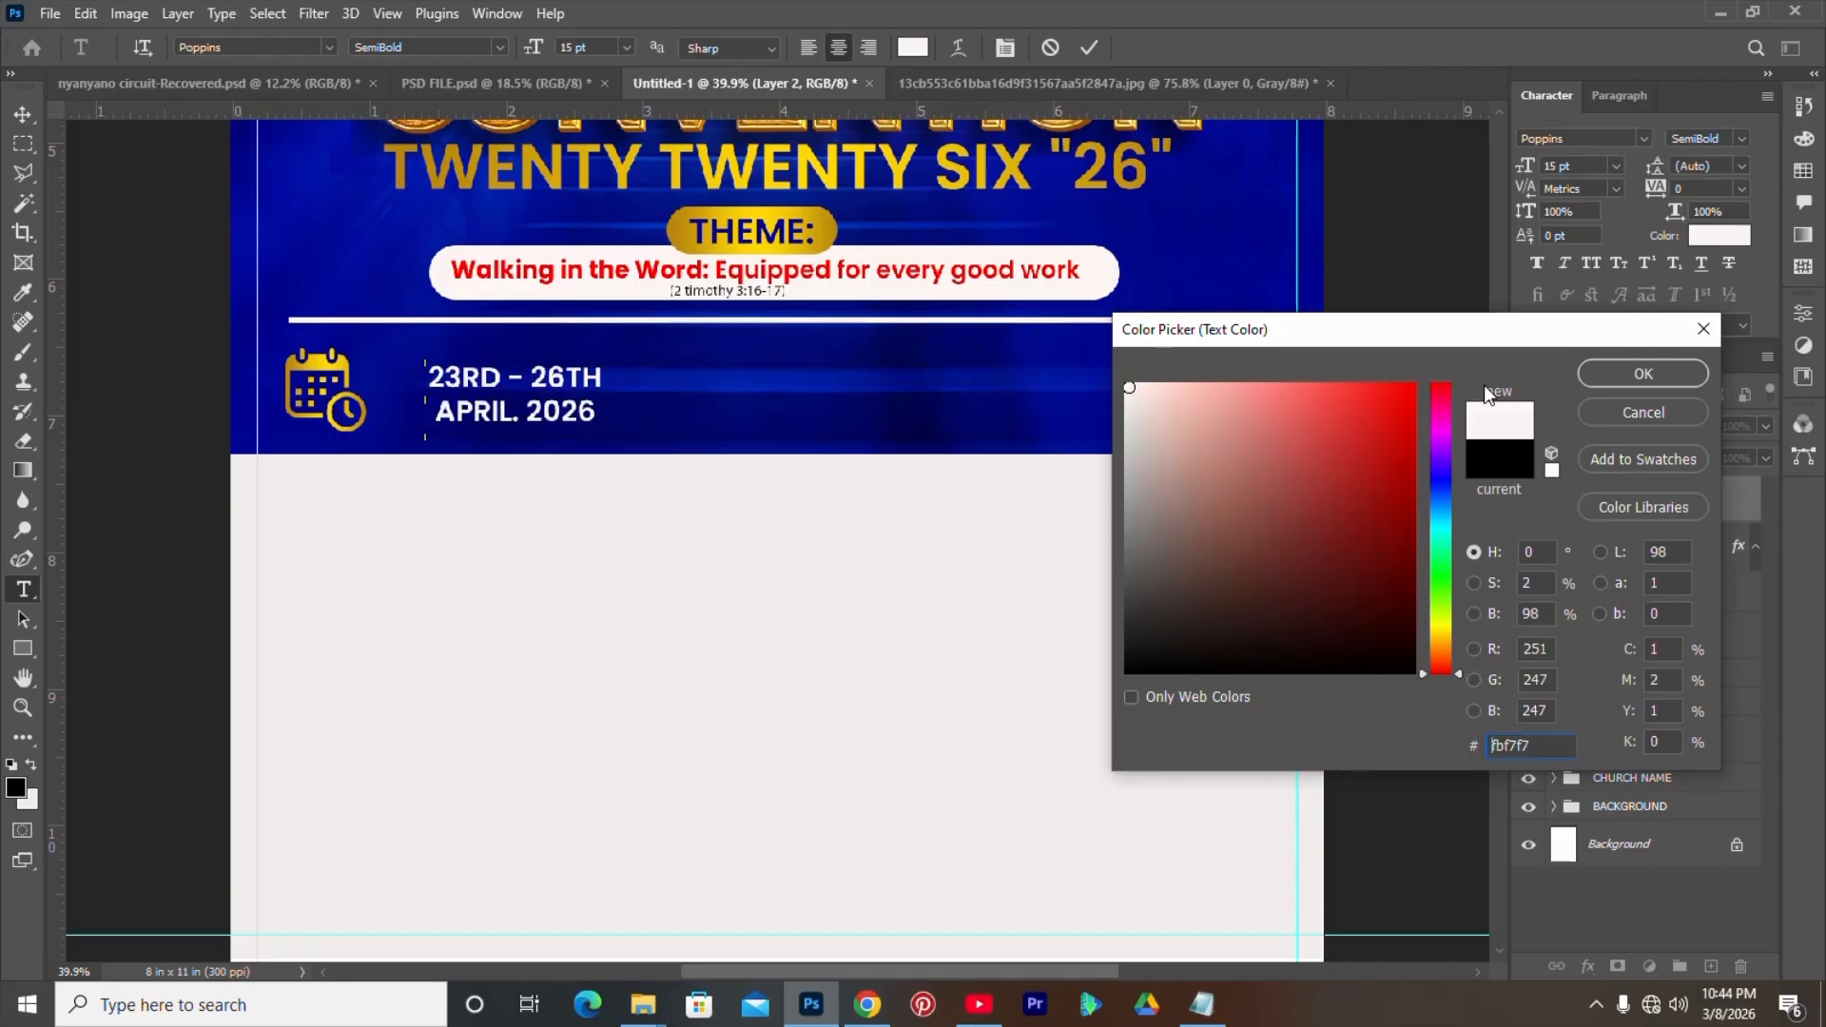
{"action": "left_click", "coordinate": [1623, 386]}
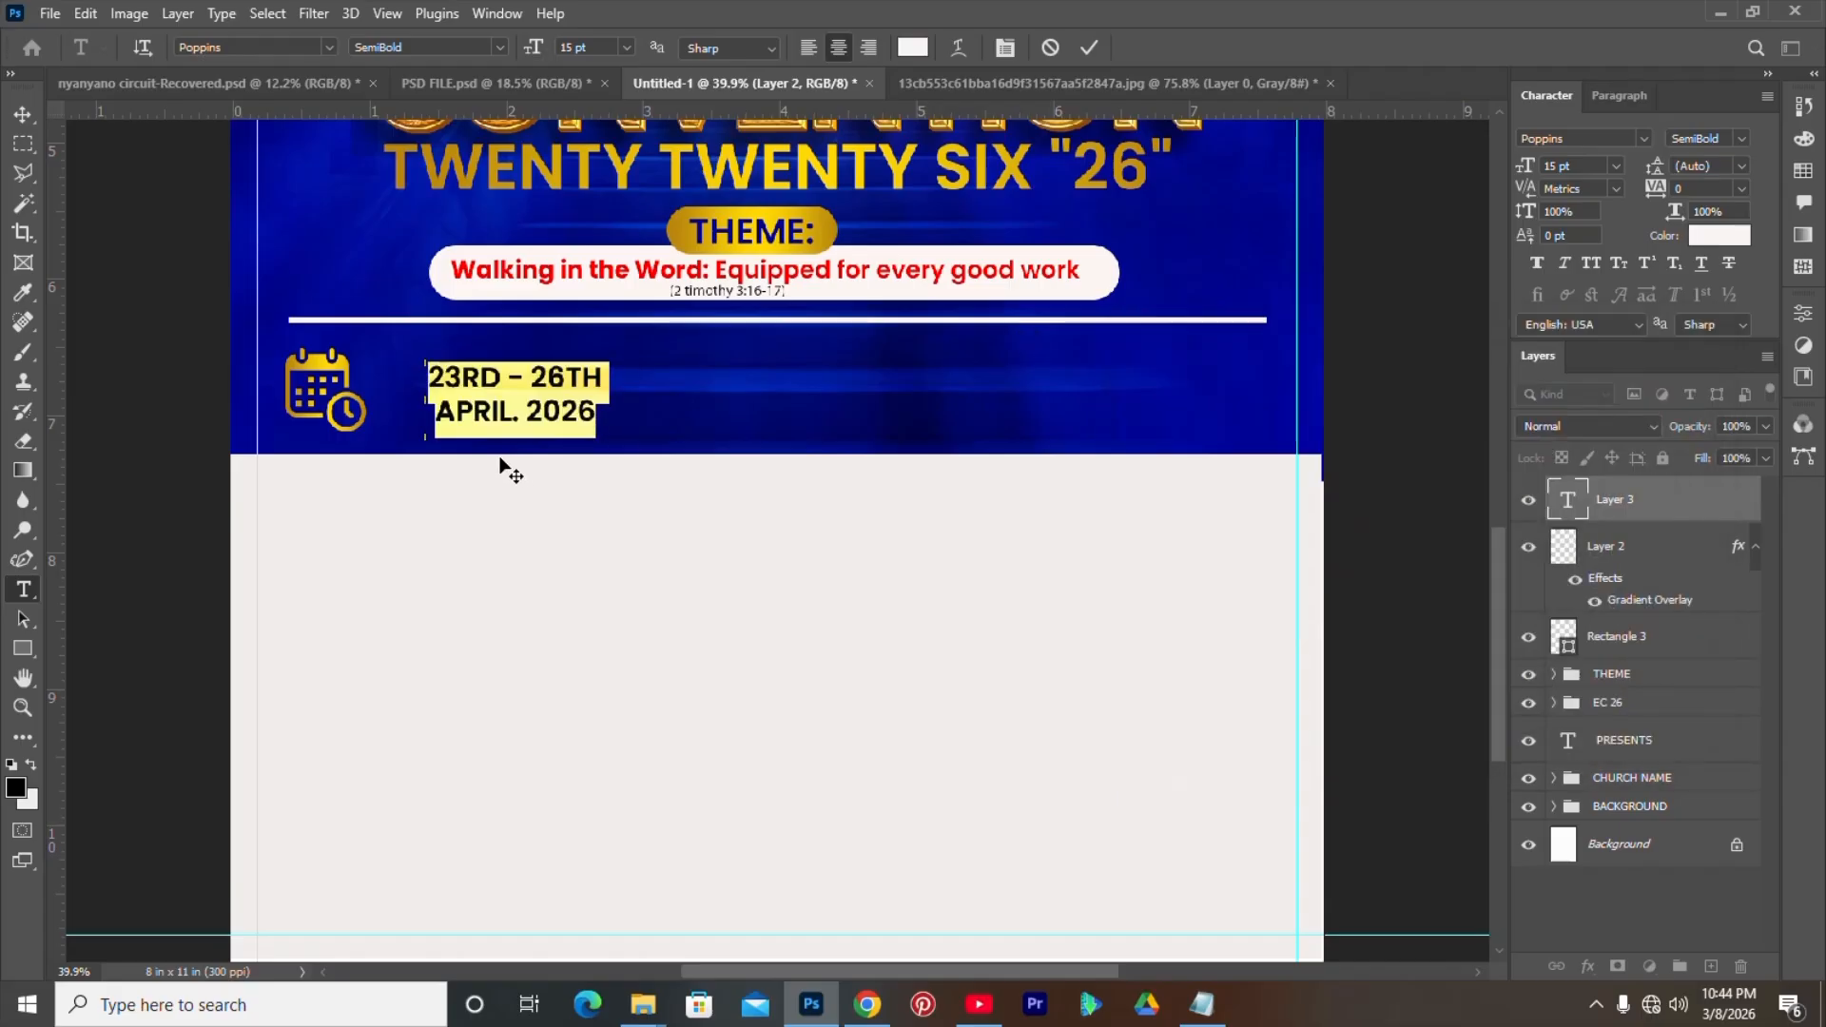
{"action": "left_click_drag", "start_coordinate": [501, 468], "coordinate": [457, 466]}
- Set the "APRIL. 2026" line to Poppins ExtraBold at 17 pt and commit the text
{"action": "left_click_drag", "start_coordinate": [387, 407], "coordinate": [549, 407]}
{"action": "left_click", "coordinate": [500, 46]}
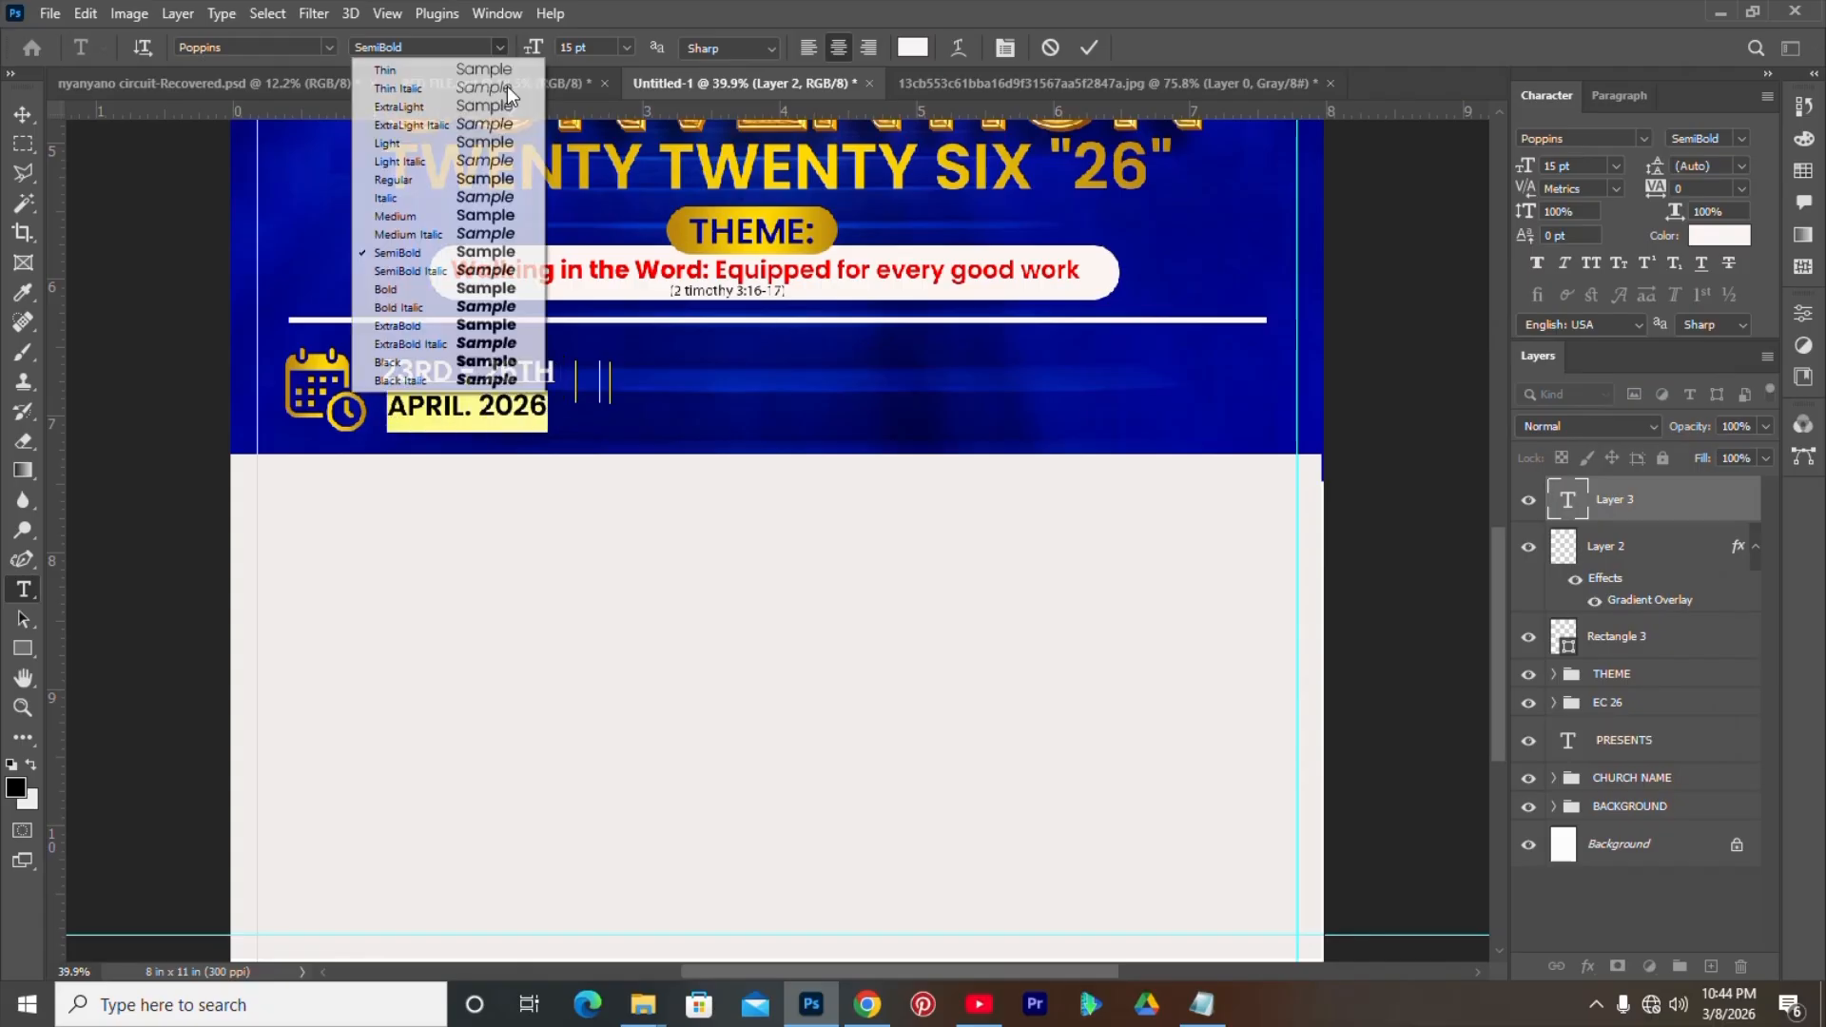
{"action": "left_click", "coordinate": [489, 324]}
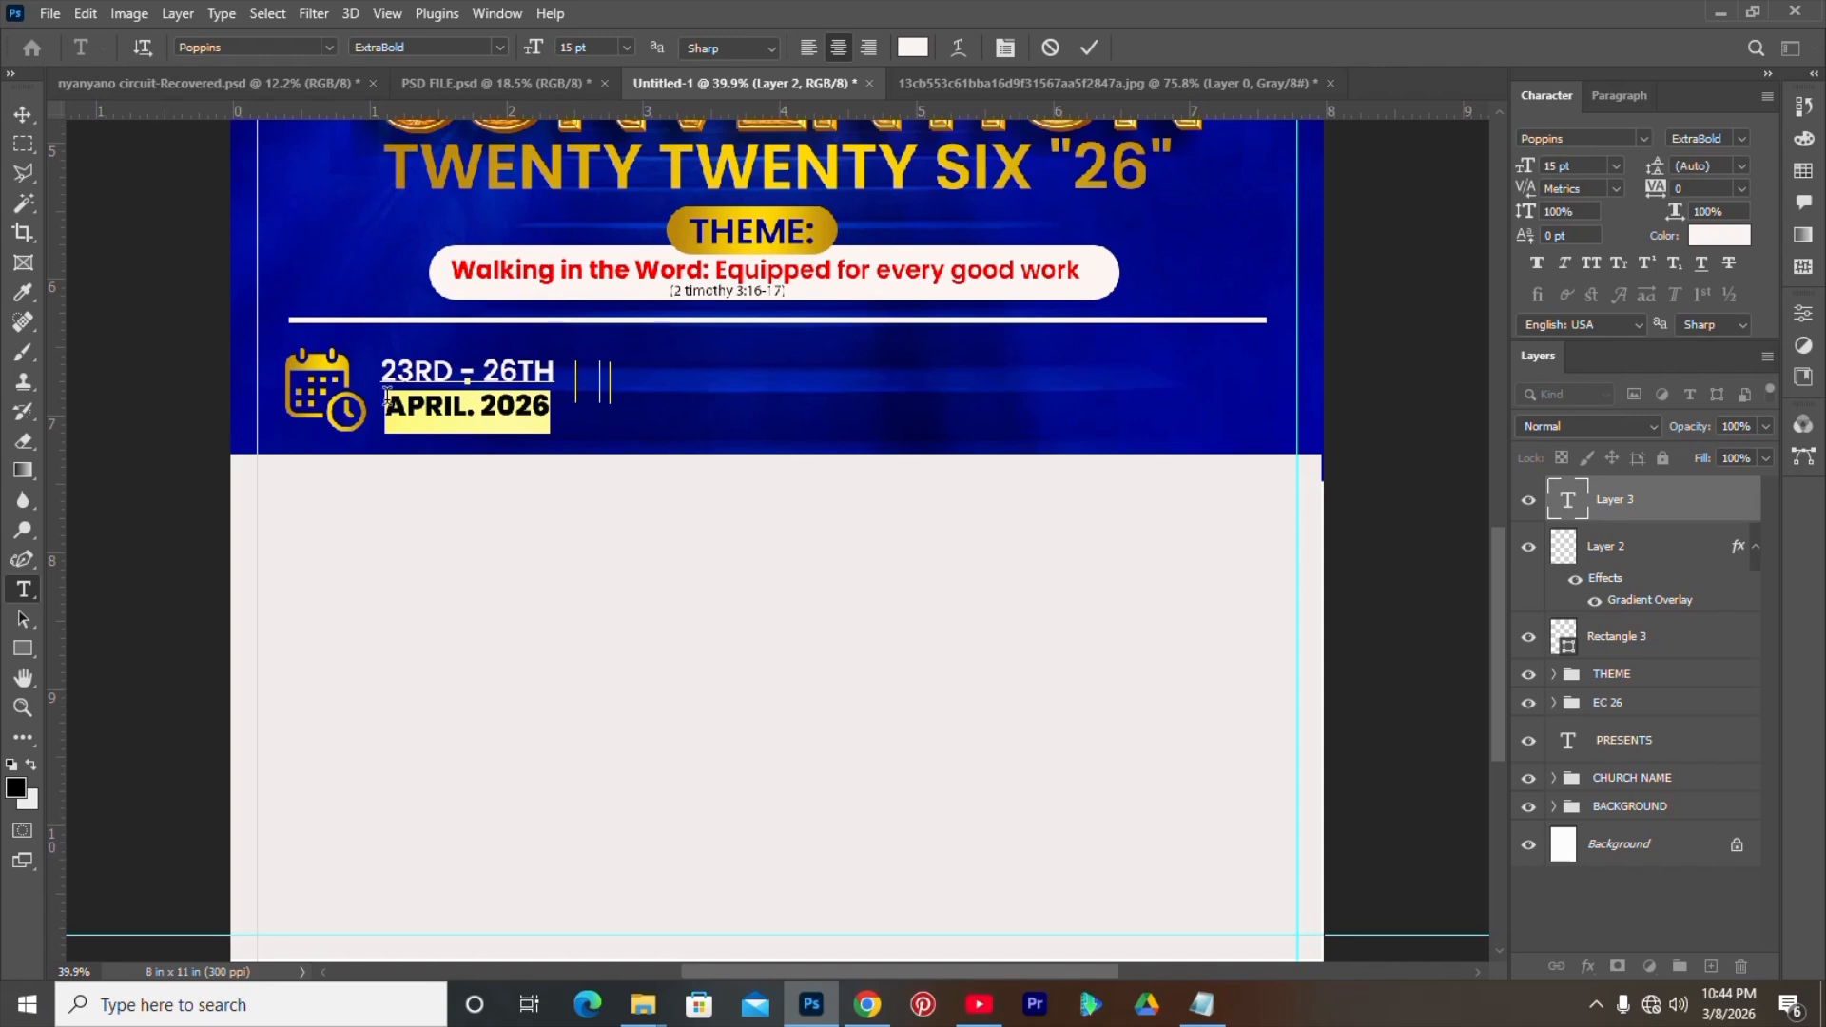
{"action": "left_click", "coordinate": [581, 47]}
{"action": "key", "text": "Up"}
{"action": "key", "text": "Up"}
{"action": "left_click", "coordinate": [1088, 48]}
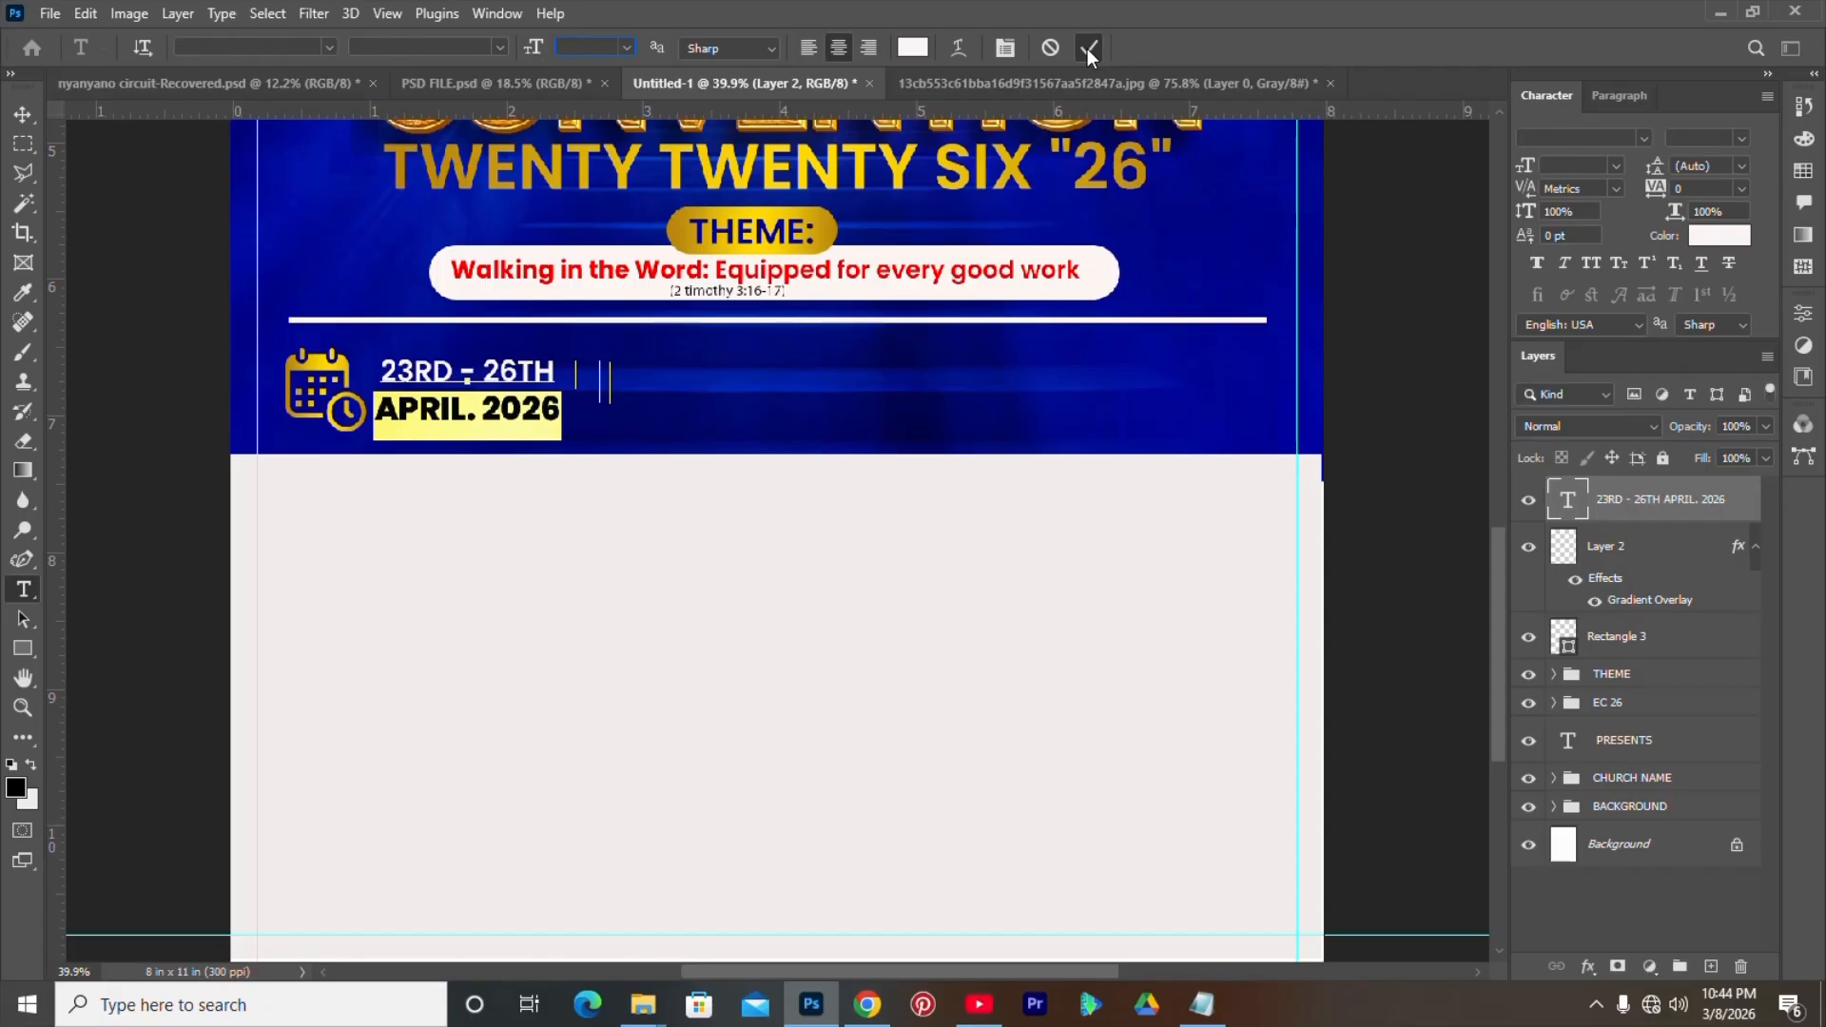
- Enlarge the two-line date text and nudge it into place beside the calendar icon
{"action": "key", "text": "v"}
{"action": "left_click_drag", "start_coordinate": [568, 420], "coordinate": [628, 427]}
{"action": "key", "text": "Return"}
{"action": "key", "text": "Right"}
{"action": "key", "text": "Right"}
{"action": "key", "text": "Right"}
{"action": "key", "text": "Right"}
{"action": "key", "text": "Right"}
{"action": "key", "text": "Right"}
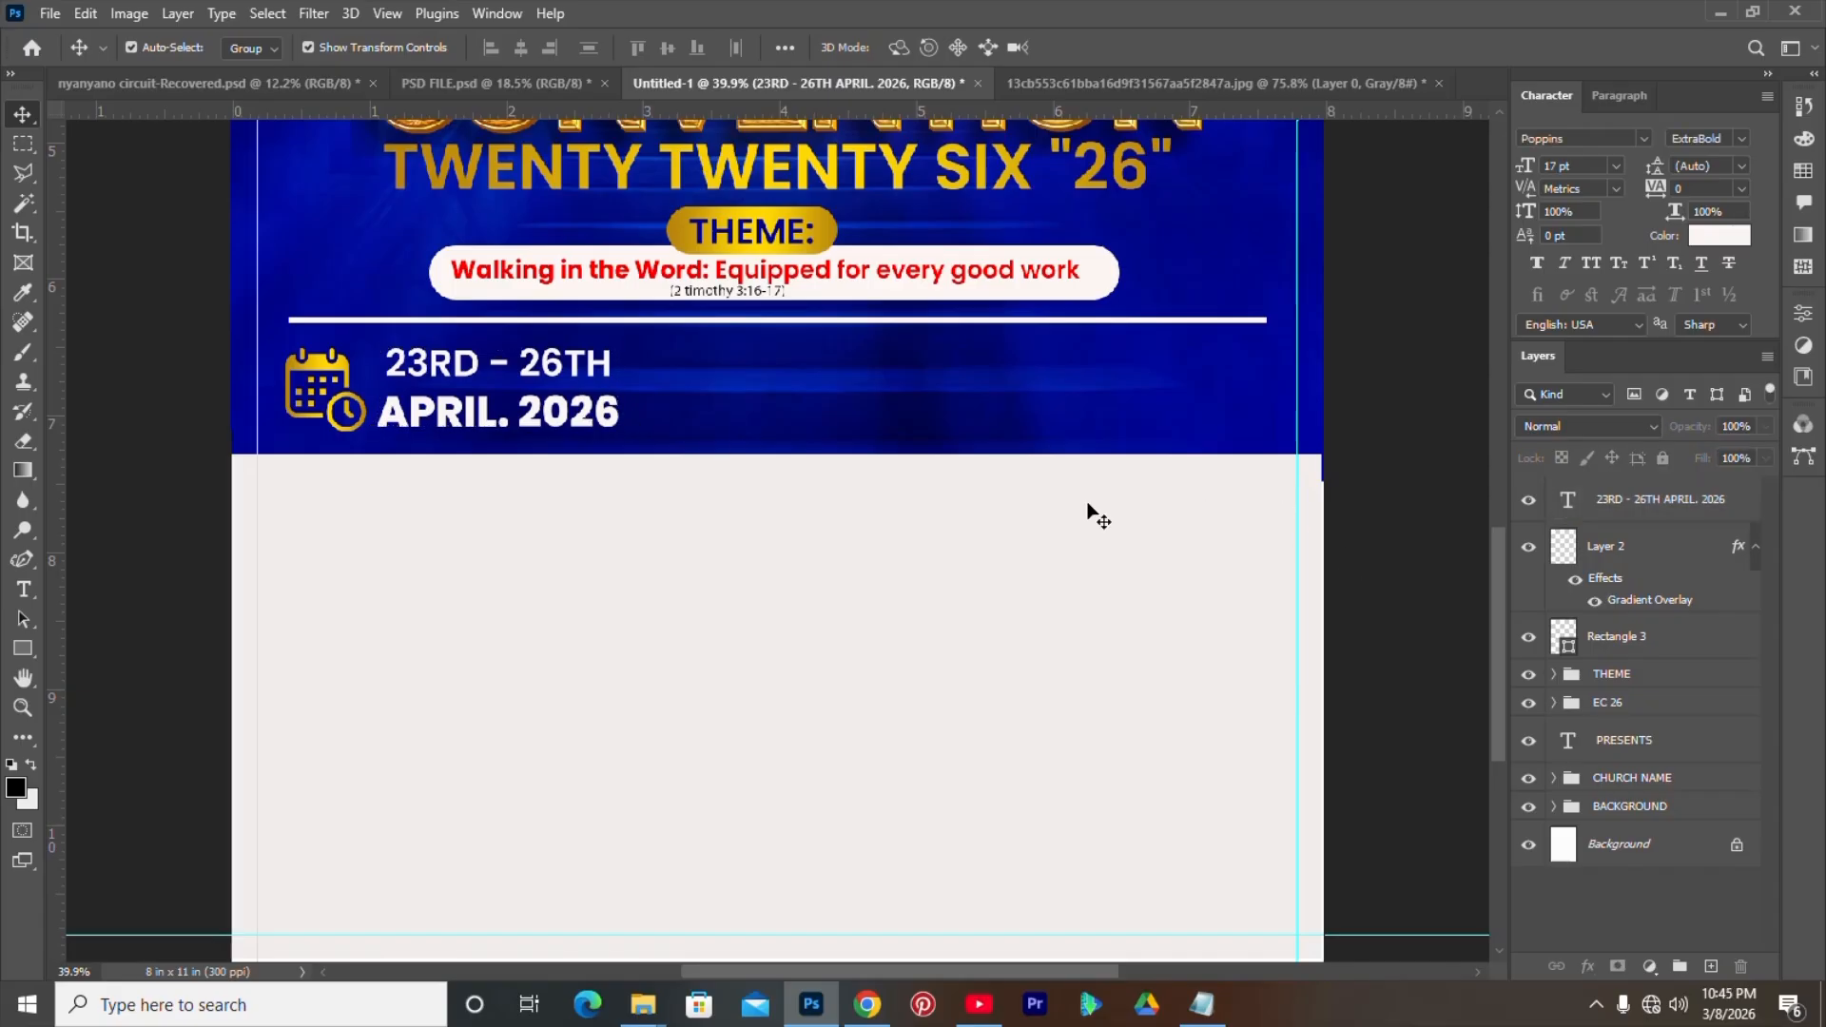
{"action": "left_click", "coordinate": [1376, 574]}
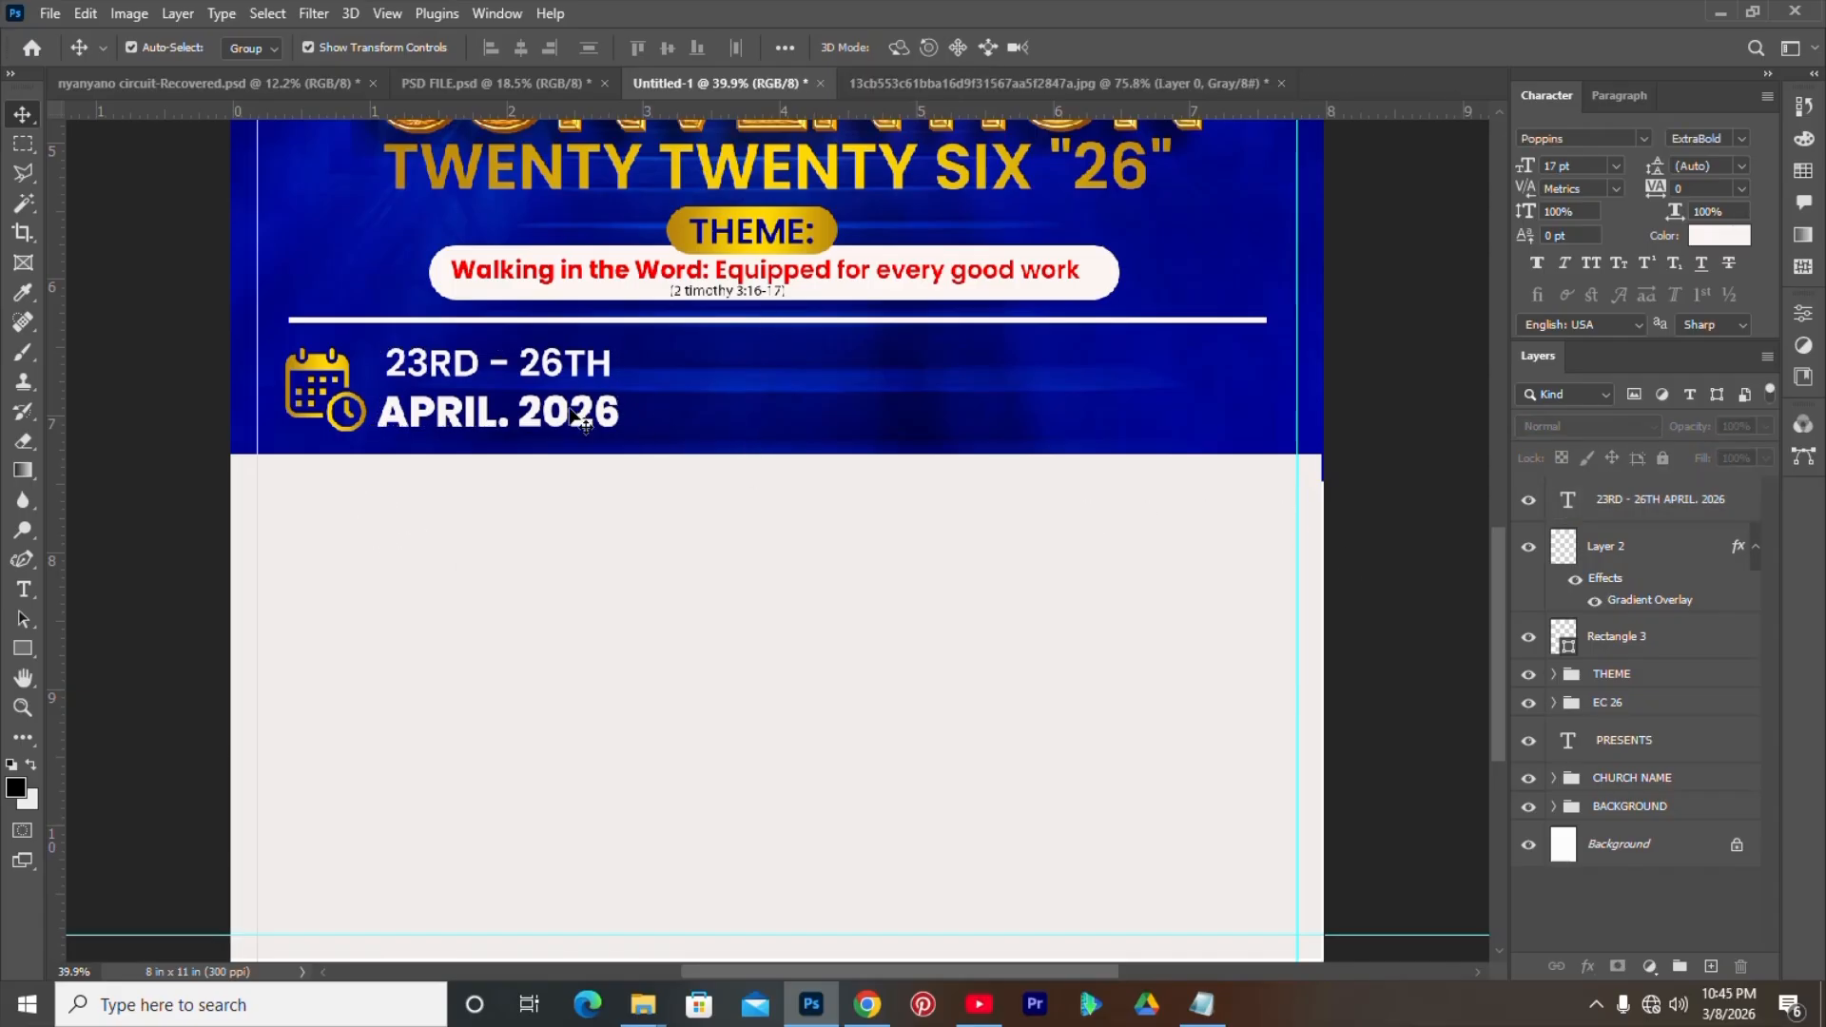
{"action": "left_click_drag", "start_coordinate": [560, 418], "coordinate": [558, 418]}
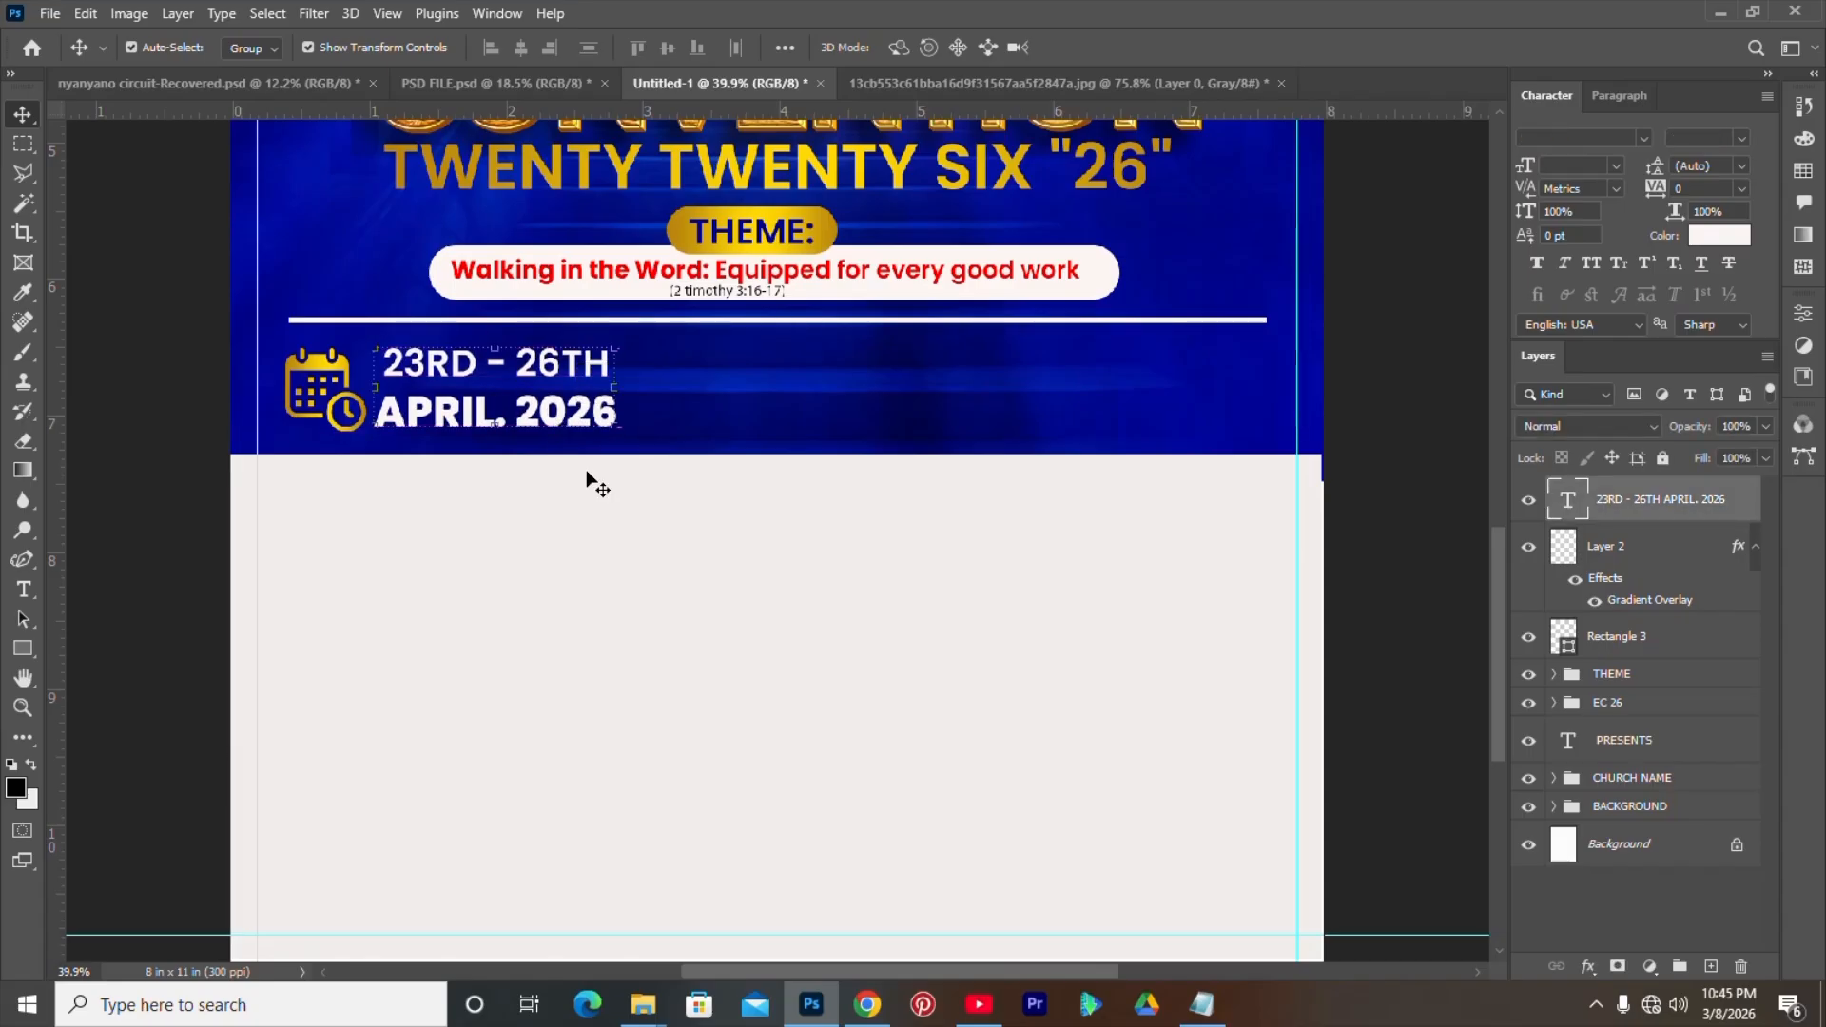
{"action": "left_click", "coordinate": [1362, 607]}
- Draw a horizontal ellipse about 694 px wide and 209 px high beside the date text, shifting it slightly up and toward the date
{"action": "left_click_drag", "start_coordinate": [23, 648], "coordinate": [106, 672]}
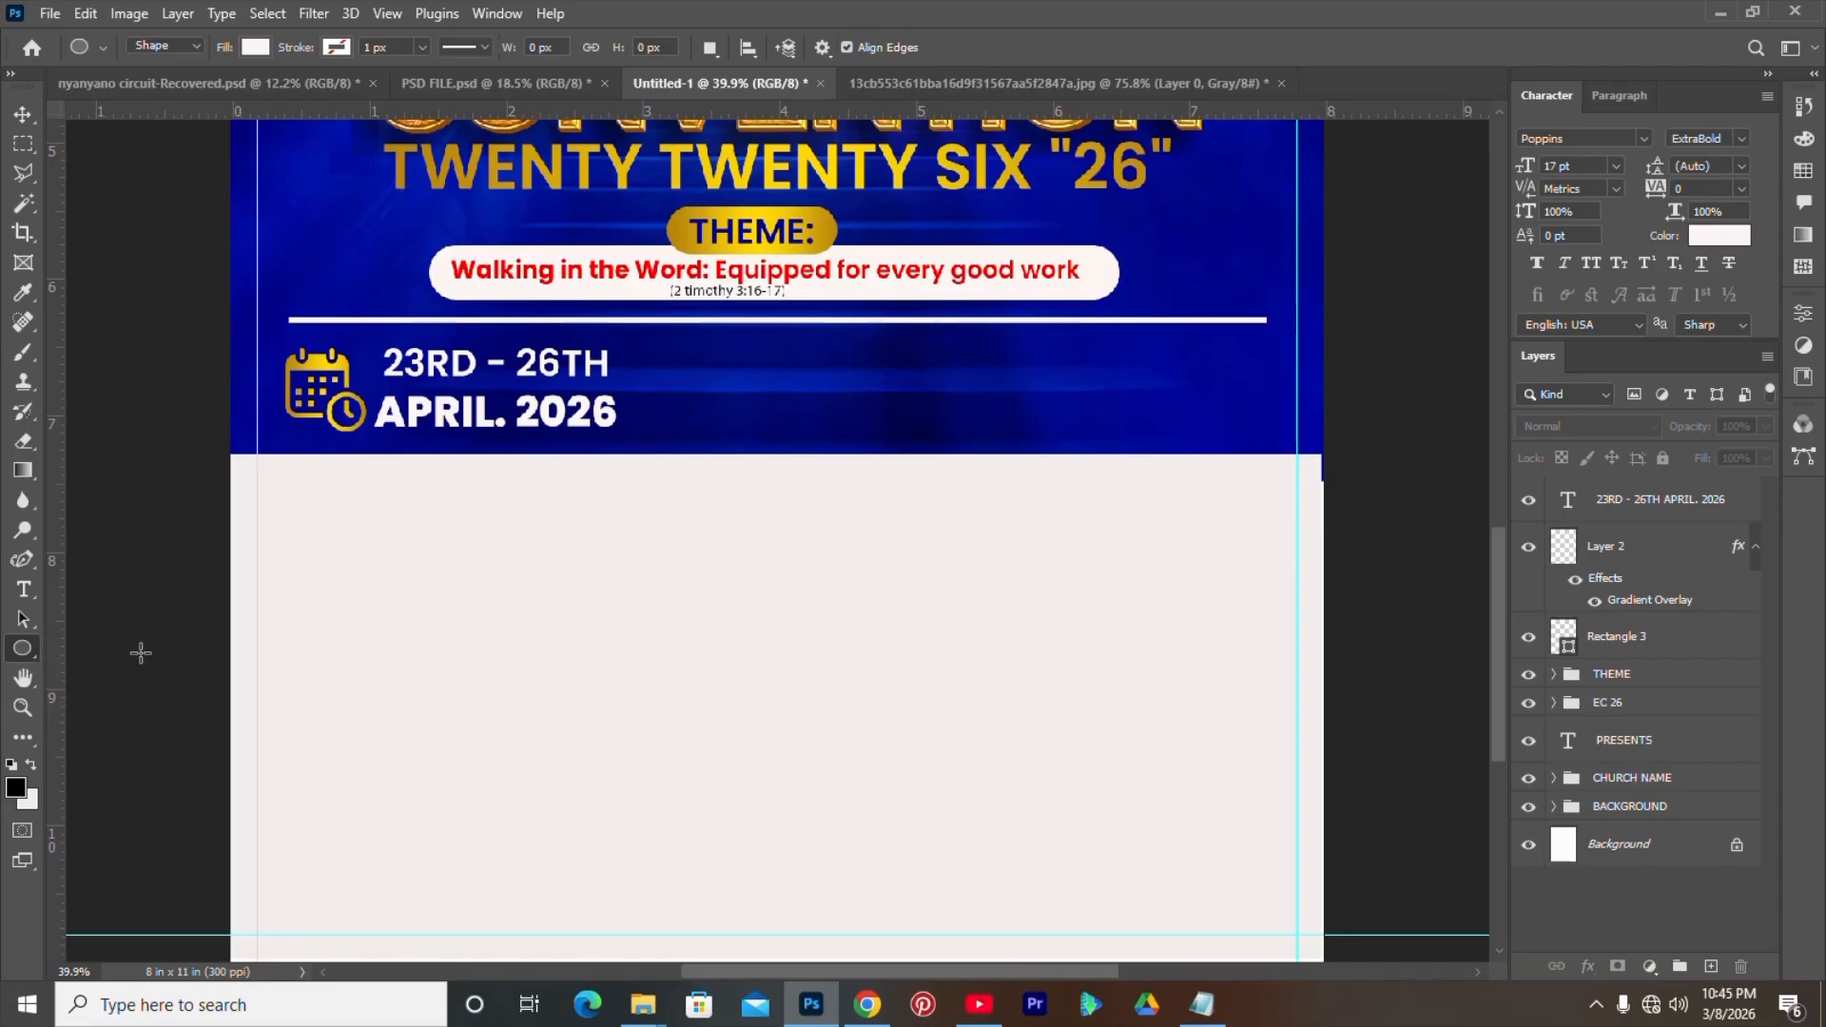
{"action": "left_click_drag", "start_coordinate": [682, 358], "coordinate": [998, 451]}
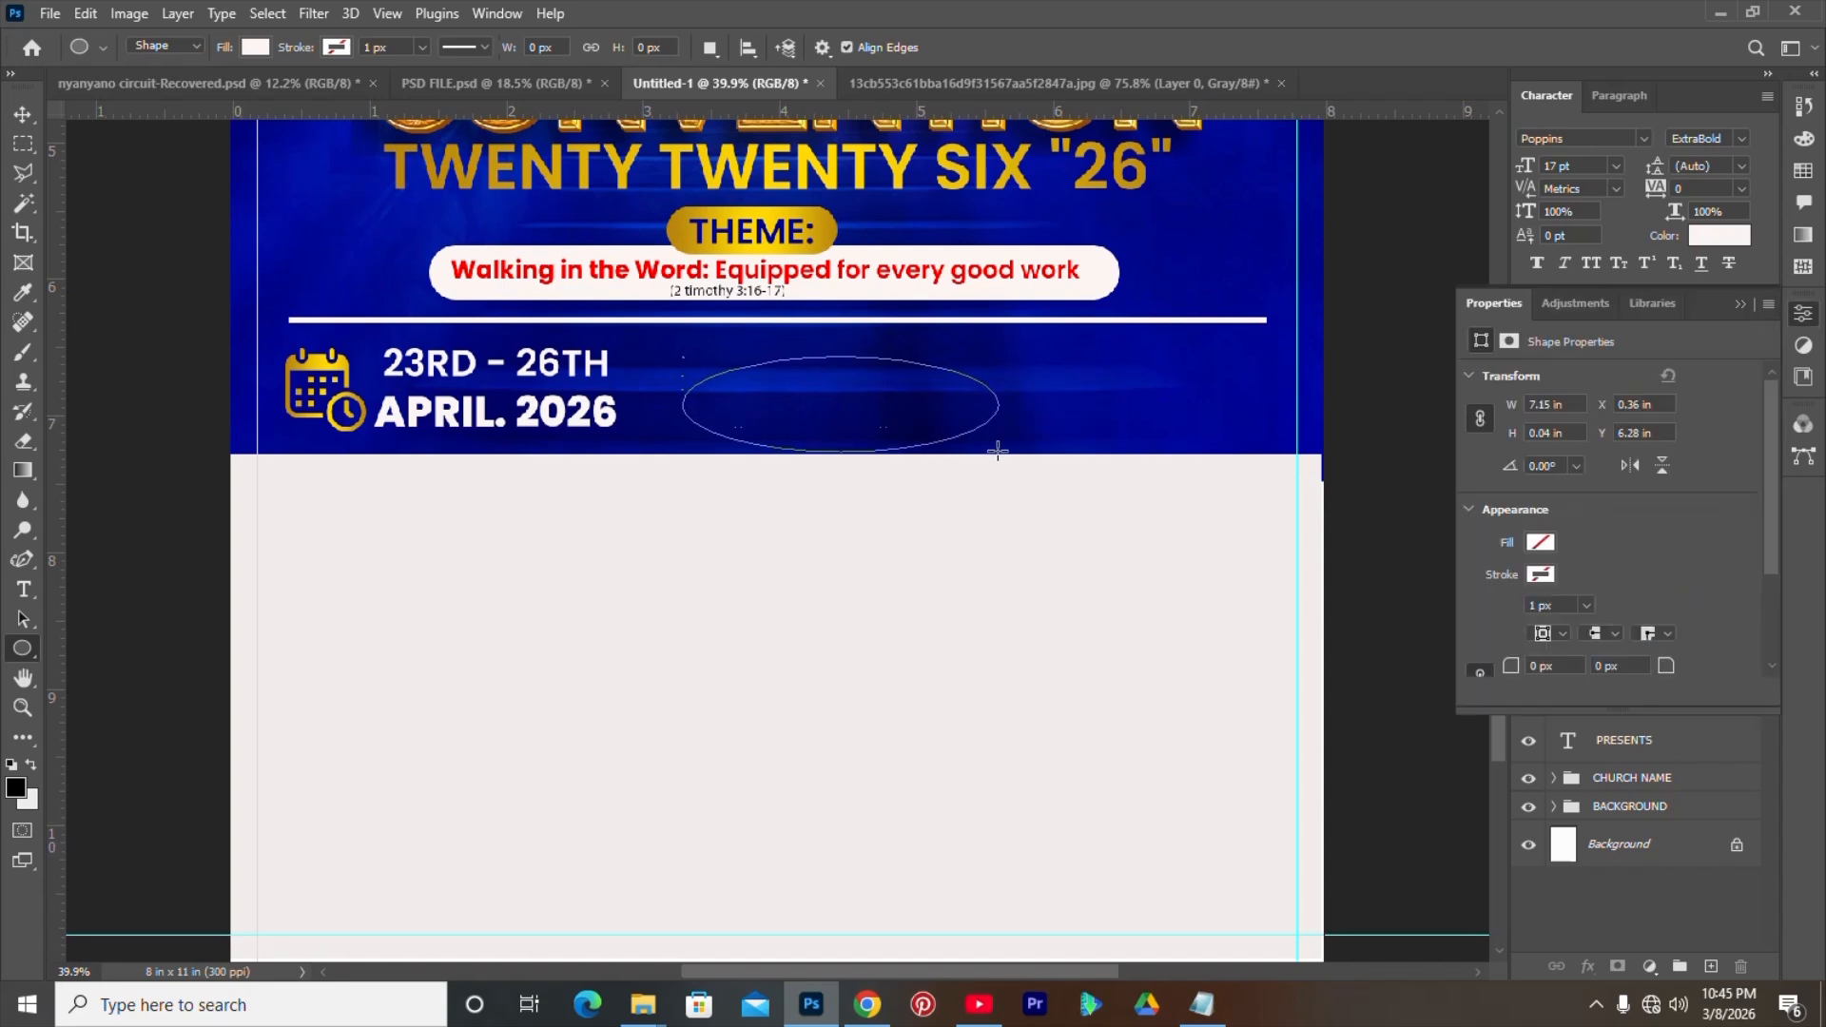
{"action": "left_click", "coordinate": [1790, 327]}
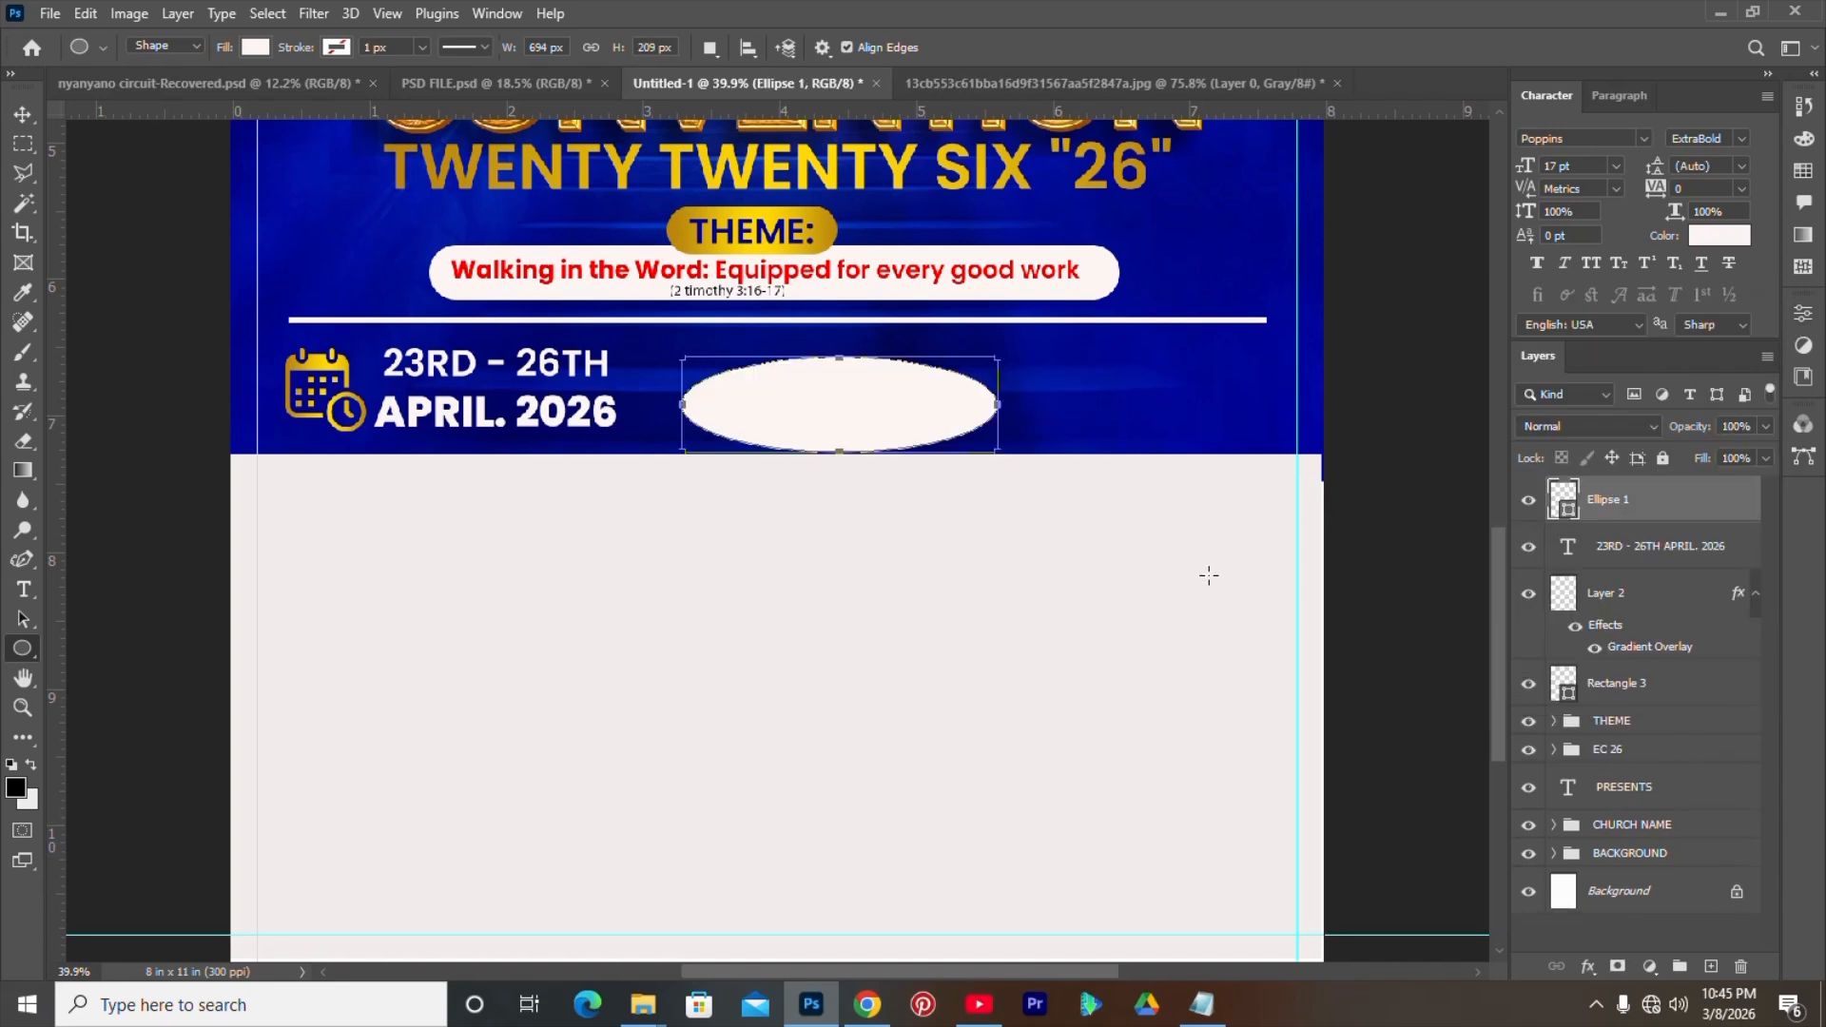
{"action": "key", "text": "v"}
{"action": "left_click_drag", "start_coordinate": [775, 395], "coordinate": [738, 384]}
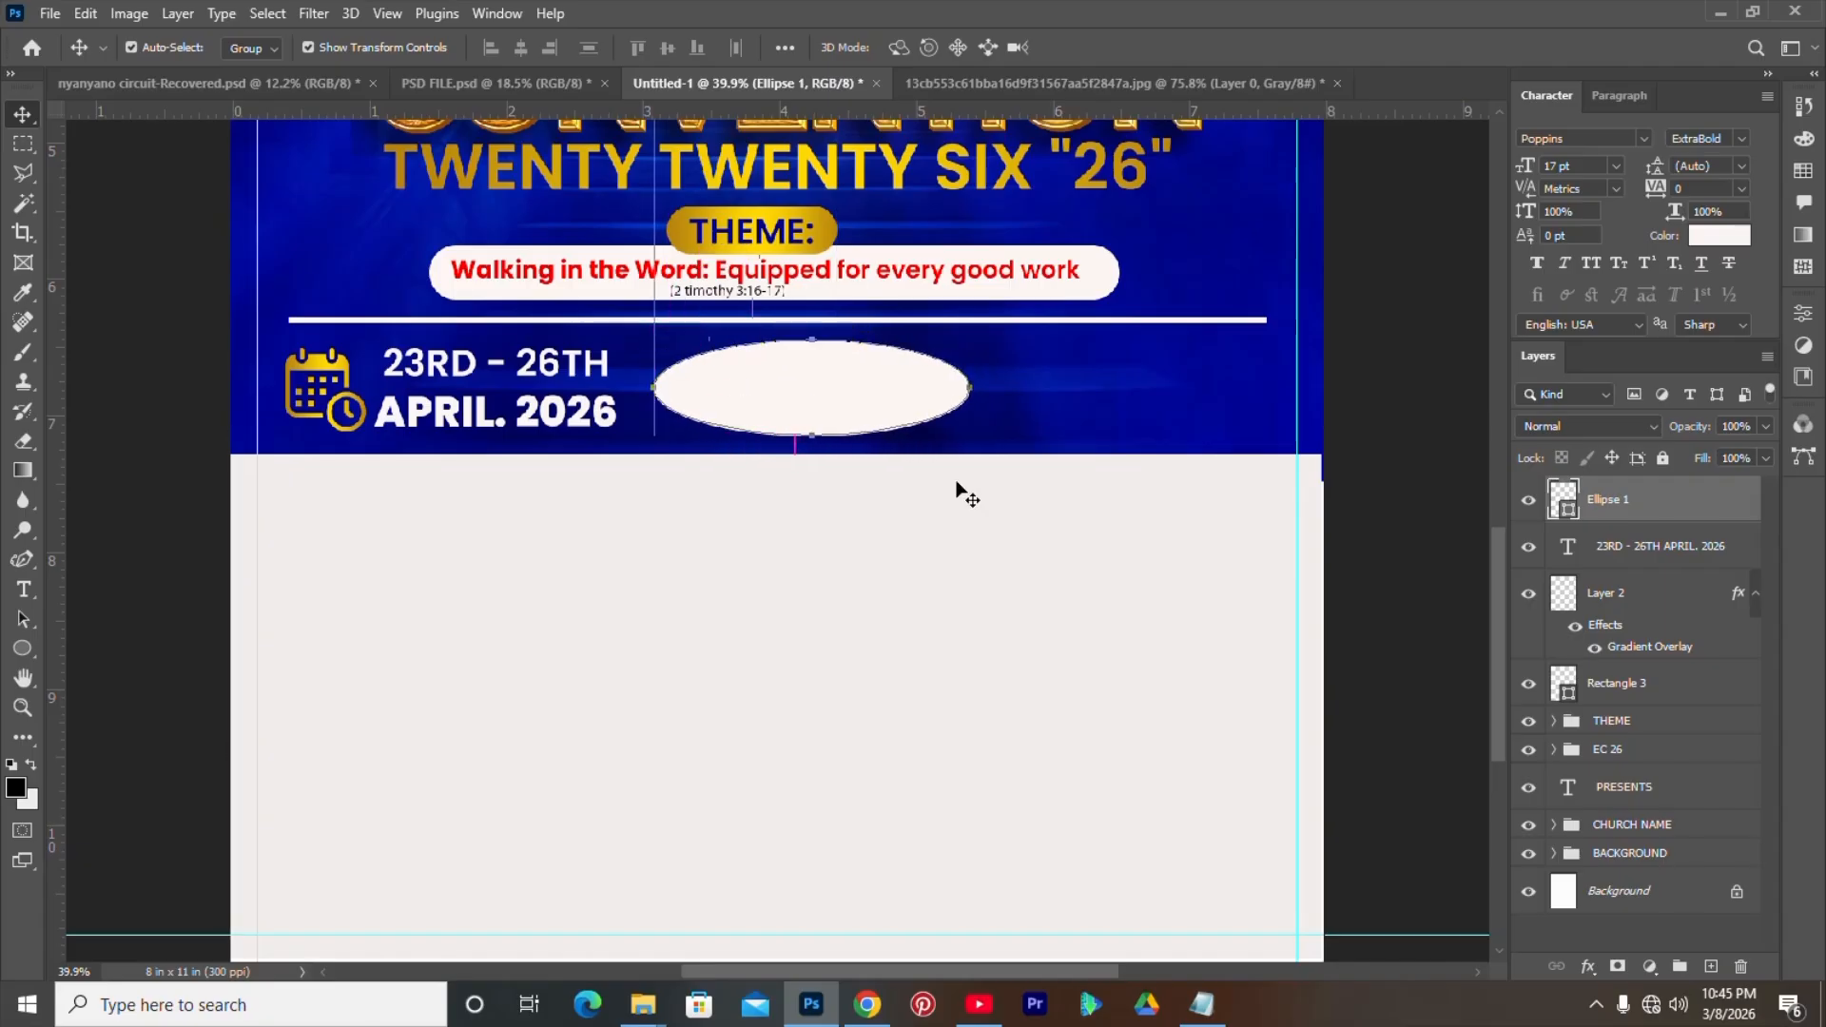
- Set the ellipse's fill to 0% and add a 5 px outside Stroke layer effect
{"action": "left_click", "coordinate": [1764, 458]}
{"action": "left_click_drag", "start_coordinate": [1761, 483], "coordinate": [1759, 483]}
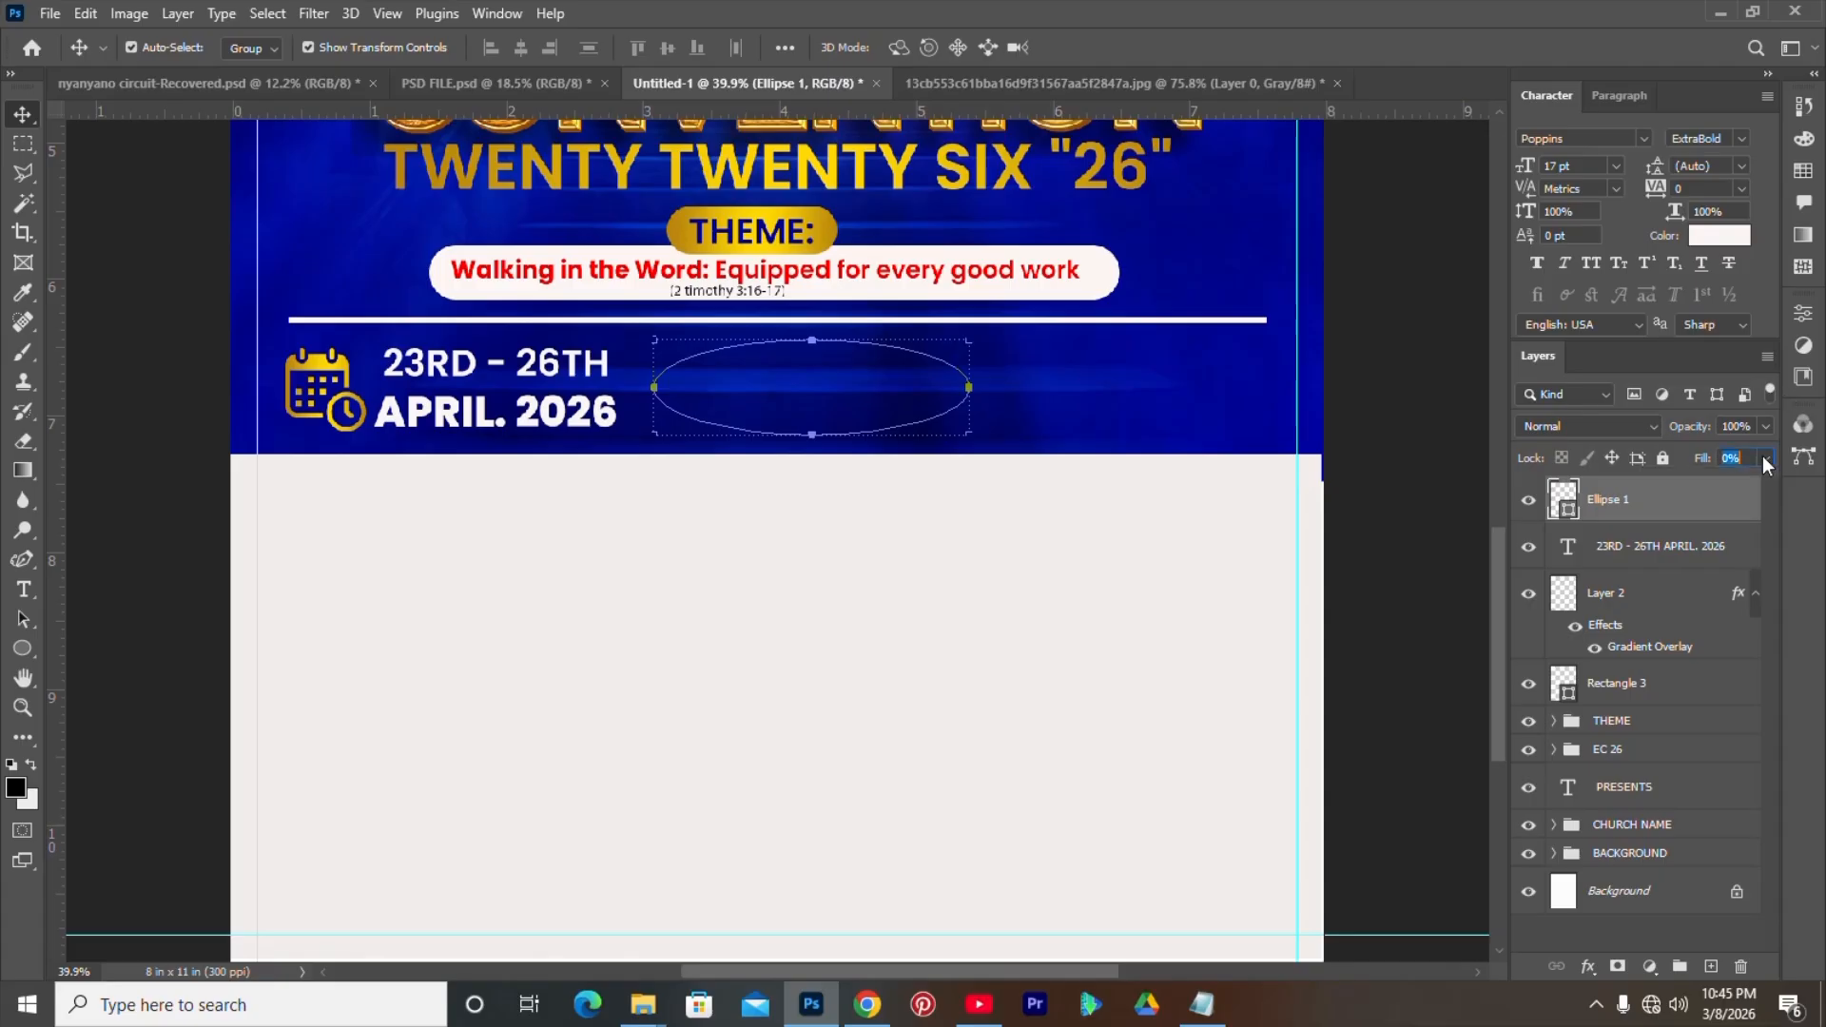
{"action": "right_click", "coordinate": [1676, 512]}
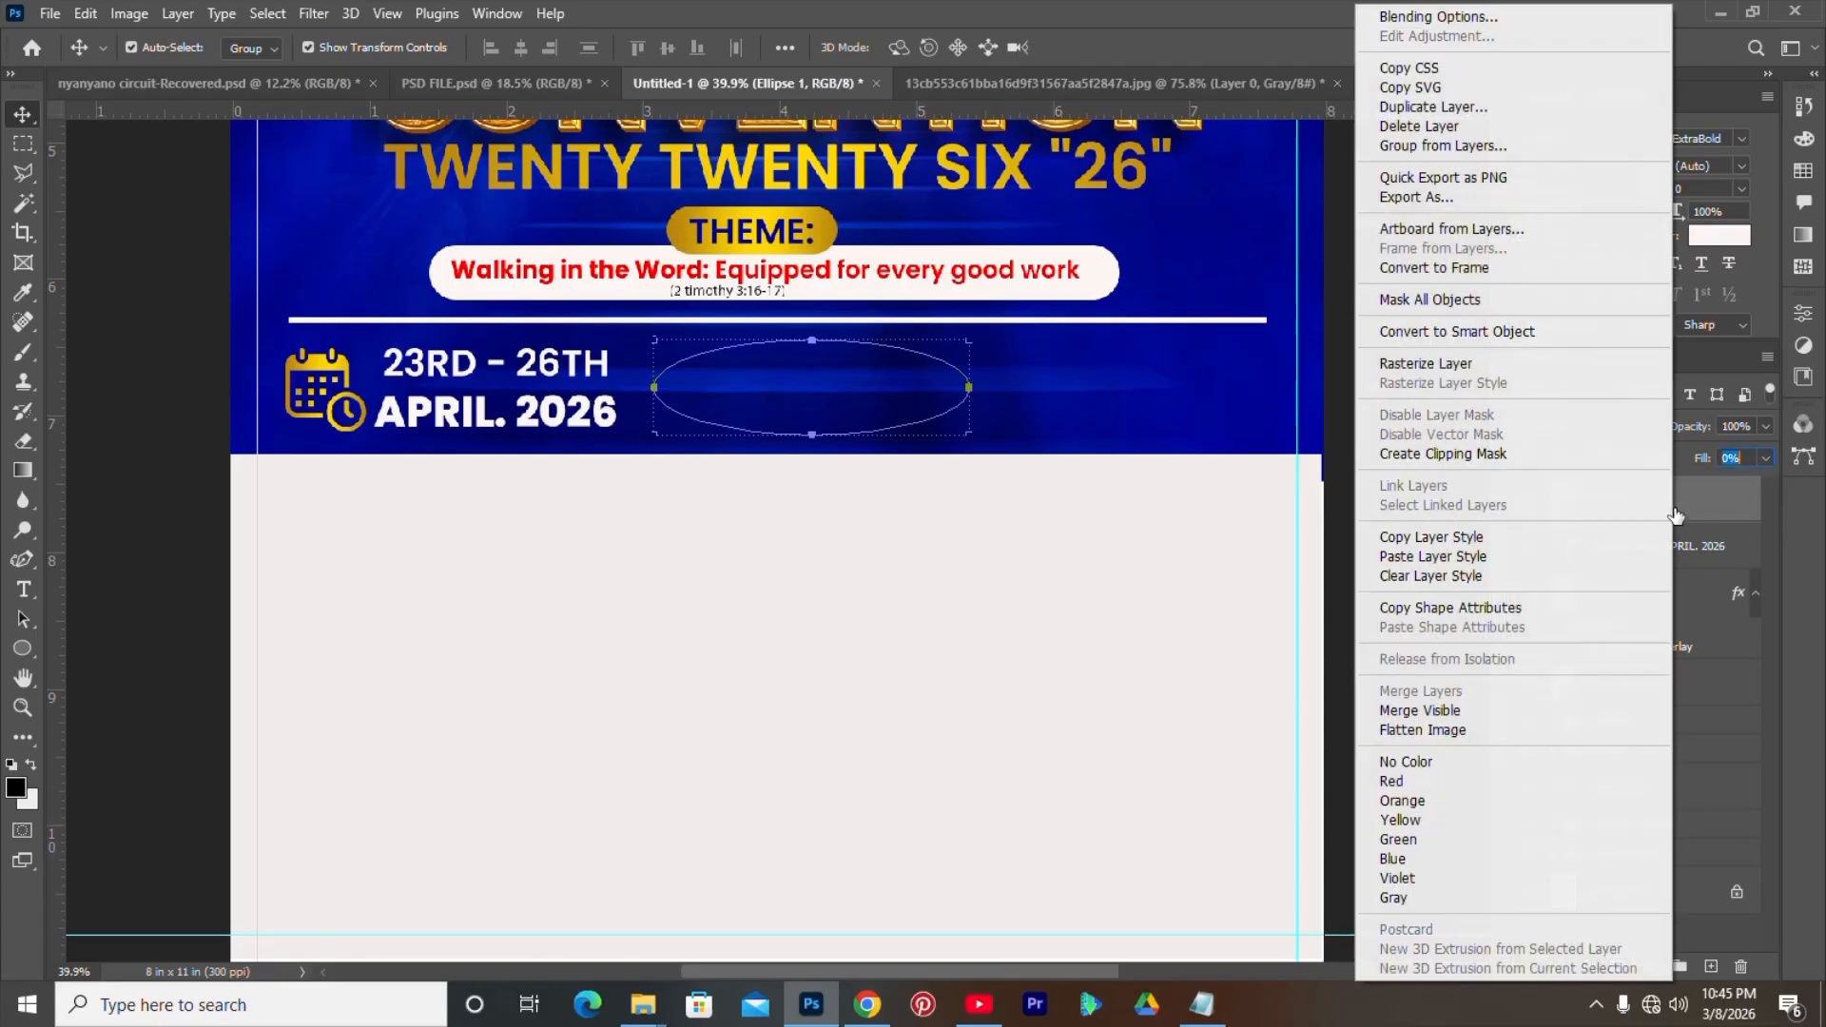
{"action": "left_click", "coordinate": [1444, 17]}
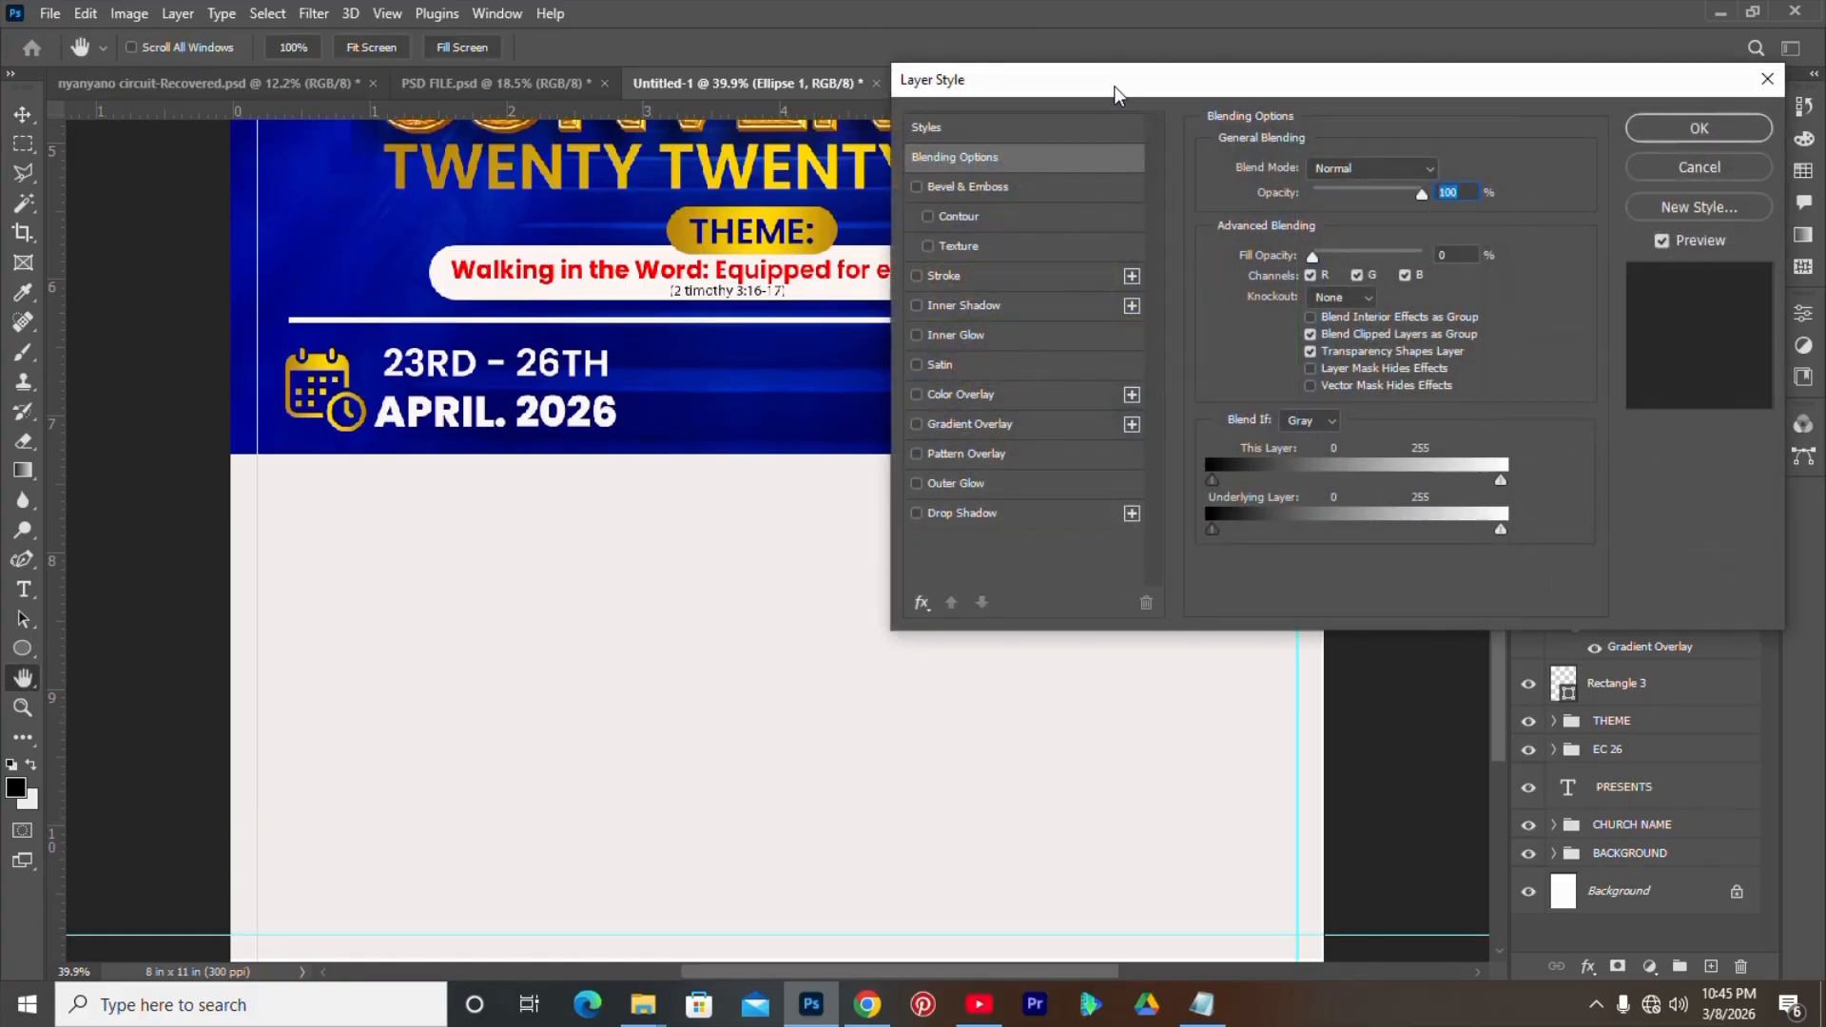
{"action": "left_click_drag", "start_coordinate": [1115, 85], "coordinate": [1358, 362]}
{"action": "left_click", "coordinate": [1227, 699]}
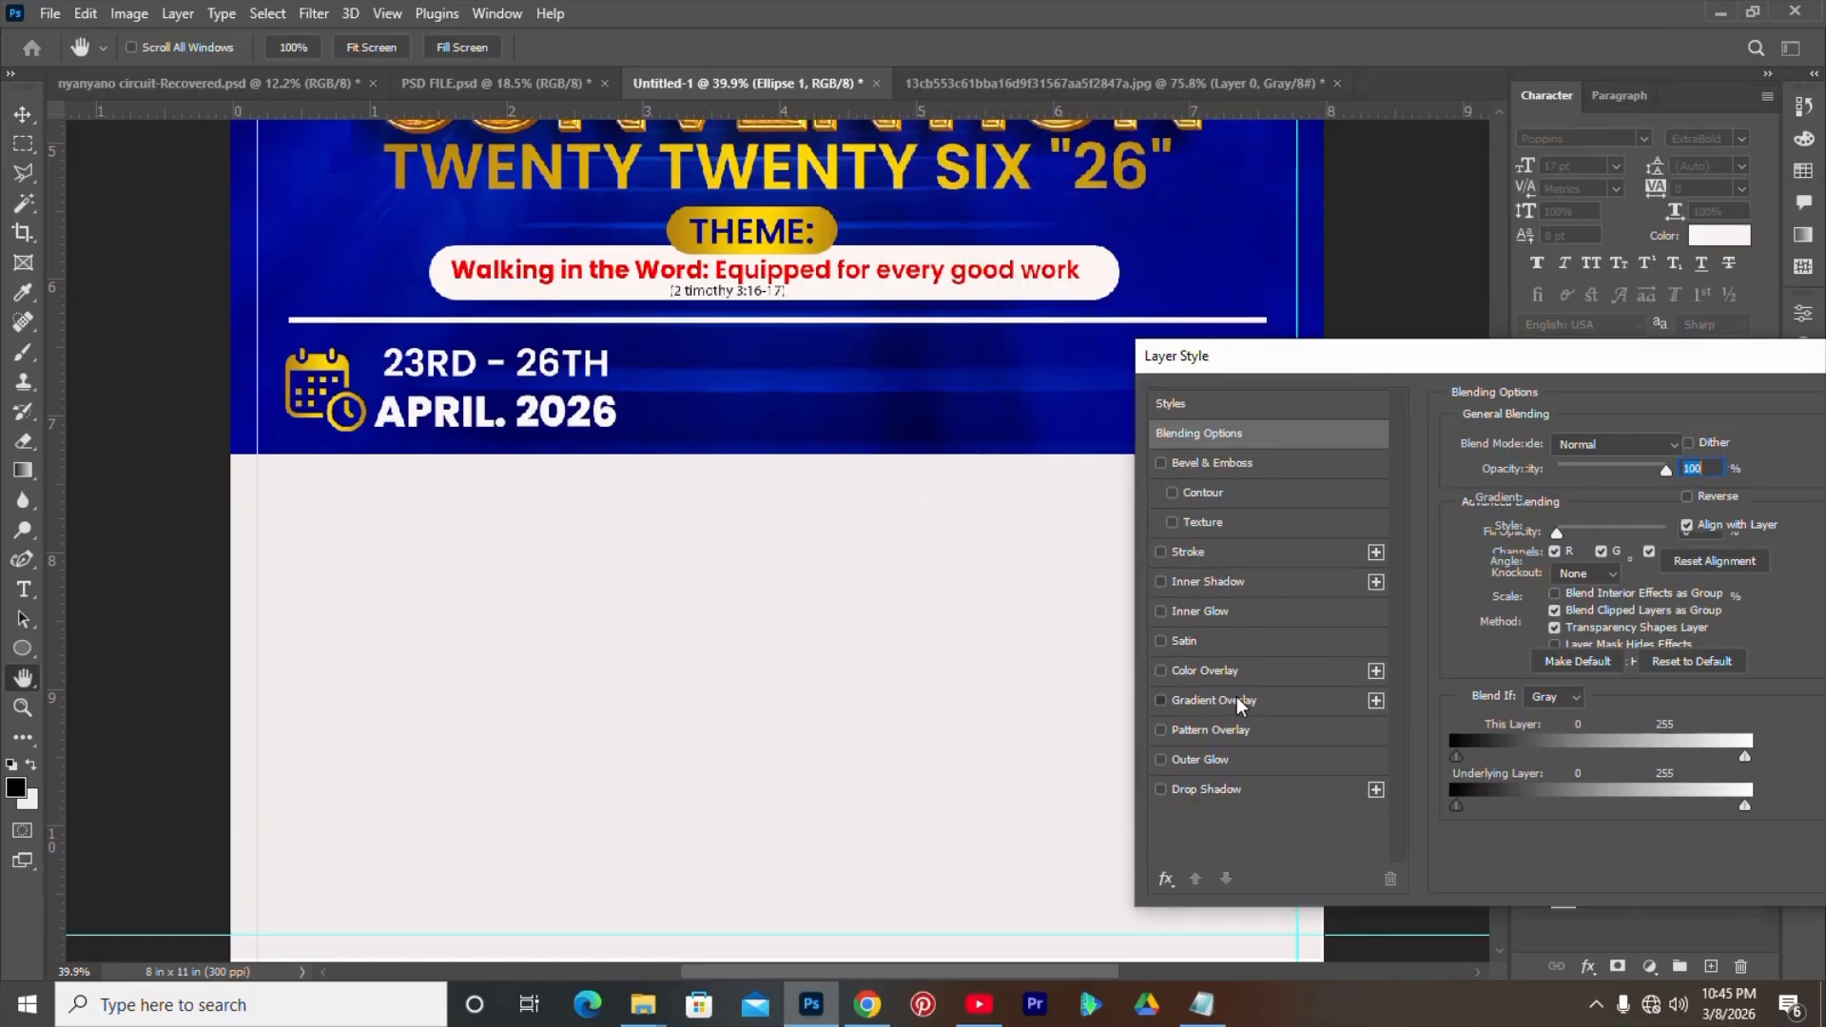
{"action": "left_click", "coordinate": [1162, 700]}
{"action": "left_click", "coordinate": [1200, 554]}
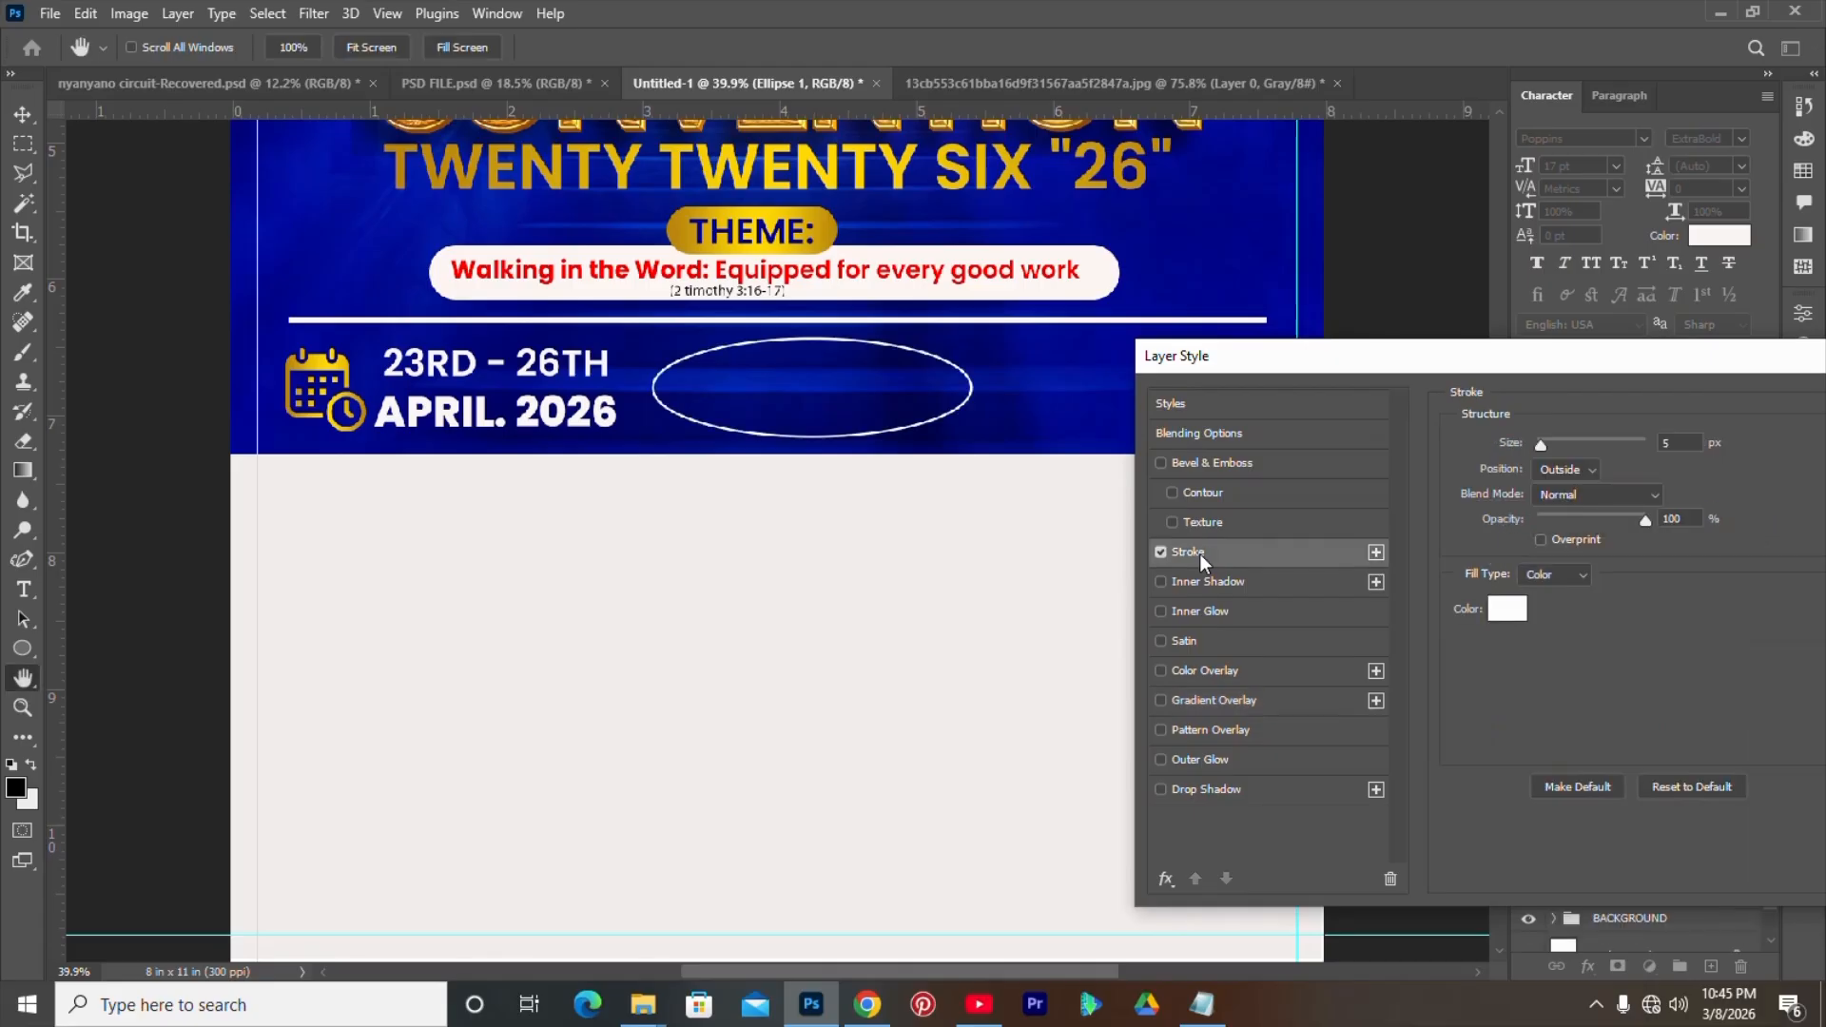
- Change the ellipse's stroke to a reversed gold gradient, with its first colour stop at 0%, and apply the layer style
{"action": "left_click_drag", "start_coordinate": [1376, 358], "coordinate": [1296, 148]}
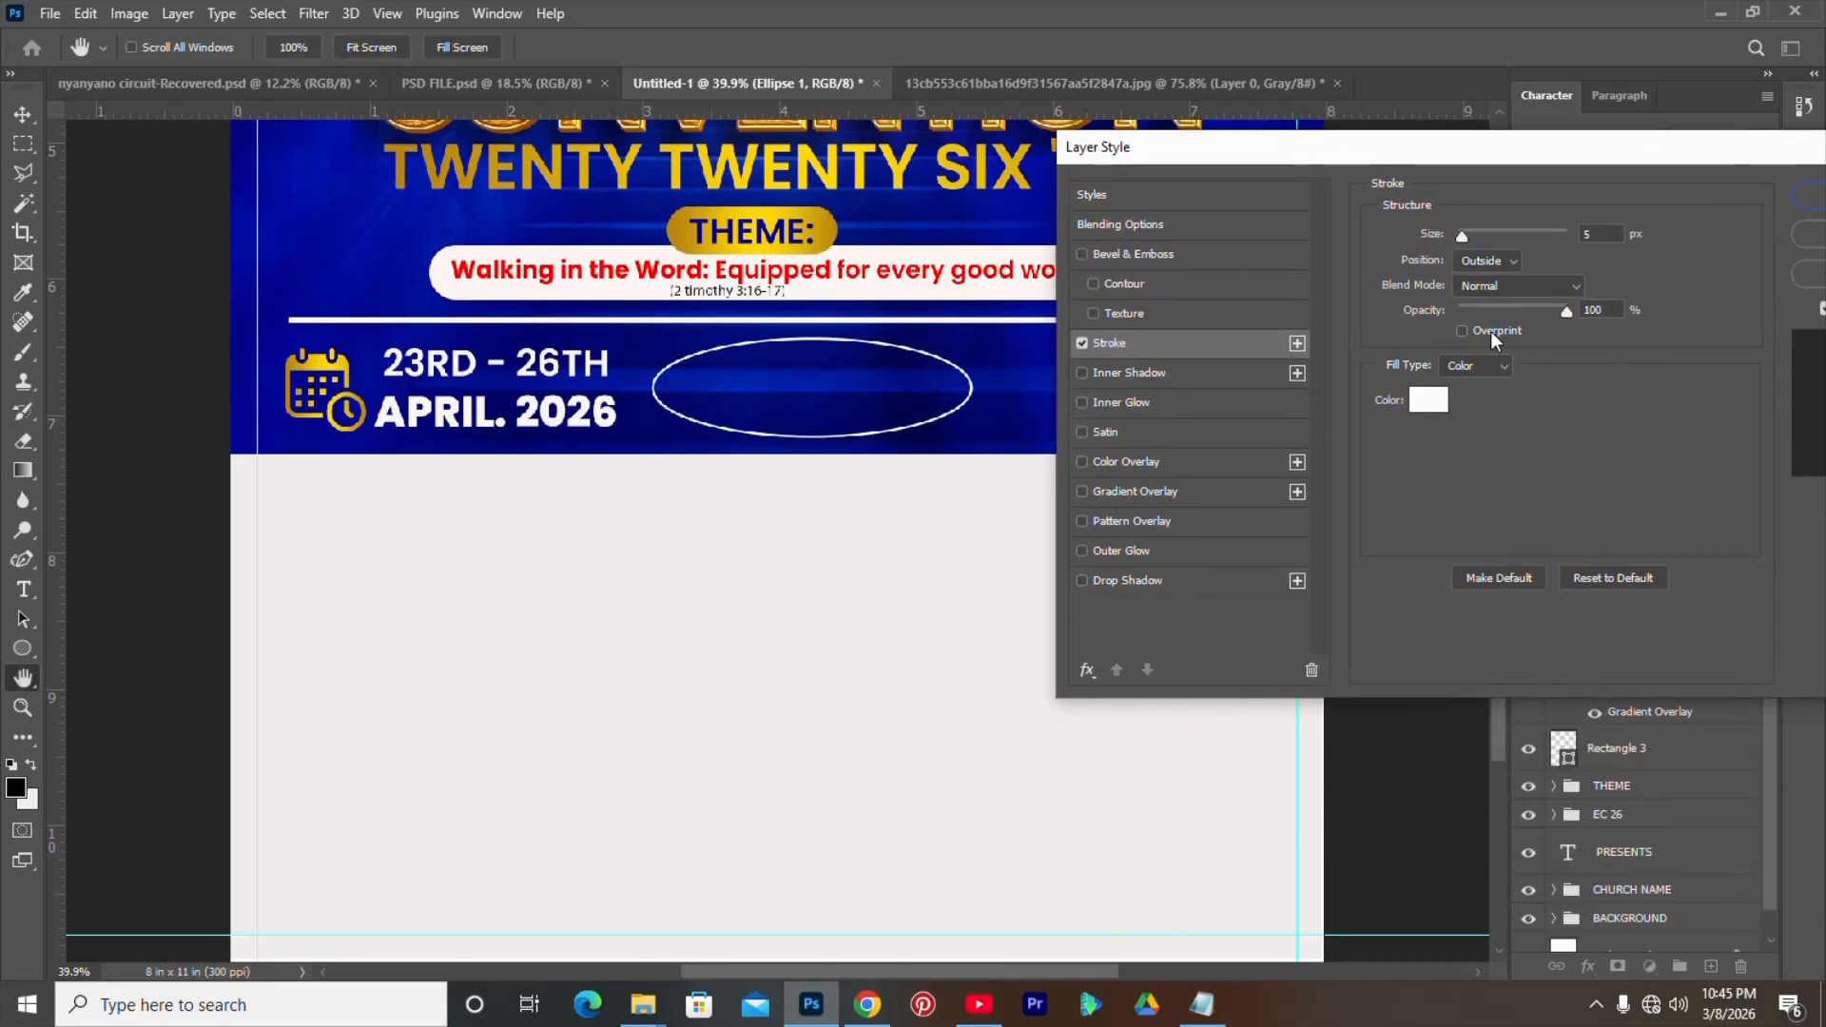
{"action": "left_click", "coordinate": [1486, 366]}
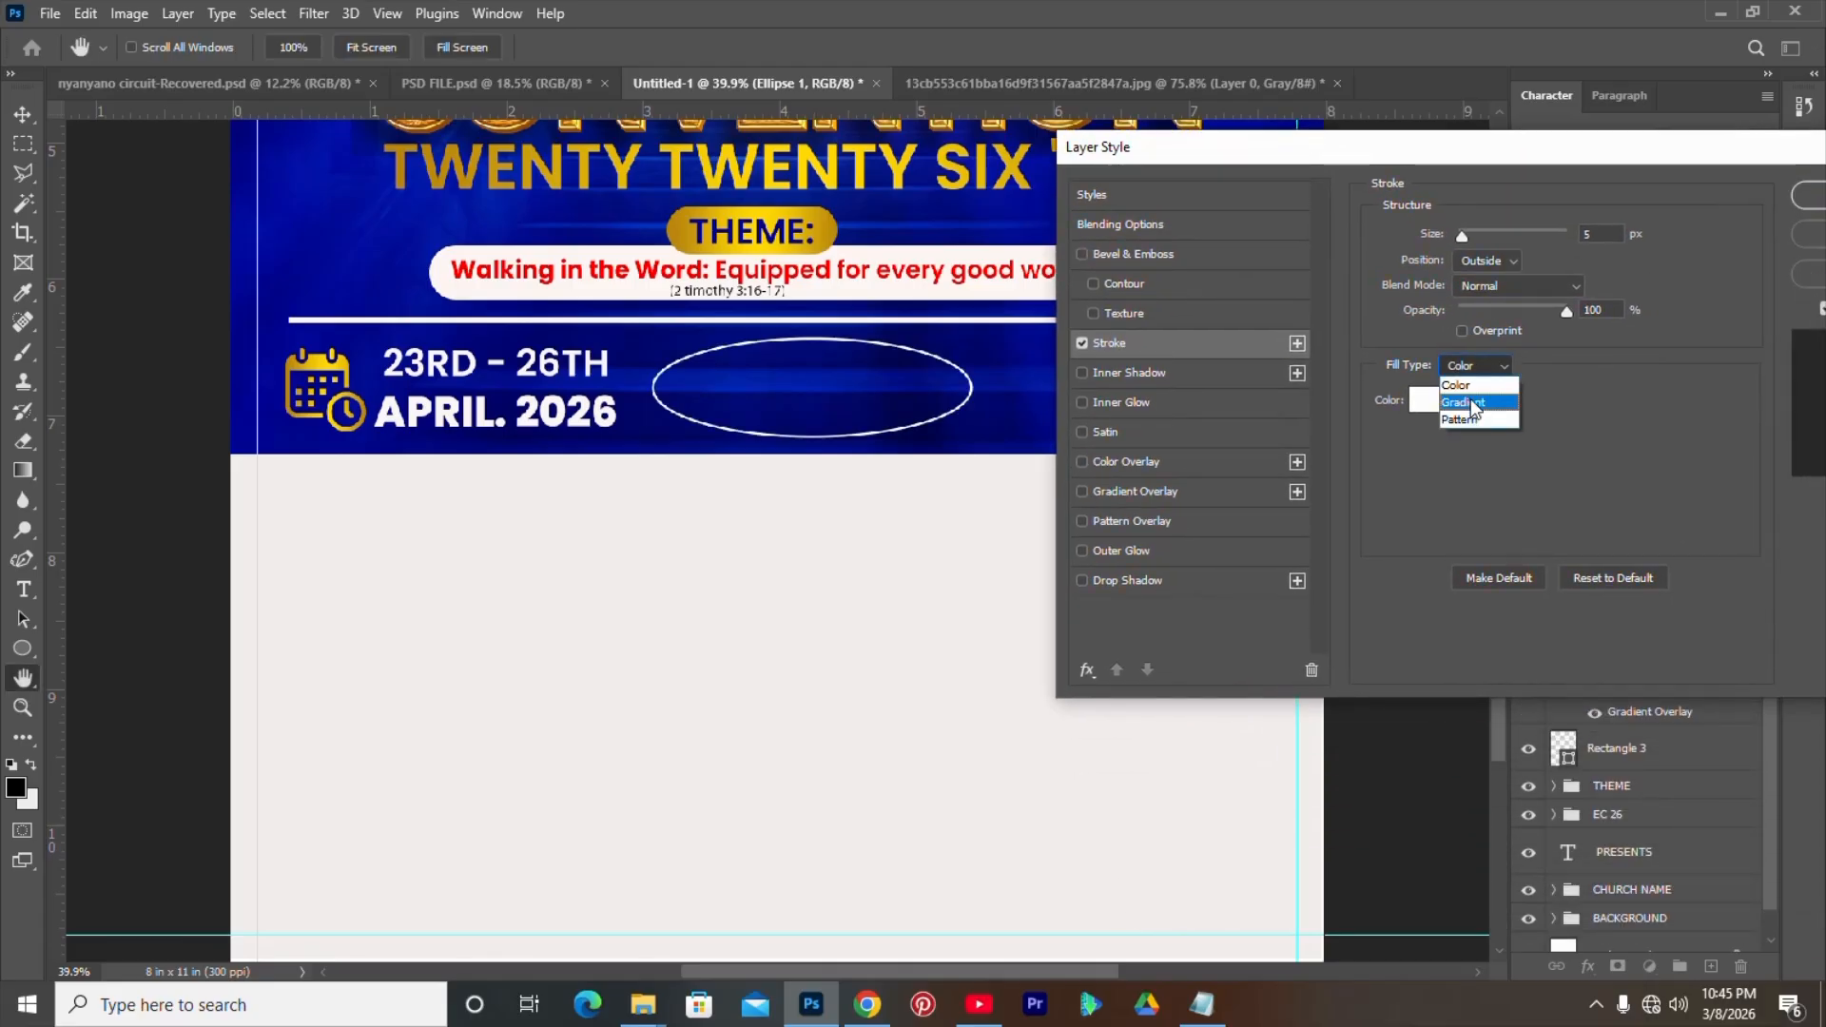
{"action": "left_click", "coordinate": [1473, 401]}
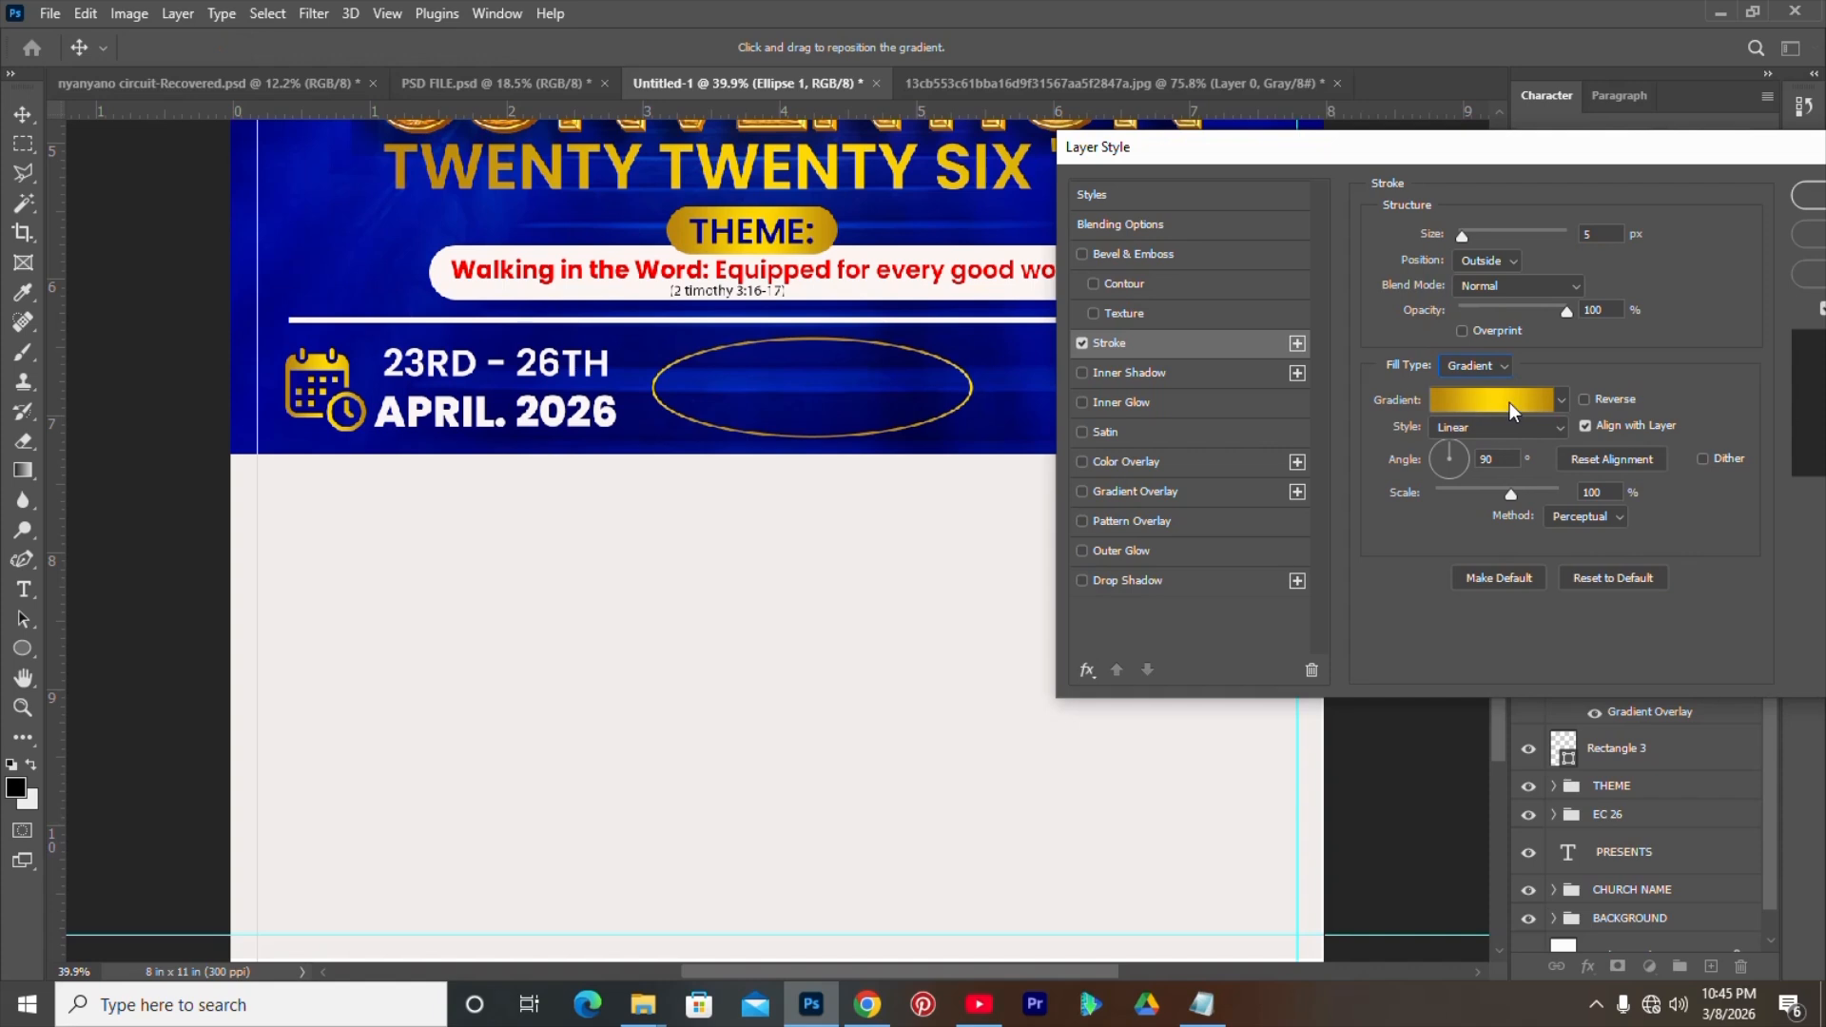
{"action": "left_click", "coordinate": [1513, 412]}
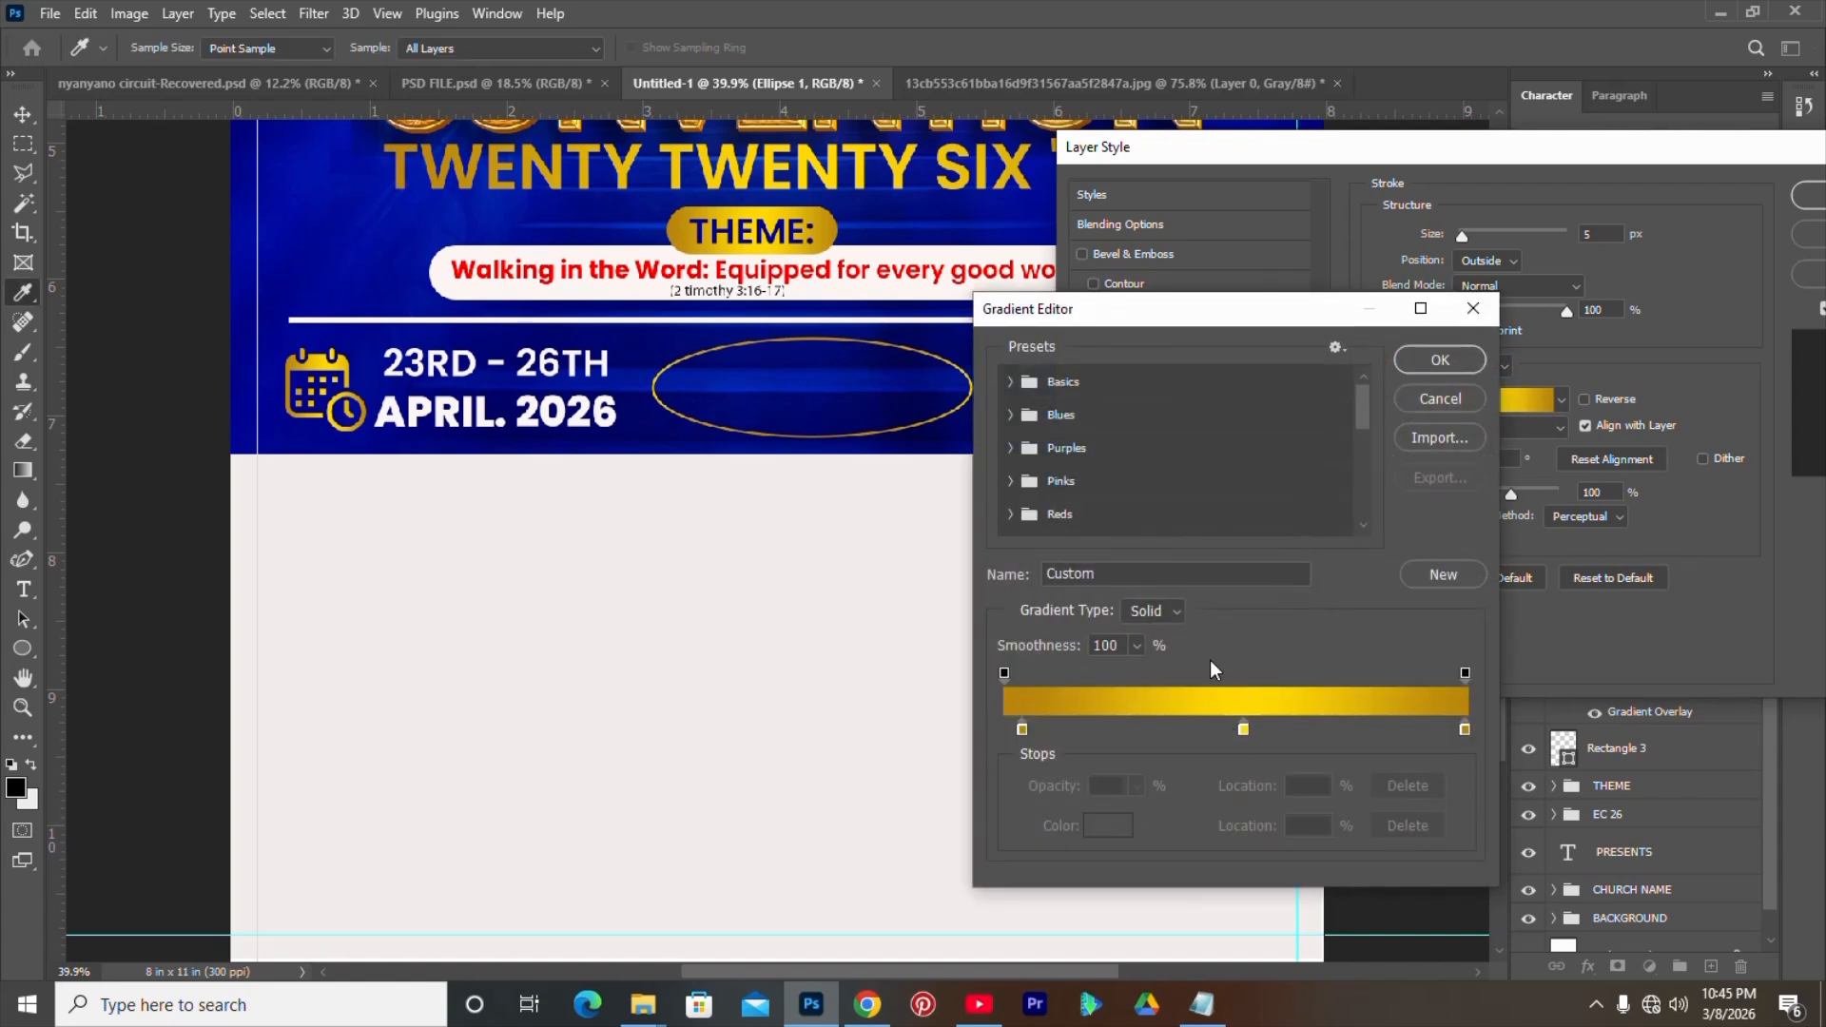
{"action": "left_click_drag", "start_coordinate": [1022, 731], "coordinate": [994, 732]}
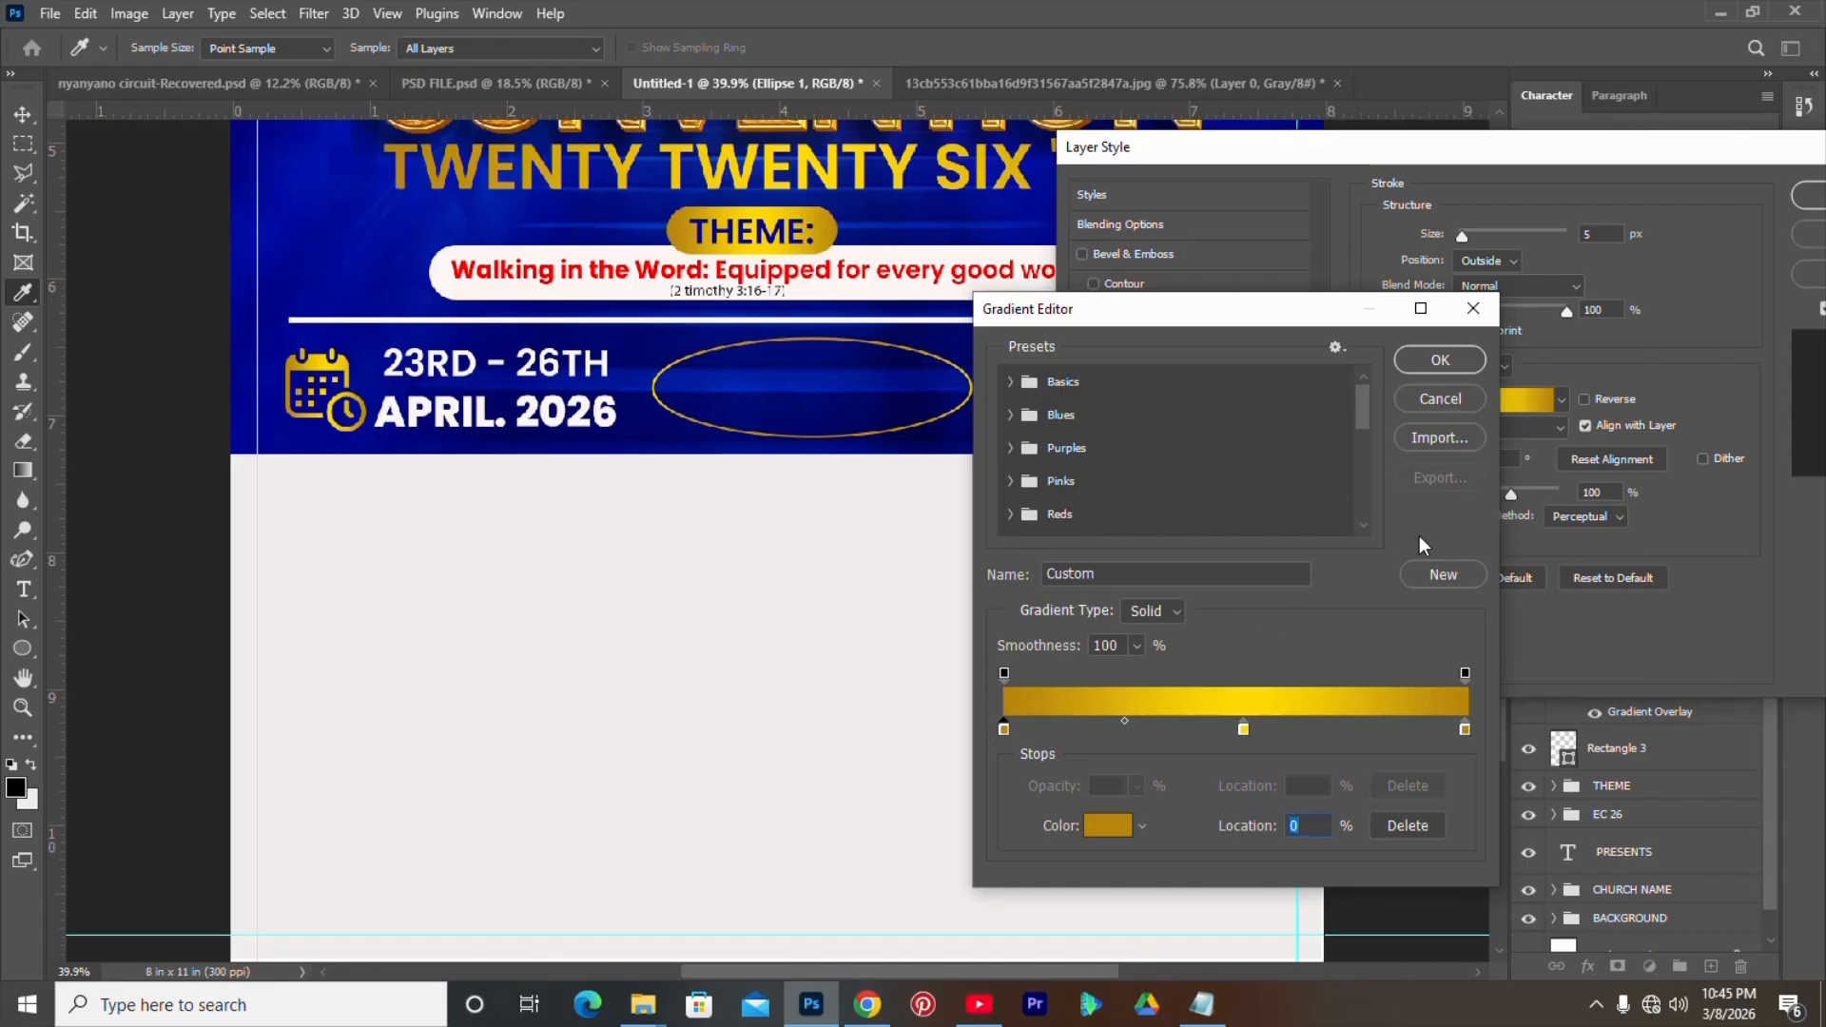
{"action": "left_click", "coordinate": [1440, 360]}
{"action": "left_click", "coordinate": [1595, 402]}
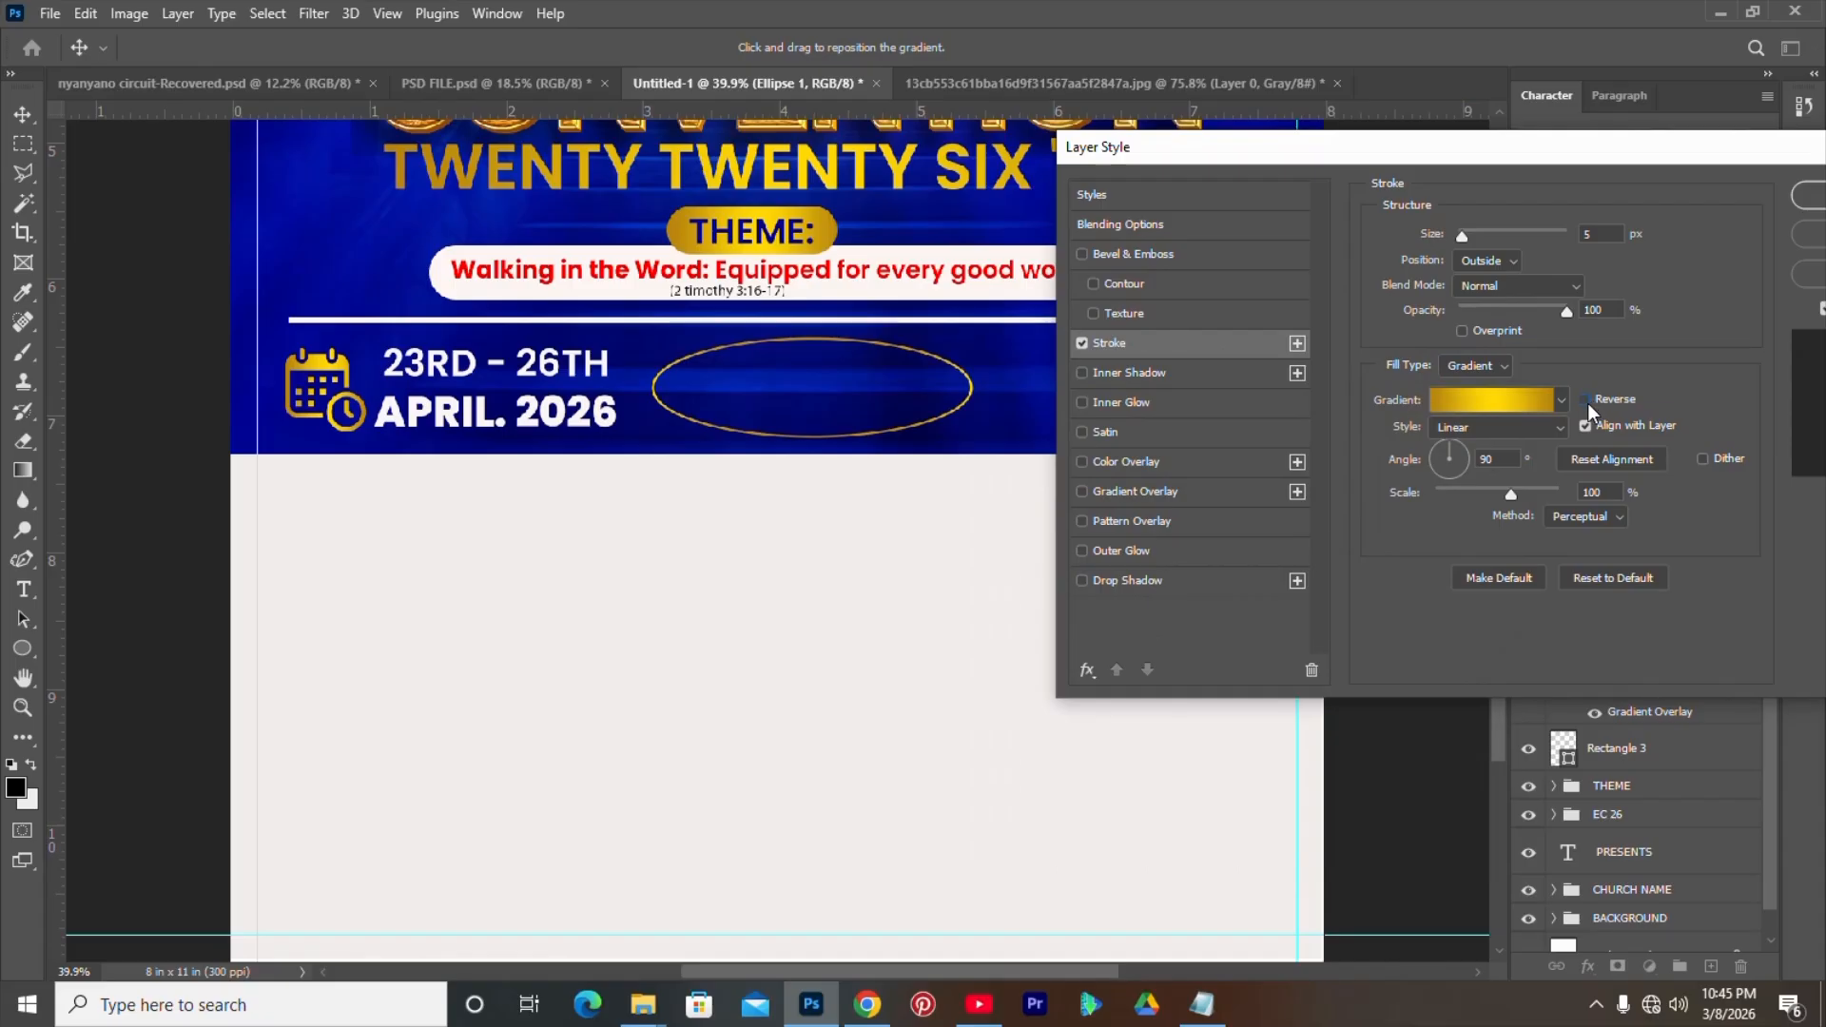
{"action": "left_click_drag", "start_coordinate": [1691, 157], "coordinate": [1513, 215]}
{"action": "left_click", "coordinate": [1659, 250]}
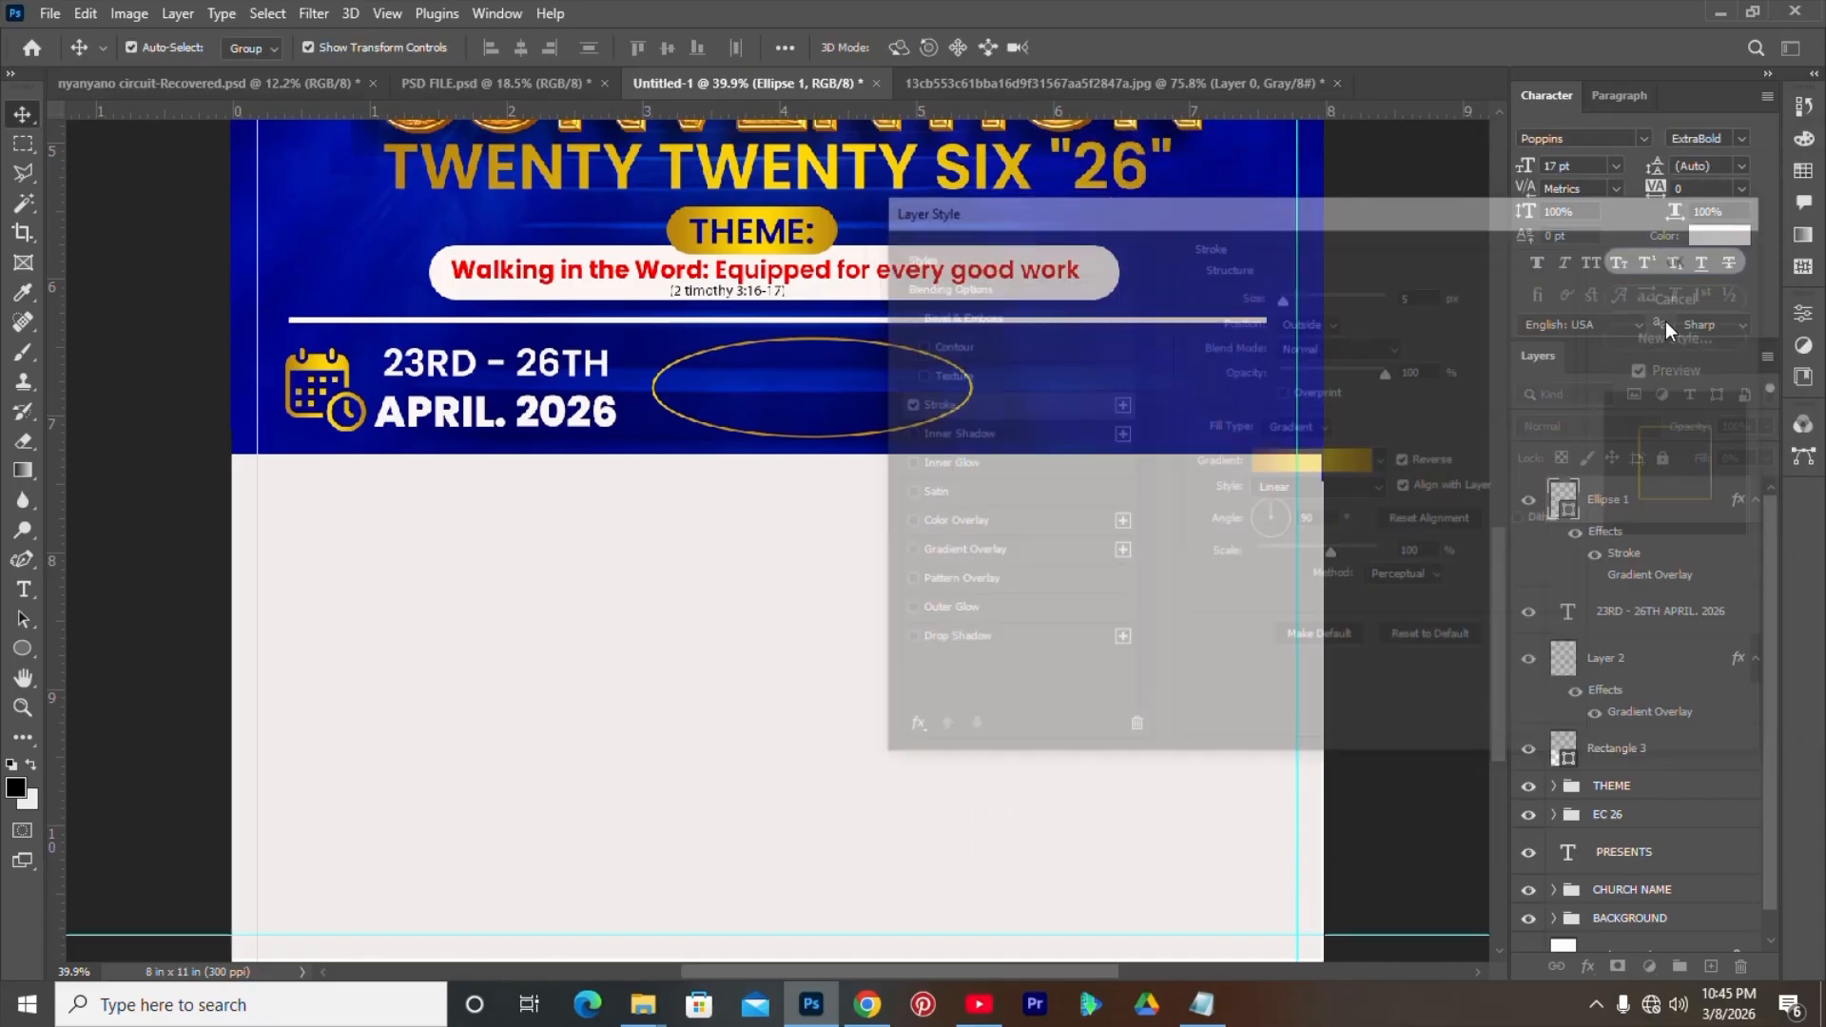
- Collapse the effects lists of Ellipse 1 and Layer 2, and keep Ellipse 1 selected
{"action": "left_click", "coordinate": [1756, 505]}
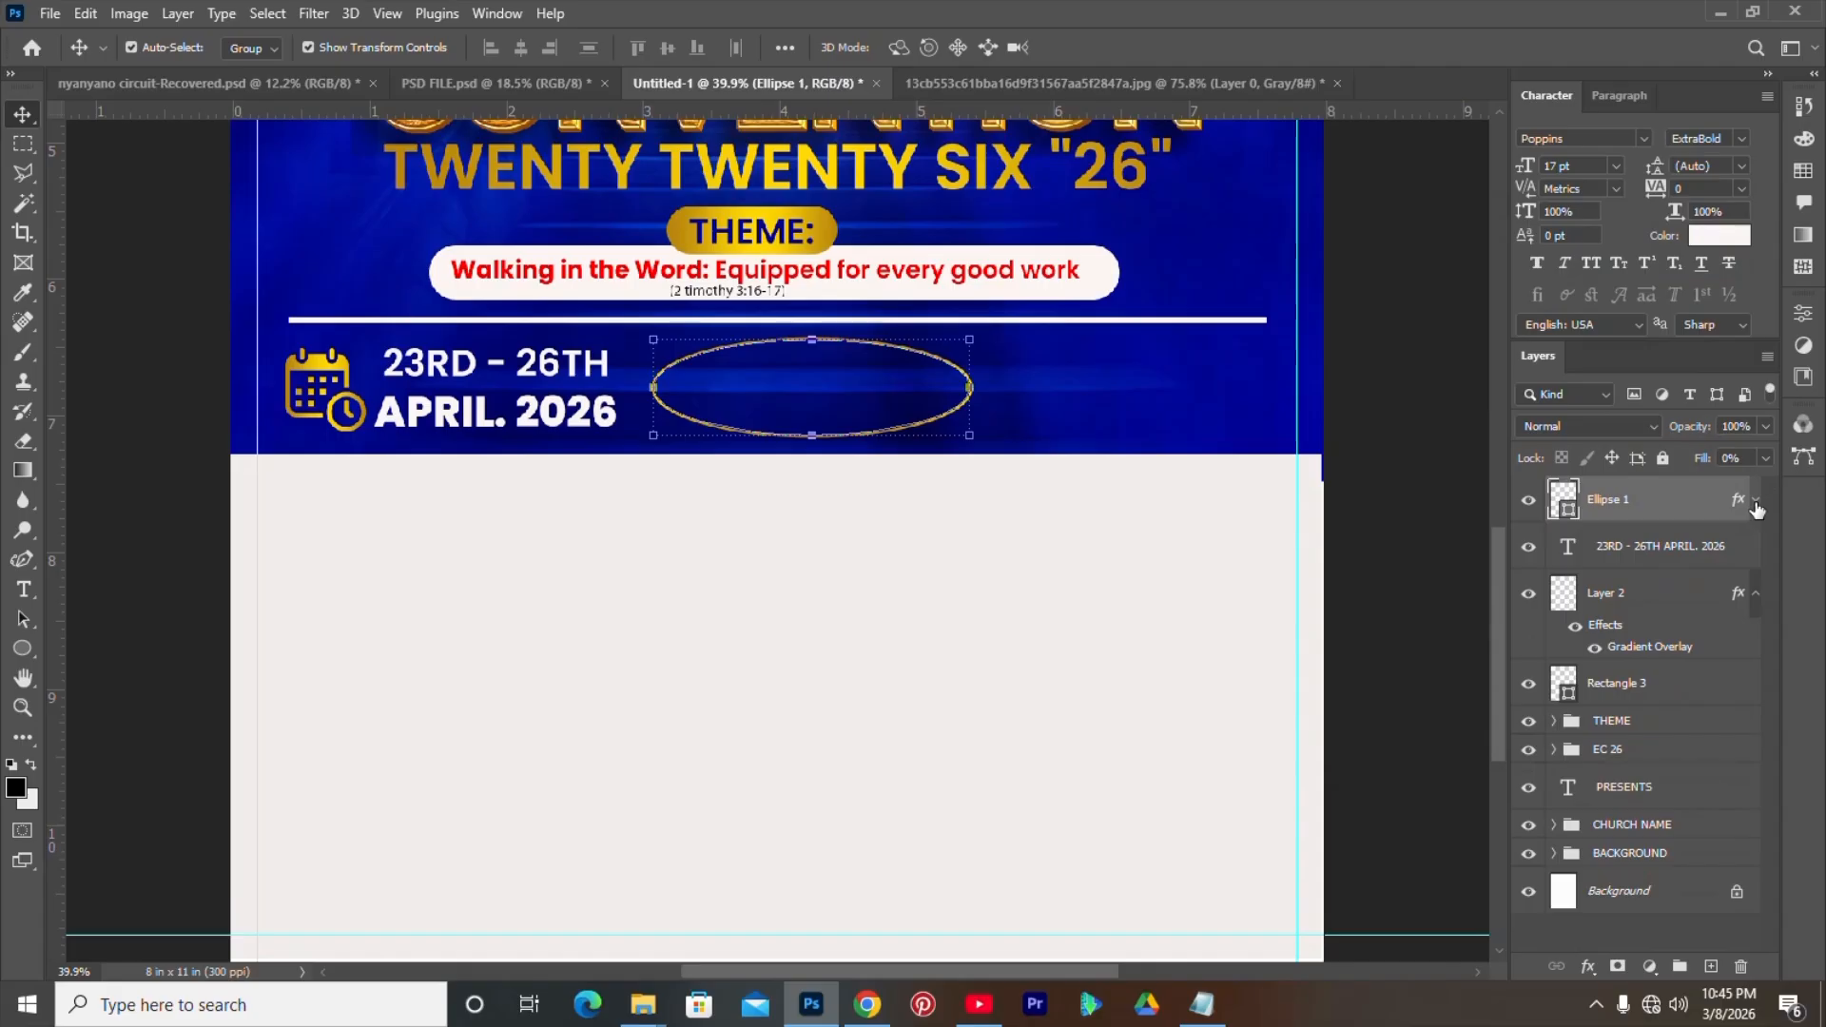
{"action": "left_click", "coordinate": [1757, 594]}
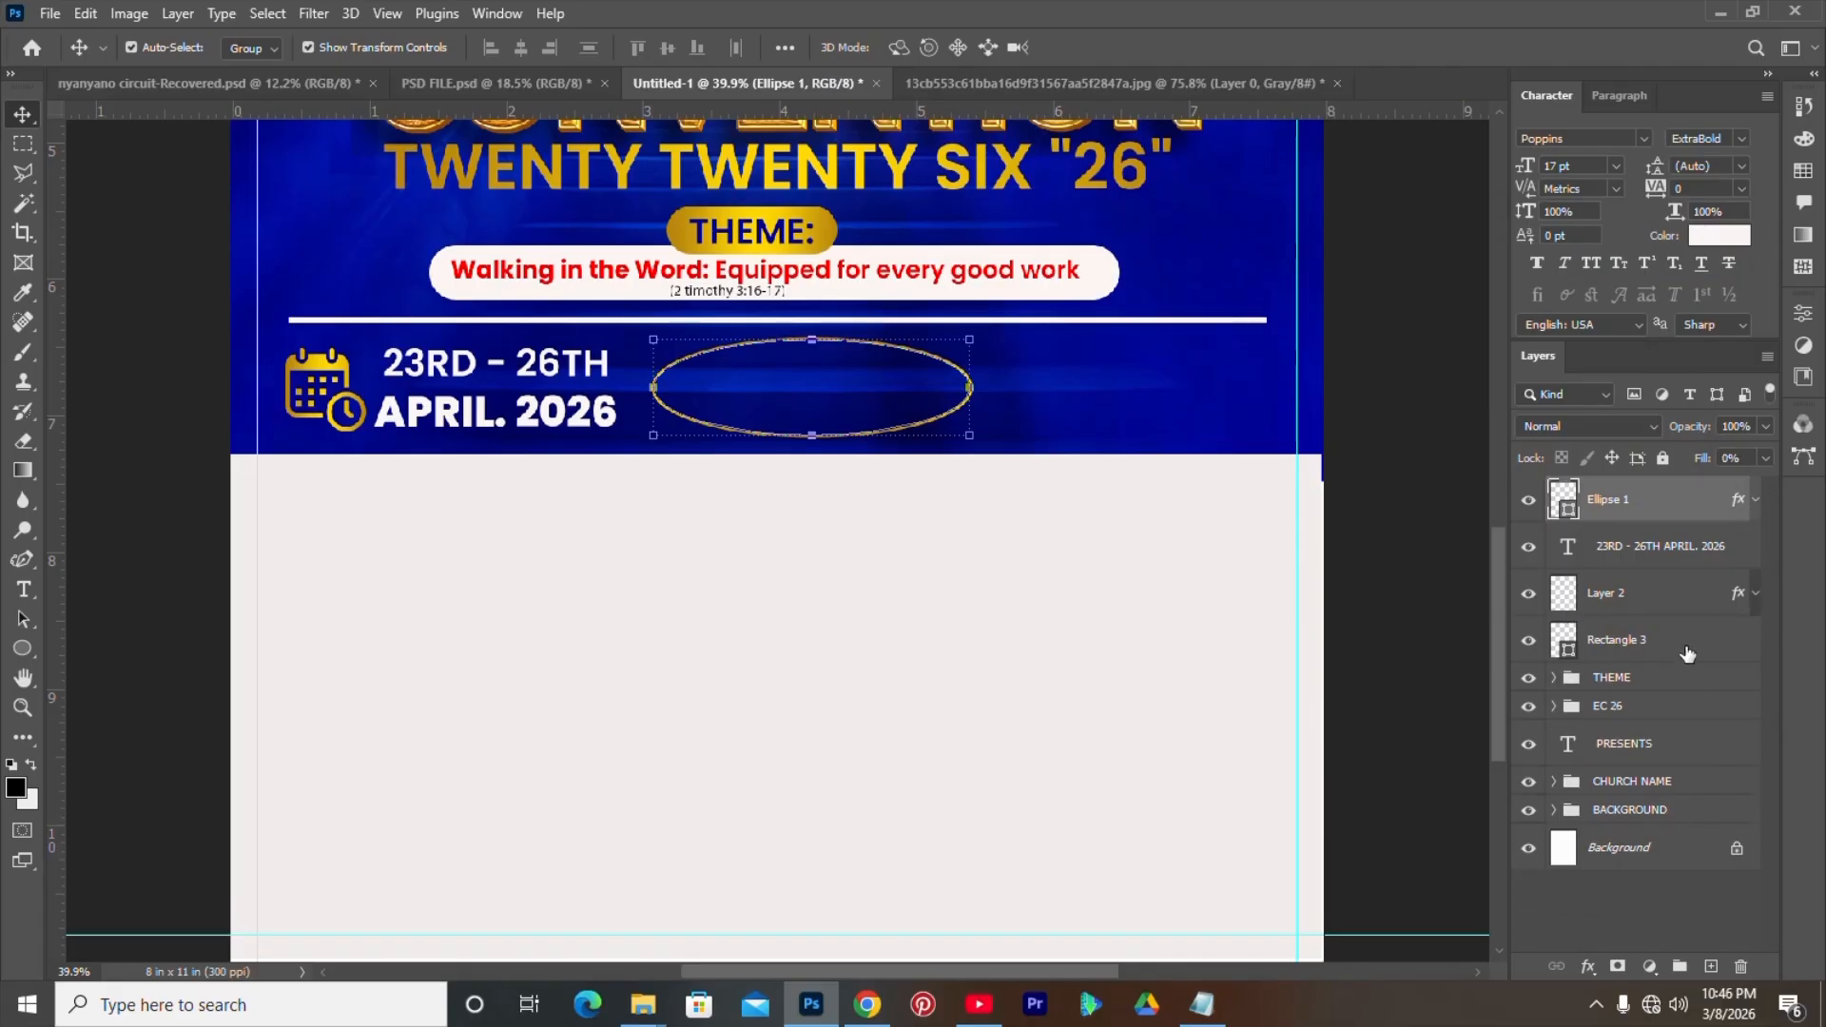
{"action": "left_click", "coordinate": [1652, 882]}
{"action": "left_click", "coordinate": [1631, 498]}
- Copy the line "7PM EACH NIGHT" from the Notepad document and return to the Photoshop flyer
{"action": "left_click", "coordinate": [1218, 994]}
{"action": "left_click", "coordinate": [1345, 448]}
{"action": "left_click_drag", "start_coordinate": [1473, 469], "coordinate": [1346, 469]}
{"action": "key", "text": "ctrl+c"}
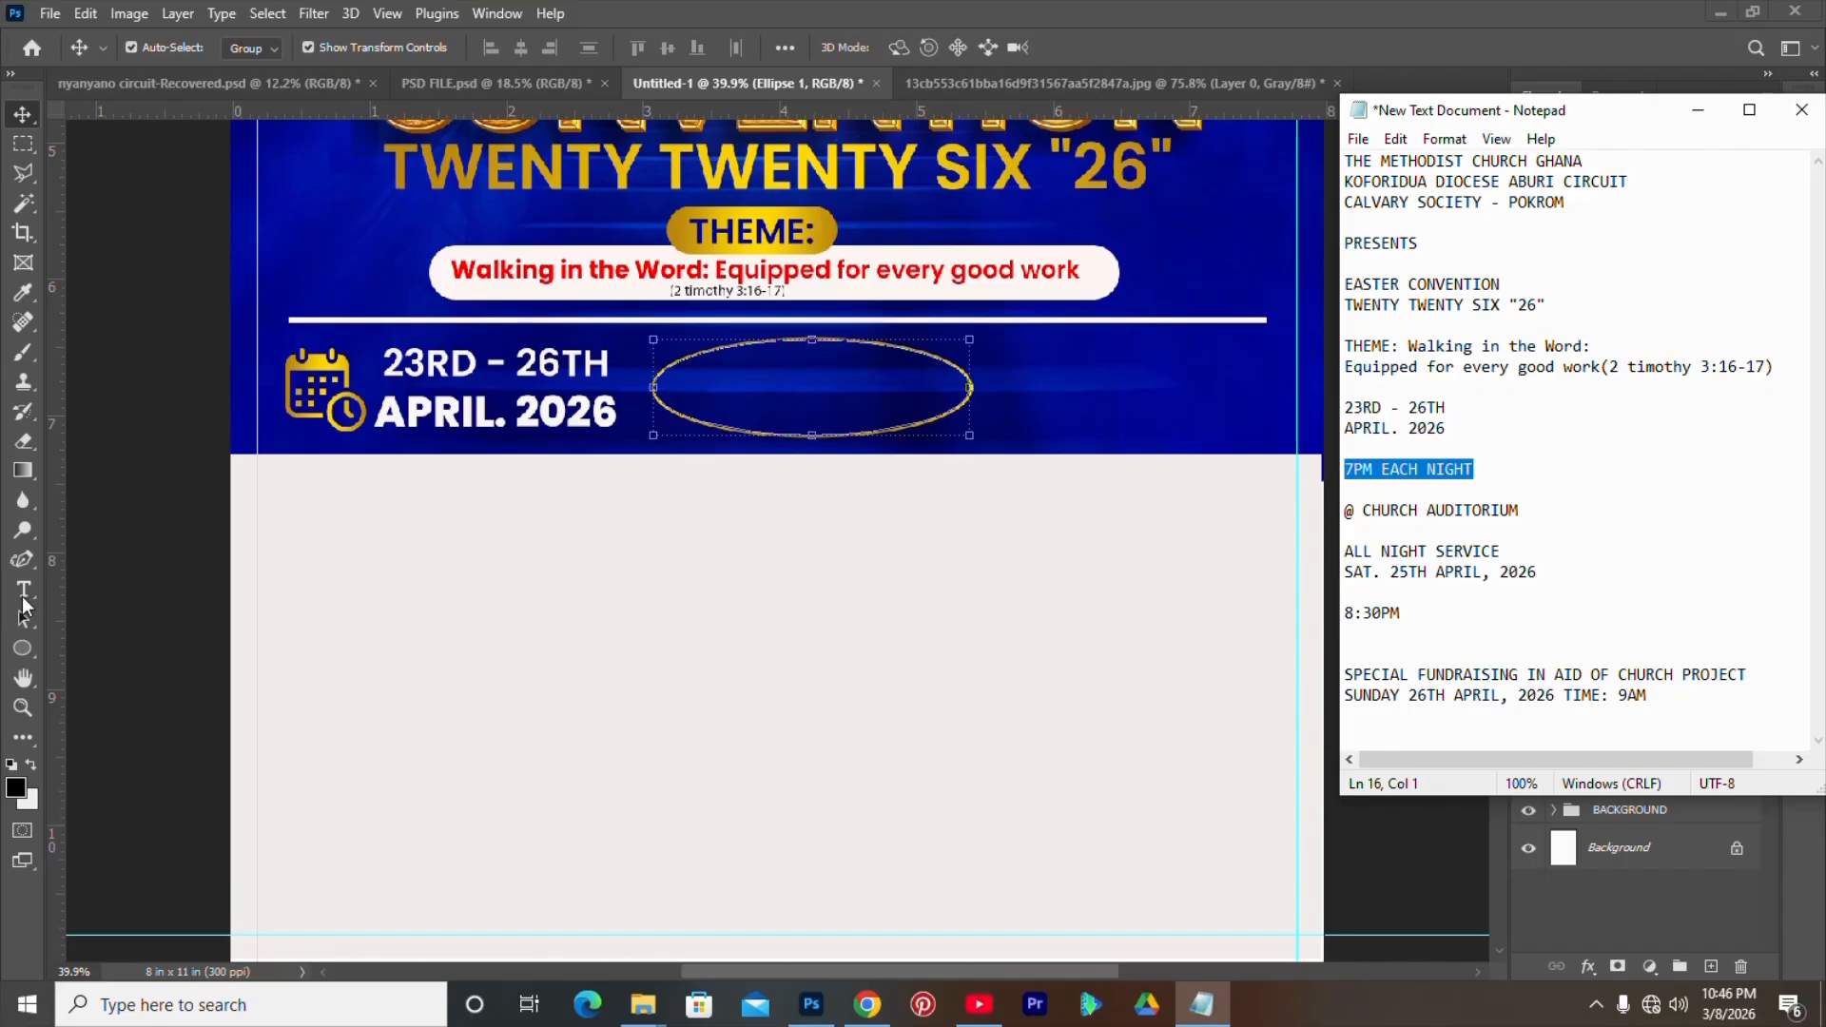
{"action": "key", "text": "alt+Tab"}
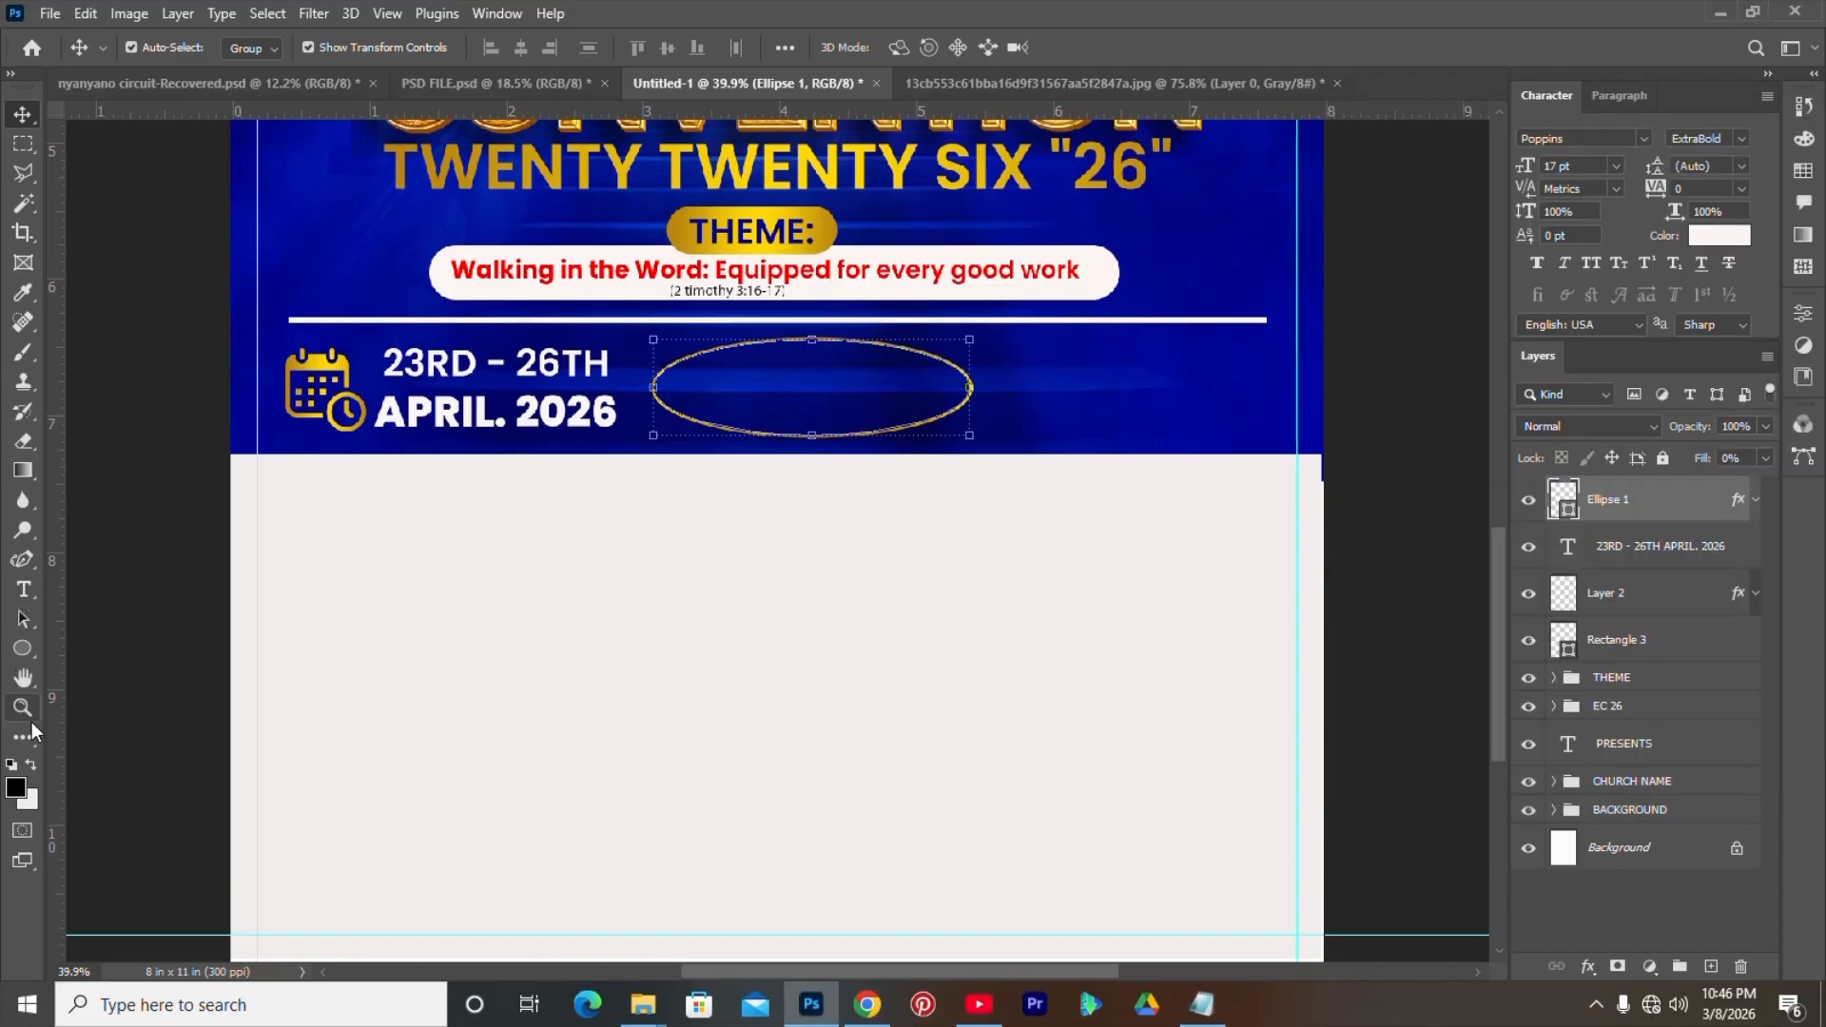
{"action": "left_click", "coordinate": [22, 647]}
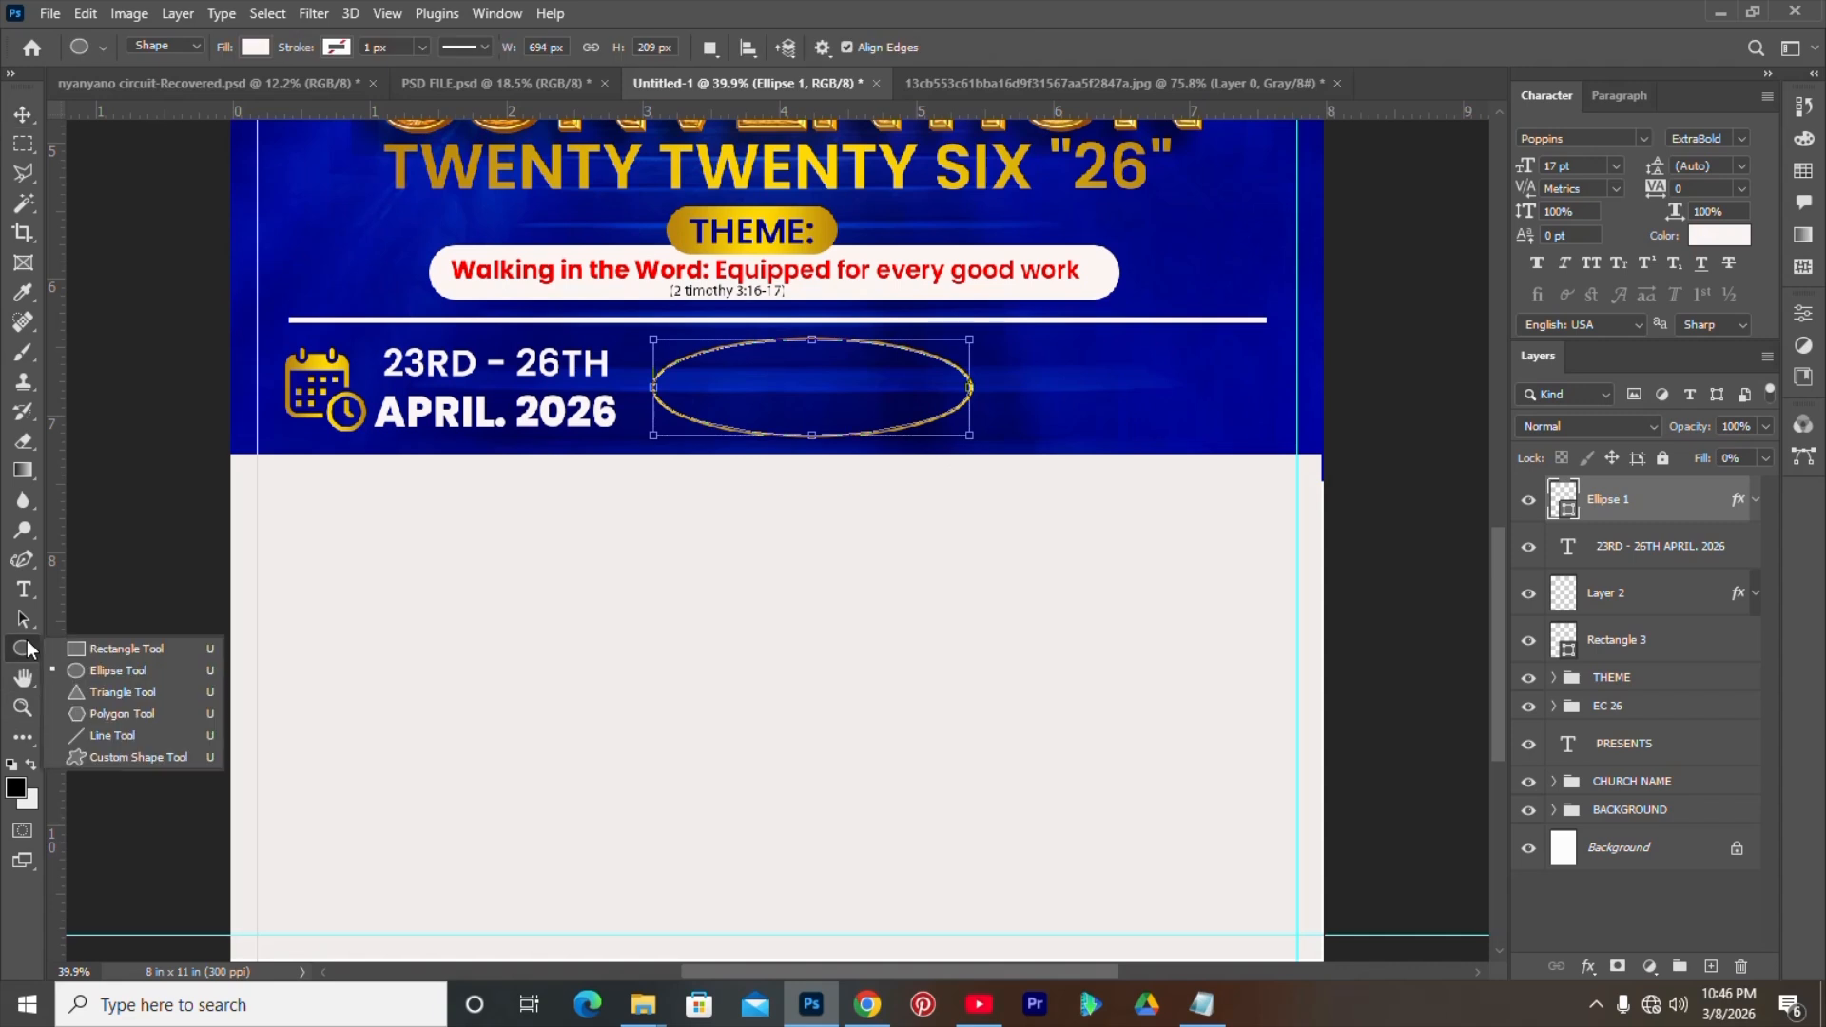
{"action": "left_click", "coordinate": [108, 652]}
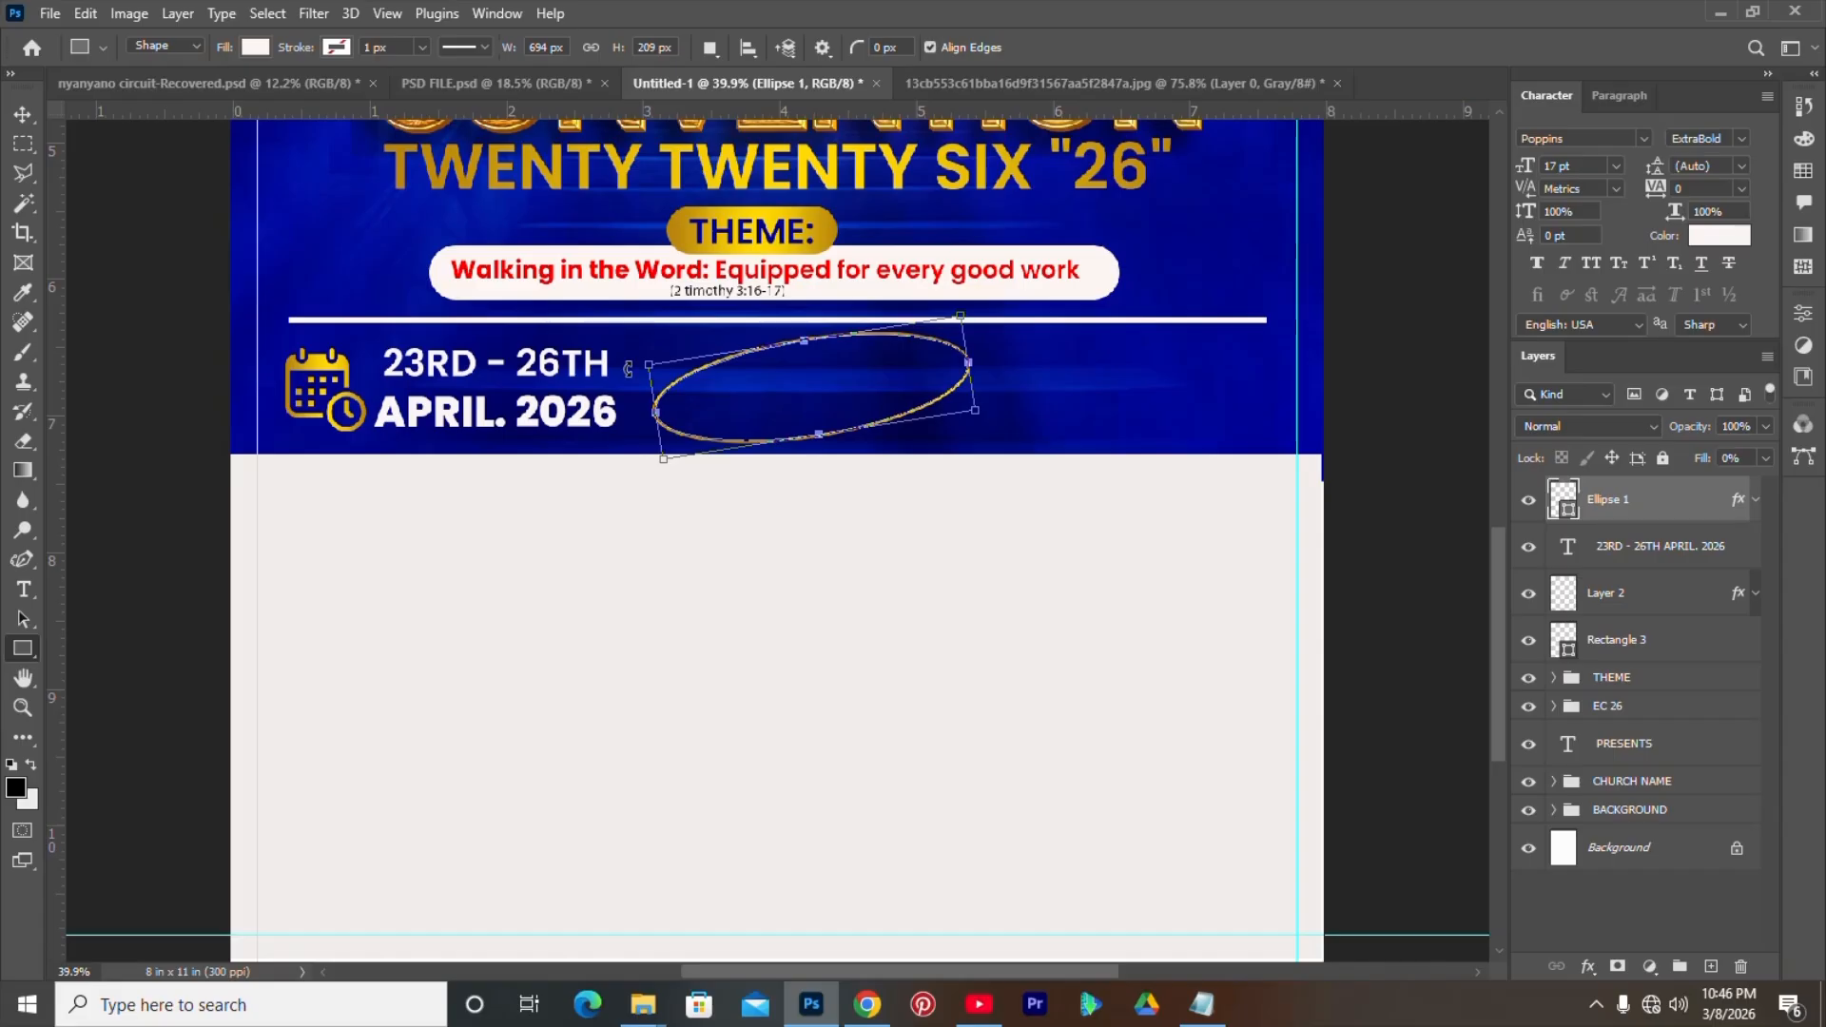
{"action": "left_click", "coordinate": [1379, 515]}
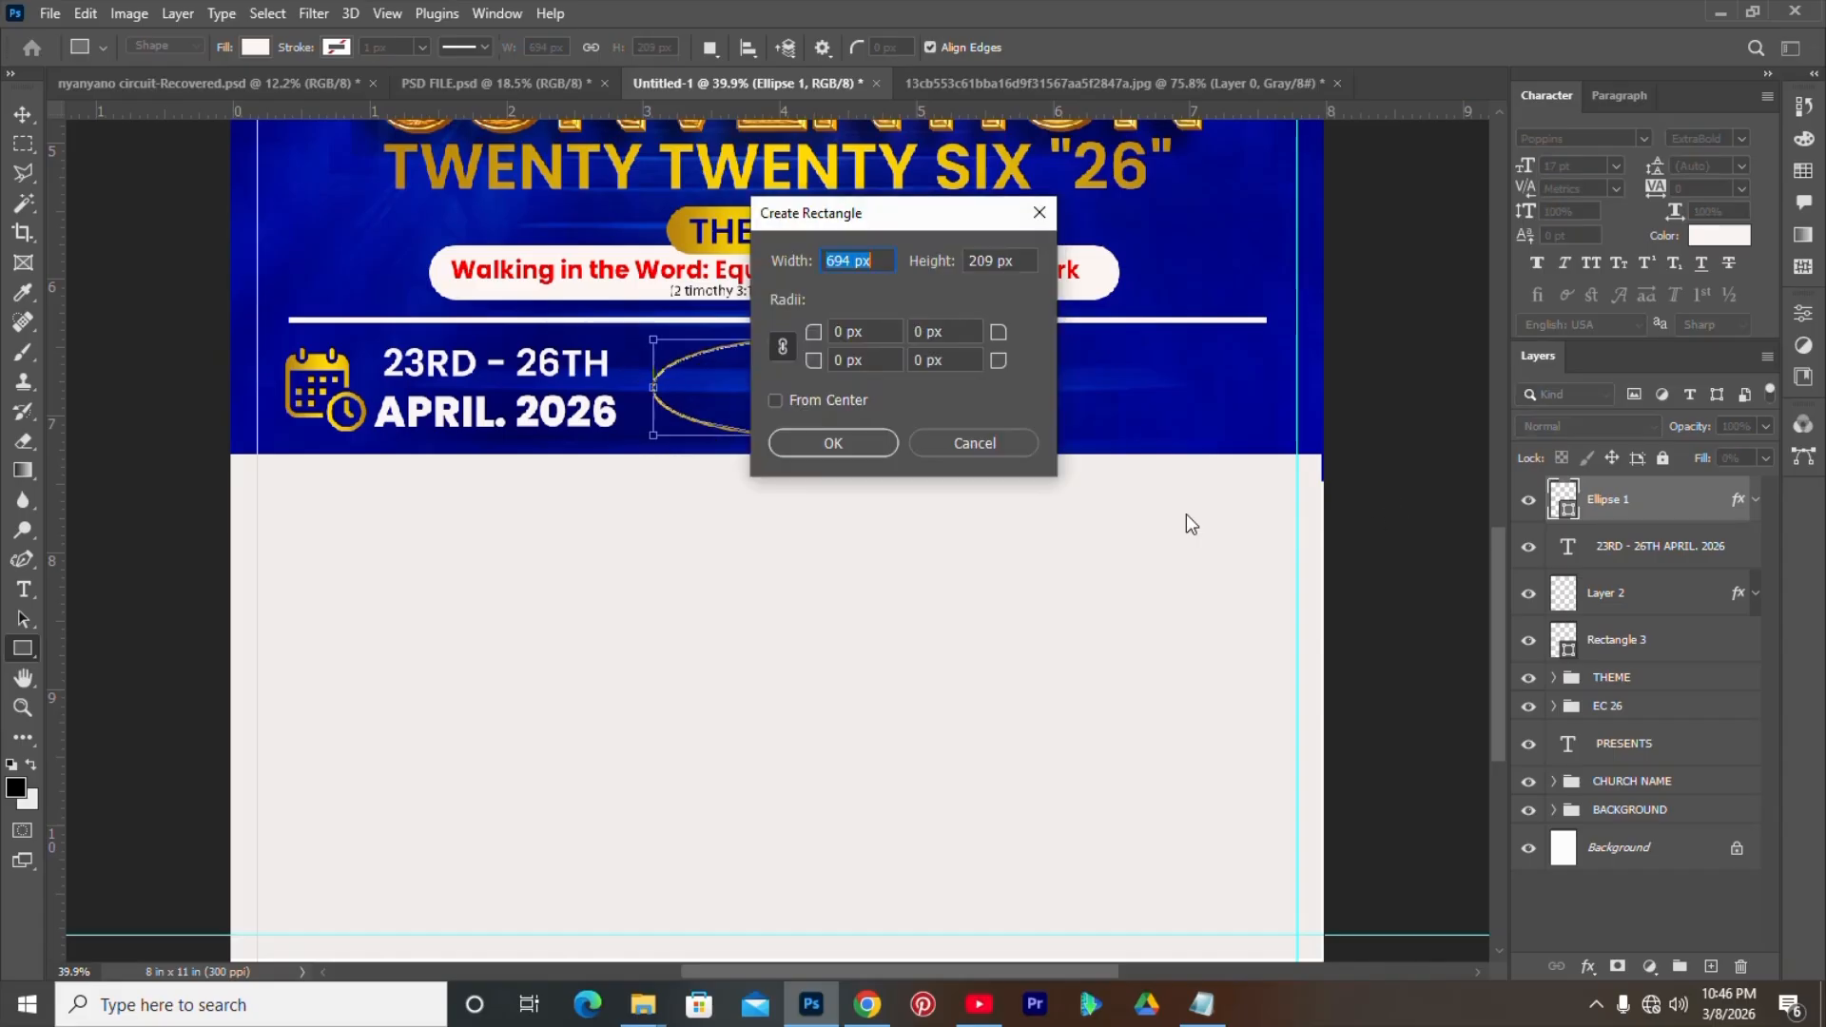
{"action": "left_click", "coordinate": [1025, 215]}
- Select the Ellipse 1 layer and shift the ellipse rightward to widen the gap beside the date text
{"action": "left_click", "coordinate": [23, 114]}
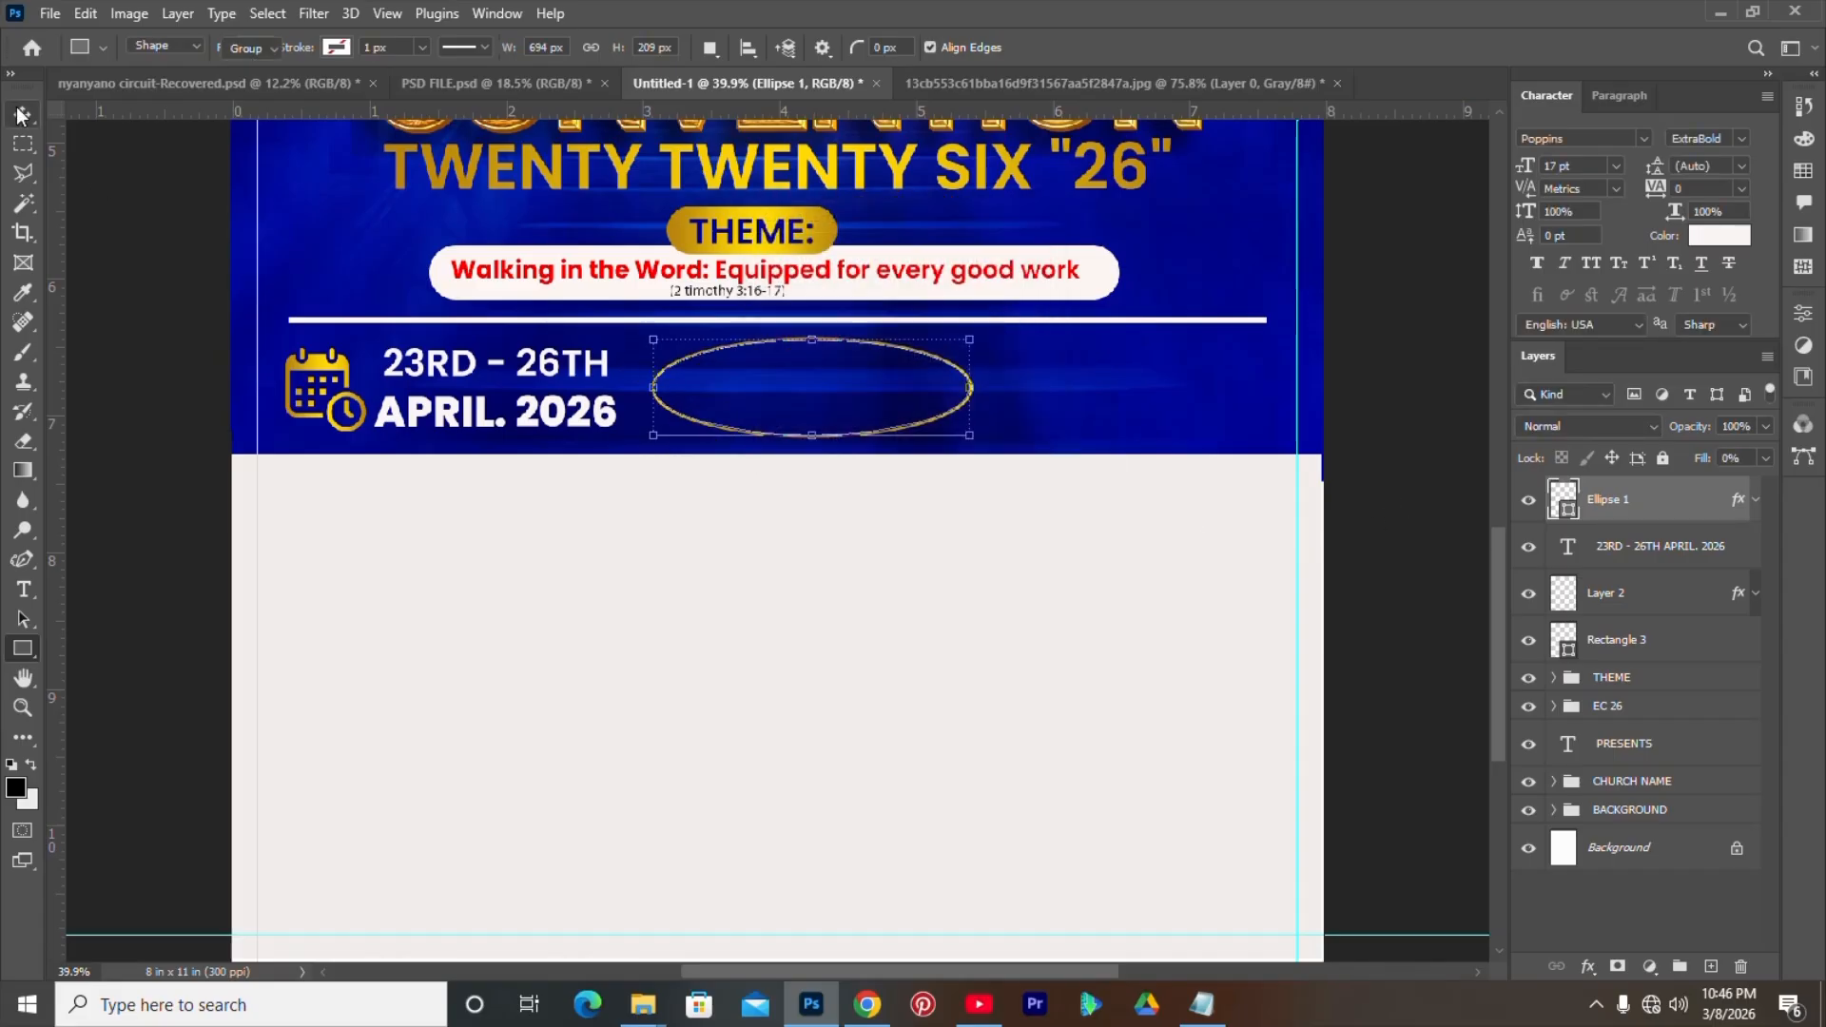
{"action": "left_click", "coordinate": [213, 314]}
{"action": "left_click", "coordinate": [733, 430]}
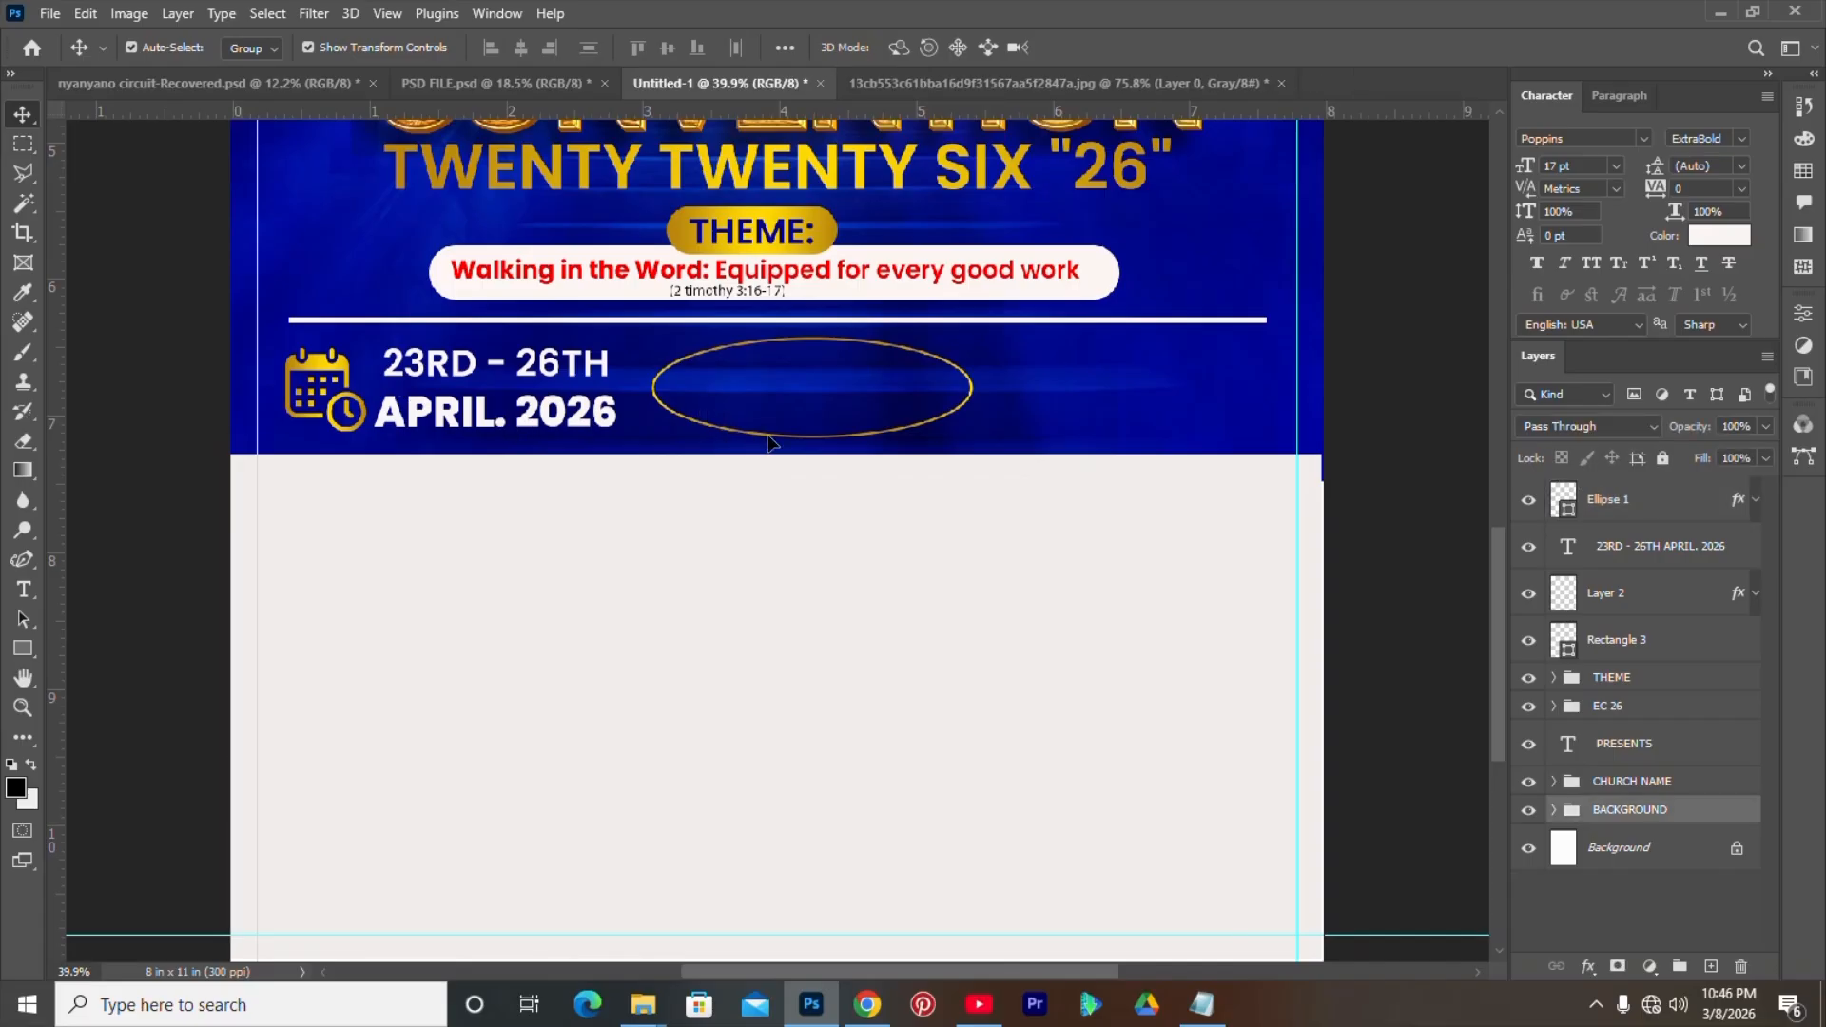
{"action": "left_click", "coordinate": [1603, 514]}
{"action": "key", "text": "shift+Right"}
{"action": "key", "text": "shift+Right"}
{"action": "key", "text": "shift+Right"}
{"action": "key", "text": "shift+Right"}
{"action": "key", "text": "shift+Right"}
{"action": "key", "text": "shift+Right"}
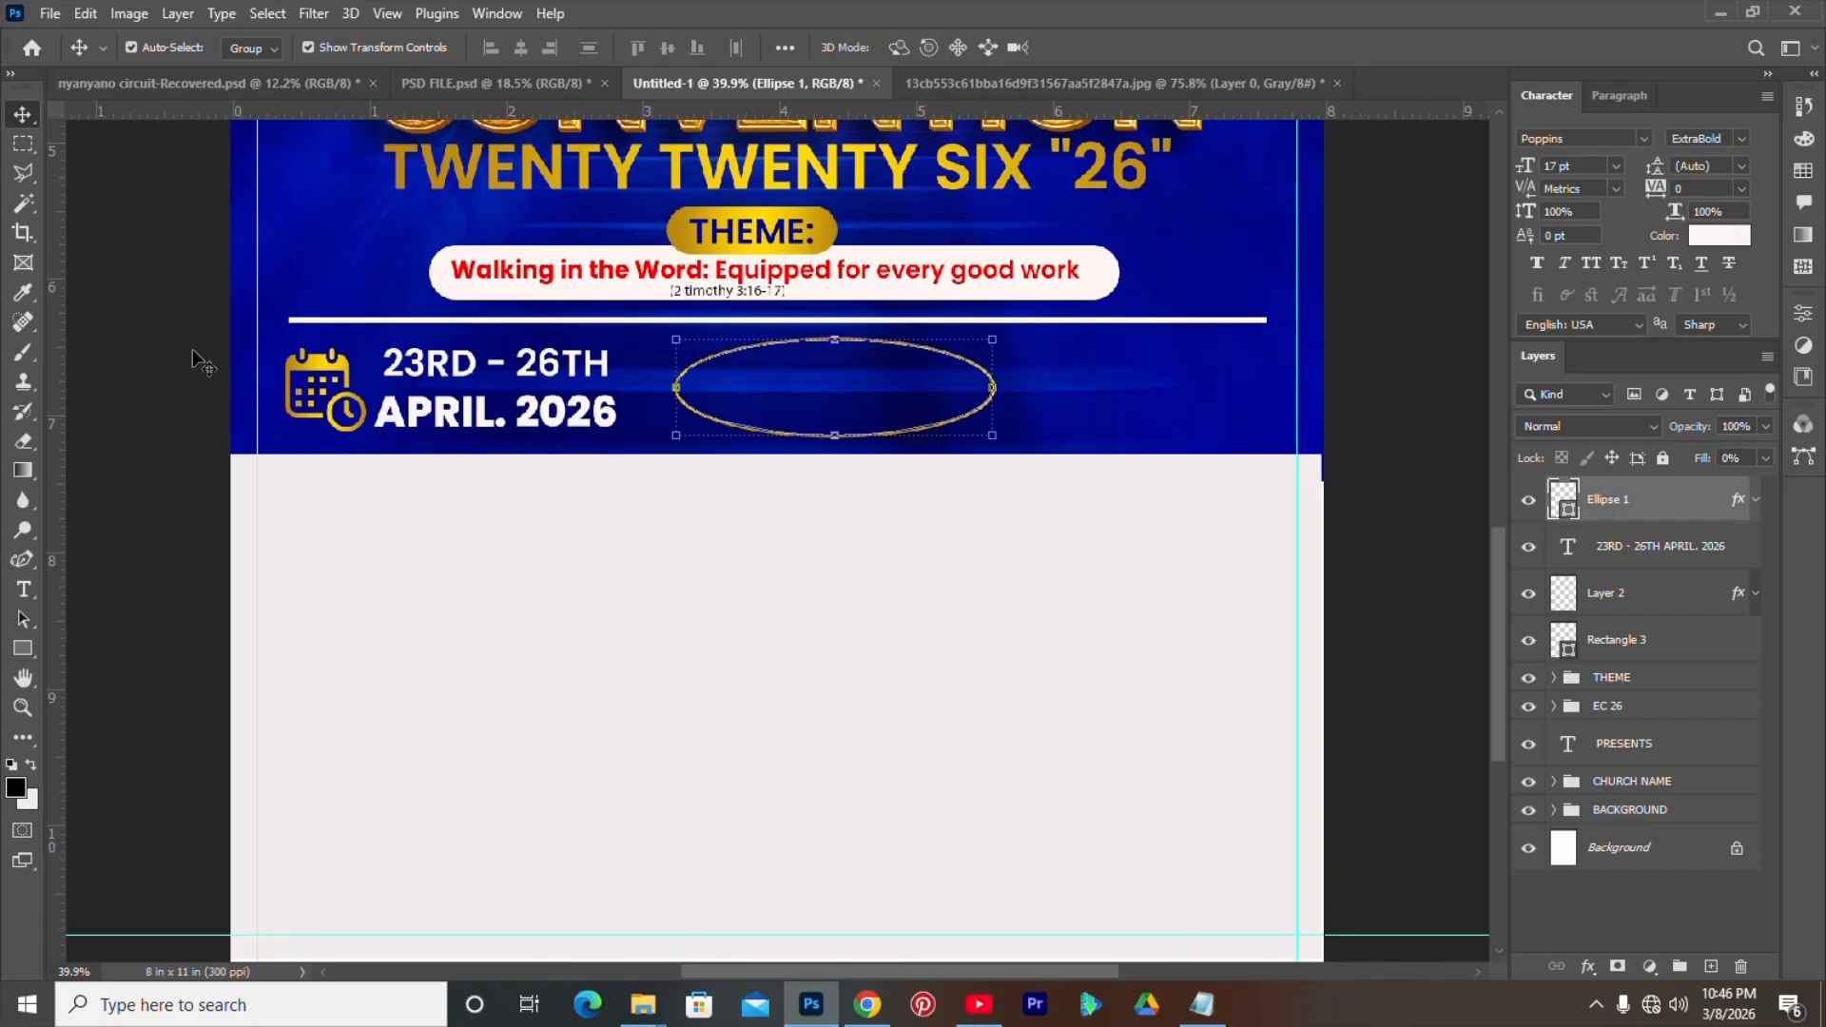
- Draw a thin white vertical rectangle about 34 px by 189 px between the date text and the gold ellipse
{"action": "left_click", "coordinate": [82, 294]}
{"action": "left_click", "coordinate": [22, 648]}
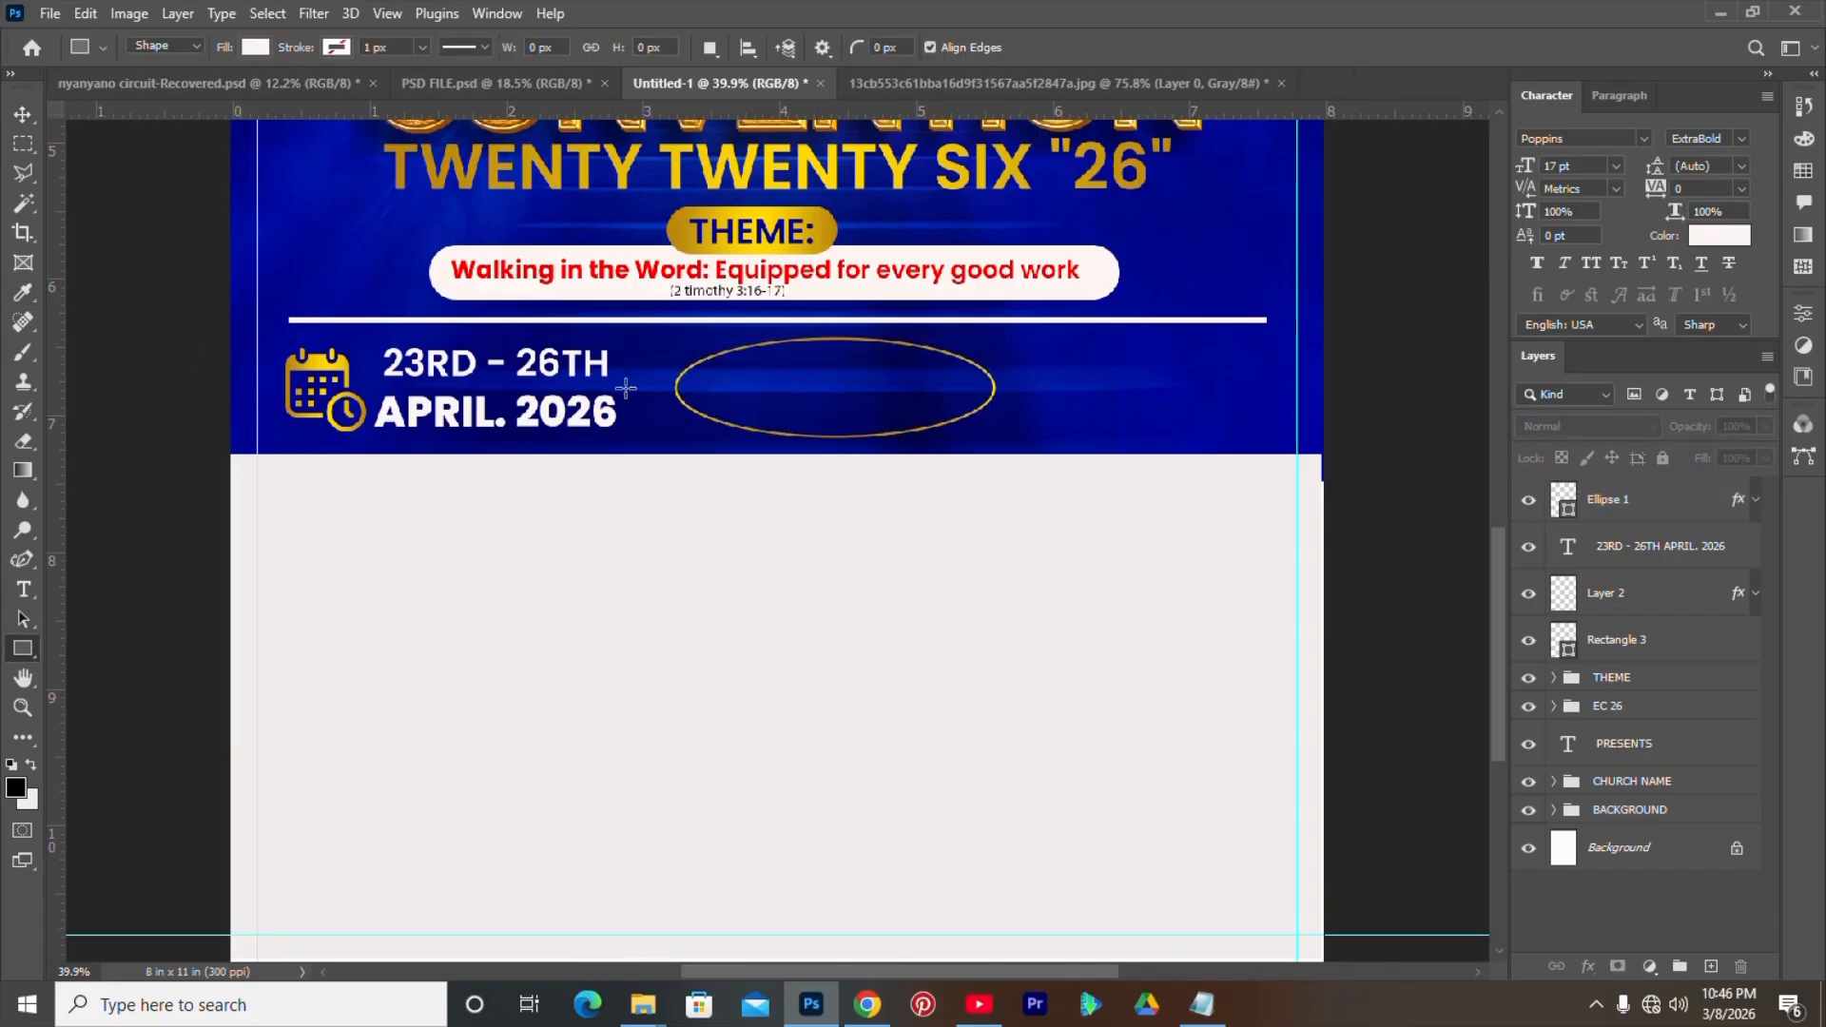
{"action": "left_click_drag", "start_coordinate": [638, 359], "coordinate": [654, 436]}
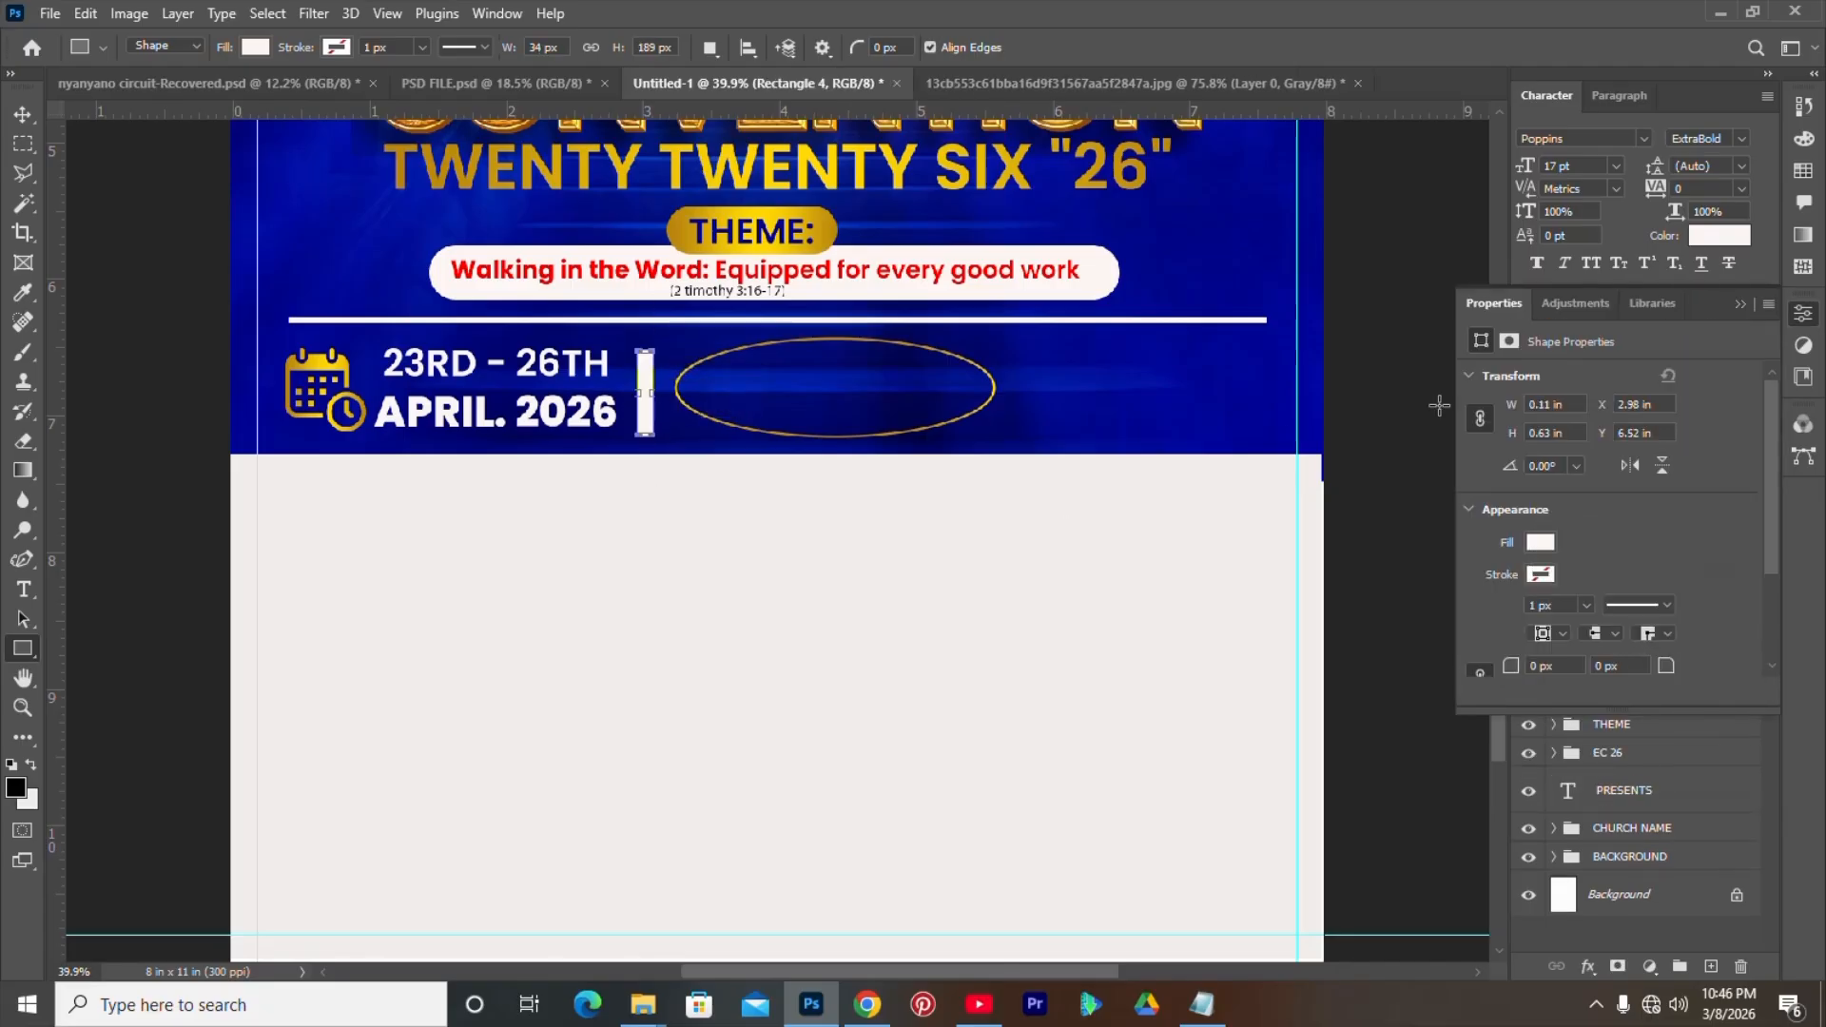
{"action": "left_click", "coordinate": [1801, 321]}
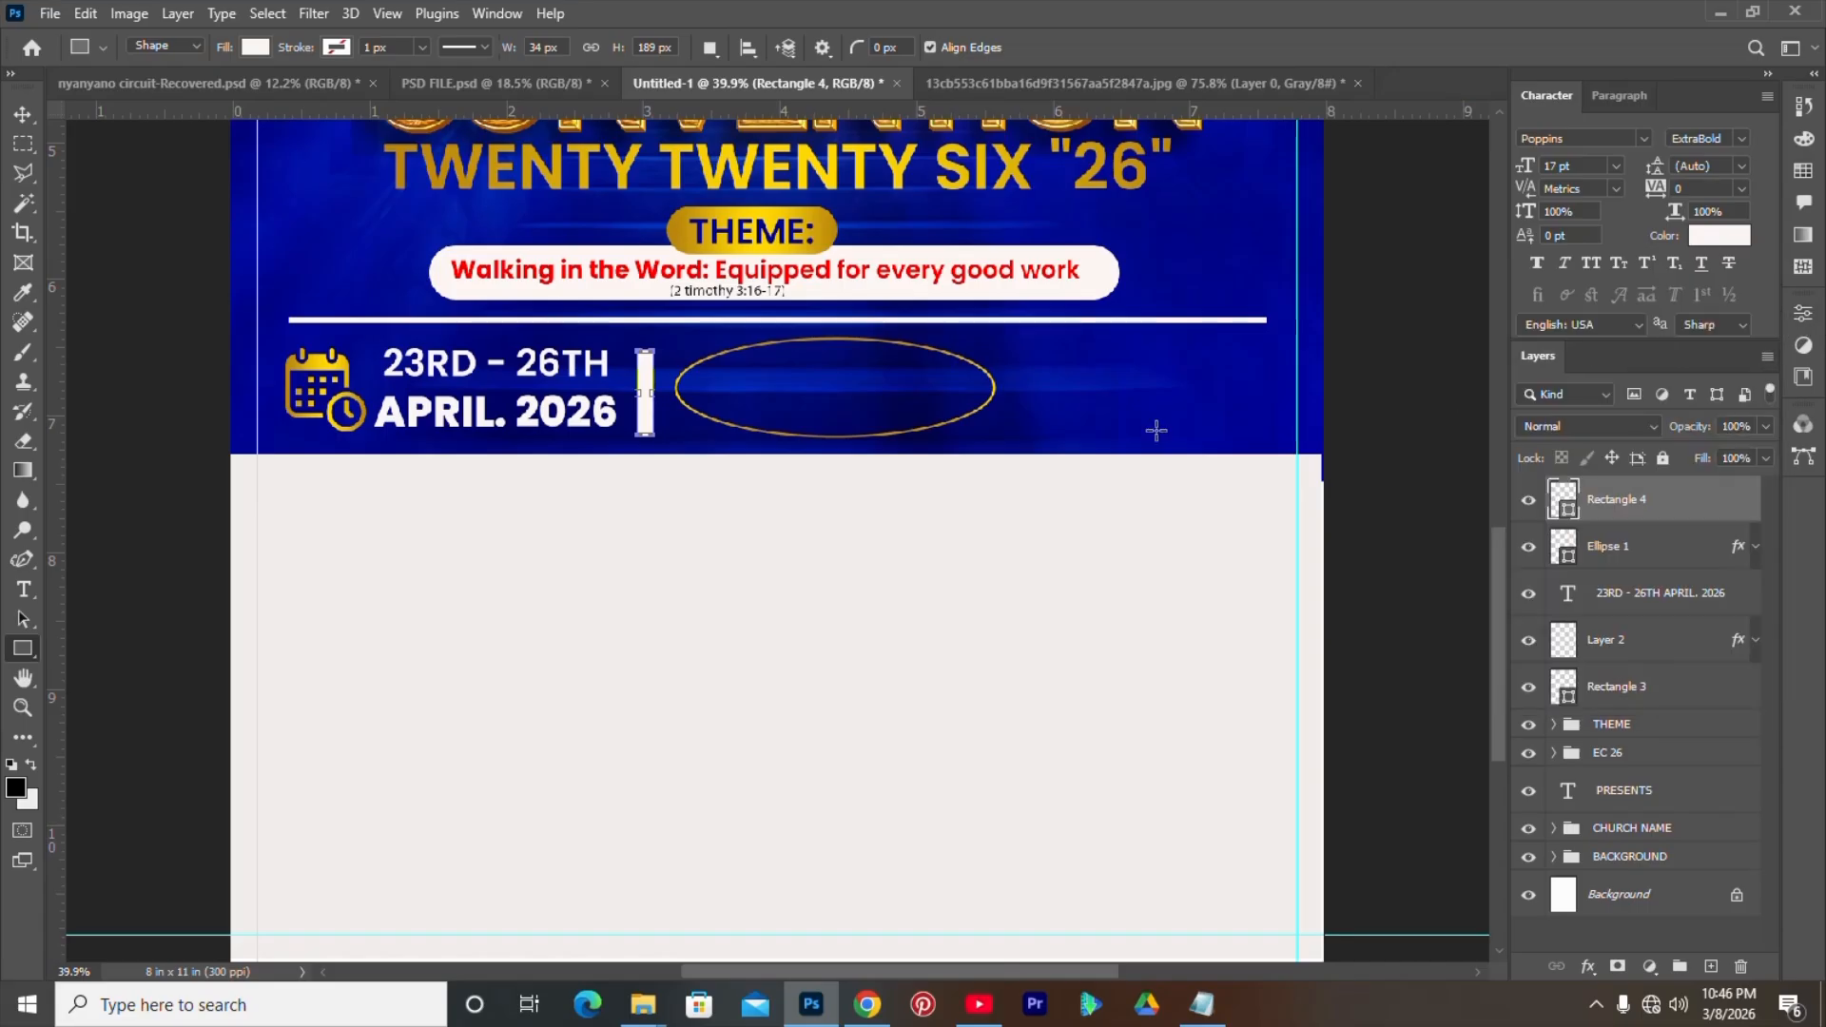
- Add the copied text "7PM EACH NIGHT" in white Poppins ExtraBold, 17 pt, centred inside the gold ellipse
{"action": "key", "text": "t"}
{"action": "left_click", "coordinate": [1041, 401]}
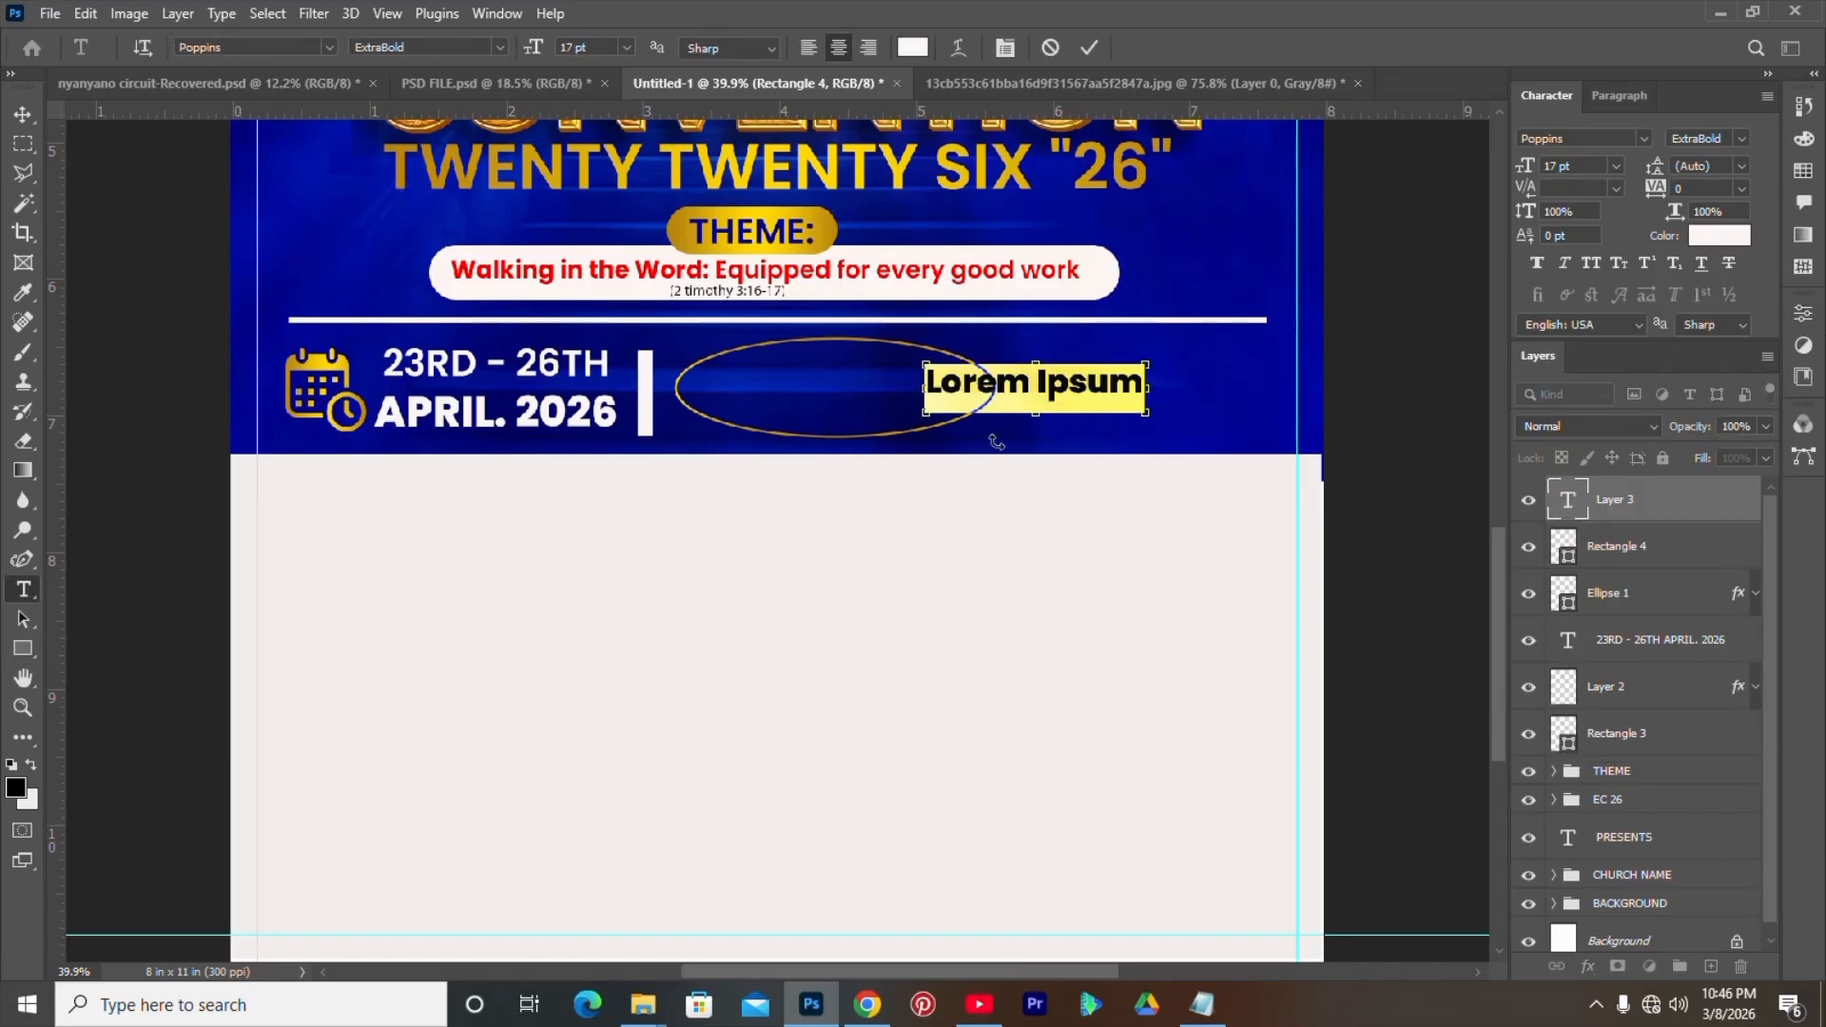
{"action": "key", "text": "ctrl+v"}
{"action": "left_click_drag", "start_coordinate": [1008, 448], "coordinate": [799, 456]}
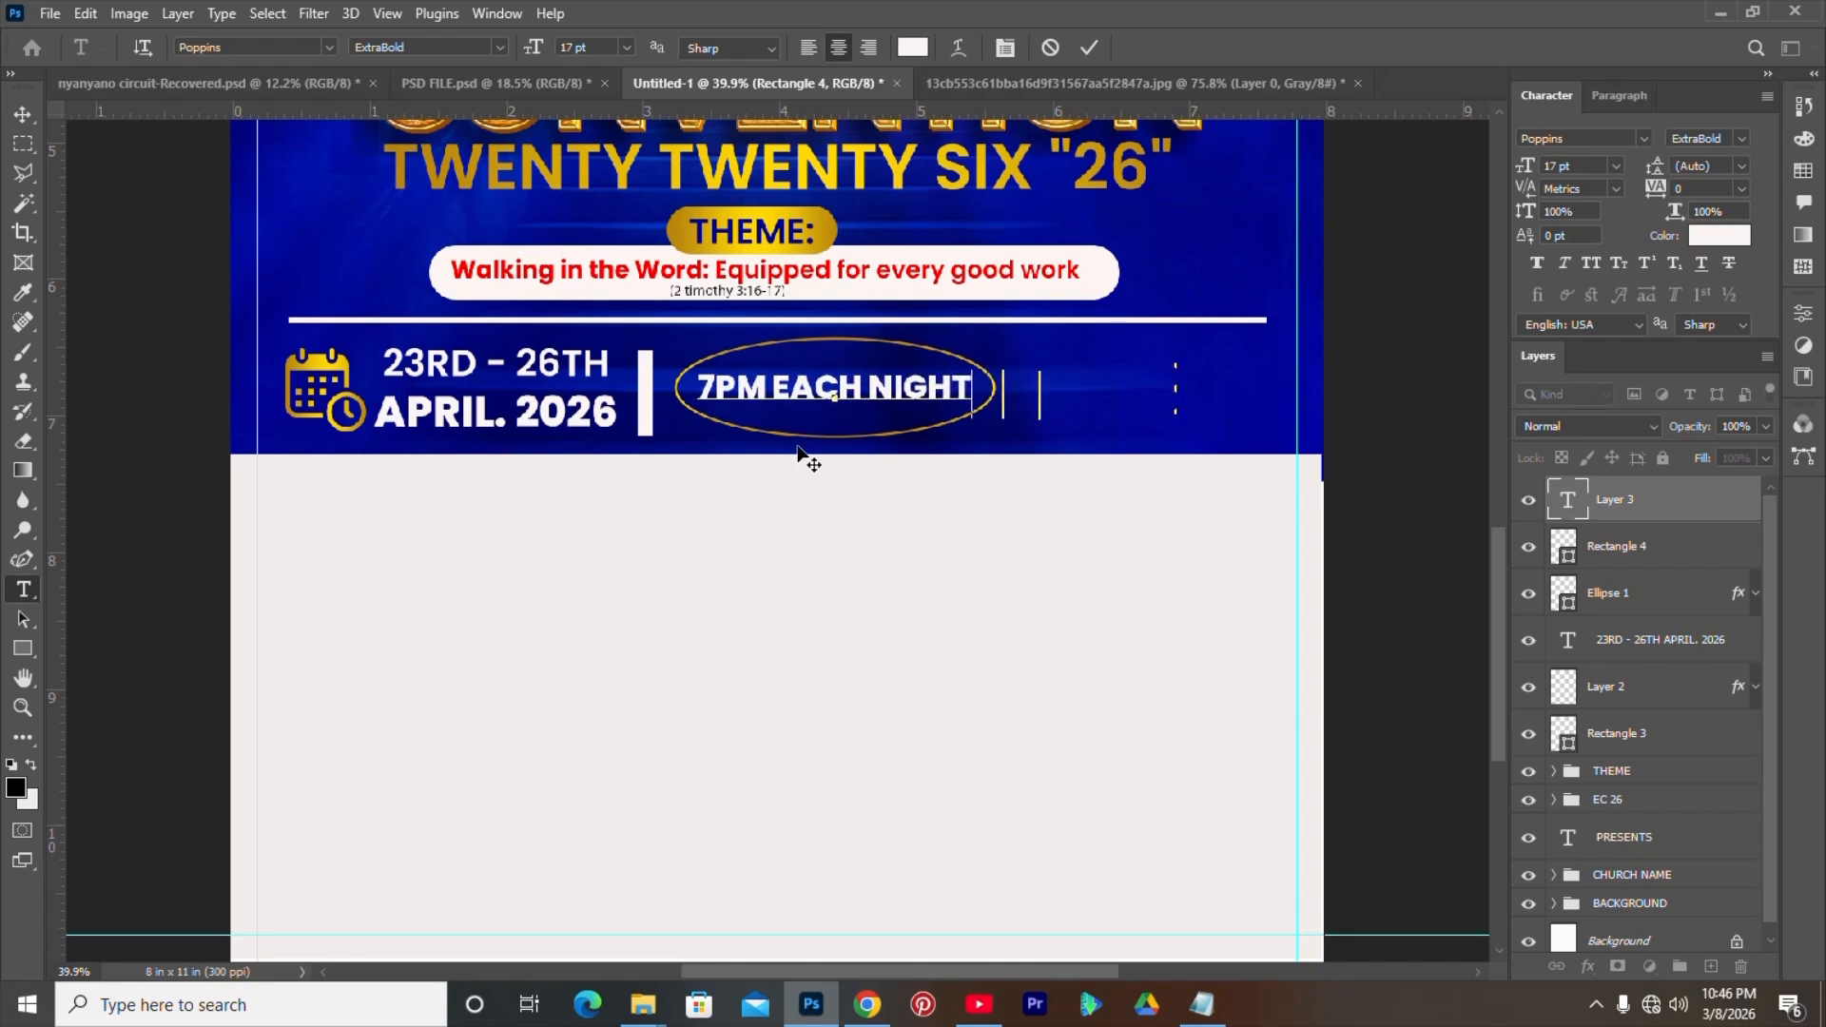
{"action": "left_click", "coordinate": [1092, 47]}
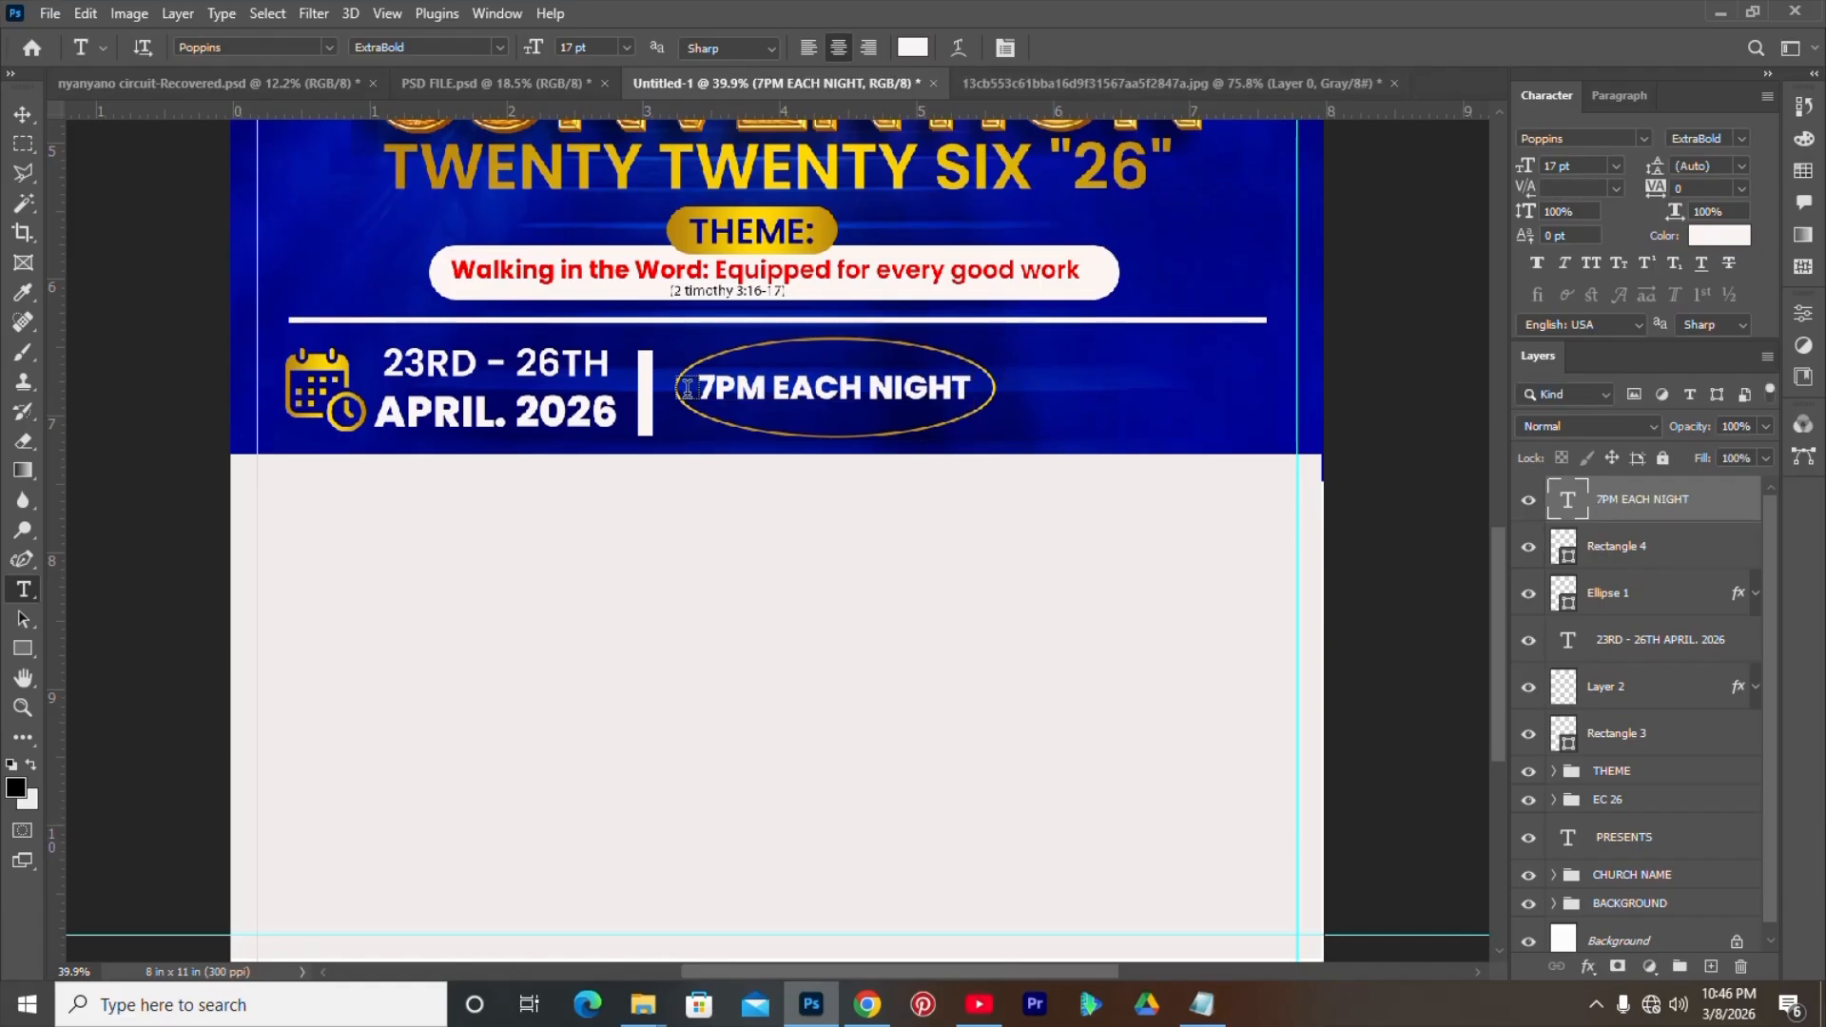
- Nudge the white vertical bar slightly upward and place a duplicate of it just beyond the ellipse's other side
{"action": "key", "text": "v"}
{"action": "left_click", "coordinate": [643, 415]}
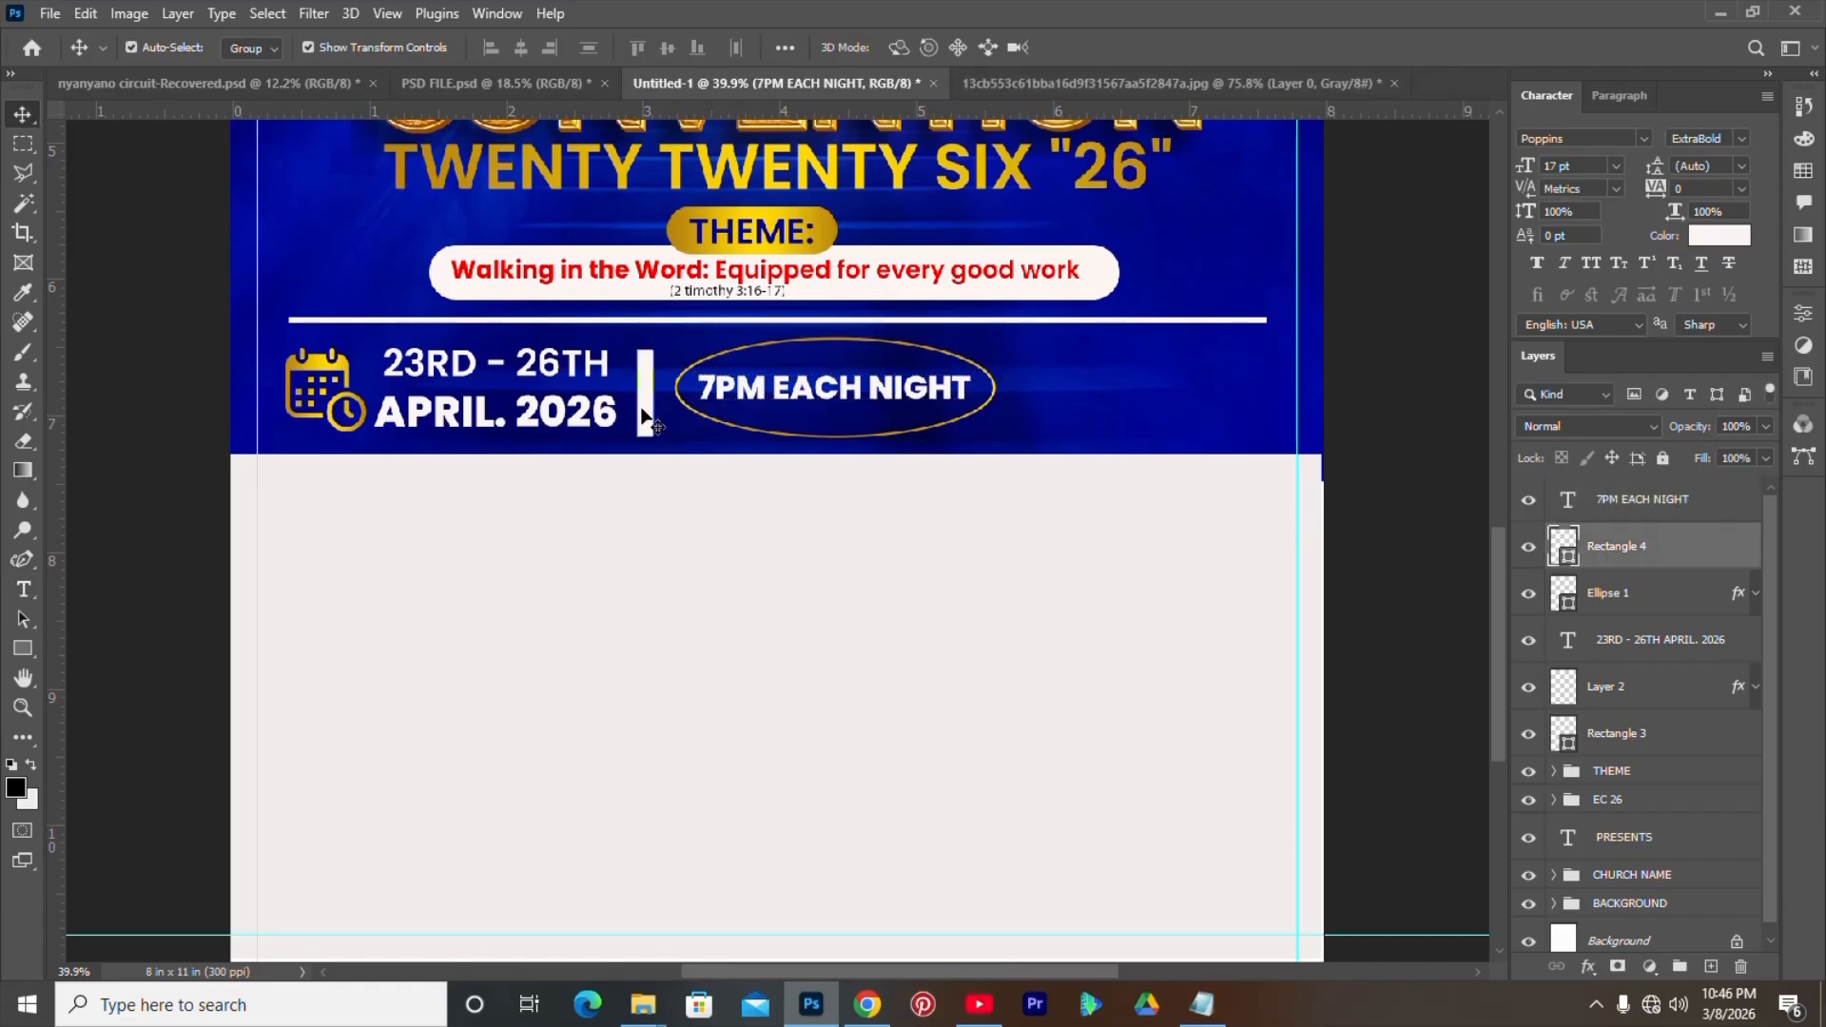
{"action": "left_click", "coordinate": [644, 411]}
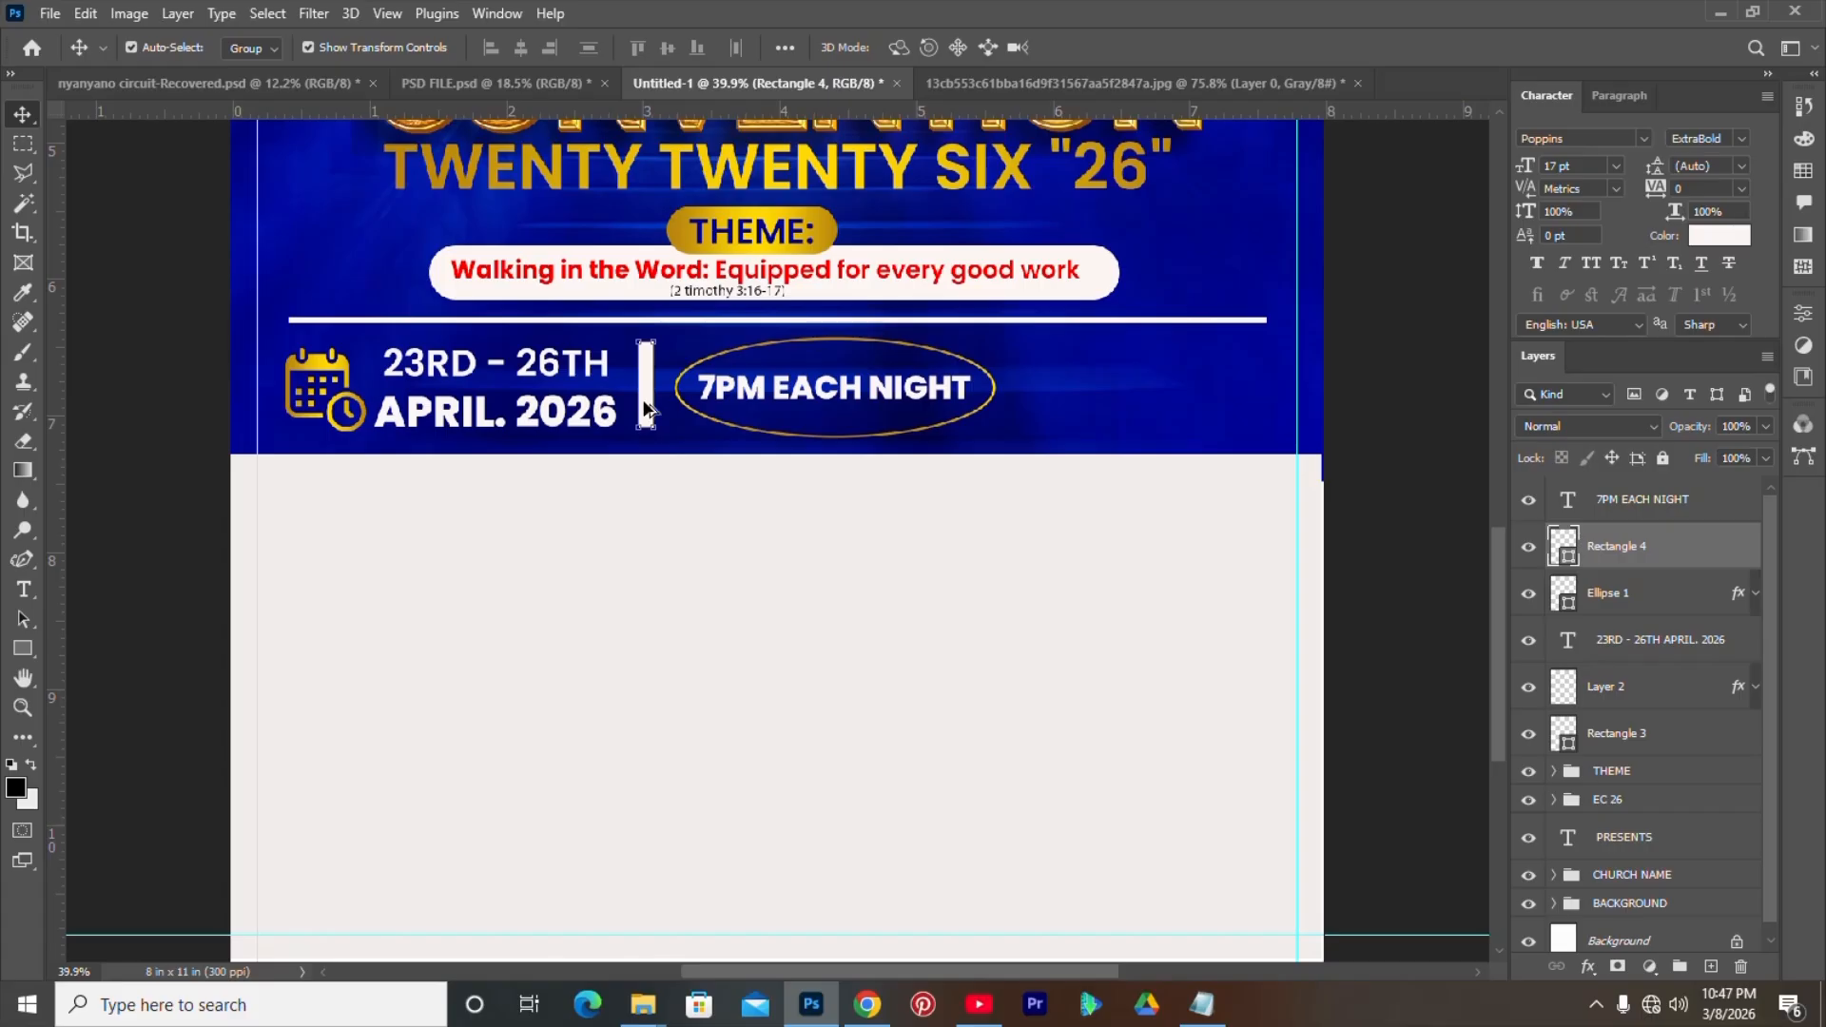
{"action": "left_click_drag", "start_coordinate": [646, 409], "coordinate": [1044, 420]}
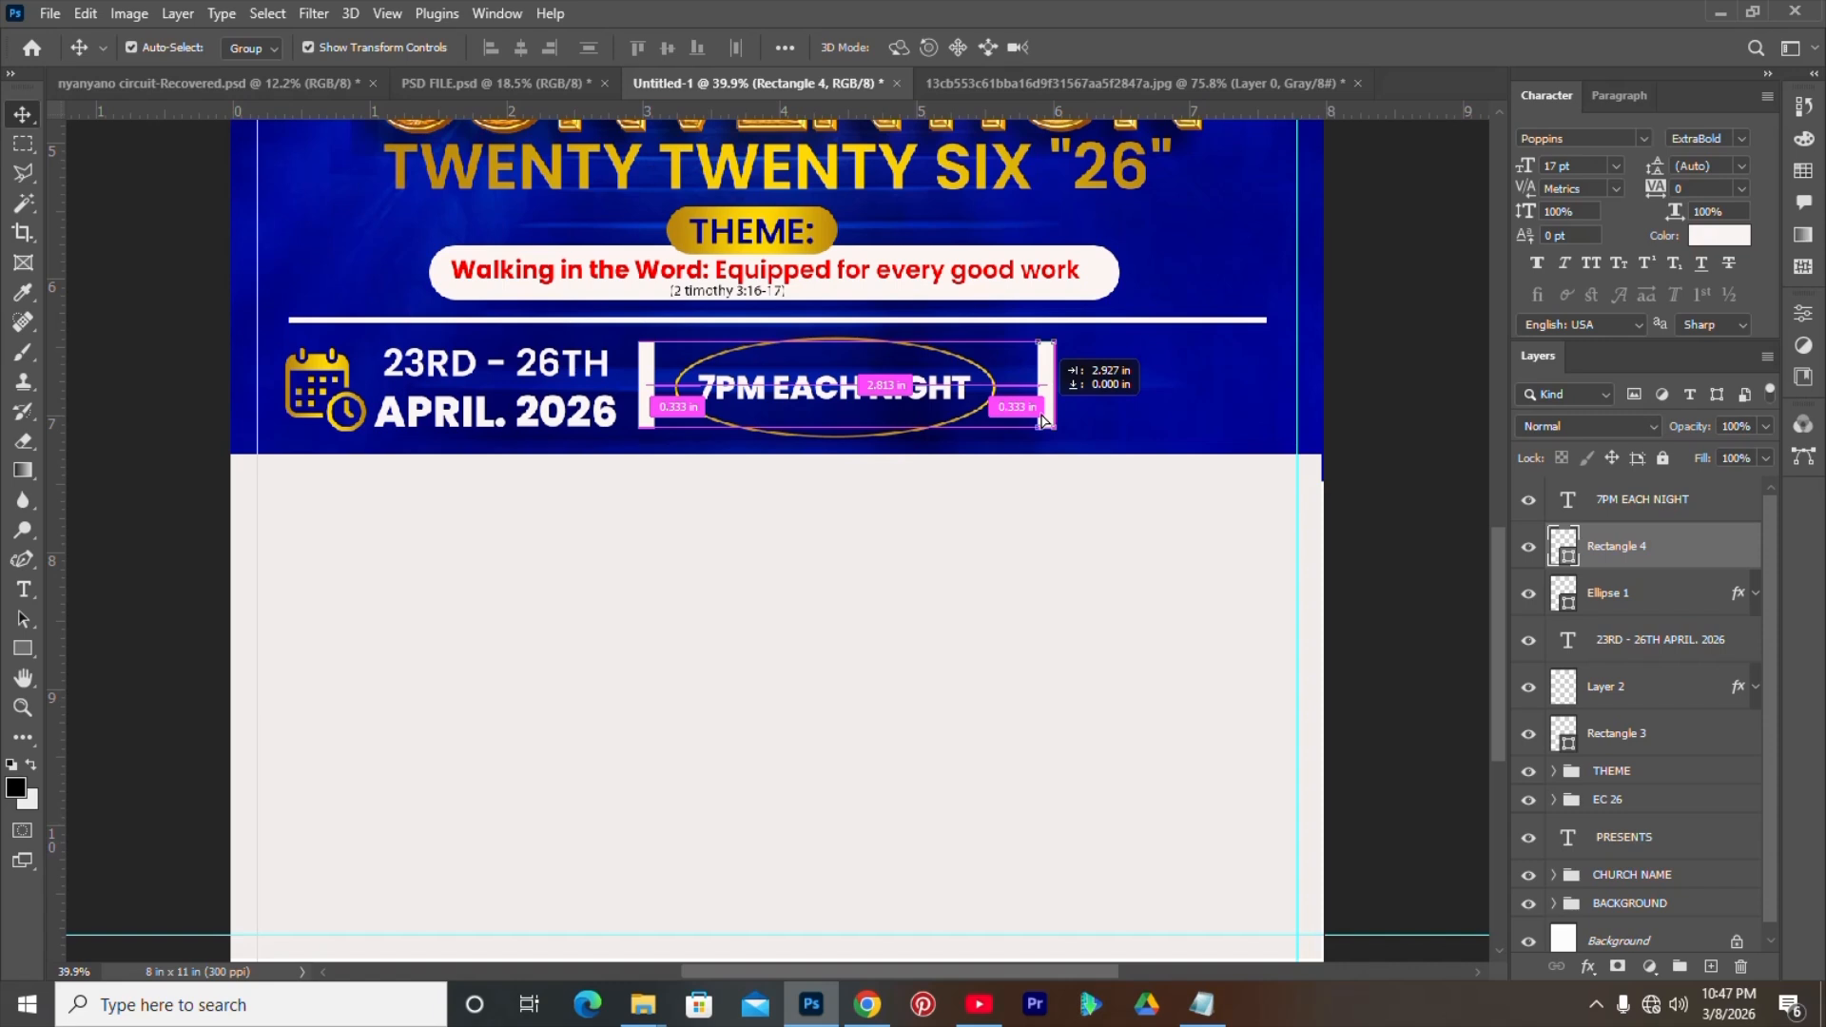
{"action": "left_click_drag", "start_coordinate": [1043, 420], "coordinate": [1042, 420]}
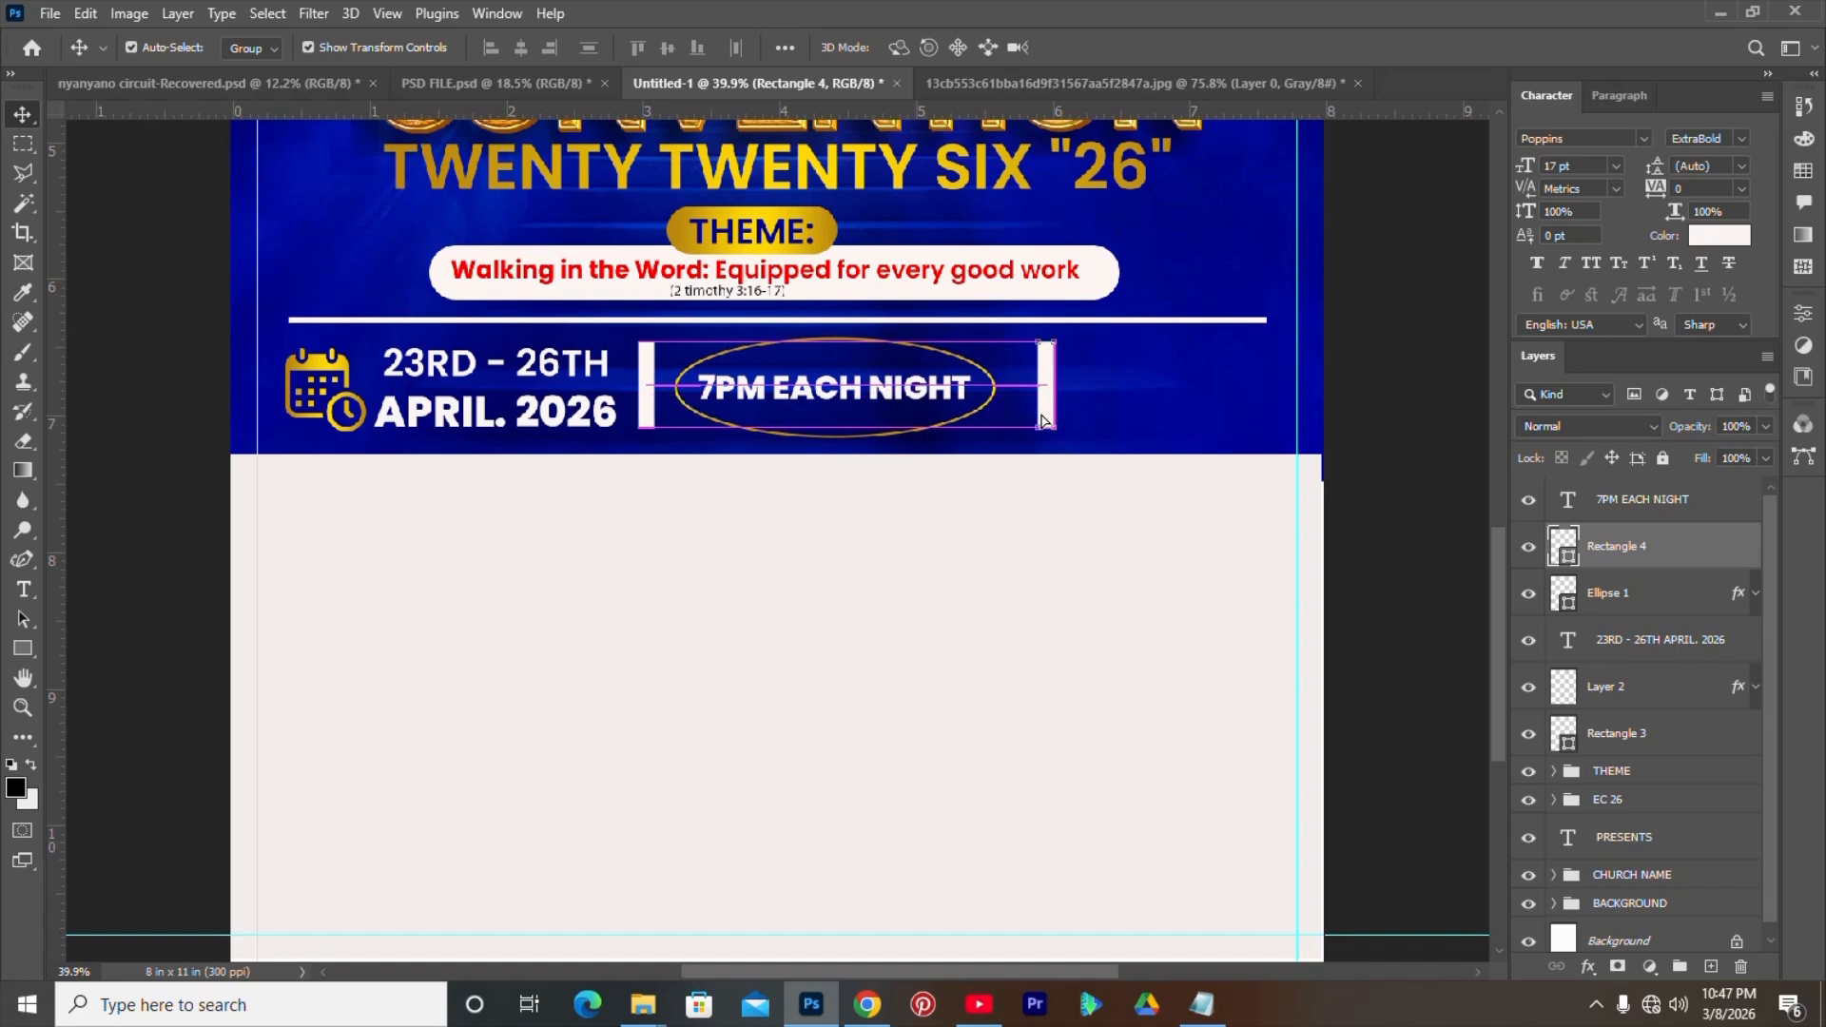
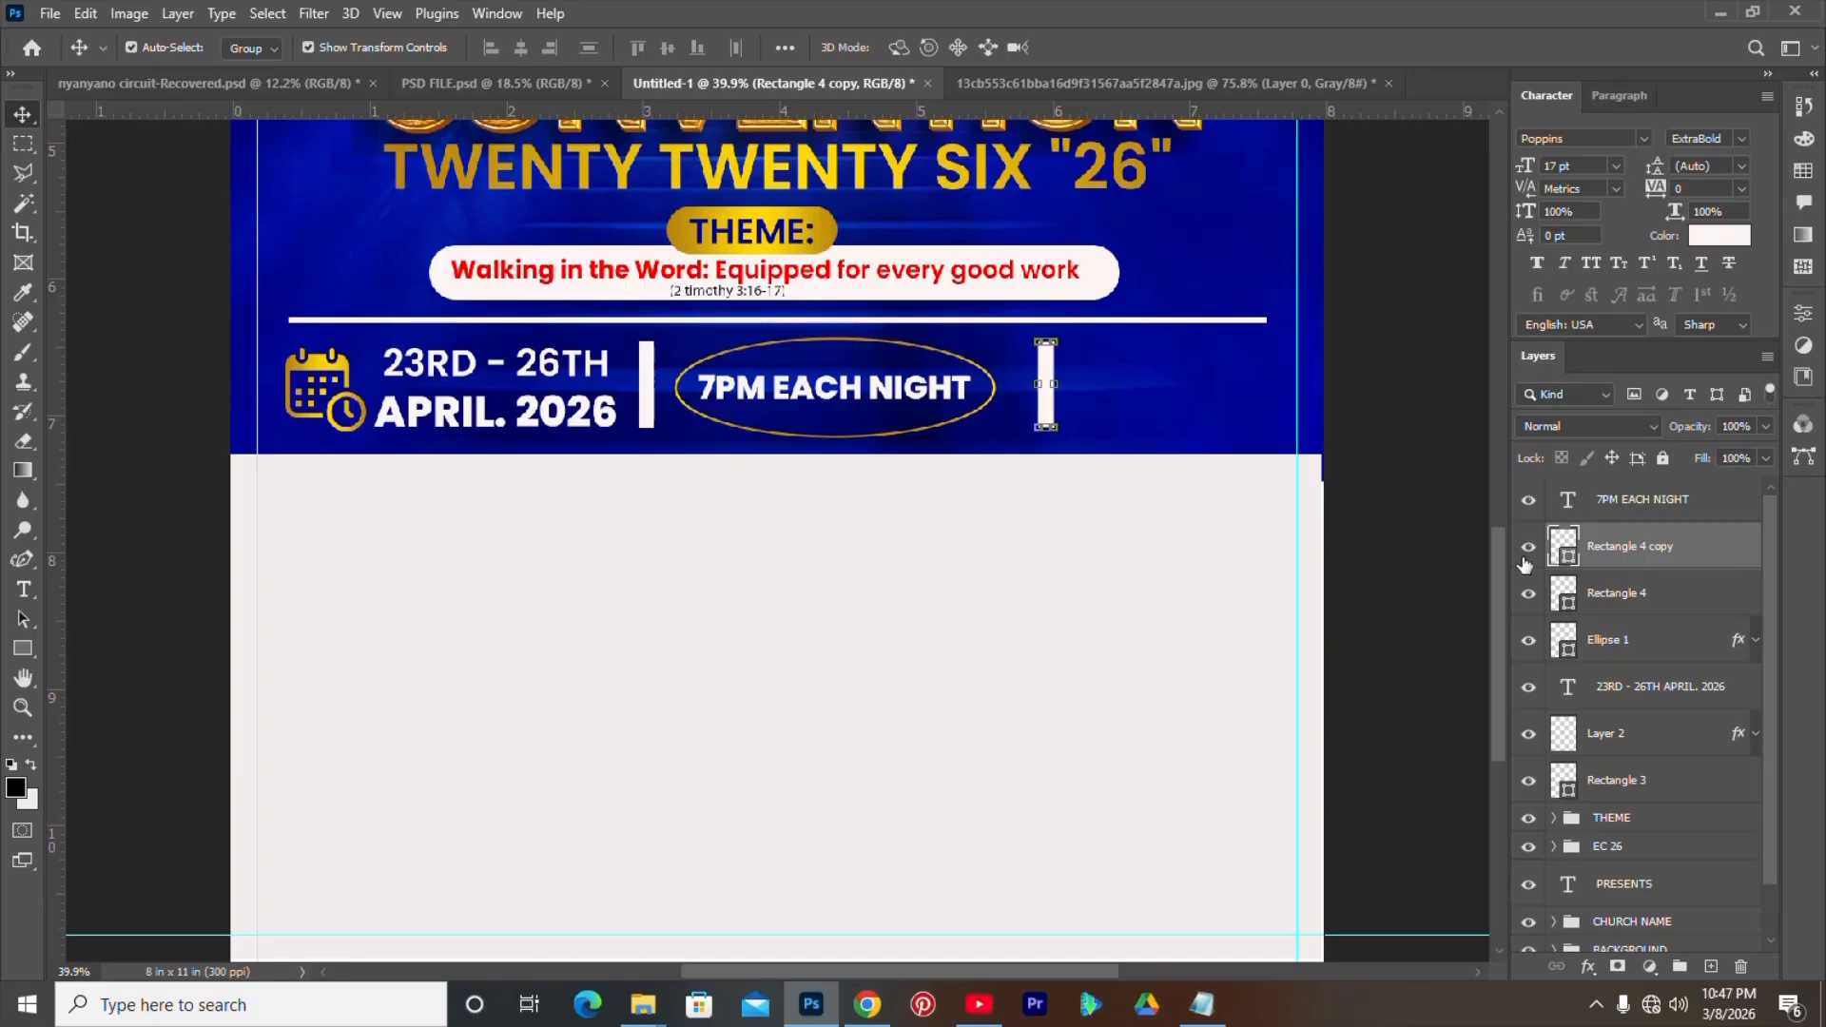
{"action": "left_click_drag", "start_coordinate": [1043, 411], "coordinate": [1031, 414]}
- Open the red and orange location-pin house image from the easter flyer design folder in Photoshop and unlock its background layer
{"action": "mouse_move", "coordinate": [643, 1005]}
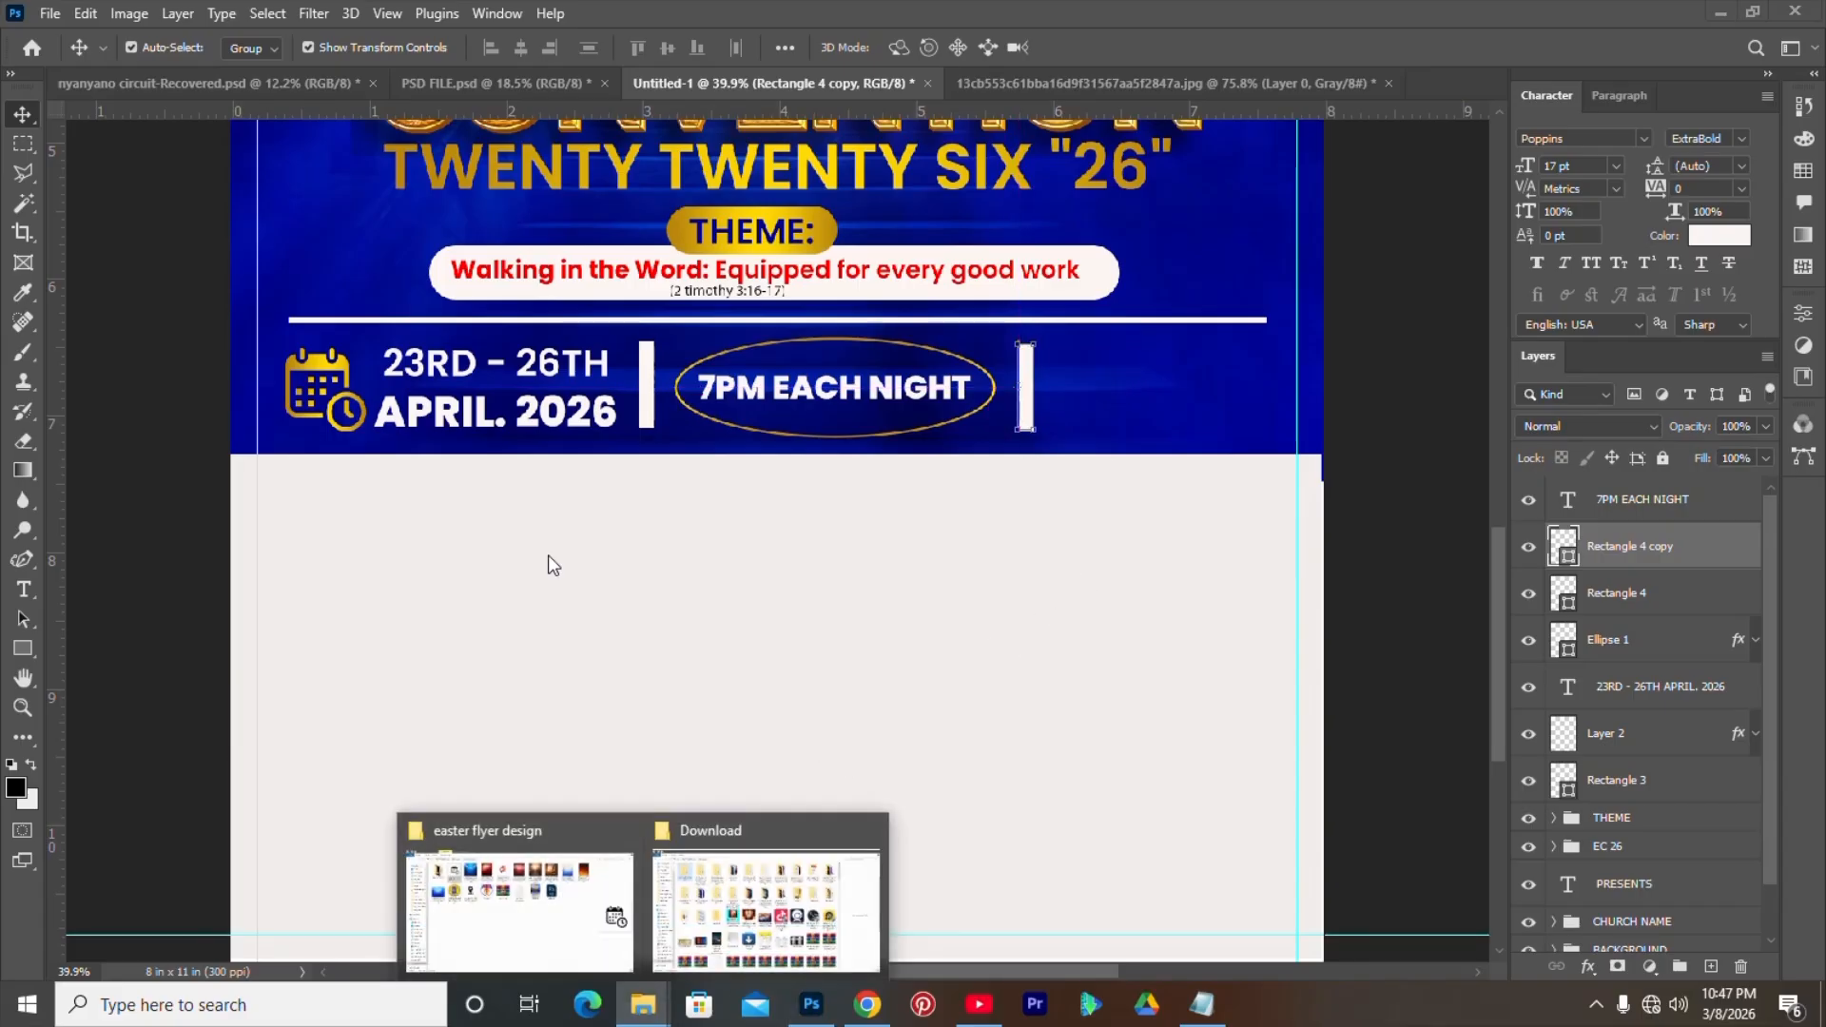
{"action": "left_click", "coordinate": [523, 841]}
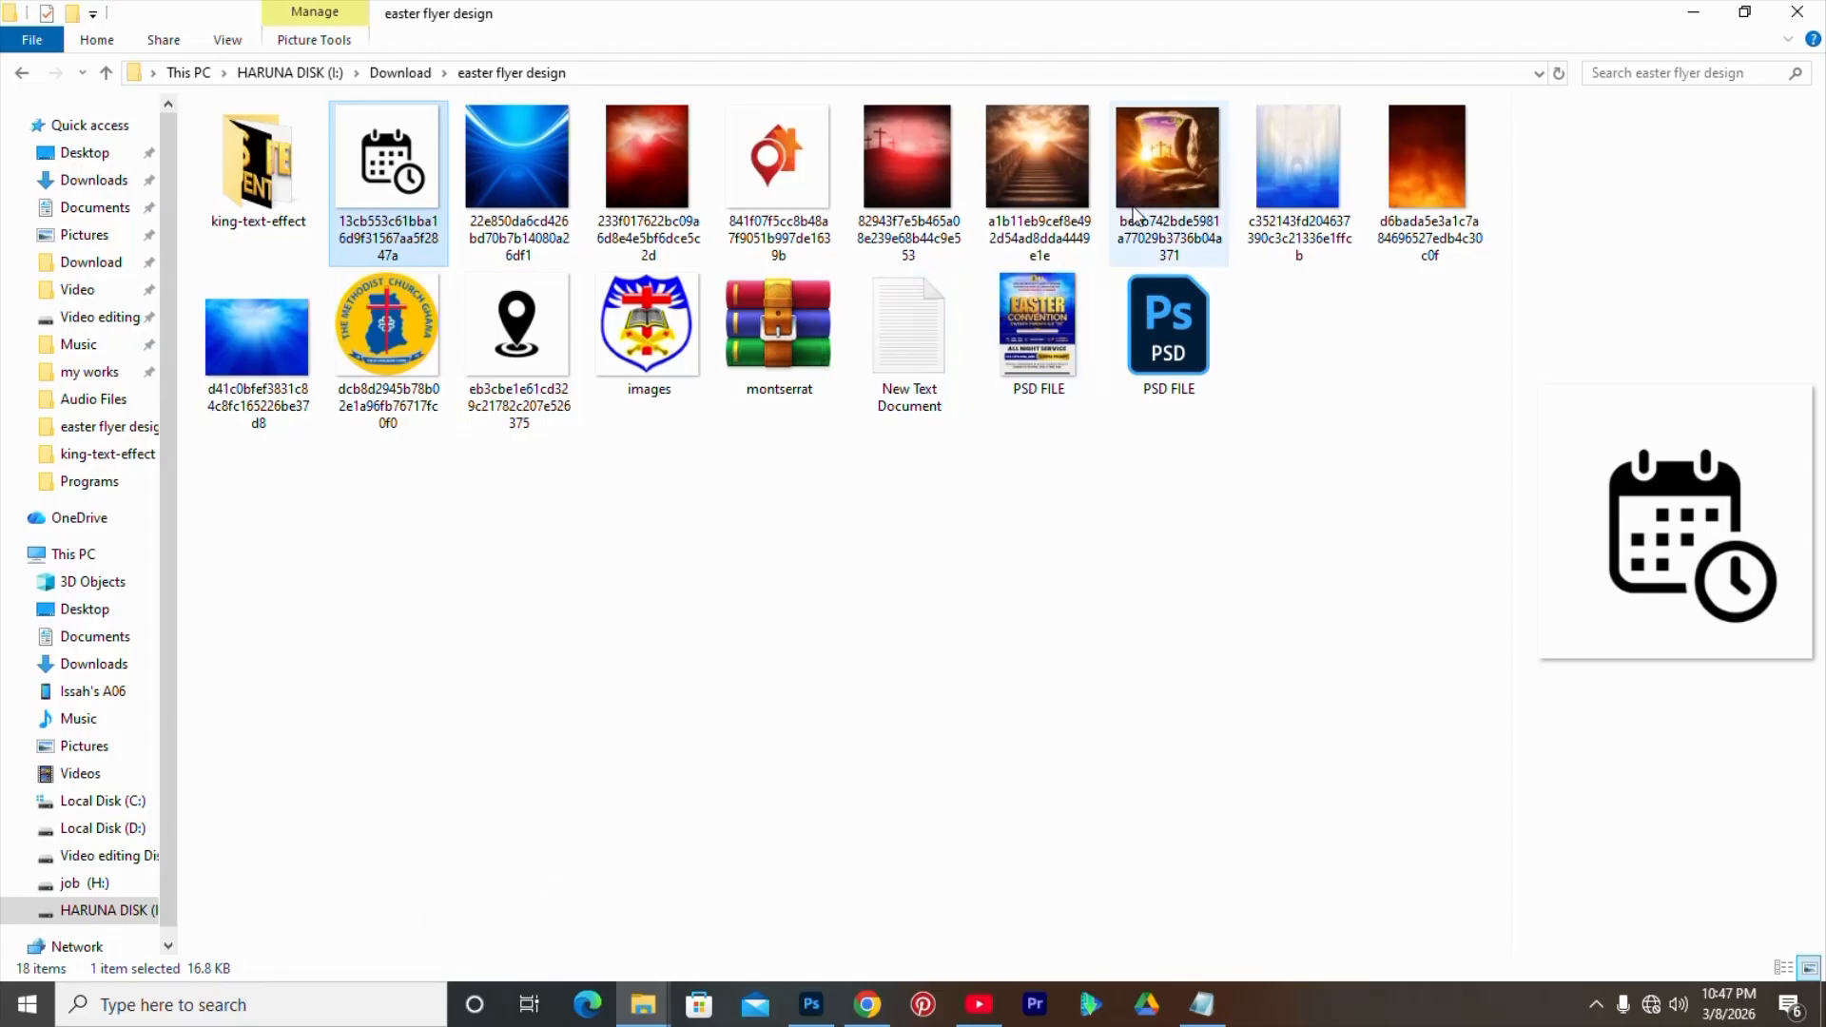
{"action": "left_click", "coordinate": [794, 183]}
{"action": "left_click_drag", "start_coordinate": [794, 183], "coordinate": [1157, 52]}
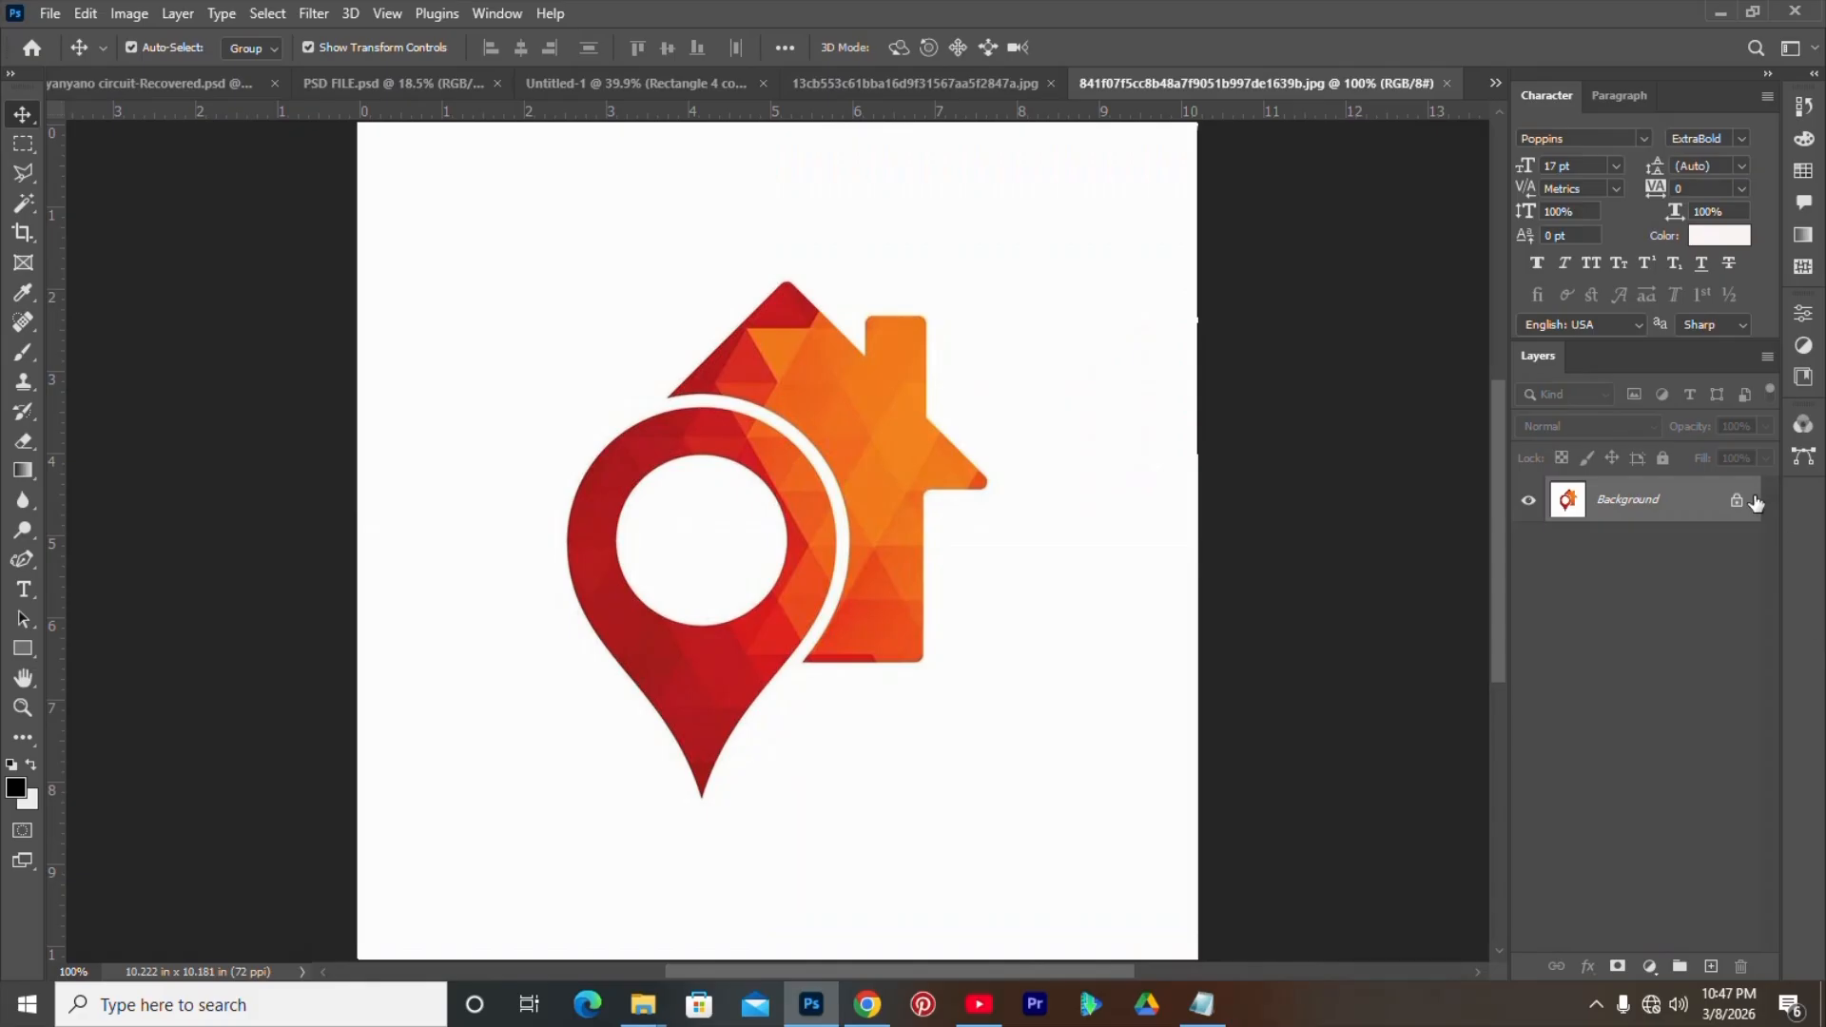
{"action": "left_click", "coordinate": [1737, 506]}
{"action": "scroll", "coordinate": [1091, 530], "scroll_direction": "down", "scroll_amount": 1}
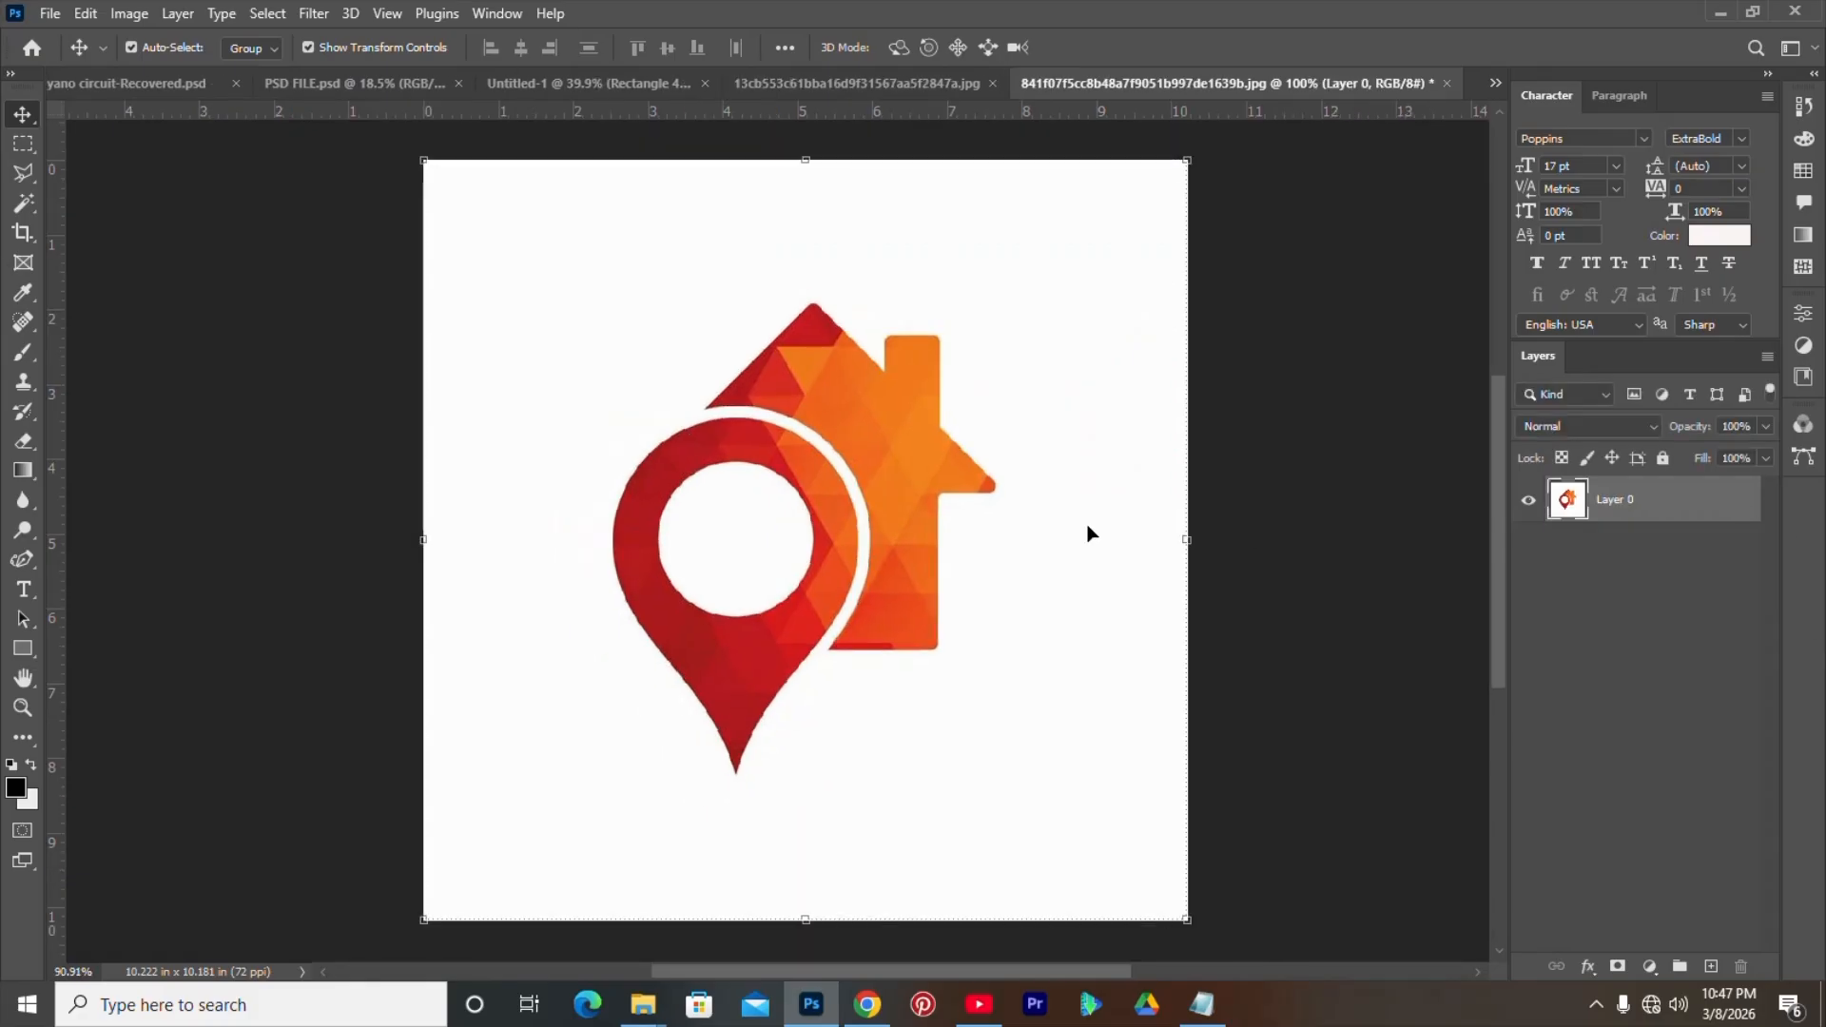
- Select the white areas around and inside the location pin with the Magic Wand, delete them and clear the selection
{"action": "left_click", "coordinate": [24, 203]}
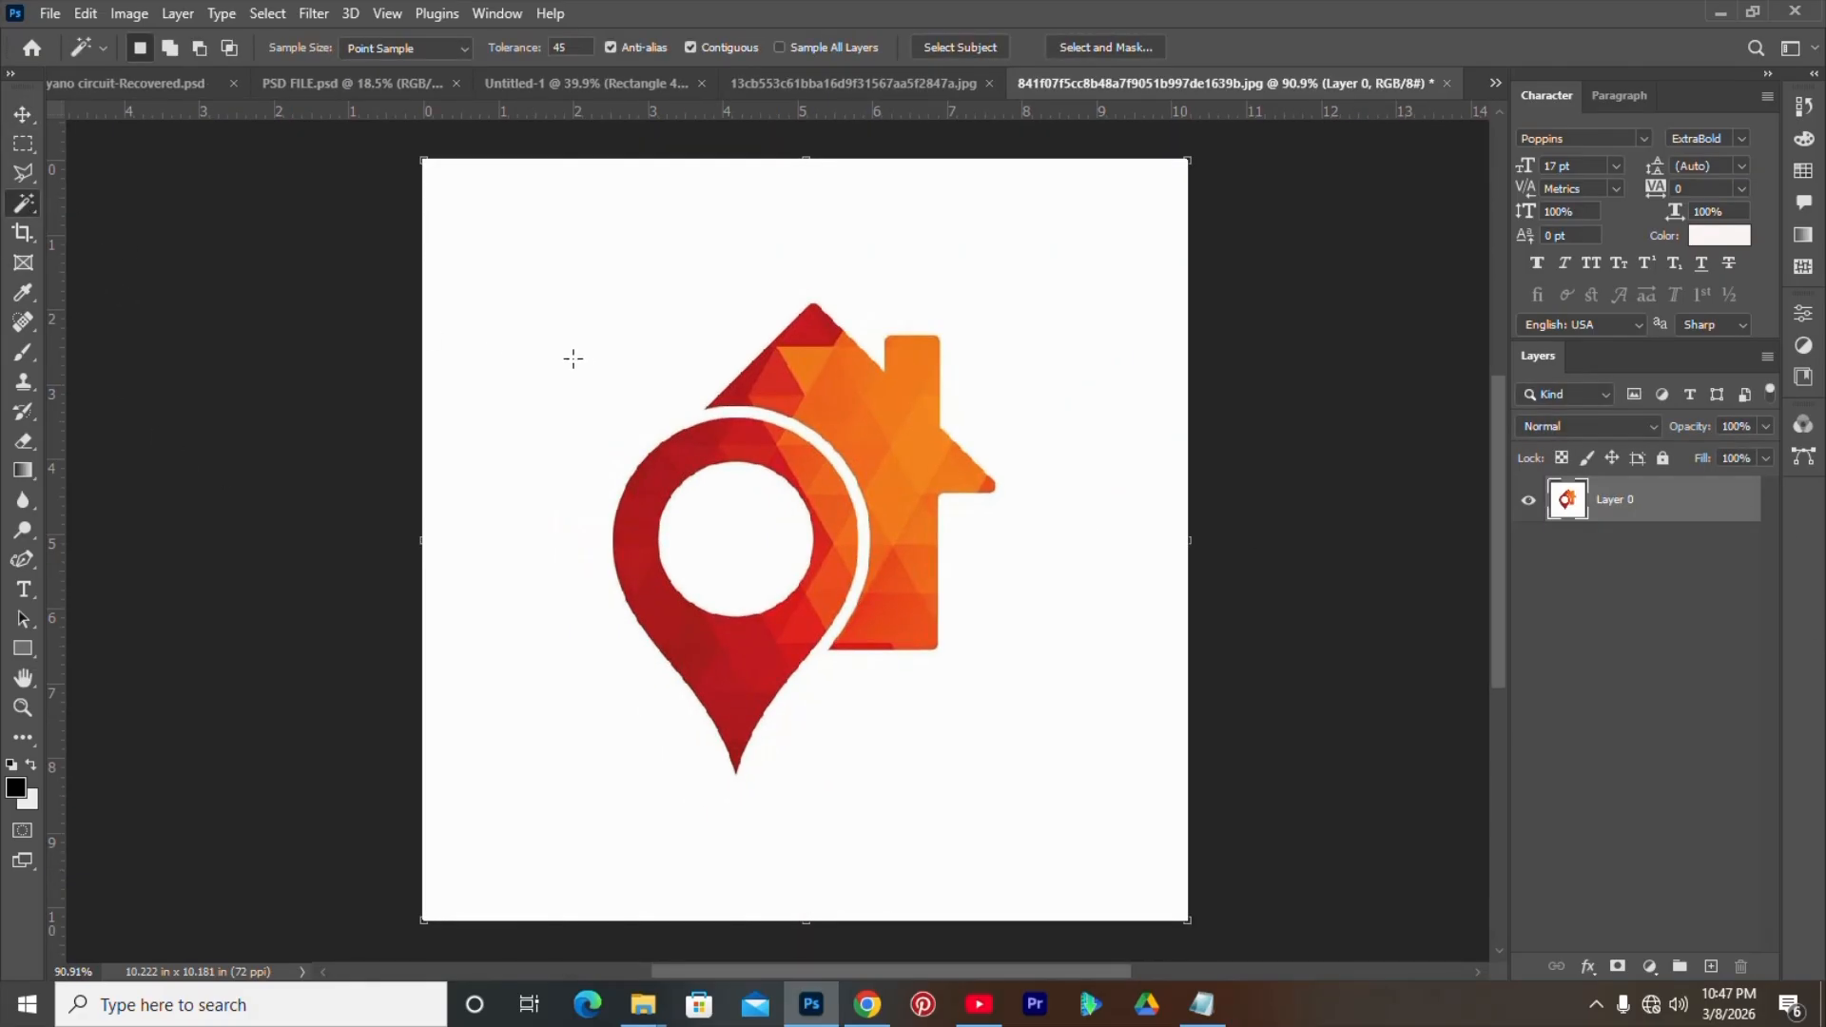
{"action": "left_click", "coordinate": [581, 360]}
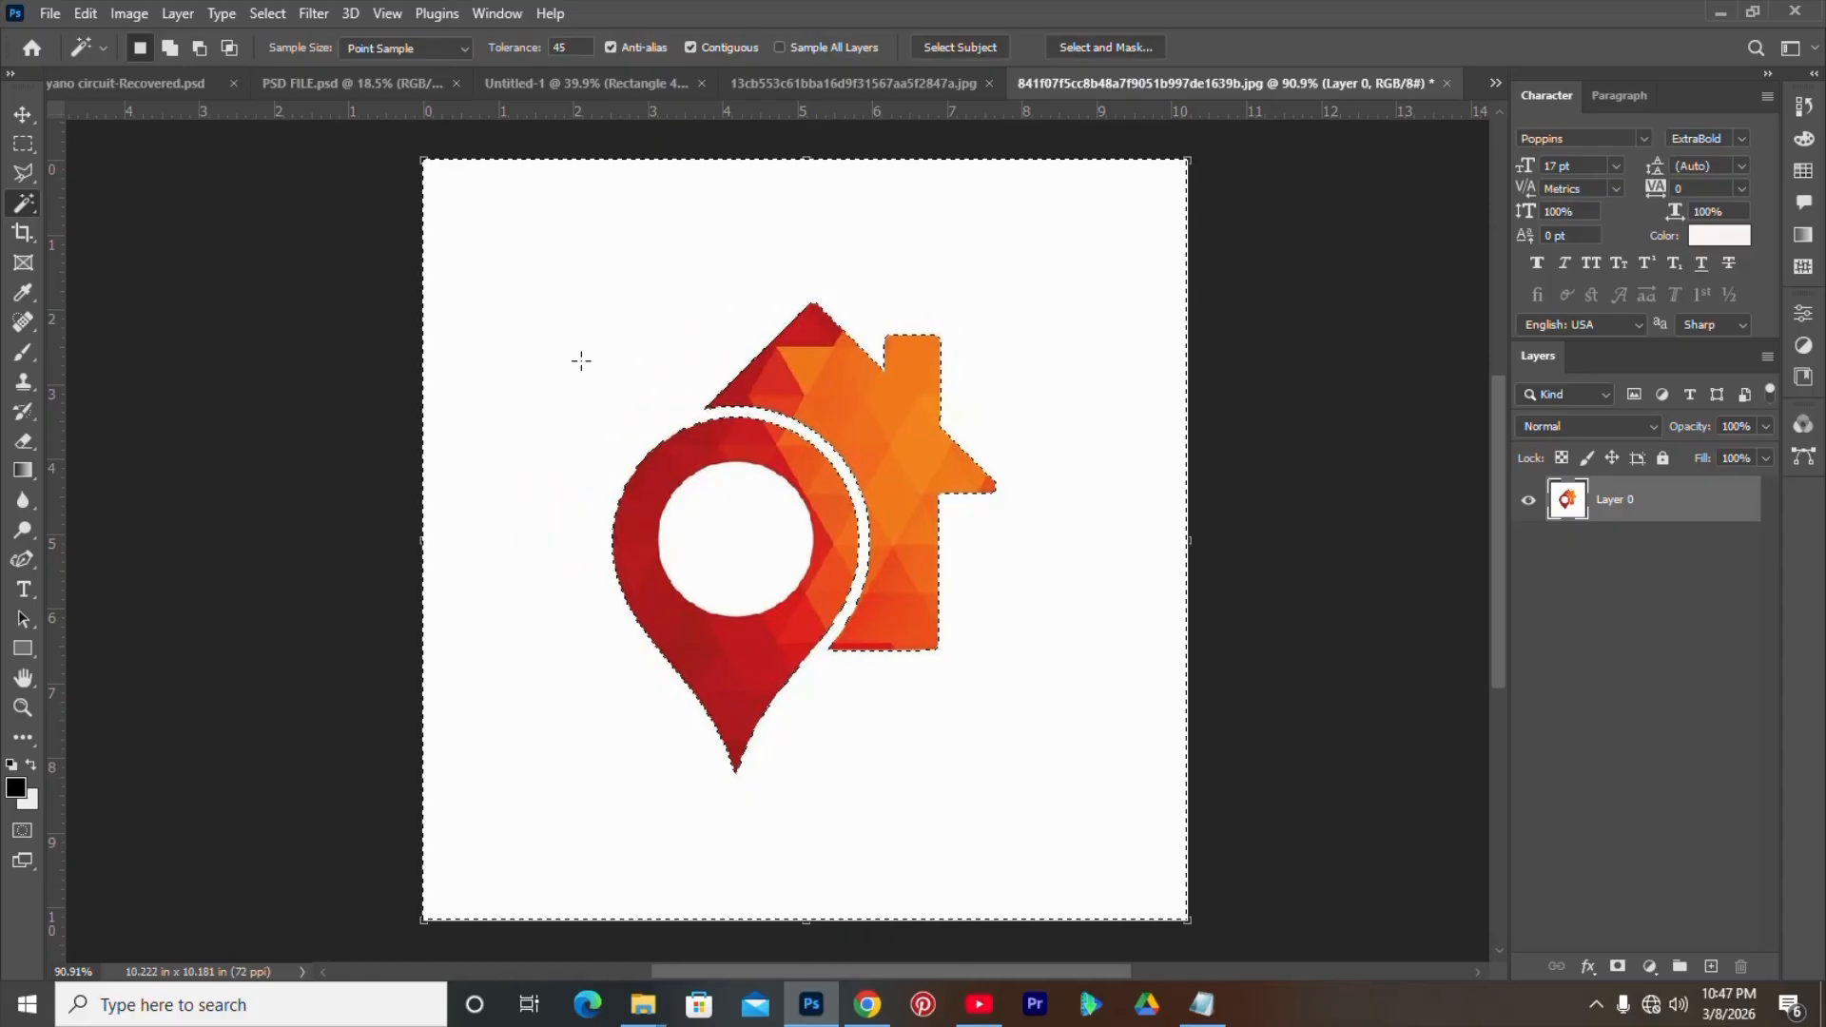
{"action": "left_click", "coordinate": [715, 545], "text": "shift"}
{"action": "key", "text": "Delete"}
{"action": "key", "text": "ctrl+d"}
{"action": "key", "text": "v"}
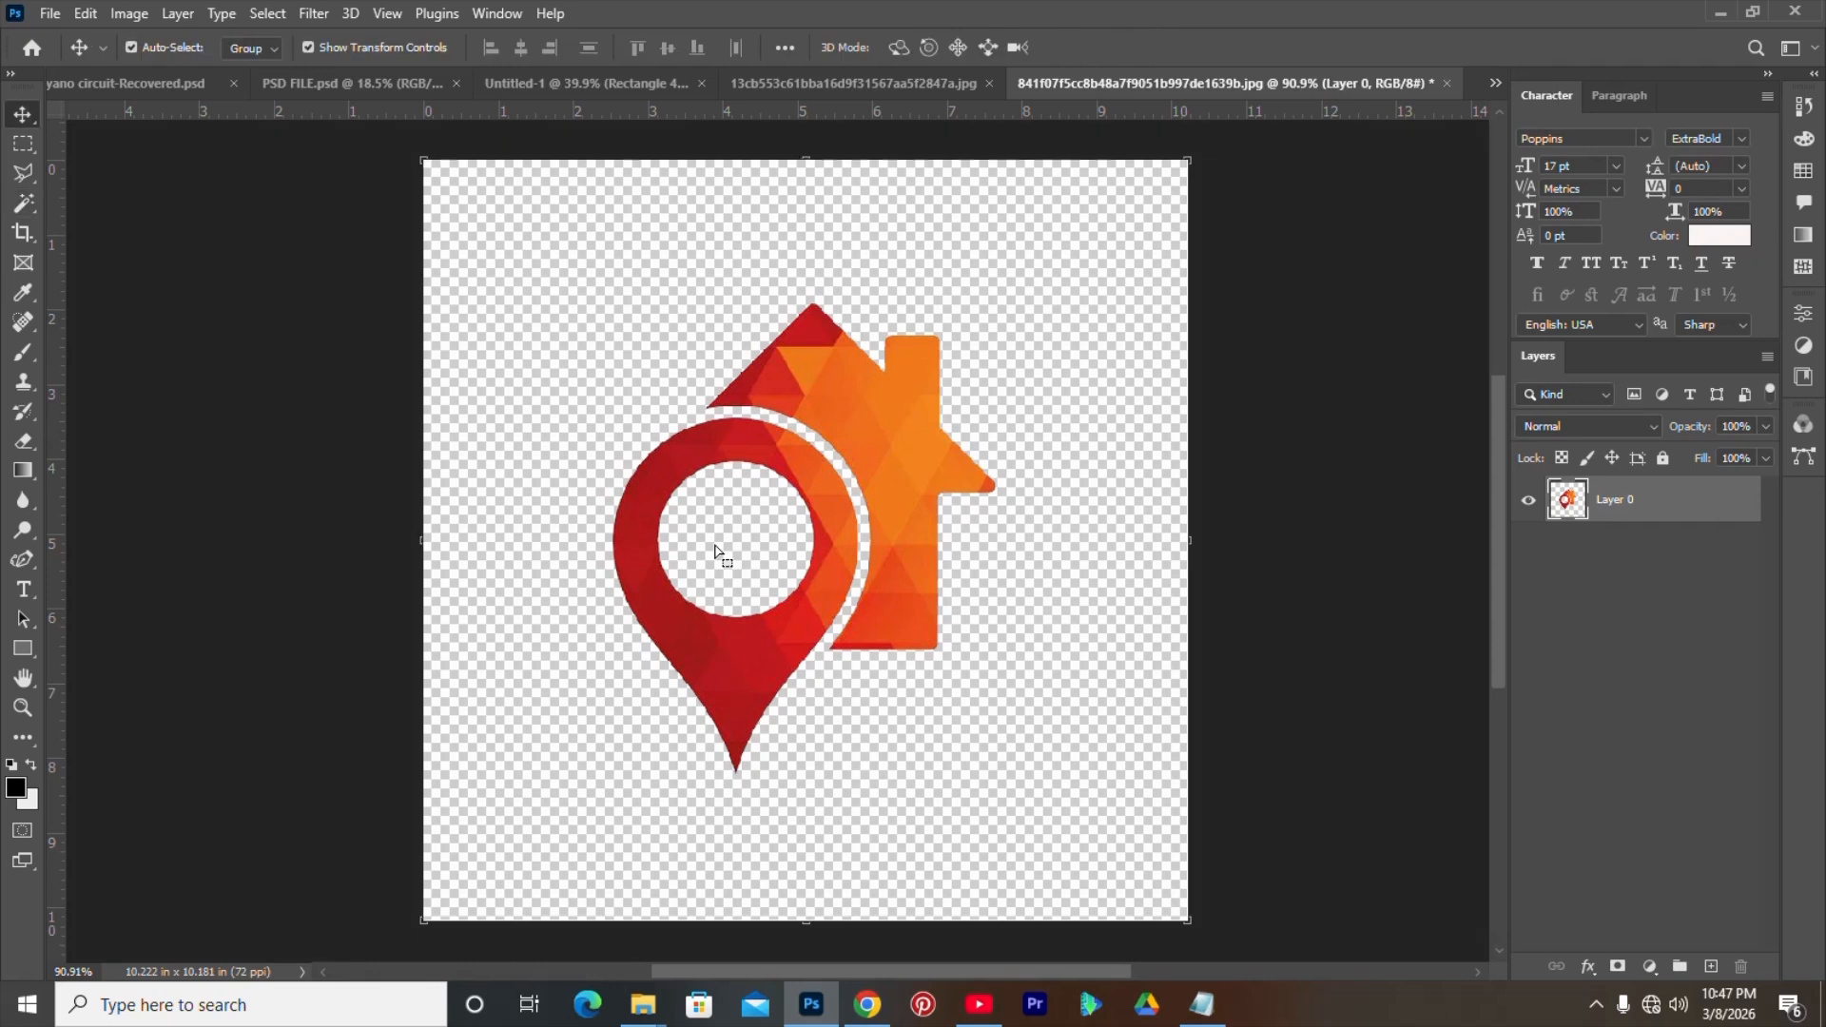
- Bring the cut-out location icon into the flyer, scale it to about 36.56% and place it beside the second vertical bar
{"action": "left_click_drag", "start_coordinate": [888, 414], "coordinate": [654, 196]}
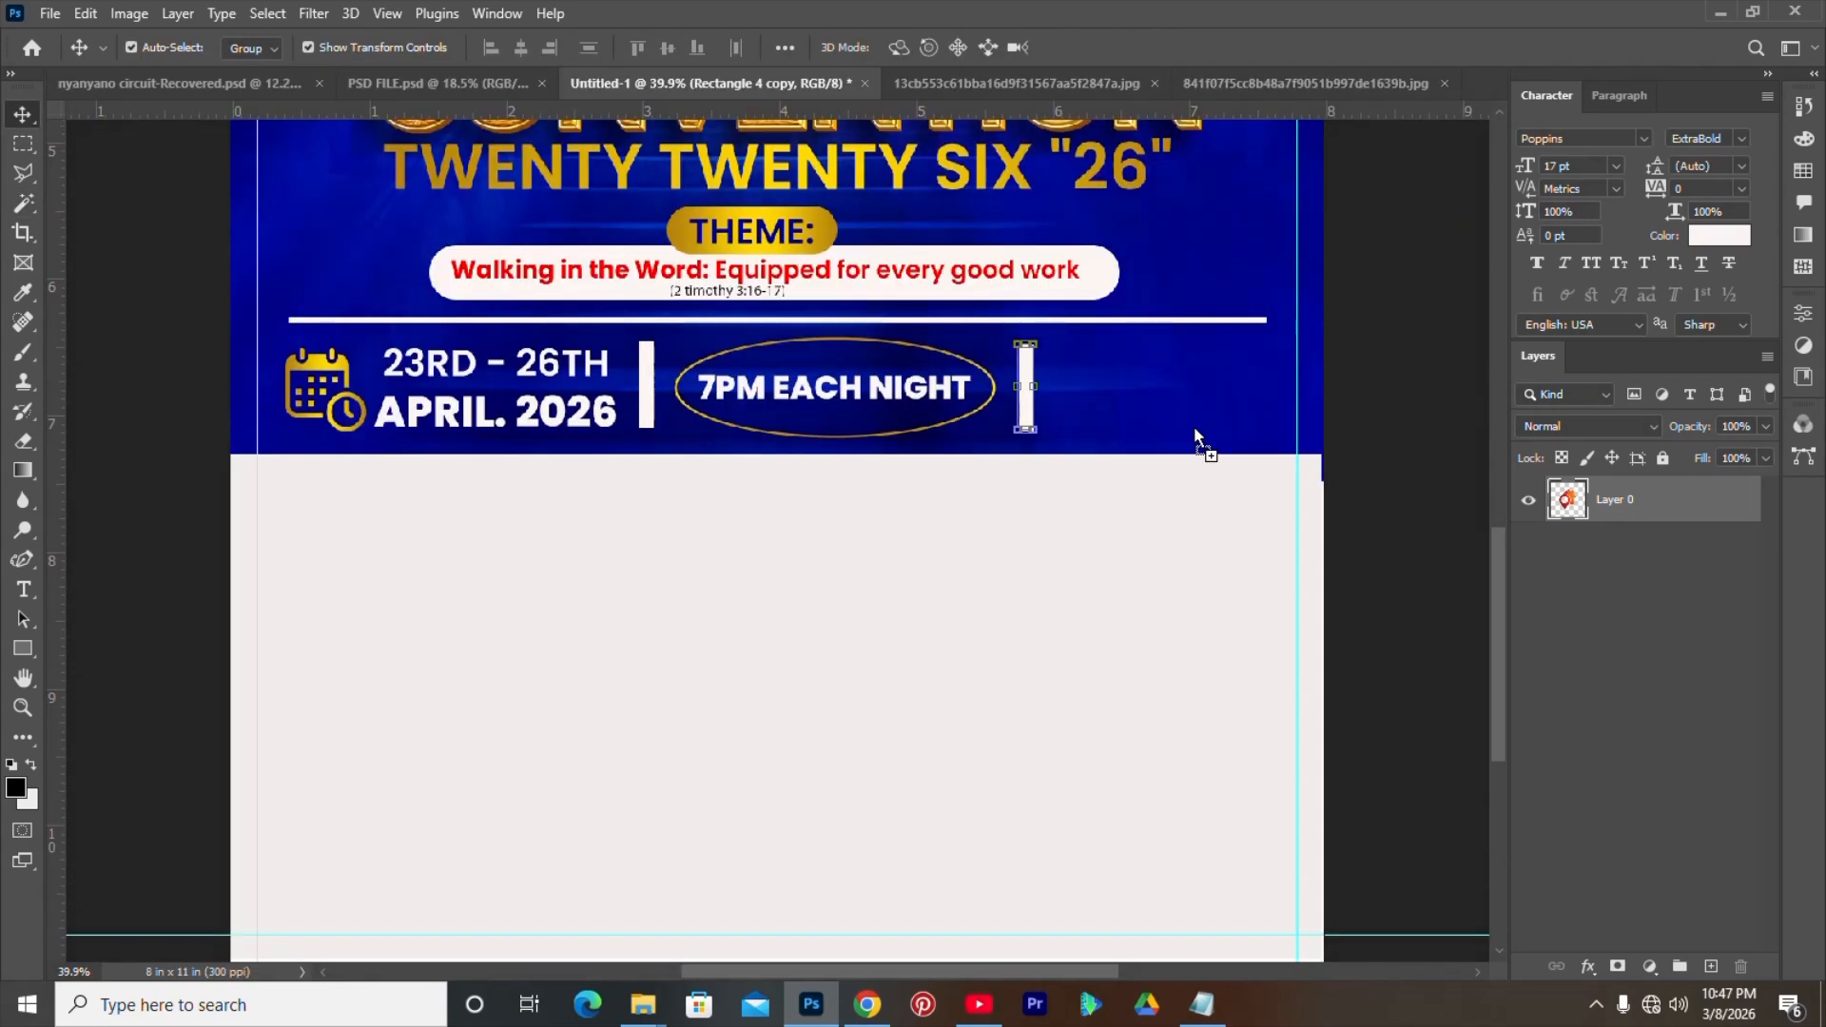
{"action": "left_click_drag", "start_coordinate": [1195, 433], "coordinate": [1196, 447]}
{"action": "key", "text": "ctrl+t"}
{"action": "left_click_drag", "start_coordinate": [1193, 325], "coordinate": [1195, 455]}
{"action": "left_click_drag", "start_coordinate": [1203, 516], "coordinate": [1106, 394]}
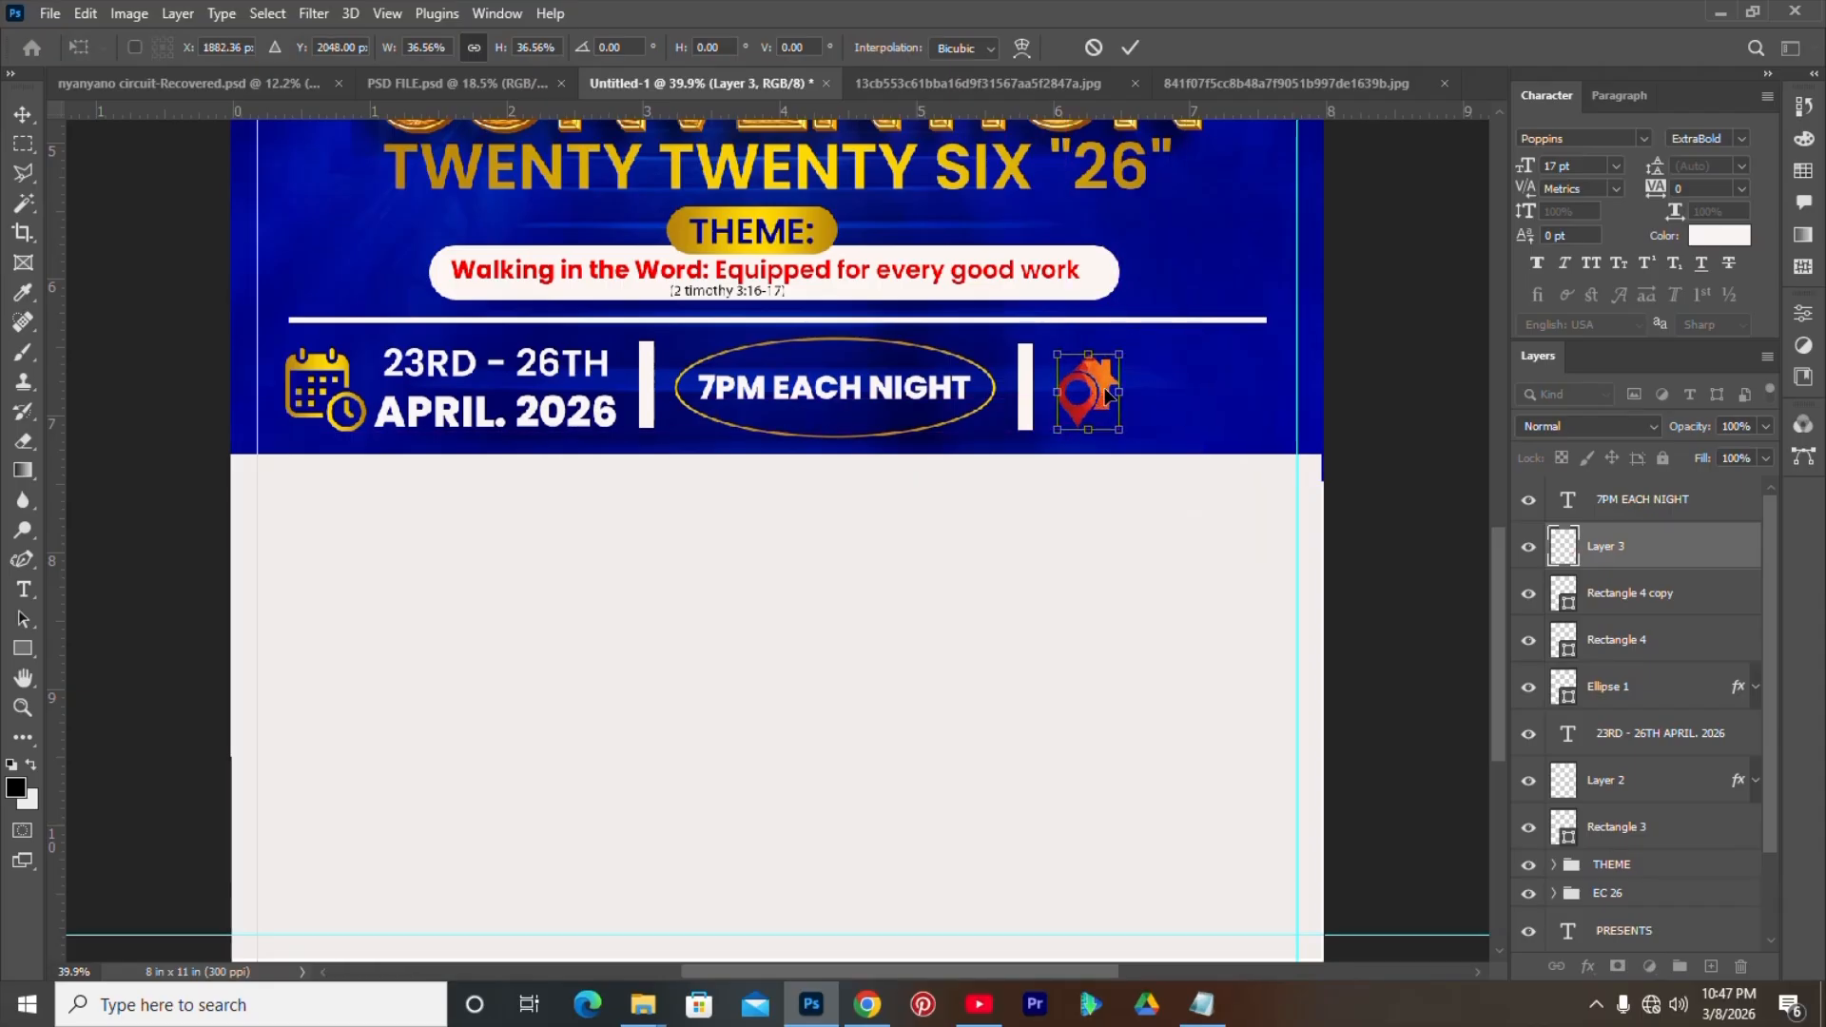
{"action": "key", "text": "Return"}
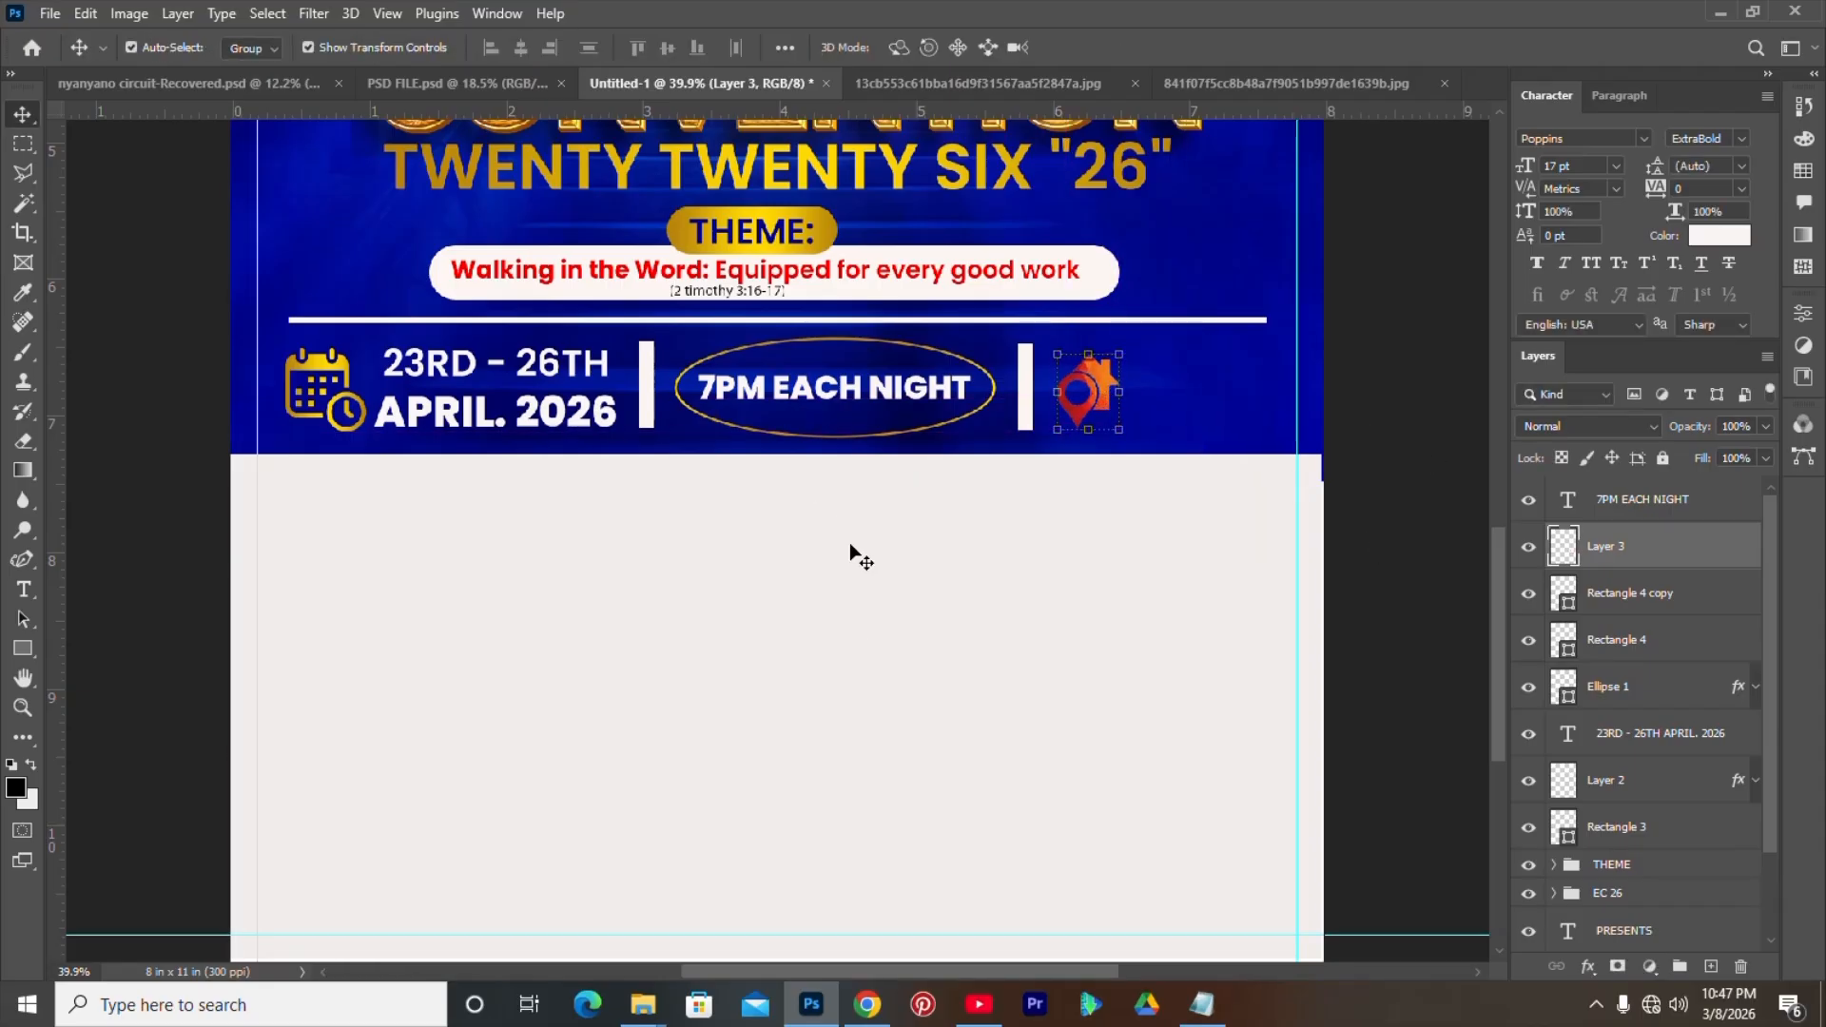
- Copy the line "@ CHURCH AUDITORIUM" from the Notepad document and return to the Photoshop flyer
{"action": "left_click", "coordinate": [1189, 1008]}
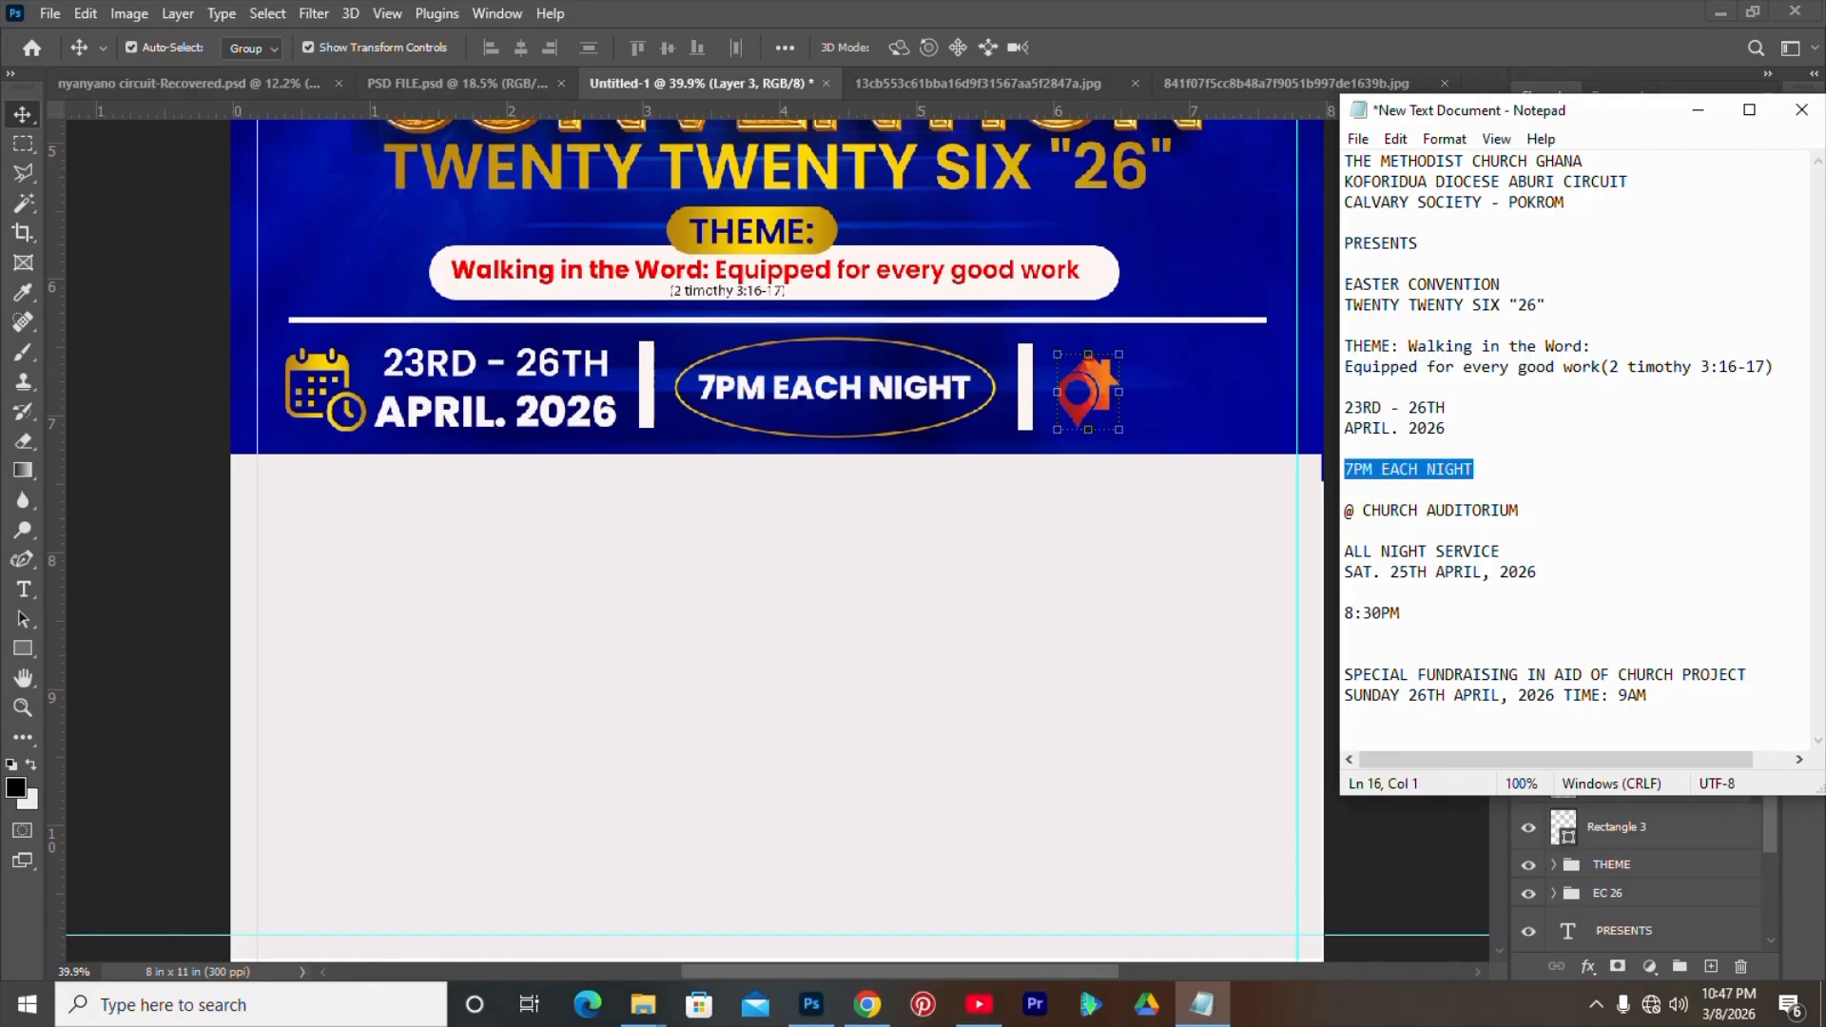
{"action": "left_click_drag", "start_coordinate": [1344, 511], "coordinate": [1492, 511]}
{"action": "left_click_drag", "start_coordinate": [1344, 510], "coordinate": [1510, 511]}
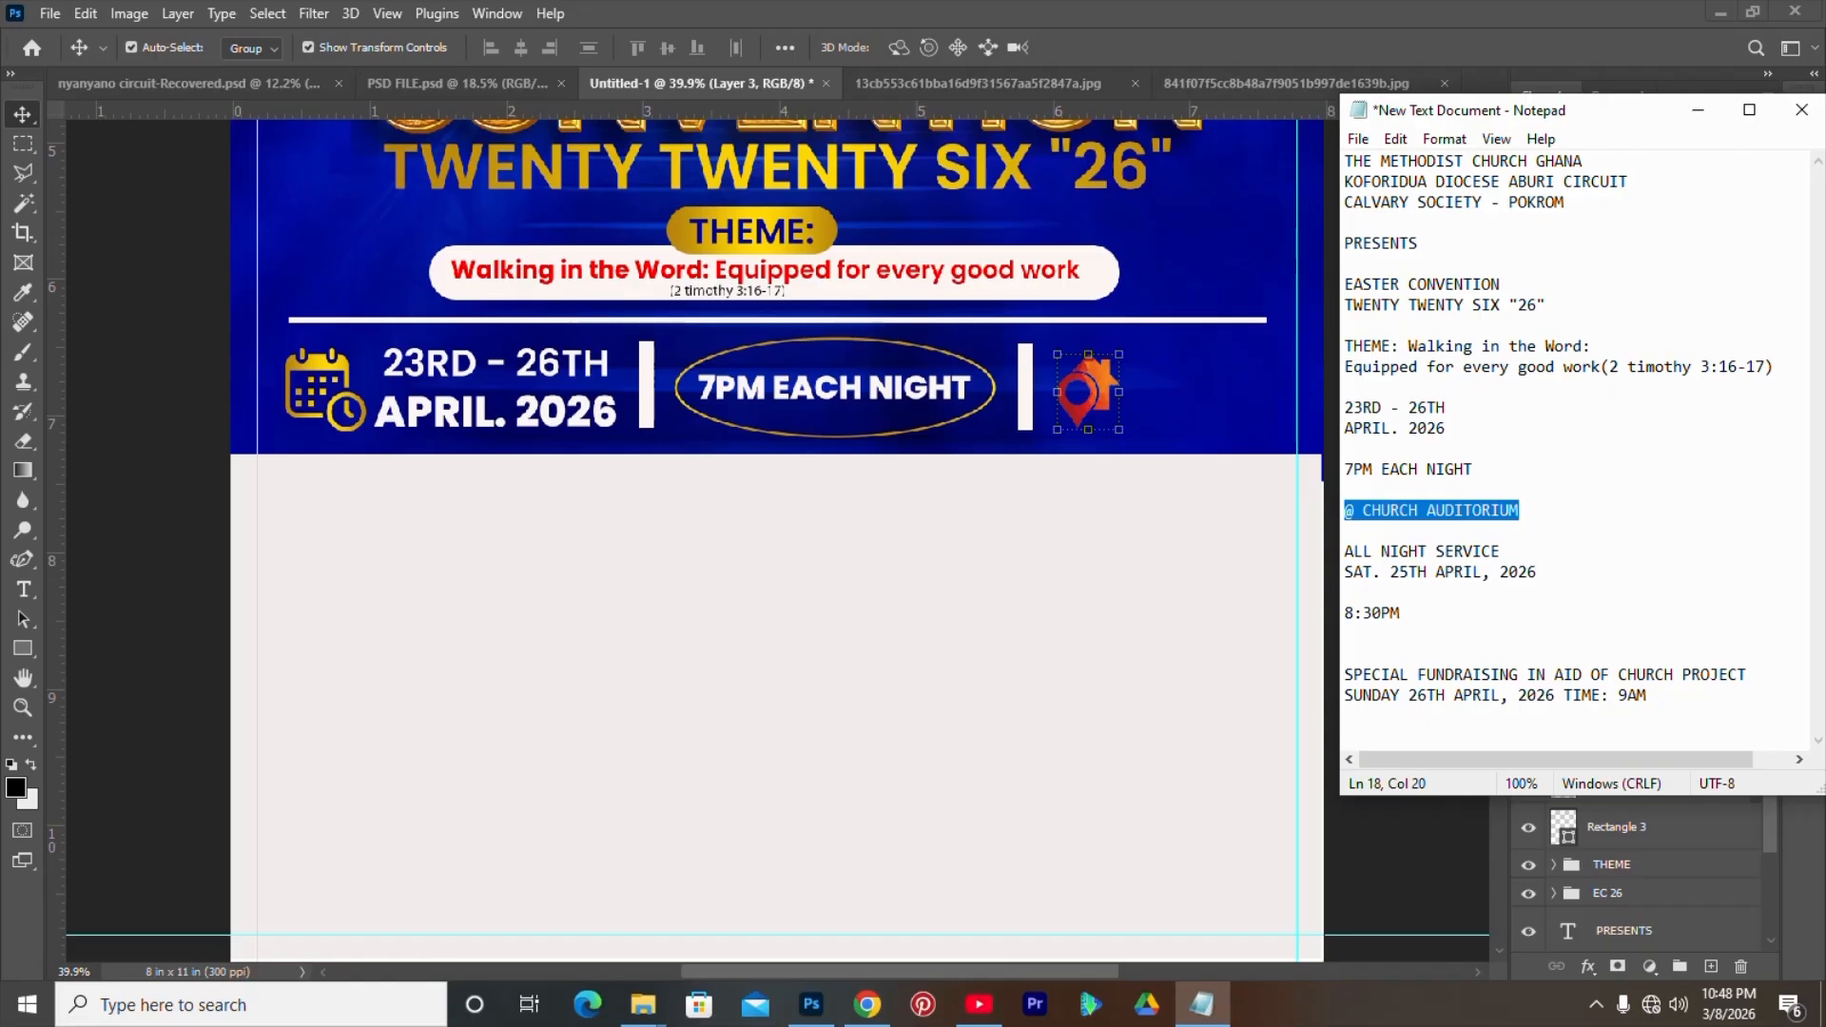
{"action": "key", "text": "alt+Tab"}
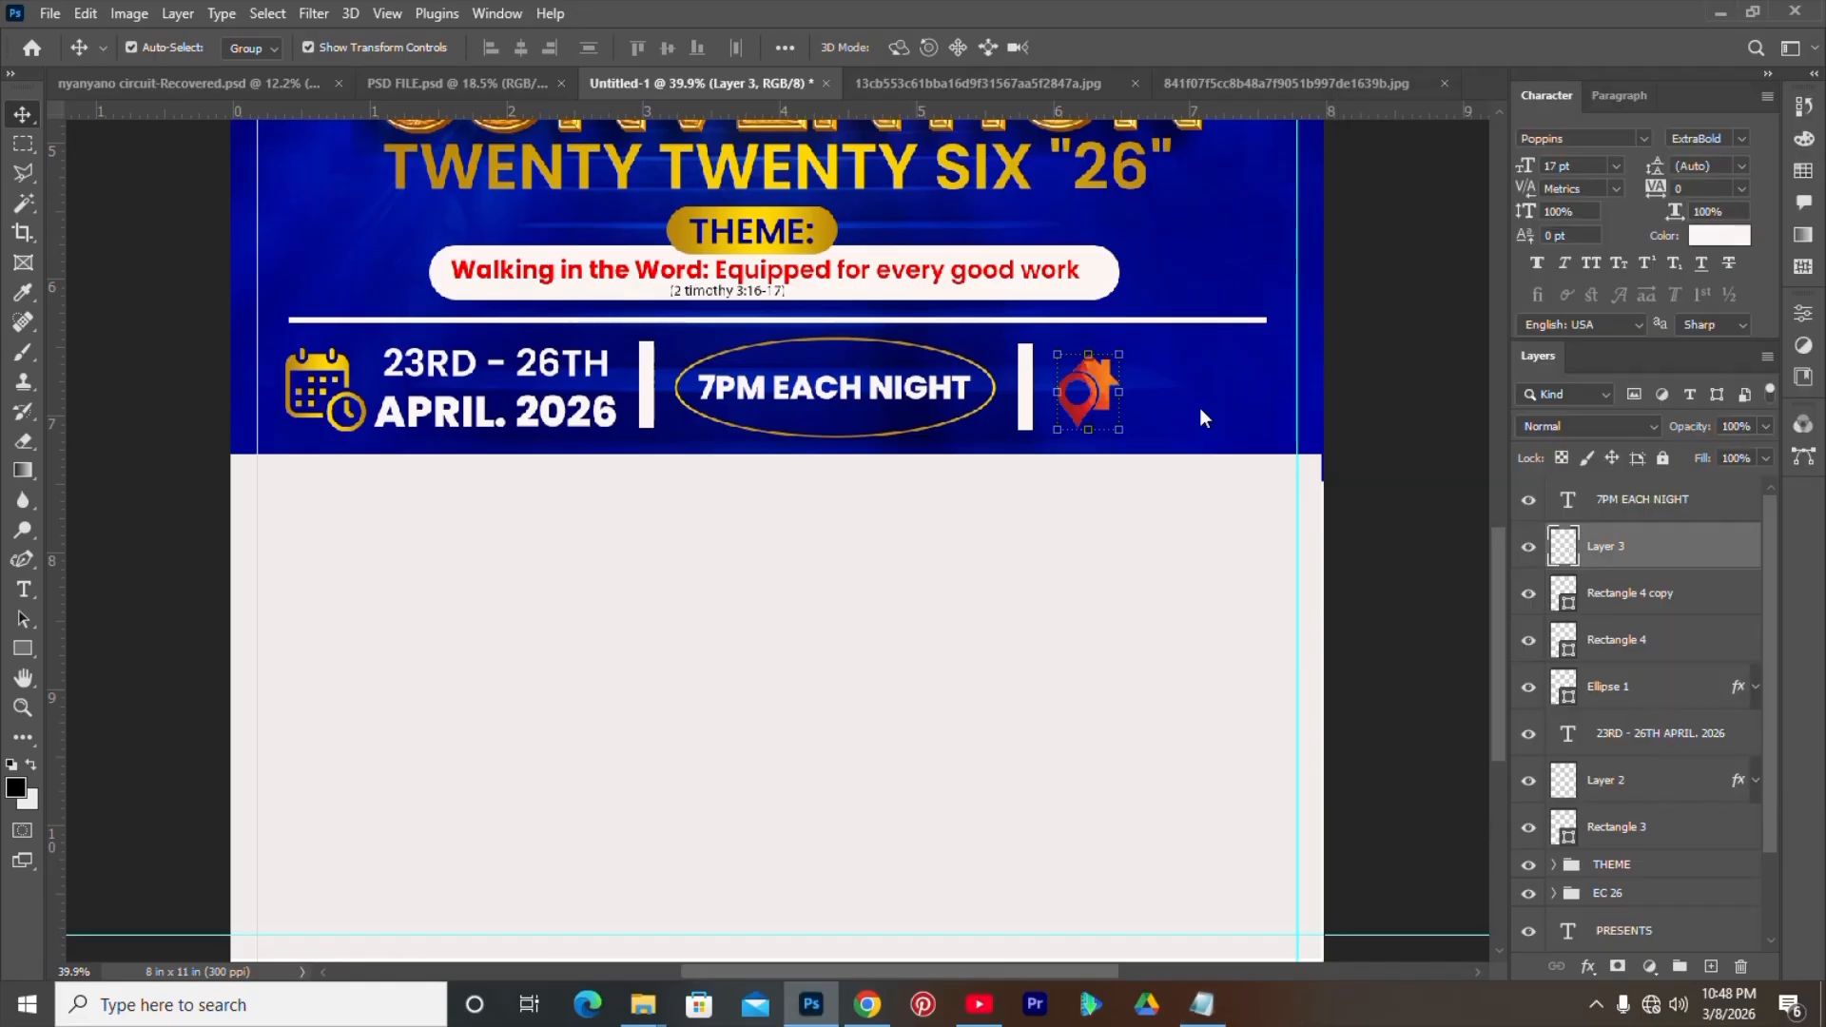
- Add the text "@ CHURCH AUDITORIUM" split over two lines and place it beside the location icon
{"action": "key", "text": "t"}
{"action": "left_click", "coordinate": [1203, 411]}
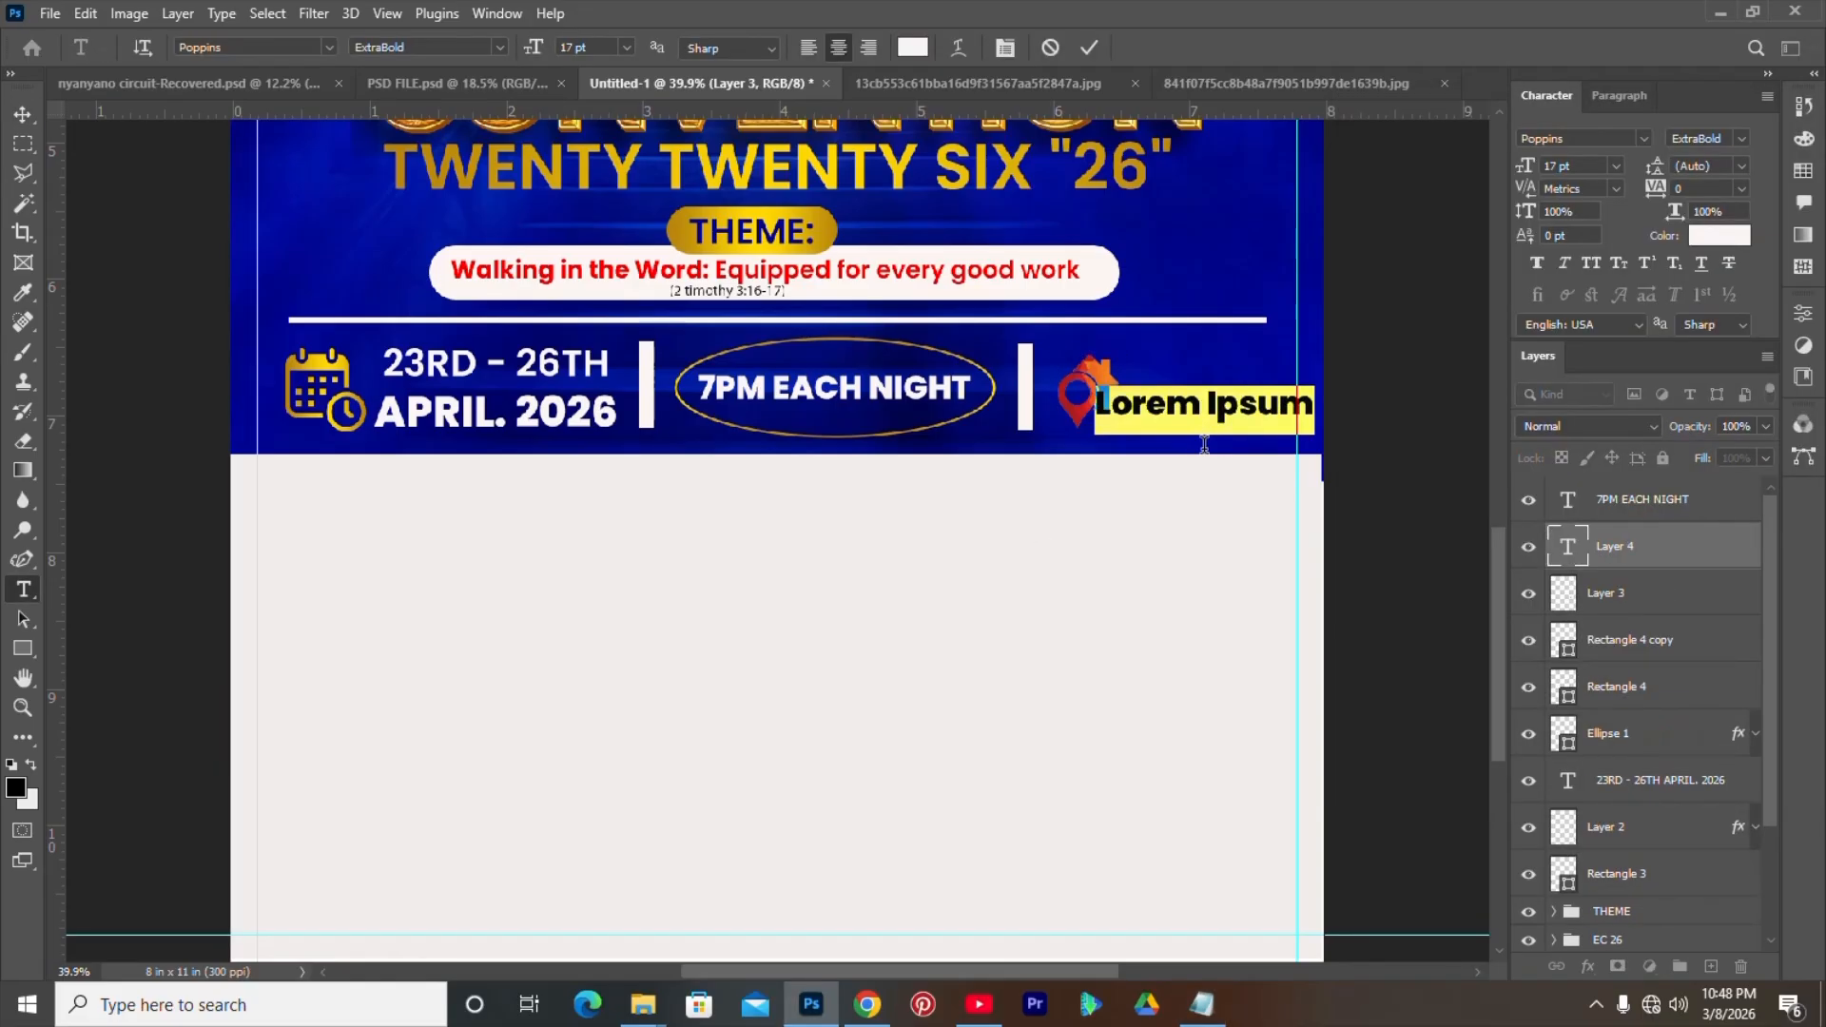
{"action": "type", "text": "@ CHURCH AUDITORIUM"}
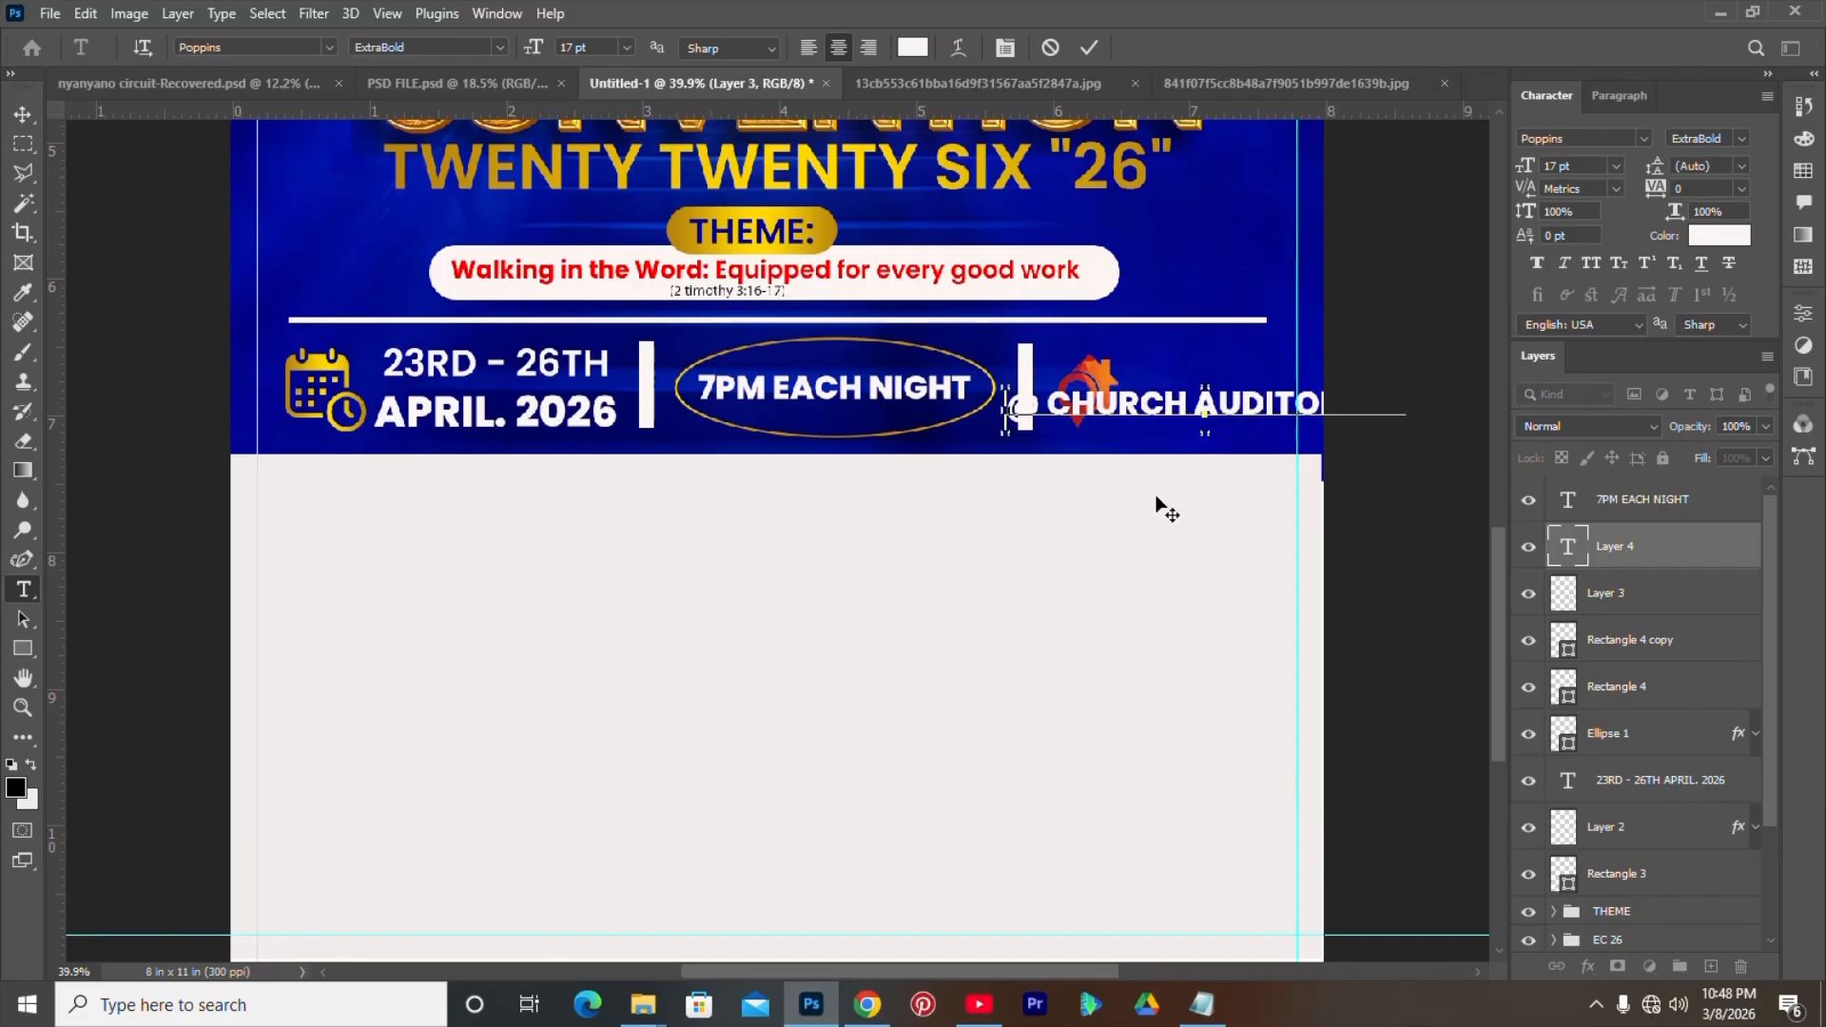
{"action": "left_click", "coordinate": [1187, 407]}
{"action": "key", "text": "Return"}
{"action": "left_click_drag", "start_coordinate": [1169, 511], "coordinate": [1192, 484]}
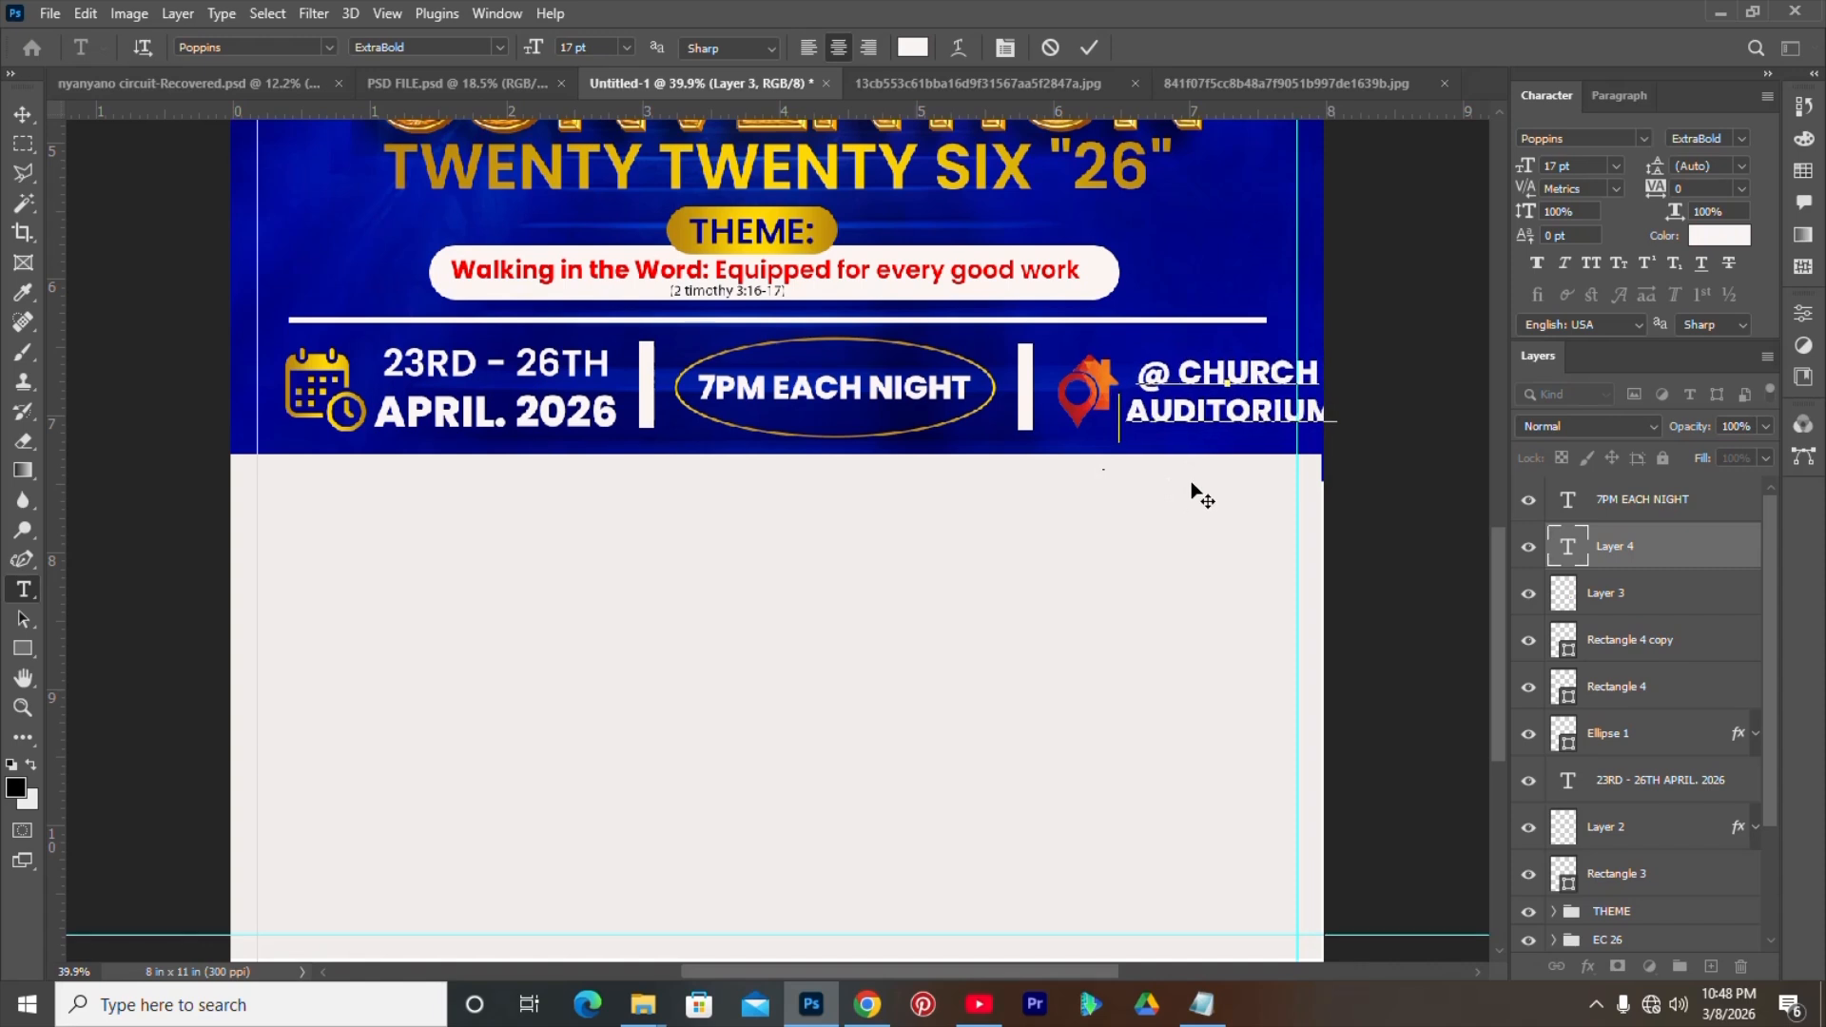
{"action": "left_click", "coordinate": [1090, 47]}
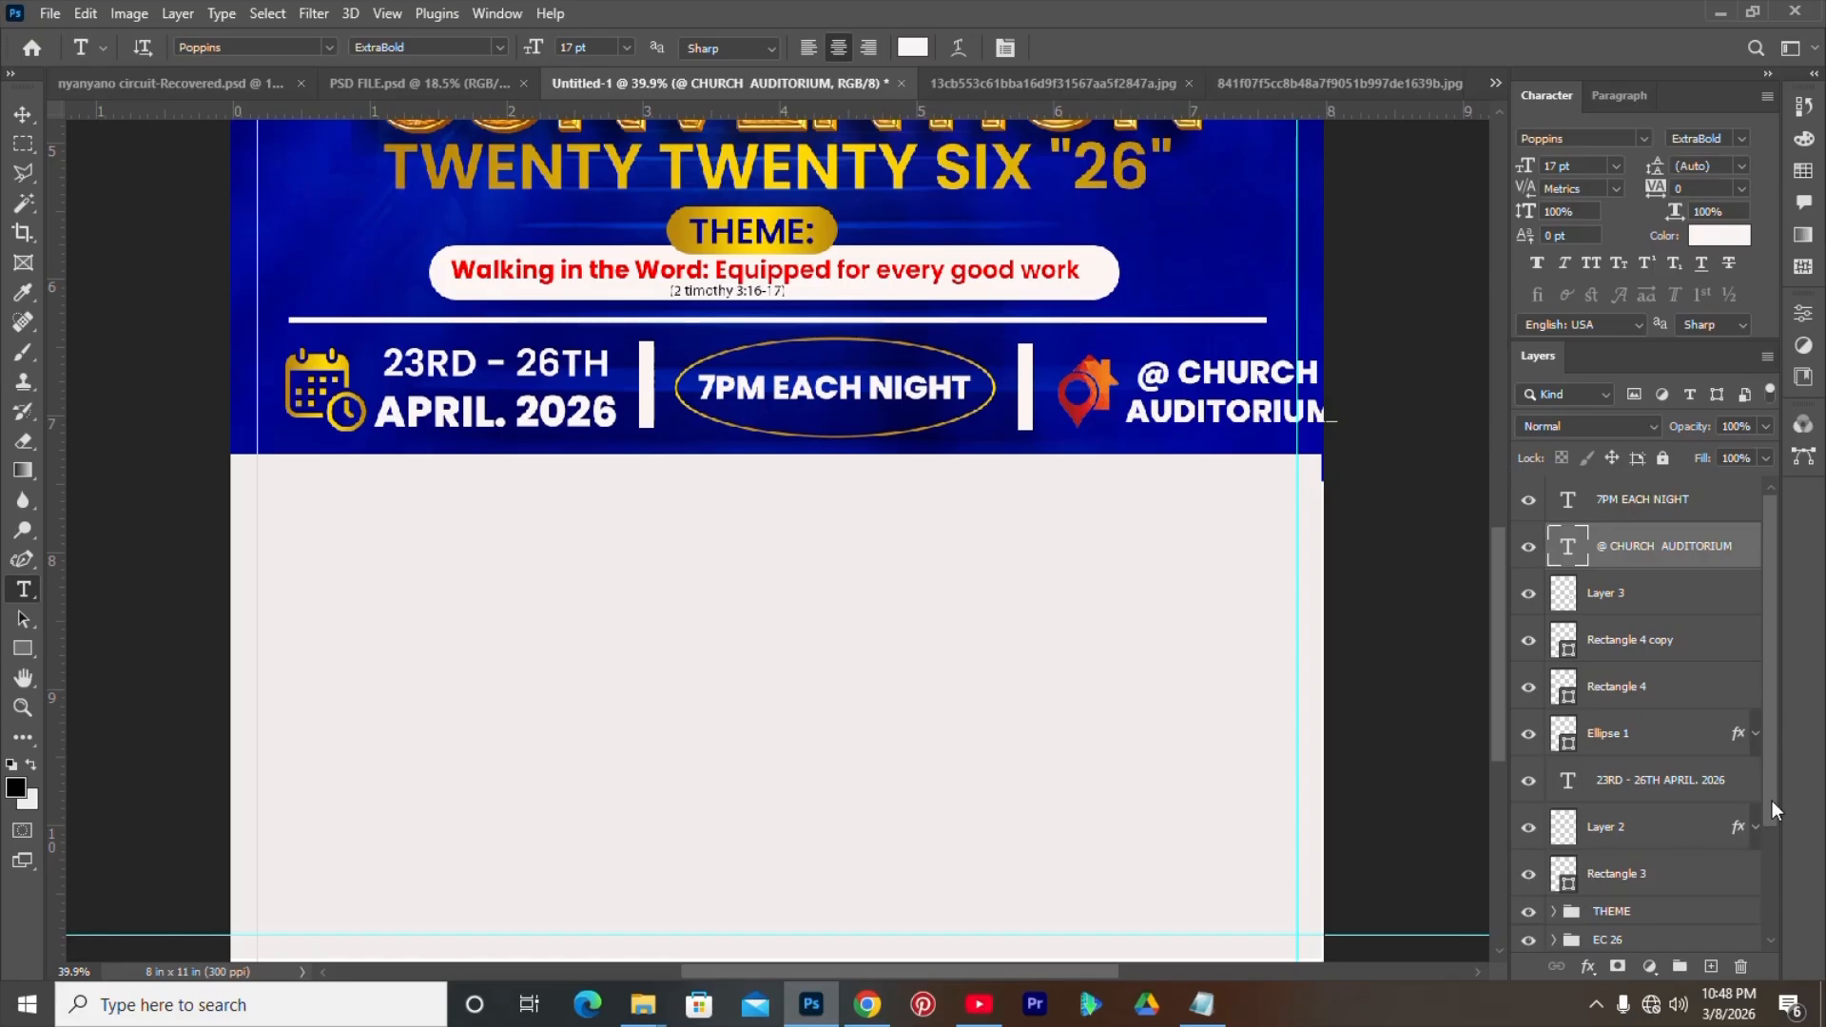
- Group all layers from Layer 2 up to the 7PM EACH NIGHT text layer
{"action": "scroll", "coordinate": [1772, 801], "scroll_direction": "down", "scroll_amount": 1}
{"action": "left_click", "coordinate": [1628, 827]}
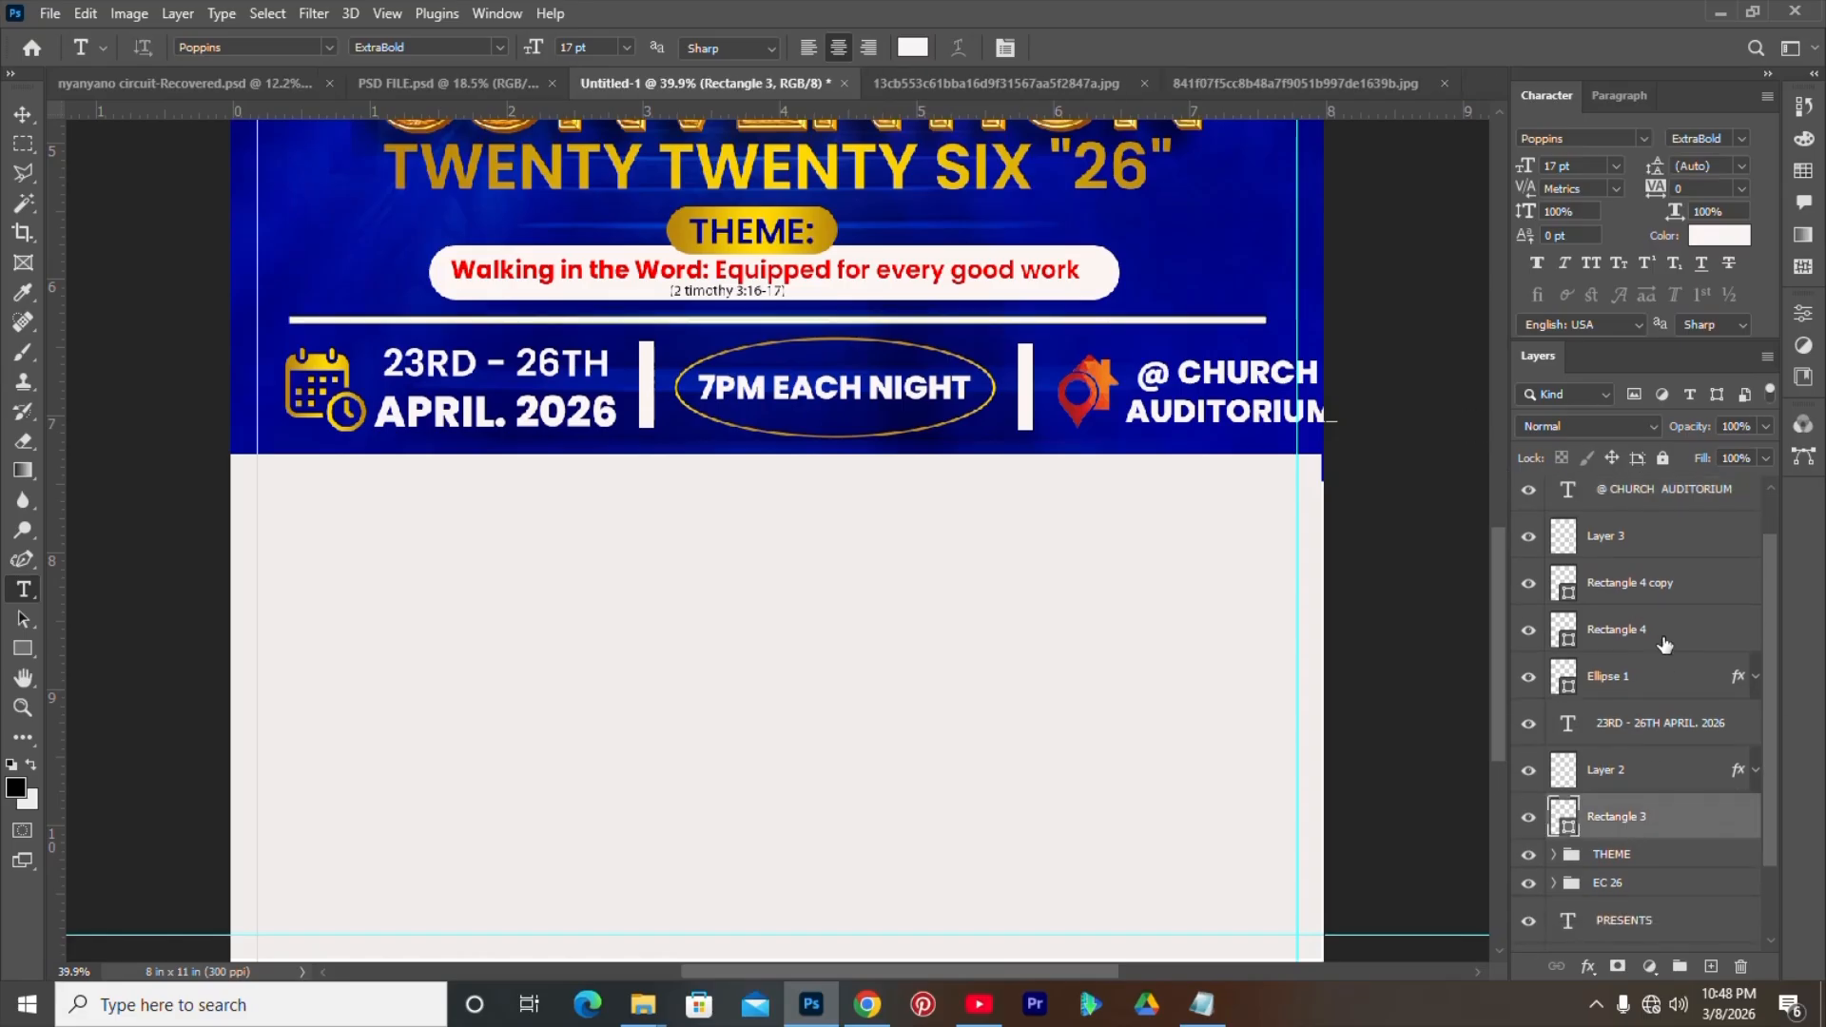
{"action": "scroll", "coordinate": [1672, 628], "scroll_direction": "up", "scroll_amount": 2}
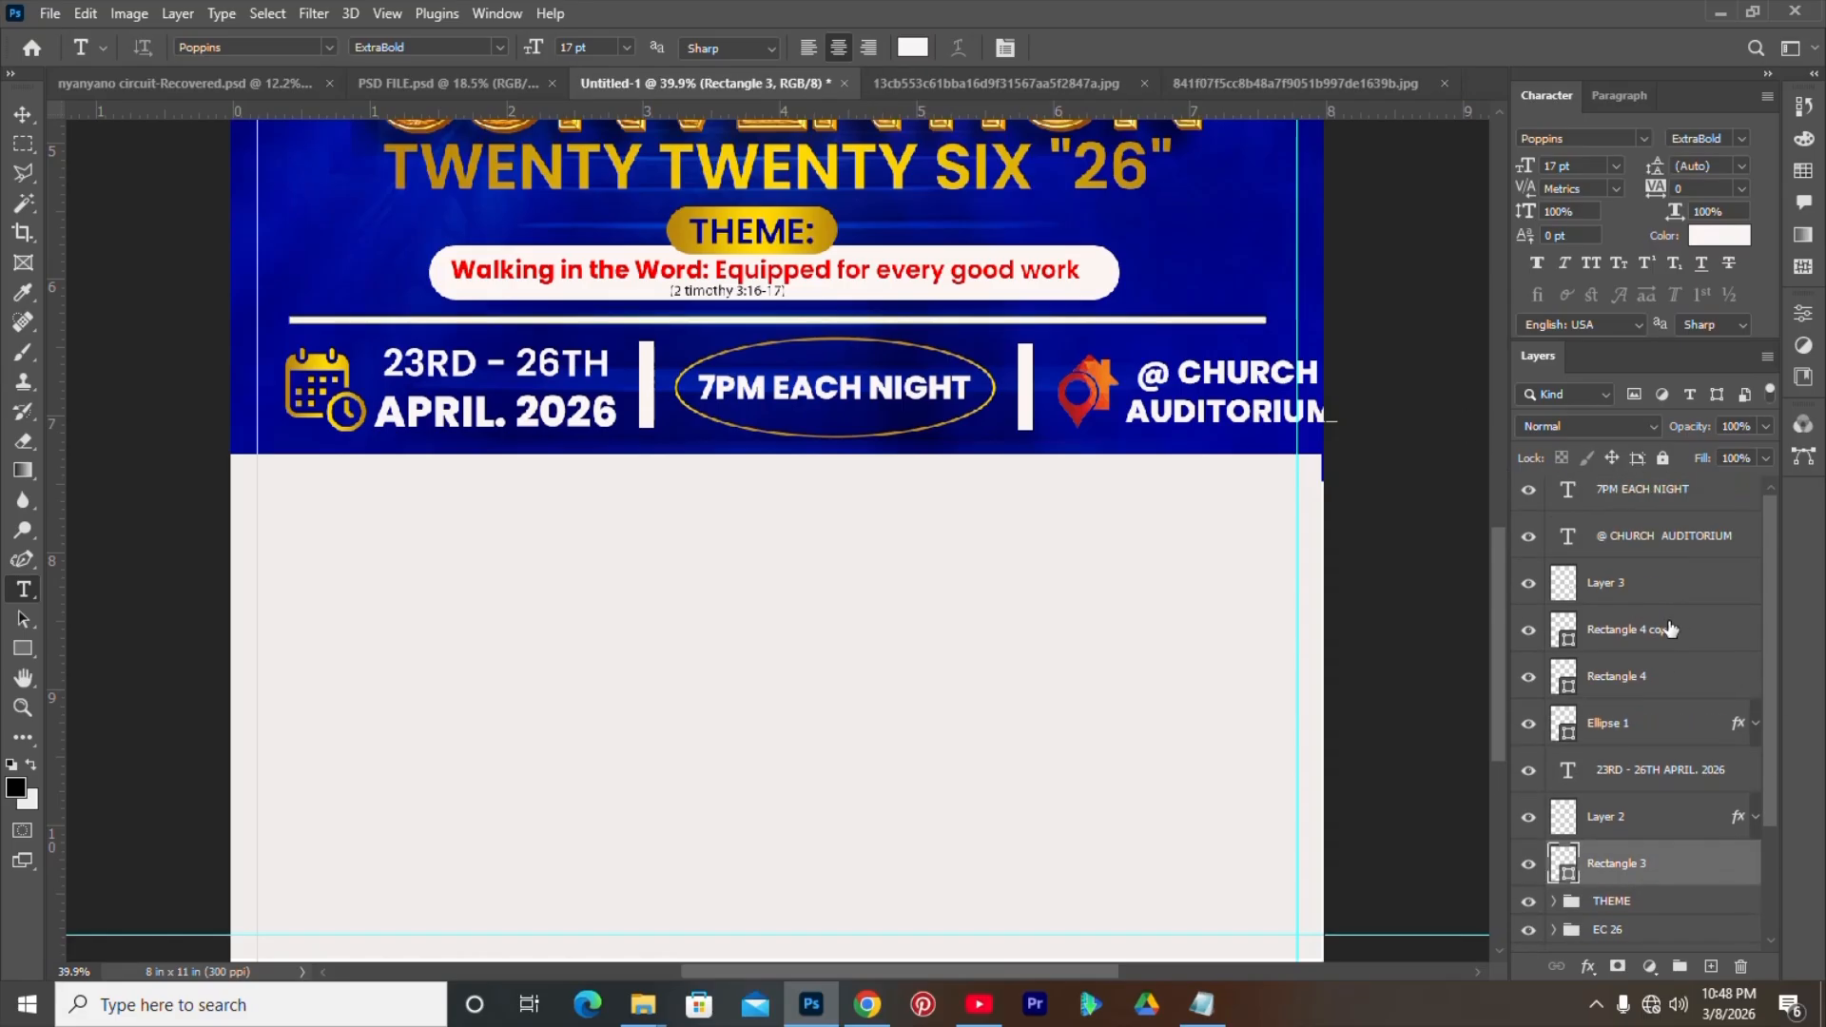
{"action": "left_click", "coordinate": [1635, 846]}
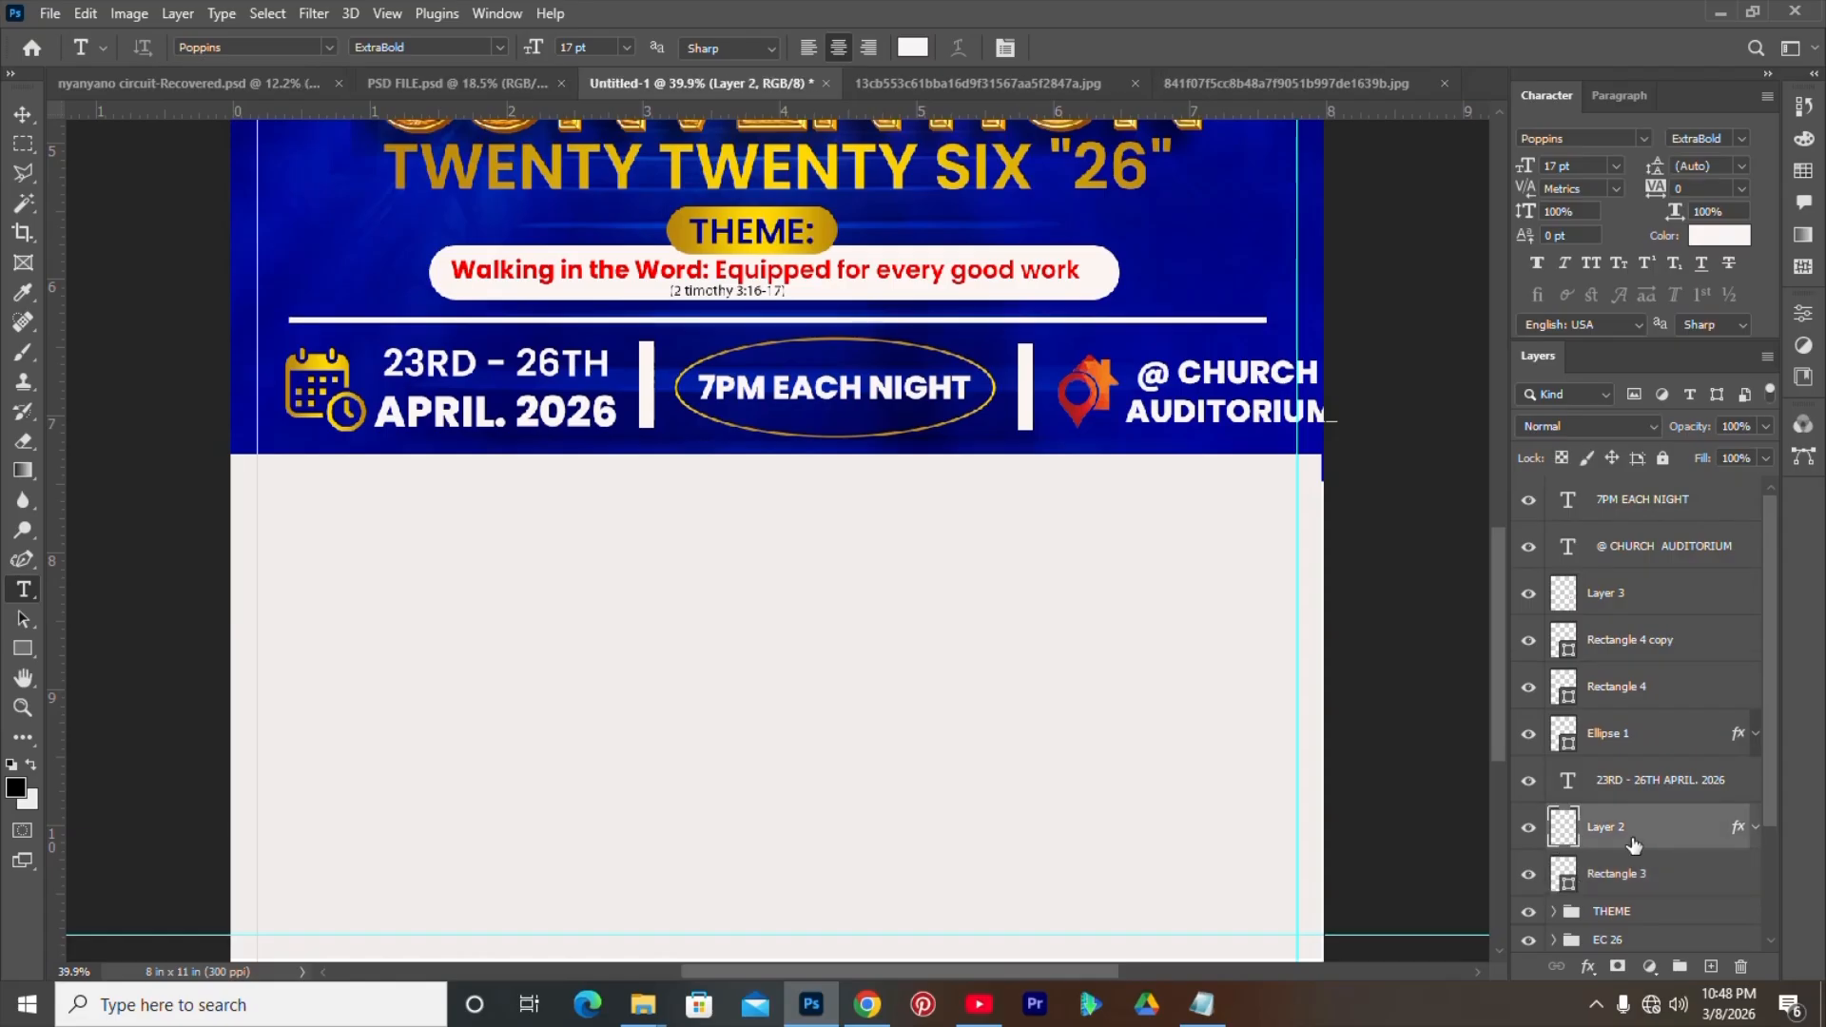
{"action": "left_click", "coordinate": [1652, 499], "text": "shift"}
{"action": "key", "text": "ctrl+g"}
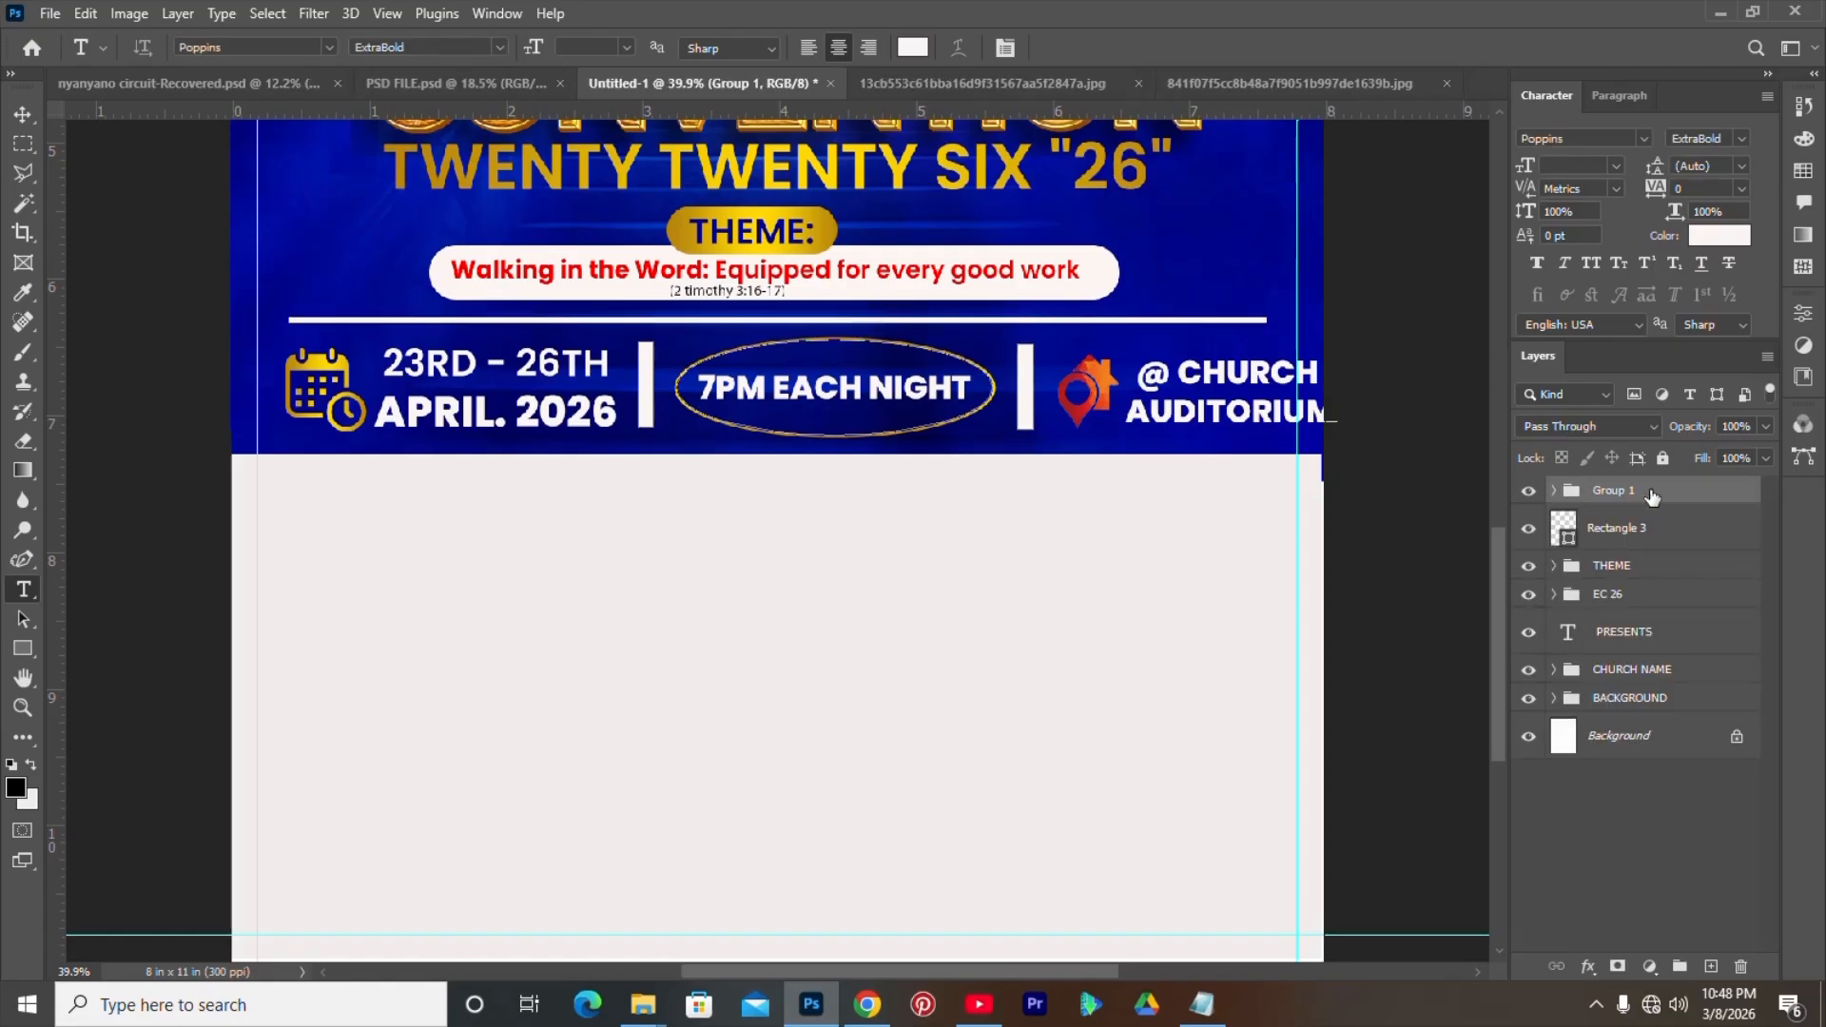
- Rename the new group as TIME, DATE AND LOCATION and switch to the Move tool
{"action": "double_click", "coordinate": [1626, 492]}
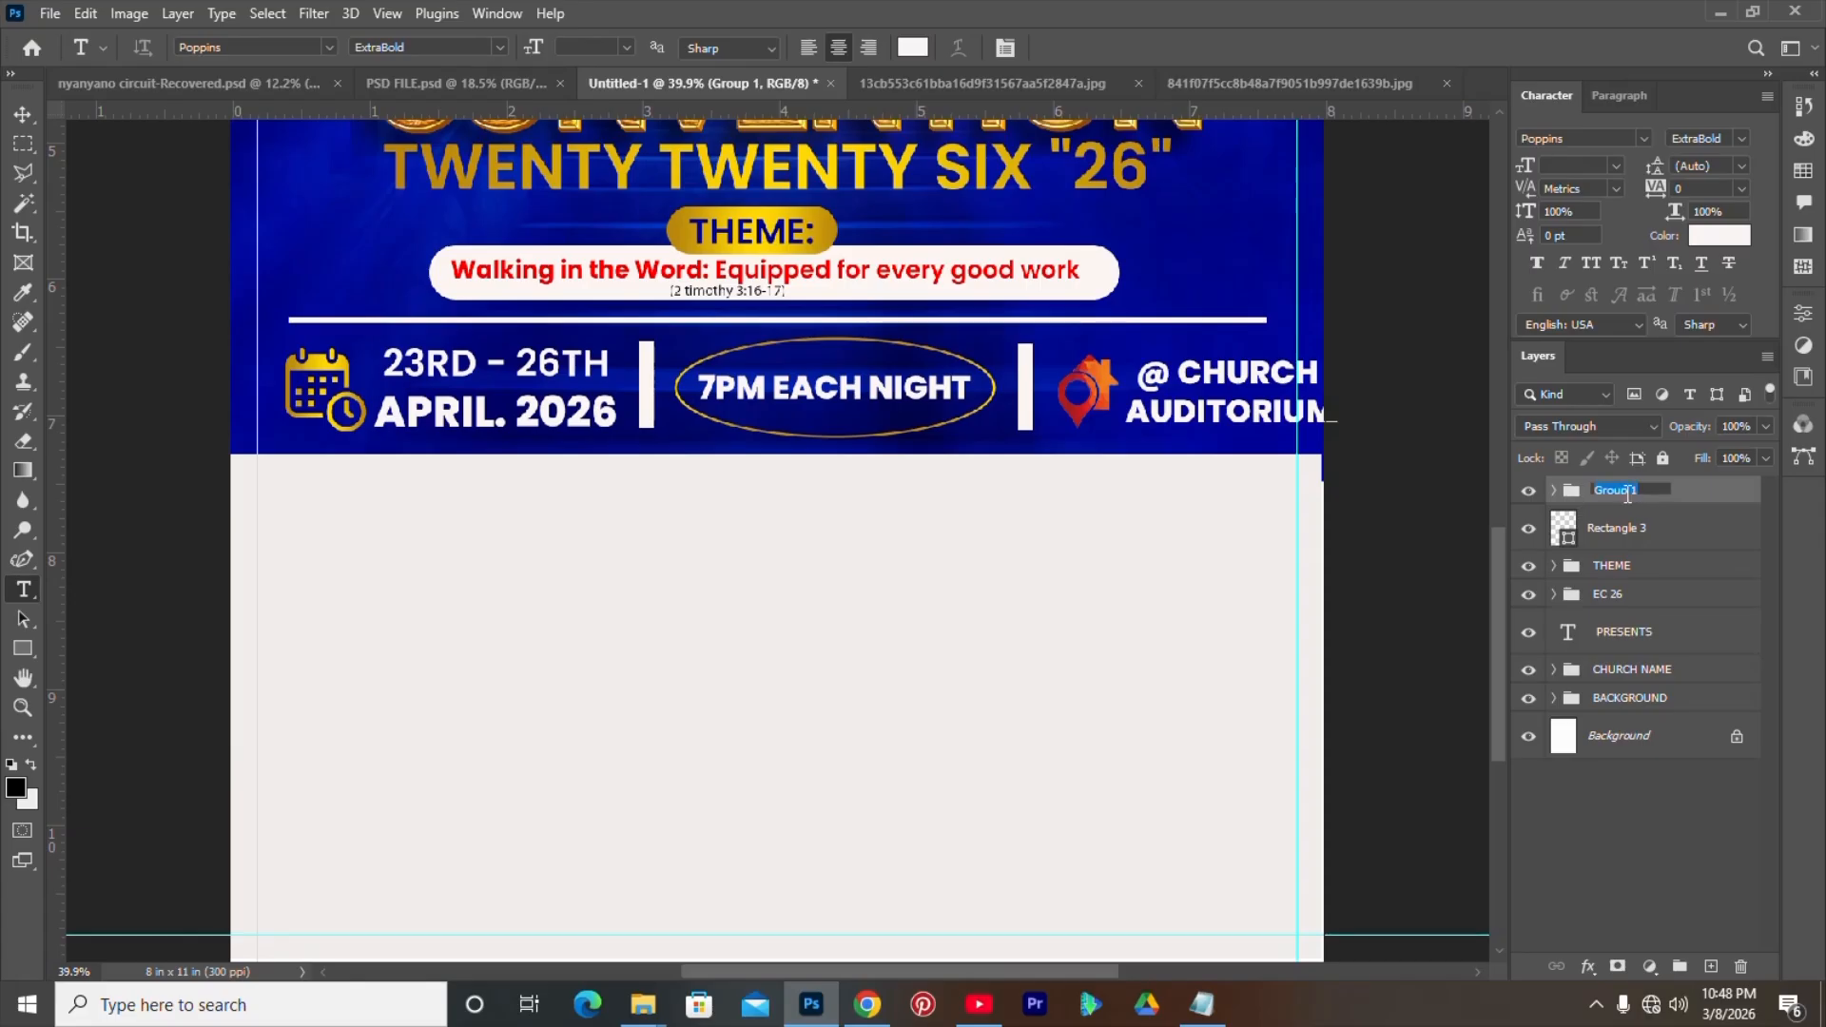
{"action": "type", "text": "TIME, DATE AND LOCATION"}
{"action": "key", "text": "Return"}
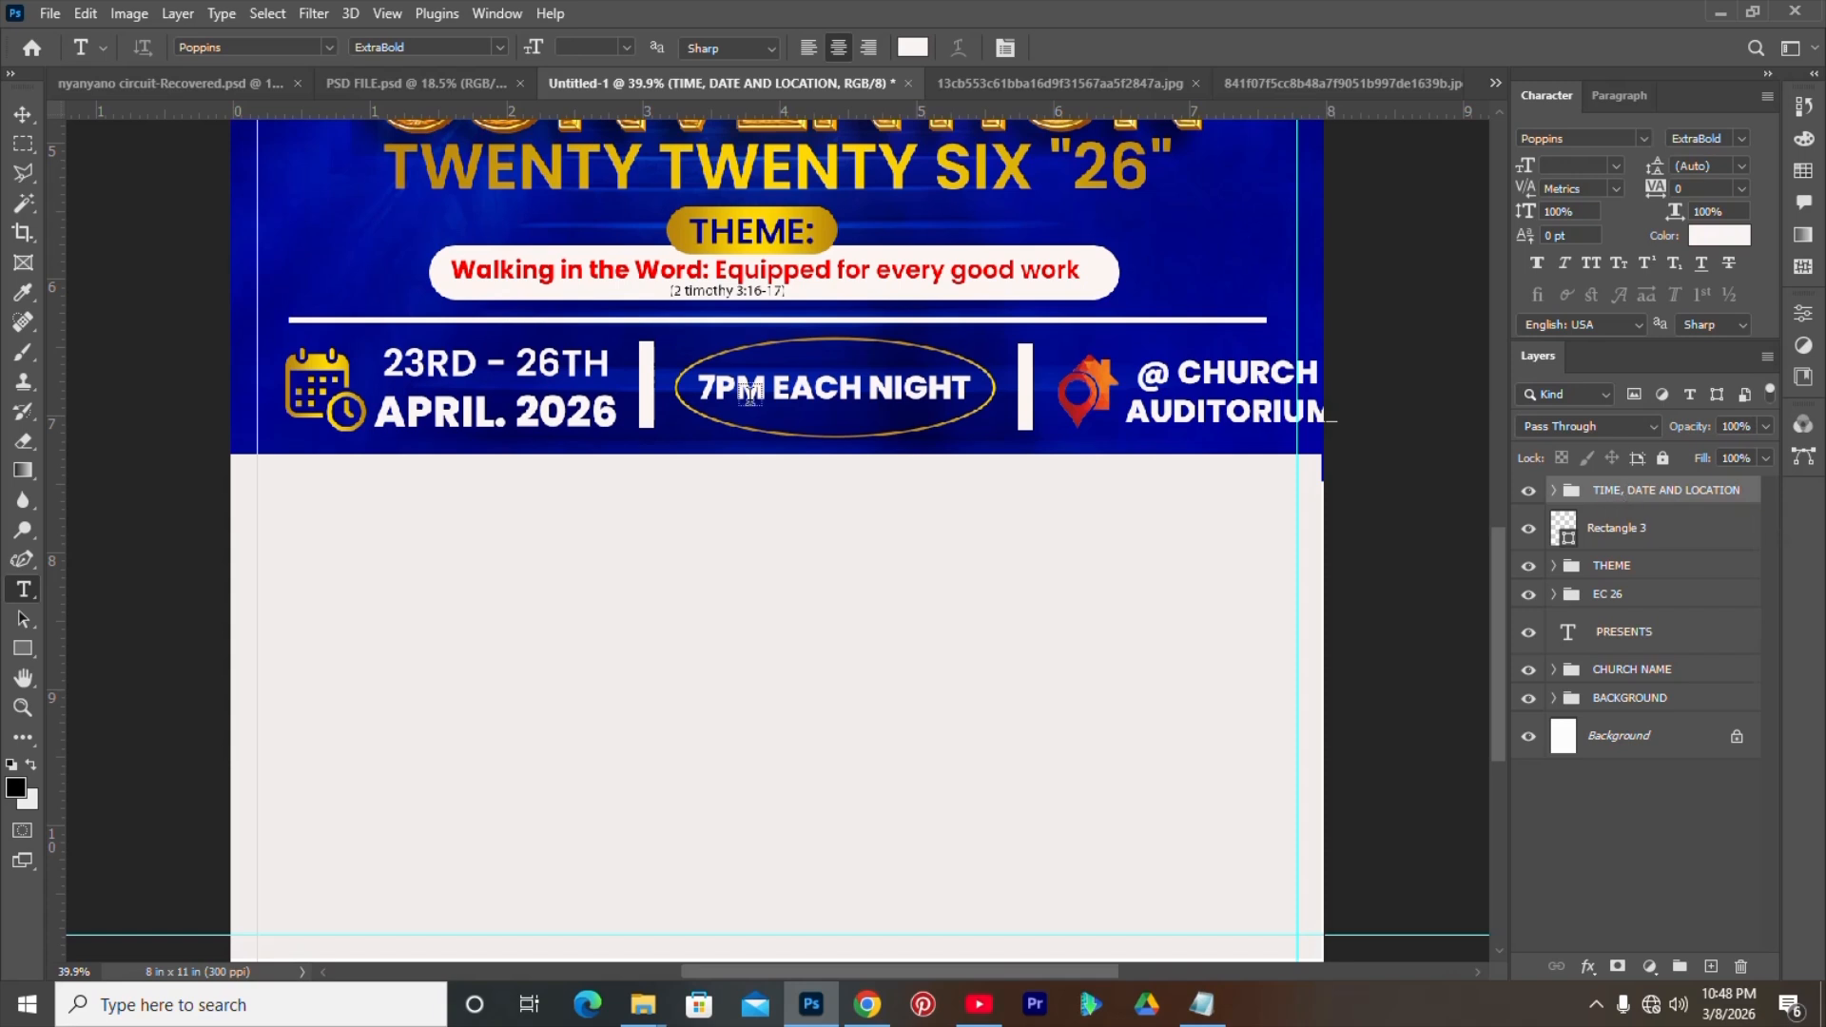
{"action": "key", "text": "v"}
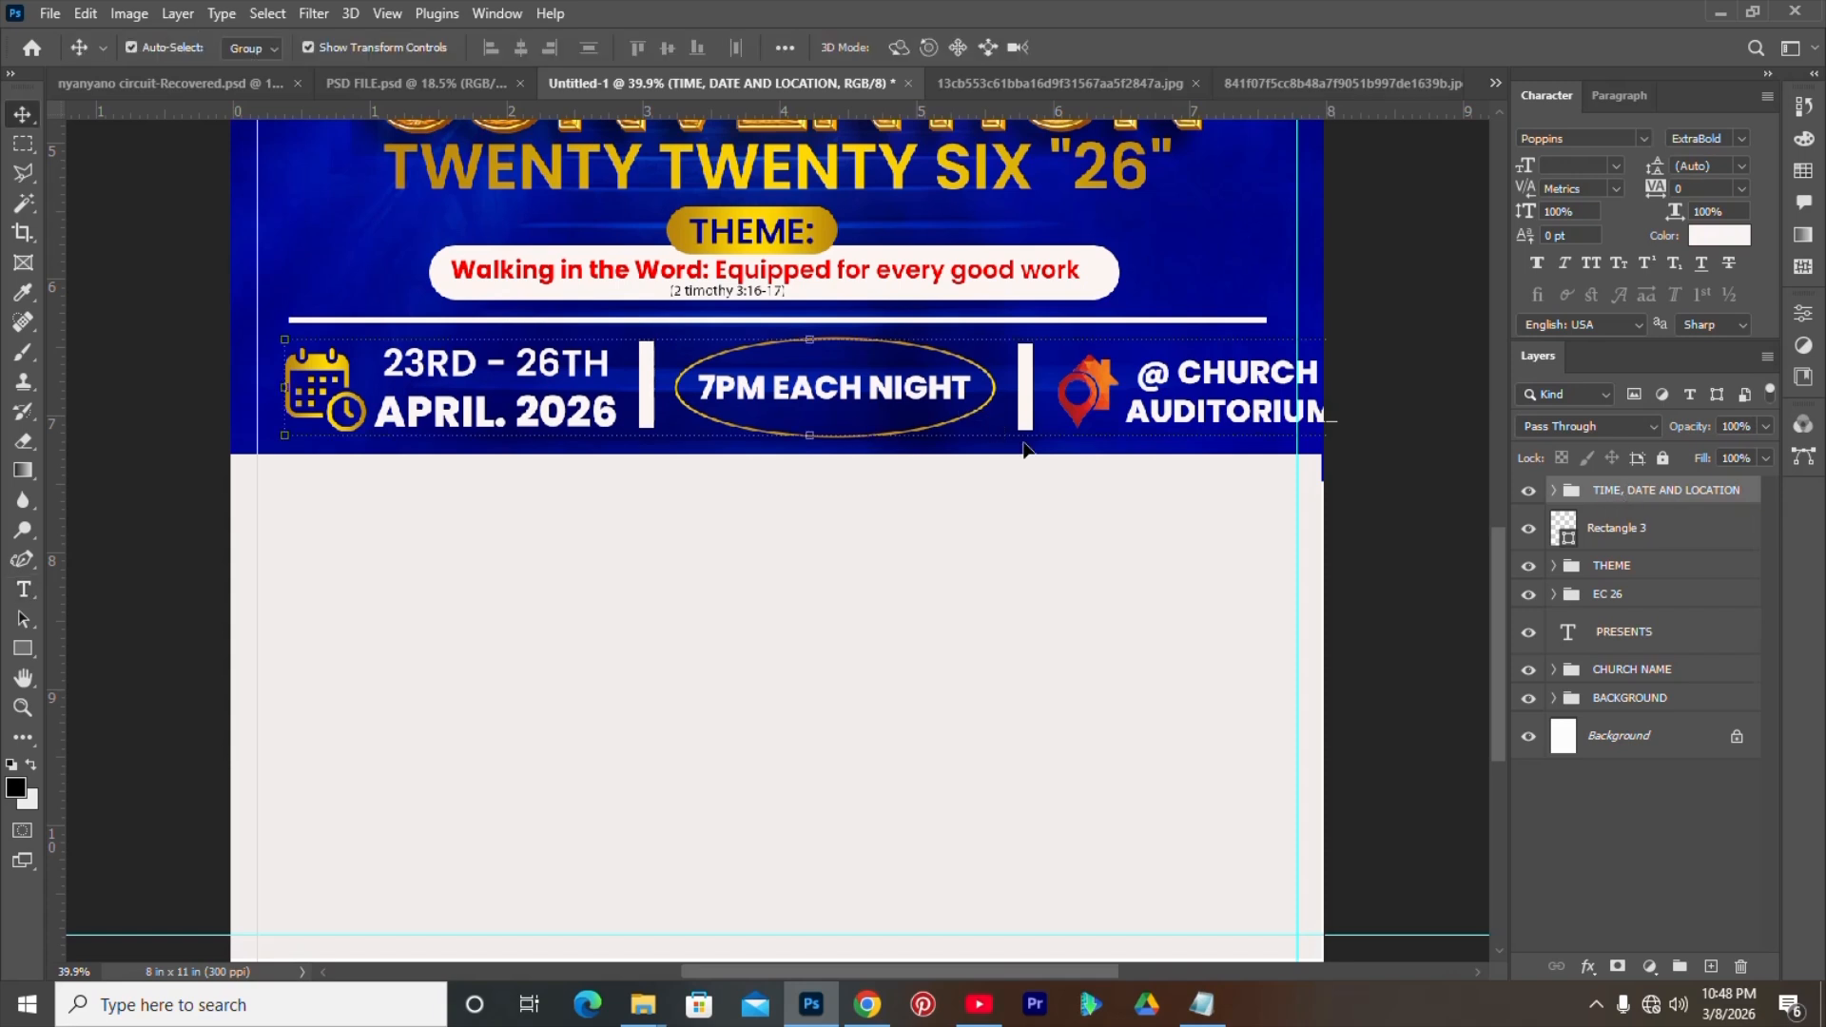
- Scale down the TIME, DATE AND LOCATION group and centre it horizontally on the canvas
{"action": "left_click_drag", "start_coordinate": [796, 336], "coordinate": [824, 403]}
{"action": "key", "text": "Return"}
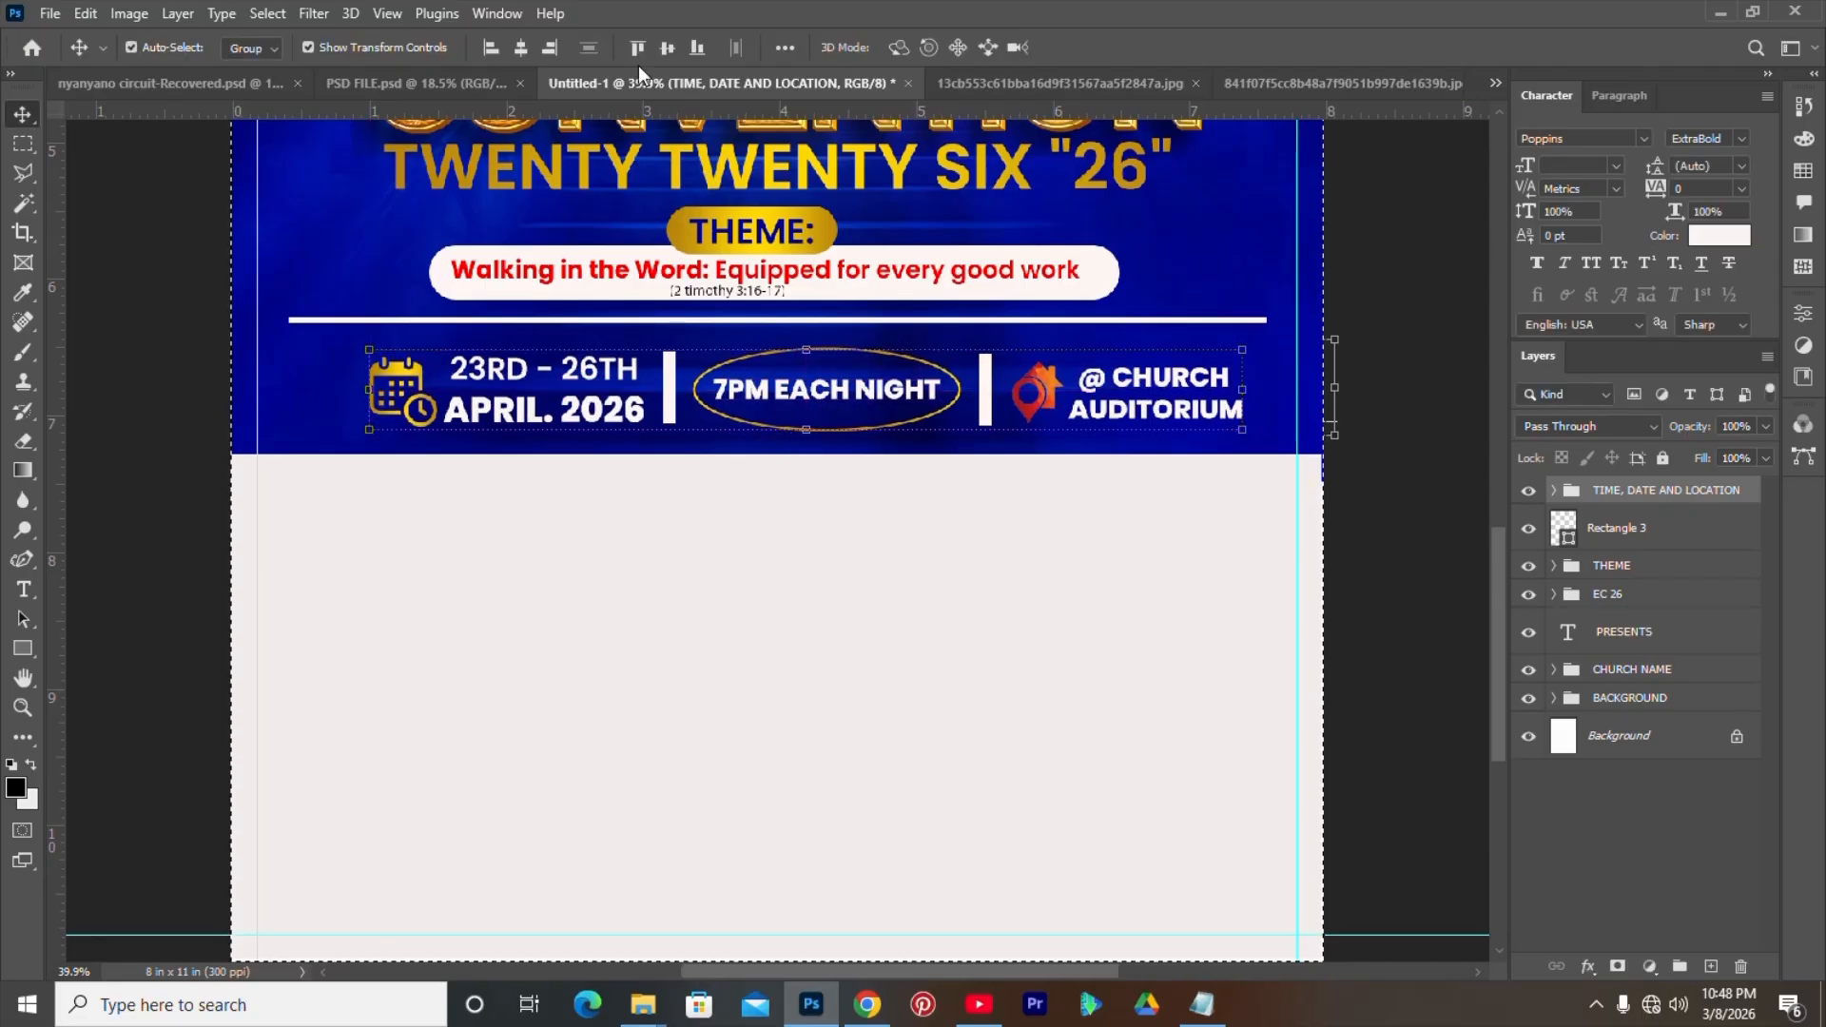
{"action": "left_click", "coordinate": [522, 45]}
{"action": "key", "text": "ctrl+d"}
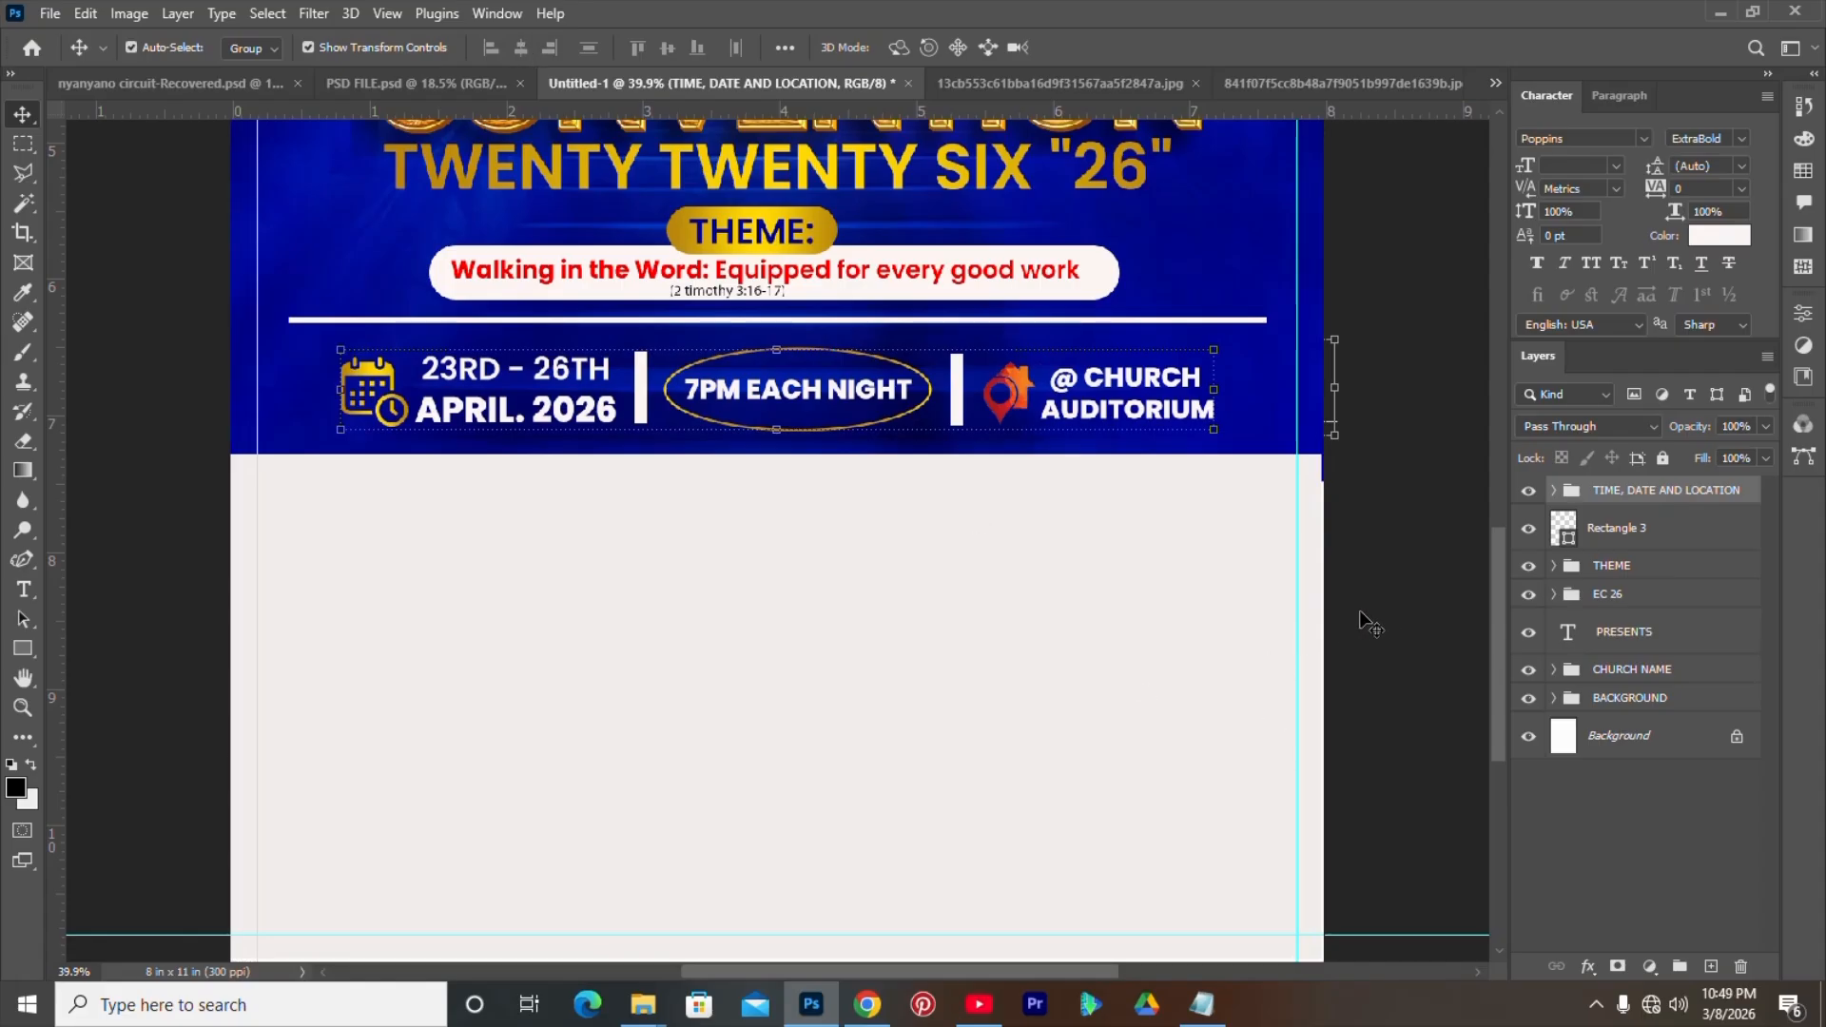
{"action": "left_click", "coordinate": [1368, 613]}
- Scale down the THEME group so it sits between the TWENTY TWENTY SIX "26" line and the white divider
{"action": "scroll", "coordinate": [1496, 676], "scroll_direction": "down", "scroll_amount": 3}
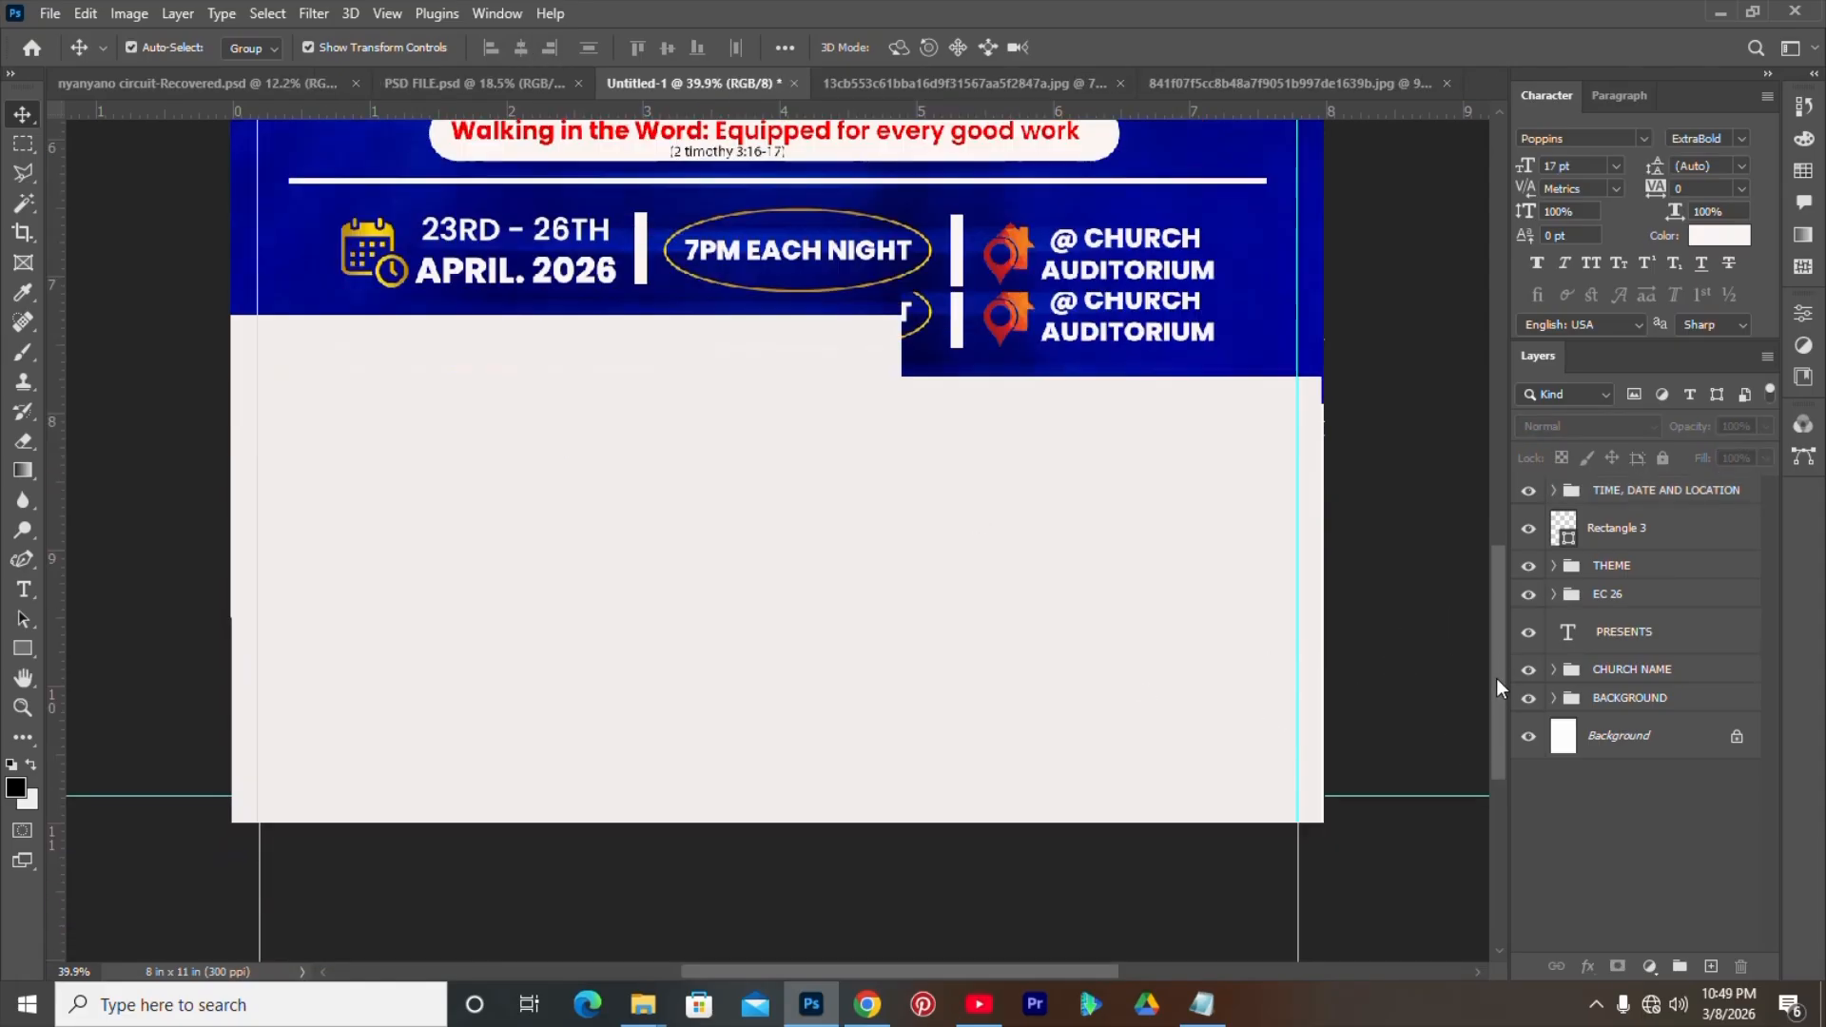
{"action": "scroll", "coordinate": [1279, 832], "scroll_direction": "down", "scroll_amount": 3}
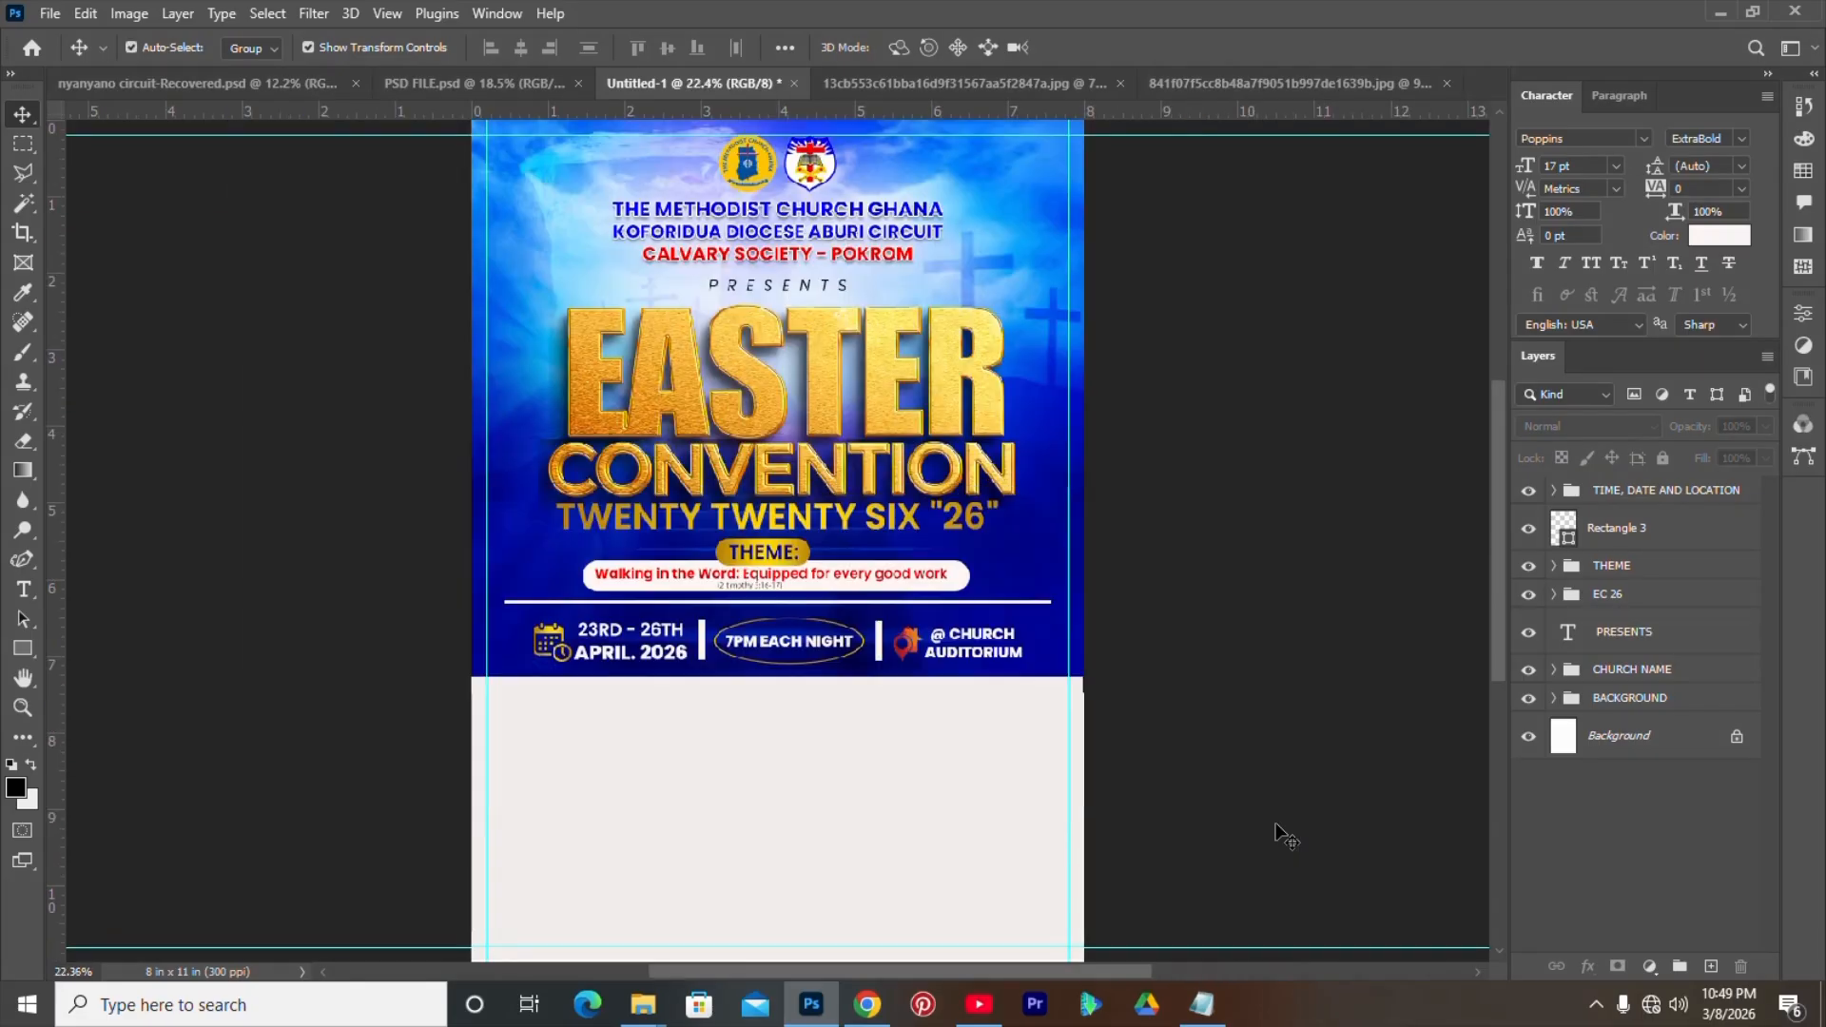
{"action": "left_click", "coordinate": [1617, 565]}
{"action": "key", "text": "ctrl+t"}
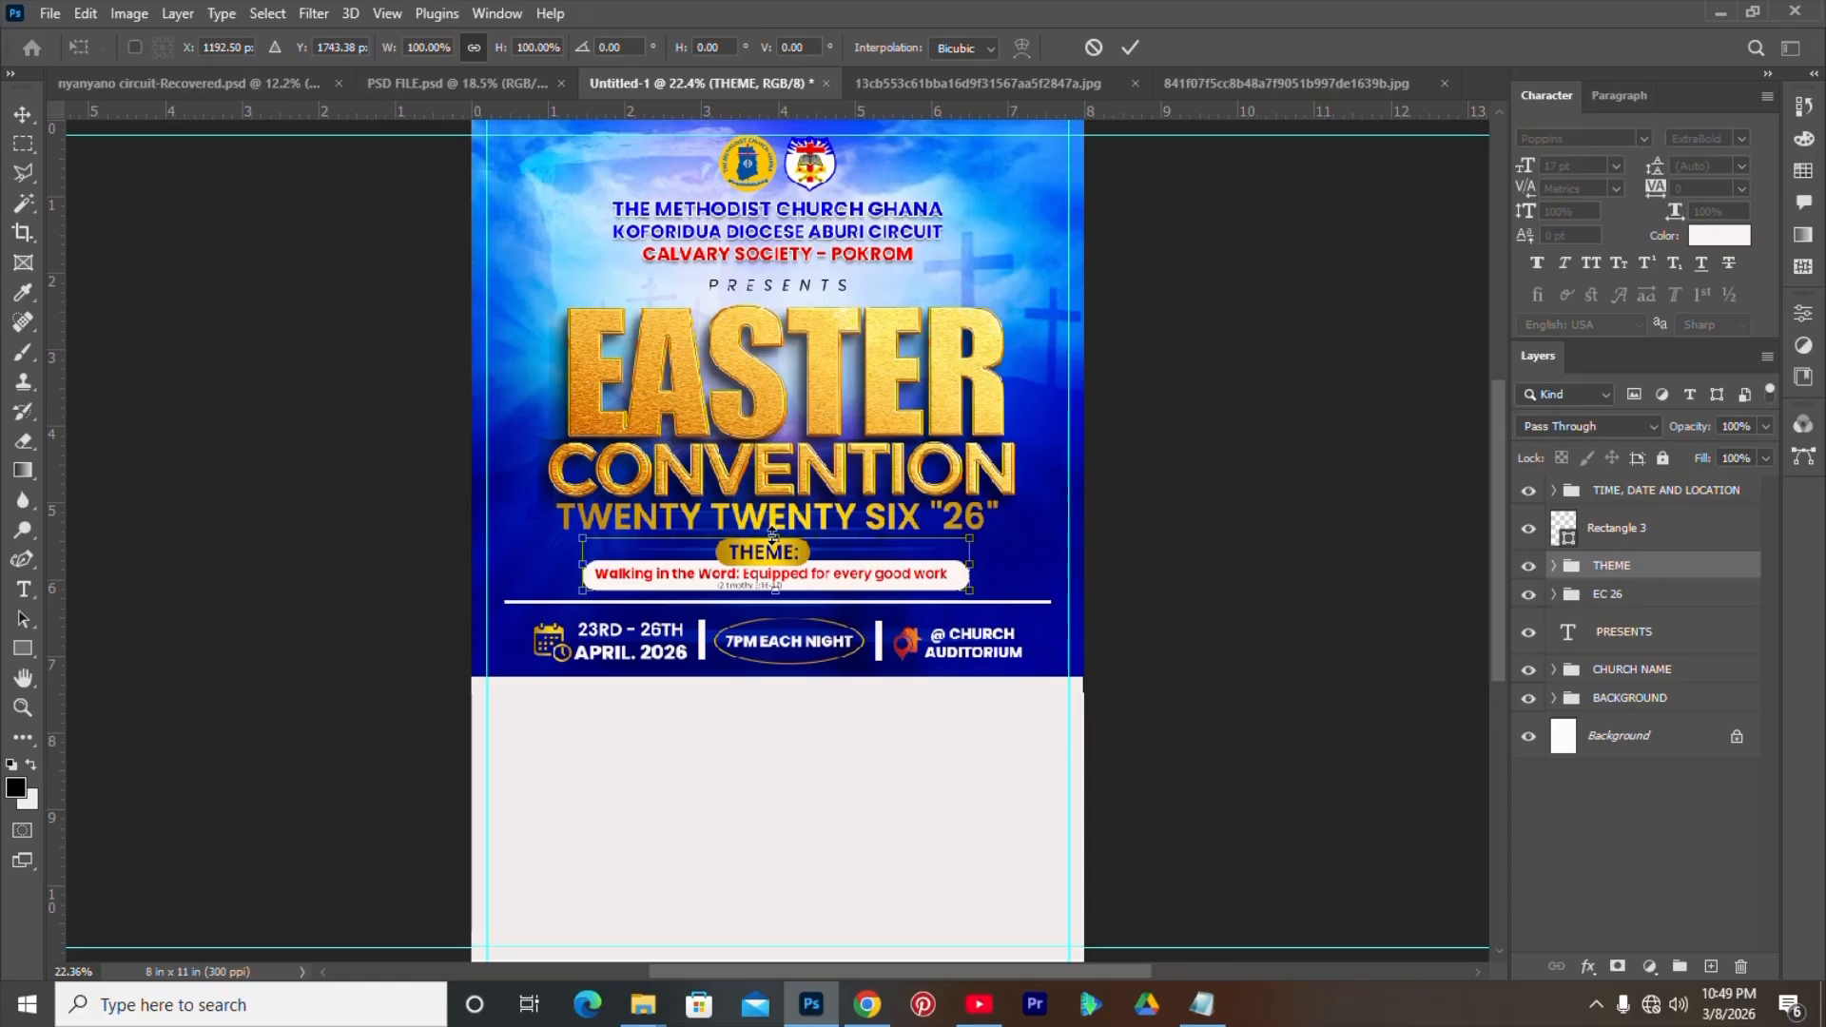
{"action": "left_click_drag", "start_coordinate": [771, 537], "coordinate": [772, 548]}
{"action": "key", "text": "Return"}
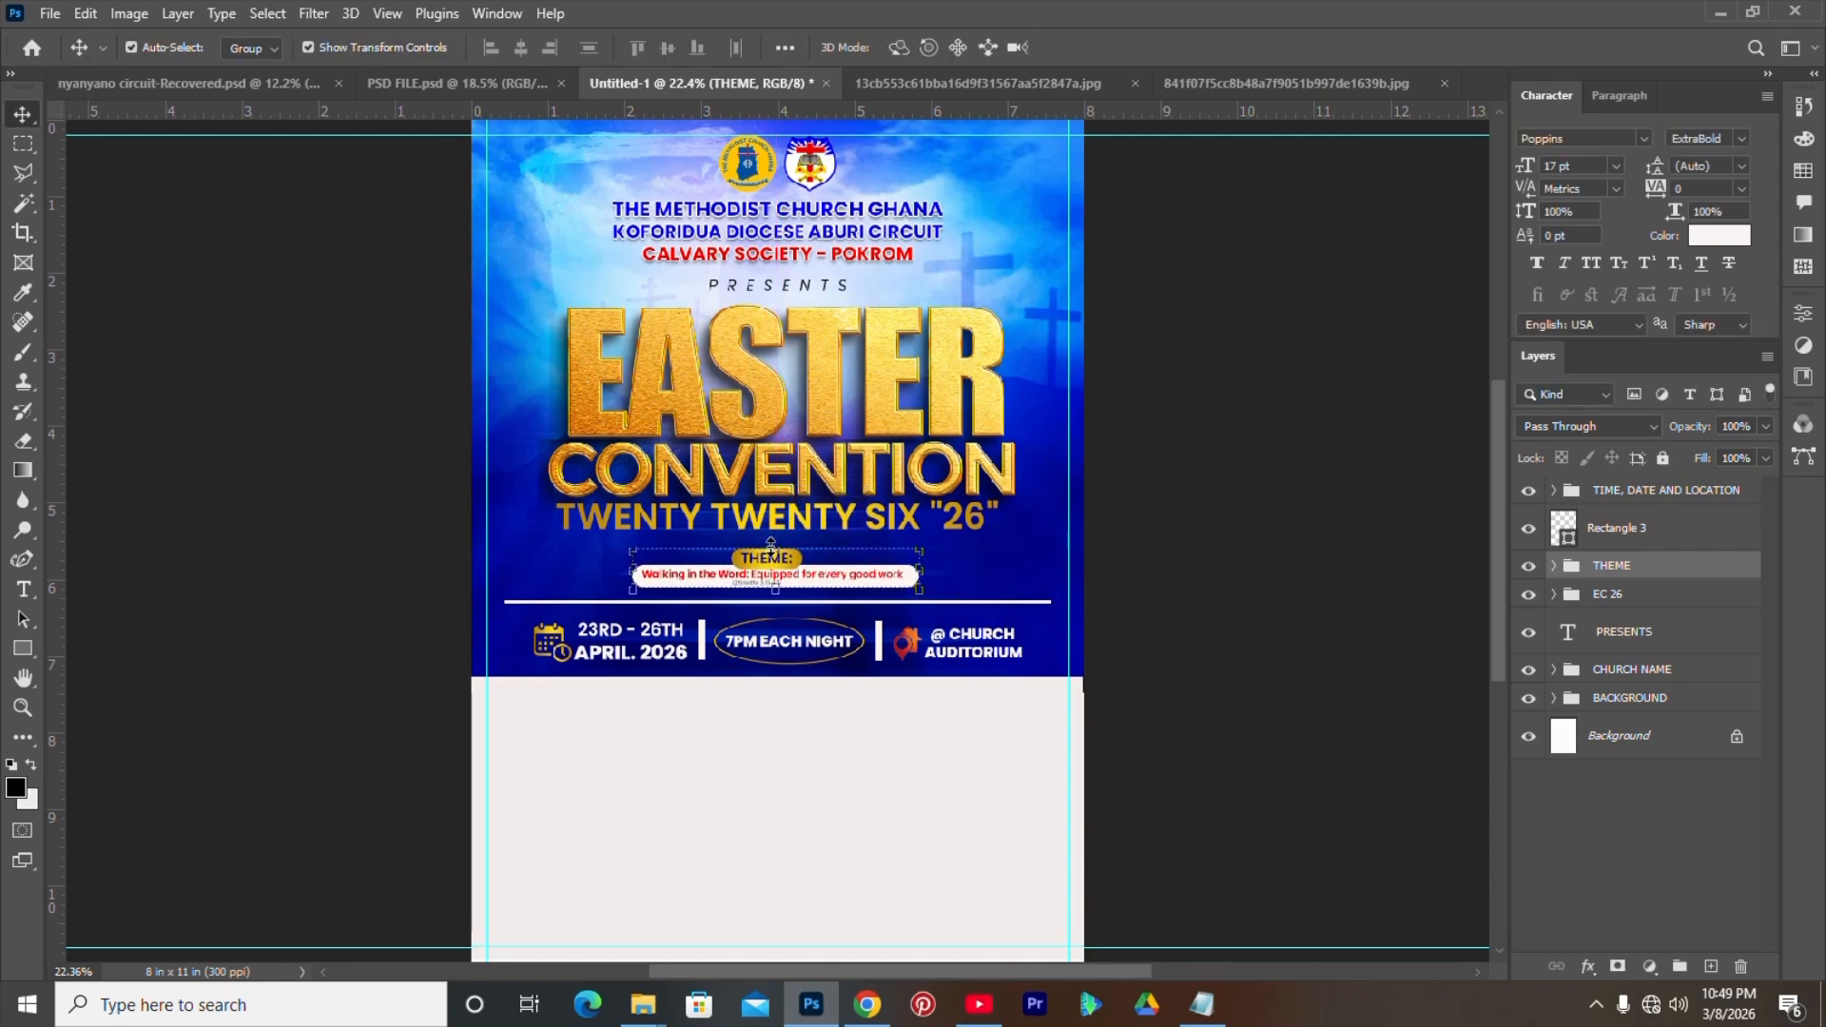
{"action": "left_click", "coordinate": [1672, 875]}
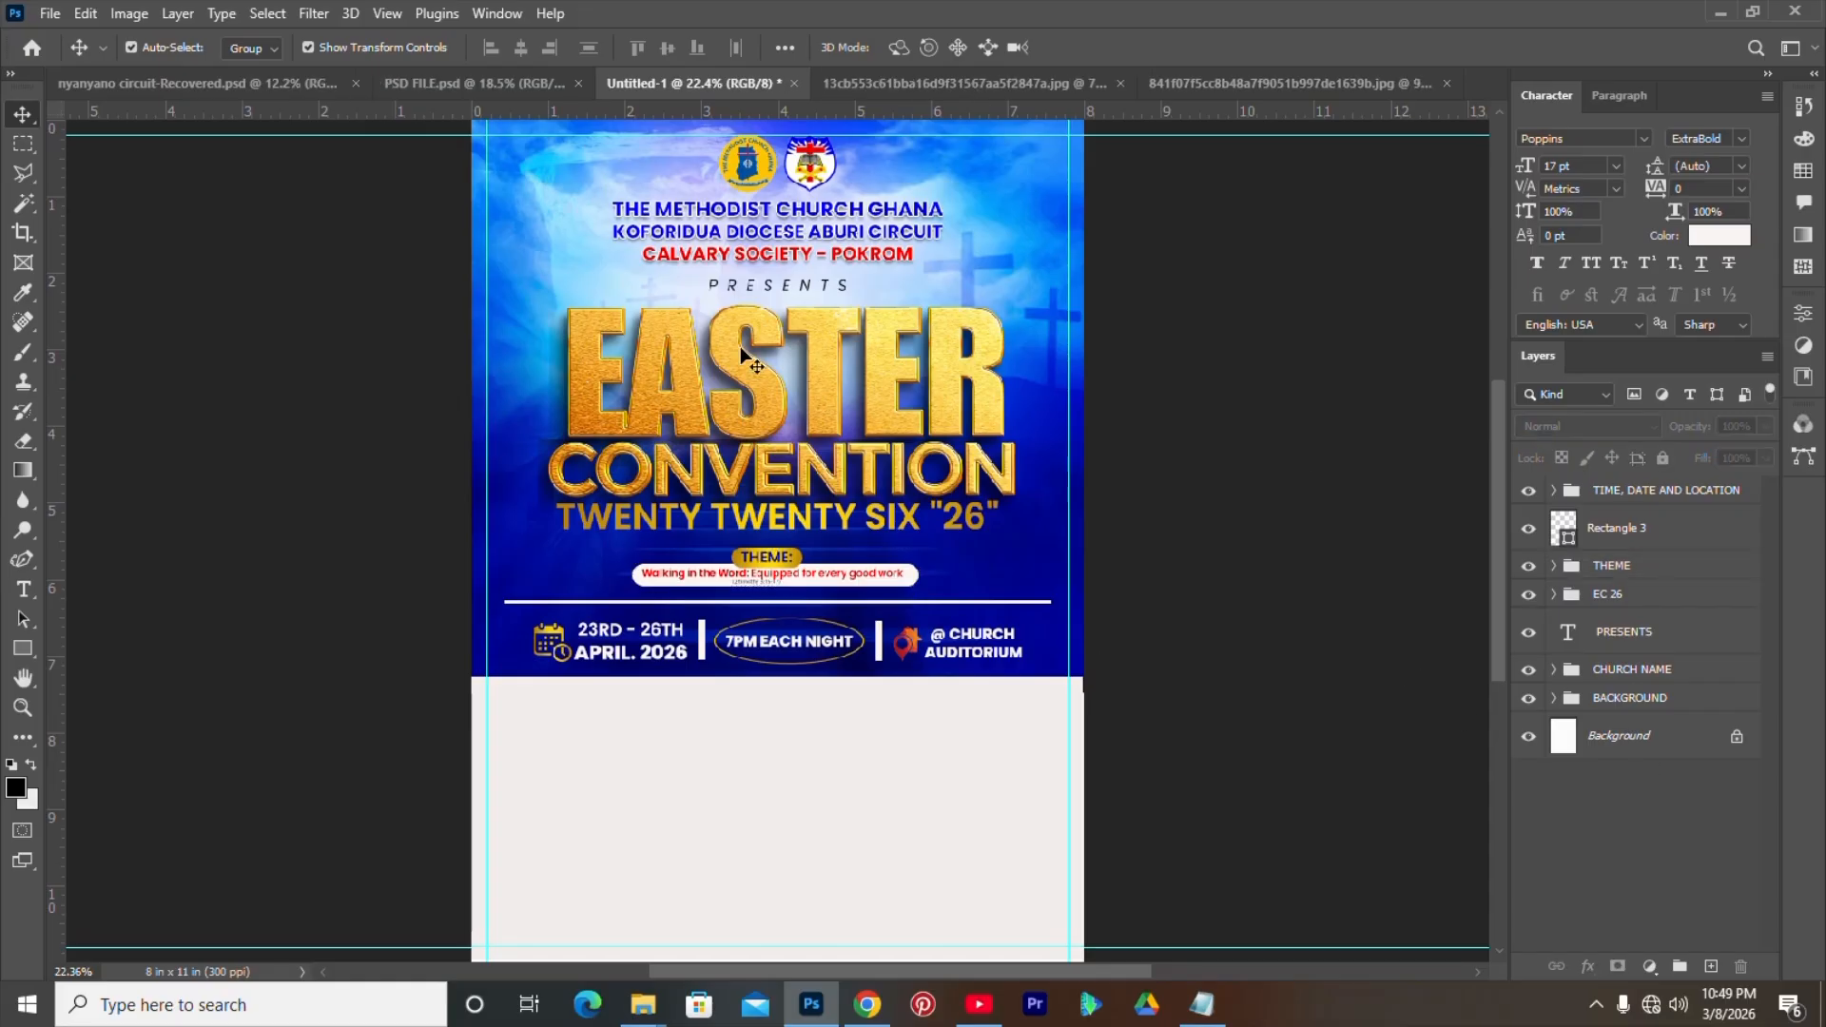
- Copy the line "ALL NIGHT SERVICE" from the Notepad document and return to the Photoshop flyer
{"action": "scroll", "coordinate": [899, 779], "scroll_direction": "up", "scroll_amount": 1}
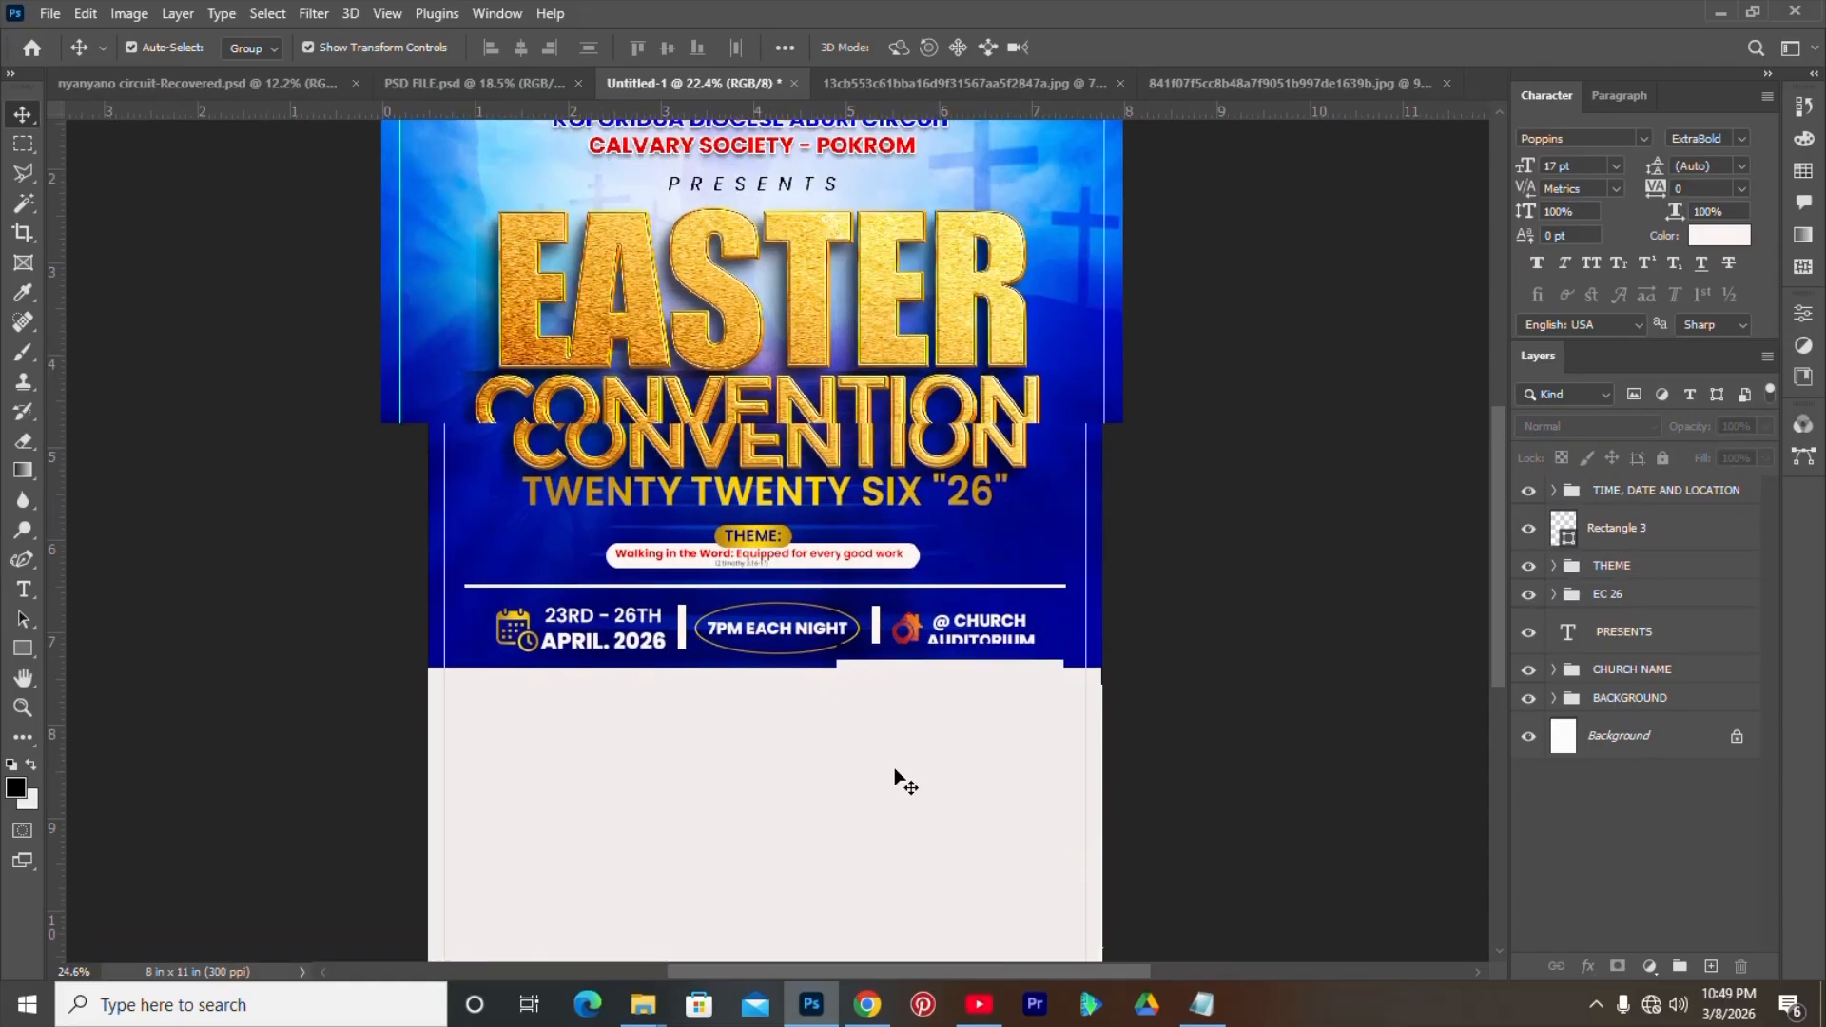
{"action": "scroll", "coordinate": [1484, 540], "scroll_direction": "down", "scroll_amount": 3}
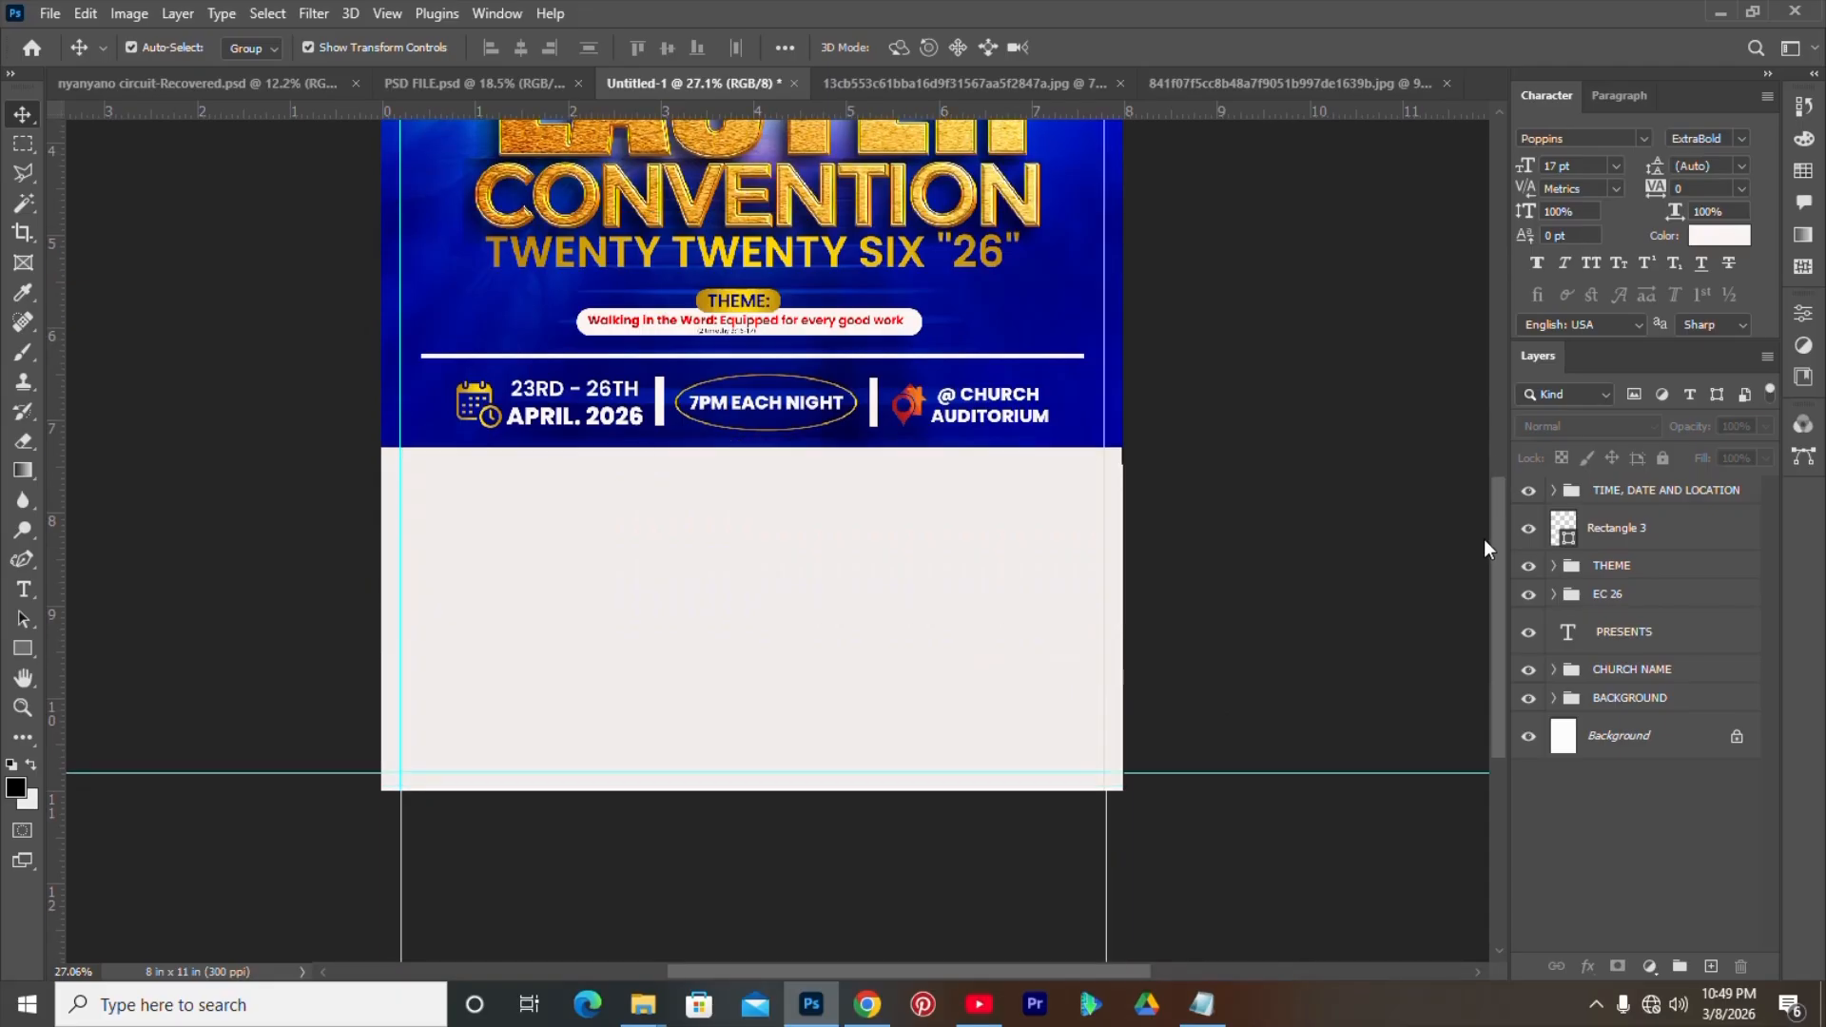
{"action": "scroll", "coordinate": [559, 645], "scroll_direction": "up", "scroll_amount": 1}
{"action": "scroll", "coordinate": [911, 551], "scroll_direction": "up", "scroll_amount": 1}
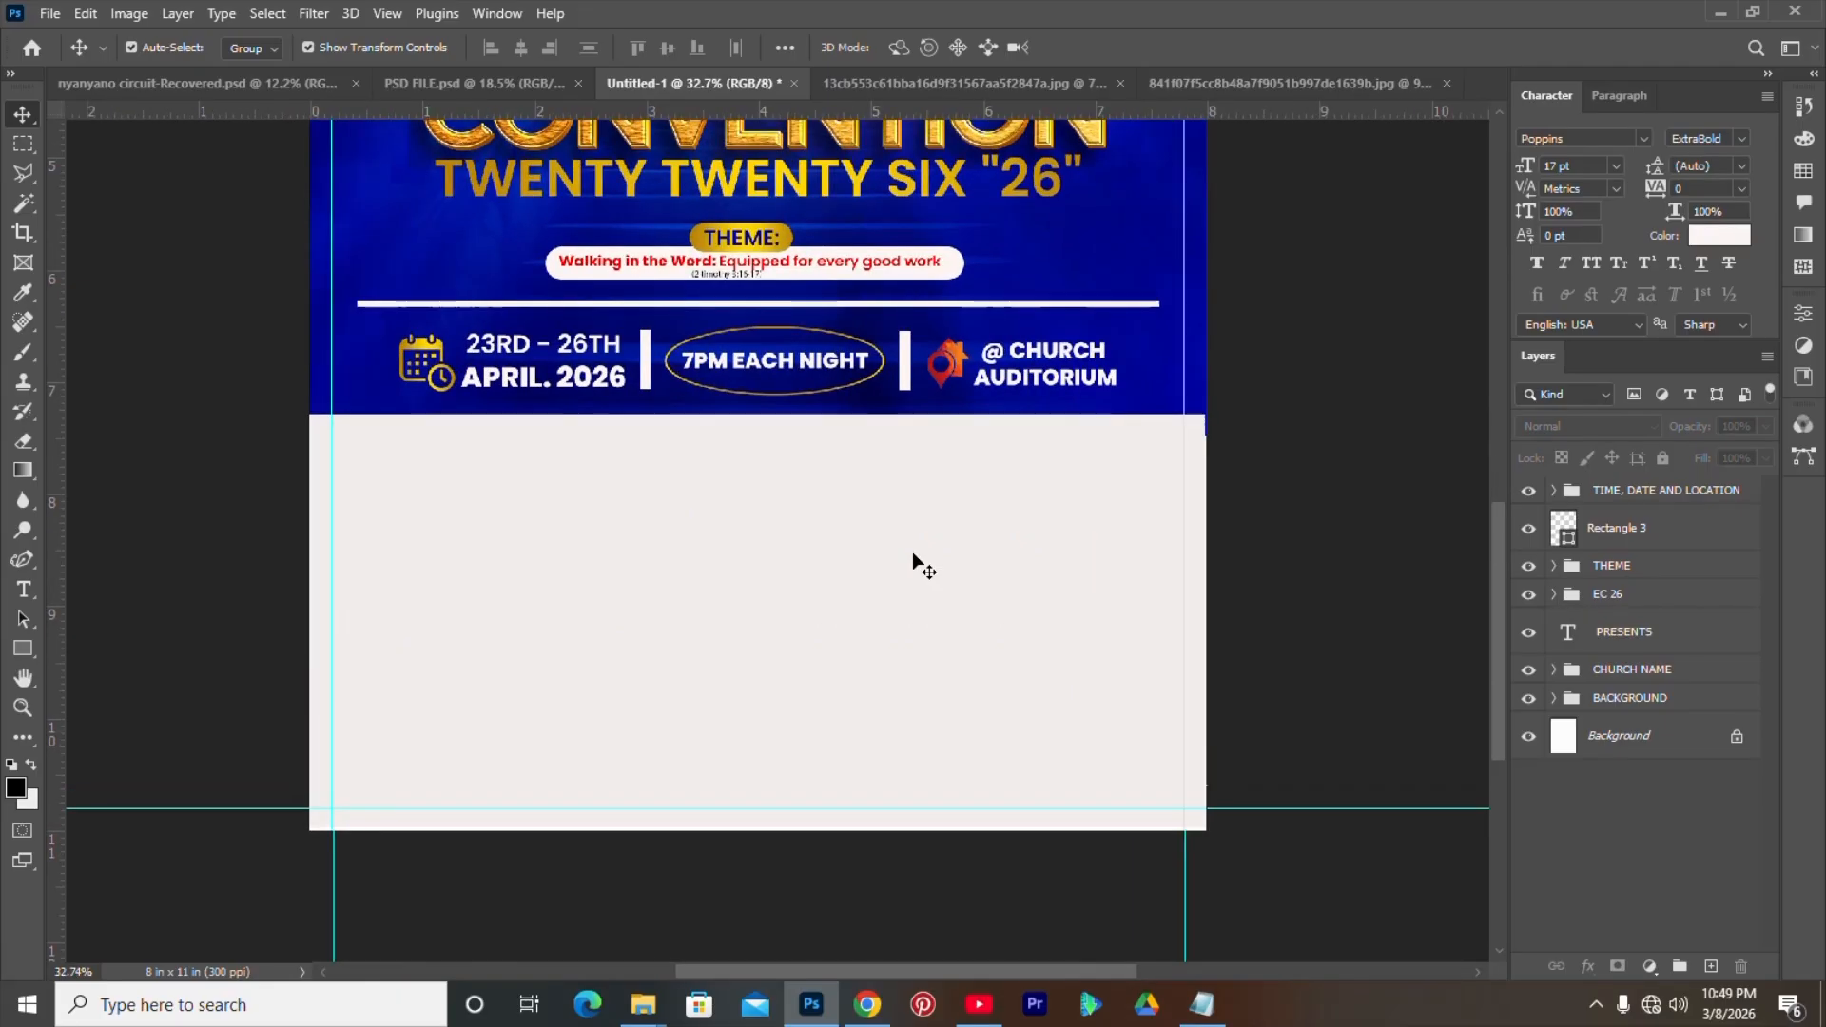
{"action": "scroll", "coordinate": [911, 551], "scroll_direction": "up", "scroll_amount": 2}
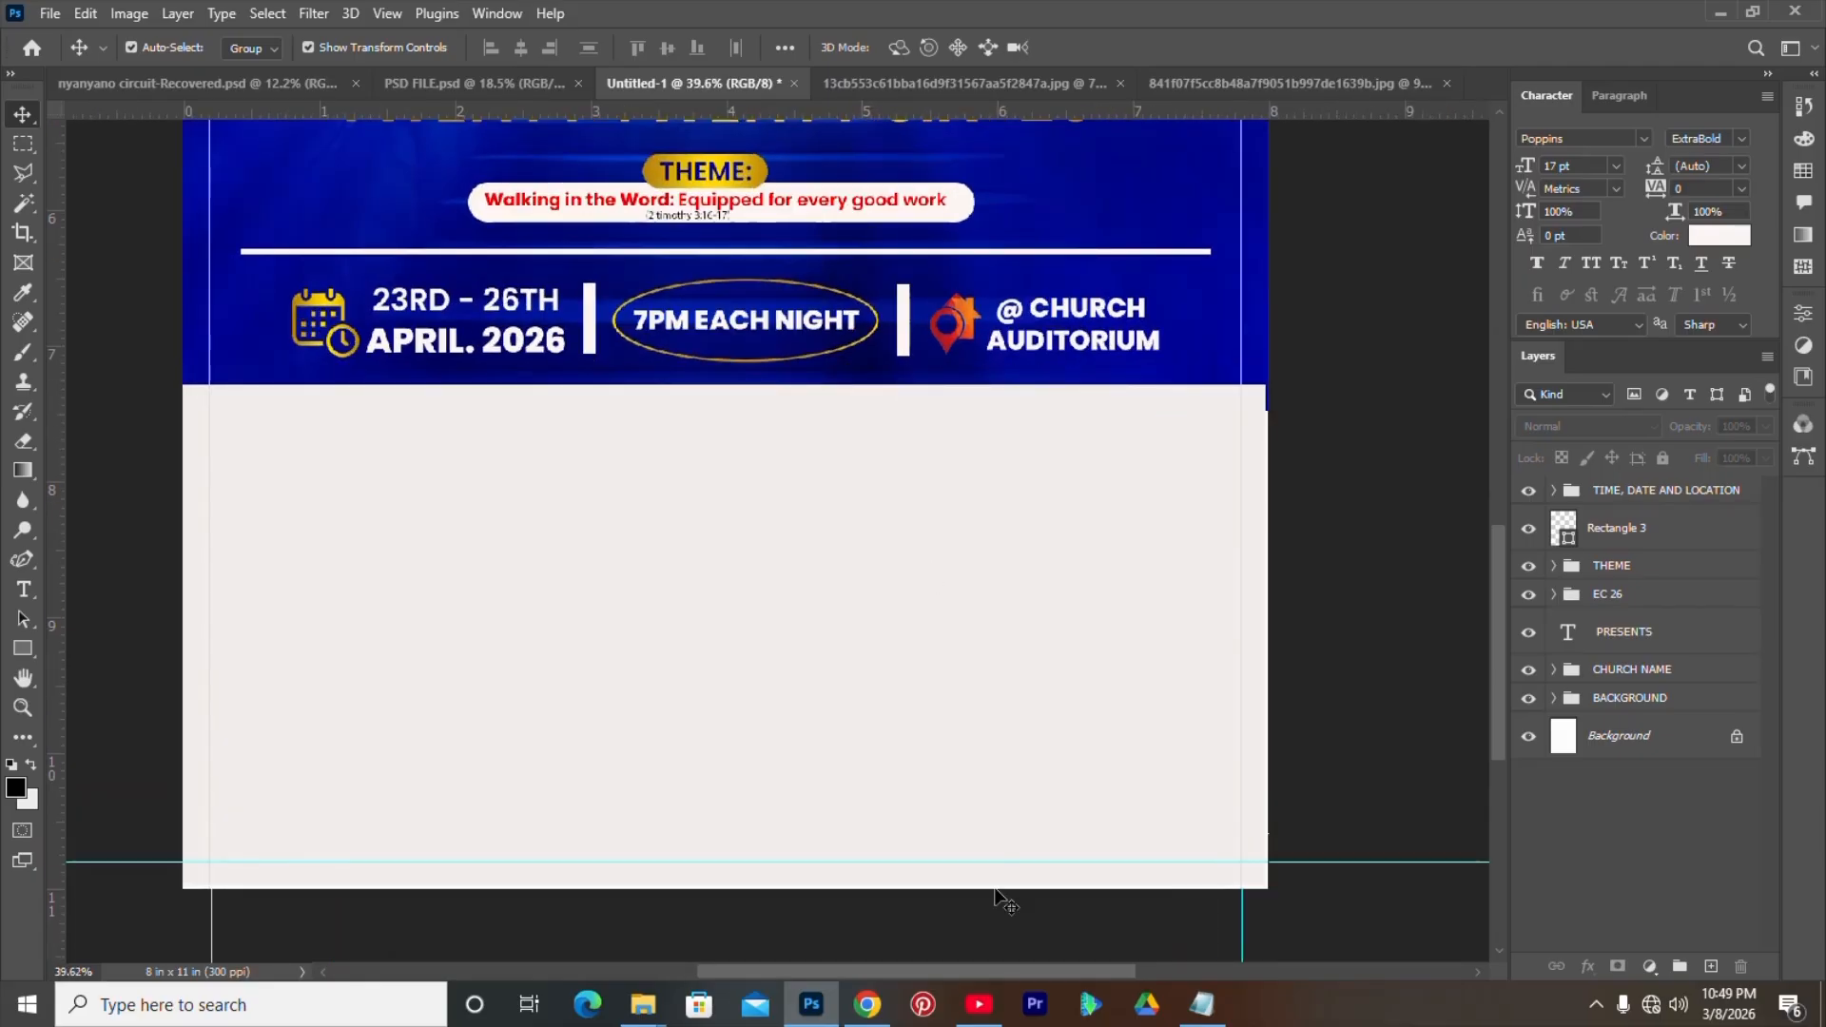
{"action": "left_click", "coordinate": [1203, 1005]}
{"action": "left_click", "coordinate": [1346, 591]}
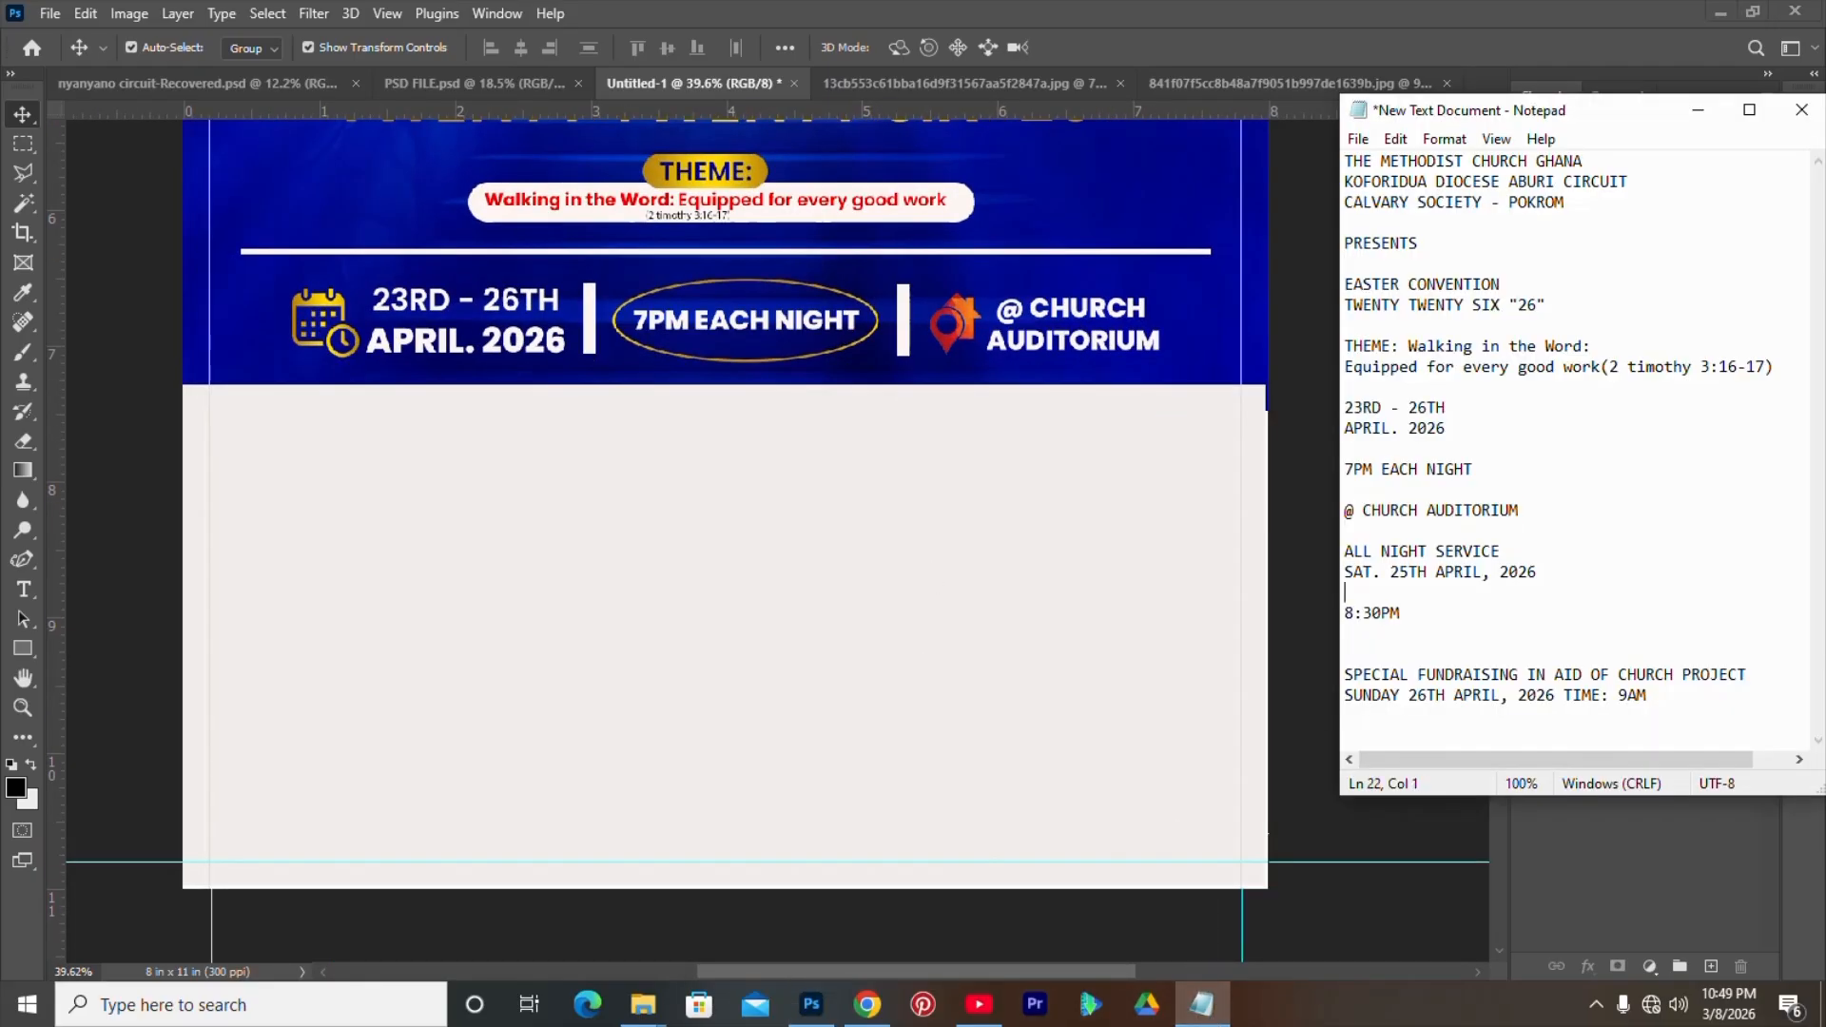
{"action": "left_click_drag", "start_coordinate": [1501, 551], "coordinate": [1344, 551]}
{"action": "key", "text": "ctrl+c"}
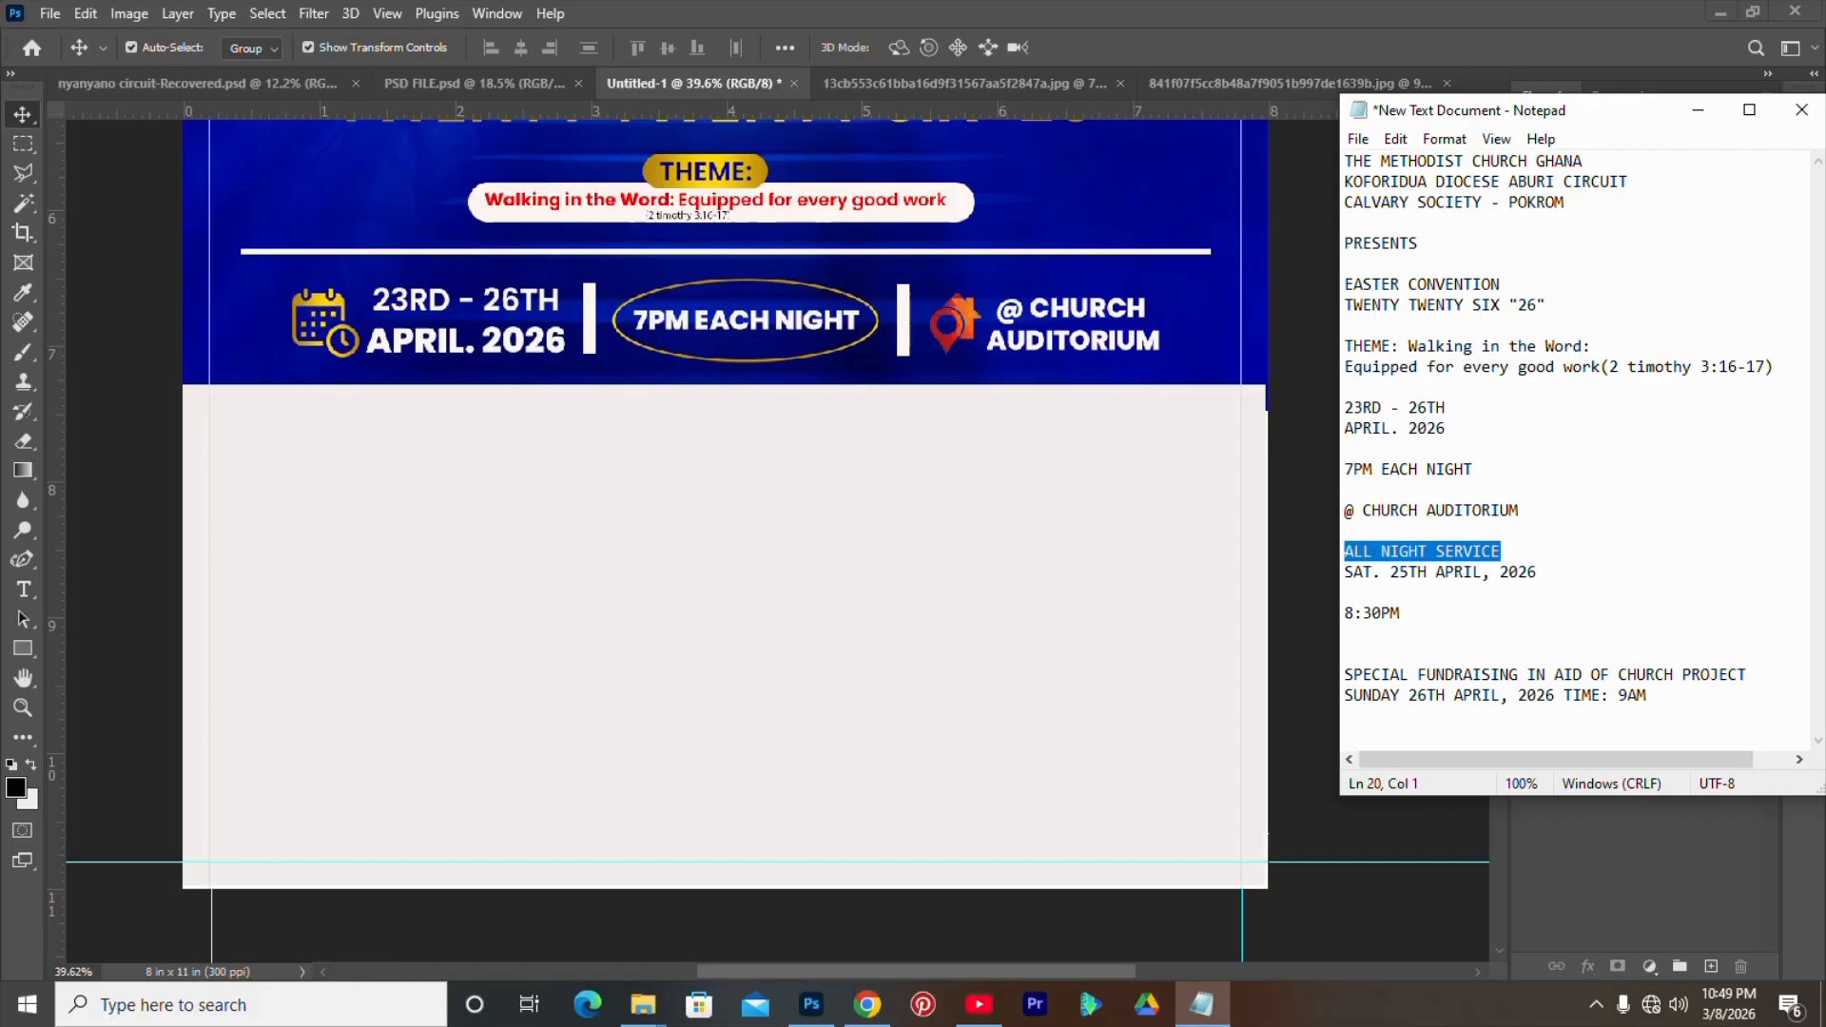
{"action": "left_click", "coordinate": [654, 584]}
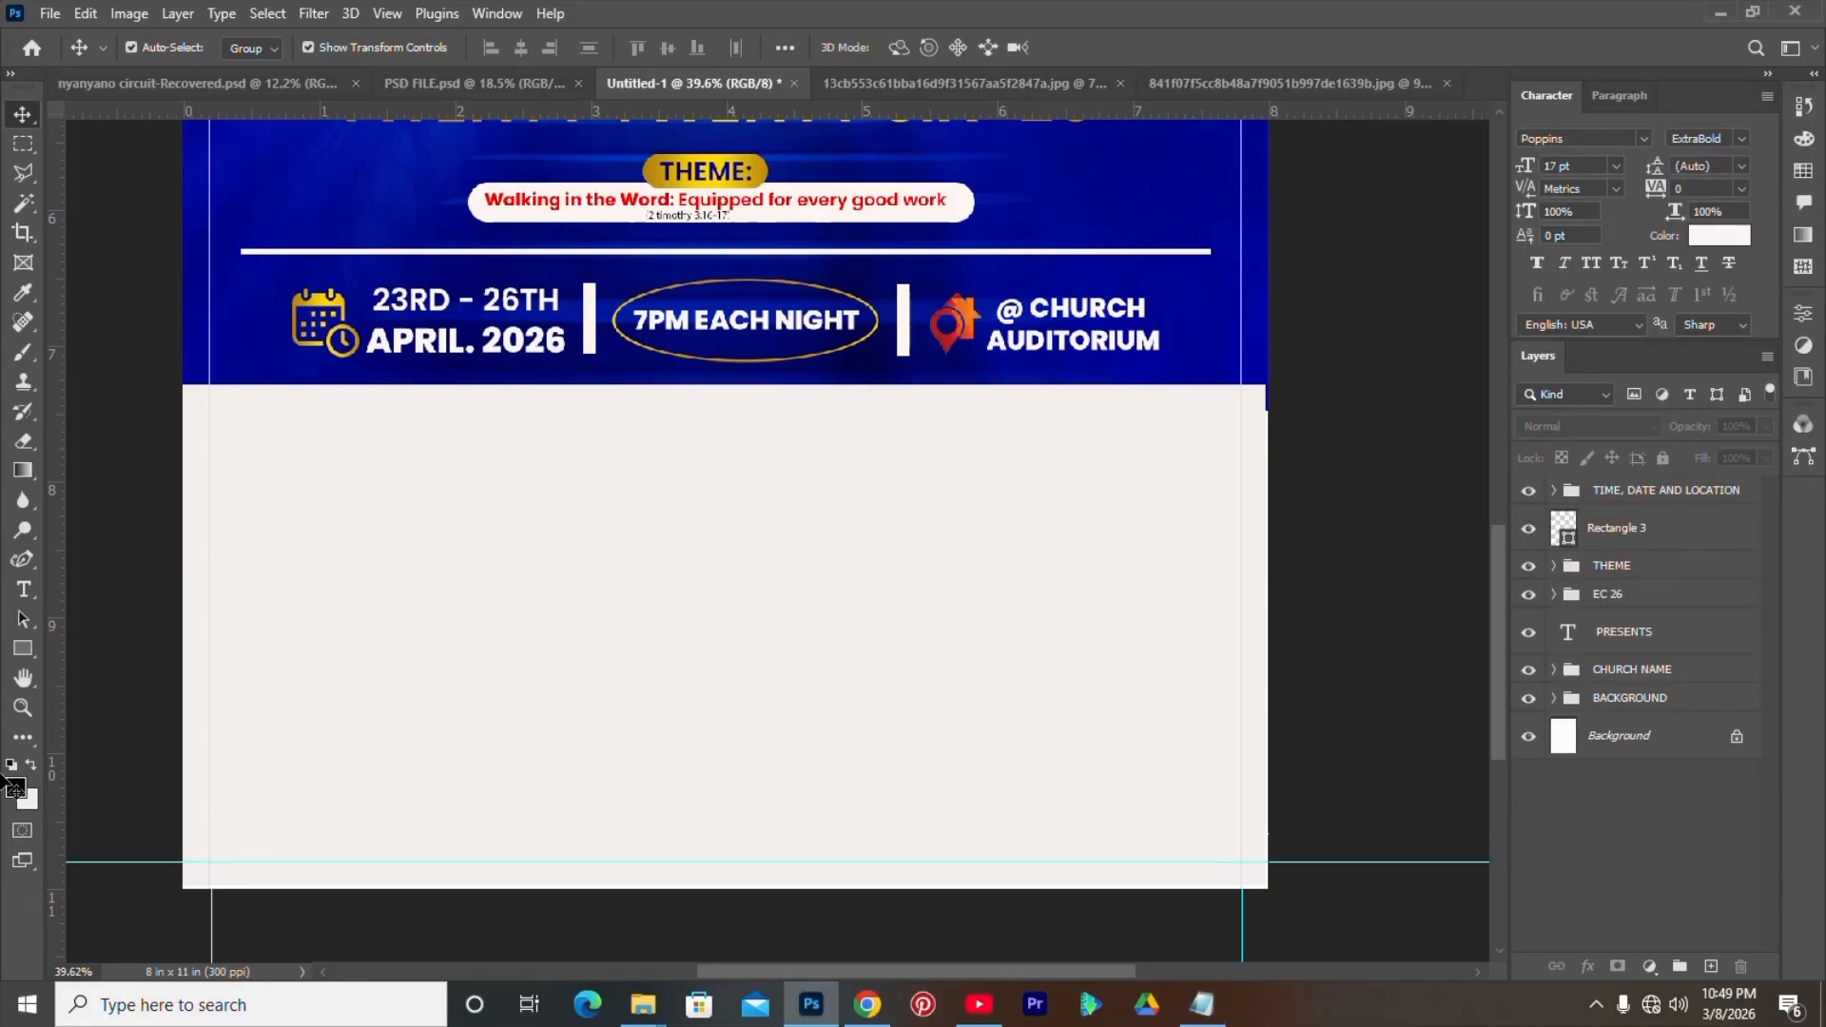
- Add the text "ALL NIGHT SERVICE" in colour 101010 on the blank area below the blue section
{"action": "key", "text": "t"}
{"action": "left_click", "coordinate": [717, 521]}
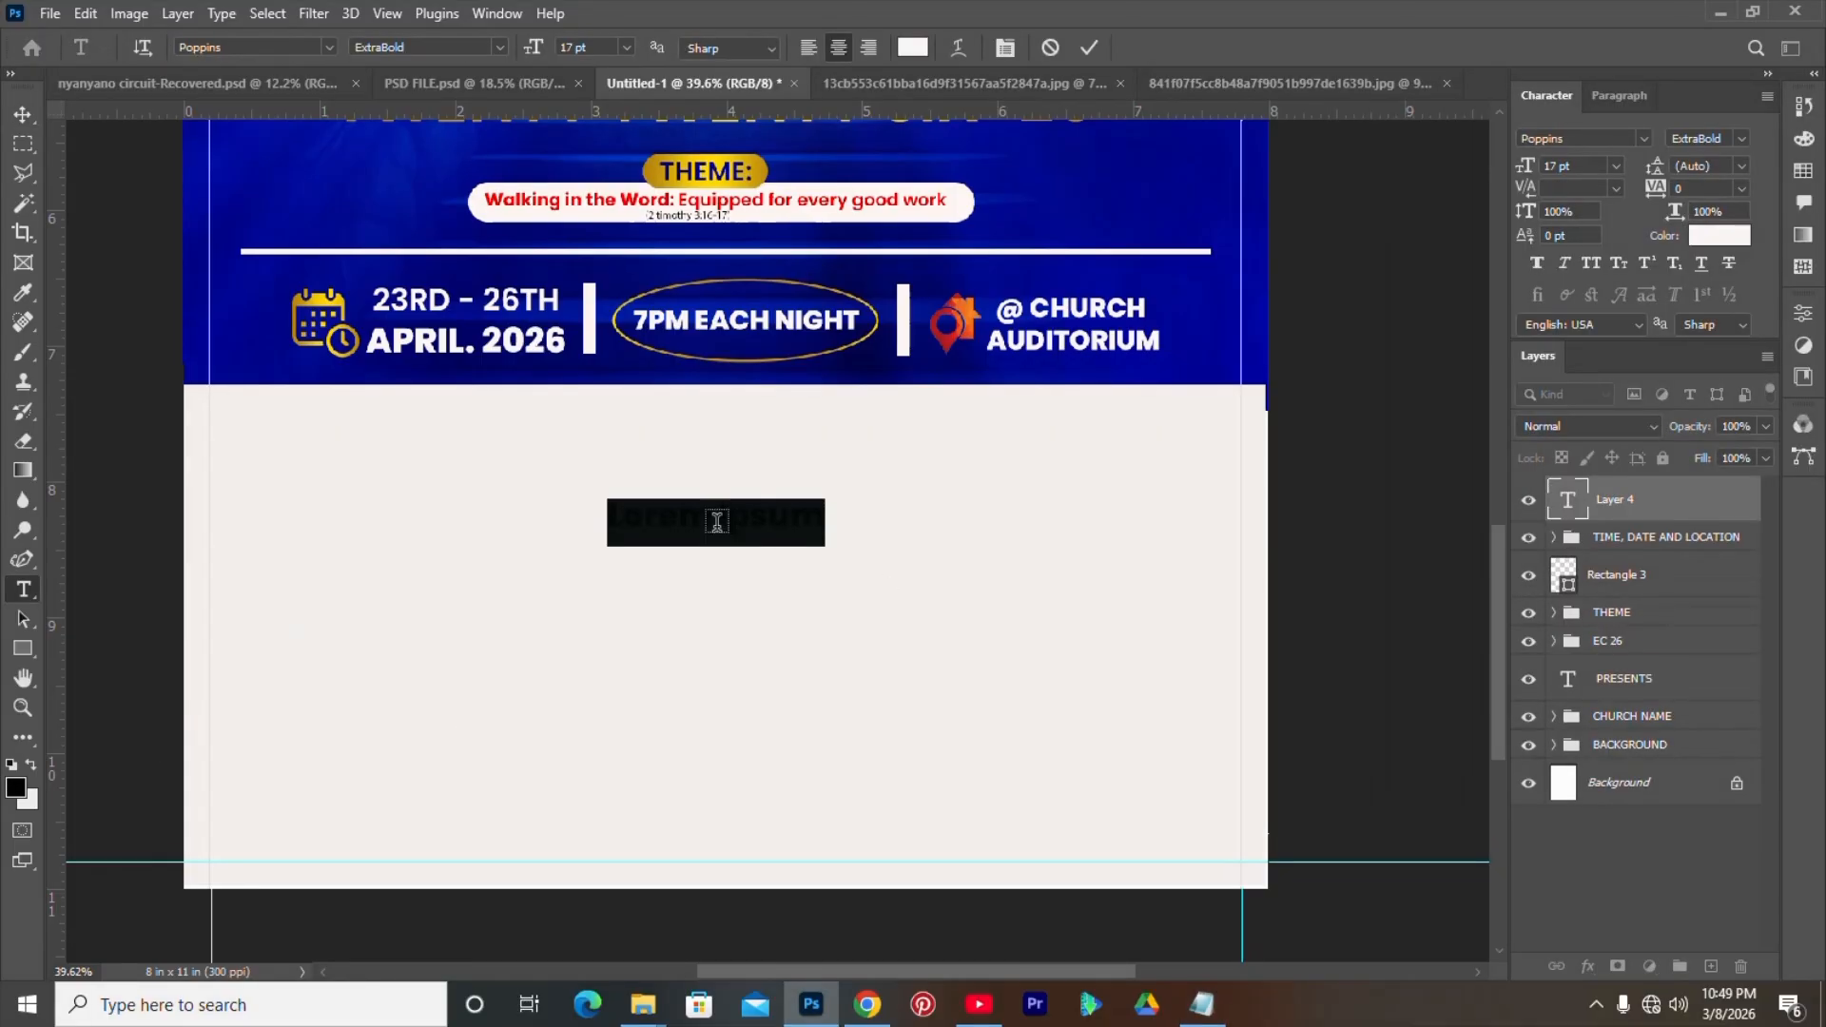
{"action": "key", "text": "ctrl+v"}
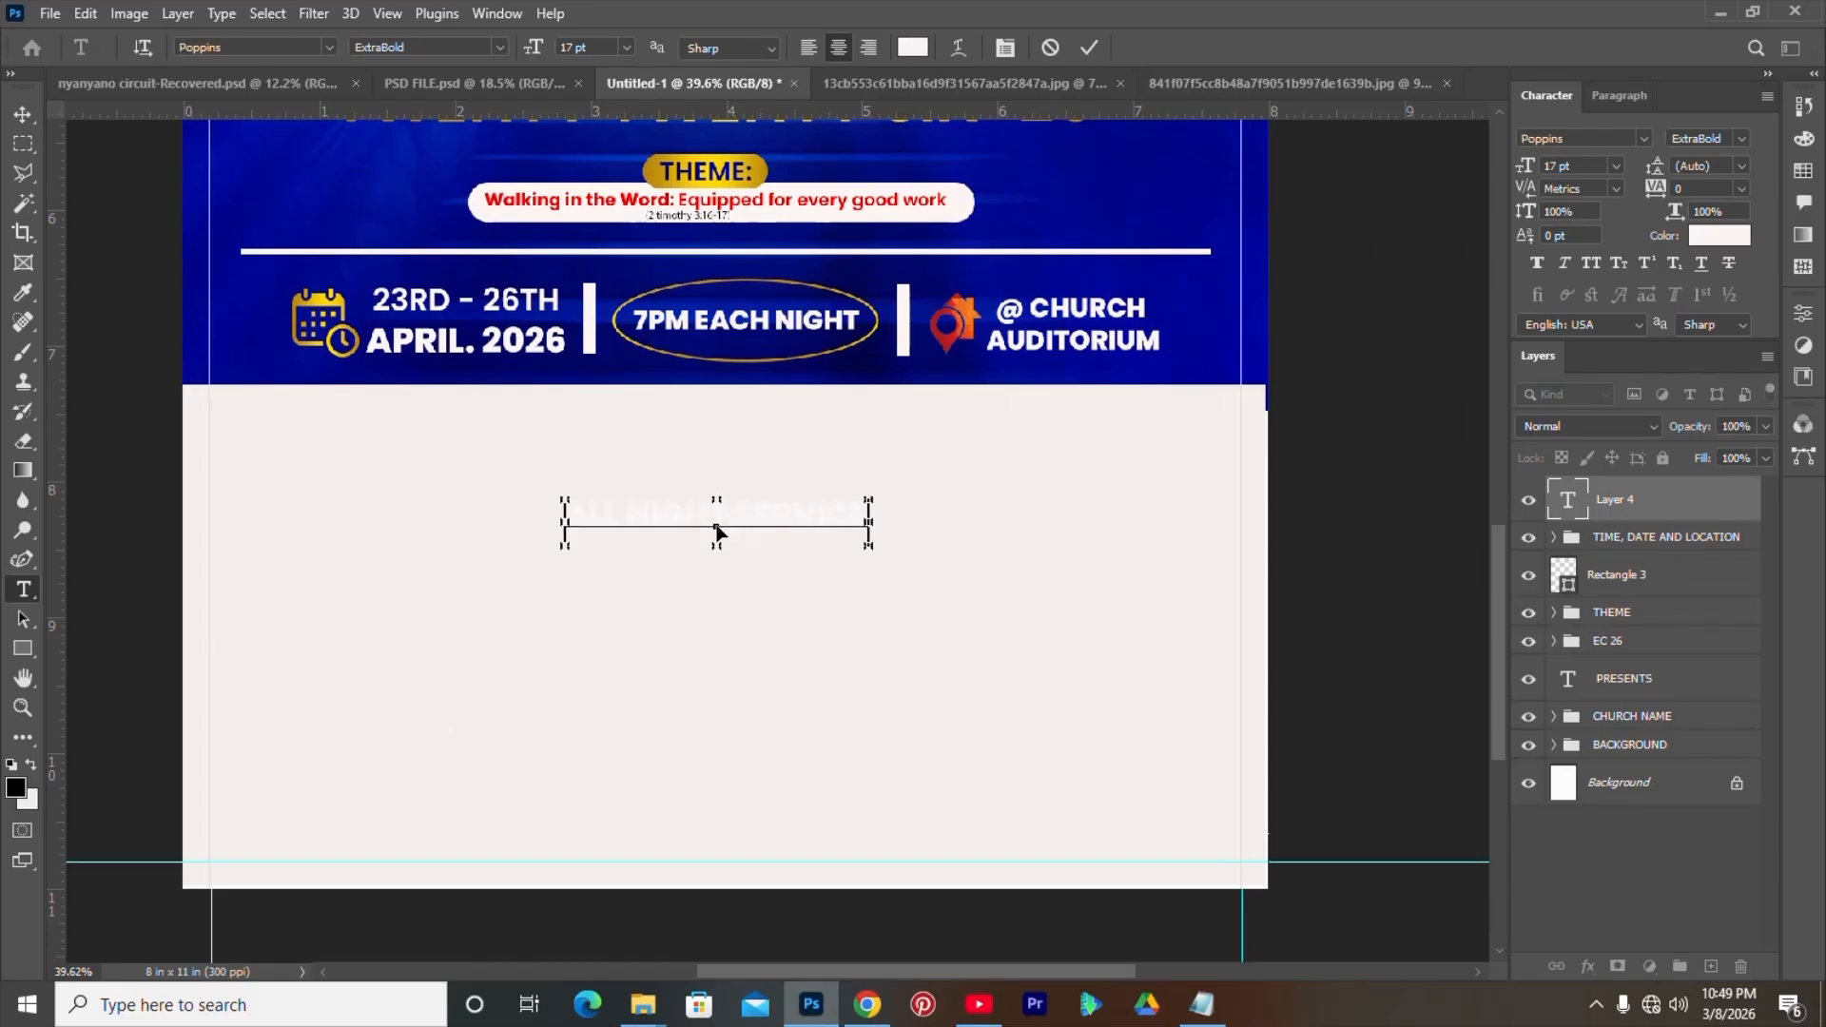
{"action": "key", "text": "ctrl+a"}
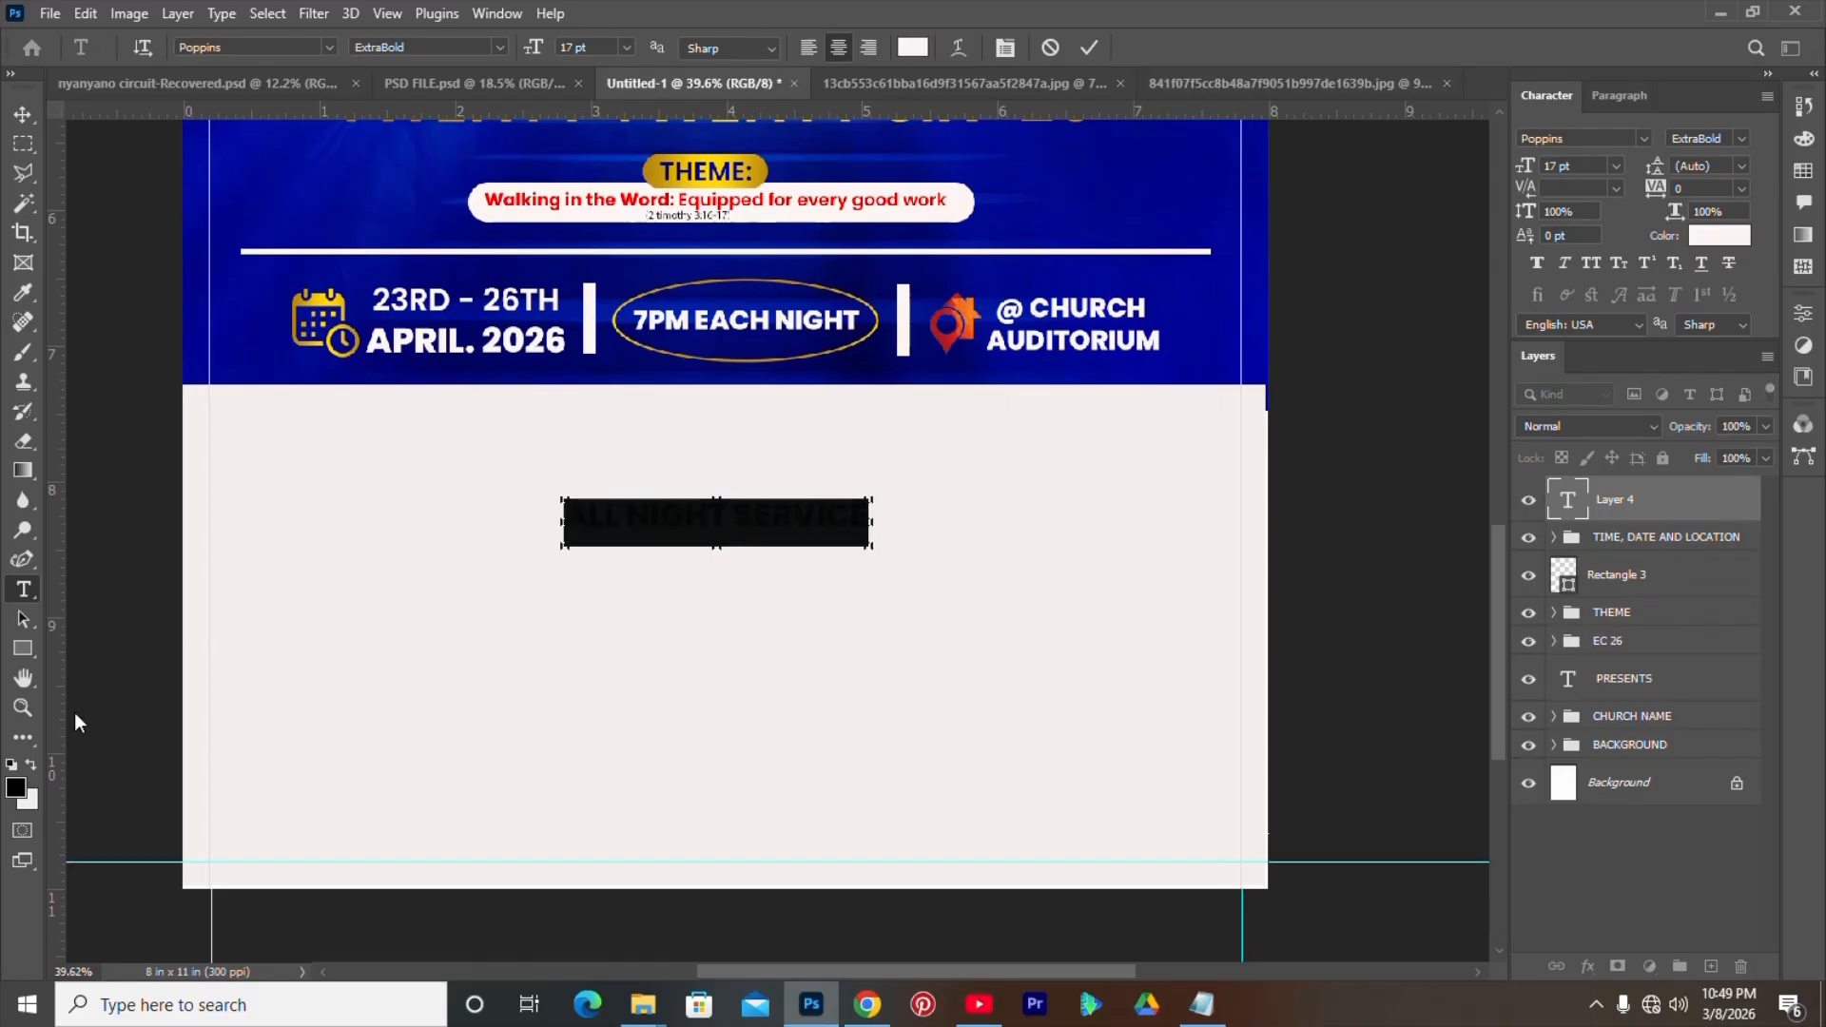
{"action": "left_click", "coordinate": [913, 48]}
{"action": "type", "text": "101010"}
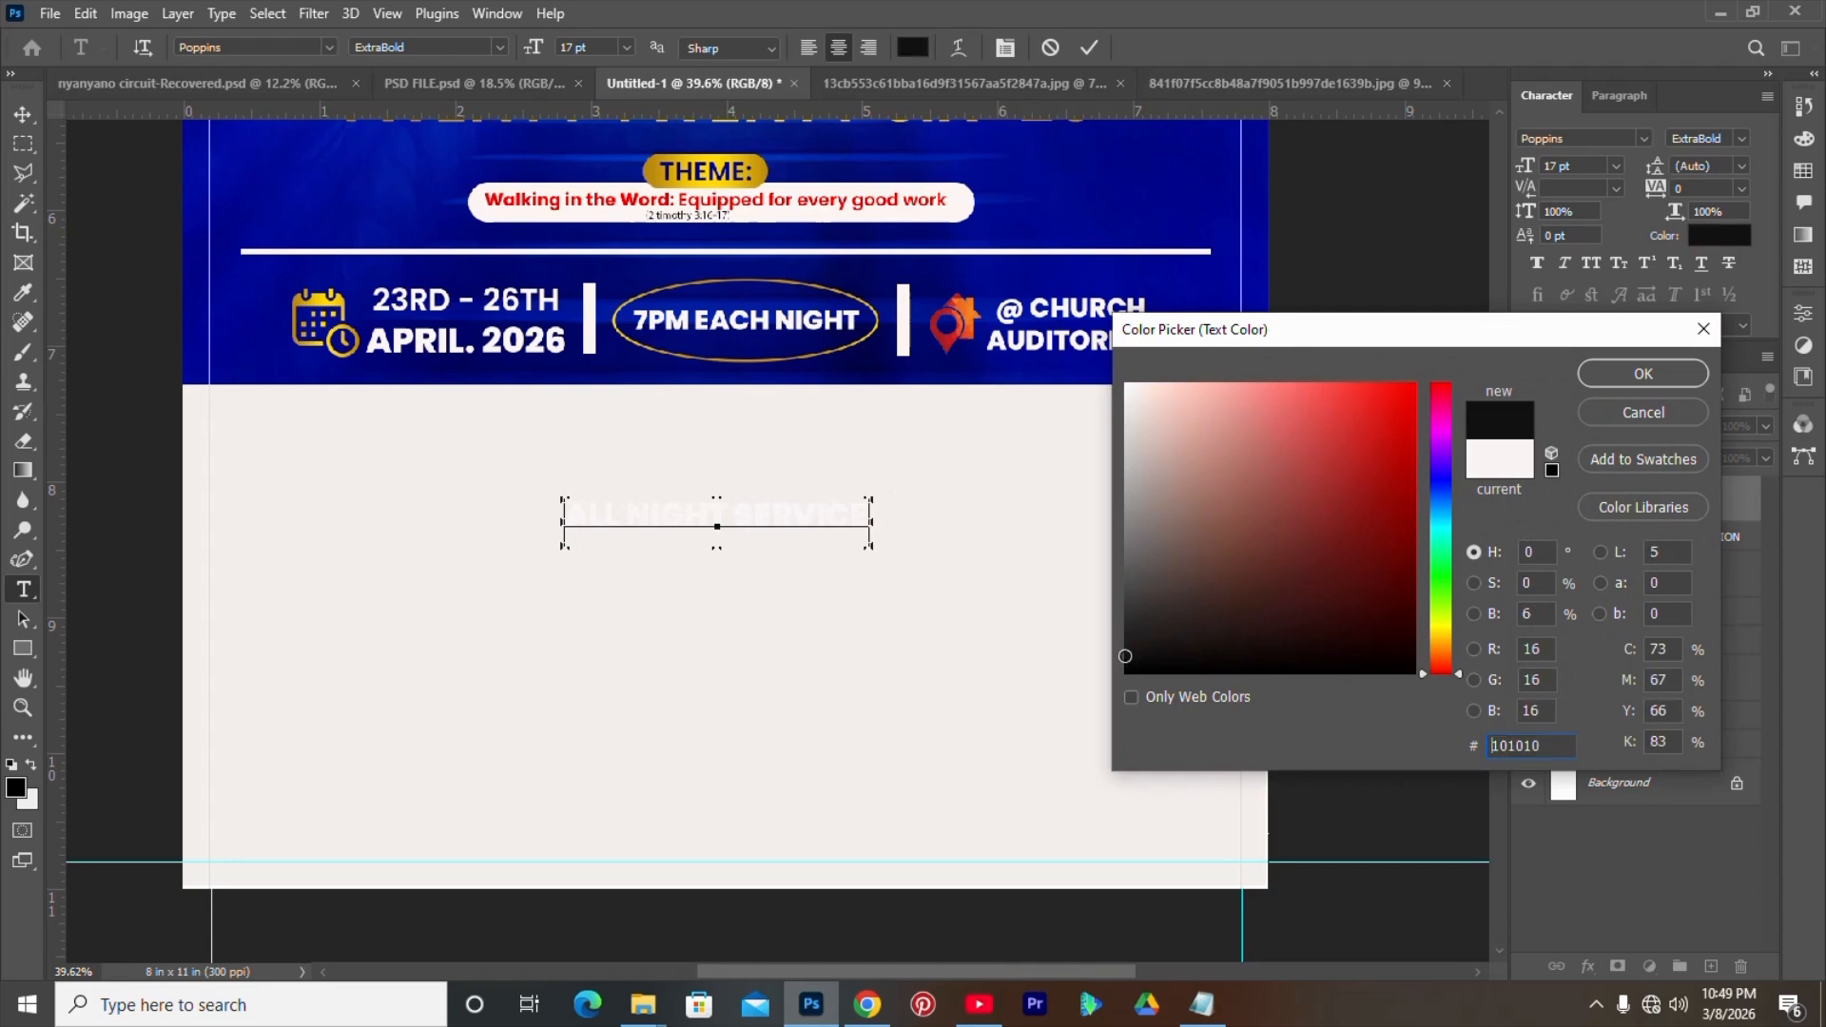
{"action": "left_click_drag", "start_coordinate": [1554, 746], "coordinate": [1465, 747]}
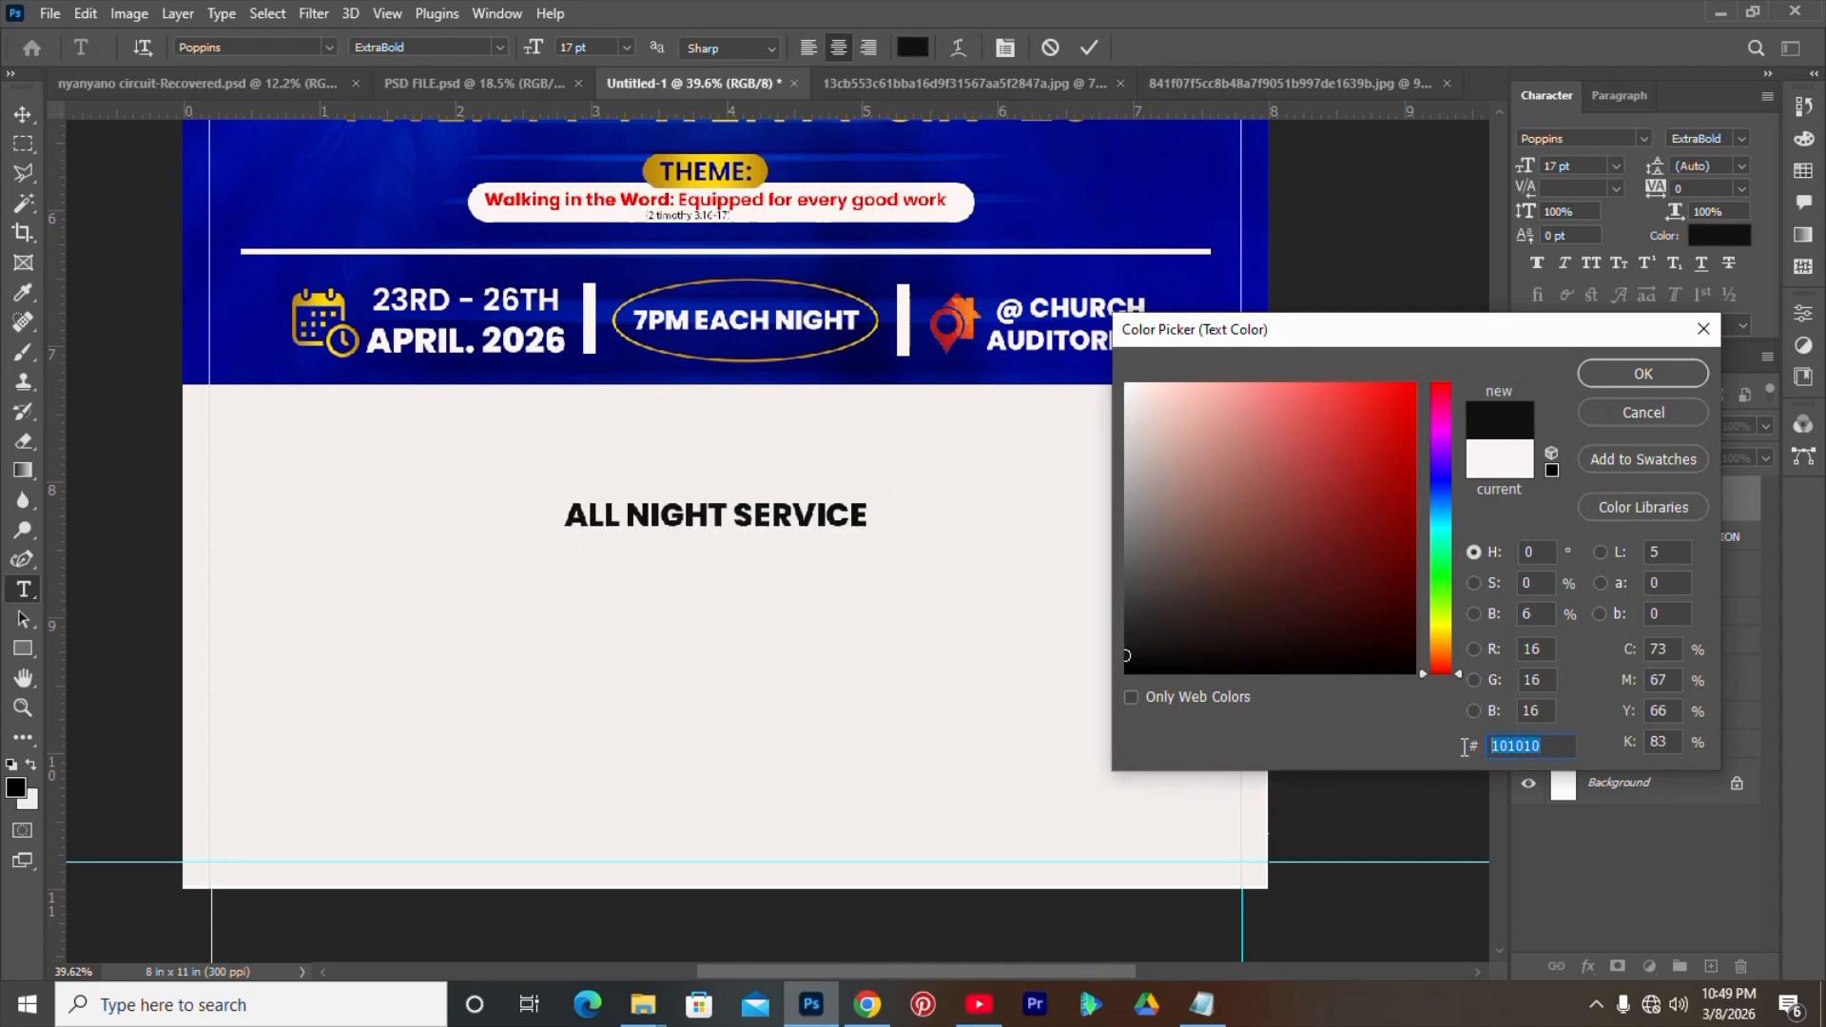
{"action": "left_click", "coordinate": [1672, 371]}
{"action": "left_click", "coordinate": [1088, 55]}
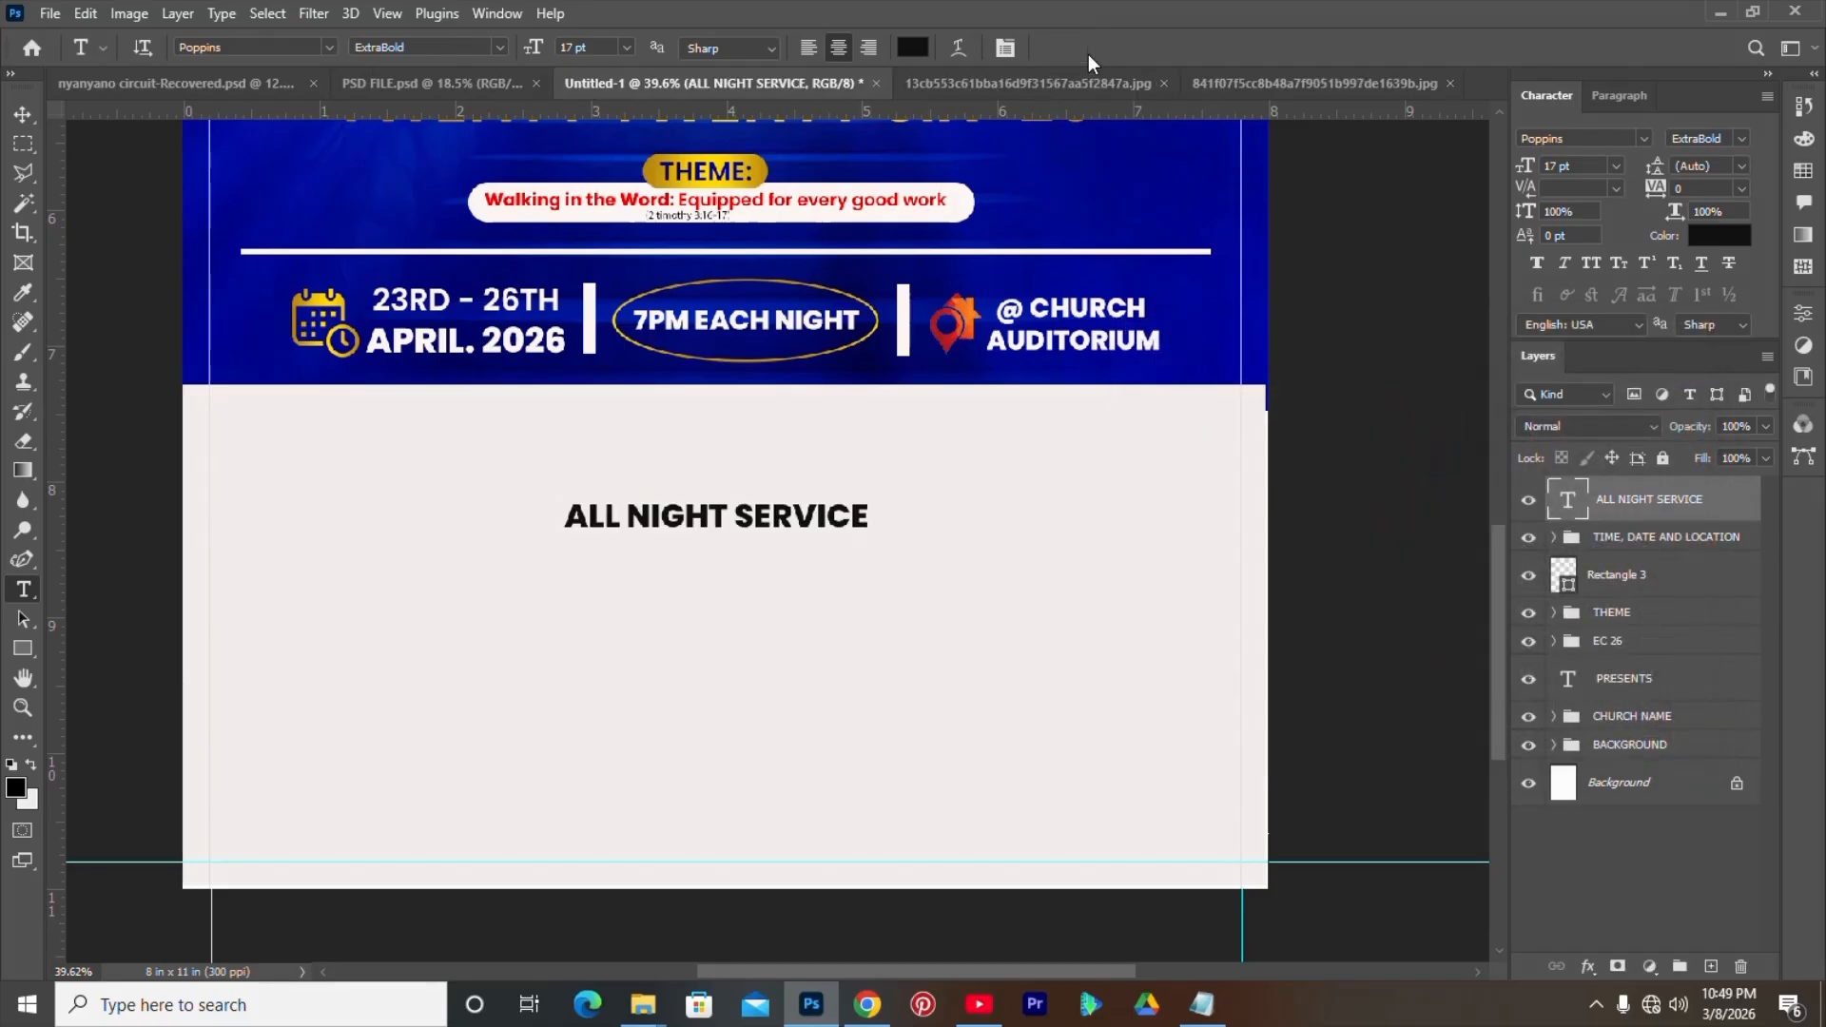
- Enlarge the ALL NIGHT SERVICE text to about 44.58 pt and centre it horizontally just below the blue section
{"action": "key", "text": "v"}
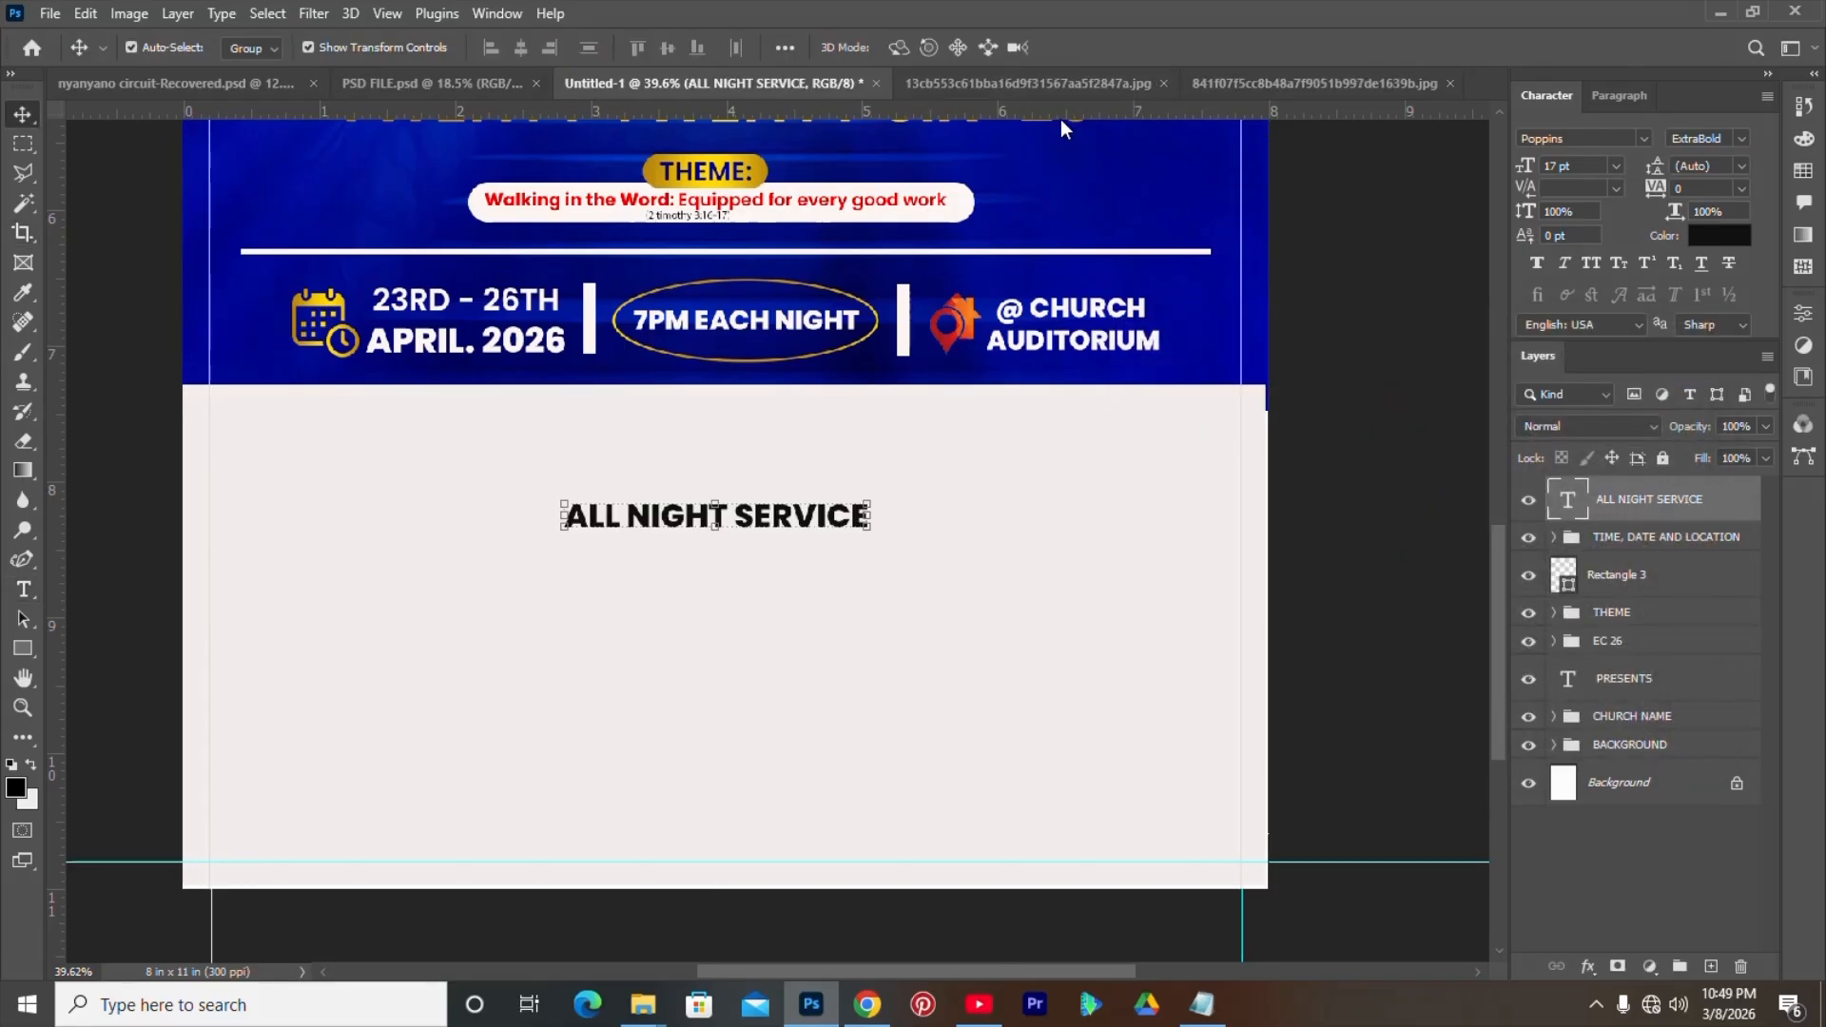
{"action": "left_click", "coordinate": [865, 527]}
{"action": "left_click_drag", "start_coordinate": [873, 547], "coordinate": [1140, 592]}
{"action": "left_click_drag", "start_coordinate": [559, 584], "coordinate": [333, 567]}
{"action": "key", "text": "Return"}
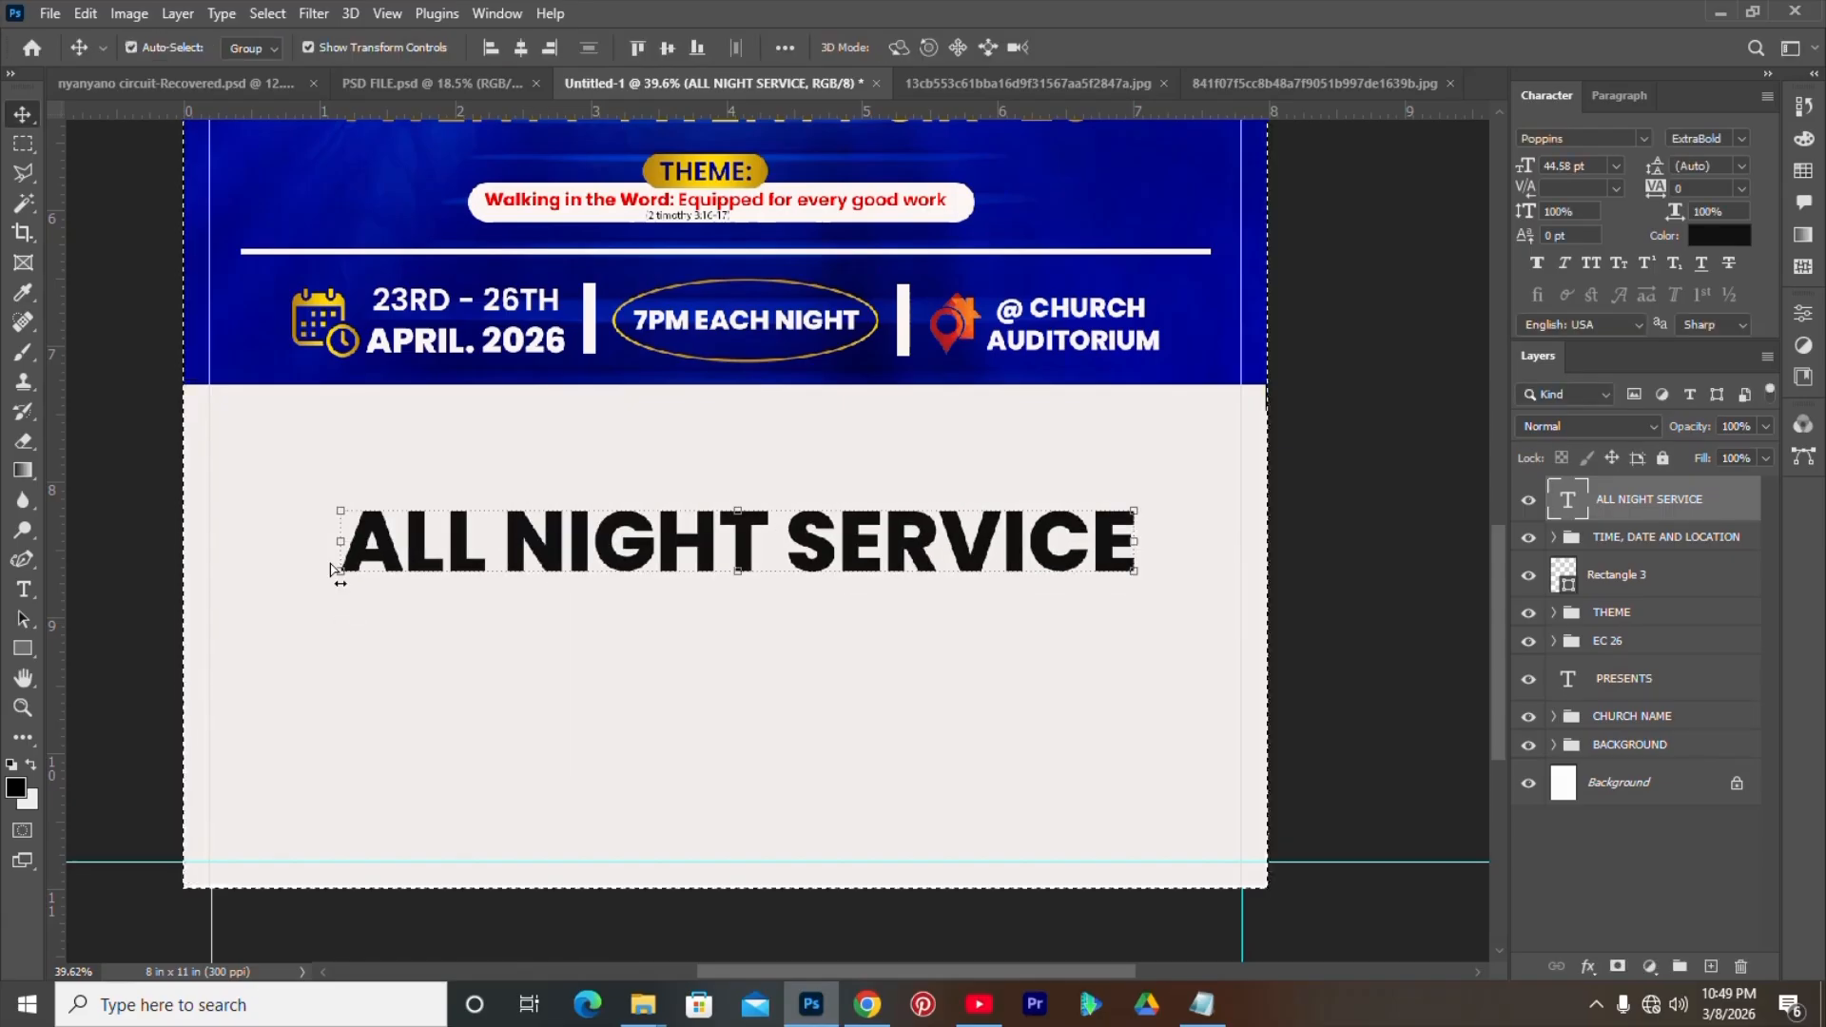
{"action": "left_click", "coordinate": [520, 49]}
{"action": "key", "text": "ctrl+d"}
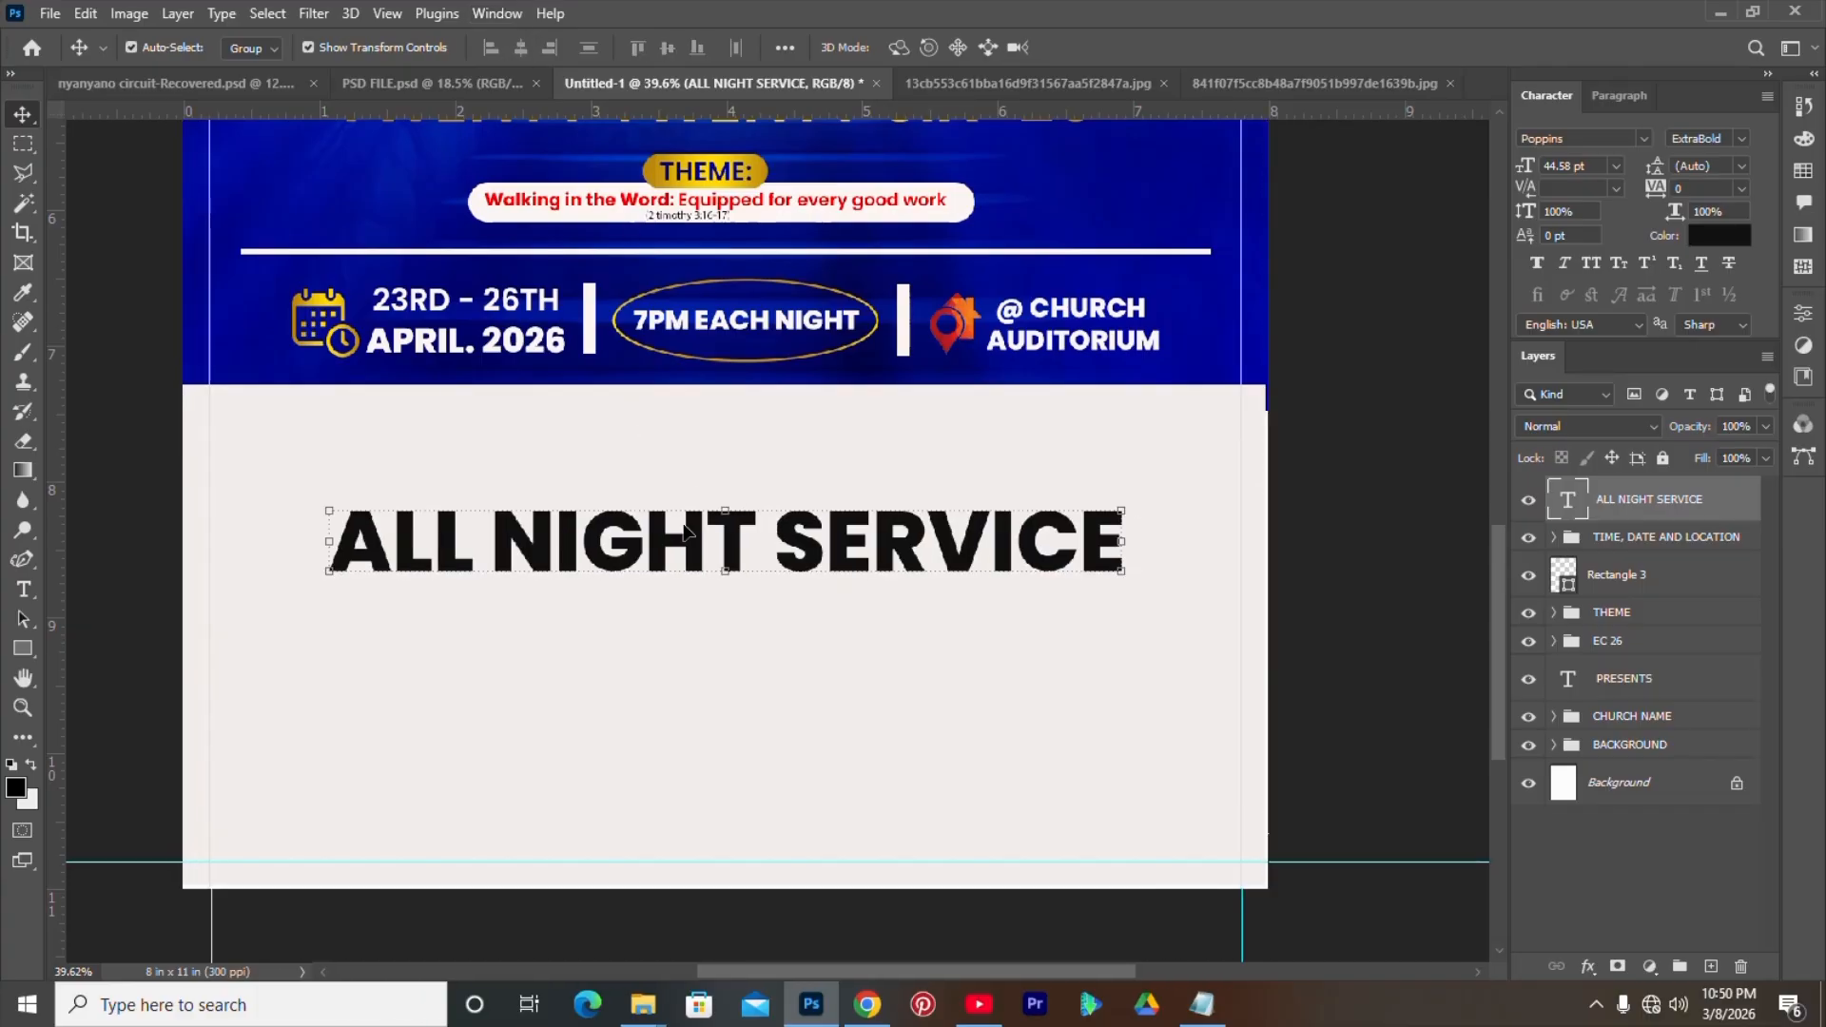
{"action": "left_click_drag", "start_coordinate": [685, 555], "coordinate": [685, 457]}
{"action": "left_click", "coordinate": [1410, 594]}
- Draw a rectangle about 959 × 215 px below the left half of the ALL NIGHT SERVICE heading
{"action": "left_click", "coordinate": [38, 652]}
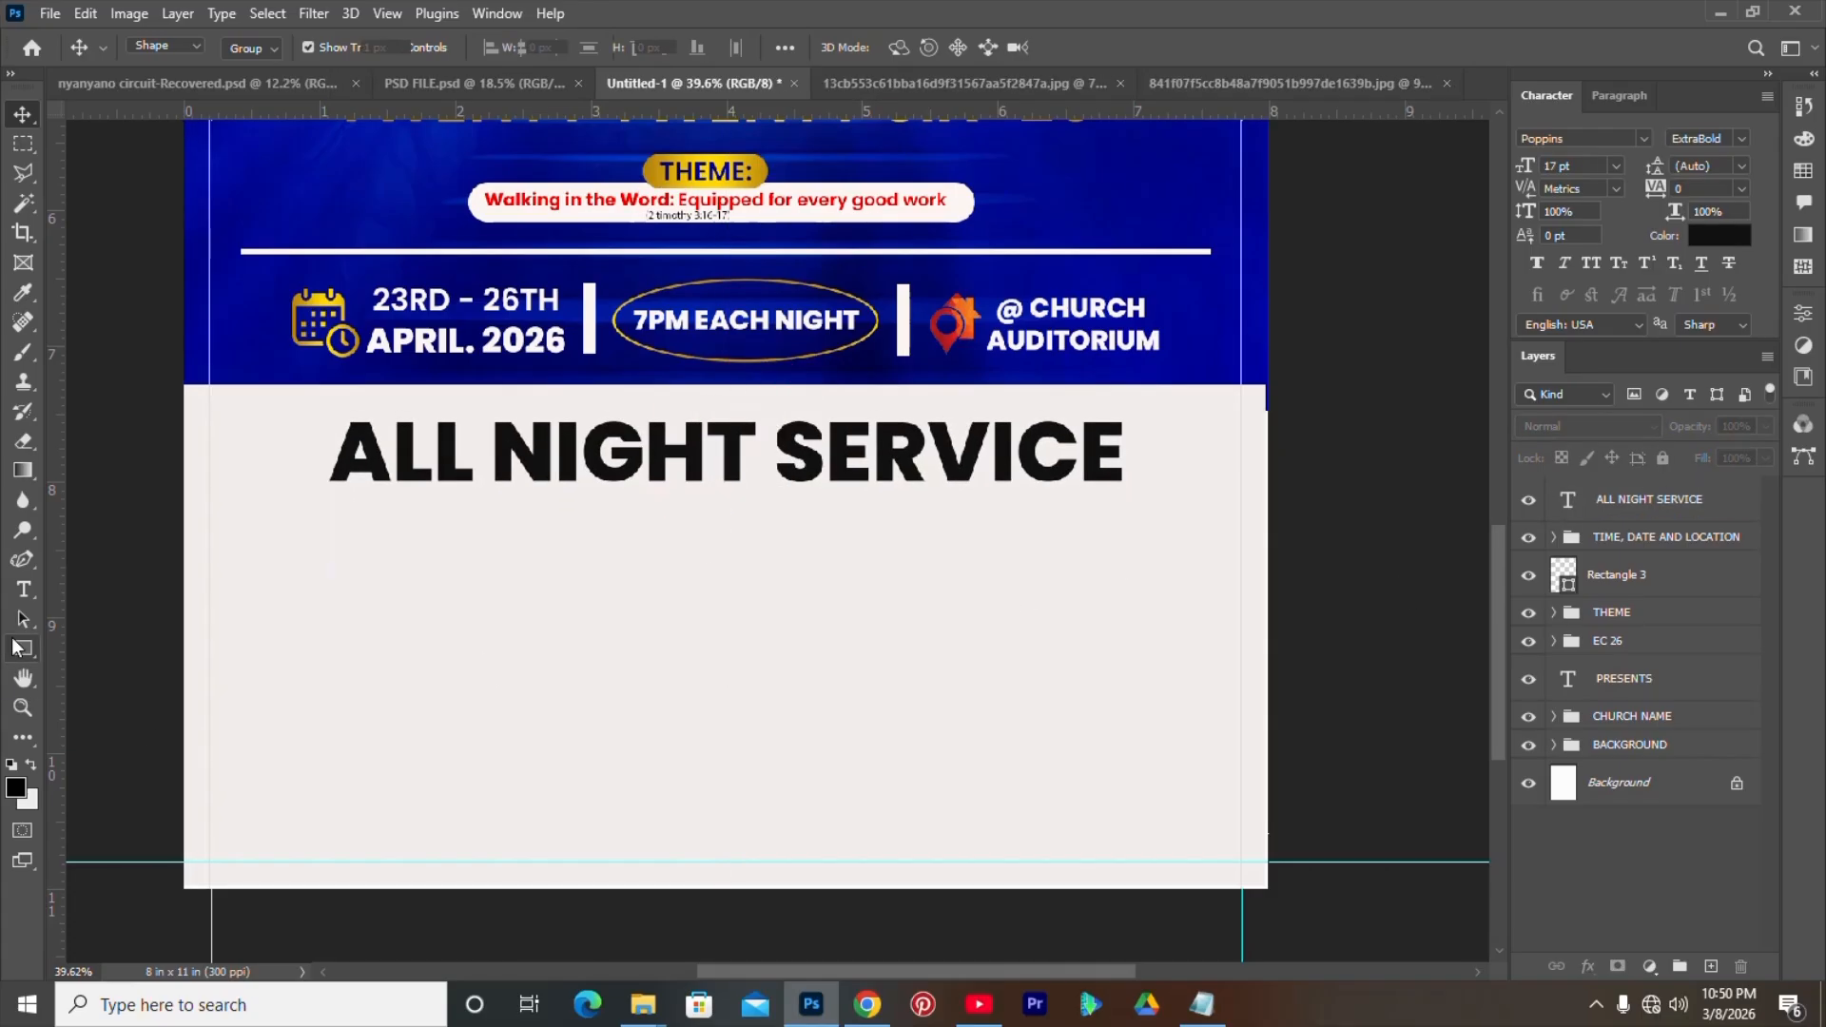
{"action": "left_click", "coordinate": [119, 648]}
{"action": "left_click_drag", "start_coordinate": [238, 519], "coordinate": [670, 617]}
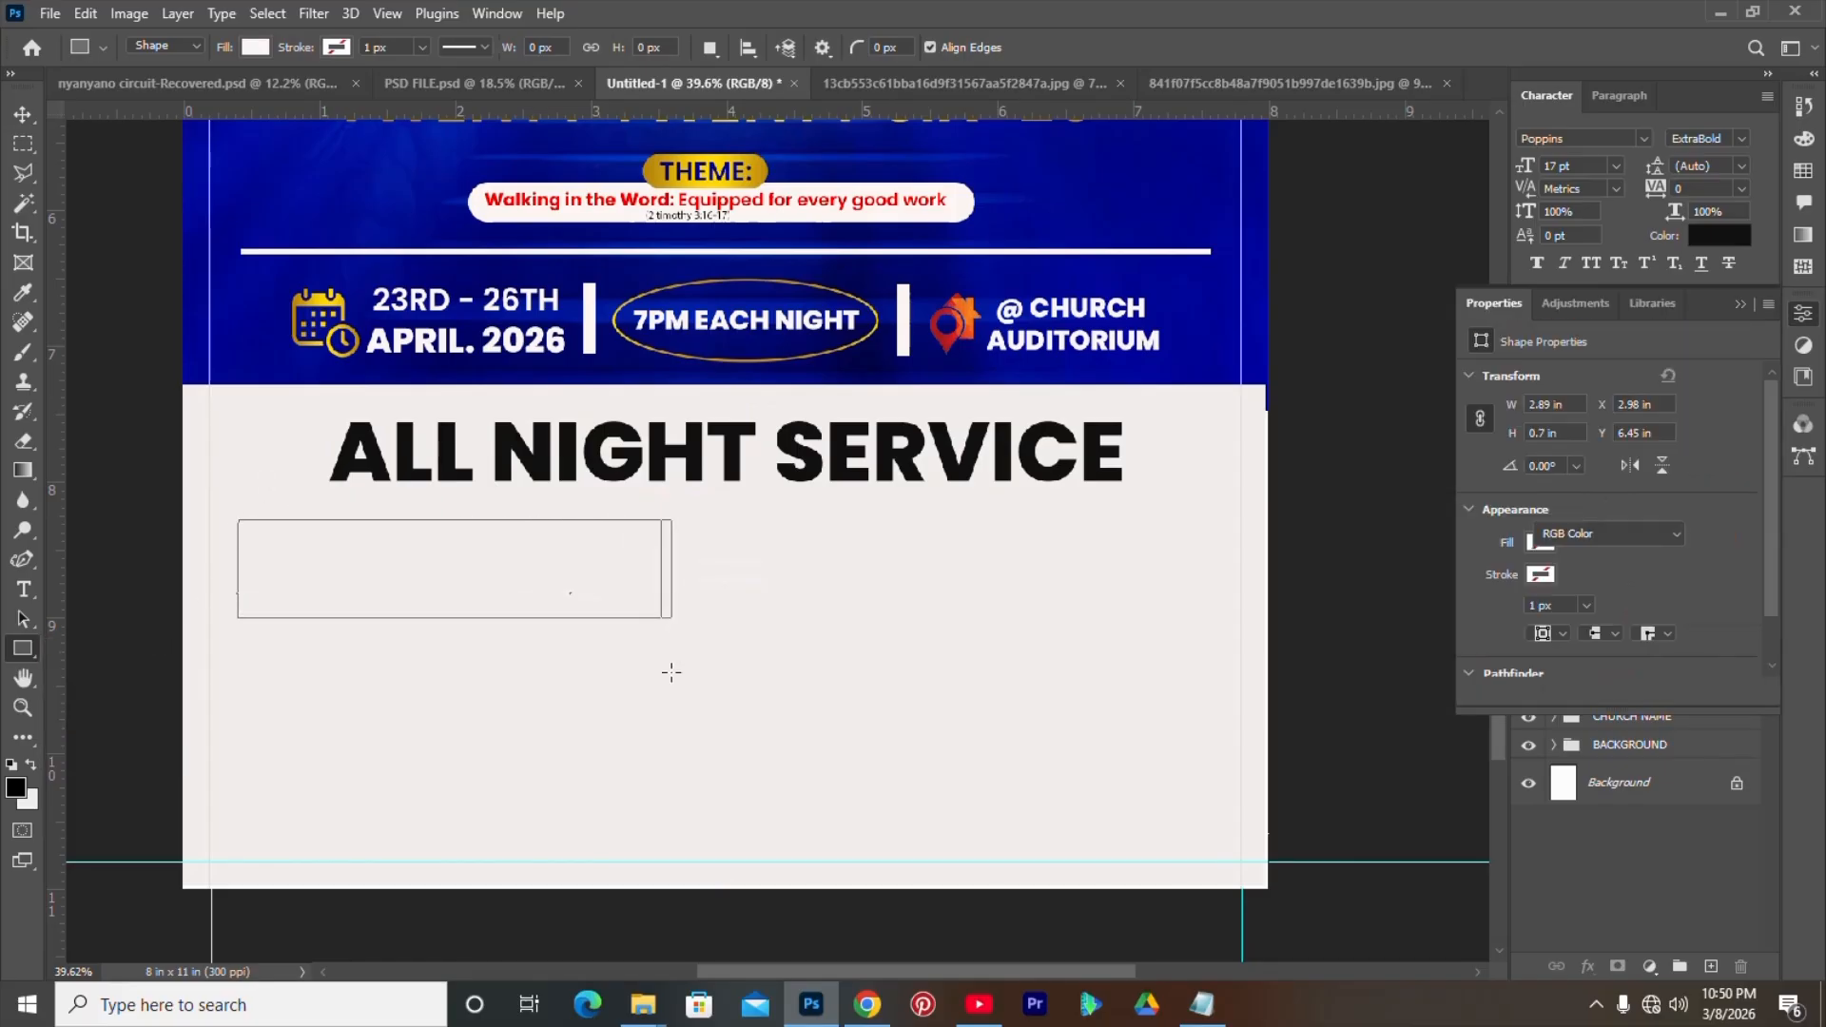
{"action": "left_click", "coordinate": [1804, 313]}
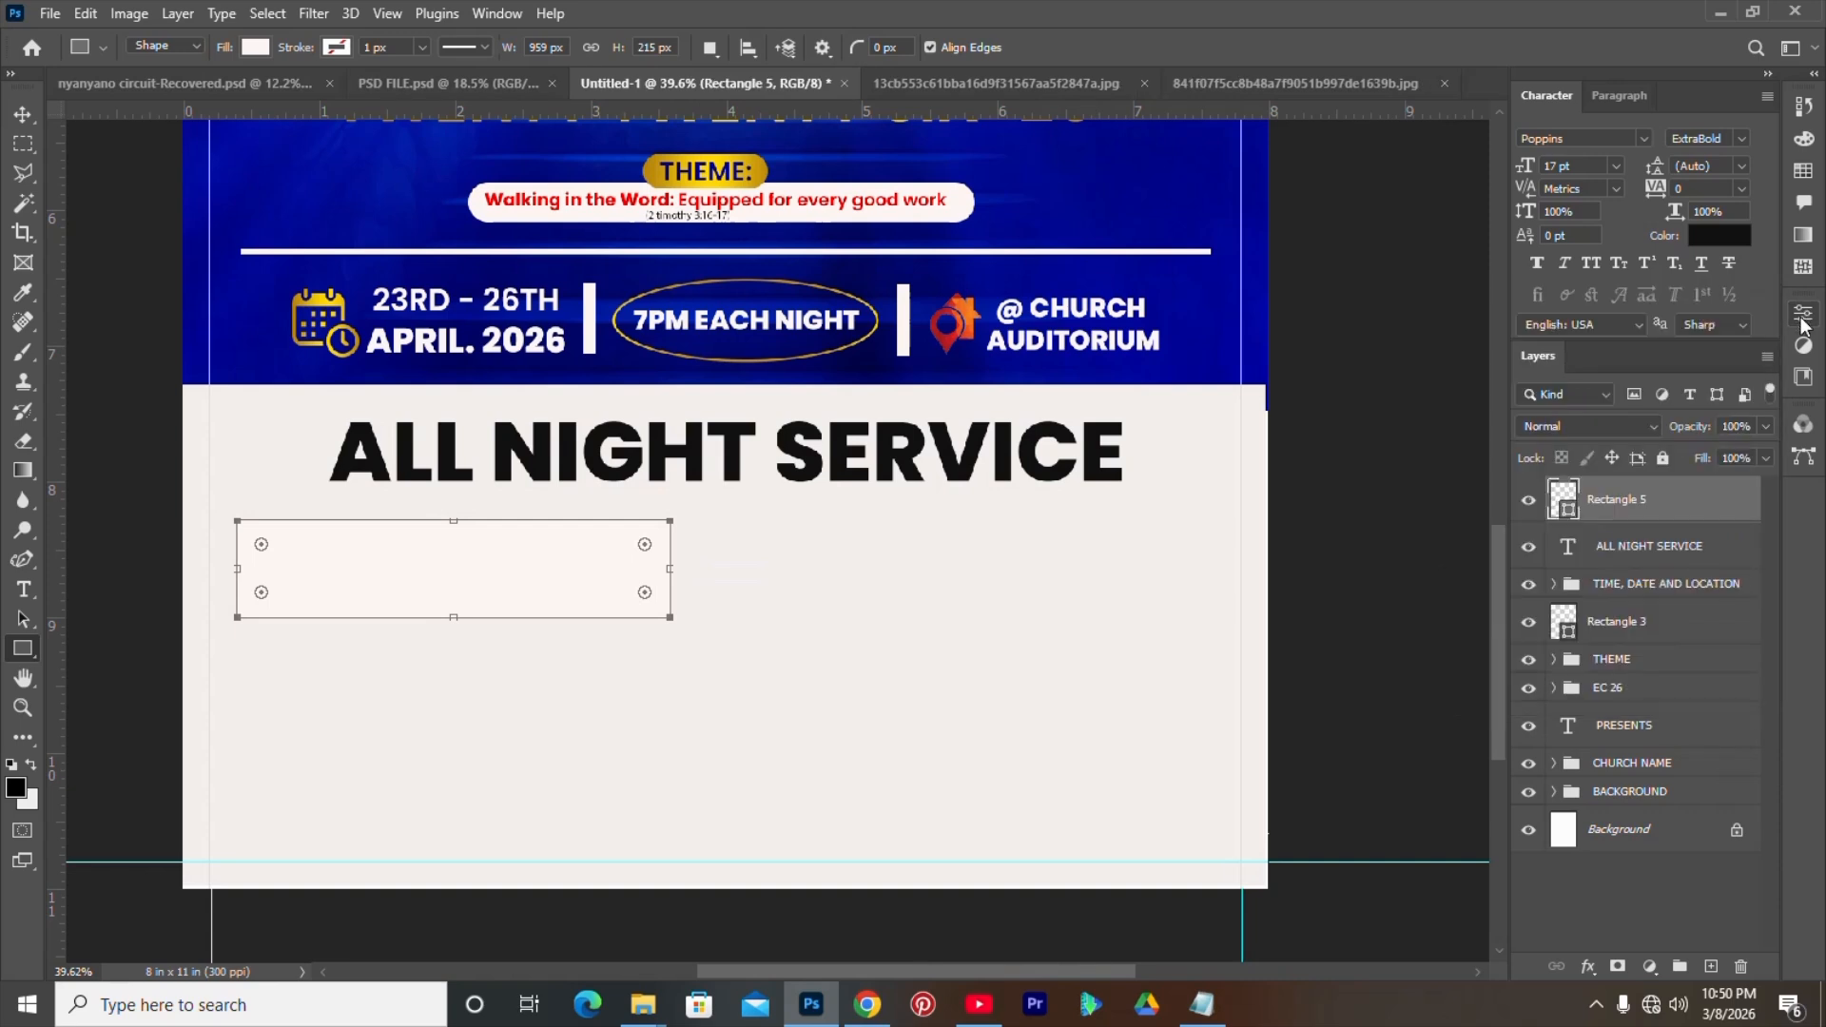
- Fill the rectangle with dark blue 000792 sampled from the flyer background and place a duplicate level with it on its right
{"action": "double_click", "coordinate": [1566, 501]}
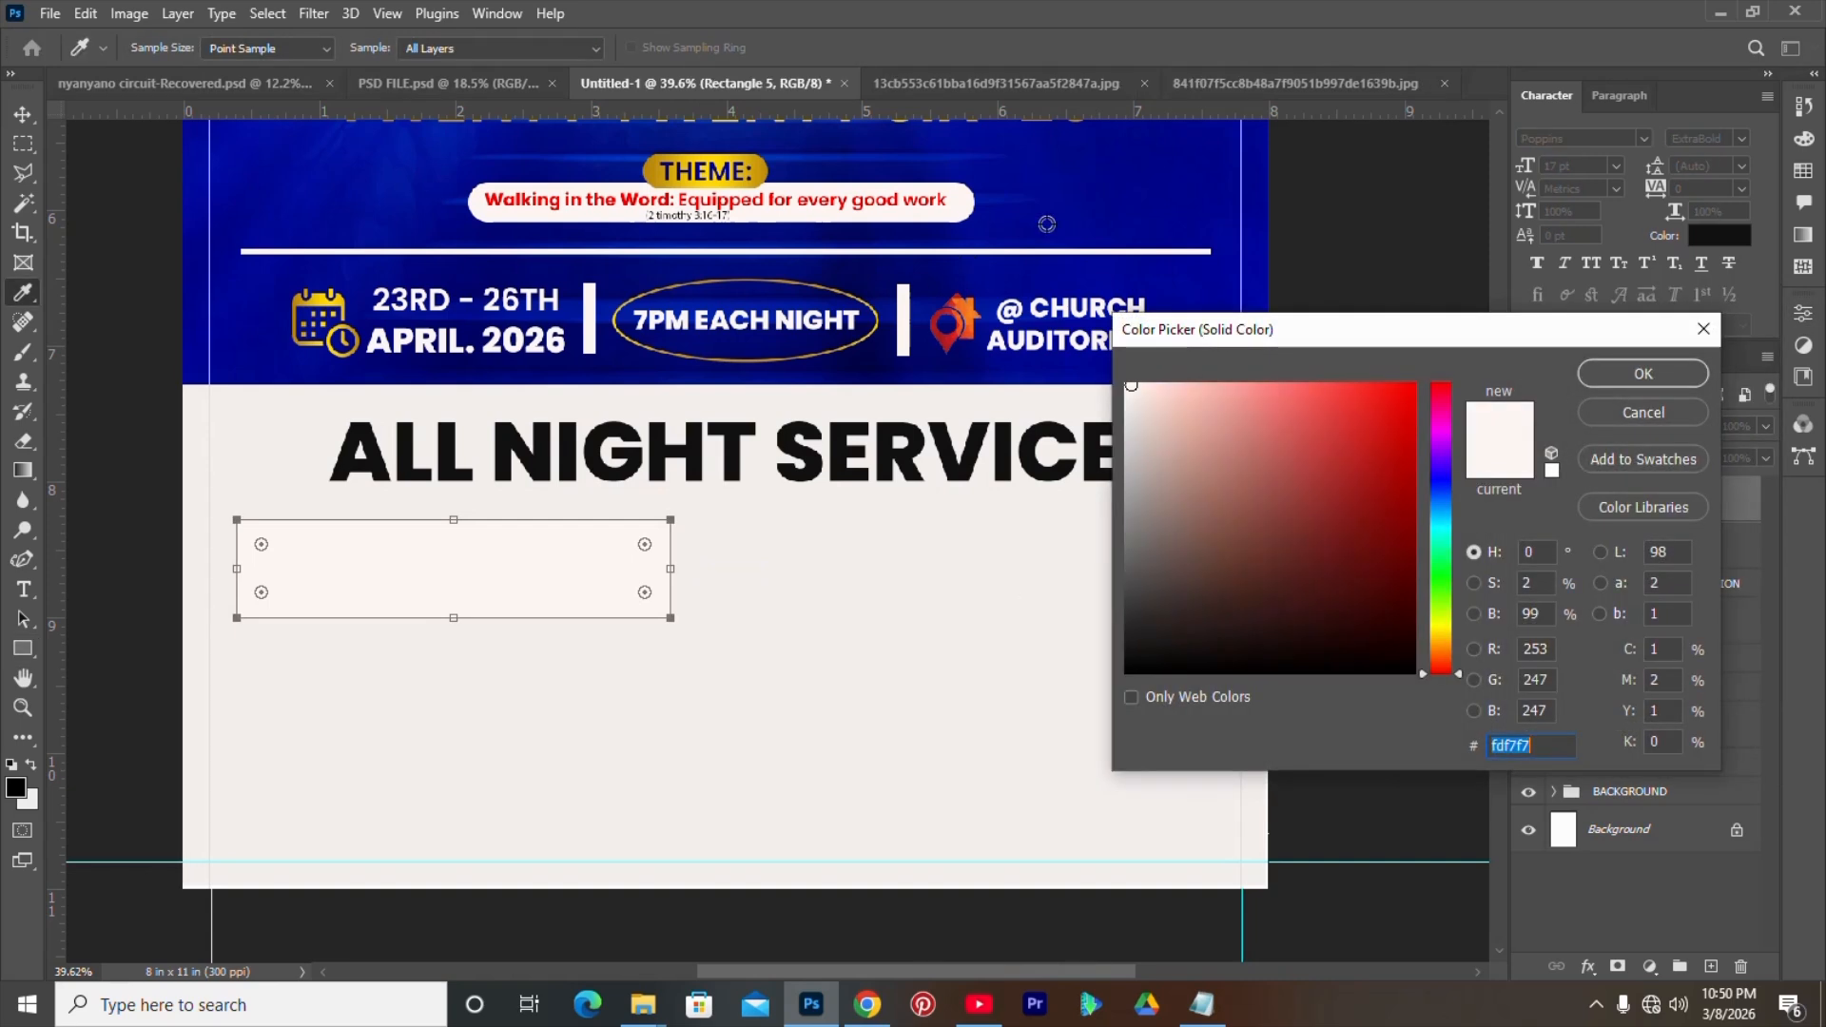
{"action": "left_click", "coordinate": [1018, 258]}
{"action": "left_click", "coordinate": [1644, 374]}
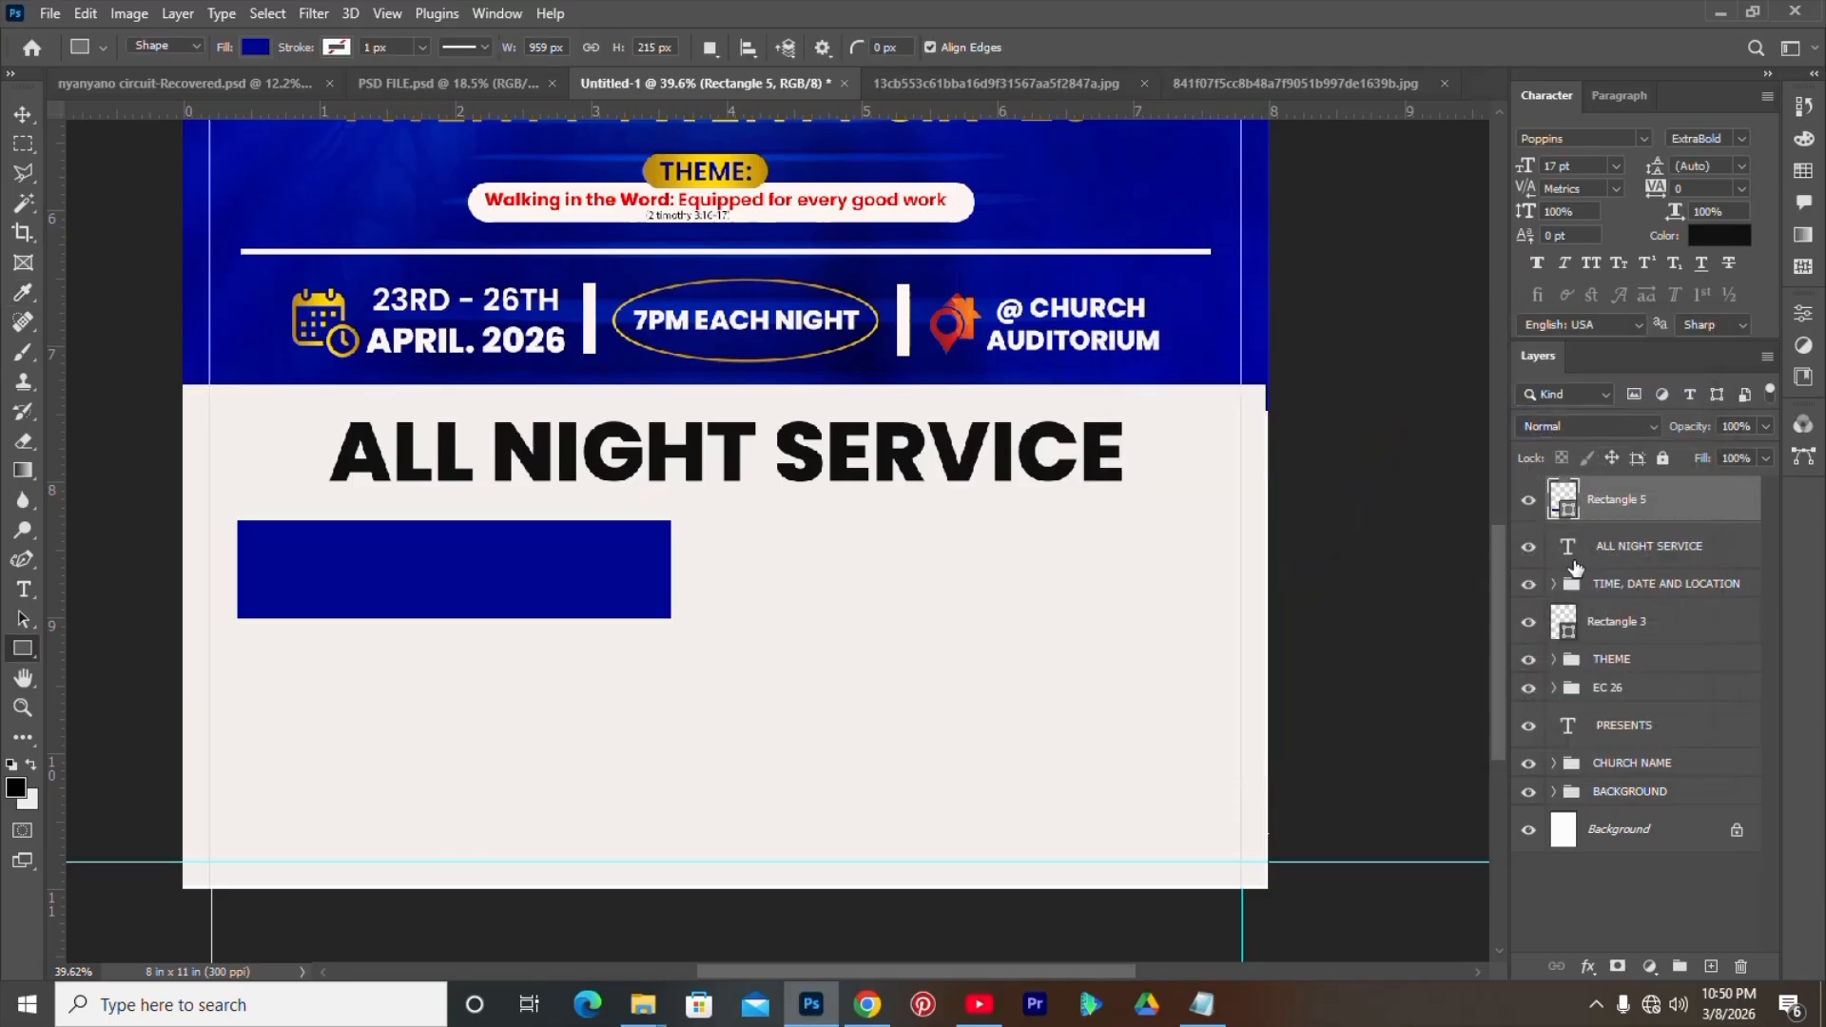
{"action": "double_click", "coordinate": [1565, 508]}
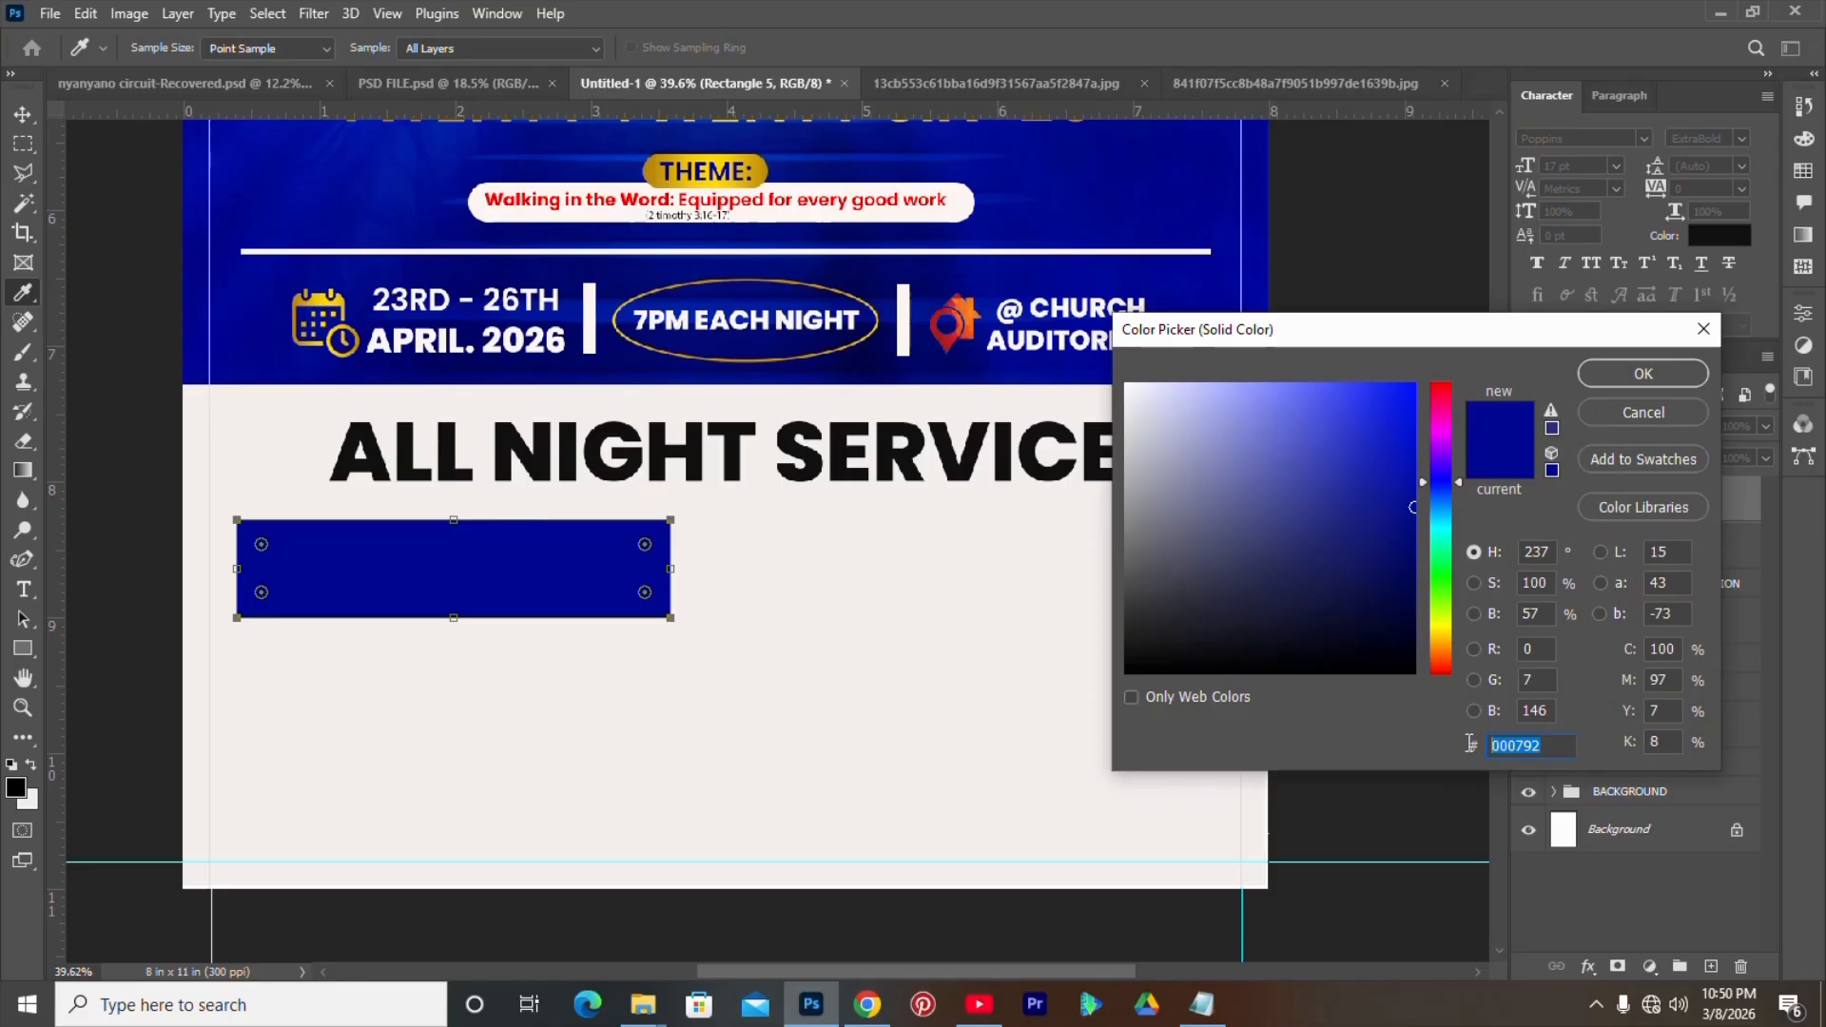
{"action": "left_click", "coordinate": [1644, 374]}
{"action": "key", "text": "v"}
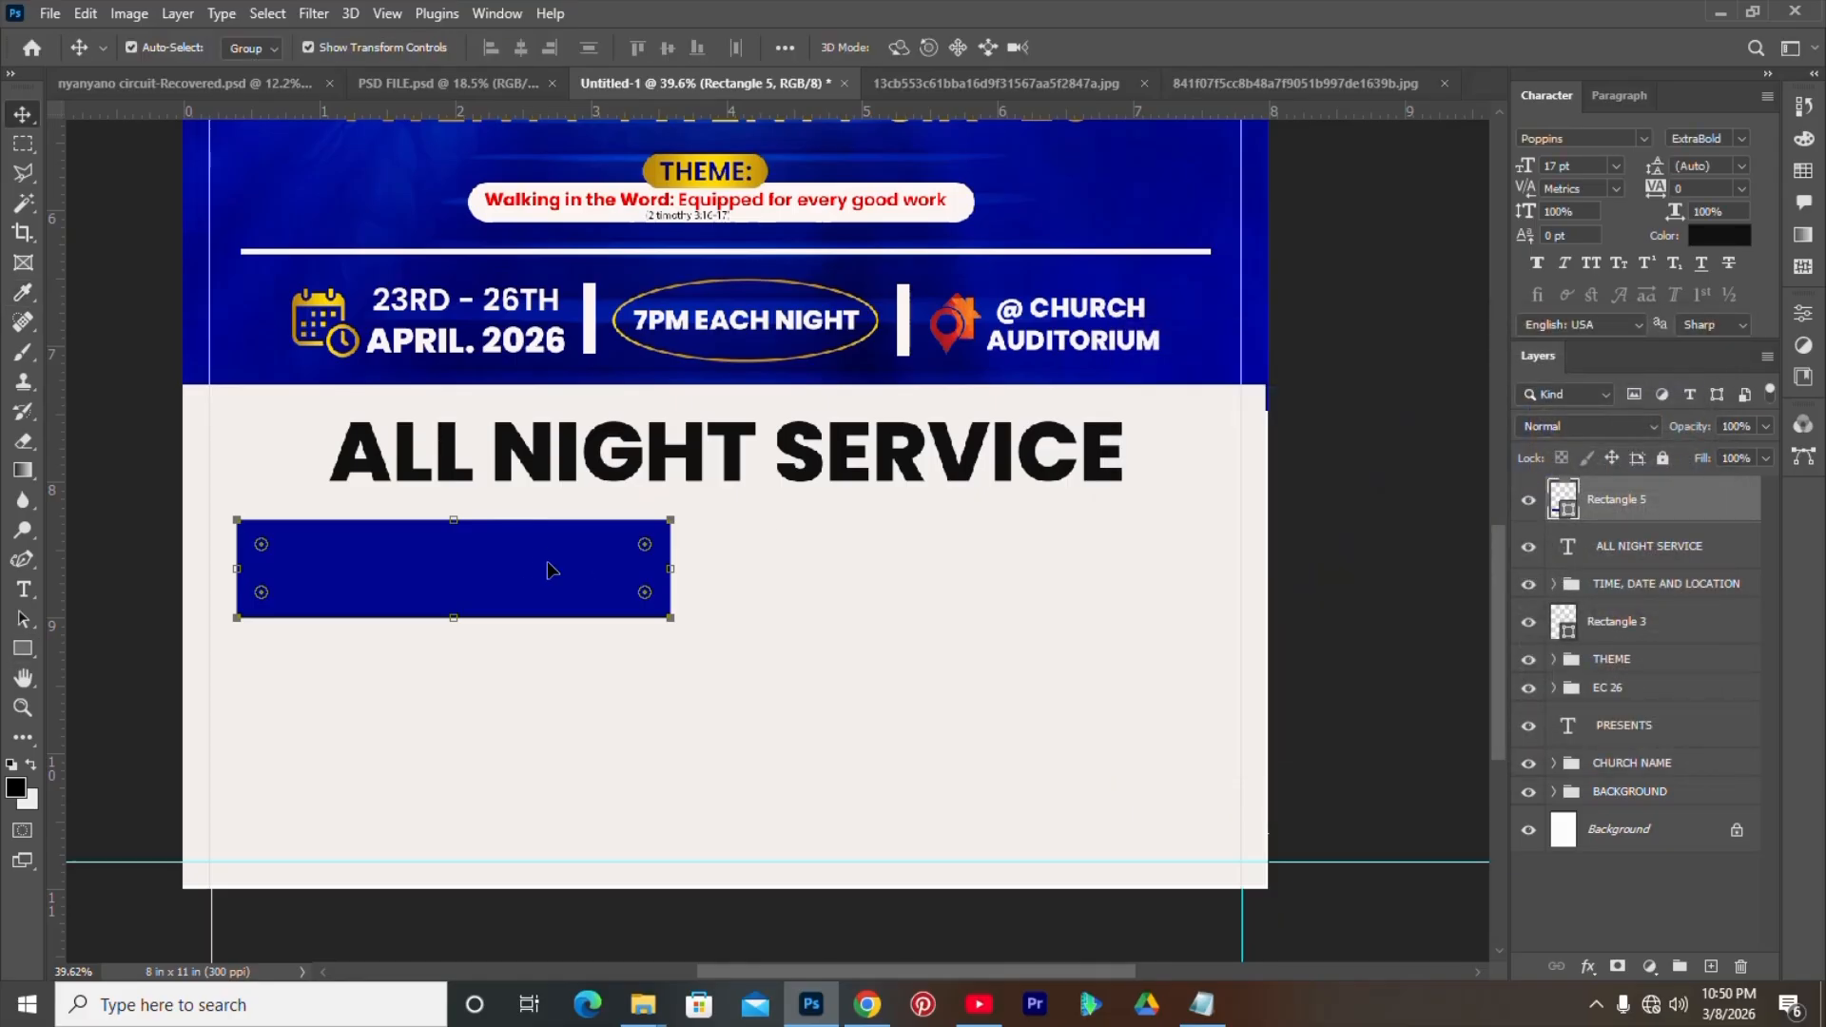
{"action": "left_click_drag", "start_coordinate": [567, 571], "coordinate": [997, 603]}
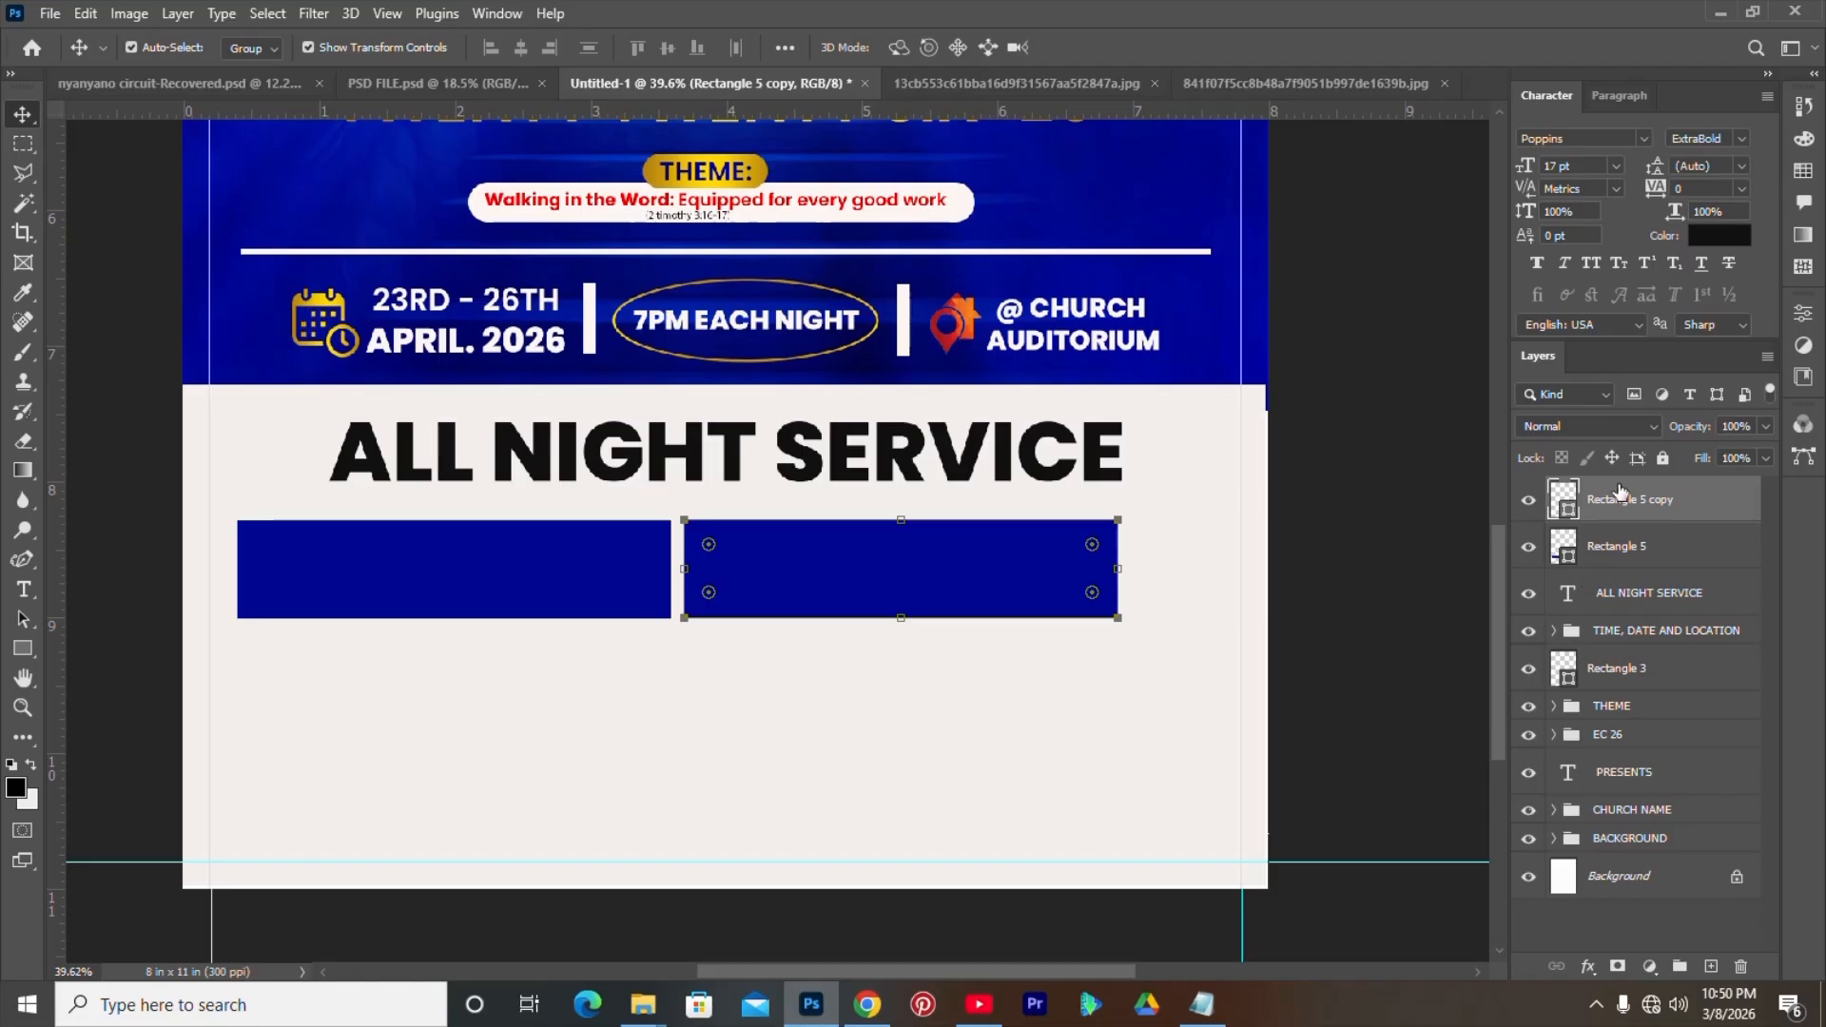
- Set the right blue rectangle's corner radii to 77 px on both left corners and 45 px on the bottom-right corner
{"action": "left_click", "coordinate": [1801, 317]}
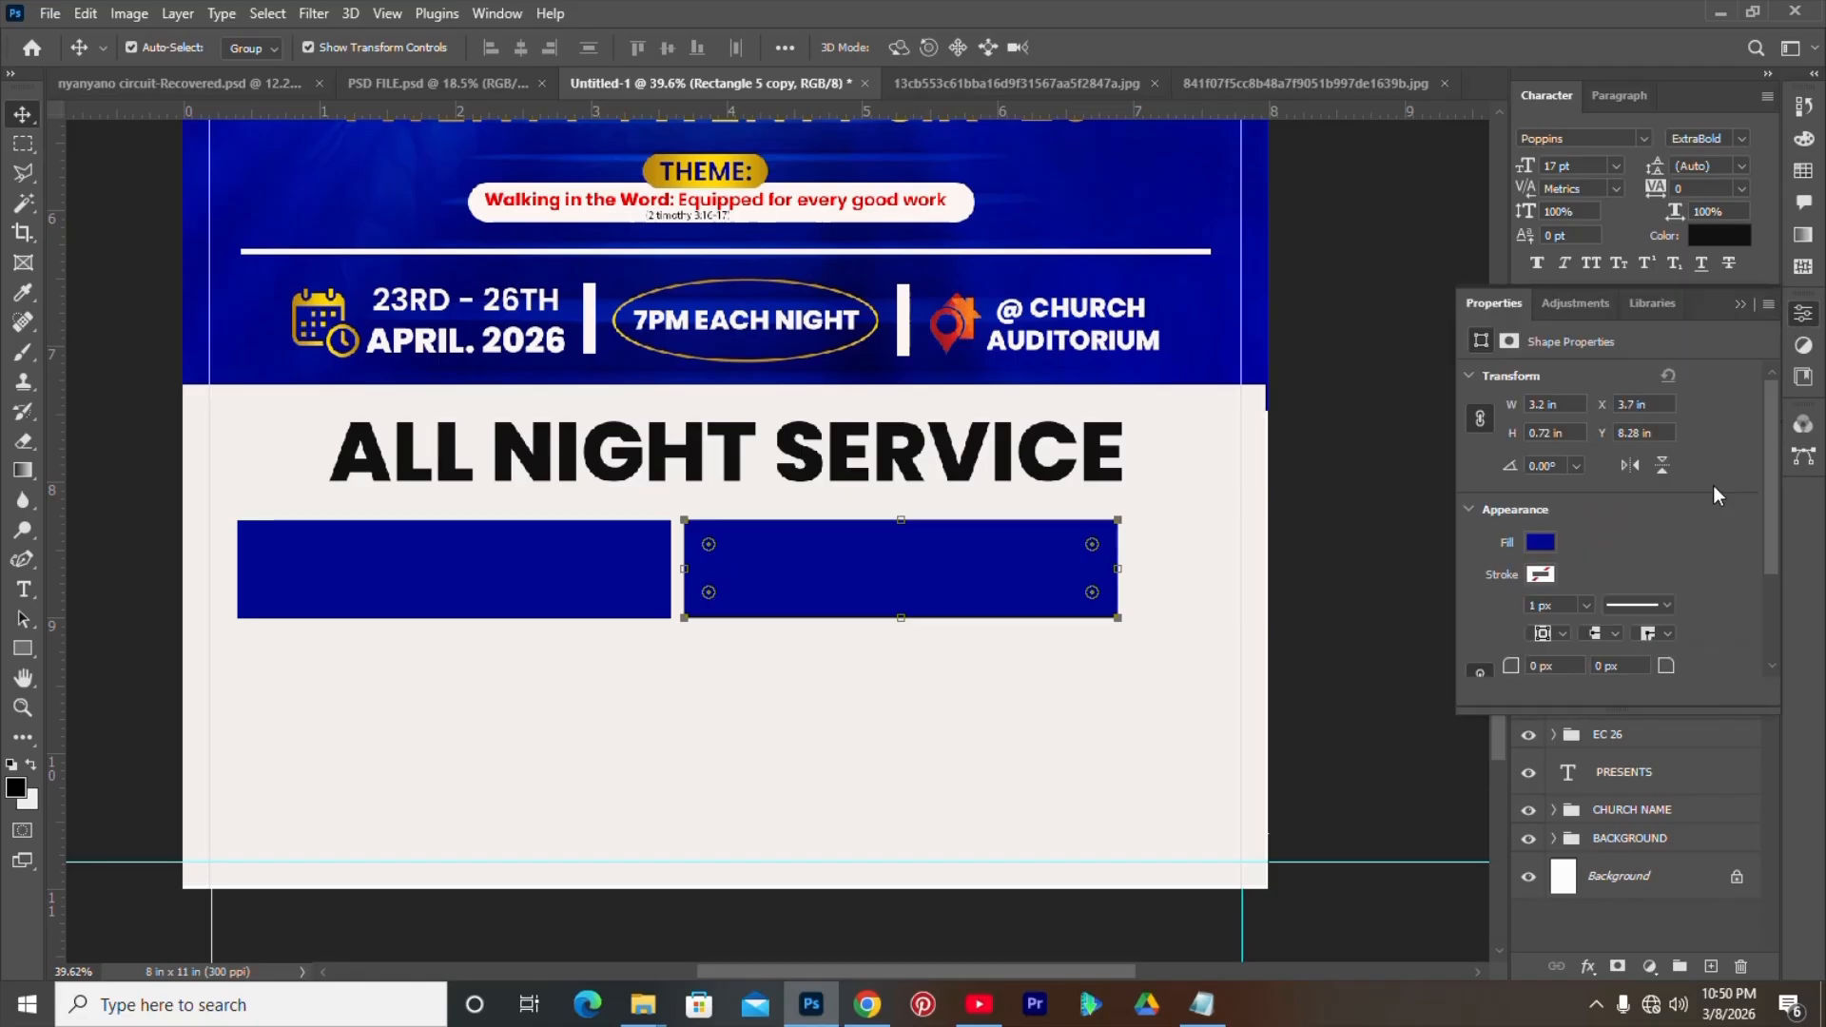
{"action": "scroll", "coordinate": [1515, 638], "scroll_direction": "down", "scroll_amount": 2}
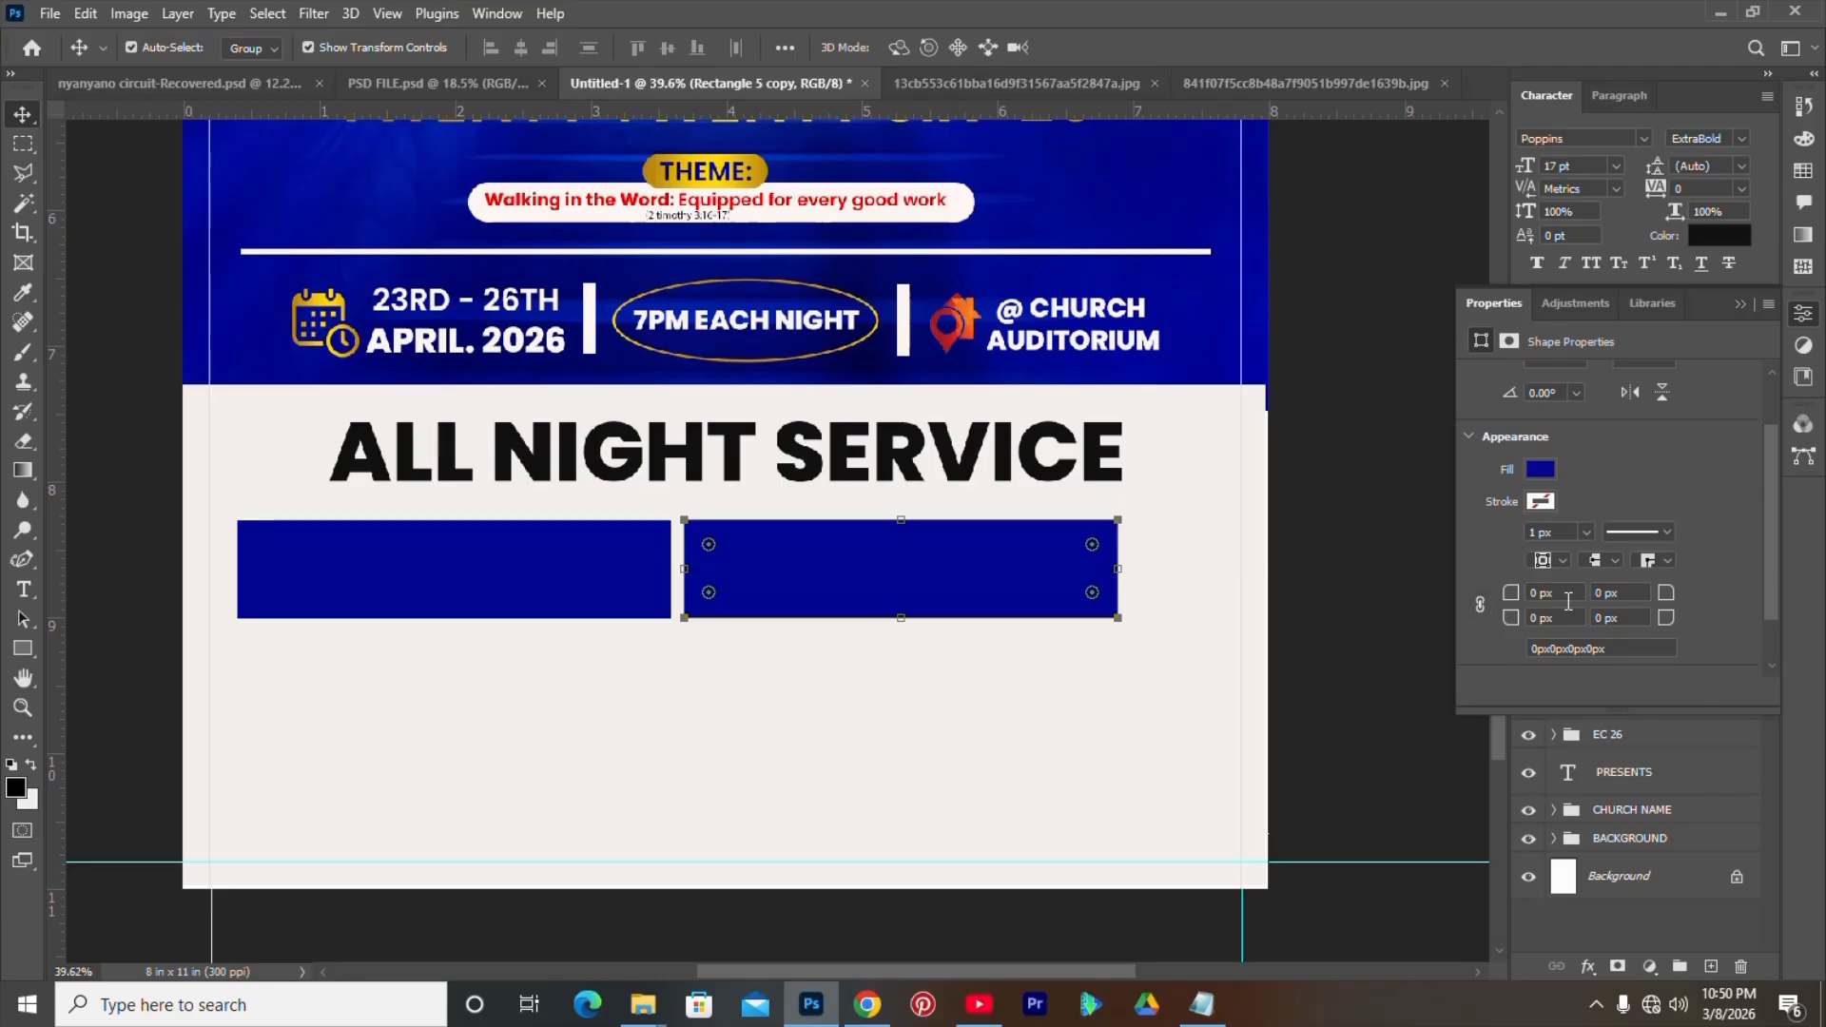
{"action": "left_click_drag", "start_coordinate": [1582, 591], "coordinate": [1527, 594]}
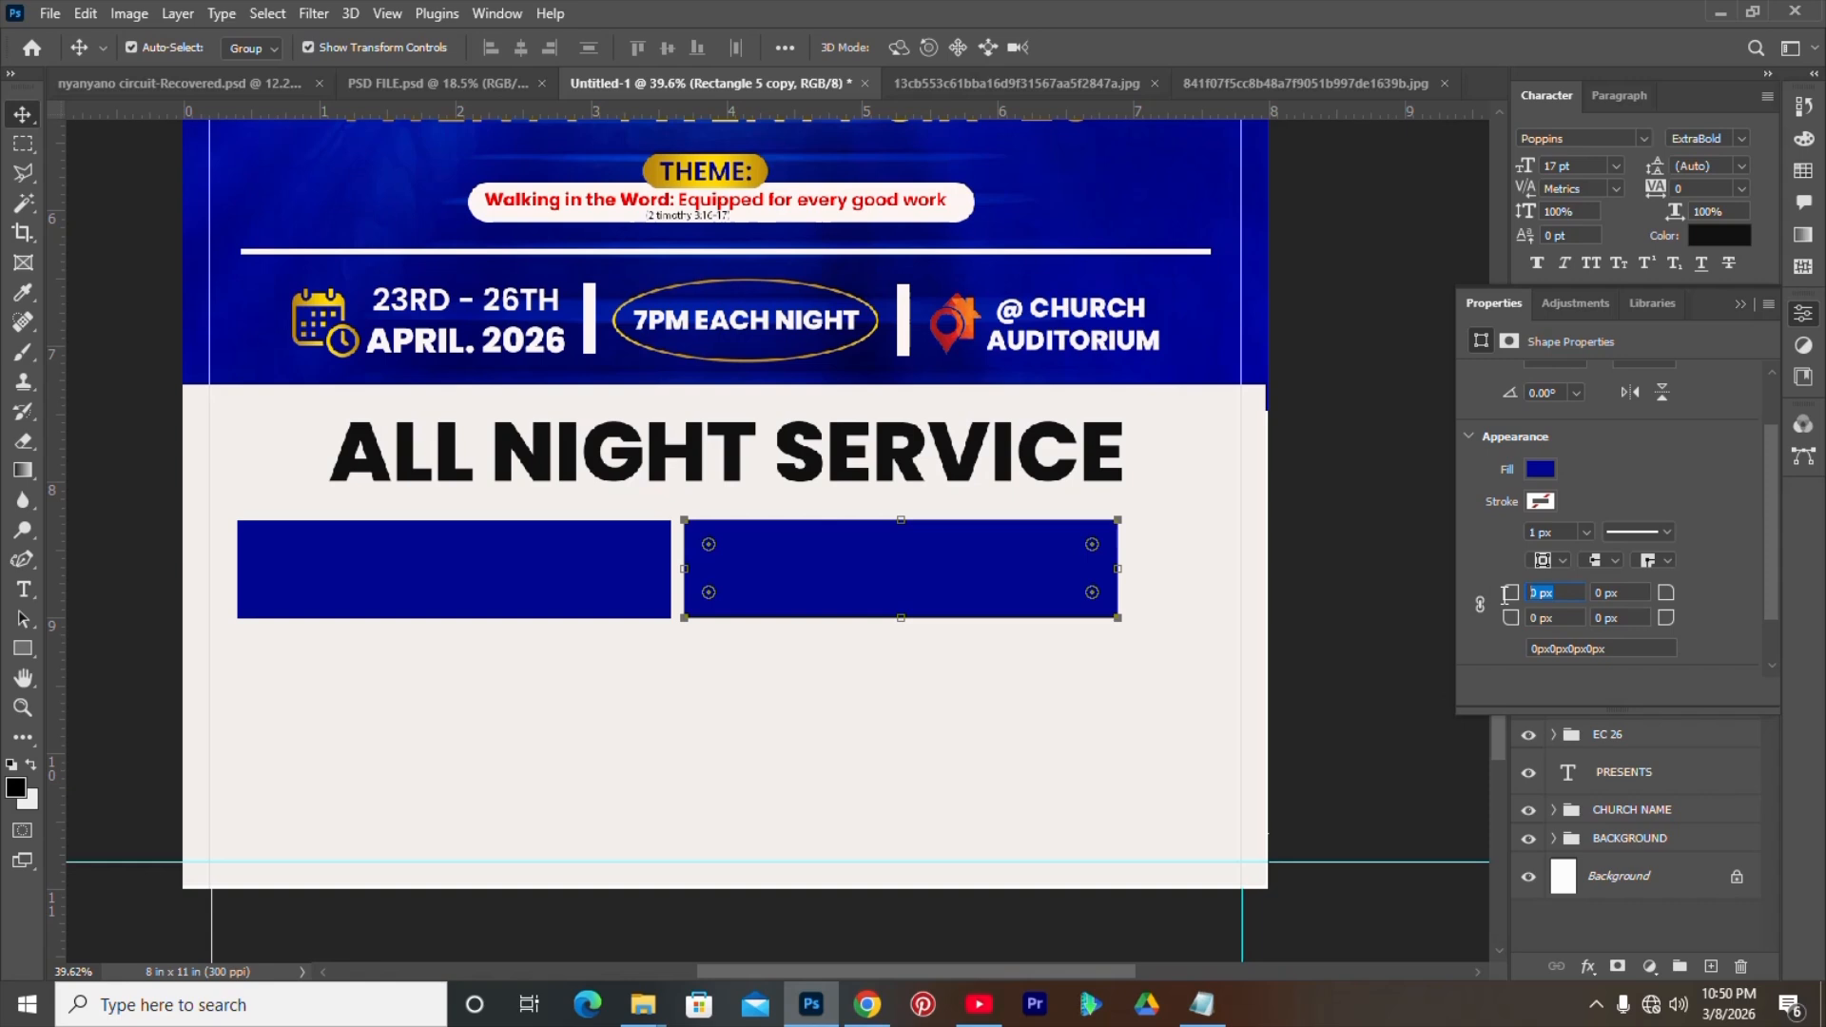
{"action": "type", "text": "77"}
{"action": "left_click", "coordinate": [1563, 617]}
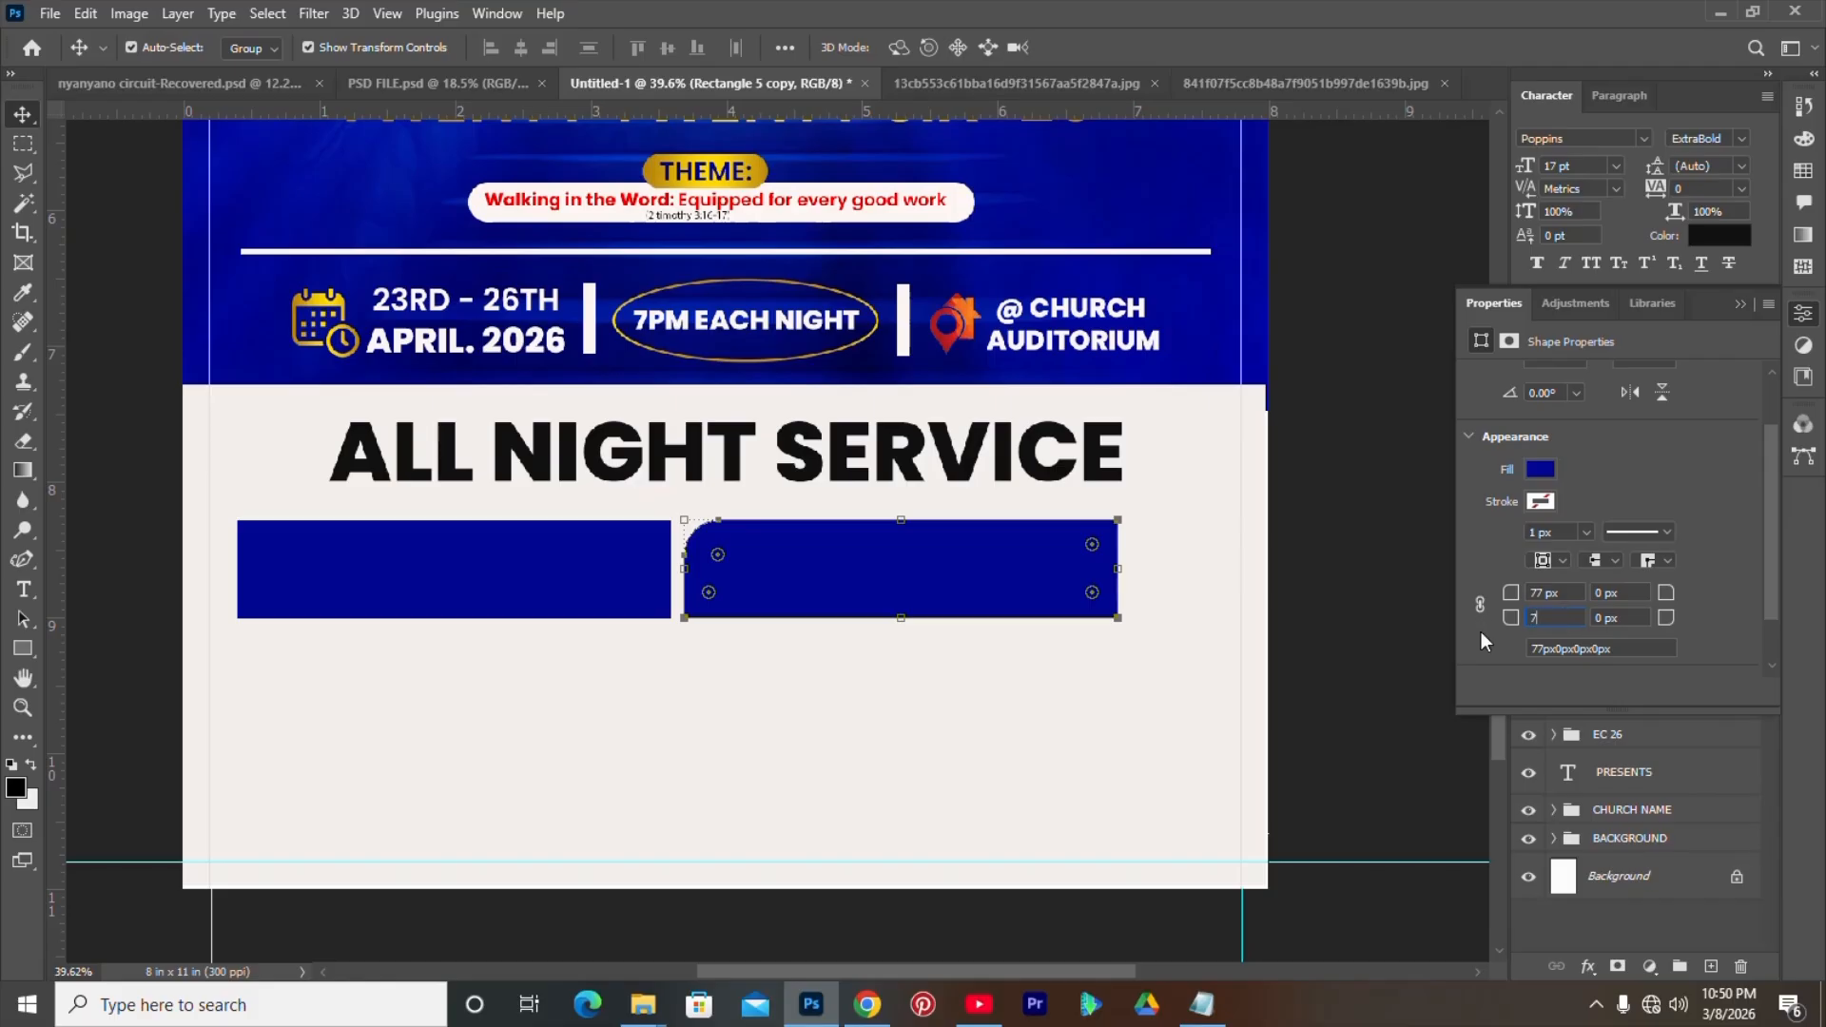
{"action": "type", "text": "77"}
{"action": "key", "text": "Tab"}
{"action": "type", "text": "45"}
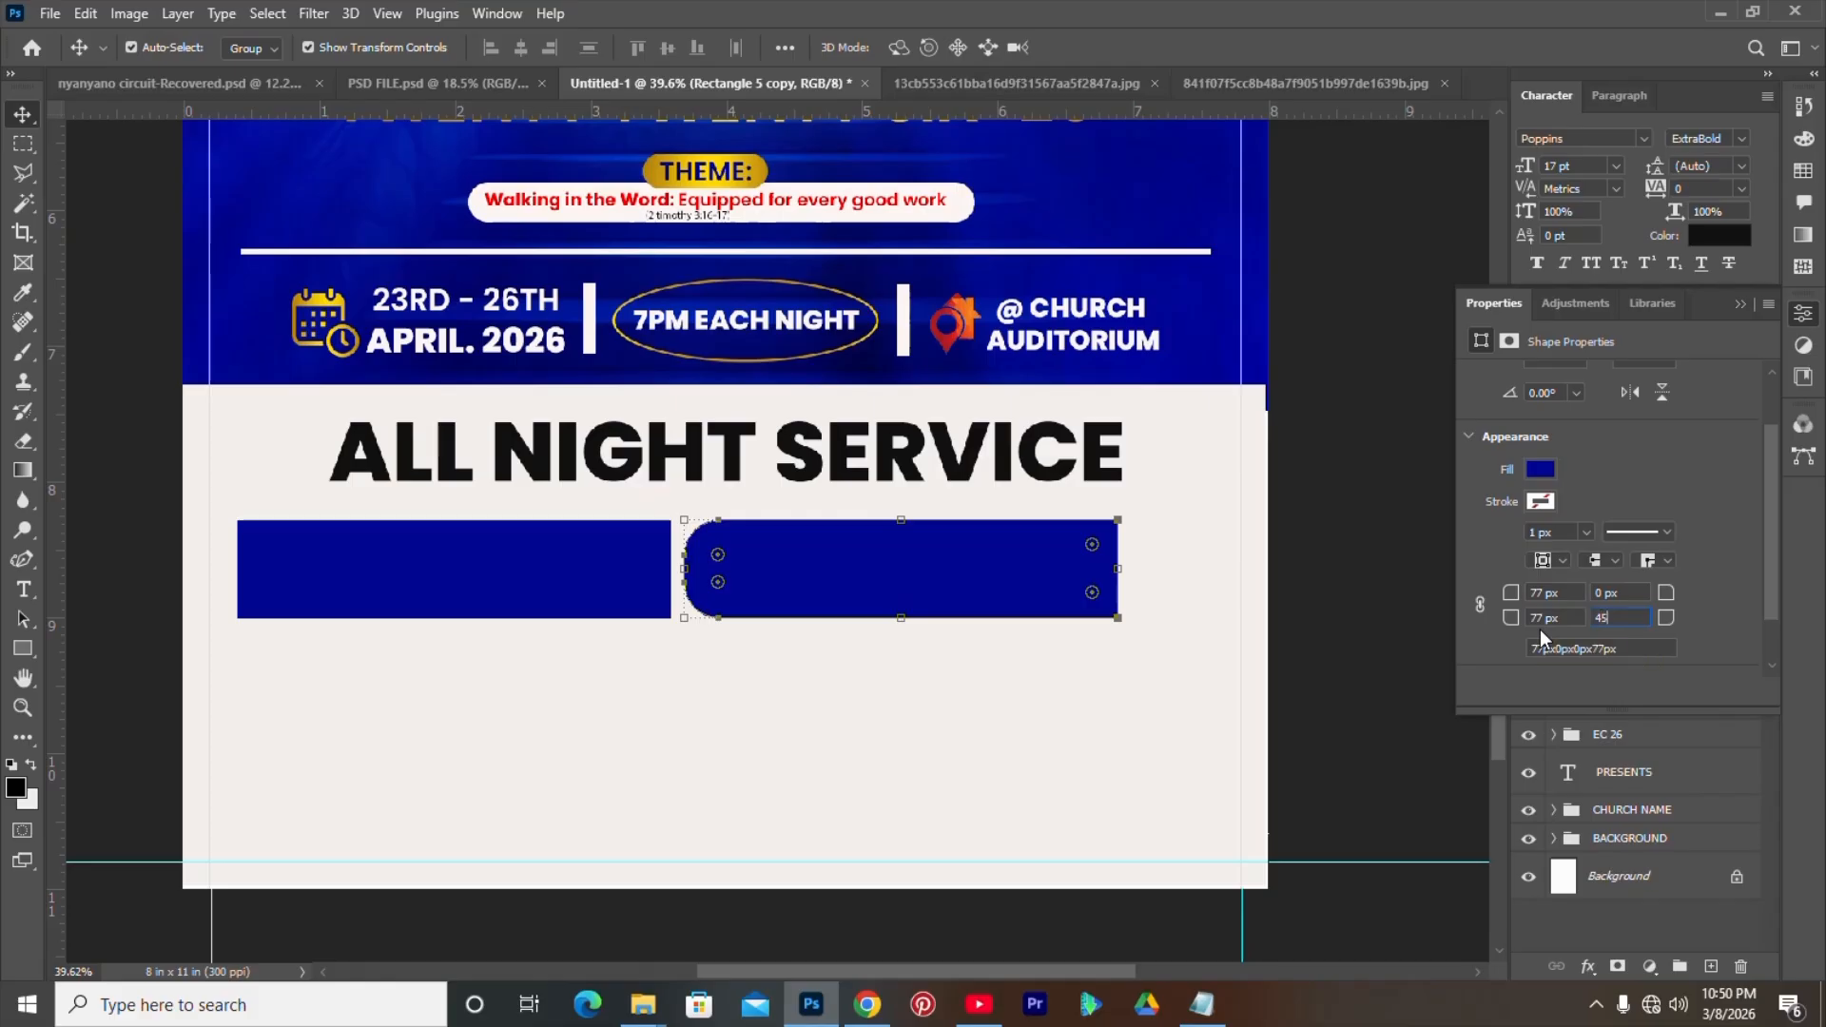
{"action": "key", "text": "Return"}
{"action": "left_click", "coordinate": [1801, 315]}
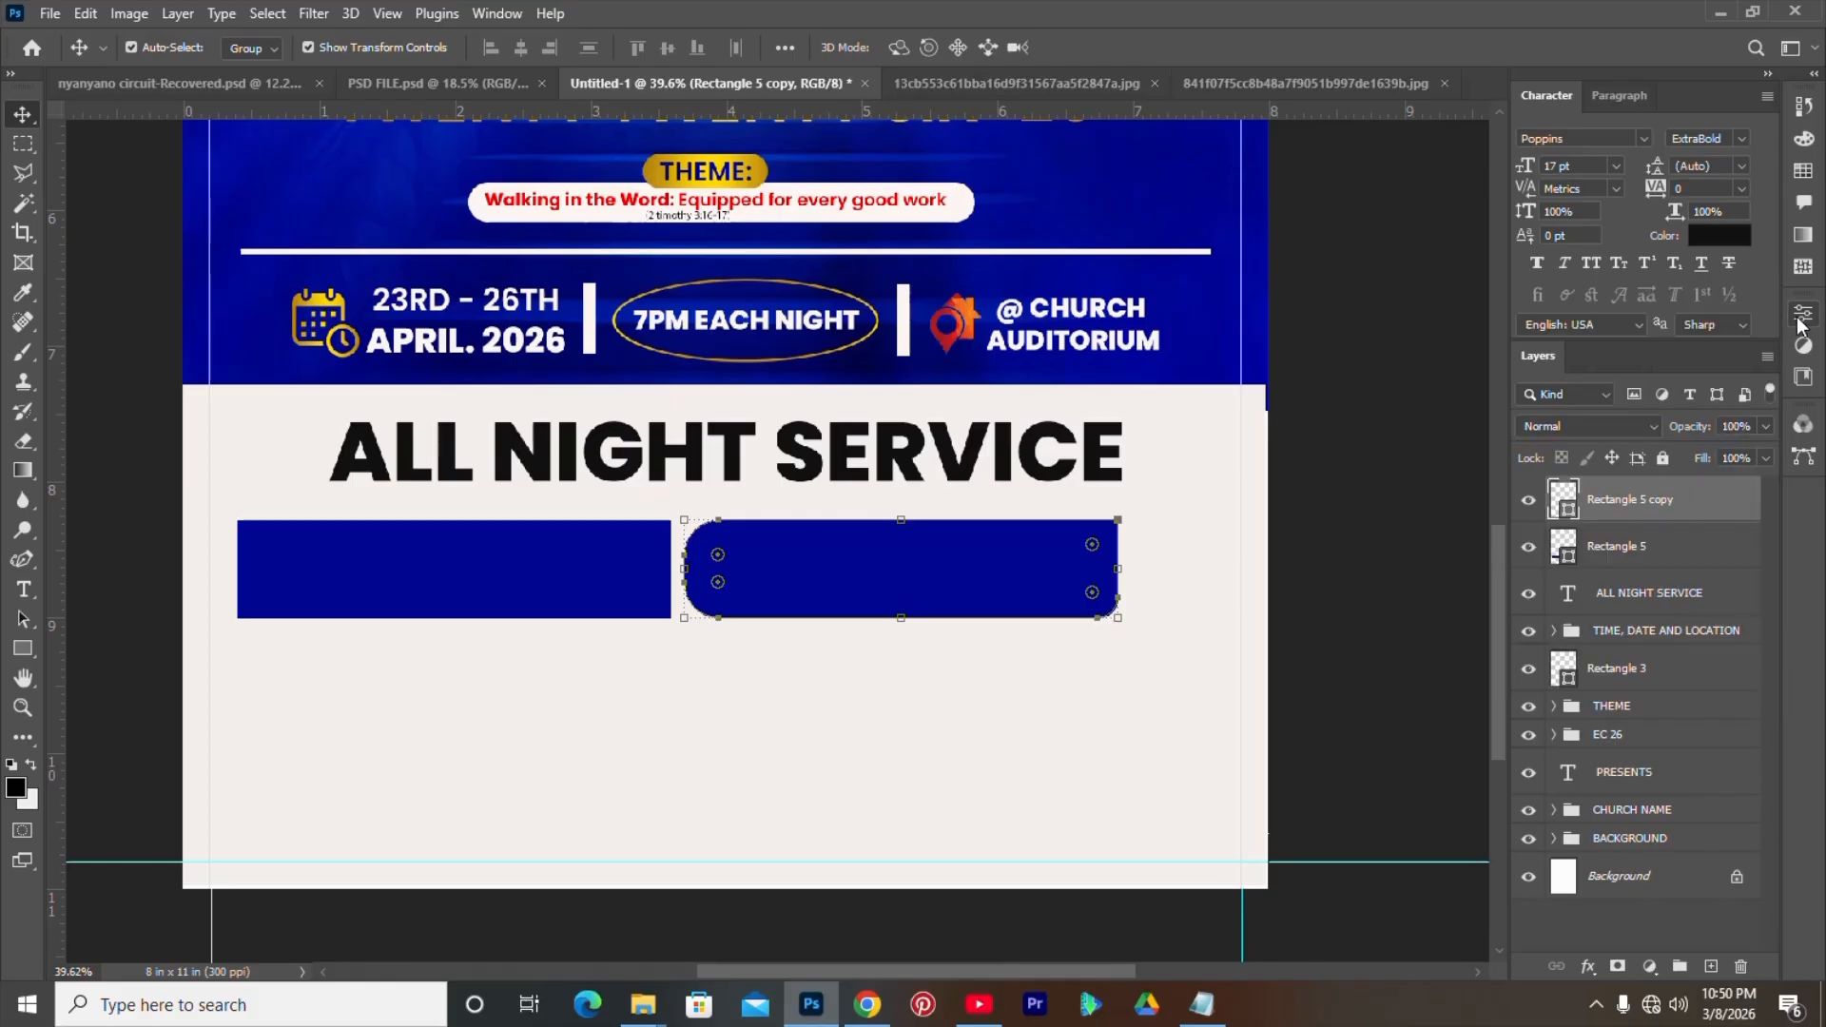
- Move the rounded rectangle left so its rounded end overlaps the right end of the left blue rectangle
{"action": "left_click", "coordinate": [400, 587]}
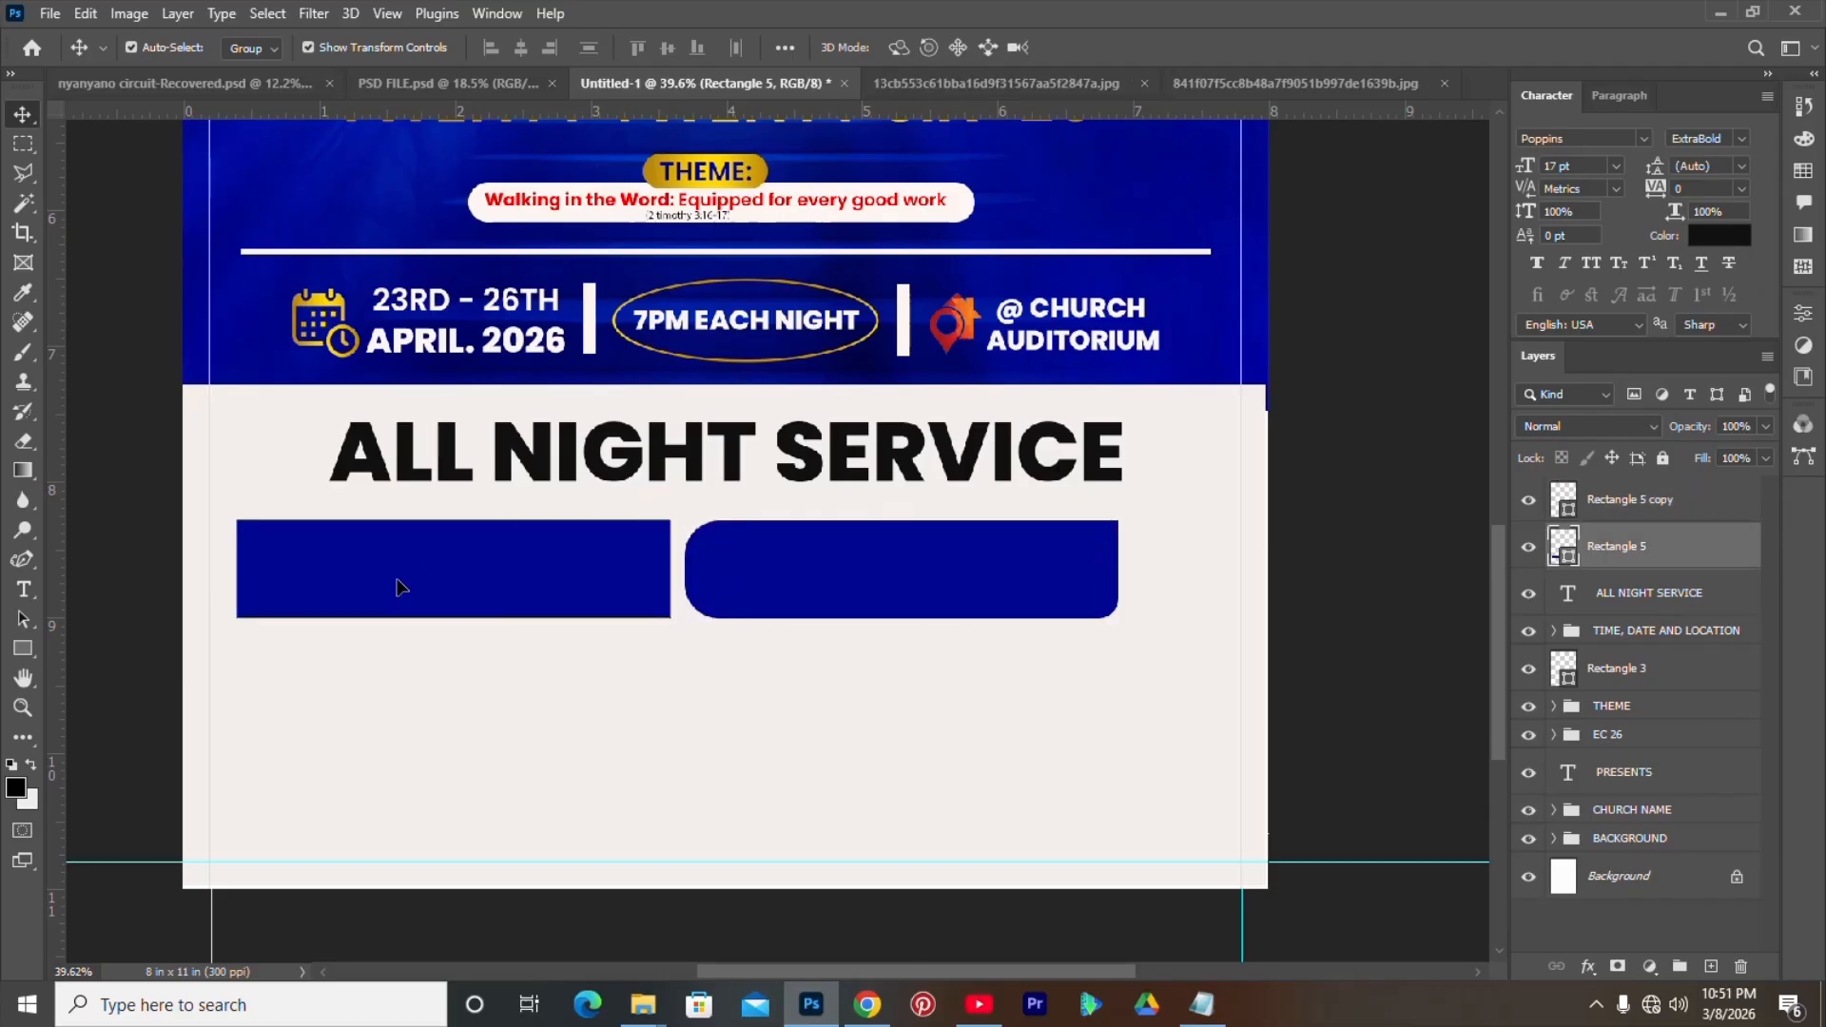
{"action": "left_click_drag", "start_coordinate": [398, 580], "coordinate": [400, 584]}
{"action": "left_click_drag", "start_coordinate": [870, 581], "coordinate": [808, 594]}
{"action": "scroll", "coordinate": [489, 571], "scroll_direction": "up", "scroll_amount": 1}
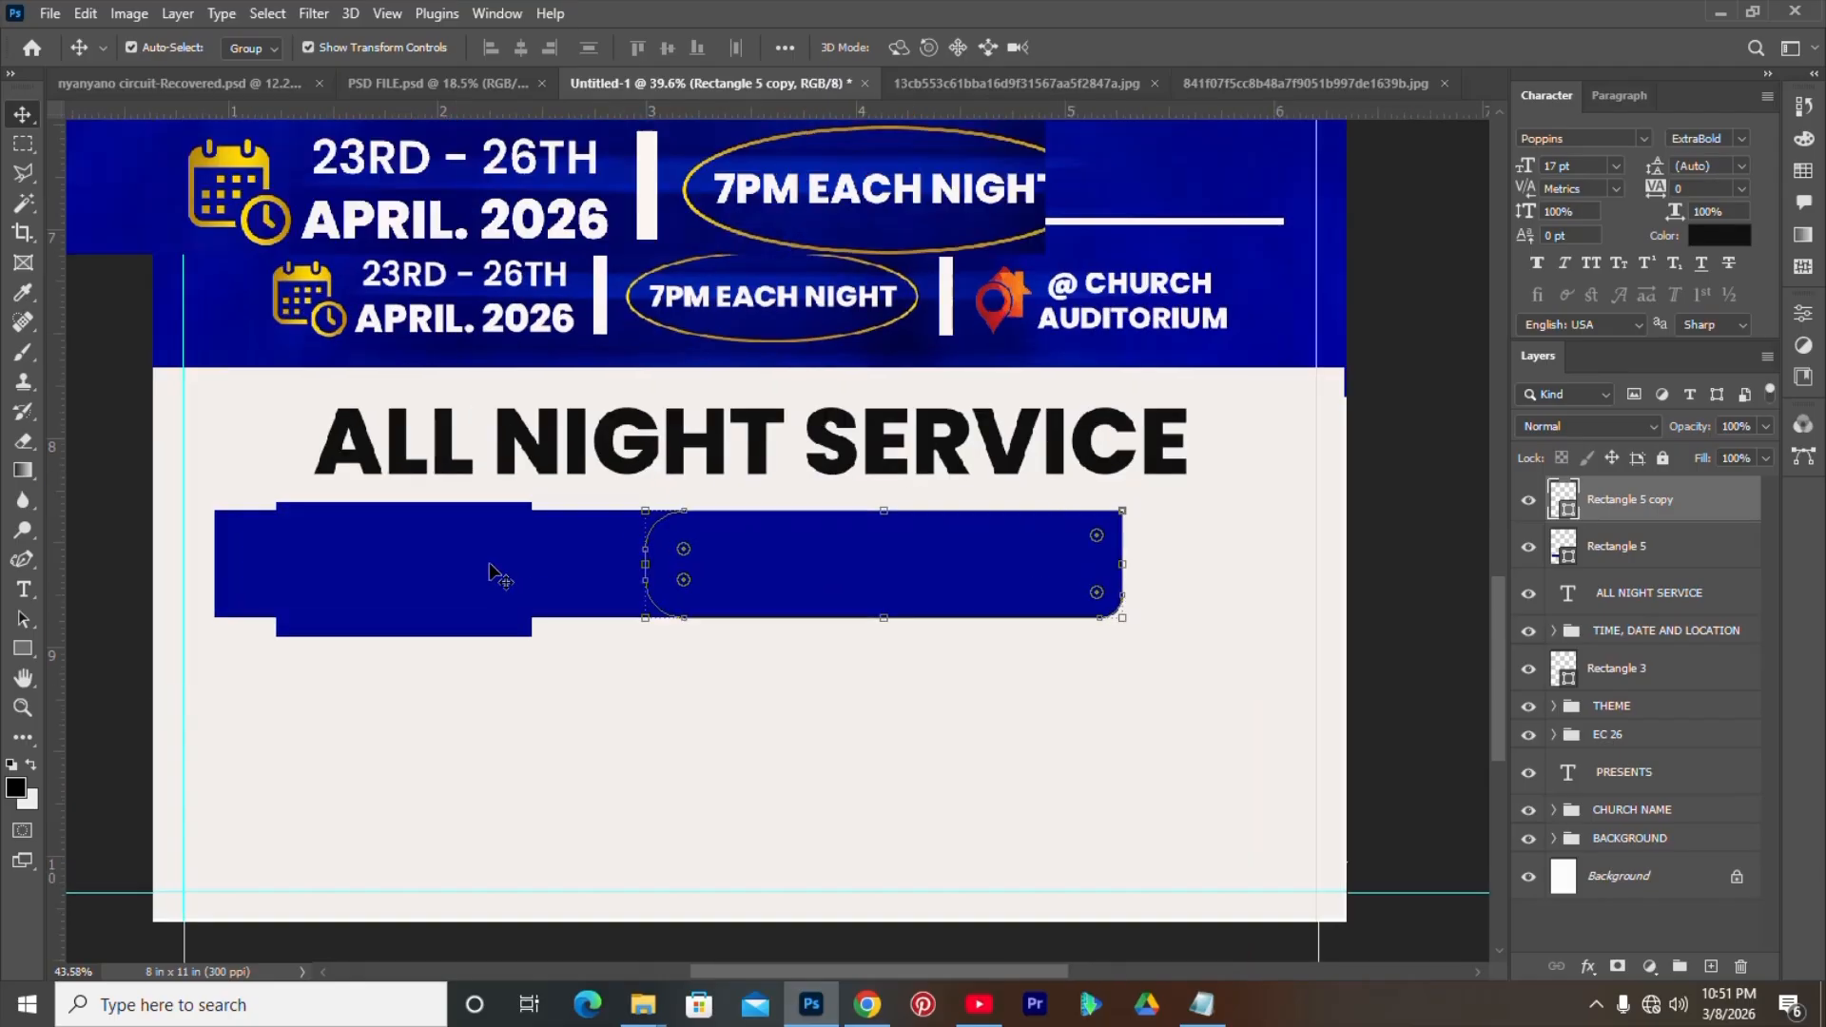
{"action": "scroll", "coordinate": [489, 571], "scroll_direction": "up", "scroll_amount": 4}
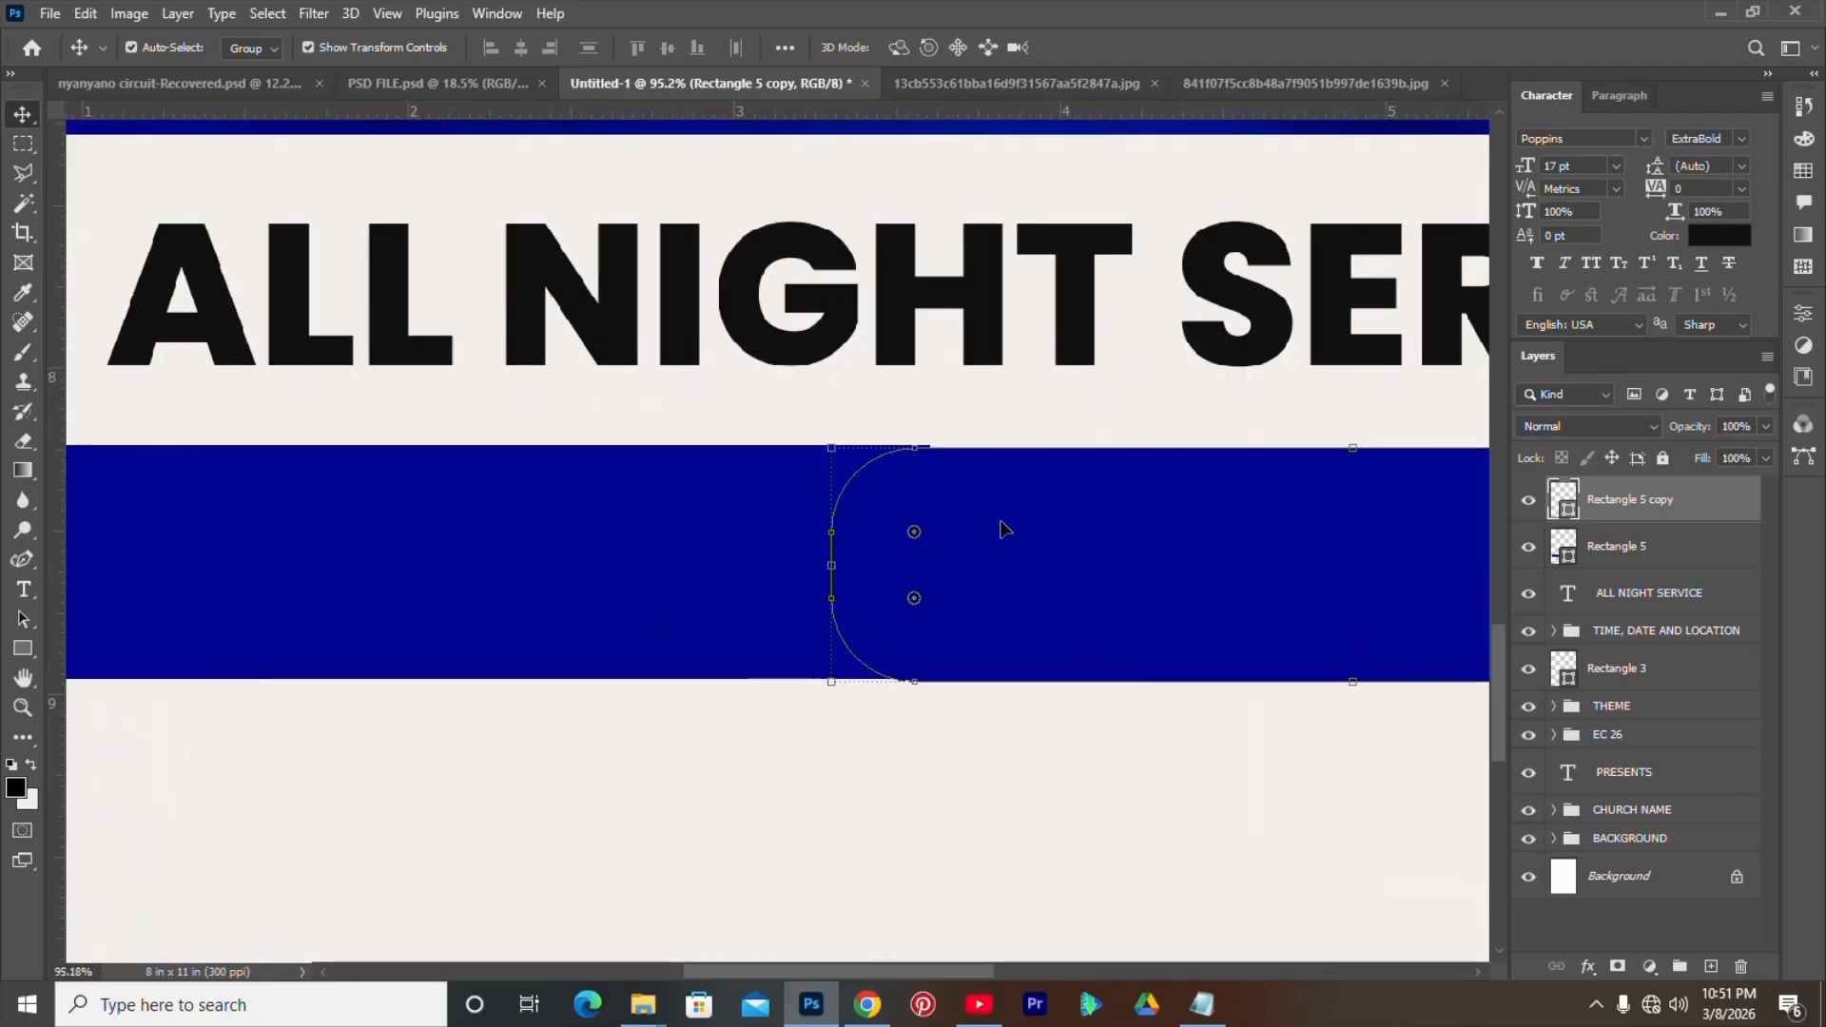
- Rasterize the left blue rectangle's layer
{"action": "left_click", "coordinate": [1600, 546]}
{"action": "right_click", "coordinate": [1601, 546]}
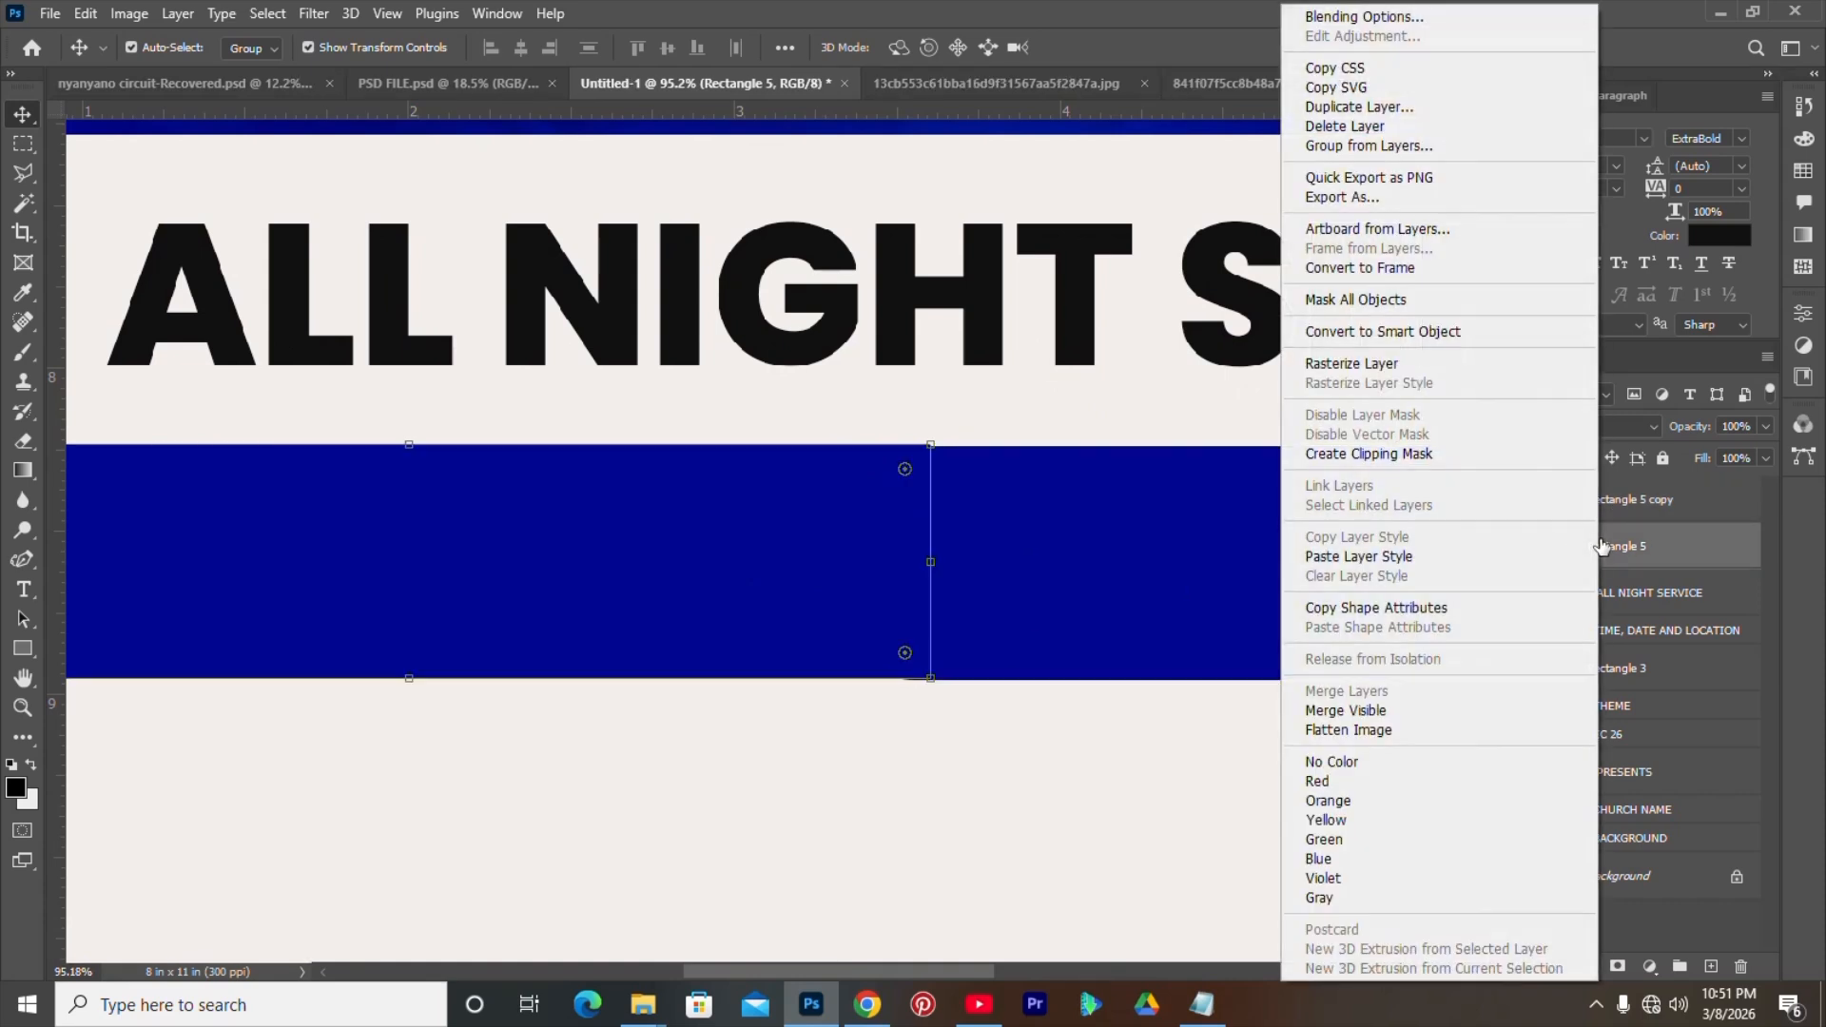
{"action": "left_click", "coordinate": [1389, 371]}
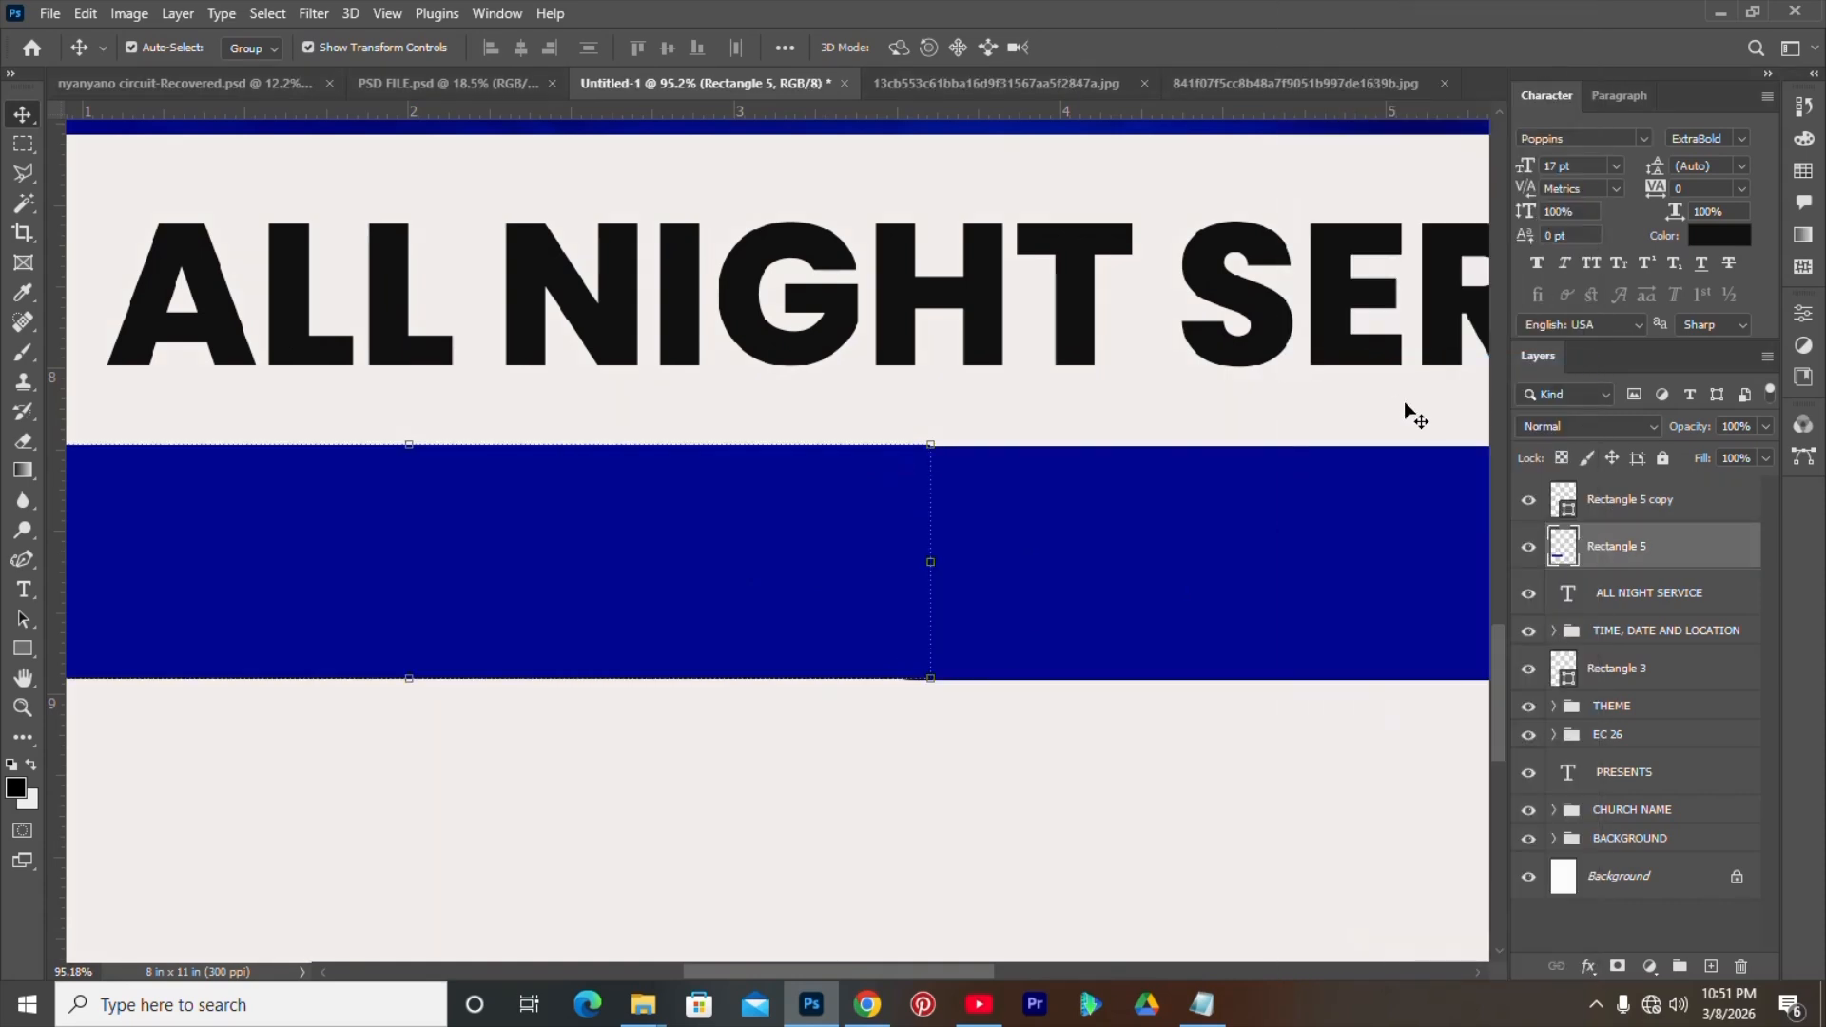
- Paste the copied gold gradient overlay layer style onto the rounded rectangle and collapse its effects list
{"action": "right_click", "coordinate": [1626, 514]}
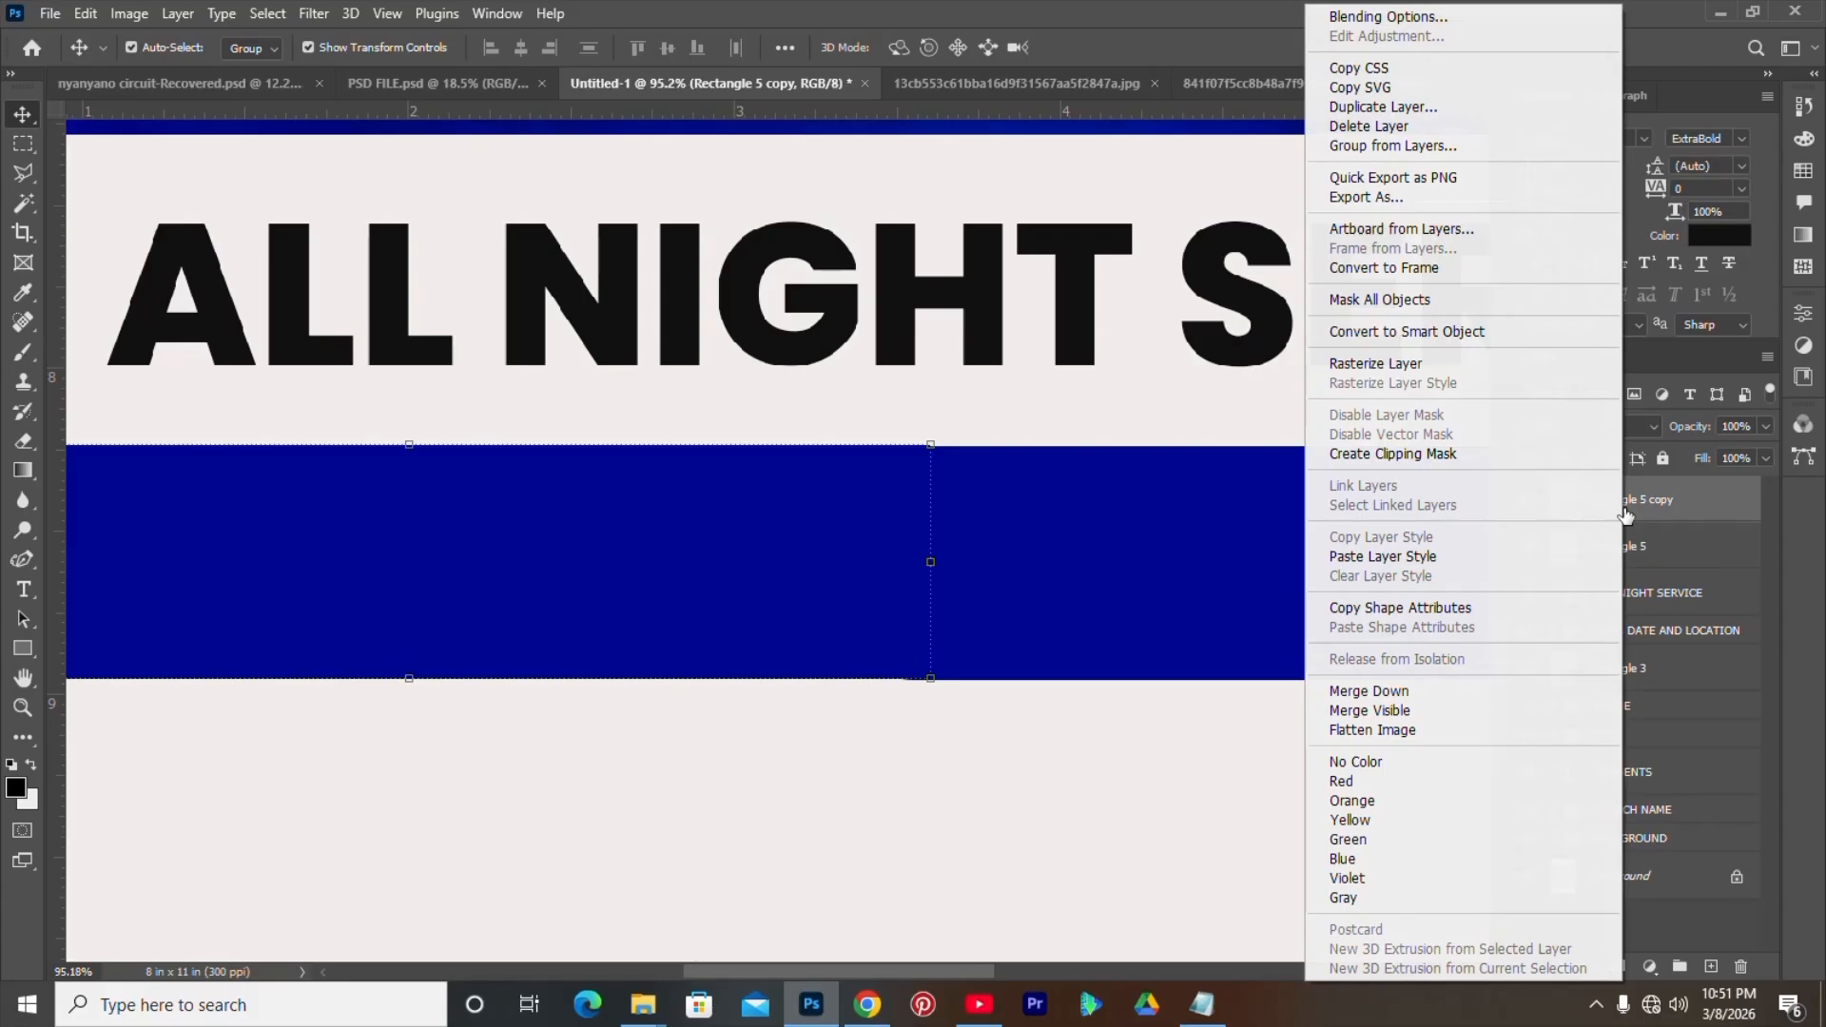
{"action": "left_click", "coordinate": [1405, 556]}
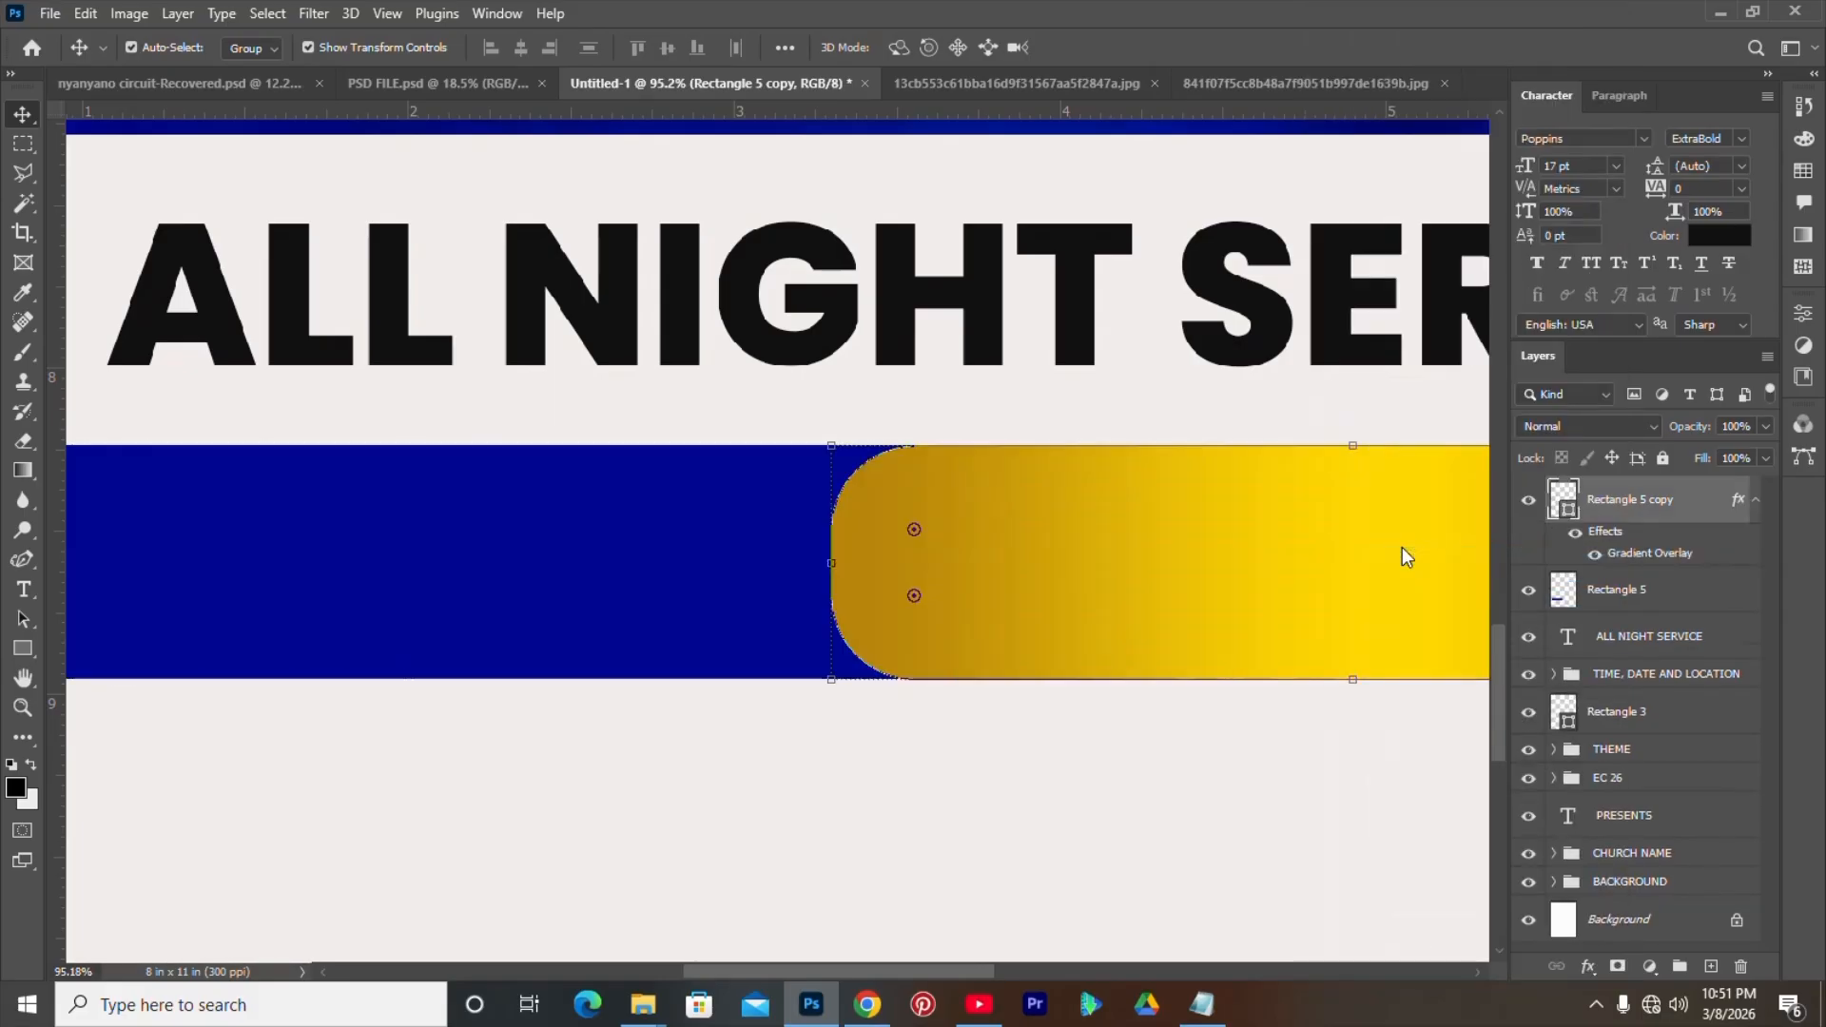
{"action": "scroll", "coordinate": [1411, 562], "scroll_direction": "down", "scroll_amount": 10}
{"action": "key", "text": "ctrl+0"}
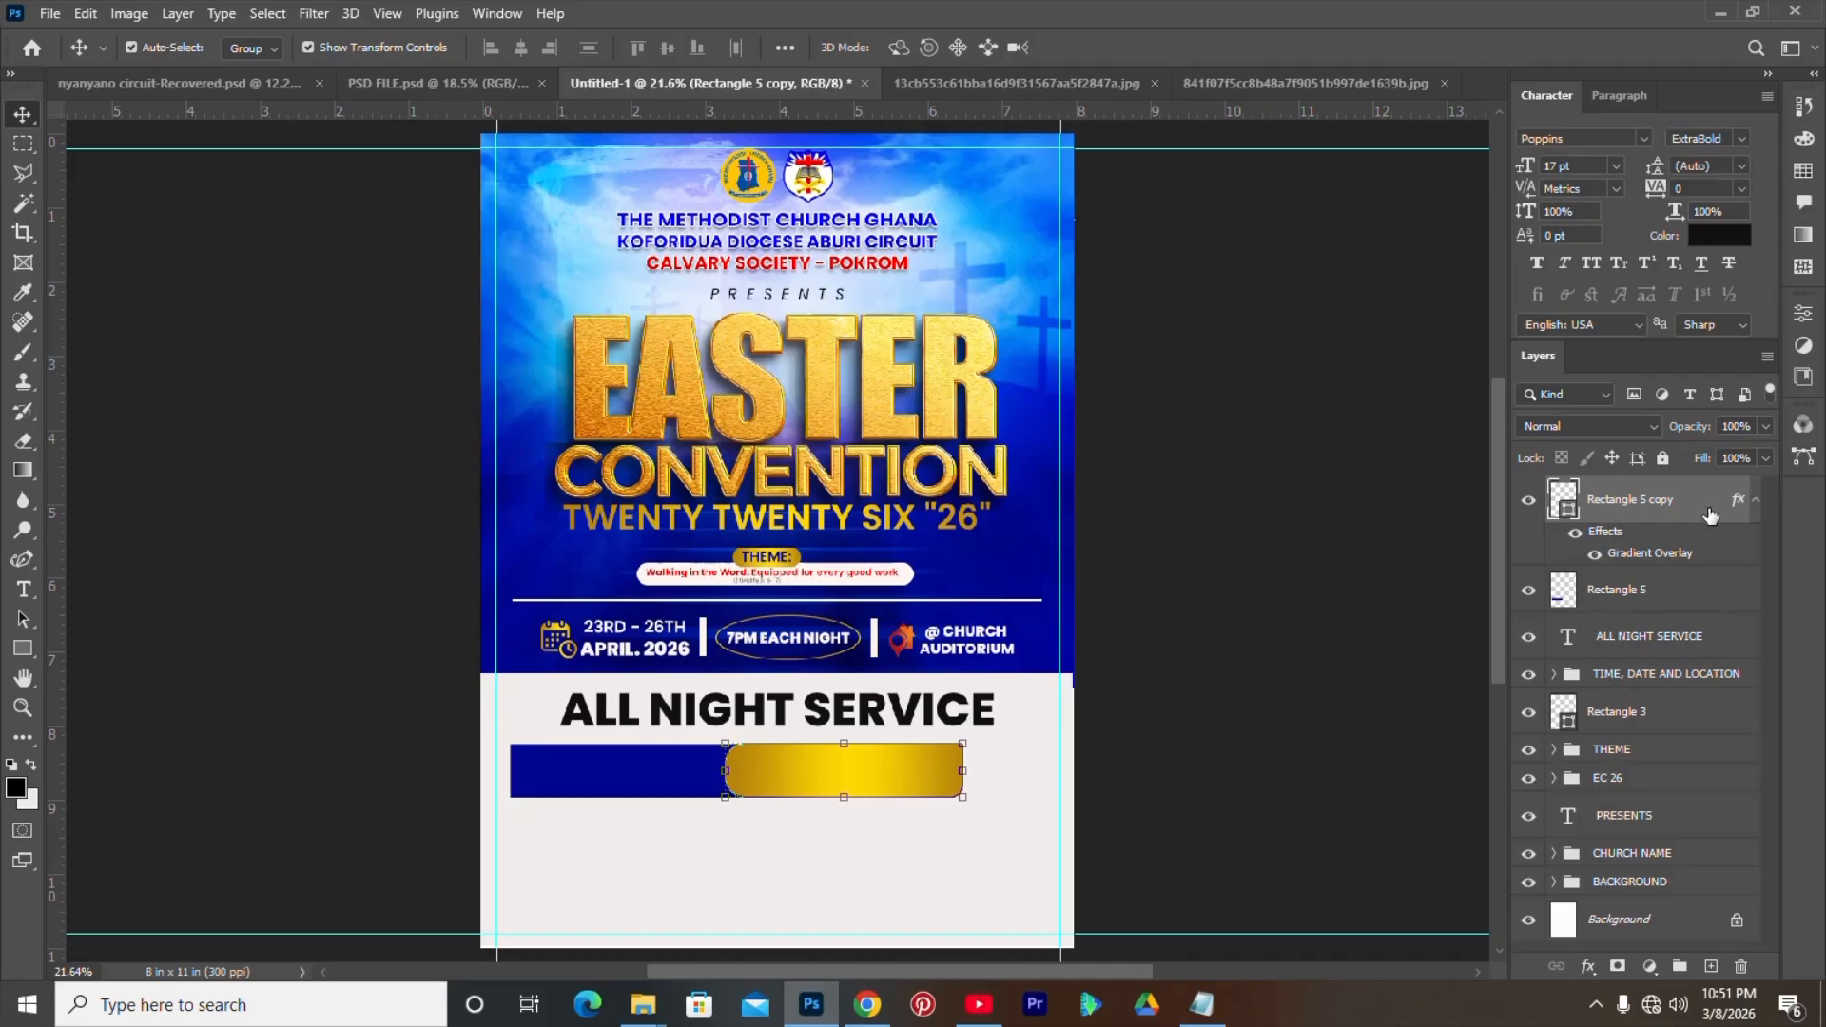
{"action": "left_click", "coordinate": [1756, 499]}
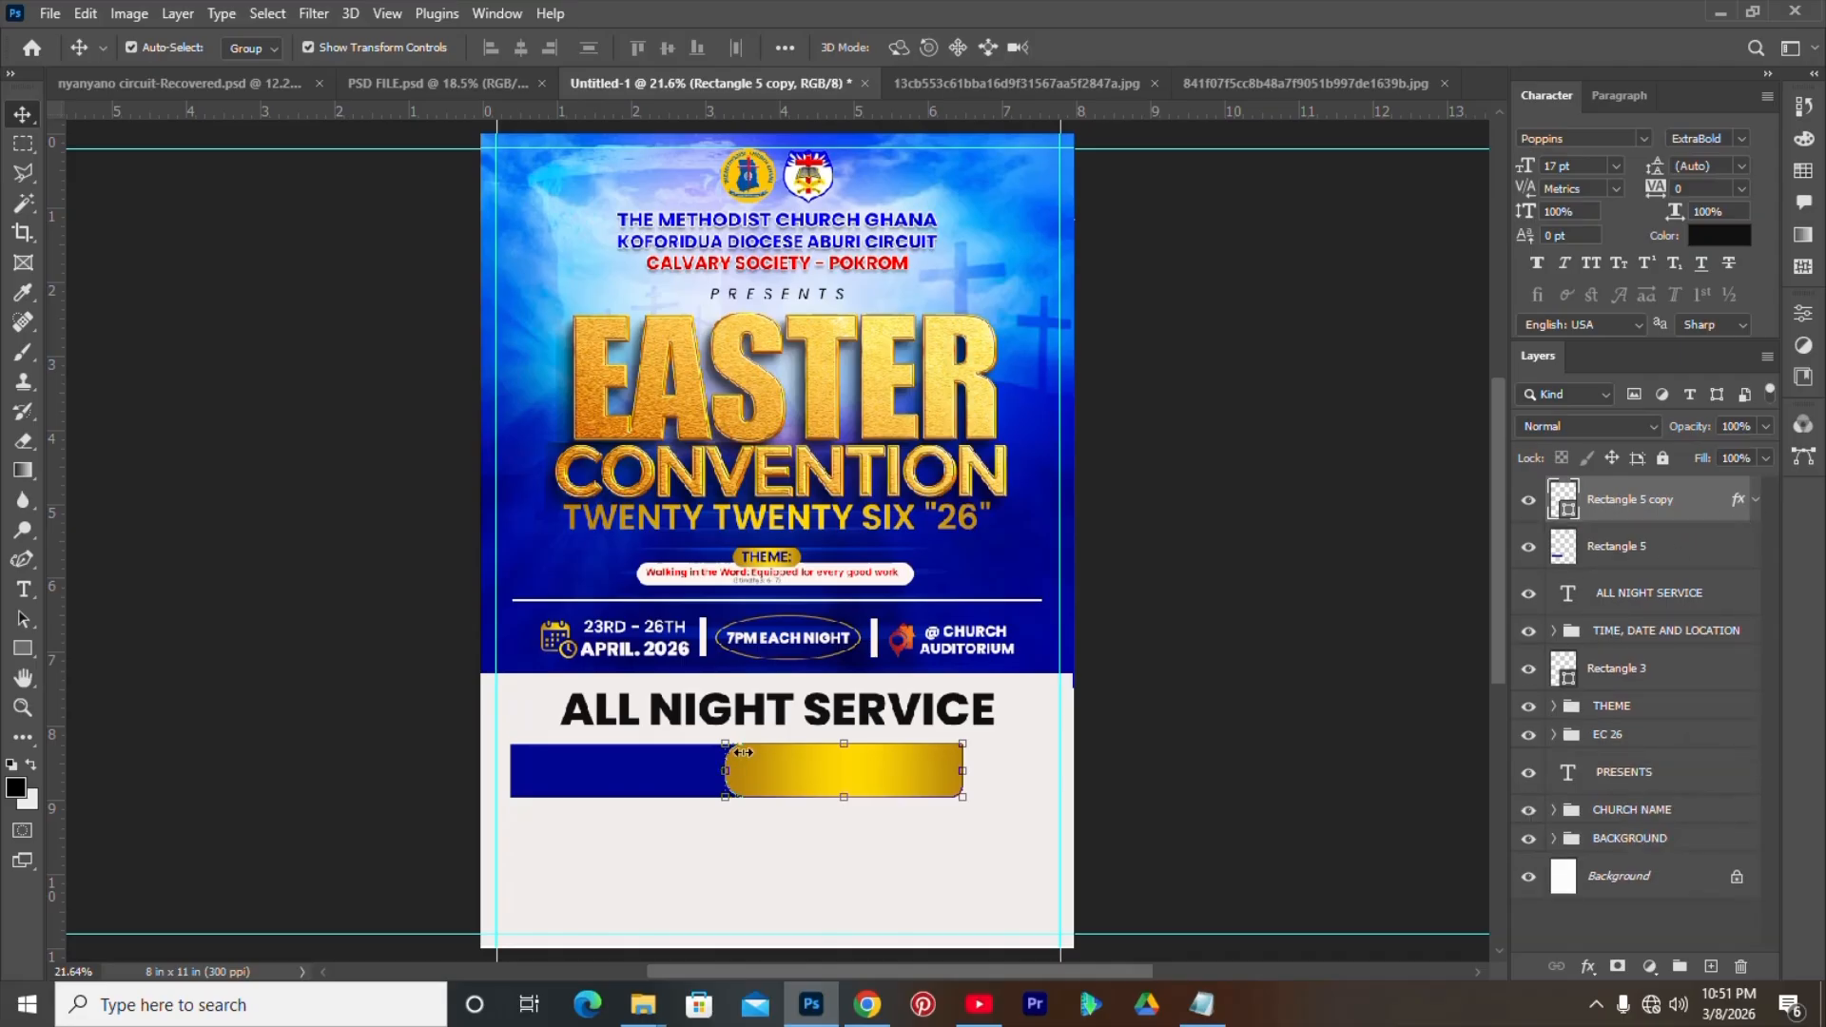
- Cut the gold rounded rectangle's outline out of the left blue rectangle, leaving no selection active
{"action": "left_click", "coordinate": [1617, 561]}
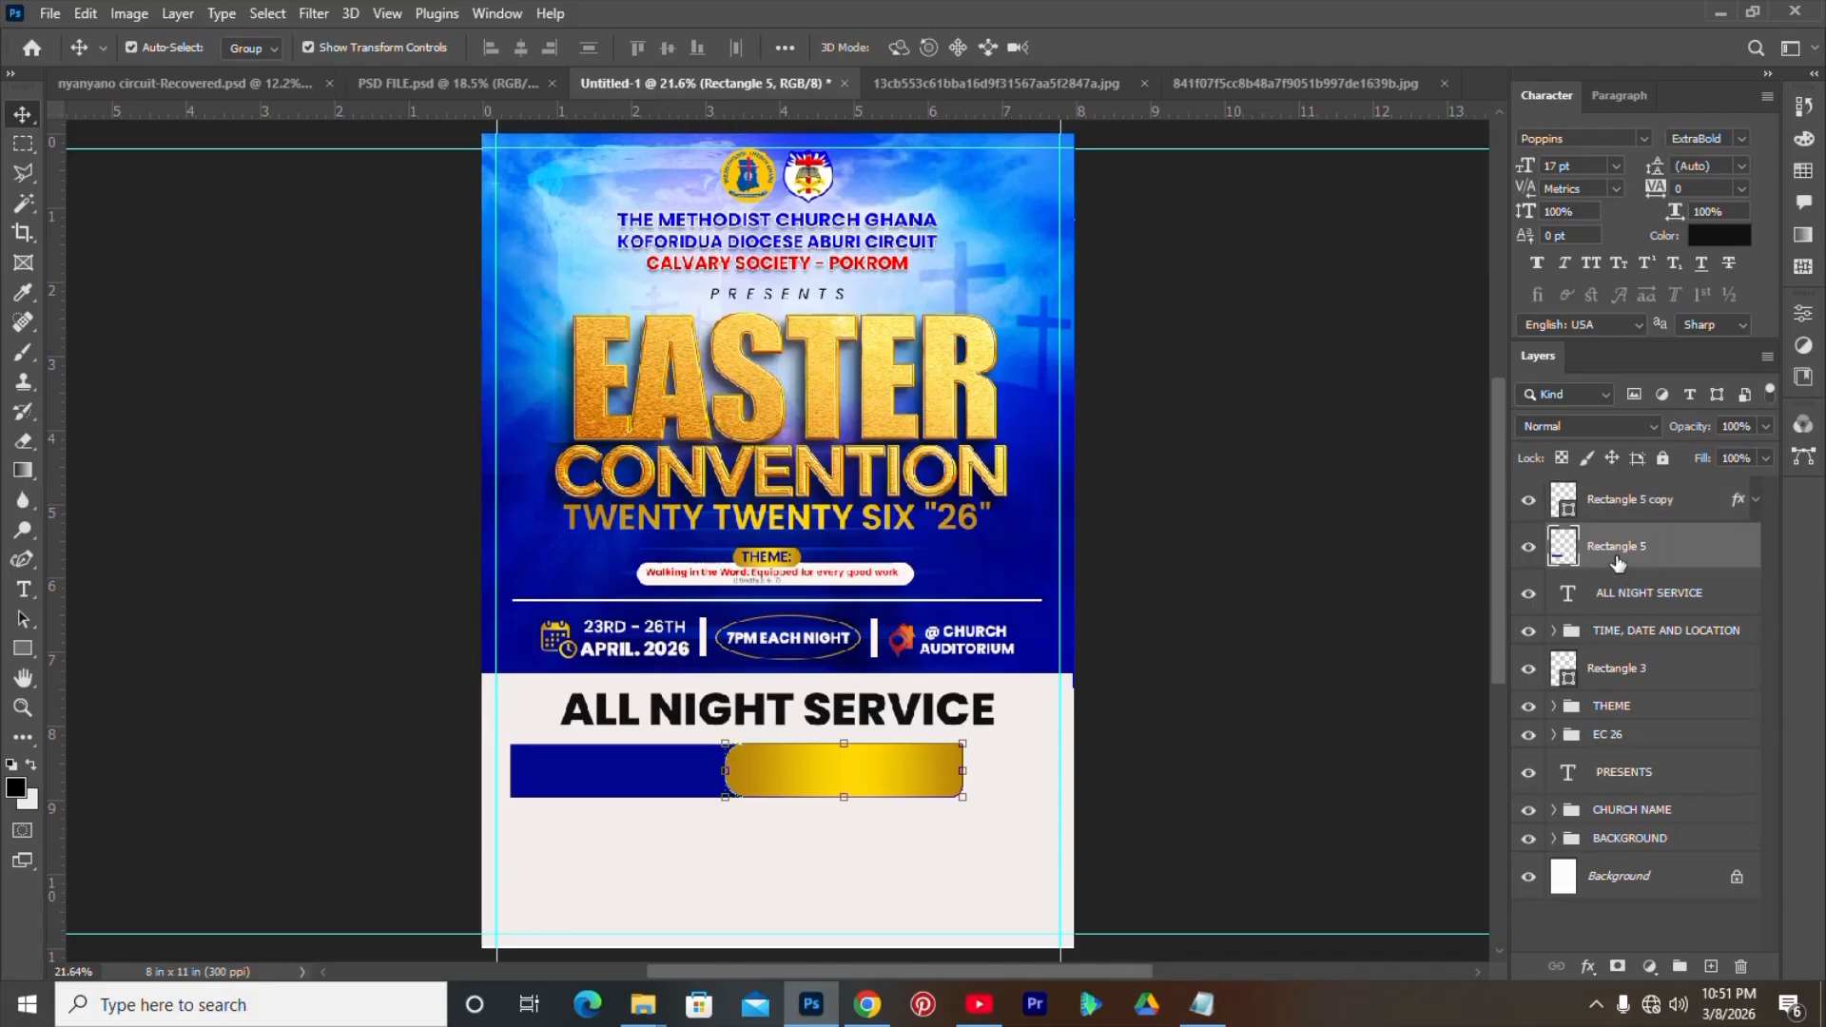
{"action": "left_click_drag", "start_coordinate": [1593, 517], "coordinate": [1568, 520]}
{"action": "left_click", "coordinate": [1568, 519], "text": "ctrl"}
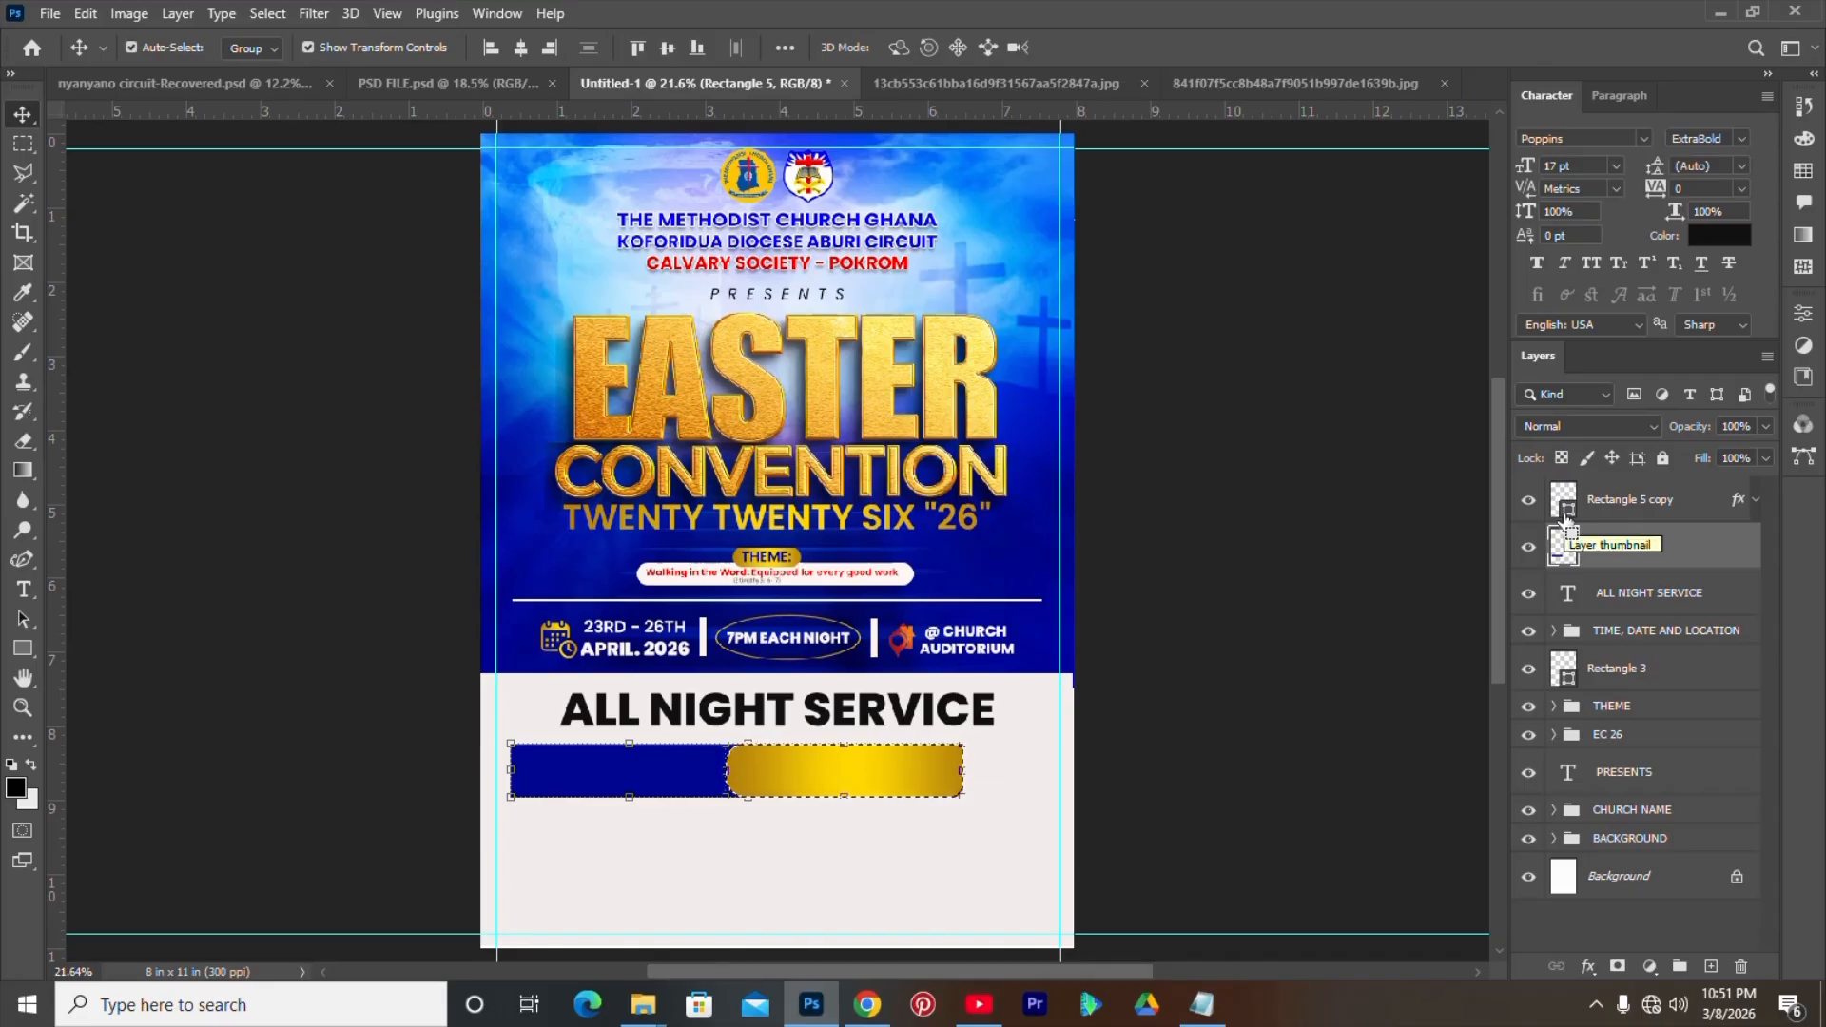
{"action": "key", "text": "ctrl+d"}
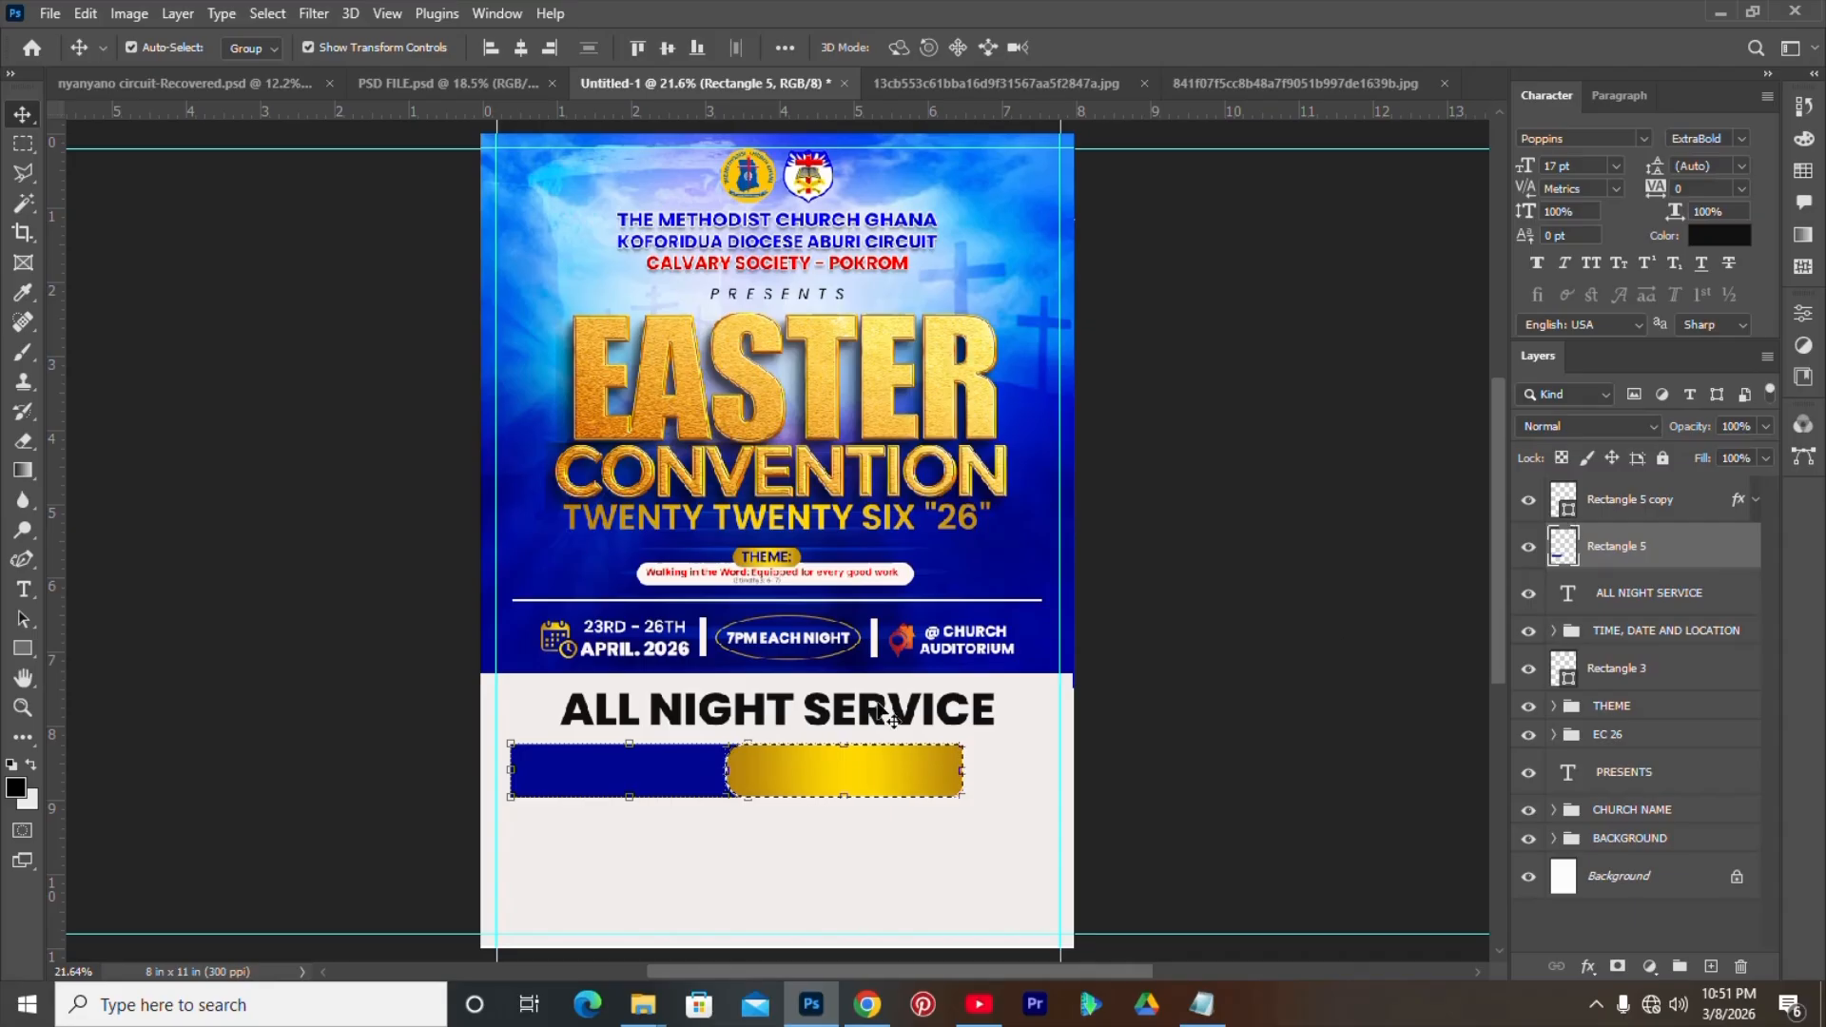
- Nudge the blue rectangle slightly left, level with the gold shape, to leave a narrow curved gap between them
{"action": "key", "text": "Right"}
{"action": "key", "text": "Right"}
{"action": "key", "text": "Right"}
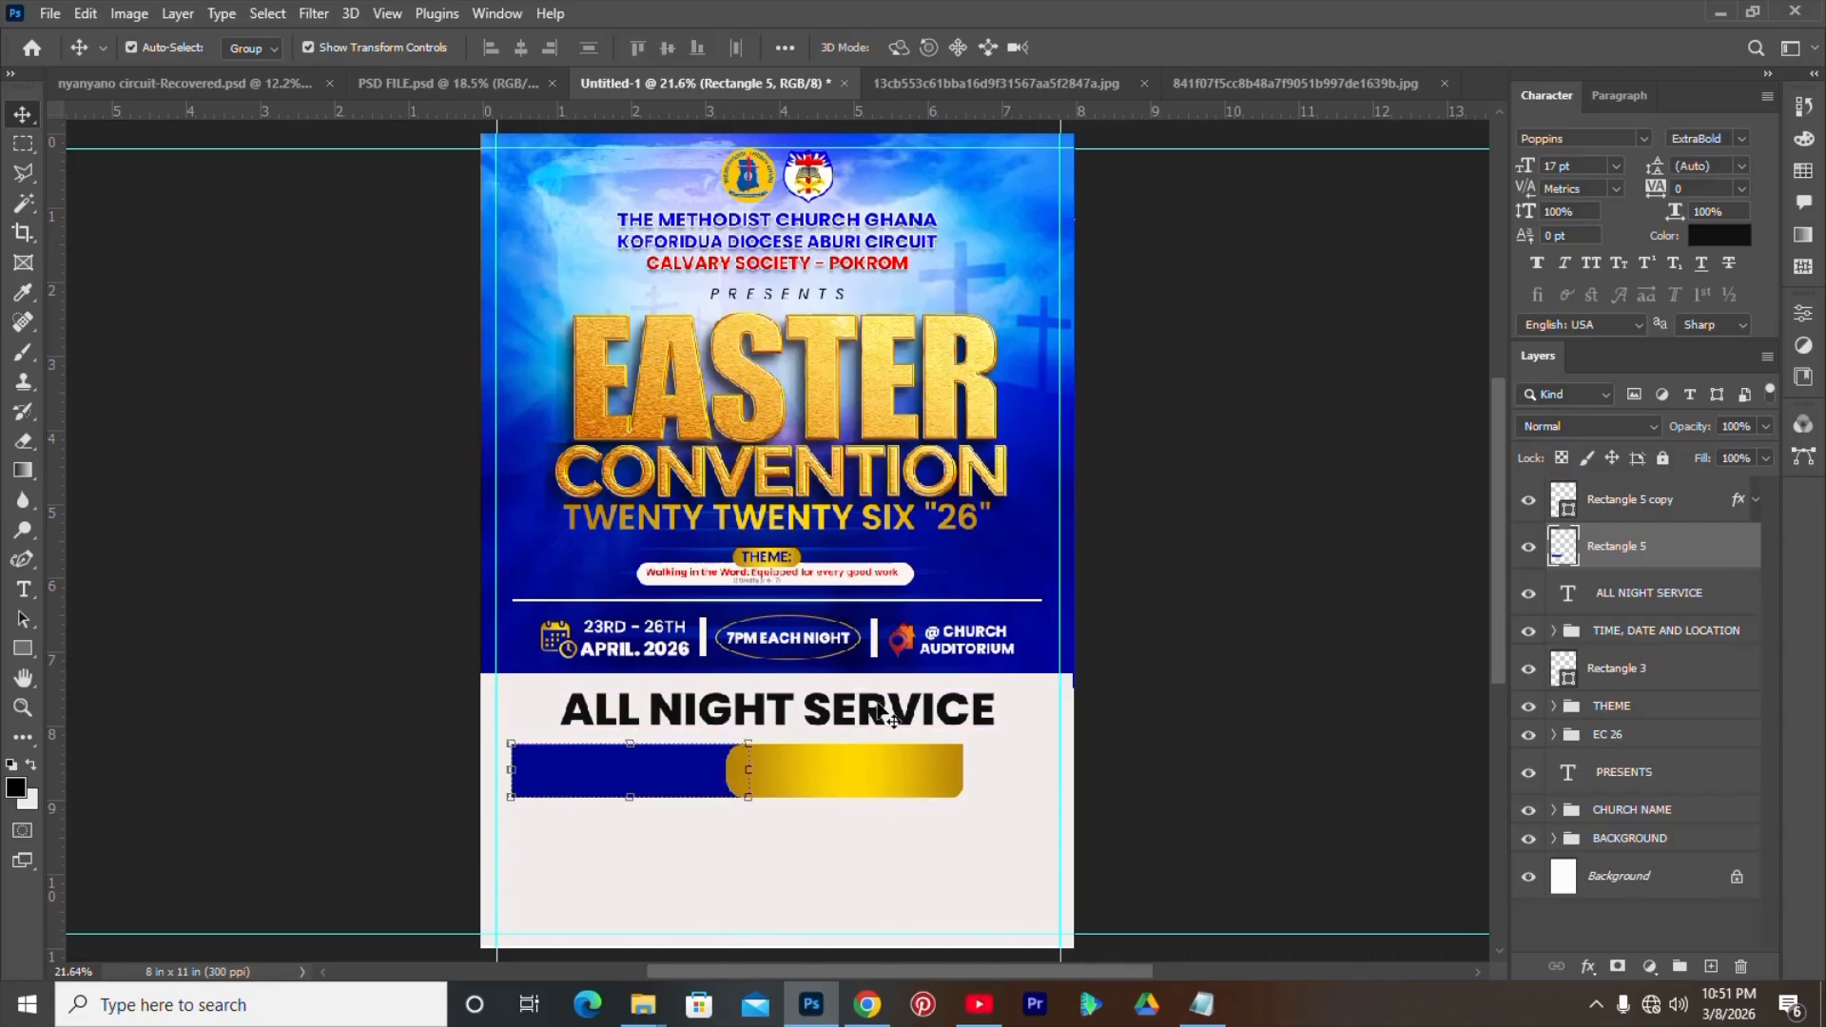
{"action": "key", "text": "Left"}
{"action": "key", "text": "Left"}
{"action": "key", "text": "Left"}
{"action": "key", "text": "Left"}
{"action": "key", "text": "Left"}
{"action": "key", "text": "Left"}
{"action": "key", "text": "Left"}
{"action": "key", "text": "Left"}
{"action": "key", "text": "Left"}
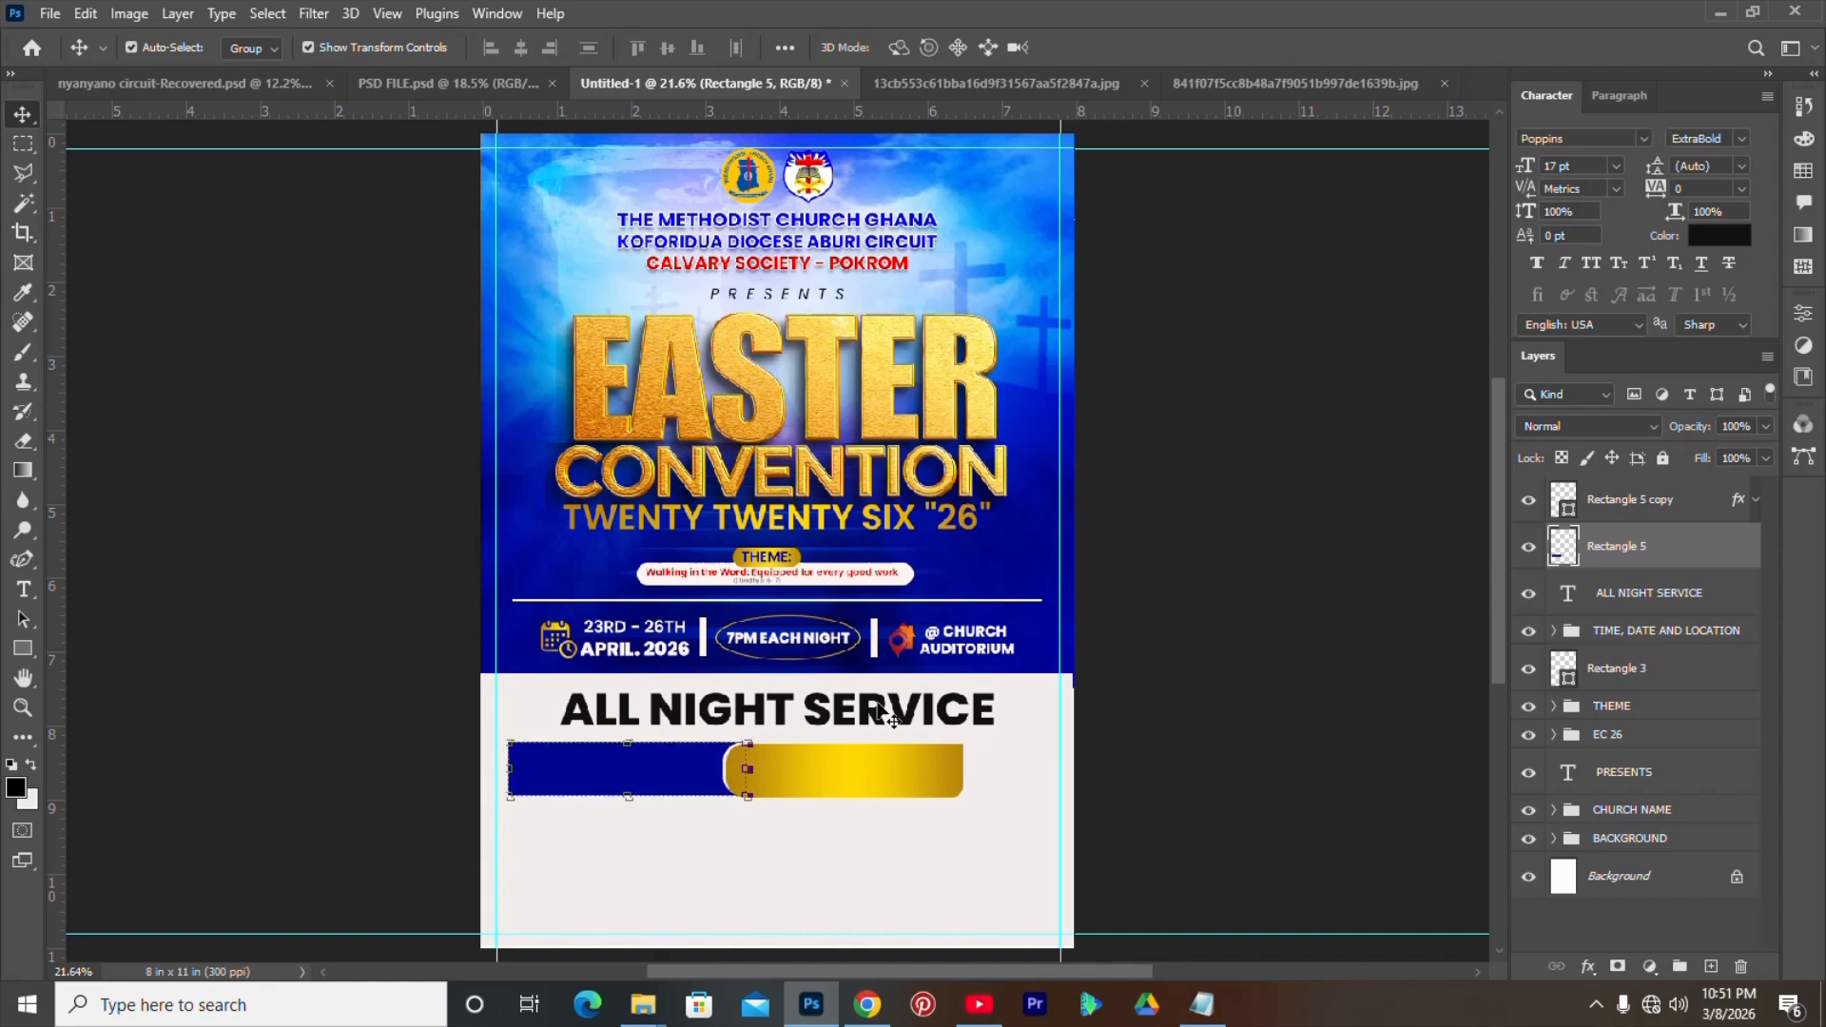
{"action": "key", "text": "Right"}
{"action": "key", "text": "Right"}
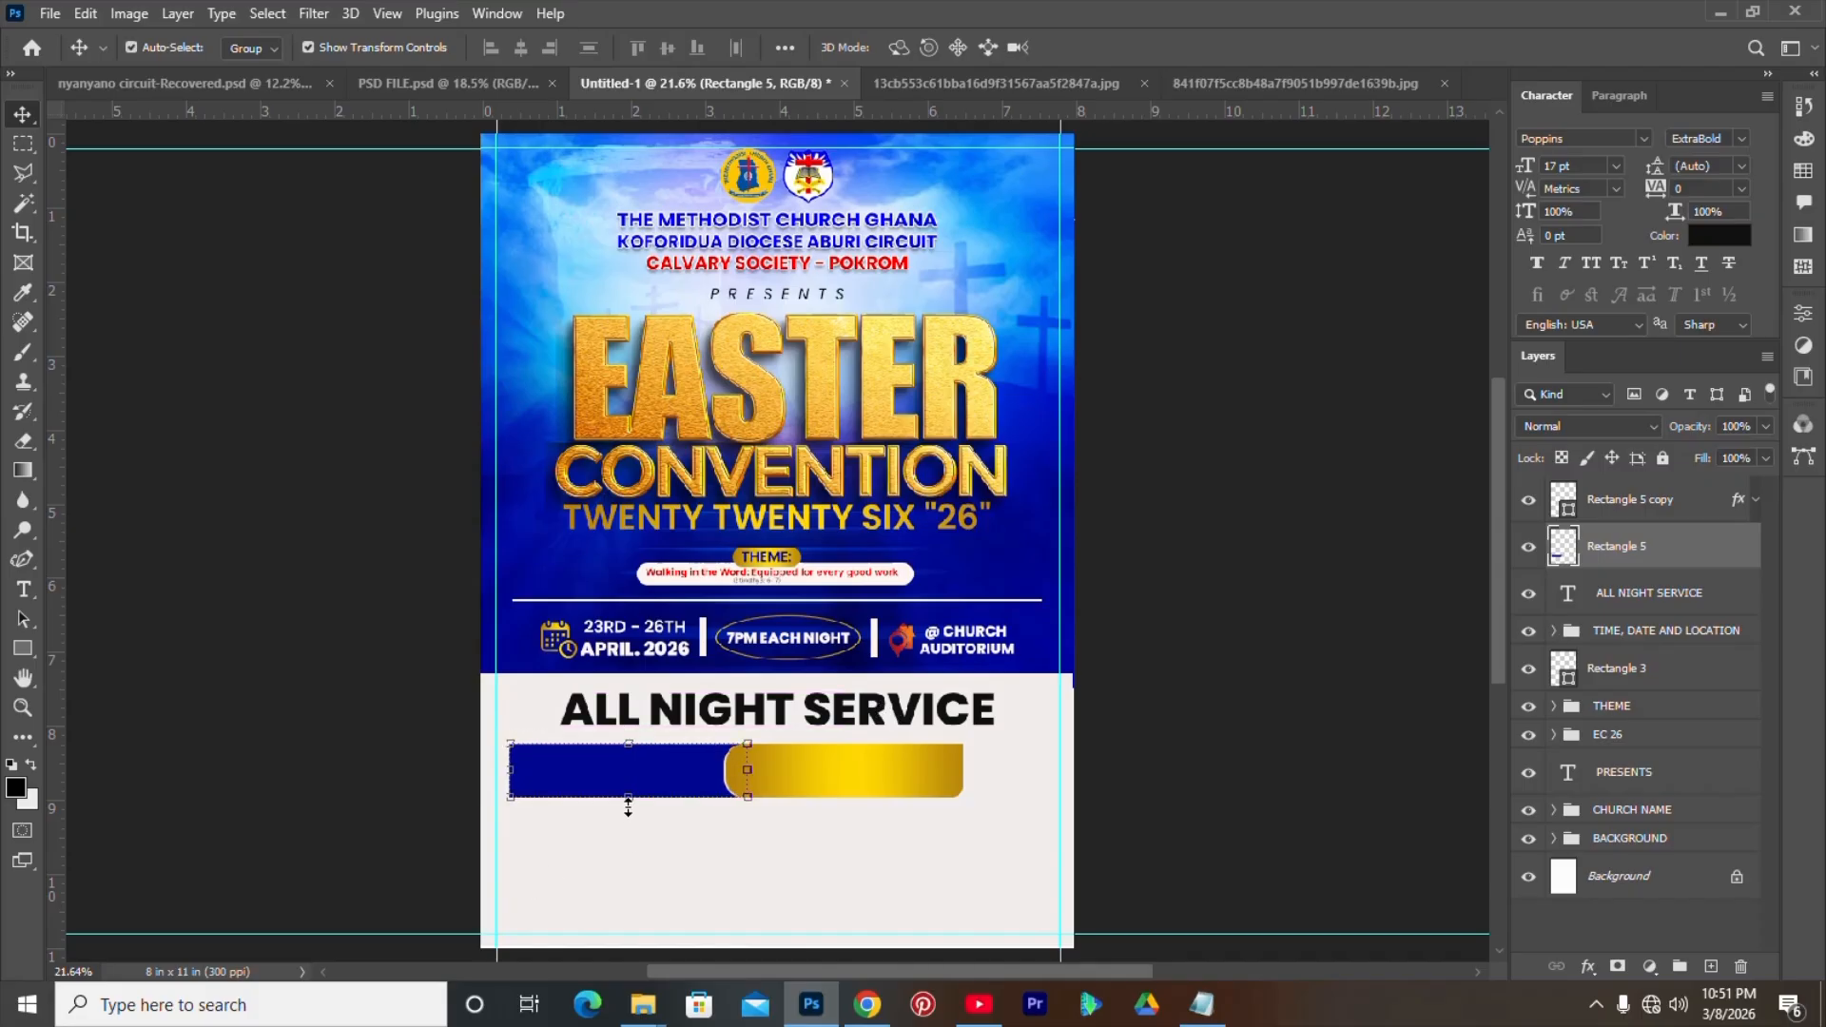
{"action": "scroll", "coordinate": [628, 804], "scroll_direction": "up", "scroll_amount": 2}
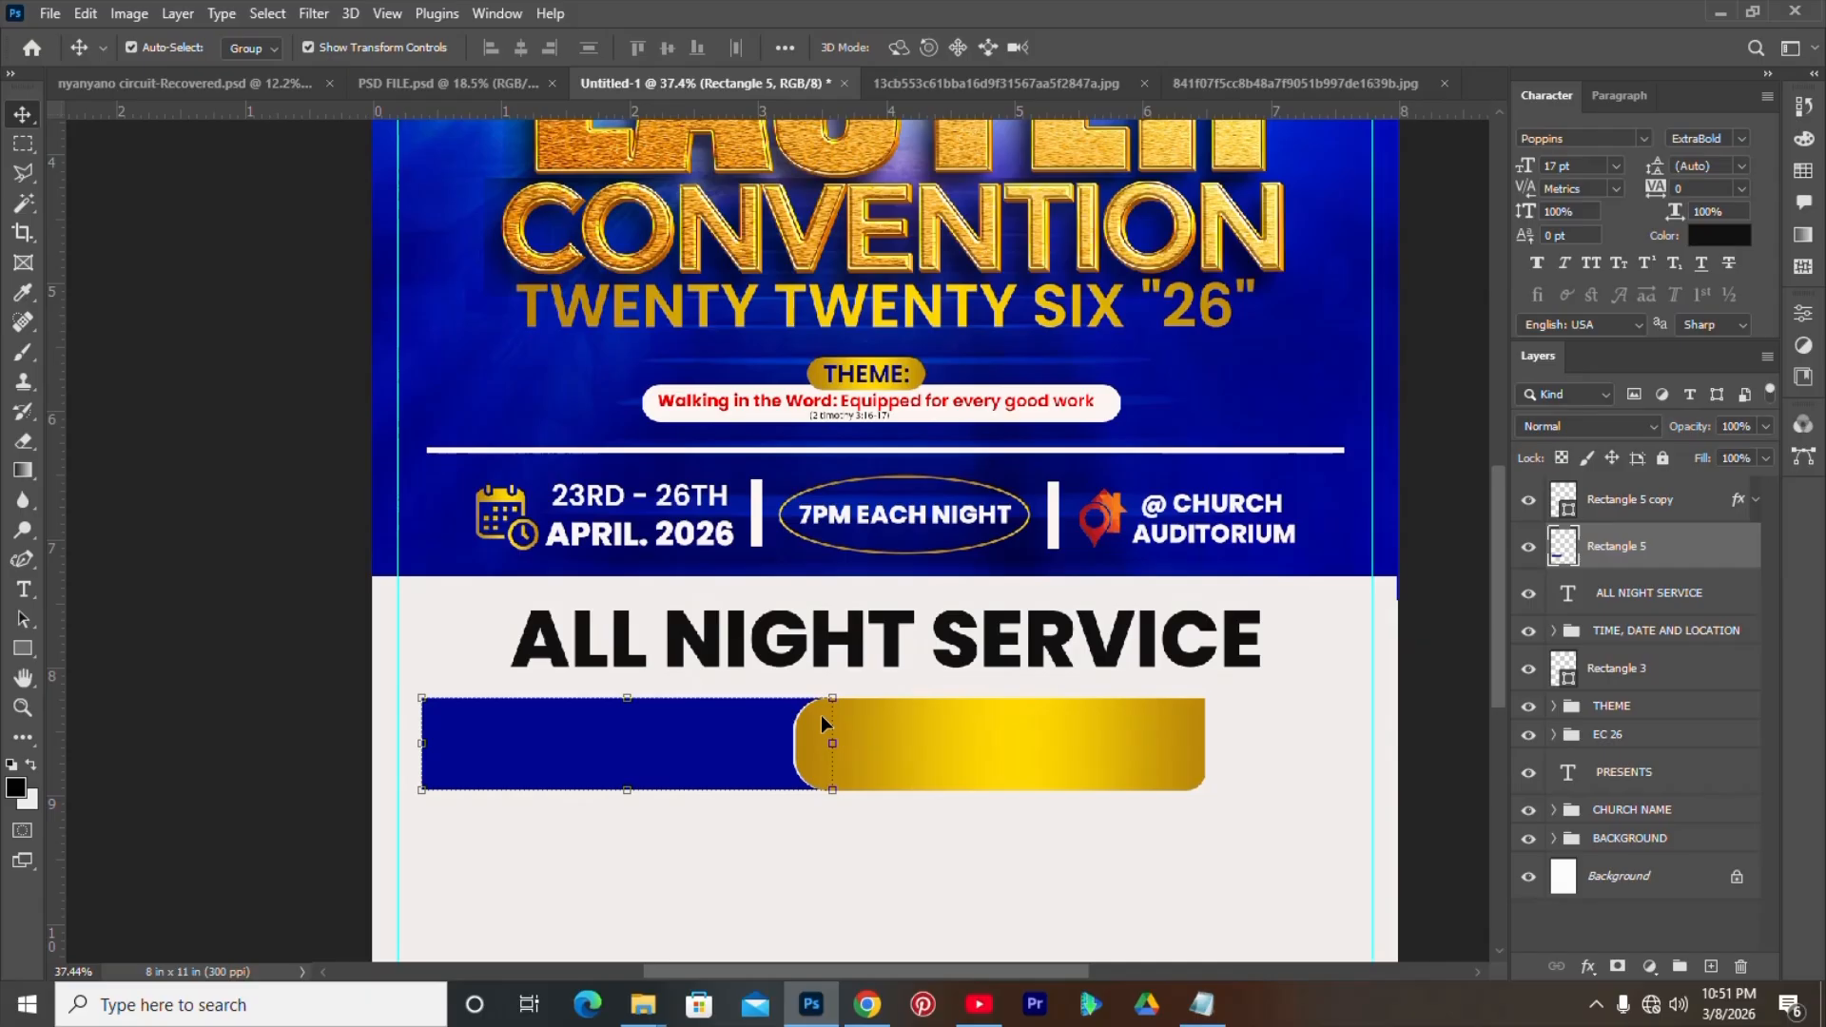
{"action": "scroll", "coordinate": [820, 715], "scroll_direction": "up", "scroll_amount": 2}
{"action": "key", "text": "Right"}
{"action": "key", "text": "Right"}
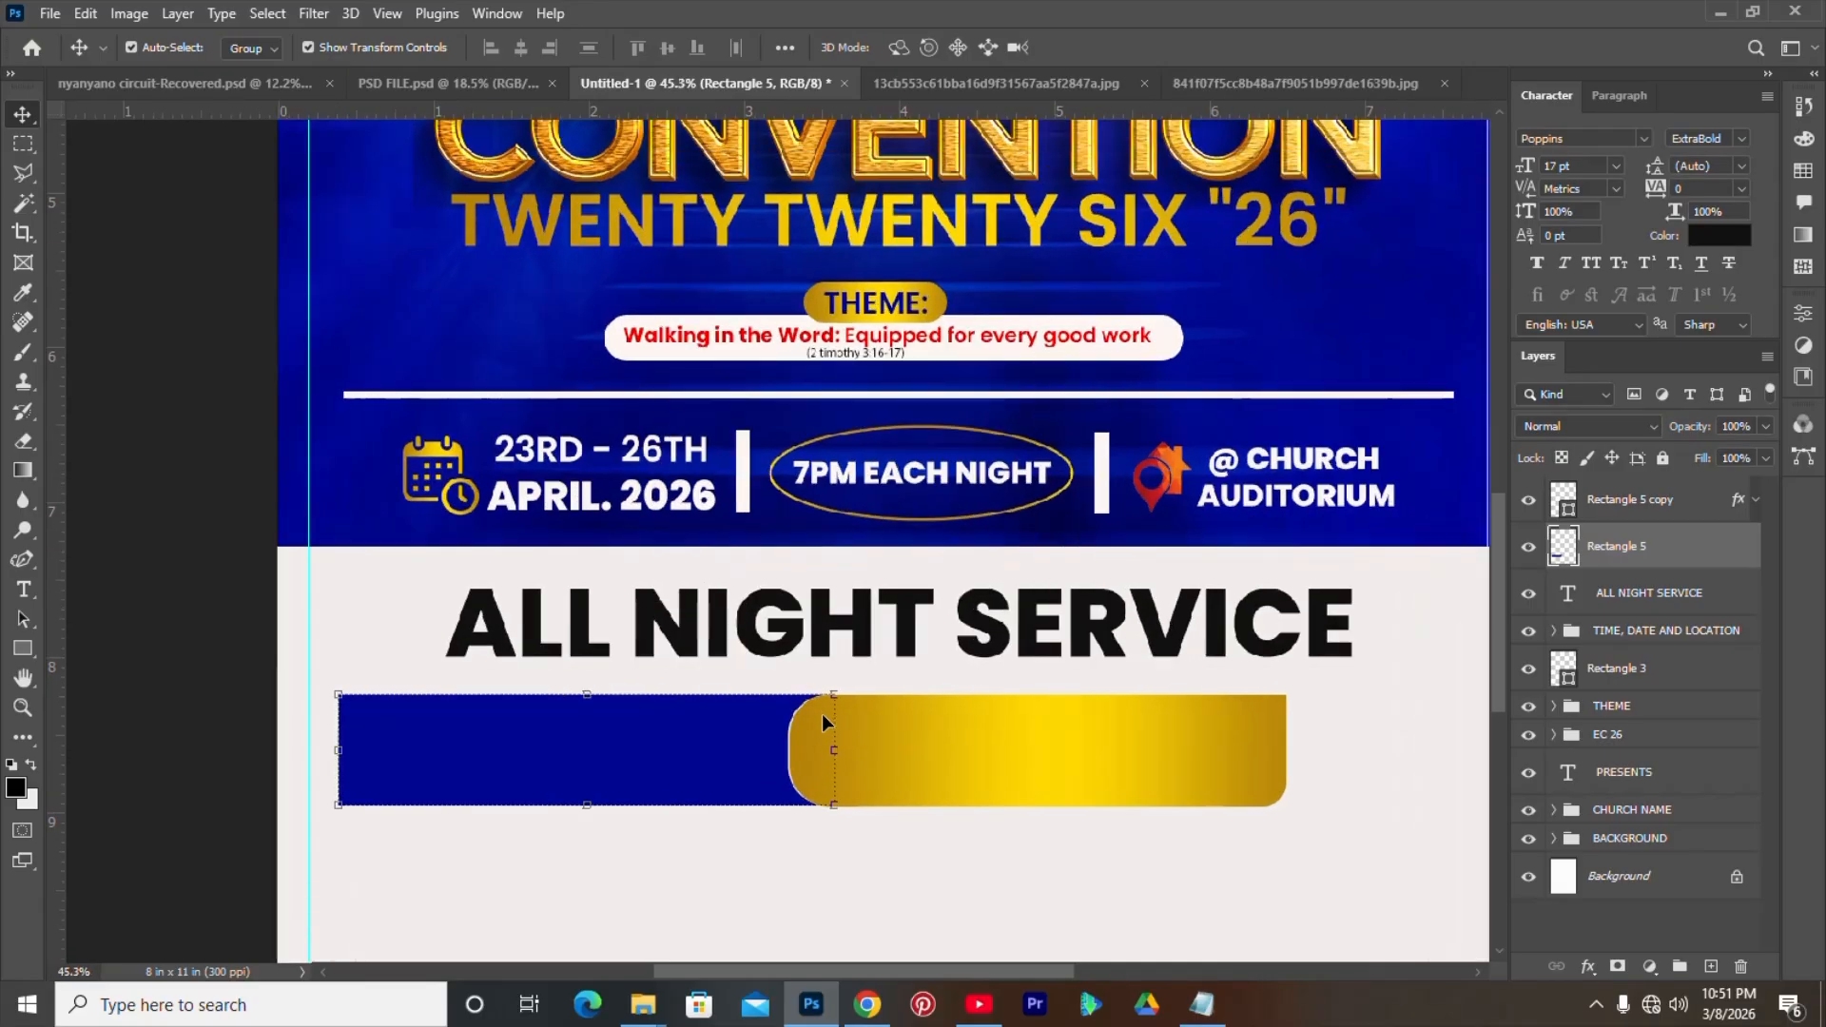
{"action": "key", "text": "Right"}
{"action": "key", "text": "Right"}
{"action": "key", "text": "Left"}
{"action": "key", "text": "Left"}
{"action": "key", "text": "Left"}
{"action": "key", "text": "Left"}
{"action": "key", "text": "Left"}
{"action": "key", "text": "Left"}
{"action": "key", "text": "Left"}
{"action": "key", "text": "Left"}
{"action": "key", "text": "Left"}
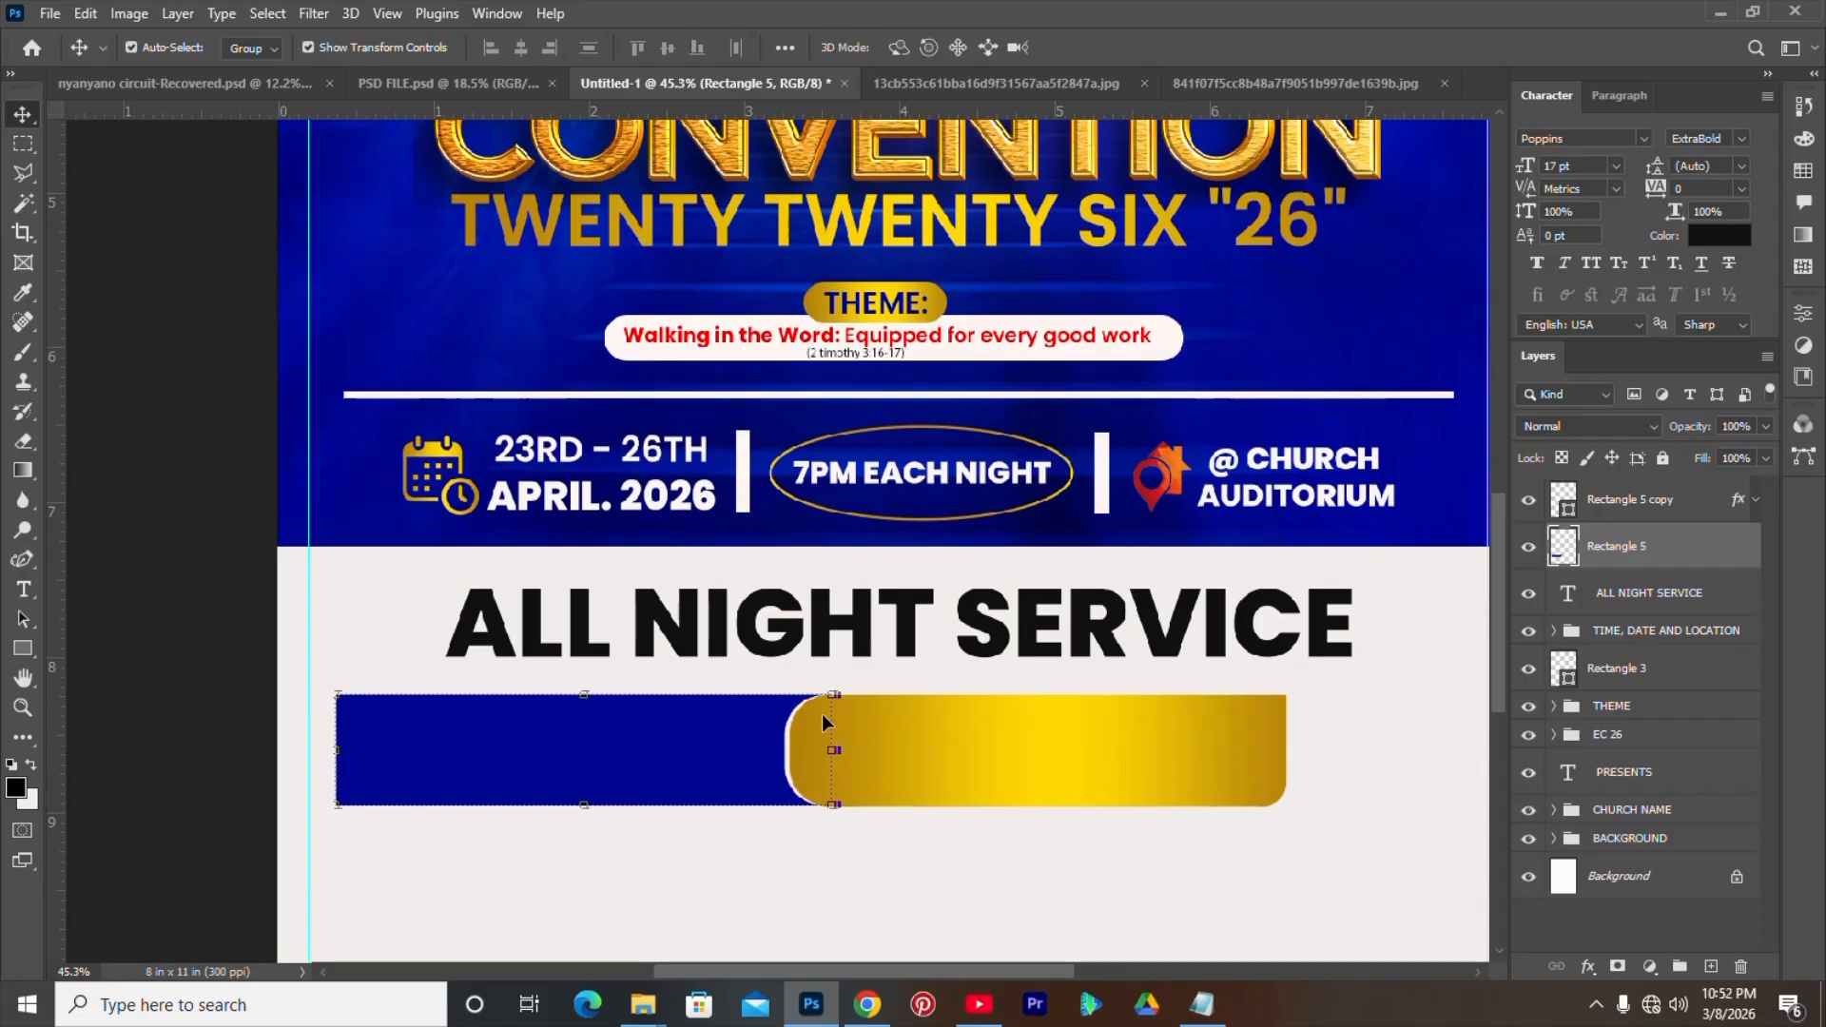
{"action": "key", "text": "Up"}
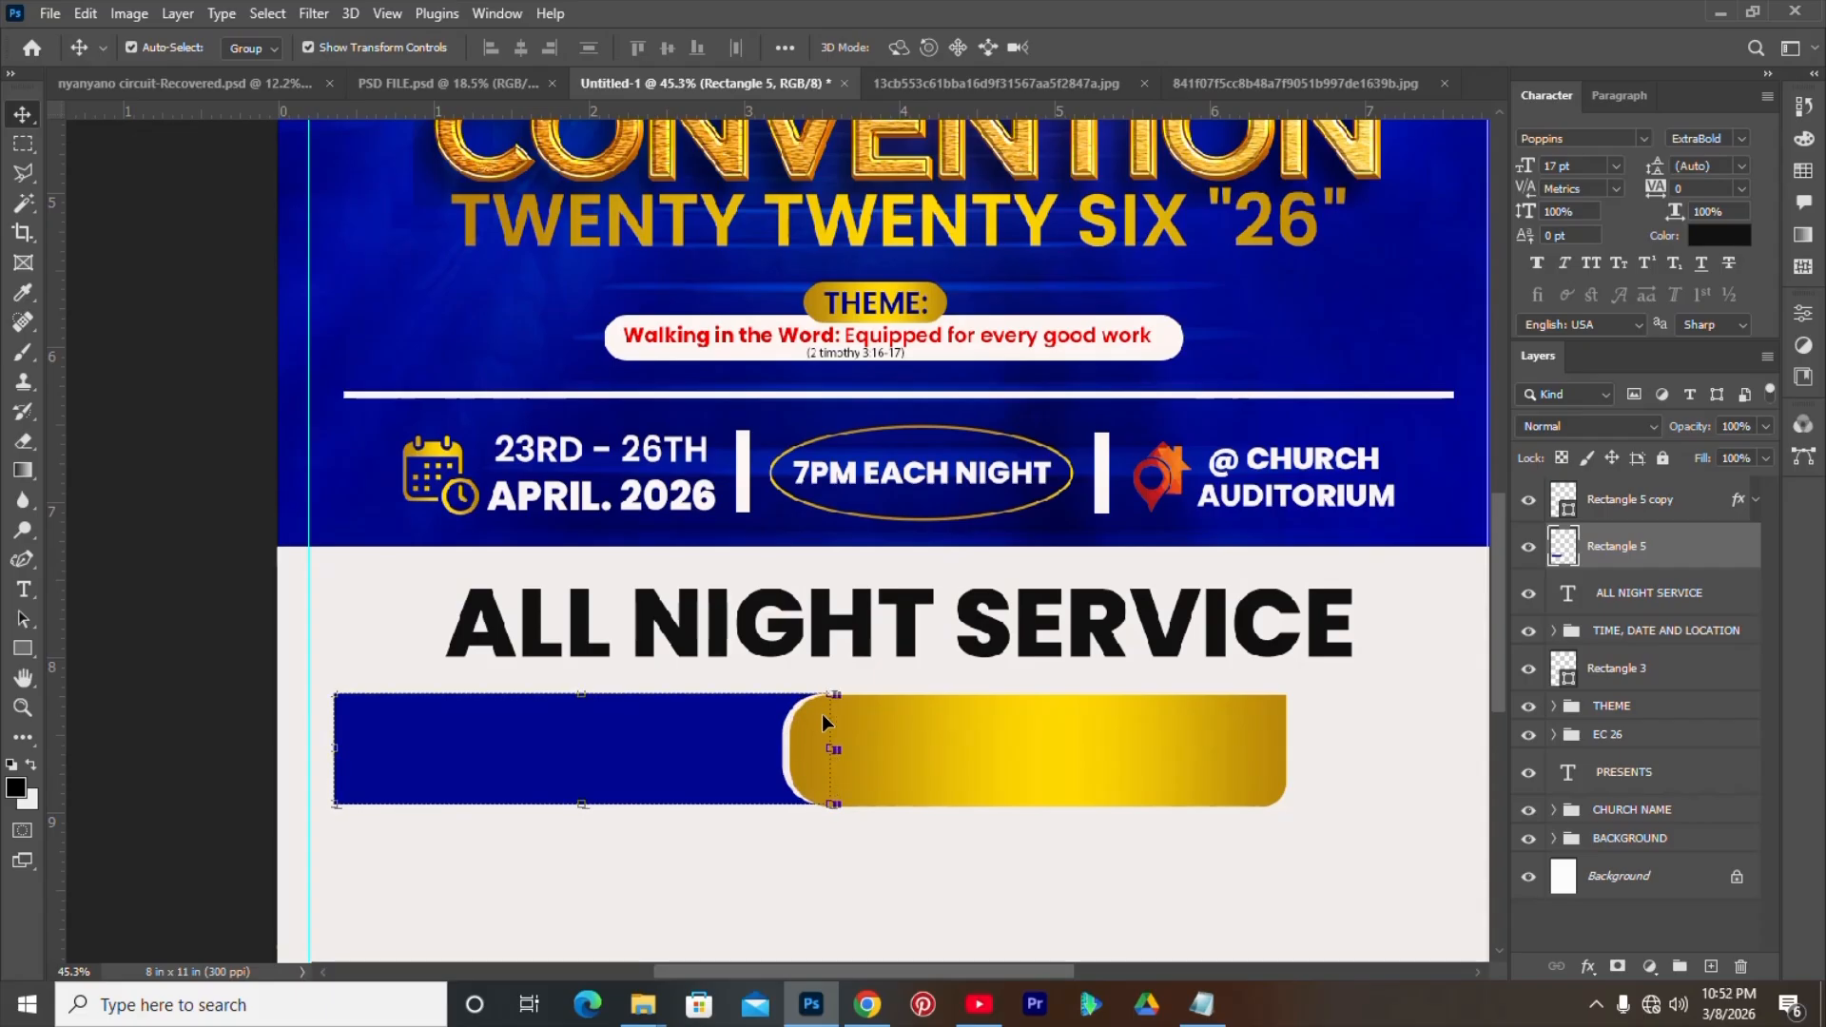
{"action": "key", "text": "Down"}
{"action": "key", "text": "Right"}
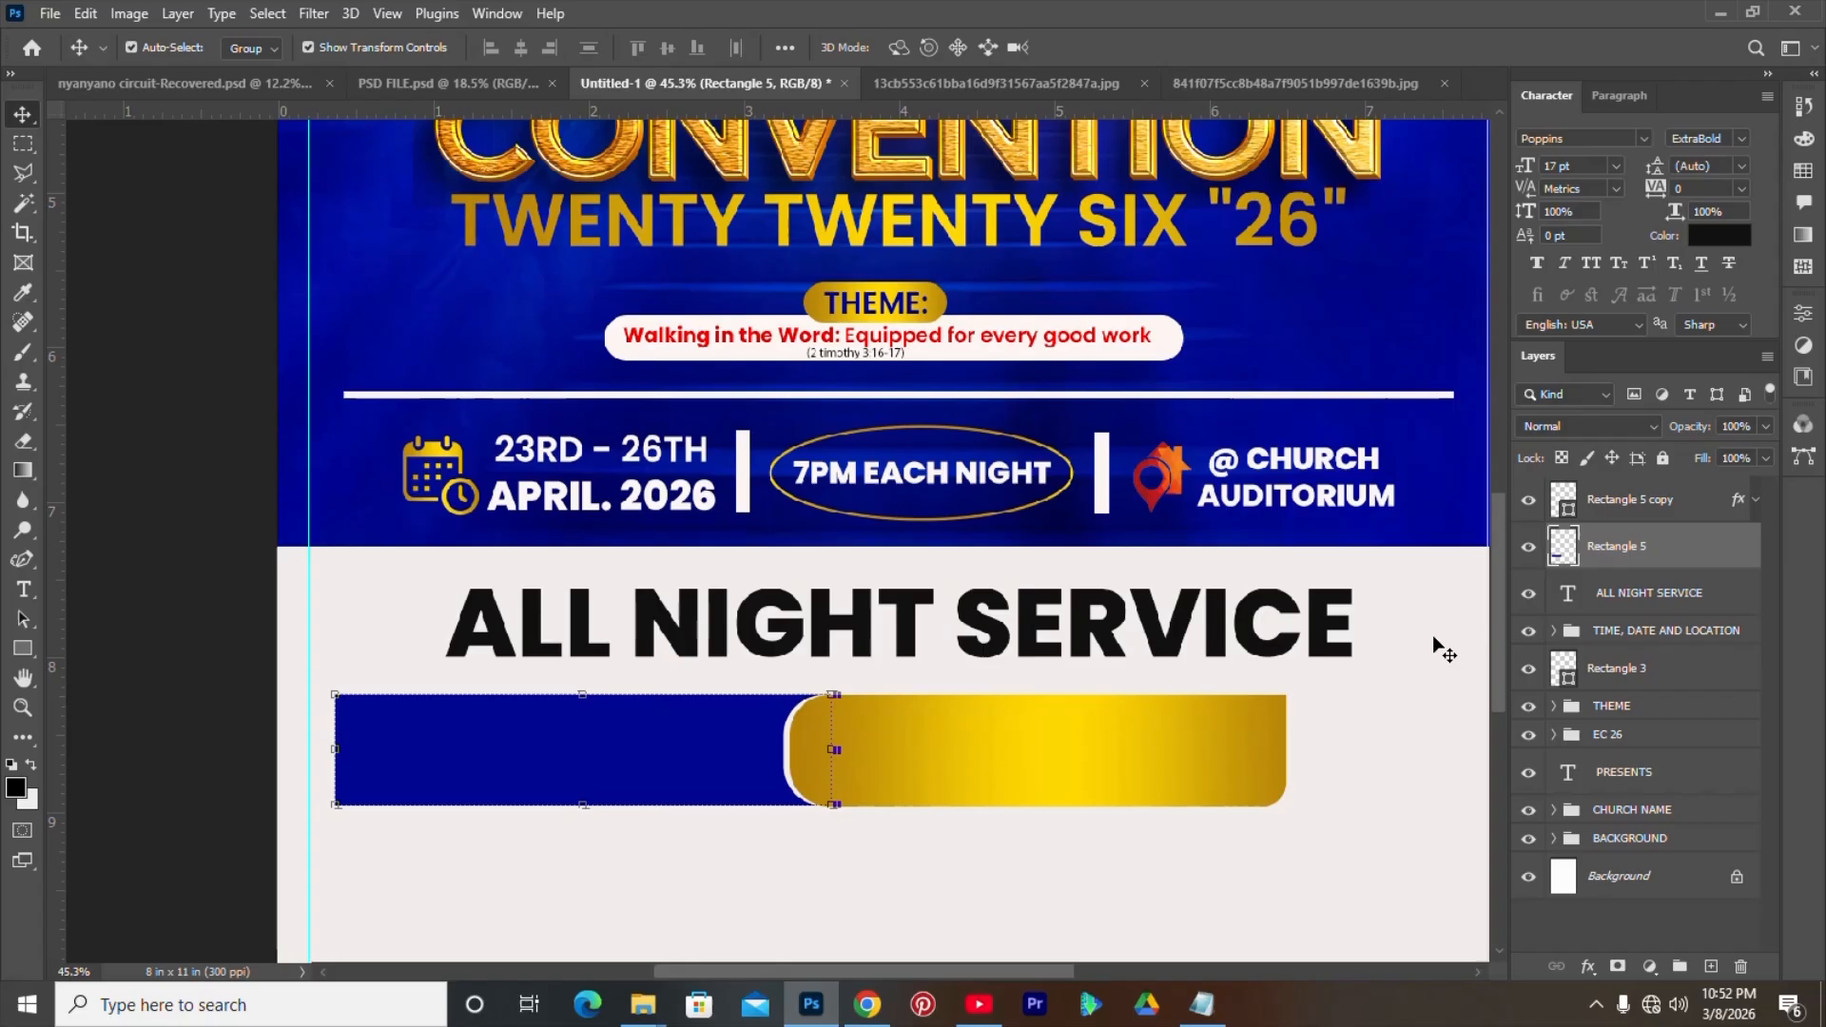
- Move the blue and gold shapes together under the ALL NIGHT SERVICE heading and scale them to about 95.05% width and 81.11% height
{"action": "left_click", "coordinate": [873, 783], "text": "shift"}
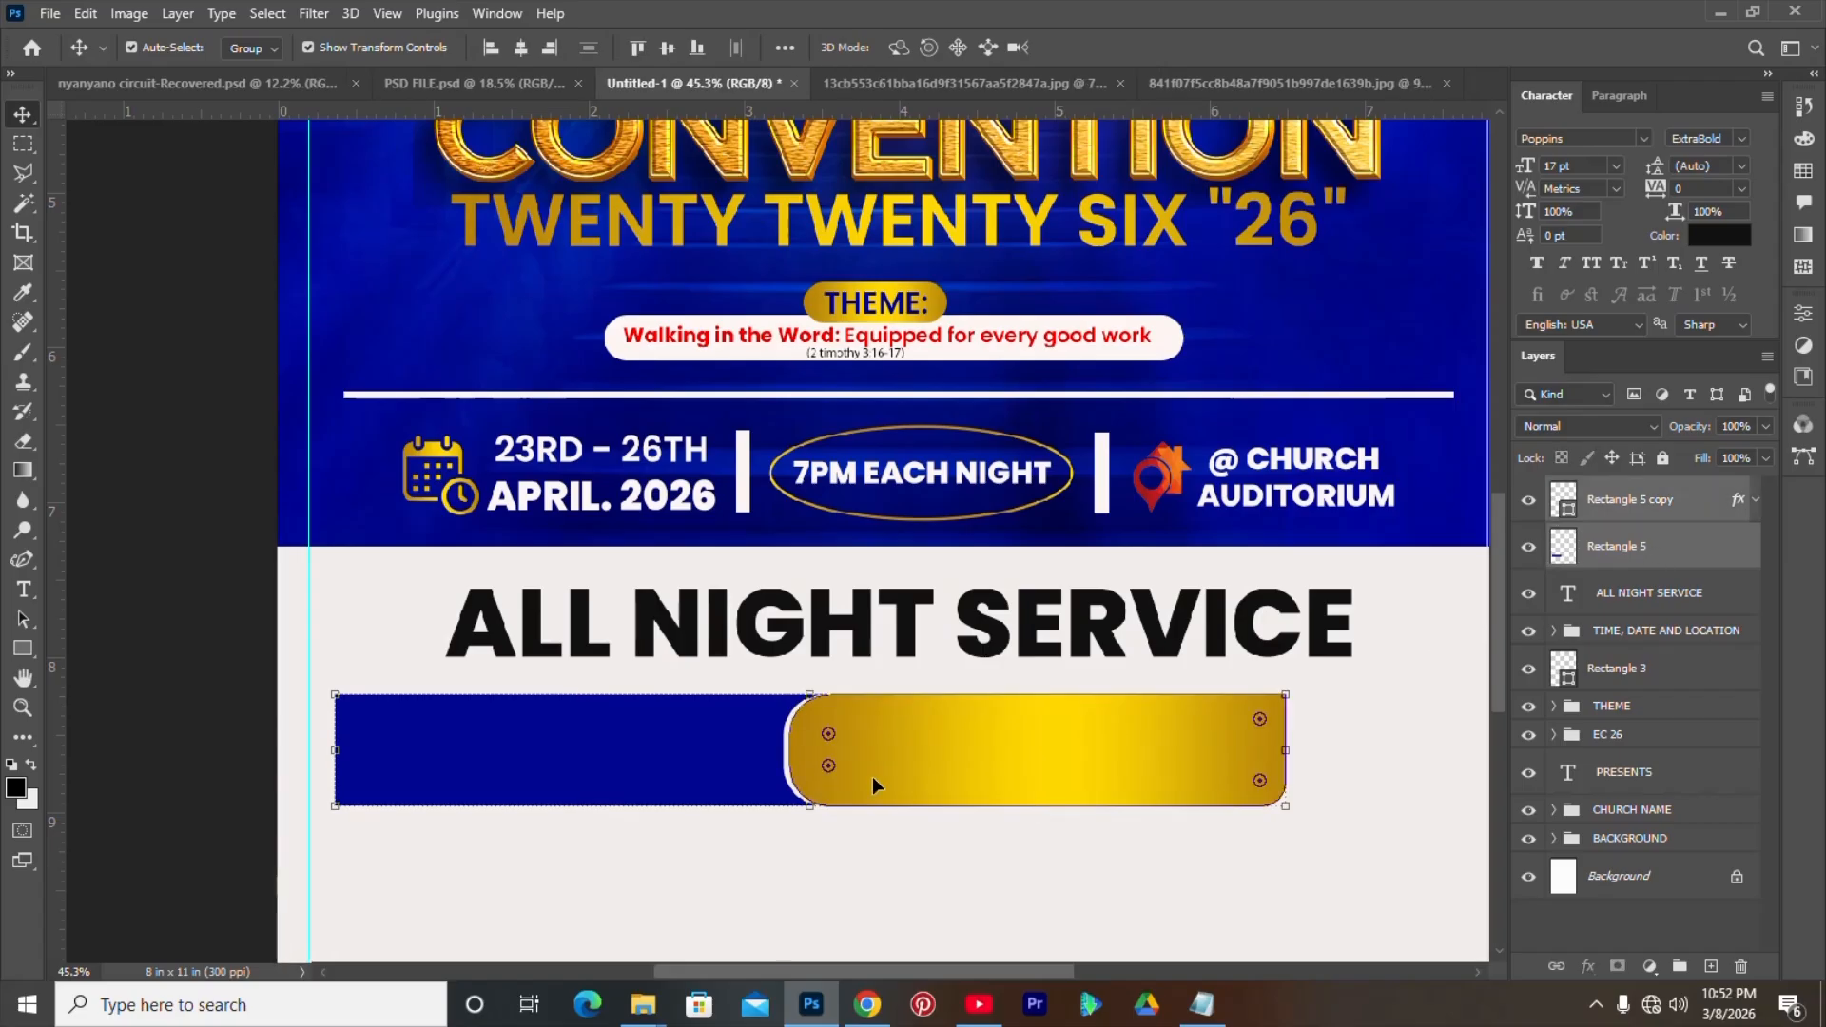
{"action": "key", "text": "ctrl+t"}
{"action": "left_click_drag", "start_coordinate": [900, 757], "coordinate": [1030, 754]}
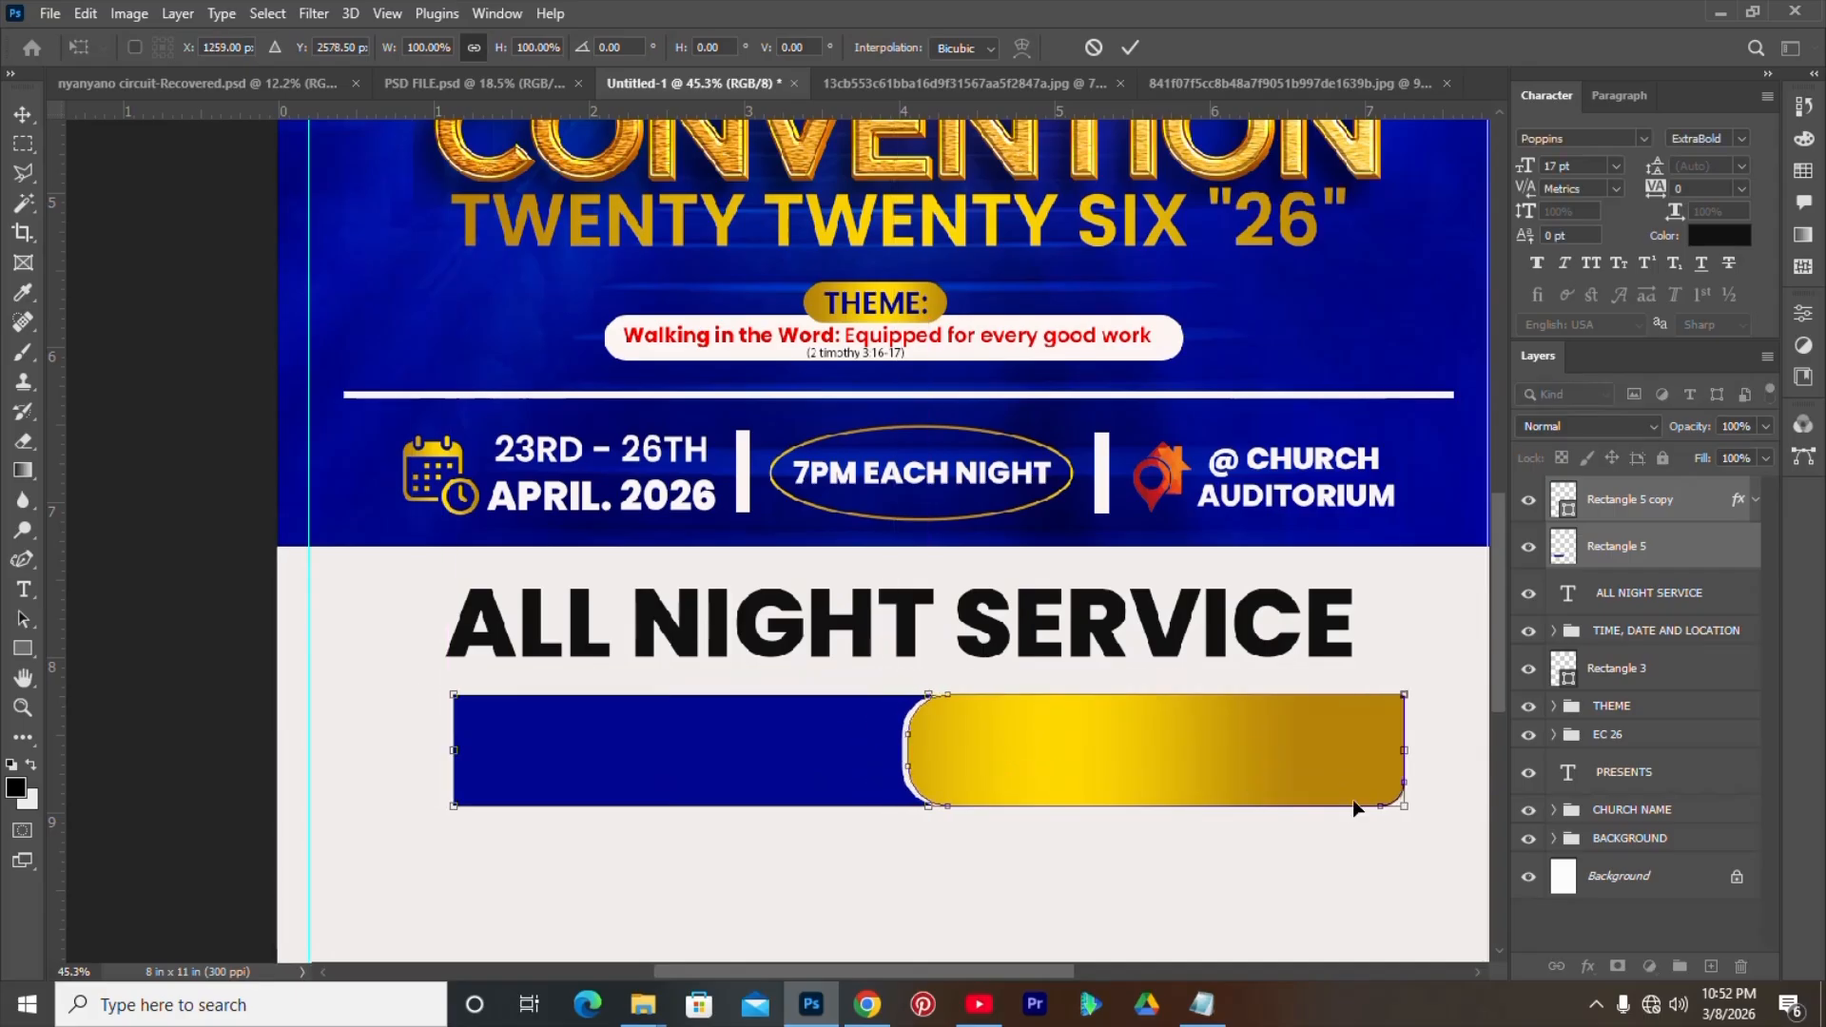
{"action": "left_click_drag", "start_coordinate": [1405, 811], "coordinate": [1358, 801]}
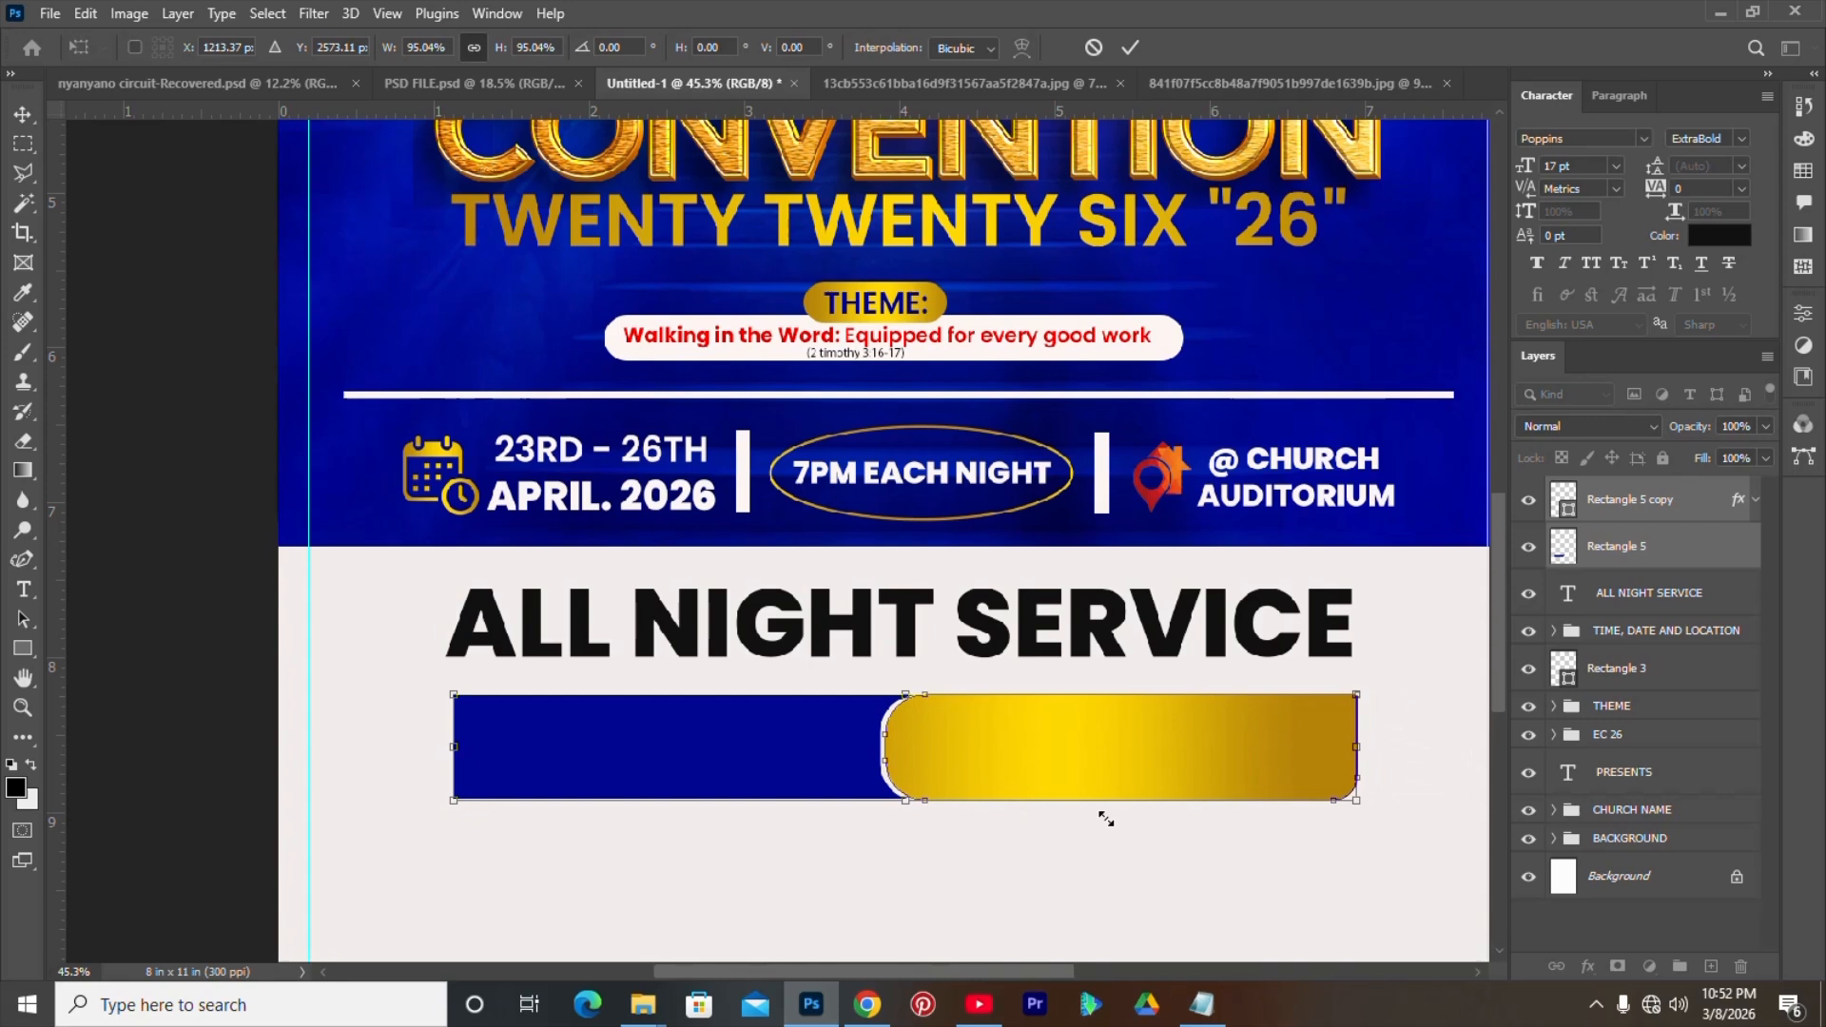
{"action": "left_click_drag", "start_coordinate": [916, 810], "coordinate": [913, 789]}
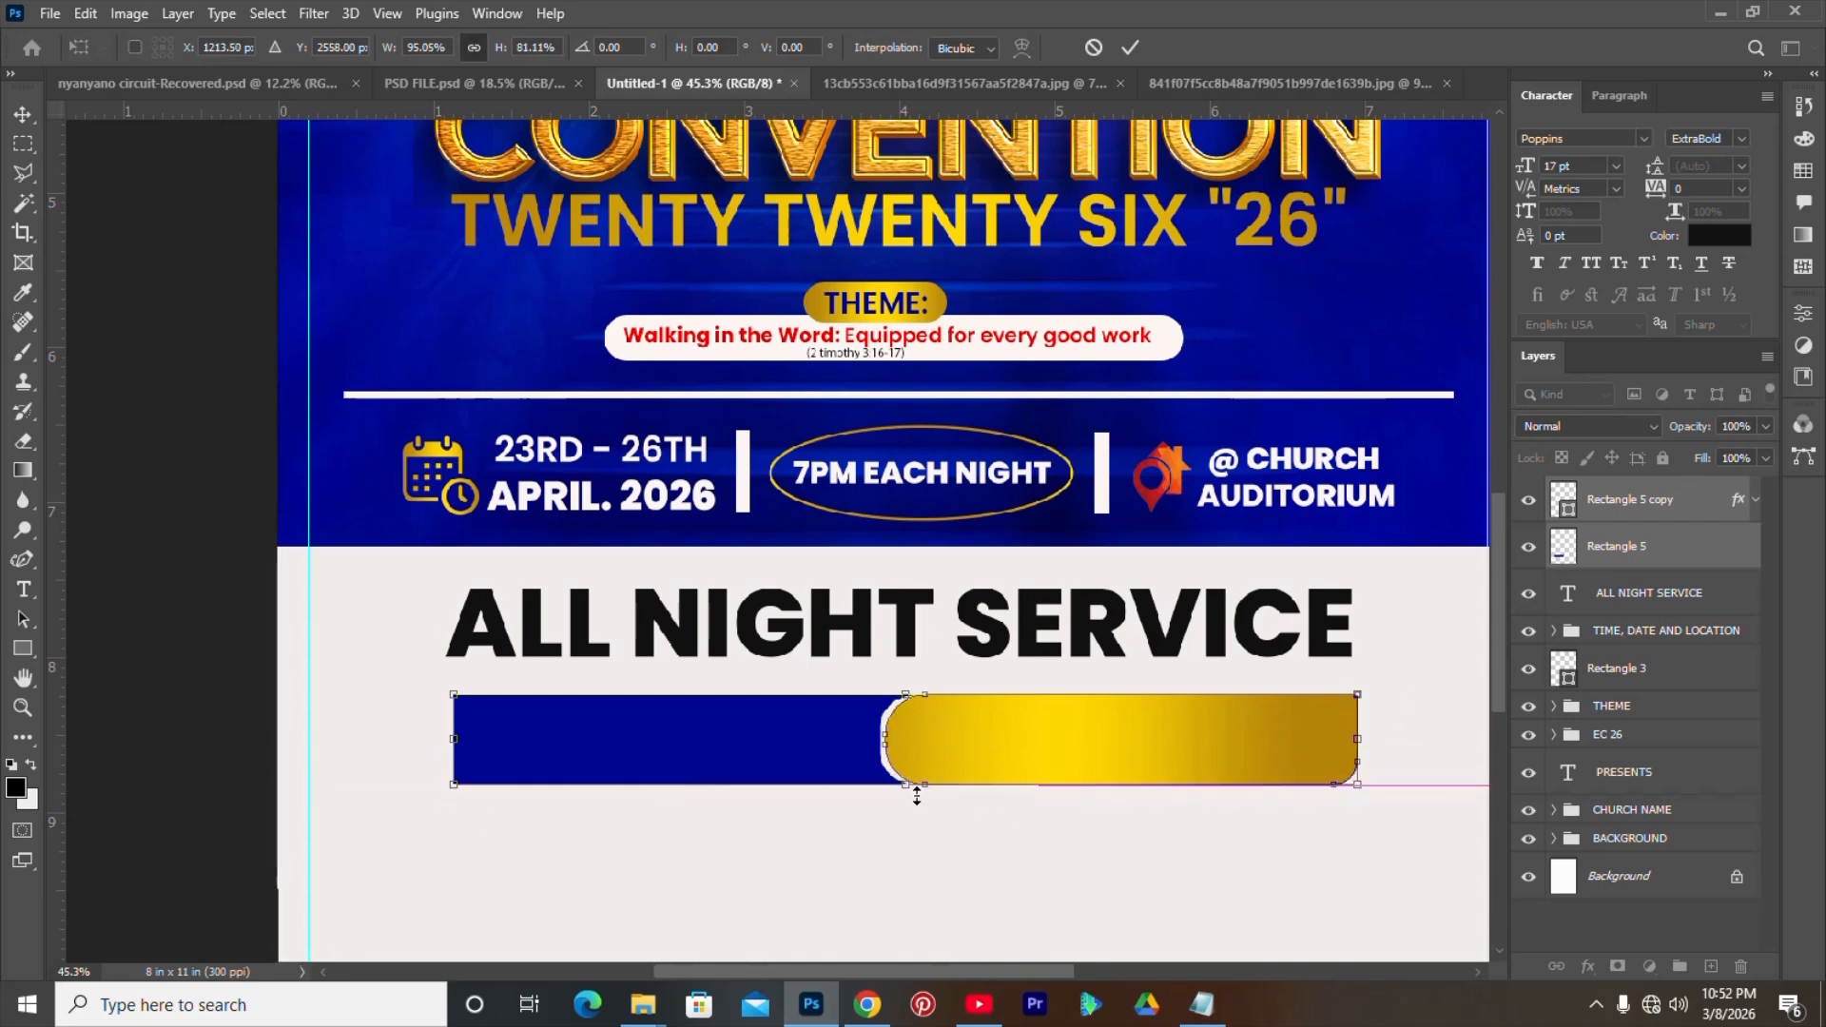
{"action": "key", "text": "Return"}
- Enlarge the ALL NIGHT SERVICE heading to about 47.59 pt and centre it above the blue and gold bar
{"action": "left_click", "coordinate": [901, 649]}
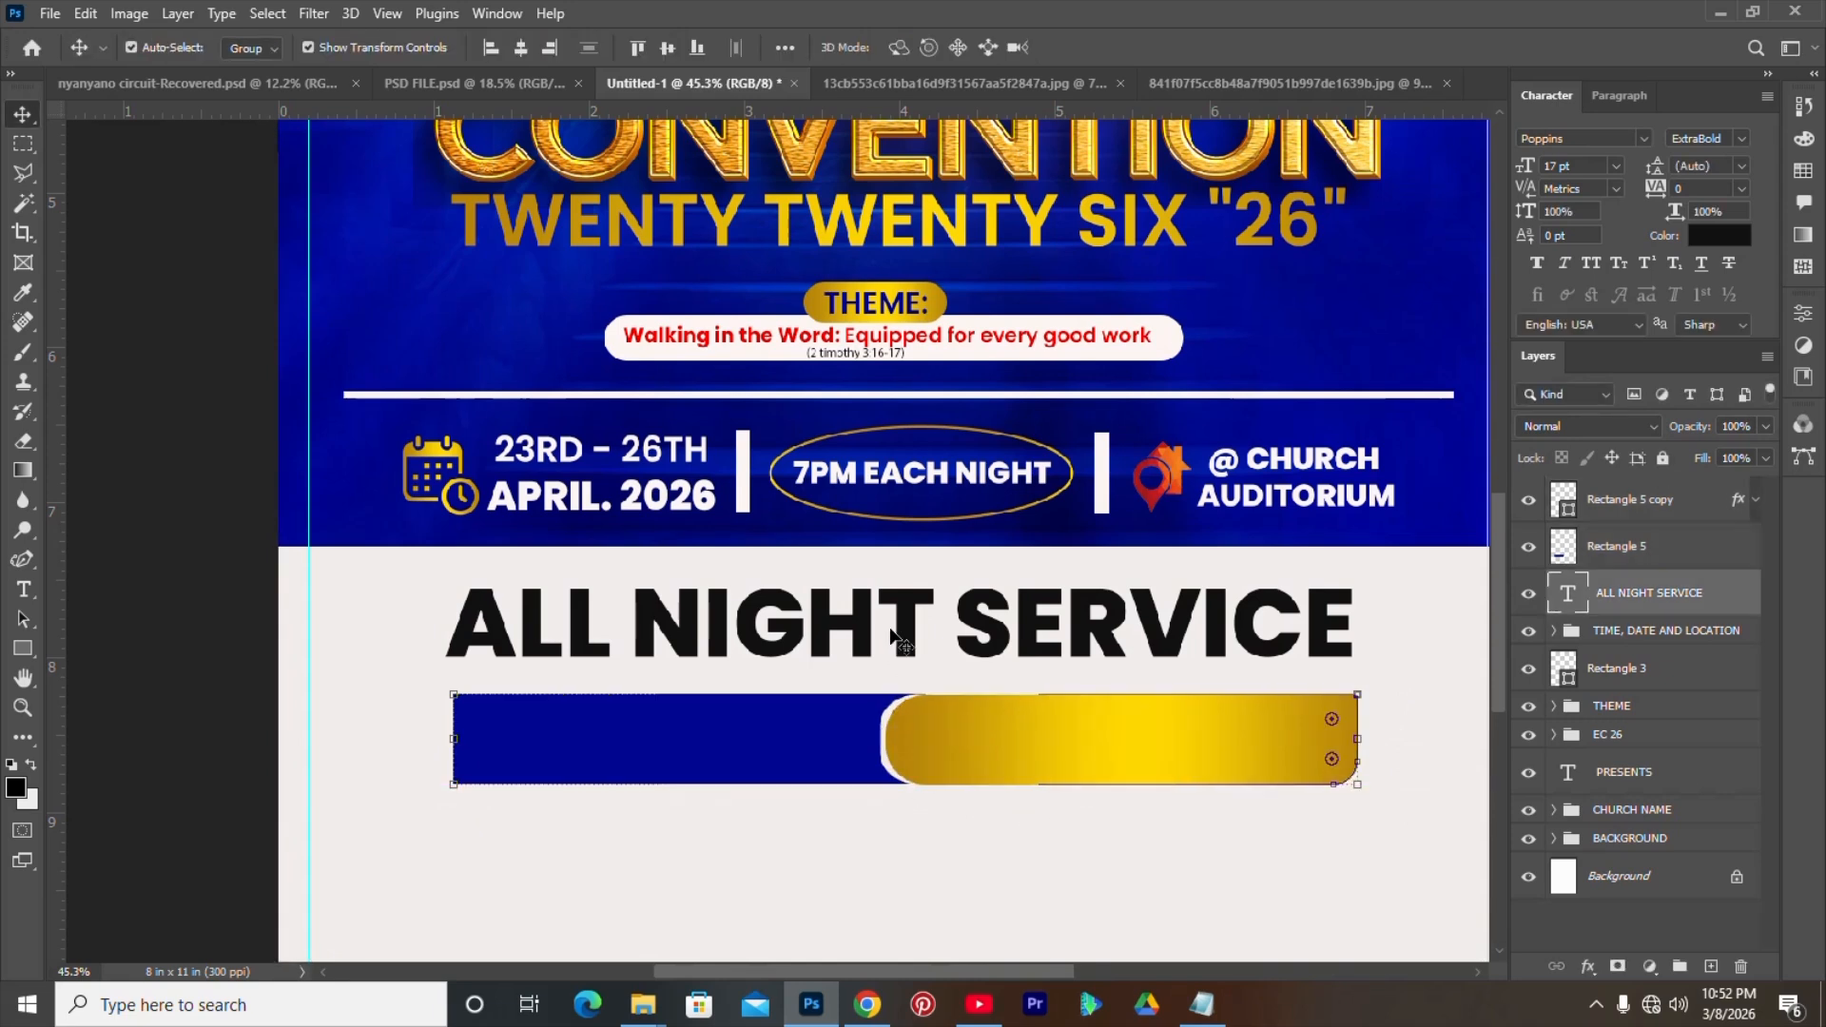
{"action": "right_click", "coordinate": [685, 636]}
{"action": "left_click", "coordinate": [727, 635]}
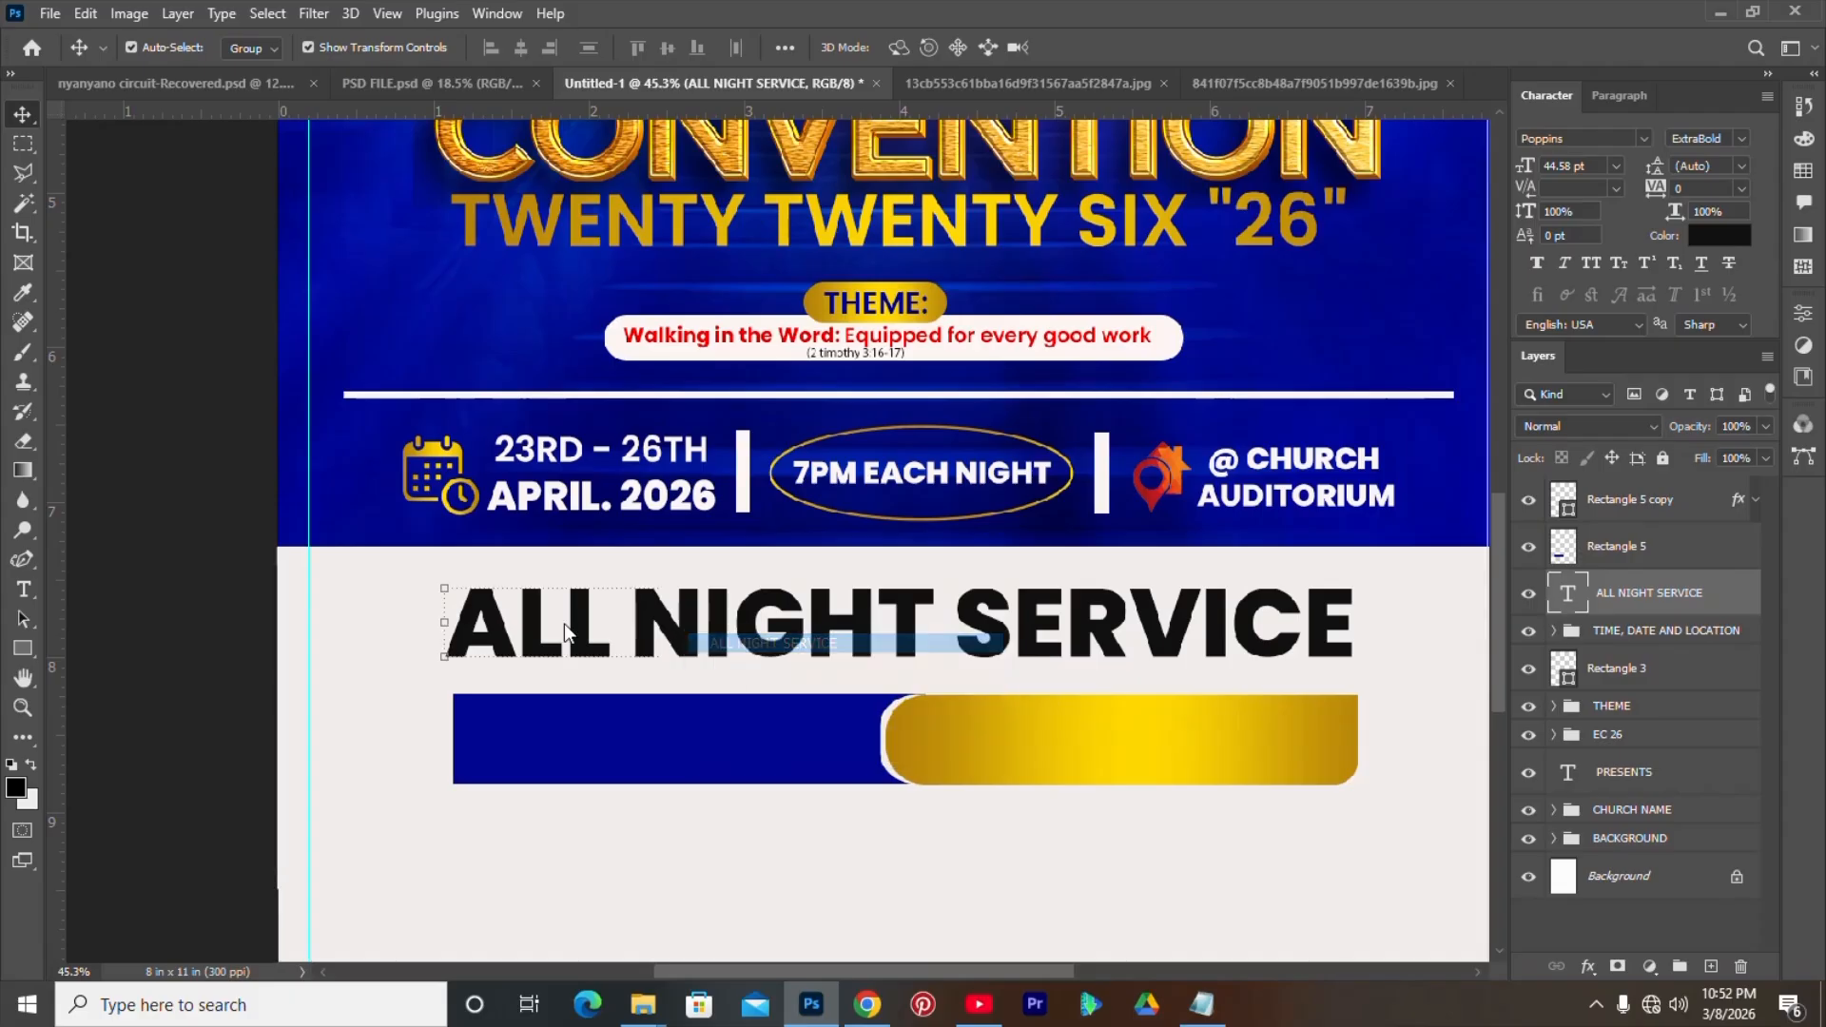
{"action": "left_click_drag", "start_coordinate": [440, 656], "coordinate": [383, 720]}
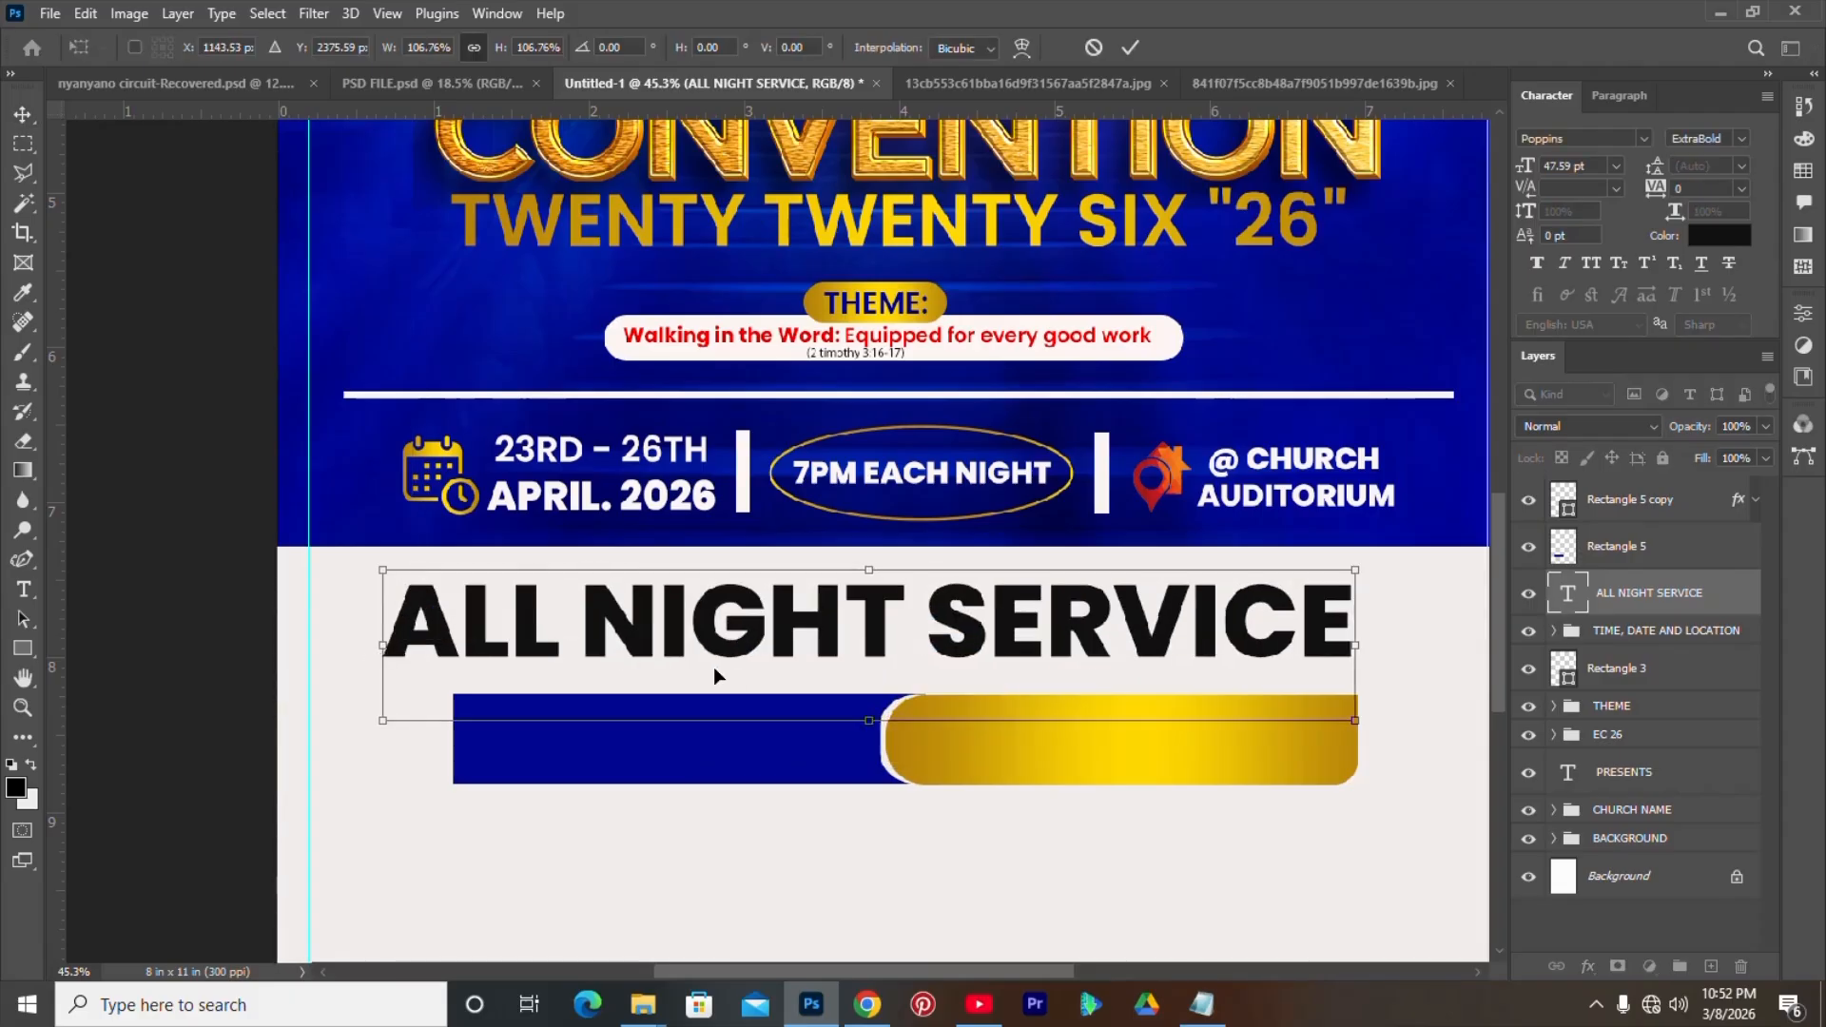
{"action": "key", "text": "Return"}
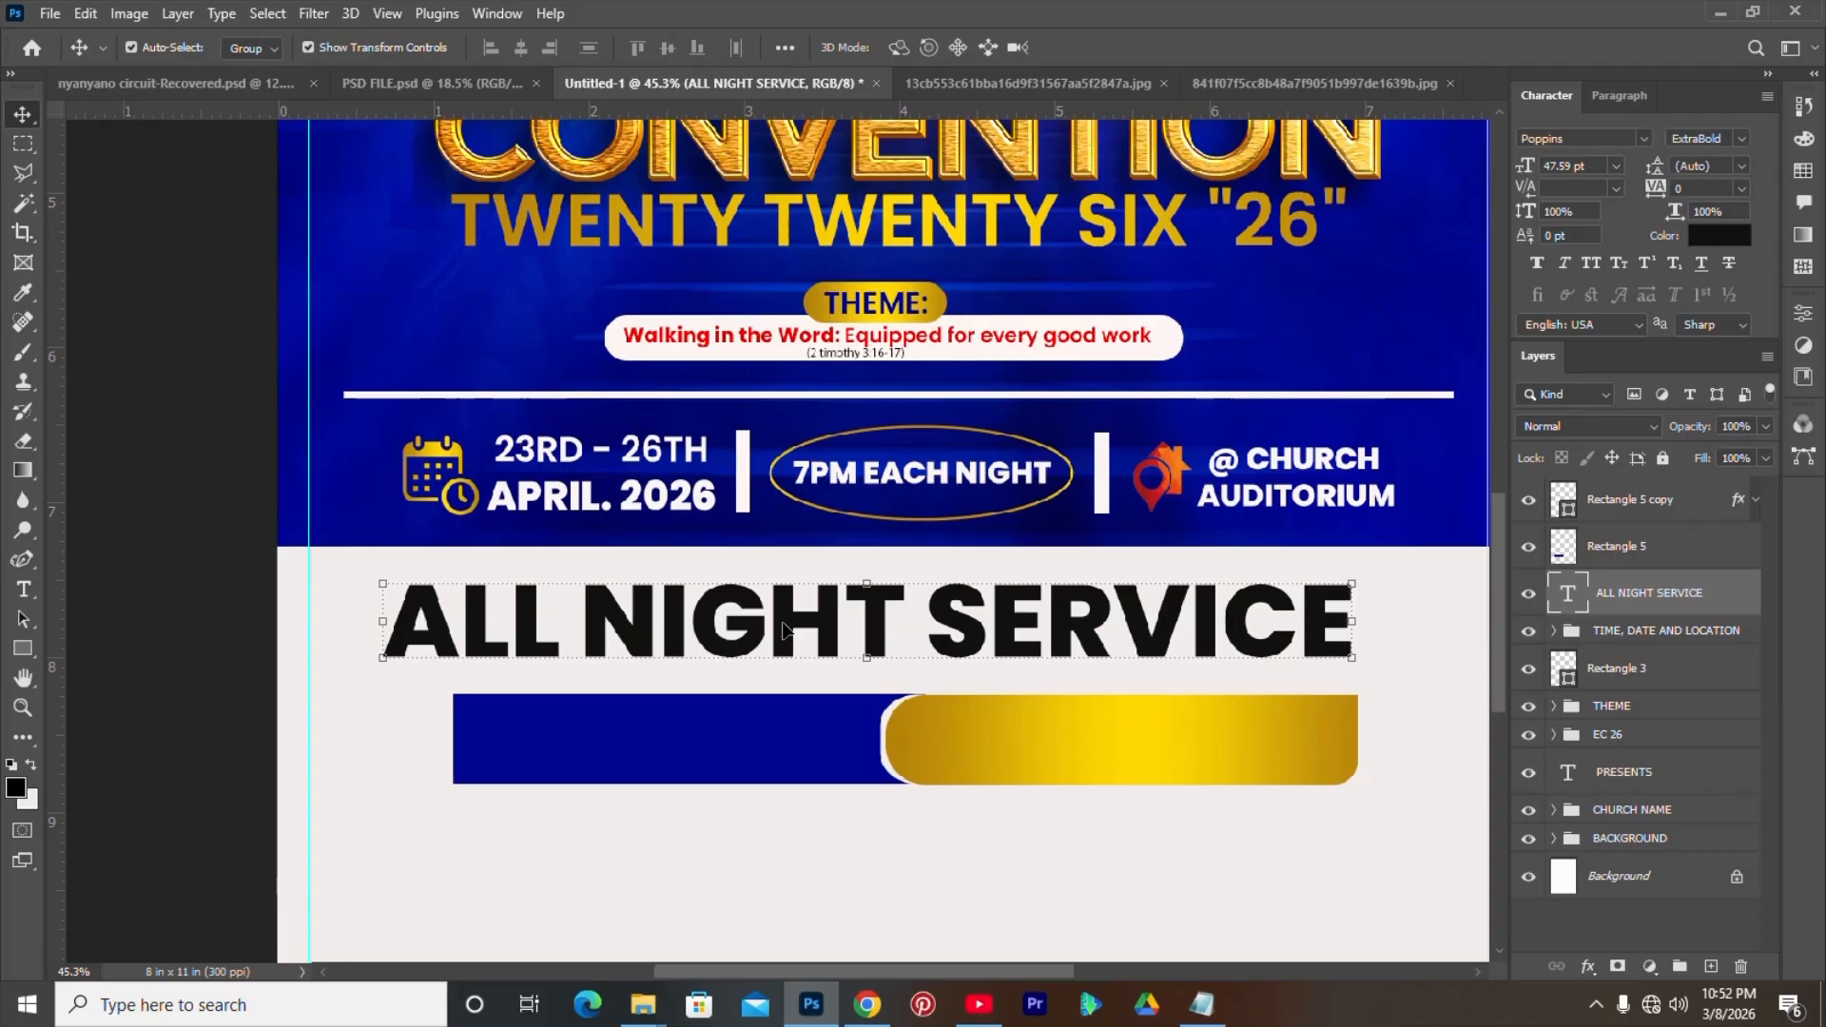
{"action": "left_click_drag", "start_coordinate": [782, 629], "coordinate": [814, 624]}
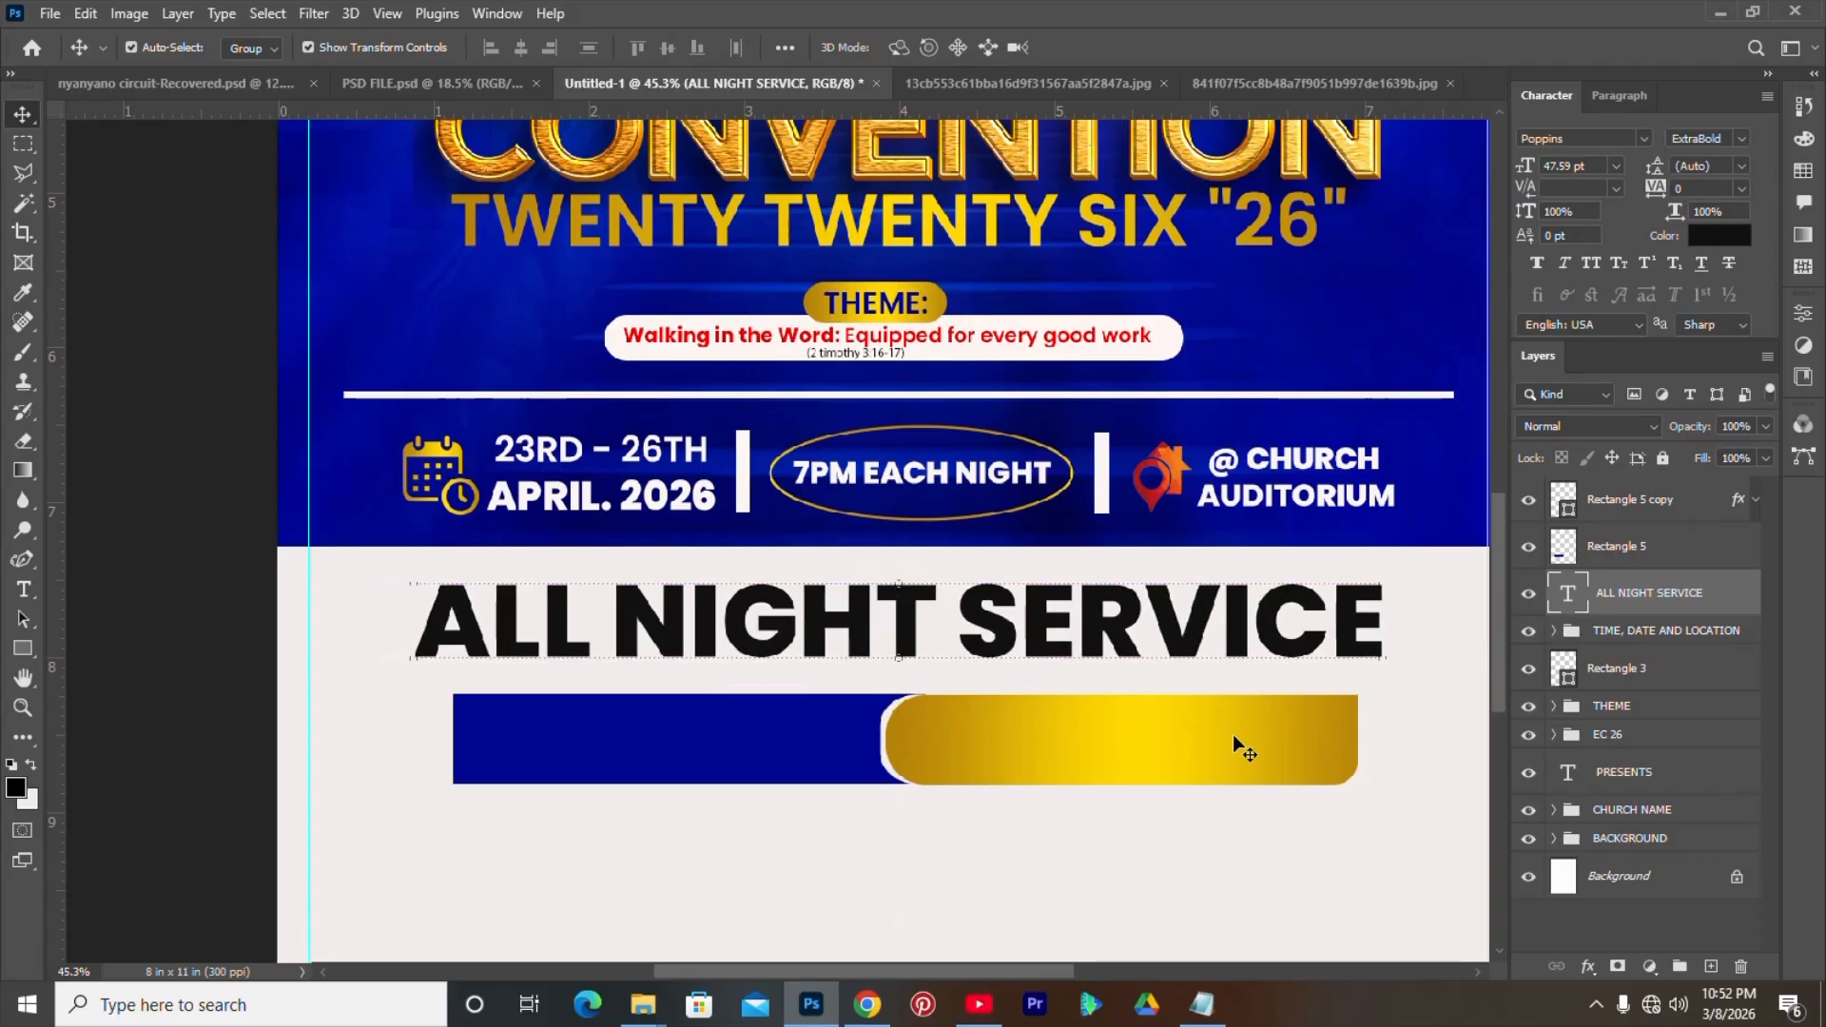
- Switch to Notepad, copy the line "SAT. 25TH APRIL, 2026" and restore the line in the notes
{"action": "left_click", "coordinate": [1595, 925]}
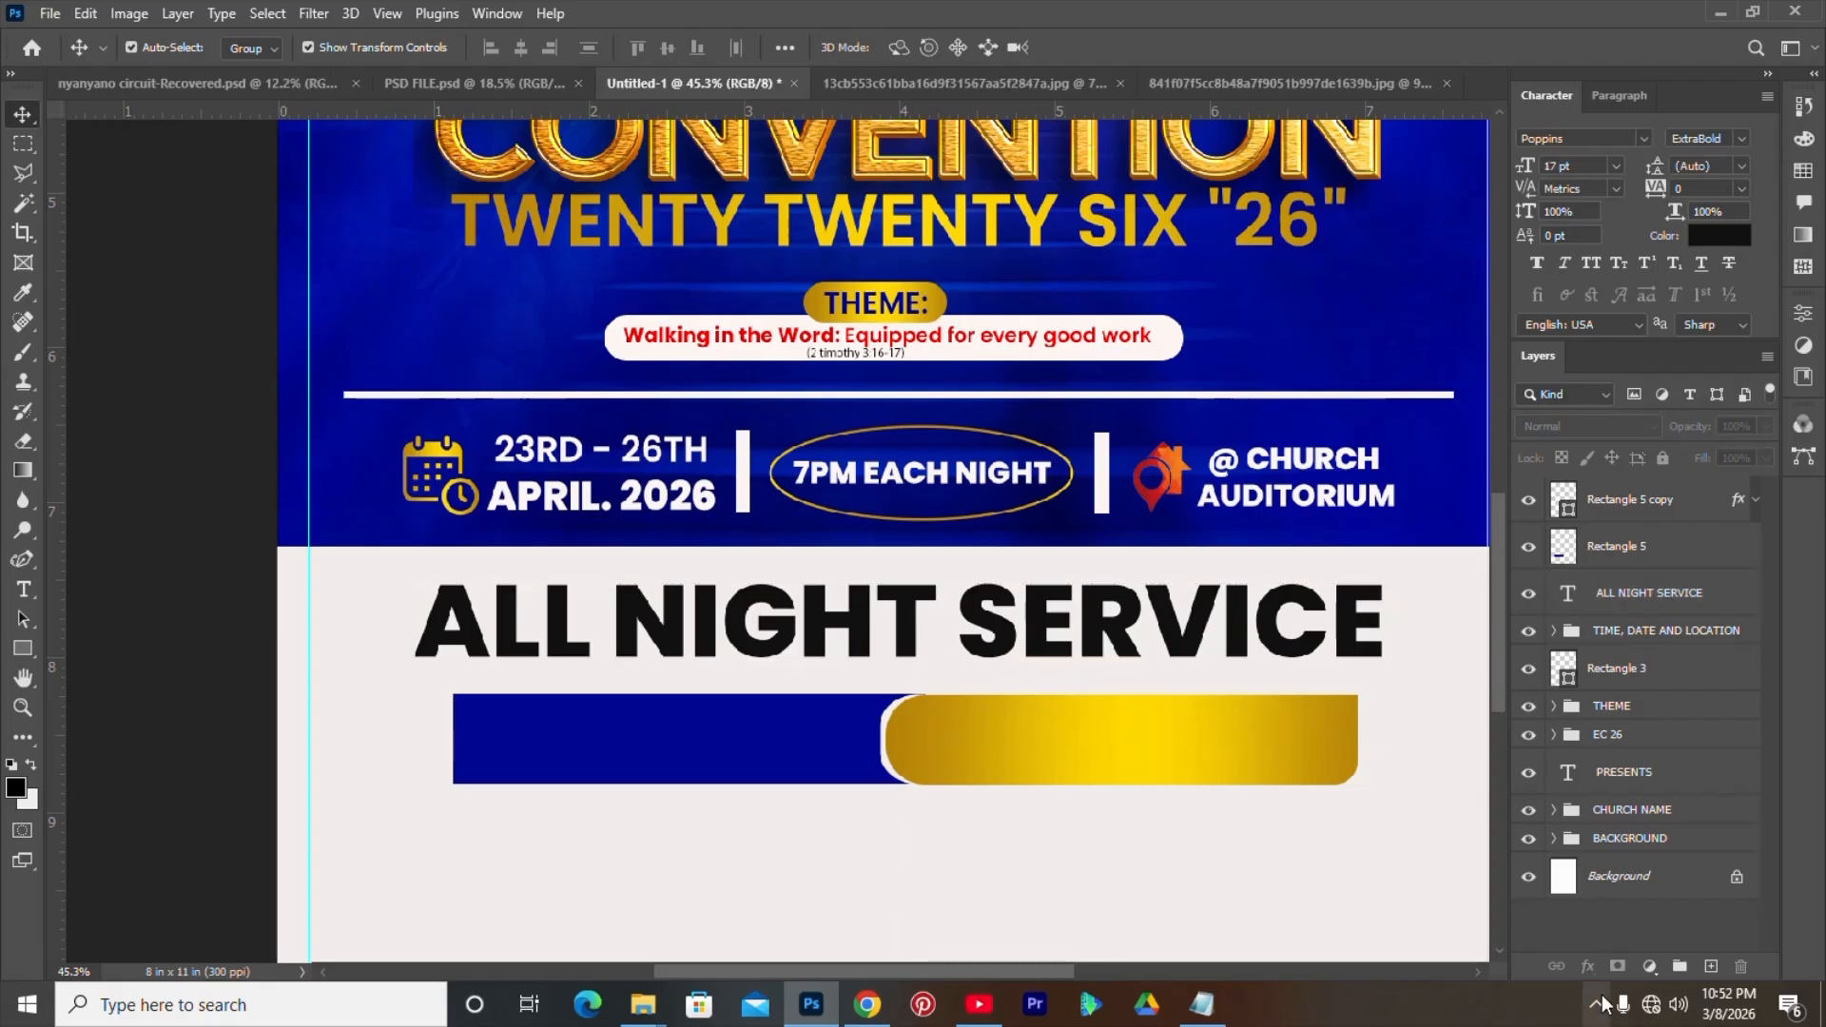
{"action": "left_click", "coordinate": [1201, 1004]}
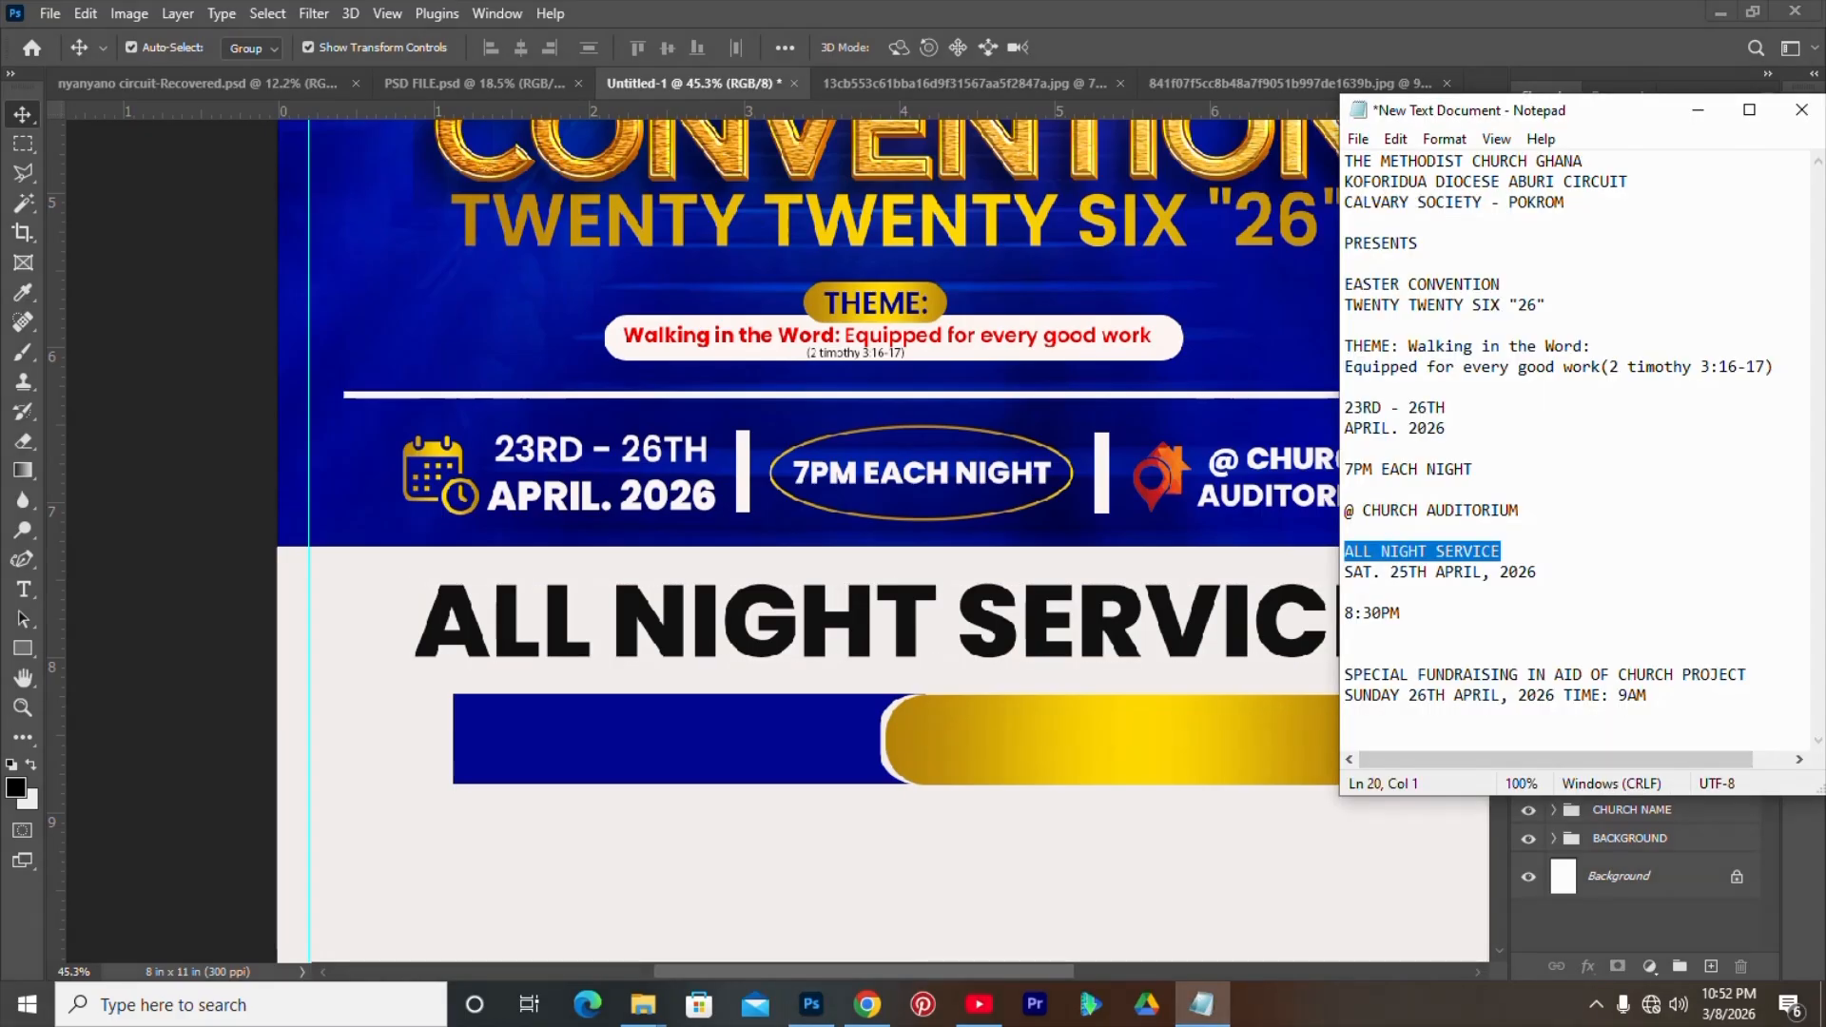
{"action": "left_click_drag", "start_coordinate": [1538, 572], "coordinate": [1353, 572]}
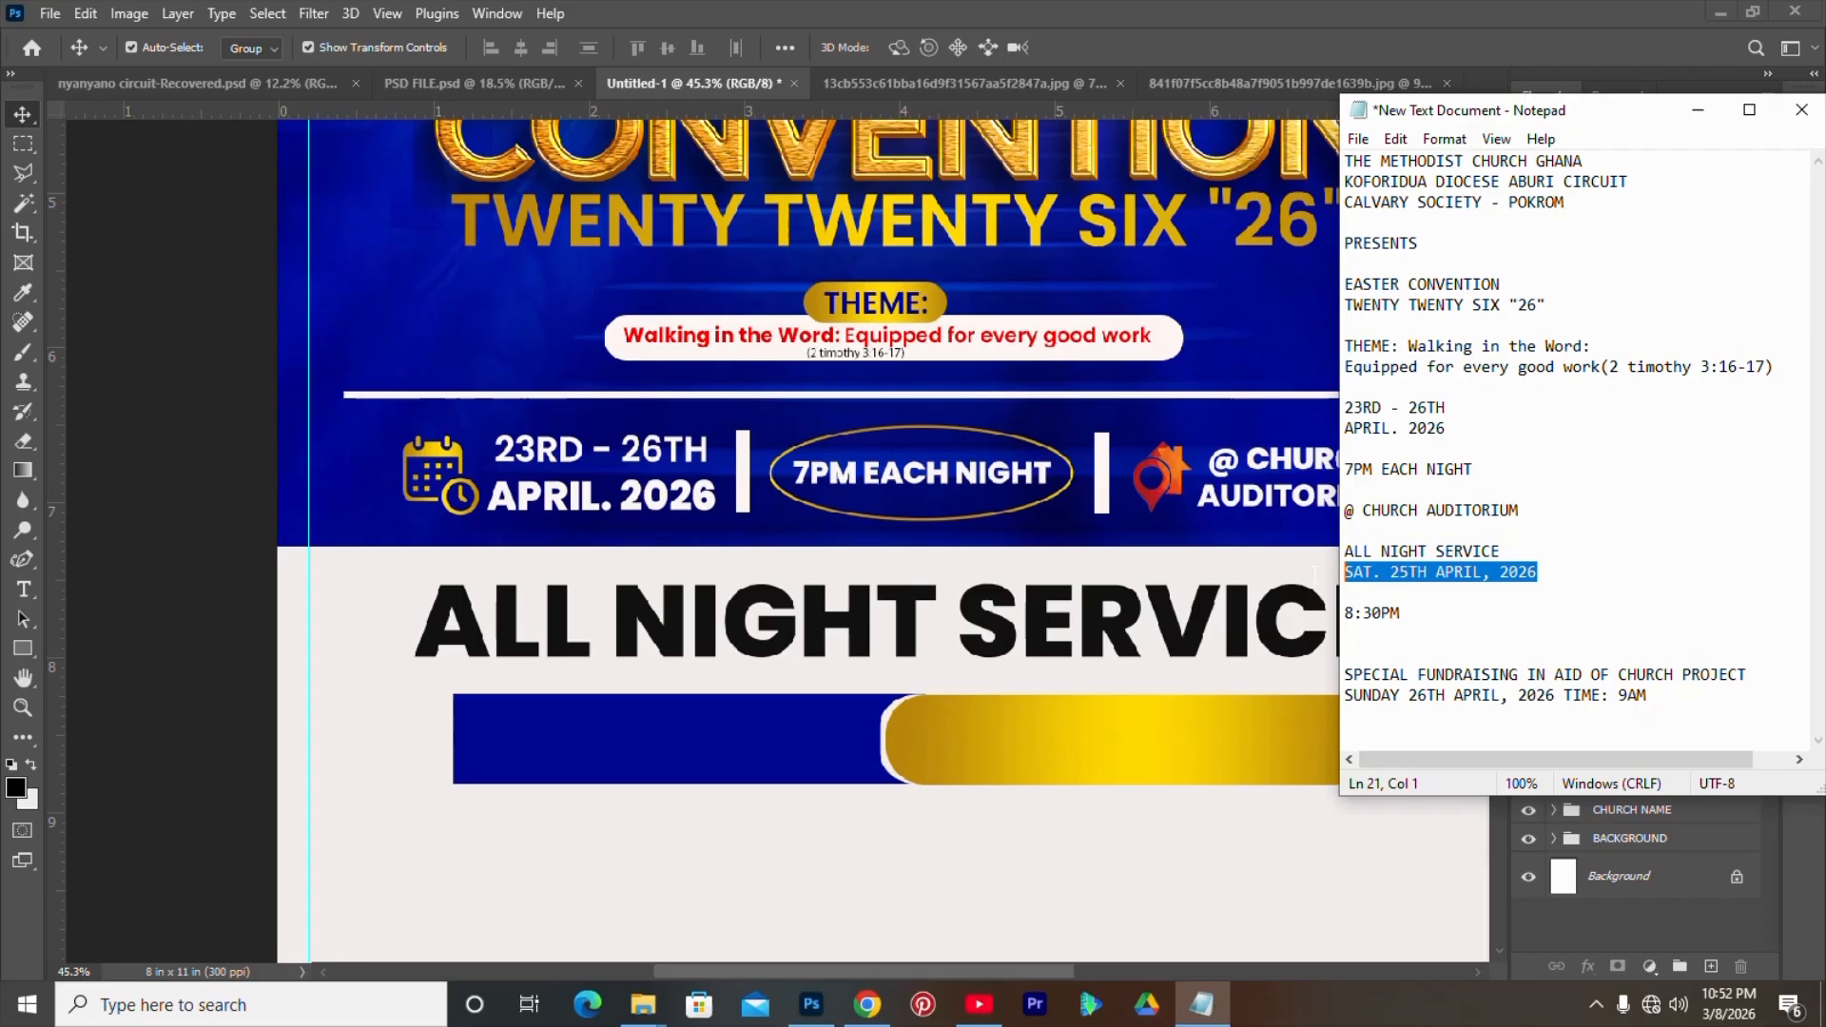
{"action": "key", "text": "ctrl+x"}
{"action": "left_click", "coordinate": [665, 756]}
{"action": "key", "text": "t"}
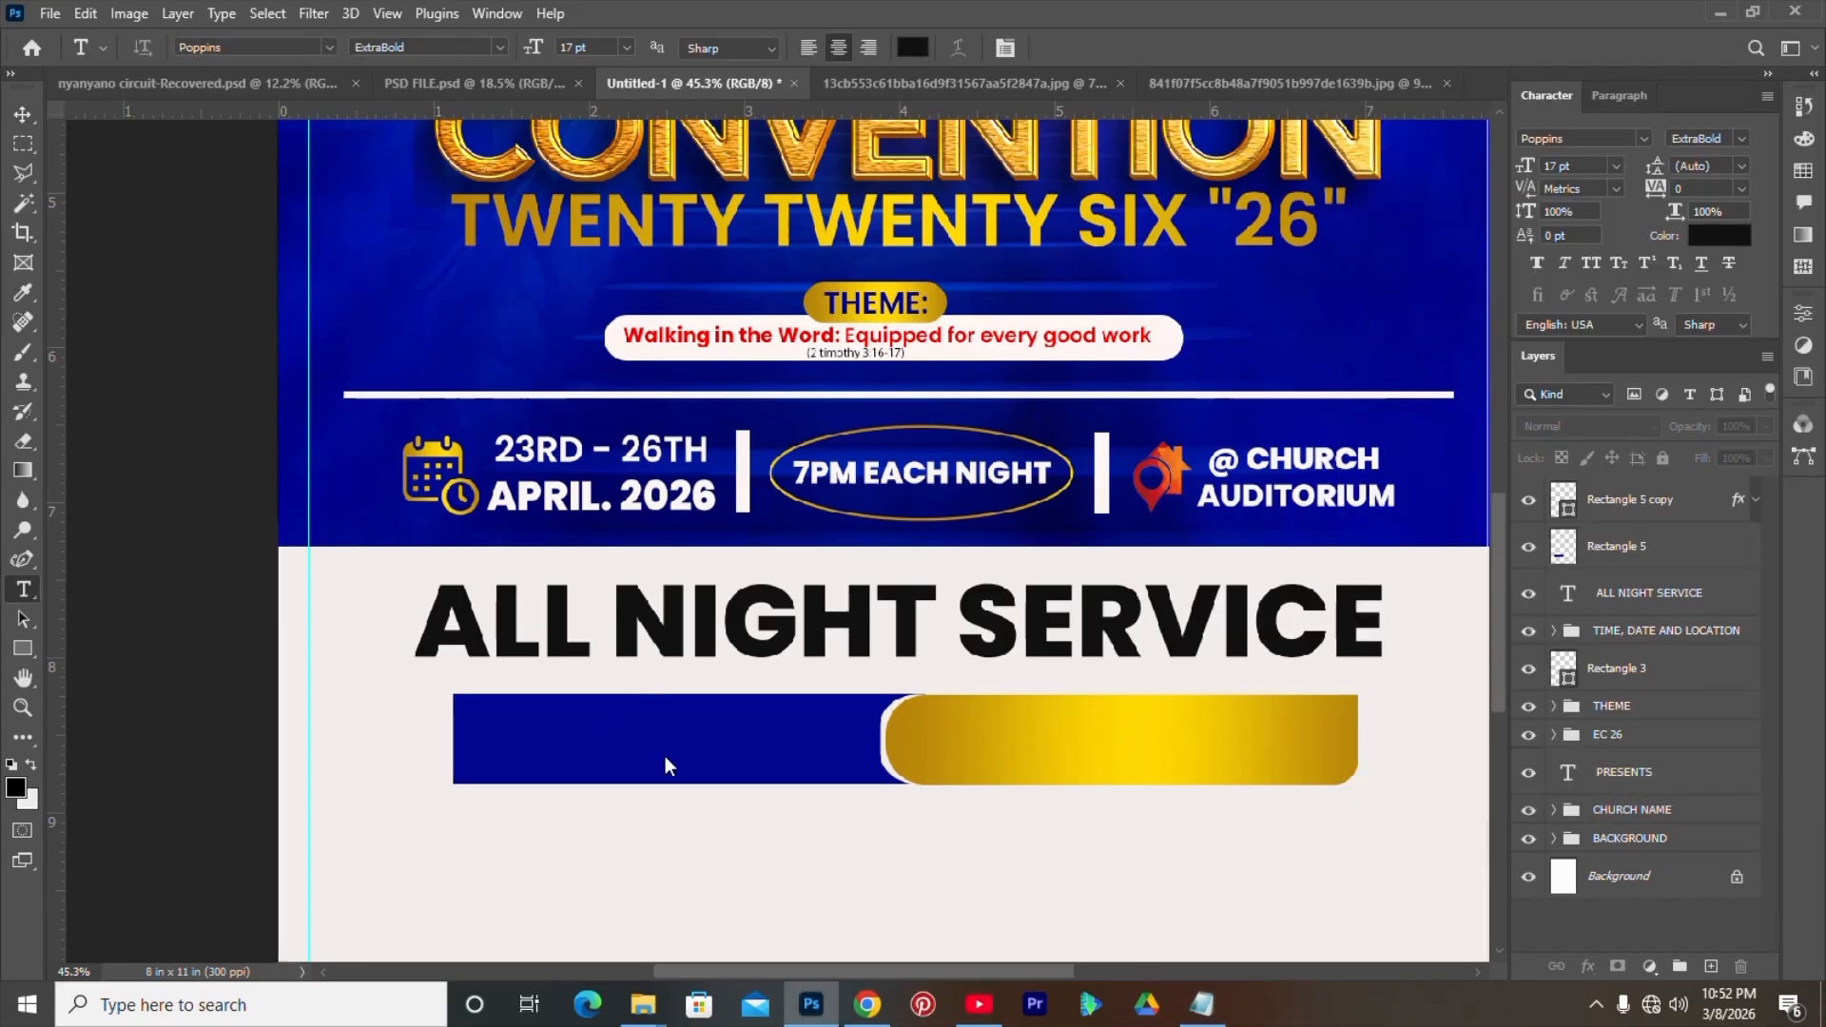
{"action": "left_click", "coordinate": [1185, 1001]}
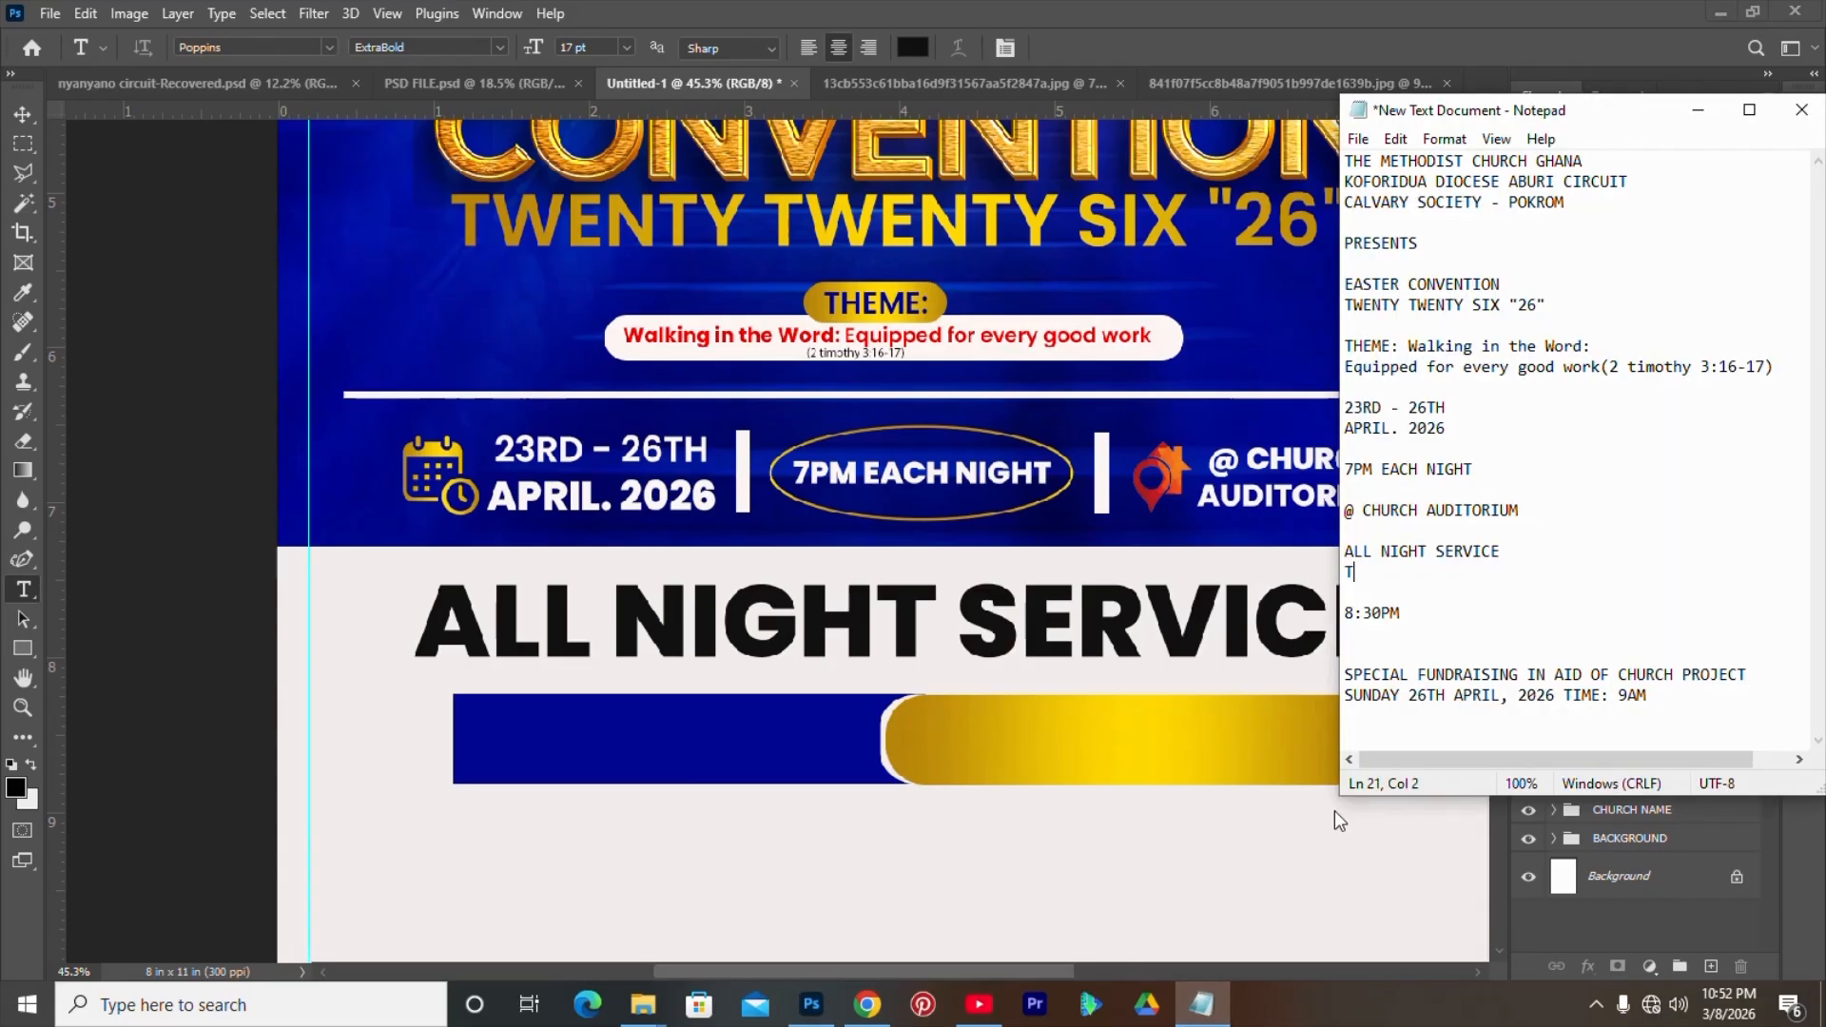
{"action": "key", "text": "ctrl+z"}
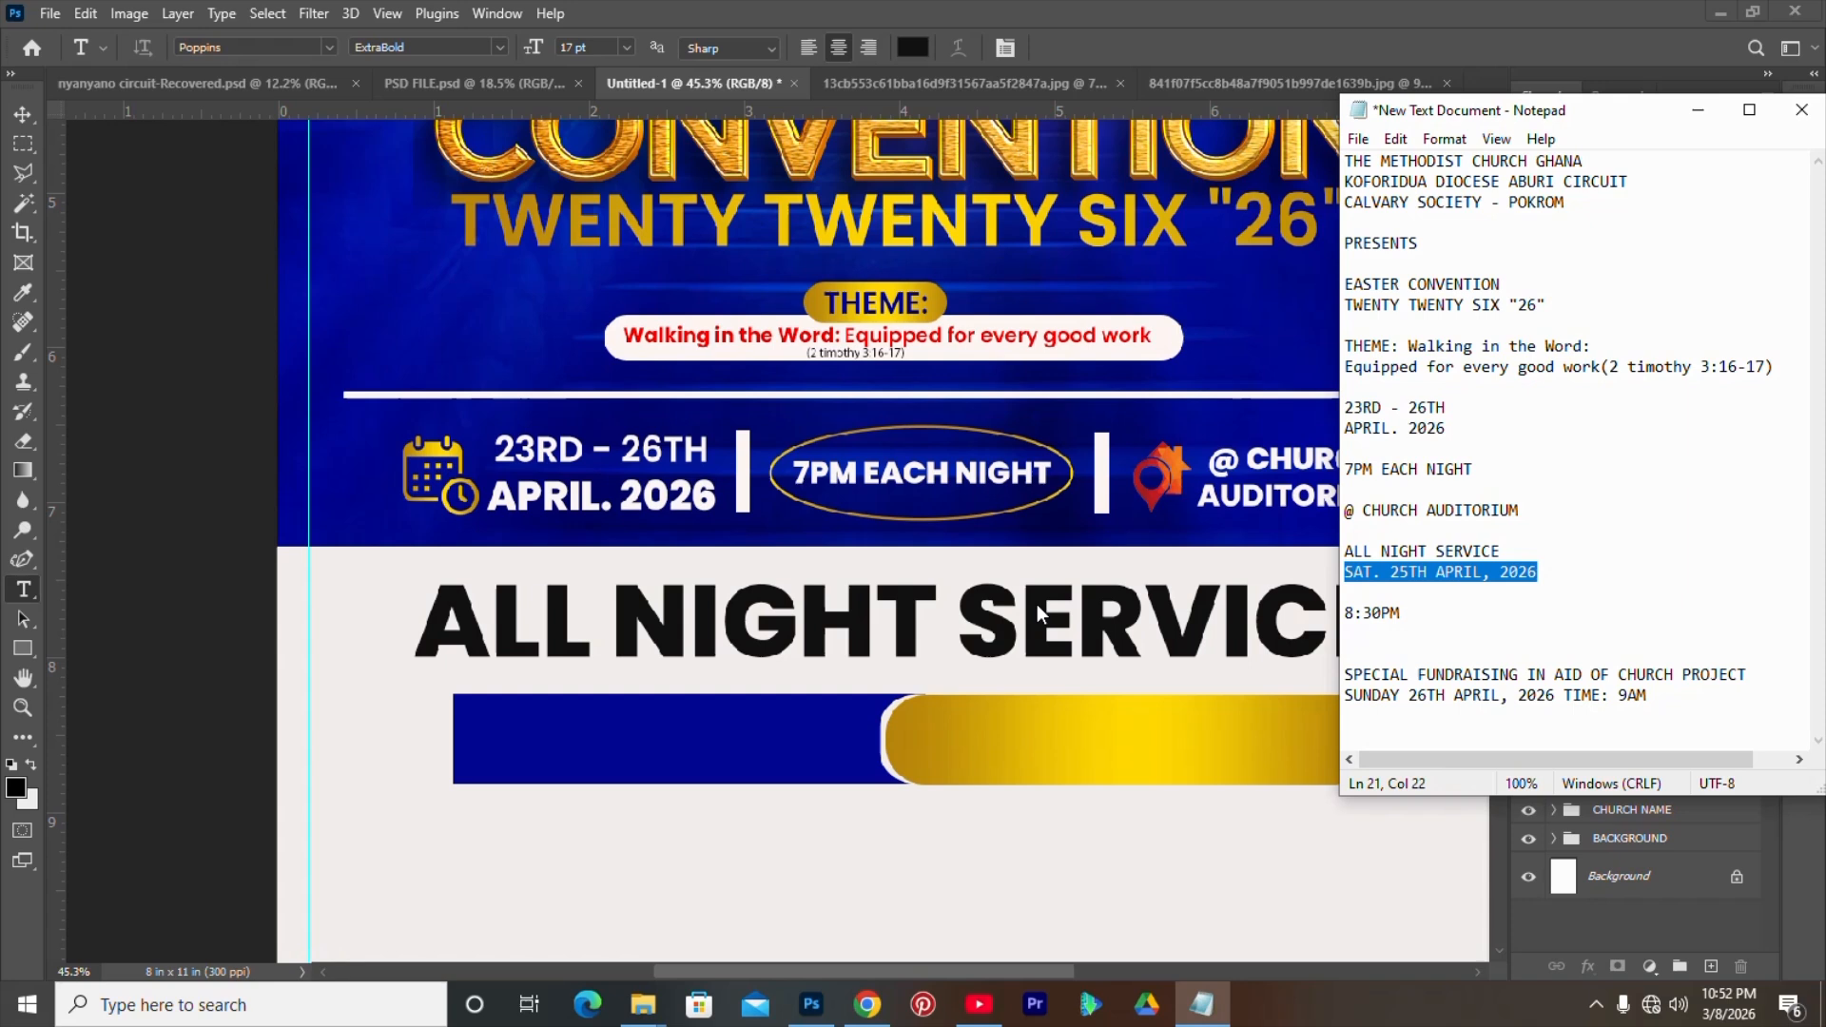
- Switch to Photoshop and place the copied "SAT. 25TH APRIL, 2026" as new text centred on the blue rectangle
{"action": "left_click", "coordinate": [702, 752]}
{"action": "left_click", "coordinate": [703, 752]}
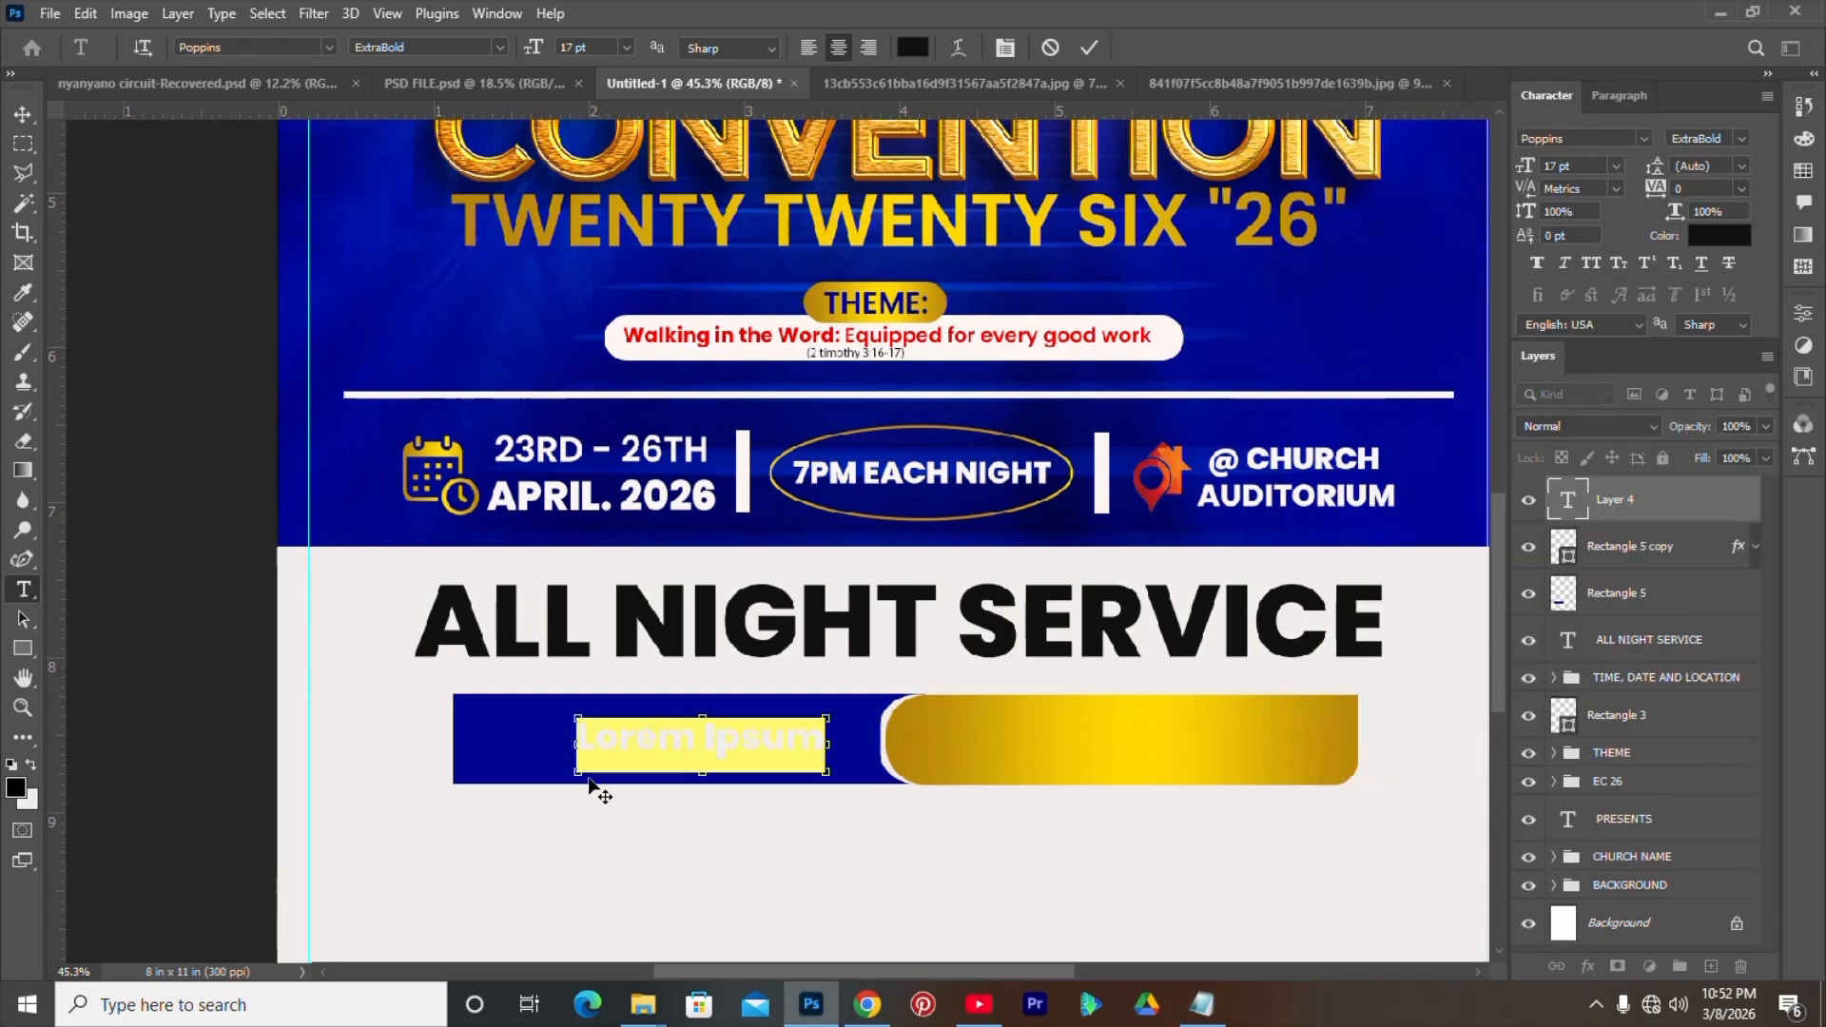
{"action": "key", "text": "ctrl+v"}
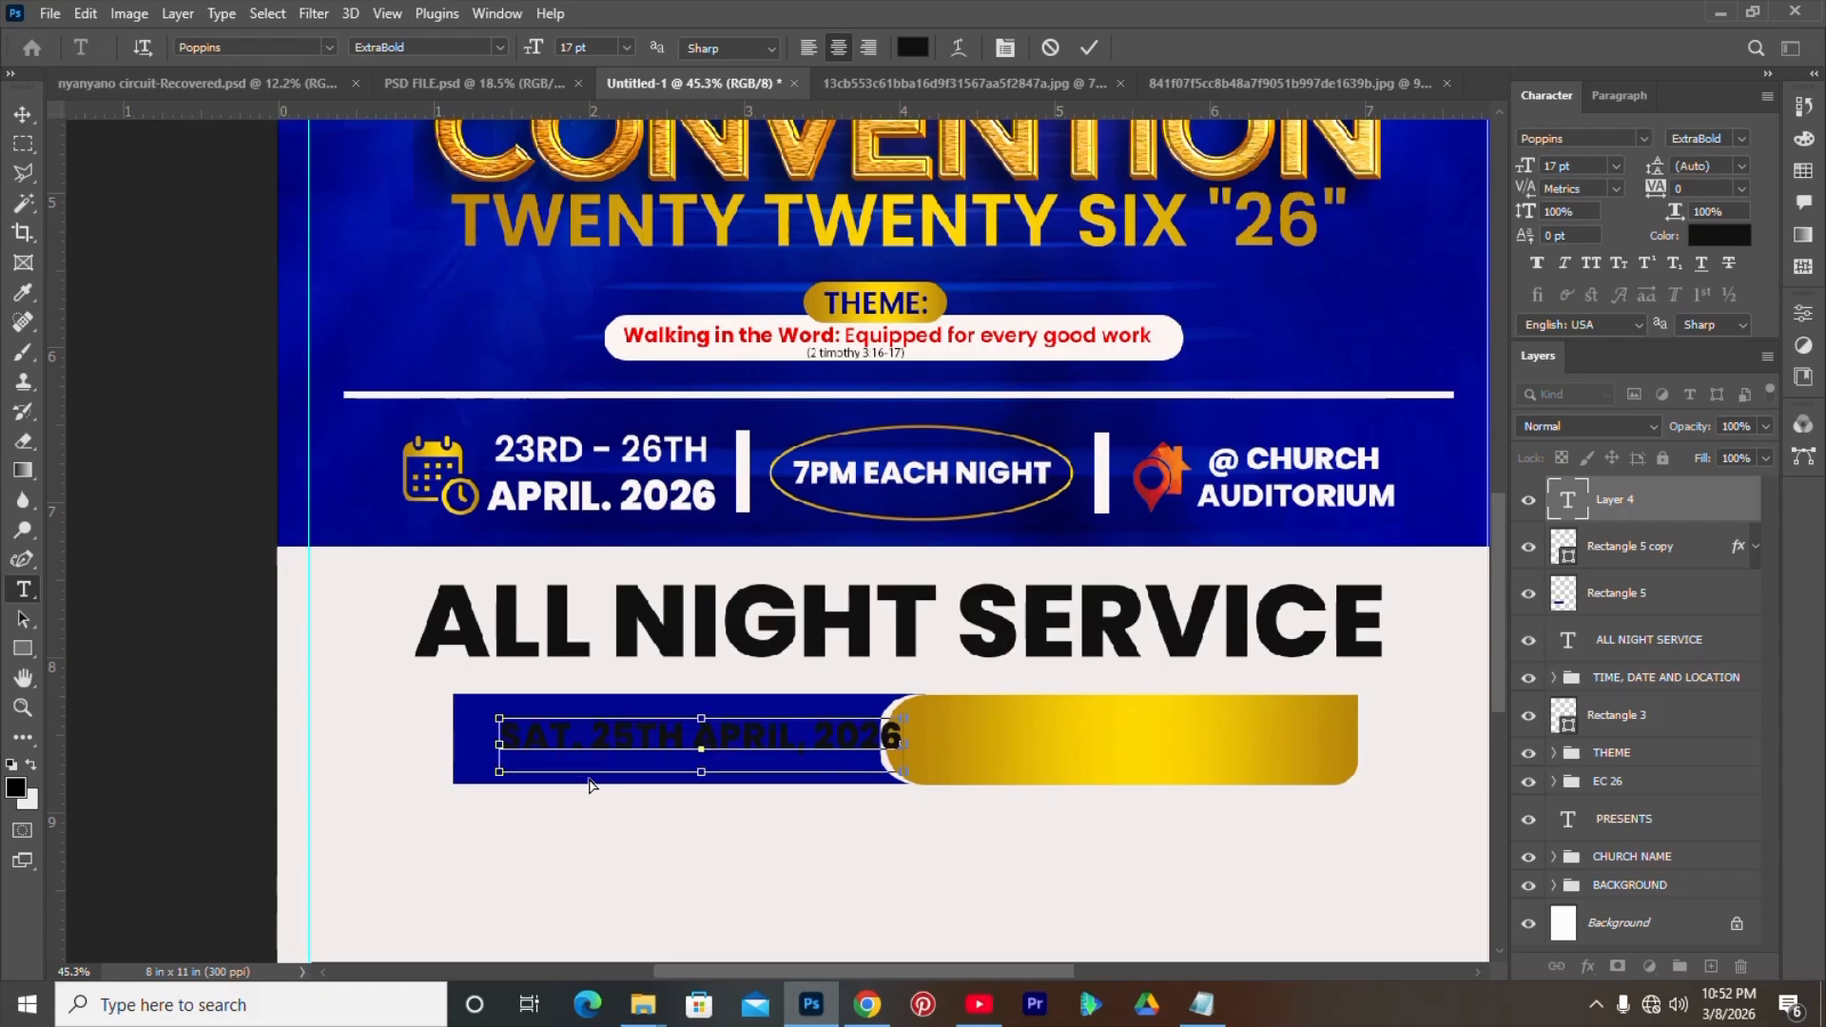
{"action": "left_click_drag", "start_coordinate": [606, 852], "coordinate": [576, 856]}
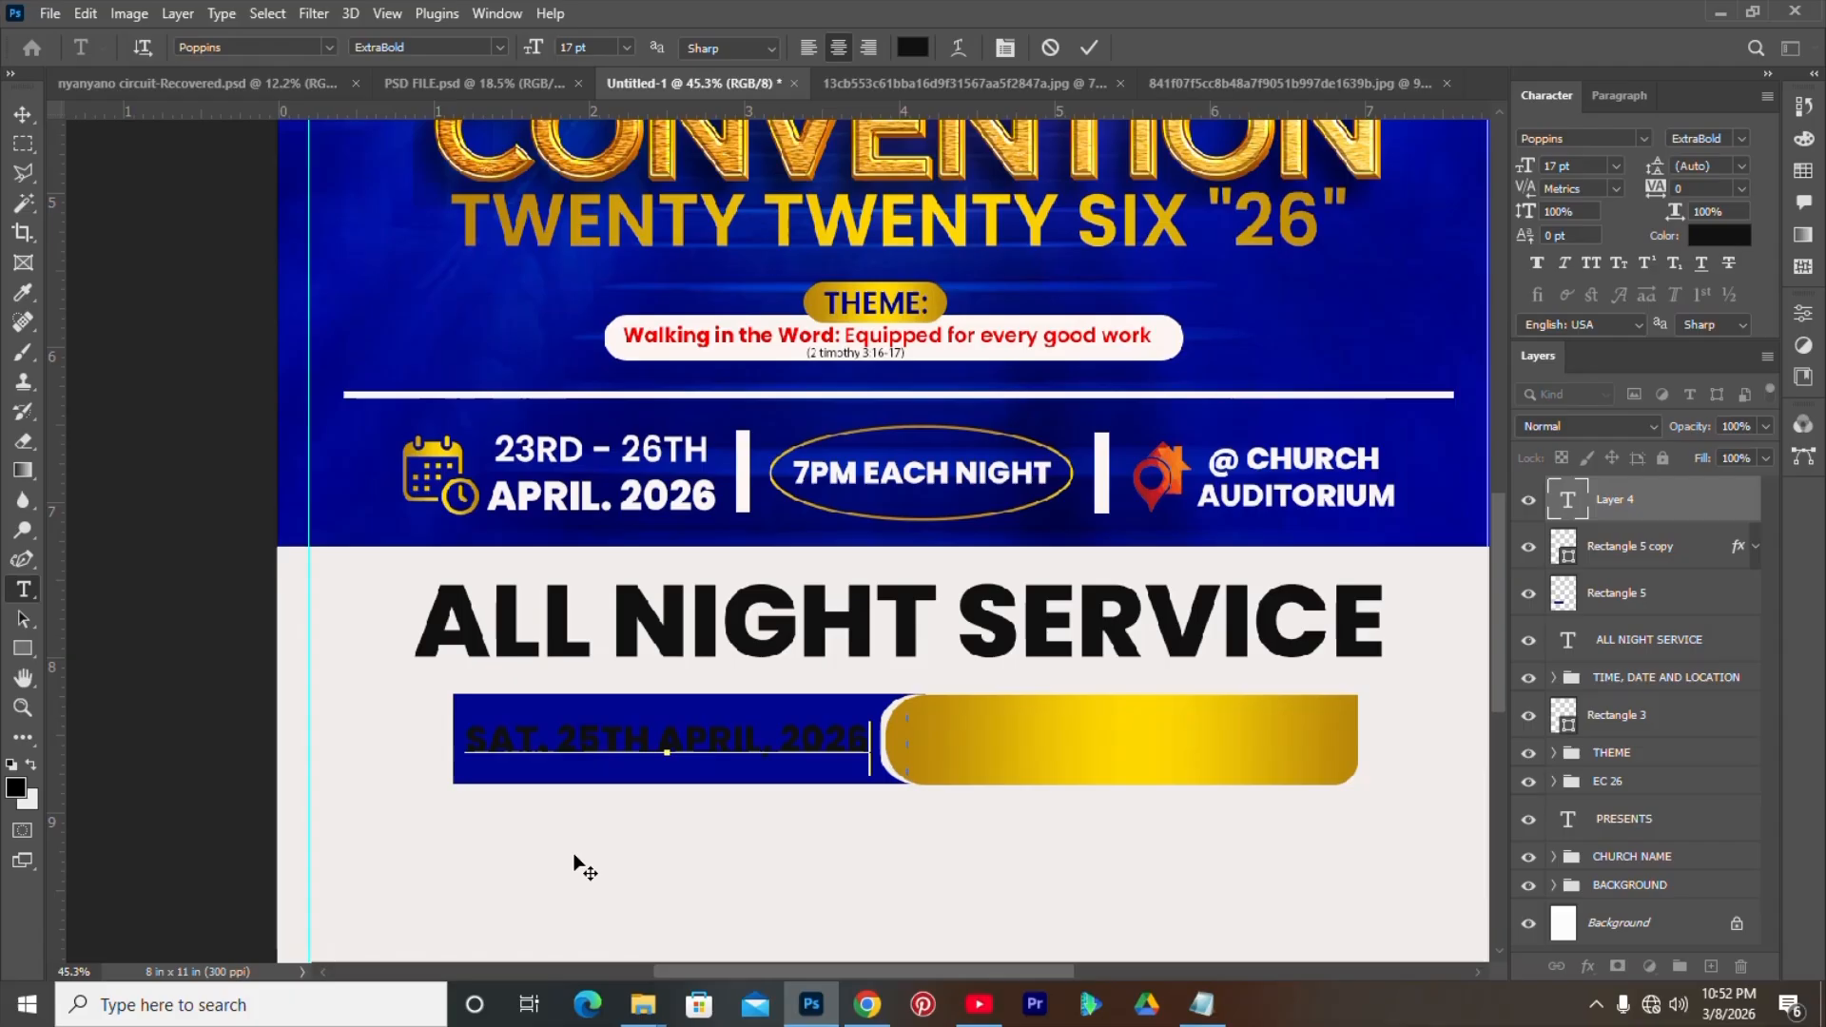
- Recolour the date text on the blue rectangle to the off-white f4efef sampled from the page background
{"action": "key", "text": "ctrl+a"}
{"action": "left_click", "coordinate": [913, 47]}
{"action": "left_click", "coordinate": [405, 687]}
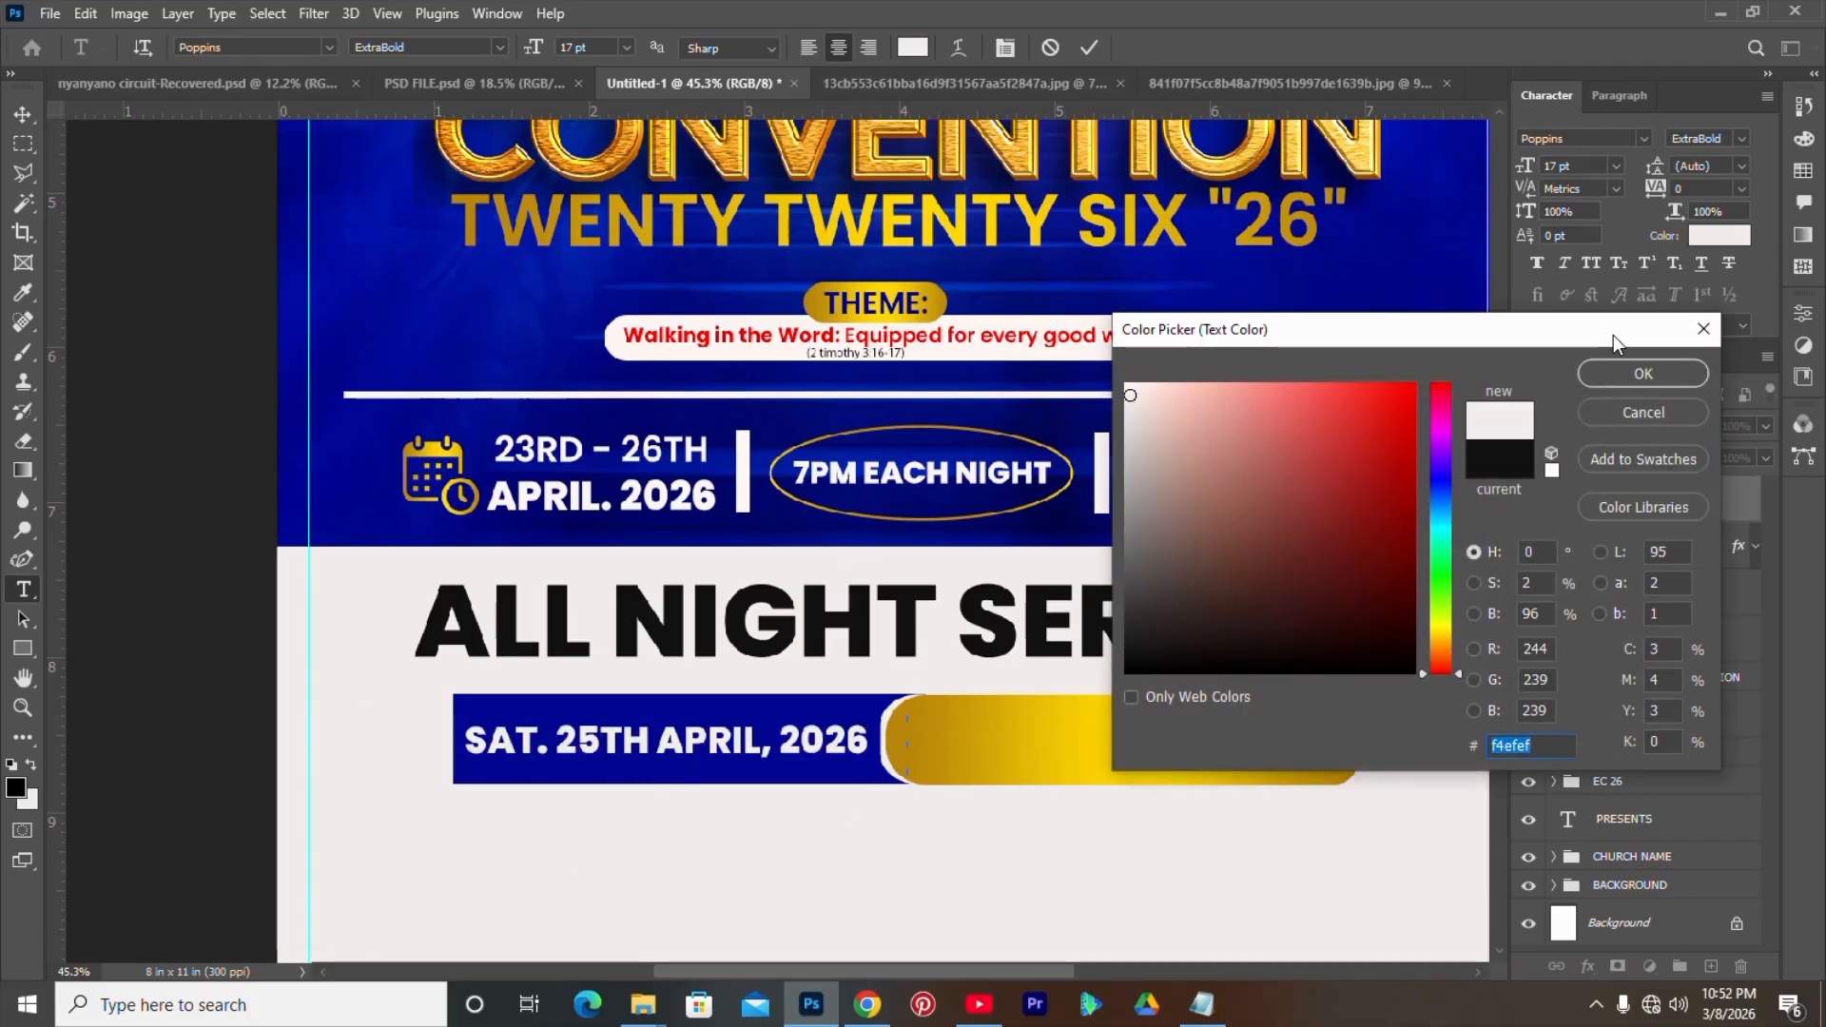
{"action": "left_click", "coordinate": [1631, 369]}
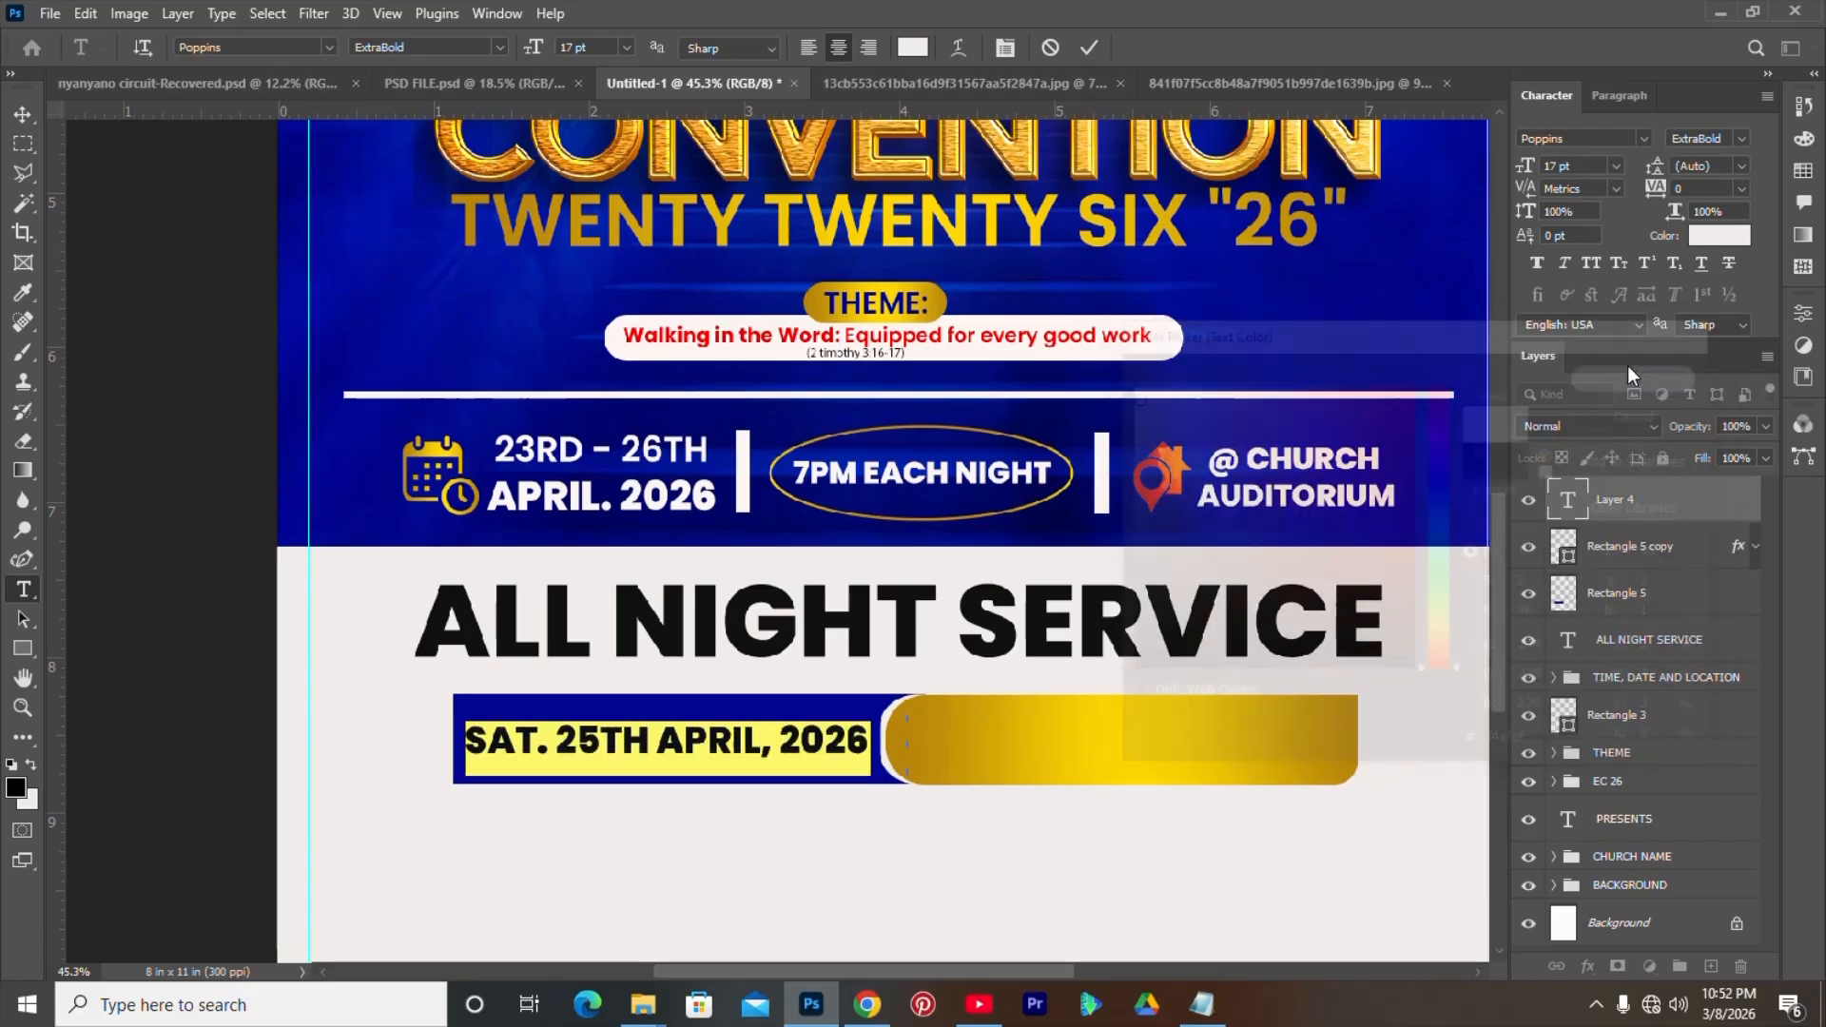
{"action": "left_click", "coordinate": [1087, 47]}
- Switch to Notepad, add "PROMPT" after 8:30PM and copy the whole line "8:30PM PROMPT"
{"action": "left_click", "coordinate": [1202, 1005]}
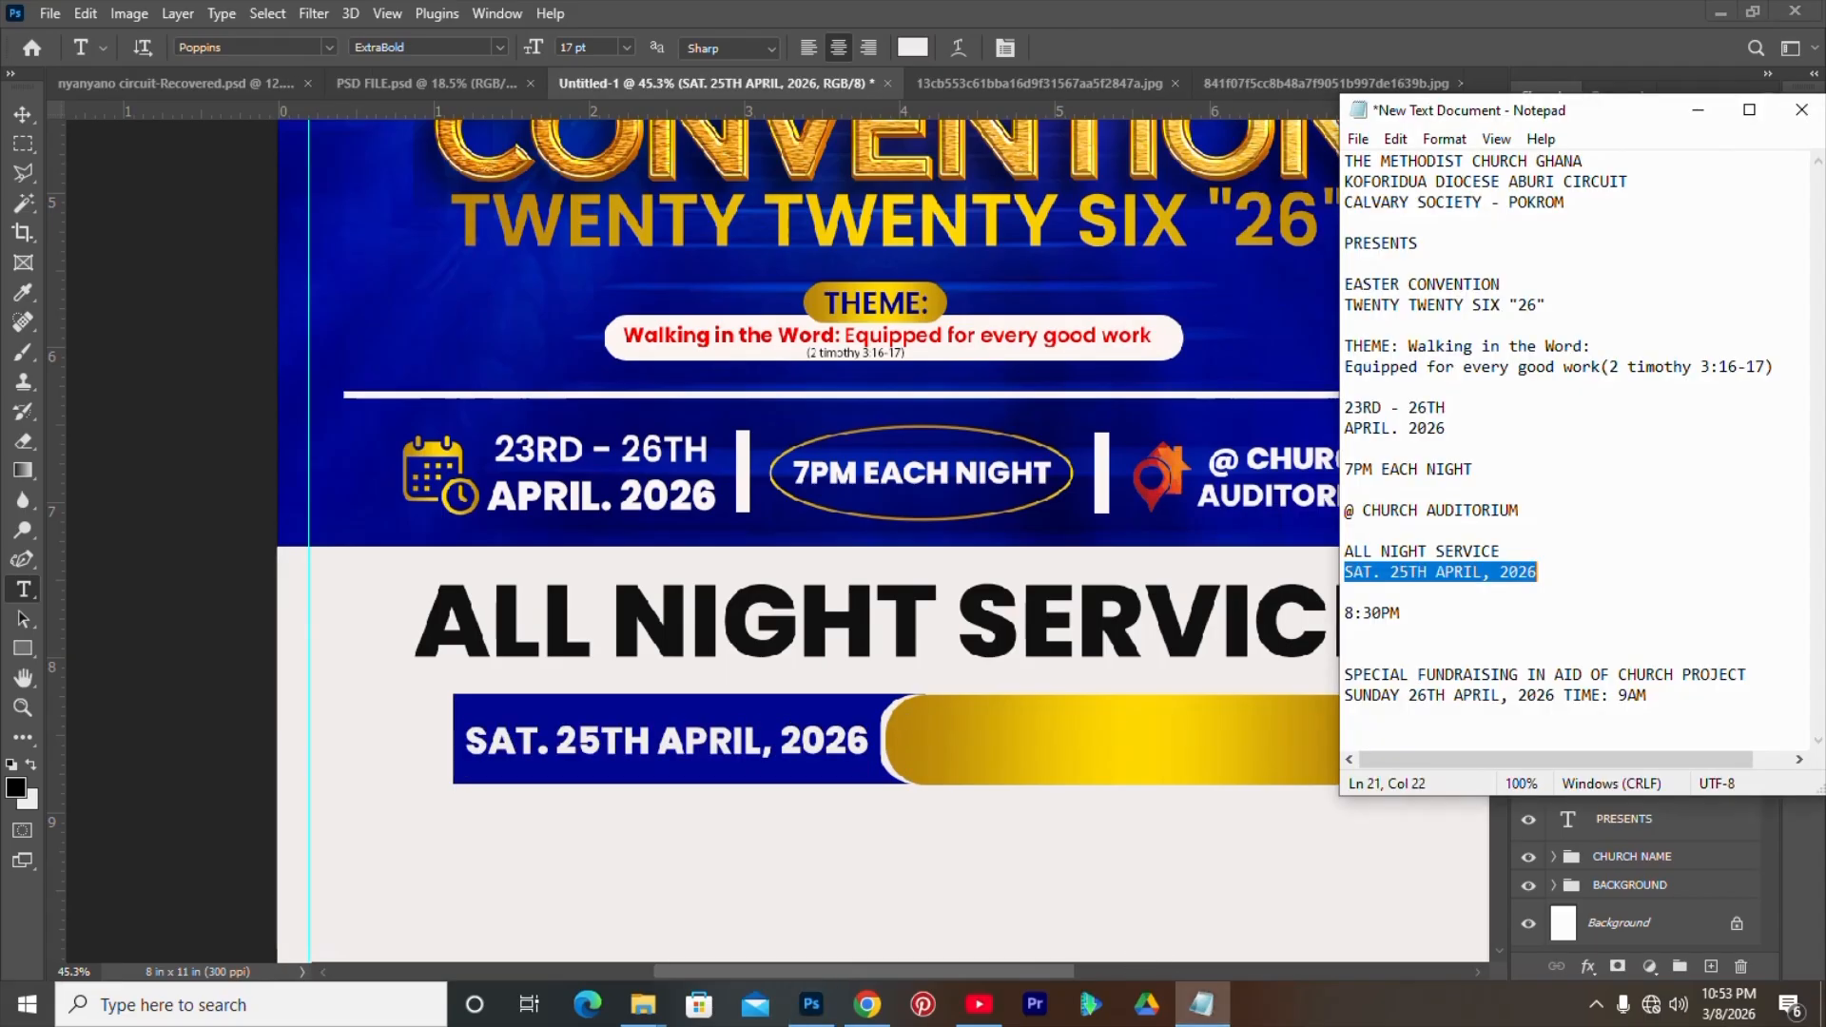
{"action": "left_click", "coordinate": [1746, 110]}
{"action": "key", "text": "Right"}
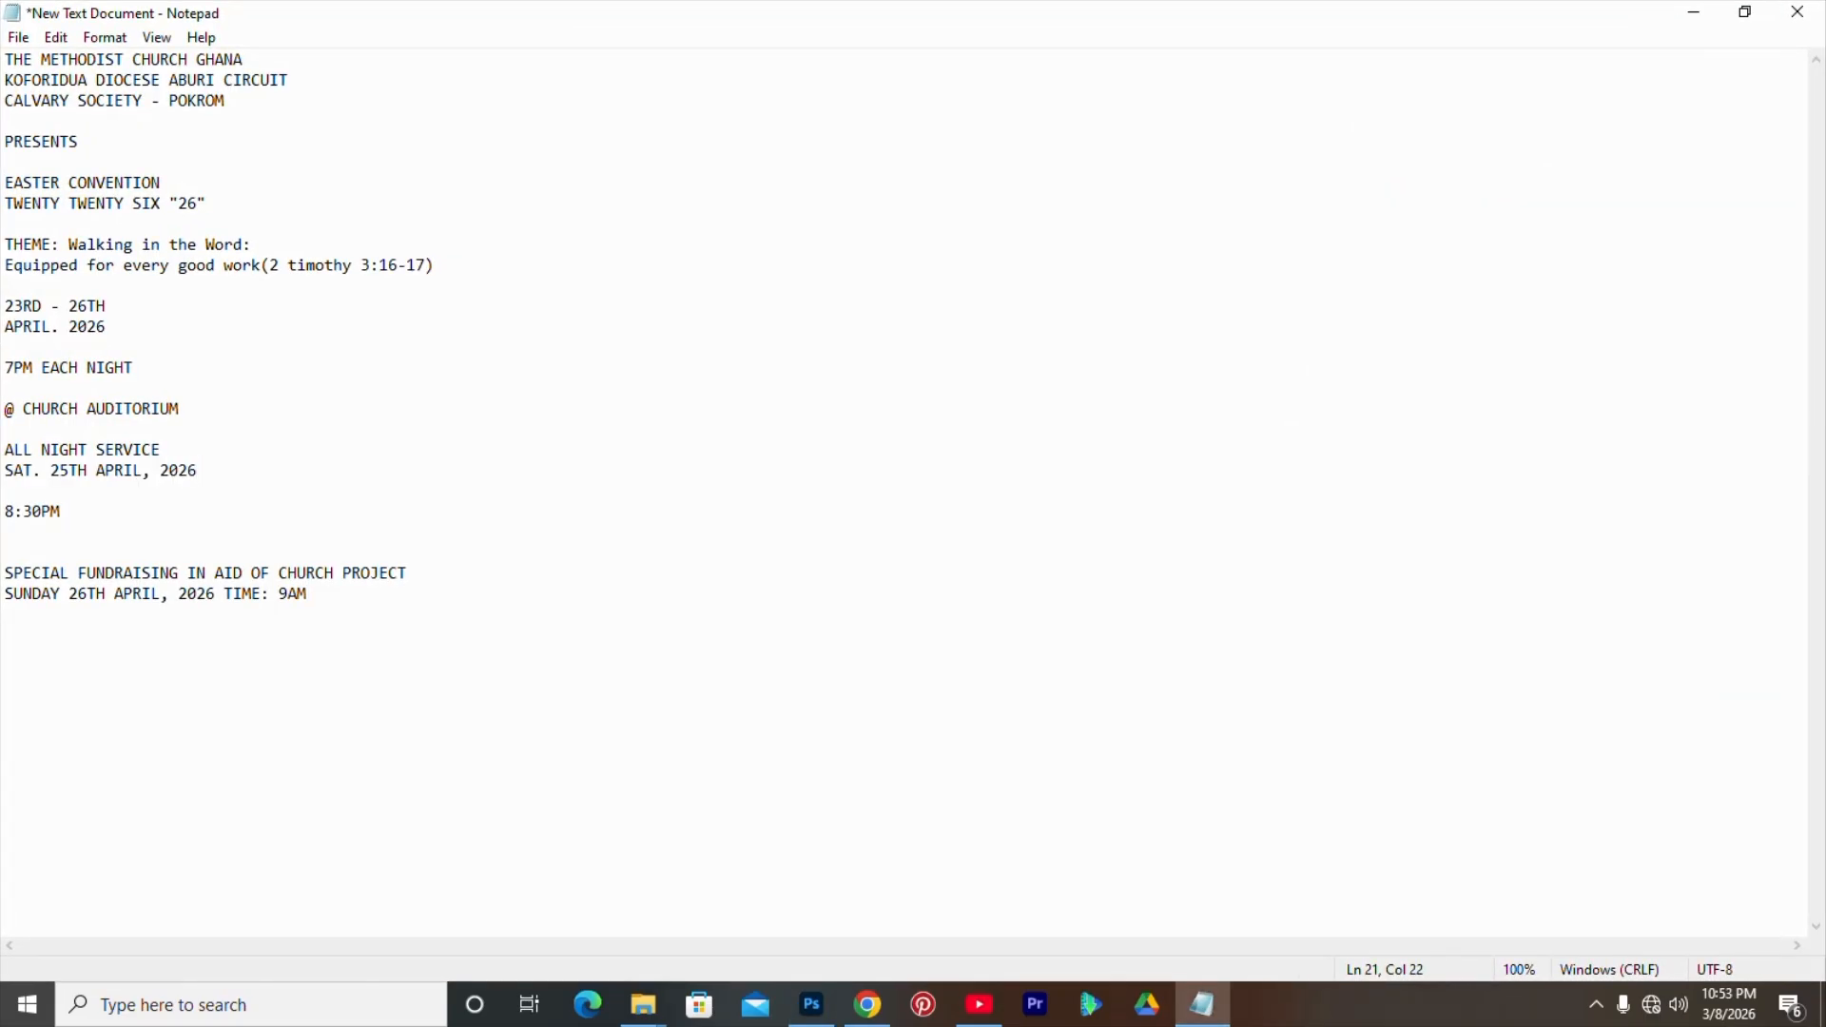
{"action": "key", "text": "Down"}
{"action": "key", "text": "Down"}
{"action": "key", "text": "shift+Left"}
{"action": "key", "text": "shift+Left"}
{"action": "key", "text": "shift+Left"}
{"action": "key", "text": "Down"}
{"action": "key", "text": "shift+Up"}
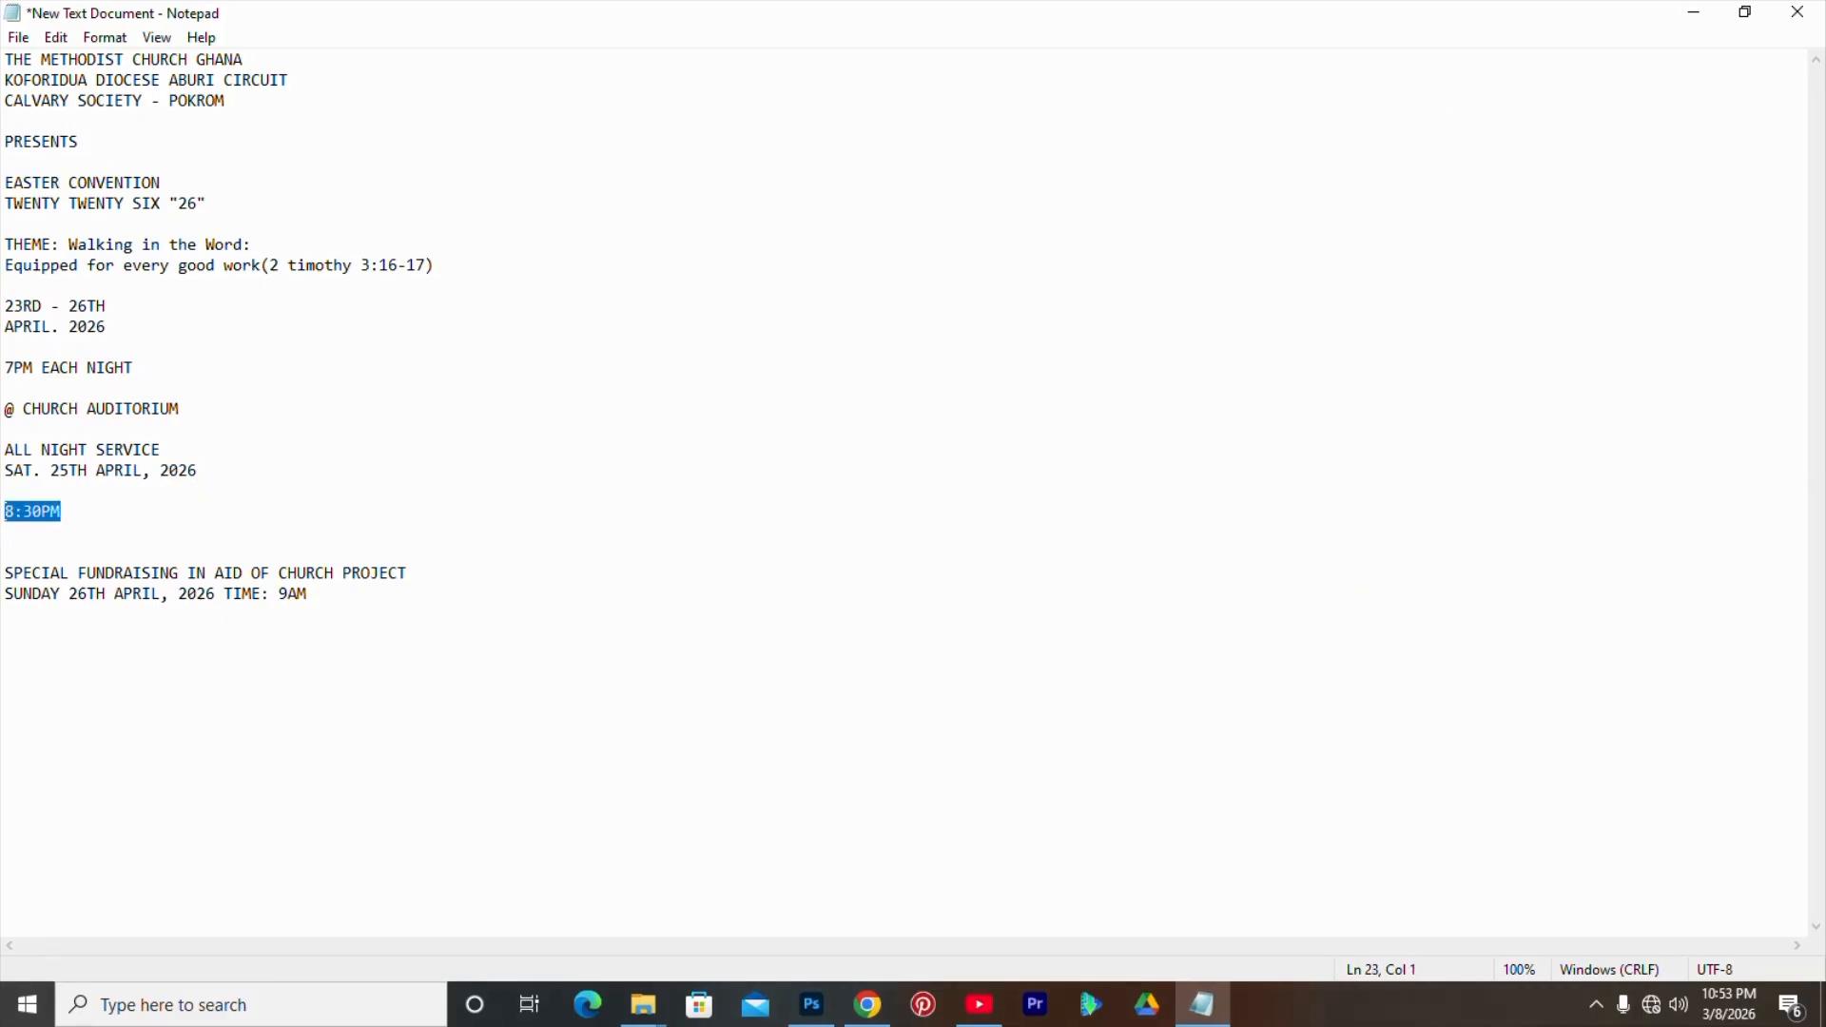
{"action": "key", "text": "Right"}
{"action": "type", "text": "PKO"}
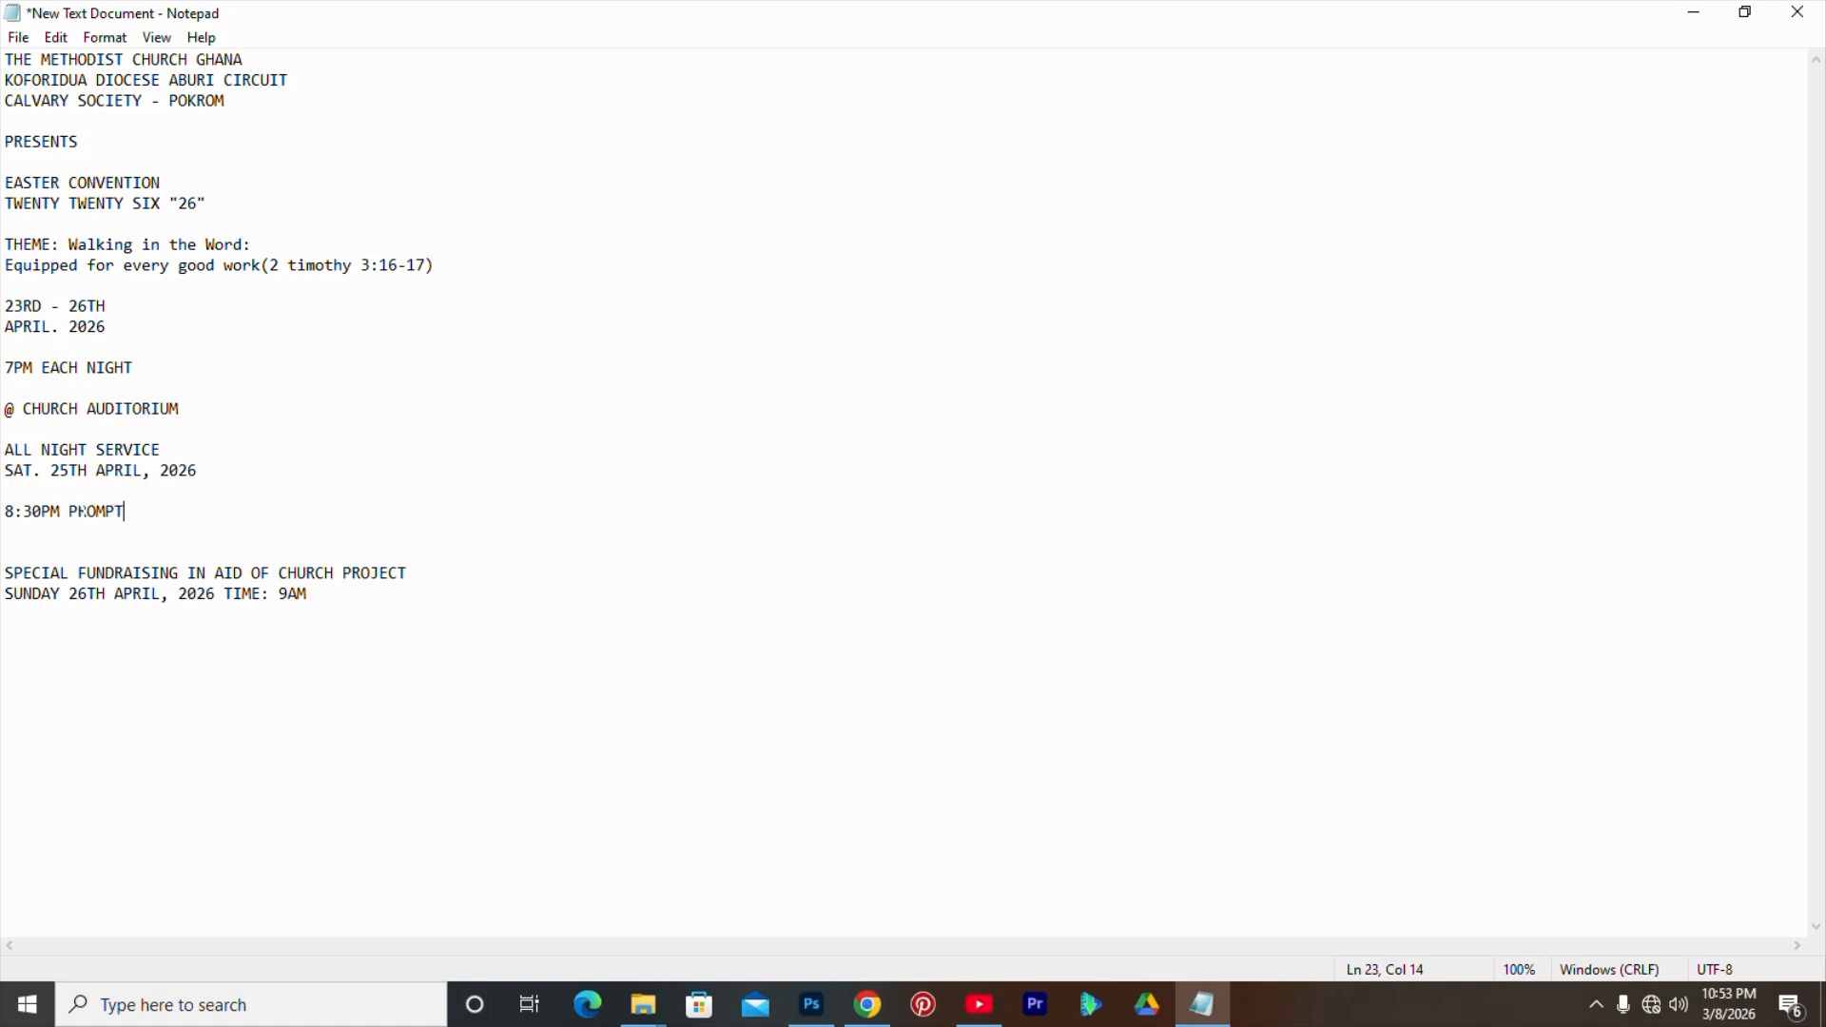
{"action": "key", "text": "shift+Home"}
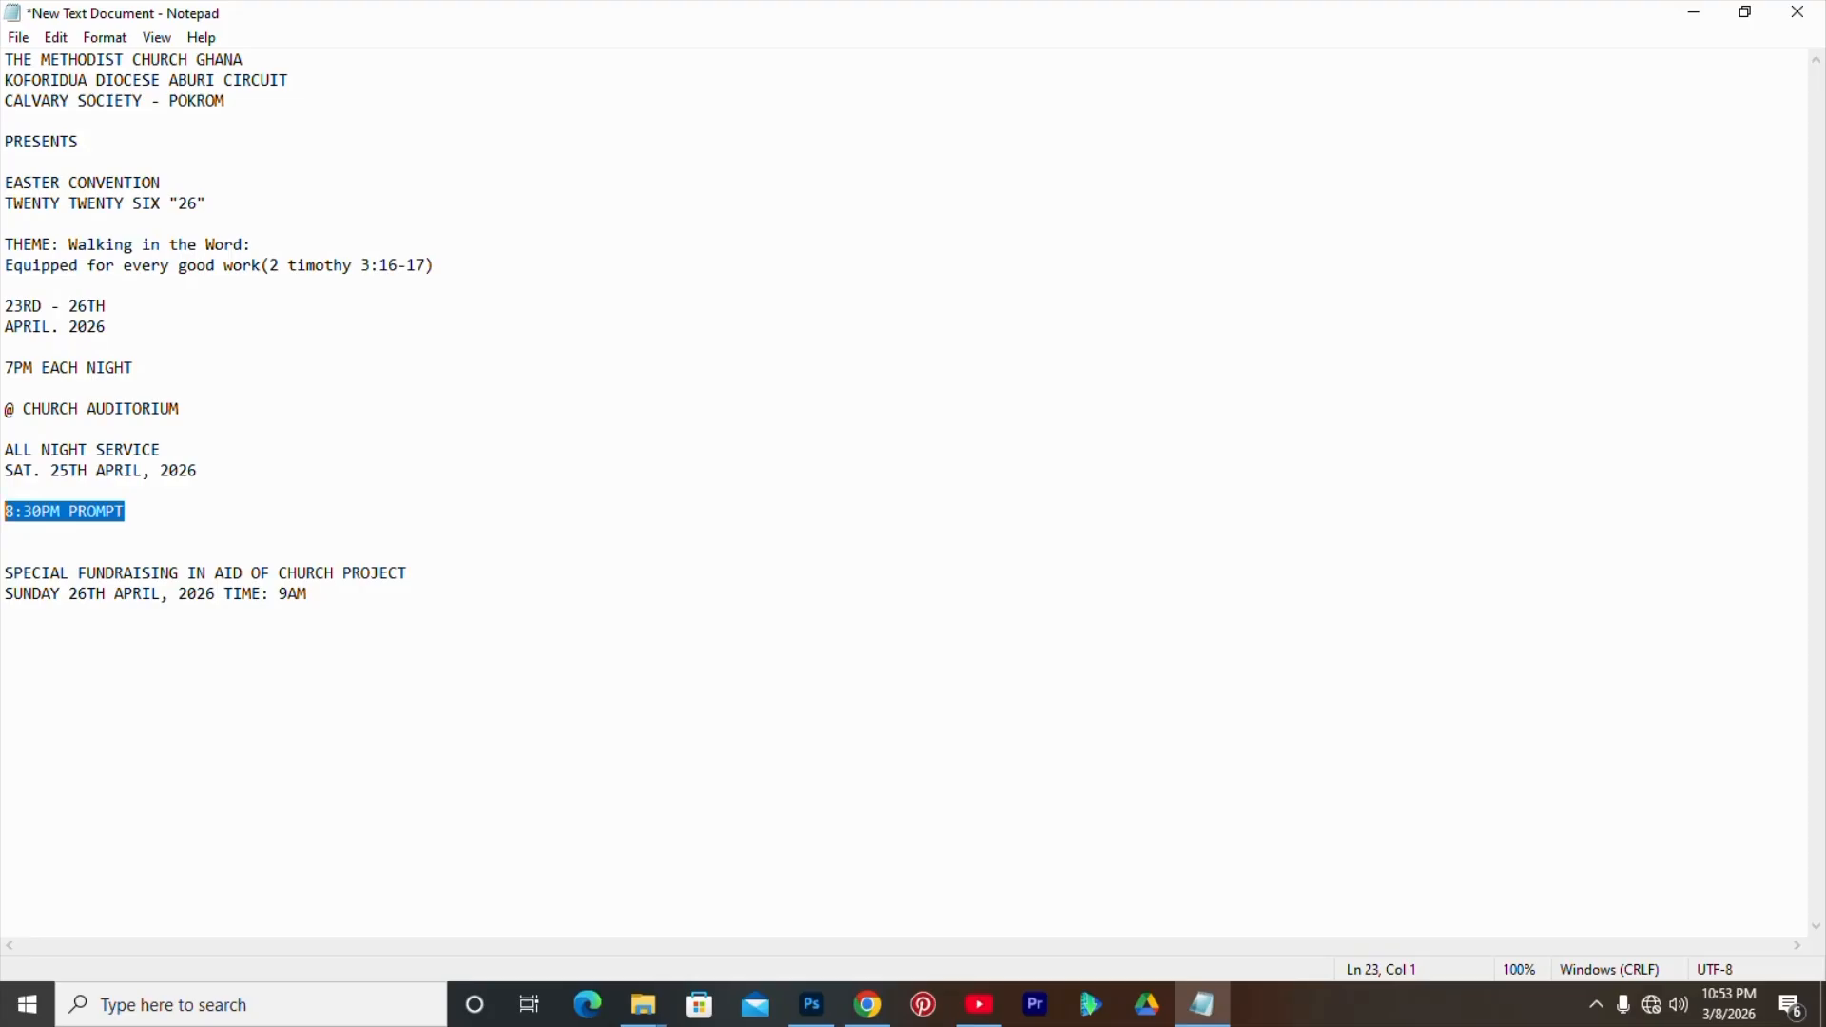
- Switch to Photoshop and paste "8:30PM PROMPT" as new text, positioned over the gold shape
{"action": "left_click", "coordinate": [812, 1005]}
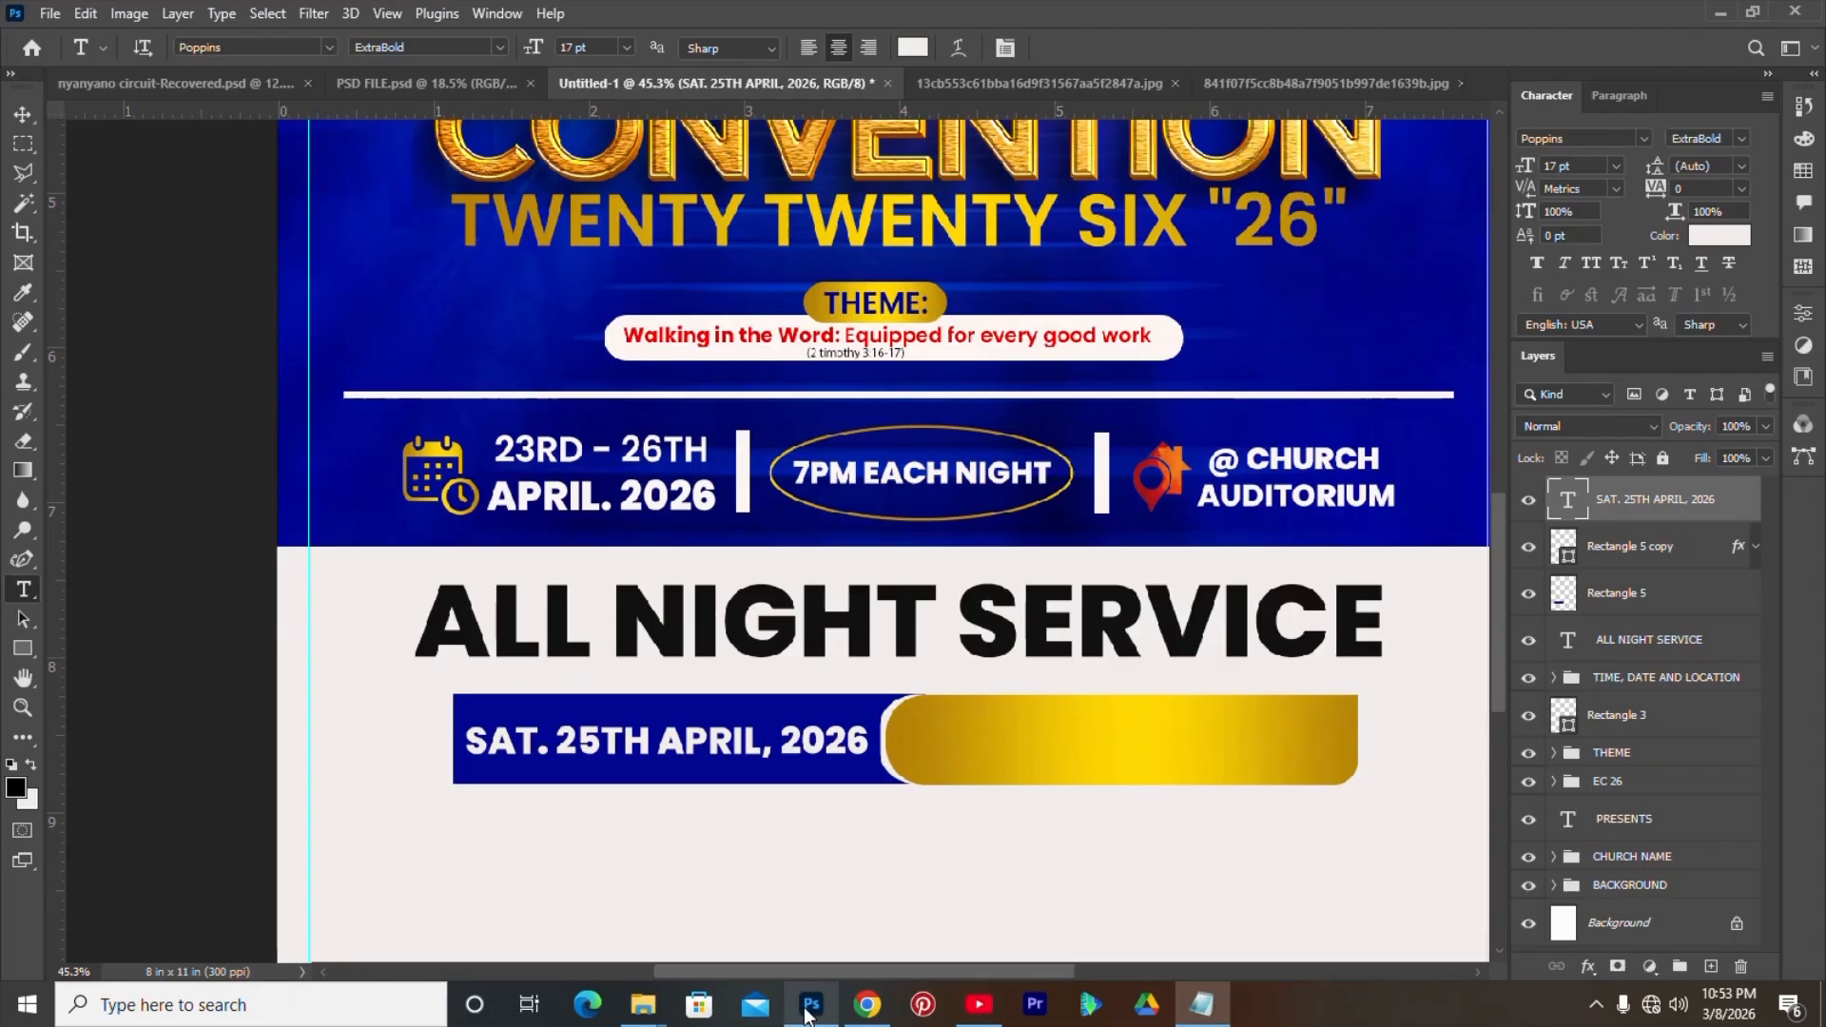
{"action": "left_click", "coordinate": [1051, 813]}
{"action": "key", "text": "ctrl+v"}
{"action": "key", "text": "ctrl+v"}
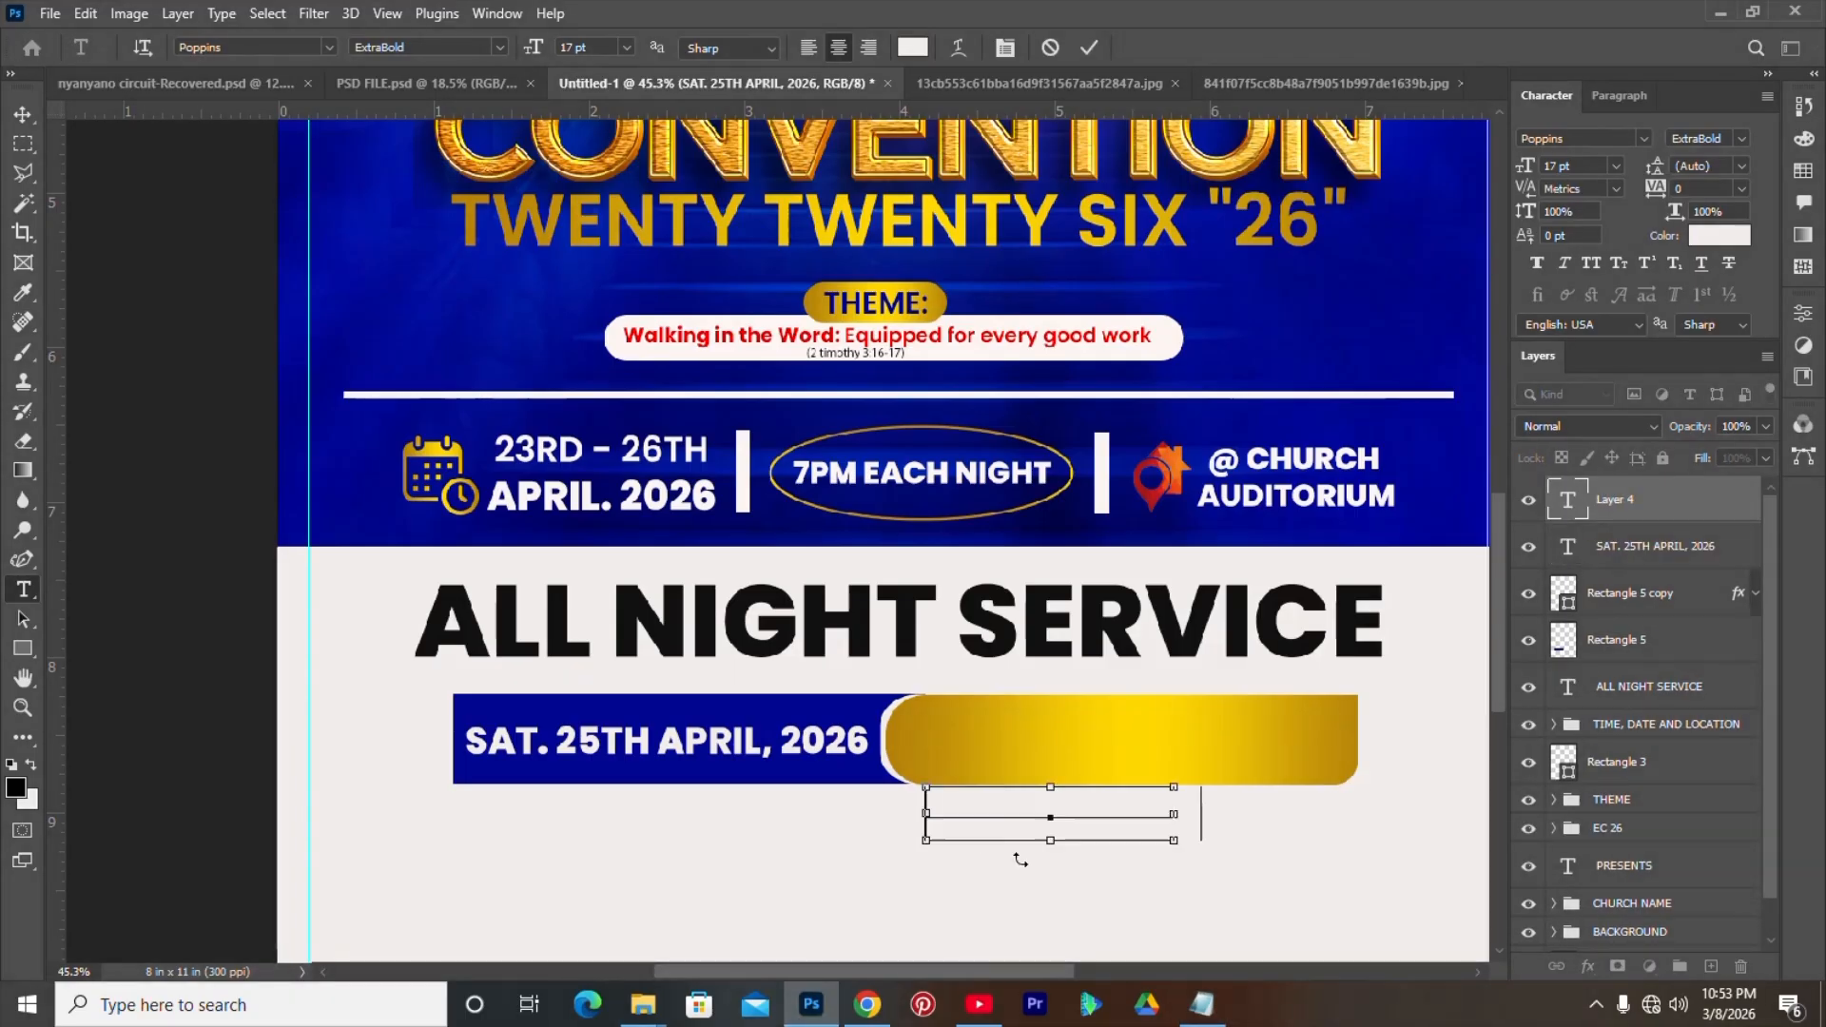
{"action": "left_click_drag", "start_coordinate": [1032, 902], "coordinate": [1095, 839]}
- Set the 8:30PM PROMPT text colour to 101010
{"action": "key", "text": "ctrl+a"}
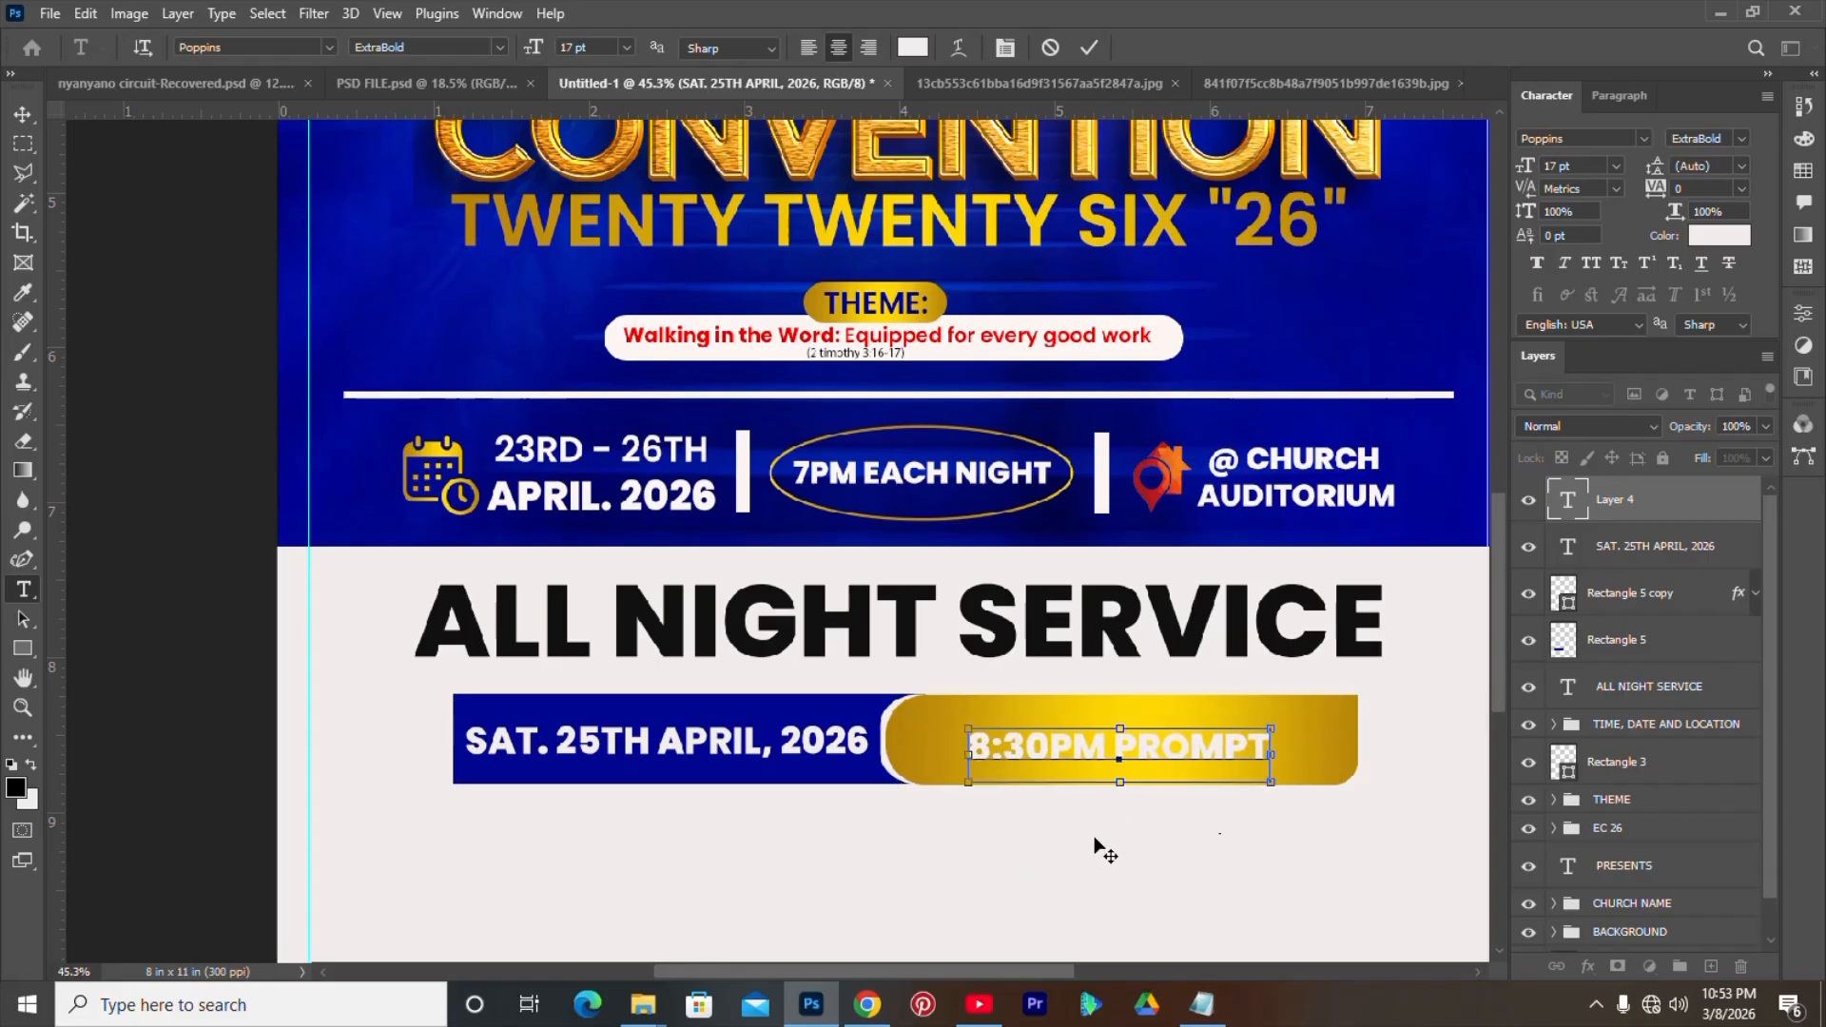
{"action": "key", "text": "ctrl+h"}
{"action": "left_click", "coordinate": [1716, 247]}
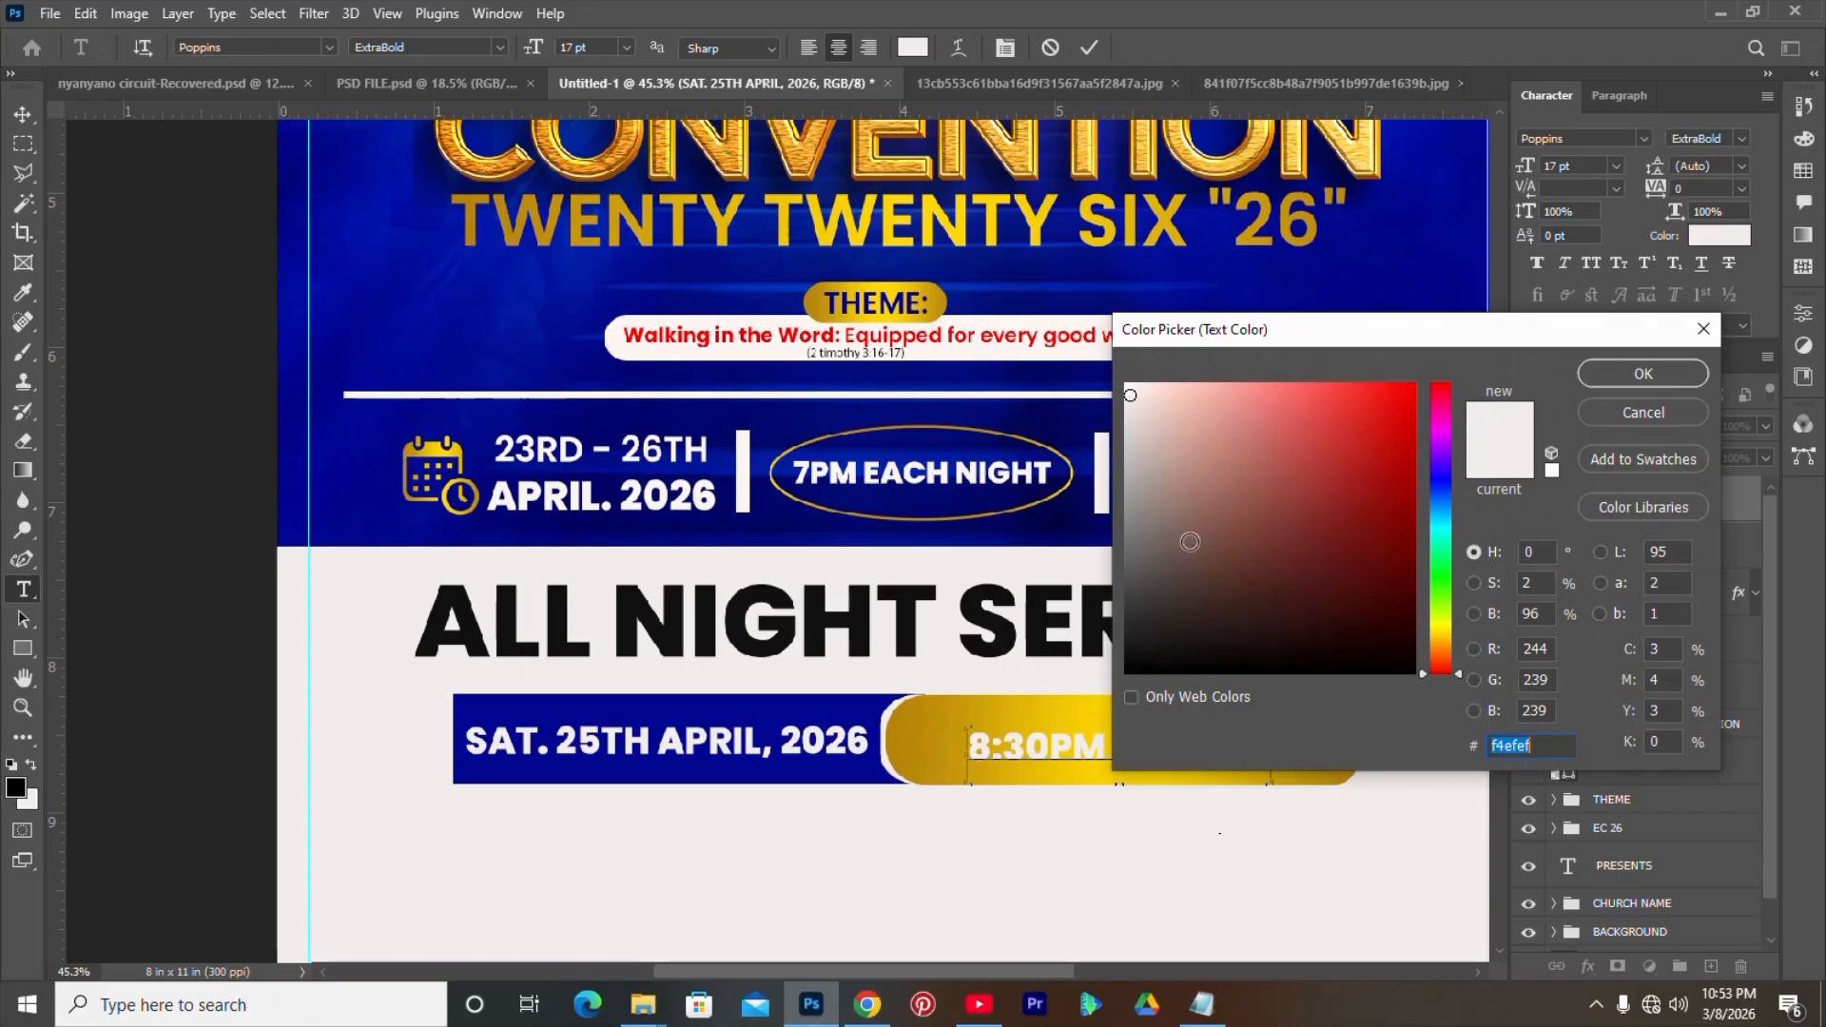
{"action": "type", "text": "101010"}
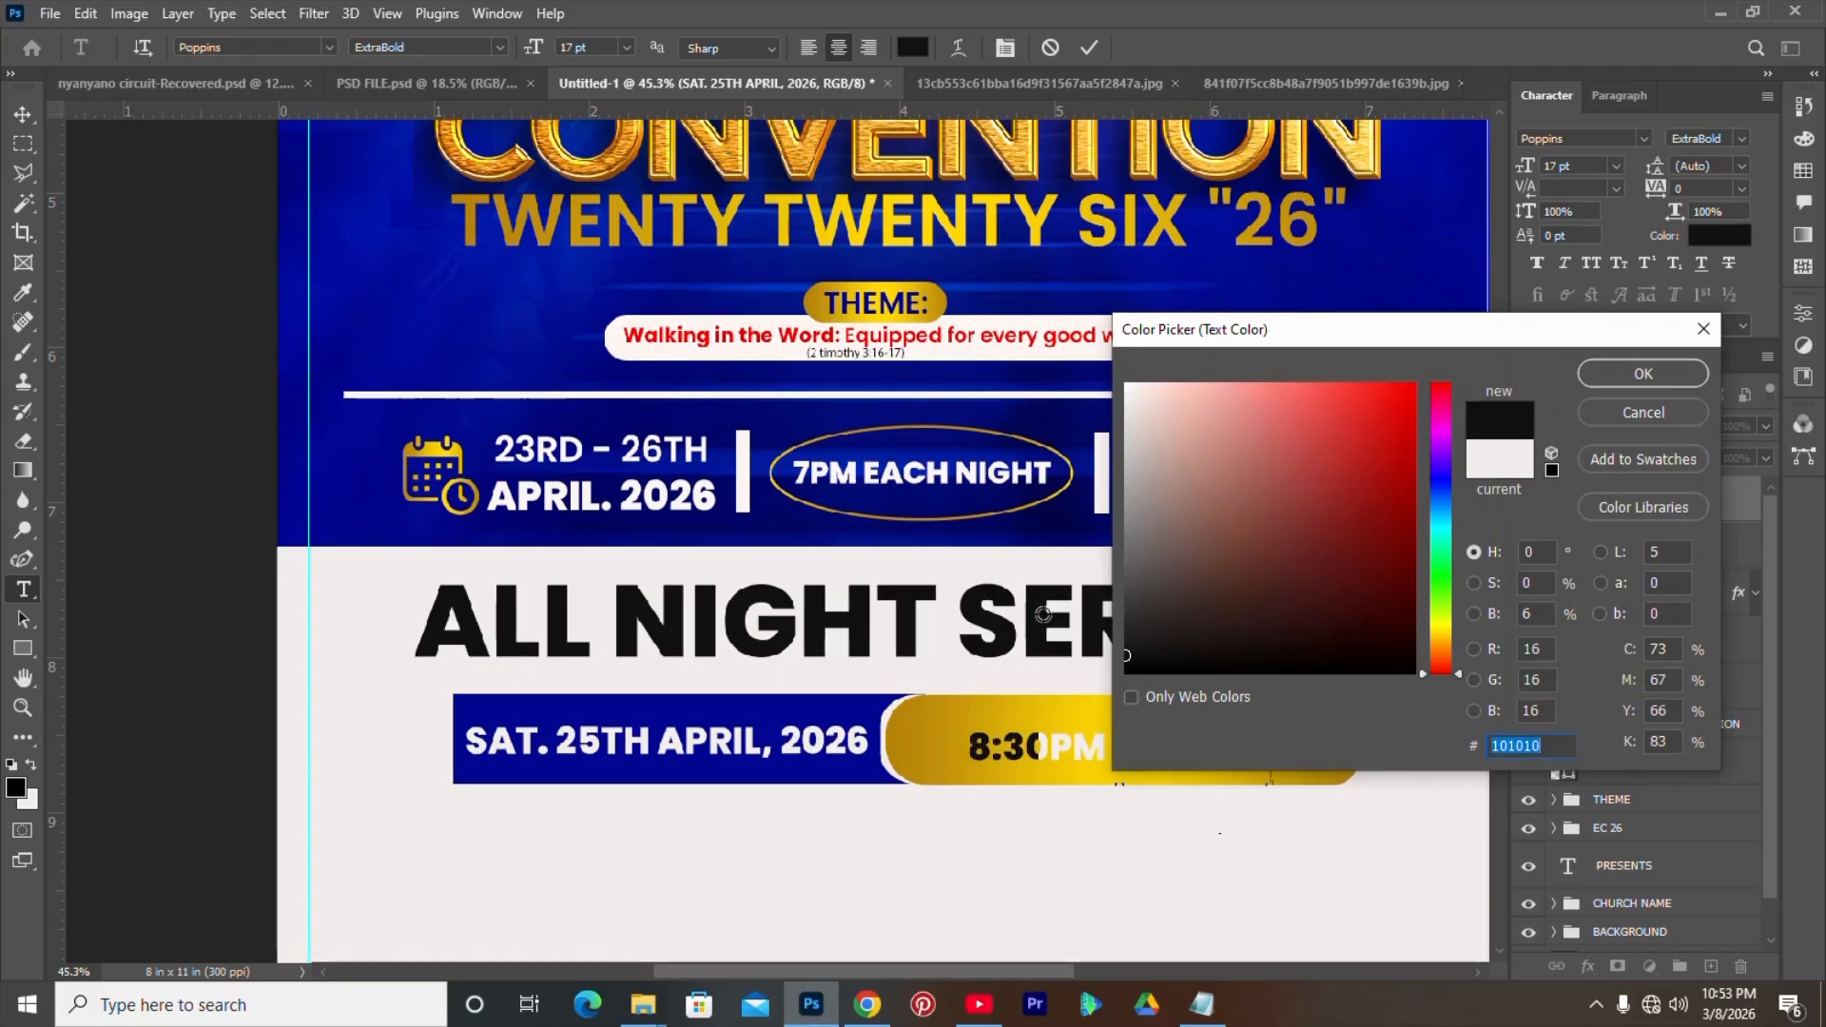
{"action": "left_click", "coordinate": [1668, 368]}
{"action": "left_click", "coordinate": [1089, 48]}
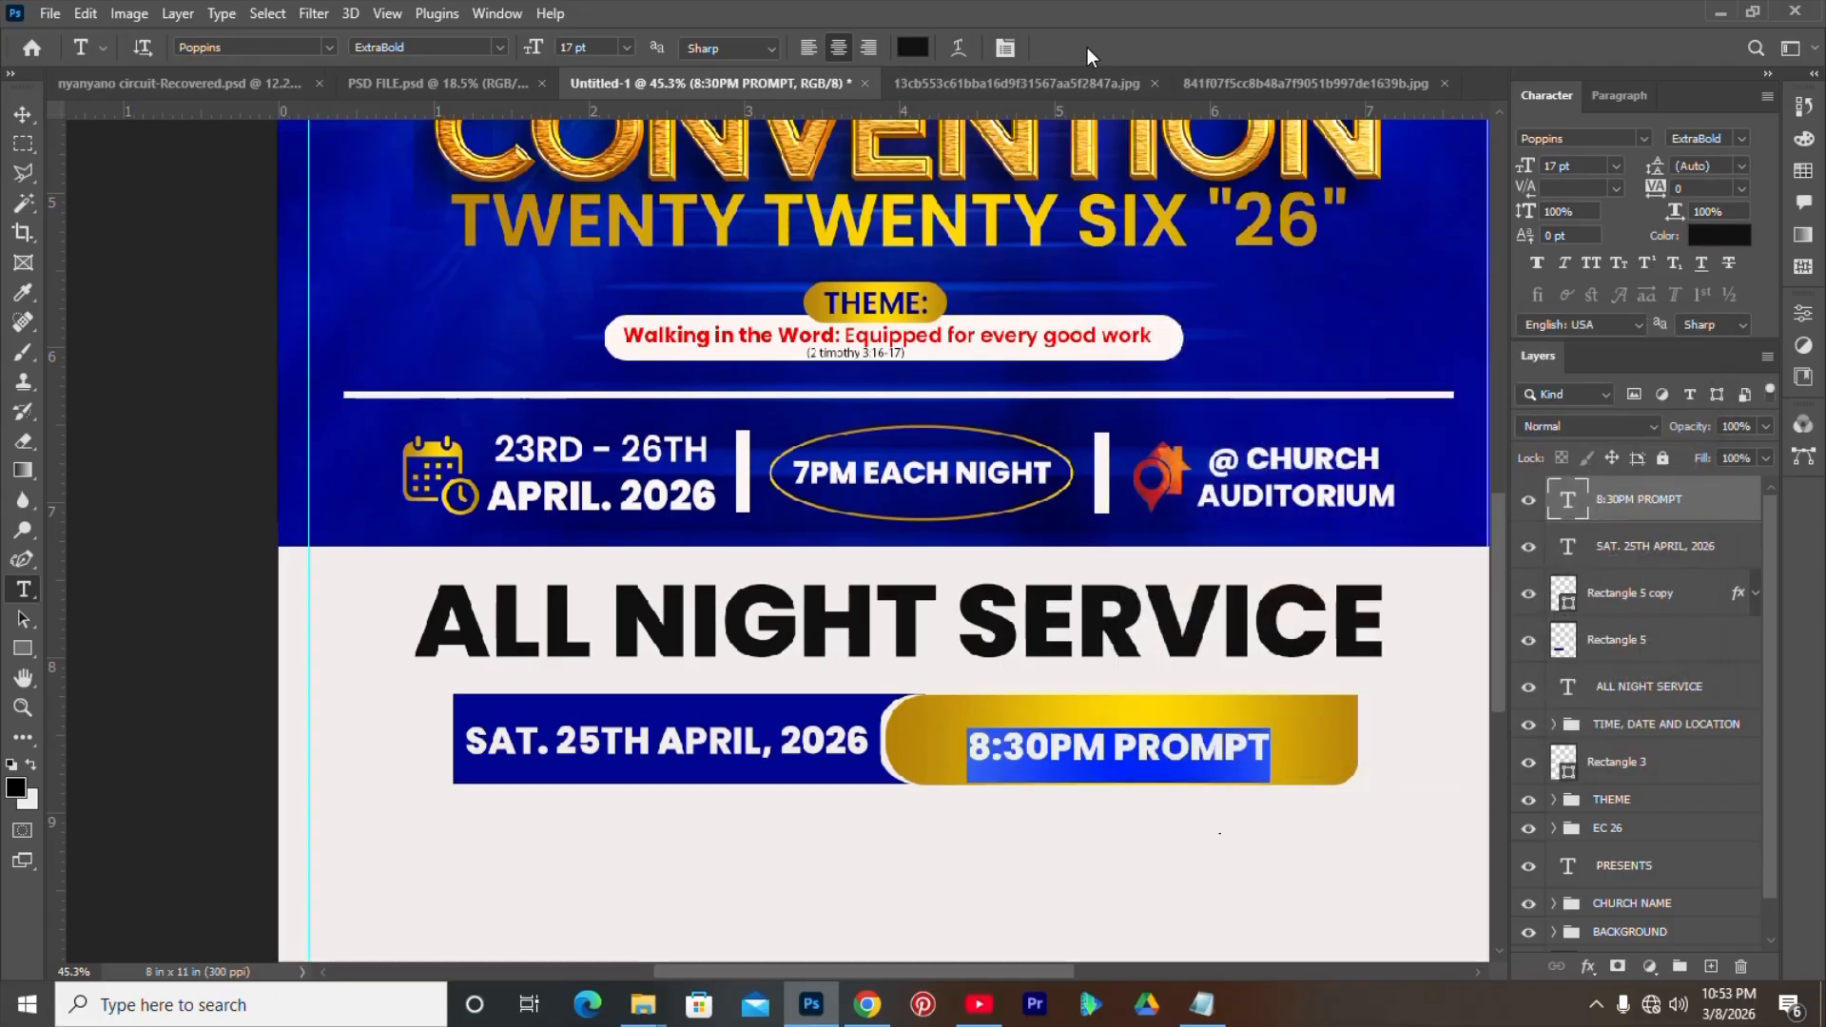
- Switch to Notepad and copy the two lines "SPECIAL FUNDRAISING IN AID OF CHURCH PROJECT" and "SUNDAY 26TH APRIL, 2026 TIME: 9AM"
{"action": "left_click_drag", "start_coordinate": [1498, 588], "coordinate": [1493, 651]}
{"action": "left_click", "coordinate": [1202, 1005]}
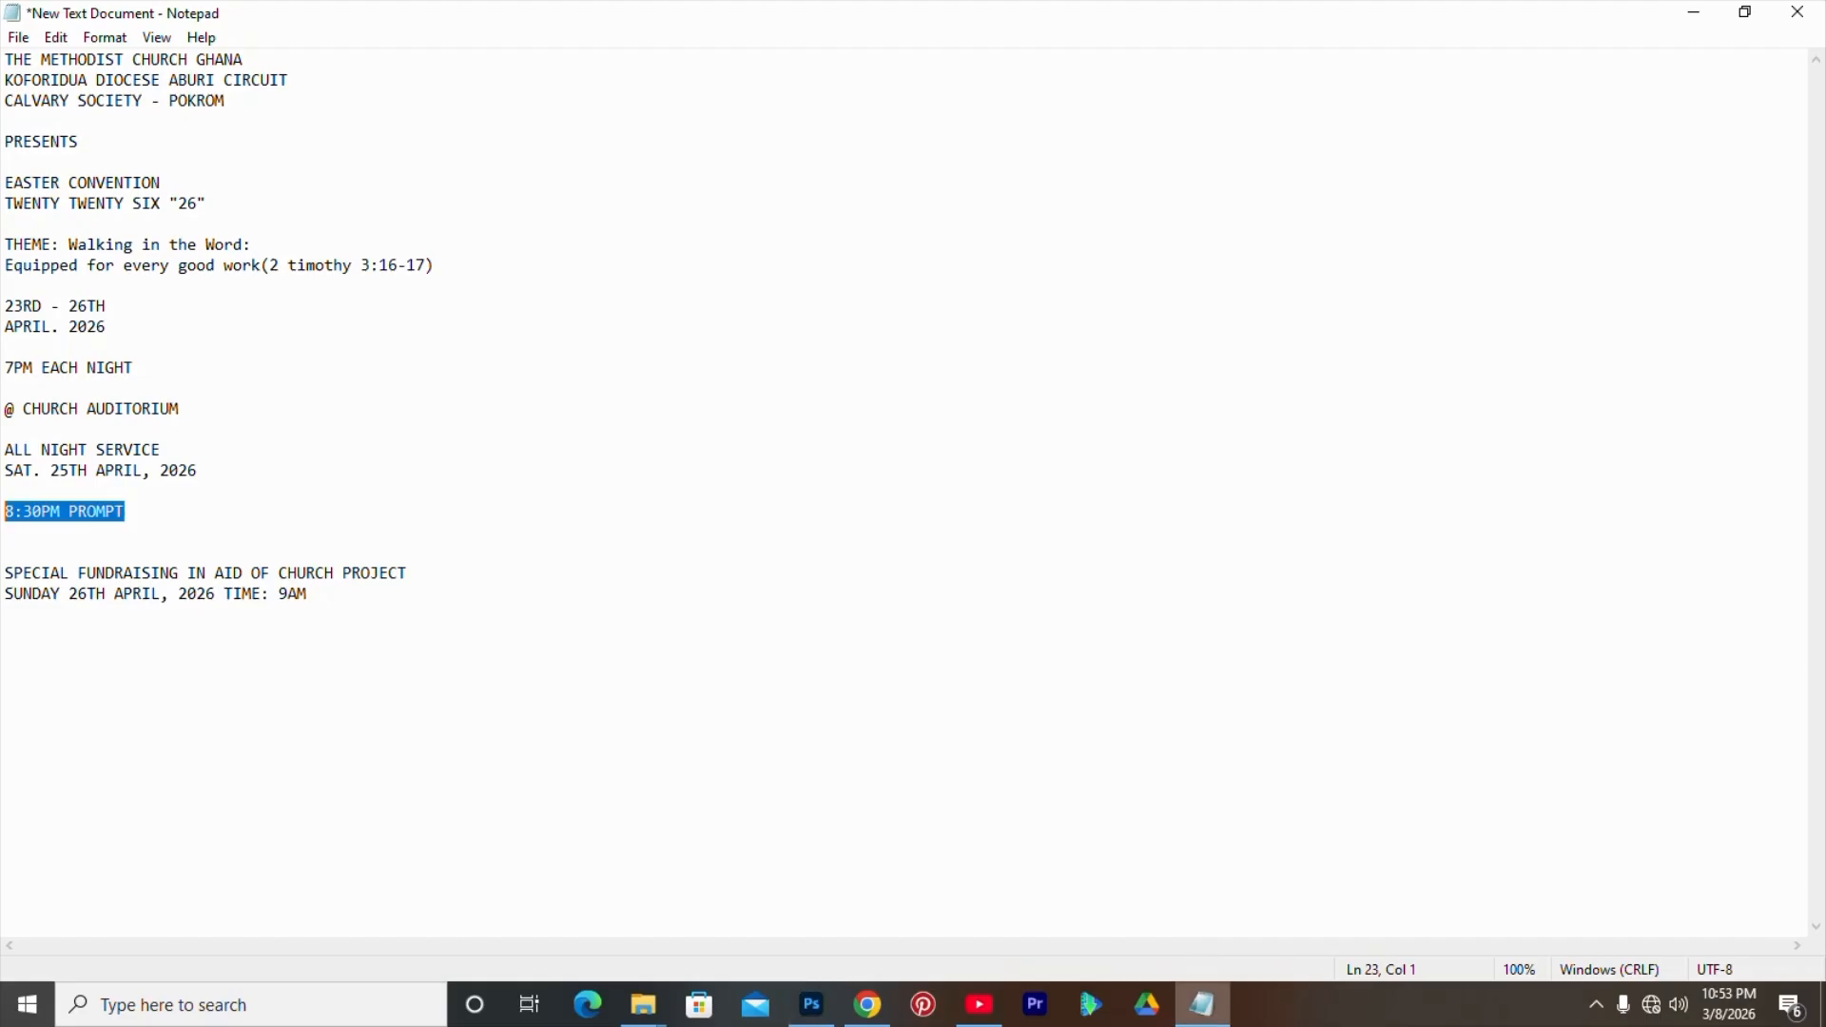
{"action": "left_click_drag", "start_coordinate": [141, 593], "coordinate": [124, 593]}
{"action": "left_click_drag", "start_coordinate": [4, 572], "coordinate": [307, 594]}
{"action": "key", "text": "ctrl+c"}
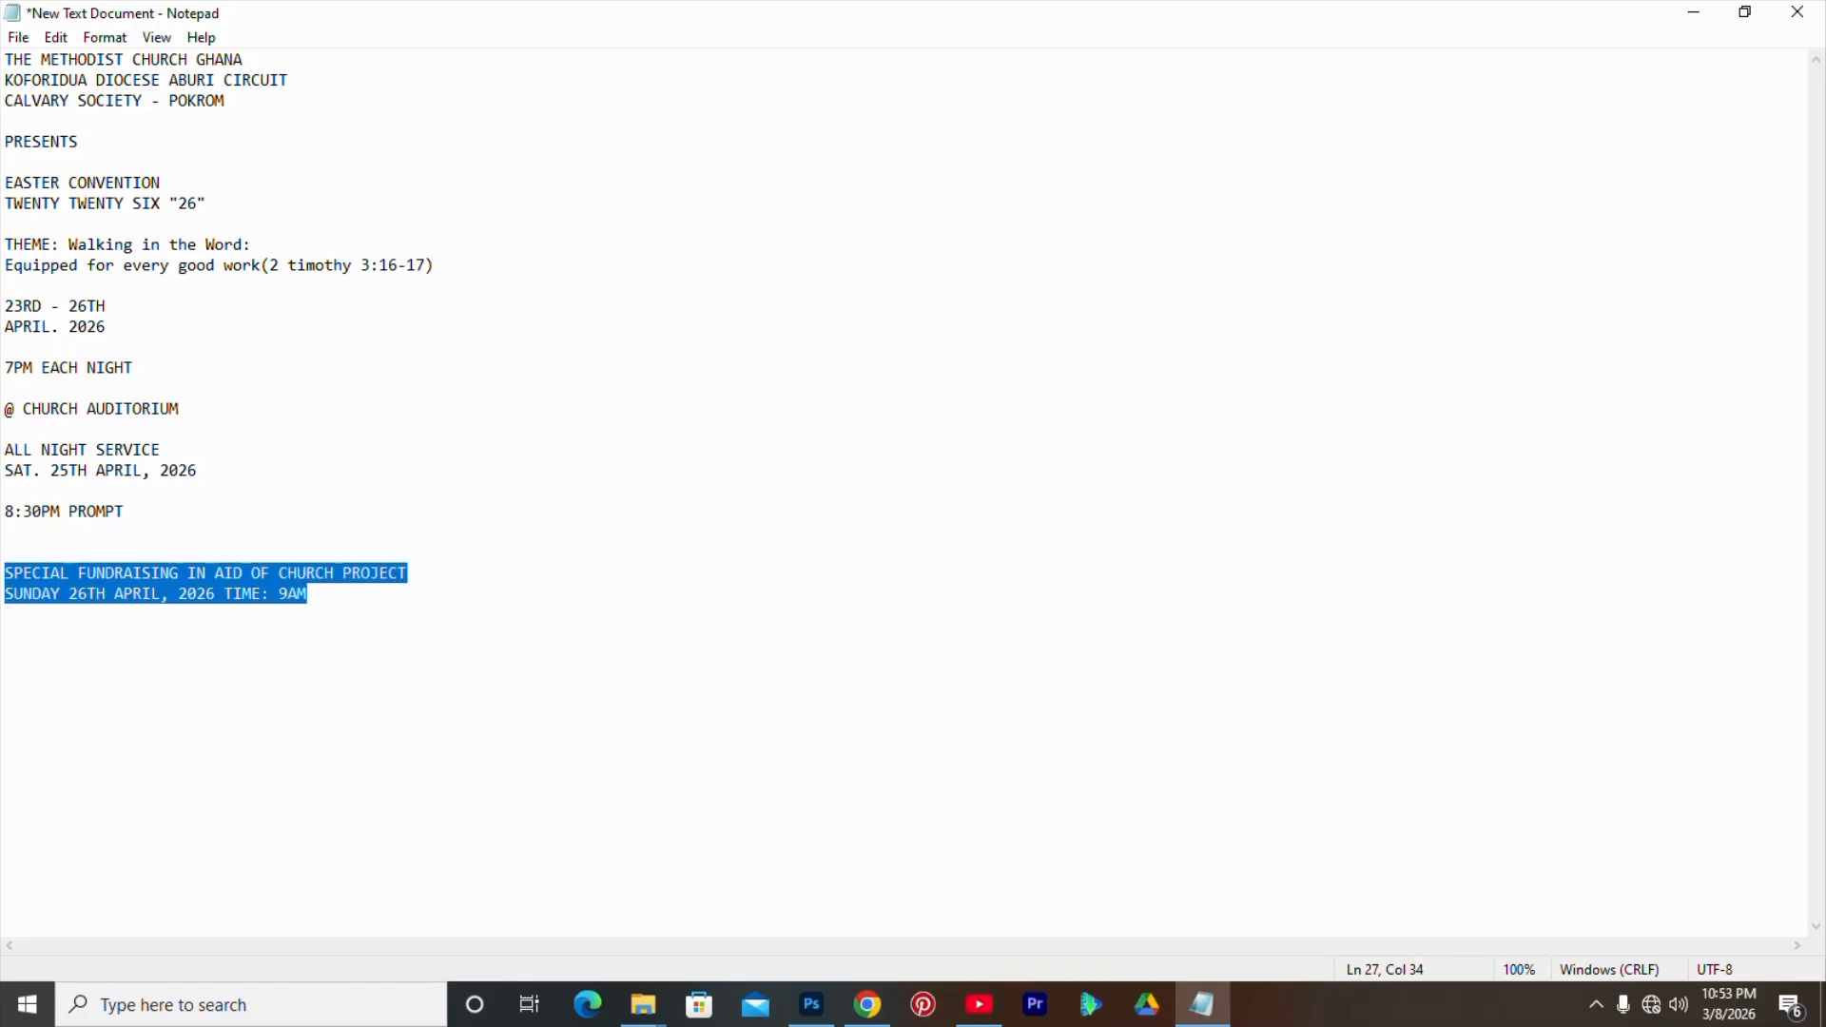
- Switch to Photoshop and paste the two fundraising lines as new text centred below the blue and gold bar
{"action": "left_click", "coordinate": [812, 1005]}
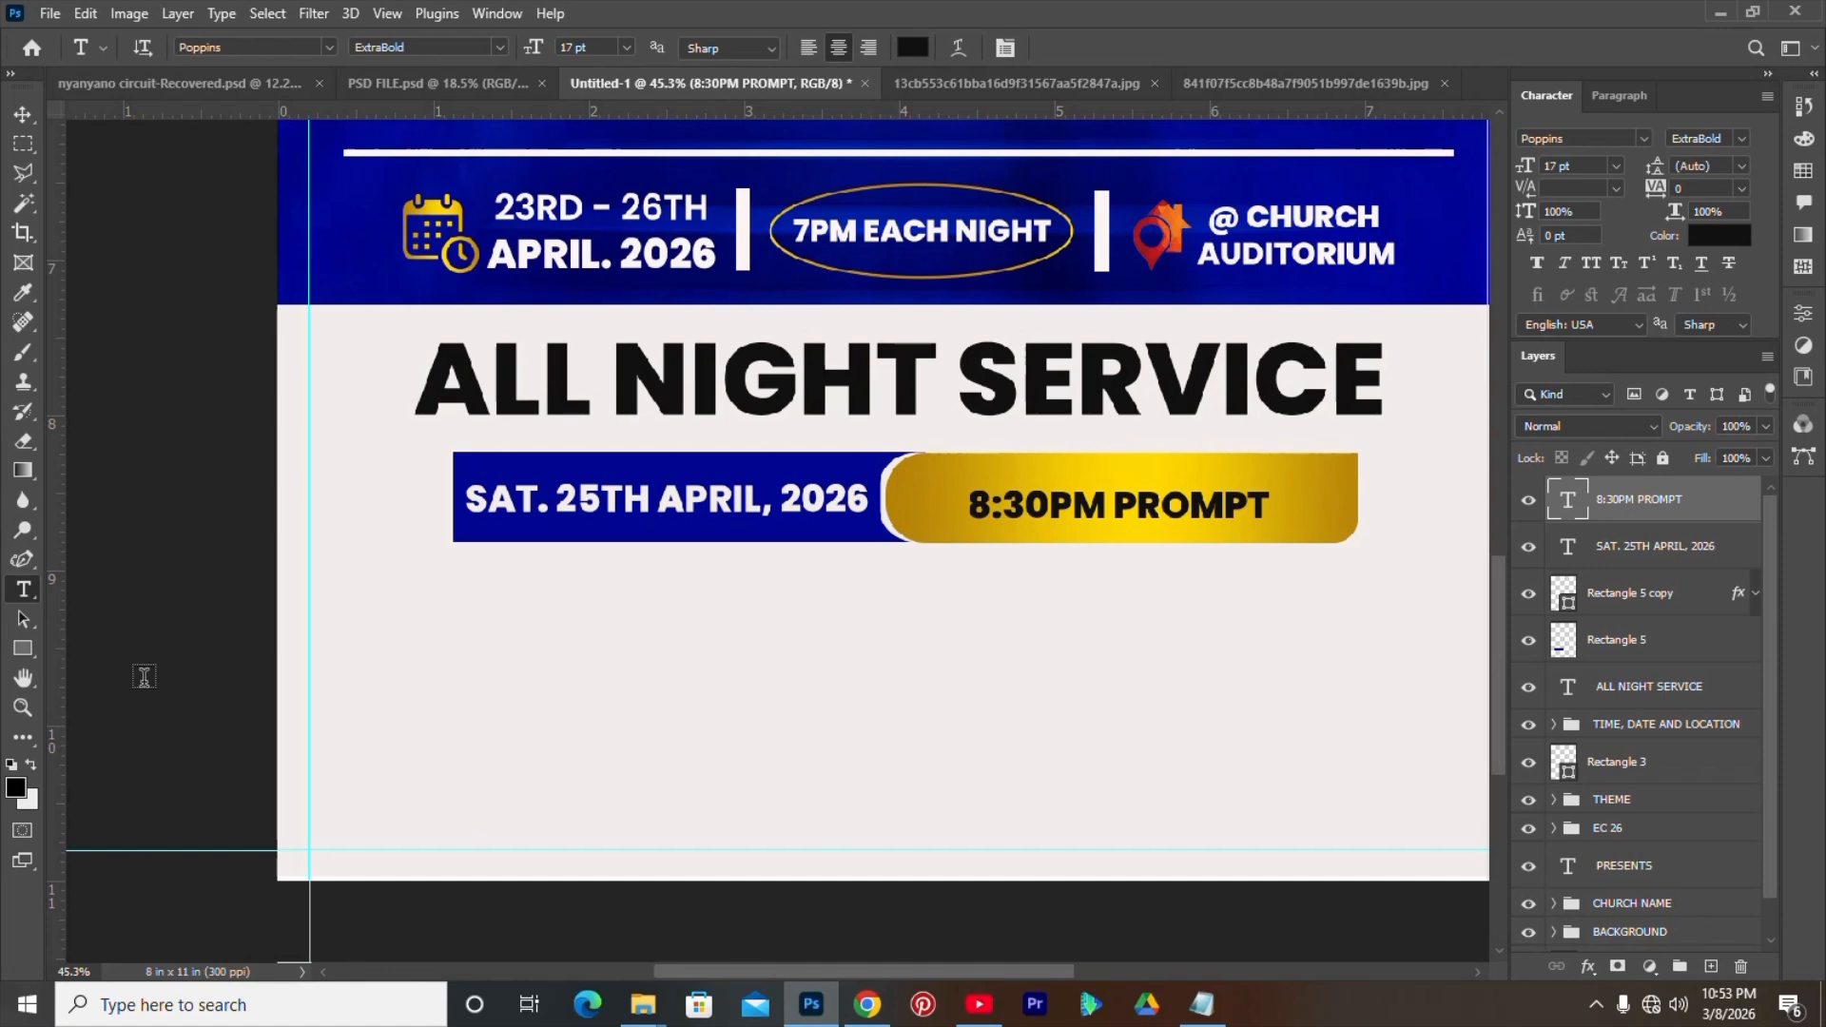
{"action": "left_click", "coordinate": [862, 627]}
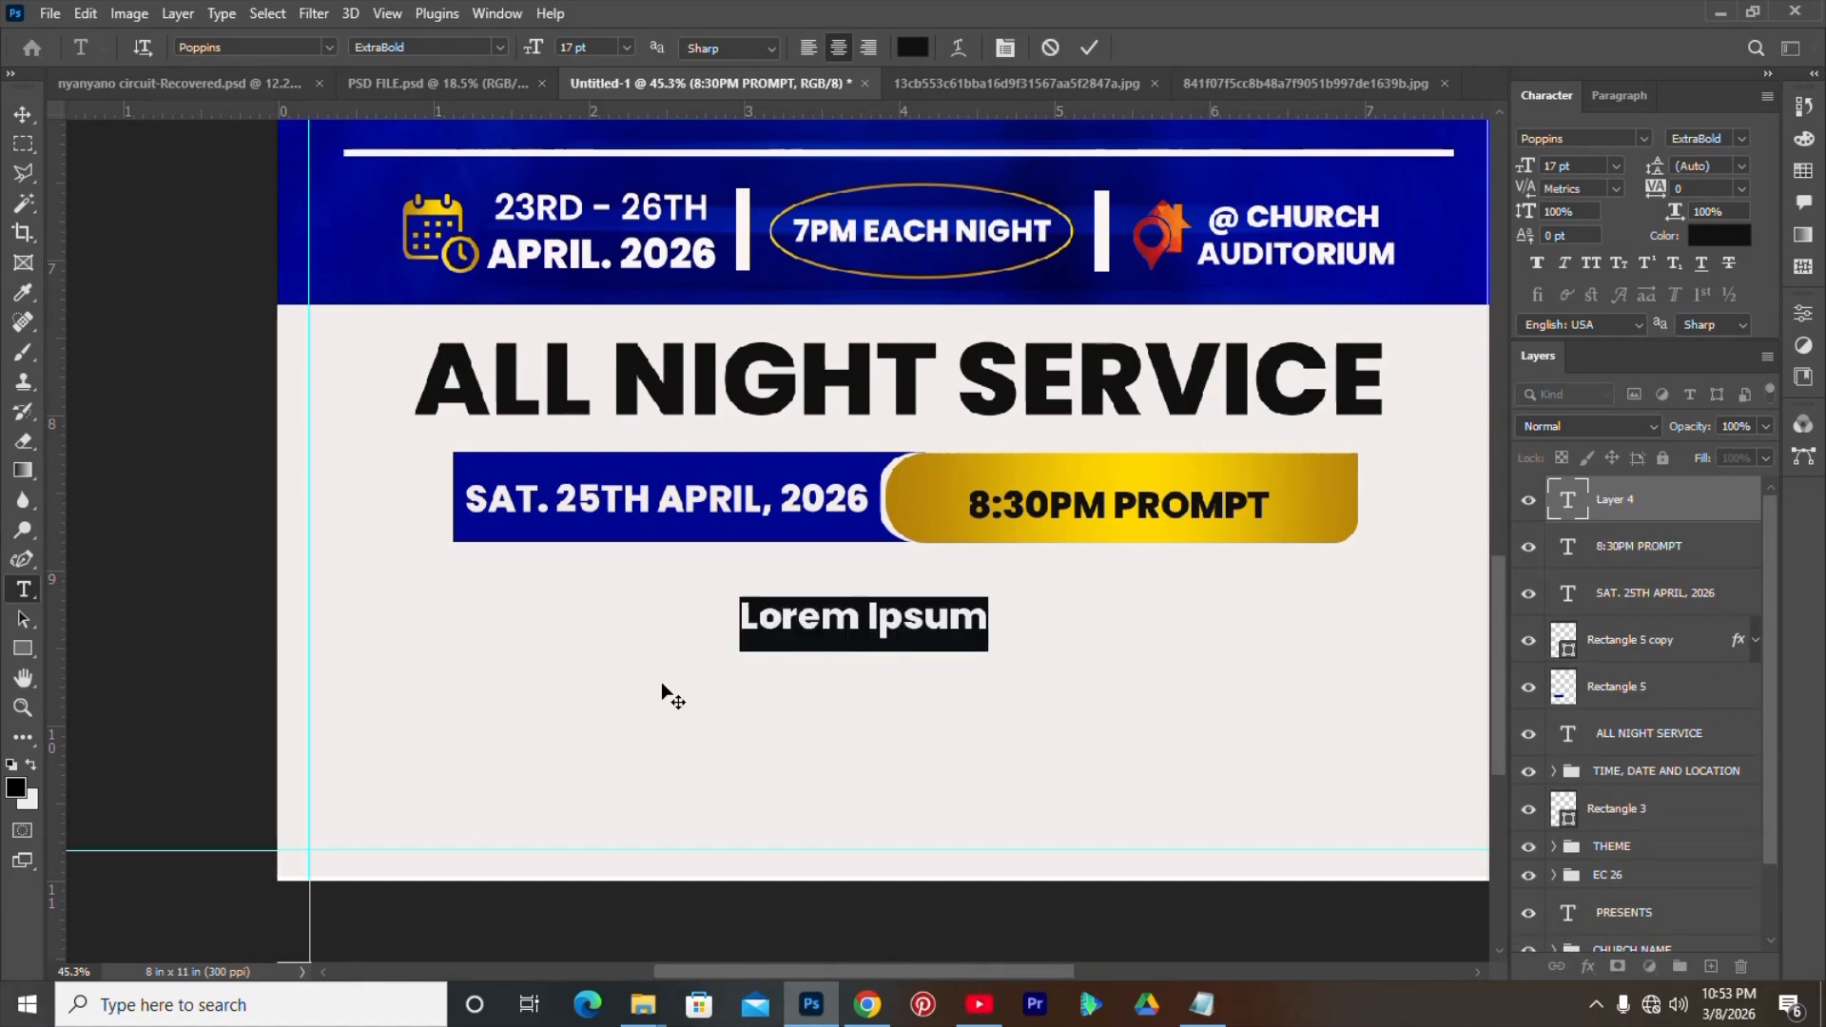
{"action": "key", "text": "ctrl+v"}
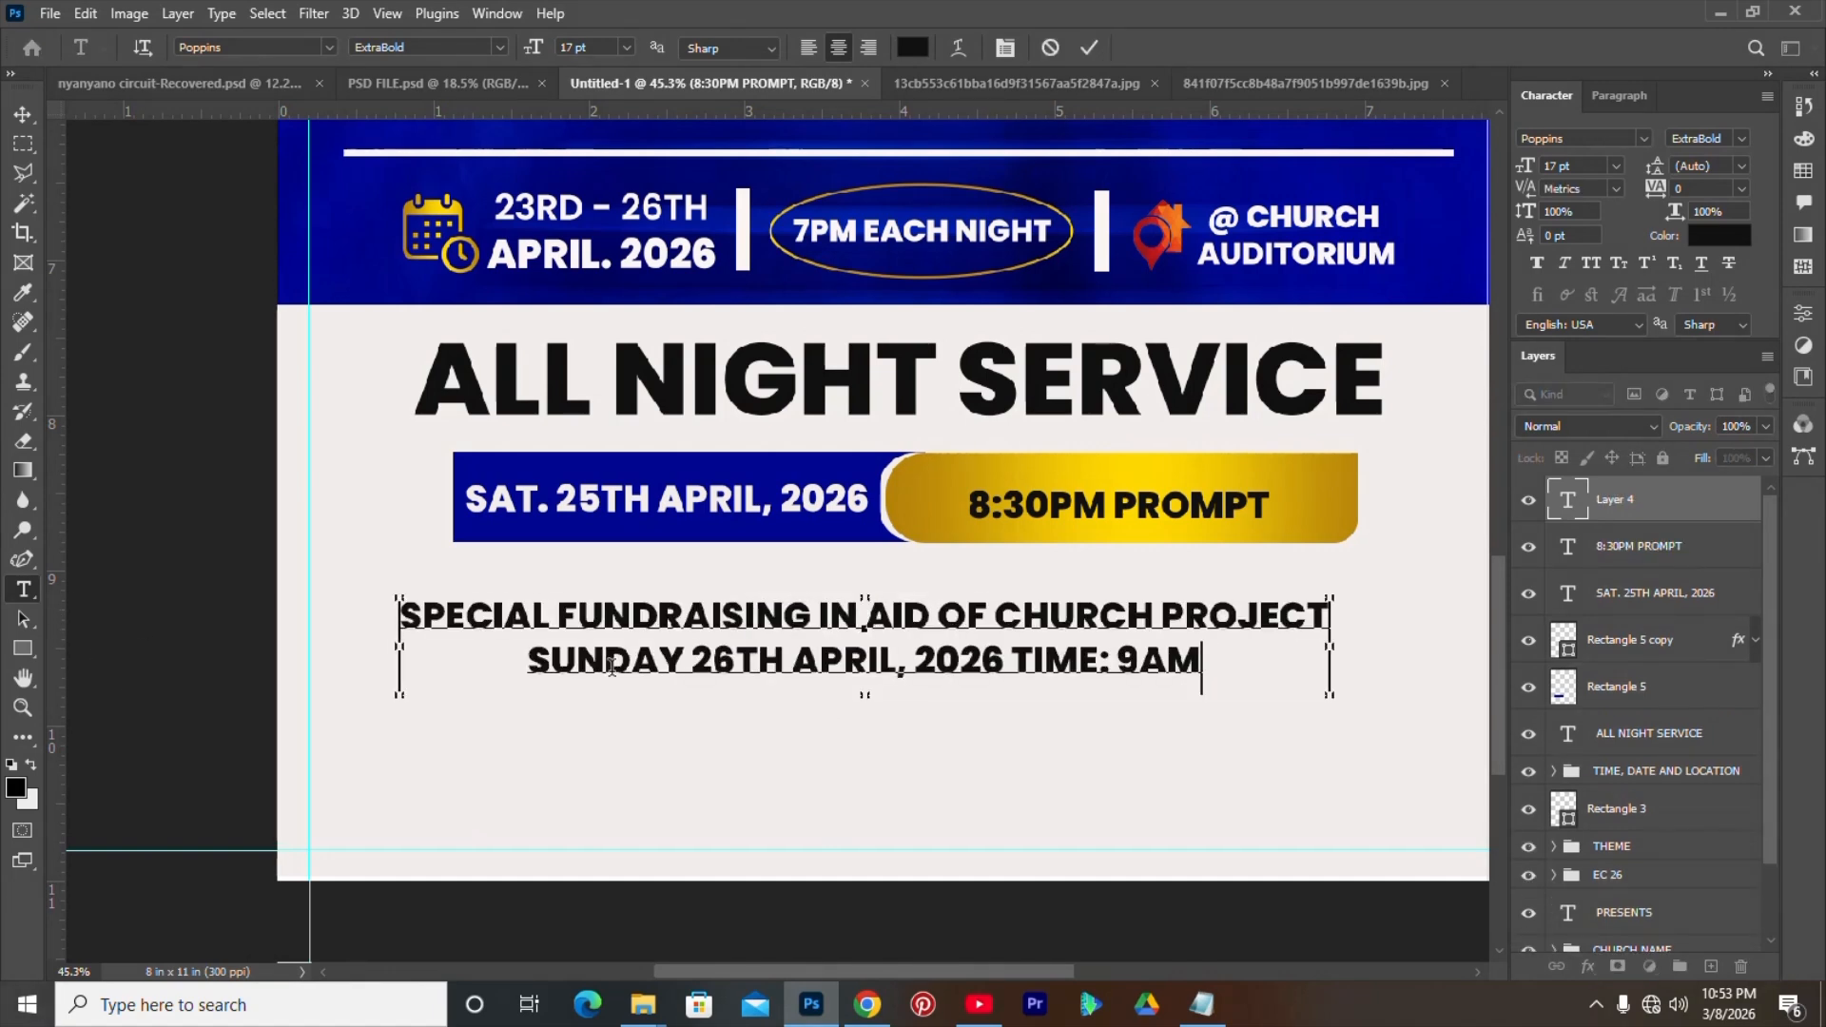
{"action": "left_click_drag", "start_coordinate": [774, 742], "coordinate": [816, 740]}
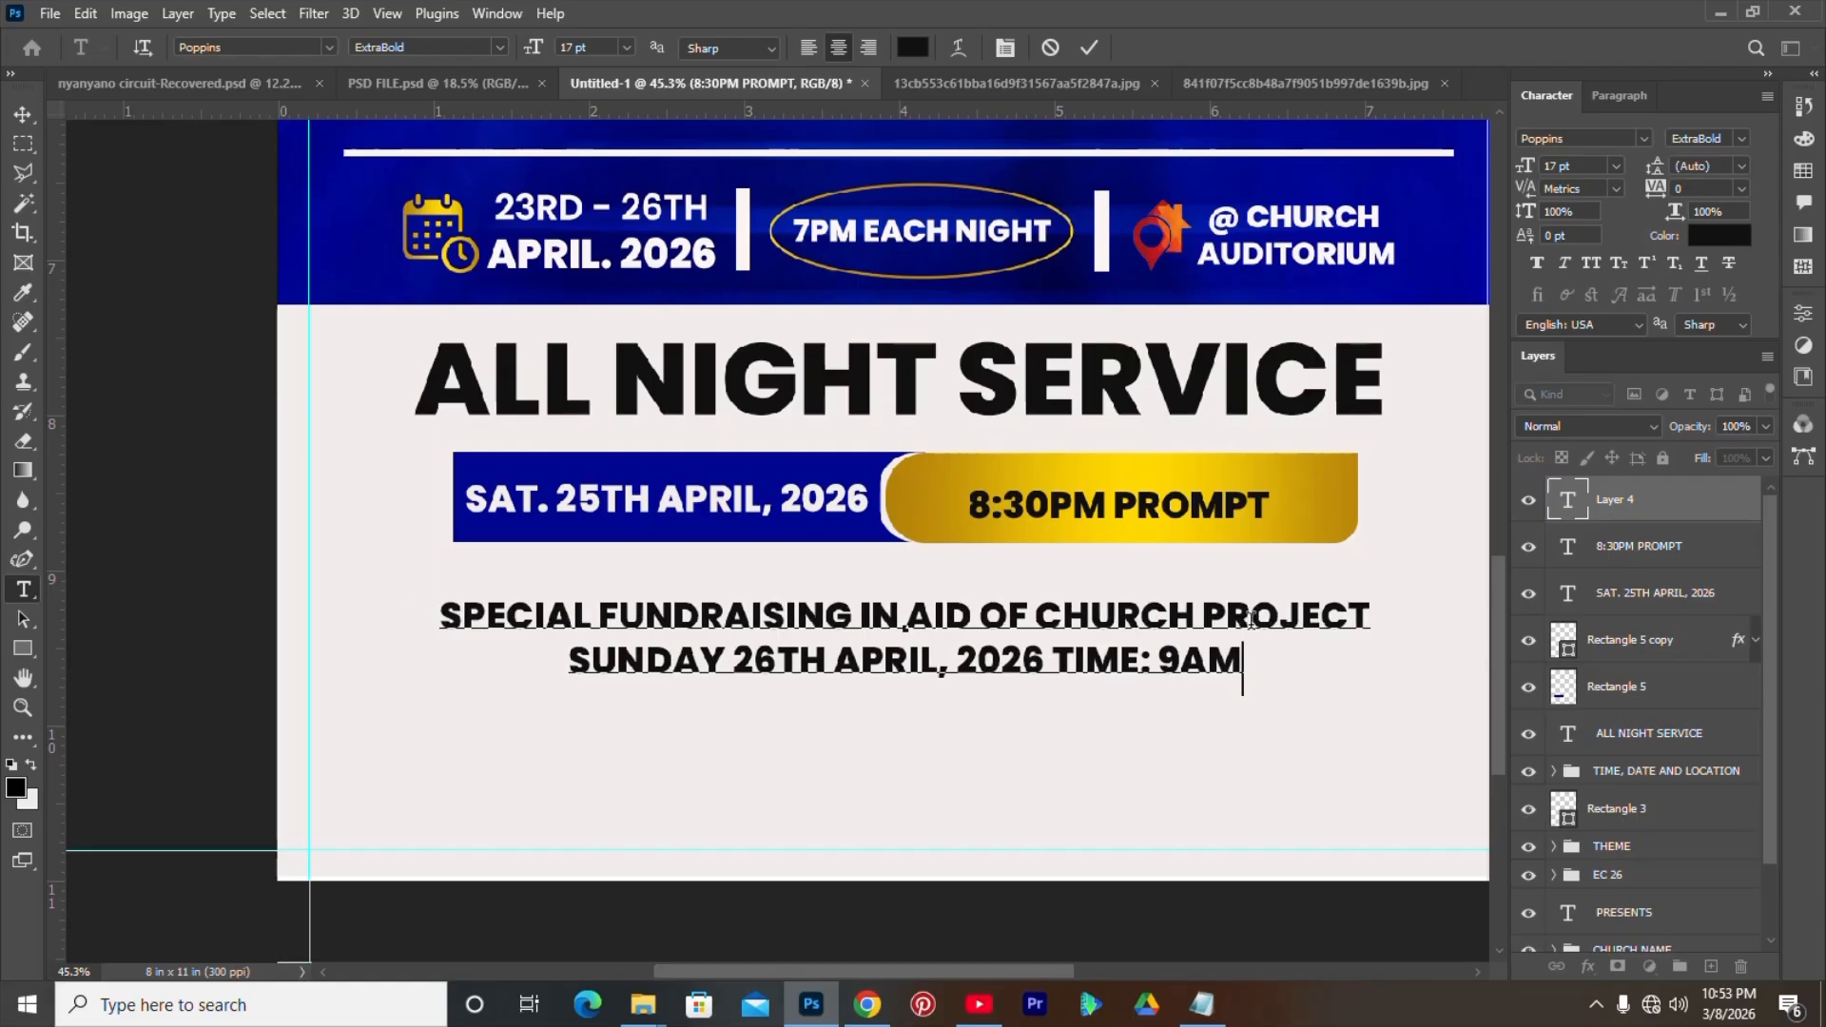
- Change the font style of the line SPECIAL FUNDRAISING IN AID OF CHURCH PROJECT to SemiBold
{"action": "left_click_drag", "start_coordinate": [1369, 617], "coordinate": [229, 616]}
{"action": "left_click", "coordinate": [498, 46]}
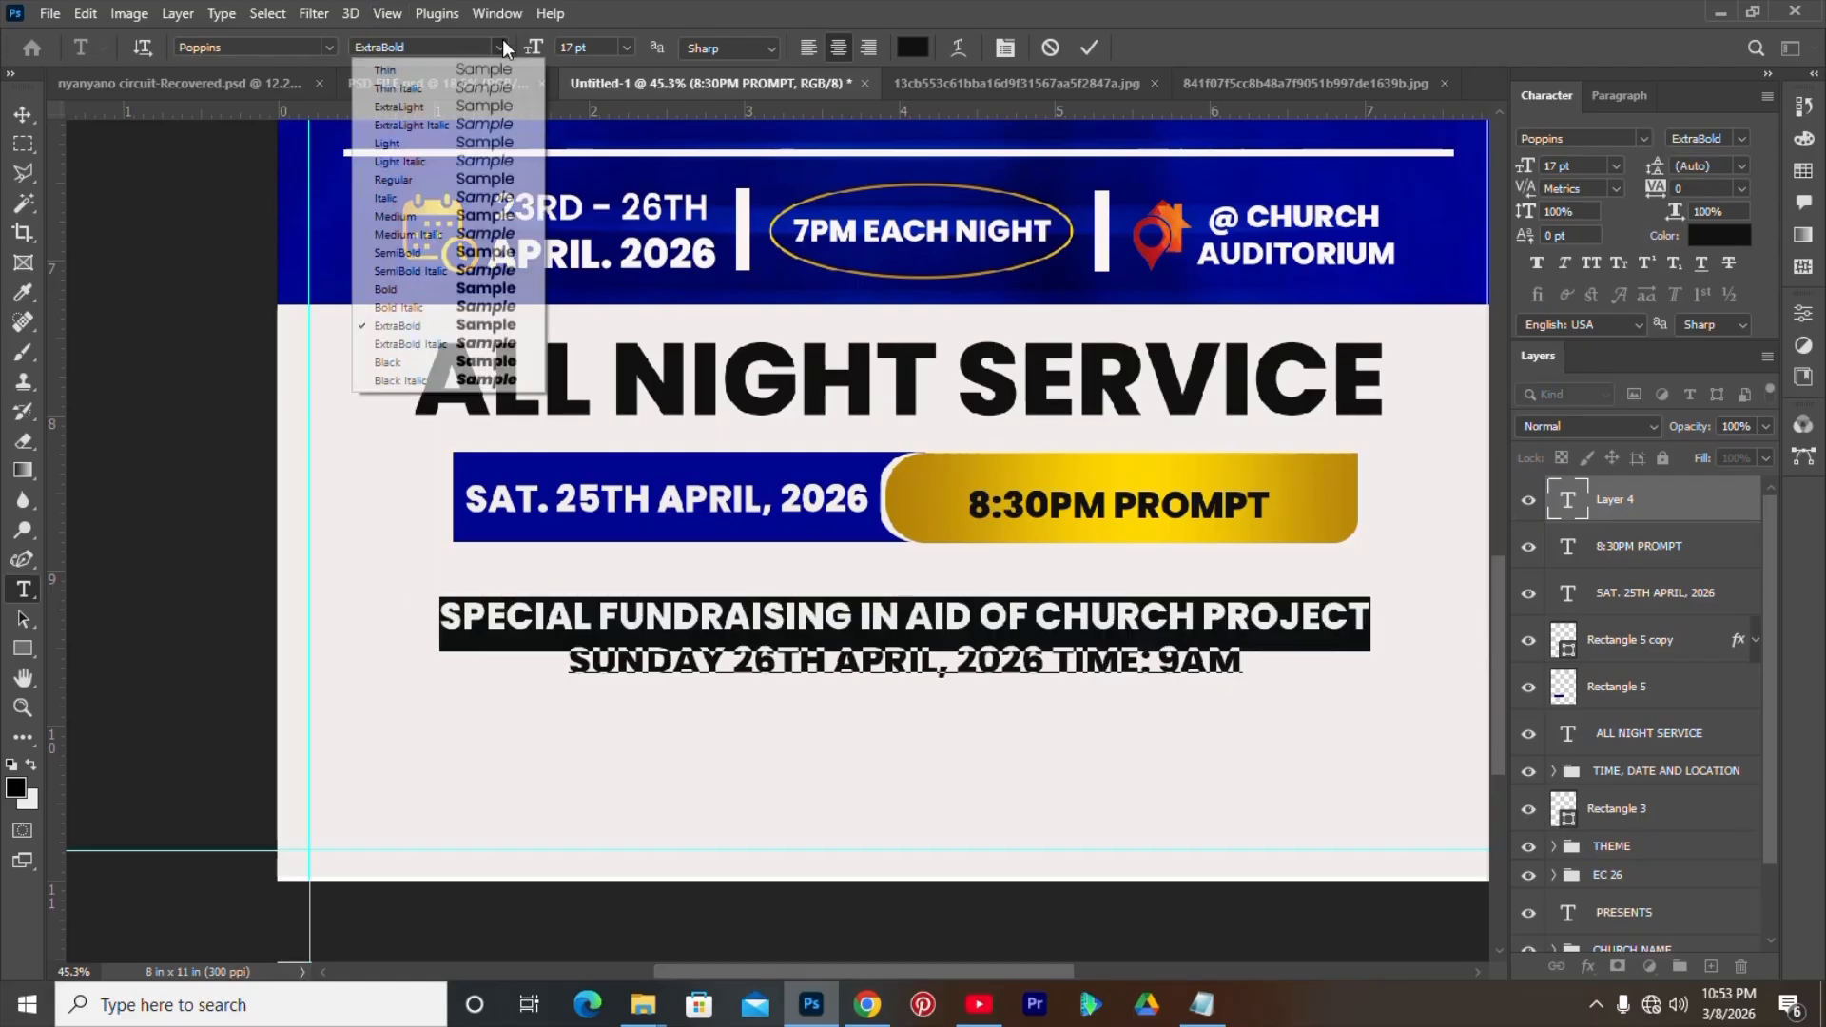
{"action": "left_click", "coordinate": [487, 252]}
- Insert extra spacing and a "/" between 2026 and TIME: 9AM, and nudge the fundraising text slightly right
{"action": "left_click_drag", "start_coordinate": [560, 668], "coordinate": [1234, 670]}
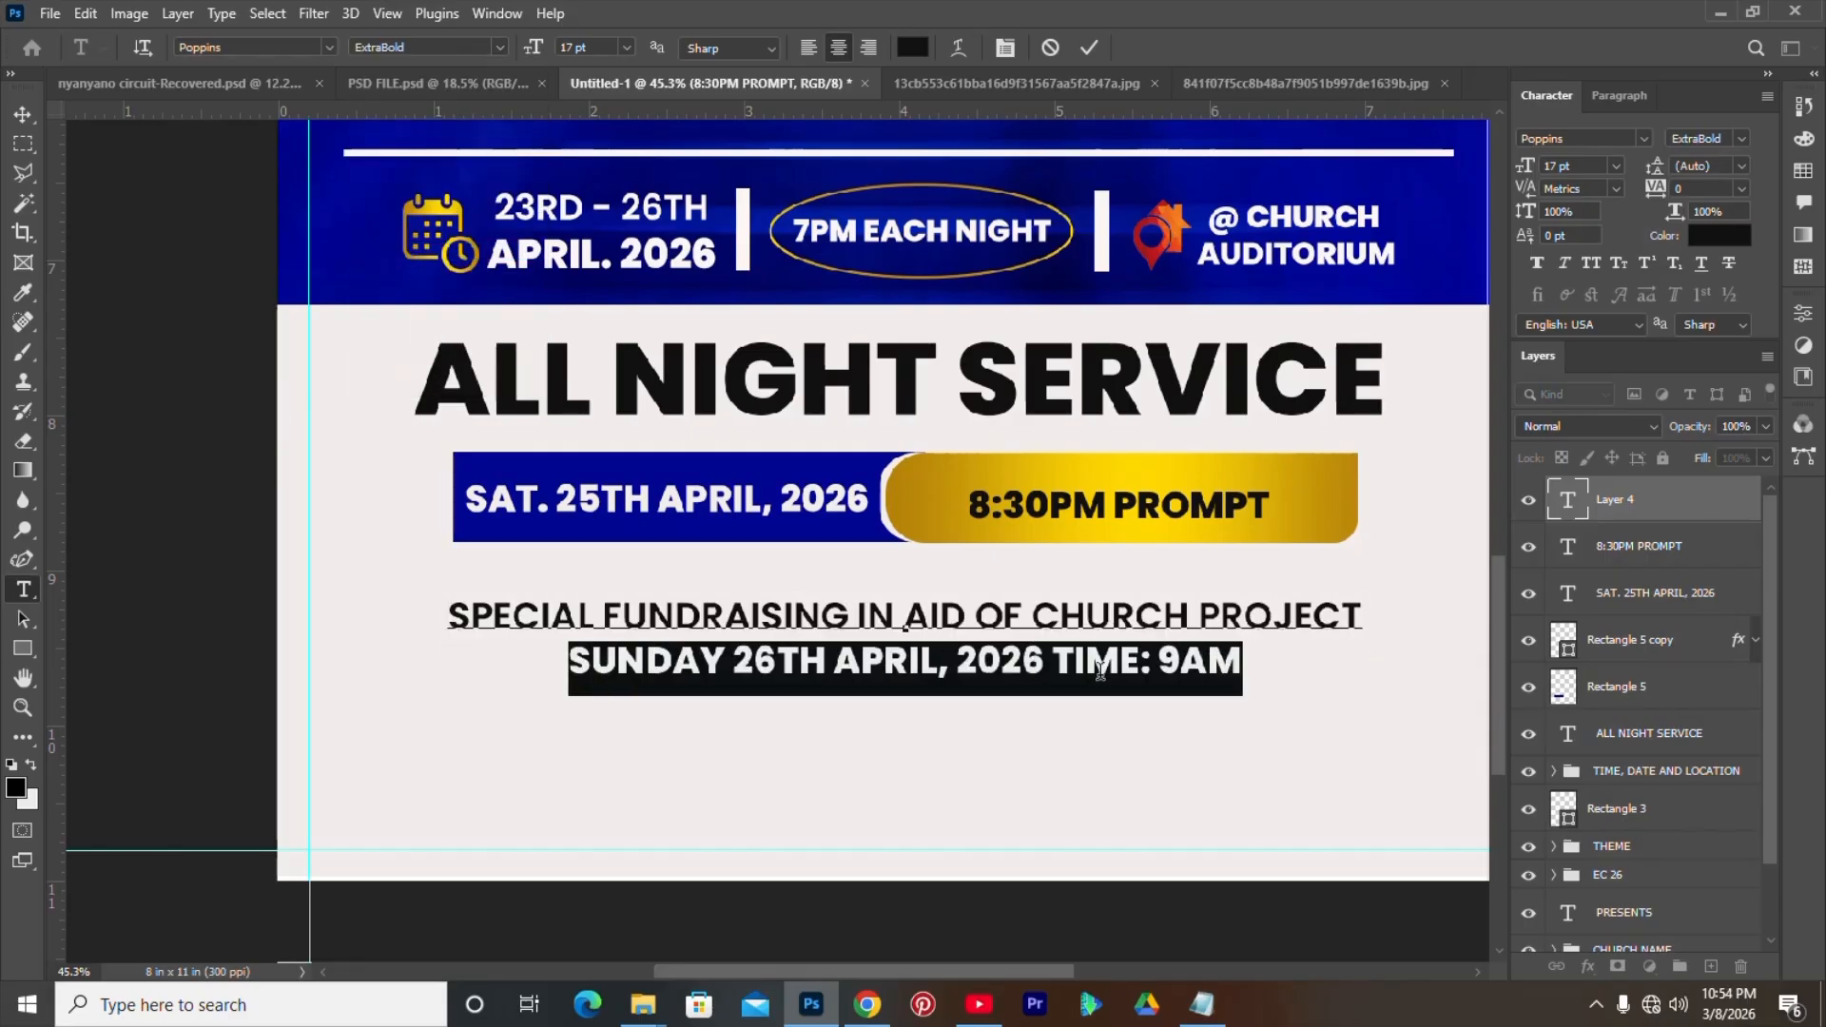
{"action": "left_click", "coordinate": [1156, 670]}
{"action": "left_click", "coordinate": [1053, 671]}
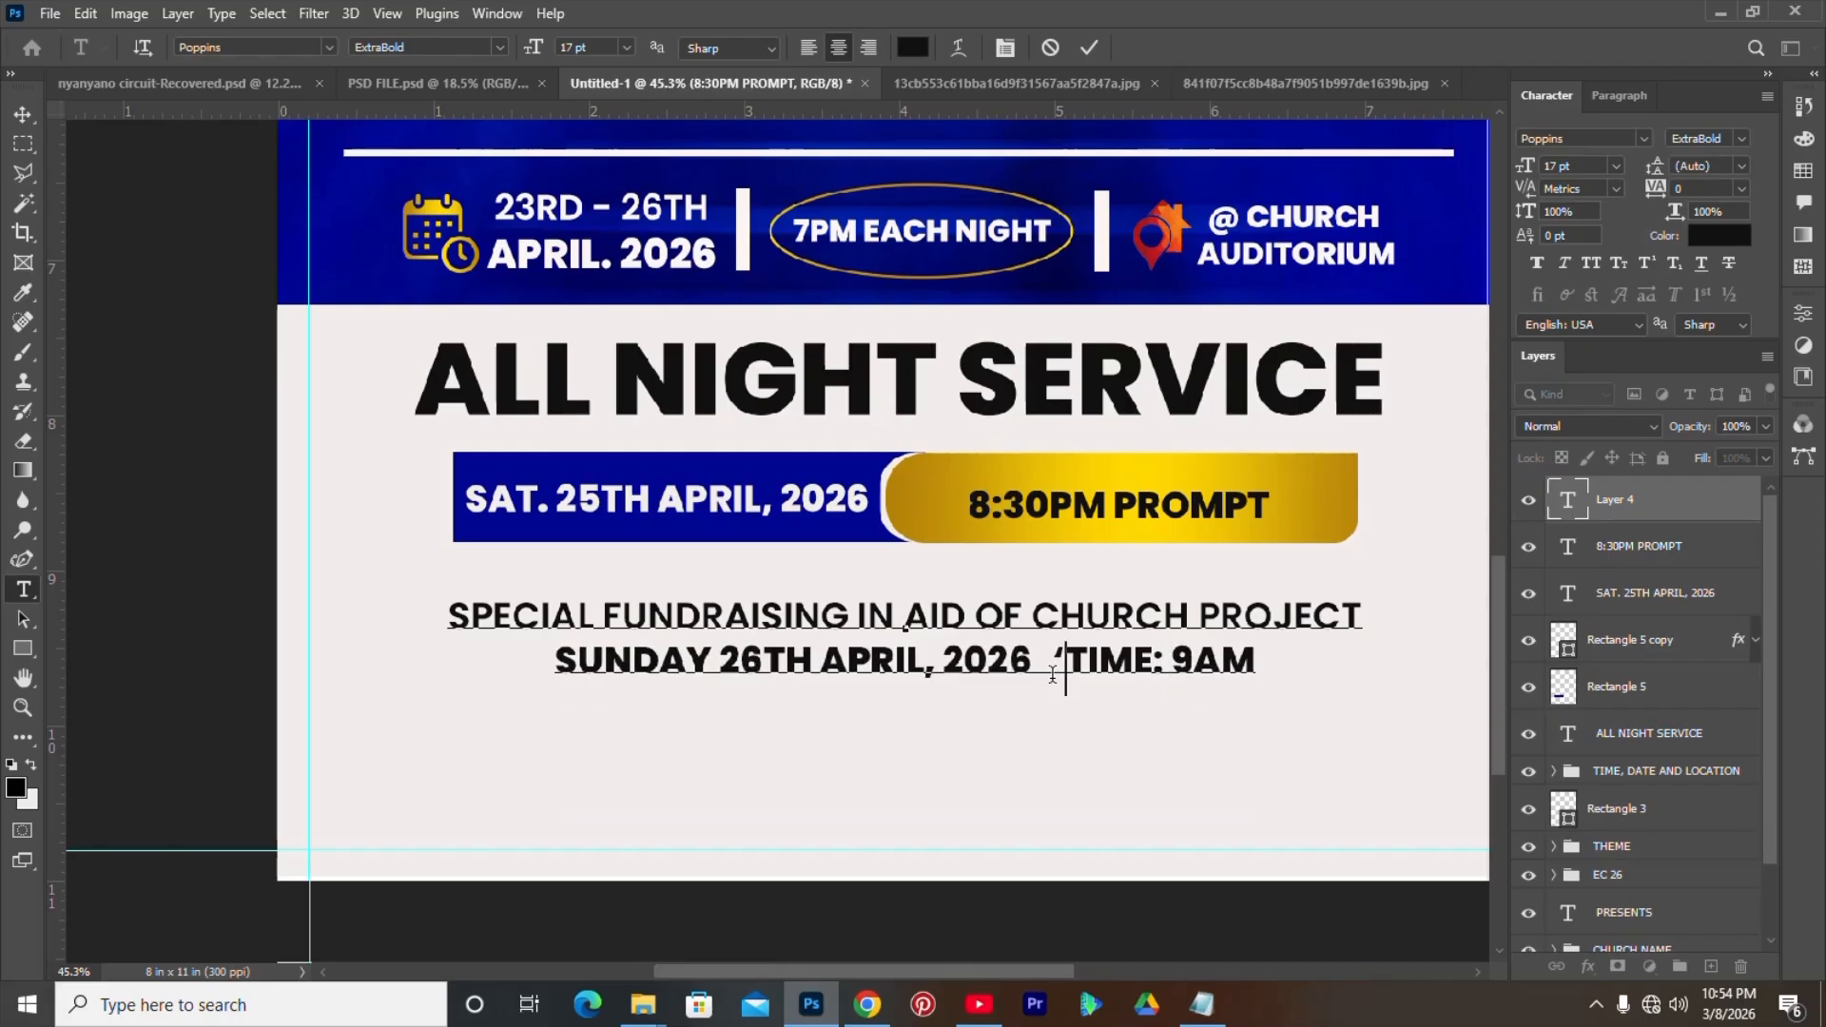
{"action": "type", "text": "\\"}
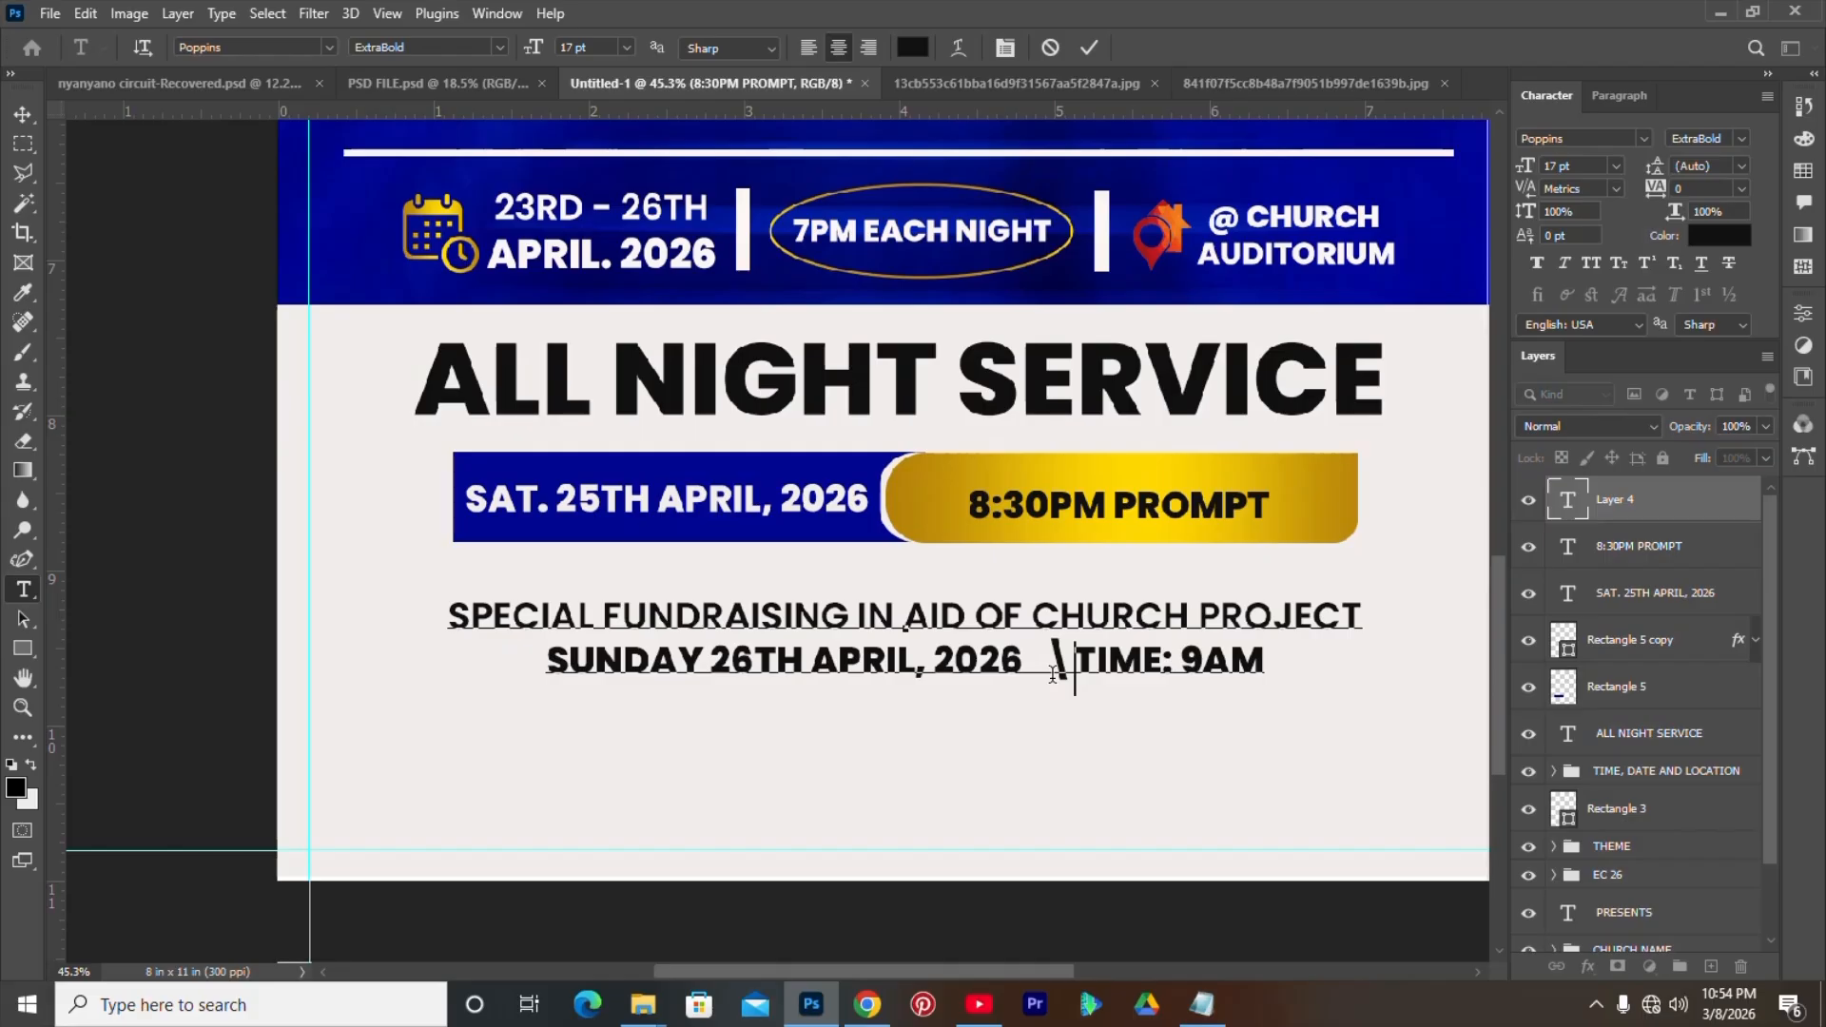
{"action": "key", "text": "BackSpace"}
{"action": "key", "text": "BackSpace"}
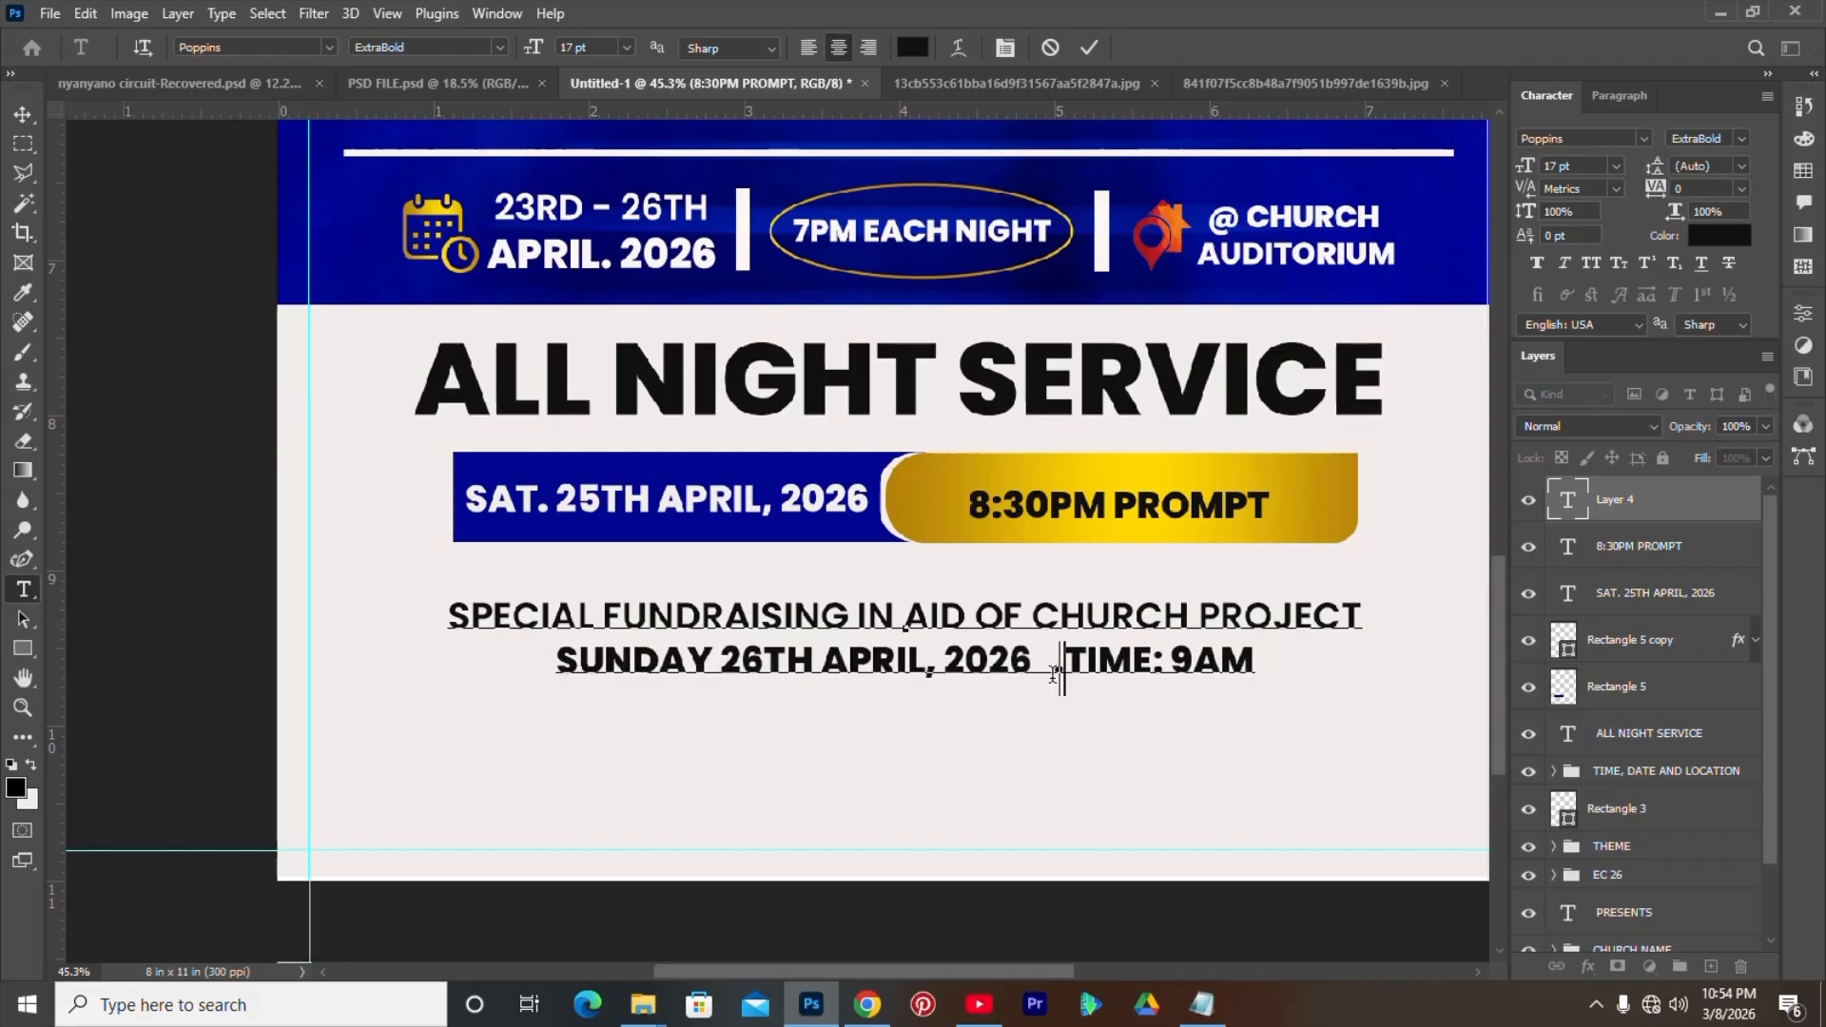
{"action": "type", "text": "/"}
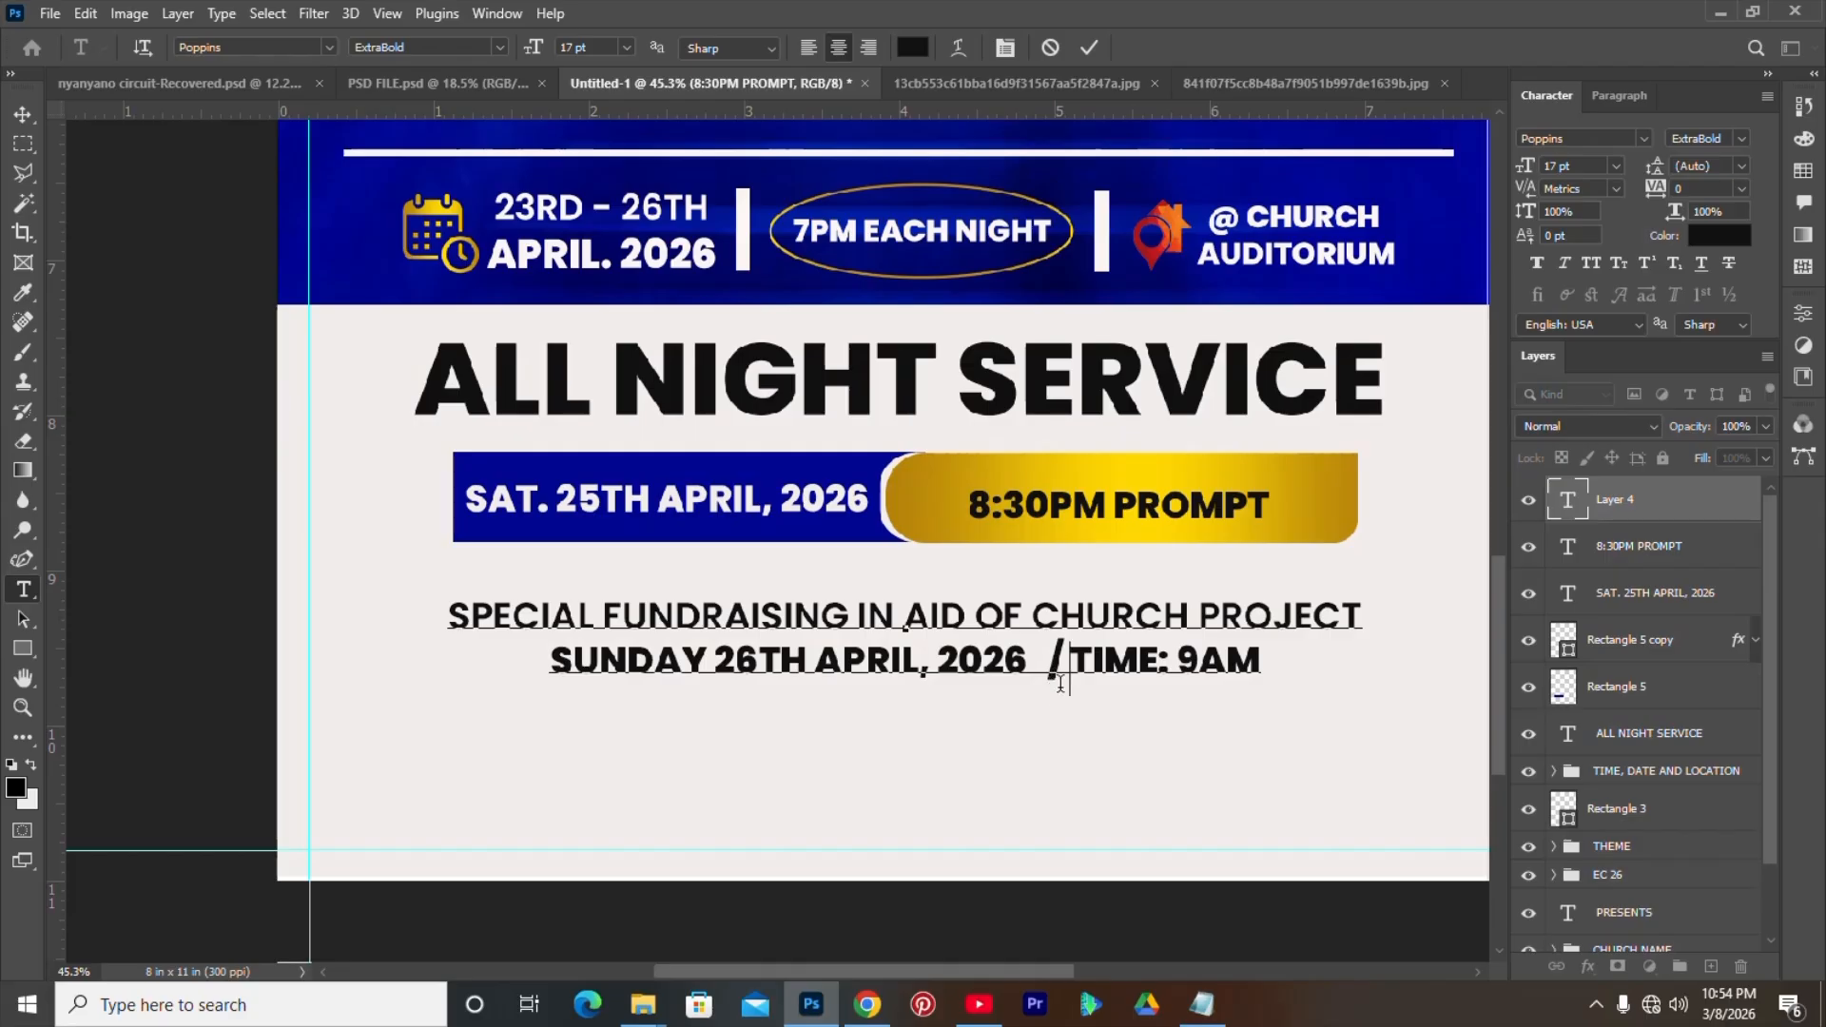
{"action": "left_click_drag", "start_coordinate": [976, 712], "coordinate": [984, 709]}
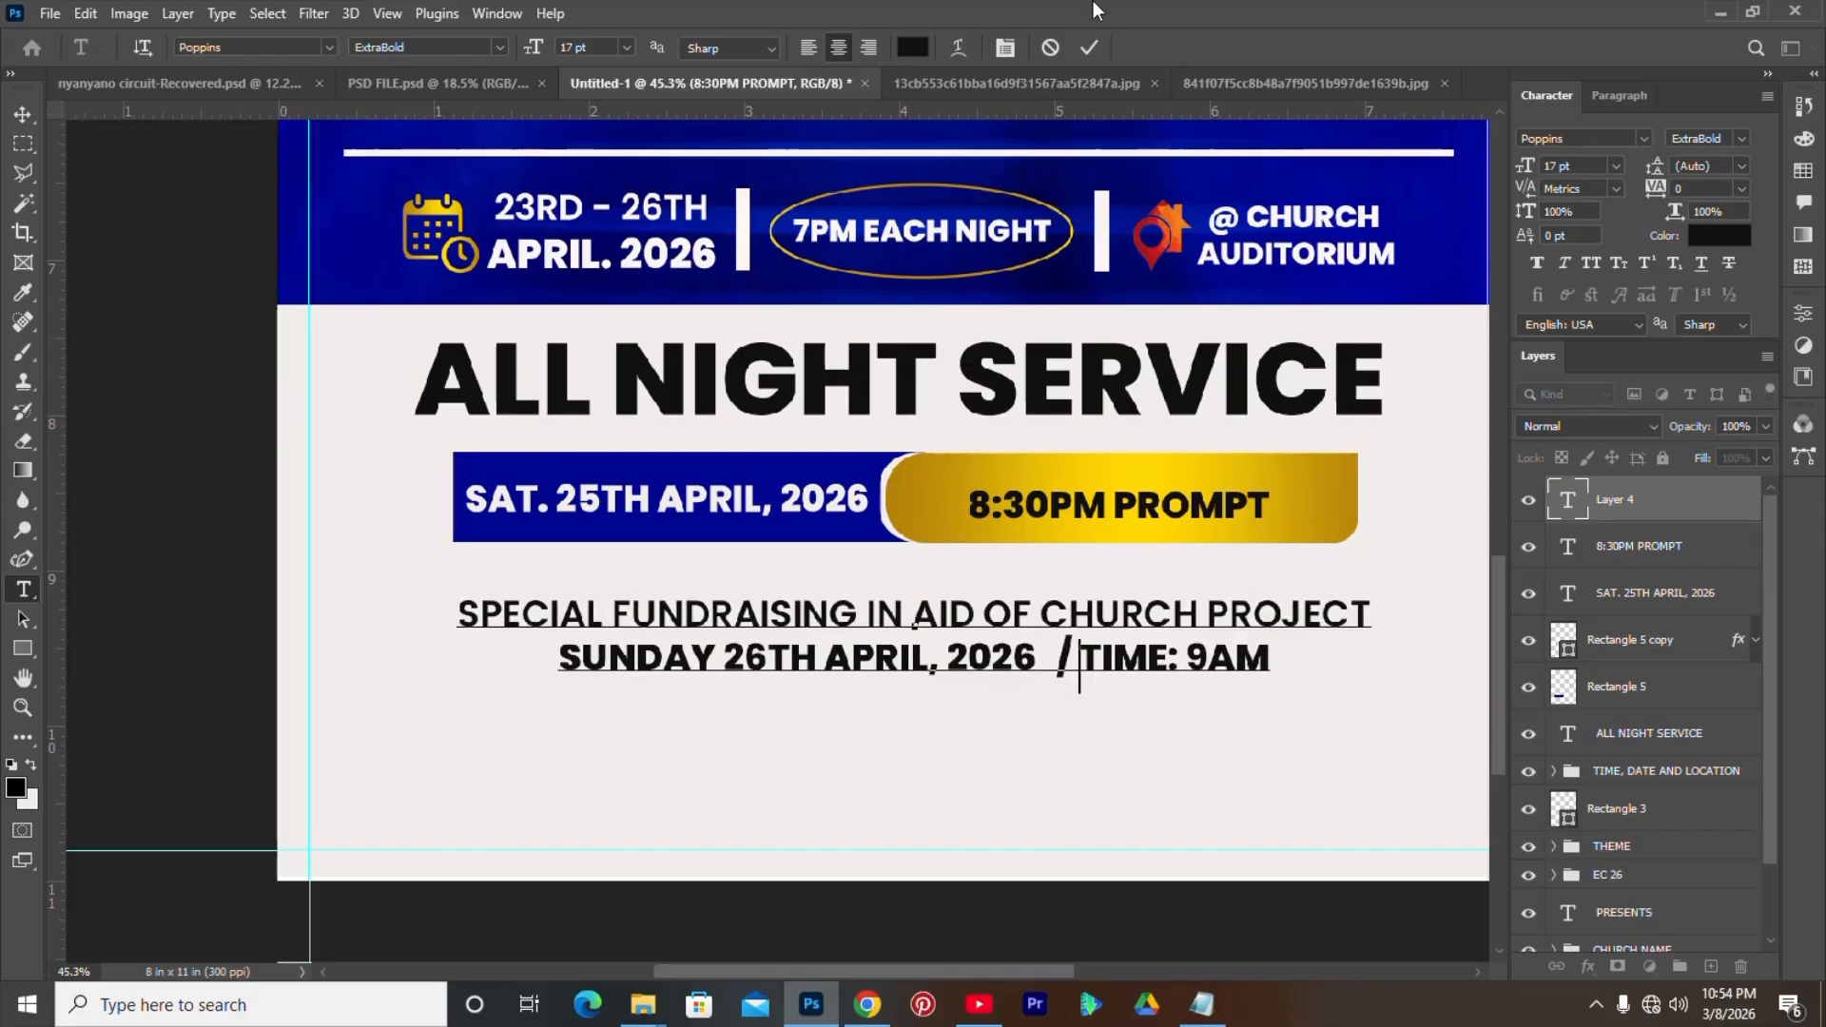
- Finish editing the fundraising text and centre it horizontally on the canvas
{"action": "left_click", "coordinate": [1089, 47]}
{"action": "key", "text": "v"}
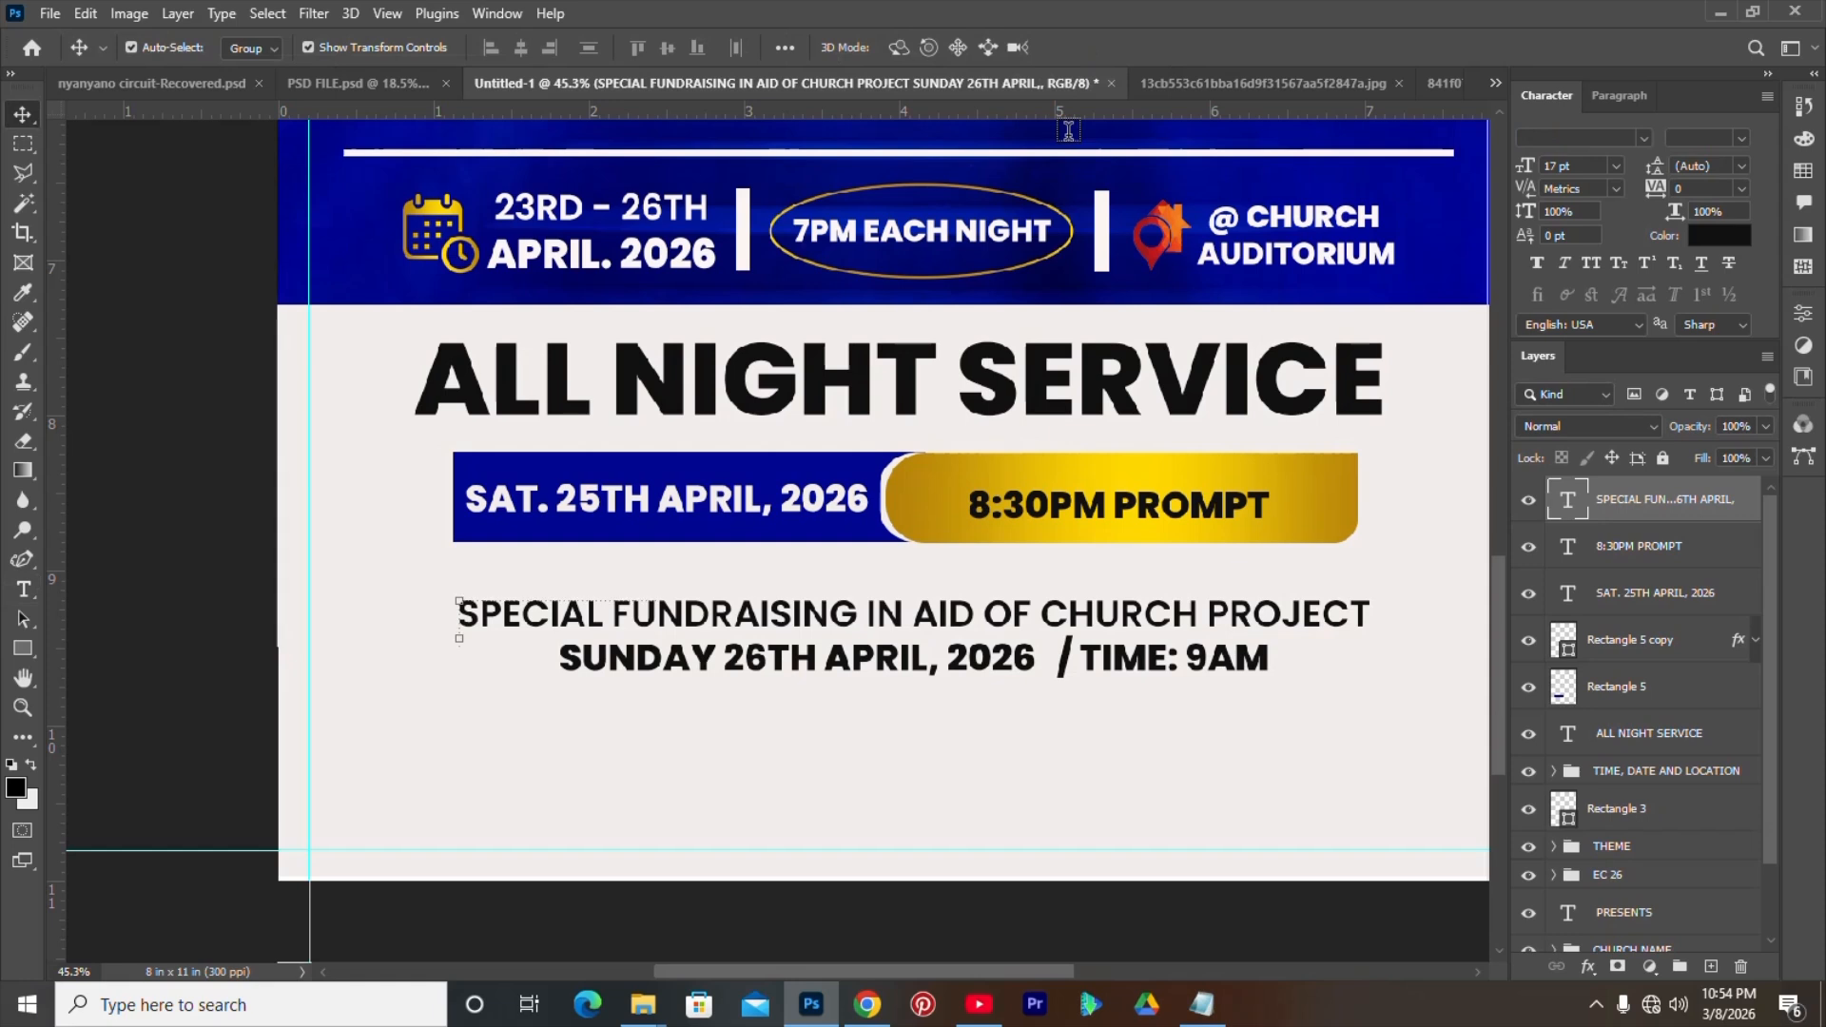
{"action": "key", "text": "ctrl+a"}
{"action": "left_click", "coordinate": [511, 48]}
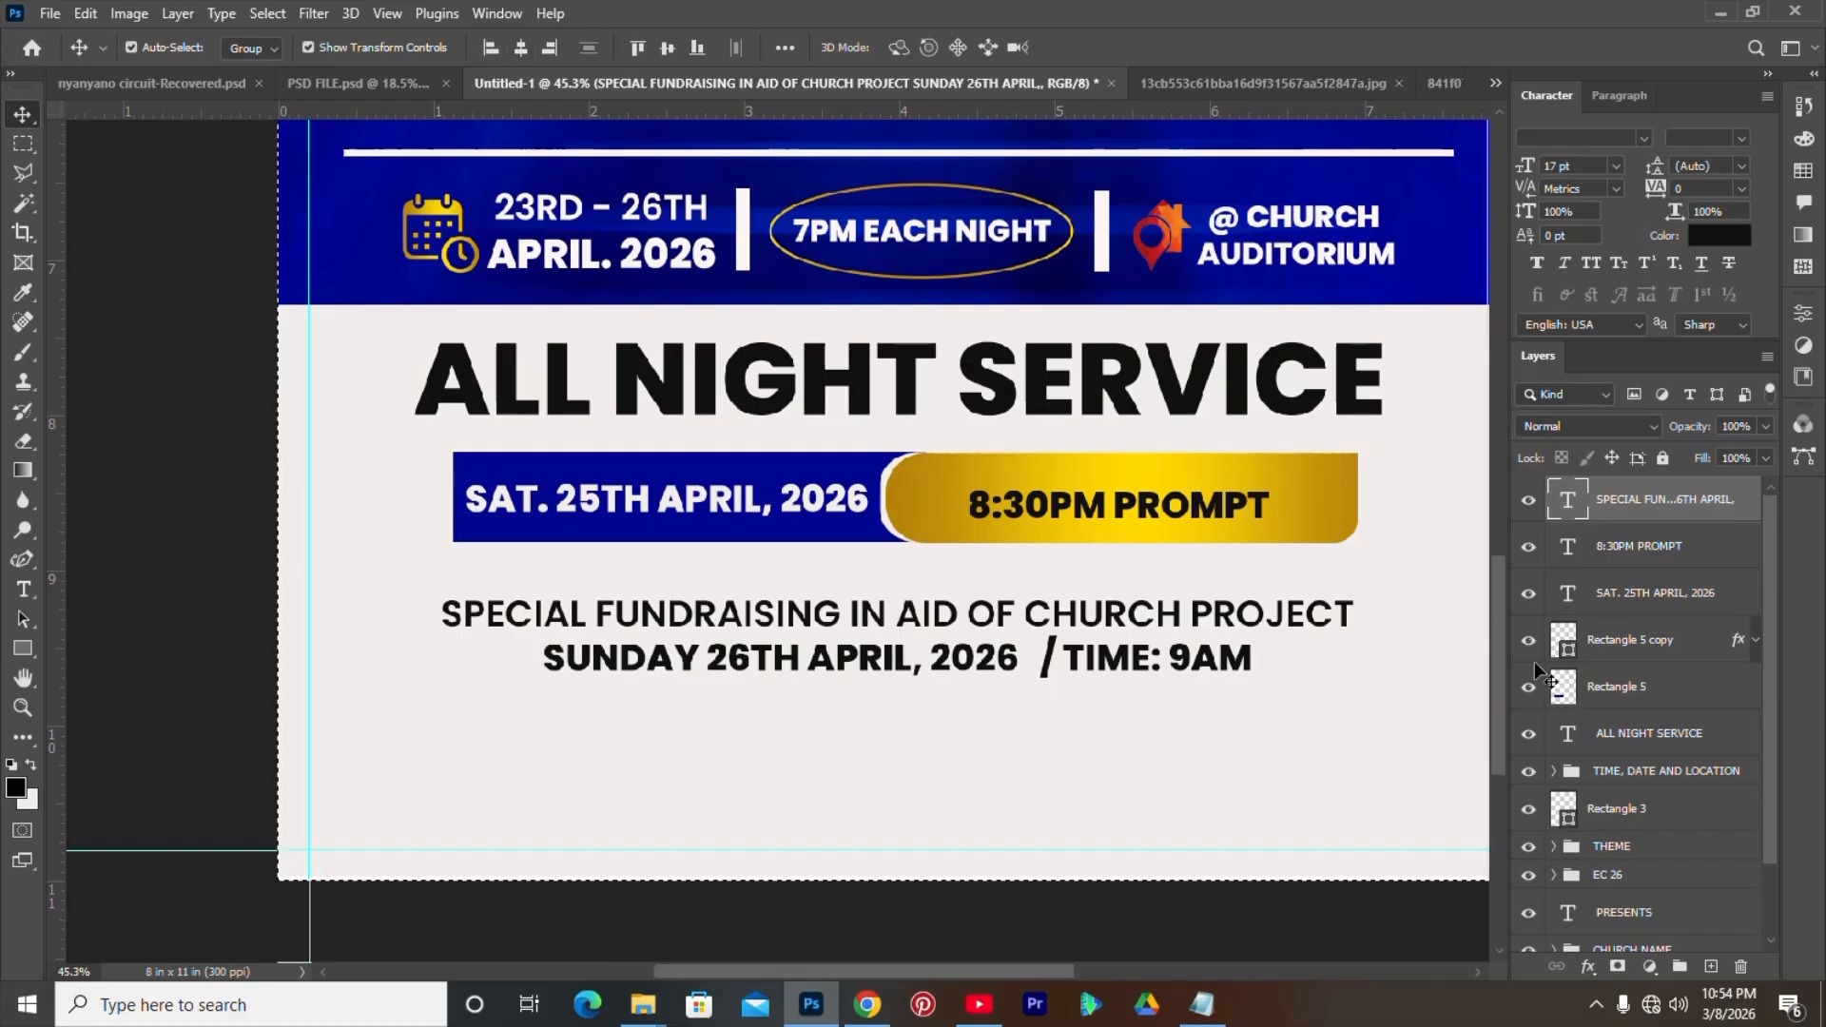
- Group the layers from the ALL NIGHT SERVICE heading up to 8:30PM PROMPT as "ALL NIGHT SERVICE" and centre the group horizontally
{"action": "left_click", "coordinate": [1646, 742]}
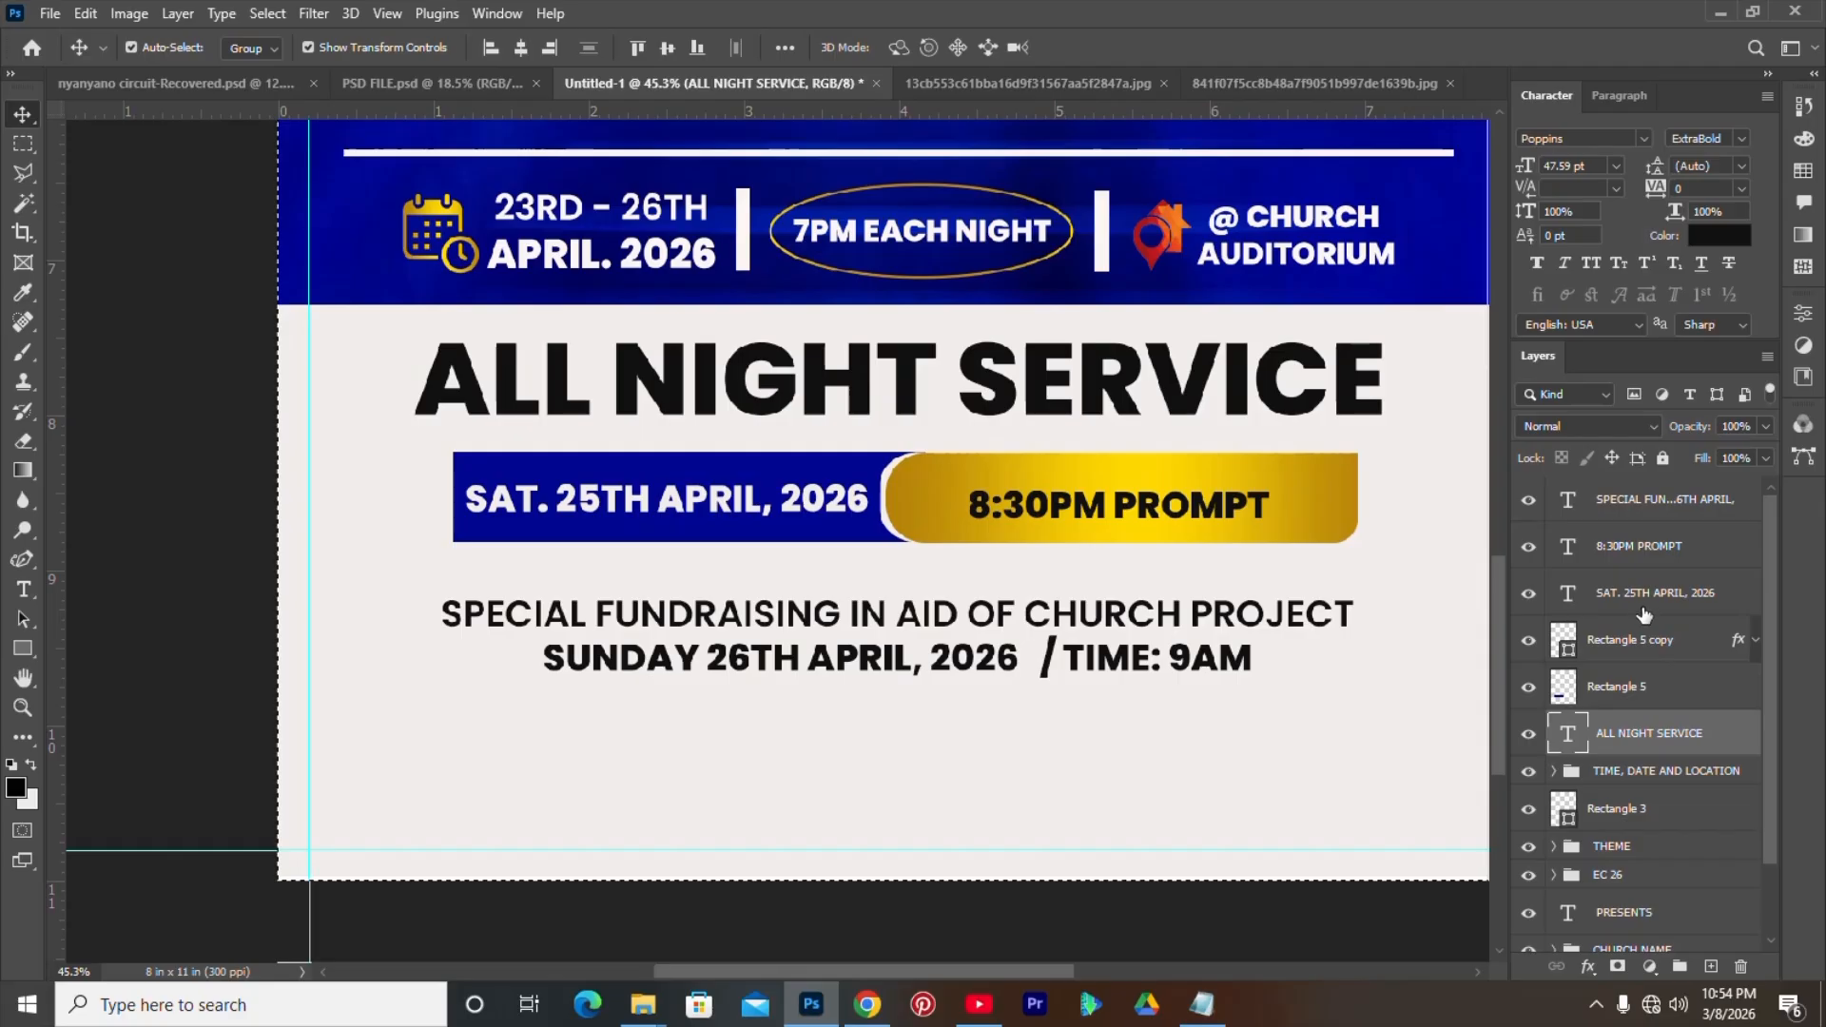
{"action": "left_click", "coordinate": [1634, 557], "text": "shift"}
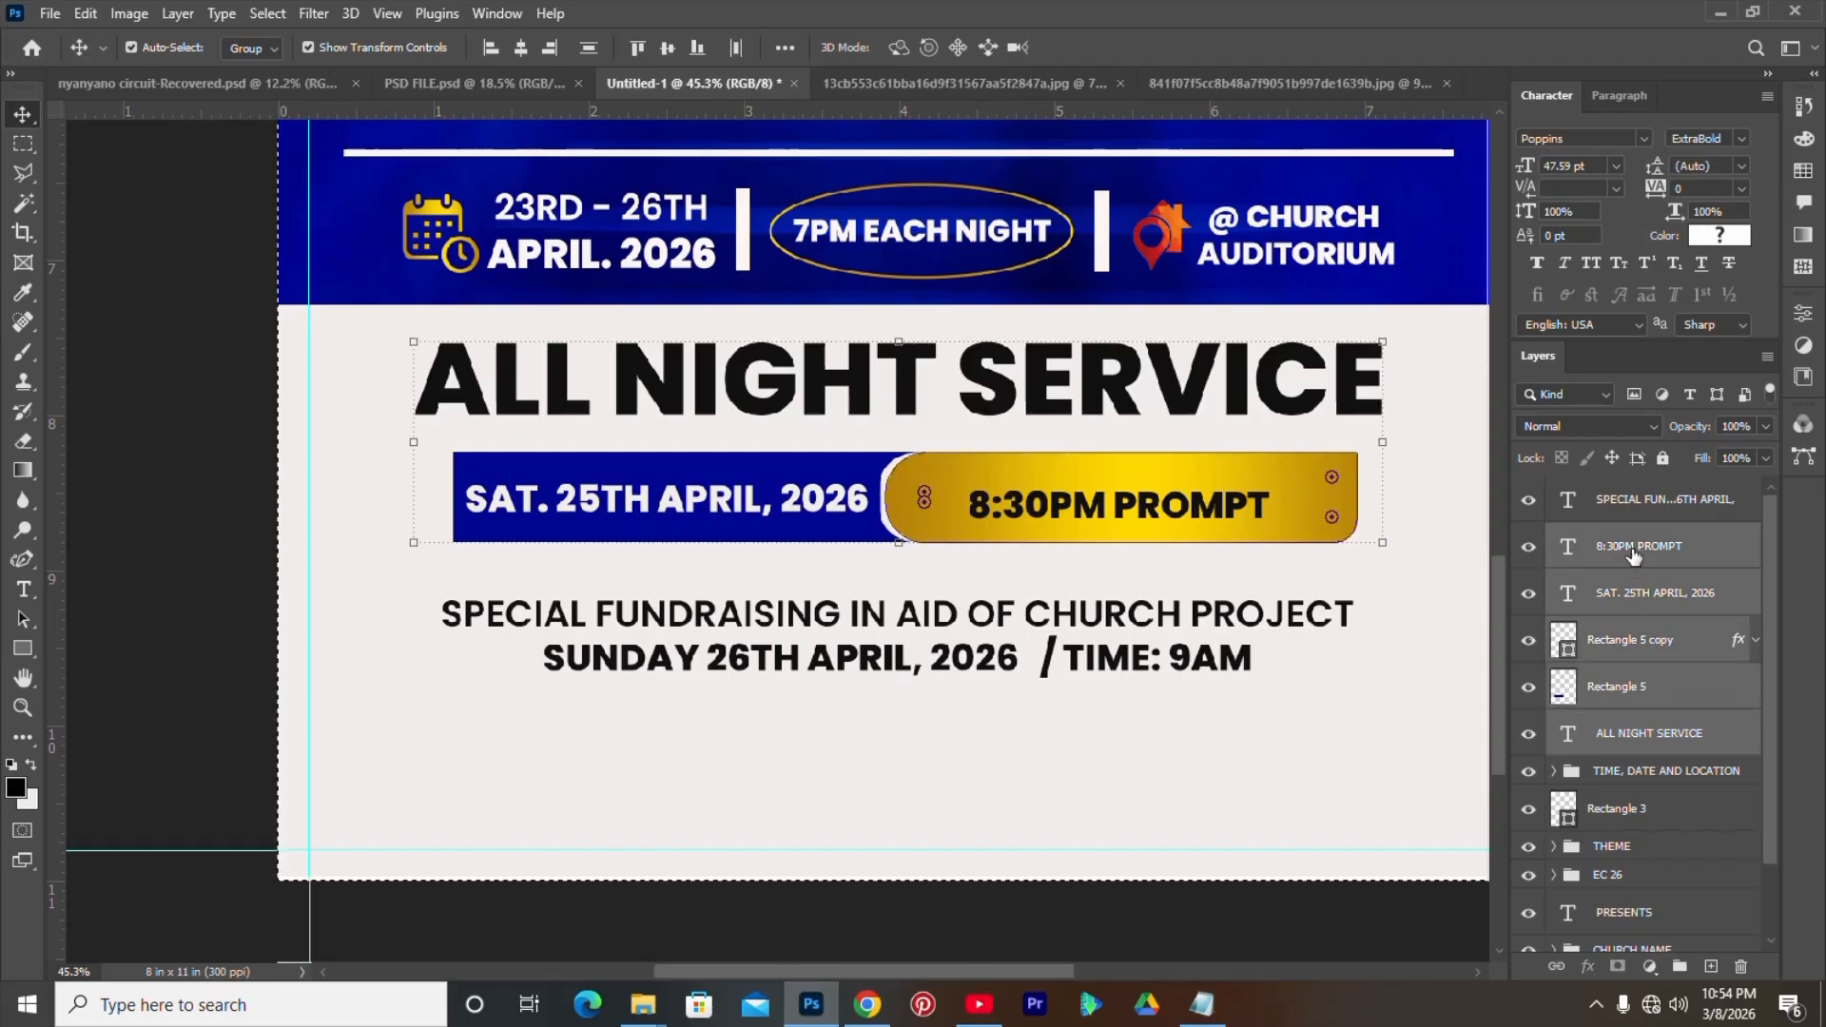
{"action": "key", "text": "ctrl+g"}
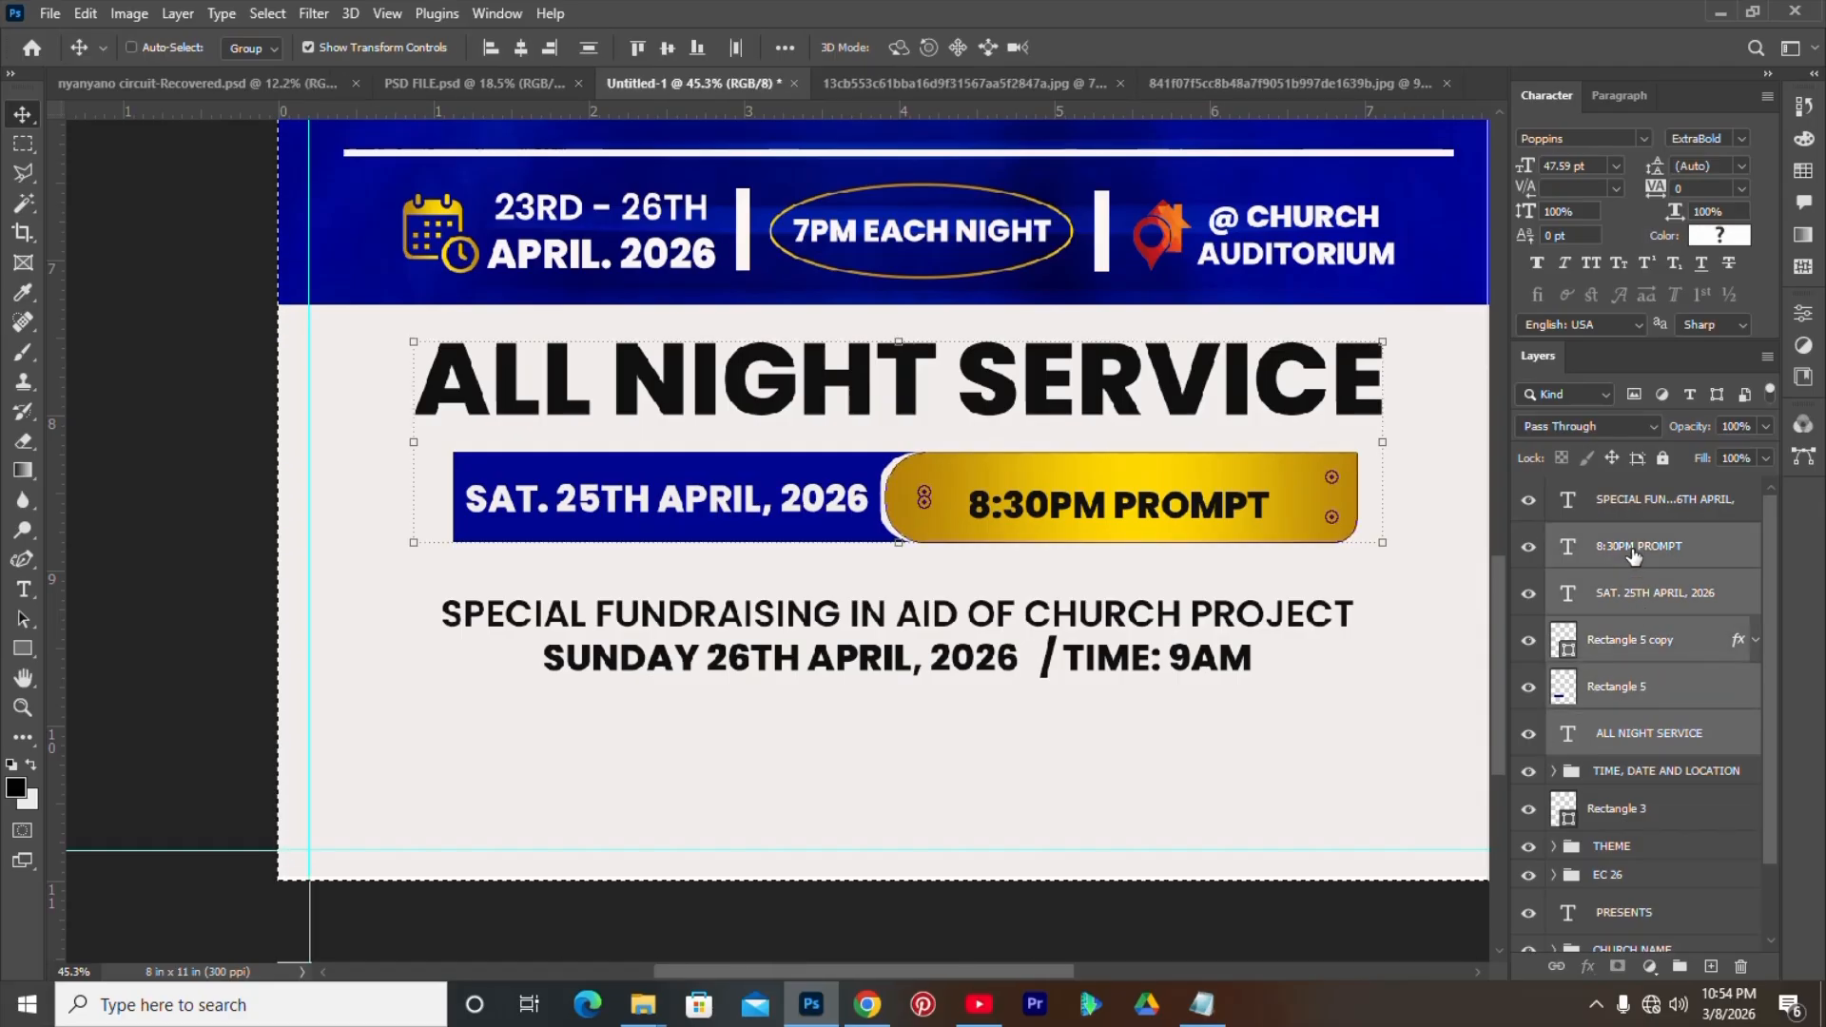
{"action": "double_click", "coordinate": [1627, 544]}
{"action": "type", "text": "ALL N"}
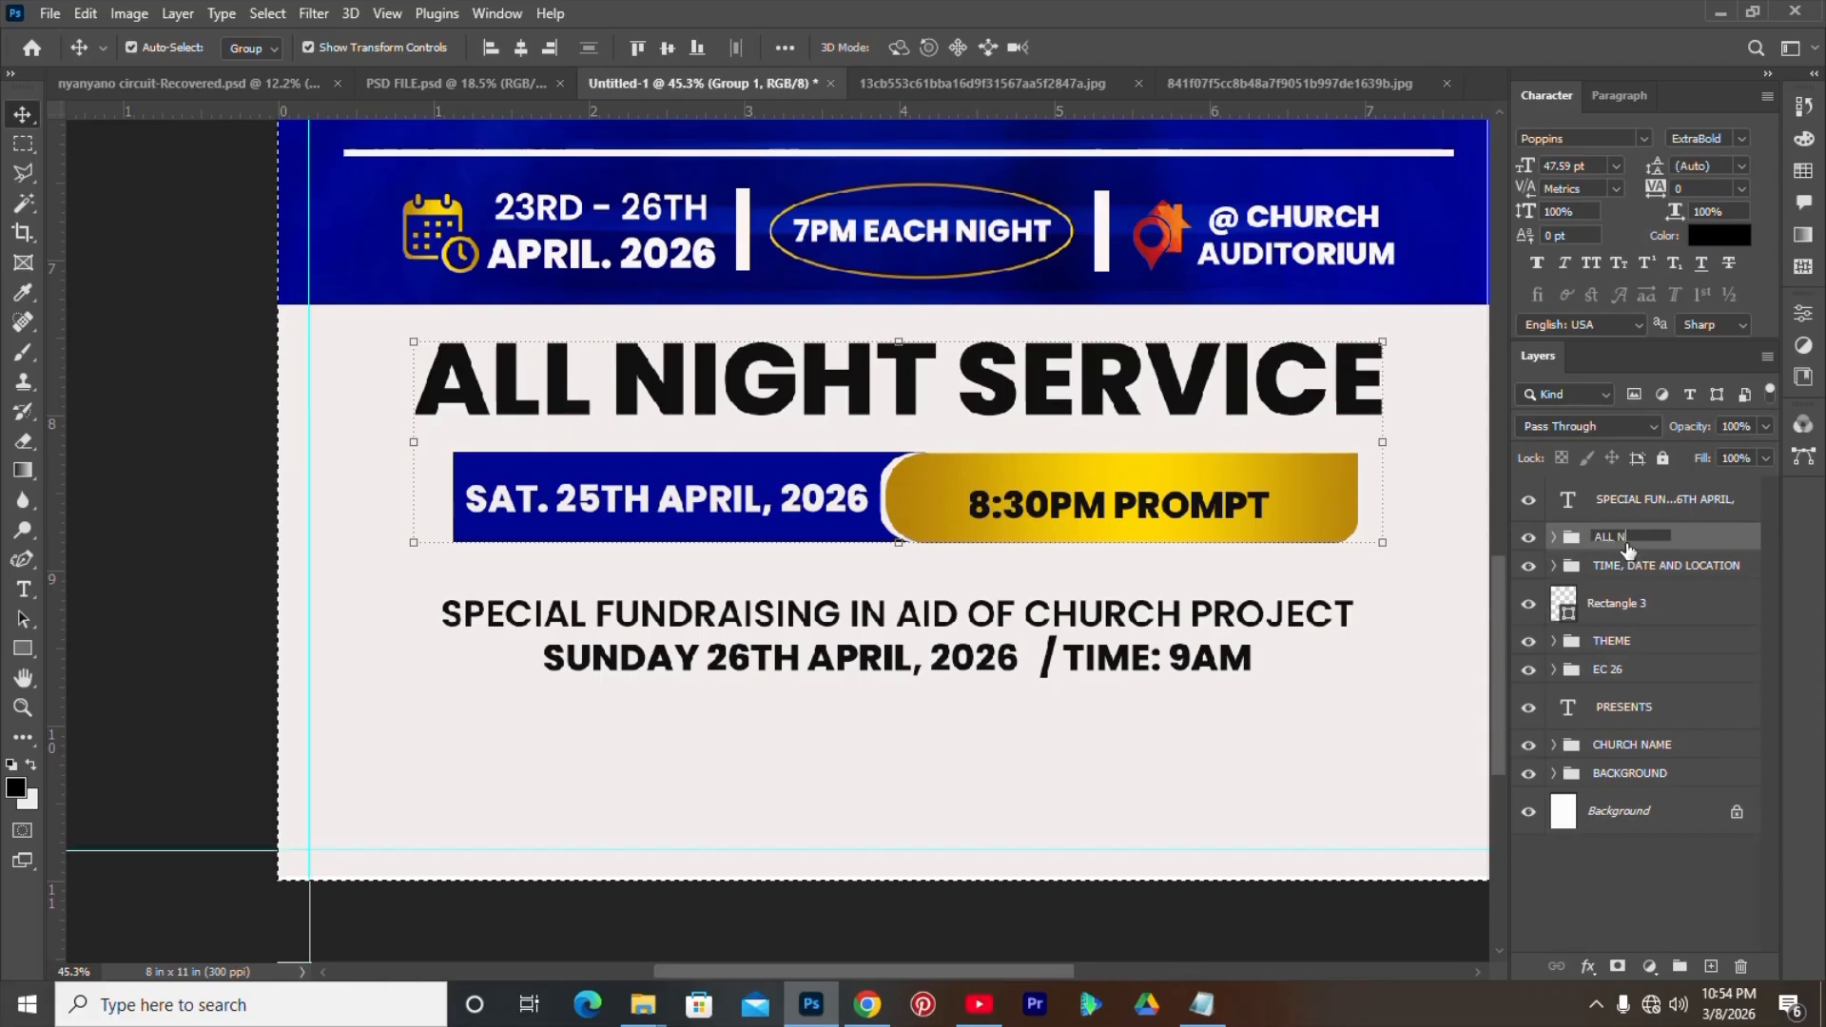
{"action": "type", "text": "IGHT SERVICE"}
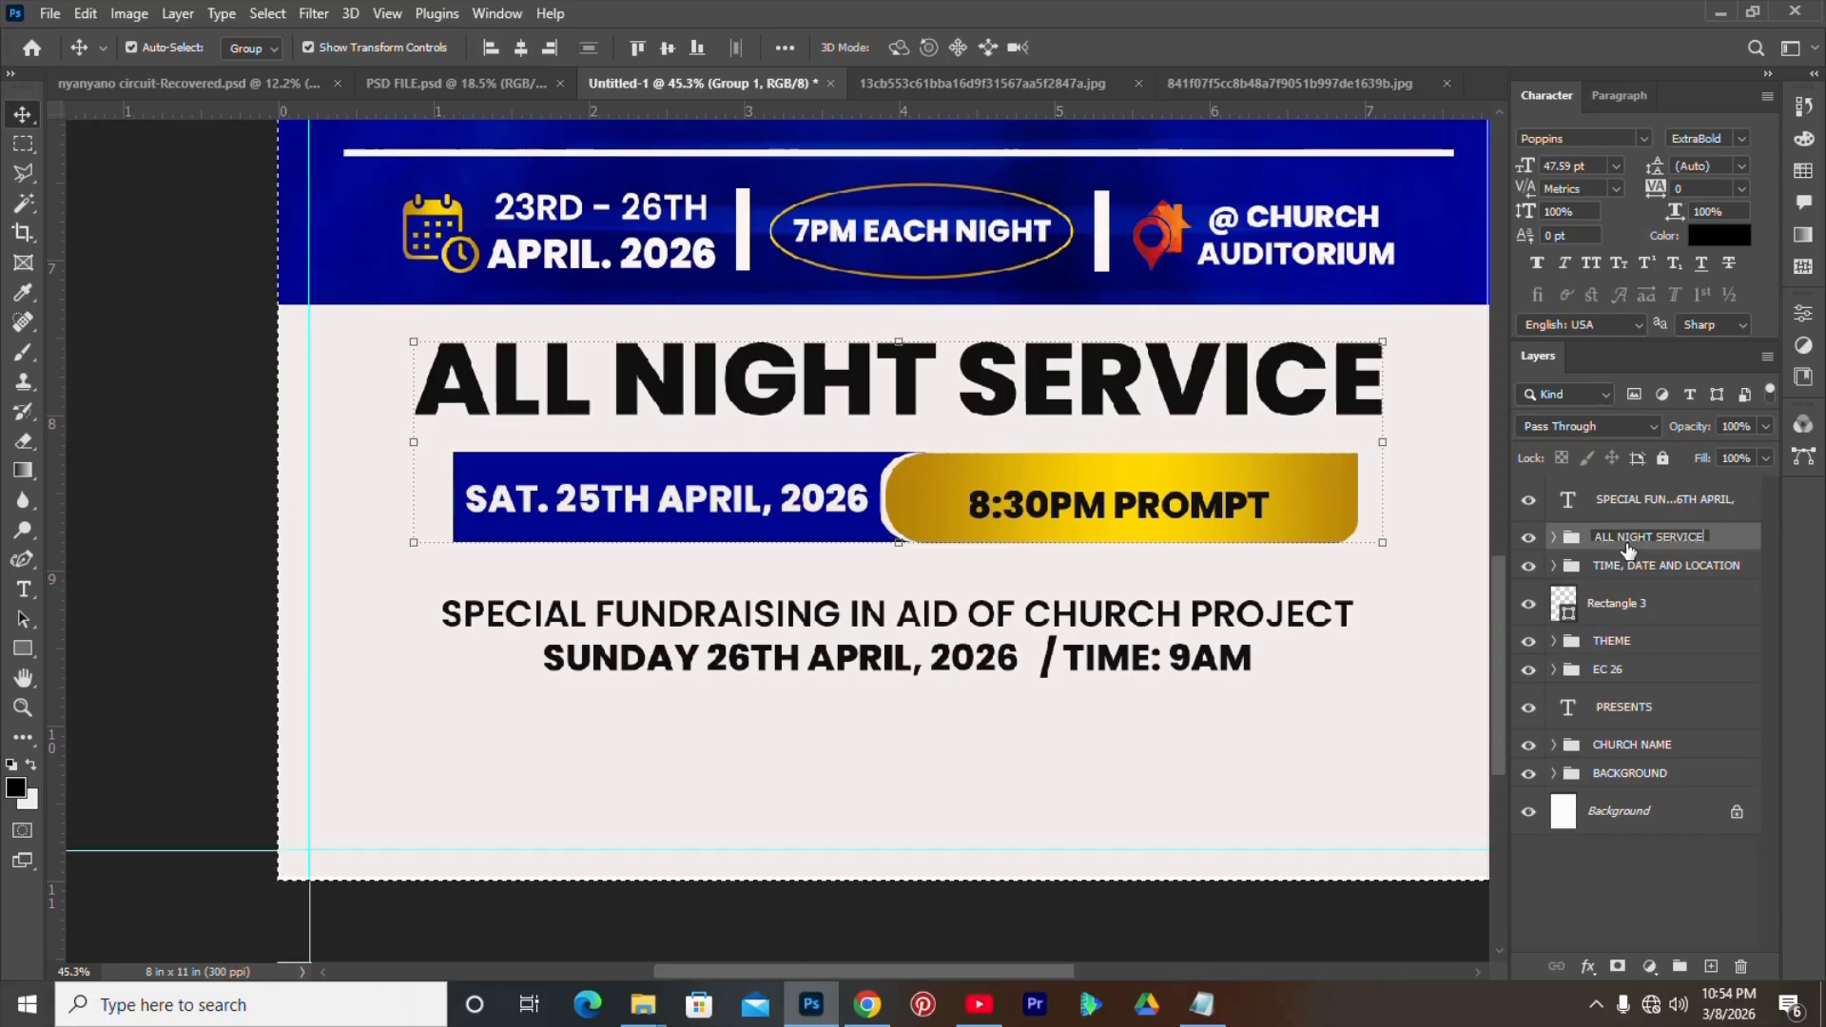
{"action": "key", "text": "Return"}
{"action": "left_click", "coordinate": [132, 46]}
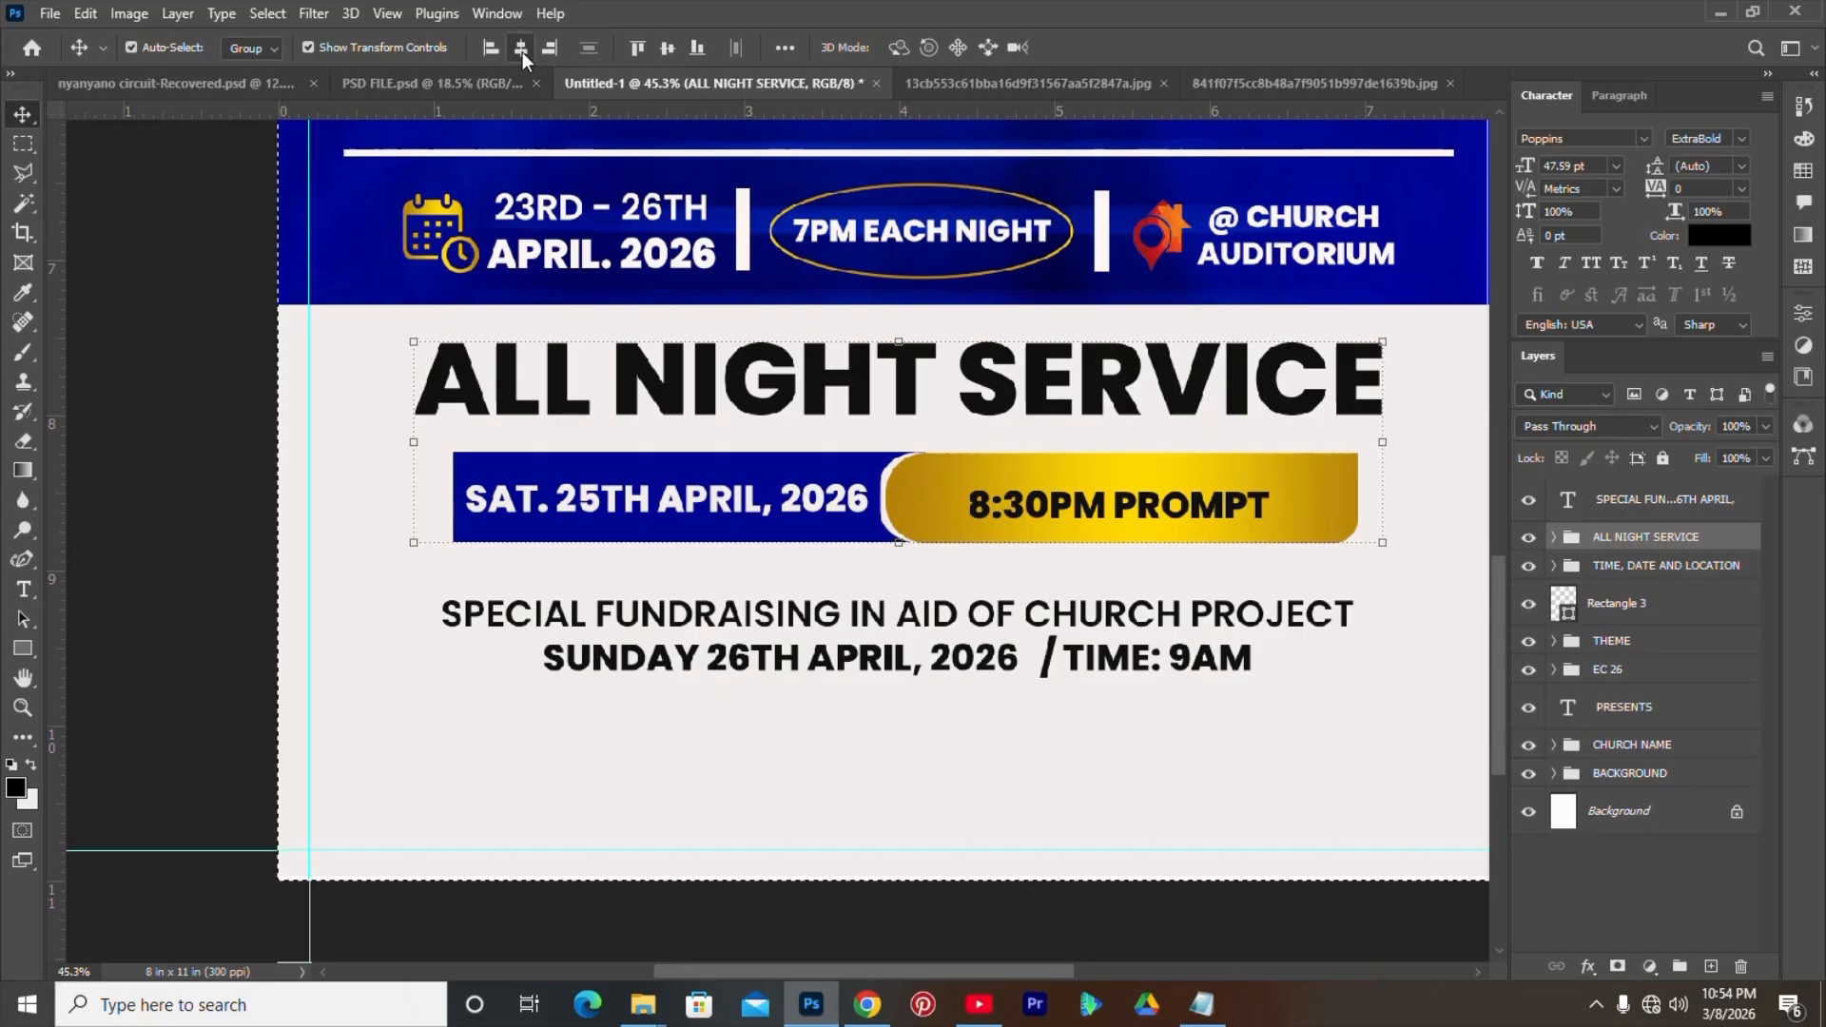
{"action": "key", "text": "ctrl+d"}
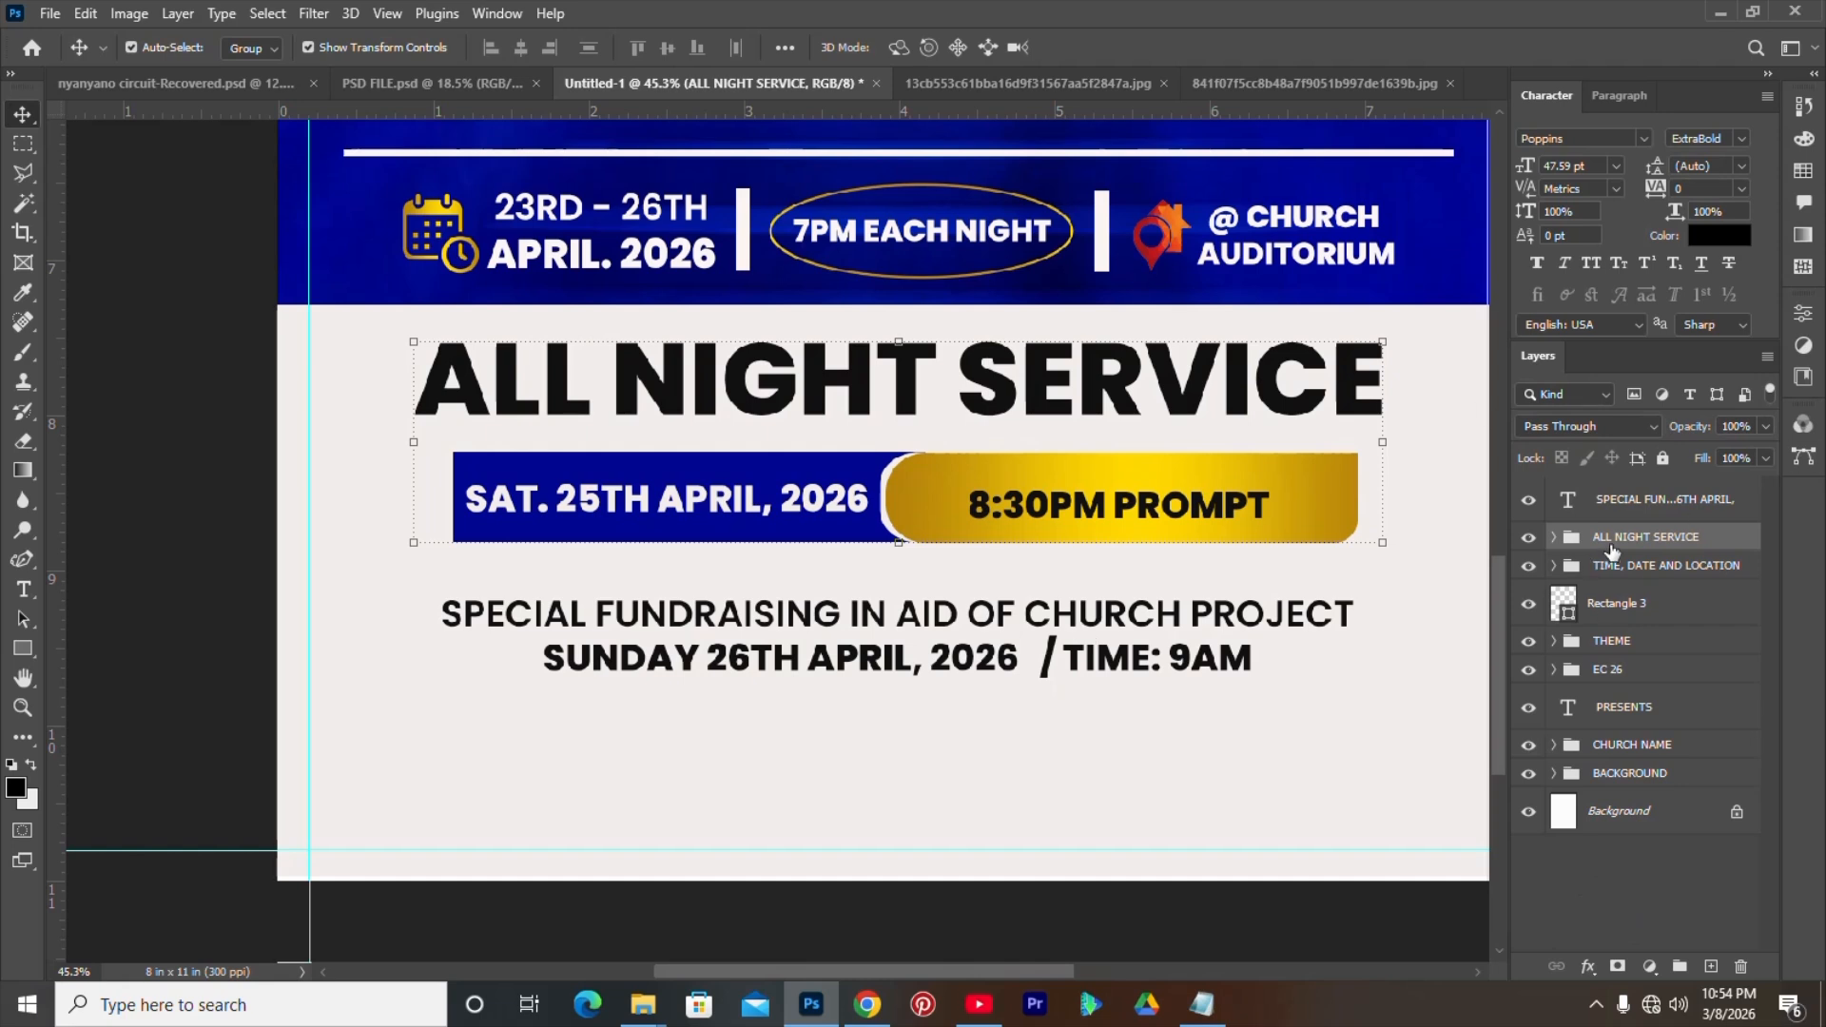
- Draw a thin black rectangle about 1750 by 56 px below the fundraising text, just above the lower guide
{"action": "left_click", "coordinate": [1619, 865]}
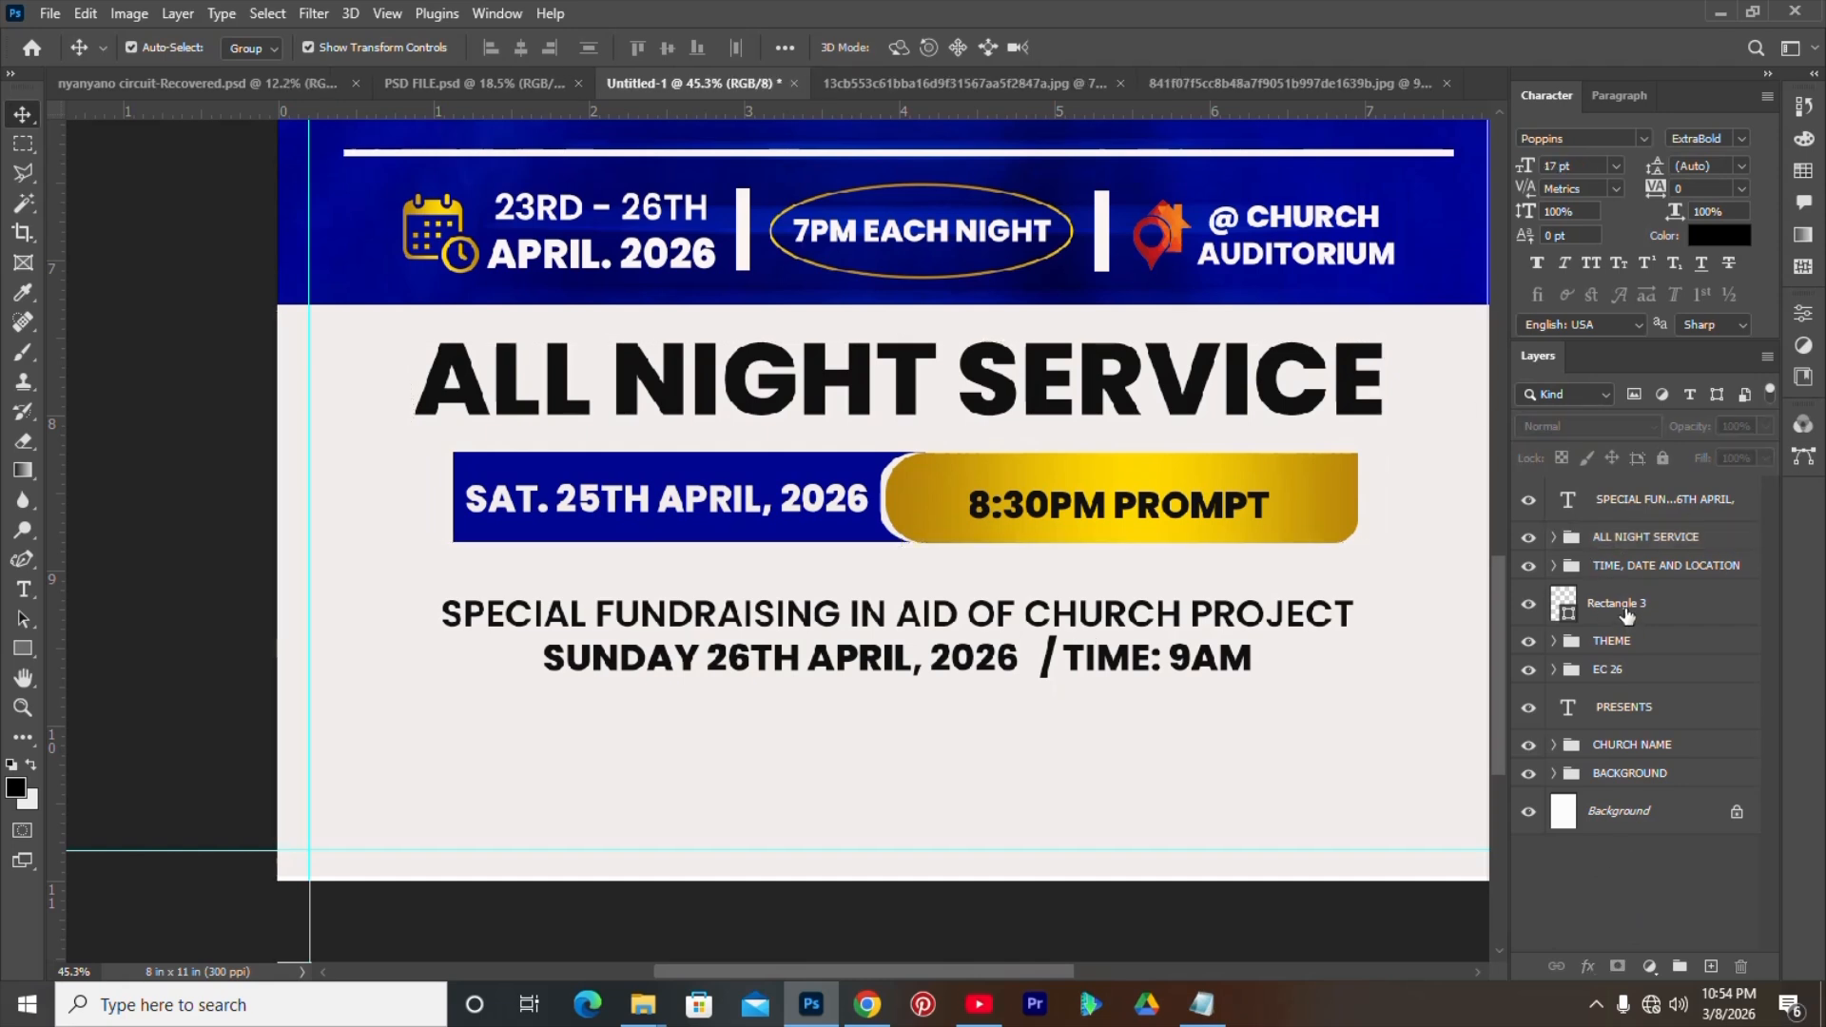
{"action": "left_click", "coordinate": [1632, 500]}
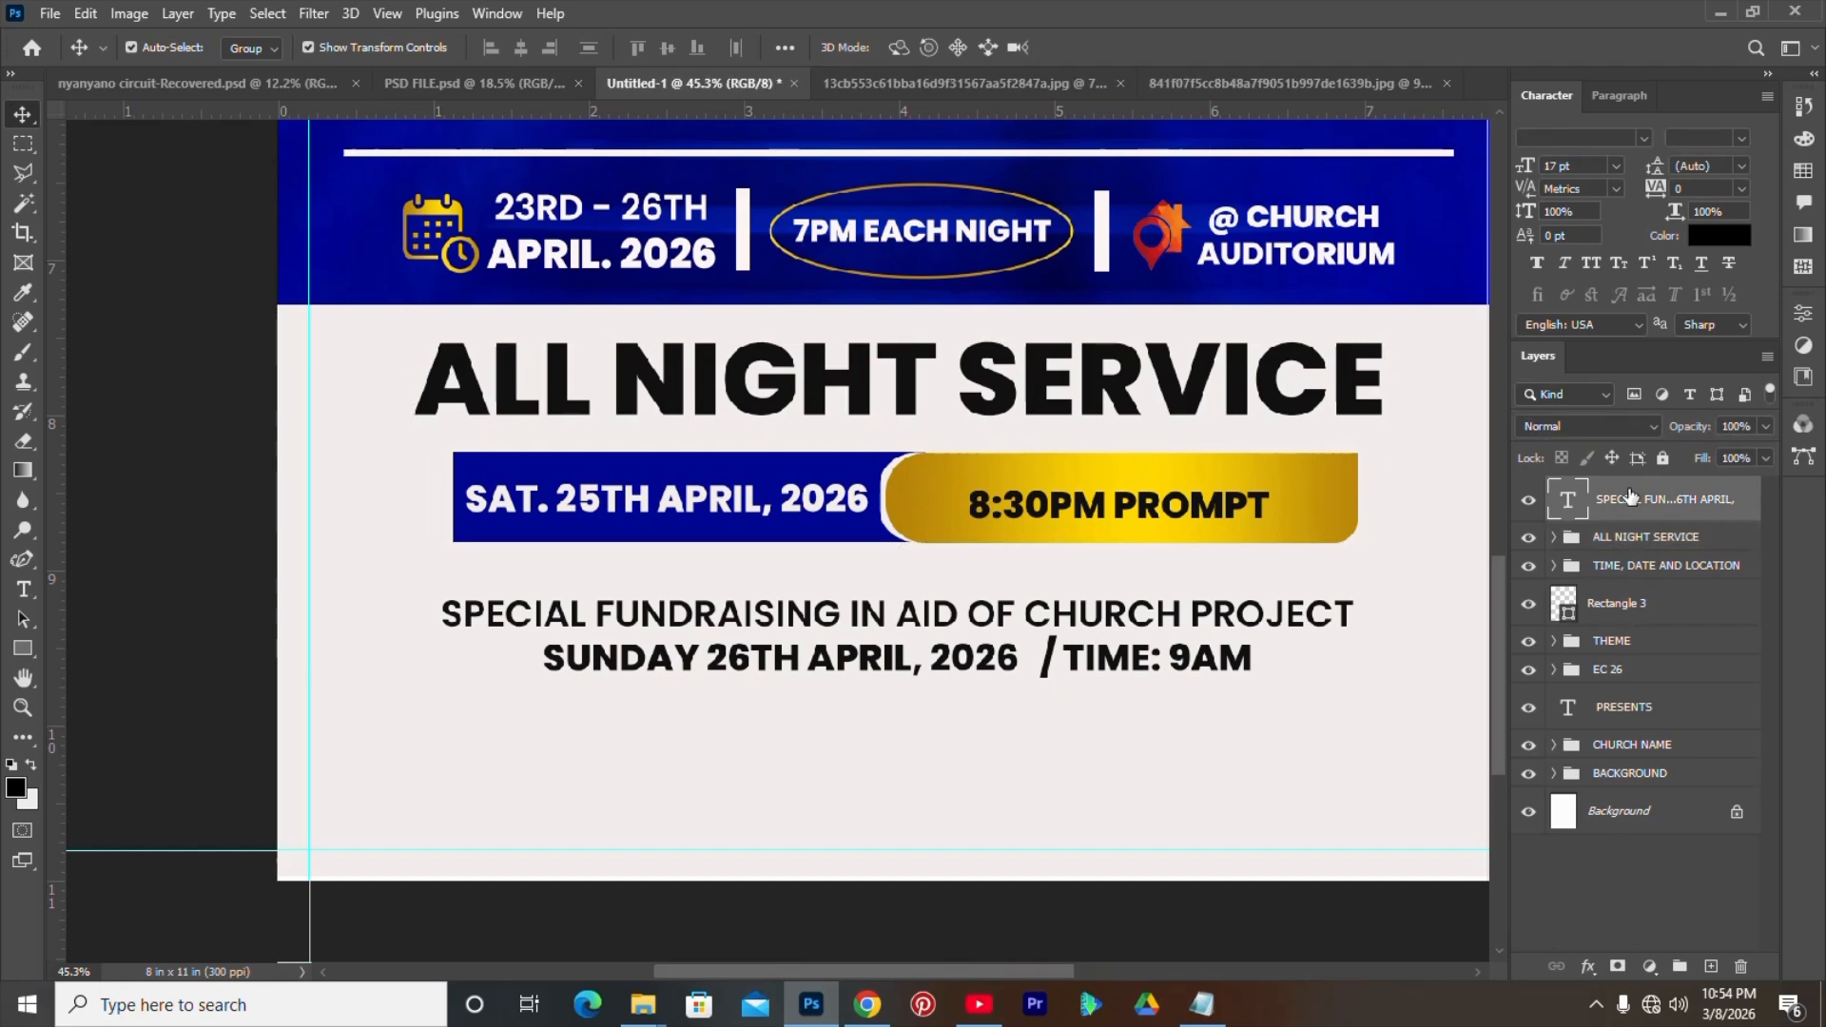
{"action": "left_click", "coordinate": [23, 648]}
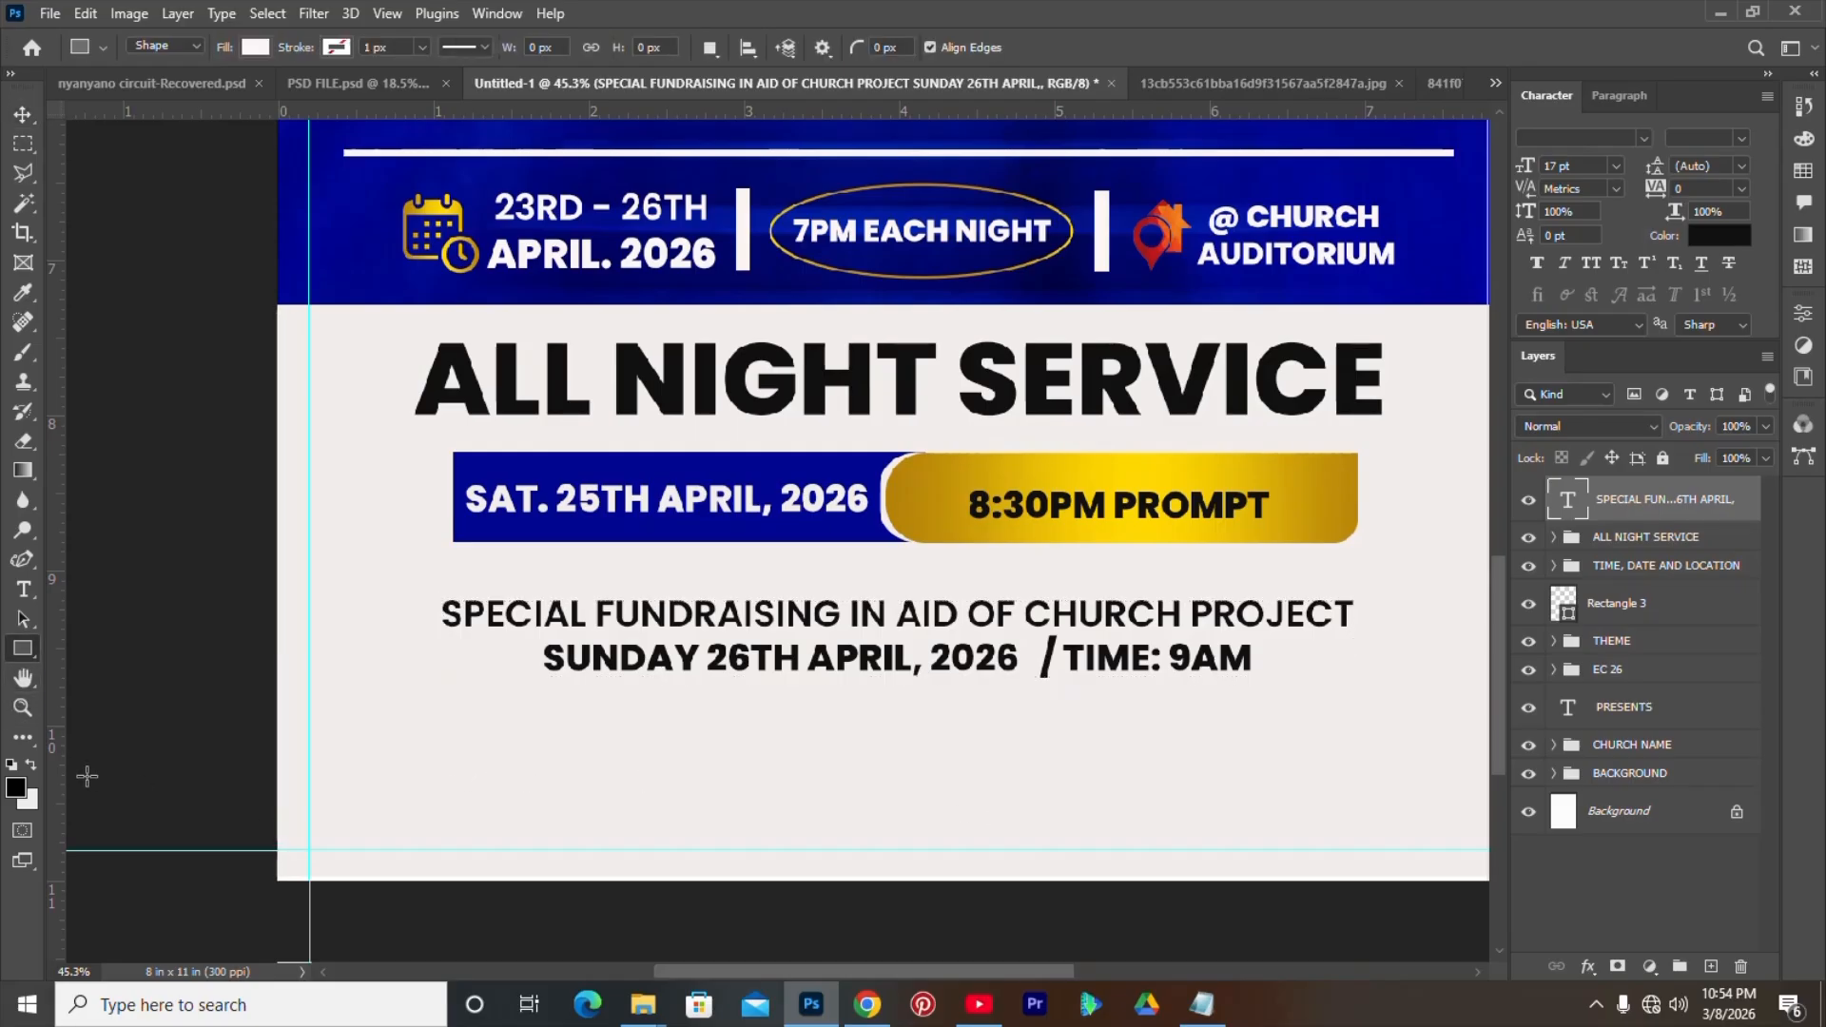
{"action": "left_click", "coordinate": [31, 762]}
{"action": "left_click_drag", "start_coordinate": [472, 806], "coordinate": [1376, 834]}
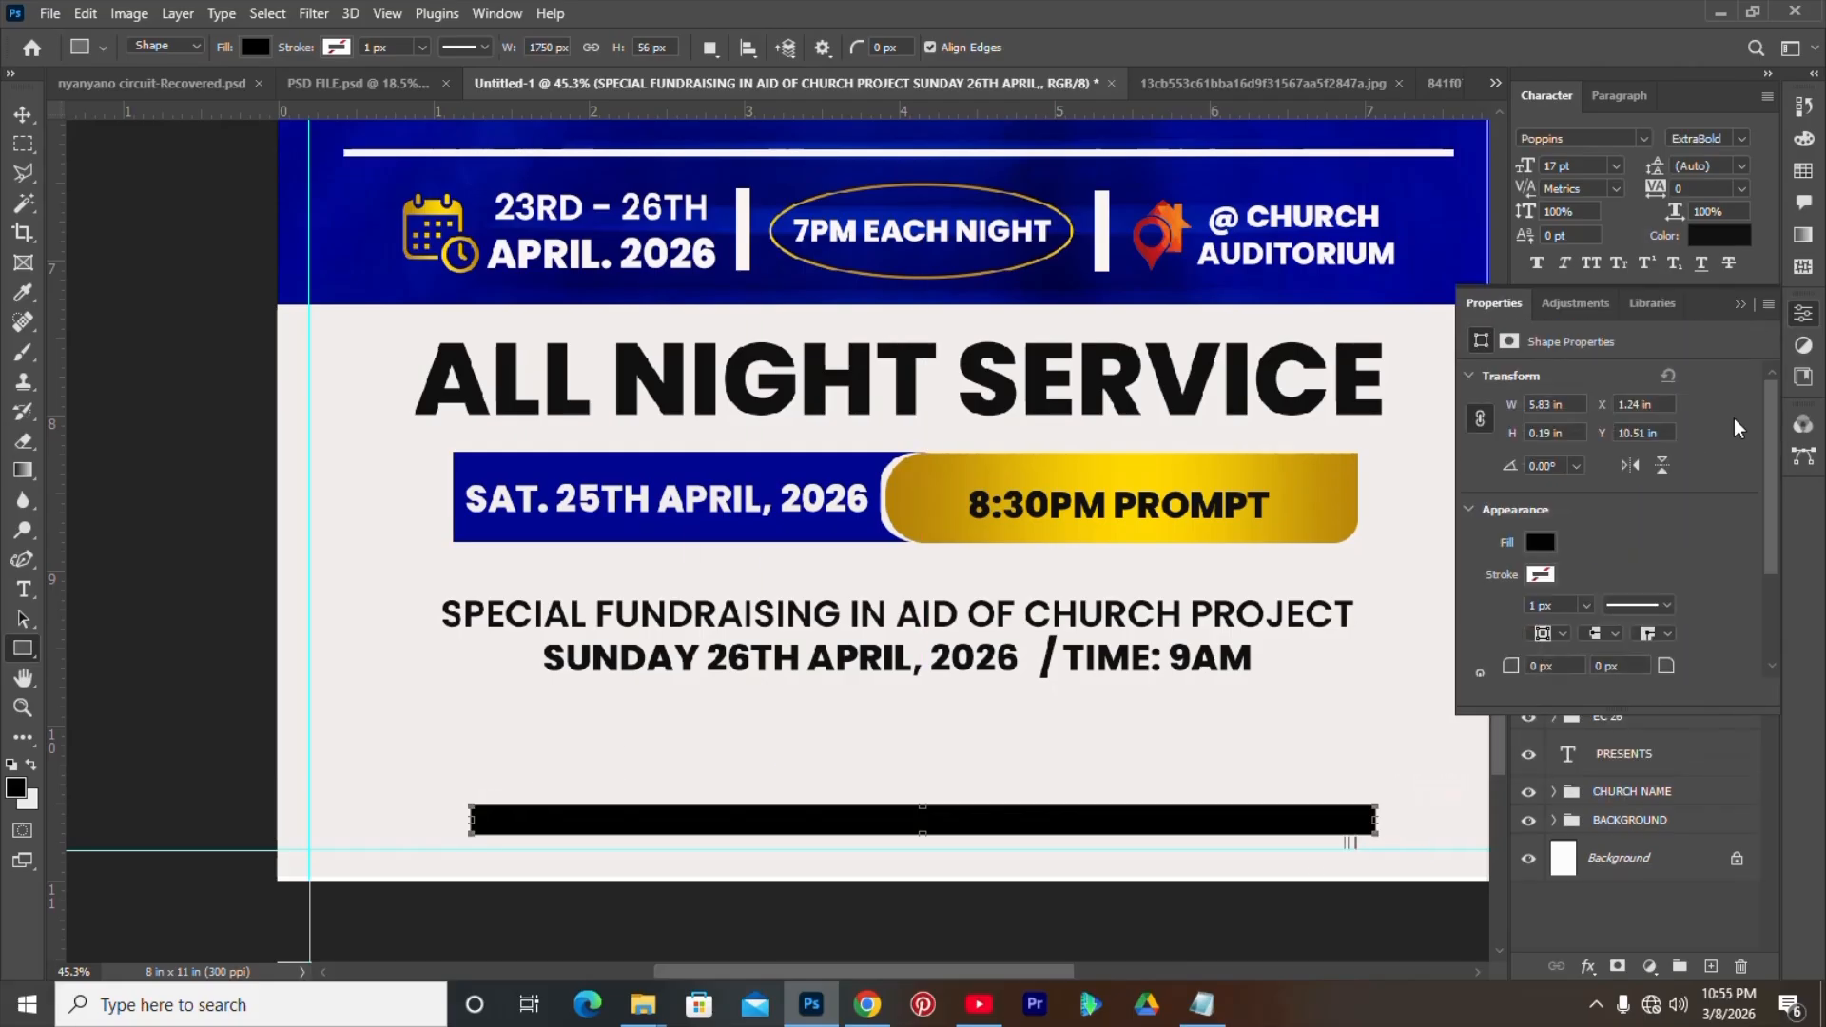
{"action": "left_click", "coordinate": [1799, 324]}
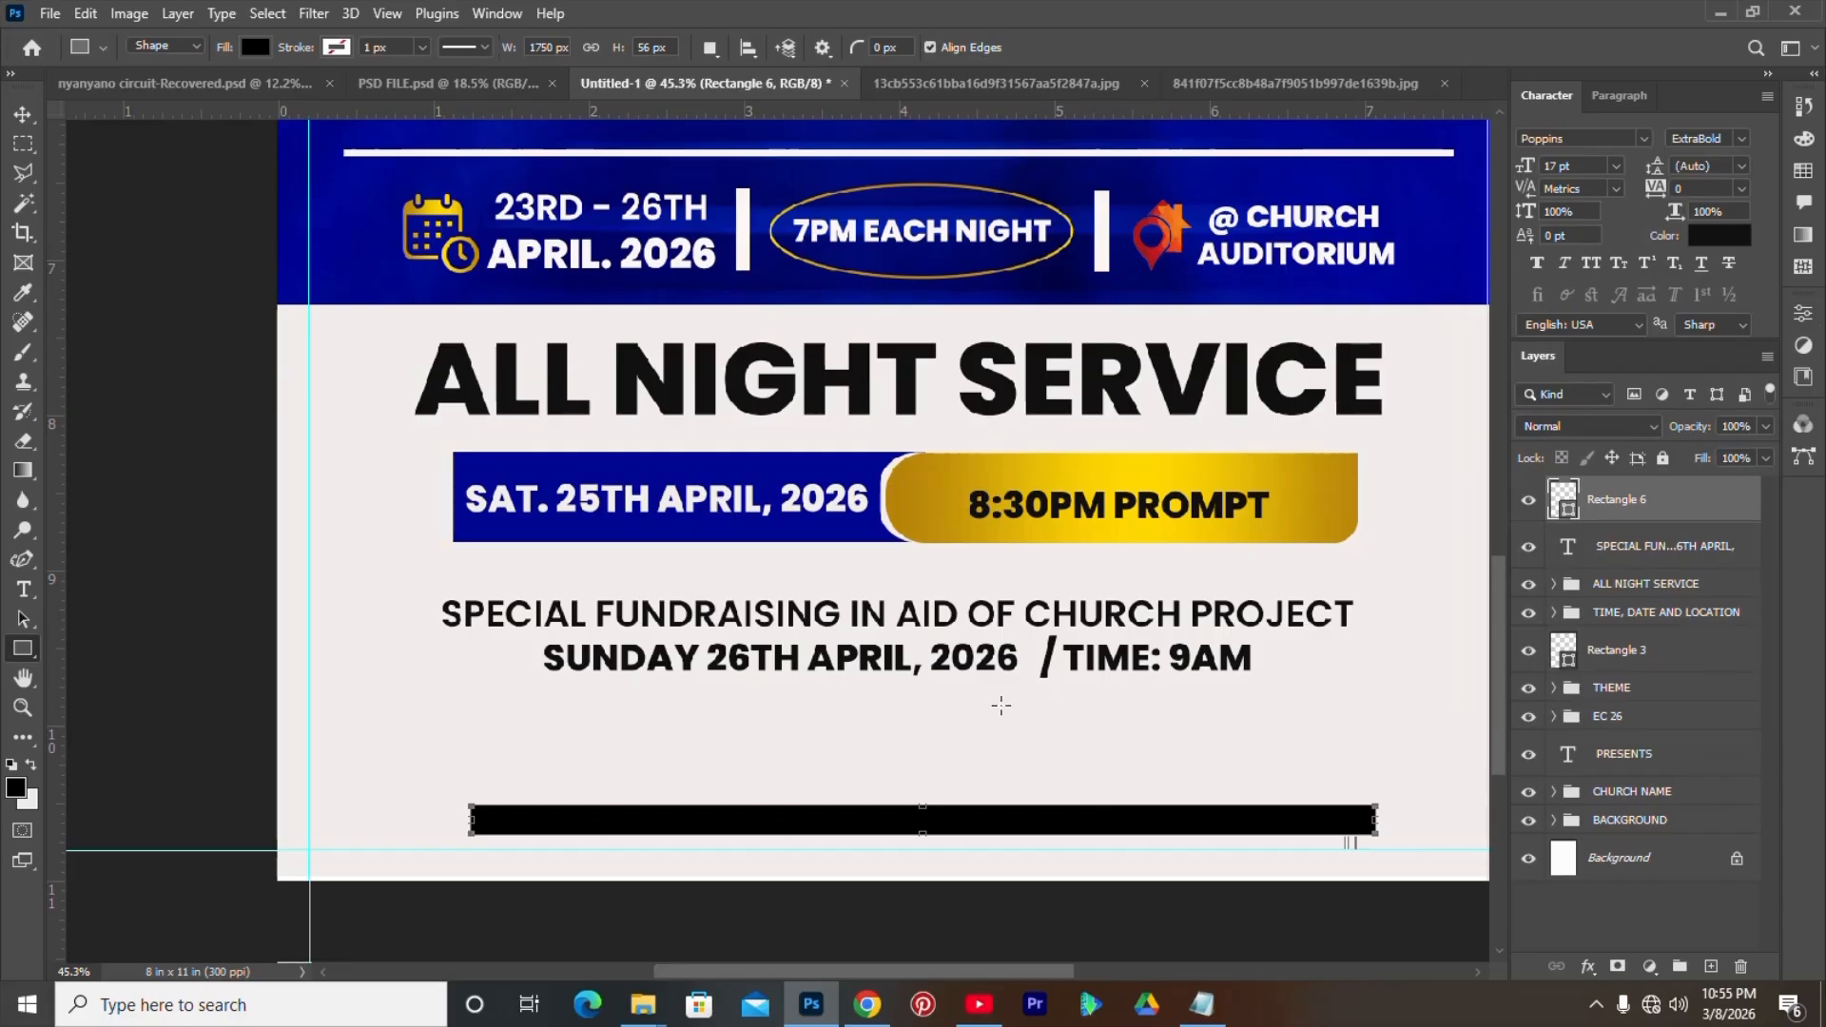
- Move the fundraising text and the ALL NIGHT SERVICE group slightly lower on the flyer
{"action": "key", "text": "v"}
{"action": "left_click", "coordinate": [988, 669]}
{"action": "left_click_drag", "start_coordinate": [983, 670], "coordinate": [985, 702]}
{"action": "left_click", "coordinate": [892, 517]}
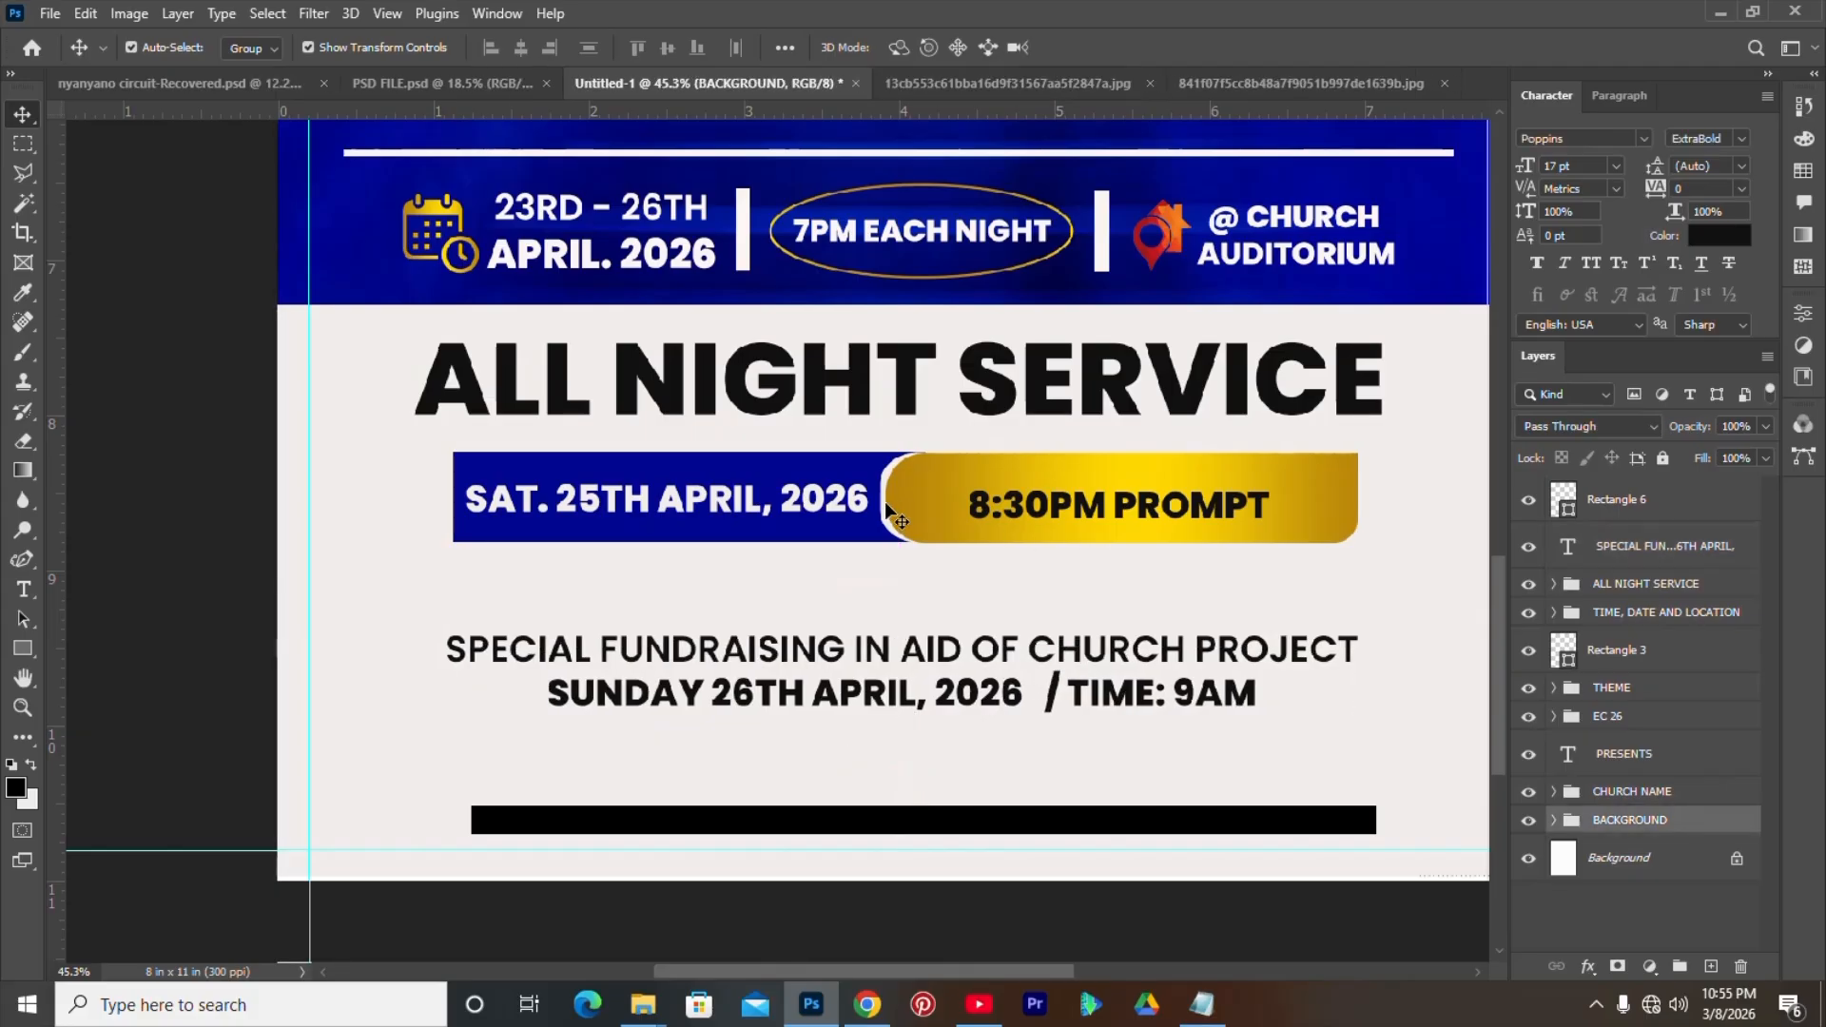
{"action": "left_click_drag", "start_coordinate": [904, 493], "coordinate": [902, 541]}
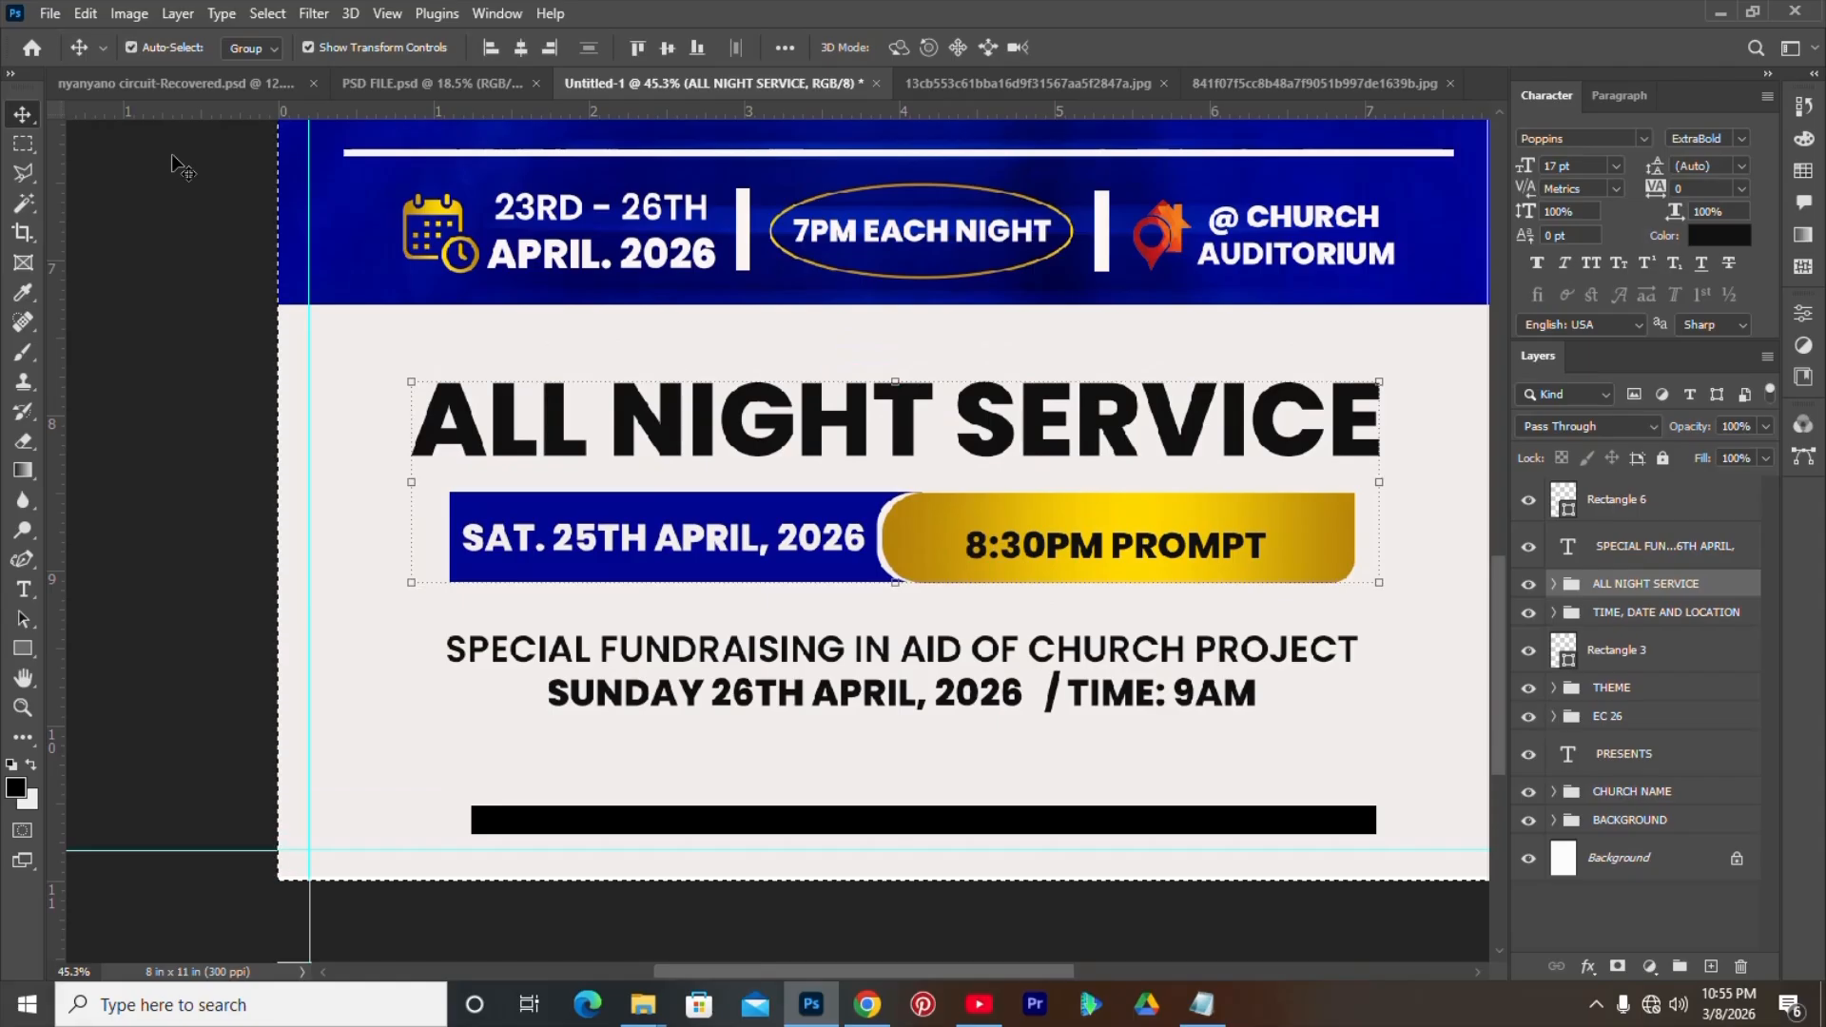
- Centre the ALL NIGHT SERVICE group, the fundraising text and the black bar horizontally on the canvas, then clear the selection
{"action": "left_click", "coordinate": [520, 47]}
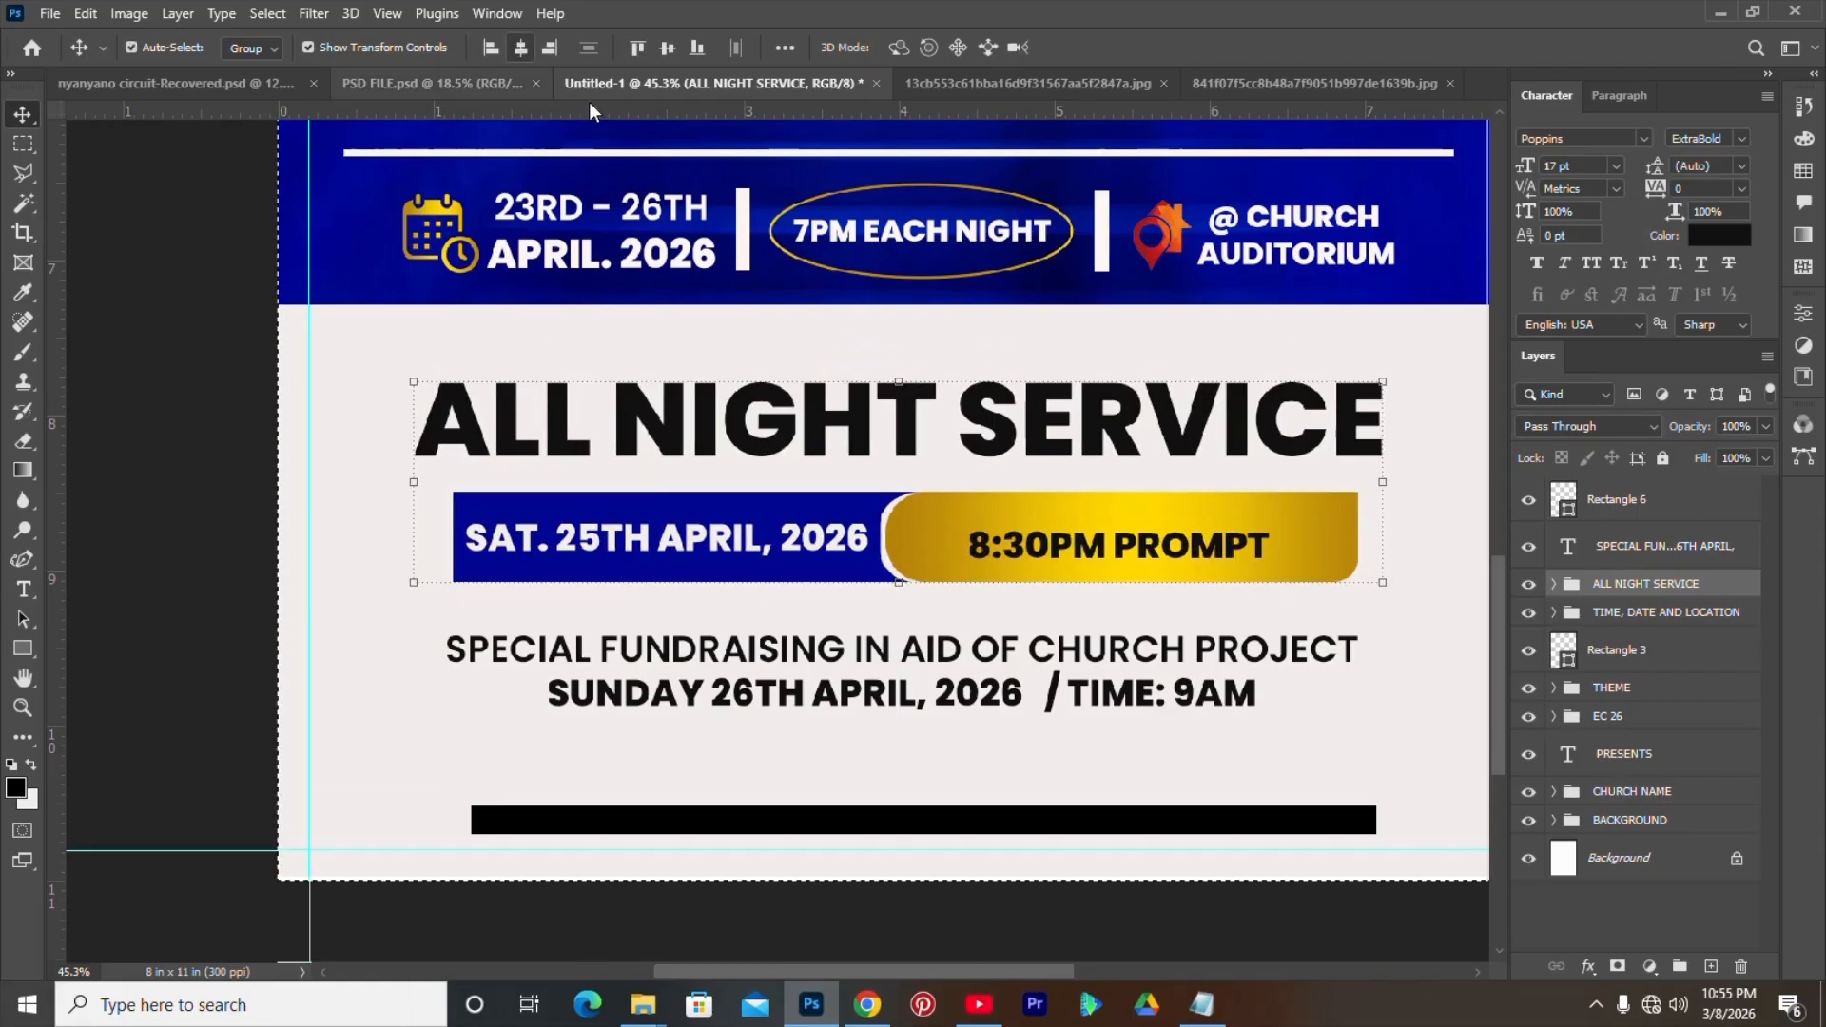
{"action": "left_click", "coordinate": [1615, 563]}
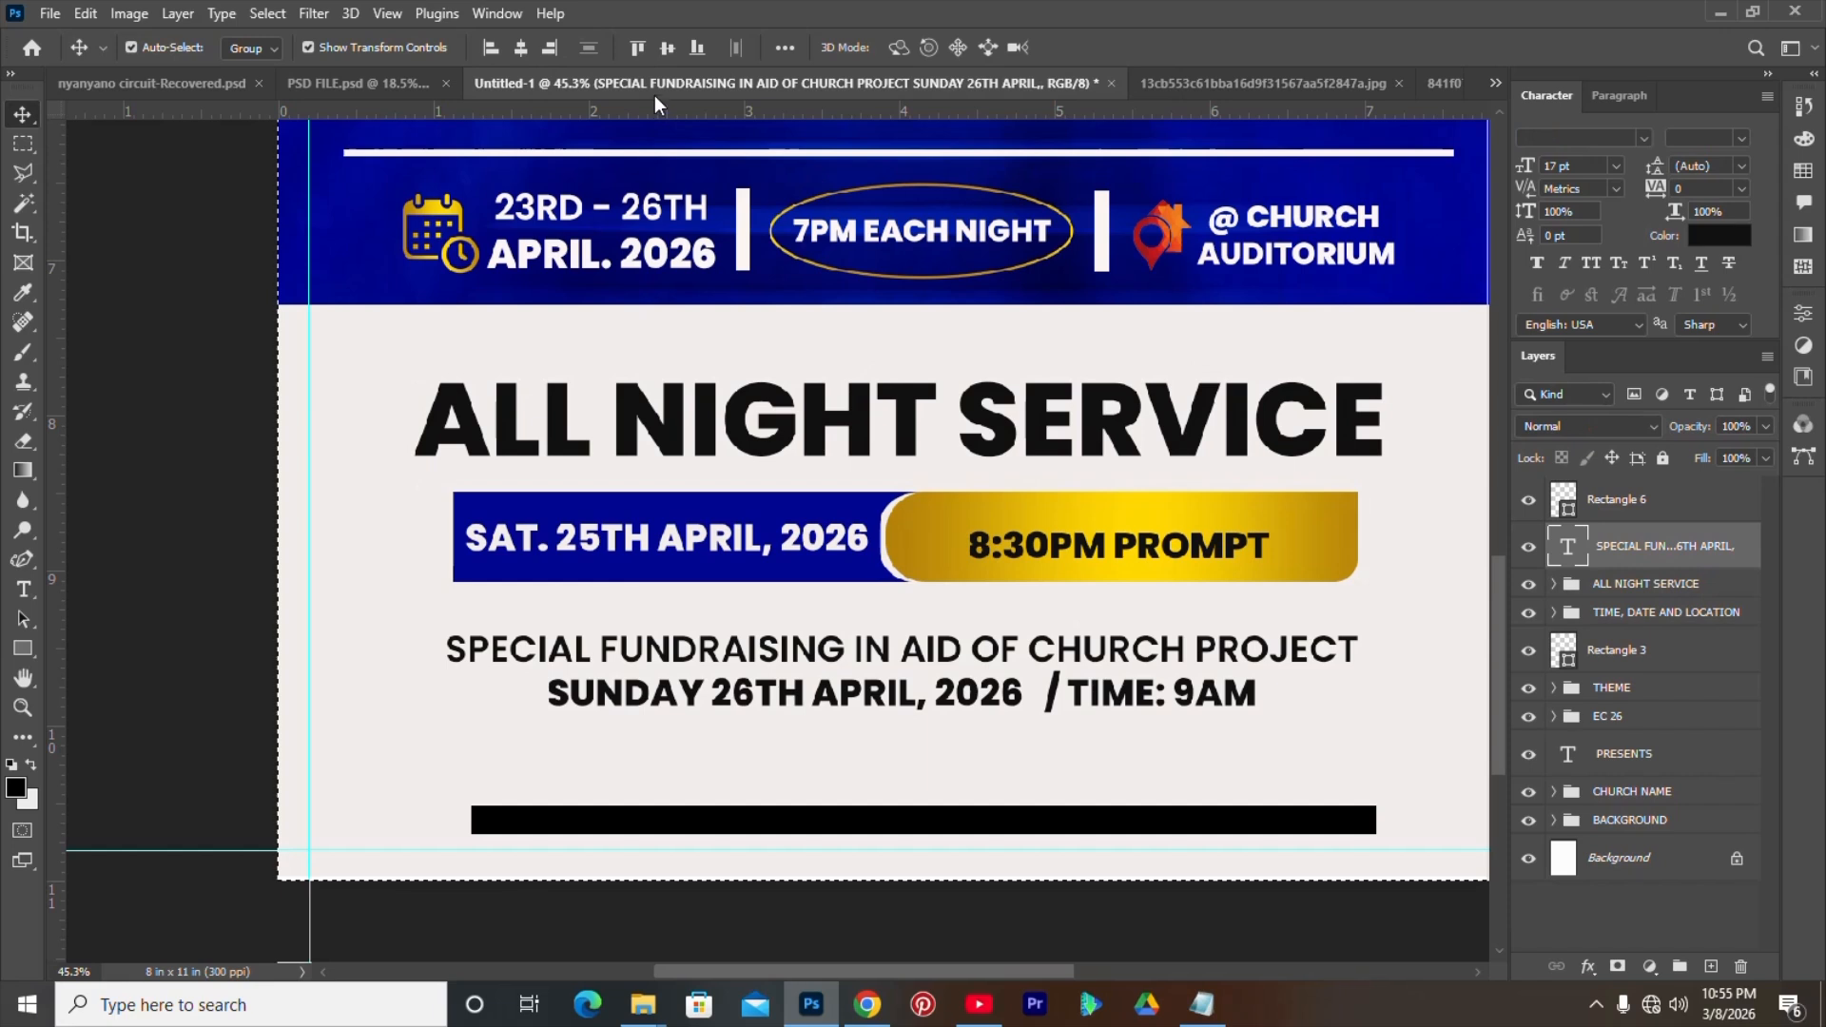
{"action": "left_click", "coordinate": [520, 47]}
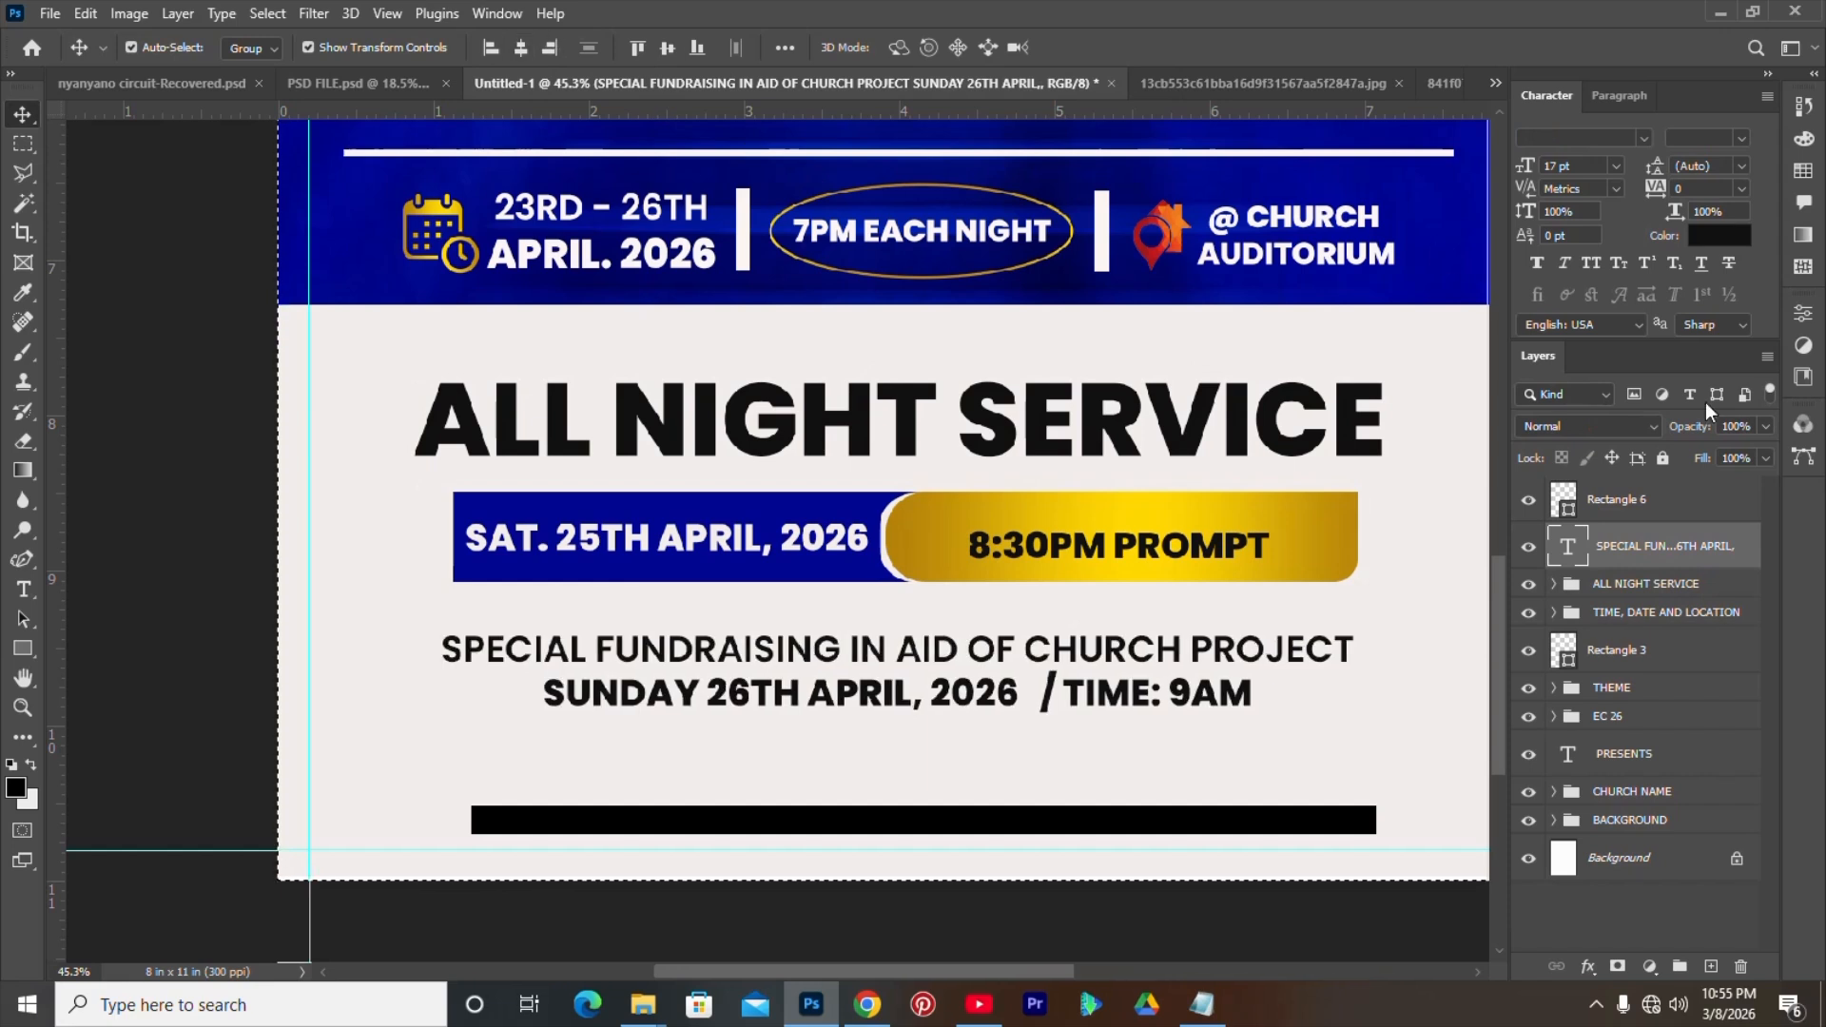
{"action": "left_click", "coordinate": [1664, 495]}
{"action": "left_click", "coordinate": [512, 48]}
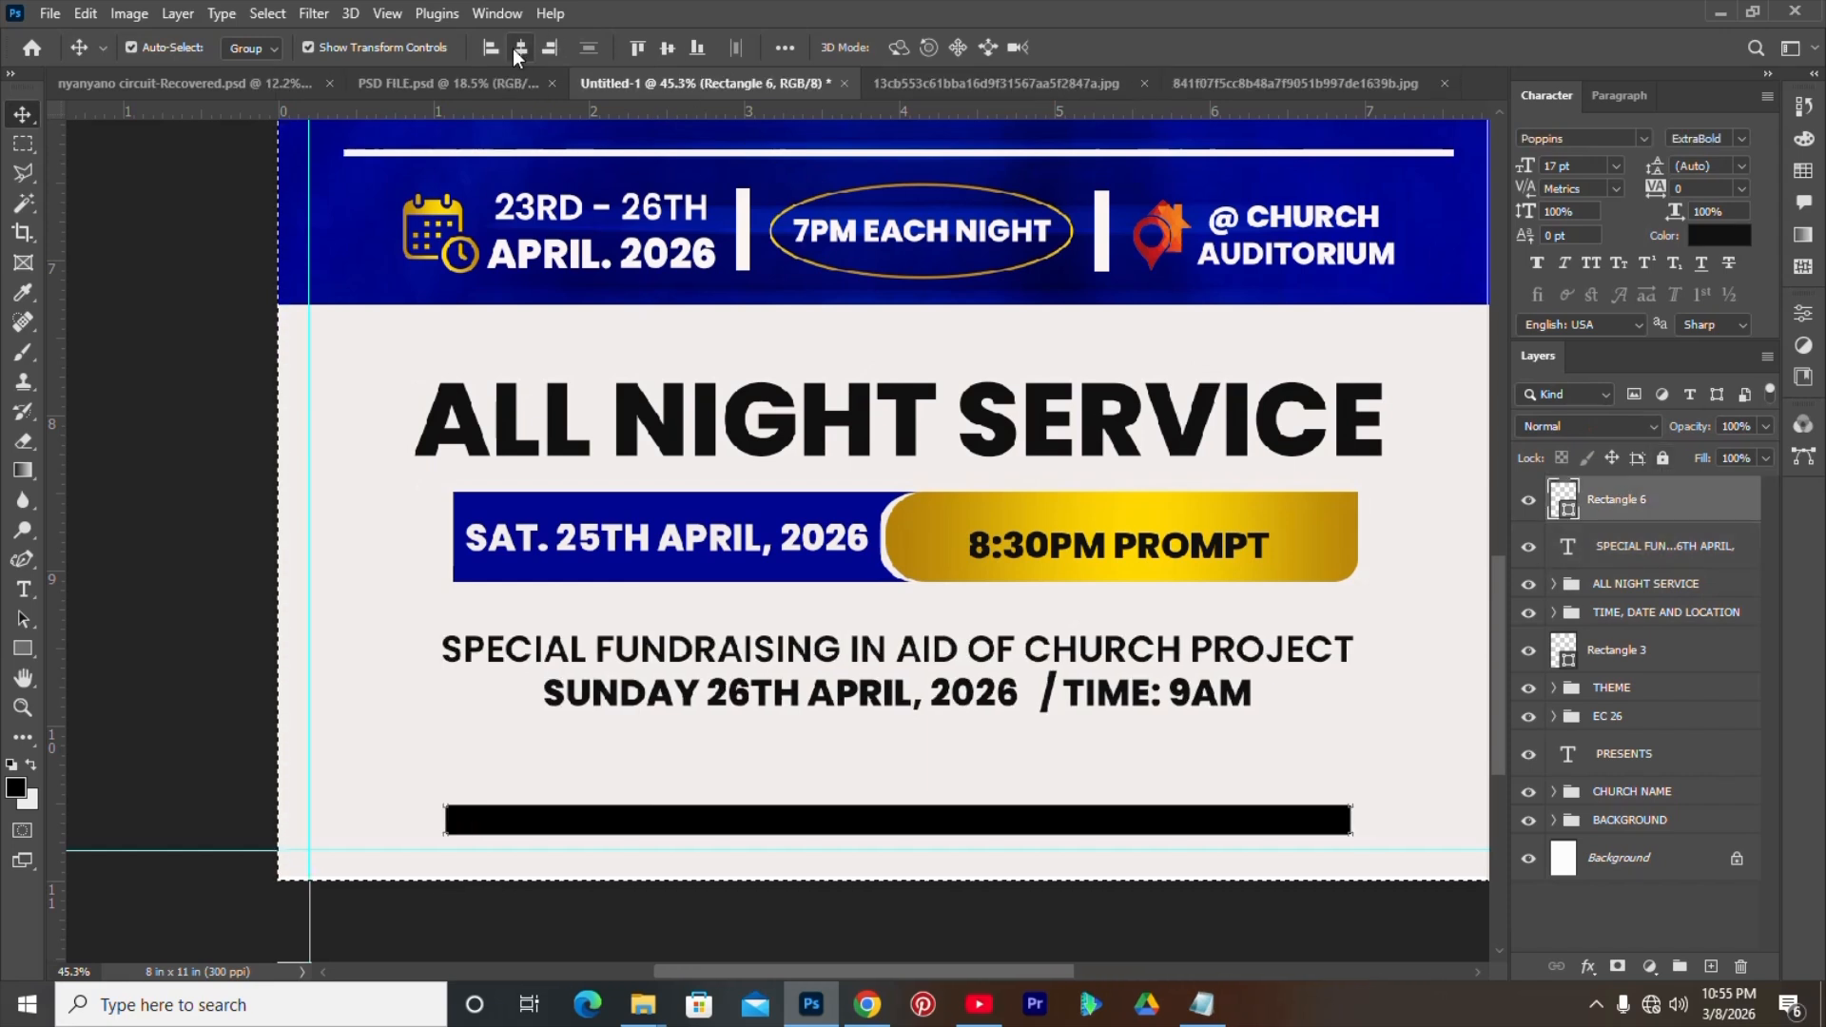
{"action": "key", "text": "ctrl+d"}
- Add a Hue/Saturation adjustment layer directly above the blue image at the base of the BACKGROUND group
{"action": "scroll", "coordinate": [1196, 602], "scroll_direction": "down", "scroll_amount": 2}
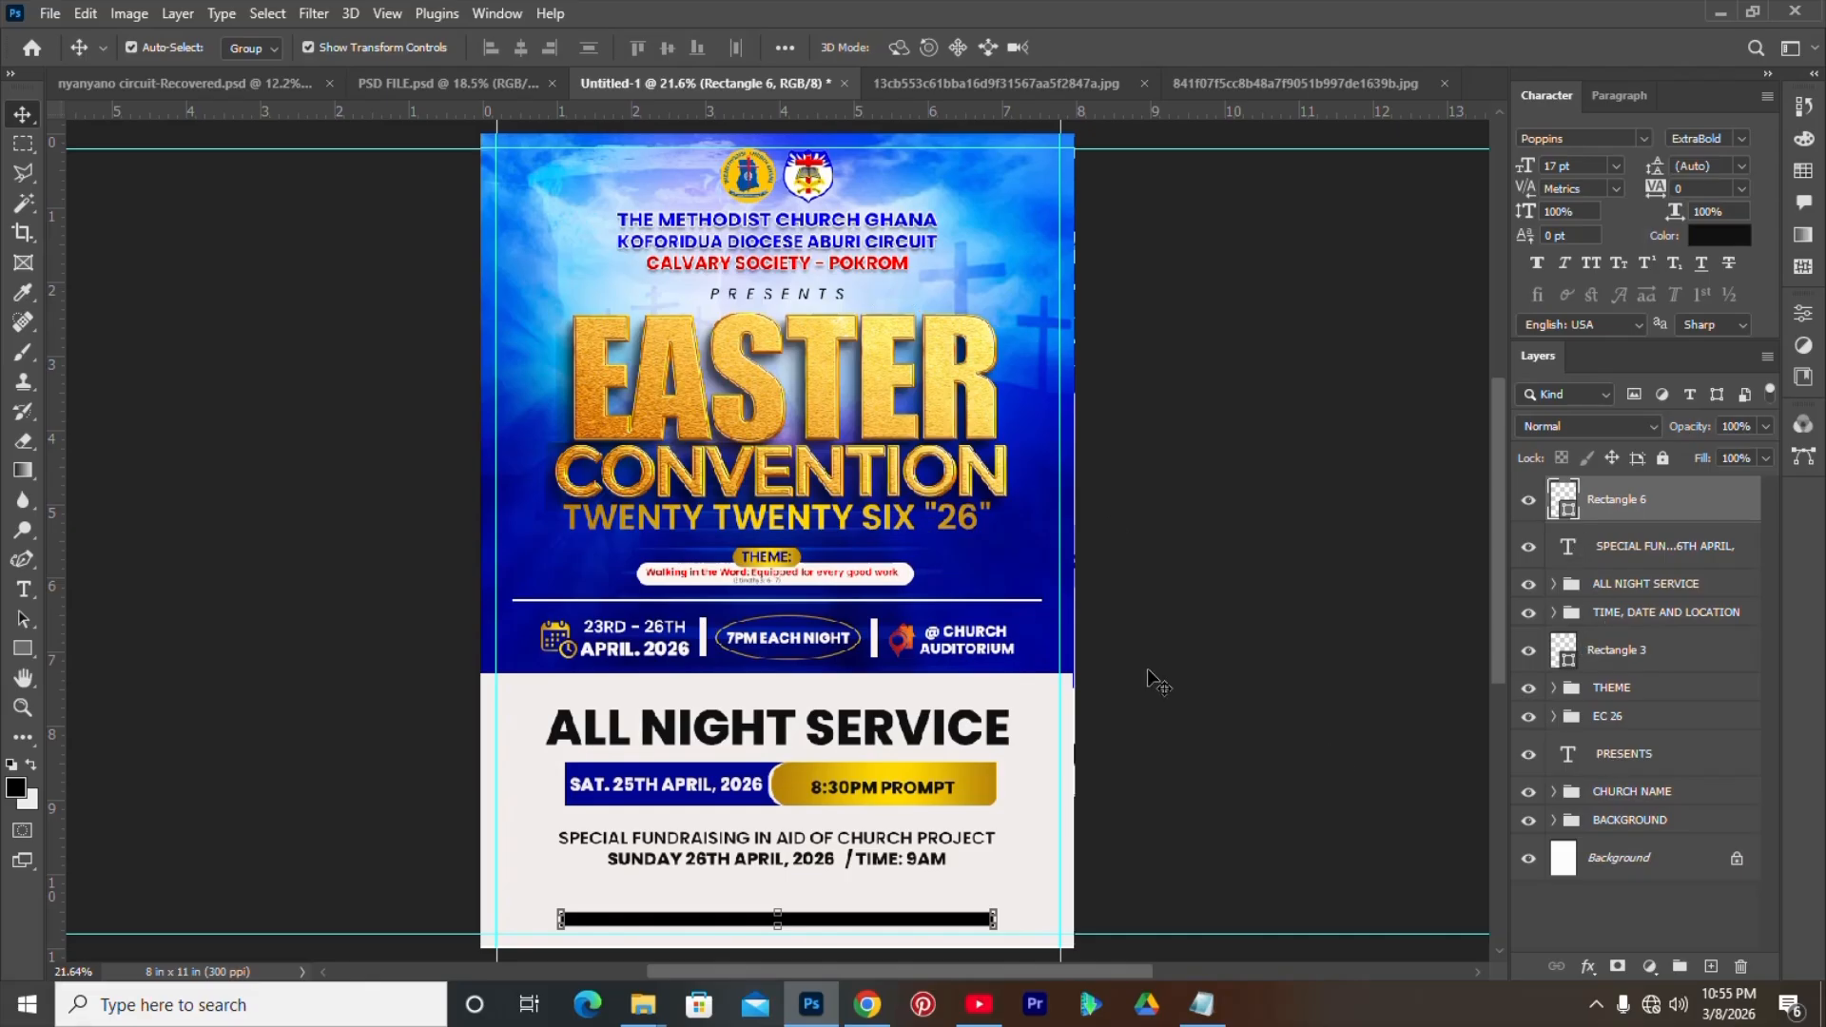
{"action": "left_click", "coordinate": [1560, 831]}
{"action": "left_click", "coordinate": [1554, 821]}
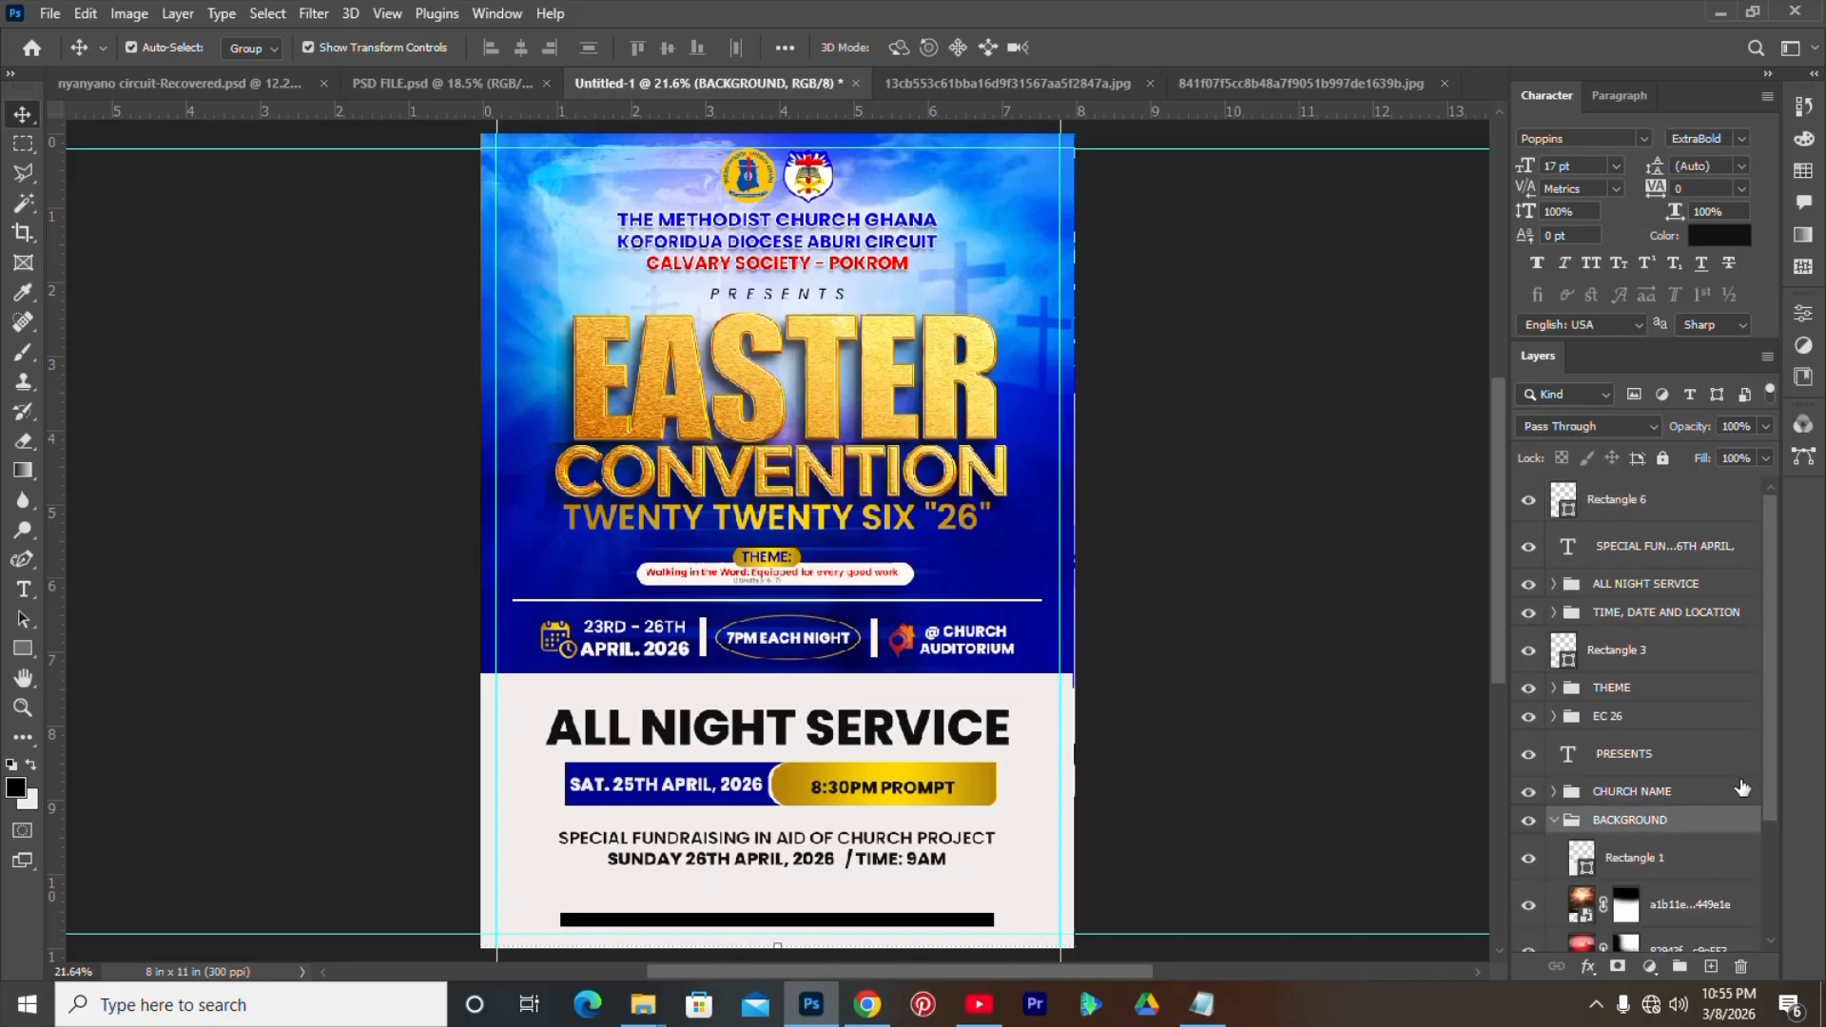
{"action": "left_click_drag", "start_coordinate": [1767, 704], "coordinate": [1755, 820]}
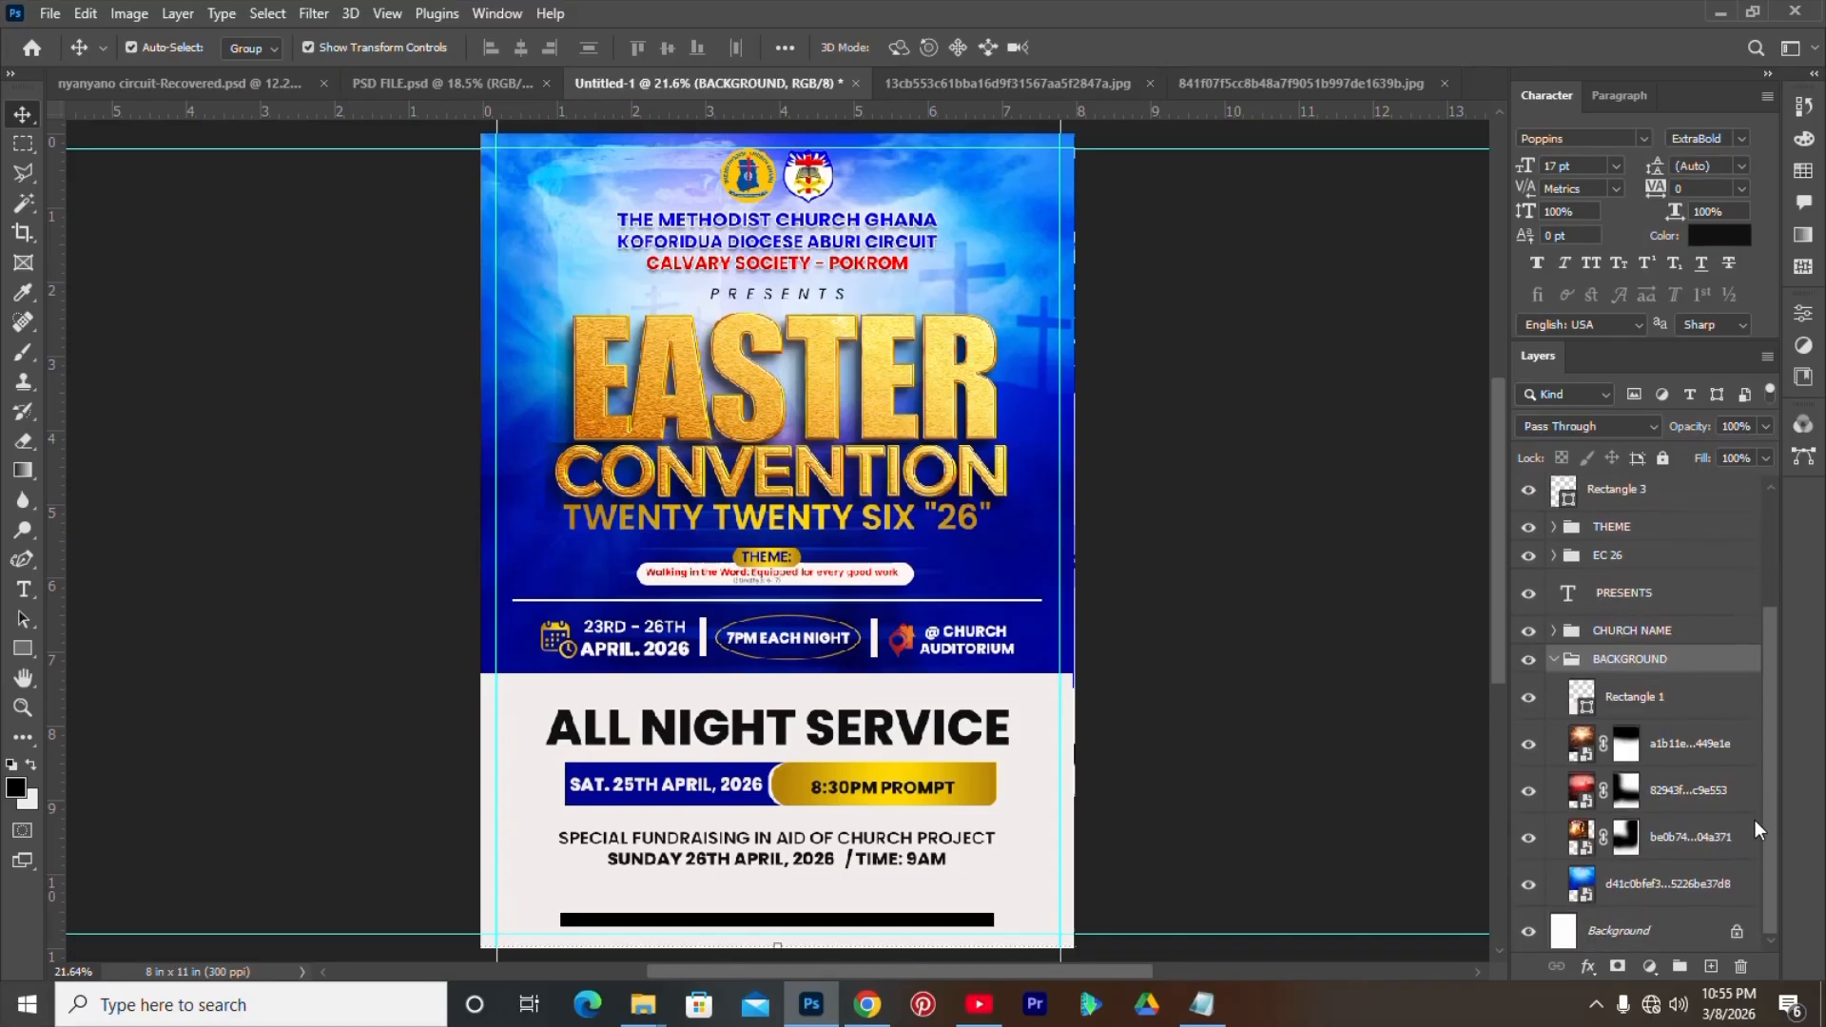
{"action": "left_click", "coordinate": [1648, 897]}
{"action": "right_click", "coordinate": [1649, 897]}
{"action": "key", "text": "Escape"}
{"action": "left_click", "coordinate": [1648, 966]}
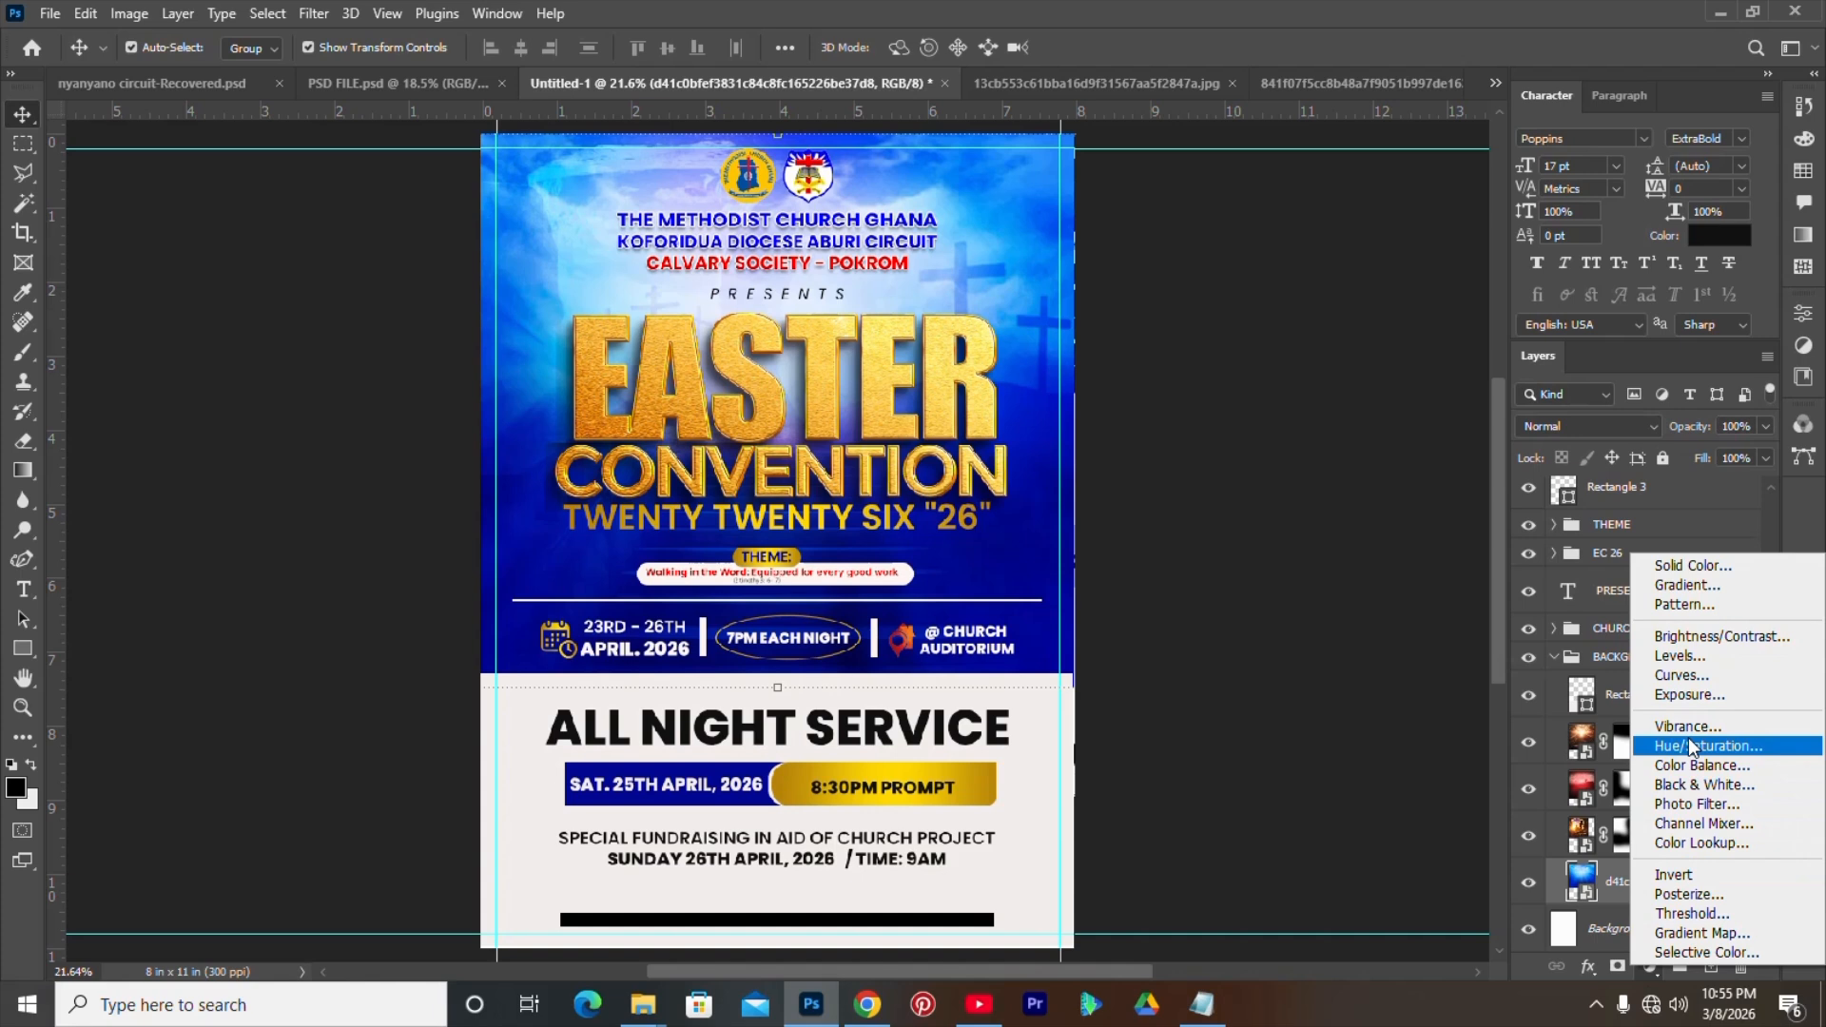
{"action": "left_click", "coordinate": [1617, 879]}
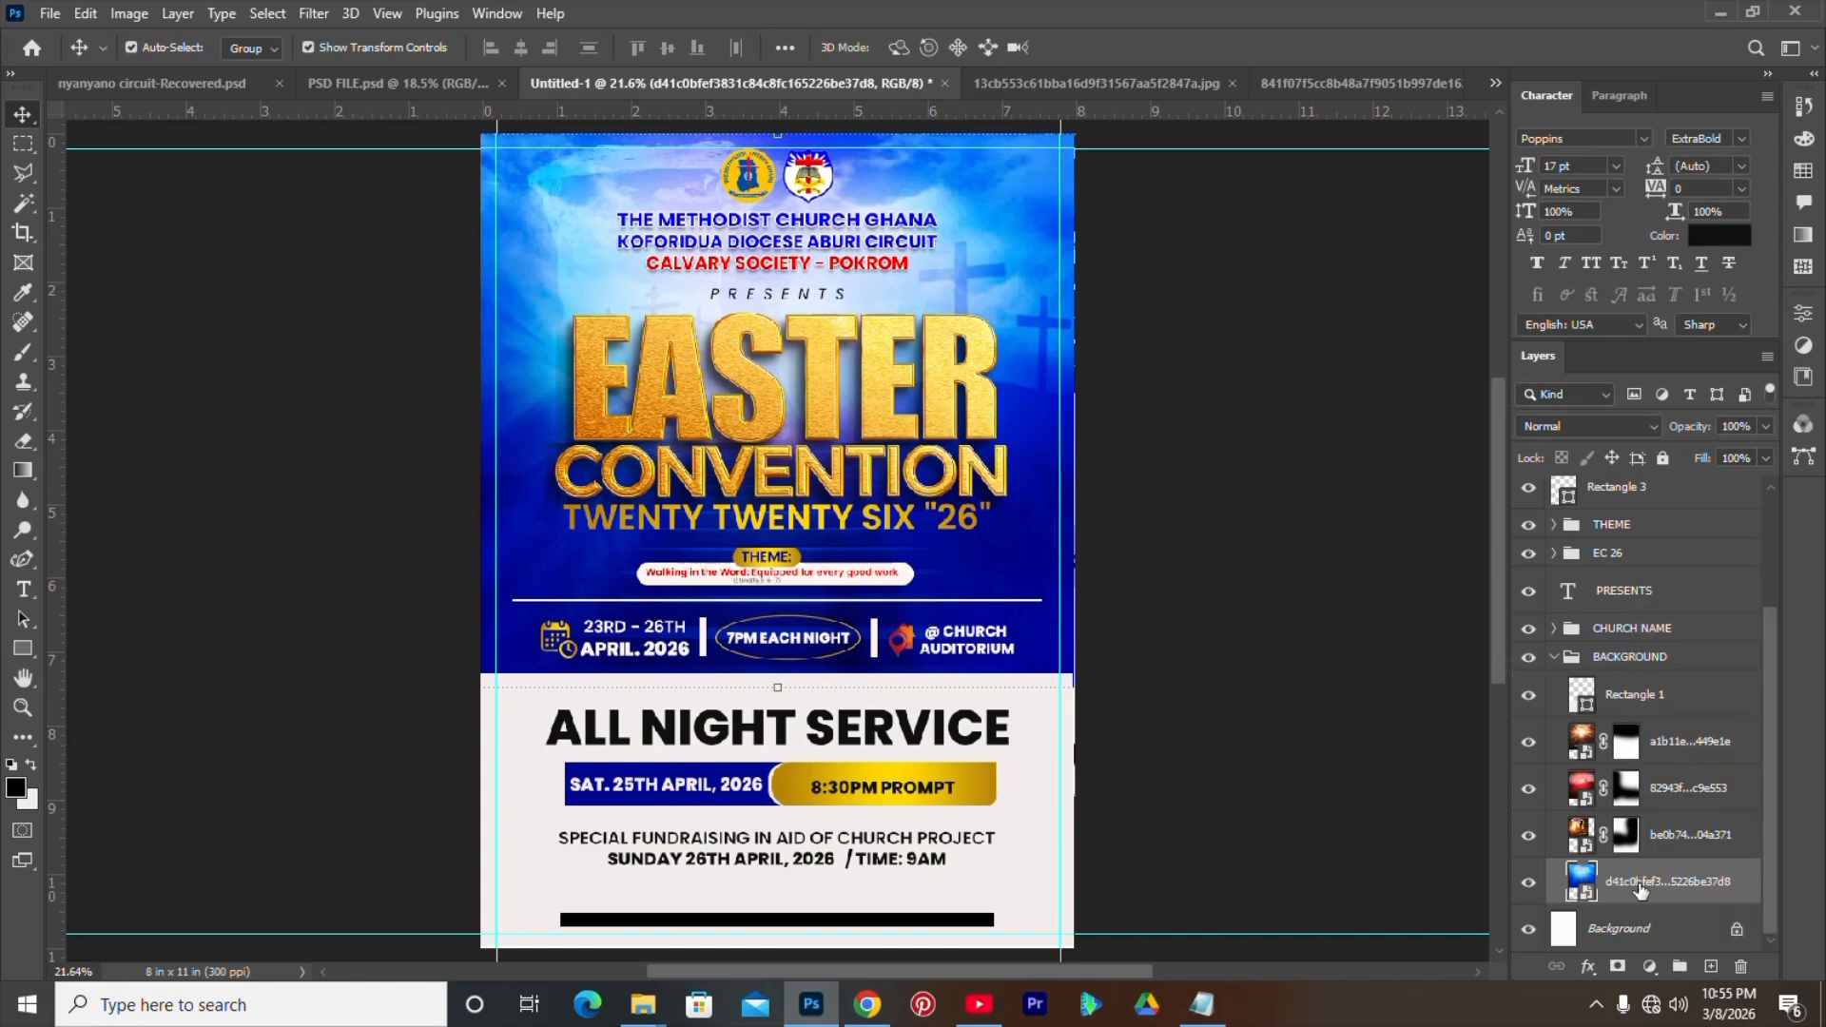
{"action": "left_click", "coordinate": [1654, 965]}
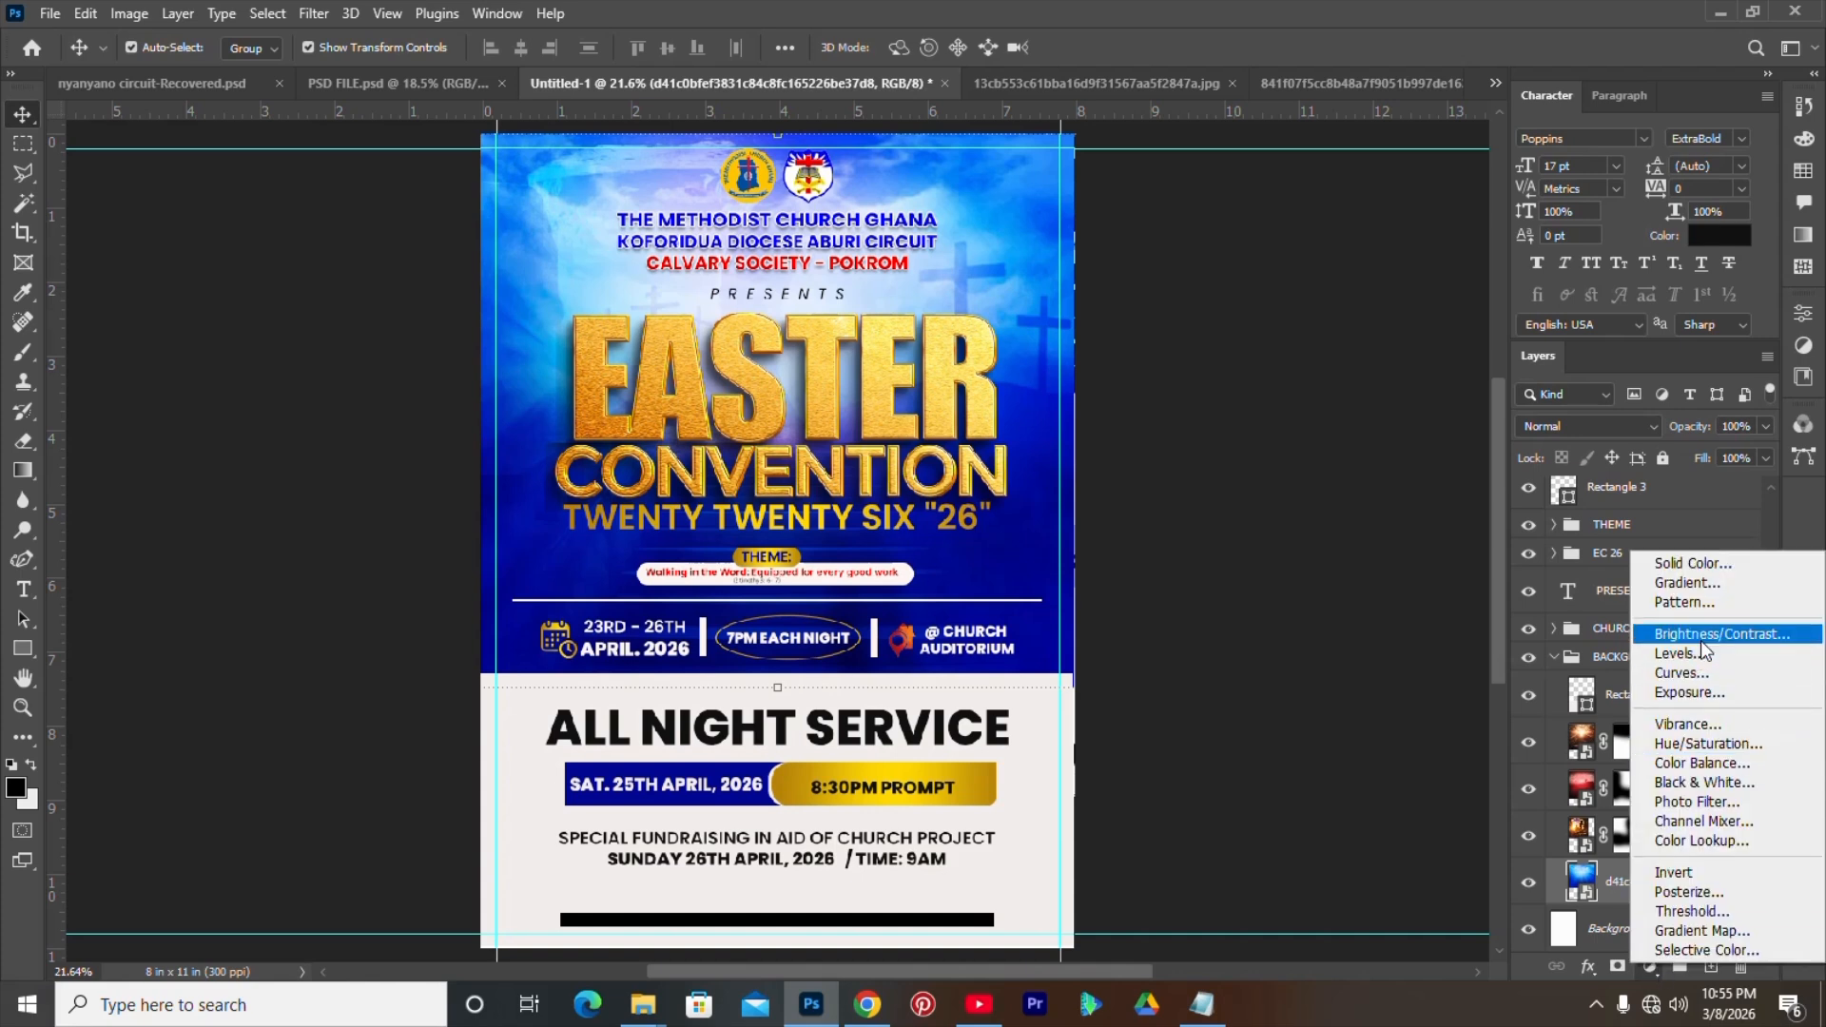
{"action": "left_click", "coordinate": [1695, 745]}
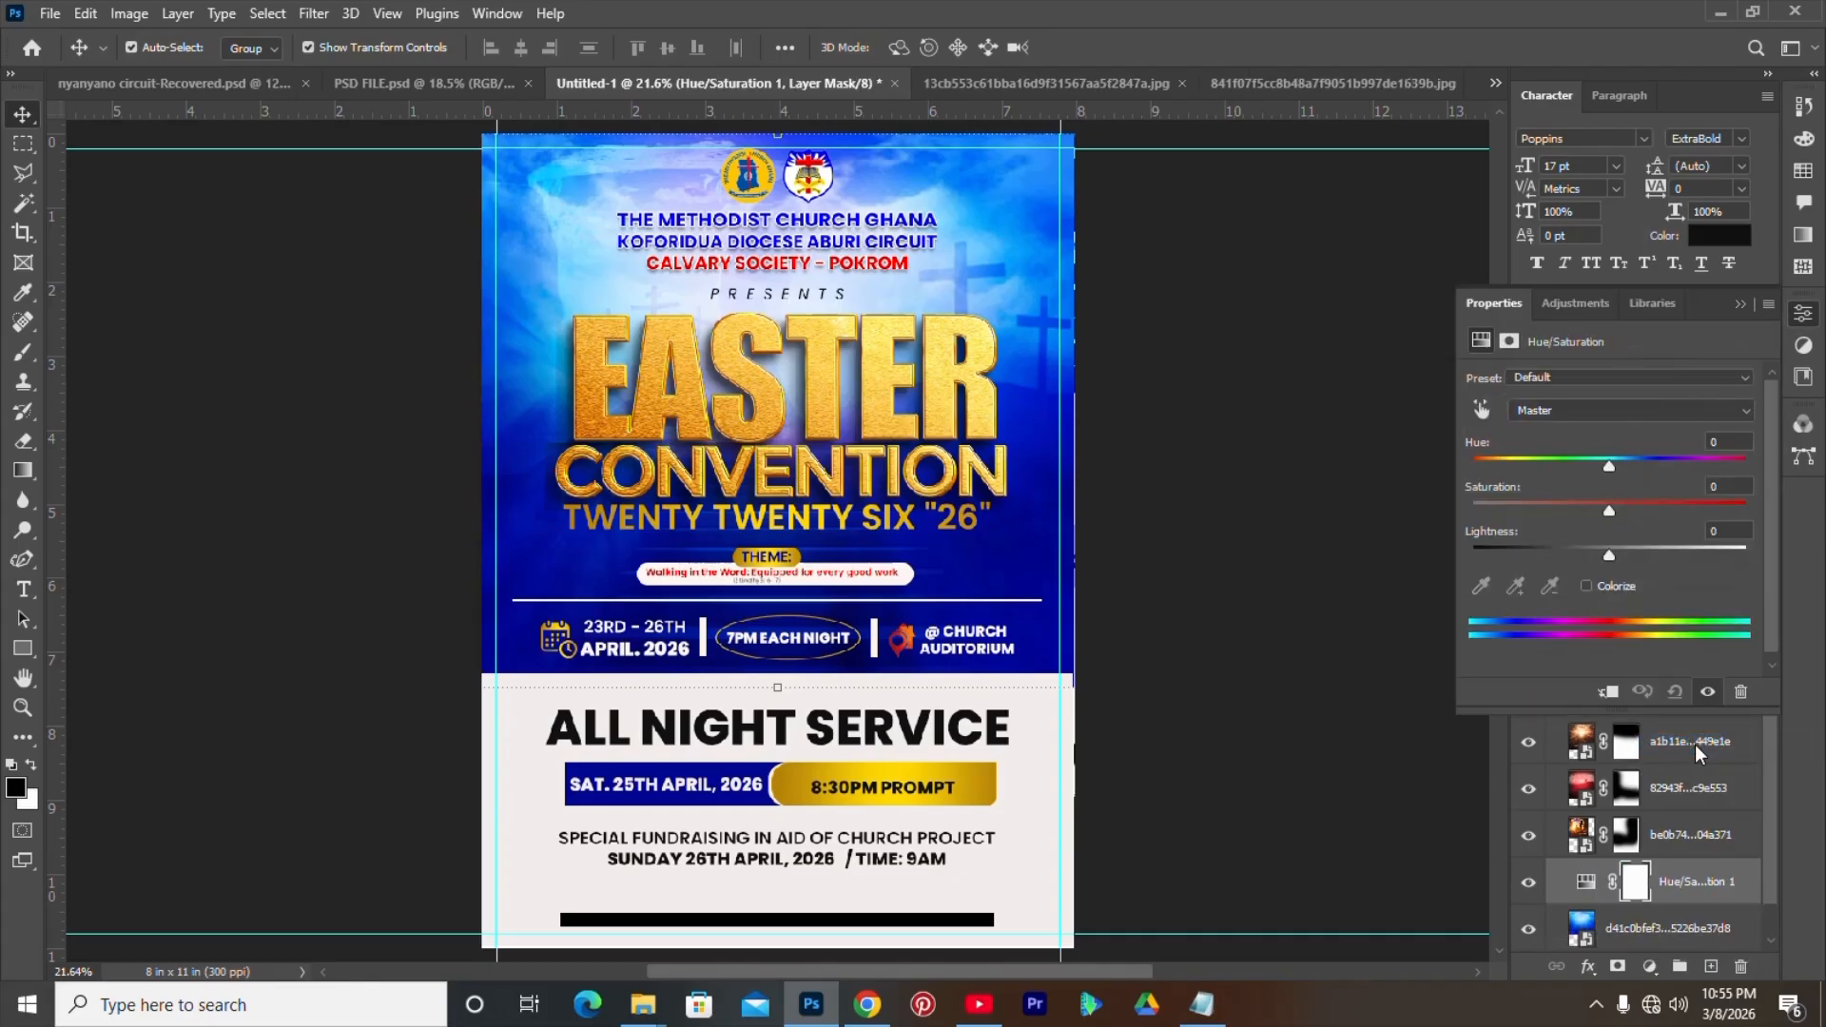
- Set the adjustment's hue to -180 and clip it to the blue background image
{"action": "left_click_drag", "start_coordinate": [1605, 467], "coordinate": [1473, 469]}
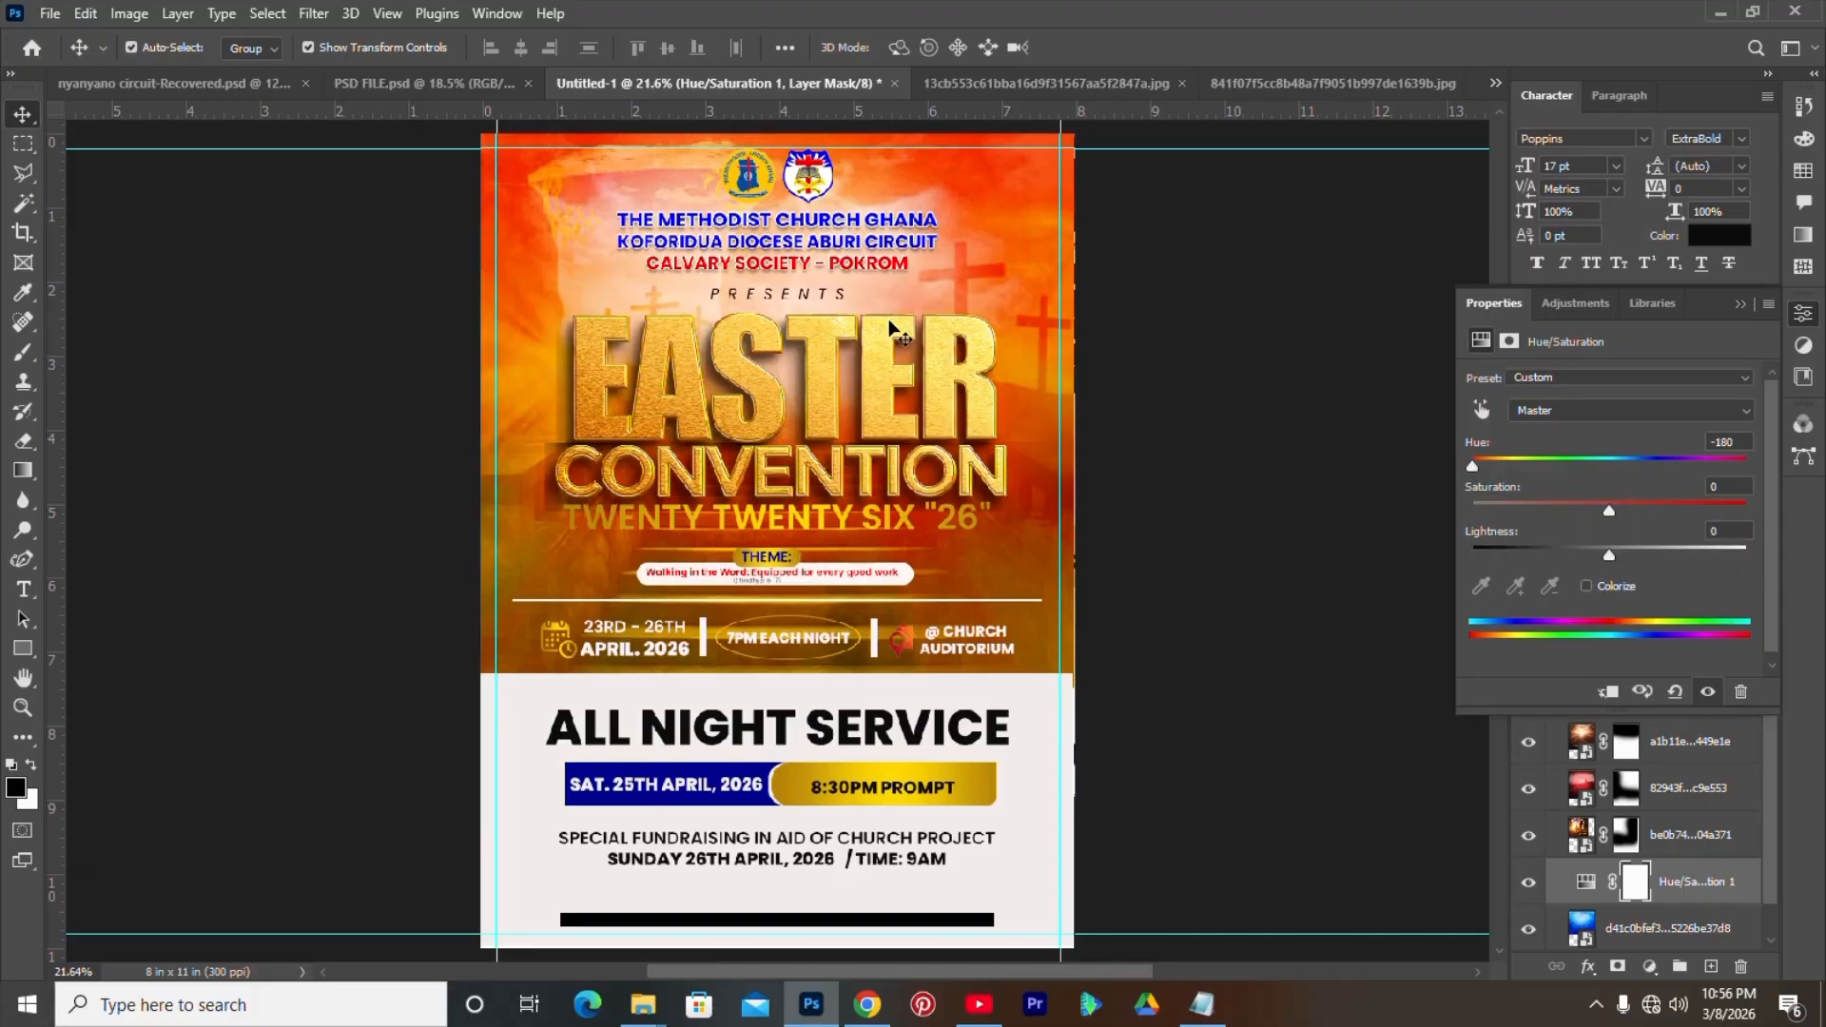
{"action": "left_click", "coordinate": [1805, 315]}
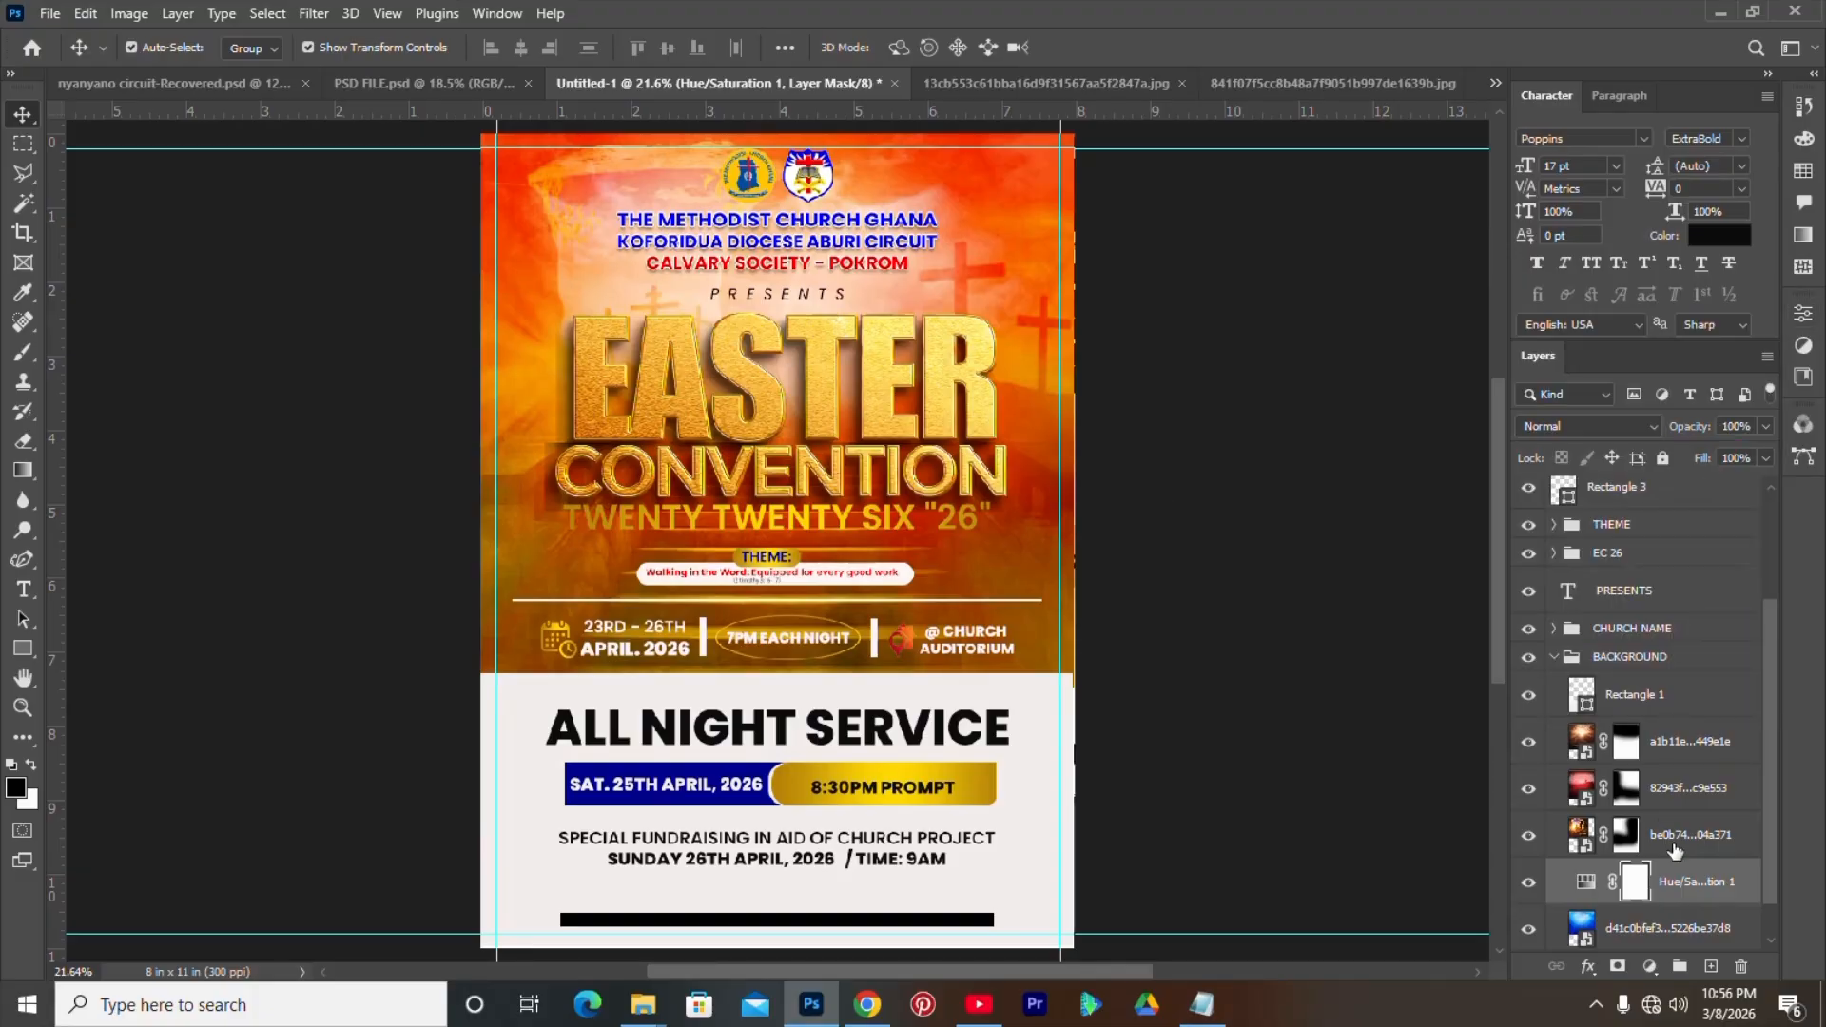
{"action": "right_click", "coordinate": [1680, 880]}
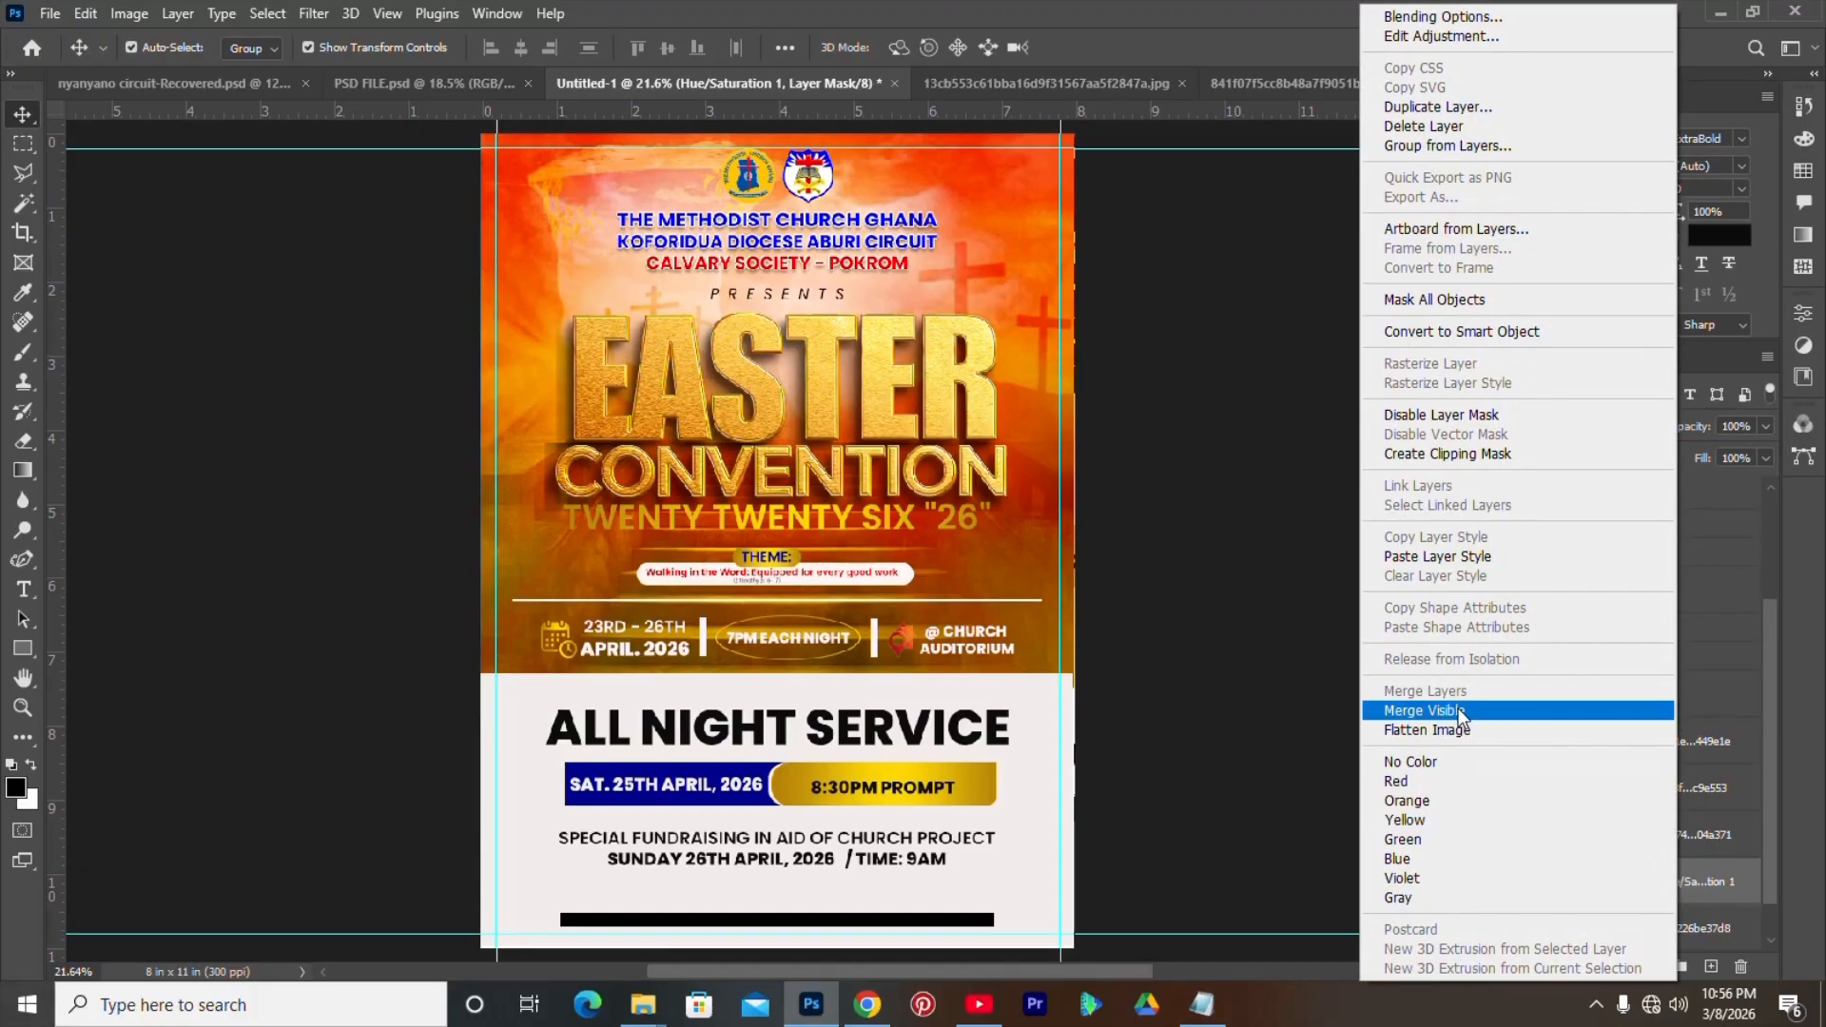
{"action": "left_click", "coordinate": [1421, 454]}
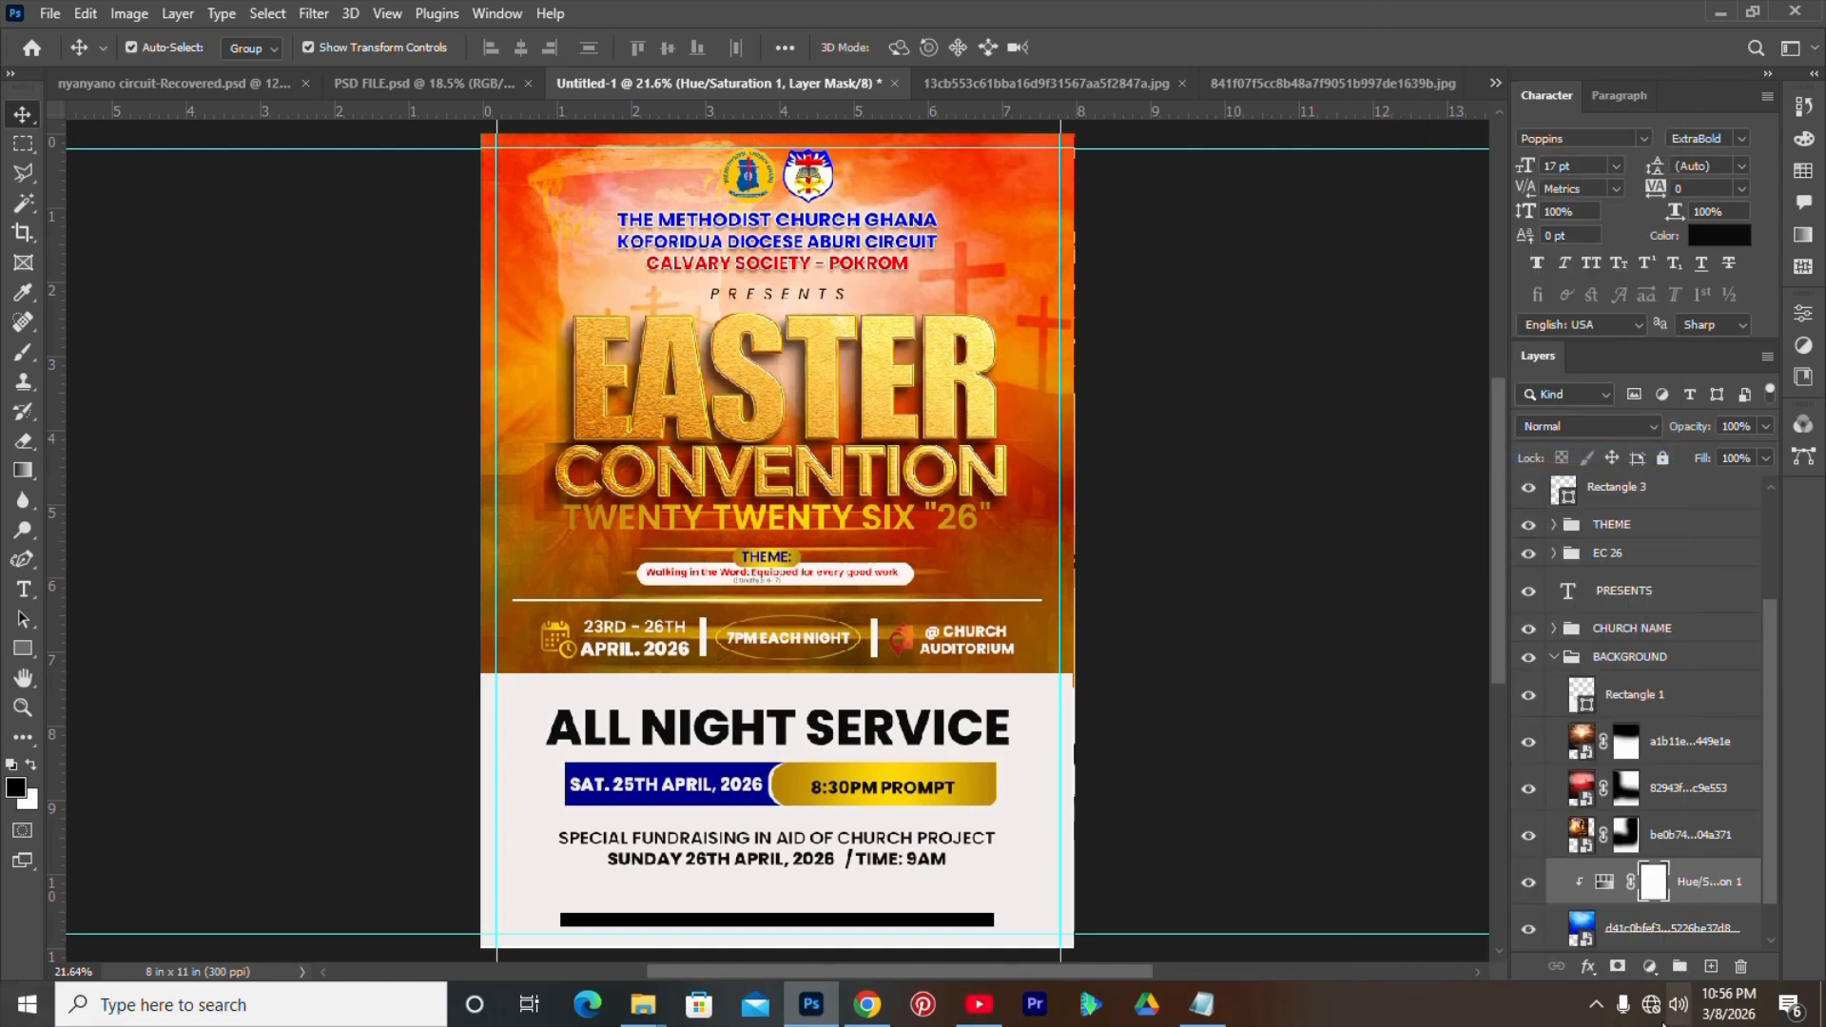
- Compare the flyer's background with and without the Hue/Saturation adjustment
{"action": "scroll", "coordinate": [1660, 908], "scroll_direction": "down", "scroll_amount": 1}
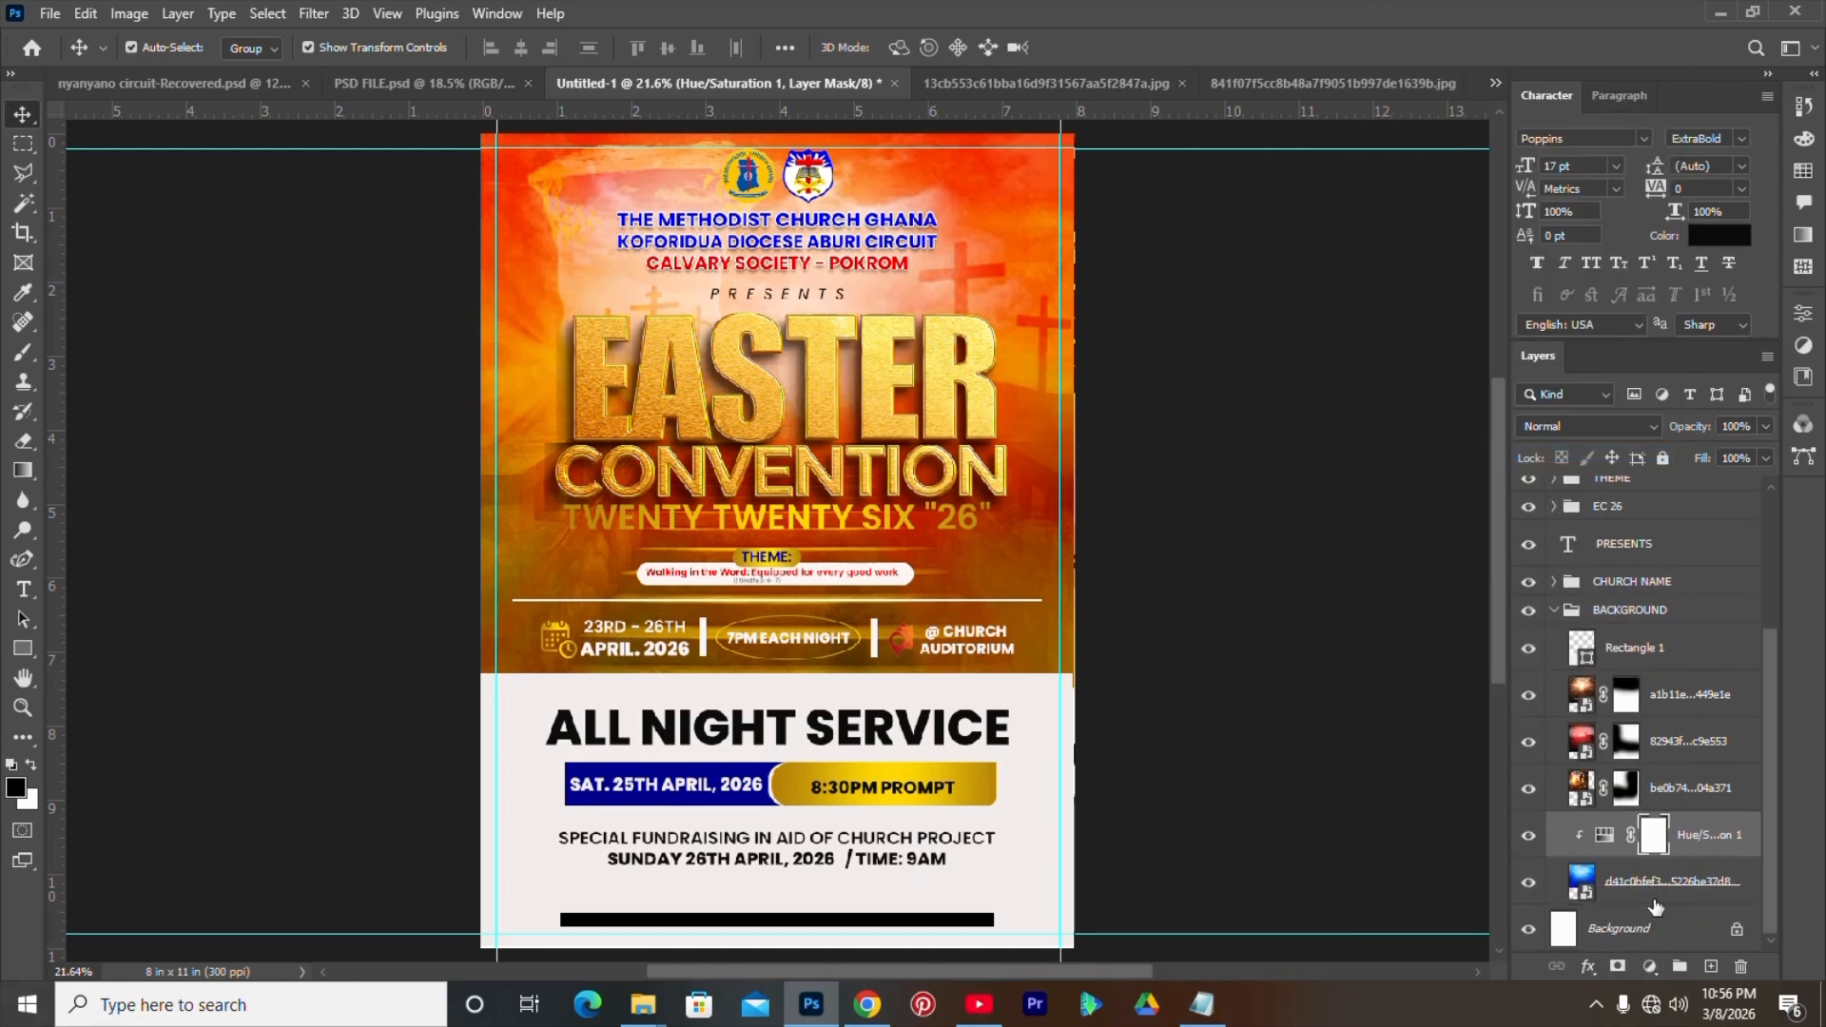
{"action": "left_click", "coordinate": [1531, 837]}
{"action": "left_click", "coordinate": [1530, 837]}
{"action": "left_click", "coordinate": [1531, 837]}
{"action": "left_click", "coordinate": [1531, 838]}
{"action": "left_click", "coordinate": [1531, 837]}
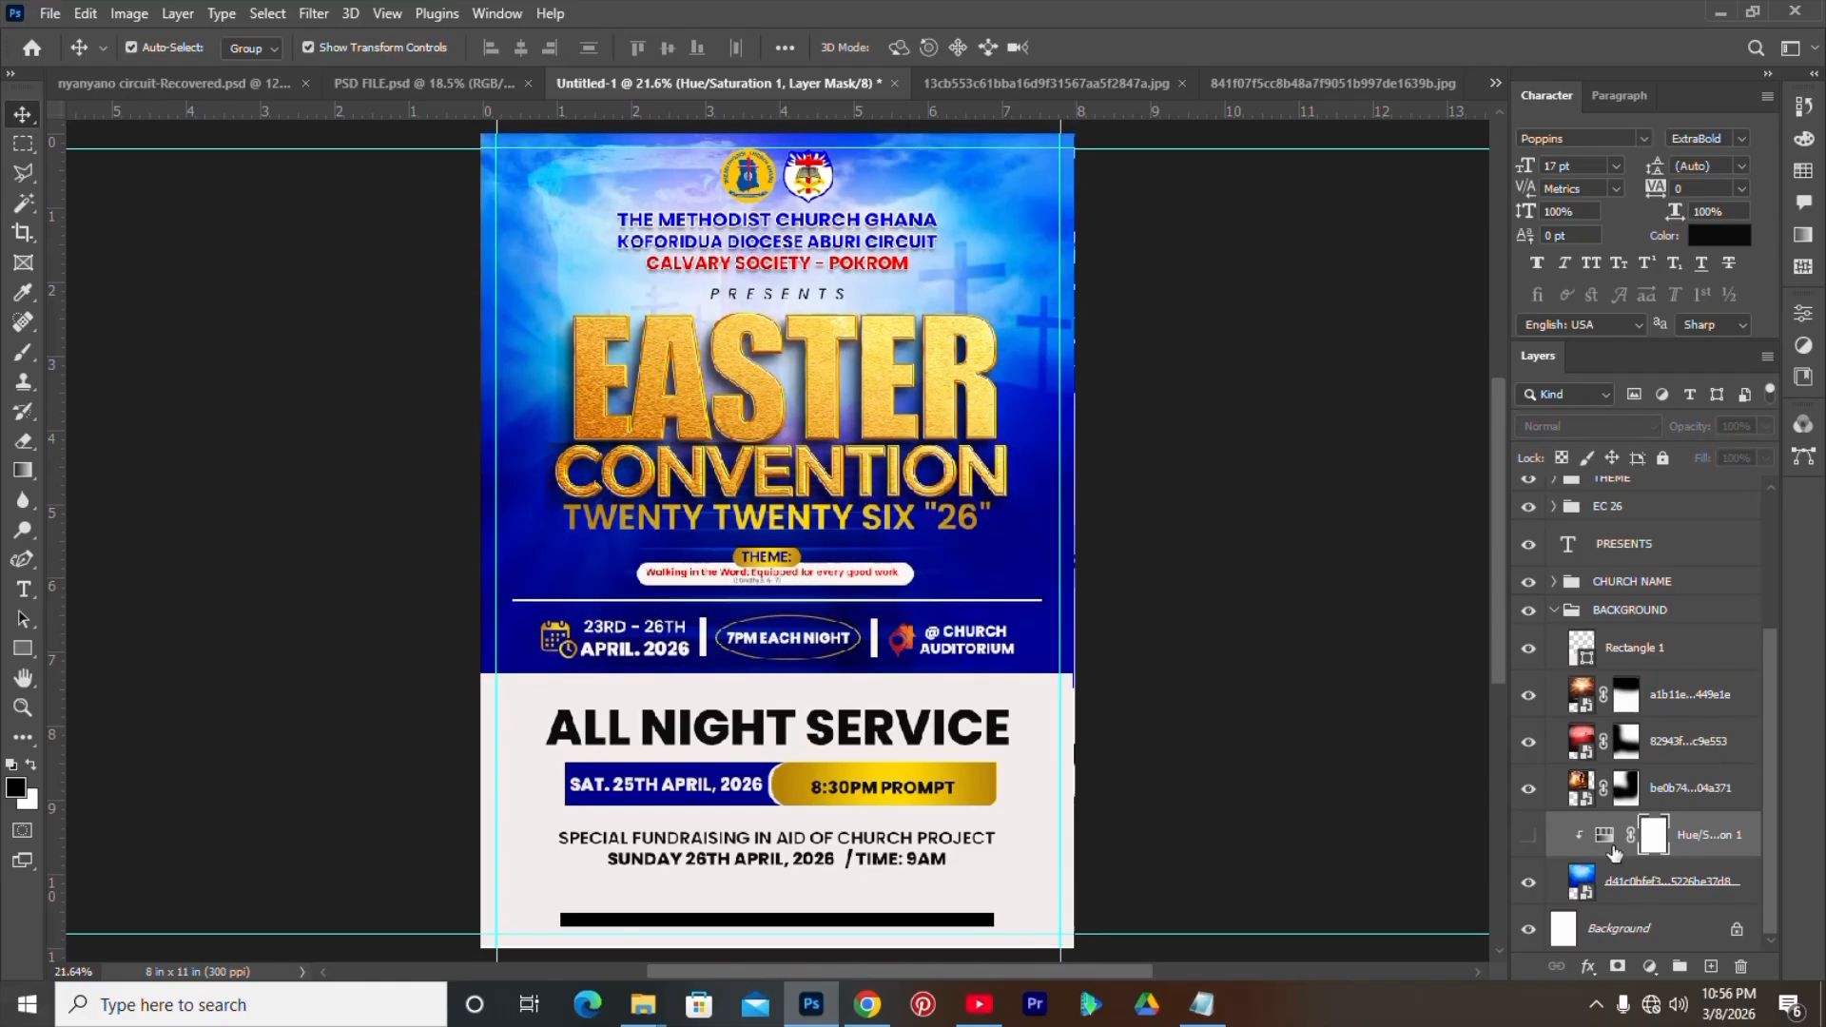
{"action": "left_click", "coordinate": [1529, 836]}
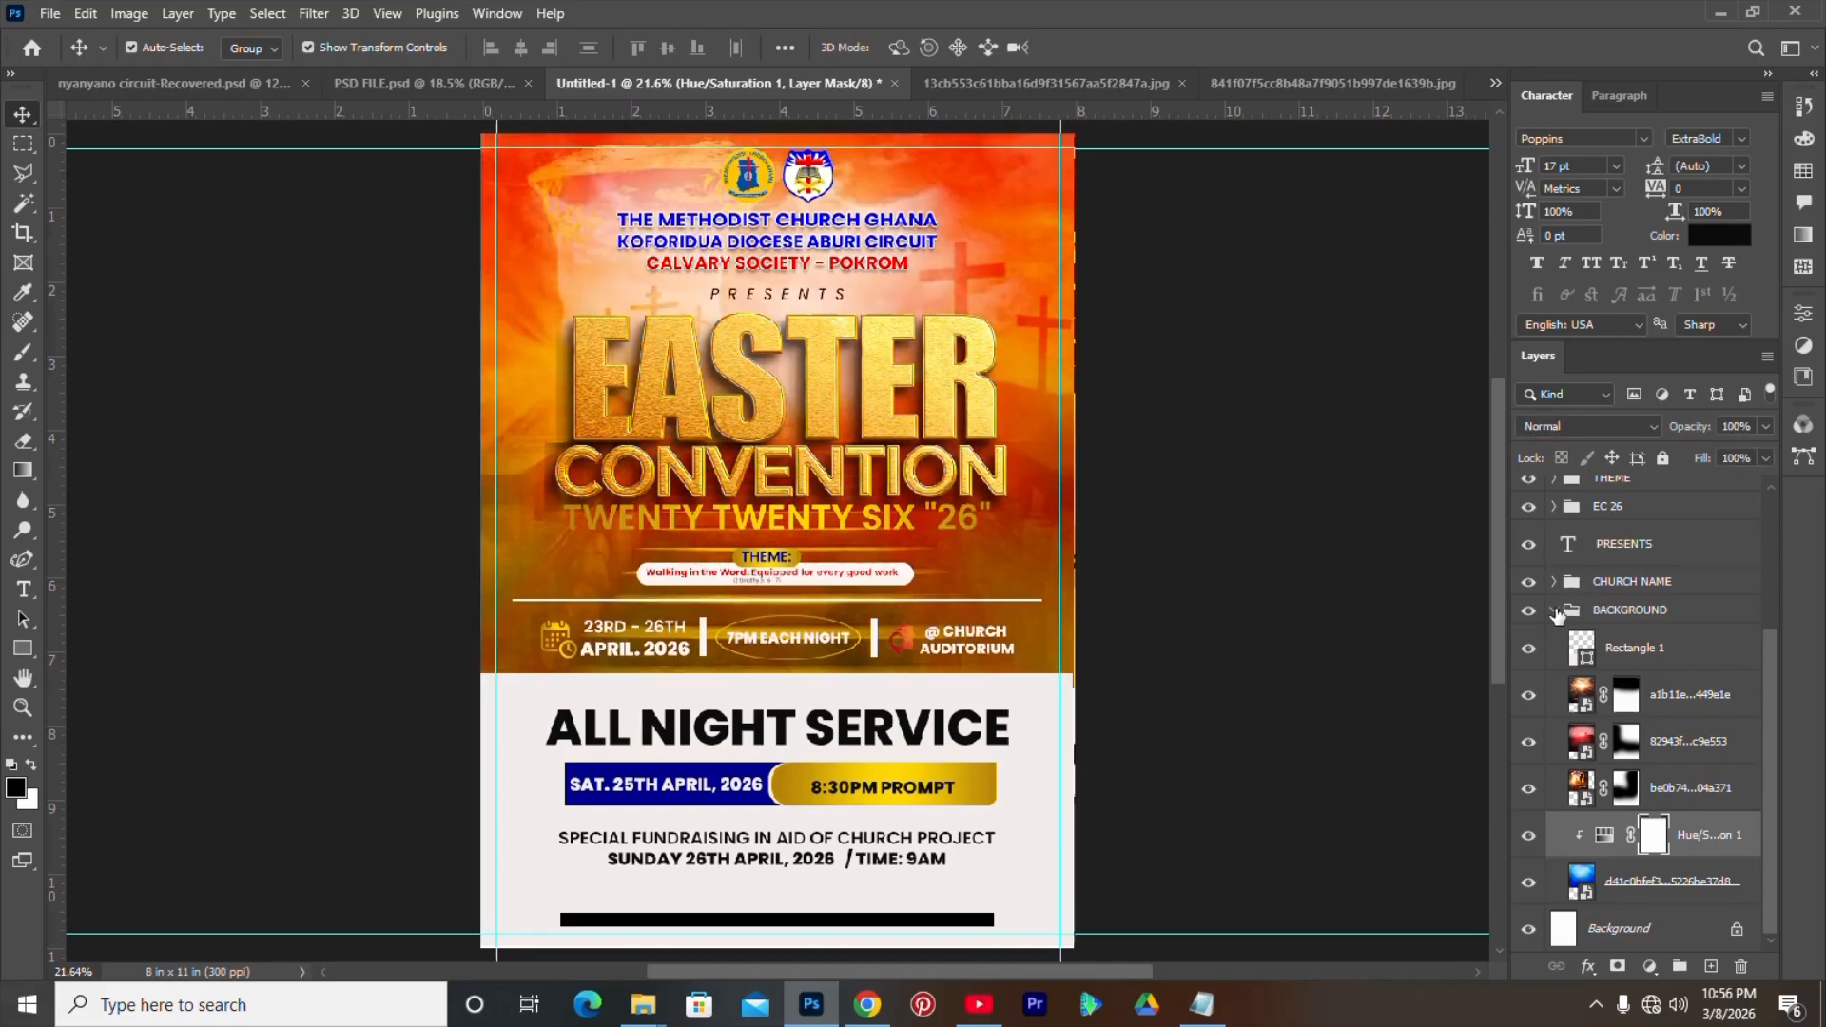
- Hide the Hue/Saturation adjustment layer inside the BACKGROUND group
{"action": "left_click", "coordinate": [1556, 610]}
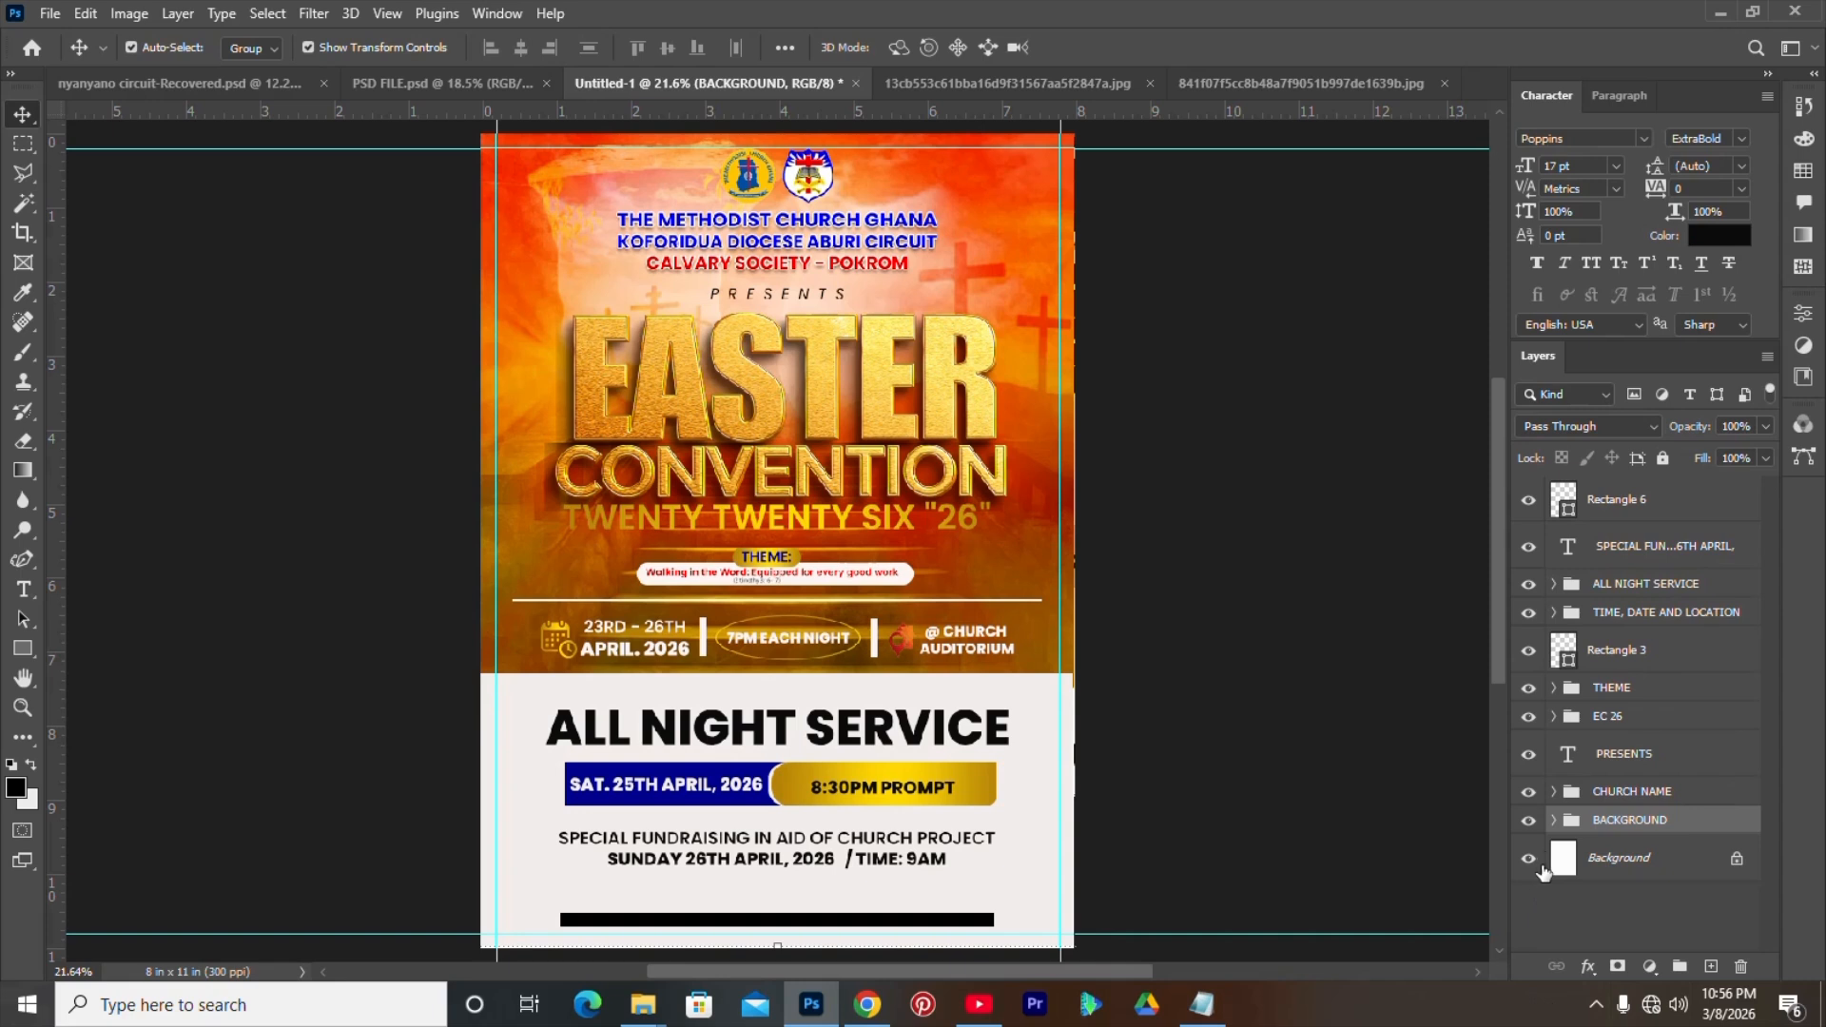
{"action": "left_click", "coordinate": [1554, 820]}
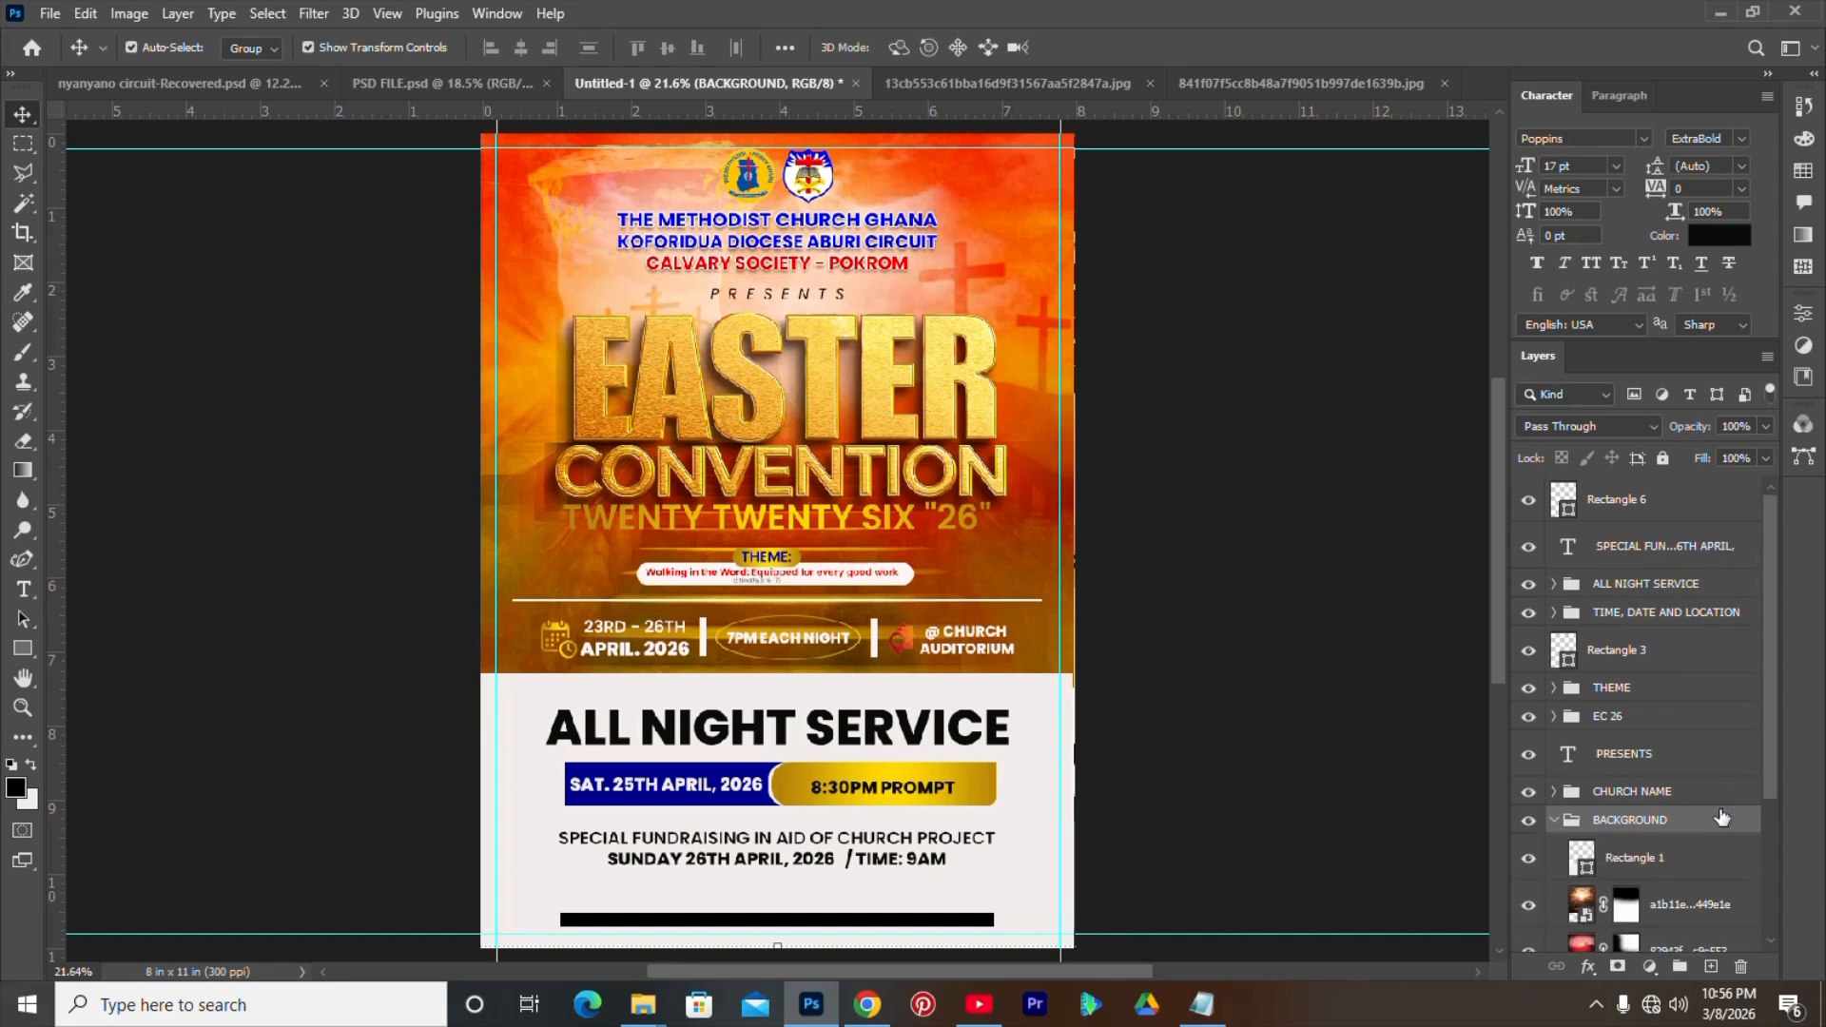
{"action": "scroll", "coordinate": [1523, 881], "scroll_direction": "down", "scroll_amount": 3}
{"action": "left_click", "coordinate": [1528, 881]}
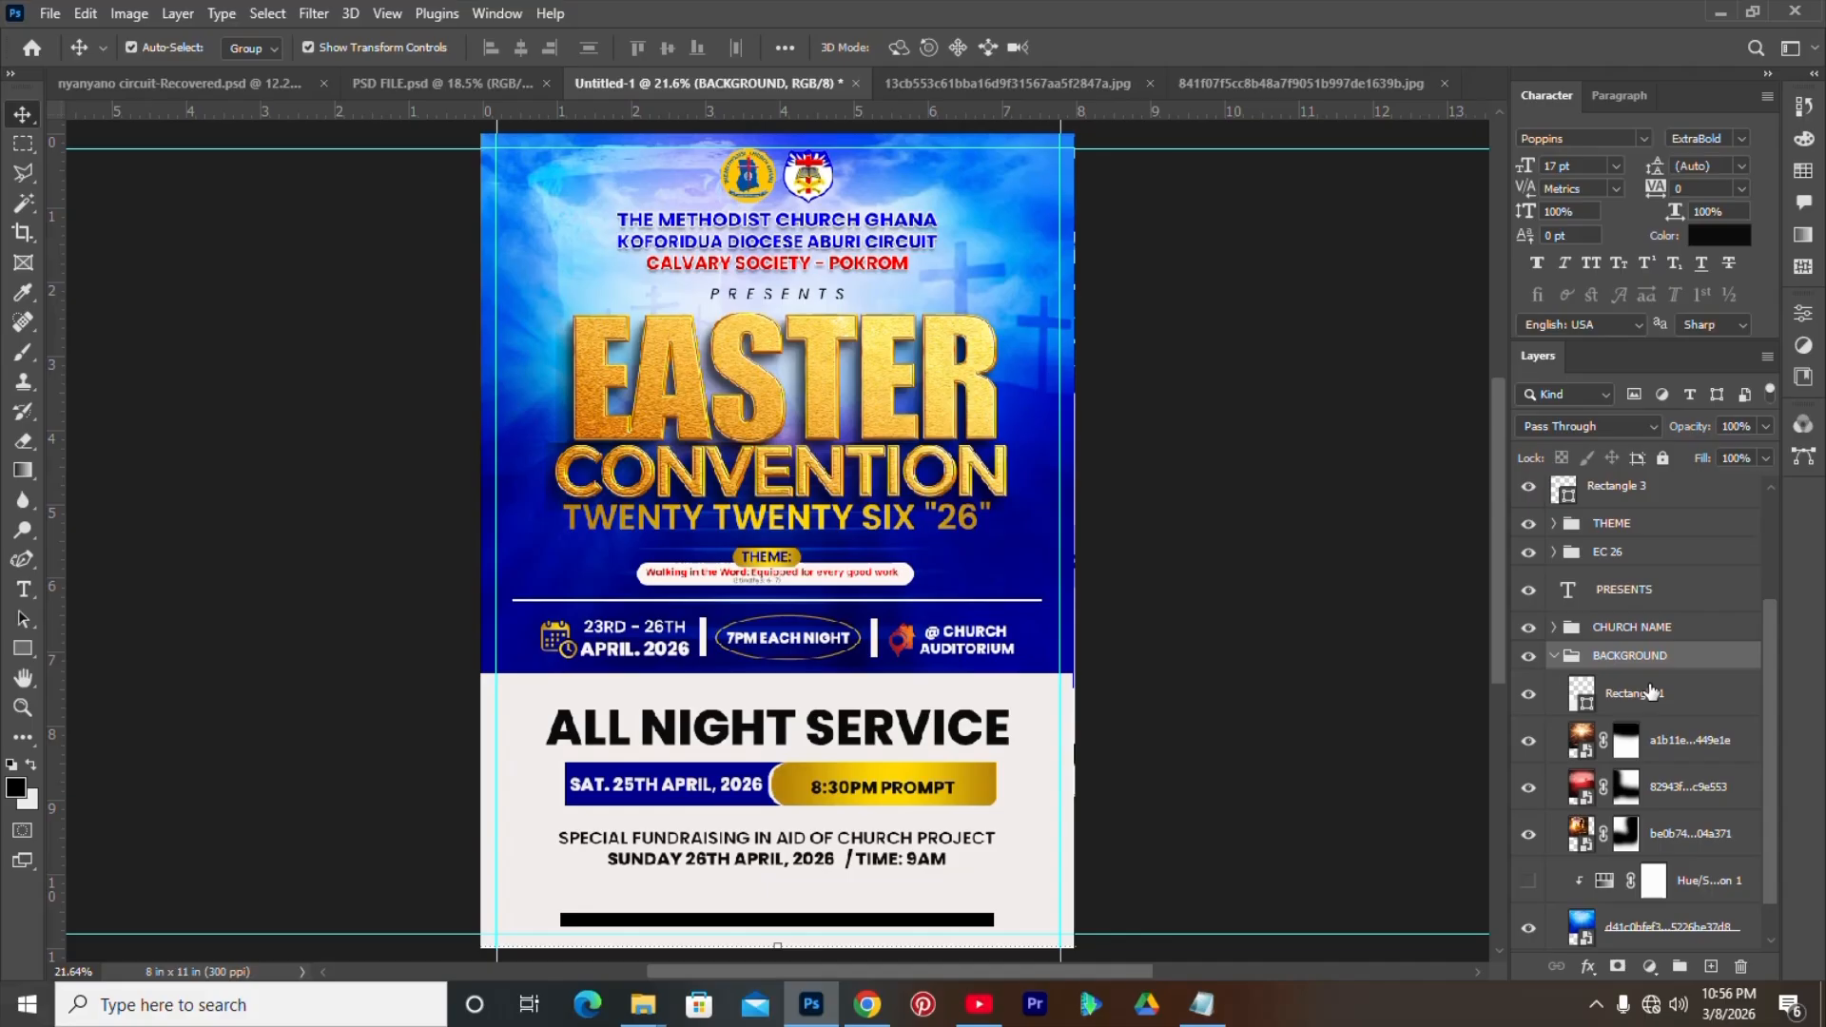